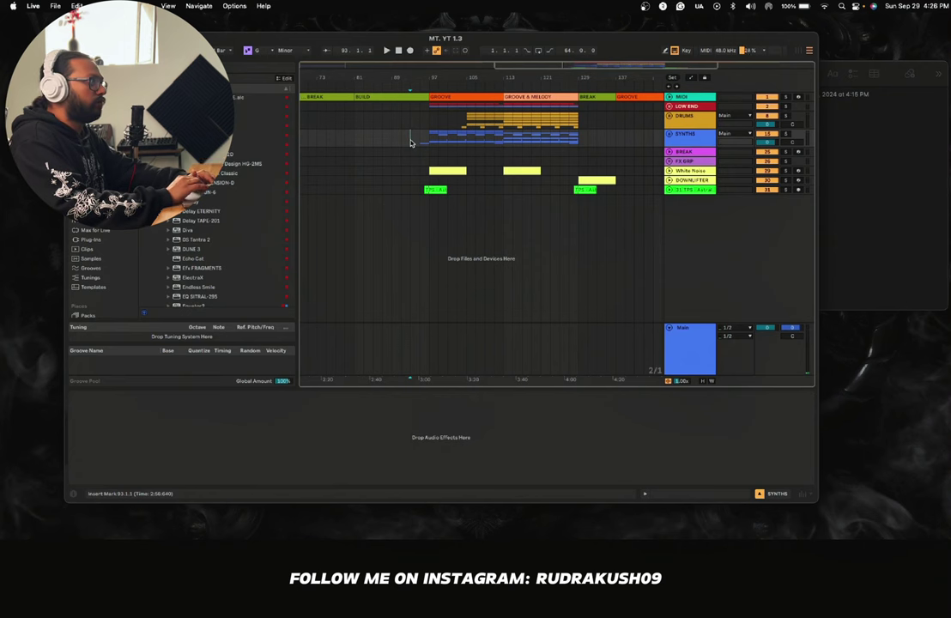
# Step: Play the arrangement and set the insert marker at bar 95, just before the GROOVE section
pyautogui.press('space')
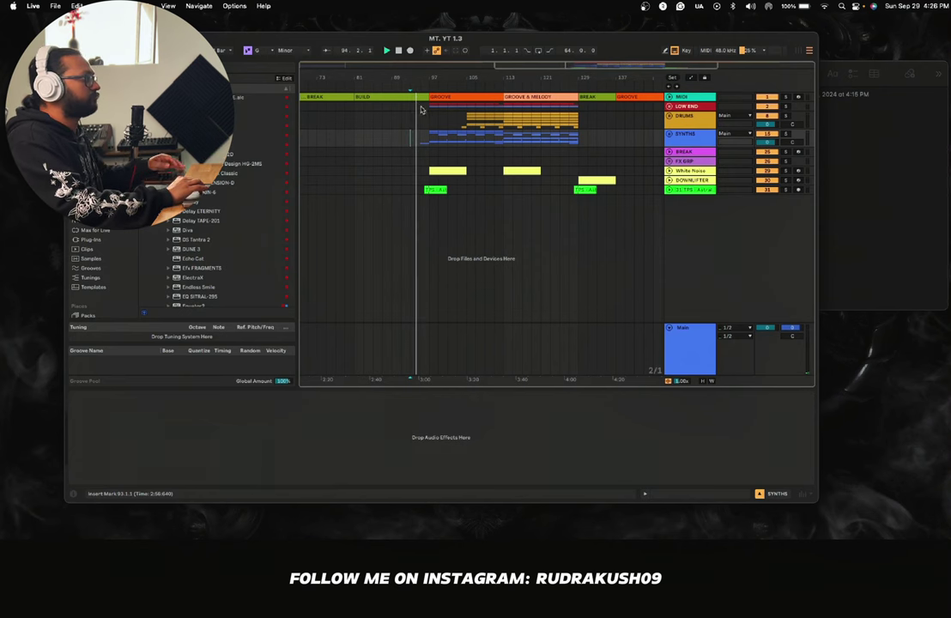
pyautogui.click(421, 137)
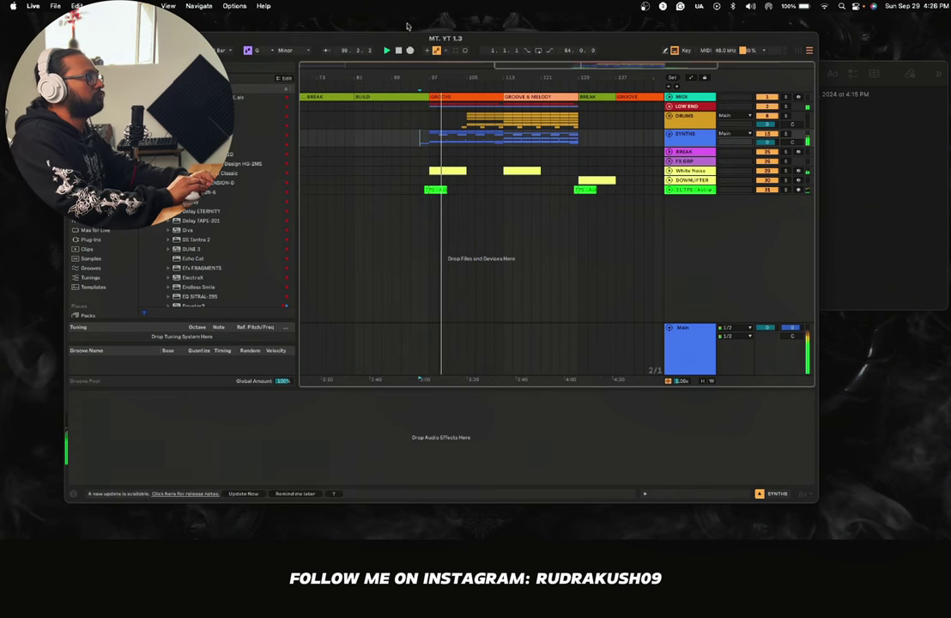
pyautogui.scroll(2, 522, 228)
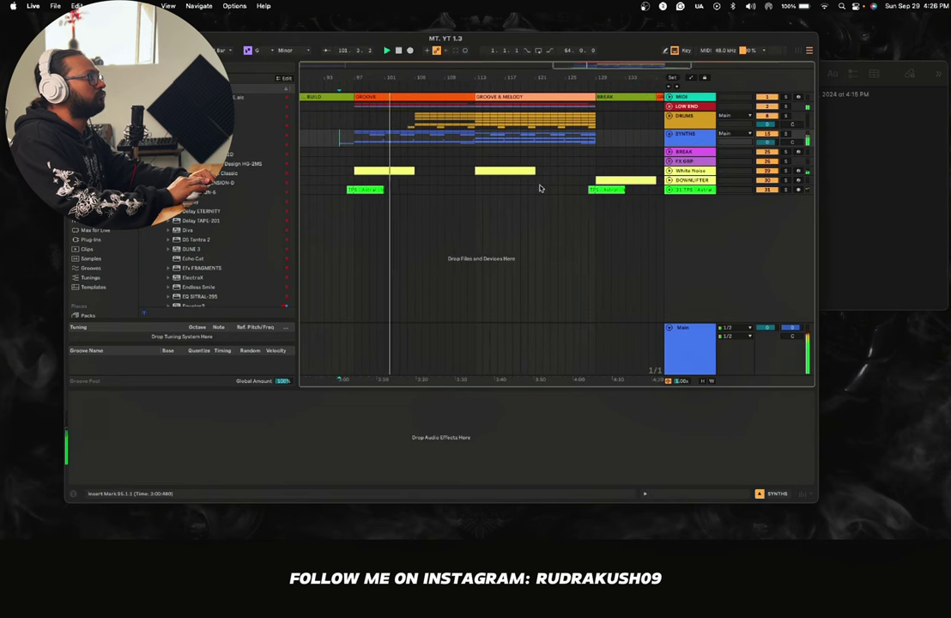
# Step: Expand the LOW END group, inspect the Serum synth on its BASS track, and collapse the group again
pyautogui.click(670, 106)
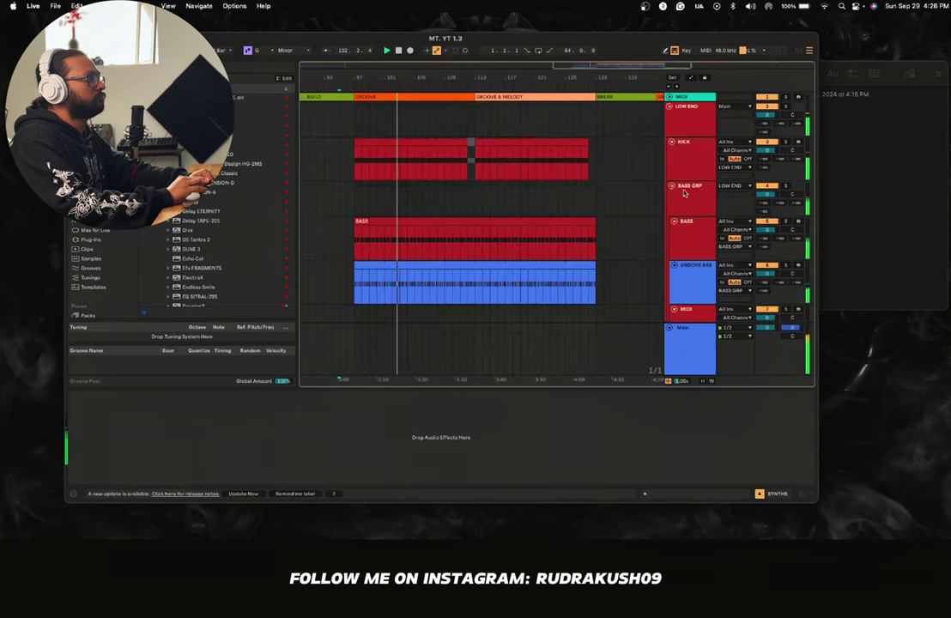
pyautogui.click(339, 239)
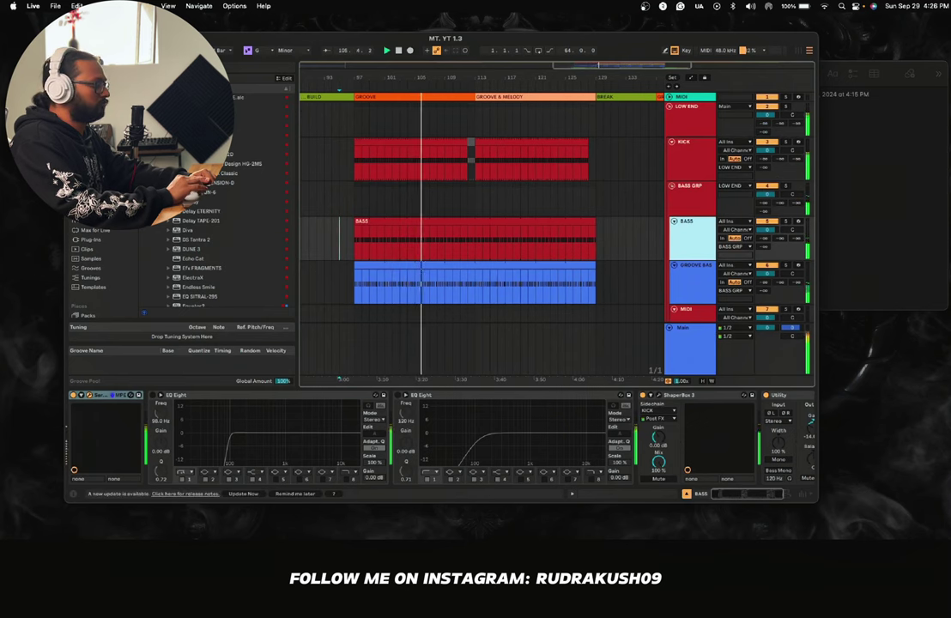
pyautogui.click(90, 395)
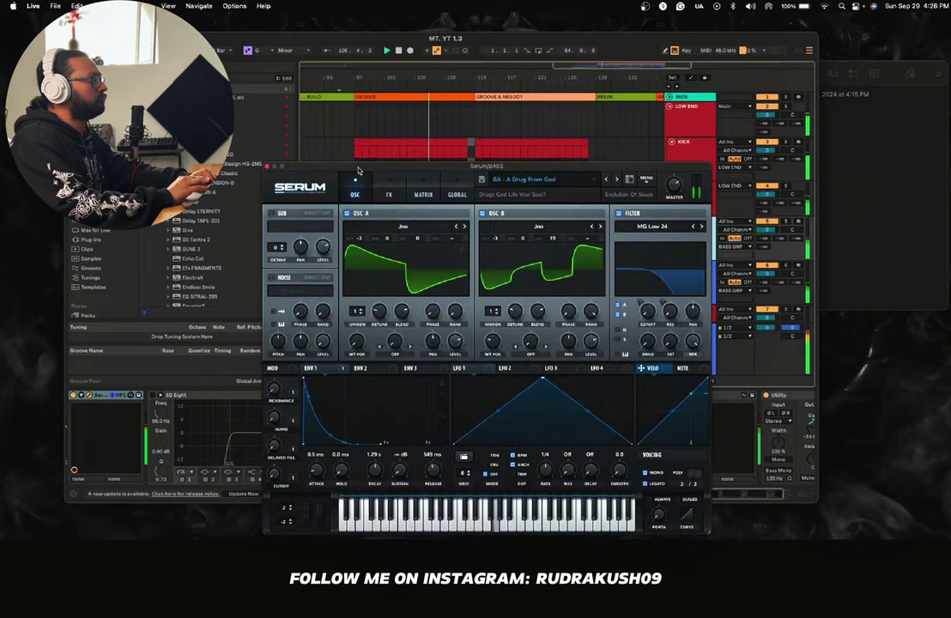
pyautogui.moveTo(357, 168); pyautogui.dragTo(294, 125)
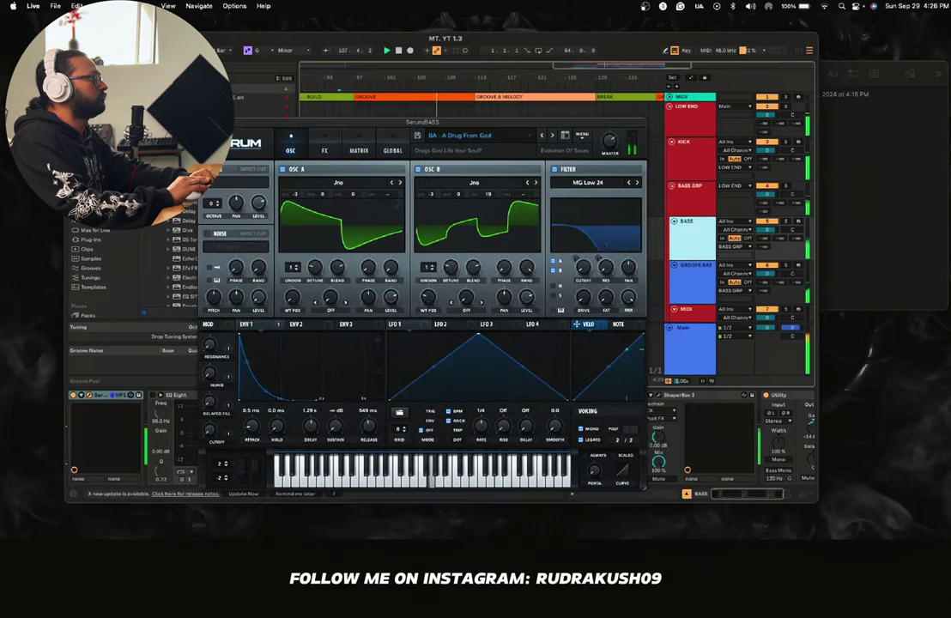
pyautogui.click(205, 122)
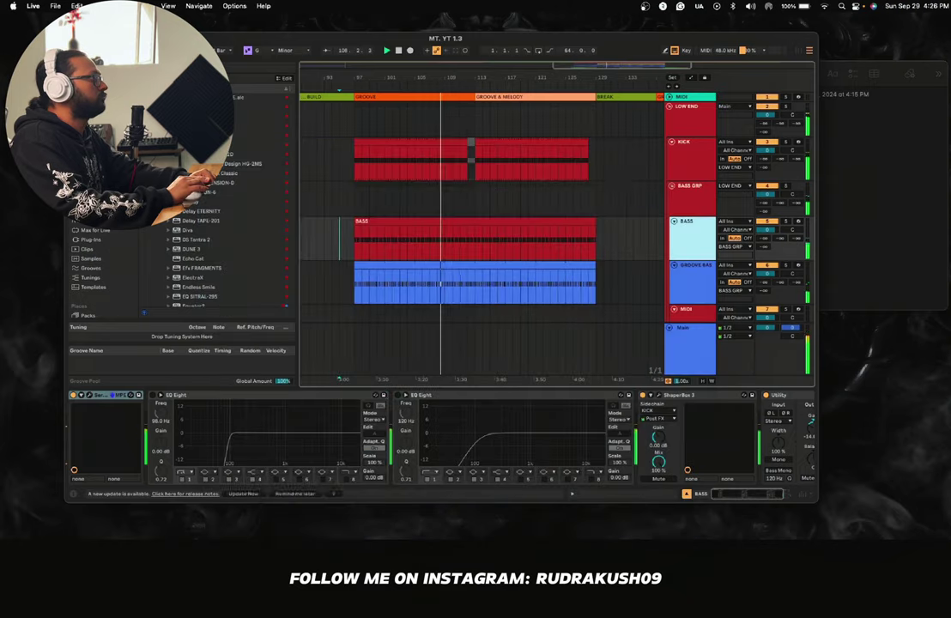
pyautogui.click(669, 107)
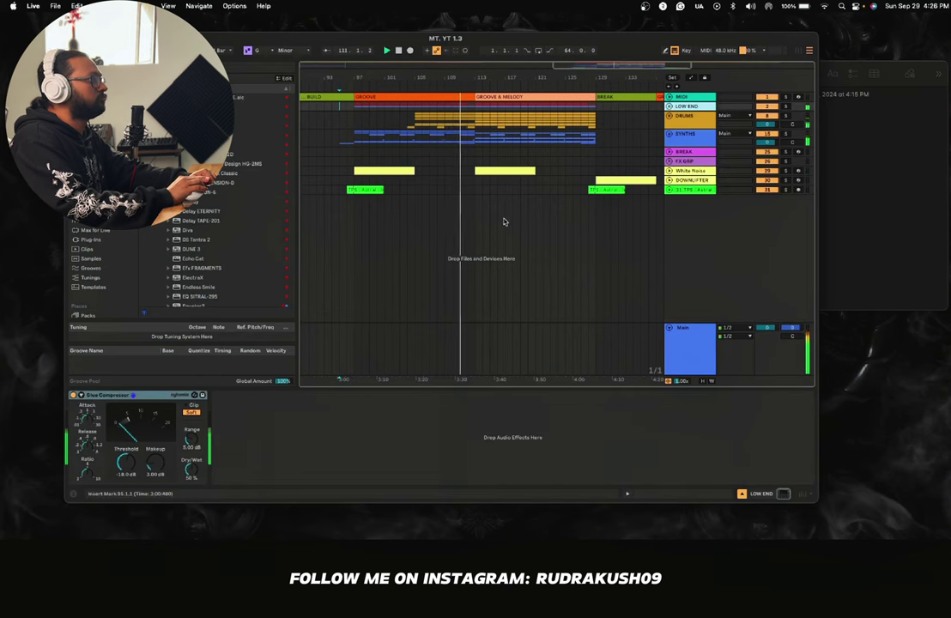
# Step: Examine the effects chains of the Main track and the TPS - Astral impact track during playback
pyautogui.click(747, 376)
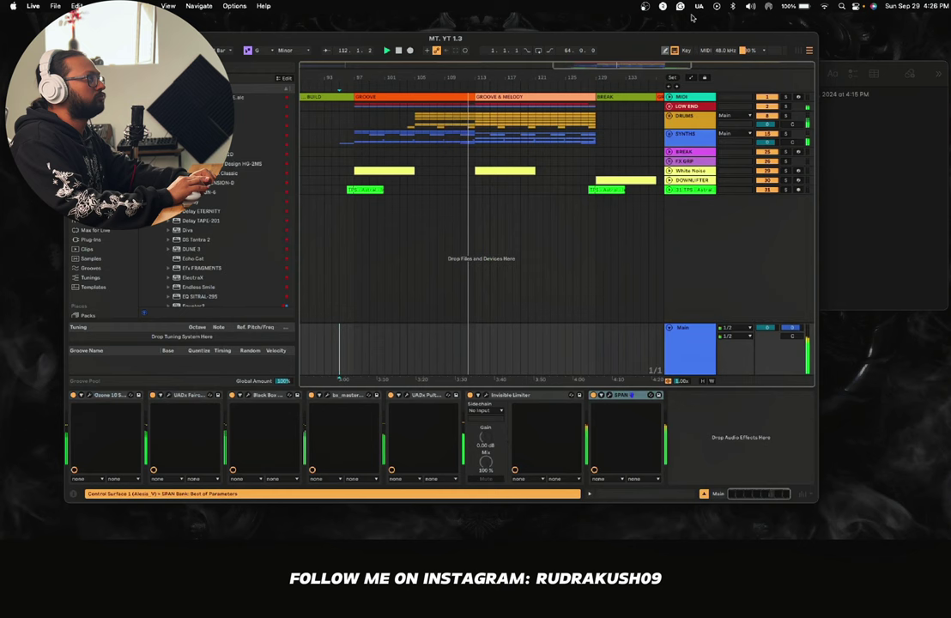
pyautogui.click(699, 6)
pyautogui.click(719, 21)
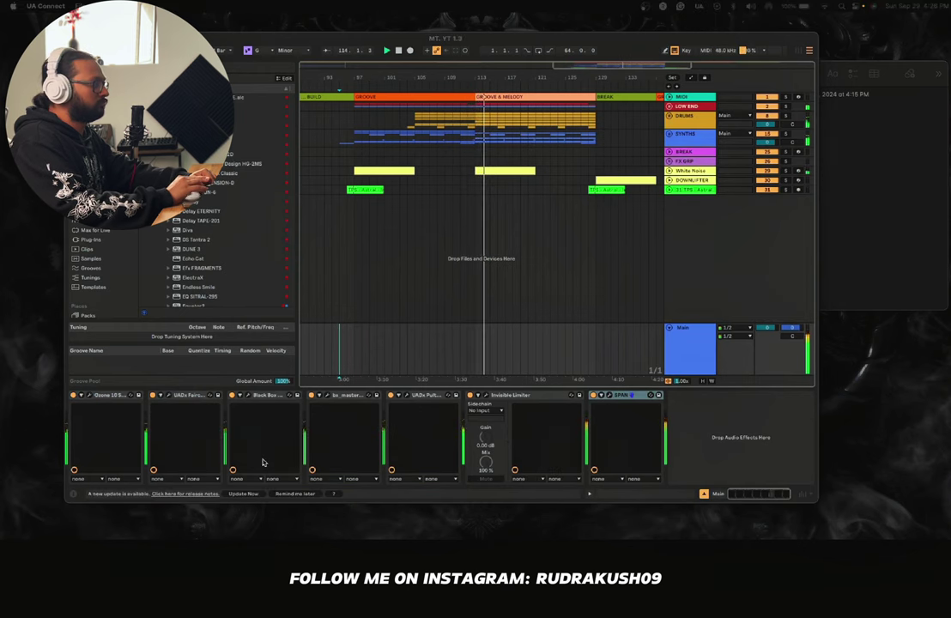
pyautogui.click(392, 399)
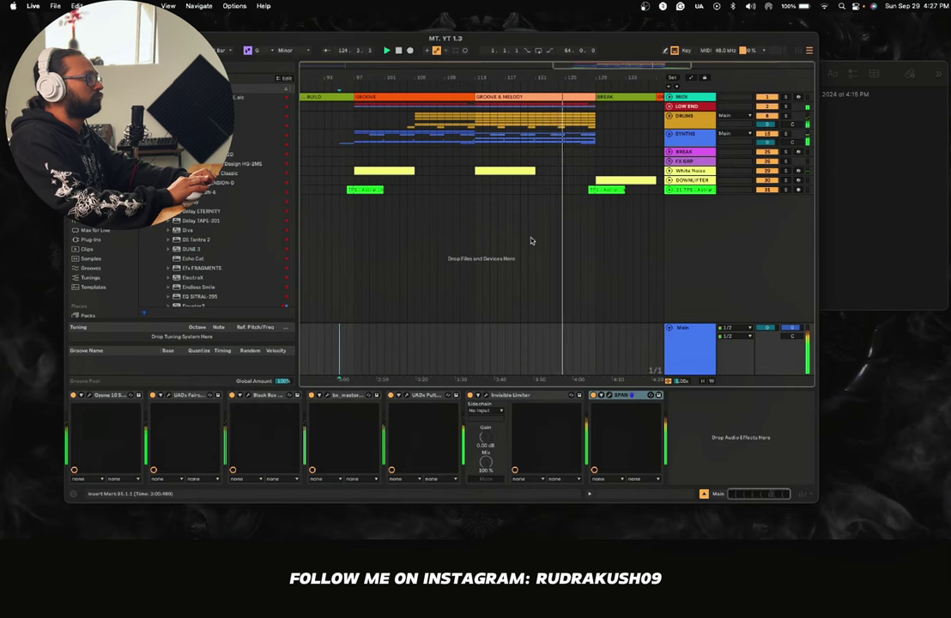
pyautogui.click(692, 191)
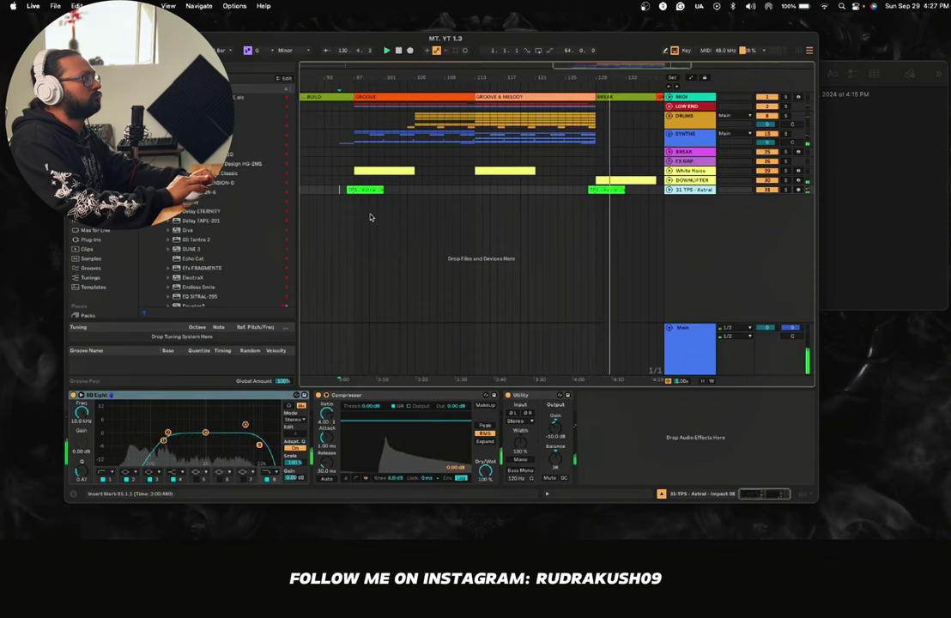
# Step: Switch to Notes, place the PART 2 note over the arrangement, and review its task list from "add percs" to "intro"
pyautogui.click(856, 133)
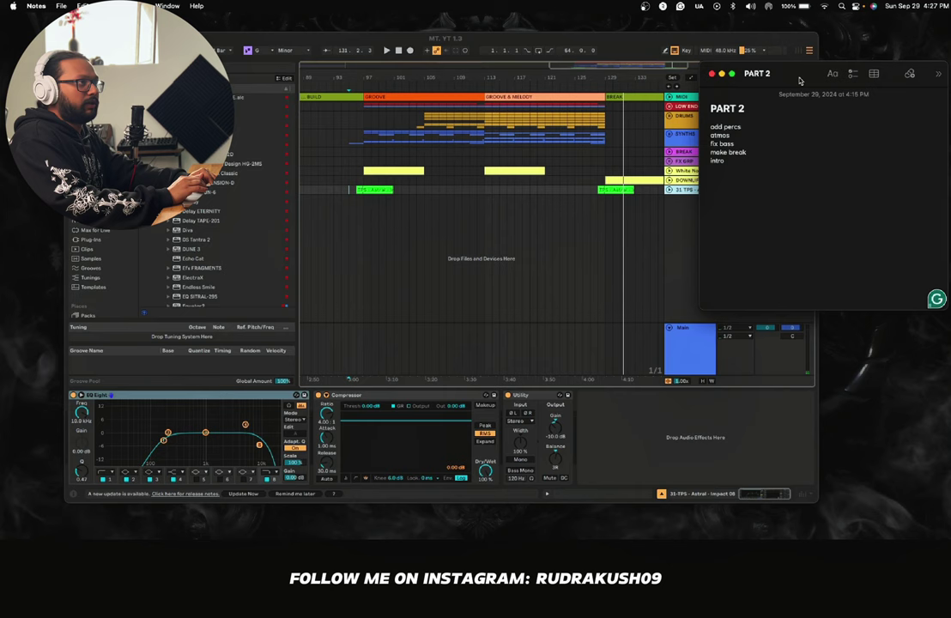
pyautogui.moveTo(800, 80); pyautogui.dragTo(712, 146)
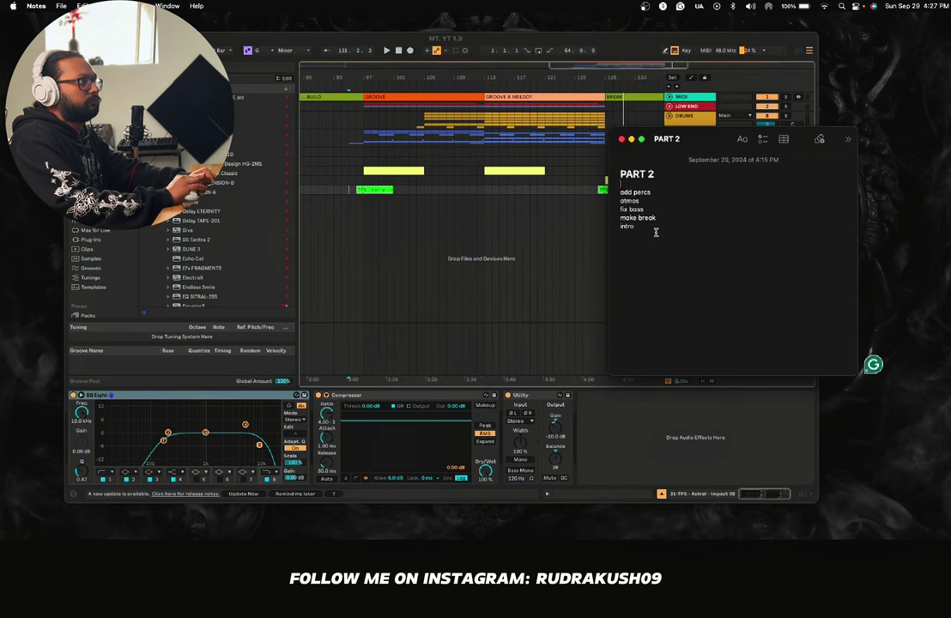
pyautogui.moveTo(655, 232); pyautogui.dragTo(619, 193)
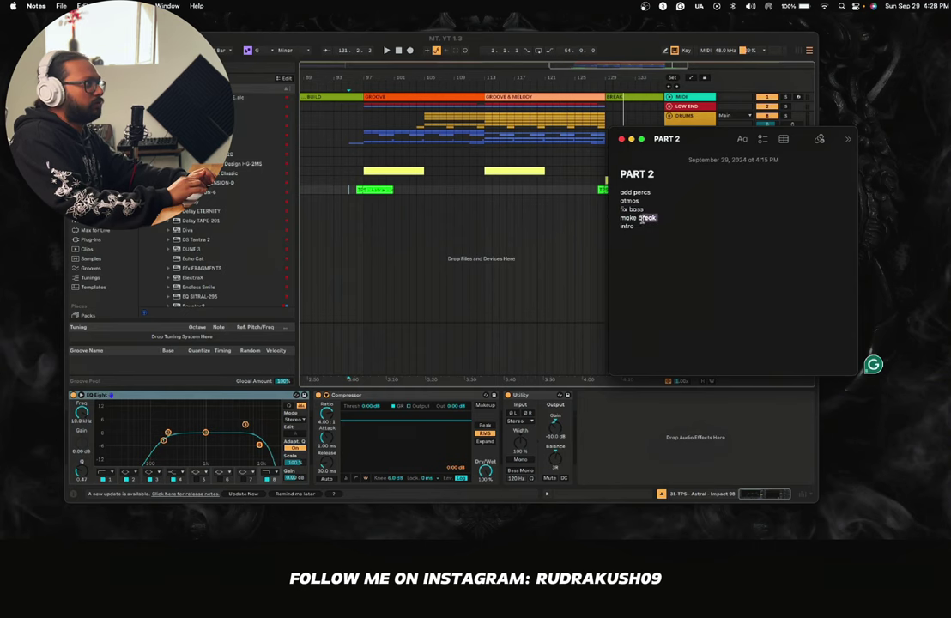
pyautogui.press('Return')
pyautogui.write('intro')
pyautogui.press('Return')
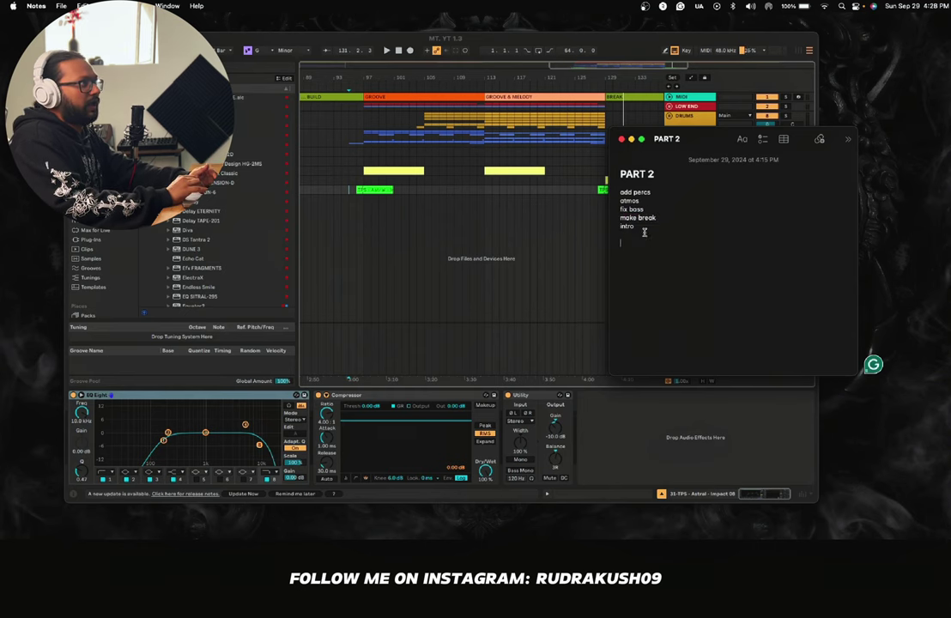
pyautogui.click(619, 43)
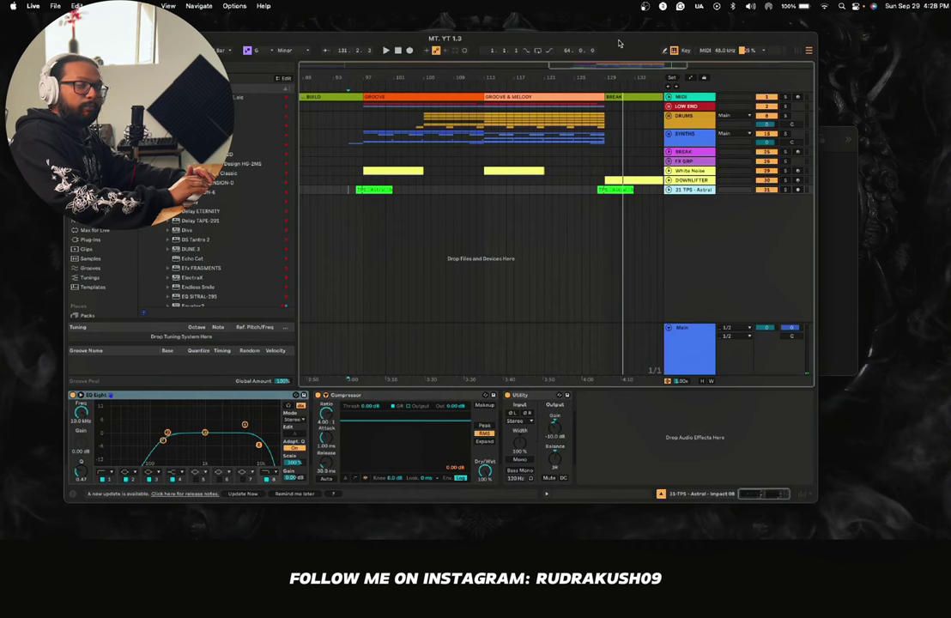
pyautogui.click(847, 163)
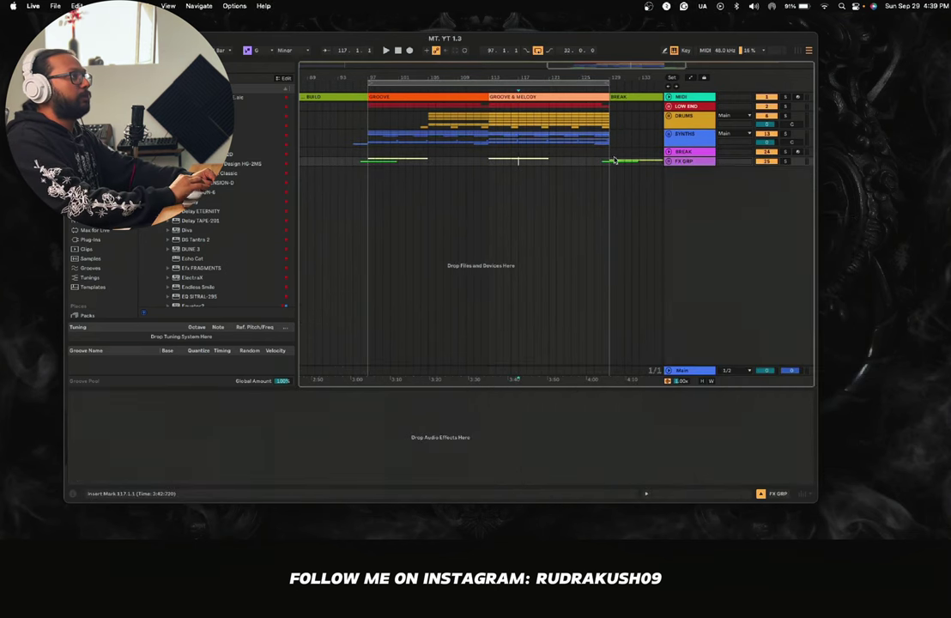
# Step: Expand the LOW END group, listen to its BASS track soloed, and duplicate that track
pyautogui.click(670, 106)
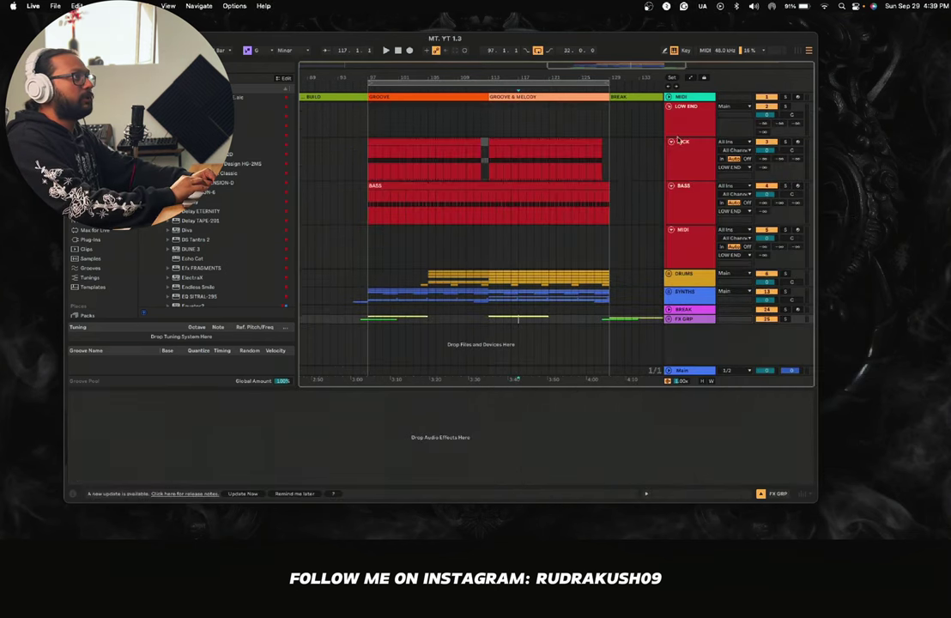
pyautogui.click(689, 210)
pyautogui.press('space')
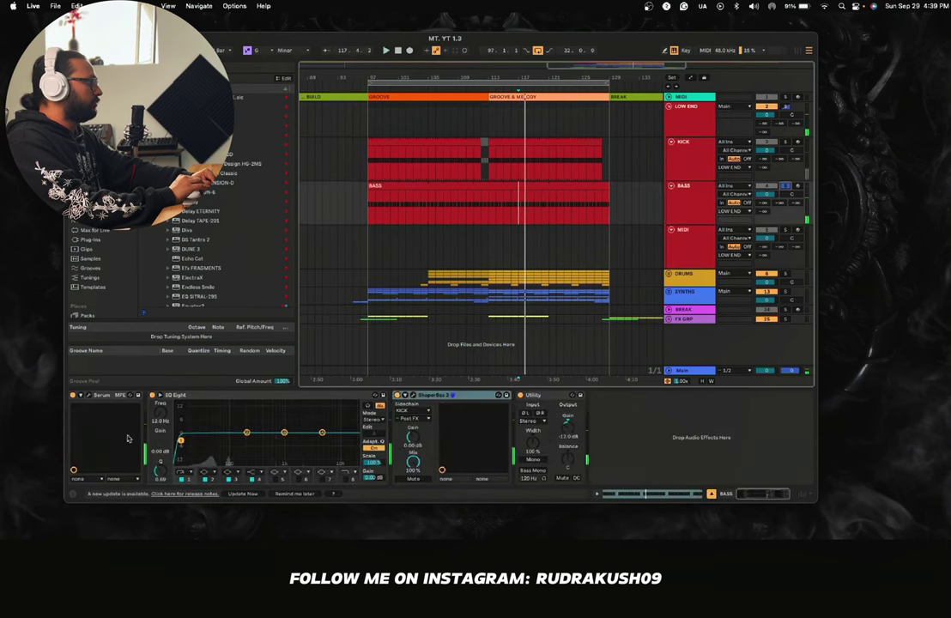
pyautogui.click(685, 208)
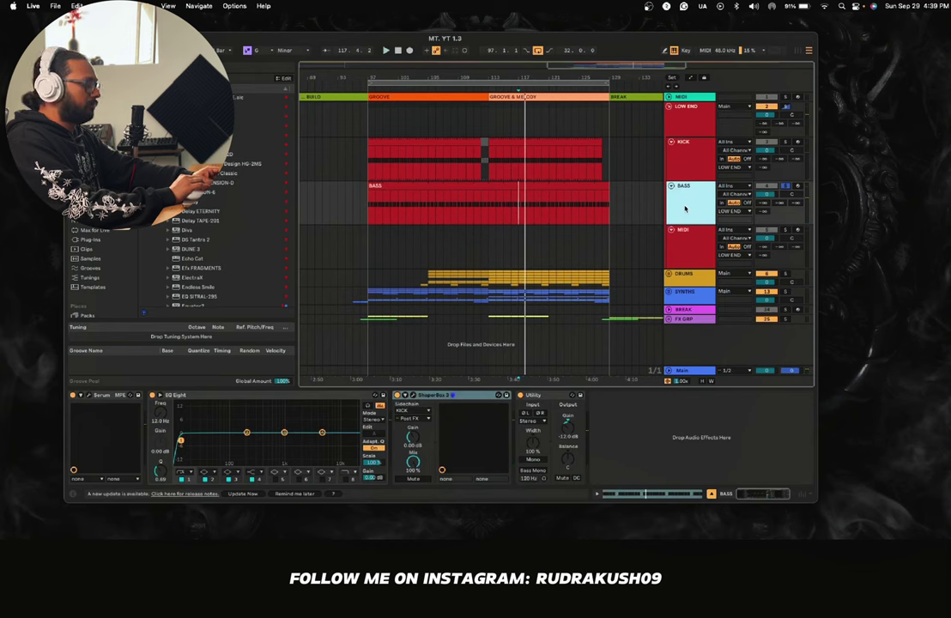
pyautogui.press('super+d')
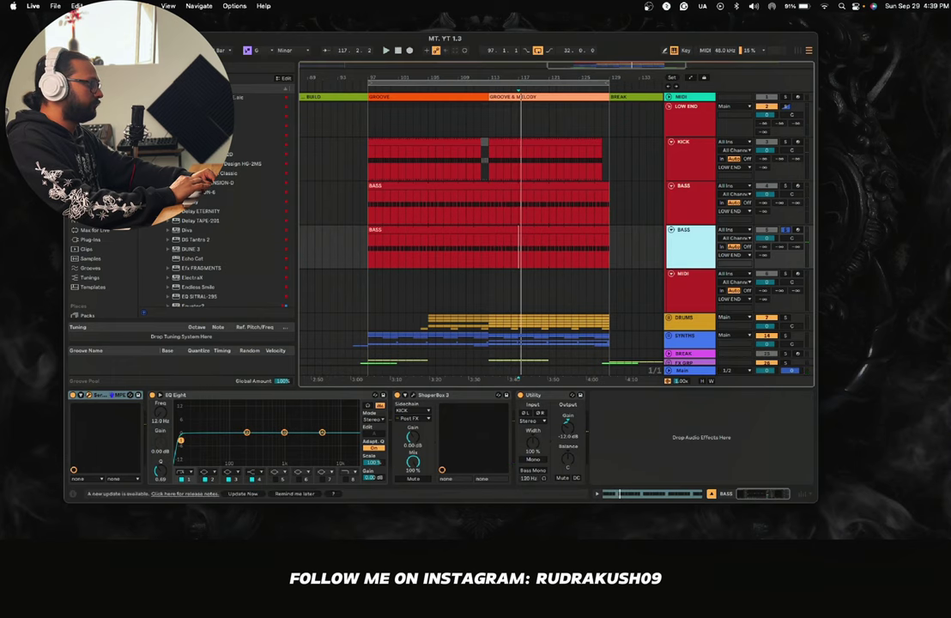
# Step: Open Serum on the duplicated BASS track and search its preset browser for "sub"
pyautogui.click(88, 396)
pyautogui.moveTo(365, 203); pyautogui.dragTo(300, 101)
pyautogui.click(612, 113)
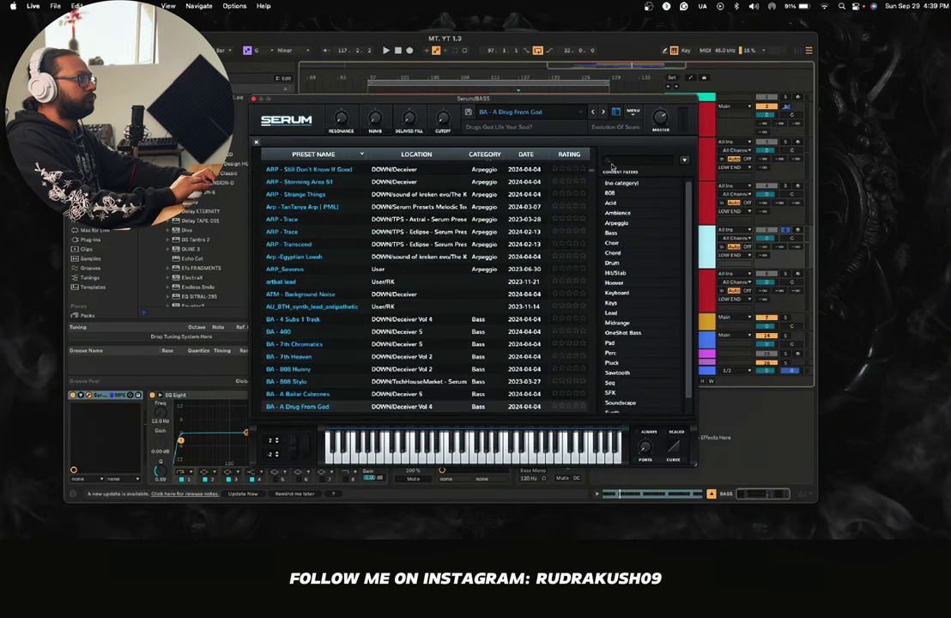
pyautogui.click(527, 116)
pyautogui.click(626, 161)
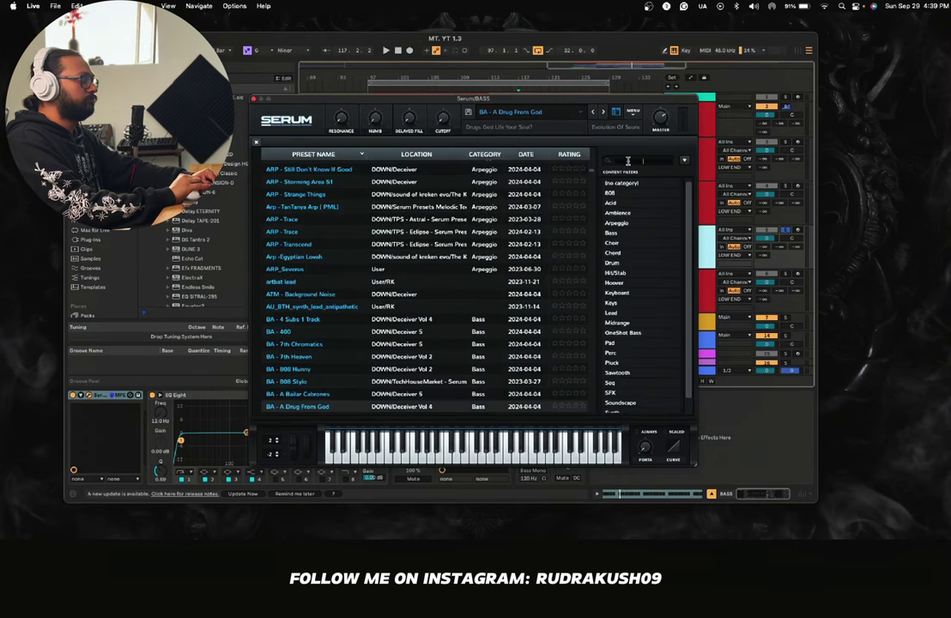
pyautogui.write('sub')
pyautogui.press('Return')
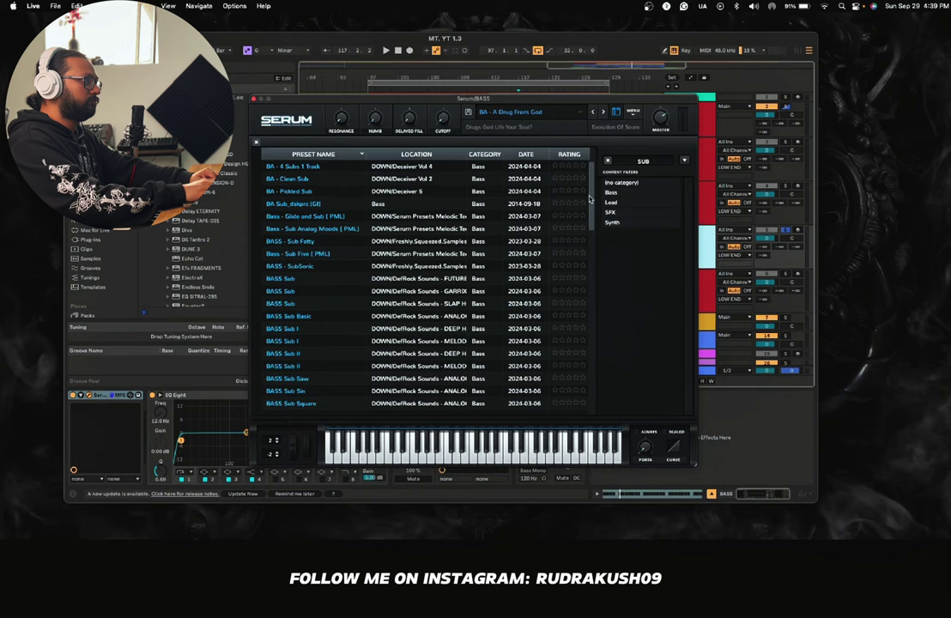
# Step: Audition sub presets on the duplicated bass, including Bass - Glide and Sub, BASS Sub II, FSS_SMTEV5_Sub_Bass_Humanity and BS - Suburb
pyautogui.click(305, 219)
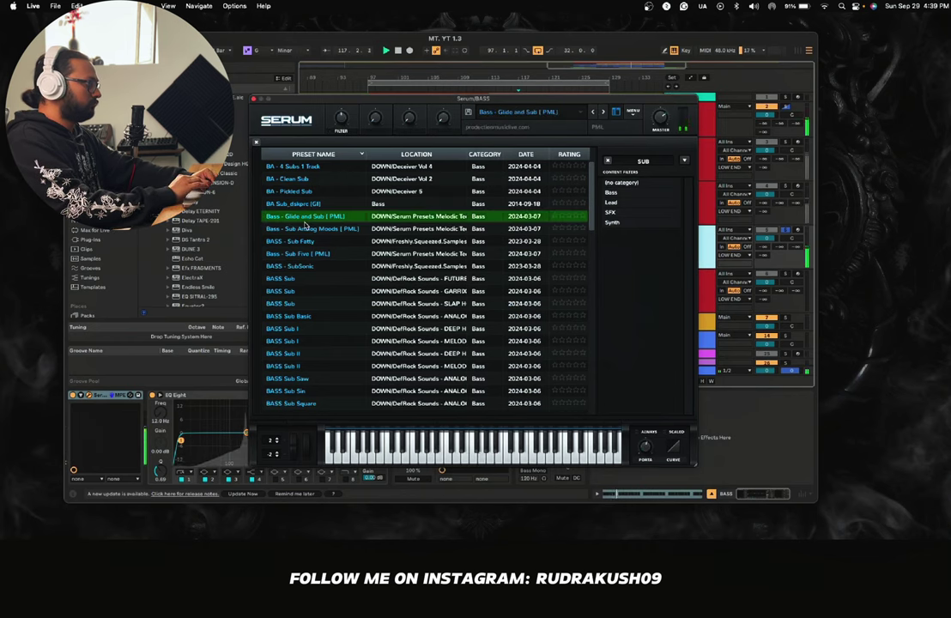
pyautogui.scroll(-3, 305, 225)
pyautogui.click(304, 225)
pyautogui.click(306, 287)
pyautogui.scroll(-5, 307, 274)
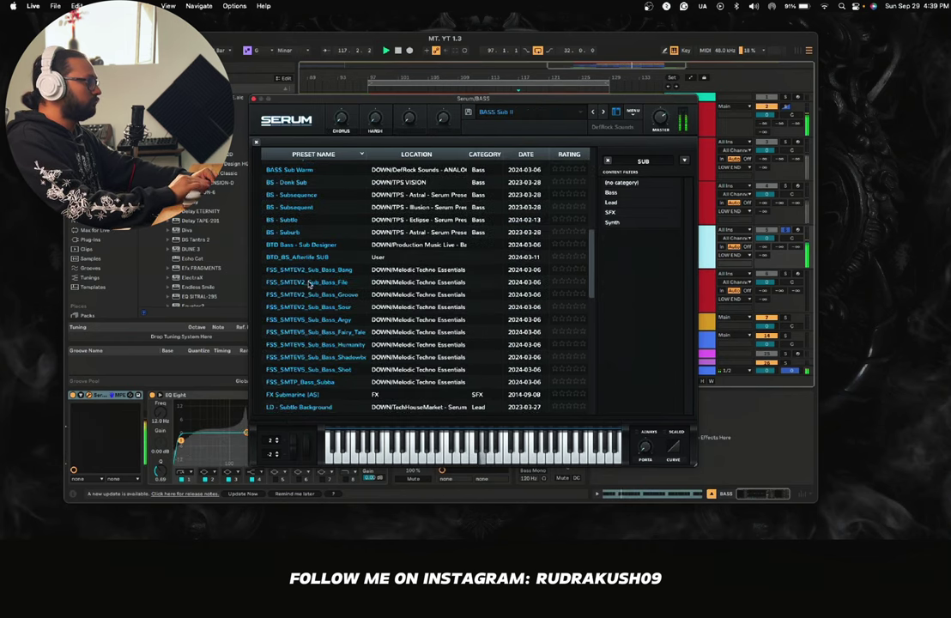
pyautogui.click(308, 273)
pyautogui.click(314, 321)
pyautogui.click(317, 346)
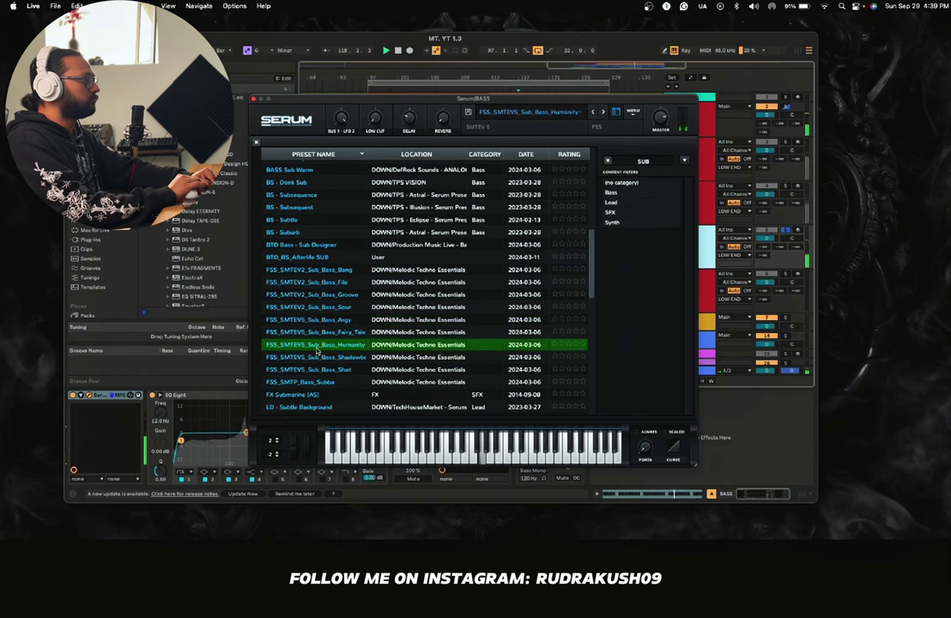
pyautogui.click(293, 218)
pyautogui.click(292, 195)
pyautogui.click(292, 207)
pyautogui.click(294, 231)
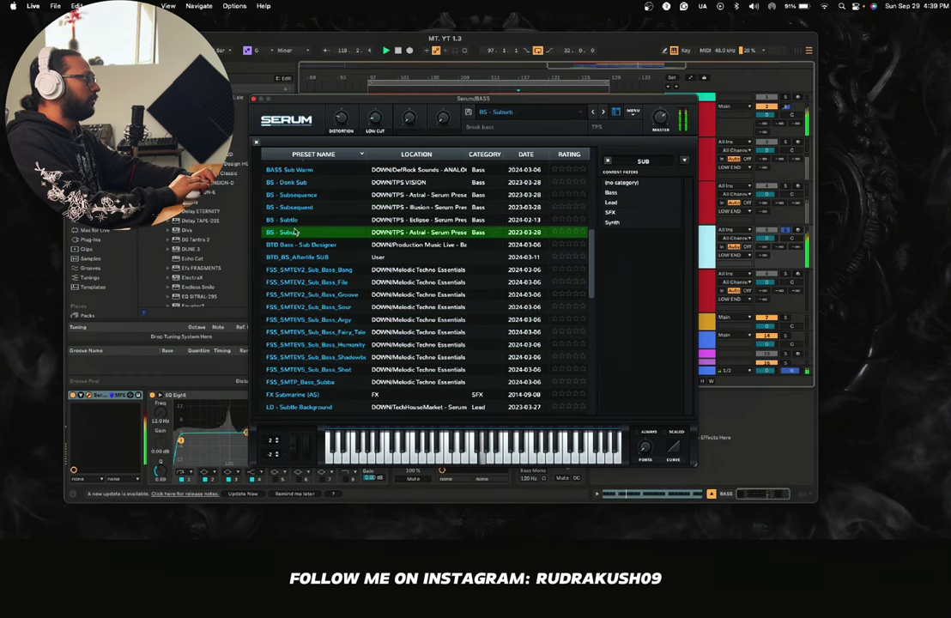
# Step: Load the BTD_BS_Afterlife SUB preset on the duplicated bass and close Serum
pyautogui.click(297, 245)
pyautogui.click(299, 256)
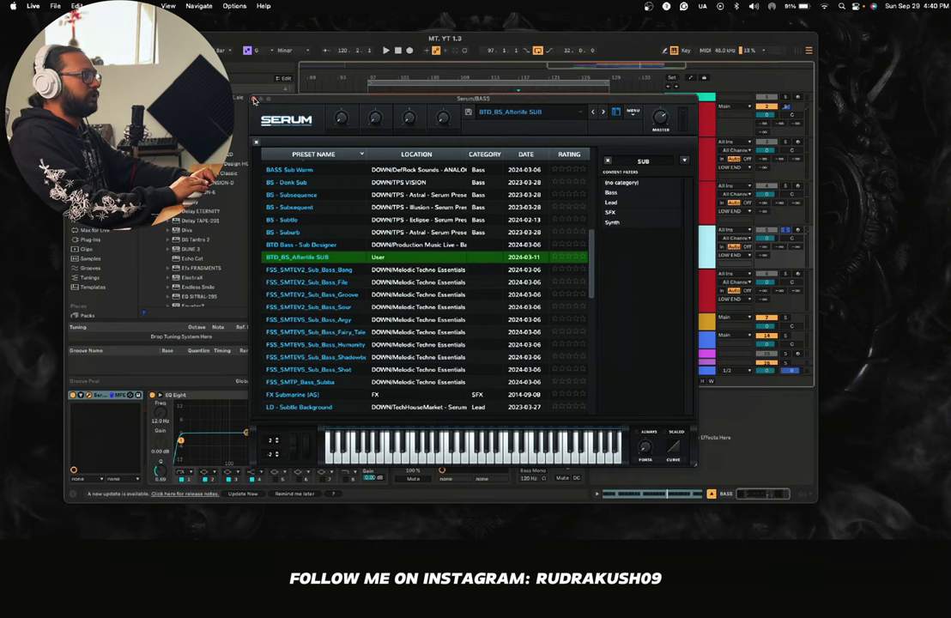
pyautogui.click(254, 100)
# Step: Transpose all notes in the duplicated BASS track's first clip down two octaves to G1 and play the result
pyautogui.click(362, 249)
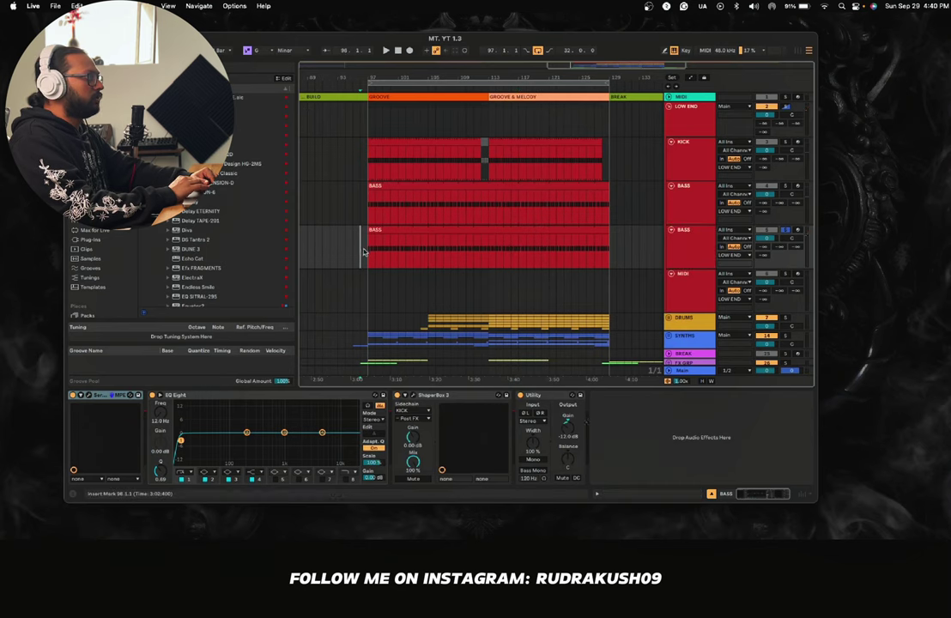
pyautogui.doubleClick(429, 230)
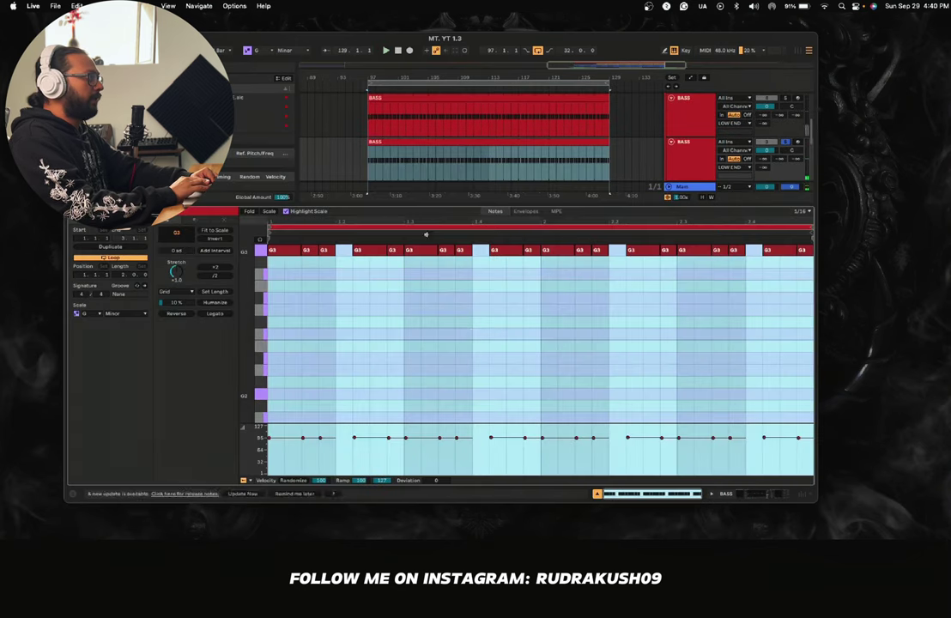
pyautogui.click(473, 344)
pyautogui.hotkey('ctrl', 'a')
pyautogui.hotkey('shift', 'Down')
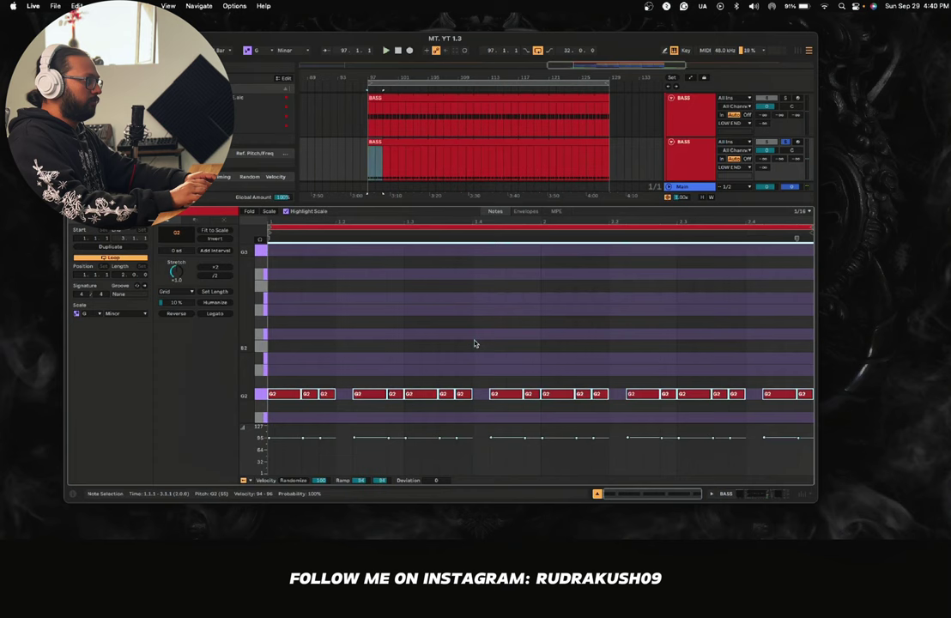
pyautogui.press('space')
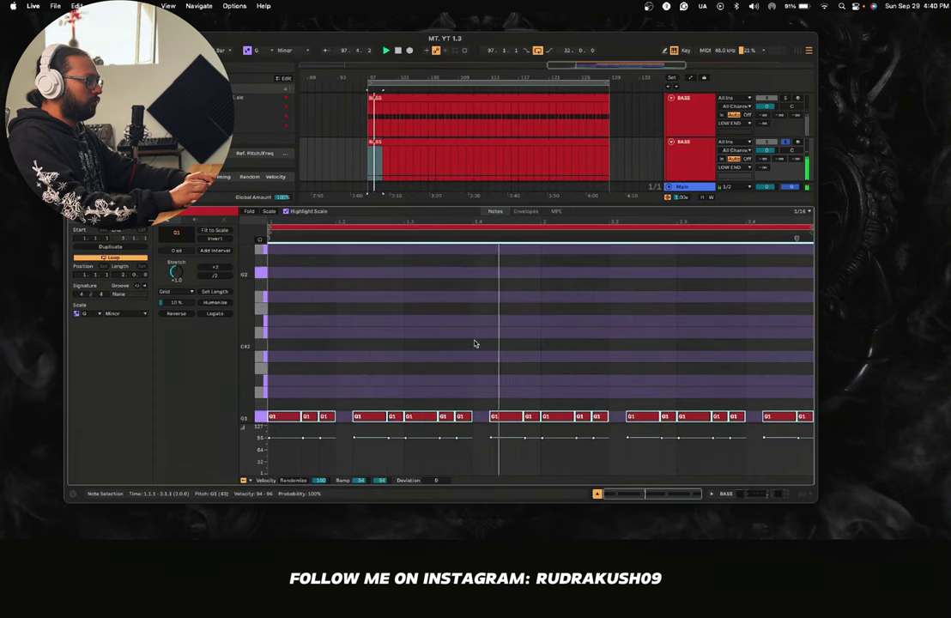
# Step: Solo the original BASS track and rename it as MID BASS
pyautogui.click(772, 496)
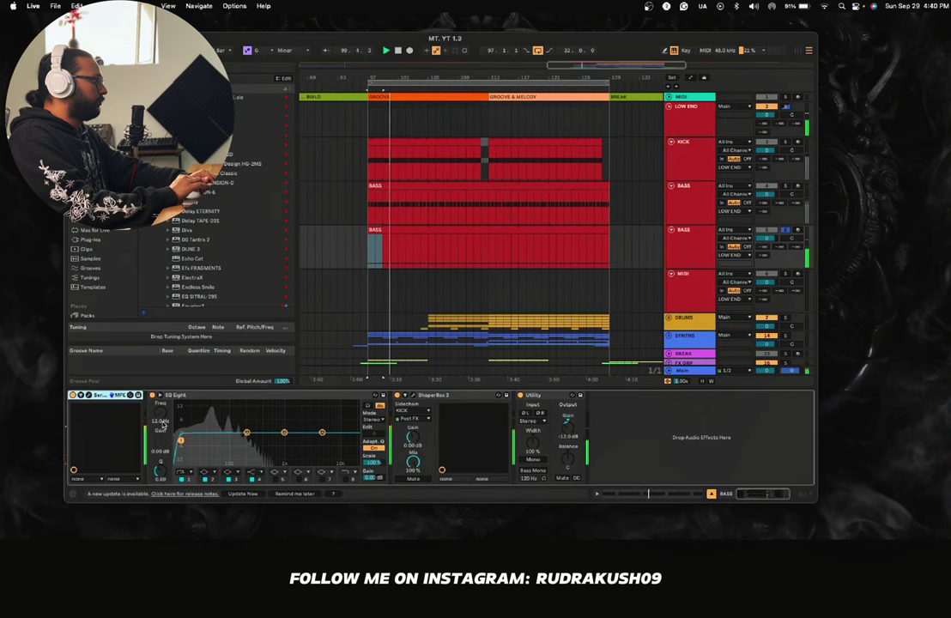
pyautogui.click(589, 188)
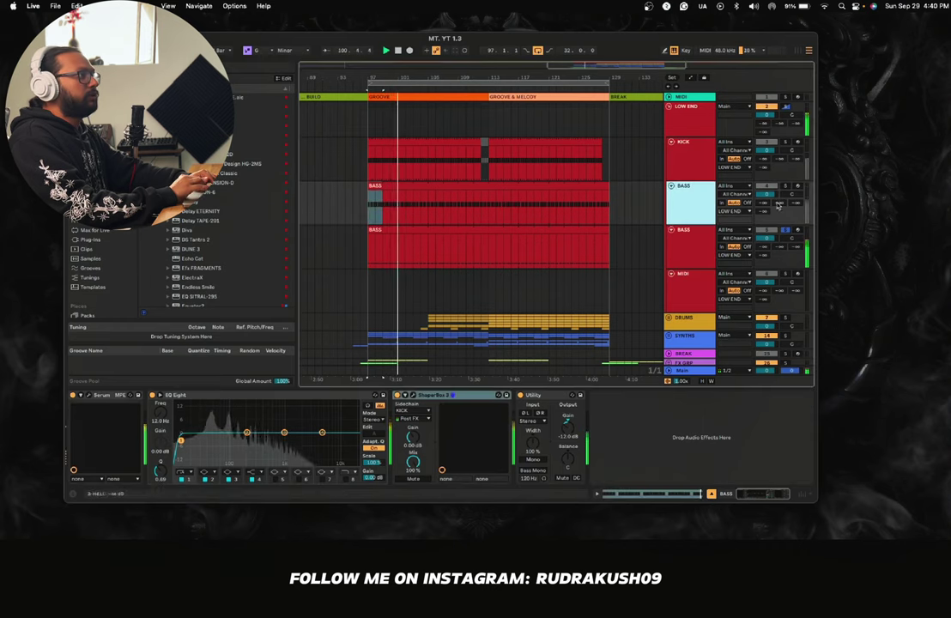
pyautogui.click(678, 212)
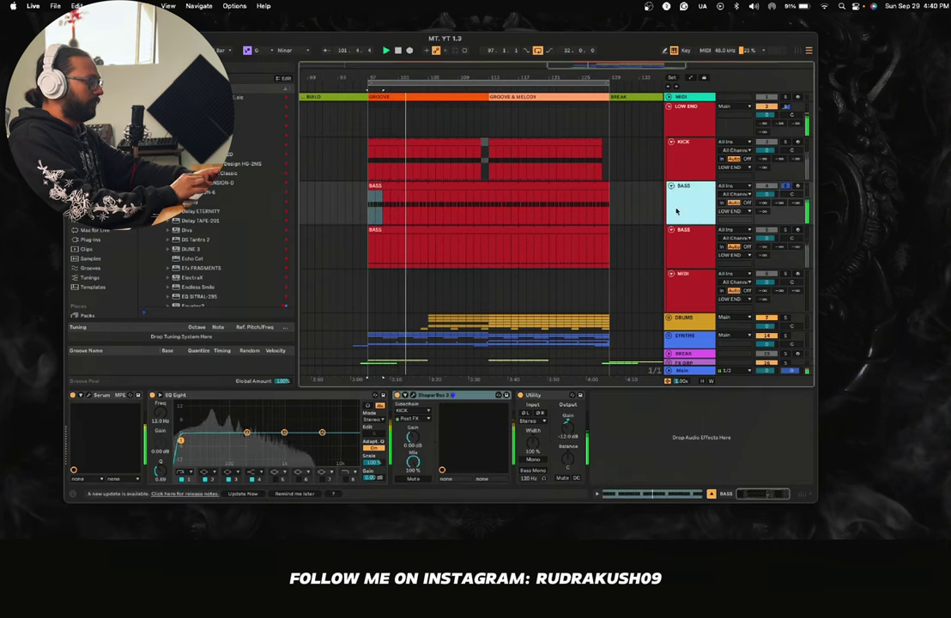
pyautogui.press('super+r')
pyautogui.write('MID BASS')
pyautogui.press('Return')
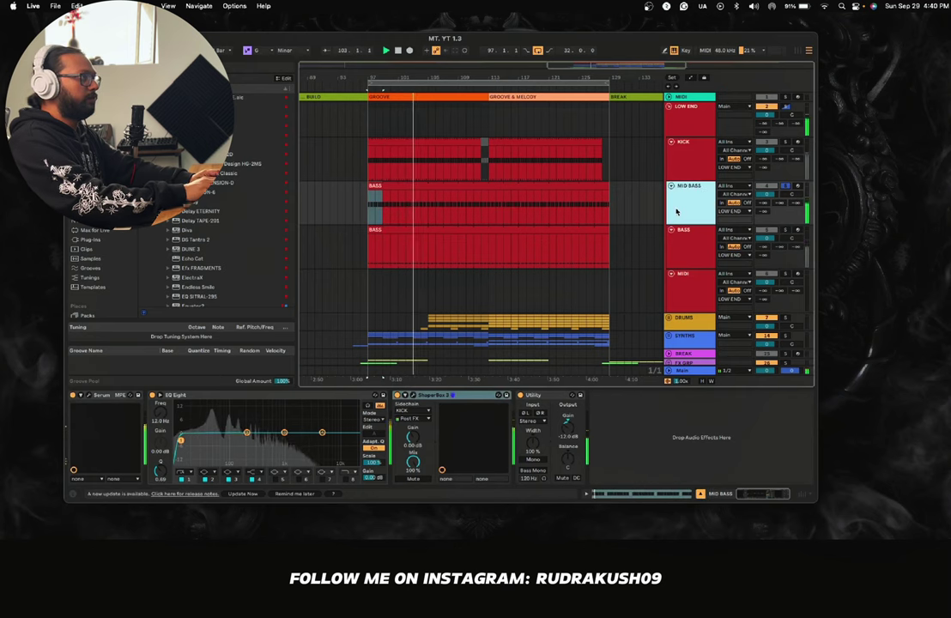
# Step: Consult the note frequency chart in Chrome for G, set the MID BASS EQ Eight low cut to 98 Hz, and play it
pyautogui.press('space')
pyautogui.click(160, 418)
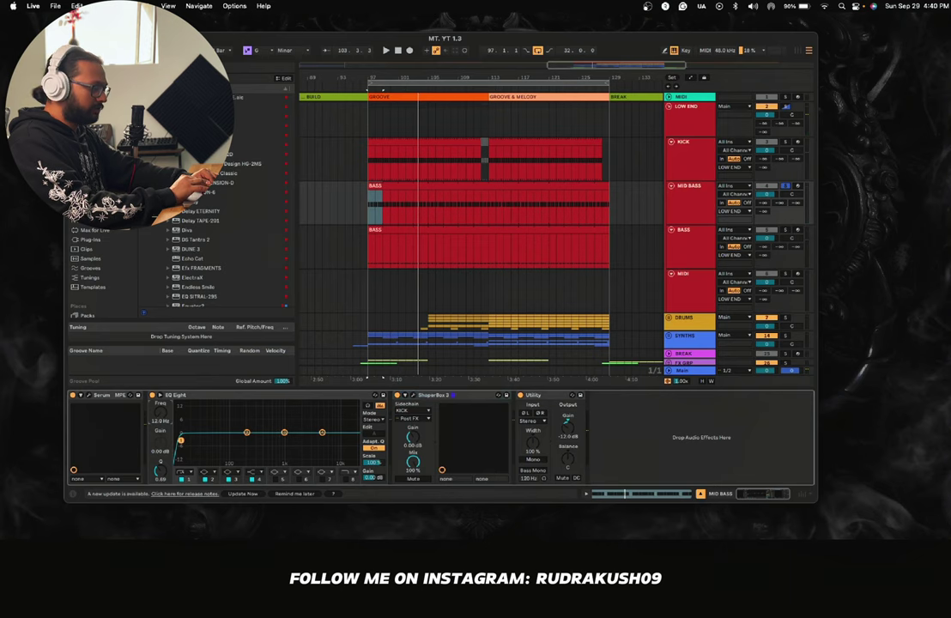
pyautogui.press('super+Tab')
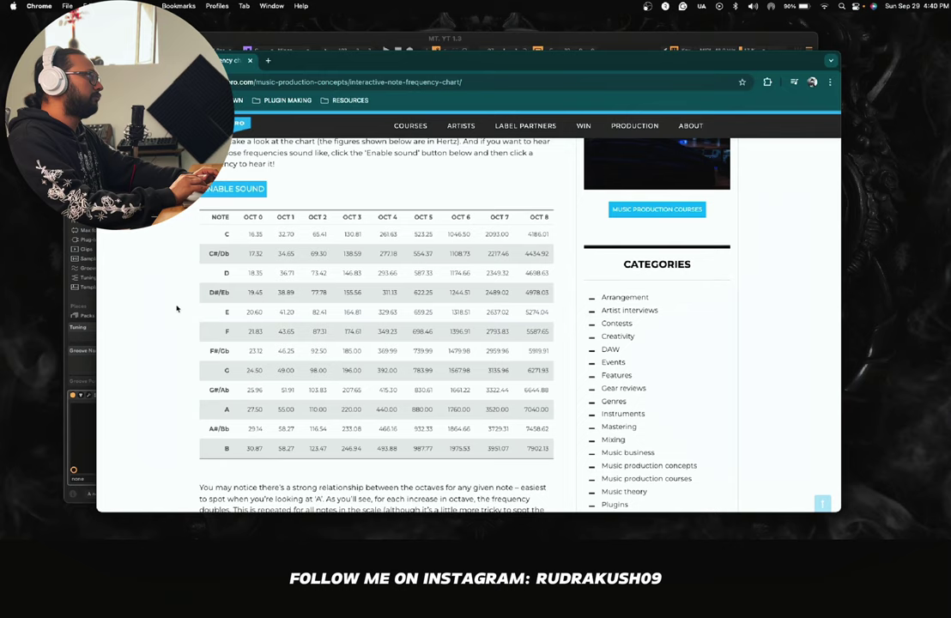
pyautogui.scroll(5, 177, 308)
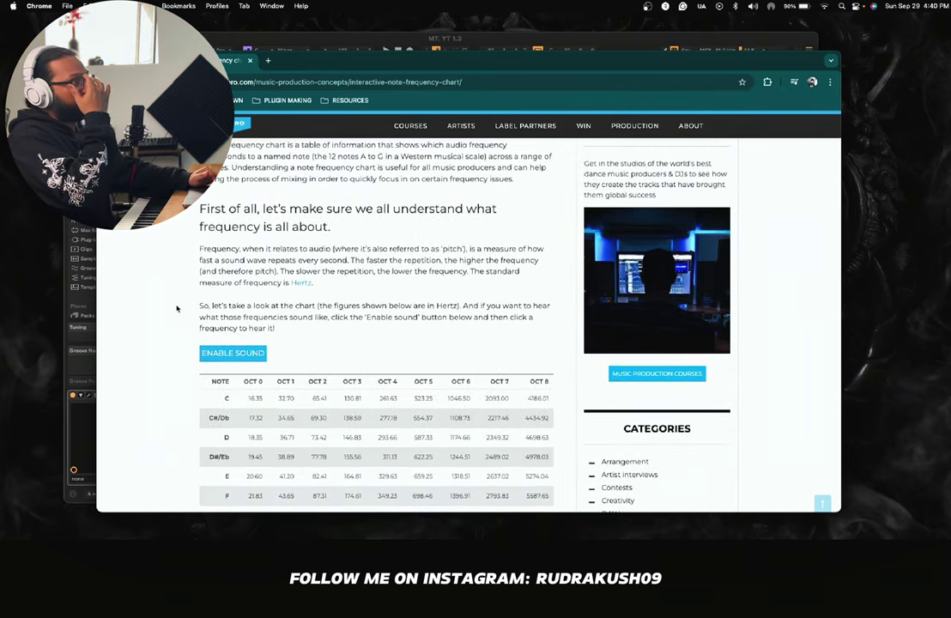
pyautogui.scroll(3, 177, 308)
pyautogui.scroll(-8, 202, 316)
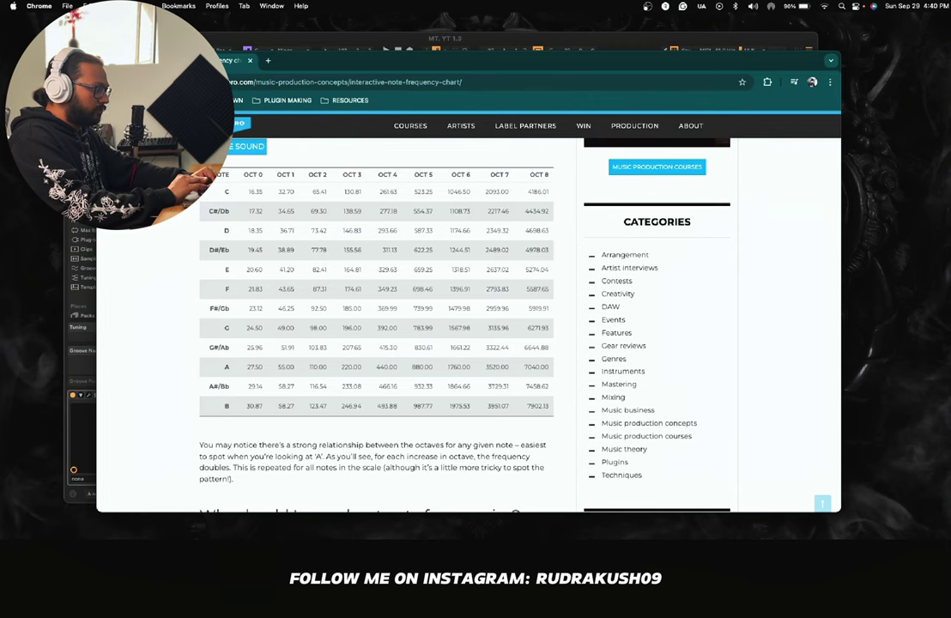
pyautogui.click(262, 39)
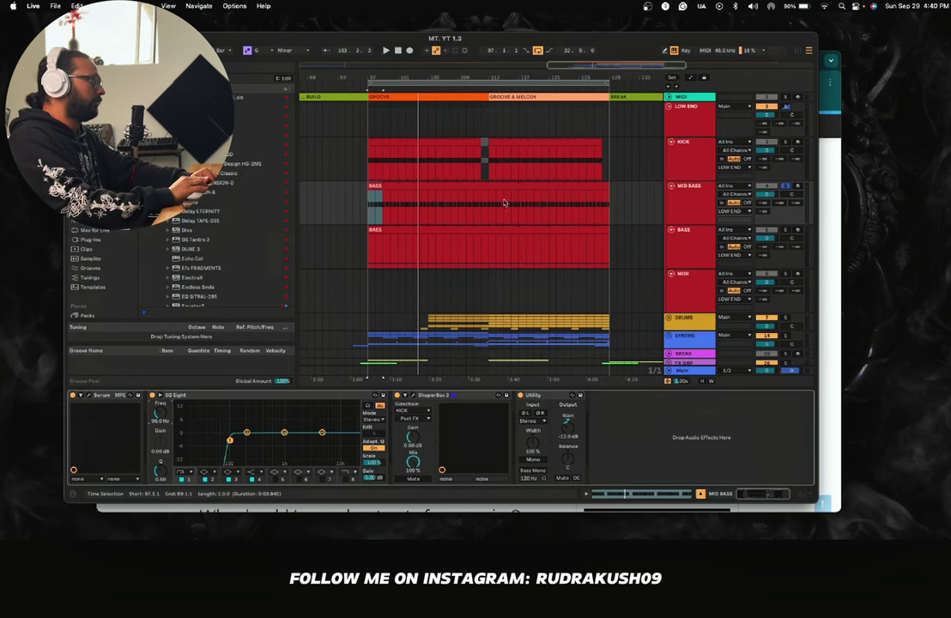
pyautogui.press('space')
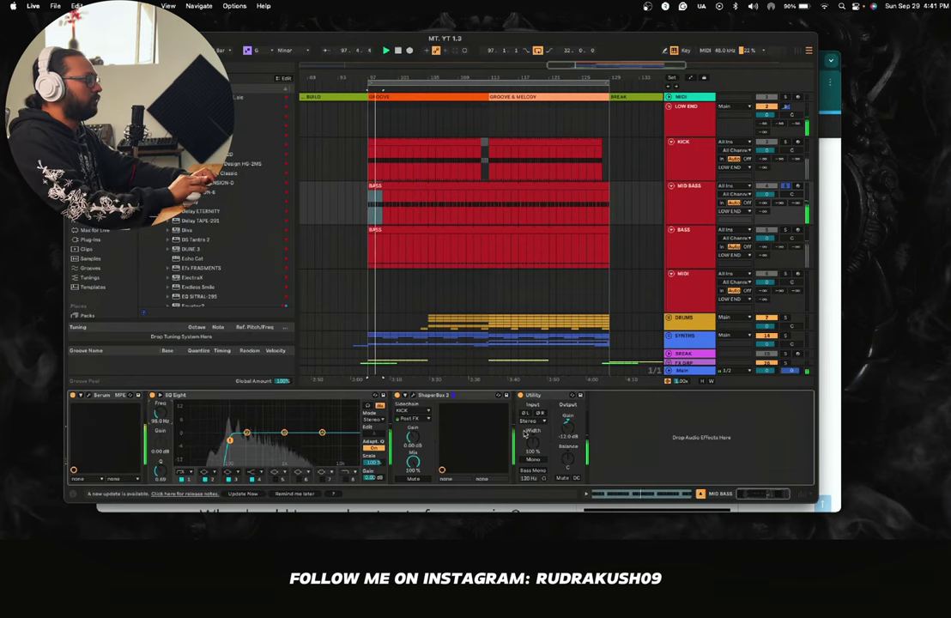
# Step: Remove ShaperBox 3 from both the MID BASS and BASS tracks
pyautogui.click(447, 396)
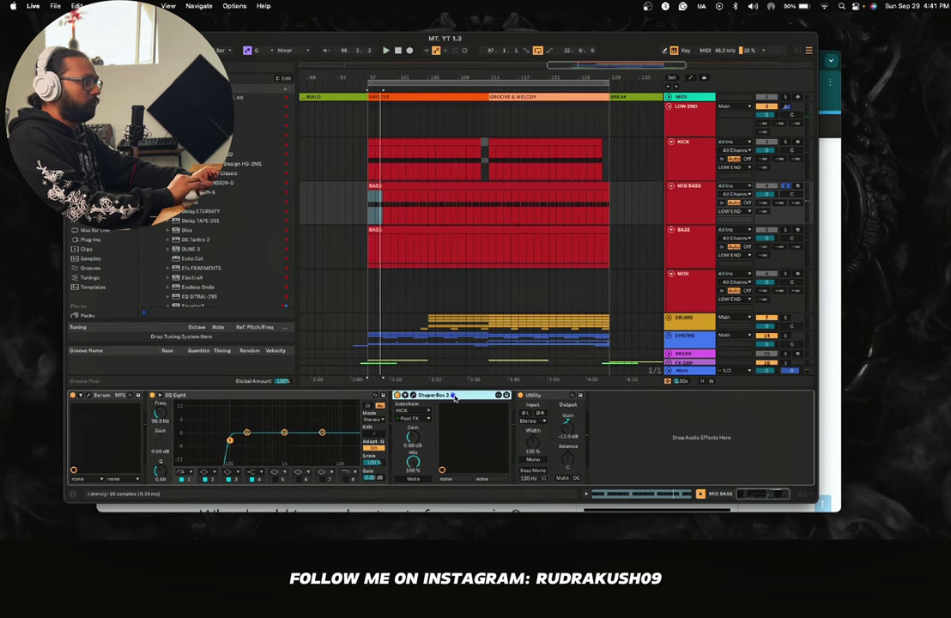
pyautogui.press('Delete')
pyautogui.click(681, 234)
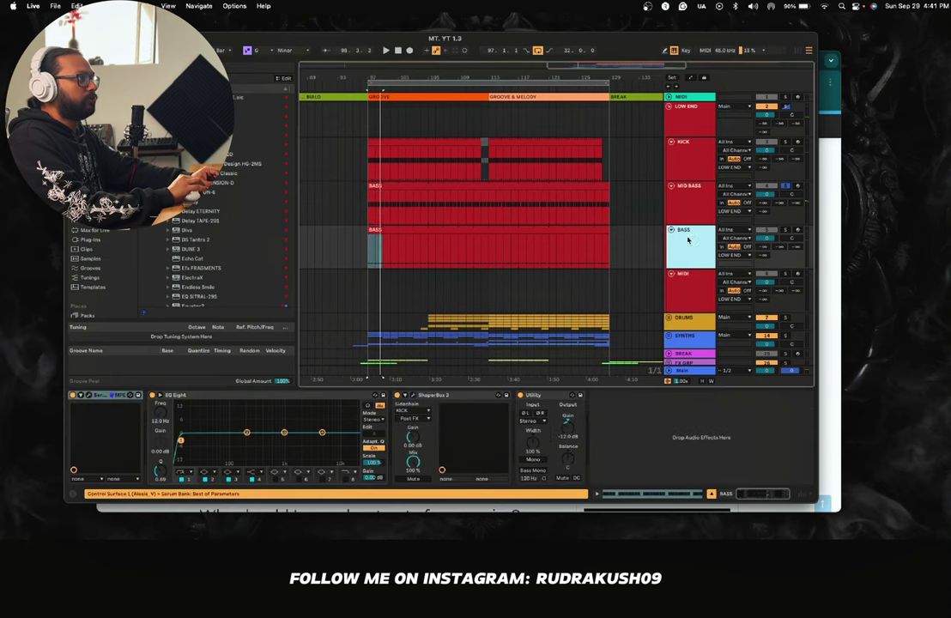
pyautogui.click(690, 210)
pyautogui.click(683, 234)
pyautogui.click(691, 211)
pyautogui.click(691, 241)
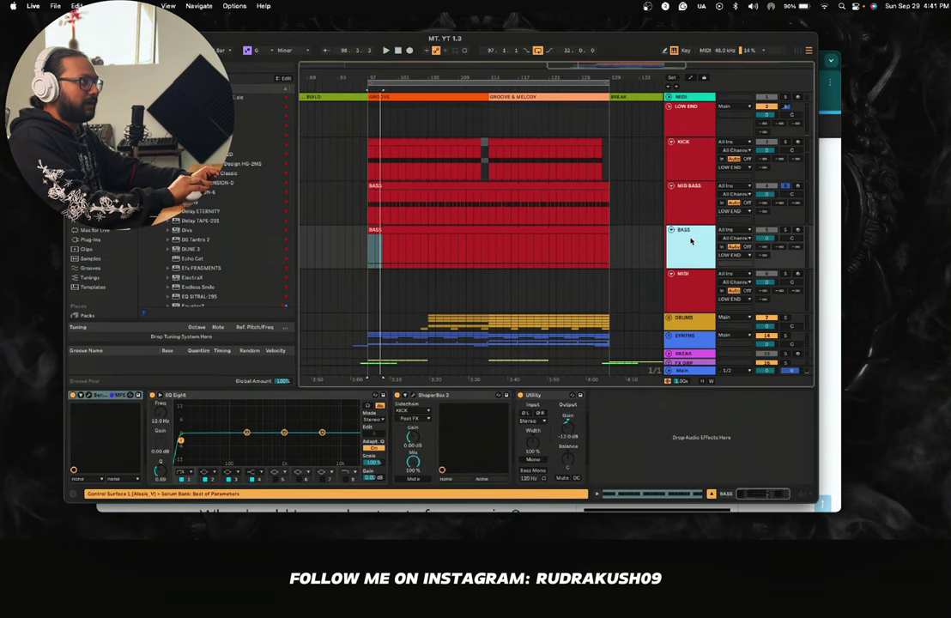
pyautogui.click(434, 397)
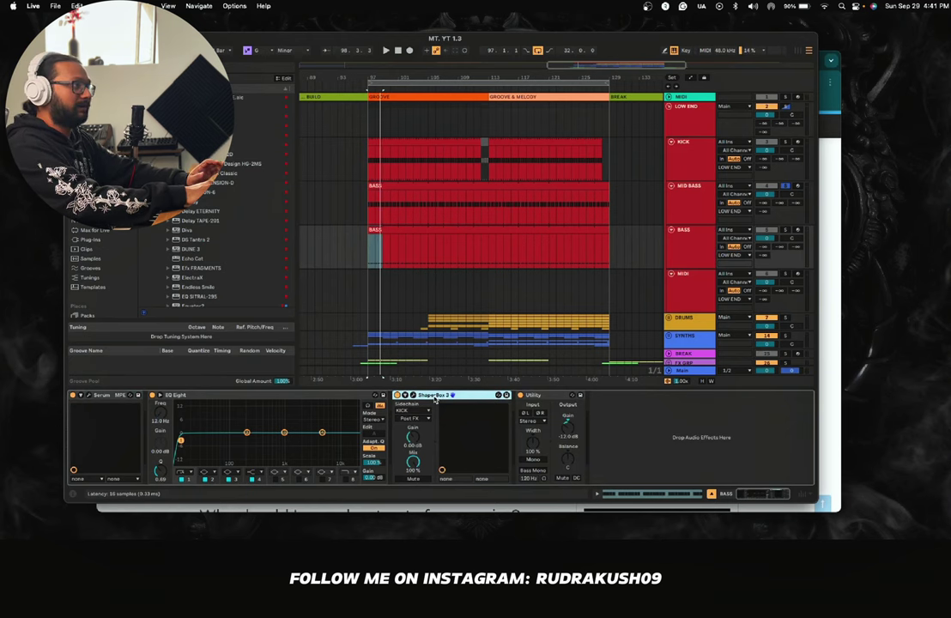
pyautogui.press('Delete')
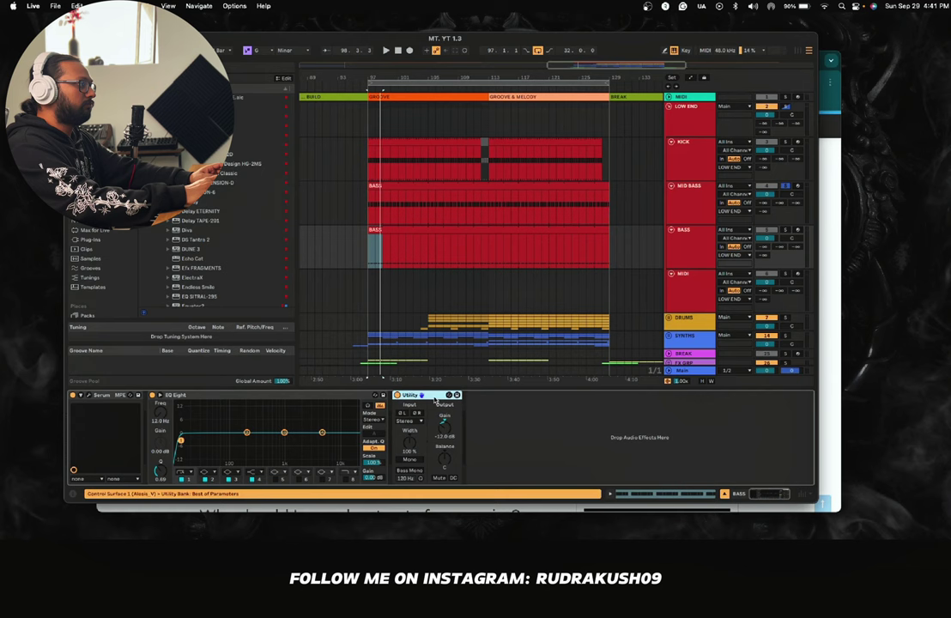
# Step: Group the MID BASS and BASS tracks and name the group BASS GRP
pyautogui.click(688, 204)
pyautogui.keyDown('shift'); pyautogui.click(698, 237); pyautogui.keyUp('shift')
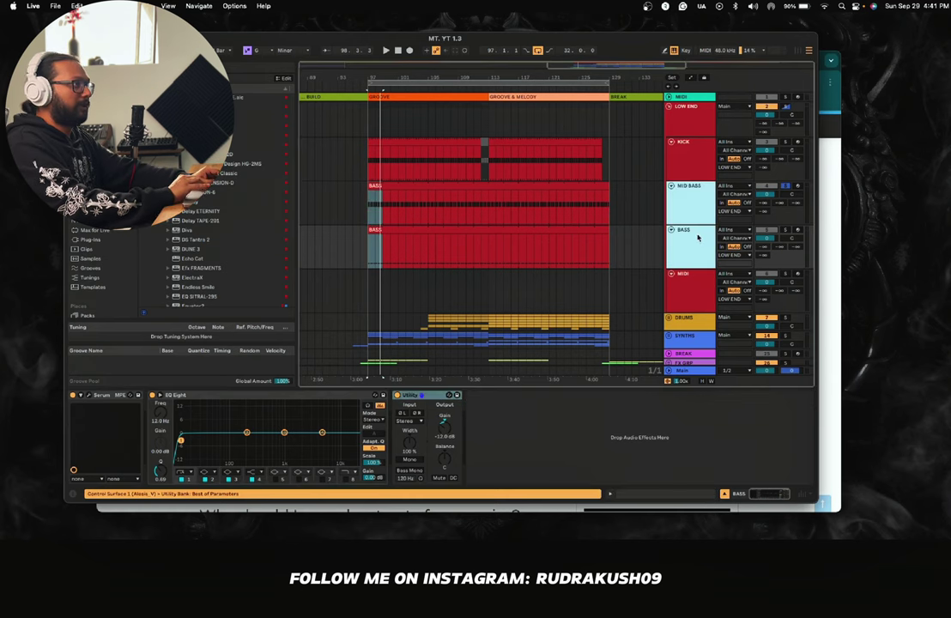
pyautogui.press('super+g')
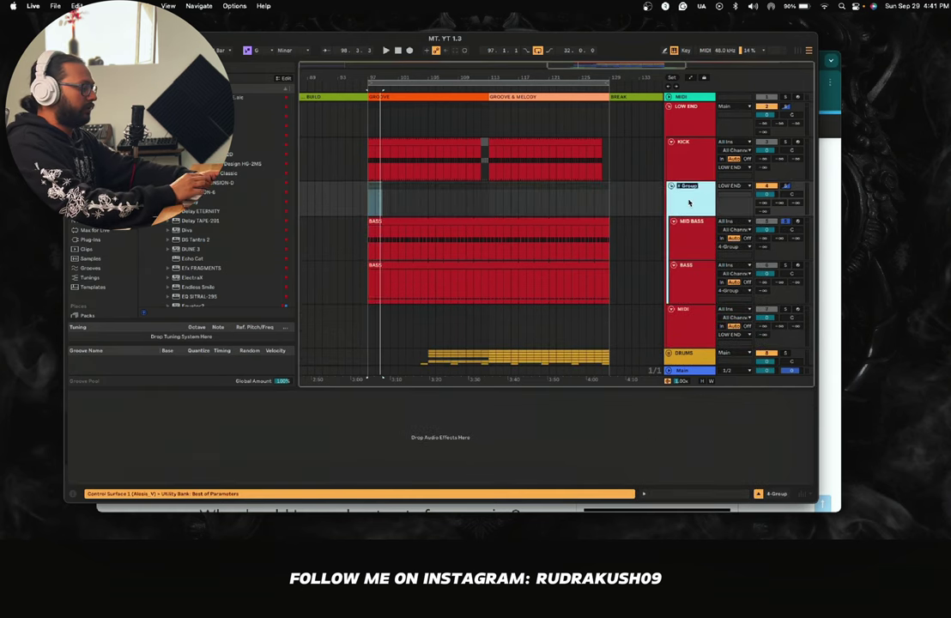
pyautogui.write('SS GRP')
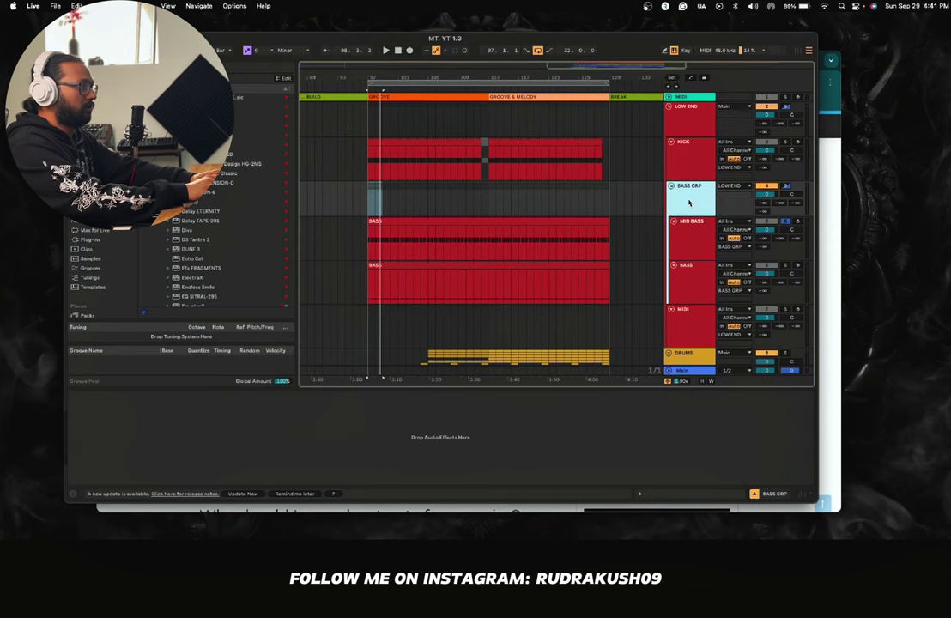
# Step: Paste ShaperBox 3 onto BASS GRP and check its volume curve during playback
pyautogui.click(295, 426)
pyautogui.press('super+v')
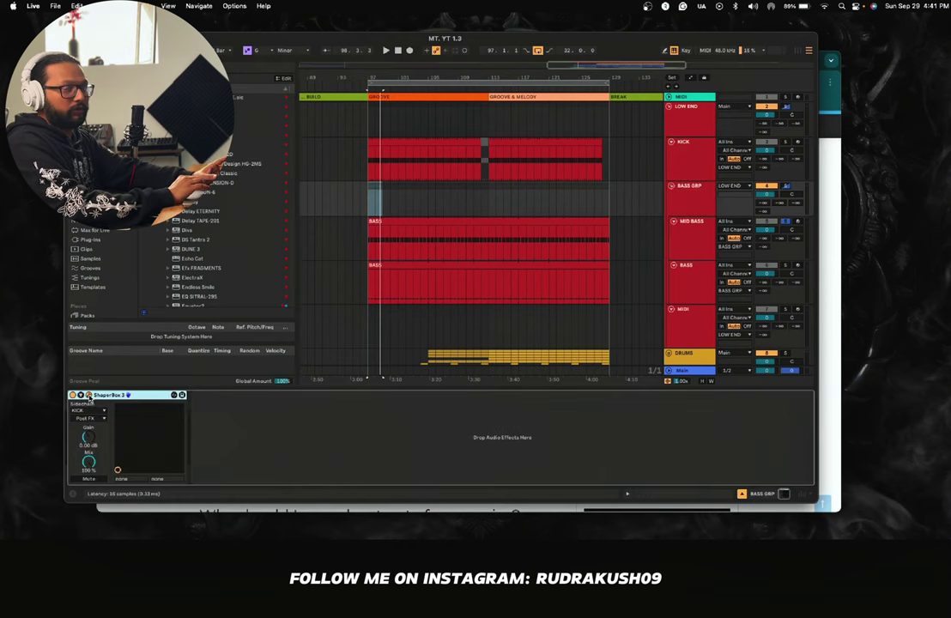
pyautogui.scroll(-3, 510, 258)
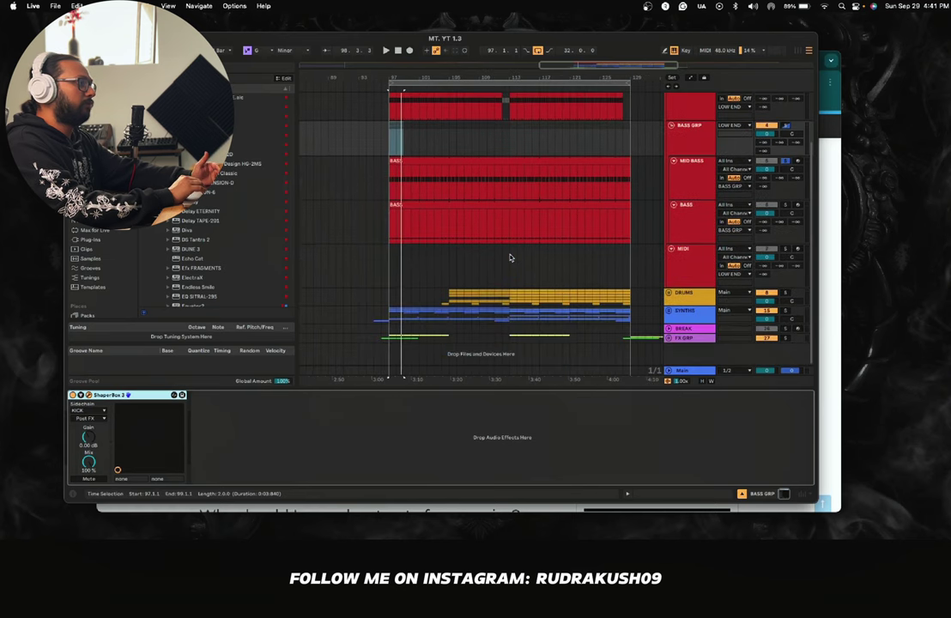
pyautogui.scroll(1, 510, 258)
pyautogui.hscroll(2, 510, 258)
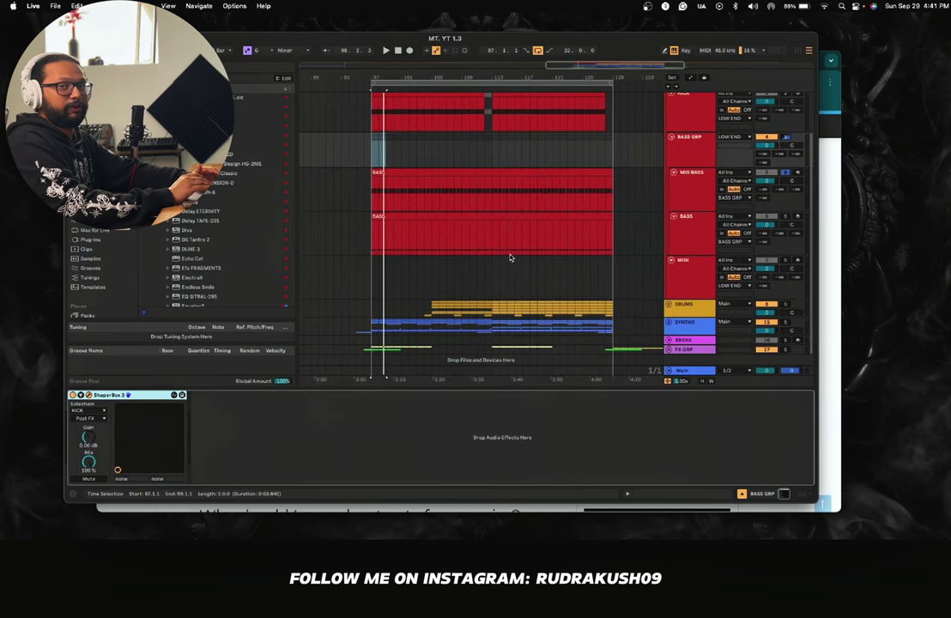
pyautogui.press('space')
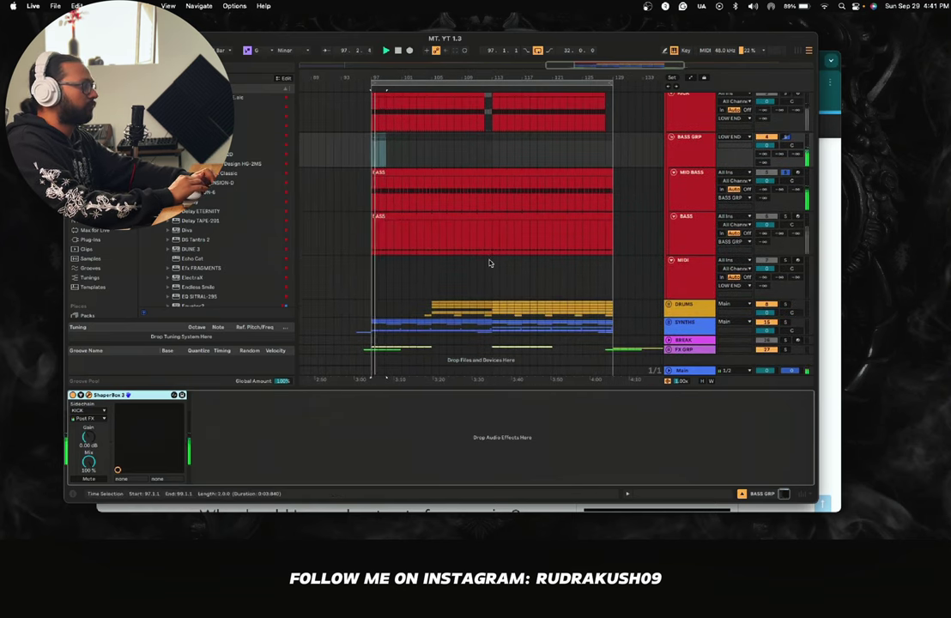
pyautogui.click(88, 395)
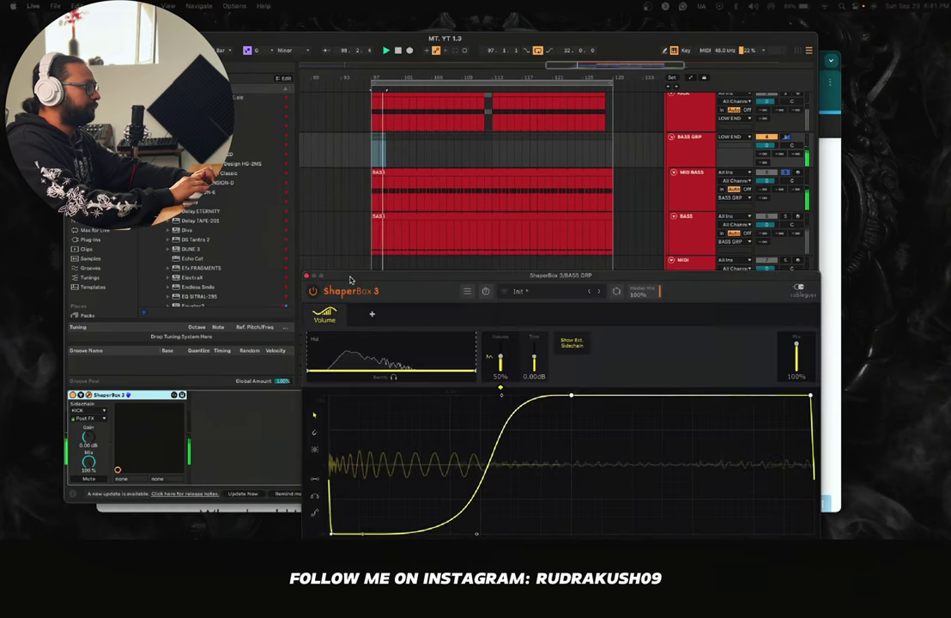
pyautogui.moveTo(350, 275); pyautogui.dragTo(316, 124)
pyautogui.click(270, 121)
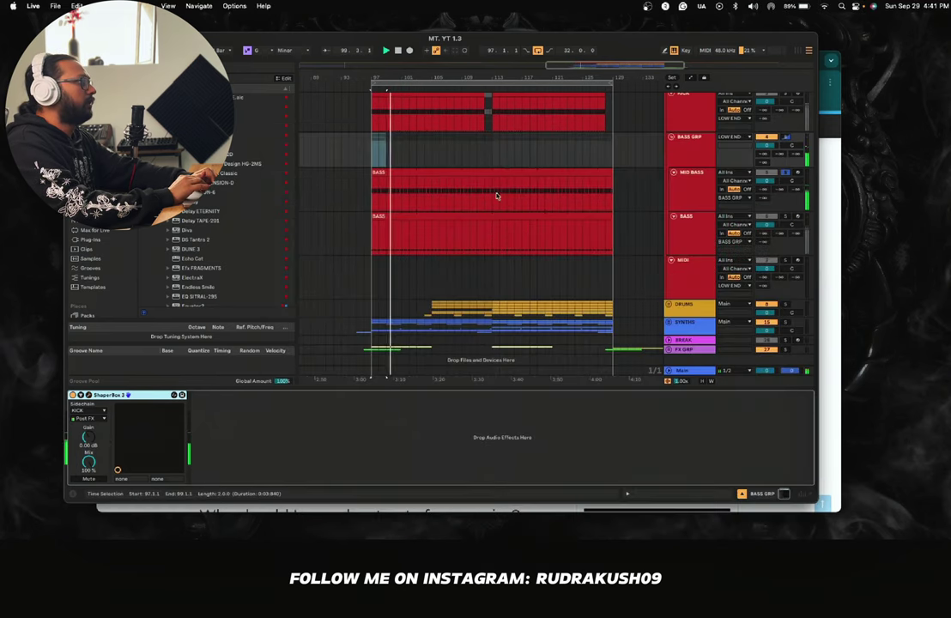
# Step: Clear the bass solos and mute DRUMS, SYNTHS, BREAK and FX GRP to play only the LOW END group
pyautogui.click(692, 188)
pyautogui.click(785, 218)
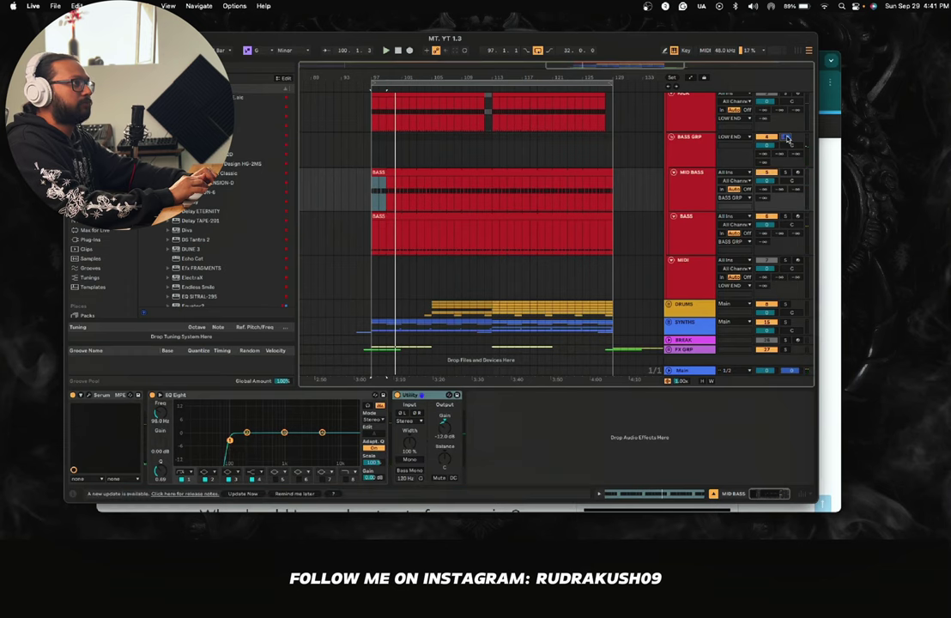
pyautogui.scroll(2, 745, 150)
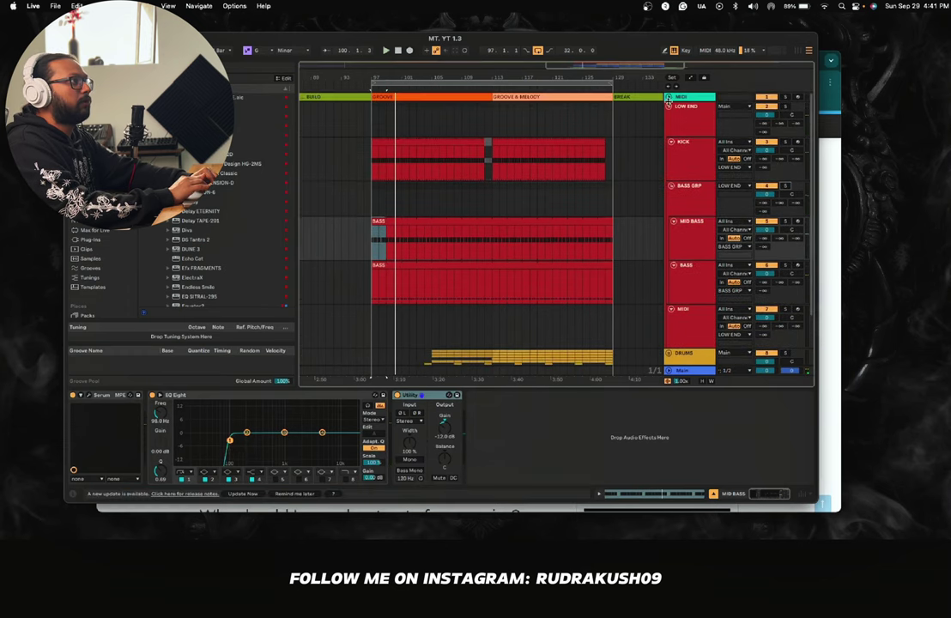
pyautogui.click(670, 105)
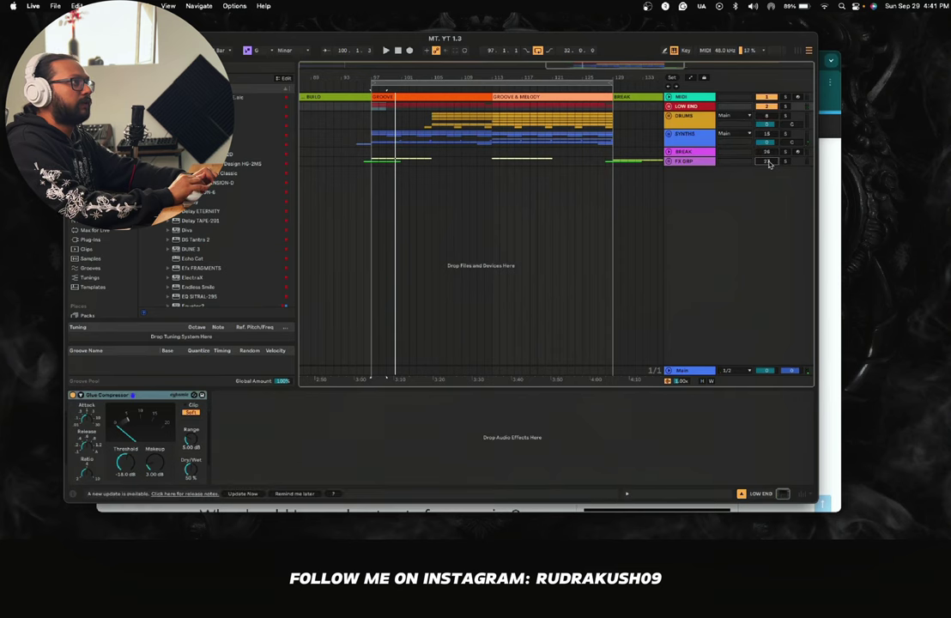
pyautogui.click(668, 106)
pyautogui.press('space')
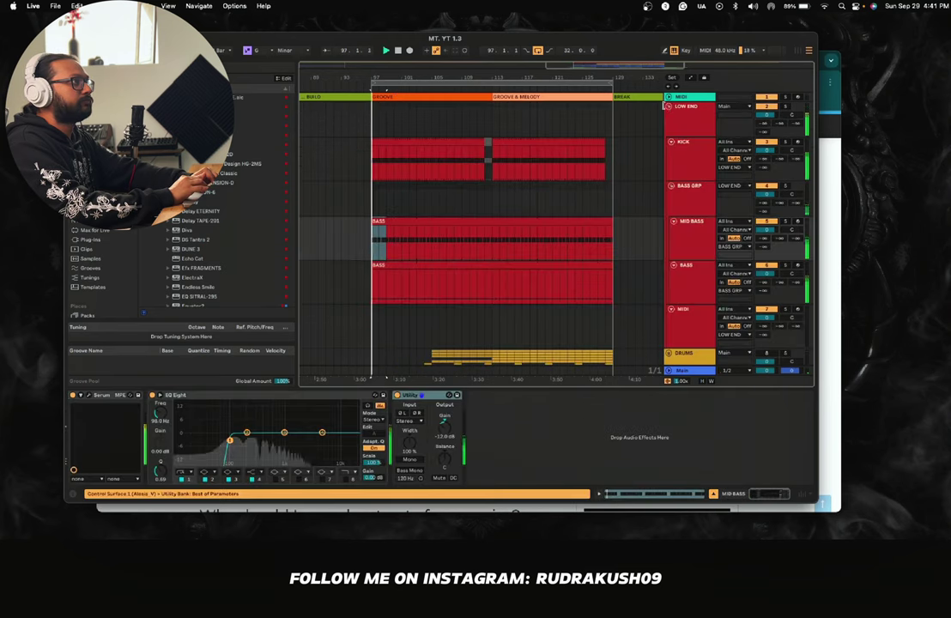
# Step: Set the BASS track's EQ Eight low cut to 24 Hz using the note chart, switch it to the gentler slope, and play the result
pyautogui.click(697, 281)
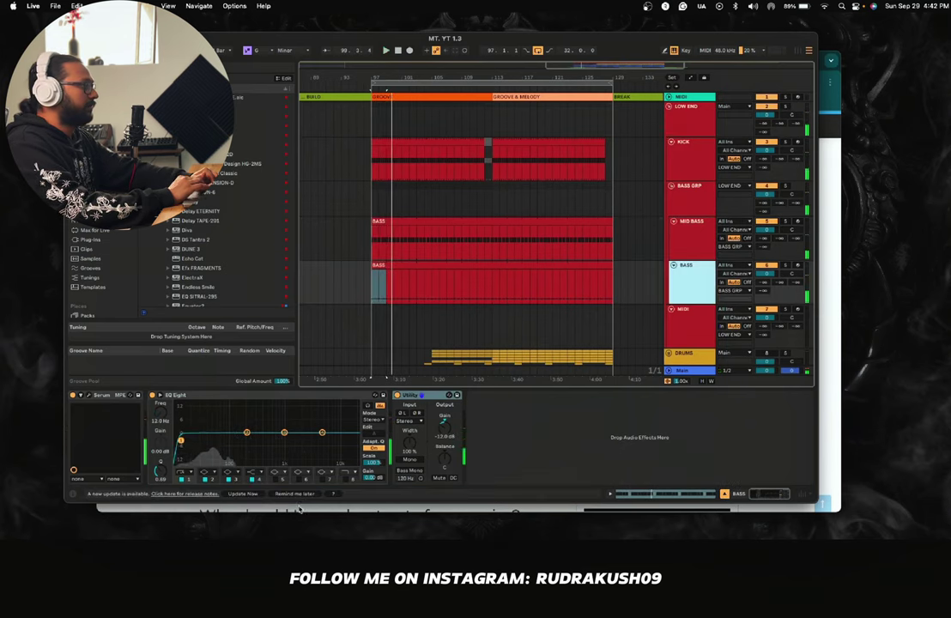
pyautogui.press('super+Tab')
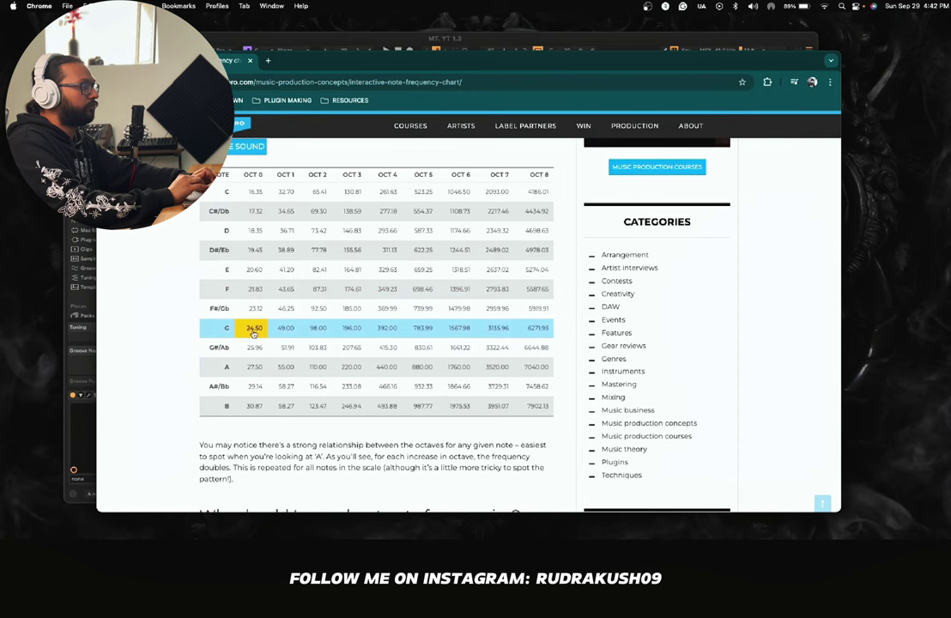
pyautogui.press('super+Tab')
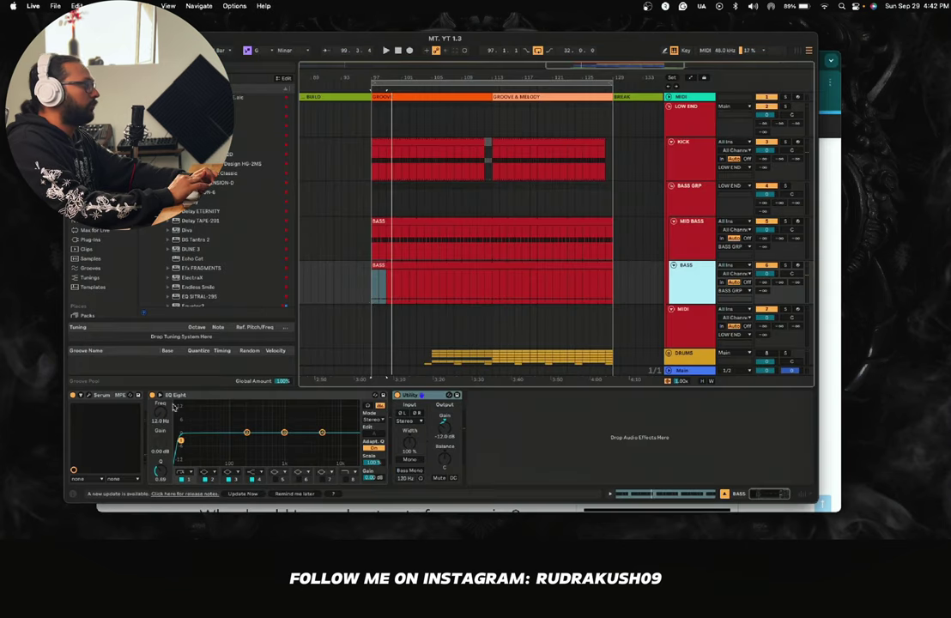
pyautogui.click(158, 420)
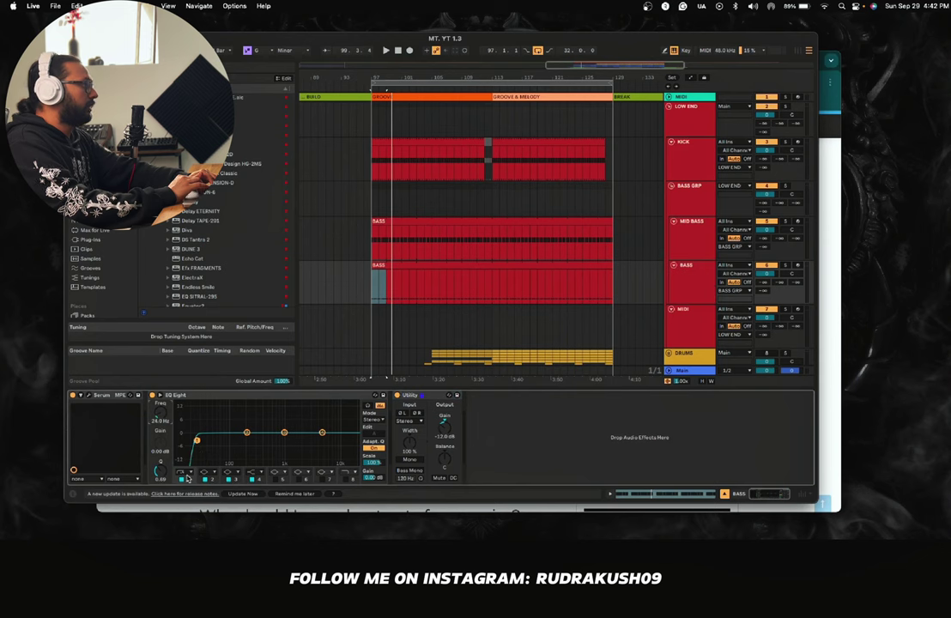
pyautogui.click(183, 474)
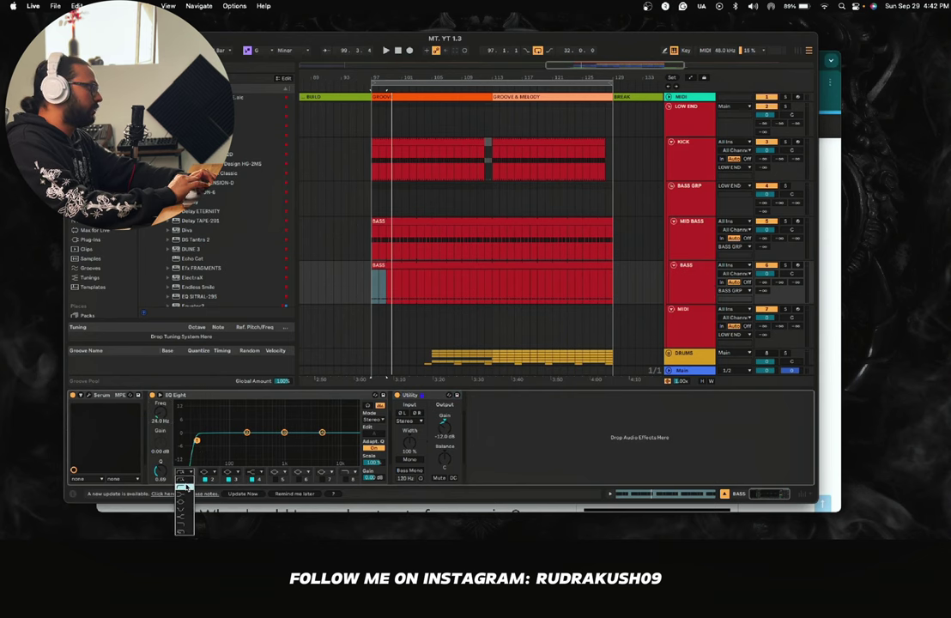
pyautogui.click(186, 486)
pyautogui.press('space')
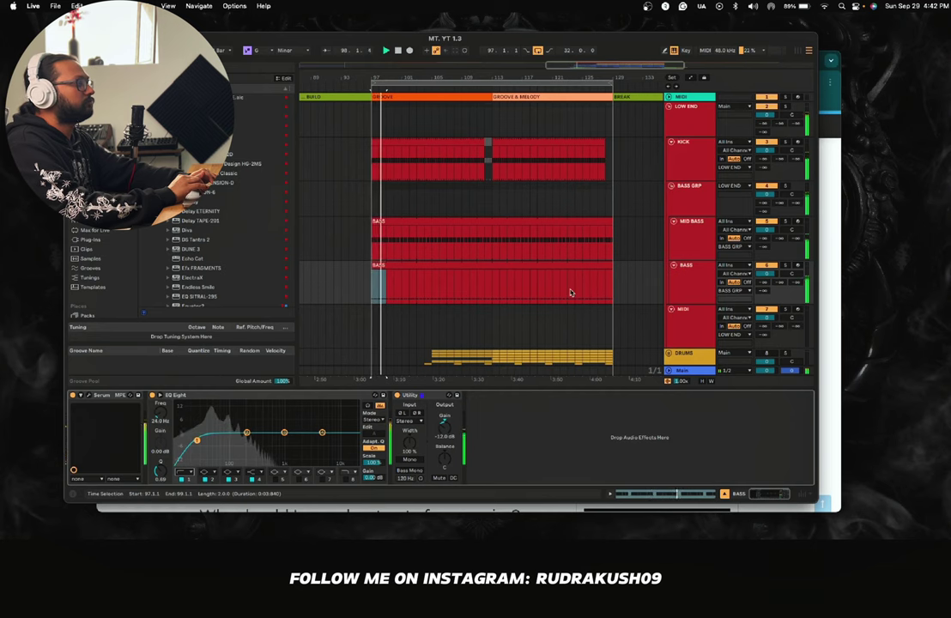
# Step: Lower the MID BASS track's Utility gain to -14.0 dB while the low end plays
pyautogui.press('Up')
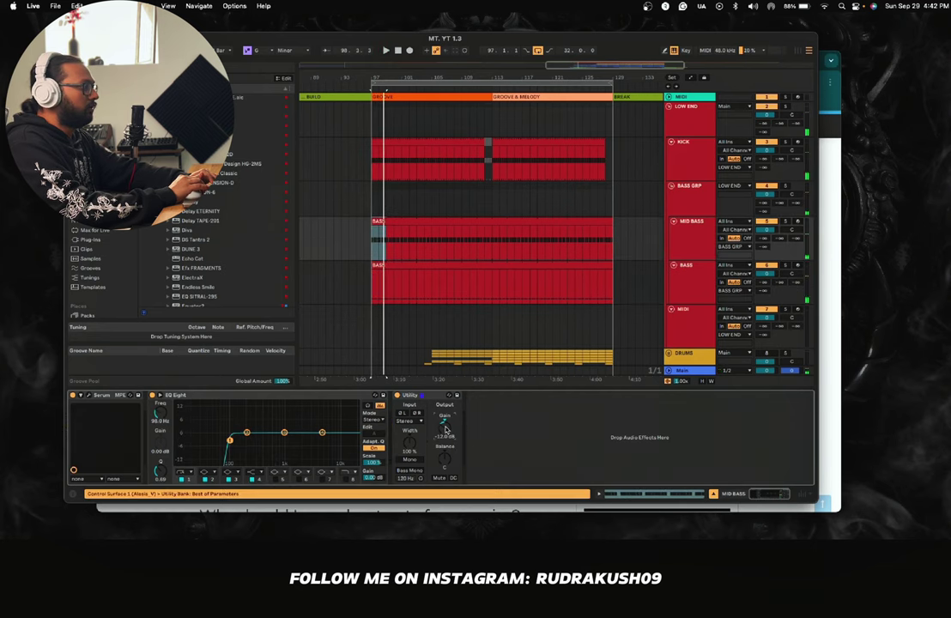
pyautogui.press('space')
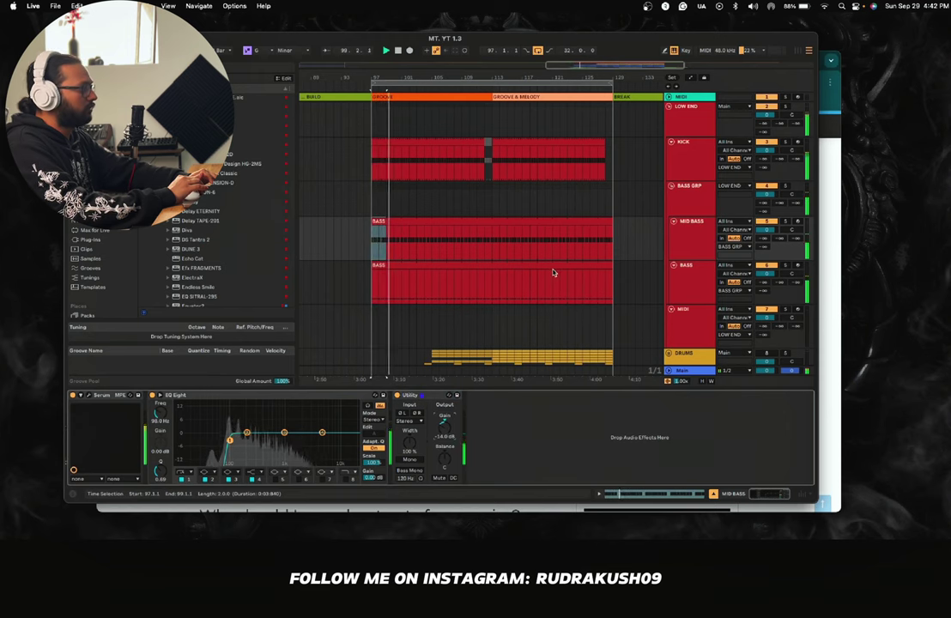
pyautogui.click(601, 266)
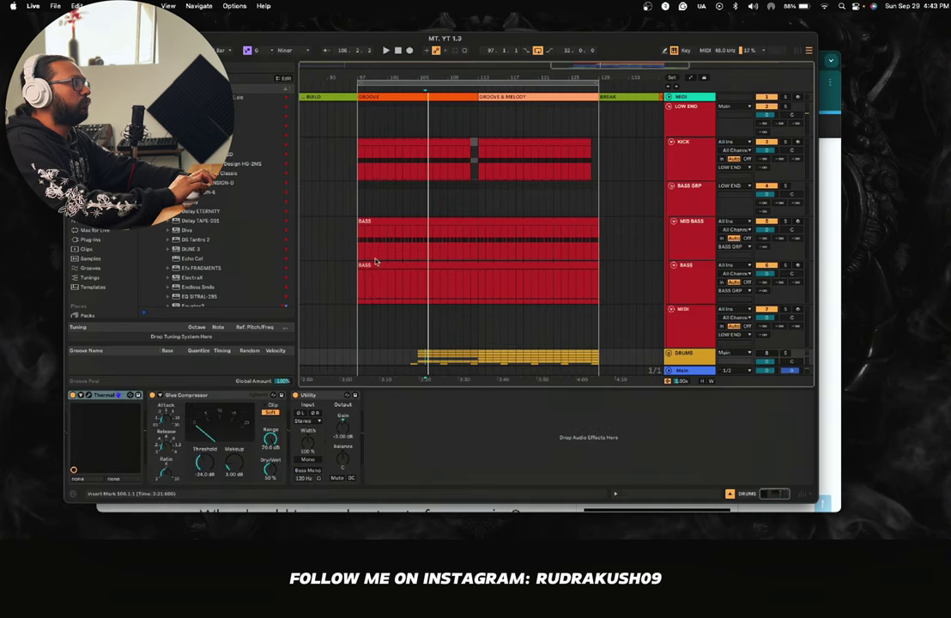
pyautogui.click(375, 262)
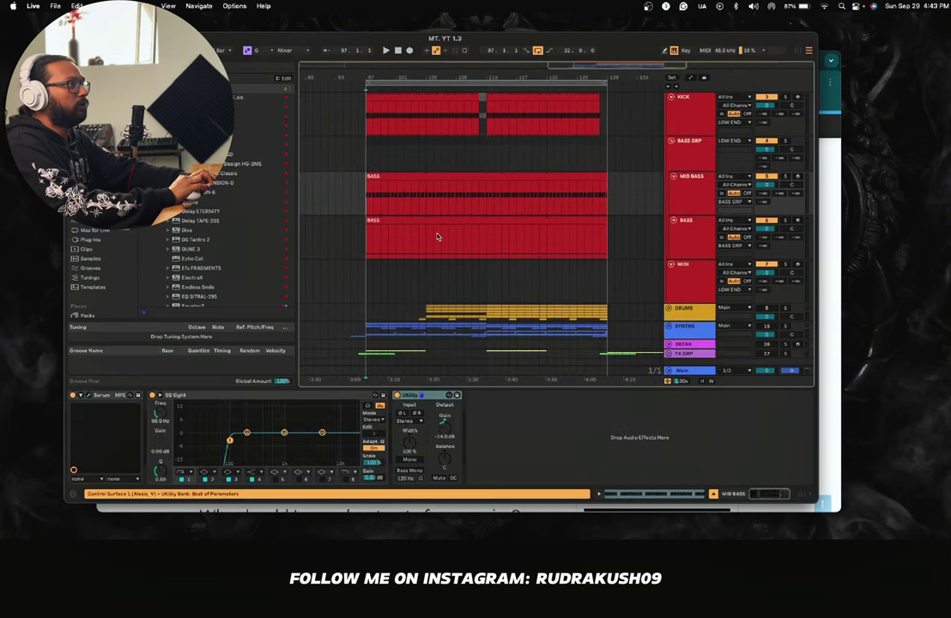
# Step: Unfold the SYNTHS group, solo the GROOVE PLK track and play it
pyautogui.scroll(-1, 680, 224)
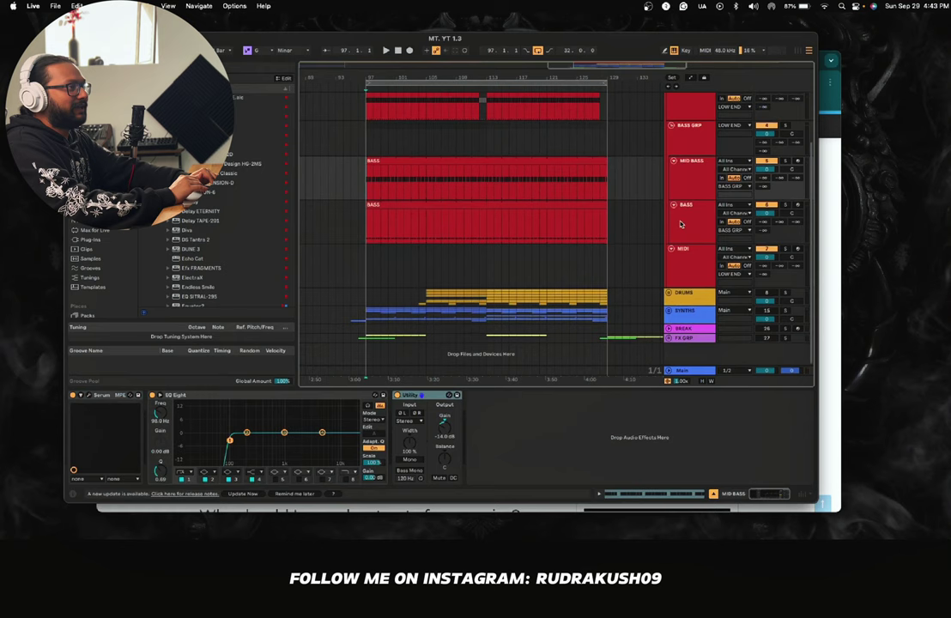
pyautogui.click(670, 311)
pyautogui.scroll(-5, 673, 315)
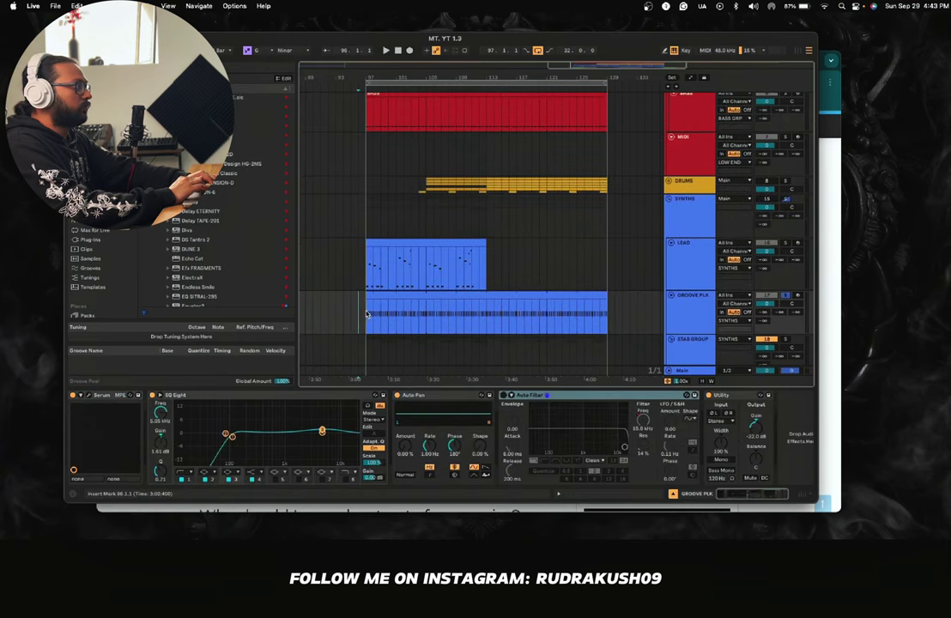
pyautogui.press('space')
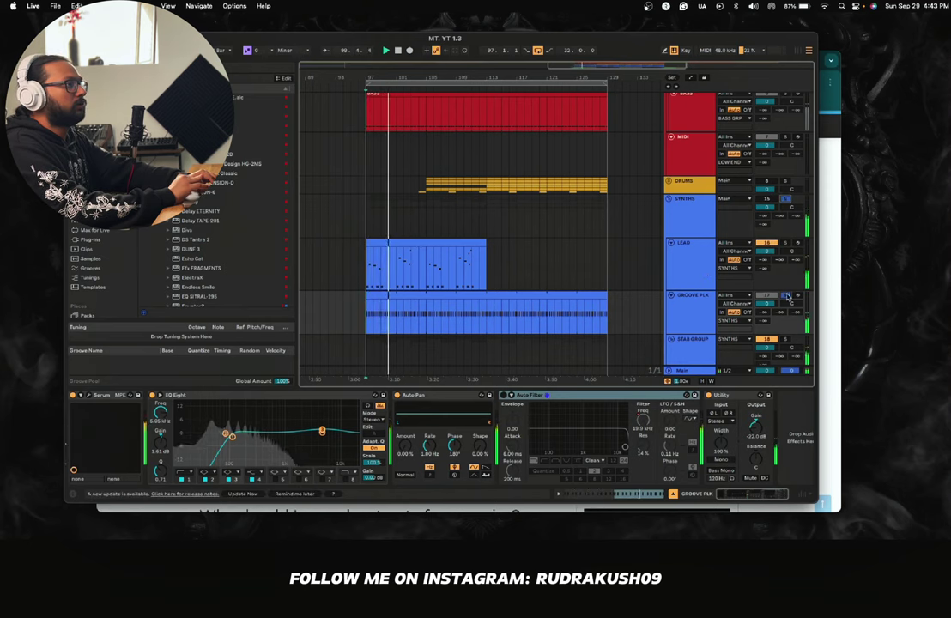
# Step: Move the GROOVE PLK track into the LOW END group, between the BASS and MIDI tracks
pyautogui.click(694, 309)
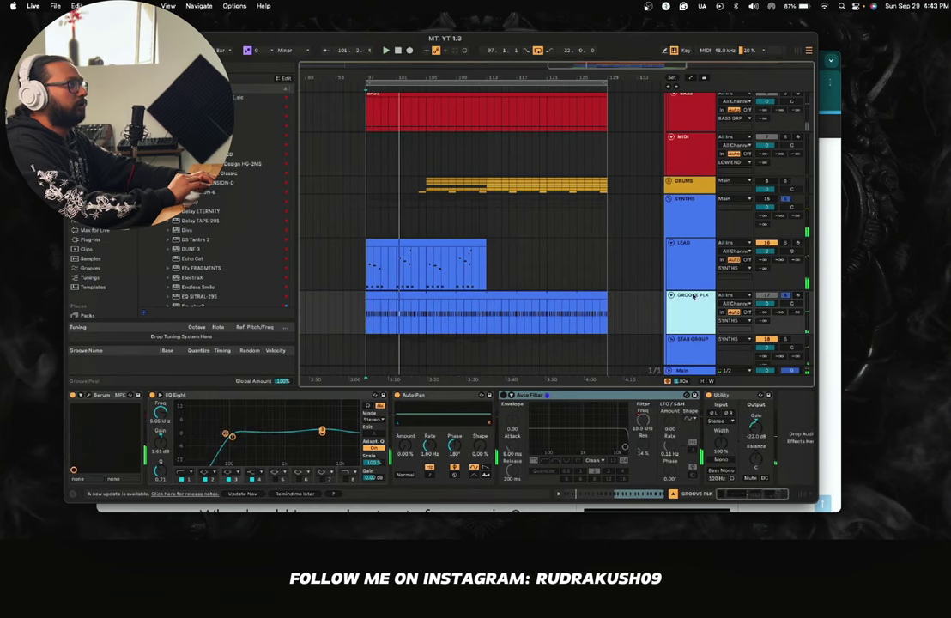
pyautogui.scroll(1, 697, 215)
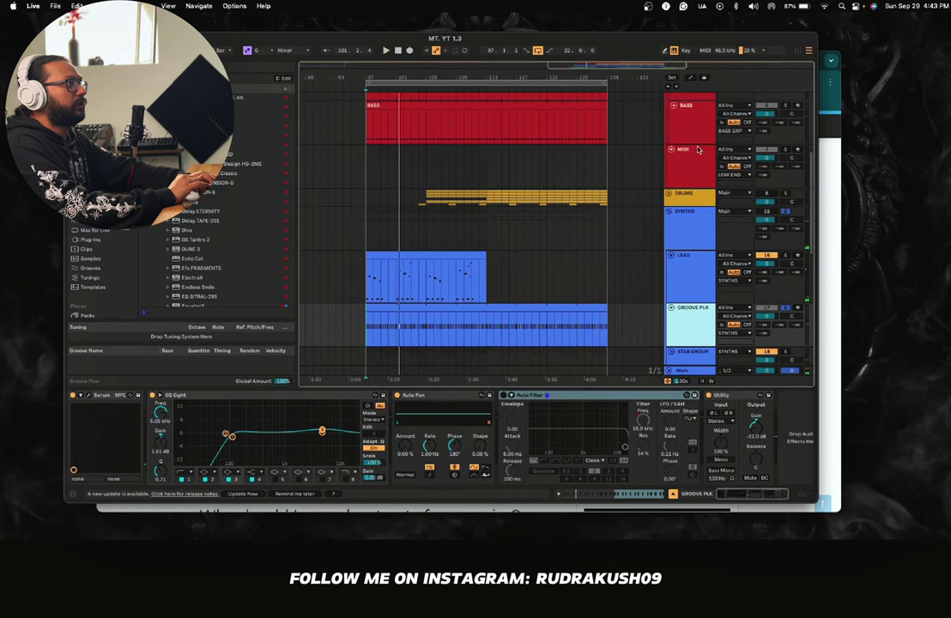
pyautogui.moveTo(698, 150); pyautogui.dragTo(697, 151)
pyautogui.scroll(2, 693, 162)
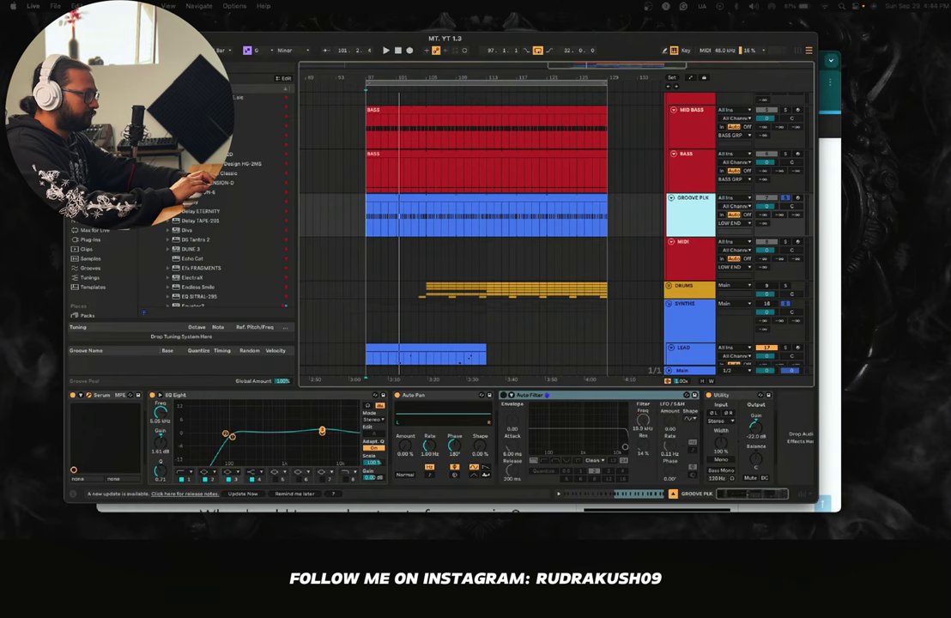
# Step: Open the preset browser of Serum on GROOVE PLK, filter it to Bass presets and load BA - Harder Memories
pyautogui.moveTo(481, 537); pyautogui.dragTo(442, 145)
pyautogui.click(573, 160)
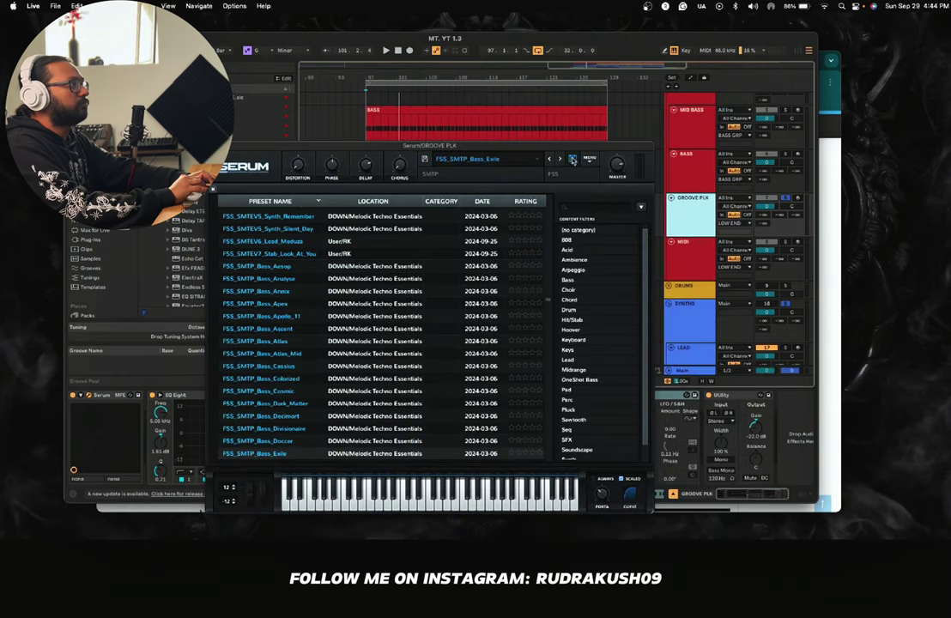
pyautogui.click(569, 280)
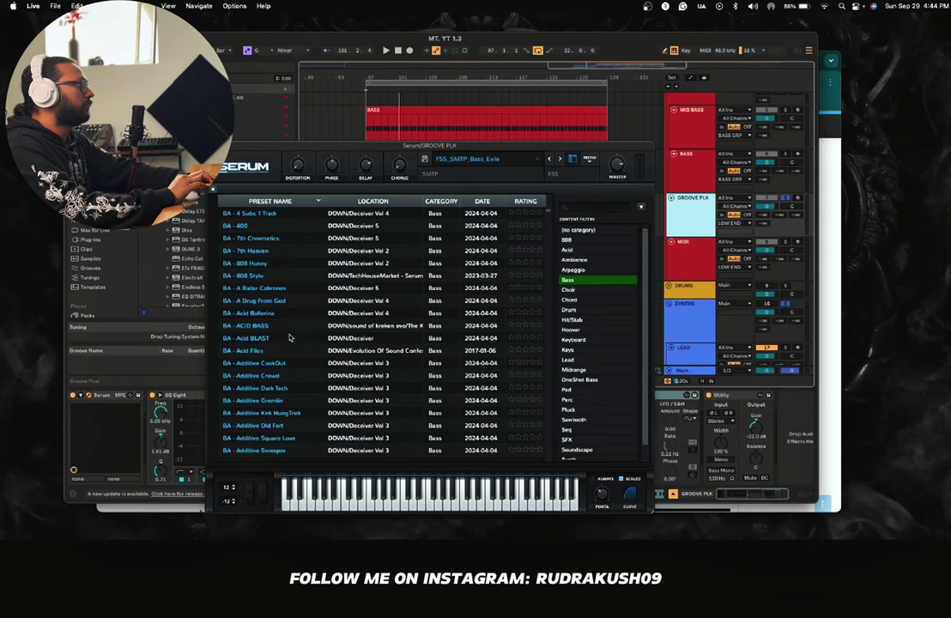
pyautogui.scroll(-10, 289, 338)
pyautogui.click(272, 326)
# Step: Audition the BS - Final, BS - Fade and BS - Formula bass presets in Serum on GROOVE PLK
pyautogui.scroll(-3, 272, 330)
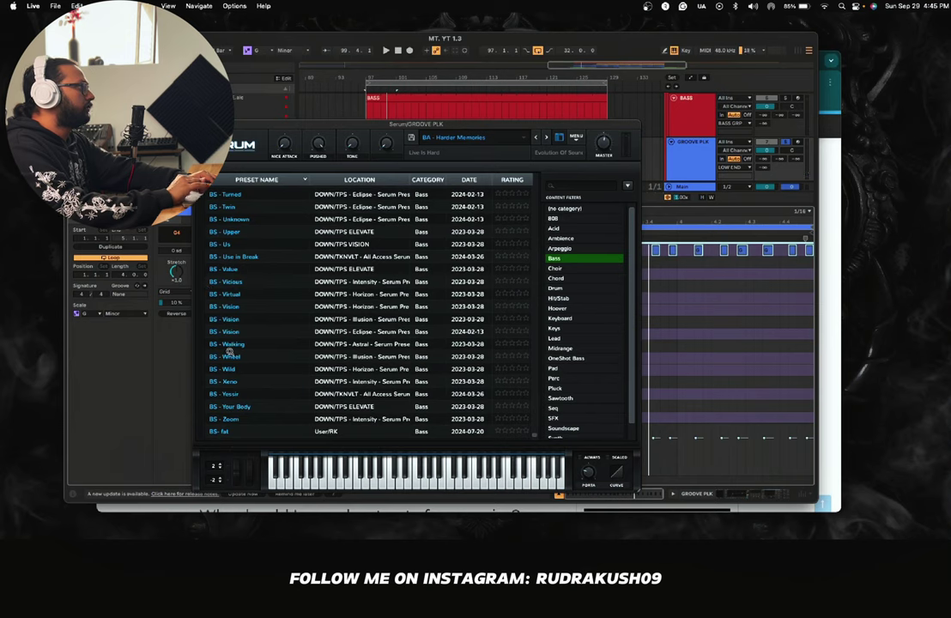
pyautogui.scroll(20, 251, 395)
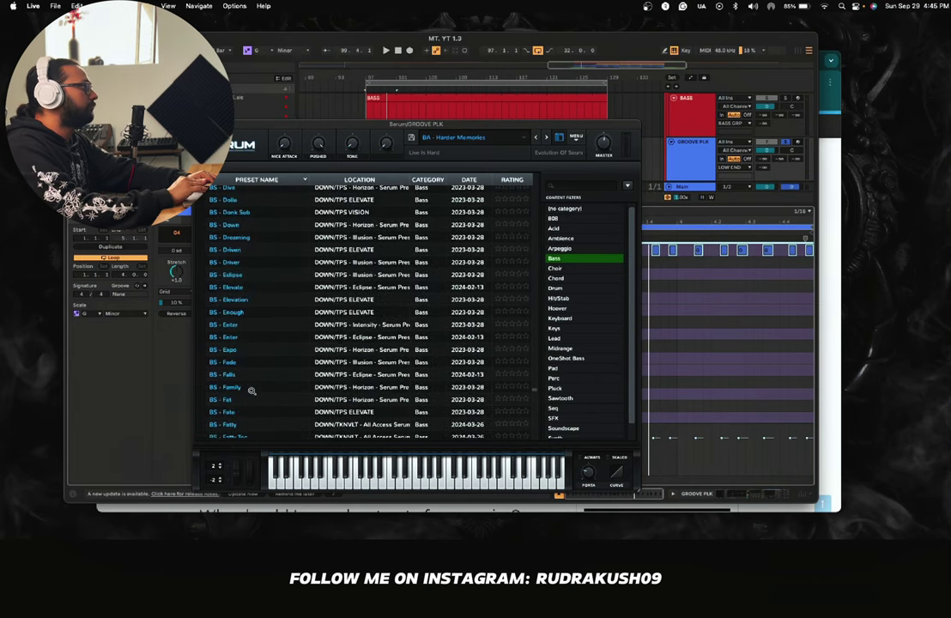
pyautogui.click(230, 270)
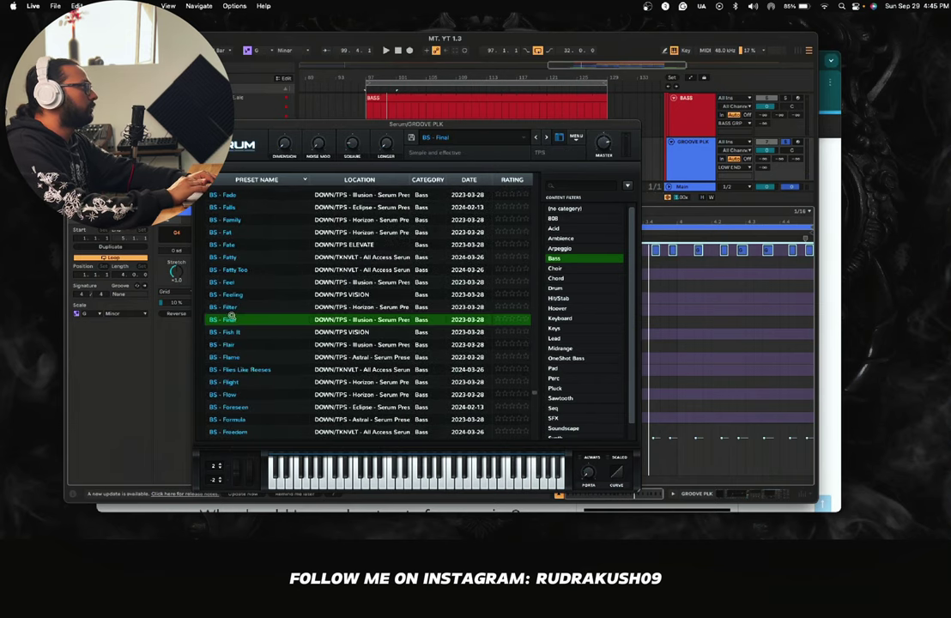
pyautogui.scroll(3, 231, 268)
pyautogui.click(231, 263)
pyautogui.click(231, 337)
pyautogui.scroll(3, 231, 339)
pyautogui.scroll(-5, 231, 339)
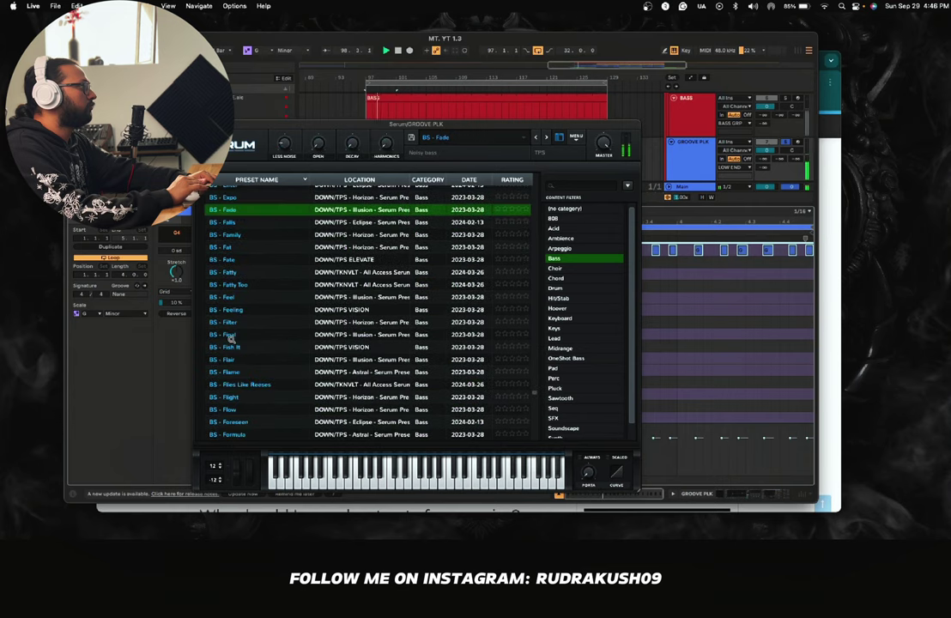
pyautogui.click(230, 334)
pyautogui.scroll(-3, 231, 337)
pyautogui.click(230, 335)
# Step: Compare bass presets from BS - Growl to BS - Heavy Plucker, load BS - Halo and leave the preset browser
pyautogui.scroll(-5, 230, 339)
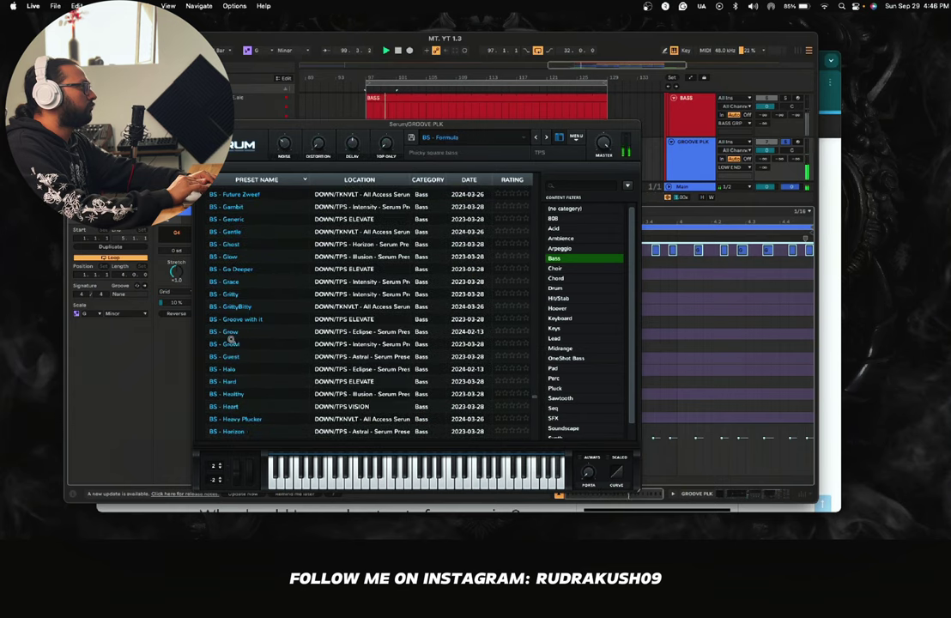
pyautogui.click(230, 342)
pyautogui.click(240, 381)
pyautogui.click(244, 408)
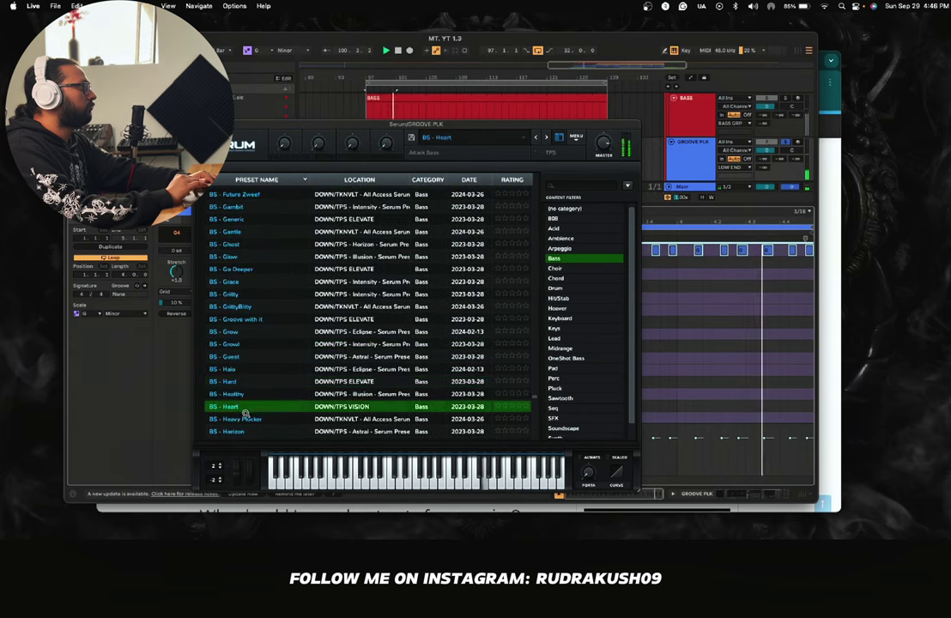
pyautogui.click(245, 418)
pyautogui.click(242, 382)
pyautogui.click(240, 367)
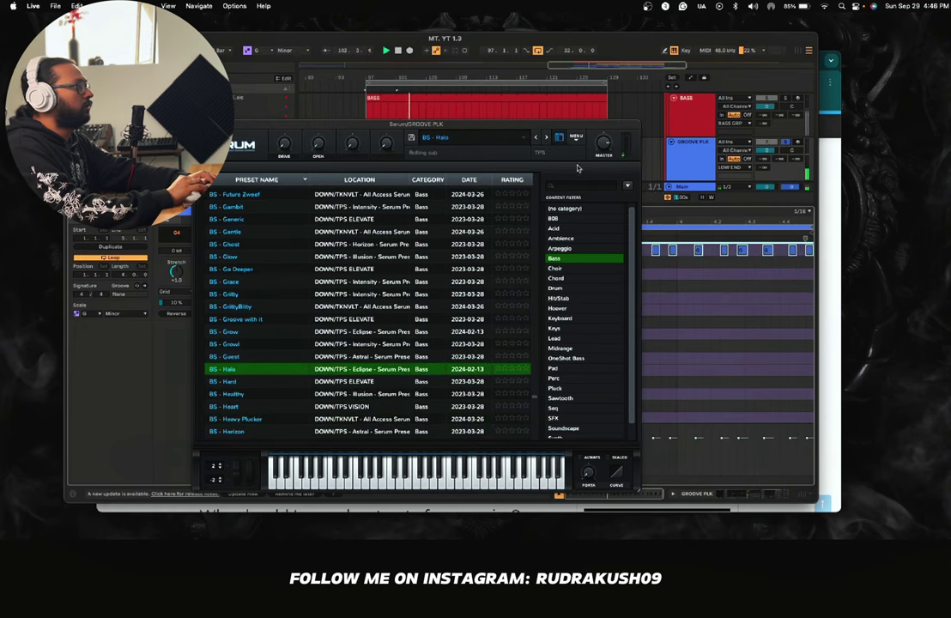
pyautogui.click(559, 138)
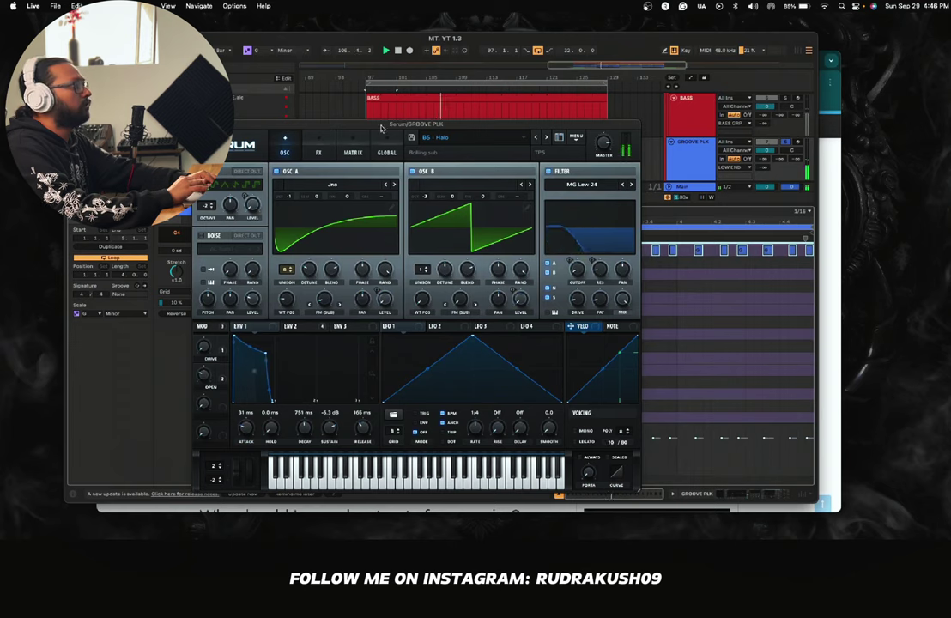
# Step: Enlarge the arrangement area, solo BASS and MID BASS together with GROOVE PLK, and close the Serum window
pyautogui.moveTo(382, 128); pyautogui.dragTo(389, 331)
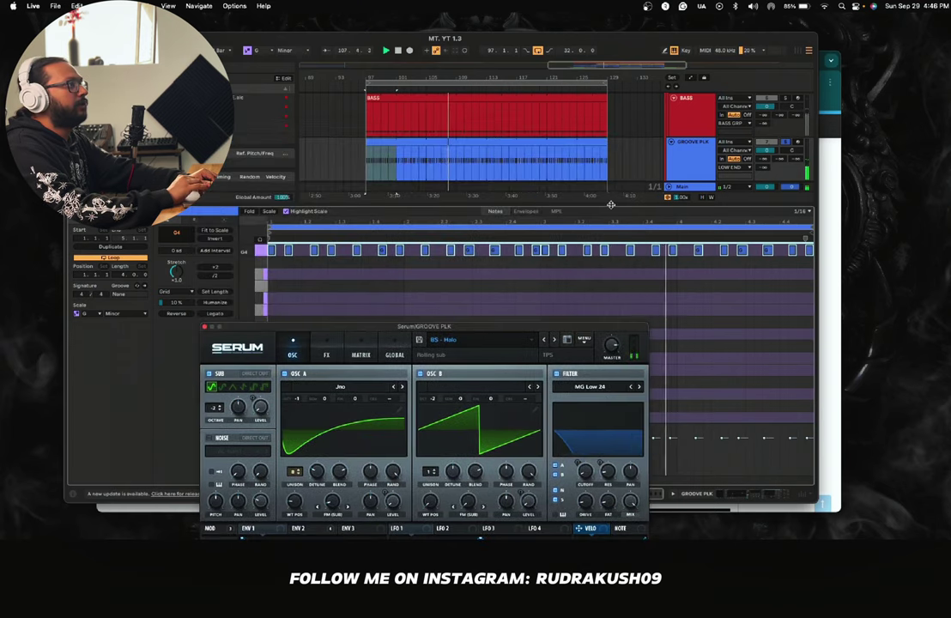
pyautogui.moveTo(611, 205); pyautogui.dragTo(611, 343)
pyautogui.scroll(3, 639, 139)
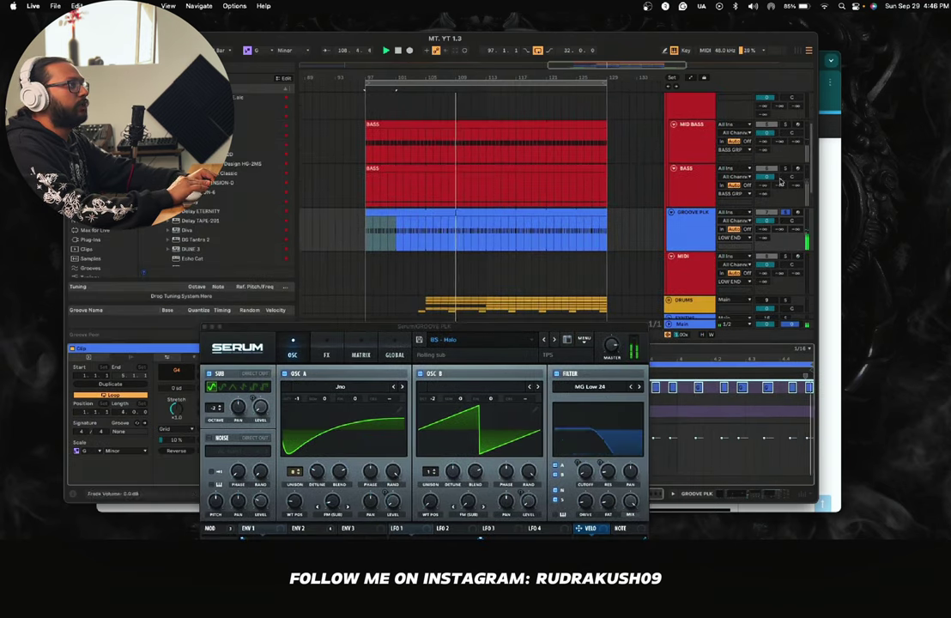
pyautogui.keyDown('super'); pyautogui.click(785, 168); pyautogui.keyUp('super')
pyautogui.keyDown('super'); pyautogui.click(788, 126); pyautogui.keyUp('super')
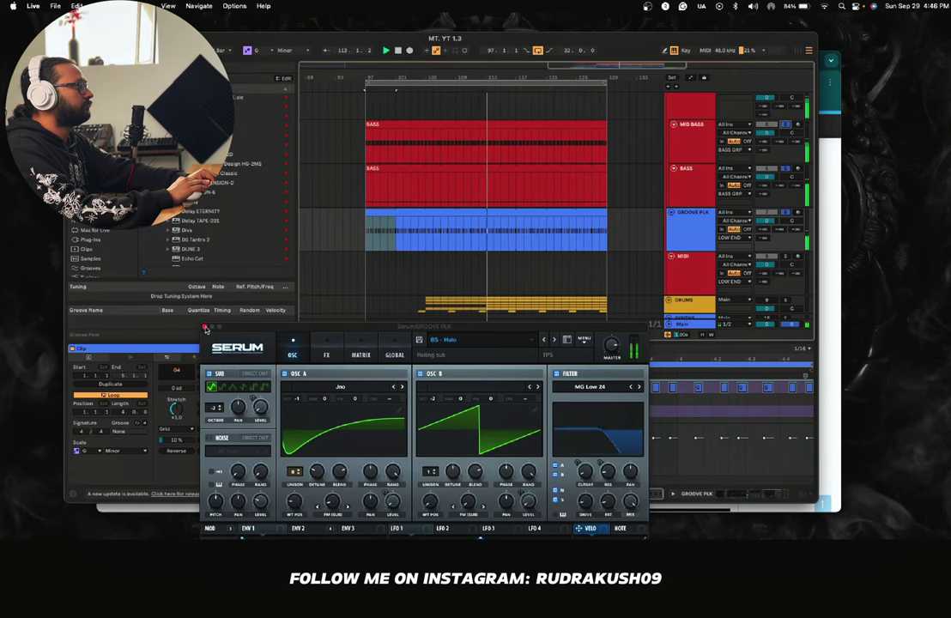
pyautogui.click(204, 327)
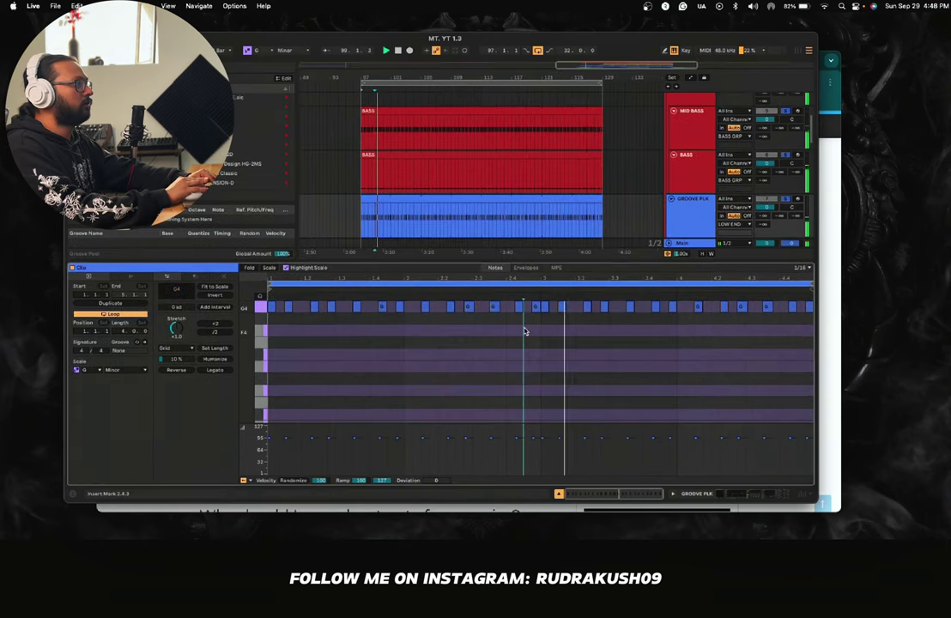
# Step: Transpose all notes of the GROOVE PLK clip down one octave to G3 and show the track's devices
pyautogui.hotkey('shift', 'Down')
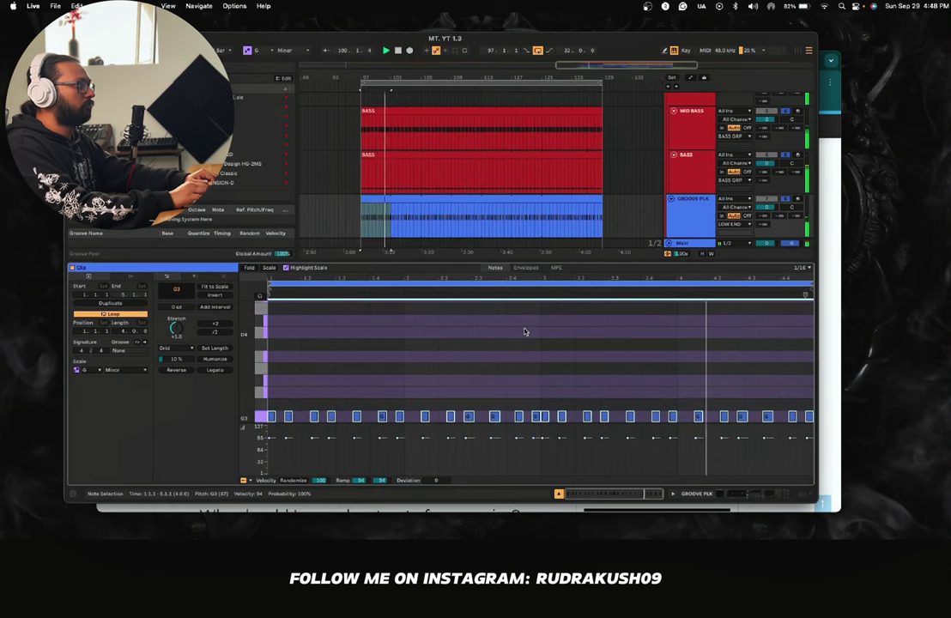
pyautogui.press('super+alt+l')
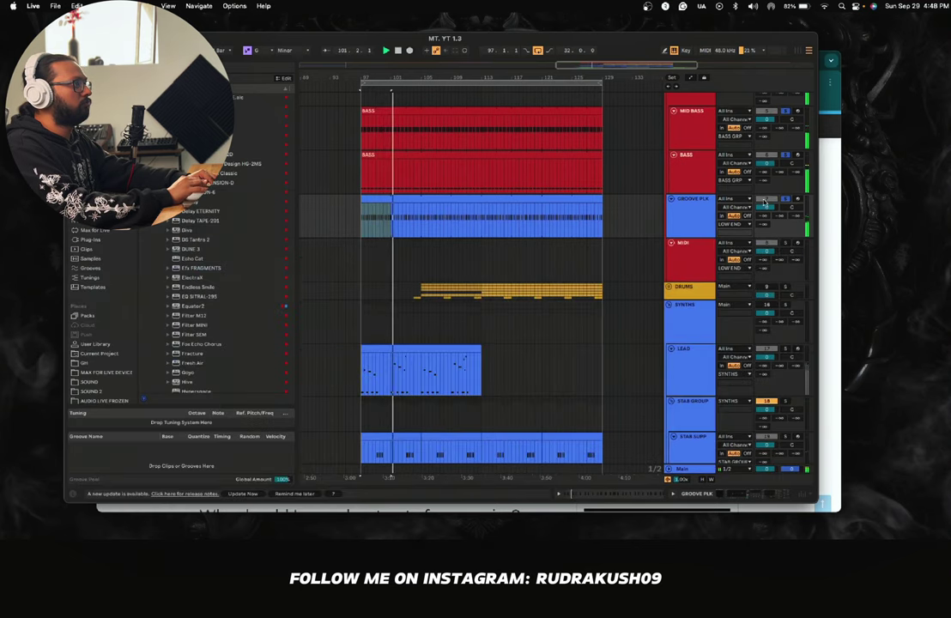
pyautogui.click(677, 222)
pyautogui.click(760, 493)
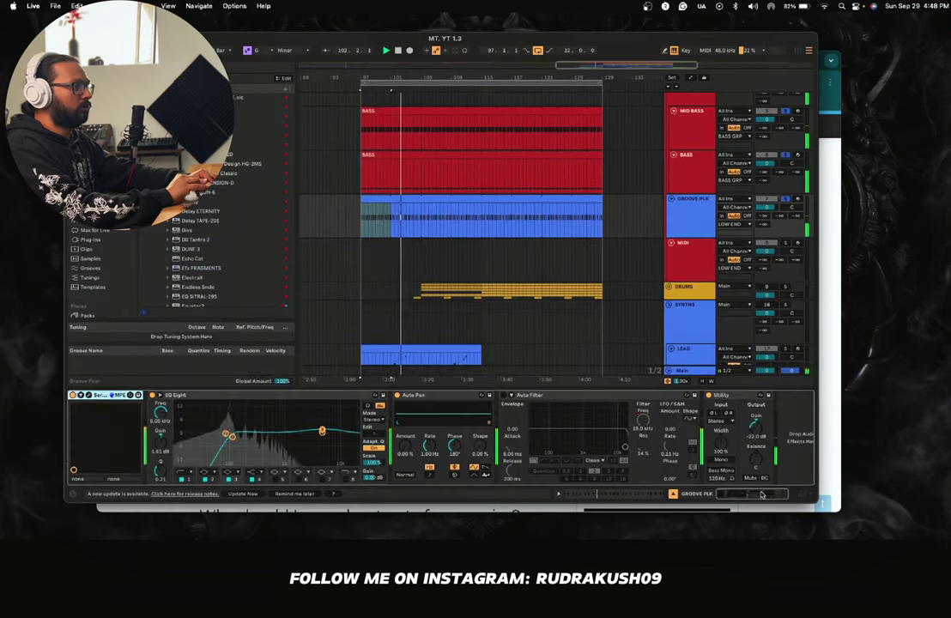
# Step: Reopen Serum on GROOVE PLK, adjust its filter cutoff during playback, and close the plug-in window
pyautogui.click(89, 397)
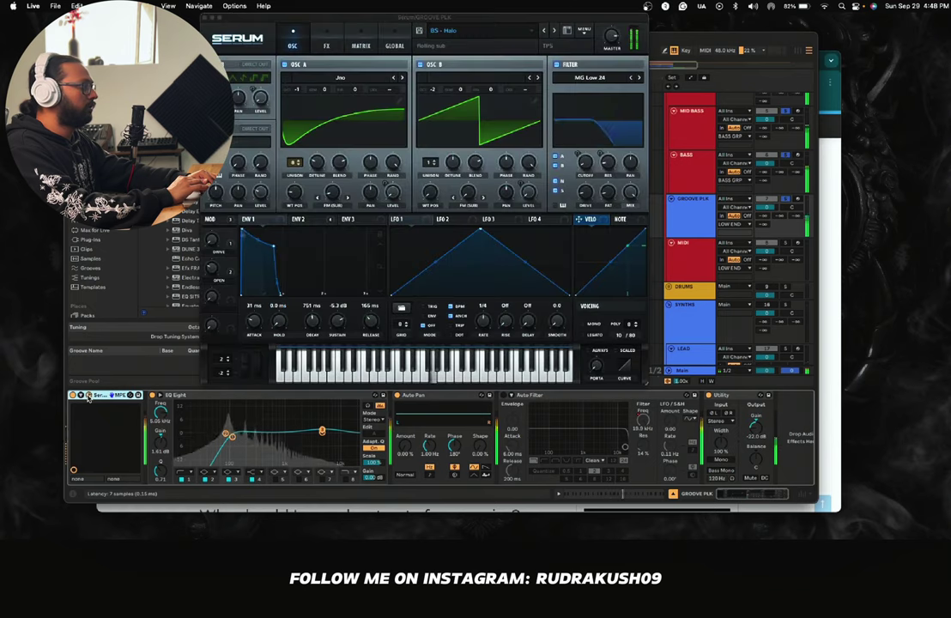
pyautogui.click(584, 164)
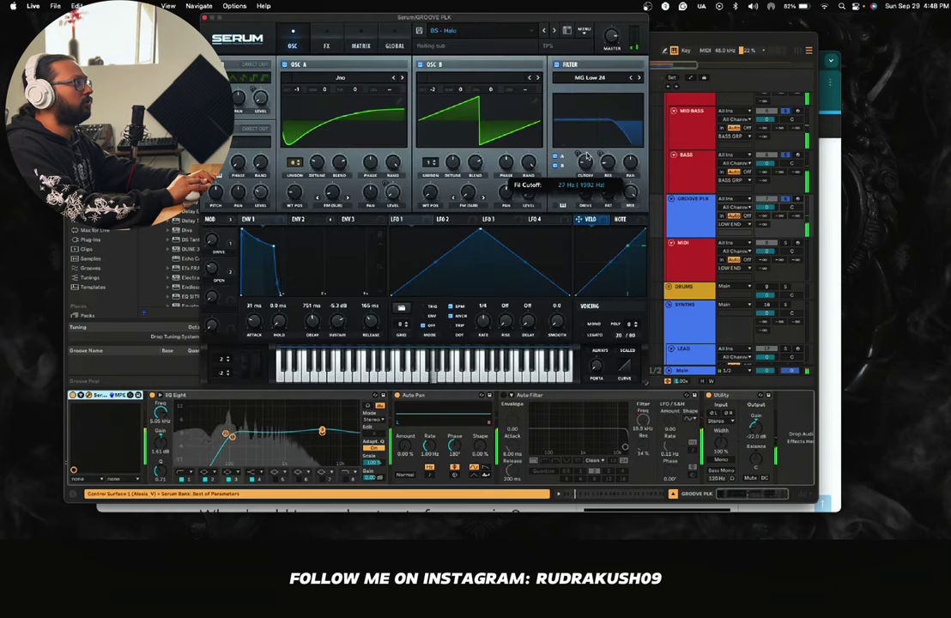
pyautogui.press('super+w')
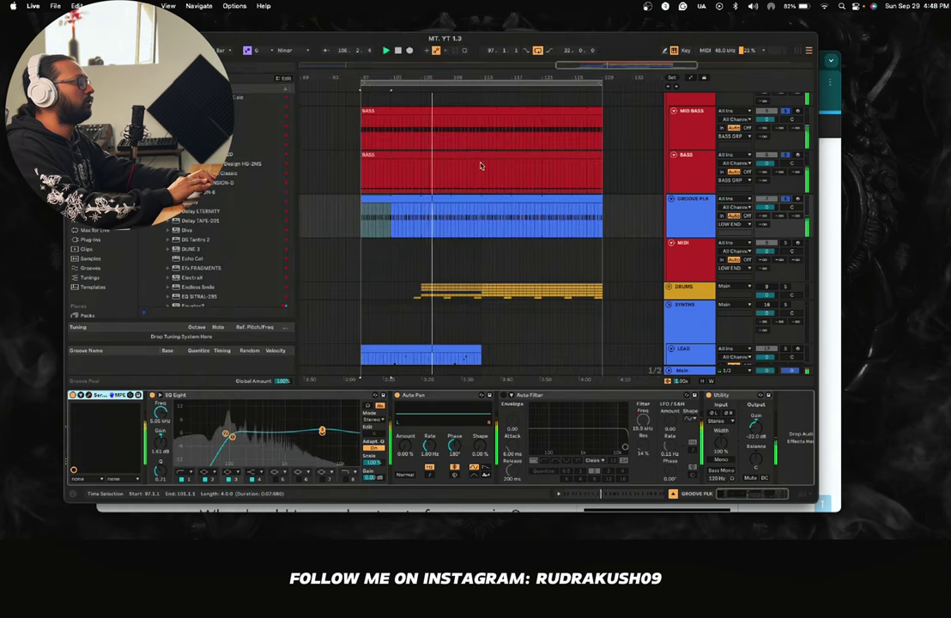
# Step: Rename the GROOVE PLK track as GROOVE BAS and play it with the other basses
pyautogui.click(540, 222)
pyautogui.click(681, 225)
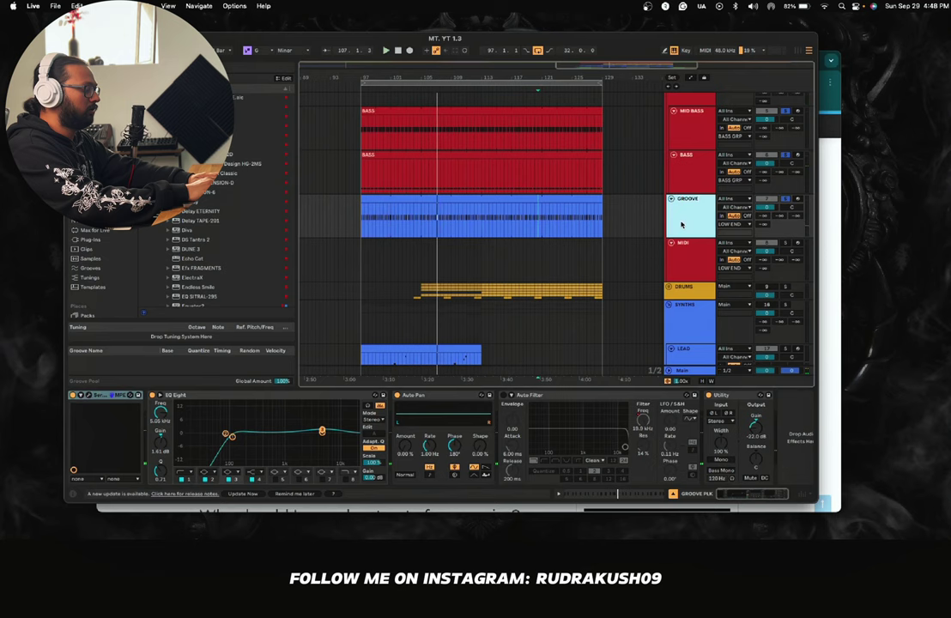
pyautogui.press('space')
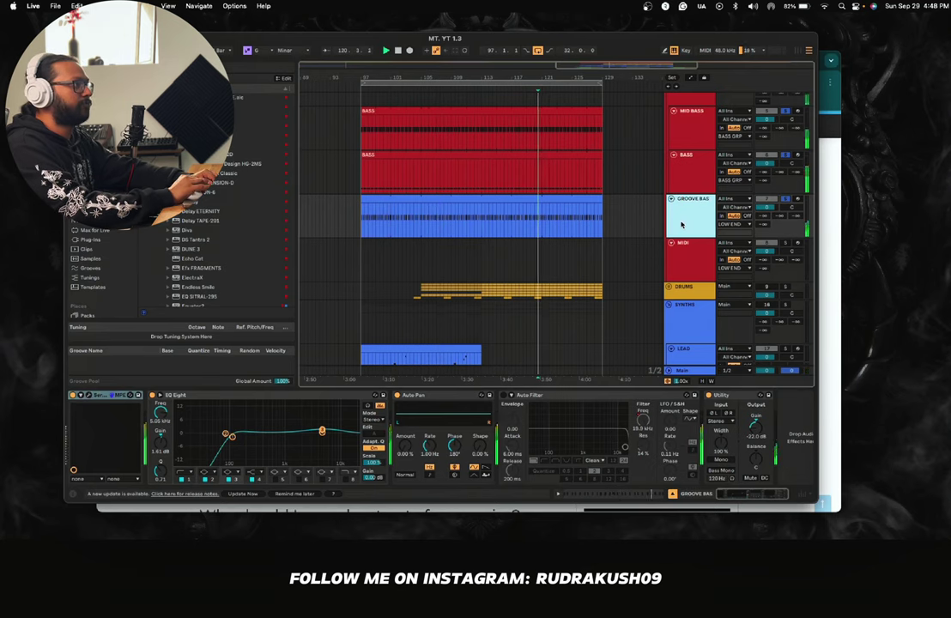
# Step: Colour the GROOVE BAS track red like the other bass tracks and assign the track colour to its clips
pyautogui.rightClick(681, 225)
pyautogui.click(691, 421)
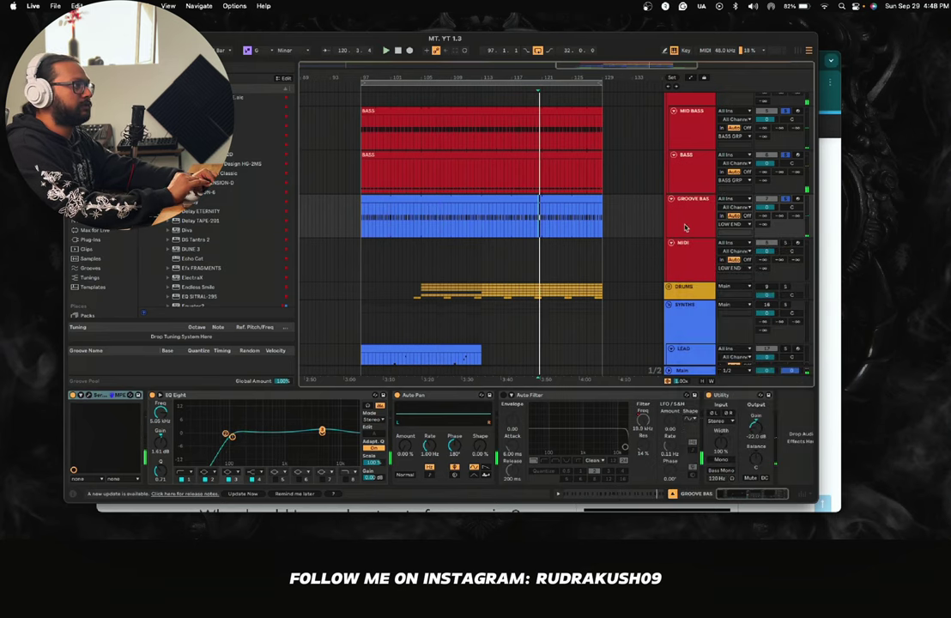
pyautogui.rightClick(686, 227)
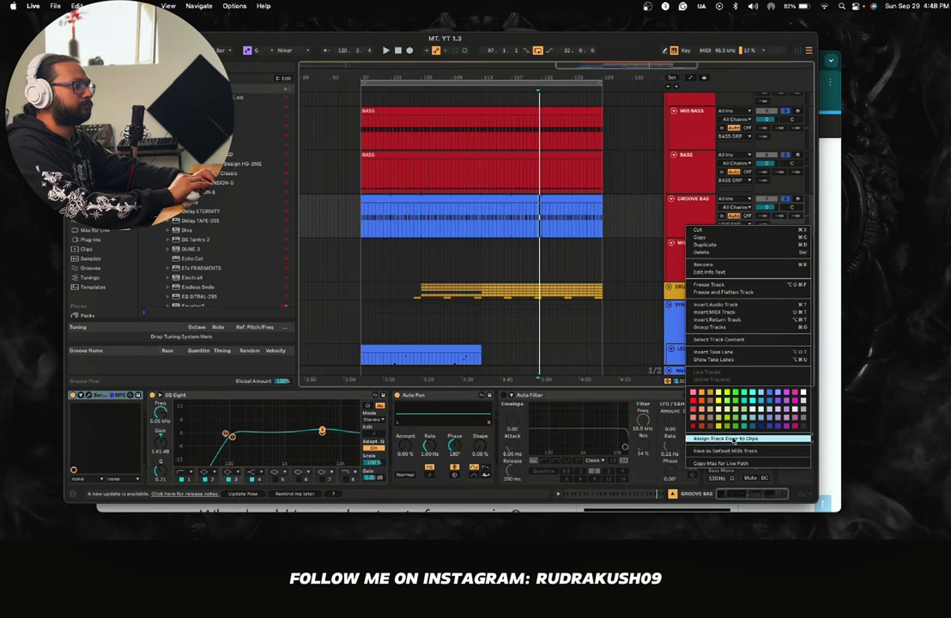
pyautogui.click(726, 438)
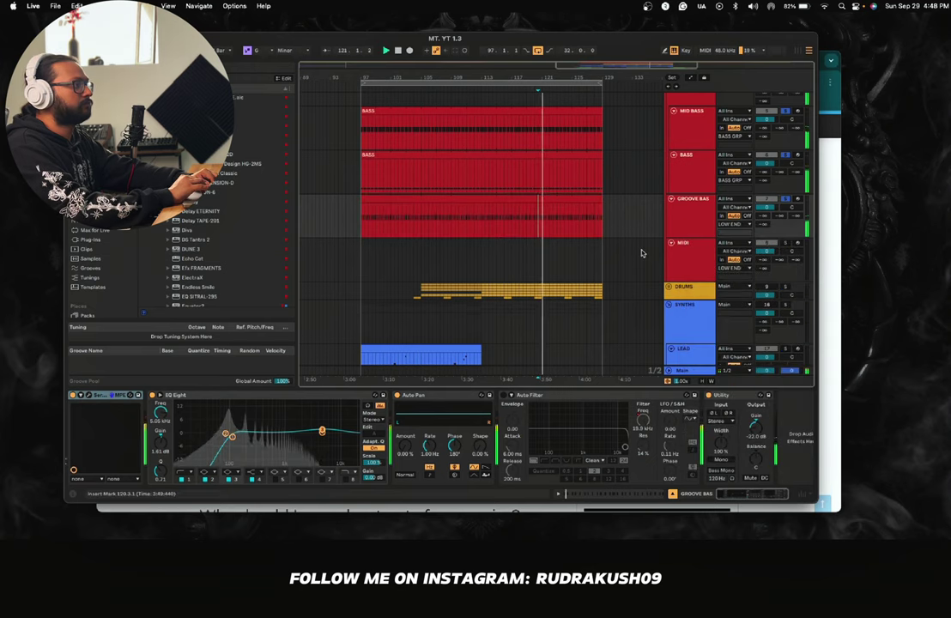
# Step: Move the GROOVE BAS track into the BASS GRP group, then show the group's ShaperBox and play the basses
pyautogui.click(696, 221)
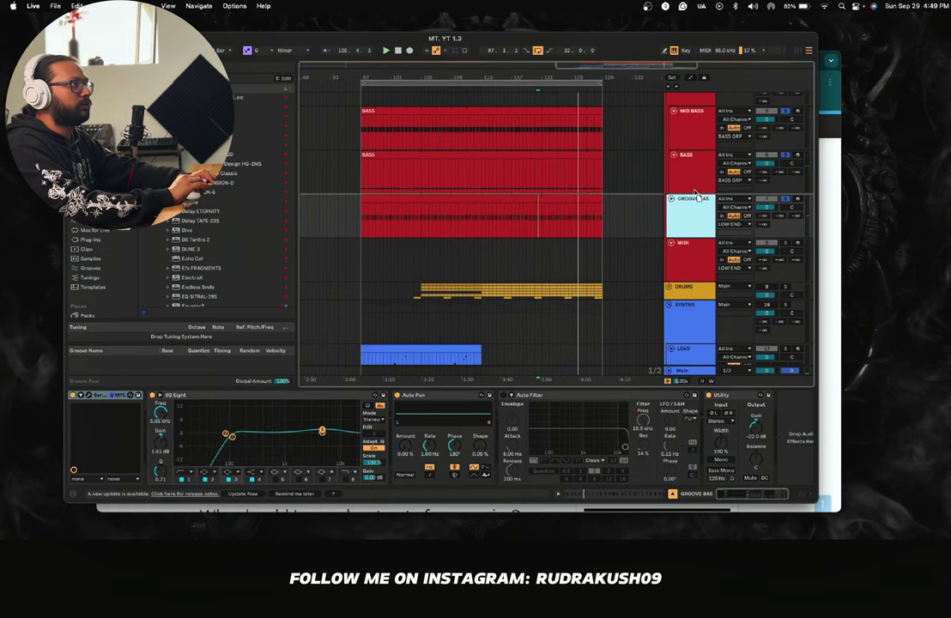
pyautogui.scroll(2, 696, 189)
pyautogui.click(693, 116)
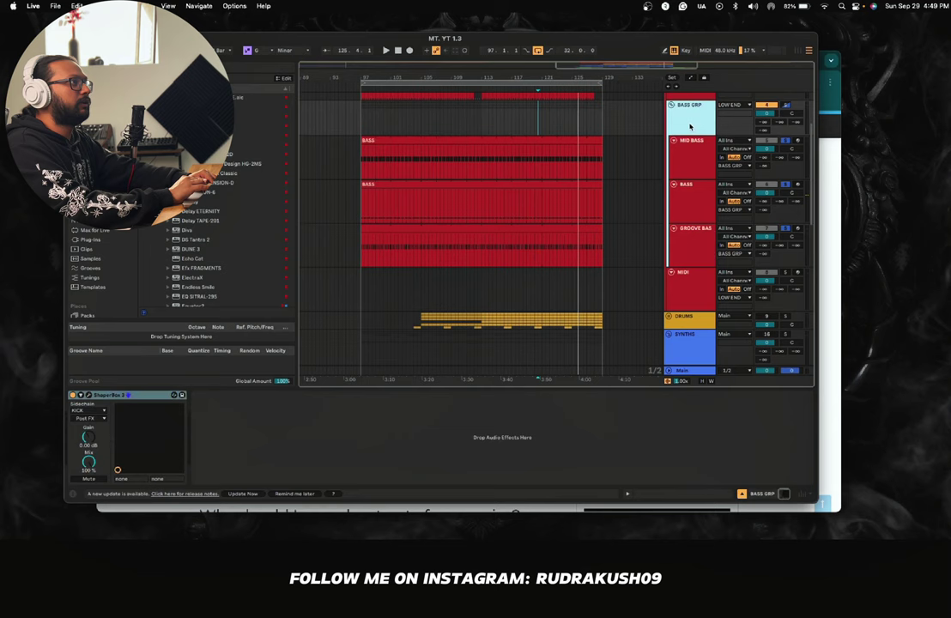
pyautogui.press('space')
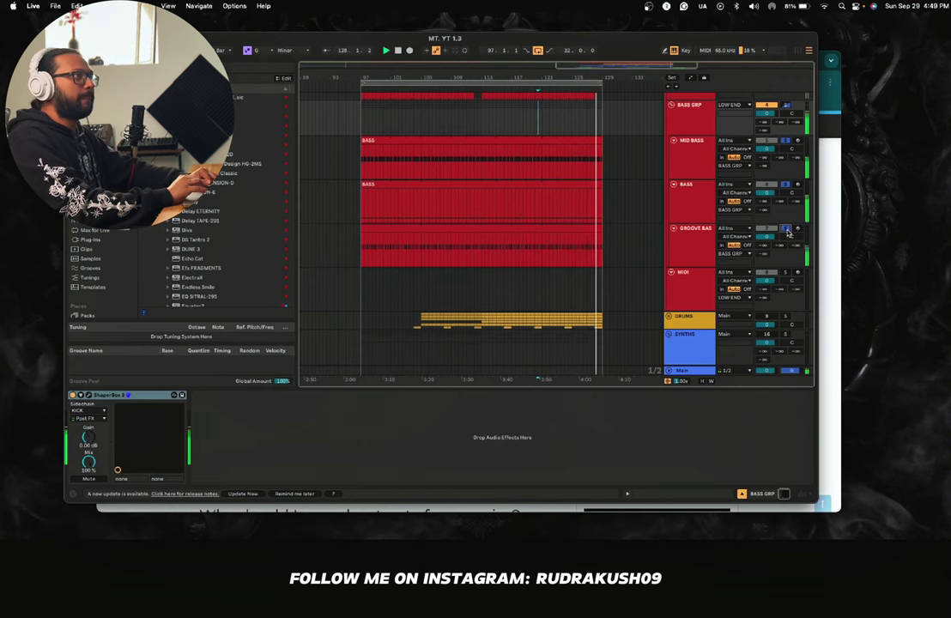
# Step: Solo the LOW END group to play the kick with all basses, and show the KICK track's devices
pyautogui.scroll(3, 697, 182)
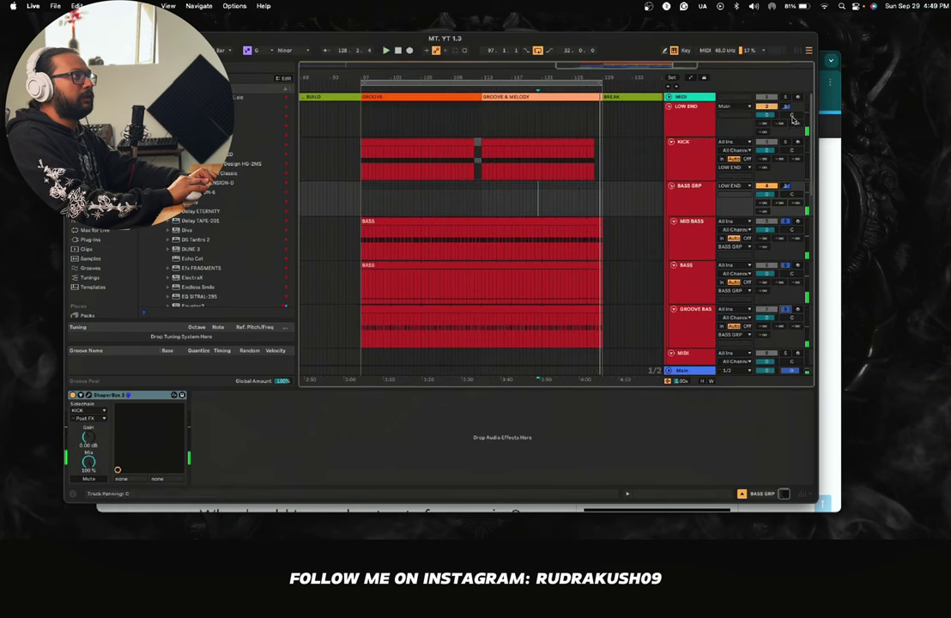
pyautogui.press('space')
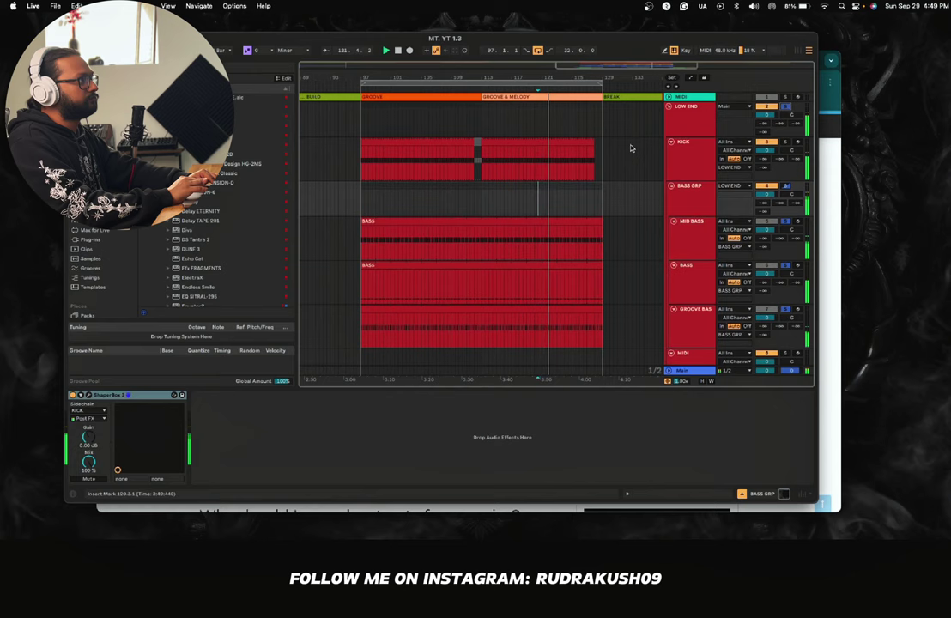
pyautogui.click(681, 159)
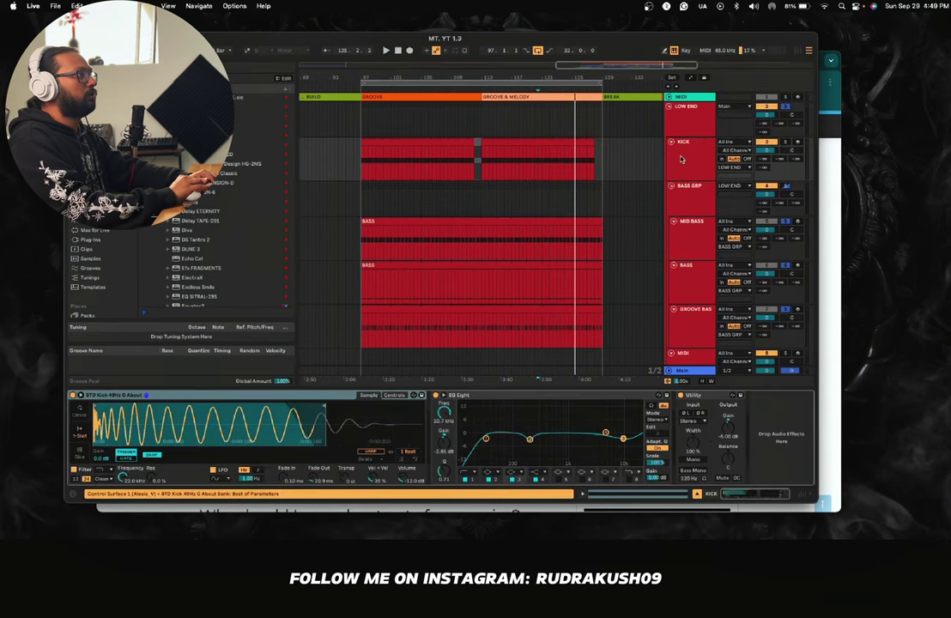
pyautogui.click(682, 160)
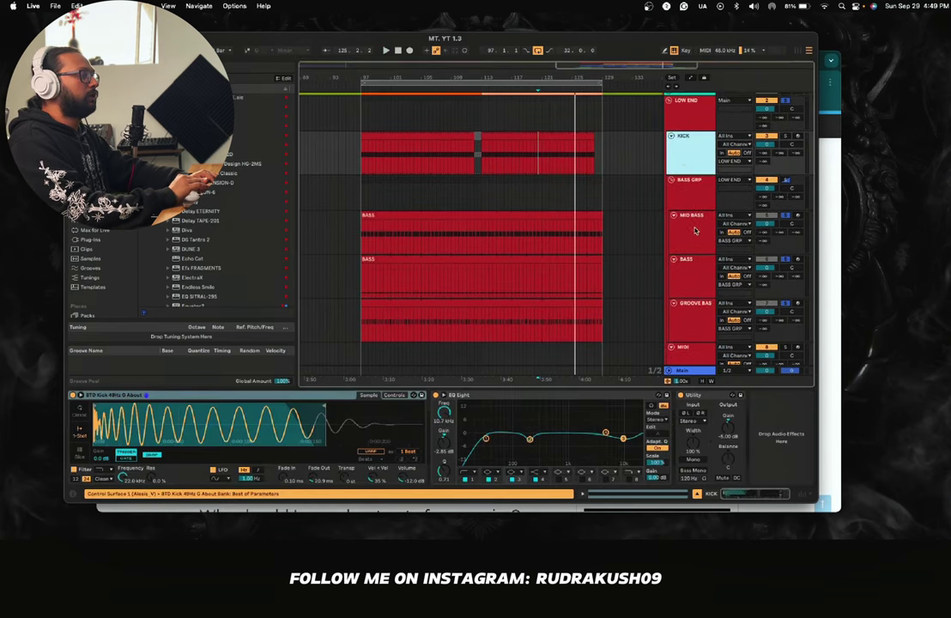
pyautogui.scroll(-3, 691, 206)
pyautogui.scroll(2, 683, 171)
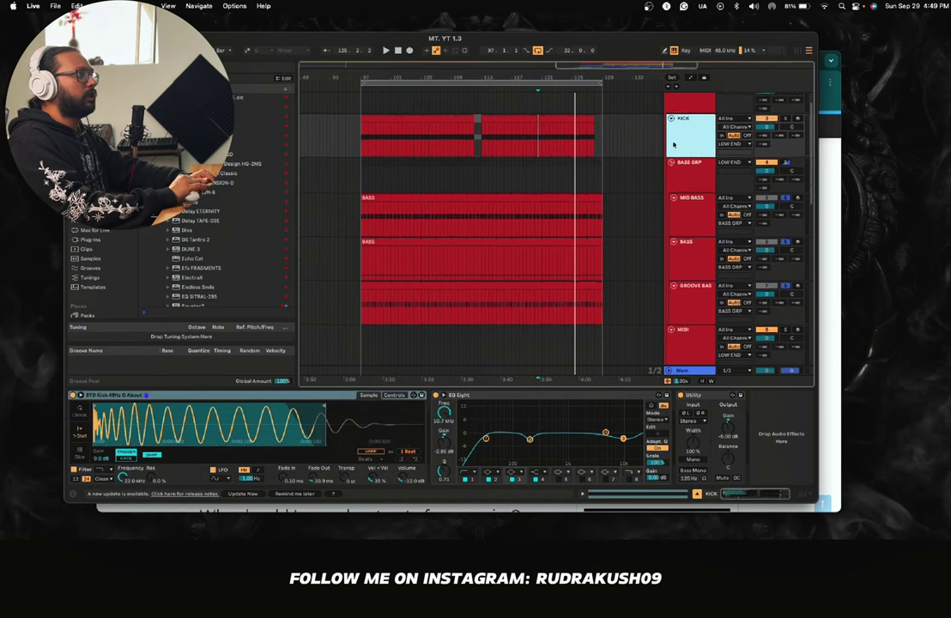
# Step: Fold the LOW END group and add a Glue Compressor to its device chain
pyautogui.scroll(2, 674, 144)
pyautogui.click(670, 107)
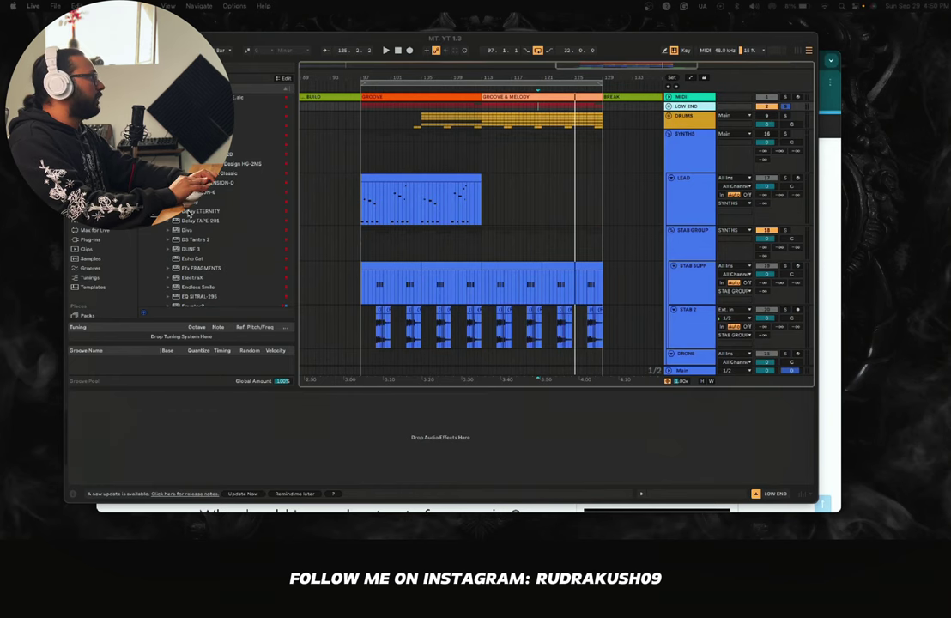
pyautogui.scroll(-10, 190, 249)
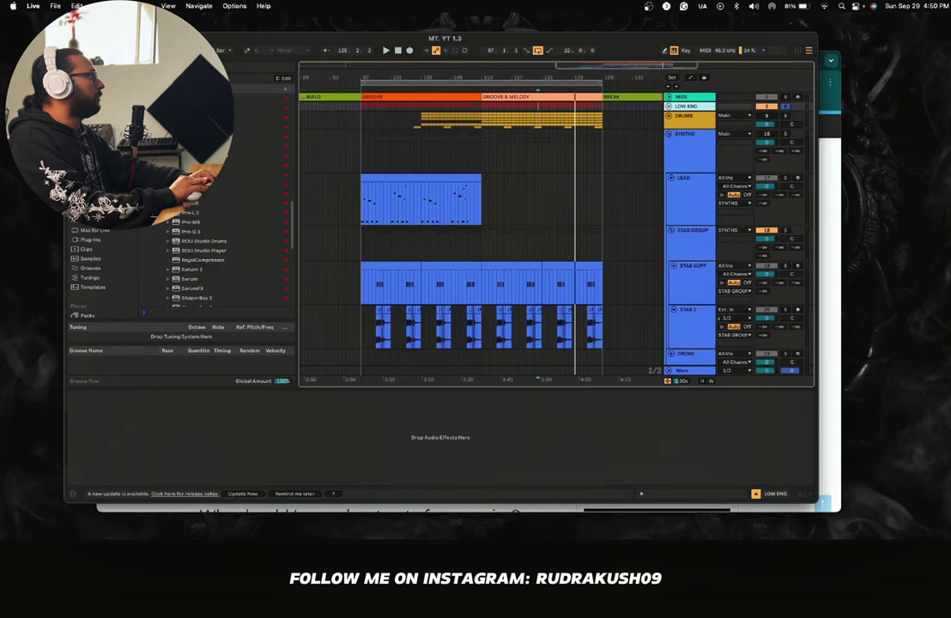
pyautogui.scroll(6, 190, 249)
pyautogui.press('super+f')
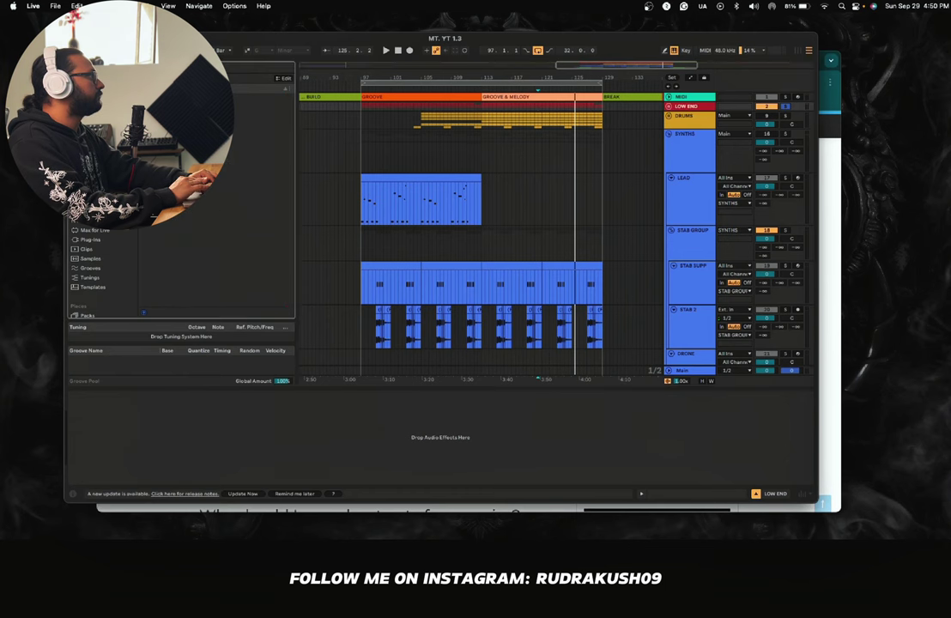
pyautogui.click(177, 222)
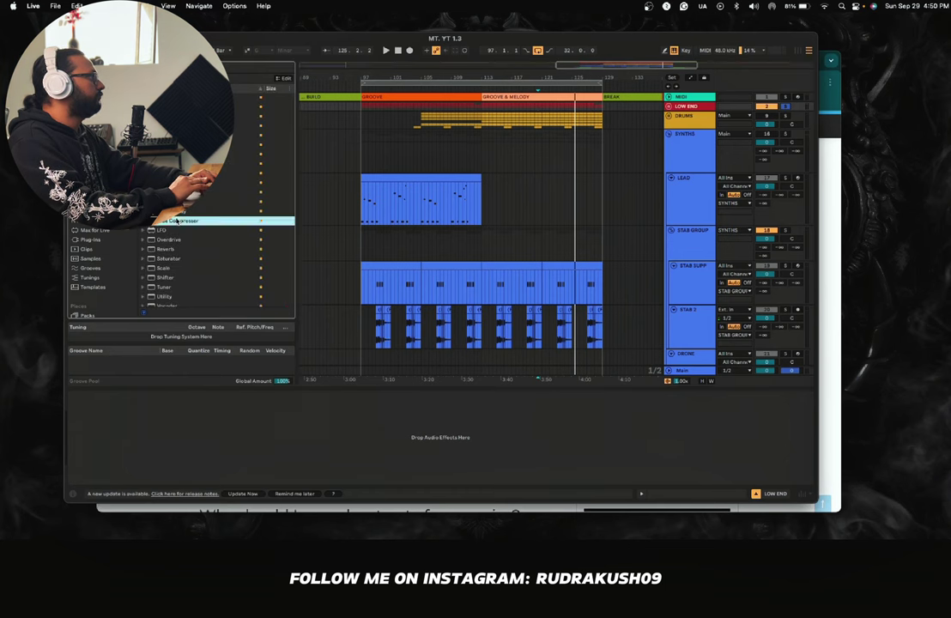
pyautogui.moveTo(243, 445); pyautogui.dragTo(243, 444)
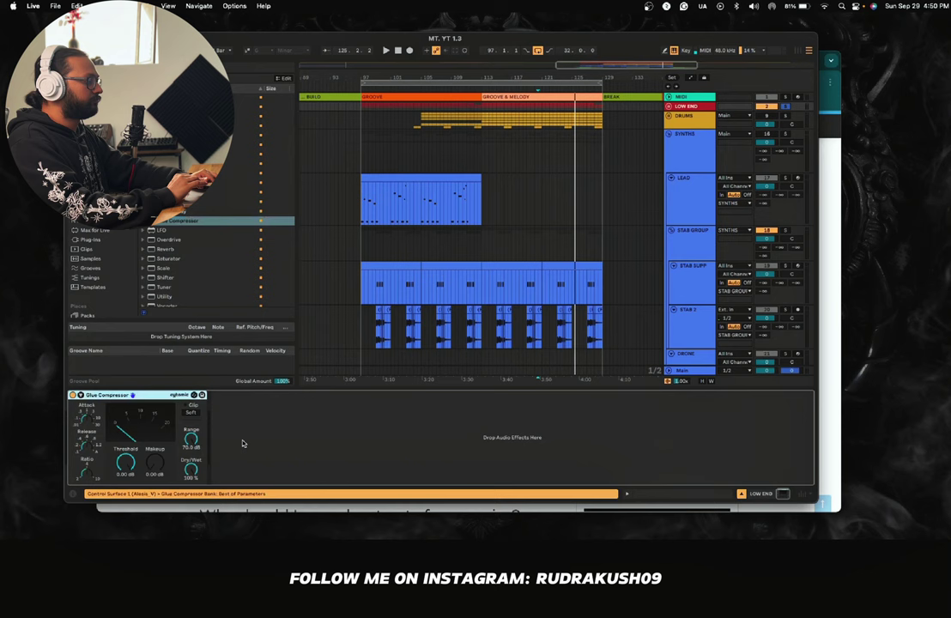
# Step: During playback, set the LOW END Glue Compressor's threshold to -18.0 dB, makeup gain to 3.00 dB and dry/wet mix to 50 %
pyautogui.press('space')
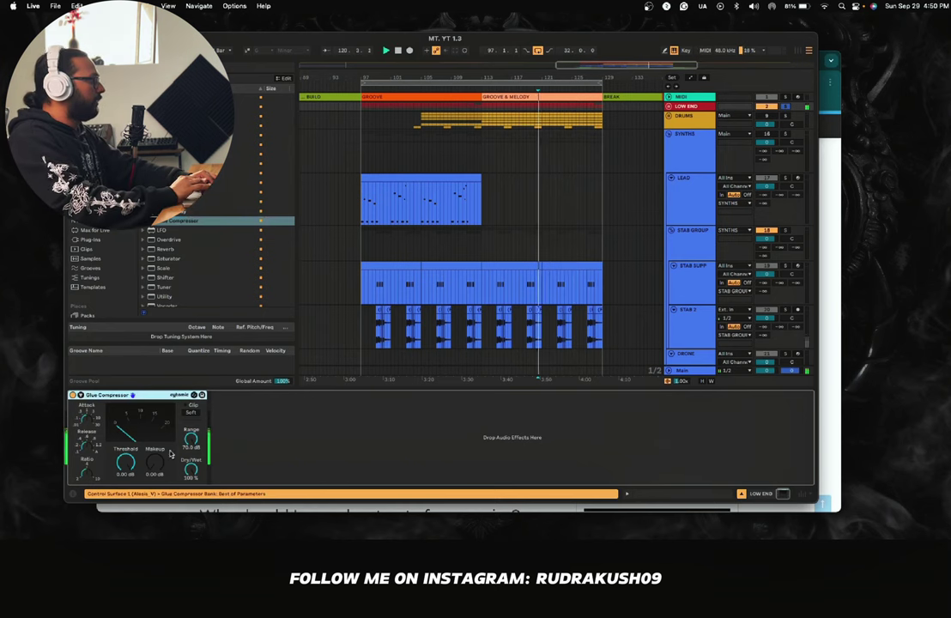
pyautogui.moveTo(129, 462); pyautogui.dragTo(129, 480)
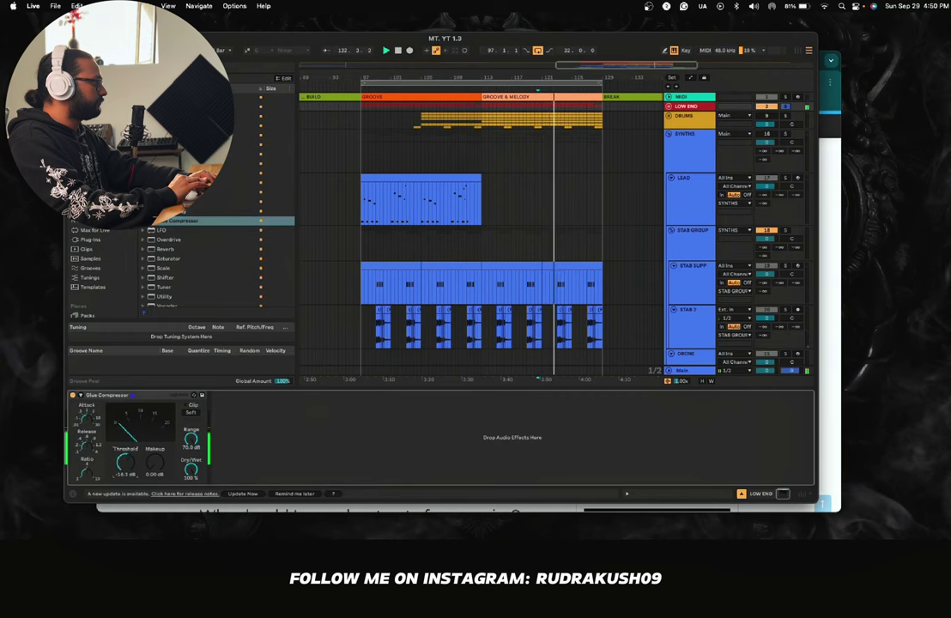
pyautogui.moveTo(130, 465); pyautogui.dragTo(129, 468)
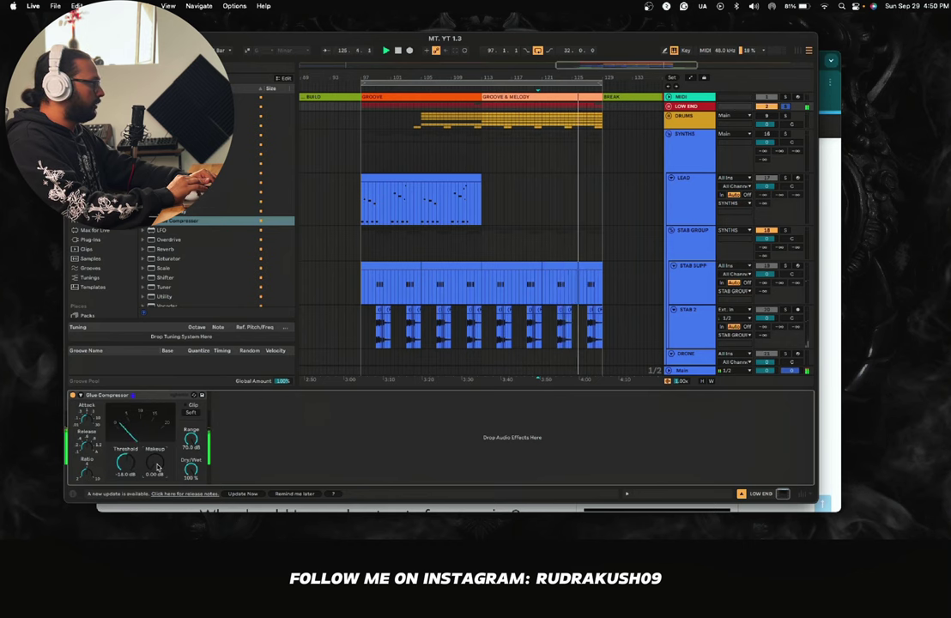
pyautogui.moveTo(157, 468); pyautogui.dragTo(157, 452)
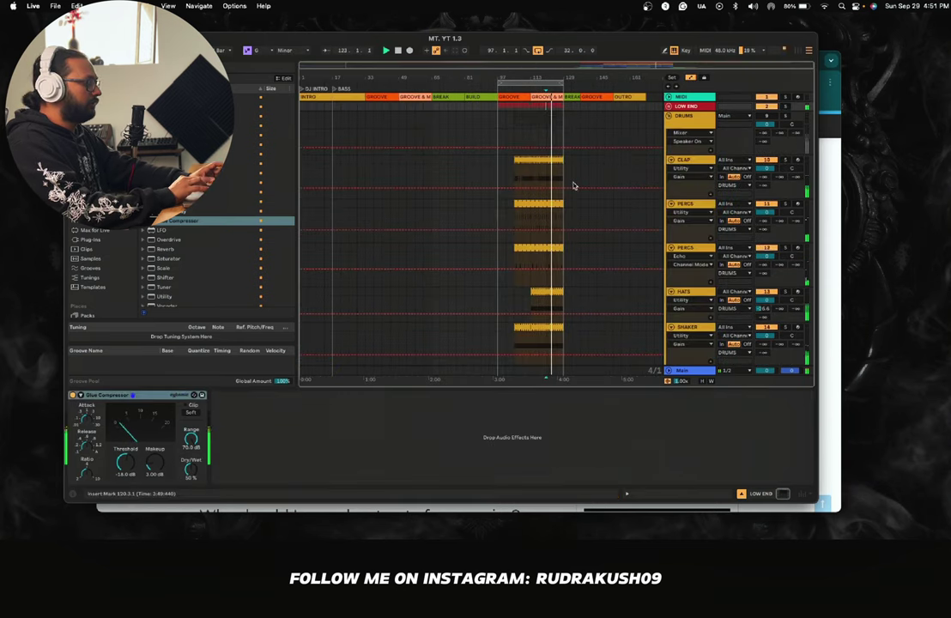
# Step: Turn off the computer MIDI keyboard and hide the automation lanes to show the drum clips in full
pyautogui.scroll(3, 573, 186)
pyautogui.click(502, 178)
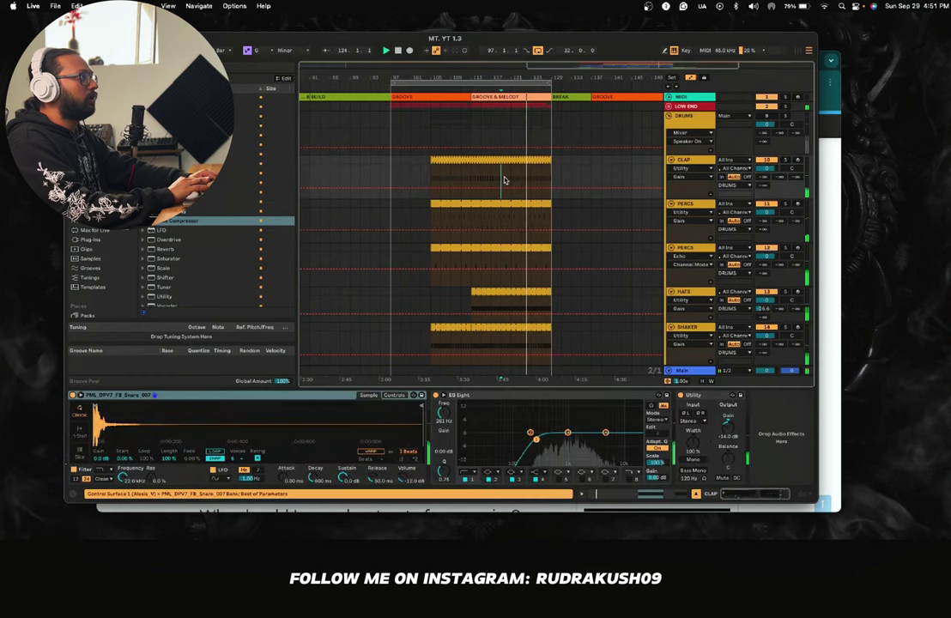
pyautogui.click(675, 53)
pyautogui.press('a')
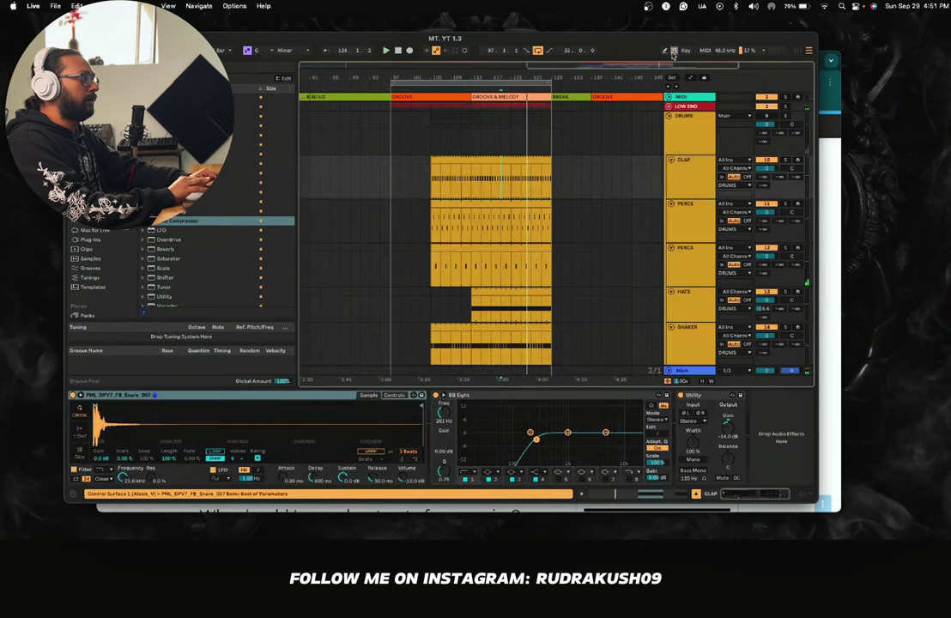
# Step: Play the drum tracks with the low end and select the CLAP track
pyautogui.scroll(2, 483, 178)
pyautogui.scroll(-2, 483, 178)
pyautogui.scroll(-1, 483, 179)
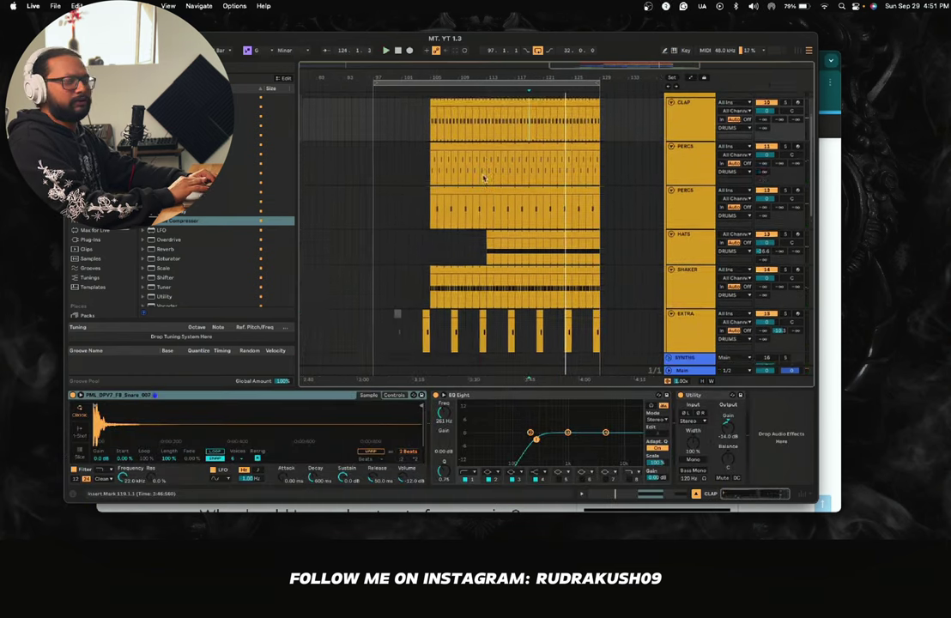
pyautogui.scroll(1, 484, 179)
pyautogui.press('space')
pyautogui.scroll(1, 483, 178)
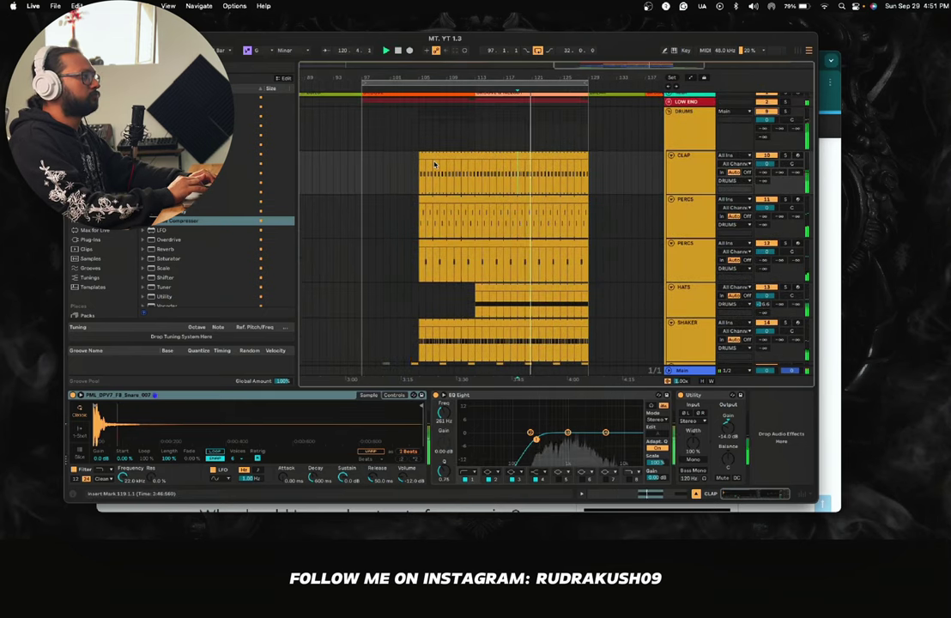
pyautogui.click(692, 176)
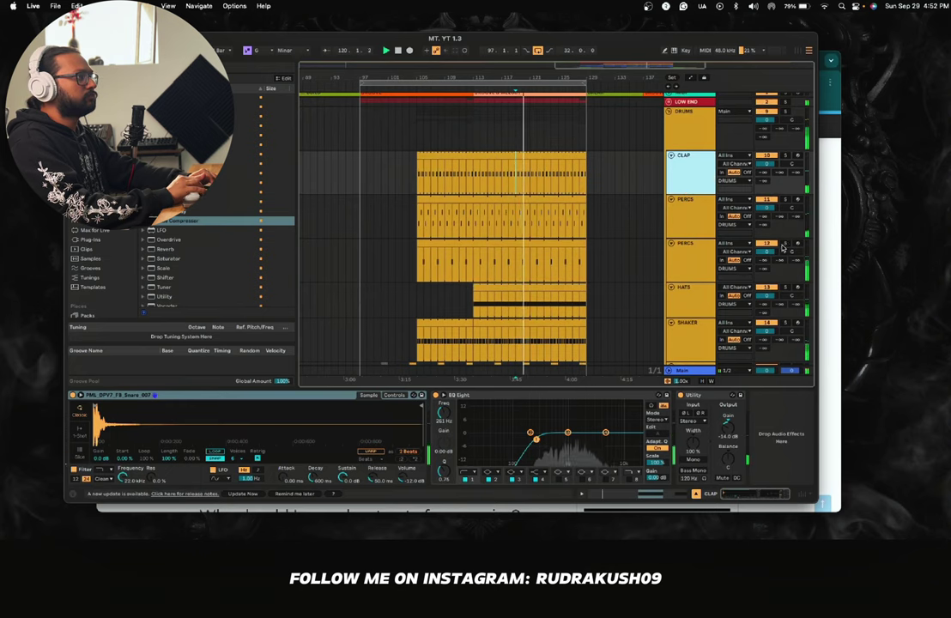
# Step: Solo the second PERCS track and play its tom pattern from near the start of the drum clips
pyautogui.click(785, 243)
pyautogui.click(420, 273)
pyautogui.scroll(5, 421, 273)
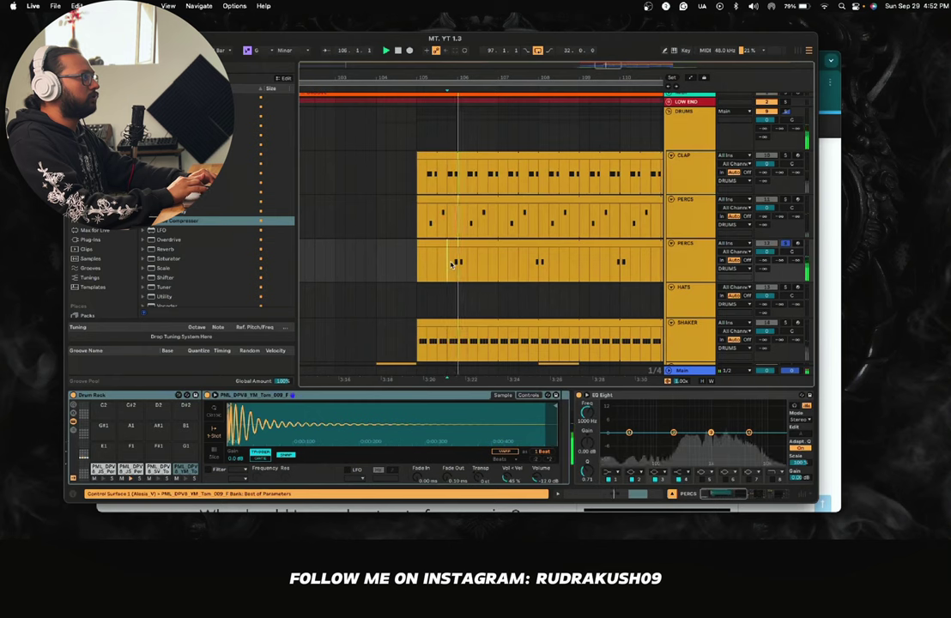
pyautogui.click(696, 262)
# Step: Solo the CLAP track, play it alone and show its devices
pyautogui.click(786, 155)
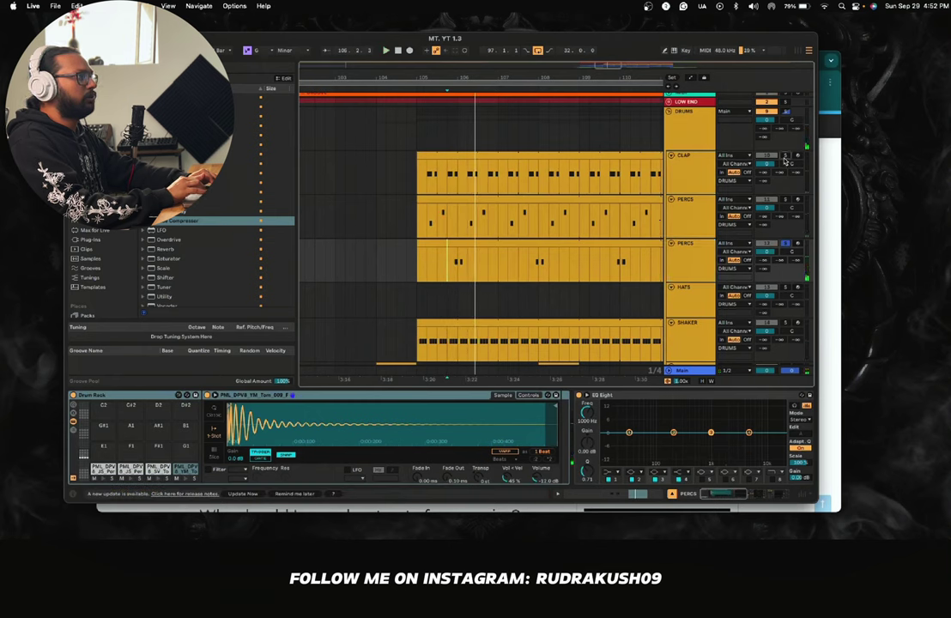
pyautogui.press('space')
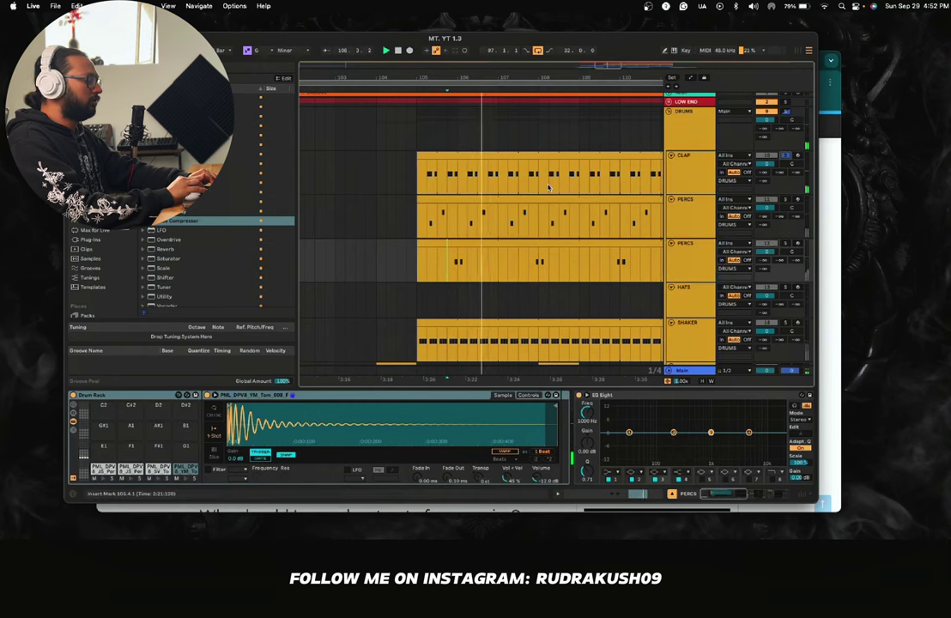
pyautogui.click(698, 175)
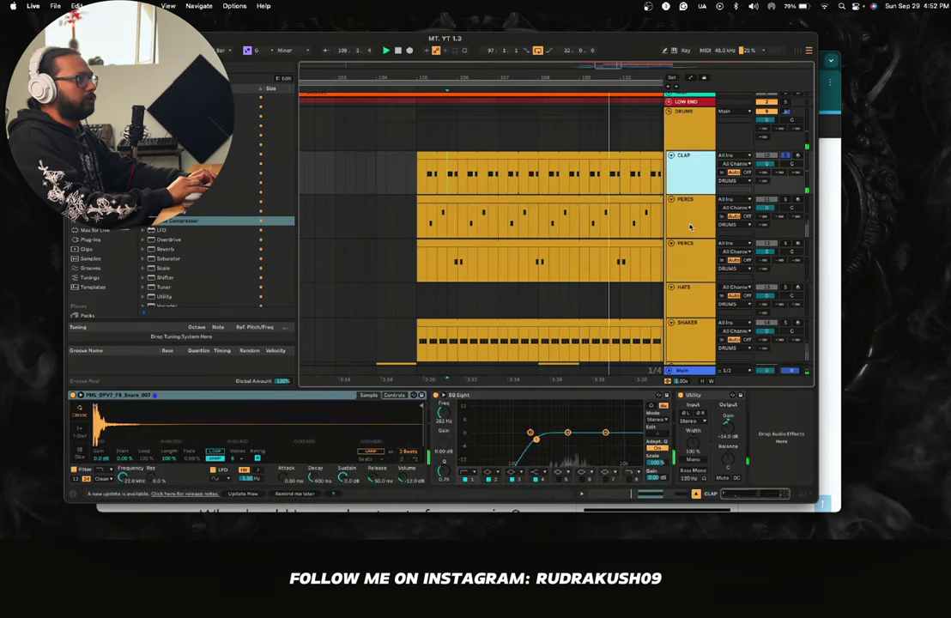
# Step: Solo the first PERCS track, directly below CLAP, and play its pattern alone
pyautogui.click(690, 225)
pyautogui.press('space')
pyautogui.click(788, 201)
pyautogui.press('space')
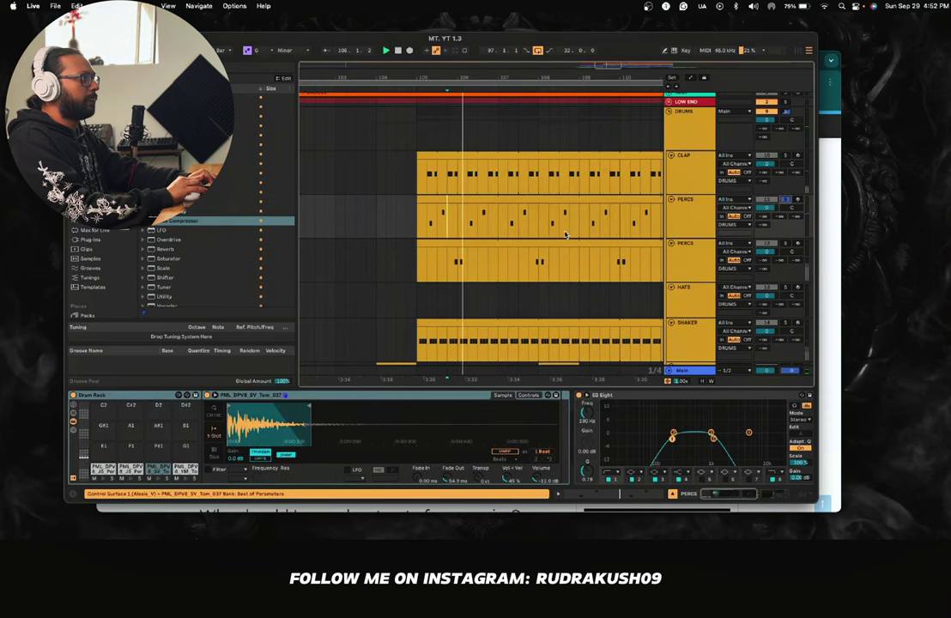
pyautogui.click(687, 222)
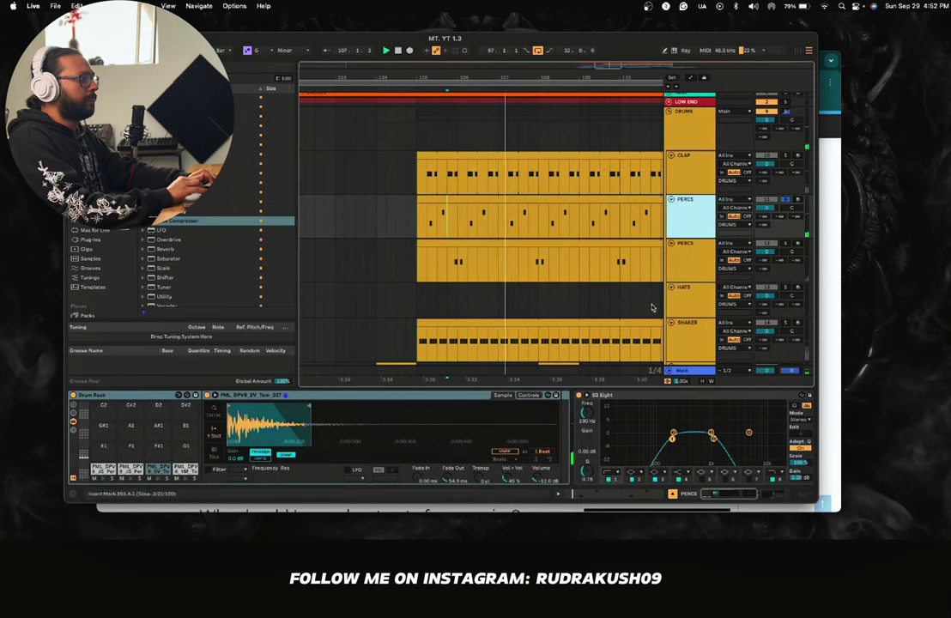
# Step: Examine the first PERCS track's device chain and look over the remaining drum tracks during playback
pyautogui.hscroll(5, 657, 432)
pyautogui.hscroll(3, 656, 431)
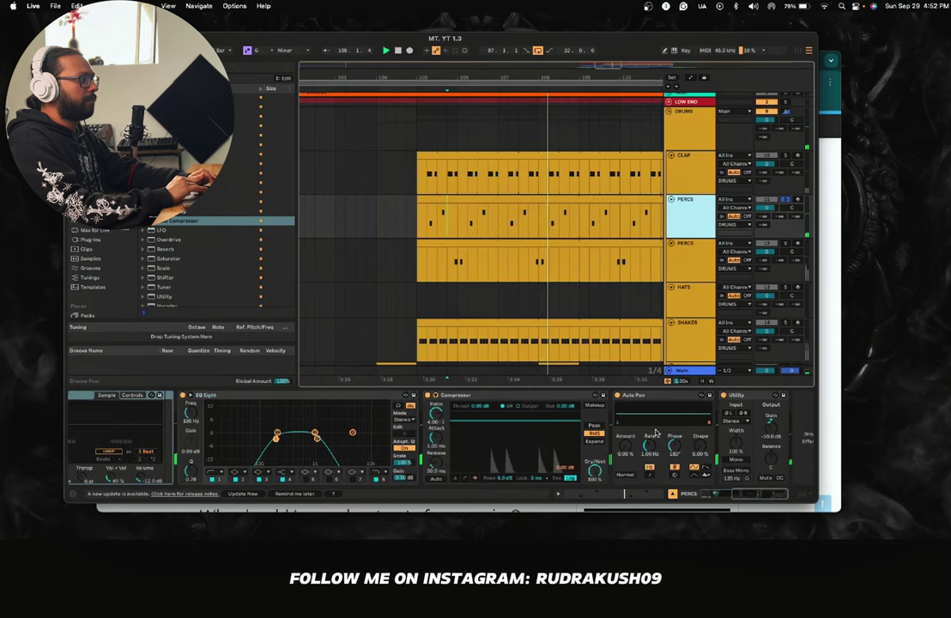
pyautogui.hscroll(-8, 657, 432)
pyautogui.hscroll(4, 606, 275)
pyautogui.scroll(-3, 606, 274)
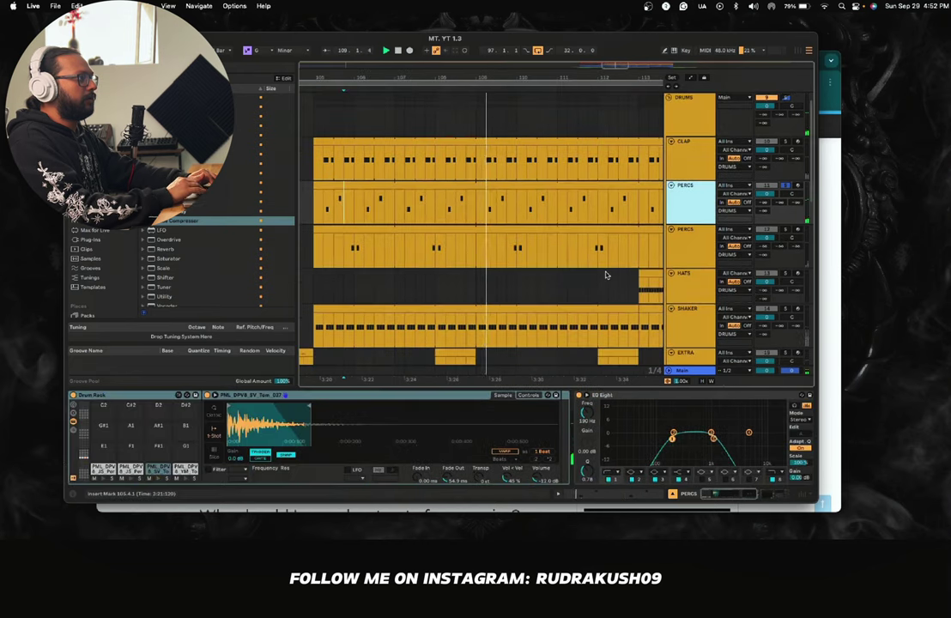
pyautogui.scroll(-5, 606, 273)
pyautogui.hscroll(3, 605, 271)
pyautogui.scroll(-1, 605, 272)
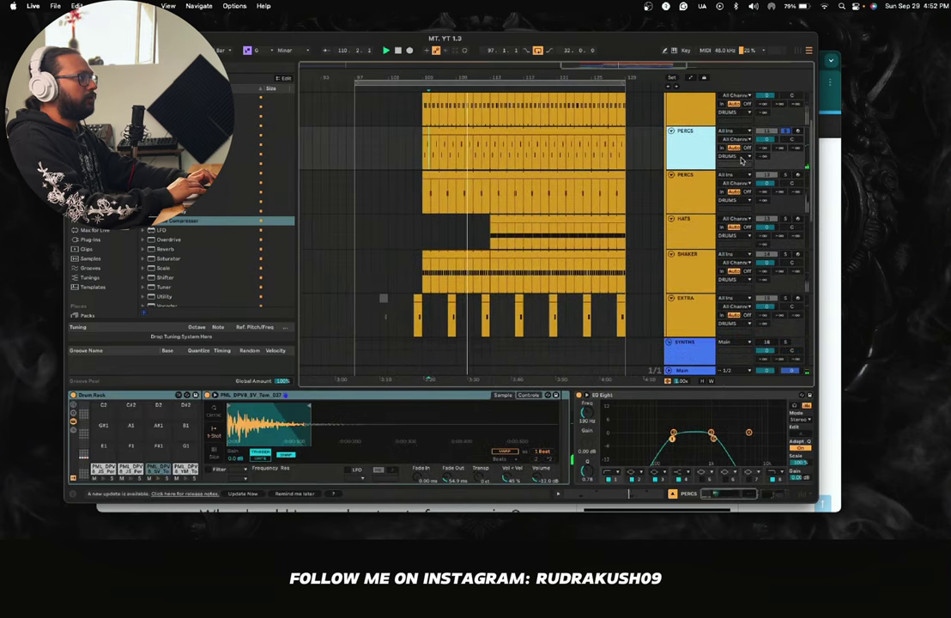
pyautogui.scroll(2, 605, 271)
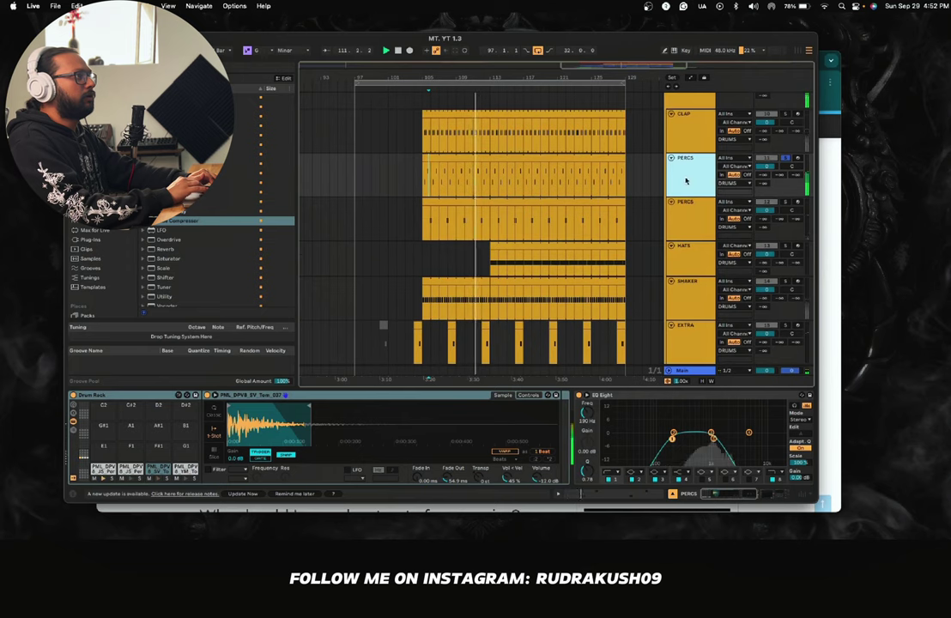
# Step: Switch the solo to the second PERCS track and listen to it again with its devices shown
pyautogui.click(686, 213)
pyautogui.click(785, 203)
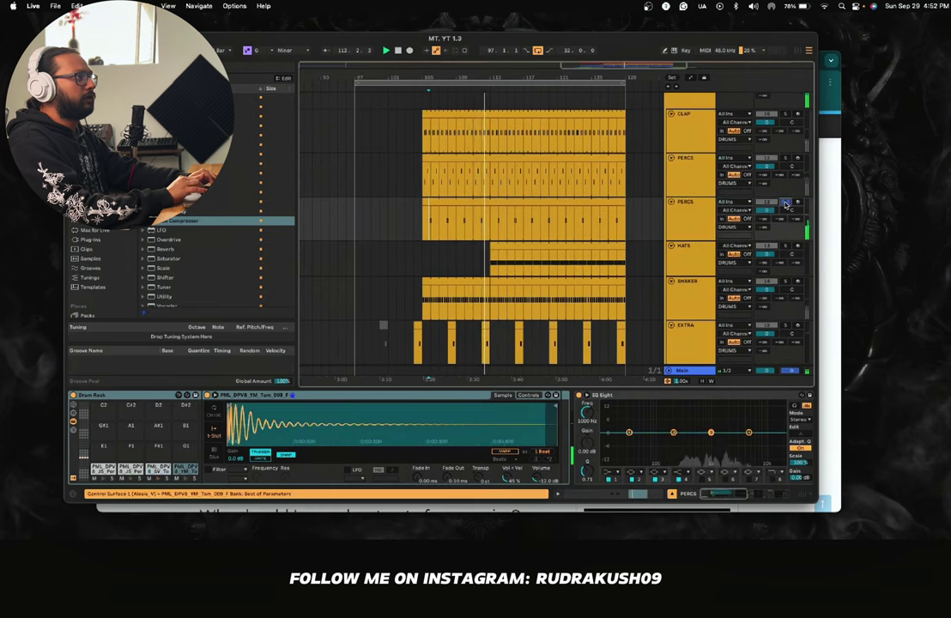
pyautogui.click(698, 225)
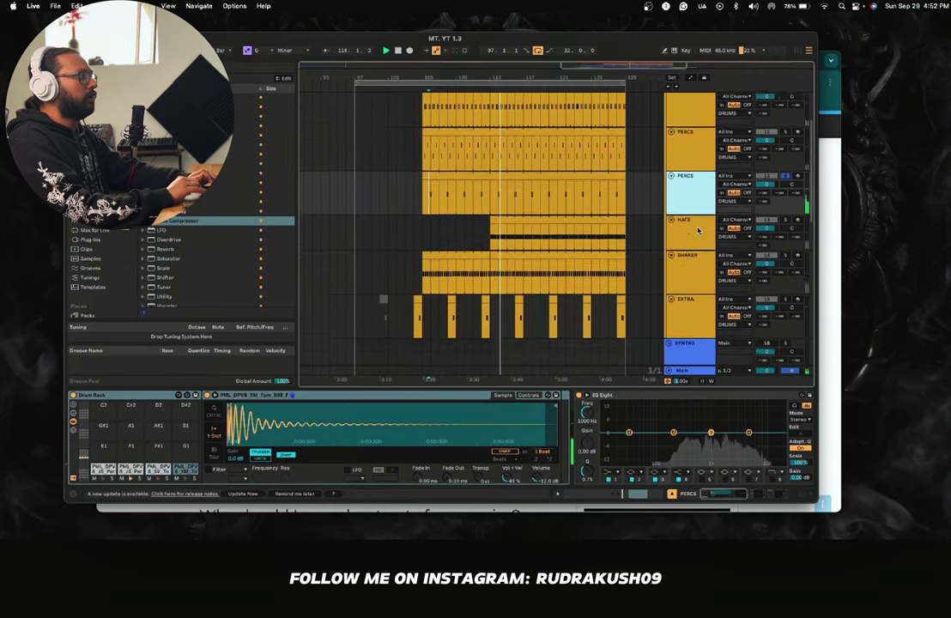
pyautogui.scroll(-1, 700, 228)
pyautogui.scroll(1, 699, 215)
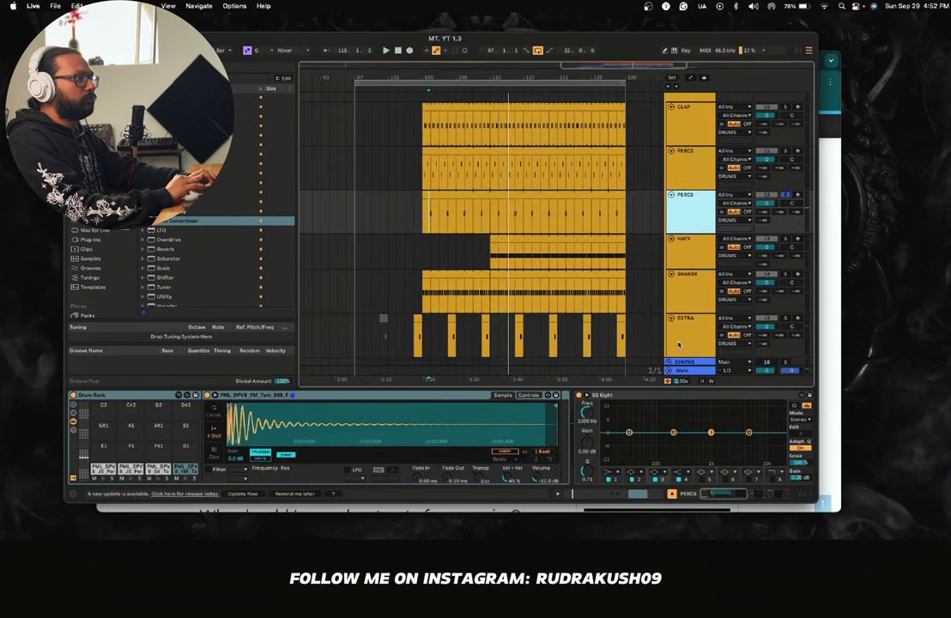
# Step: Show the return tracks A DRUM VERB, B HALL, C ROOM and D DELAY in the arrangement
pyautogui.click(168, 6)
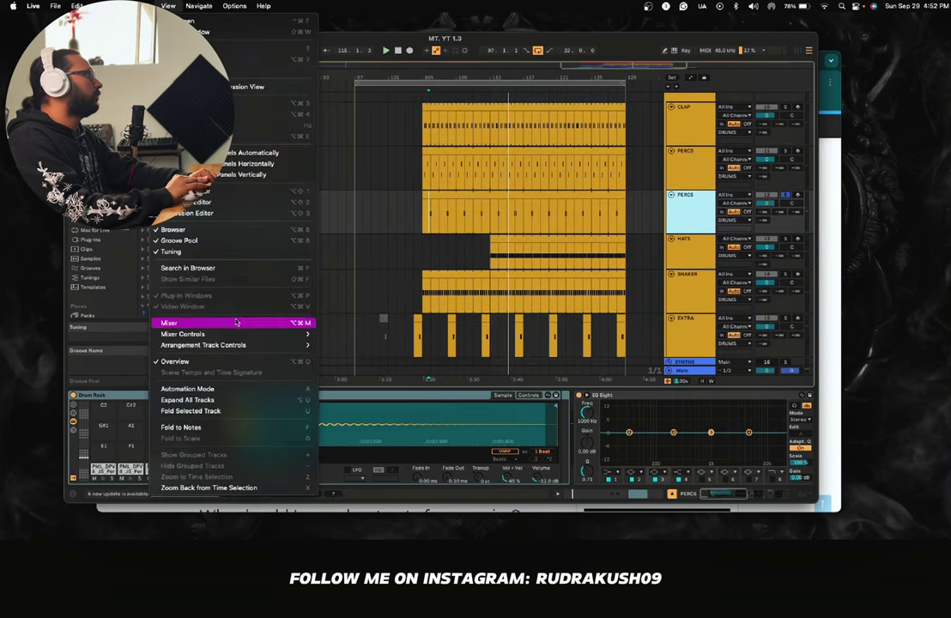
pyautogui.moveTo(292, 345)
pyautogui.click(344, 384)
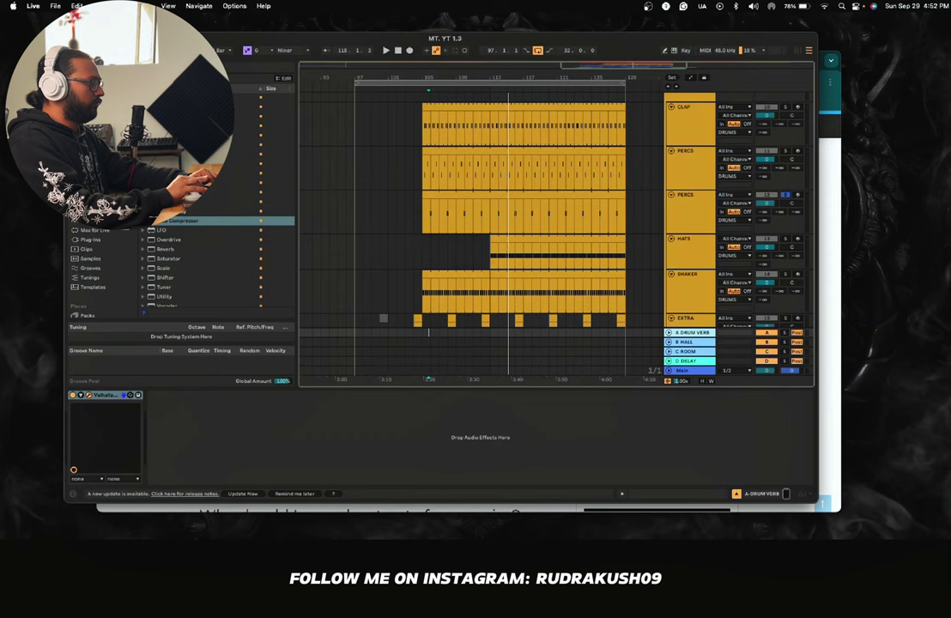
# Step: Inspect the ValhallaRoom settings and preset on the A DRUM VERB return, and close the plug-in window
pyautogui.click(89, 395)
pyautogui.moveTo(347, 124); pyautogui.dragTo(291, 125)
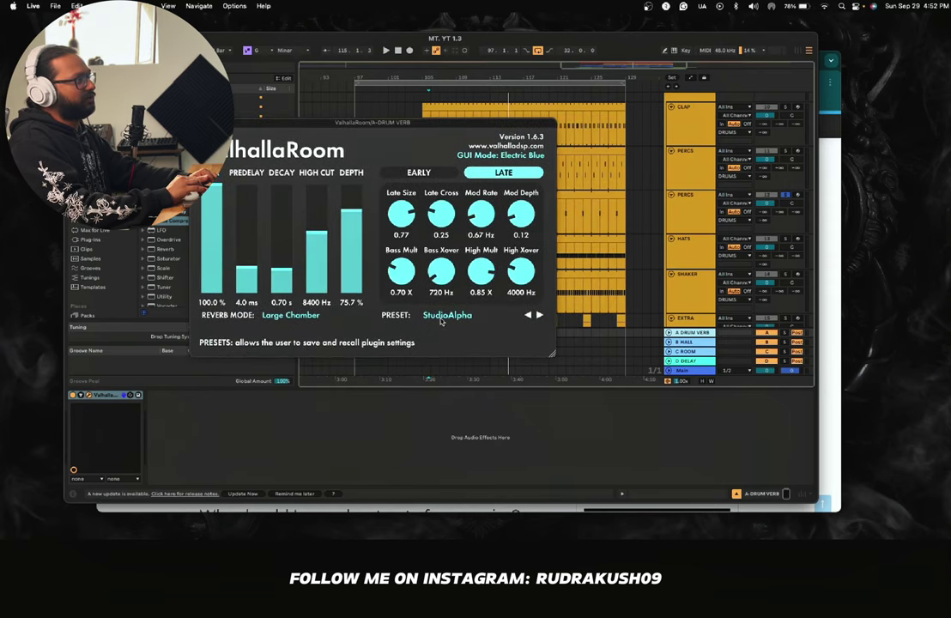
pyautogui.click(197, 123)
# Step: Raise the A DRUM VERB sends of the second PERCS track and the HATS track, soloing each during playback
pyautogui.hscroll(2, 631, 240)
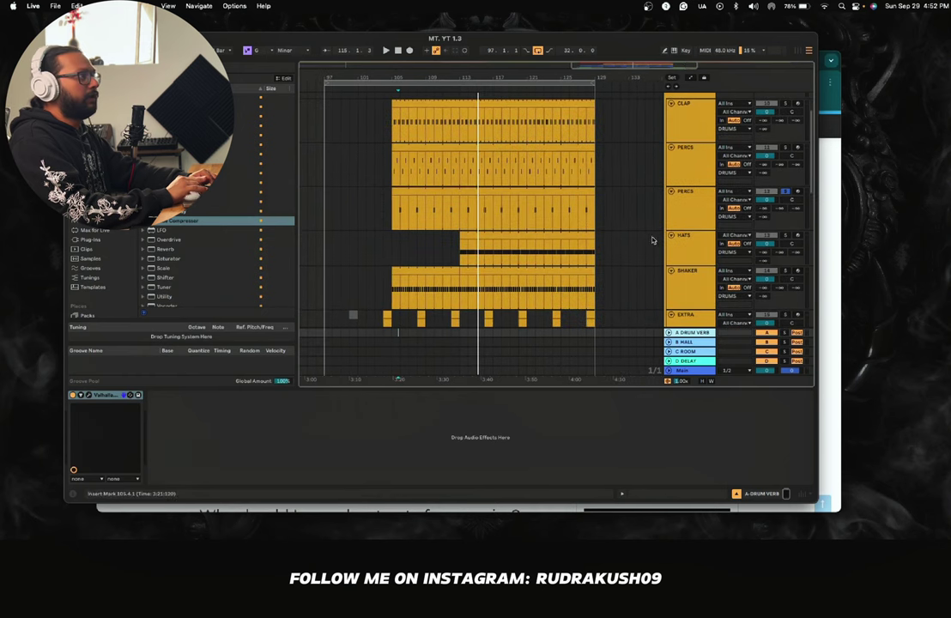
pyautogui.press('space')
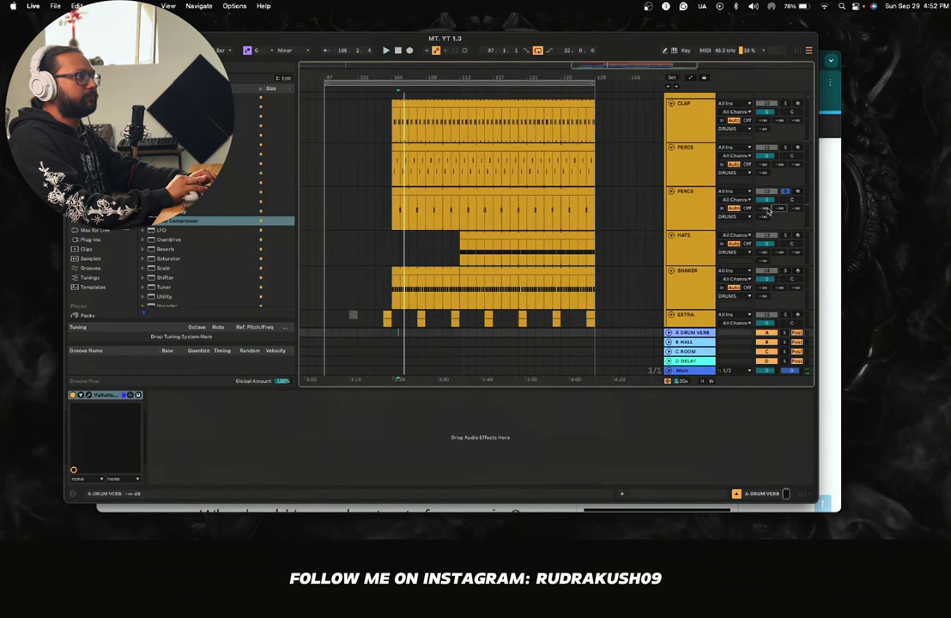
pyautogui.press('space')
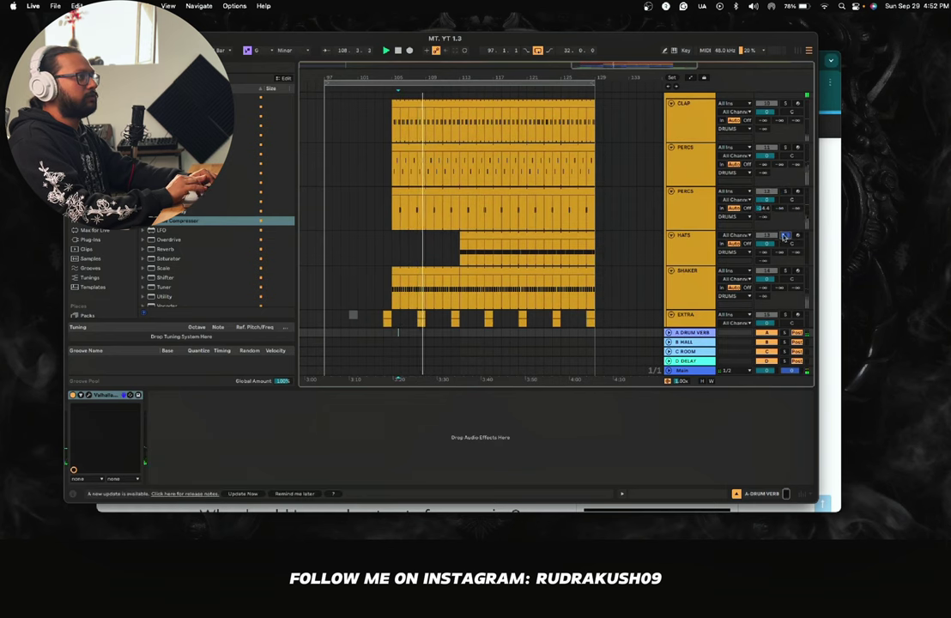
pyautogui.click(446, 251)
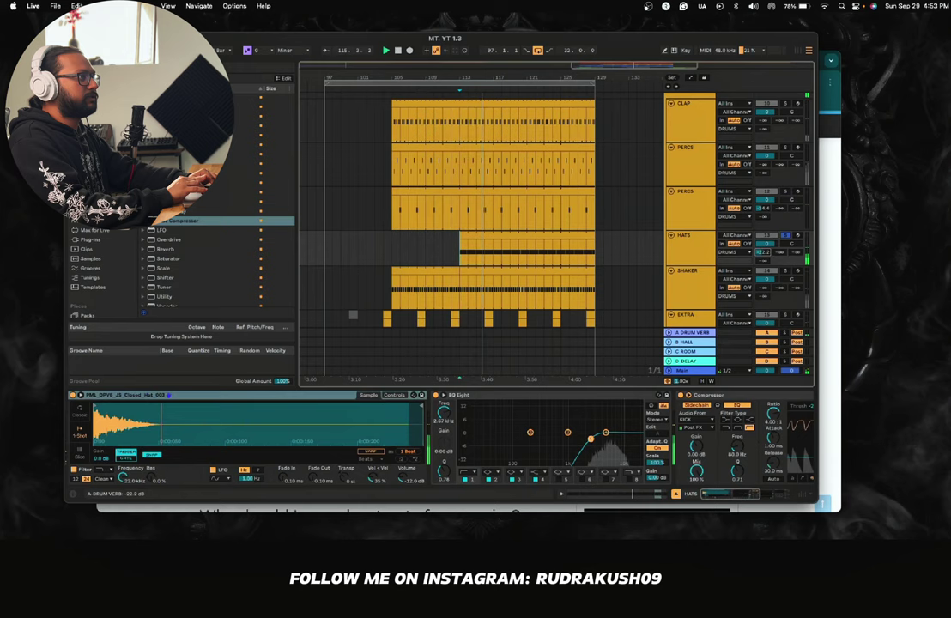
# Step: Solo the EXTRA track, raise its A DRUM VERB and B HALL sends, and replay its clip around bar 116
pyautogui.scroll(-2, 764, 251)
pyautogui.scroll(-1, 764, 251)
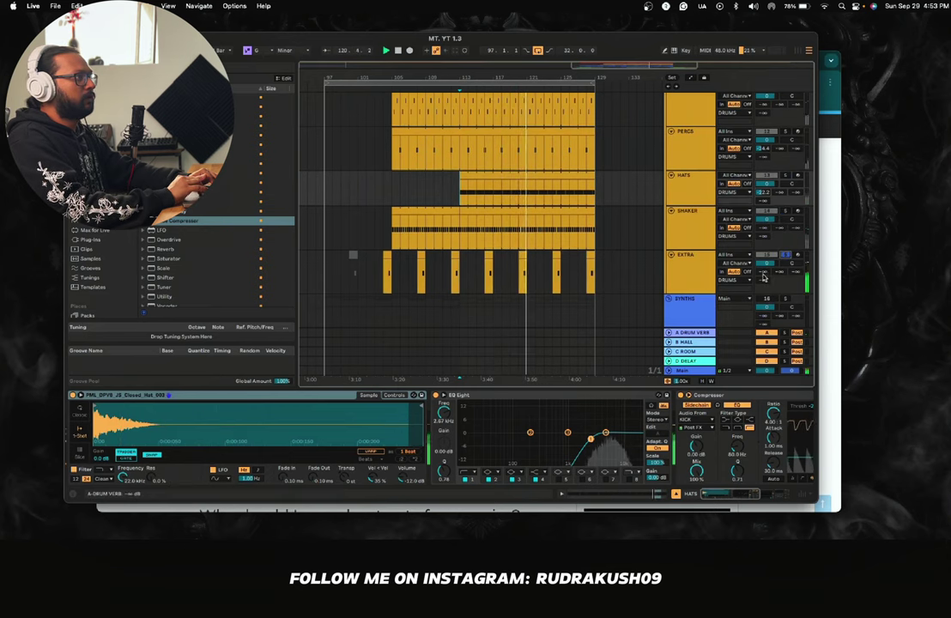
pyautogui.scroll(3, 478, 273)
pyautogui.click(490, 275)
pyautogui.scroll(5, 489, 275)
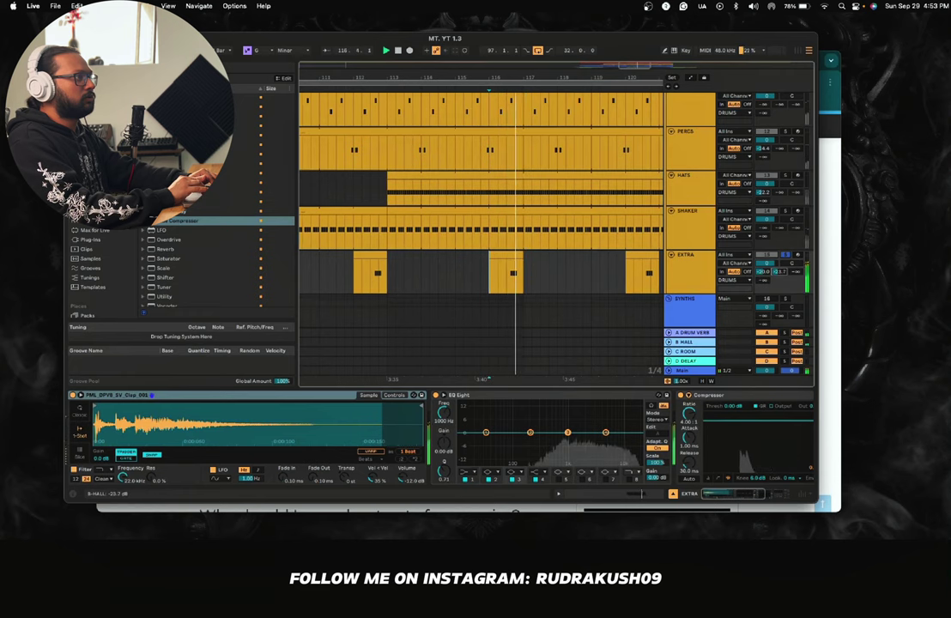
pyautogui.moveTo(778, 271); pyautogui.dragTo(779, 261)
pyautogui.press('space')
pyautogui.press('space')
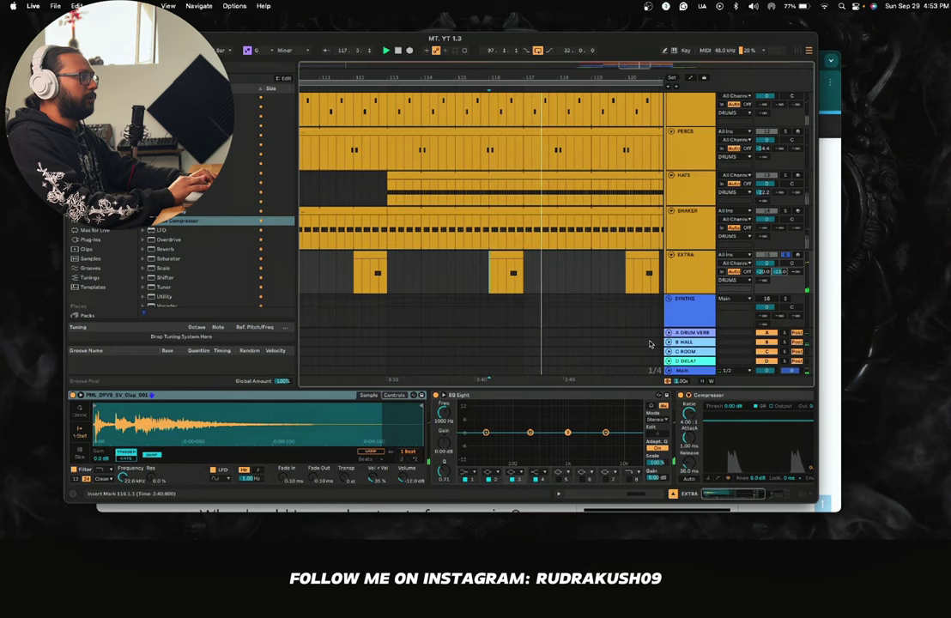
# Step: Show the reverb device on the B HALL return while the EXTRA track keeps playing
pyautogui.click(488, 342)
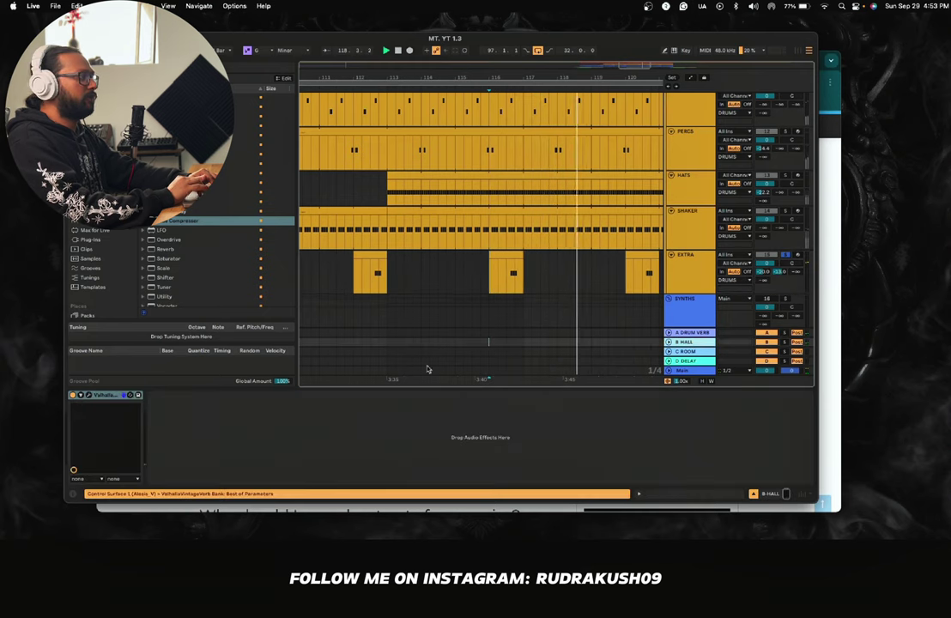
pyautogui.hscroll(2, 580, 275)
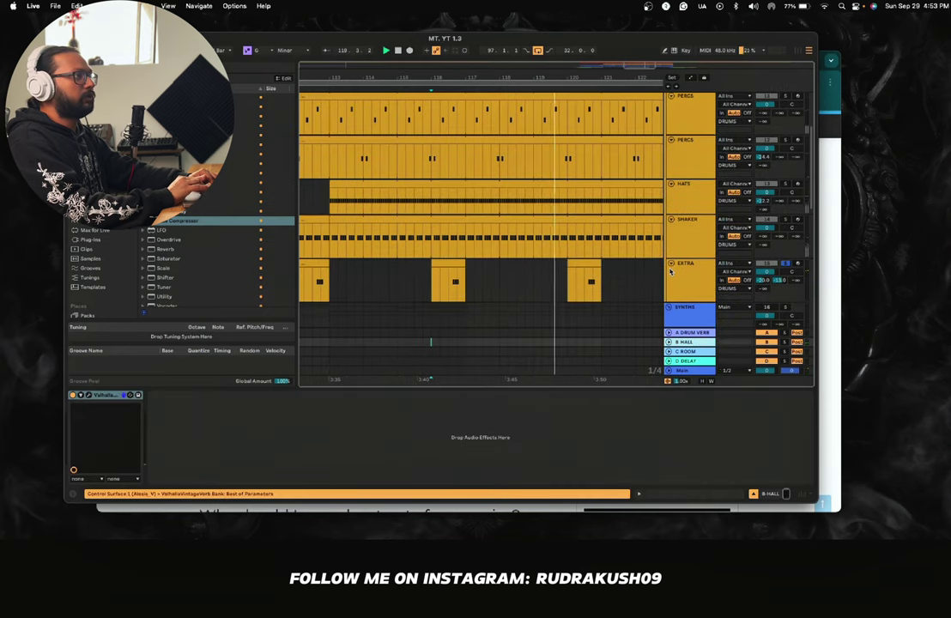
pyautogui.scroll(-4, 562, 255)
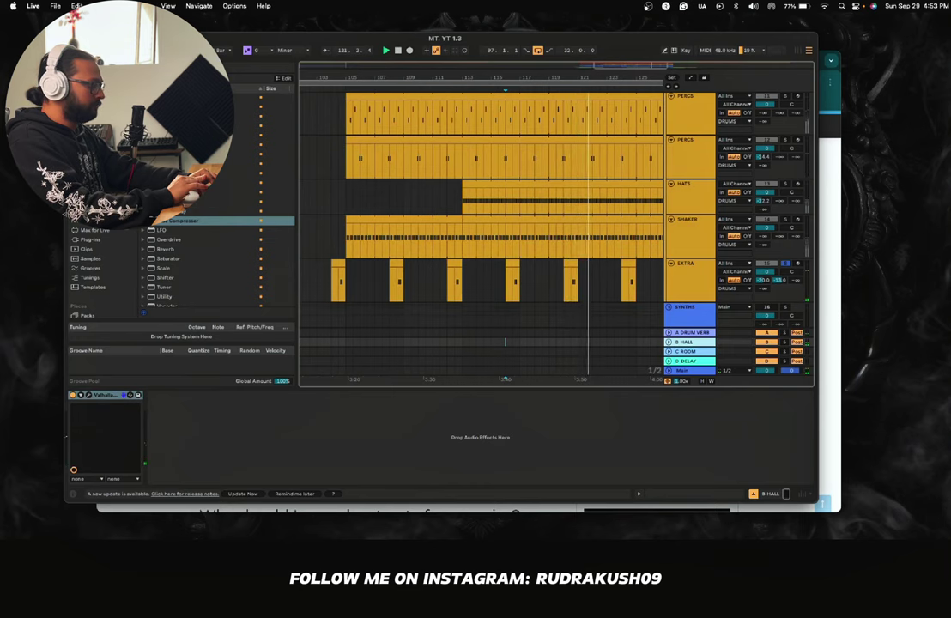
# Step: Stop playback and insert a new MIDI track directly below the CLAP track
pyautogui.scroll(1, 673, 260)
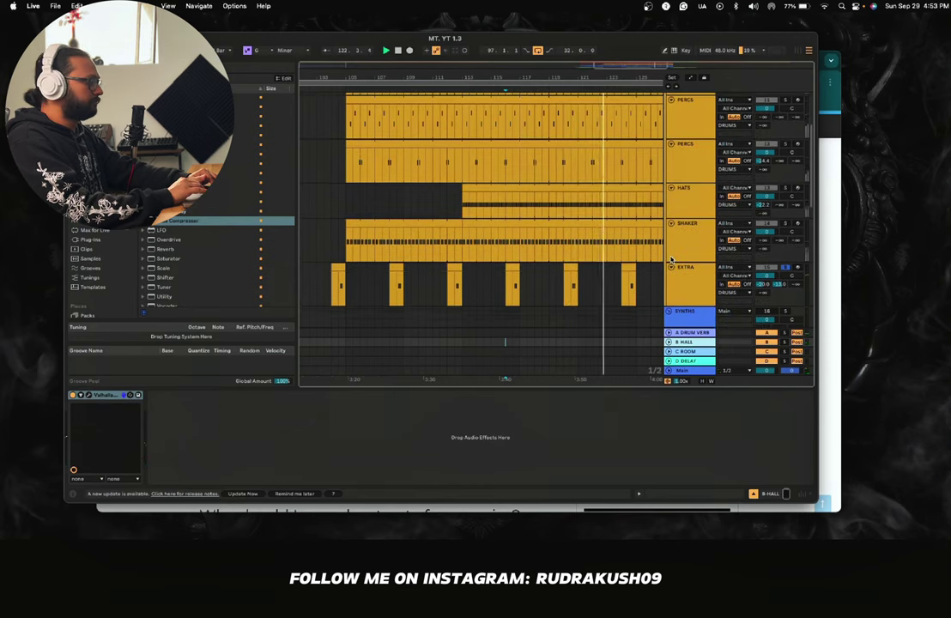
pyautogui.scroll(5, 672, 259)
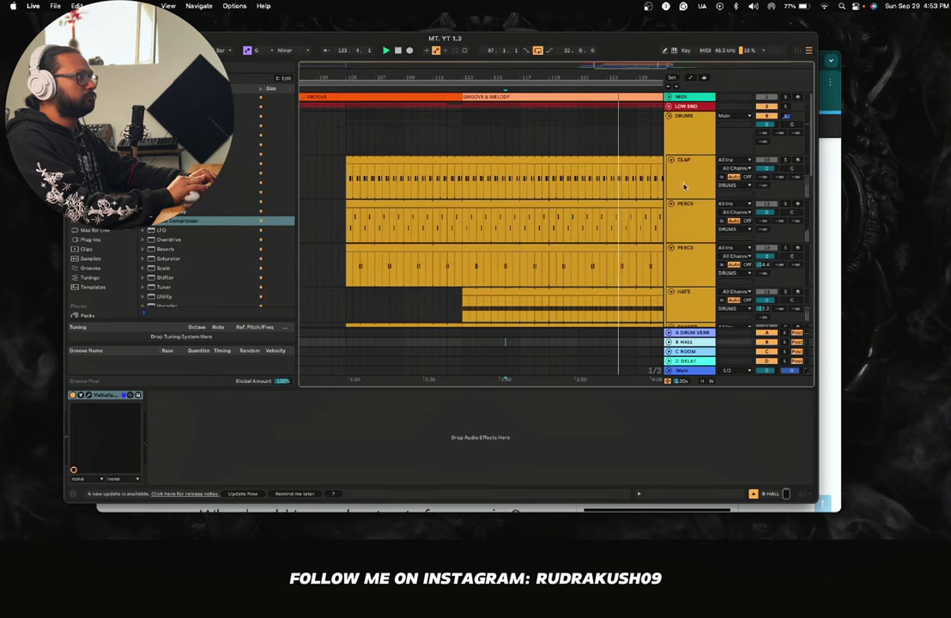
pyautogui.click(684, 186)
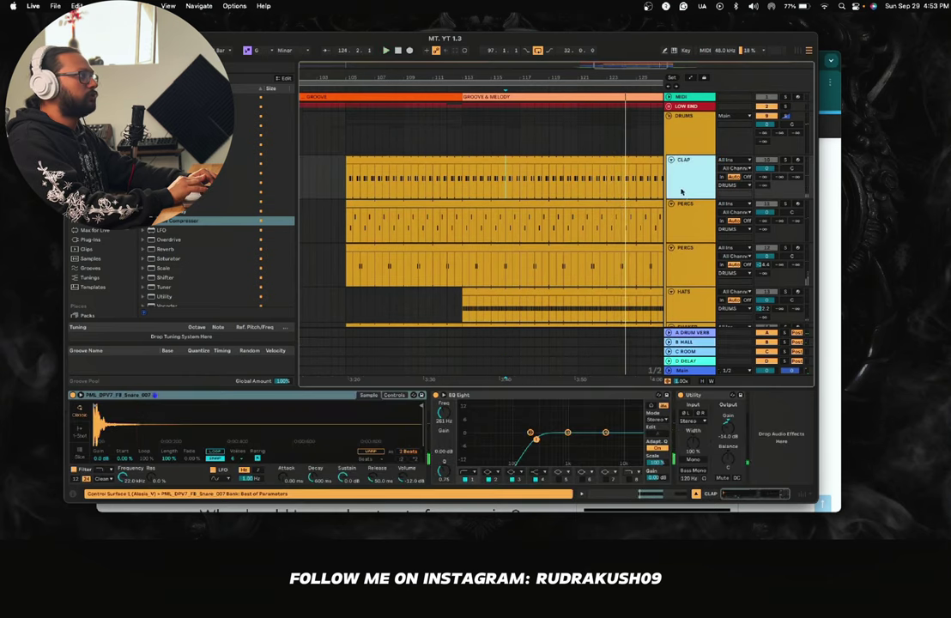
pyautogui.rightClick(682, 192)
pyautogui.click(724, 276)
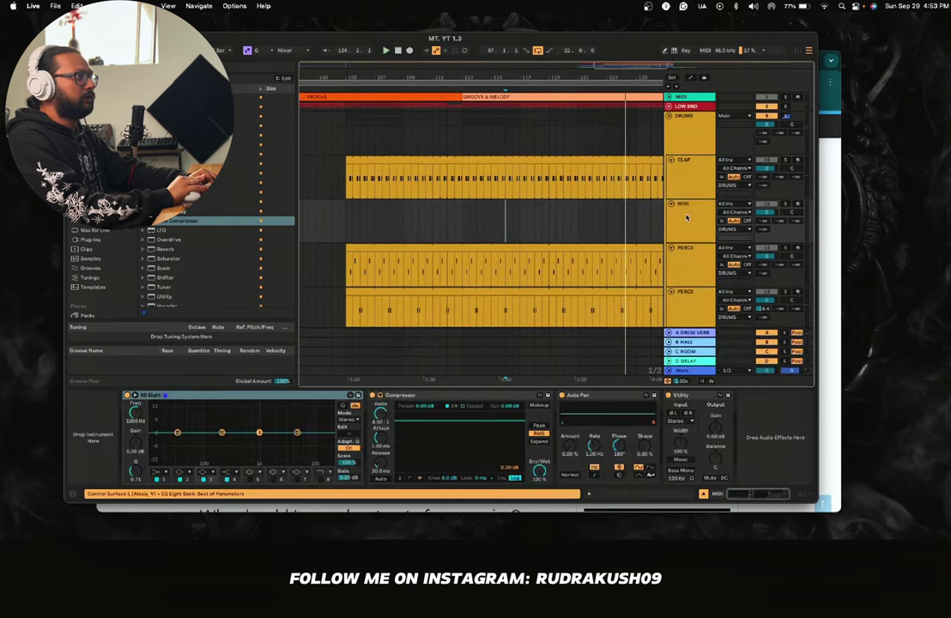
# Step: Open the Snares folder of The Producer School - Horizon sample pack in the browser
pyautogui.press('super+f')
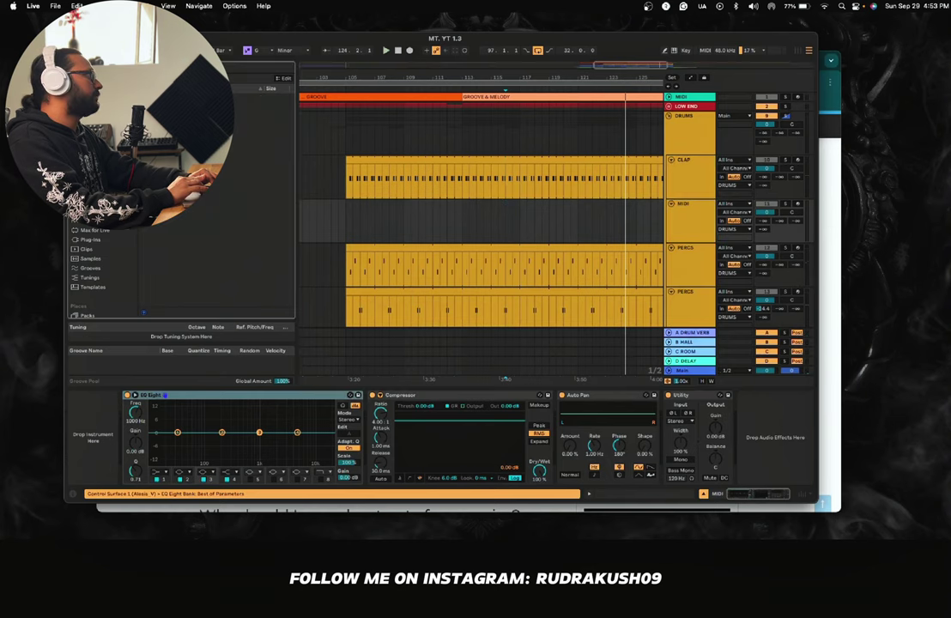
pyautogui.click(142, 191)
pyautogui.scroll(-3, 142, 191)
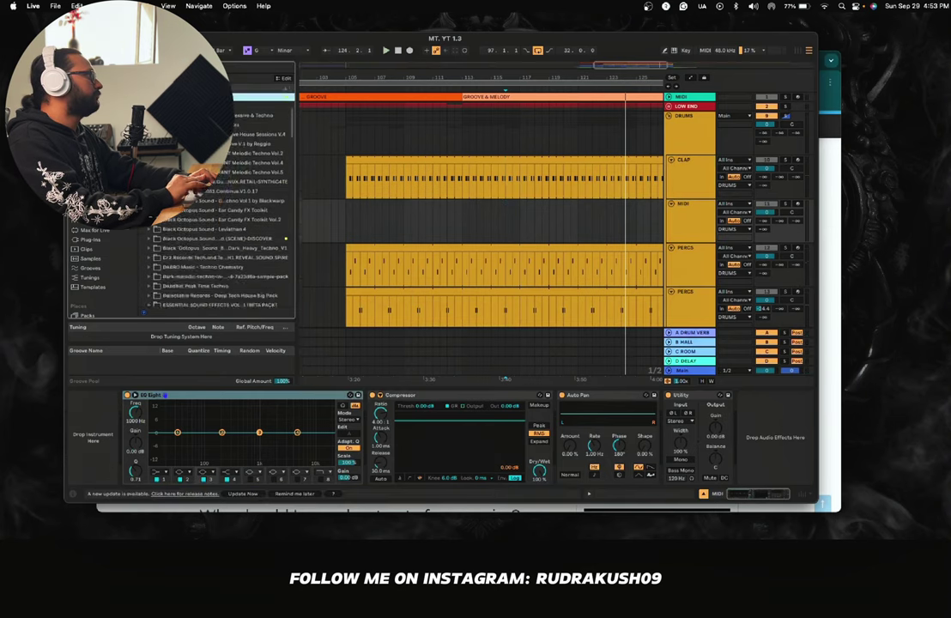
pyautogui.scroll(-15, 198, 269)
pyautogui.click(198, 269)
# Step: Audition the TPS - Horizon snare samples from 01 to 10 and back to Snare 01
pyautogui.press('Down')
pyautogui.press('Down')
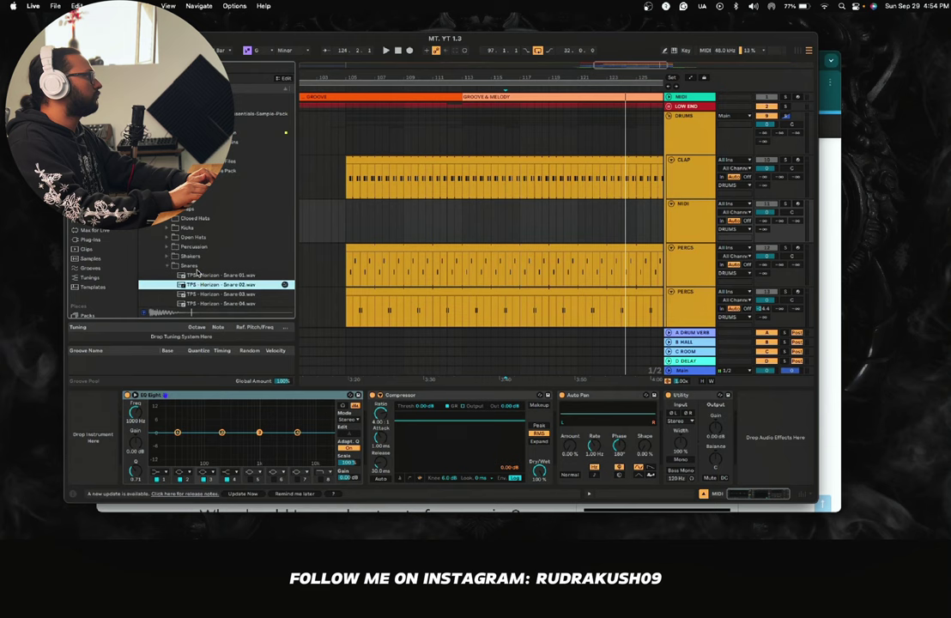
pyautogui.press('Down')
pyautogui.press('Down')
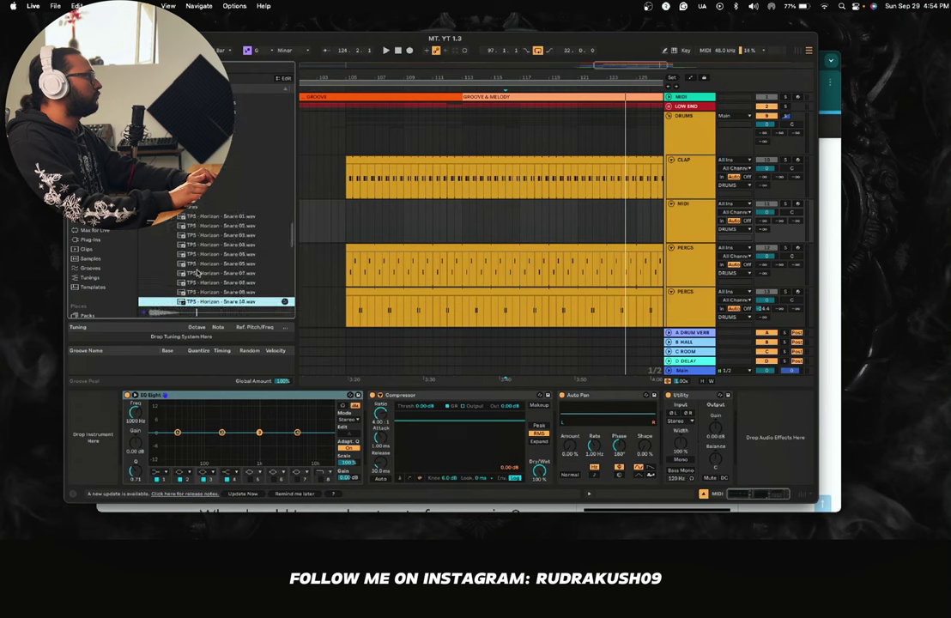
pyautogui.press('Up')
pyautogui.press('Up')
pyautogui.press('Up')
pyautogui.press('Up')
pyautogui.press('Up')
pyautogui.press('Up')
pyautogui.press('Up')
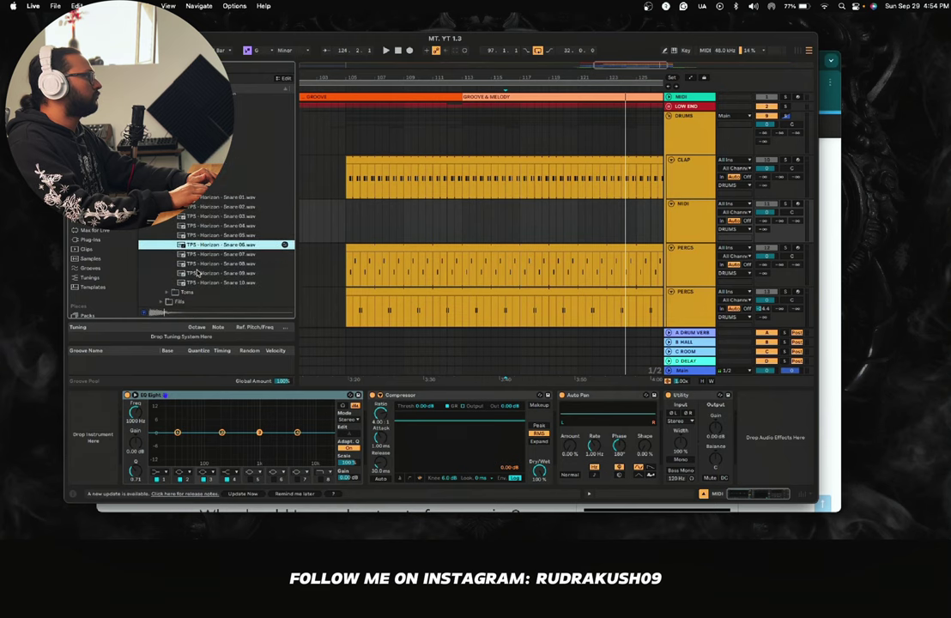
pyautogui.press('Up')
pyautogui.press('Up')
pyautogui.press('Up')
pyautogui.press('Up')
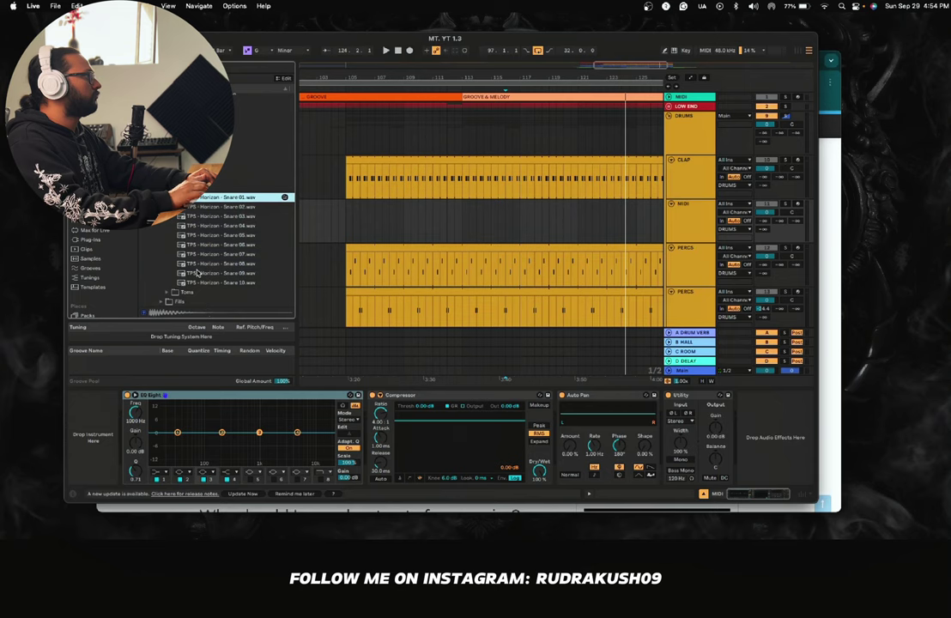
# Step: Collapse the Horizon pack and open the Snares folder of the Astral sample pack instead
pyautogui.scroll(3, 198, 273)
pyautogui.click(155, 161)
pyautogui.scroll(1, 154, 163)
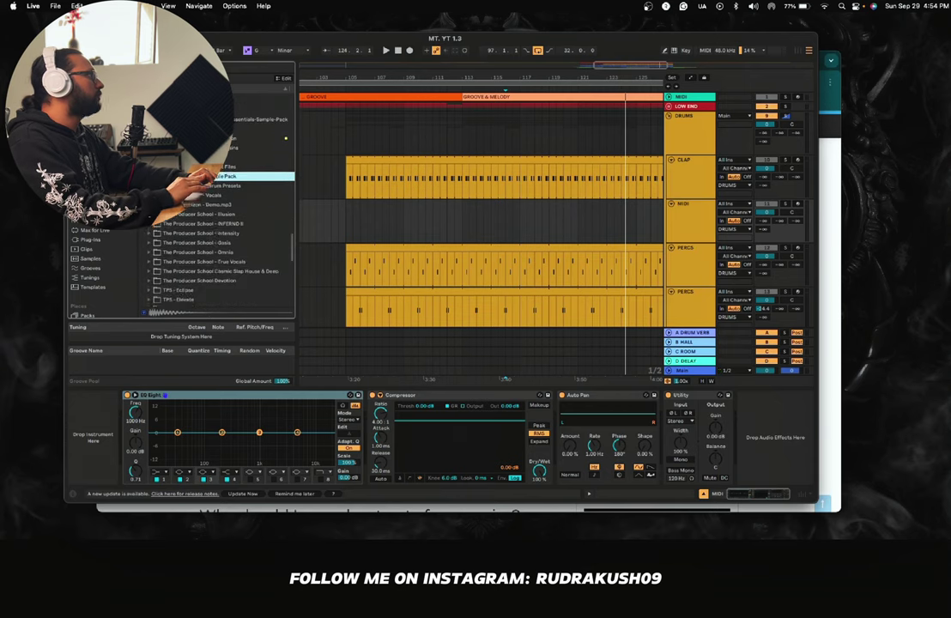
pyautogui.scroll(1, 150, 150)
pyautogui.click(149, 146)
pyautogui.scroll(1, 149, 150)
pyautogui.click(148, 152)
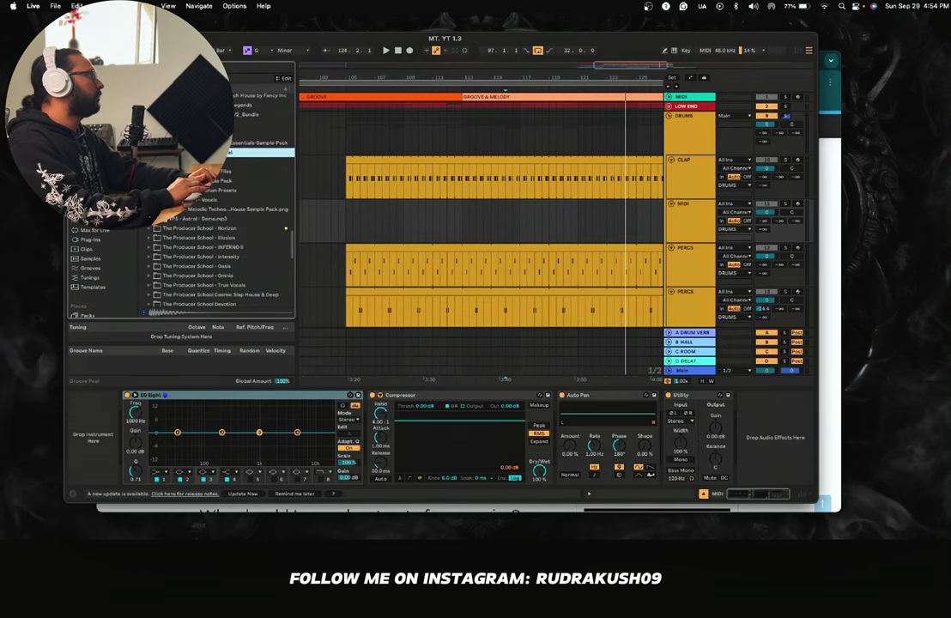
pyautogui.click(155, 182)
pyautogui.click(161, 209)
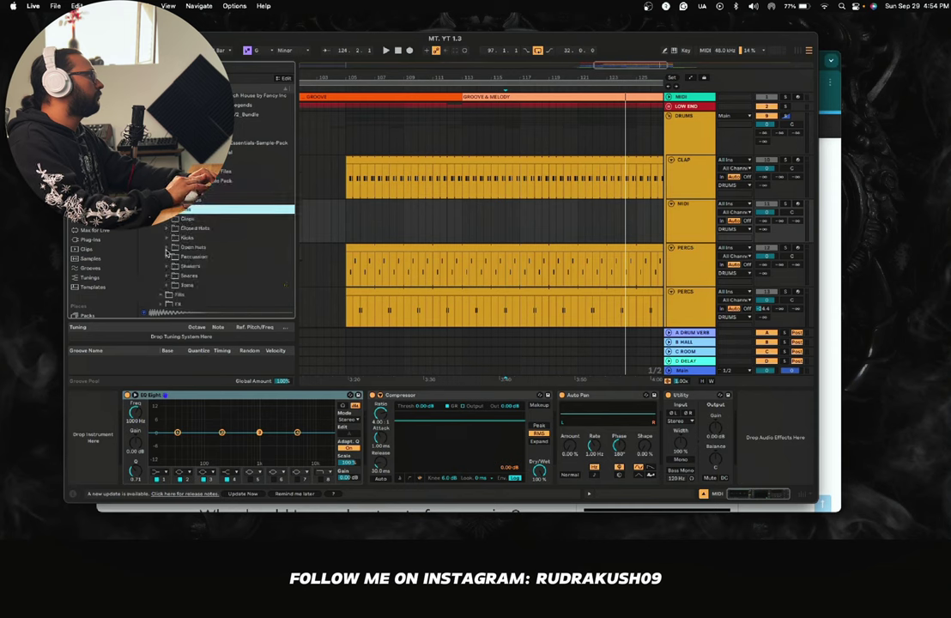
pyautogui.click(168, 275)
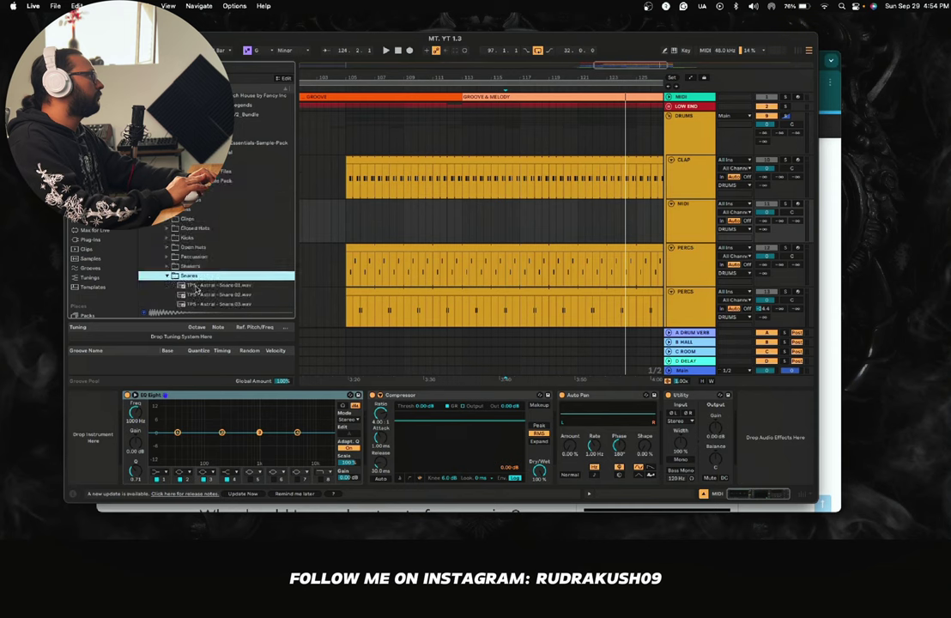
# Step: Audition the Astral snares and load TPS - Astral - Snare 04.wav as the instrument of the new MIDI track
pyautogui.press('Down')
pyautogui.press('Down')
pyautogui.press('Down')
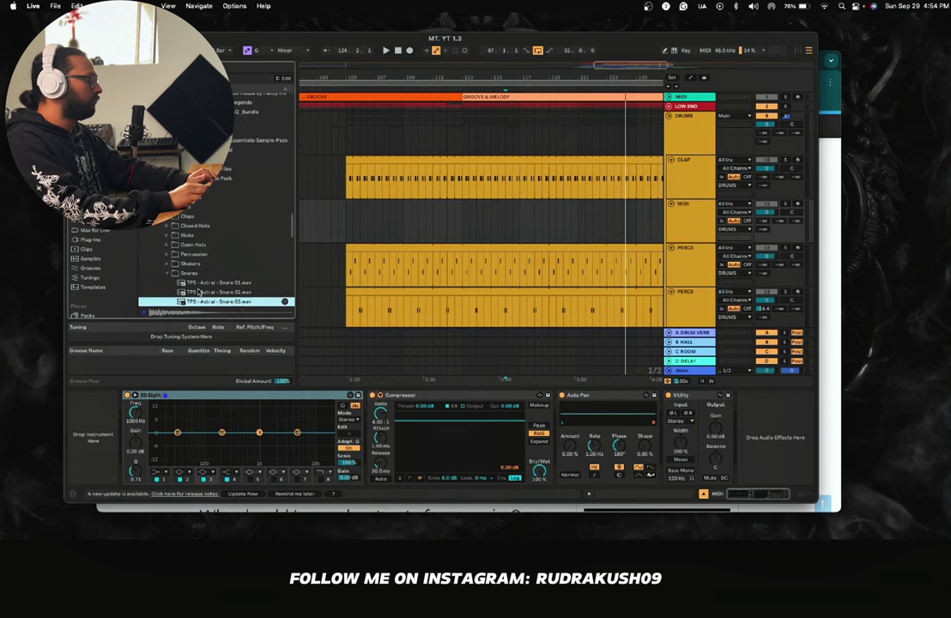
pyautogui.press('Down')
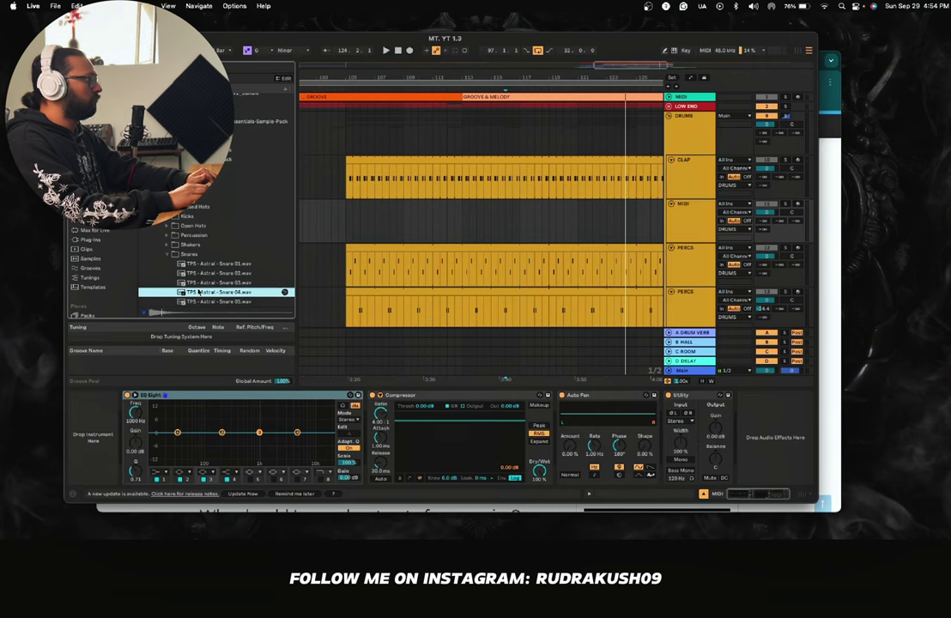
pyautogui.moveTo(224, 295); pyautogui.dragTo(107, 452)
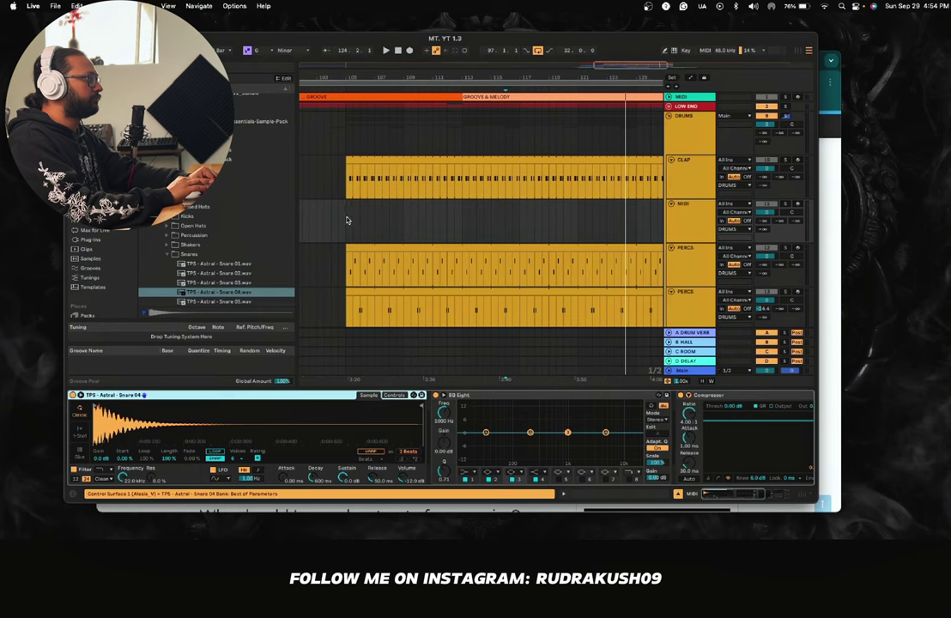
# Step: Create an empty one-bar MIDI clip at bar 105 on the new snare track
pyautogui.moveTo(347, 221); pyautogui.dragTo(361, 221)
pyautogui.press('super+shift+m')
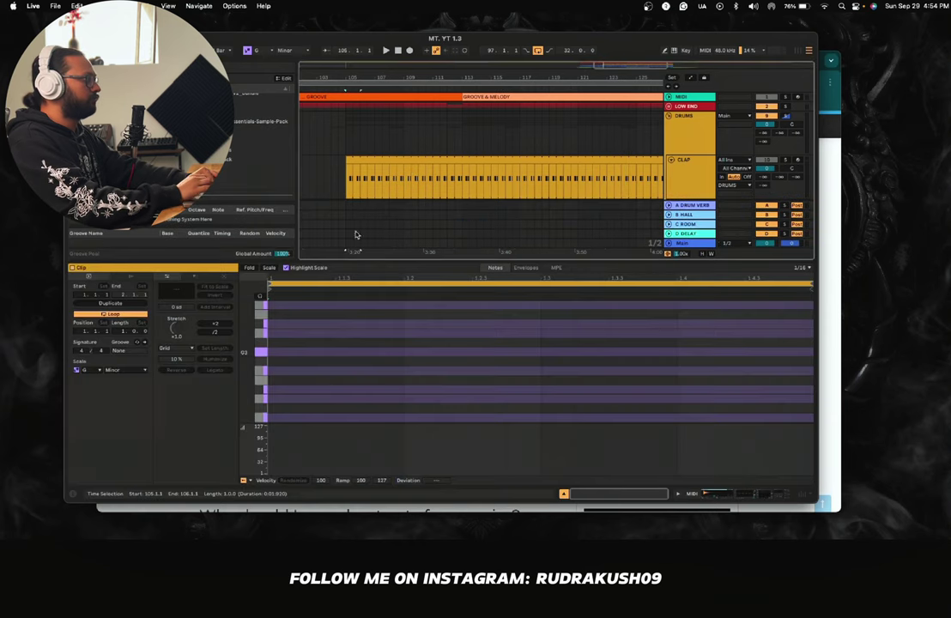
# Step: Turn off scale highlighting in the clip and add a sixteenth C3 note just before beat 2
pyautogui.scroll(-1, 347, 378)
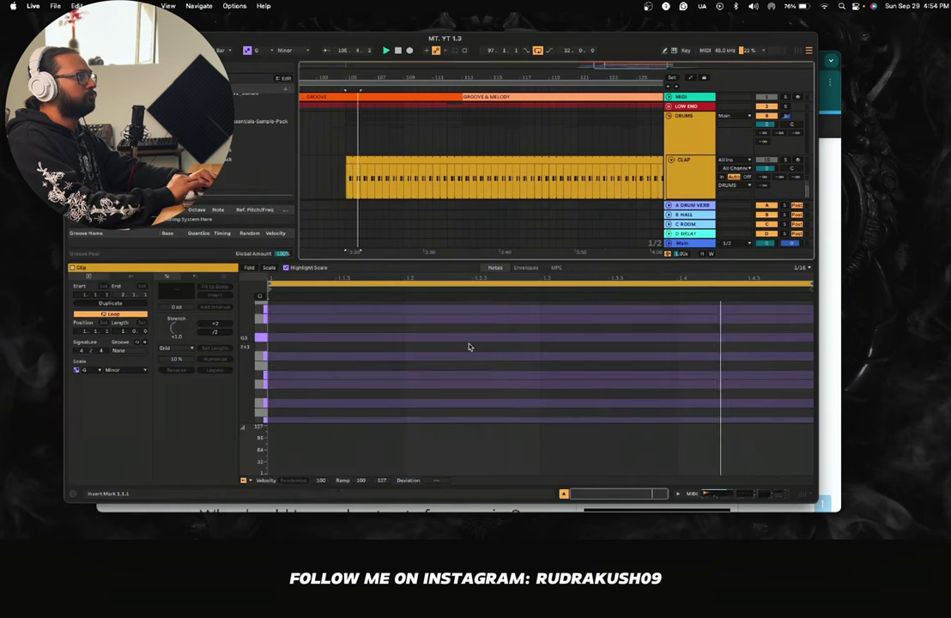
pyautogui.scroll(-3, 376, 391)
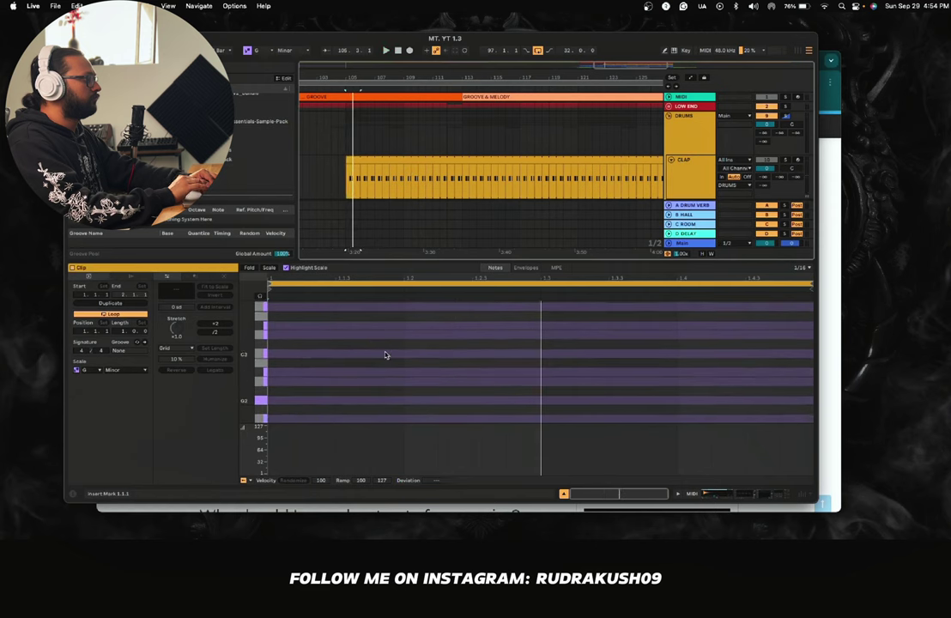
pyautogui.click(286, 268)
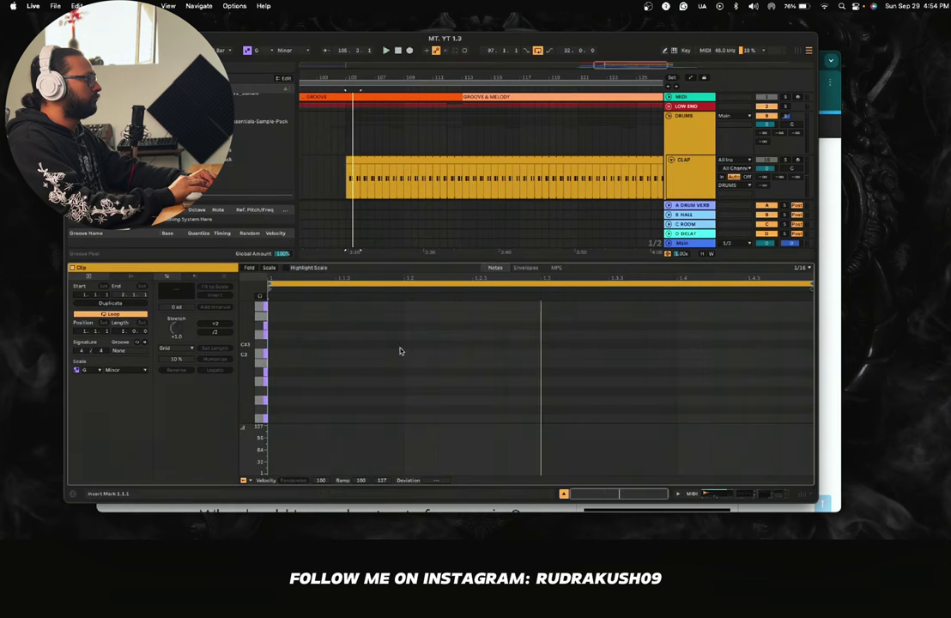
pyautogui.doubleClick(397, 352)
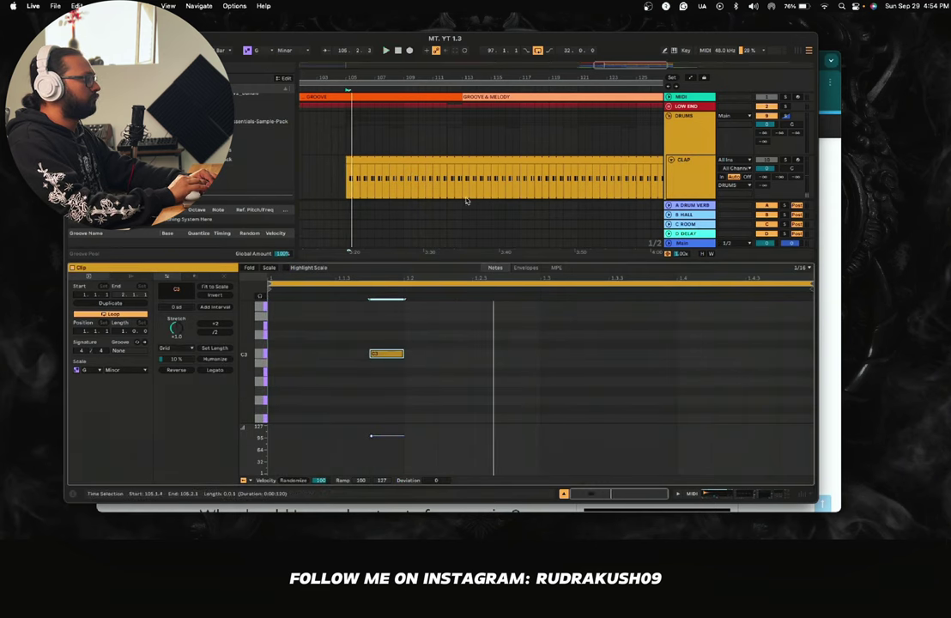
# Step: Play the snare pattern, move its C3 note onto beat 2 and add a second sixteenth C3 note on beat 4
pyautogui.scroll(-2, 686, 154)
pyautogui.click(790, 96)
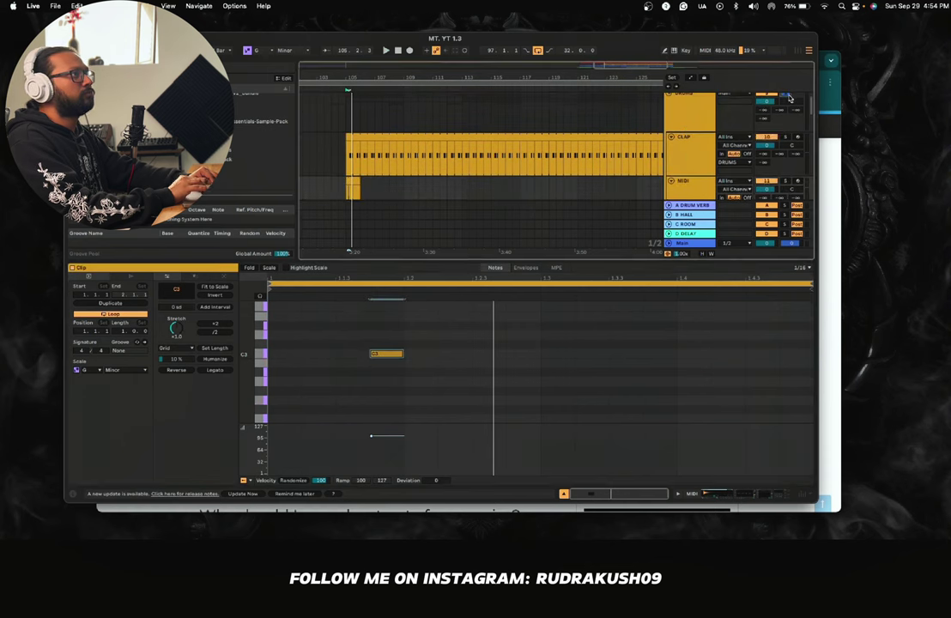
pyautogui.press('space')
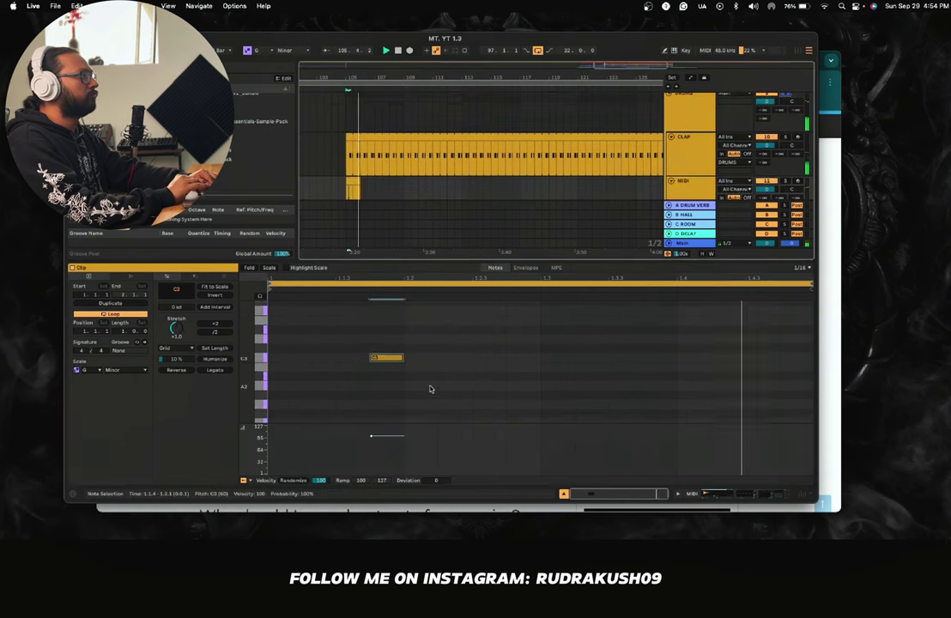
pyautogui.scroll(1, 455, 375)
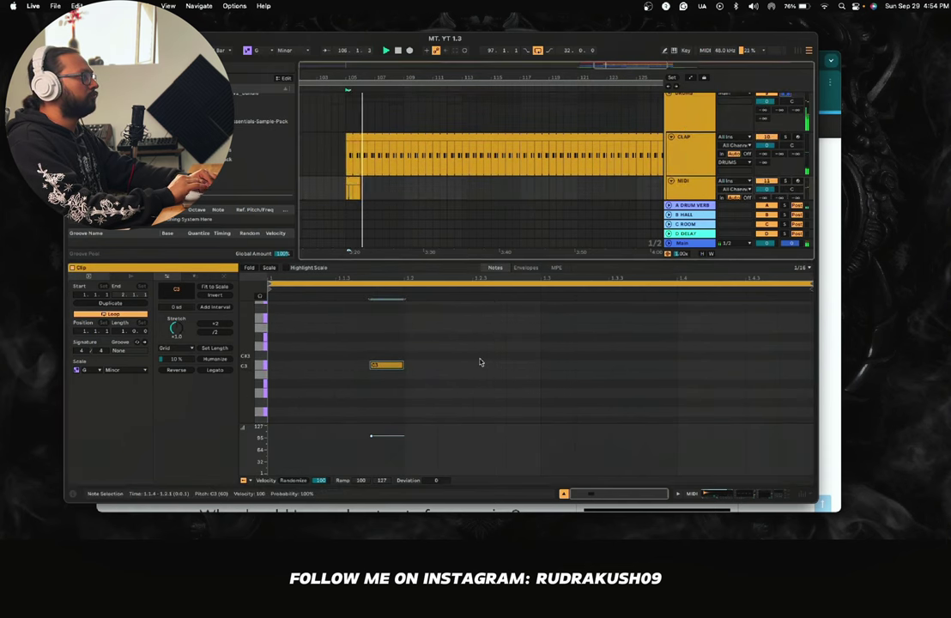
pyautogui.click(645, 367)
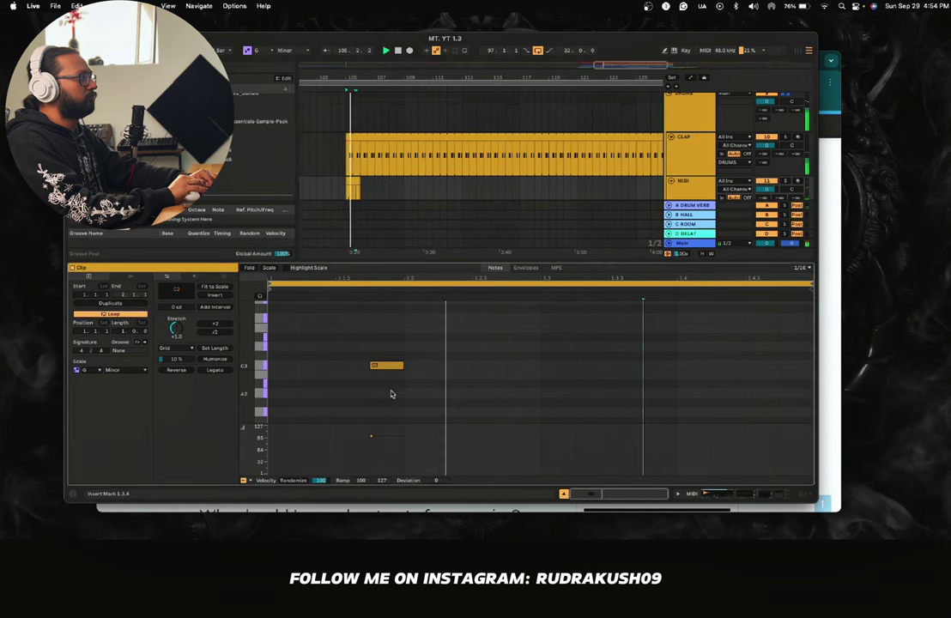
pyautogui.moveTo(386, 366); pyautogui.dragTo(420, 366)
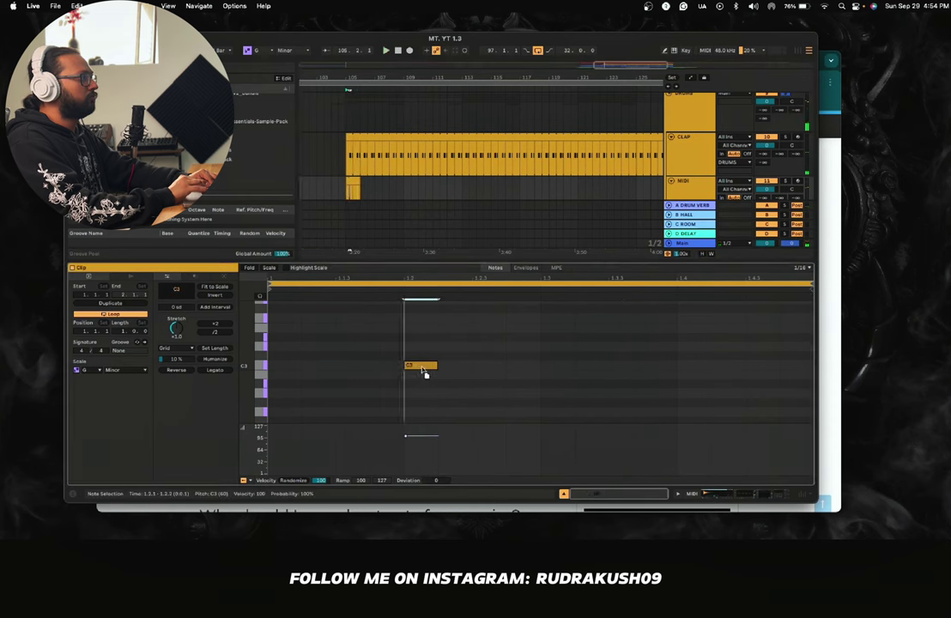
pyautogui.doubleClick(681, 365)
pyautogui.scroll(1, 778, 130)
# Step: Unsolo the DRUMS group and lengthen both C3 notes in the snare clip to one beat each
pyautogui.click(785, 110)
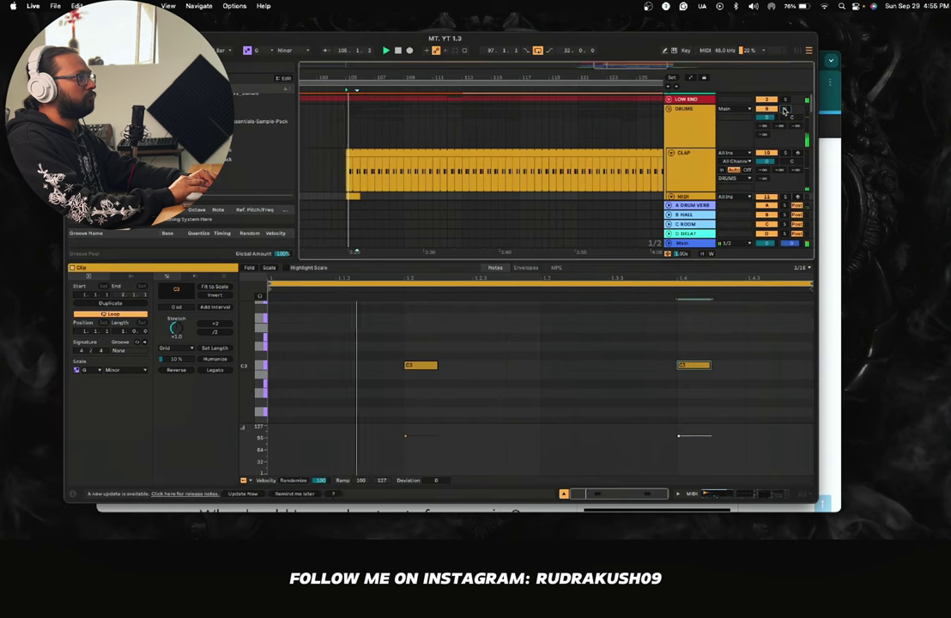
pyautogui.click(259, 367)
pyautogui.moveTo(439, 367); pyautogui.dragTo(540, 366)
# Step: Extend the snare pattern to bar 129 and set the snare track's Utility gain to -13 dB, checking it in playback
pyautogui.scroll(-3, 368, 175)
pyautogui.moveTo(353, 172); pyautogui.dragTo(650, 172)
pyautogui.scroll(-5, 496, 174)
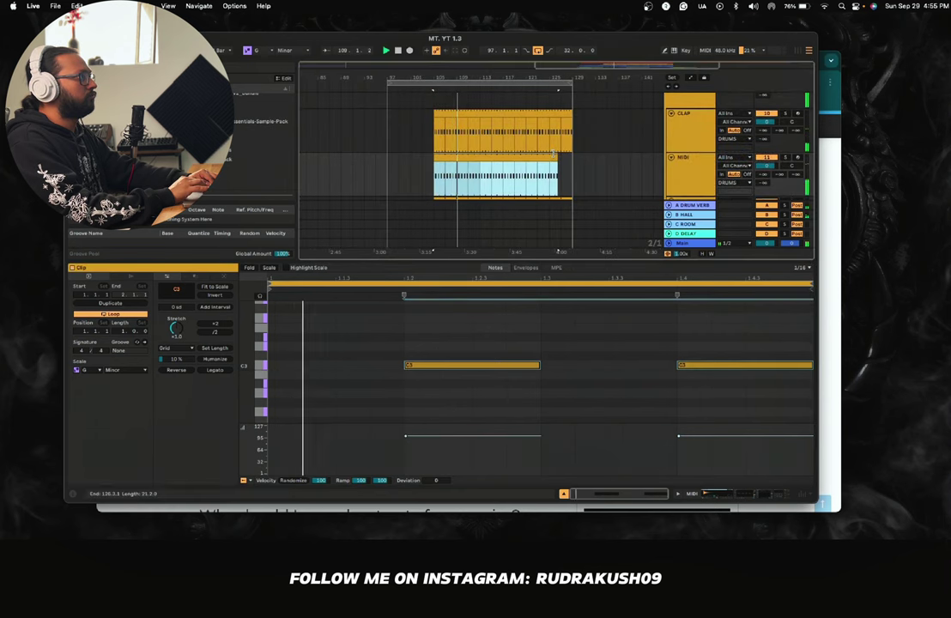
pyautogui.moveTo(557, 158); pyautogui.dragTo(572, 156)
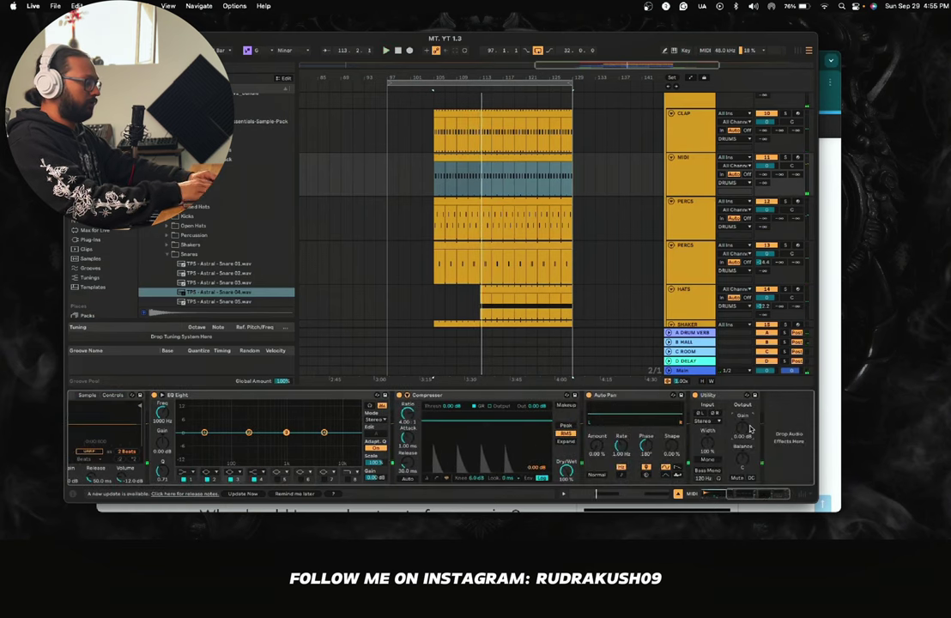
pyautogui.press('space')
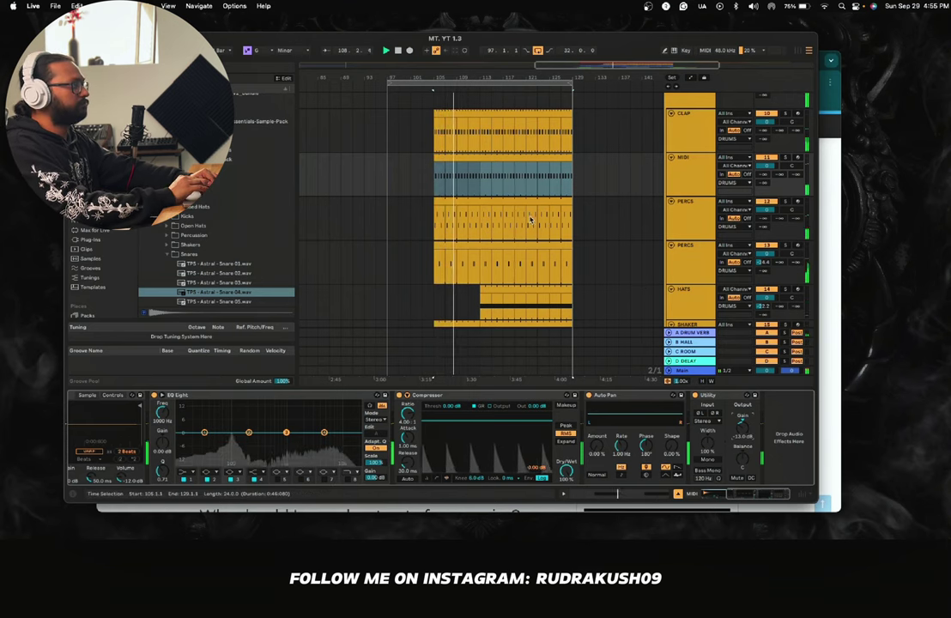
pyautogui.scroll(-3, 532, 222)
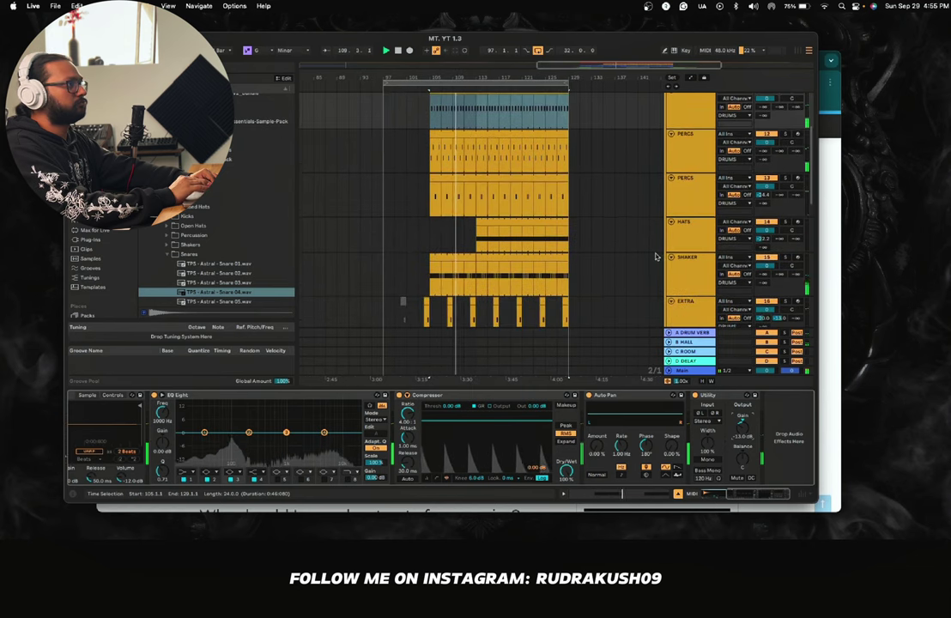
# Step: Extend the clips on the HATS track and both PERCS tracks backwards to start at bar 97
pyautogui.click(687, 269)
pyautogui.click(687, 245)
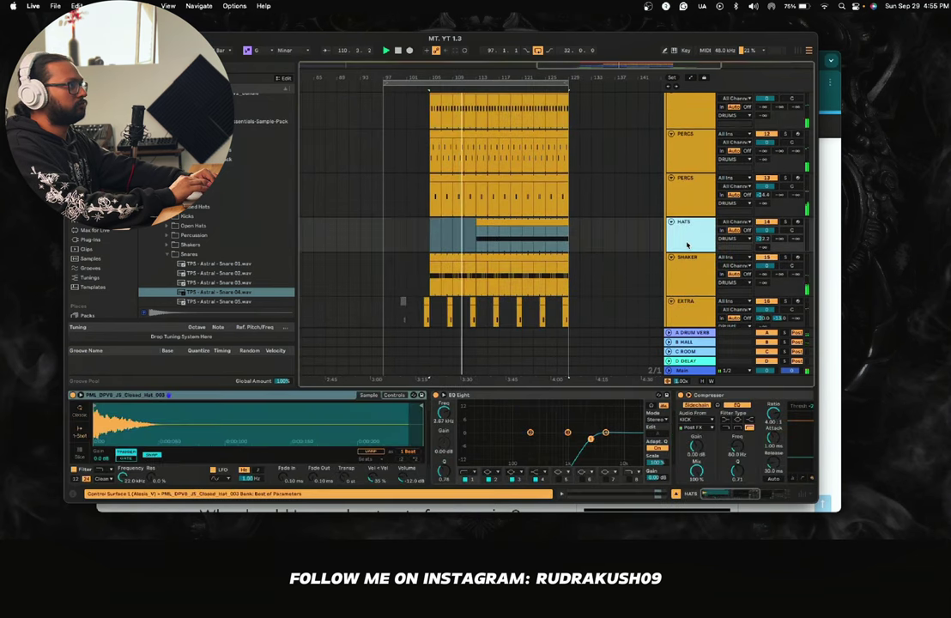
pyautogui.click(479, 234)
pyautogui.moveTo(430, 225); pyautogui.dragTo(382, 226)
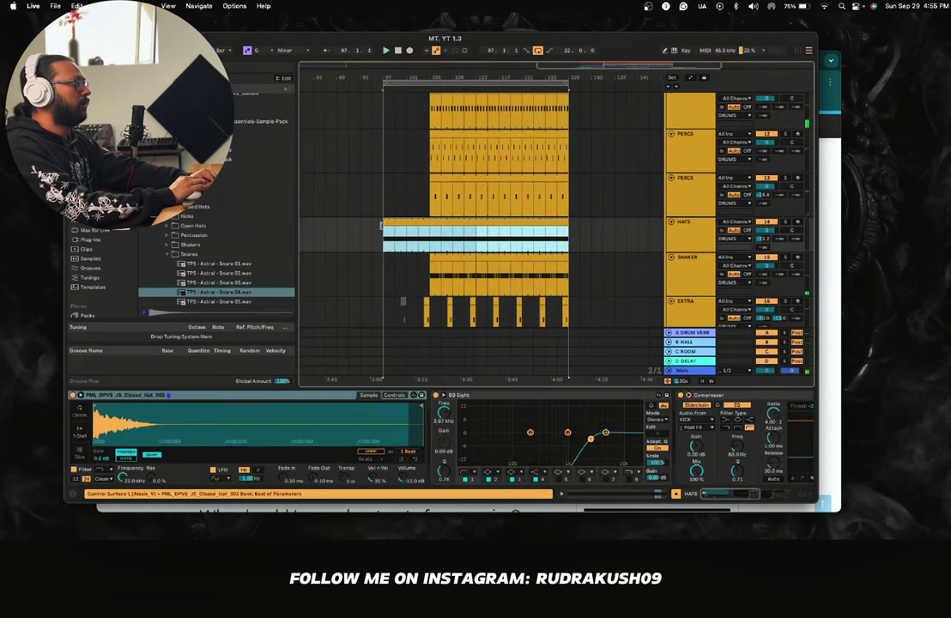
pyautogui.click(439, 178)
pyautogui.moveTo(431, 180); pyautogui.dragTo(391, 173)
pyautogui.scroll(2, 437, 167)
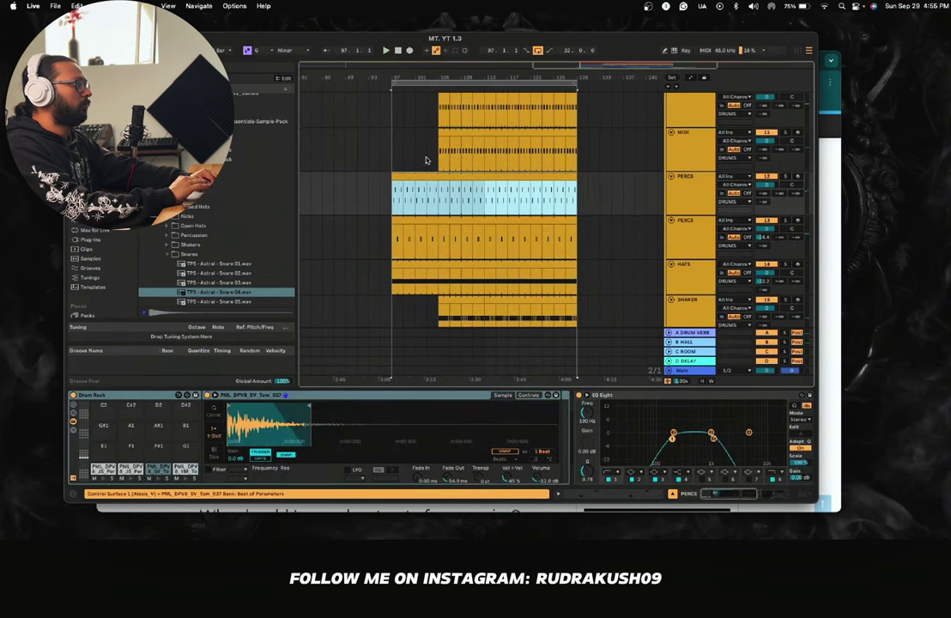
# Step: Extend the clap, new snare and shaker clips backwards to start at bar 97
pyautogui.scroll(3, 427, 160)
pyautogui.moveTo(439, 143); pyautogui.dragTo(394, 145)
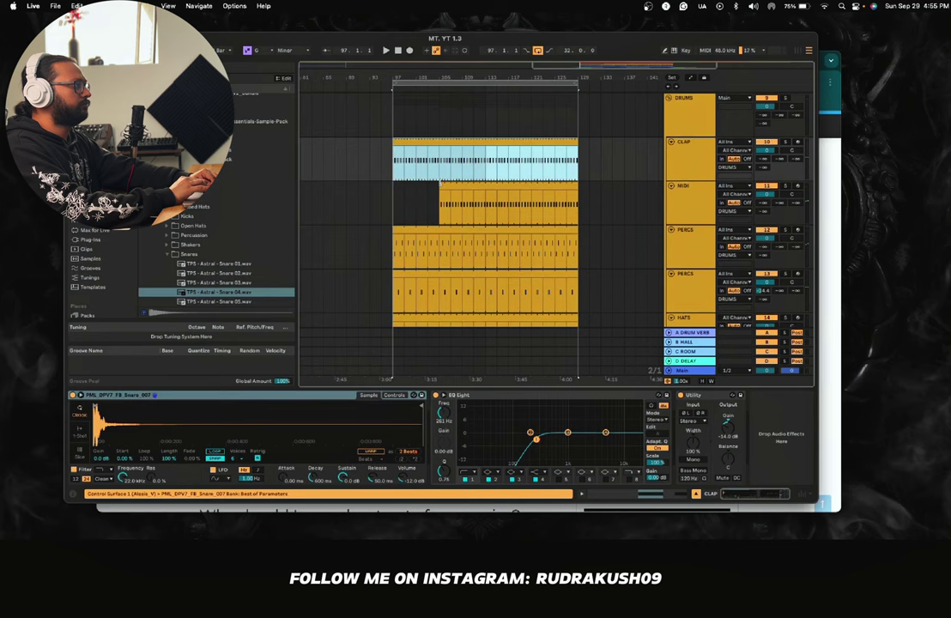
pyautogui.moveTo(439, 182); pyautogui.dragTo(394, 178)
pyautogui.scroll(-4, 393, 183)
# Step: Reactivate the first clip on the EXTRA track during playback and check the HATS and first PERCS device chains
pyautogui.press('space')
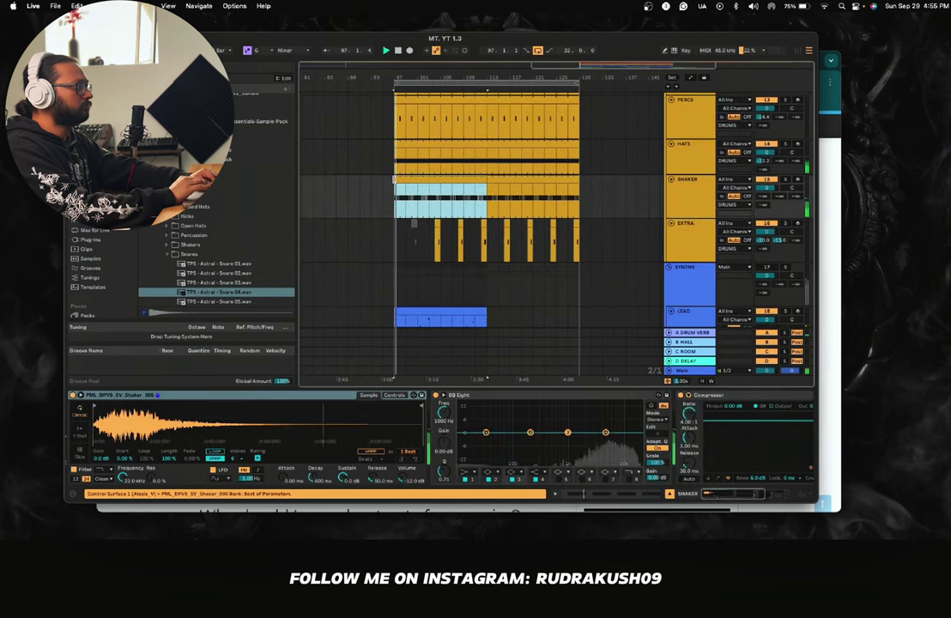
pyautogui.click(414, 222)
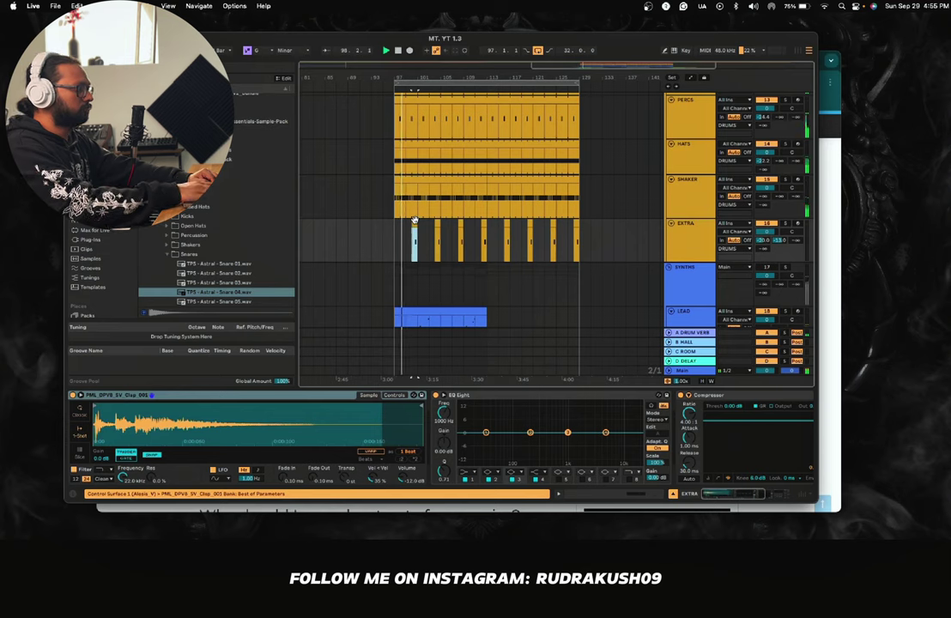
pyautogui.scroll(5, 404, 243)
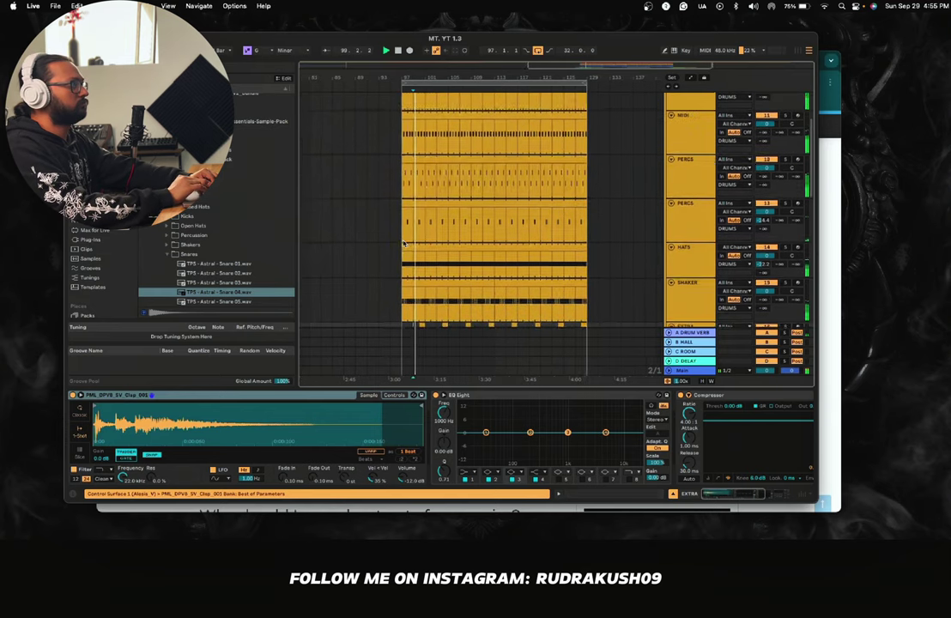
pyautogui.click(686, 241)
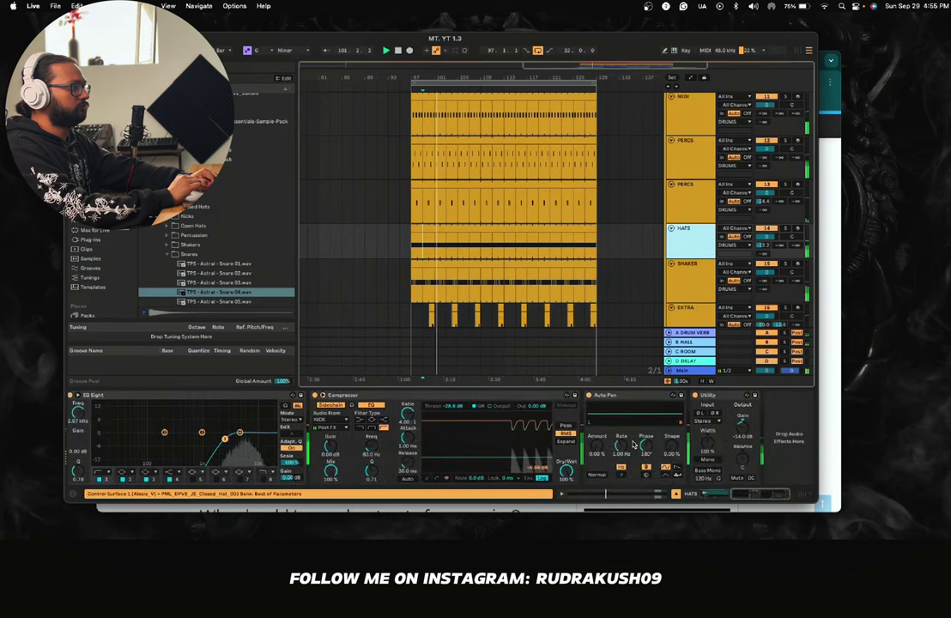
pyautogui.scroll(2, 636, 248)
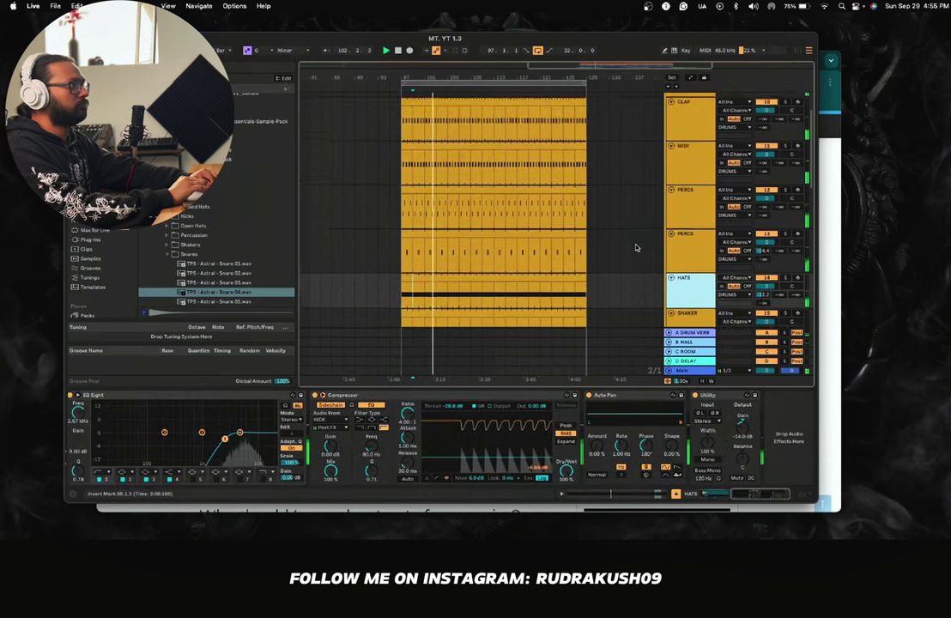
pyautogui.scroll(-1, 636, 248)
pyautogui.click(690, 202)
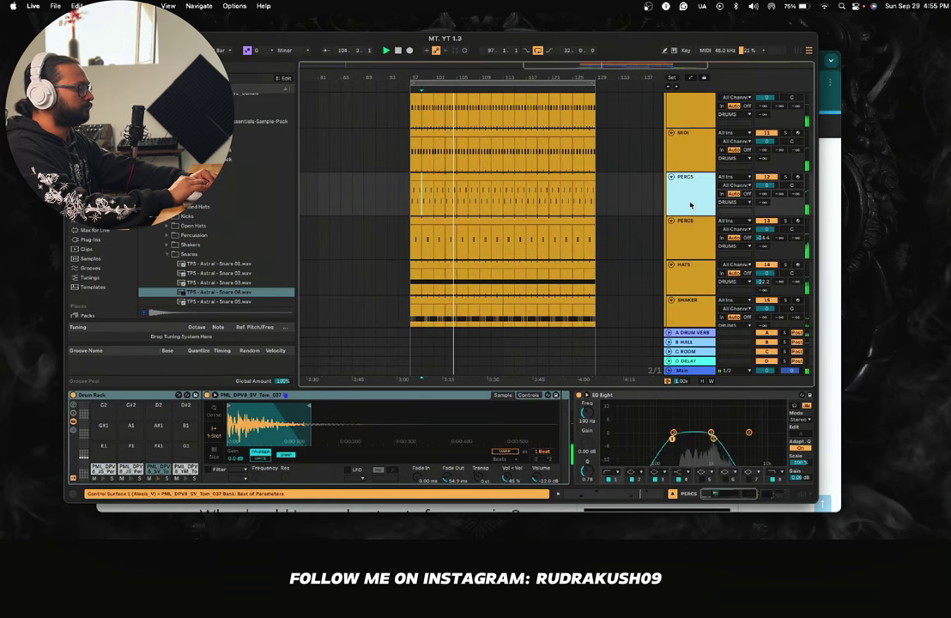
pyautogui.scroll(1, 687, 205)
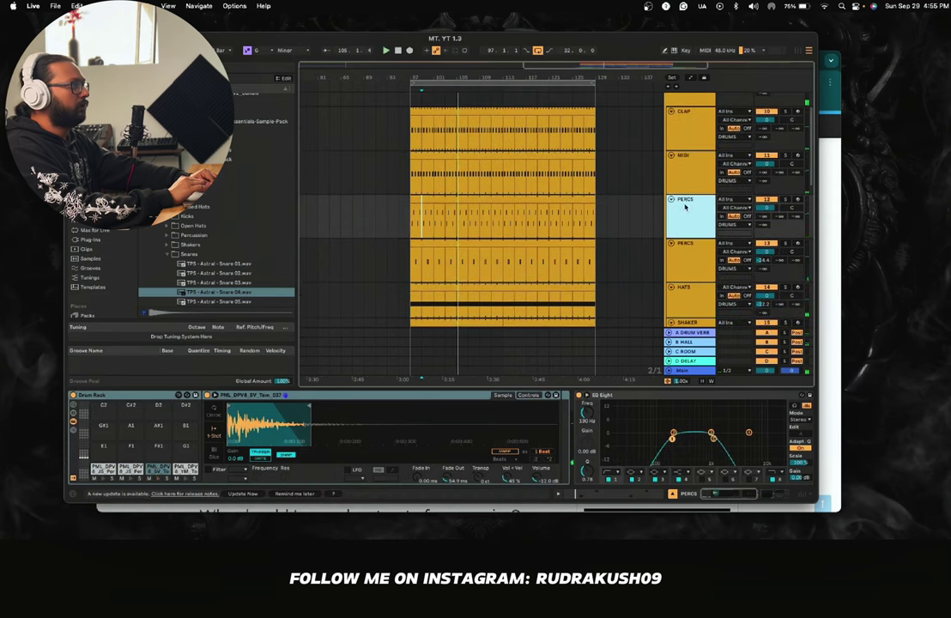
# Step: Insert a MIDI track below the first PERCS track and audition the Astral percussion one-shots
pyautogui.rightClick(687, 222)
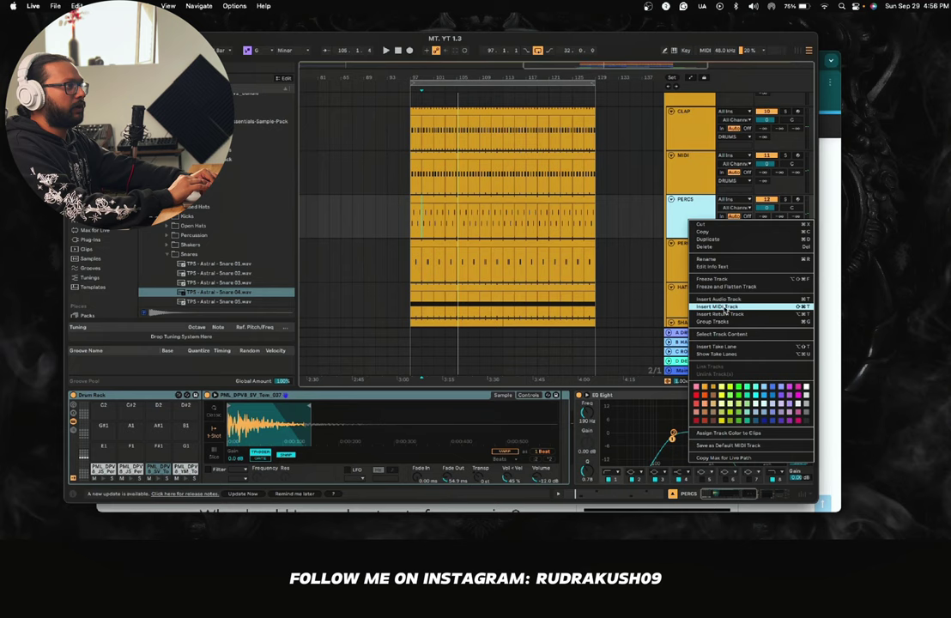
pyautogui.click(721, 307)
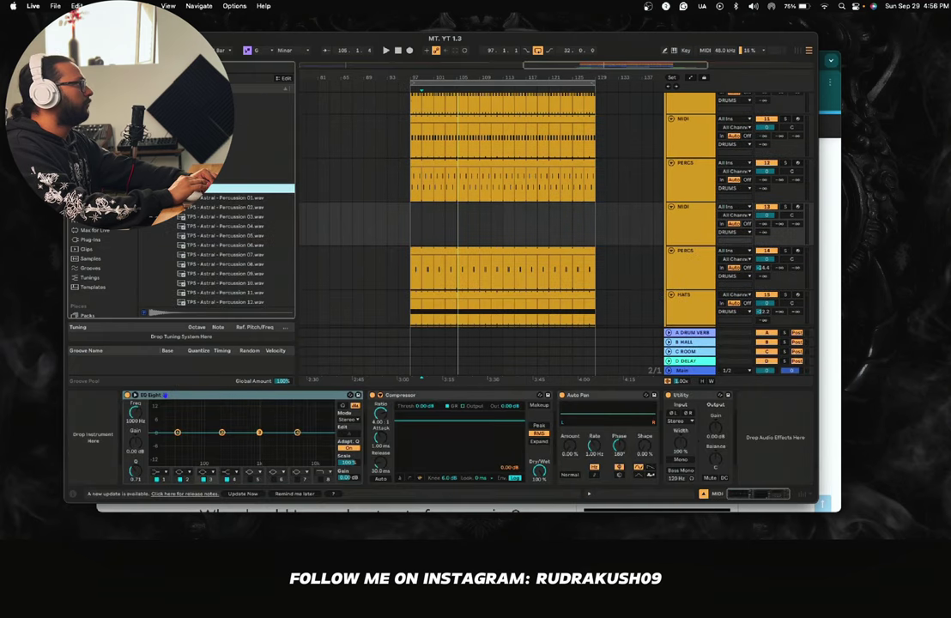
pyautogui.press('Down')
pyautogui.press('Down')
pyautogui.press('Down')
pyautogui.click(218, 265)
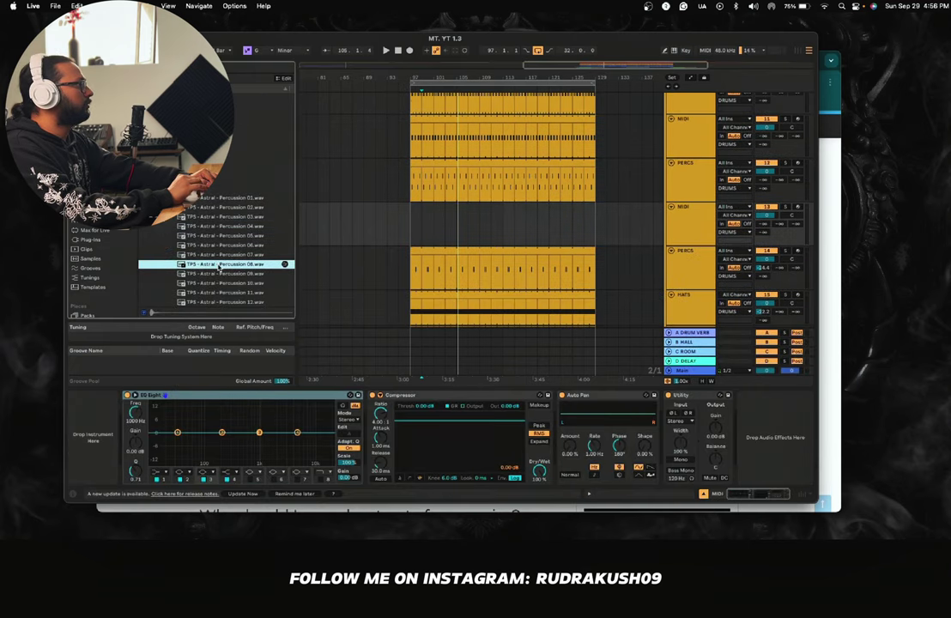
pyautogui.click(219, 284)
# Step: Leave the Astral percussion one-shots, open the pack's perc loops and audition several loops up to Perc Loop 15
pyautogui.press('Left')
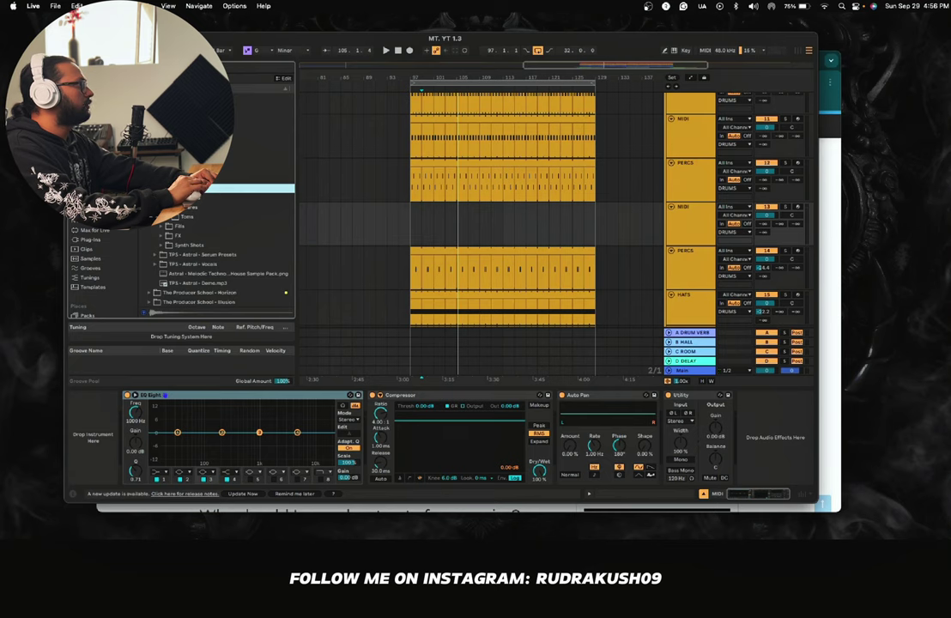
pyautogui.press('Left')
pyautogui.press('Left')
pyautogui.click(212, 150)
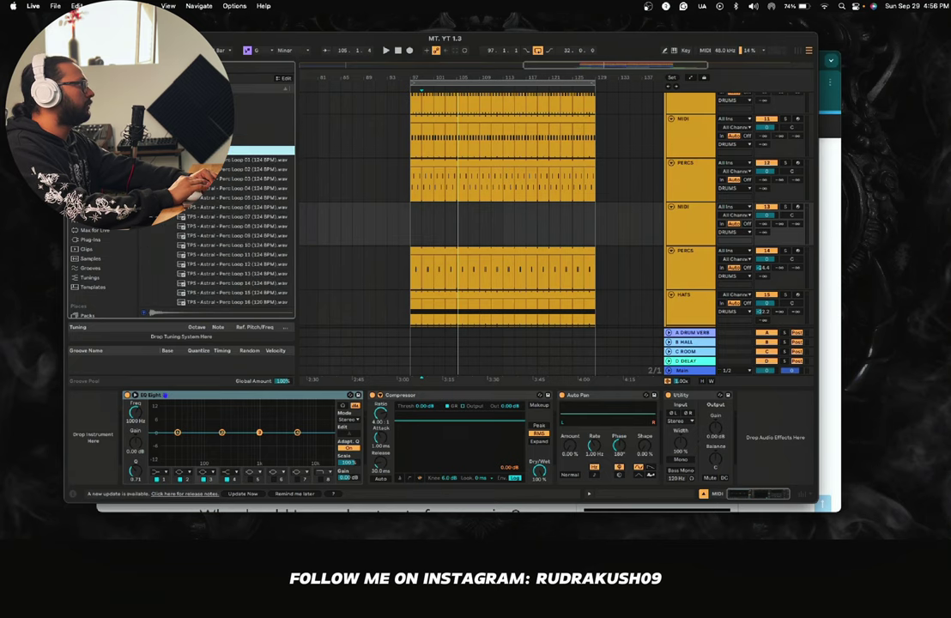
pyautogui.click(224, 170)
pyautogui.click(232, 161)
pyautogui.click(236, 198)
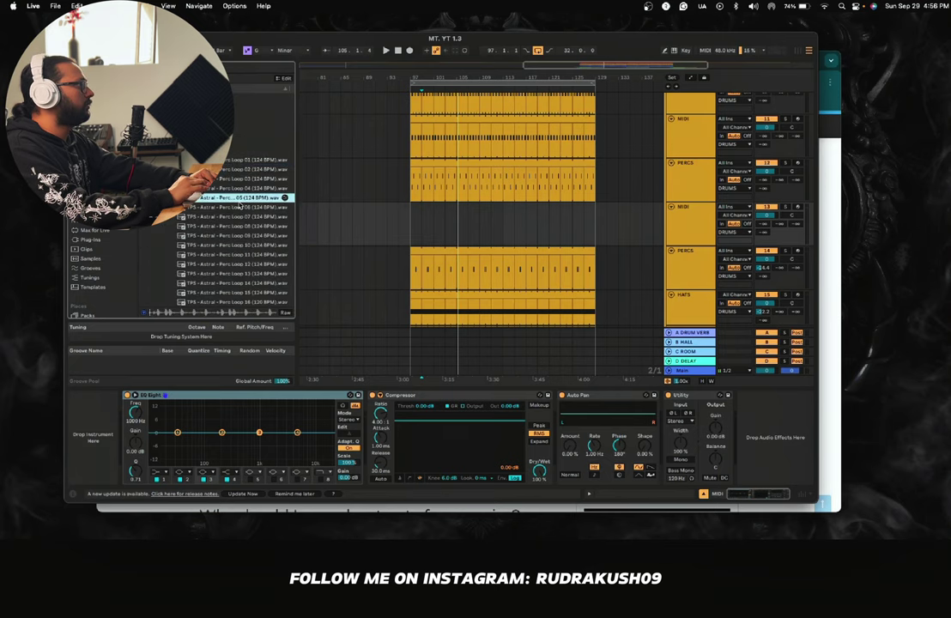
pyautogui.click(239, 218)
pyautogui.click(242, 236)
pyautogui.click(243, 247)
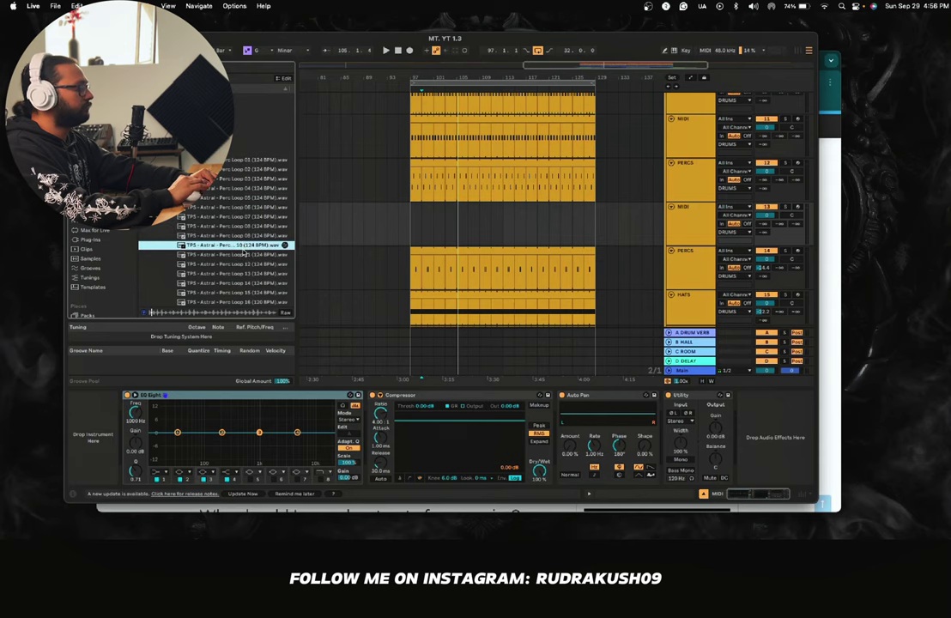
pyautogui.click(247, 273)
pyautogui.click(244, 293)
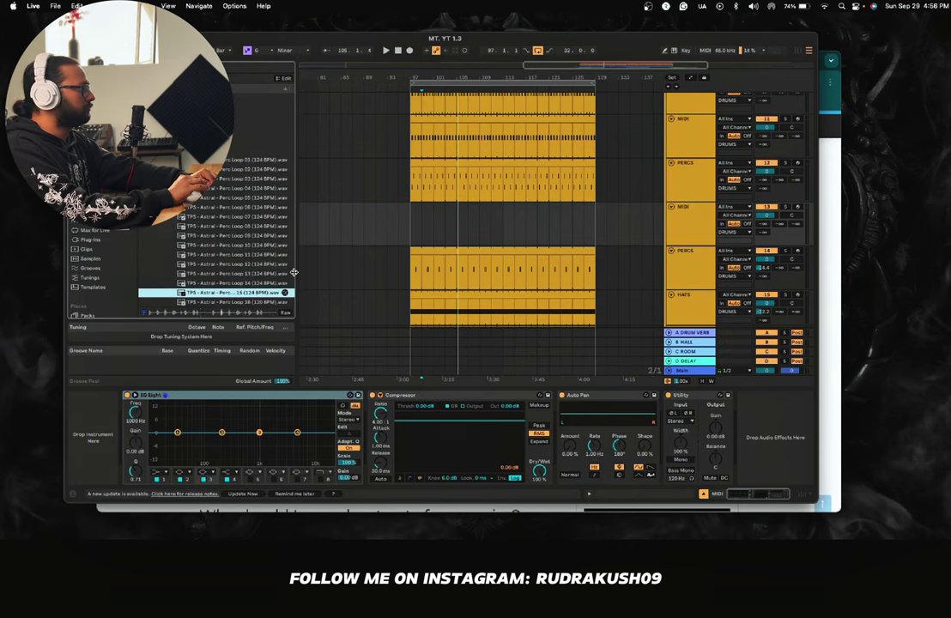
# Step: Widen the browser and compare Astral Perc Loops 10 to 15 again
pyautogui.moveTo(294, 272); pyautogui.dragTo(308, 272)
pyautogui.click(249, 273)
pyautogui.click(252, 263)
pyautogui.click(255, 255)
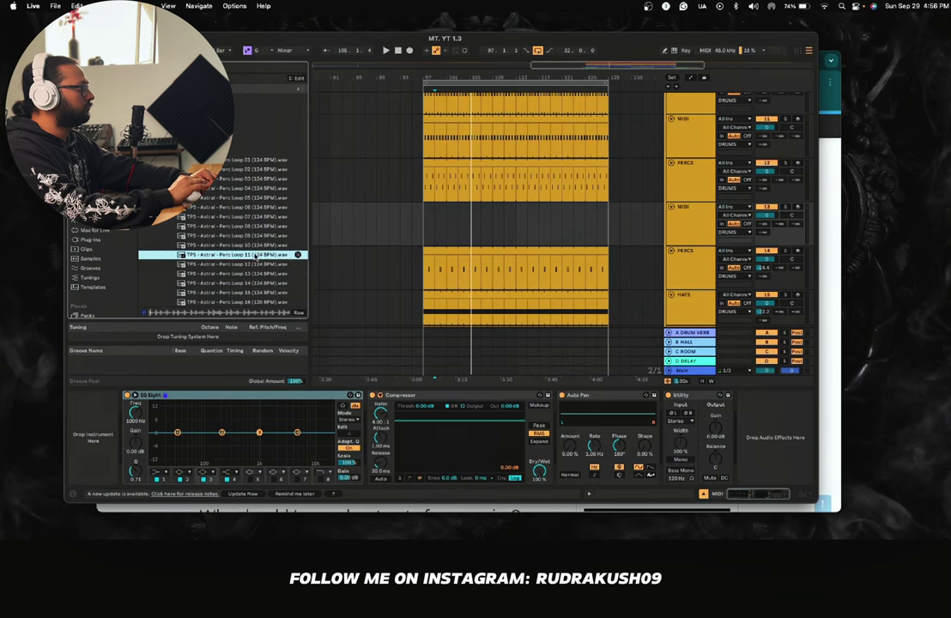
pyautogui.click(250, 245)
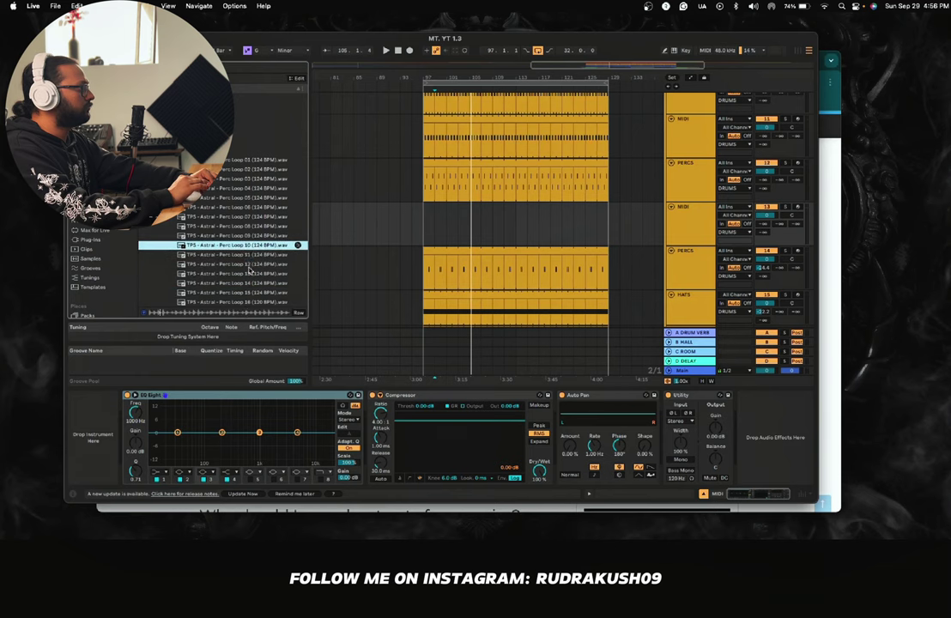
pyautogui.click(251, 292)
pyautogui.click(241, 256)
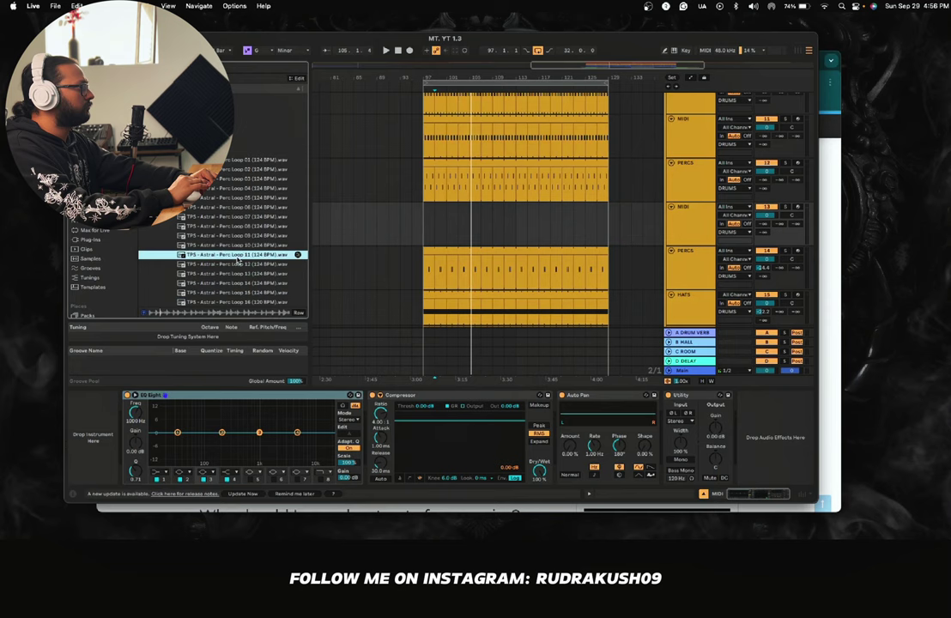
# Step: Try Perc Loop 07 on the new MIDI track, insert an audio track and move it directly below the first PERCS track
pyautogui.moveTo(236, 217); pyautogui.dragTo(439, 222)
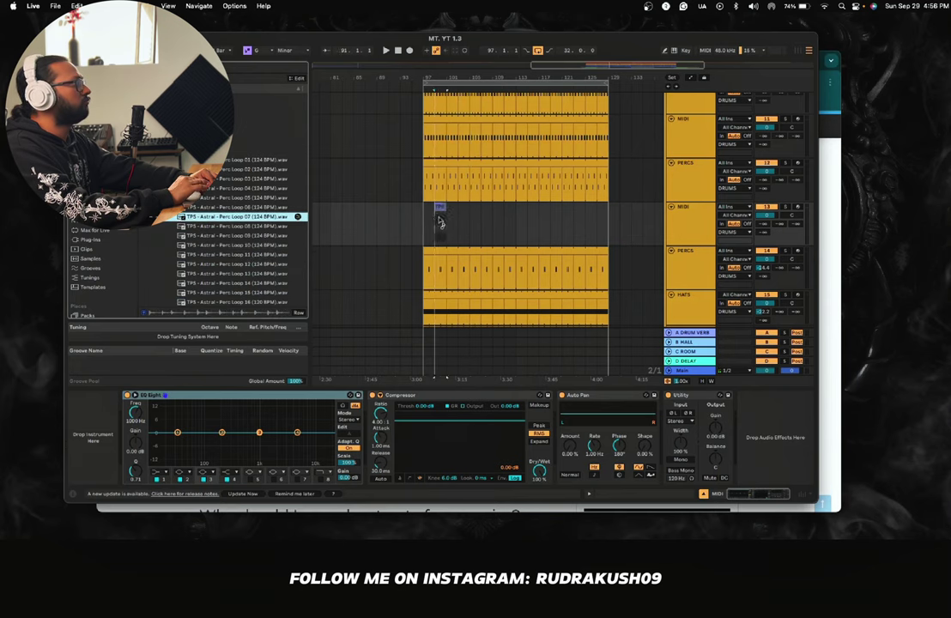
pyautogui.rightClick(668, 227)
pyautogui.click(688, 276)
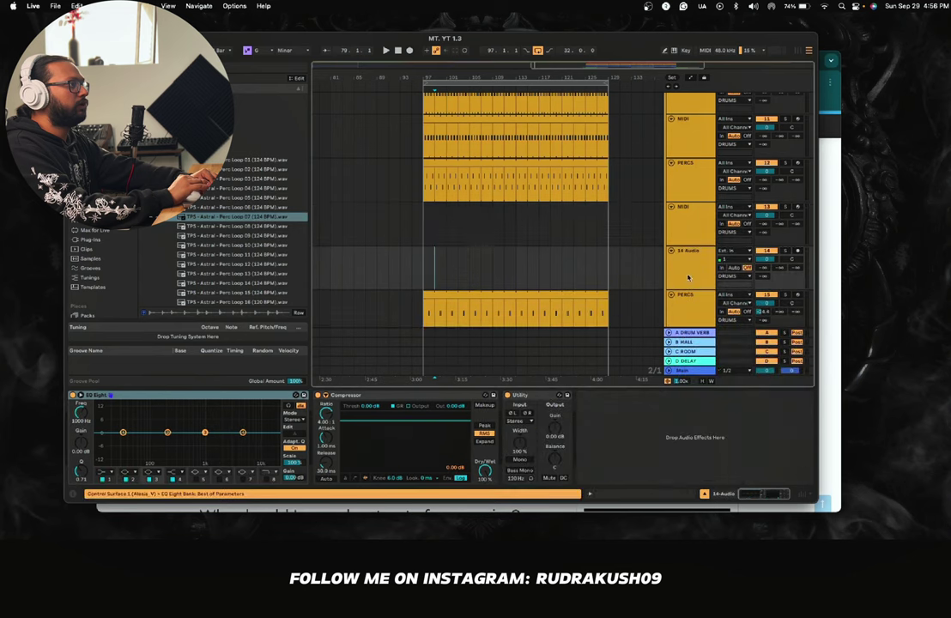
pyautogui.moveTo(688, 277); pyautogui.dragTo(688, 210)
# Step: Try Astral Perc Loop 05 on the new audio track, repeated from bar 97 across most of the loop region, and play it
pyautogui.click(243, 199)
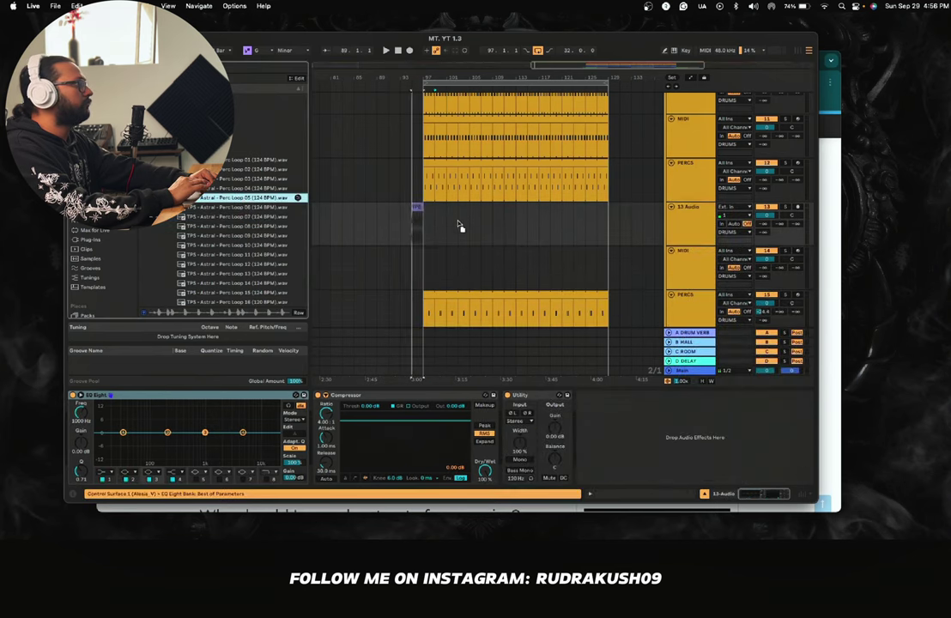
pyautogui.moveTo(459, 226); pyautogui.dragTo(429, 219)
pyautogui.press('space')
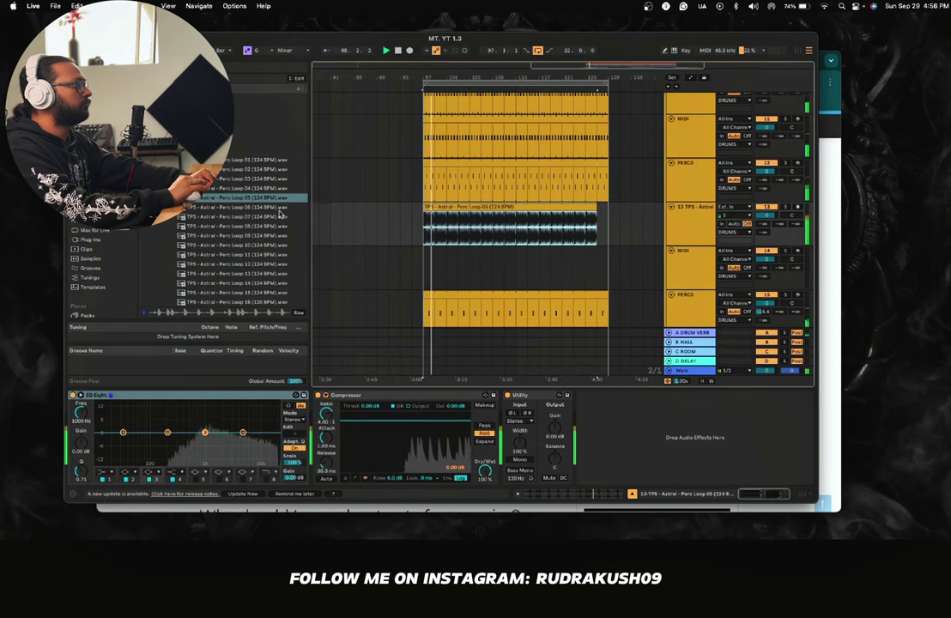
# Step: Try Astral Perc Loops 06 to 10 one after another near the start of the percussion audio track during playback
pyautogui.click(279, 208)
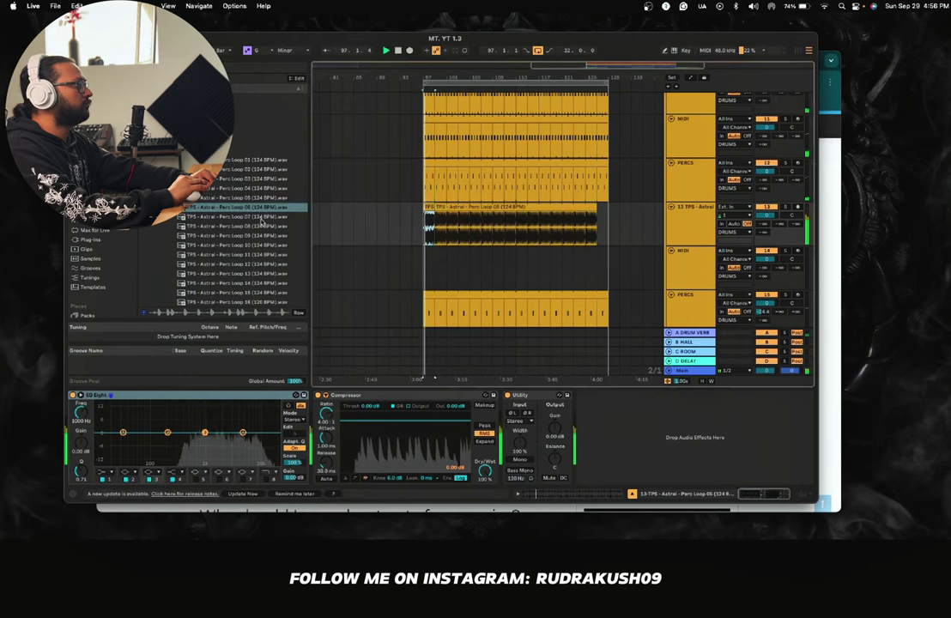
pyautogui.click(262, 219)
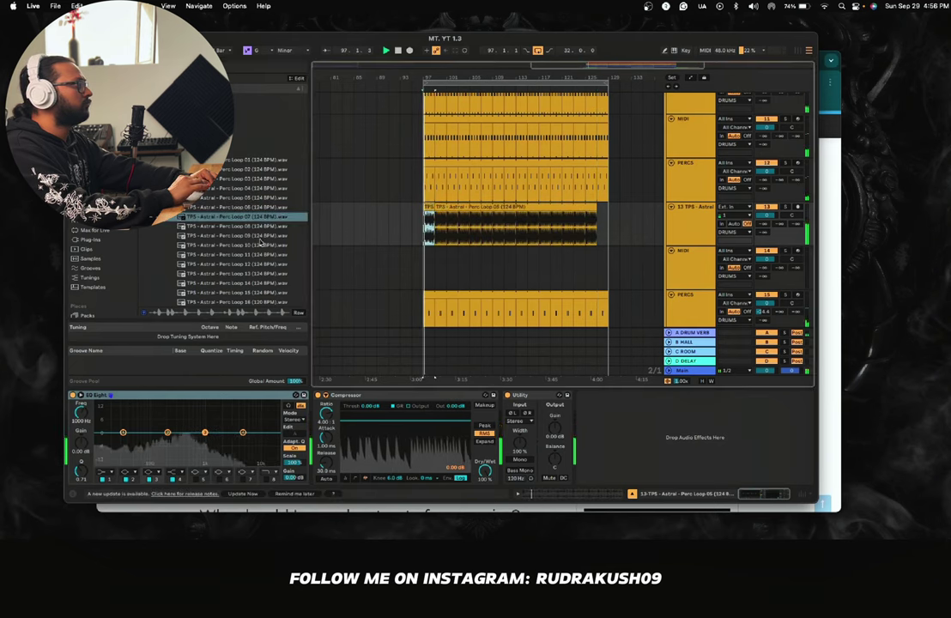
pyautogui.moveTo(251, 227); pyautogui.dragTo(416, 208)
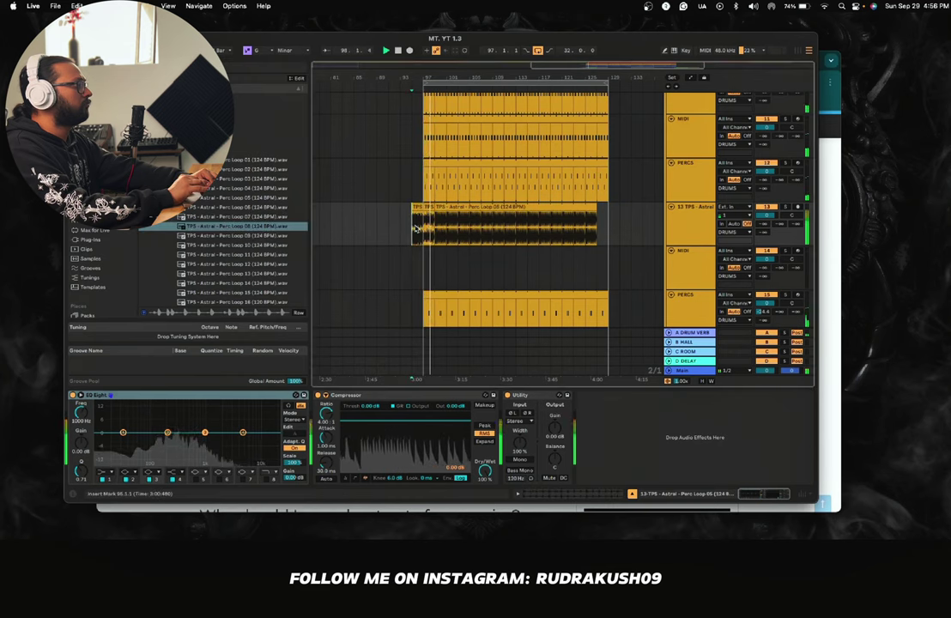
pyautogui.press('Down')
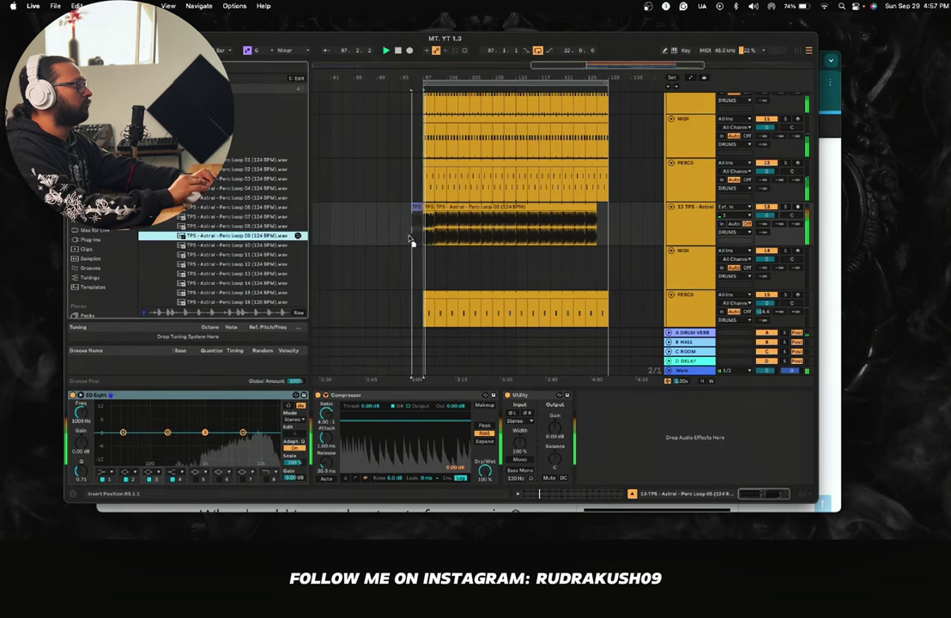
pyautogui.press('Down')
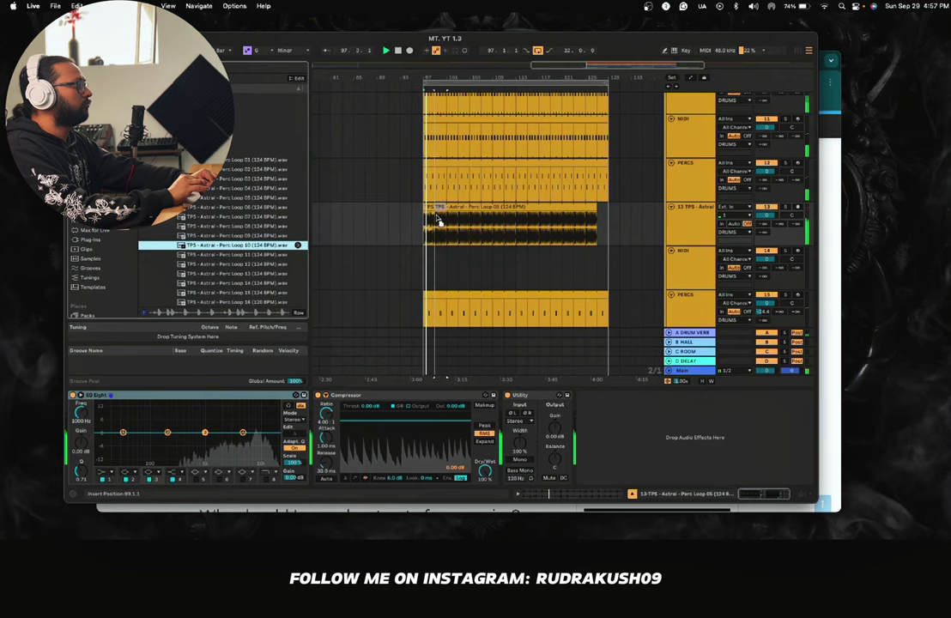
pyautogui.moveTo(430, 223); pyautogui.dragTo(434, 224)
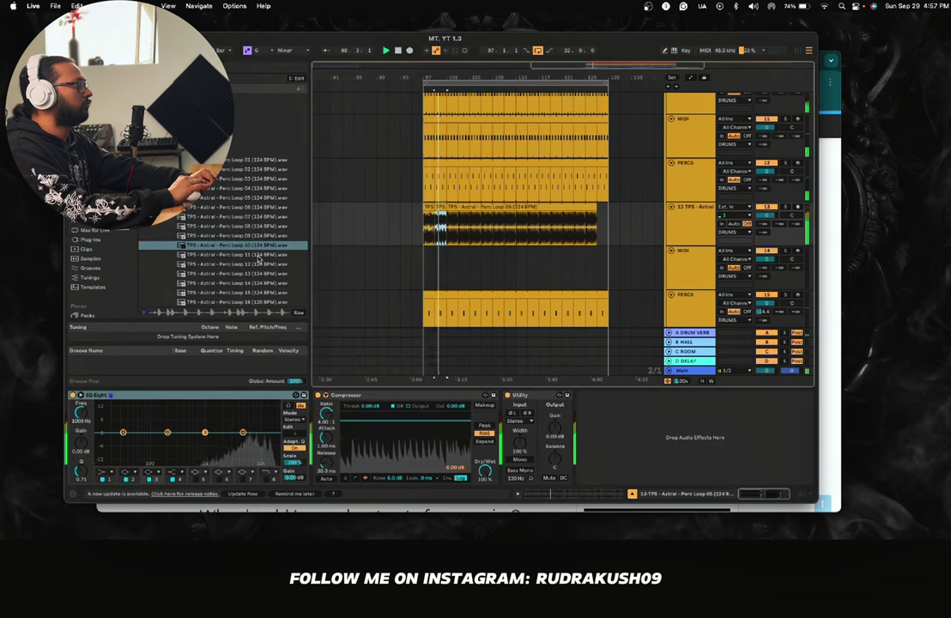
# Step: Place Astral Perc Loop 11 on the percussion audio track and repeat it from bar 97 to bar 129
pyautogui.moveTo(257, 257); pyautogui.dragTo(447, 223)
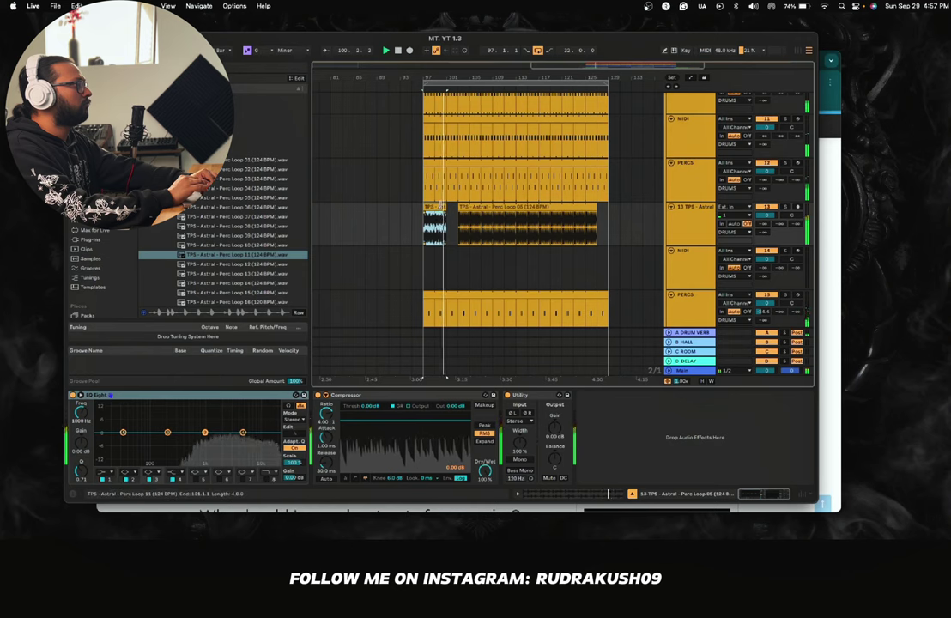
pyautogui.moveTo(469, 208); pyautogui.dragTo(611, 208)
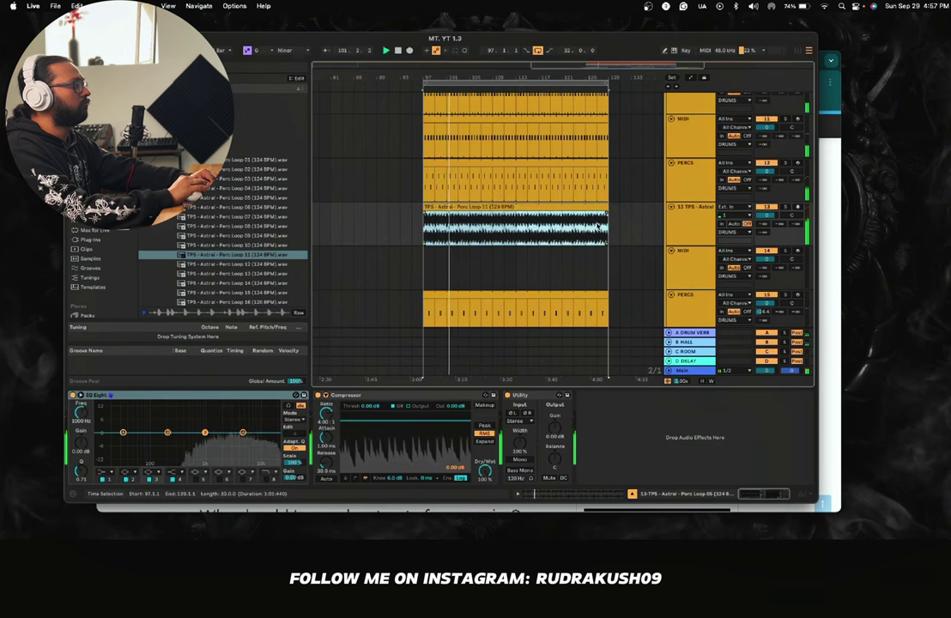
pyautogui.click(683, 227)
pyautogui.press('space')
# Step: Lower the Utility gain on the perc loop track and high-pass it with EQ Eight at about 435 Hz
pyautogui.click(558, 429)
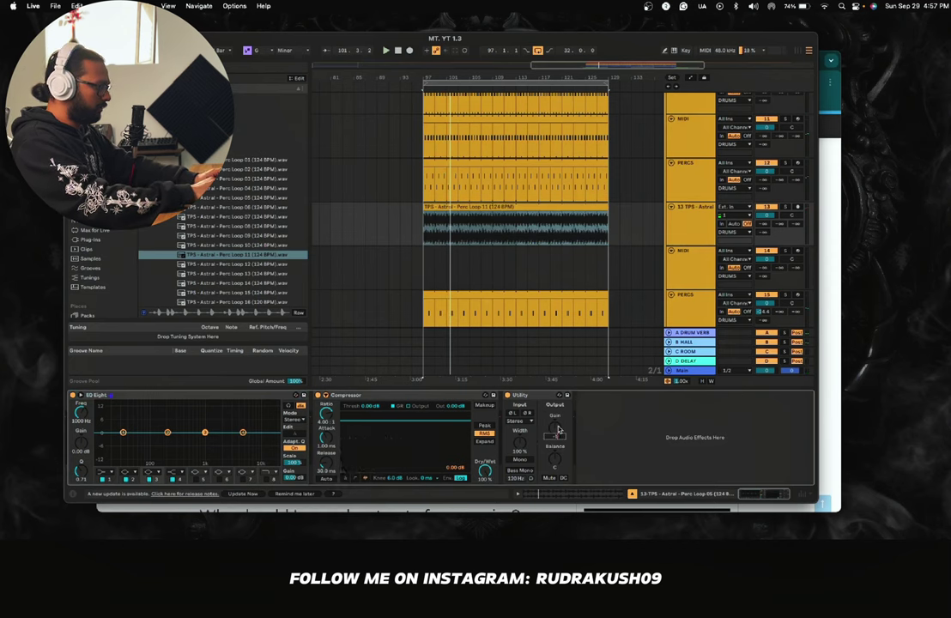
pyautogui.press('space')
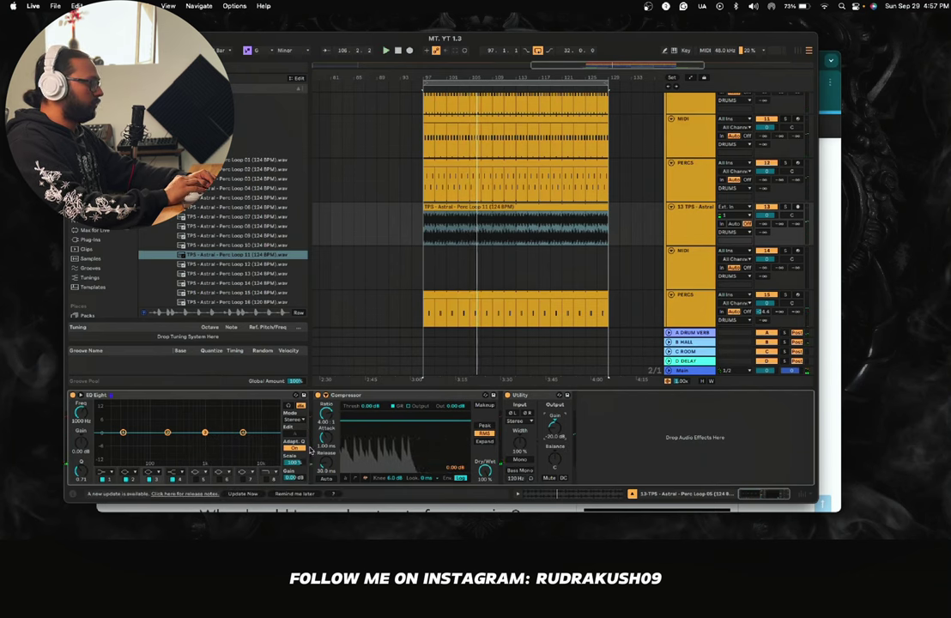
pyautogui.click(107, 472)
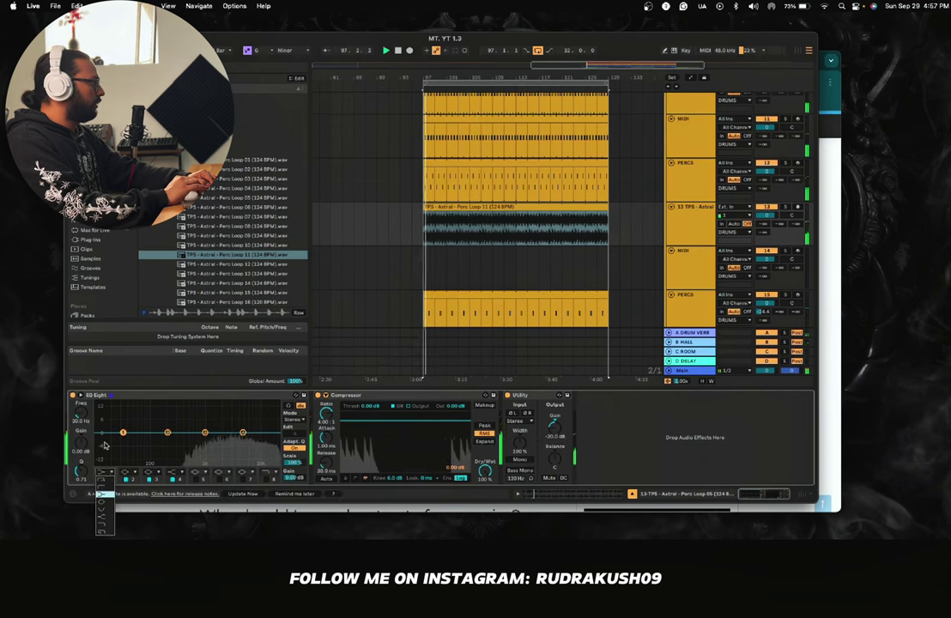
pyautogui.click(101, 487)
pyautogui.moveTo(122, 441); pyautogui.dragTo(179, 439)
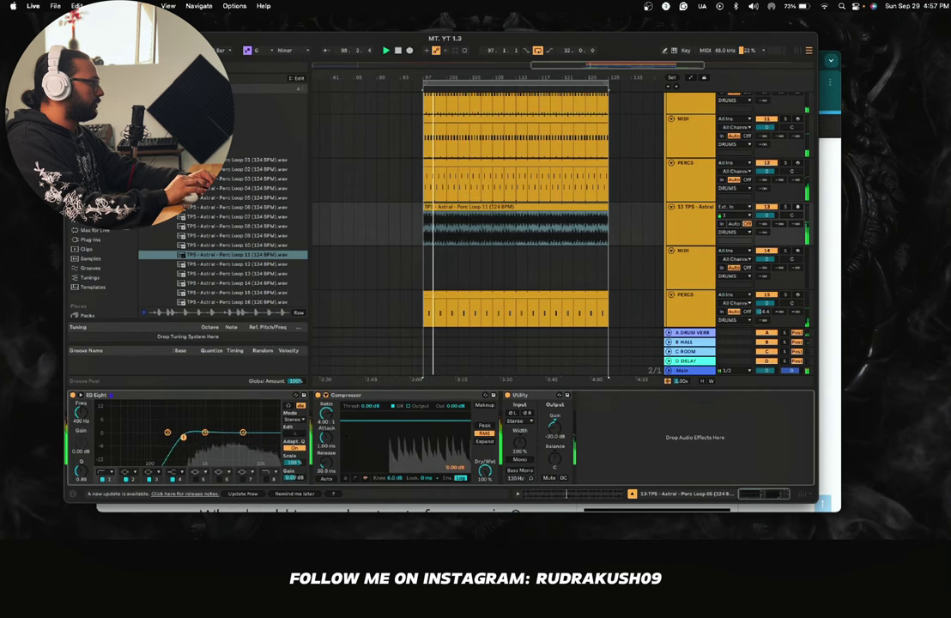
# Step: Sidechain the perc loop's Compressor to the KICK track and set the threshold to about -32 dB
pyautogui.click(331, 395)
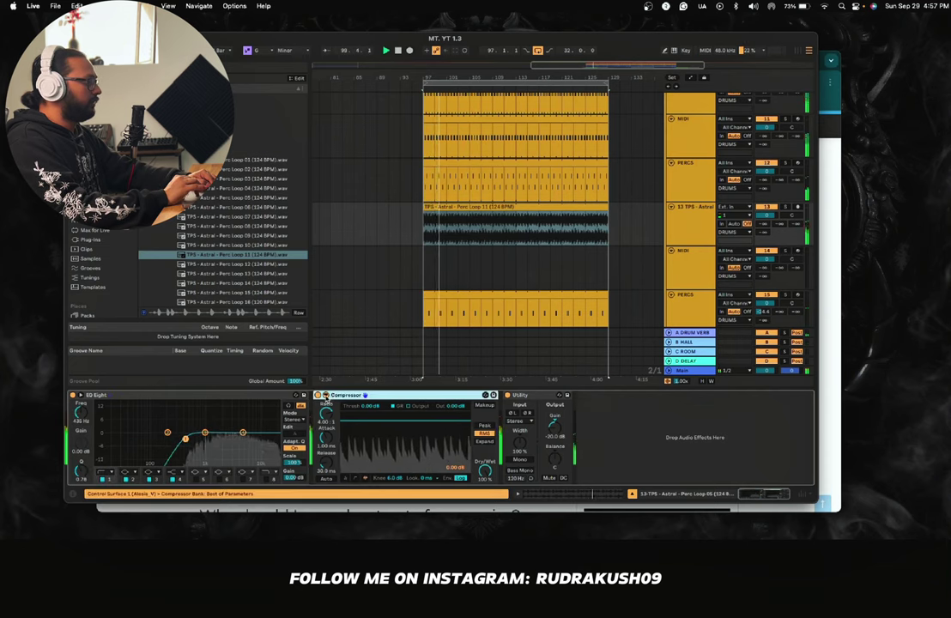
pyautogui.click(326, 395)
pyautogui.click(330, 419)
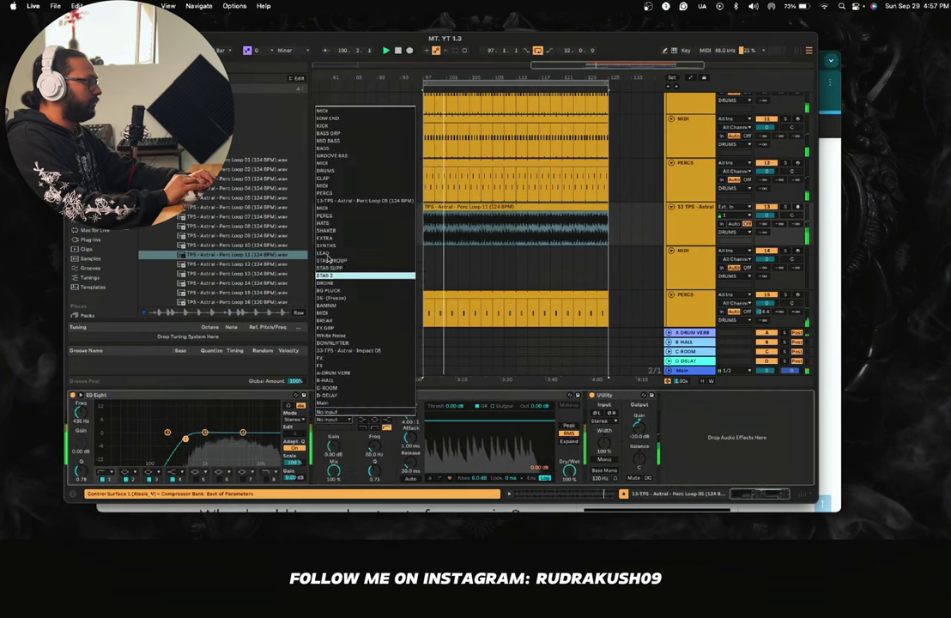
pyautogui.click(323, 127)
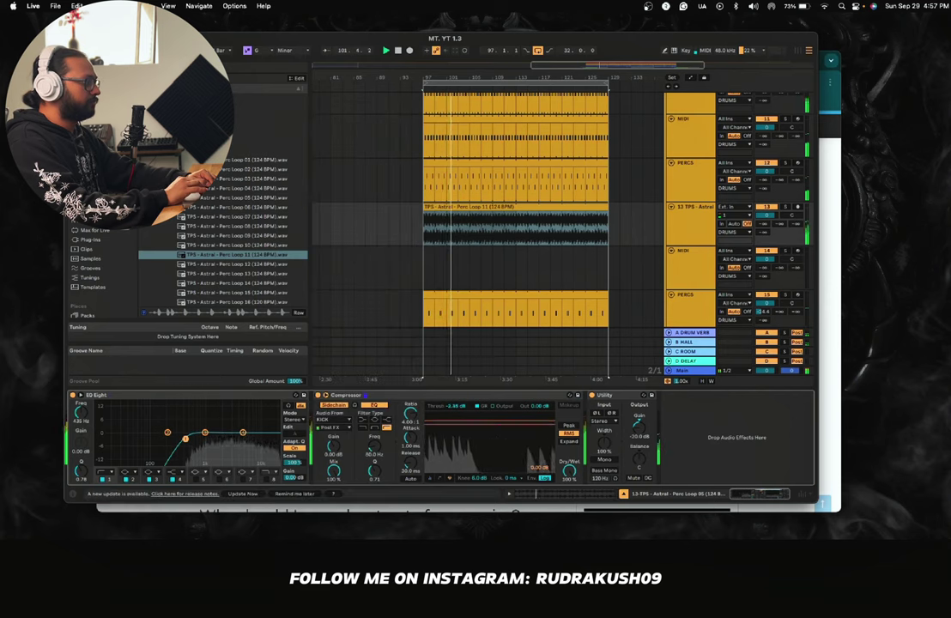
pyautogui.moveTo(493, 436); pyautogui.dragTo(494, 459)
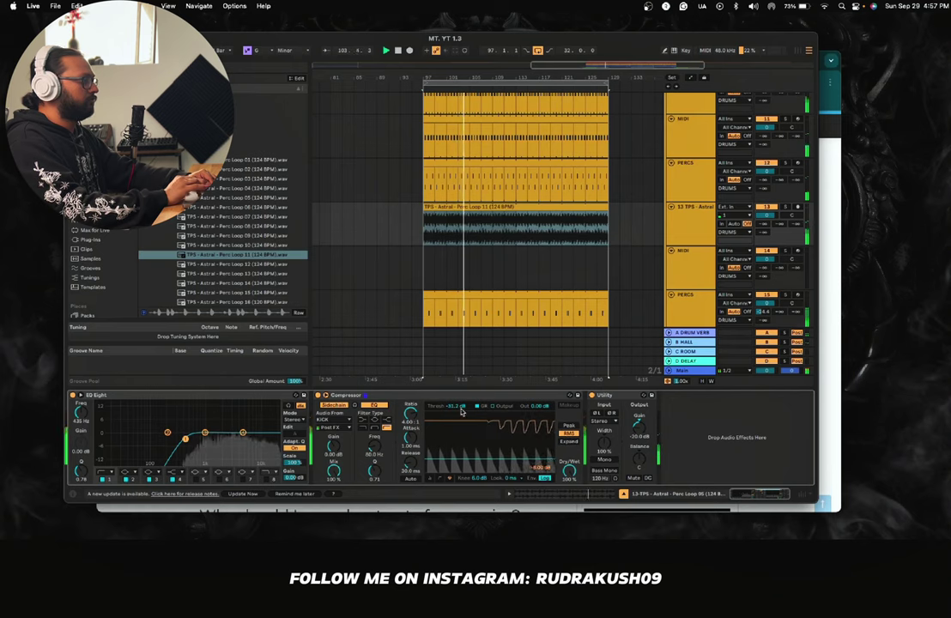
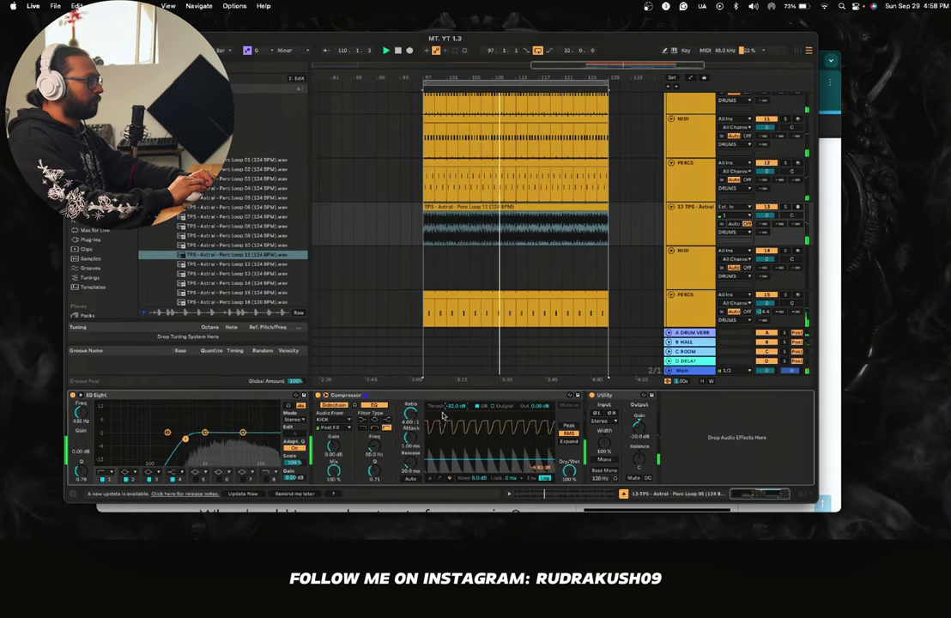
pyautogui.press('space')
# Step: Rename the snare layer's MIDI track SNARE and set its send to A DRUM VERB to about -16 dB while it is soloed
pyautogui.scroll(-5, 493, 304)
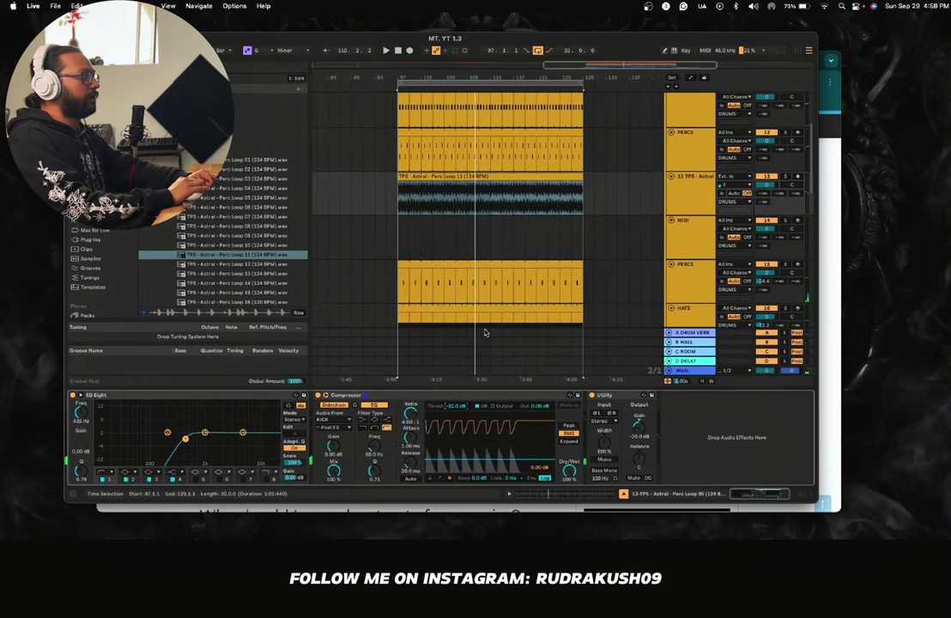
pyautogui.press('space')
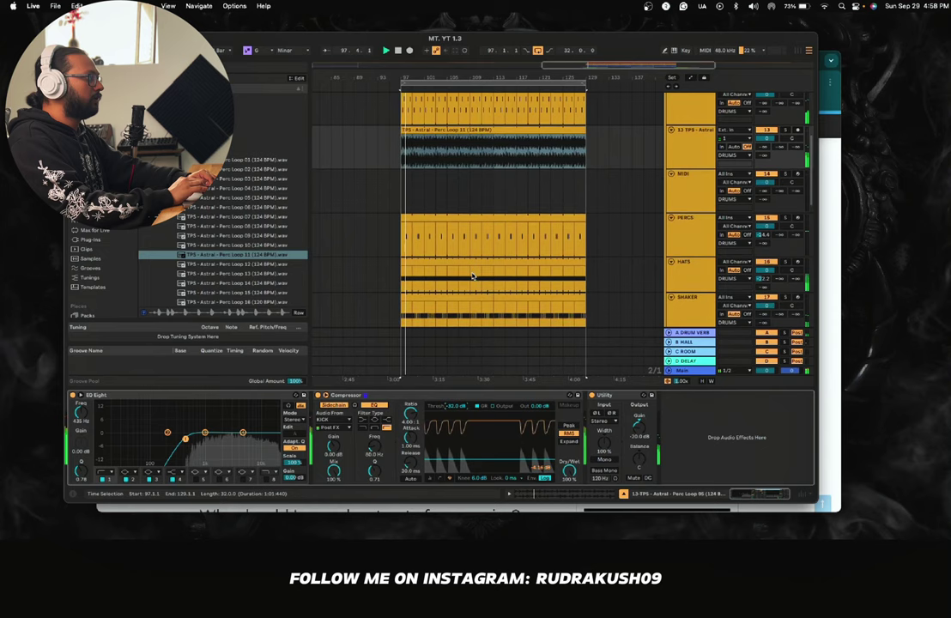
pyautogui.scroll(-3, 472, 275)
pyautogui.scroll(-2, 472, 275)
pyautogui.scroll(8, 473, 276)
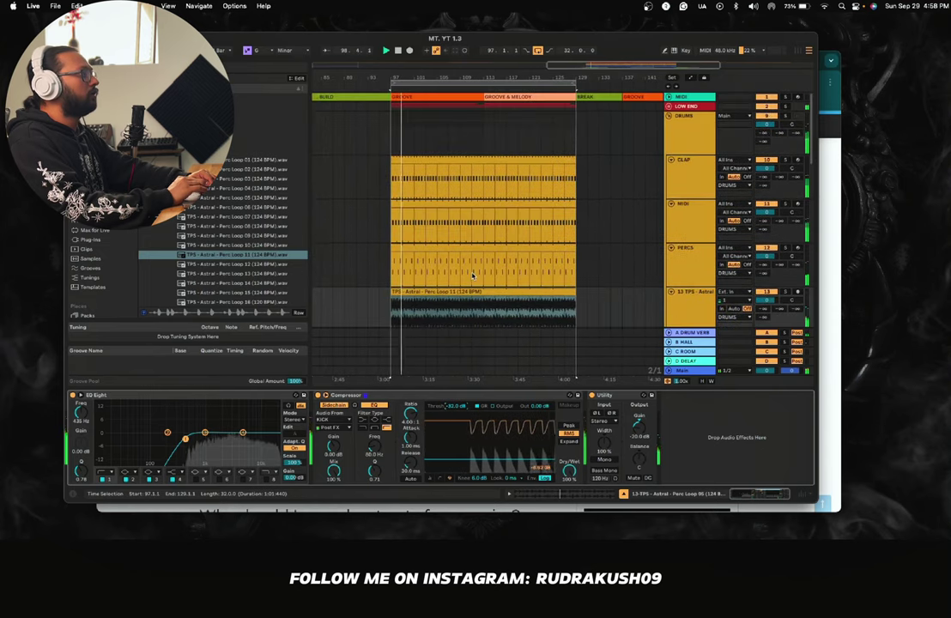
pyautogui.click(695, 220)
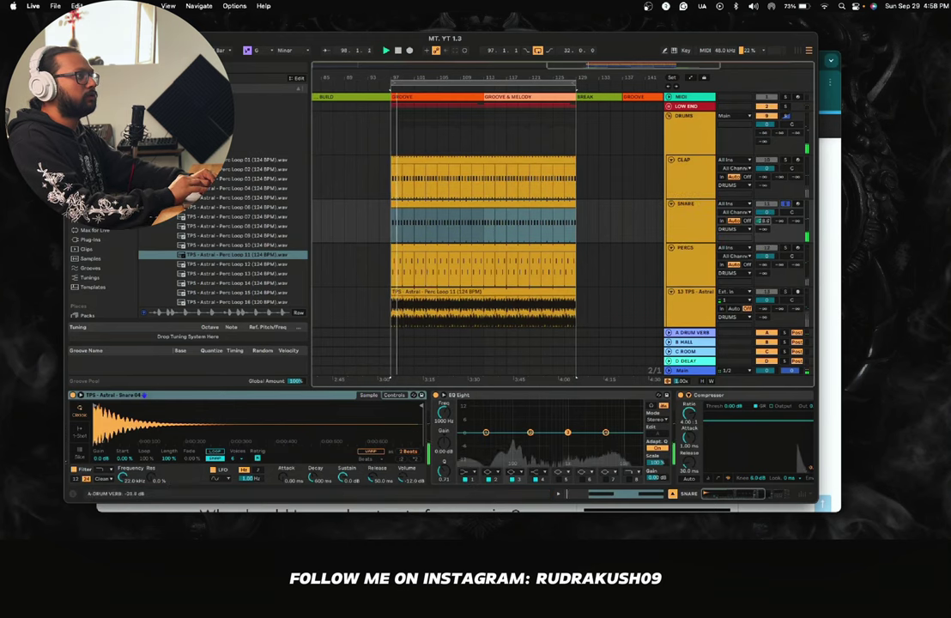
pyautogui.moveTo(763, 221); pyautogui.dragTo(763, 209)
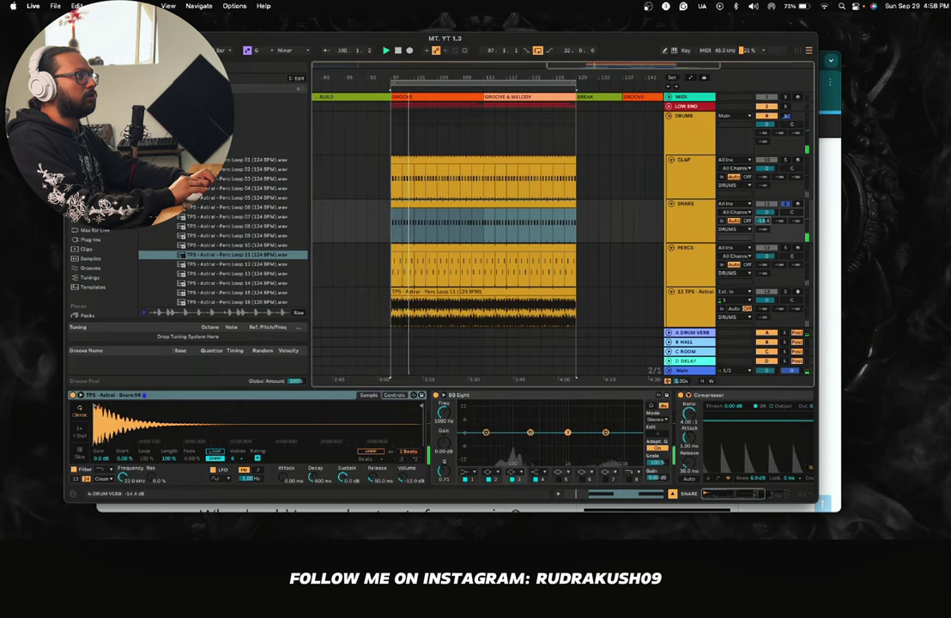
pyautogui.moveTo(763, 220); pyautogui.dragTo(763, 226)
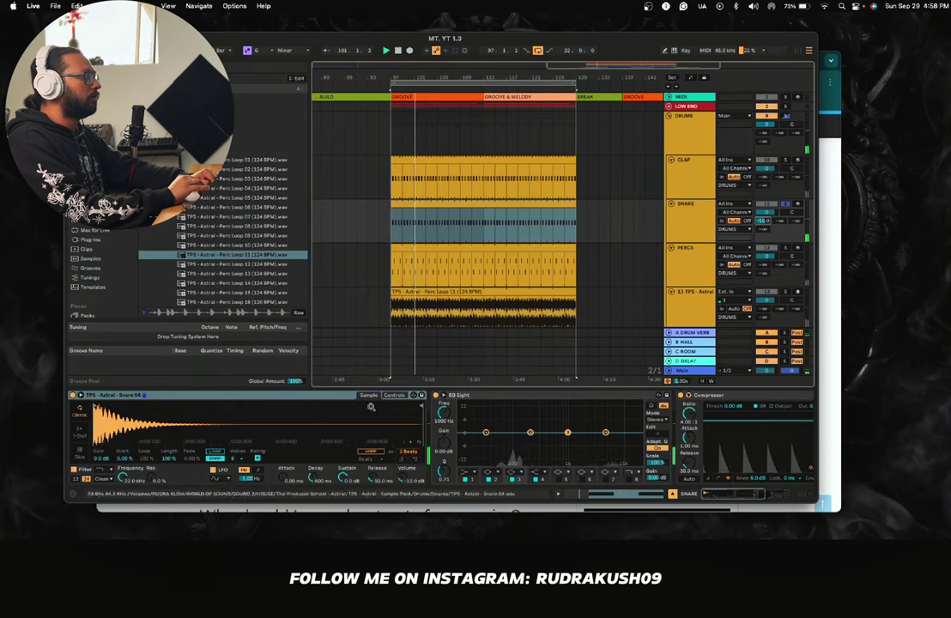
# Step: High-pass the SNARE track with EQ Eight at about 150 Hz and unsolo it
pyautogui.click(464, 472)
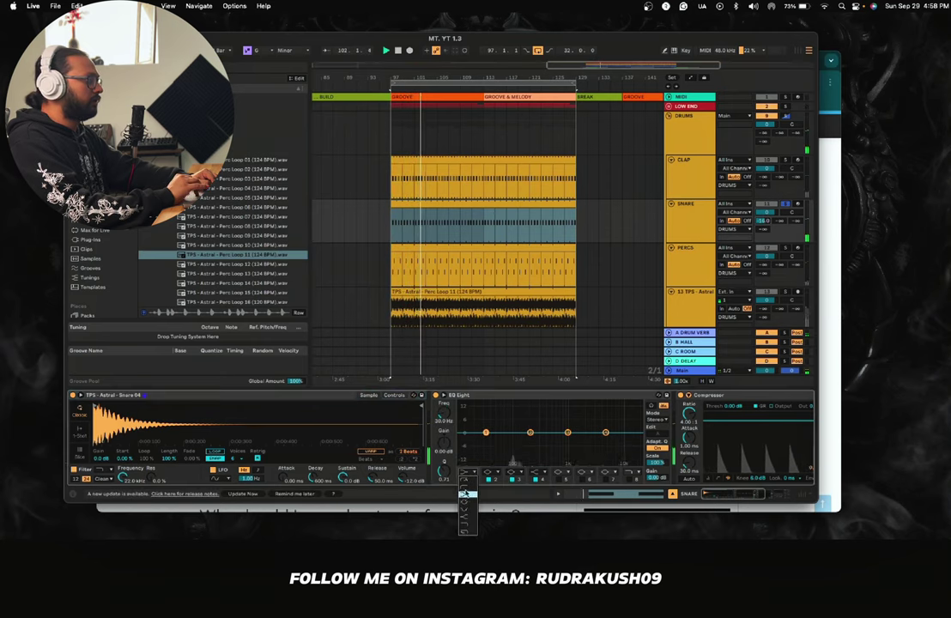
pyautogui.click(465, 494)
pyautogui.moveTo(486, 439); pyautogui.dragTo(517, 436)
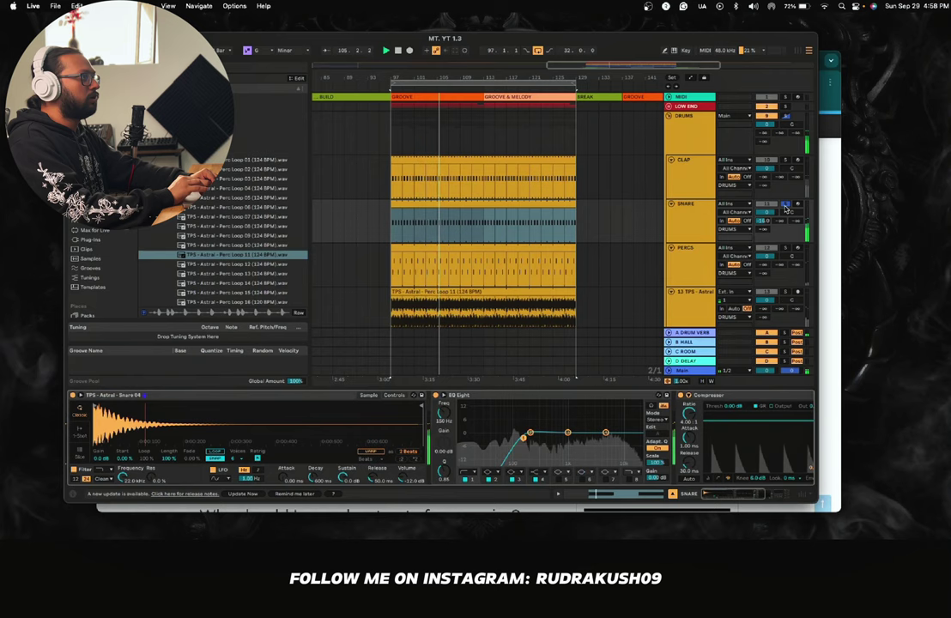
pyautogui.click(785, 206)
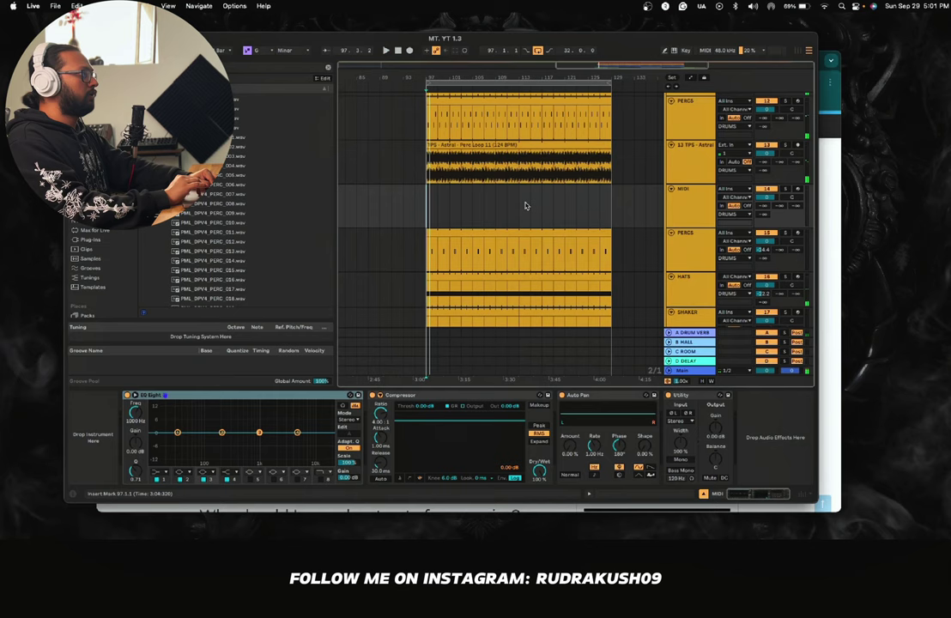
# Step: Play the groove to check the drum layers in the mix, collapsing and reopening the DRUMS group, and show the perc loop track's devices
pyautogui.scroll(3, 526, 205)
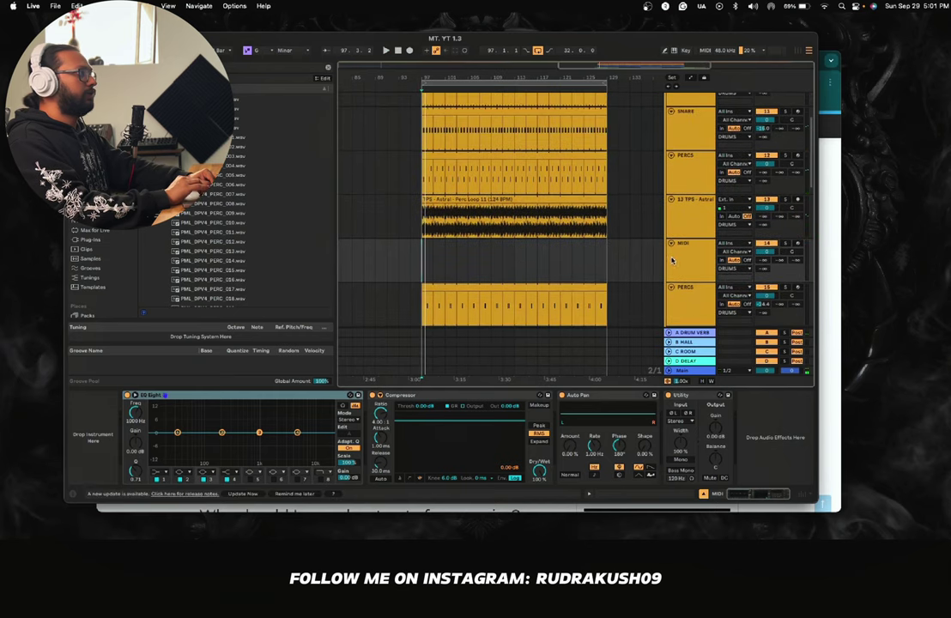
pyautogui.scroll(5, 672, 260)
pyautogui.click(668, 117)
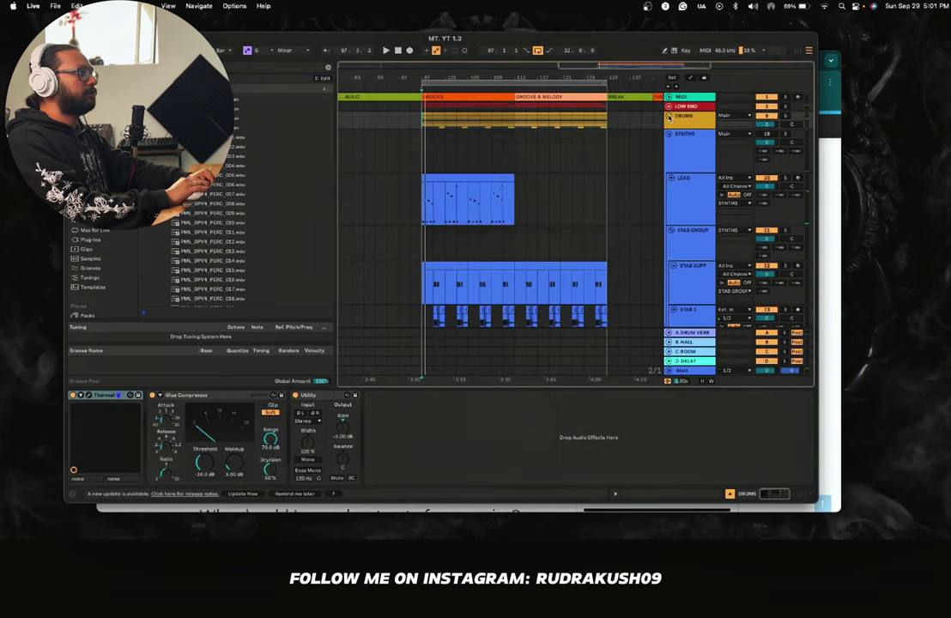
pyautogui.press('space')
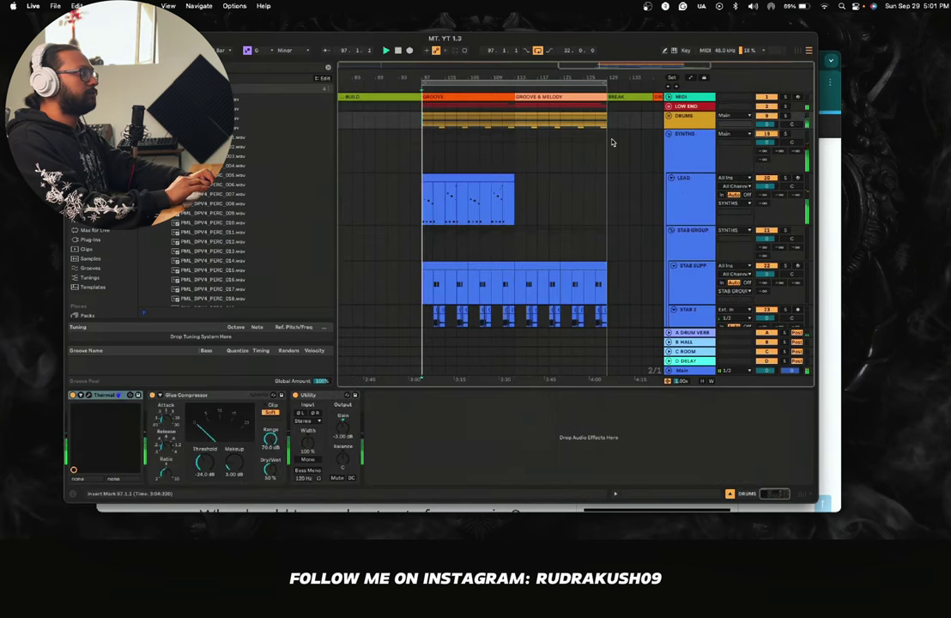
pyautogui.click(668, 116)
pyautogui.scroll(-4, 682, 174)
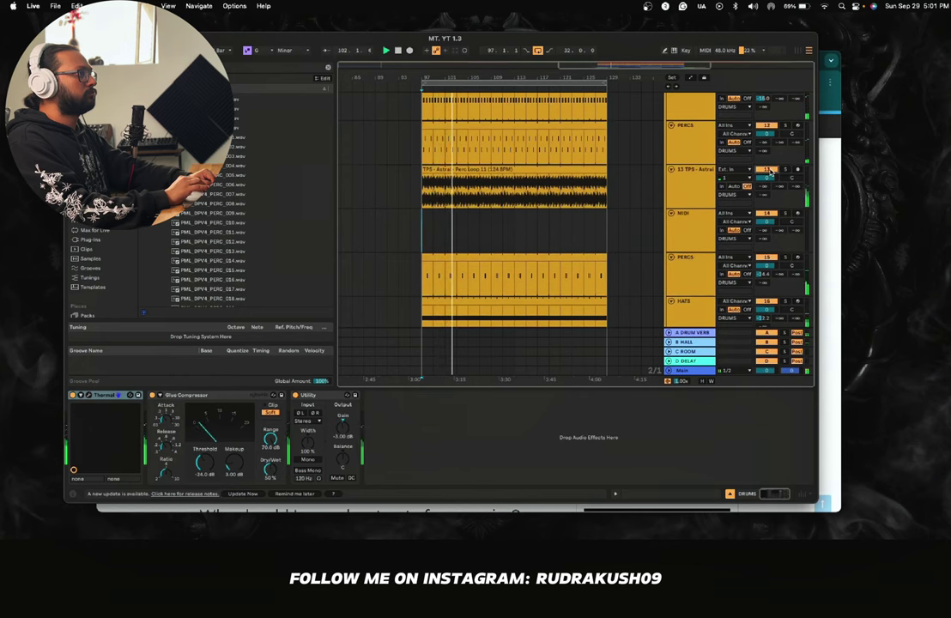
pyautogui.scroll(3, 541, 193)
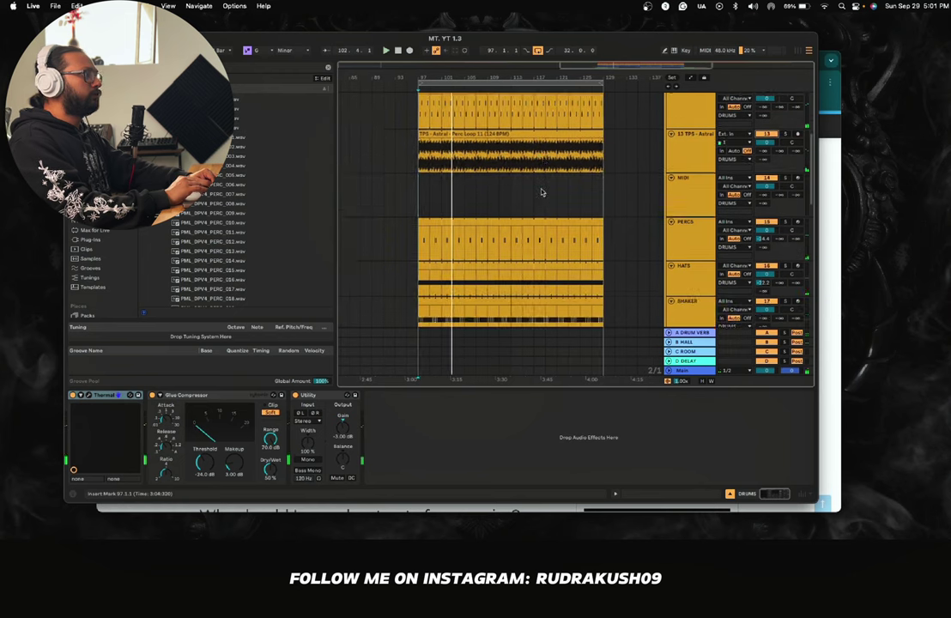
pyautogui.press('space')
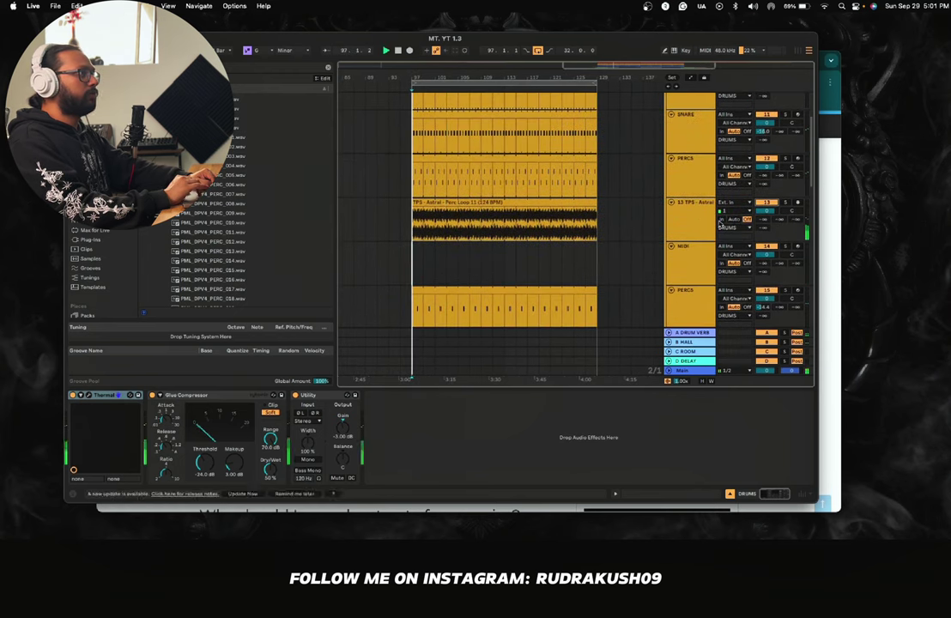
pyautogui.click(655, 215)
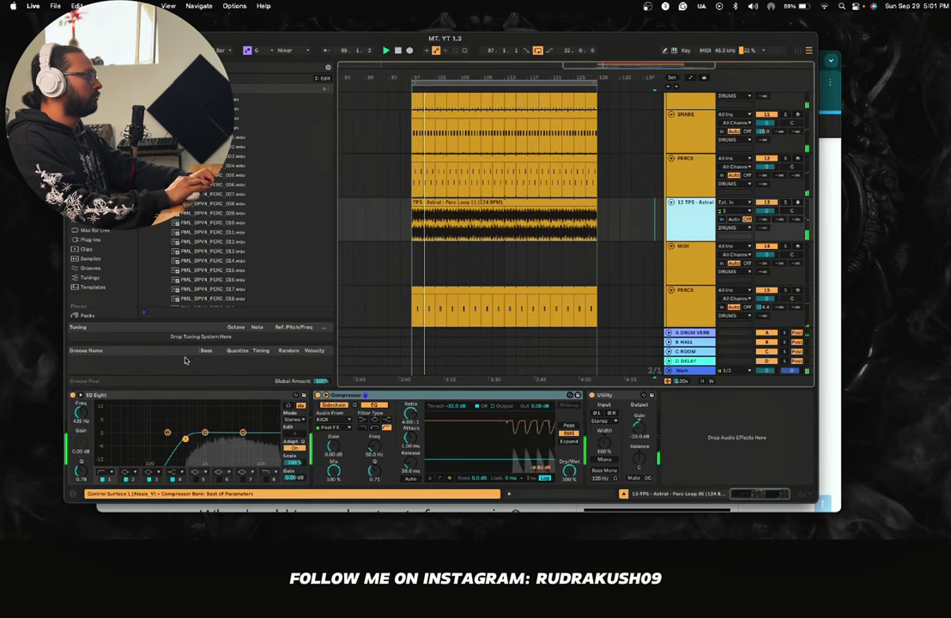
# Step: Open the perc loop's clip, adjust the transient loop mode and envelope of its Beats warp settings, and hide the clip view
pyautogui.click(427, 201)
pyautogui.doubleClick(427, 201)
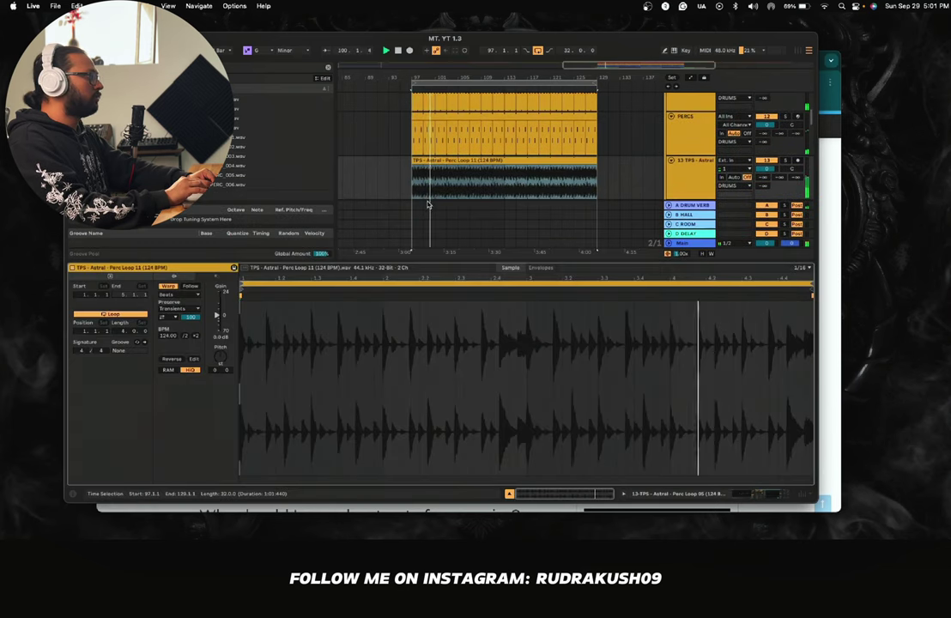
pyautogui.click(169, 317)
pyautogui.click(170, 326)
pyautogui.moveTo(191, 318)
pyautogui.mouseDown()
pyautogui.moveTo(190, 345)
pyautogui.moveTo(190, 314)
pyautogui.mouseUp()
pyautogui.press('super+alt+l')
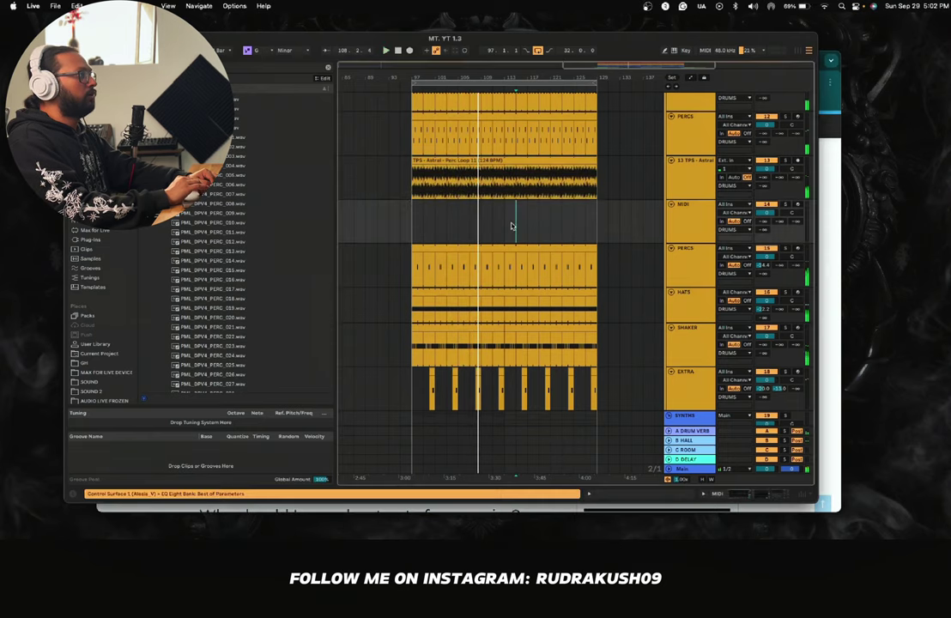
# Step: Extend the start of the LEAD clip back to bar 65
pyautogui.scroll(-5, 511, 224)
pyautogui.scroll(-5, 511, 226)
pyautogui.scroll(-6, 511, 226)
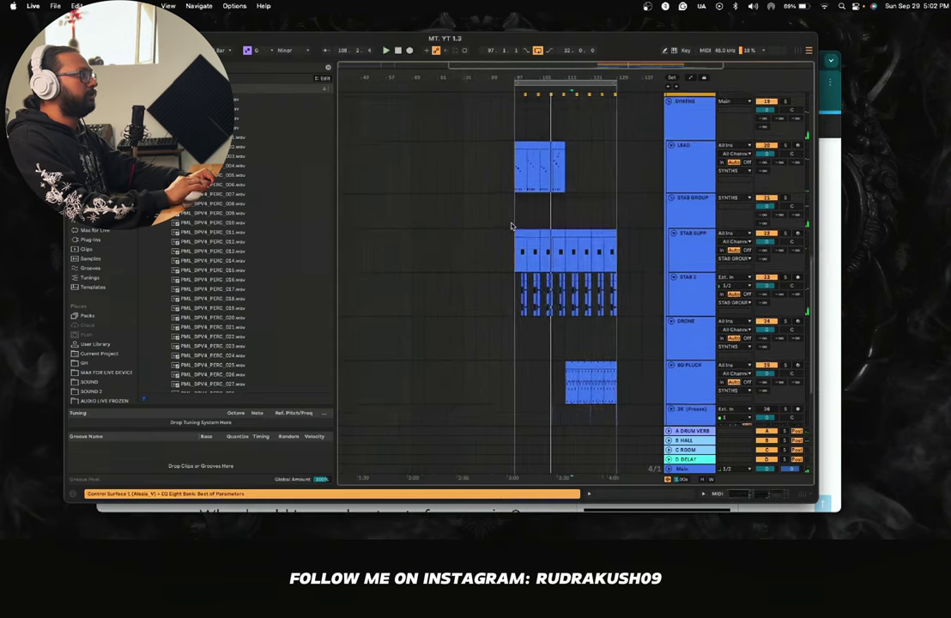
pyautogui.scroll(3, 511, 226)
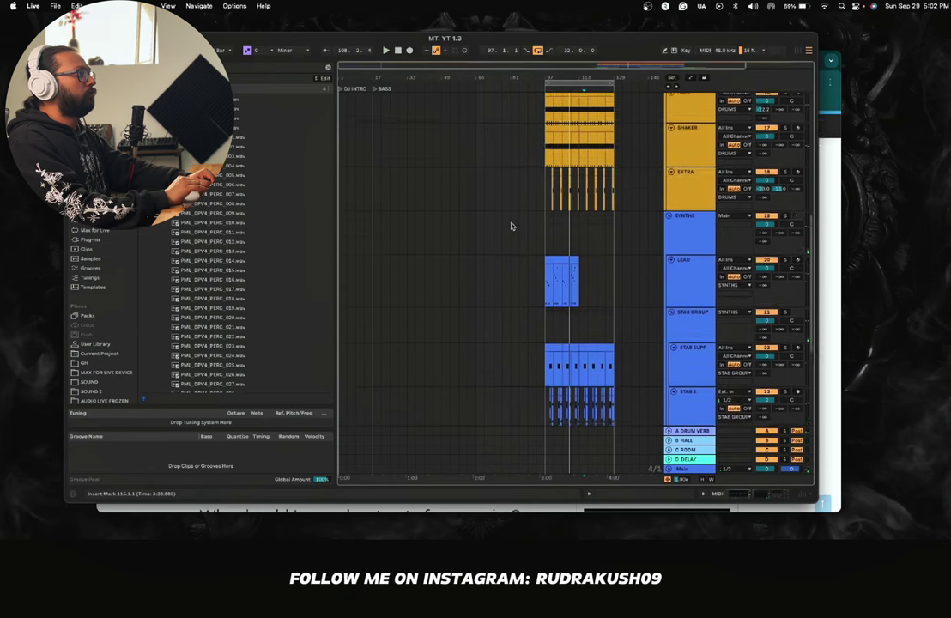
pyautogui.scroll(2, 618, 196)
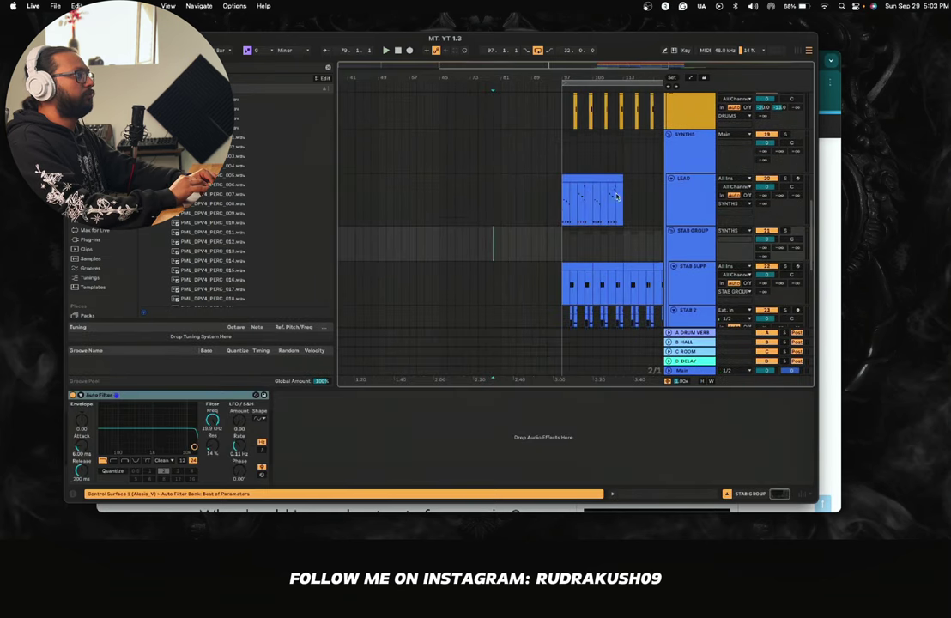
pyautogui.scroll(-3, 467, 217)
pyautogui.scroll(1, 467, 216)
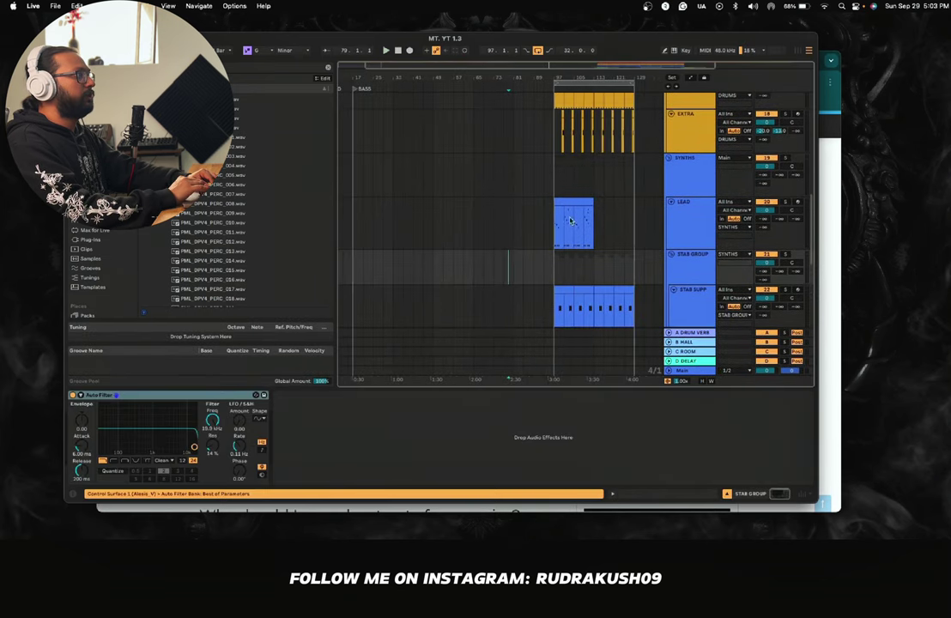
pyautogui.moveTo(553, 203); pyautogui.dragTo(474, 201)
pyautogui.scroll(10, 467, 196)
pyautogui.scroll(-10, 485, 229)
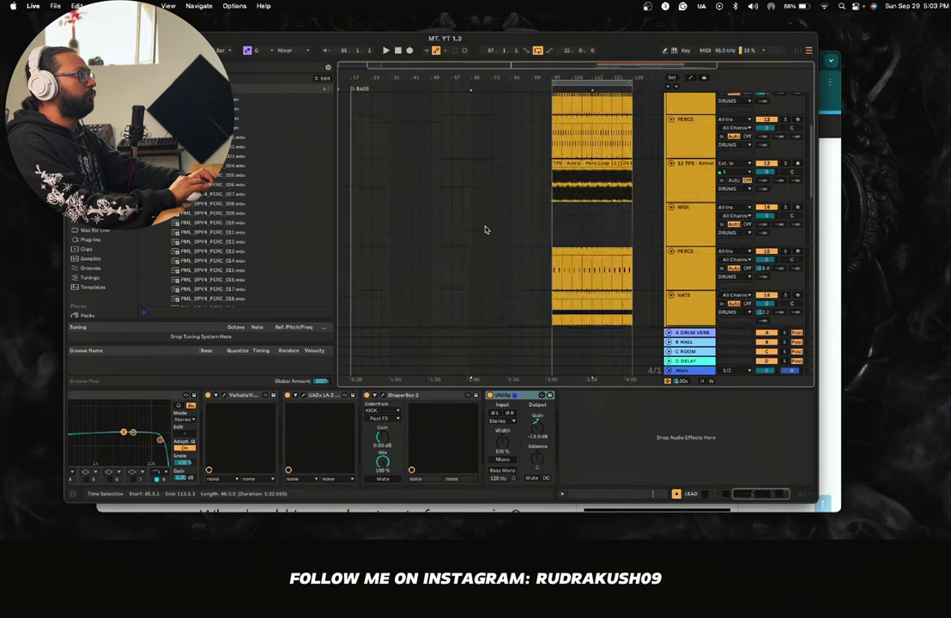
# Step: Show the automation and copy the LEAD track's Serum Fil Cutoff automation from bars 81–97 to bar 65
pyautogui.press('space')
pyautogui.click(690, 200)
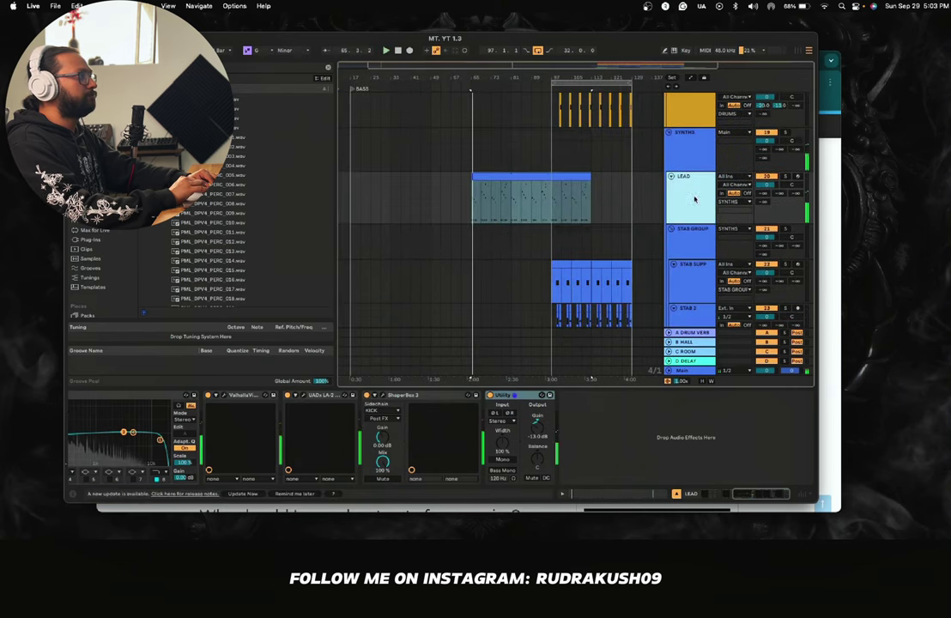
pyautogui.press('a')
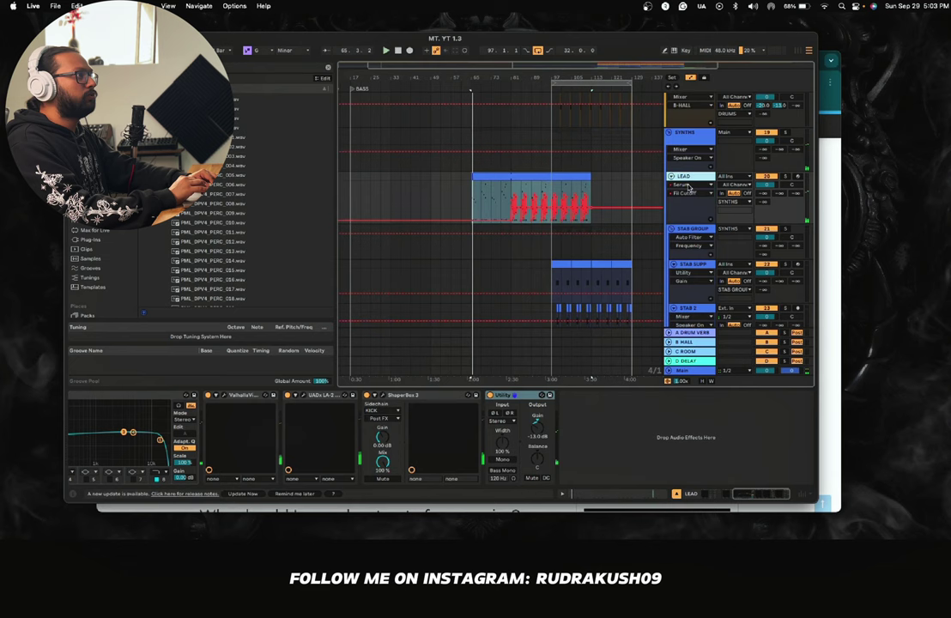
pyautogui.moveTo(511, 191); pyautogui.dragTo(541, 190)
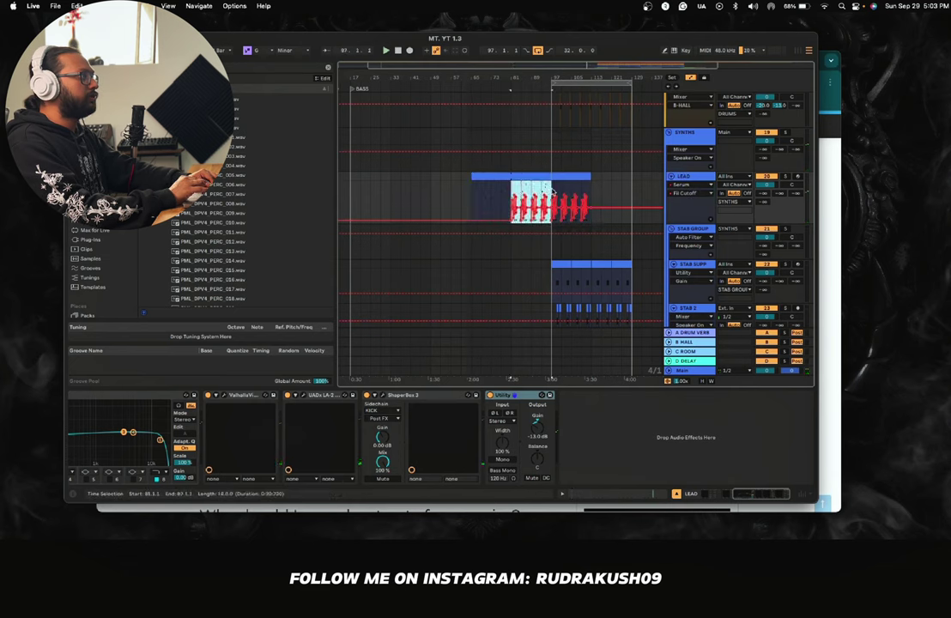
pyautogui.click(465, 198)
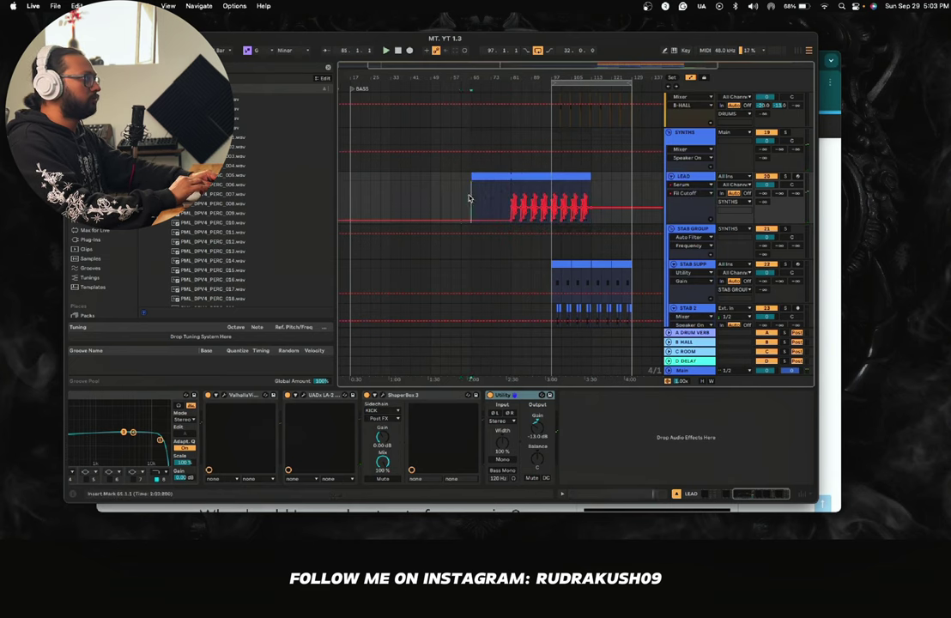
pyautogui.press('super+v')
# Step: Show the LEAD track's Serum Dly Wet automation and copy bars 81–97 of it to bar 65
pyautogui.click(685, 194)
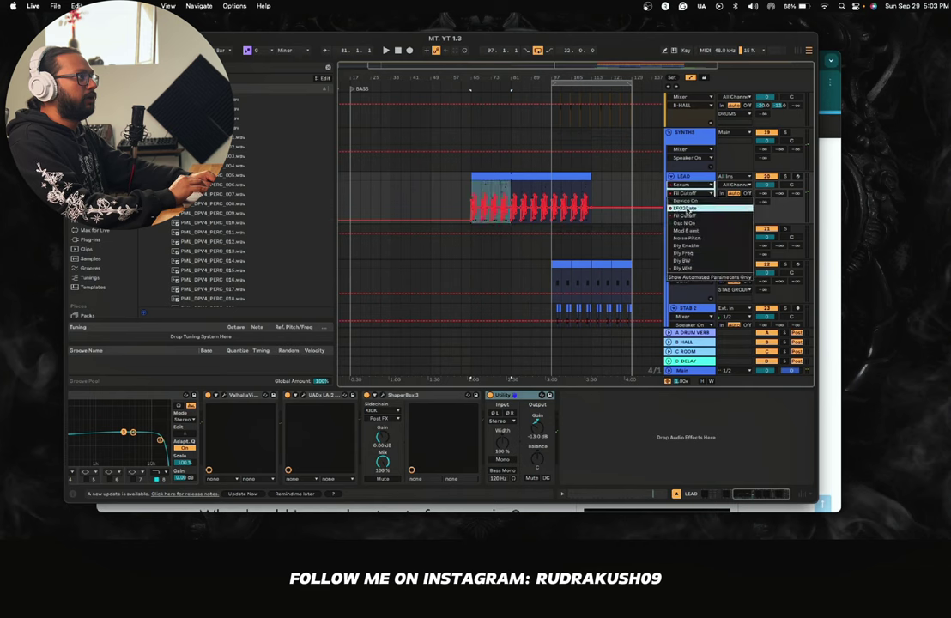
pyautogui.click(706, 254)
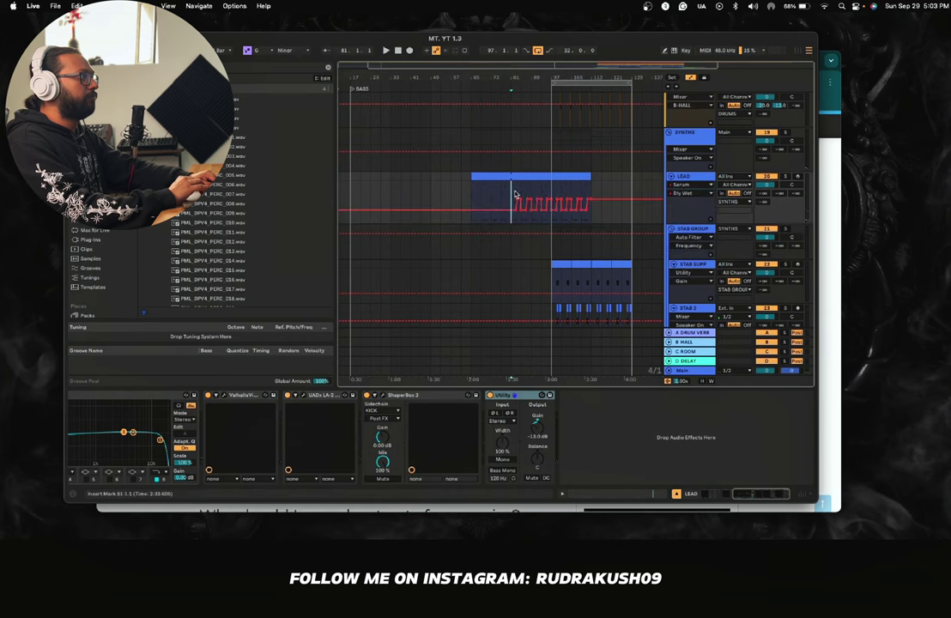
pyautogui.moveTo(511, 194); pyautogui.dragTo(542, 194)
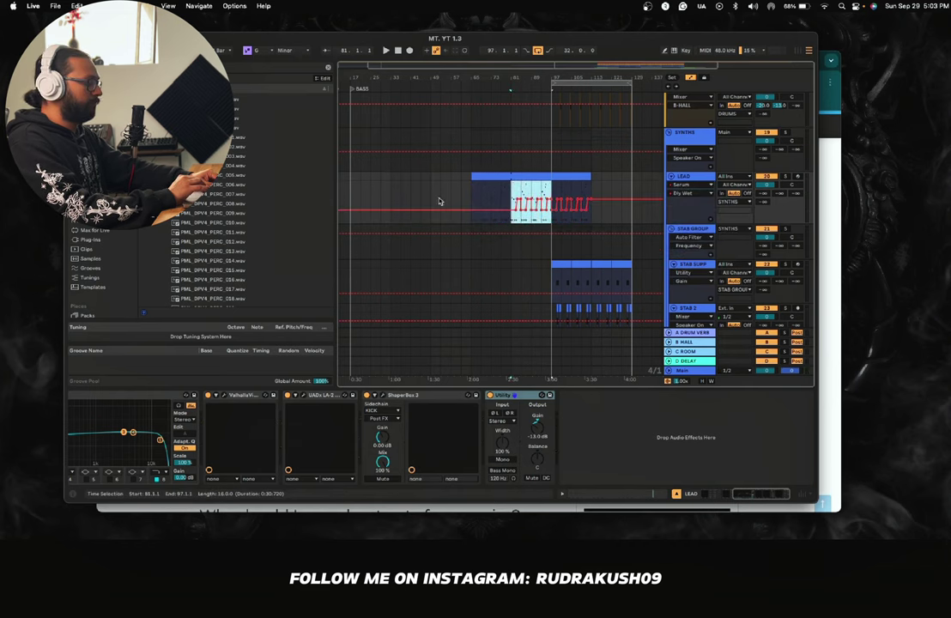
pyautogui.click(479, 196)
pyautogui.moveTo(469, 194); pyautogui.dragTo(511, 194)
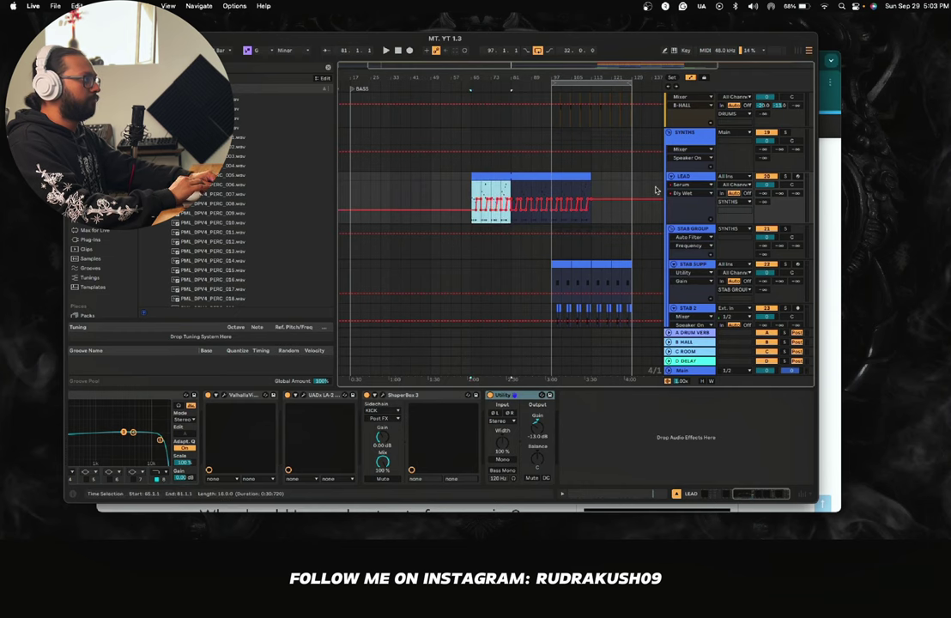
# Step: Switch the LEAD lane to Serum's LFO2Rate automation and copy bars 81–97 of it to bar 65
pyautogui.click(692, 193)
pyautogui.click(692, 194)
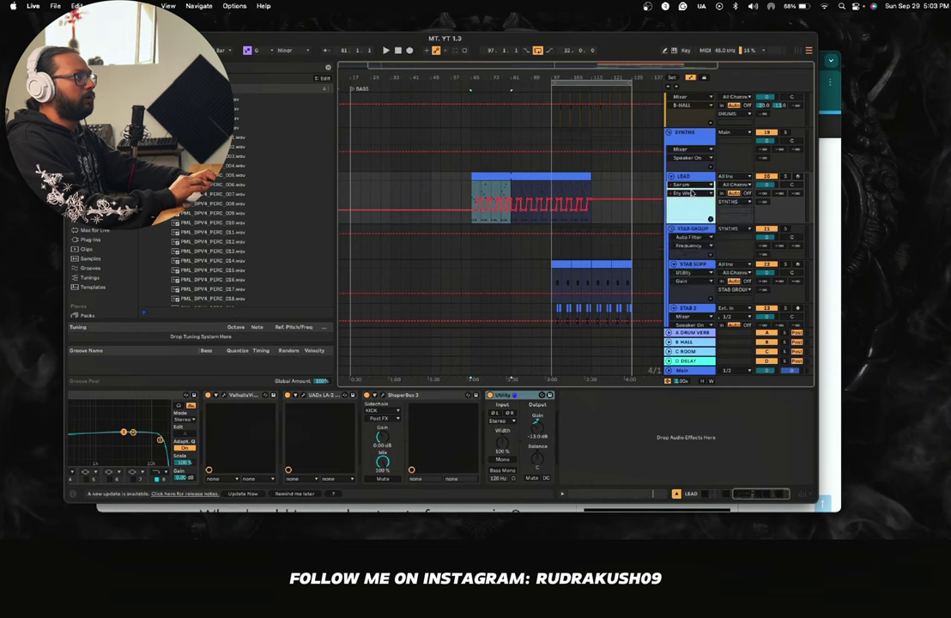
pyautogui.click(692, 194)
pyautogui.click(690, 208)
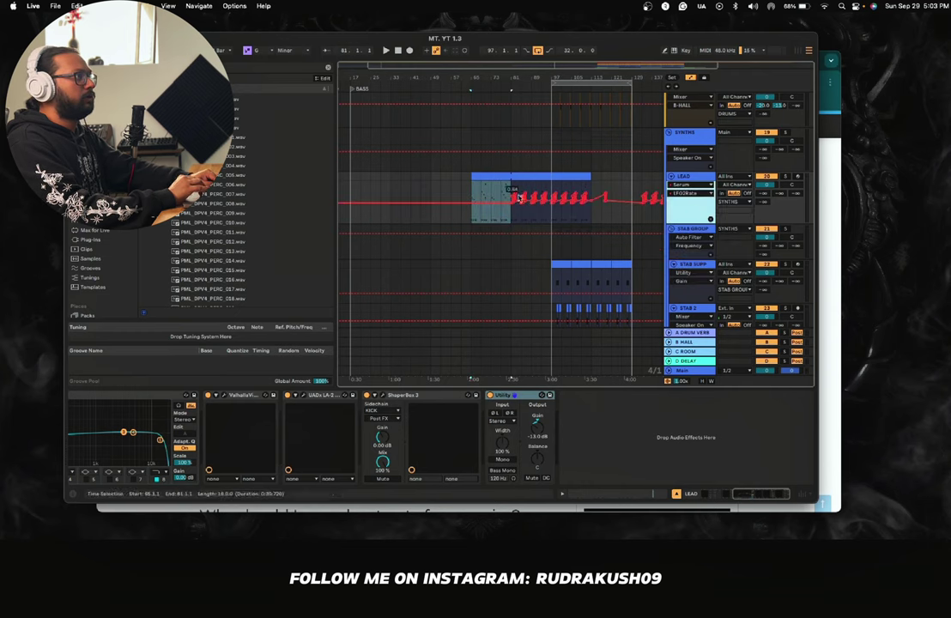
pyautogui.moveTo(513, 206); pyautogui.dragTo(548, 217)
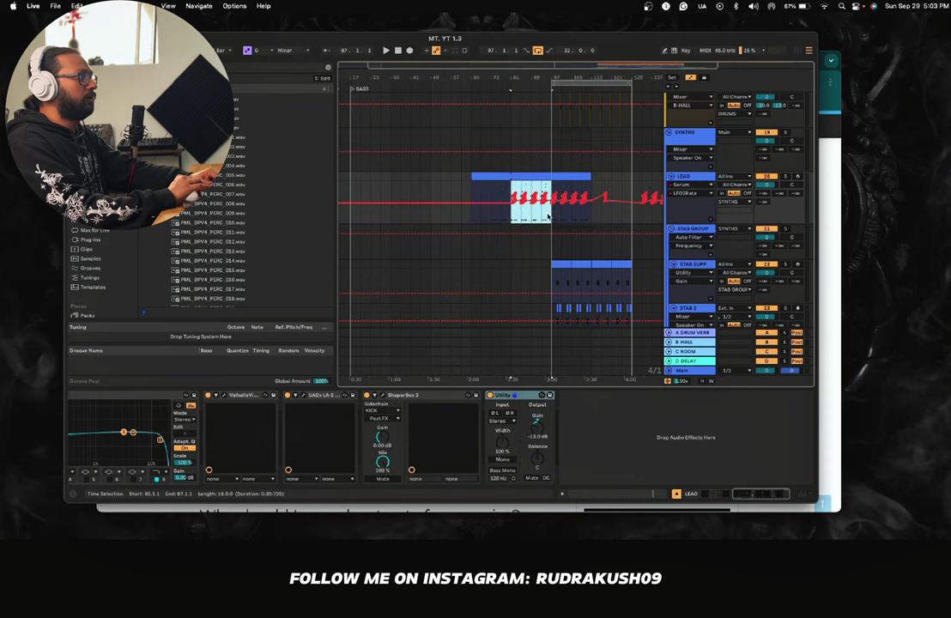
pyautogui.click(470, 215)
pyautogui.press('super+v')
# Step: Delete the leftover LFO2Rate automation after the LEAD clip, from bar 113 to bar 149
pyautogui.hscroll(3, 529, 215)
pyautogui.click(546, 226)
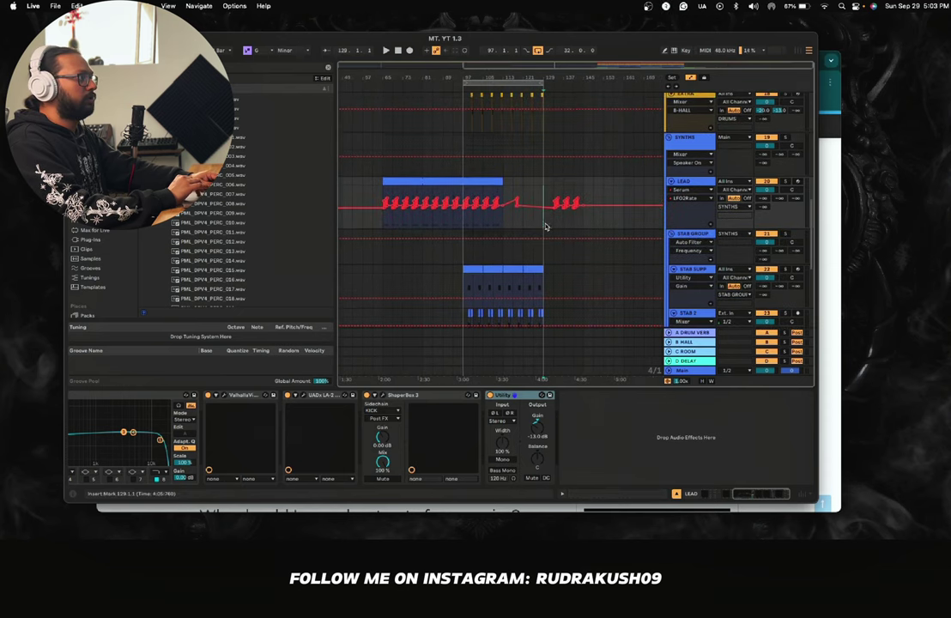
pyautogui.moveTo(505, 224); pyautogui.dragTo(593, 213)
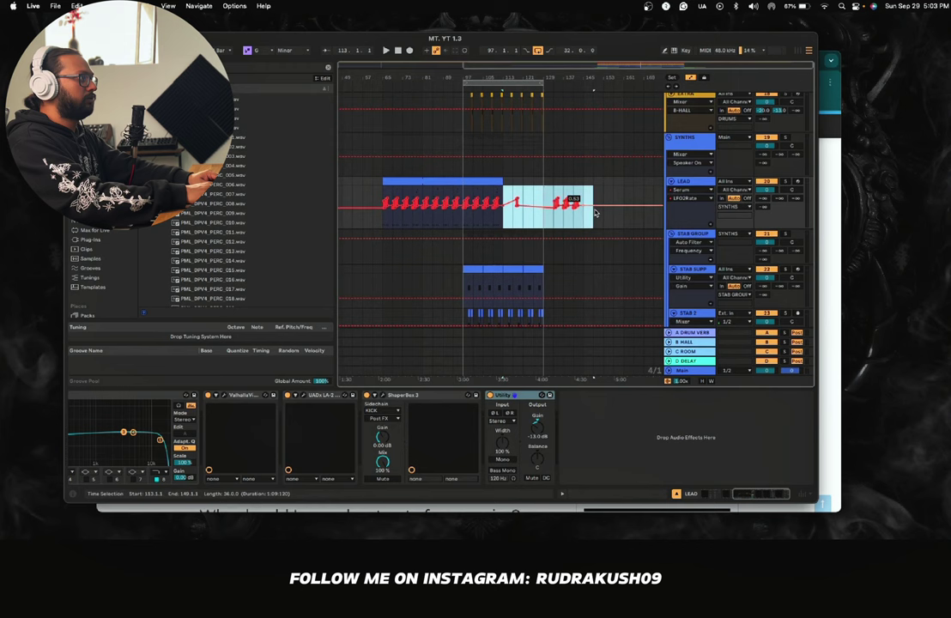
pyautogui.click(544, 231)
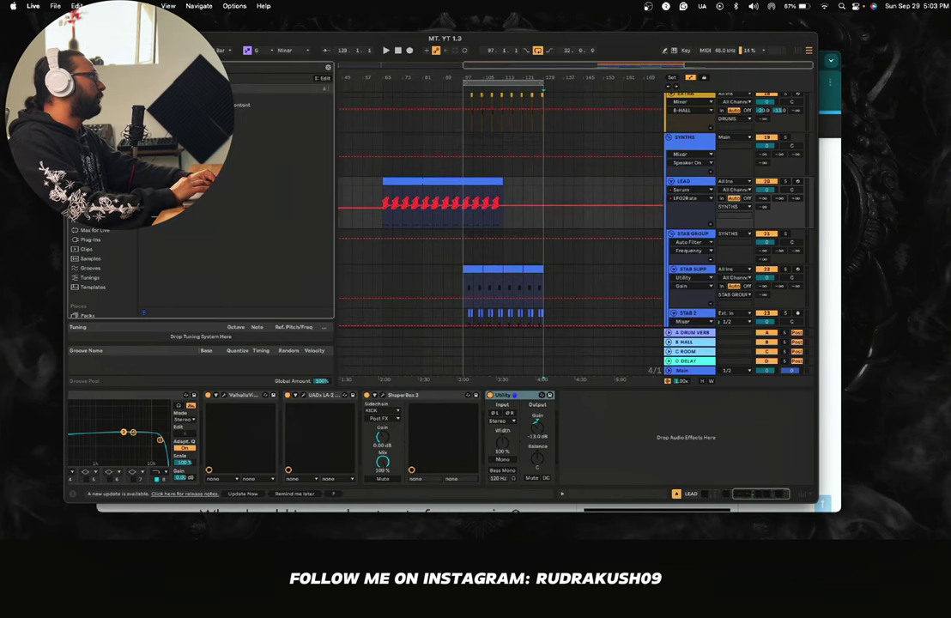
# Step: Add an Auto Filter to the LEAD track and place it before ShaperBox 3
pyautogui.click(90, 117)
pyautogui.scroll(10, 206, 189)
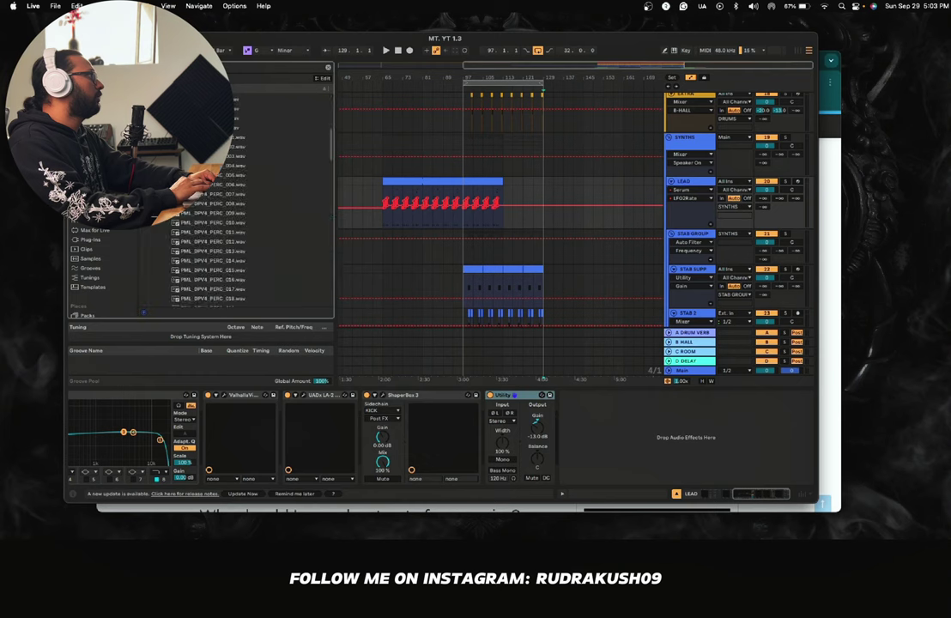
pyautogui.click(90, 107)
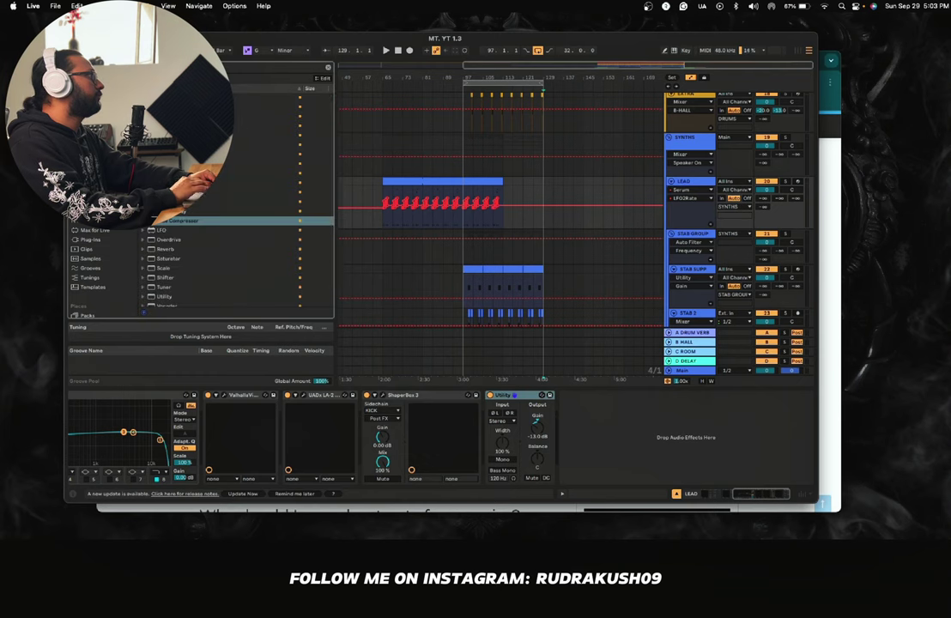
pyautogui.moveTo(193, 115); pyautogui.dragTo(590, 249)
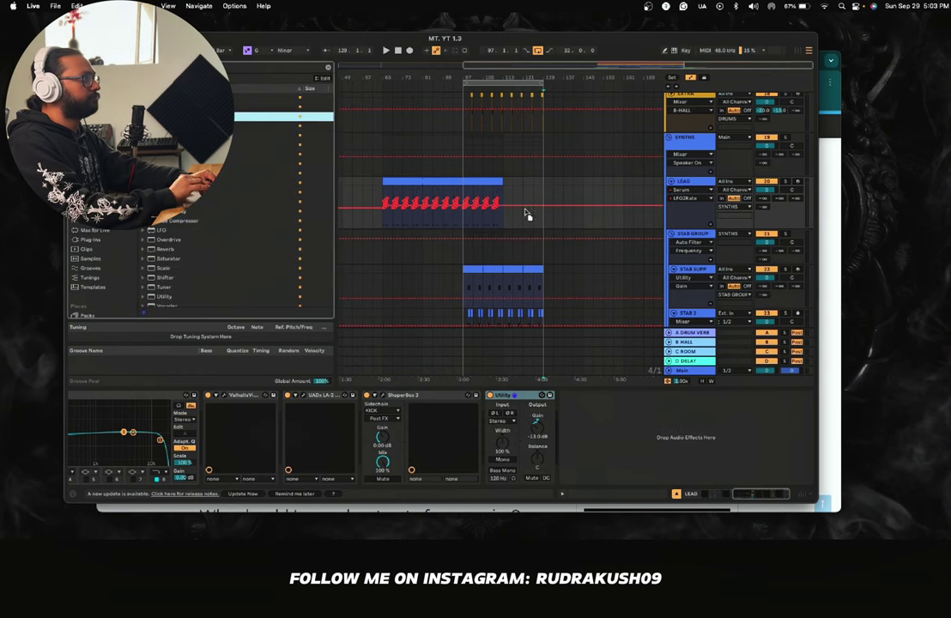
pyautogui.moveTo(527, 215); pyautogui.dragTo(557, 423)
pyautogui.moveTo(609, 398); pyautogui.dragTo(368, 406)
# Step: Lower the LEAD Auto Filter's frequency to about 192 Hz during playback and automate it to rise over the extended clip
pyautogui.press('space')
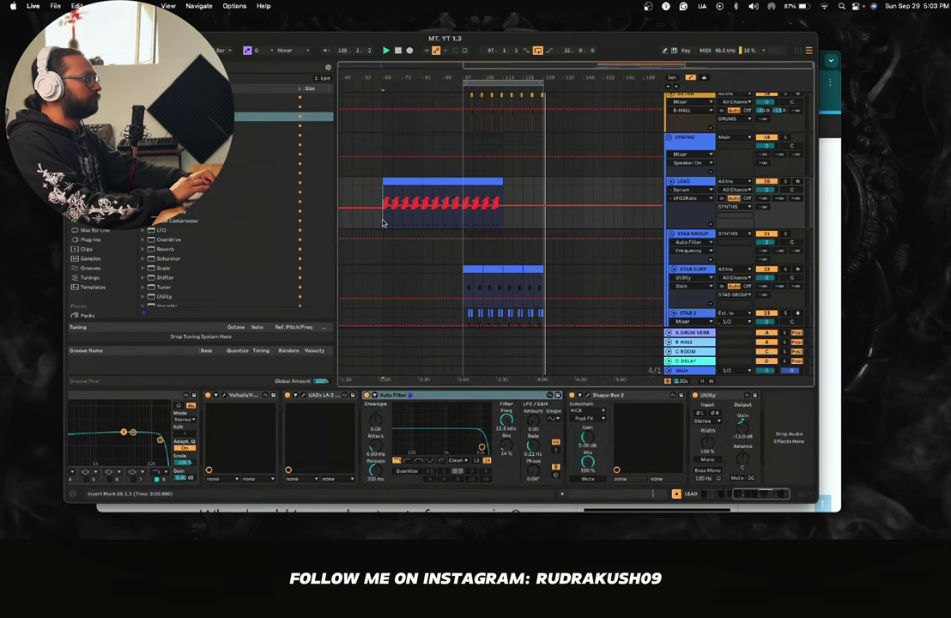
pyautogui.moveTo(514, 425); pyautogui.dragTo(514, 486)
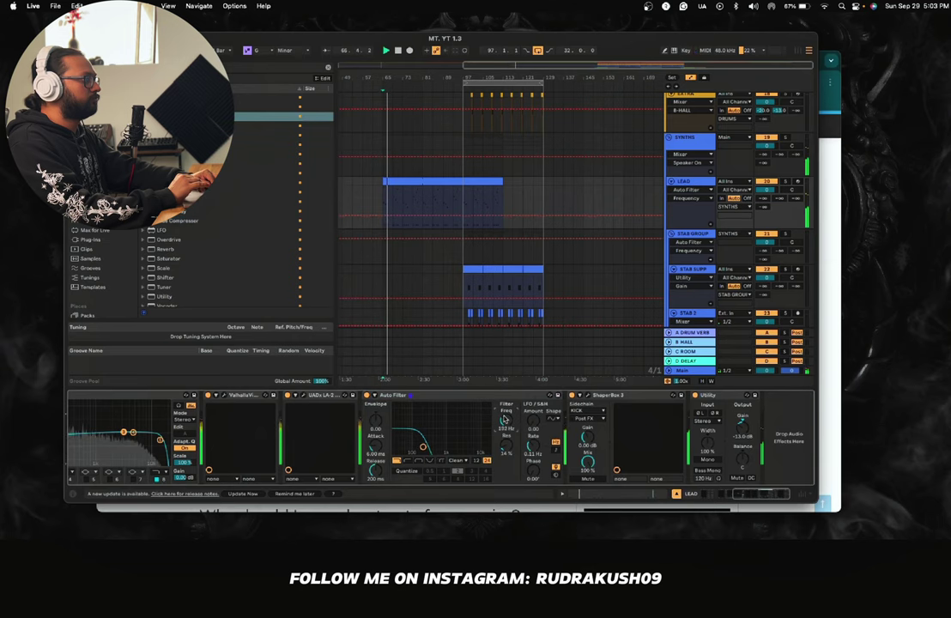
pyautogui.rightClick(505, 419)
pyautogui.click(509, 423)
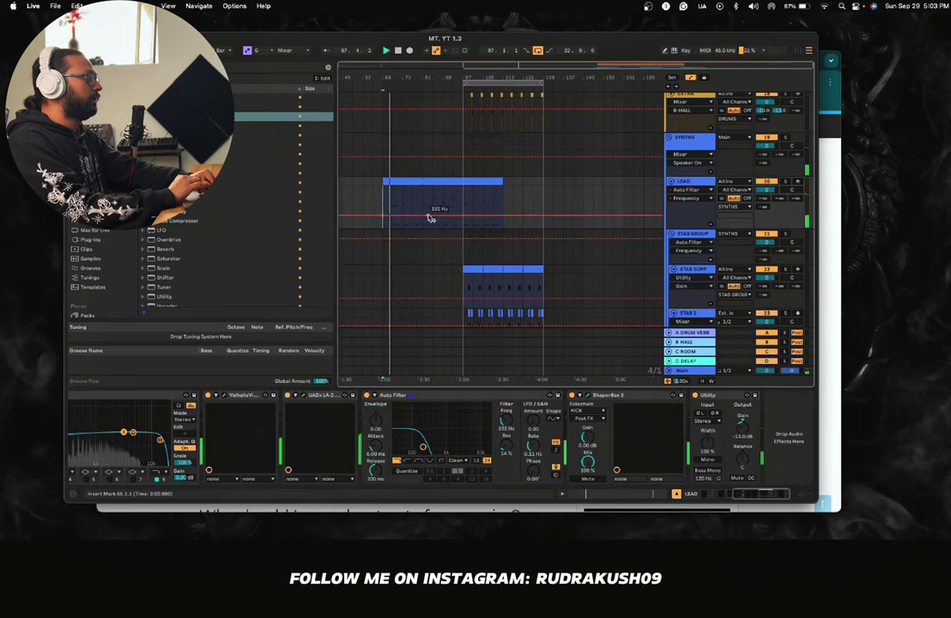
pyautogui.moveTo(463, 214); pyautogui.dragTo(422, 204)
# Step: Copy the STAB 2 clips from bars 97–113 twice to fill bars 65–97, and deactivate the STAB SUPP track
pyautogui.scroll(-5, 451, 220)
pyautogui.hscroll(-2, 452, 219)
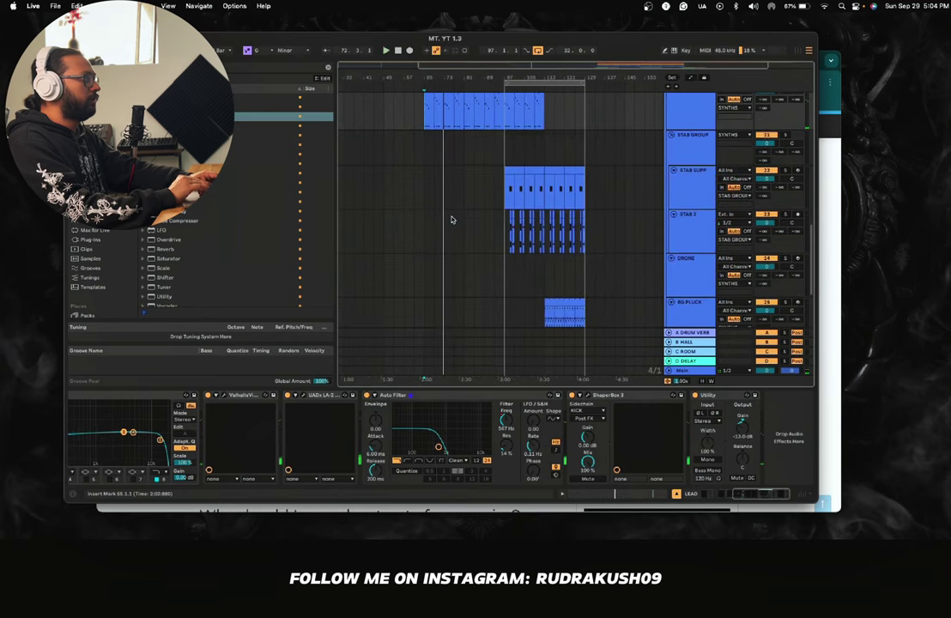
pyautogui.moveTo(506, 237); pyautogui.dragTo(543, 238)
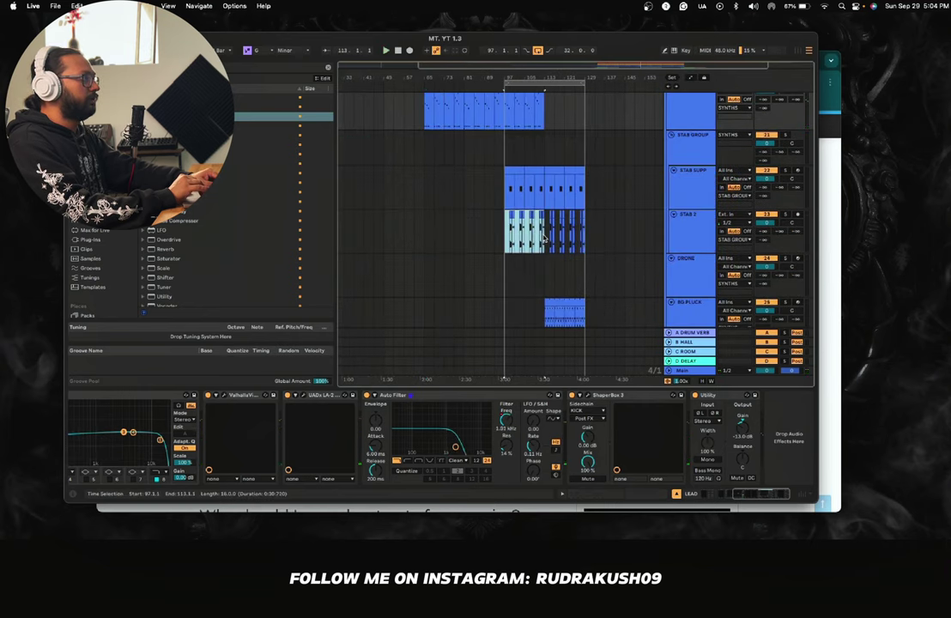
pyautogui.press('super+c')
pyautogui.click(422, 233)
pyautogui.press('super+v')
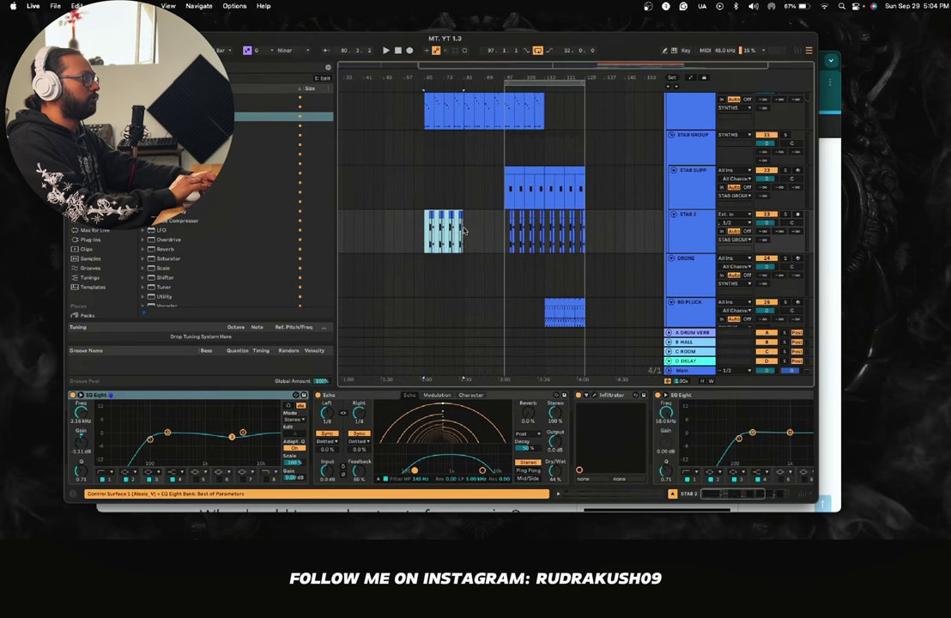
pyautogui.press('super+v')
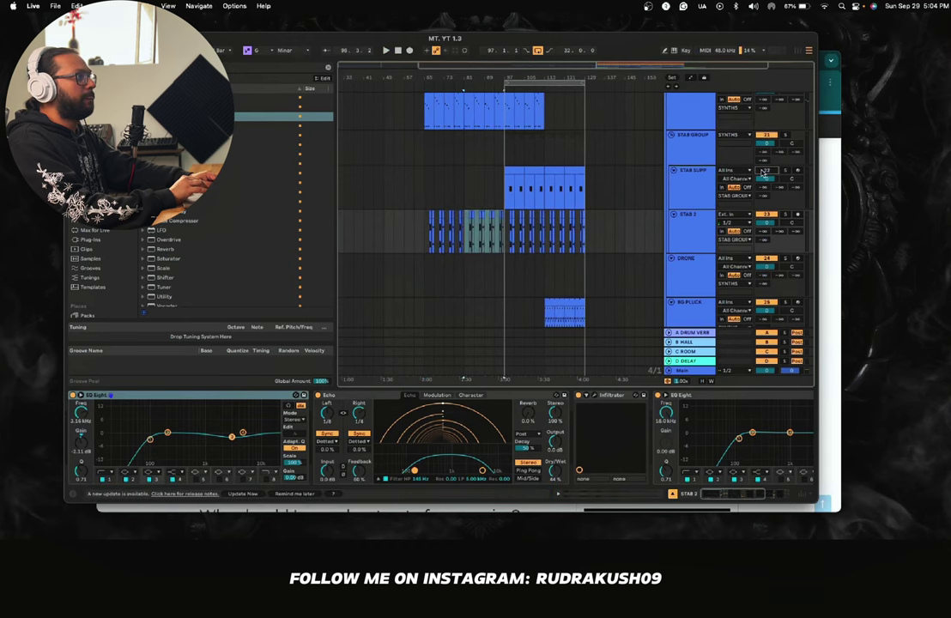
# Step: Play the arrangement from bar 65 and add an Auto Filter at the end of the STAB 2 track's device chain
pyautogui.click(433, 185)
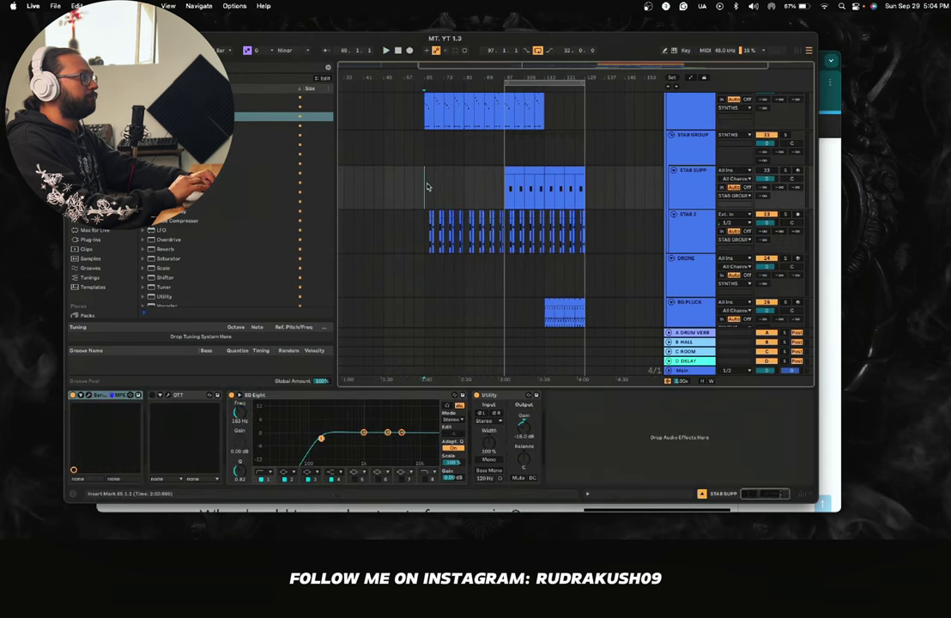
pyautogui.press('space')
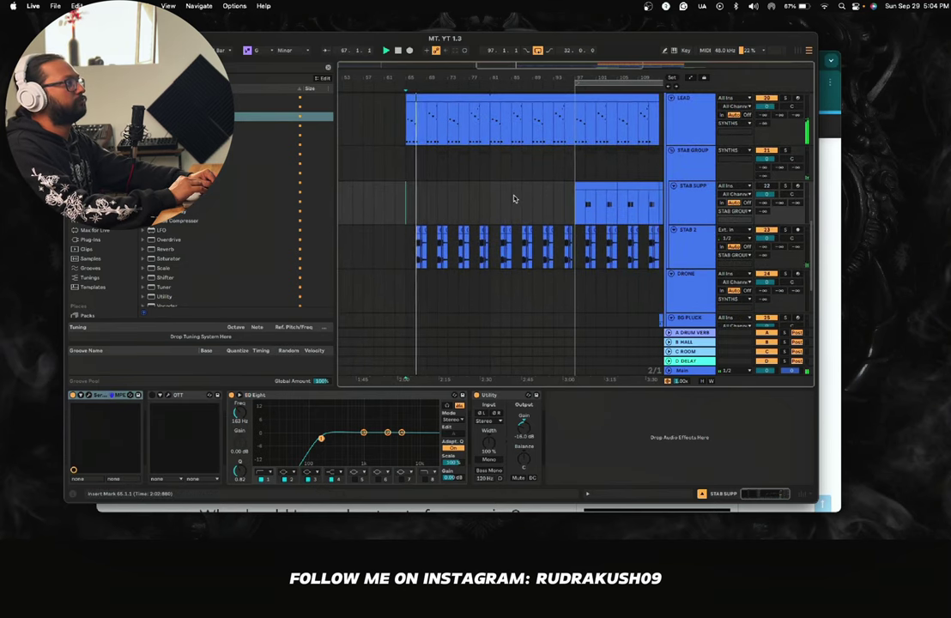
pyautogui.click(672, 251)
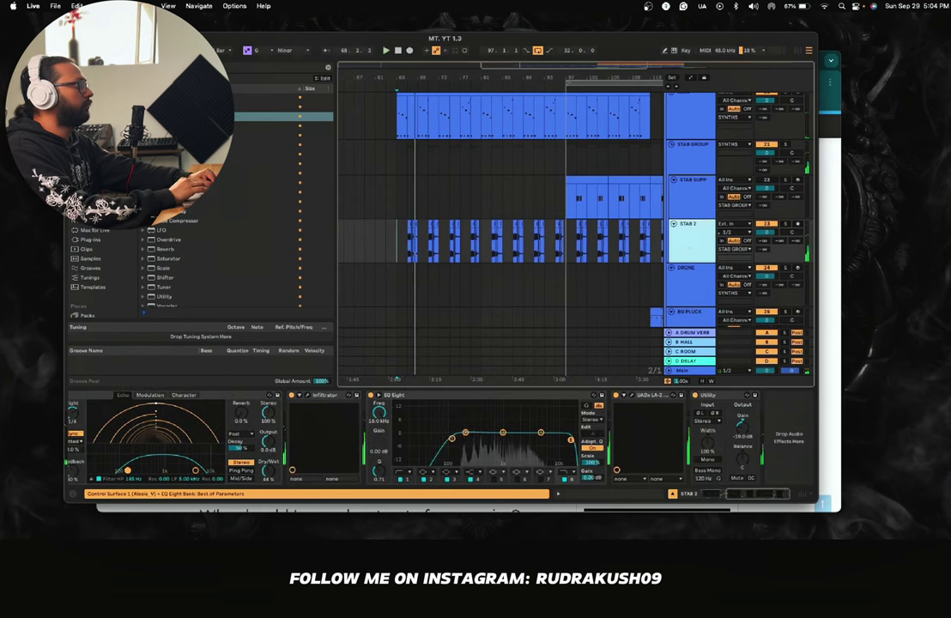
pyautogui.doubleClick(215, 116)
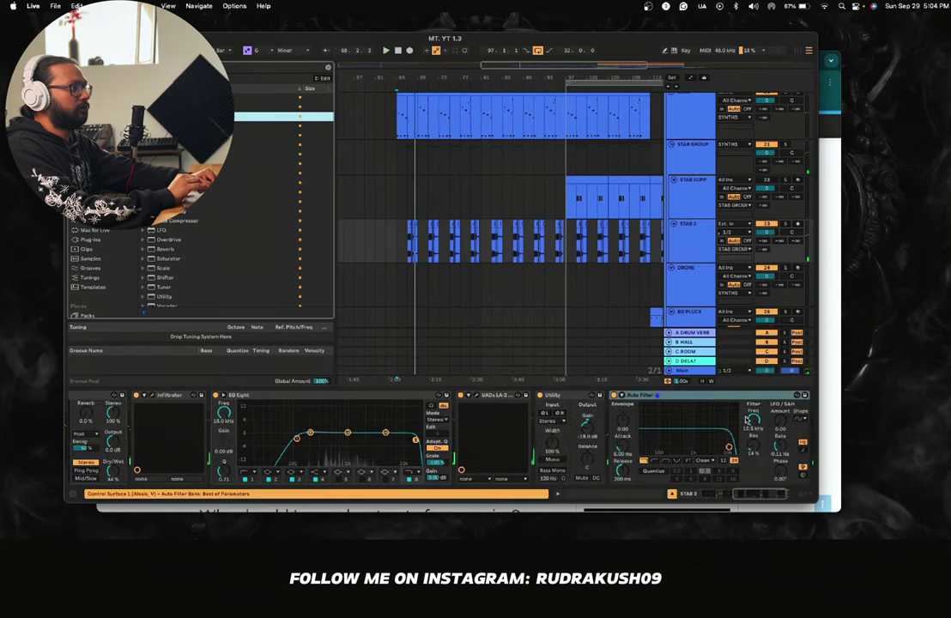
# Step: Place the STAB 2 Auto Filter before Utility and lower its frequency to about 497 Hz during playback
pyautogui.moveTo(723, 395); pyautogui.dragTo(564, 417)
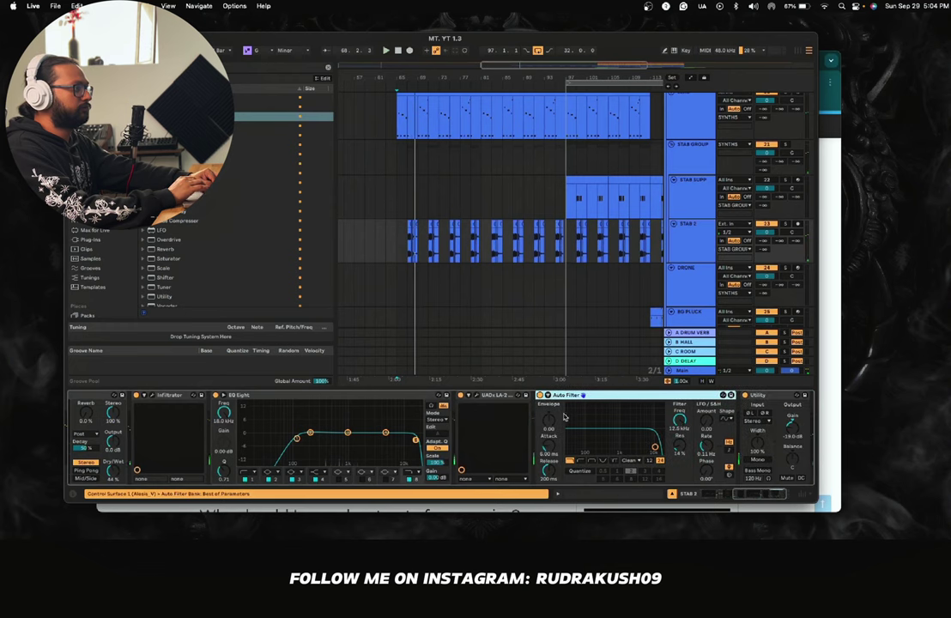
pyautogui.press('space')
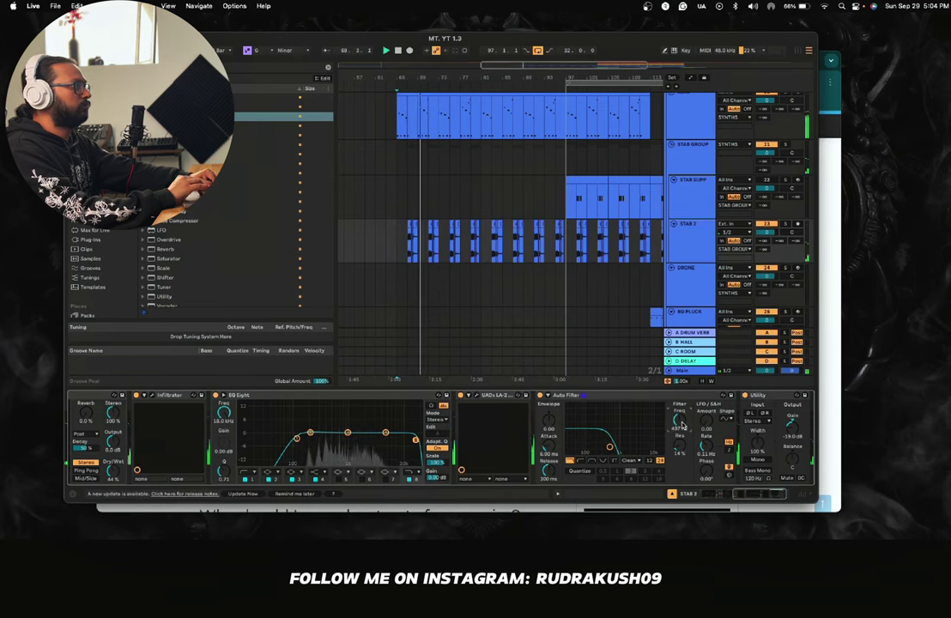
# Step: Automate the STAB 2 Auto Filter frequency to rise from bar 65 through bar 81 to about 19.9 kHz at bar 97
pyautogui.rightClick(684, 426)
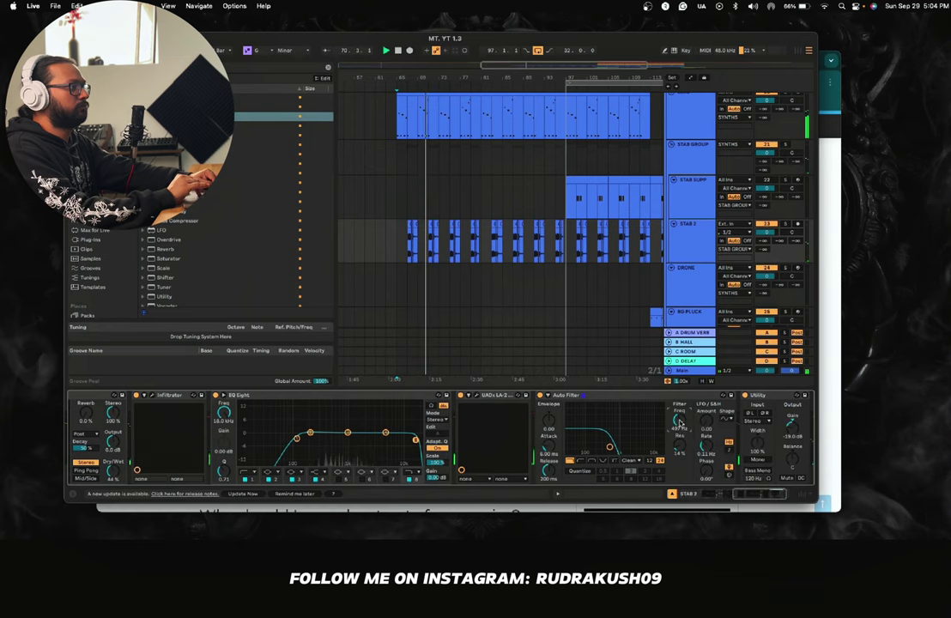
pyautogui.click(686, 427)
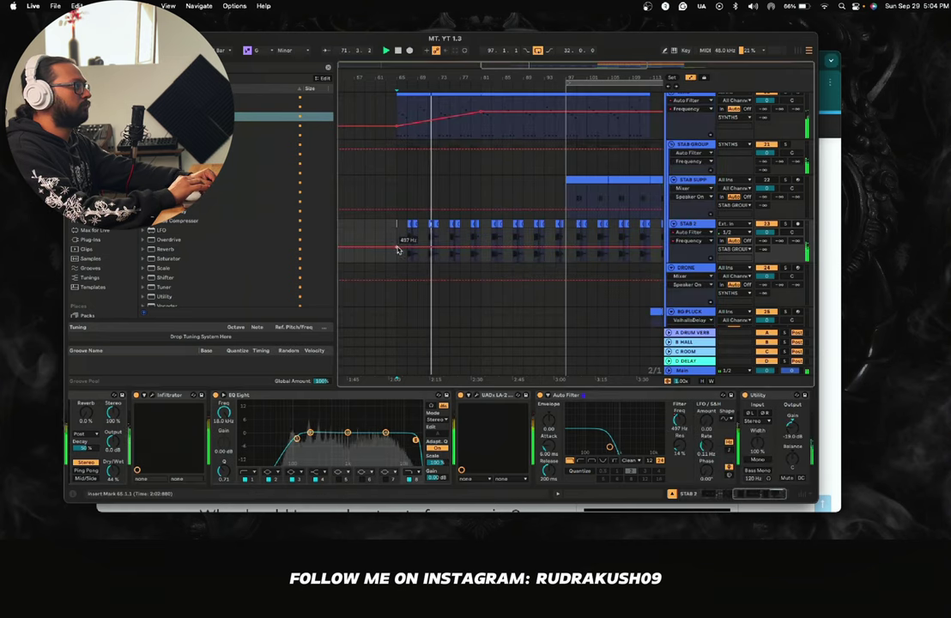
pyautogui.moveTo(481, 247); pyautogui.dragTo(481, 239)
pyautogui.moveTo(566, 239); pyautogui.dragTo(565, 228)
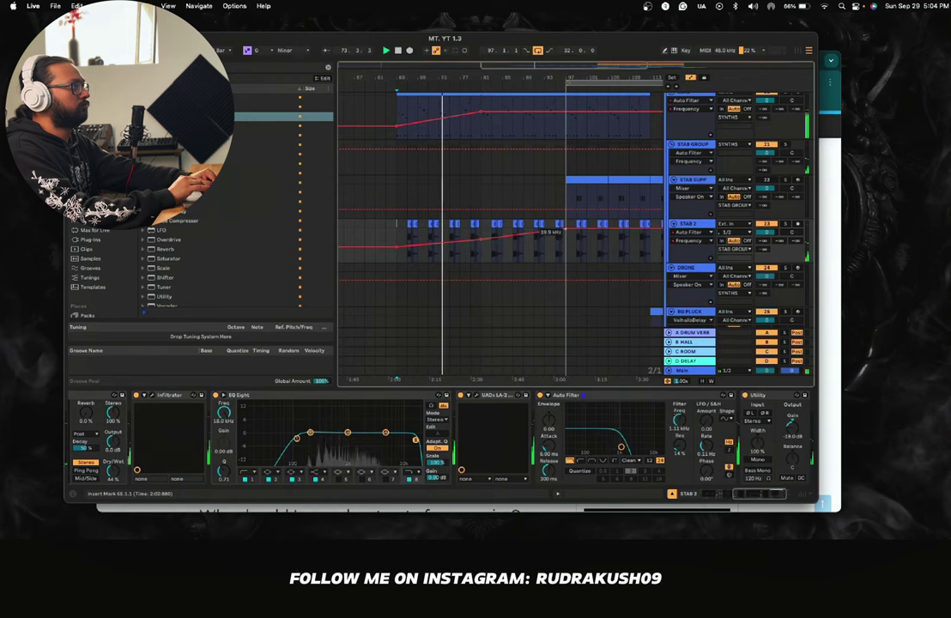
pyautogui.scroll(-3, 555, 249)
pyautogui.scroll(5, 553, 249)
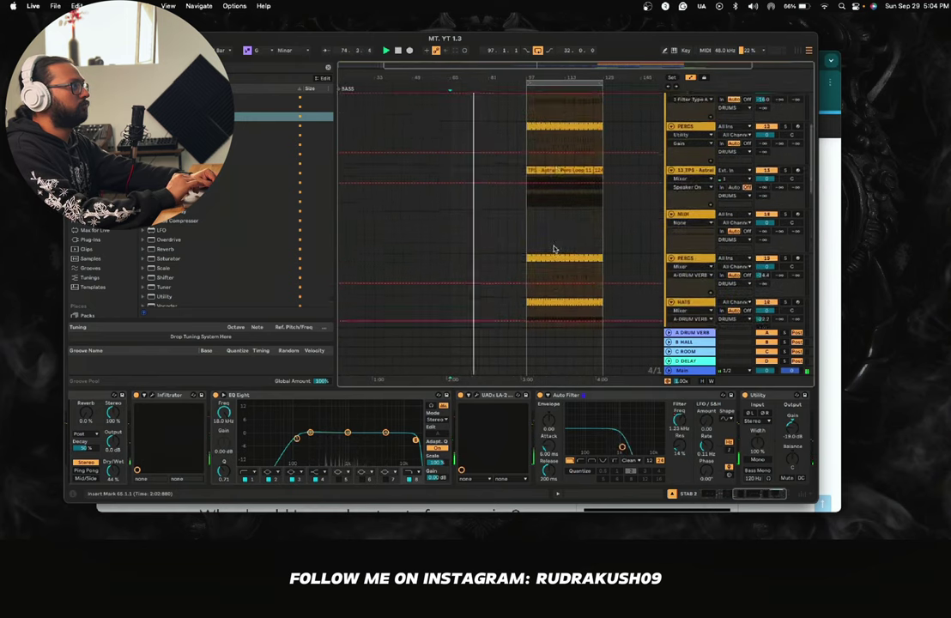
pyautogui.scroll(-5, 553, 249)
pyautogui.scroll(5, 494, 224)
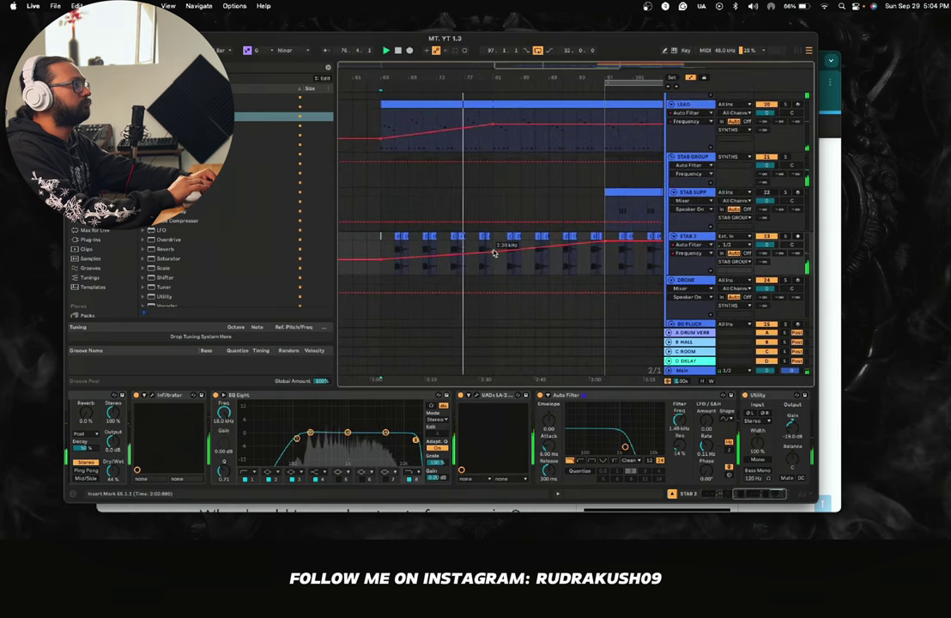
pyautogui.press('a')
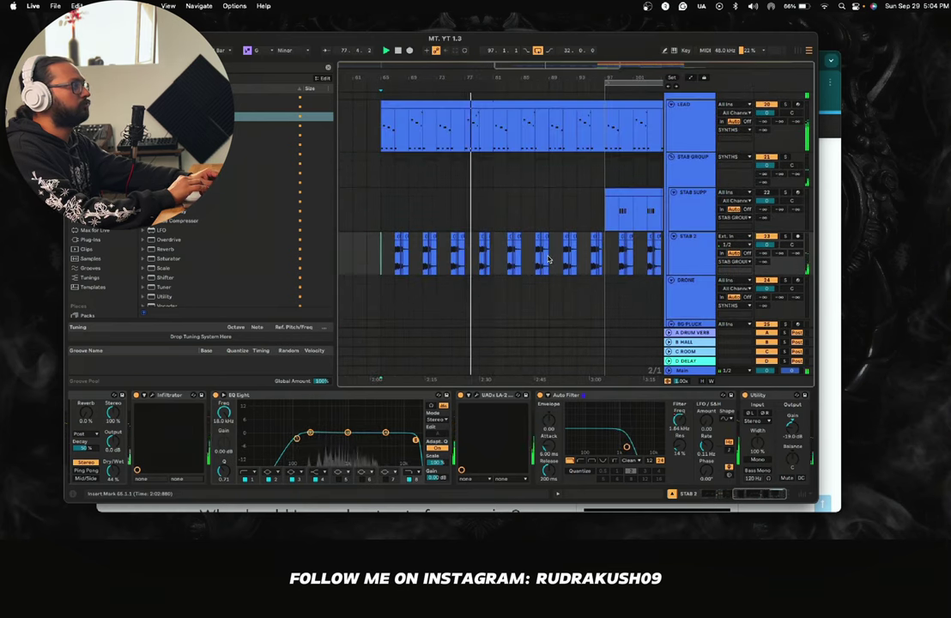
# Step: Extend the STAB SUPP clip from bar 97 back to bar 65 and reactivate the STAB SUPP track
pyautogui.scroll(3, 549, 259)
pyautogui.scroll(-3, 549, 259)
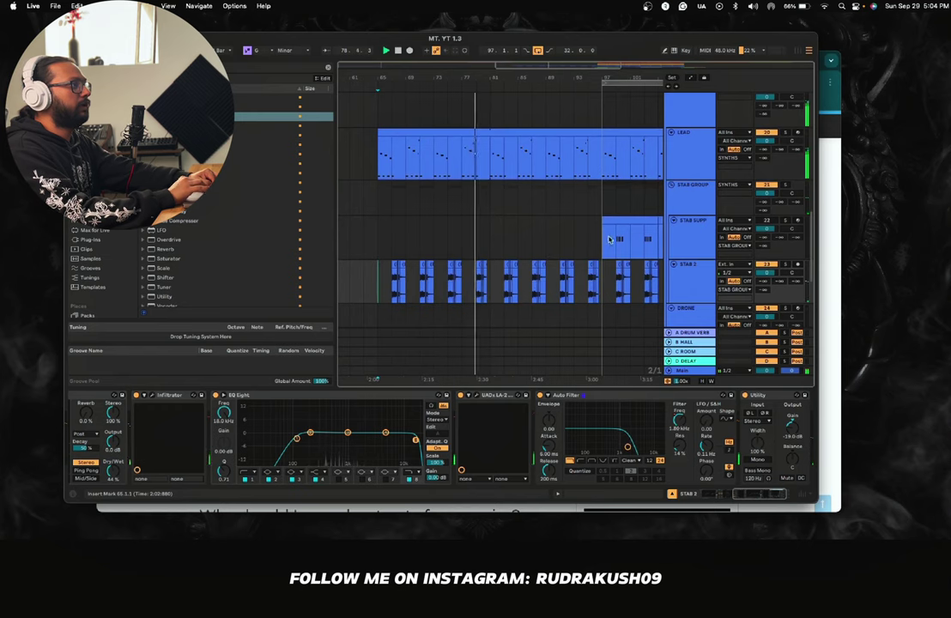
pyautogui.moveTo(603, 238); pyautogui.dragTo(378, 223)
pyautogui.click(691, 235)
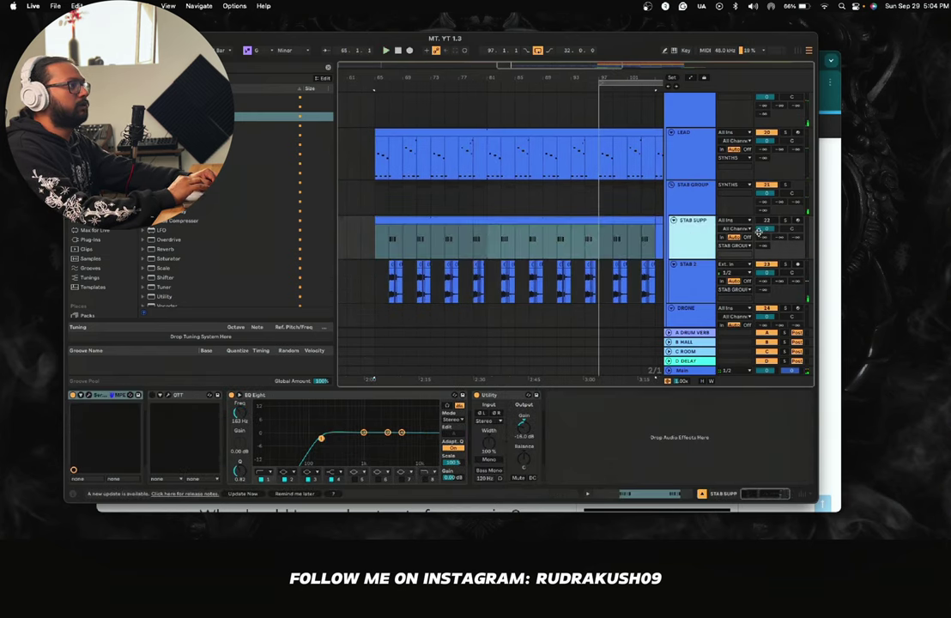
pyautogui.click(763, 228)
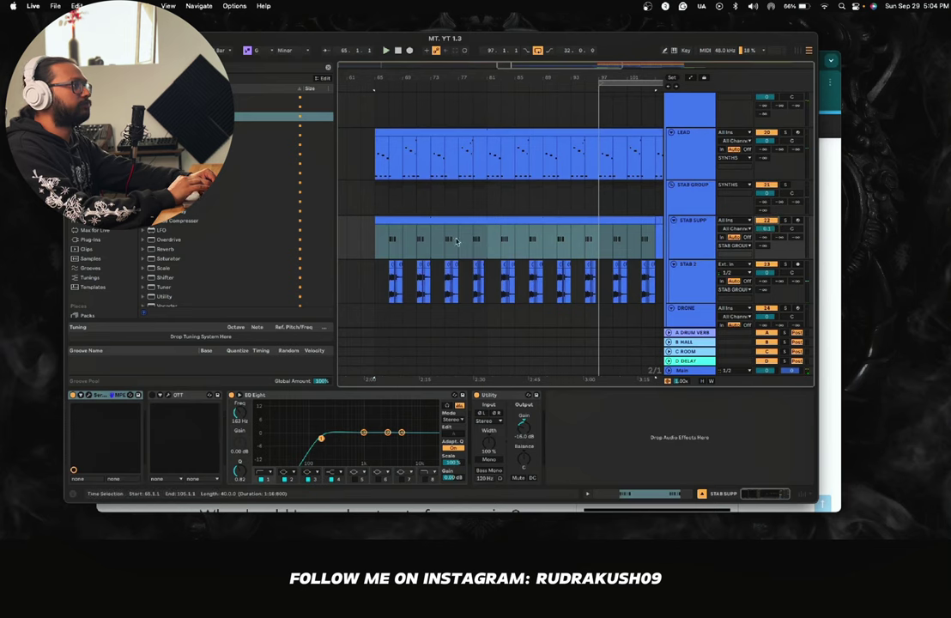
# Step: Play the arrangement from bar 67 to hear STAB SUPP together with STAB 2
pyautogui.click(395, 247)
pyautogui.click(392, 247)
pyautogui.press('space')
pyautogui.press('space')
pyautogui.scroll(3, 391, 247)
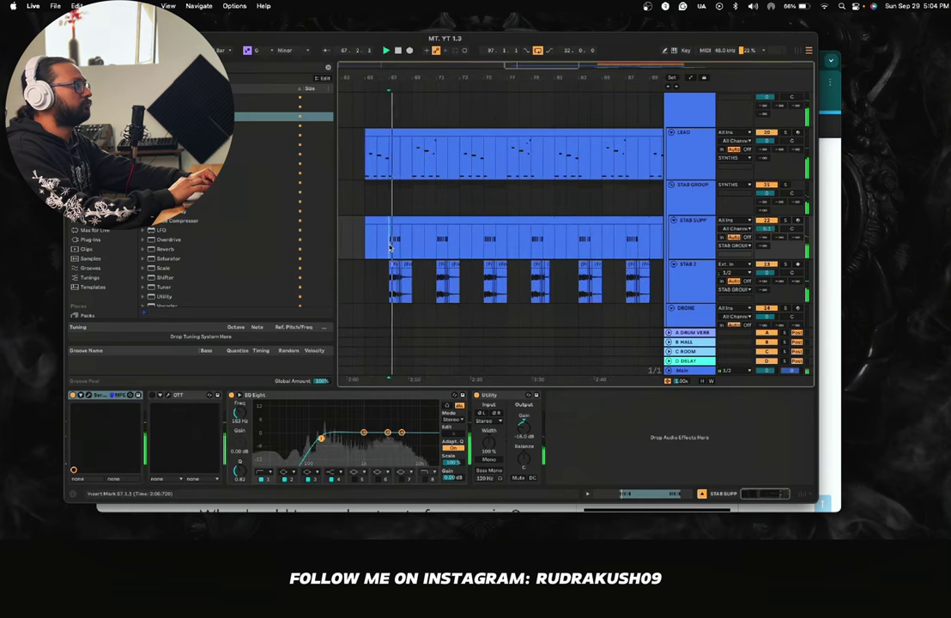
pyautogui.press('space')
# Step: Try a copy of the STAB 2 Auto Filter before Utility on the STAB SUPP track and remove the copy
pyautogui.click(687, 242)
pyautogui.click(686, 277)
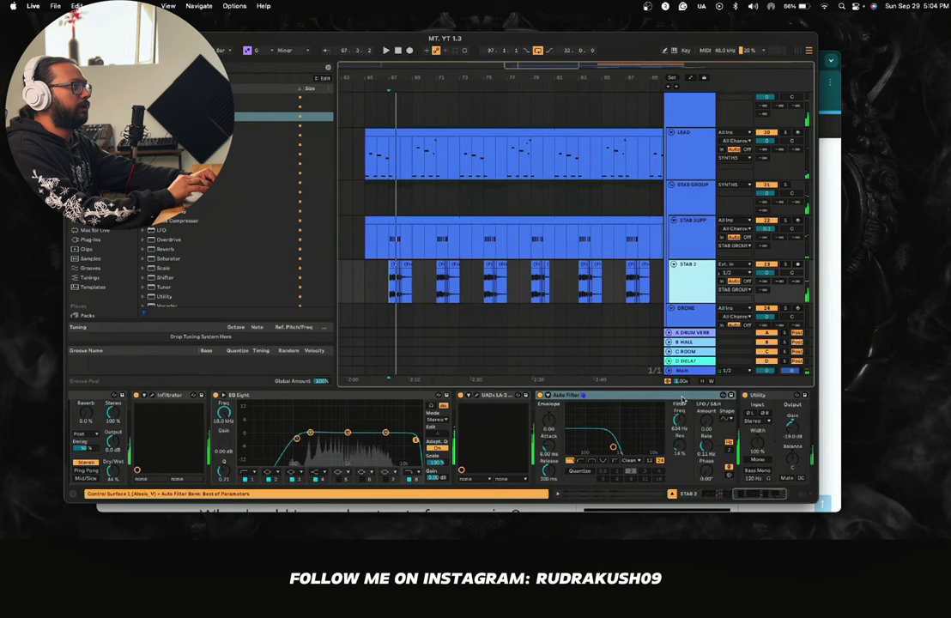
pyautogui.press('Up')
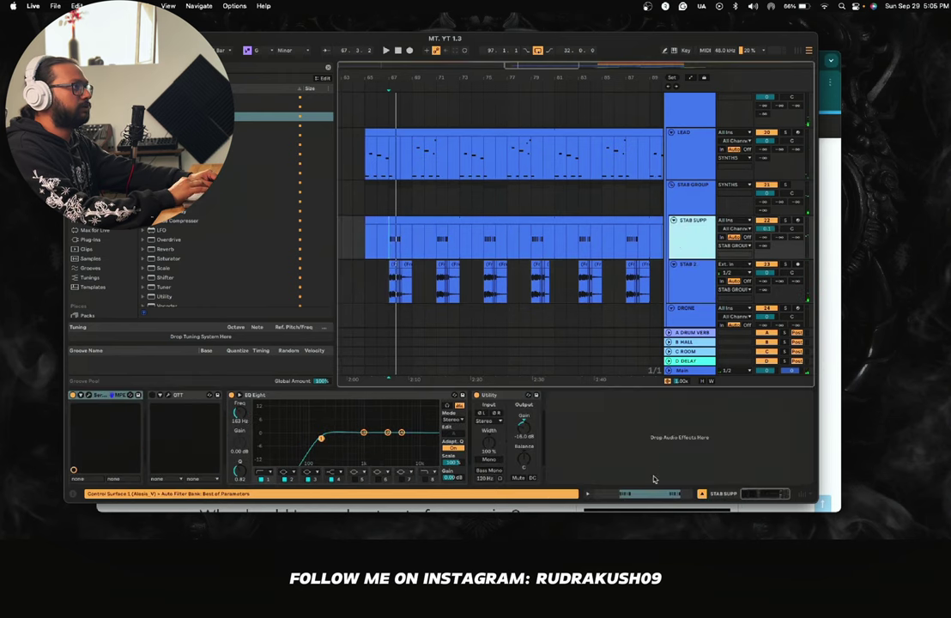
pyautogui.press('super+v')
pyautogui.moveTo(595, 397); pyautogui.dragTo(475, 397)
pyautogui.press('space')
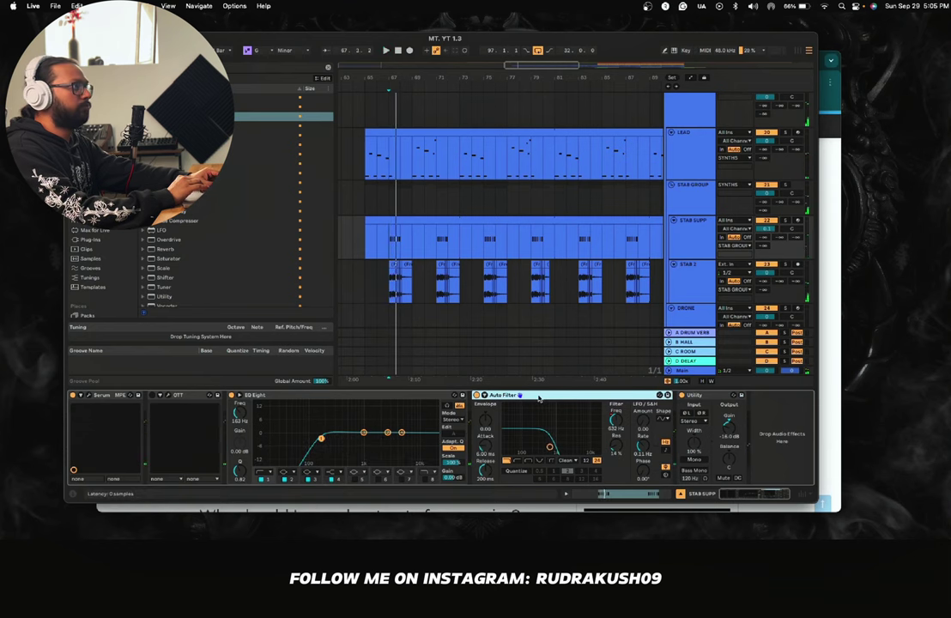
pyautogui.press('Delete')
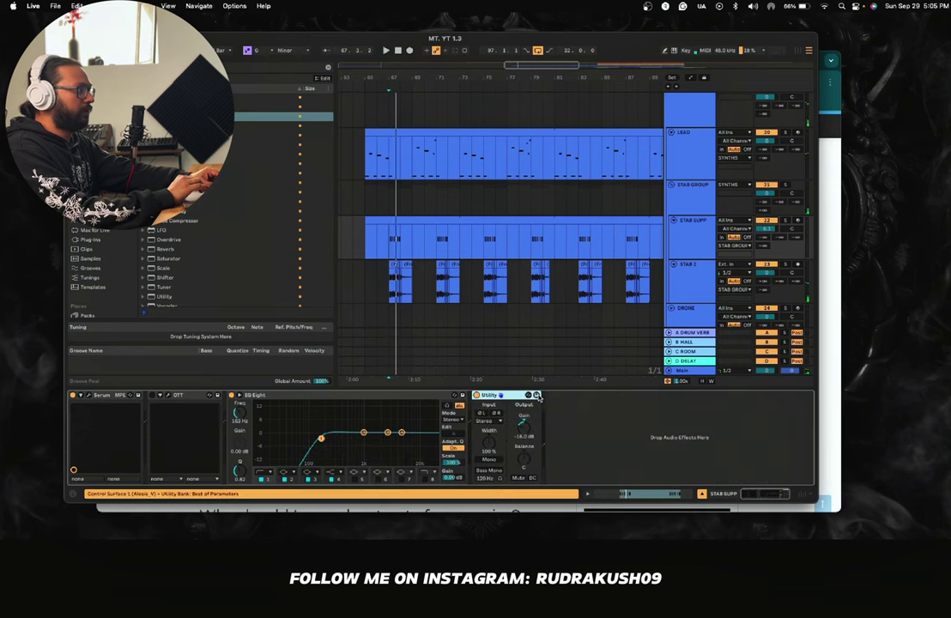
# Step: Move the Auto Filter from STAB 2 to the STAB GROUP track, replacing the group's existing Auto Filter
pyautogui.click(686, 289)
pyautogui.click(563, 396)
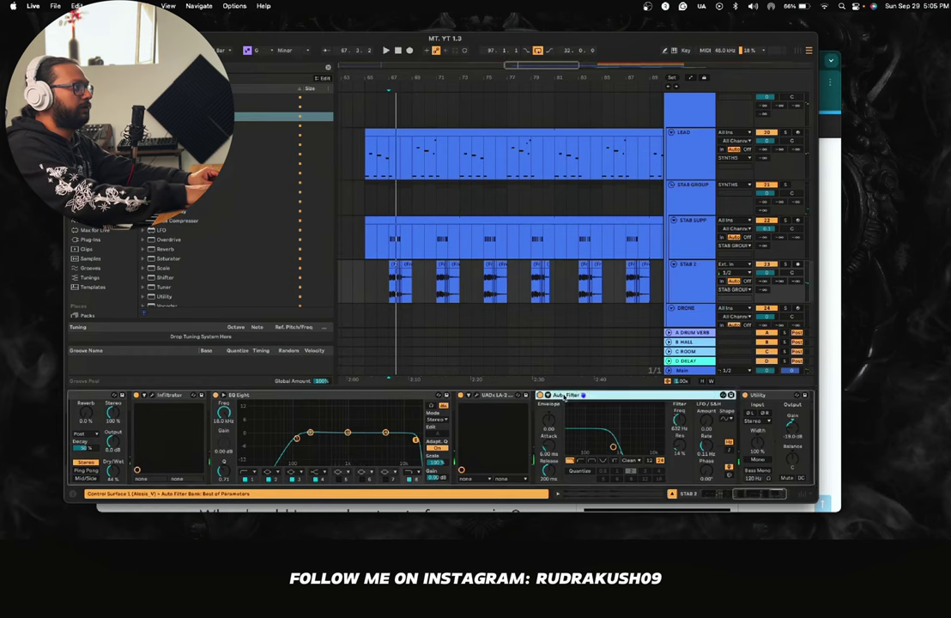
pyautogui.press('Delete')
pyautogui.click(681, 206)
pyautogui.click(395, 443)
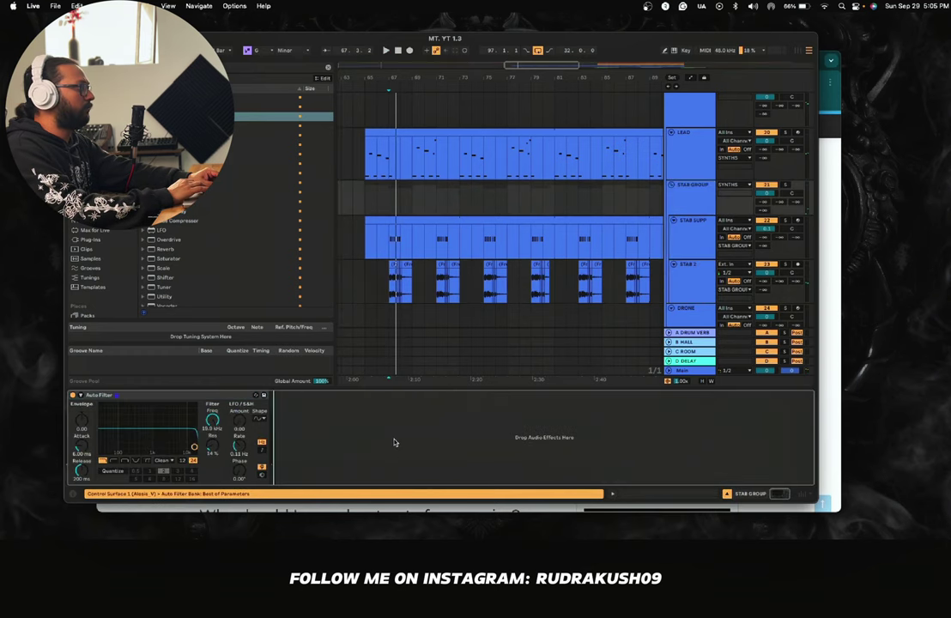
pyautogui.press('super+v')
pyautogui.click(216, 398)
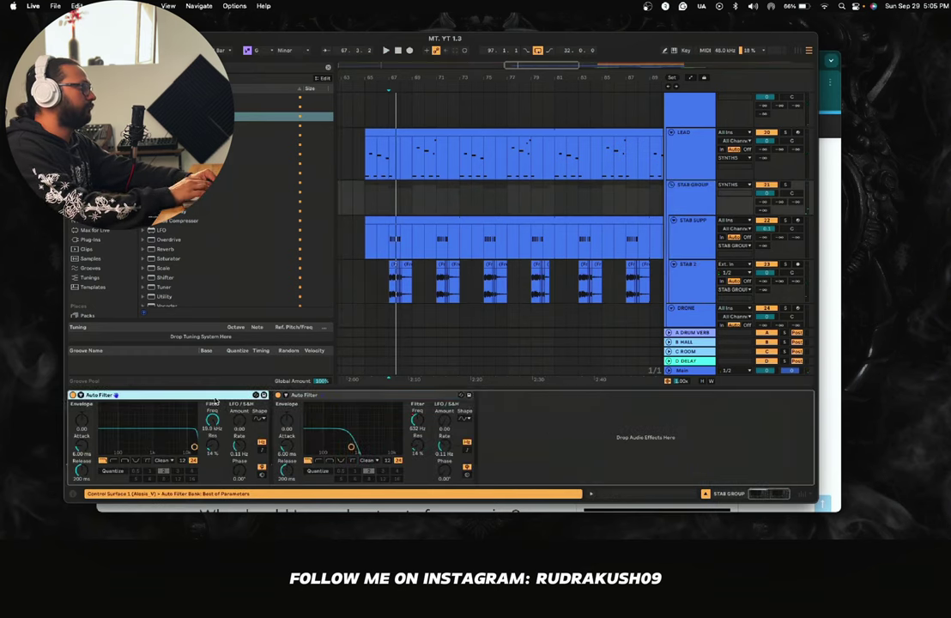
pyautogui.press('Delete')
# Step: Play back the stabs through the STAB GROUP filter and look over the synth tracks
pyautogui.press('space')
pyautogui.scroll(-3, 492, 223)
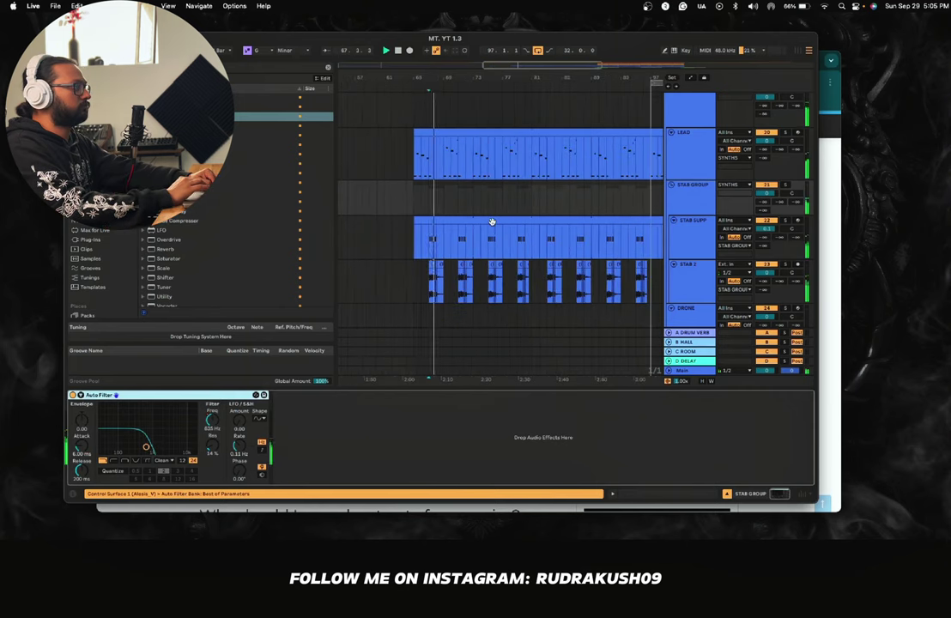
pyautogui.scroll(-2, 492, 222)
pyautogui.scroll(-4, 493, 224)
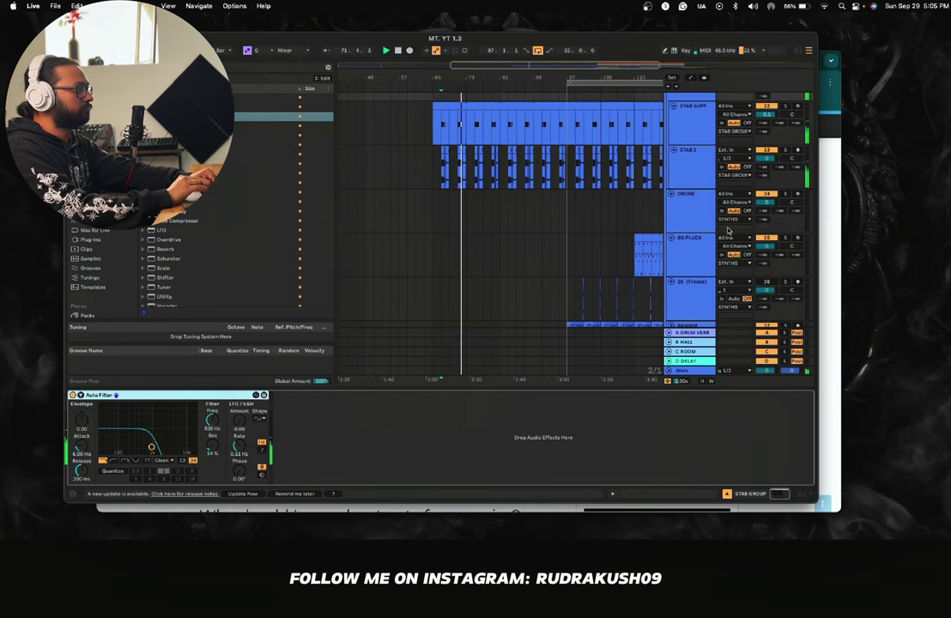
pyautogui.scroll(2, 686, 172)
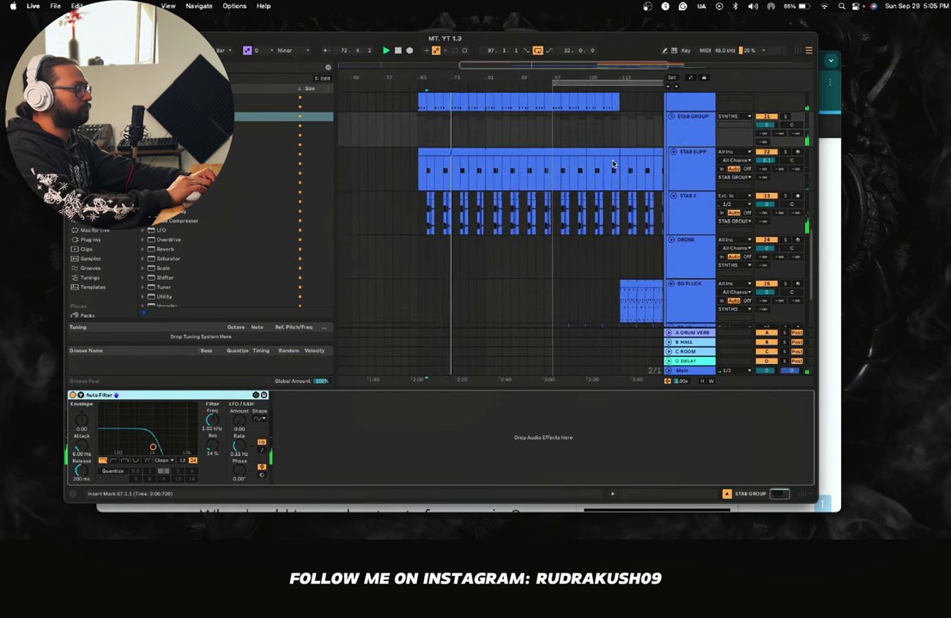
# Step: Adjust the Utility gain on the STAB 2 track during playback
pyautogui.click(690, 153)
pyautogui.click(688, 211)
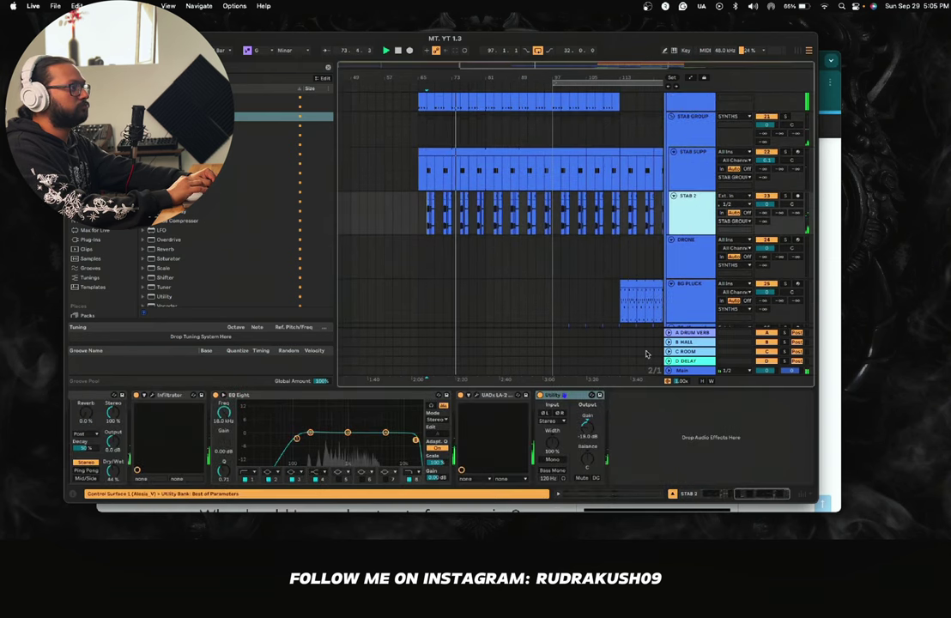
pyautogui.moveTo(587, 420); pyautogui.dragTo(588, 431)
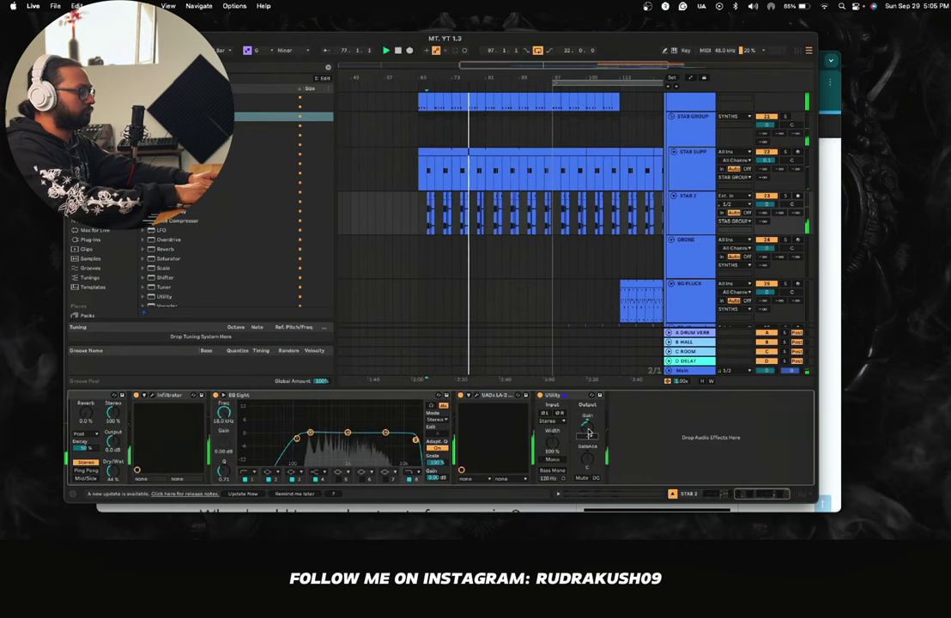
# Step: Play the arrangement from bar 97 and compare the STAB SUPP and STAB 2 device chains
pyautogui.click(556, 179)
pyautogui.press('space')
pyautogui.press('space')
pyautogui.hscroll(3, 556, 179)
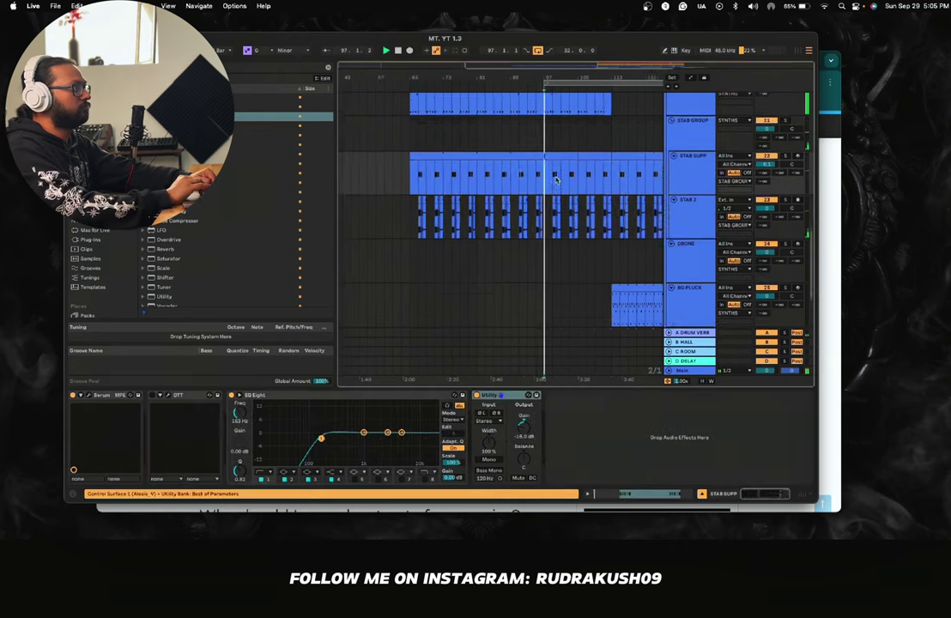
pyautogui.scroll(5, 514, 184)
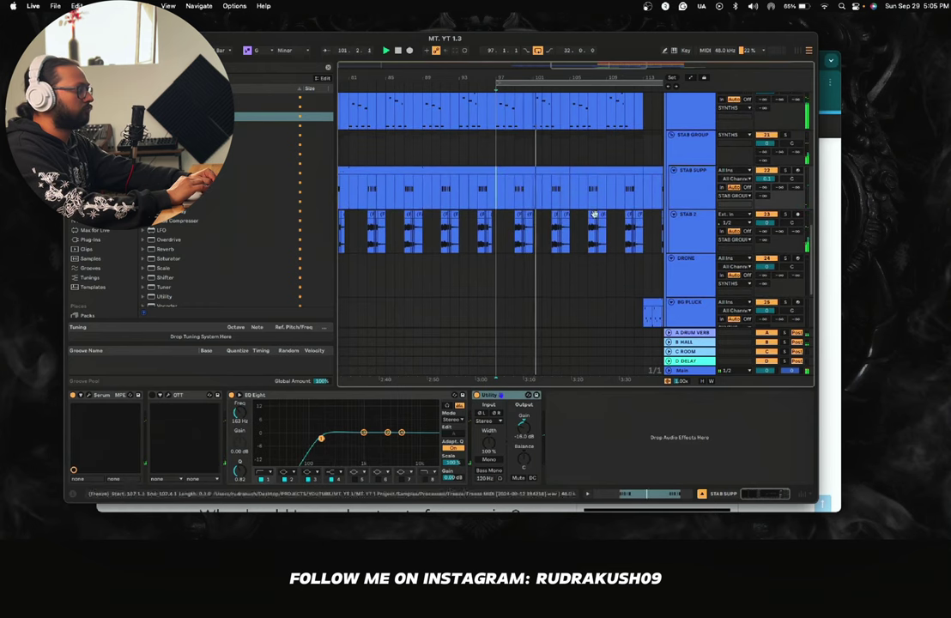
pyautogui.click(686, 231)
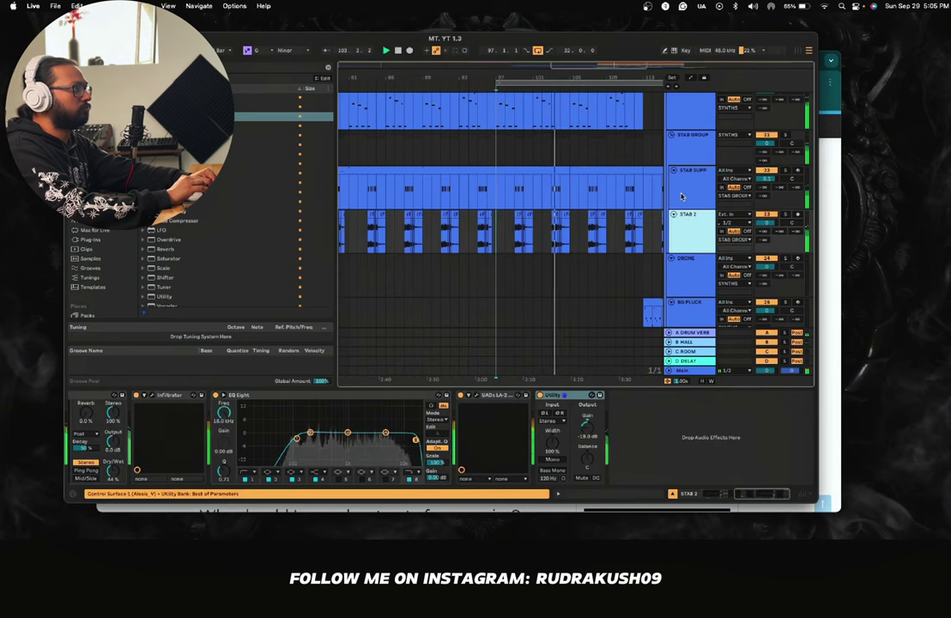
pyautogui.click(681, 197)
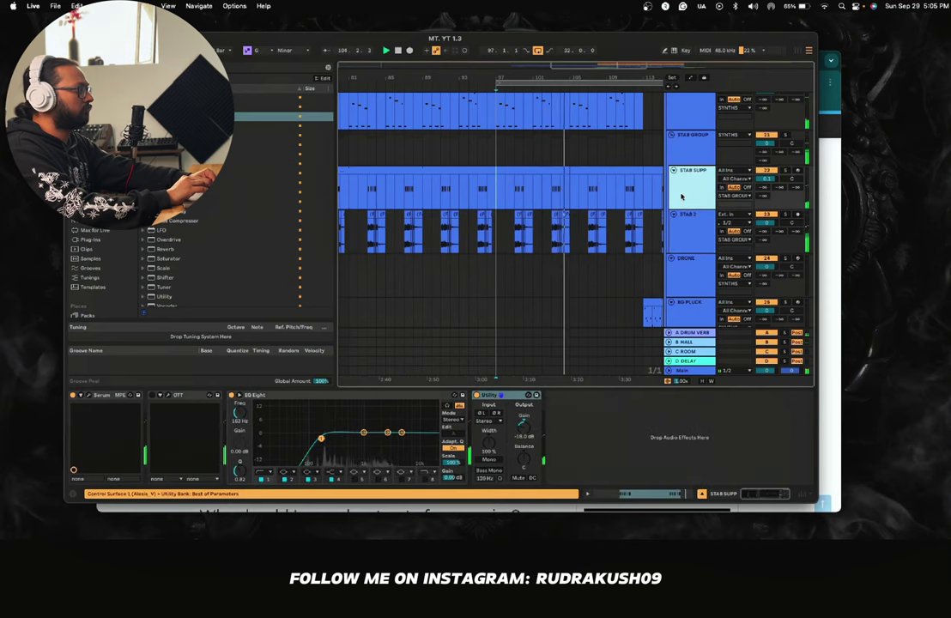
pyautogui.click(692, 243)
# Step: Stop playback and extend the clip at the start of the DRONE track from bar 17 to bar 97
pyautogui.scroll(-5, 430, 203)
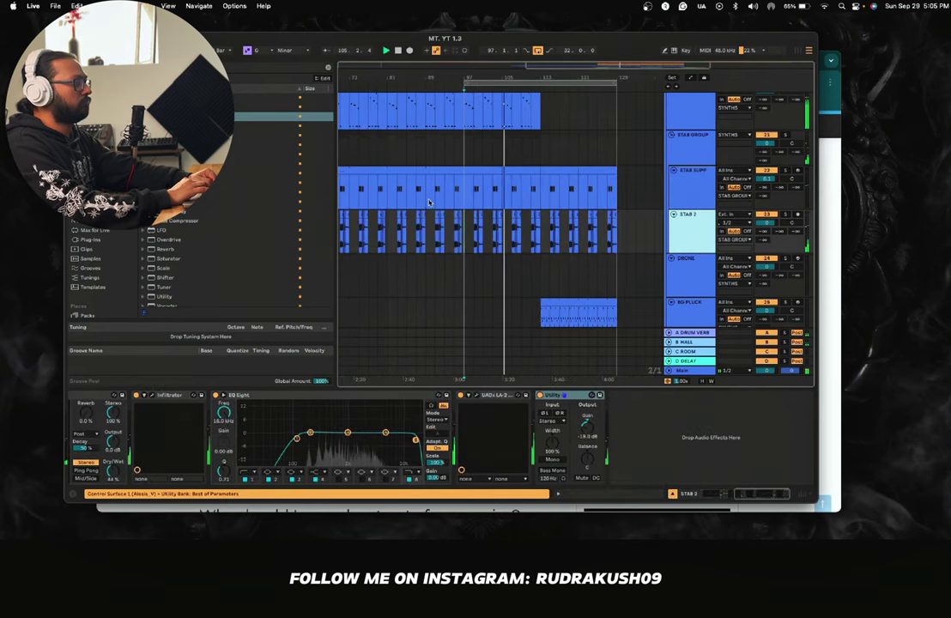
pyautogui.scroll(-5, 430, 202)
pyautogui.hscroll(-2, 430, 203)
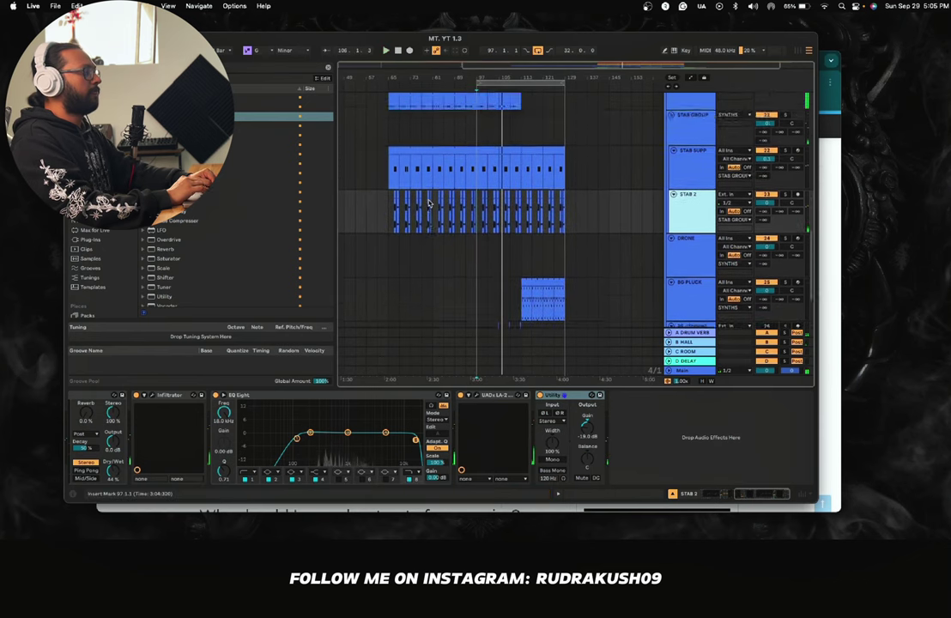
pyautogui.scroll(-2, 433, 202)
pyautogui.scroll(5, 477, 202)
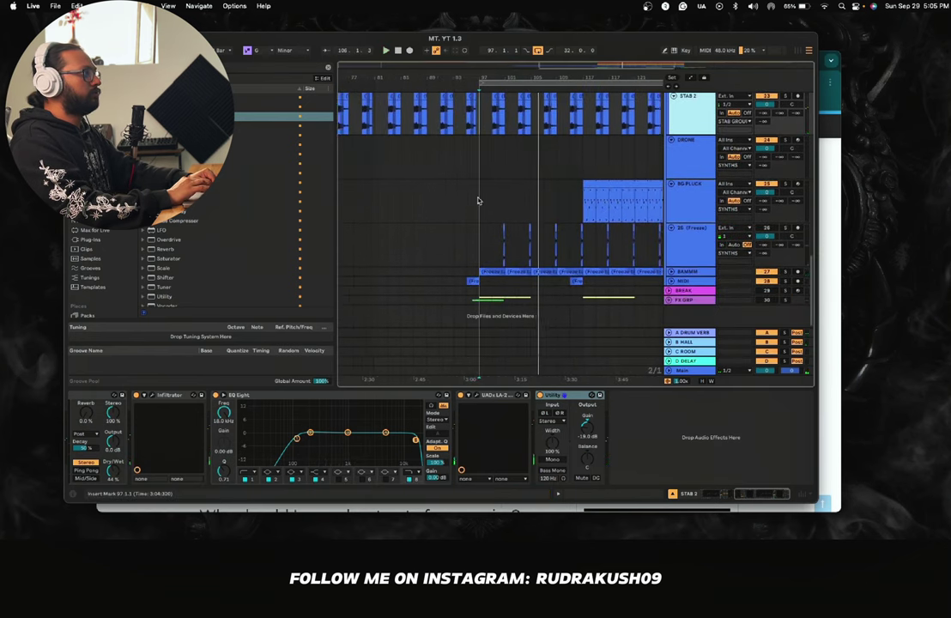
pyautogui.hscroll(1, 479, 201)
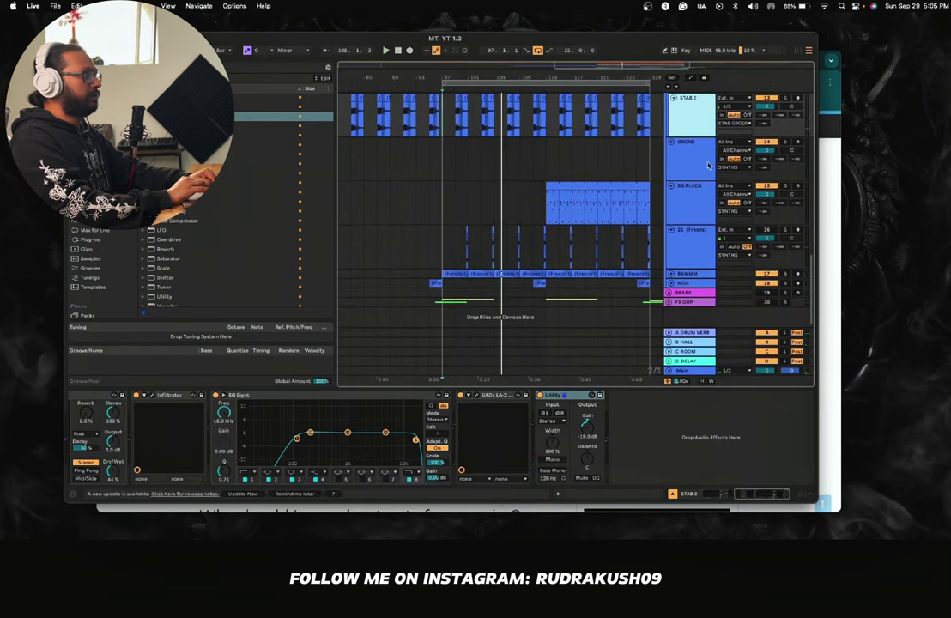
pyautogui.scroll(-3, 453, 168)
pyautogui.hscroll(-5, 452, 168)
pyautogui.scroll(5, 452, 167)
pyautogui.scroll(-3, 452, 167)
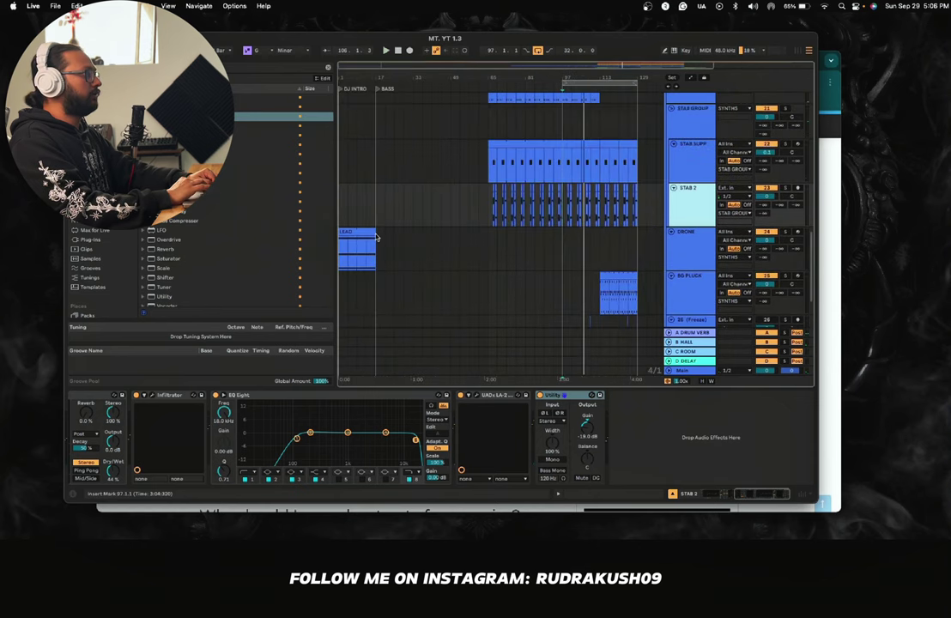
pyautogui.moveTo(372, 232); pyautogui.dragTo(564, 248)
# Step: Play the arrangement from bar 65 to hear the extended drone with the stabs
pyautogui.click(492, 249)
pyautogui.press('space')
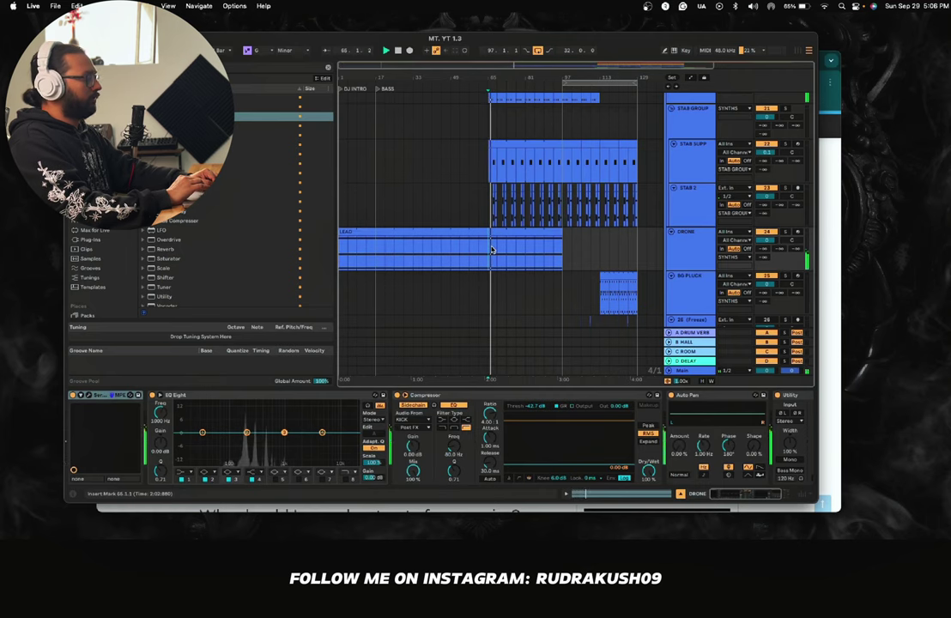
pyautogui.scroll(-3, 492, 249)
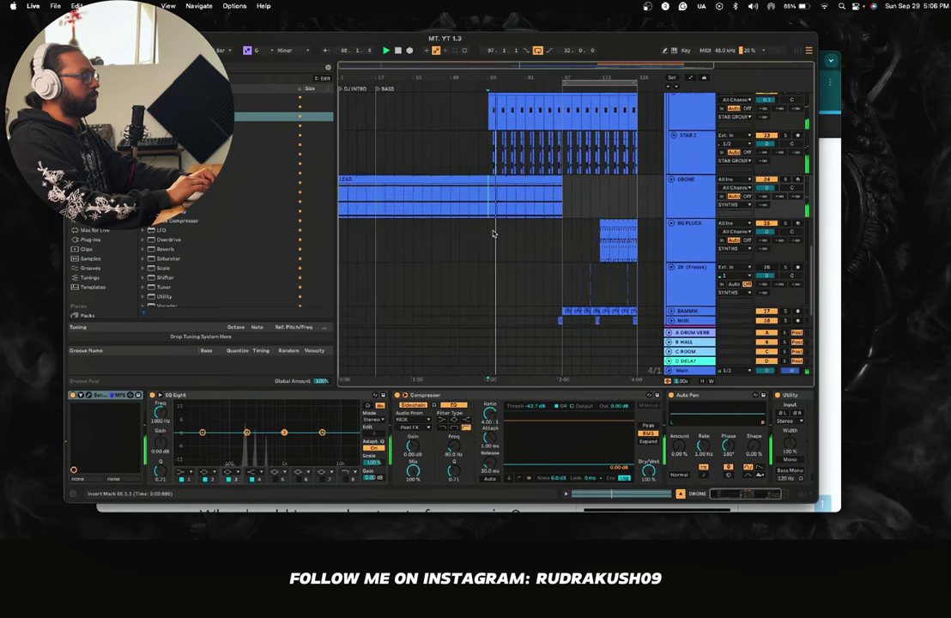
# Step: Replay the track from bar 65 and check the DRONE clip between bars 1 and 61 against the surrounding tracks
pyautogui.scroll(-1, 492, 241)
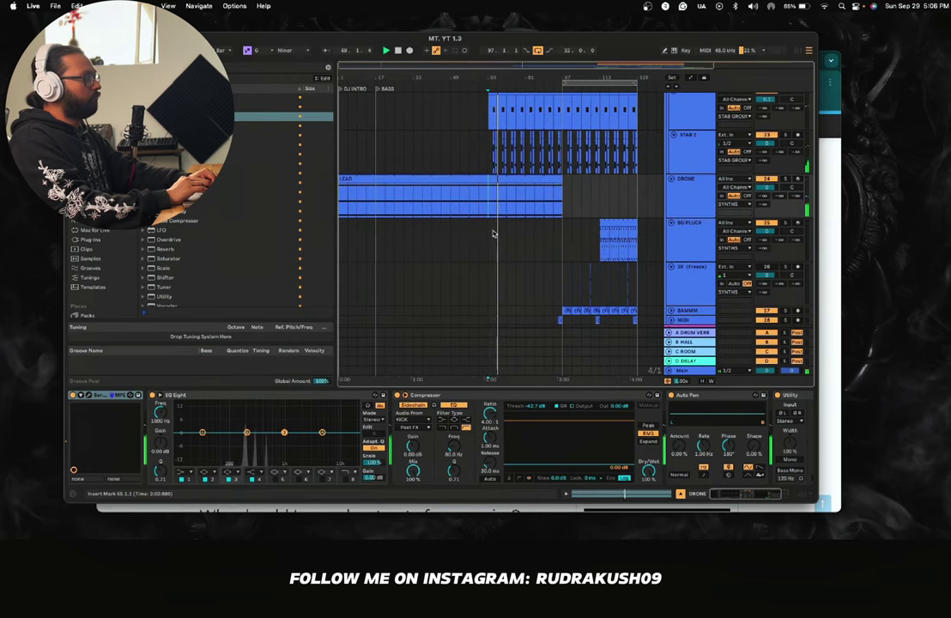
pyautogui.scroll(1, 493, 234)
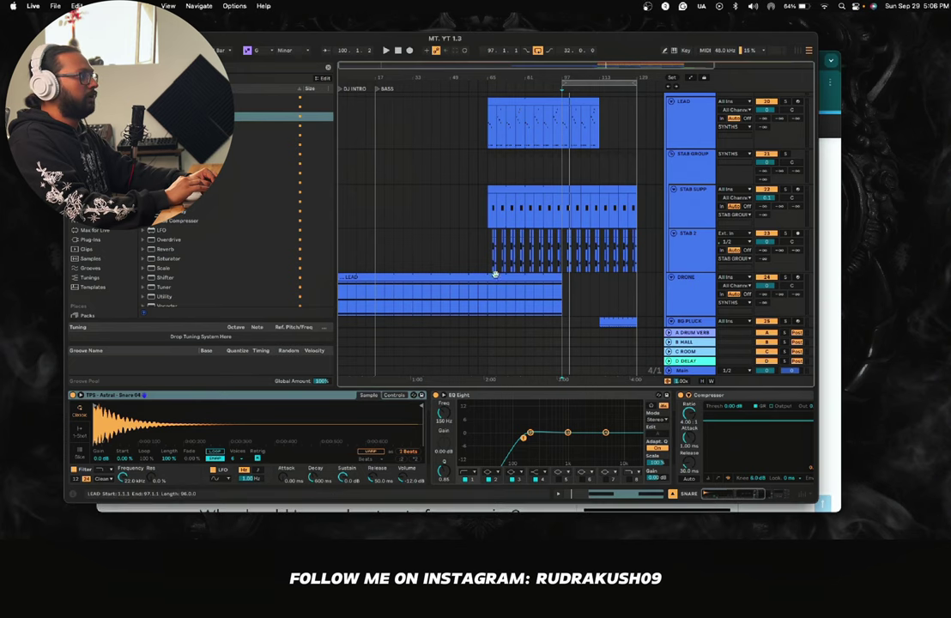
pyautogui.click(488, 296)
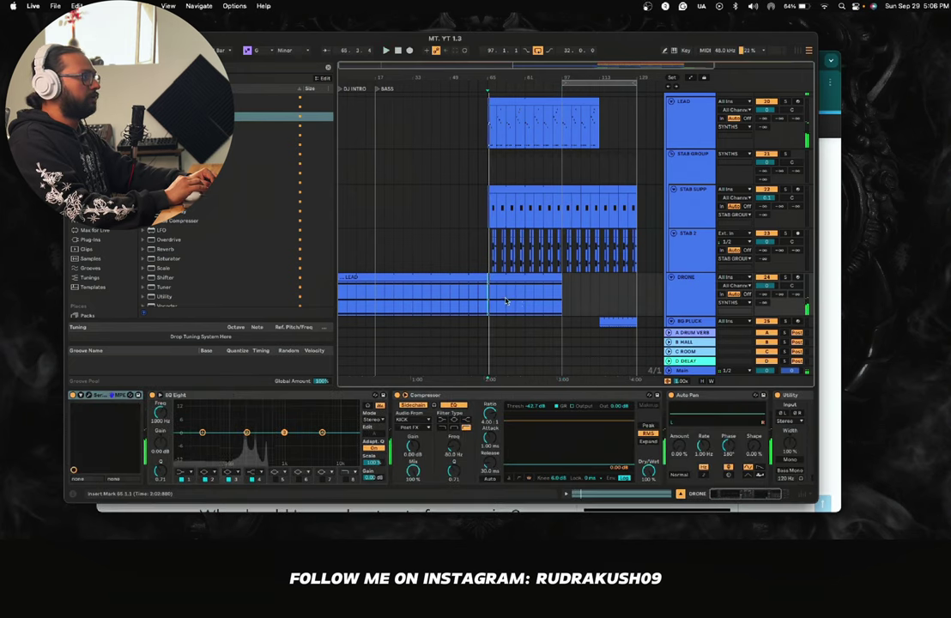
pyautogui.scroll(-3, 505, 301)
pyautogui.scroll(1, 491, 234)
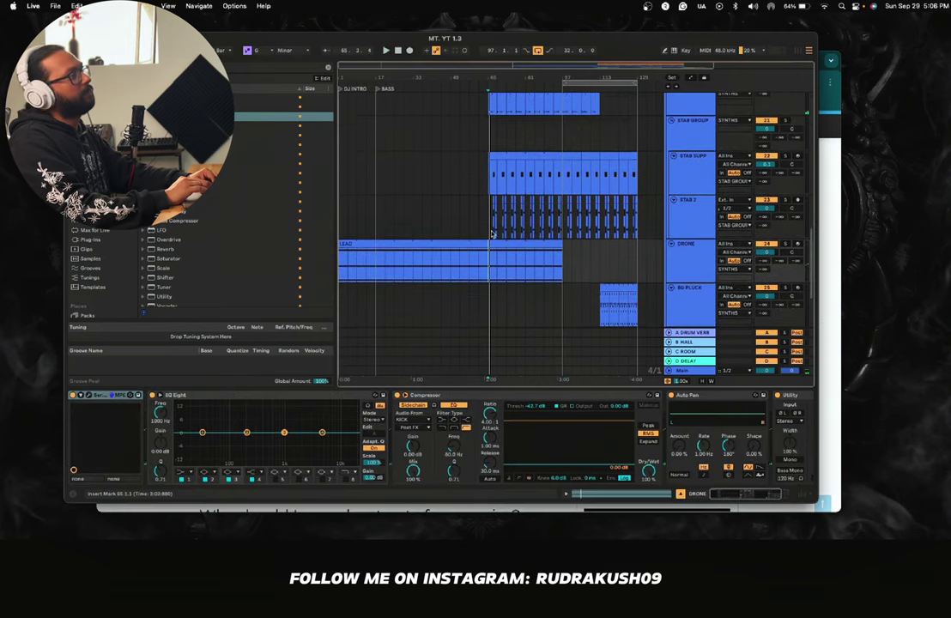
pyautogui.moveTo(342, 262); pyautogui.dragTo(473, 269)
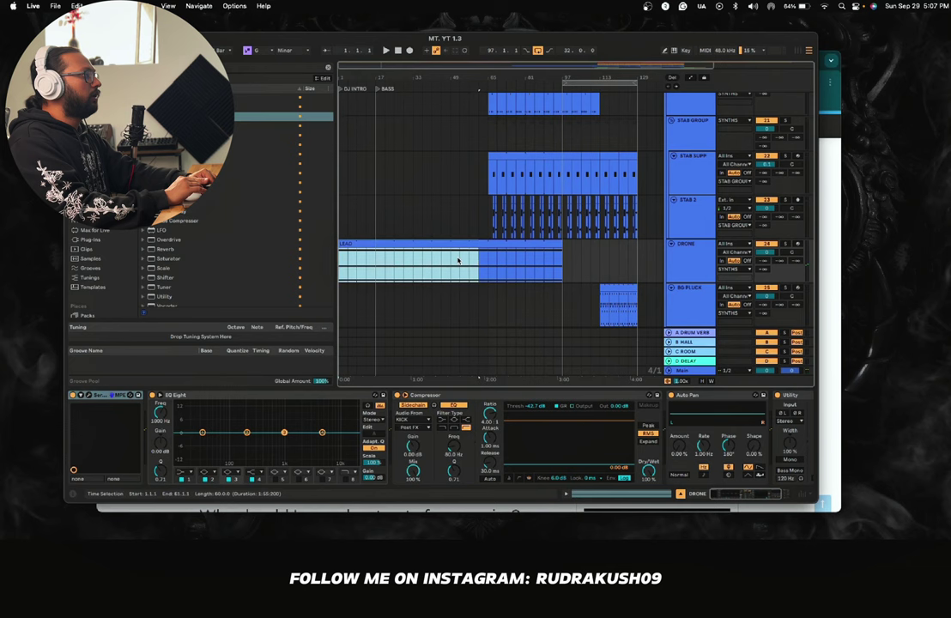
pyautogui.scroll(5, 458, 261)
pyautogui.scroll(-7, 458, 261)
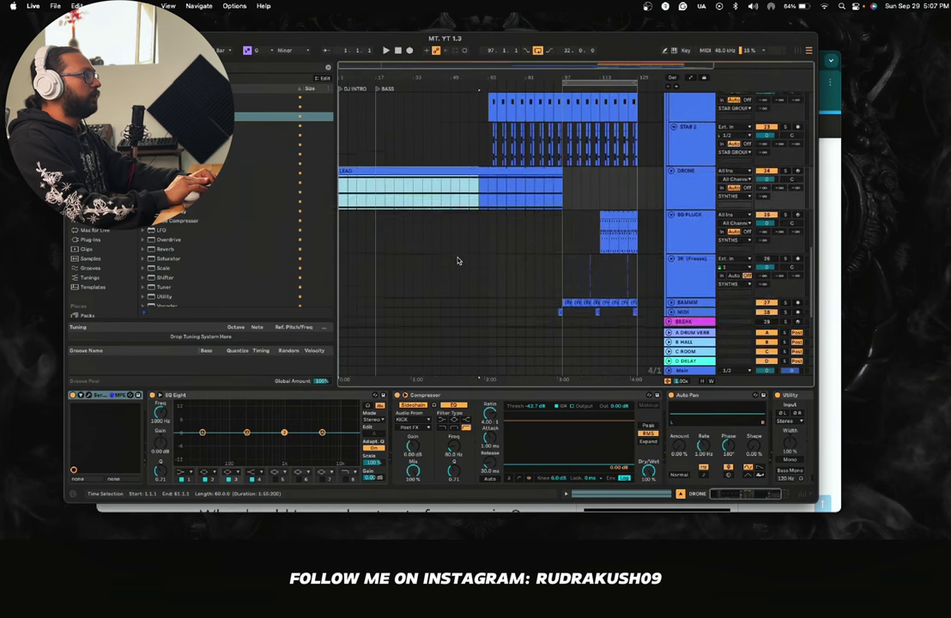
pyautogui.scroll(1, 457, 261)
# Step: Rename the BG PLUCK track to LEAD 2
pyautogui.rightClick(697, 199)
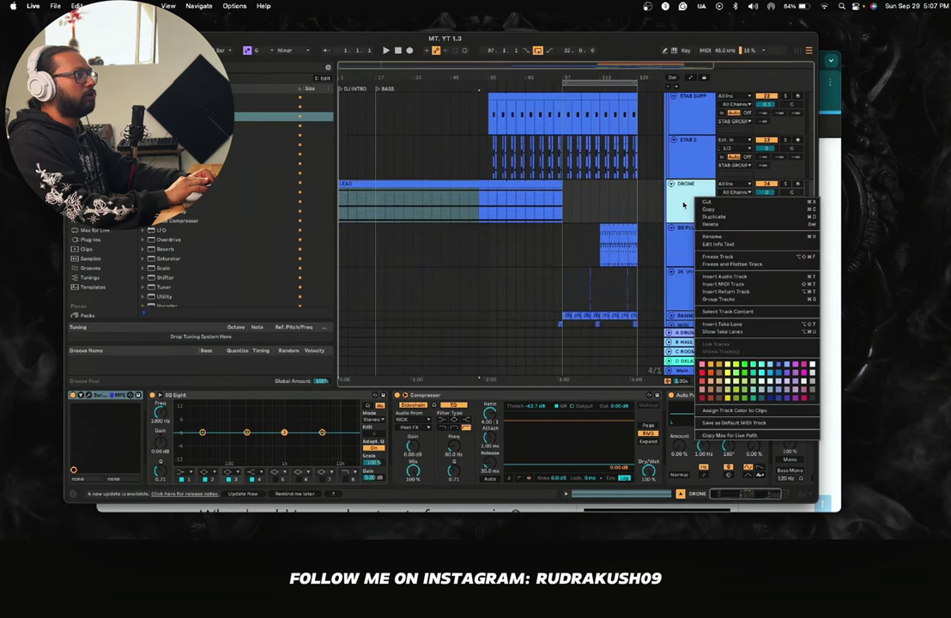
pyautogui.click(683, 204)
pyautogui.click(682, 248)
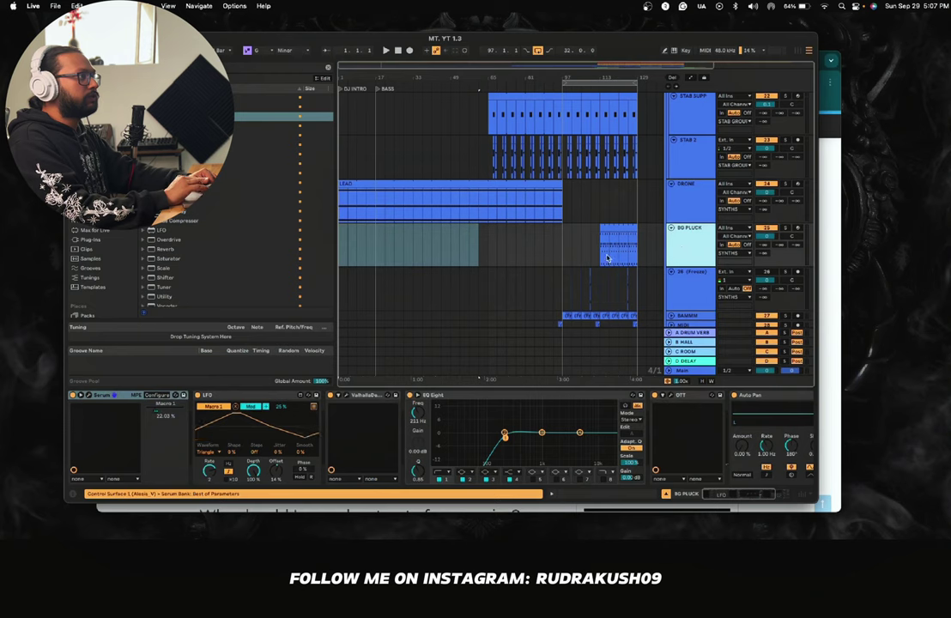
pyautogui.rightClick(676, 247)
pyautogui.click(610, 263)
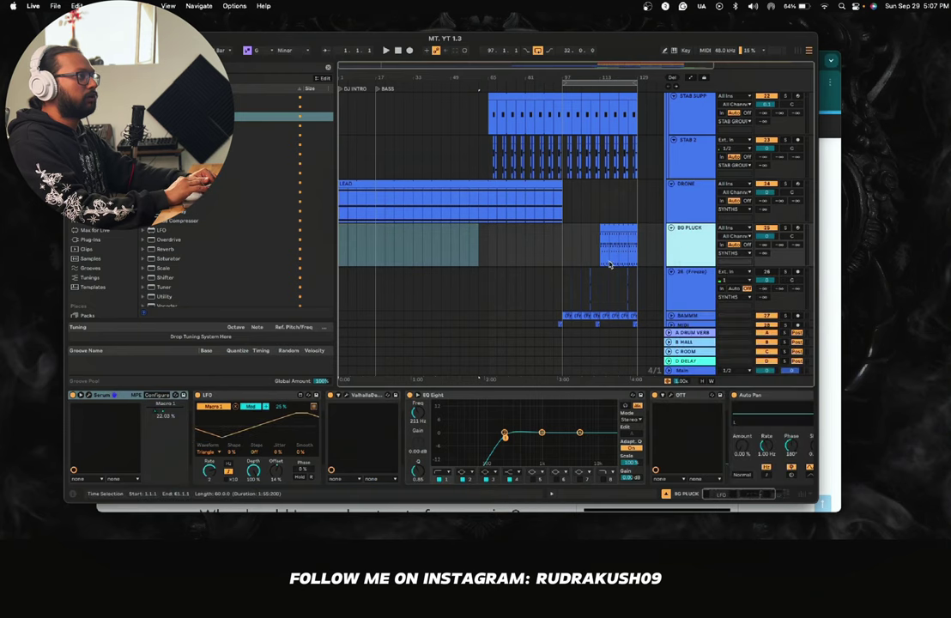
pyautogui.click(602, 262)
pyautogui.click(675, 259)
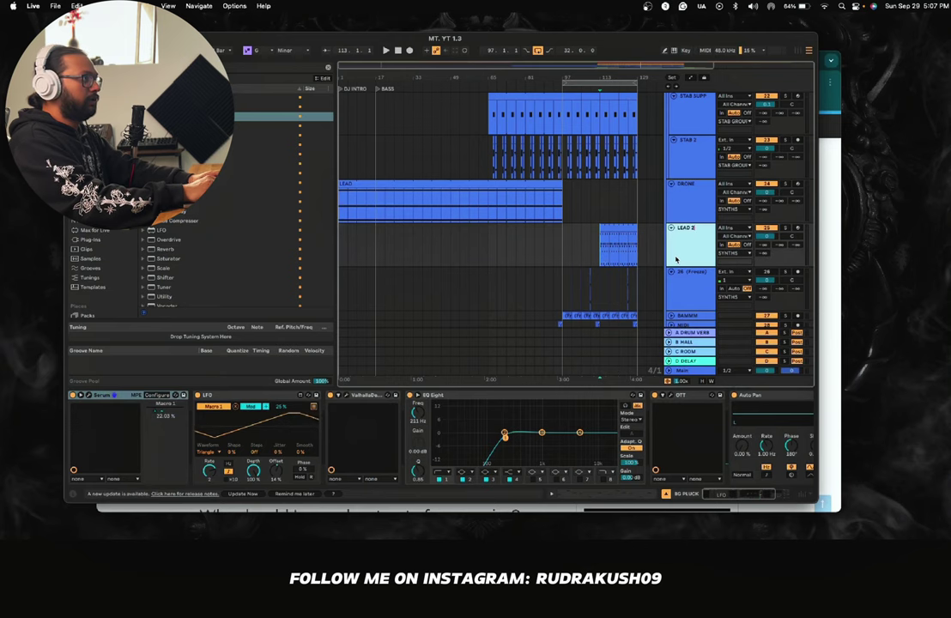
# Step: Insert a new MIDI track and place it between the DRONE and LEAD 2 tracks
pyautogui.rightClick(675, 259)
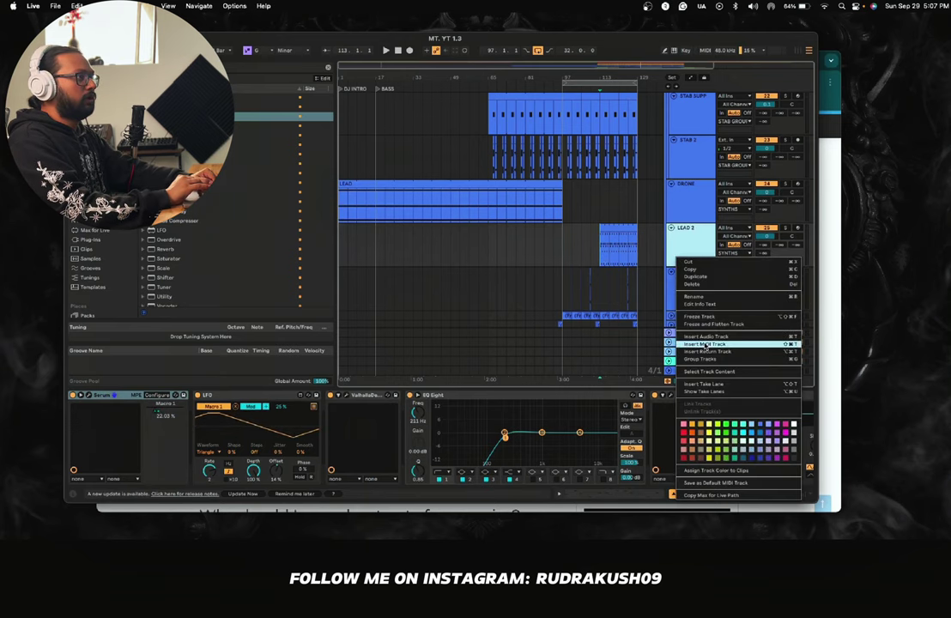
pyautogui.click(679, 298)
pyautogui.moveTo(681, 276); pyautogui.dragTo(691, 246)
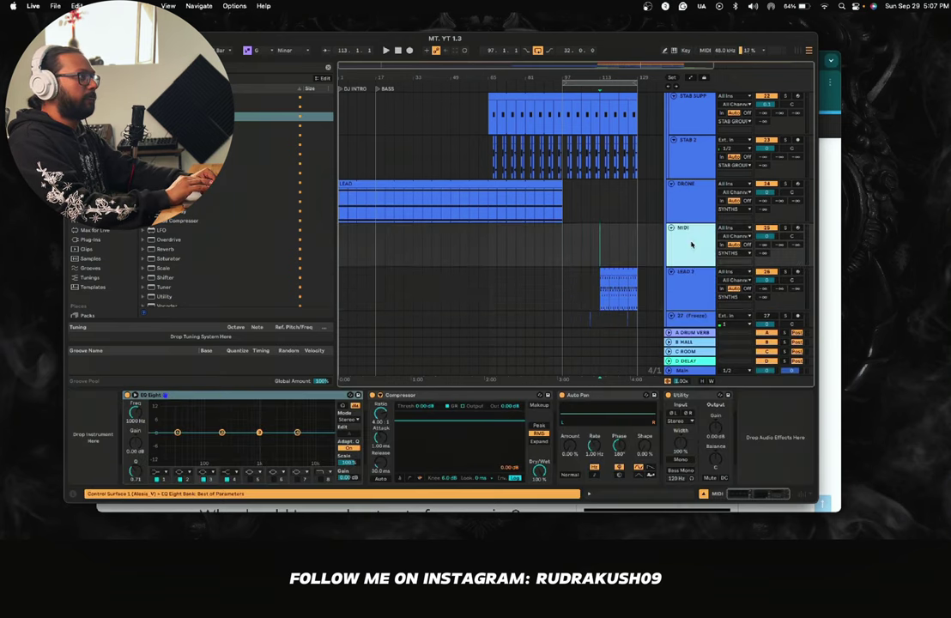
# Step: Load Serum onto the new MIDI track and look through its preset categories
pyautogui.press('super+f')
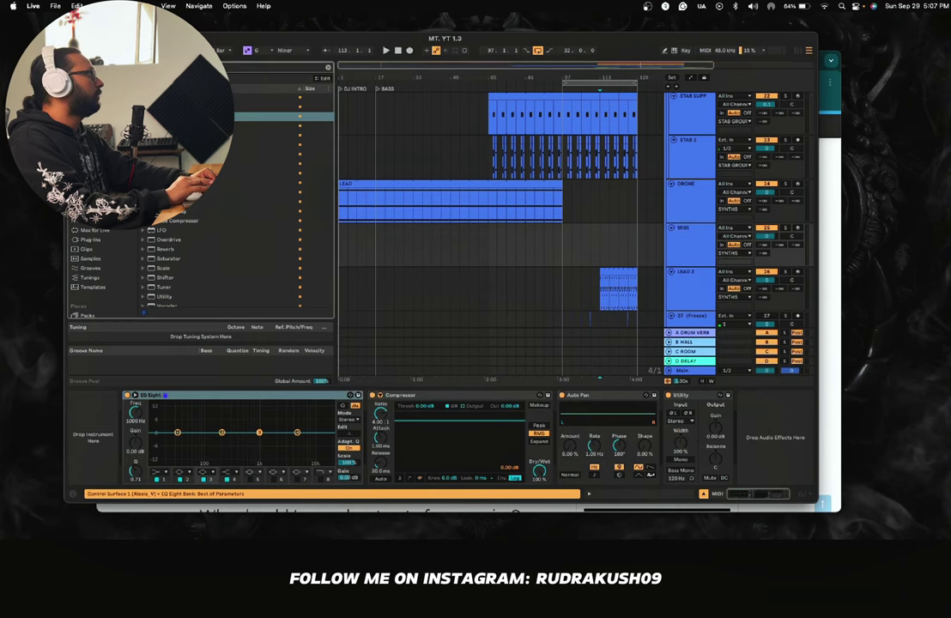
pyautogui.write('s')
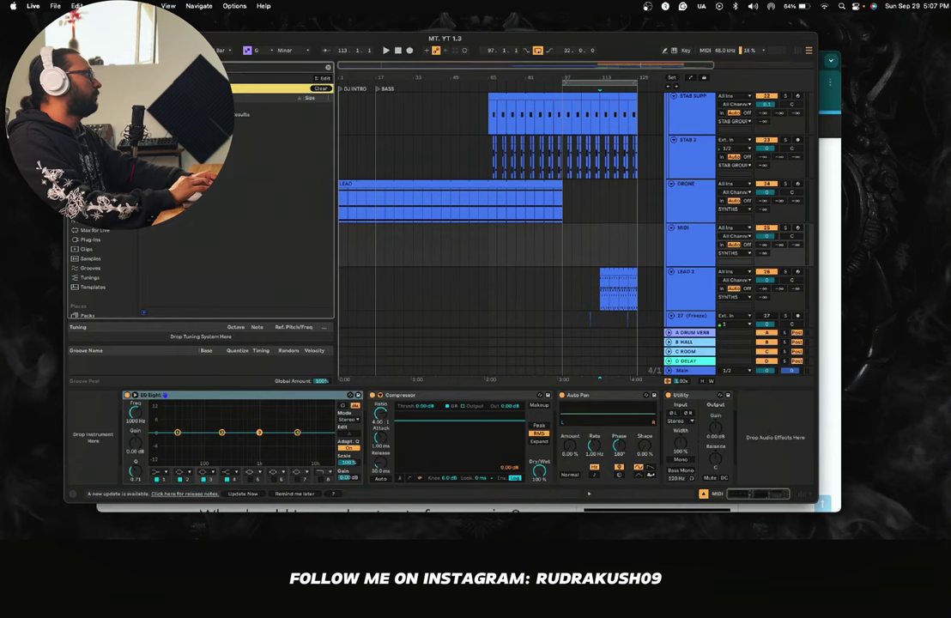
pyautogui.moveTo(171, 107); pyautogui.dragTo(74, 425)
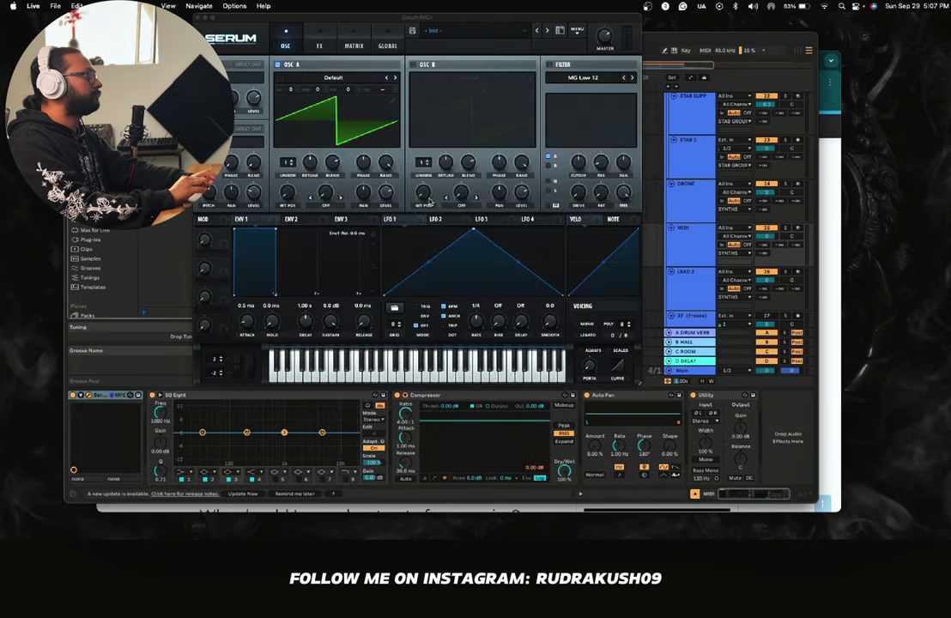
pyautogui.moveTo(466, 25); pyautogui.dragTo(502, 134)
pyautogui.press('super+Tab')
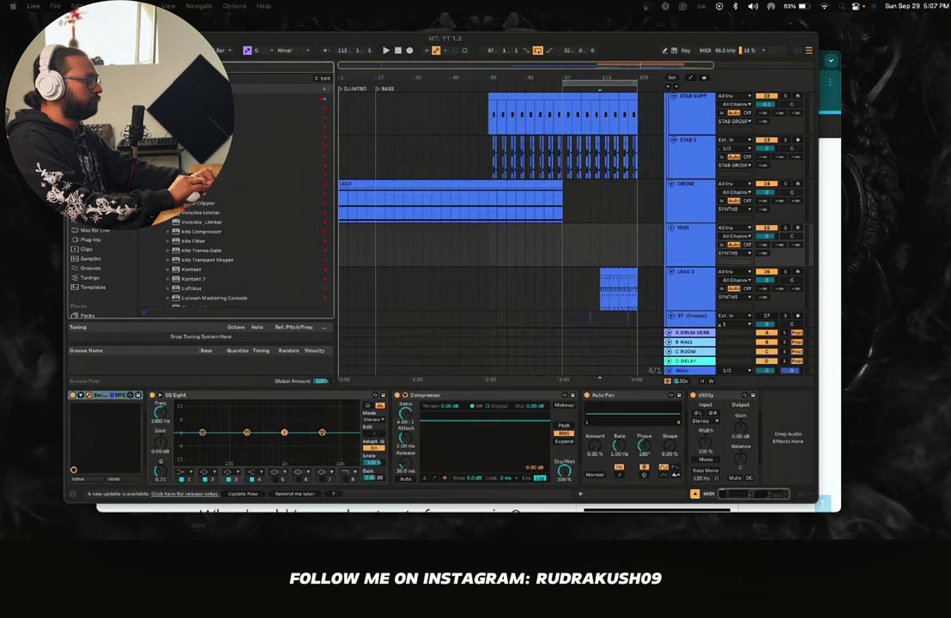
pyautogui.click(517, 169)
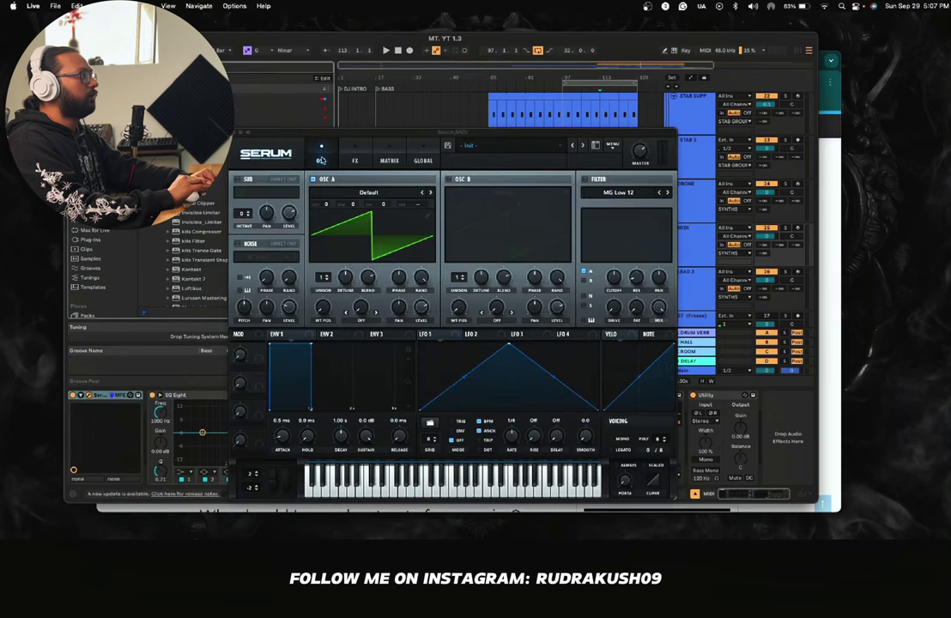
pyautogui.click(473, 146)
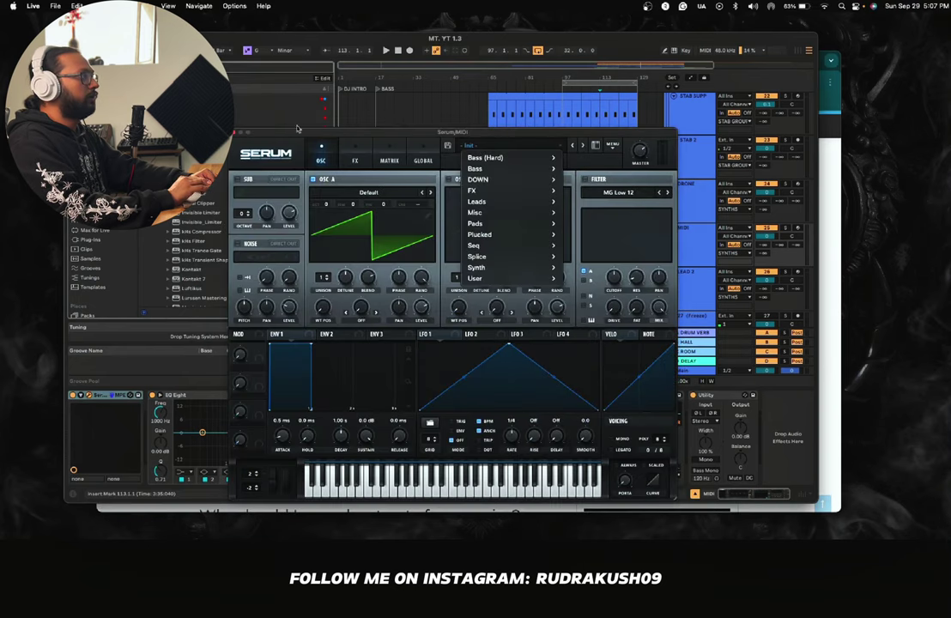
pyautogui.click(238, 133)
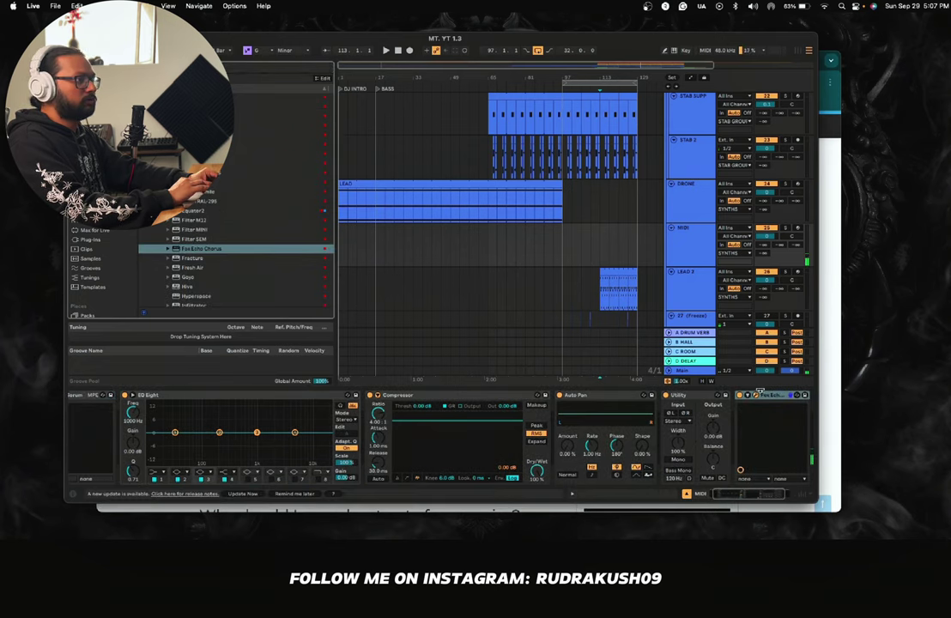
# Step: Remove the stray echo chorus effect from the new MIDI track and load Diva in place of Serum
pyautogui.press('Delete')
pyautogui.scroll(3, 325, 260)
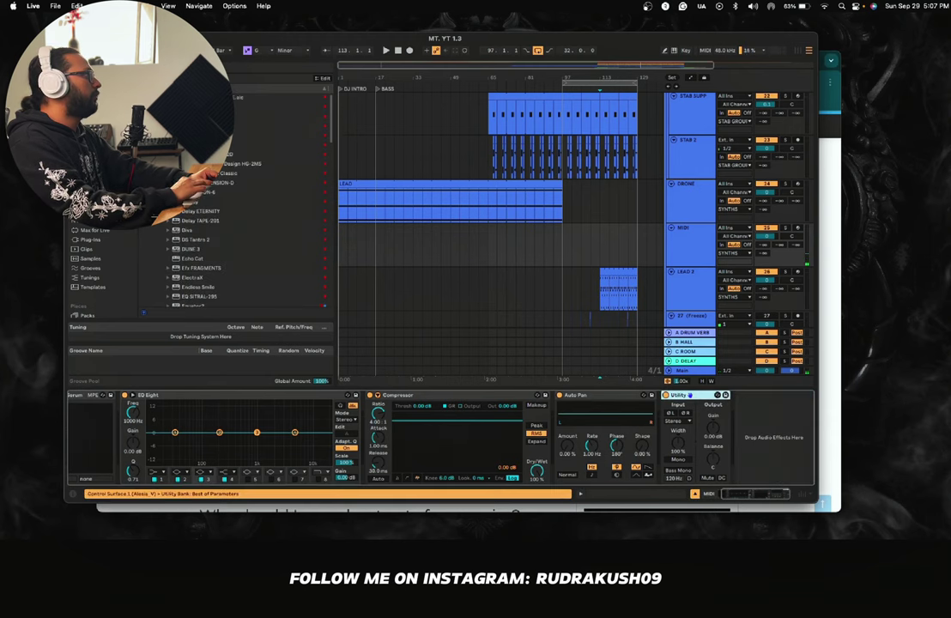
pyautogui.press('super+f')
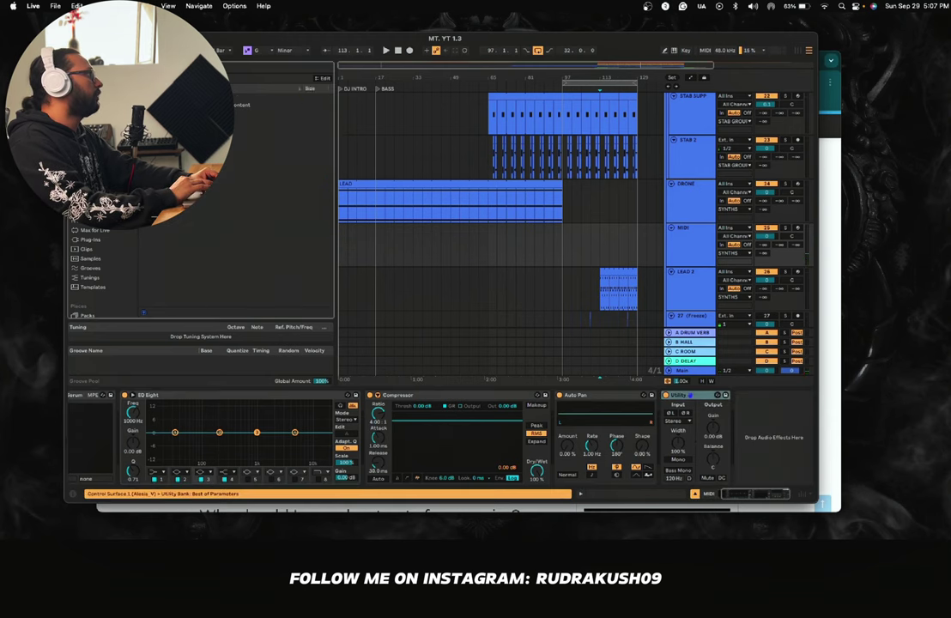
pyautogui.click(91, 98)
pyautogui.scroll(-2, 249, 249)
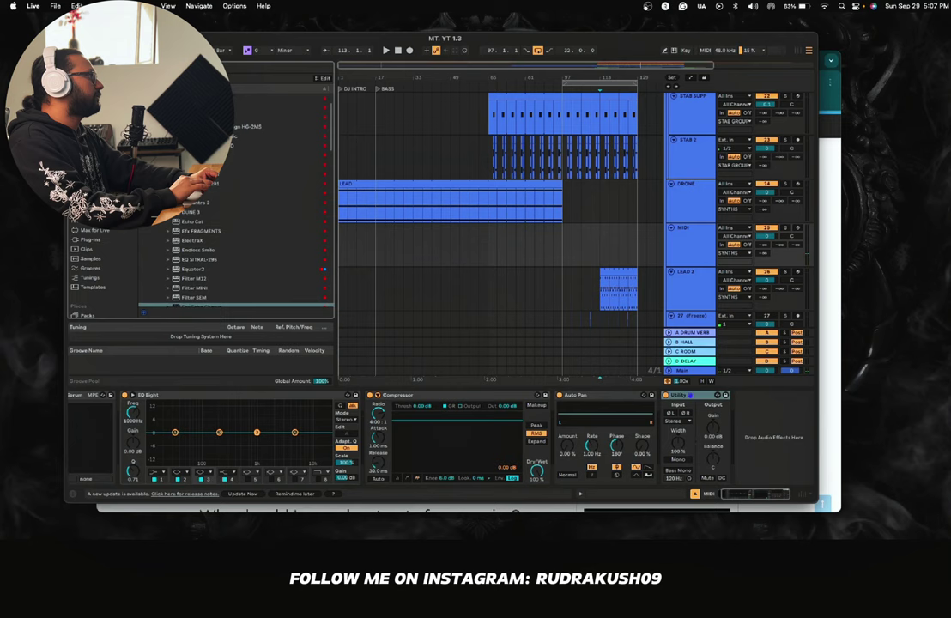
pyautogui.moveTo(191, 193); pyautogui.dragTo(153, 314)
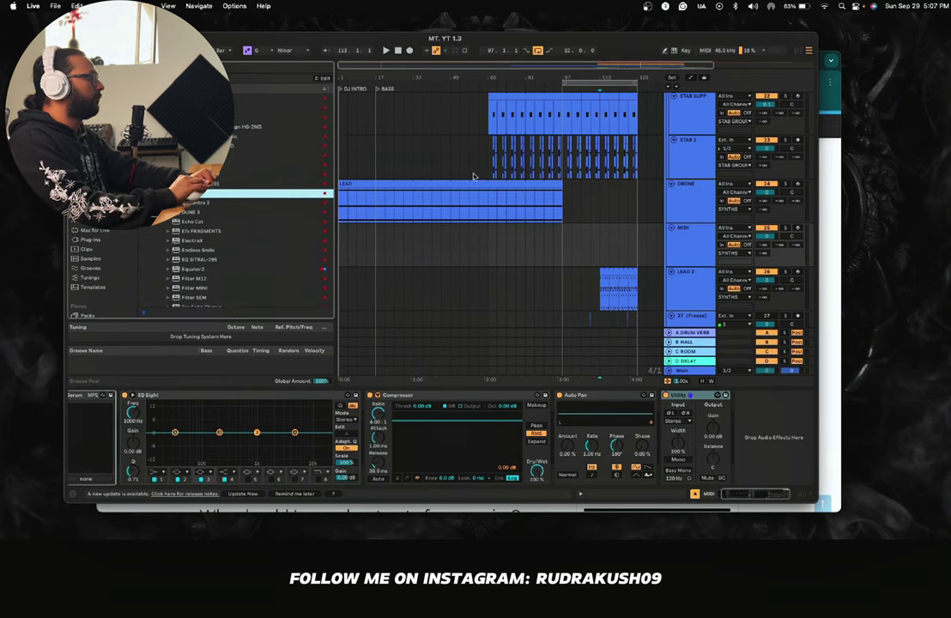
pyautogui.moveTo(473, 176); pyautogui.dragTo(458, 233)
# Step: Arm the new MIDI track for recording and open Diva's preset browser
pyautogui.press('space')
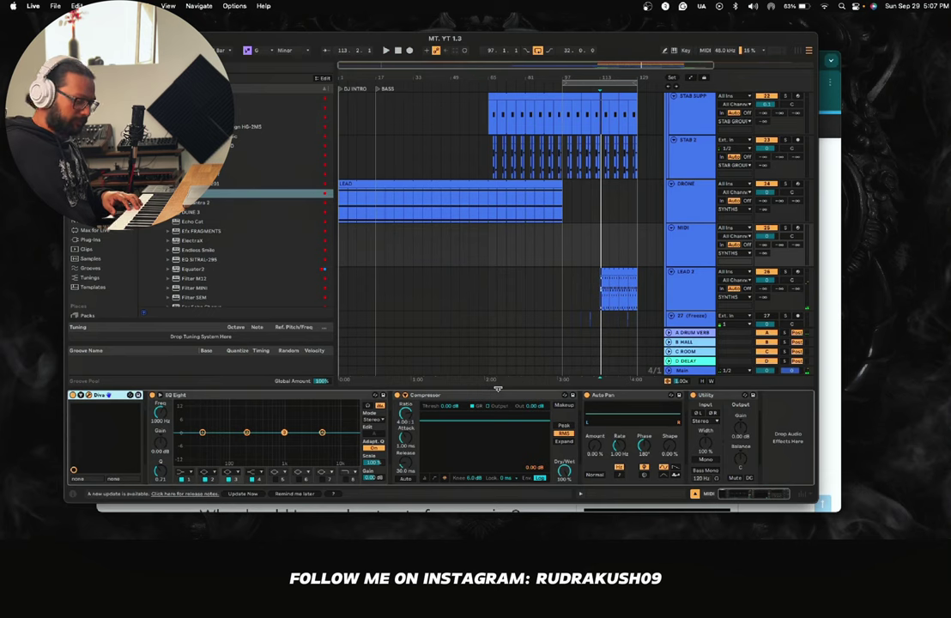
pyautogui.click(797, 228)
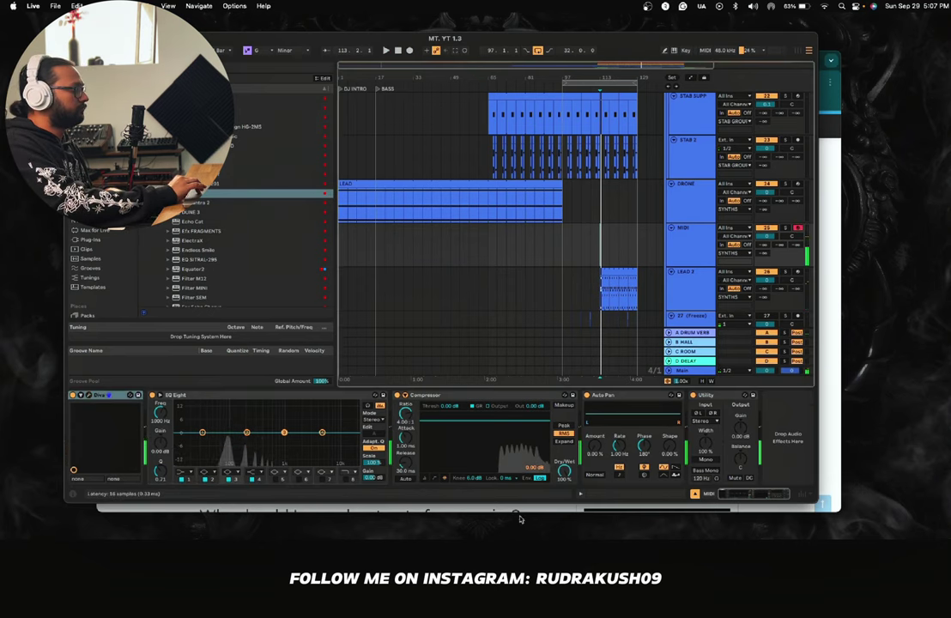
pyautogui.click(103, 395)
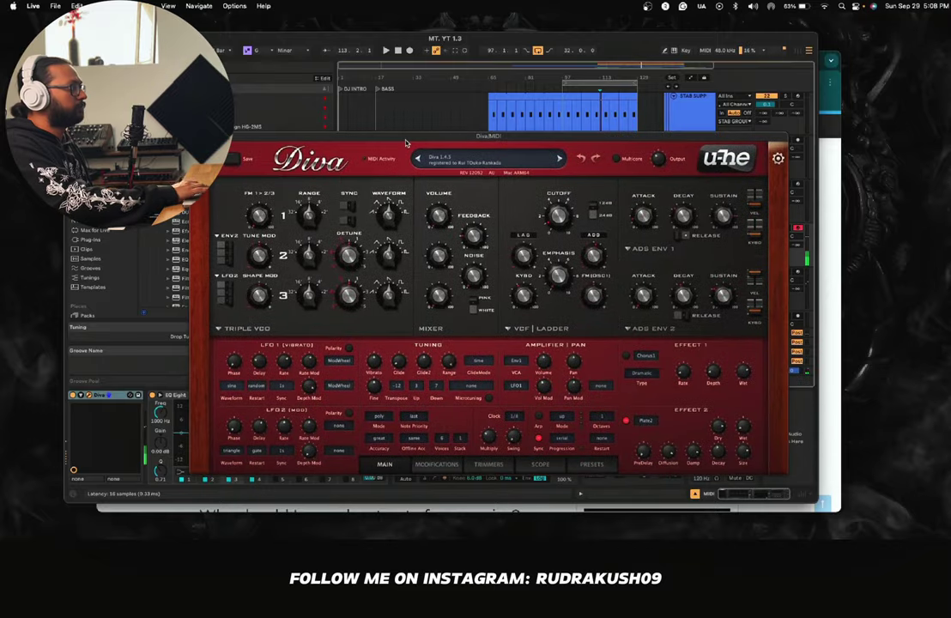
pyautogui.click(577, 412)
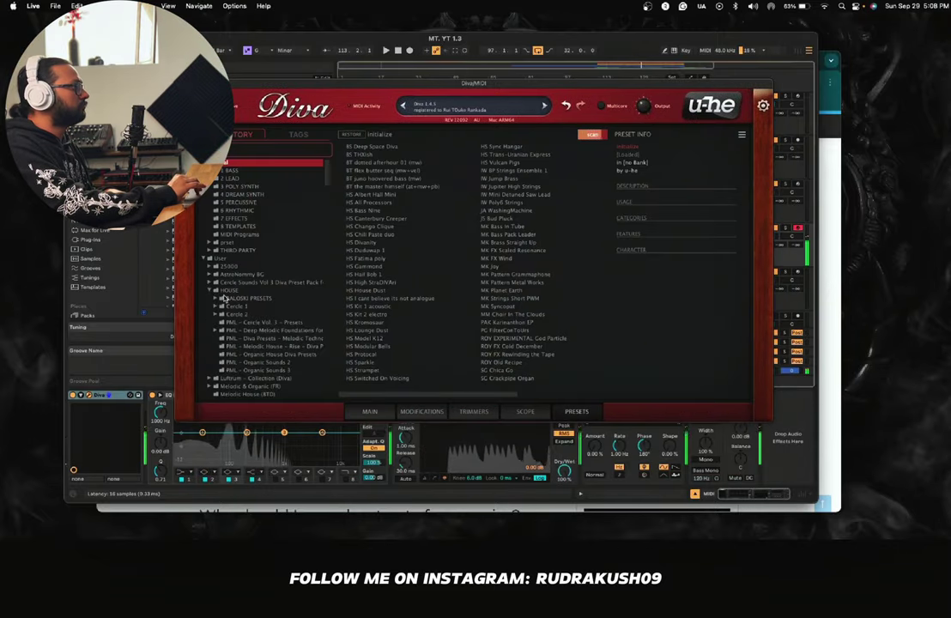
# Step: Audition presets from Diva's Melodic House (BTD) folder, including BTD_BS_Fake_Tom, BTD_BS_Flab_Stab and BTD_BS_Pulsator
pyautogui.click(217, 292)
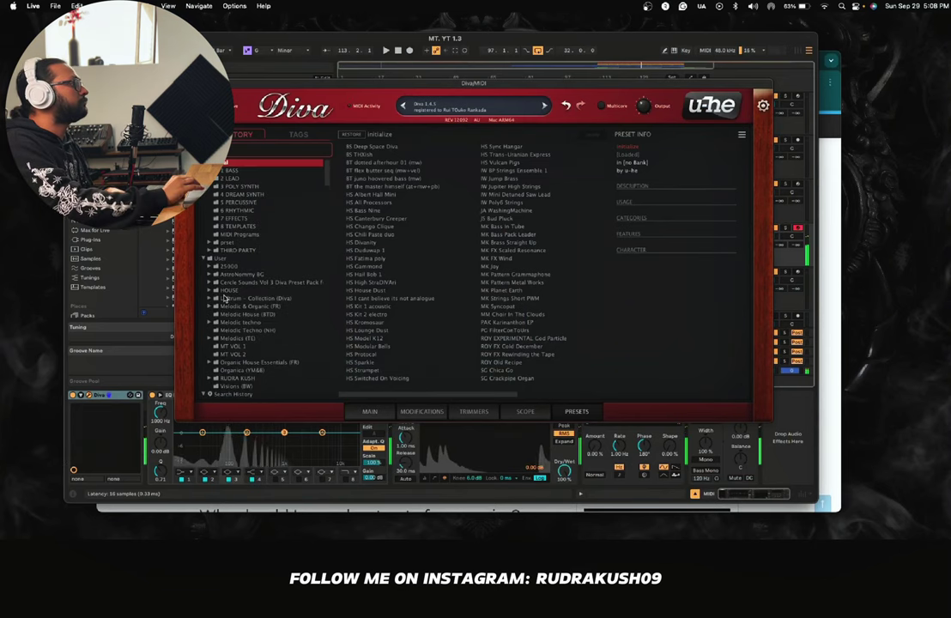
pyautogui.scroll(-4, 226, 301)
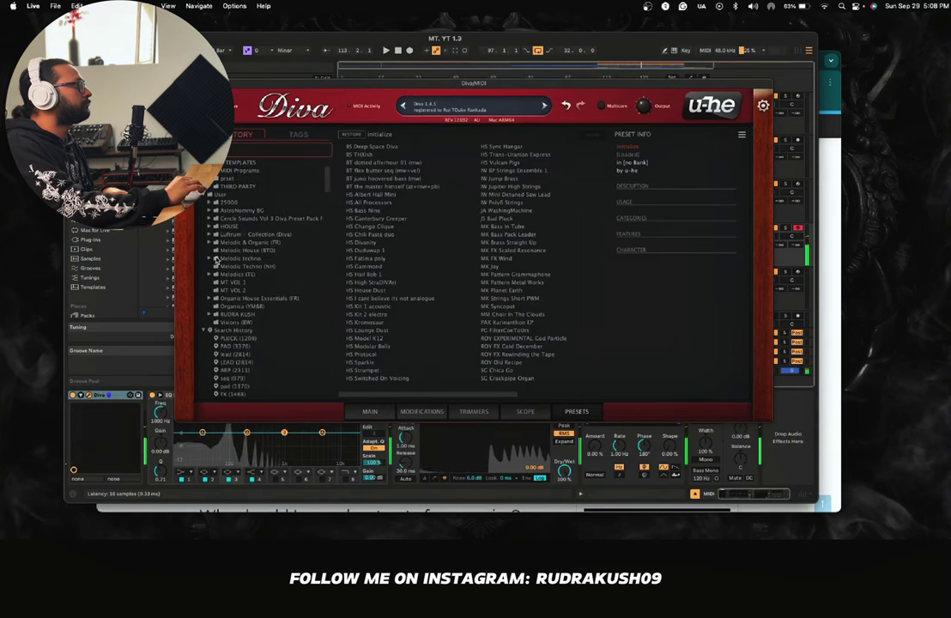
pyautogui.click(234, 250)
pyautogui.click(365, 242)
pyautogui.click(364, 266)
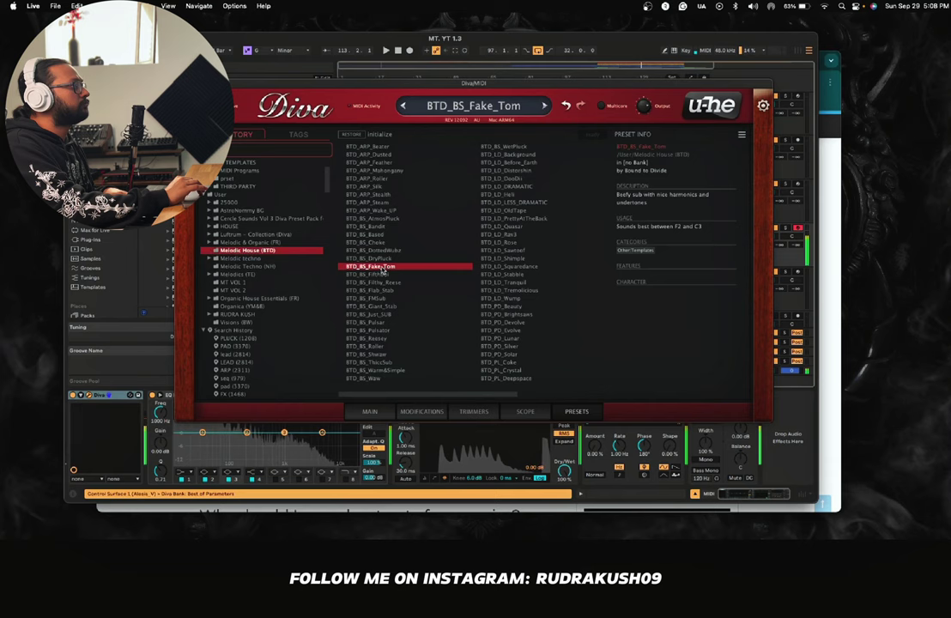
pyautogui.click(501, 250)
pyautogui.click(513, 290)
pyautogui.click(371, 291)
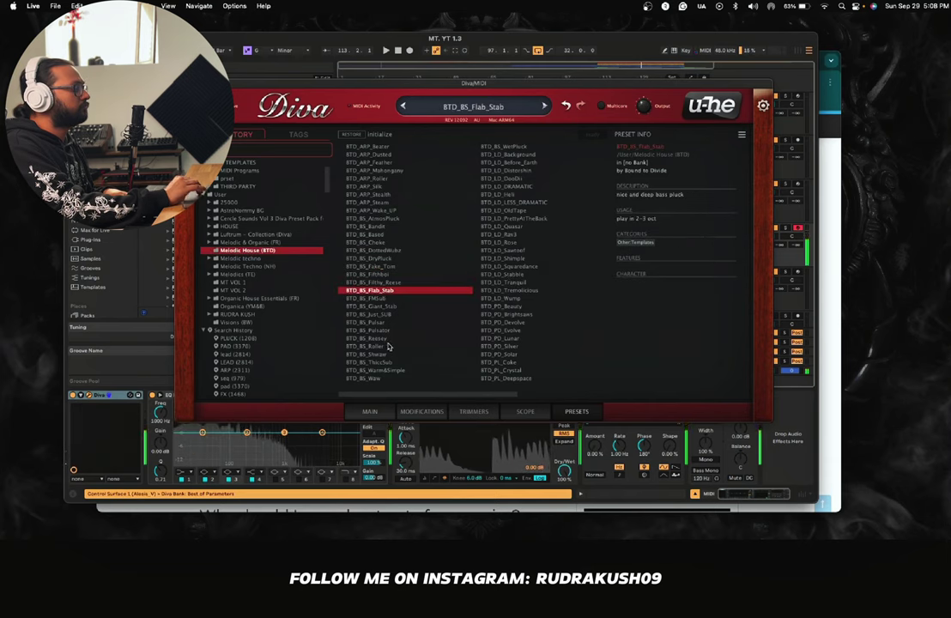
pyautogui.click(352, 330)
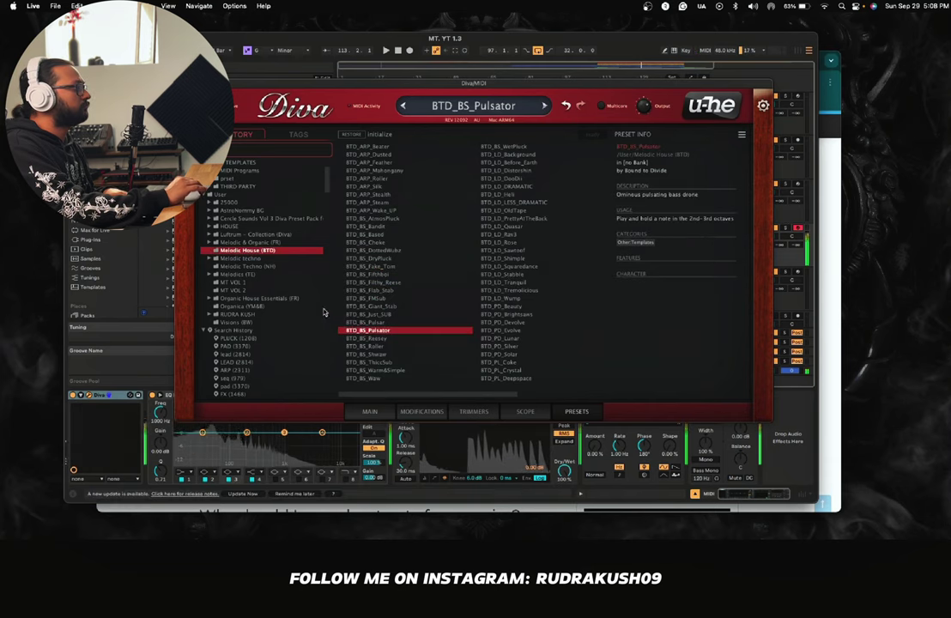
# Step: Audition bass and keys presets such as PML_TE2_Bass_14_Kronos and PML_TE2_Keys_14_Phorkys from the HOUSE folder's PML Melodic Techno presets
pyautogui.click(209, 227)
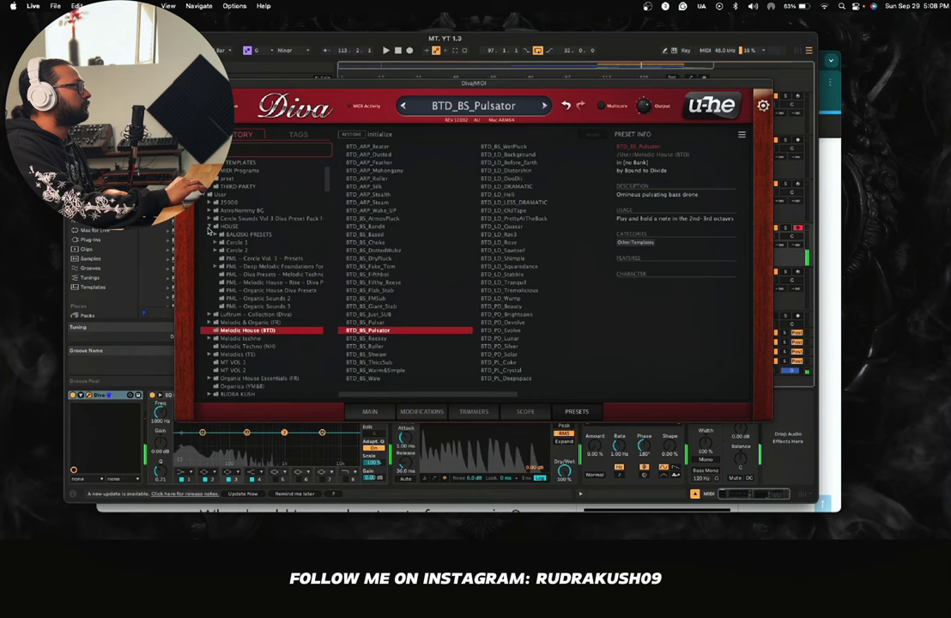
pyautogui.click(279, 275)
pyautogui.click(515, 281)
pyautogui.click(515, 250)
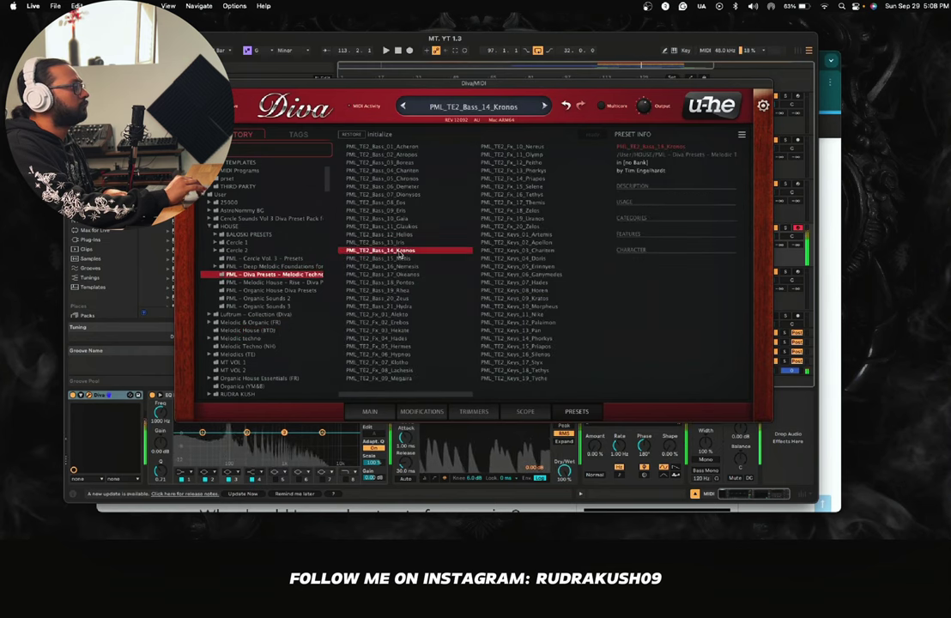
pyautogui.click(508, 258)
pyautogui.click(520, 315)
pyautogui.click(515, 338)
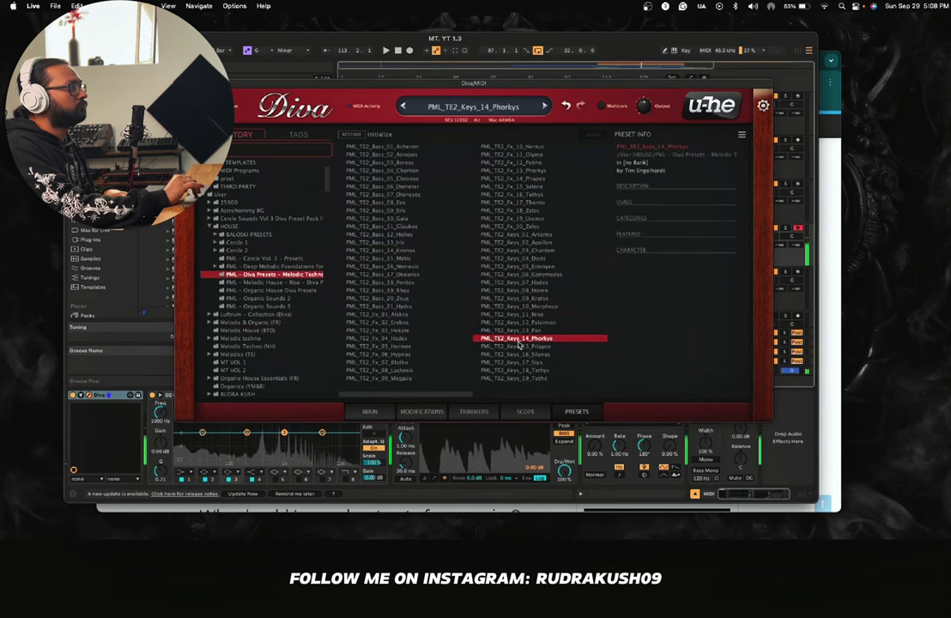
pyautogui.click(515, 362)
pyautogui.click(515, 290)
# Step: Audition FX presets from the same Melodic Techno folder, including PML_TE2_Fx_11_Olymp, PML_TE2_Fx_04_Hades and PML_TE2_Fx_08_Lachesis
pyautogui.click(518, 195)
pyautogui.click(513, 155)
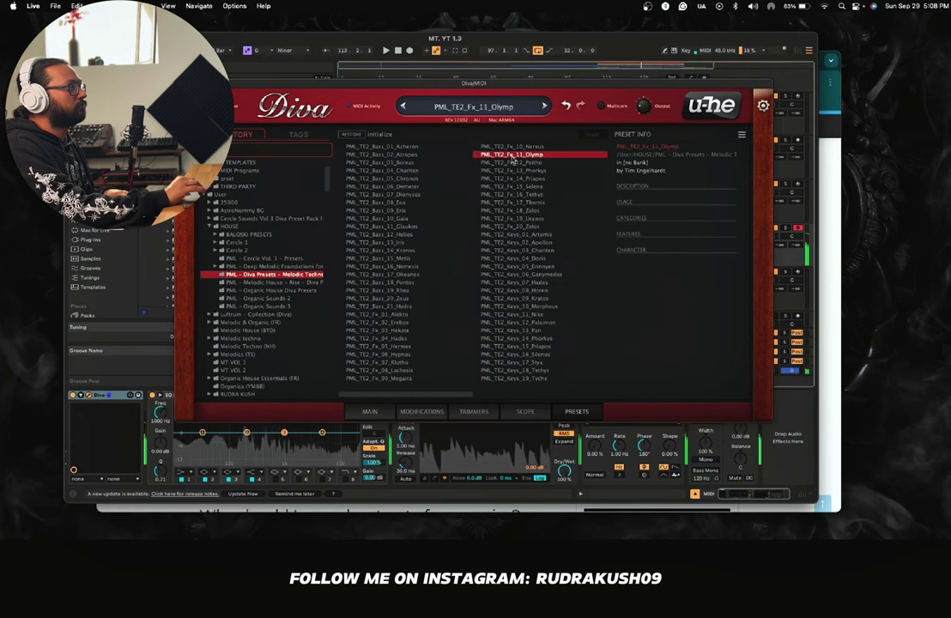
pyautogui.click(378, 155)
pyautogui.click(378, 210)
pyautogui.click(393, 339)
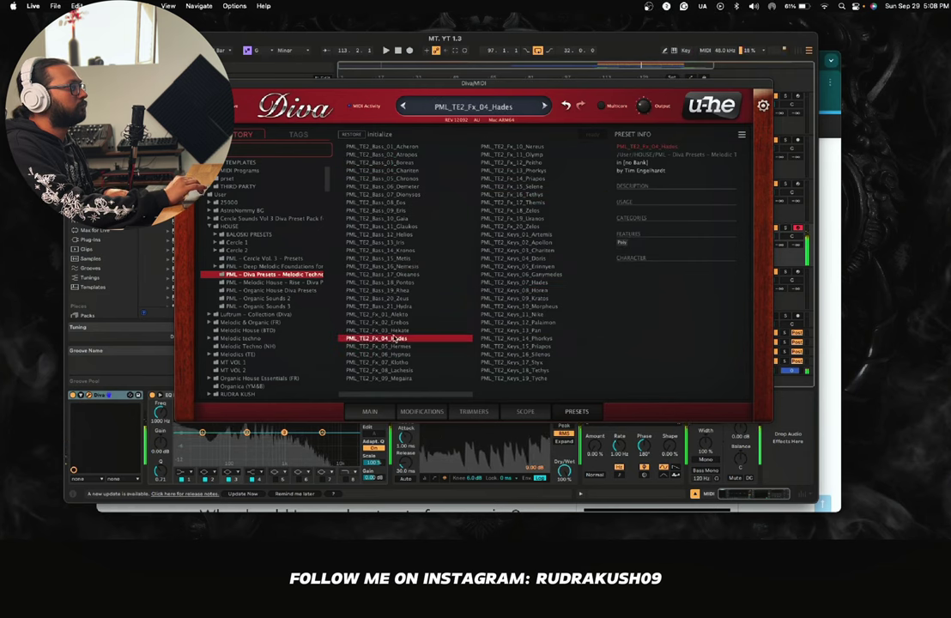
pyautogui.click(393, 353)
pyautogui.click(393, 370)
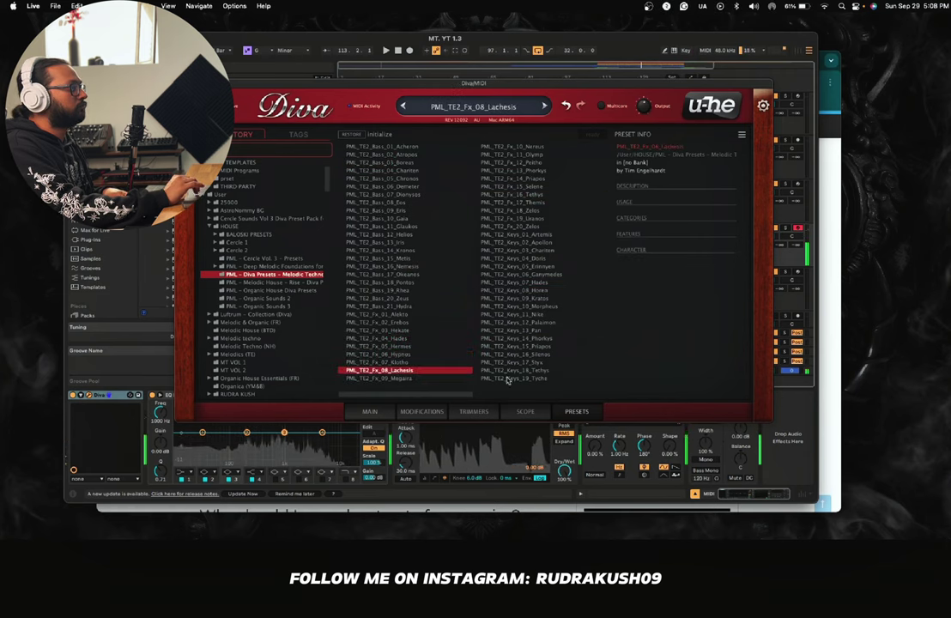
# Step: Audition pad and lead presets from the Melodic Techno folder, including PML_TE2_Pads_06_Dionysos and PML_TE2_Lead_08_Harmonia
pyautogui.click(515, 378)
pyautogui.hscroll(3, 513, 381)
pyautogui.click(383, 353)
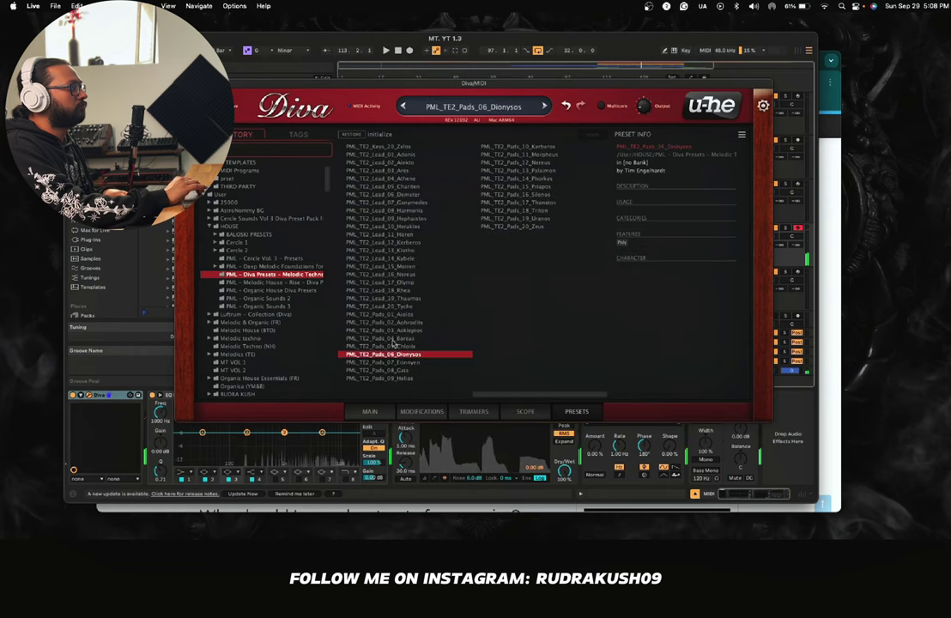
pyautogui.click(382, 306)
pyautogui.click(380, 250)
pyautogui.click(382, 227)
pyautogui.click(380, 210)
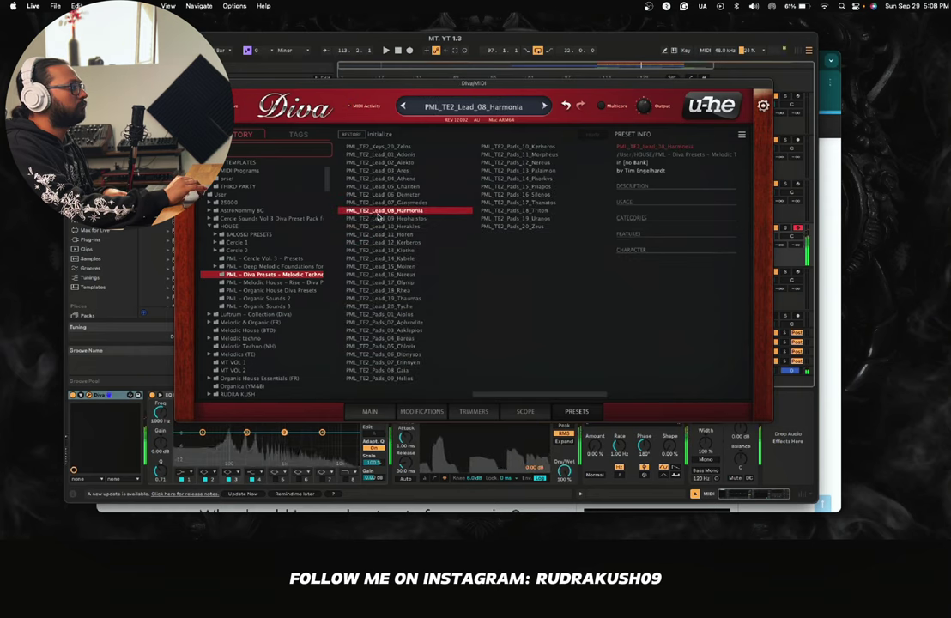
pyautogui.click(380, 195)
# Step: Audition PML PD Organic 008 from the Organic House folder and sounds from the Melodic House Rise folder, including PML SY Rise Arena
pyautogui.click(307, 290)
pyautogui.click(369, 282)
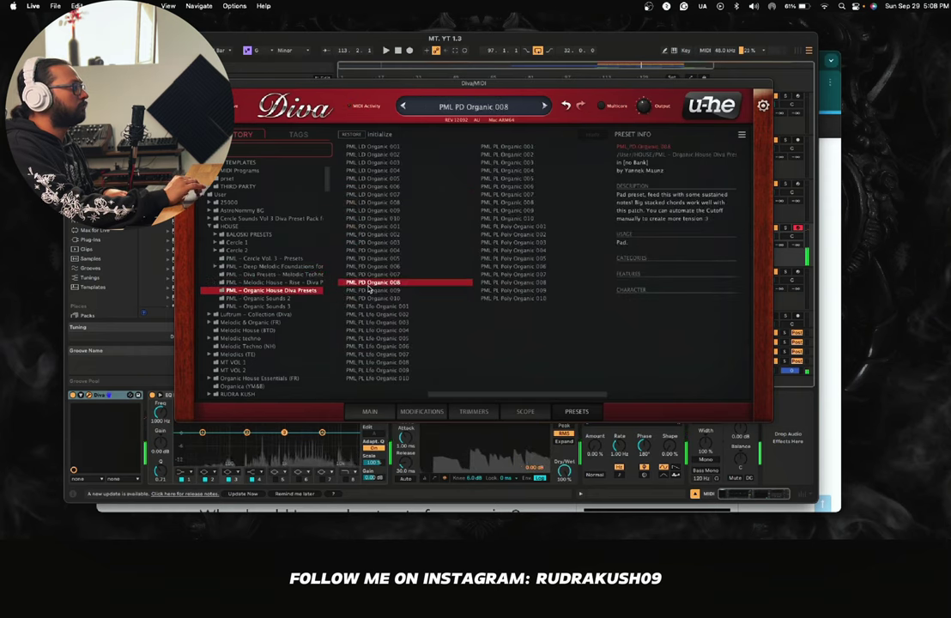
pyautogui.click(292, 282)
pyautogui.click(377, 274)
pyautogui.click(378, 338)
pyautogui.click(506, 331)
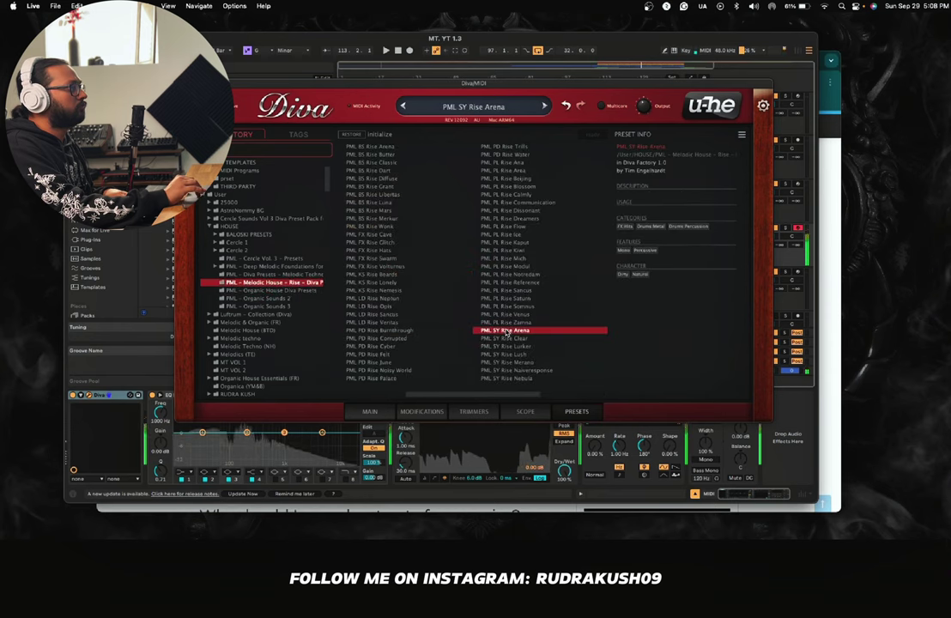
# Step: Audition the Melodic House Rise pluck presets from PML PL Rise Saturn and PML PL Rise Notredam up to PML PL Rise Kiwi
pyautogui.click(504, 298)
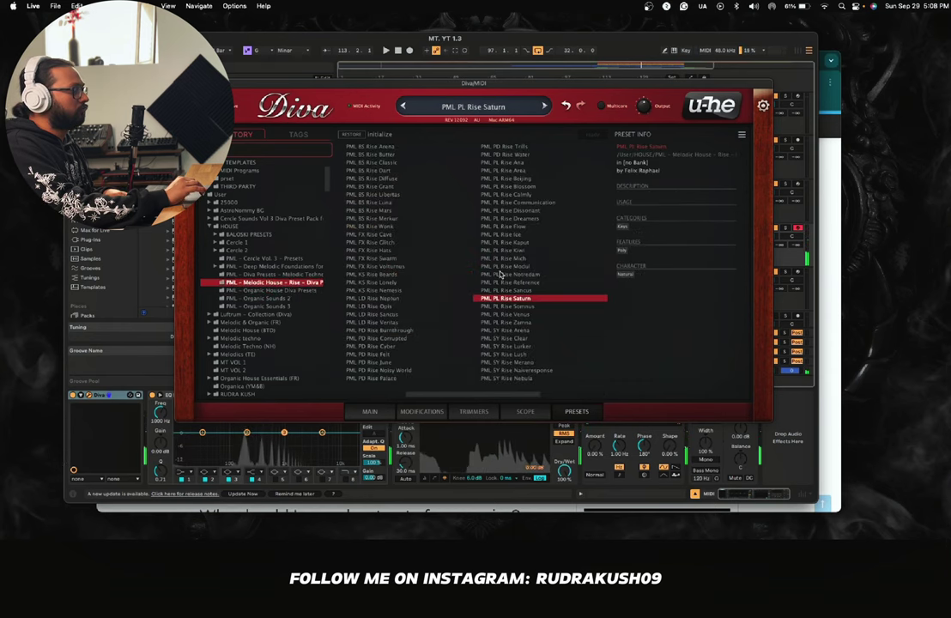
pyautogui.click(501, 275)
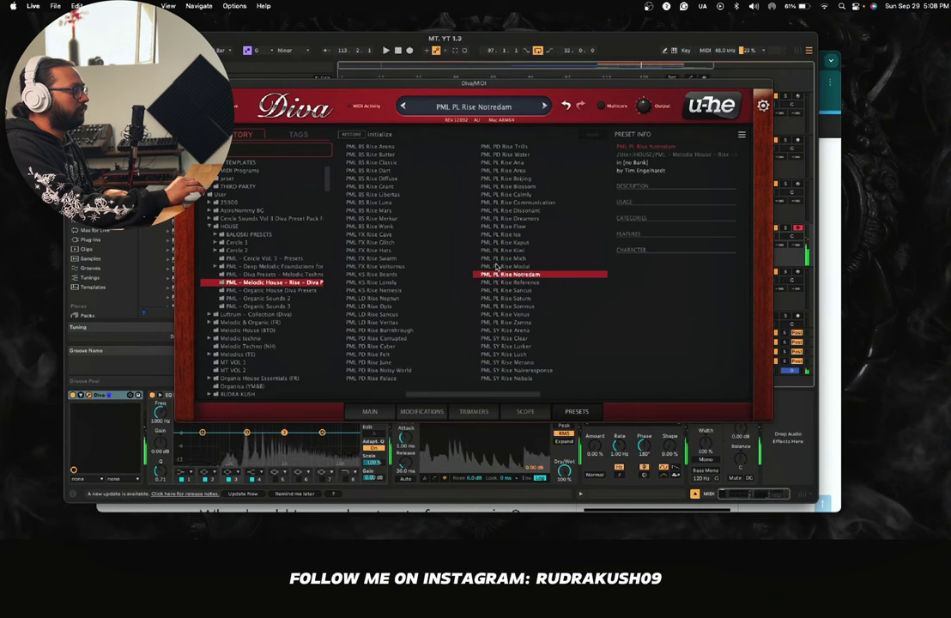
pyautogui.press('Up')
pyautogui.press('Up')
pyautogui.press('Up')
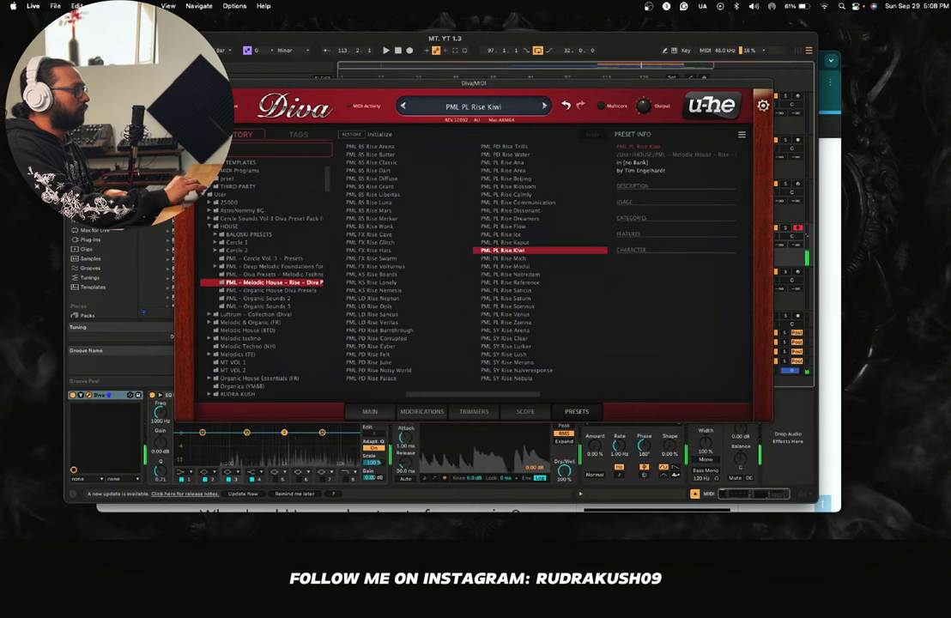
# Step: Compare the Modul and Saturn plucks, load PML PL Rise Venus in Diva, and return to the arrangement
pyautogui.click(508, 267)
pyautogui.click(509, 300)
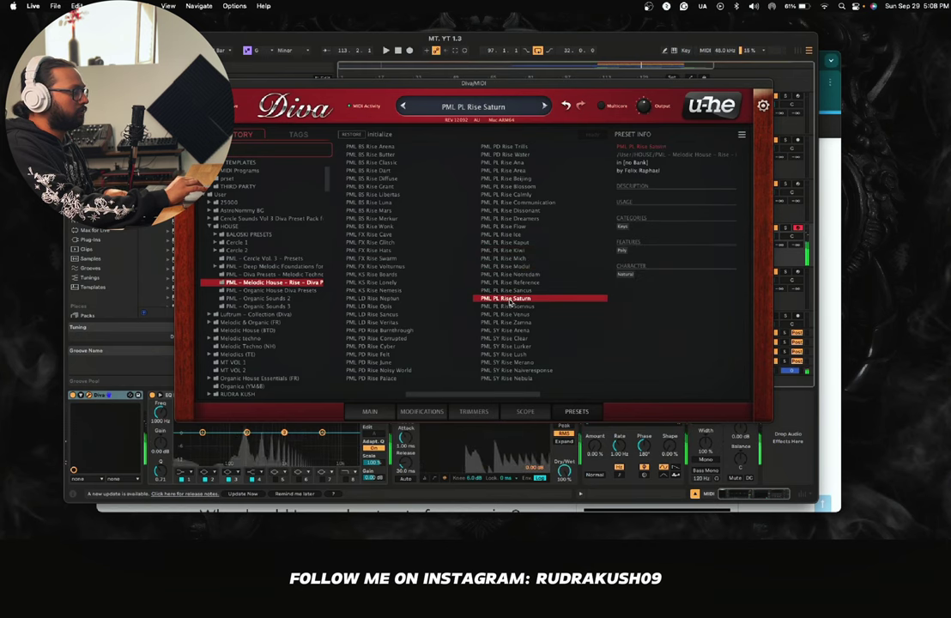
pyautogui.click(502, 315)
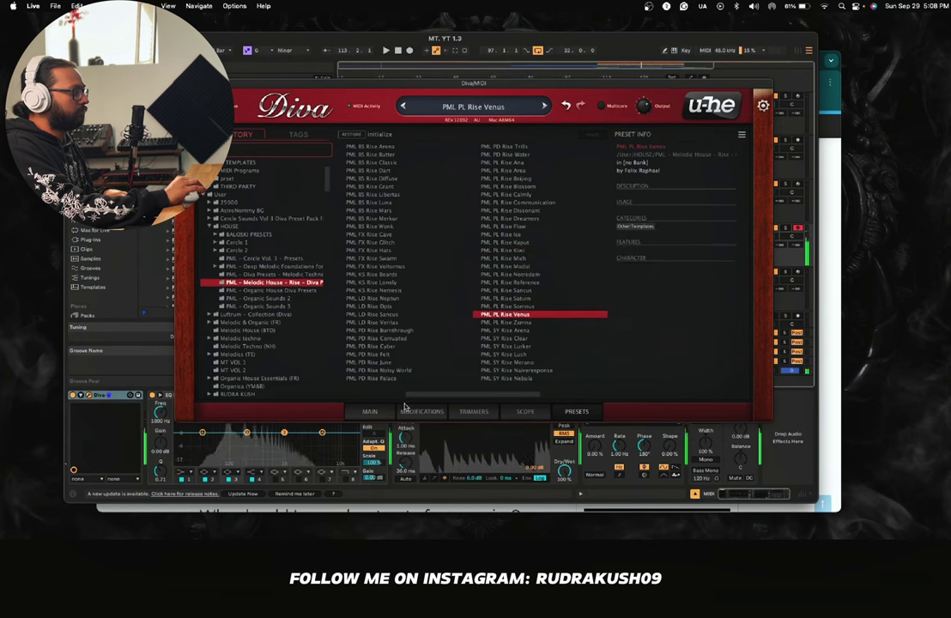
pyautogui.press('super+Tab')
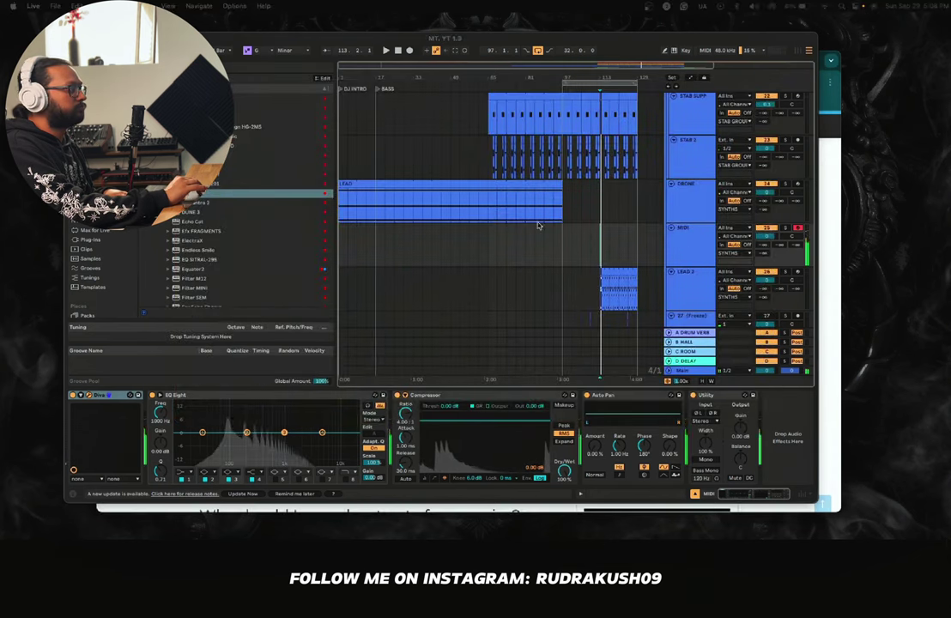
# Step: Load the PML PL Rise Saturn preset in Diva on the MIDI track
pyautogui.click(515, 246)
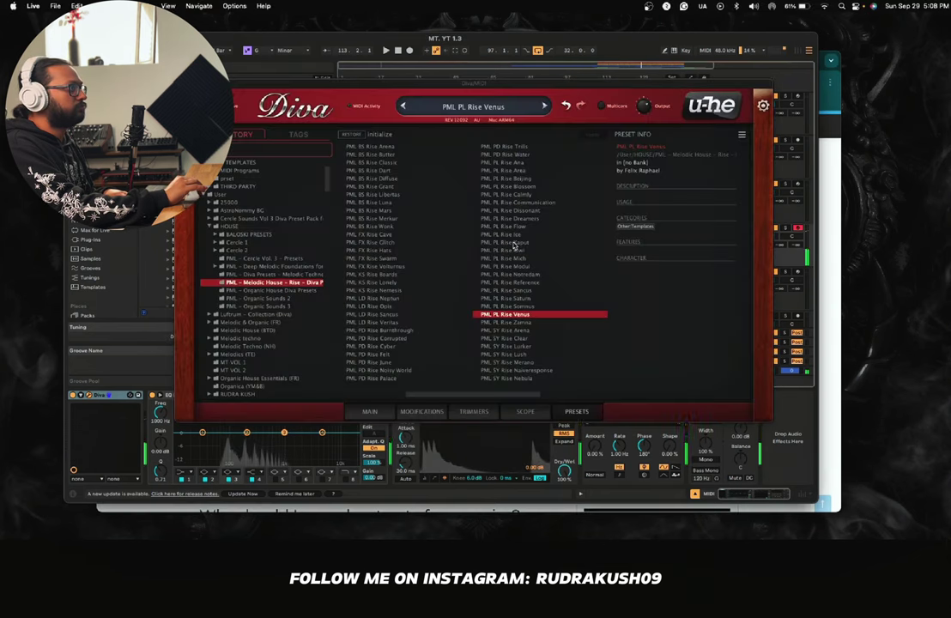
pyautogui.click(513, 323)
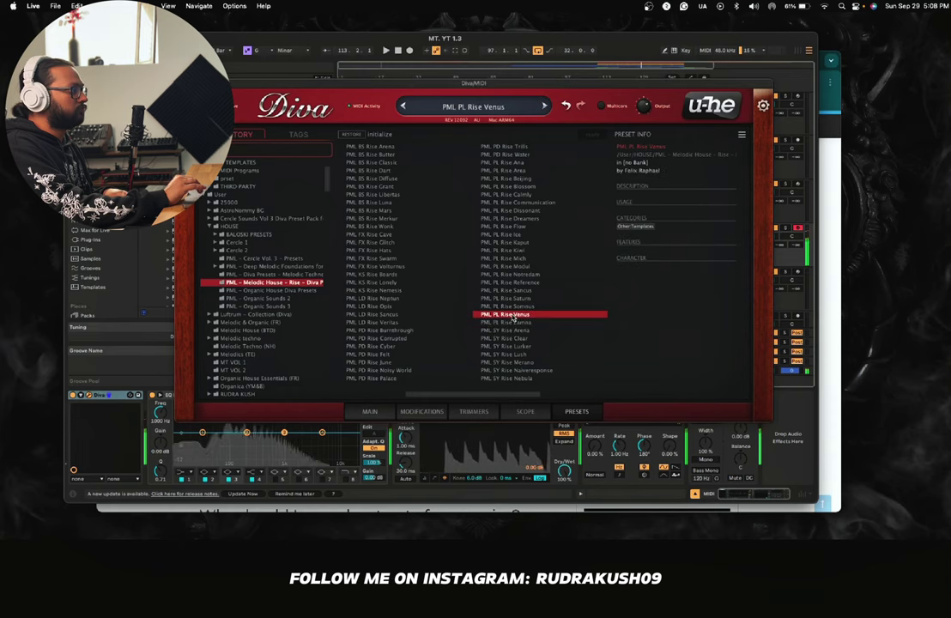
pyautogui.click(513, 298)
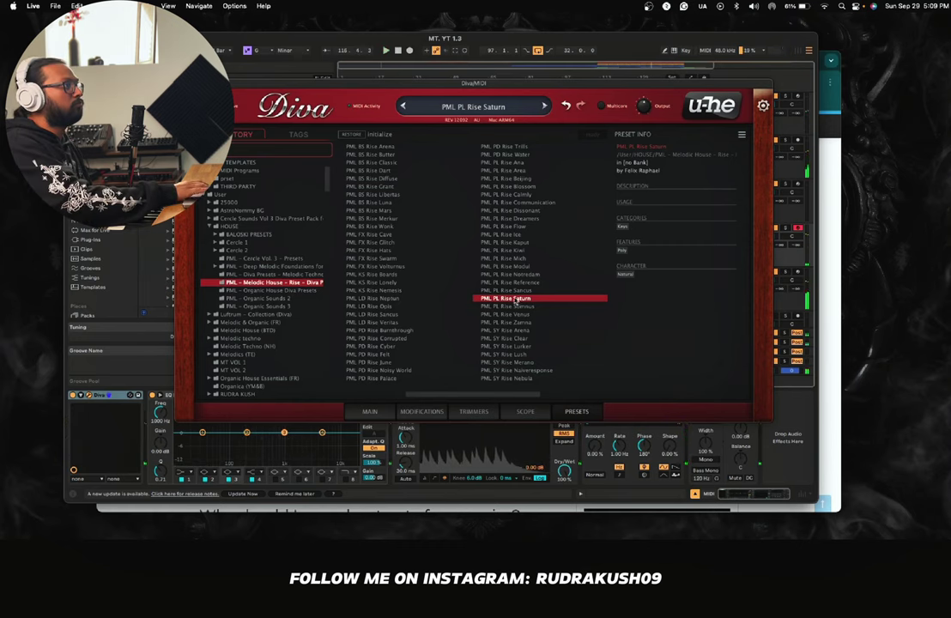
# Step: Uncover the arrangement, shift the loop region to start at bar 93, and return its start to bar 97
pyautogui.moveTo(465, 83); pyautogui.dragTo(412, 201)
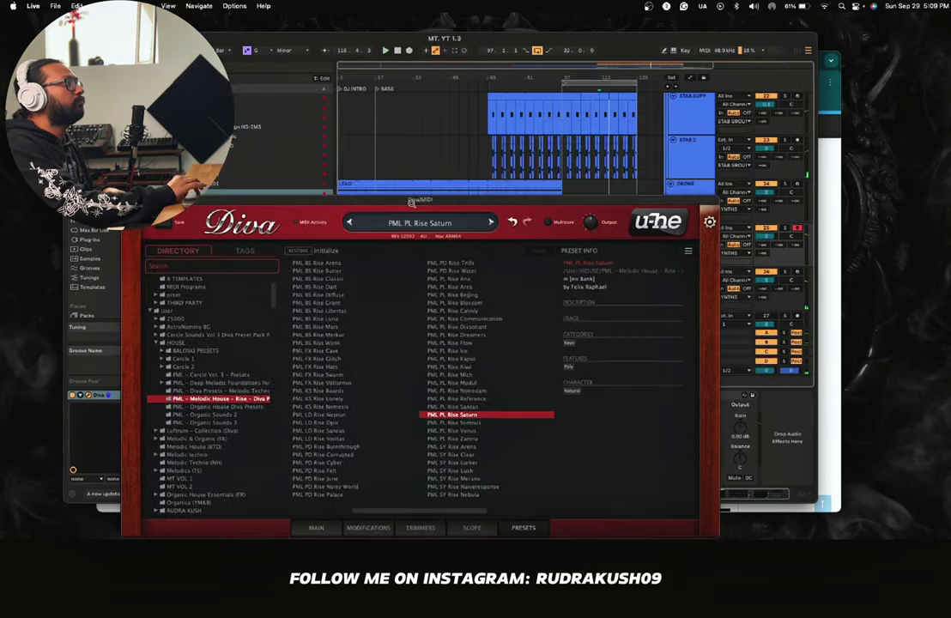
pyautogui.scroll(-3, 374, 156)
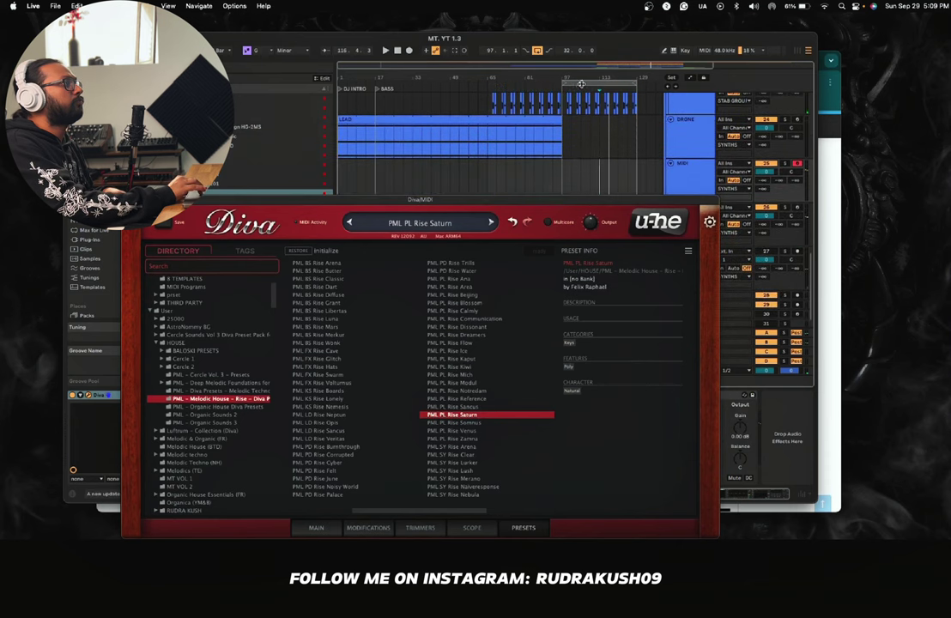
pyautogui.moveTo(581, 83)
pyautogui.mouseDown()
pyautogui.moveTo(513, 82)
pyautogui.moveTo(596, 92)
pyautogui.mouseUp()
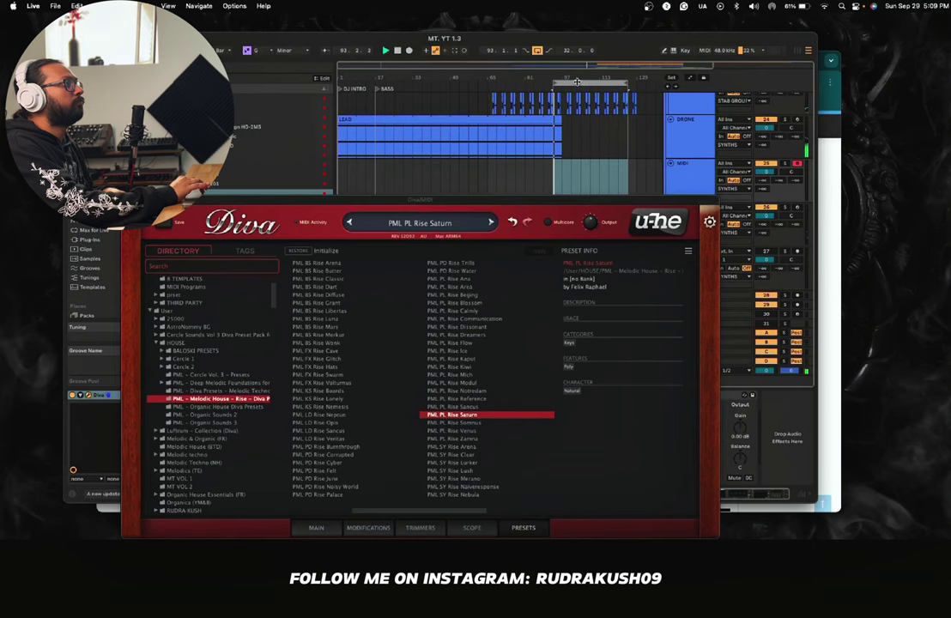
pyautogui.moveTo(584, 83); pyautogui.dragTo(589, 84)
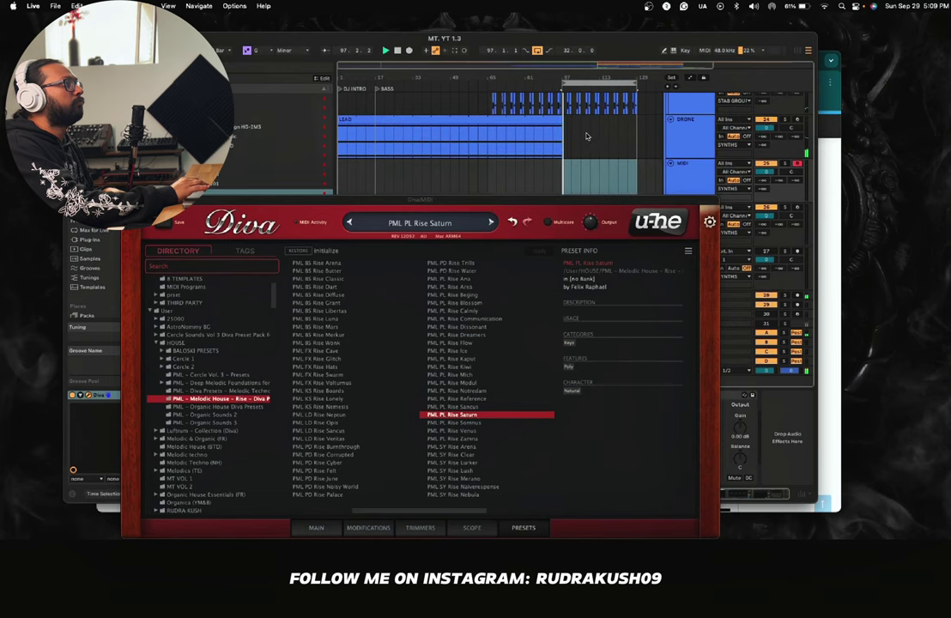
# Step: Show the LEAD track's Auto Filter frequency automation and raise its value from bar 97 onward to about 19 kHz
pyautogui.scroll(5, 587, 135)
pyautogui.click(686, 154)
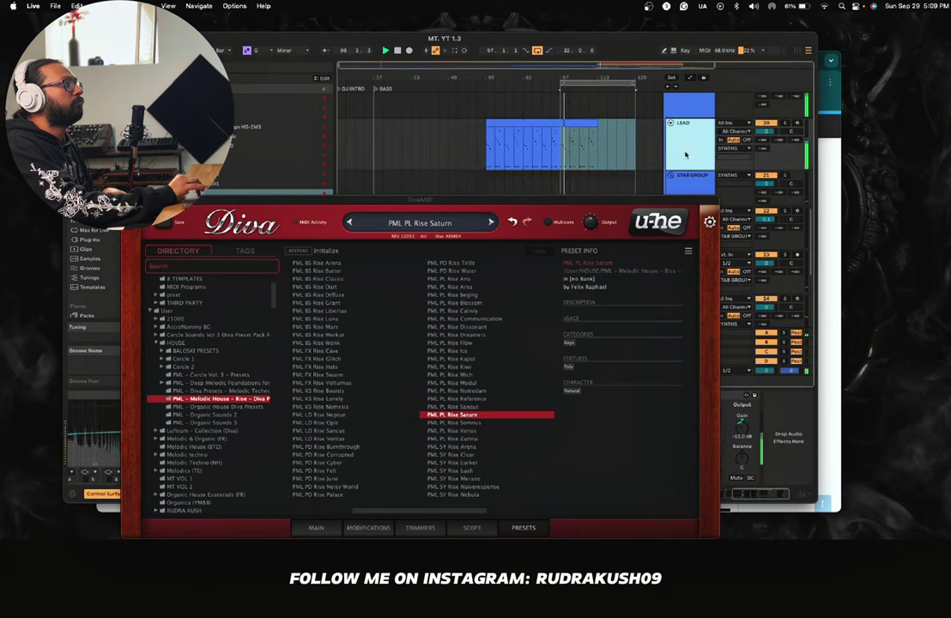
pyautogui.click(645, 436)
pyautogui.press('super+w')
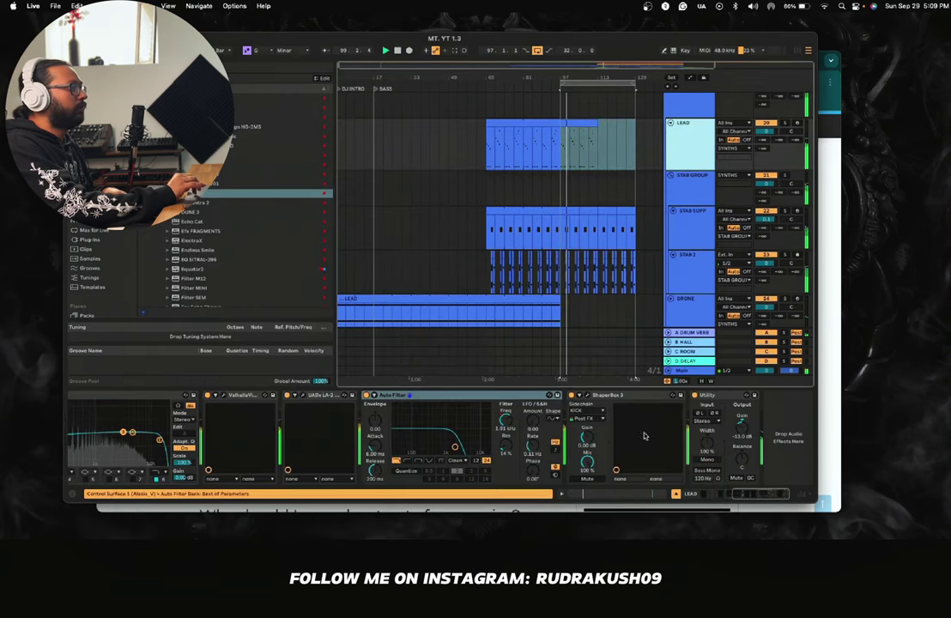
pyautogui.rightClick(506, 420)
pyautogui.click(528, 429)
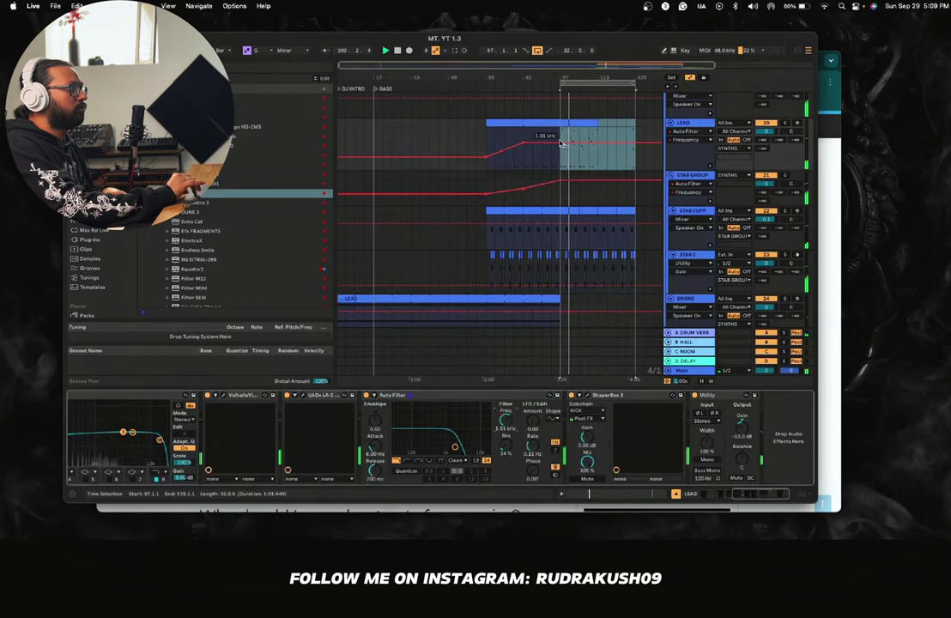
pyautogui.moveTo(561, 143); pyautogui.dragTo(561, 130)
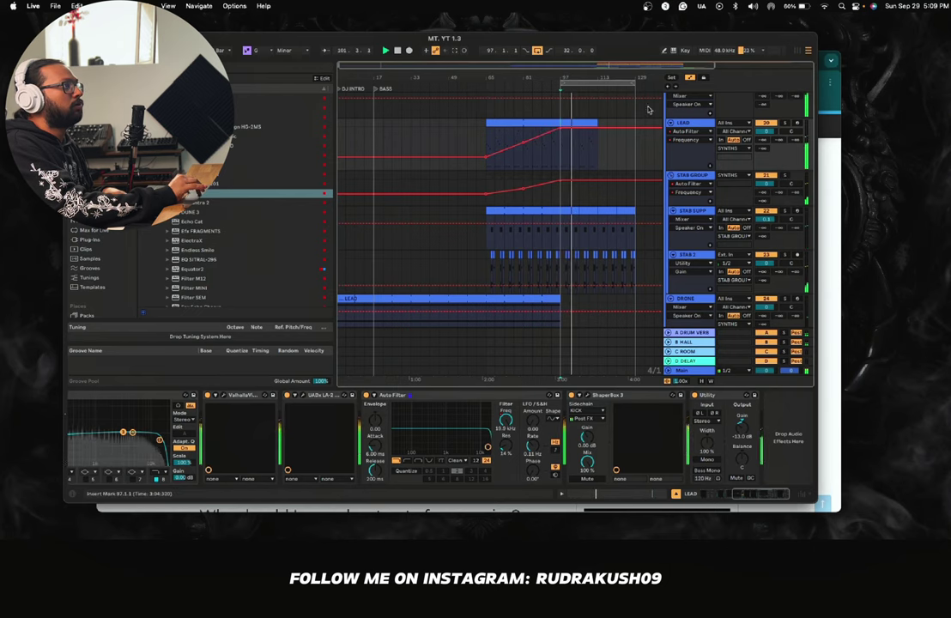
# Step: Loop the 16-bar LEAD clip starting at bar 97 and re-enable the track's Auto Filter frequency automation
pyautogui.click(594, 122)
pyautogui.press('super+l')
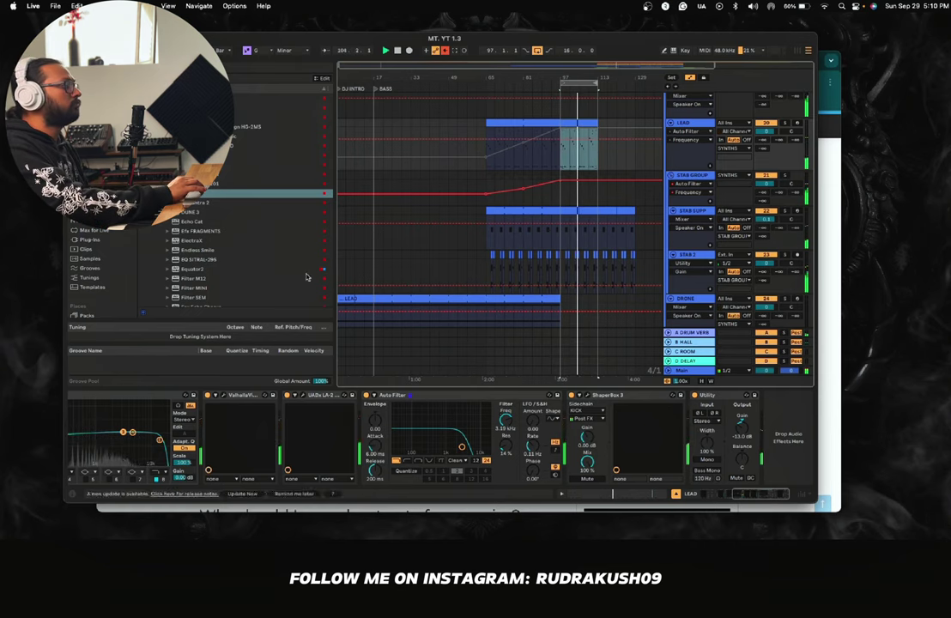
pyautogui.rightClick(504, 420)
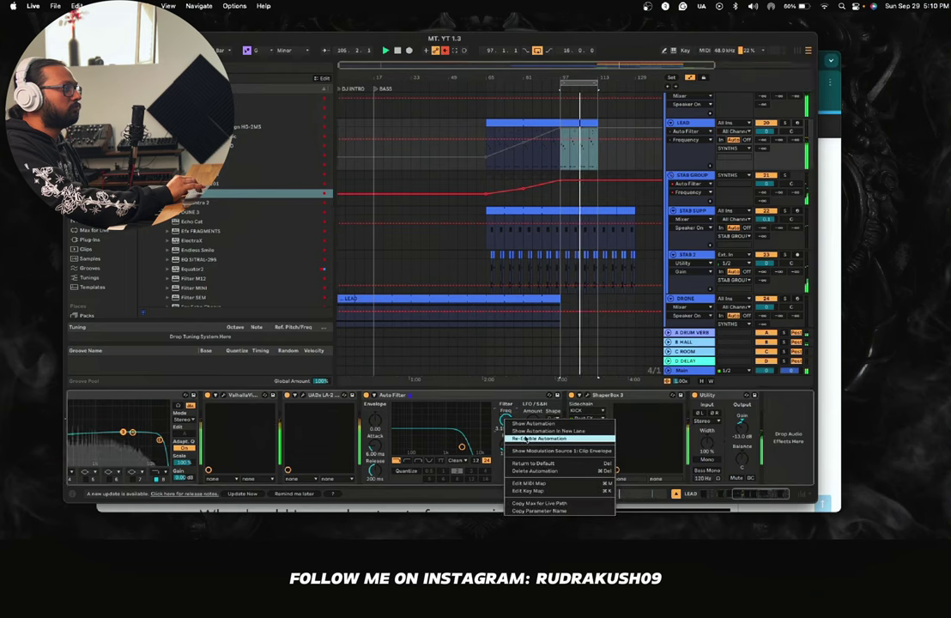
pyautogui.click(524, 439)
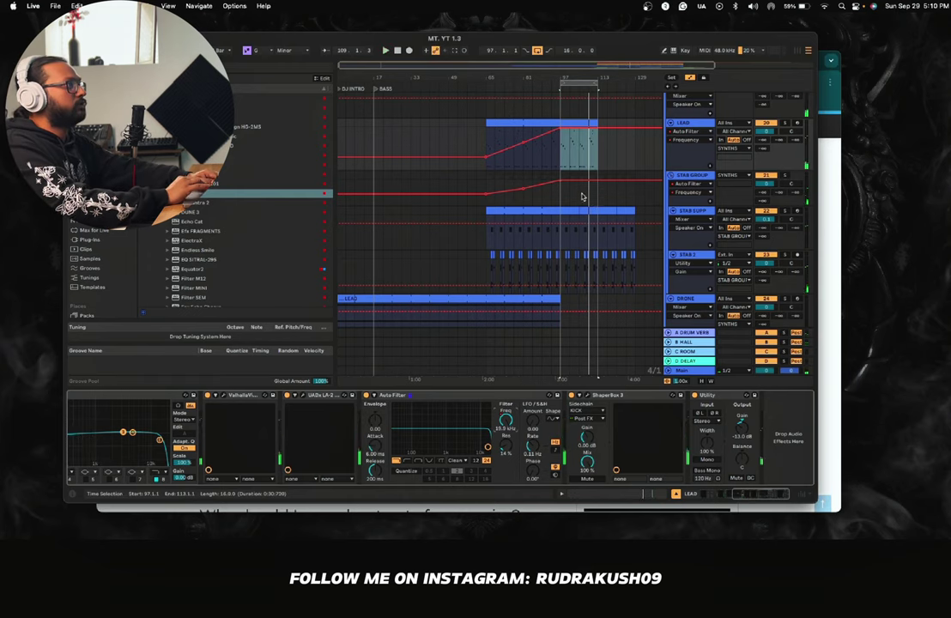
# Step: Move the recorded clip on the MIDI track to start at bar 97 and trim it to four bars
pyautogui.scroll(-10, 582, 196)
pyautogui.hscroll(3, 582, 197)
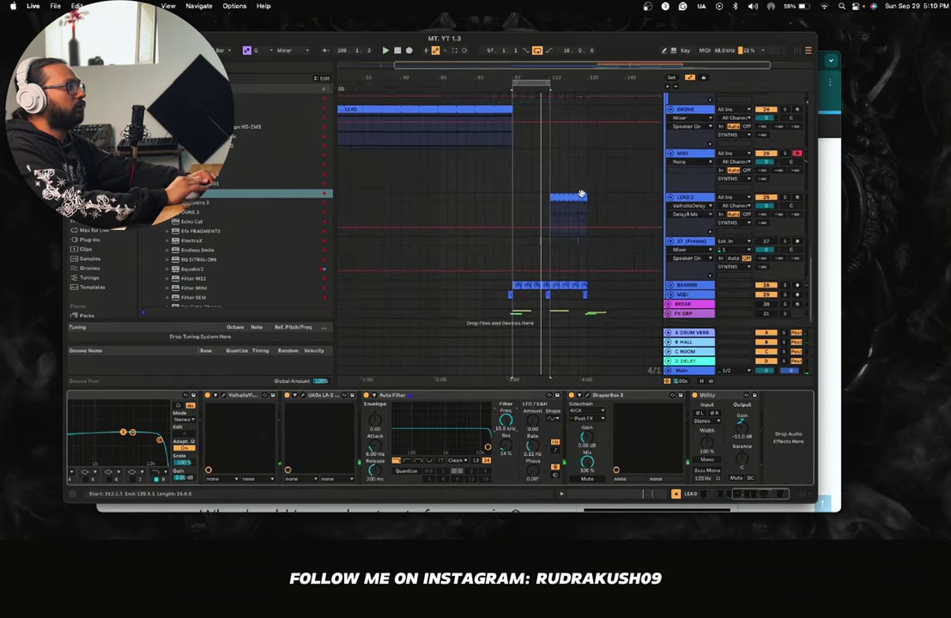
pyautogui.scroll(5, 582, 196)
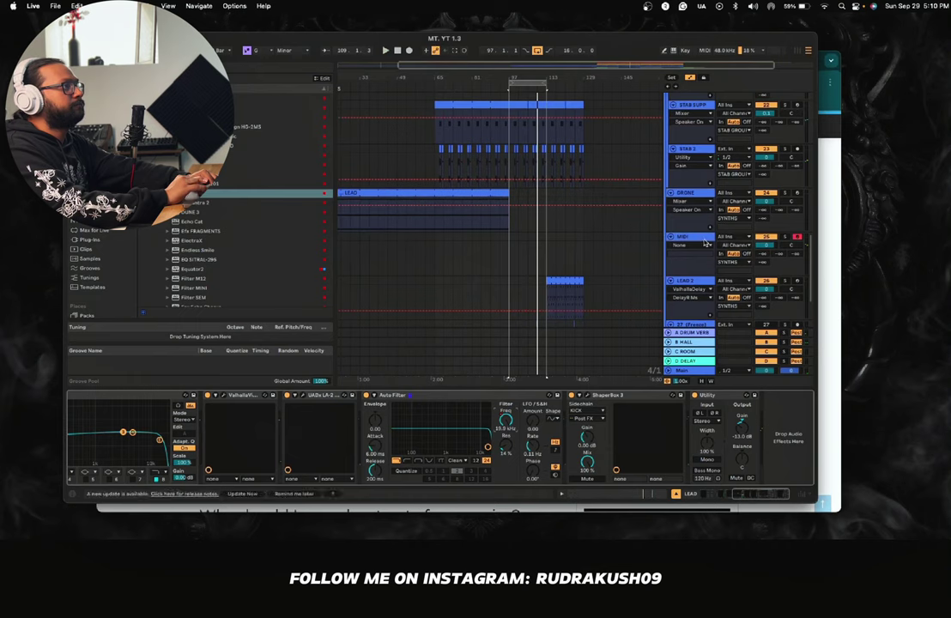
pyautogui.click(706, 244)
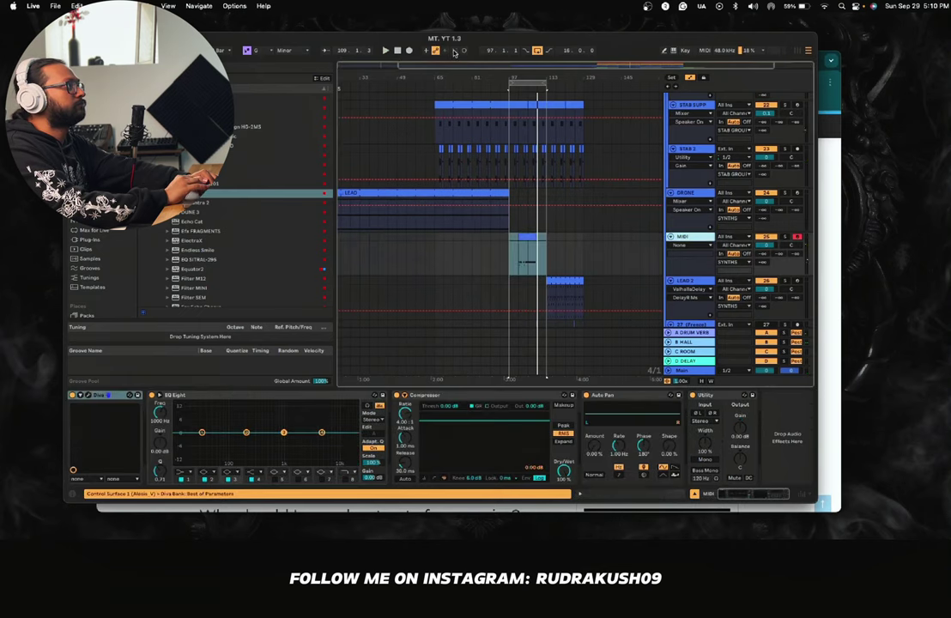
pyautogui.press('space')
pyautogui.scroll(10, 533, 238)
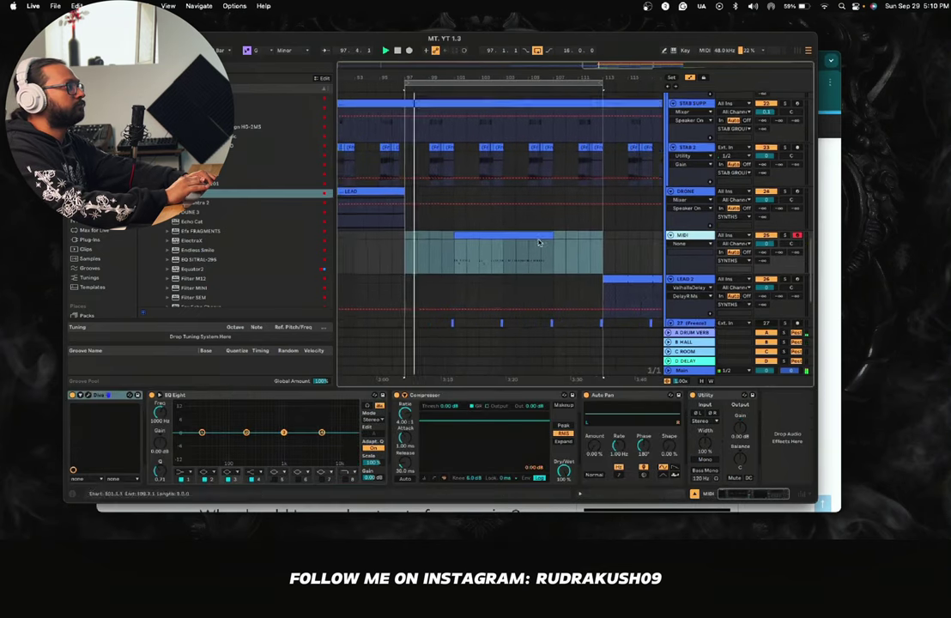
pyautogui.click(428, 256)
pyautogui.moveTo(469, 235)
pyautogui.mouseDown()
pyautogui.moveTo(506, 236)
pyautogui.moveTo(450, 241)
pyautogui.moveTo(468, 234)
pyautogui.mouseUp()
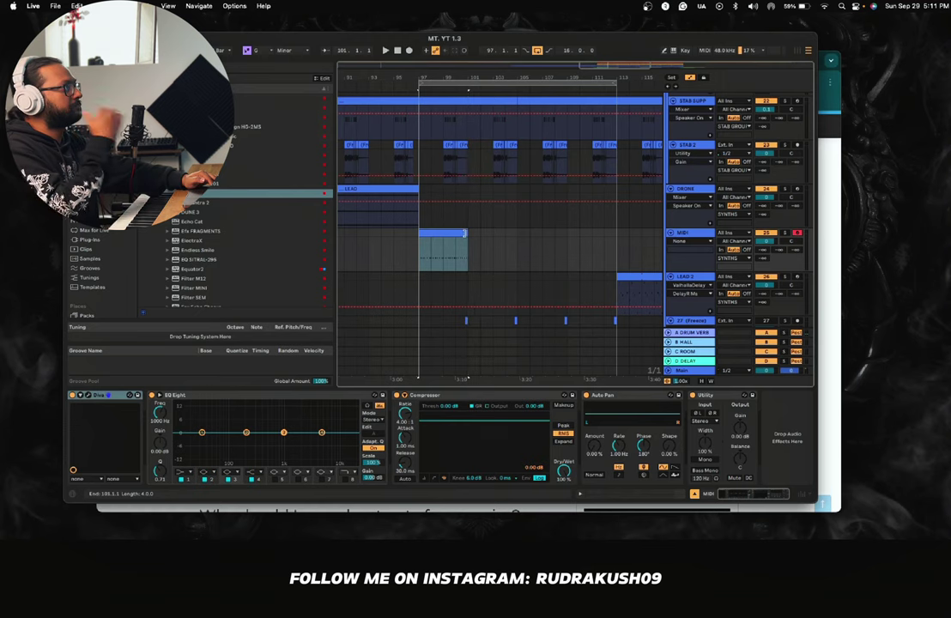
# Step: Shorten the MIDI clip to two bars, ending at bar 99, and consolidate it
pyautogui.doubleClick(455, 234)
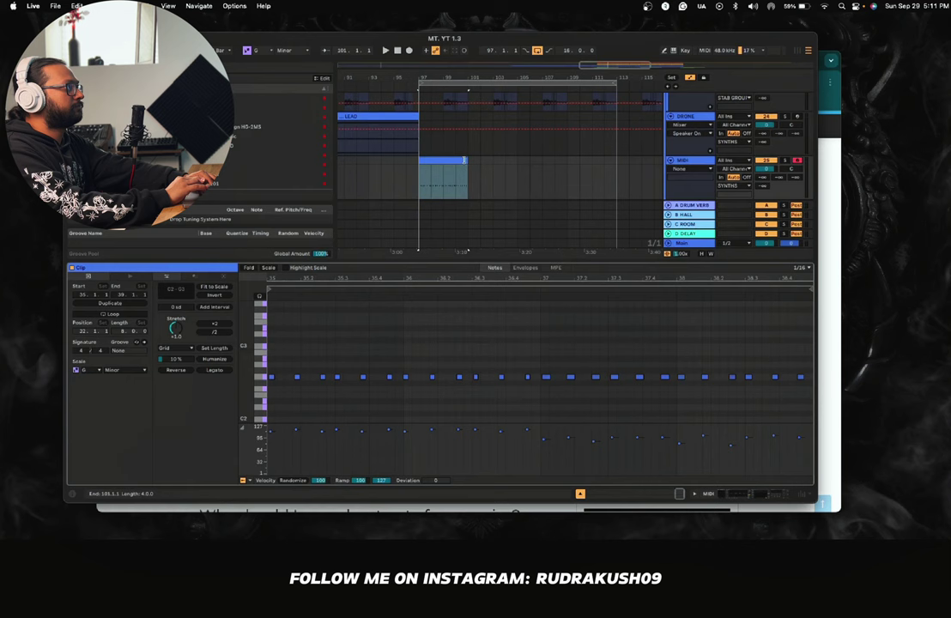
pyautogui.moveTo(467, 160); pyautogui.dragTo(444, 160)
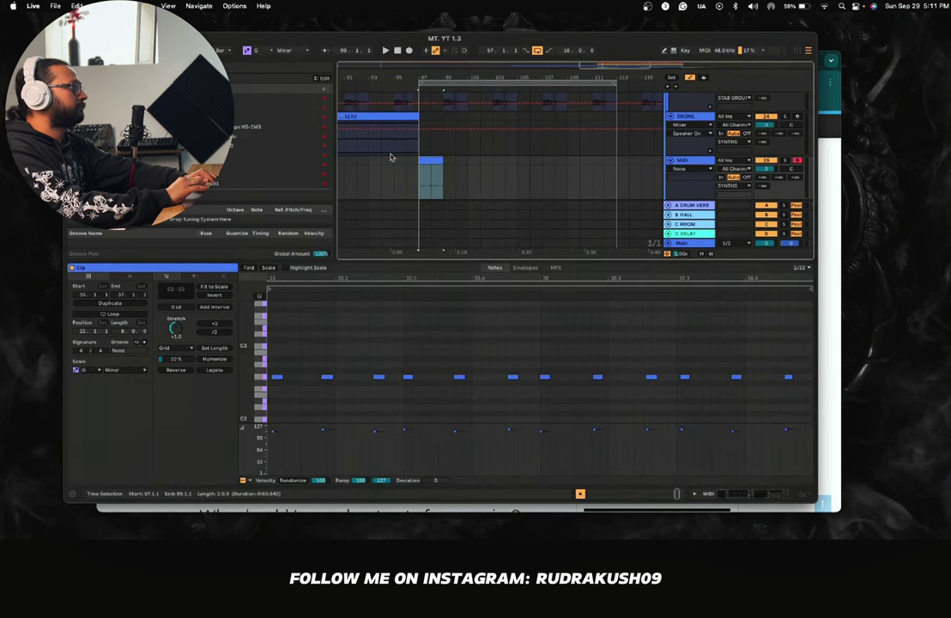
pyautogui.press('super+j')
pyautogui.press('space')
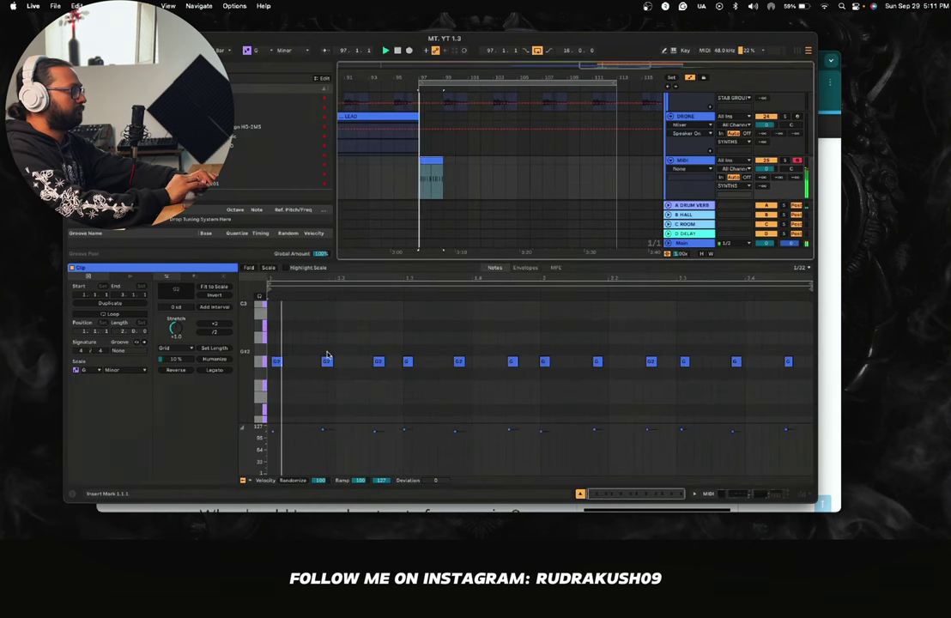
pyautogui.press('space')
# Step: Quantize all the G2 notes in the consolidated clip
pyautogui.click(311, 395)
pyautogui.press('super+a')
pyautogui.press('super+u')
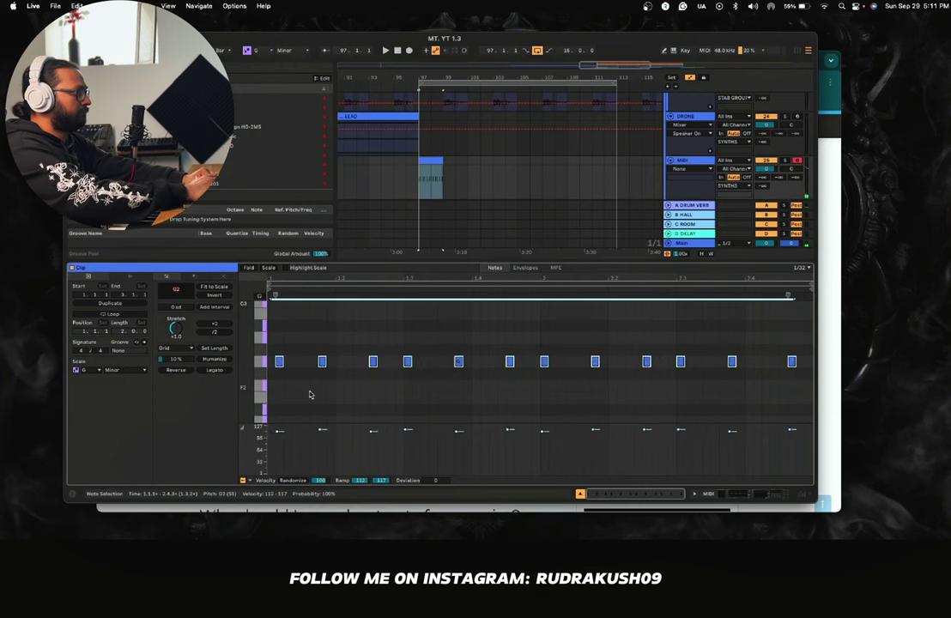
# Step: Start the first G2 note exactly at 1.1.1 and lengthen the first five notes to a sixteenth each
pyautogui.click(278, 363)
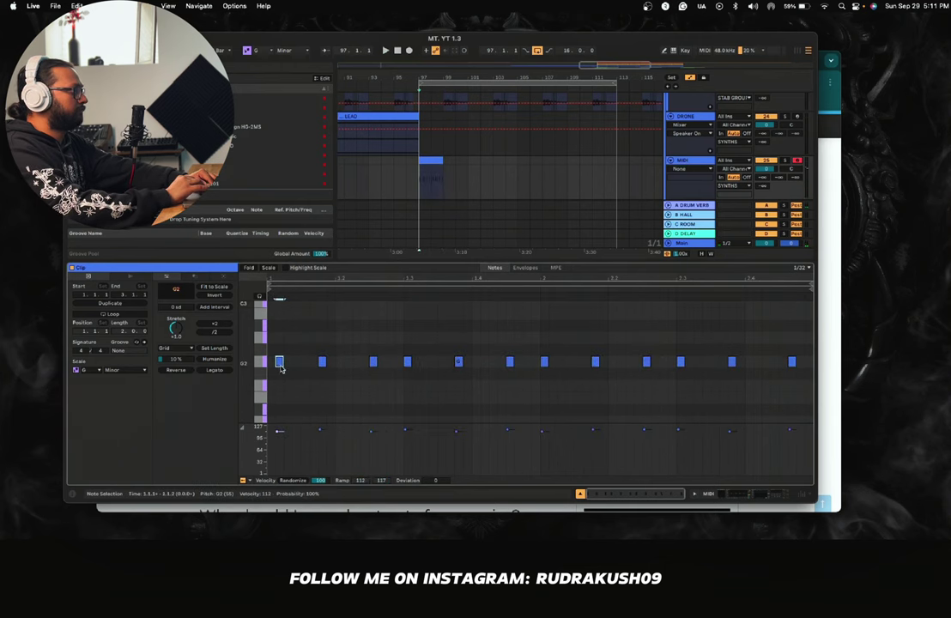
pyautogui.press('space')
pyautogui.moveTo(277, 367); pyautogui.dragTo(334, 363)
pyautogui.press('space')
pyautogui.press('space')
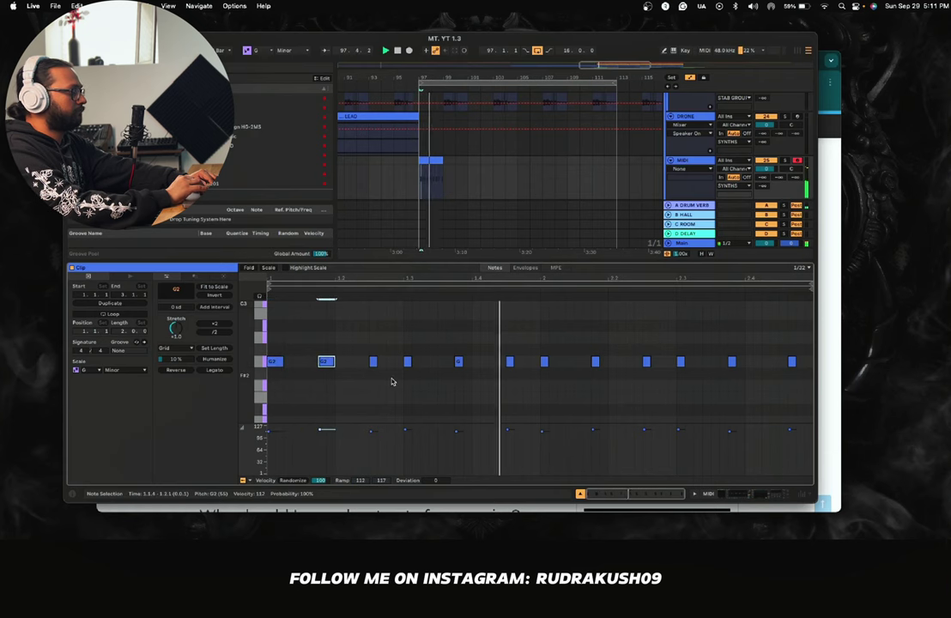
pyautogui.moveTo(375, 361); pyautogui.dragTo(467, 365)
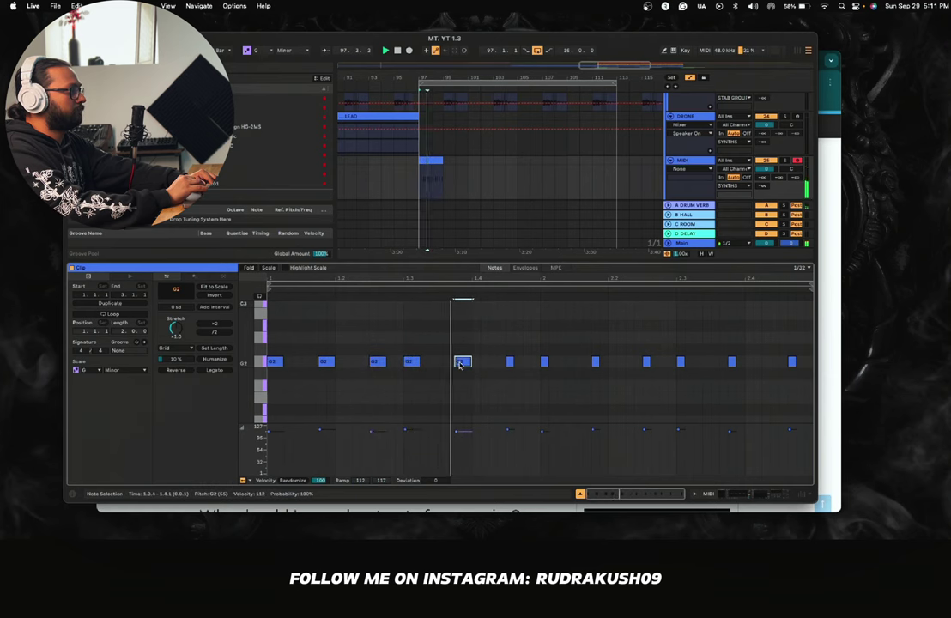
# Step: Limit the note editor to the G minor scale and lengthen the sixth G2 note to a sixteenth
pyautogui.click(282, 270)
pyautogui.click(377, 309)
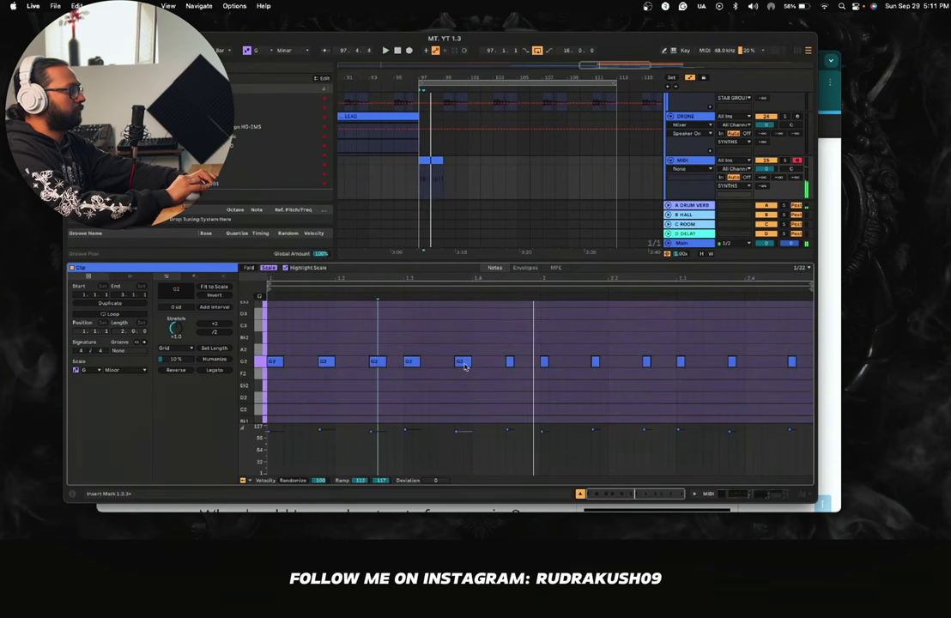
pyautogui.click(438, 380)
pyautogui.click(510, 361)
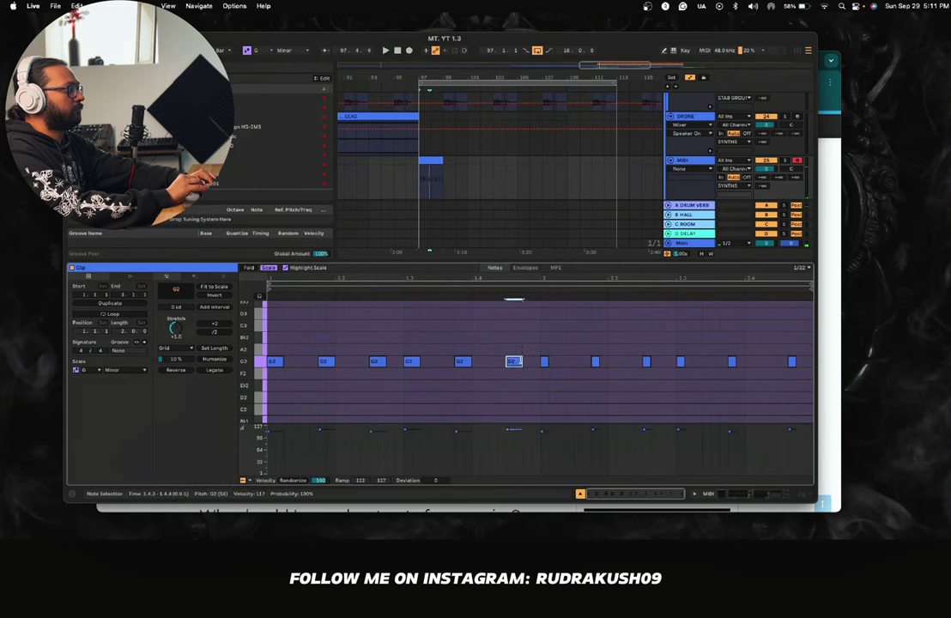
# Step: Replace the second bar's notes with a duplicate of the six G2 notes from the first bar
pyautogui.click(541, 382)
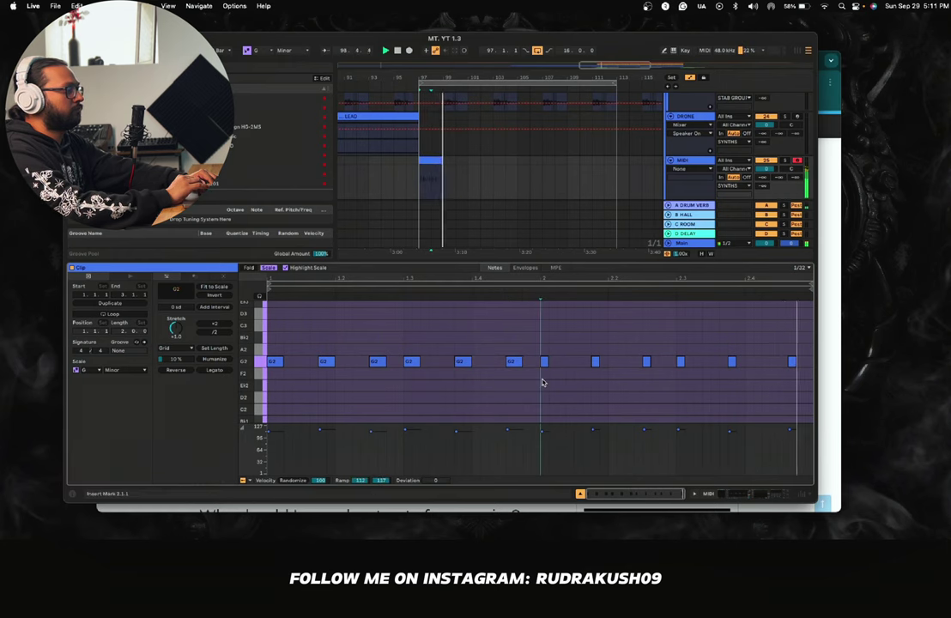
pyautogui.moveTo(543, 383); pyautogui.dragTo(939, 287)
pyautogui.press('Delete')
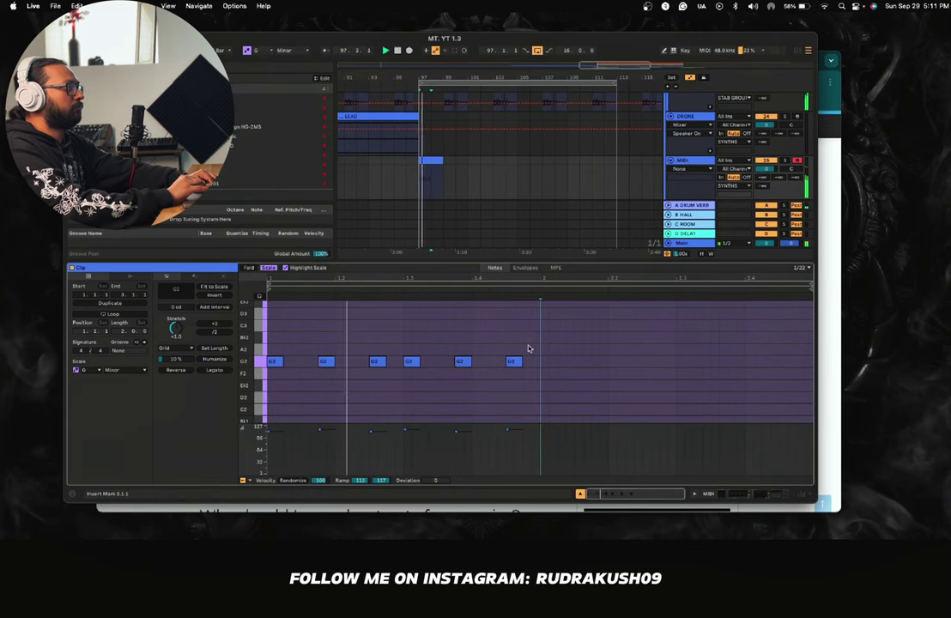
pyautogui.moveTo(528, 349); pyautogui.dragTo(292, 400)
pyautogui.press('super+d')
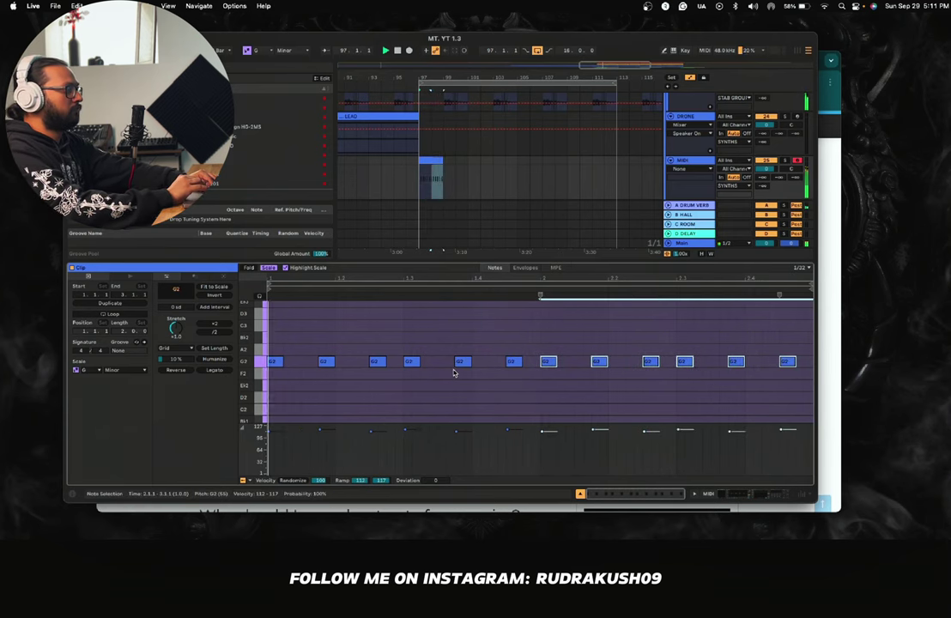
# Step: Turn on looping for the two-bar MIDI clip and extend it to bar 113
pyautogui.click(571, 330)
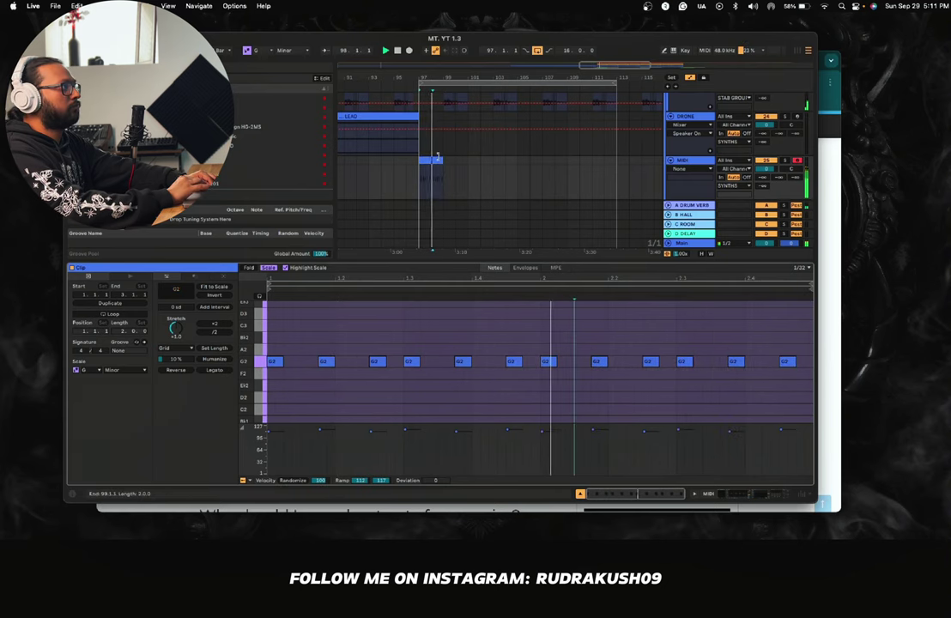
pyautogui.moveTo(439, 159)
pyautogui.mouseDown()
pyautogui.moveTo(616, 159)
pyautogui.moveTo(442, 161)
pyautogui.mouseUp()
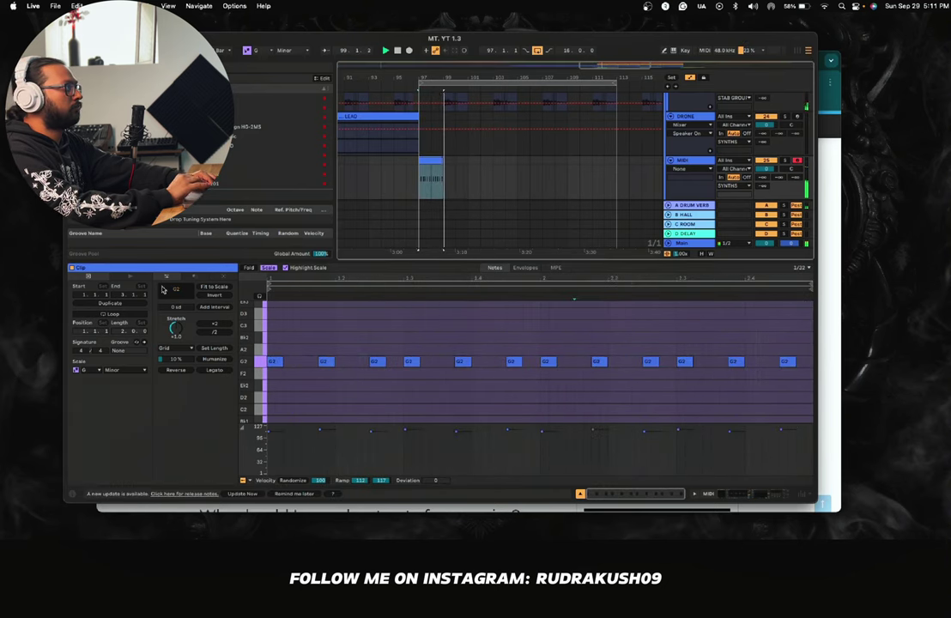
pyautogui.click(111, 314)
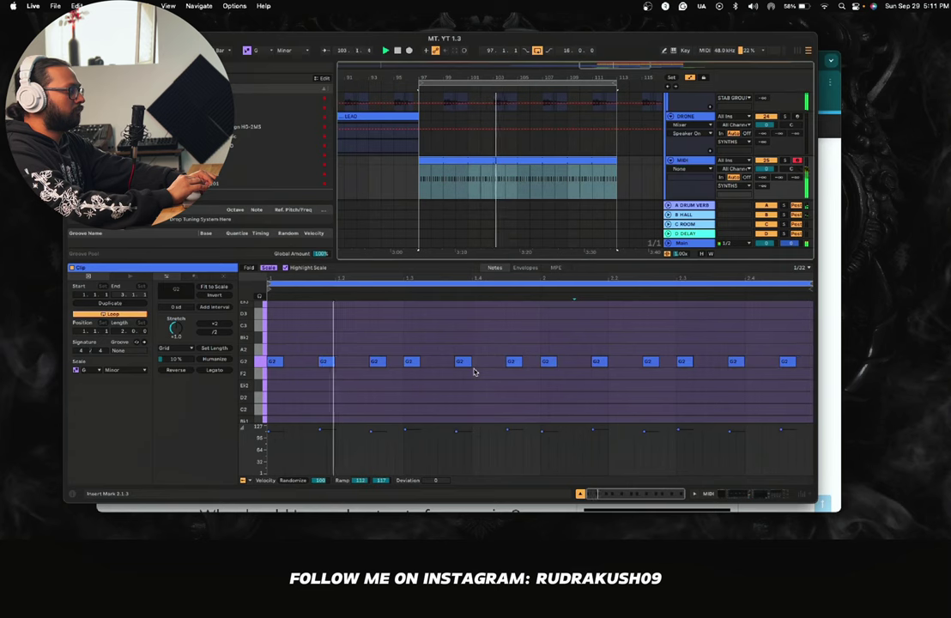
# Step: Add a sixteenth-long F2 note at 1.4.4, just before the second bar
pyautogui.doubleClick(530, 374)
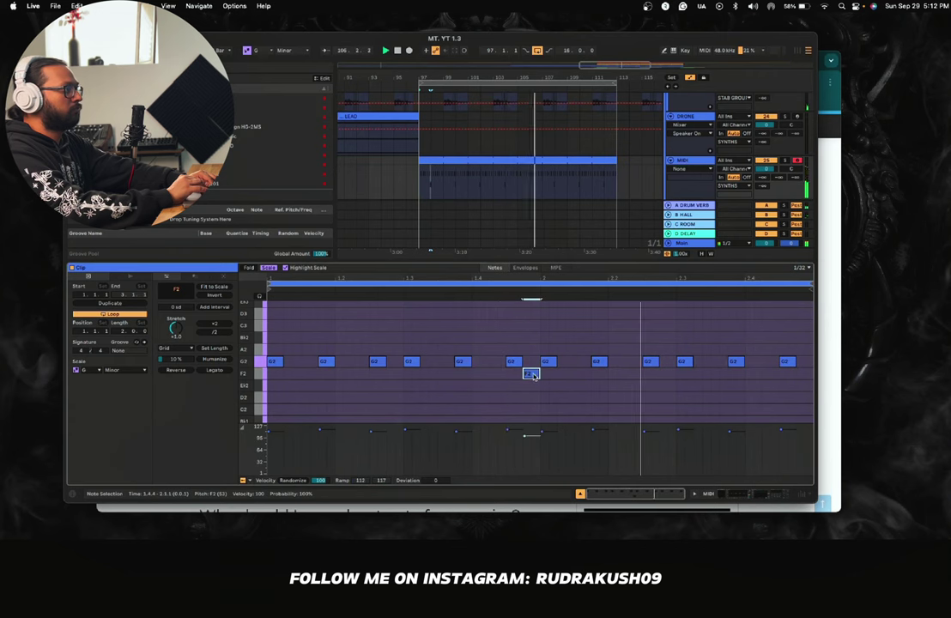
# Step: Try the F2 note at several spots, settling it at 1.3.3, and add a matching F2 note at 2.3.3
pyautogui.moveTo(530, 376); pyautogui.dragTo(503, 376)
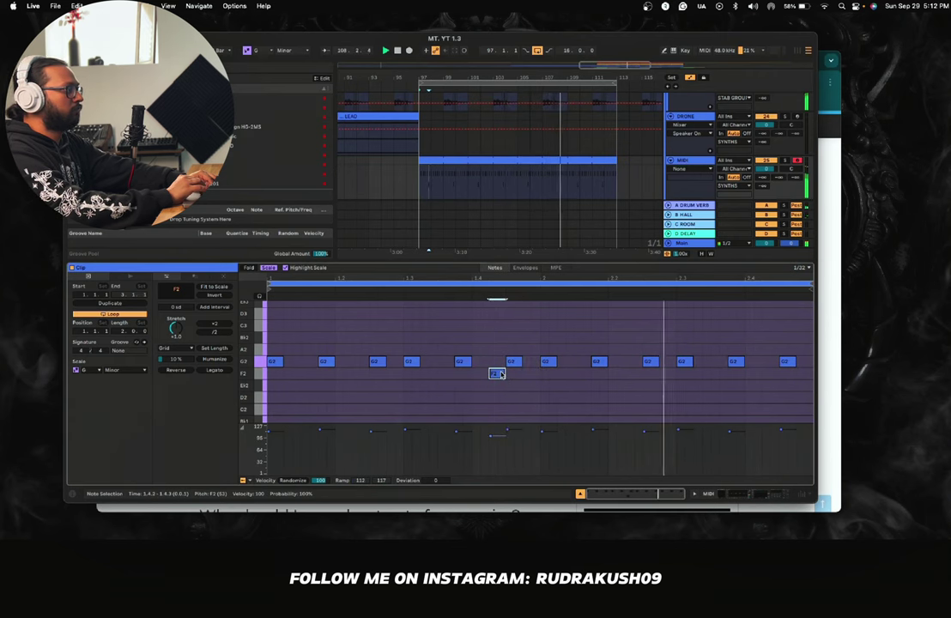
pyautogui.moveTo(502, 376); pyautogui.dragTo(450, 376)
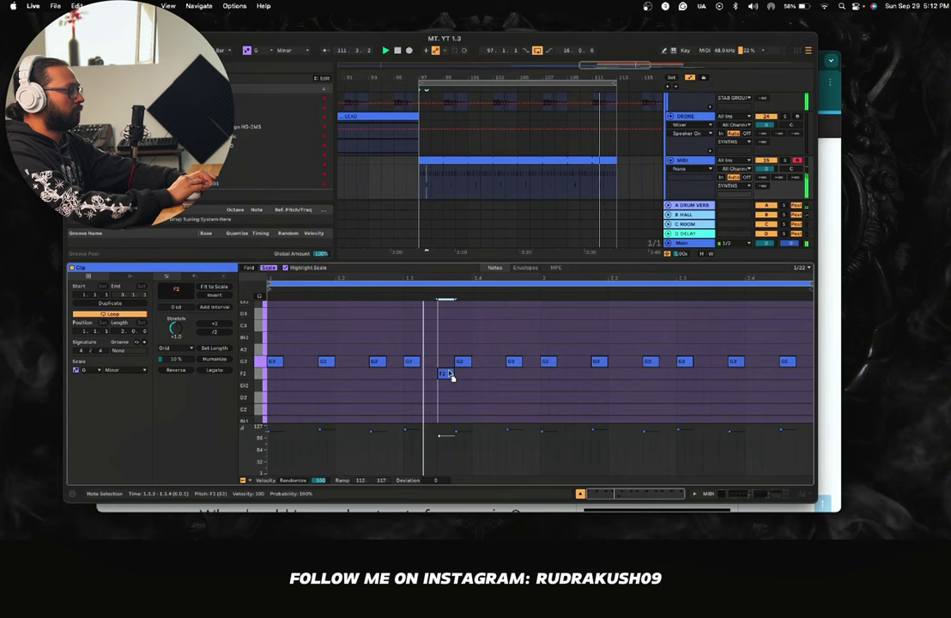
pyautogui.moveTo(451, 376); pyautogui.dragTo(534, 378)
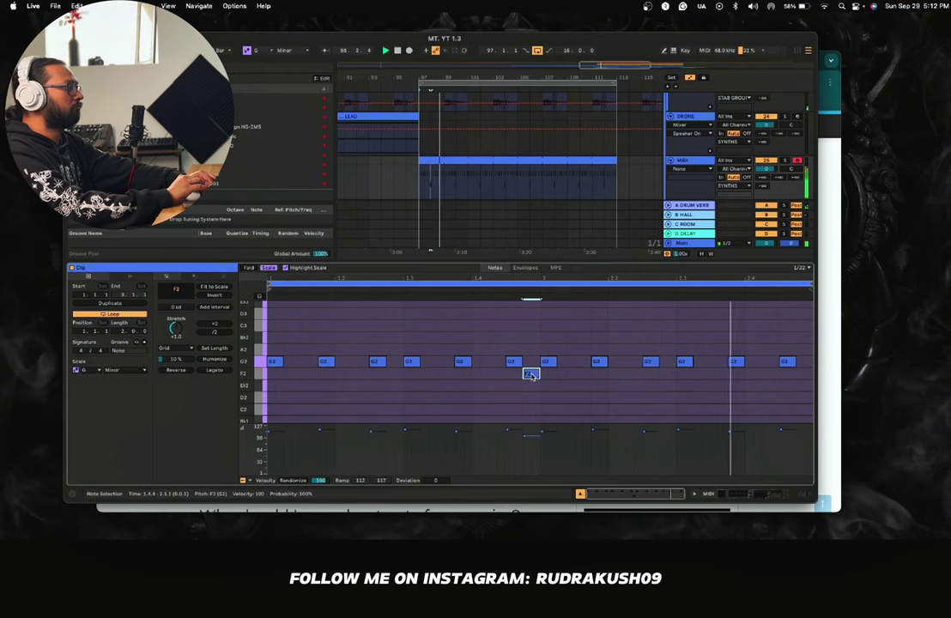
pyautogui.moveTo(533, 375); pyautogui.dragTo(501, 378)
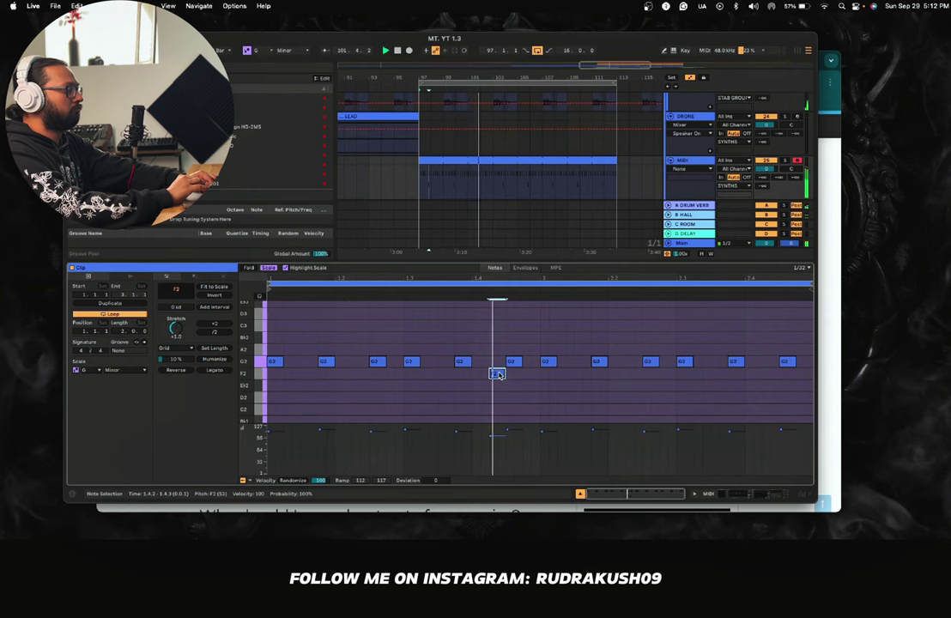
pyautogui.moveTo(498, 375); pyautogui.dragTo(447, 379)
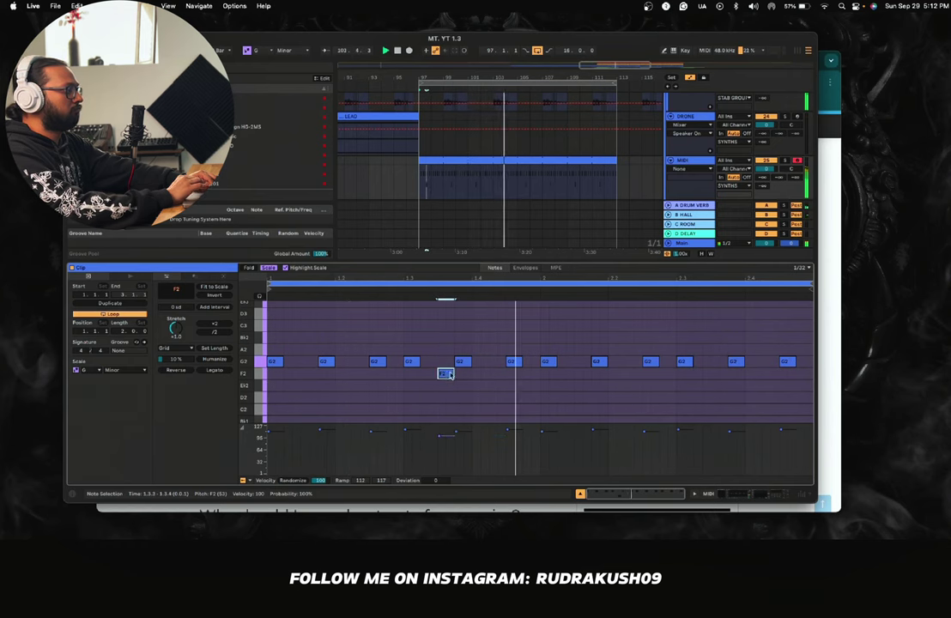
pyautogui.doubleClick(719, 374)
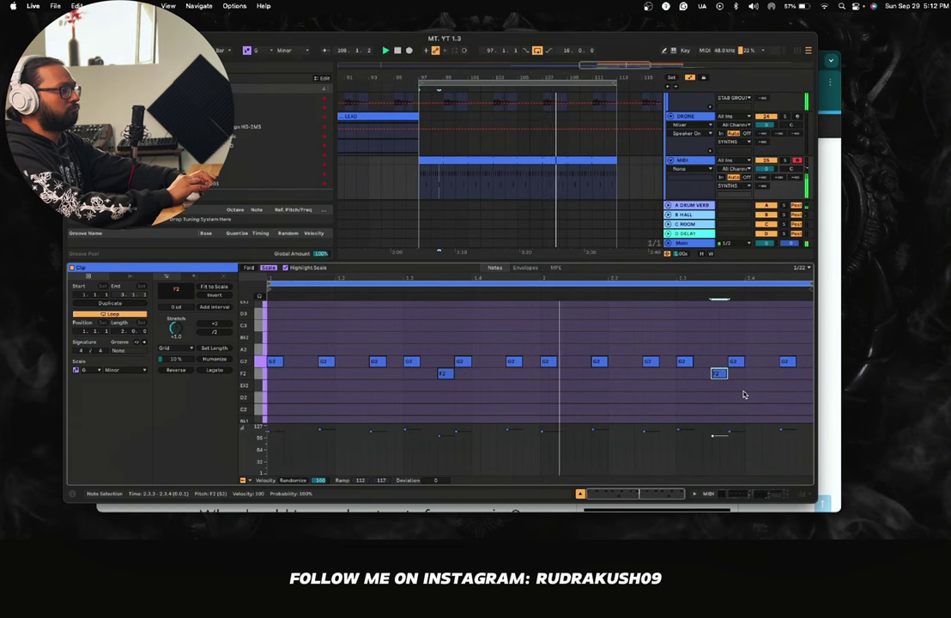
# Step: Add a sixteenth-long A2 note at 2.4.4 and try it at other pitches and earlier positions around 2.4.1
pyautogui.doubleClick(802, 349)
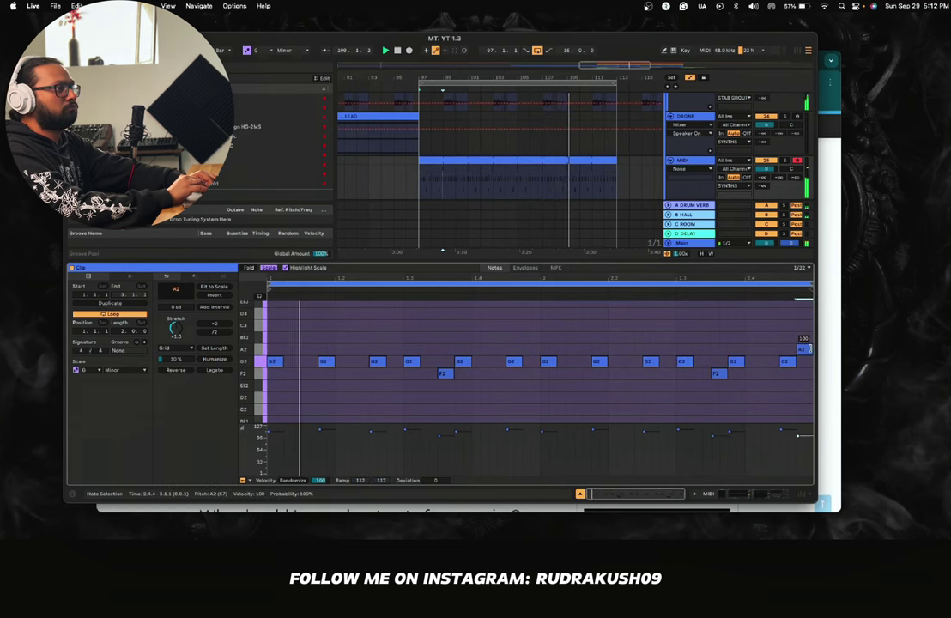
pyautogui.moveTo(803, 349); pyautogui.dragTo(758, 341)
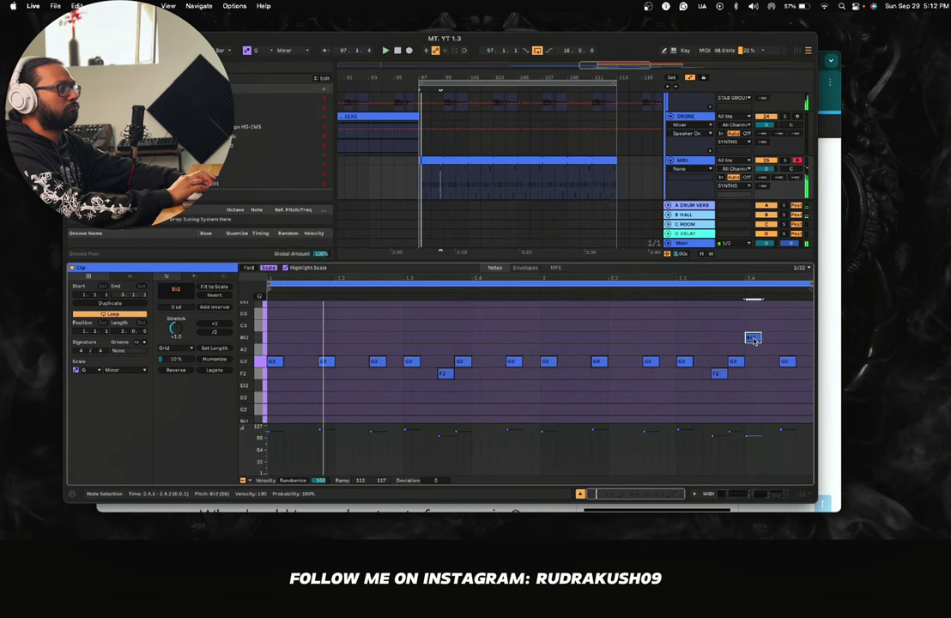
pyautogui.moveTo(755, 340); pyautogui.dragTo(763, 360)
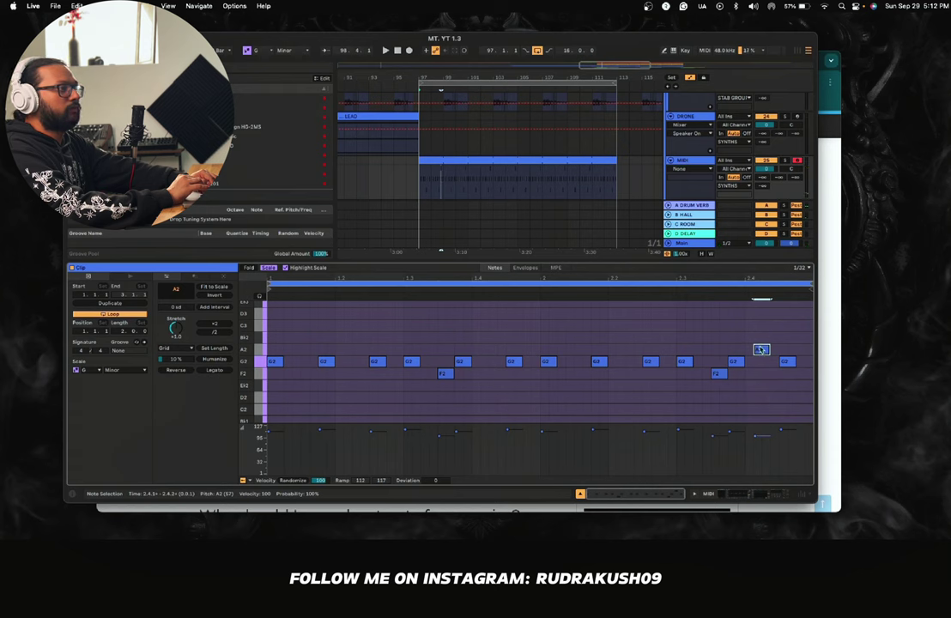
pyautogui.moveTo(762, 338); pyautogui.dragTo(771, 369)
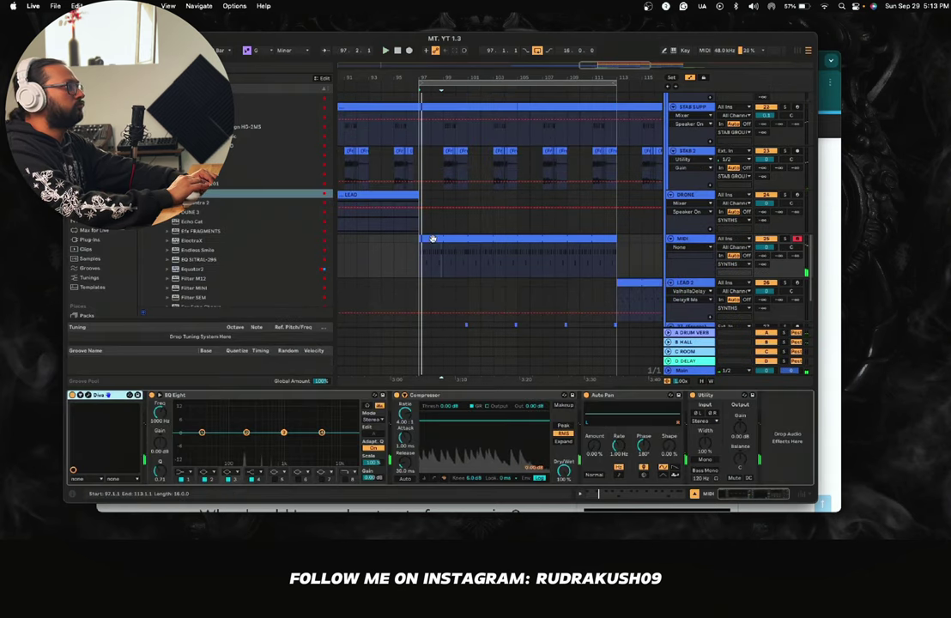
# Step: Play the arrangement from bar 97 to hear the pluck part with the rest of the track
pyautogui.click(433, 238)
pyautogui.click(422, 263)
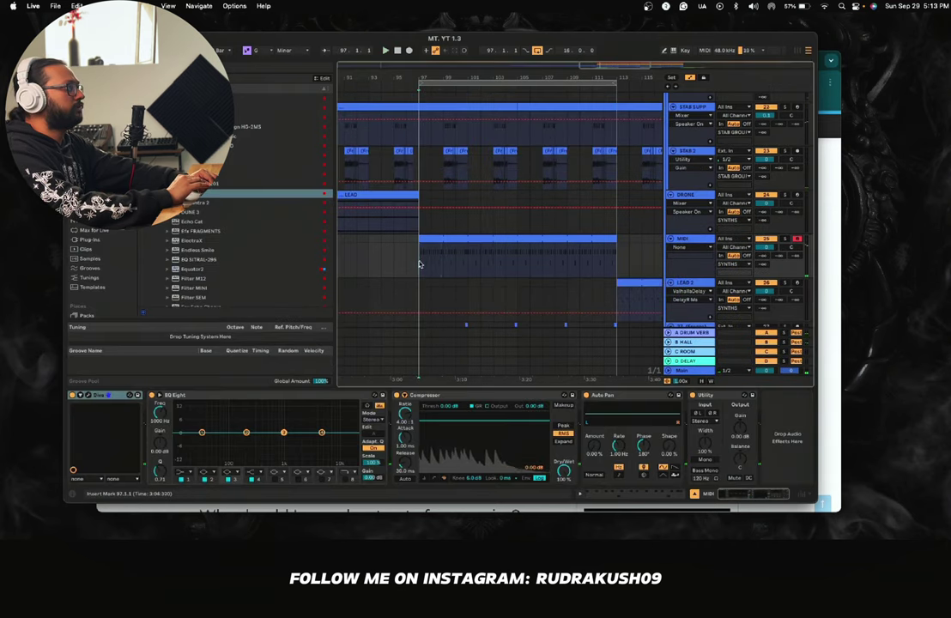
pyautogui.press('space')
pyautogui.scroll(-5, 419, 265)
pyautogui.scroll(-3, 420, 264)
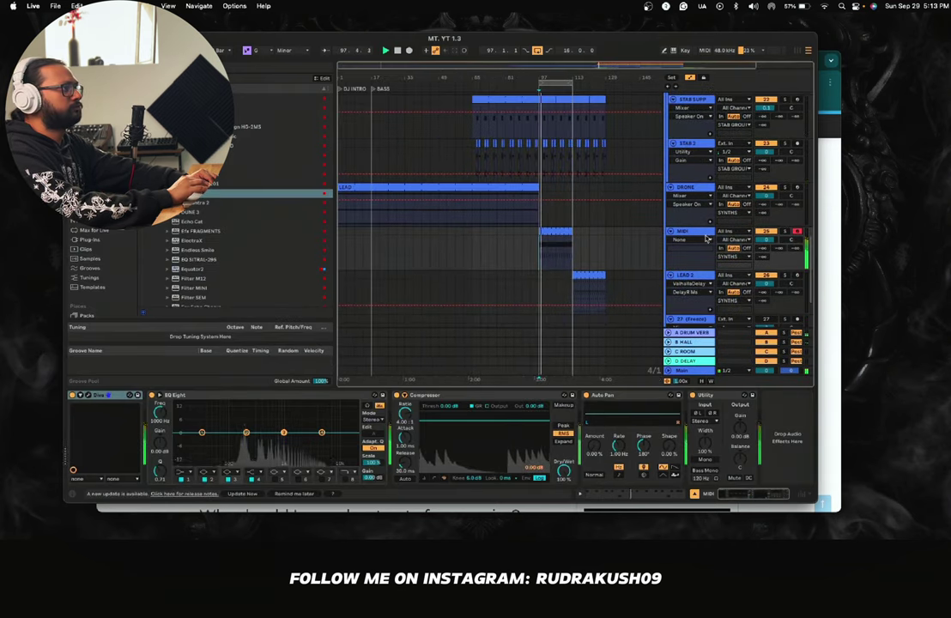
# Step: Solo the Diva MIDI track and turn EQ Eight's first band into a low cut at 202 Hz
pyautogui.click(786, 231)
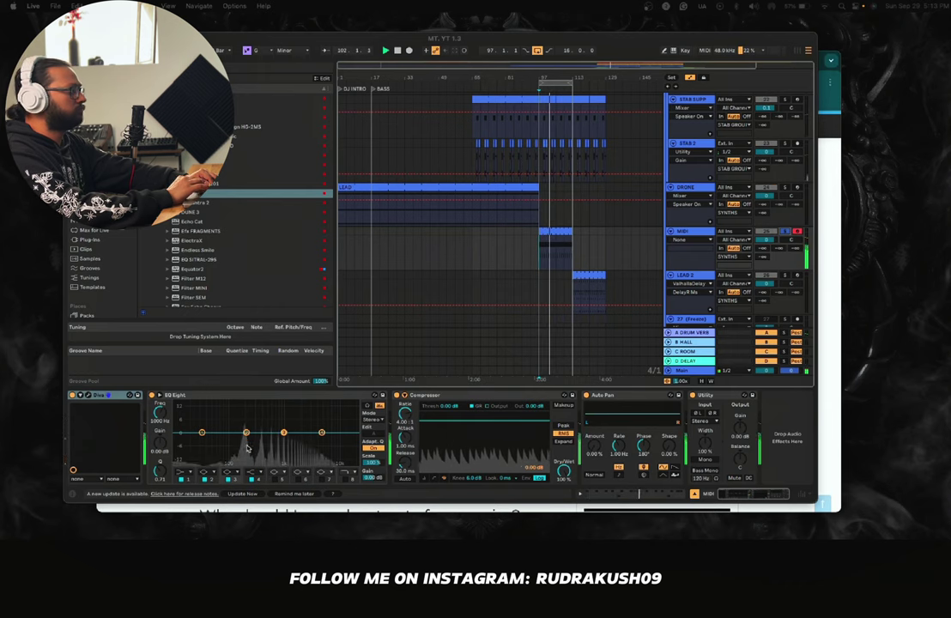
pyautogui.click(183, 472)
pyautogui.click(182, 487)
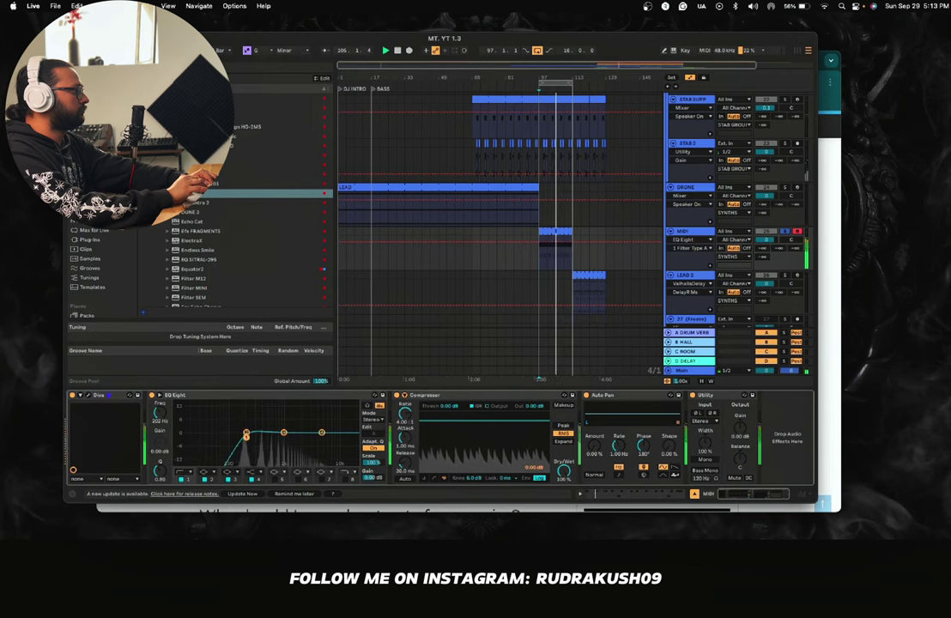
# Step: Sidechain the Diva track's Compressor to the KICK track and lower its threshold to about -32 dB
pyautogui.click(403, 396)
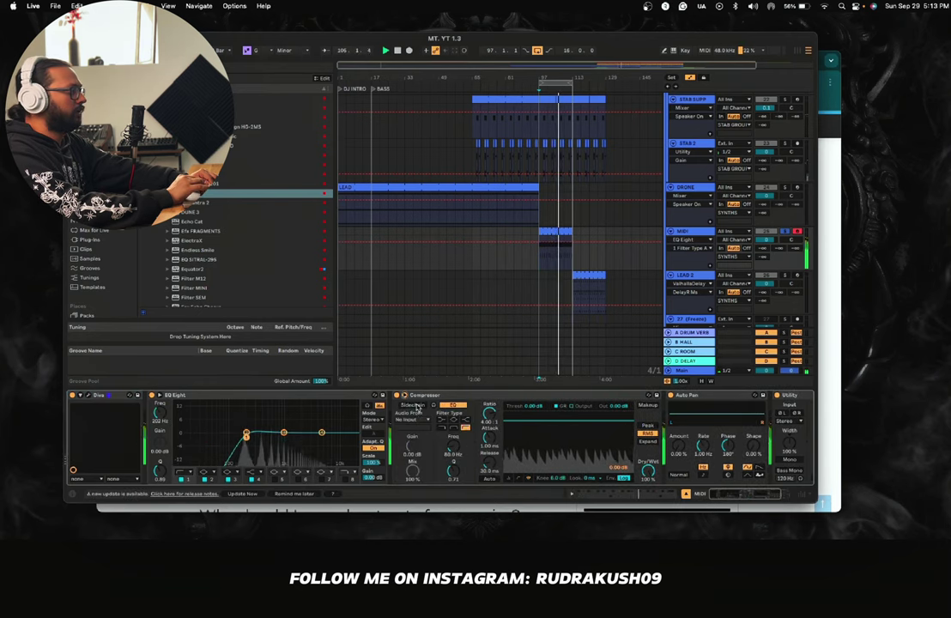
pyautogui.click(412, 419)
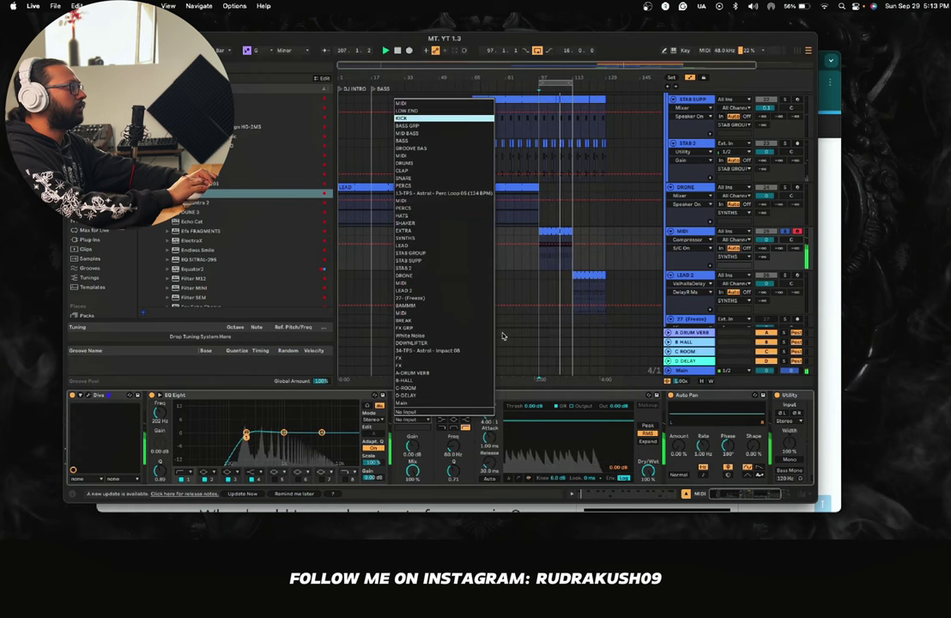
pyautogui.click(420, 118)
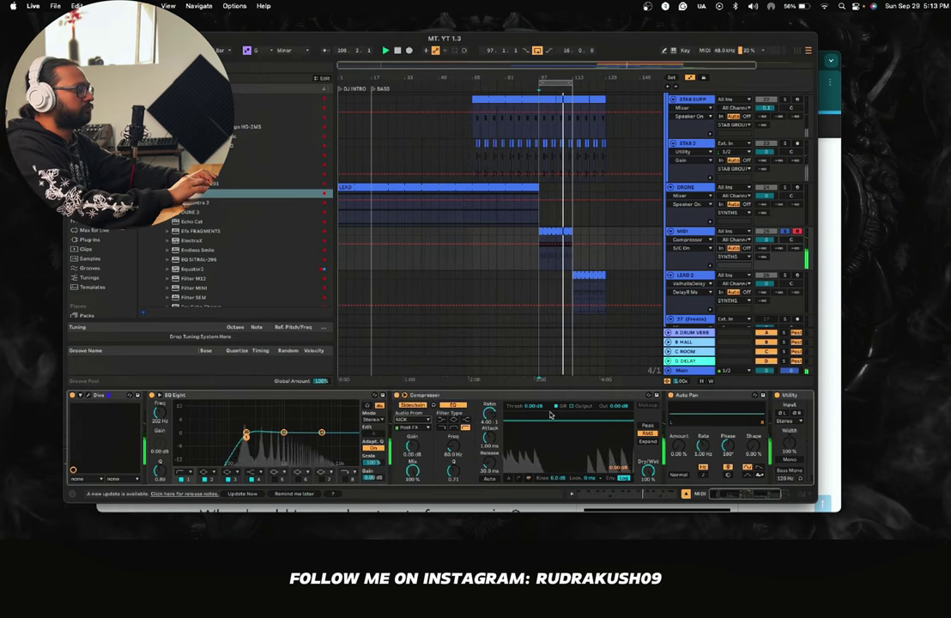
pyautogui.moveTo(566, 446); pyautogui.dragTo(567, 461)
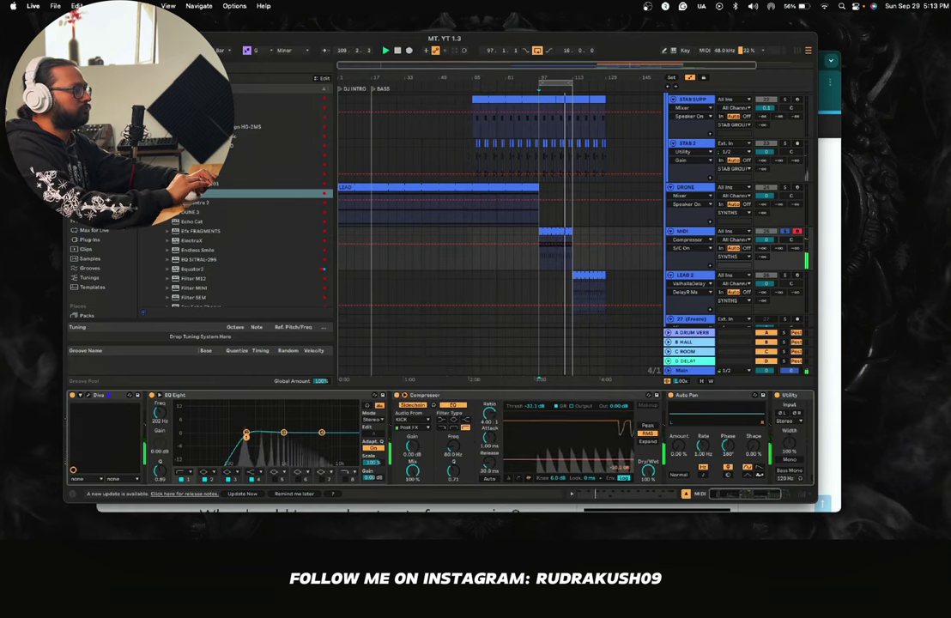
# Step: Remove Auto Pan from the Diva track and set the Utility gain to -8 dB, checking it soloed and in the mix
pyautogui.click(700, 396)
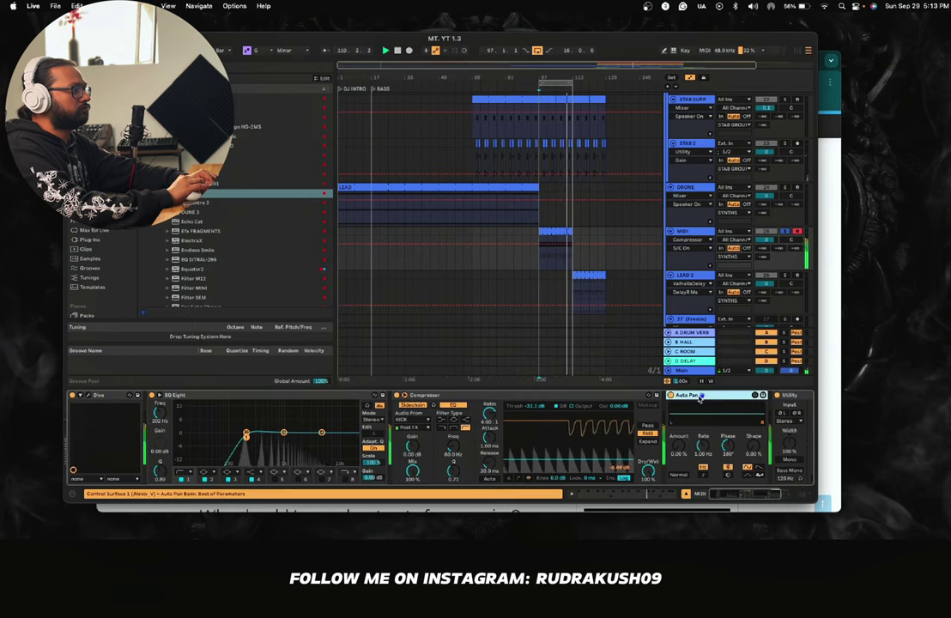
pyautogui.press('Delete')
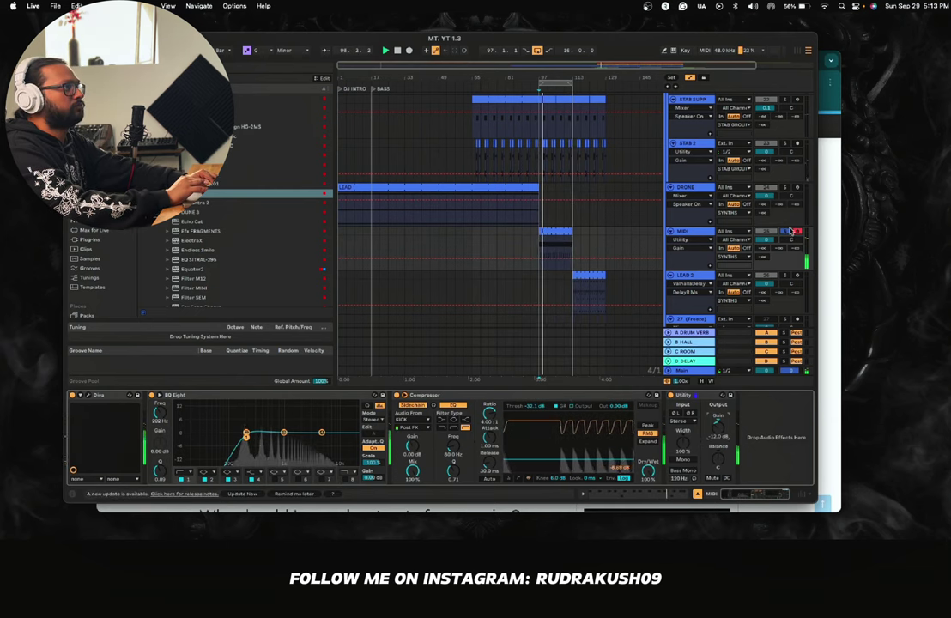
pyautogui.click(787, 232)
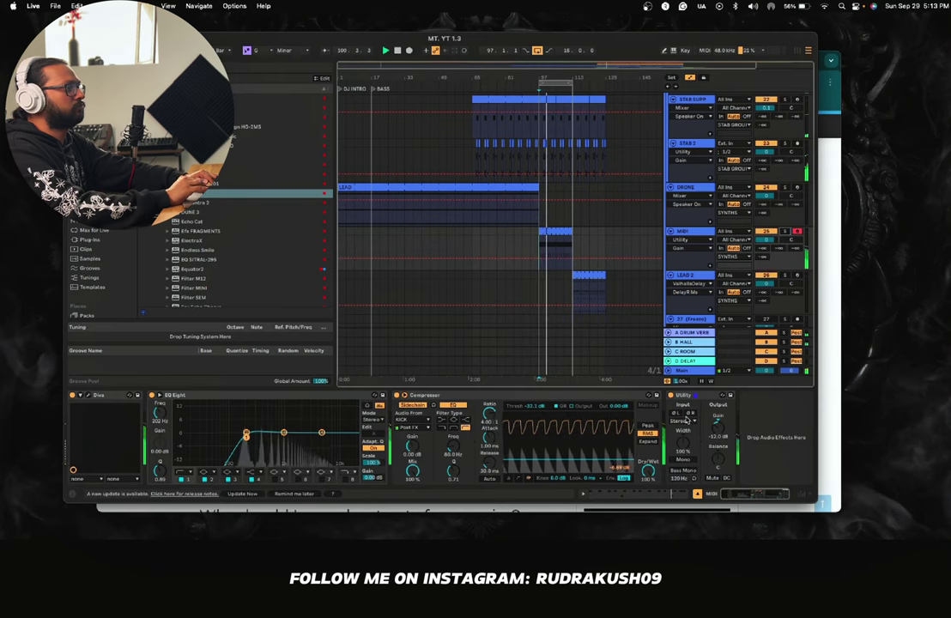
pyautogui.click(718, 432)
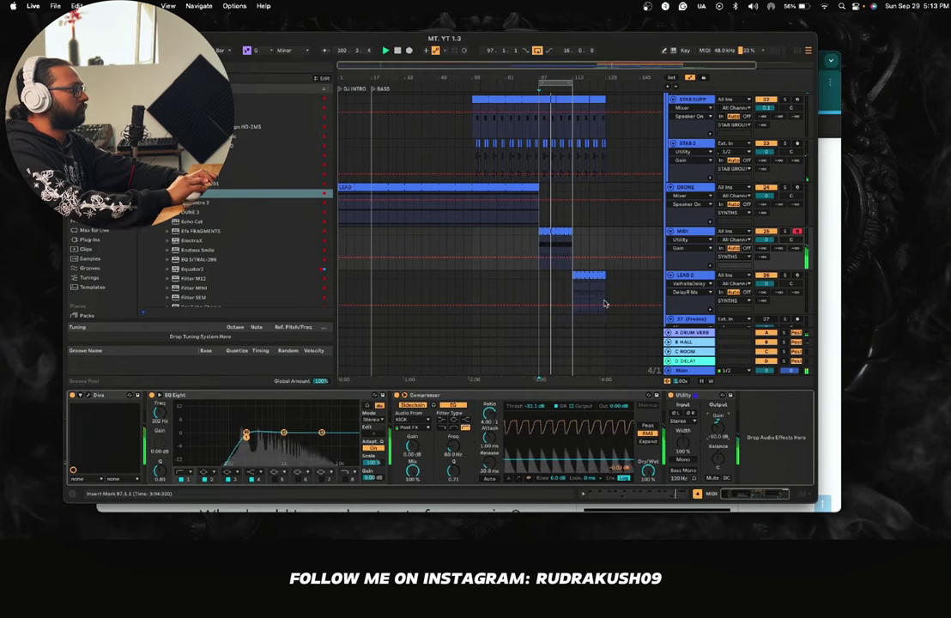
pyautogui.click(786, 233)
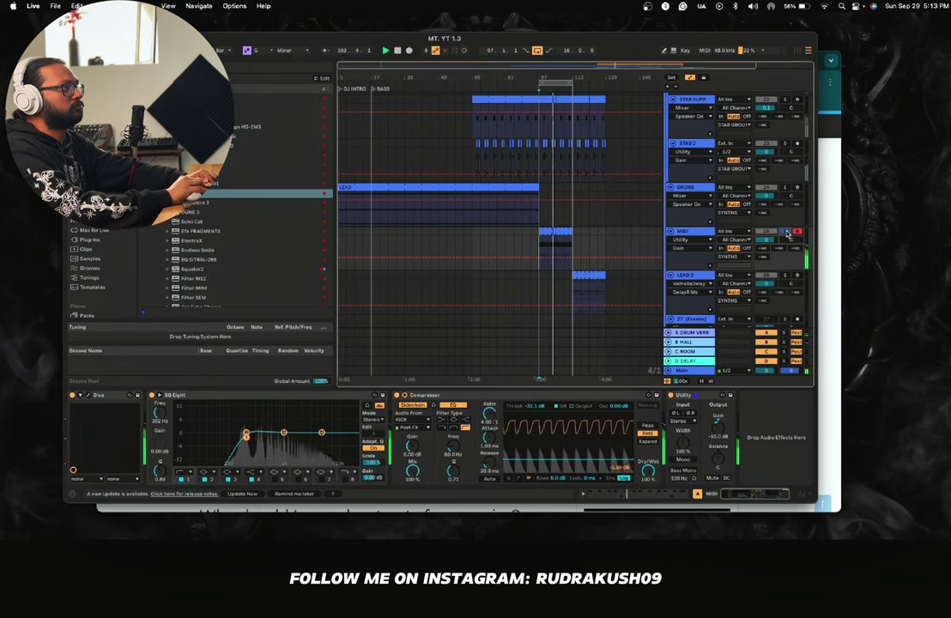
pyautogui.click(718, 428)
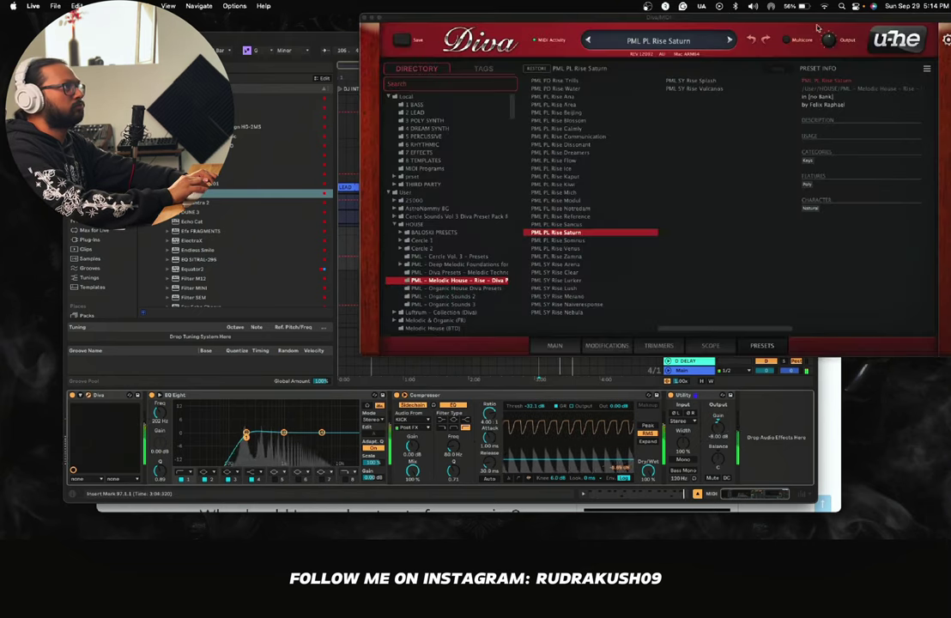
# Step: Open Diva's main synth page and tweak its frequency and envelope attack while auditioning the pluck soloed and in the mix
pyautogui.moveTo(692, 21); pyautogui.dragTo(510, 28)
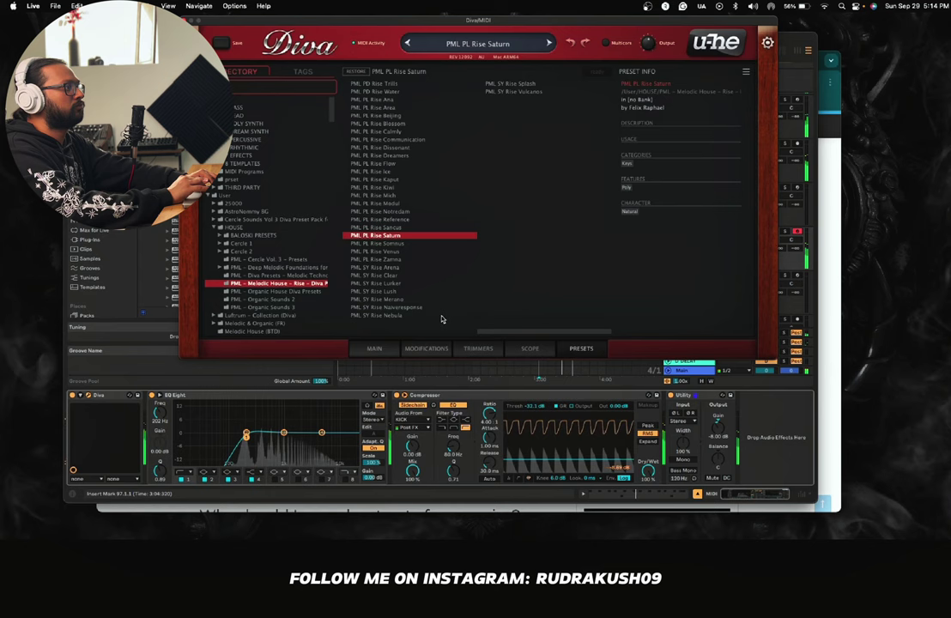
pyautogui.click(374, 350)
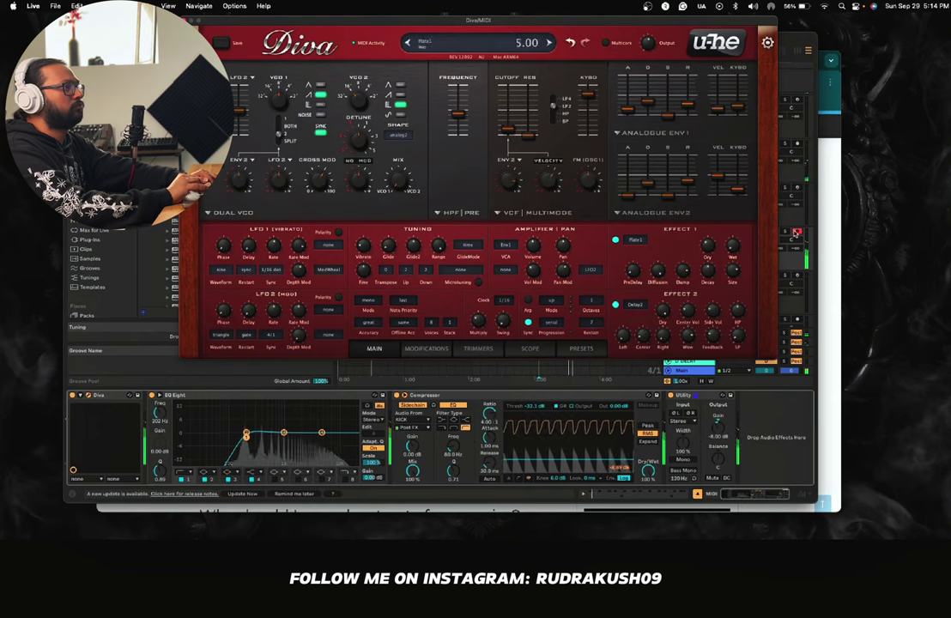
pyautogui.moveTo(602, 19); pyautogui.dragTo(553, 32)
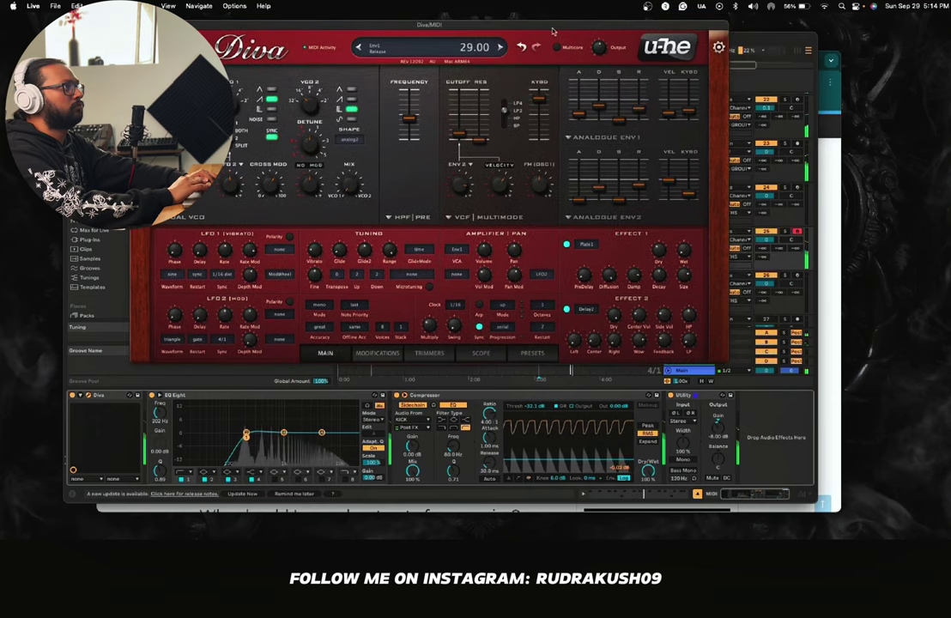
pyautogui.click(786, 234)
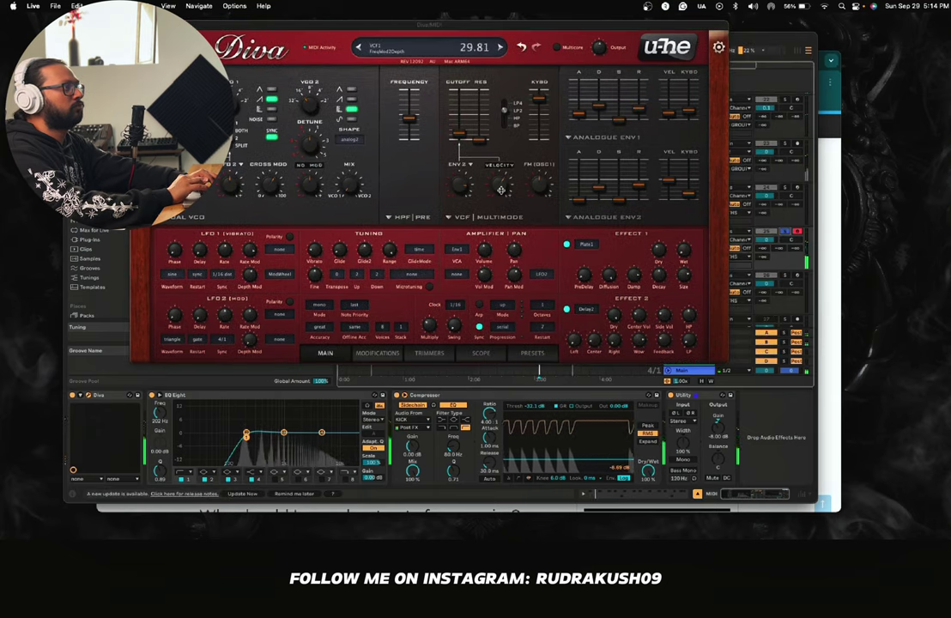
pyautogui.doubleClick(112, 39)
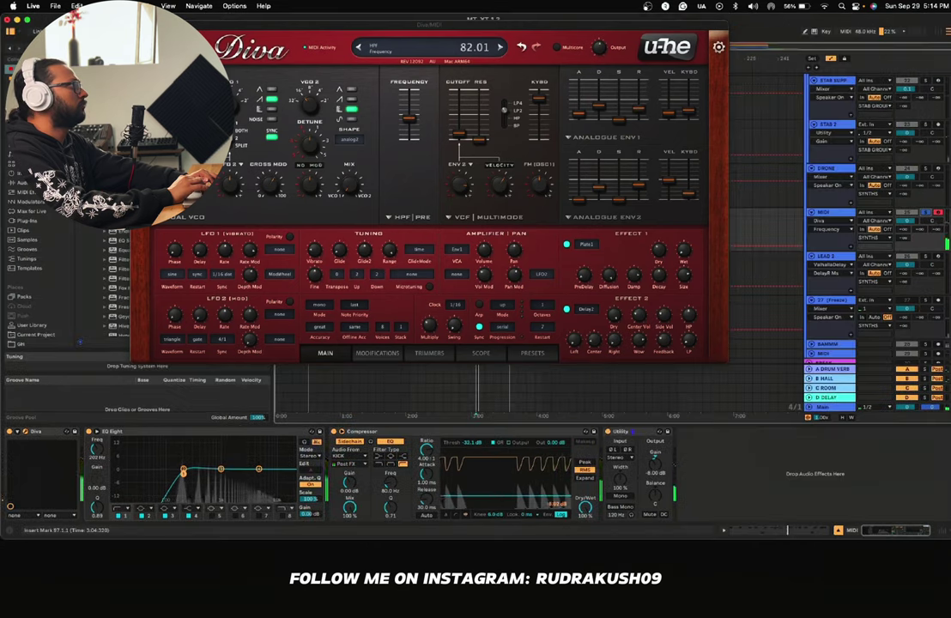
pyautogui.moveTo(271, 27); pyautogui.dragTo(280, 106)
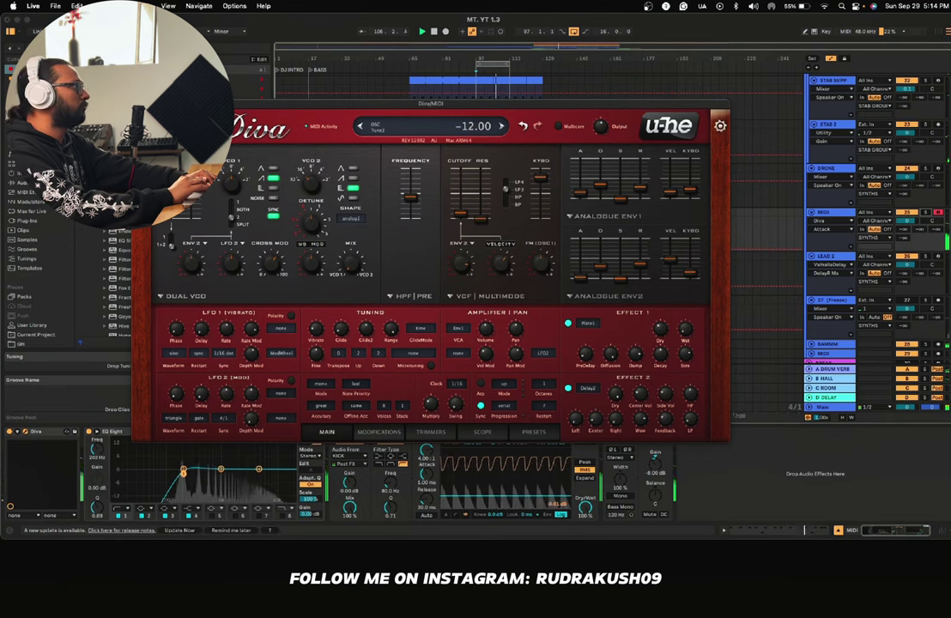
pyautogui.press('super+w')
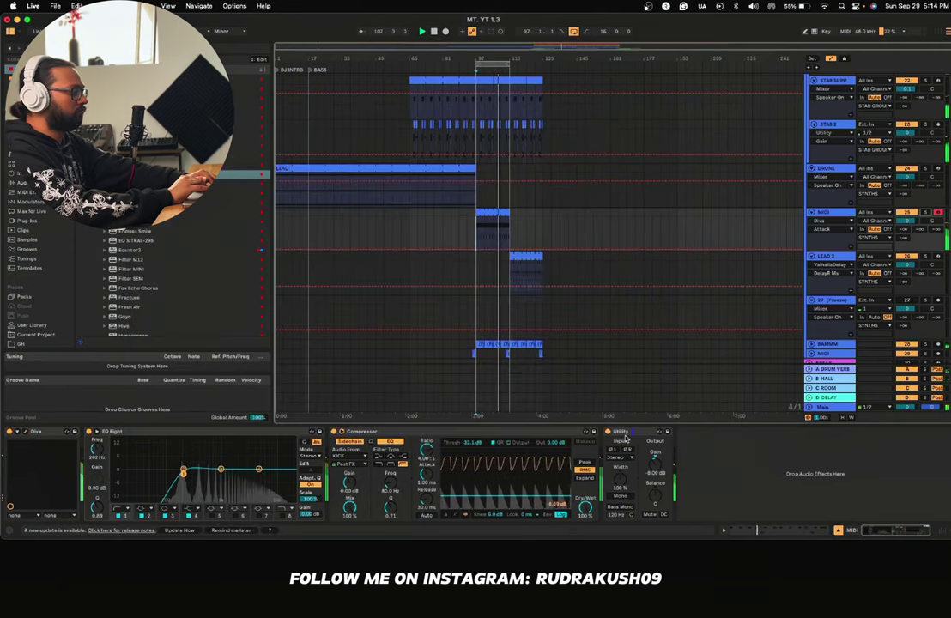
# Step: Extend the looping Diva MIDI clip back to bar 1 and forward to bar 157
pyautogui.click(481, 212)
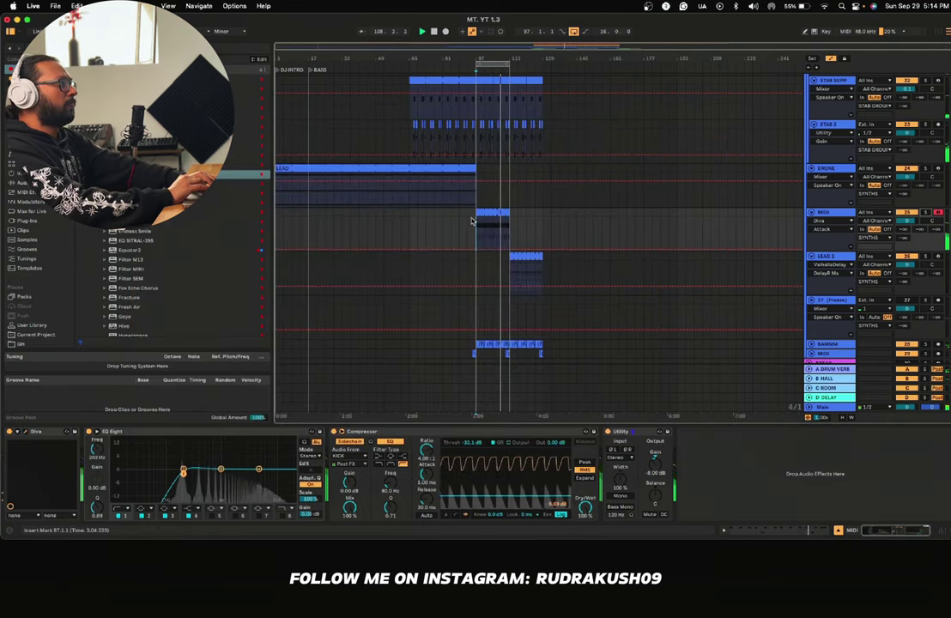
pyautogui.moveTo(478, 213); pyautogui.dragTo(189, 210)
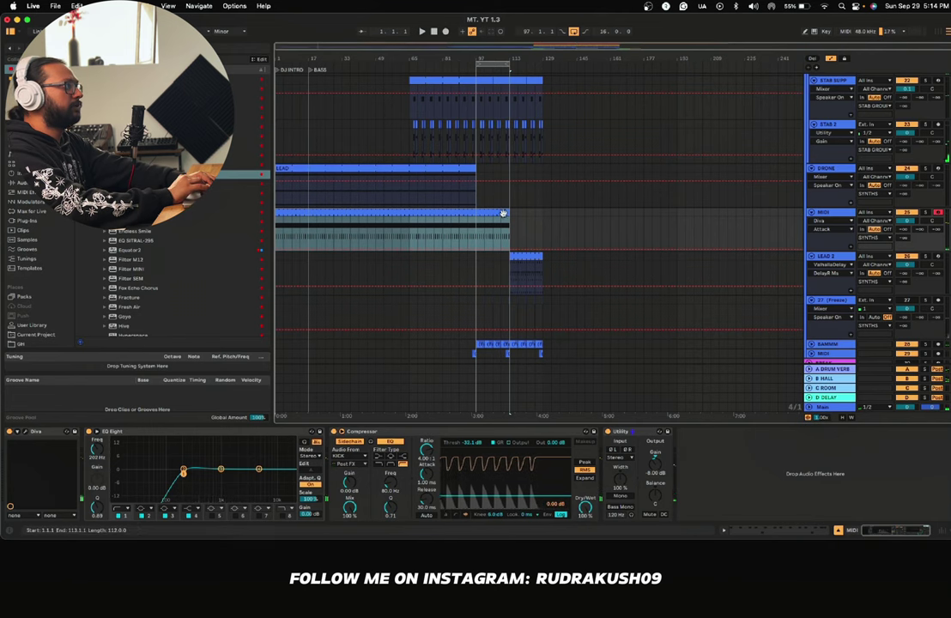
pyautogui.moveTo(505, 212); pyautogui.dragTo(600, 216)
pyautogui.scroll(-10, 600, 217)
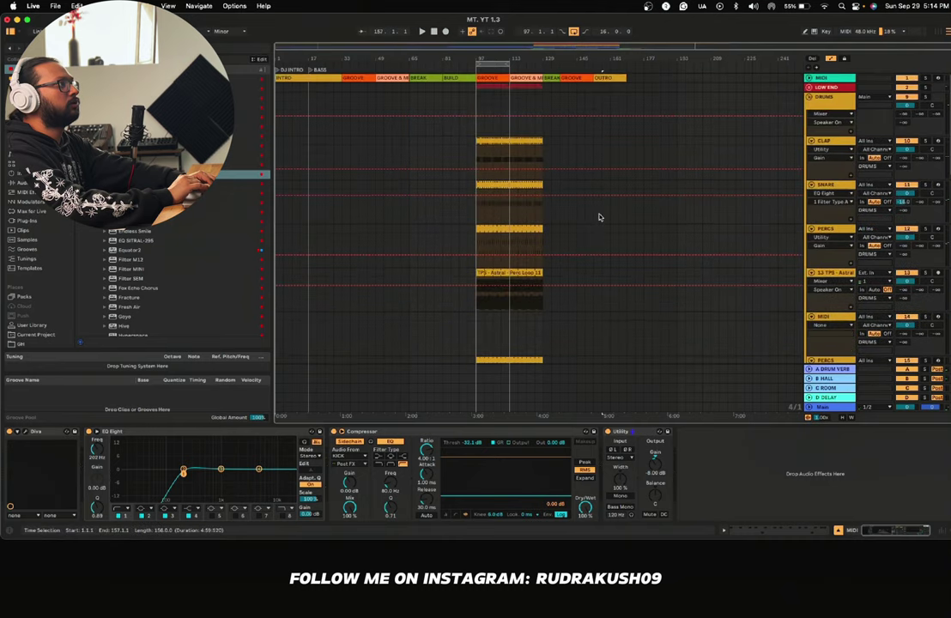
pyautogui.scroll(-10, 600, 217)
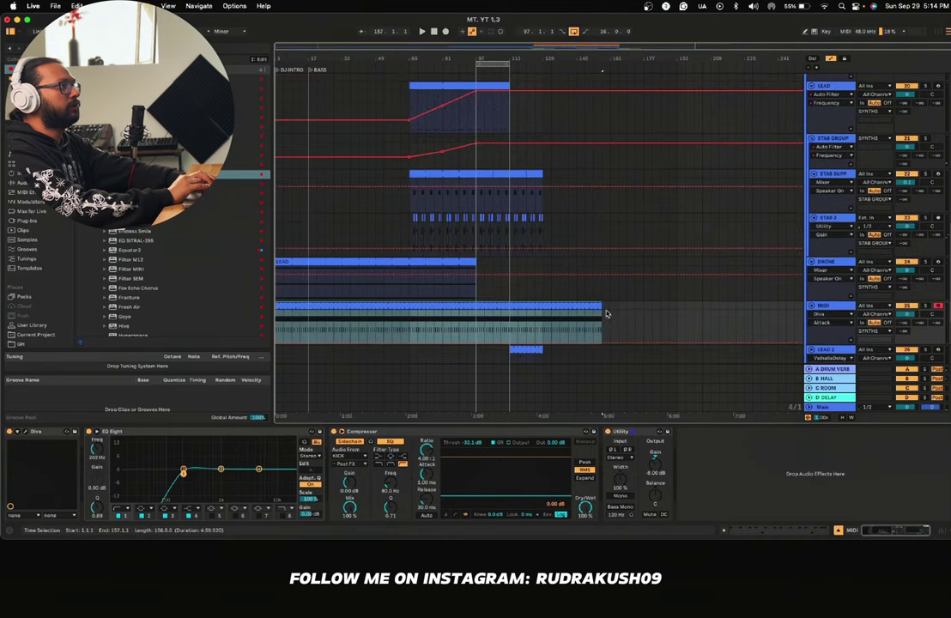
# Step: Extend the Diva MIDI clip to about bar 173, play the arrangement from bar 5 and hide the automation lanes
pyautogui.moveTo(599, 306); pyautogui.dragTo(633, 306)
pyautogui.press('space')
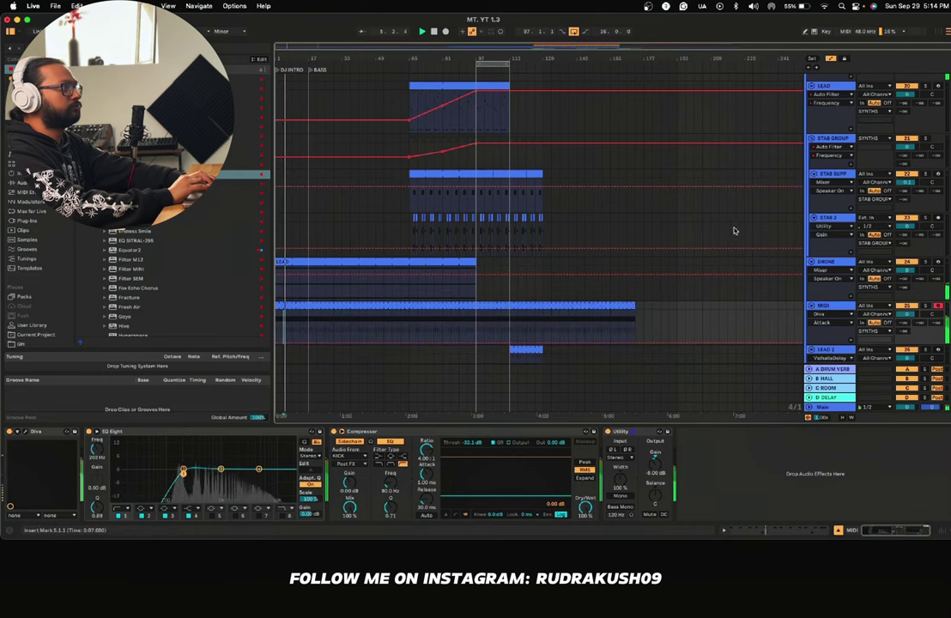
pyautogui.press('a')
pyautogui.scroll(-5, 515, 205)
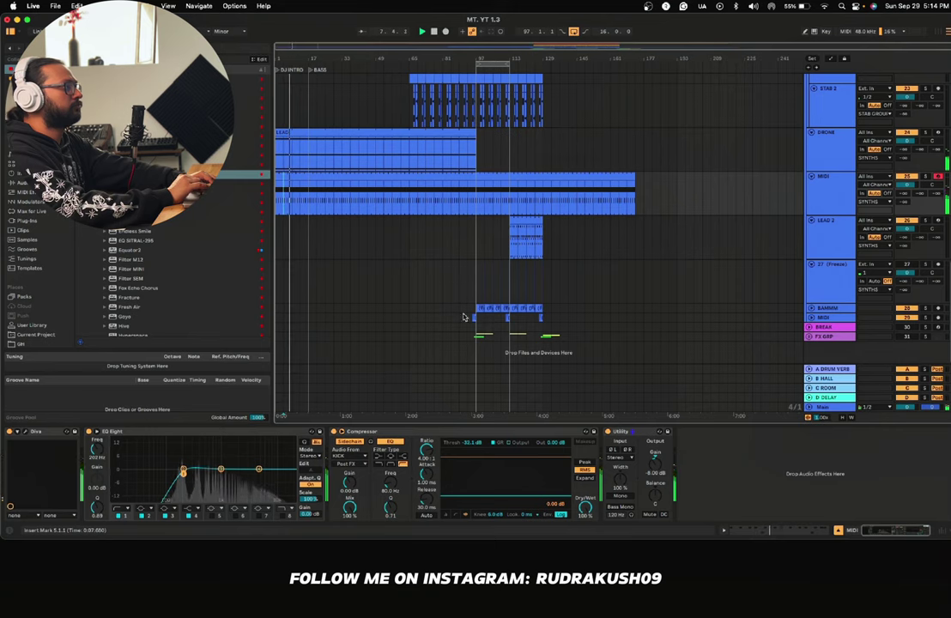
pyautogui.scroll(2, 480, 240)
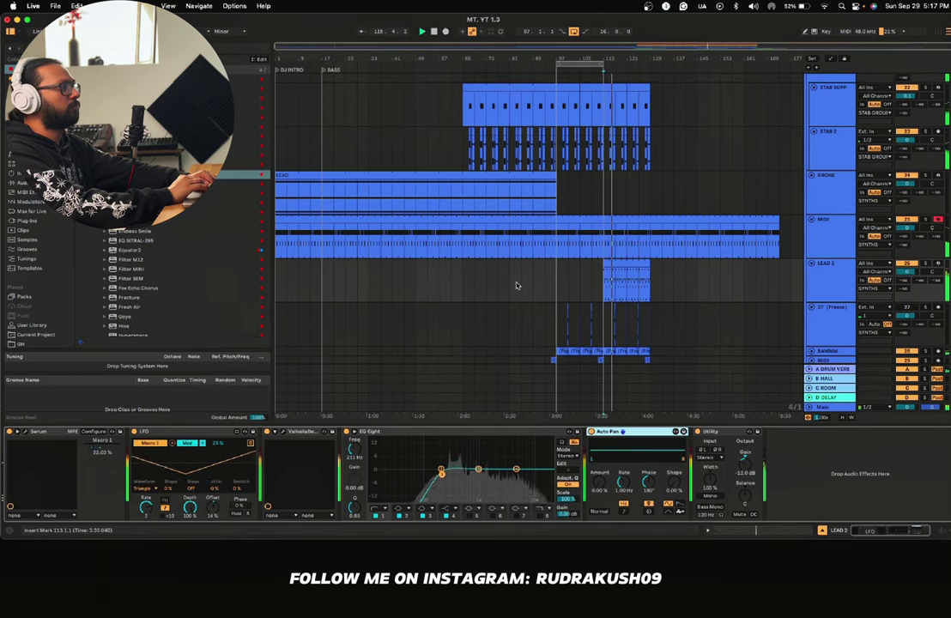
# Step: Add the OTT plug-in to the LEAD 2 track and place it between EQ Eight and Auto Pan
pyautogui.press('space')
pyautogui.click(827, 278)
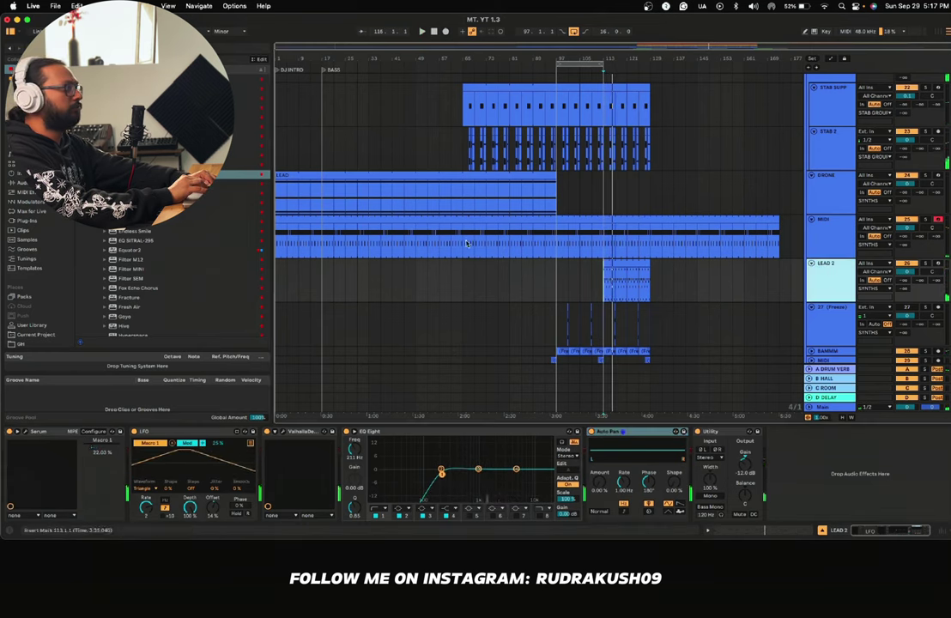
pyautogui.click(33, 78)
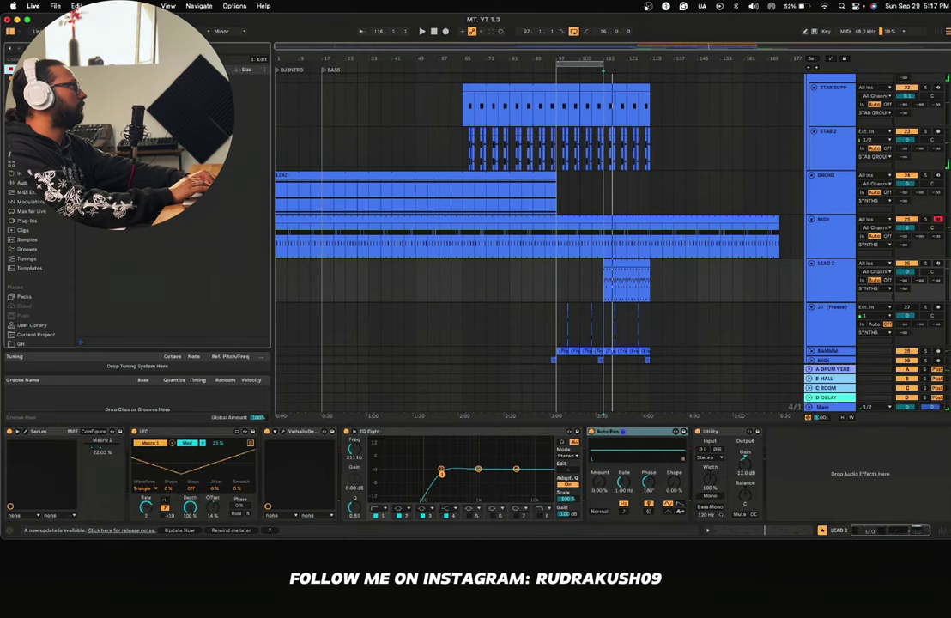
pyautogui.click(33, 69)
pyautogui.scroll(-8, 171, 188)
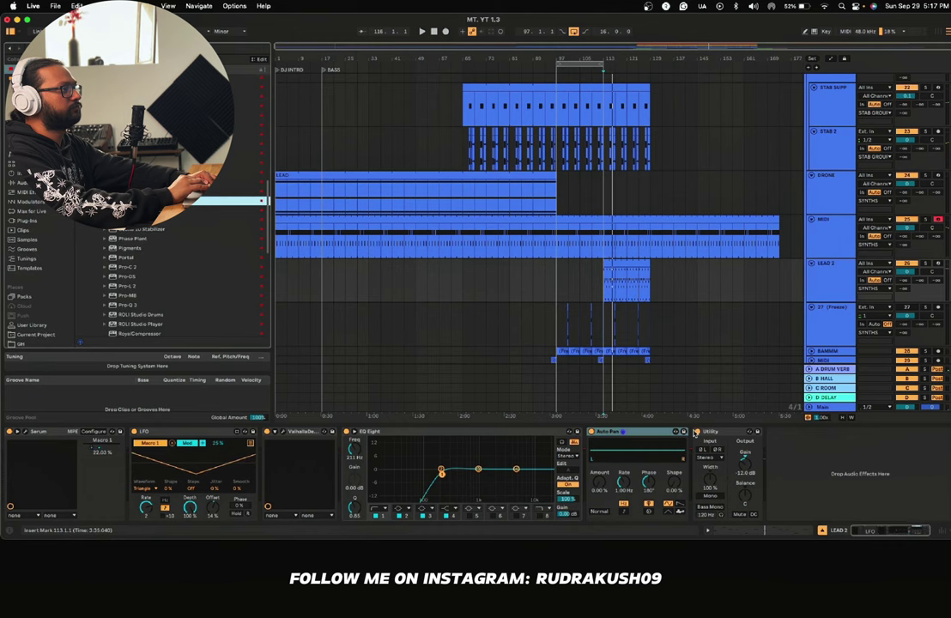
pyautogui.press('space')
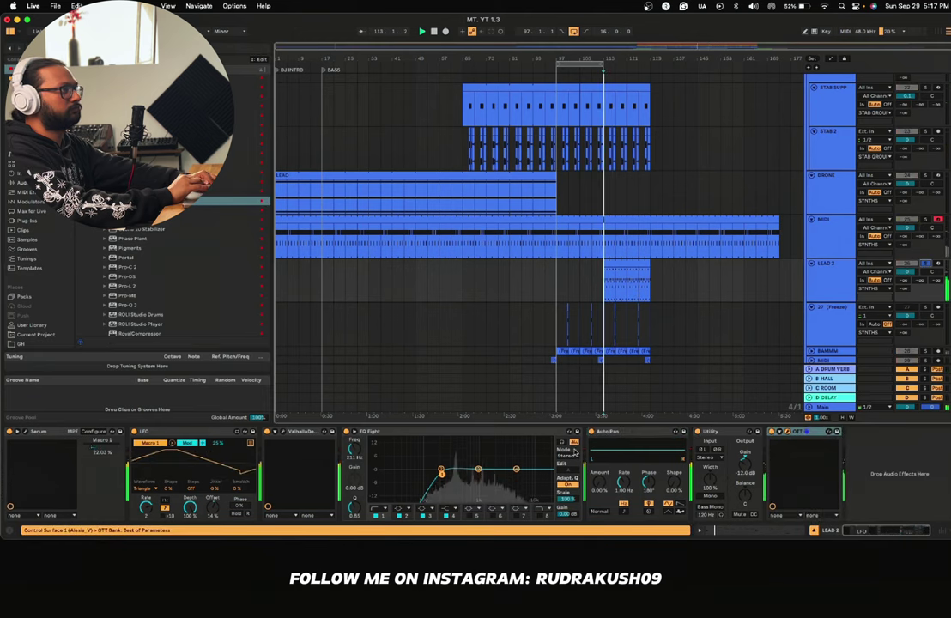
pyautogui.moveTo(808, 433)
pyautogui.mouseDown()
pyautogui.moveTo(586, 440)
pyautogui.moveTo(604, 440)
pyautogui.mouseUp()
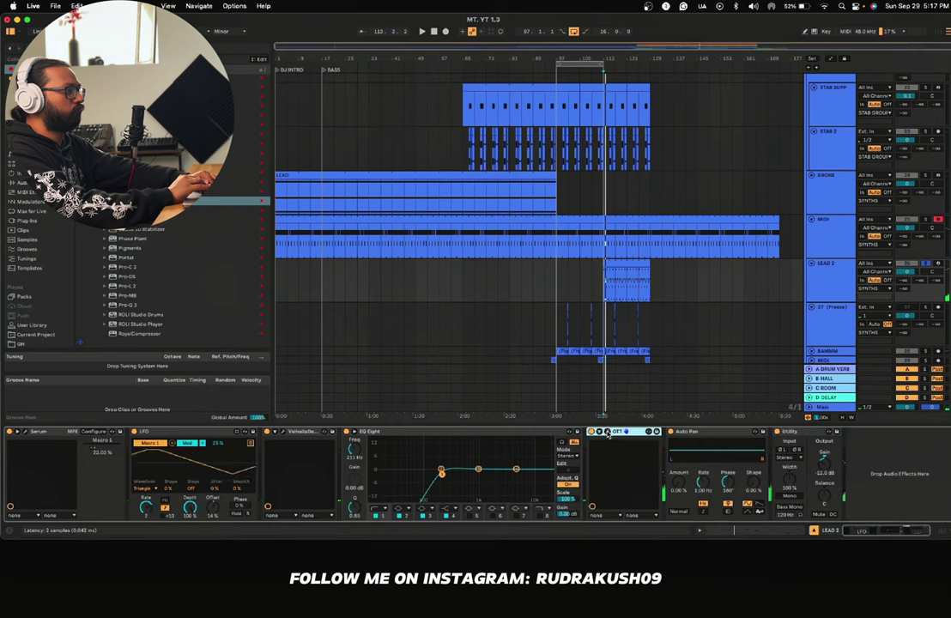
# Step: Set OTT's depth to 20 % while auditioning LEAD 2, and move OTT ahead of EQ Eight
pyautogui.click(607, 432)
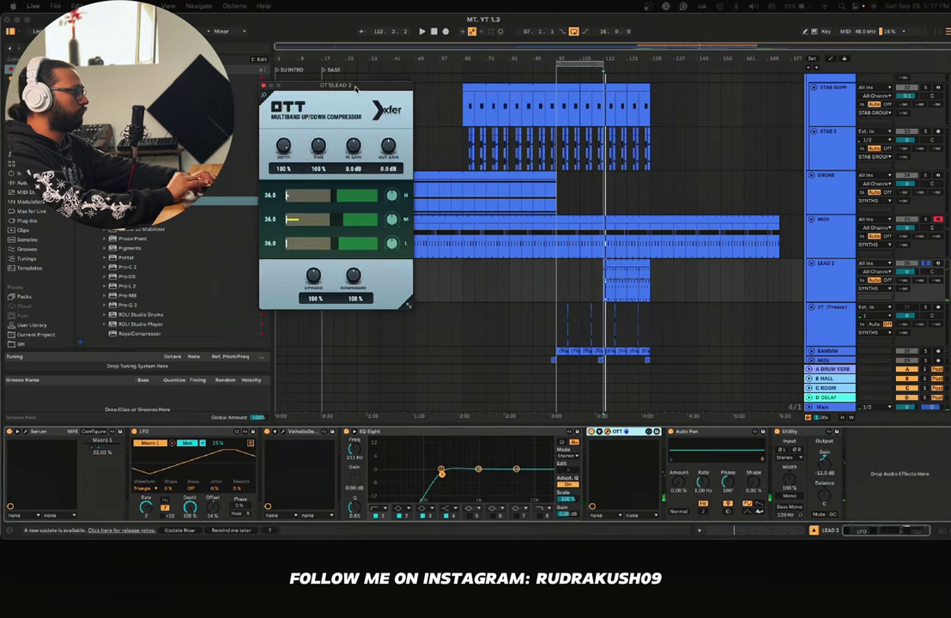
pyautogui.press('space')
pyautogui.moveTo(283, 146)
pyautogui.mouseDown()
pyautogui.moveTo(283, 168)
pyautogui.moveTo(280, 127)
pyautogui.mouseUp()
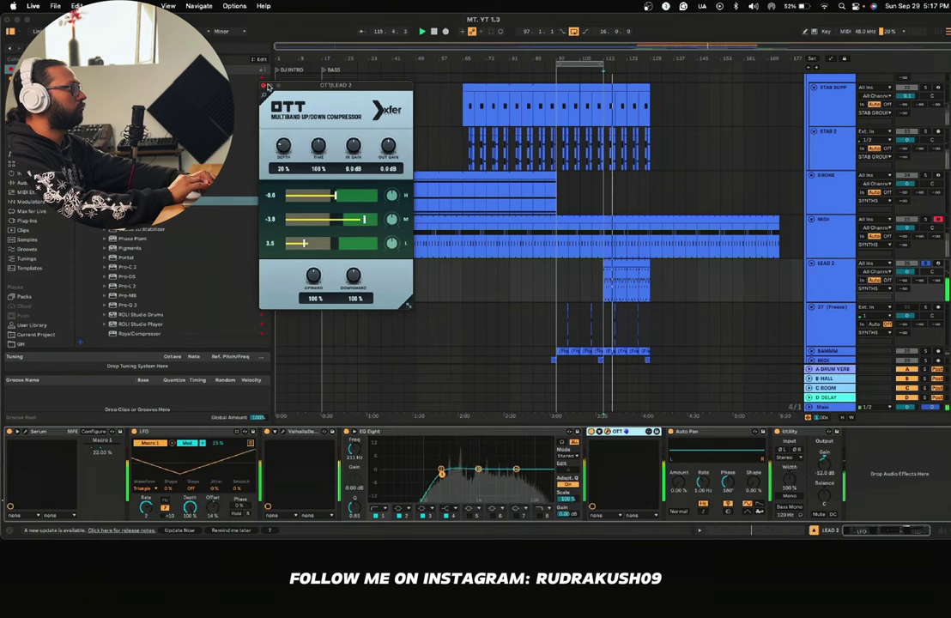
pyautogui.click(264, 86)
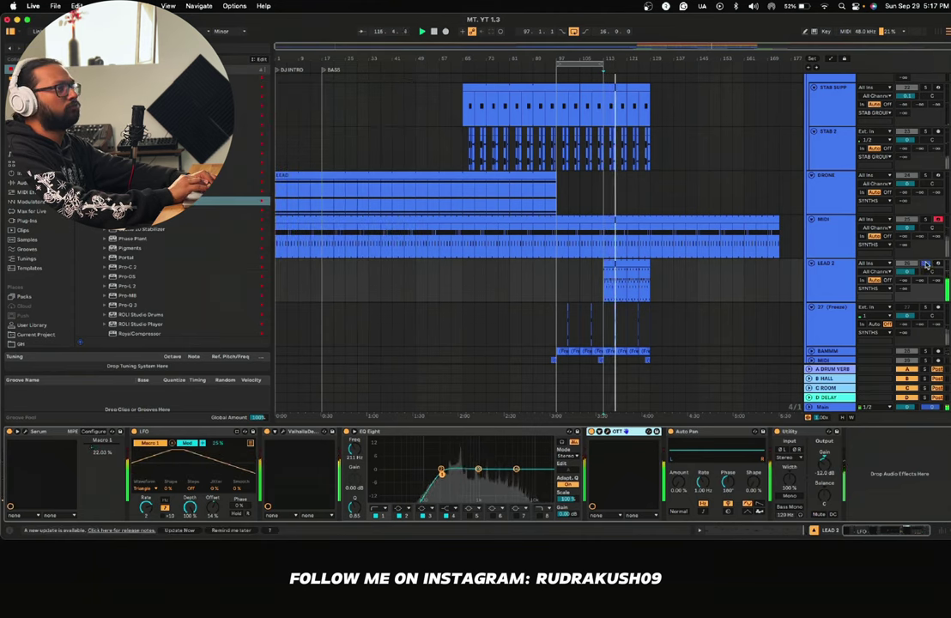
pyautogui.moveTo(605, 431); pyautogui.dragTo(361, 462)
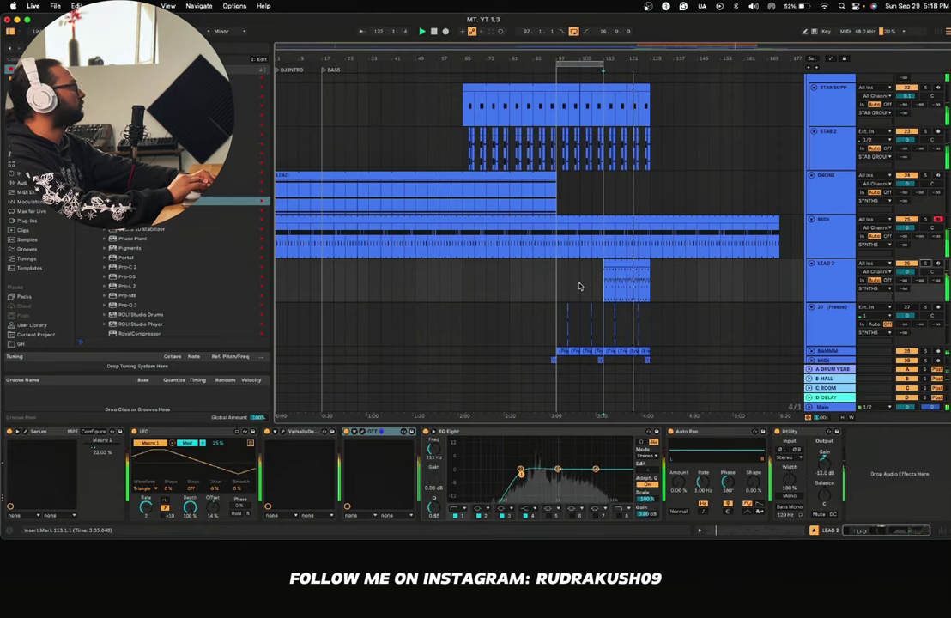
# Step: Insert a new MIDI track directly below the Diva track and select it
pyautogui.click(278, 249)
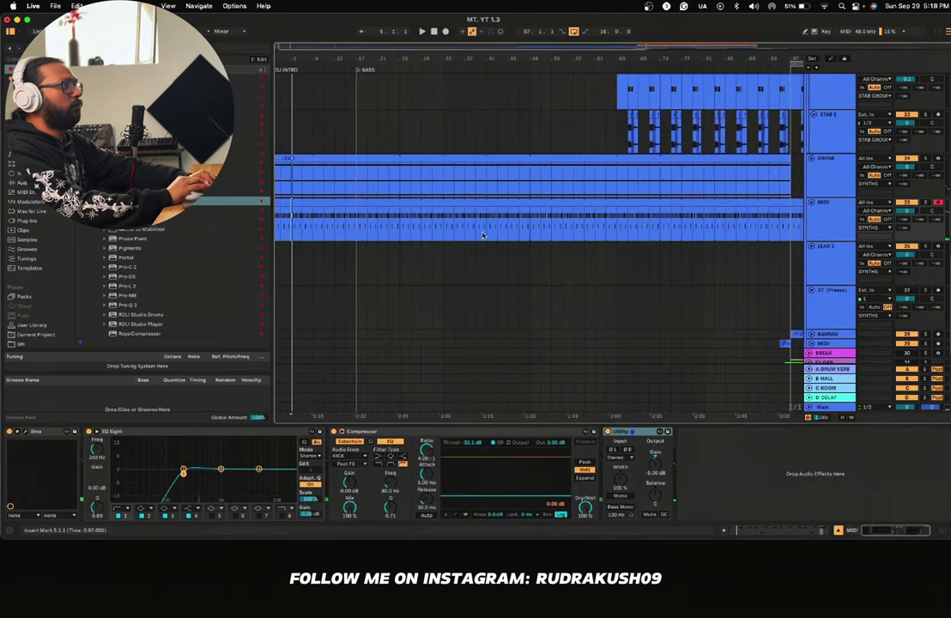
pyautogui.hscroll(-1, 483, 234)
pyautogui.rightClick(839, 223)
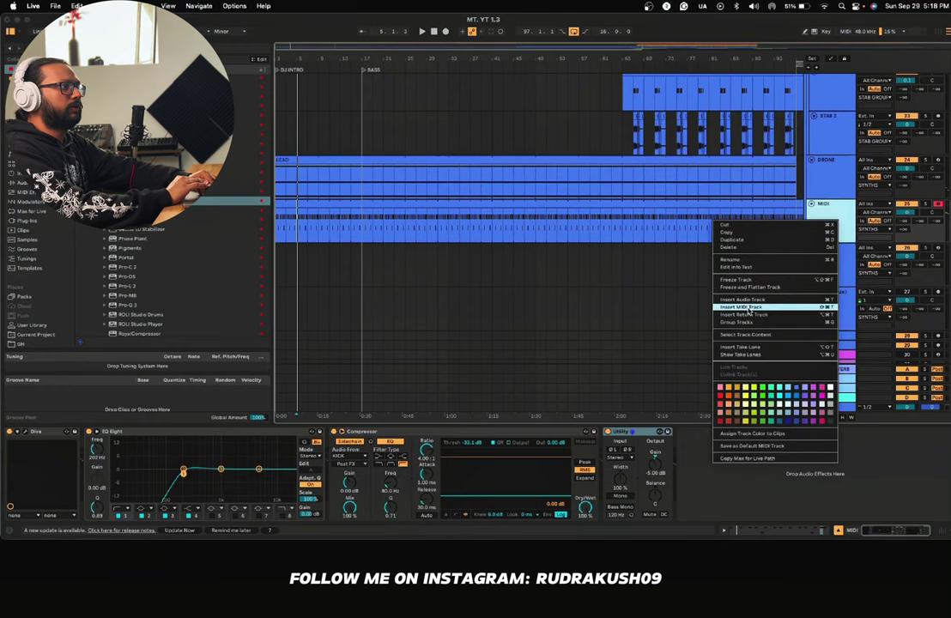
pyautogui.click(744, 306)
pyautogui.click(837, 262)
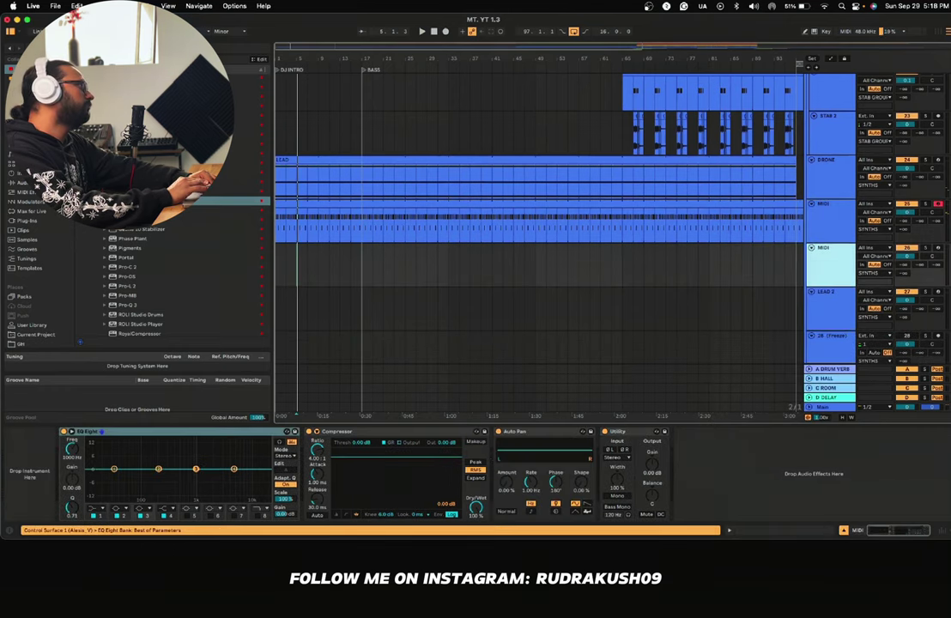
# Step: Find the Pigments instrument among the plug-ins and load it on the new MIDI track
pyautogui.scroll(-15, 130, 234)
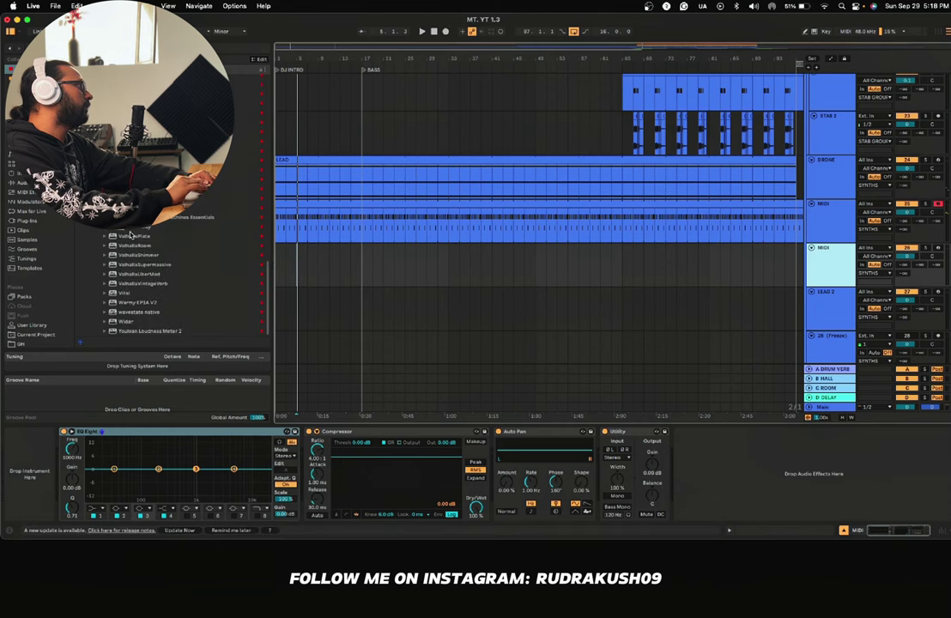
pyautogui.scroll(10, 131, 235)
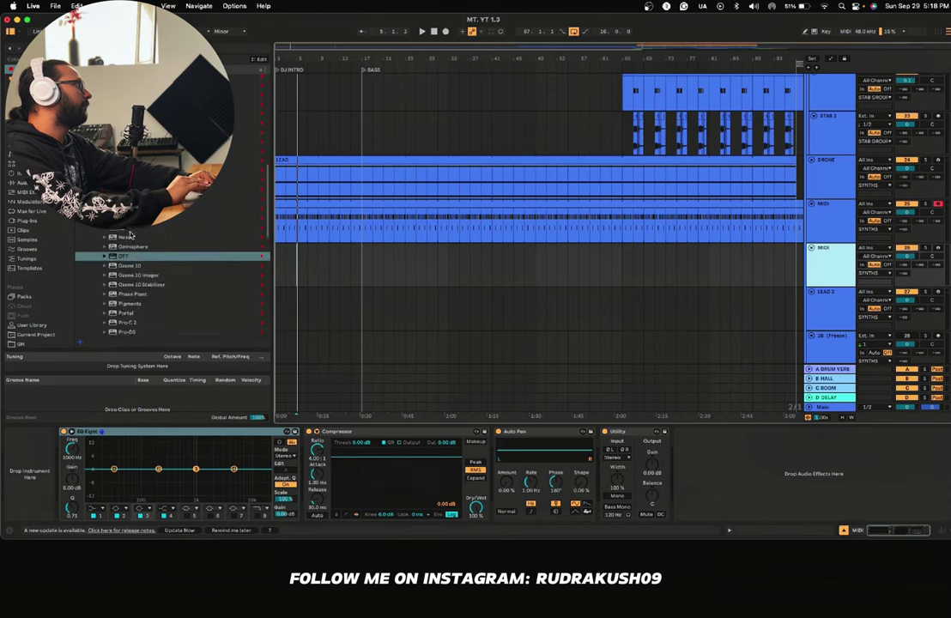
pyautogui.scroll(-3, 130, 234)
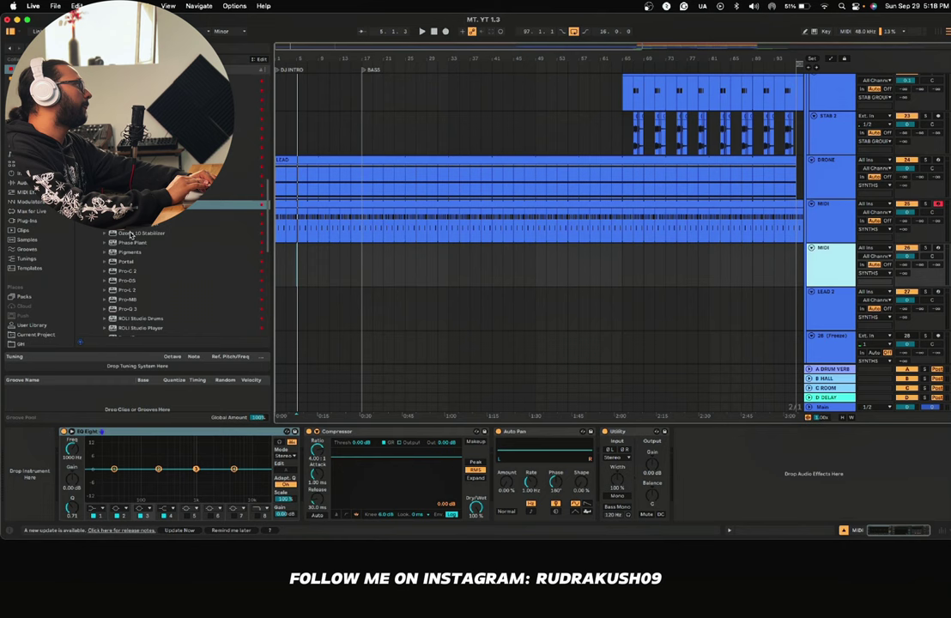
pyautogui.scroll(-5, 131, 234)
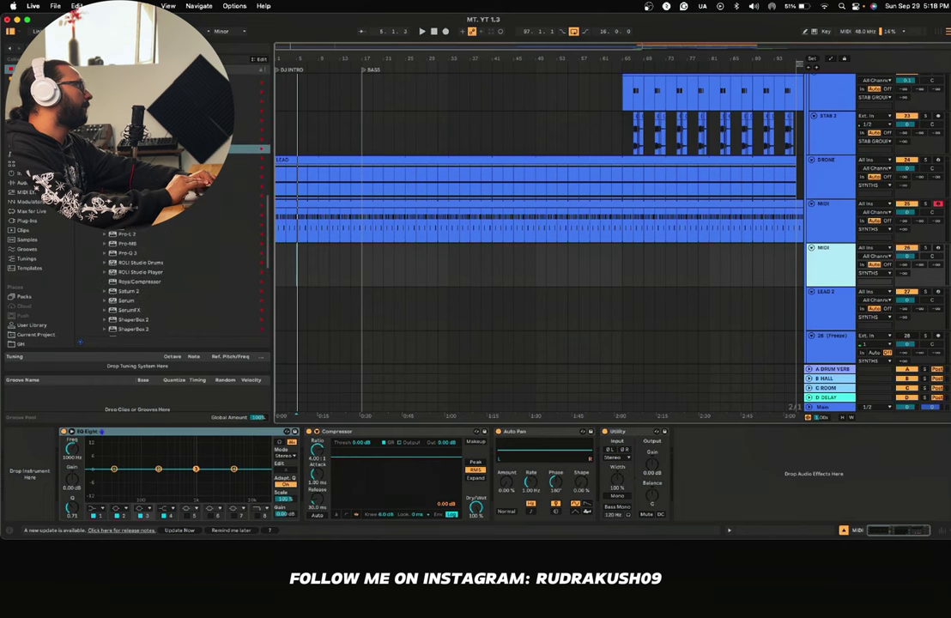
pyautogui.click(131, 197)
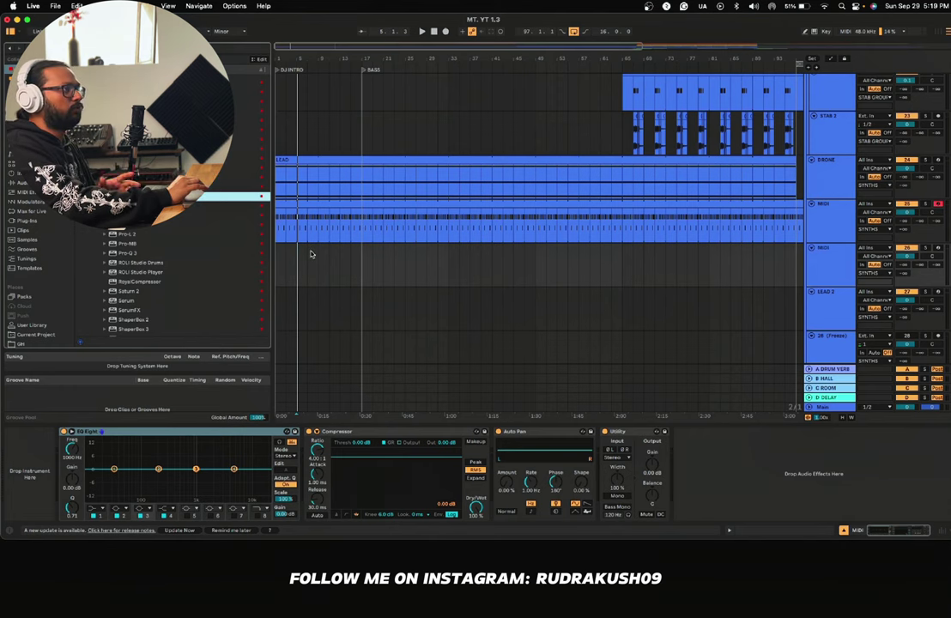
pyautogui.press('Return')
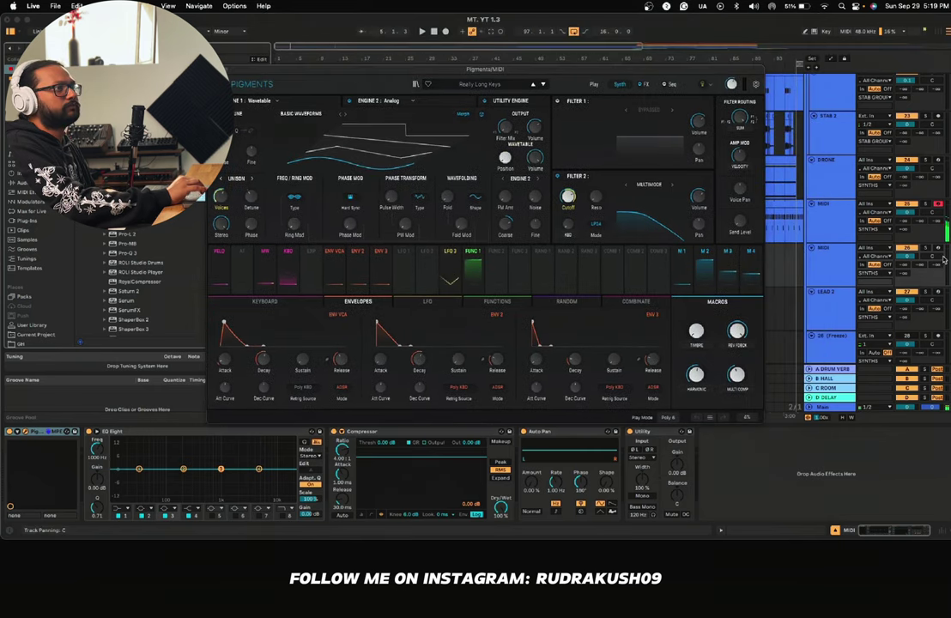
# Step: Audition the Really Long Keys preset against the arrangement and look through Pigments' preset categories and full preset list
pyautogui.click(474, 84)
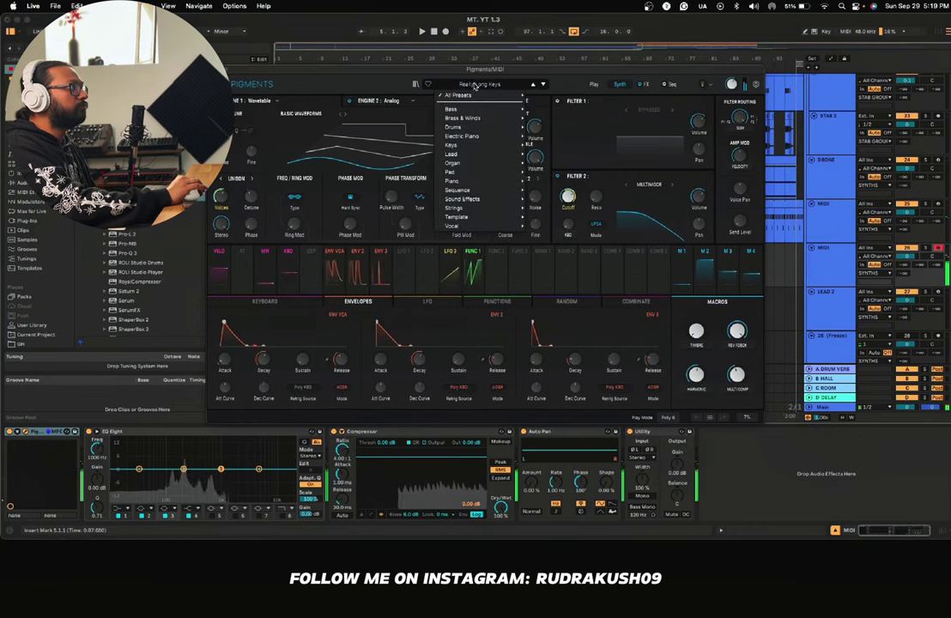
pyautogui.click(421, 32)
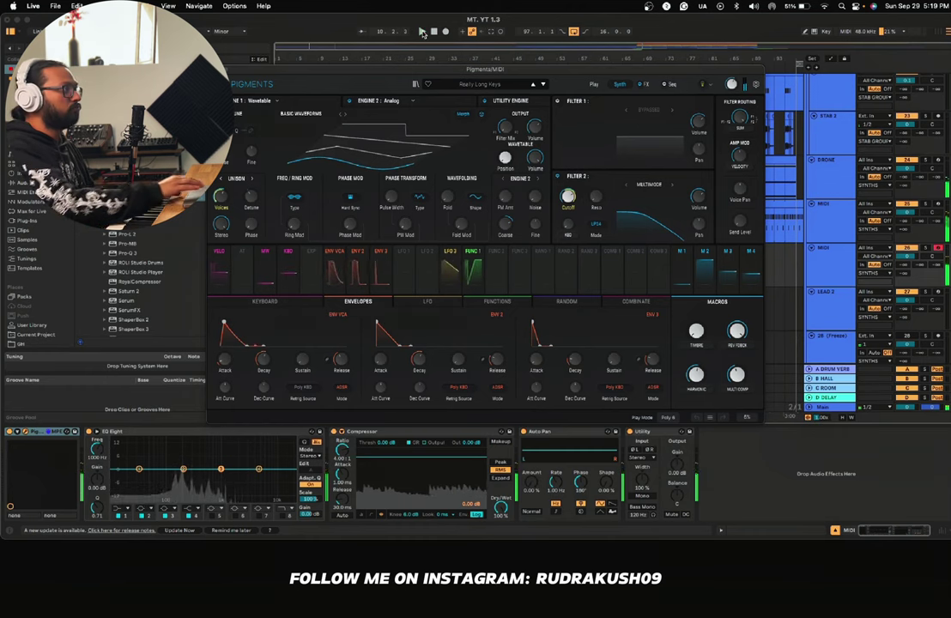
pyautogui.click(492, 85)
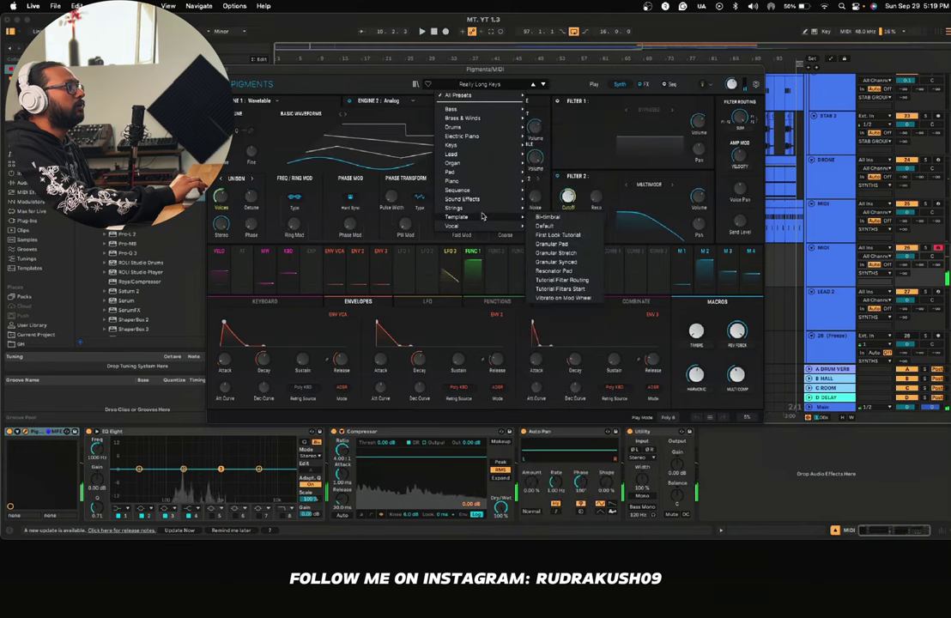
pyautogui.moveTo(459, 211)
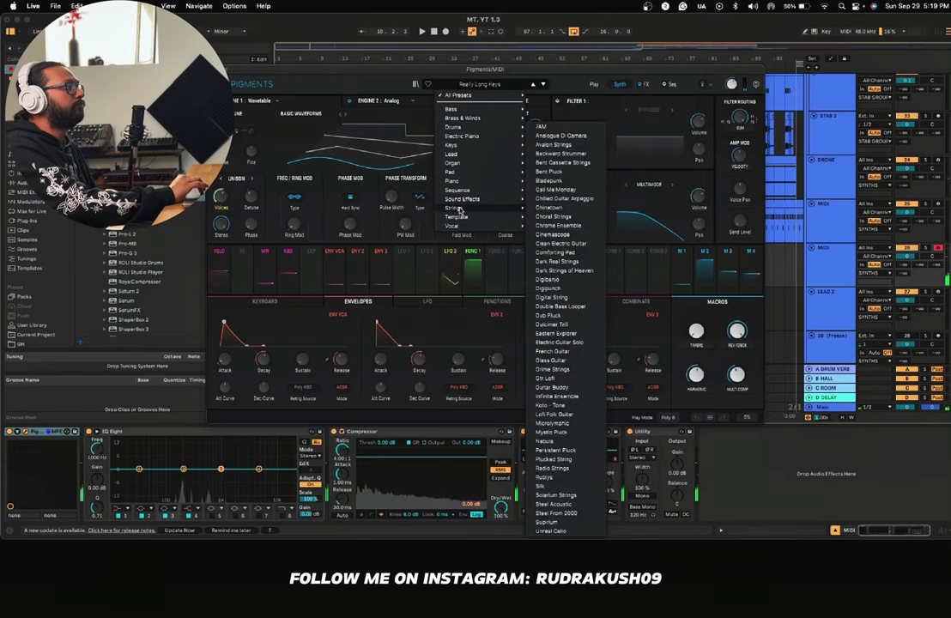
pyautogui.moveTo(473, 190)
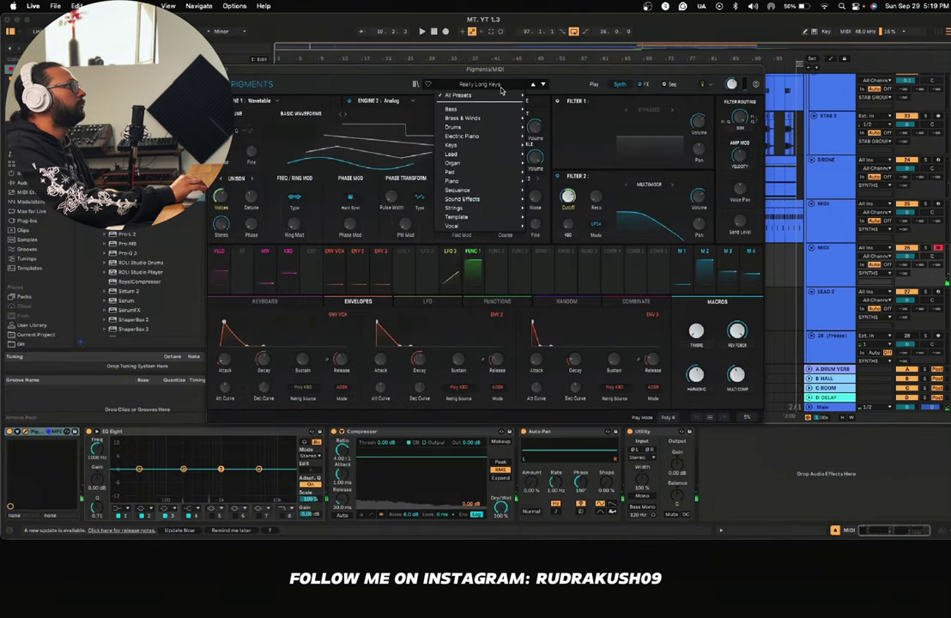
pyautogui.moveTo(471, 97)
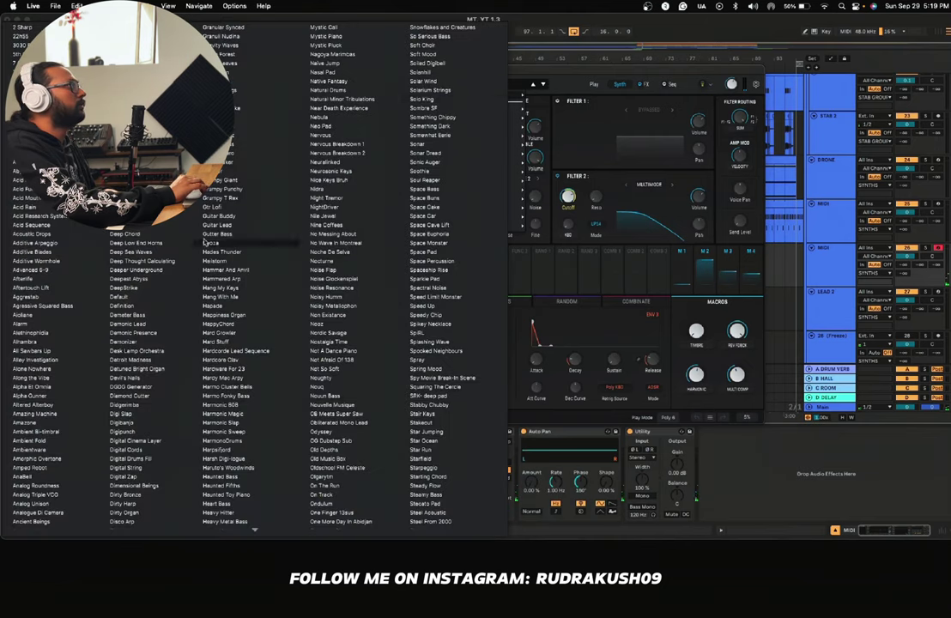
pyautogui.scroll(-2, 97, 286)
pyautogui.scroll(2, 97, 286)
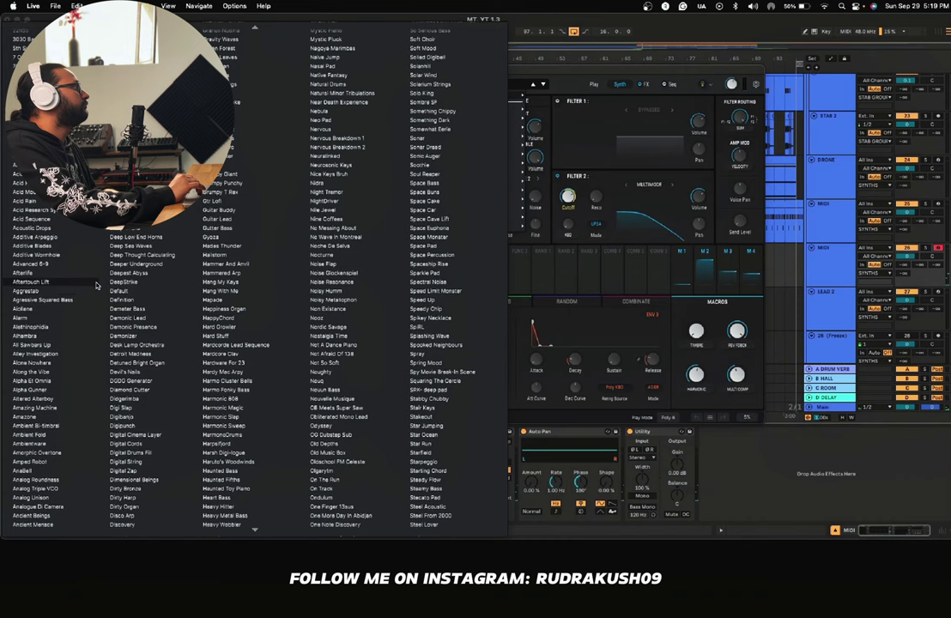
# Step: Step through Pigments' Acid presets to Acid Research Systems, audition it with the arrangement and close the plug-in window
pyautogui.click(532, 45)
pyautogui.click(543, 84)
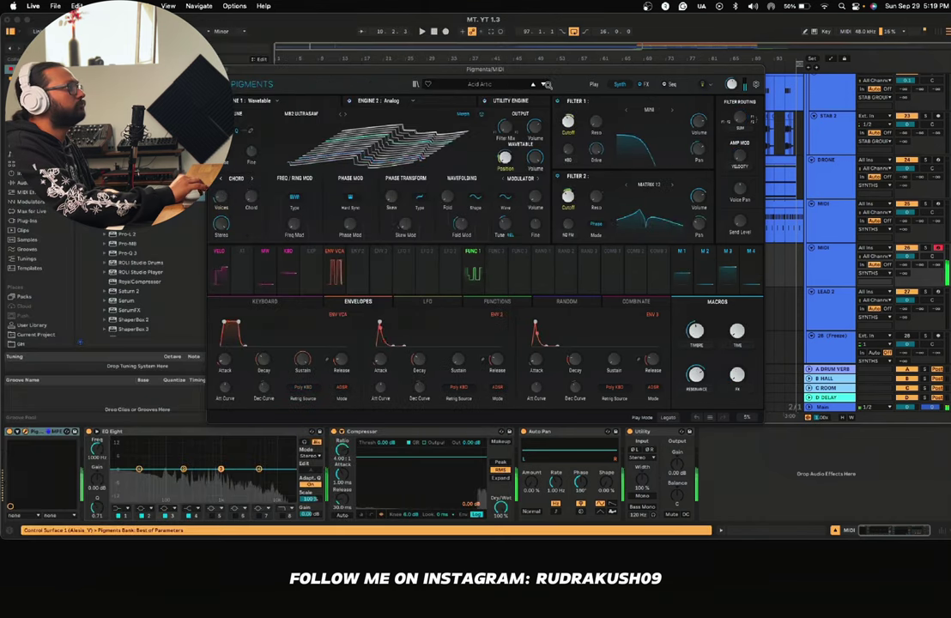
pyautogui.click(544, 84)
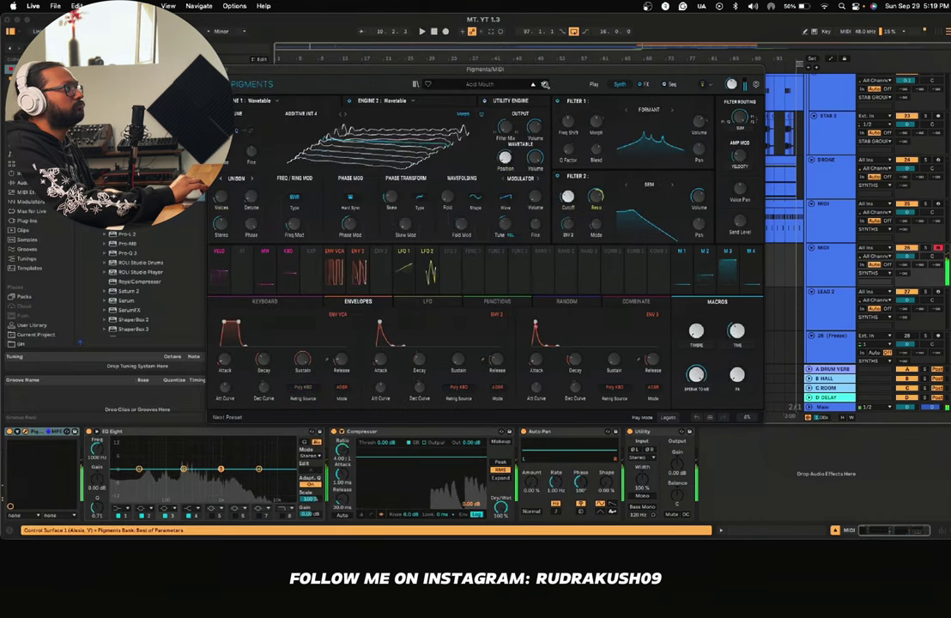
pyautogui.click(545, 84)
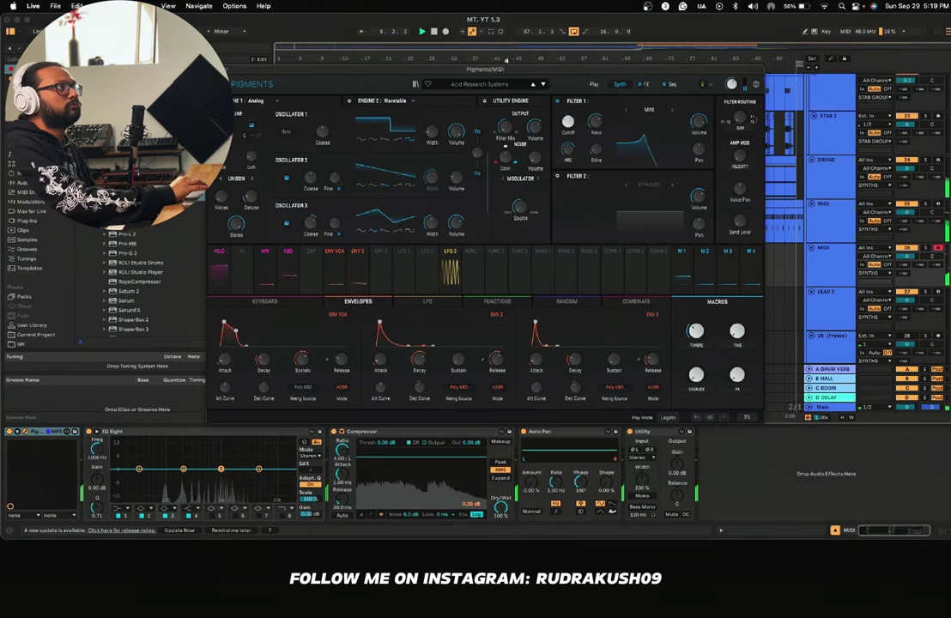
pyautogui.click(214, 70)
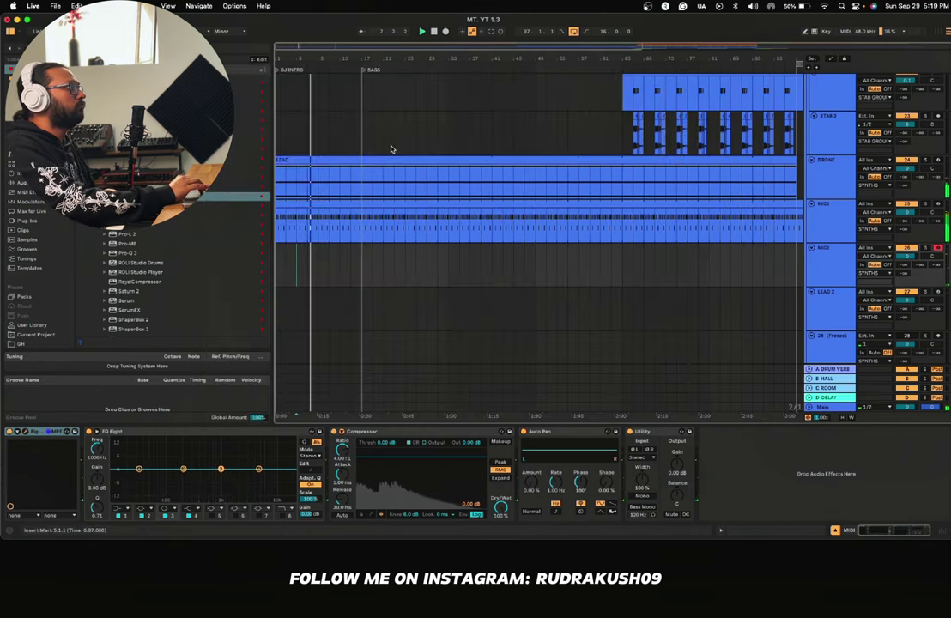
pyautogui.scroll(10, 390, 150)
pyautogui.scroll(-5, 668, 183)
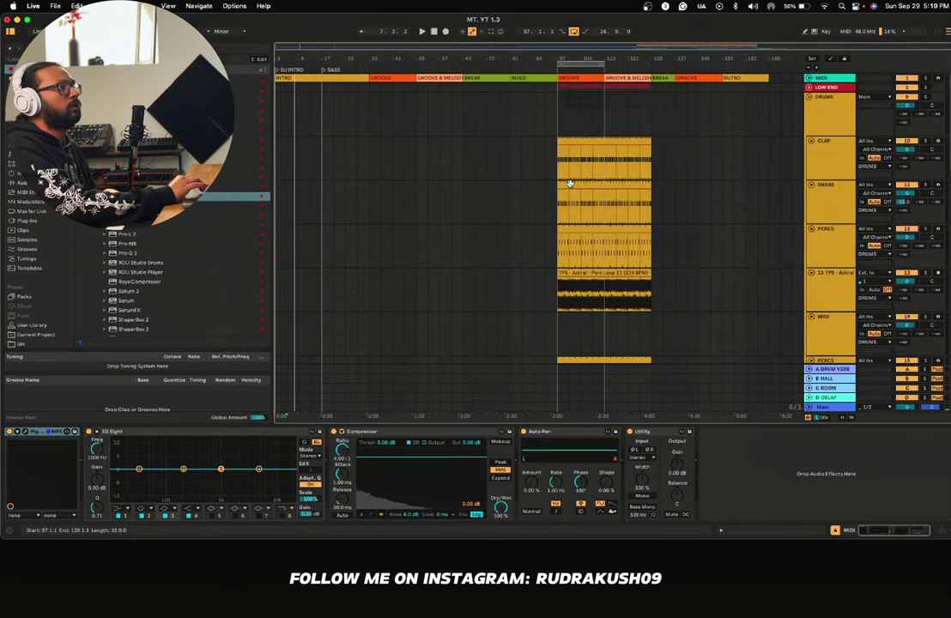
pyautogui.scroll(-5, 511, 211)
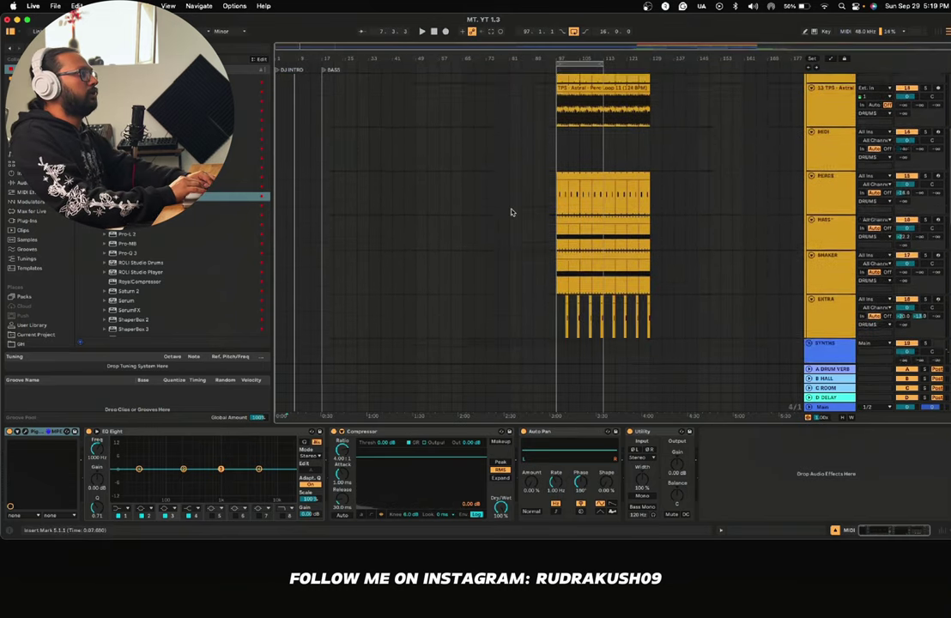
pyautogui.scroll(5, 512, 212)
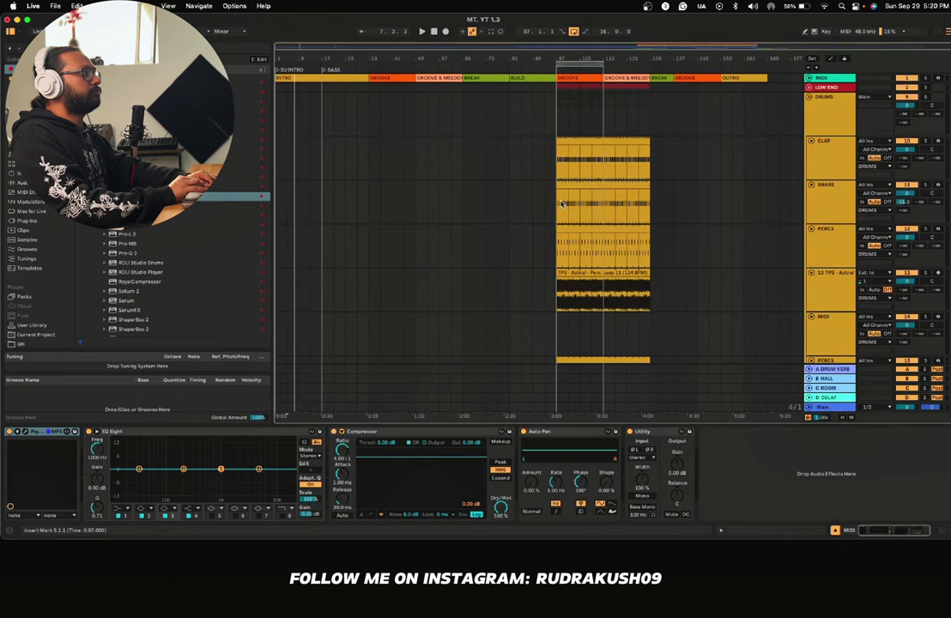
# Step: Copy the Astral Perc Loop 11 clip on its track to bar 1 and play it from there
pyautogui.scroll(-5, 562, 203)
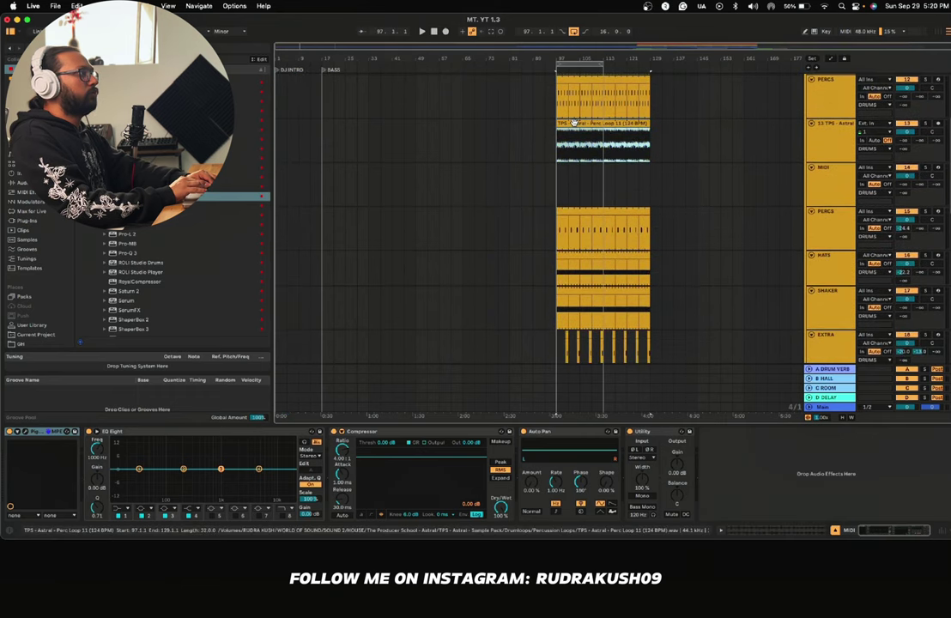
pyautogui.moveTo(574, 123); pyautogui.dragTo(293, 135)
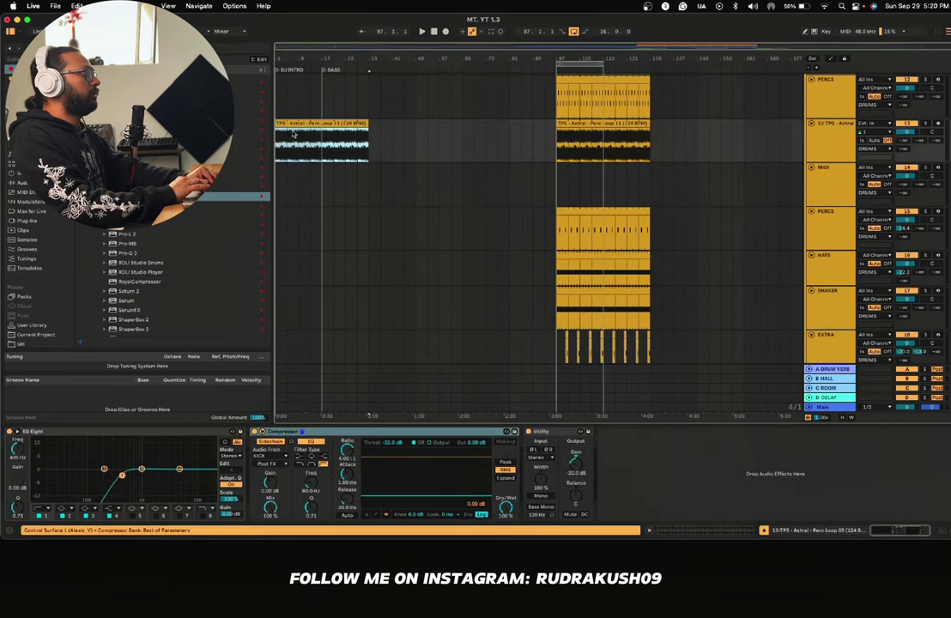
pyautogui.scroll(-1, 304, 136)
pyautogui.press('space')
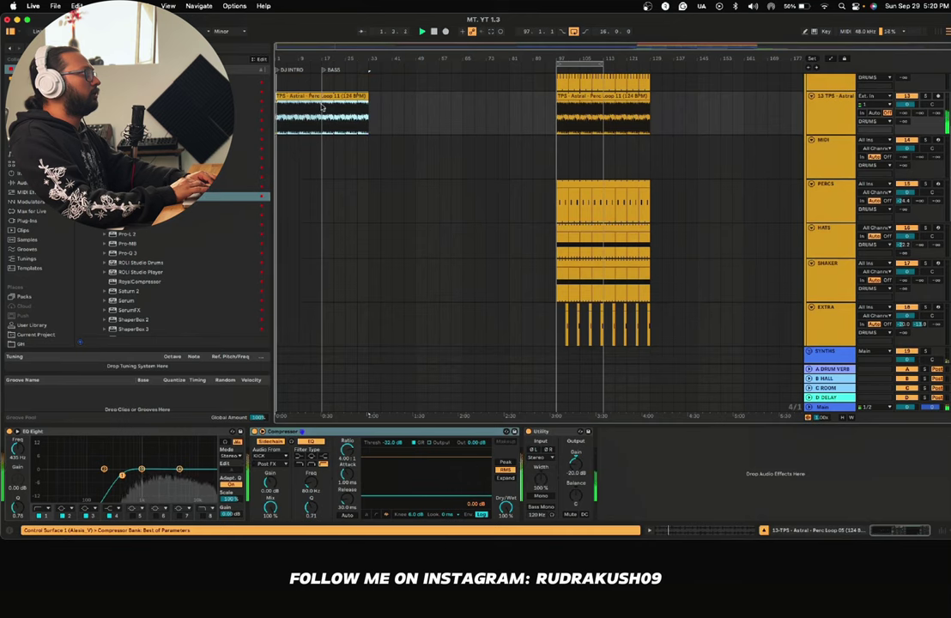
pyautogui.scroll(-2, 384, 151)
pyautogui.scroll(8, 546, 218)
pyautogui.press('space')
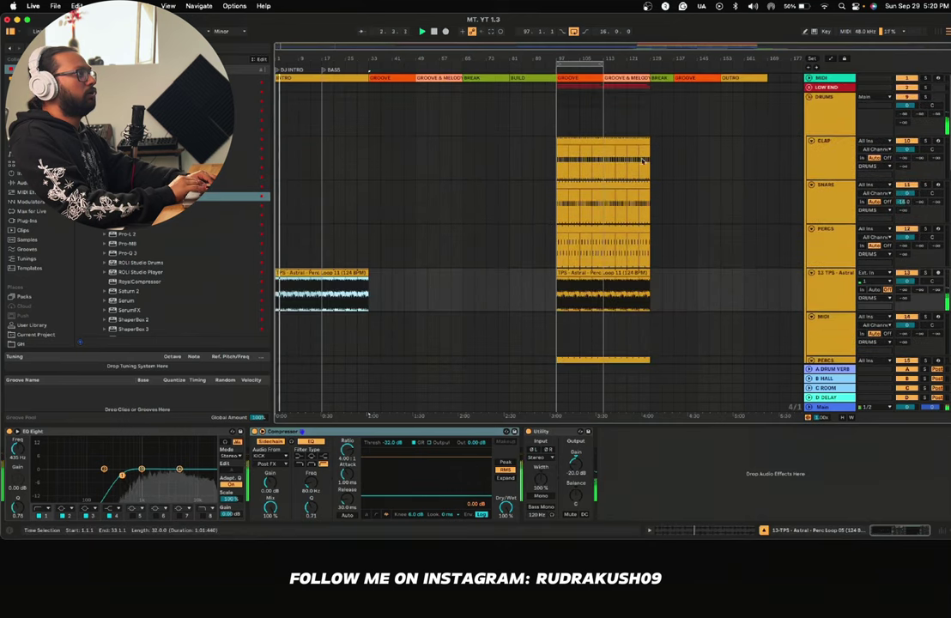
# Step: Unfold the LOW END group and extend the arrangement loop to cover bars 97 to 129
pyautogui.click(809, 88)
pyautogui.scroll(-1, 564, 133)
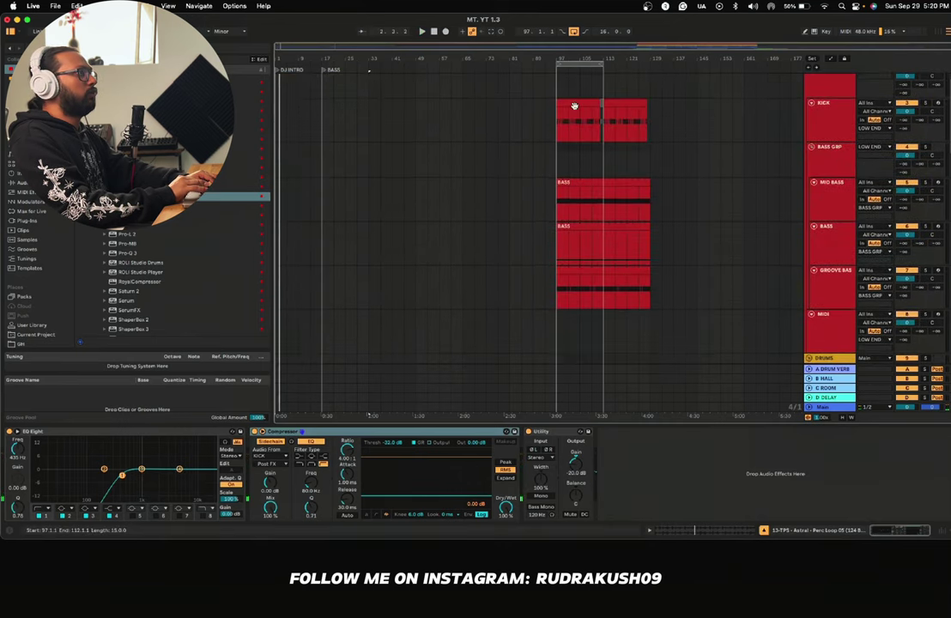
pyautogui.click(576, 103)
pyautogui.moveTo(597, 63); pyautogui.dragTo(649, 63)
pyautogui.click(624, 63)
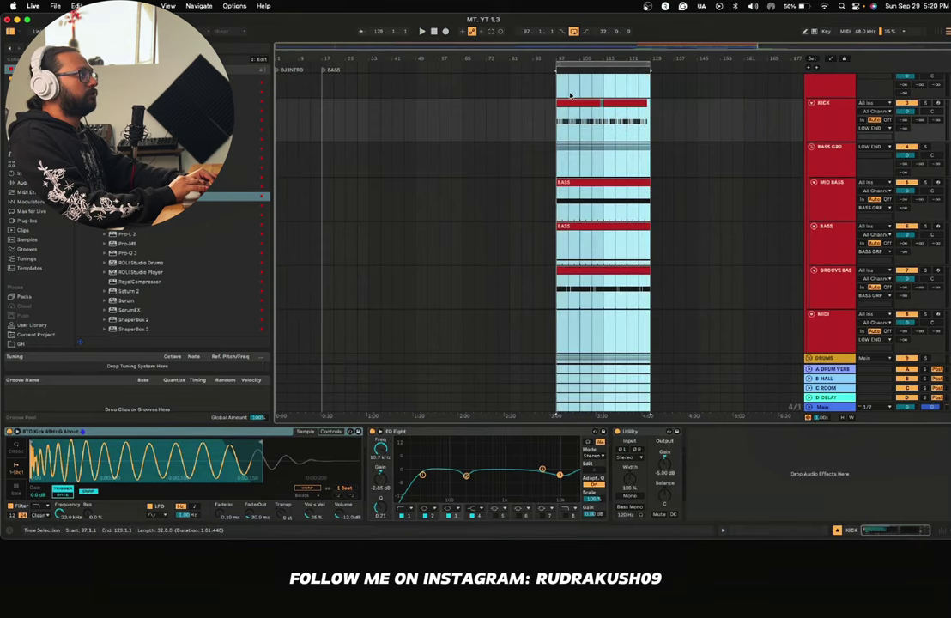
# Step: Copy the KICK and bass group clips of bars 97 to 129 to the start of the arrangement
pyautogui.click(565, 185)
pyautogui.scroll(-3, 564, 200)
pyautogui.scroll(2, 564, 200)
pyautogui.moveTo(559, 209); pyautogui.dragTo(652, 136)
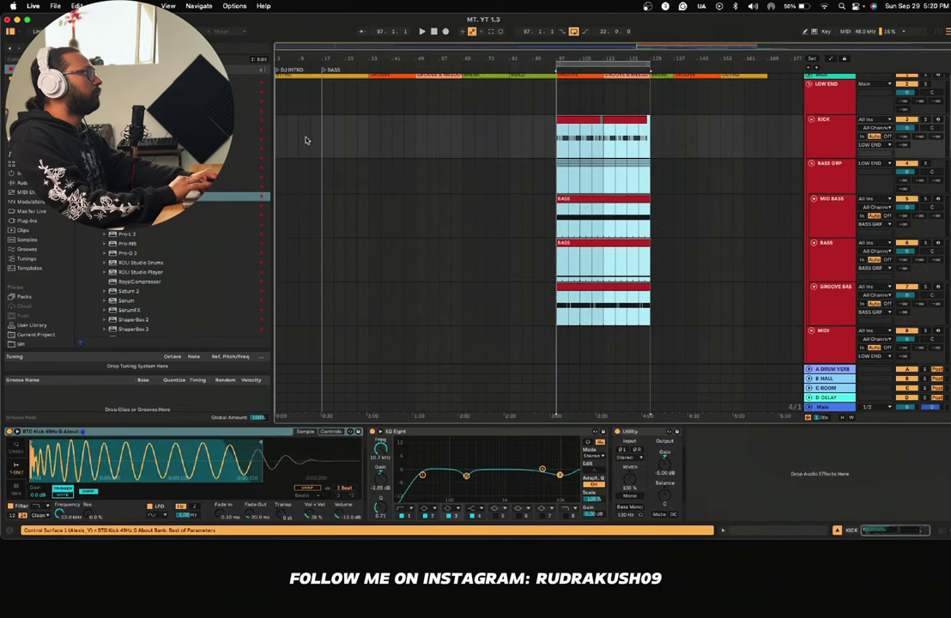
pyautogui.click(277, 139)
pyautogui.hotkey('ctrl', 'v')
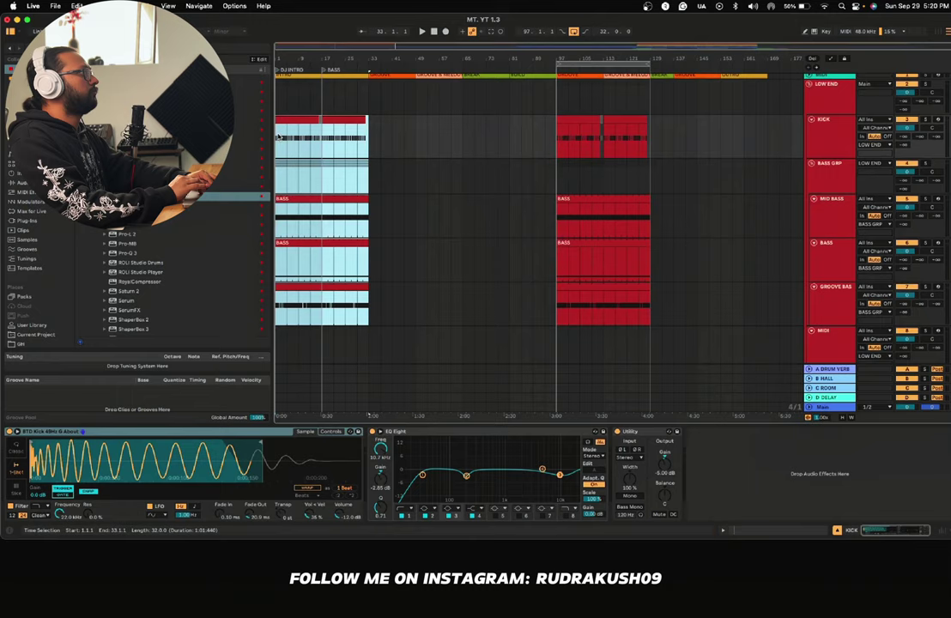
# Step: Play the intro and trim the copied Perc Loop 11 clip so it starts at bar 17
pyautogui.press('space')
pyautogui.scroll(-10, 283, 163)
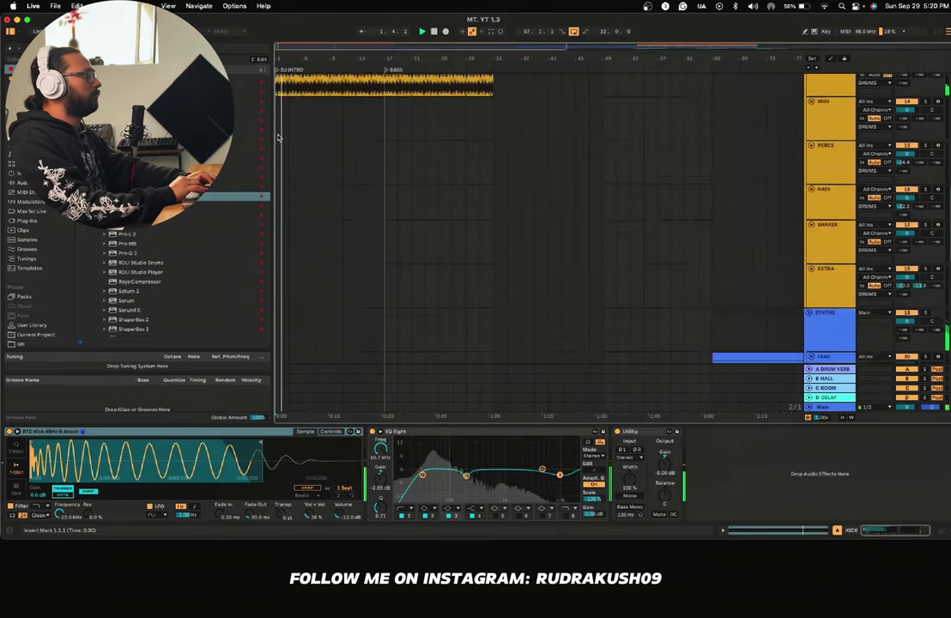
pyautogui.scroll(-5, 292, 183)
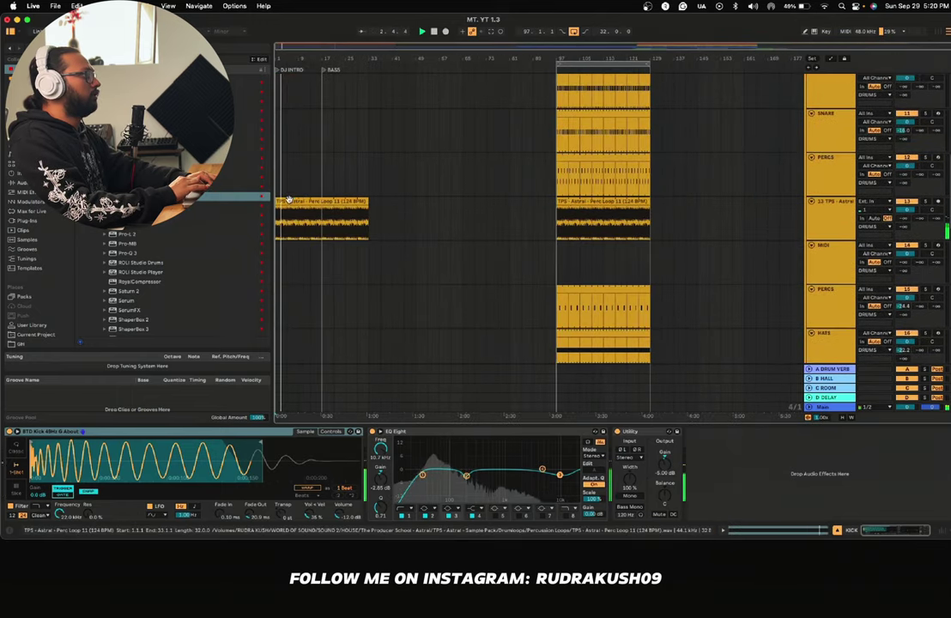
pyautogui.moveTo(277, 203); pyautogui.dragTo(322, 204)
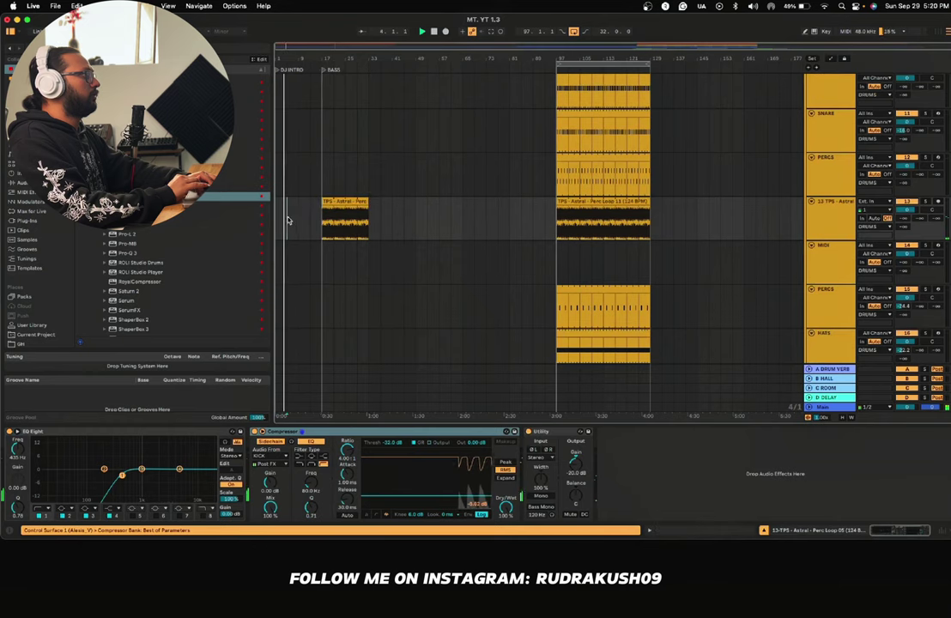
# Step: Loop the first 16 bars of the arrangement, from DJ INTRO to the BASS locator
pyautogui.scroll(-5, 308, 254)
pyautogui.scroll(-3, 307, 254)
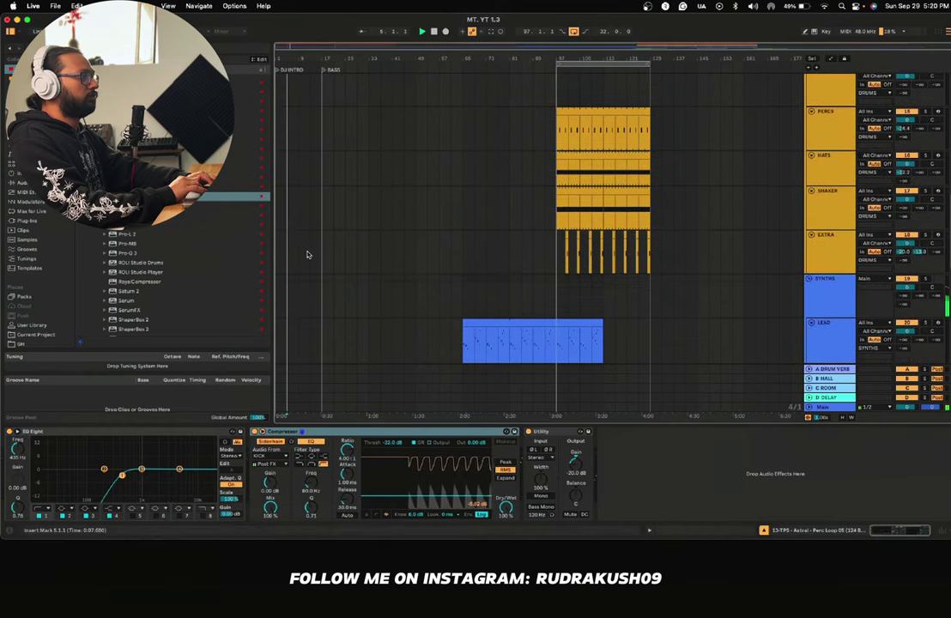
pyautogui.scroll(-8, 335, 225)
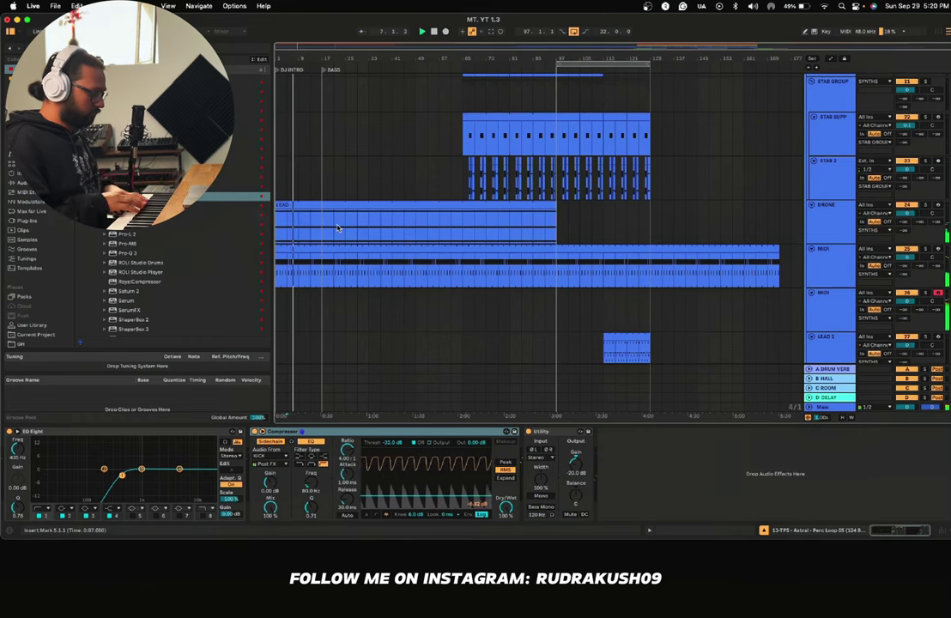
pyautogui.scroll(-2, 352, 251)
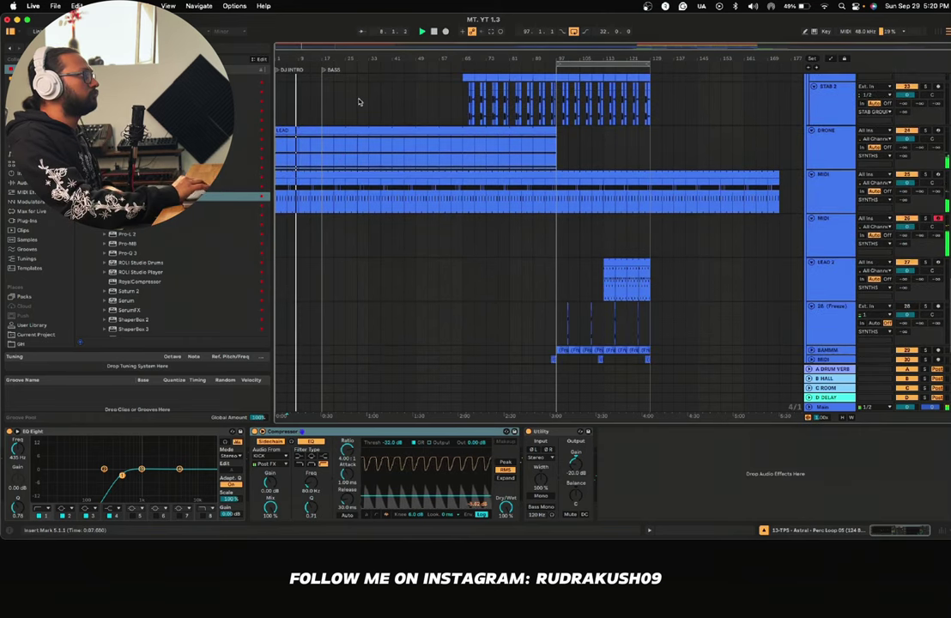
pyautogui.moveTo(326, 101); pyautogui.dragTo(263, 91)
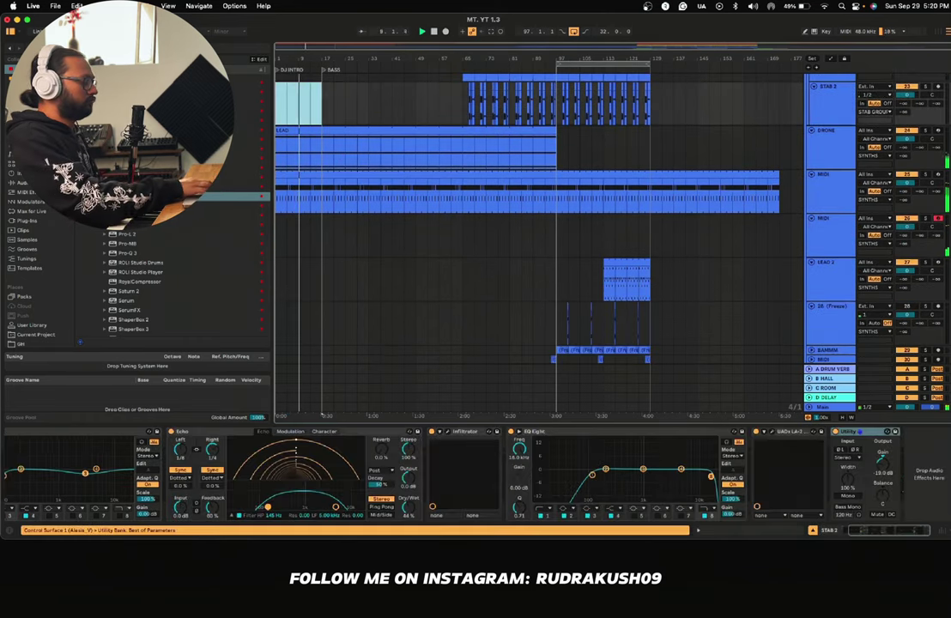
pyautogui.press('super+l')
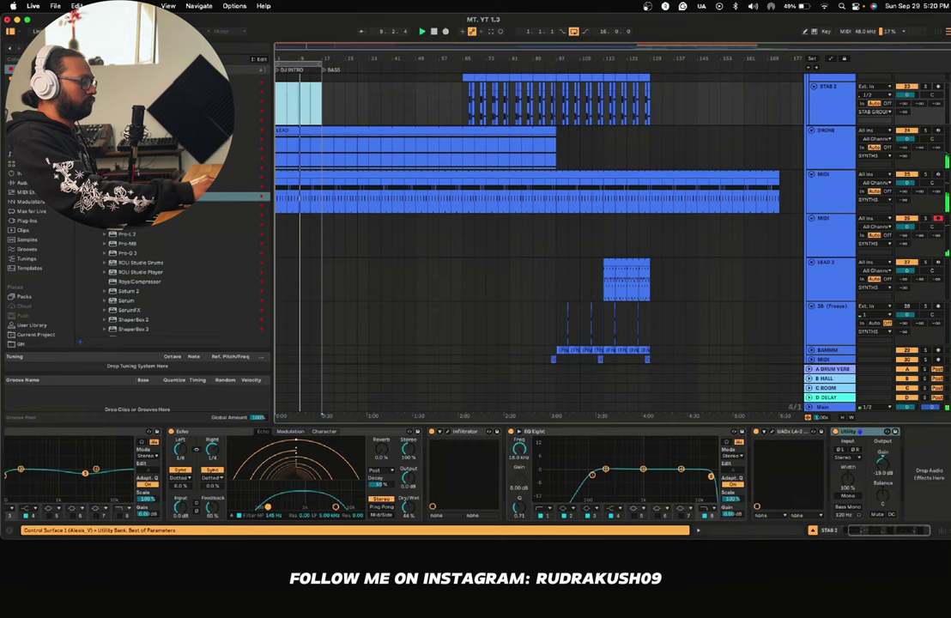
# Step: Select the armed Pigments MIDI track in the SYNTHS group and open its Pigments editor
pyautogui.click(845, 249)
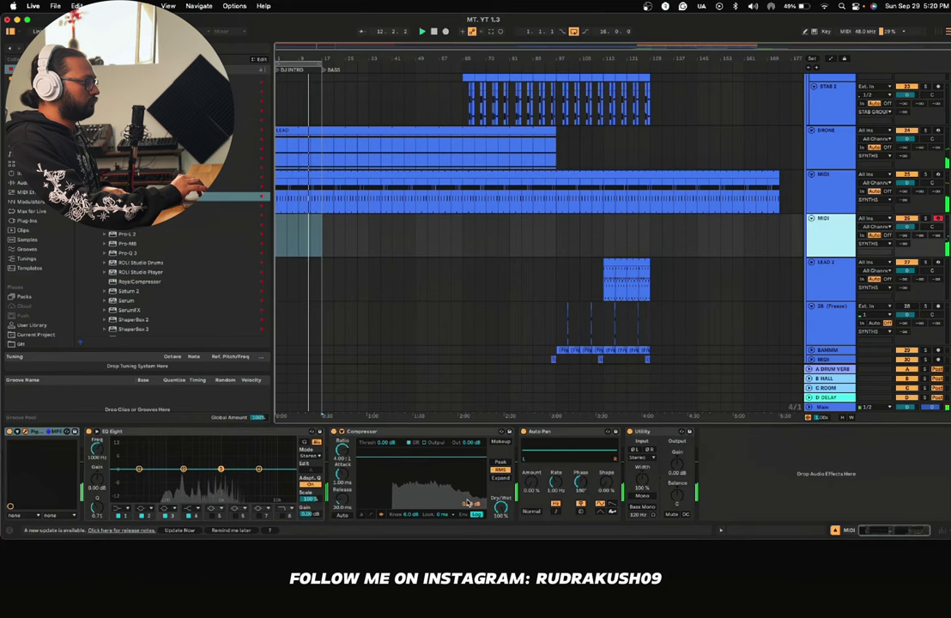
pyautogui.click(25, 432)
pyautogui.moveTo(413, 207); pyautogui.dragTo(411, 175)
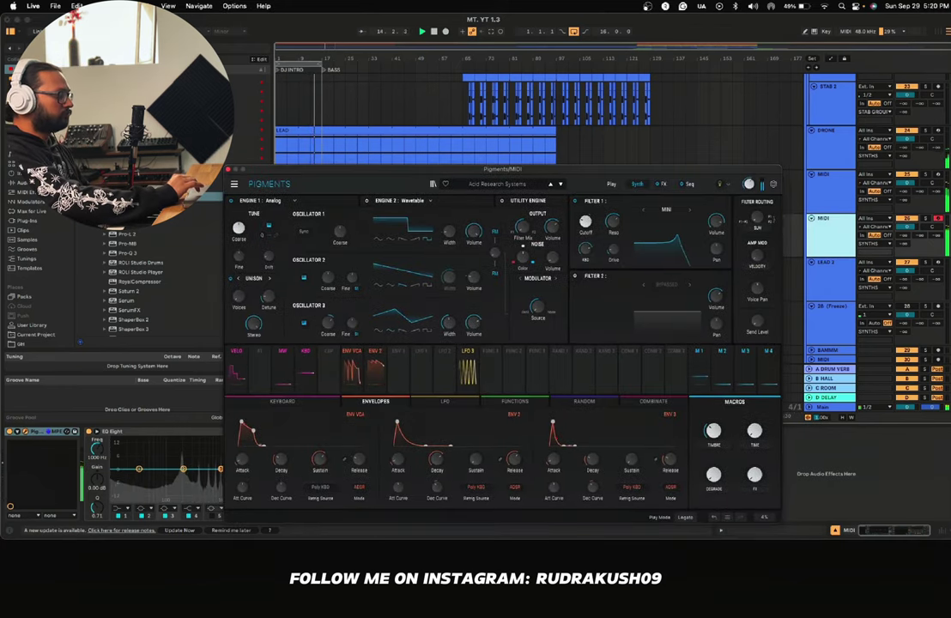
pyautogui.press('super+Tab')
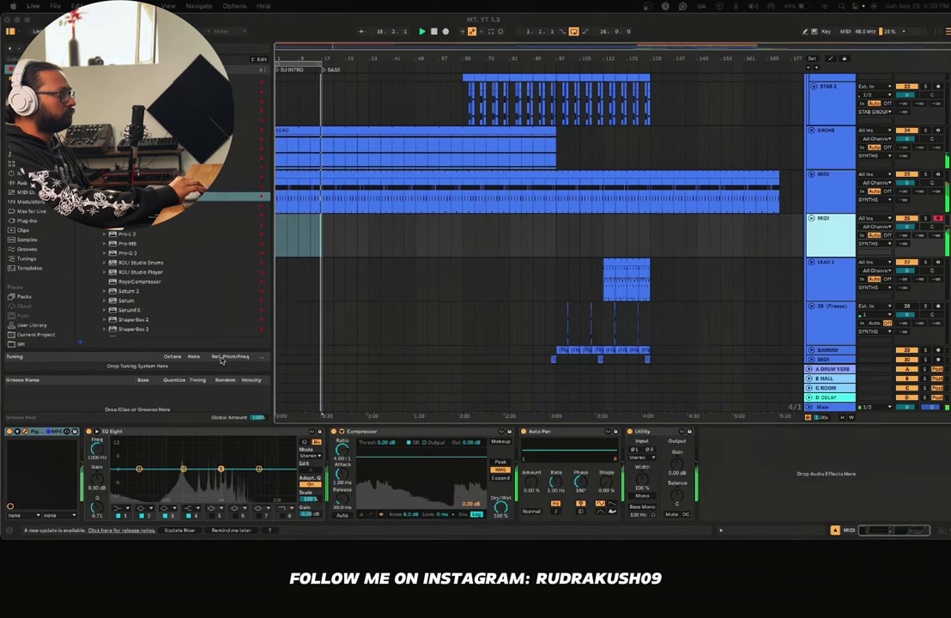
pyautogui.press('super+Tab')
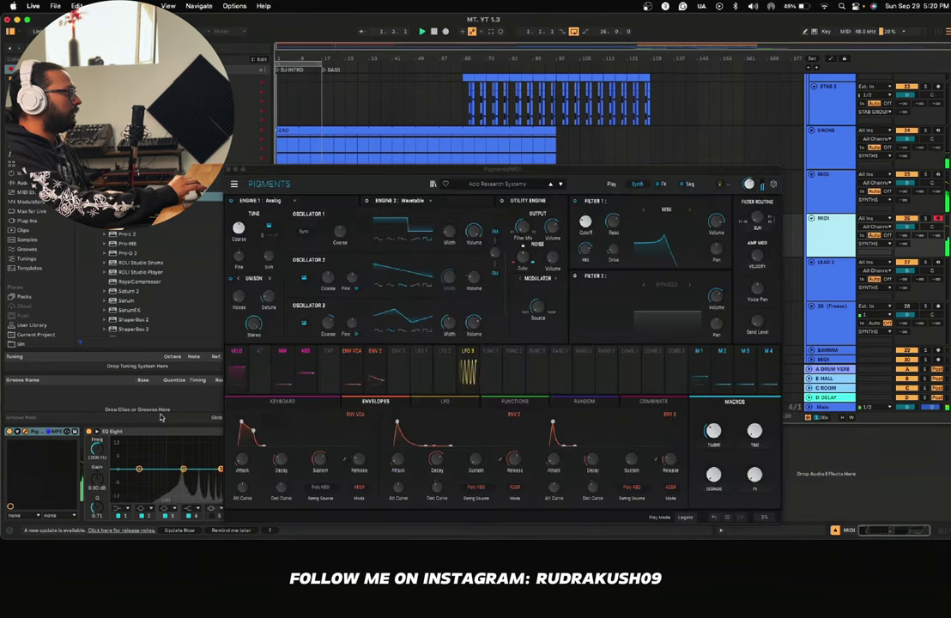
# Step: Add a low cut at about 147 Hz with the first band of the Pigments track's EQ Eight
pyautogui.click(119, 510)
pyautogui.click(122, 459)
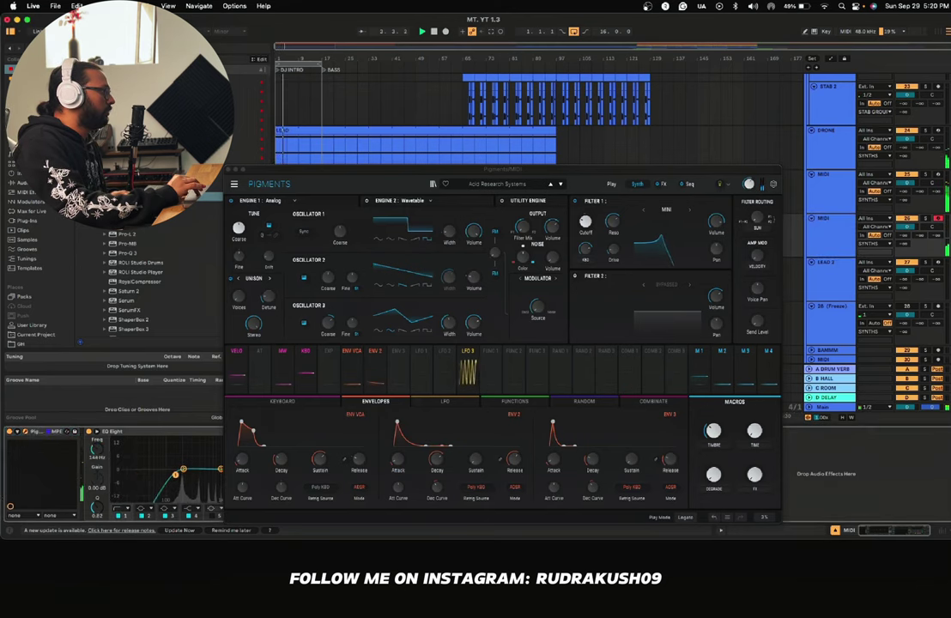
pyautogui.moveTo(176, 474); pyautogui.dragTo(177, 474)
pyautogui.click(180, 433)
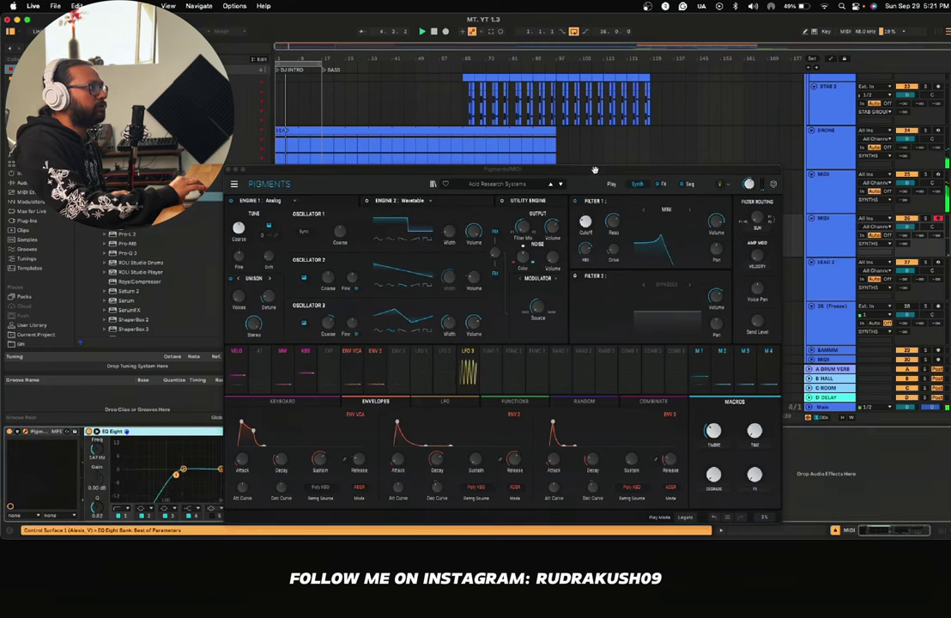
# Step: Set the Pigments track's Utility gain to -16 dB and adjust the Filter 1 cutoff while auditioning the sound with the loop
pyautogui.moveTo(594, 170); pyautogui.dragTo(505, 57)
pyautogui.click(673, 474)
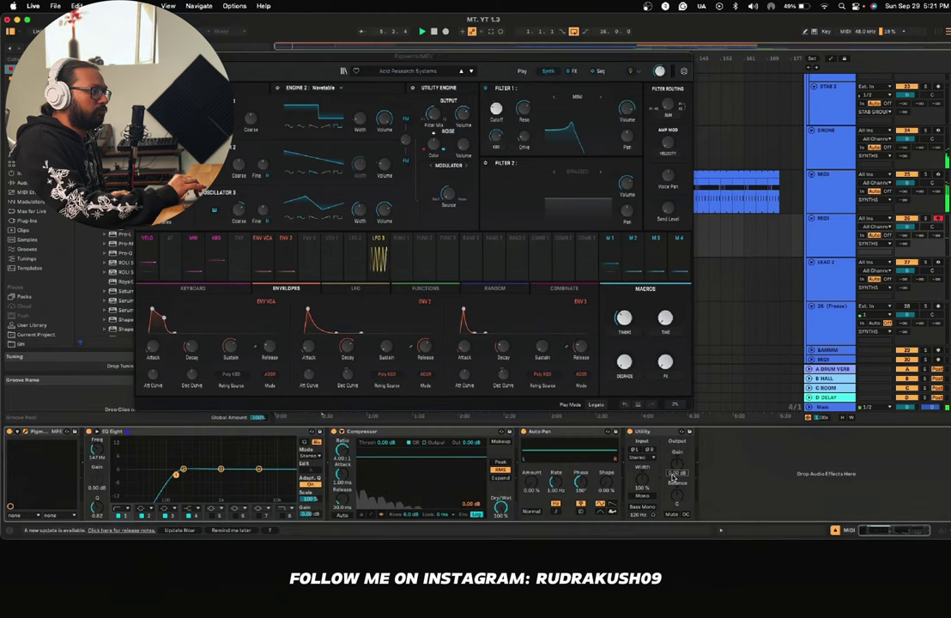
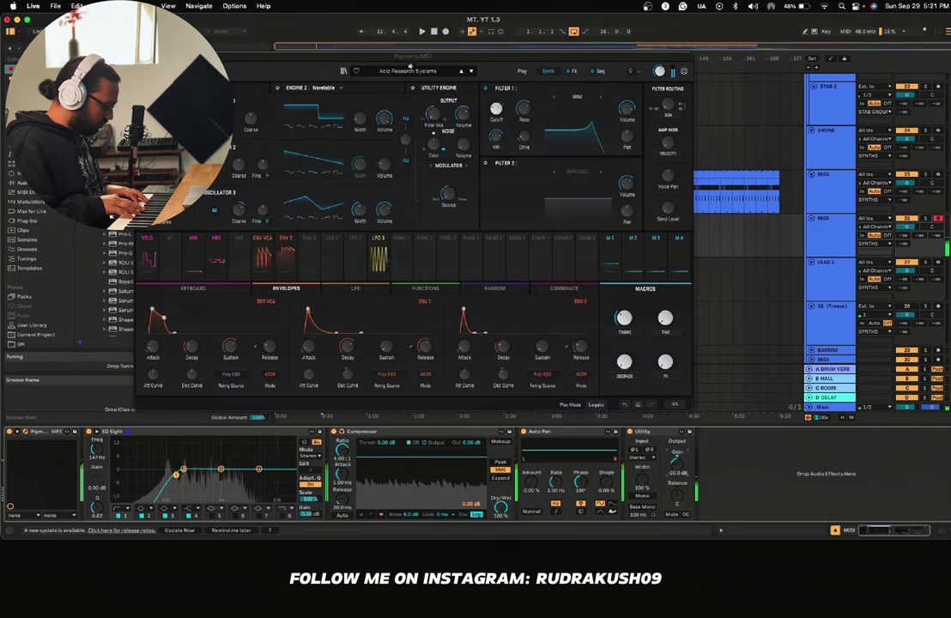
pyautogui.press('space')
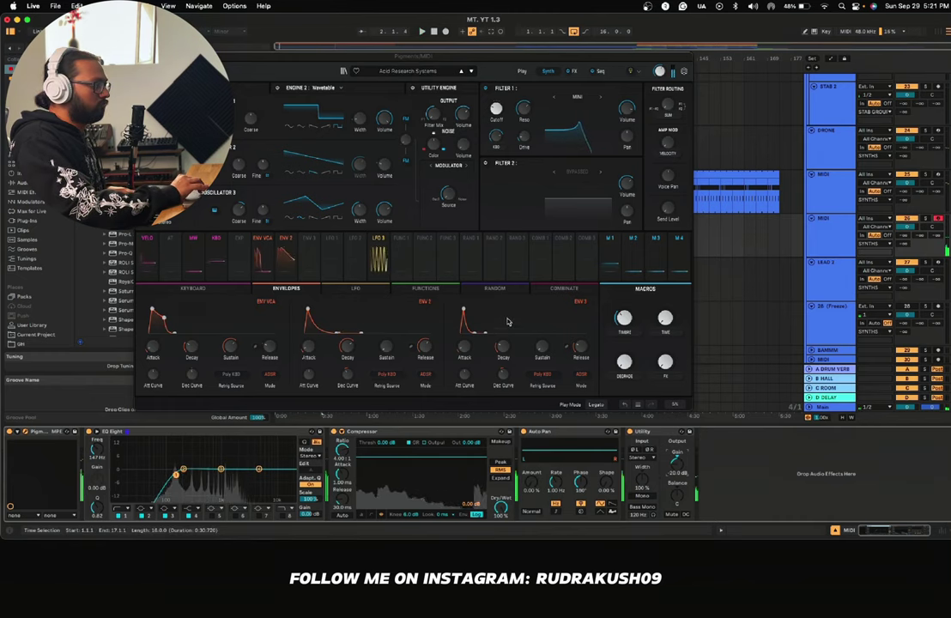
pyautogui.moveTo(499, 110); pyautogui.dragTo(499, 104)
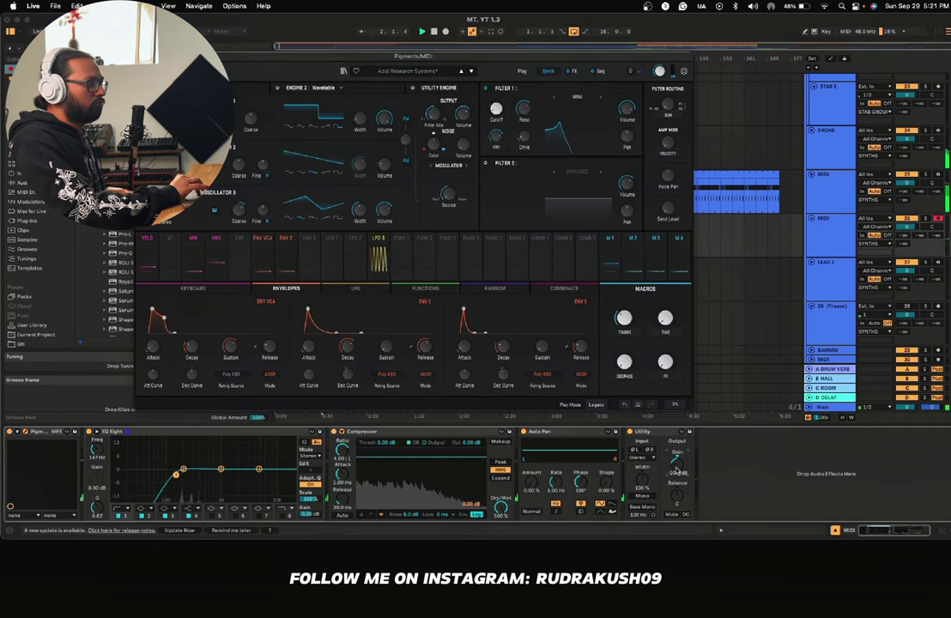
pyautogui.moveTo(677, 470); pyautogui.dragTo(676, 494)
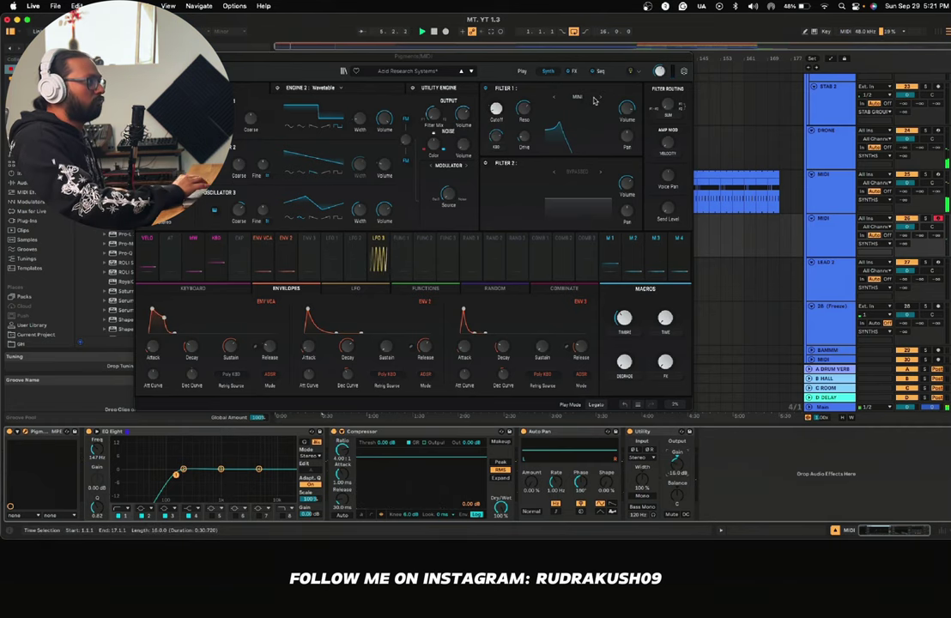
pyautogui.click(495, 107)
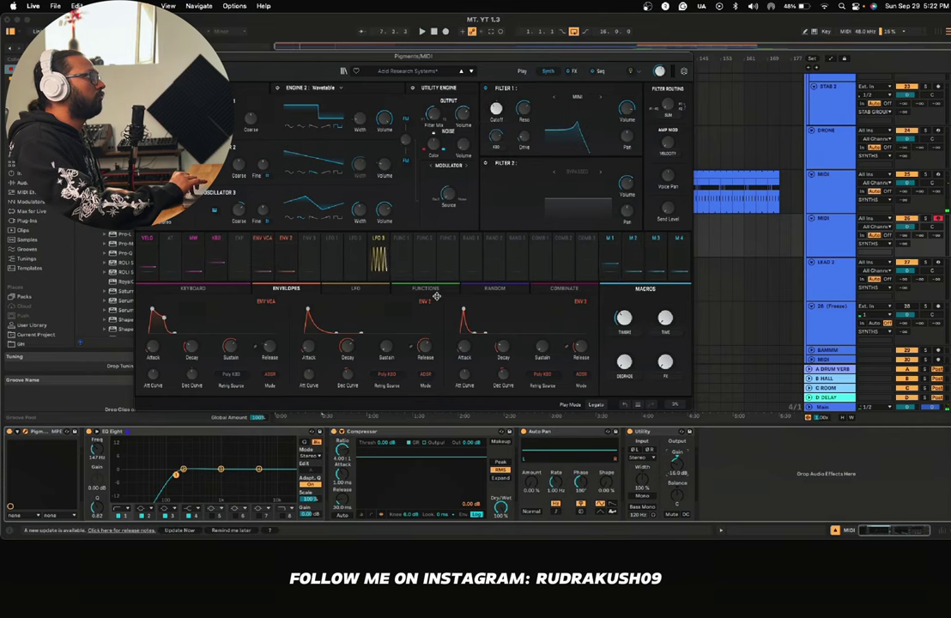
# Step: Create a four-bar MIDI clip at bar 1 of the Pigments track and fill it with one sustained G1 note
pyautogui.moveTo(207, 55)
pyautogui.mouseDown()
pyautogui.moveTo(495, 122)
pyautogui.moveTo(446, 153)
pyautogui.moveTo(446, 231)
pyautogui.moveTo(321, 90)
pyautogui.moveTo(209, 65)
pyautogui.mouseUp()
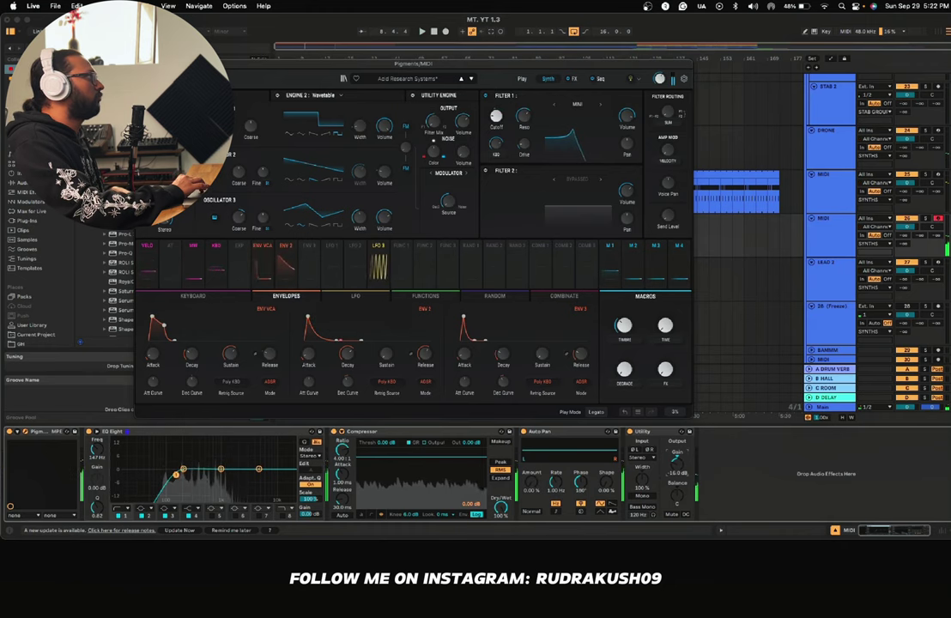
pyautogui.click(292, 220)
pyautogui.doubleClick(281, 236)
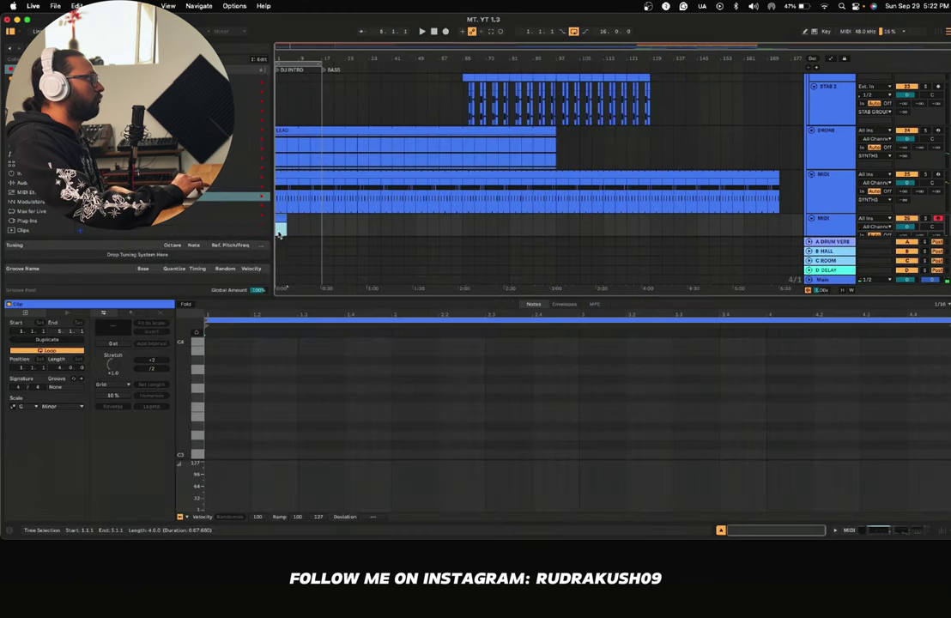
pyautogui.scroll(-5, 244, 389)
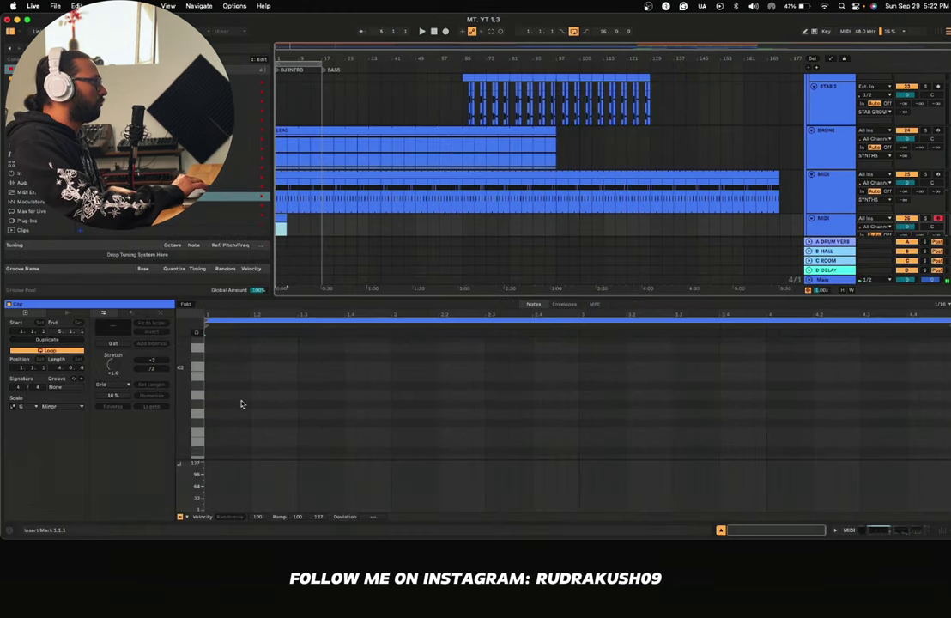
pyautogui.doubleClick(208, 417)
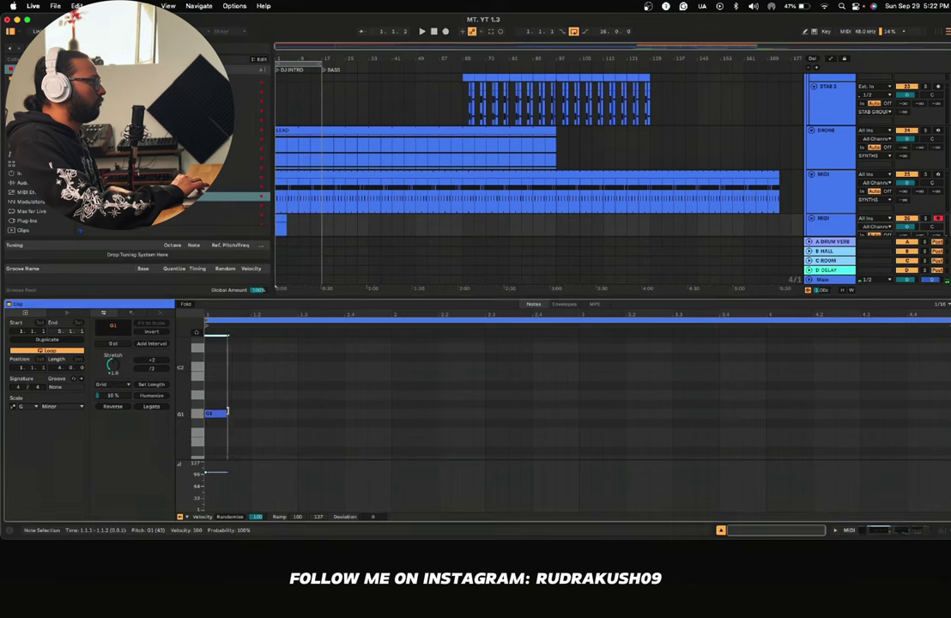
pyautogui.moveTo(227, 412); pyautogui.dragTo(948, 345)
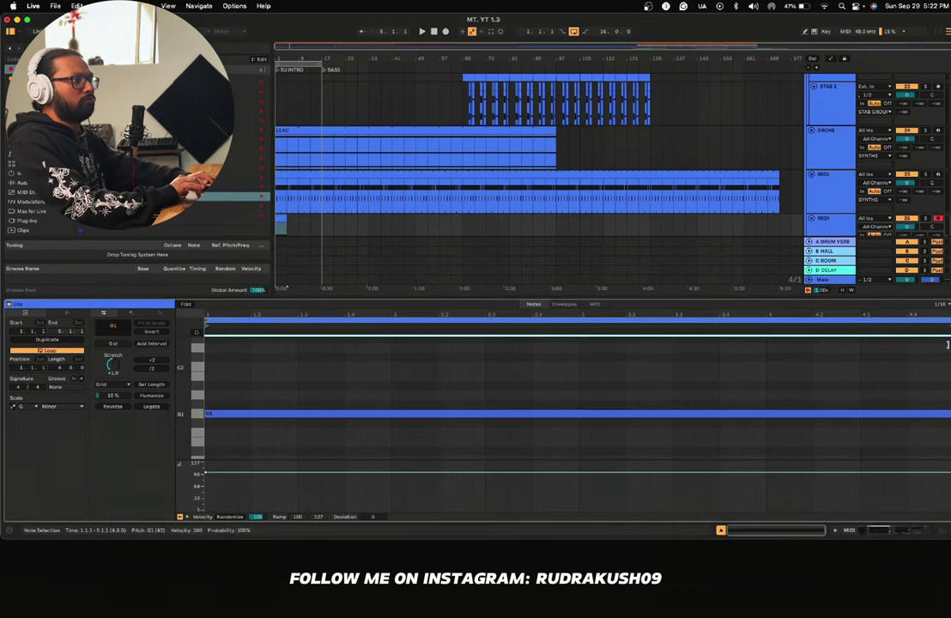
# Step: Extend the sustained G1 clip on the Pigments track from bar 5 out to bar 173 while the loop plays
pyautogui.press('space')
pyautogui.scroll(-4, 343, 129)
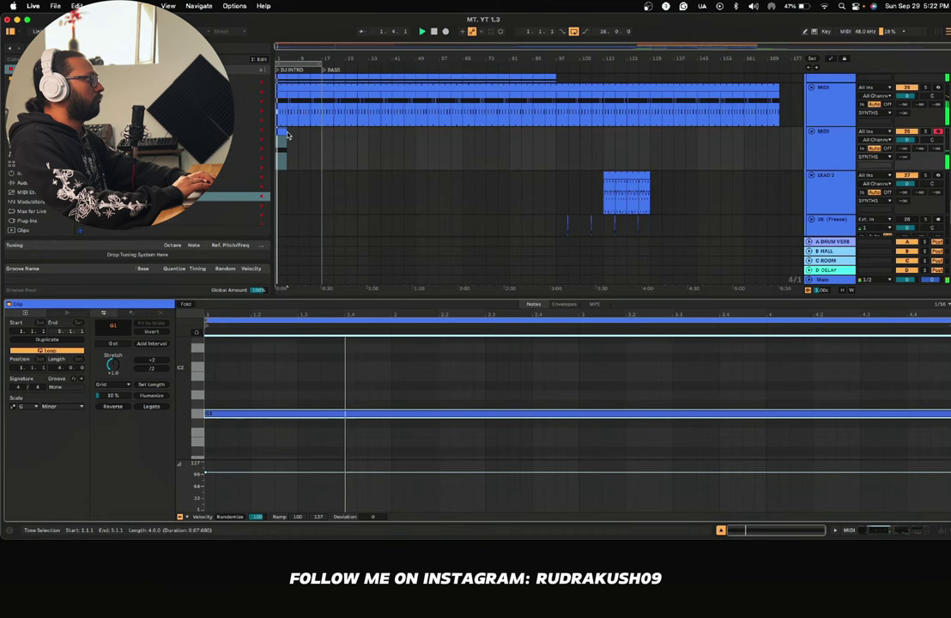
pyautogui.click(289, 135)
pyautogui.click(284, 131)
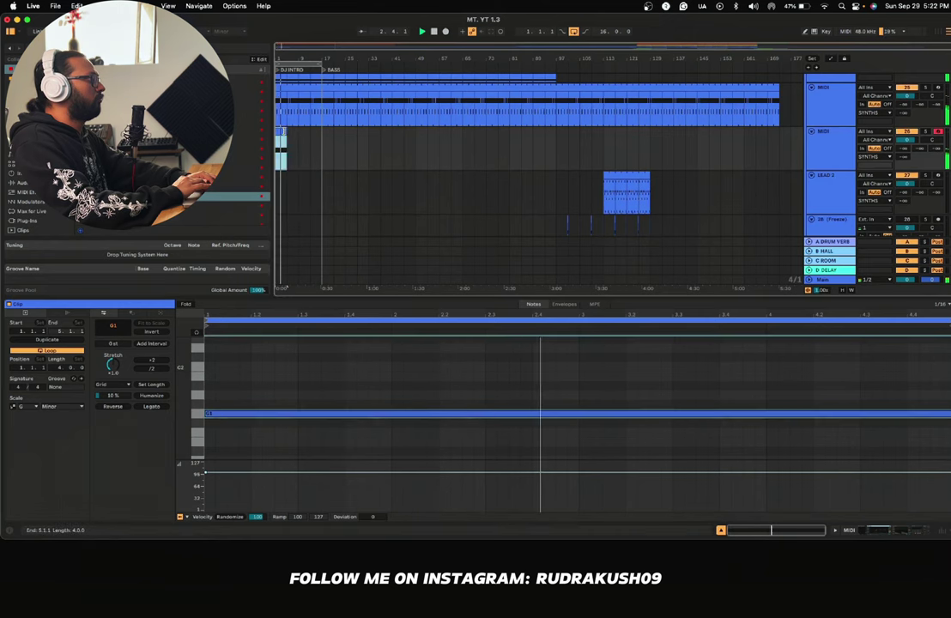
pyautogui.moveTo(284, 131); pyautogui.dragTo(780, 132)
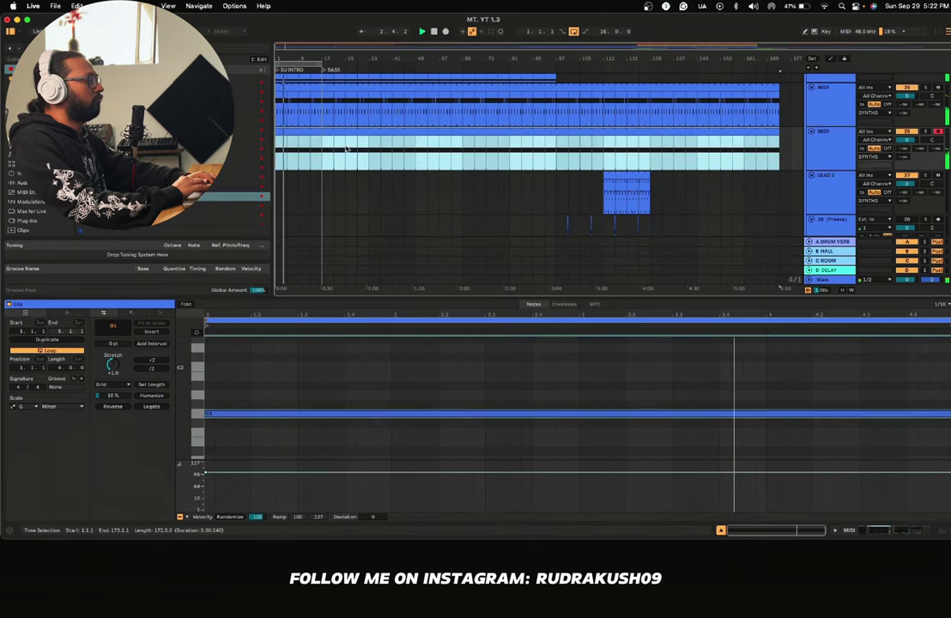
# Step: Solo the Pigments track briefly, and examine the KICK track's devices, its first intro clip and the other drum and synth parts
pyautogui.click(927, 133)
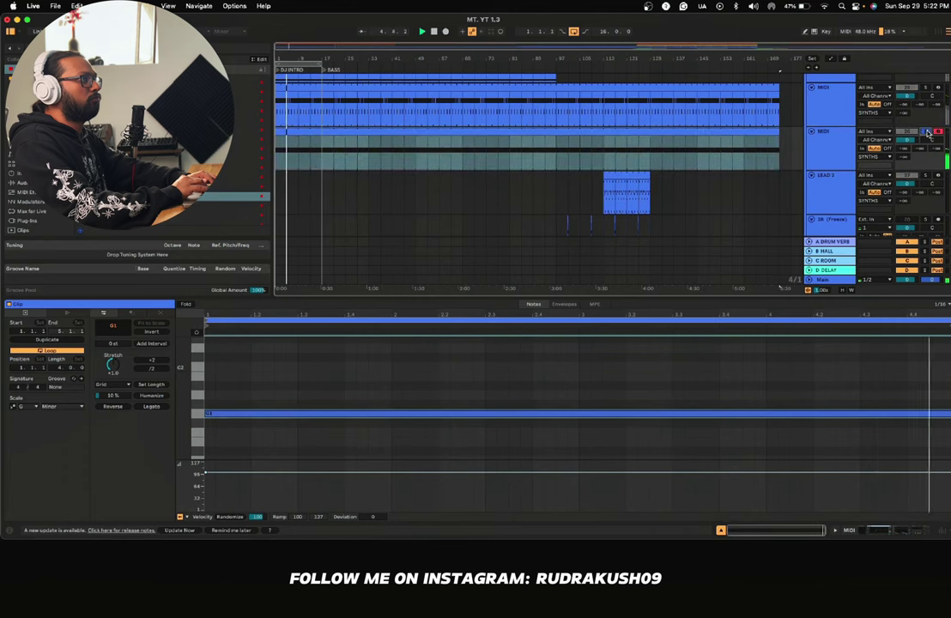
pyautogui.scroll(10, 411, 129)
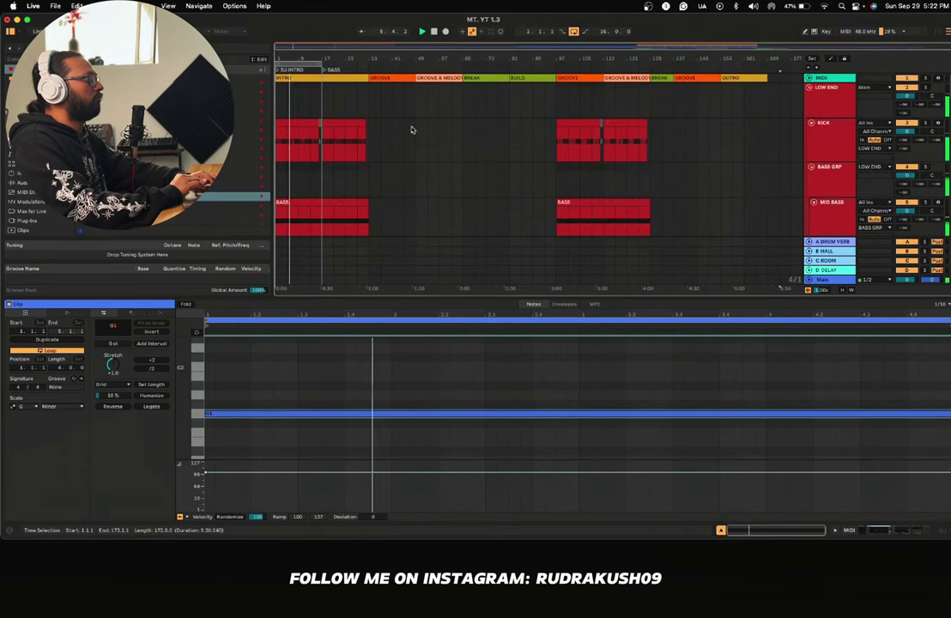
pyautogui.scroll(-3, 411, 130)
pyautogui.scroll(1, 412, 130)
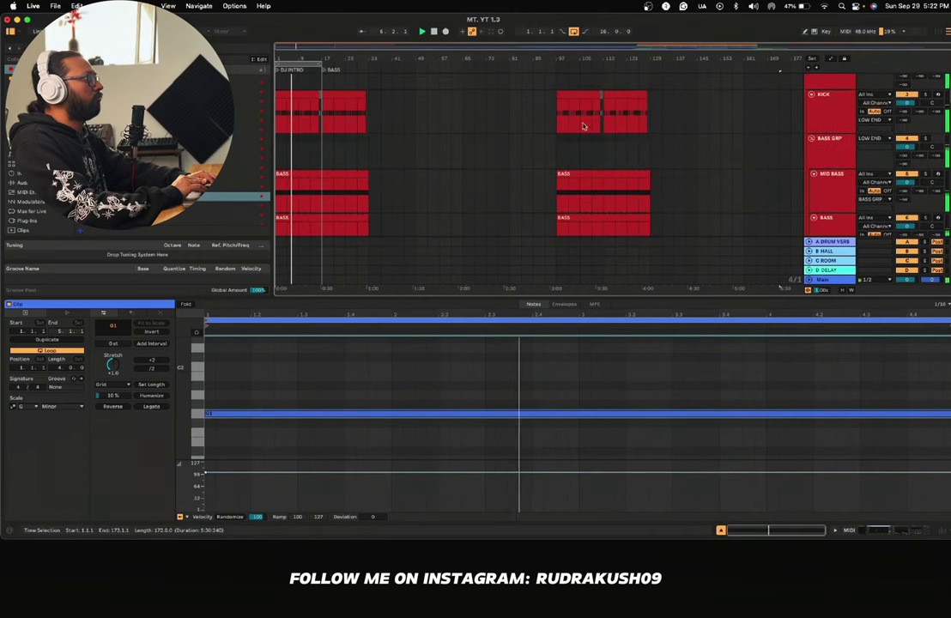
pyautogui.click(821, 118)
pyautogui.click(911, 531)
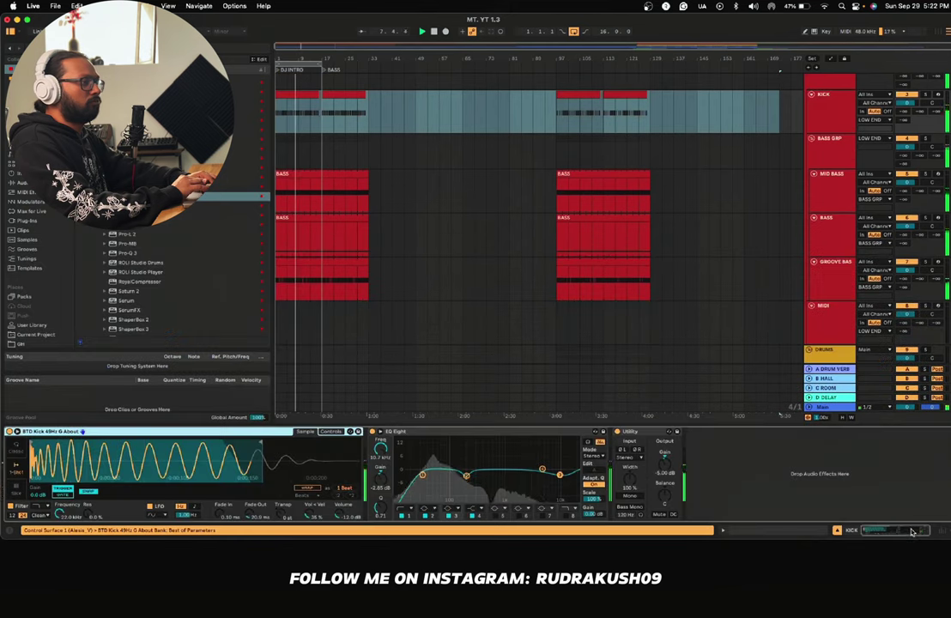
pyautogui.click(429, 194)
pyautogui.click(290, 92)
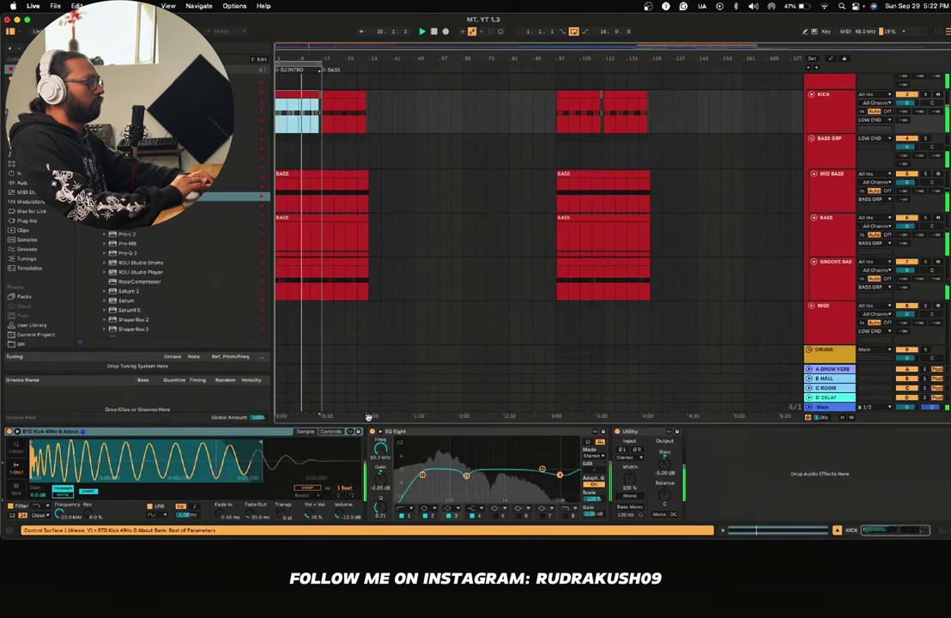
pyautogui.scroll(-5, 358, 214)
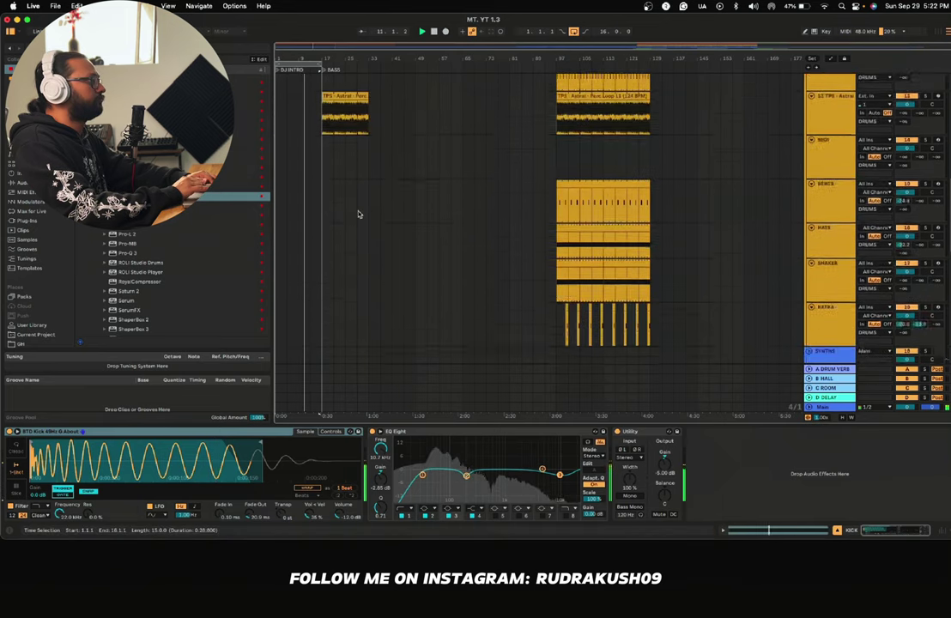
pyautogui.scroll(-6, 359, 215)
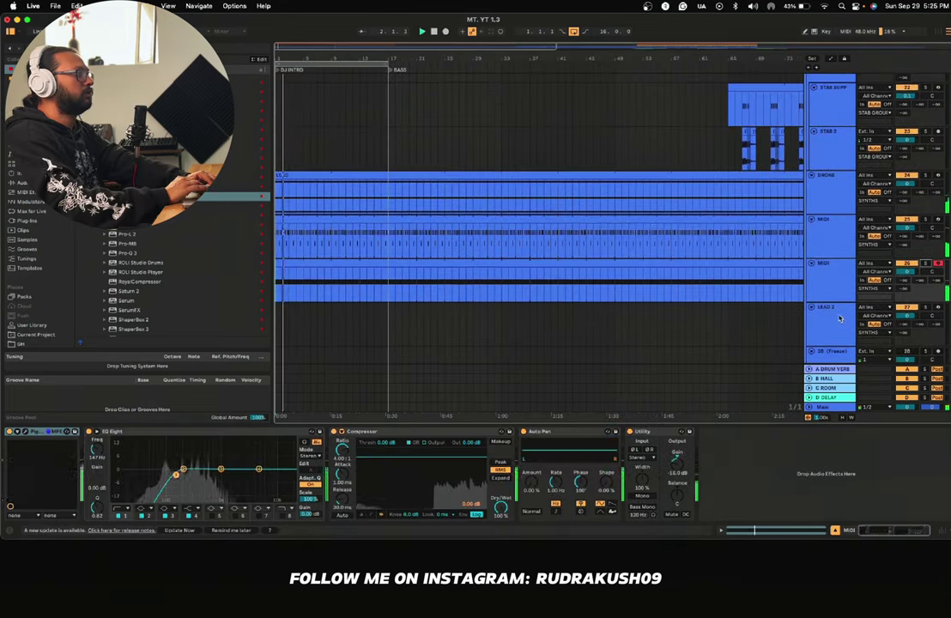
# Step: Open the Pigments editor to inspect its Filter 1 settings and audition the Pigments track in solo
pyautogui.click(829, 273)
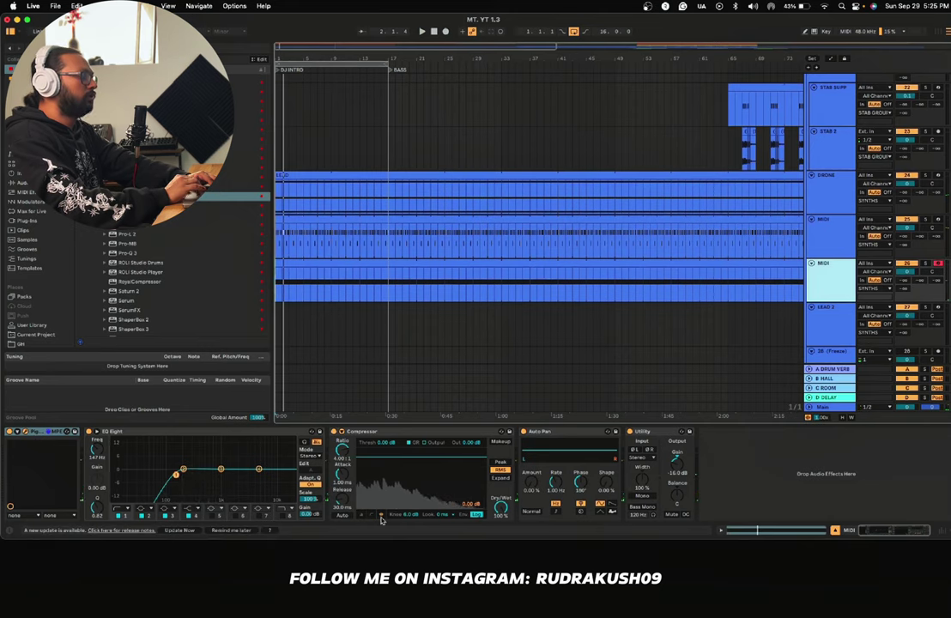
pyautogui.press('super+alt+p')
pyautogui.moveTo(423, 50); pyautogui.dragTo(310, 139)
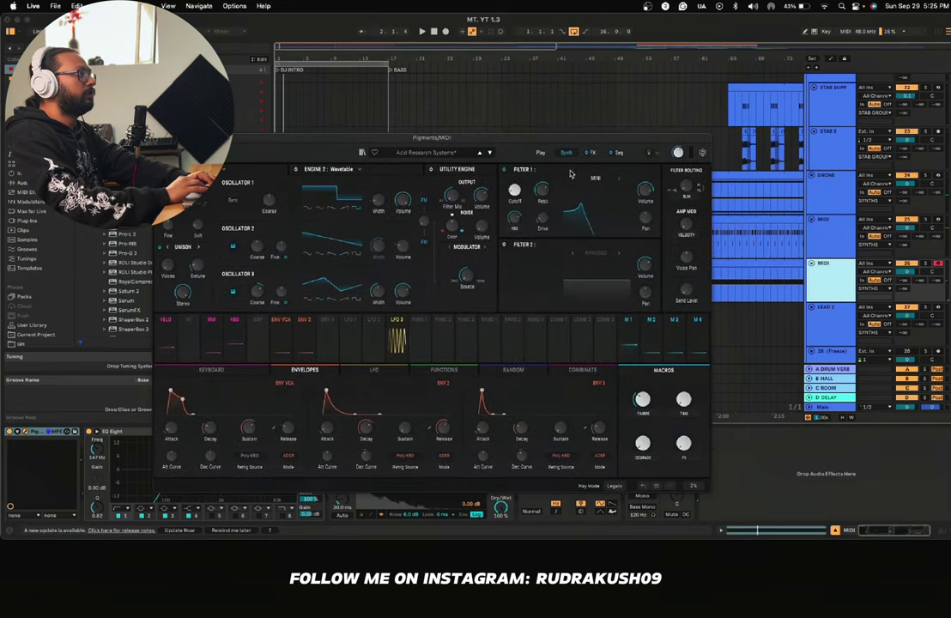
pyautogui.press('space')
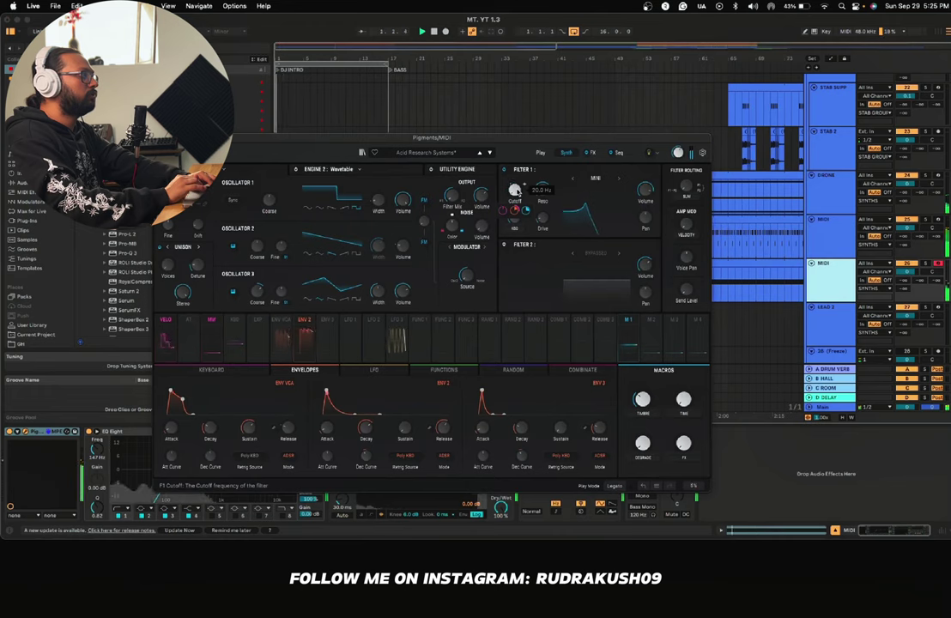
pyautogui.click(928, 263)
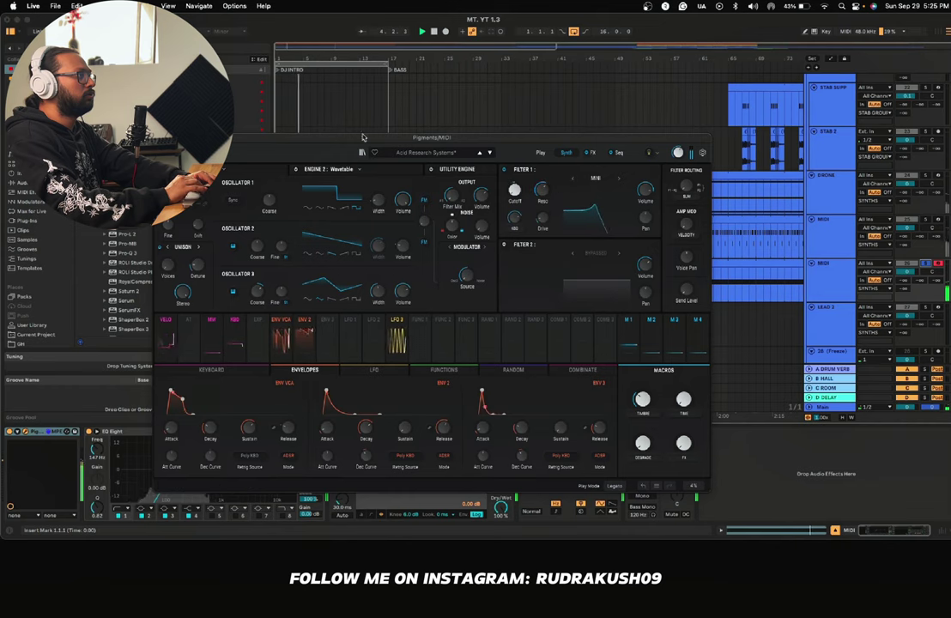
pyautogui.click(160, 137)
pyautogui.press('space')
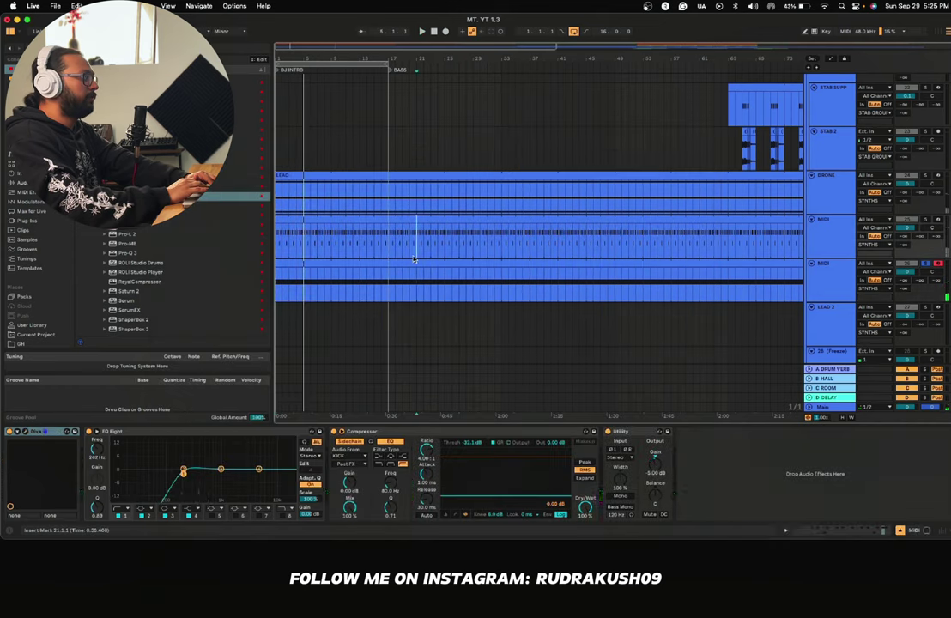
# Step: Check the sustained note in the Pigments clip, and adjust the Filter 1 resonance in Pigments while the soloed part plays
pyautogui.doubleClick(412, 259)
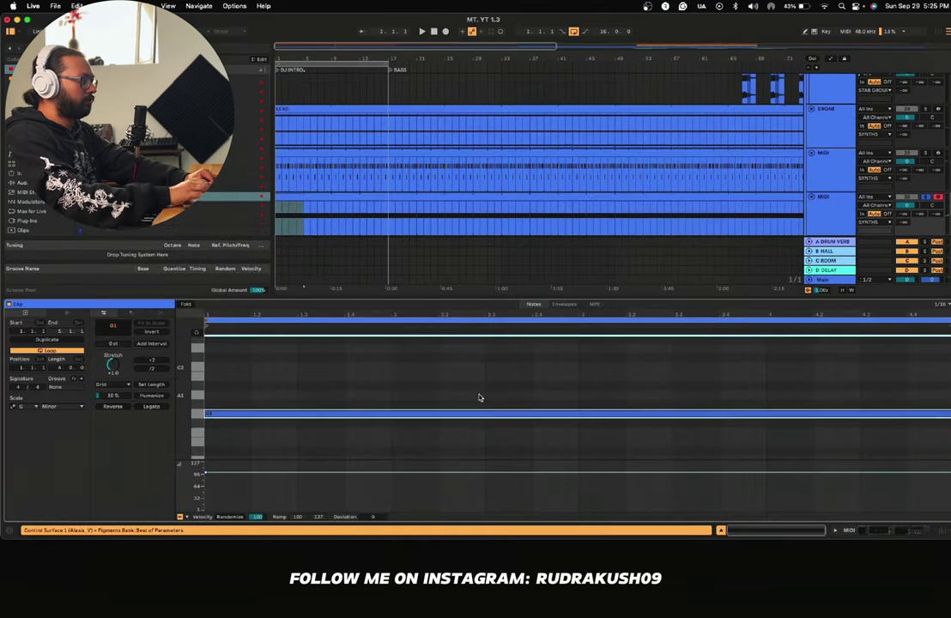
pyautogui.press('space')
pyautogui.doubleClick(686, 296)
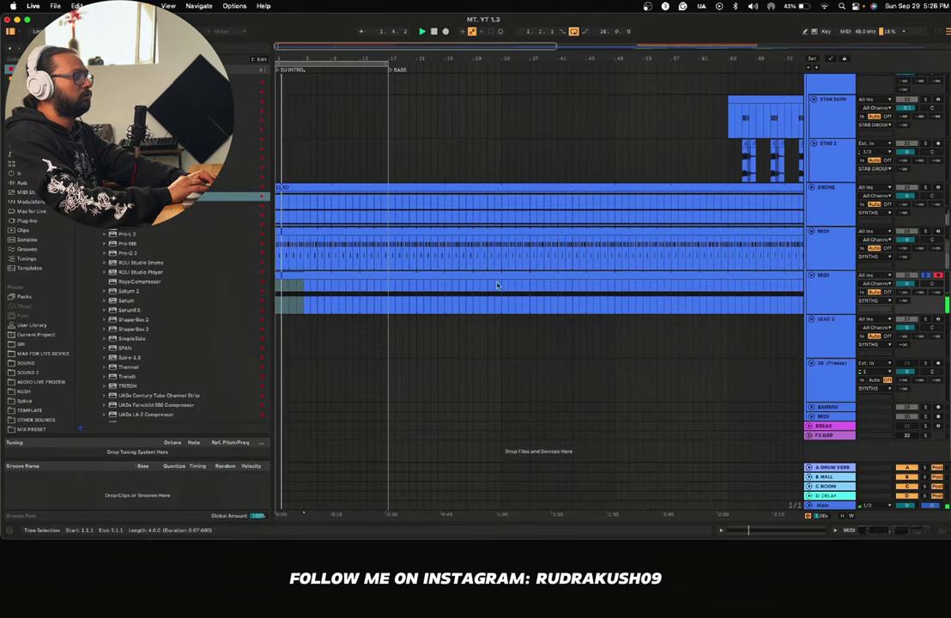
pyautogui.click(900, 532)
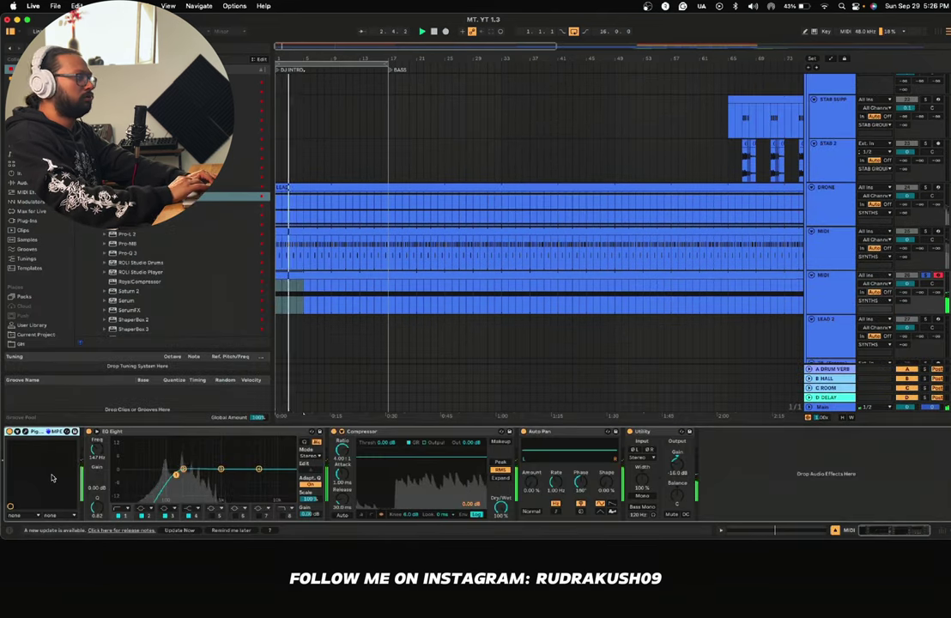
pyautogui.click(25, 431)
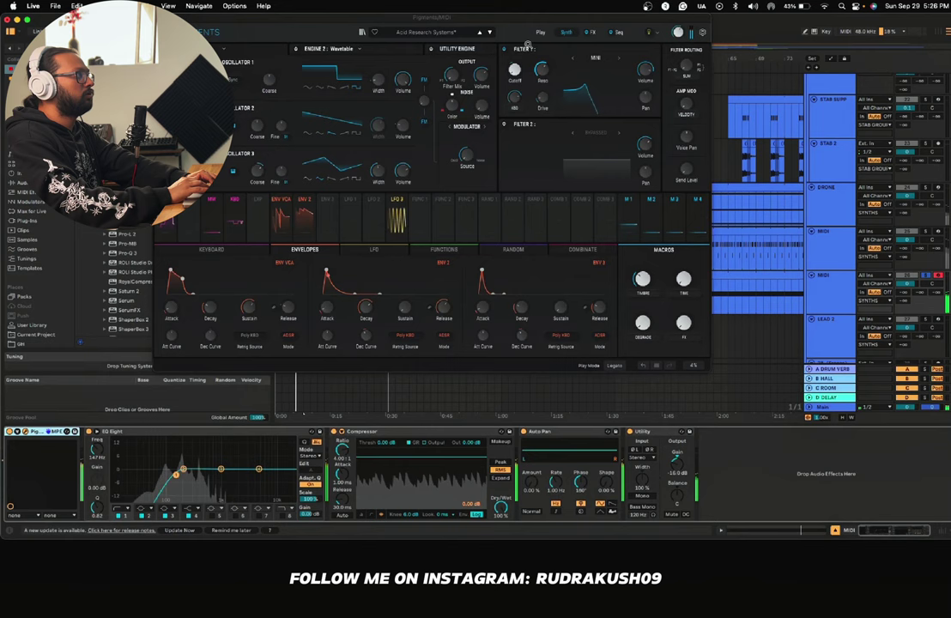
pyautogui.moveTo(543, 69); pyautogui.dragTo(542, 84)
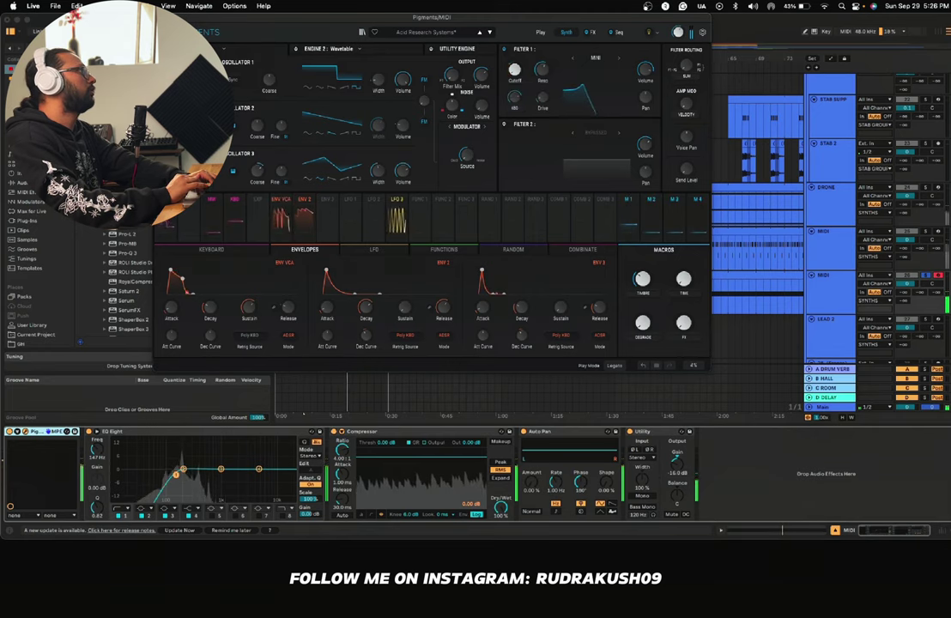
pyautogui.click(160, 18)
pyautogui.click(381, 304)
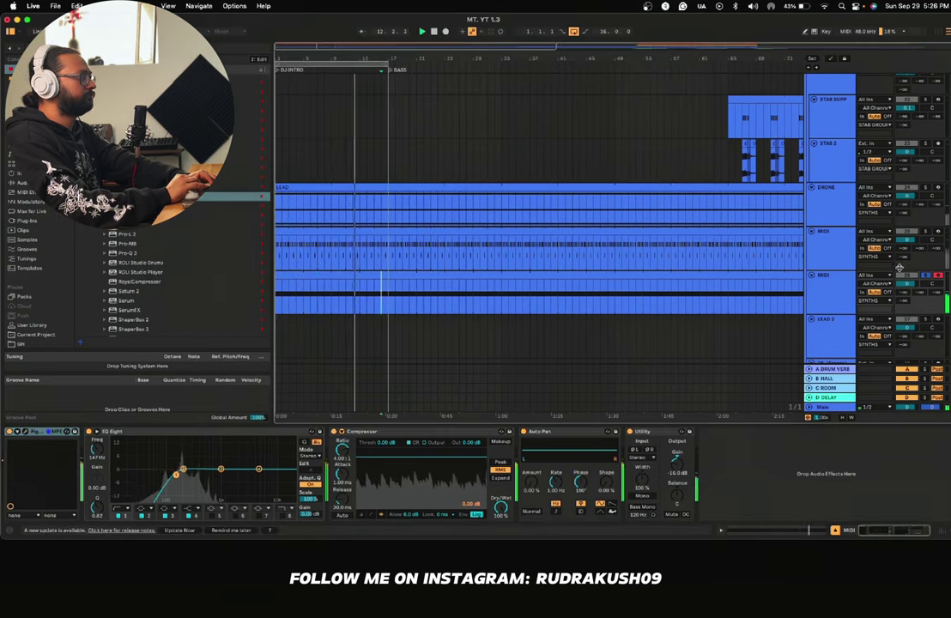
# Step: Raise the Pigments track's EQ Eight low cut to 220 Hz and sidechain its Compressor from KICK with a -30.3 dB threshold
pyautogui.click(831, 281)
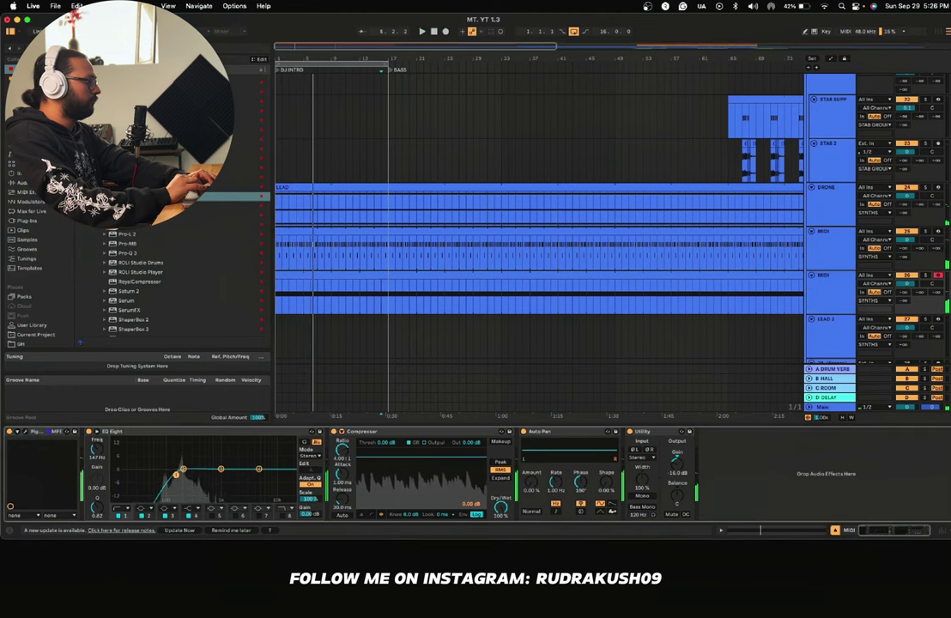
pyautogui.press('space')
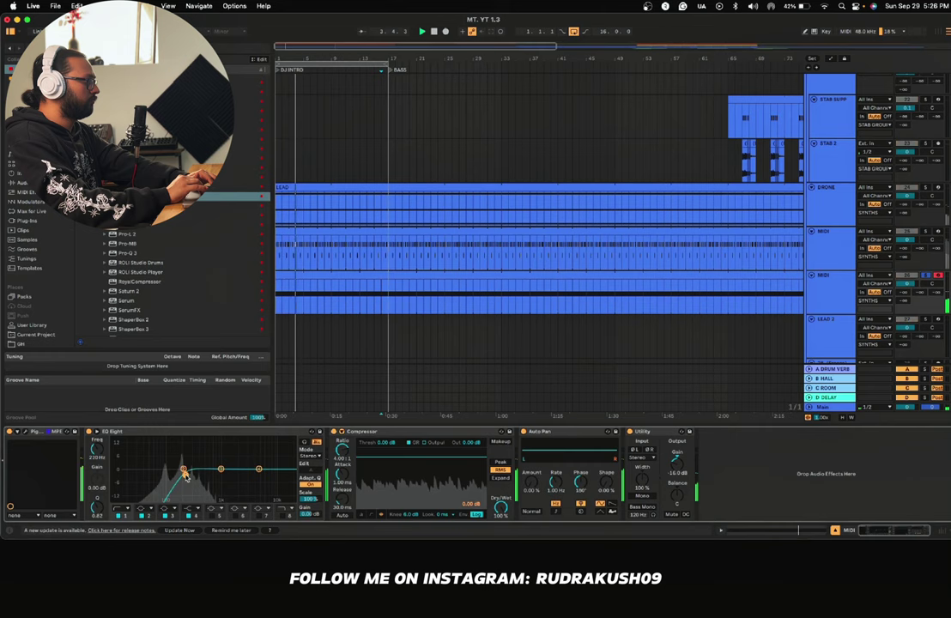
pyautogui.click(336, 440)
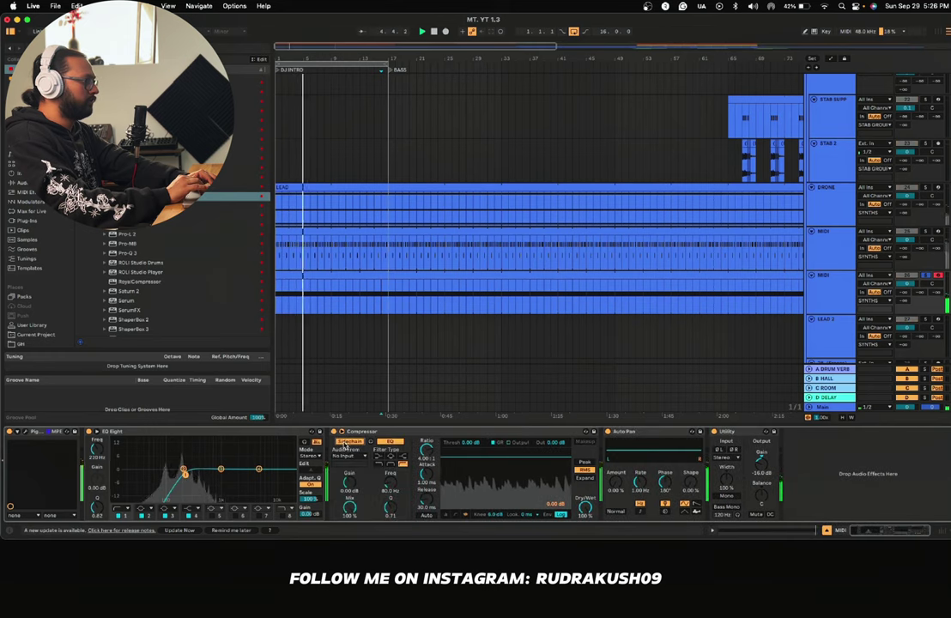
pyautogui.click(345, 455)
pyautogui.click(344, 147)
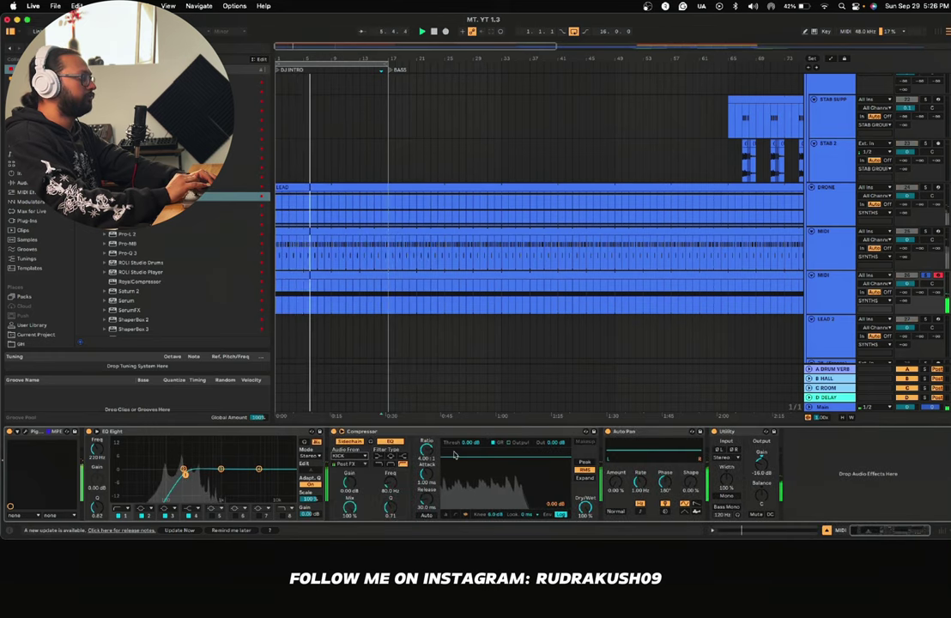
pyautogui.moveTo(506, 457); pyautogui.dragTo(506, 495)
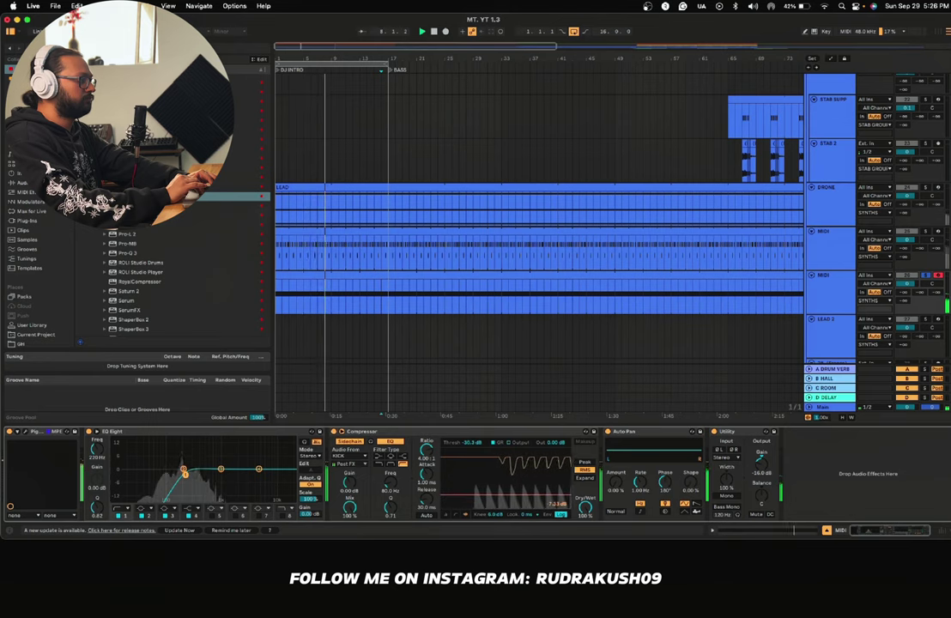
# Step: Delete the Auto Pan from the Pigments track and take the track out of solo
pyautogui.click(634, 432)
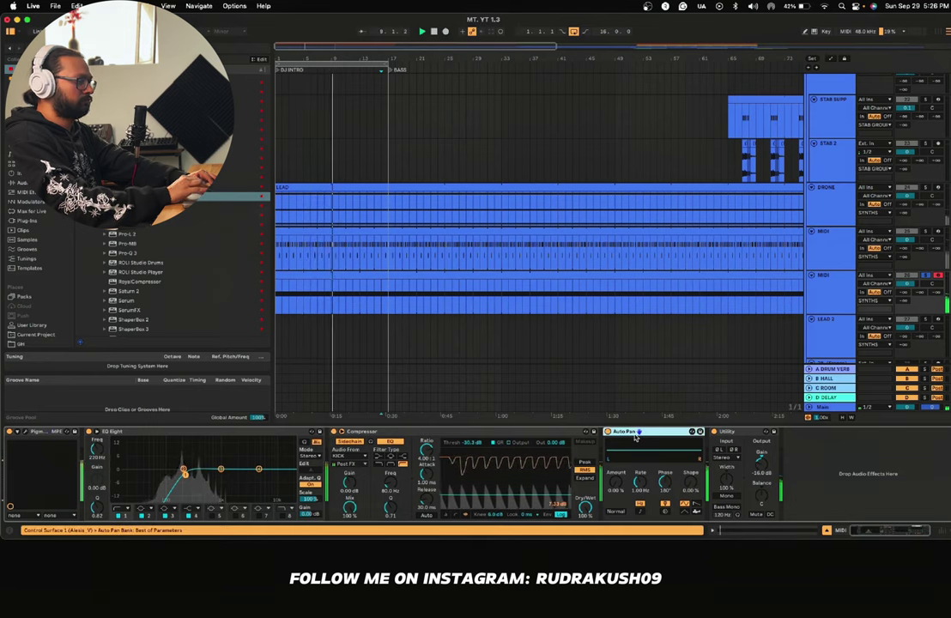
pyautogui.press('Delete')
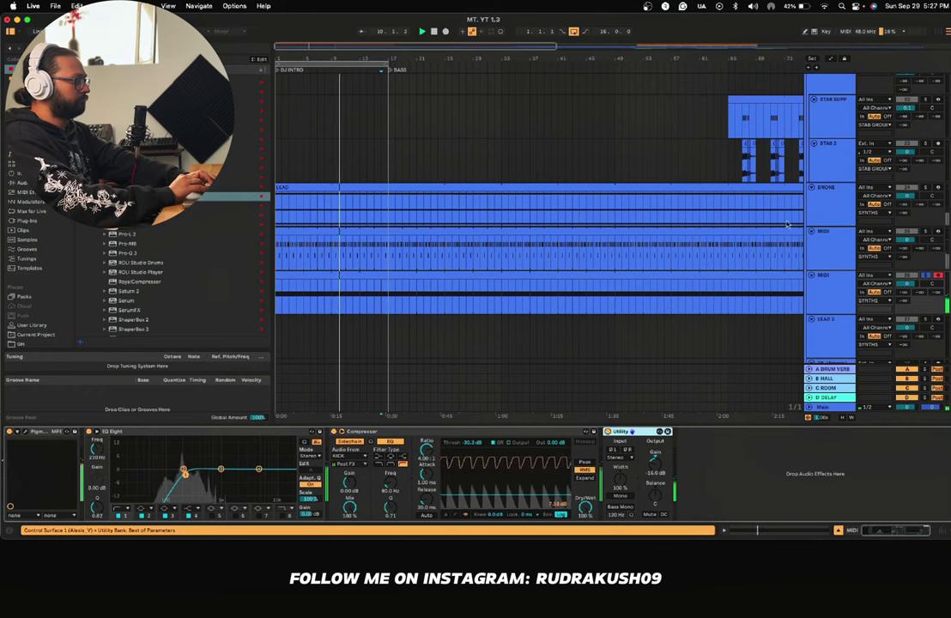
pyautogui.click(925, 279)
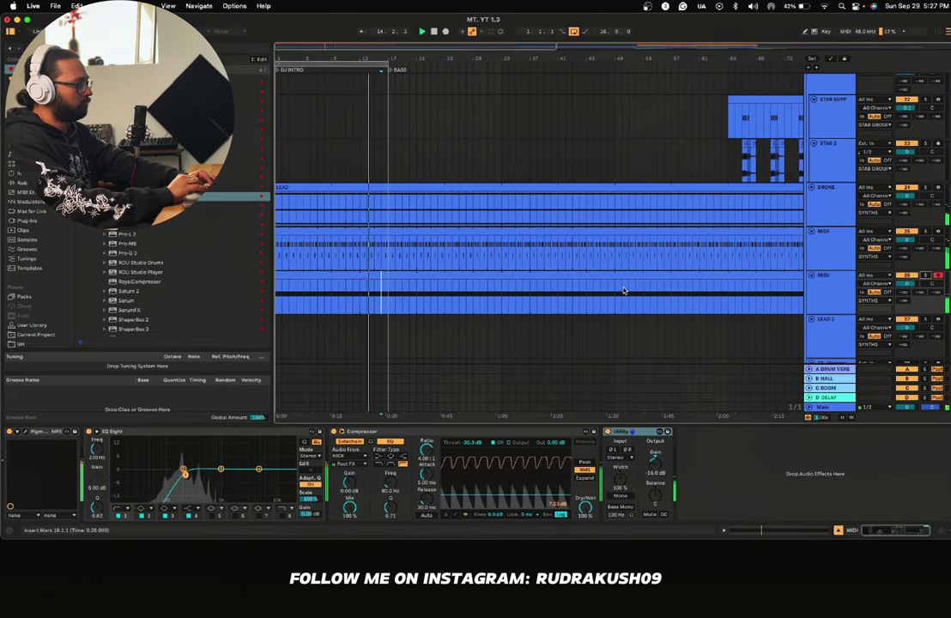
# Step: Look over the synth, break and FX tracks across the whole arrangement while the intro plays
pyautogui.scroll(-3, 434, 244)
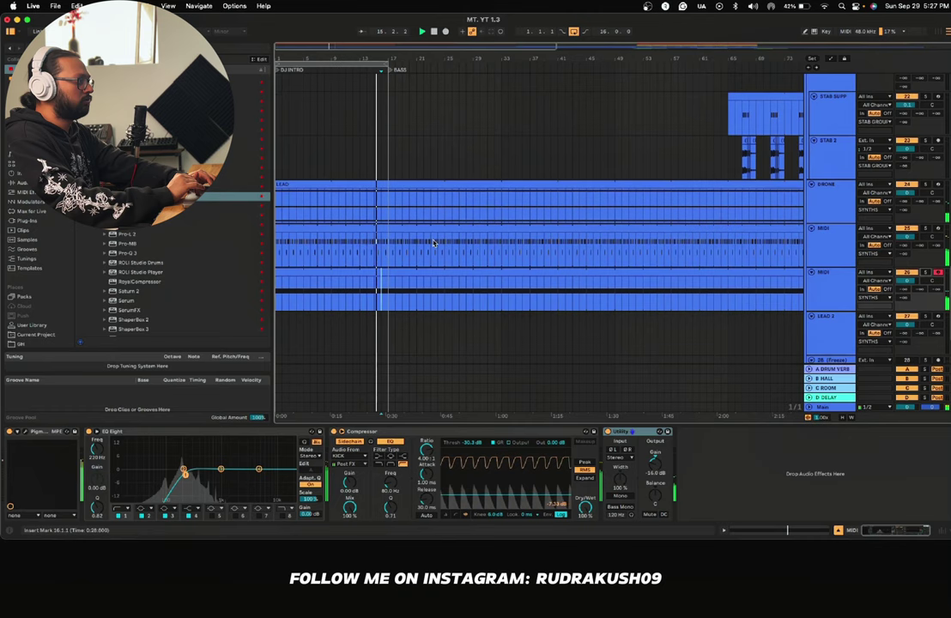
pyautogui.scroll(-3, 433, 244)
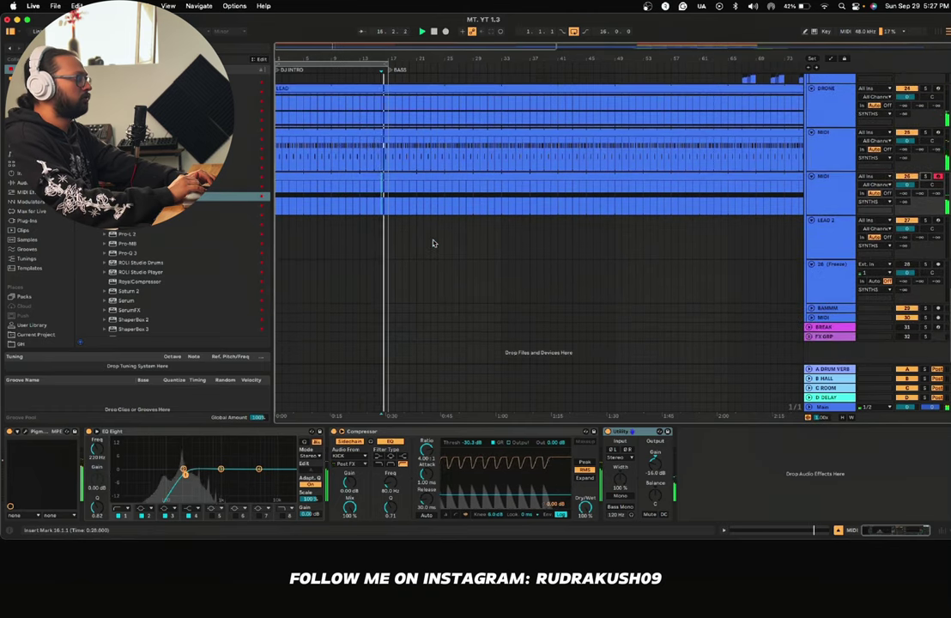
pyautogui.press('-')
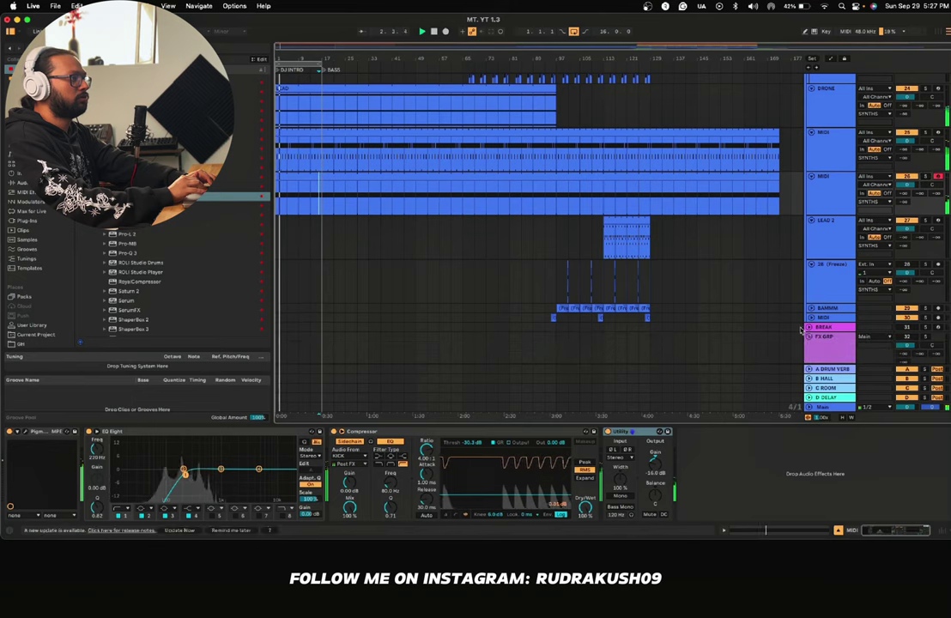
pyautogui.scroll(-5, 784, 323)
pyautogui.scroll(9, 540, 246)
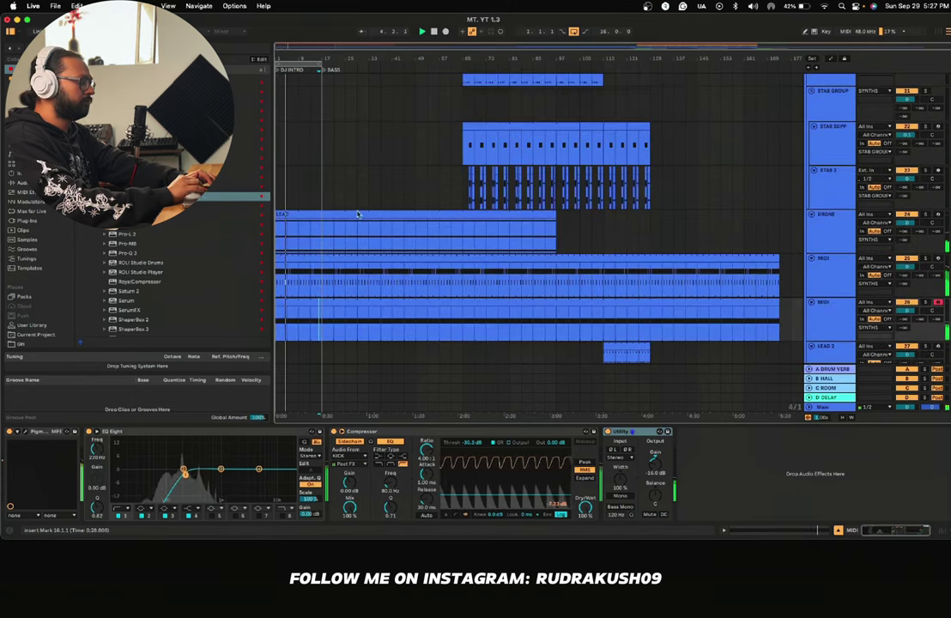
pyautogui.scroll(-5, 314, 229)
pyautogui.scroll(2, 315, 235)
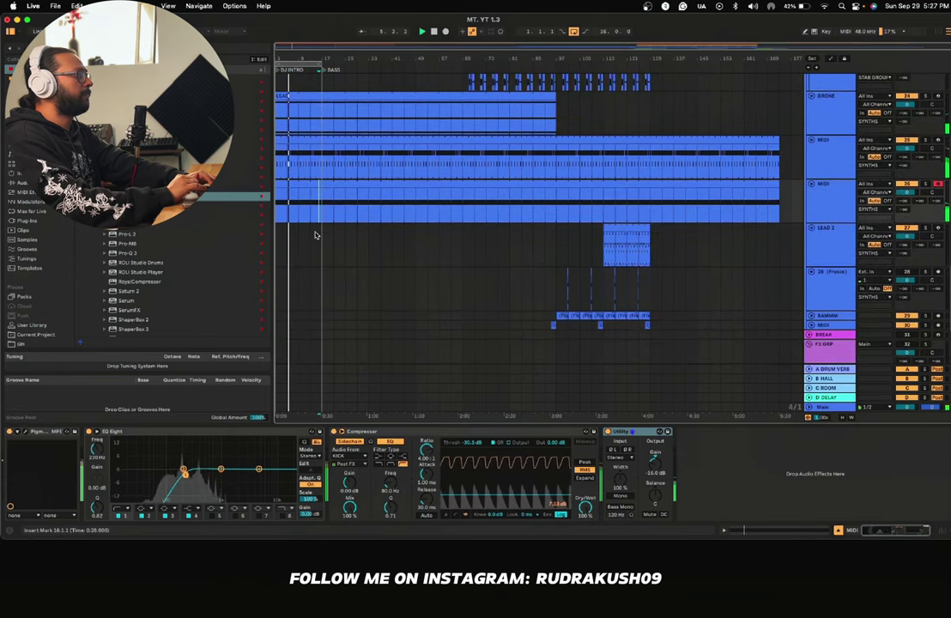
pyautogui.scroll(1, 315, 235)
pyautogui.scroll(3, 315, 235)
pyautogui.hscroll(-2, 316, 236)
pyautogui.scroll(-2, 316, 236)
pyautogui.press('space')
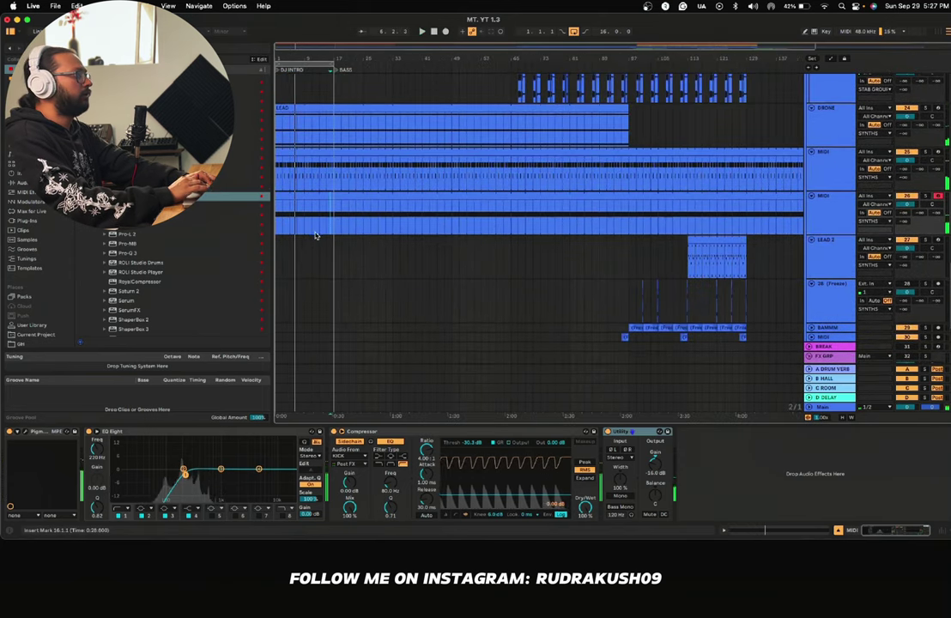
# Step: Lower the filter cutoff slightly in the Diva synth on MIDI track 25 while the arrangement plays
pyautogui.click(843, 211)
pyautogui.scroll(3, 650, 202)
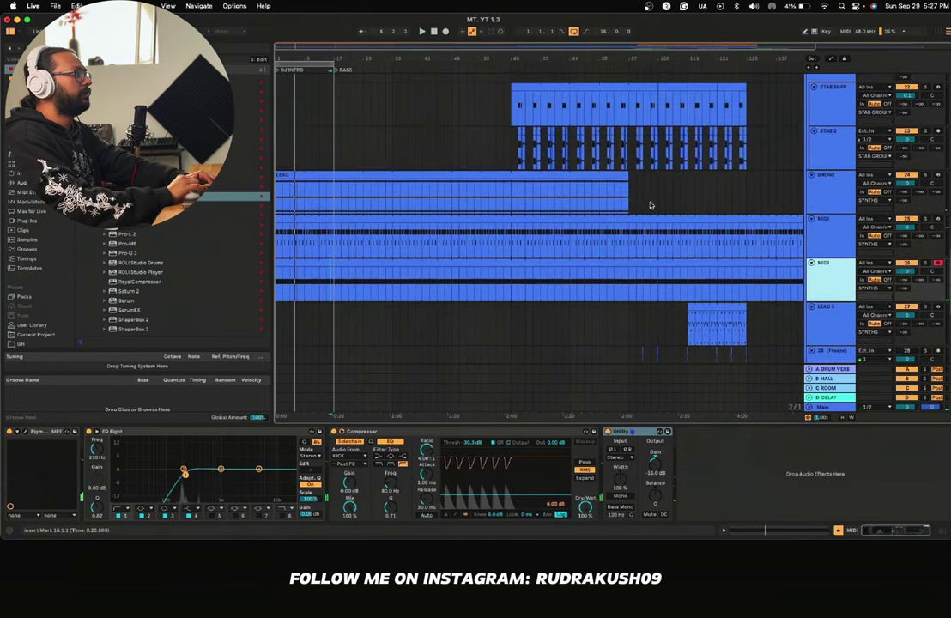
pyautogui.click(839, 247)
pyautogui.press('space')
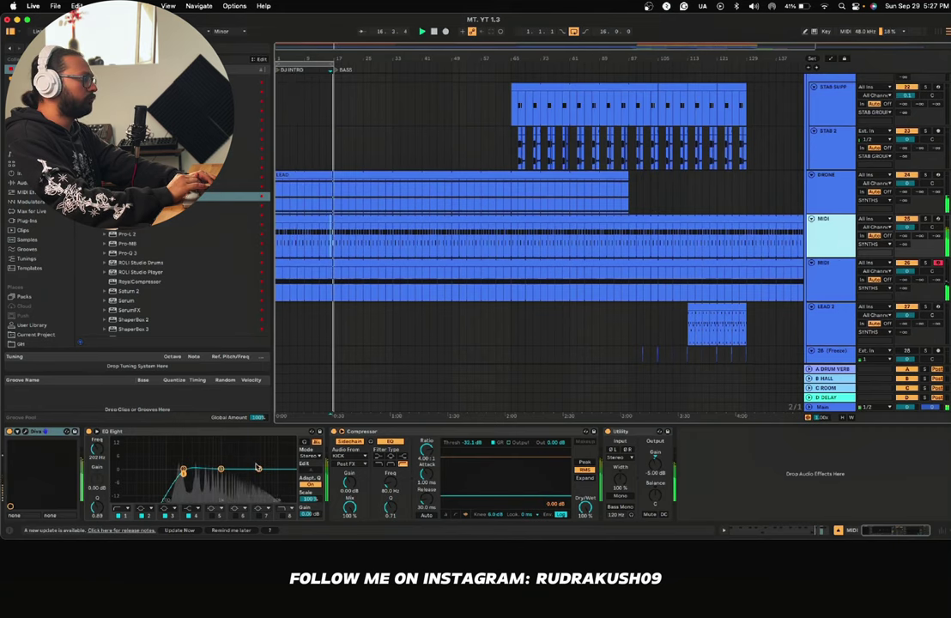
pyautogui.click(26, 434)
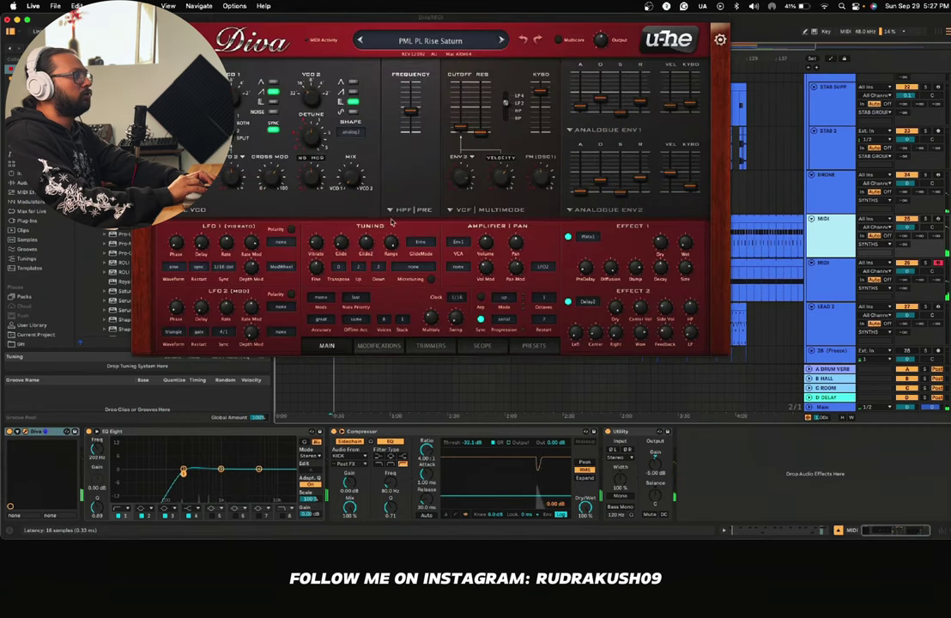
pyautogui.moveTo(458, 140); pyautogui.dragTo(459, 185)
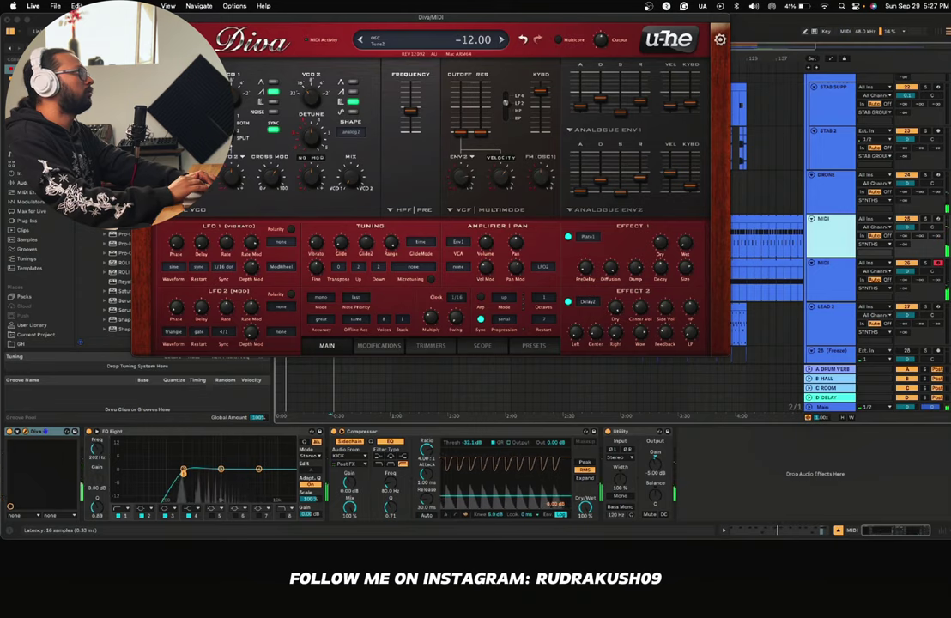
pyautogui.press('space')
pyautogui.click(140, 18)
# Step: Trim the start of the intro clip on the BASS track to bar 17
pyautogui.scroll(15, 378, 198)
pyautogui.scroll(-1, 402, 238)
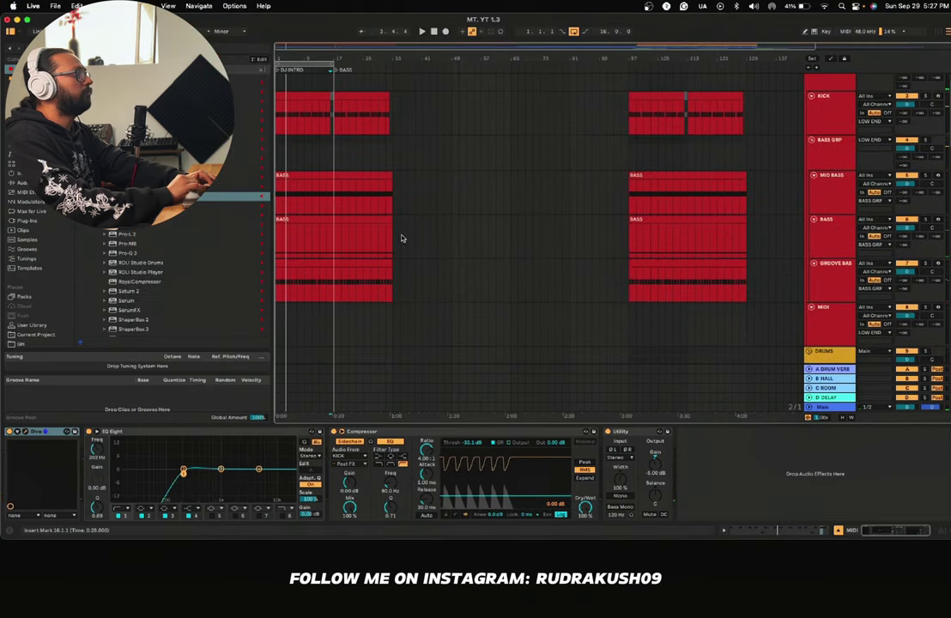
pyautogui.moveTo(278, 220); pyautogui.dragTo(327, 219)
# Step: Listen to the DJ INTRO section from near its start with the trimmed BASS clip
pyautogui.press('space')
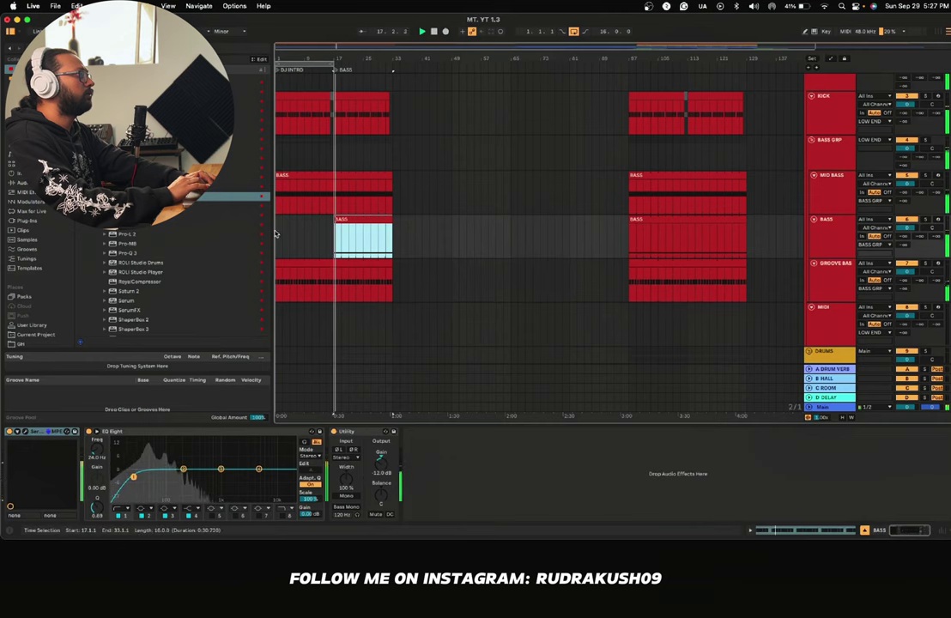
pyautogui.click(279, 232)
pyautogui.press('z')
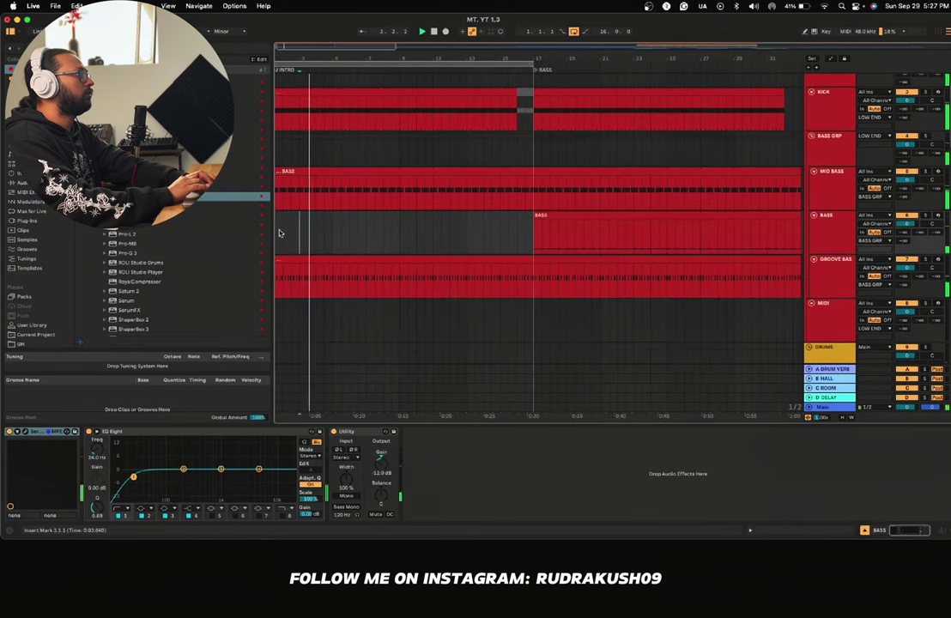
pyautogui.rightClick(280, 229)
pyautogui.click(378, 224)
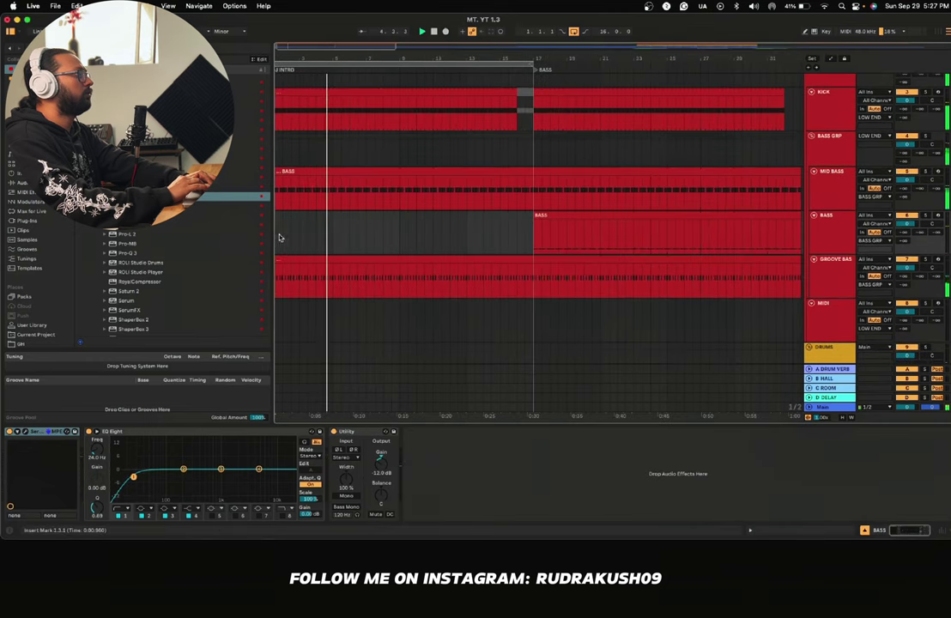
pyautogui.press('space')
pyautogui.press('space')
pyautogui.hscroll(-1, 530, 226)
pyautogui.scroll(1, 530, 227)
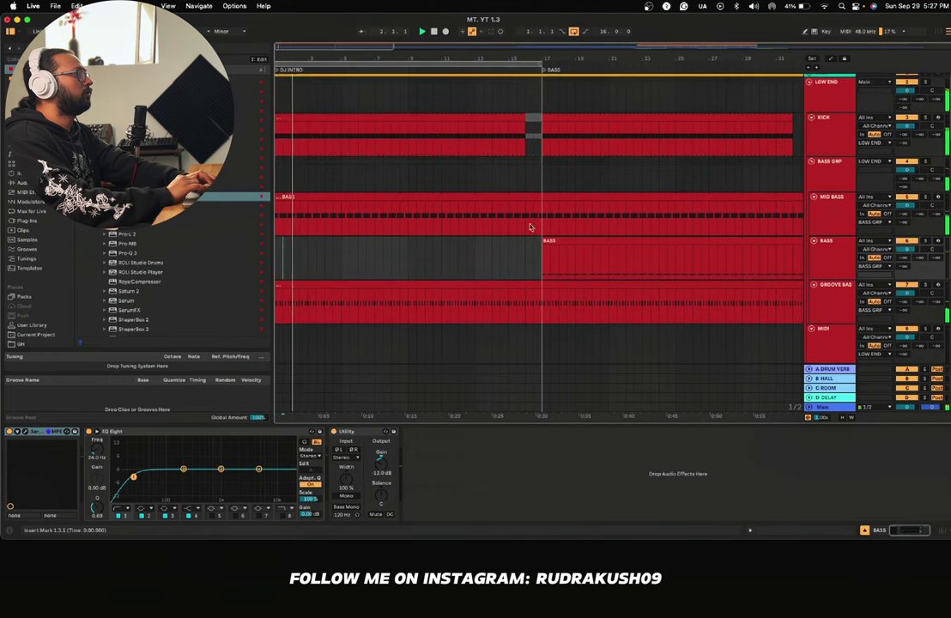
# Step: Look over the low end, drum, synth and FX tracks across the arrangement while the intro plays
pyautogui.scroll(-1, 441, 173)
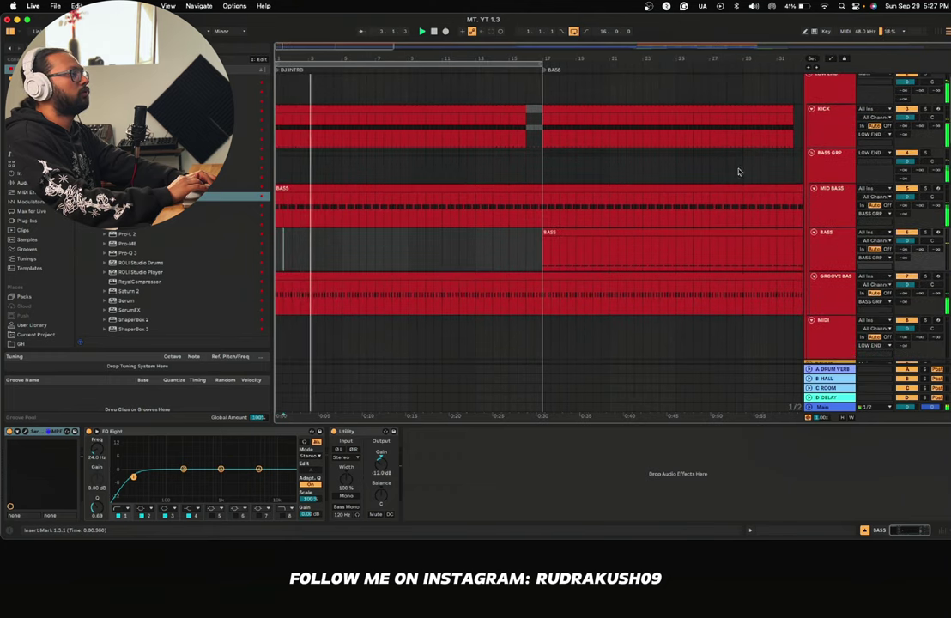
pyautogui.scroll(-4, 399, 247)
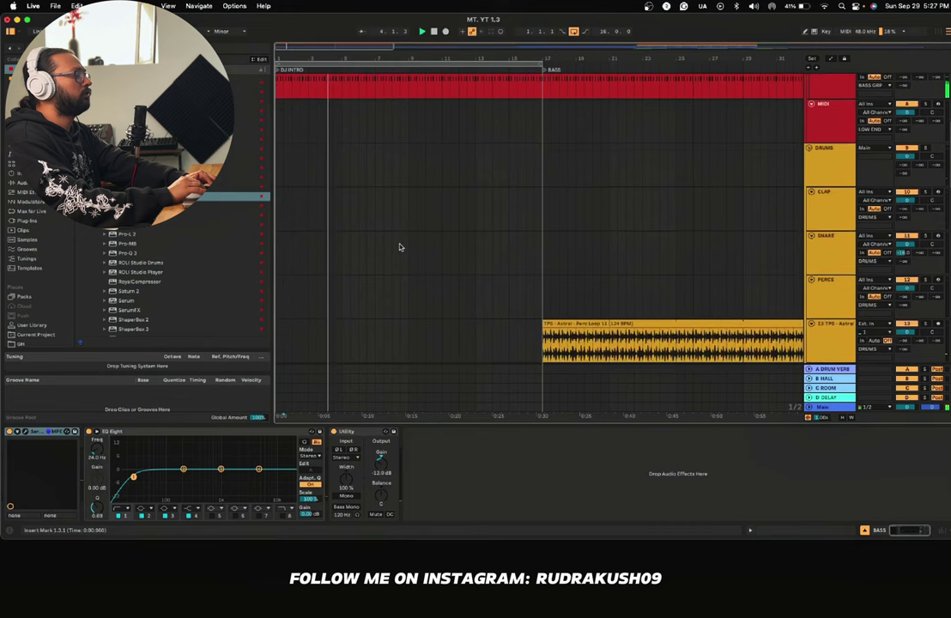
pyautogui.scroll(-4, 399, 247)
pyautogui.scroll(2, 400, 247)
pyautogui.scroll(-3, 399, 247)
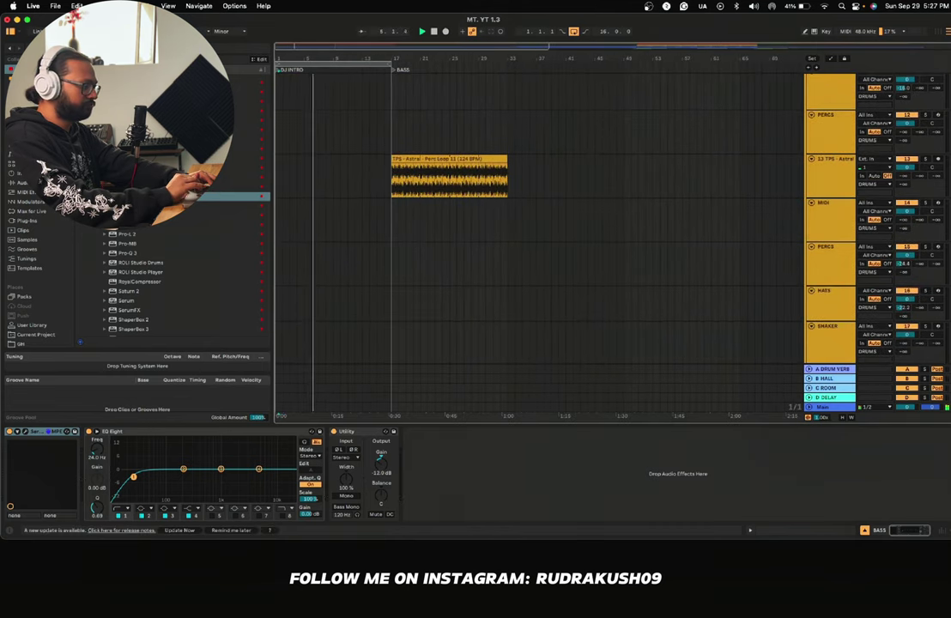
pyautogui.click(495, 233)
pyautogui.scroll(5, 494, 236)
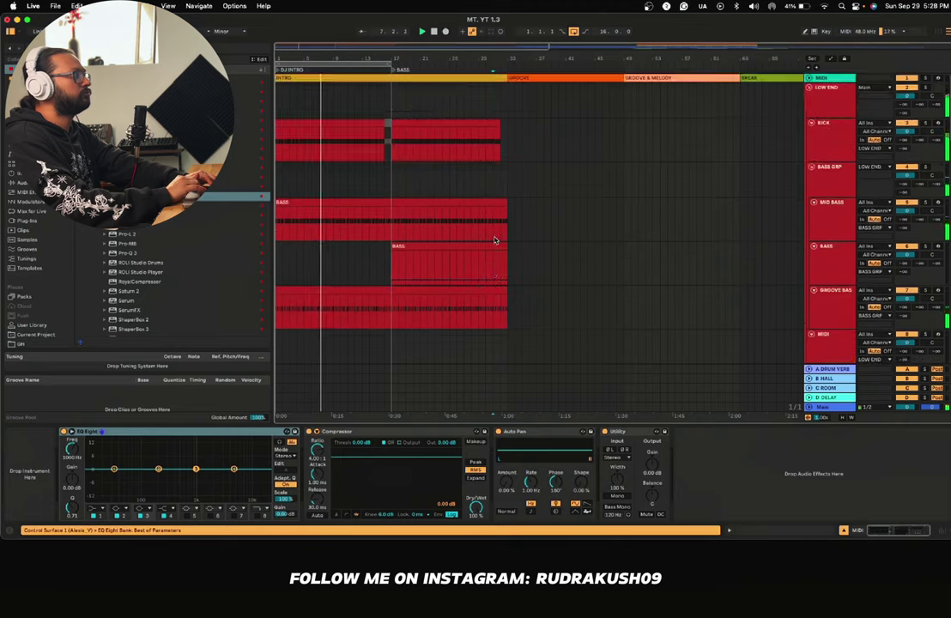
pyautogui.scroll(-5, 495, 240)
pyautogui.scroll(-6, 495, 240)
pyautogui.scroll(-8, 494, 240)
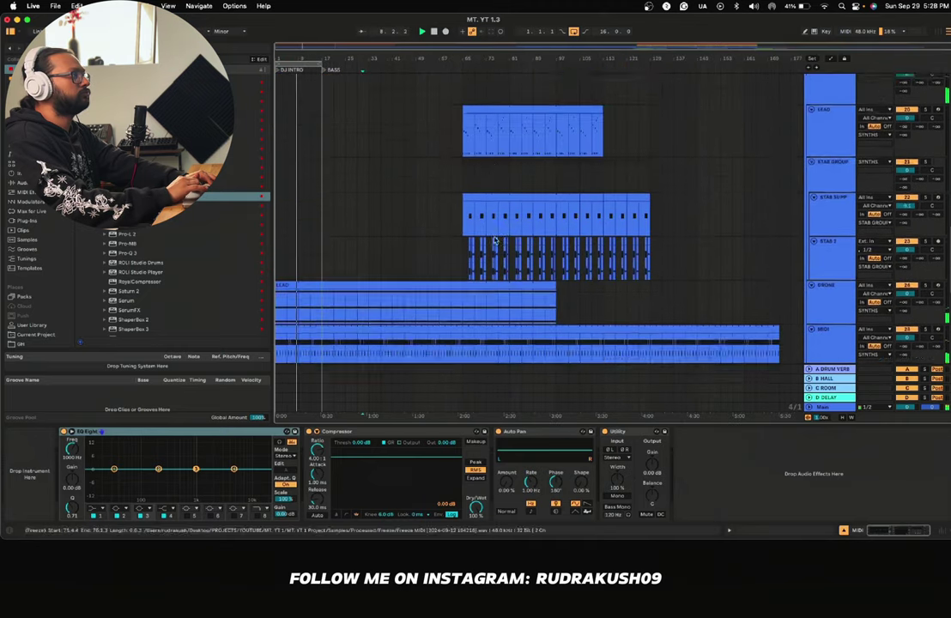
pyautogui.scroll(-6, 494, 241)
pyautogui.scroll(15, 494, 241)
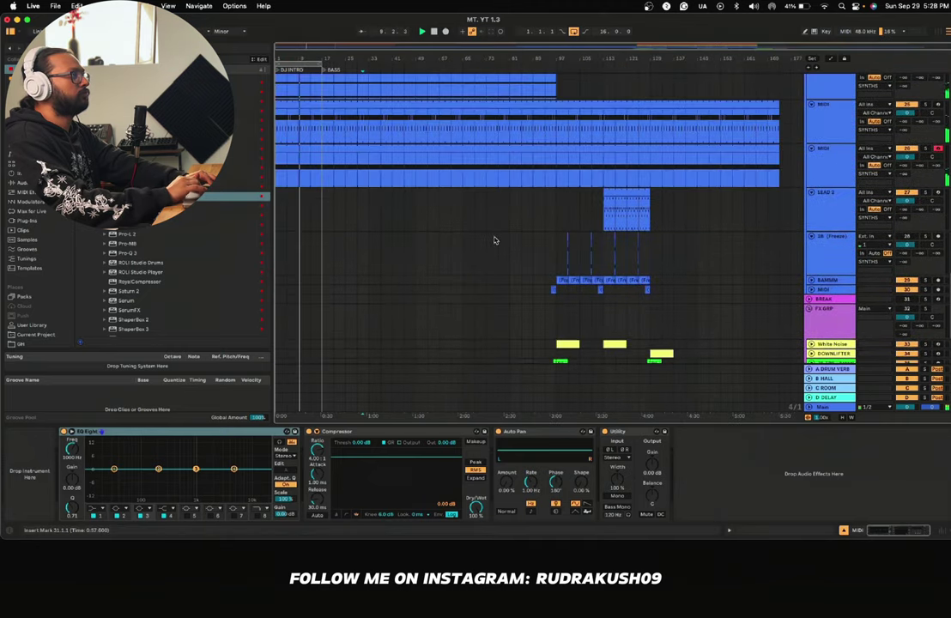
pyautogui.scroll(3, 494, 240)
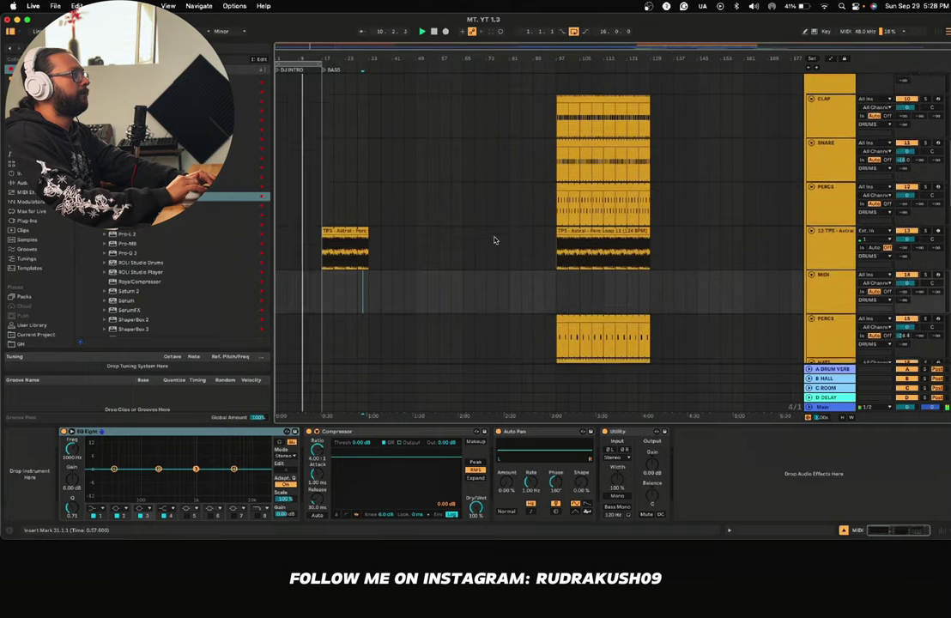
pyautogui.scroll(-1, 523, 239)
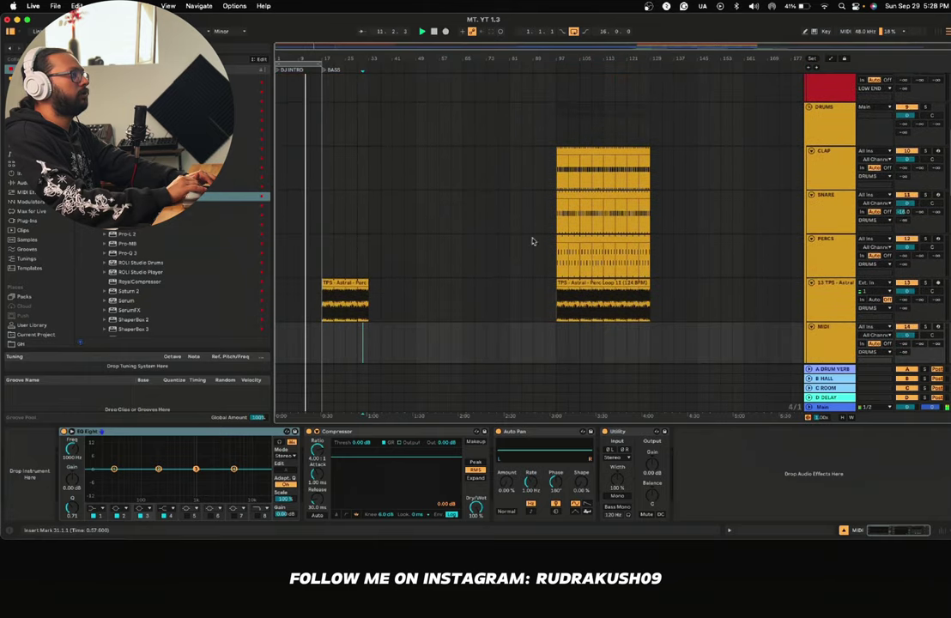
pyautogui.scroll(4, 547, 219)
pyautogui.scroll(-3, 547, 222)
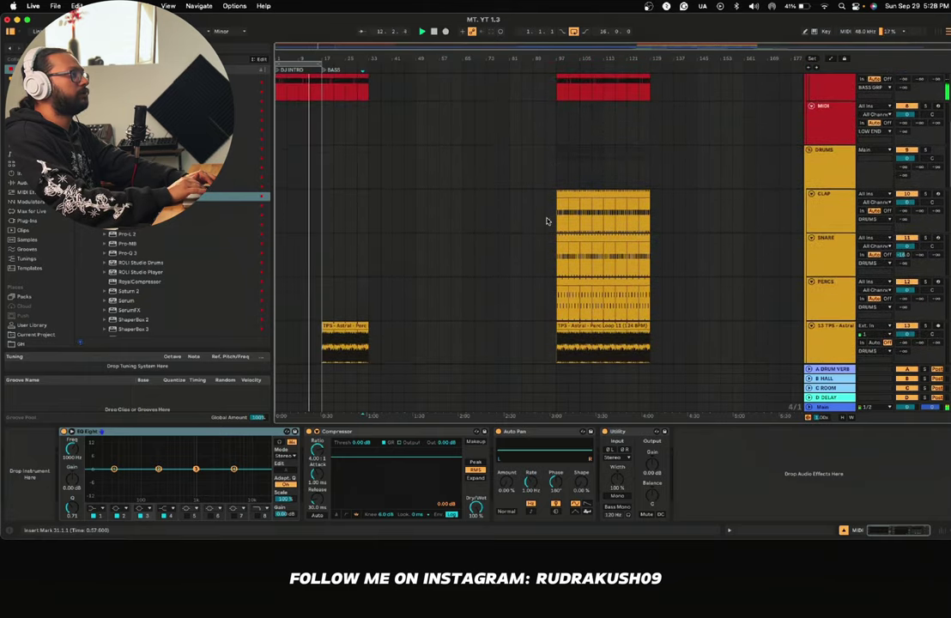
# Step: Move the CLAP clip from bar 97 to the intro and trim its start to bar 25
pyautogui.moveTo(571, 192); pyautogui.dragTo(341, 218)
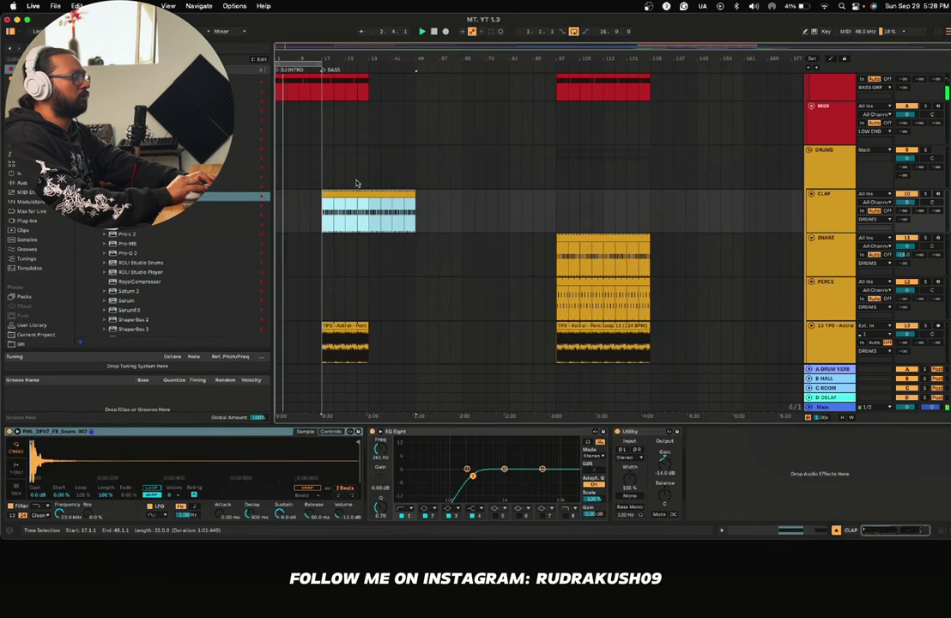
pyautogui.moveTo(321, 197); pyautogui.dragTo(346, 199)
pyautogui.click(333, 156)
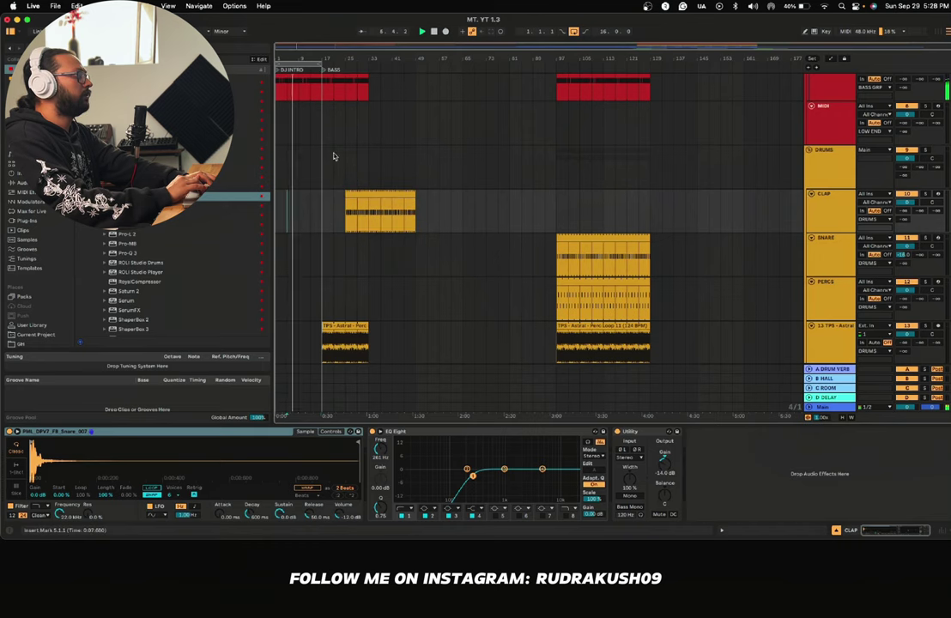
# Step: Extend the arrangement loop to 68 bars, collapse the LOW END group and play from bar 17
pyautogui.moveTo(317, 65); pyautogui.dragTo(469, 72)
pyautogui.scroll(5, 385, 128)
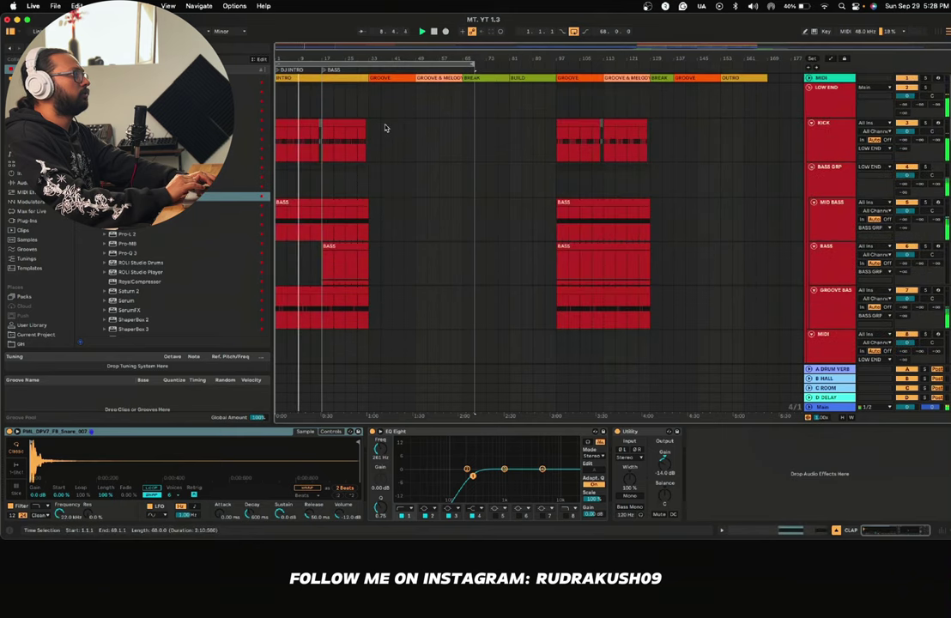
pyautogui.click(811, 87)
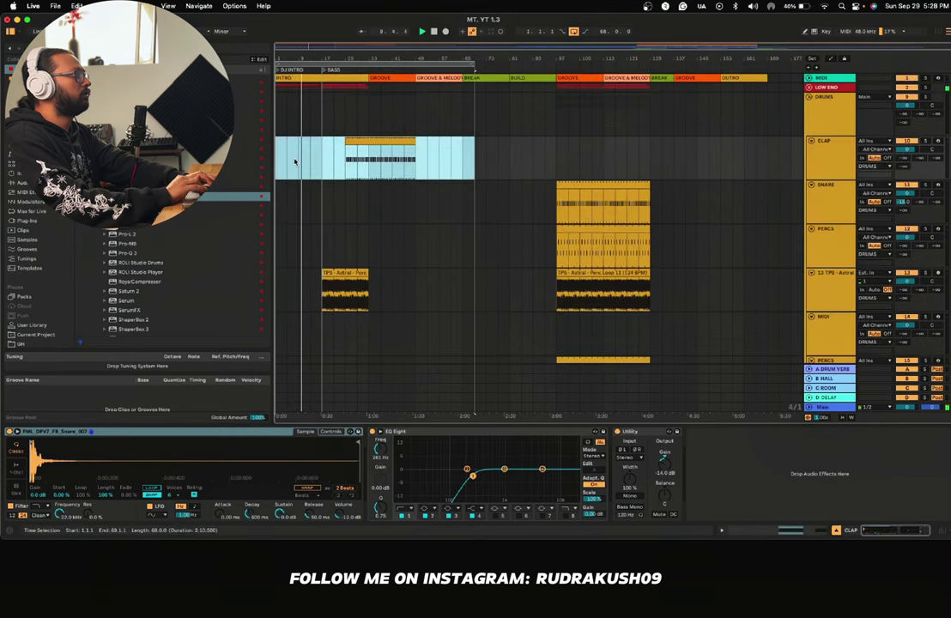
pyautogui.click(322, 161)
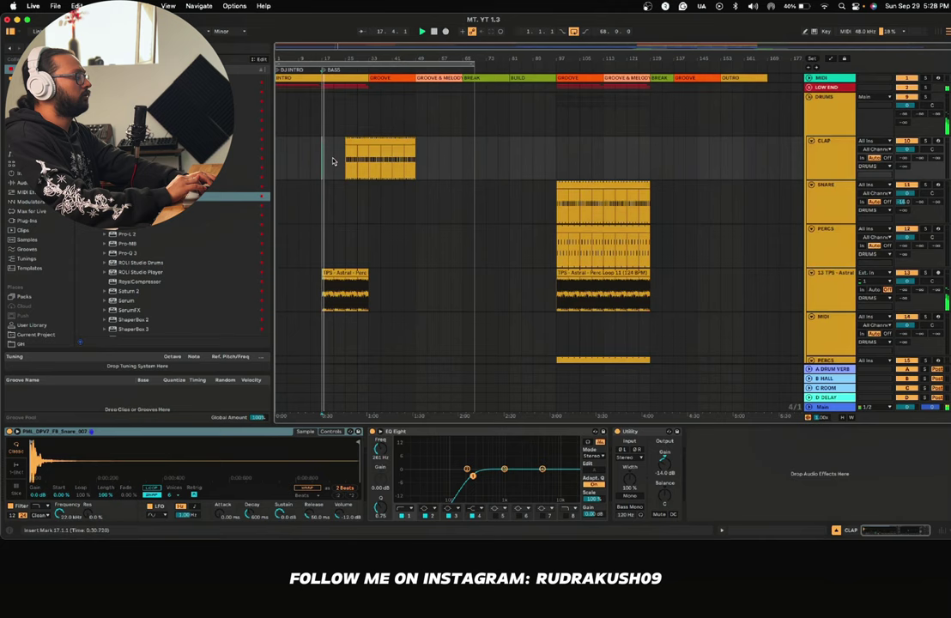
pyautogui.press('space')
# Step: Move the intro's Perc Loop 11 clip to bar 33, and make the CLAP clip and the arrangement loop end at bar 65
pyautogui.moveTo(328, 273); pyautogui.dragTo(375, 282)
pyautogui.moveTo(417, 139); pyautogui.dragTo(462, 139)
pyautogui.moveTo(474, 64); pyautogui.dragTo(460, 64)
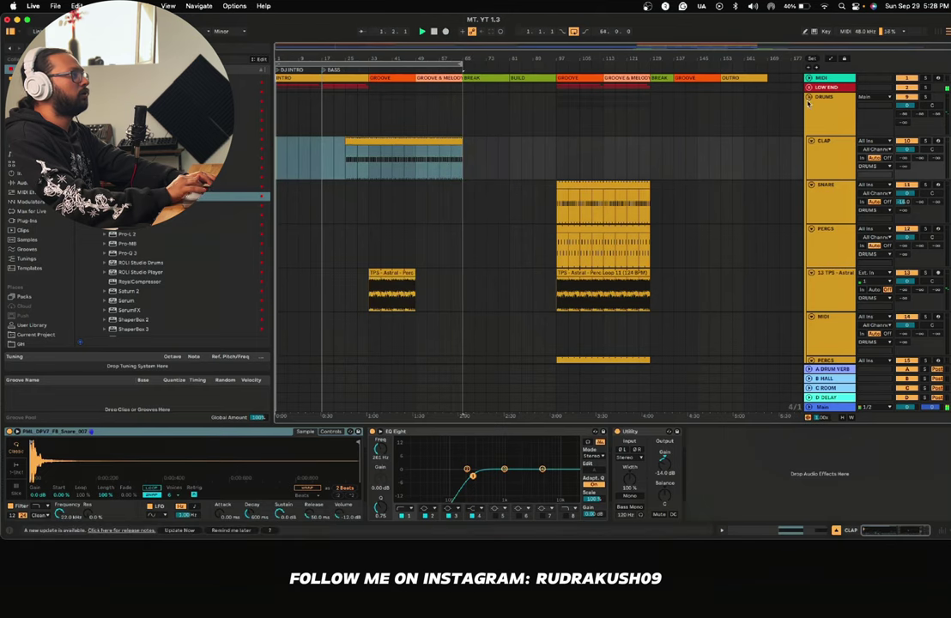
# Step: Expand the LOW END group to show its kick and bass tracks
pyautogui.click(808, 89)
pyautogui.click(808, 87)
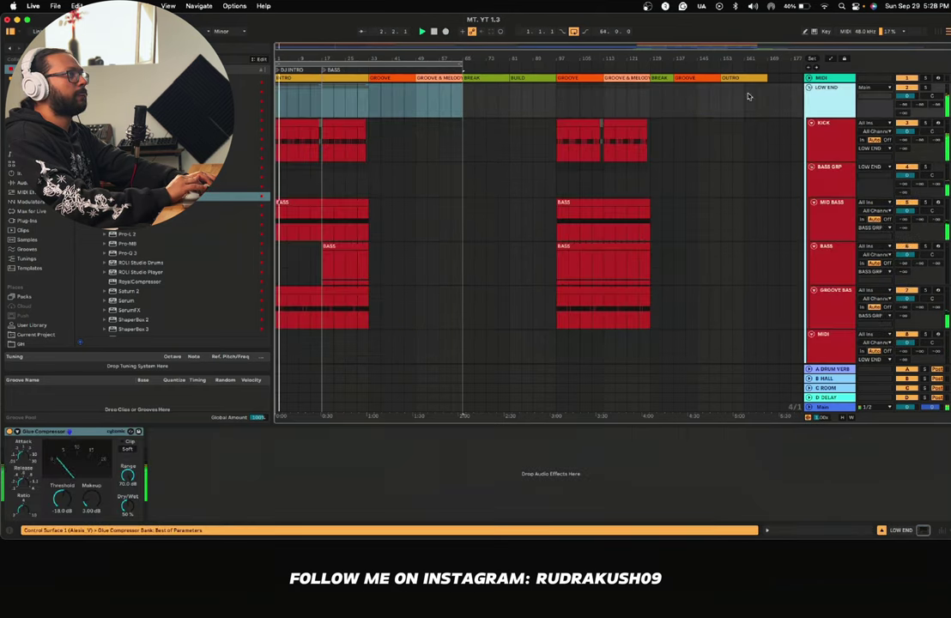
pyautogui.scroll(-1, 352, 133)
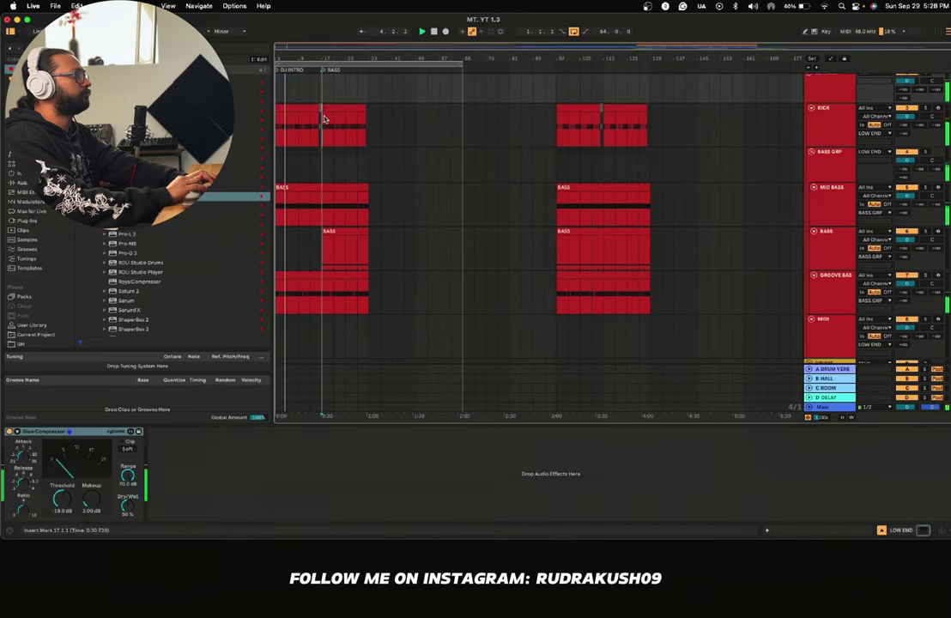
pyautogui.moveTo(324, 116); pyautogui.dragTo(368, 300)
pyautogui.scroll(-3, 368, 300)
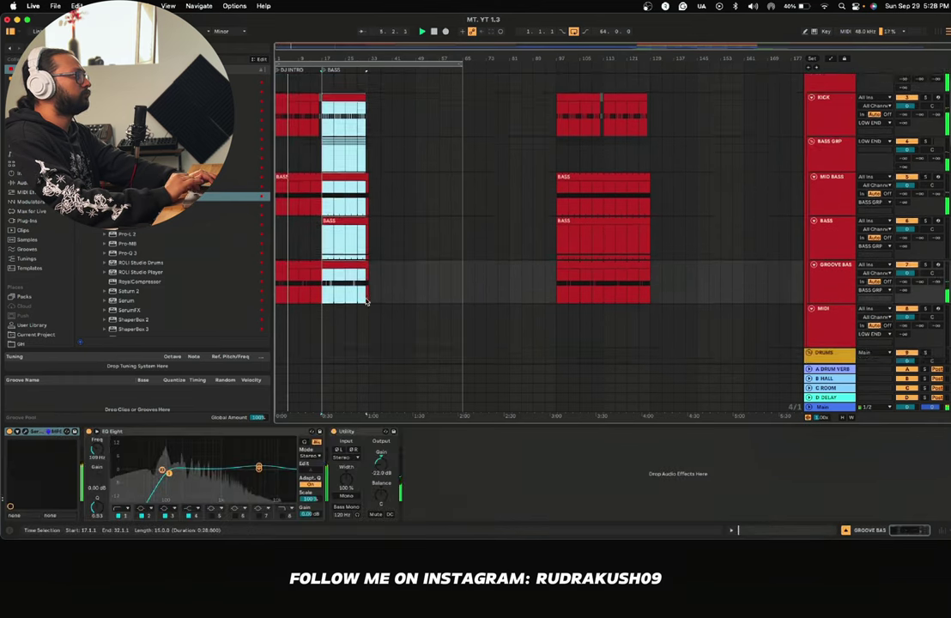
pyautogui.scroll(2, 373, 258)
pyautogui.moveTo(369, 261); pyautogui.dragTo(323, 106)
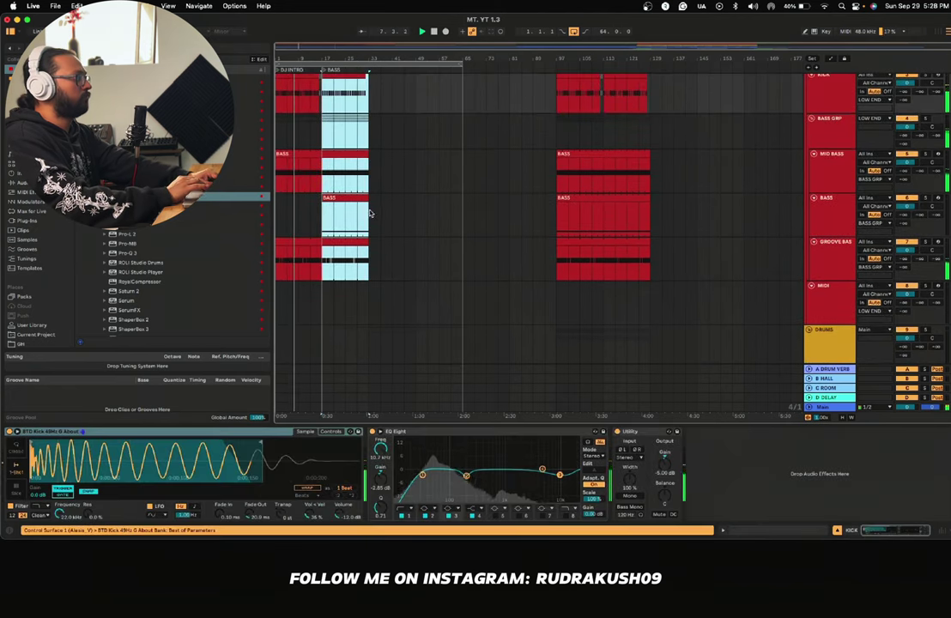
pyautogui.click(391, 256)
# Step: Extend the intro clips on the GROOVE BAS, BASS and MID BASS tracks to bar 65
pyautogui.moveTo(368, 242); pyautogui.dragTo(463, 242)
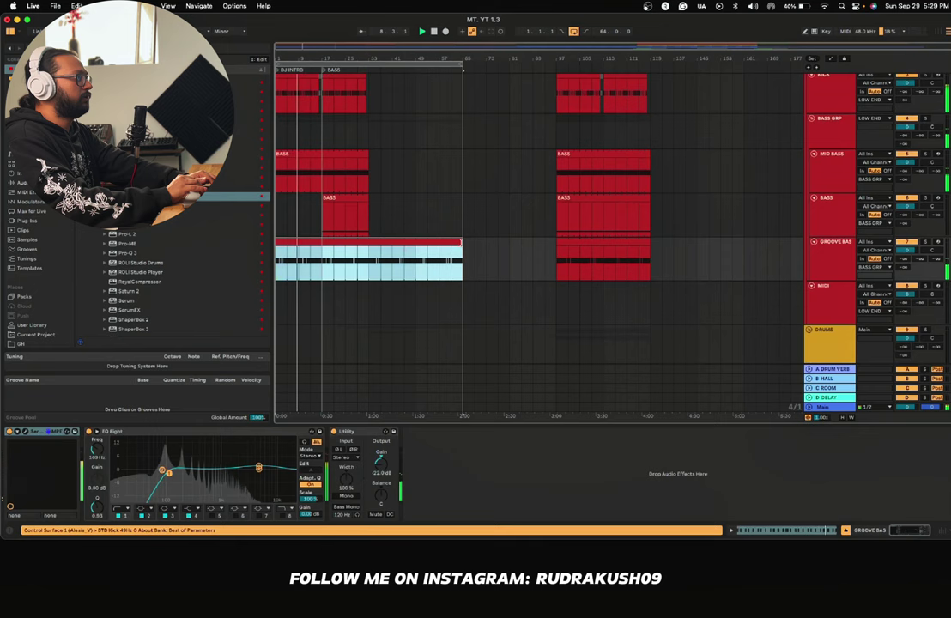
pyautogui.click(356, 204)
pyautogui.moveTo(366, 199); pyautogui.dragTo(463, 199)
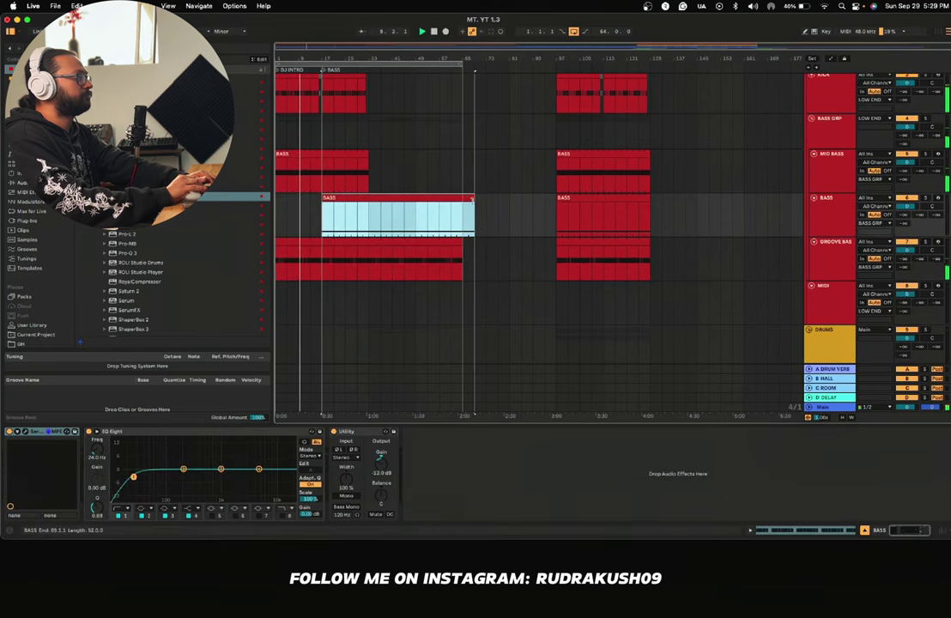
pyautogui.moveTo(369, 162); pyautogui.dragTo(465, 159)
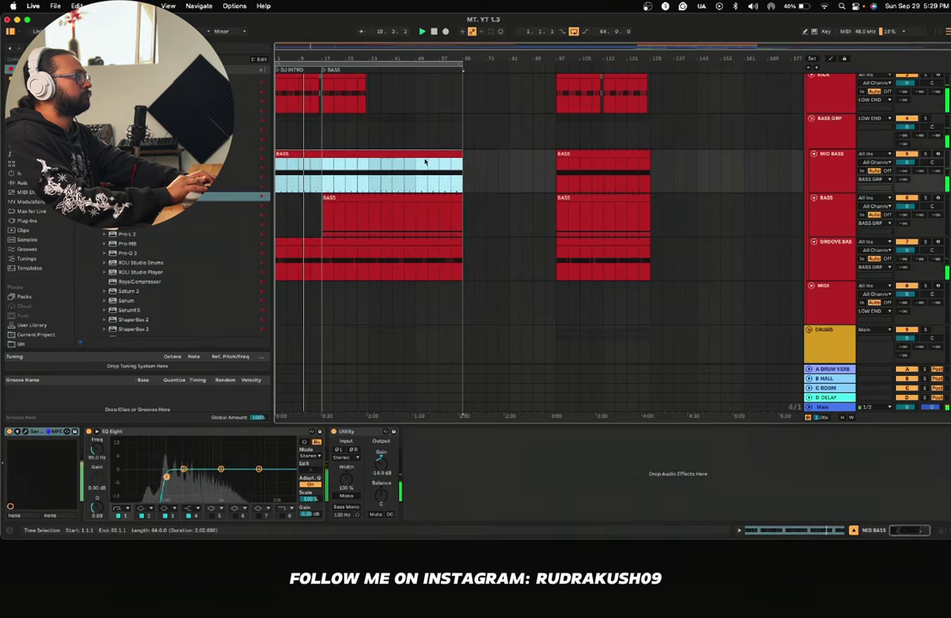
# Step: Copy the KICK clip at bar 17 to bars 33 and 49
pyautogui.scroll(2, 425, 159)
pyautogui.moveTo(329, 123)
pyautogui.mouseDown()
pyautogui.moveTo(442, 125)
pyautogui.moveTo(424, 126)
pyautogui.mouseUp()
pyautogui.click(388, 127)
pyautogui.click(440, 132)
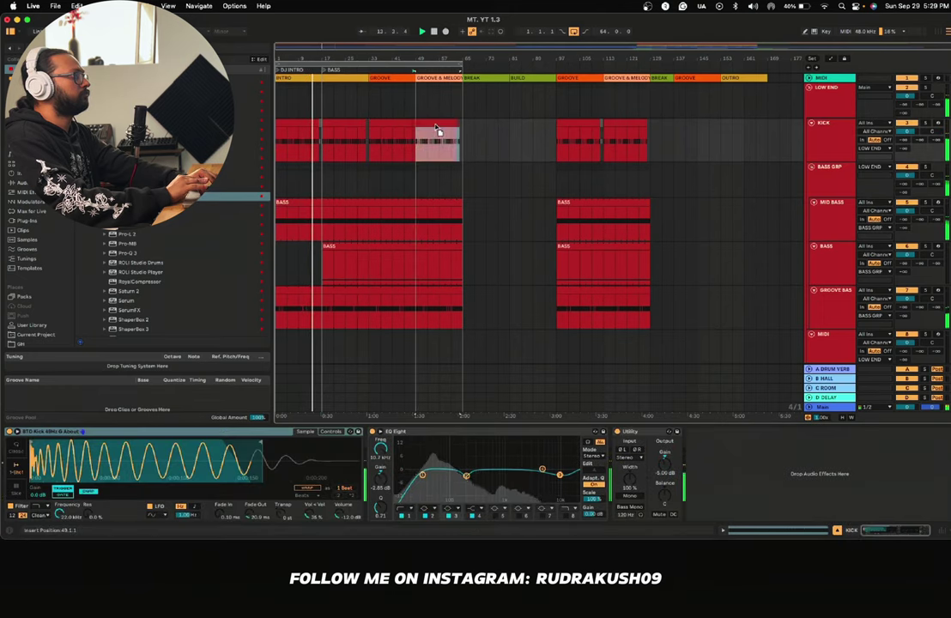
pyautogui.click(435, 123)
# Step: Extend the KICK clip starting at bar 17 to bar 65 and collapse the LOW END group
pyautogui.moveTo(365, 123); pyautogui.dragTo(462, 123)
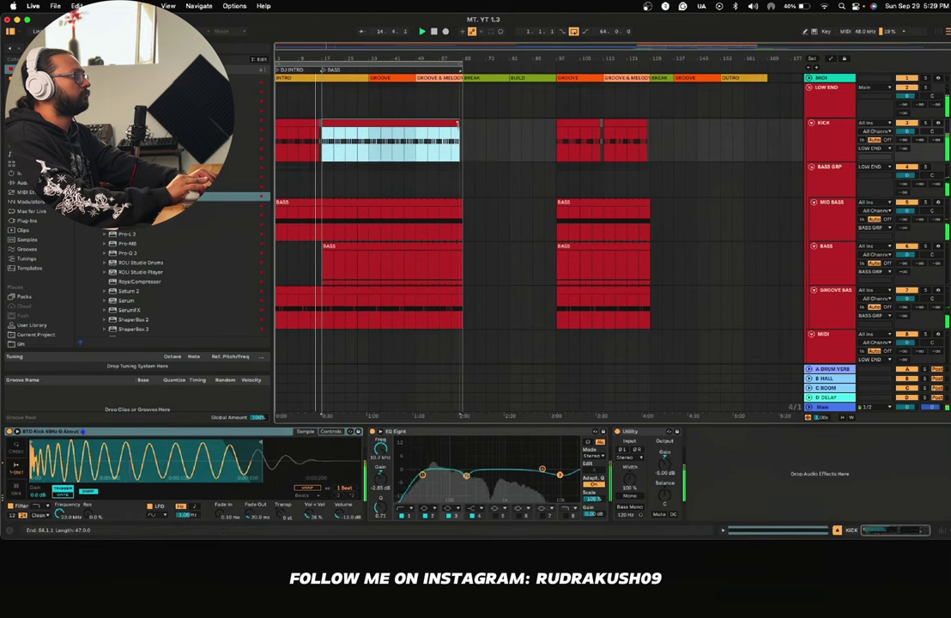
pyautogui.click(346, 160)
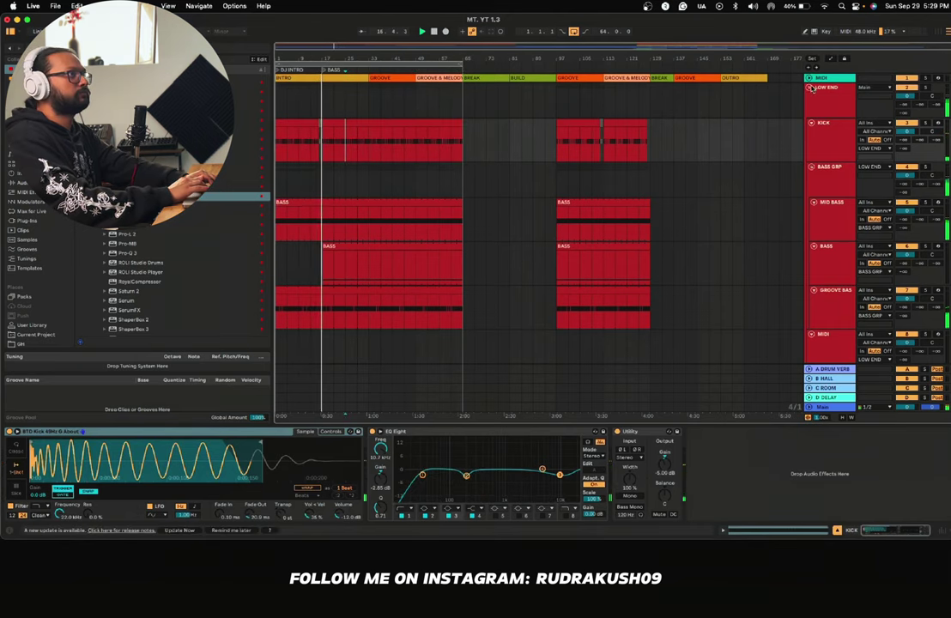
pyautogui.click(810, 88)
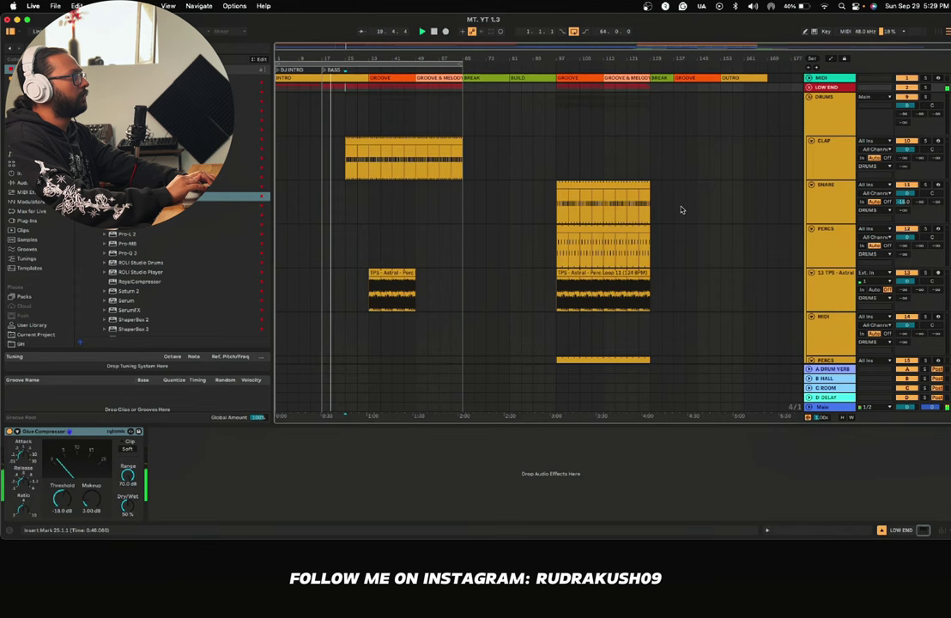
# Step: Copy the SNARE clip at bar 97 to bar 17 and extend the copy to bar 65
pyautogui.click(571, 187)
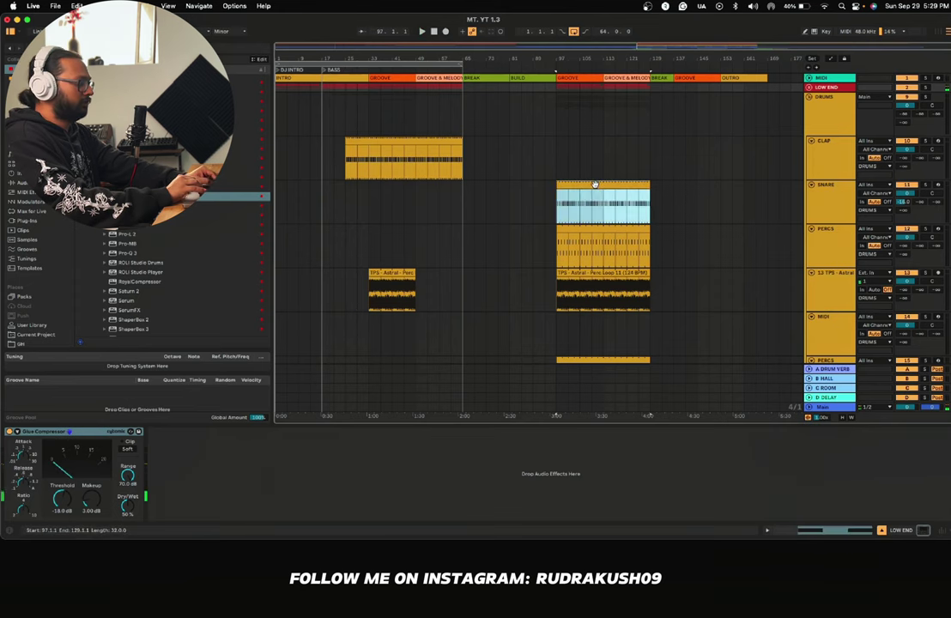
pyautogui.moveTo(594, 185); pyautogui.dragTo(361, 201)
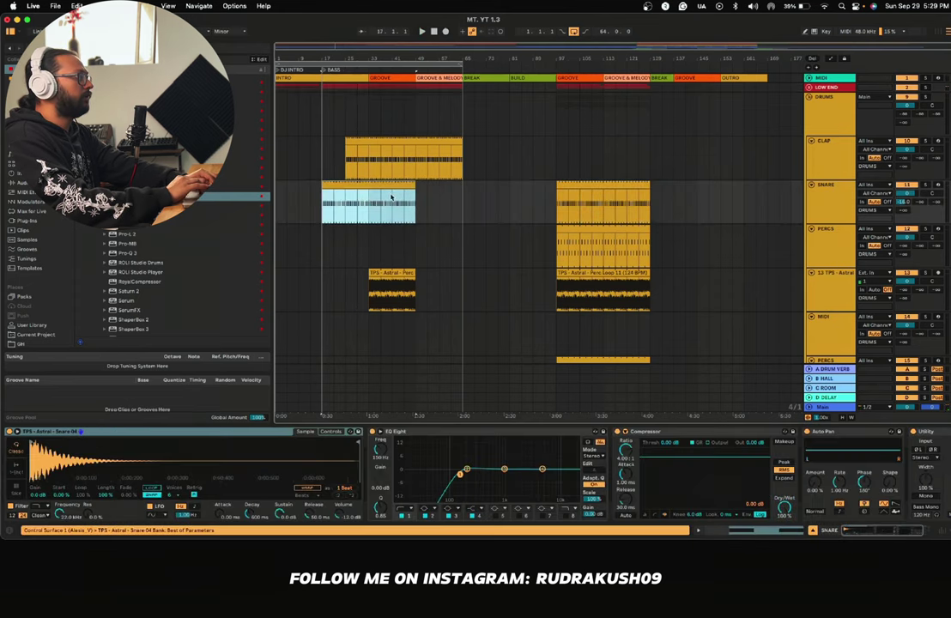
pyautogui.moveTo(414, 184); pyautogui.dragTo(453, 185)
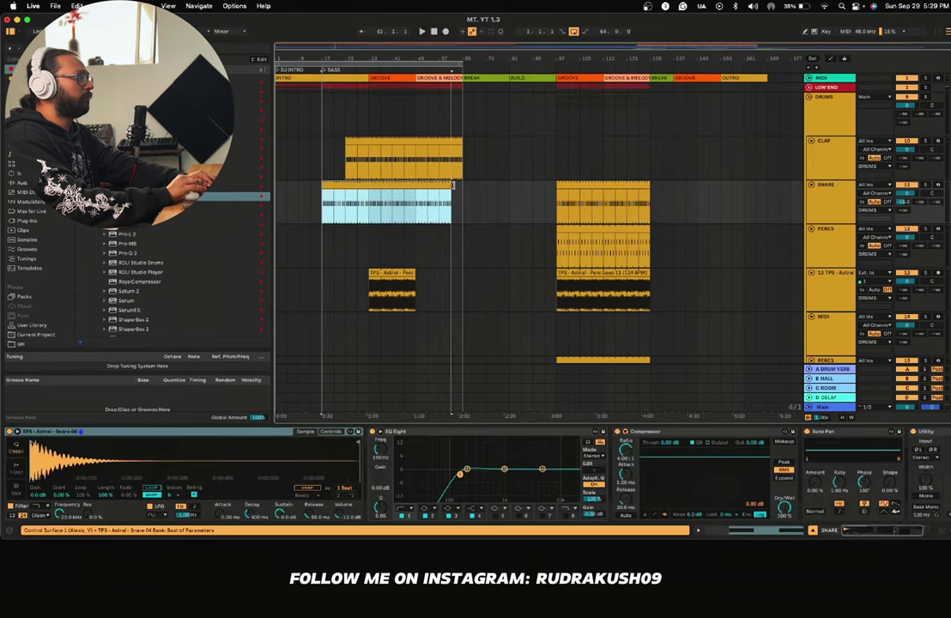
# Step: Play the arrangement from bar 17 and review the remaining tracks in the DRUMS group
pyautogui.click(325, 203)
pyautogui.press('space')
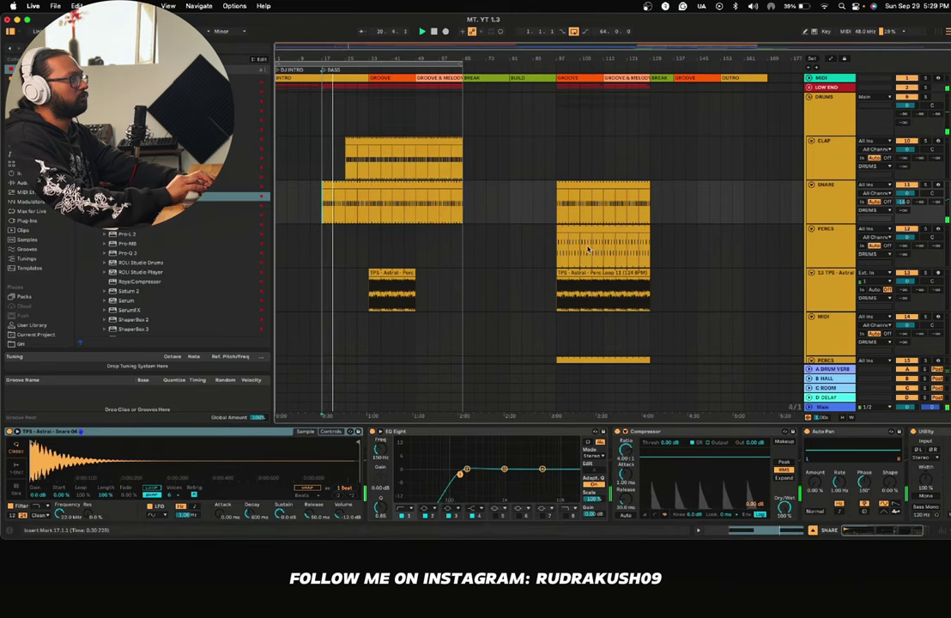
pyautogui.scroll(-2, 582, 262)
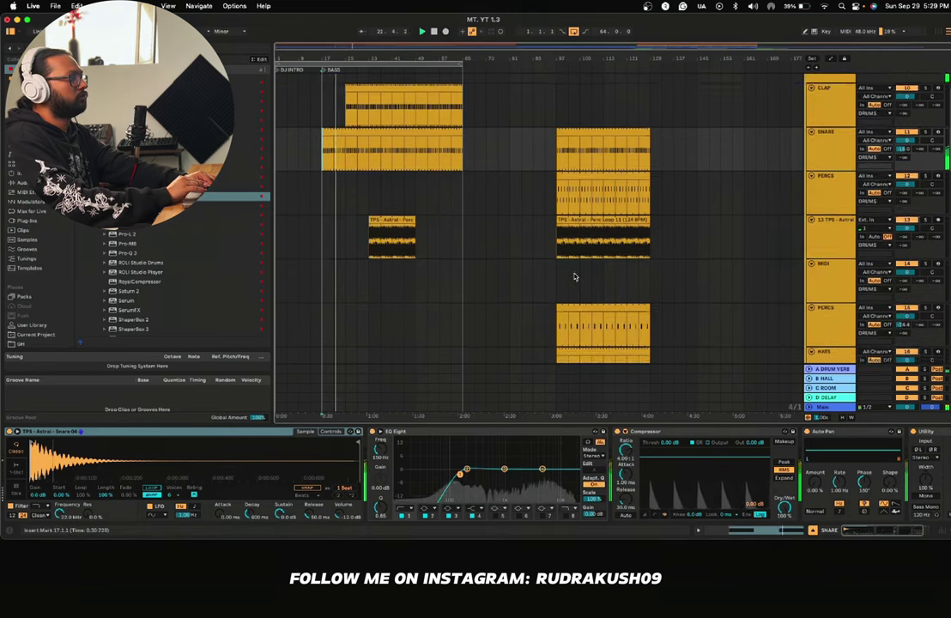
pyautogui.scroll(-5, 575, 277)
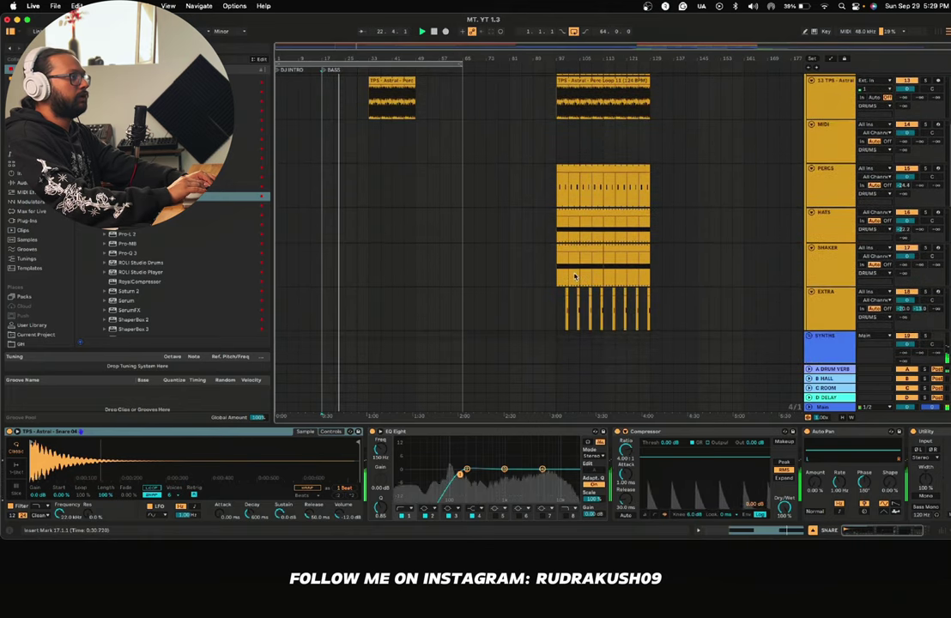
pyautogui.scroll(2, 574, 274)
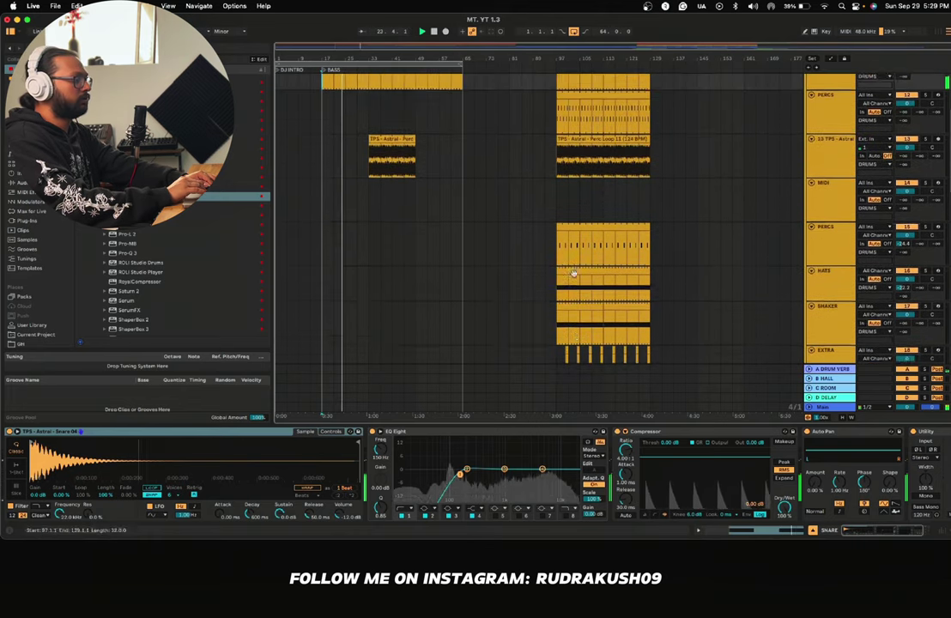
pyautogui.scroll(4, 574, 275)
pyautogui.press('space')
pyautogui.press('space')
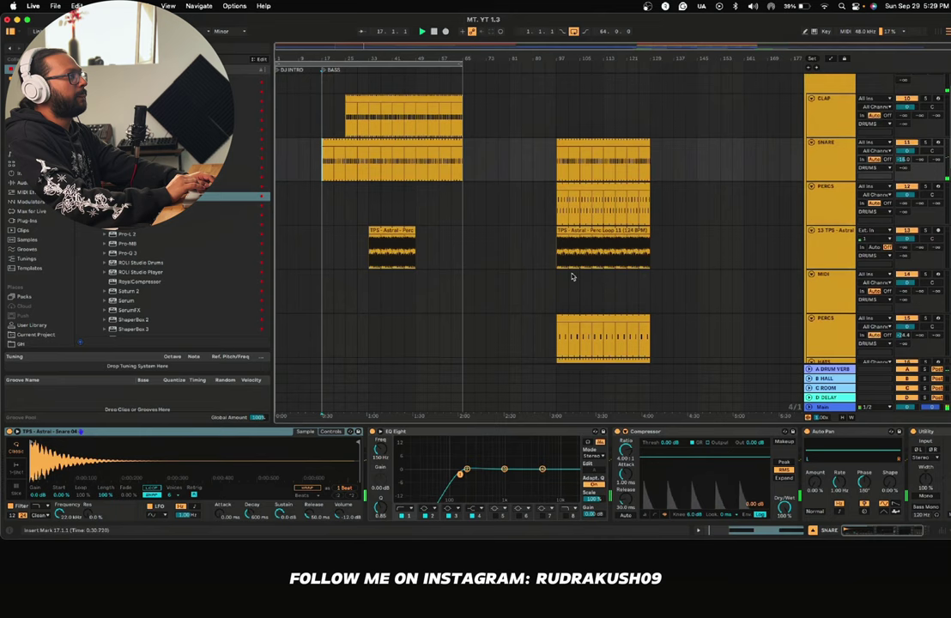
# Step: Insert a MIDI track below the upper PERCS track and rename it OFF HAT
pyautogui.rightClick(832, 210)
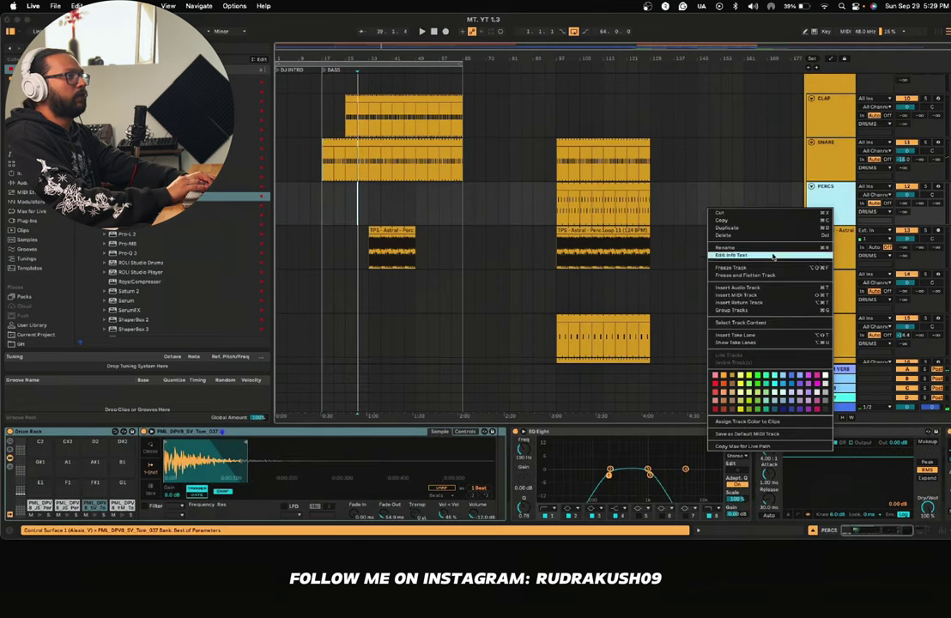
pyautogui.click(738, 295)
pyautogui.click(829, 252)
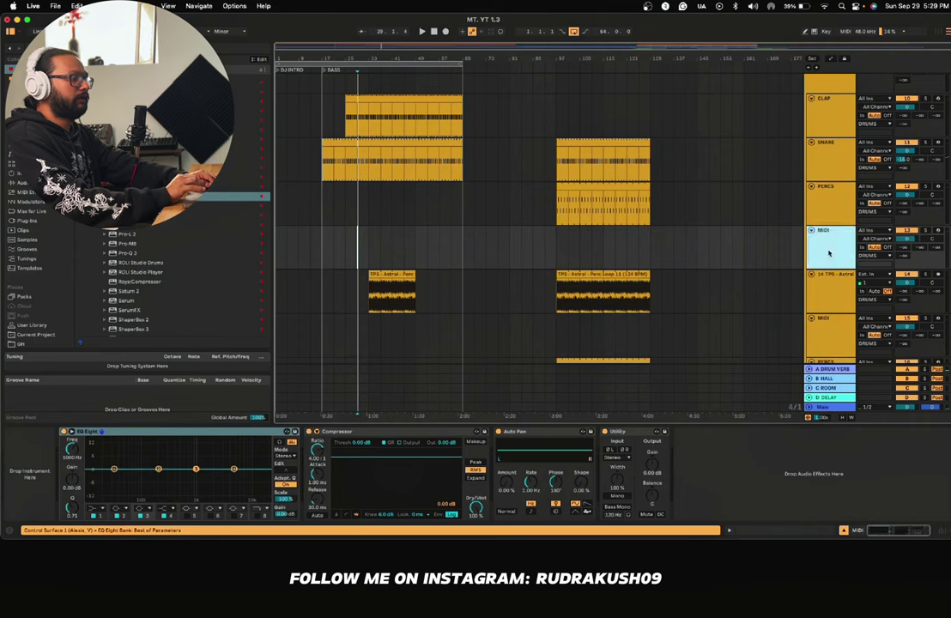
pyautogui.press('h')
pyautogui.press('a')
pyautogui.press('space')
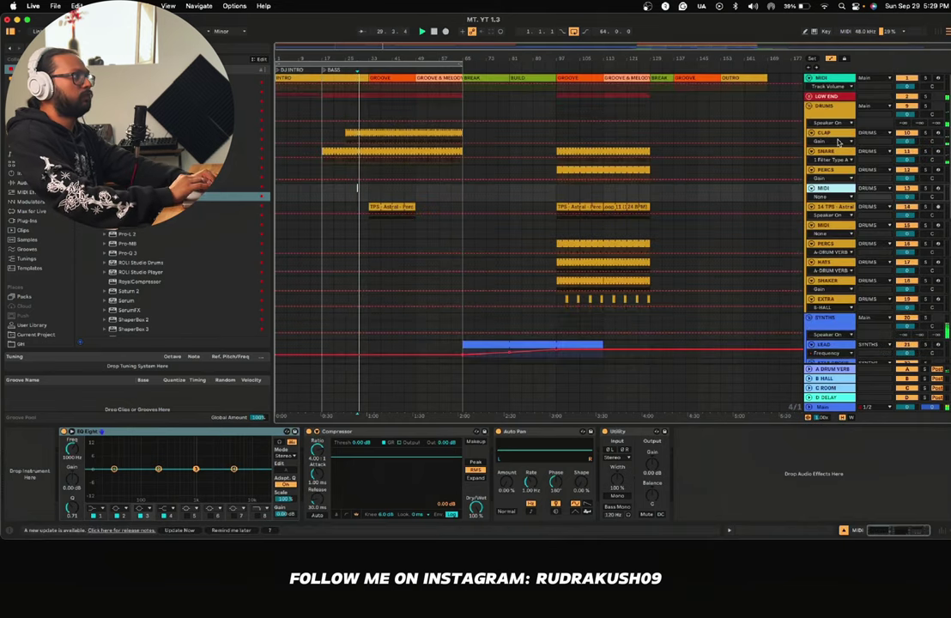
pyautogui.press('a')
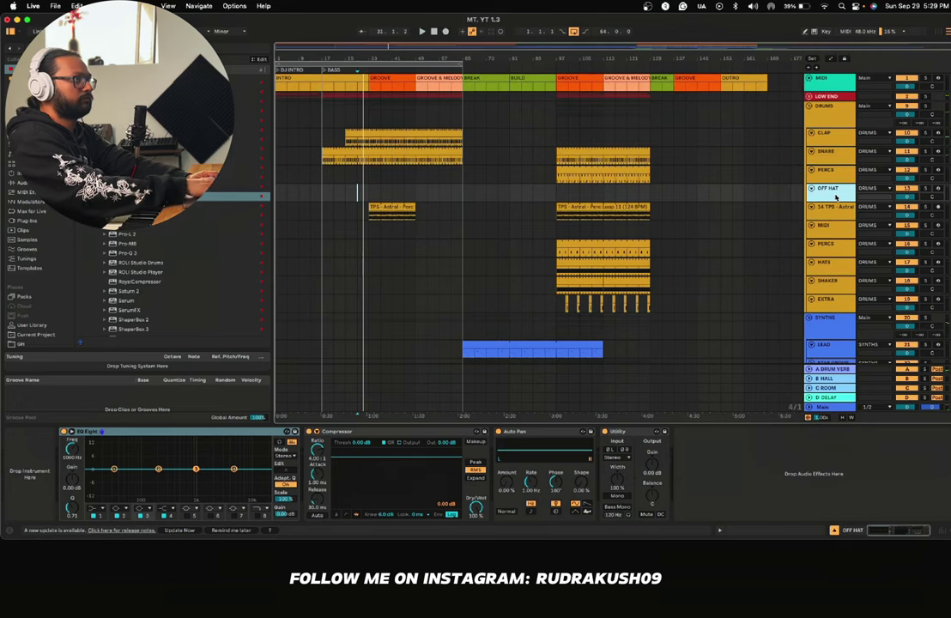
# Step: Browse the drum sample collection to the PML_DPV4_CH hats and audition the first samples in the folder
pyautogui.click(24, 79)
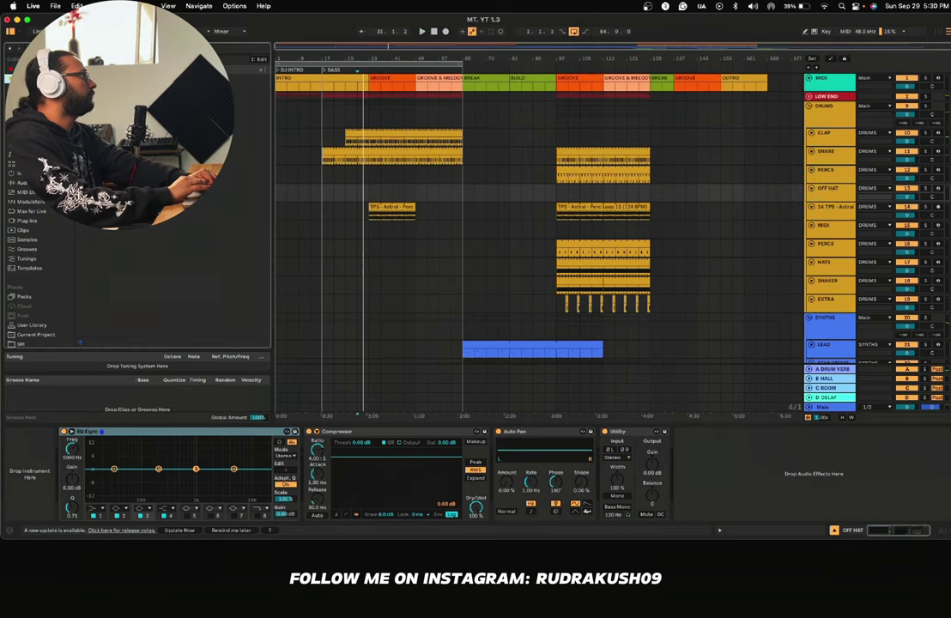
pyautogui.click(25, 88)
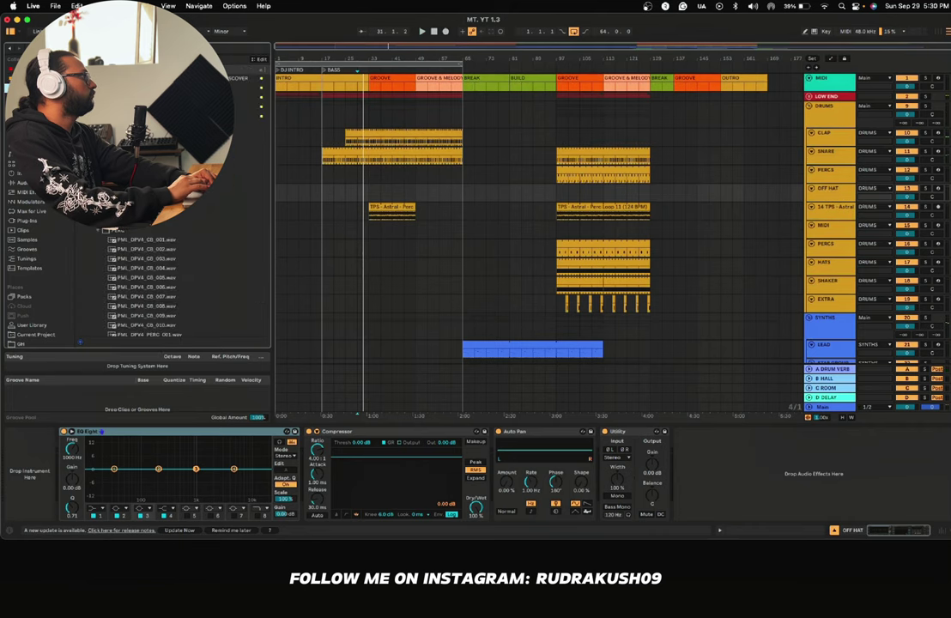
pyautogui.click(125, 240)
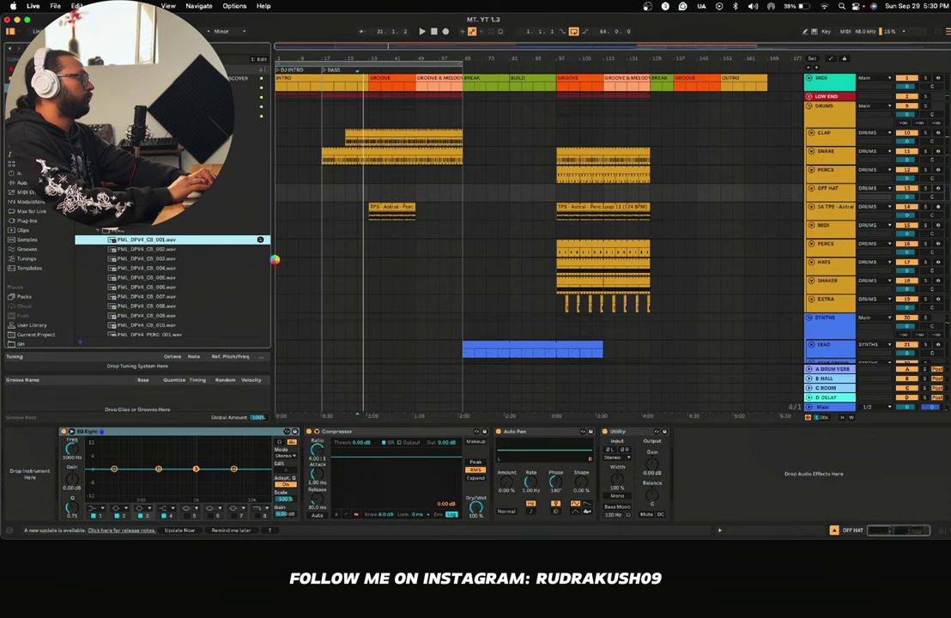
pyautogui.click(98, 211)
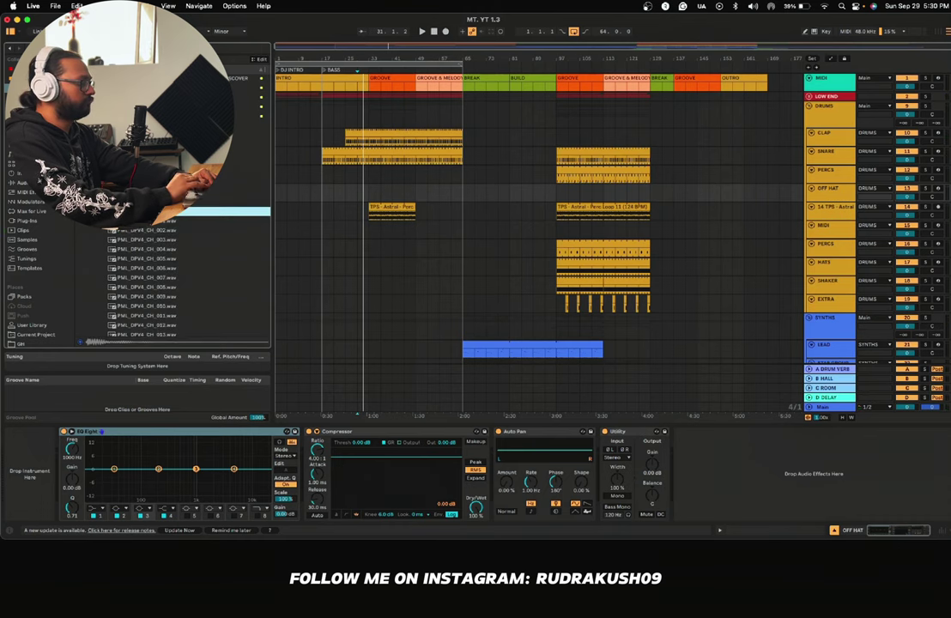
pyautogui.press('Down')
pyautogui.press('Down')
pyautogui.press('Down')
pyautogui.press('Down')
pyautogui.press('Down')
pyautogui.press('Down')
pyautogui.press('Down')
pyautogui.press('Down')
pyautogui.press('Down')
pyautogui.press('Down')
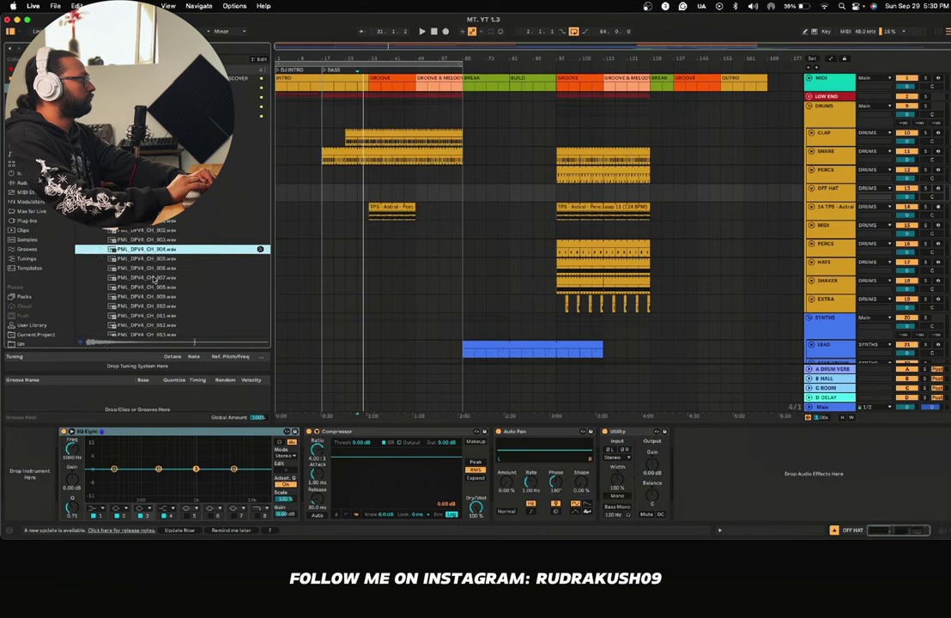
pyautogui.press('Down')
pyautogui.press('Down')
pyautogui.press('Down')
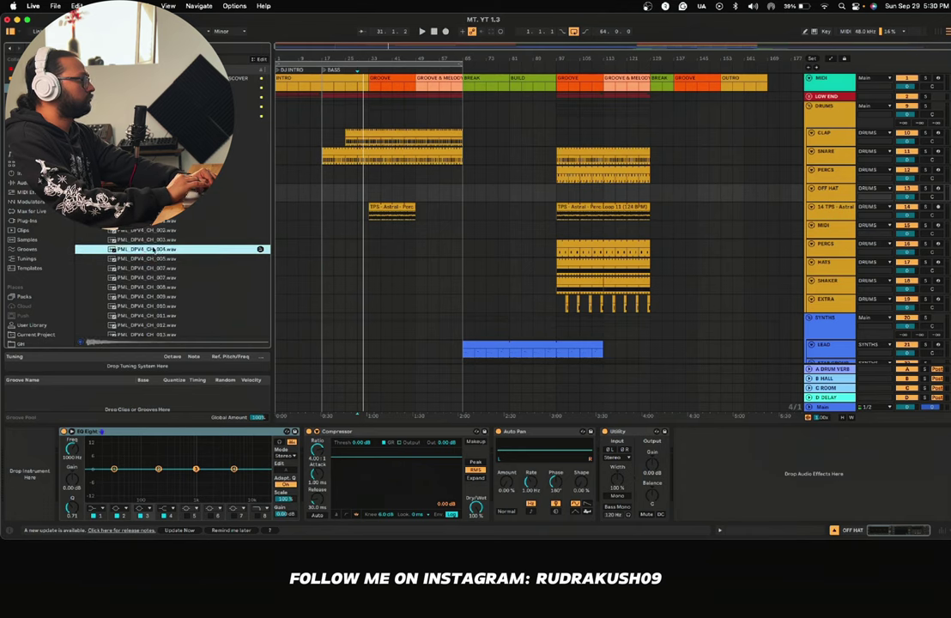
pyautogui.click(154, 312)
pyautogui.click(146, 303)
pyautogui.click(147, 323)
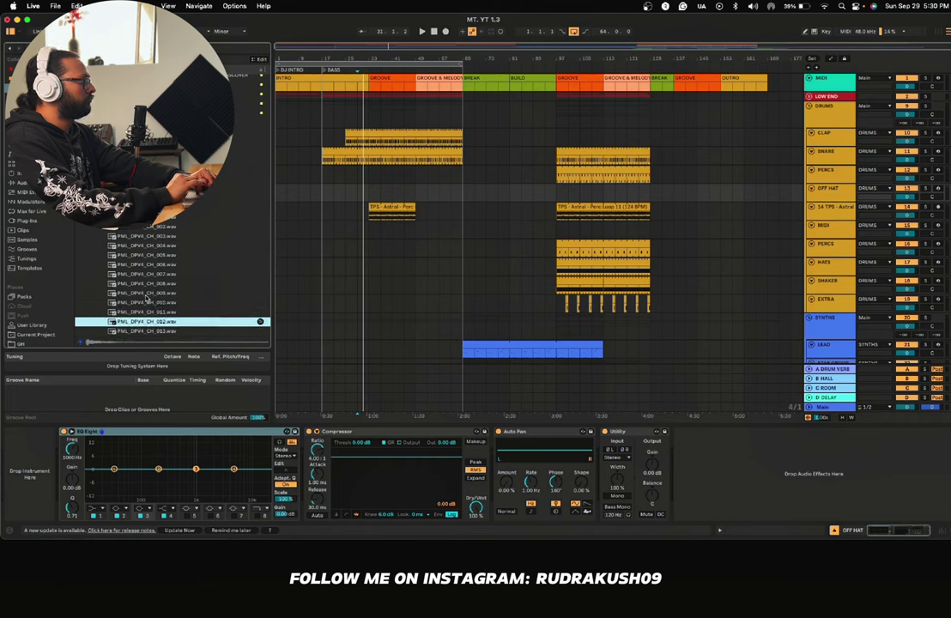
pyautogui.click(146, 296)
pyautogui.press('Left')
pyautogui.press('Right')
pyautogui.scroll(-4, 129, 260)
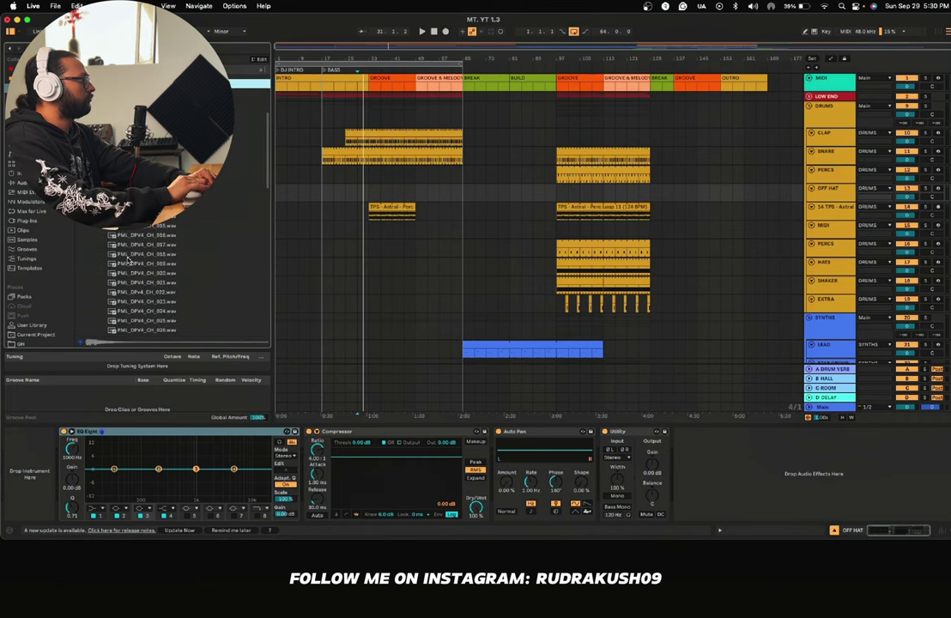
# Step: Audition more of the PML_DPV4_CH hats and load PML_DPV4_CH_017.wav as the OFF HAT track's instrument
pyautogui.press('Down')
pyautogui.press('Down')
pyautogui.press('Down')
pyautogui.press('Down')
pyautogui.press('Down')
pyautogui.press('Down')
pyautogui.press('Down')
pyautogui.press('Down')
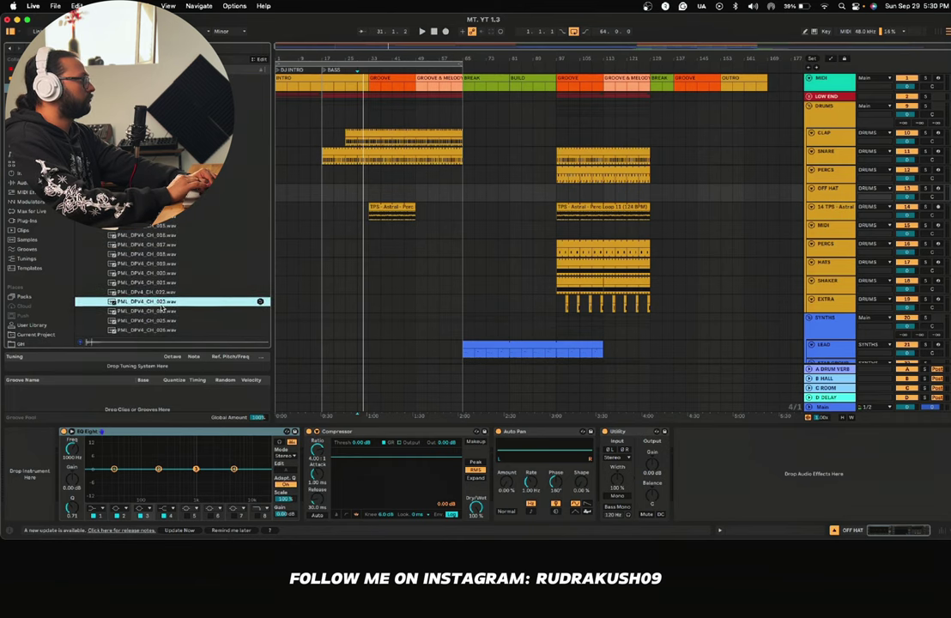
pyautogui.press('Down')
pyautogui.press('Down')
pyautogui.press('Up')
pyautogui.press('Up')
pyautogui.press('Up')
pyautogui.press('Up')
pyautogui.press('Up')
pyautogui.press('Up')
pyautogui.press('Up')
pyautogui.press('Up')
pyautogui.press('Up')
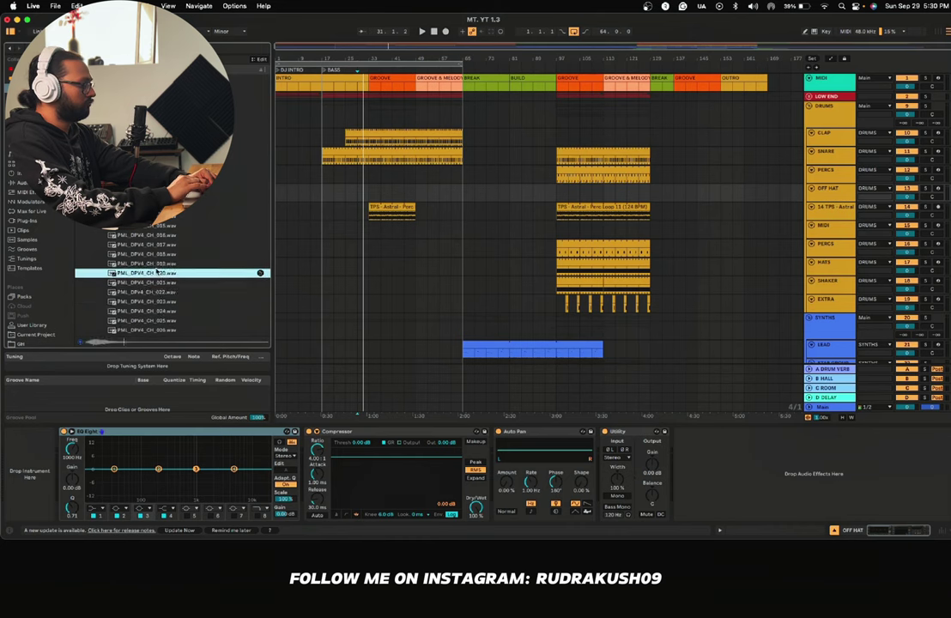
pyautogui.press('Down')
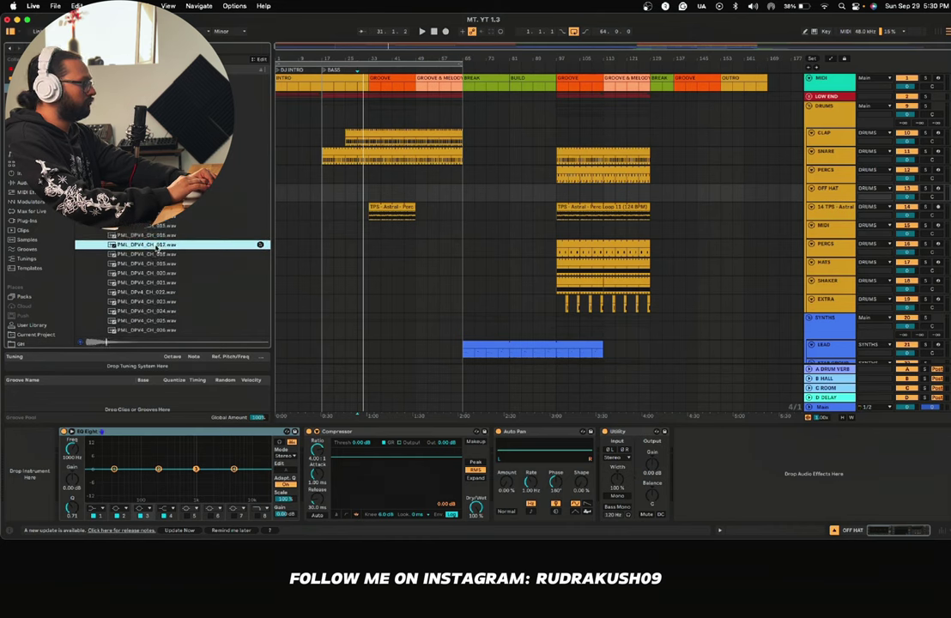
pyautogui.moveTo(151, 248); pyautogui.dragTo(4, 520)
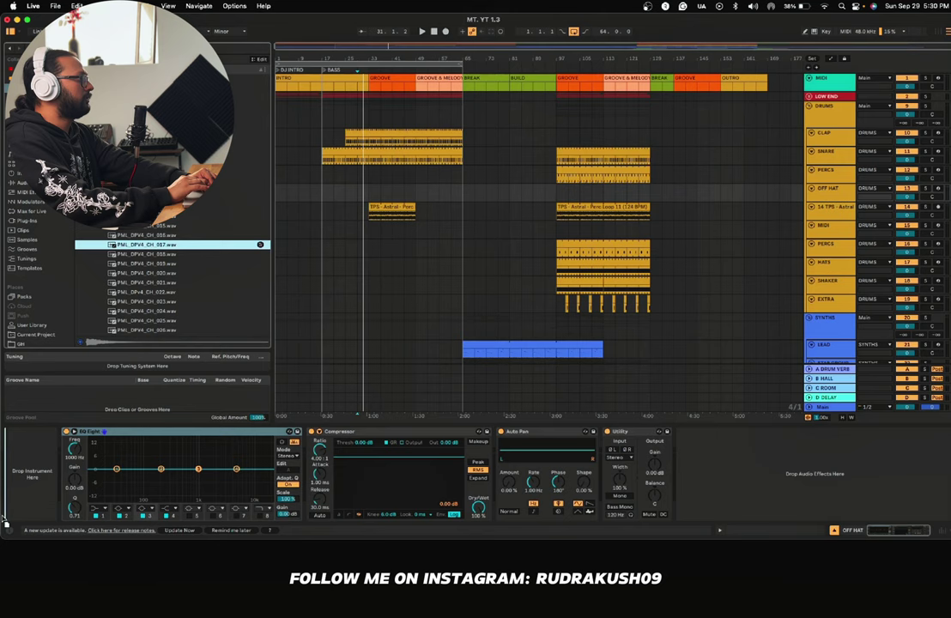
# Step: Create a one-bar MIDI clip at bar 25 on the OFF HAT track and turn off scale highlighting
pyautogui.press('space')
pyautogui.scroll(5, 334, 211)
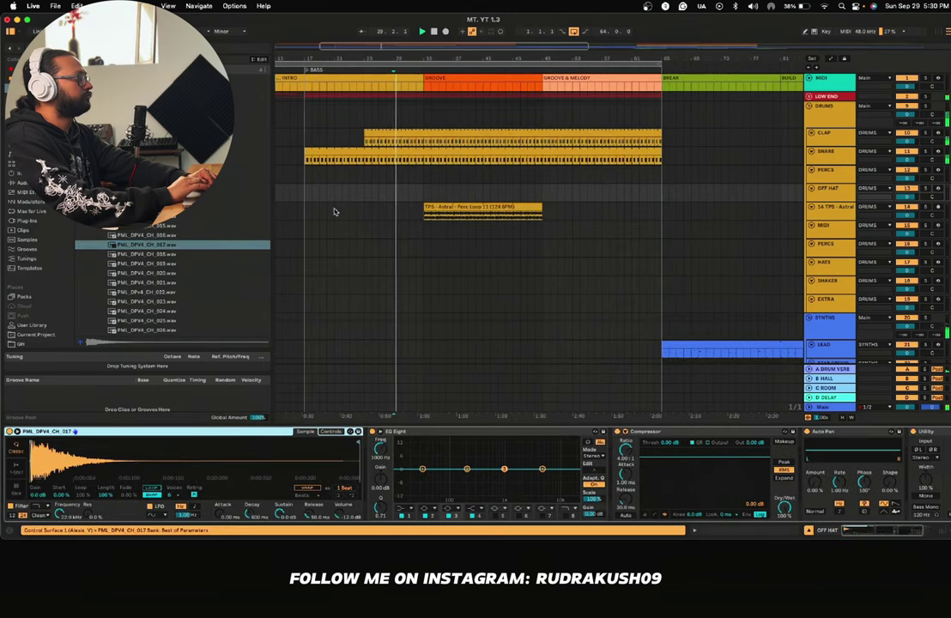
pyautogui.click(363, 196)
pyautogui.press('space')
pyautogui.moveTo(385, 196); pyautogui.dragTo(367, 196)
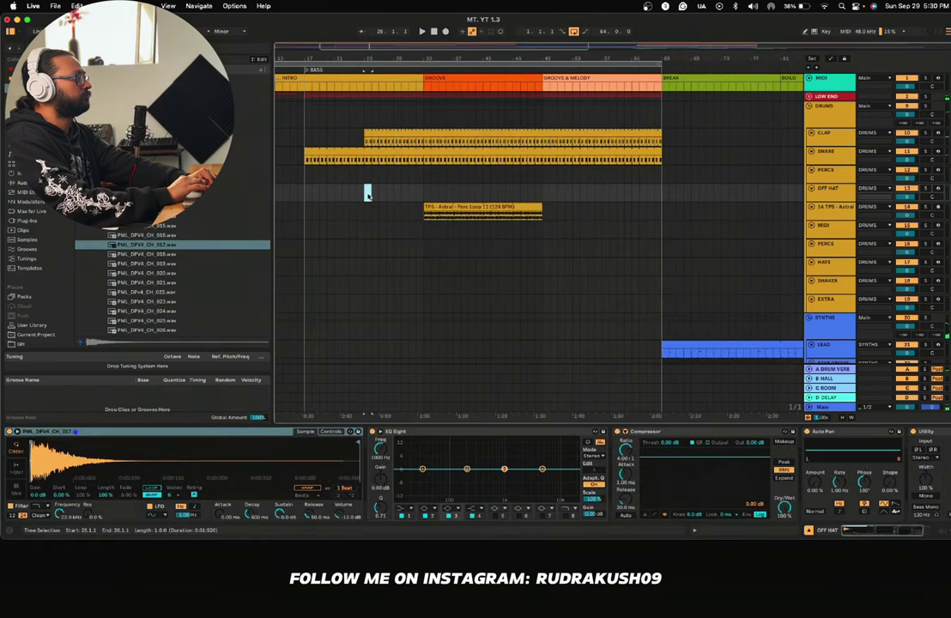
pyautogui.press('super+shift+m')
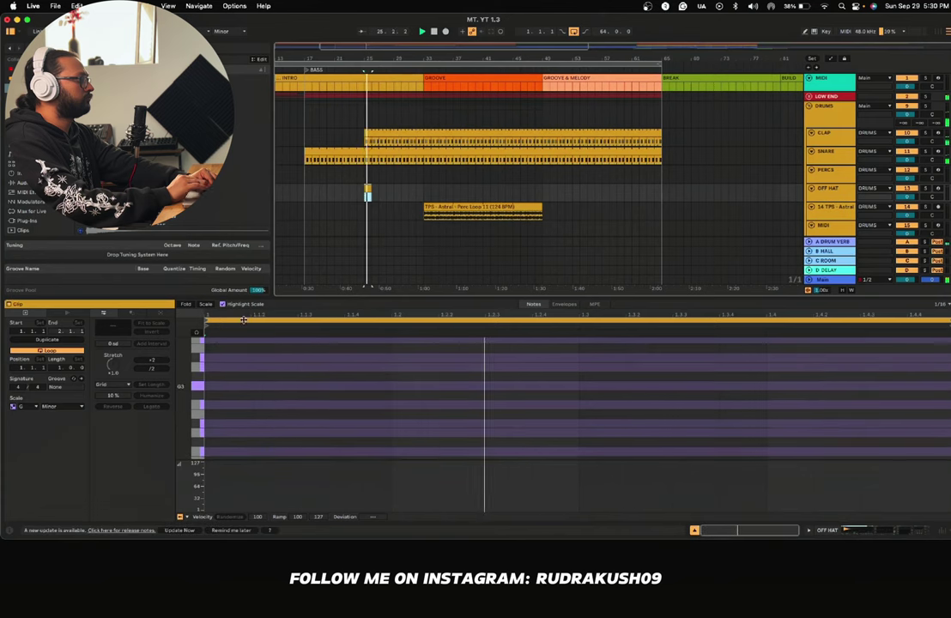
pyautogui.click(222, 305)
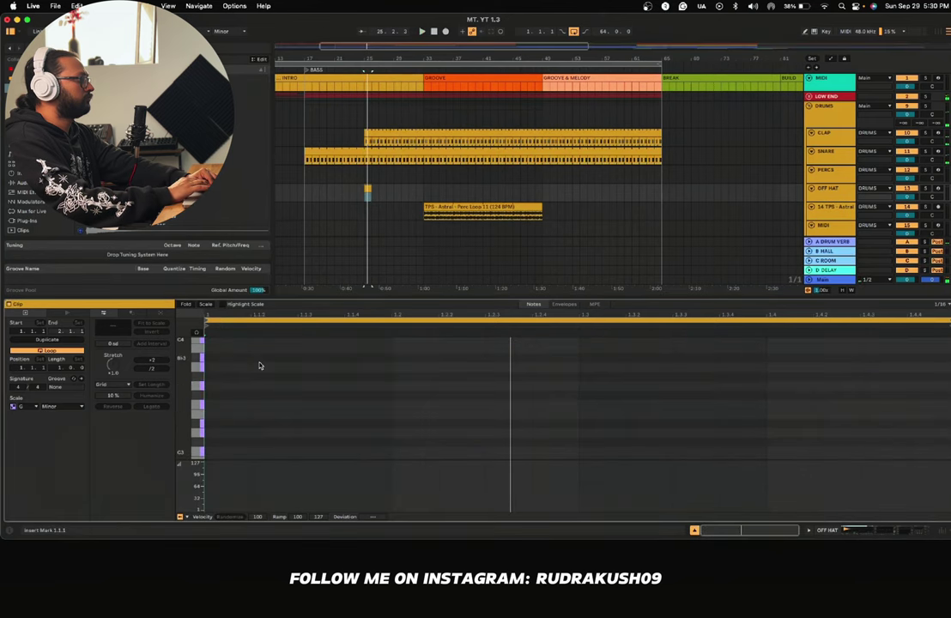
# Step: Add a C3 note at 1.1.3 in the OFF HAT clip and duplicate it onto the offbeats of the other three beats
pyautogui.doubleClick(312, 414)
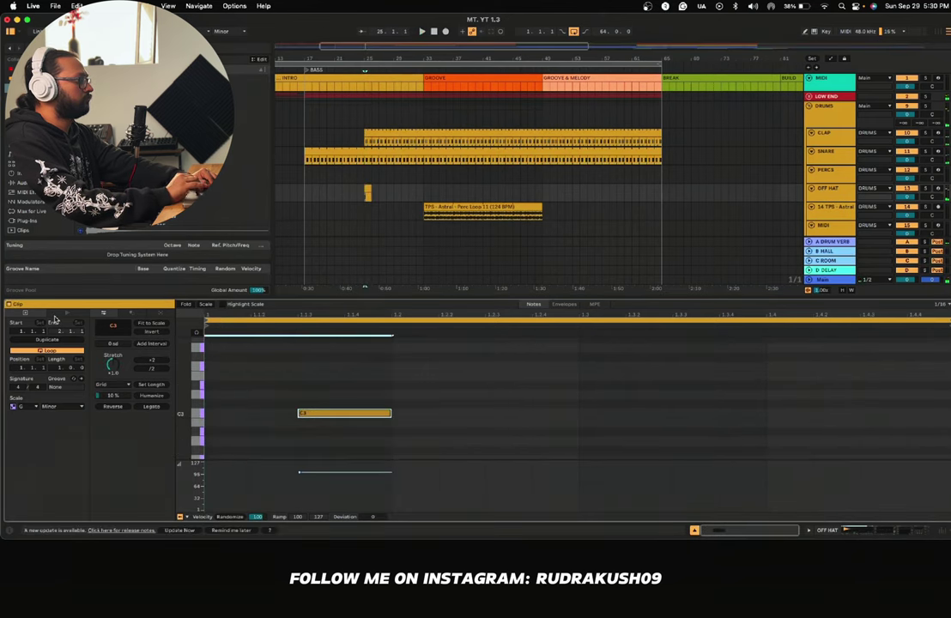
pyautogui.press('super+d')
pyautogui.press('super+d')
pyautogui.press('super+d')
pyautogui.press('space')
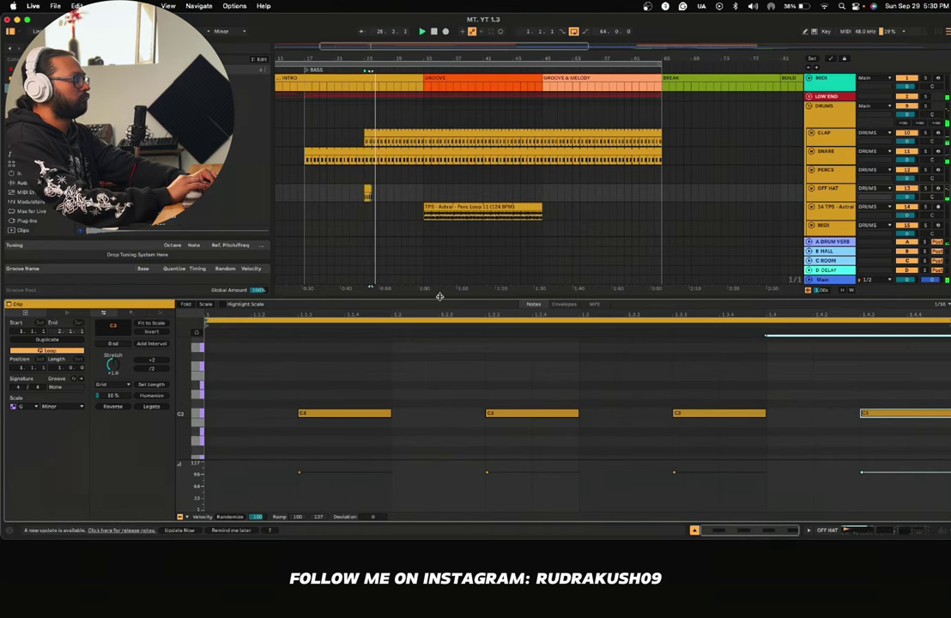
# Step: Hide the clip editor and extend the OFF HAT clip to bar 65
pyautogui.press('super+alt+l')
pyautogui.moveTo(371, 188); pyautogui.dragTo(660, 188)
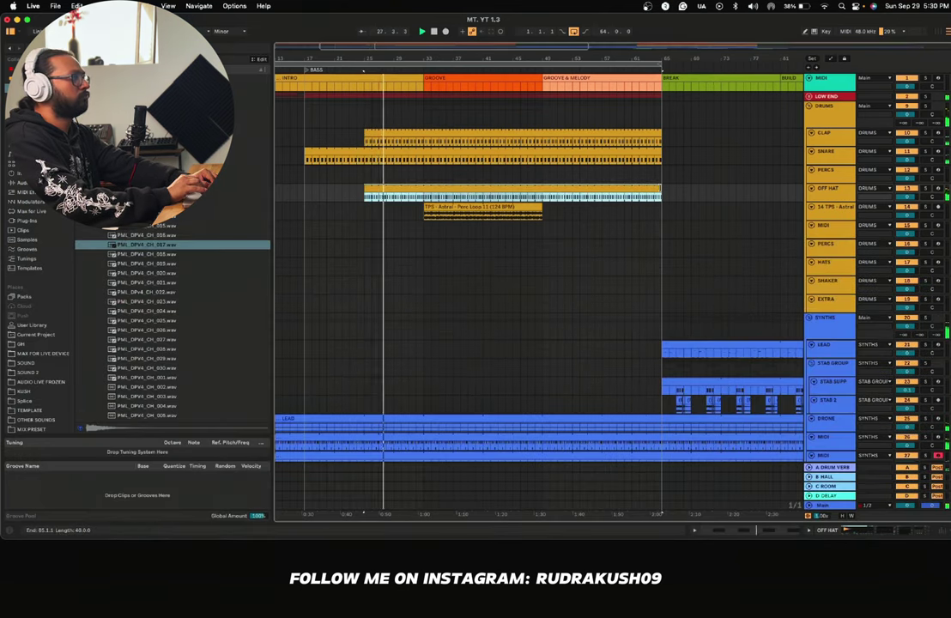
pyautogui.click(587, 248)
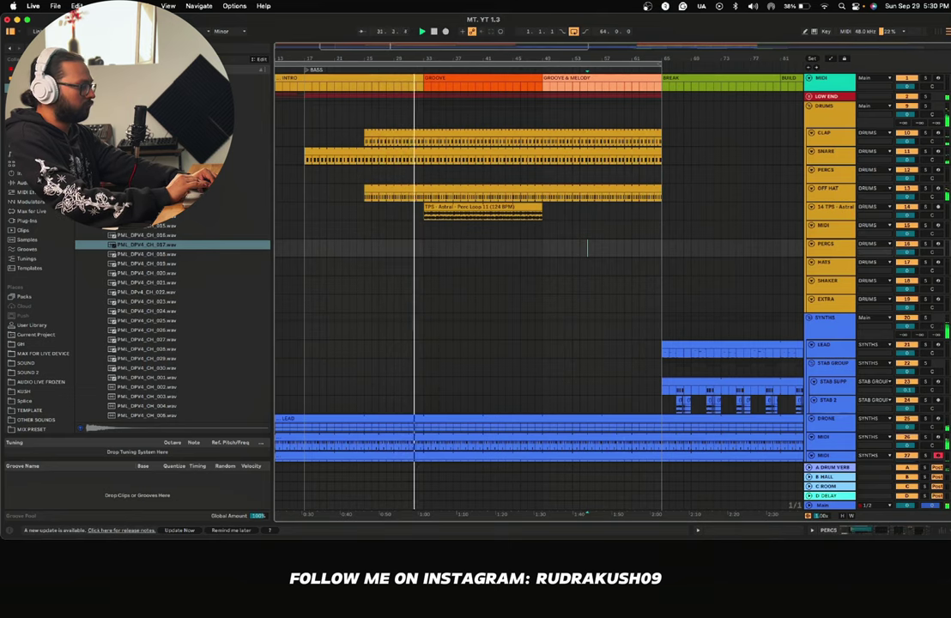
# Step: Audition the neighbouring hat samples and replace the OFF HAT track's sample with PML_DPV4_CH_019.wav
pyautogui.press('Down')
pyautogui.press('Down')
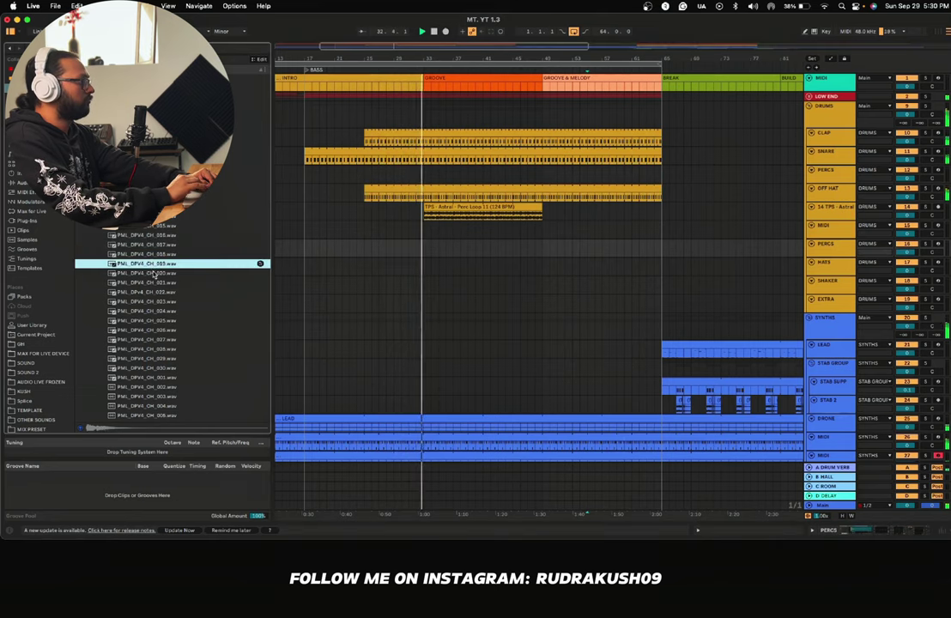
pyautogui.click(828, 188)
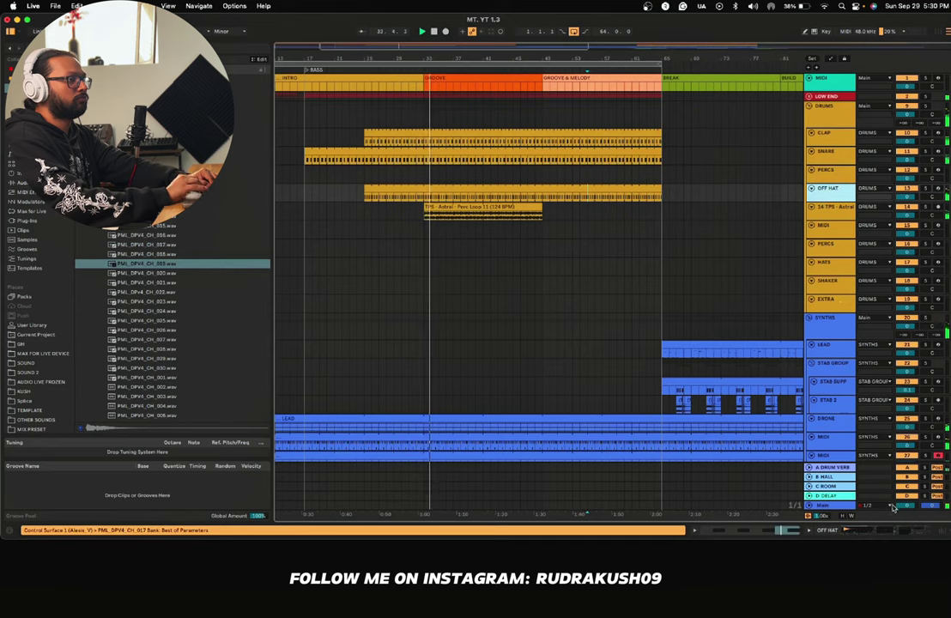
pyautogui.click(884, 530)
pyautogui.moveTo(147, 264); pyautogui.dragTo(121, 465)
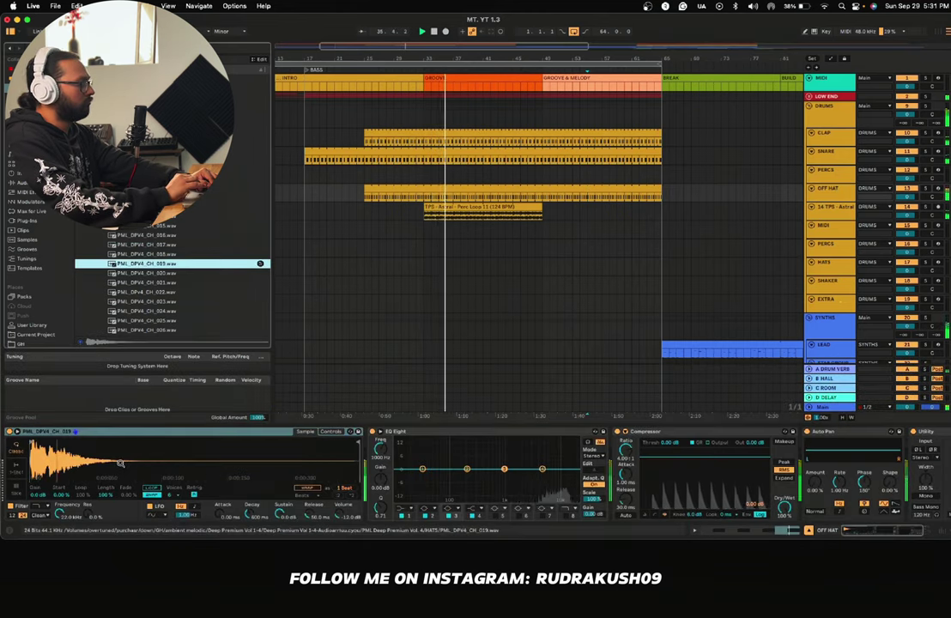
# Step: Try PML_DPV4_CH_011.wav and PML_DPV4_CH_027.wav as replacement samples on the OFF HAT track during playback
pyautogui.moveTo(150, 293)
pyautogui.mouseDown()
pyautogui.moveTo(130, 484)
pyautogui.moveTo(168, 307)
pyautogui.moveTo(155, 420)
pyautogui.moveTo(149, 282)
pyautogui.mouseUp()
pyautogui.click(150, 188)
pyautogui.moveTo(151, 188); pyautogui.dragTo(143, 467)
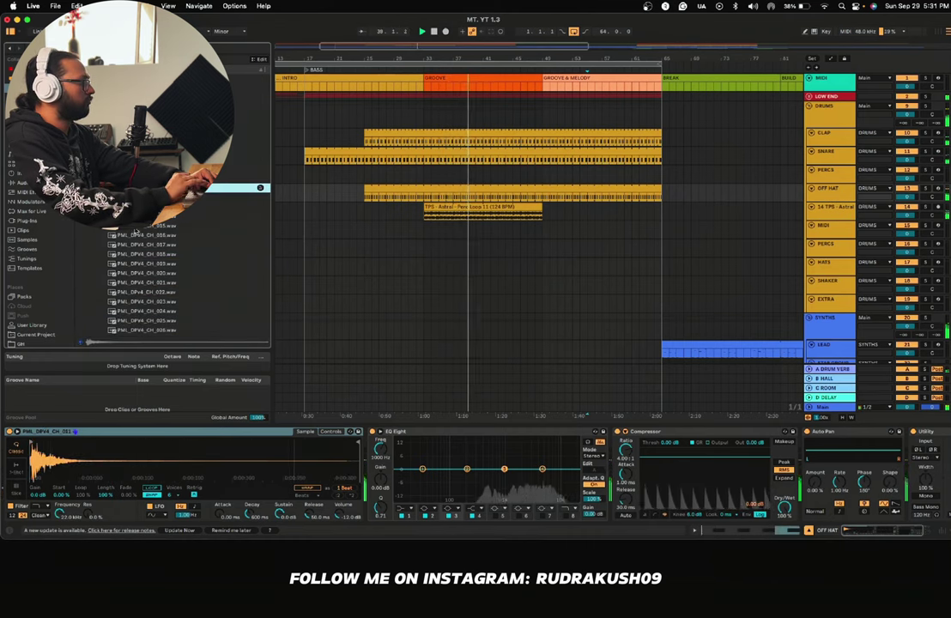
pyautogui.scroll(-4, 137, 230)
pyautogui.moveTo(137, 227); pyautogui.dragTo(150, 458)
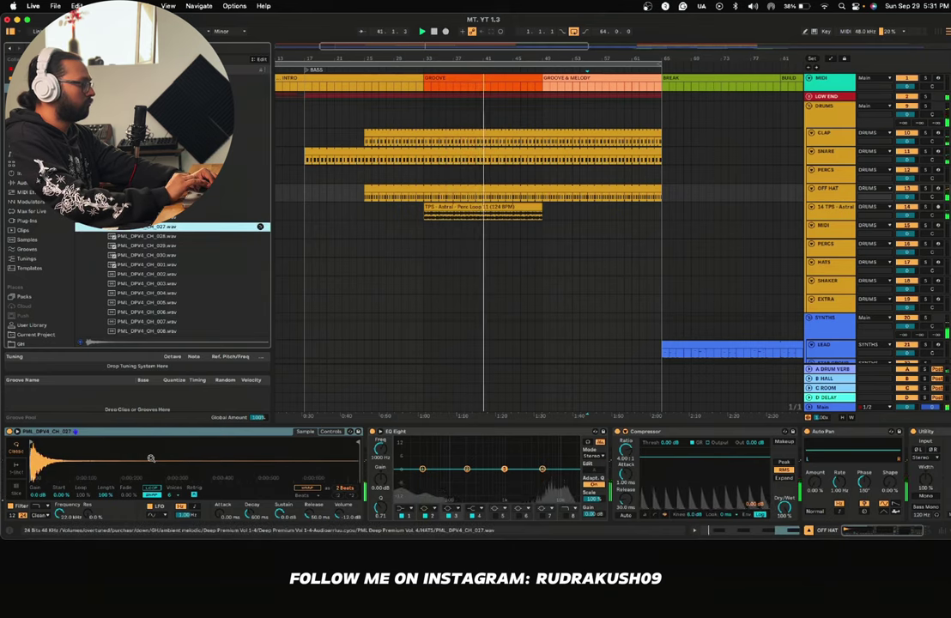
# Step: Browse to the Closed Hats folder inside the drums of the The Producer School - Astral sample pack
pyautogui.scroll(8, 167, 277)
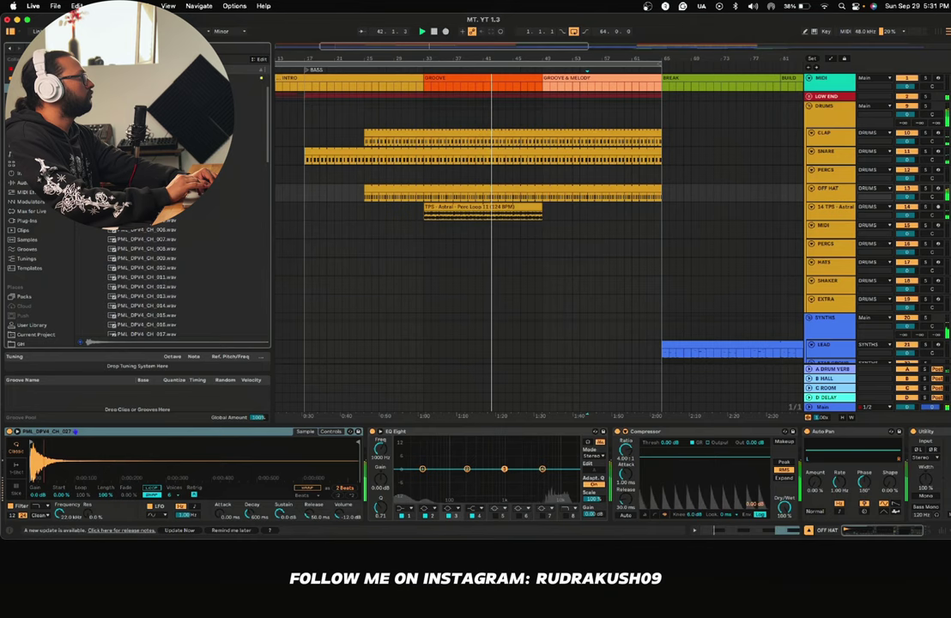
pyautogui.scroll(5, 167, 277)
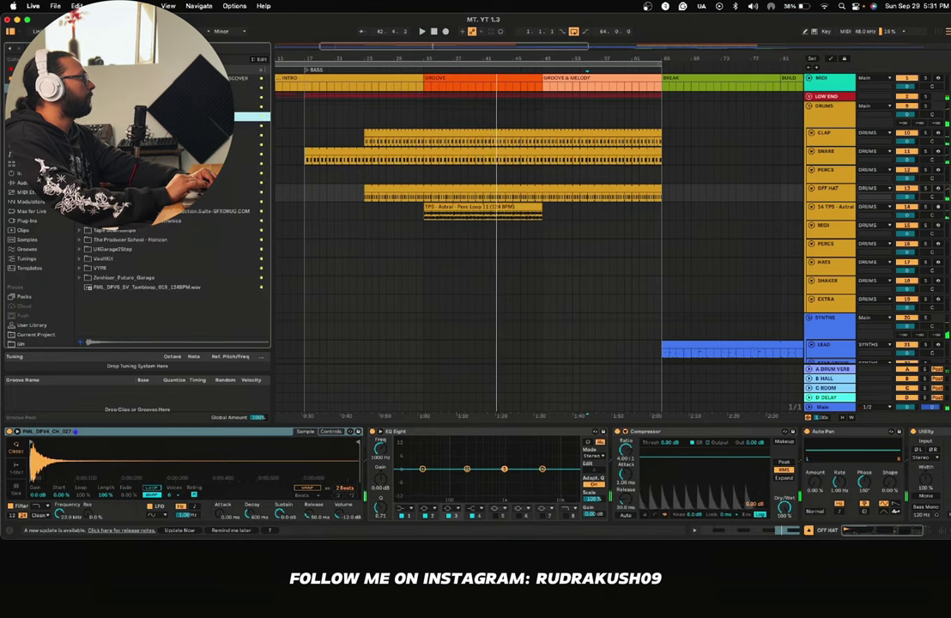
pyautogui.scroll(10, 118, 234)
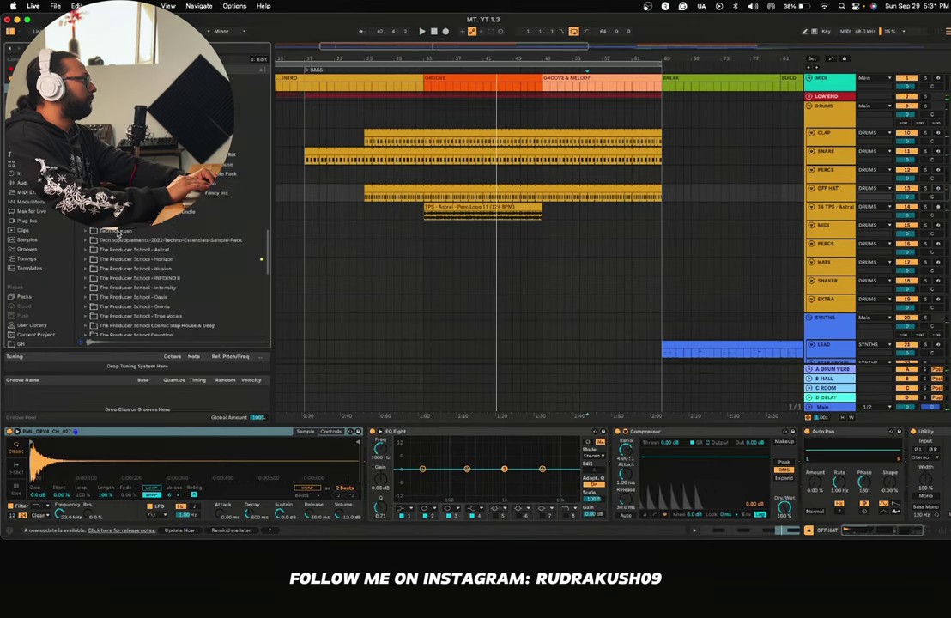
pyautogui.scroll(-8, 118, 233)
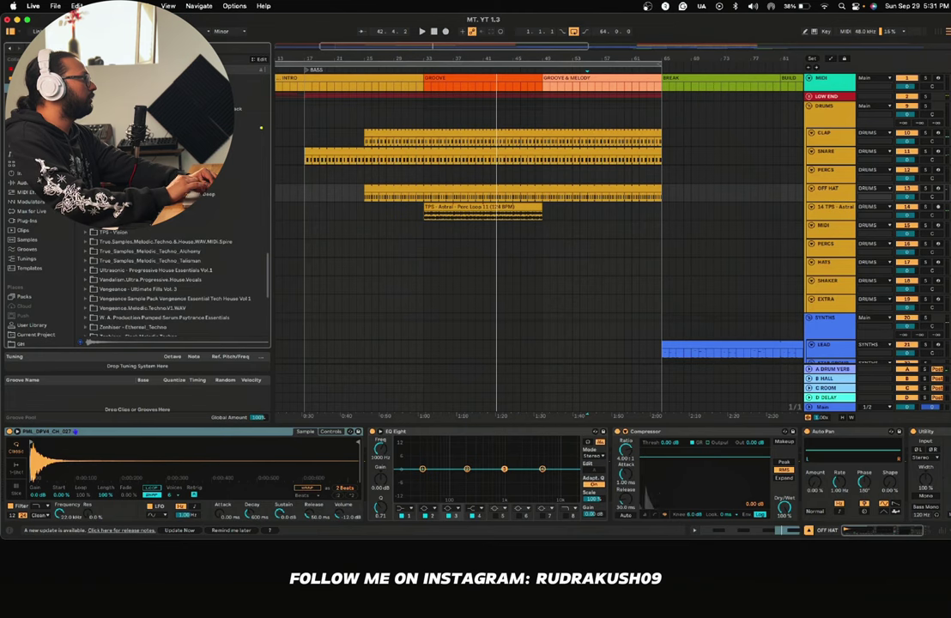
pyautogui.click(86, 119)
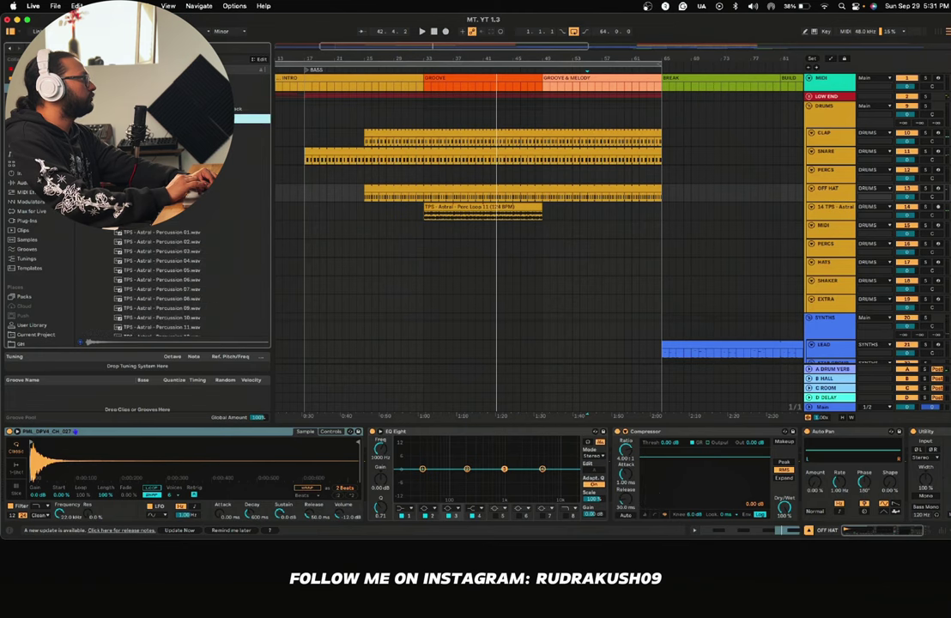
pyautogui.click(103, 224)
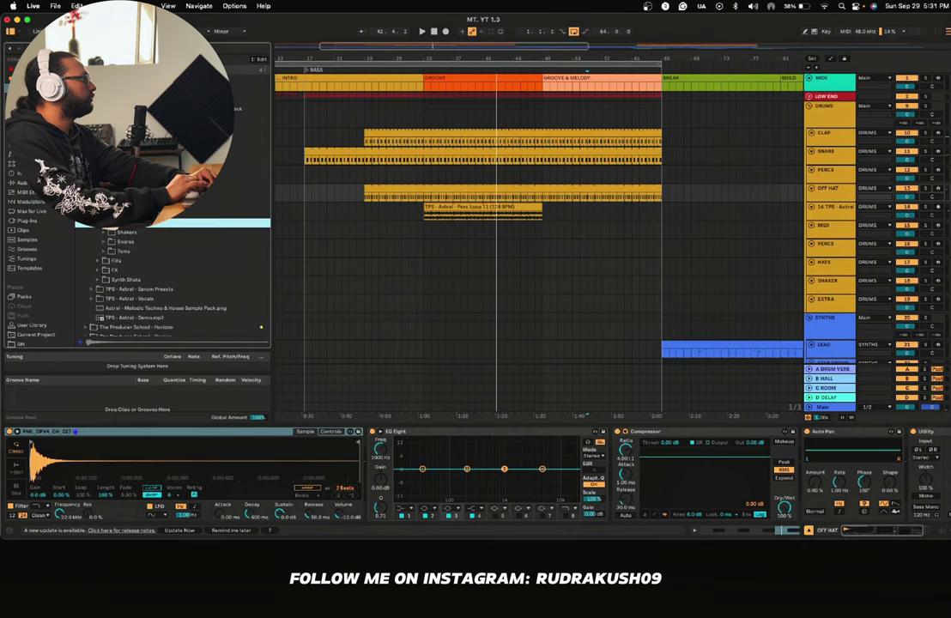
pyautogui.click(104, 194)
# Step: Audition the Astral closed hats and try samples 07, 06, 08, 10 and 03 on the OFF HAT track
pyautogui.click(161, 223)
pyautogui.click(165, 242)
pyautogui.click(170, 270)
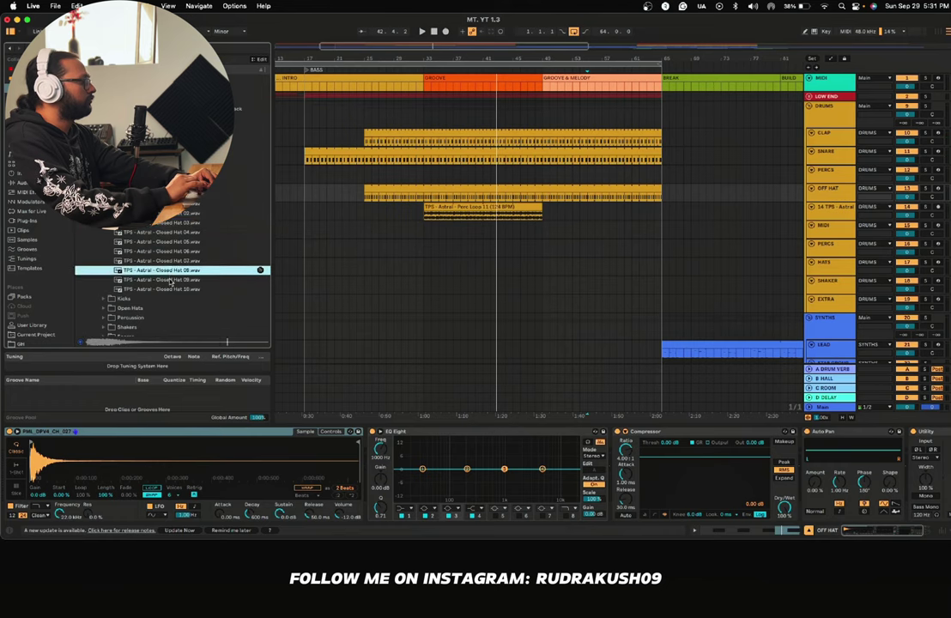
pyautogui.click(170, 264)
pyautogui.moveTo(163, 424); pyautogui.dragTo(153, 455)
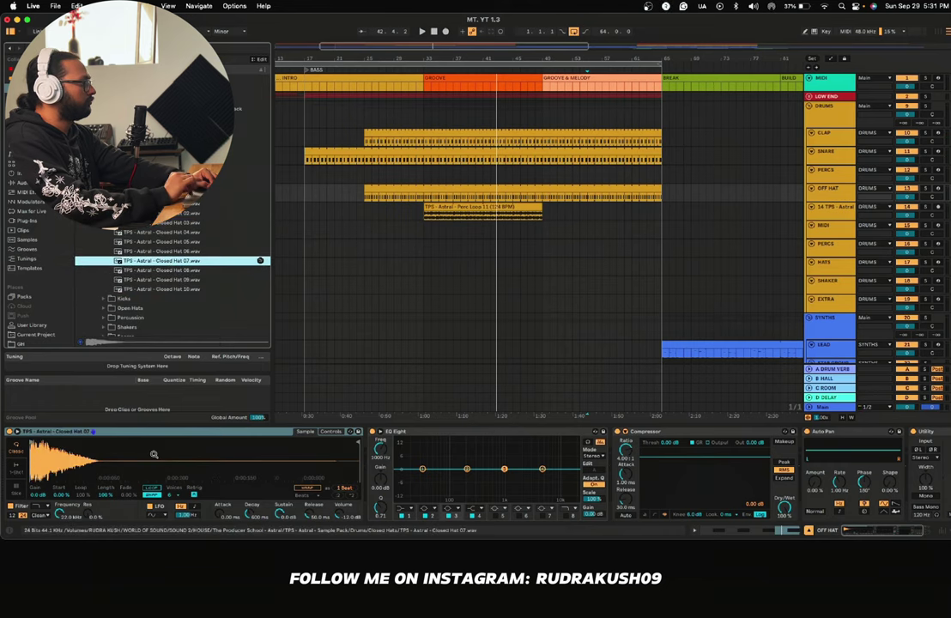
pyautogui.press('space')
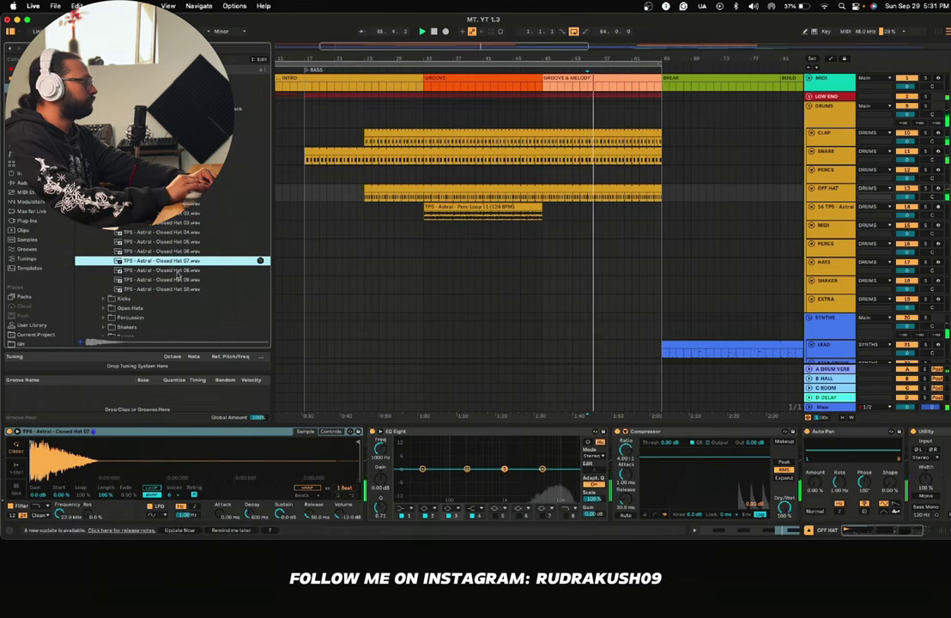
pyautogui.moveTo(175, 251); pyautogui.dragTo(154, 450)
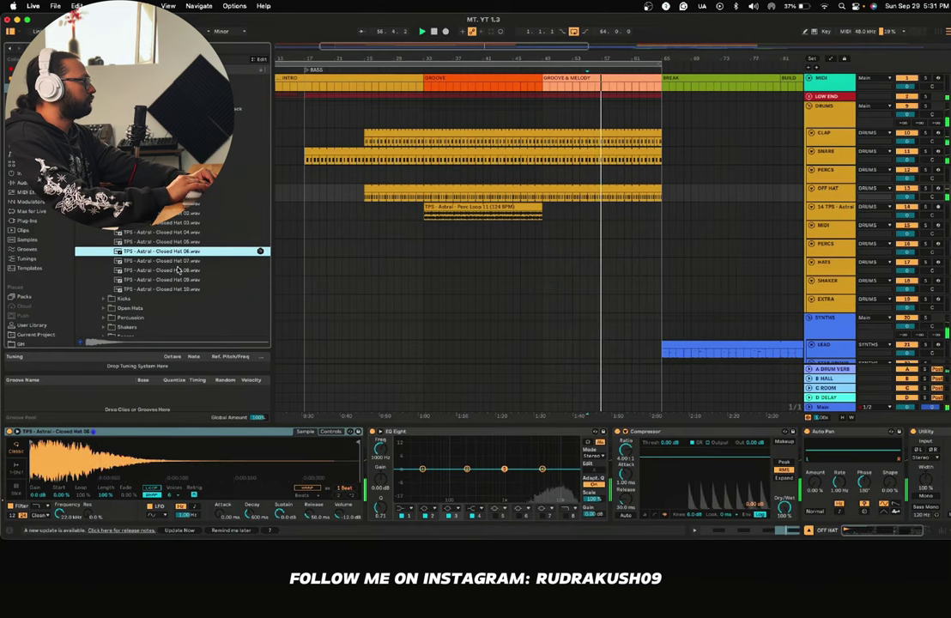
pyautogui.moveTo(177, 271); pyautogui.dragTo(151, 452)
pyautogui.moveTo(172, 290); pyautogui.dragTo(161, 457)
pyautogui.moveTo(177, 223); pyautogui.dragTo(160, 455)
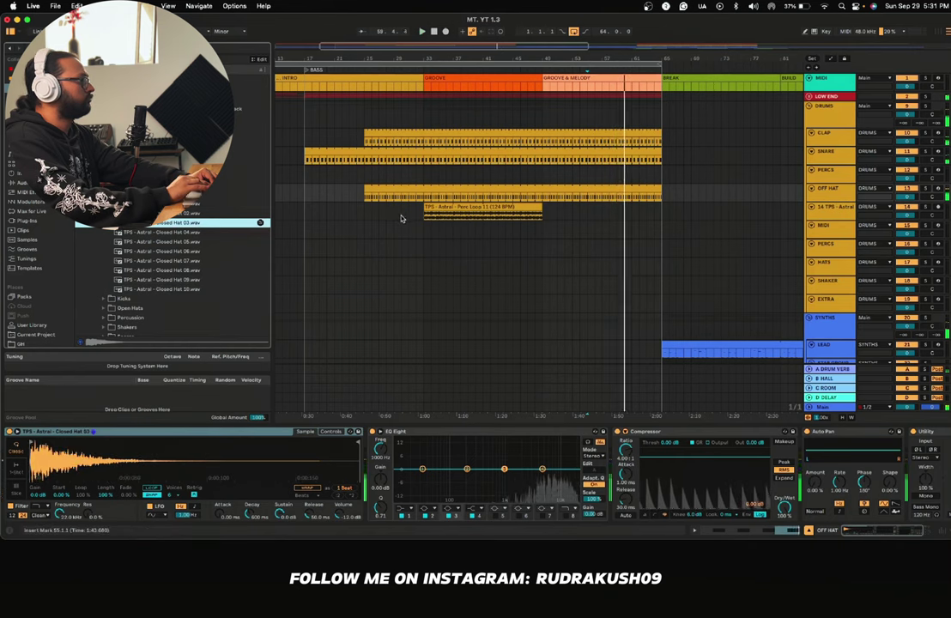
# Step: Select the OFF HAT track and replace its sample with TPS - Astral - Closed Hat 04.wav
pyautogui.click(287, 217)
pyautogui.click(182, 233)
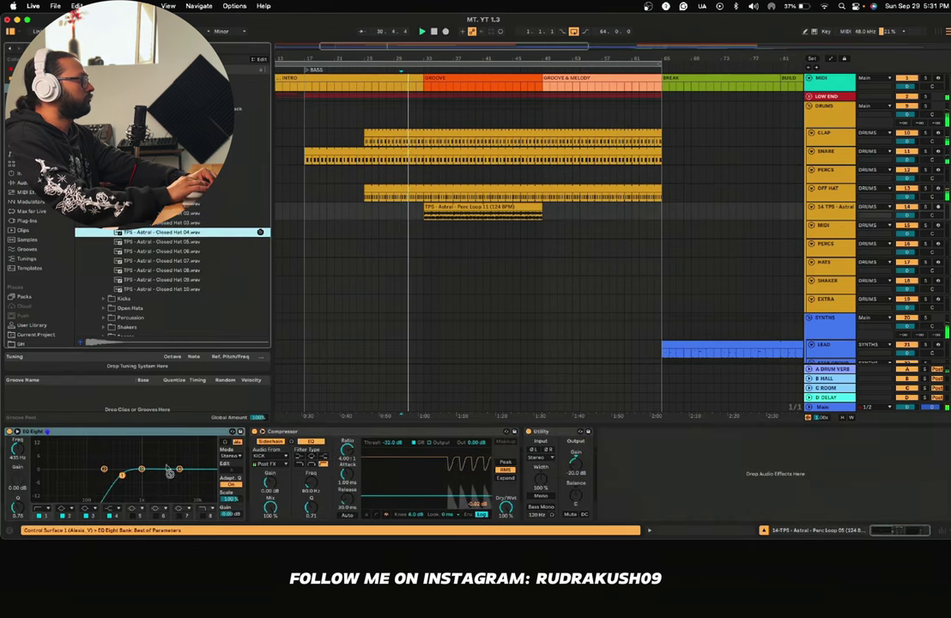
pyautogui.click(356, 171)
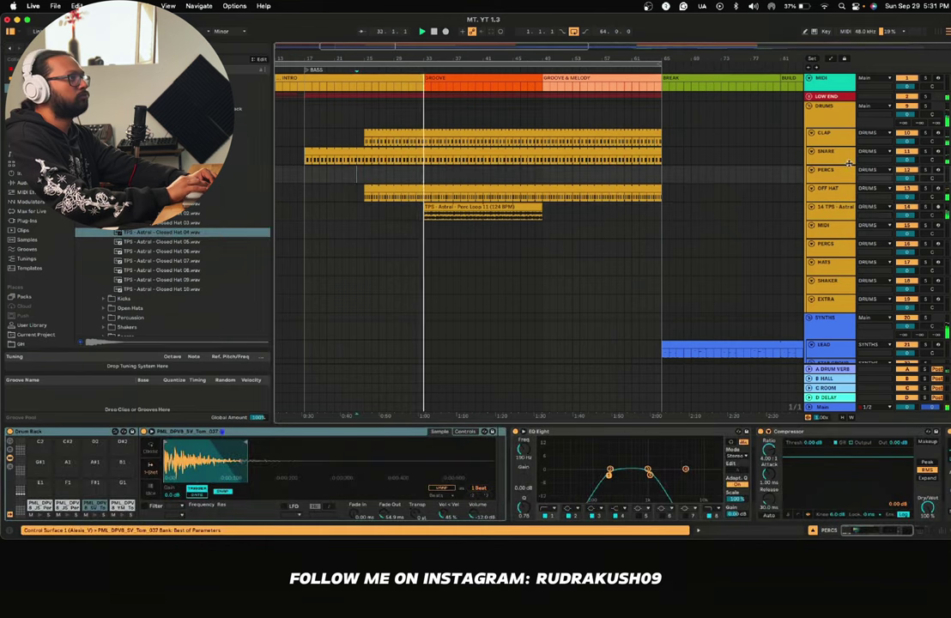
pyautogui.click(830, 195)
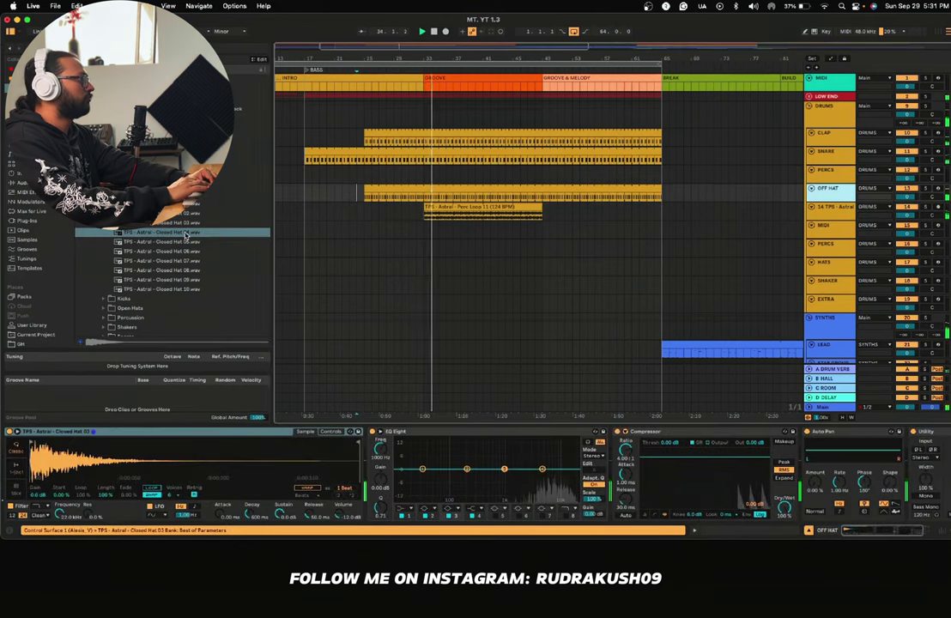
pyautogui.doubleClick(186, 234)
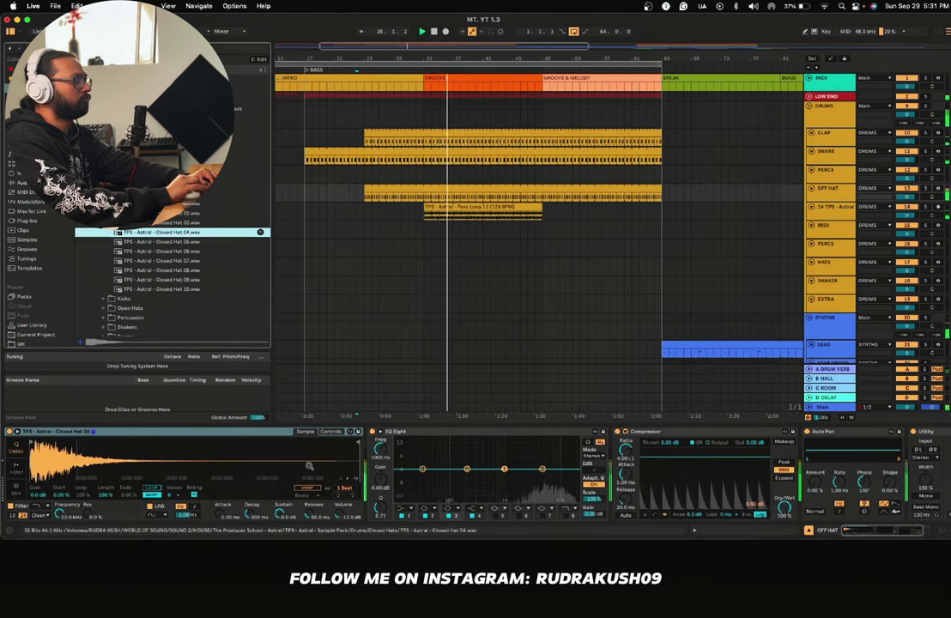
# Step: Set band 1 of the OFF HAT track's EQ Eight to a low cut at about 758 Hz
pyautogui.click(405, 508)
pyautogui.click(405, 452)
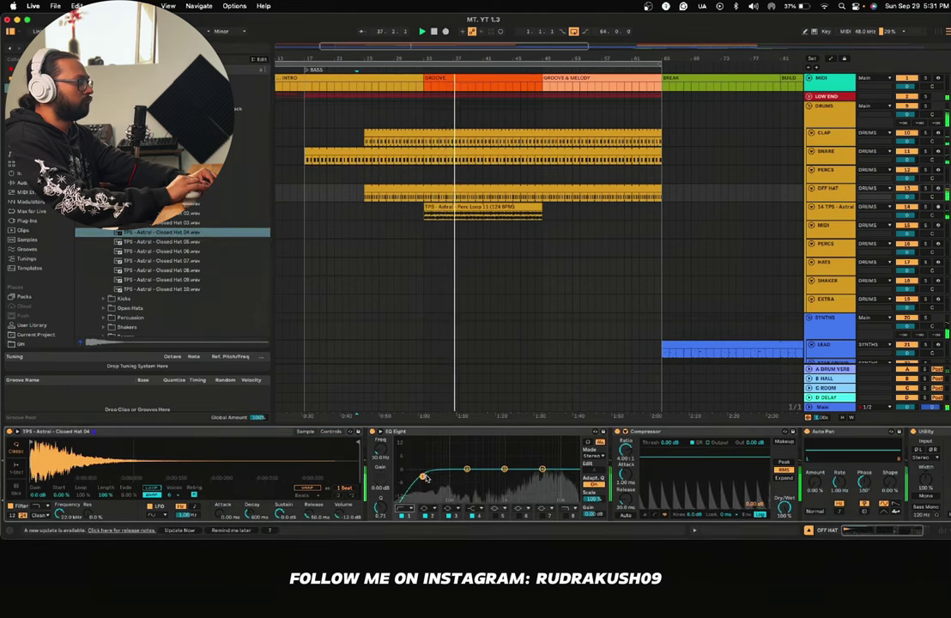
pyautogui.moveTo(425, 477); pyautogui.dragTo(498, 476)
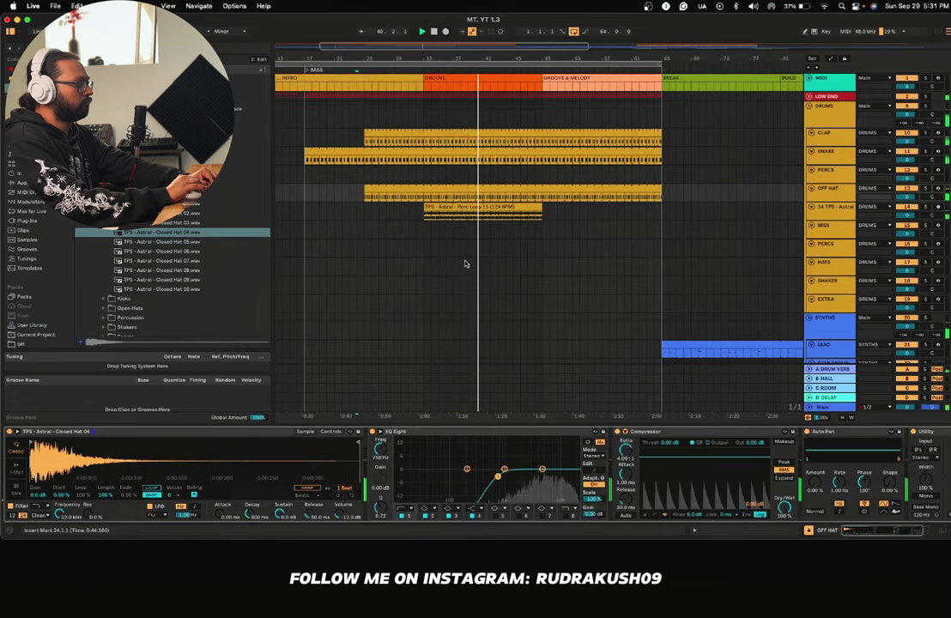
# Step: Copy the SHAKER clip from the second groove section to bar 33, spanning the first GROOVE and GROOVE & MELODY sections
pyautogui.scroll(-3, 516, 255)
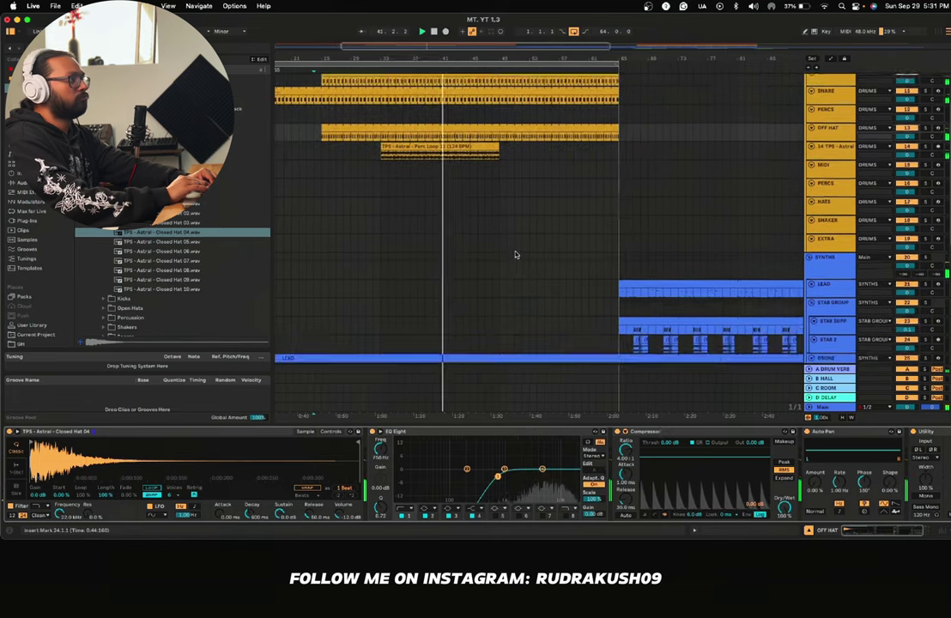
pyautogui.scroll(3, 516, 255)
pyautogui.scroll(-3, 516, 255)
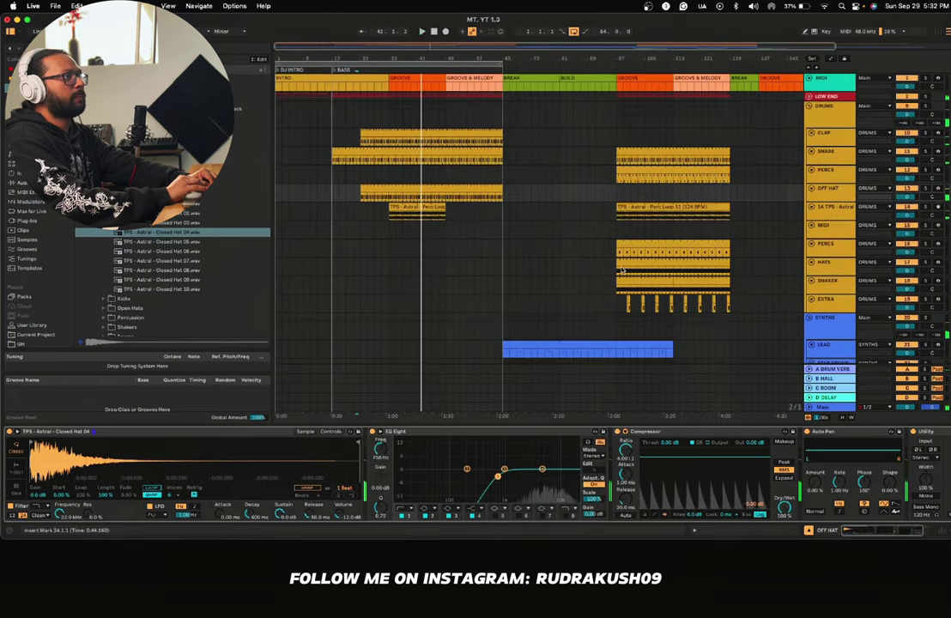
pyautogui.press('space')
pyautogui.moveTo(654, 262); pyautogui.dragTo(426, 289)
pyautogui.press('space')
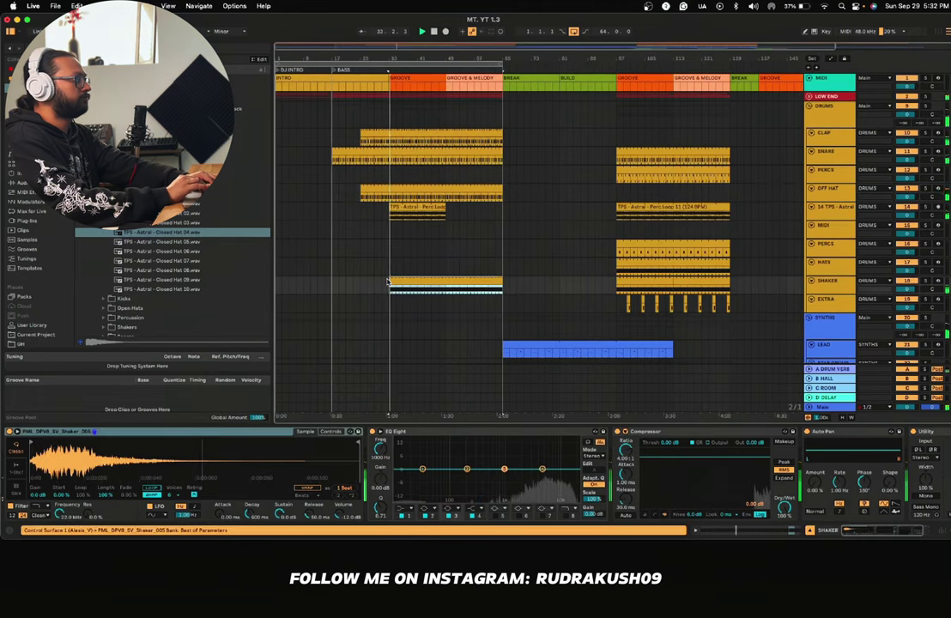
# Step: Play from bar 11 and move the HATS clip from the second groove to bar 25
pyautogui.click(282, 285)
pyautogui.press('space')
pyautogui.press('space')
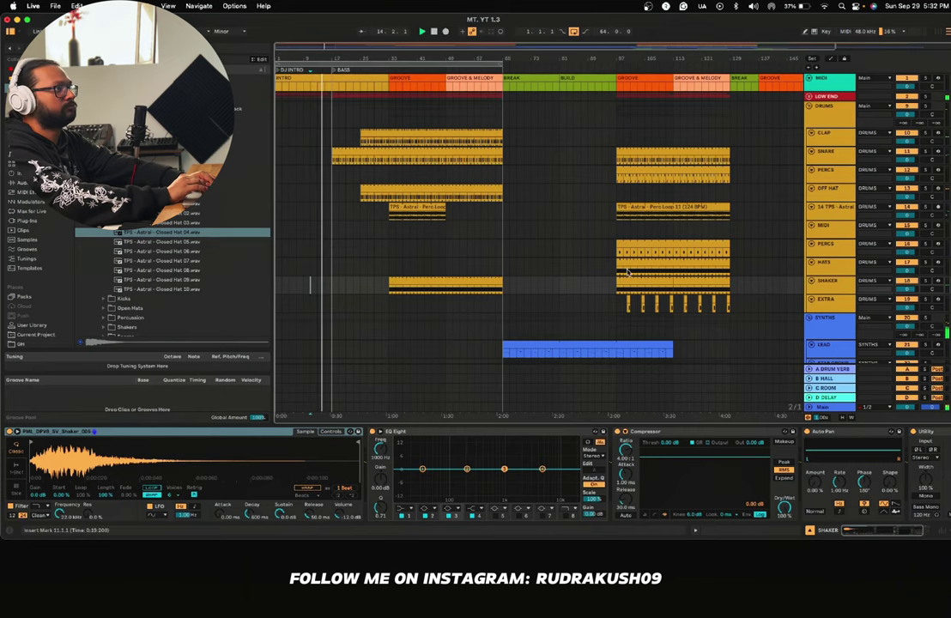
pyautogui.moveTo(626, 262); pyautogui.dragTo(371, 264)
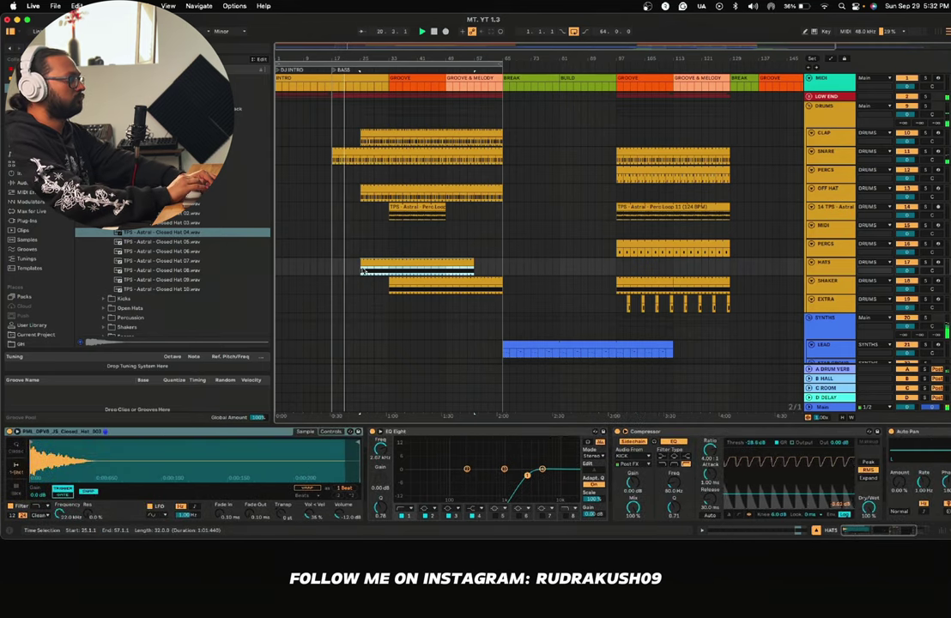
pyautogui.moveTo(362, 263)
pyautogui.mouseDown()
pyautogui.moveTo(332, 263)
pyautogui.moveTo(362, 263)
pyautogui.mouseUp()
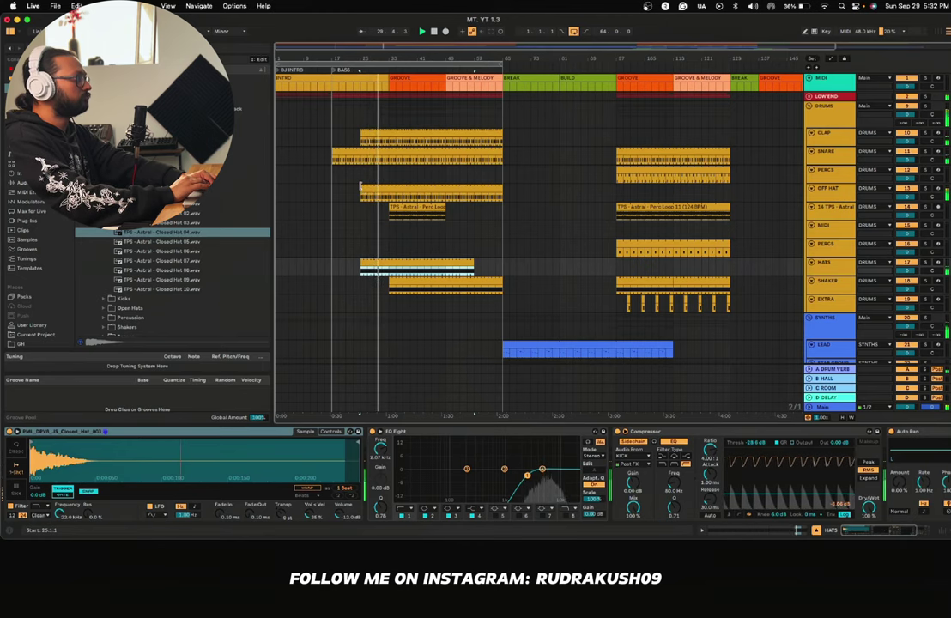
# Step: Extend the TPS - Astral Perc Loop 11 clip and the HATS clip to the start of the break at bar 65
pyautogui.scroll(5, 344, 201)
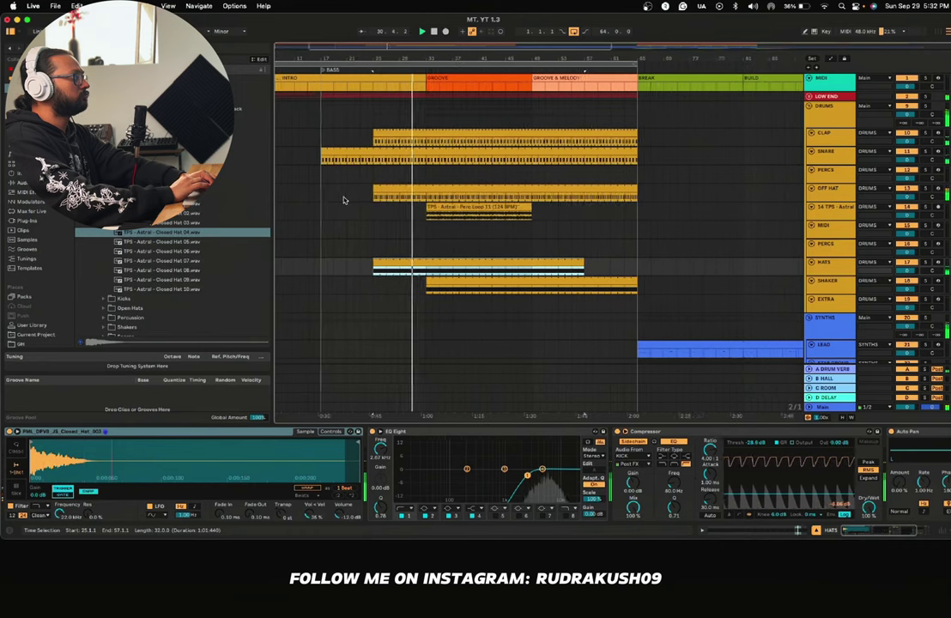
pyautogui.click(484, 233)
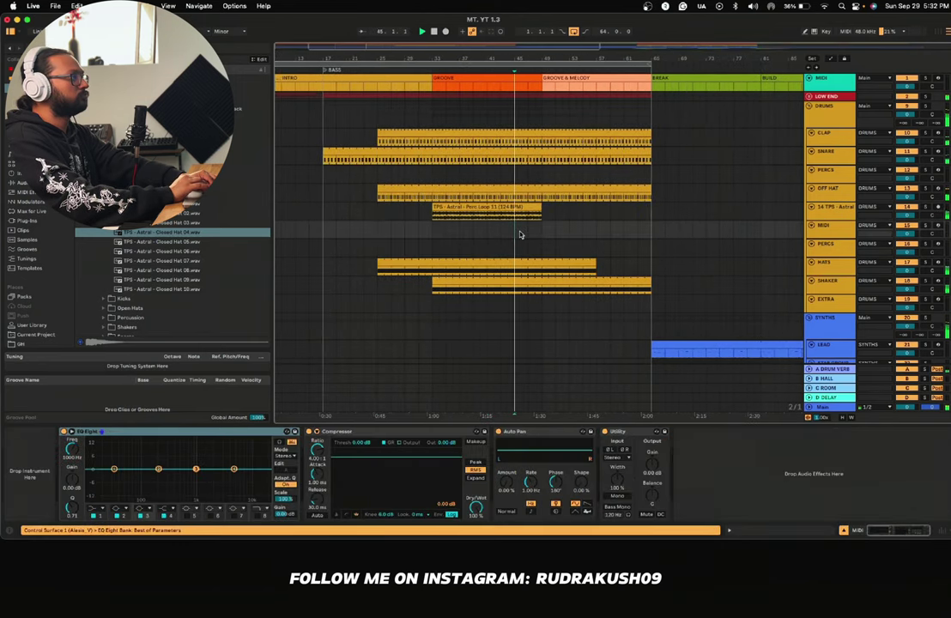
pyautogui.hscroll(-1, 460, 230)
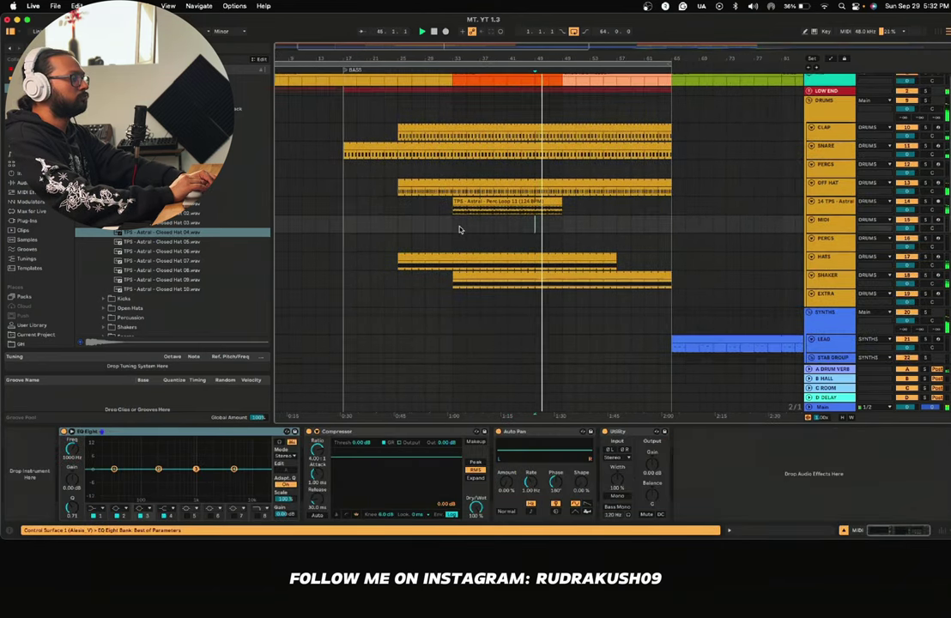
pyautogui.moveTo(562, 202); pyautogui.dragTo(671, 204)
pyautogui.moveTo(616, 258); pyautogui.dragTo(670, 258)
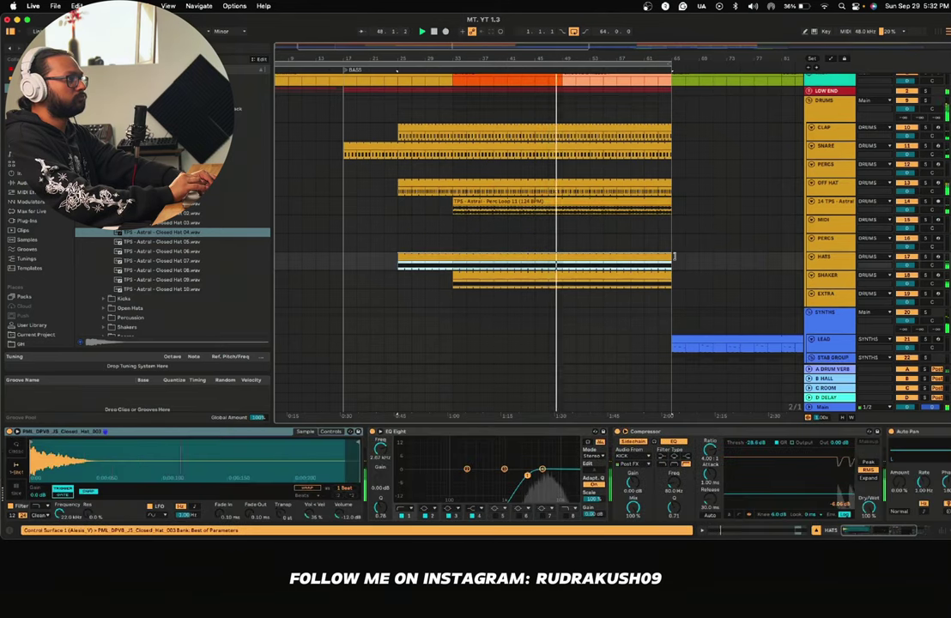
# Step: Add a Vocoder after the Utility on the HATS track and play the arrangement from bar 25
pyautogui.click(515, 300)
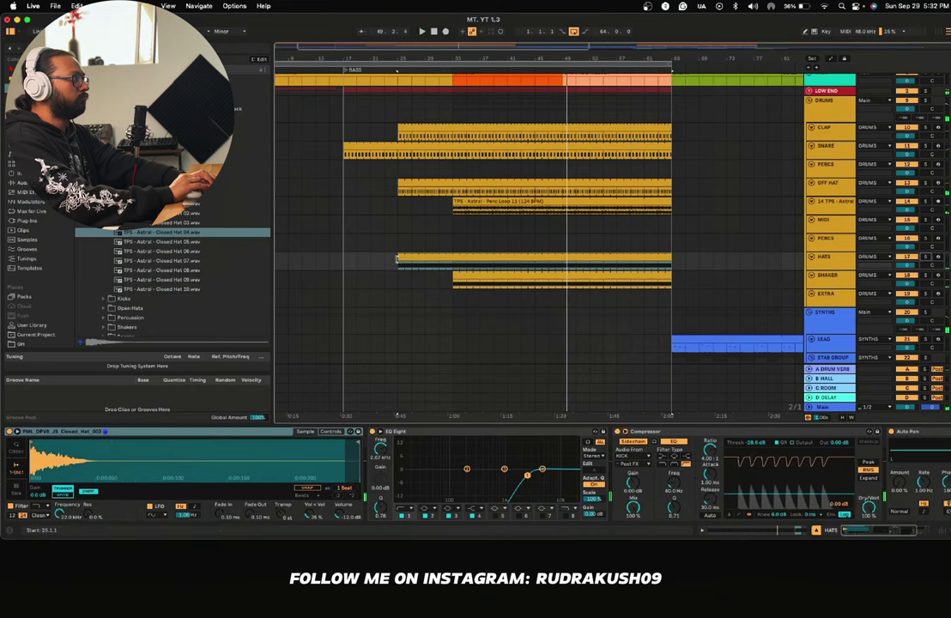
pyautogui.click(831, 258)
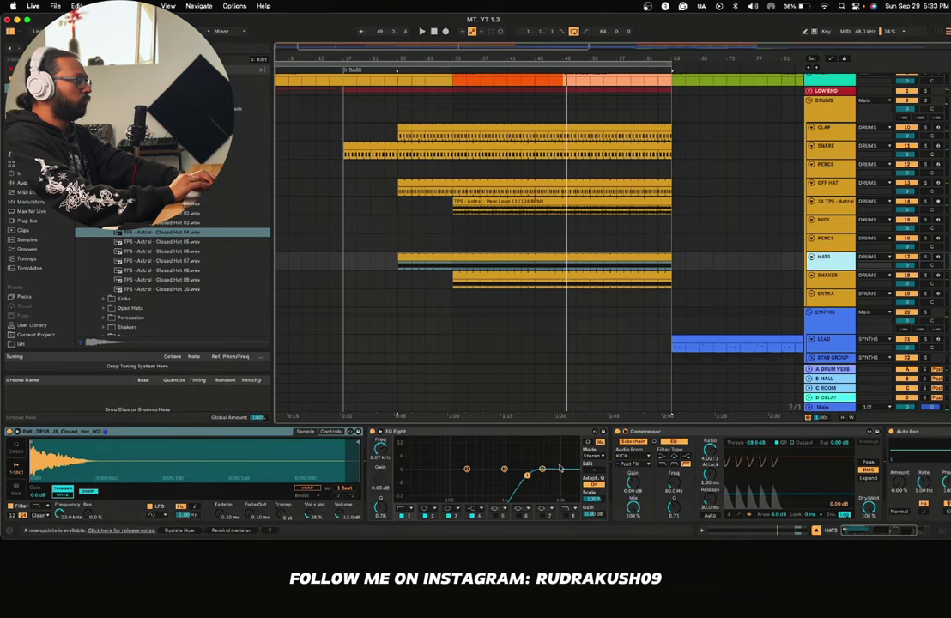
pyautogui.hscroll(1, 692, 471)
pyautogui.click(397, 266)
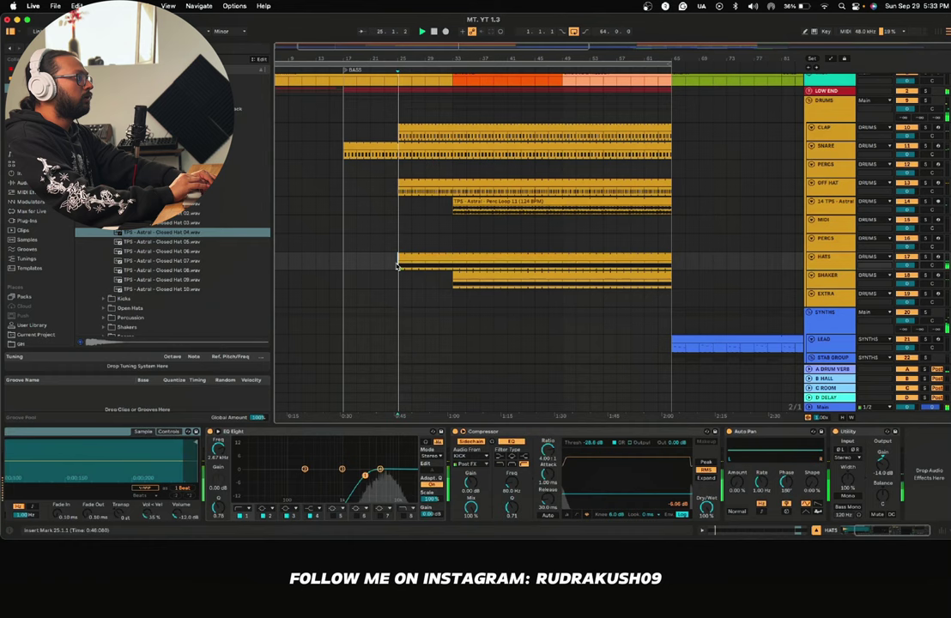
pyautogui.press('space')
pyautogui.click(26, 79)
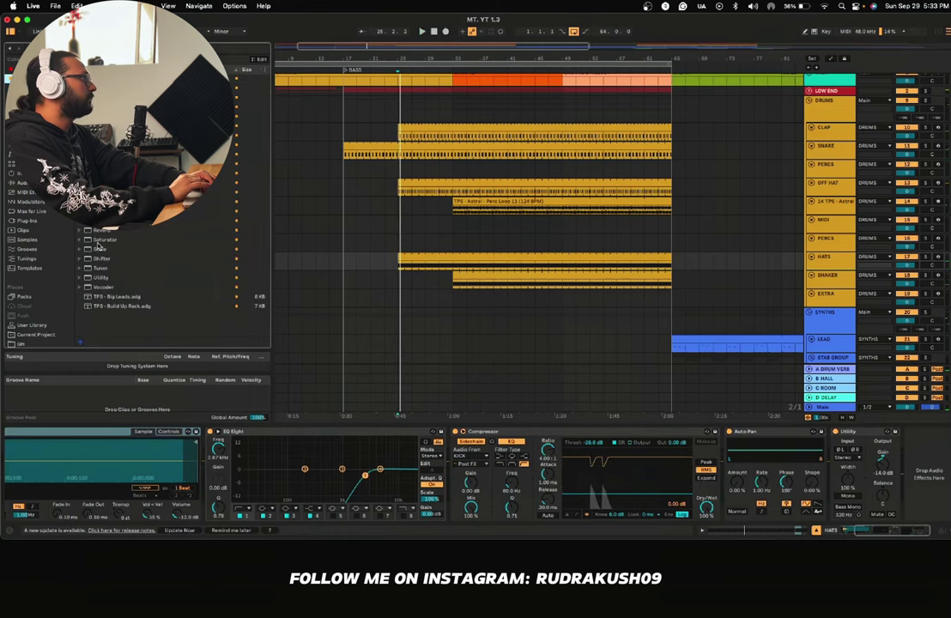
pyautogui.click(121, 288)
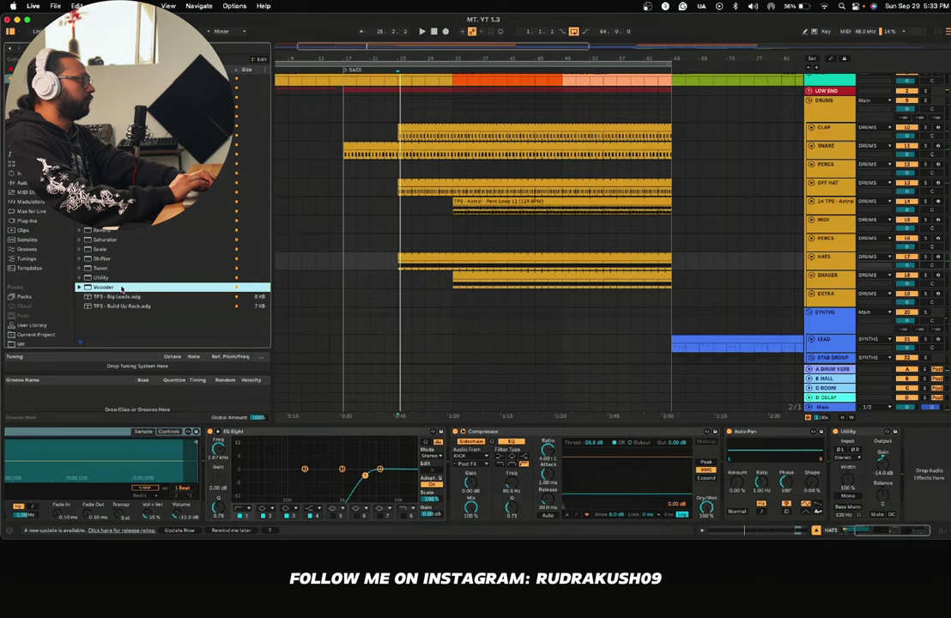
pyautogui.press('space')
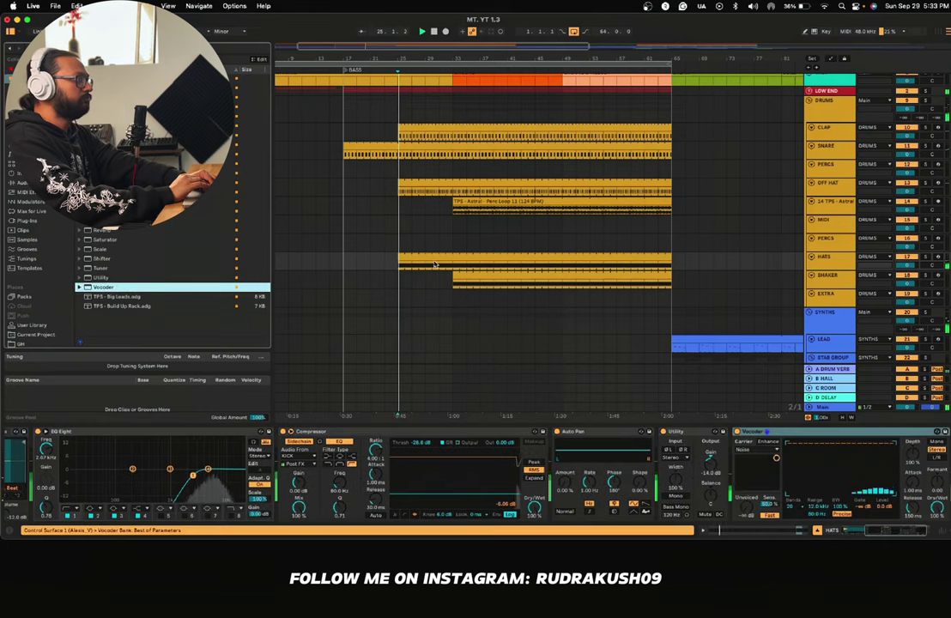
# Step: Solo the HATS track and move its Vocoder between the EQ Eight and the Compressor while playing from bar 25
pyautogui.click(925, 258)
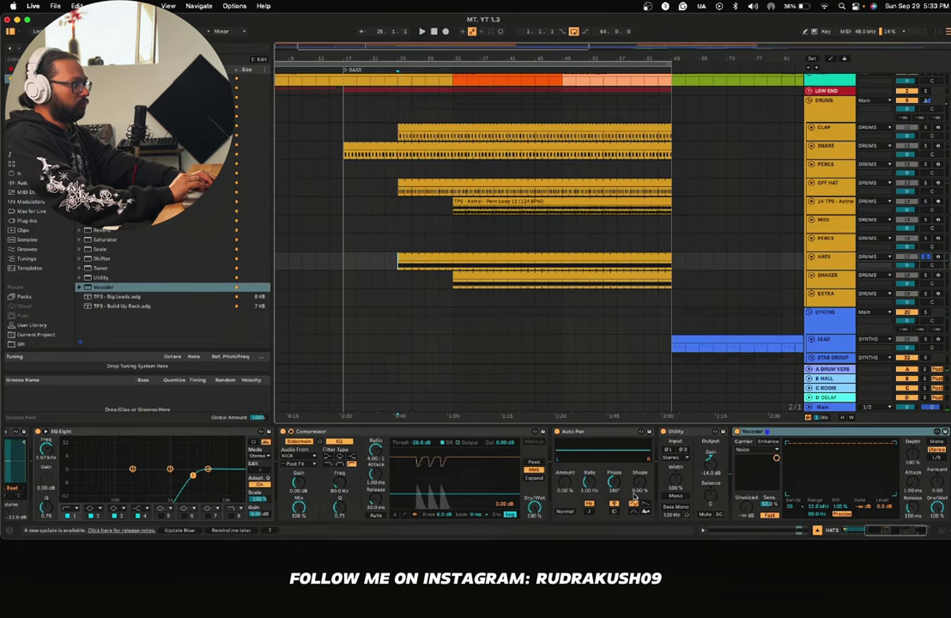
pyautogui.hscroll(3, 762, 475)
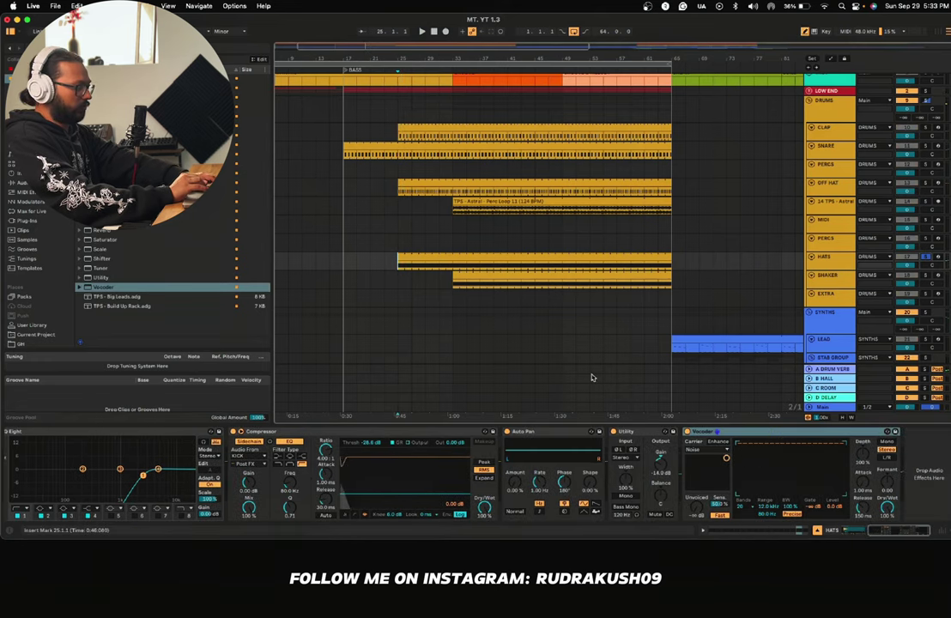
pyautogui.press('space')
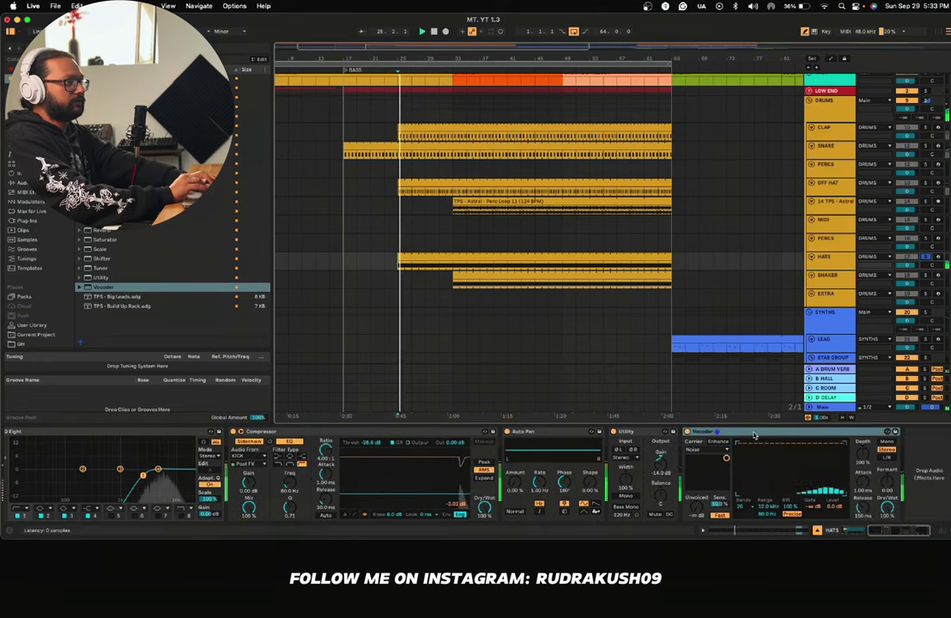
pyautogui.moveTo(708, 432); pyautogui.dragTo(507, 432)
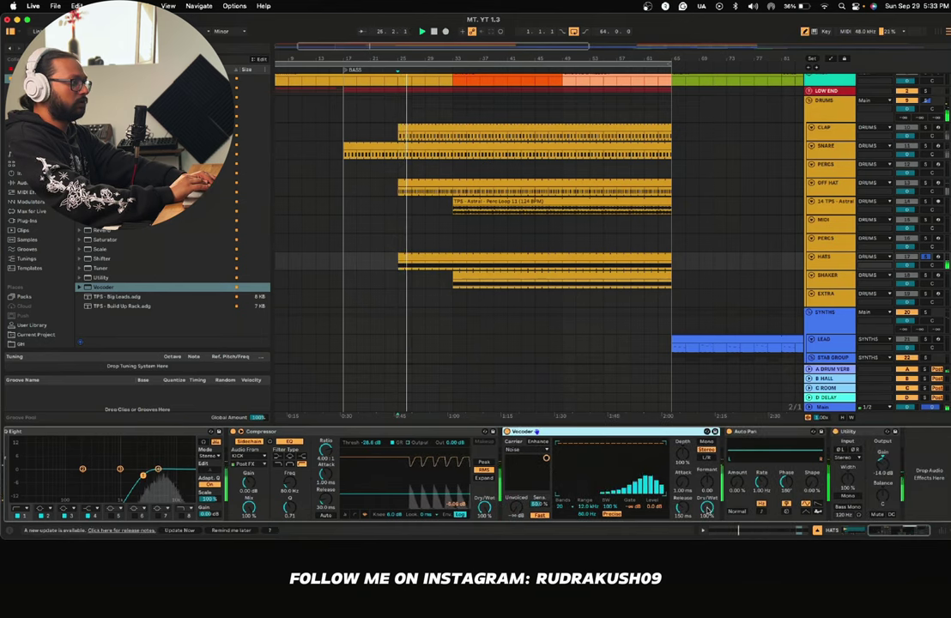
pyautogui.moveTo(707, 507); pyautogui.dragTo(707, 592)
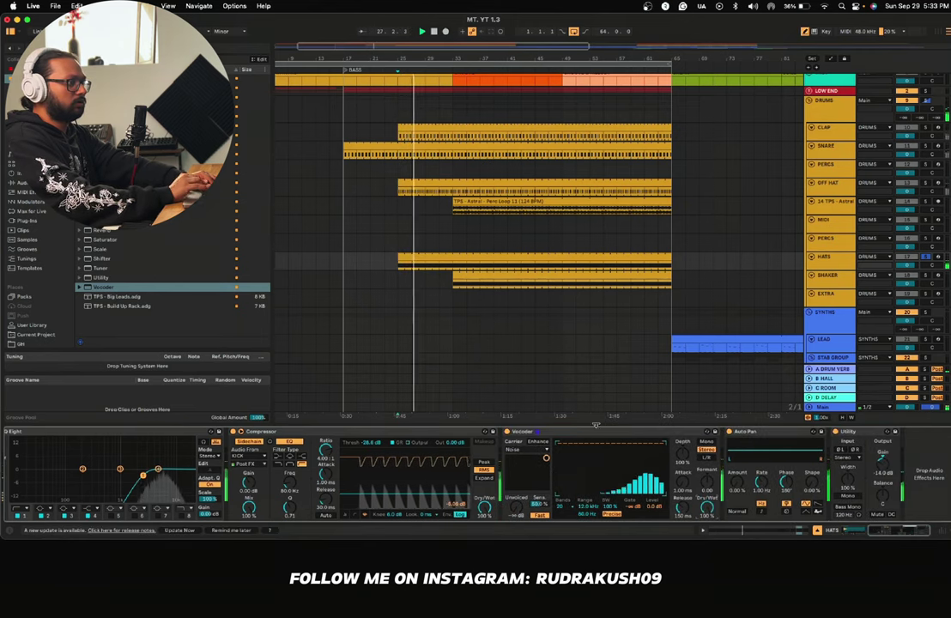
pyautogui.moveTo(592, 431); pyautogui.dragTo(269, 457)
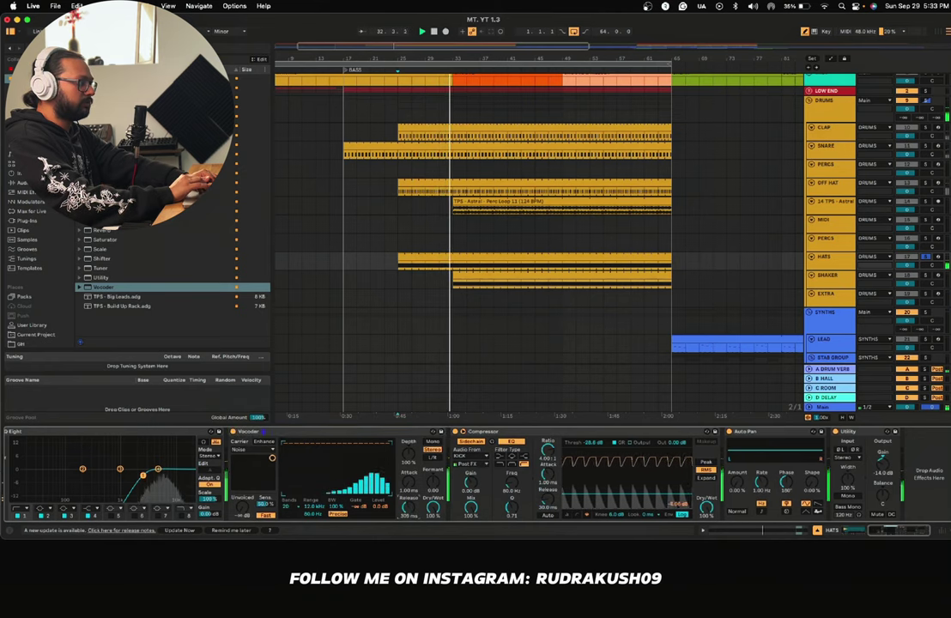
# Step: Show the Vocoder's Release Time automation on the HATS track and make the track taller
pyautogui.press('space')
pyautogui.rightClick(409, 512)
pyautogui.click(432, 441)
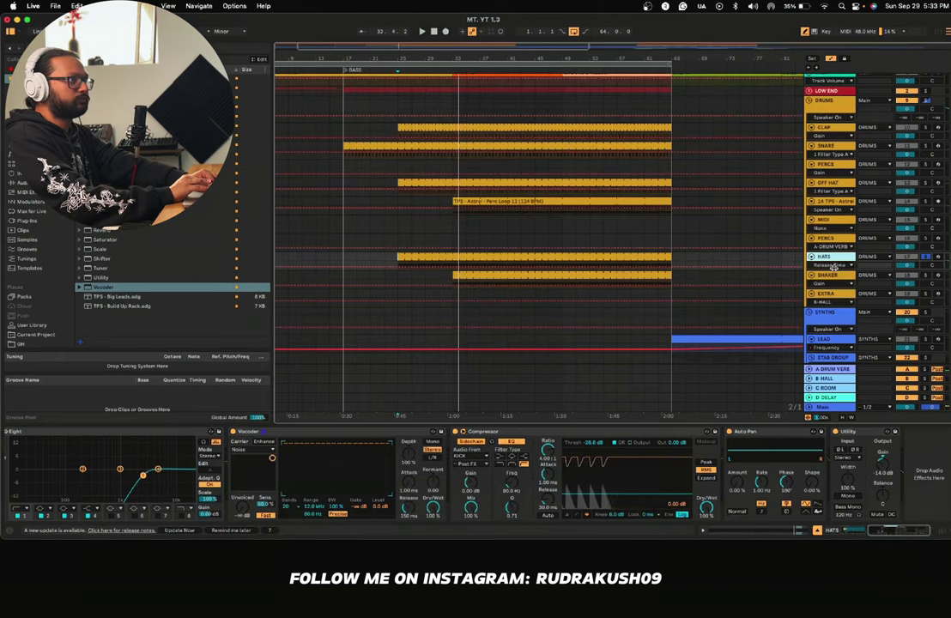
pyautogui.click(837, 267)
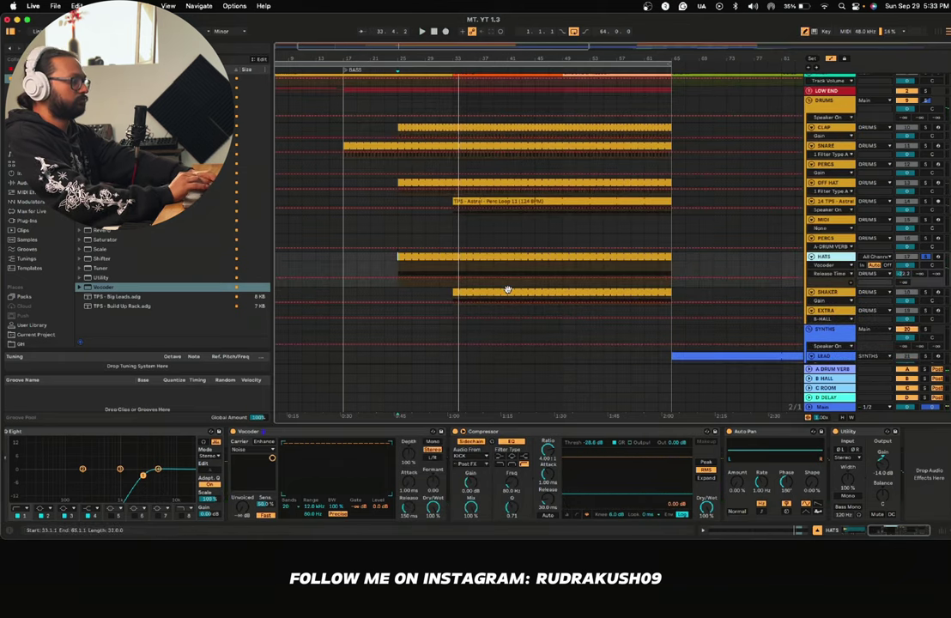
pyautogui.press('a')
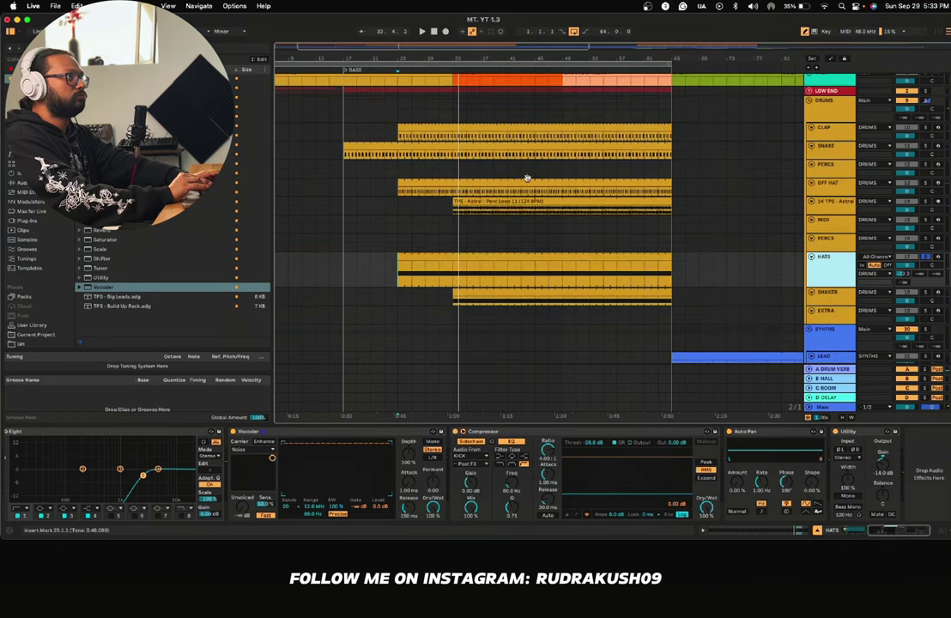
# Step: Draw a rising Vocoder Release Time ramp from bar 27 to bar 29 on the HATS track and enlarge its lane
pyautogui.press('space')
pyautogui.scroll(5, 400, 279)
pyautogui.press('a')
pyautogui.scroll(4, 399, 279)
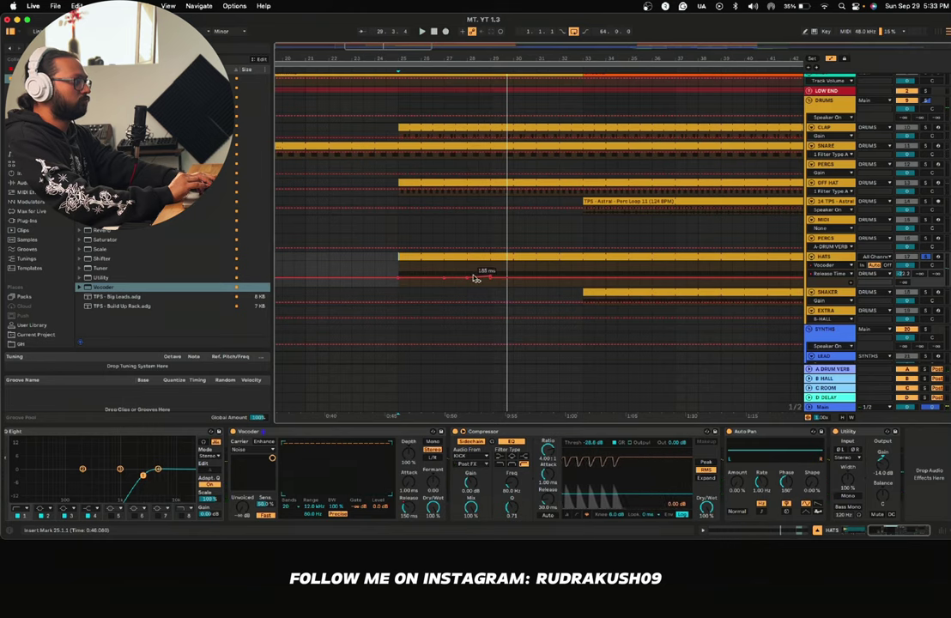
pyautogui.press('space')
pyautogui.scroll(4, 446, 281)
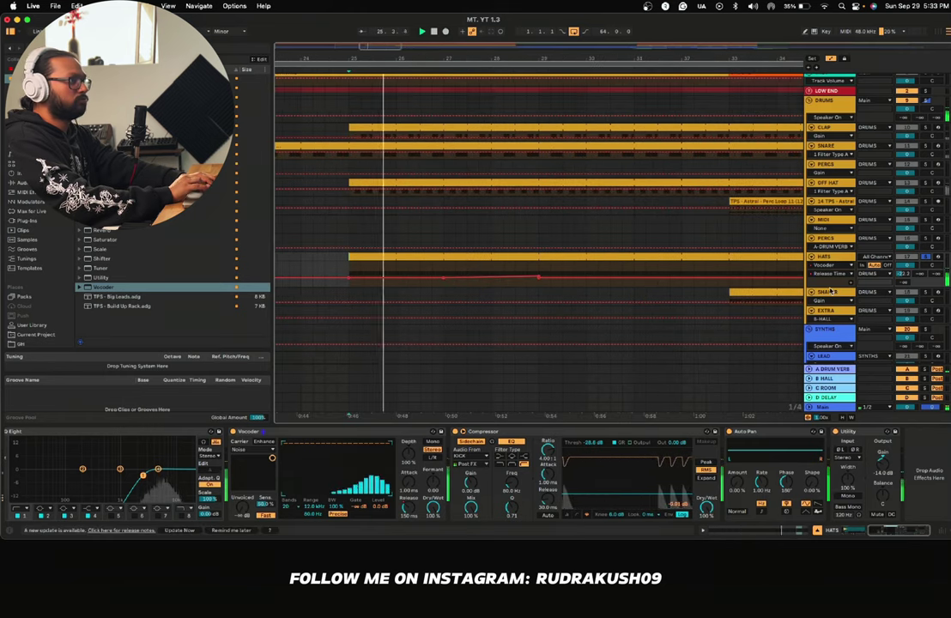
pyautogui.moveTo(827, 286); pyautogui.dragTo(826, 319)
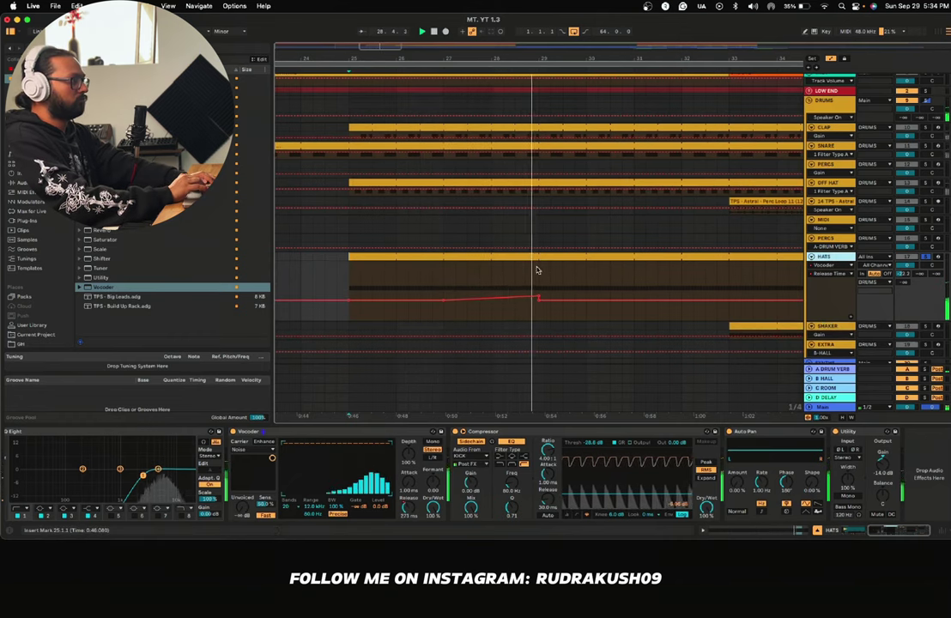
# Step: Duplicate the HATS release ramp from bars 25–29 into bars 29–33 and raise the peak at bar 33 to 373 ms
pyautogui.moveTo(539, 294); pyautogui.dragTo(379, 290)
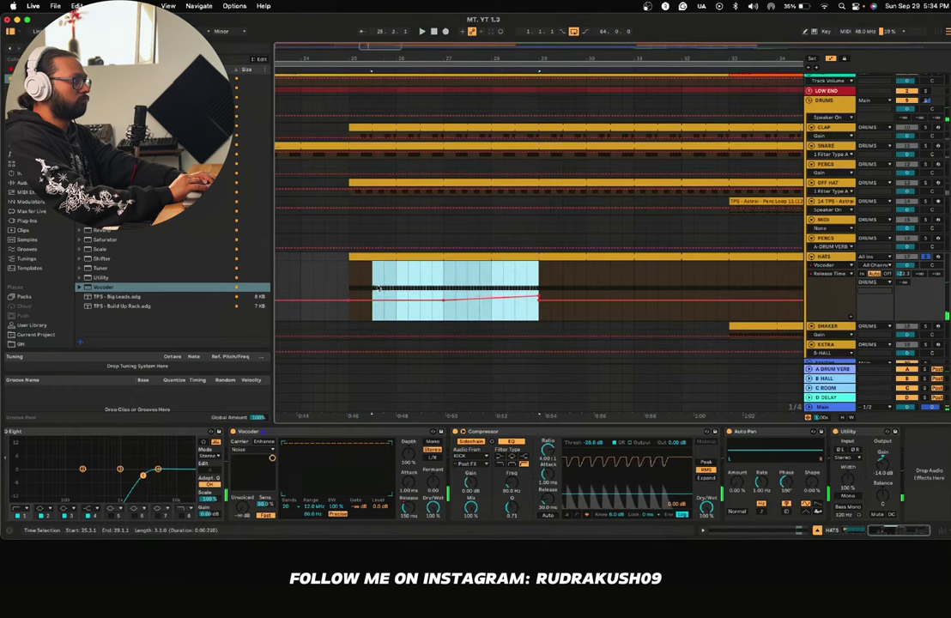
pyautogui.press('super+d')
pyautogui.hscroll(1, 481, 284)
pyautogui.press('space')
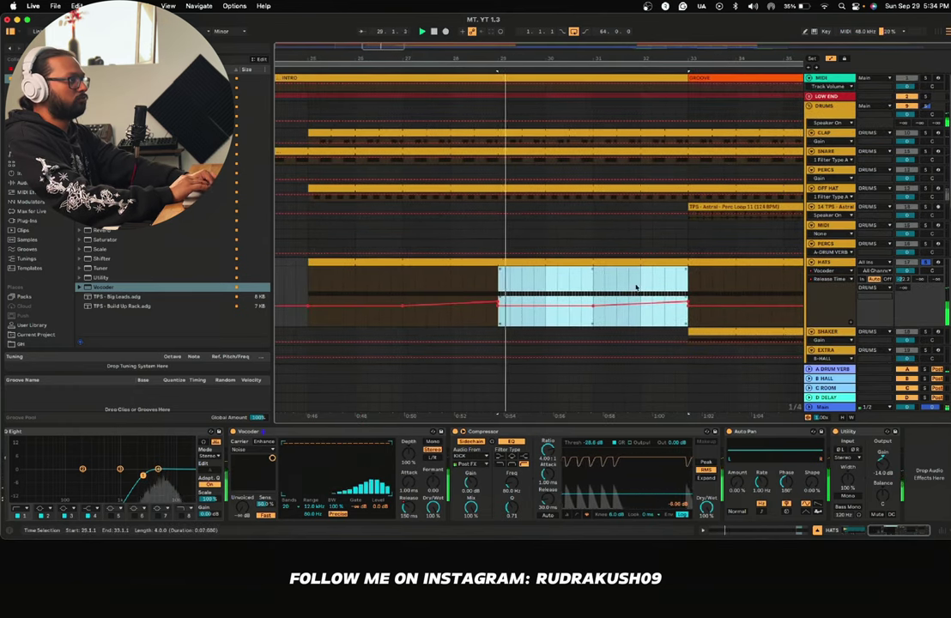
pyautogui.click(655, 289)
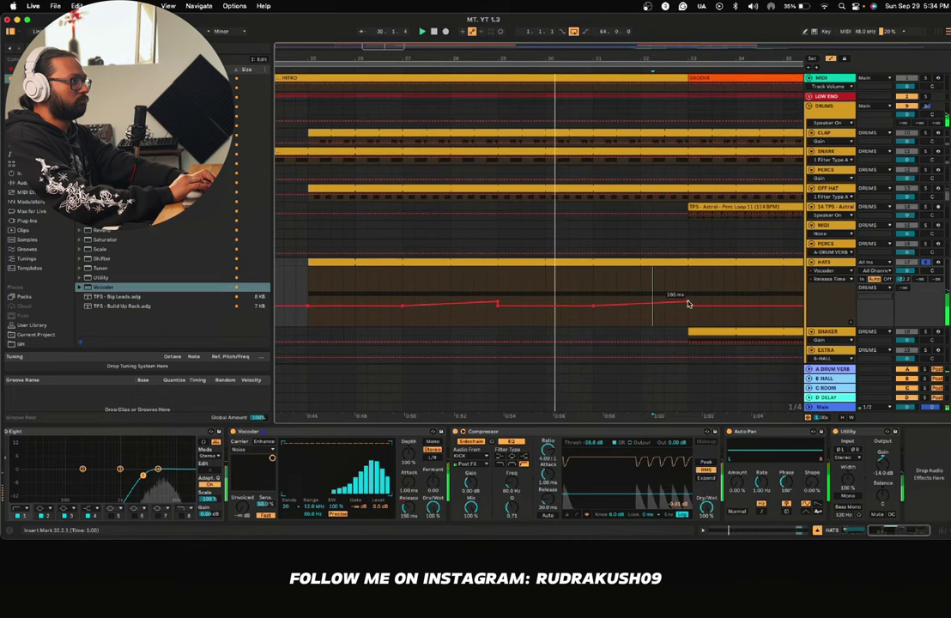
pyautogui.moveTo(688, 303); pyautogui.dragTo(688, 300)
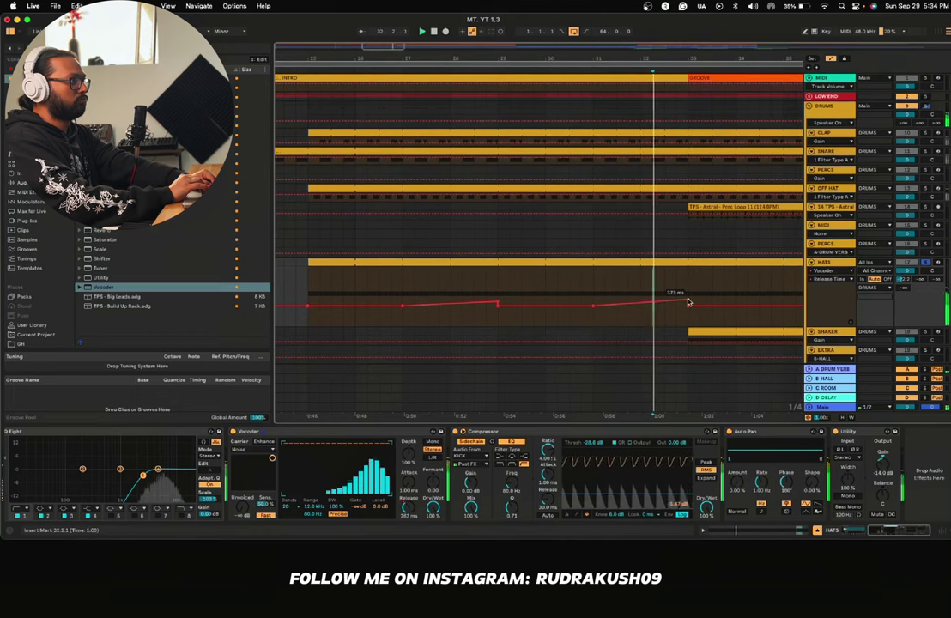
pyautogui.scroll(-5, 564, 286)
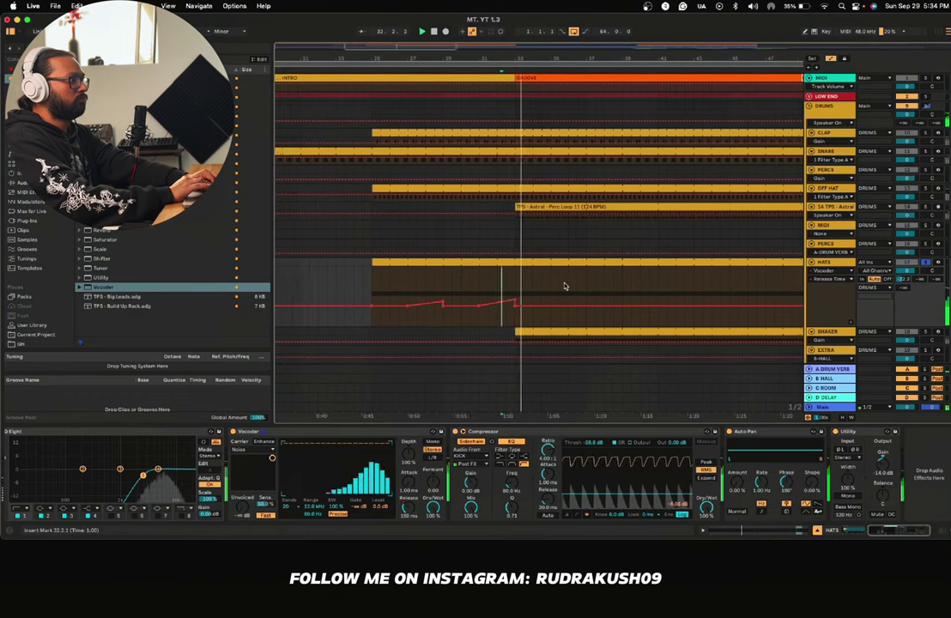
# Step: Play the soloed HATS track from bar 23 to check the Vocoder release ramps
pyautogui.moveTo(515, 279); pyautogui.dragTo(366, 279)
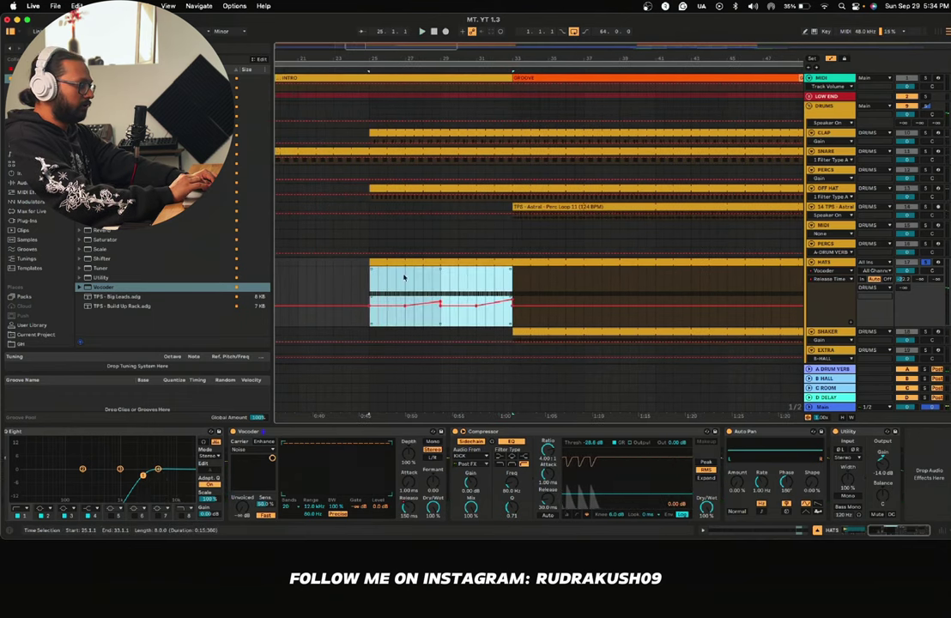
pyautogui.click(334, 276)
pyautogui.scroll(-10, 338, 273)
pyautogui.press('space')
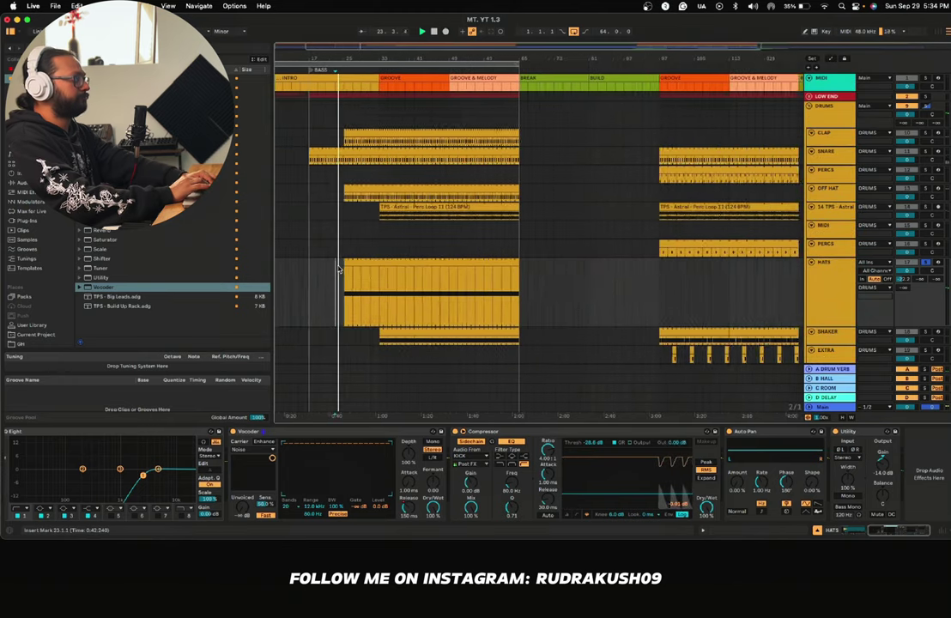
pyautogui.scroll(3, 339, 271)
pyautogui.scroll(-2, 371, 256)
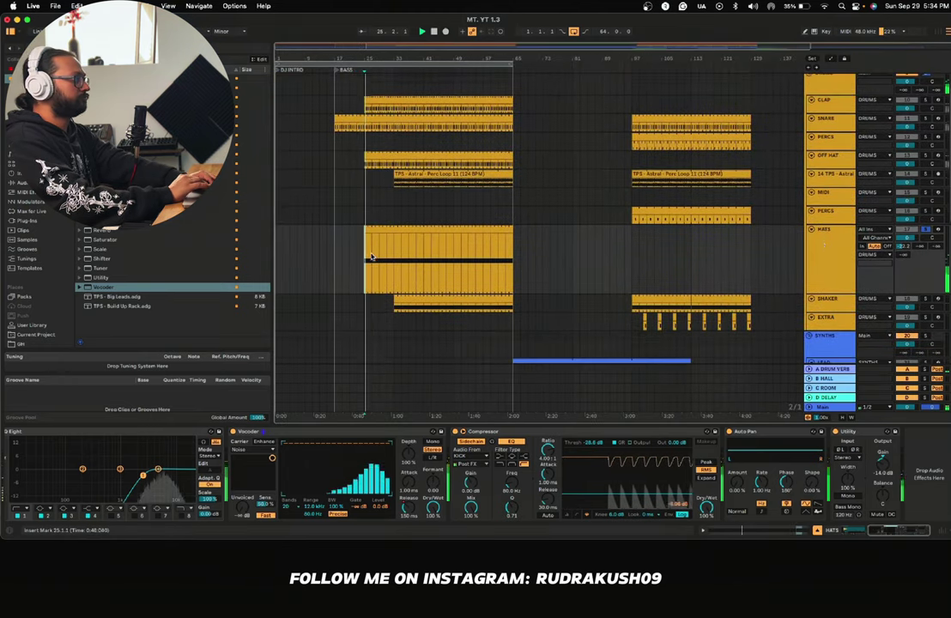
# Step: Reduce the HATS track height and duplicate its bars 25–33 with the release automation repeatedly up to the break at bar 65
pyautogui.click(830, 293)
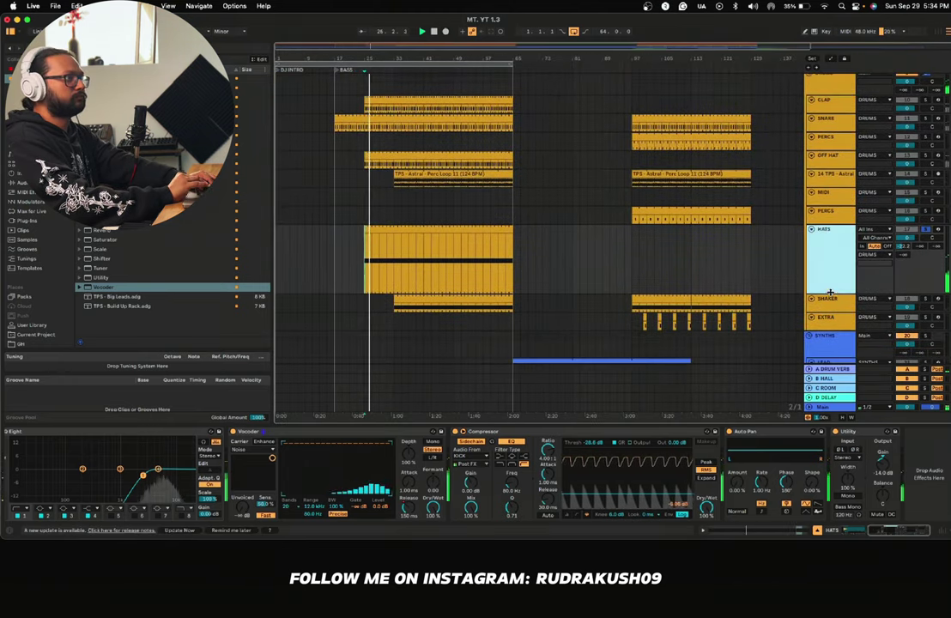
pyautogui.press('a')
pyautogui.moveTo(393, 248); pyautogui.dragTo(364, 247)
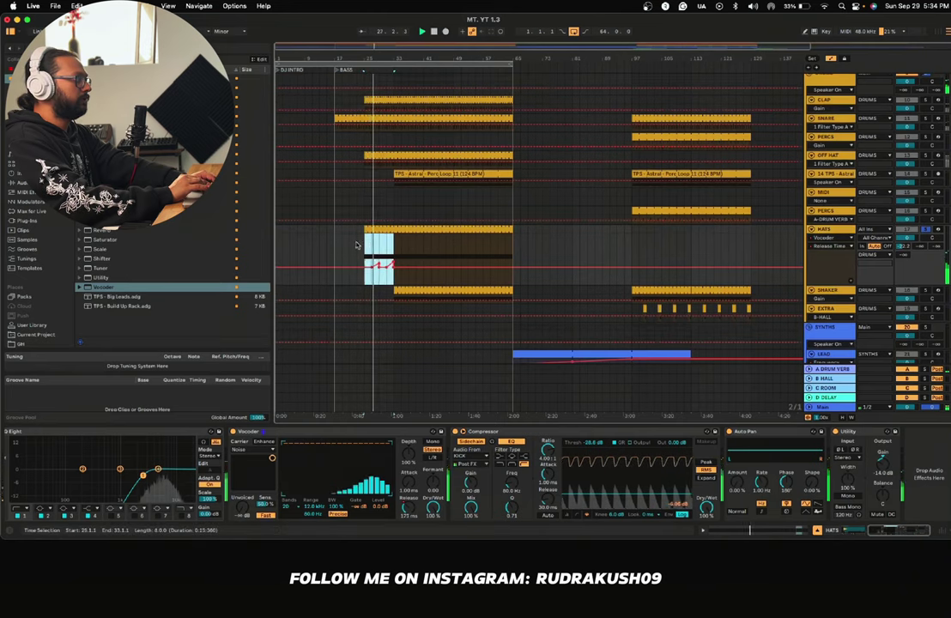
pyautogui.press('super+d')
pyautogui.press('super+d')
pyautogui.press('super+d')
pyautogui.press('super+d')
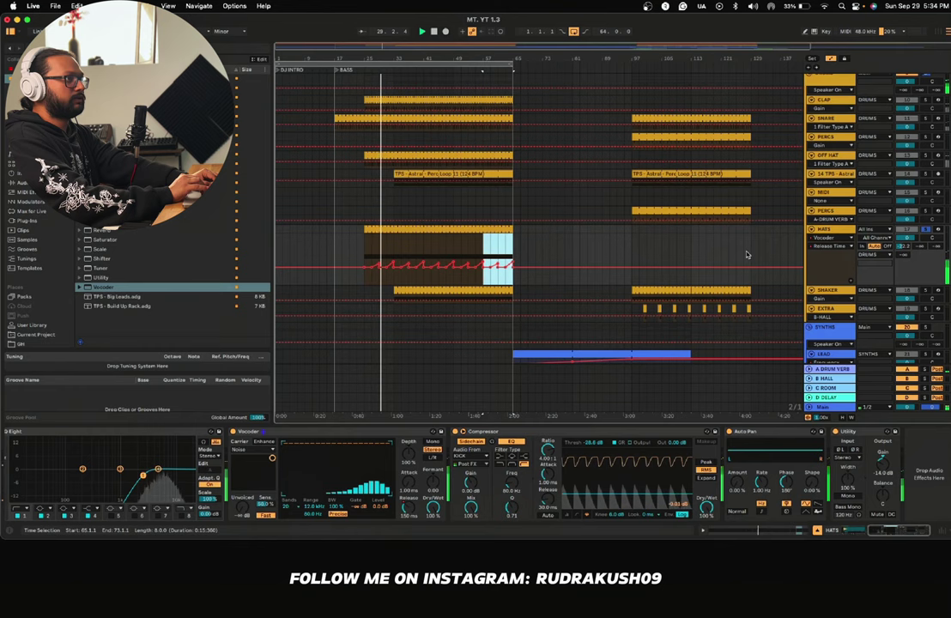
# Step: Hide the automation, unsolo the HATS track and play the arrangement from bar 97 and from about bar 19
pyautogui.click(632, 249)
pyautogui.press('a')
pyautogui.click(926, 229)
pyautogui.press('space')
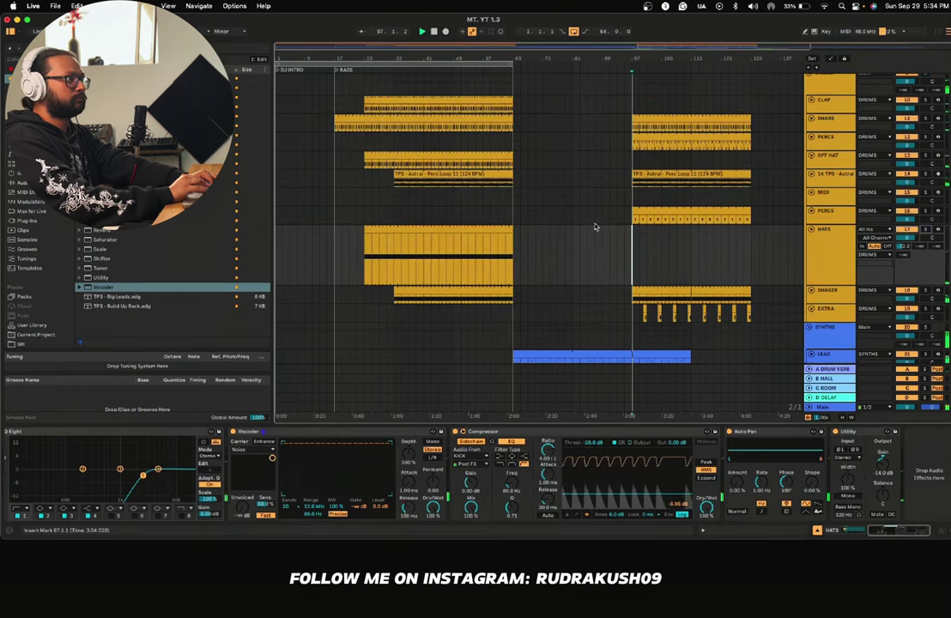
pyautogui.click(341, 256)
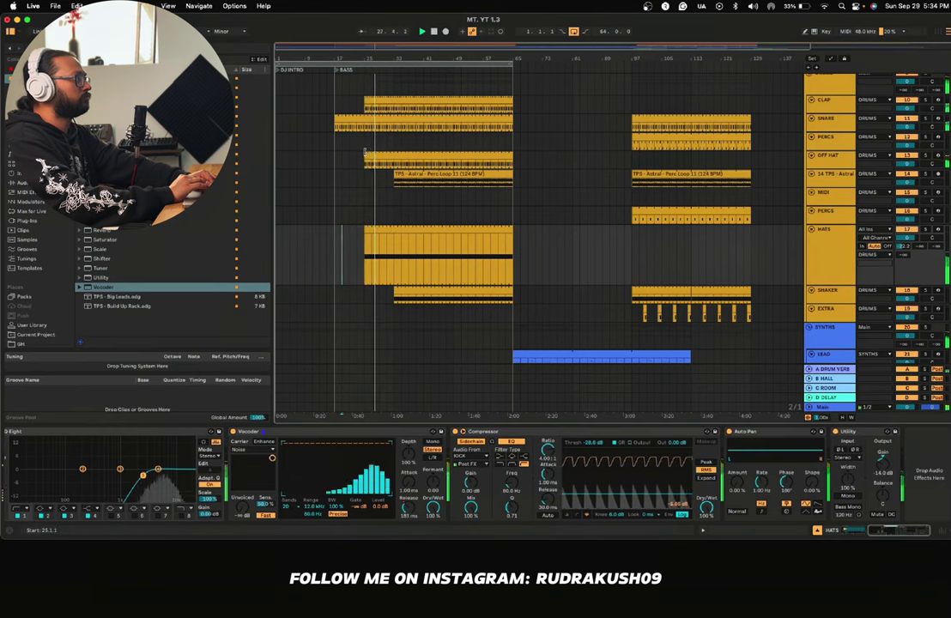
# Step: Trim the start of the OFF HAT clip to bar 33, where the first GROOVE section begins
pyautogui.moveTo(365, 153); pyautogui.dragTo(393, 155)
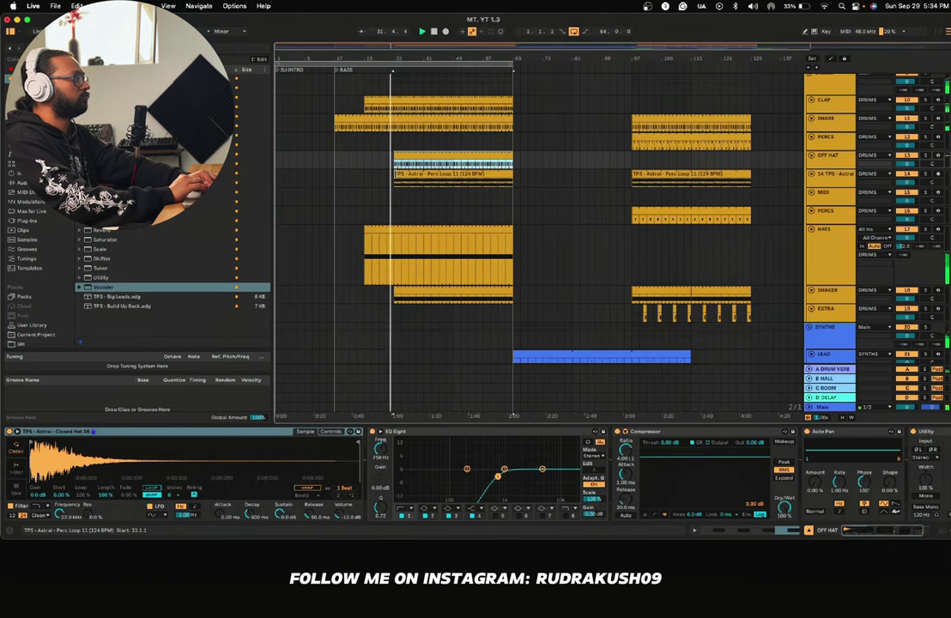
pyautogui.scroll(2, 391, 166)
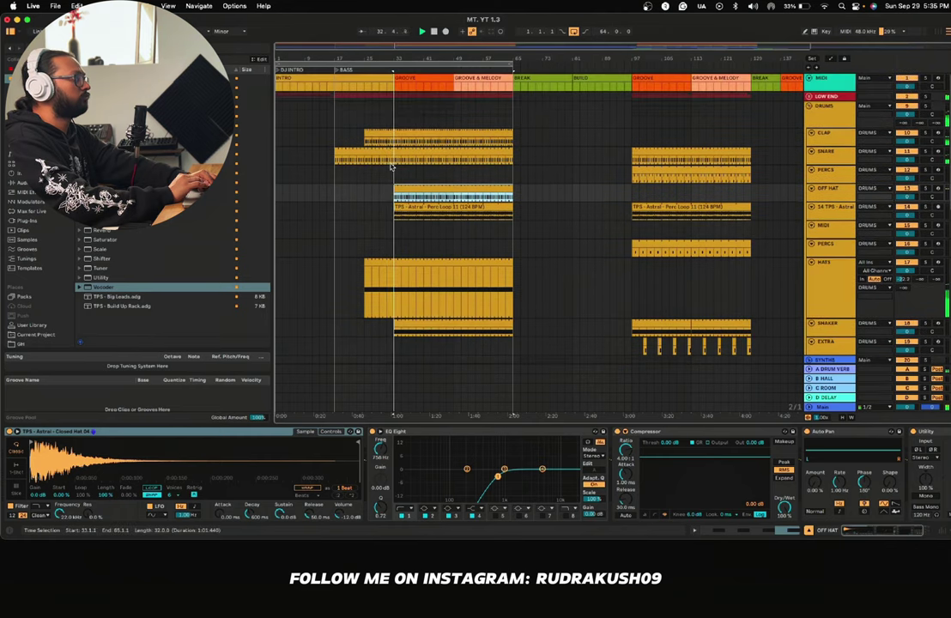
pyautogui.scroll(-5, 391, 165)
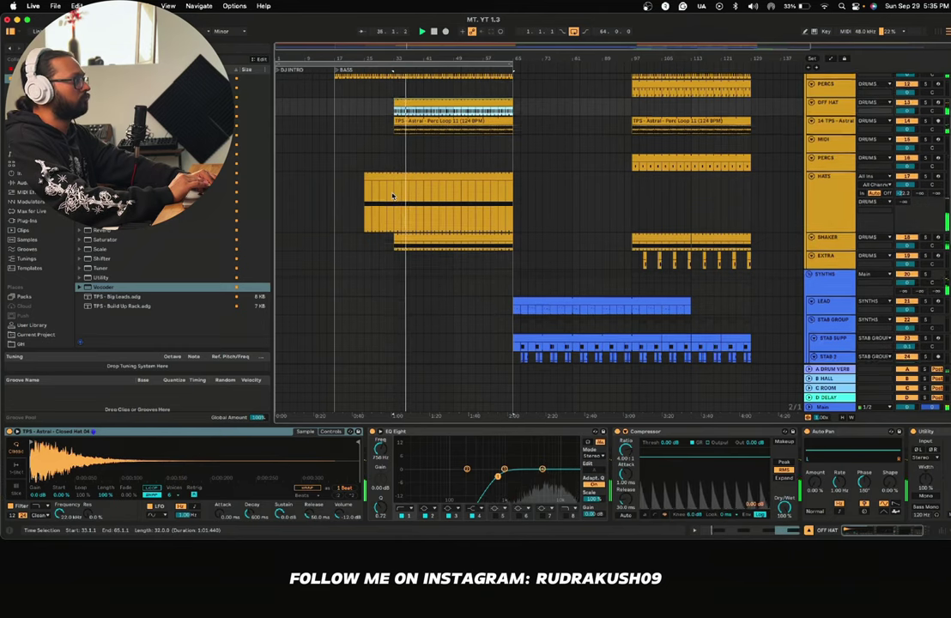
pyautogui.scroll(-1, 392, 196)
pyautogui.press('space')
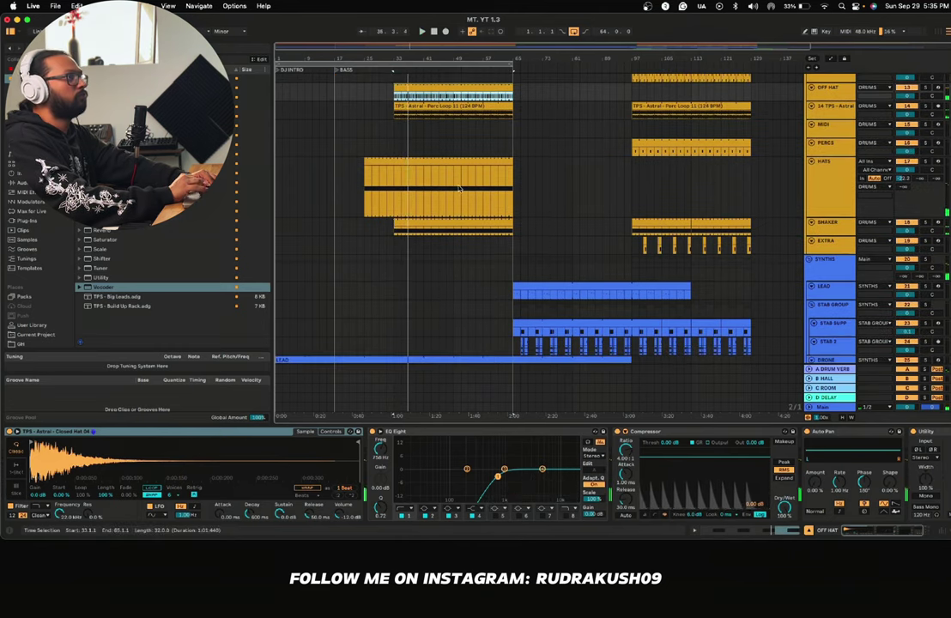
# Step: Play from bar 27 and trim the start of the HATS clip to bar 33
pyautogui.click(372, 190)
pyautogui.press('space')
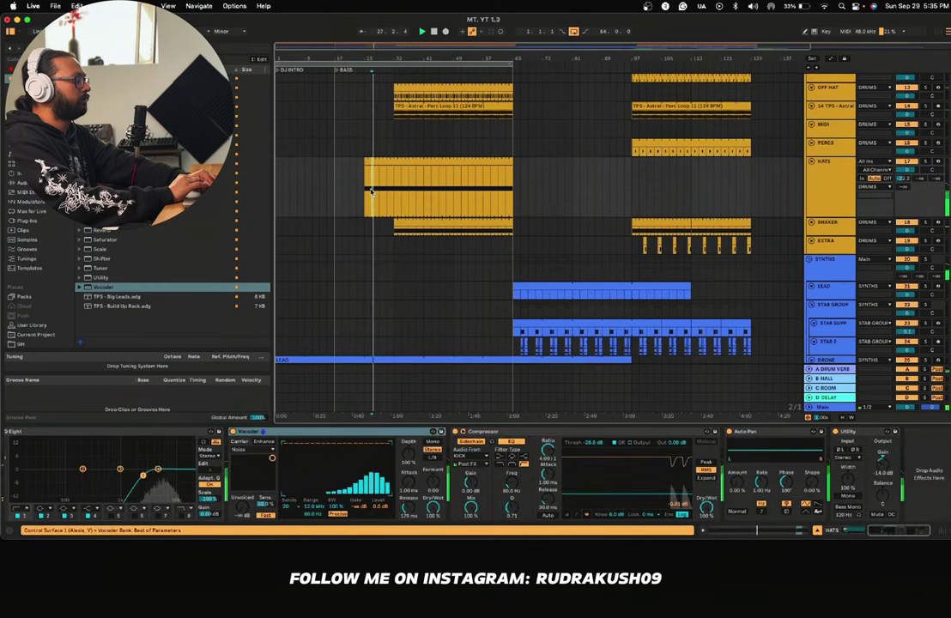
pyautogui.moveTo(366, 161); pyautogui.dragTo(395, 161)
pyautogui.press('space')
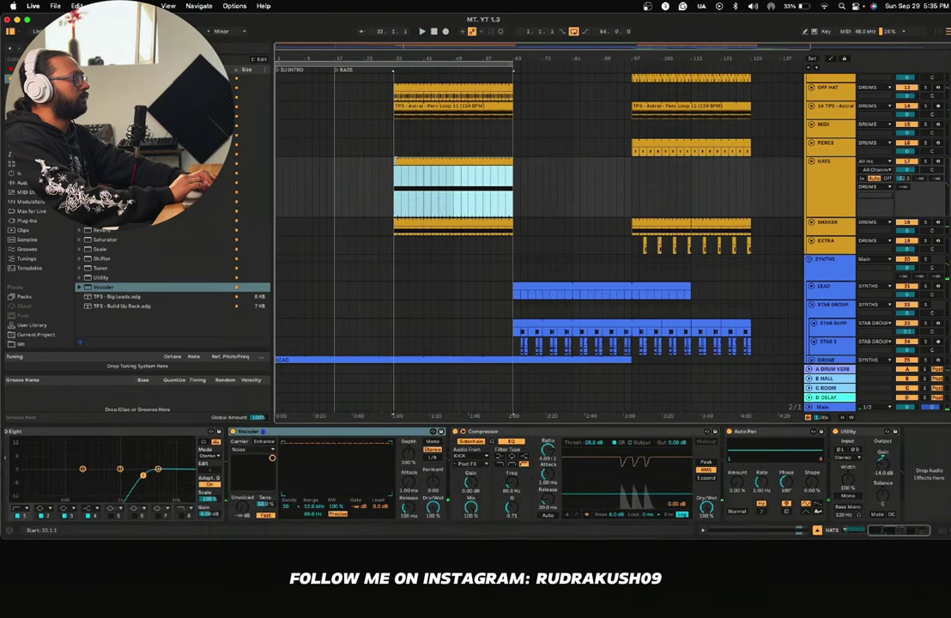
# Step: Extend the start of the SHAKER clip back to bar 25 and play the arrangement from bar 1
pyautogui.click(396, 207)
pyautogui.moveTo(394, 224); pyautogui.dragTo(365, 224)
pyautogui.press('space')
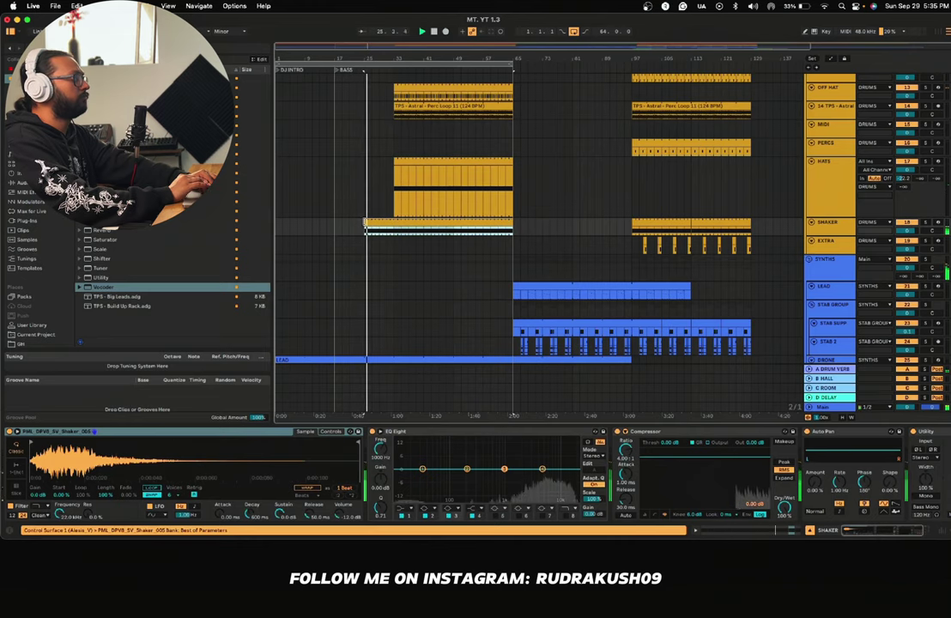
pyautogui.scroll(3, 364, 225)
pyautogui.scroll(2, 364, 225)
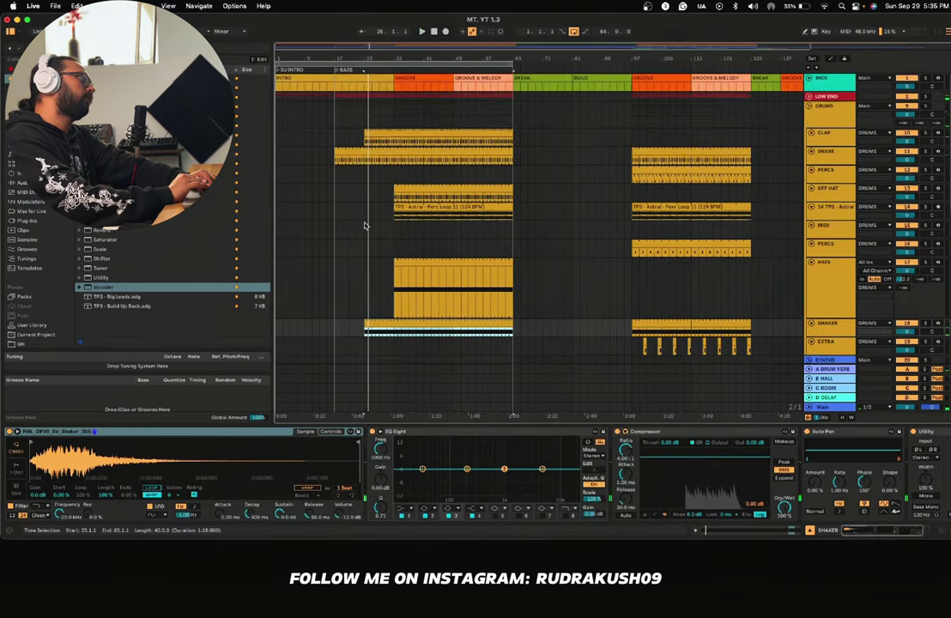
pyautogui.scroll(-5, 364, 225)
pyautogui.scroll(5, 364, 225)
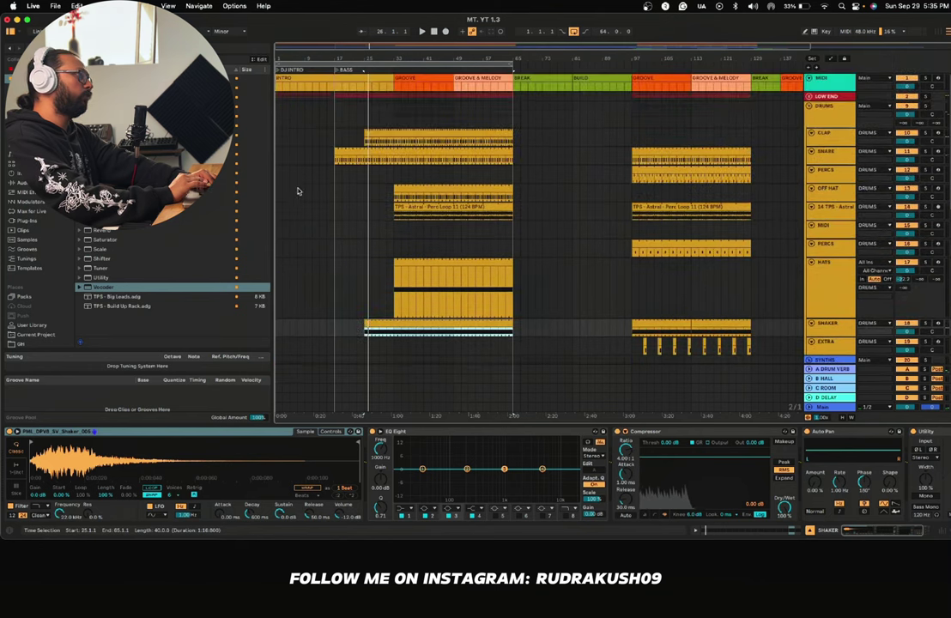
pyautogui.click(282, 175)
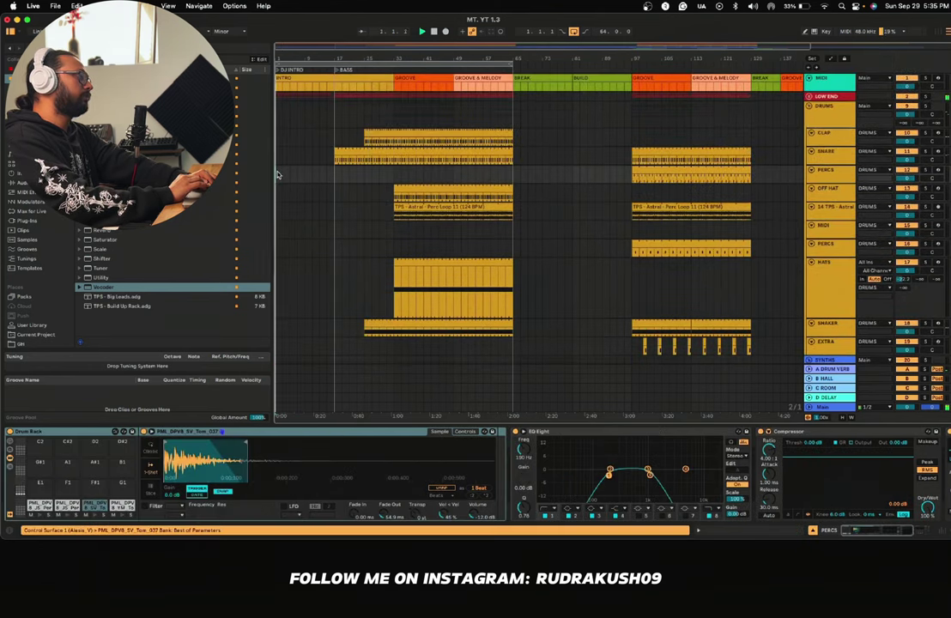
# Step: Play the arrangement from bar 1 and extend the start of the first Perc Loop 11 clip back to bar 25
pyautogui.click(277, 175)
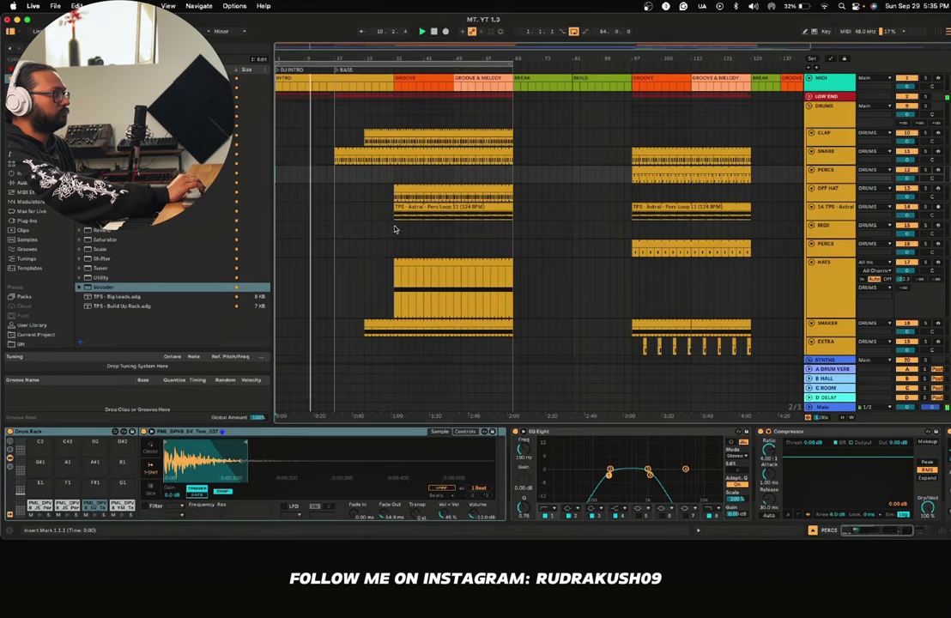
pyautogui.moveTo(396, 204); pyautogui.dragTo(365, 207)
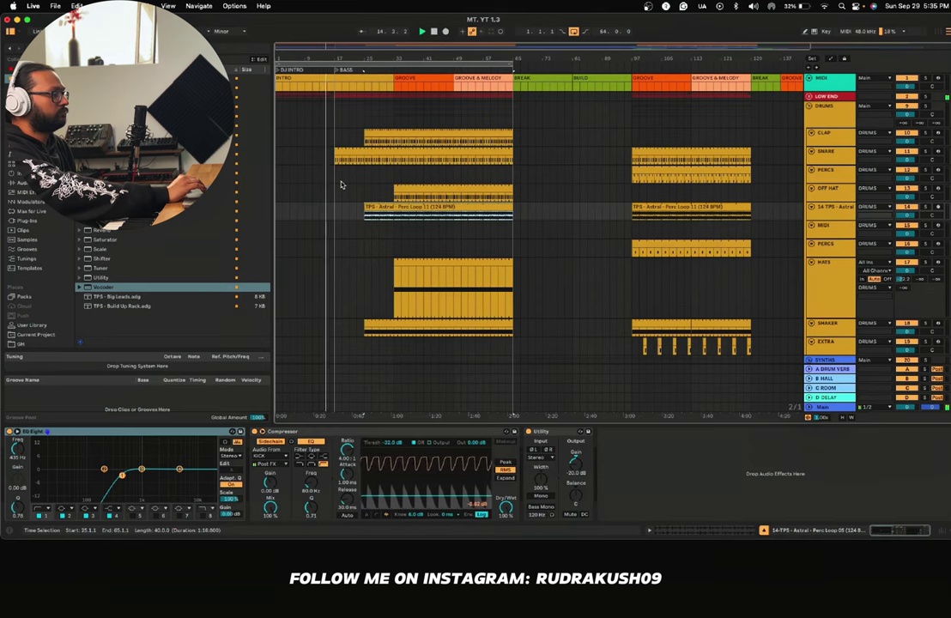
pyautogui.scroll(-3, 381, 233)
pyautogui.scroll(1, 381, 270)
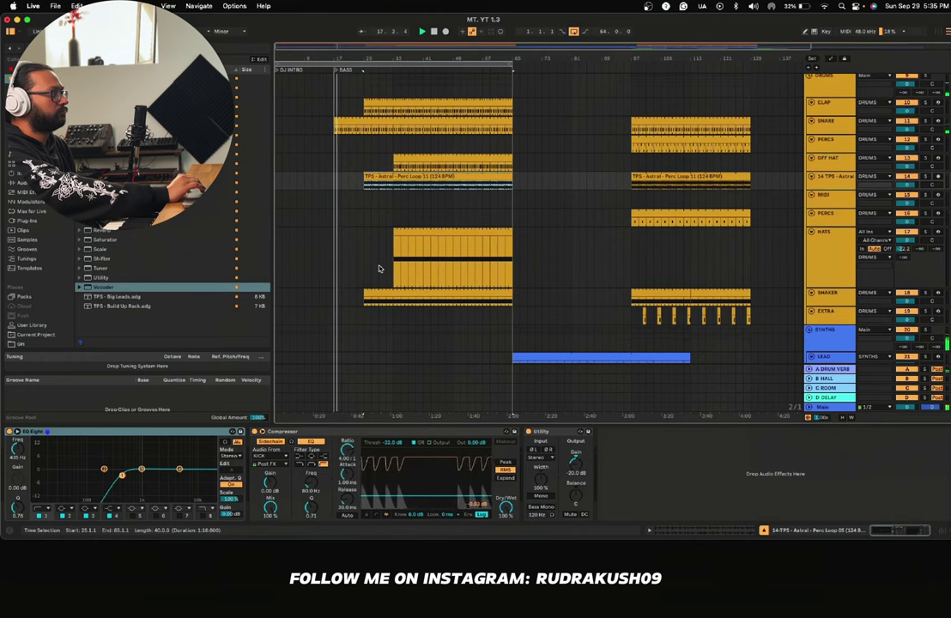
# Step: Copy the upper PERCS track's clip from bar 97 into bars 25 to 65 and place the insert marker around bar 21
pyautogui.click(644, 142)
pyautogui.moveTo(644, 143); pyautogui.dragTo(364, 147)
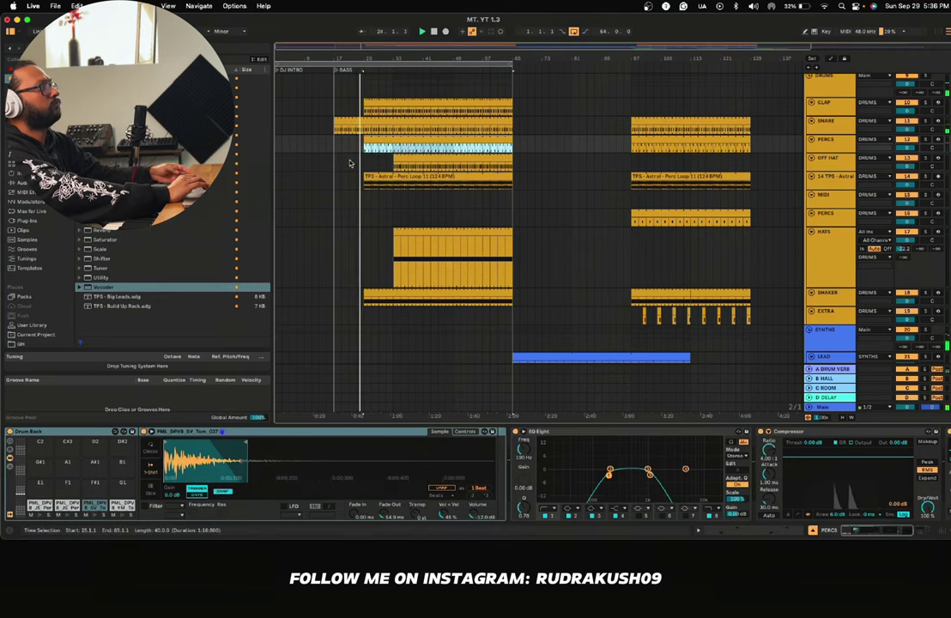
pyautogui.click(350, 161)
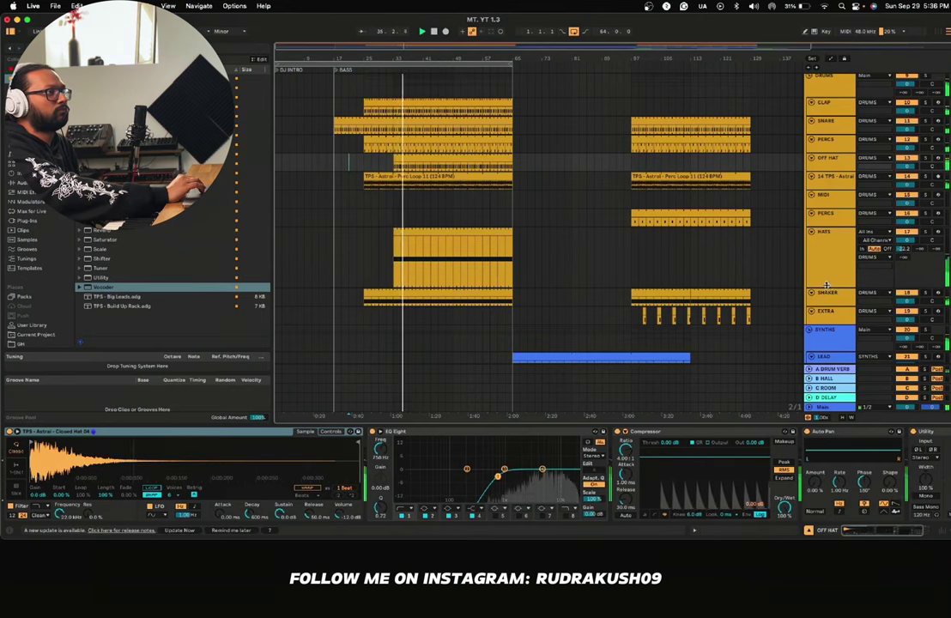
# Step: Reduce the HATS track height, copy the lower PERCS clip from bar 97 to bars 33 to 65, and play from about bar 17
pyautogui.moveTo(829, 285); pyautogui.dragTo(831, 239)
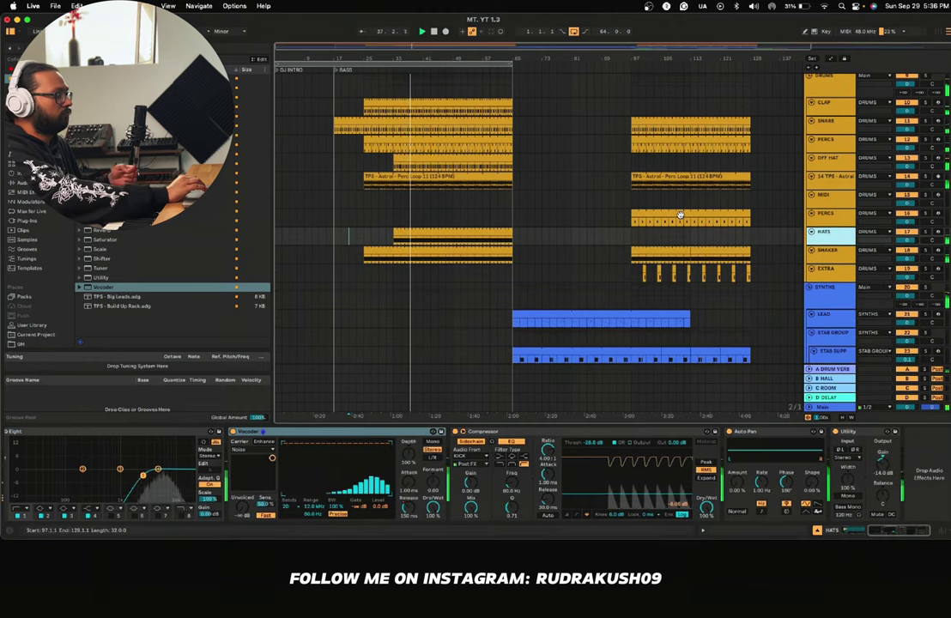
pyautogui.click(665, 214)
pyautogui.press('space')
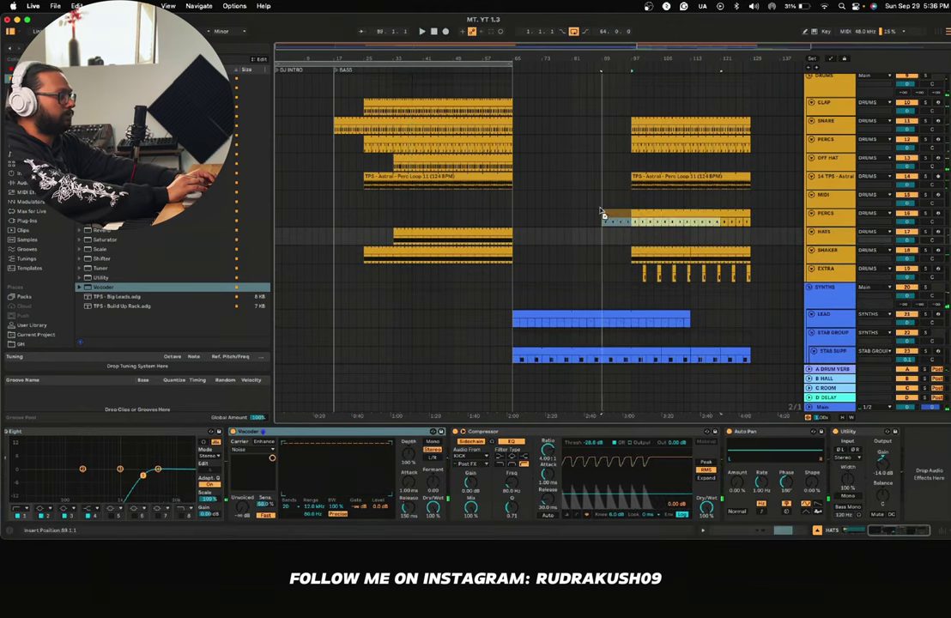
pyautogui.moveTo(665, 214); pyautogui.dragTo(425, 223)
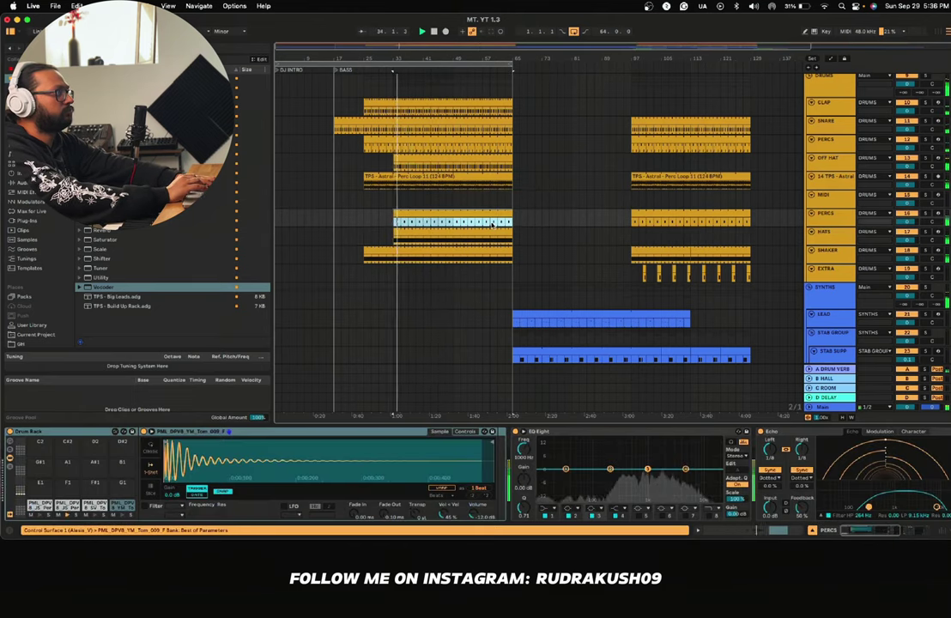
pyautogui.click(324, 224)
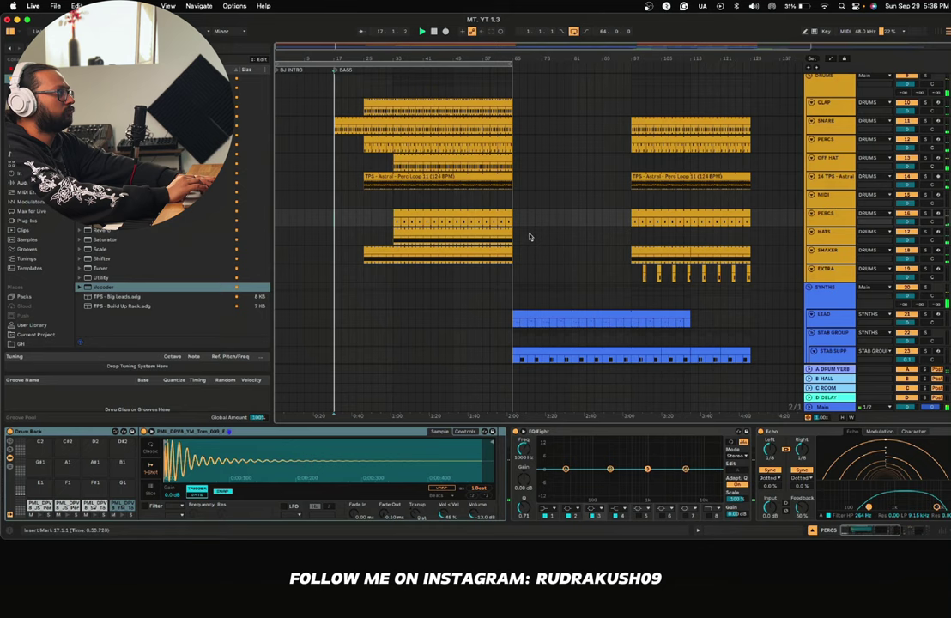
# Step: Copy the EXTRA clips from bars 97 to 129 and paste them at bar 17
pyautogui.scroll(-1, 662, 239)
pyautogui.moveTo(633, 259); pyautogui.dragTo(751, 259)
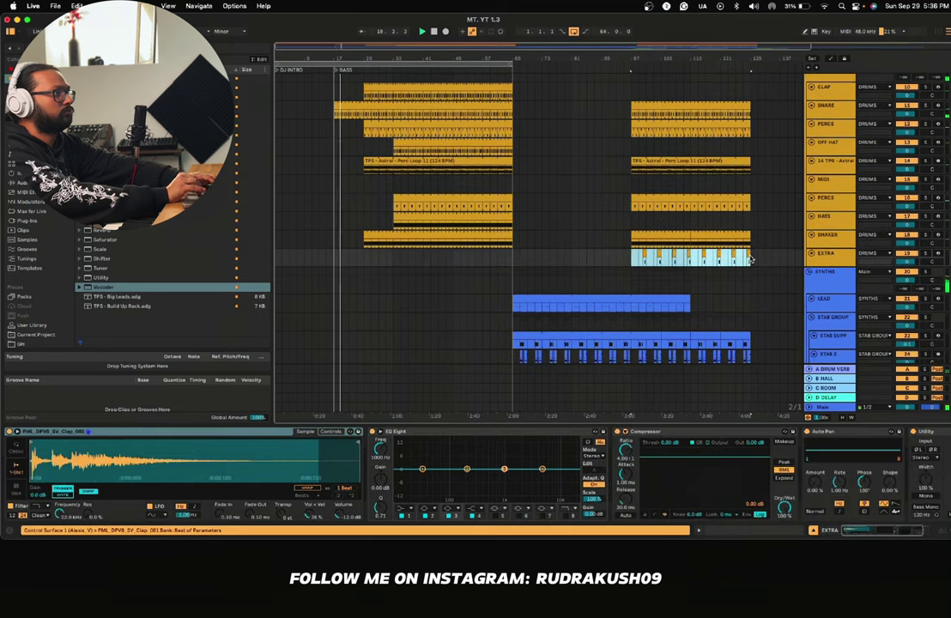
pyautogui.click(339, 260)
pyautogui.press('super+v')
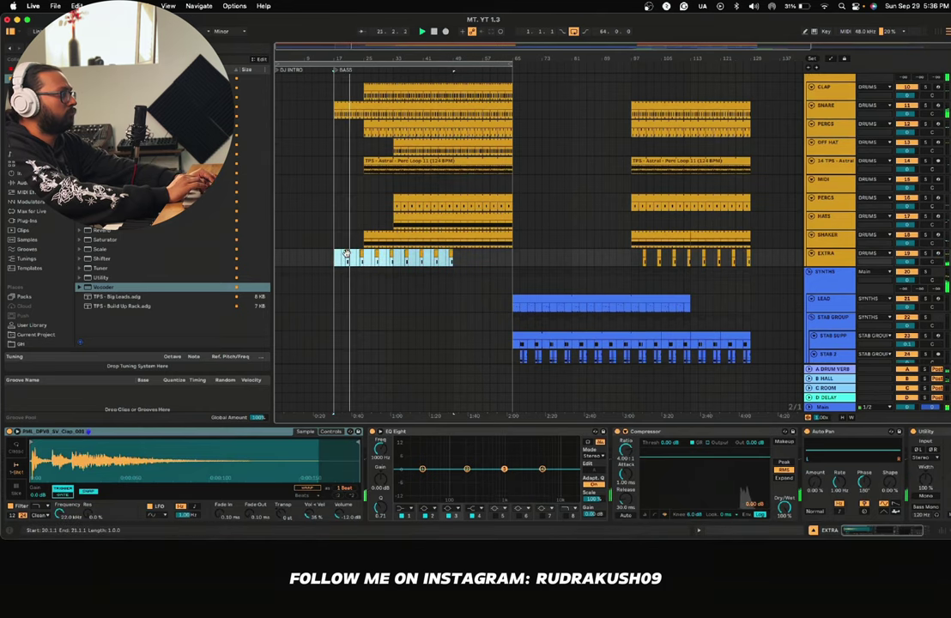
# Step: Repeat the EXTRA clips at the same spacing up to bar 65 and delete the excess inside the BREAK section
pyautogui.moveTo(346, 255); pyautogui.dragTo(453, 269)
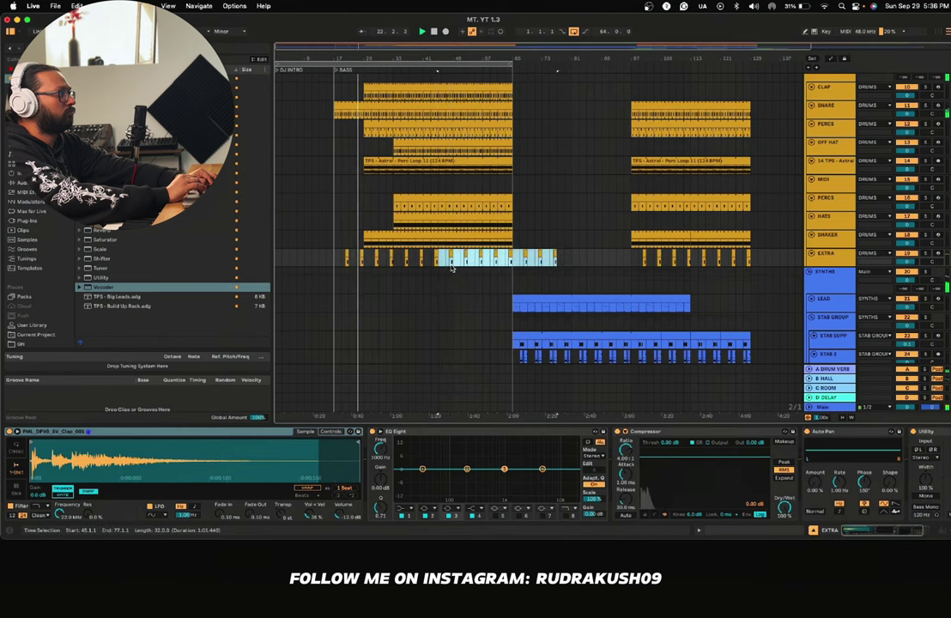
pyautogui.click(469, 288)
pyautogui.moveTo(579, 272); pyautogui.dragTo(517, 255)
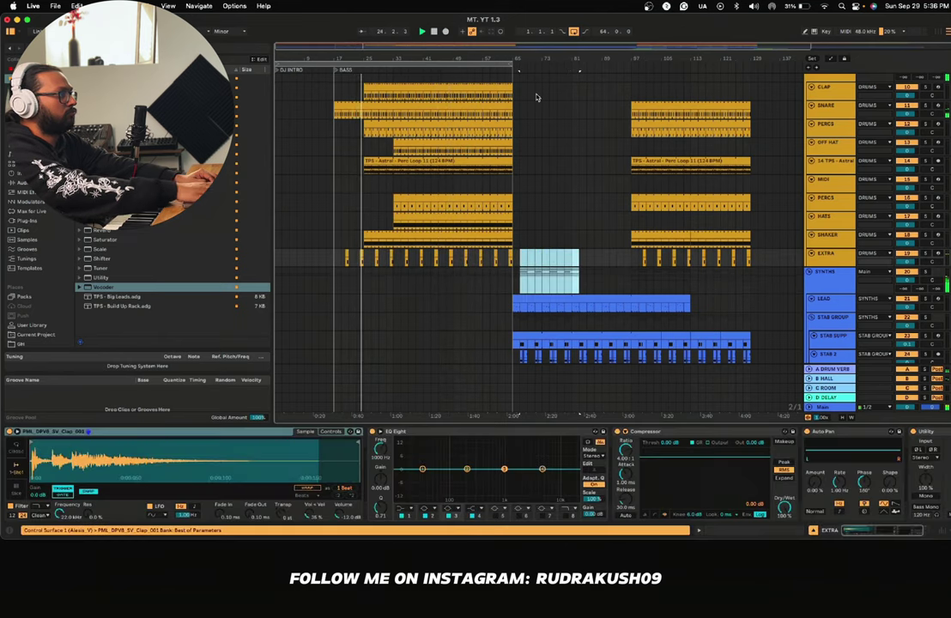
pyautogui.press('Delete')
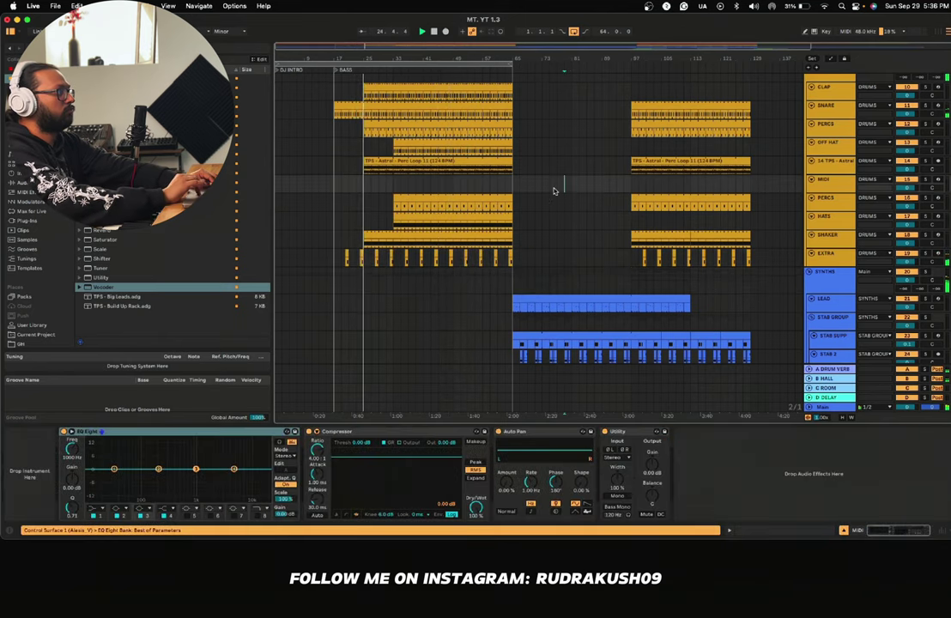
# Step: Play from the EXTRA clip just before bar 25 and enlarge the EXTRA track to show its sends
pyautogui.rightClick(382, 263)
pyautogui.click(371, 261)
pyautogui.press('+')
pyautogui.press('+')
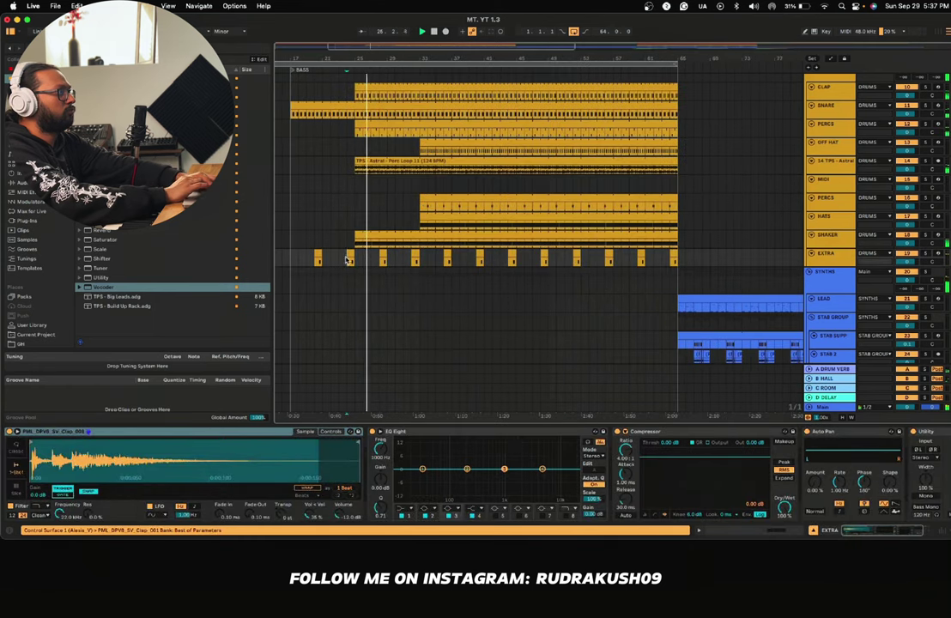
pyautogui.click(347, 260)
pyautogui.press('+')
pyautogui.press('space')
pyautogui.press('space')
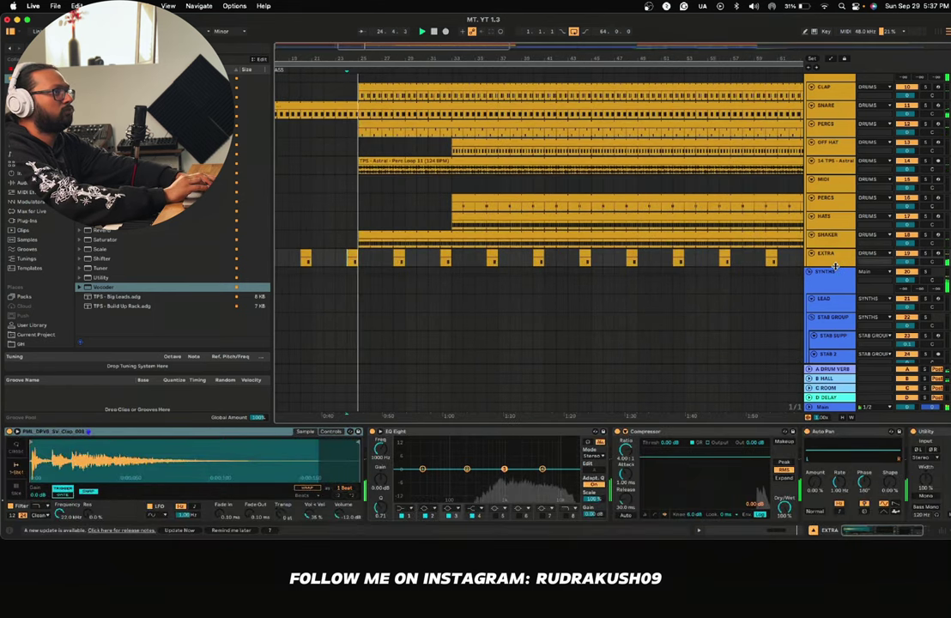
pyautogui.moveTo(836, 266); pyautogui.dragTo(837, 282)
pyautogui.press('space')
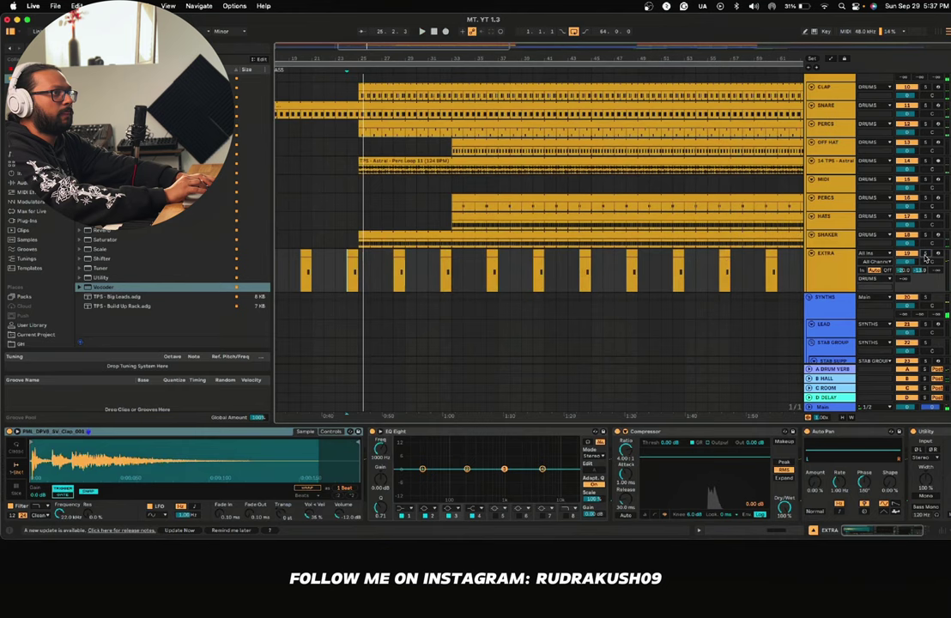
# Step: Solo the EXTRA track, play from bar 24 while adjusting its sends, and raise the D-DELAY send to -21.0 dB
pyautogui.click(352, 273)
pyautogui.press('space')
pyautogui.press('+')
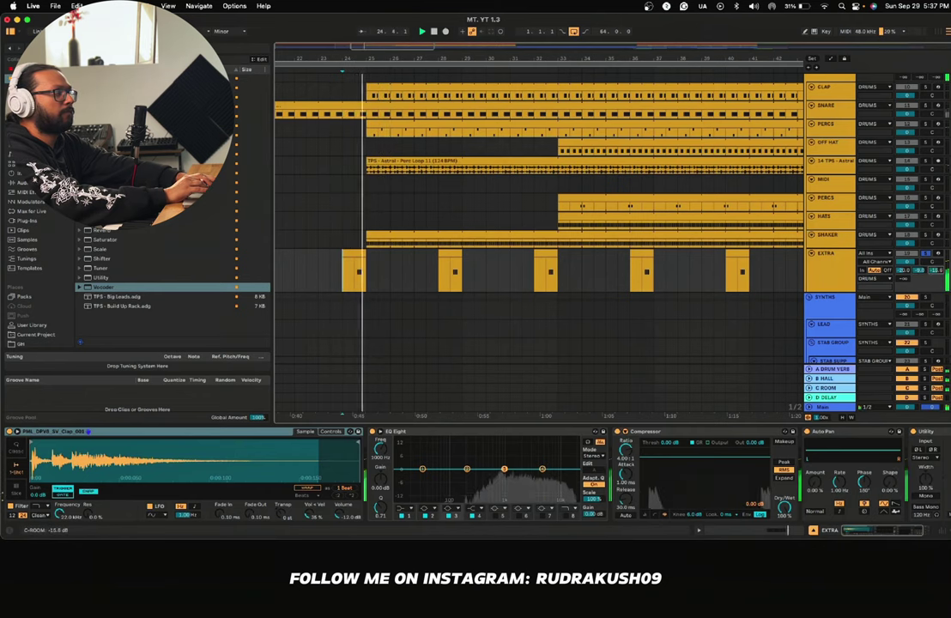
pyautogui.moveTo(903, 278); pyautogui.dragTo(903, 248)
pyautogui.press('space')
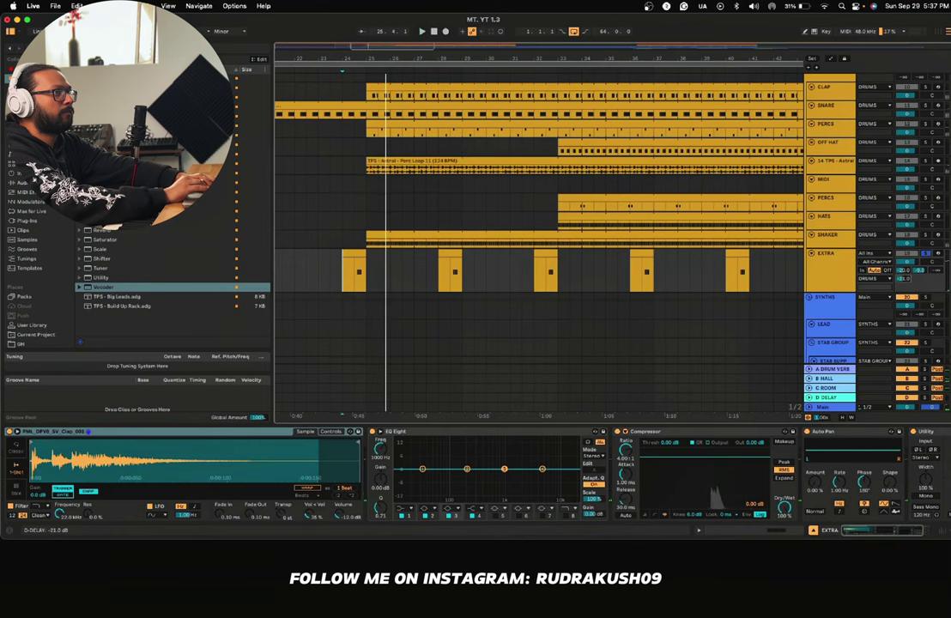
pyautogui.press('space')
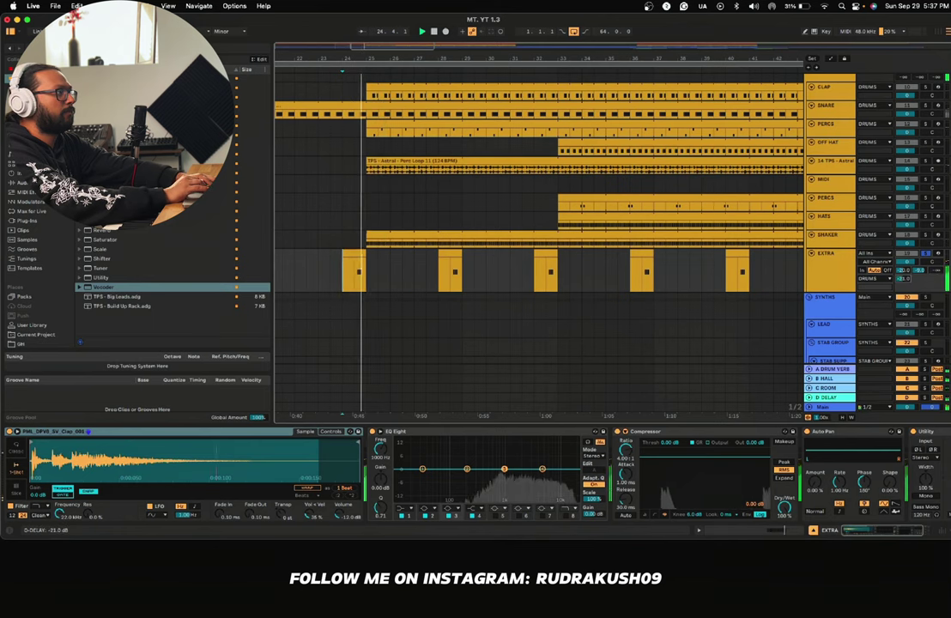
# Step: Load ValhallaDelay onto the D DELAY return track and set the EXTRA track's delay send to about -12.8 dB
pyautogui.click(831, 399)
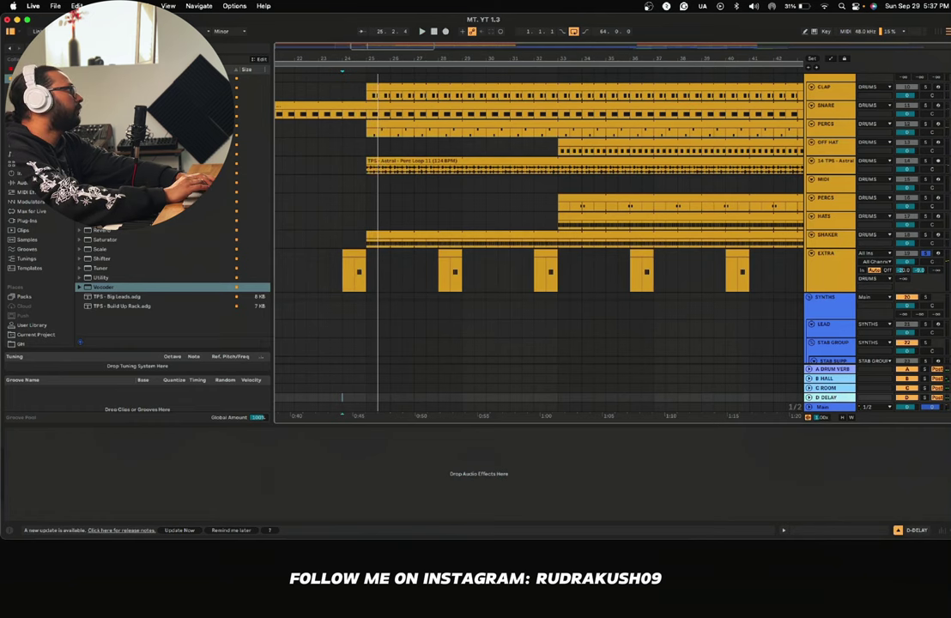
pyautogui.click(19, 88)
pyautogui.click(19, 68)
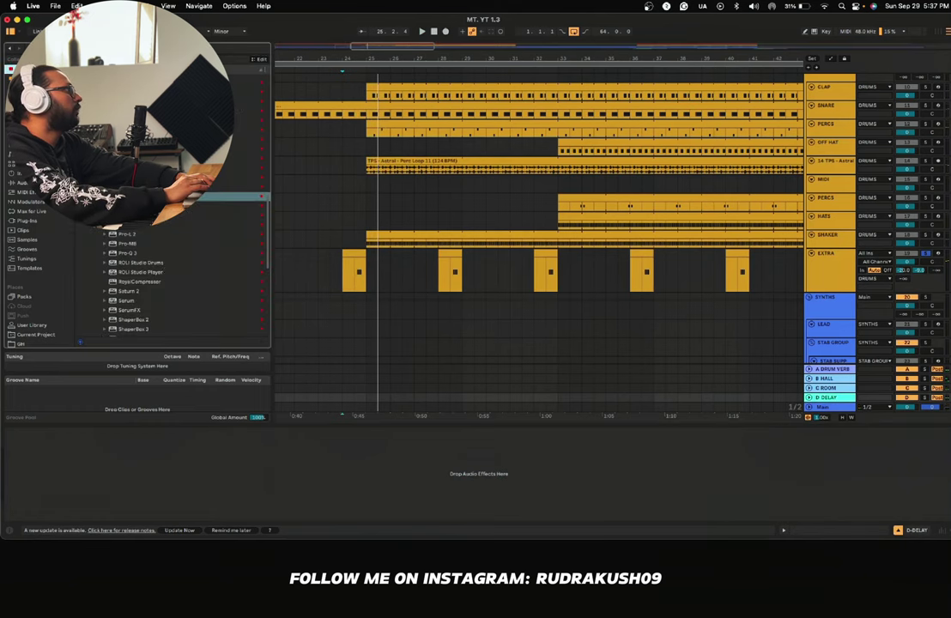
pyautogui.scroll(-3, 129, 273)
pyautogui.scroll(-5, 128, 273)
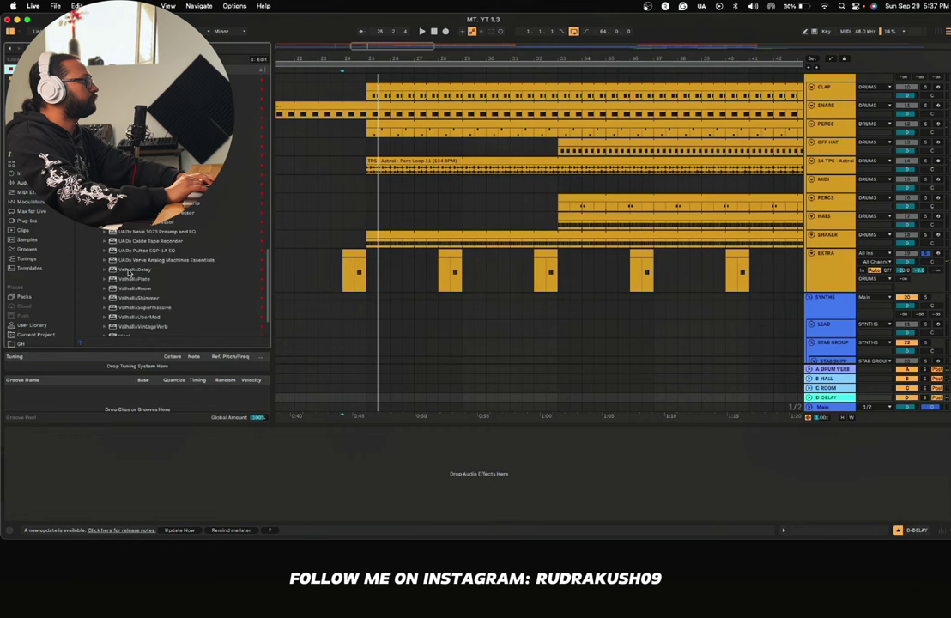
pyautogui.moveTo(135, 230); pyautogui.dragTo(143, 476)
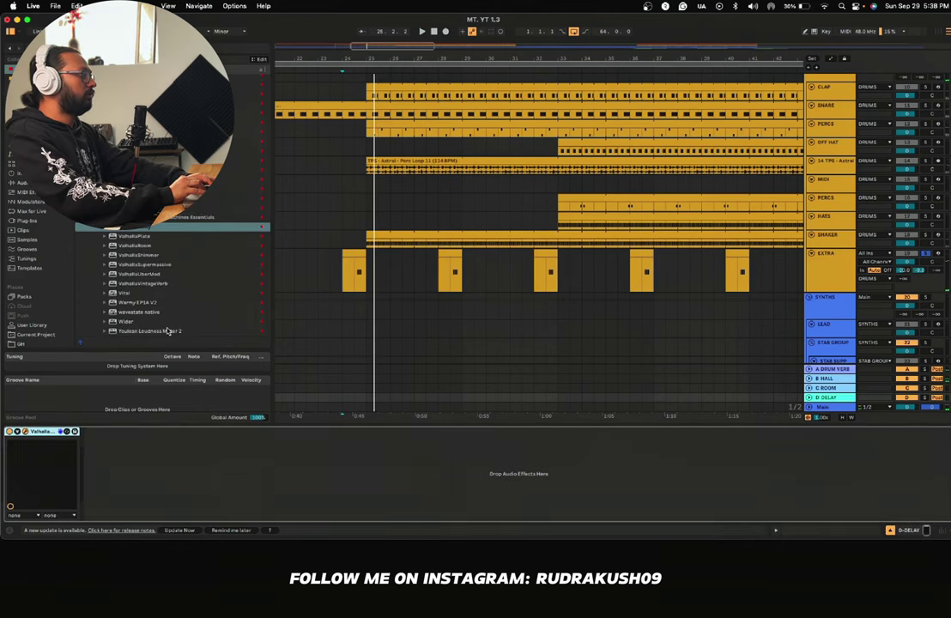
pyautogui.moveTo(904, 278); pyautogui.dragTo(905, 272)
pyautogui.press('space')
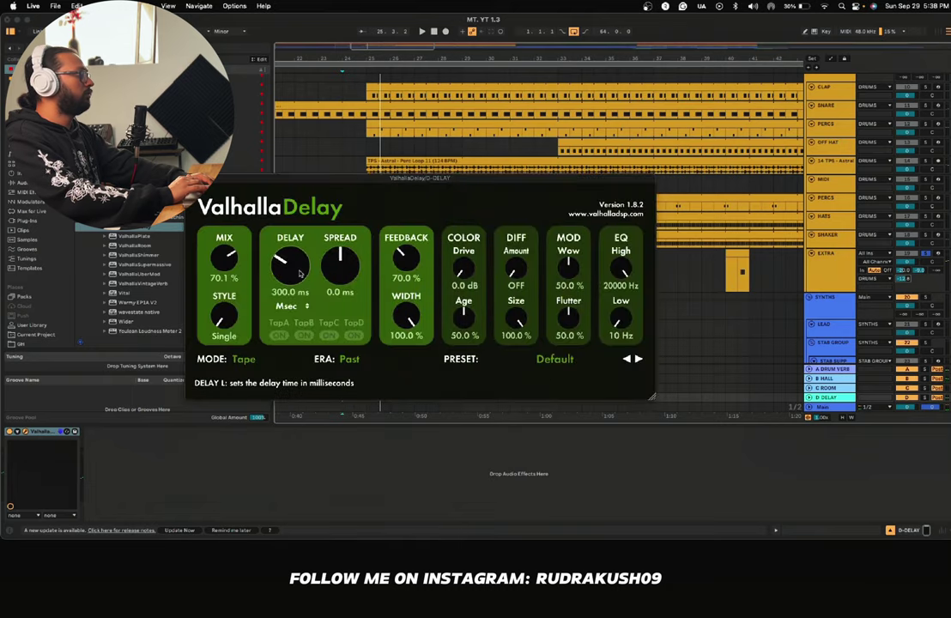
# Step: Set ValhallaDelay's mix to 100%, its style to PingPong, and both the left and right delays to Note sync
pyautogui.moveTo(230, 268); pyautogui.dragTo(230, 249)
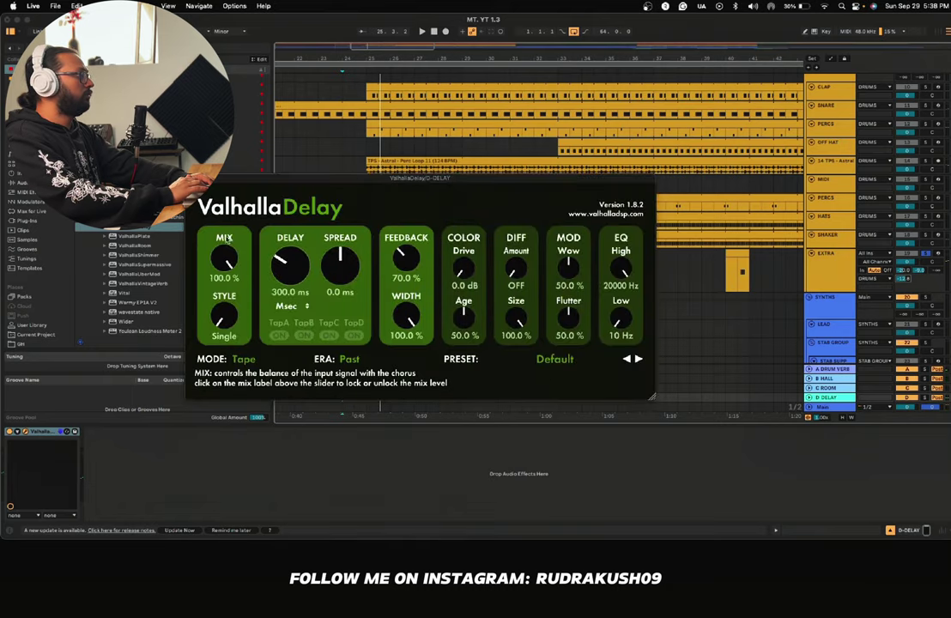
pyautogui.click(287, 307)
pyautogui.click(288, 328)
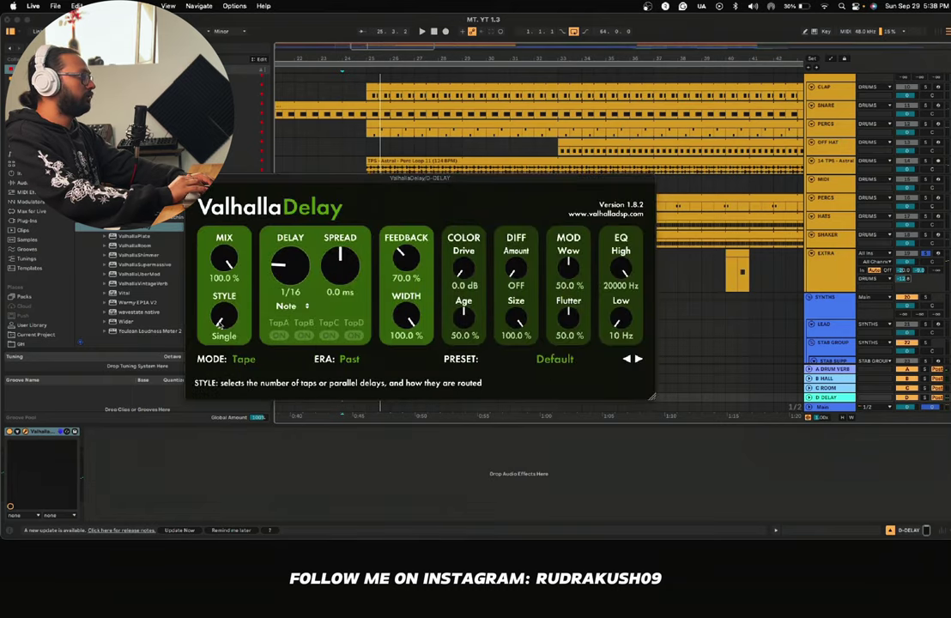
pyautogui.moveTo(224, 315); pyautogui.dragTo(268, 254)
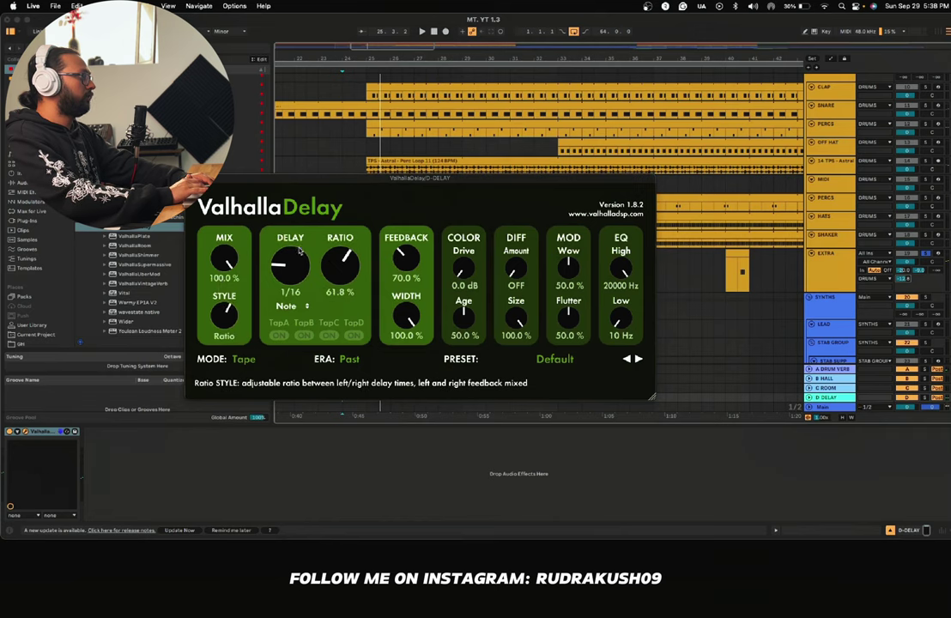
pyautogui.moveTo(225, 311); pyautogui.dragTo(232, 299)
pyautogui.click(340, 306)
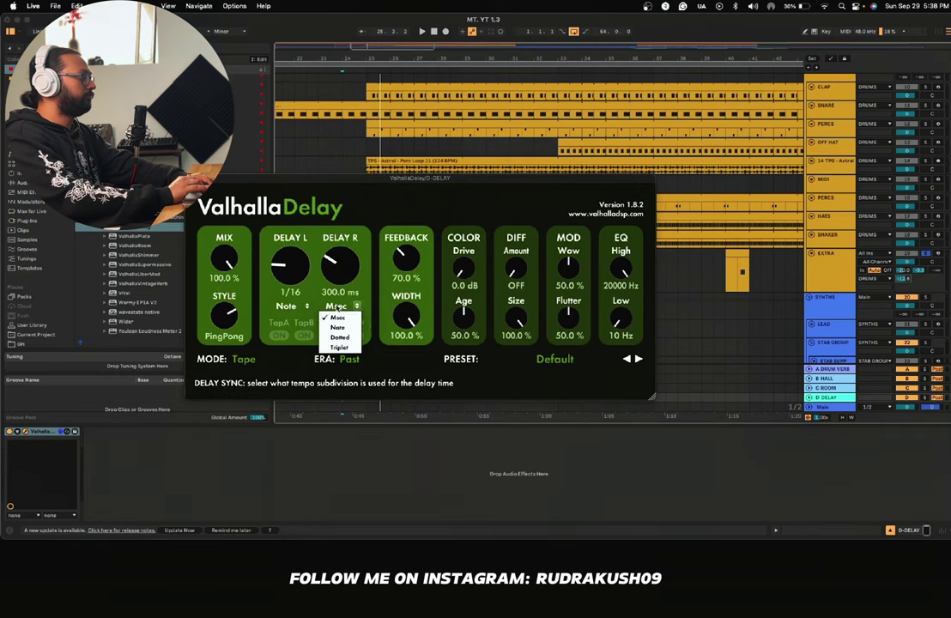
pyautogui.click(340, 327)
# Step: While auditioning playback, set Delay L to 1/8, Delay R to 1/4 and the drive to 12.7 dB
pyautogui.press('space')
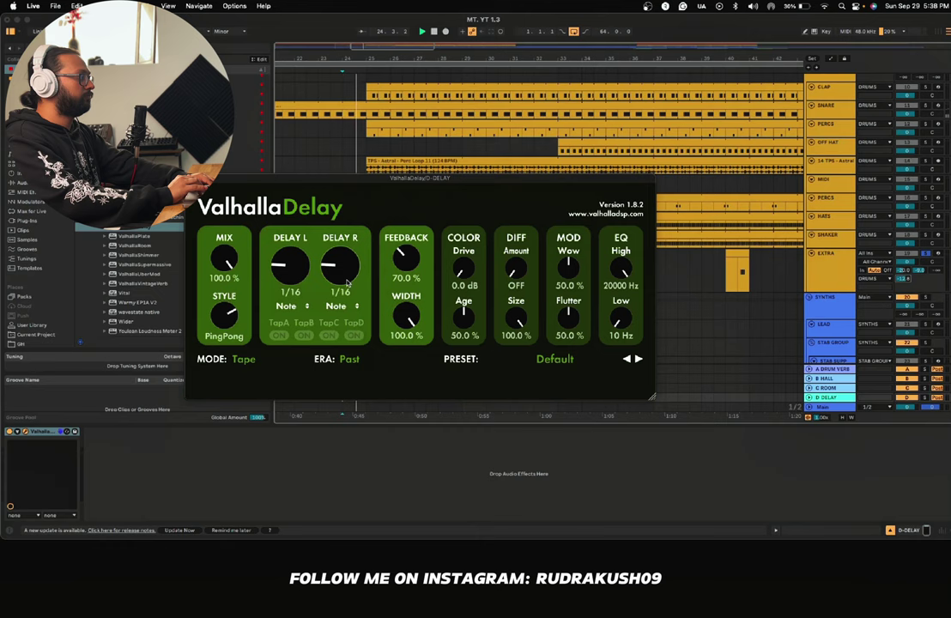
pyautogui.moveTo(346, 281); pyautogui.dragTo(344, 269)
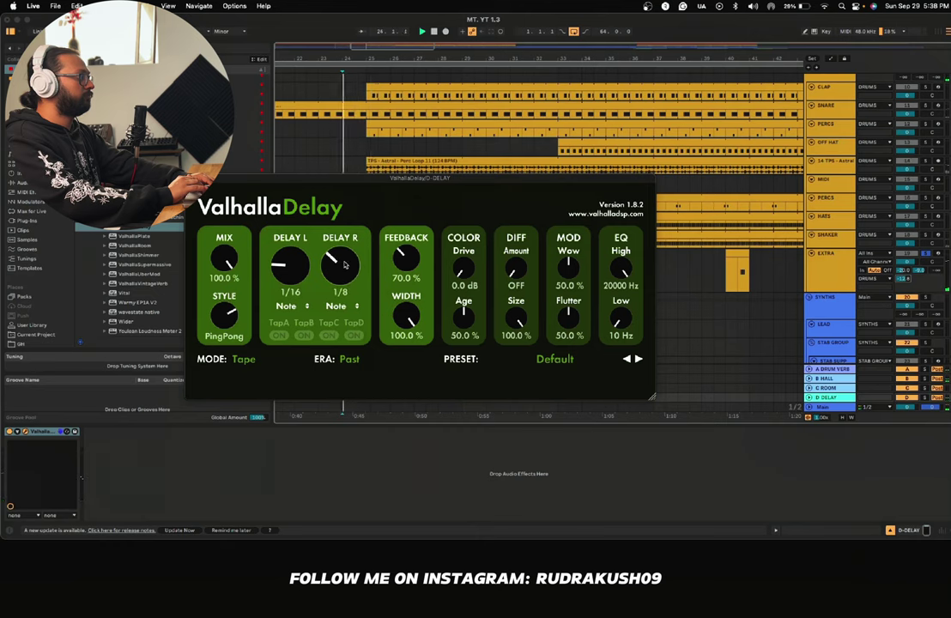
pyautogui.moveTo(463, 269); pyautogui.dragTo(471, 209)
pyautogui.press('space')
pyautogui.press('space')
pyautogui.moveTo(288, 272)
pyautogui.mouseDown()
pyautogui.moveTo(287, 260)
pyautogui.moveTo(343, 251)
pyautogui.mouseUp()
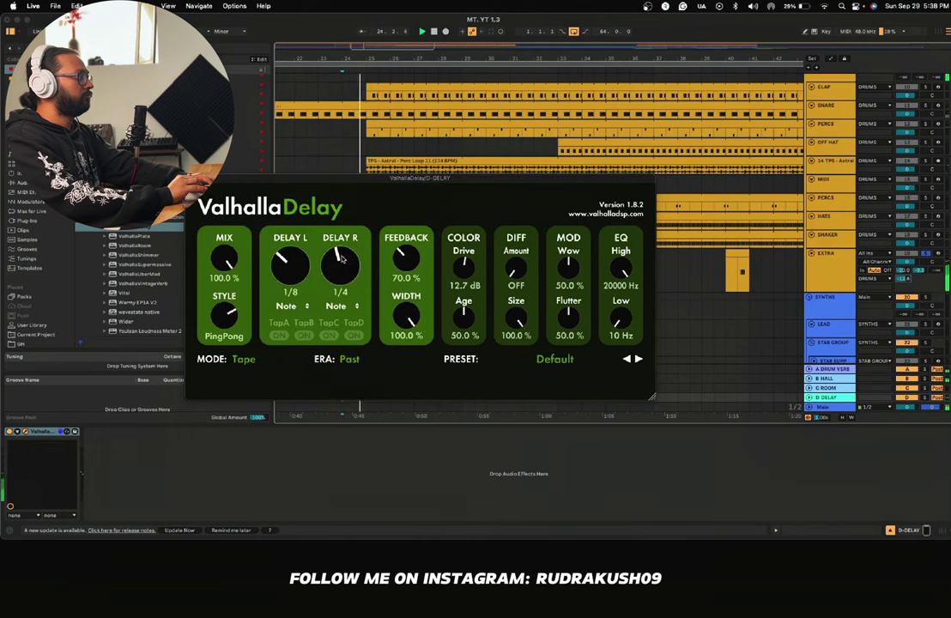
# Step: Set the delay's EQ High to 6750 Hz, EQ Low to 630 Hz, drive to 14.1 dB and feedback to 78.8%, then close the plug-in window
pyautogui.moveTo(619, 321)
pyautogui.mouseDown()
pyautogui.moveTo(618, 279)
pyautogui.moveTo(627, 306)
pyautogui.mouseUp()
pyautogui.press('space')
pyautogui.press('space')
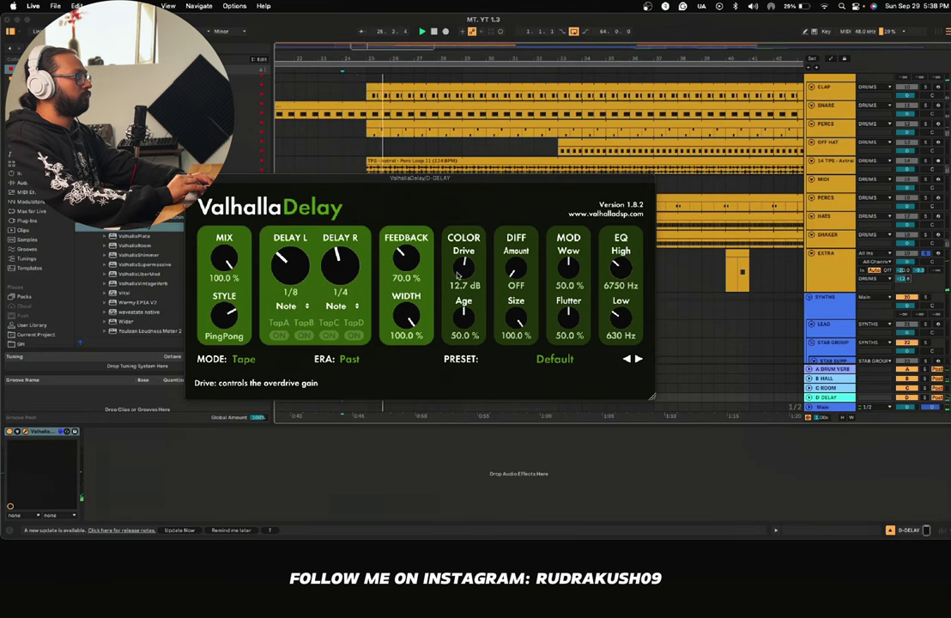
pyautogui.moveTo(458, 276); pyautogui.dragTo(458, 269)
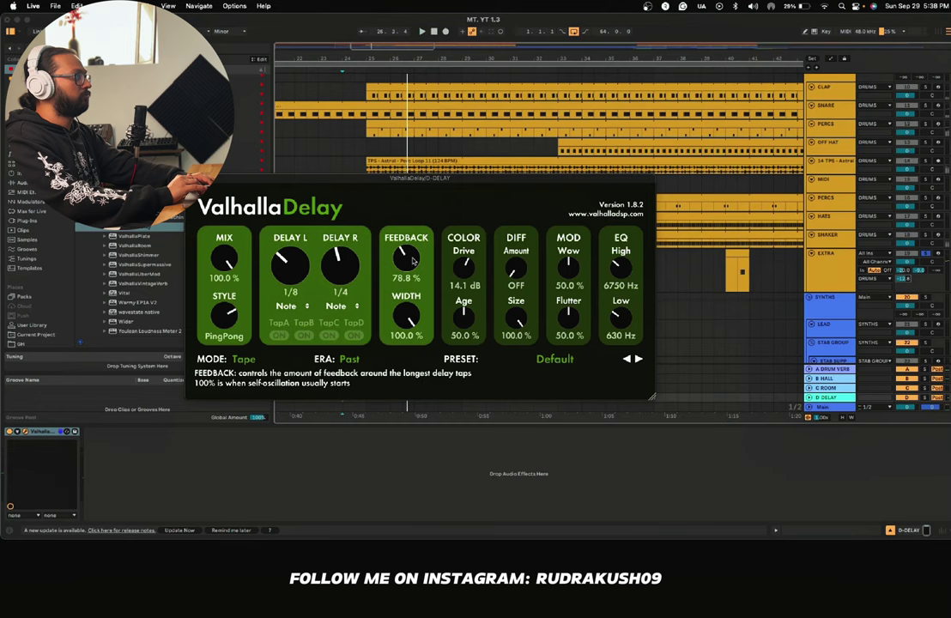
pyautogui.click(191, 178)
pyautogui.click(307, 270)
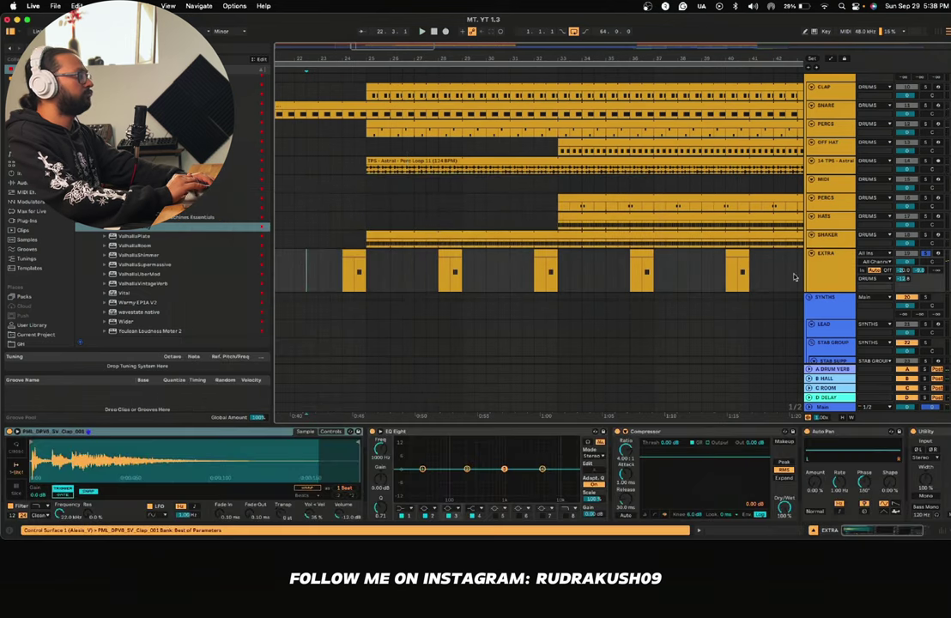
# Step: Turn off solo on the EXTRA track and play the full arrangement from around bar 22
pyautogui.click(925, 254)
pyautogui.press('space')
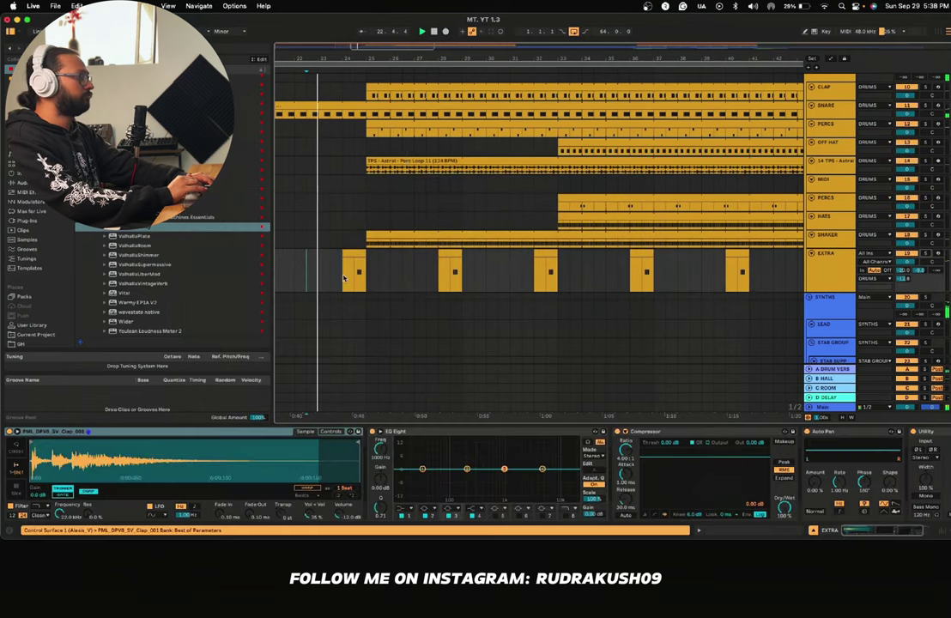
# Step: Examine the arrangement during playback, from the drum tracks down through the synth and FX tracks
pyautogui.hscroll(-3, 344, 278)
pyautogui.scroll(-2, 344, 278)
pyautogui.scroll(-3, 342, 279)
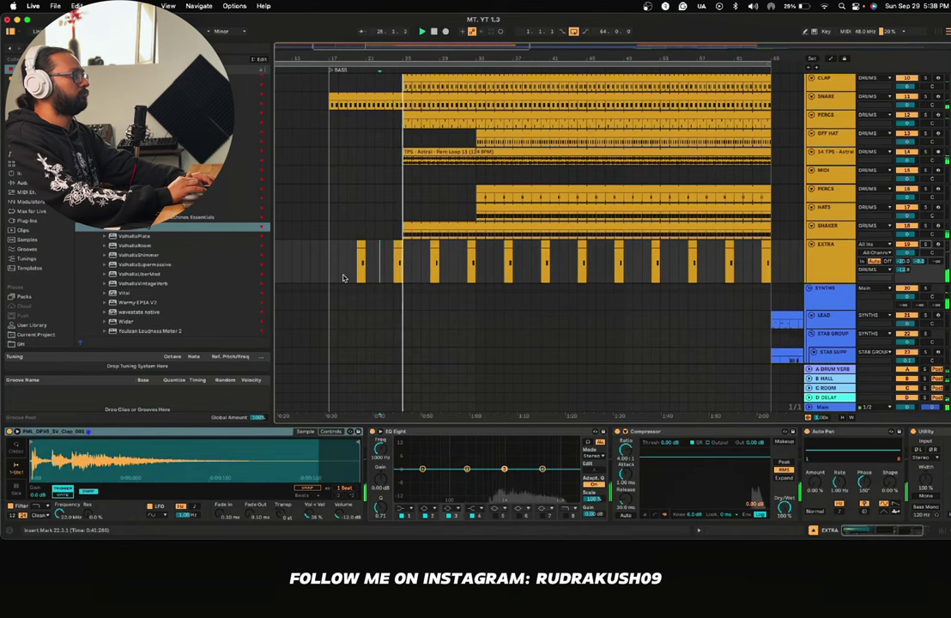
pyautogui.scroll(-4, 365, 273)
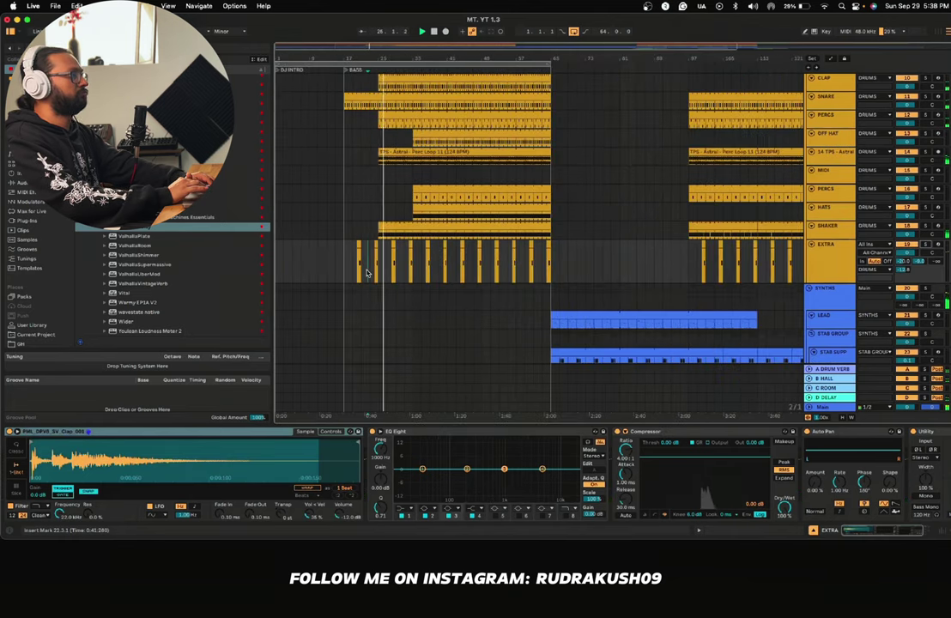
pyautogui.scroll(3, 367, 273)
pyautogui.scroll(-3, 366, 273)
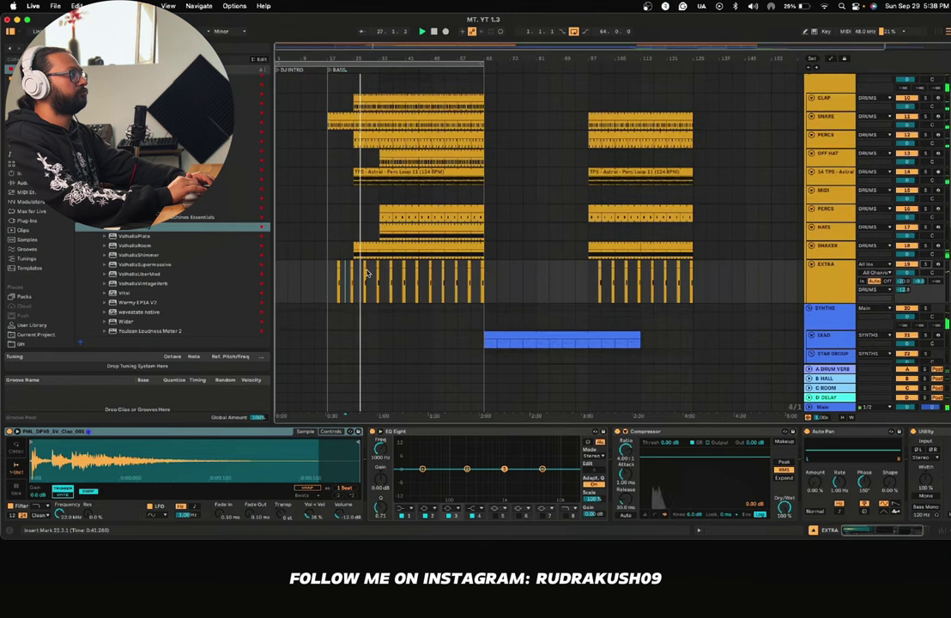
pyautogui.scroll(3, 366, 273)
pyautogui.scroll(-7, 367, 273)
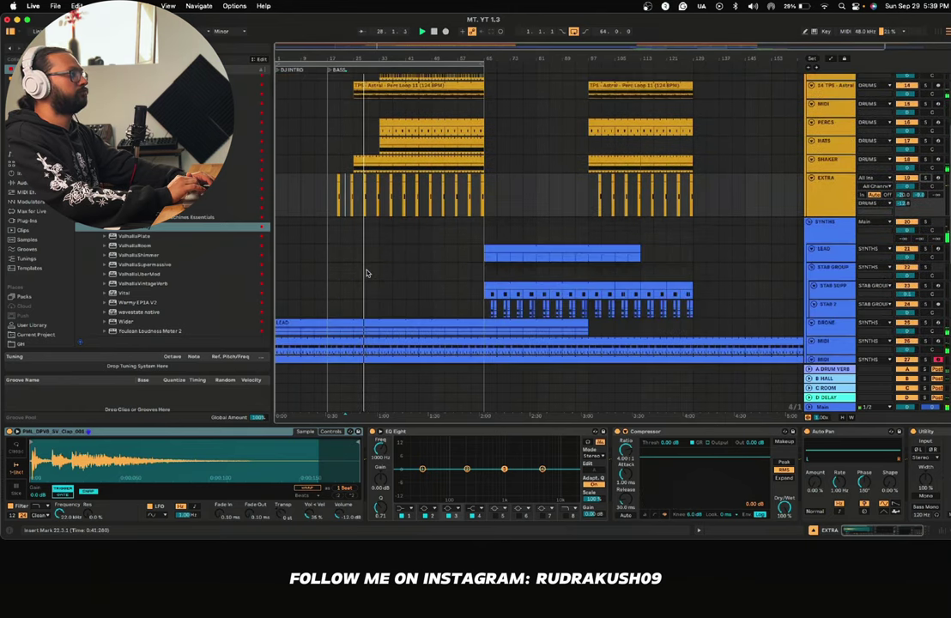
pyautogui.scroll(-7, 366, 273)
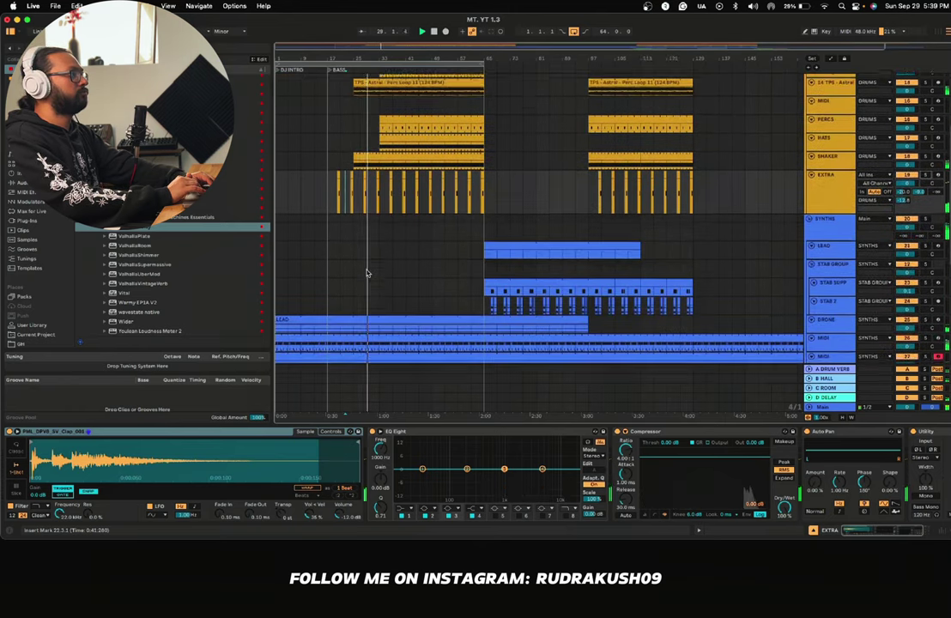
pyautogui.scroll(-5, 366, 273)
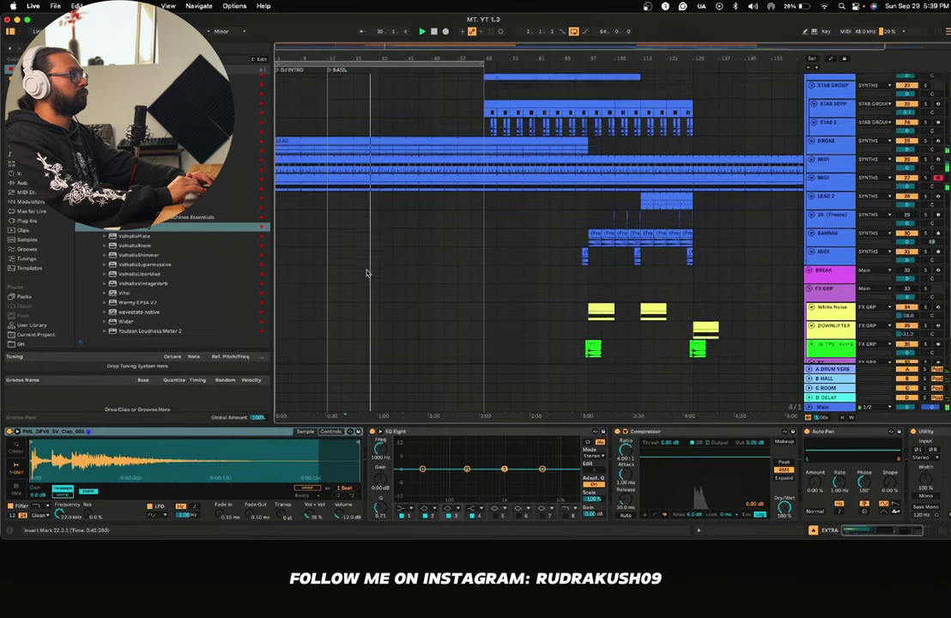
pyautogui.scroll(3, 367, 273)
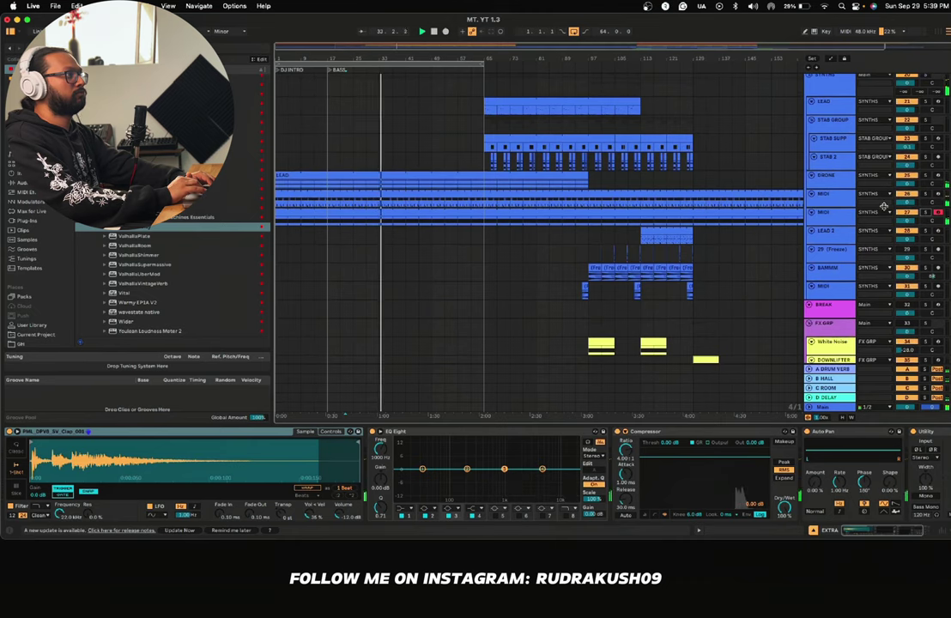
# Step: Briefly solo MIDI track 26 in the SYNTHS group to hear its part alone, then return to the full mix
pyautogui.click(811, 213)
pyautogui.click(812, 213)
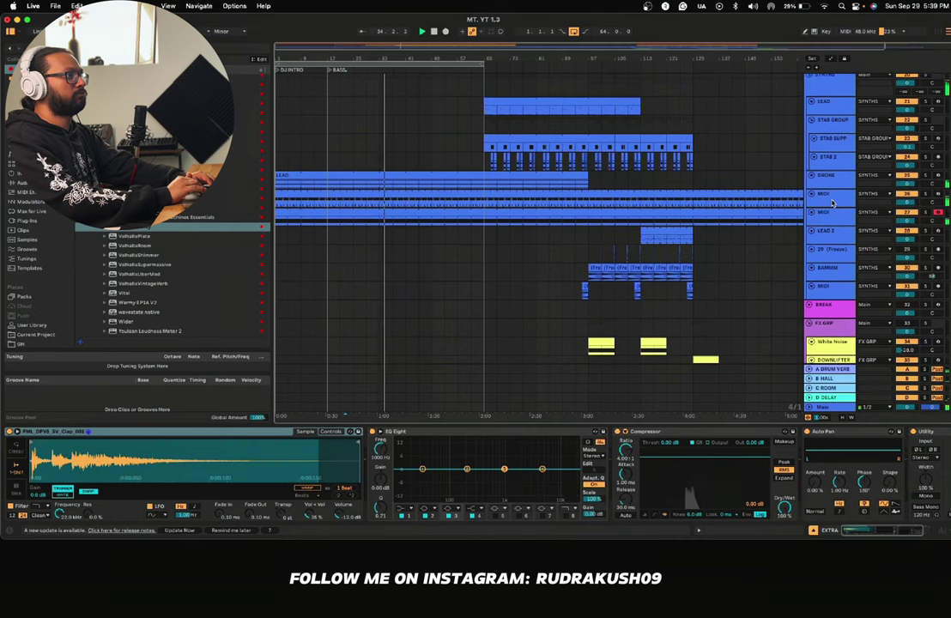
pyautogui.click(925, 196)
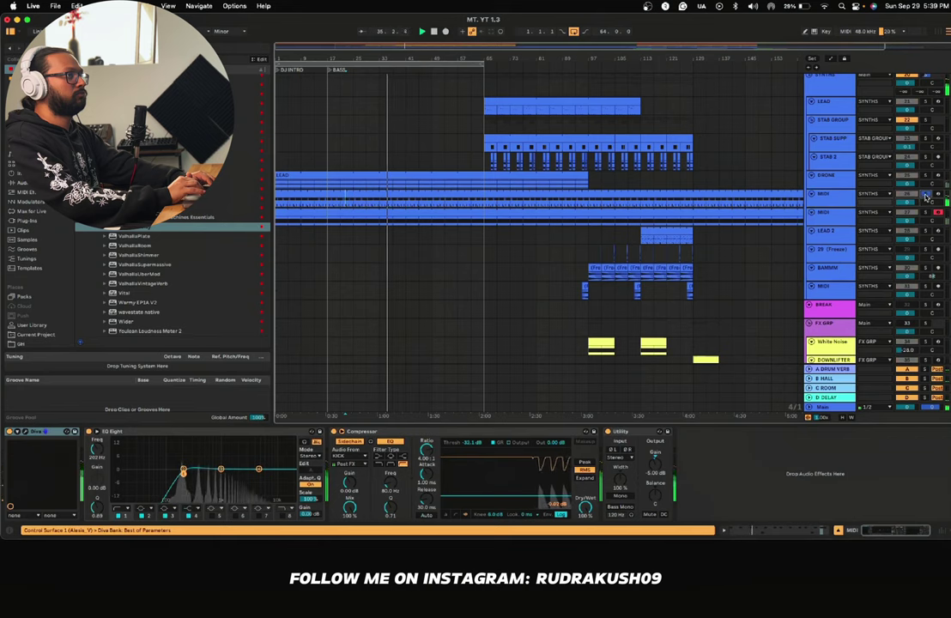
pyautogui.click(927, 196)
# Step: Open the Diva synth on MIDI track 26 and lower its VCF cutoff to the minimum during playback
pyautogui.click(838, 197)
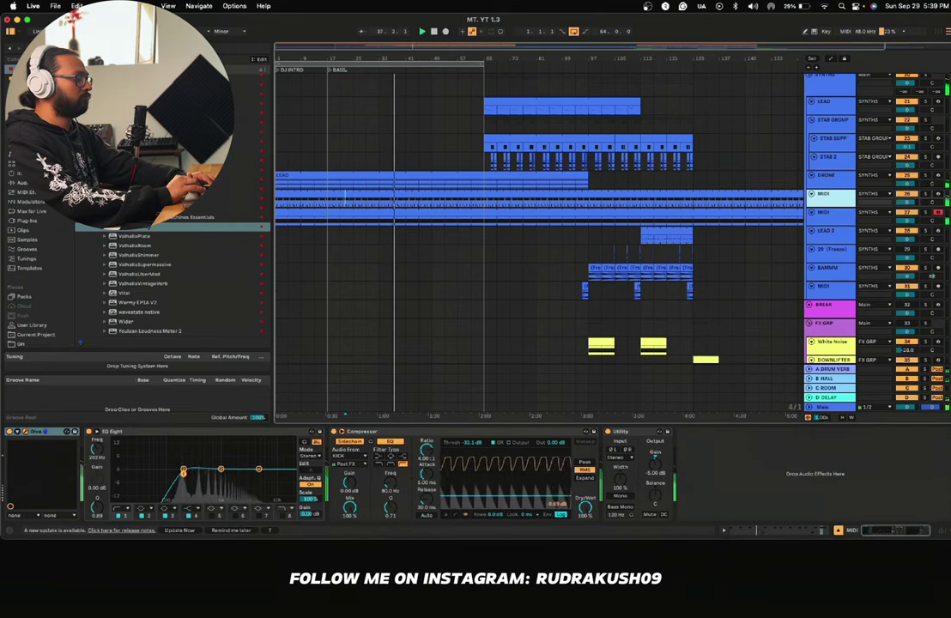
pyautogui.click(26, 432)
pyautogui.moveTo(454, 246); pyautogui.dragTo(468, 169)
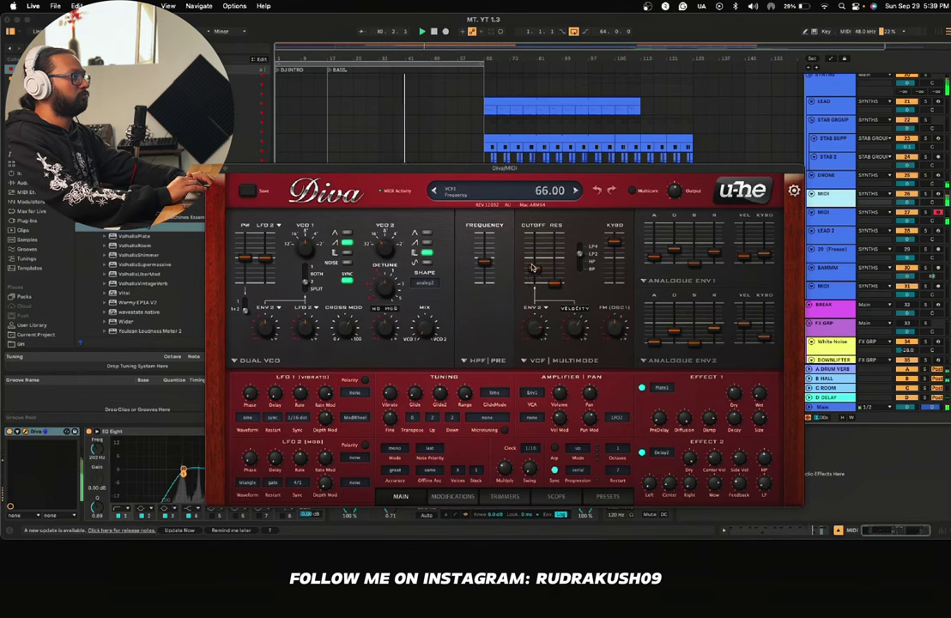
pyautogui.moveTo(533, 264); pyautogui.dragTo(532, 291)
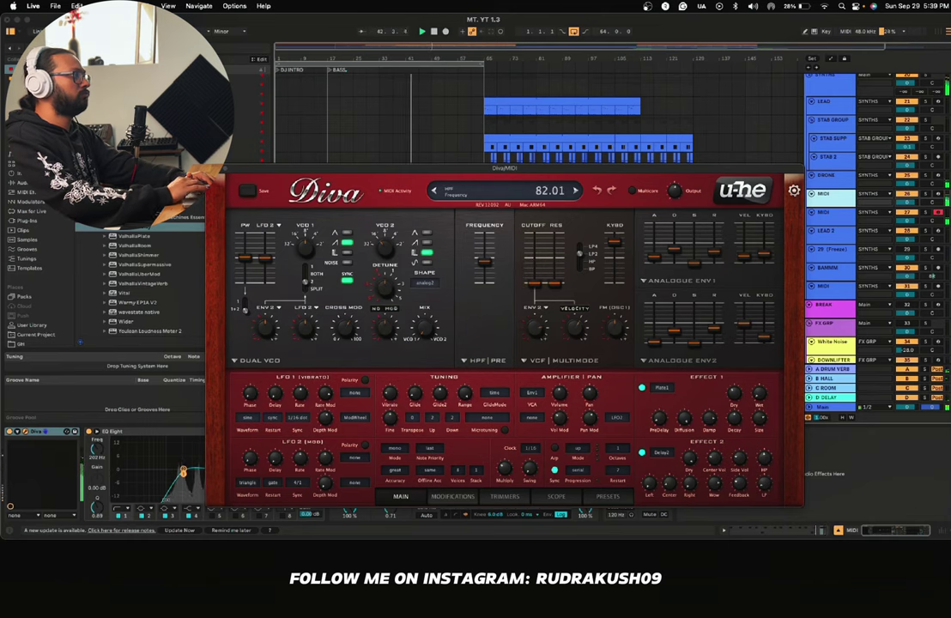
# Step: Close the Diva window and insert a new MIDI track directly above LEAD 2 in the synths group
pyautogui.press('super+w')
pyautogui.scroll(-5, 457, 245)
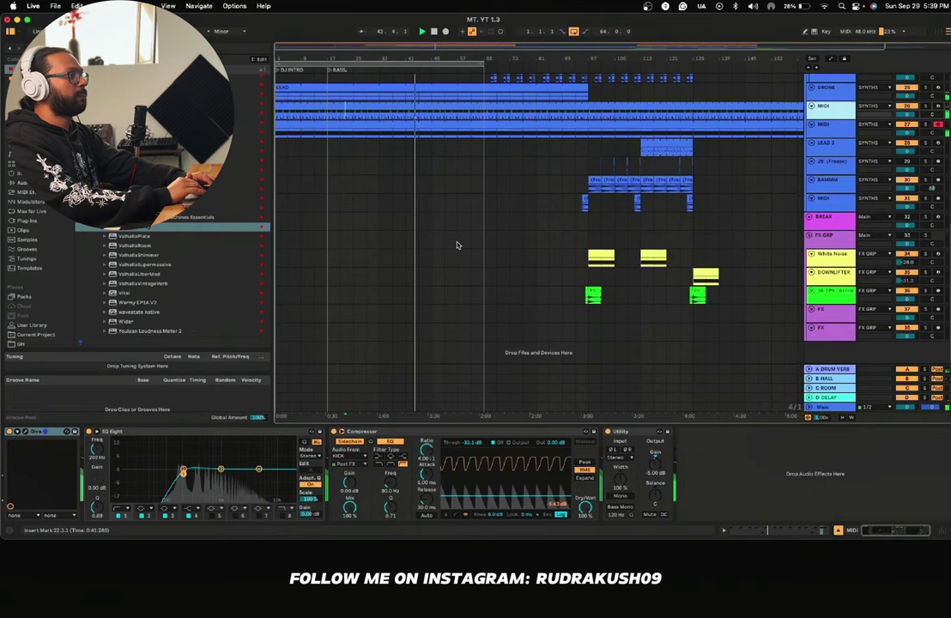
pyautogui.scroll(4, 458, 245)
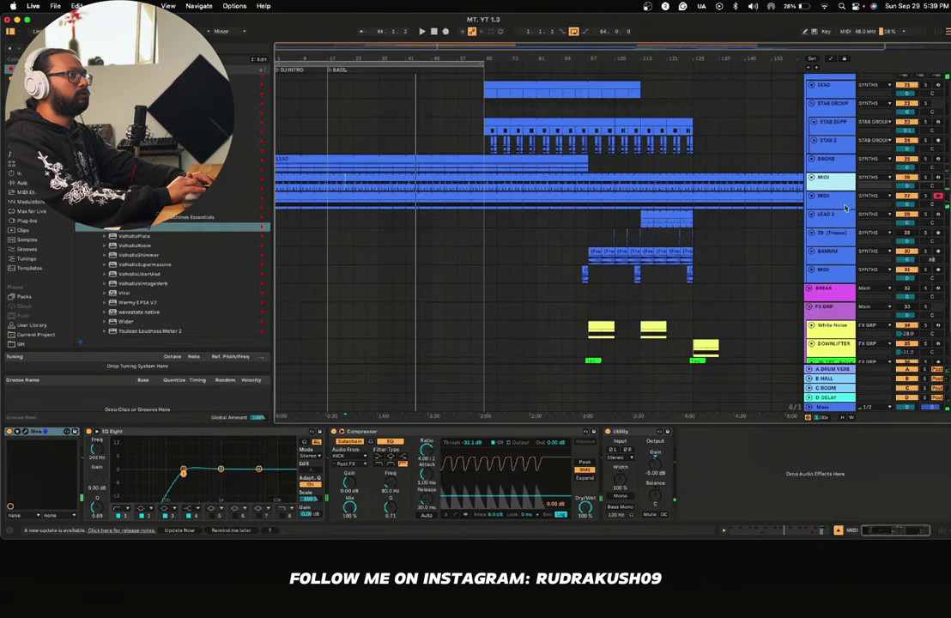
pyautogui.rightClick(826, 205)
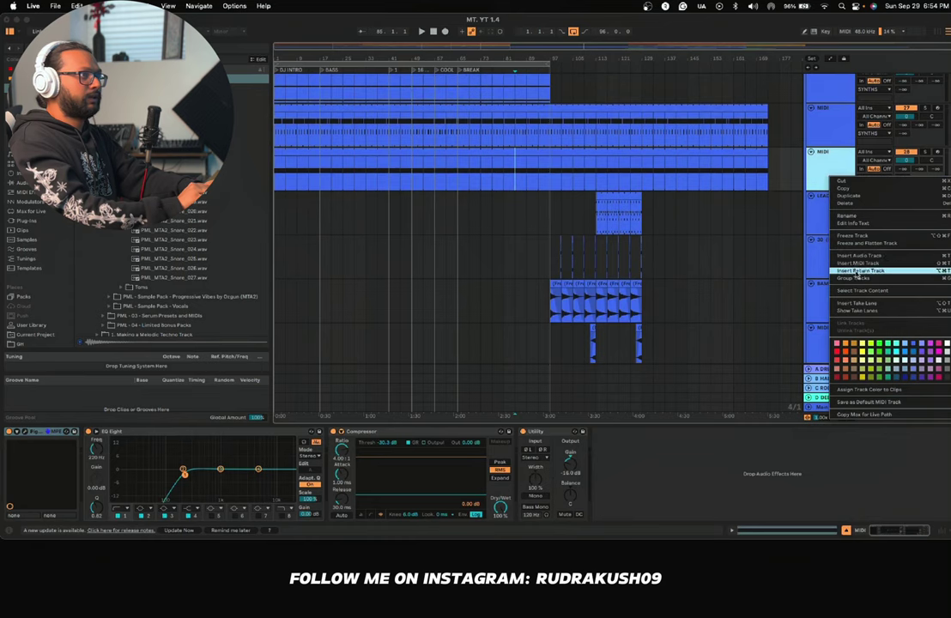
pyautogui.click(859, 263)
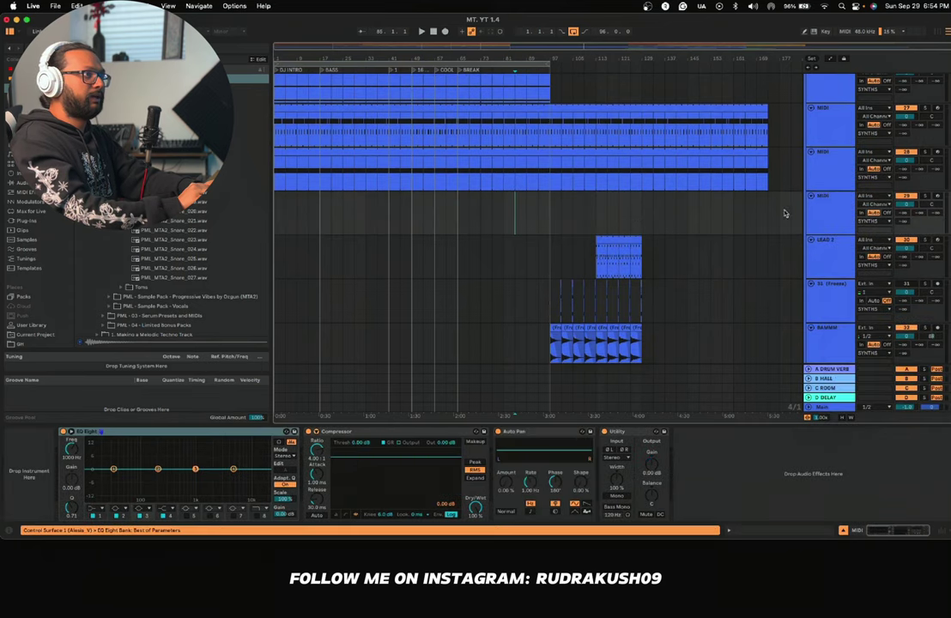
pyautogui.scroll(1, 330, 217)
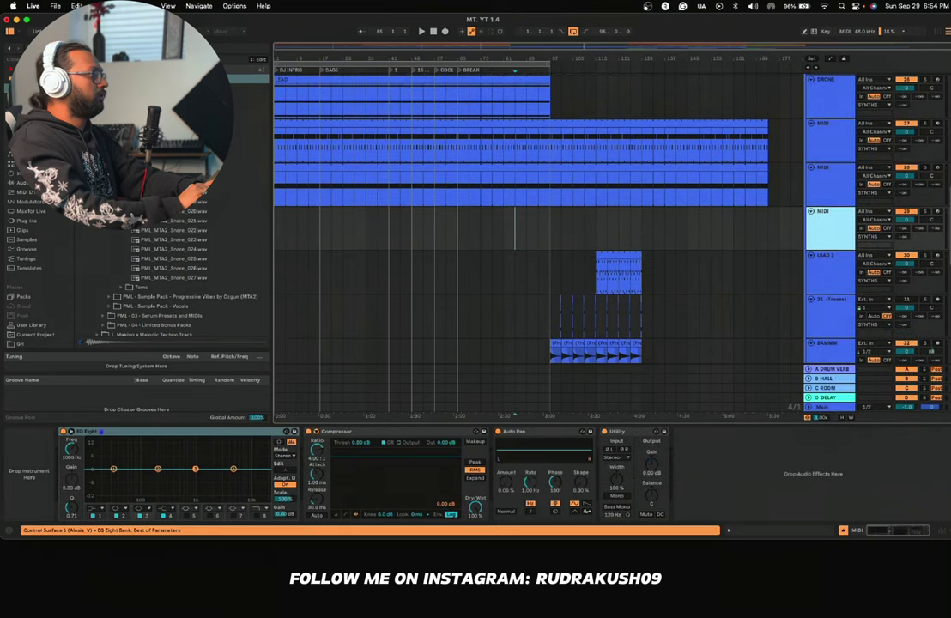
# Step: Find Omnisphere among the plug-ins and load it on the new MIDI track
pyautogui.click(24, 79)
pyautogui.click(24, 70)
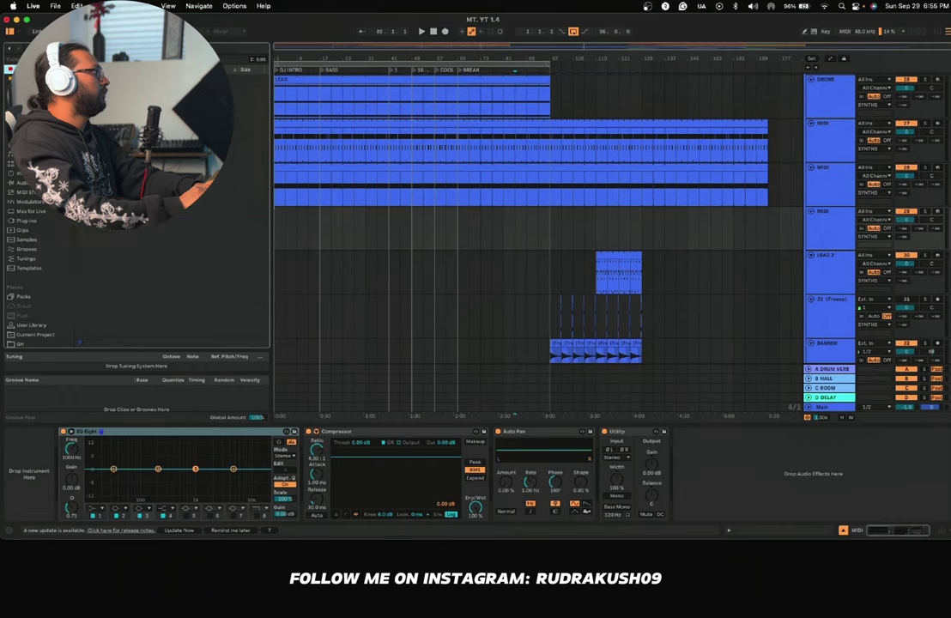
pyautogui.write('ser')
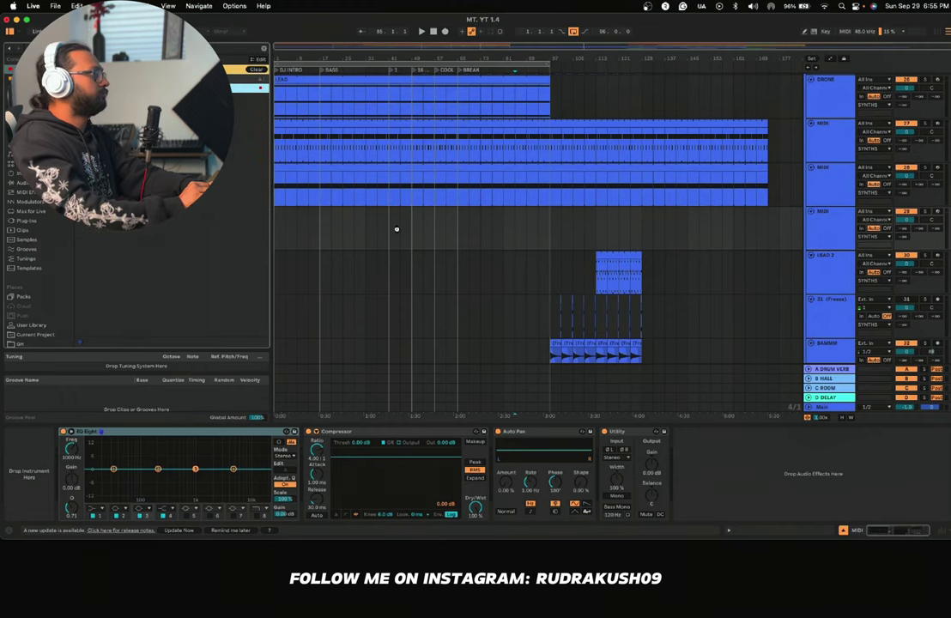
pyautogui.press('Return')
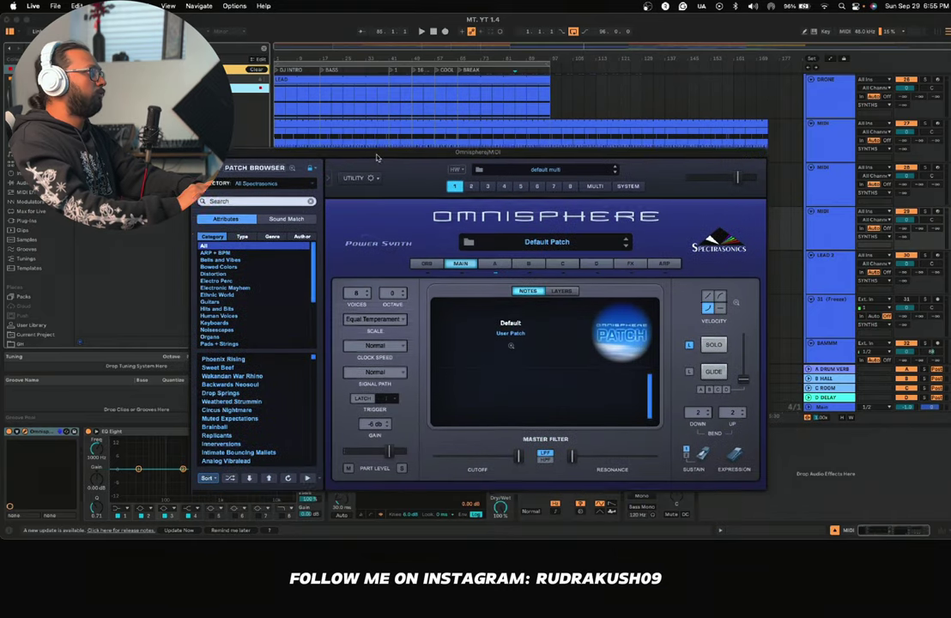
# Step: Look through the Distortion and Hits and Bits patch categories, then filter the patches to Pads + Strings
pyautogui.moveTo(376, 157); pyautogui.dragTo(376, 126)
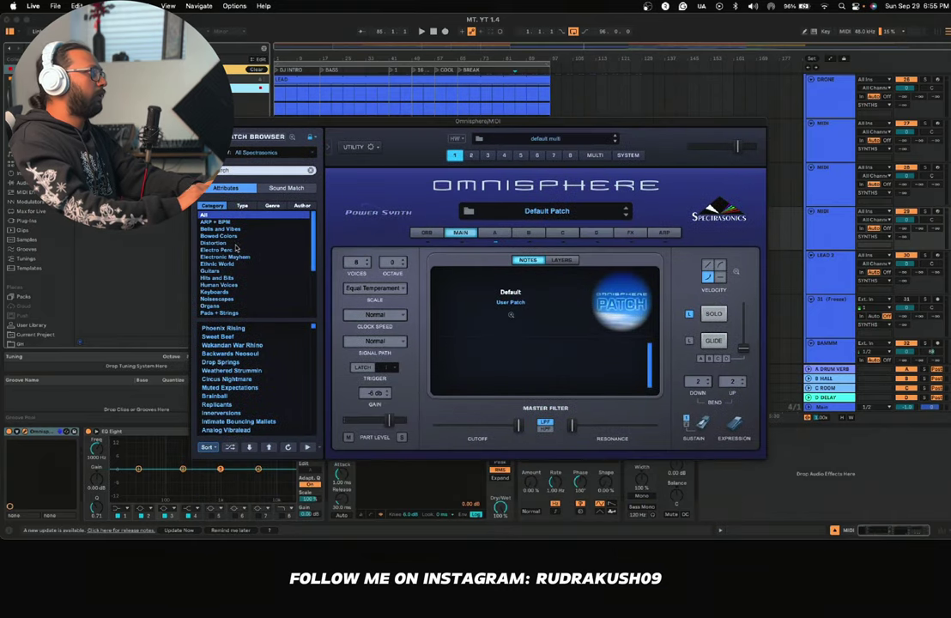
pyautogui.click(222, 222)
pyautogui.click(225, 244)
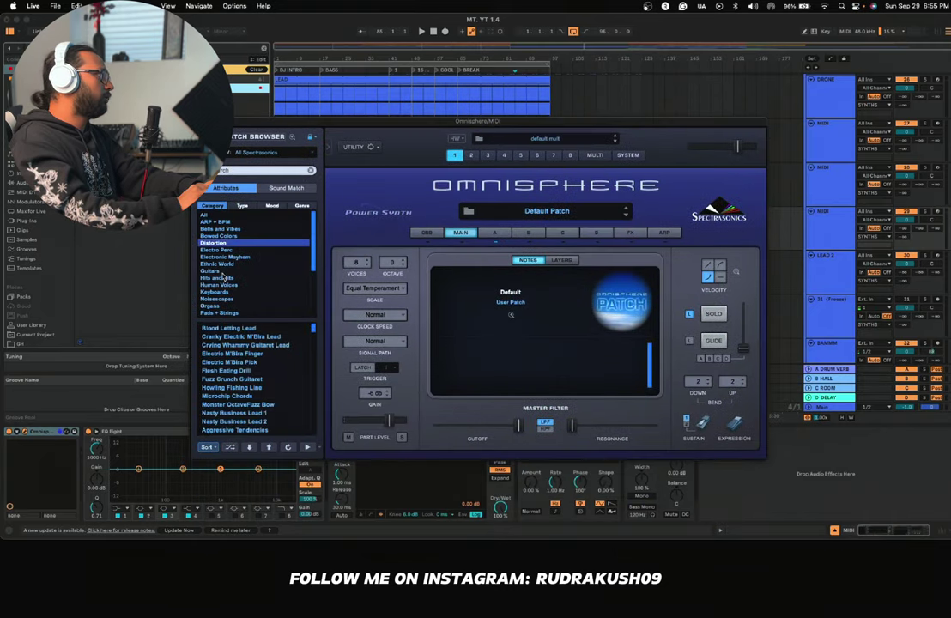
pyautogui.click(225, 279)
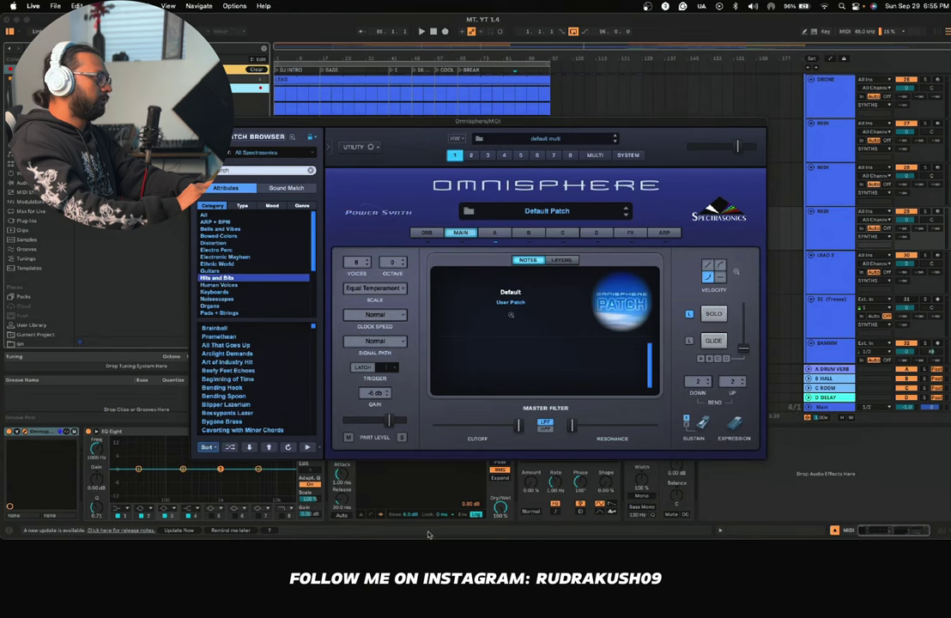
pyautogui.scroll(-1, 225, 279)
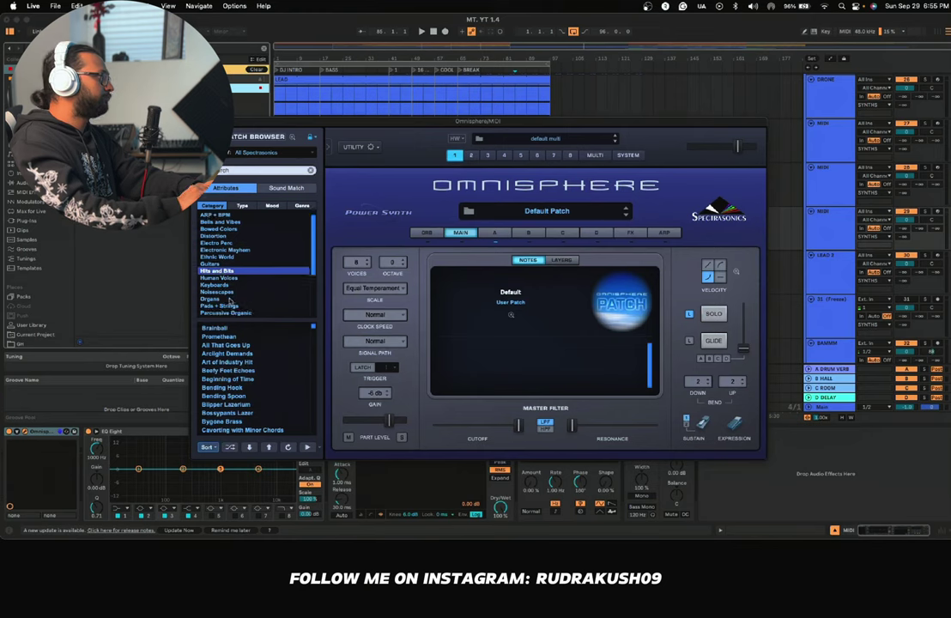
pyautogui.click(219, 305)
# Step: Load the Cream of Emotion 2 patch and arm the new track so it can be played live
pyautogui.click(230, 378)
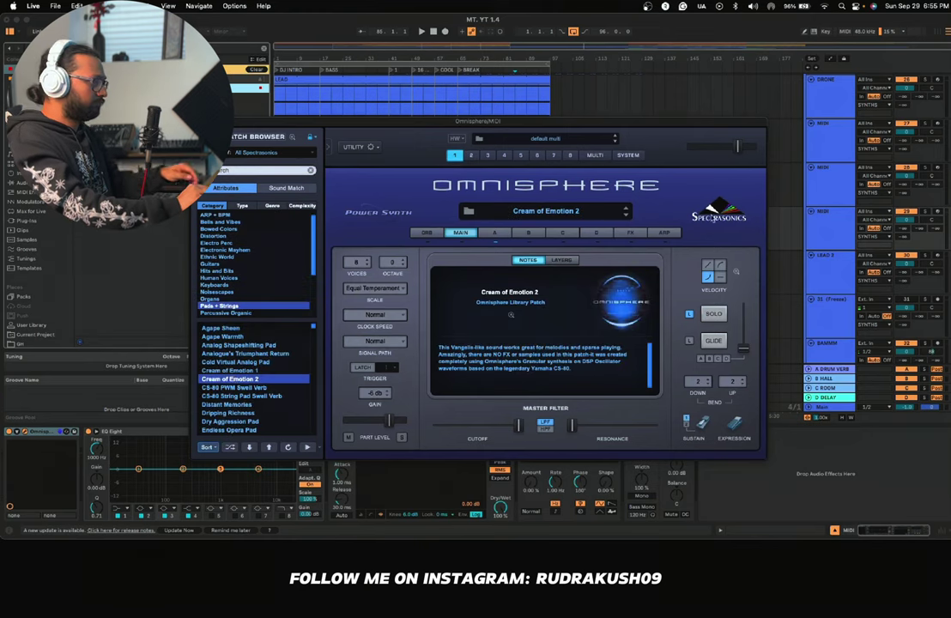
pyautogui.moveTo(717, 121); pyautogui.dragTo(722, 265)
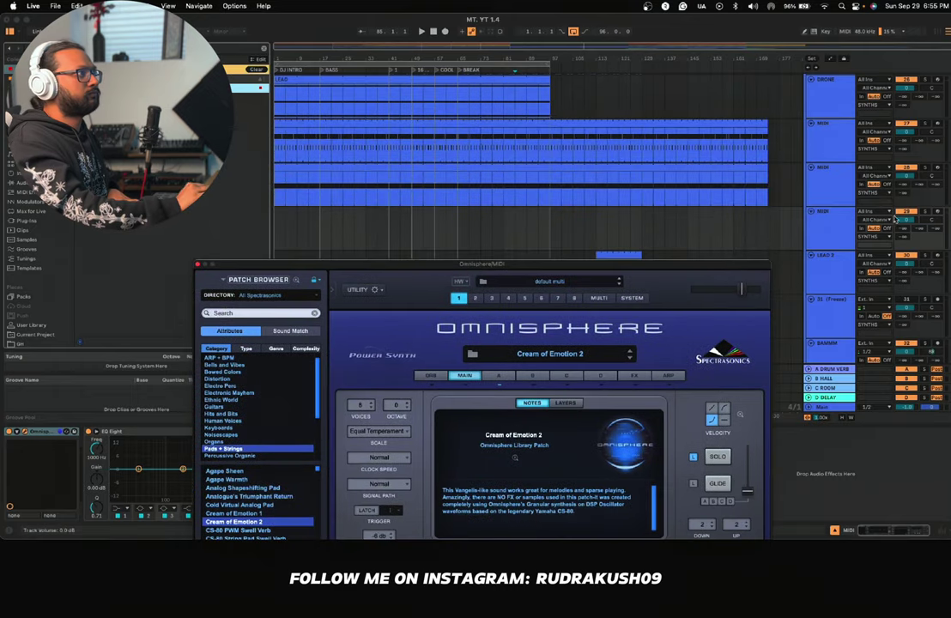
pyautogui.moveTo(427, 265); pyautogui.dragTo(426, 73)
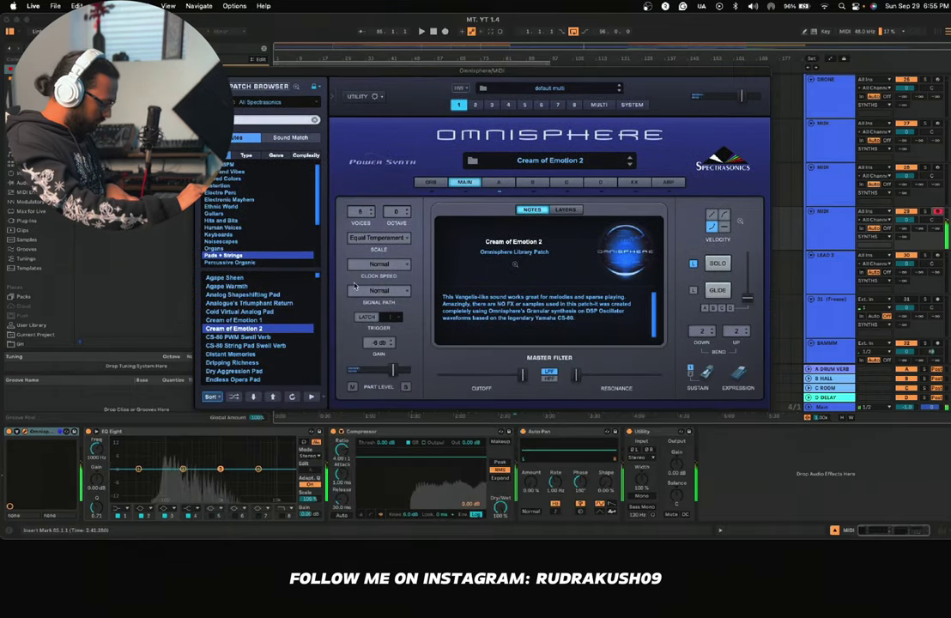
# Step: Audition more Pads + Strings patches, including Pad of Swedes, Airy Analog Pad and Analog Brass Vortex
pyautogui.click(248, 352)
pyautogui.scroll(-10, 249, 344)
pyautogui.click(248, 356)
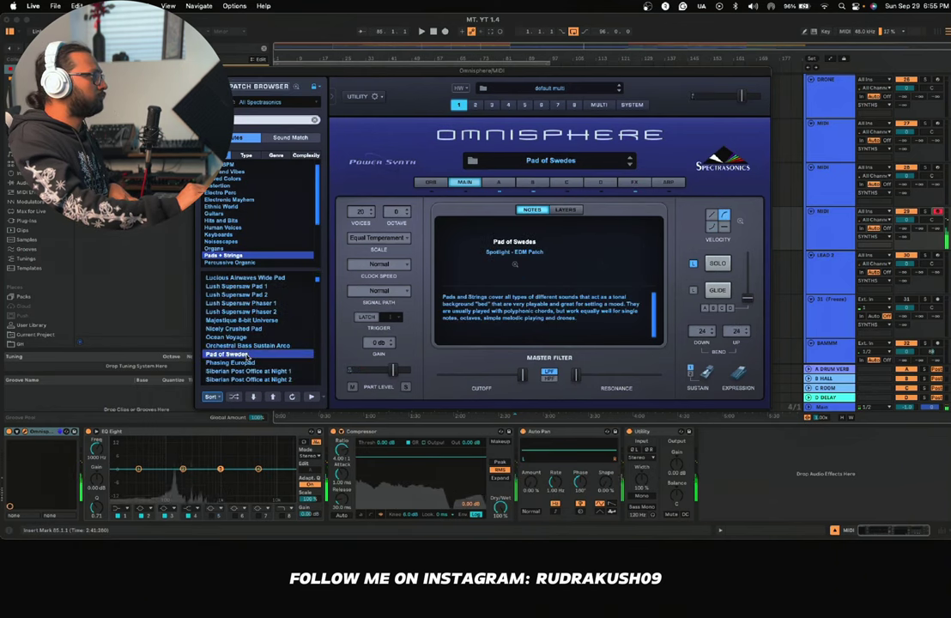
pyautogui.scroll(-5, 247, 357)
pyautogui.click(243, 355)
pyautogui.scroll(-2, 242, 357)
pyautogui.click(241, 364)
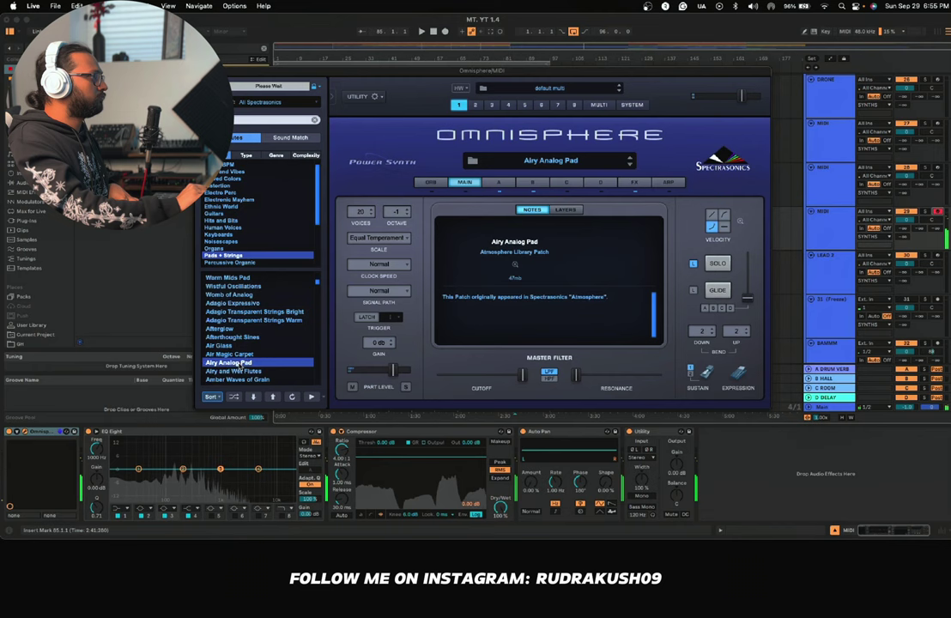
pyautogui.scroll(-2, 240, 366)
pyautogui.click(240, 354)
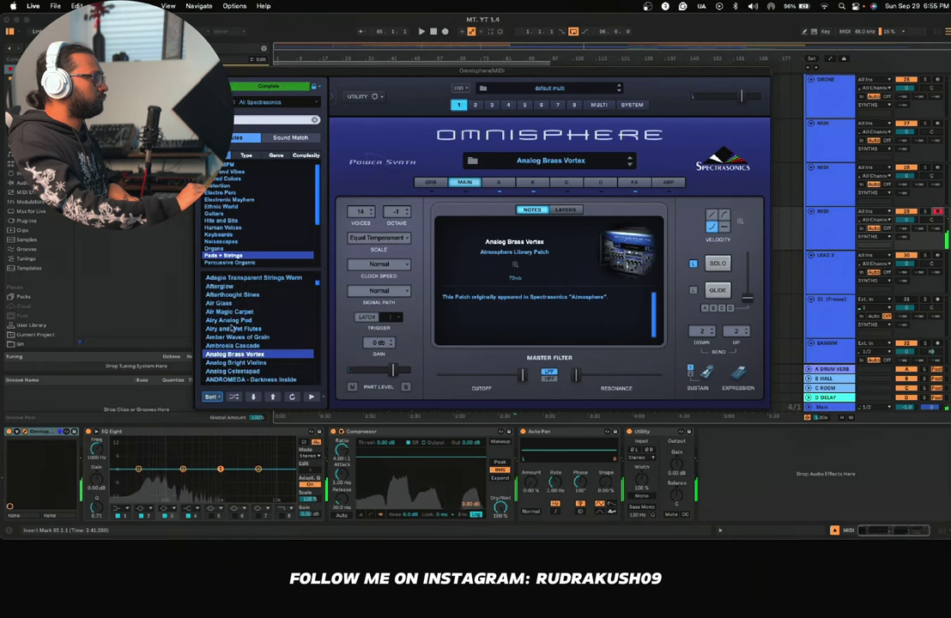
# Step: Audition Air Glass against neighbouring pads such as Afterglow, Airy and Wet Flutes, Ambrosia Cascade and Analog Bright Violins
pyautogui.click(232, 311)
pyautogui.click(232, 303)
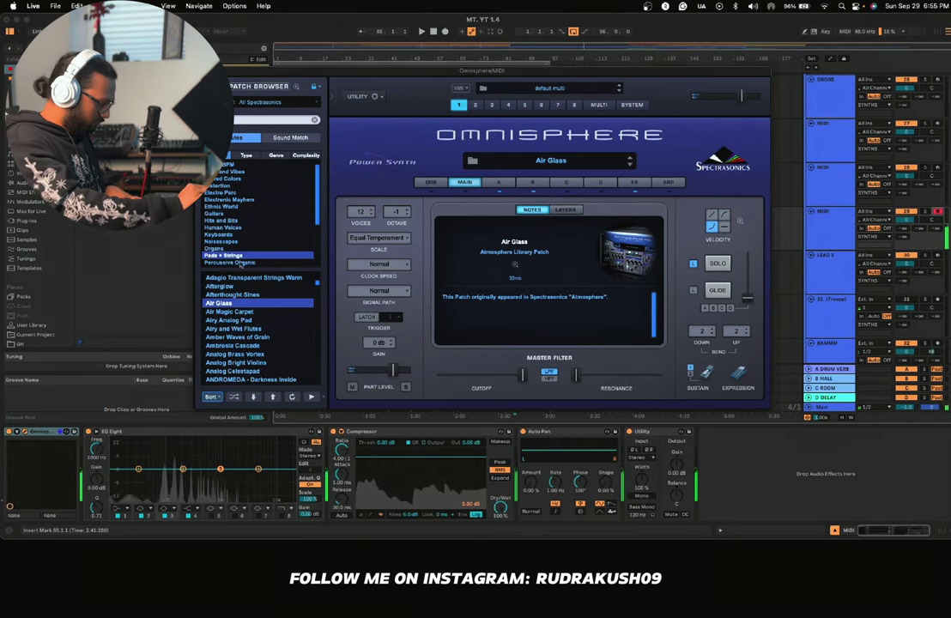
pyautogui.click(225, 286)
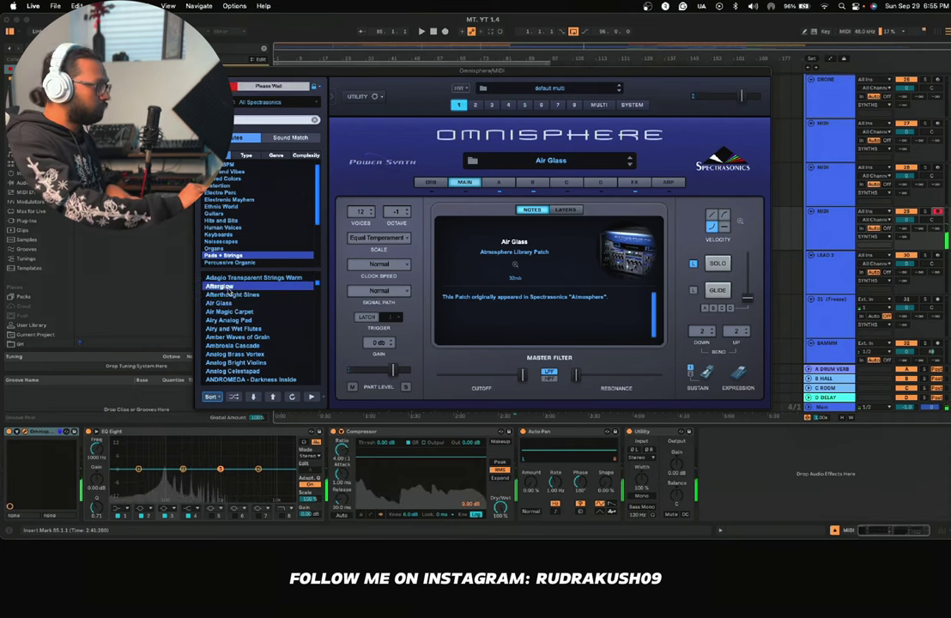
pyautogui.click(234, 328)
pyautogui.click(225, 346)
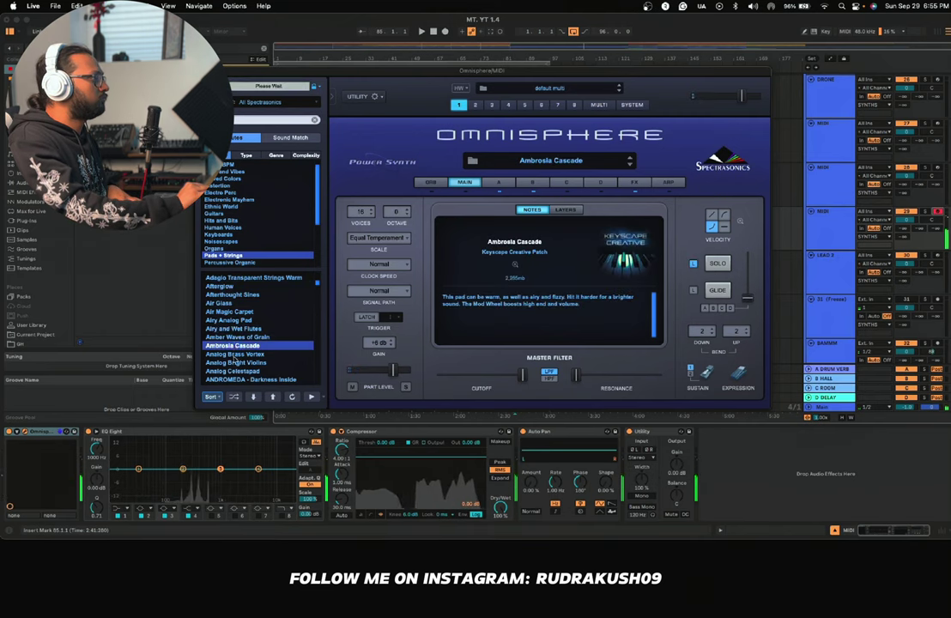
pyautogui.click(230, 362)
pyautogui.click(223, 312)
# Step: Compare Afterglow with Air Glass, keep Air Glass as the patch and close the Omnisphere window
pyautogui.click(225, 304)
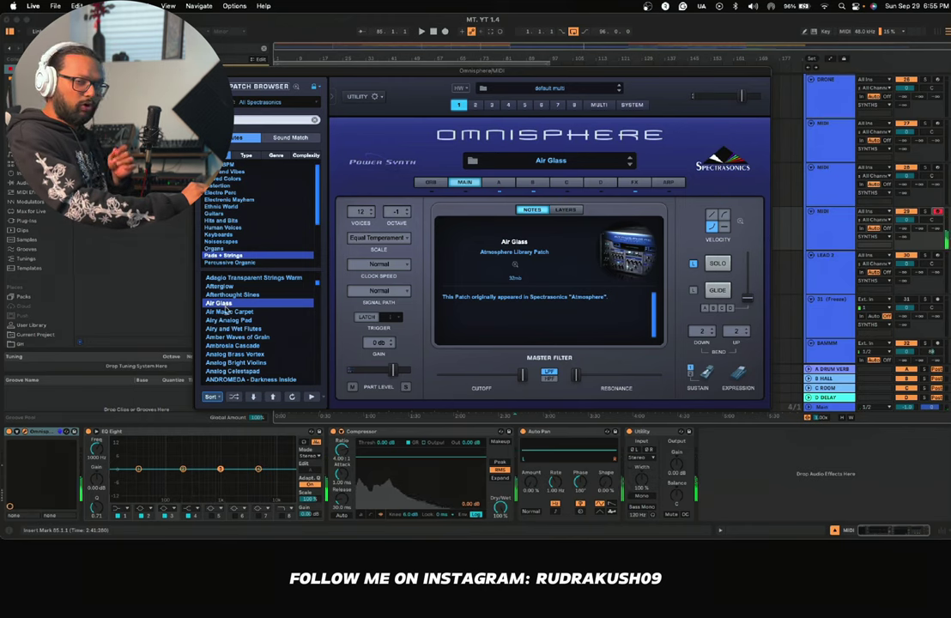
pyautogui.click(221, 287)
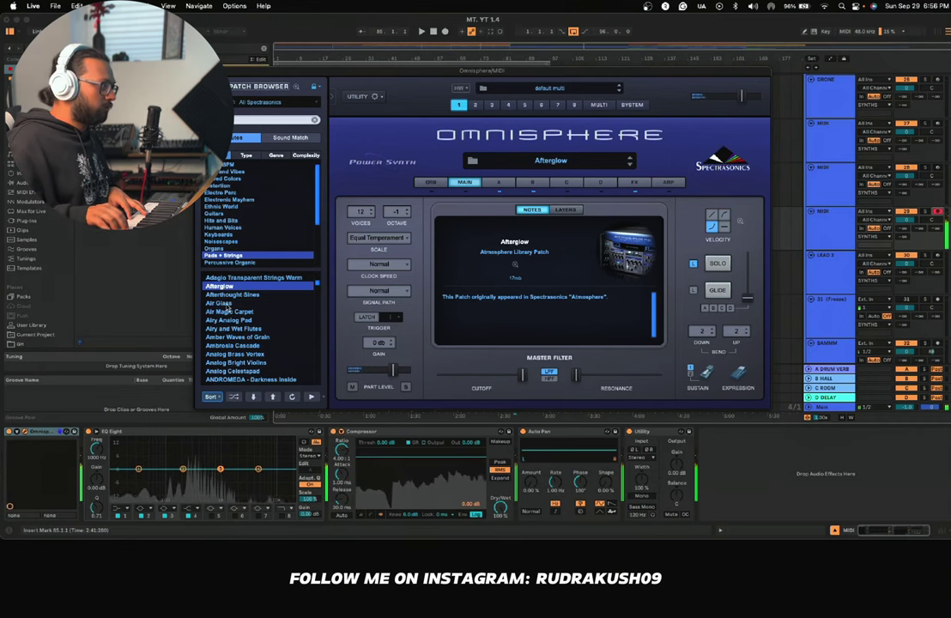
pyautogui.click(219, 303)
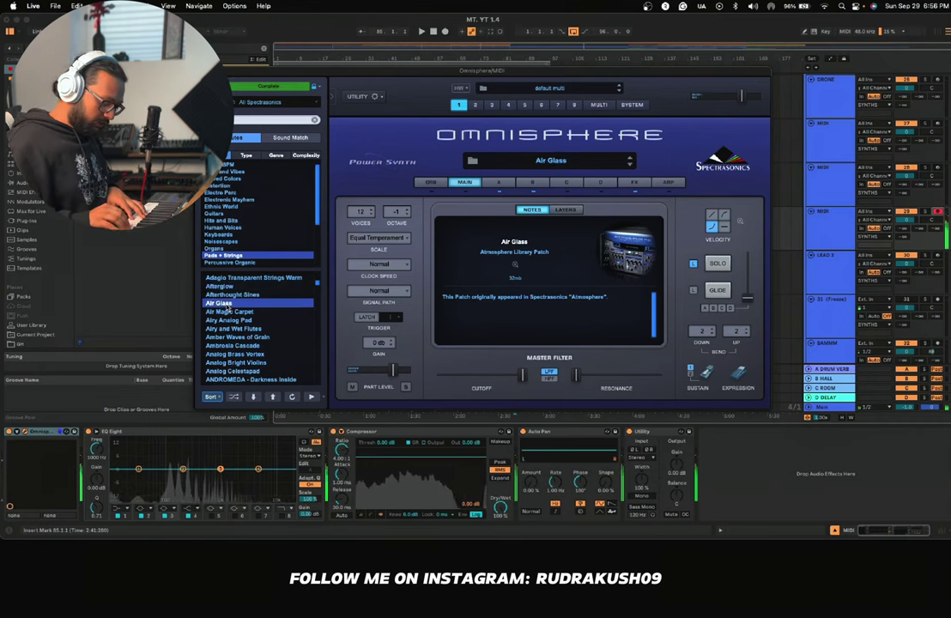
pyautogui.click(201, 70)
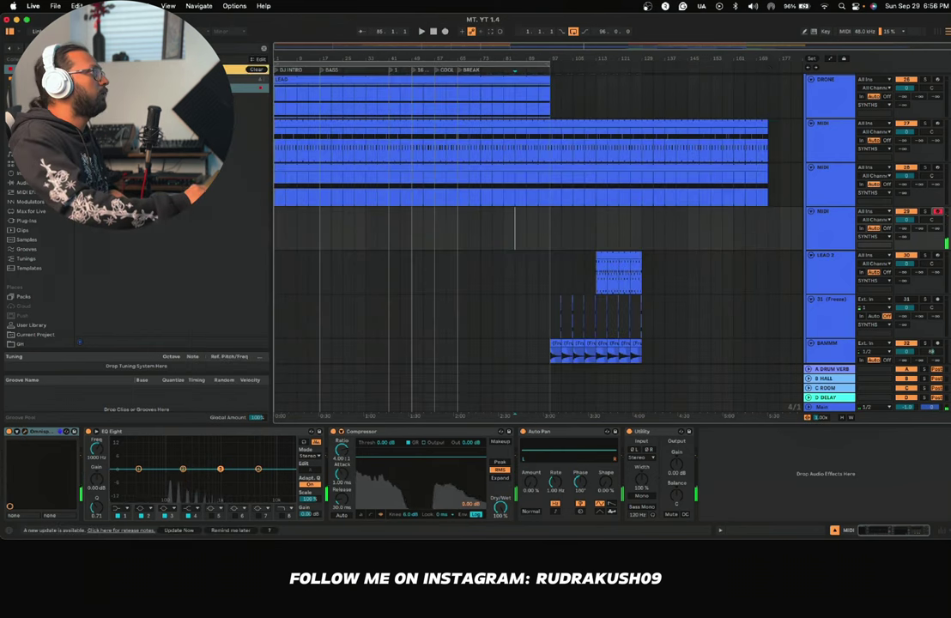
# Step: Create a MIDI clip at bar 1 of the Omnisphere track and make it a looped 16-bar clip
pyautogui.click(276, 228)
pyautogui.press('super+shift+m')
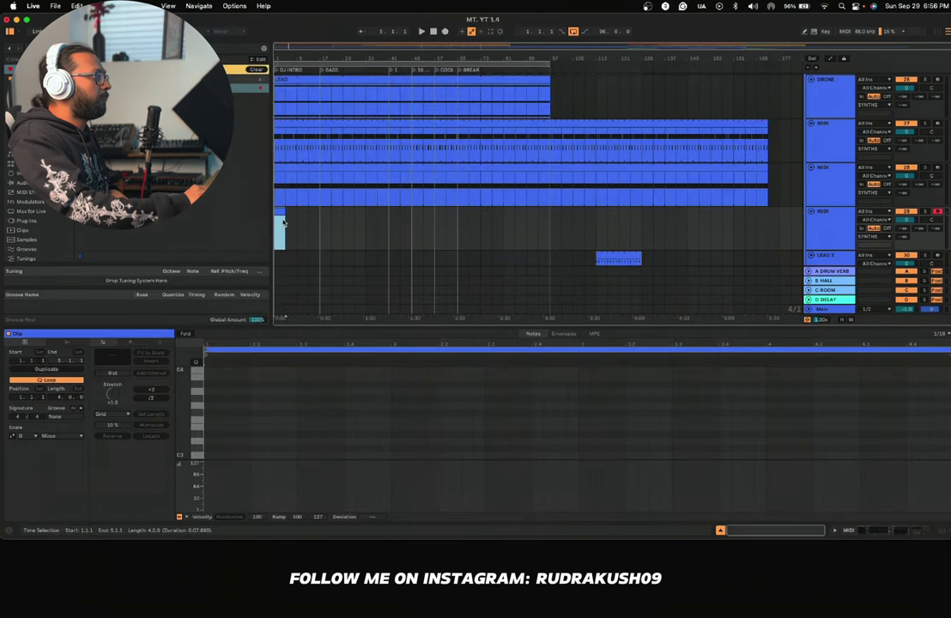
pyautogui.click(287, 214)
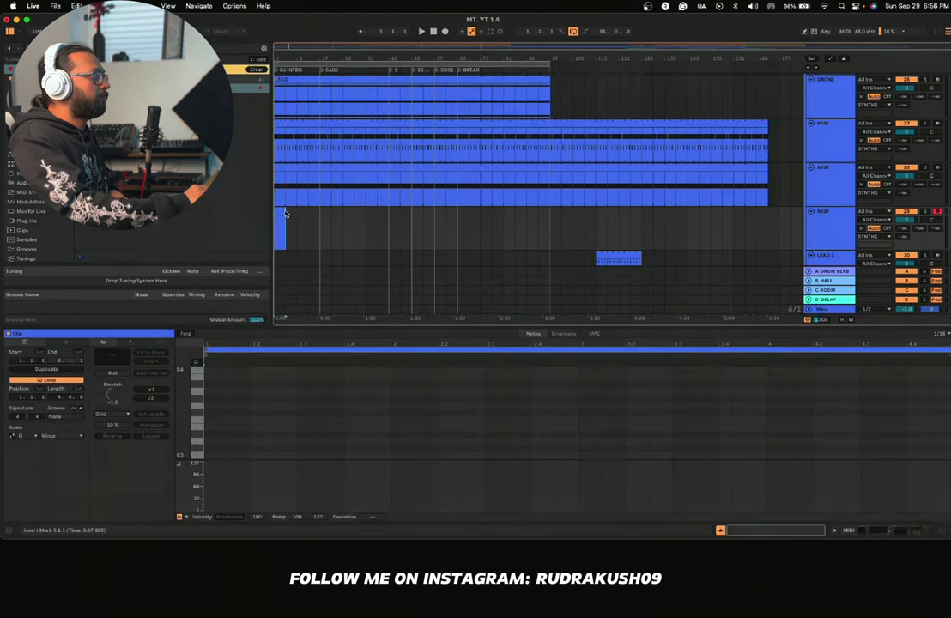
pyautogui.moveTo(284, 211); pyautogui.dragTo(319, 212)
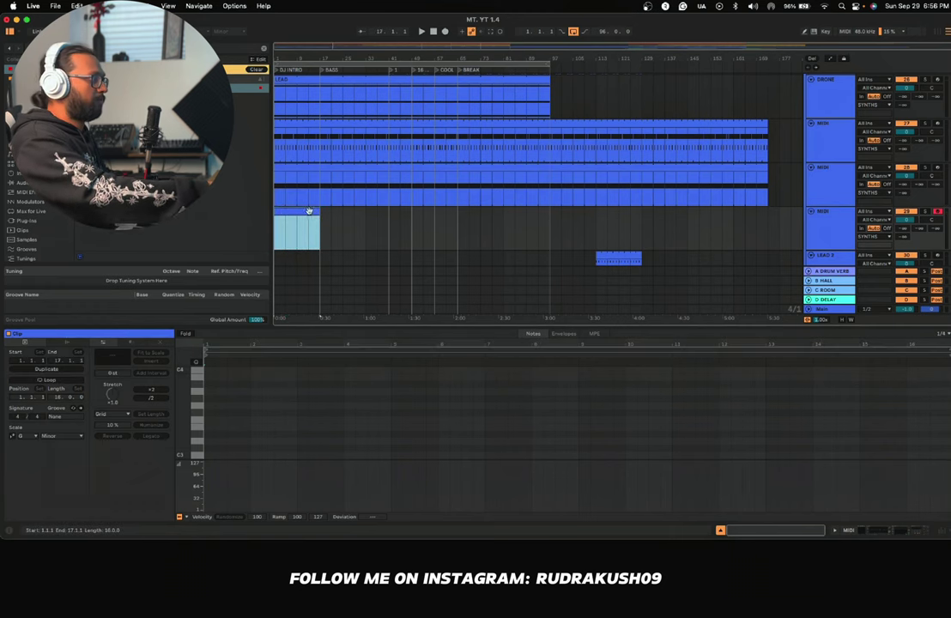
pyautogui.click(52, 381)
pyautogui.click(52, 381)
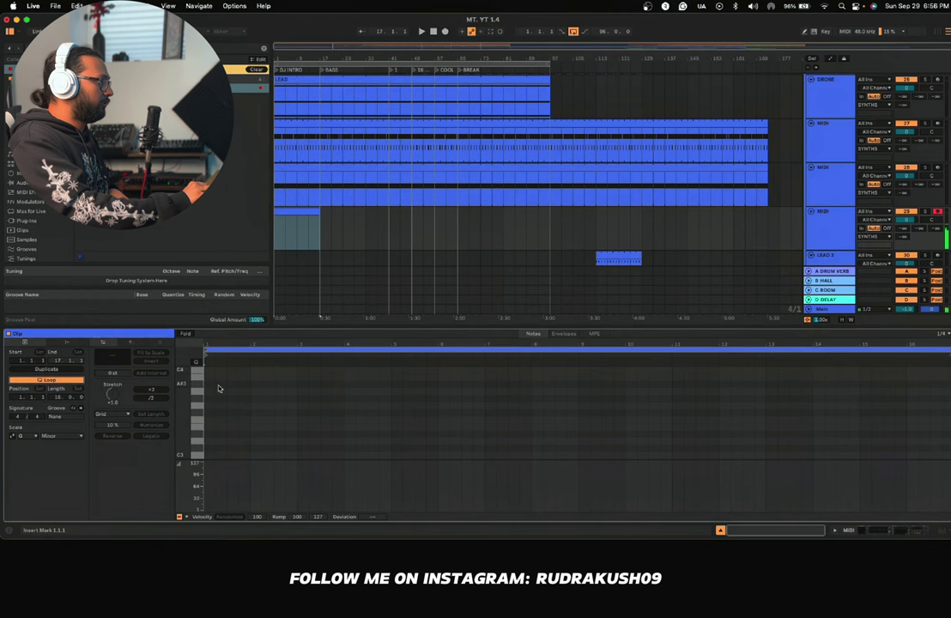
# Step: Add a G2 note at the start of the clip and extend it with Legato to fill all 16 bars
pyautogui.scroll(-3, 217, 403)
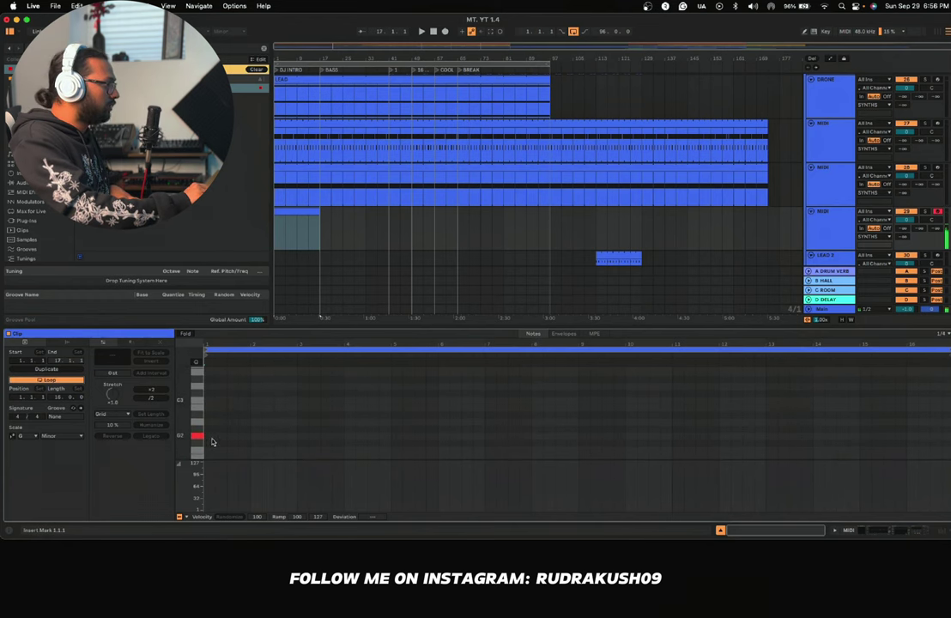
pyautogui.doubleClick(209, 437)
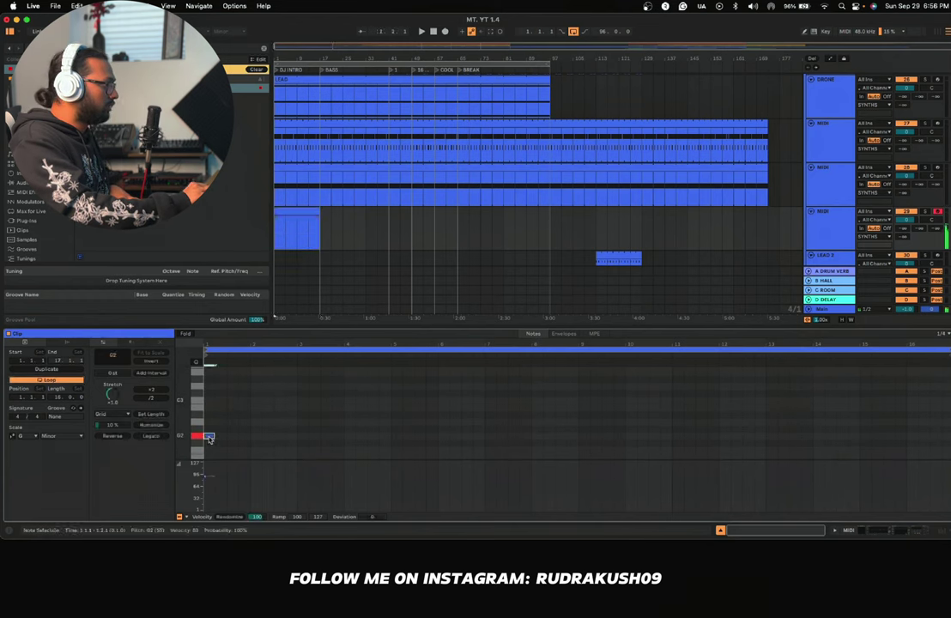
pyautogui.click(150, 436)
# Step: Play the arrangement from the start and transpose the sustained note up an octave to G3
pyautogui.press('space')
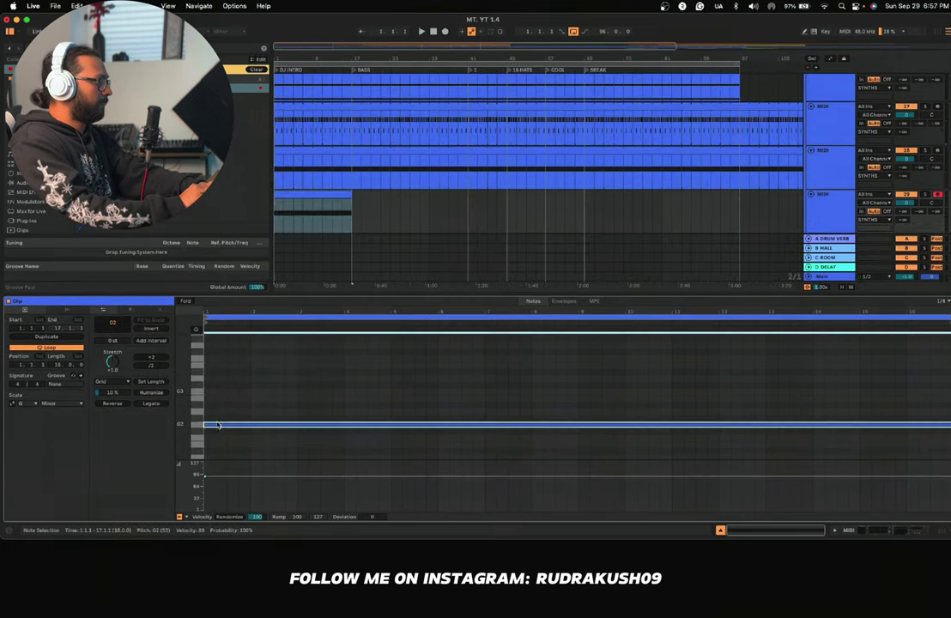
pyautogui.scroll(-2, 249, 422)
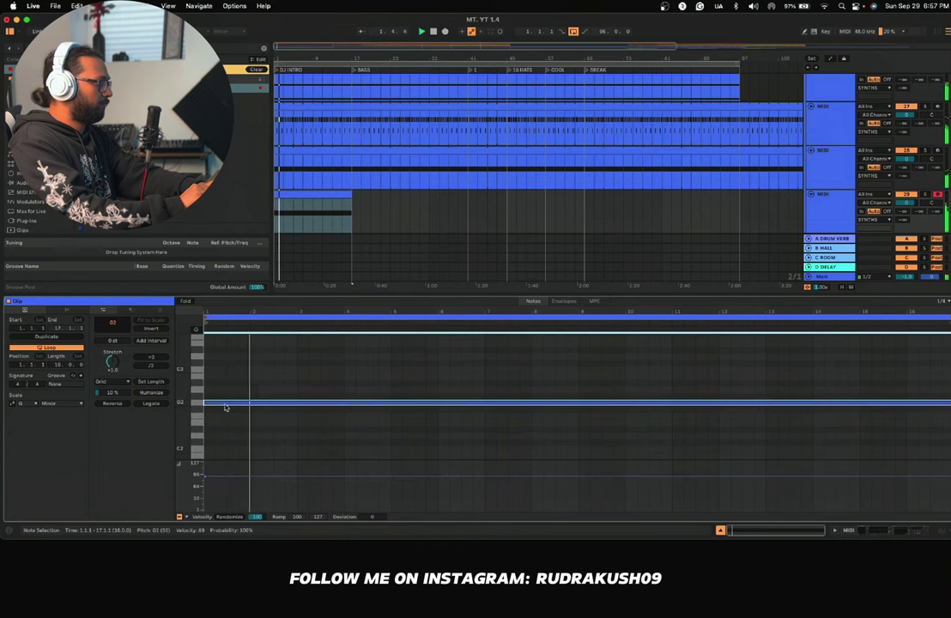
pyautogui.hotkey('shift', 'Up')
pyautogui.press('space')
pyautogui.press('space')
pyautogui.scroll(3, 225, 408)
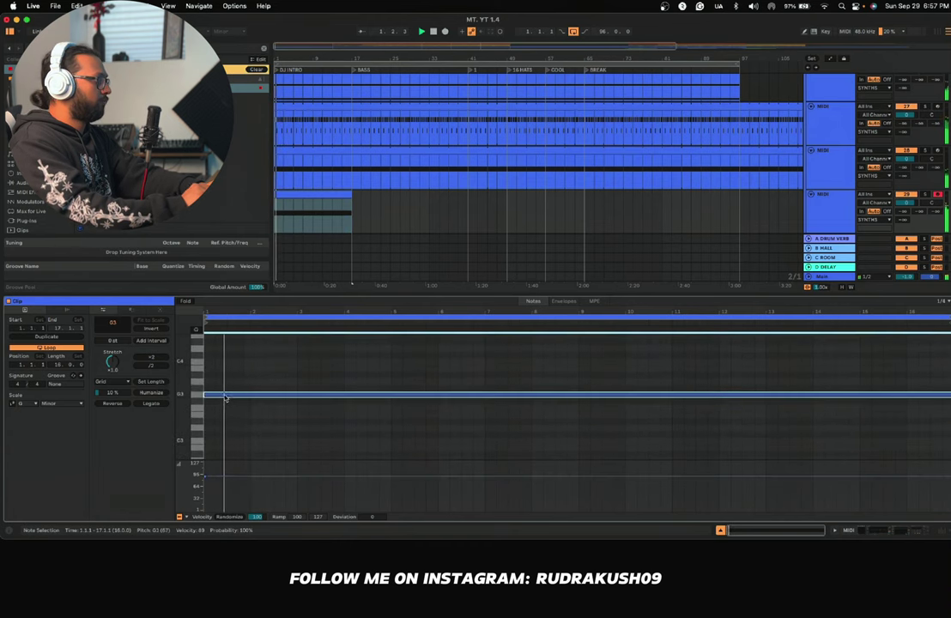
pyautogui.press('Down')
pyautogui.press('Down')
pyautogui.press('Down')
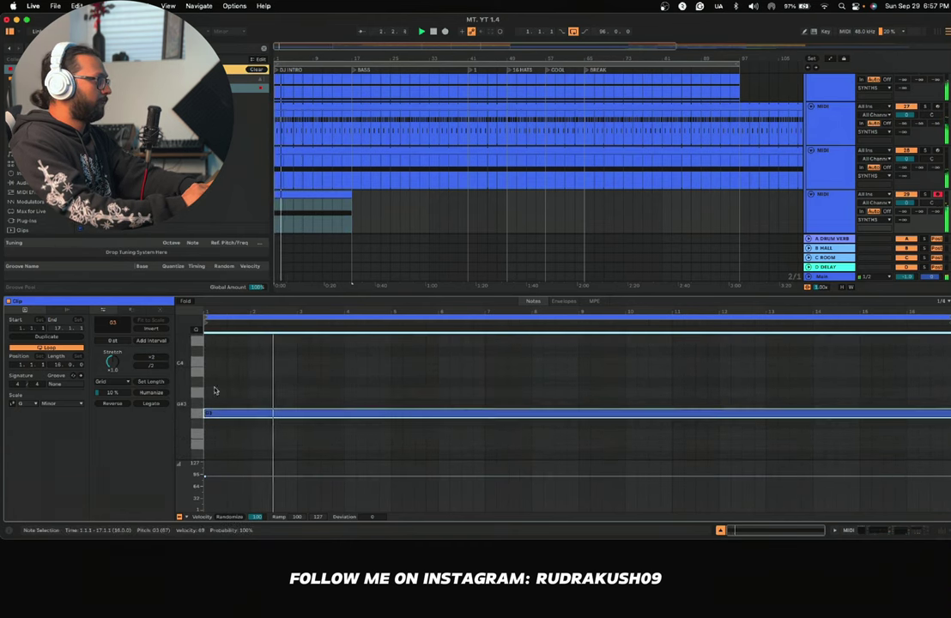
# Step: Enable the G Minor scale for the pad clip, show only scale notes and duplicate the sustained G3 note to B♭3
pyautogui.click(17, 405)
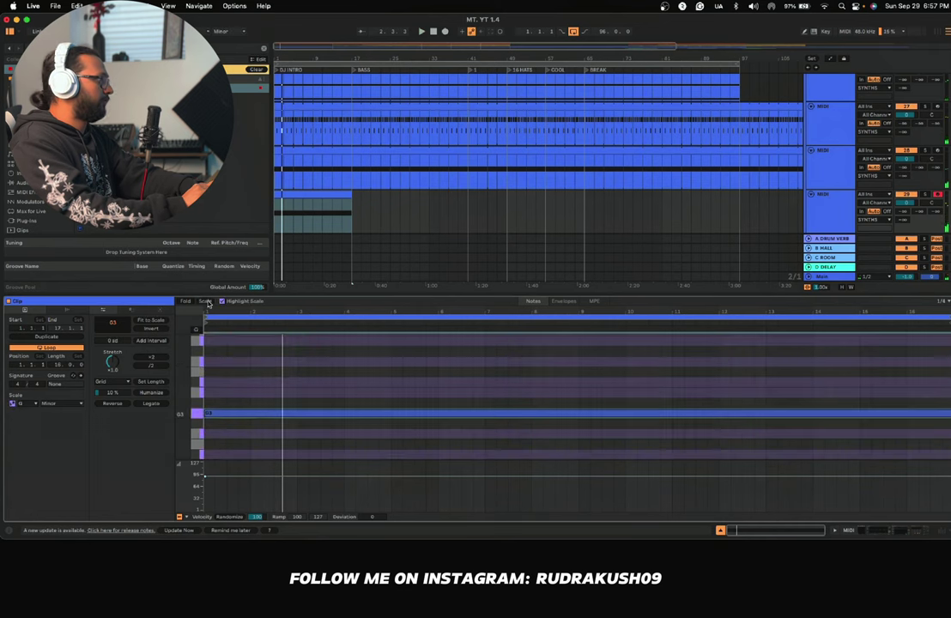
pyautogui.click(206, 301)
pyautogui.click(251, 371)
pyautogui.scroll(1, 251, 373)
pyautogui.press('space')
pyautogui.moveTo(240, 415); pyautogui.dragTo(238, 391)
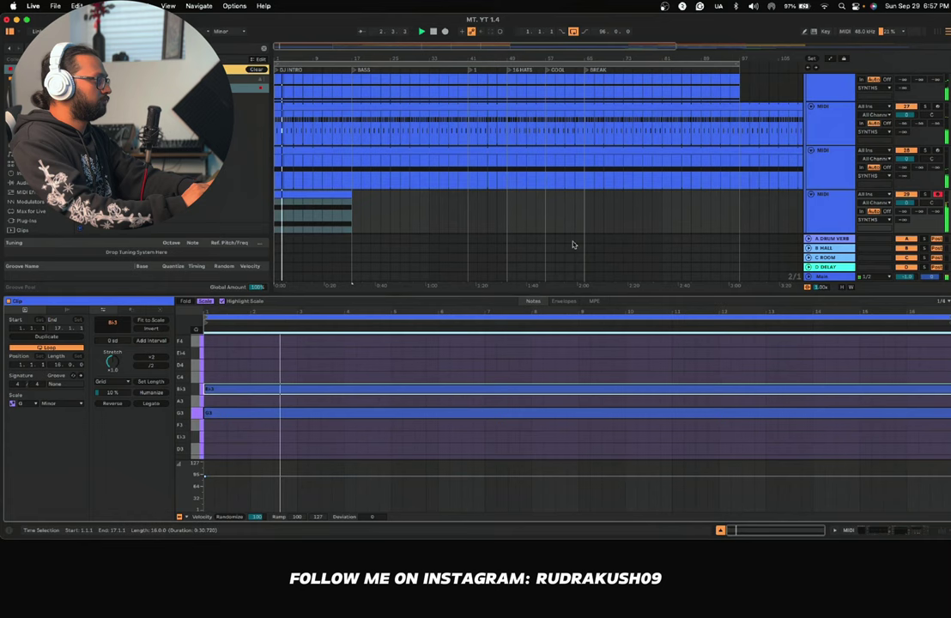
# Step: Set the pad track's Utility gain to -18 dB, play the arrangement and reopen the pad clip's notes
pyautogui.click(910, 532)
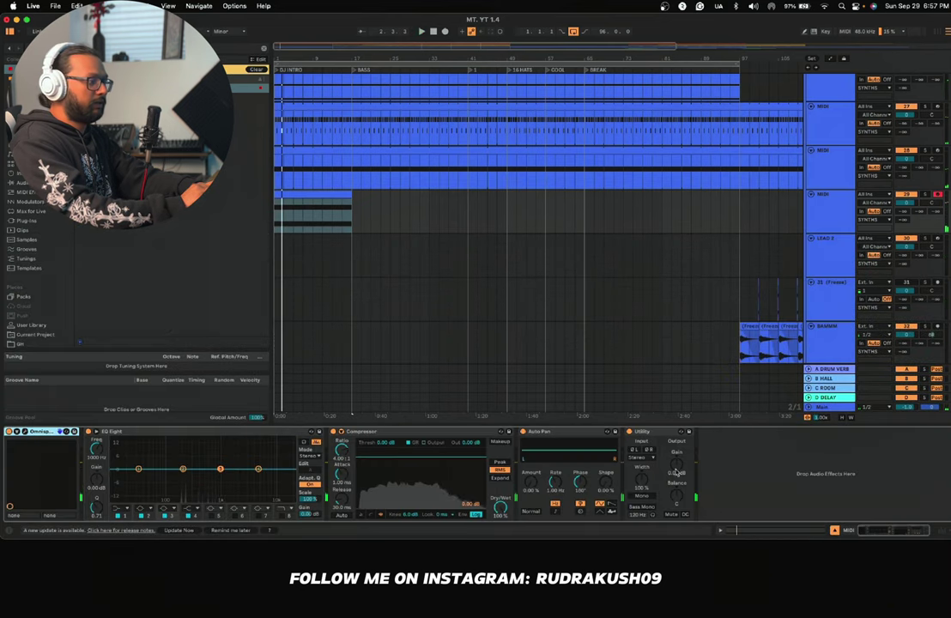
pyautogui.press('space')
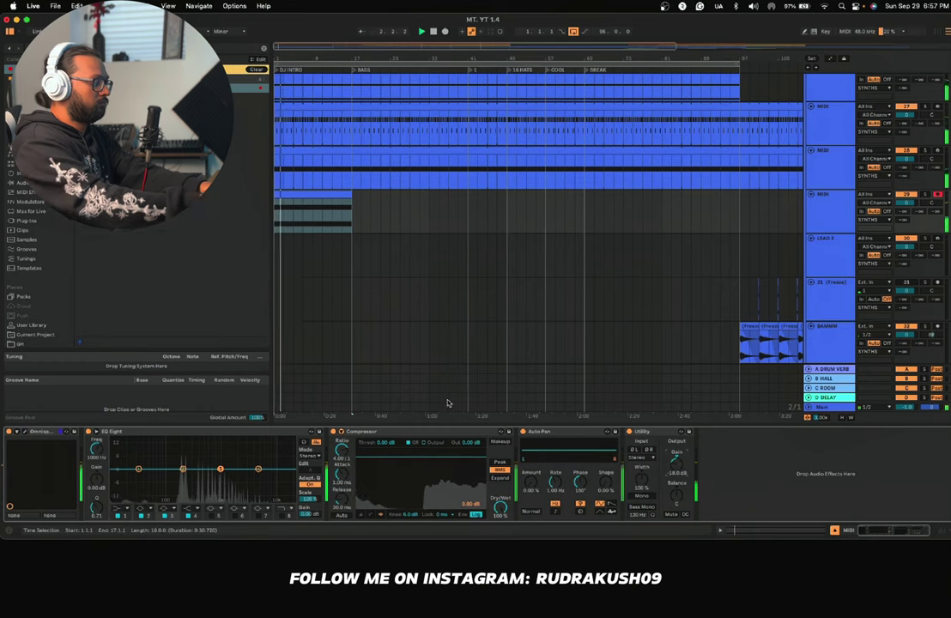
pyautogui.doubleClick(337, 194)
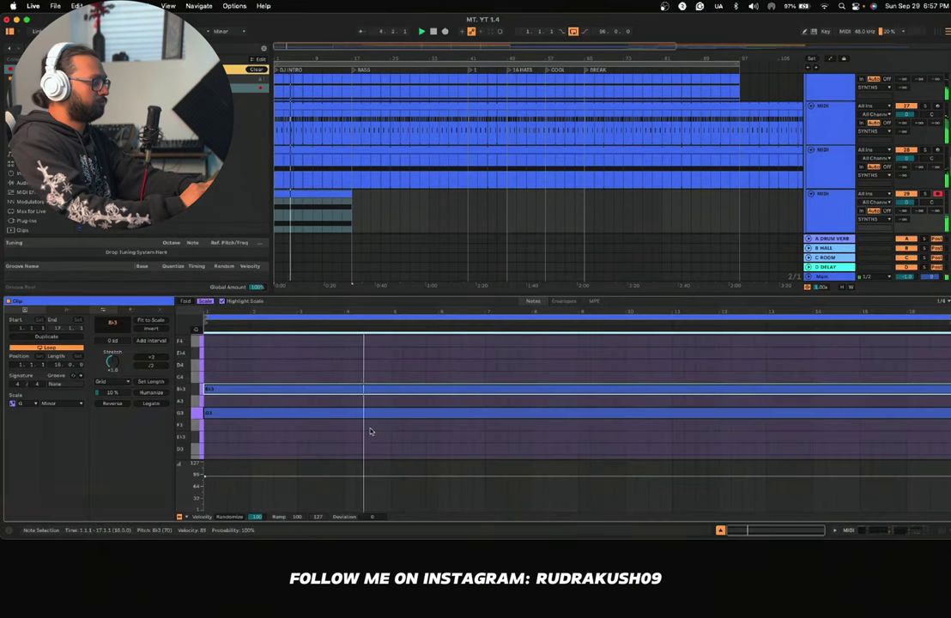
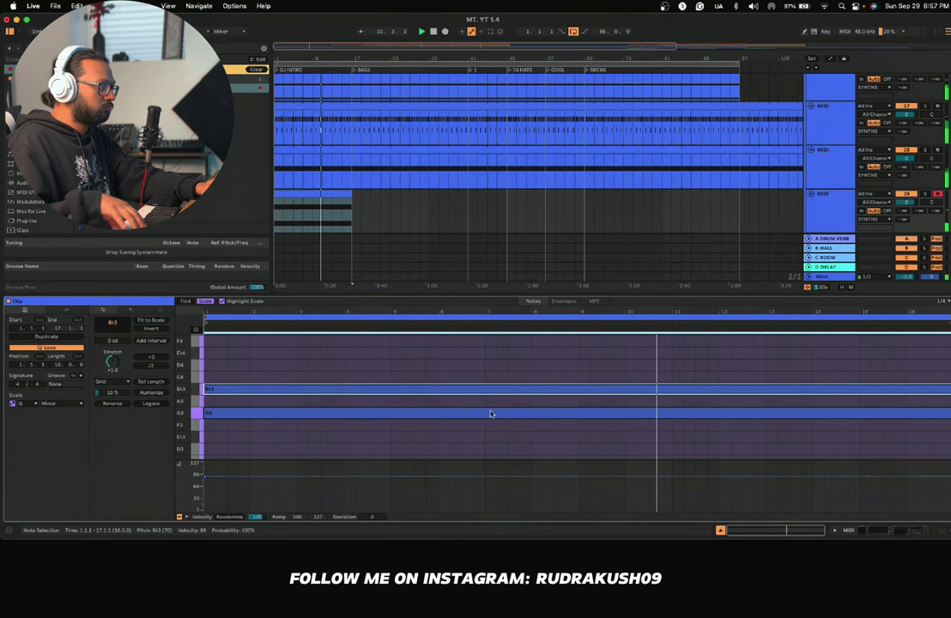
# Step: Add a D4 note to the pad clip, spanning from bar 5 to bar 8
pyautogui.doubleClick(490, 366)
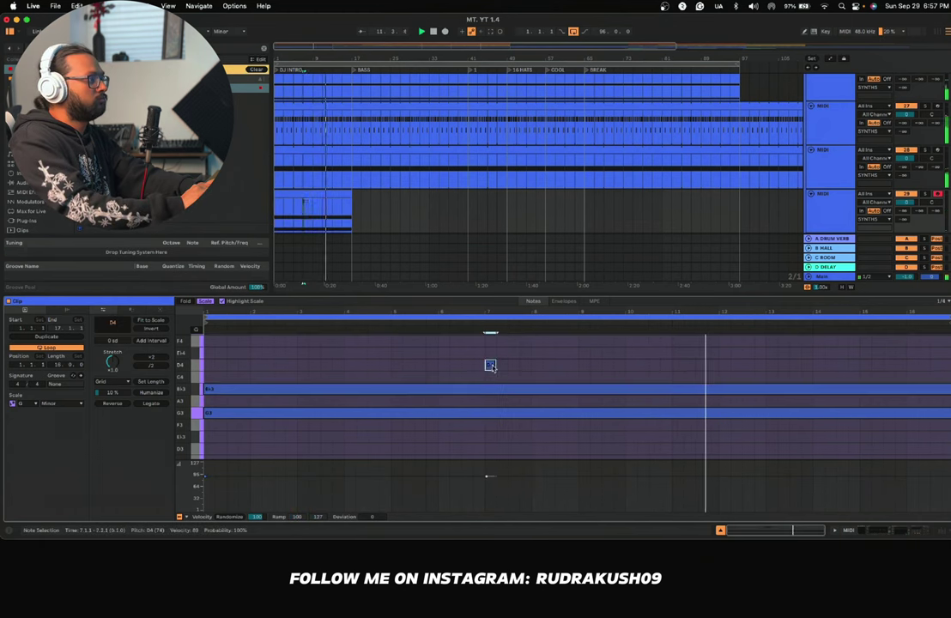
pyautogui.moveTo(492, 366)
pyautogui.mouseDown()
pyautogui.moveTo(578, 366)
pyautogui.moveTo(486, 367)
pyautogui.mouseUp()
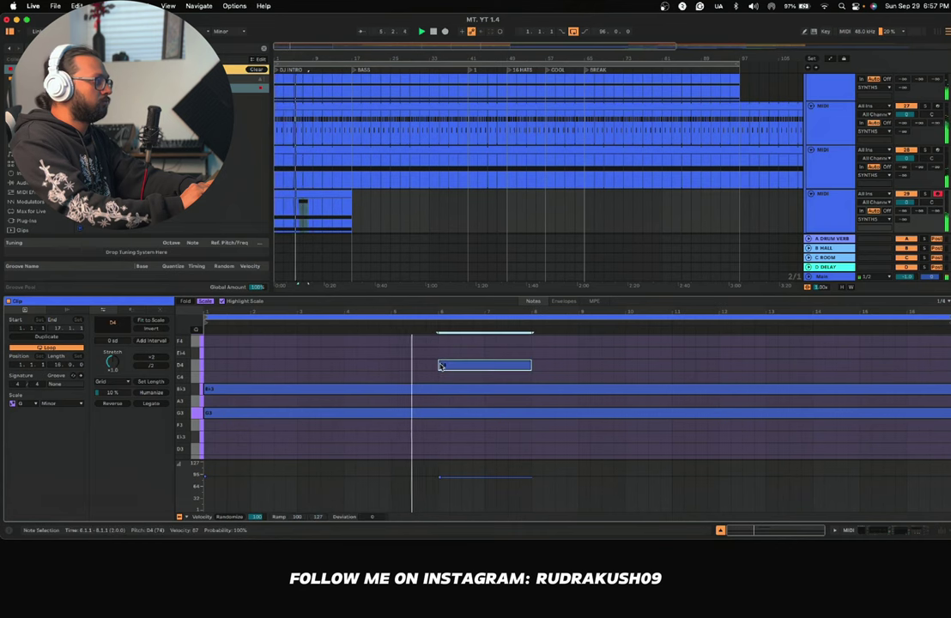
pyautogui.moveTo(439, 366); pyautogui.dragTo(394, 367)
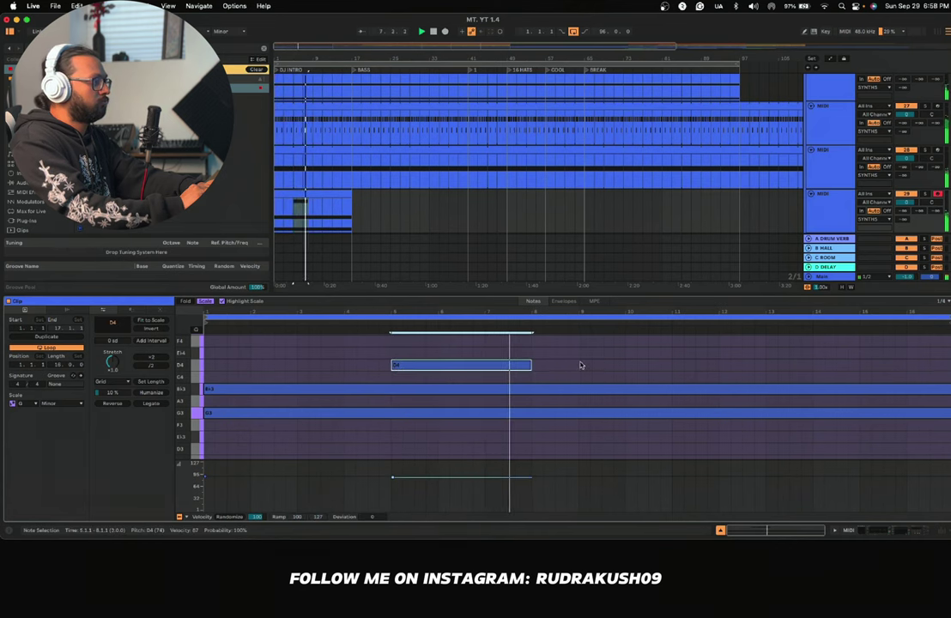
# Step: Add a D4 note from bar 11 to bar 13 and an E♭4 note from bar 13 to the clip's end
pyautogui.doubleClick(678, 365)
pyautogui.moveTo(709, 365); pyautogui.dragTo(718, 365)
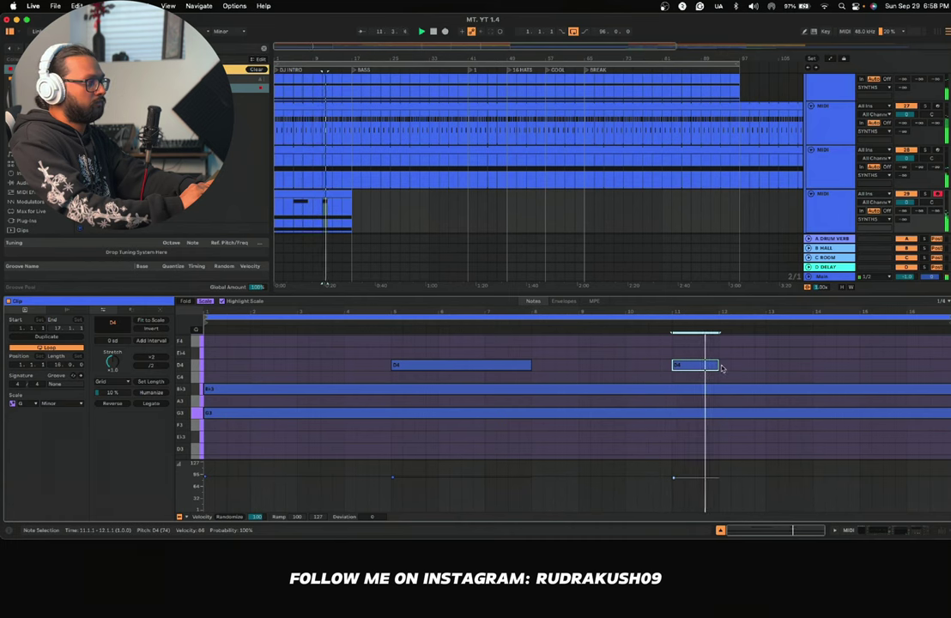
pyautogui.moveTo(719, 364); pyautogui.dragTo(949, 354)
pyautogui.doubleClick(773, 353)
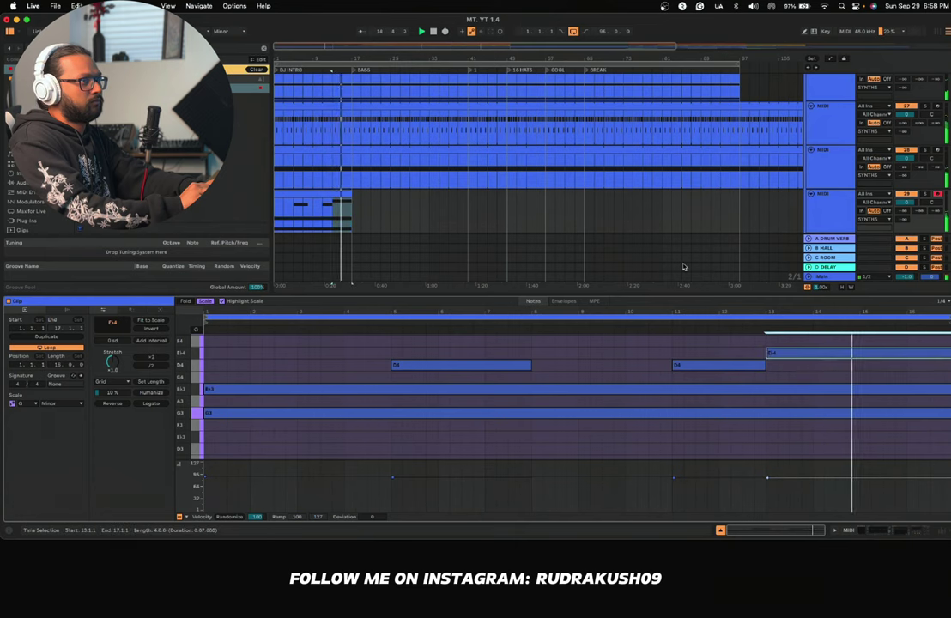
# Step: Audition the pad chords with the arrangement from around bar 25 and again from bar 1
pyautogui.click(831, 211)
pyautogui.click(908, 533)
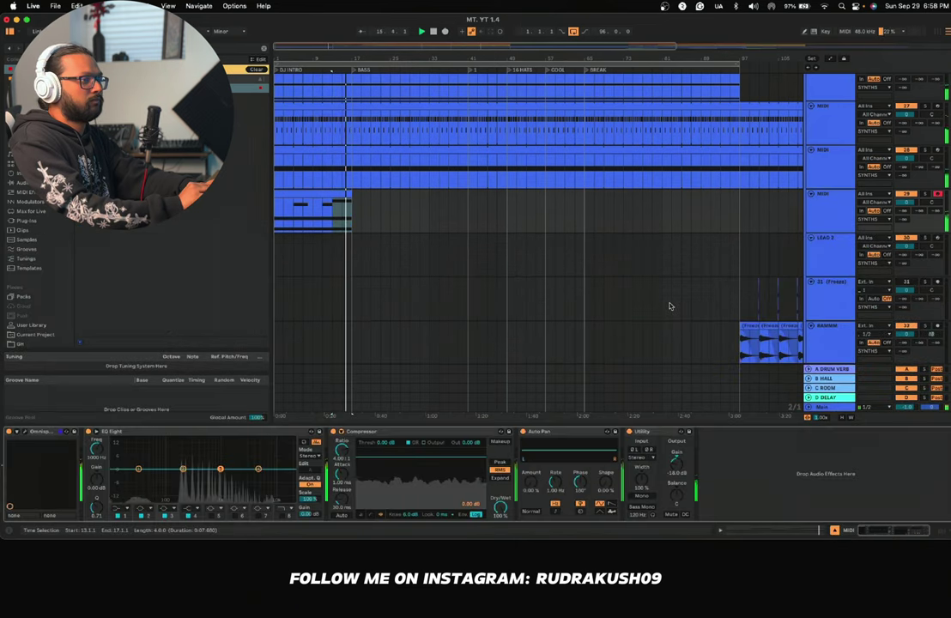
pyautogui.click(409, 238)
pyautogui.press('space')
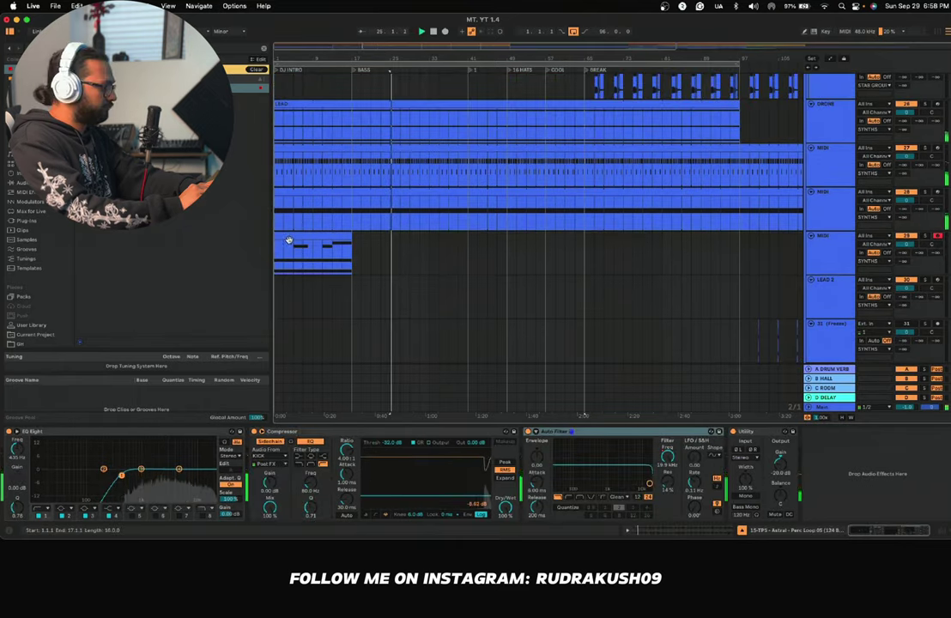
pyautogui.press('space')
pyautogui.doubleClick(288, 238)
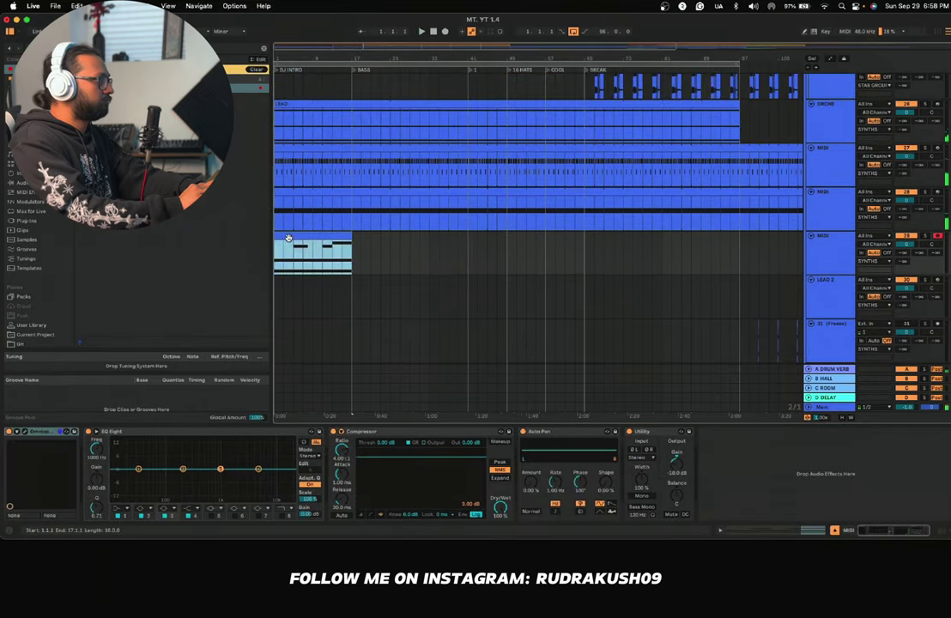
pyautogui.press('space')
pyautogui.click(544, 356)
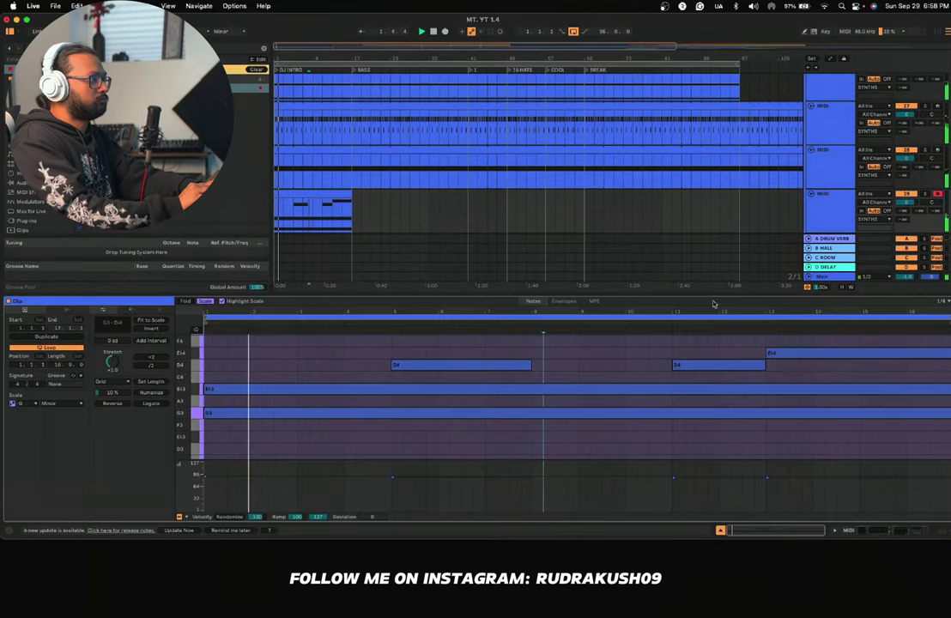
# Step: Adjust the amp envelope release of layer A in Omnisphere's Air Glass patch while playing, and close the plug-in window
pyautogui.click(902, 531)
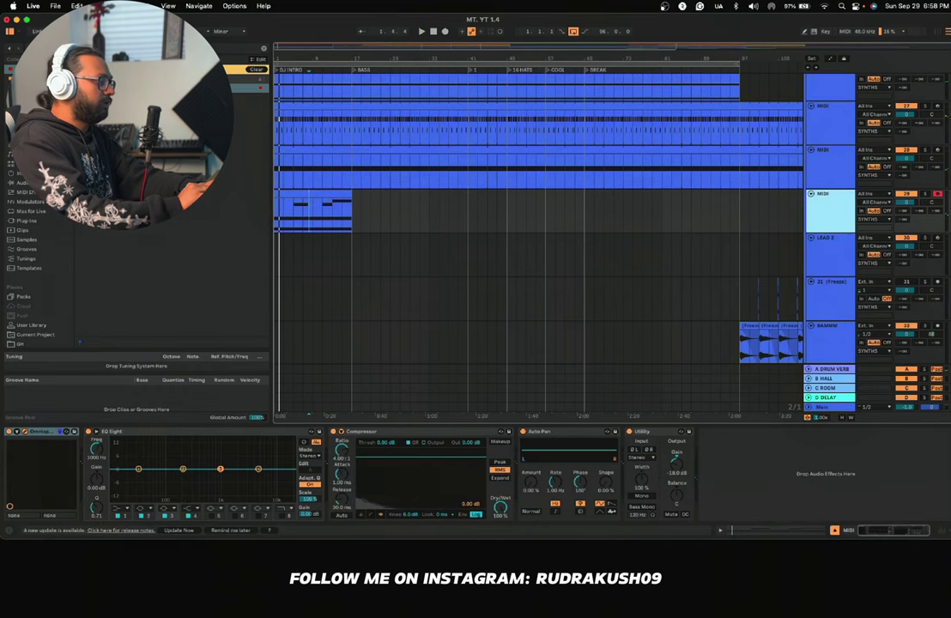
pyautogui.moveTo(403, 163); pyautogui.dragTo(401, 119)
pyautogui.press('space')
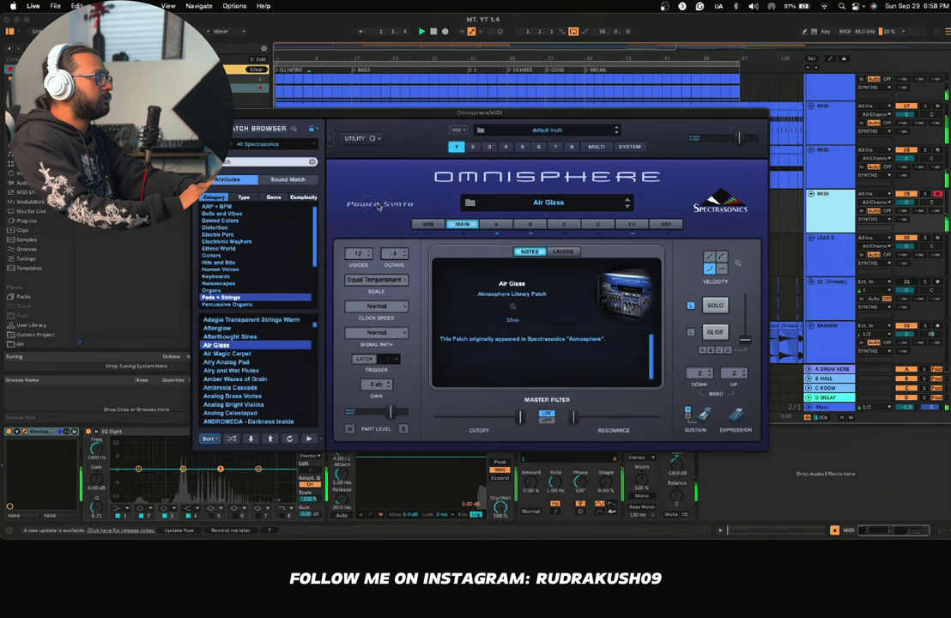
pyautogui.click(498, 225)
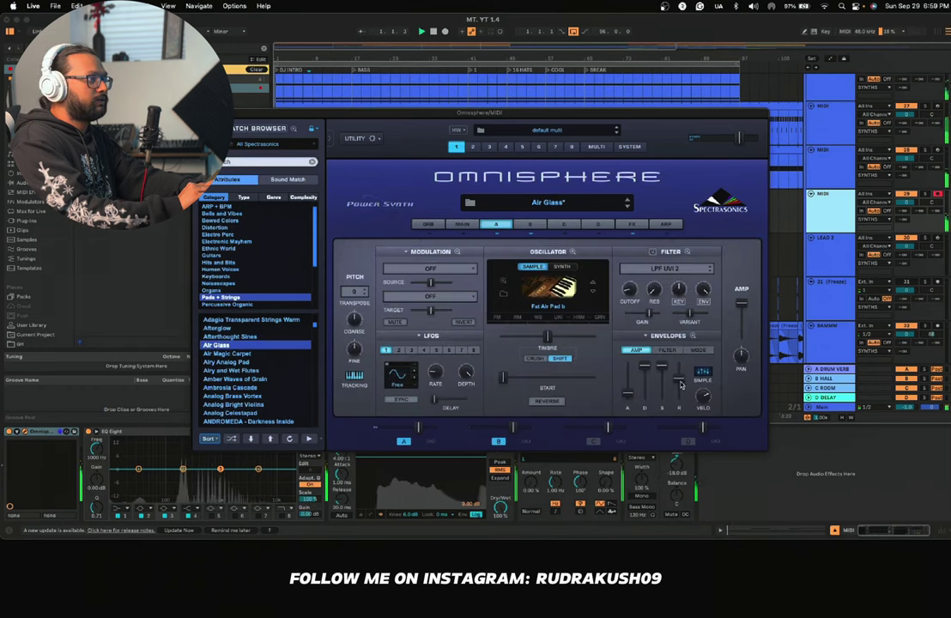
pyautogui.click(198, 112)
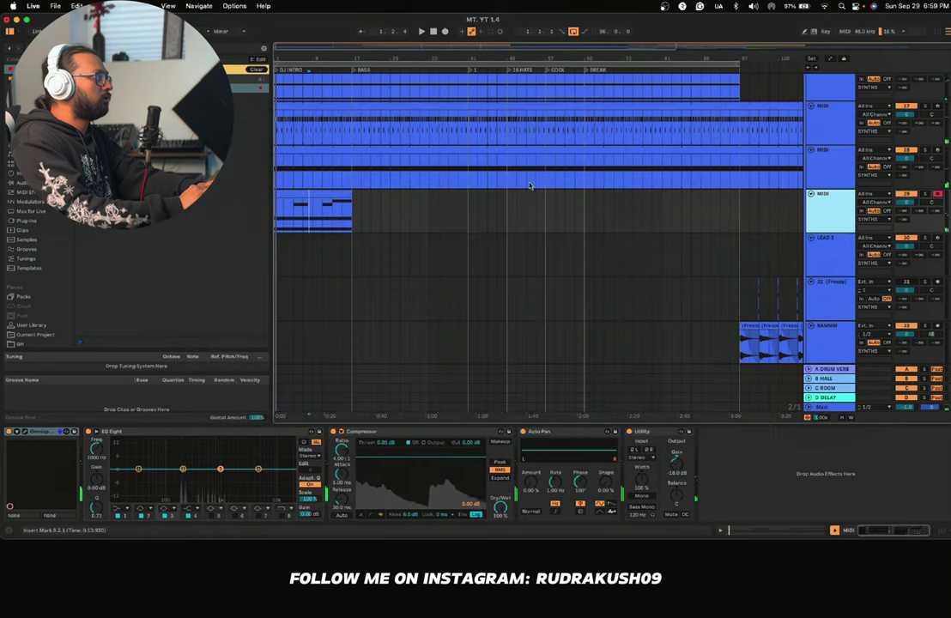
# Step: Solo the pad track and add a D3 note at the clip's start, extended to fill all 16 bars
pyautogui.press('space')
pyautogui.click(925, 194)
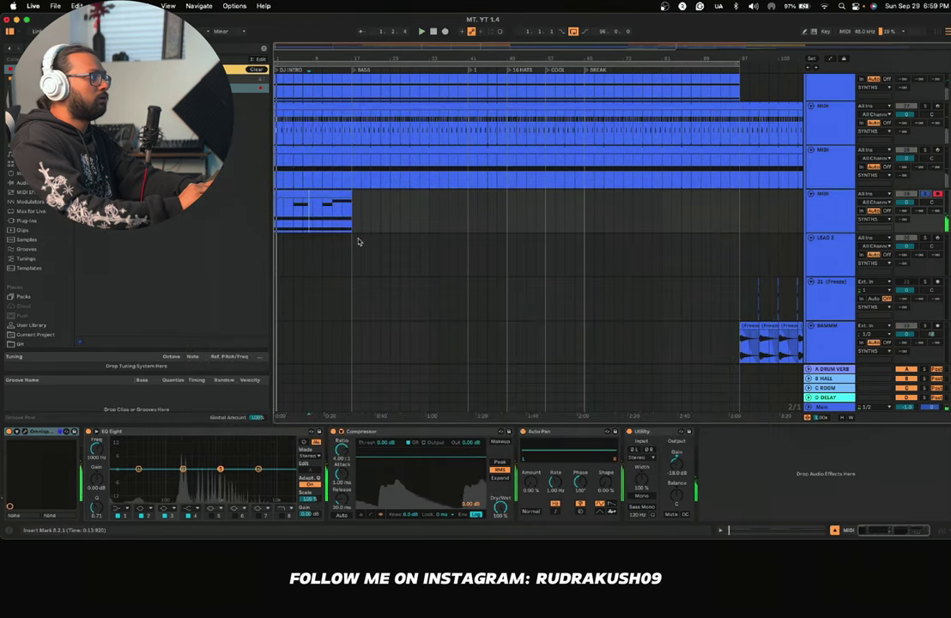
pyautogui.doubleClick(294, 196)
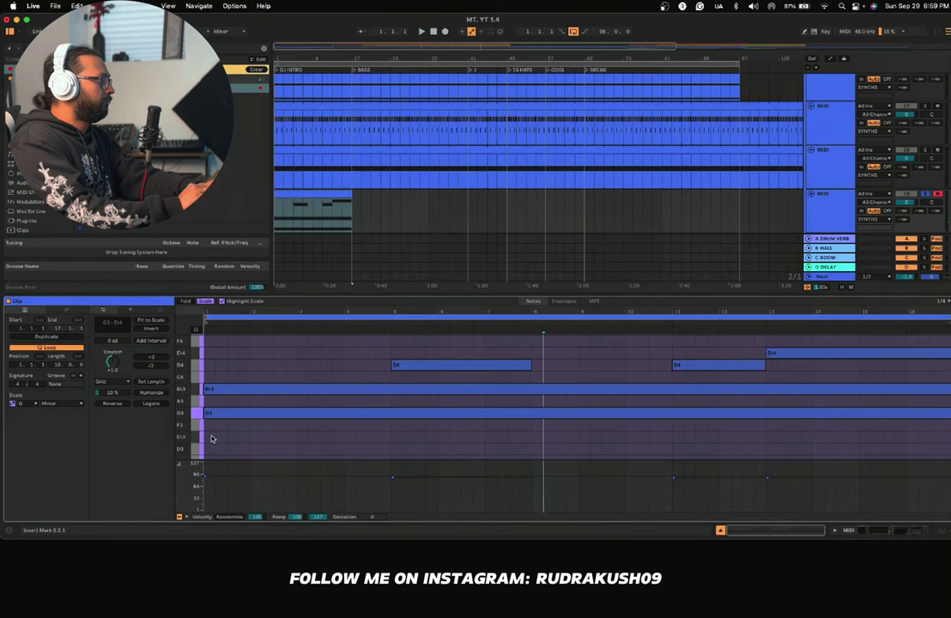
pyautogui.doubleClick(207, 449)
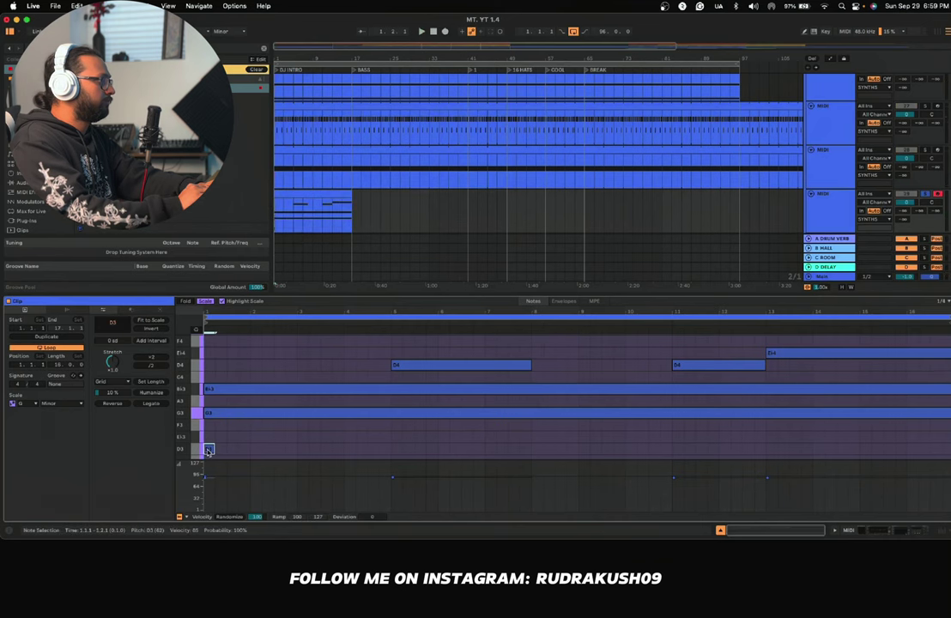
pyautogui.click(149, 405)
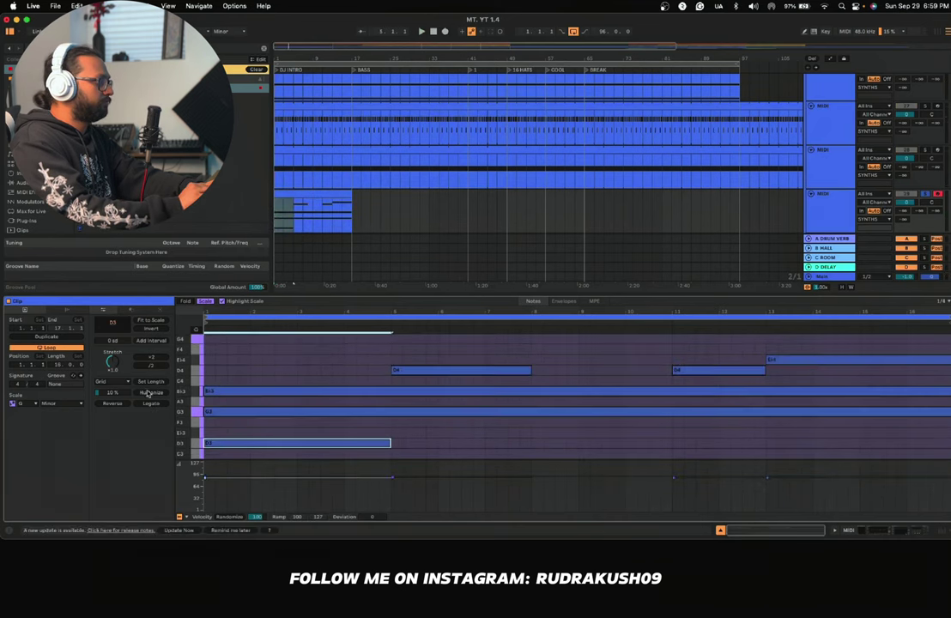
pyautogui.click(403, 444)
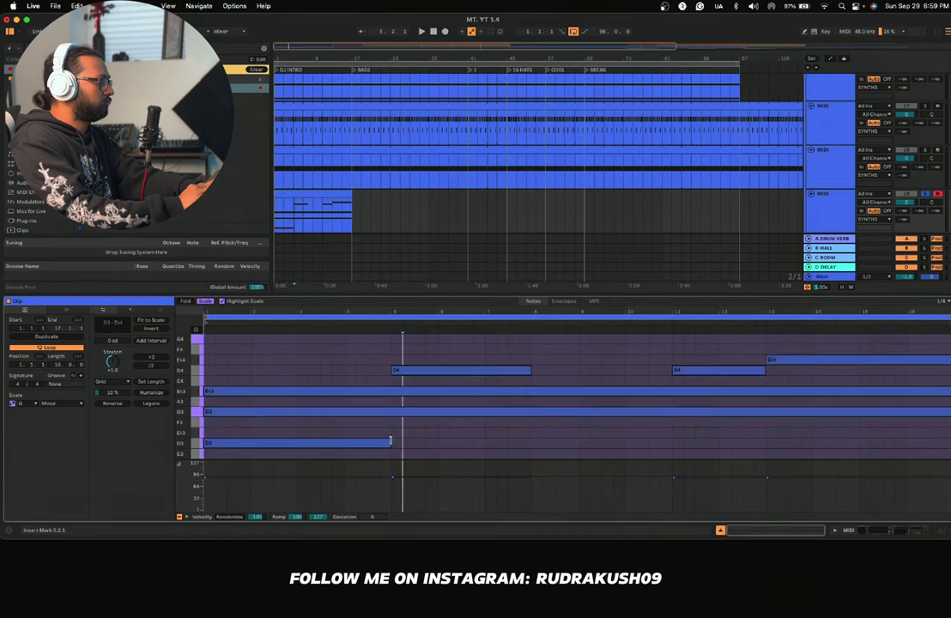
pyautogui.moveTo(388, 442); pyautogui.dragTo(950, 446)
# Step: Play the soloed pad and extend its looped clip to bar 173, matching the synth tracks above
pyautogui.press('space')
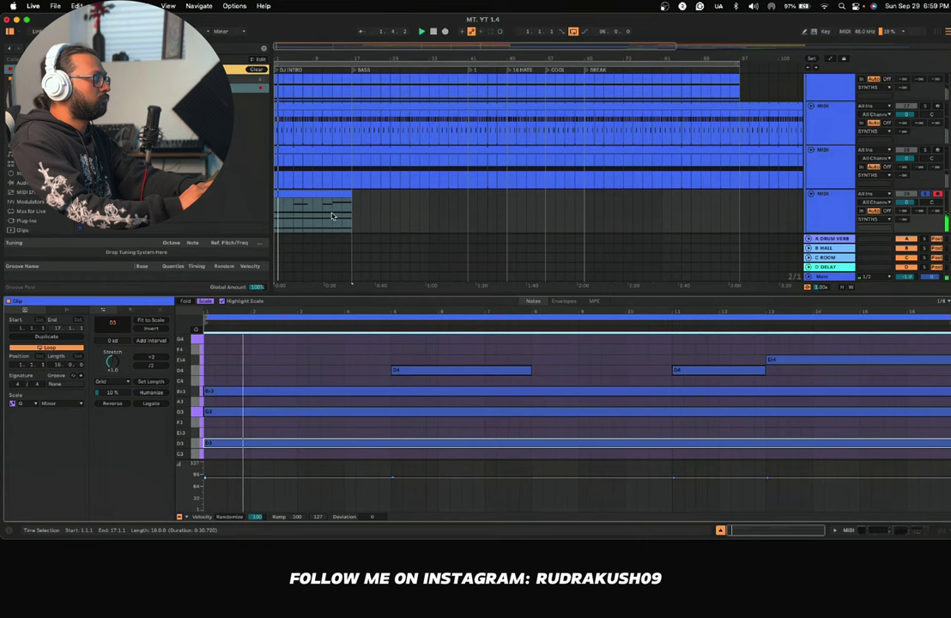
pyautogui.scroll(-3, 349, 199)
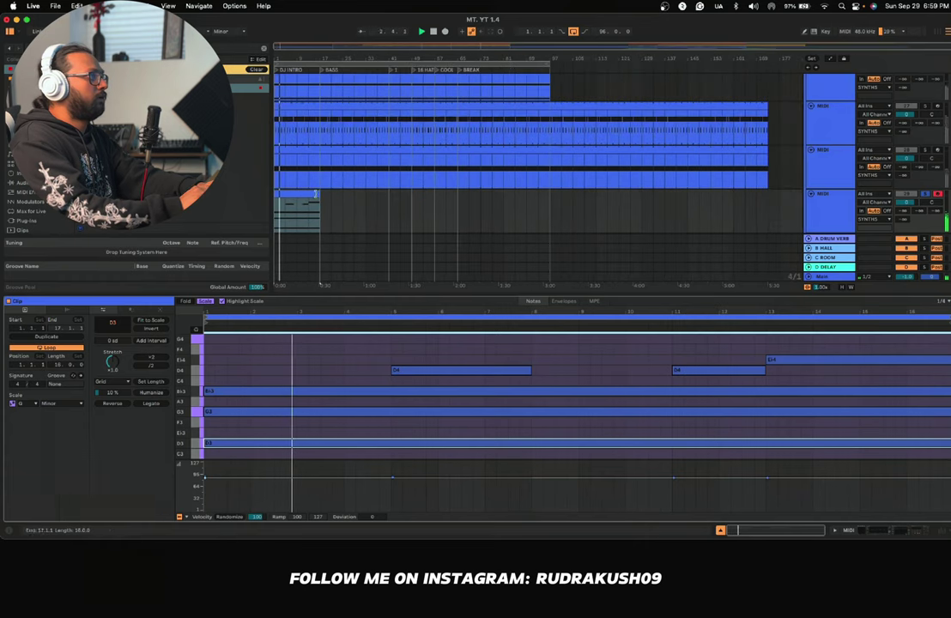
pyautogui.moveTo(314, 194); pyautogui.dragTo(769, 194)
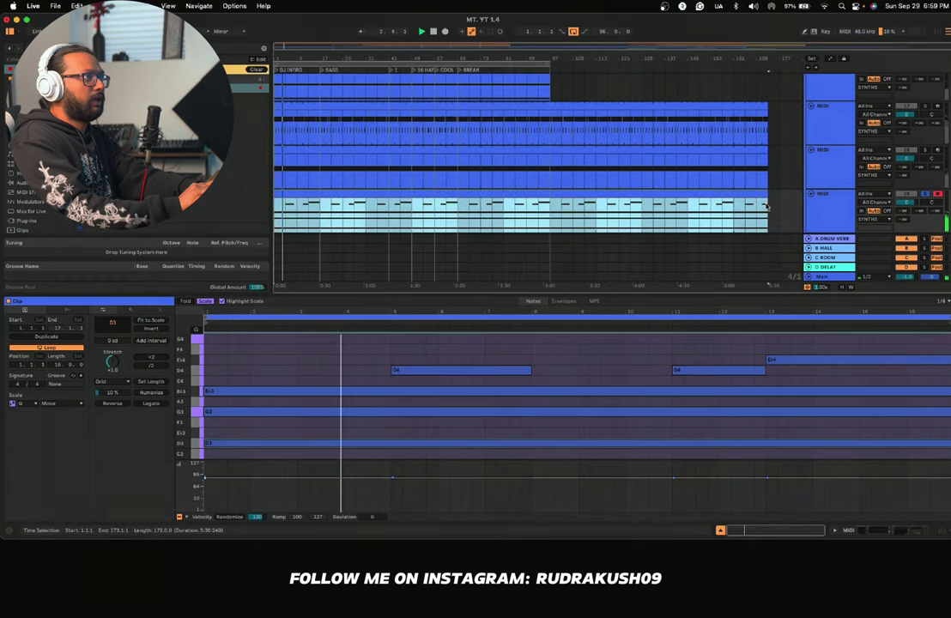
# Step: Sidechain the pad track's Compressor to KICK and lower its threshold to about -35 dB
pyautogui.click(924, 534)
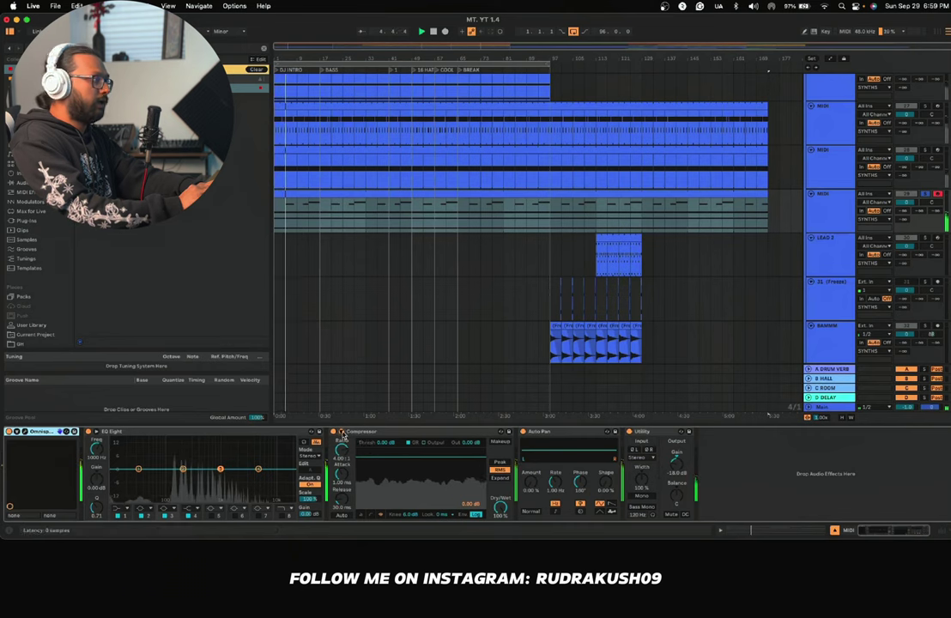
pyautogui.click(341, 432)
pyautogui.click(345, 441)
pyautogui.click(347, 448)
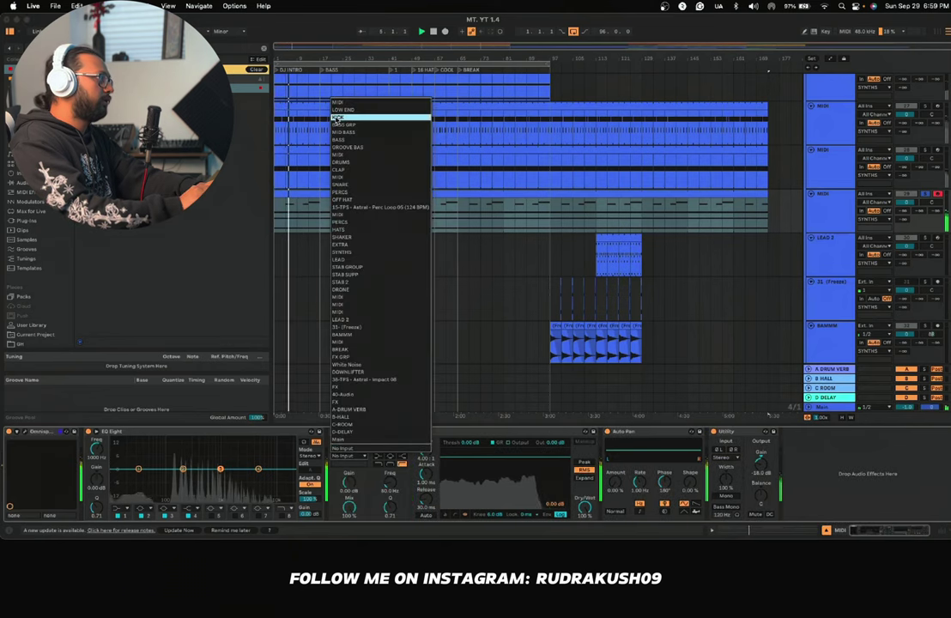
pyautogui.click(343, 118)
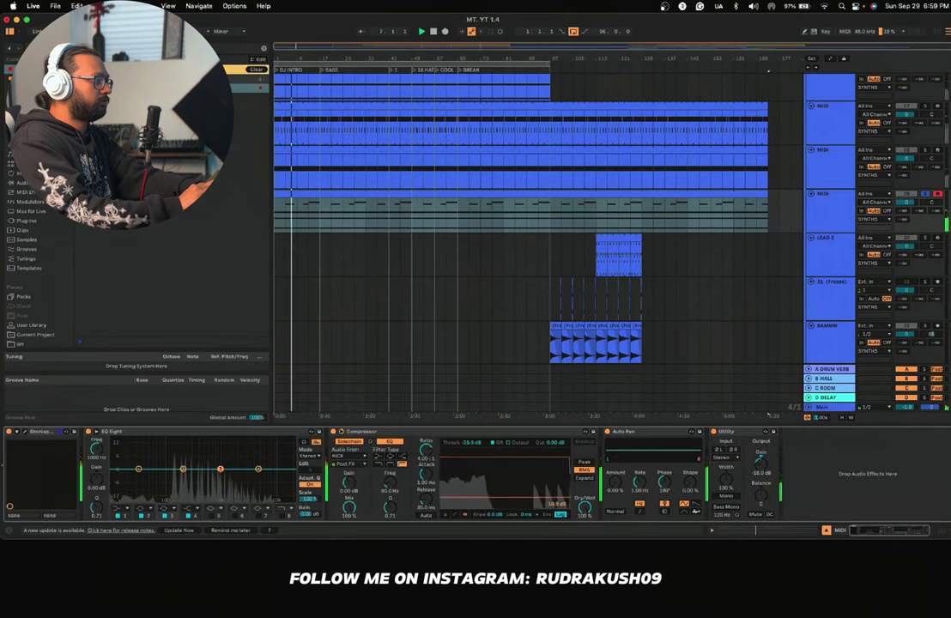
# Step: Change EQ Eight's band 1 on the pad to a low-cut filter at 147 Hz and stop playback
pyautogui.click(119, 507)
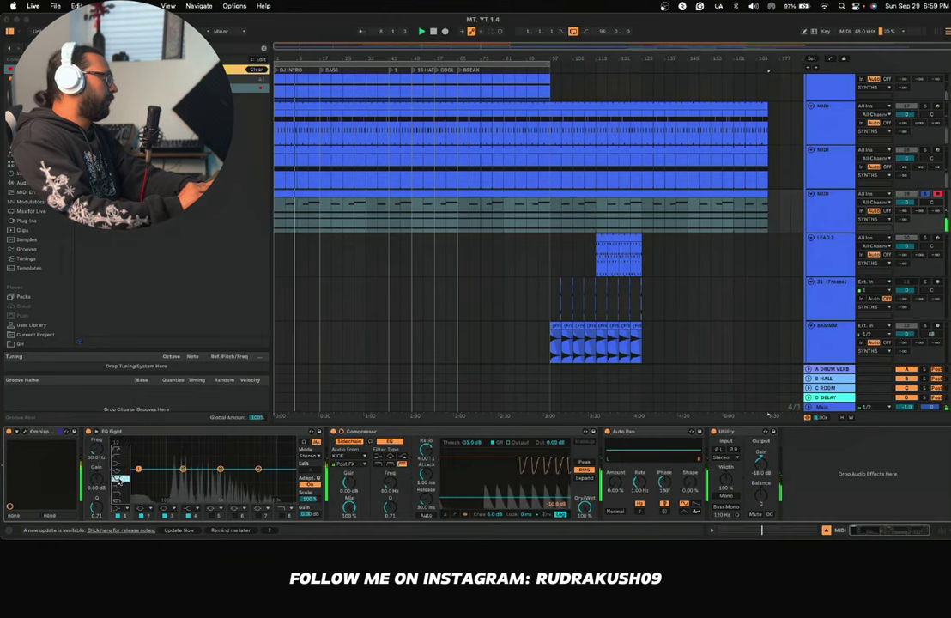
pyautogui.click(120, 455)
pyautogui.moveTo(138, 476); pyautogui.dragTo(174, 473)
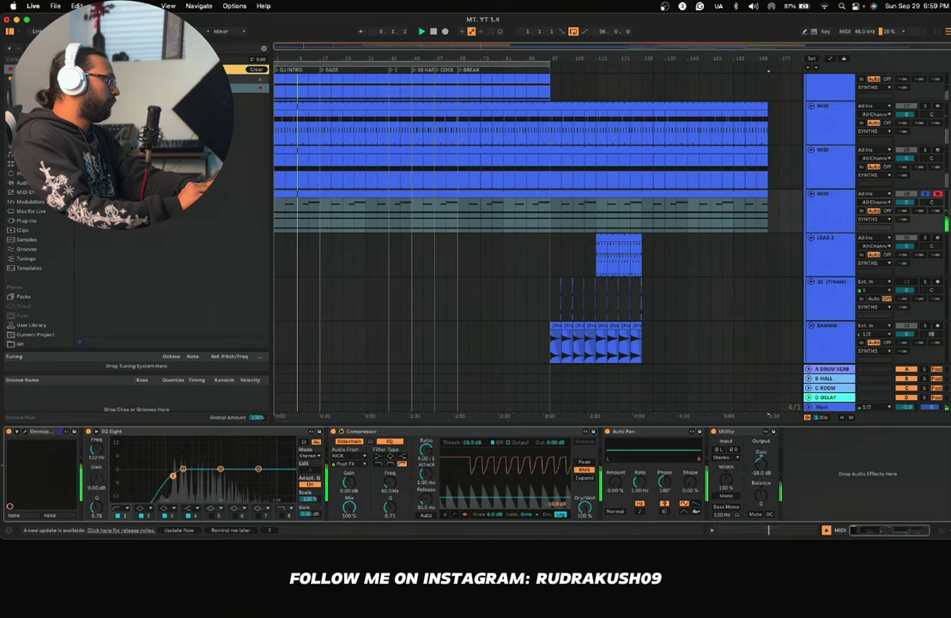
pyautogui.press('space')
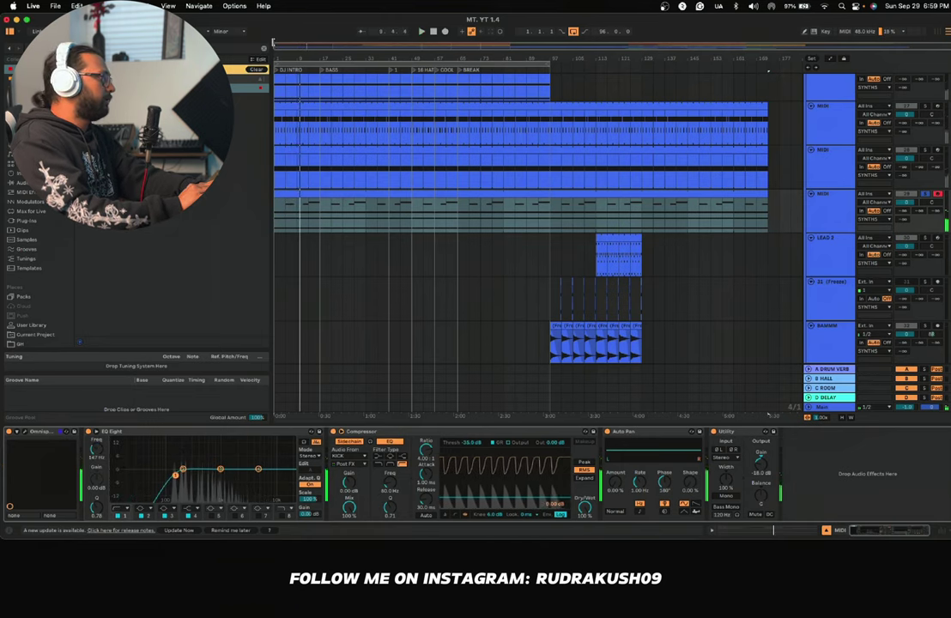
# Step: Insert ValhallaShimmer after the Compressor on the pad track and delete the Auto Pan that follows it
pyautogui.press('super+f')
pyautogui.press('BackSpace')
pyautogui.scroll(-5, 146, 283)
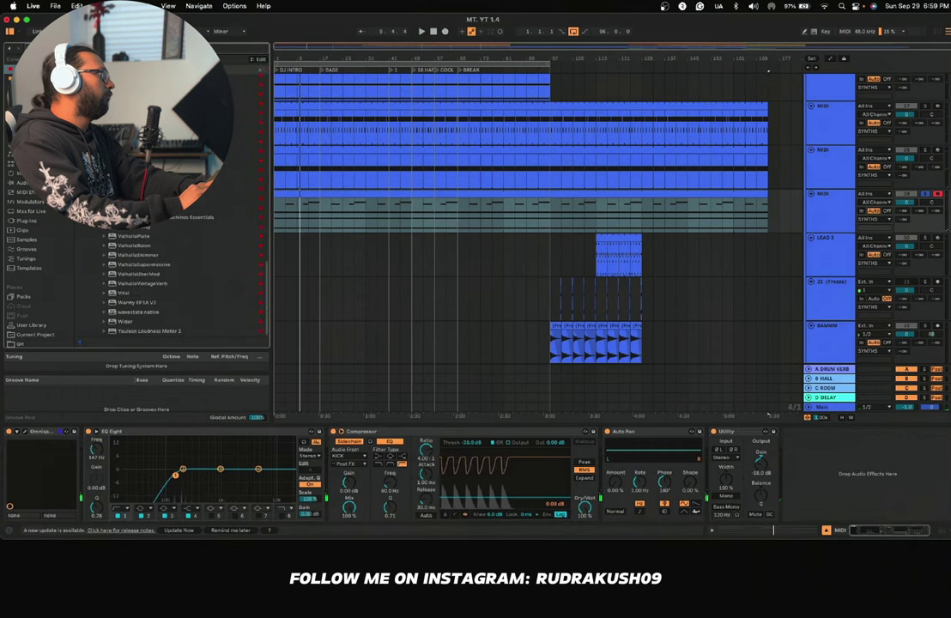
pyautogui.click(138, 255)
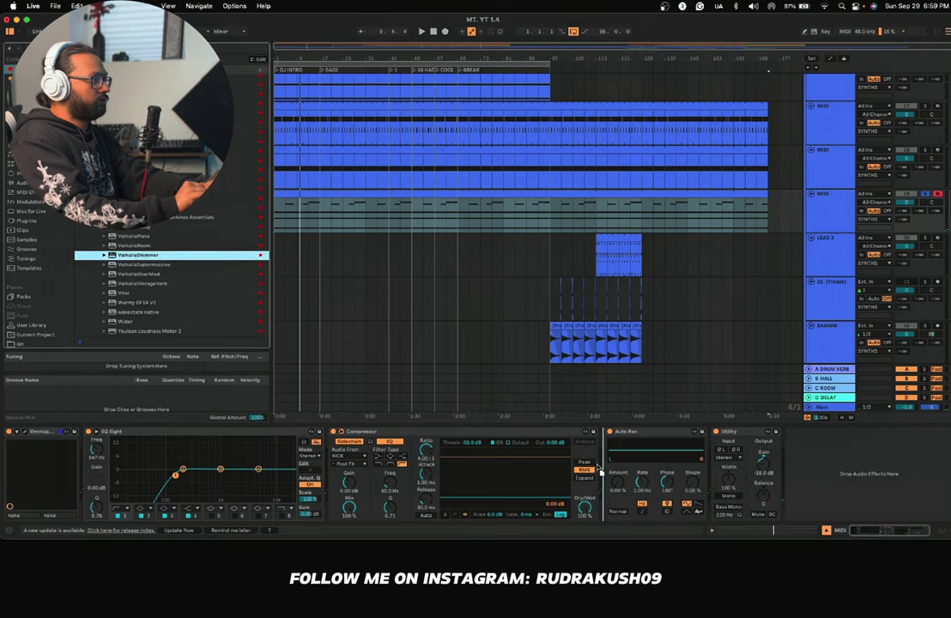
pyautogui.moveTo(641, 461); pyautogui.dragTo(642, 460)
pyautogui.click(719, 432)
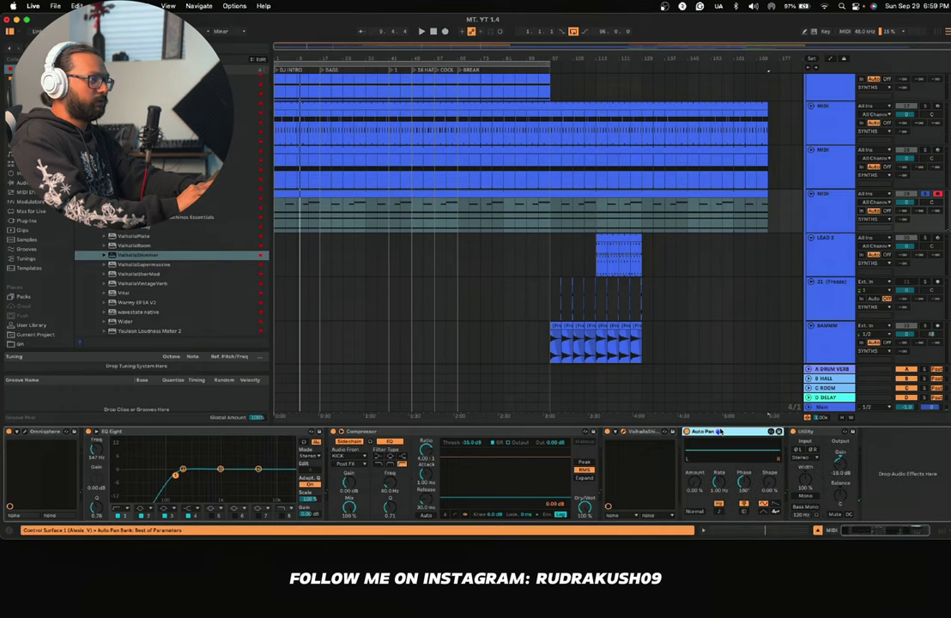
pyautogui.press('Delete')
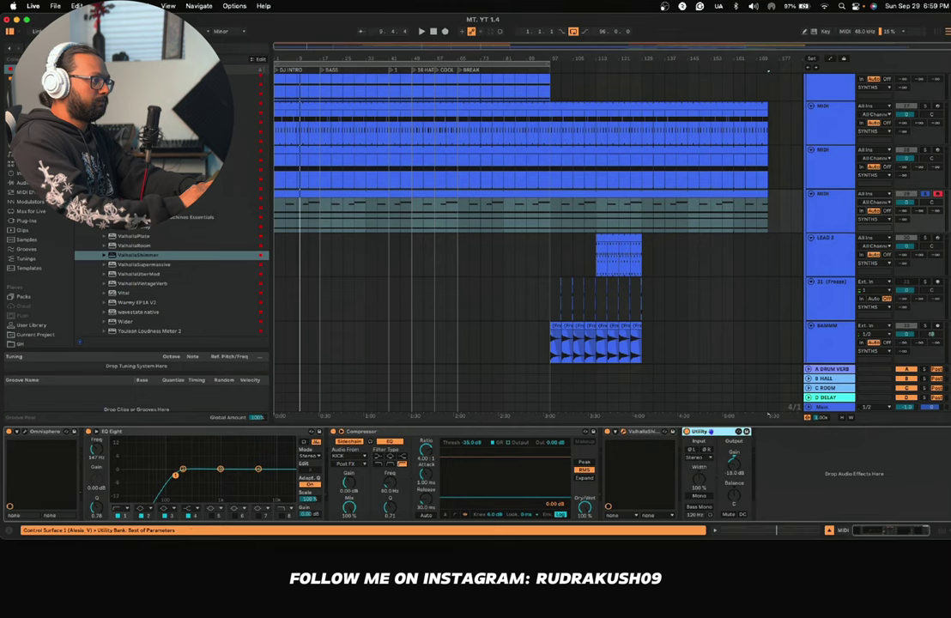
# Step: Play the arrangement from bar 1 and listen to the pad together with the drum, bass and other synth tracks
pyautogui.press('space')
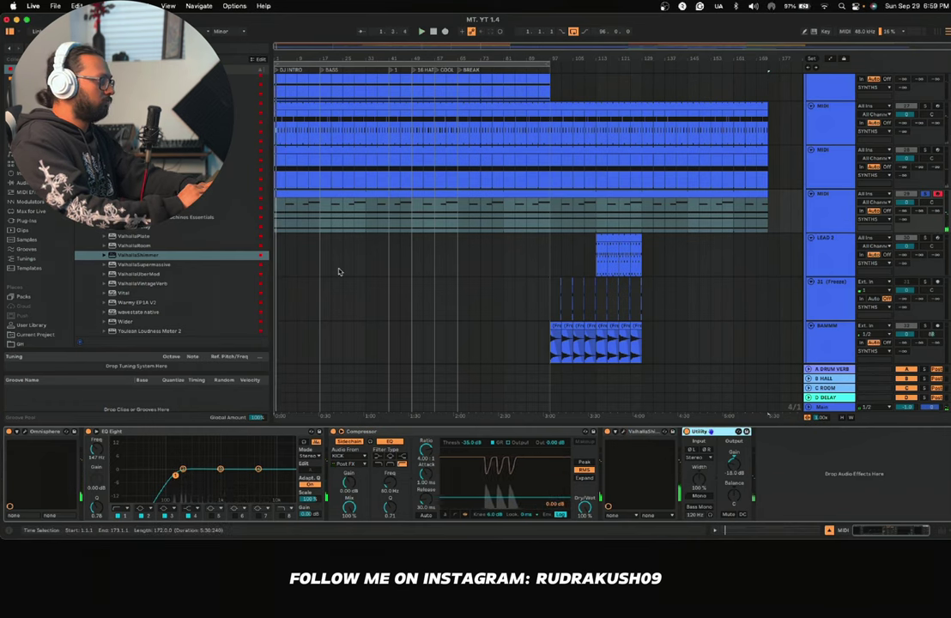
pyautogui.click(354, 220)
pyautogui.click(275, 226)
pyautogui.press('space')
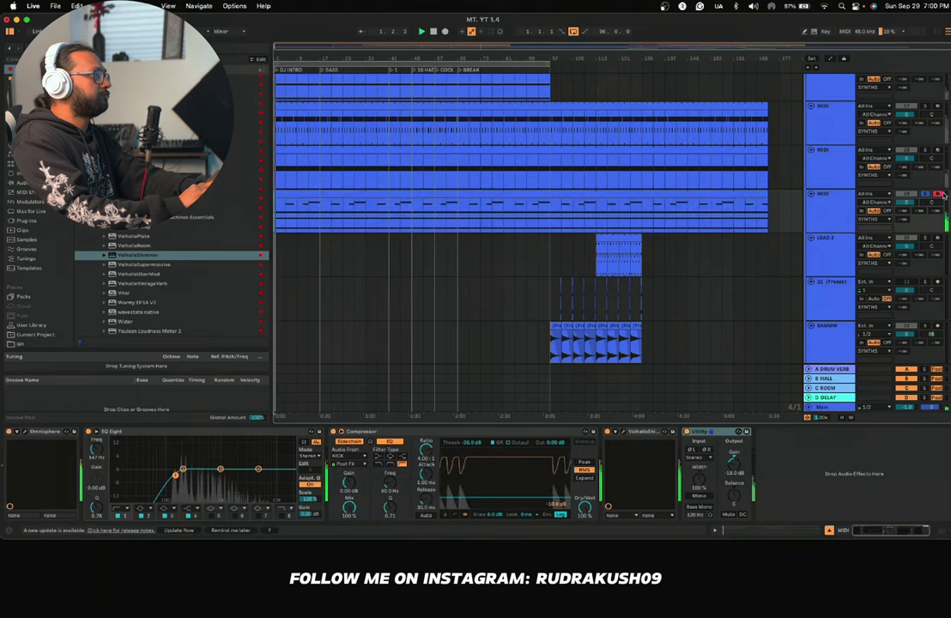
pyautogui.scroll(15, 382, 241)
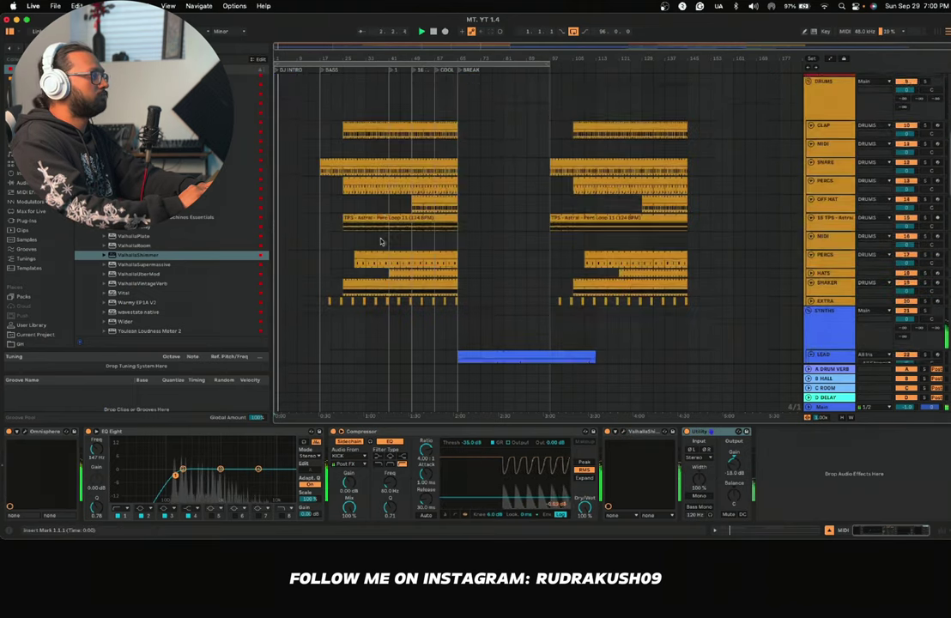
pyautogui.scroll(-15, 687, 281)
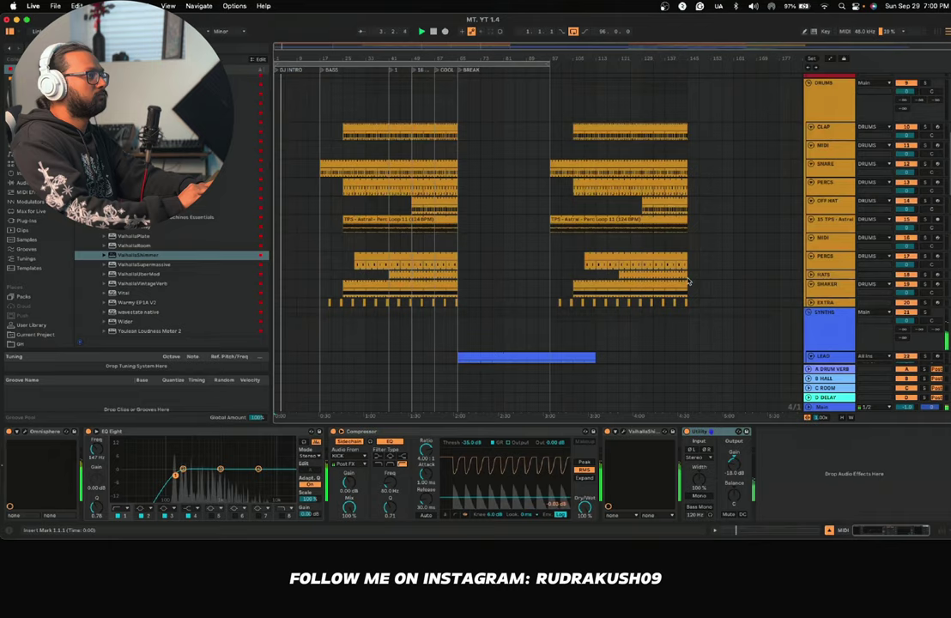
pyautogui.click(838, 215)
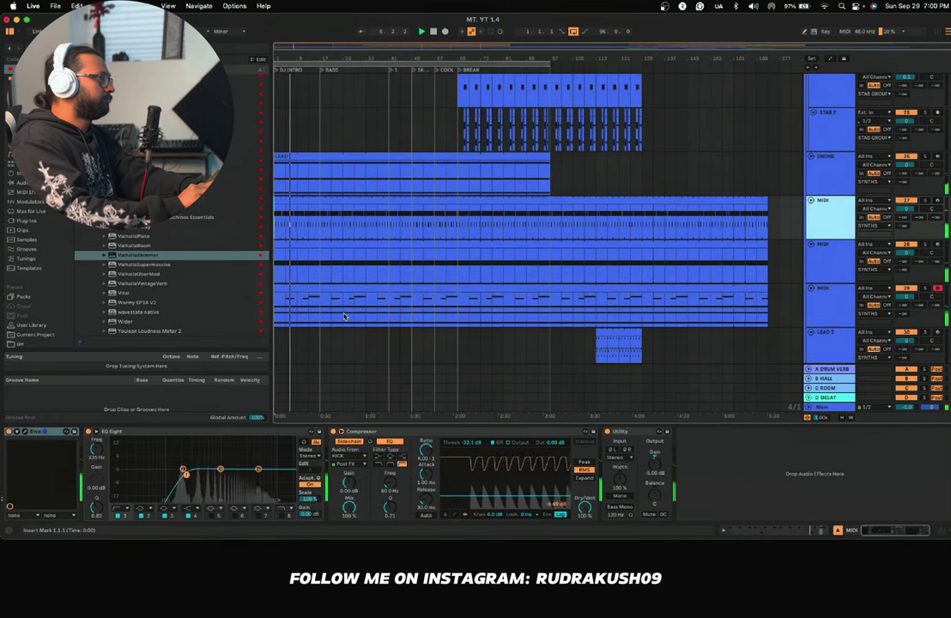
pyautogui.scroll(-2, 400, 230)
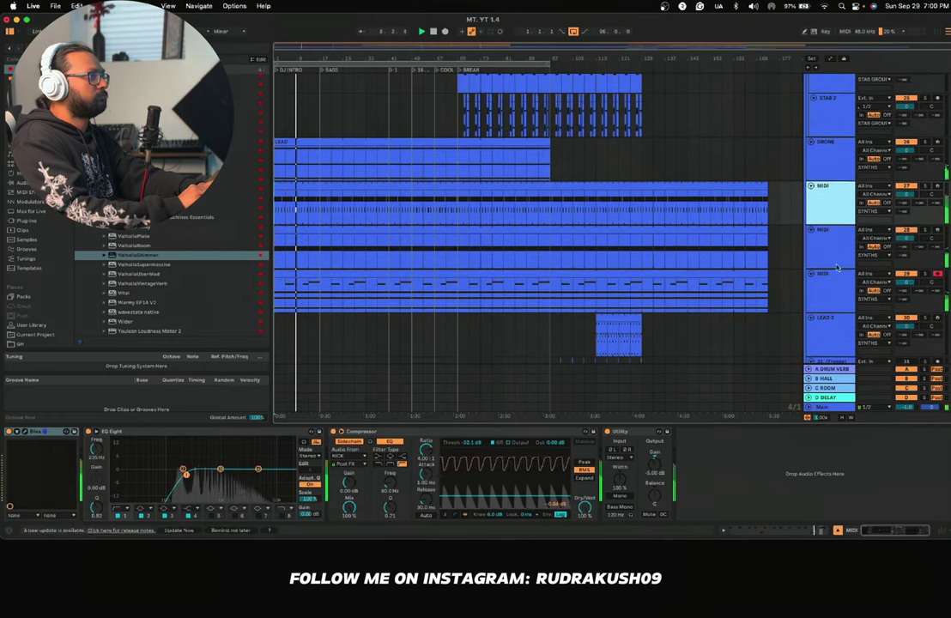
pyautogui.click(926, 232)
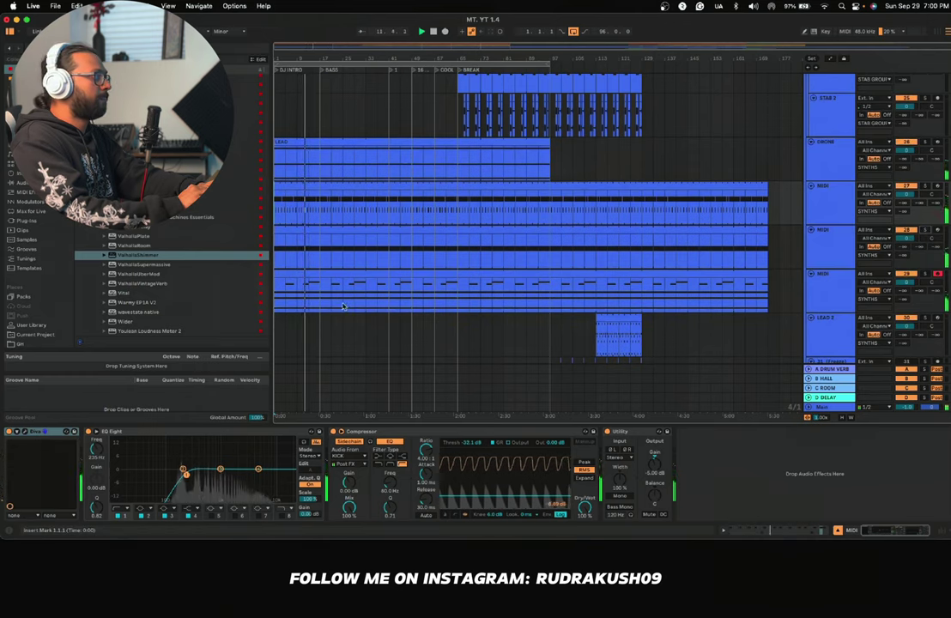
pyautogui.scroll(8, 340, 240)
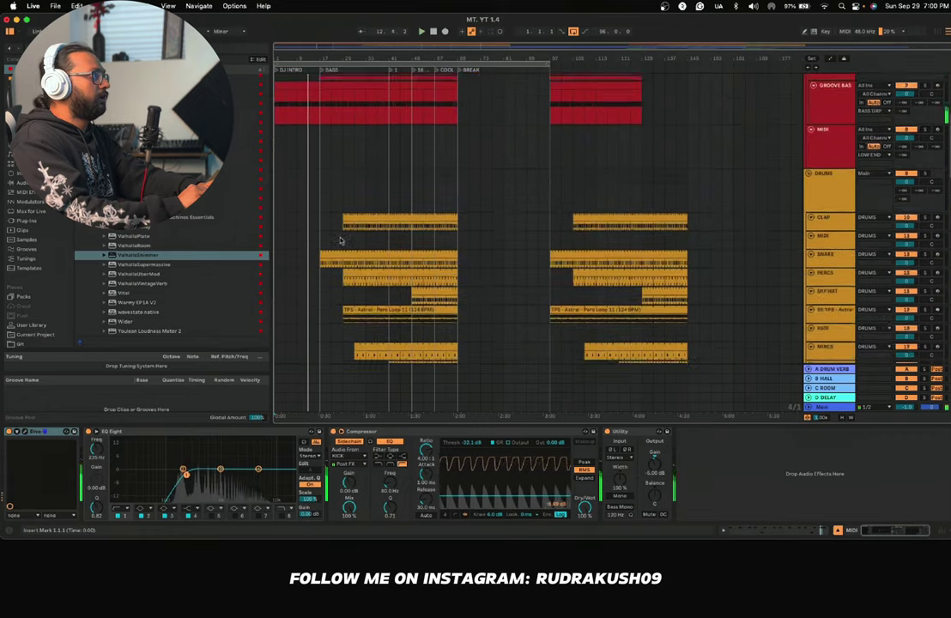
pyautogui.scroll(2, 340, 240)
pyautogui.scroll(-5, 340, 240)
pyautogui.scroll(4, 306, 264)
pyautogui.scroll(-4, 306, 265)
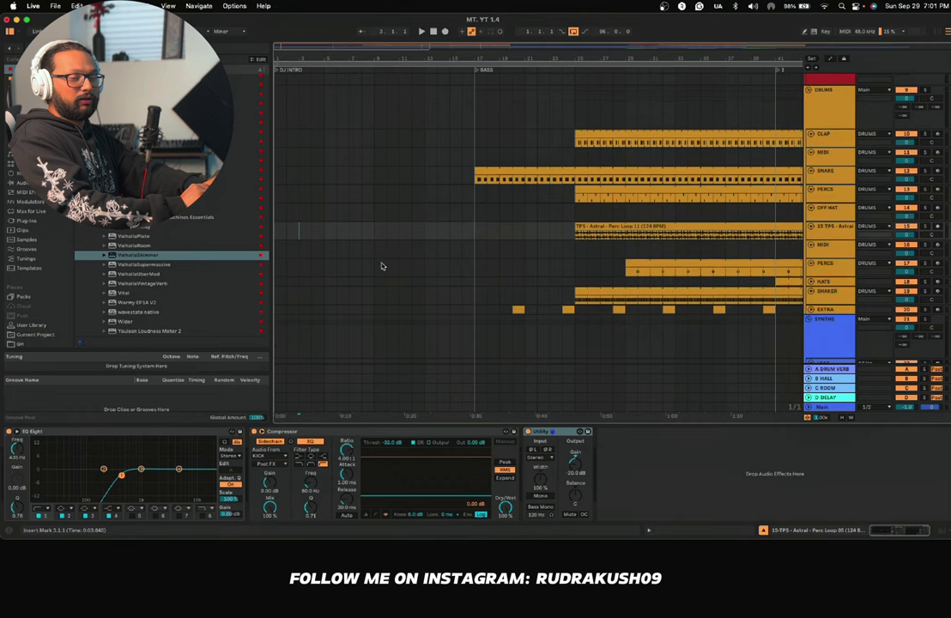
# Step: Extend the start of the first TPS - Astral Perc Loop 11 clip back to bar 1 and play it with the track
pyautogui.scroll(-1, 382, 266)
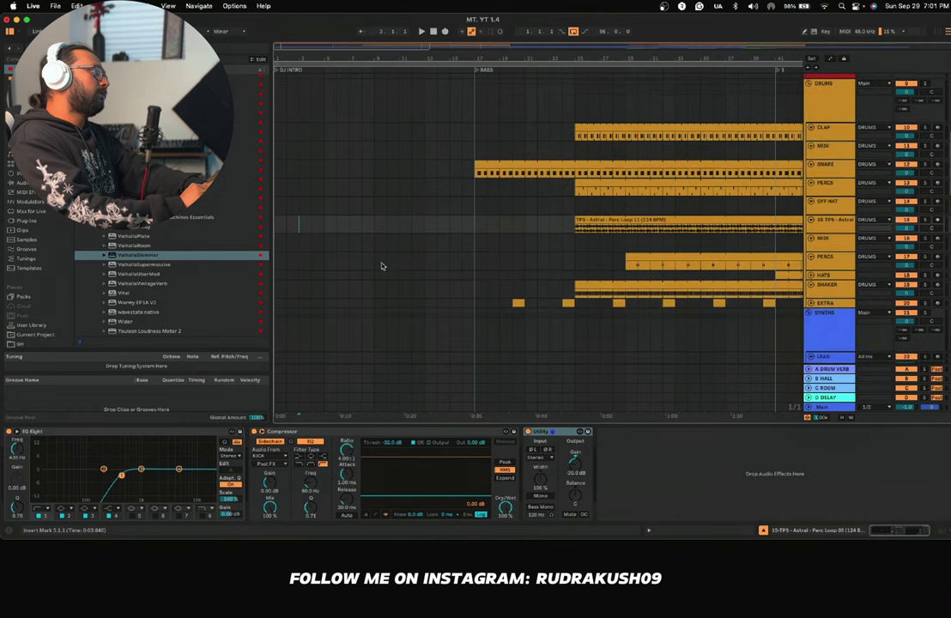
pyautogui.scroll(-1, 406, 260)
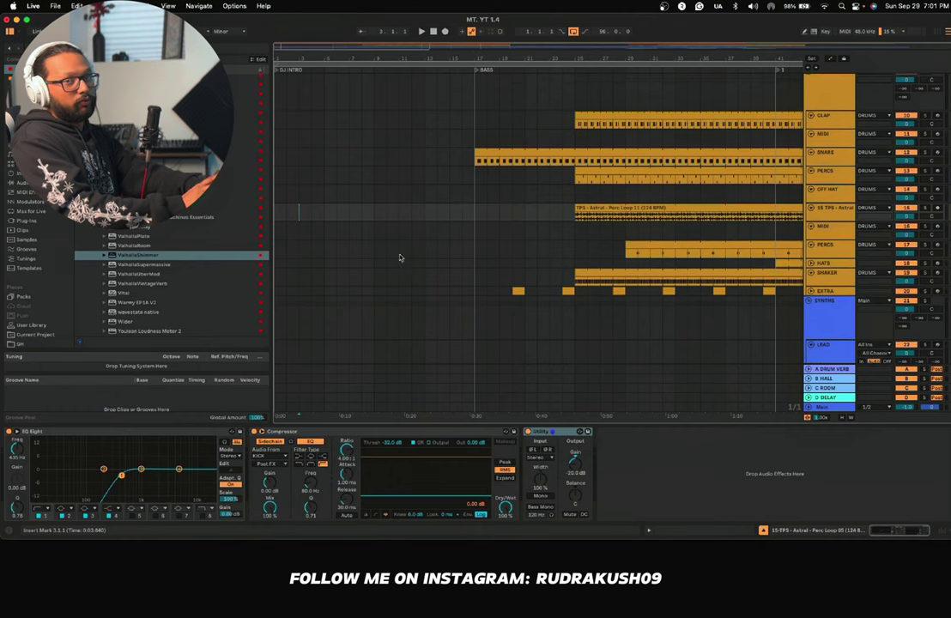
pyautogui.moveTo(275, 215); pyautogui.dragTo(465, 220)
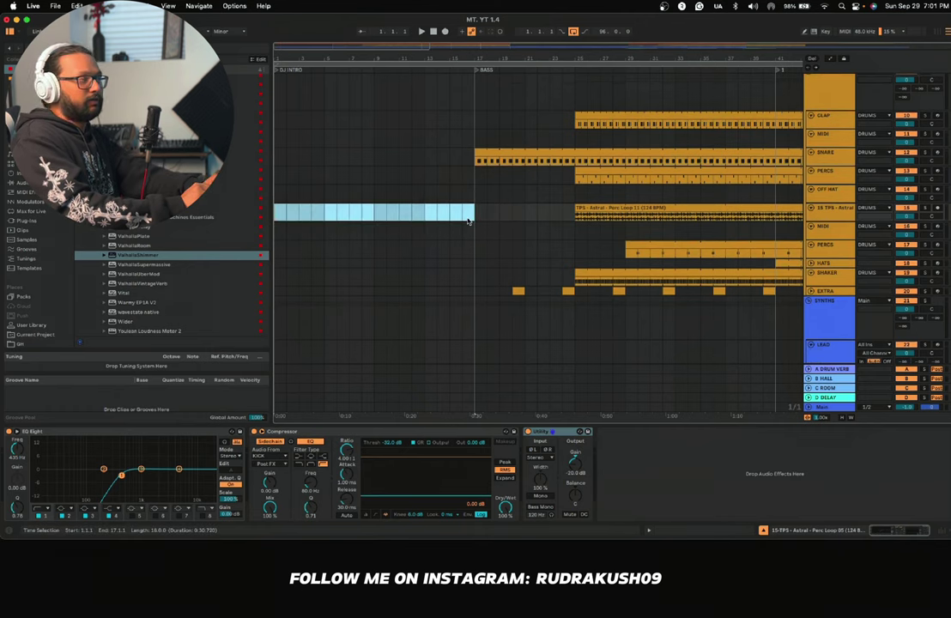
pyautogui.click(467, 222)
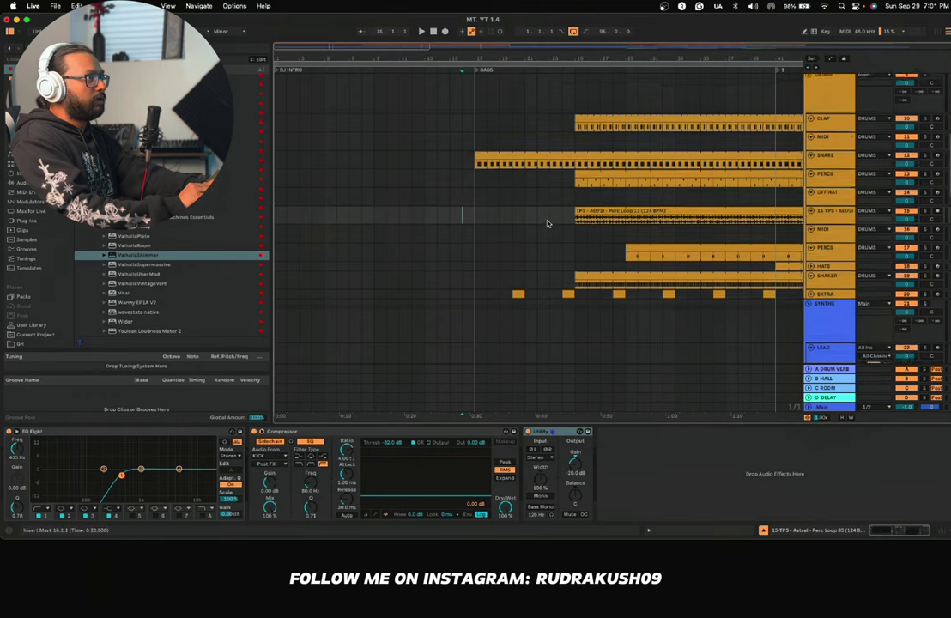
pyautogui.scroll(5, 547, 224)
pyautogui.scroll(-5, 547, 224)
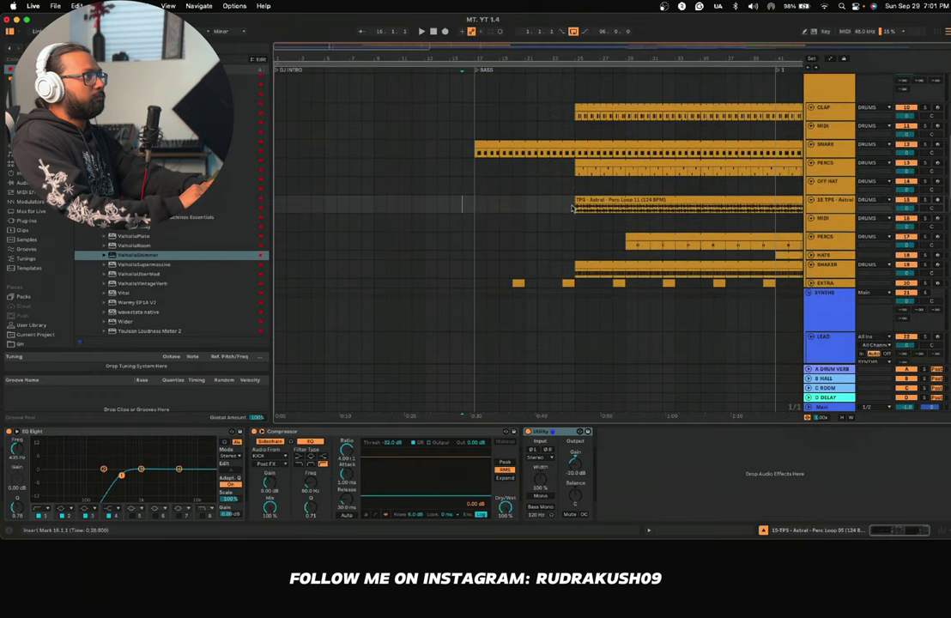
pyautogui.click(577, 197)
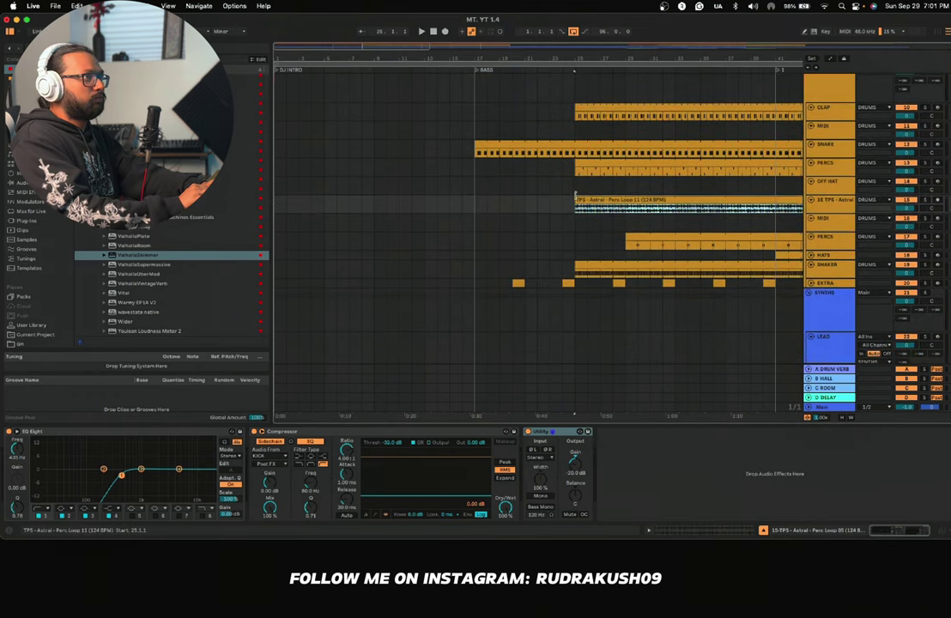
pyautogui.moveTo(575, 197); pyautogui.dragTo(276, 204)
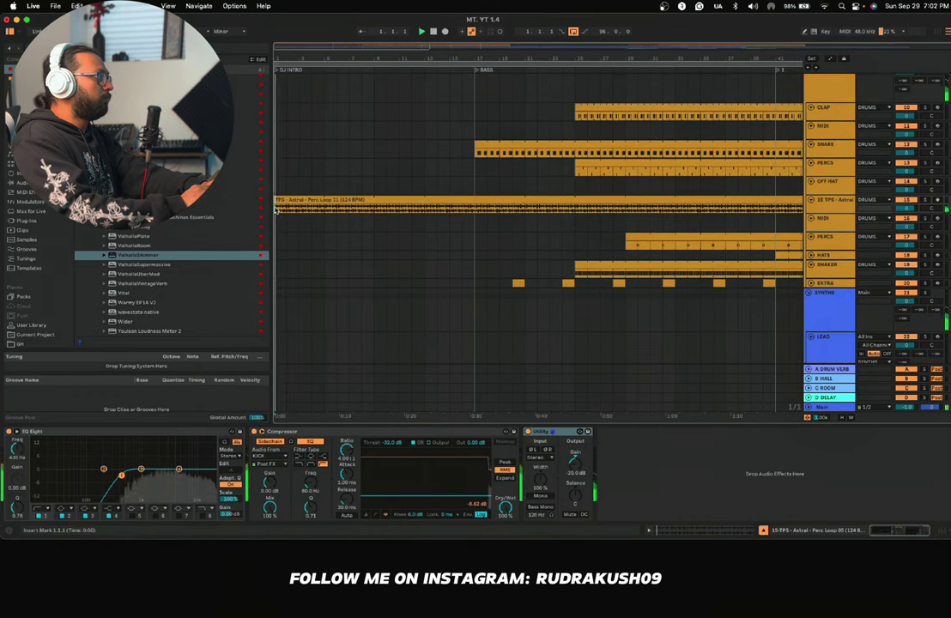
pyautogui.press('space')
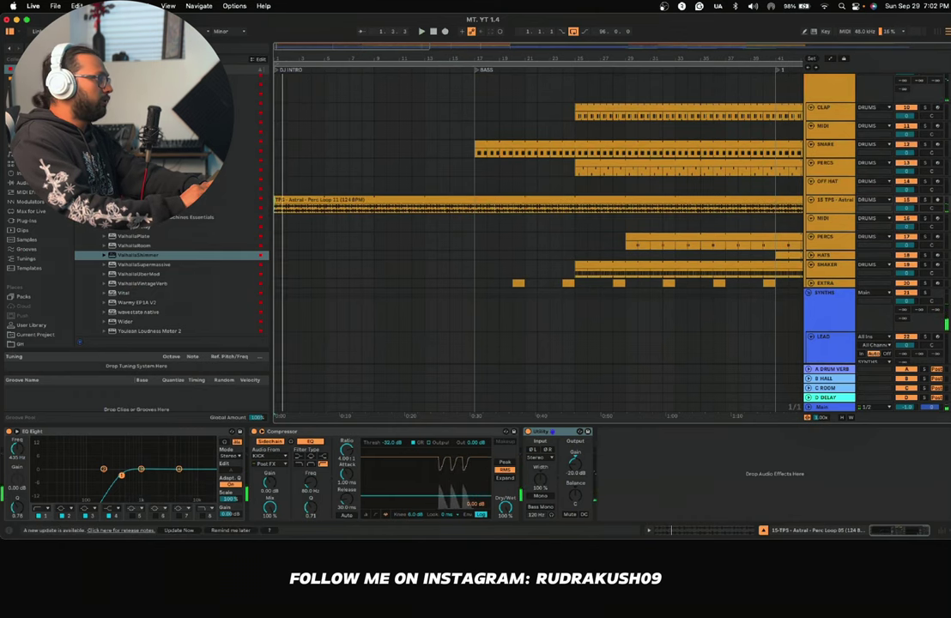
# Step: Add an Auto Filter at the end of the perc loop track's device chain and lower its frequency to about 840 Hz
pyautogui.click(24, 78)
pyautogui.moveTo(115, 97); pyautogui.dragTo(260, 173)
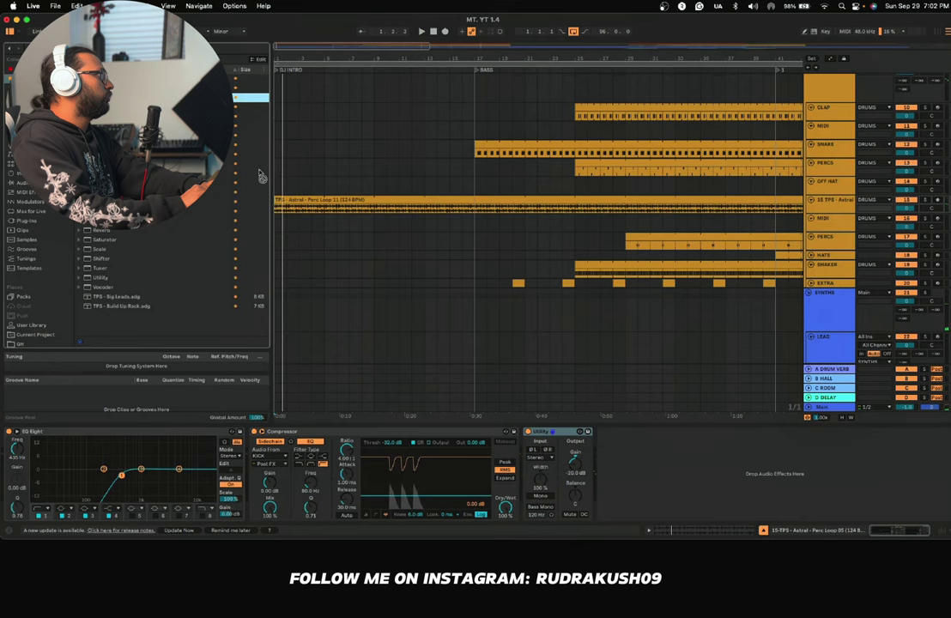
pyautogui.moveTo(316, 211); pyautogui.dragTo(600, 455)
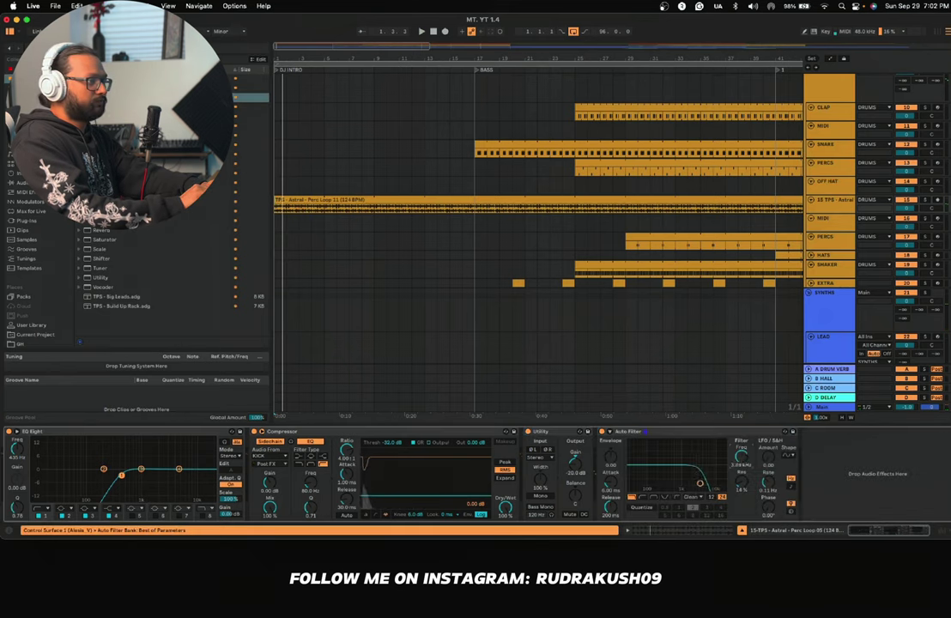
pyautogui.rightClick(741, 459)
pyautogui.click(741, 458)
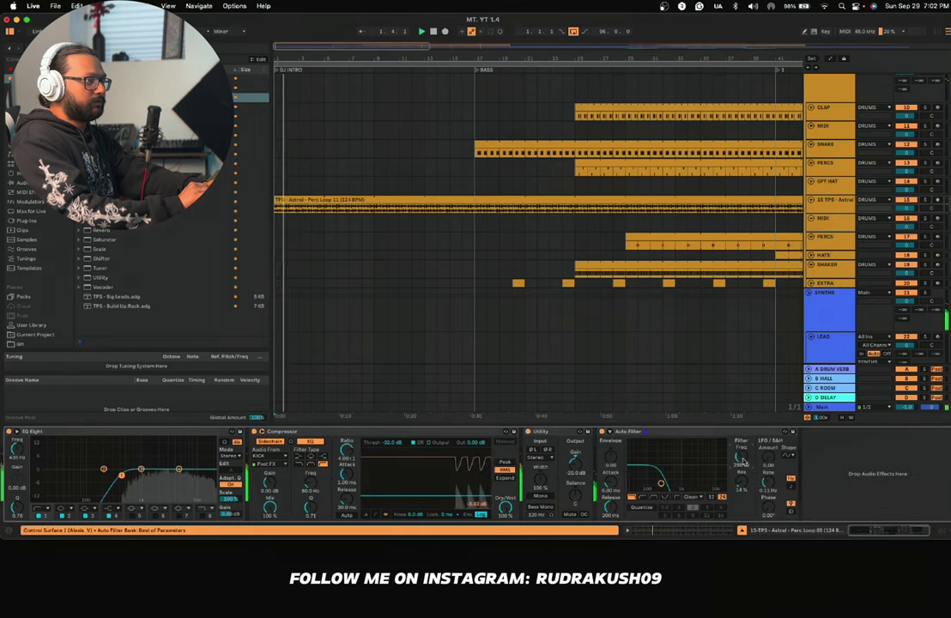
pyautogui.moveTo(740, 458); pyautogui.dragTo(741, 427)
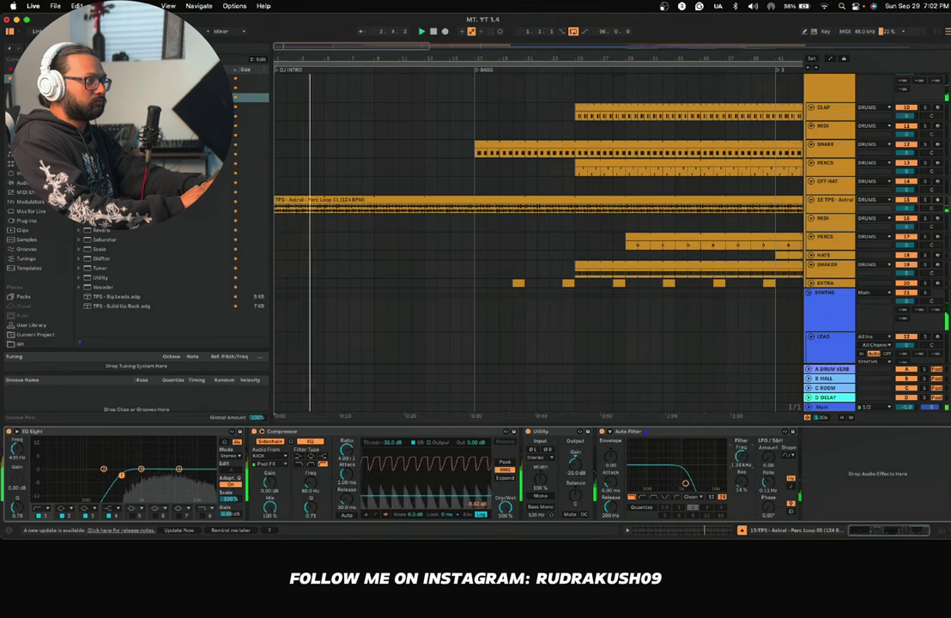
# Step: Automate the perc loop's Auto Filter frequency to rise from bar 7 to about 4.97 kHz at bar 17, fully open from there
pyautogui.rightClick(743, 456)
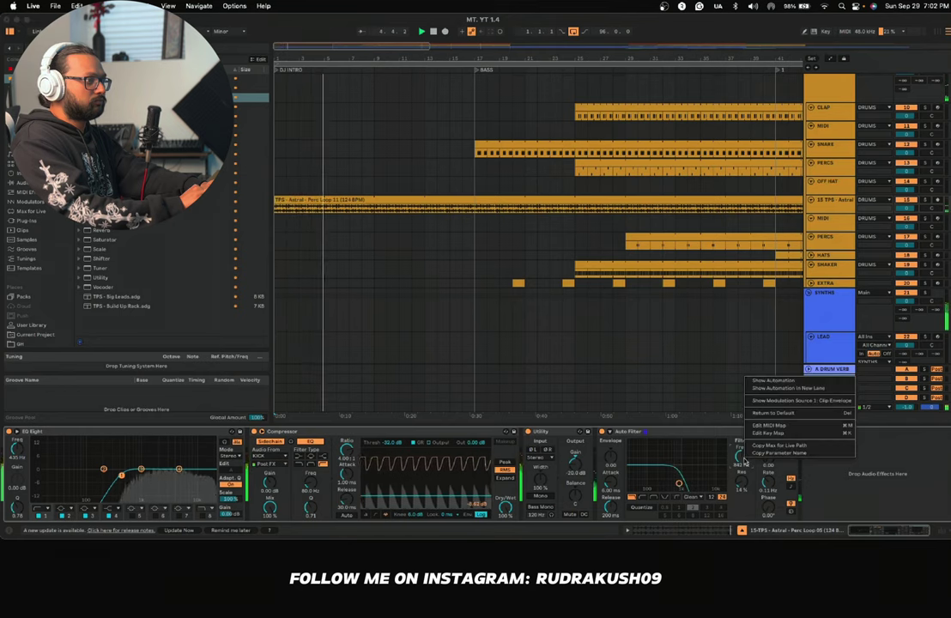
pyautogui.click(764, 383)
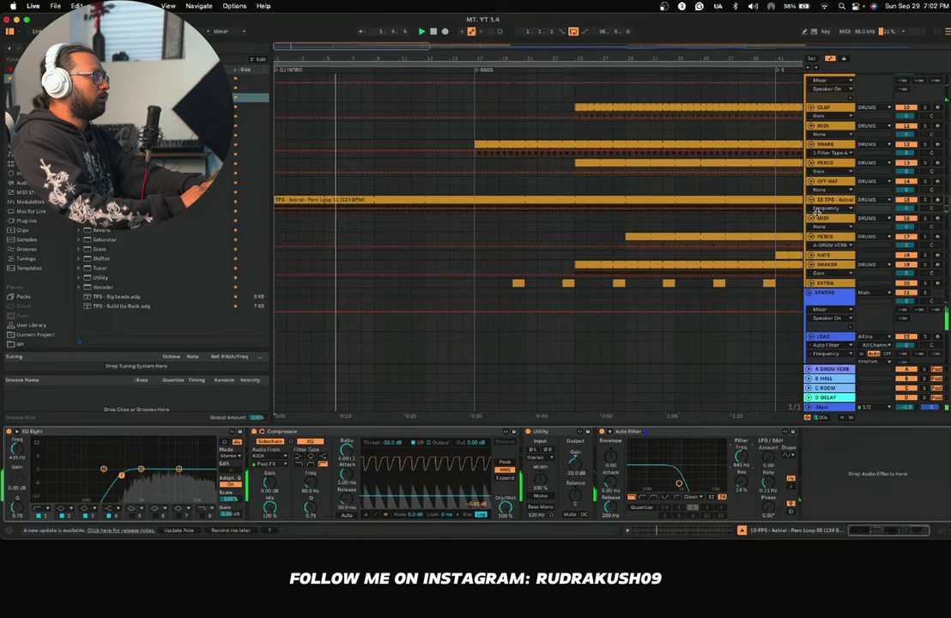
pyautogui.moveTo(818, 247); pyautogui.dragTo(819, 255)
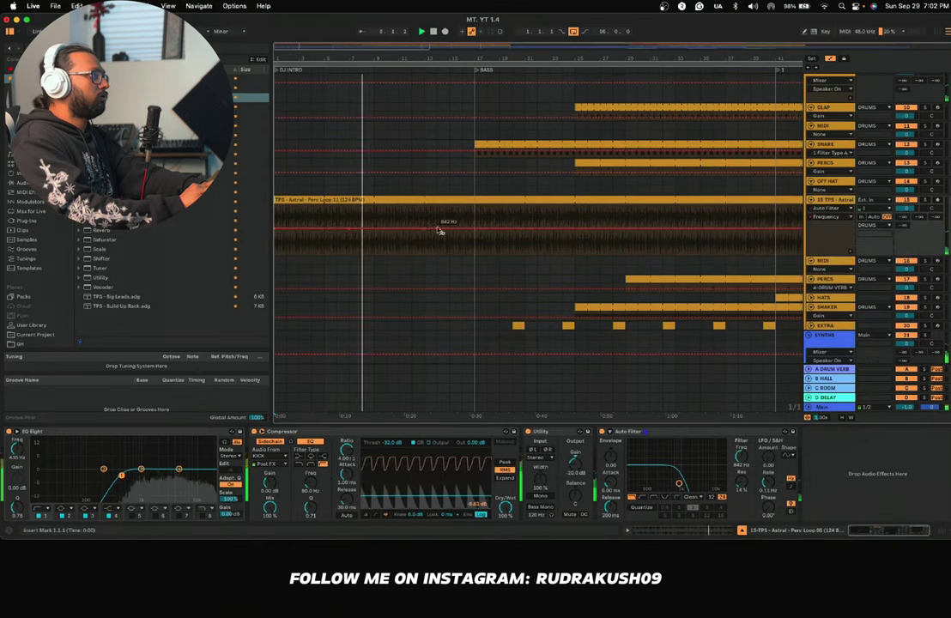
pyautogui.moveTo(473, 229); pyautogui.dragTo(424, 220)
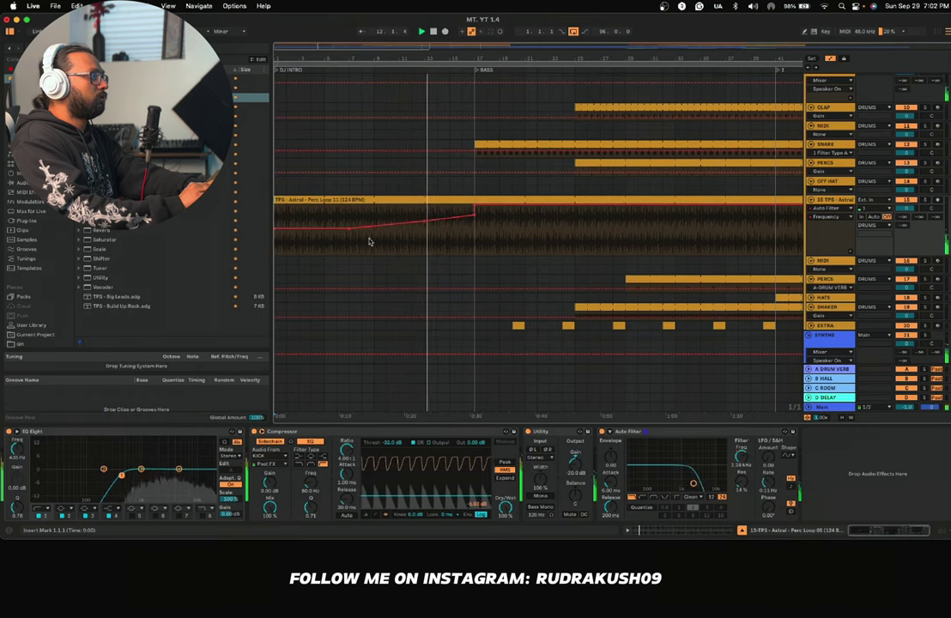
# Step: Hide the automation and delete the Auto Filter from the KICK track
pyautogui.scroll(10, 435, 185)
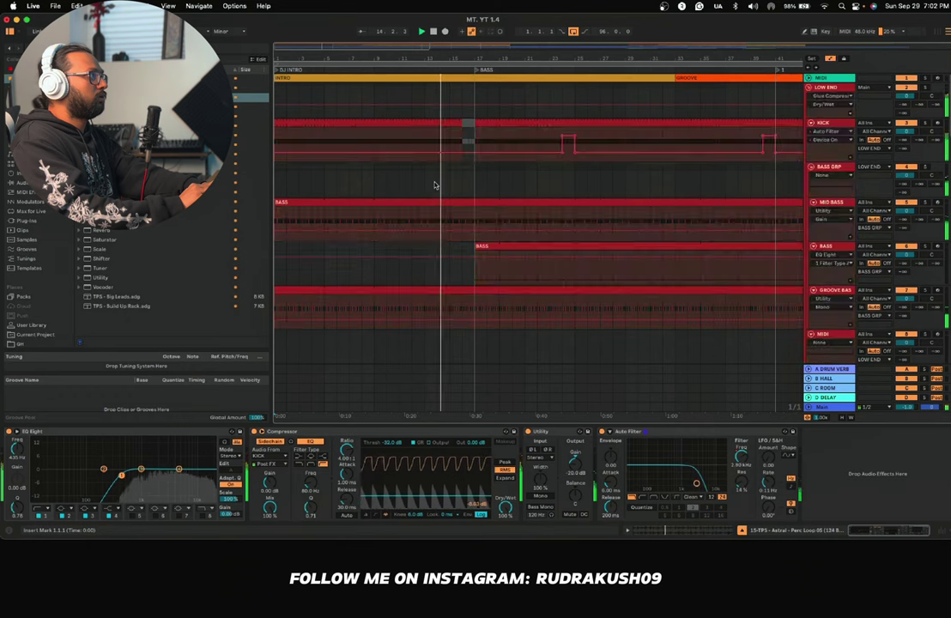
pyautogui.scroll(-5, 435, 185)
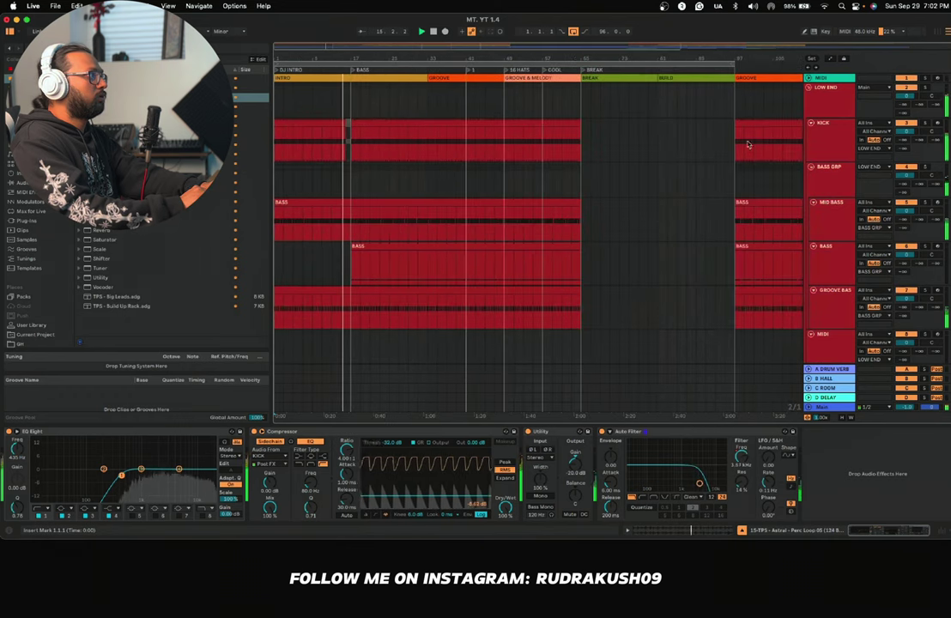
pyautogui.click(748, 144)
pyautogui.click(660, 432)
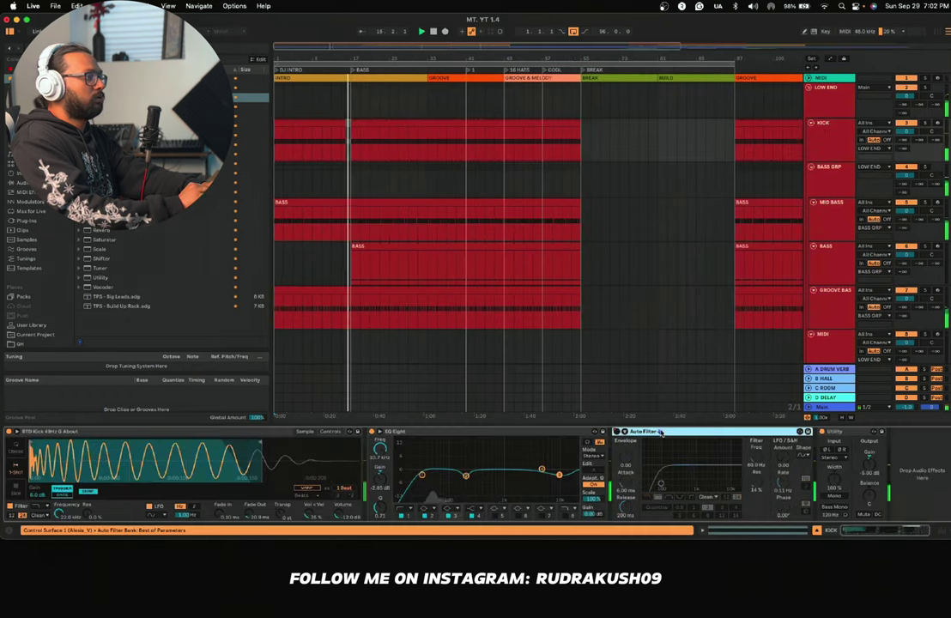
pyautogui.press('Delete')
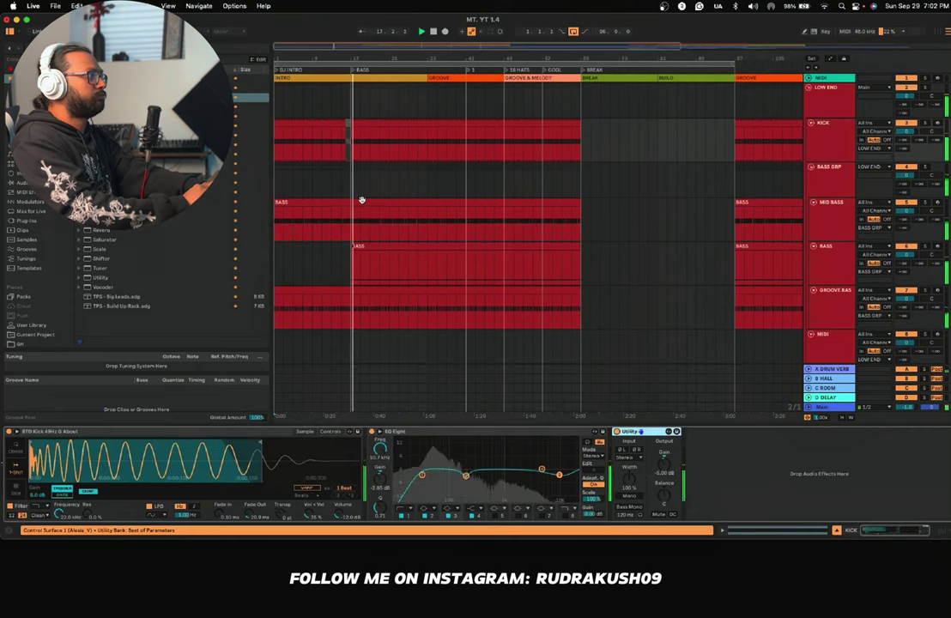
# Step: Show the perc loop's filter automation again and play from bar 10 to check the rise
pyautogui.scroll(-3, 335, 194)
pyautogui.scroll(-5, 335, 194)
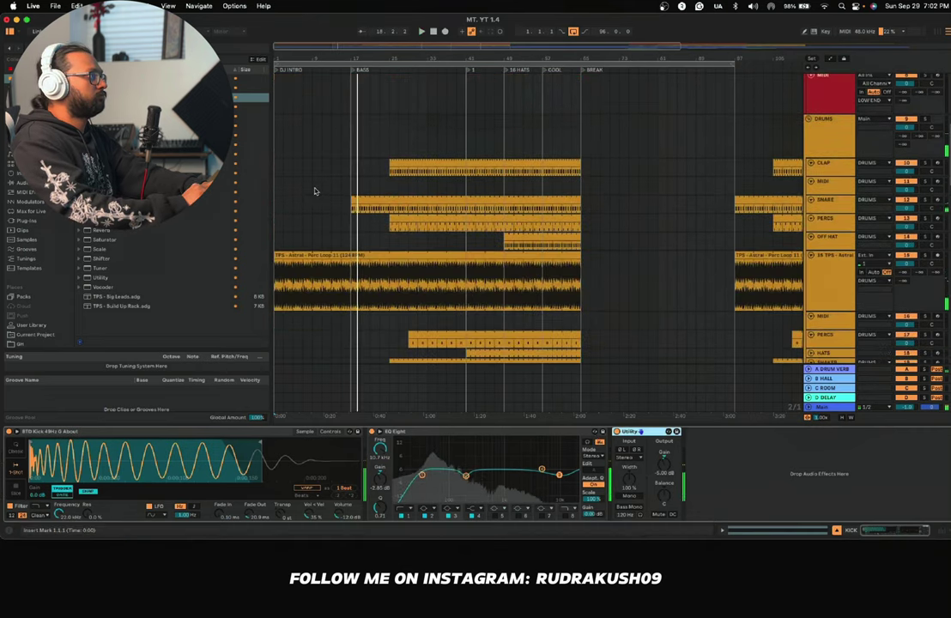
pyautogui.scroll(-1, 315, 191)
pyautogui.scroll(5, 297, 199)
pyautogui.press('a')
pyautogui.click(397, 212)
pyautogui.press('space')
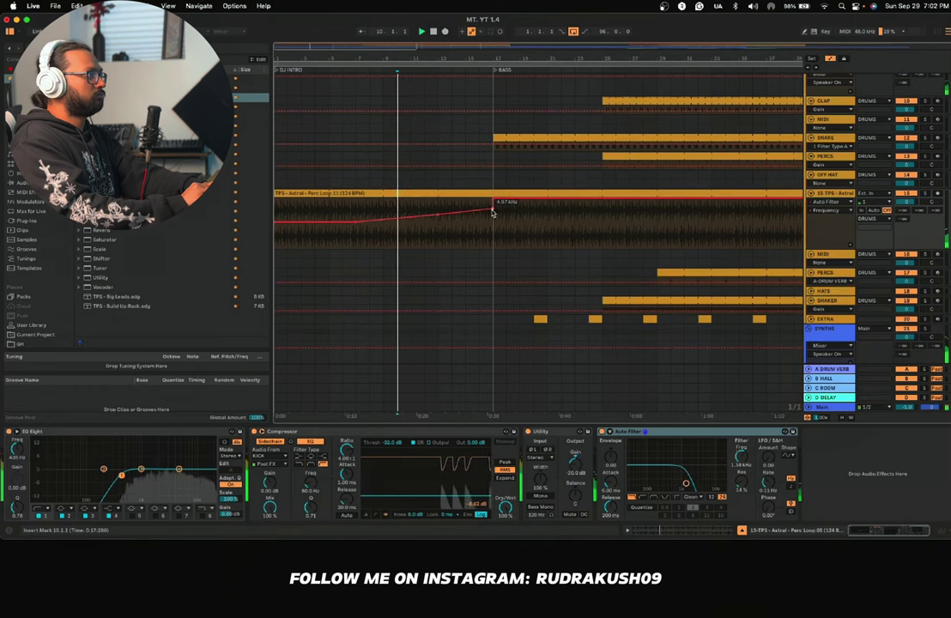
# Step: Play the perc loop's filter rise from bar 15 into the BASS section to check the transition
pyautogui.moveTo(494, 211)
pyautogui.mouseDown()
pyautogui.moveTo(438, 224)
pyautogui.moveTo(492, 211)
pyautogui.mouseUp()
pyautogui.press('space')
pyautogui.press('space')
pyautogui.click(441, 210)
pyautogui.press('space')
pyautogui.press('space')
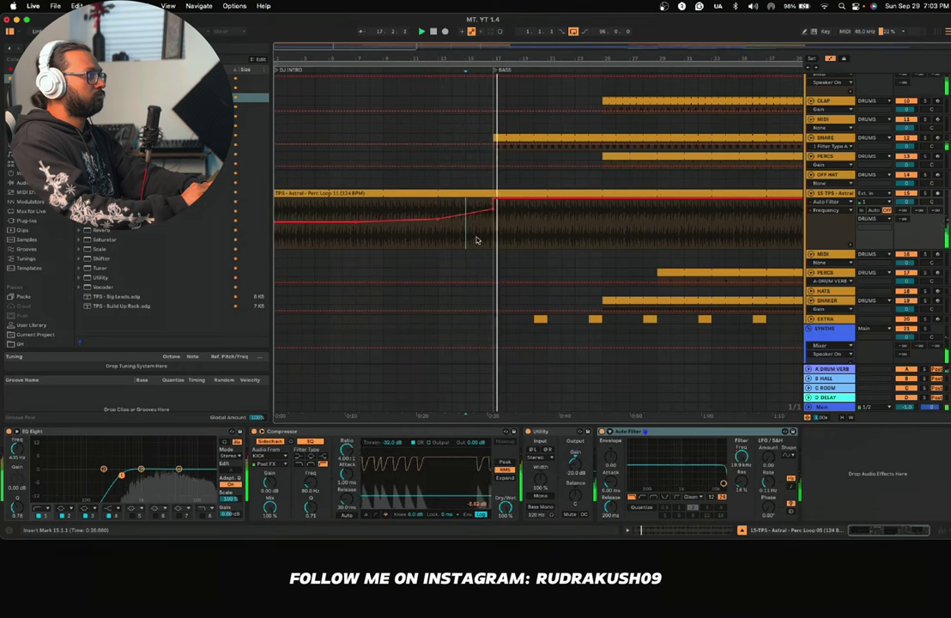
# Step: Copy the impact clip from around bar 97 to the BASS marker at bar 17 and play the lead-in
pyautogui.press('-')
pyautogui.scroll(-10, 395, 223)
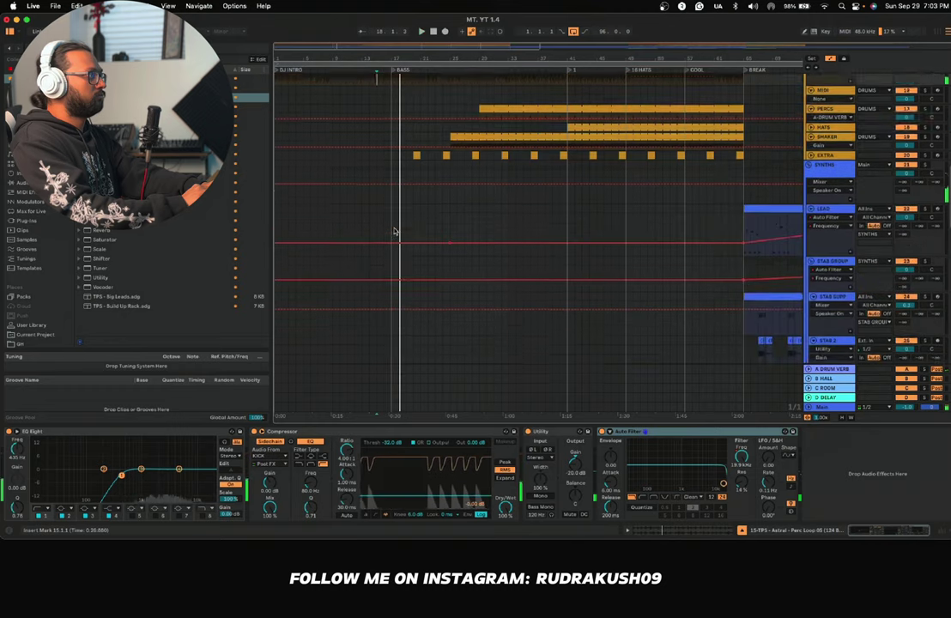
pyautogui.scroll(-10, 395, 230)
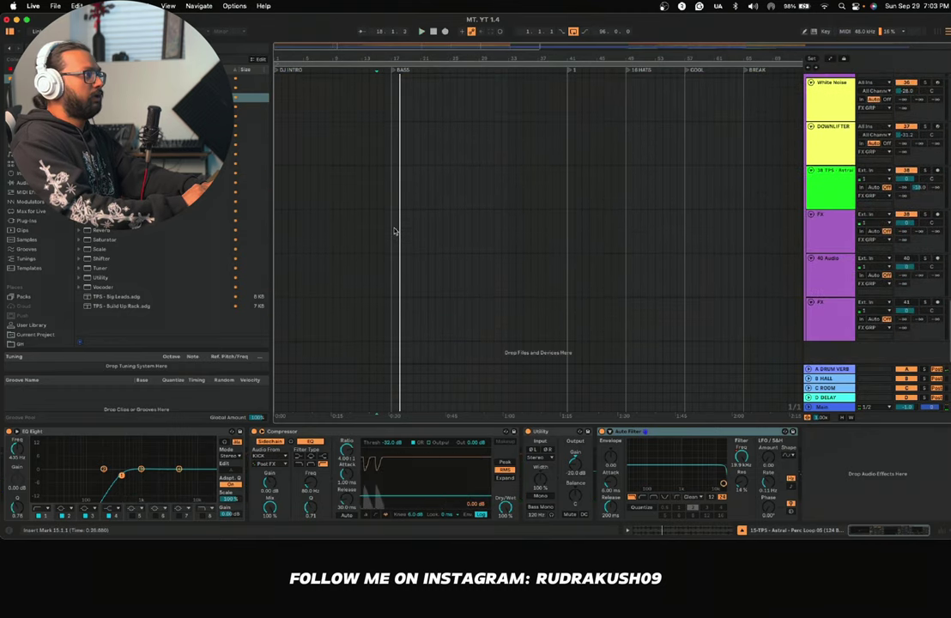
pyautogui.press('-')
pyautogui.press('-')
pyautogui.press('-')
pyautogui.scroll(5, 395, 231)
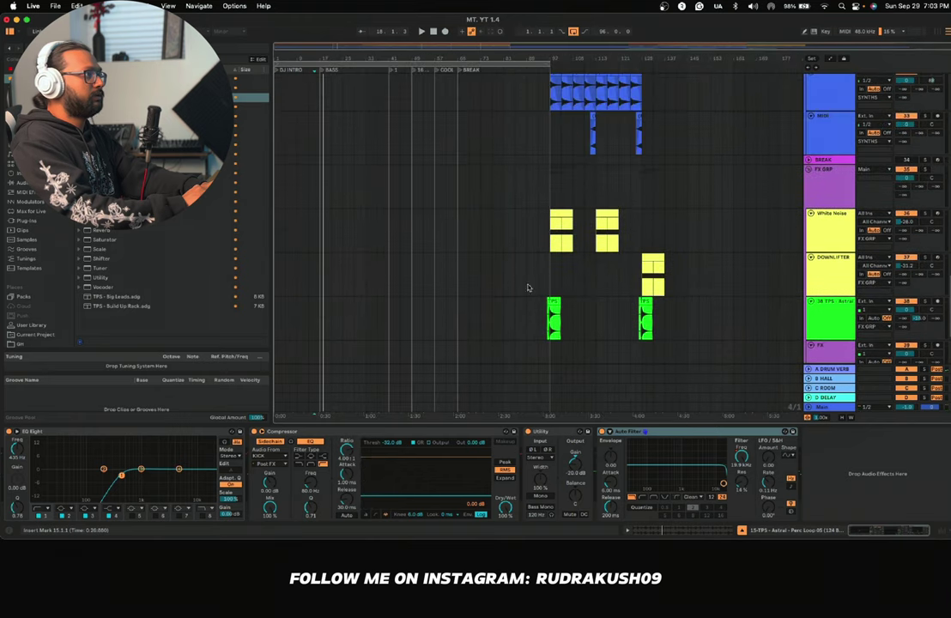
pyautogui.moveTo(553, 302); pyautogui.dragTo(325, 310)
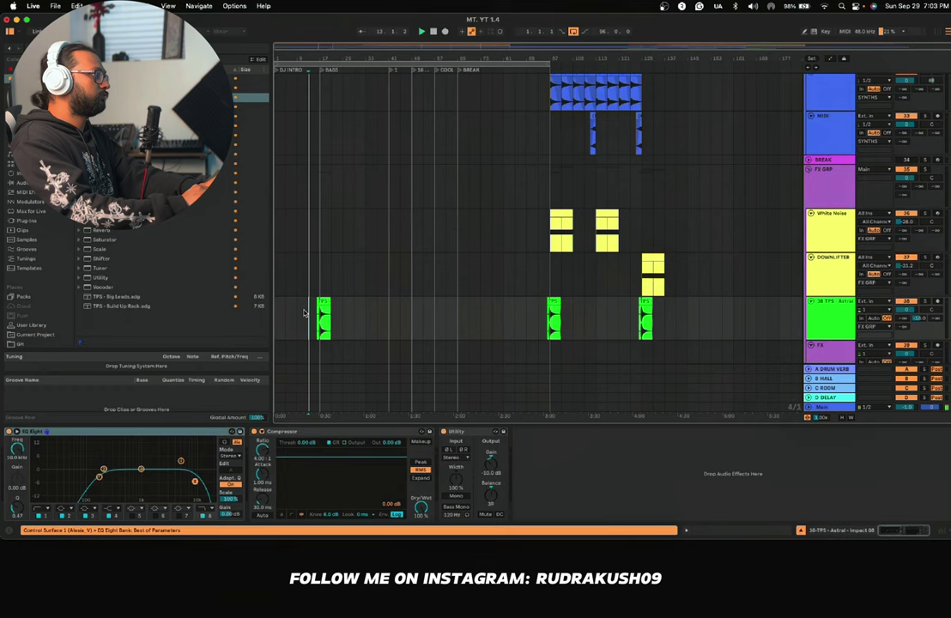
pyautogui.scroll(5, 305, 314)
pyautogui.hscroll(-2, 306, 314)
pyautogui.scroll(-3, 306, 313)
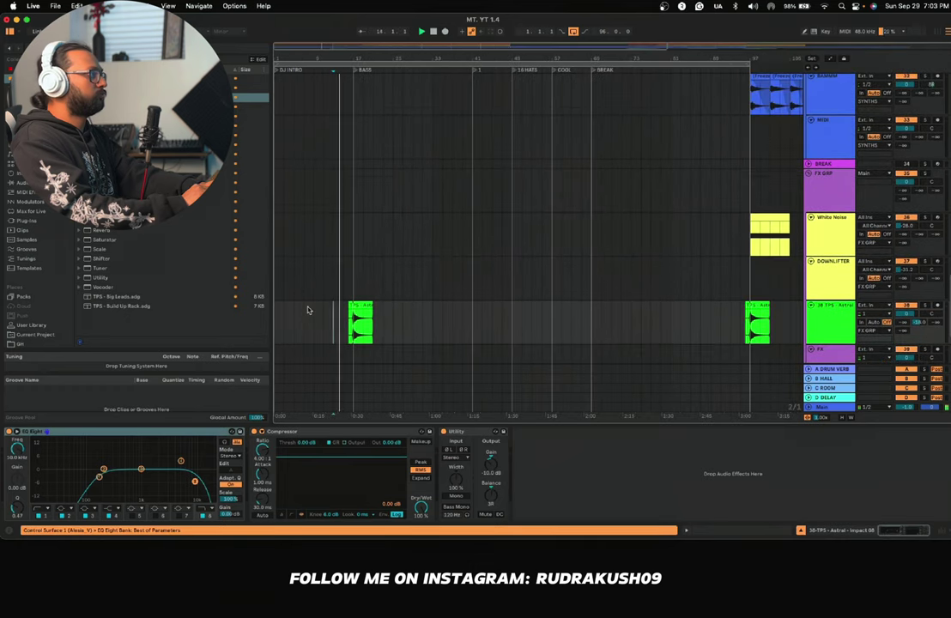
pyautogui.click(309, 309)
# Step: Copy the eight-bar White Noise clip from bar 97 to the BASS marker at bar 17
pyautogui.scroll(2, 311, 314)
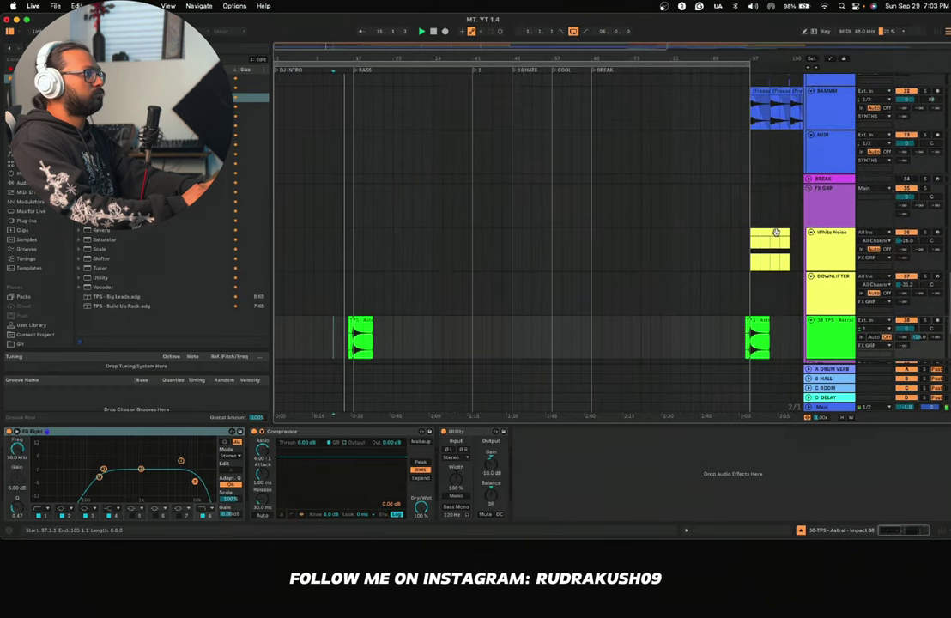
pyautogui.moveTo(776, 233); pyautogui.dragTo(380, 244)
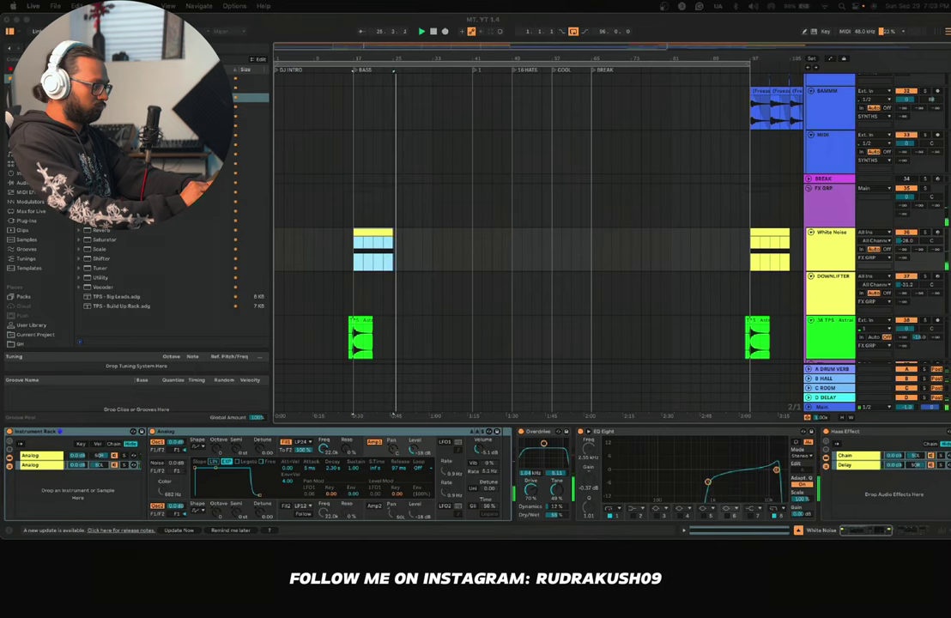
pyautogui.scroll(3, 371, 304)
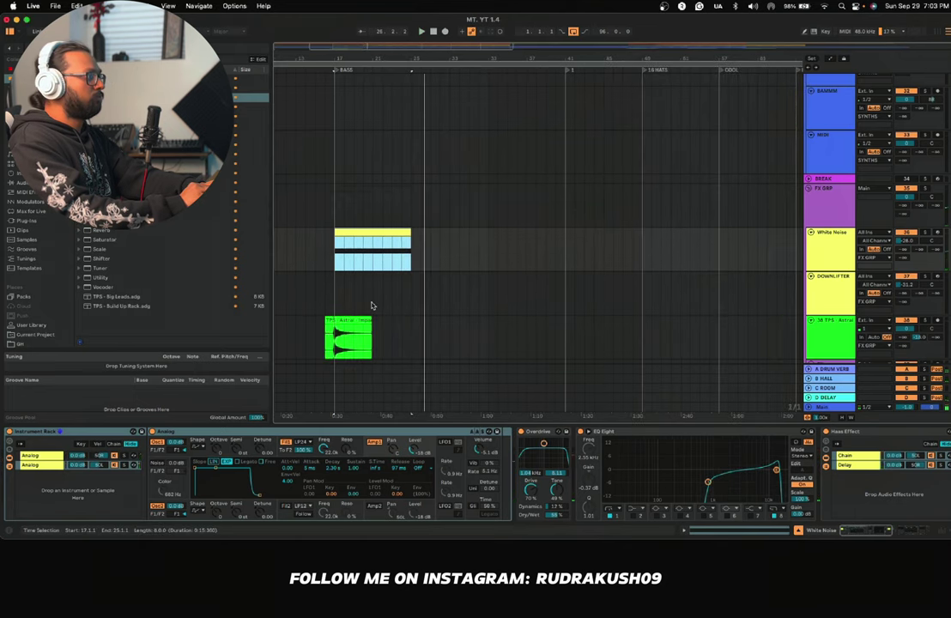
# Step: Copy the BASS impact clip so its hit lands at the end of the White Noise clip, and play from bar 23
pyautogui.moveTo(341, 319); pyautogui.dragTo(419, 321)
pyautogui.scroll(3, 418, 323)
pyautogui.hscroll(-1, 418, 322)
pyautogui.click(418, 323)
pyautogui.press('space')
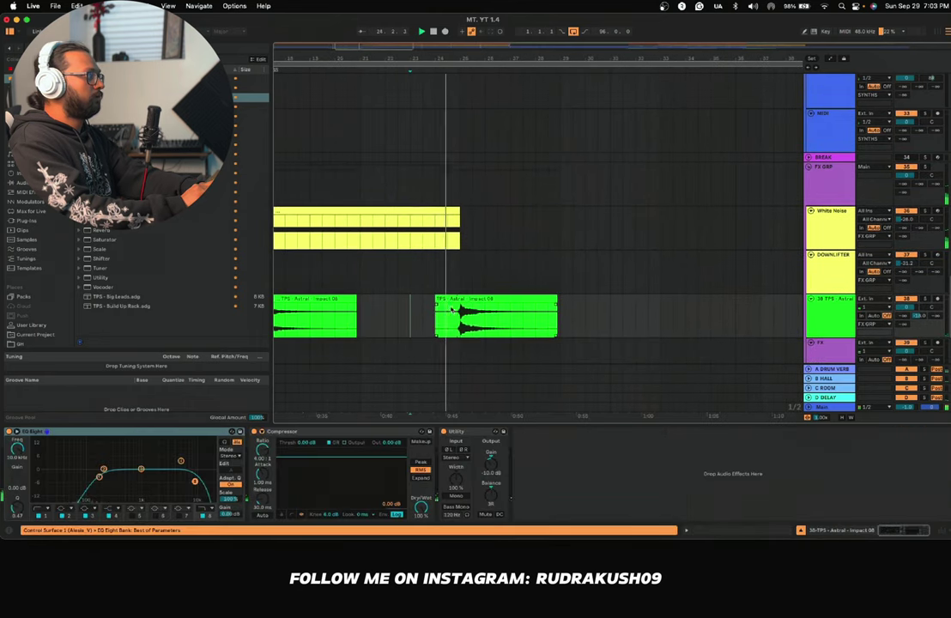
# Step: Trim the second impact clip to start at bar 25 and end at bar 27, and play it from bar 23
pyautogui.hscroll(-2, 448, 307)
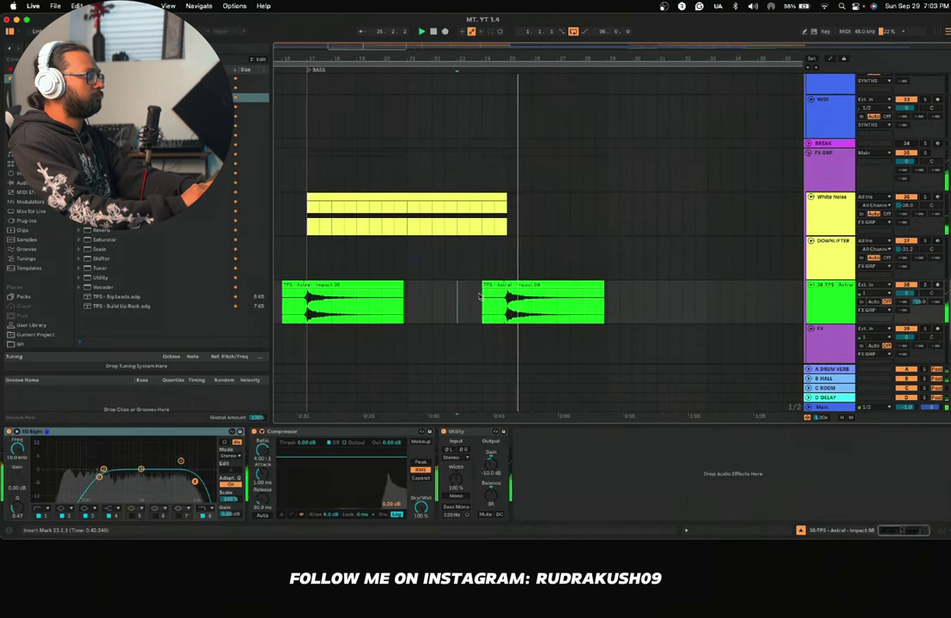
pyautogui.moveTo(483, 296); pyautogui.dragTo(525, 284)
pyautogui.click(495, 293)
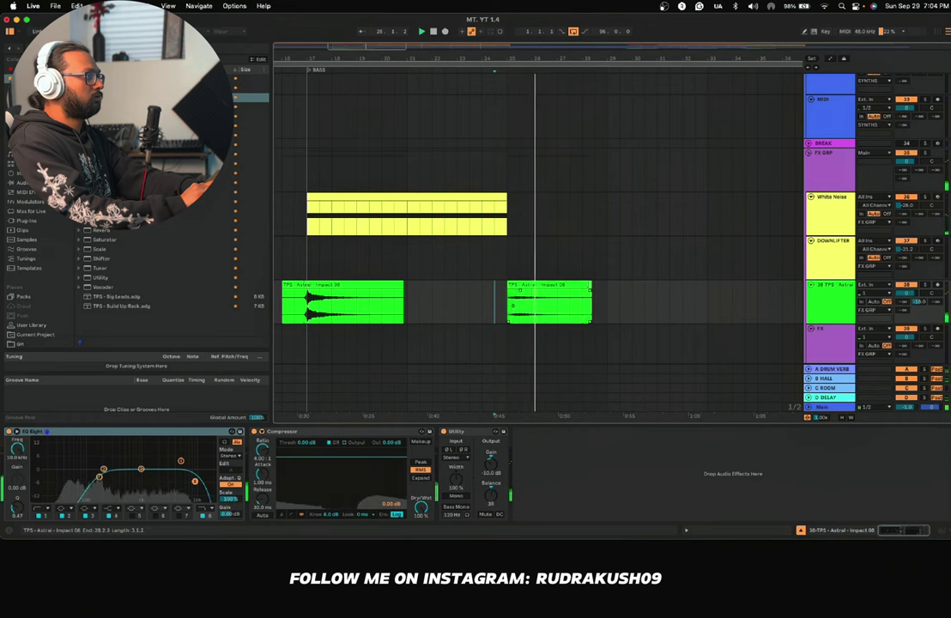
pyautogui.moveTo(591, 285); pyautogui.dragTo(560, 287)
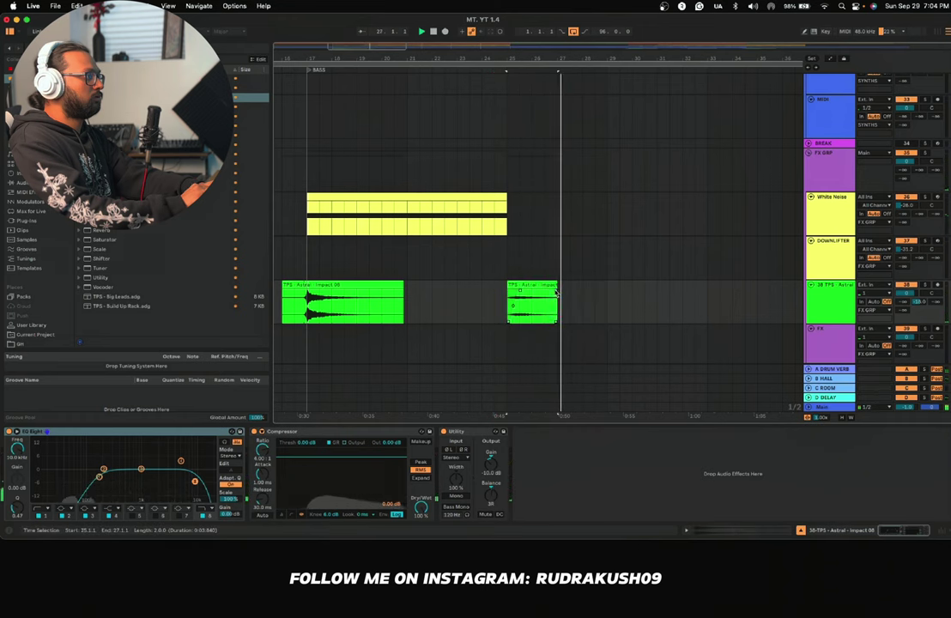
pyautogui.click(483, 305)
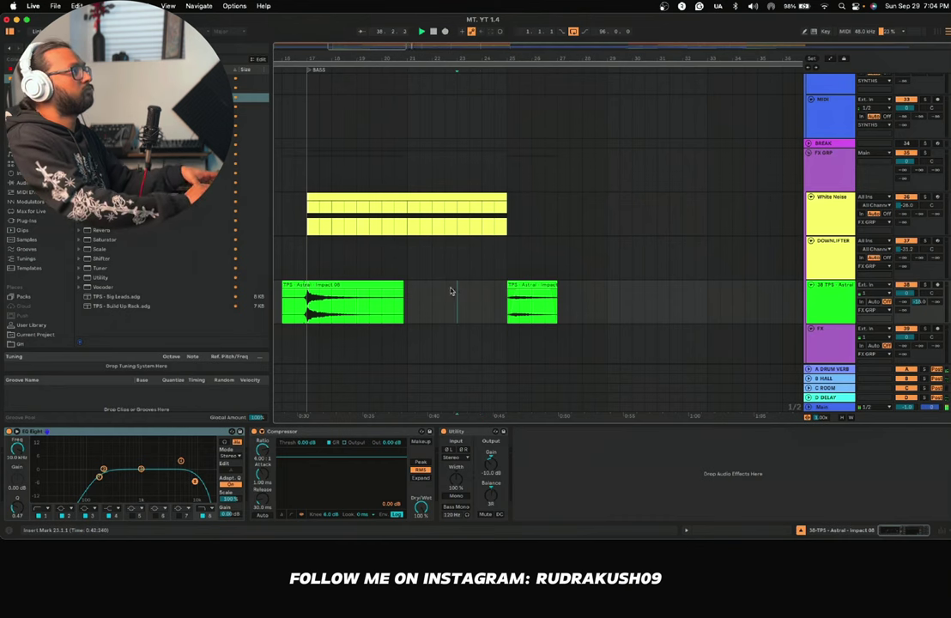
pyautogui.press('space')
pyautogui.press('space')
# Step: Copy the BASS impact and White Noise clips to the 16 HATS marker at bar 49 and play from bar 47
pyautogui.scroll(-6, 451, 292)
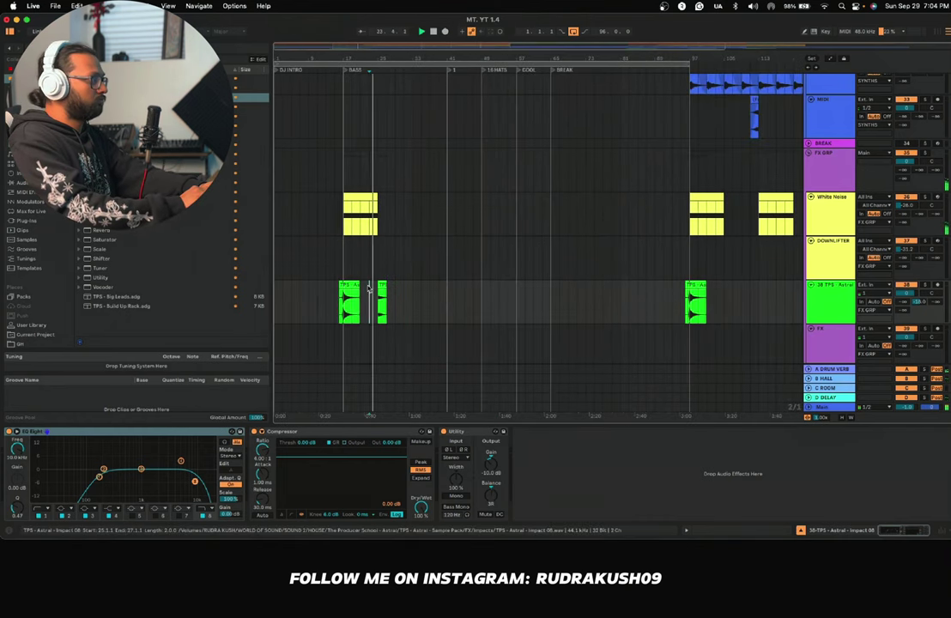
pyautogui.scroll(3, 356, 285)
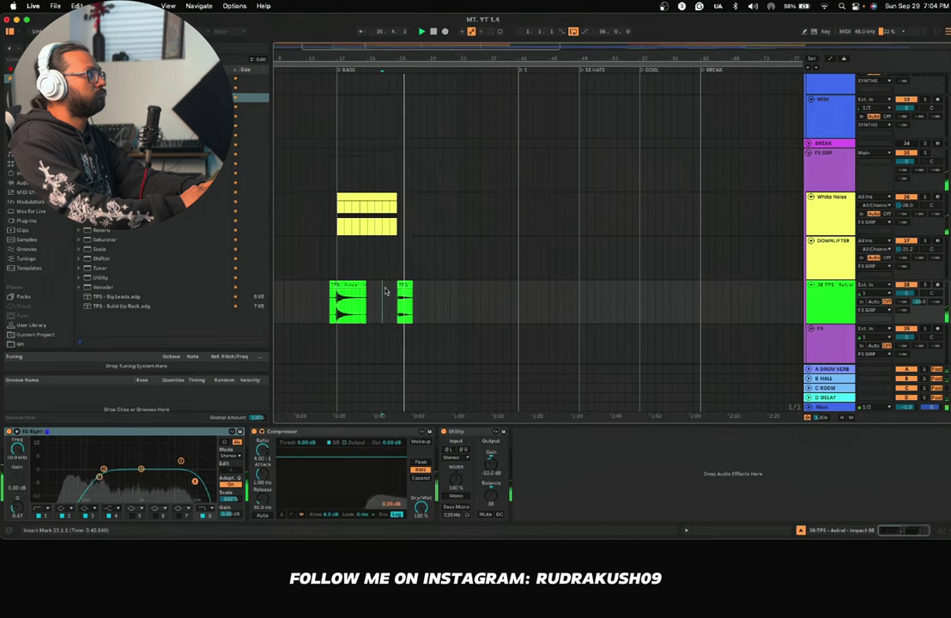
pyautogui.moveTo(350, 300); pyautogui.dragTo(593, 300)
pyautogui.moveTo(371, 207); pyautogui.dragTo(610, 212)
pyautogui.press('space')
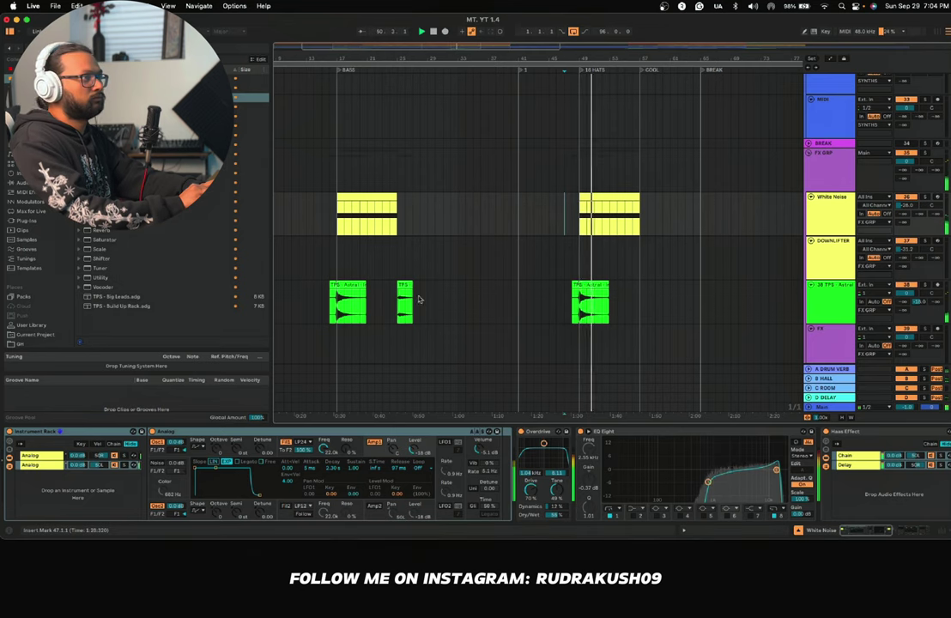
# Step: Shift the copied impact slightly earlier so its peak lines up with the 16 HATS marker, and play it to check
pyautogui.scroll(10, 555, 300)
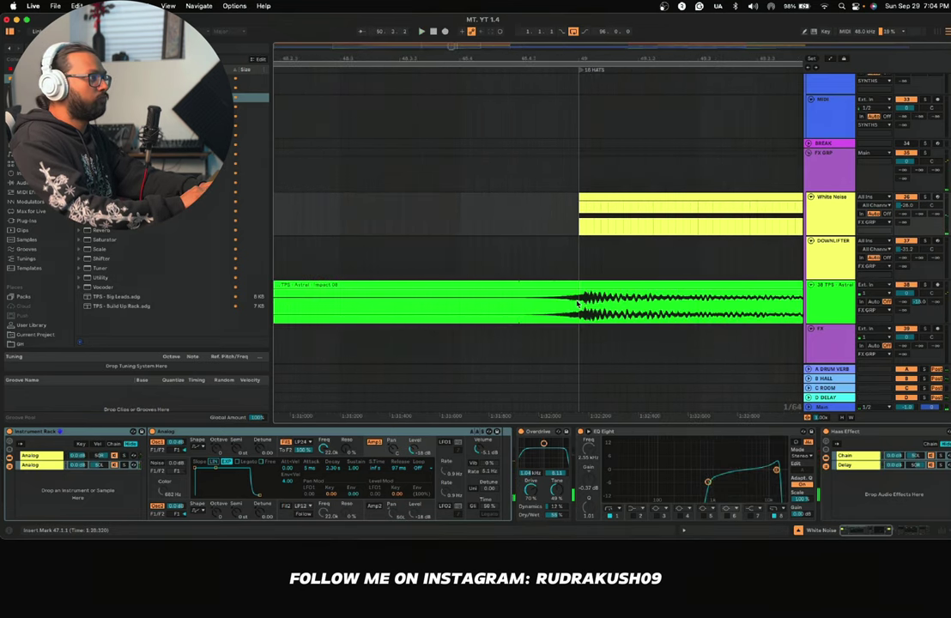
pyautogui.scroll(2, 578, 303)
pyautogui.moveTo(628, 286); pyautogui.dragTo(601, 288)
pyautogui.click(555, 305)
pyautogui.press('space')
pyautogui.scroll(-4, 430, 314)
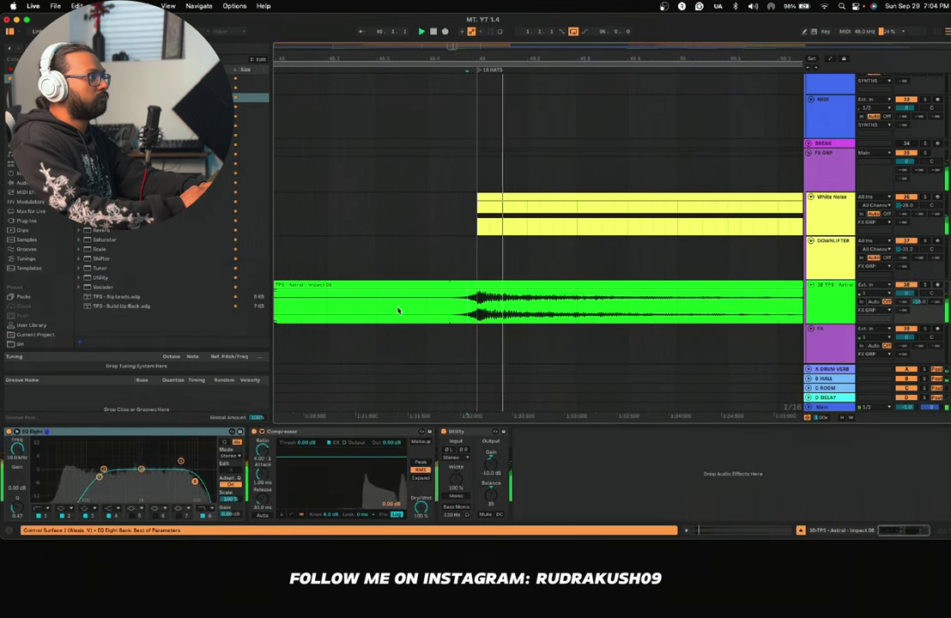
pyautogui.scroll(5, 469, 294)
pyautogui.rightClick(470, 295)
pyautogui.press('Escape')
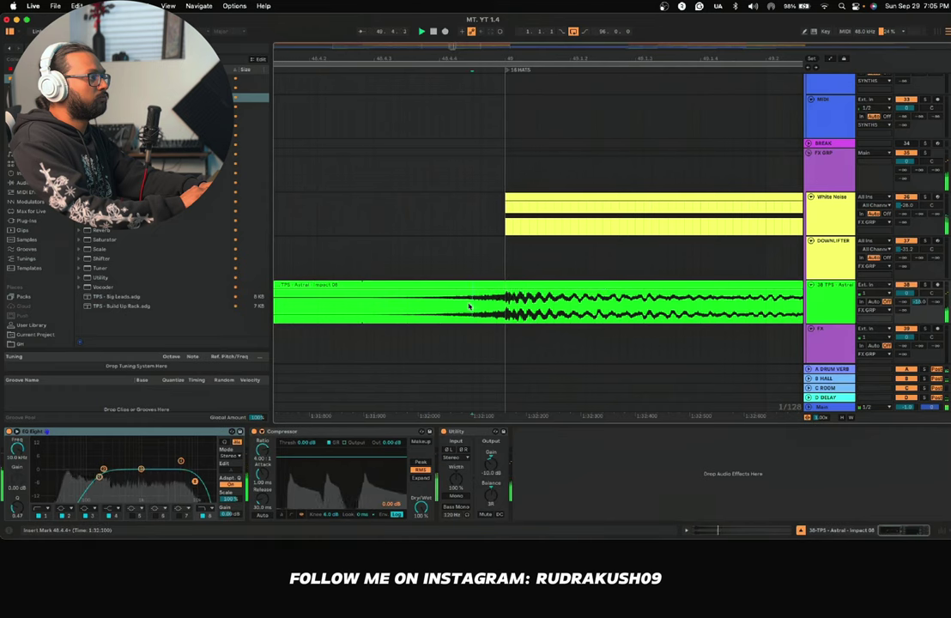
# Step: Replace the impact at the BASS marker with a copy of the aligned 16 HATS impact and play from bar 16
pyautogui.scroll(-6, 469, 306)
pyautogui.scroll(-8, 470, 305)
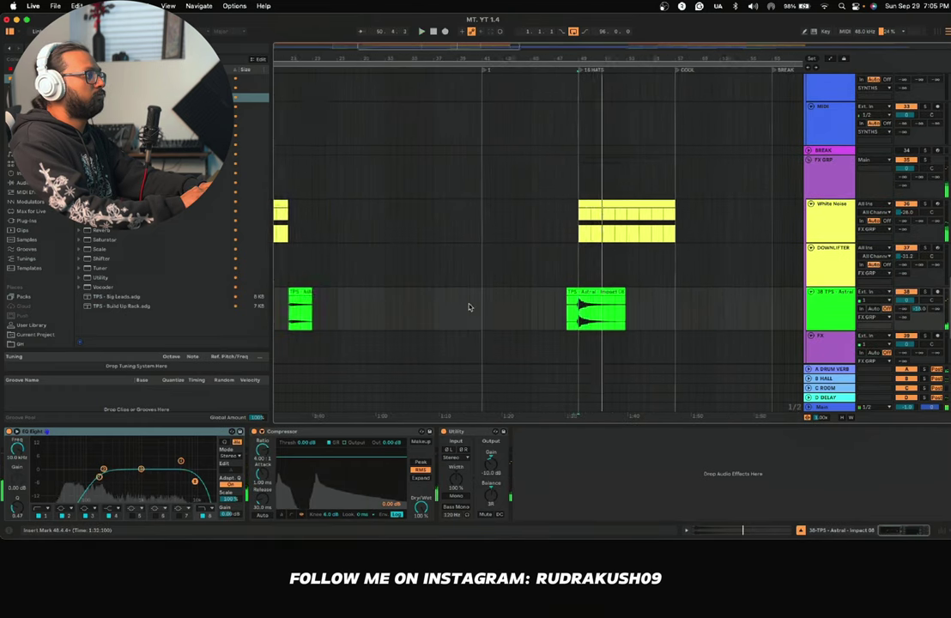
pyautogui.click(359, 312)
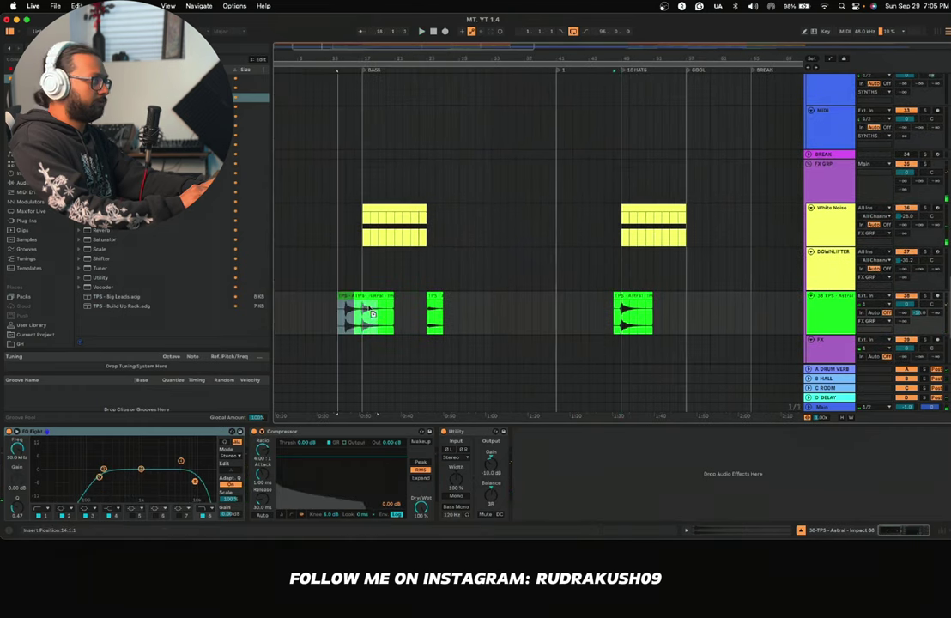
pyautogui.scroll(5, 358, 313)
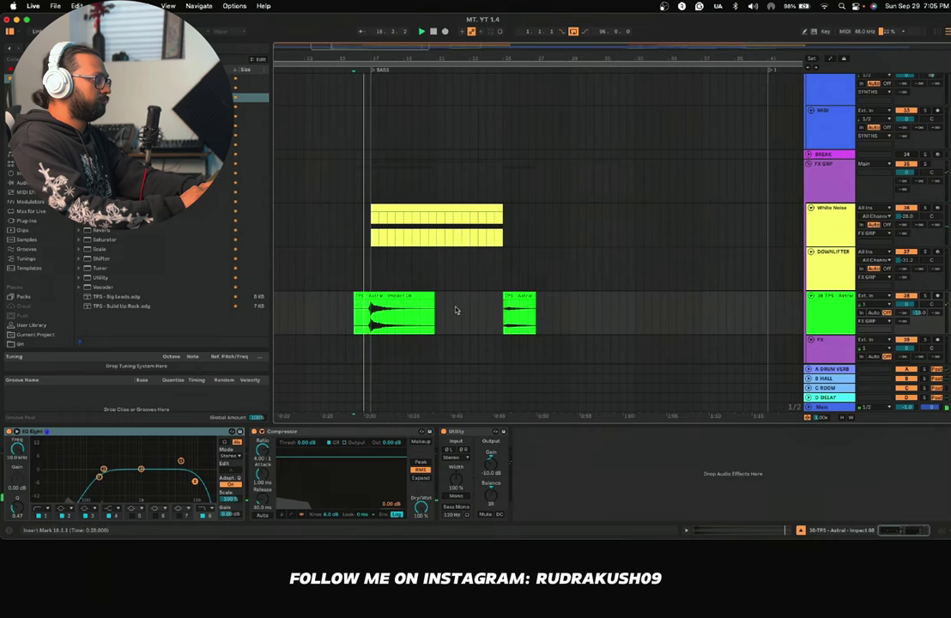
pyautogui.scroll(-5, 437, 311)
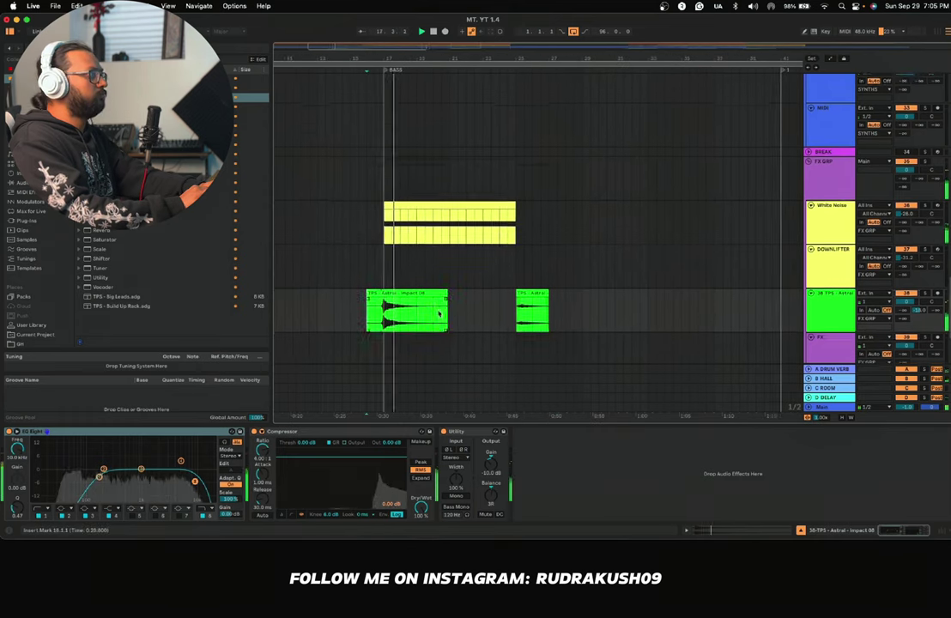
pyautogui.scroll(-5, 437, 304)
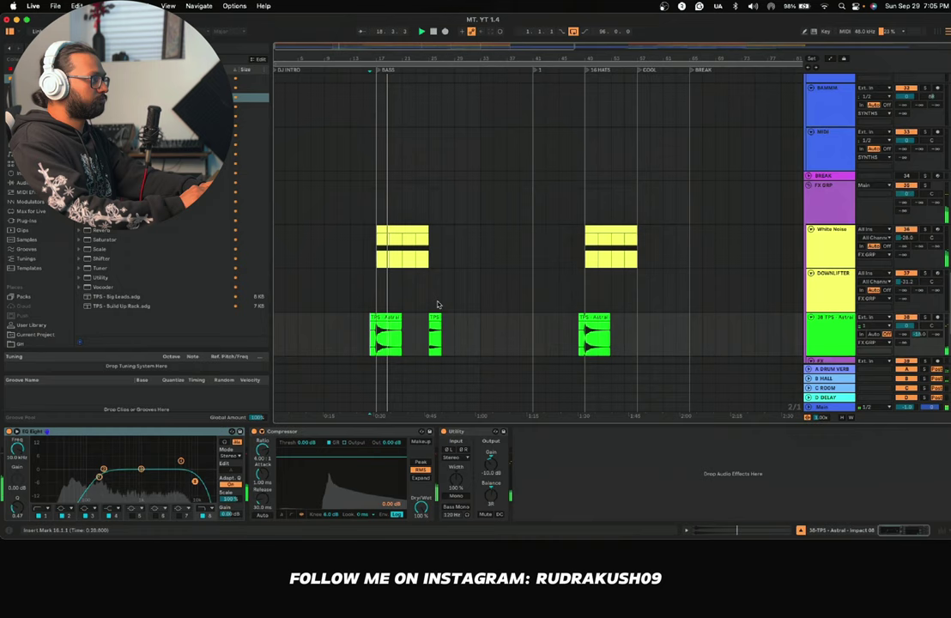
# Step: Select the empty stretch from bar 31 to bar 49 on the LEAD track
pyautogui.scroll(10, 437, 304)
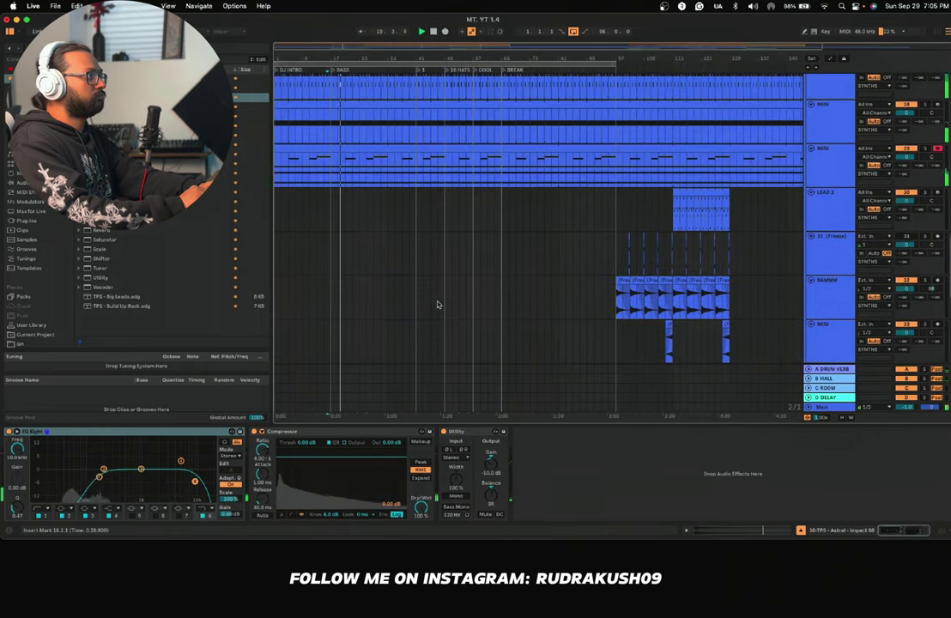
pyautogui.scroll(-3, 463, 313)
pyautogui.scroll(6, 483, 318)
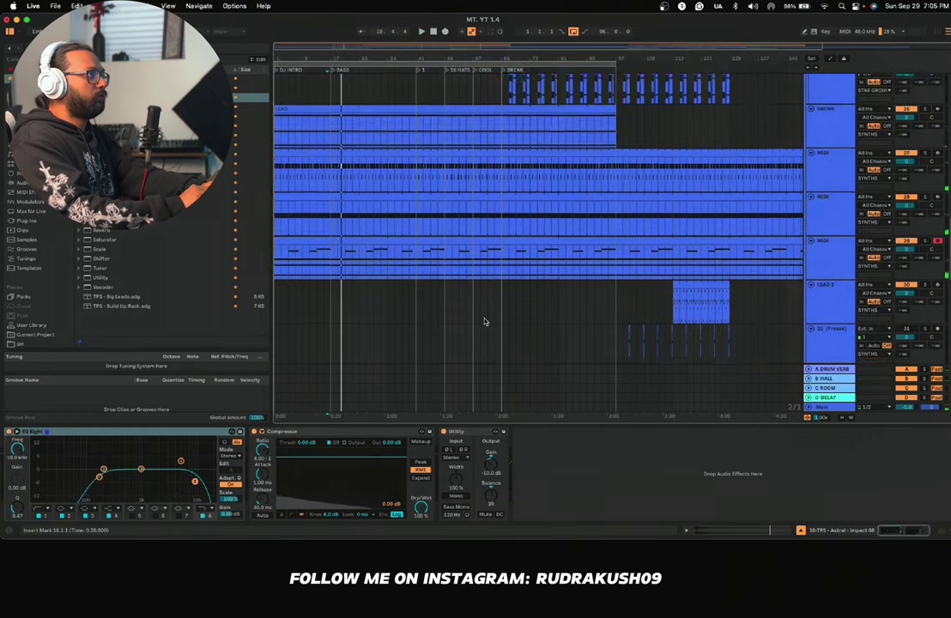
pyautogui.scroll(3, 485, 321)
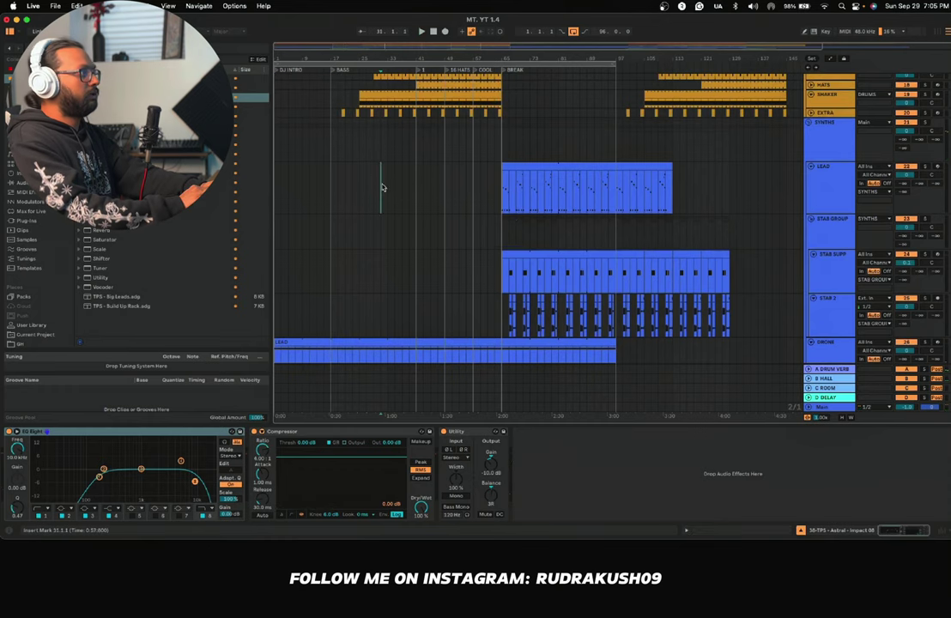
pyautogui.moveTo(382, 187); pyautogui.dragTo(444, 186)
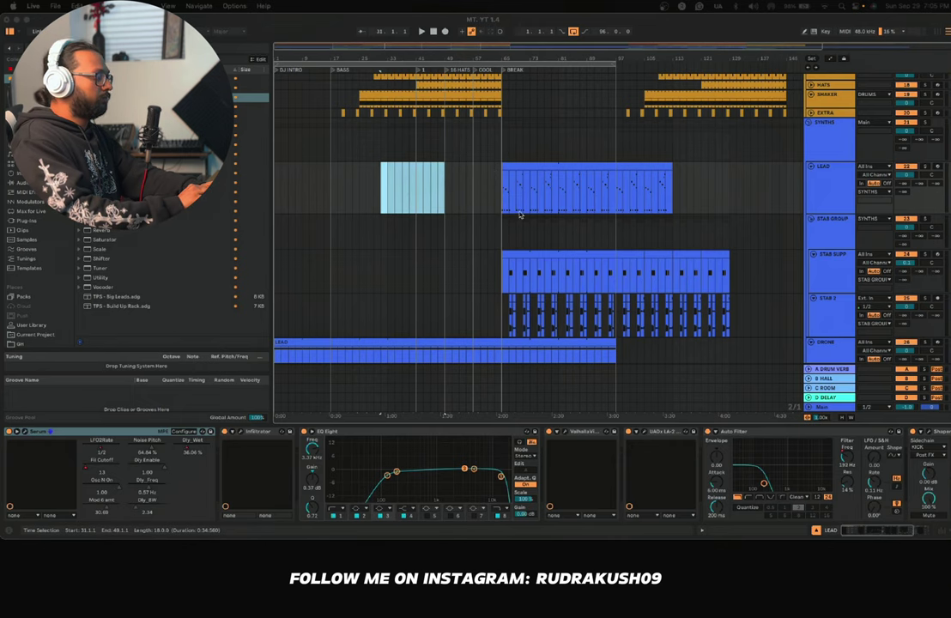
# Step: Copy the one-bar LEAD phrase at bar 70 to bar 33 and play it there
pyautogui.scroll(5, 518, 202)
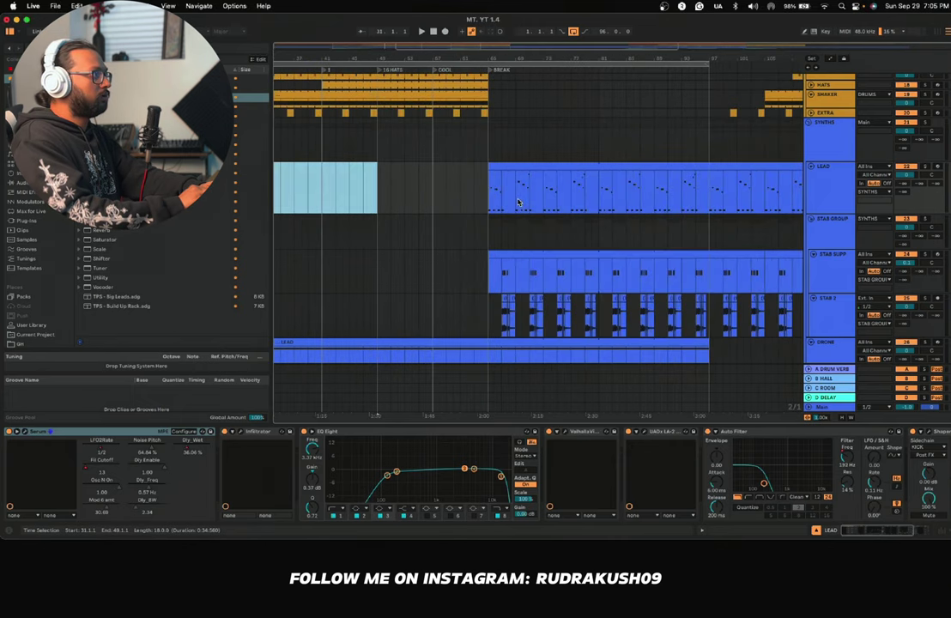
pyautogui.moveTo(527, 201); pyautogui.dragTo(538, 203)
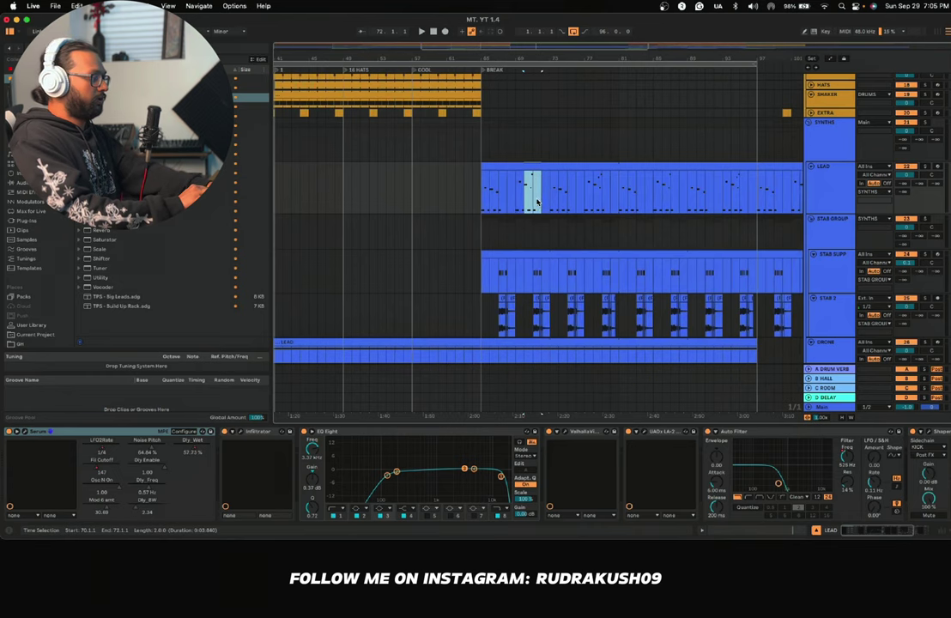
pyautogui.hscroll(-5, 532, 202)
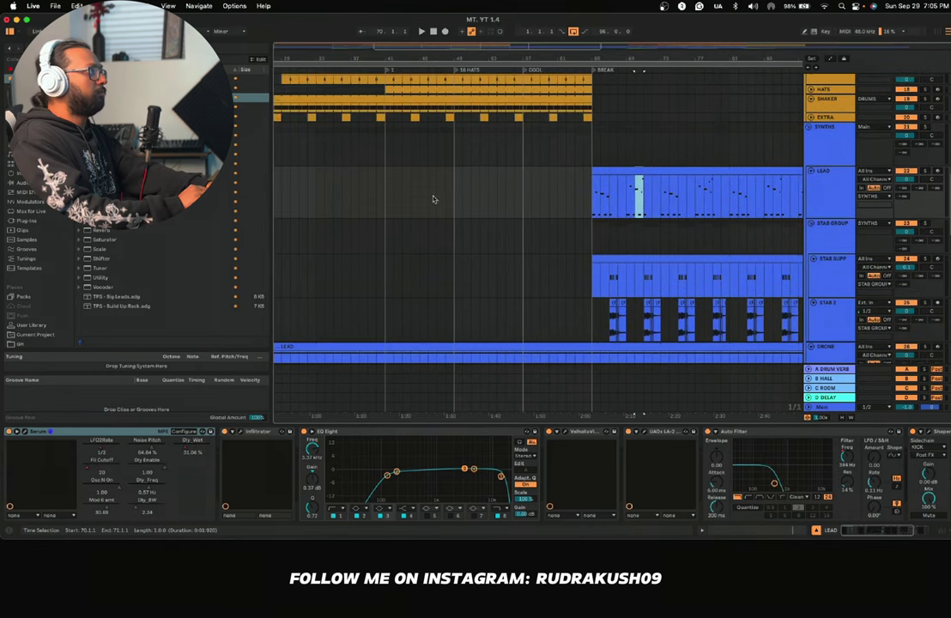
pyautogui.hscroll(-3, 344, 207)
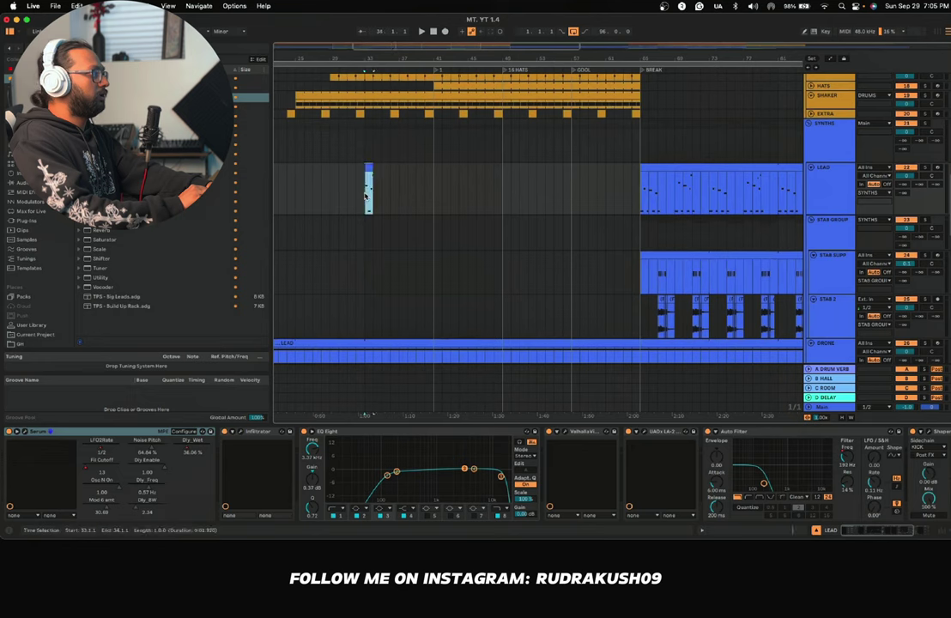
pyautogui.click(366, 197)
pyautogui.press('space')
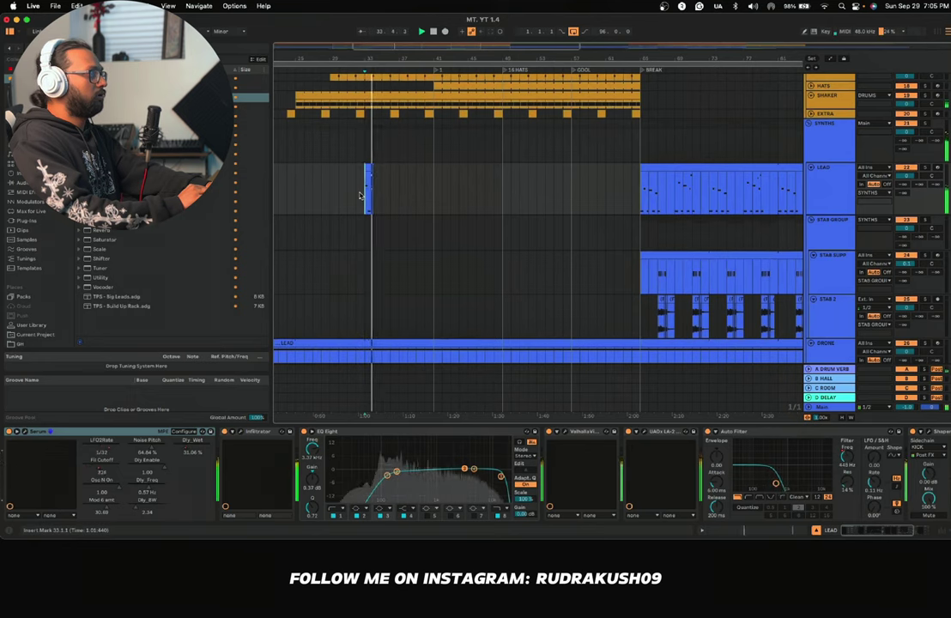
# Step: Show the LEAD Auto Filter frequency automation, shape it to rise across the phrase at bar 33, and play from bar 32
pyautogui.rightClick(845, 463)
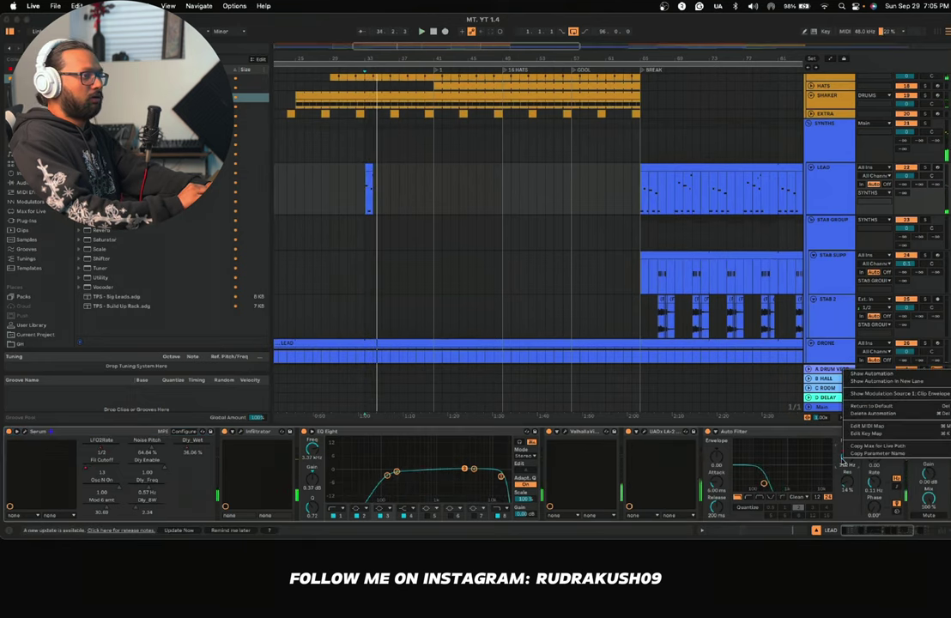
pyautogui.click(867, 381)
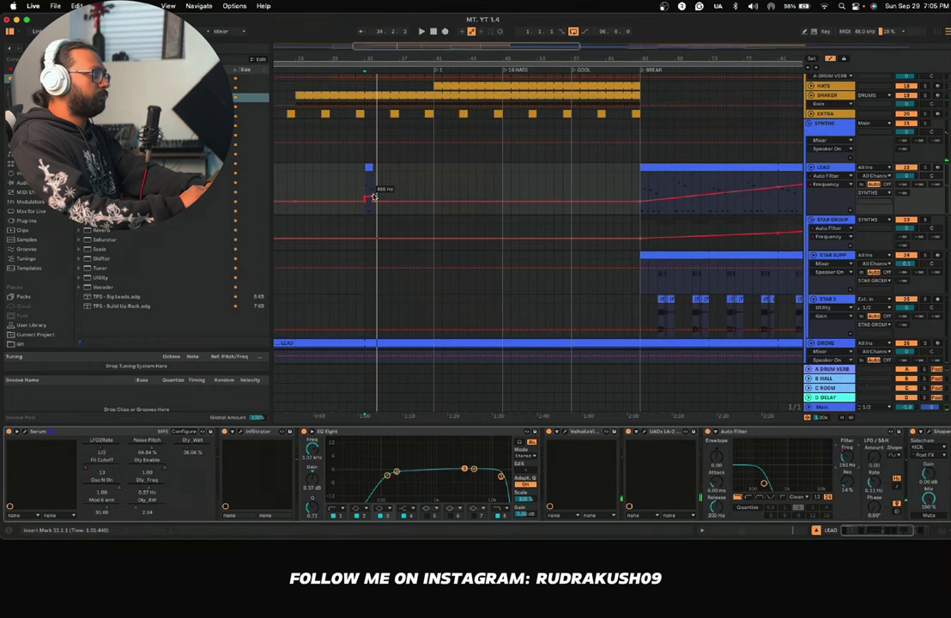
pyautogui.moveTo(373, 198); pyautogui.dragTo(373, 185)
pyautogui.click(358, 184)
pyautogui.press('space')
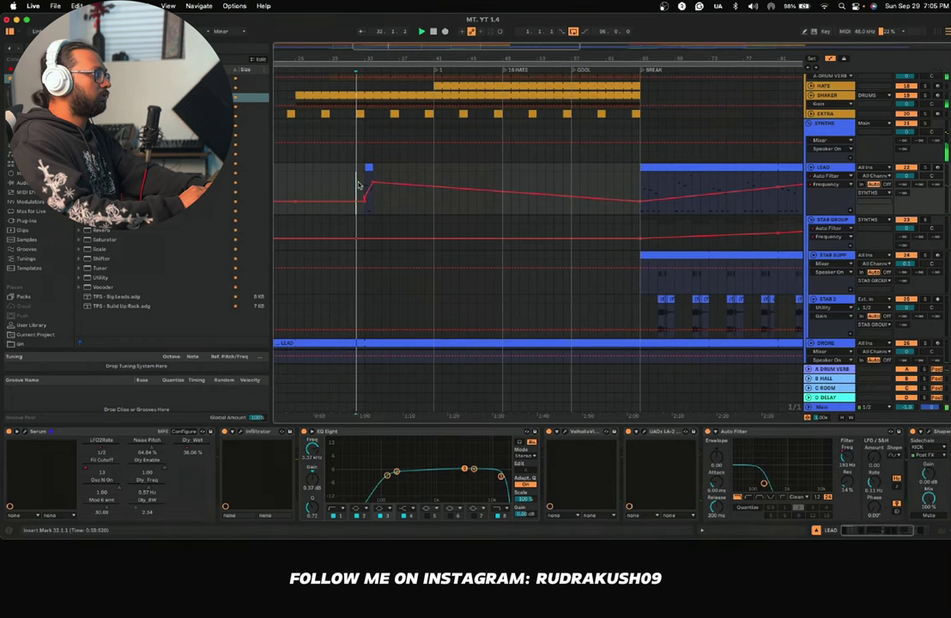
pyautogui.scroll(3, 360, 185)
pyautogui.press('space')
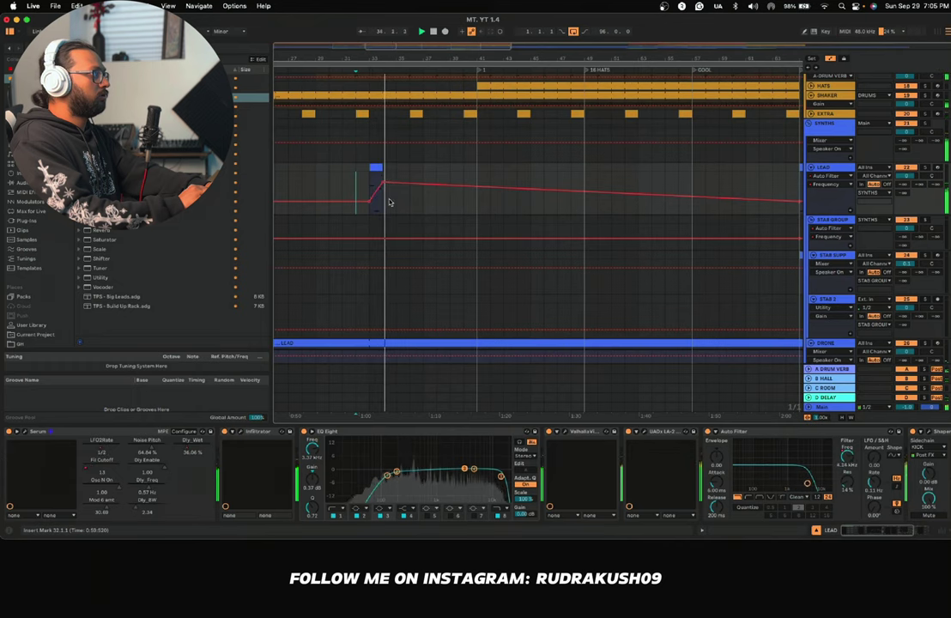
pyautogui.hscroll(-2, 389, 203)
pyautogui.hscroll(1, 390, 202)
pyautogui.hscroll(3, 412, 208)
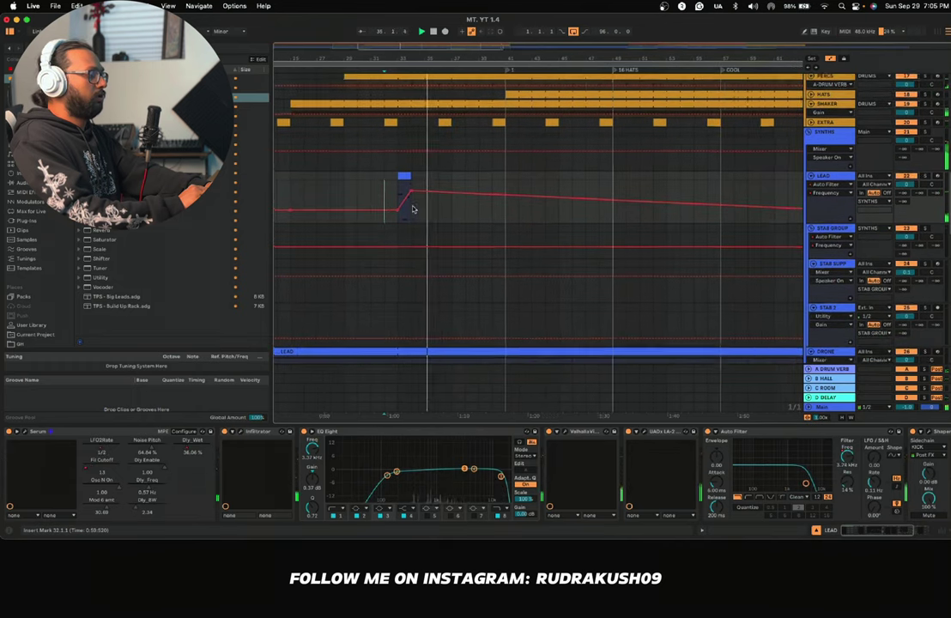
pyautogui.scroll(-2, 413, 209)
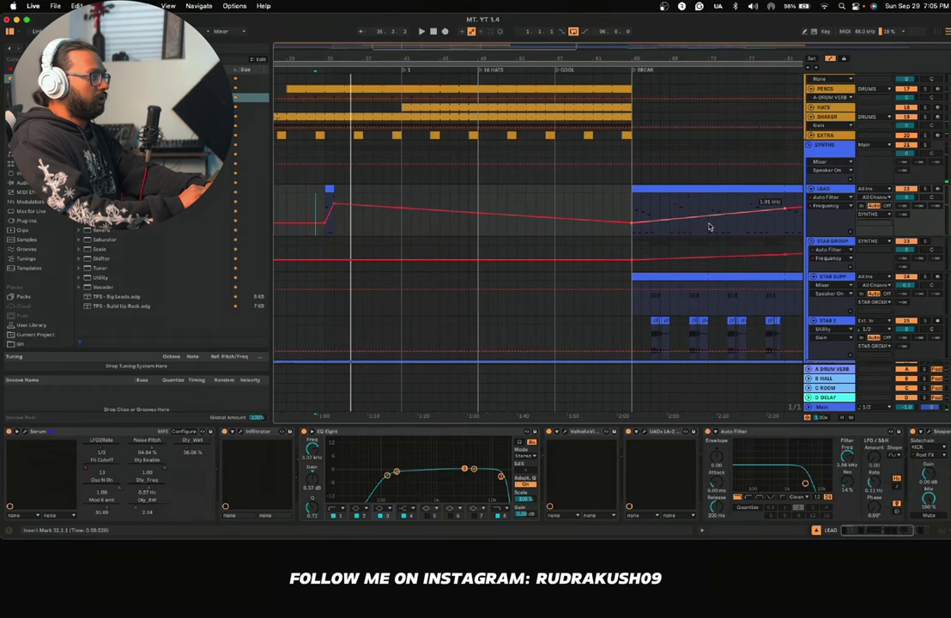
# Step: Copy the two-bar LEAD phrase at bar 73 to bar 36
pyautogui.moveTo(779, 211); pyautogui.dragTo(760, 211)
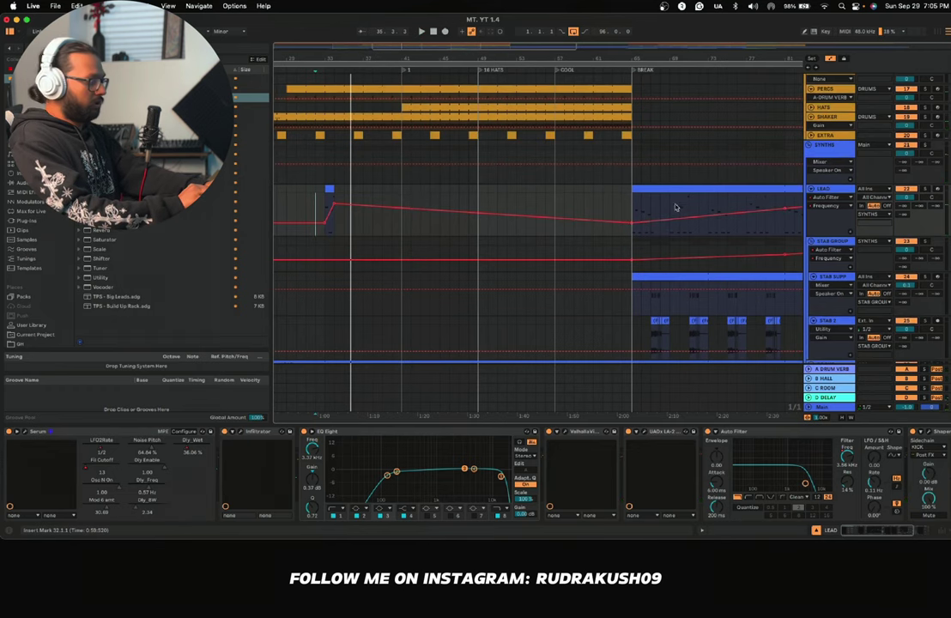
pyautogui.hscroll(2, 690, 197)
pyautogui.moveTo(670, 234); pyautogui.dragTo(682, 236)
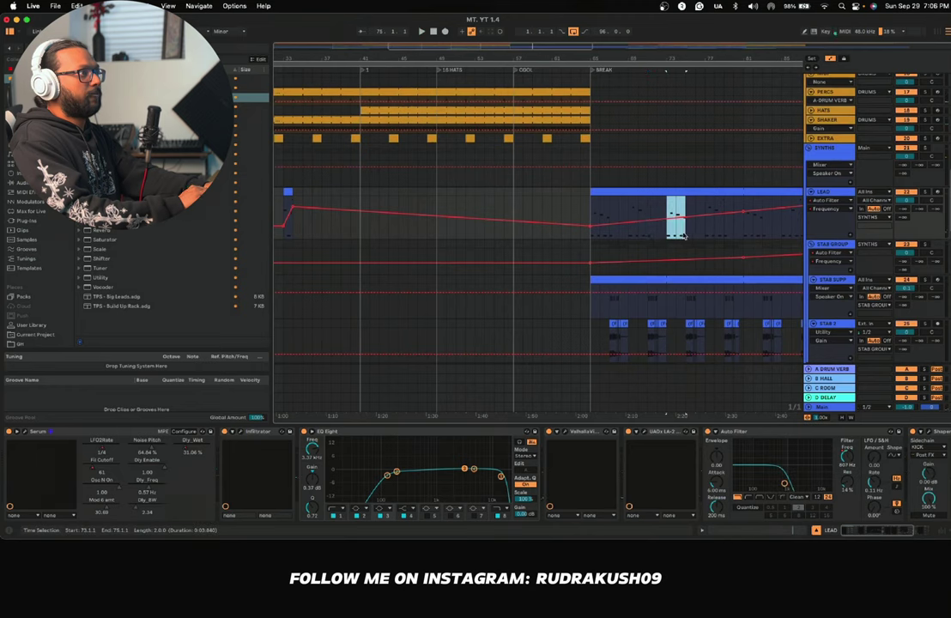
pyautogui.press('a')
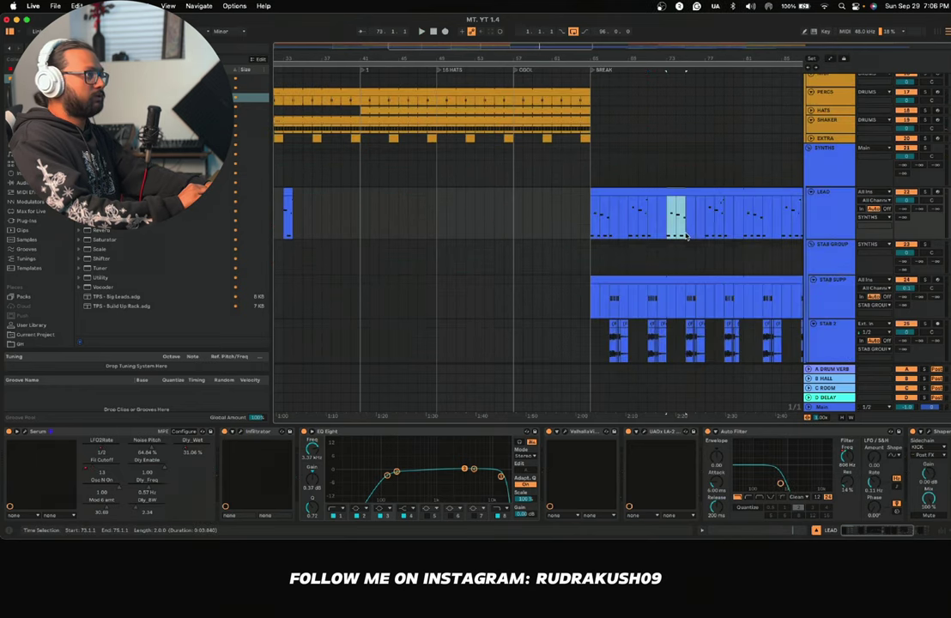
pyautogui.hscroll(-2, 374, 208)
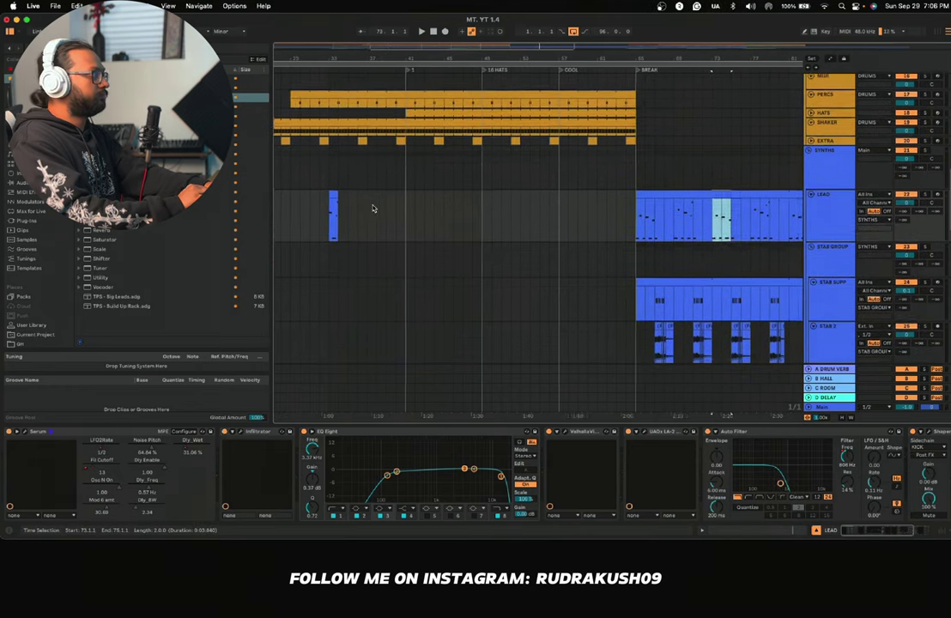
pyautogui.click(378, 208)
pyautogui.hscroll(-2, 382, 213)
pyautogui.keyDown('shift'); pyautogui.click(400, 215); pyautogui.keyUp('shift')
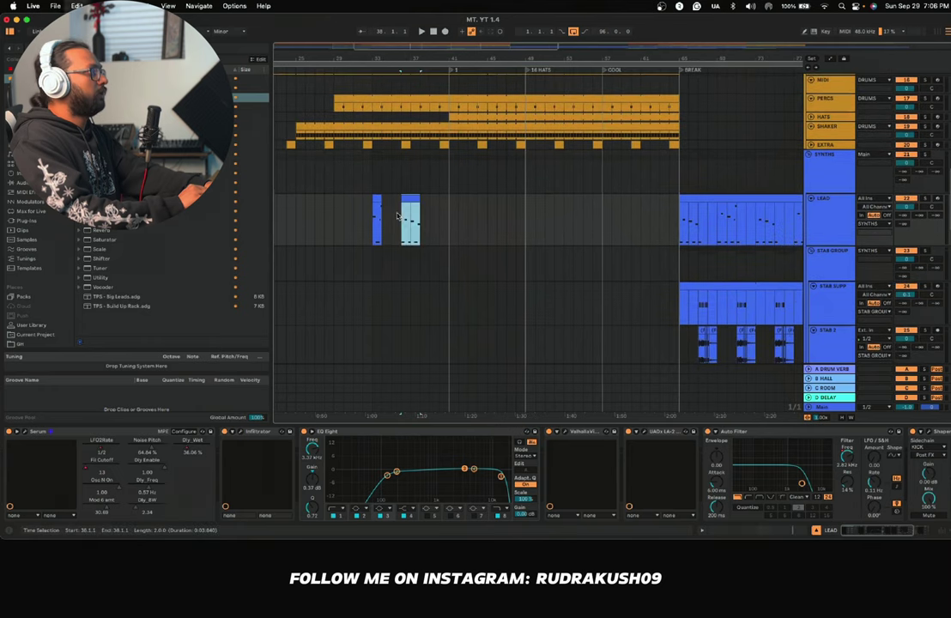
# Step: Play from bar 33, shift the copied LEAD phrase to end at bar 41, and trim its start to 39.3
pyautogui.click(368, 217)
pyautogui.press('space')
pyautogui.scroll(3, 366, 216)
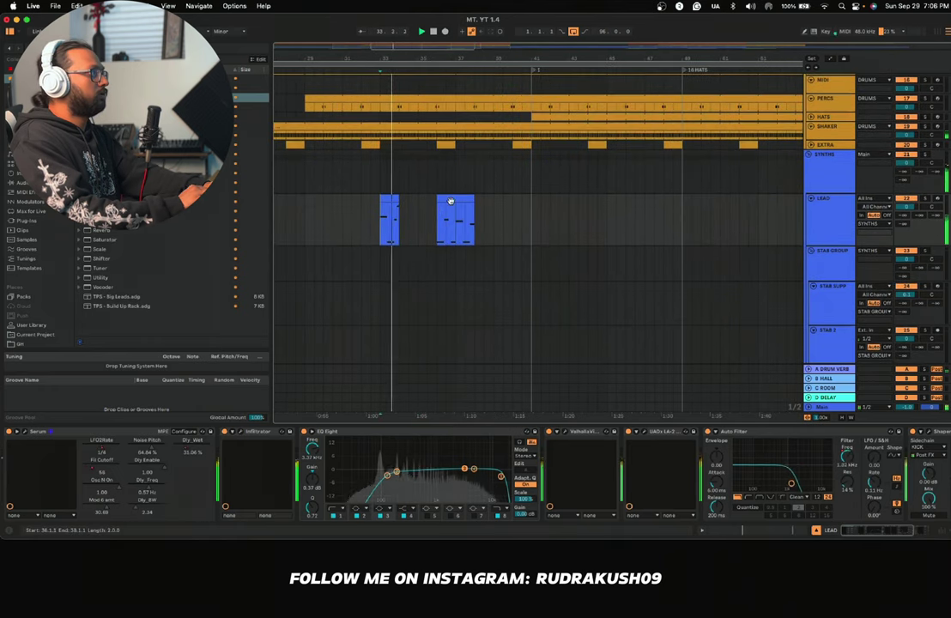
pyautogui.moveTo(451, 201); pyautogui.dragTo(501, 203)
pyautogui.scroll(3, 503, 203)
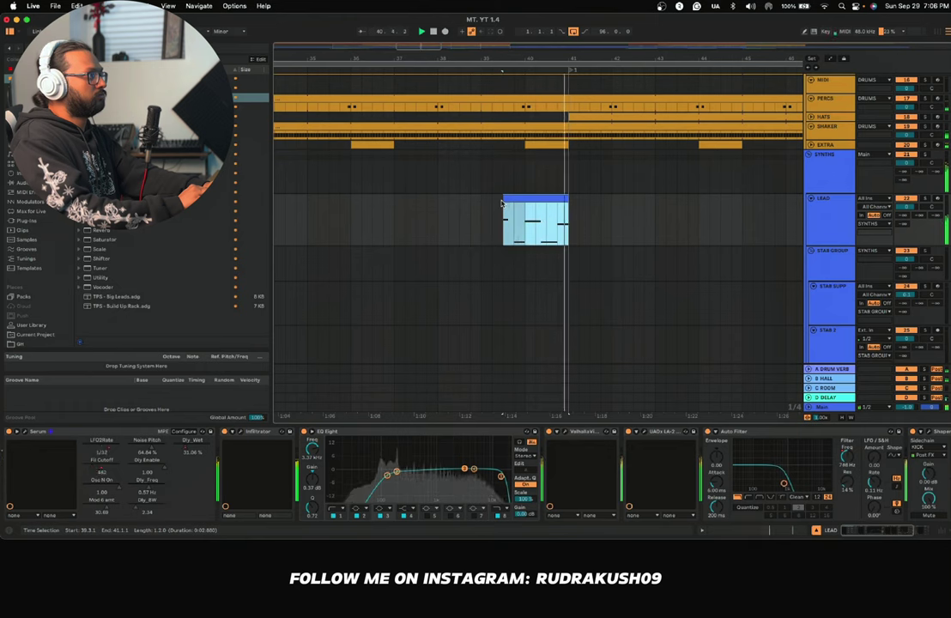
pyautogui.scroll(-2, 494, 206)
# Step: Show the automation lanes and play the LEAD teasers from bar 33
pyautogui.press('a')
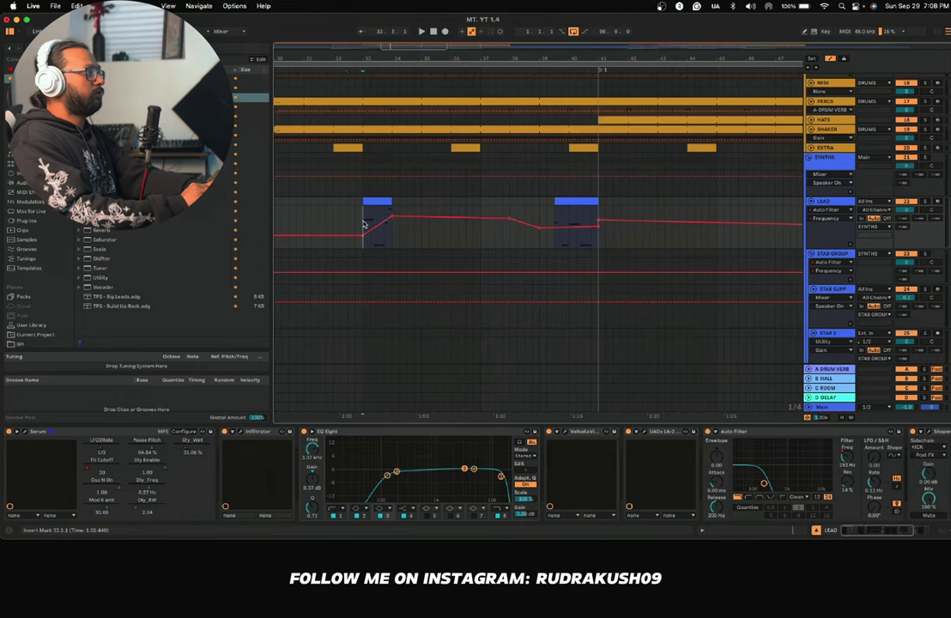
pyautogui.press('space')
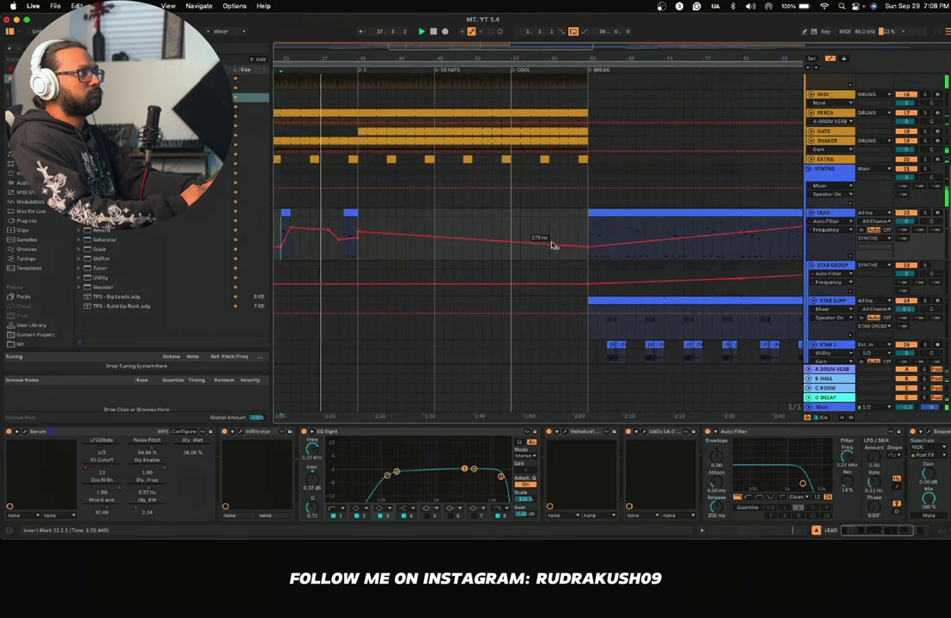
pyautogui.scroll(2, 553, 246)
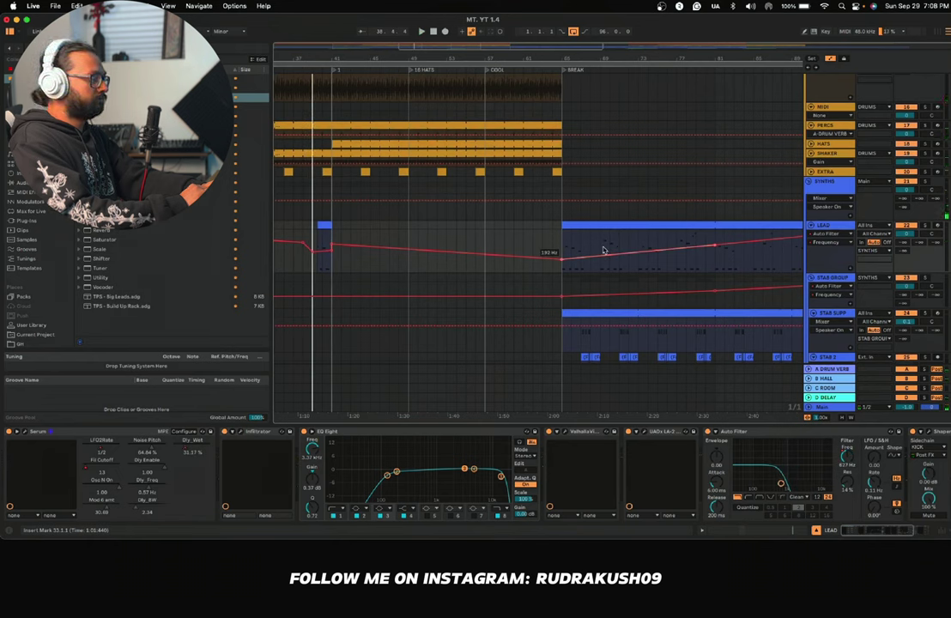
# Step: Reshape the filter frequency automation on the LEAD phrase before bar 41 to dip at its start and rise to its end, auditioning from bar 38
pyautogui.click(304, 238)
pyautogui.press('space')
pyautogui.scroll(5, 305, 238)
pyautogui.hscroll(-2, 304, 239)
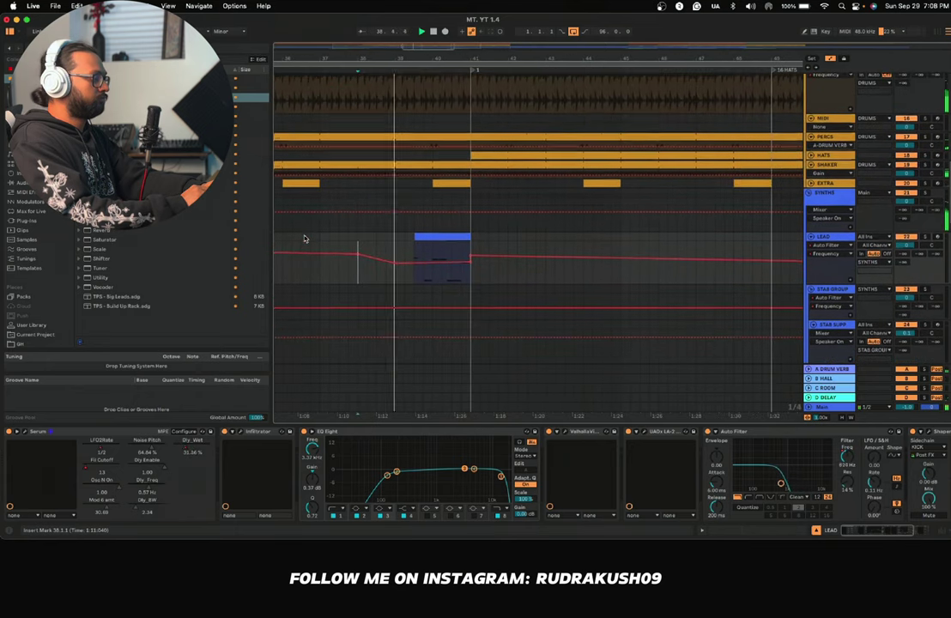
pyautogui.moveTo(393, 264); pyautogui.dragTo(415, 254)
pyautogui.click(388, 272)
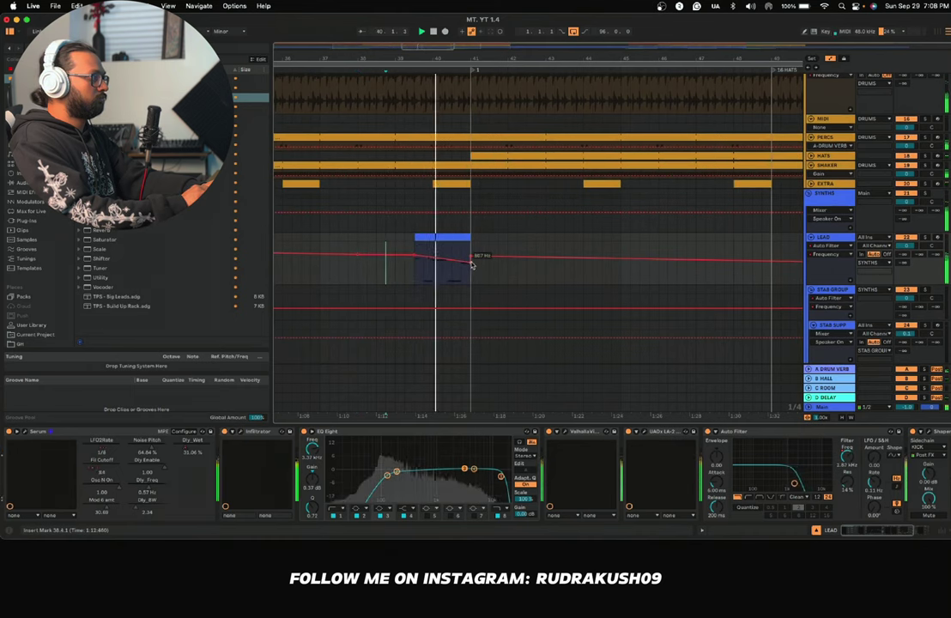
pyautogui.moveTo(470, 263); pyautogui.dragTo(471, 257)
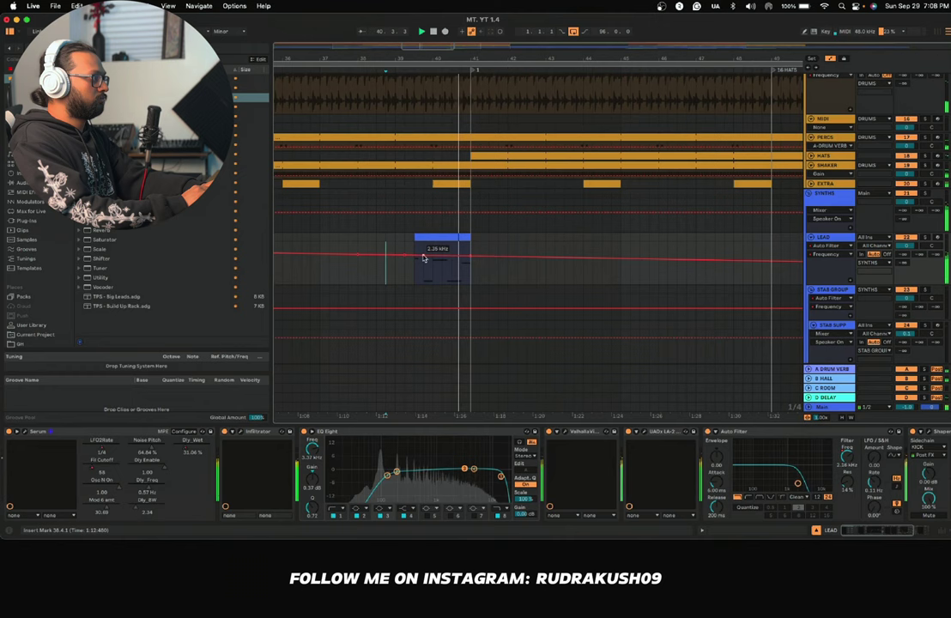
pyautogui.moveTo(414, 255); pyautogui.dragTo(470, 247)
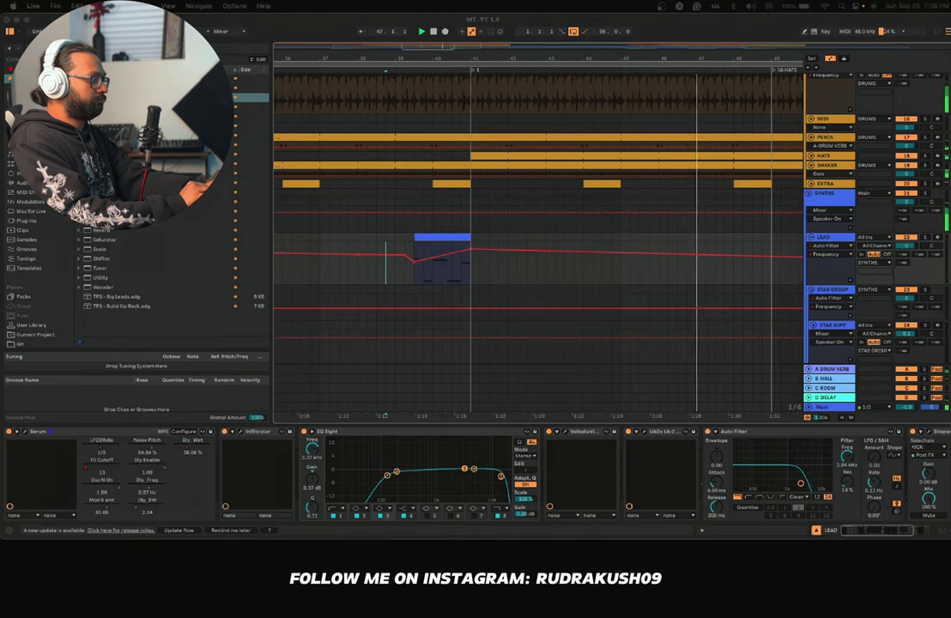
# Step: Copy the LEAD phrase at bar 33 to bar 46, play it from bar 44, and adjust the filter automation point at its start
pyautogui.click(563, 277)
pyautogui.press('space')
pyautogui.scroll(-5, 556, 276)
pyautogui.hscroll(2, 552, 276)
pyautogui.hscroll(1, 552, 277)
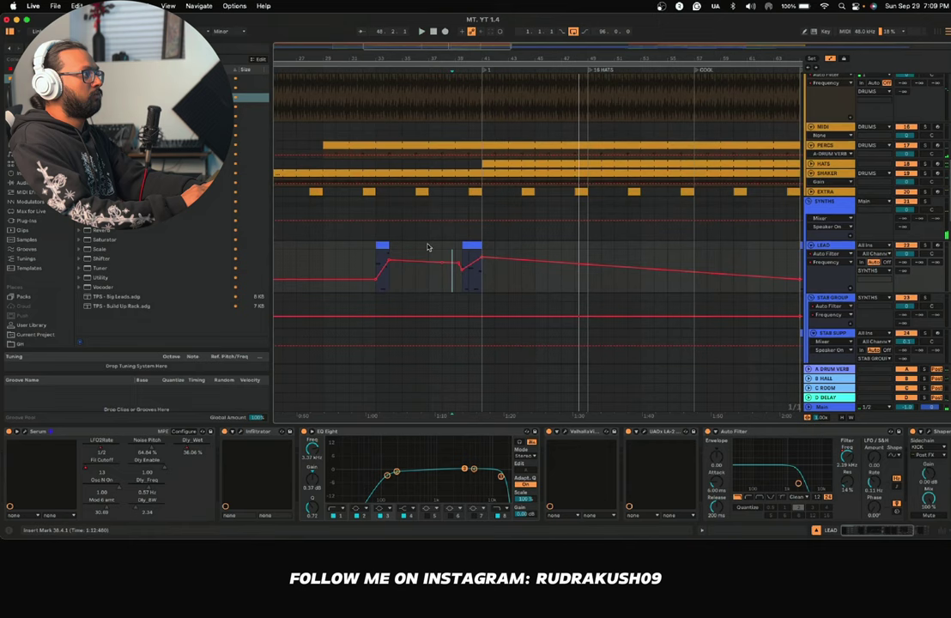
pyautogui.moveTo(384, 245)
pyautogui.mouseDown()
pyautogui.moveTo(581, 275)
pyautogui.moveTo(547, 277)
pyautogui.mouseUp()
pyautogui.click(518, 282)
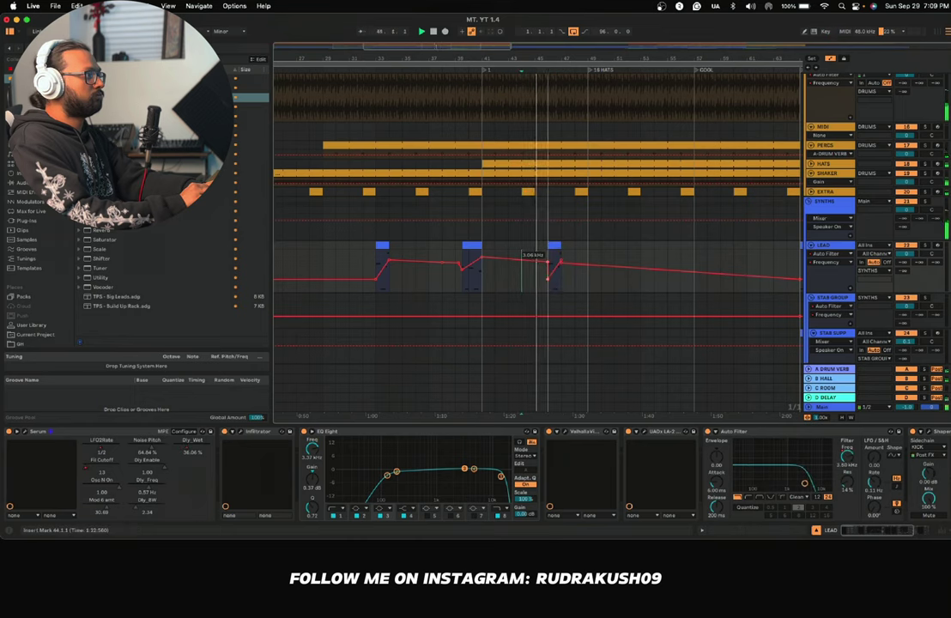
pyautogui.moveTo(547, 260); pyautogui.dragTo(535, 275)
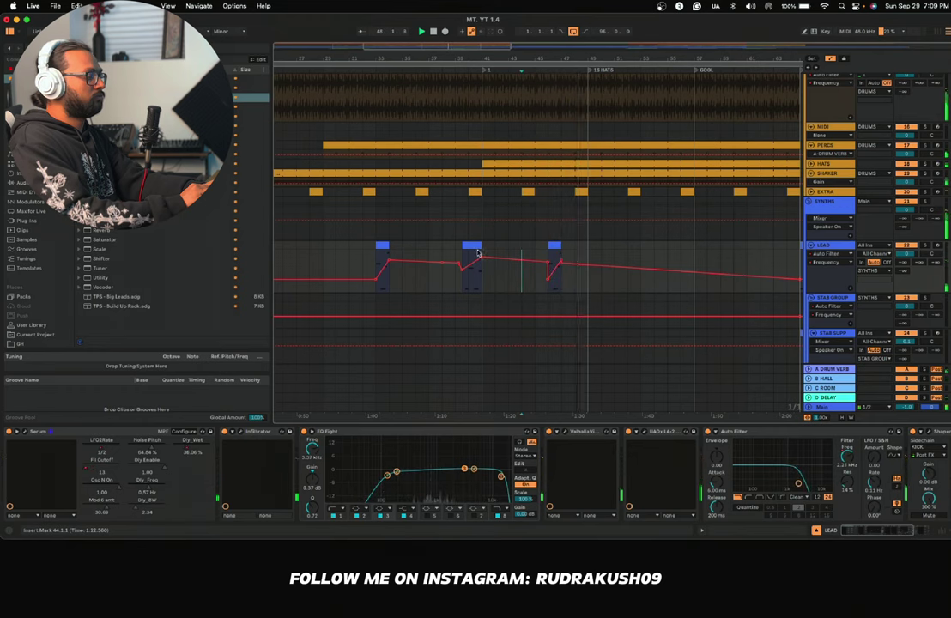
# Step: Copy the LEAD phrase ending at bar 41 to 51.3, raise its filter automation toward bar 53, and audition it
pyautogui.moveTo(470, 247); pyautogui.dragTo(625, 256)
pyautogui.scroll(-1, 594, 263)
pyautogui.hscroll(2, 594, 262)
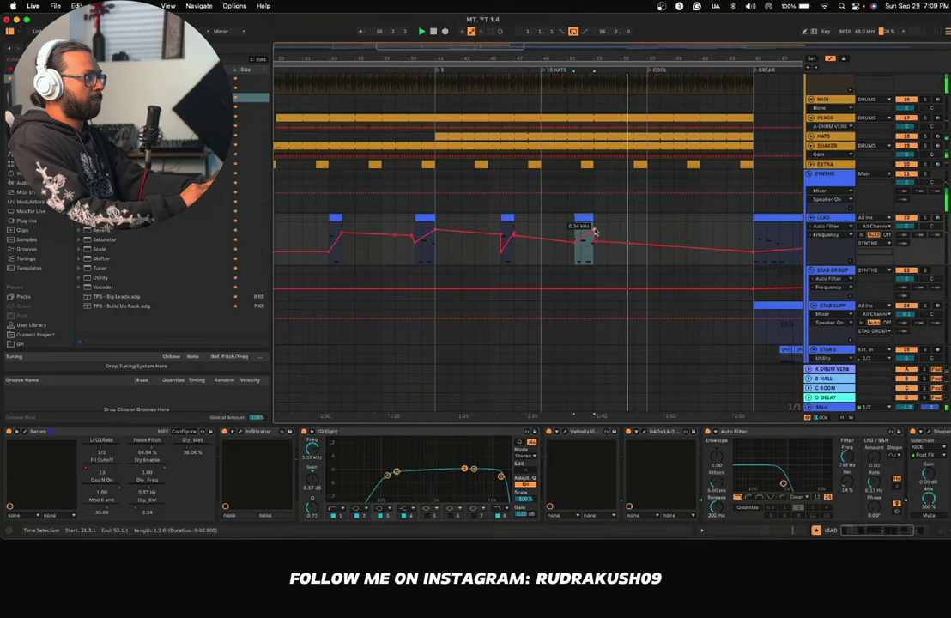
pyautogui.press('space')
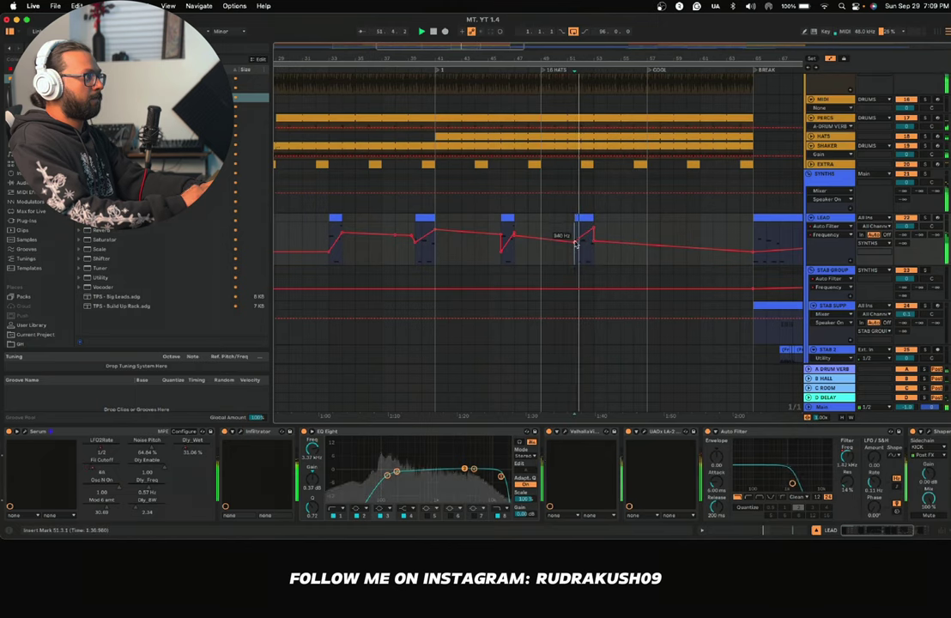
pyautogui.click(552, 250)
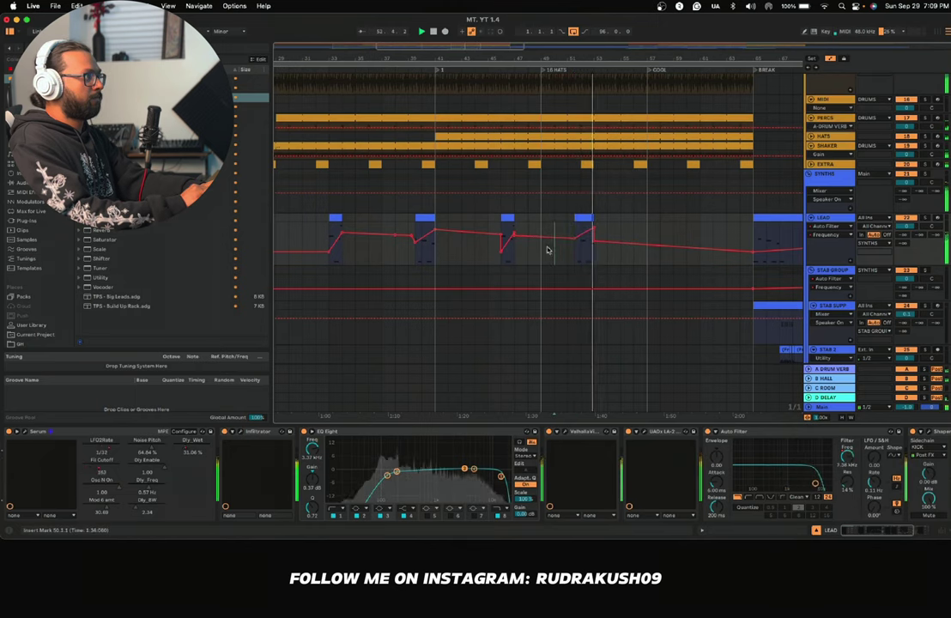
pyautogui.scroll(-3, 531, 251)
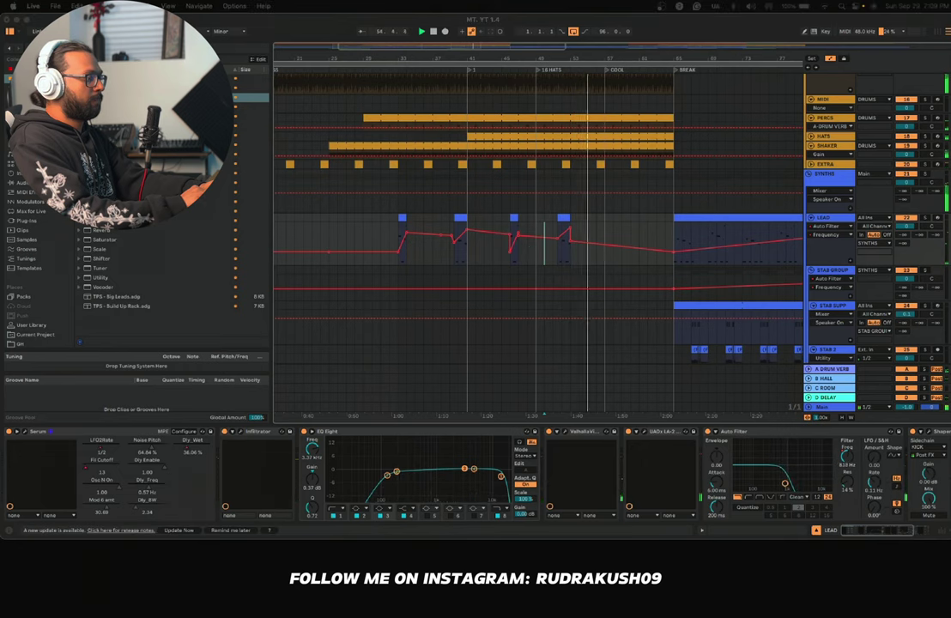
pyautogui.scroll(-1, 574, 247)
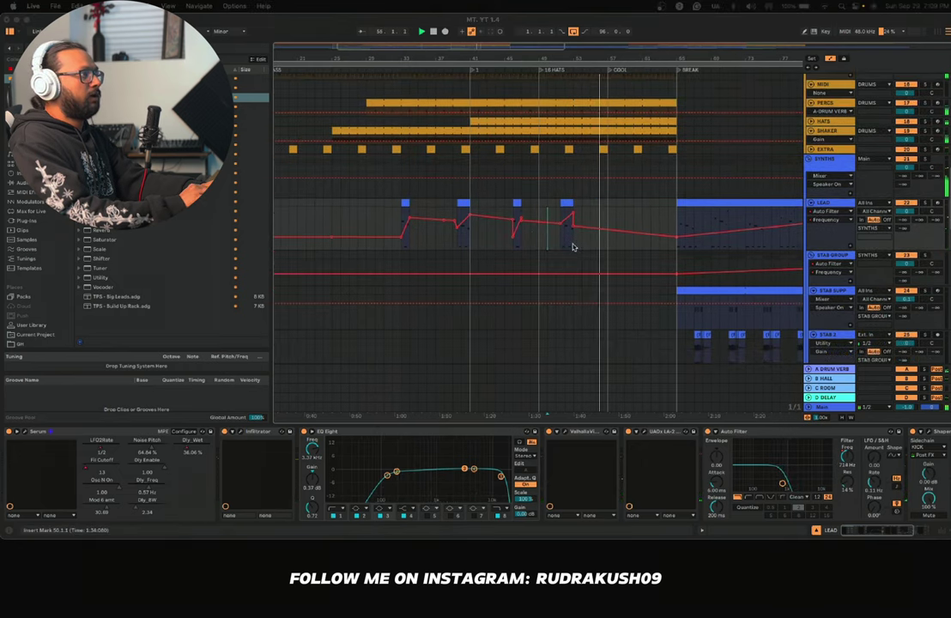
# Step: Copy the STAB 2 section between bars 65 and 73 to bar 39 on the same track
pyautogui.scroll(-5, 593, 247)
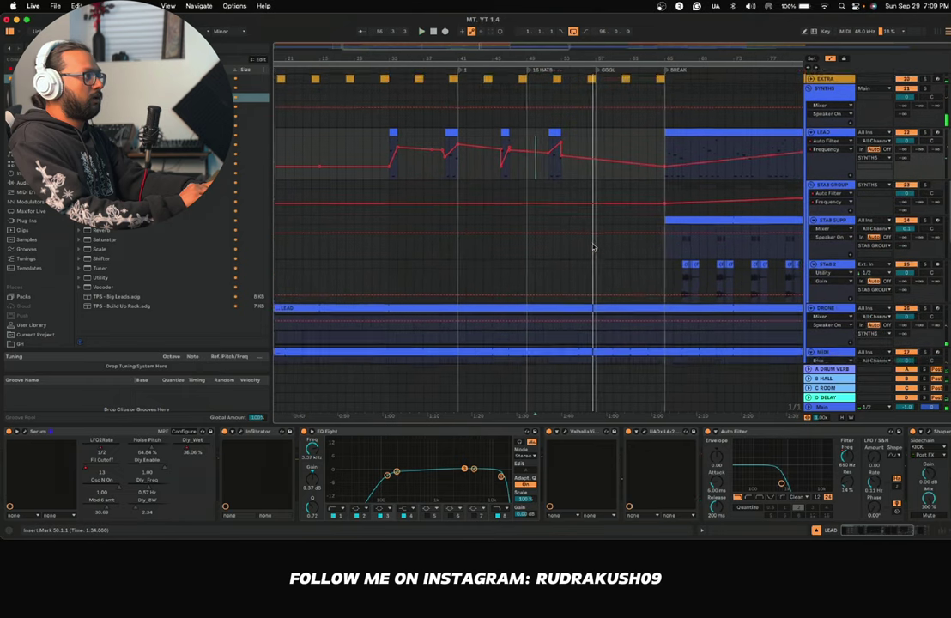
pyautogui.moveTo(664, 269); pyautogui.dragTo(708, 272)
pyautogui.press('a')
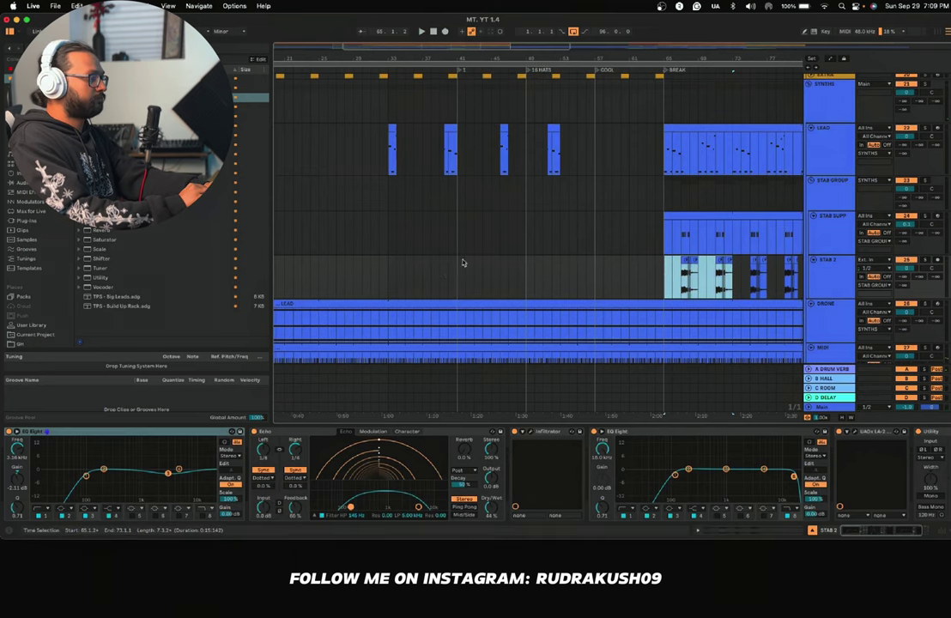
pyautogui.click(439, 272)
pyautogui.press('super+v')
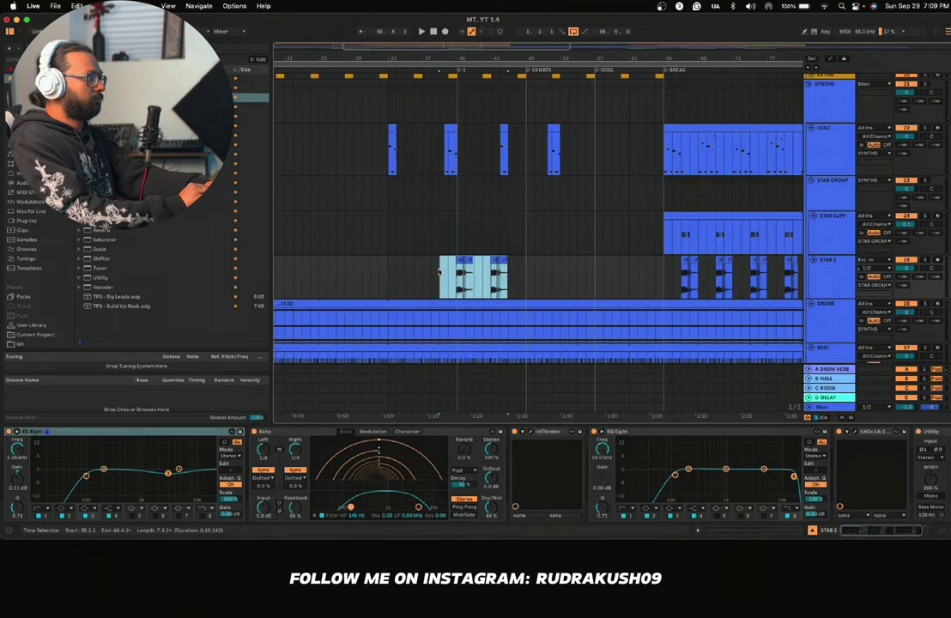
# Step: Play from bar 39 and show the Auto Filter frequency automation of the STAB GROUP track
pyautogui.click(406, 266)
pyautogui.press('space')
pyautogui.scroll(4, 441, 271)
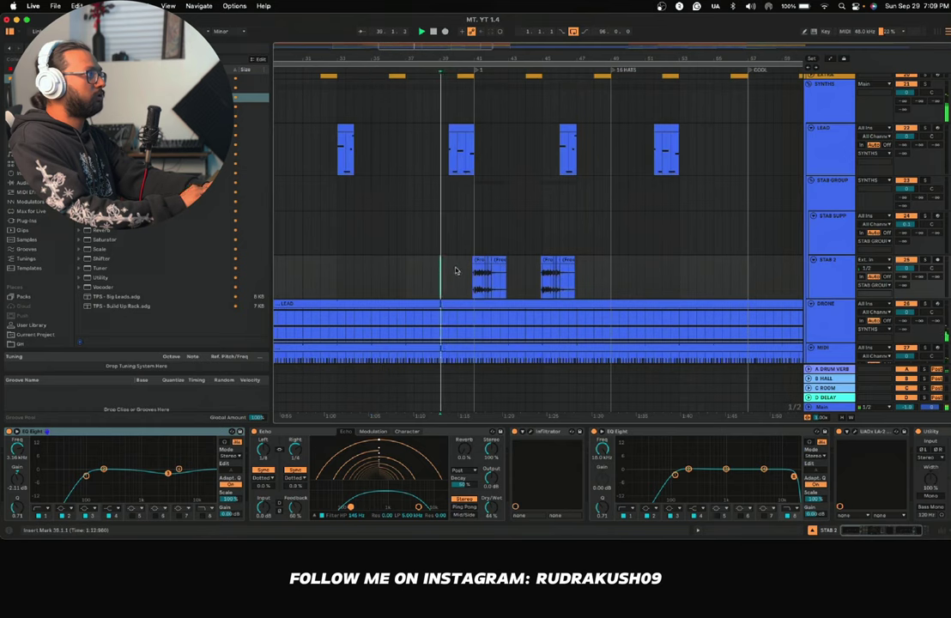
pyautogui.click(829, 293)
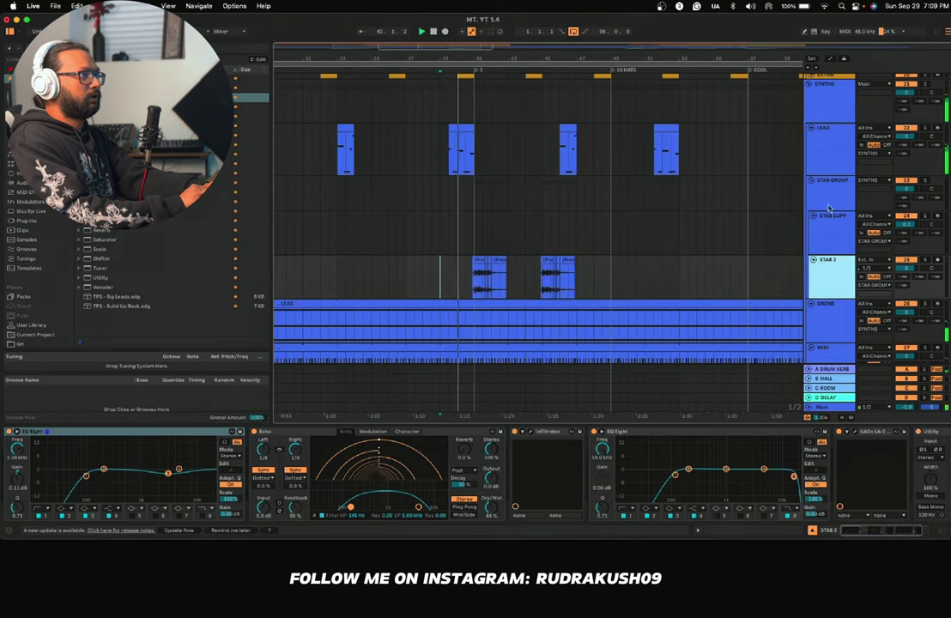
pyautogui.click(830, 208)
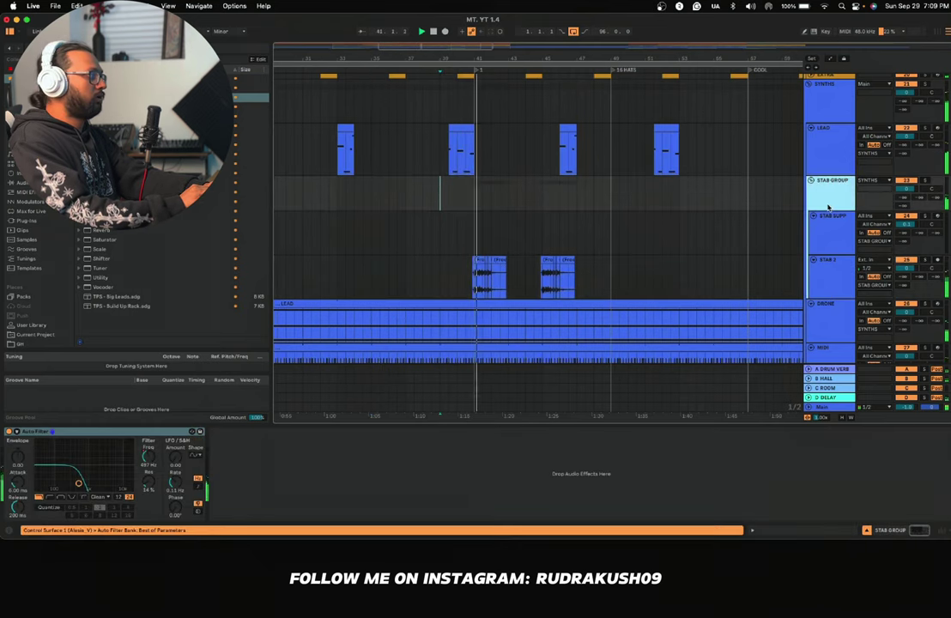
pyautogui.rightClick(146, 459)
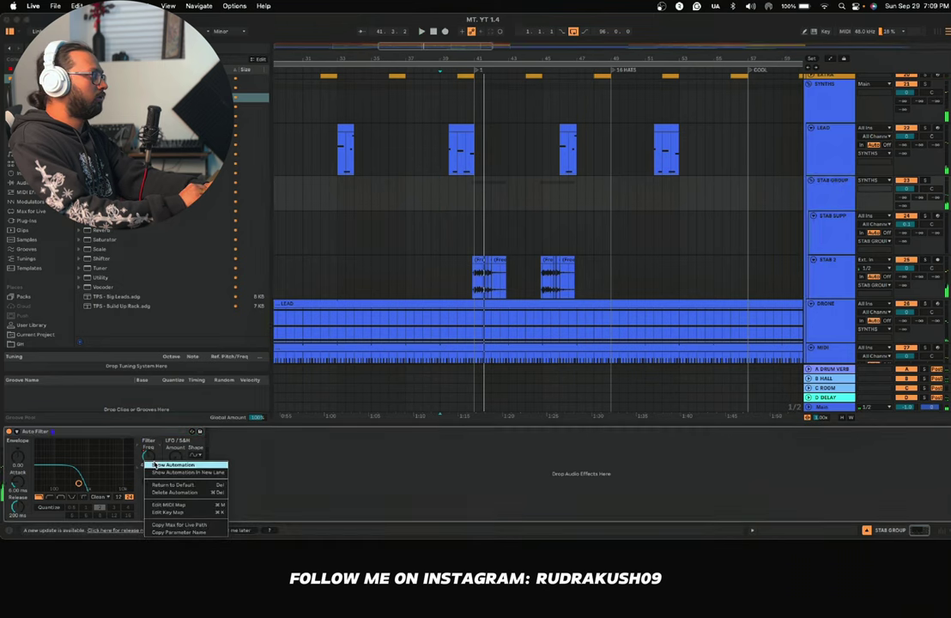
pyautogui.click(171, 465)
# Step: Add a STAB GROUP filter frequency point at bar 41, raise it to about 2.45 kHz, and audition it
pyautogui.scroll(-10, 462, 266)
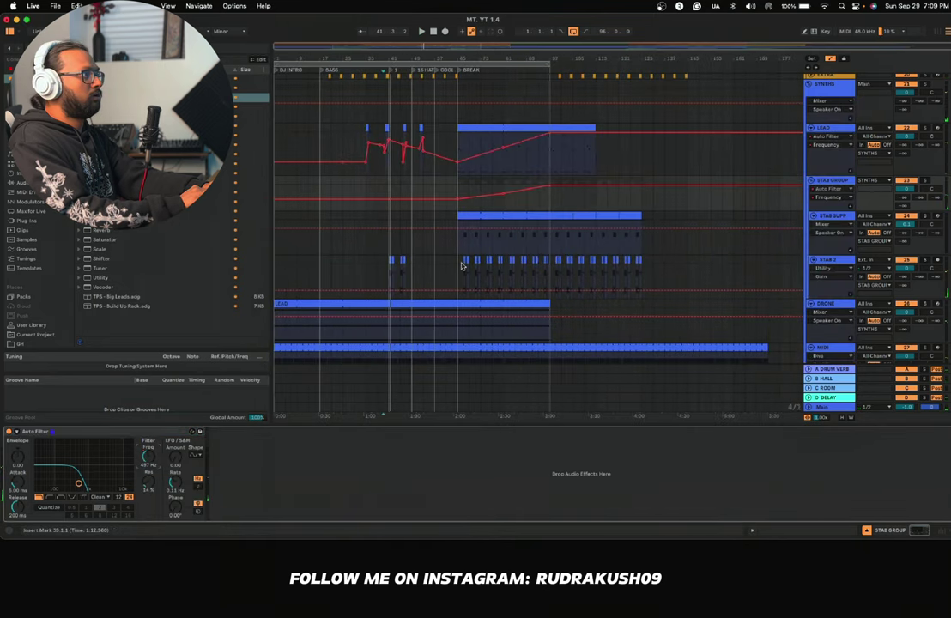
pyautogui.scroll(5, 377, 194)
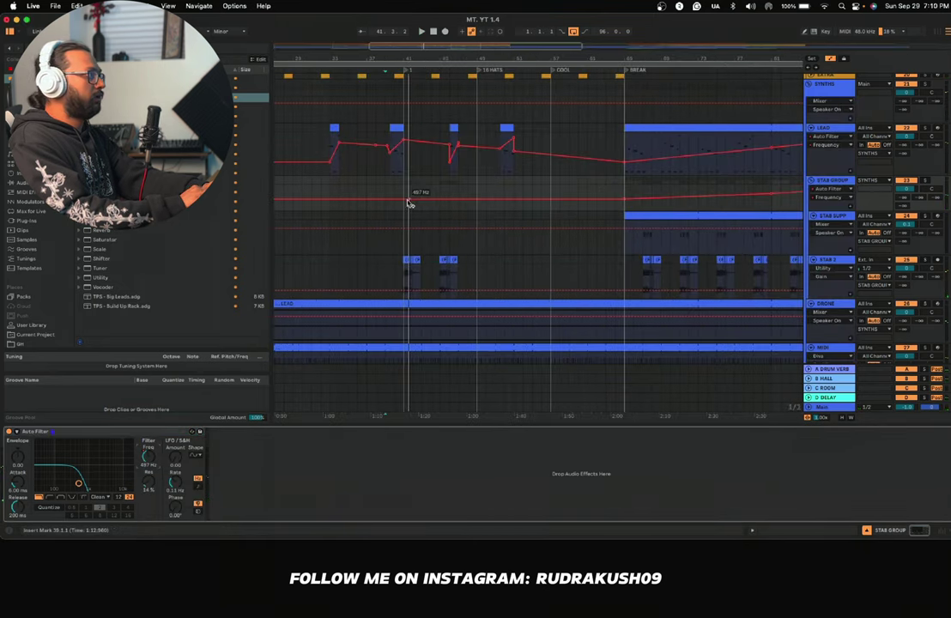
pyautogui.scroll(5, 410, 204)
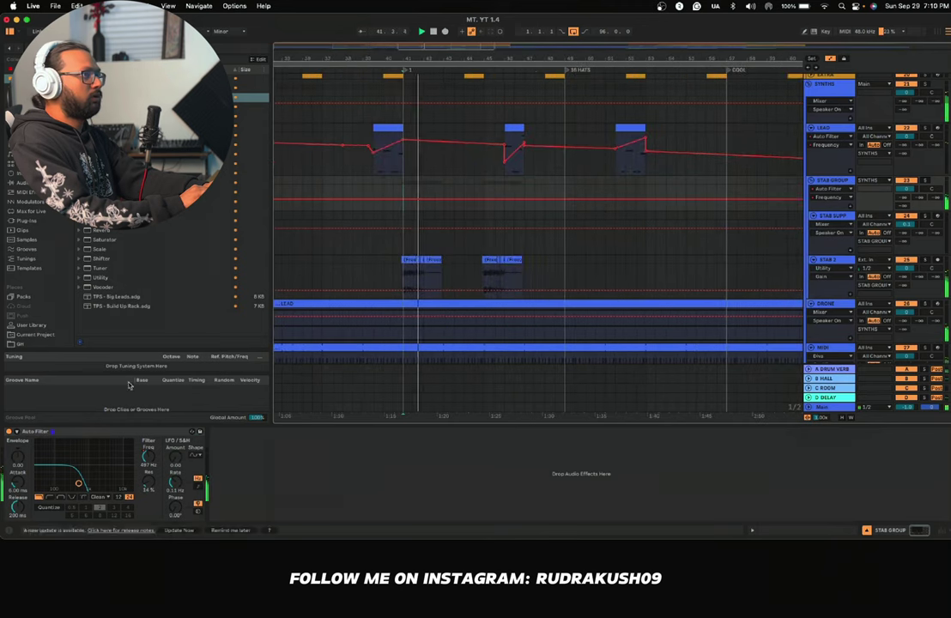
pyautogui.click(425, 197)
pyautogui.scroll(-5, 410, 201)
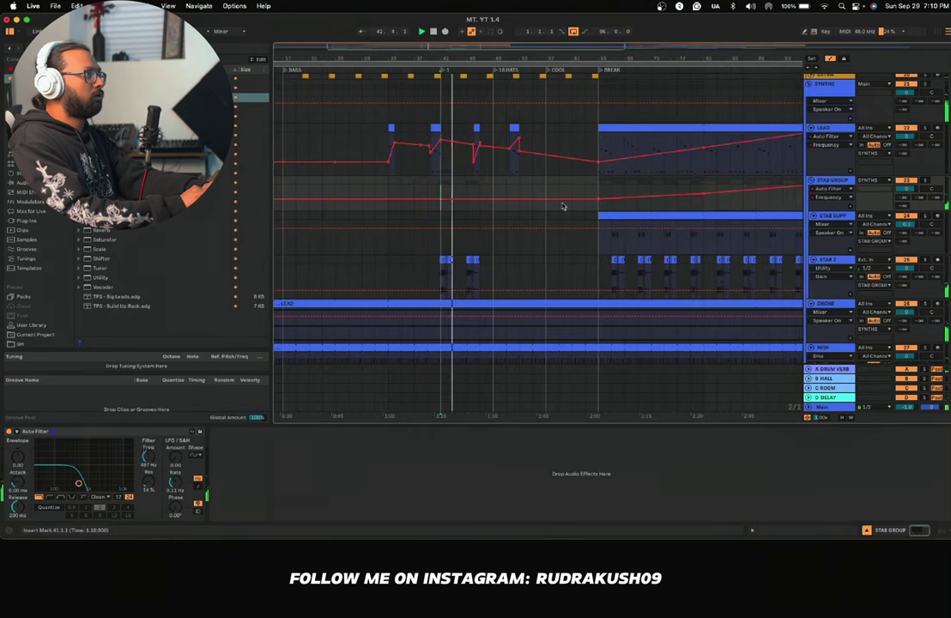
pyautogui.scroll(5, 441, 196)
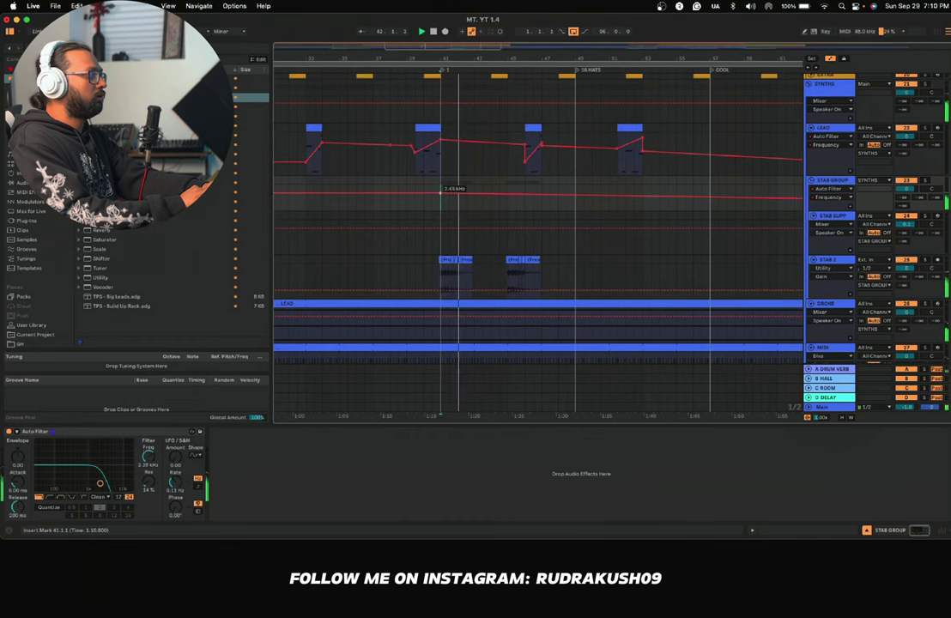
pyautogui.press('space')
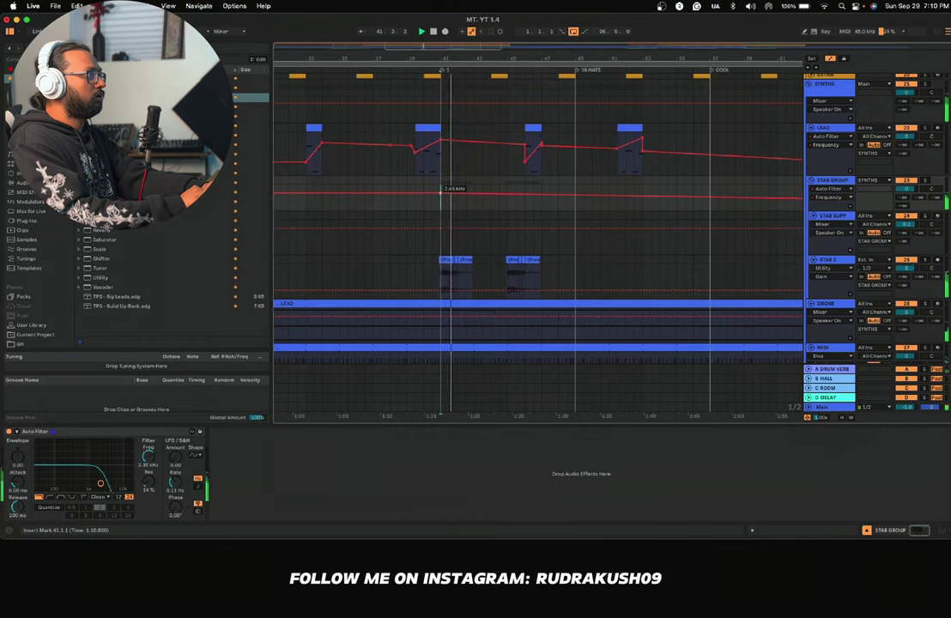
# Step: Raise the STAB GROUP filter frequency at bar 41 to about 3.19 kHz and add a slightly higher point near bar 45
pyautogui.scroll(2, 425, 206)
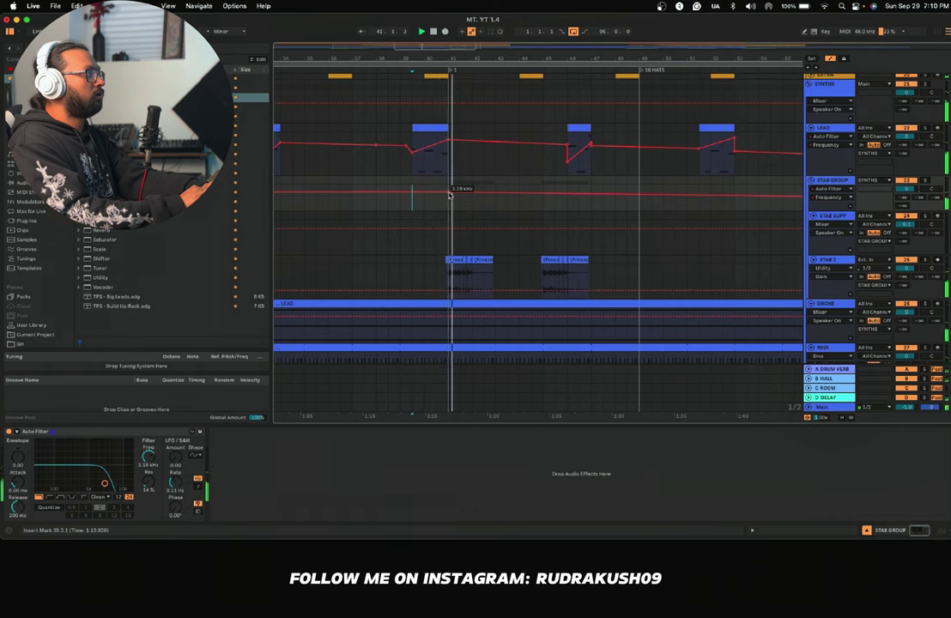
pyautogui.click(533, 193)
pyautogui.moveTo(544, 194); pyautogui.dragTo(543, 190)
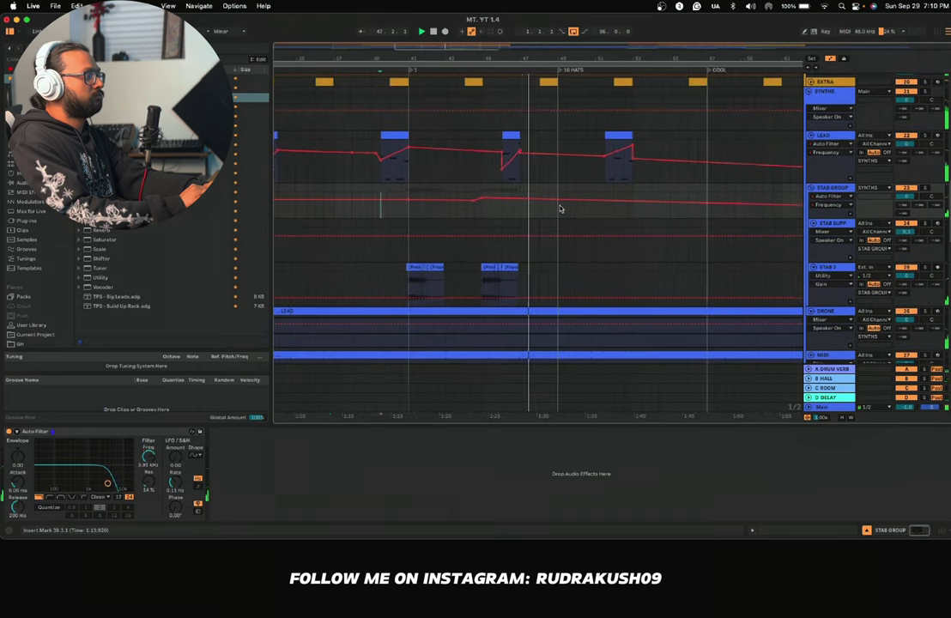
# Step: Show the Serum Dly Wet automation on the LEAD track
pyautogui.click(826, 144)
pyautogui.click(825, 160)
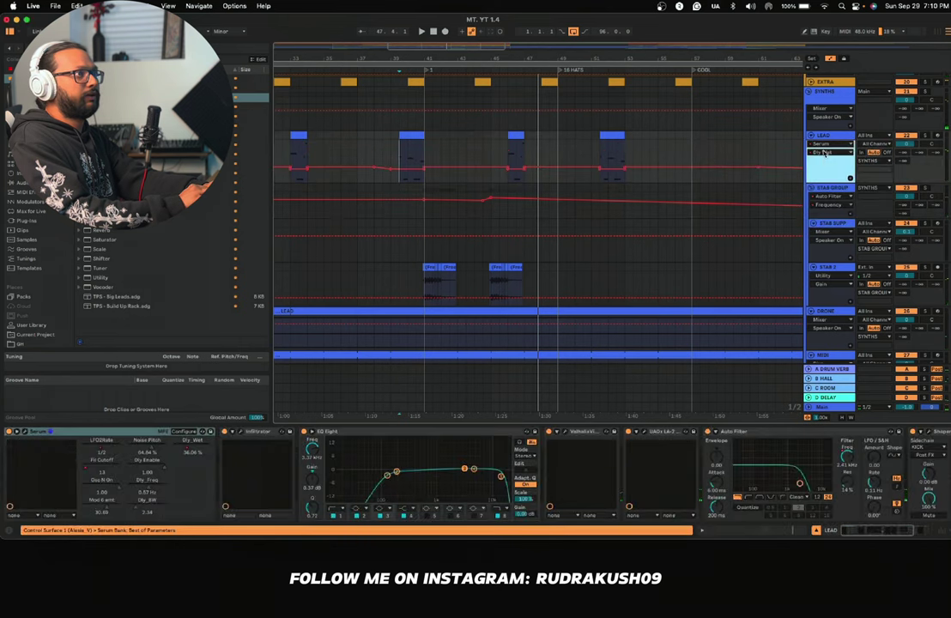
pyautogui.click(825, 153)
pyautogui.click(821, 212)
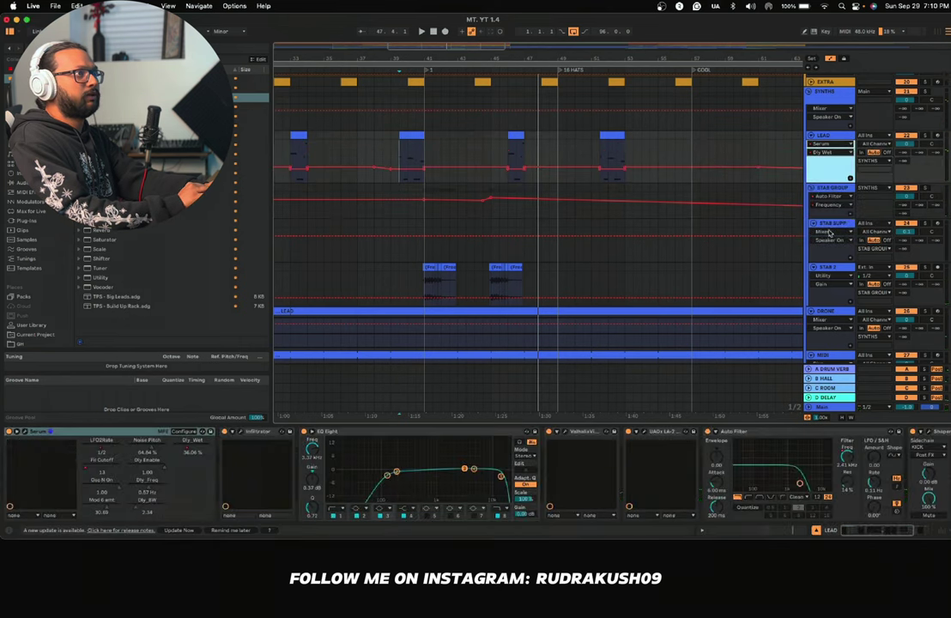
# Step: Copy the four-bar LEAD Dly Wet automation from the start of the break to bars 33 and 38
pyautogui.scroll(-5, 496, 162)
pyautogui.moveTo(614, 159); pyautogui.dragTo(639, 157)
pyautogui.moveTo(422, 163); pyautogui.dragTo(430, 162)
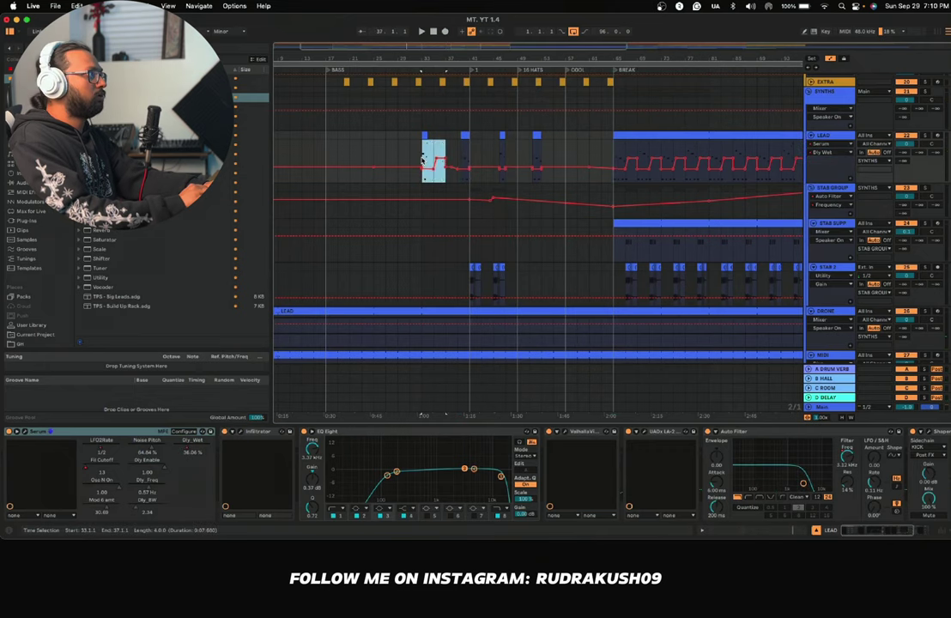
pyautogui.scroll(3, 429, 162)
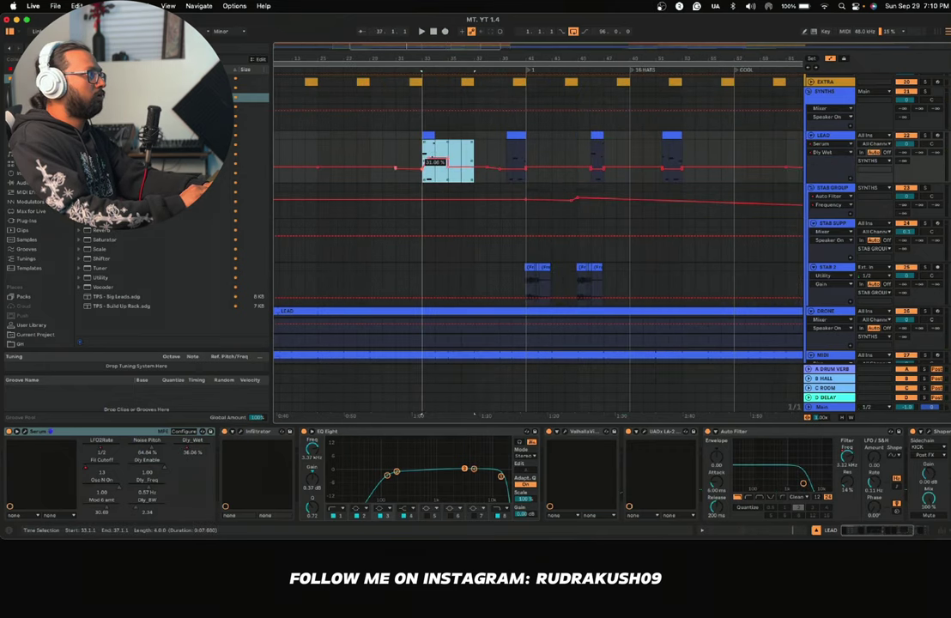
pyautogui.click(487, 160)
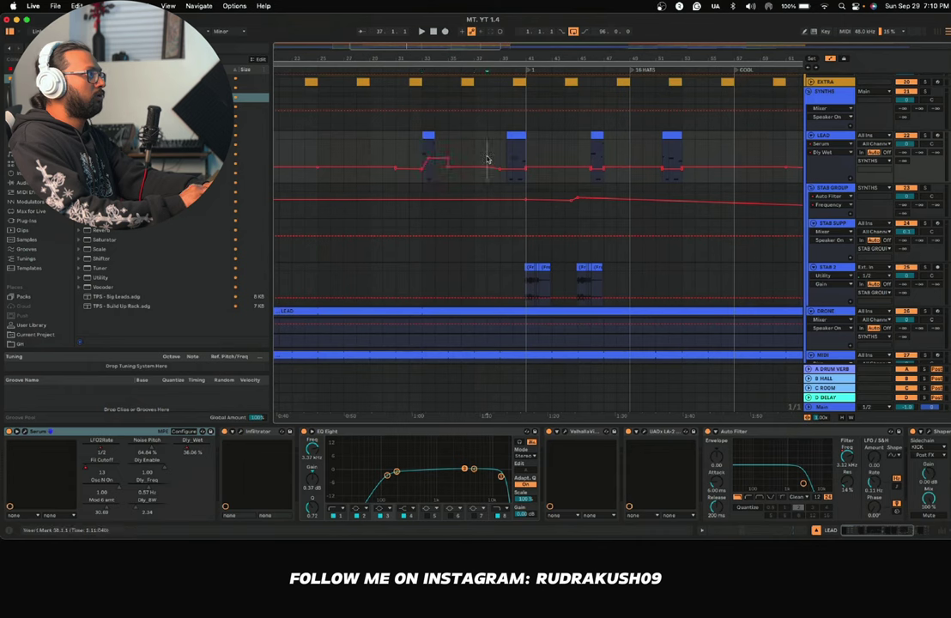
pyautogui.press('super+v')
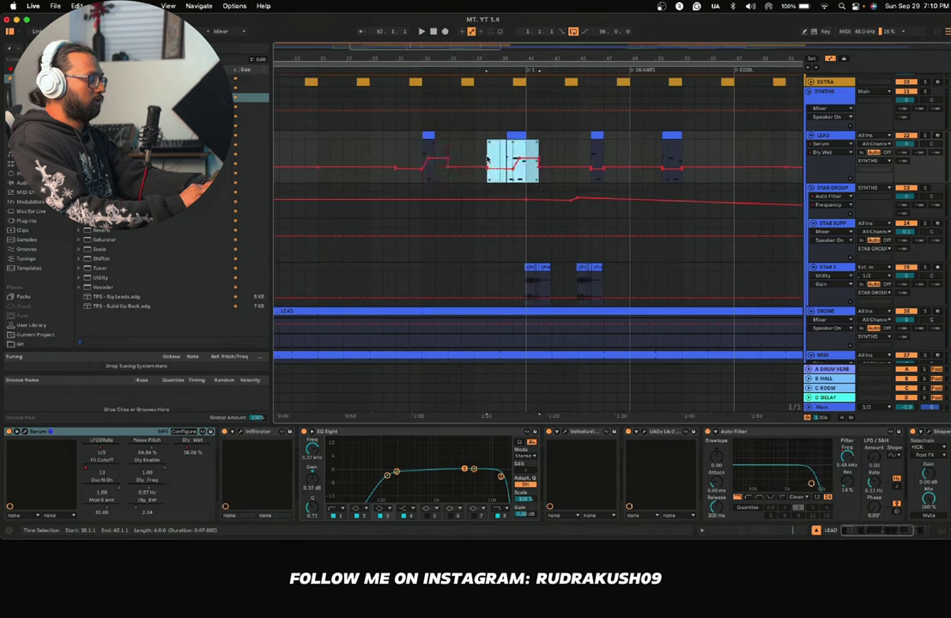
# Step: Paste the copied Dly Wet automation at bars 45 and 51 on the LEAD track, adjusting the points between the phrases
pyautogui.click(578, 159)
pyautogui.press('super+v')
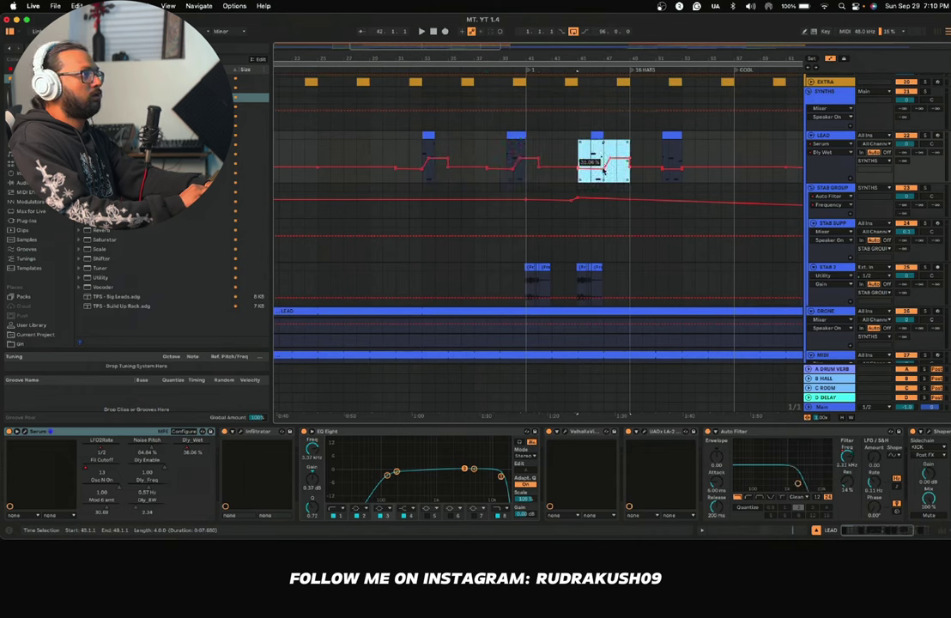
pyautogui.moveTo(565, 167); pyautogui.dragTo(552, 167)
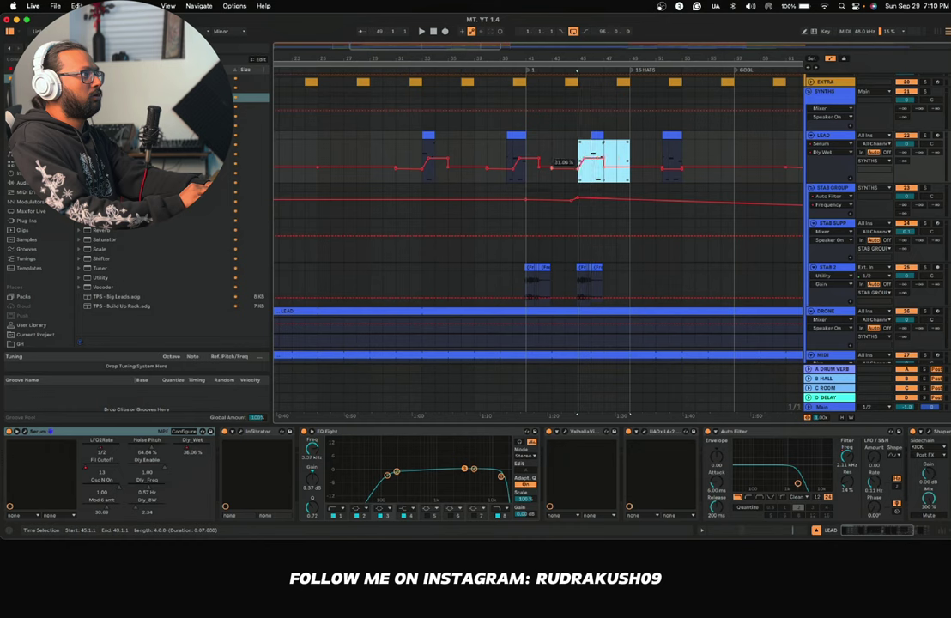
pyautogui.click(655, 158)
pyautogui.press('super+v')
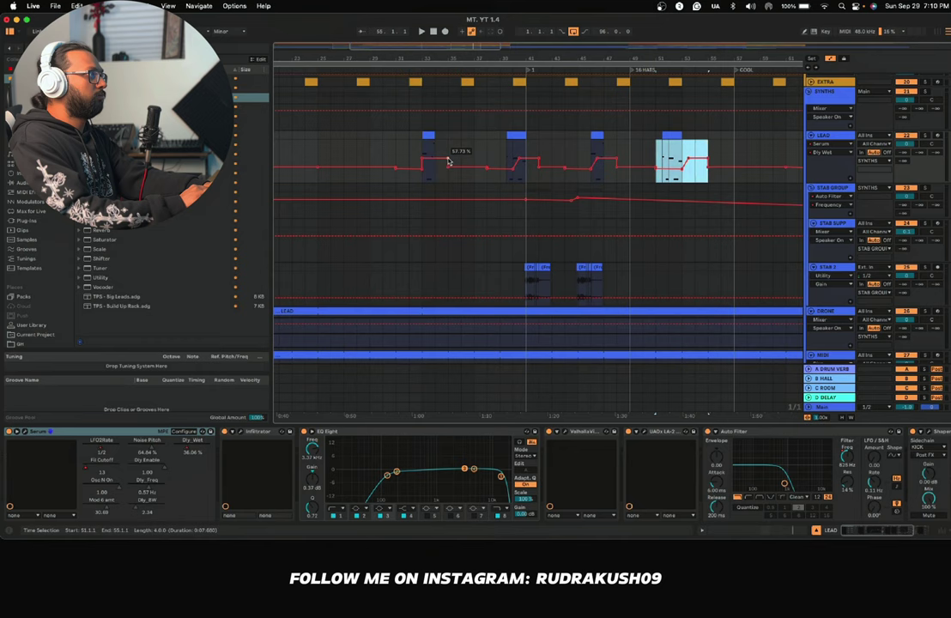
# Step: Hold the LEAD Dly Wet automation at 57.73 % from bar 33 across all four phrases, and audition it from bar 33
pyautogui.moveTo(591, 158); pyautogui.dragTo(656, 158)
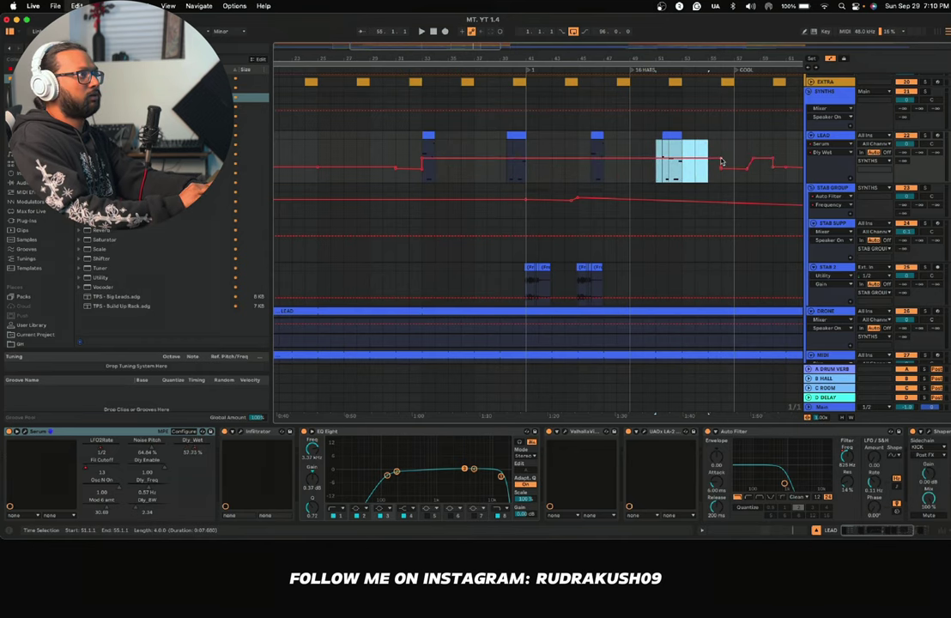
pyautogui.scroll(-5, 588, 168)
pyautogui.rightClick(415, 176)
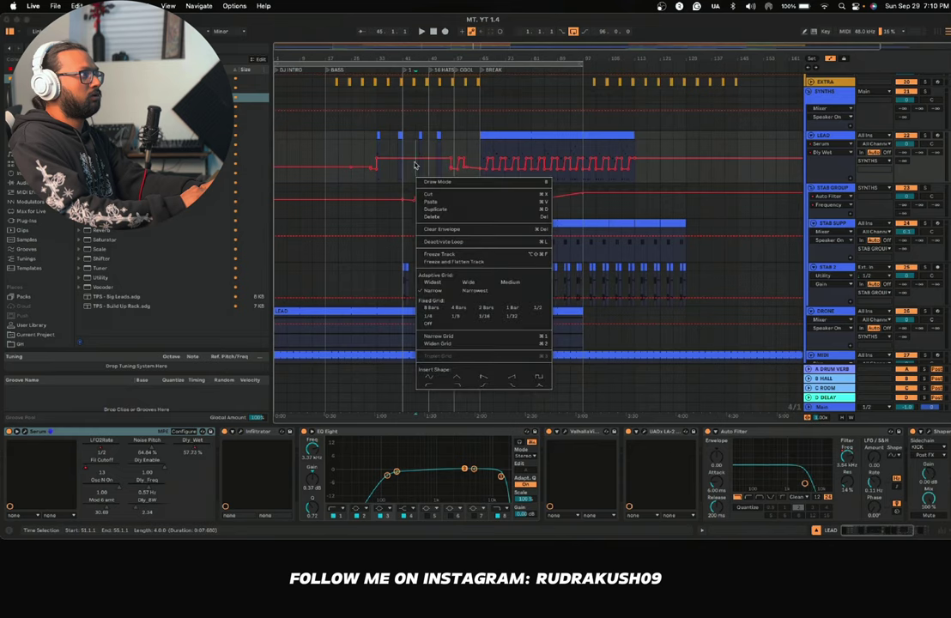
pyautogui.click(412, 166)
pyautogui.scroll(5, 412, 166)
pyautogui.click(331, 160)
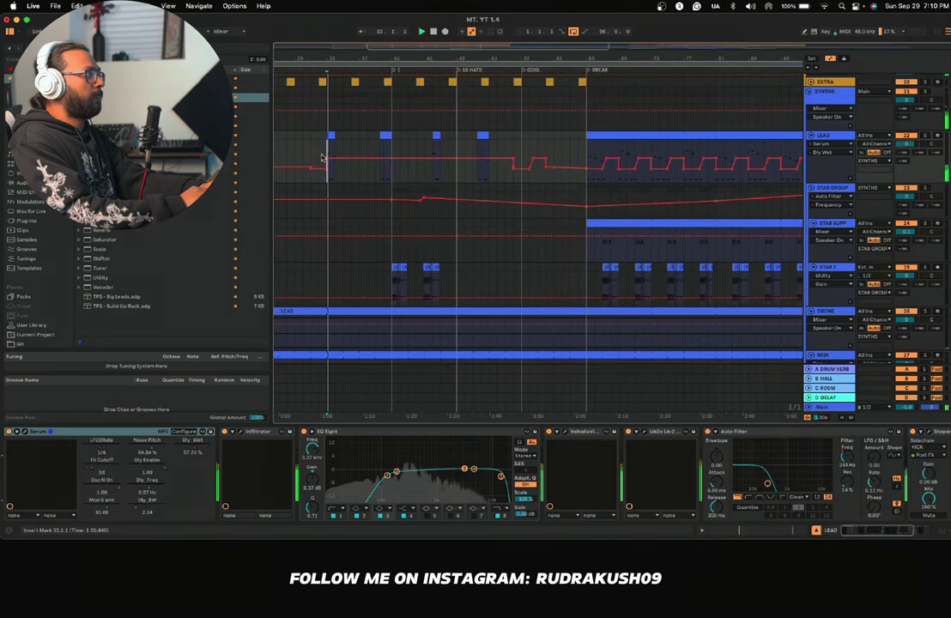
pyautogui.scroll(5, 326, 159)
pyautogui.press('space')
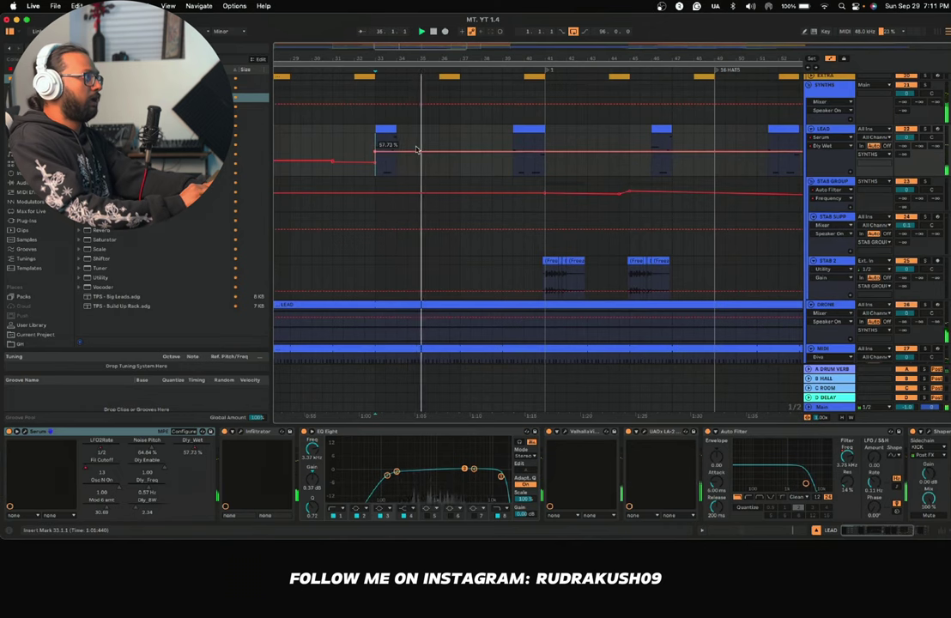
# Step: Display the Serum LFO2Rate automation on the LEAD track, followed by its Fil Cutoff automation
pyautogui.click(837, 138)
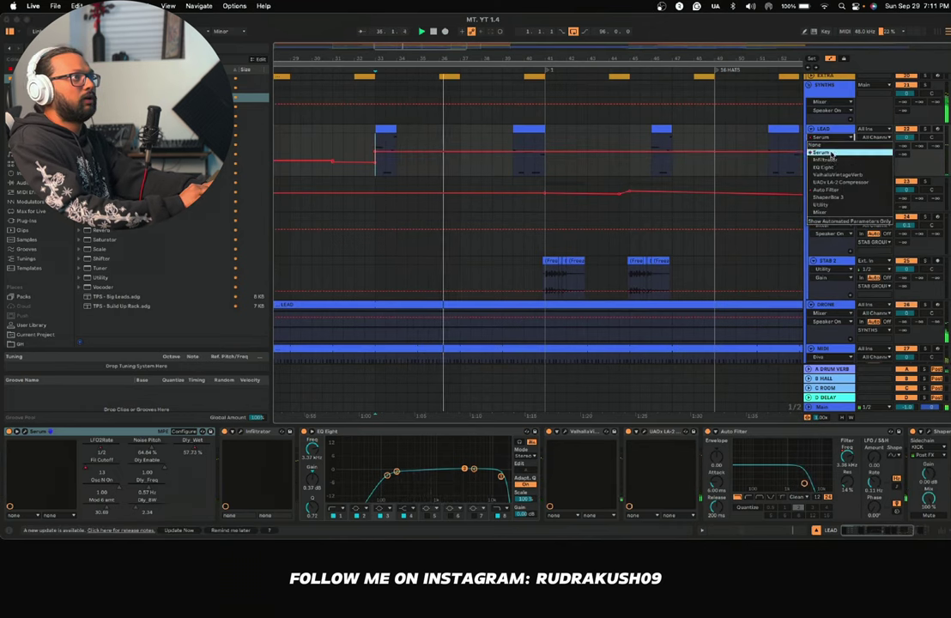
pyautogui.click(827, 152)
pyautogui.click(826, 148)
pyautogui.click(815, 156)
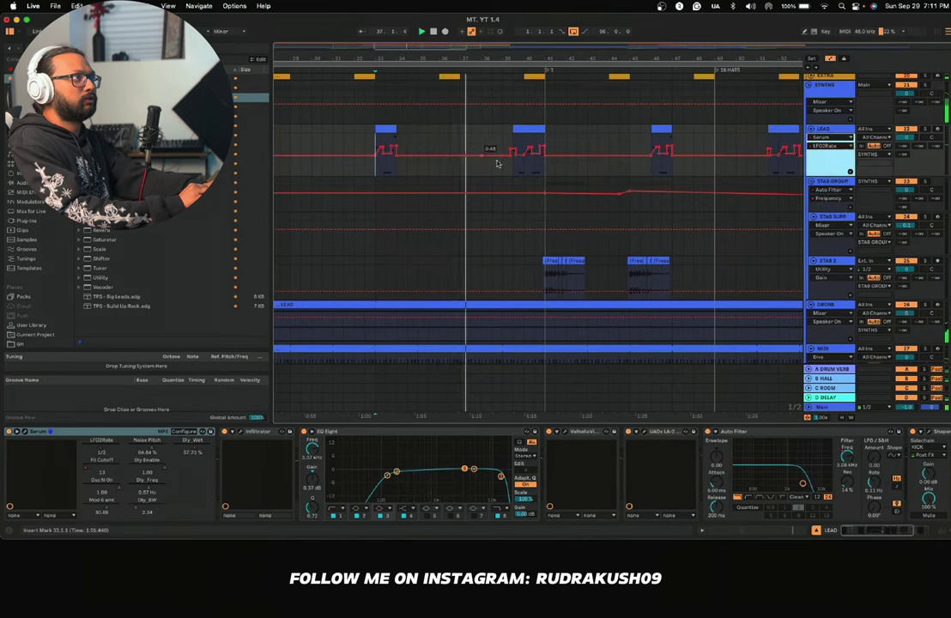
pyautogui.click(826, 147)
pyautogui.click(822, 169)
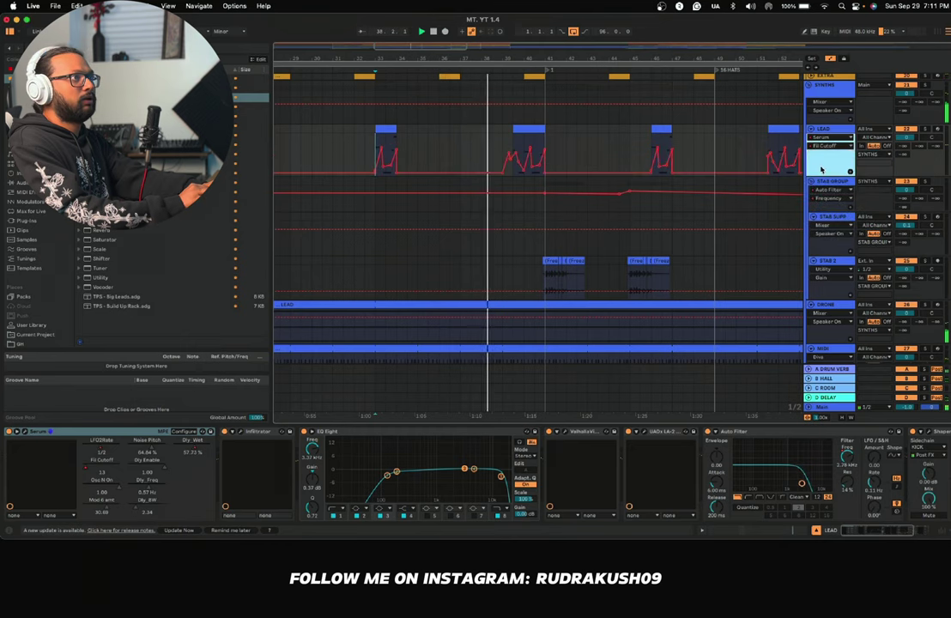
# Step: Move a Fil Cutoff point near the start of the LEAD phrase before bar 41 slightly later and lower, auditioning from bar 39
pyautogui.scroll(-3, 596, 142)
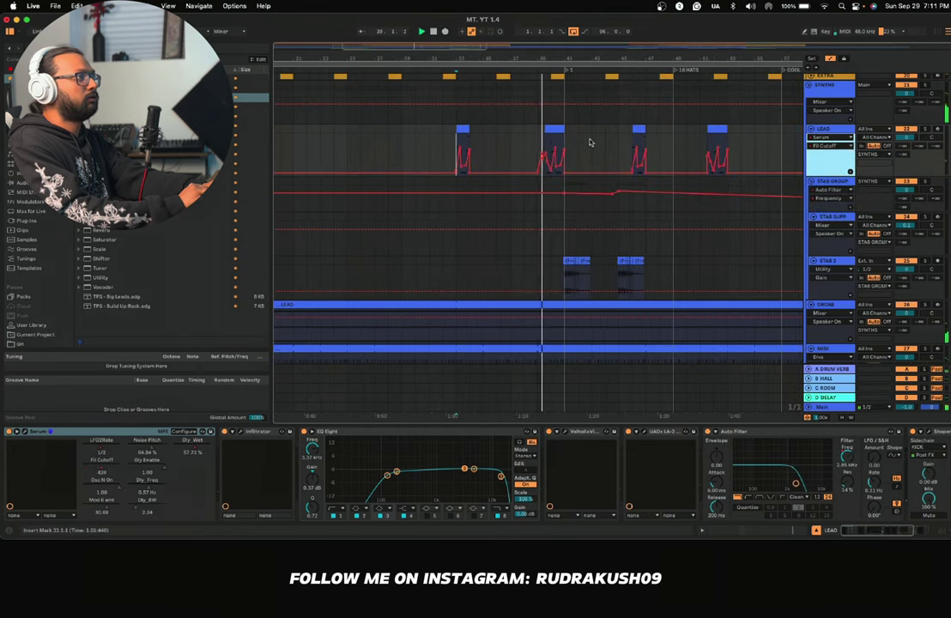
pyautogui.click(535, 144)
pyautogui.press('space')
pyautogui.scroll(5, 534, 144)
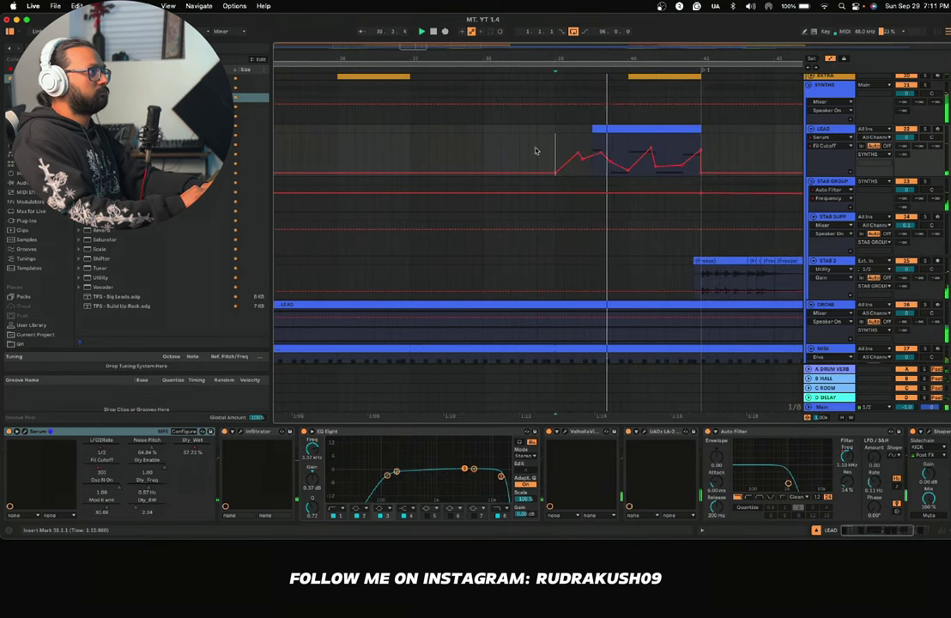
pyautogui.press('space')
pyautogui.moveTo(601, 154)
pyautogui.mouseDown()
pyautogui.moveTo(592, 146)
pyautogui.moveTo(610, 157)
pyautogui.mouseUp()
pyautogui.press('space')
pyautogui.press('space')
pyautogui.press('space')
# Step: Display the Serum LFO2Rate automation on the LEAD track and compare its curve across the phrases at bars 33 and 39
pyautogui.click(830, 146)
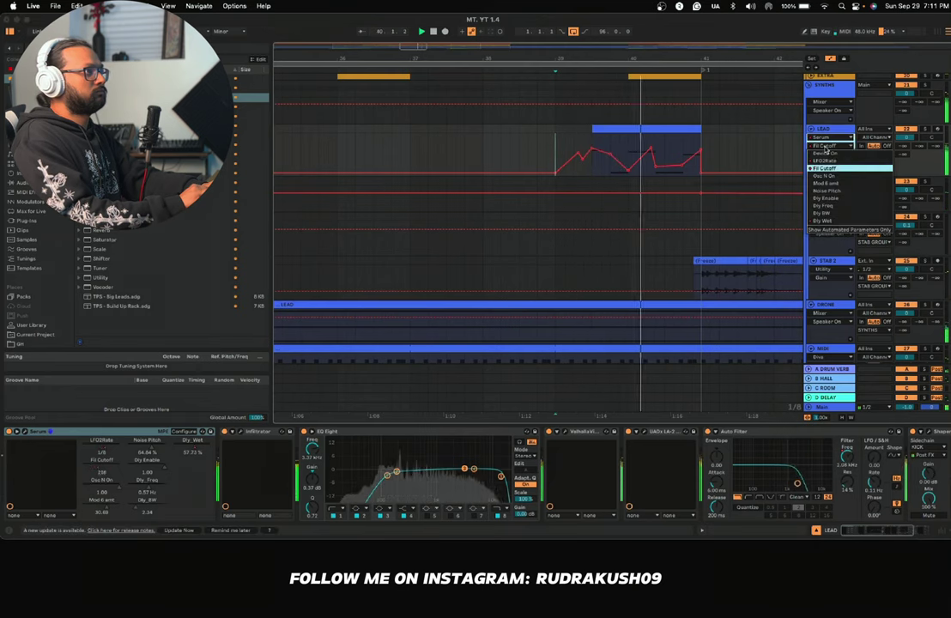
pyautogui.click(826, 161)
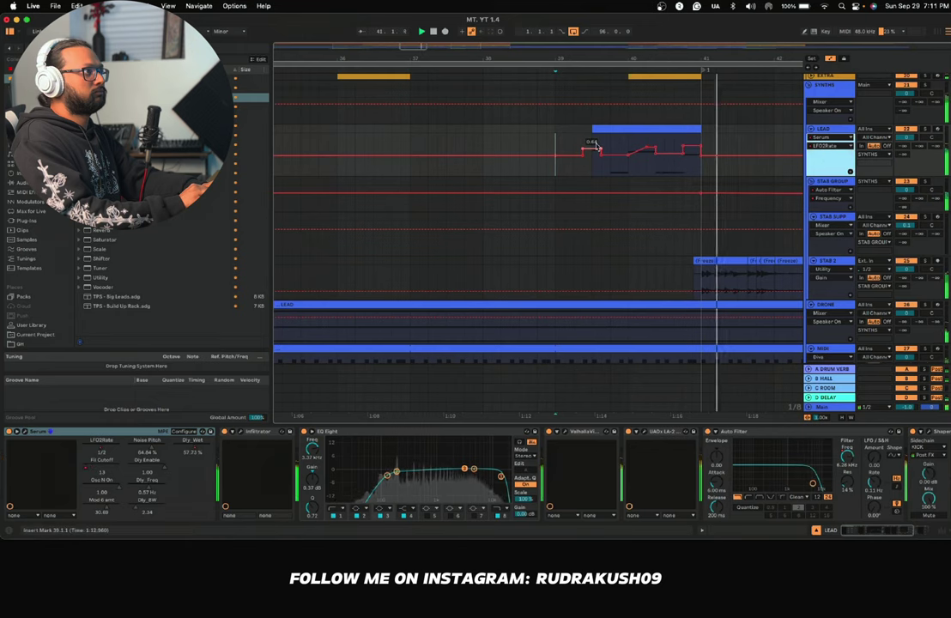
pyautogui.scroll(-5, 593, 147)
pyautogui.scroll(3, 596, 147)
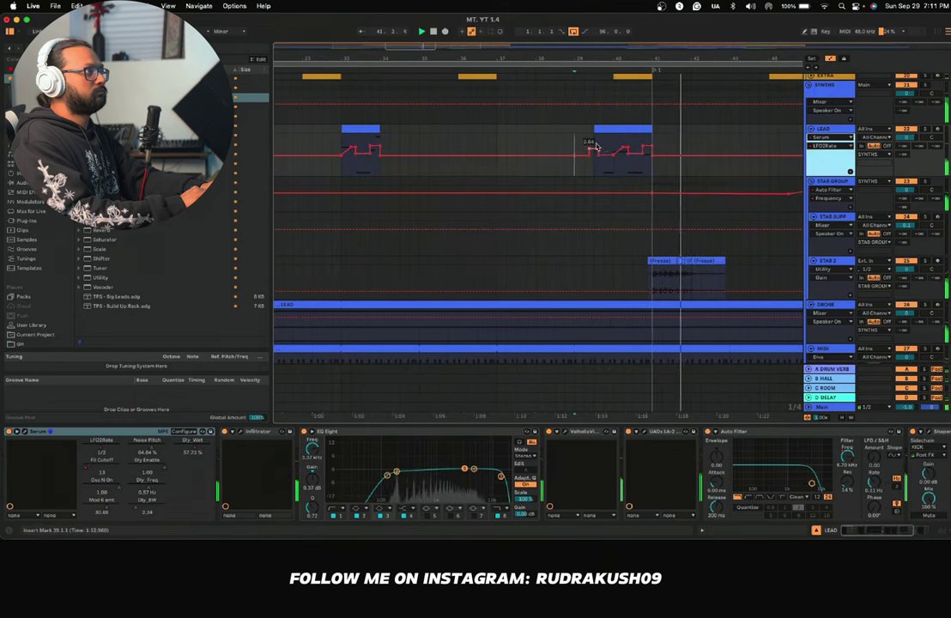
pyautogui.click(829, 146)
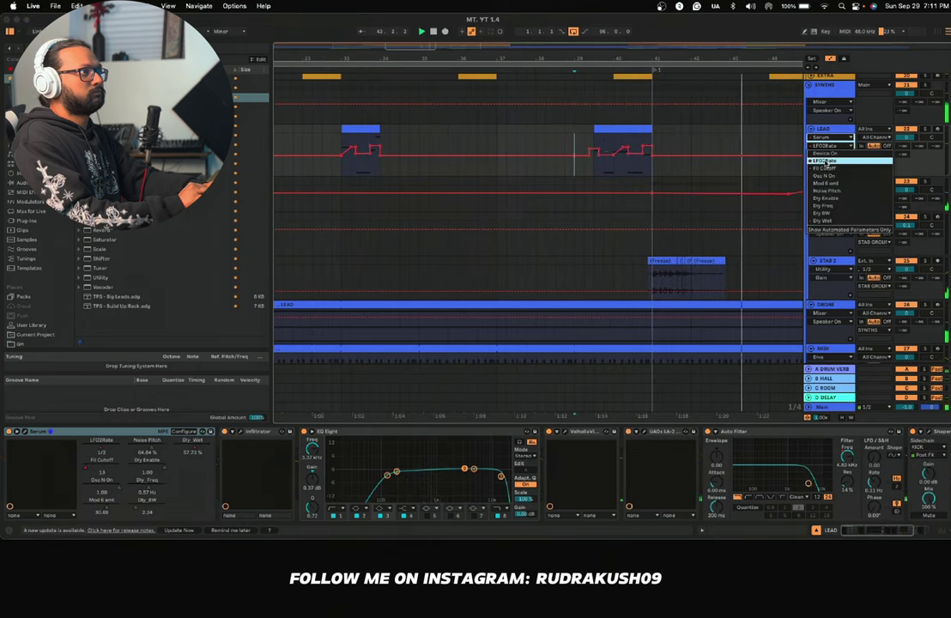
pyautogui.click(827, 147)
pyautogui.click(827, 146)
pyautogui.click(826, 161)
# Step: Show the LEAD Auto Filter Frequency automation and lower the point at the start of the bar 39 phrase to 300 Hz
pyautogui.click(824, 138)
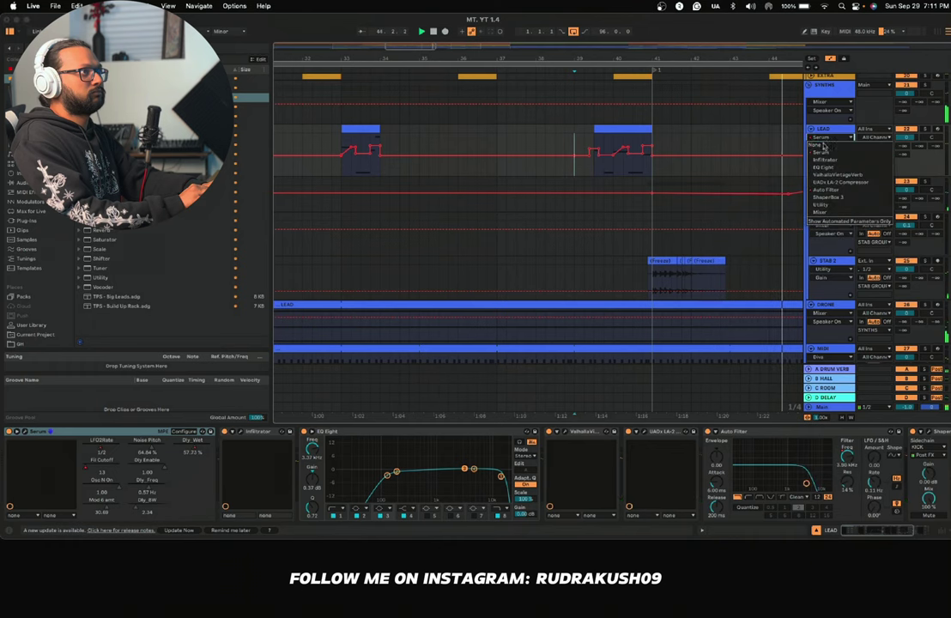
pyautogui.click(826, 189)
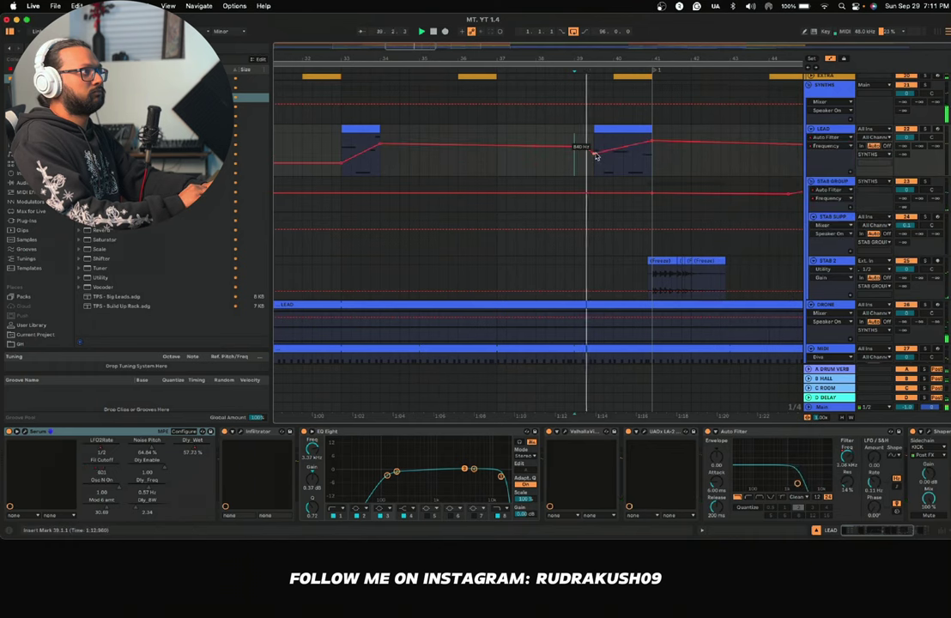
pyautogui.press('space')
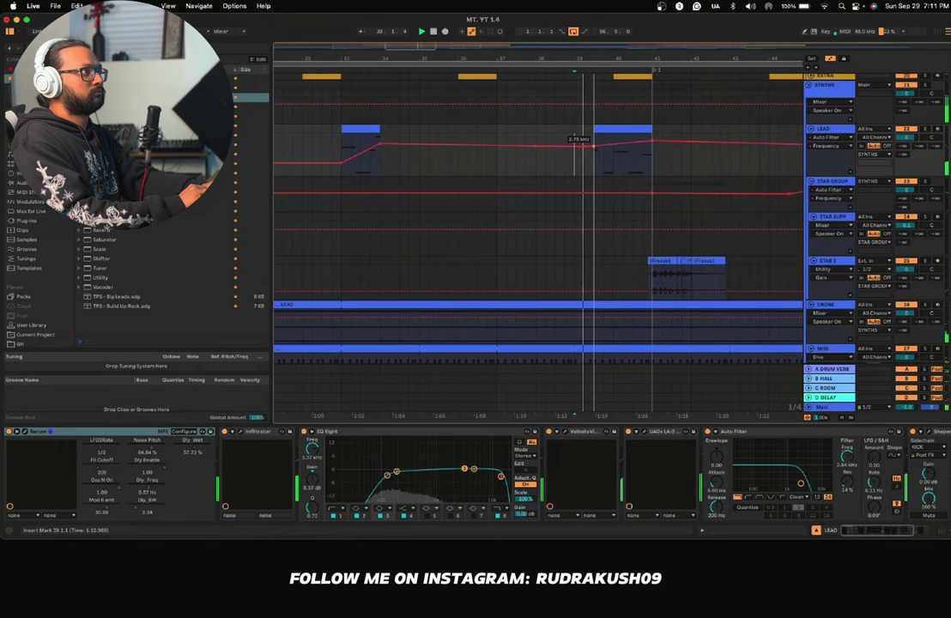
pyautogui.moveTo(593, 147); pyautogui.dragTo(593, 160)
pyautogui.press('space')
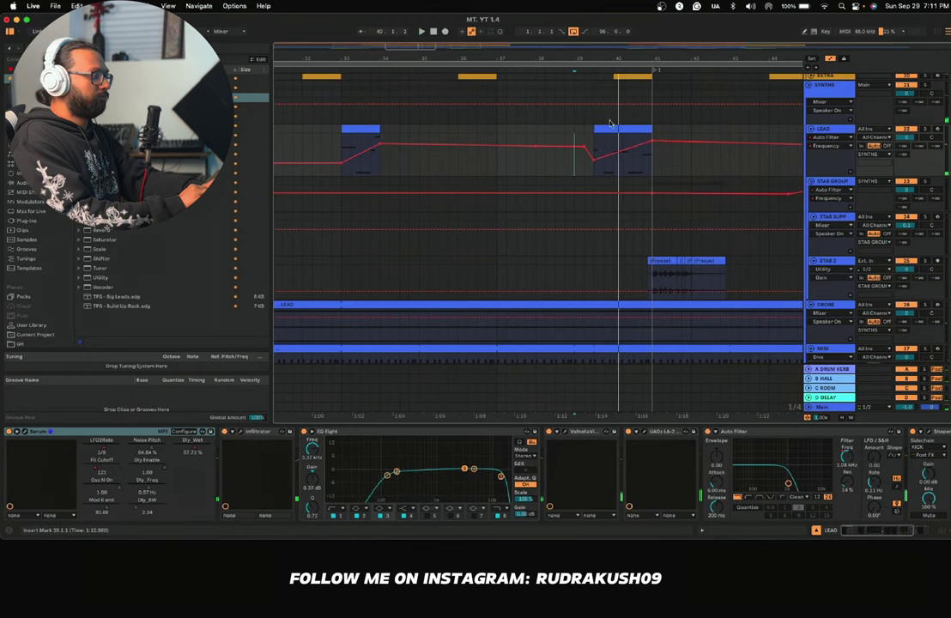
# Step: Open the LEAD clip before bar 41 in the note editor, audition its opening note, and close the editor
pyautogui.click(602, 128)
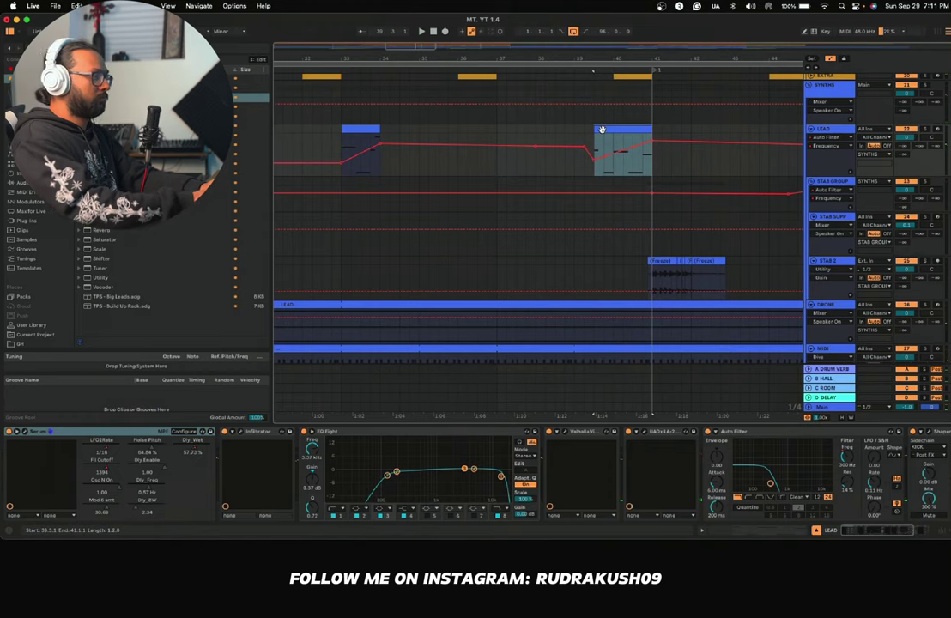
pyautogui.doubleClick(602, 129)
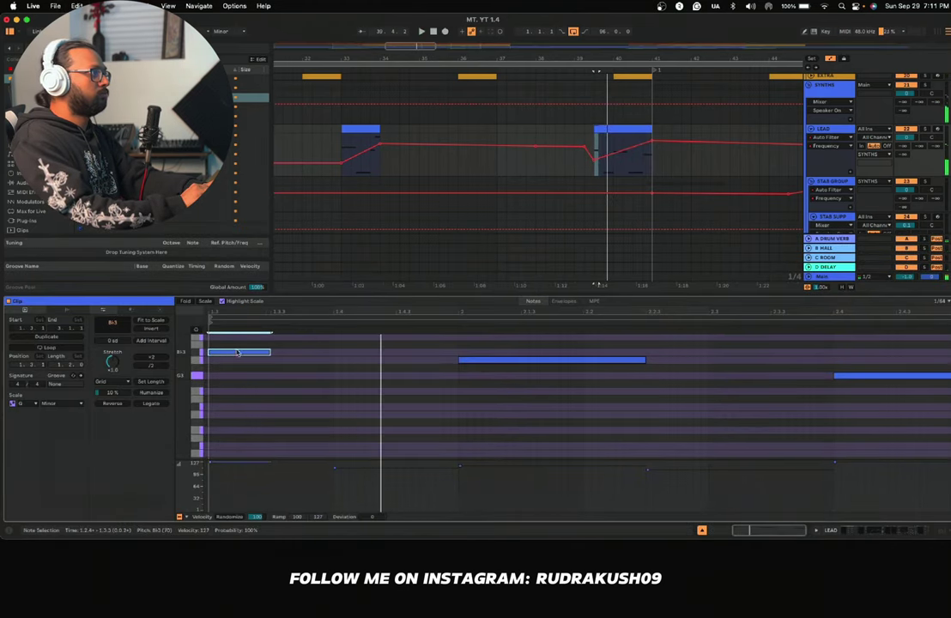
pyautogui.press('space')
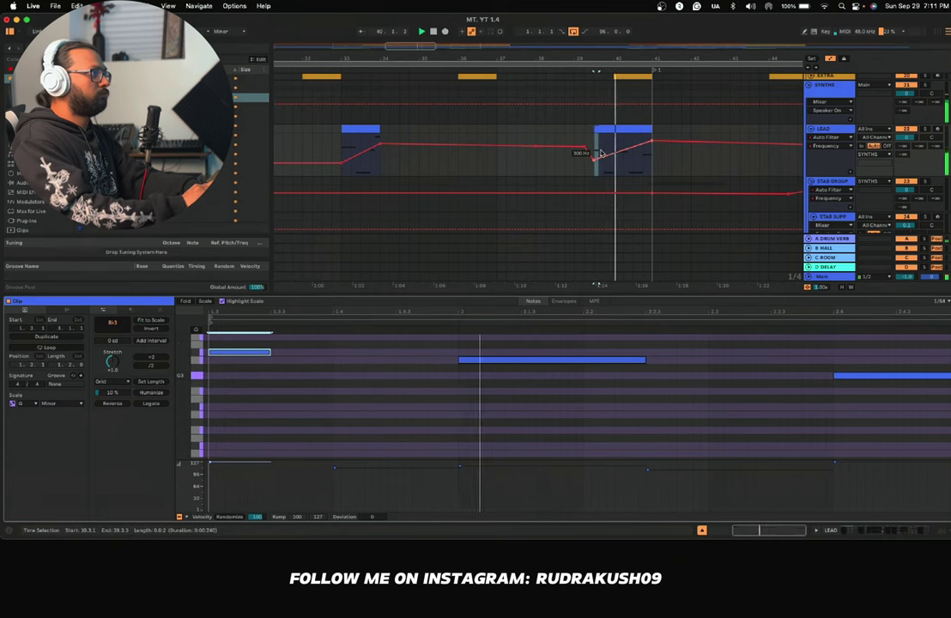
pyautogui.scroll(3, 602, 154)
pyautogui.press('super+alt+l')
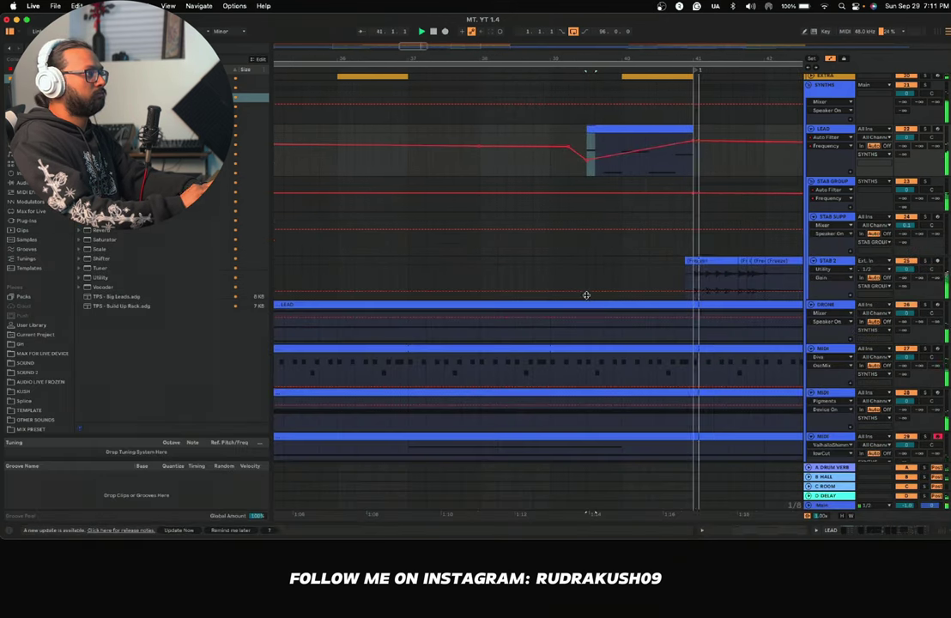
# Step: Hide the automation and duplicate the pair of STAB 2 phrases from bar 41 twice, filling the track up to the BREAK marker
pyautogui.scroll(-5, 519, 174)
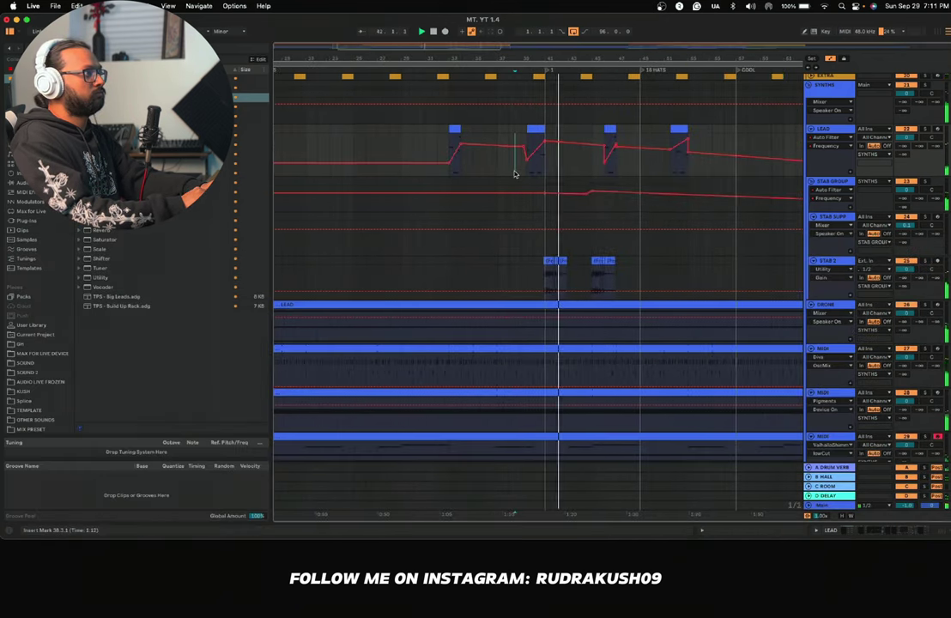
pyautogui.scroll(-2, 516, 173)
pyautogui.press('a')
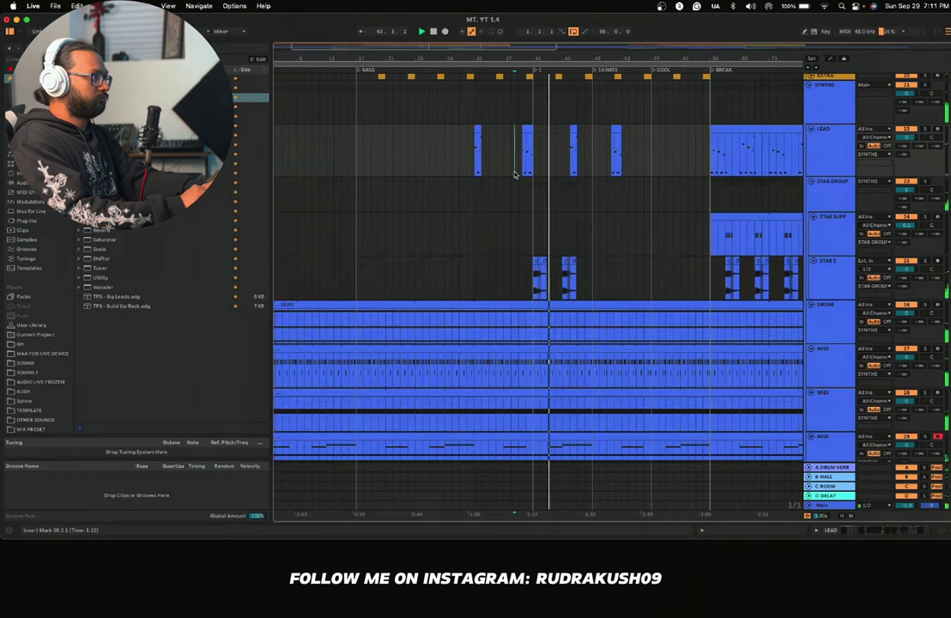
pyautogui.moveTo(592, 275); pyautogui.dragTo(530, 274)
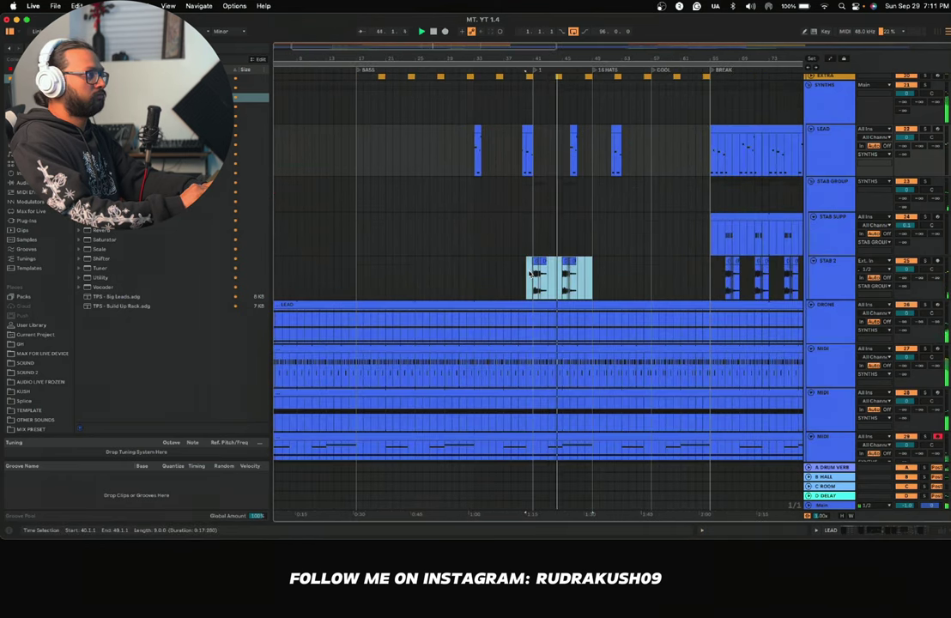
pyautogui.press('super+d')
pyautogui.press('super+d')
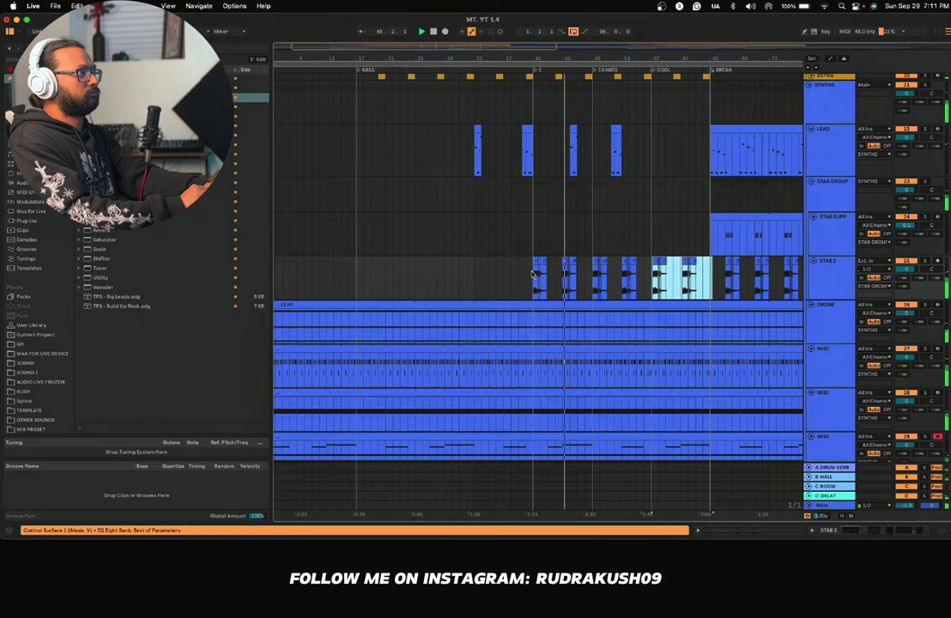
# Step: Add STAB GROUP Auto Filter Frequency points at about bars 51 and 53, raising the second to 4.29 kHz
pyautogui.scroll(5, 581, 274)
pyautogui.press('a')
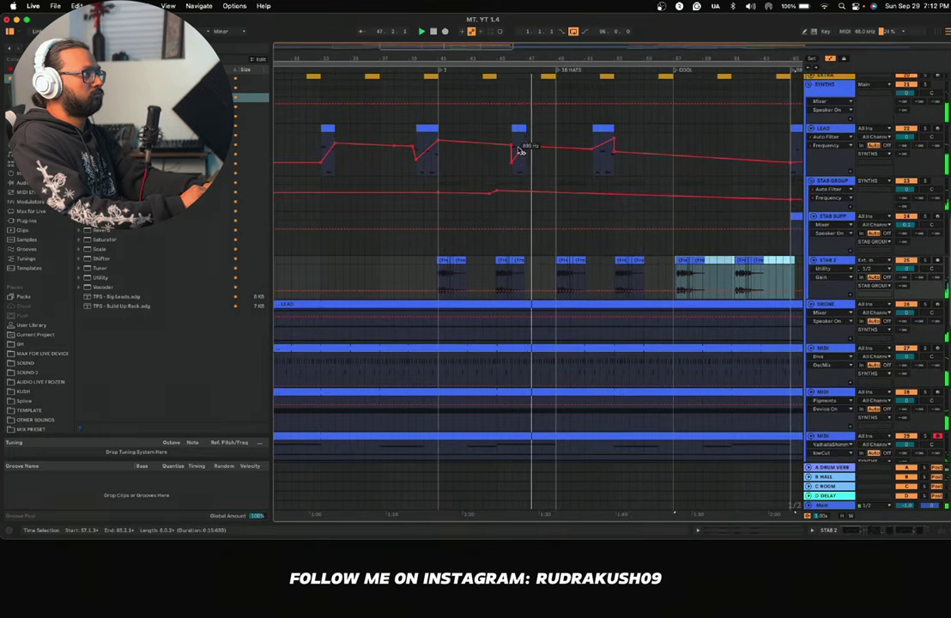
pyautogui.press('a')
pyautogui.press('a')
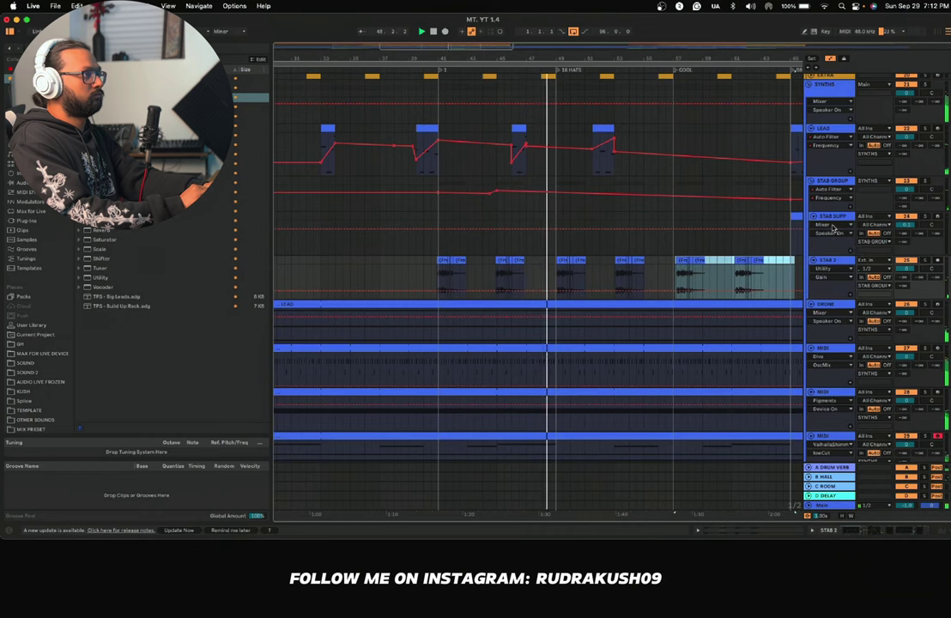
pyautogui.click(831, 225)
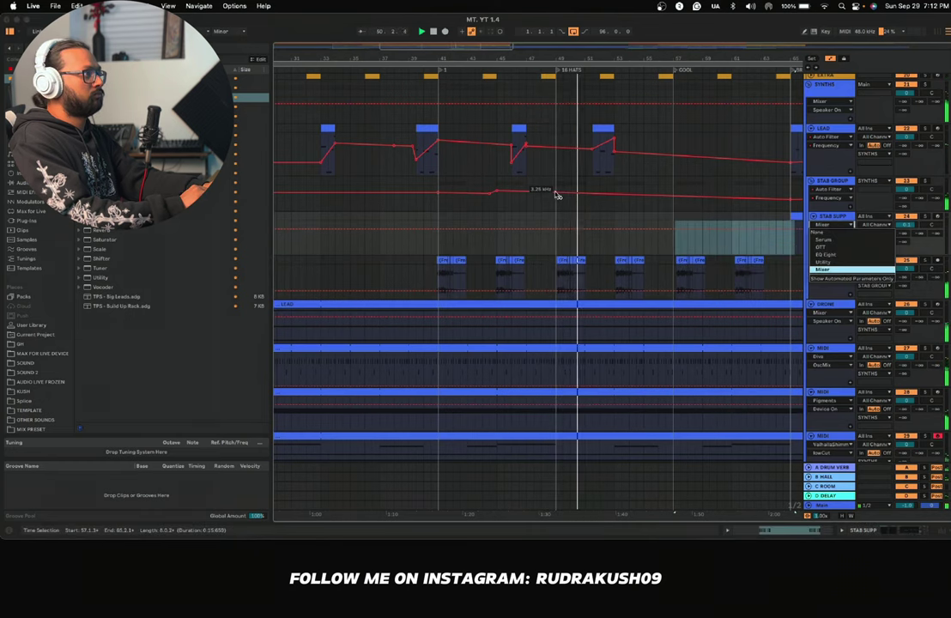
pyautogui.click(594, 196)
pyautogui.click(615, 197)
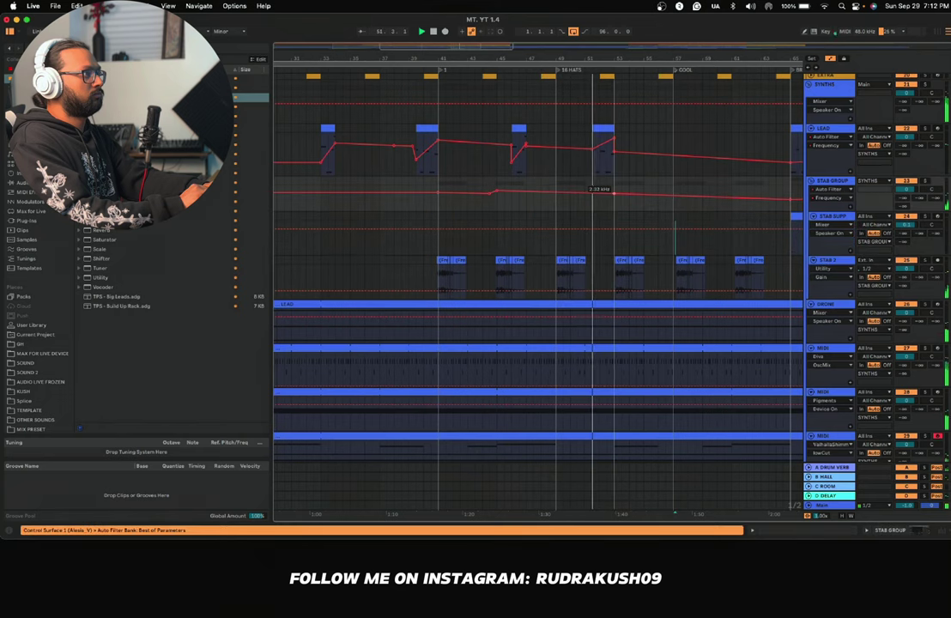
pyautogui.click(585, 197)
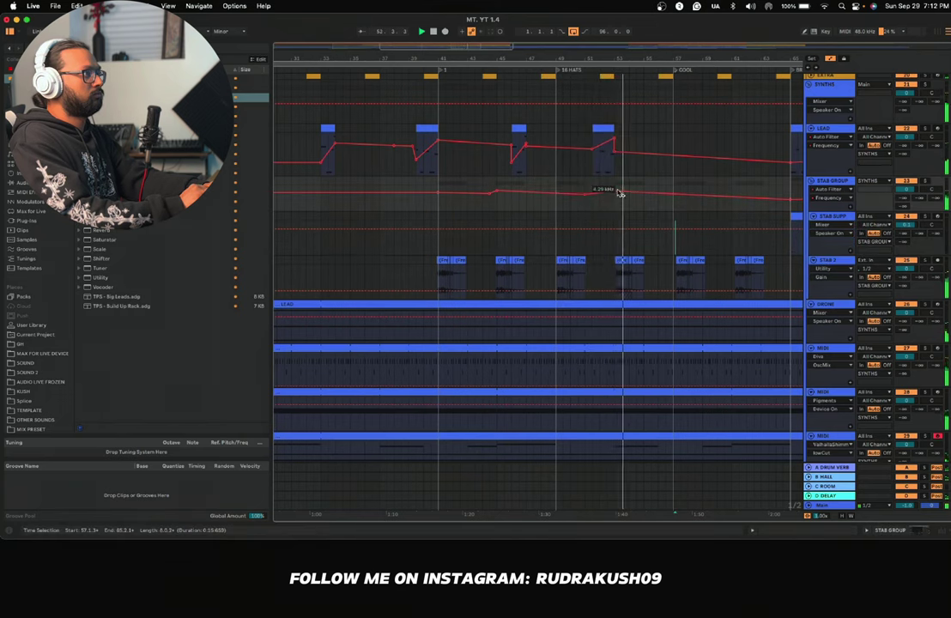
pyautogui.scroll(10, 614, 222)
pyautogui.scroll(-8, 614, 221)
pyautogui.press('space')
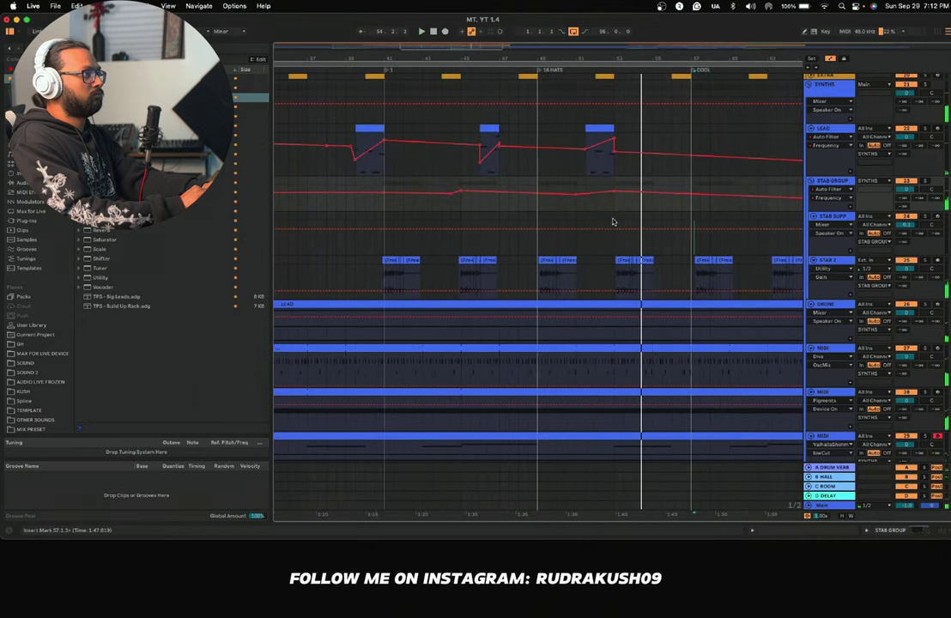
# Step: Select the STAB 2 clips from bar 41 to 64 and, with automation hidden, examine their timing against the grid
pyautogui.scroll(-5, 412, 293)
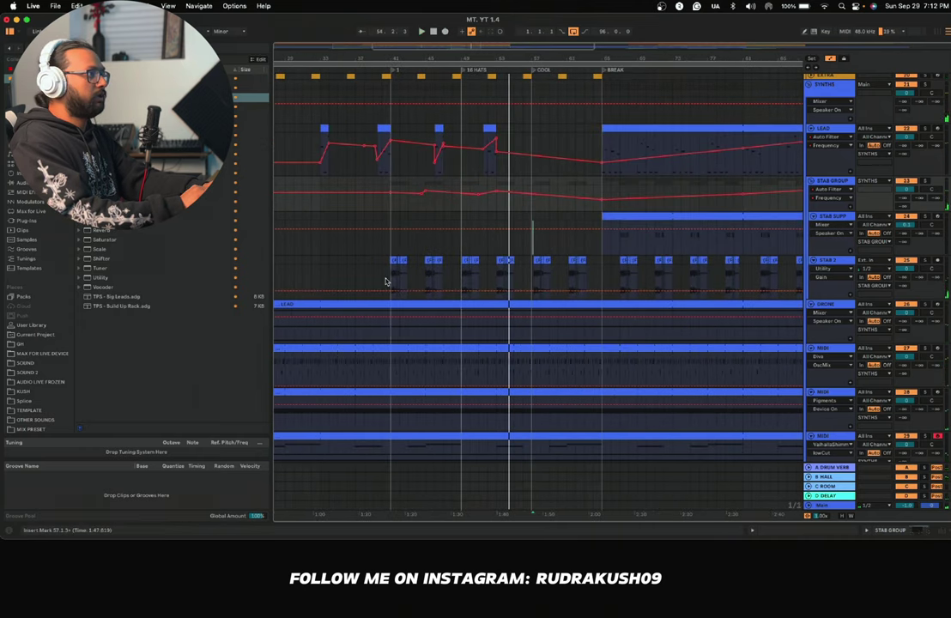
pyautogui.moveTo(389, 273); pyautogui.dragTo(559, 277)
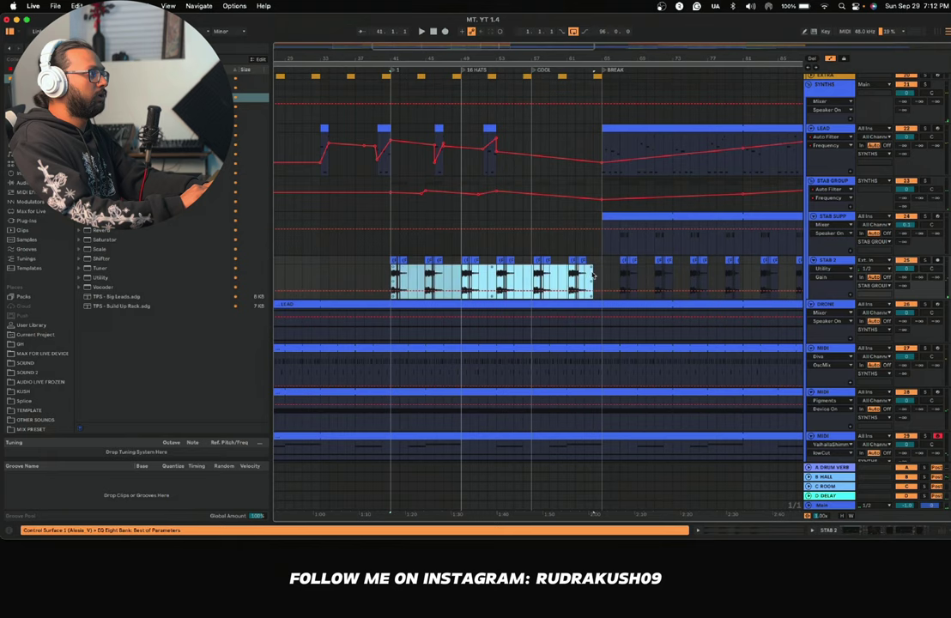
pyautogui.press('a')
pyautogui.press('z')
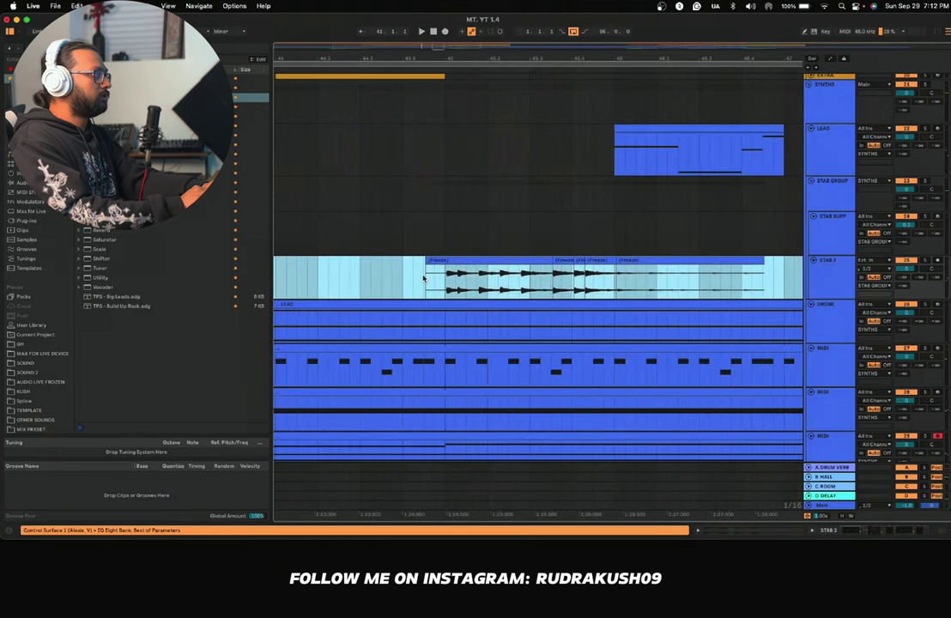
pyautogui.press('x')
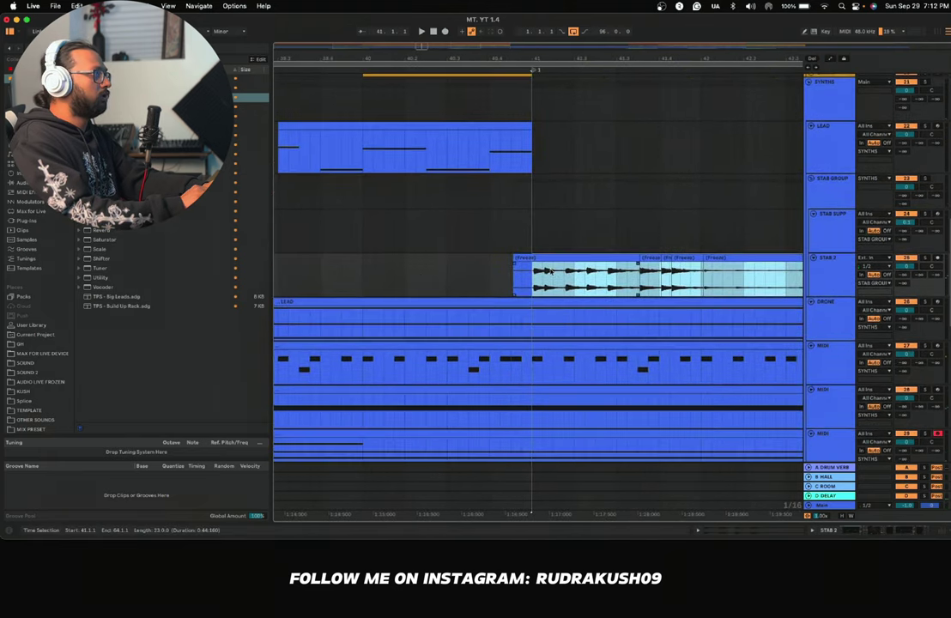
pyautogui.hscroll(10, 552, 271)
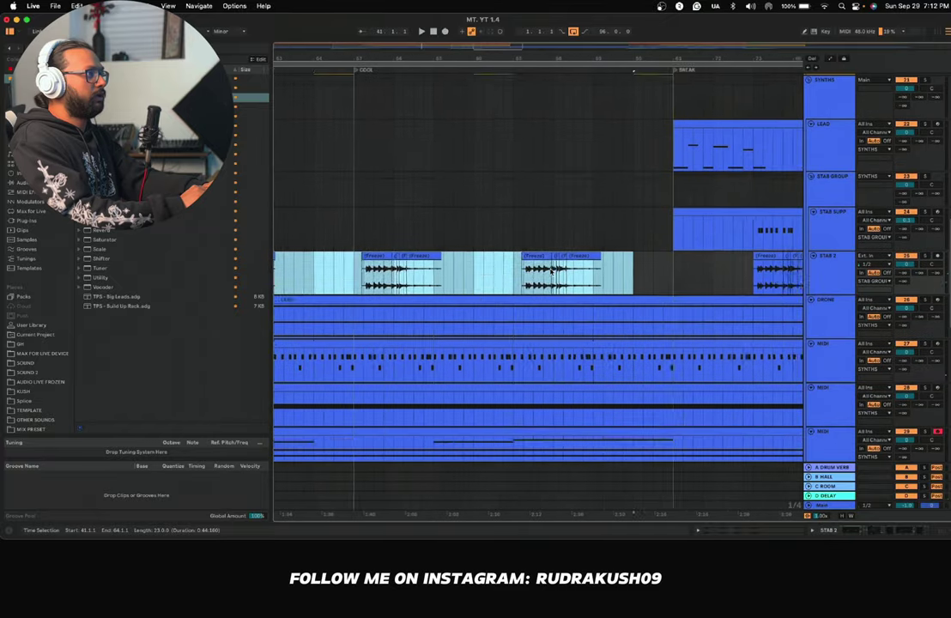
pyautogui.hscroll(-10, 466, 269)
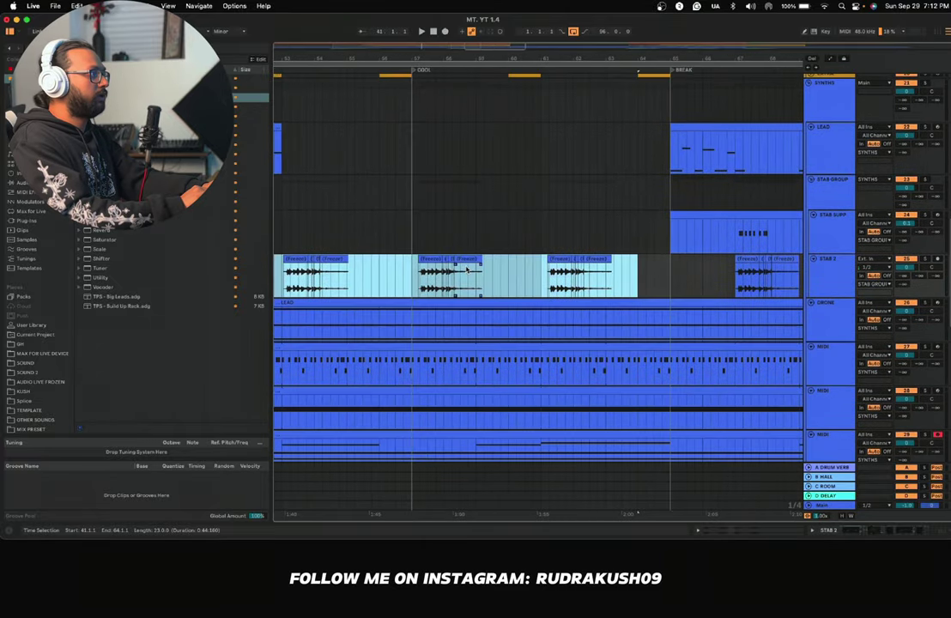
# Step: Select the STAB 2 track from bar 40 to 64 and move its clips one sixteenth earlier, so the selection starts at 39.4.4
pyautogui.moveTo(626, 271); pyautogui.dragTo(407, 270)
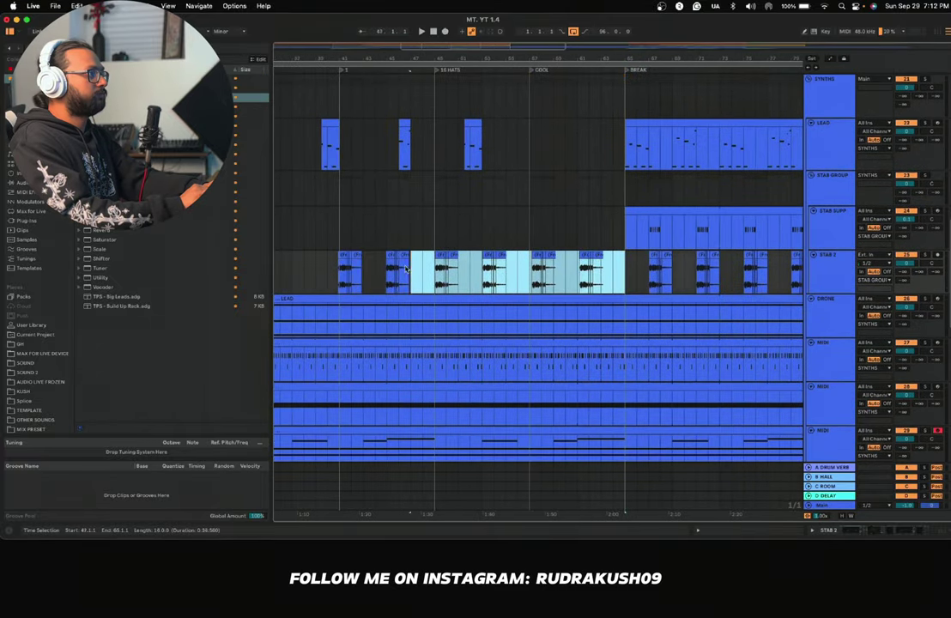
pyautogui.moveTo(333, 272); pyautogui.dragTo(582, 269)
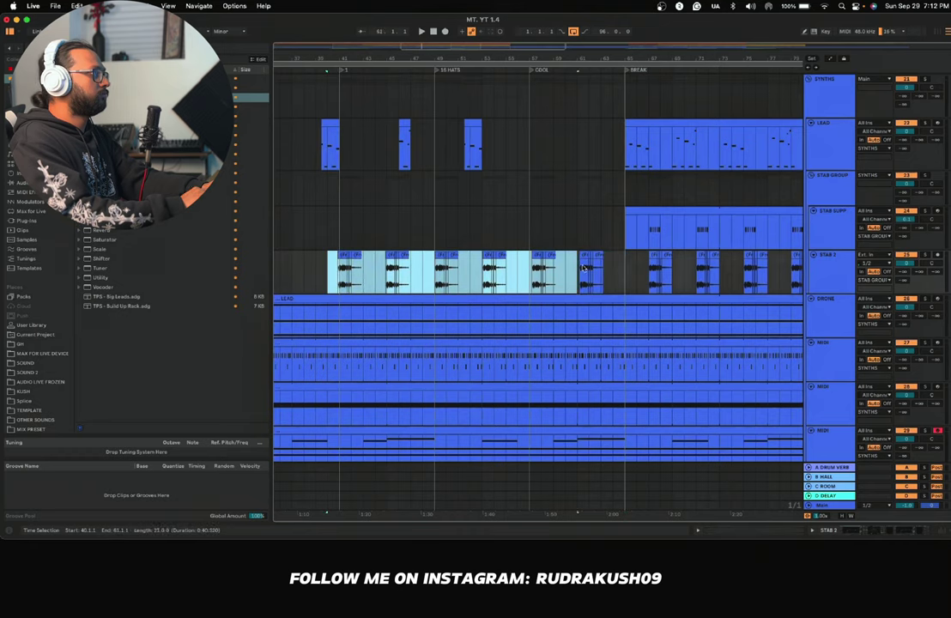
pyautogui.scroll(6, 595, 265)
pyautogui.scroll(4, 545, 269)
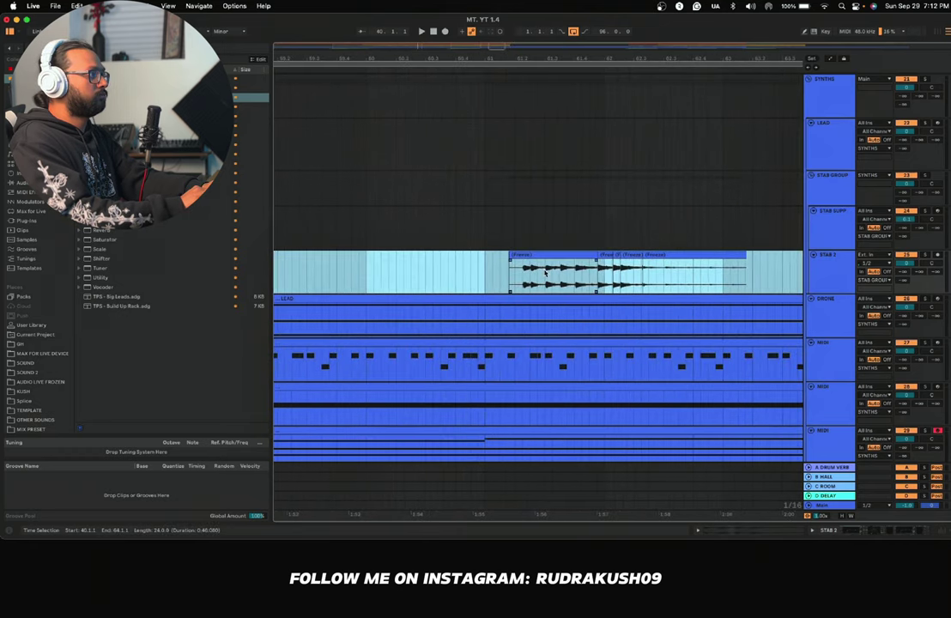
pyautogui.scroll(-3, 542, 270)
pyautogui.scroll(-4, 541, 271)
pyautogui.scroll(2, 541, 271)
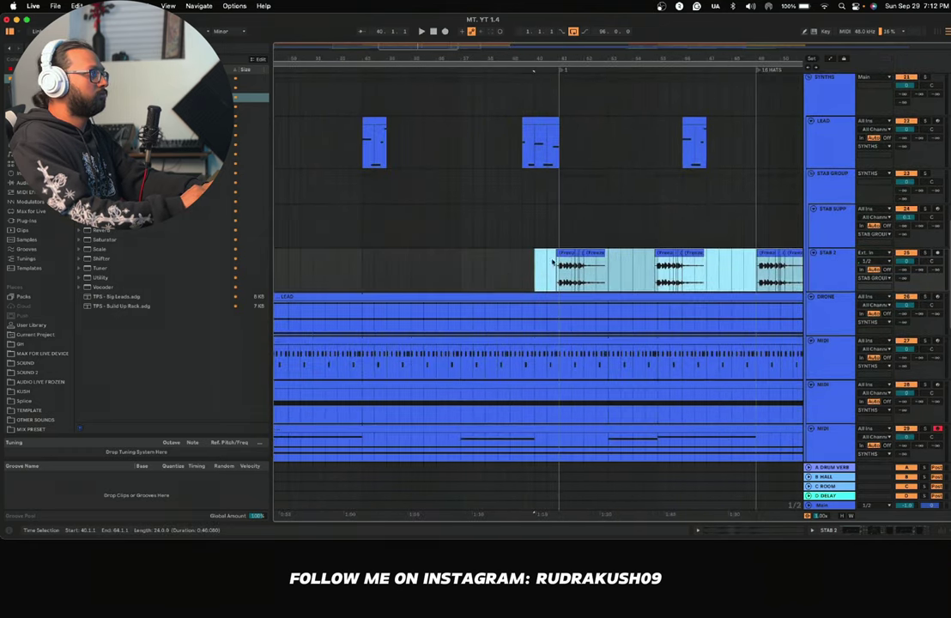
pyautogui.scroll(6, 553, 262)
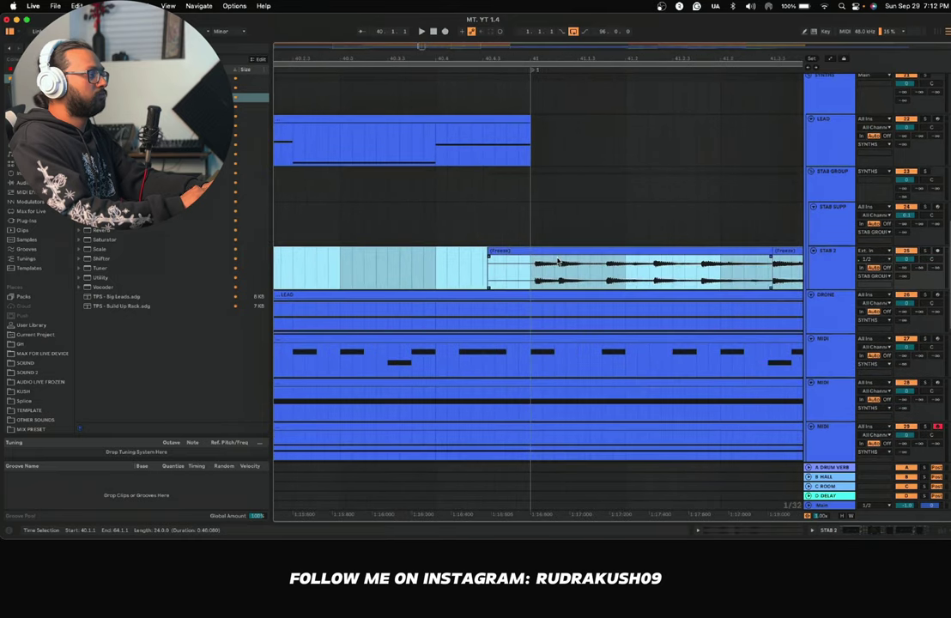
pyautogui.scroll(-2, 556, 260)
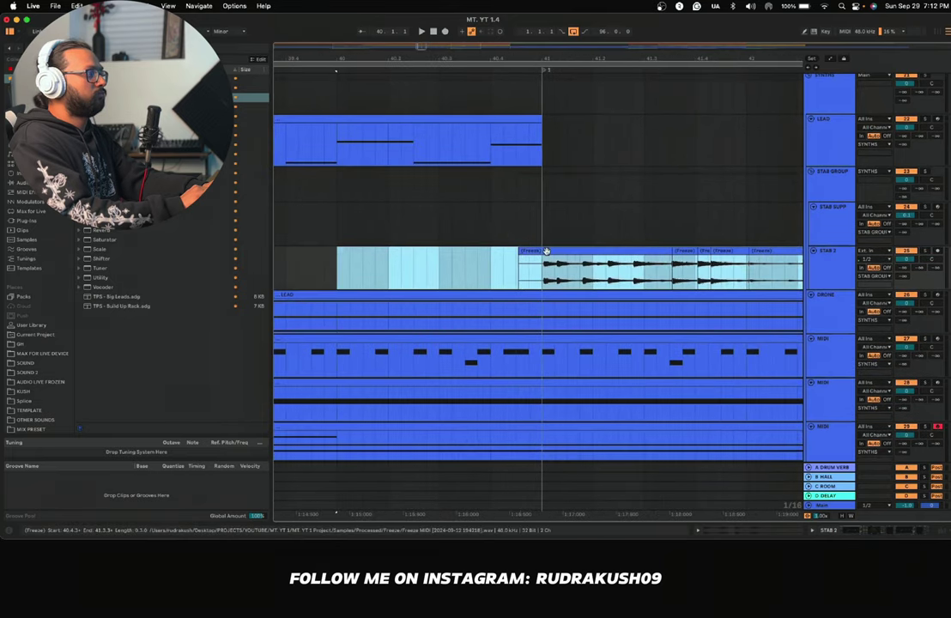
pyautogui.moveTo(546, 251); pyautogui.dragTo(547, 260)
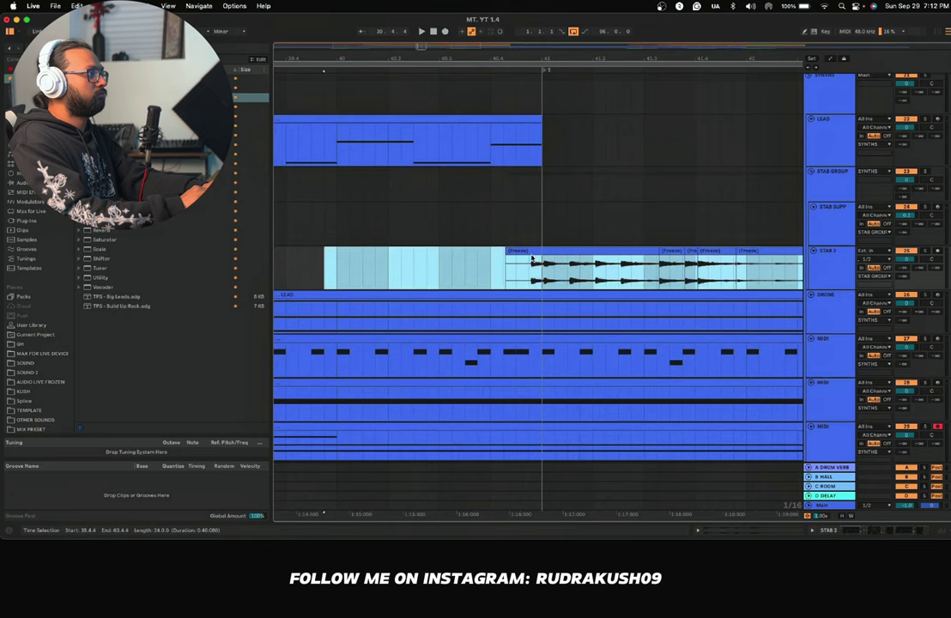
# Step: Delete the STAB 2 clips before the BREAK marker and copy the pair of STAB 2 phrases from bar 65 to 73
pyautogui.click(513, 232)
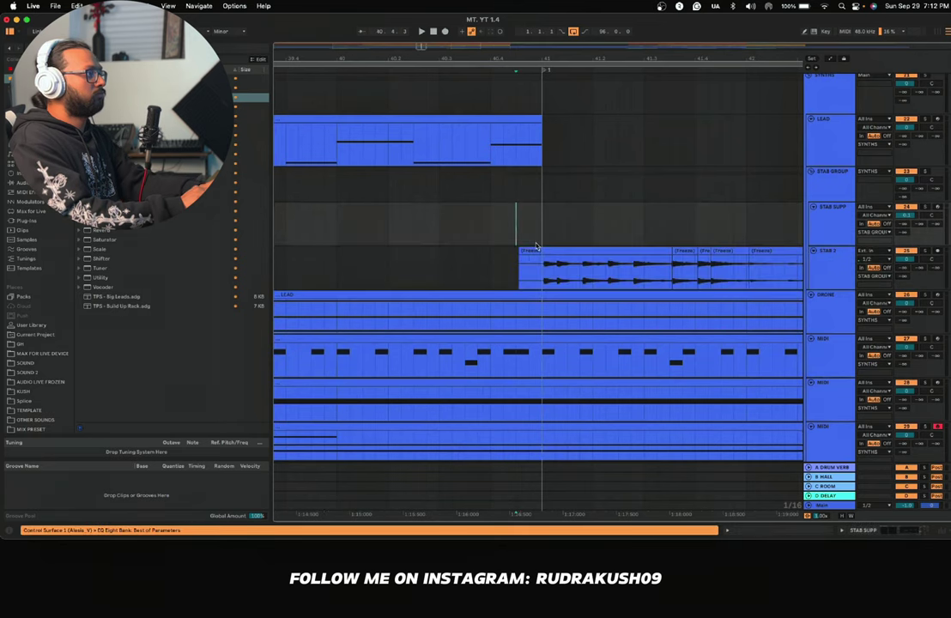
pyautogui.scroll(-3, 538, 243)
pyautogui.hscroll(1, 537, 242)
pyautogui.moveTo(736, 263)
pyautogui.mouseDown()
pyautogui.moveTo(474, 264)
pyautogui.moveTo(691, 279)
pyautogui.mouseUp()
pyautogui.scroll(-10, 473, 265)
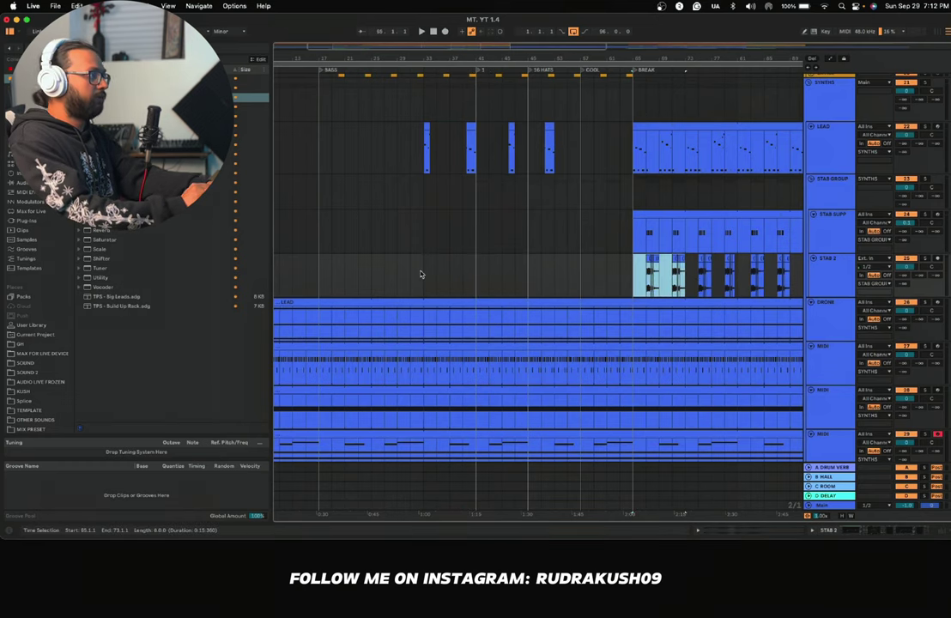
pyautogui.press('super+z')
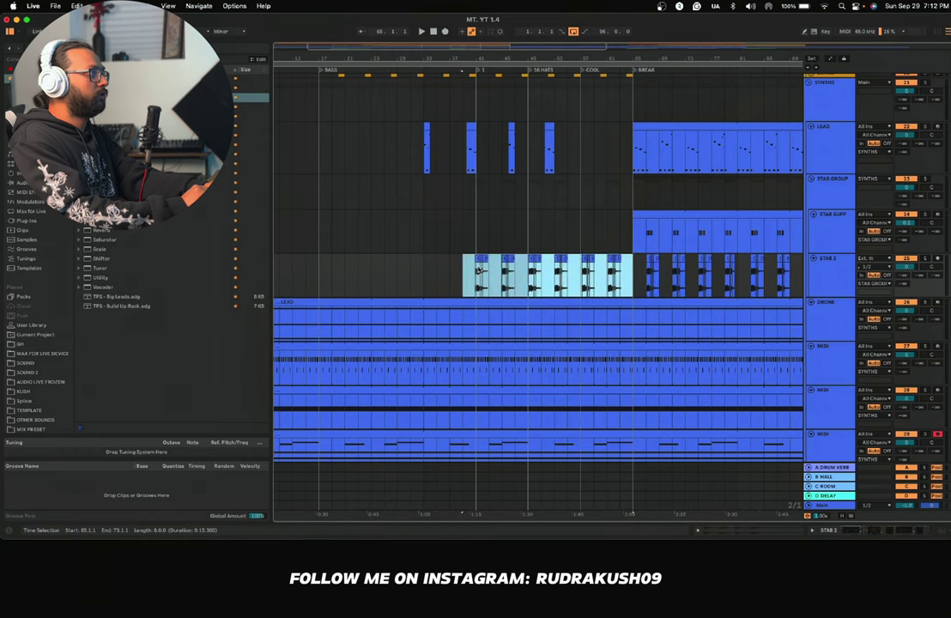
pyautogui.moveTo(571, 284); pyautogui.dragTo(687, 288)
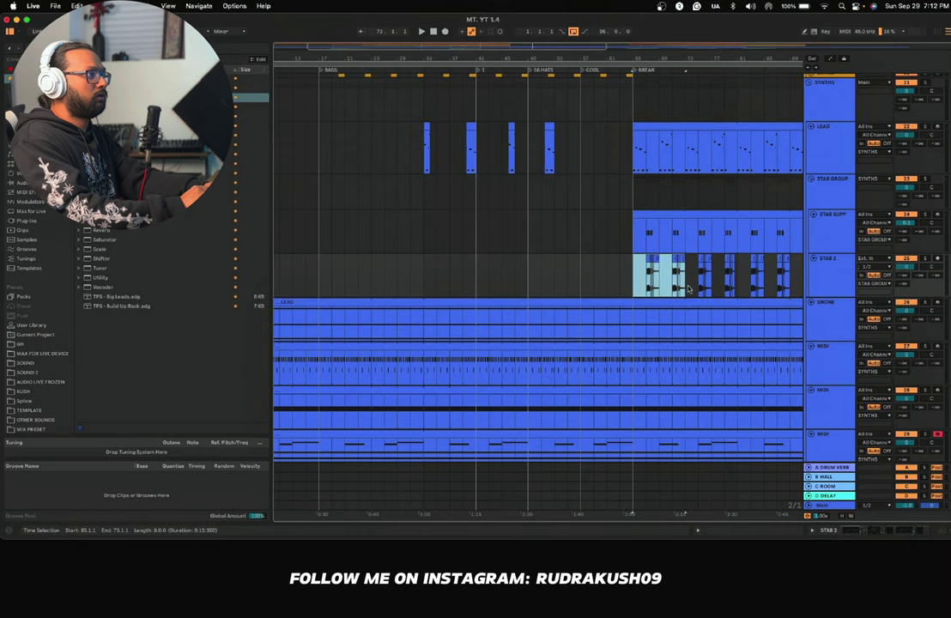
# Step: Paste the copied STAB 2 pair at bar 41 and move it two bars earlier, so its first clip starts on the bar 41 marker
pyautogui.click(477, 272)
pyautogui.press('super+v')
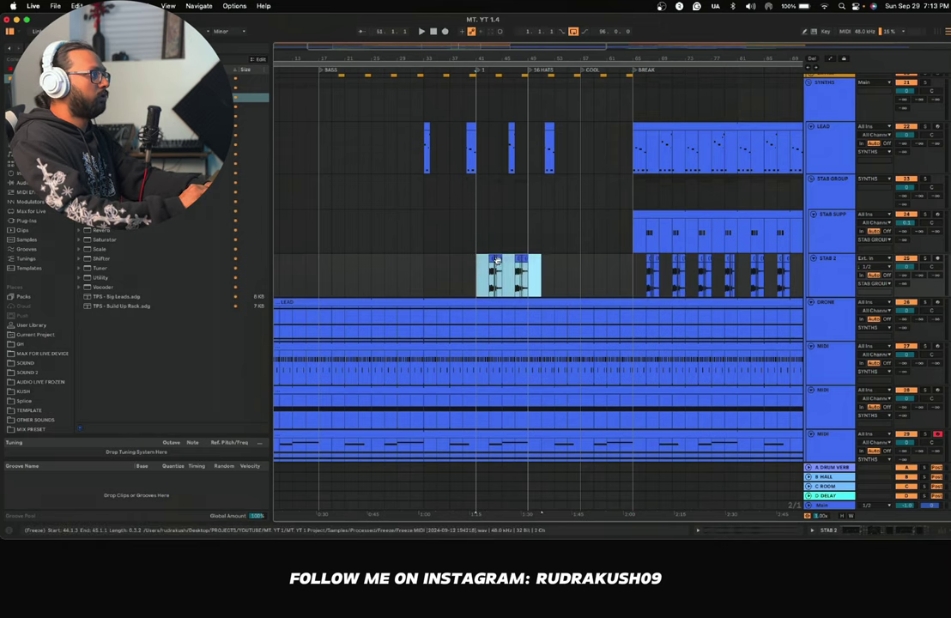
pyautogui.moveTo(498, 261); pyautogui.dragTo(486, 269)
# Step: Show the STAB GROUP automation and play from bar 41 to check the timing of the realigned stabs
pyautogui.click(840, 200)
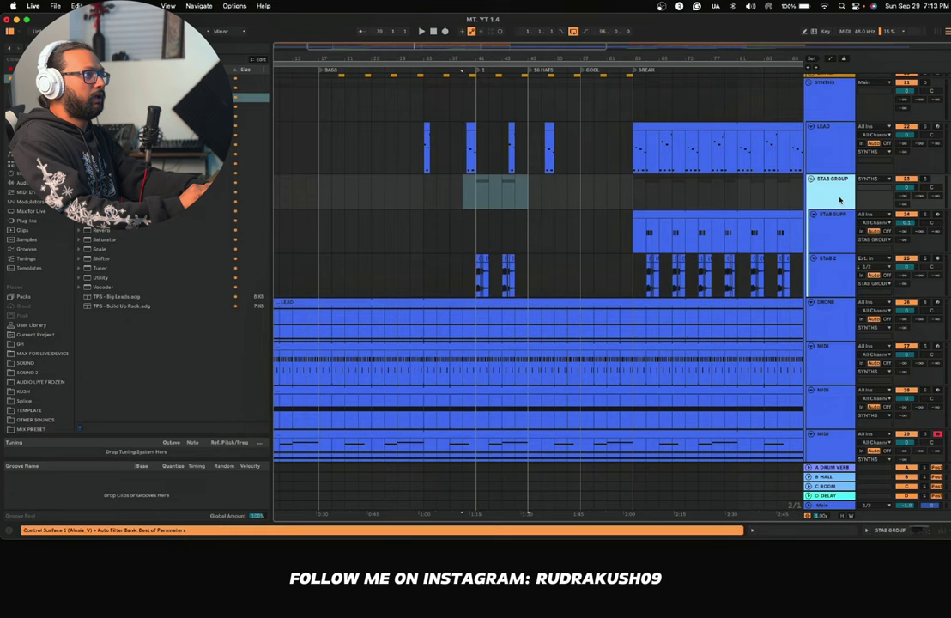
pyautogui.press('a')
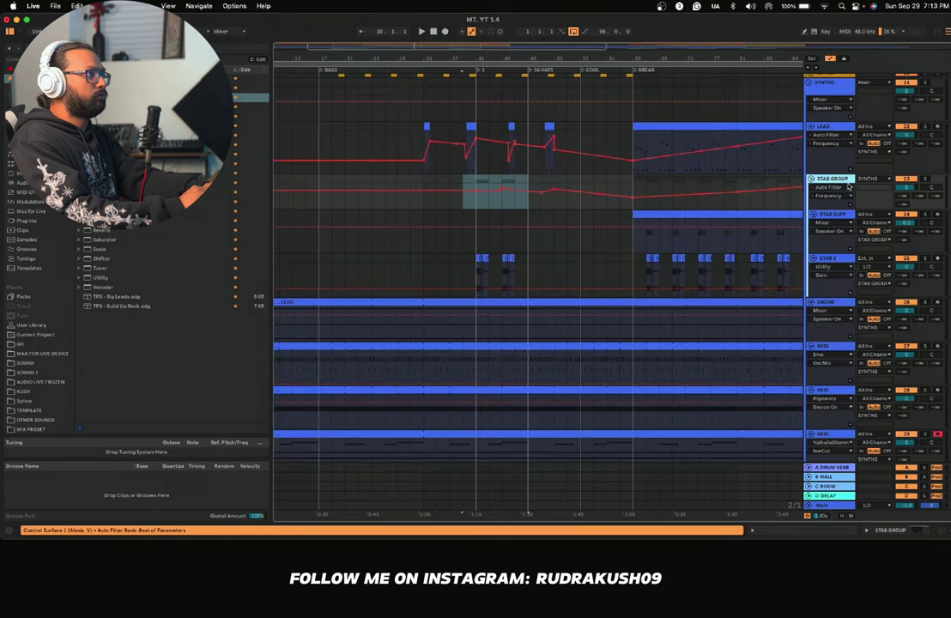
pyautogui.scroll(1, 471, 202)
pyautogui.click(472, 202)
pyautogui.press('space')
pyautogui.scroll(5, 471, 201)
pyautogui.scroll(-1, 471, 202)
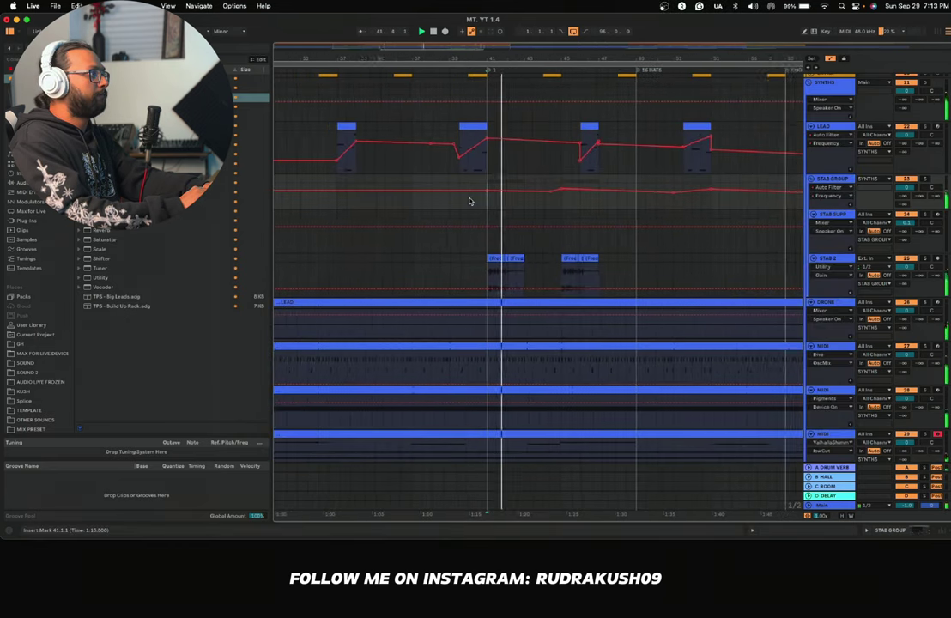
pyautogui.scroll(2, 516, 203)
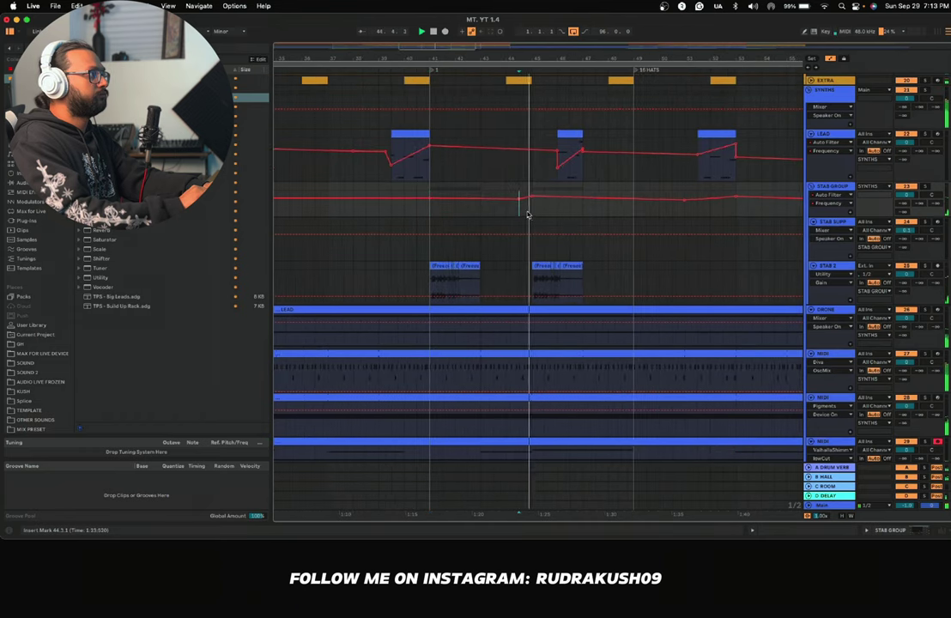
pyautogui.scroll(-2, 529, 216)
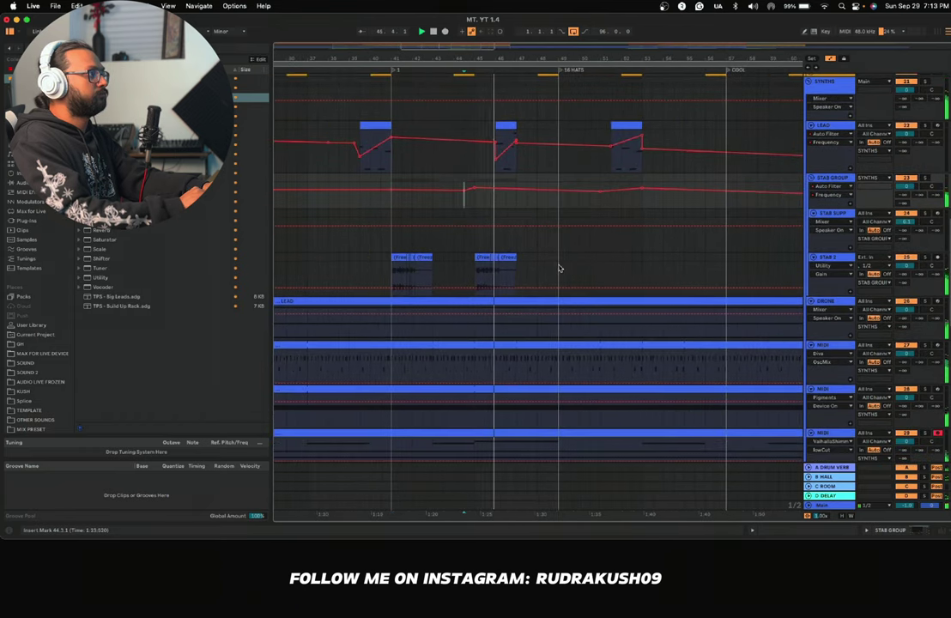
# Step: Hide the automation and duplicate the STAB 2 section from bar 41 to 49 twice, filling the track up to BREAK
pyautogui.moveTo(558, 268); pyautogui.dragTo(387, 270)
pyautogui.press('a')
pyautogui.press('super+d')
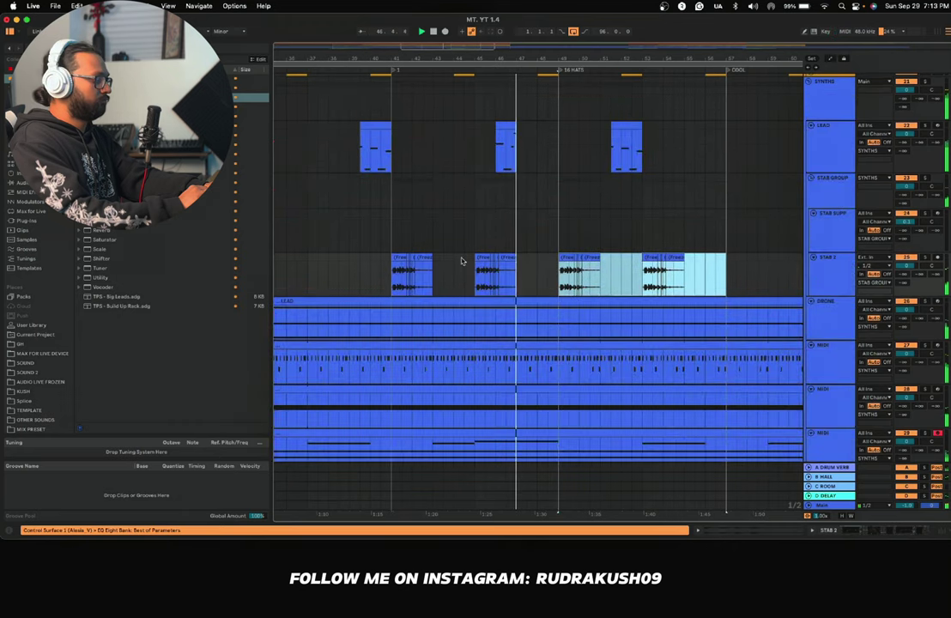
pyautogui.scroll(-2, 461, 261)
pyautogui.press('super+d')
# Step: Show the automation and lower the STAB GROUP Auto Filter Frequency point at about bar 53 to 3.95 kHz
pyautogui.click(527, 220)
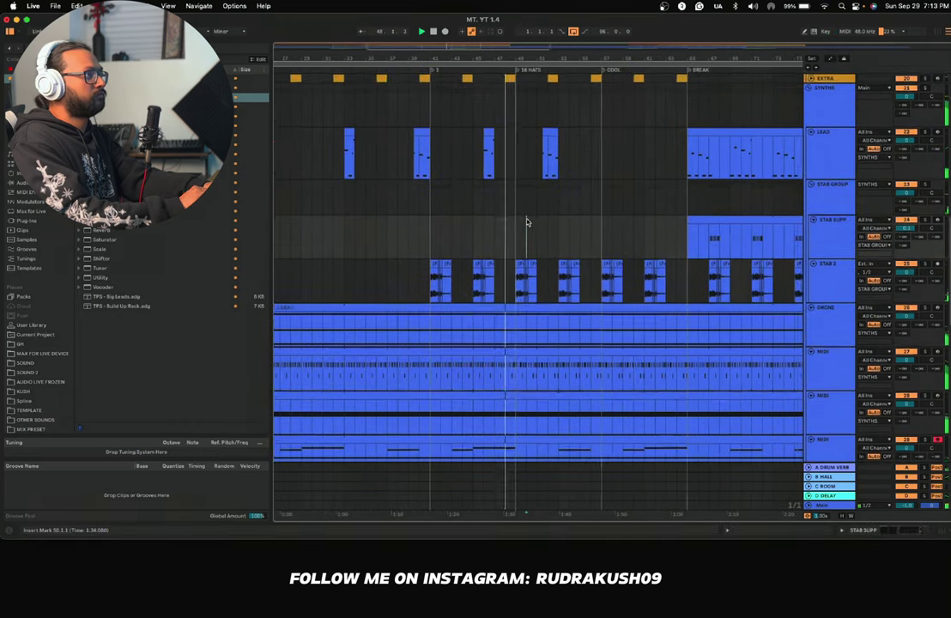
pyautogui.press('a')
pyautogui.scroll(3, 528, 223)
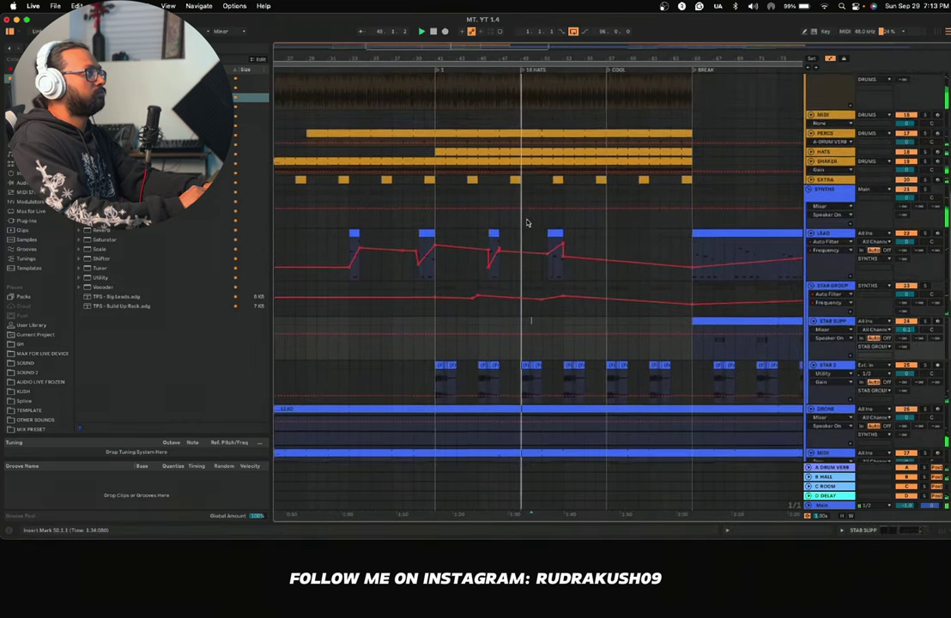
pyautogui.scroll(-2, 529, 221)
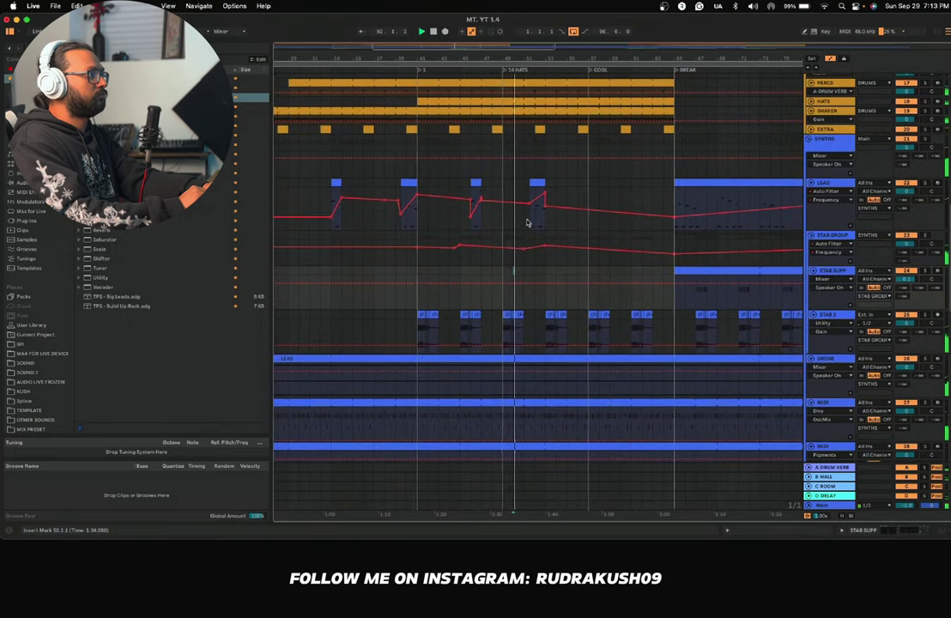
pyautogui.press('a')
pyautogui.press('a')
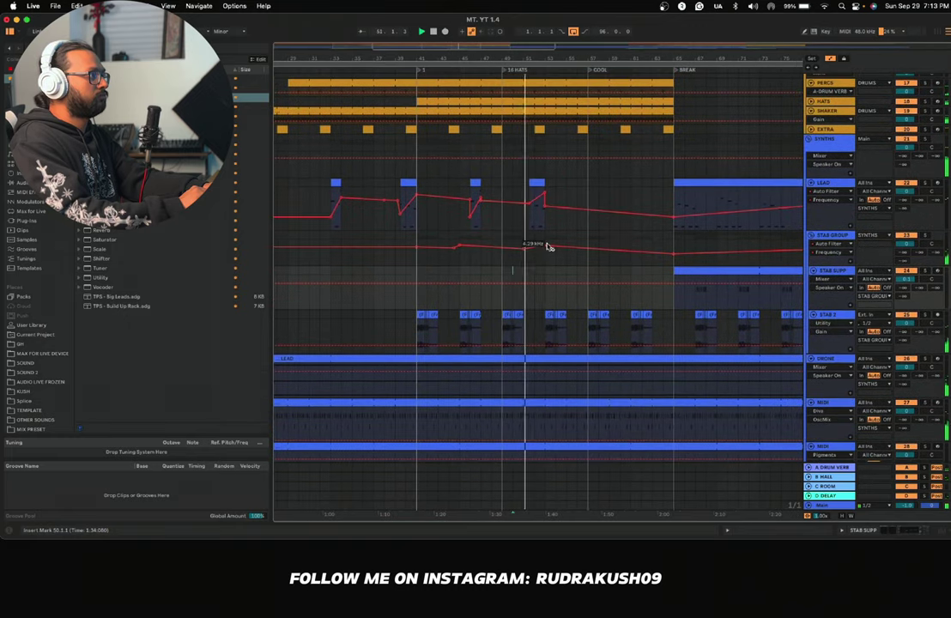
pyautogui.click(545, 245)
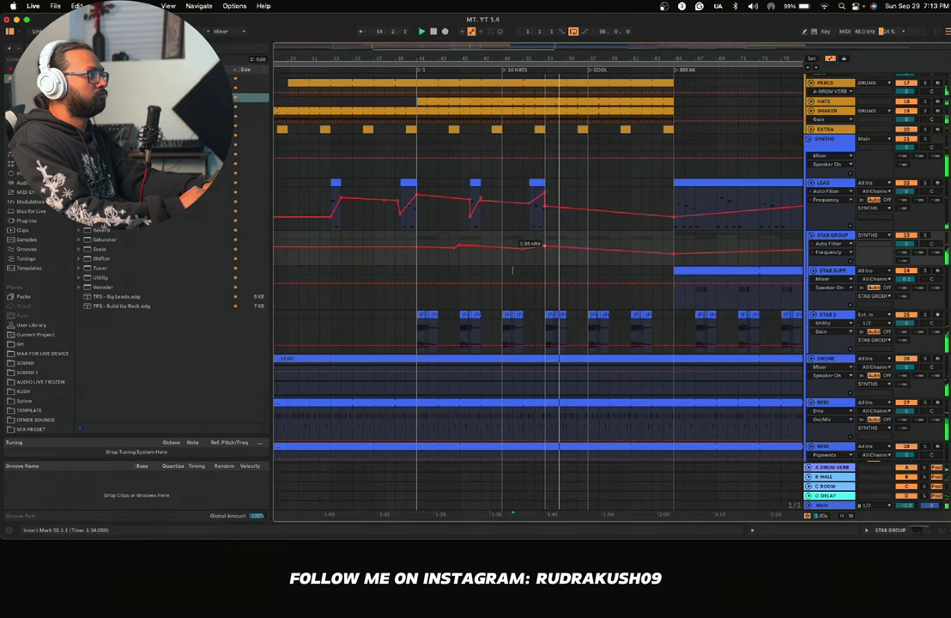
# Step: Play the 16 HATS section from about bar 52.3 to check the filtered stabs against the lead
pyautogui.press('space')
pyautogui.press('space')
pyautogui.scroll(5, 541, 254)
pyautogui.press('space')
pyautogui.press('space')
pyautogui.click(536, 263)
pyautogui.press('space')
pyautogui.press('space')
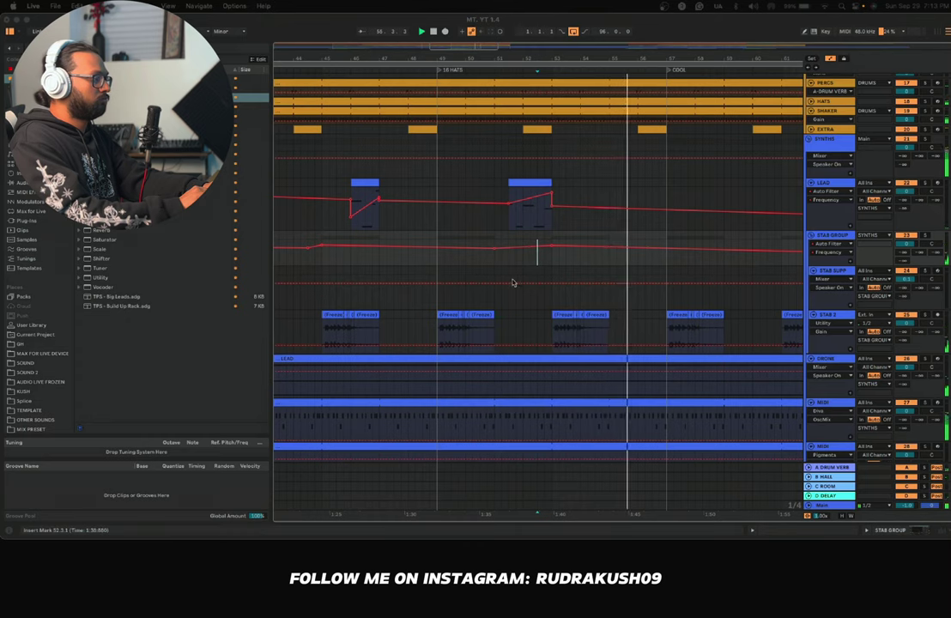
# Step: Copy the one-bar LEAD phrase from 78.3.1 to 79.3.1 in the break and hide the automation
pyautogui.scroll(-3, 513, 218)
pyautogui.scroll(-2, 514, 219)
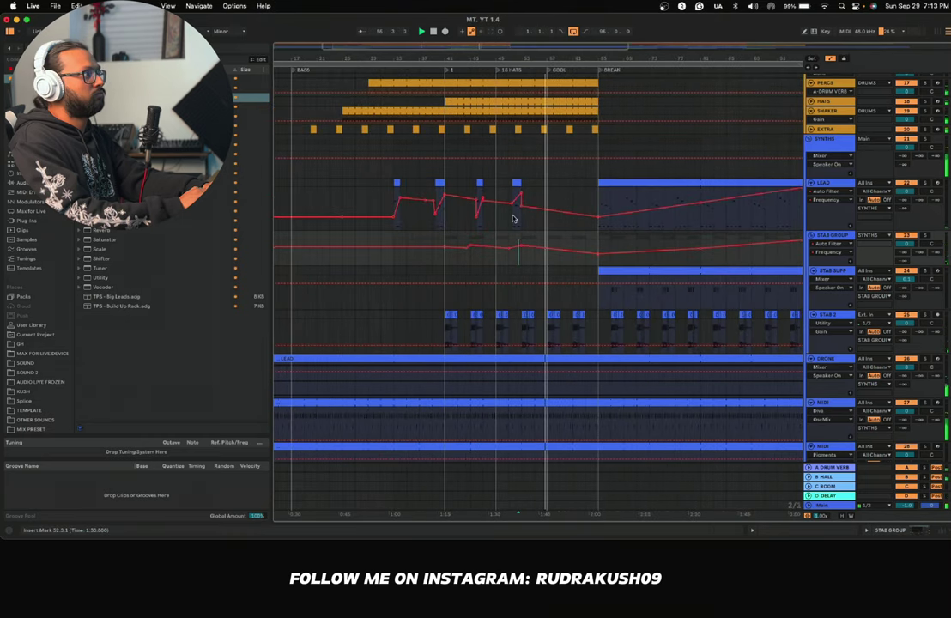
pyautogui.hscroll(3, 486, 221)
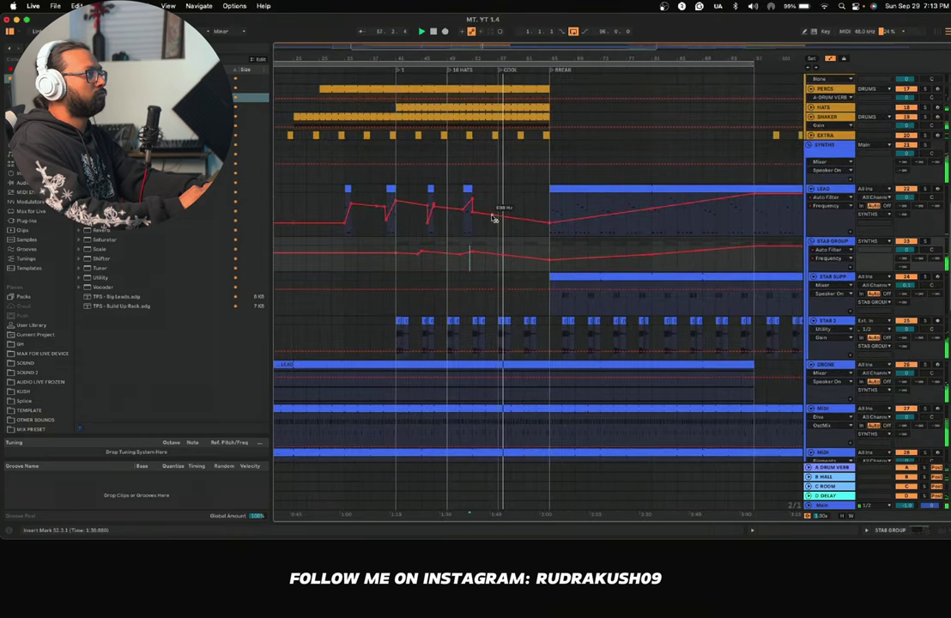
pyautogui.scroll(5, 635, 225)
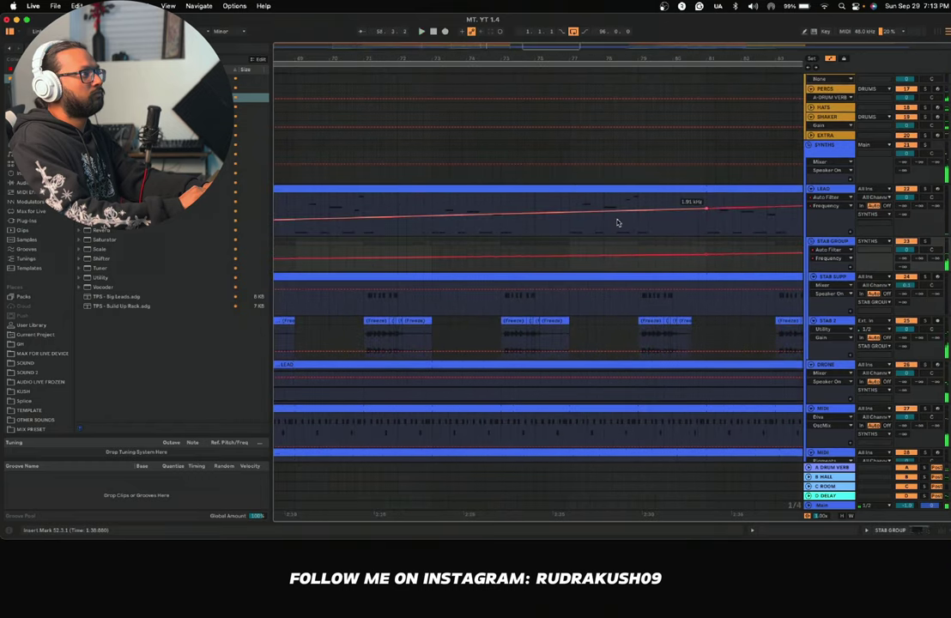
pyautogui.moveTo(622, 223); pyautogui.dragTo(637, 224)
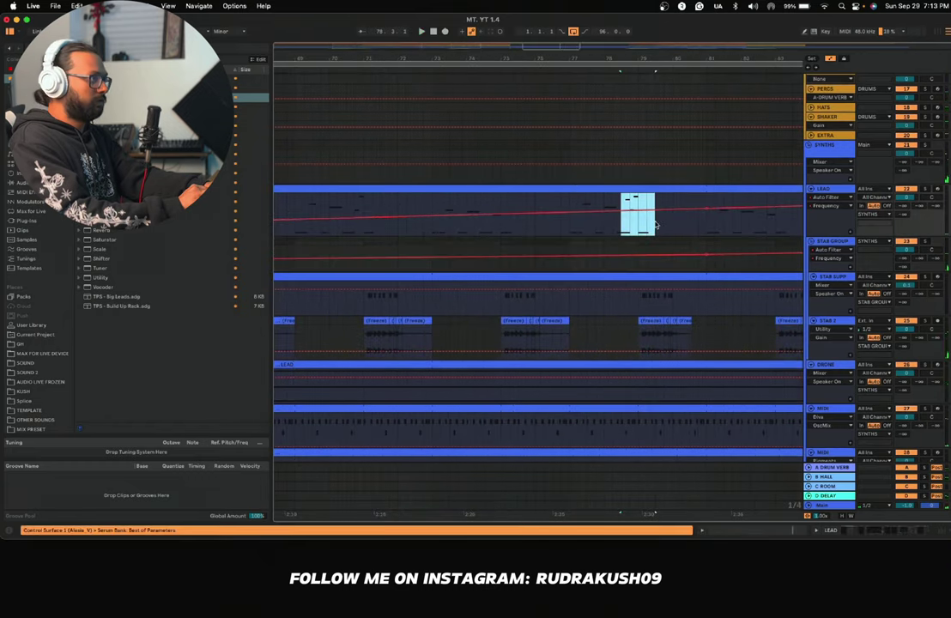
pyautogui.scroll(-5, 654, 225)
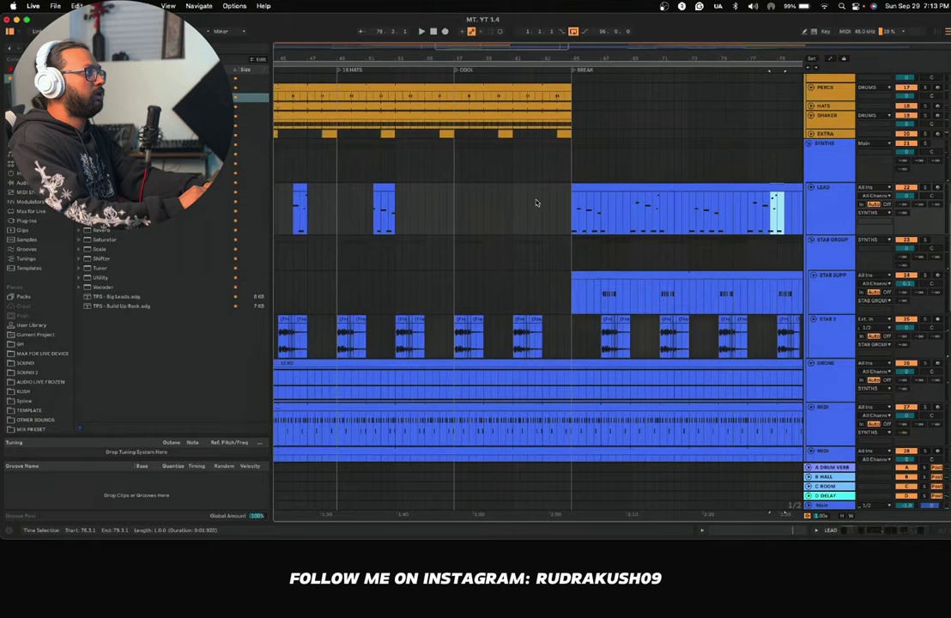
# Step: Play from 53.3.1, paste the copied LEAD phrase near bar 55, and move it to bar 56 so it ends at the COOL marker
pyautogui.hscroll(-2, 515, 208)
pyautogui.click(461, 213)
pyautogui.press('space')
pyautogui.hscroll(-2, 461, 214)
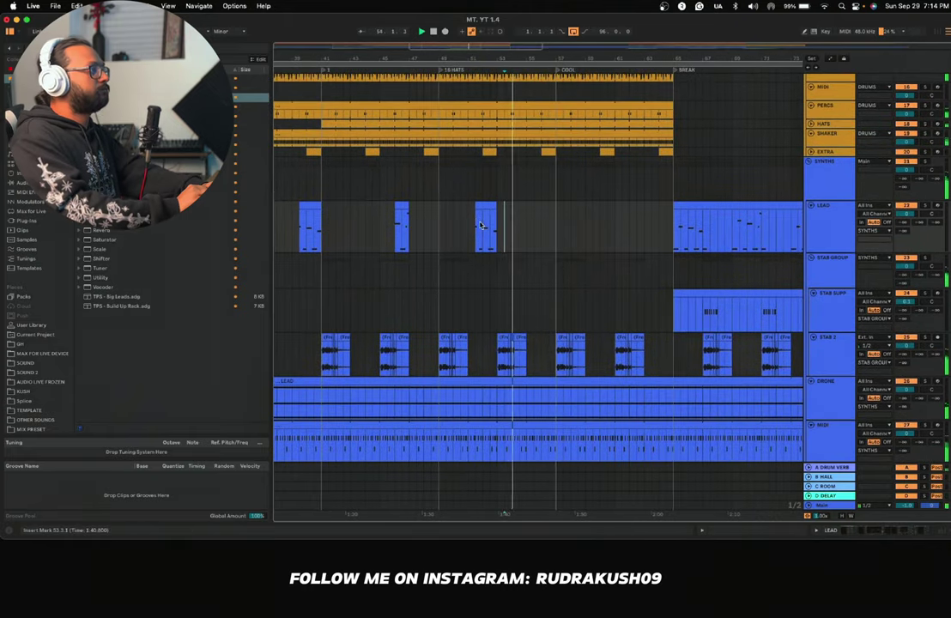
pyautogui.hscroll(2, 481, 227)
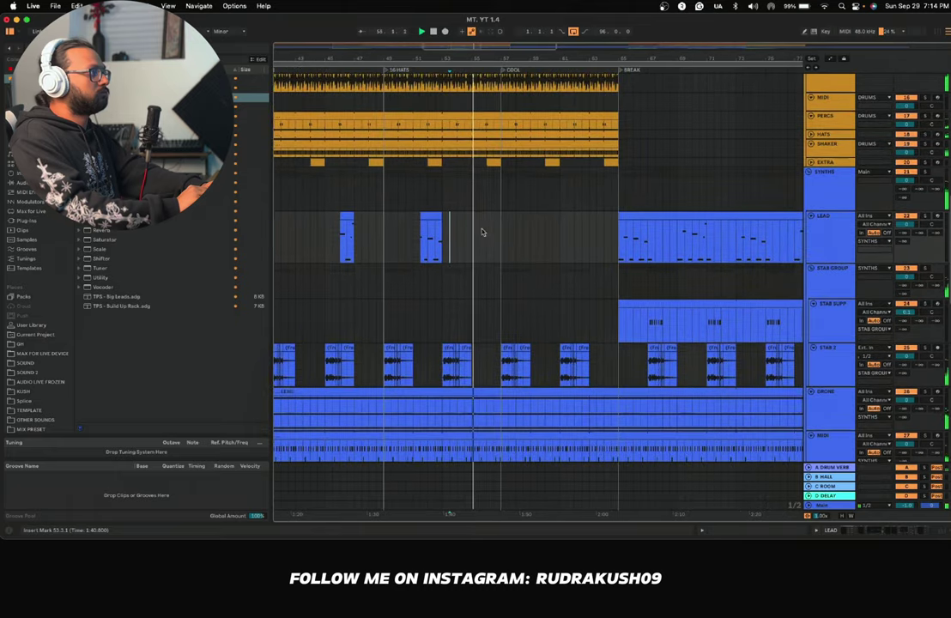
pyautogui.hscroll(1, 487, 242)
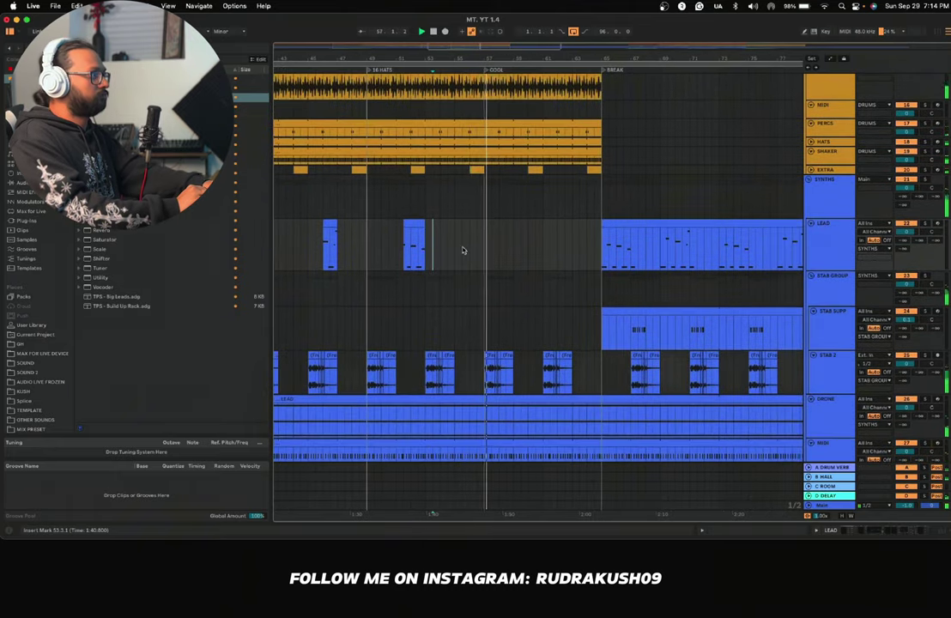
pyautogui.click(456, 248)
pyautogui.press('super+v')
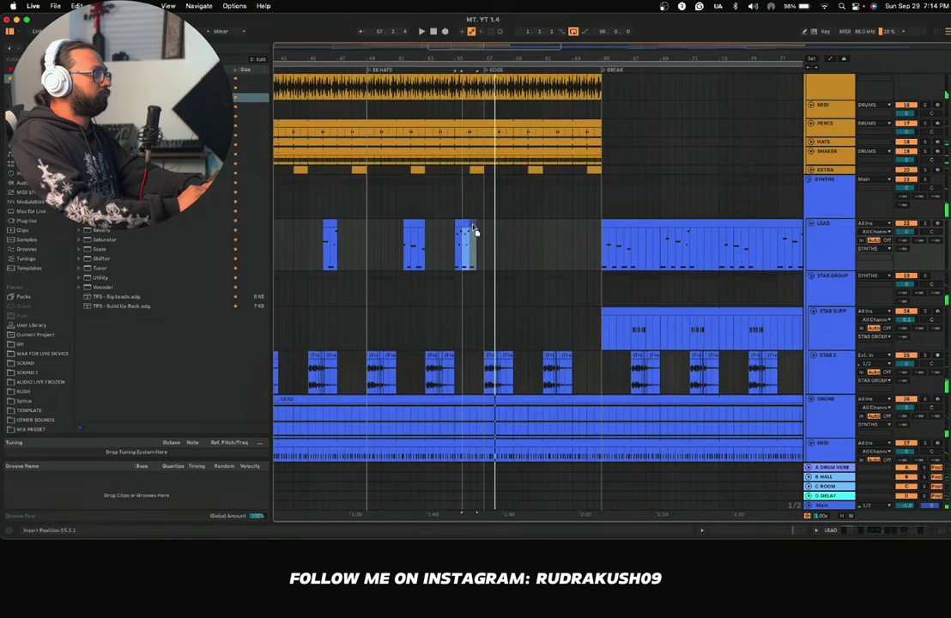
pyautogui.moveTo(473, 227); pyautogui.dragTo(478, 227)
pyautogui.press('space')
pyautogui.scroll(3, 455, 234)
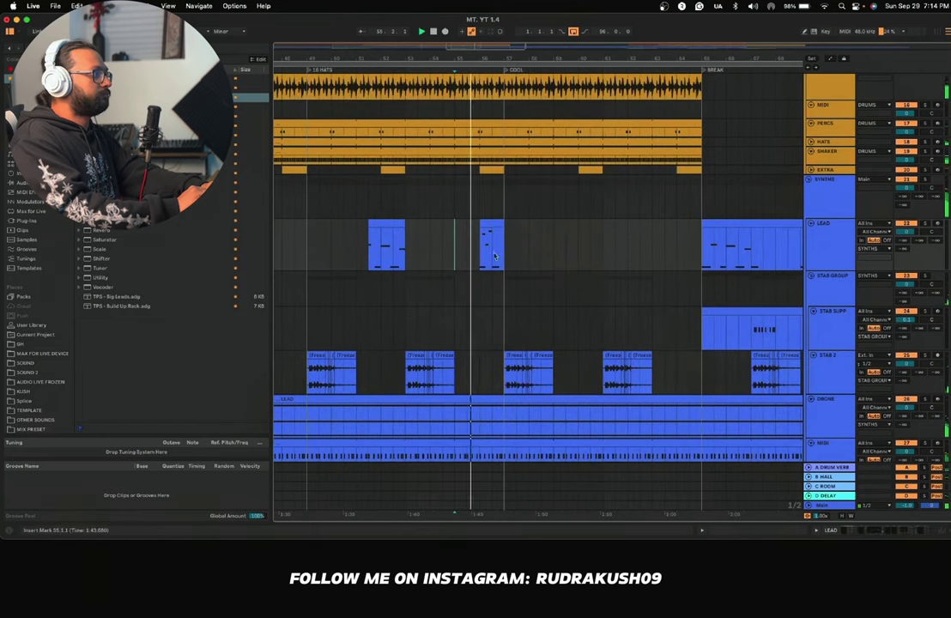
# Step: Show LEAD's Serum Dly Wet automation and remove its dips from bar 55 onward, holding the higher level until bar 61
pyautogui.press('a')
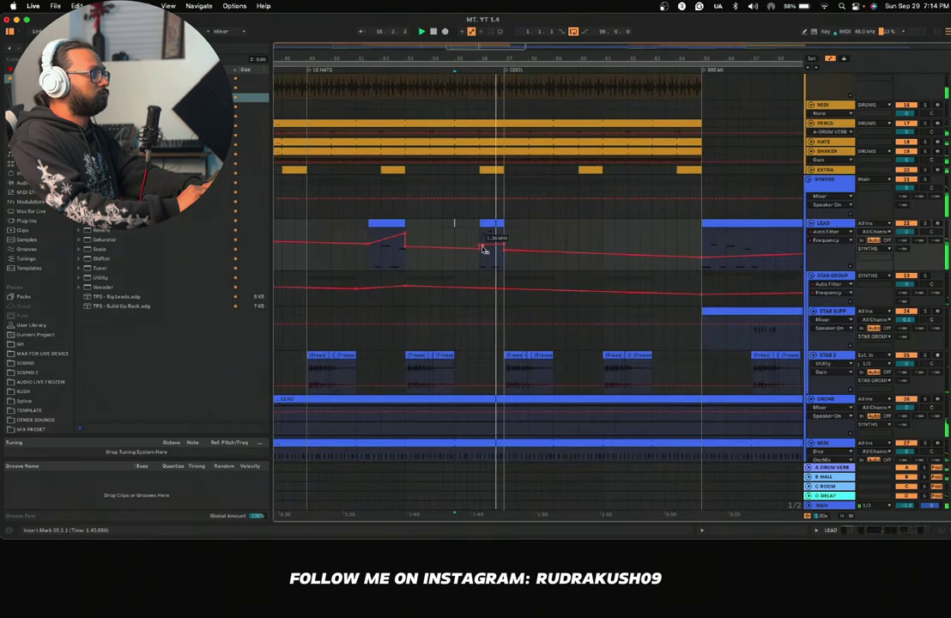
pyautogui.scroll(-2, 485, 256)
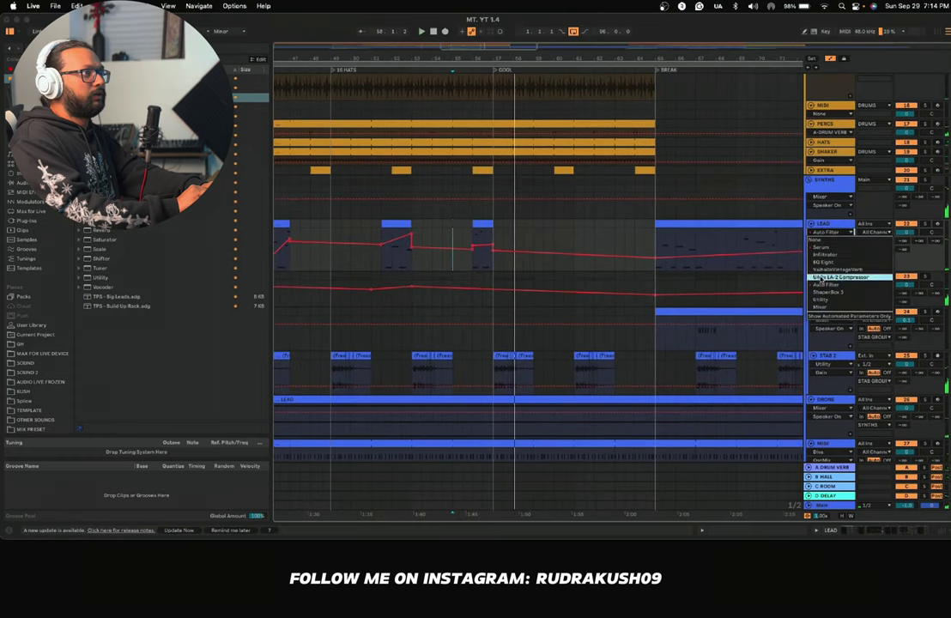
pyautogui.click(820, 248)
pyautogui.click(827, 241)
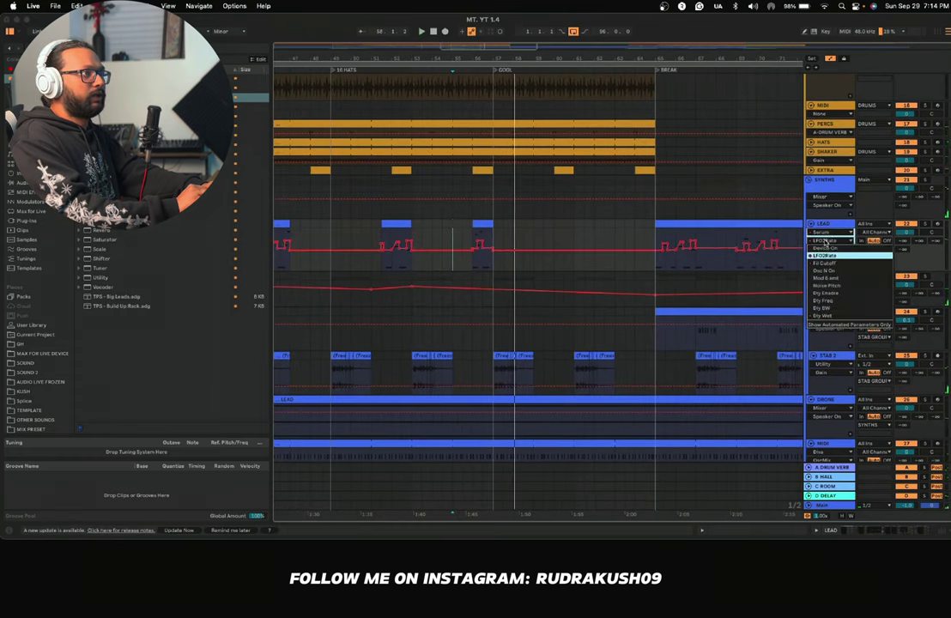
pyautogui.click(822, 315)
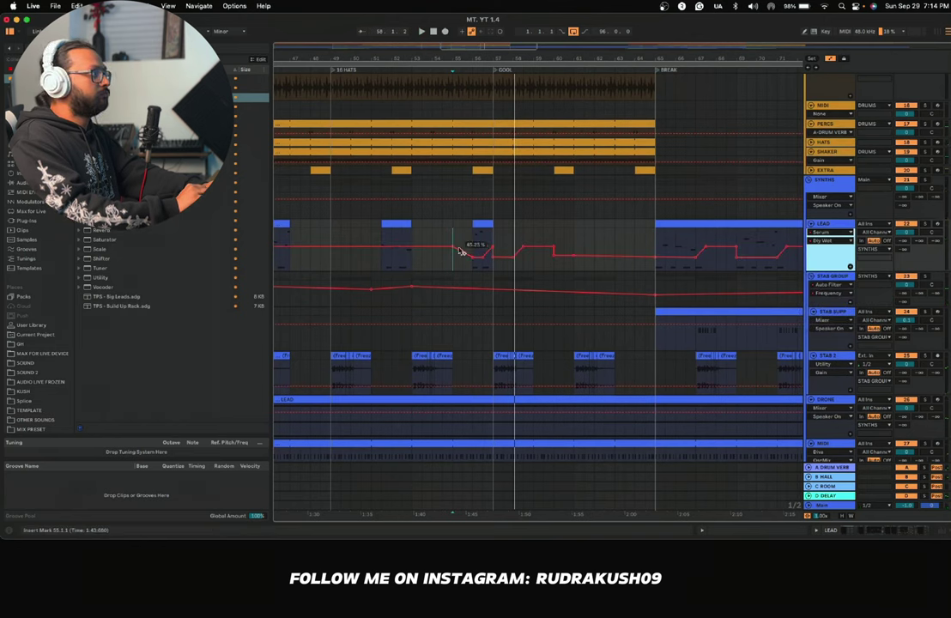
pyautogui.moveTo(543, 245); pyautogui.dragTo(573, 246)
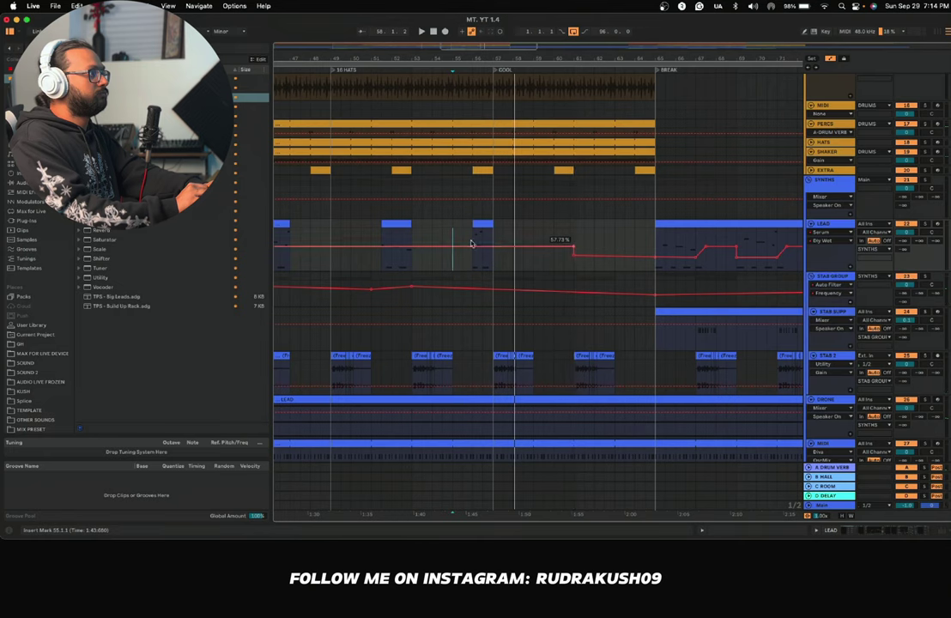
# Step: Show LEAD's Auto Filter Frequency automation, remove the low breakpoint at the COOL marker so it falls gradually toward the break, and play from about bar 54.3
pyautogui.scroll(3, 471, 244)
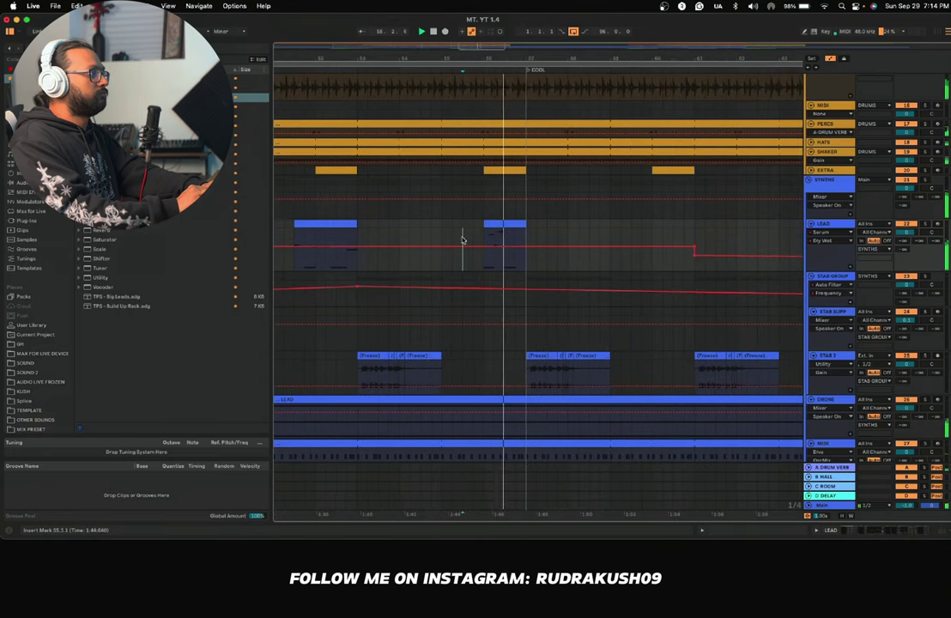
pyautogui.scroll(-2, 472, 247)
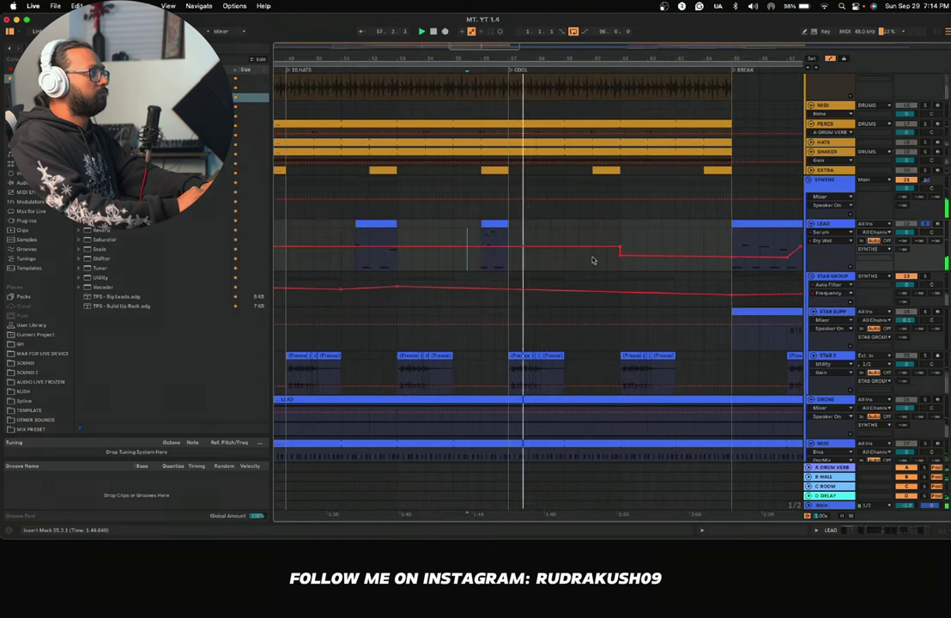
pyautogui.click(829, 232)
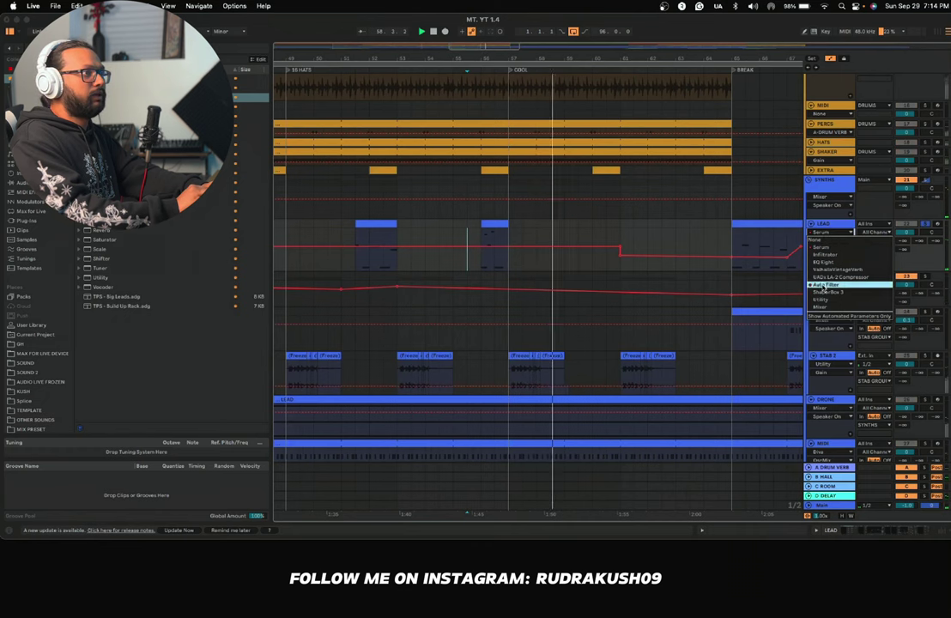
pyautogui.click(819, 285)
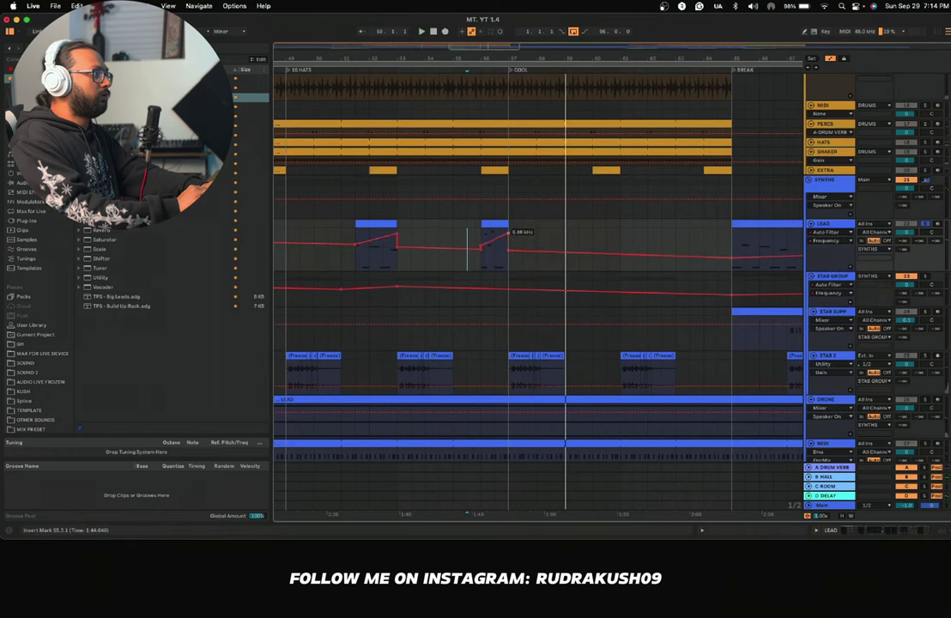
pyautogui.moveTo(507, 232)
pyautogui.mouseDown()
pyautogui.moveTo(493, 238)
pyautogui.moveTo(508, 235)
pyautogui.mouseUp()
pyautogui.click(510, 235)
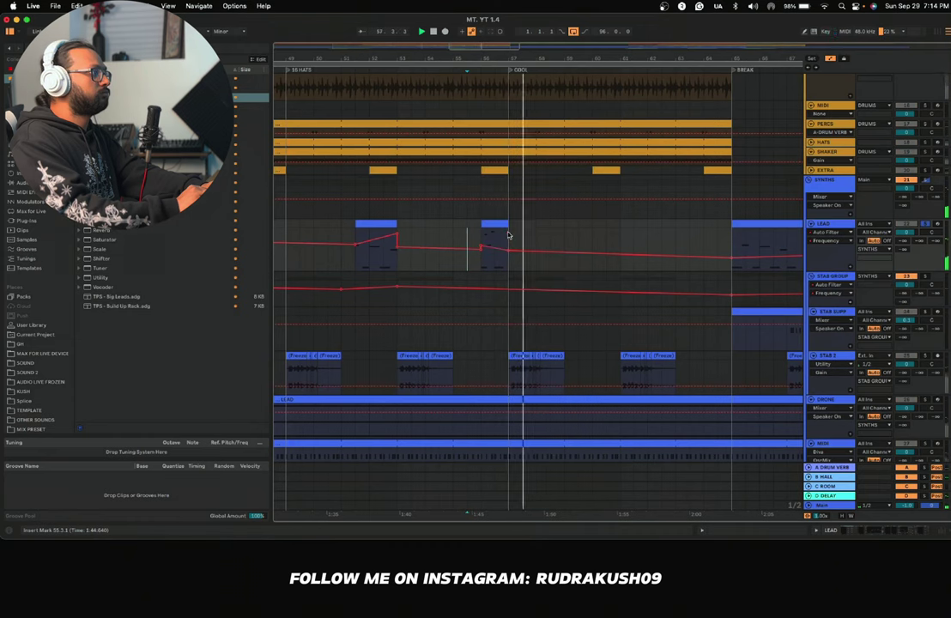
pyautogui.press('super+z')
pyautogui.click(508, 250)
pyautogui.press('space')
pyautogui.click(439, 233)
pyautogui.press('space')
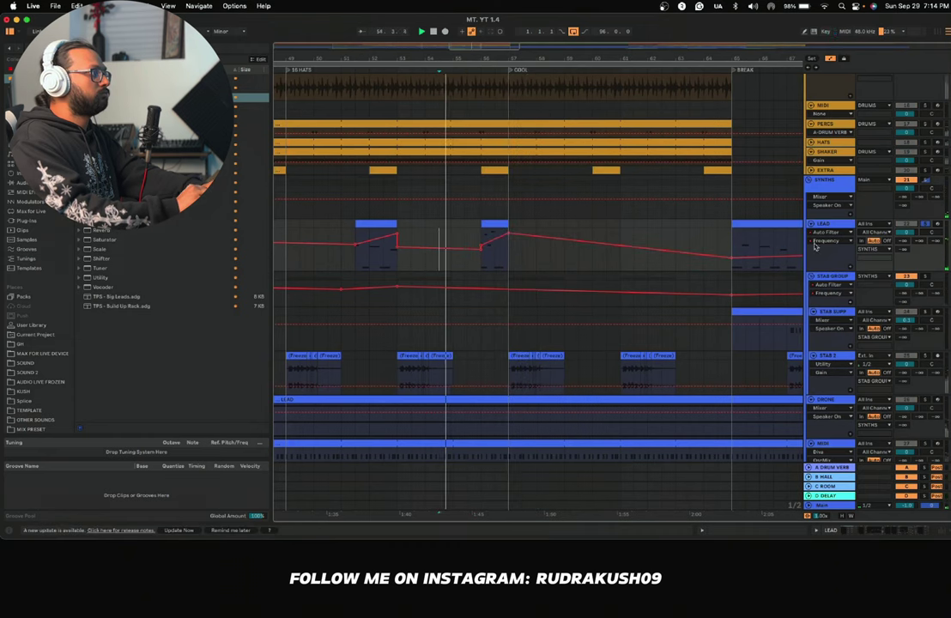
# Step: Show LEAD's Serum LFO2Rate automation, raise the second peak in the bar 56 phrase, and play it from 56.1.1
pyautogui.click(827, 232)
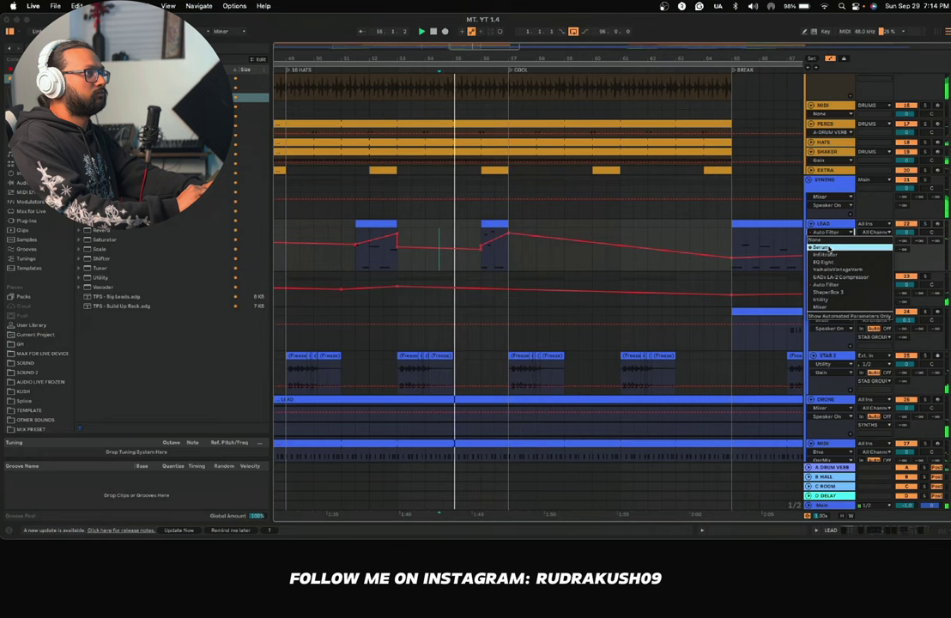
pyautogui.click(829, 248)
pyautogui.click(829, 241)
pyautogui.click(825, 260)
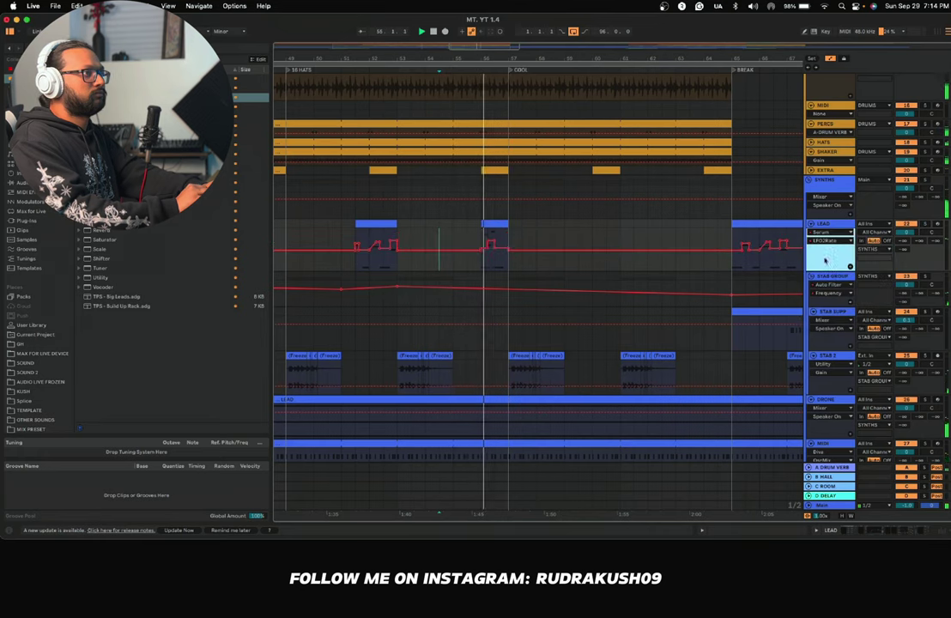
pyautogui.scroll(-3, 487, 257)
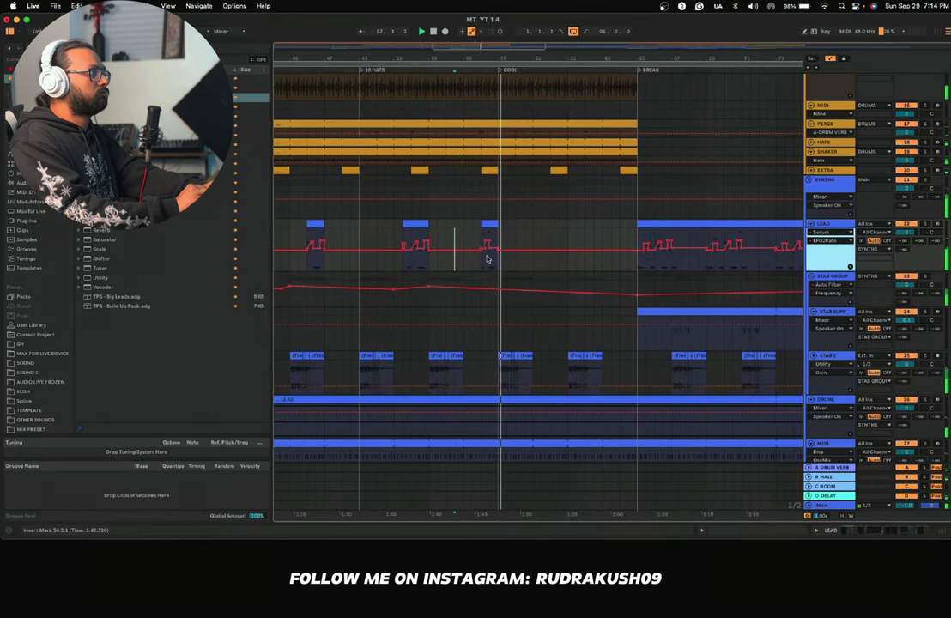
pyautogui.scroll(3, 487, 258)
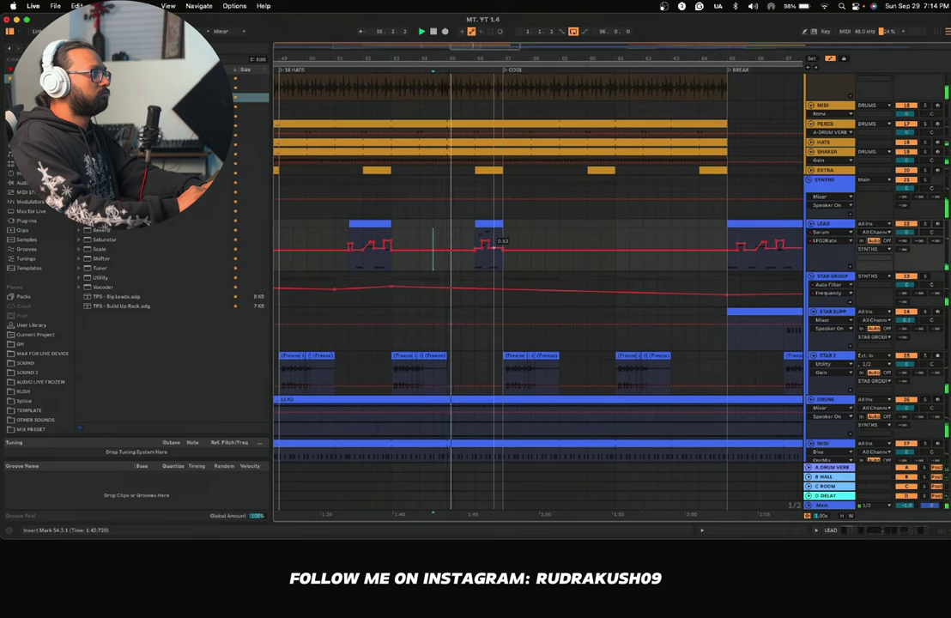
pyautogui.scroll(5, 491, 243)
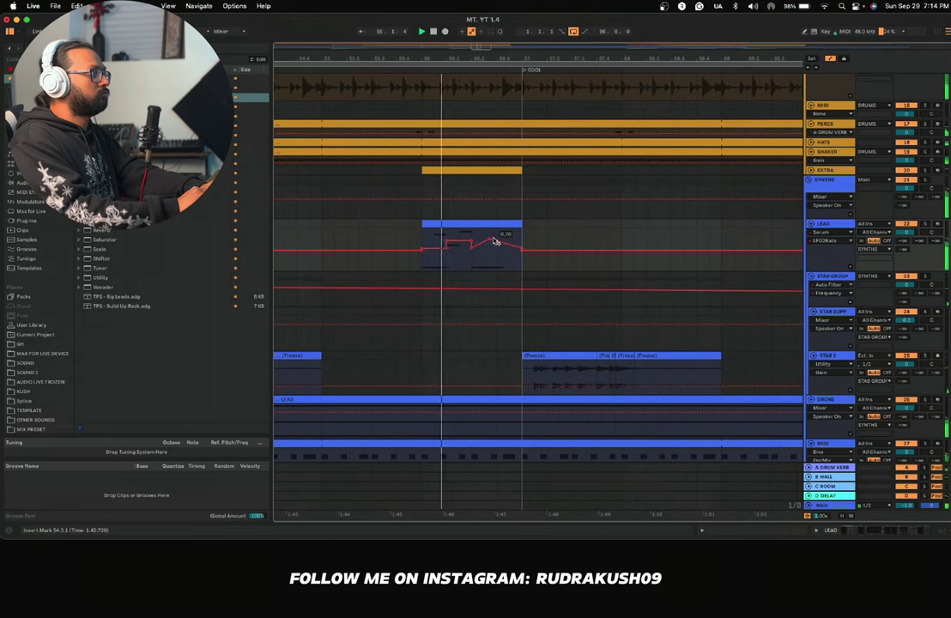
pyautogui.moveTo(495, 241)
pyautogui.mouseDown()
pyautogui.moveTo(521, 237)
pyautogui.moveTo(497, 232)
pyautogui.mouseUp()
pyautogui.press('space')
pyautogui.press('space')
pyautogui.click(420, 232)
pyautogui.press('space')
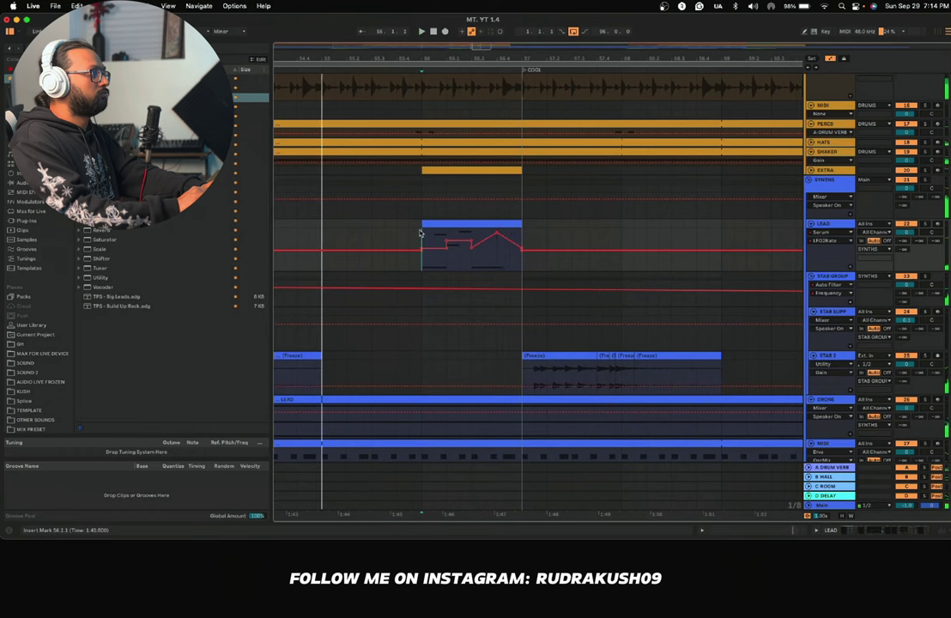
pyautogui.press('space')
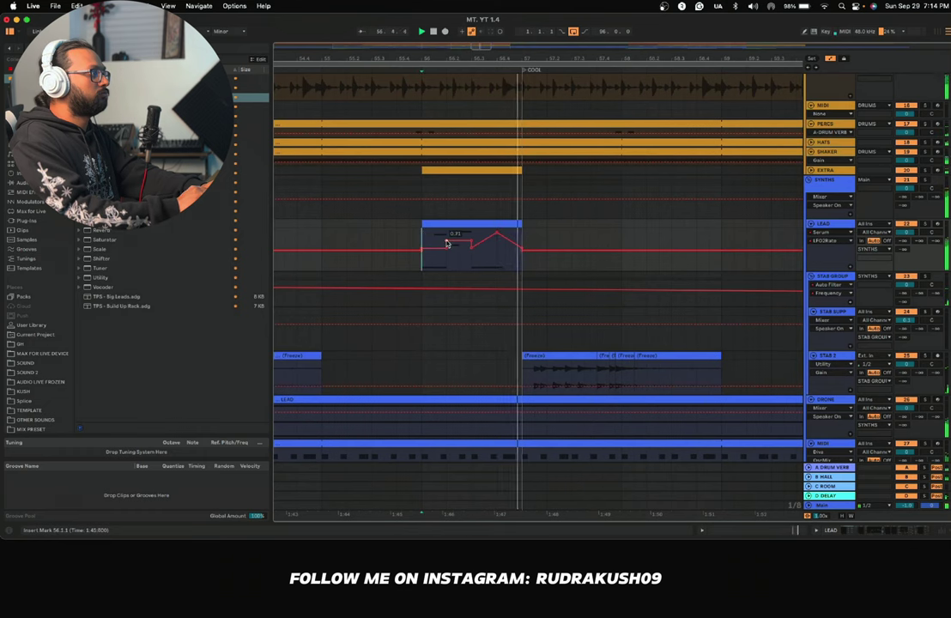
# Step: Show LEAD's Serum Fil Cutoff automation, remove the dip in the second half of the bar 56 phrase, and replay it from 56.1.1
pyautogui.click(826, 242)
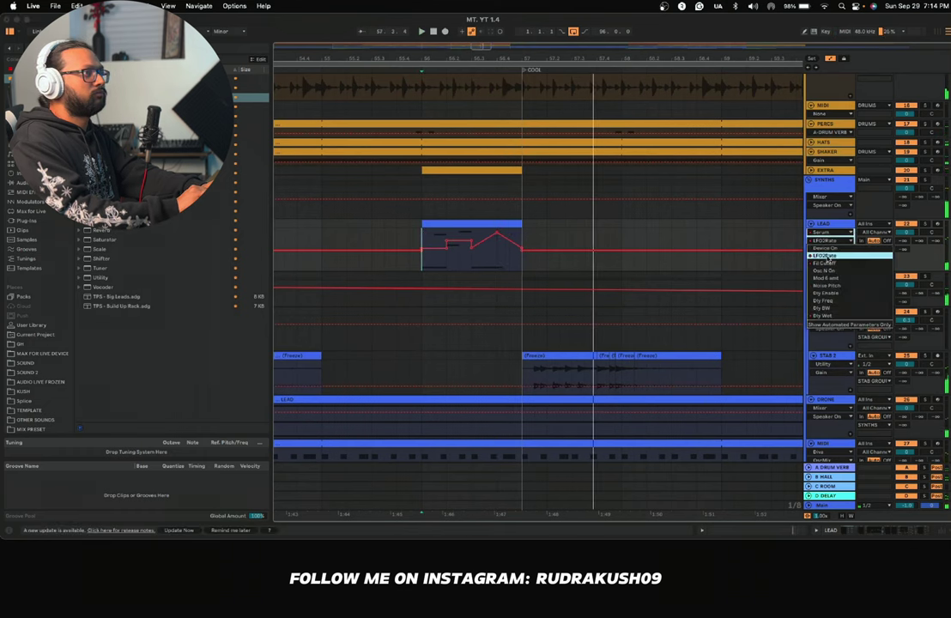
pyautogui.click(824, 262)
pyautogui.press('space')
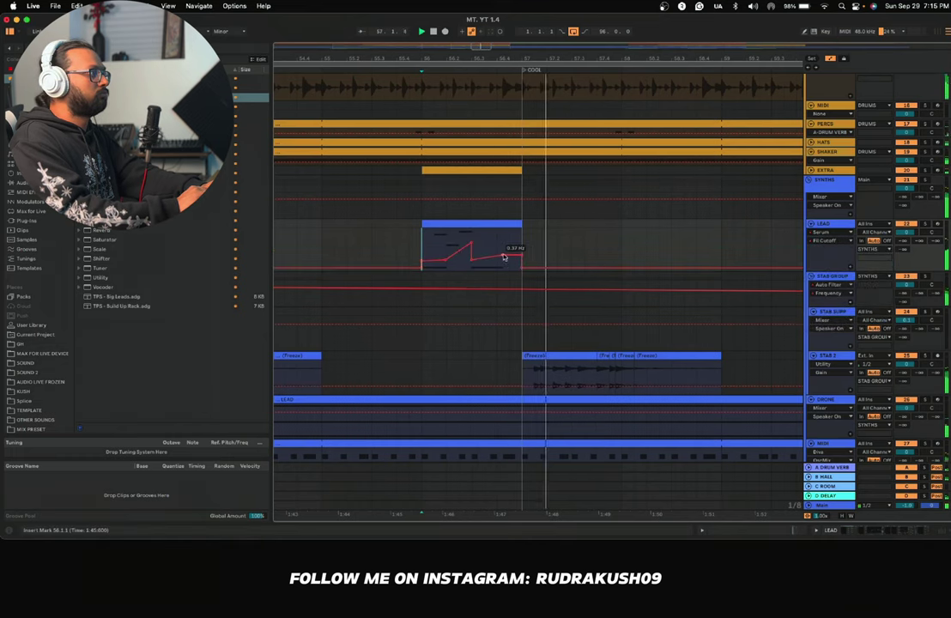
pyautogui.moveTo(504, 256); pyautogui.dragTo(521, 238)
pyautogui.press('space')
pyautogui.press('space')
pyautogui.click(471, 261)
pyautogui.press('space')
pyautogui.press('space')
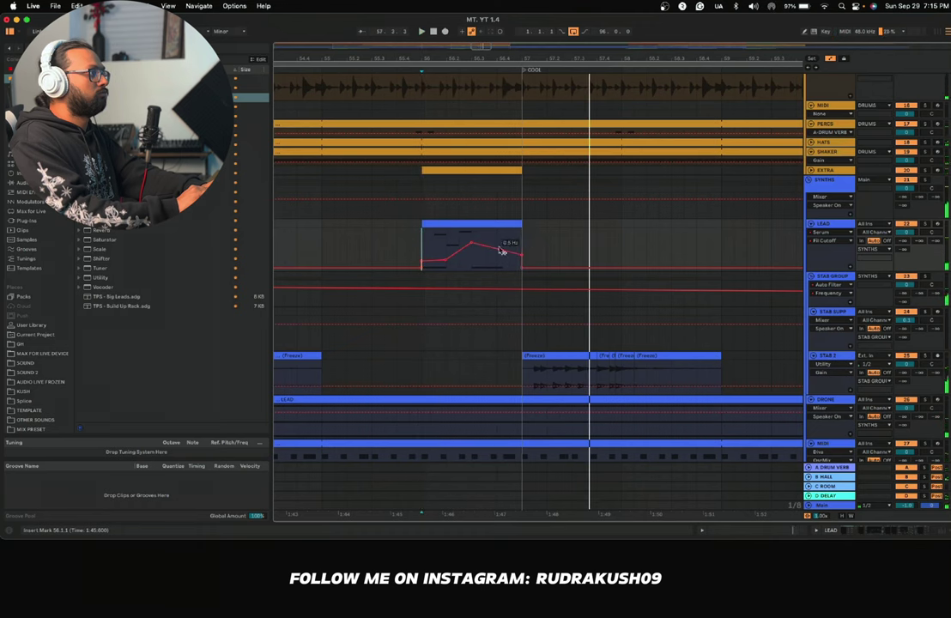
pyautogui.press('space')
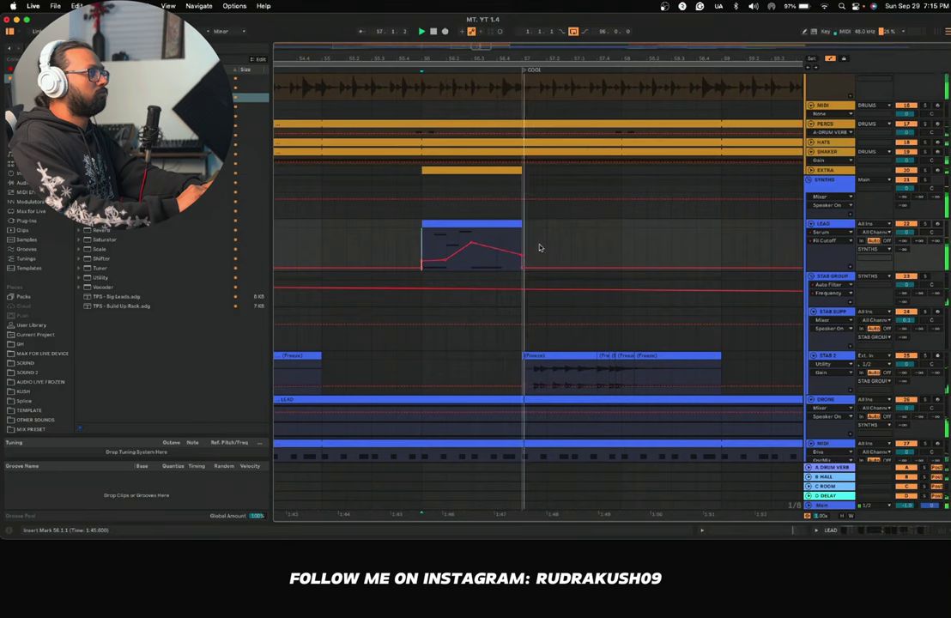
# Step: Review the whole arrangement, stop playback, and play the track from 1.1.1 with the automation hidden
pyautogui.scroll(-5, 477, 233)
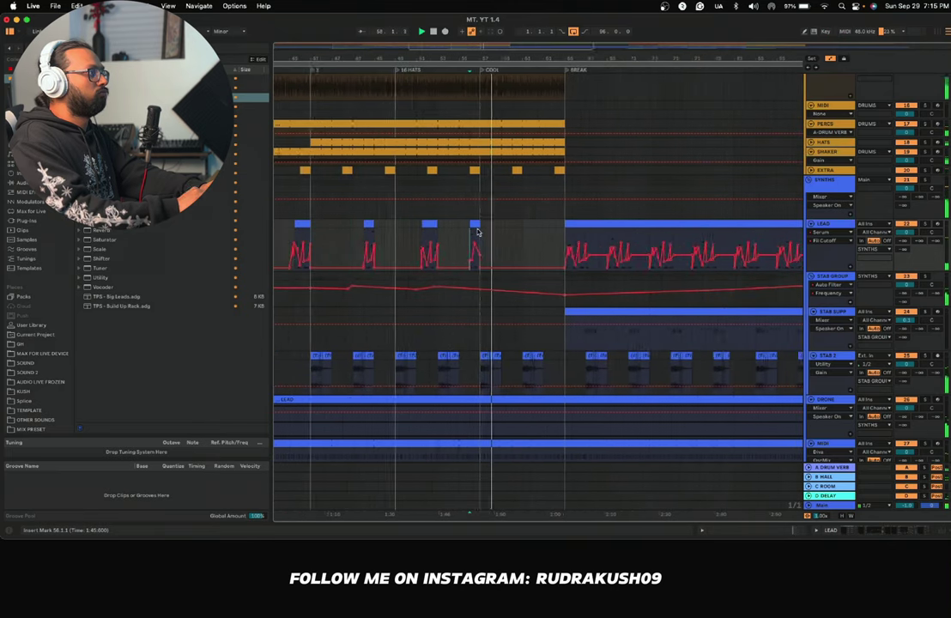
pyautogui.scroll(-5, 477, 233)
pyautogui.scroll(-5, 397, 230)
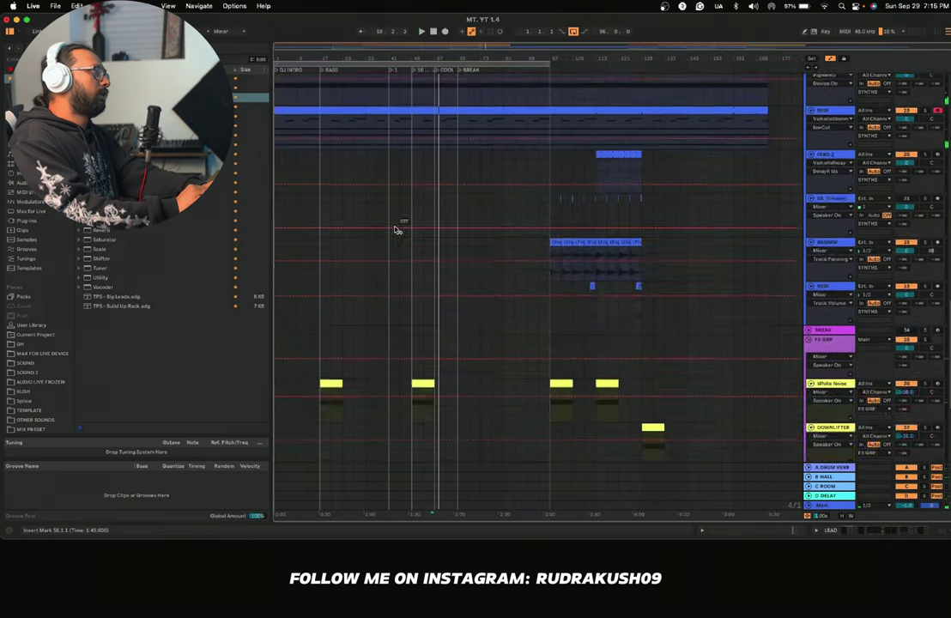
pyautogui.scroll(-3, 397, 230)
pyautogui.scroll(10, 394, 229)
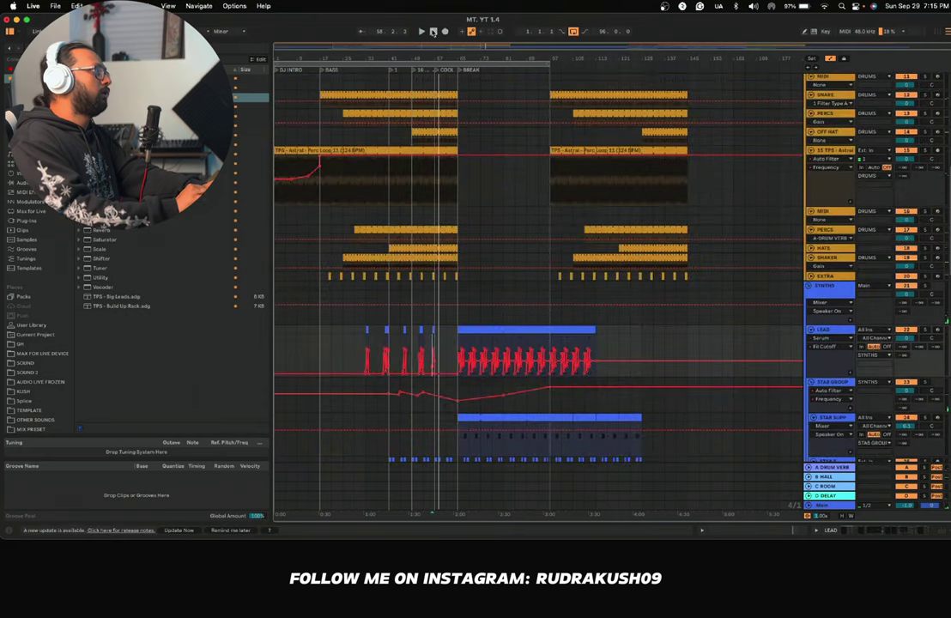
pyautogui.click(433, 32)
pyautogui.scroll(10, 679, 200)
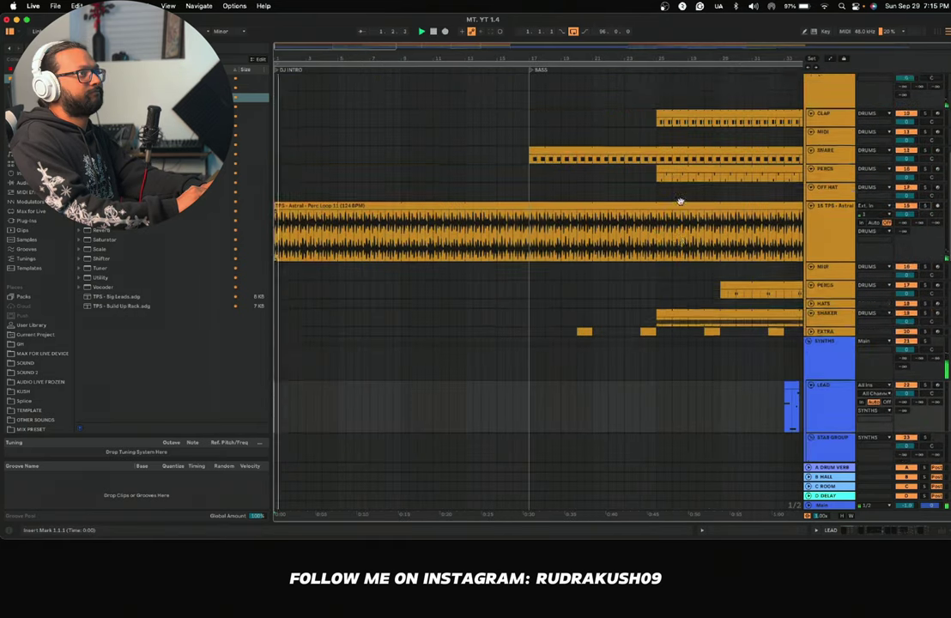
# Step: Fold the LOW END and DRUMS groups while the intro plays
pyautogui.click(814, 90)
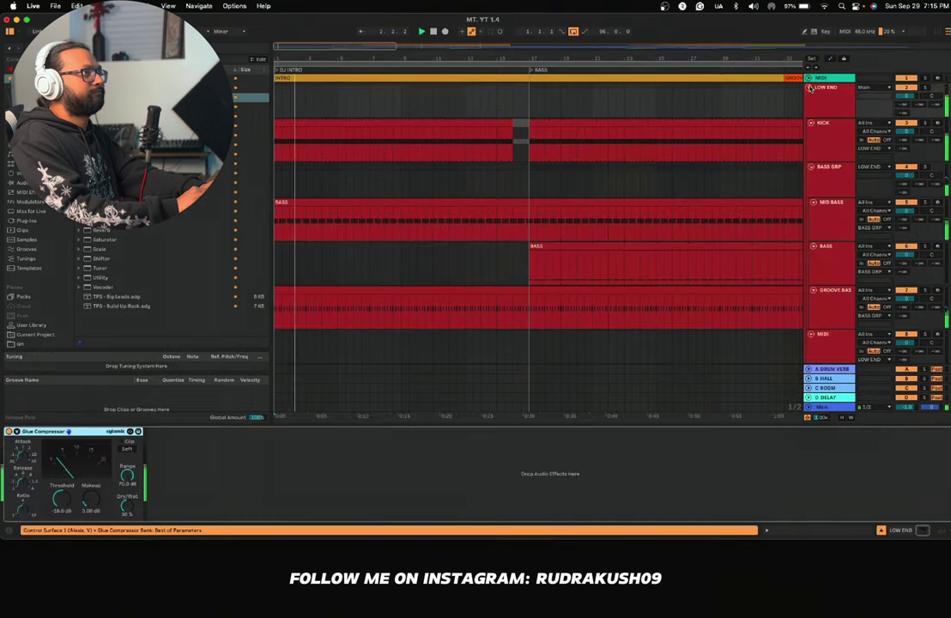
pyautogui.click(808, 87)
pyautogui.click(809, 96)
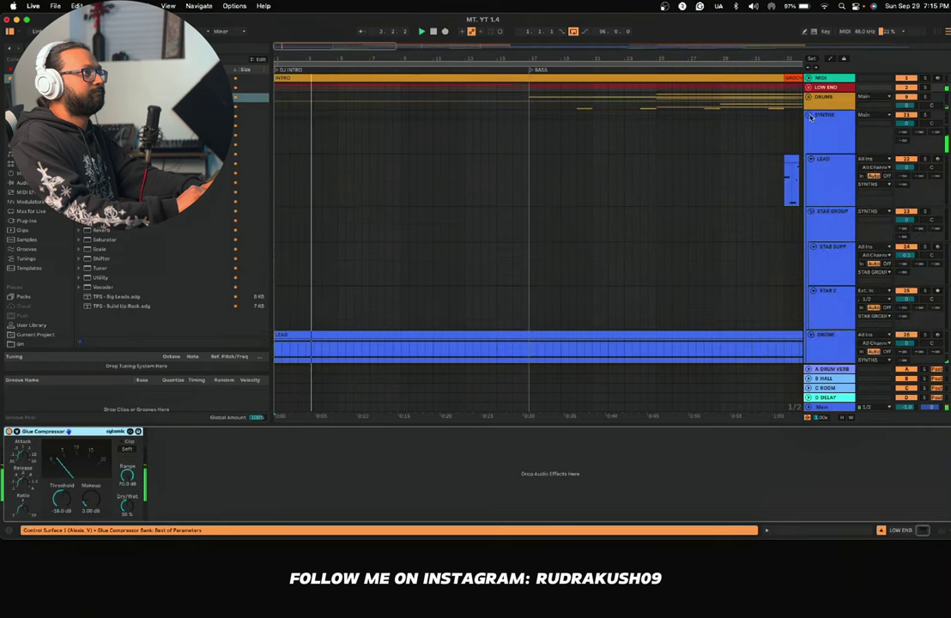
pyautogui.scroll(-5, 539, 206)
pyautogui.scroll(-5, 393, 222)
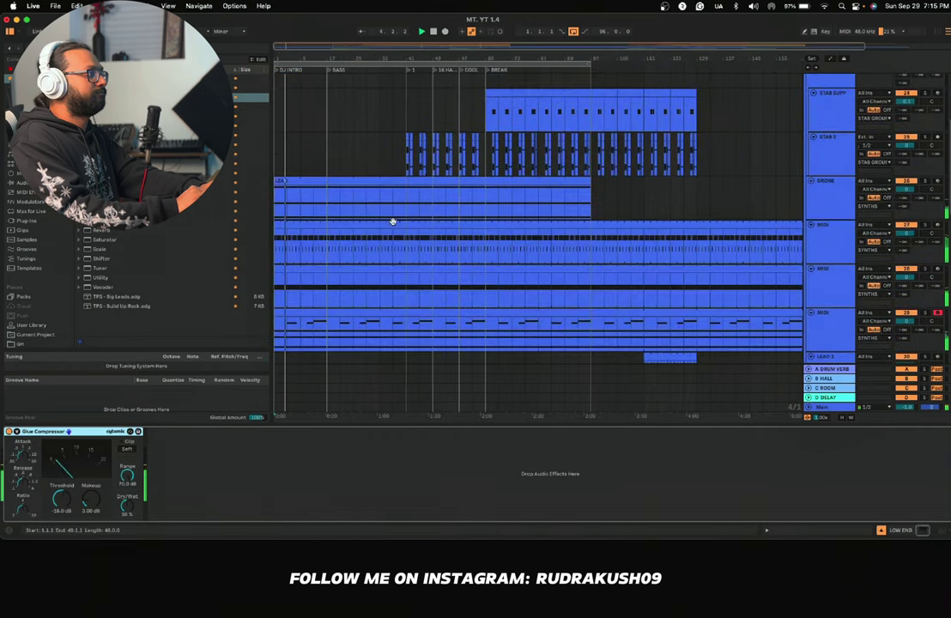
pyautogui.scroll(-10, 393, 224)
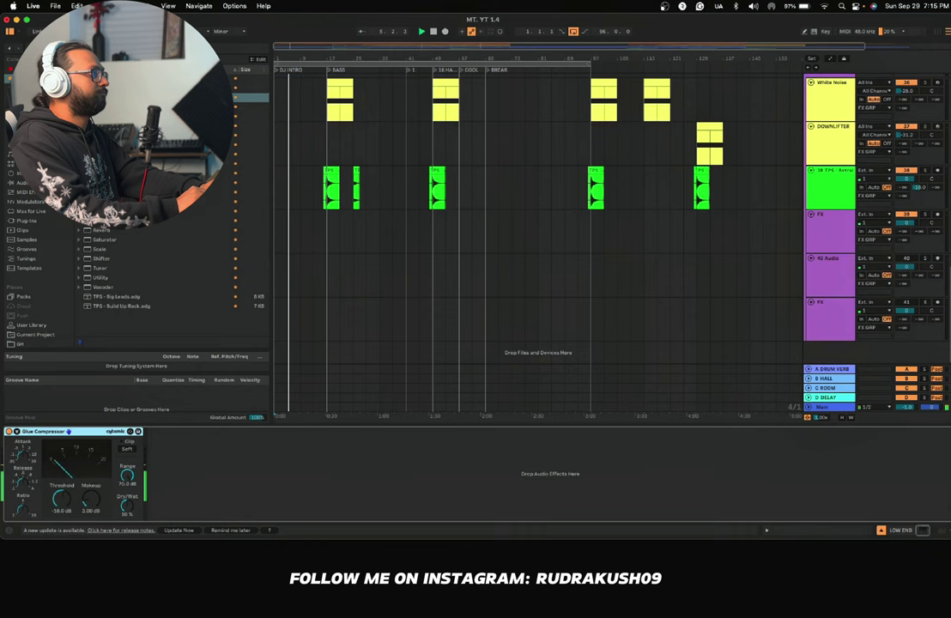
# Step: Leave the PML snare sample folder and browse the other PML (MTA2) sample pack folders for sounds
pyautogui.click(23, 87)
pyautogui.scroll(10, 172, 284)
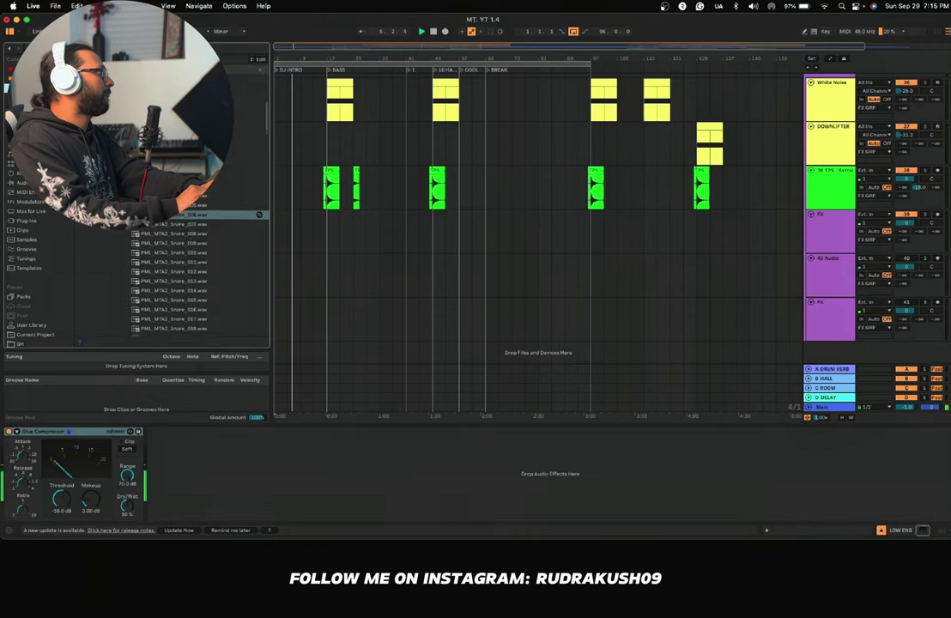
pyautogui.scroll(2, 171, 283)
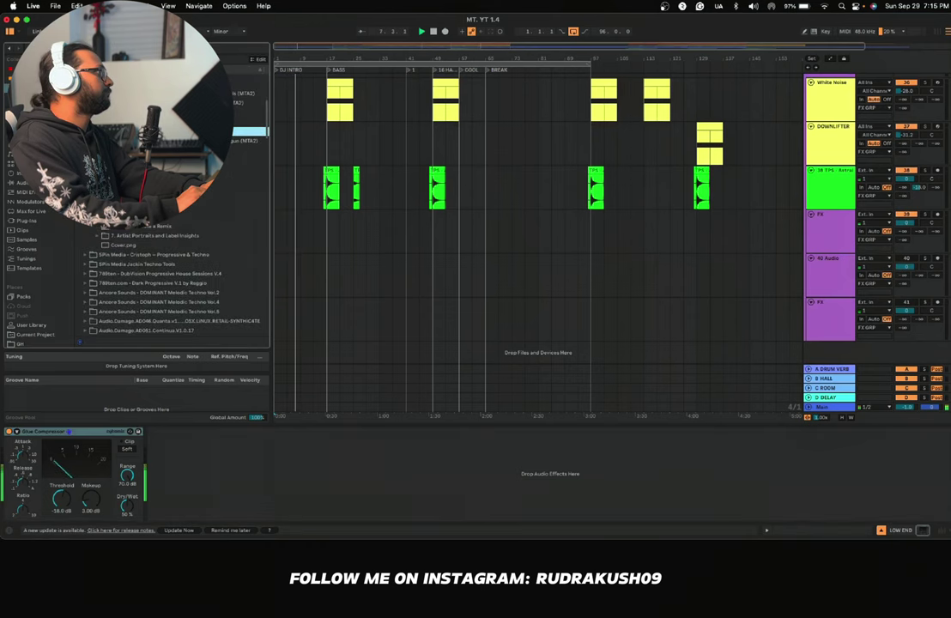
pyautogui.click(172, 94)
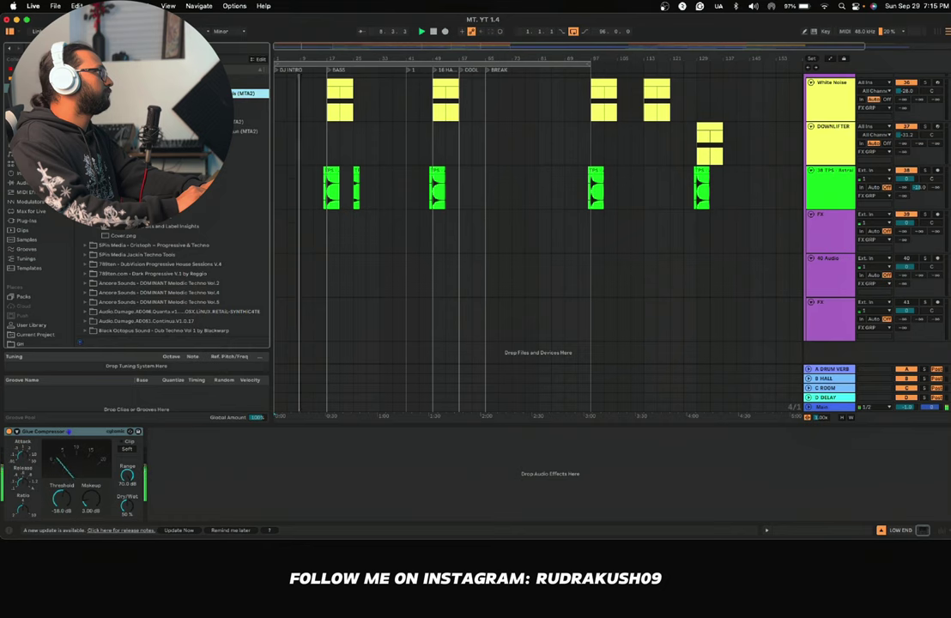
pyautogui.press('Right')
pyautogui.press('Down')
pyautogui.press('Down')
pyautogui.press('Down')
pyautogui.press('Down')
pyautogui.press('Down')
pyautogui.press('Right')
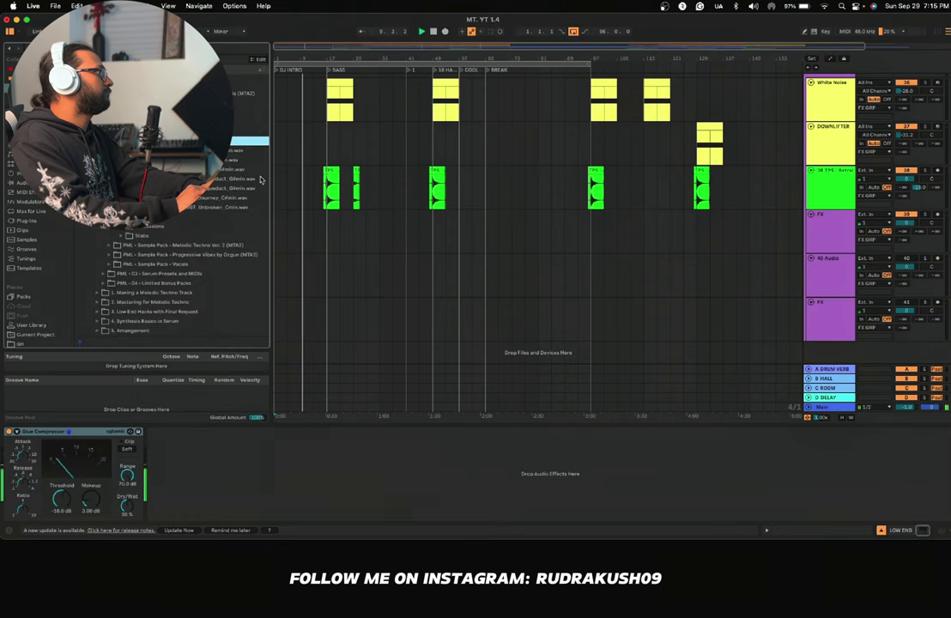
# Step: Copy the TPS - Astral - Impact 08 clip from the BASS marker so that its hit lands at the 1 marker
pyautogui.scroll(5, 315, 225)
pyautogui.hscroll(-2, 315, 225)
pyautogui.scroll(12, 316, 225)
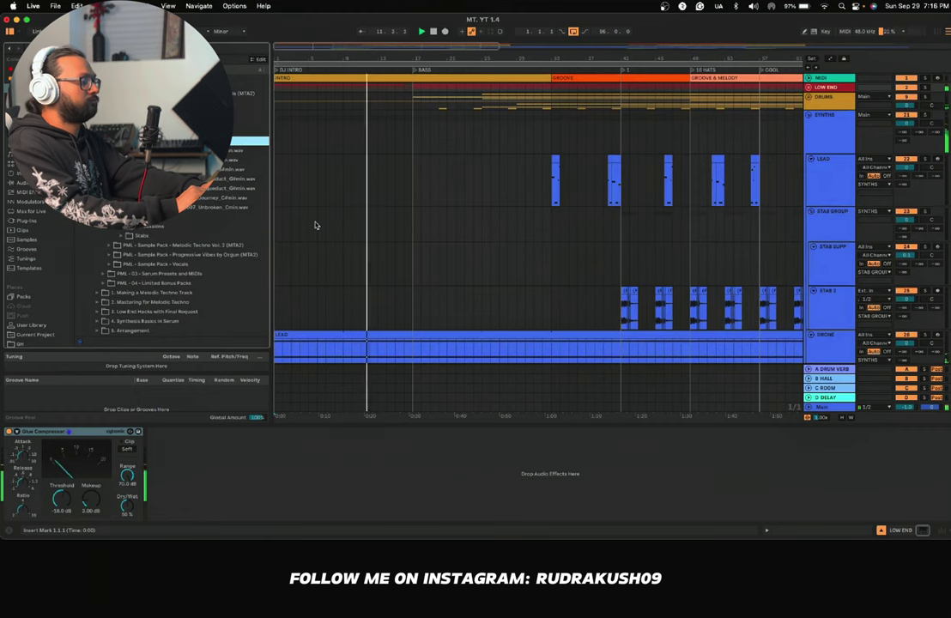
pyautogui.scroll(-3, 316, 225)
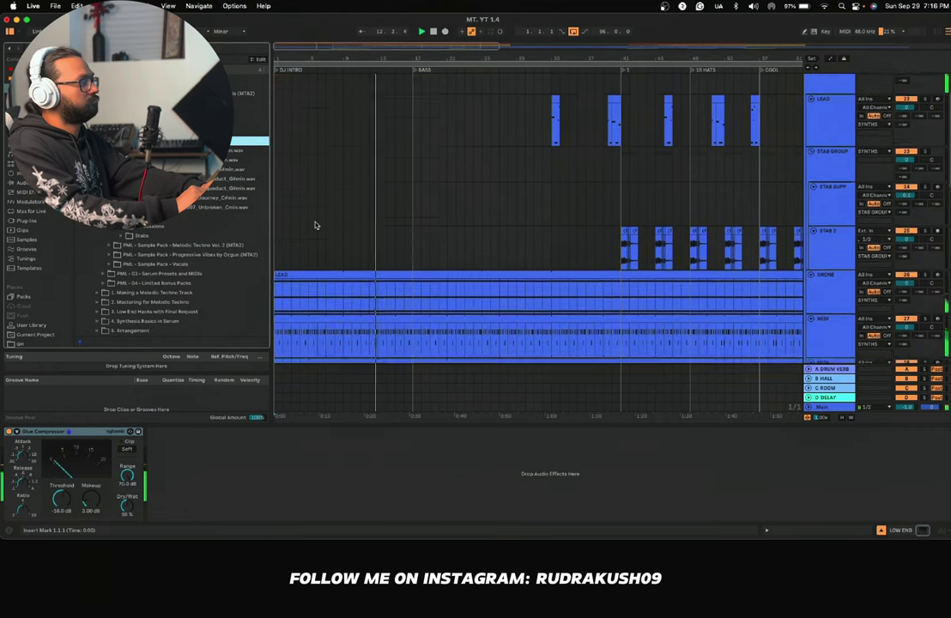
pyautogui.scroll(3, 316, 225)
pyautogui.scroll(-10, 411, 188)
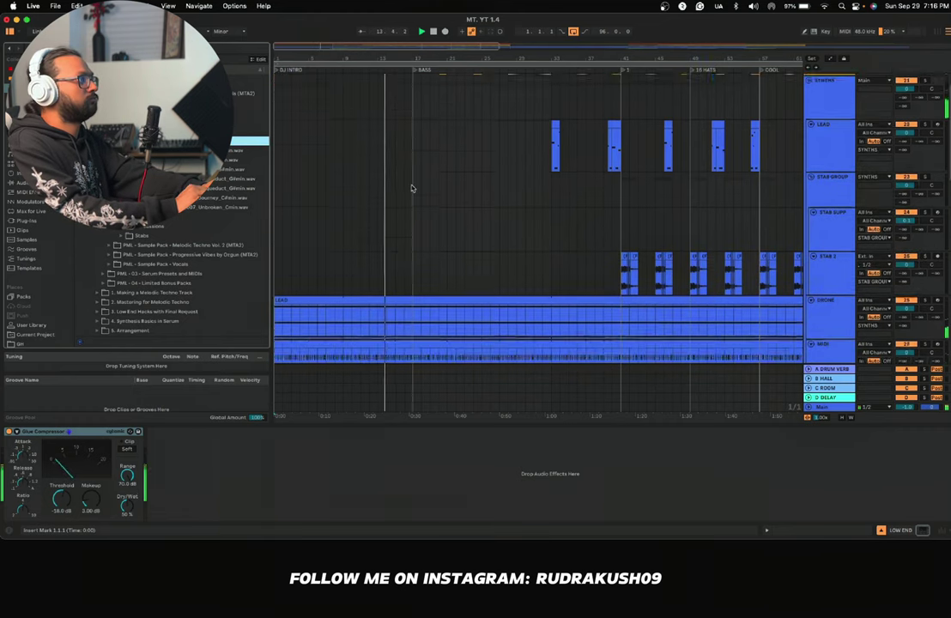
pyautogui.scroll(3, 412, 188)
pyautogui.scroll(-5, 412, 187)
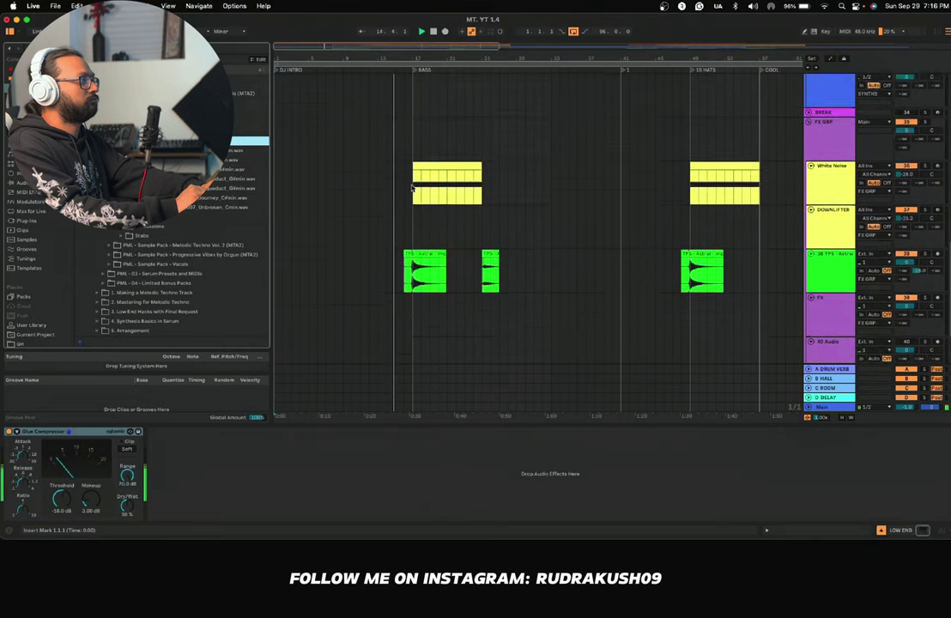
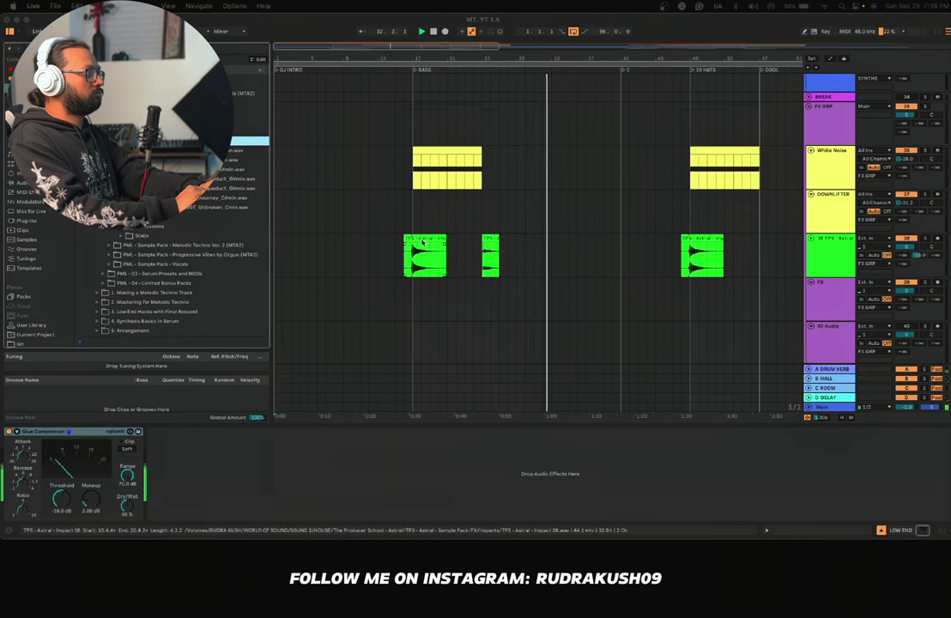
pyautogui.moveTo(421, 236); pyautogui.dragTo(627, 260)
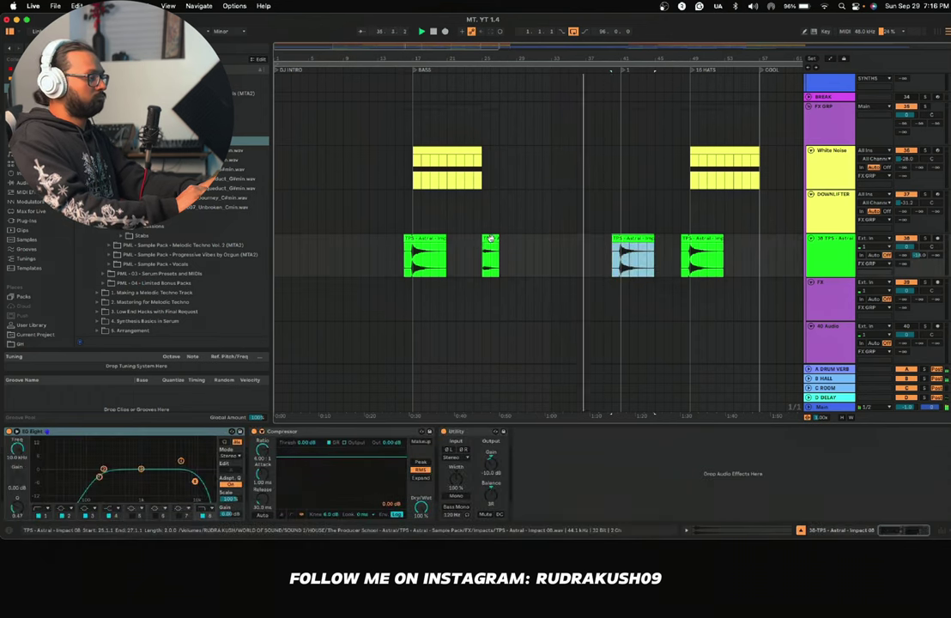
# Step: Try to move the short impact clip from bar 25 to the 16 HATS marker and delete the leftover pieces of the old impact
pyautogui.moveTo(490, 238); pyautogui.dragTo(684, 240)
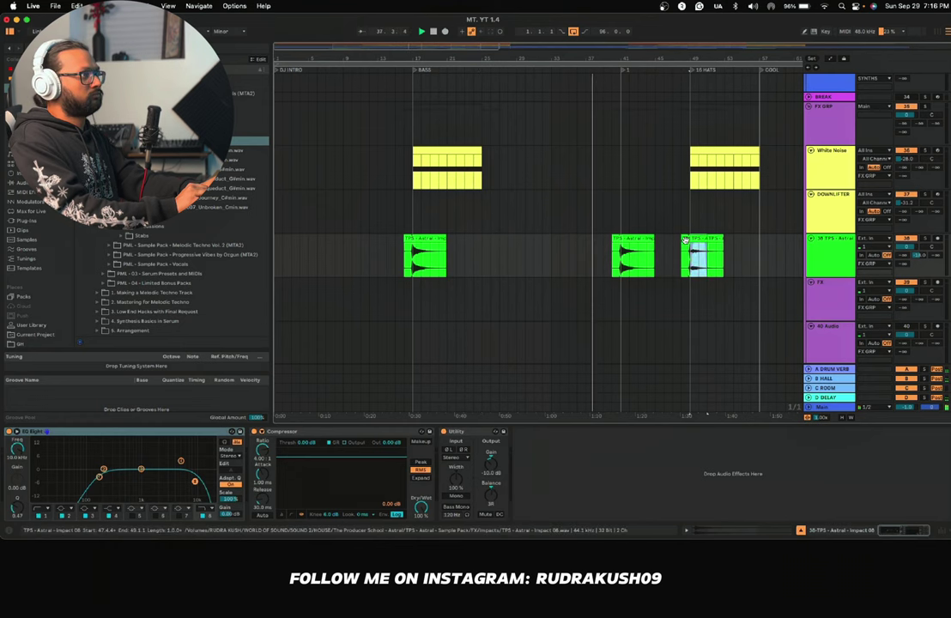
pyautogui.click(685, 239)
pyautogui.press('Delete')
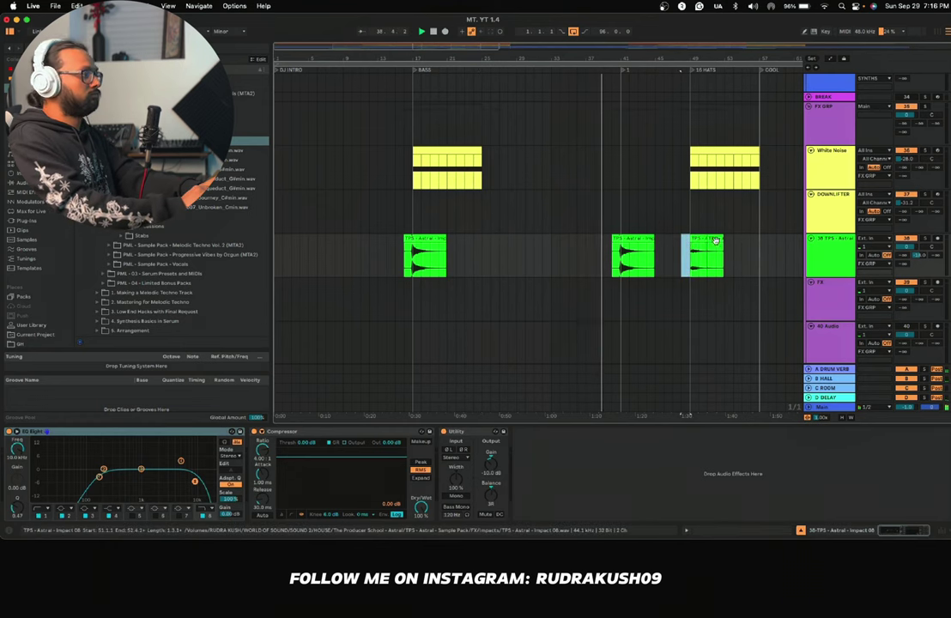
pyautogui.click(715, 241)
pyautogui.press('Delete')
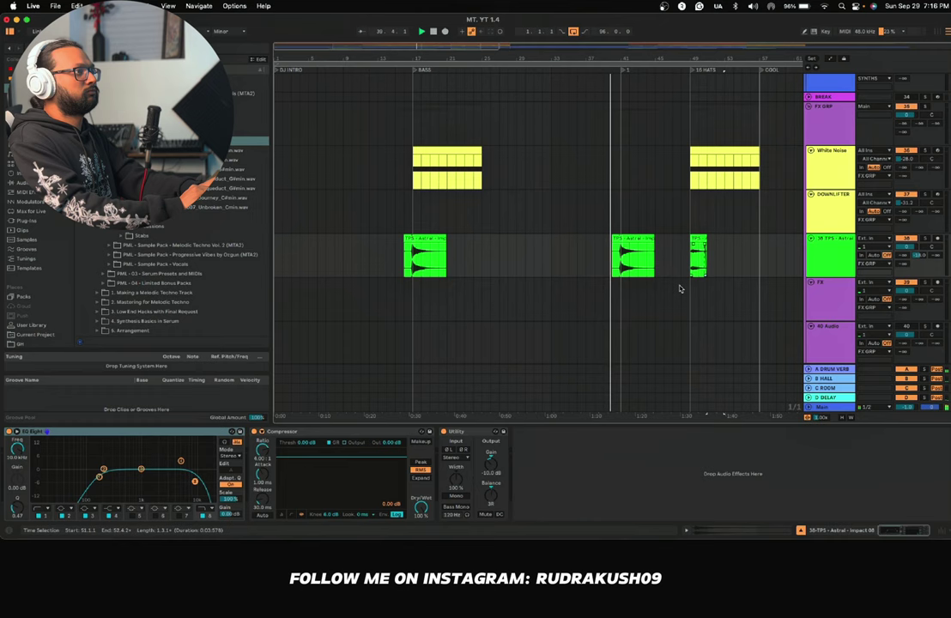
pyautogui.moveTo(699, 239); pyautogui.dragTo(516, 241)
pyautogui.press('super+z')
pyautogui.press('super+z')
pyautogui.press('super+z')
pyautogui.press('super+z')
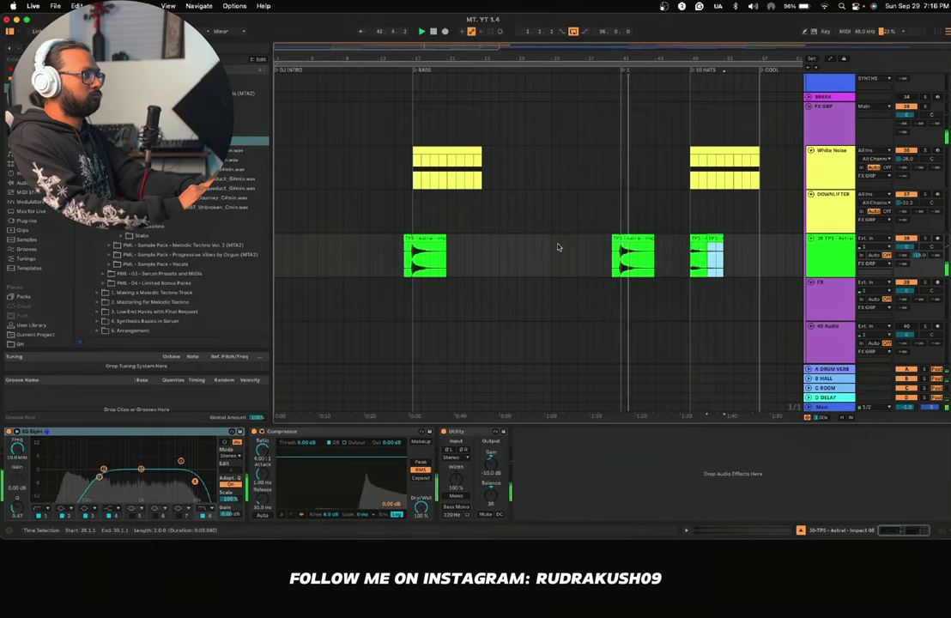
# Step: Copy the short impact clip from bar 25 to the 16 HATS marker and delete the leftover pieces of the old impact around it
pyautogui.moveTo(489, 237); pyautogui.dragTo(697, 242)
pyautogui.click(686, 239)
pyautogui.press('Delete')
pyautogui.click(716, 239)
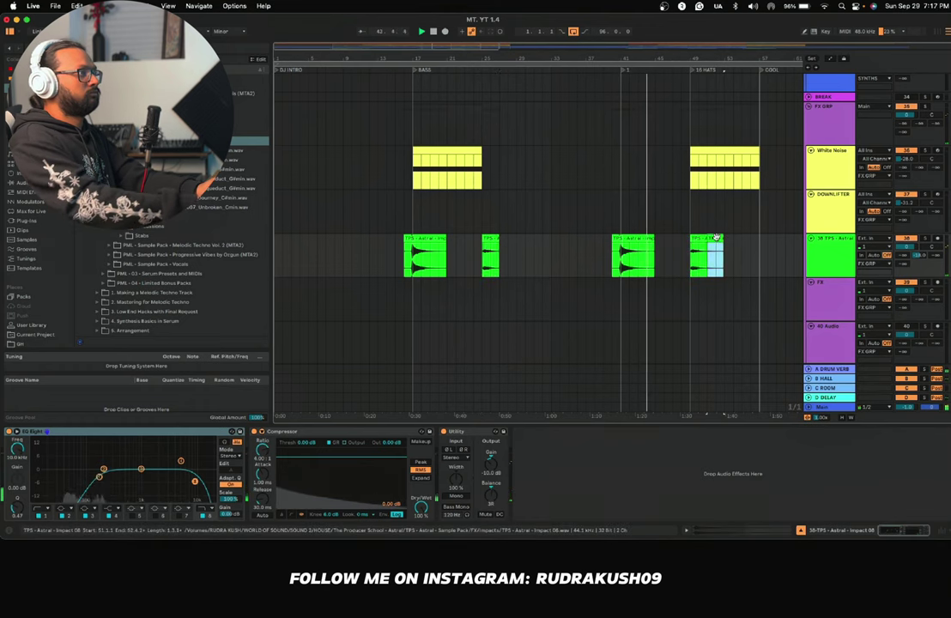
pyautogui.press('Delete')
pyautogui.click(718, 241)
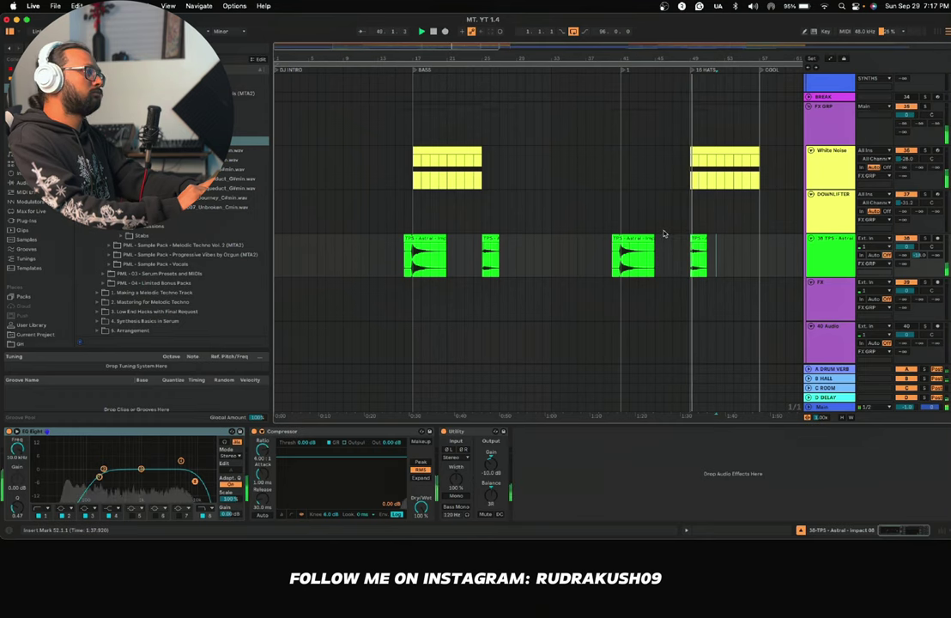
# Step: Move the White Noise clip from the 16 HATS marker to the 1 marker and play the arrangement from there
pyautogui.hscroll(2, 663, 234)
pyautogui.scroll(2, 664, 234)
pyautogui.scroll(-1, 664, 234)
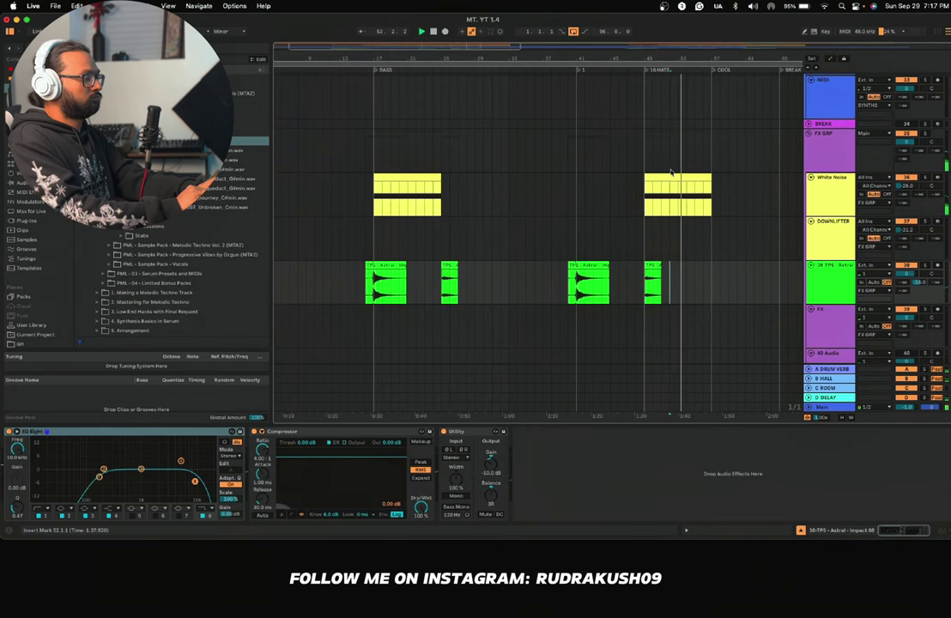
pyautogui.moveTo(673, 179); pyautogui.dragTo(602, 182)
pyautogui.scroll(15, 525, 182)
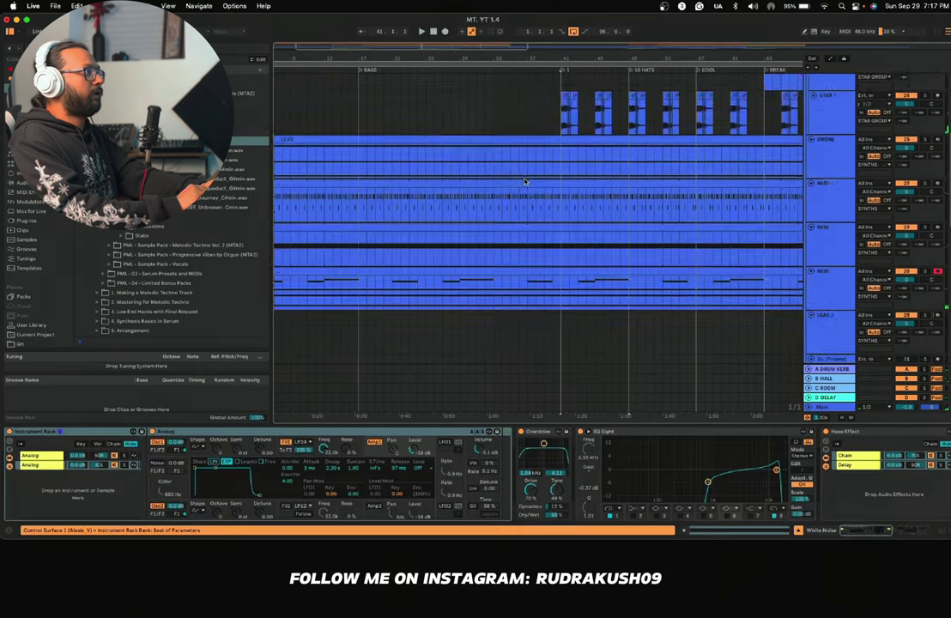
pyautogui.scroll(-10, 525, 181)
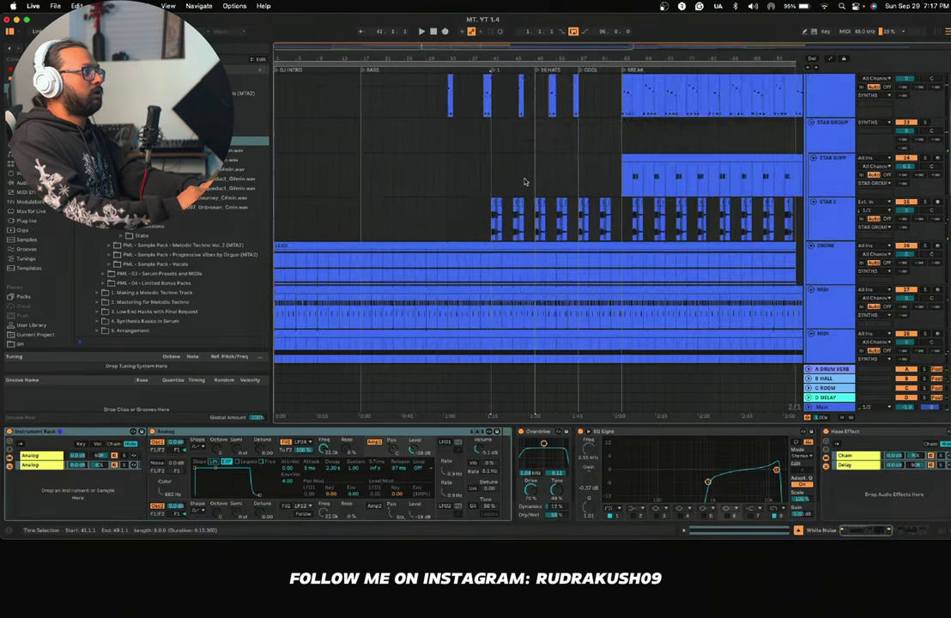
pyautogui.press('space')
pyautogui.scroll(-5, 320, 119)
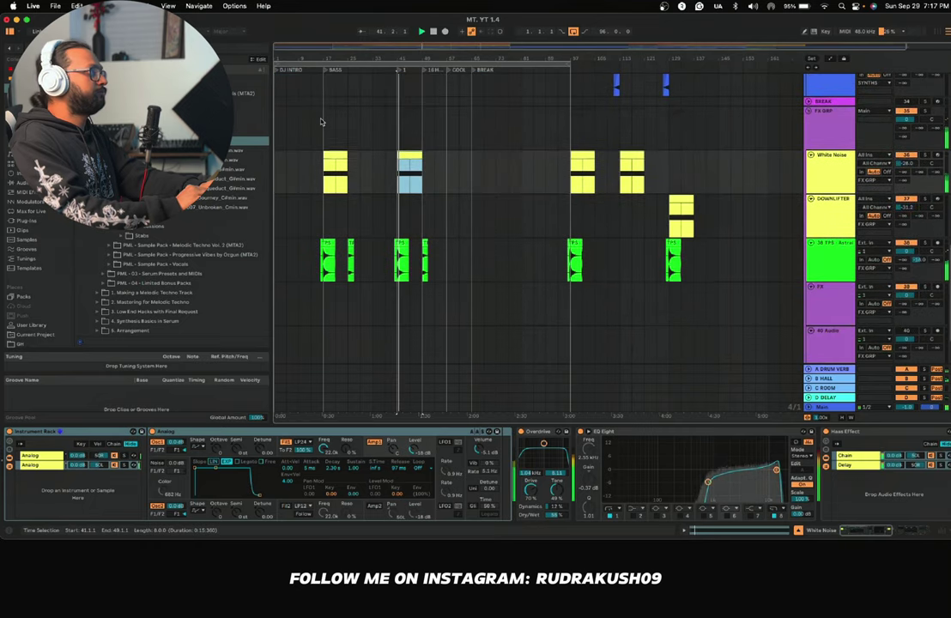
pyautogui.scroll(5, 333, 168)
pyautogui.hscroll(-3, 333, 169)
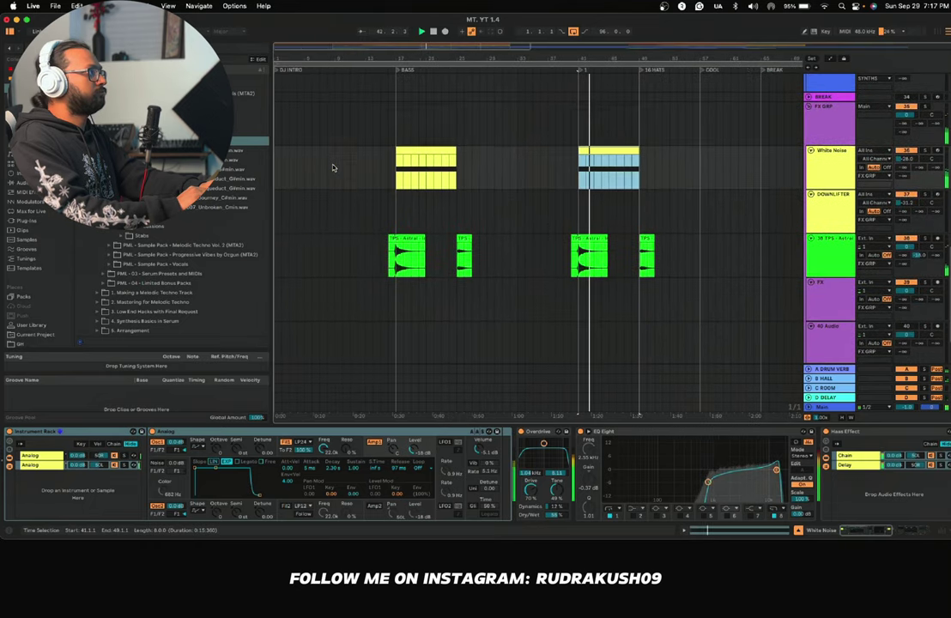
# Step: Audition the samples in the open PML folder and place the FX_002 Banshee Gmin sample at bar 23 on the lowest FX track
pyautogui.scroll(-3, 333, 168)
pyautogui.click(219, 160)
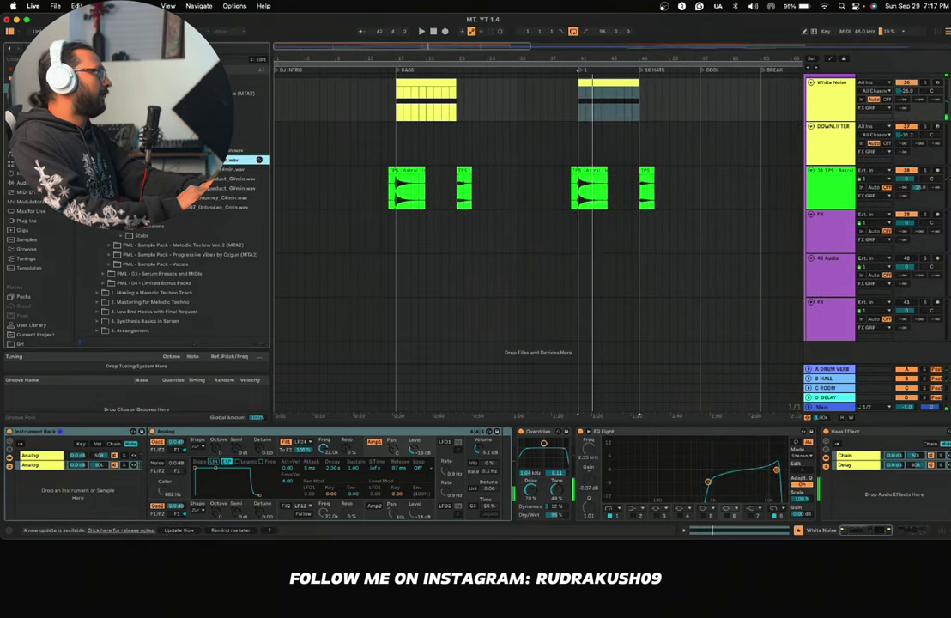
pyautogui.press('Down')
pyautogui.press('Down')
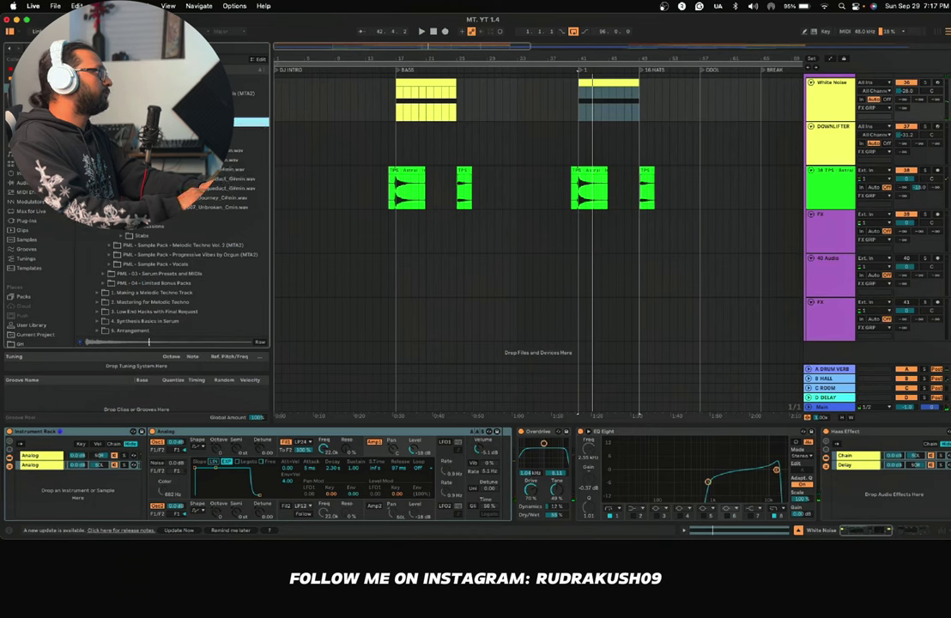
pyautogui.press('Down')
pyautogui.press('Down')
pyautogui.press('Down')
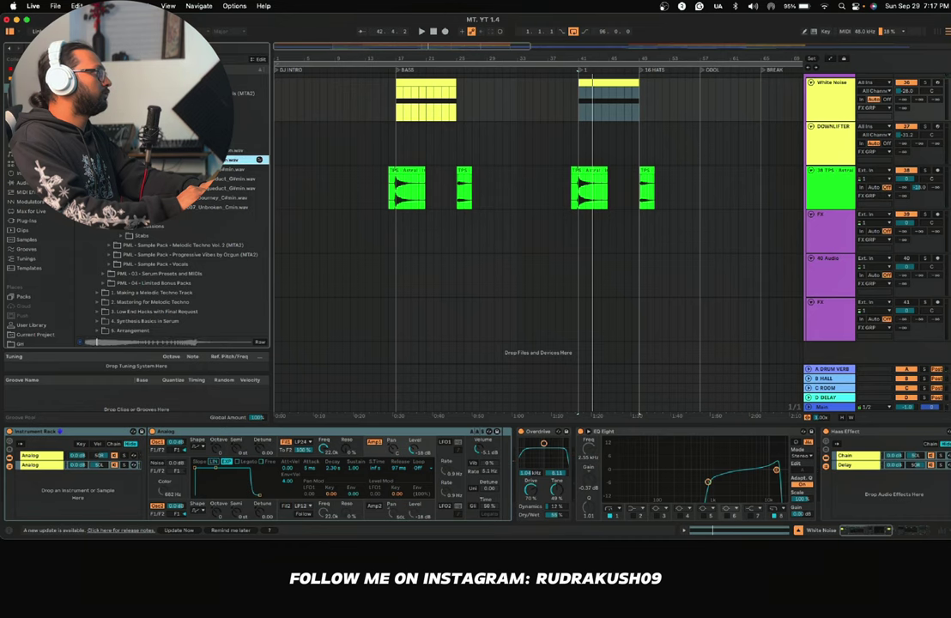
pyautogui.moveTo(260, 160); pyautogui.dragTo(437, 322)
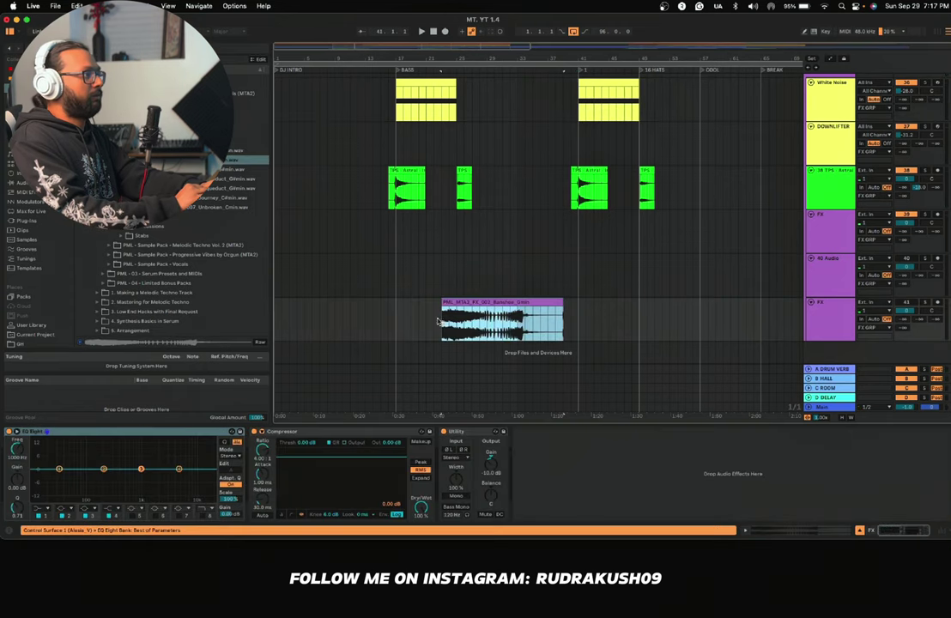
# Step: Place an Aqueduct G#min sample at bar 19 and the Journey C#min vocal at bar 42 on the same FX track
pyautogui.click(202, 169)
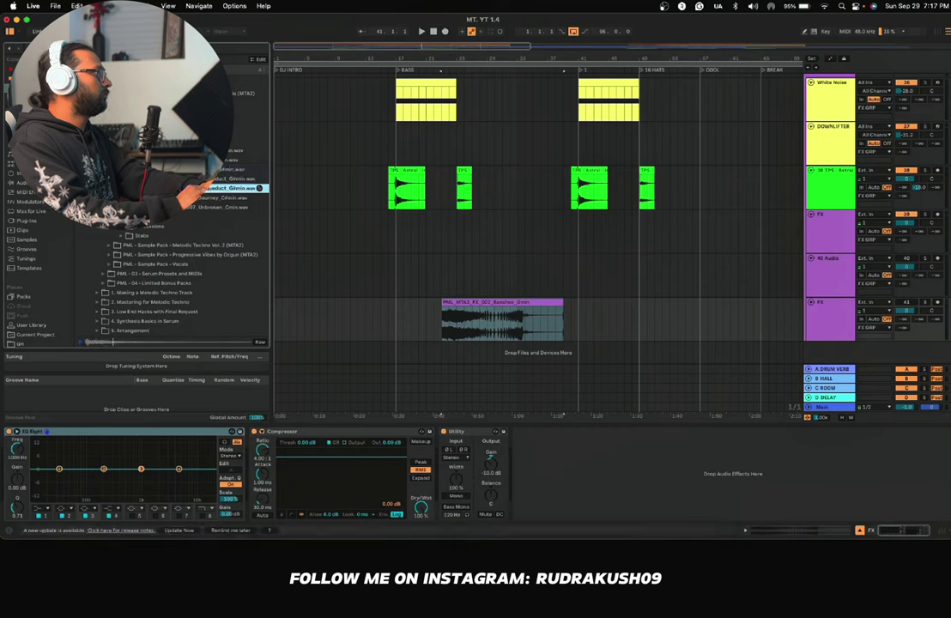
pyautogui.moveTo(209, 178); pyautogui.dragTo(411, 322)
pyautogui.click(219, 188)
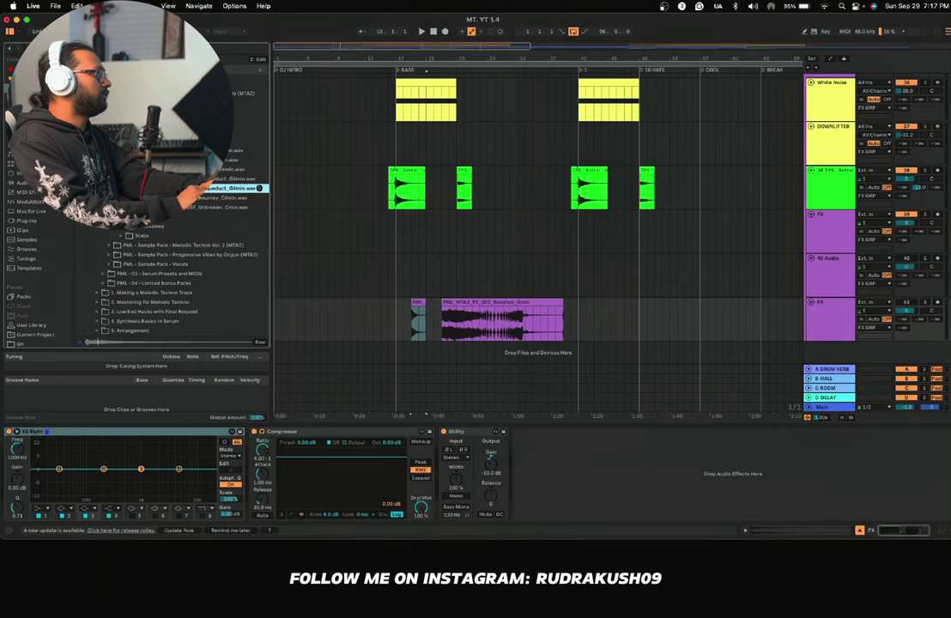
pyautogui.moveTo(219, 188)
pyautogui.mouseDown()
pyautogui.moveTo(393, 284)
pyautogui.moveTo(414, 319)
pyautogui.mouseUp()
pyautogui.click(220, 197)
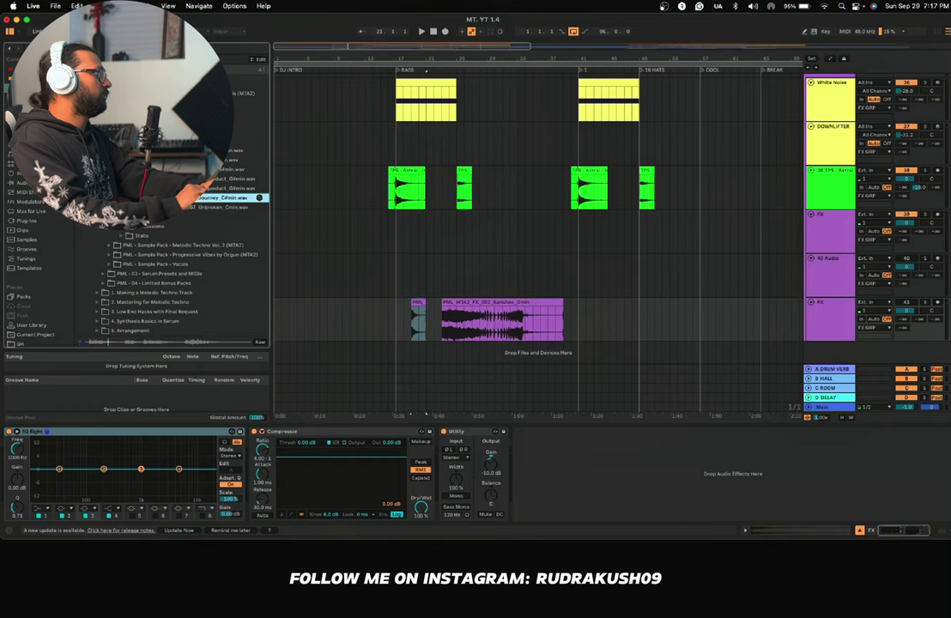
pyautogui.moveTo(220, 197); pyautogui.dragTo(592, 322)
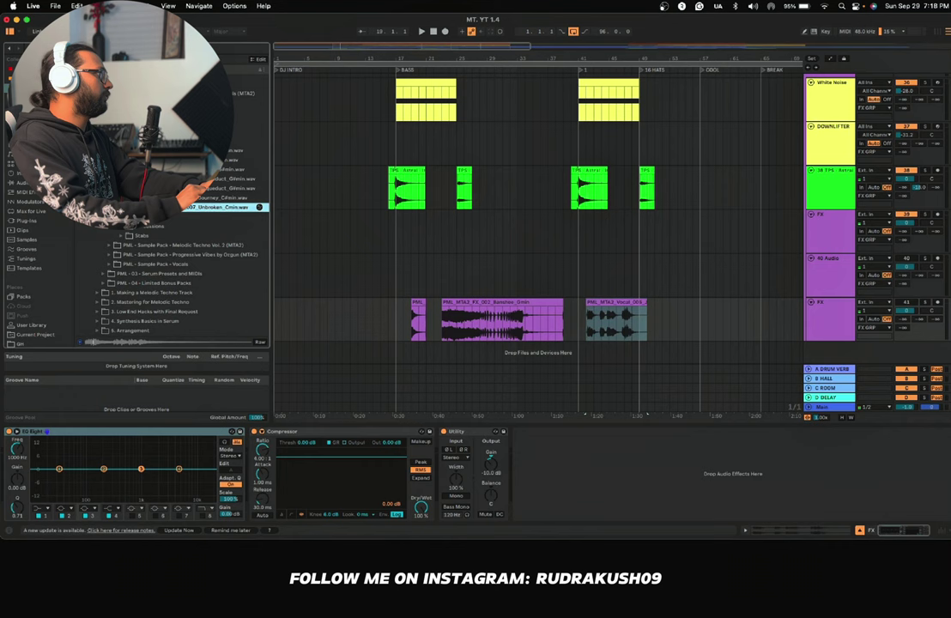
# Step: Audition the PML stab samples and place the Real Cmin stab at bar 16 on the same FX track
pyautogui.scroll(-3, 172, 258)
pyautogui.scroll(3, 172, 258)
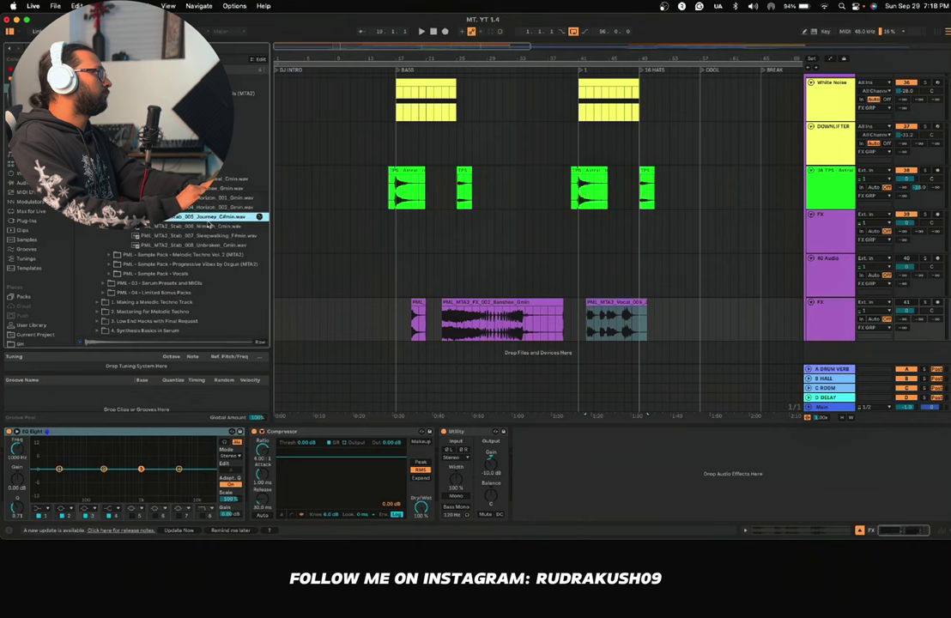
pyautogui.click(203, 217)
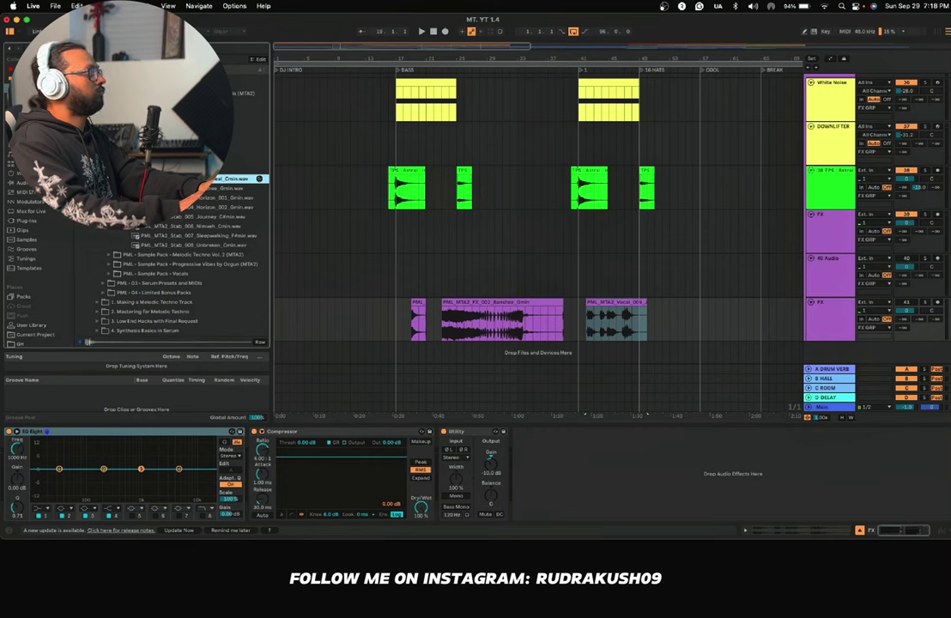
pyautogui.moveTo(232, 178); pyautogui.dragTo(394, 322)
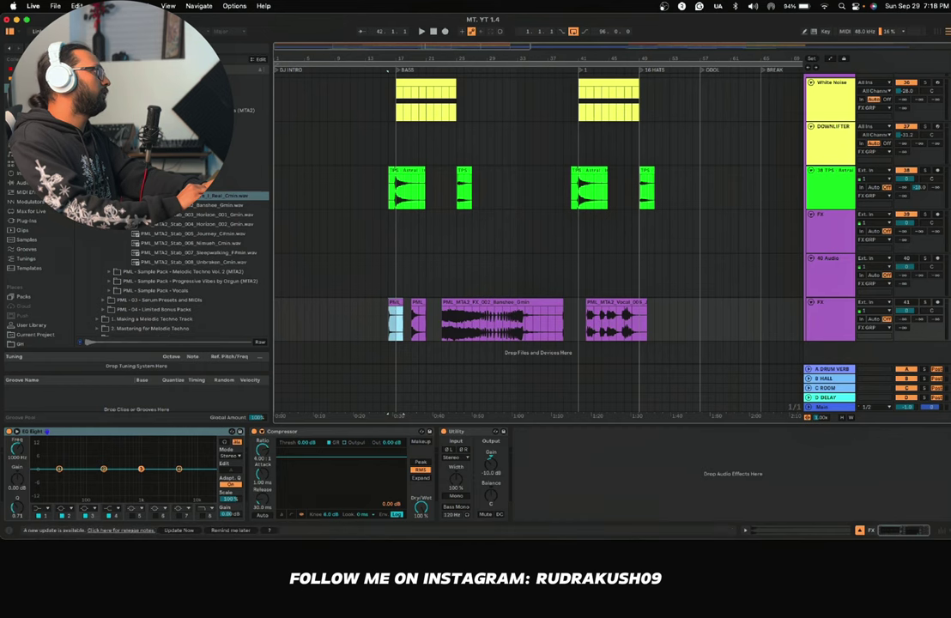
# Step: Fold the current sample pack folders and open the FX one-shots folder of another PML (MTA2) pack
pyautogui.click(155, 158)
pyautogui.click(109, 110)
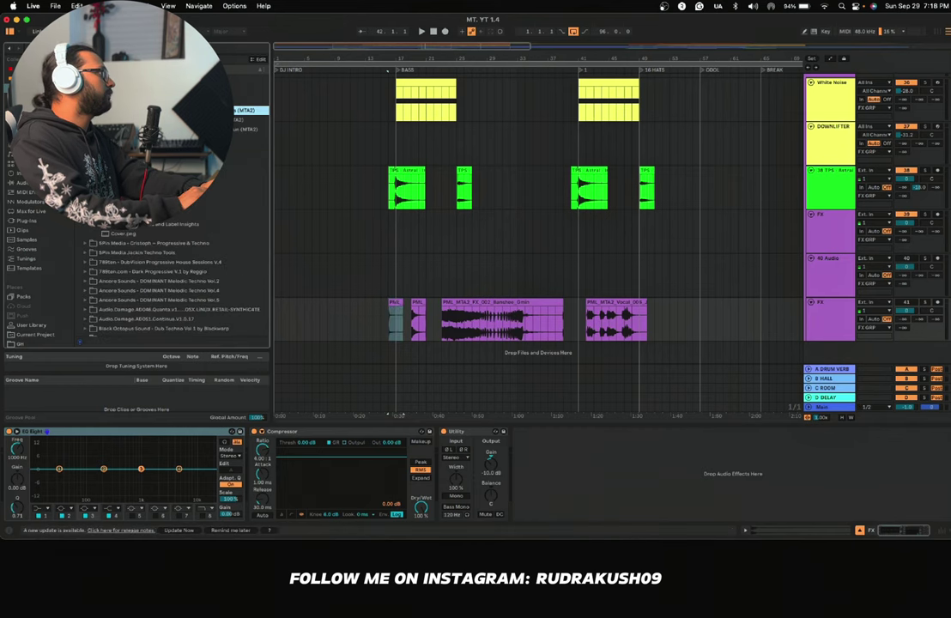
pyautogui.click(109, 120)
pyautogui.click(155, 148)
pyautogui.click(154, 167)
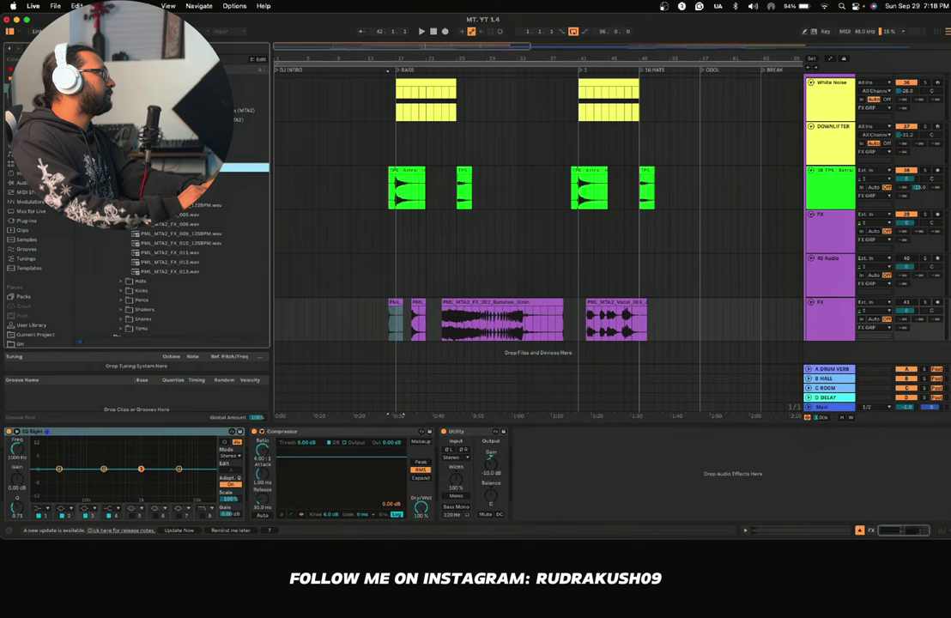
# Step: Audition the FX one-shots and place PML_MTA2_FX_010 at bar 10 and another short FX sample at bar 8 on the FX track
pyautogui.press('Down')
pyautogui.press('Down')
pyautogui.press('Down')
pyautogui.press('Down')
pyautogui.press('Down')
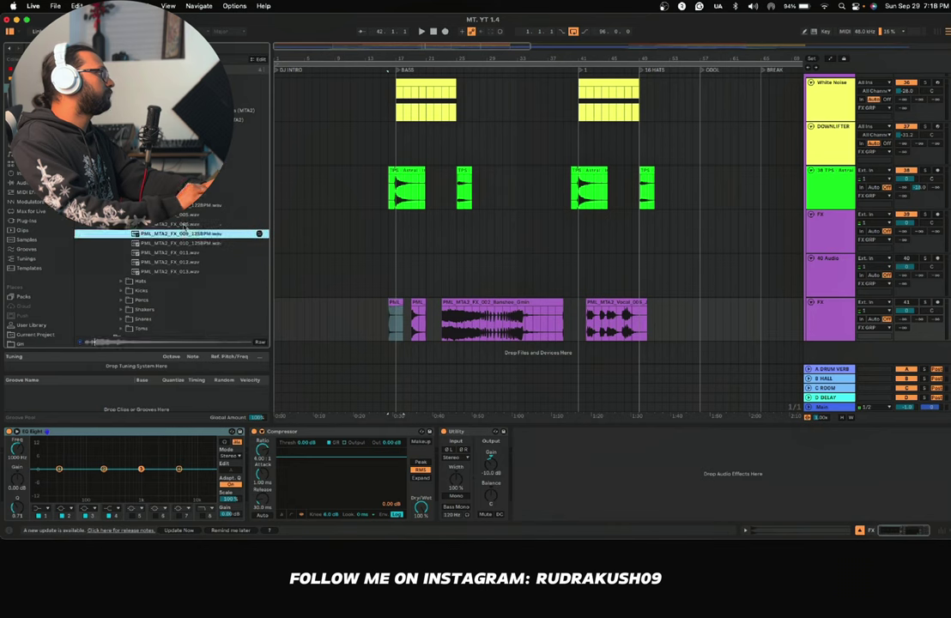
pyautogui.press('Up')
pyautogui.press('Up')
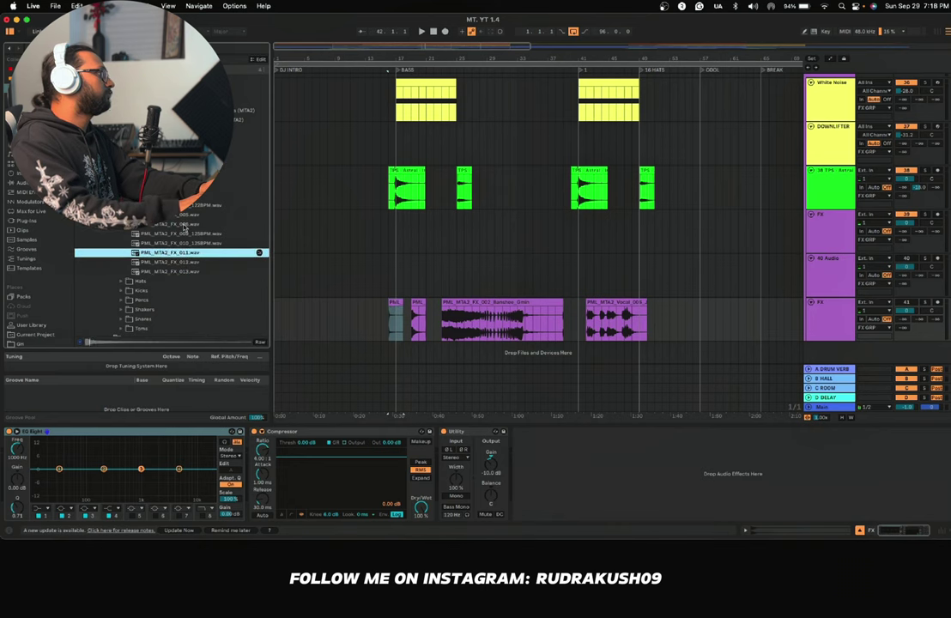
pyautogui.press('Up')
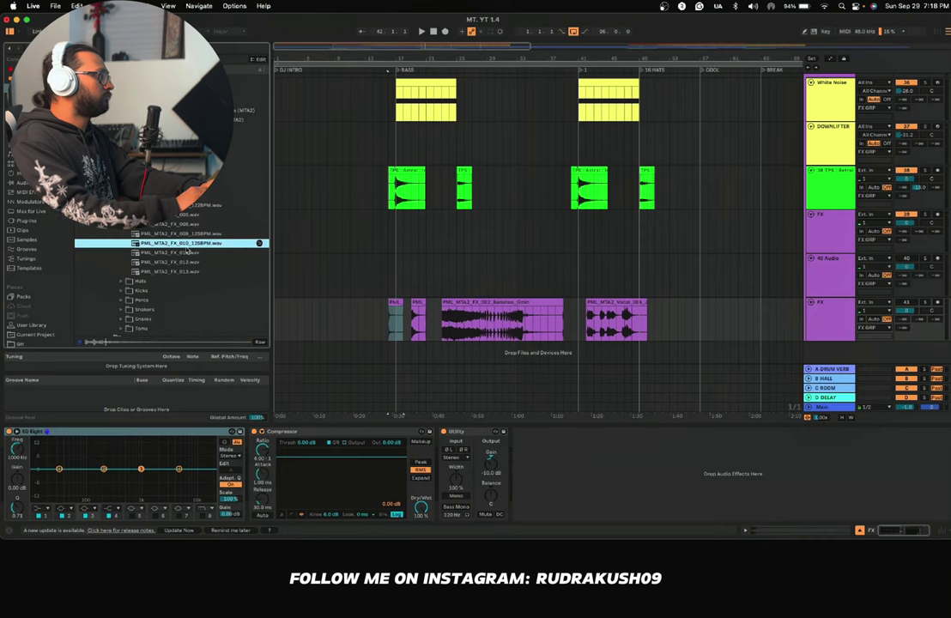
pyautogui.moveTo(181, 245); pyautogui.dragTo(346, 330)
pyautogui.click(174, 225)
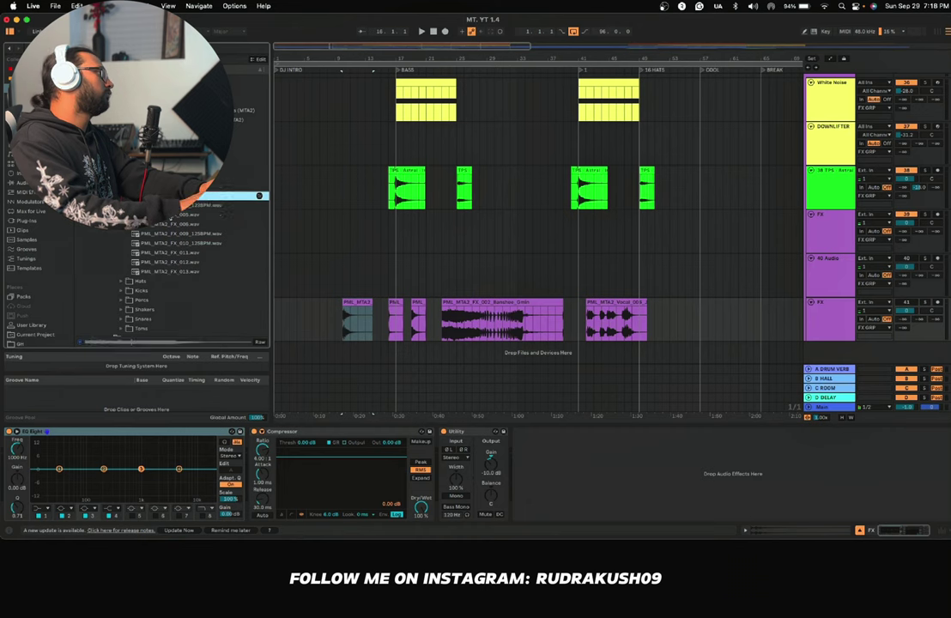
pyautogui.click(329, 325)
# Step: Fold the one-shots pack and browse the other PML (MTA2) packs to open the FX loops folder
pyautogui.click(112, 120)
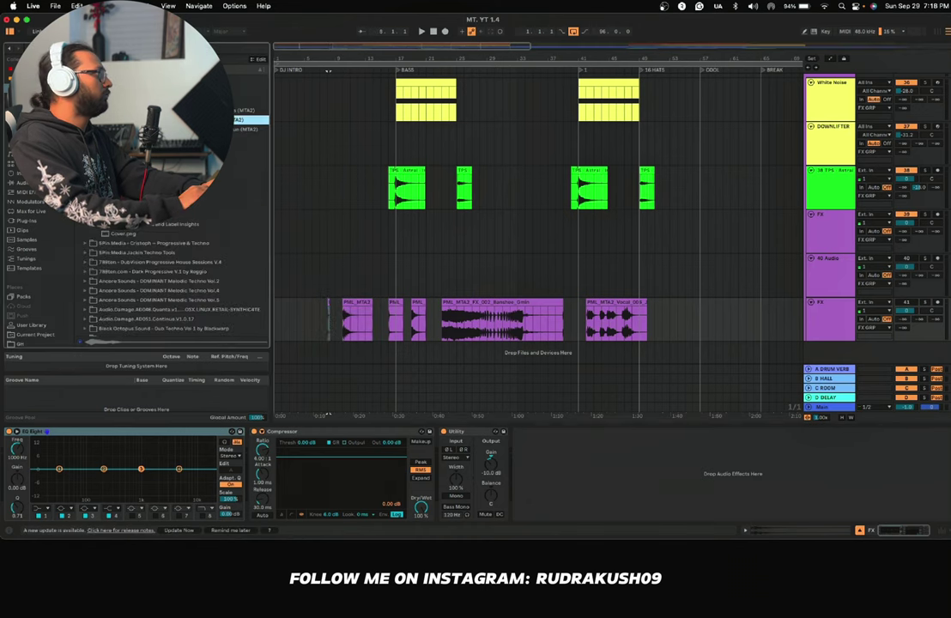
pyautogui.click(108, 111)
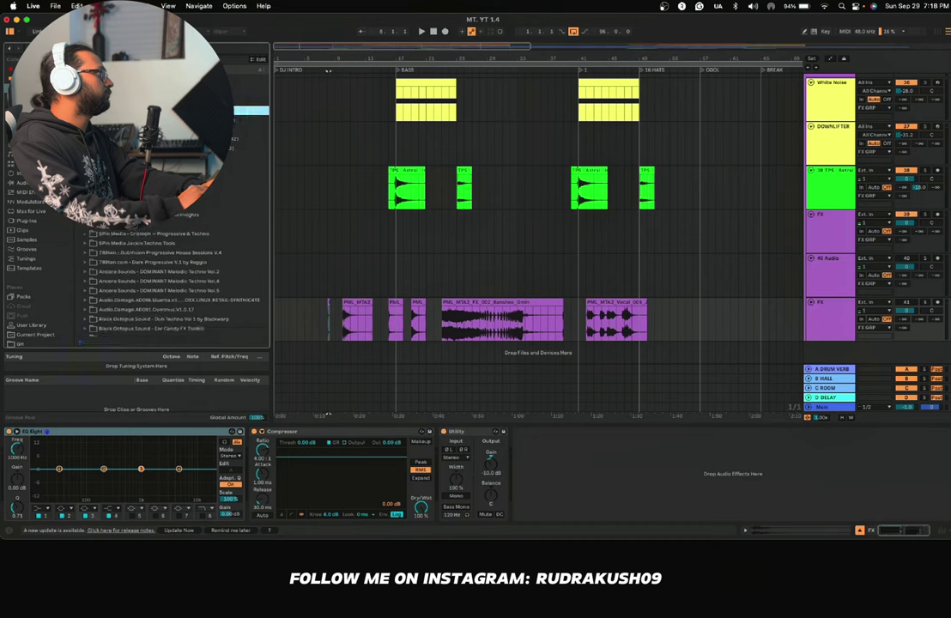
pyautogui.press('Right')
pyautogui.press('Down')
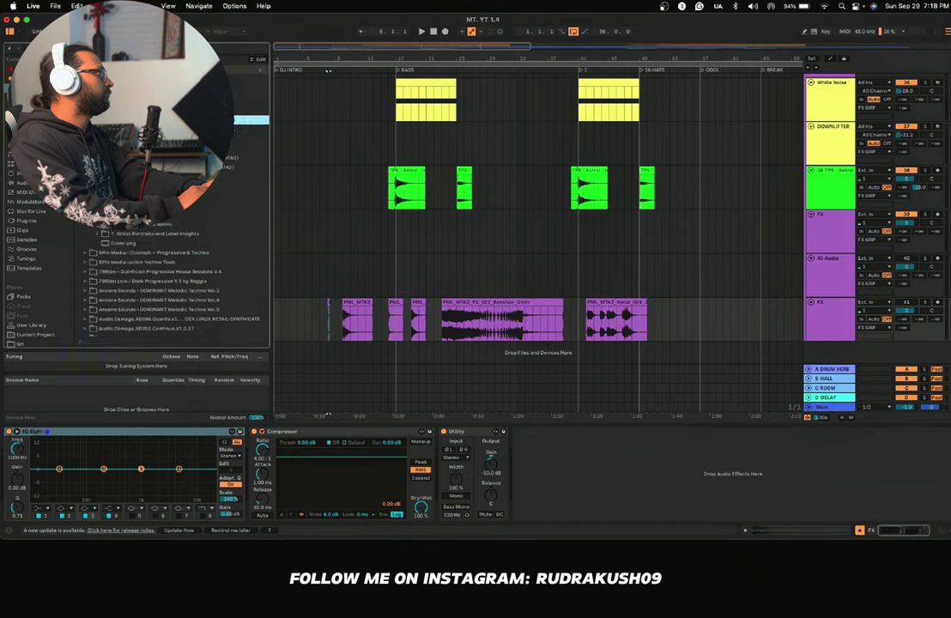
pyautogui.press('Right')
pyautogui.press('Down')
pyautogui.press('Down')
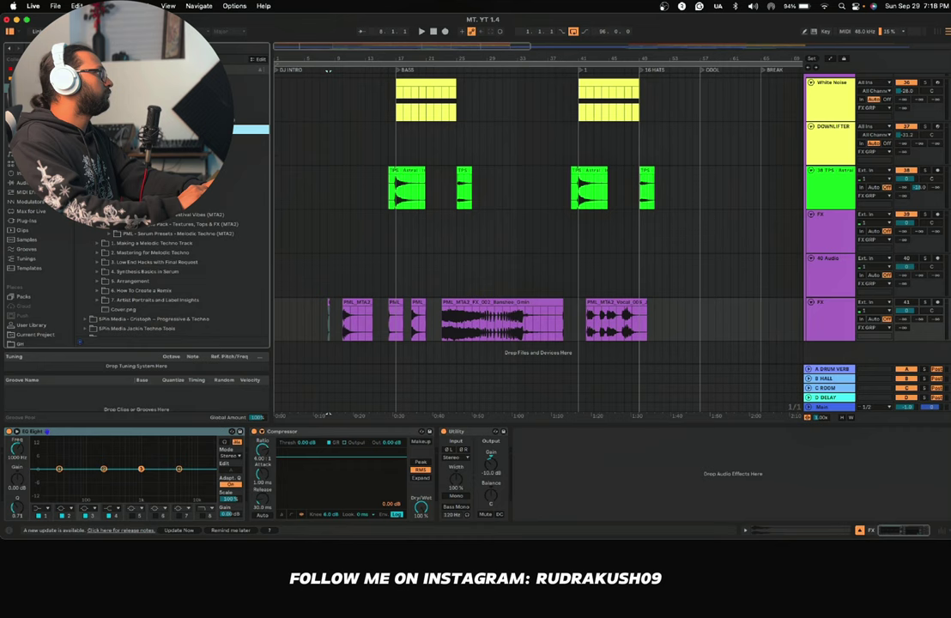
pyautogui.click(182, 158)
# Step: Audition the MTA2 FX loops and place PML_MTA2_Petar_FX_Loop_006_120BPM_Am at bar 20 on a new audio track
pyautogui.click(186, 195)
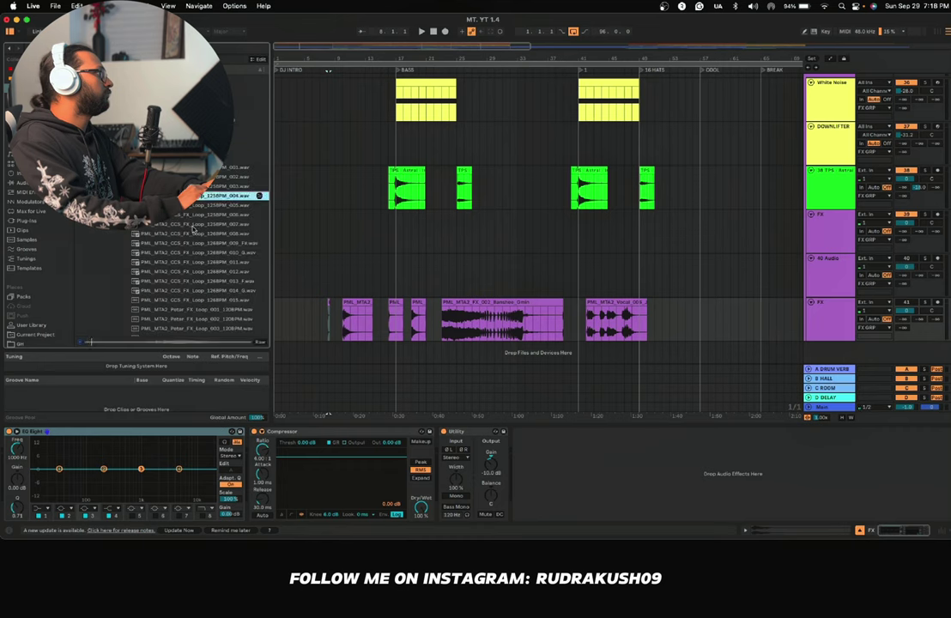
pyautogui.click(196, 236)
pyautogui.click(198, 252)
pyautogui.scroll(-3, 198, 255)
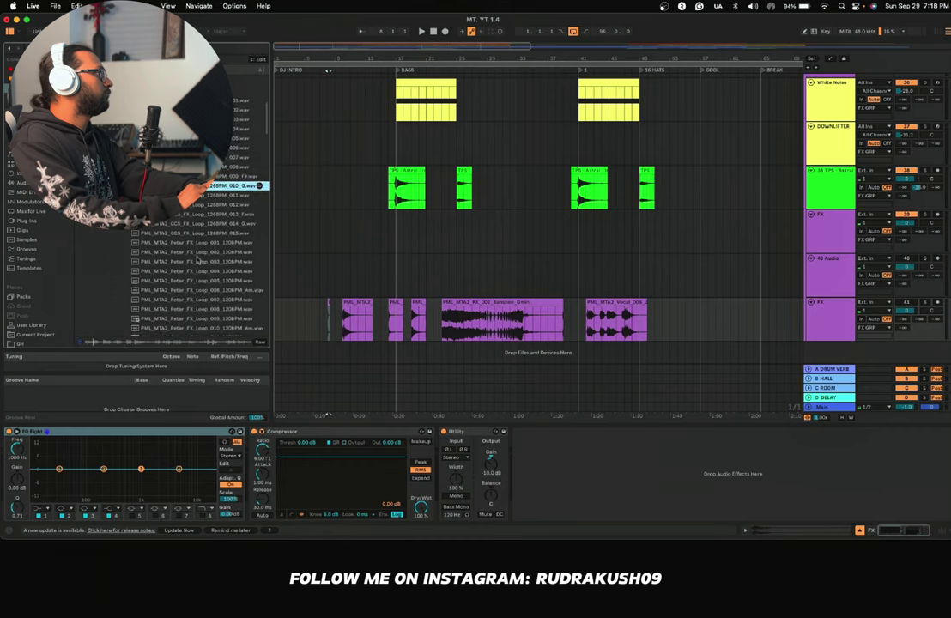
pyautogui.click(200, 214)
pyautogui.scroll(-2, 201, 217)
pyautogui.click(202, 224)
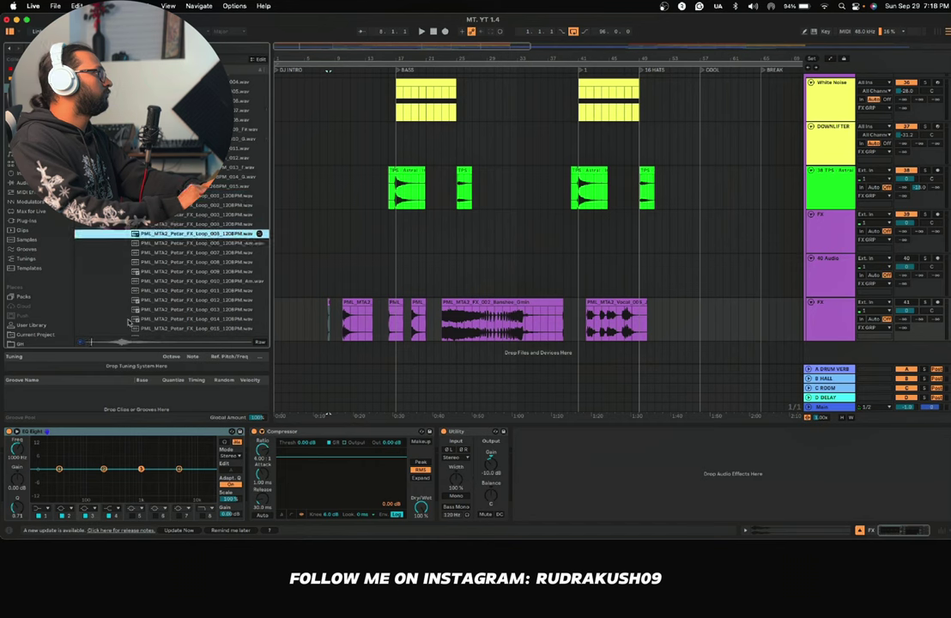
pyautogui.click(193, 244)
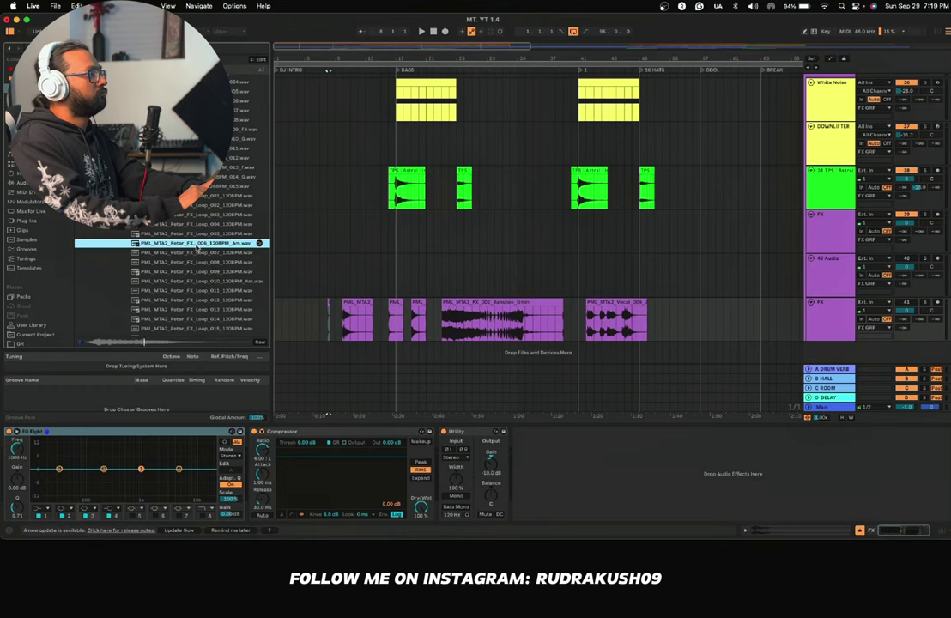
pyautogui.moveTo(192, 244); pyautogui.dragTo(423, 352)
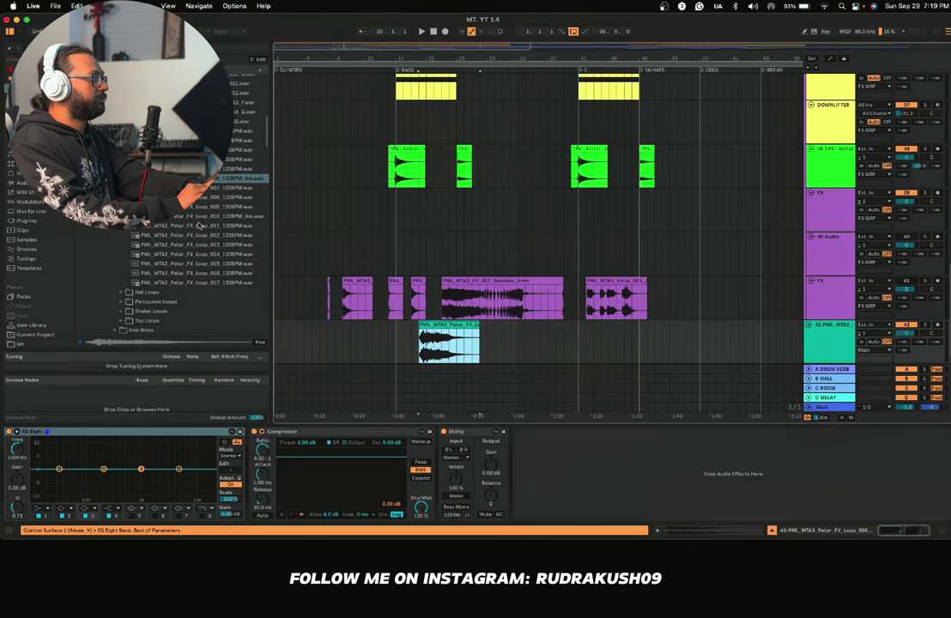
# Step: Audition more Petar FX loops and place PML_MTA2_Petar_FX_Loop_010_120BPM_Am at bar 17 on the track with loop 006
pyautogui.click(204, 179)
pyautogui.click(206, 198)
pyautogui.click(207, 218)
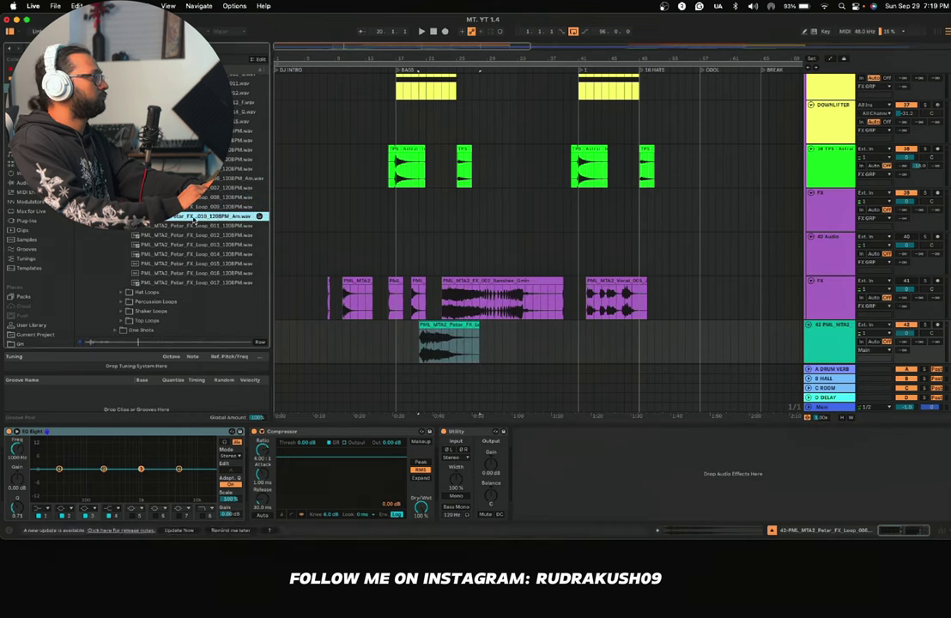
pyautogui.moveTo(196, 222); pyautogui.dragTo(395, 357)
# Step: Audition the Petar FX loops from 012 to 016
pyautogui.click(219, 234)
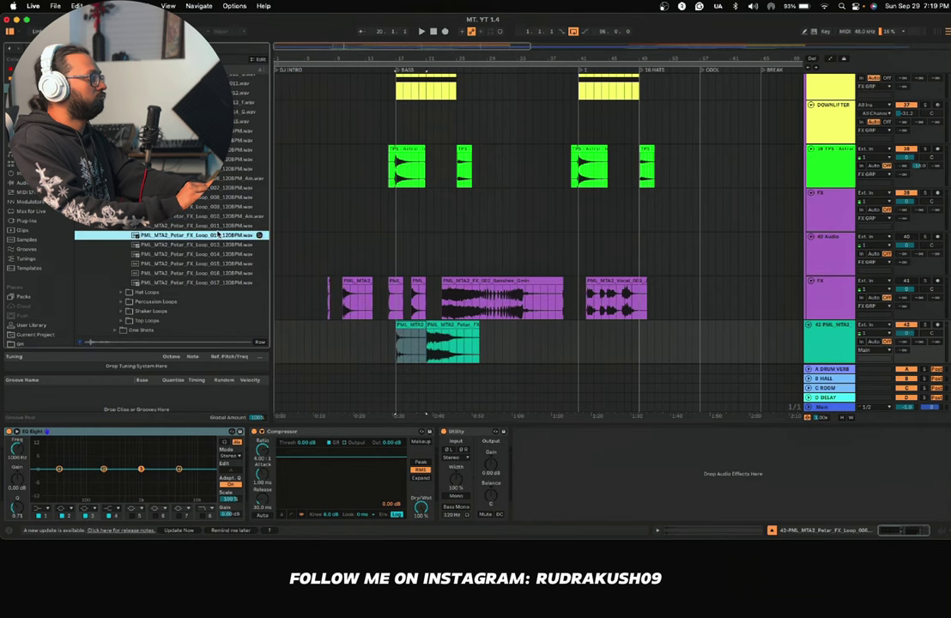
pyautogui.click(210, 245)
pyautogui.click(208, 255)
pyautogui.click(207, 264)
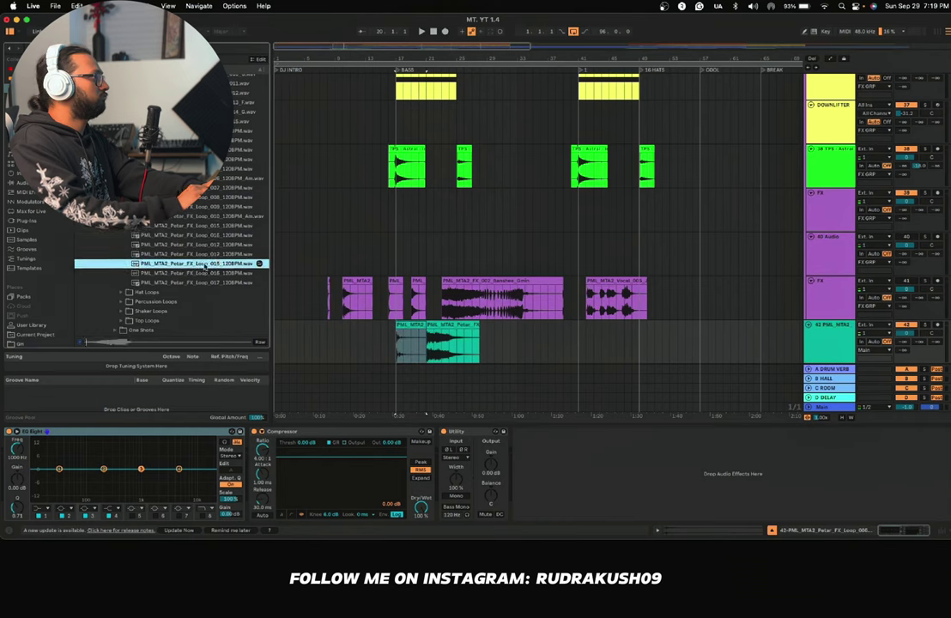
pyautogui.click(205, 273)
pyautogui.click(200, 265)
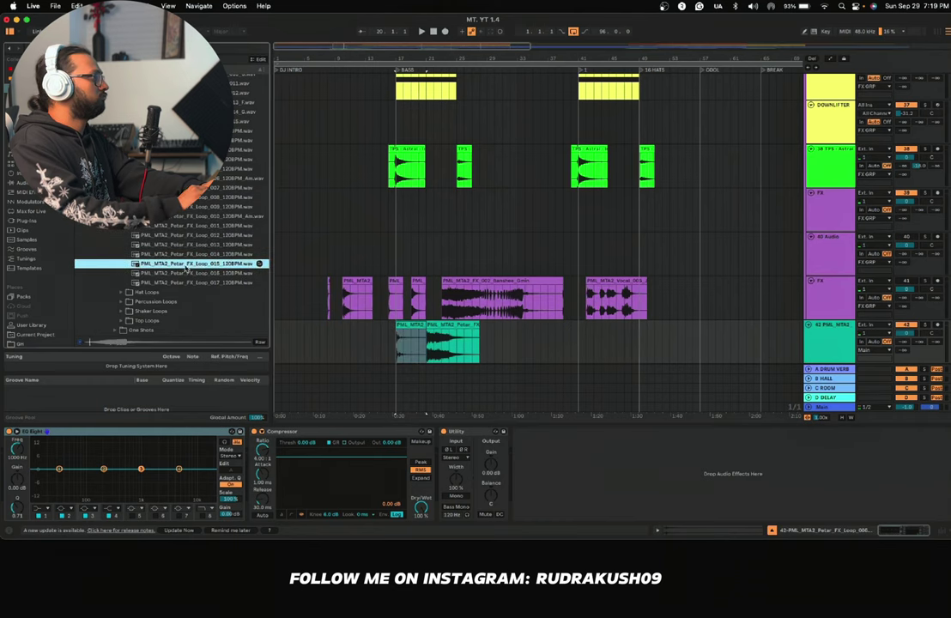
# Step: Fold the FX Loops folder, its parent sample folders and the Academy Vol. 2 pack in the browser
pyautogui.scroll(10, 182, 271)
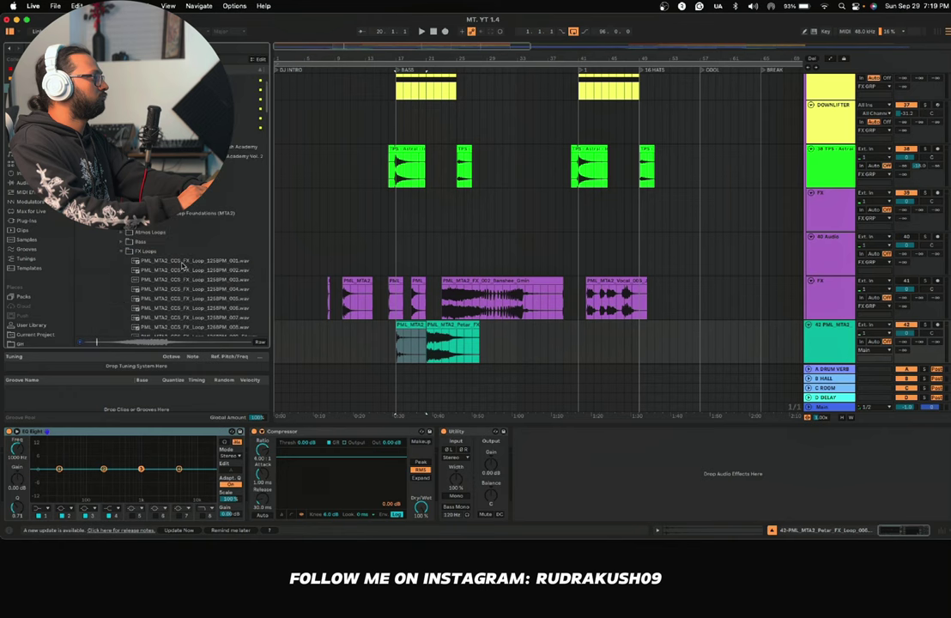
pyautogui.click(122, 251)
pyautogui.click(111, 213)
pyautogui.click(100, 203)
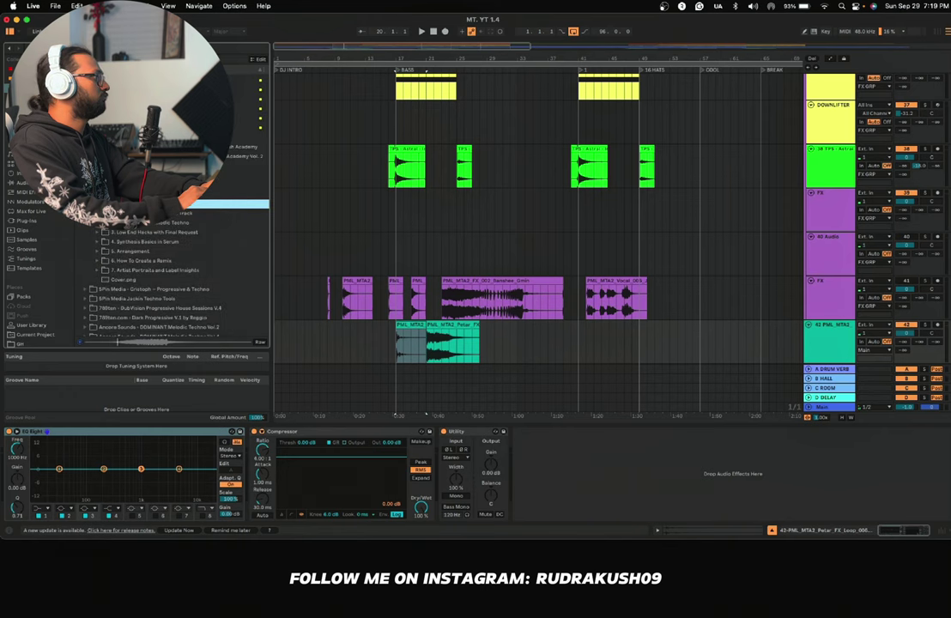
pyautogui.click(85, 156)
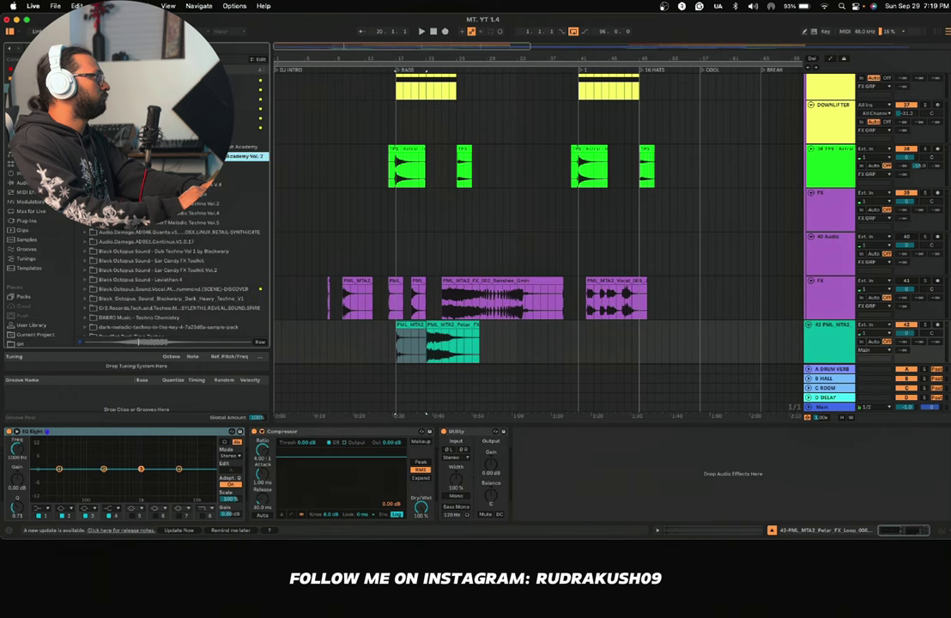
# Step: Insert an audio track beside the lower FX track and arrange it directly above that FX track
pyautogui.click(306, 295)
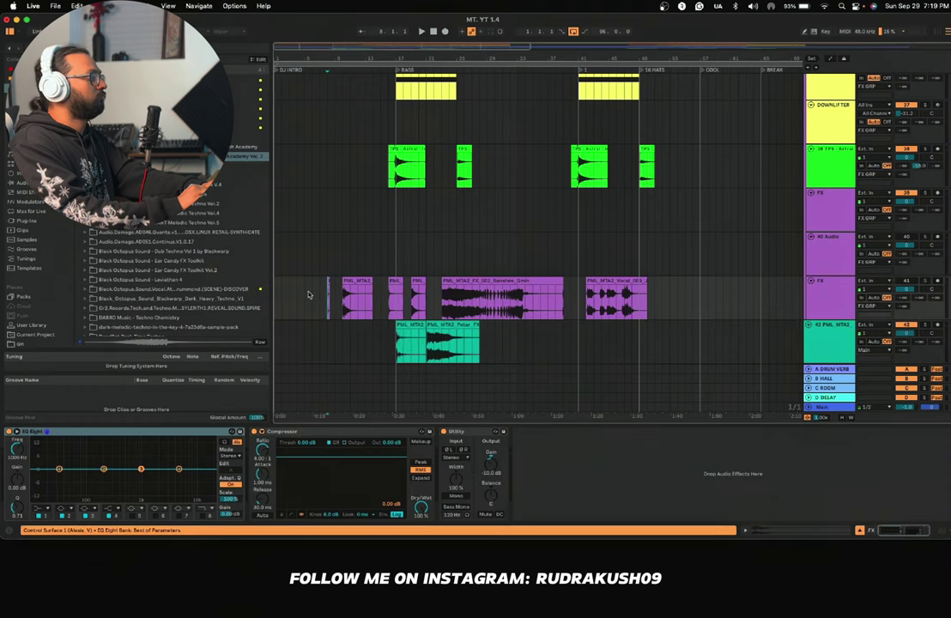
pyautogui.scroll(3, 307, 296)
pyautogui.hscroll(-2, 309, 296)
pyautogui.scroll(1, 309, 295)
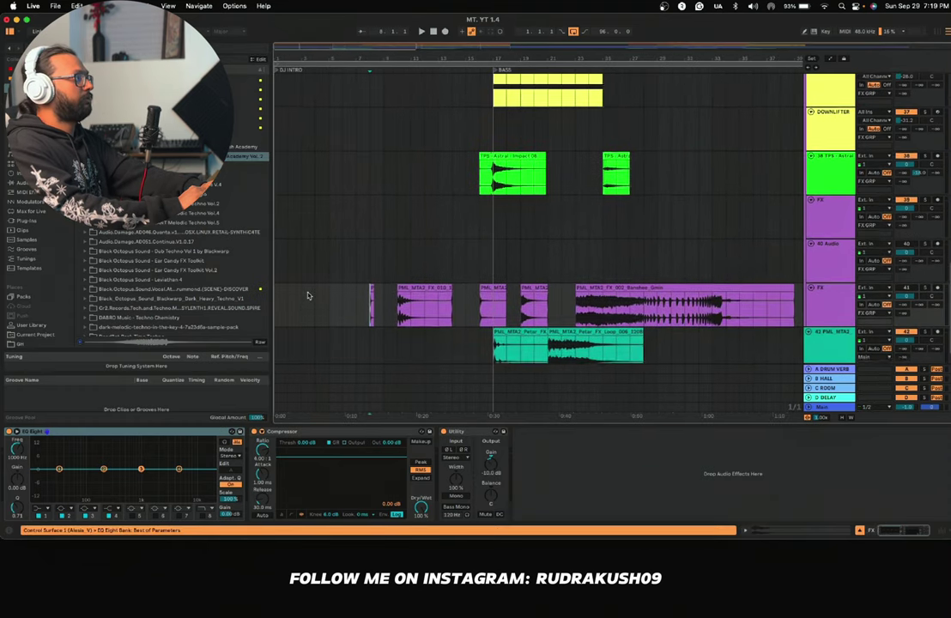
pyautogui.rightClick(387, 296)
pyautogui.click(358, 302)
pyautogui.click(834, 303)
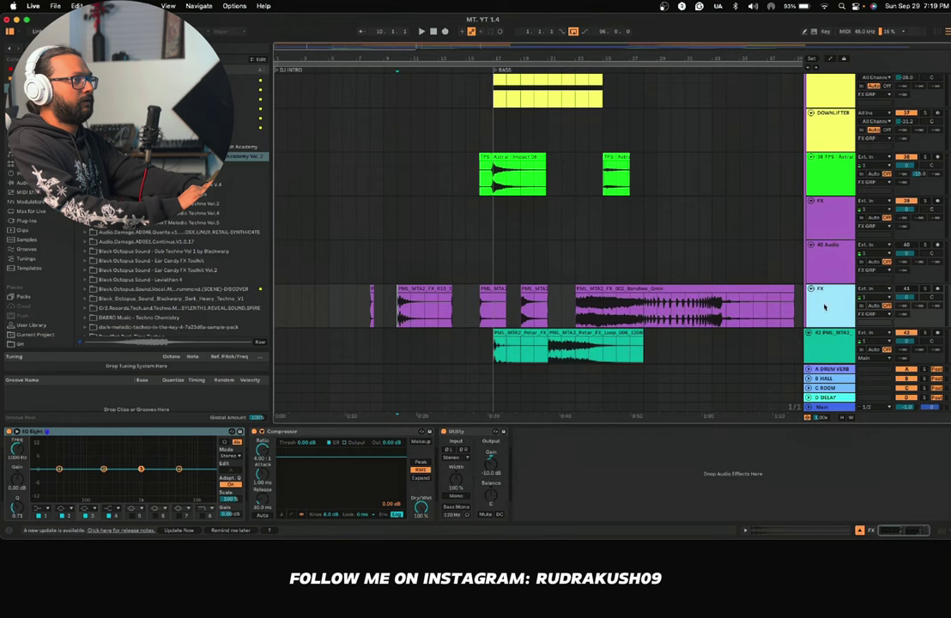
pyautogui.rightClick(830, 308)
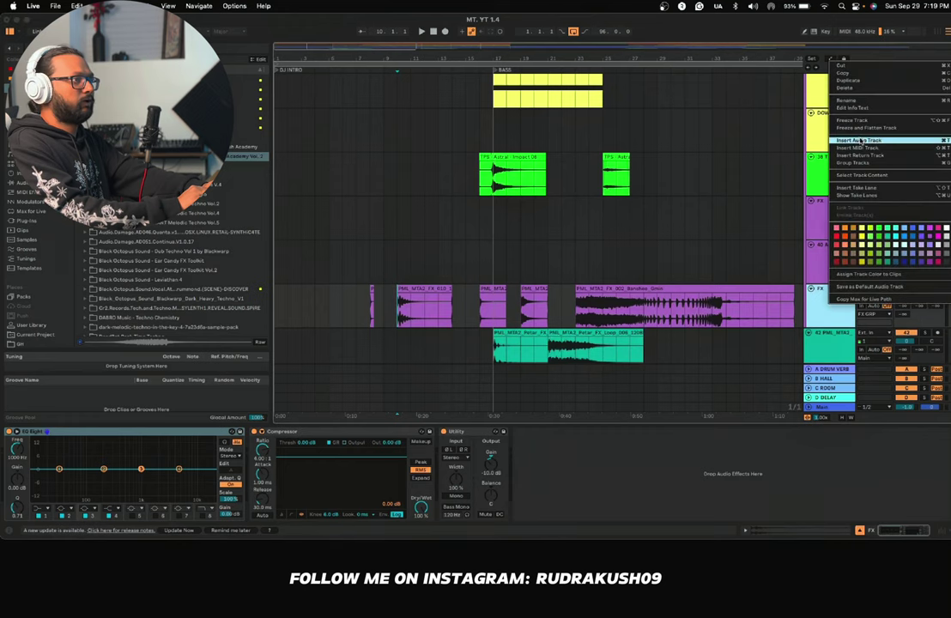
pyautogui.press('Return')
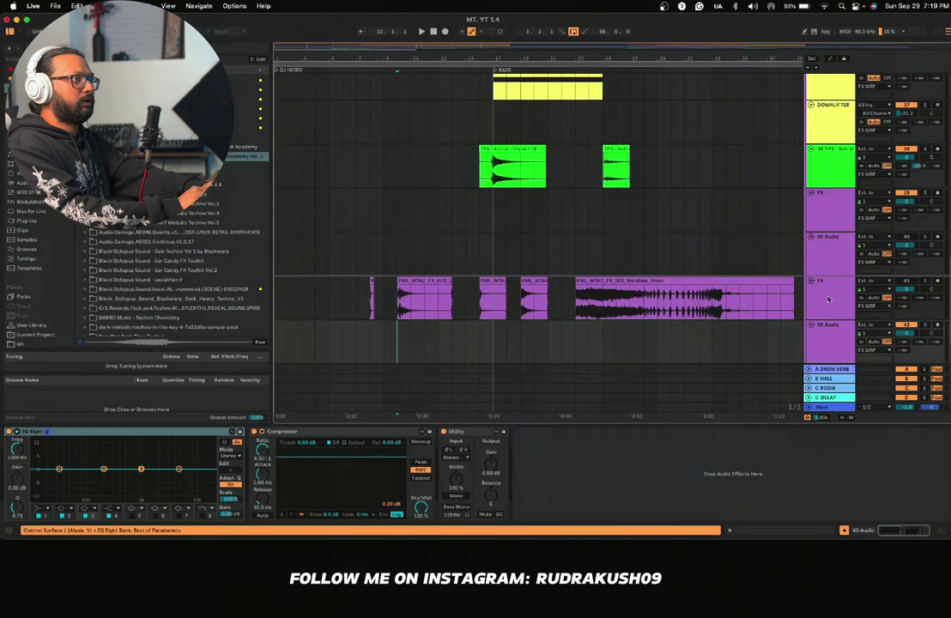
pyautogui.moveTo(830, 299); pyautogui.dragTo(829, 298)
# Step: Move the PML_MTA2_FX_010 clip at bar 10 up to track 40 and set that track's first two sends to -17 and -7 dB
pyautogui.scroll(-5, 639, 276)
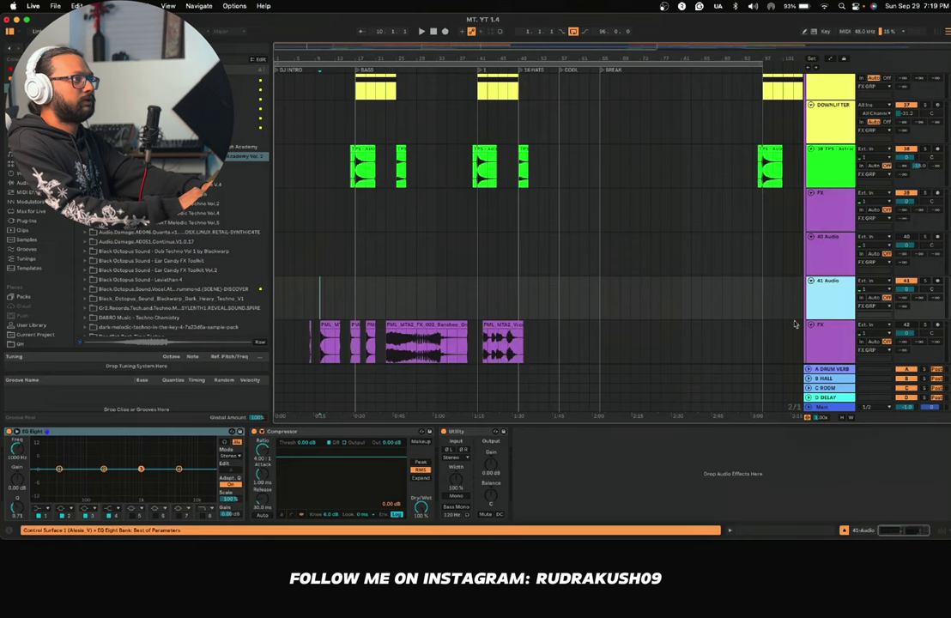
pyautogui.scroll(4, 295, 318)
pyautogui.moveTo(361, 326); pyautogui.dragTo(364, 253)
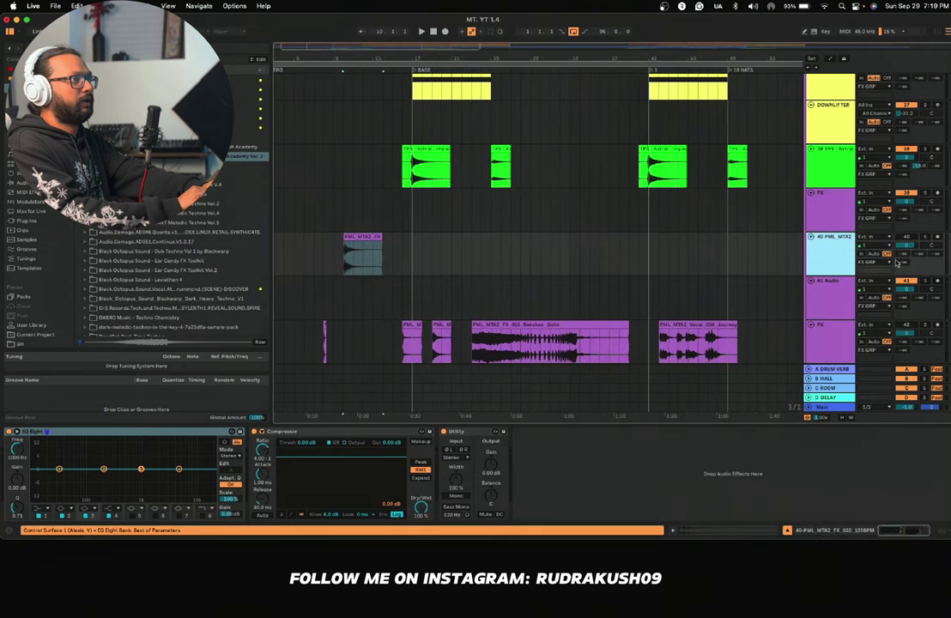
pyautogui.moveTo(903, 255)
pyautogui.mouseDown()
pyautogui.moveTo(902, 279)
pyautogui.moveTo(902, 262)
pyautogui.mouseUp()
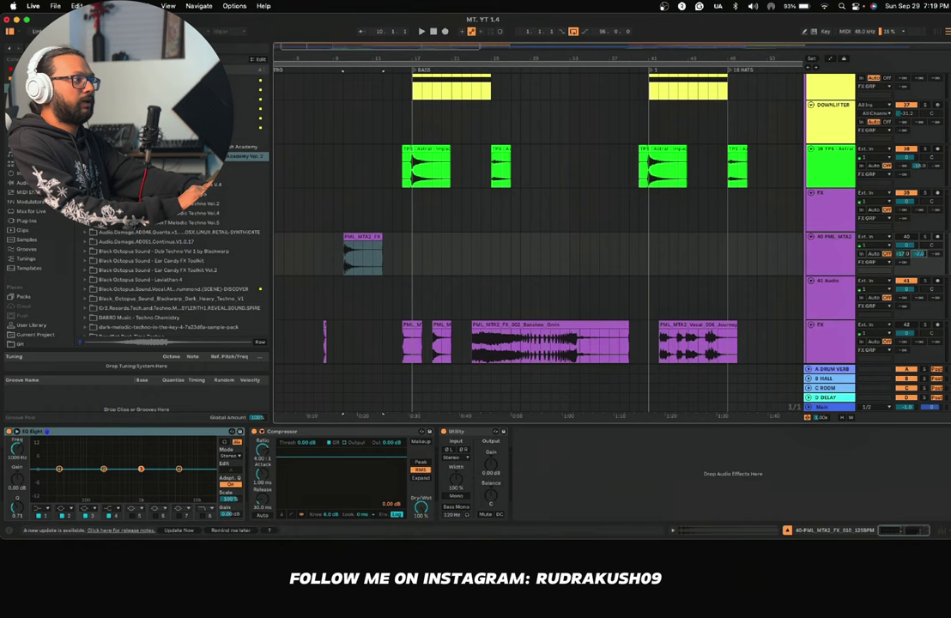
# Step: Add Echo to track 40, enable its filter, and set the high-pass to 134 Hz and the low-pass to about 3.82 kHz
pyautogui.click(25, 78)
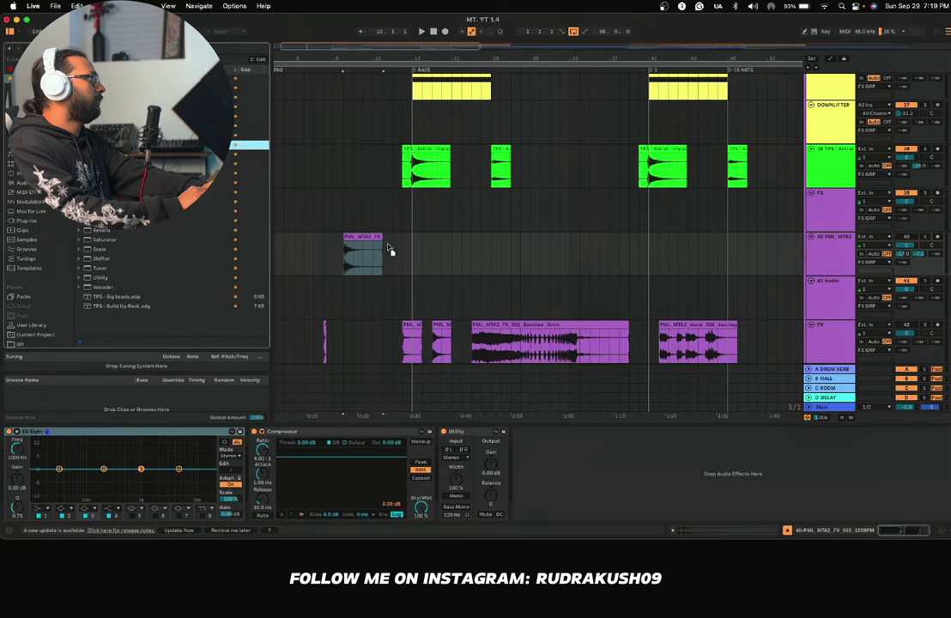
pyautogui.moveTo(388, 248); pyautogui.dragTo(502, 465)
pyautogui.click(585, 516)
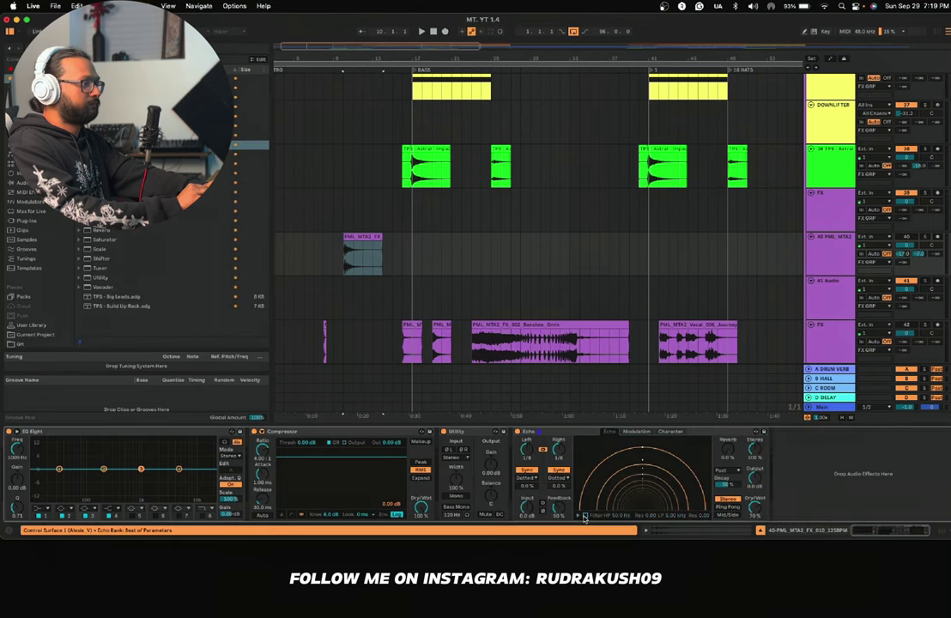
pyautogui.click(580, 516)
pyautogui.moveTo(595, 507); pyautogui.dragTo(613, 506)
pyautogui.click(348, 241)
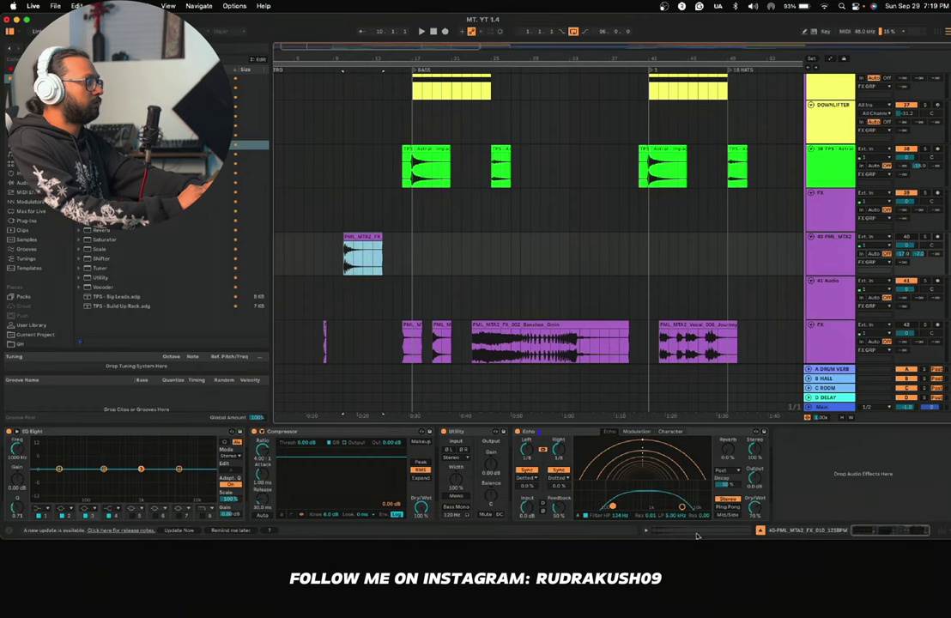
pyautogui.click(682, 506)
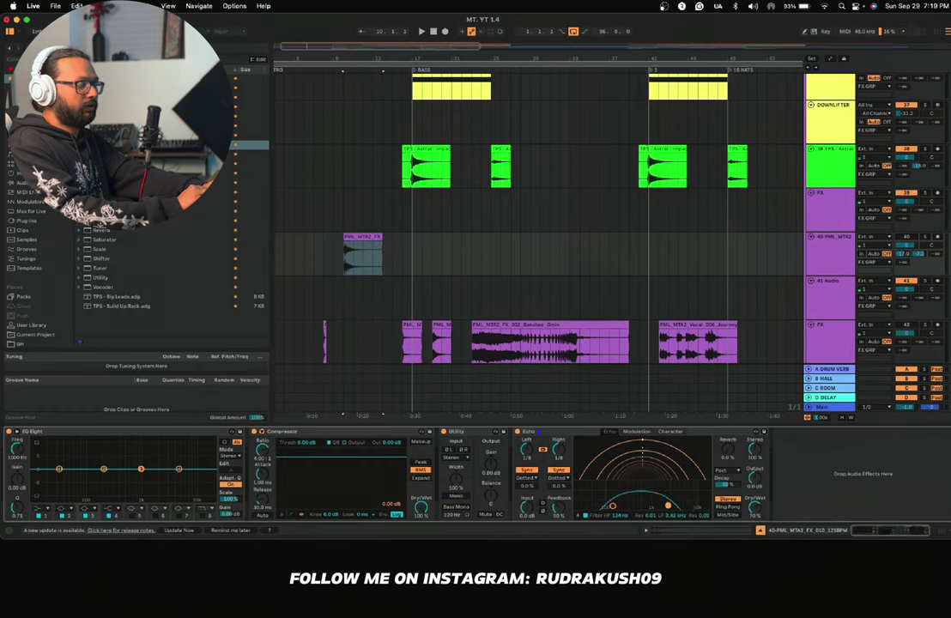
# Step: Place Utility after Echo on track 40, setting its gain to -15 dB and Echo's low-pass to 3.87 kHz while playing the clip
pyautogui.press('space')
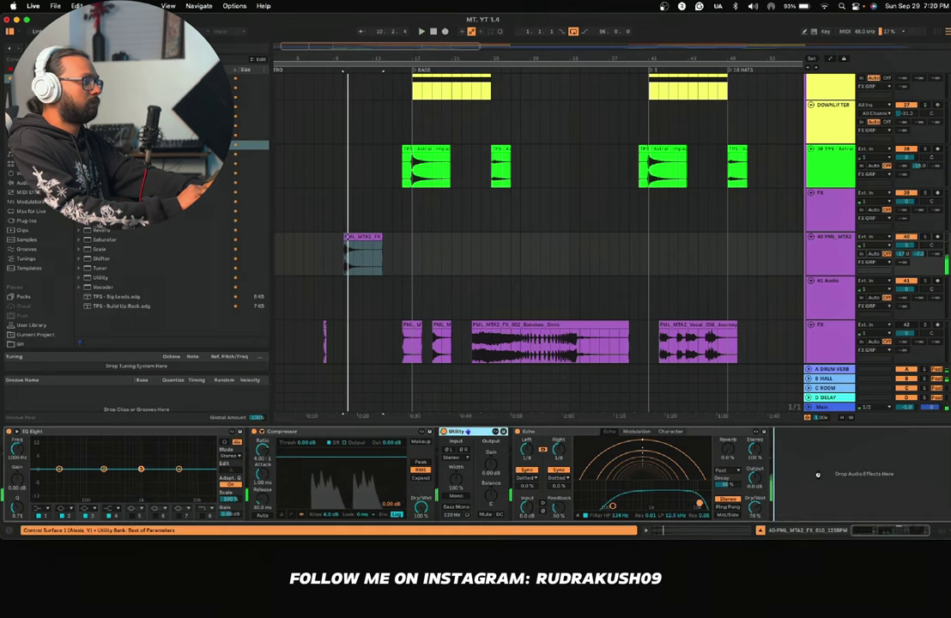
pyautogui.moveTo(466, 437); pyautogui.dragTo(717, 433)
pyautogui.press('space')
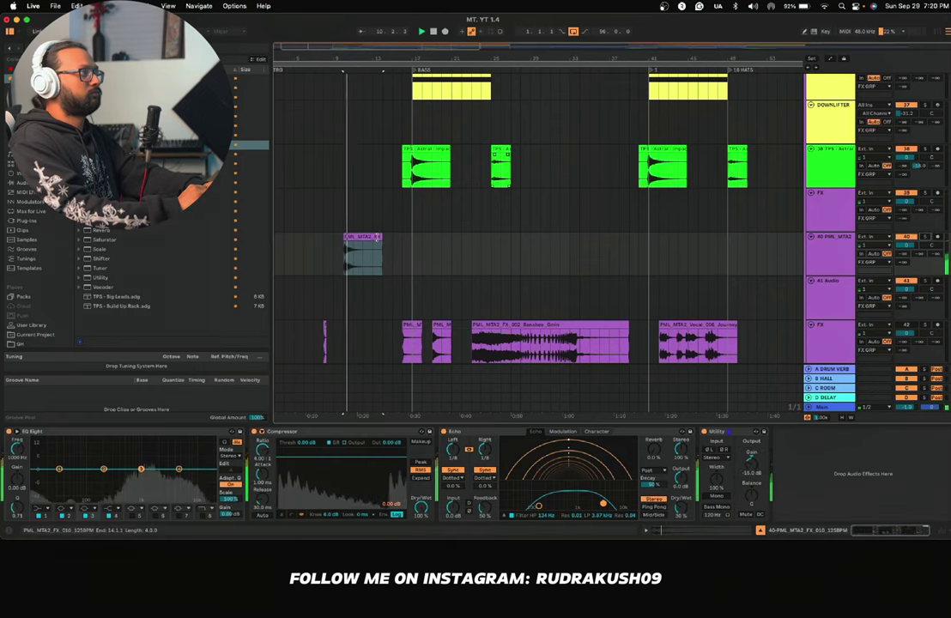
# Step: Return the PML_MTA2_FX_010 clip to the lower FX track and move the short FX clip at bar 8 to track 40
pyautogui.scroll(3, 318, 257)
pyautogui.hscroll(-2, 319, 257)
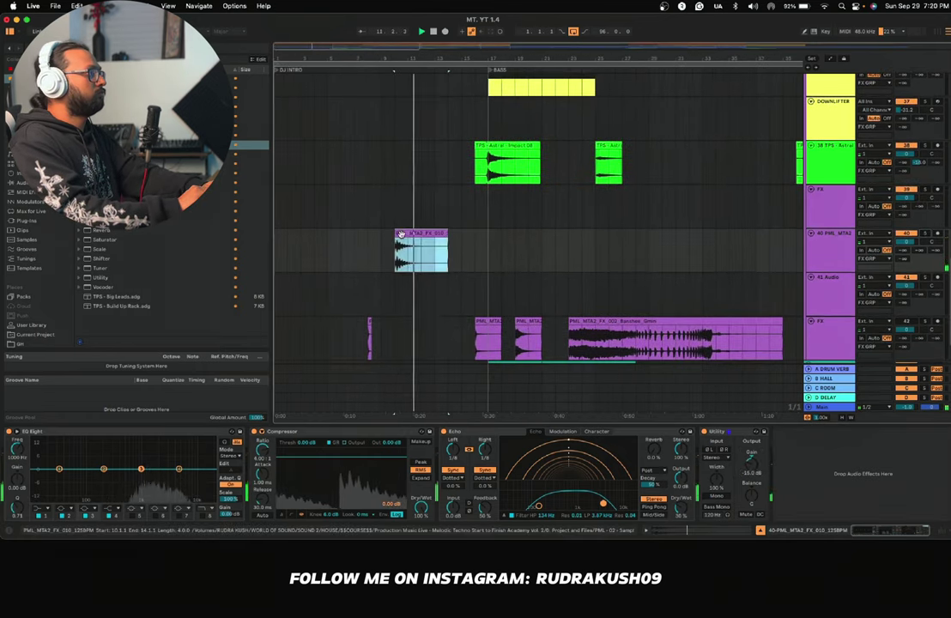
pyautogui.moveTo(408, 249); pyautogui.dragTo(408, 337)
pyautogui.click(370, 324)
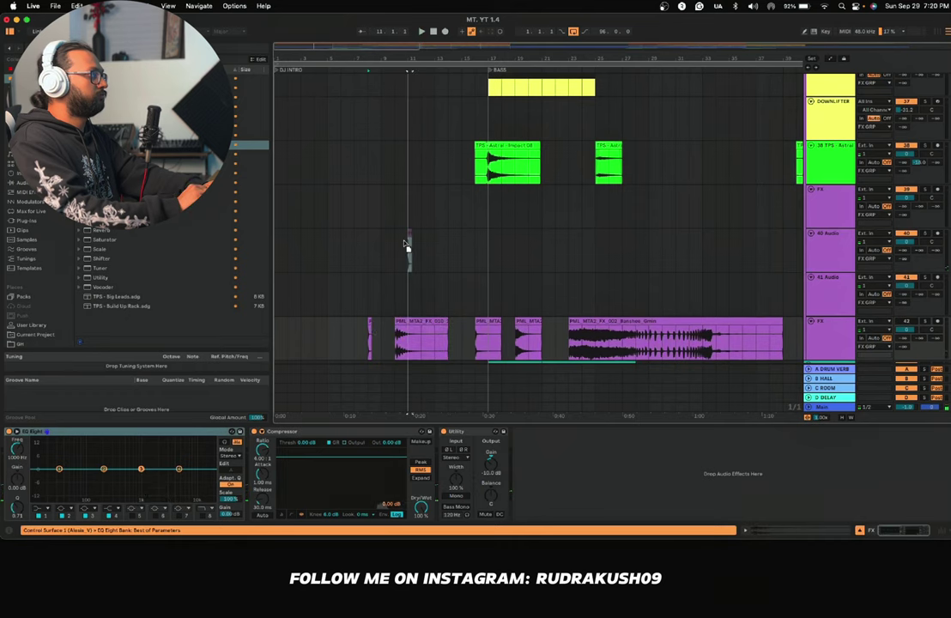
# Step: Audition the short FX clip on track 40 and place it on FX track 42 just before the PML_MTA2_FX_010 clip
pyautogui.moveTo(404, 243); pyautogui.dragTo(398, 243)
pyautogui.press('space')
pyautogui.scroll(3, 399, 244)
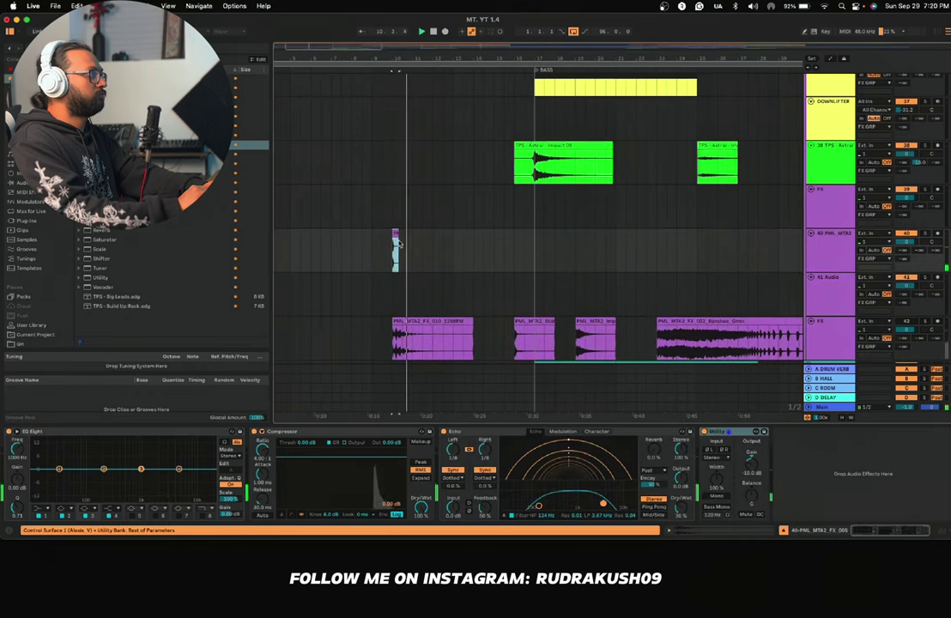
pyautogui.moveTo(398, 244); pyautogui.dragTo(386, 337)
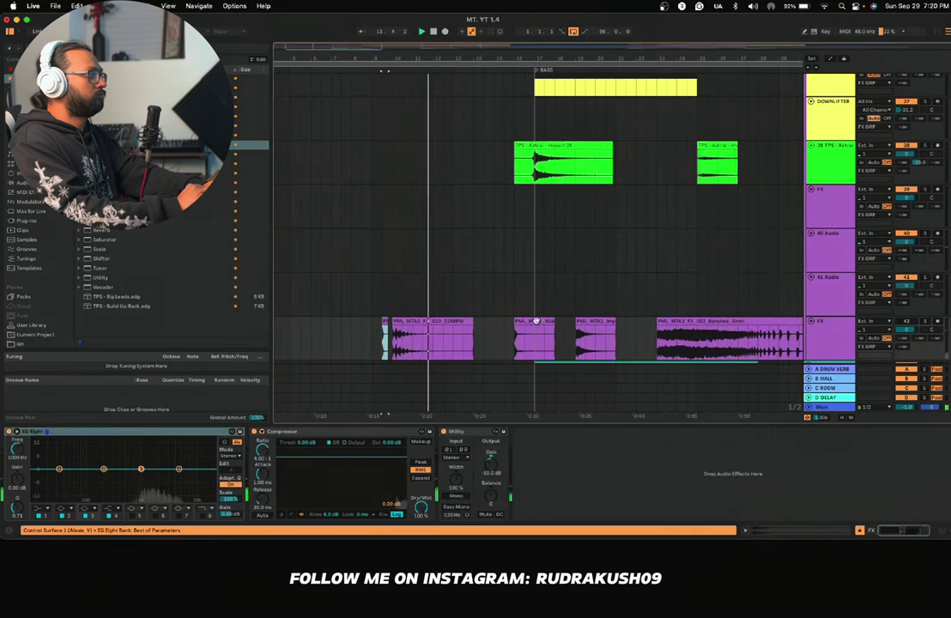
# Step: Audition the PML_MTA2_Stab_001 clip on track 40 and place it on FX track 42, ending at the BASS marker
pyautogui.moveTo(535, 321); pyautogui.dragTo(460, 245)
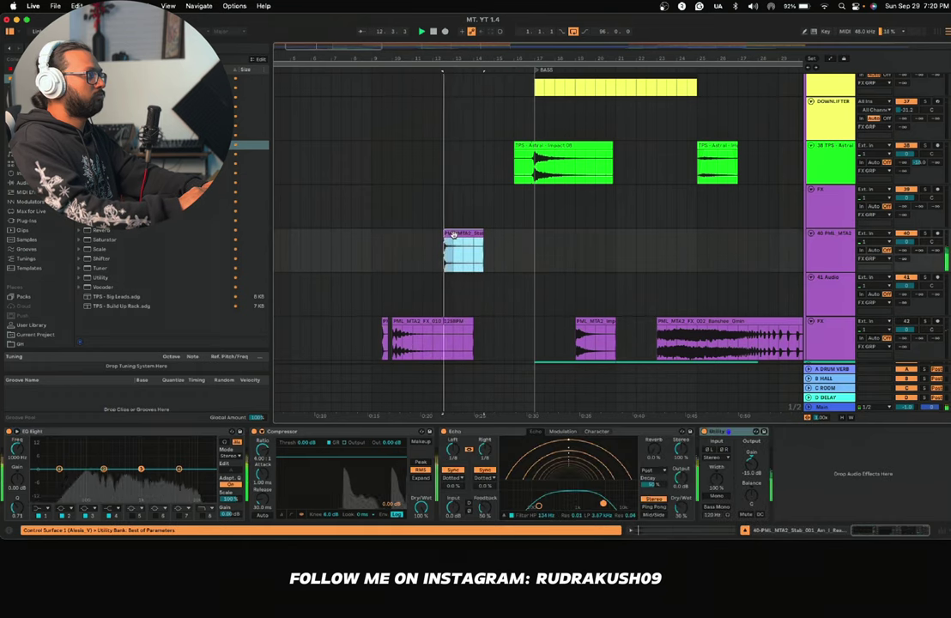
pyautogui.moveTo(454, 235); pyautogui.dragTo(504, 330)
pyautogui.press('space')
# Step: Move the PML_MTA2_Impact_005 clip from FX track 42 to track 40 at bar 17, the start of the BASS section, and play it
pyautogui.moveTo(605, 322); pyautogui.dragTo(486, 248)
pyautogui.press('space')
pyautogui.click(455, 245)
pyautogui.press('space')
pyautogui.press('space')
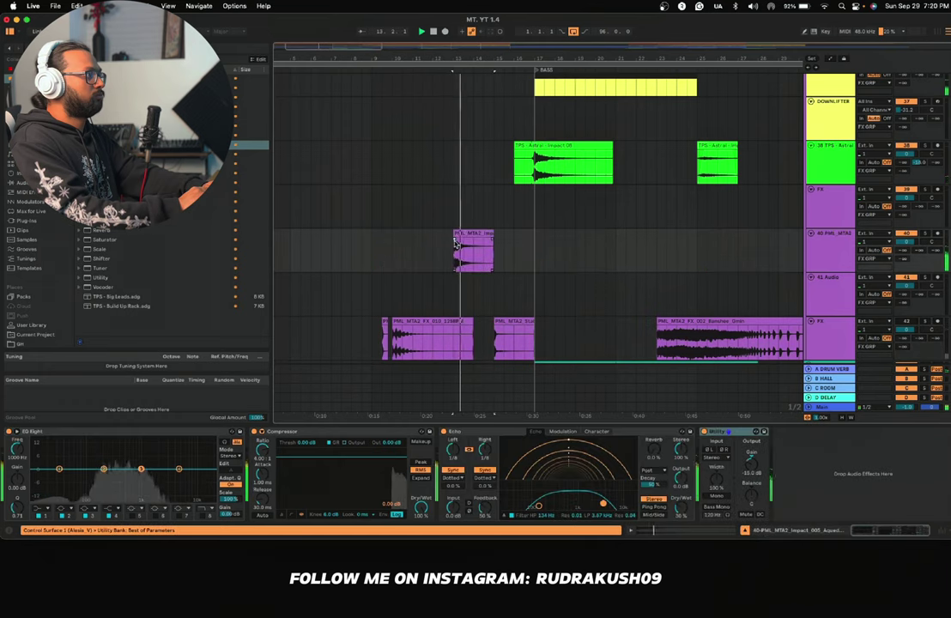
pyautogui.hscroll(-3, 445, 242)
pyautogui.scroll(-5, 445, 242)
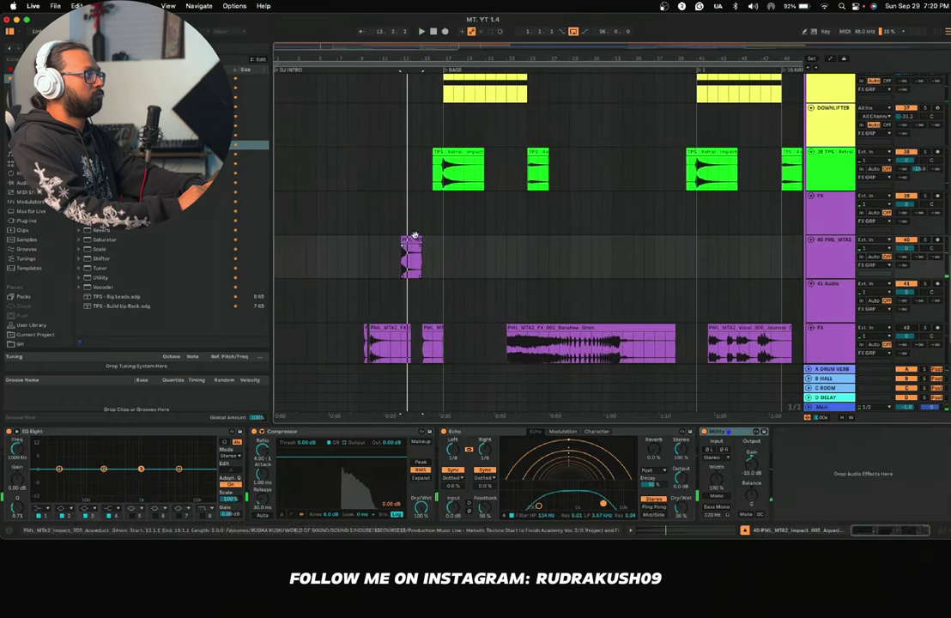
pyautogui.moveTo(411, 241); pyautogui.dragTo(453, 248)
pyautogui.press('space')
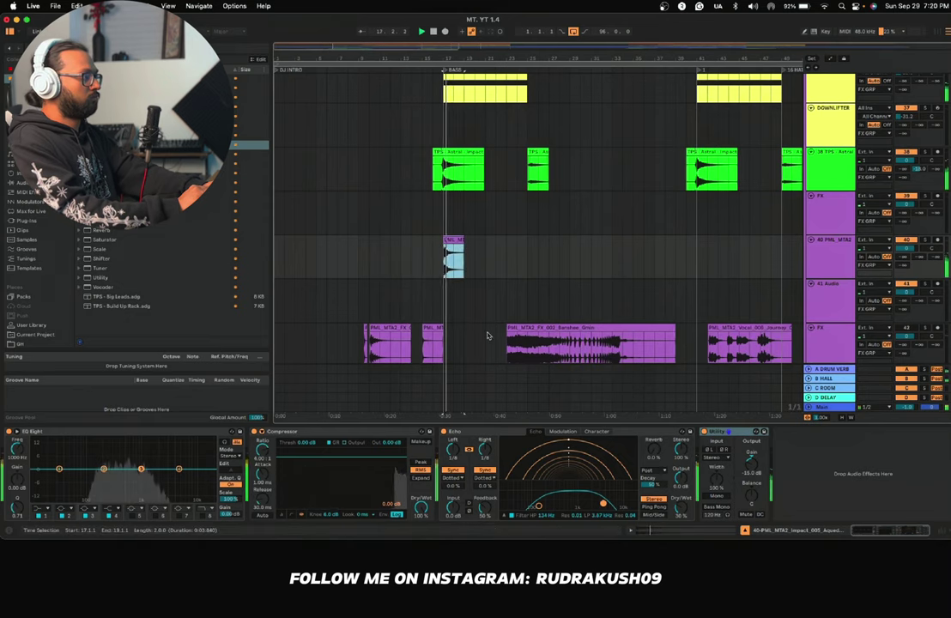
# Step: Mute track 43 with the Petar FX loops and replay the start of the BASS section
pyautogui.scroll(-3, 471, 258)
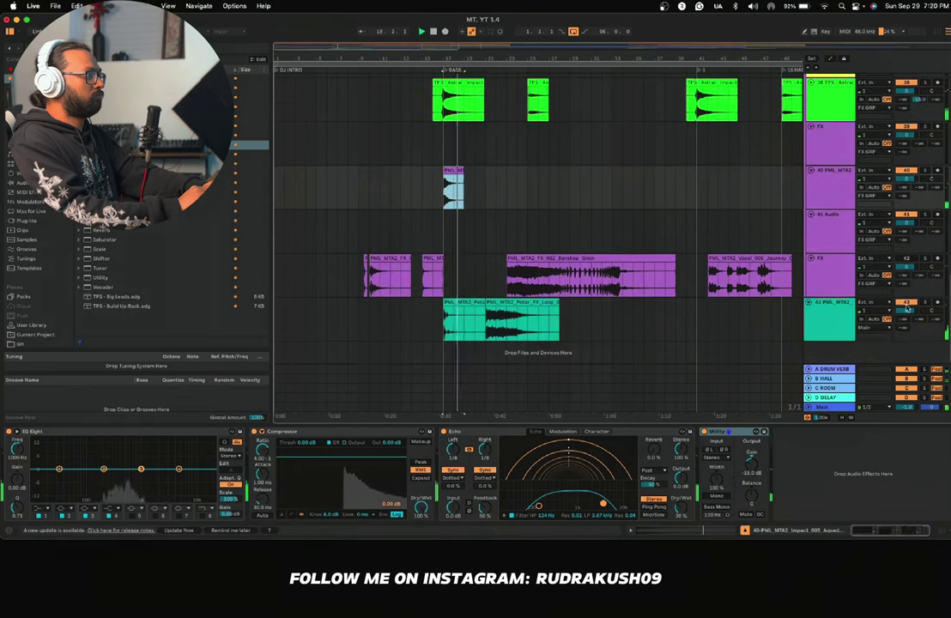
pyautogui.click(906, 303)
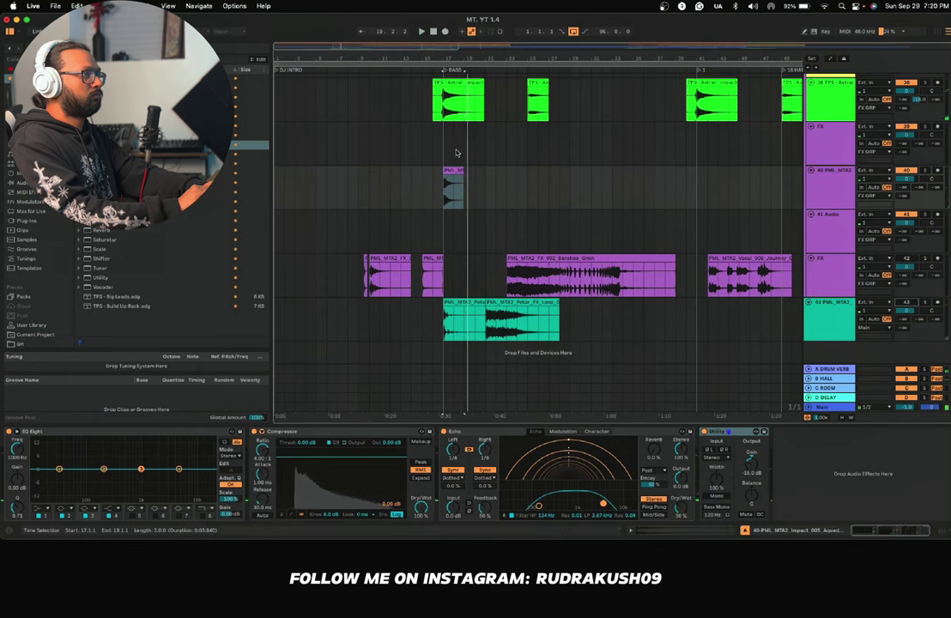
pyautogui.press('space')
pyautogui.press('space')
# Step: Set a low-cut filter at about 211 Hz in track 40's EQ Eight and check the track soloed
pyautogui.click(852, 186)
pyautogui.press('space')
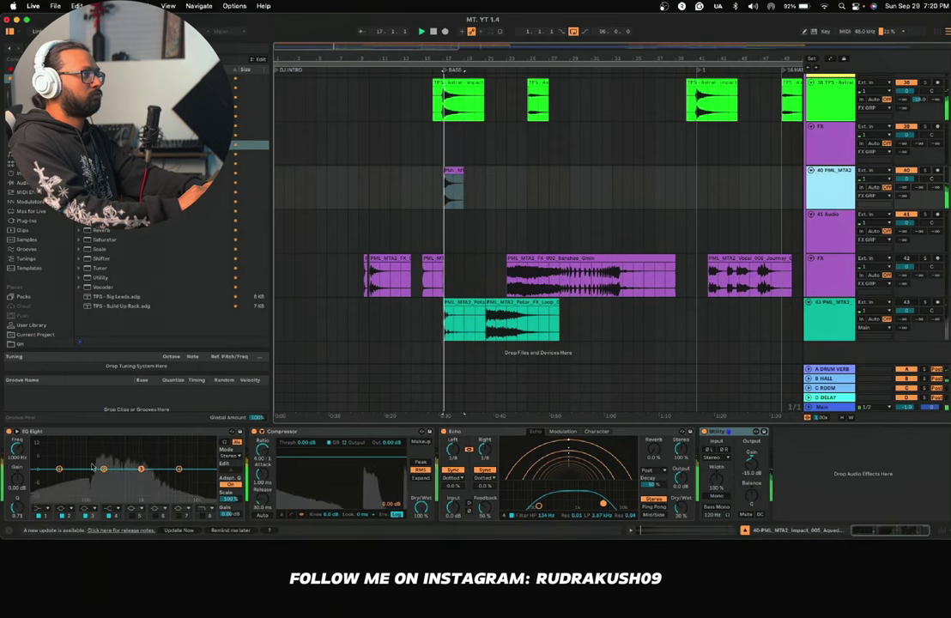
pyautogui.click(41, 487)
pyautogui.click(38, 461)
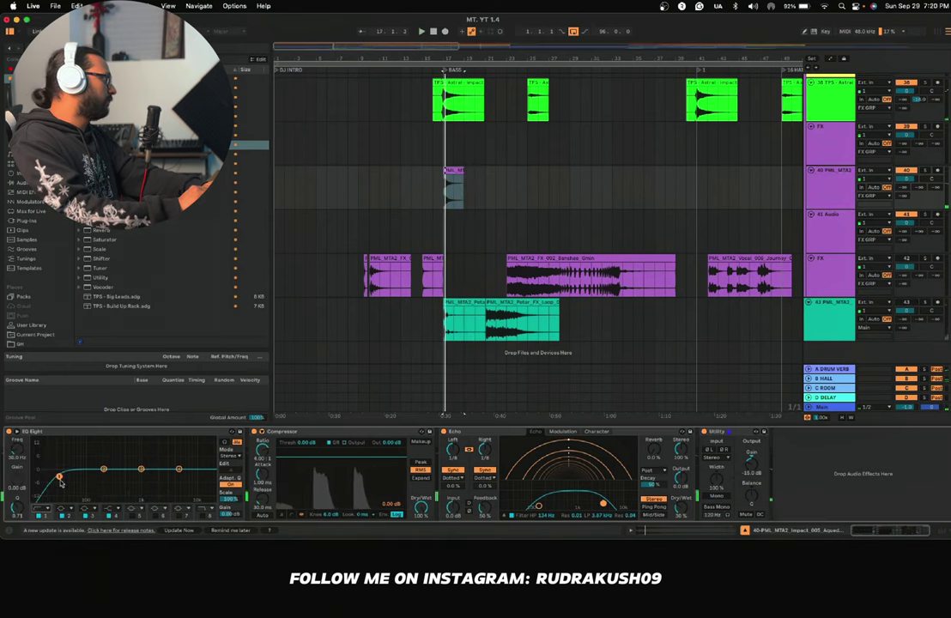
pyautogui.press('space')
pyautogui.moveTo(89, 476); pyautogui.dragTo(104, 473)
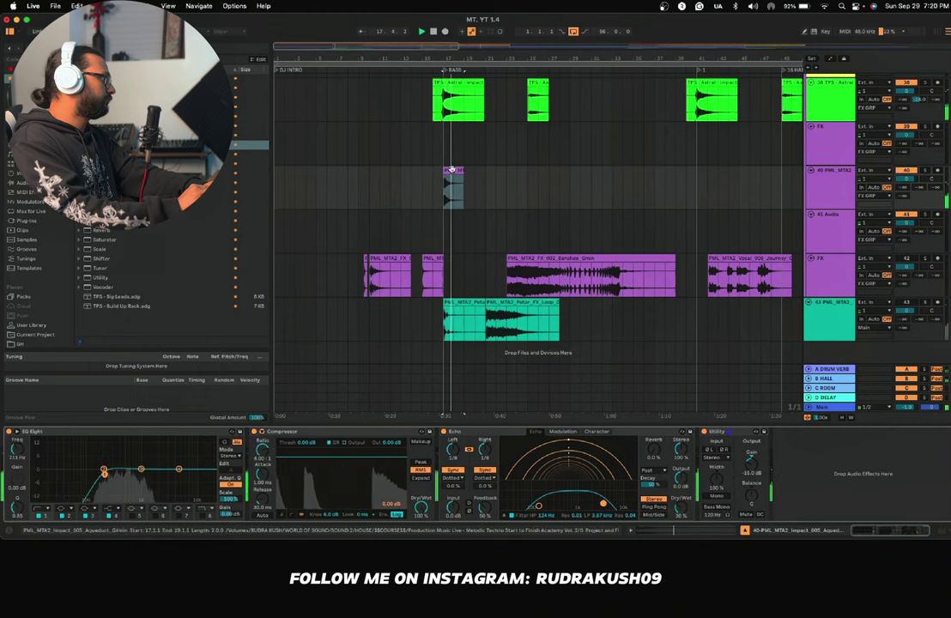
pyautogui.click(925, 170)
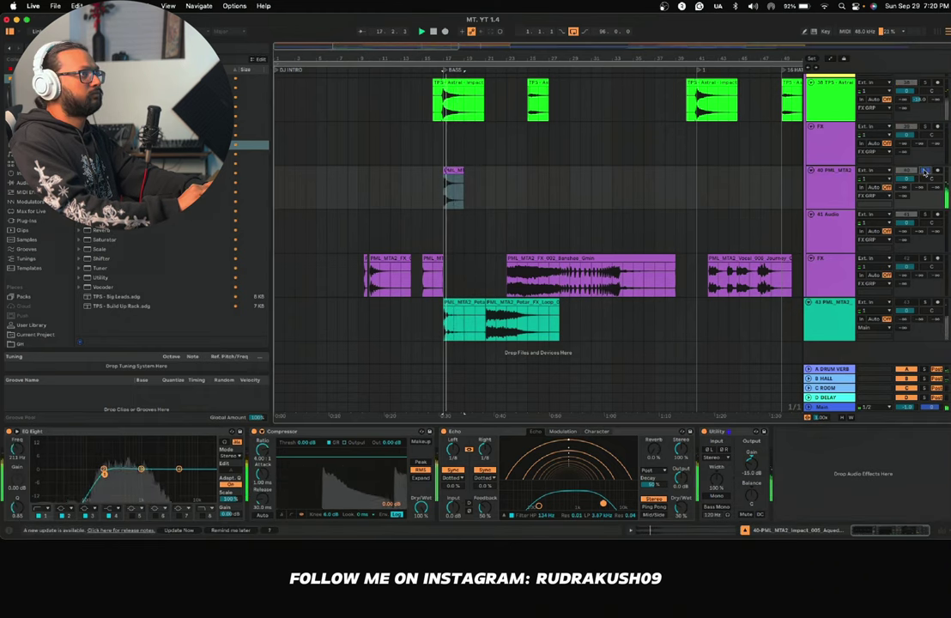
pyautogui.click(925, 170)
# Step: Move the impact clip on track 40 to bar 21 and play the arrangement from around bar 14
pyautogui.moveTo(453, 176); pyautogui.dragTo(538, 170)
pyautogui.press('space')
pyautogui.scroll(5, 452, 174)
pyautogui.scroll(-5, 453, 173)
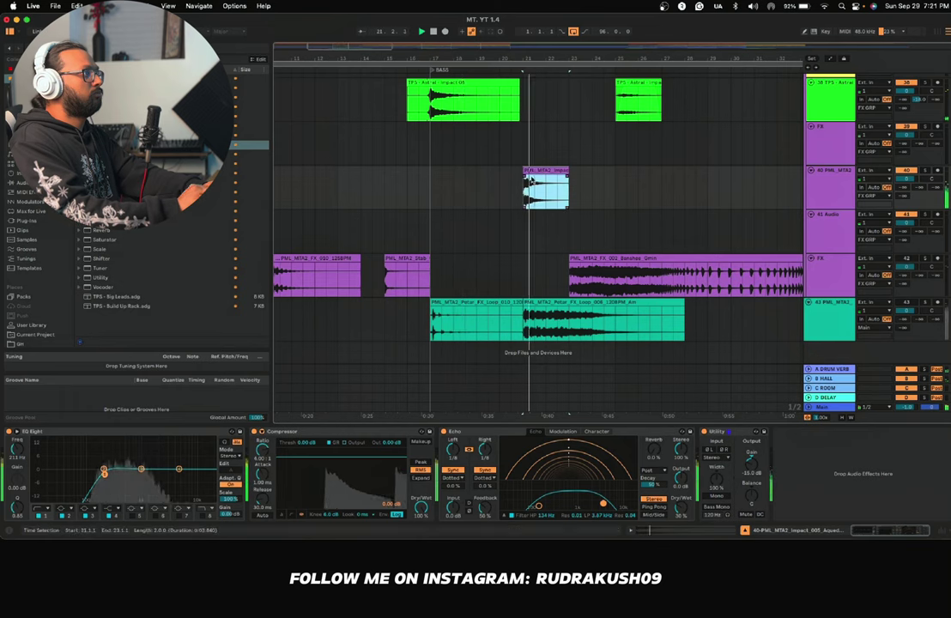
pyautogui.click(375, 201)
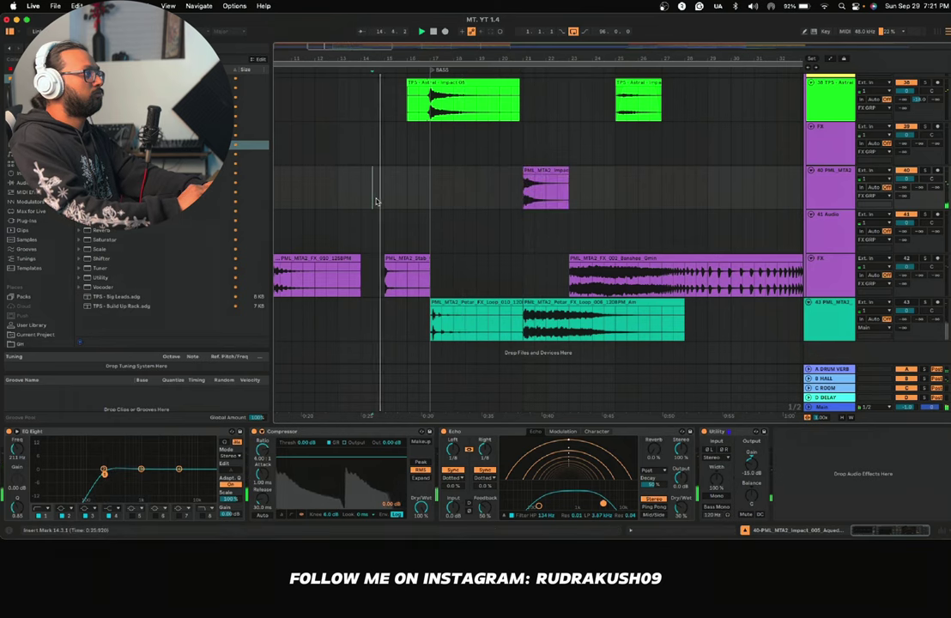
pyautogui.hscroll(-3, 376, 201)
pyautogui.scroll(1, 376, 201)
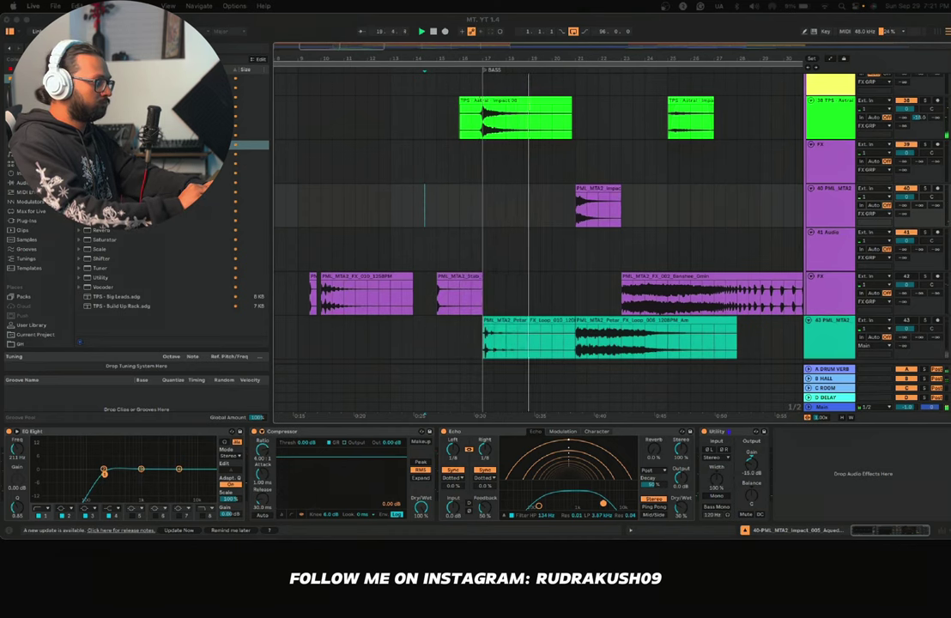
# Step: Try the track 40 impact clip at bar 25 during playback
pyautogui.click(608, 188)
pyautogui.moveTo(608, 188); pyautogui.dragTo(691, 199)
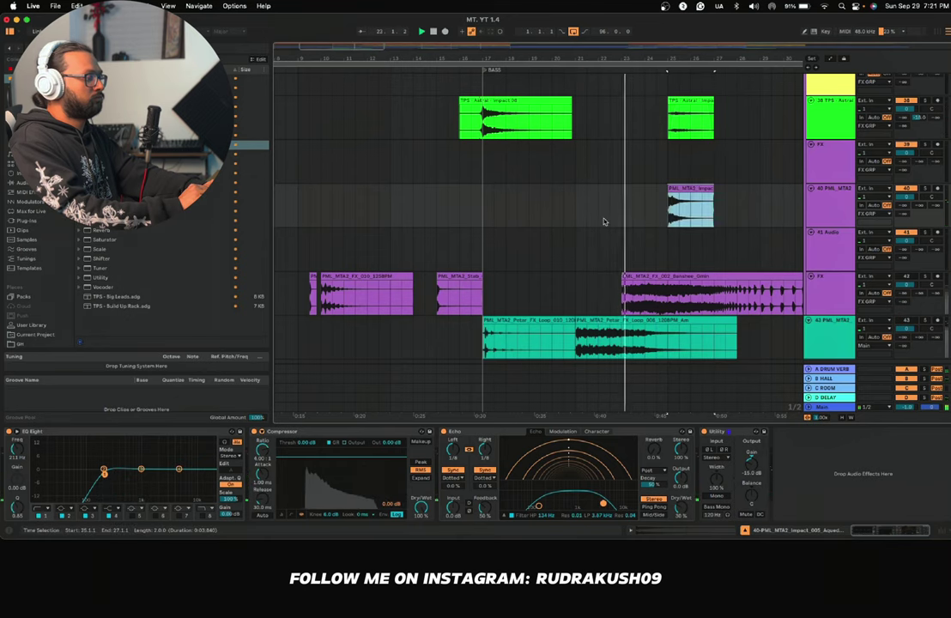
pyautogui.hscroll(2, 590, 215)
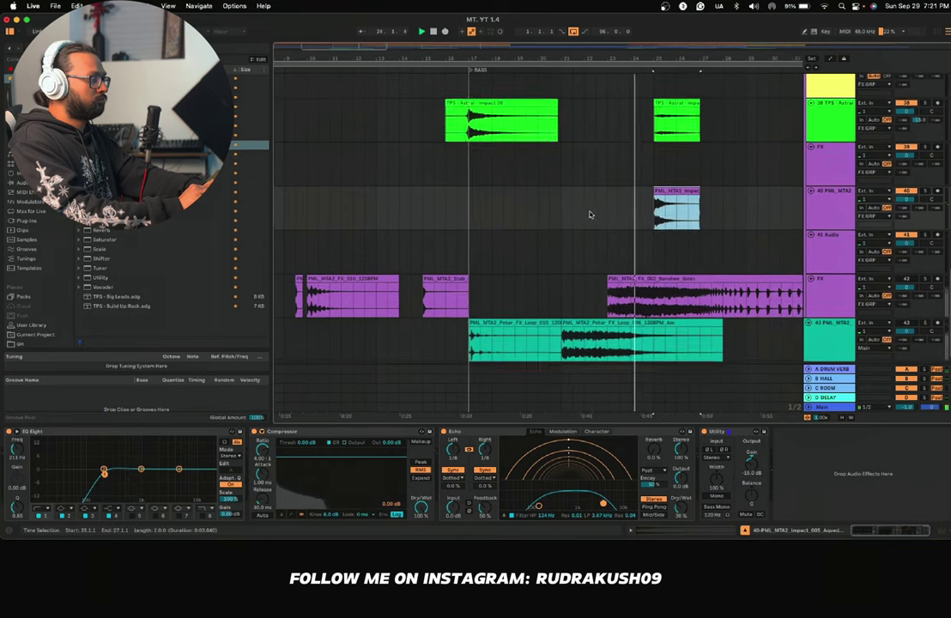
pyautogui.hscroll(-2, 591, 214)
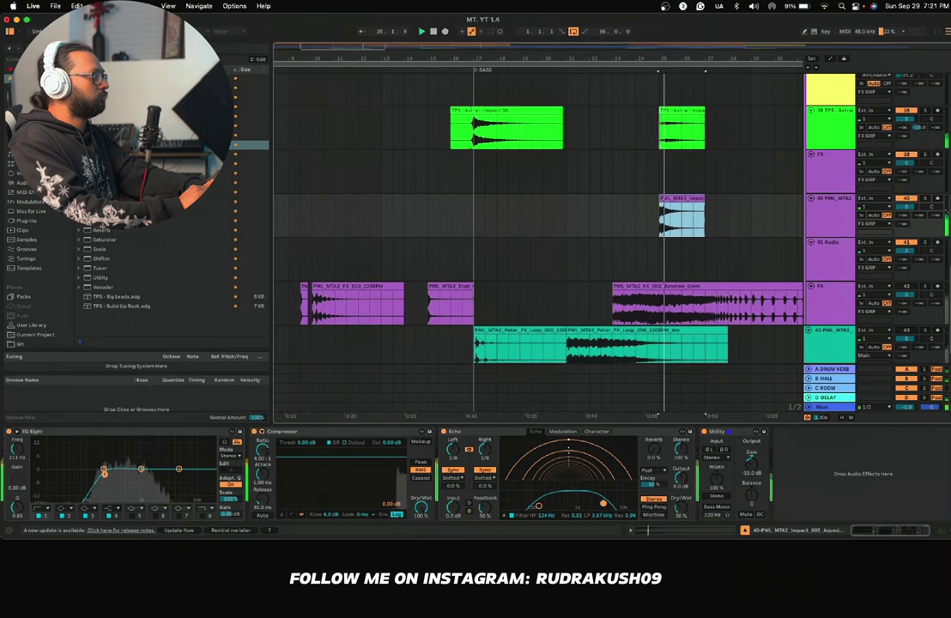
# Step: Open the FX folder of the MTA2 sample pack in the browser and preview PML_MTA2_FX_003.wav
pyautogui.click(22, 88)
pyautogui.press('space')
pyautogui.click(85, 156)
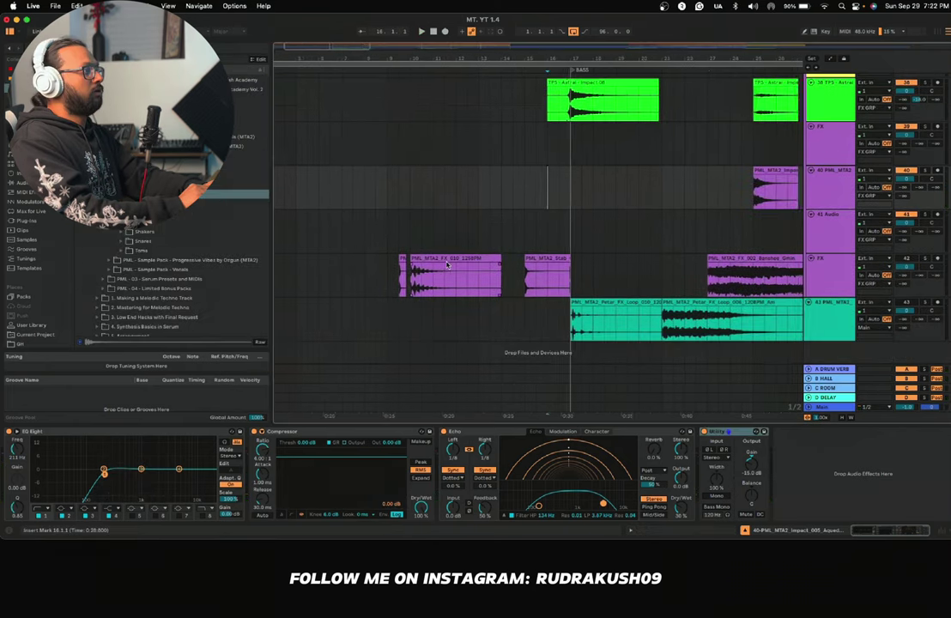
pyautogui.hscroll(3, 447, 263)
pyautogui.hscroll(-1, 447, 266)
pyautogui.hscroll(-1, 446, 265)
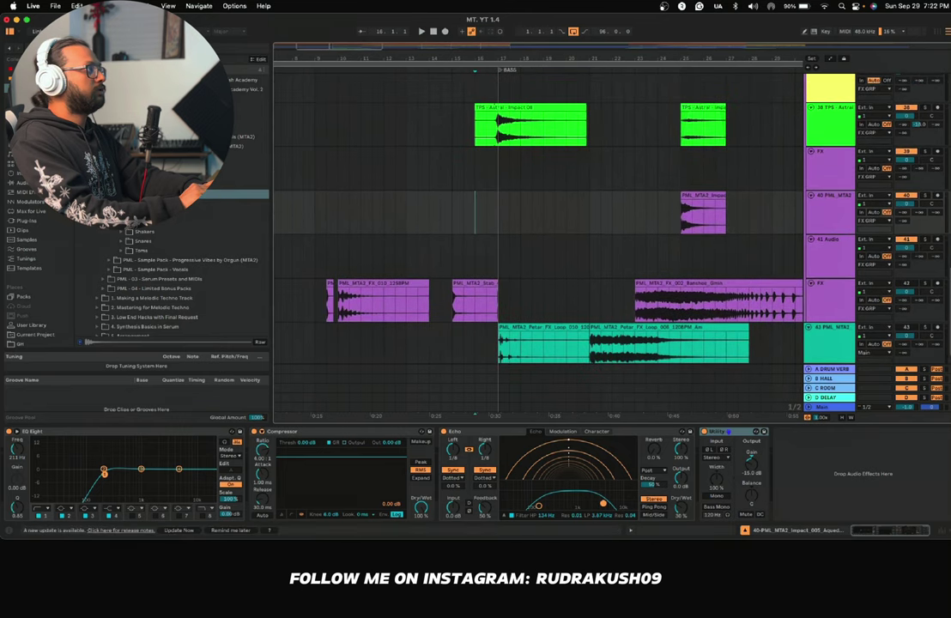
pyautogui.click(197, 194)
pyautogui.click(201, 223)
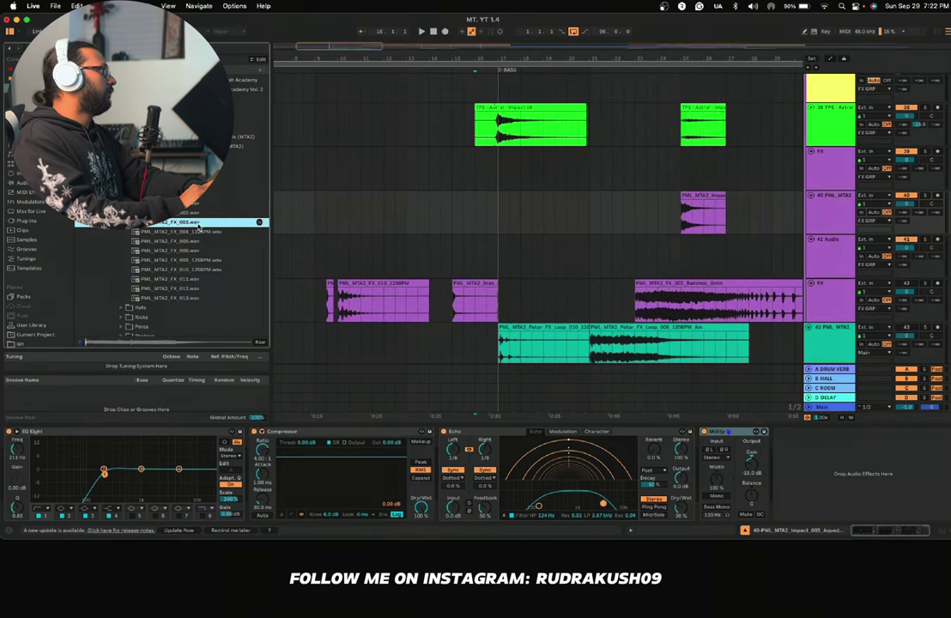
# Step: Preview the MTA2 FX samples between PML_MTA2_FX_004 and PML_MTA2_FX_012, including PML_MTA2_FX_009_125BPM.wav
pyautogui.click(187, 251)
pyautogui.click(184, 271)
pyautogui.click(182, 289)
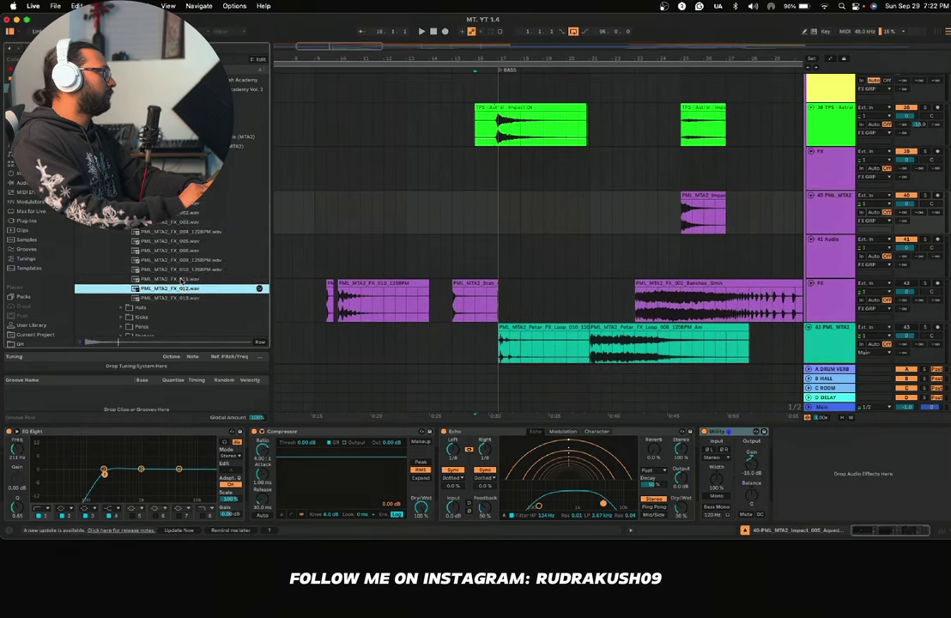
pyautogui.press('Up')
pyautogui.press('Up')
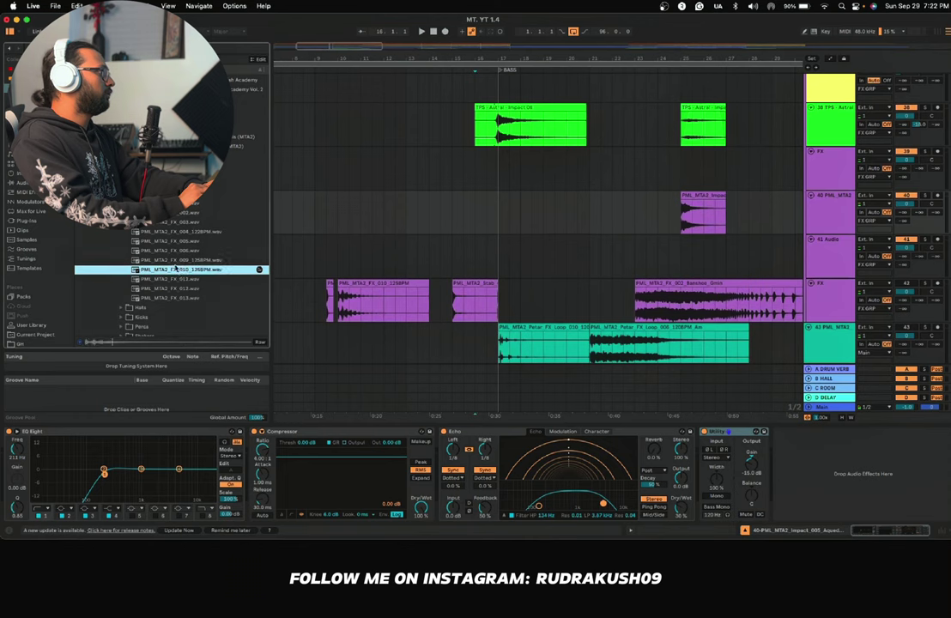
pyautogui.click(175, 261)
pyautogui.click(173, 232)
pyautogui.click(178, 251)
pyautogui.click(180, 262)
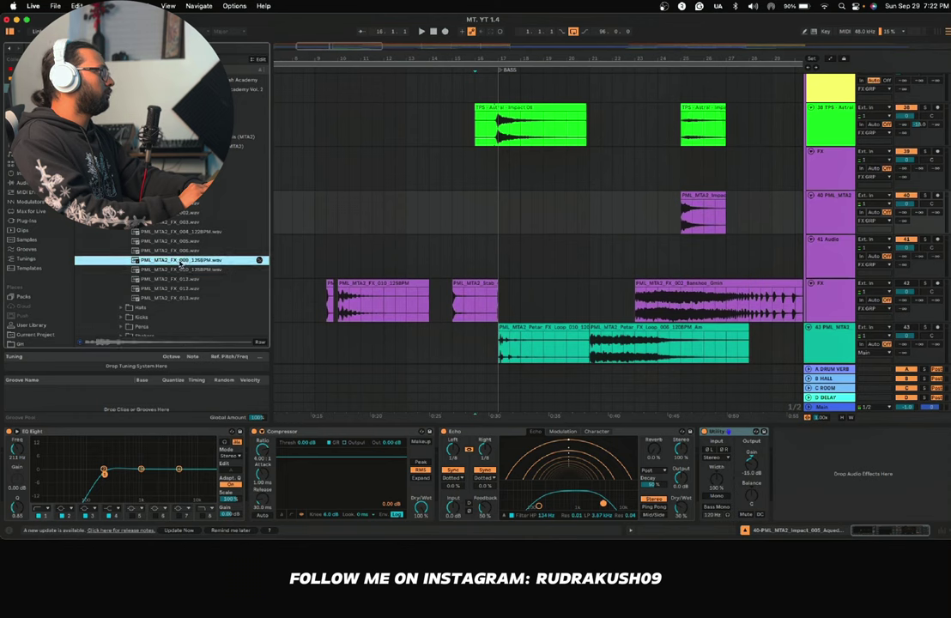
# Step: Add the PML_MTA2_FX_009_125BPM sample to FX track 42 at bar 19 and play it in context
pyautogui.moveTo(173, 262); pyautogui.dragTo(555, 286)
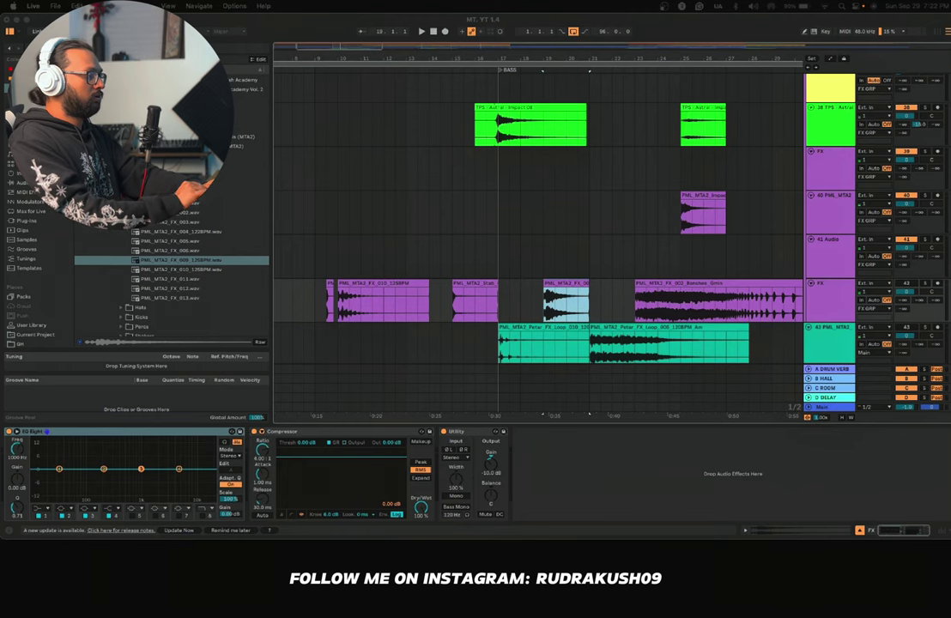
pyautogui.hscroll(3, 640, 232)
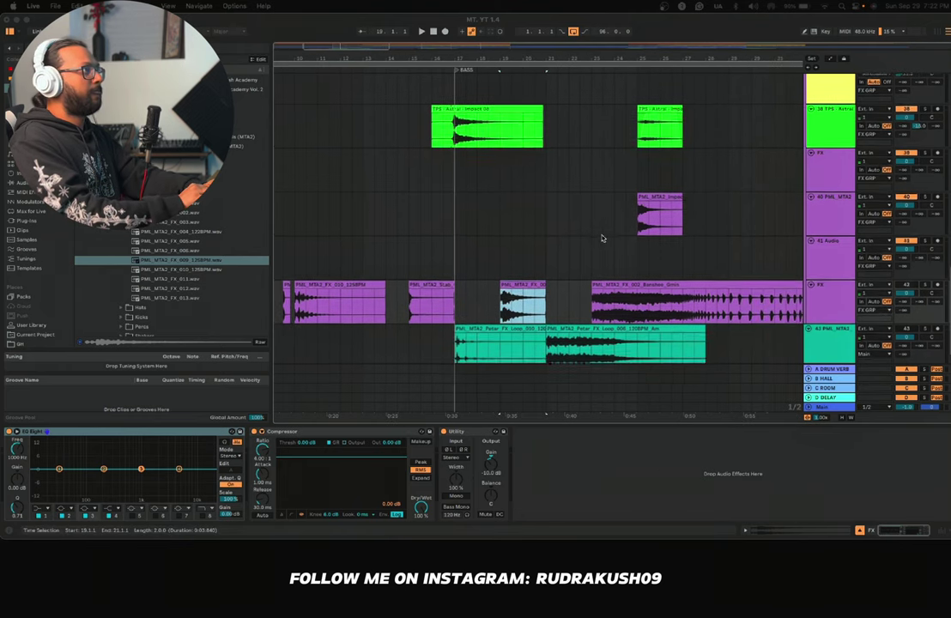
pyautogui.click(633, 223)
pyautogui.hscroll(3, 634, 222)
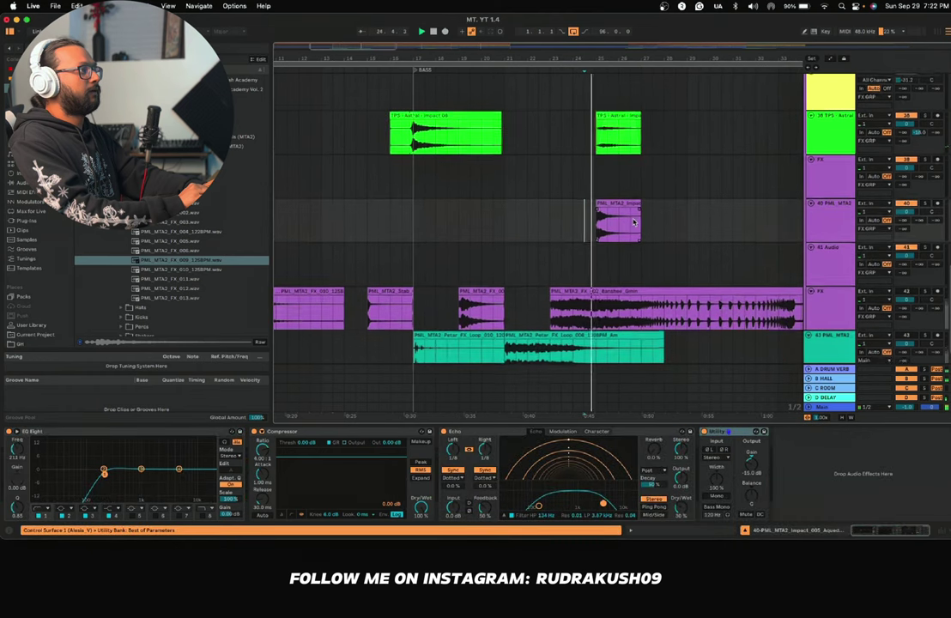
pyautogui.scroll(-2, 473, 293)
pyautogui.click(470, 277)
pyautogui.press('space')
pyautogui.press('space')
pyautogui.scroll(2, 471, 277)
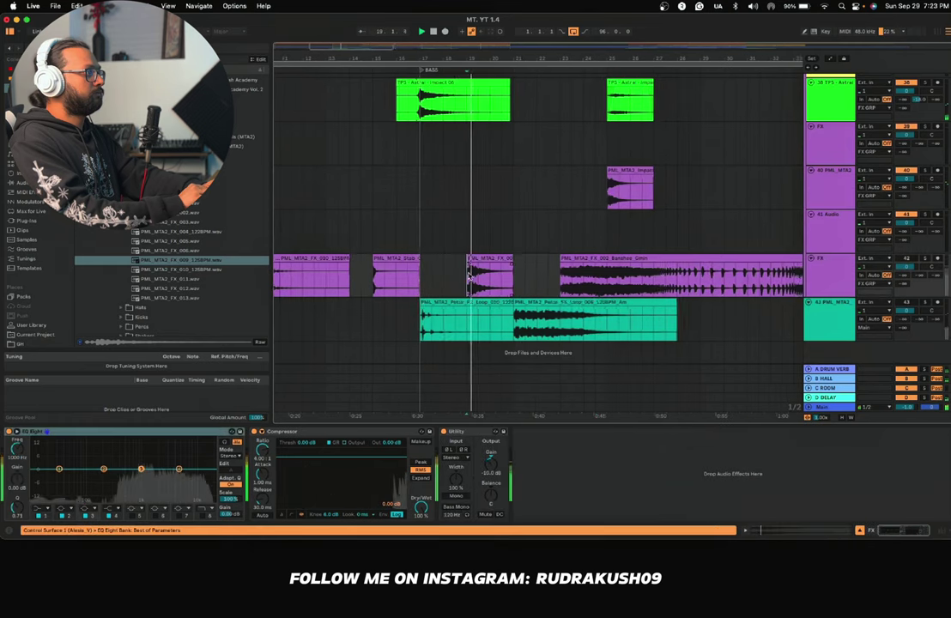
pyautogui.press('space')
# Step: Try the PML_MTA2_FX_009 clip on track 40 around bar 19 and play it through that track's effects
pyautogui.hscroll(-3, 484, 257)
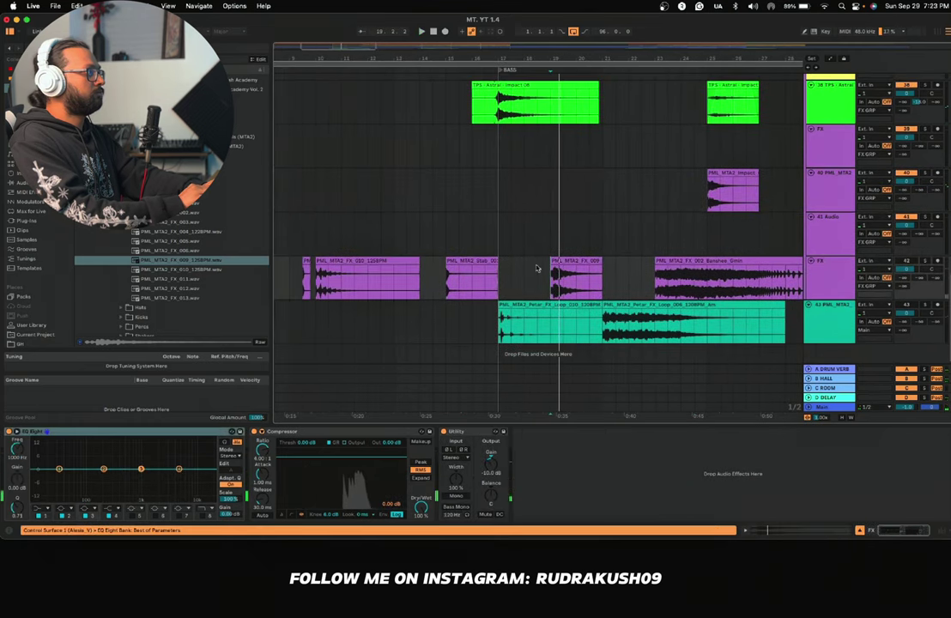
pyautogui.moveTo(576, 286); pyautogui.dragTo(590, 199)
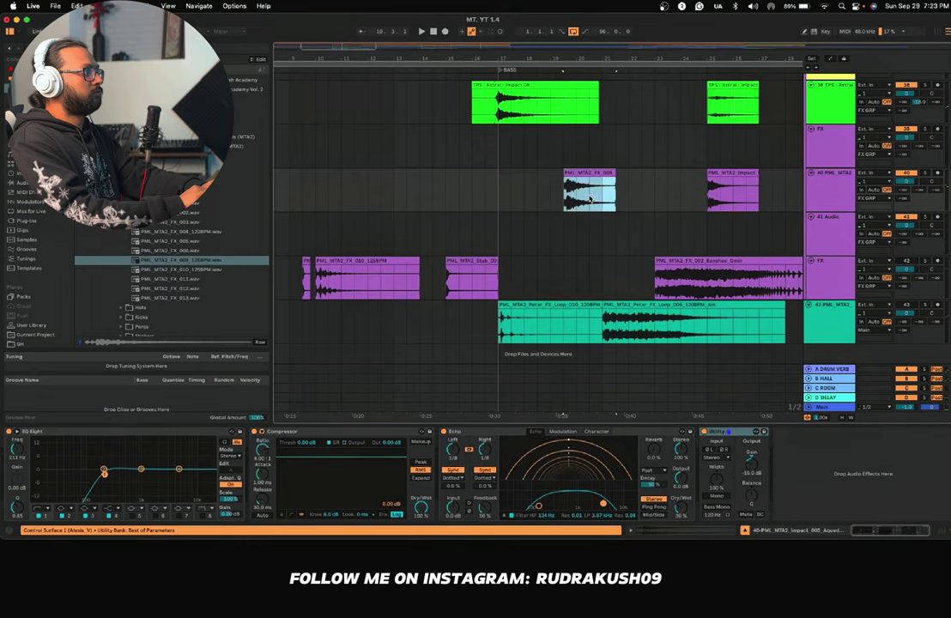
pyautogui.press('space')
pyautogui.press('-')
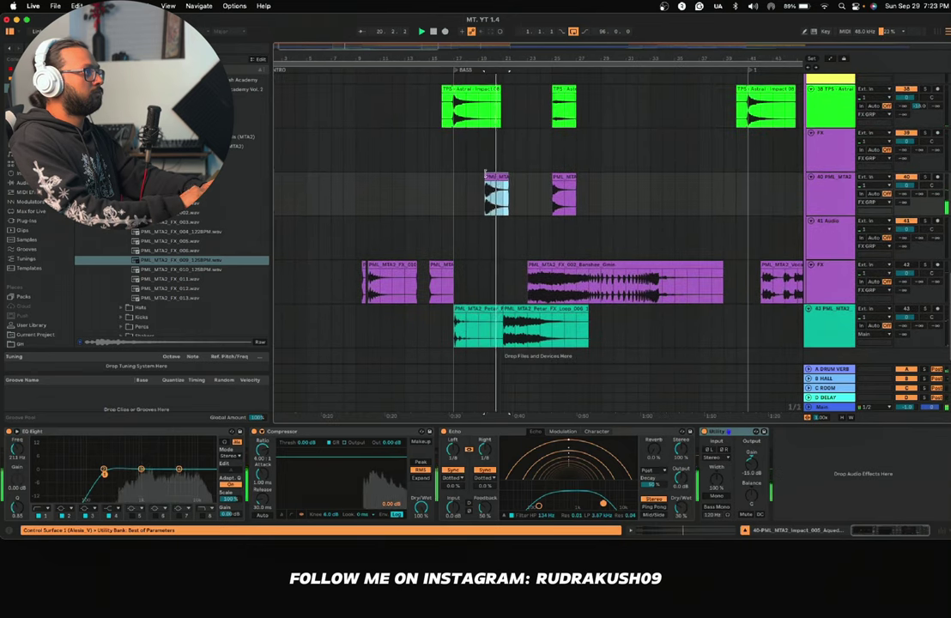
pyautogui.press('space')
# Step: Move the PML_MTA2_FX_009 clip to track 41 at bar 25 and play from bar 24
pyautogui.moveTo(496, 177); pyautogui.dragTo(502, 242)
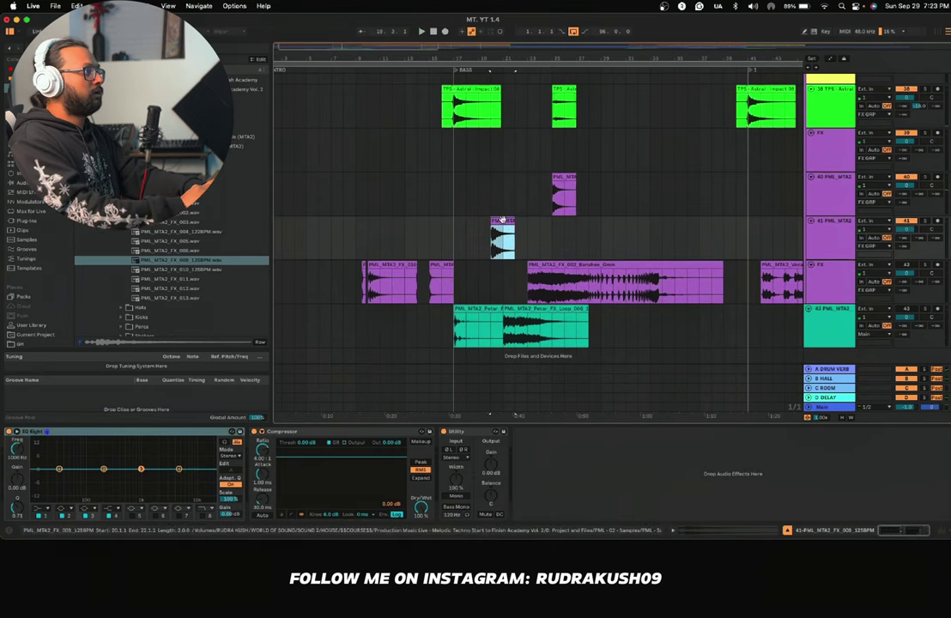
pyautogui.moveTo(503, 221); pyautogui.dragTo(567, 233)
pyautogui.click(539, 233)
pyautogui.press('space')
pyautogui.scroll(3, 538, 232)
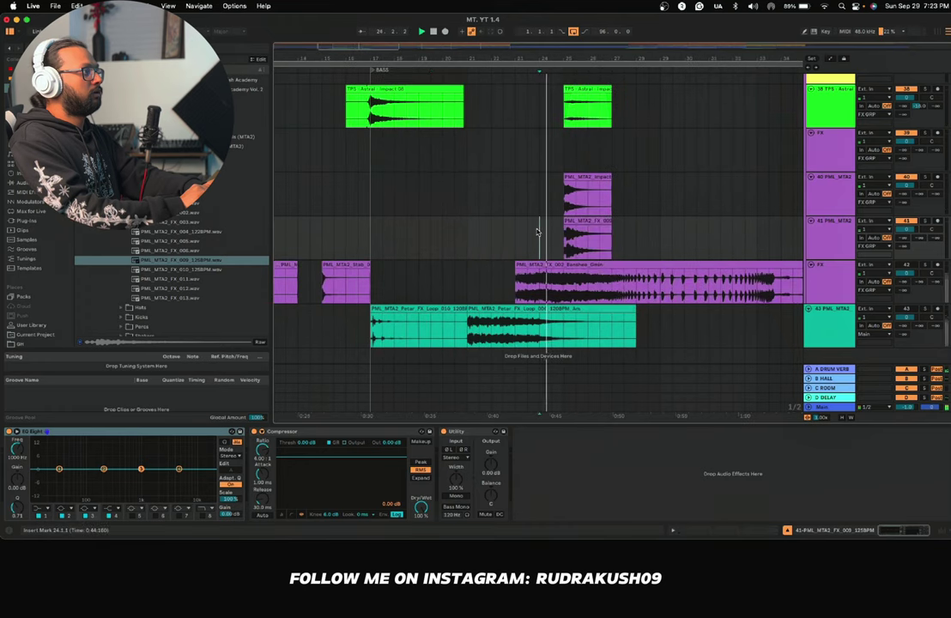
# Step: Move the impact clip on track 40 back to bar 21 and replay the passage leading into bar 25
pyautogui.moveTo(574, 177); pyautogui.dragTo(485, 176)
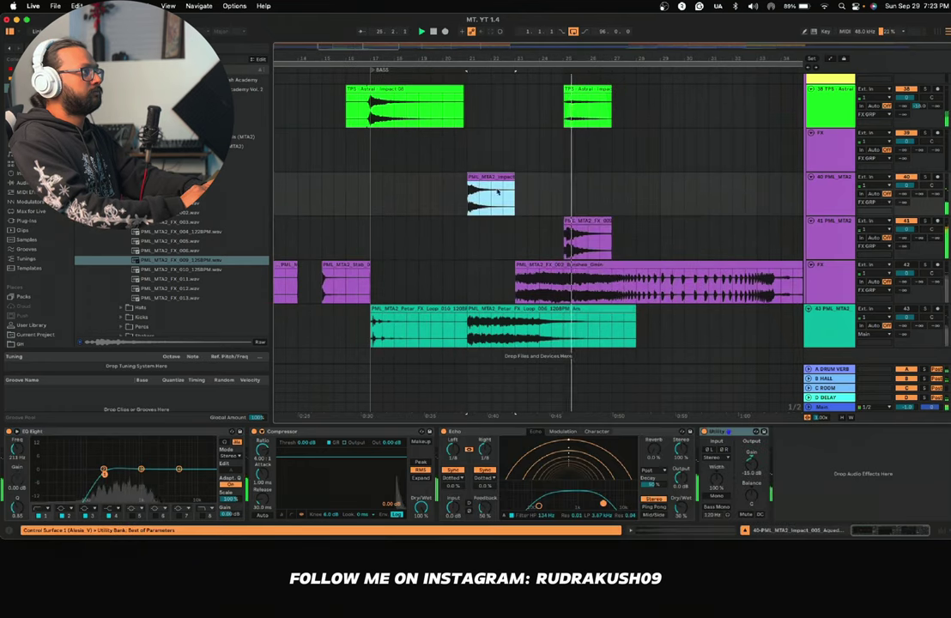
pyautogui.click(552, 236)
pyautogui.press('space')
pyautogui.press('space')
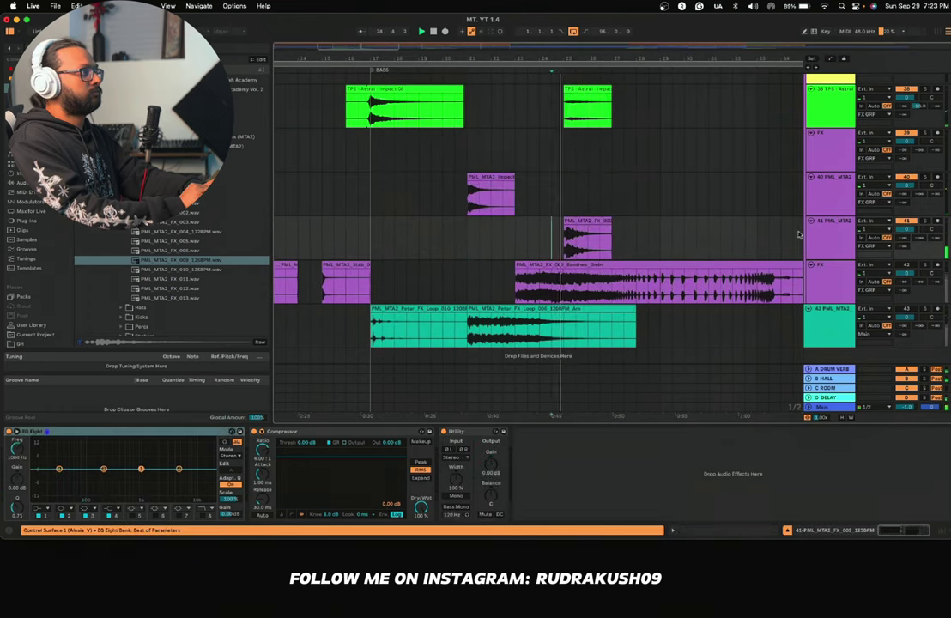
# Step: Add a low cut at about 180 Hz to track 41's EQ Eight, set its Utility gain to -20 dB and play from bar 24
pyautogui.press('Up')
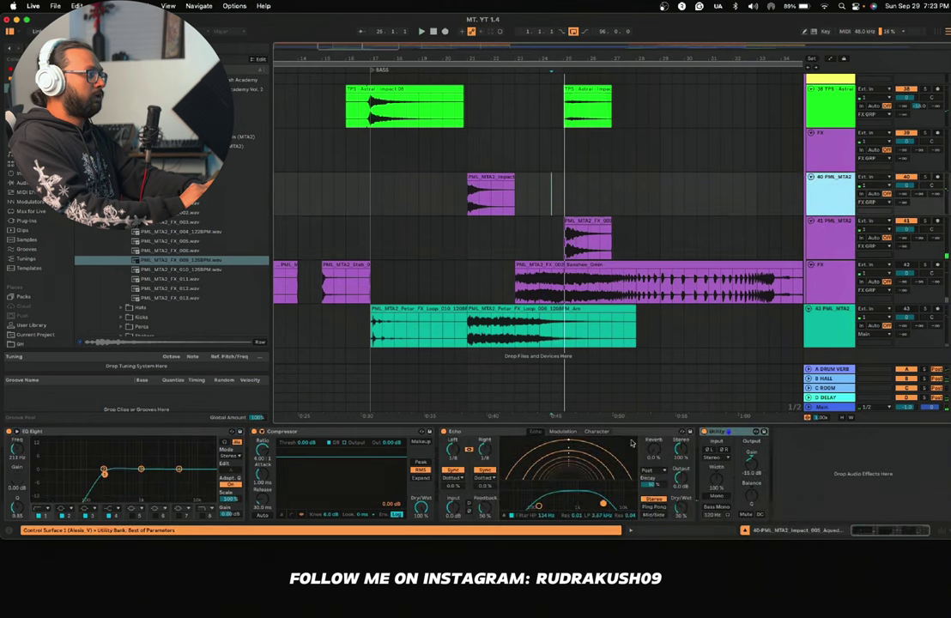
pyautogui.press('Down')
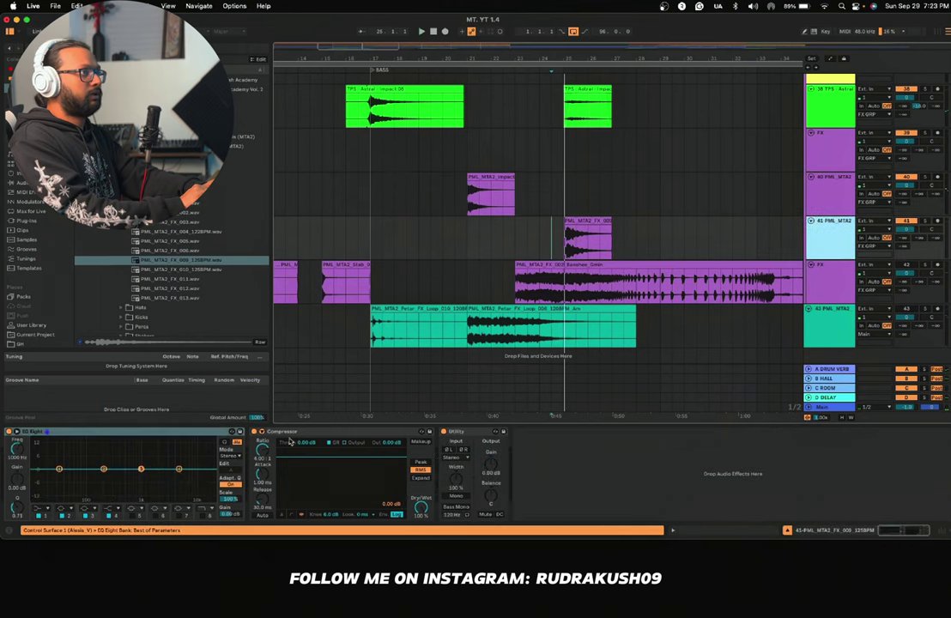
pyautogui.click(42, 508)
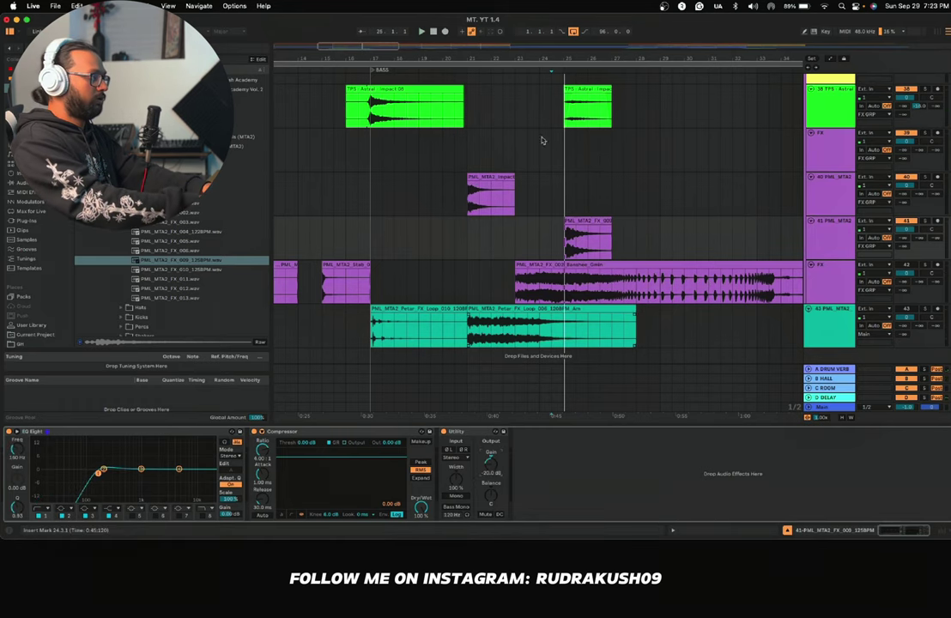
pyautogui.click(541, 232)
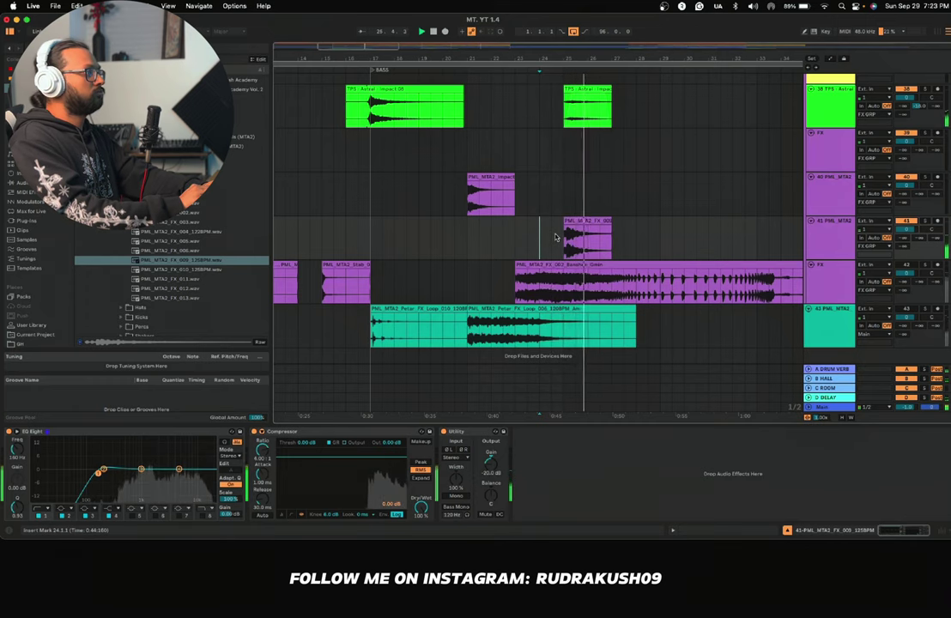
# Step: Solo track 41 and play the PML_MTA2_FX_009 clip from bar 25
pyautogui.scroll(5, 556, 237)
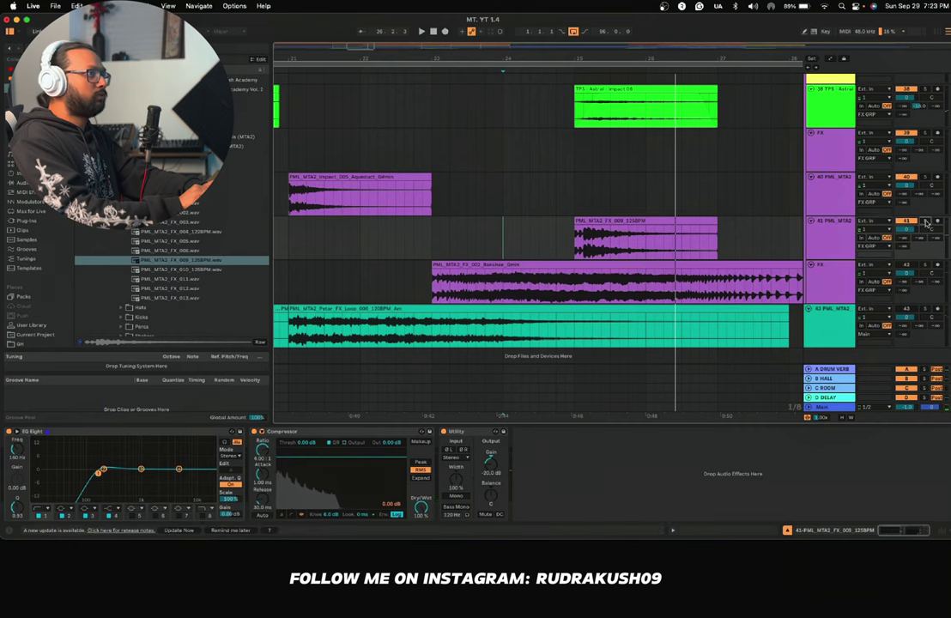
pyautogui.press('space')
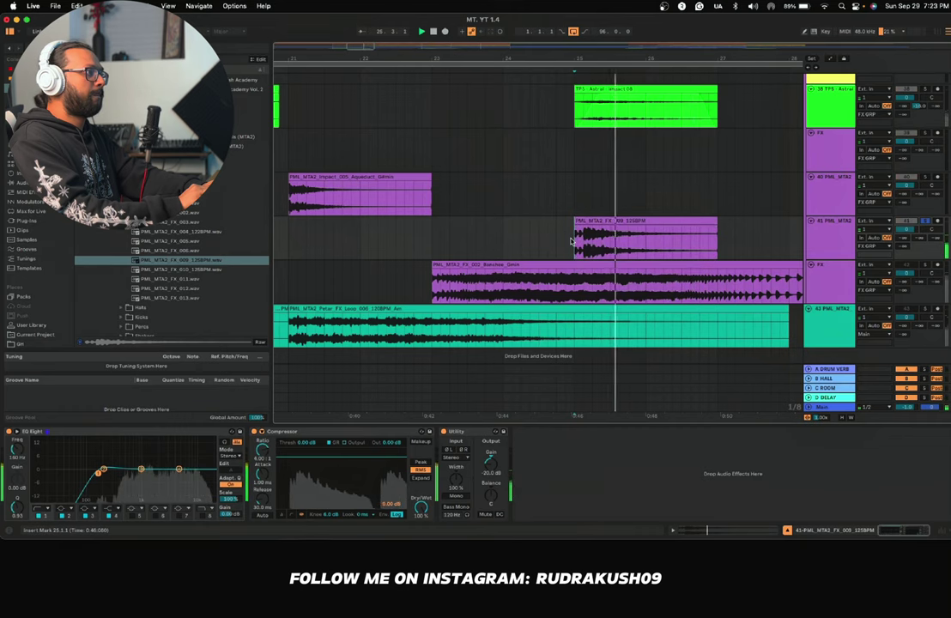
pyautogui.click(564, 244)
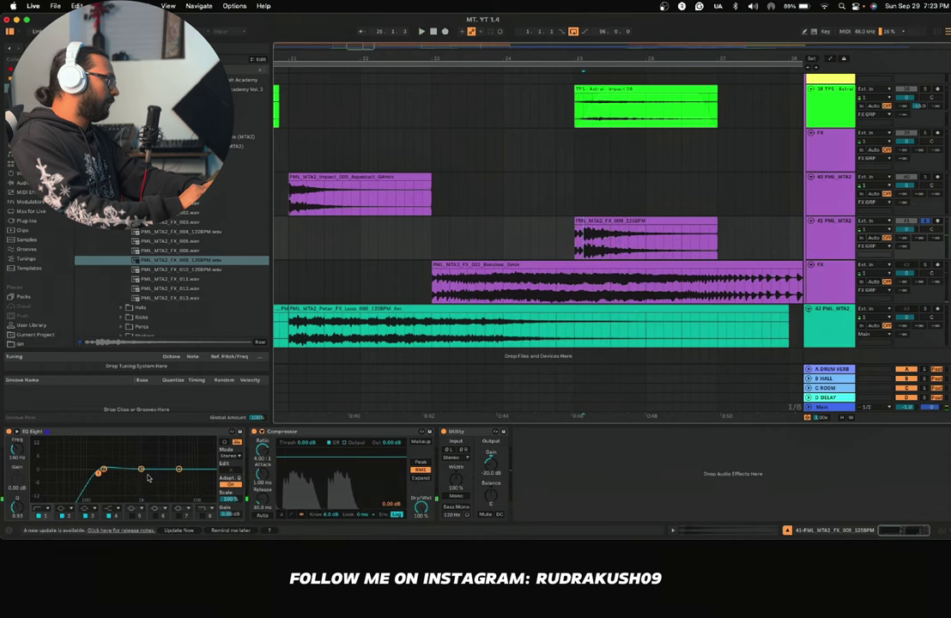
# Step: Add a high cut to track 41's EQ Eight and tune it to about 1.78 kHz while playing the soloed clip
pyautogui.moveTo(141, 470); pyautogui.dragTo(171, 468)
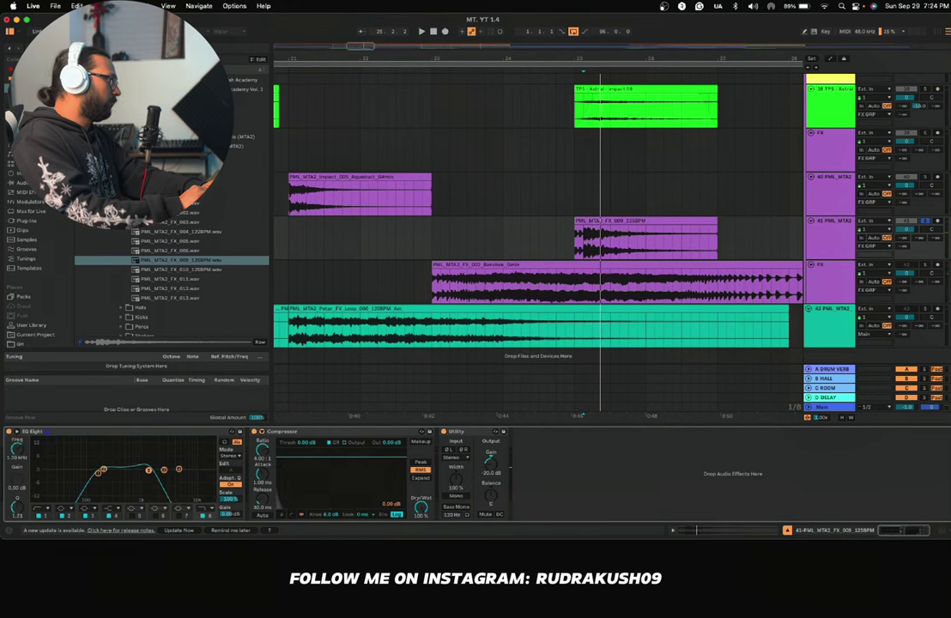
pyautogui.press('space')
pyautogui.press('space')
pyautogui.moveTo(157, 470); pyautogui.dragTo(155, 471)
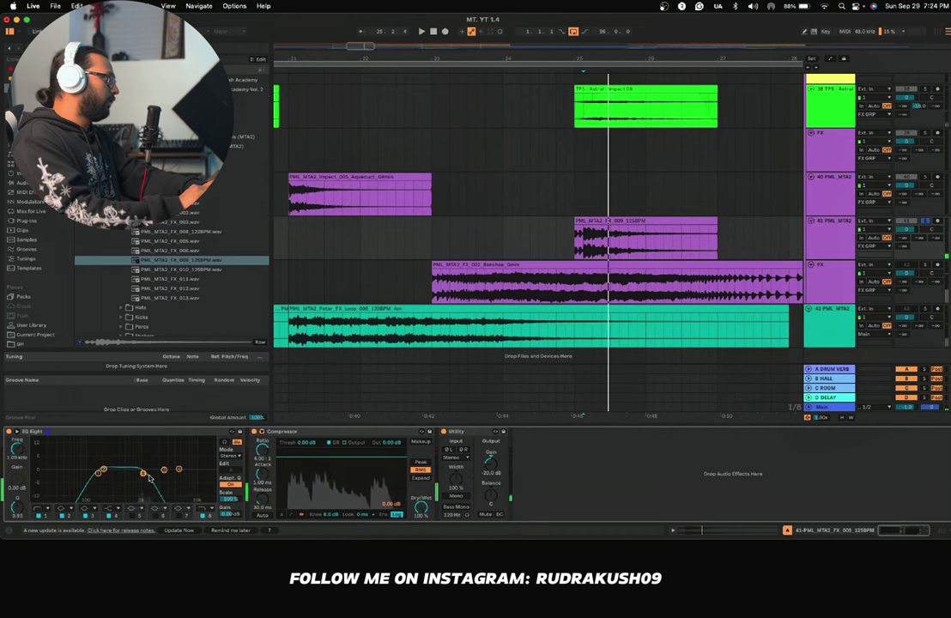
pyautogui.press('space')
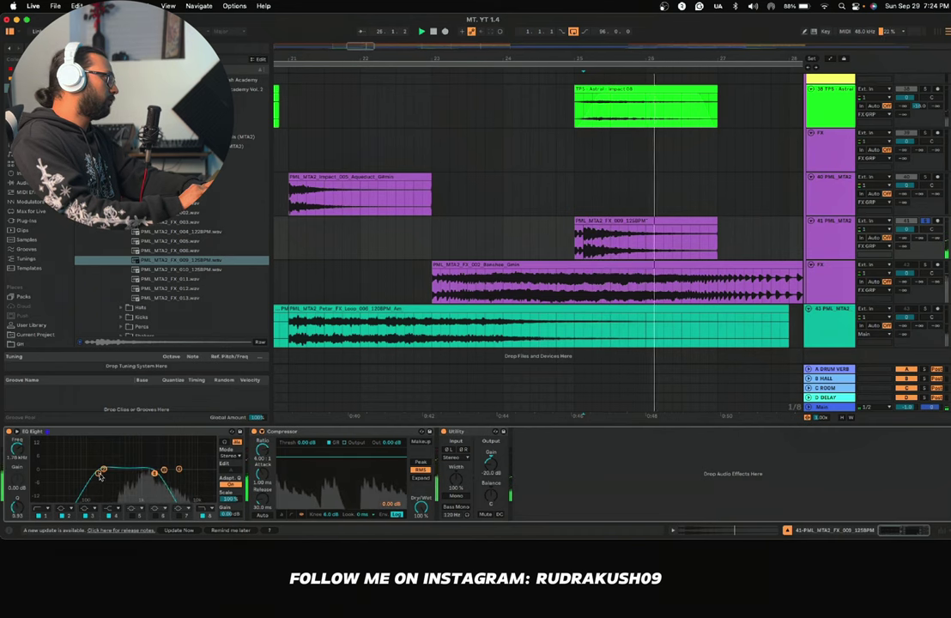
# Step: Raise track 41's EQ low cut to about 600 Hz, then unsolo the track and play into bar 25
pyautogui.press('space')
pyautogui.press('space')
pyautogui.moveTo(124, 473); pyautogui.dragTo(149, 473)
pyautogui.press('space')
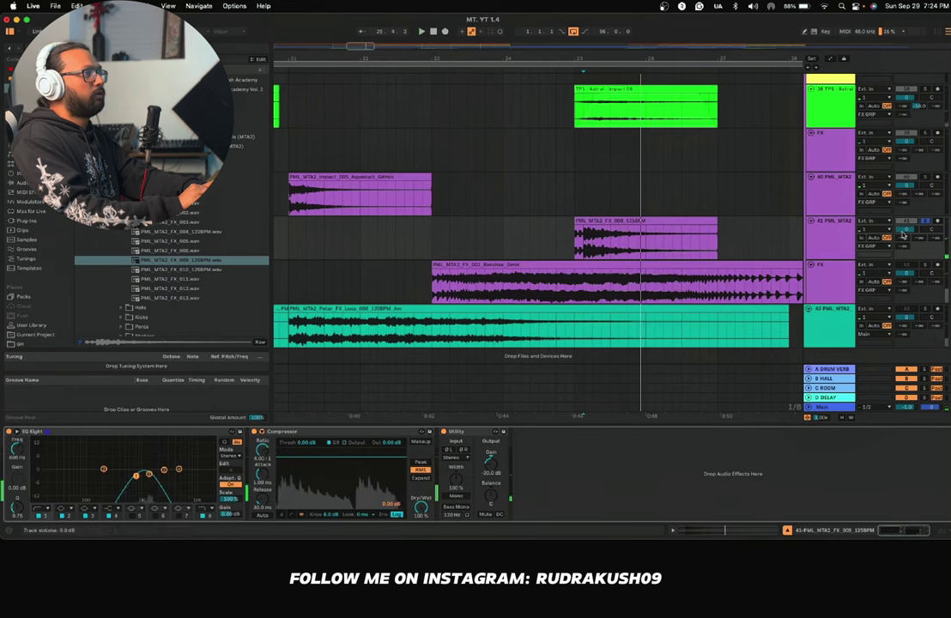
pyautogui.click(587, 230)
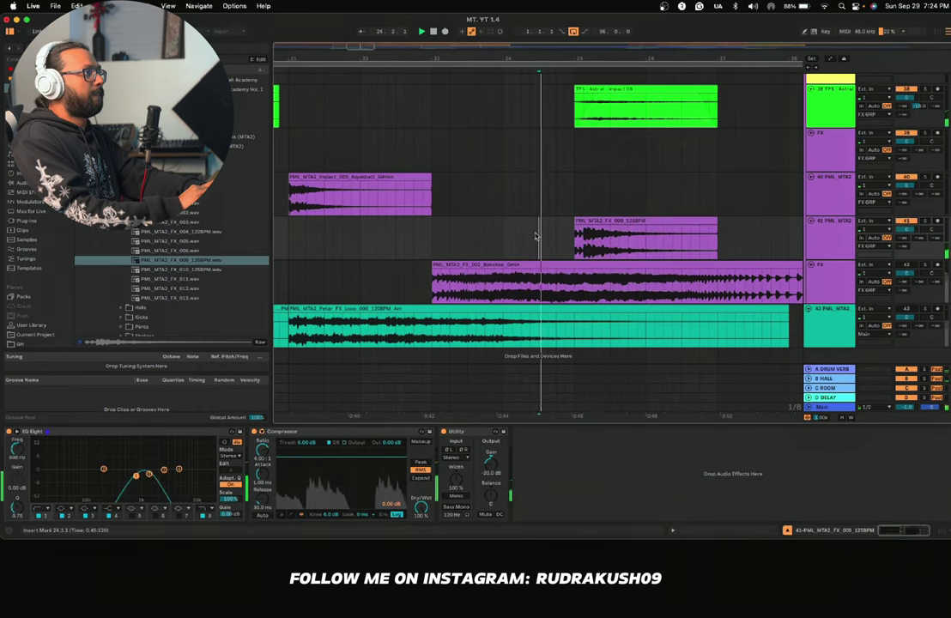
# Step: Move the impact clip on track 40 from bar 21 to bar 25 and play it with the FX clip below
pyautogui.scroll(-5, 563, 241)
pyautogui.hscroll(2, 563, 241)
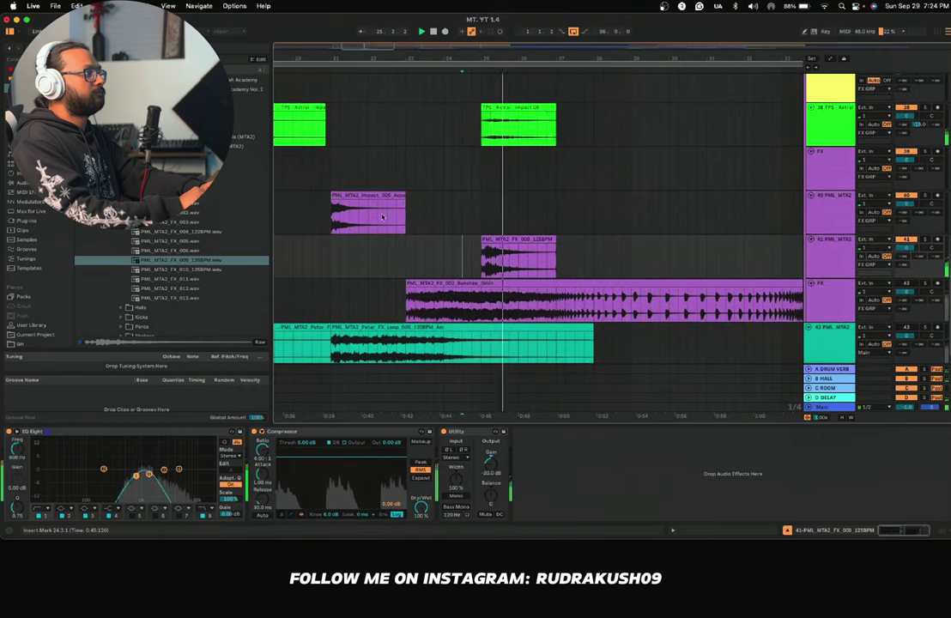
pyautogui.moveTo(336, 195); pyautogui.dragTo(505, 202)
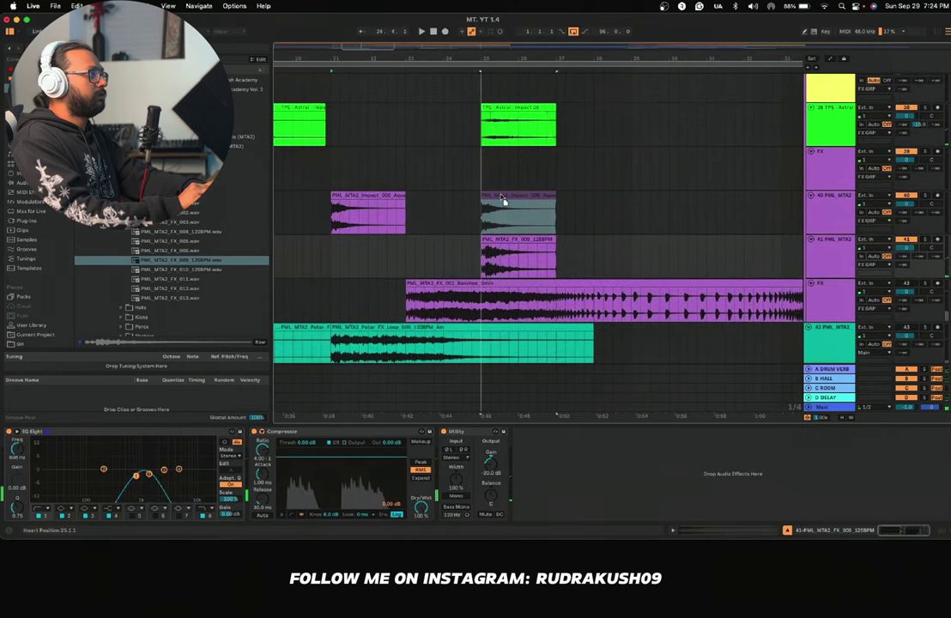
pyautogui.click(446, 216)
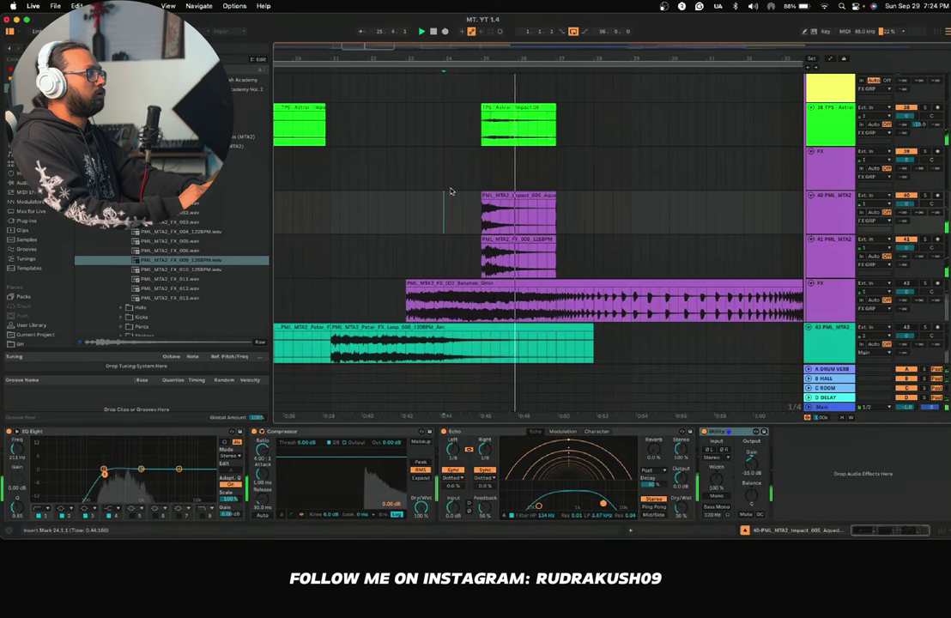
pyautogui.click(466, 212)
pyautogui.scroll(3, 465, 212)
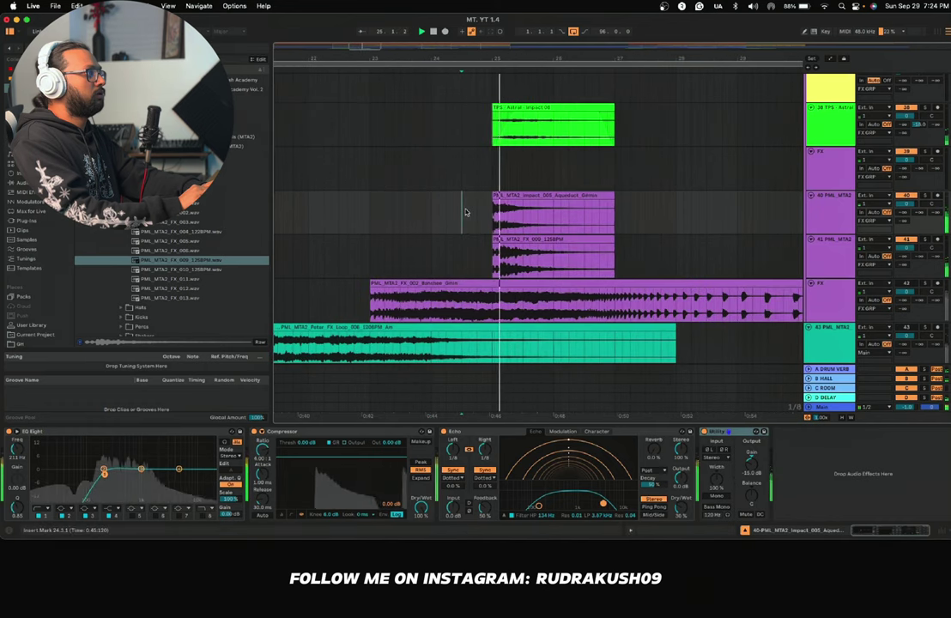
# Step: Raise the low cut in track 40's EQ Eight to about 383 Hz and replay from bar 24
pyautogui.press('space')
pyautogui.click(818, 213)
pyautogui.press('space')
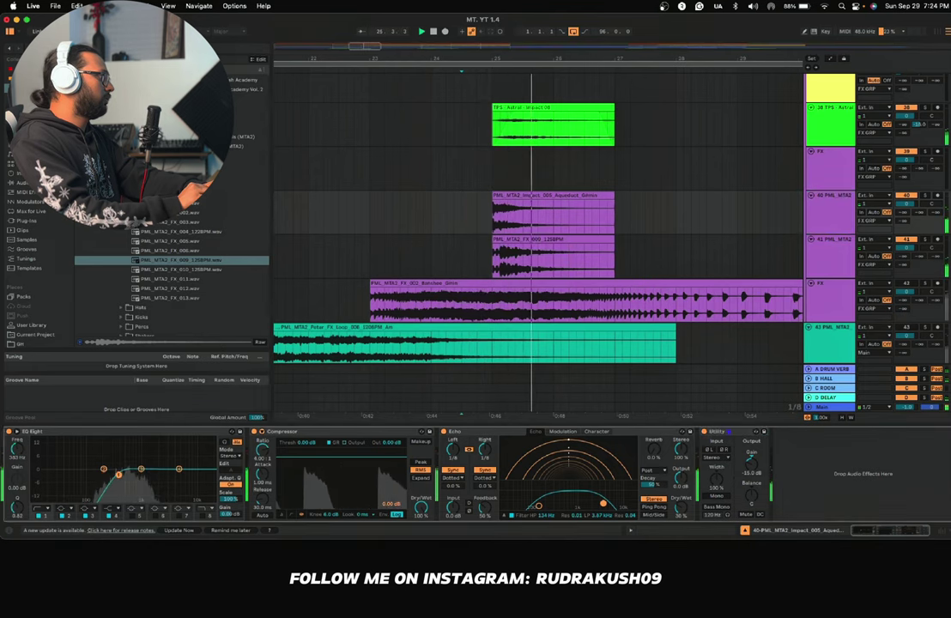
pyautogui.click(430, 211)
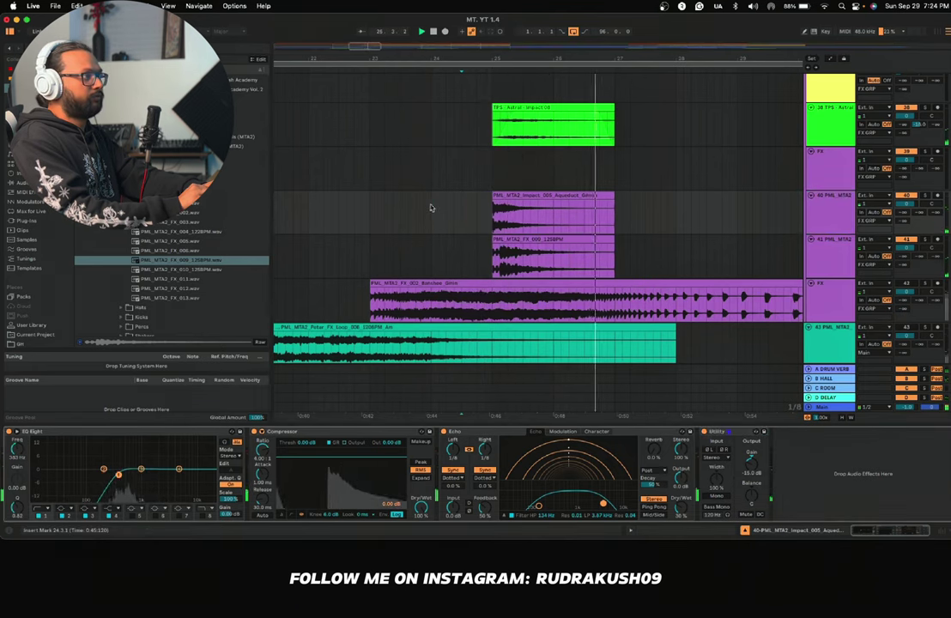
# Step: Hear the rest of the BASS passage and audition the PML_MTA2_FX samples, including numbers 009 to 013
pyautogui.scroll(-3, 433, 210)
pyautogui.scroll(-5, 432, 209)
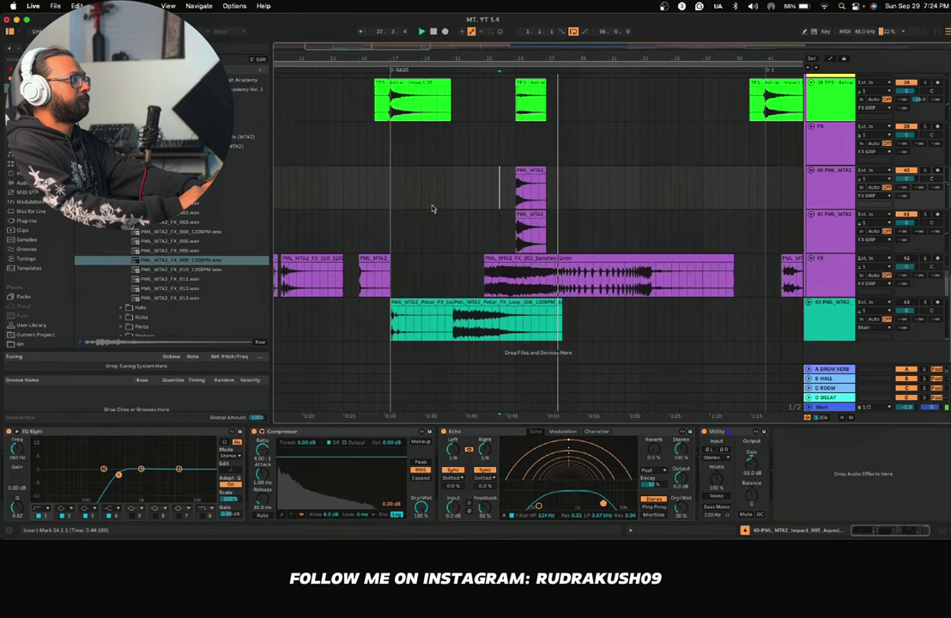
pyautogui.hscroll(-1, 432, 208)
pyautogui.scroll(1, 432, 208)
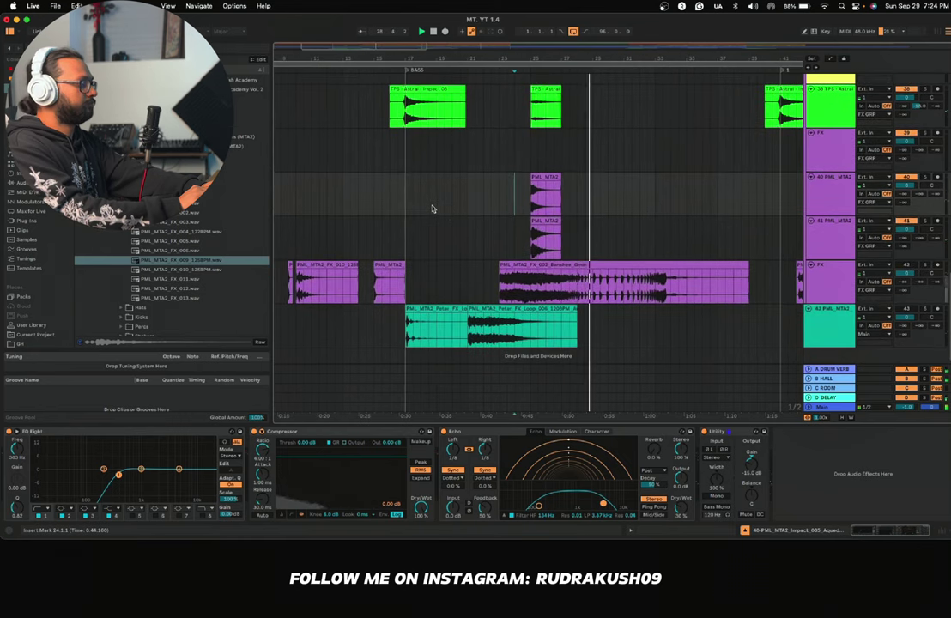
pyautogui.press('space')
pyautogui.click(181, 204)
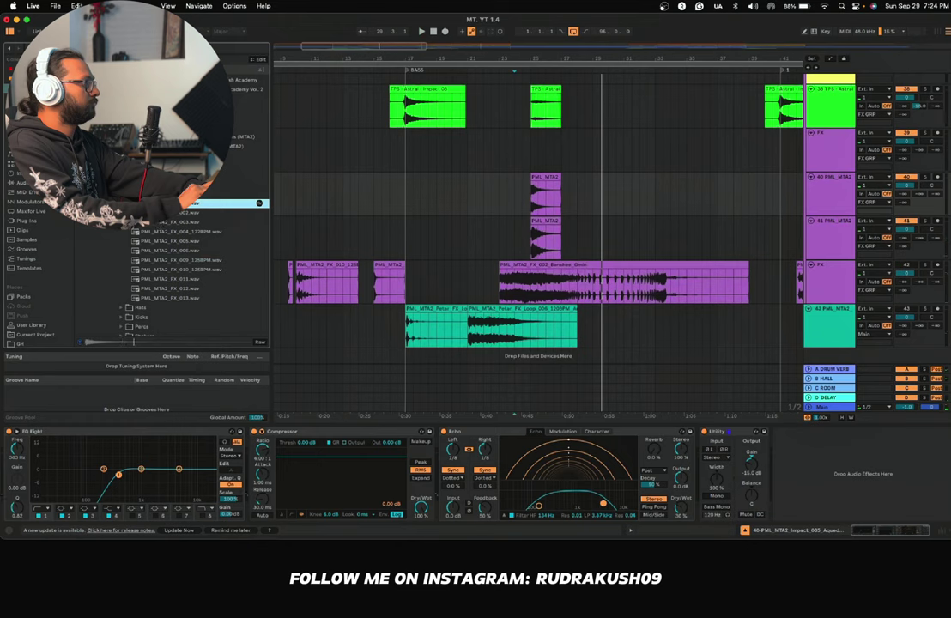
pyautogui.click(180, 281)
pyautogui.click(182, 289)
pyautogui.click(184, 299)
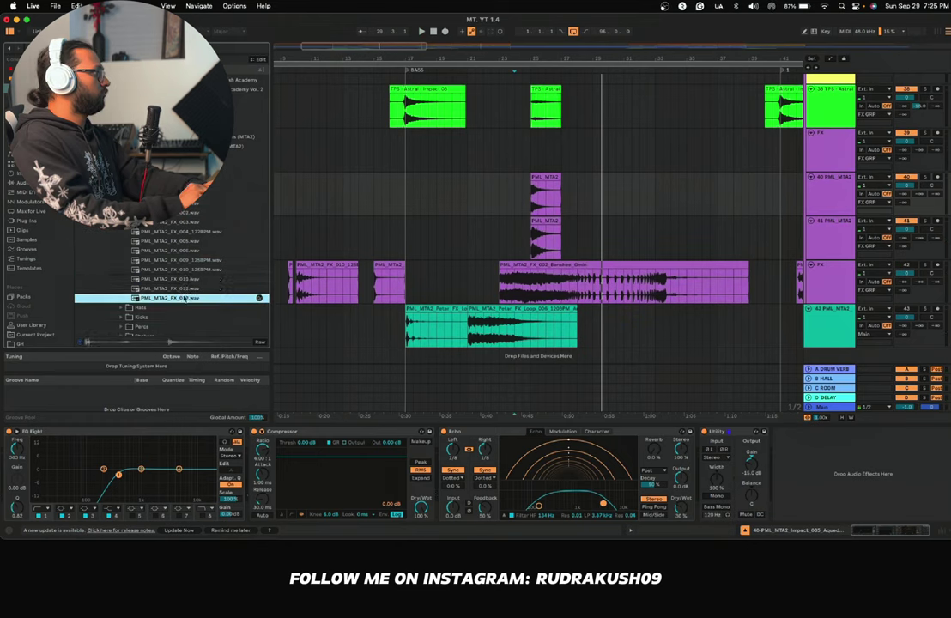
pyautogui.click(178, 270)
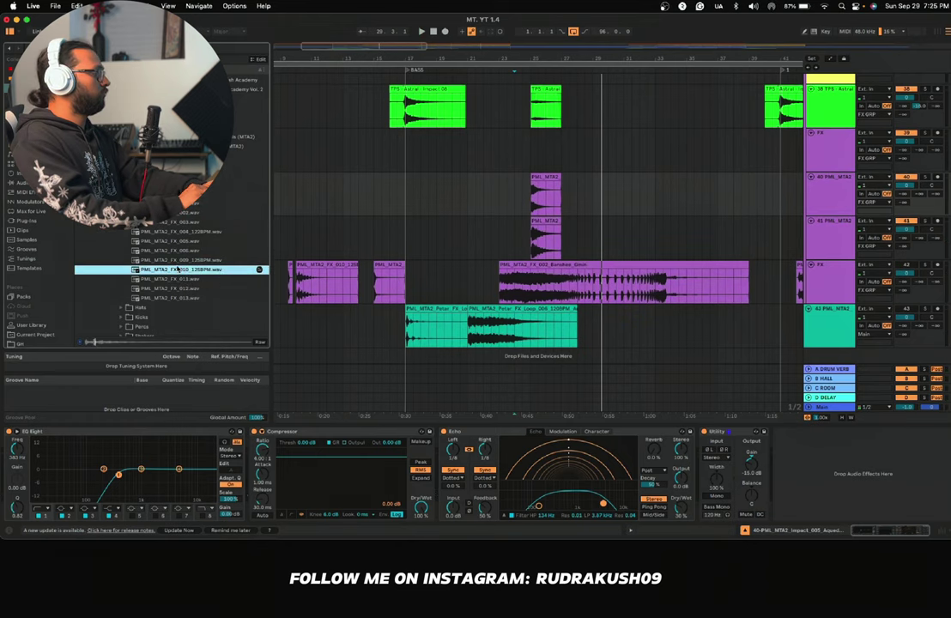
pyautogui.click(182, 260)
# Step: Add the PML_MTA2_FX_013 sample to FX track 42 in the middle of bar 19 and play it in context
pyautogui.moveTo(182, 298)
pyautogui.mouseDown()
pyautogui.moveTo(501, 219)
pyautogui.moveTo(456, 228)
pyautogui.moveTo(447, 244)
pyautogui.moveTo(456, 266)
pyautogui.mouseUp()
pyautogui.click(437, 249)
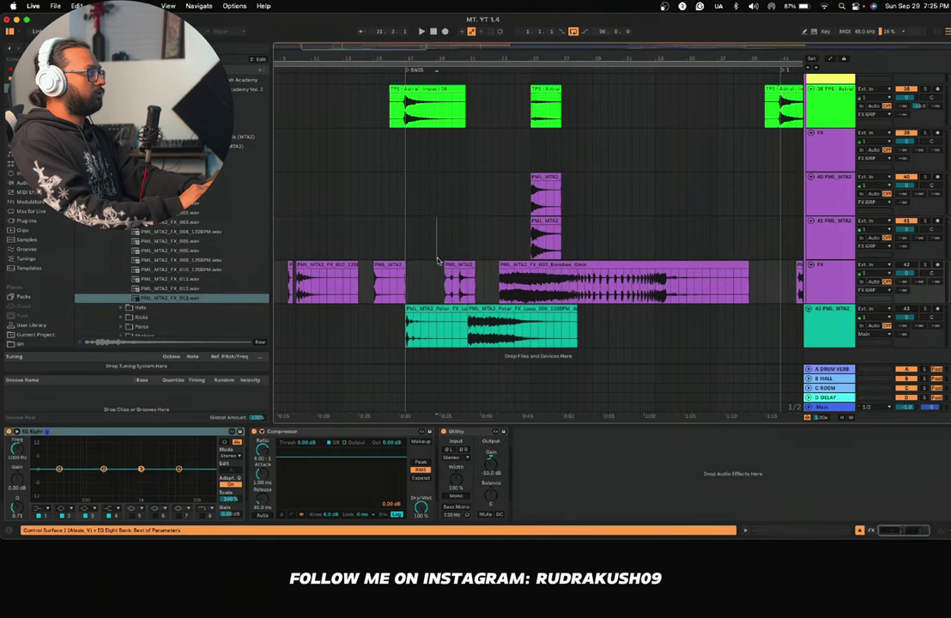
pyautogui.press('space')
pyautogui.press('+')
pyautogui.hscroll(3, 464, 267)
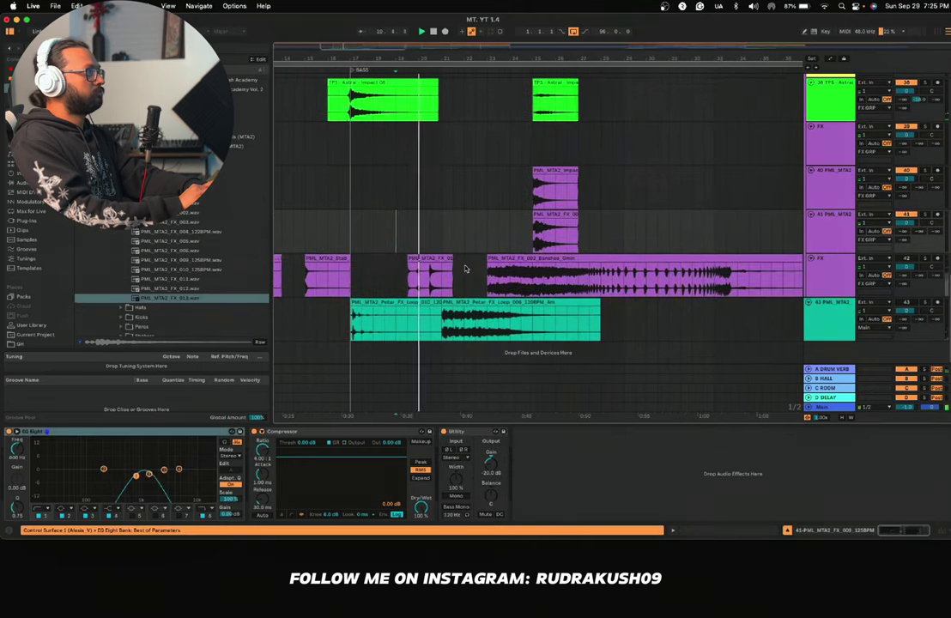
# Step: Try the PML_MTA2_FX_013 clip at bar 21 on track 41, then on track 40 through that track's effects
pyautogui.moveTo(420, 261); pyautogui.dragTo(461, 232)
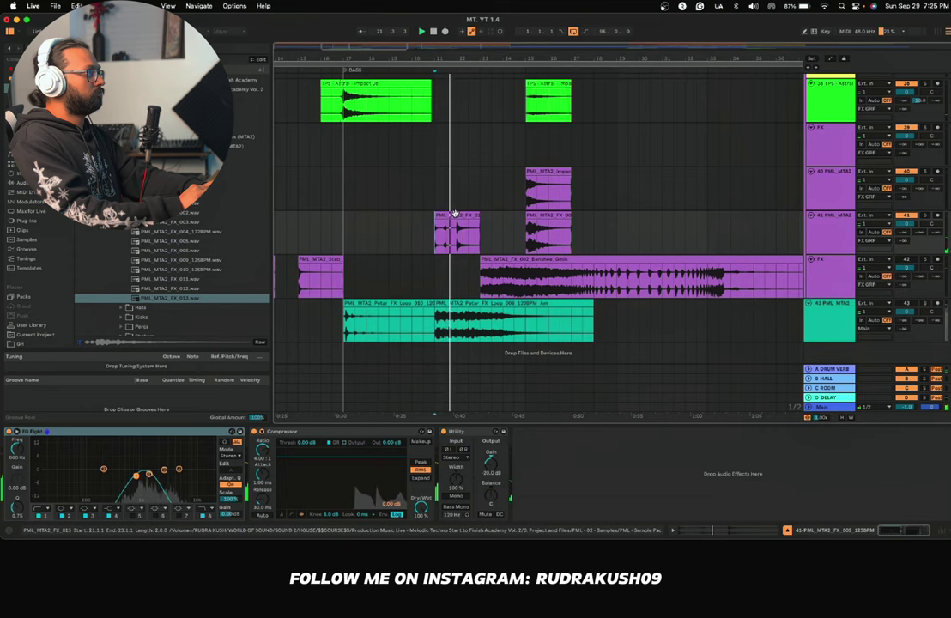
pyautogui.moveTo(455, 215); pyautogui.dragTo(458, 181)
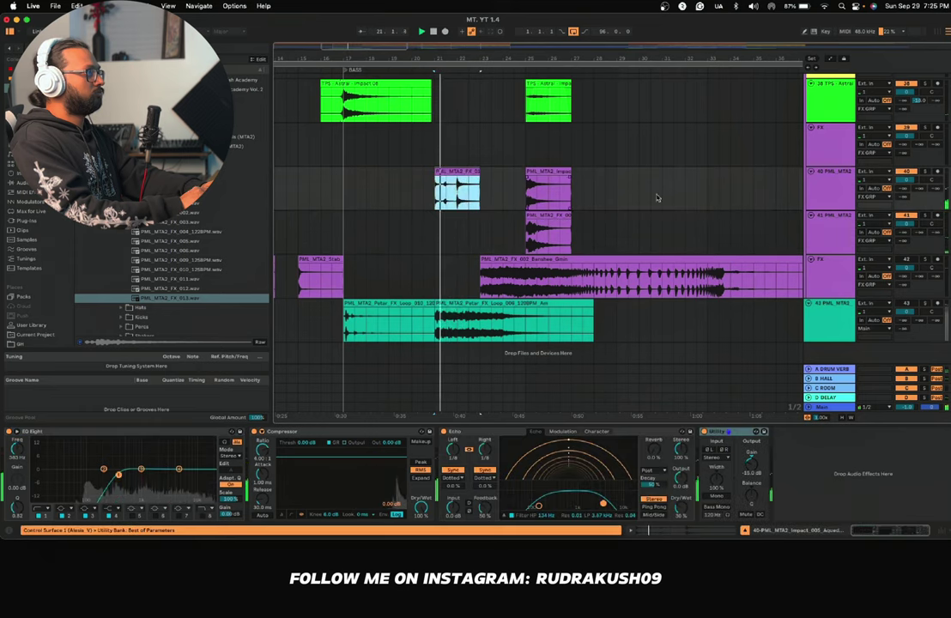
pyautogui.click(825, 194)
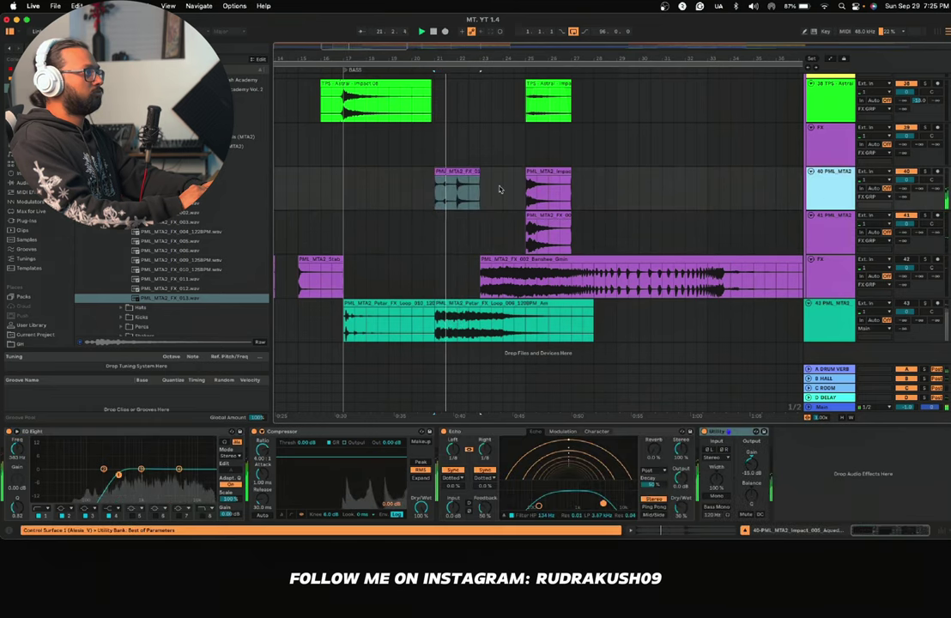
pyautogui.click(471, 183)
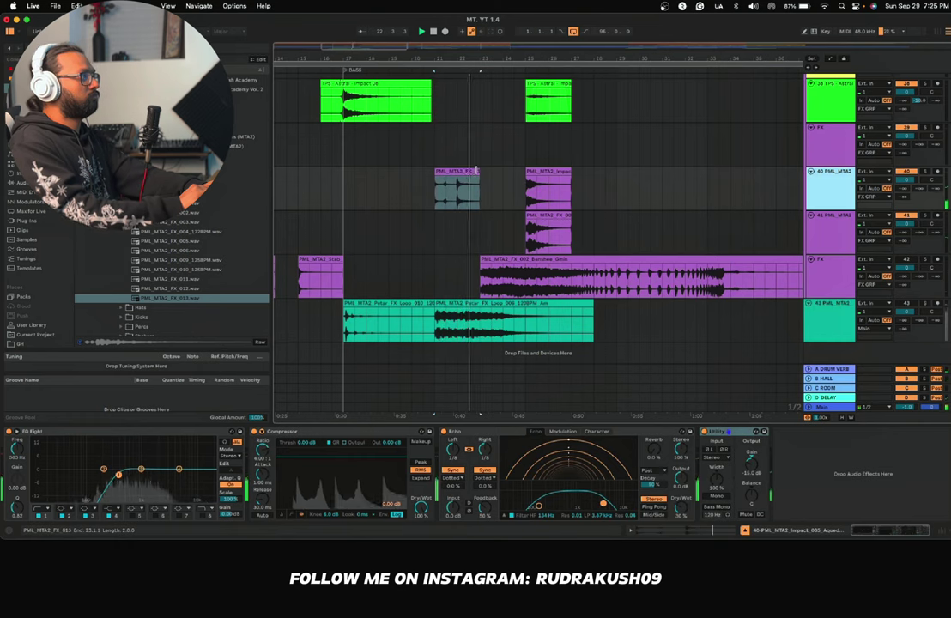
# Step: Trim the PML_MTA2_FX_013 clip to its first bar and move it to bar 24 on a new audio track below track 40
pyautogui.moveTo(479, 172)
pyautogui.mouseDown()
pyautogui.moveTo(456, 171)
pyautogui.moveTo(480, 171)
pyautogui.mouseUp()
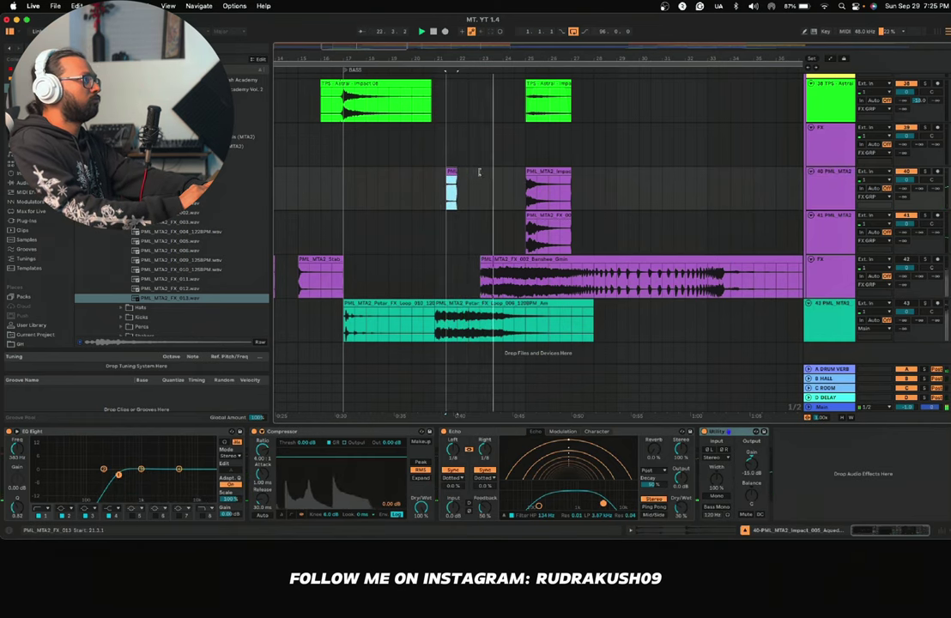
pyautogui.press('super+z')
pyautogui.rightClick(830, 183)
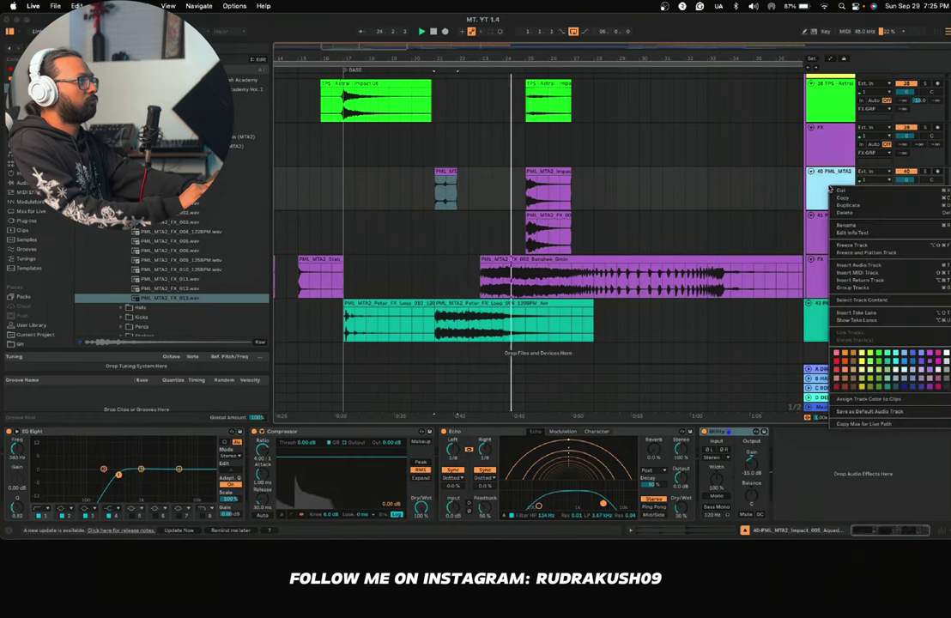
pyautogui.click(855, 266)
pyautogui.moveTo(446, 184); pyautogui.dragTo(492, 233)
# Step: Add a low cut at about 454 Hz to the EQ Eight on the new track 41
pyautogui.scroll(5, 505, 232)
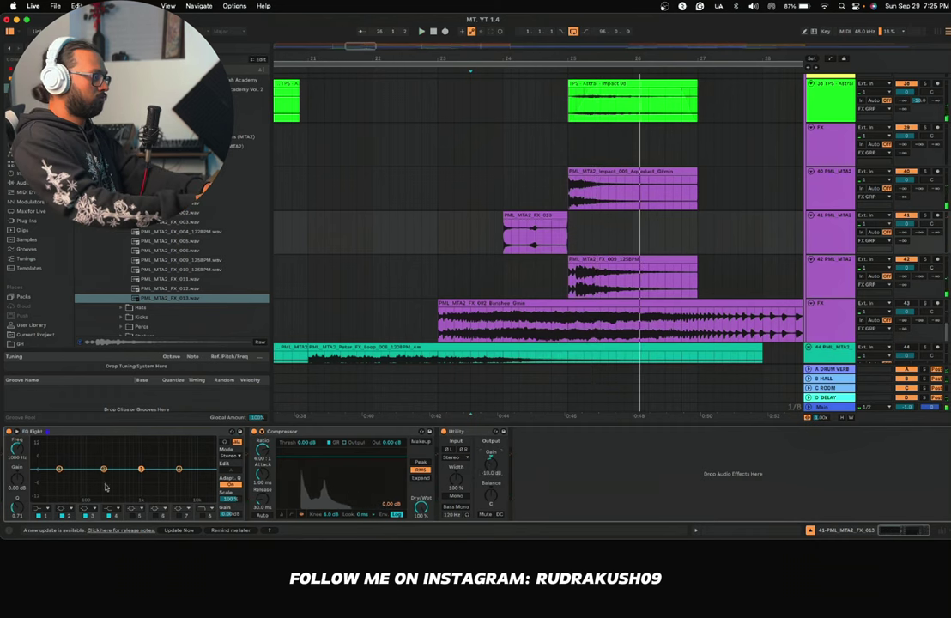
pyautogui.click(42, 507)
pyautogui.click(39, 455)
pyautogui.moveTo(60, 476); pyautogui.dragTo(122, 475)
# Step: Raise track 41's send to the HALL return and lower its Utility gain to -16 dB while replaying the passage
pyautogui.press('space')
pyautogui.press('space')
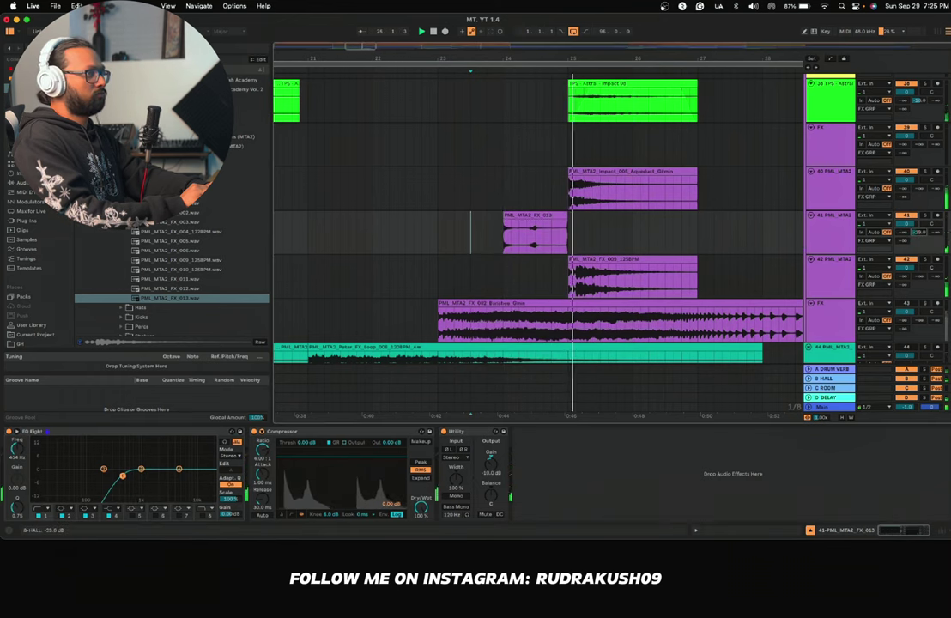
pyautogui.press('space')
pyautogui.press('space')
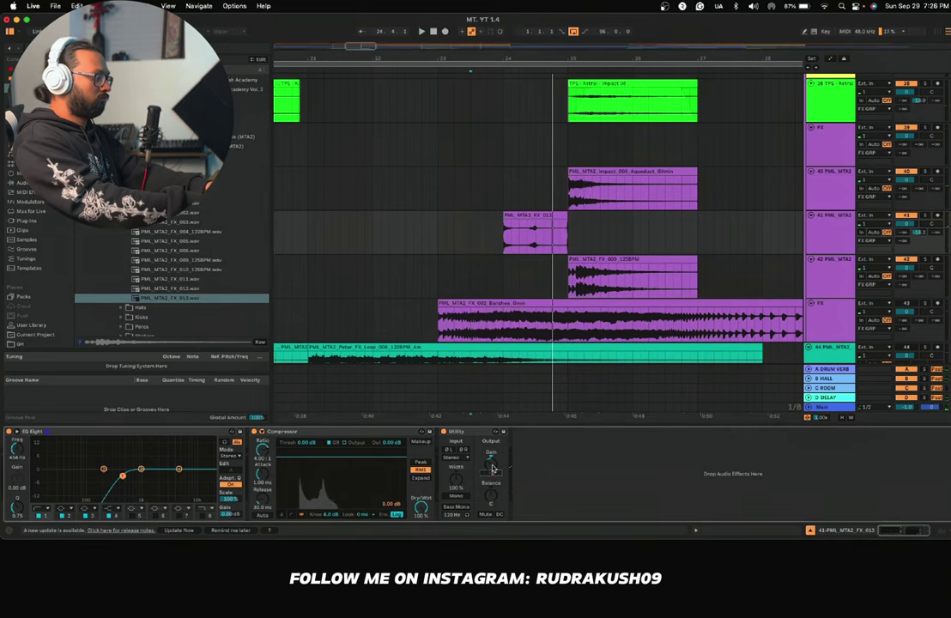
pyautogui.press('space')
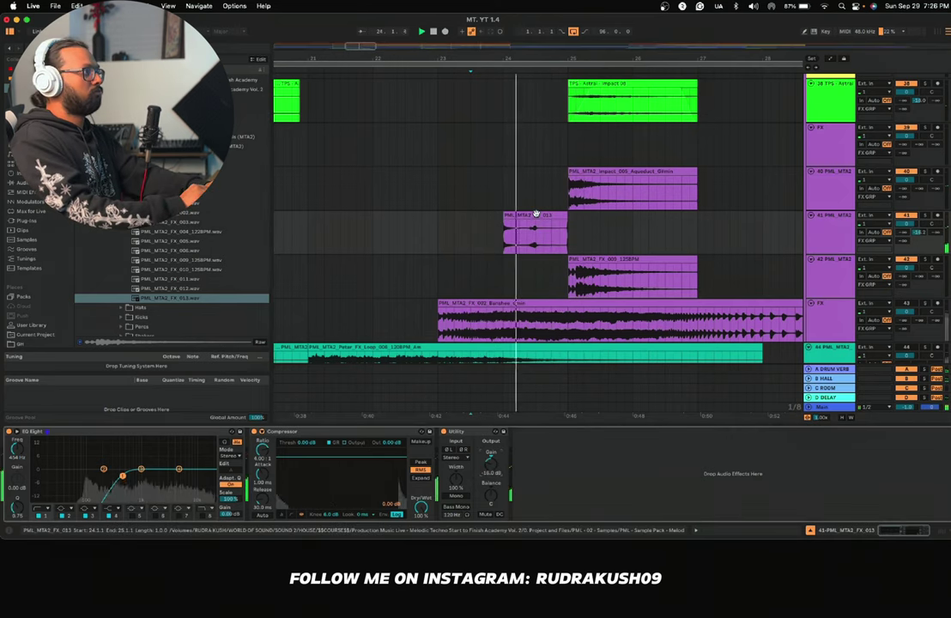
# Step: Open the KICK track in the LOW END group and audition it from bar 22
pyautogui.scroll(15, 540, 194)
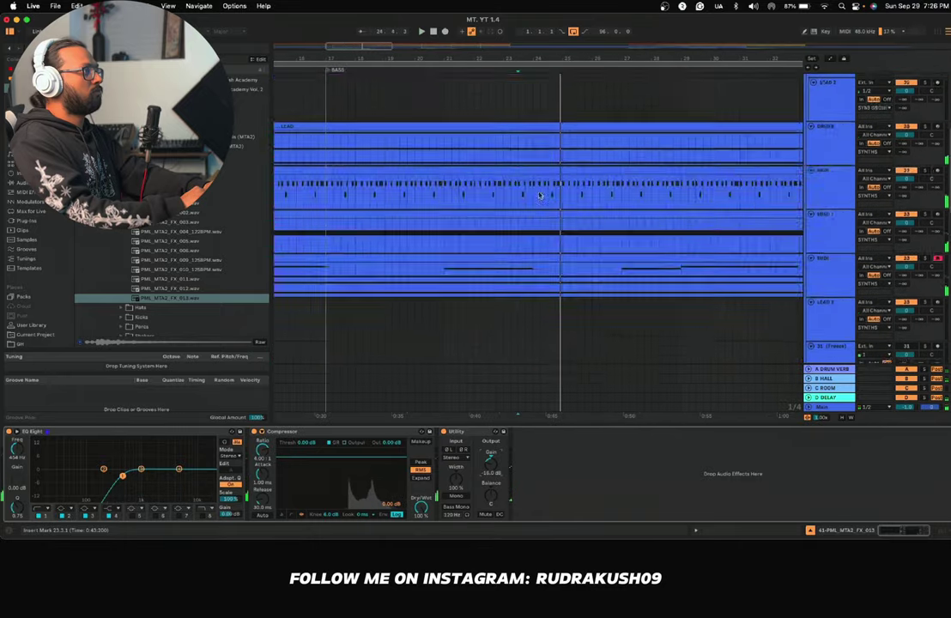
pyautogui.hscroll(-1, 540, 192)
pyautogui.click(808, 87)
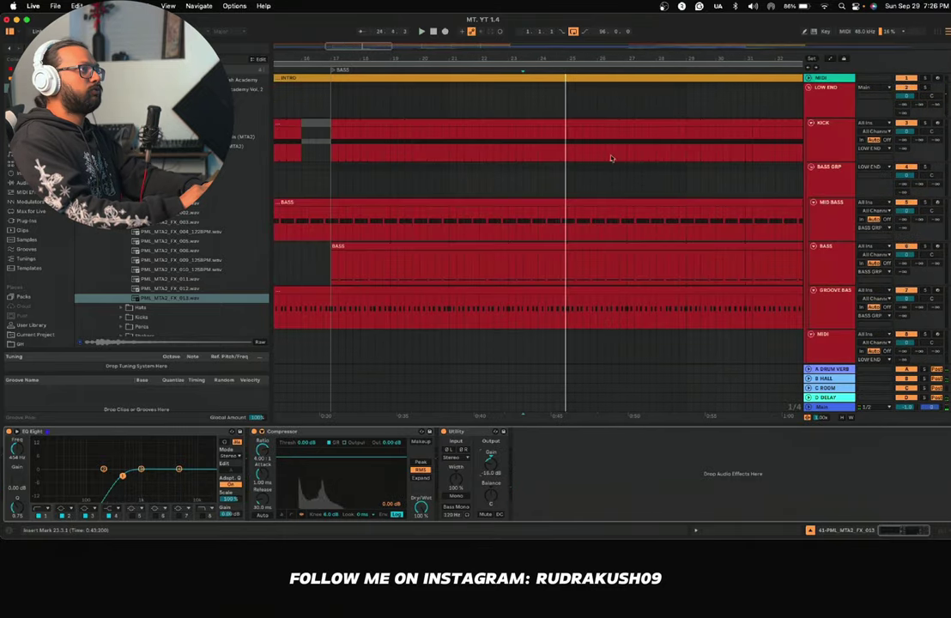
pyautogui.click(581, 159)
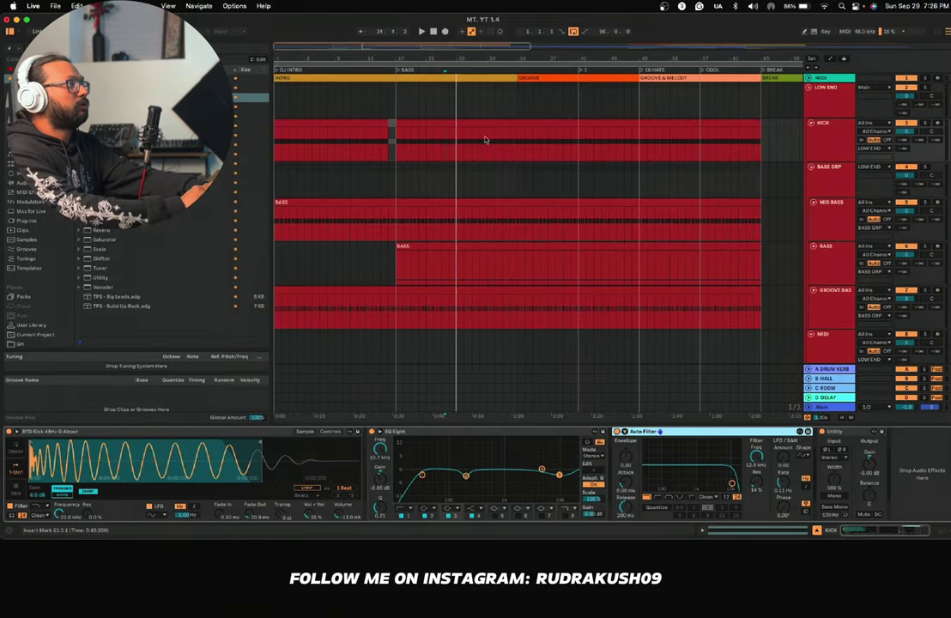
pyautogui.scroll(2, 437, 139)
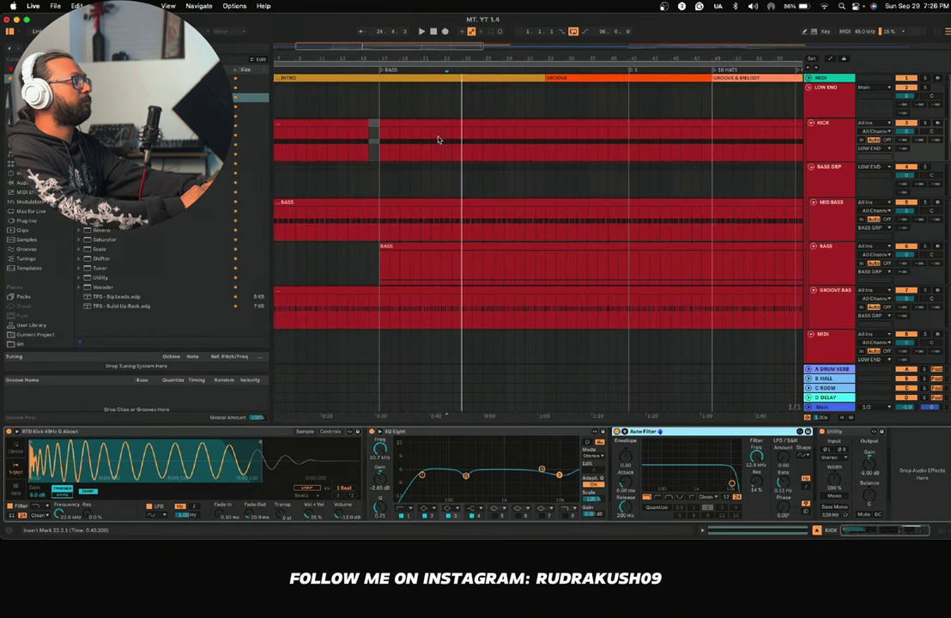
pyautogui.click(431, 151)
pyautogui.press('space')
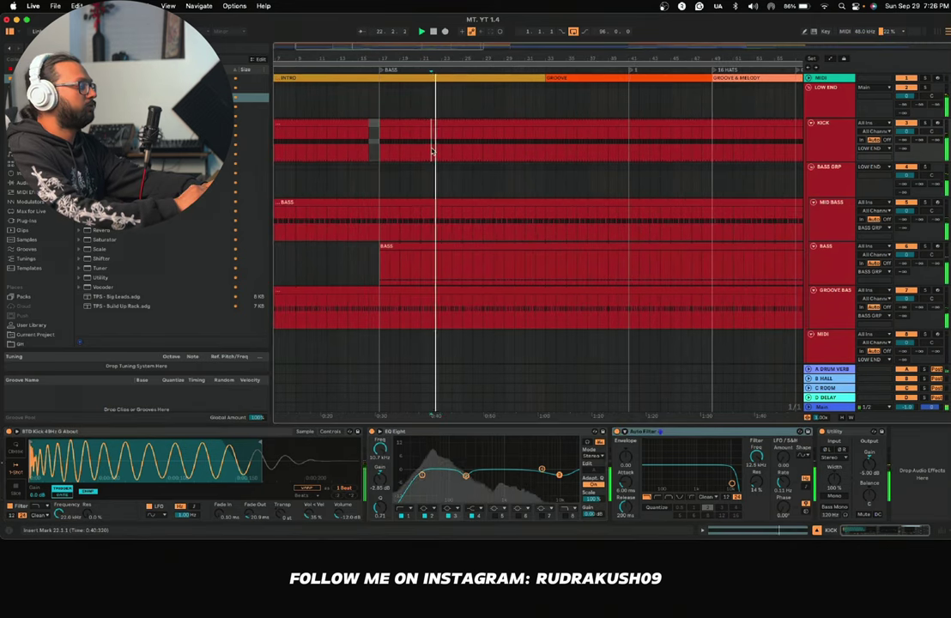
pyautogui.press('space')
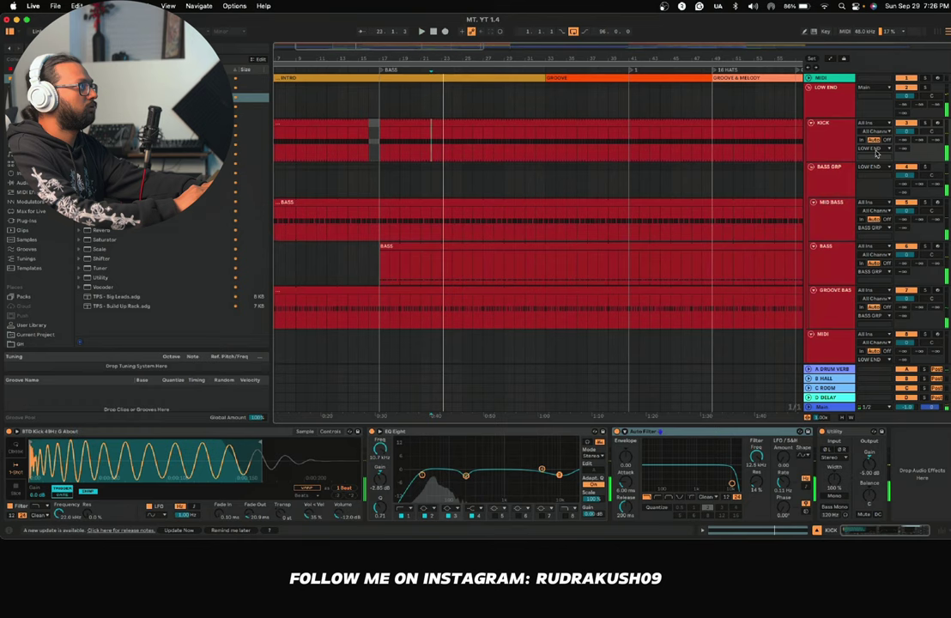
# Step: Switch the KICK track's Auto Filter to high-pass at about 80 Hz, comparing it with the filter bypassed during playback from bar 22
pyautogui.click(832, 142)
pyautogui.press('a')
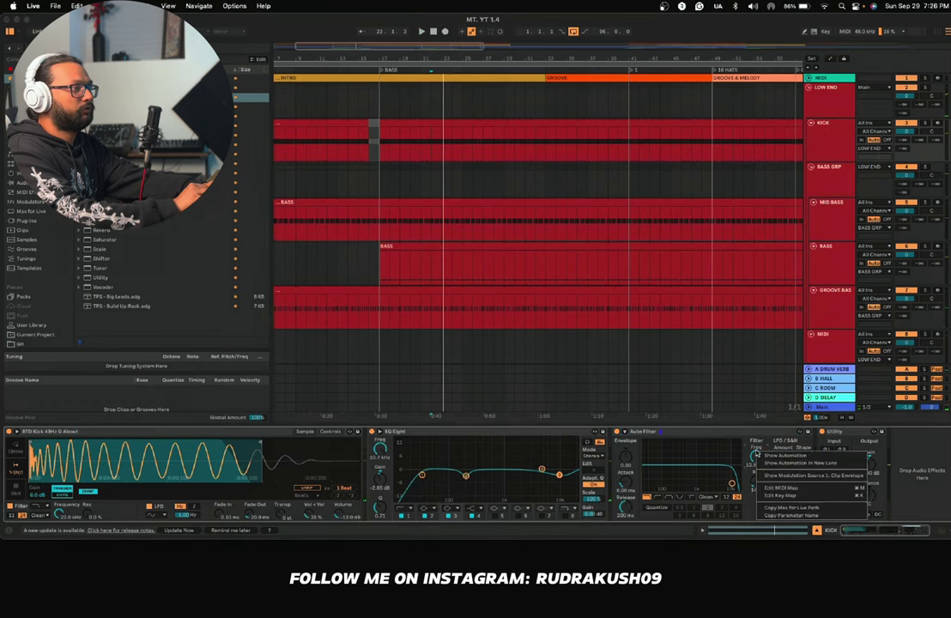
pyautogui.press('space')
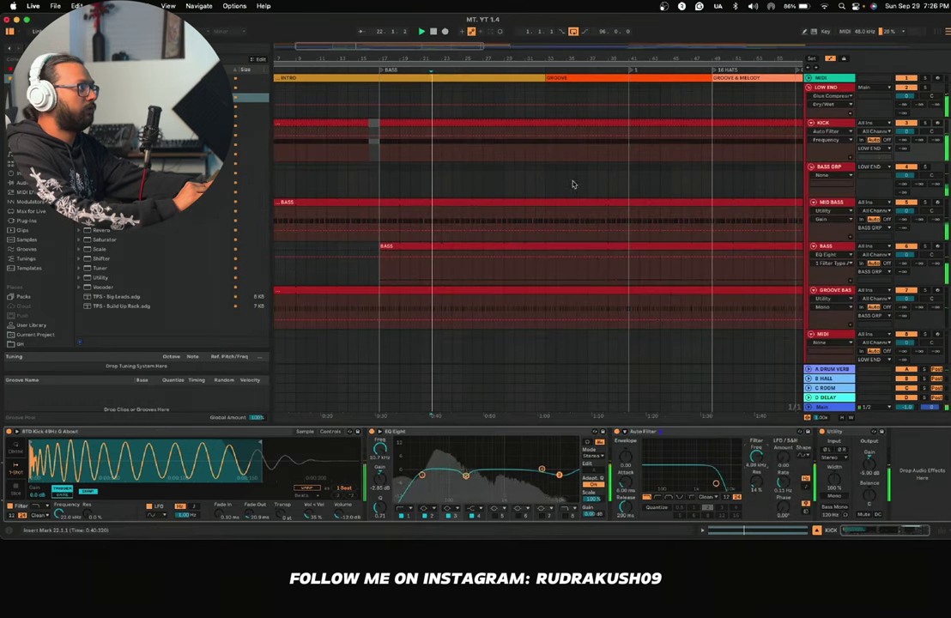
pyautogui.scroll(5, 451, 151)
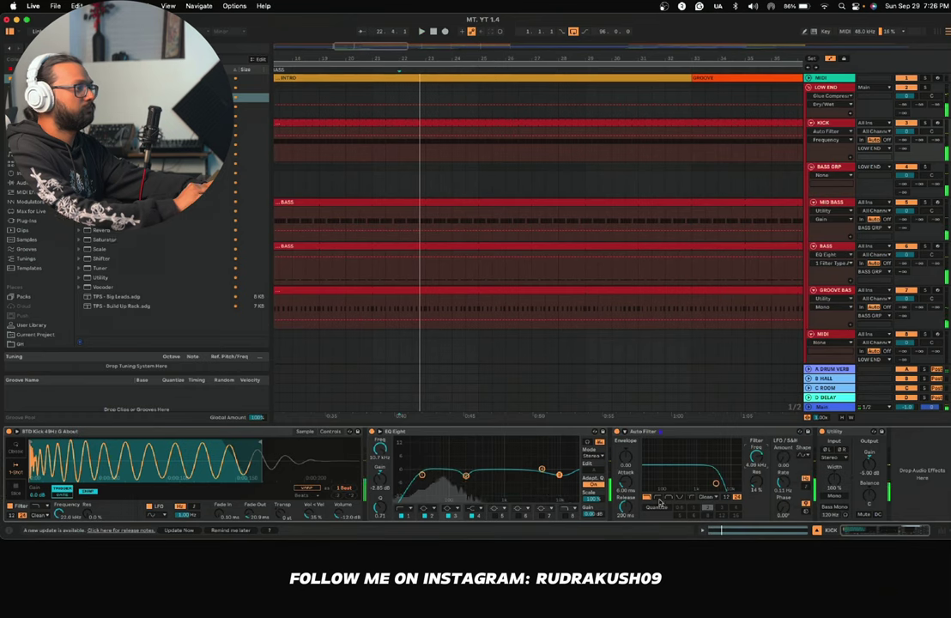
pyautogui.moveTo(755, 457); pyautogui.dragTo(755, 472)
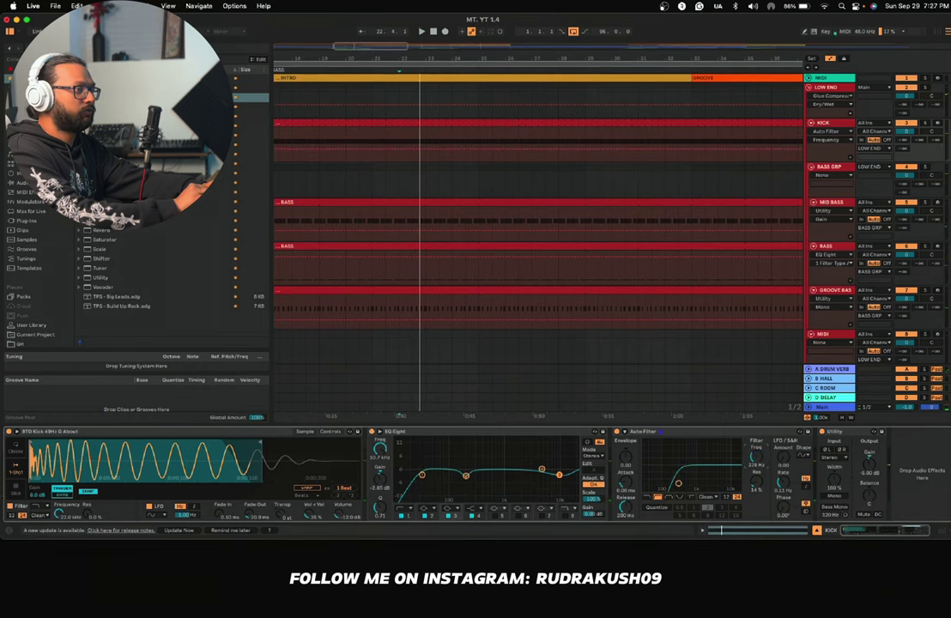
pyautogui.press('space')
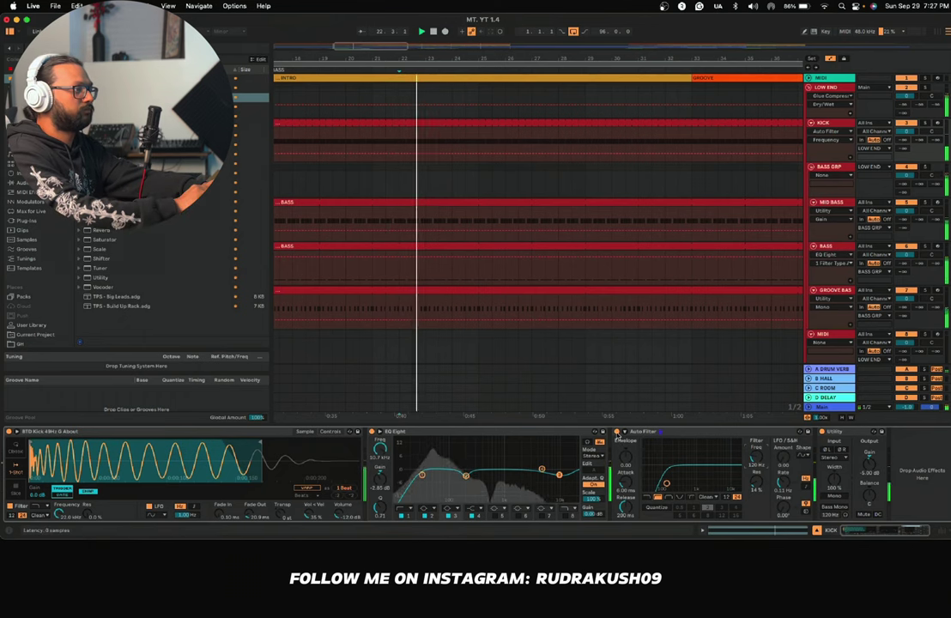
pyautogui.click(617, 432)
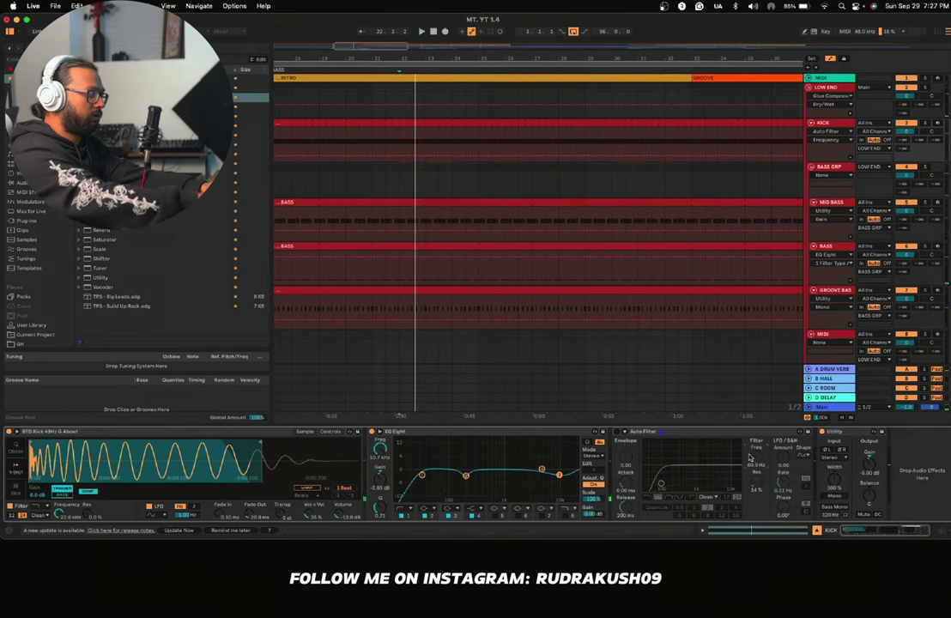
pyautogui.press('space')
pyautogui.click(617, 432)
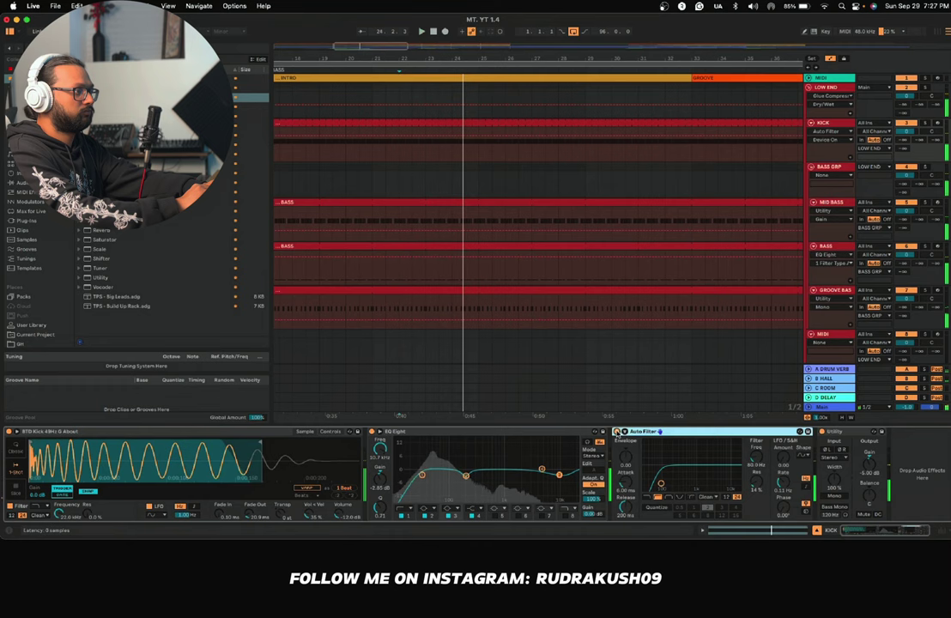
# Step: Automate the KICK Auto Filter's Device On parameter as off, switching it on only from bar 24 to bar 25
pyautogui.rightClick(617, 433)
pyautogui.click(625, 438)
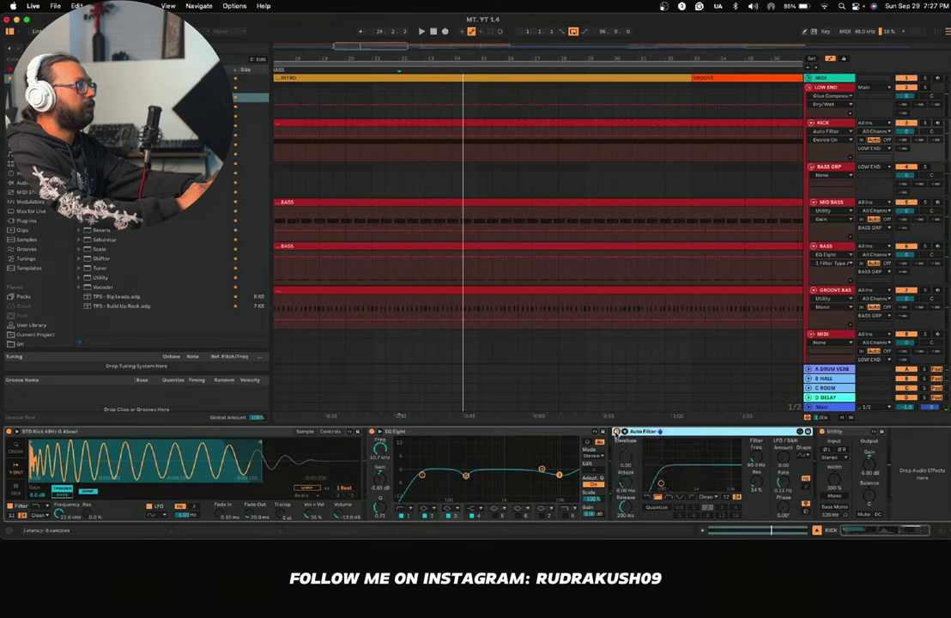
pyautogui.press('space')
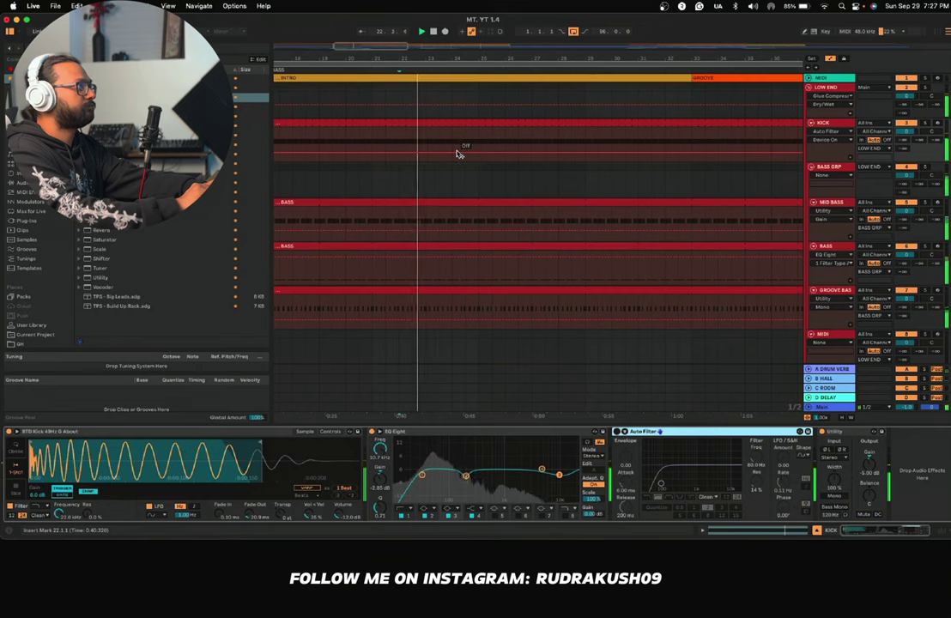
pyautogui.click(456, 154)
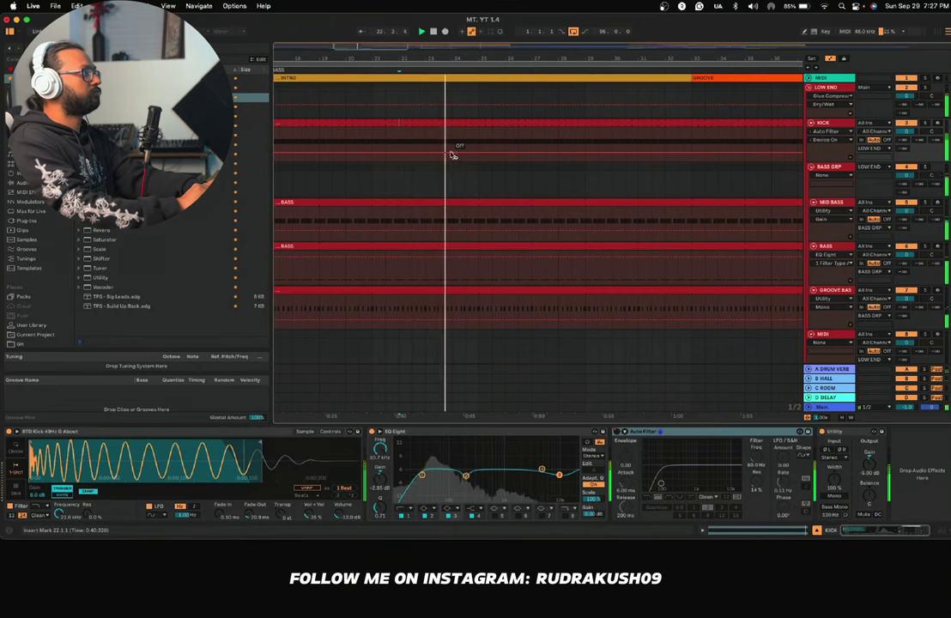
pyautogui.moveTo(454, 154)
pyautogui.mouseDown()
pyautogui.moveTo(452, 137)
pyautogui.moveTo(479, 153)
pyautogui.mouseUp()
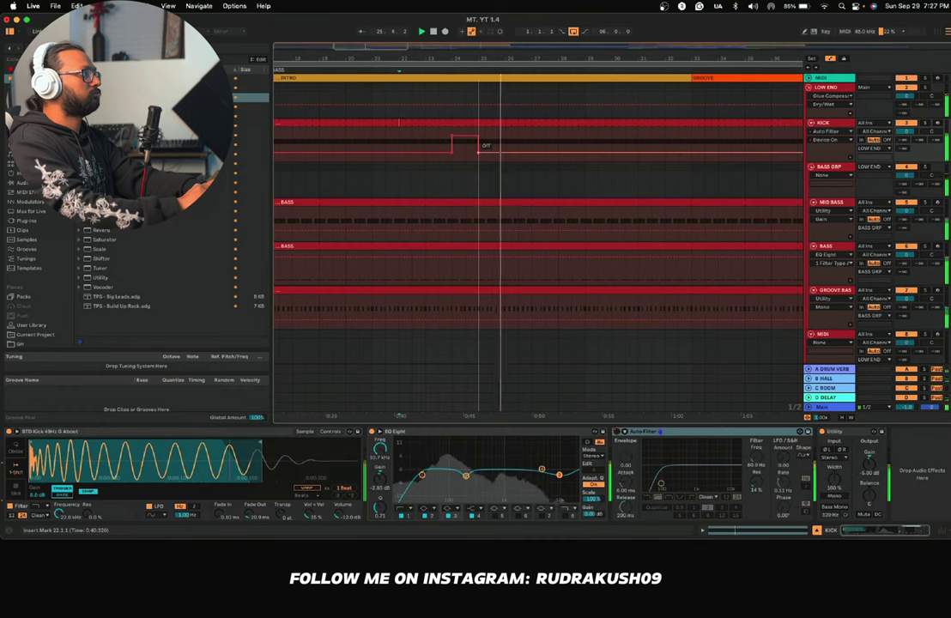
# Step: Replay from bar 22 to check the kick filter automation, and examine the clip layout in the DRUMS group
pyautogui.press('space')
pyautogui.press('space')
pyautogui.hscroll(2, 512, 160)
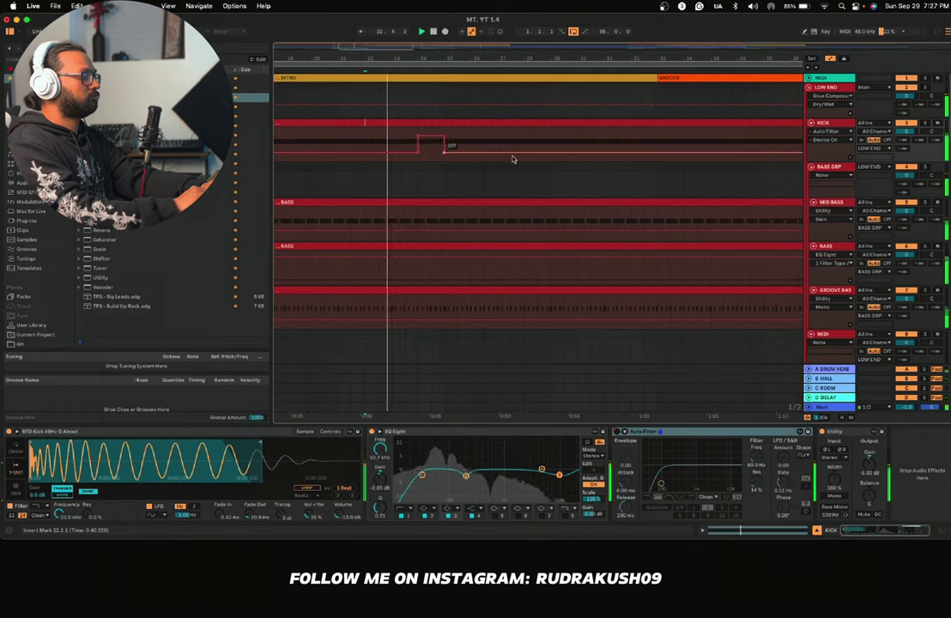
pyautogui.scroll(-4, 511, 161)
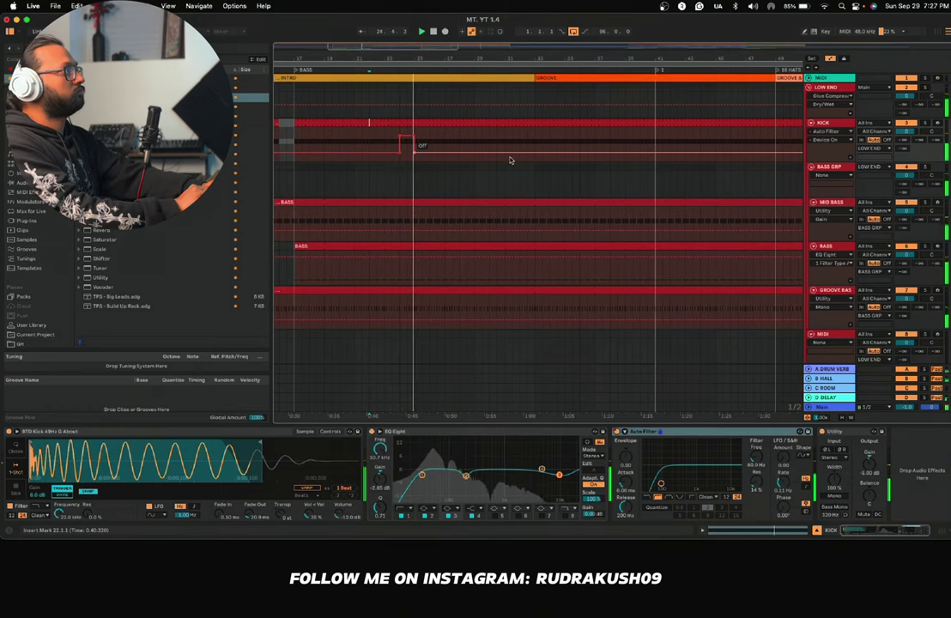
pyautogui.scroll(-3, 509, 160)
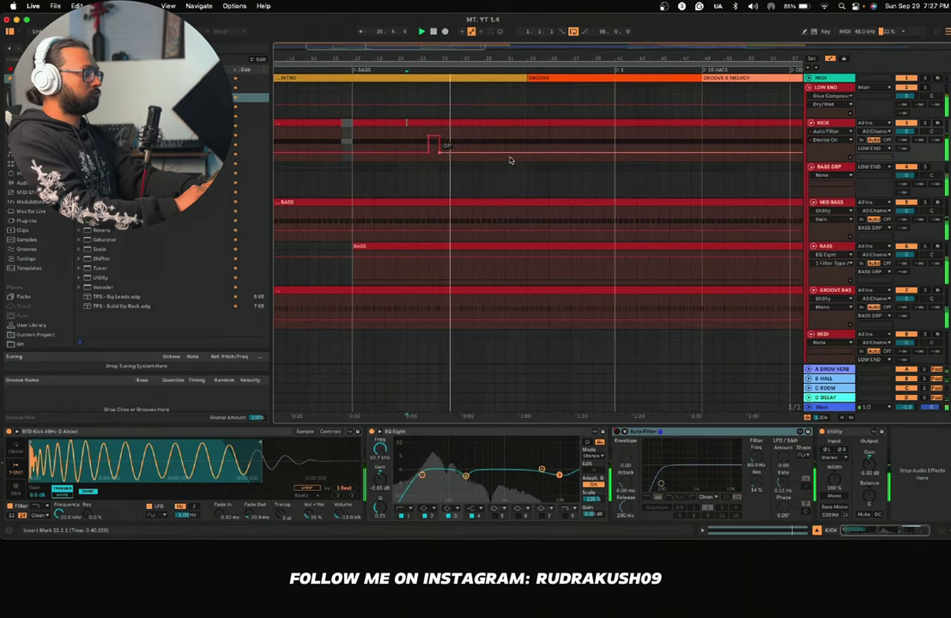
pyautogui.hscroll(1, 510, 161)
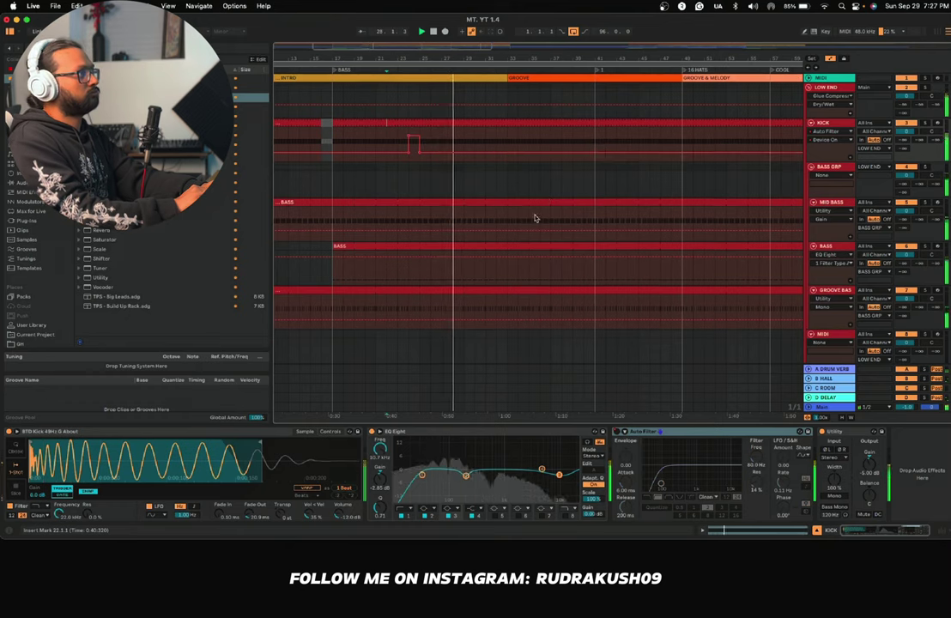
pyautogui.scroll(-8, 533, 218)
pyautogui.scroll(3, 534, 218)
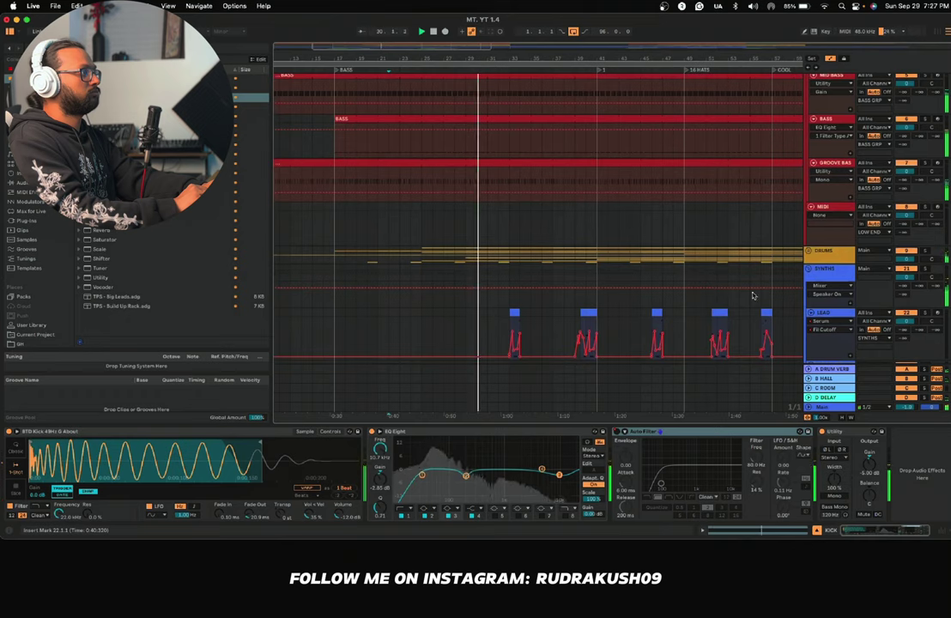
pyautogui.click(807, 250)
pyautogui.scroll(-5, 808, 258)
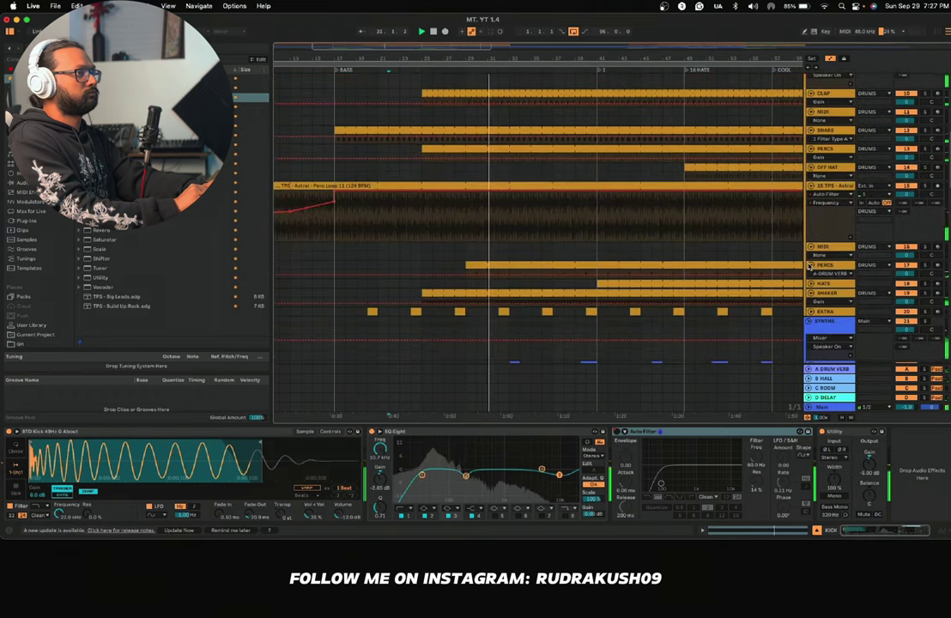
pyautogui.scroll(-2, 808, 266)
pyautogui.scroll(10, 808, 266)
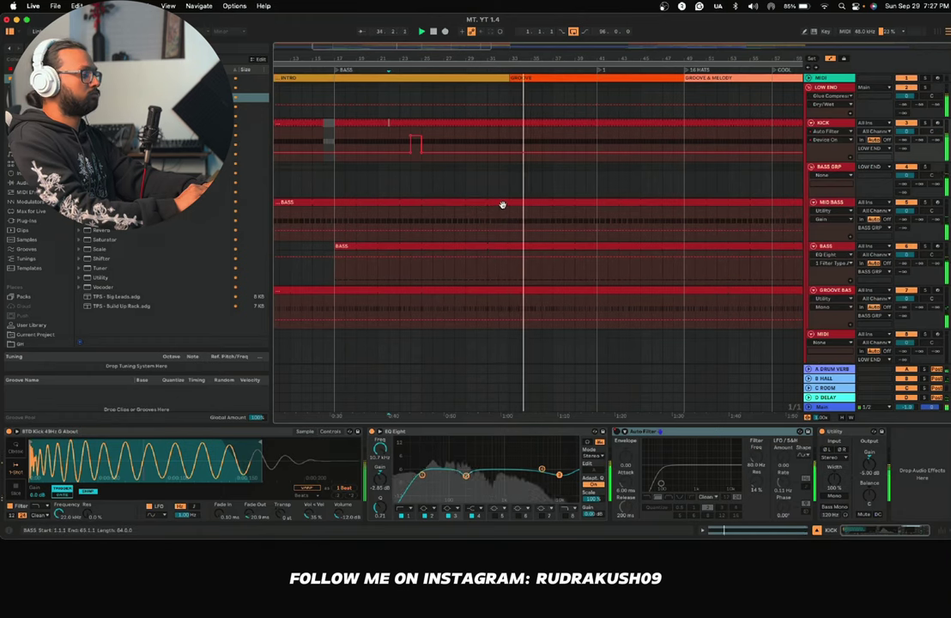
# Step: Automate the KICK Auto Filter to switch on from bar 39 to bar 41, ending at the marker named 1
pyautogui.scroll(3, 583, 151)
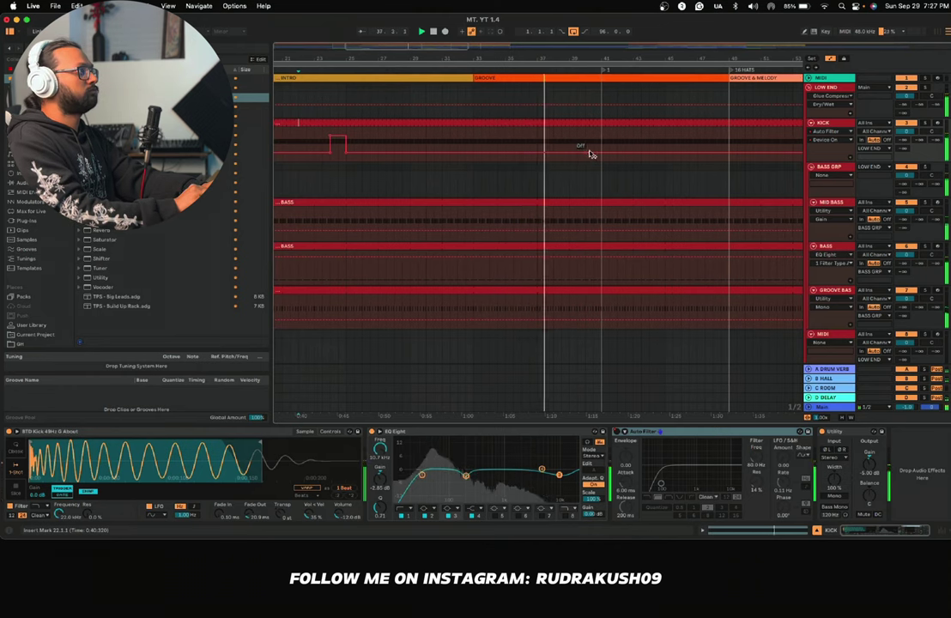
pyautogui.moveTo(589, 153)
pyautogui.mouseDown()
pyautogui.moveTo(586, 139)
pyautogui.moveTo(569, 138)
pyautogui.moveTo(602, 153)
pyautogui.mouseUp()
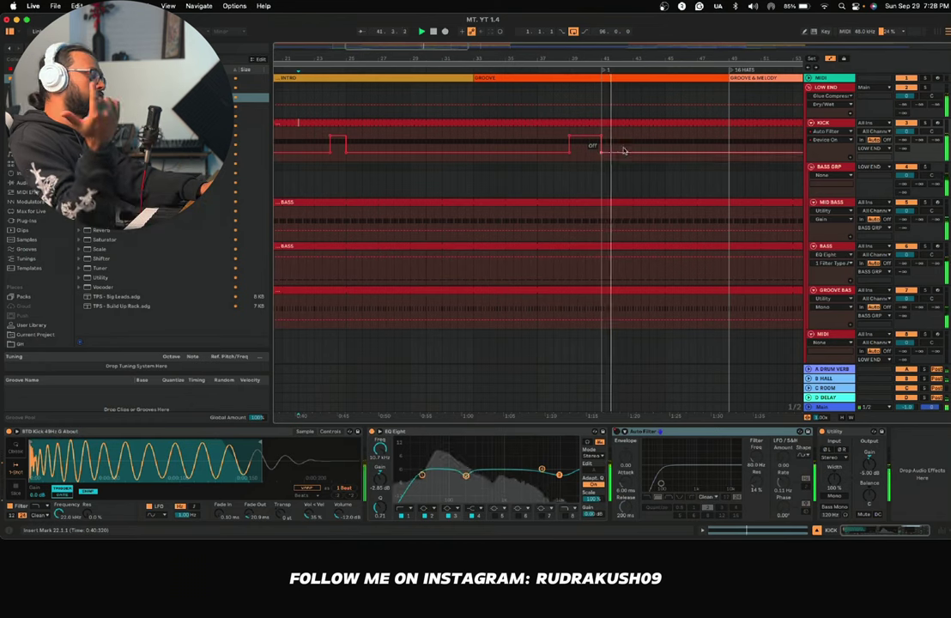
pyautogui.hscroll(3, 622, 153)
pyautogui.hscroll(1, 623, 154)
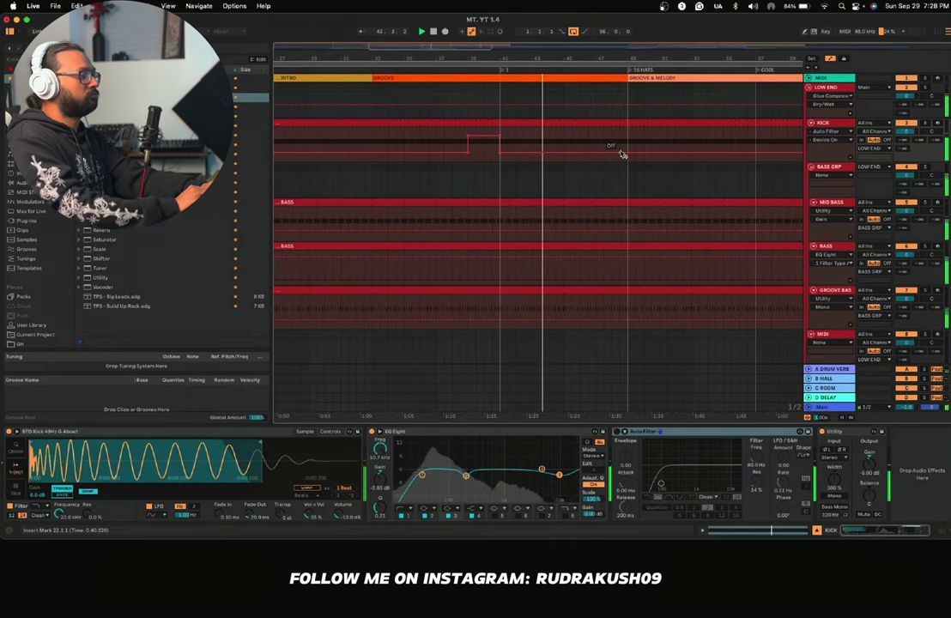
# Step: Automate the KICK Auto Filter to switch on for about the last half bar before the 16 HATS marker at bar 49
pyautogui.hscroll(1, 617, 152)
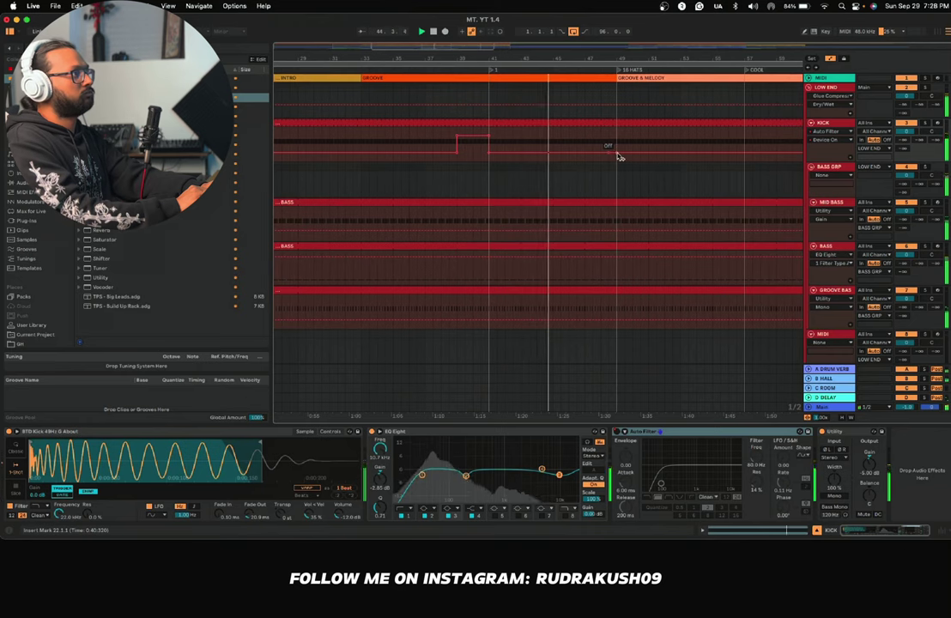
pyautogui.moveTo(616, 153); pyautogui.dragTo(603, 133)
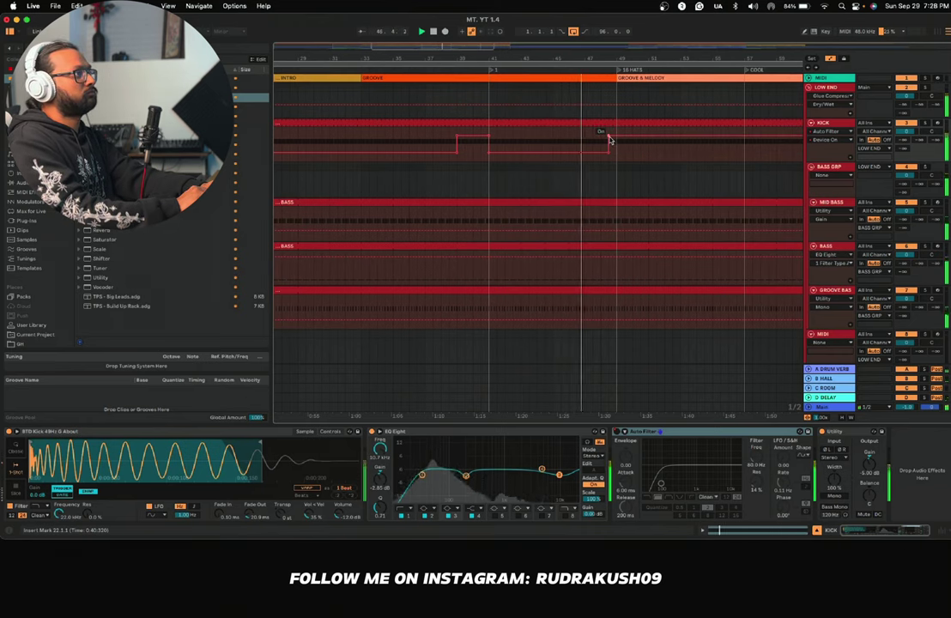
pyautogui.scroll(2, 615, 141)
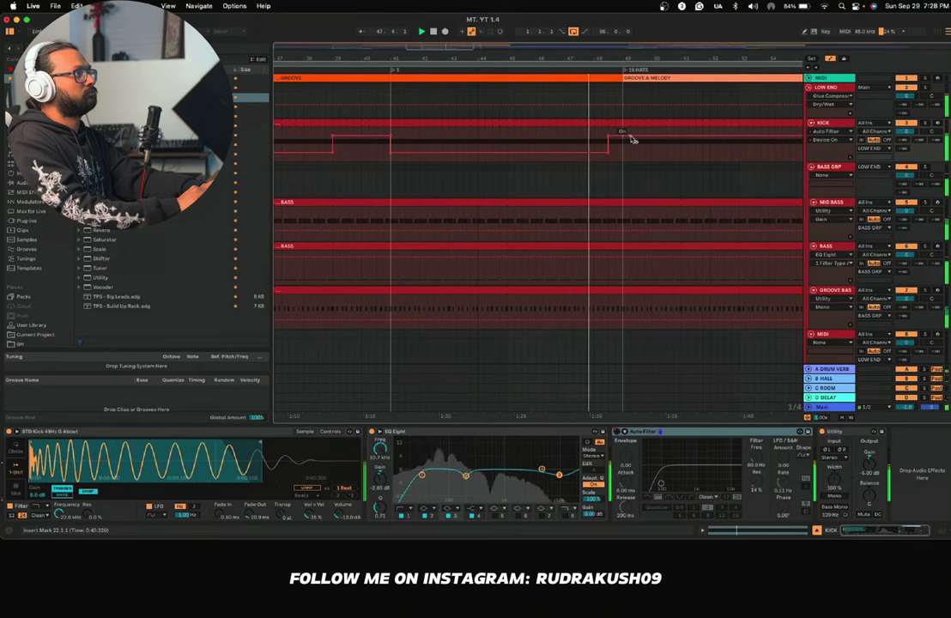
pyautogui.moveTo(631, 136); pyautogui.dragTo(626, 153)
pyautogui.hscroll(5, 658, 159)
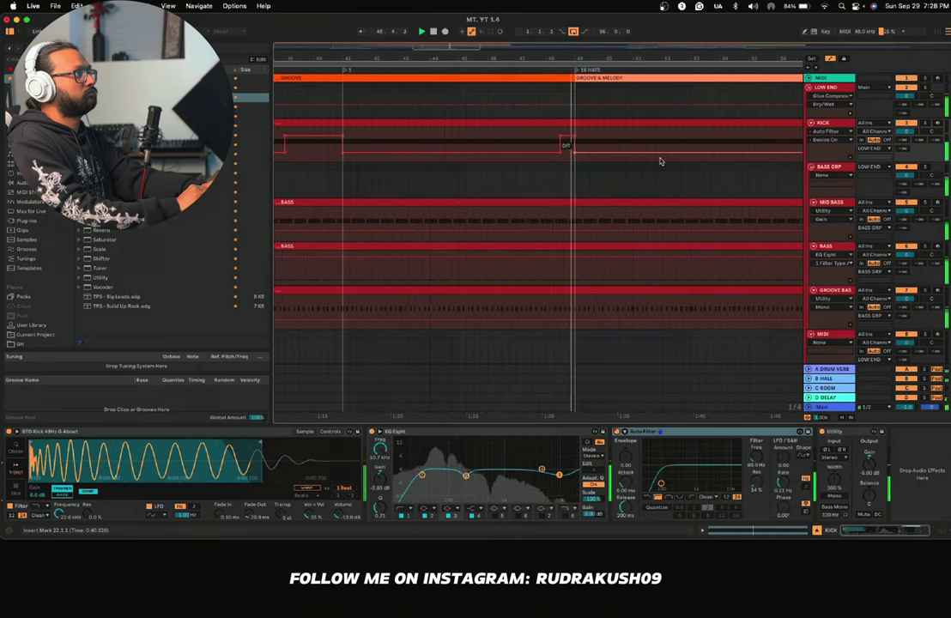
pyautogui.hscroll(1, 661, 161)
pyautogui.hscroll(-3, 661, 162)
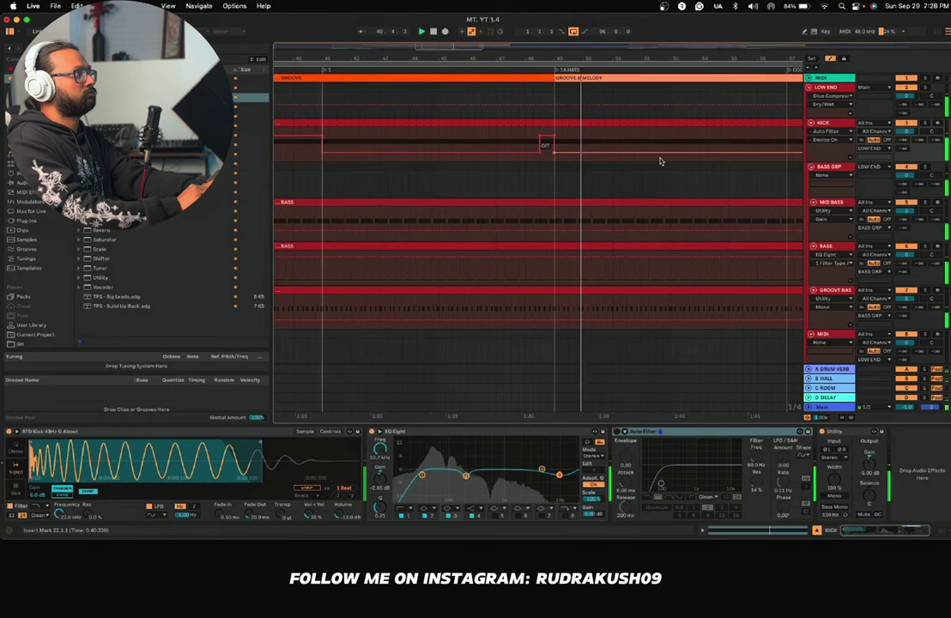
# Step: Remove the KICK Auto Filter's on section just before the 16 HATS marker from the Device On automation
pyautogui.hscroll(2, 661, 161)
pyautogui.hscroll(6, 560, 170)
pyautogui.scroll(-5, 561, 171)
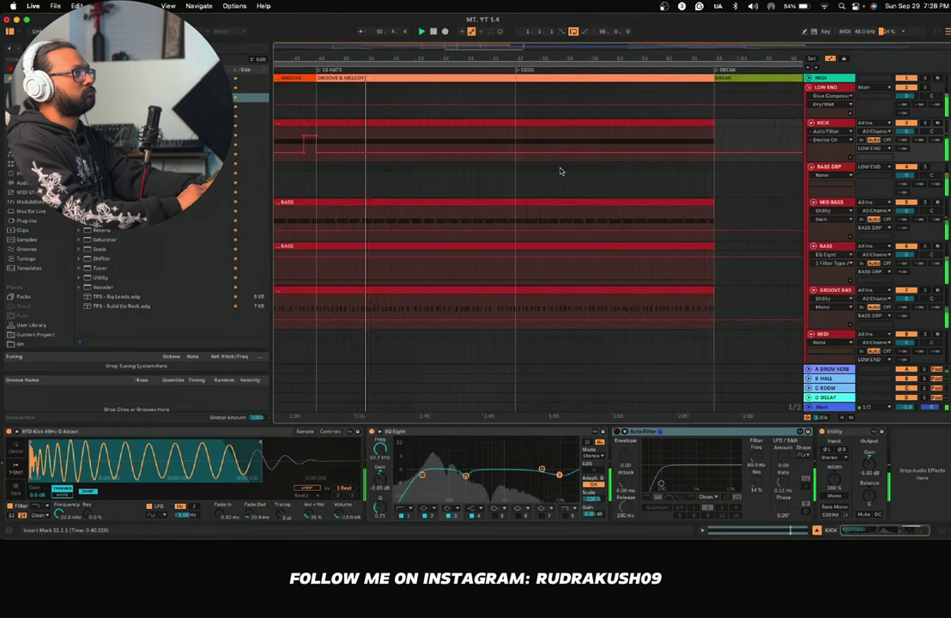
pyautogui.scroll(-3, 560, 171)
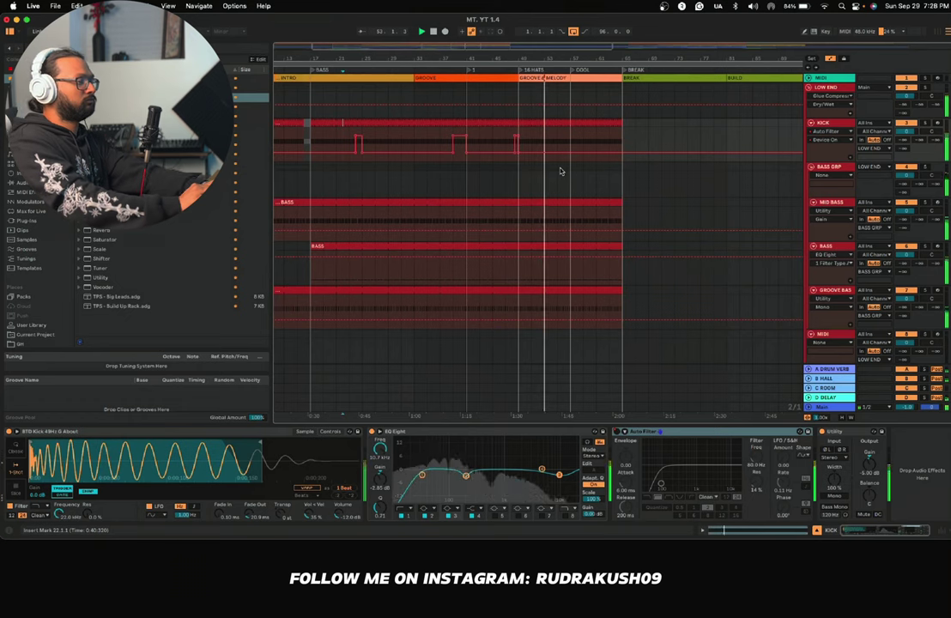
pyautogui.click(530, 119)
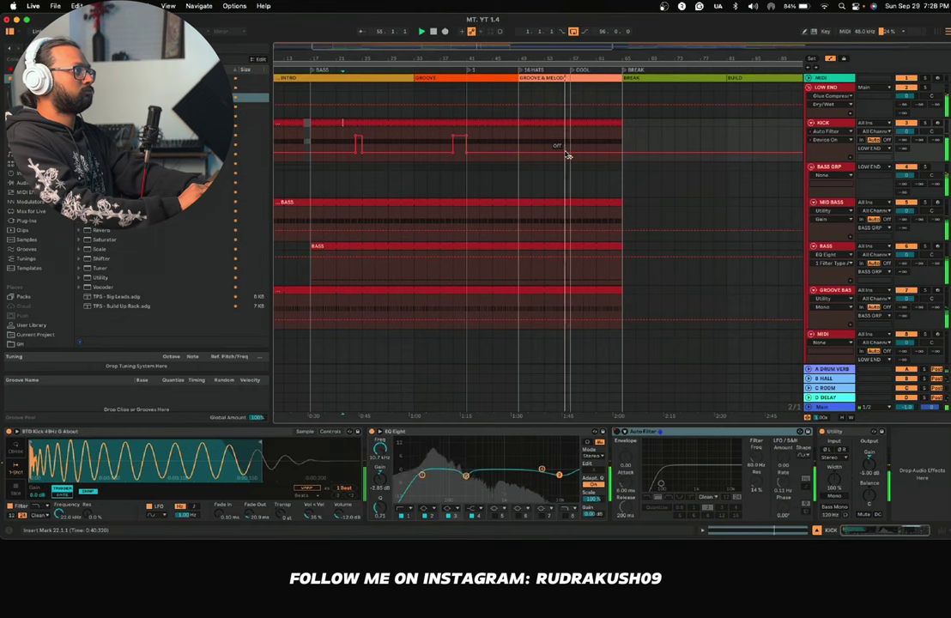
# Step: Automate the KICK Auto Filter to switch on at bar 56, one bar before the COOL marker
pyautogui.scroll(5, 566, 155)
pyautogui.moveTo(563, 156); pyautogui.dragTo(567, 134)
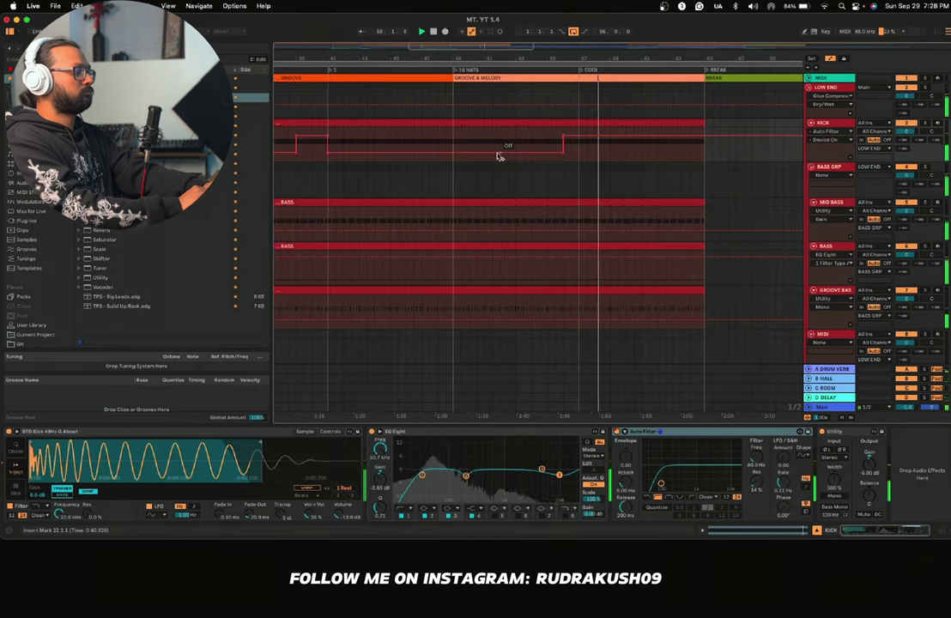
pyautogui.hscroll(-3, 497, 156)
pyautogui.hscroll(-5, 498, 156)
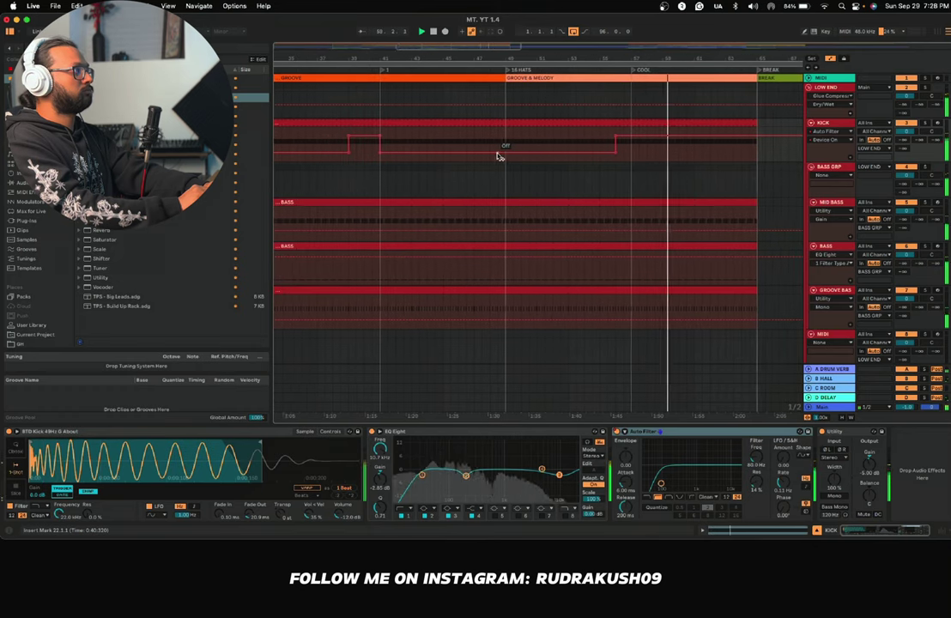
# Step: Replay from bar 46 and automate the KICK Auto Filter to switch on from bar 48 to the 16 HATS marker at bar 49
pyautogui.hscroll(3, 498, 156)
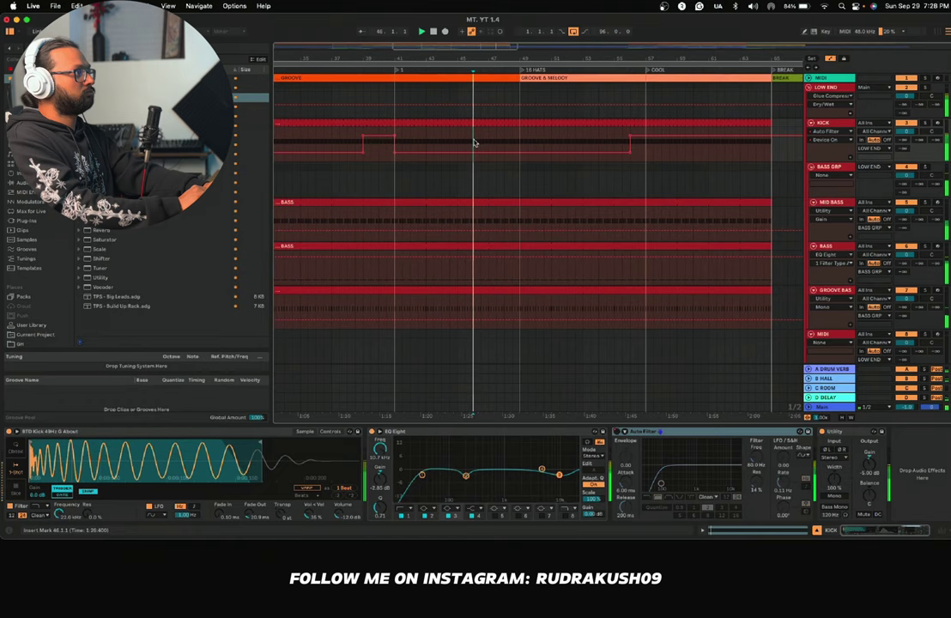
pyautogui.scroll(-3, 472, 144)
pyautogui.hscroll(-3, 472, 144)
pyautogui.scroll(-10, 472, 145)
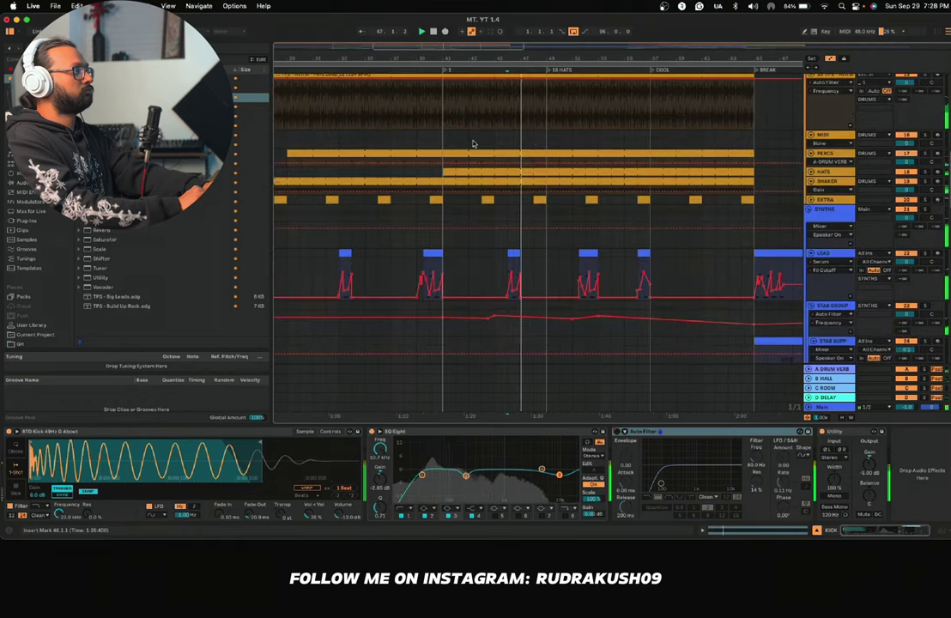
pyautogui.scroll(10, 474, 143)
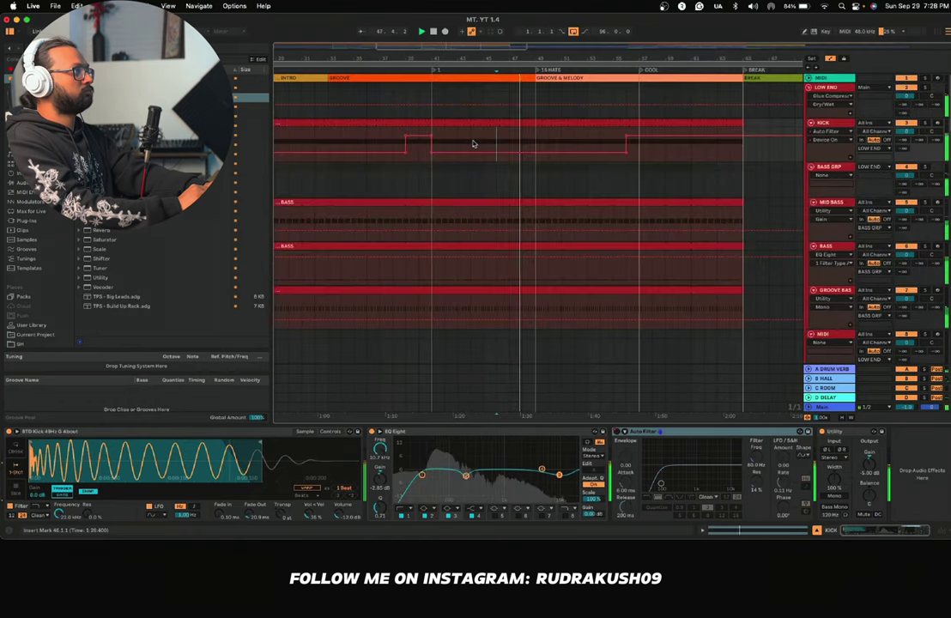
pyautogui.click(523, 153)
pyautogui.moveTo(536, 153)
pyautogui.mouseDown()
pyautogui.moveTo(525, 134)
pyautogui.moveTo(539, 146)
pyautogui.mouseUp()
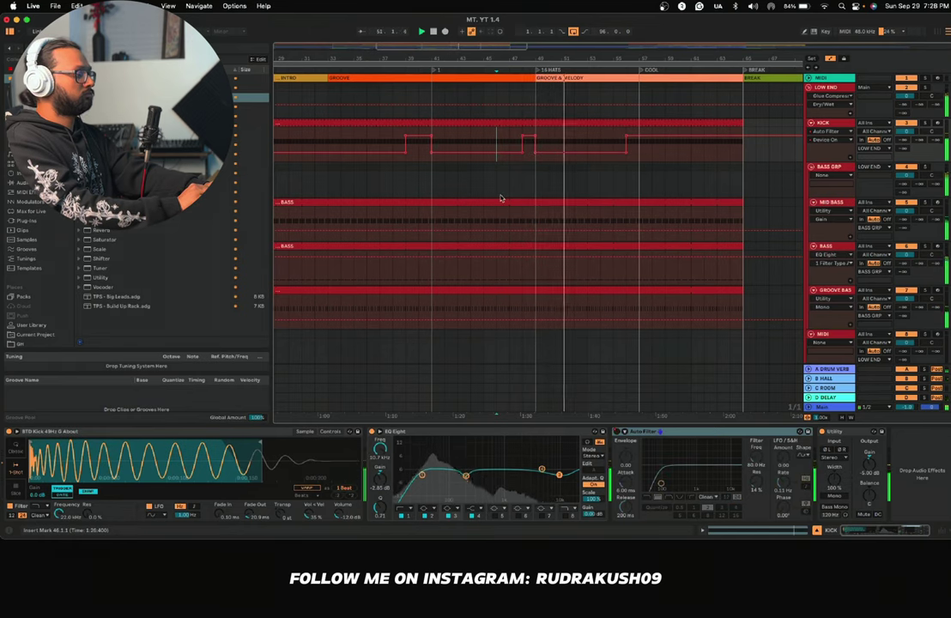
# Step: Replay from bar 15 to check the kick filter automation, and examine the synth and FX clips around the transitions
pyautogui.hscroll(-10, 429, 153)
pyautogui.scroll(-2, 455, 142)
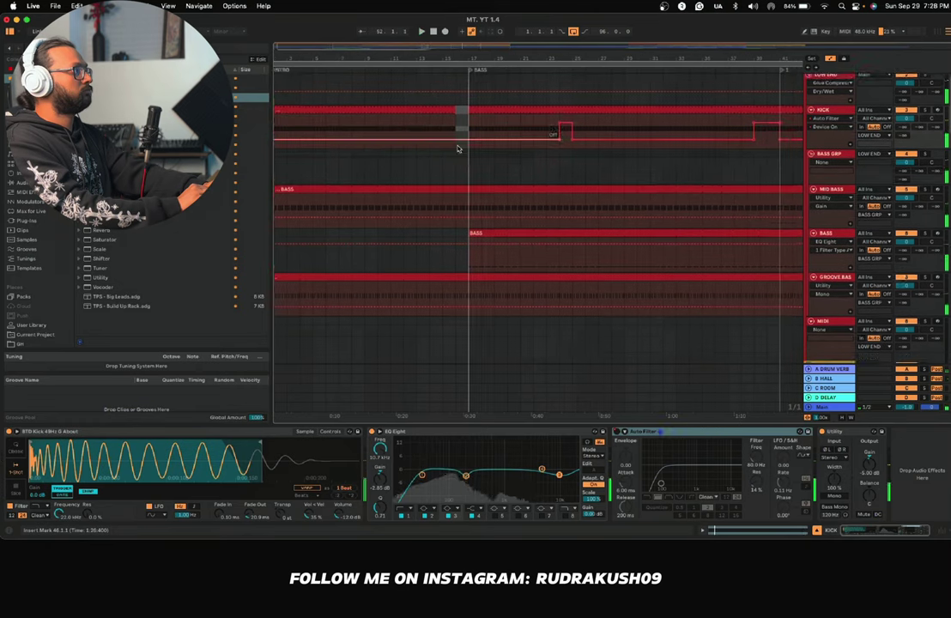
pyautogui.press('space')
pyautogui.scroll(-3, 435, 121)
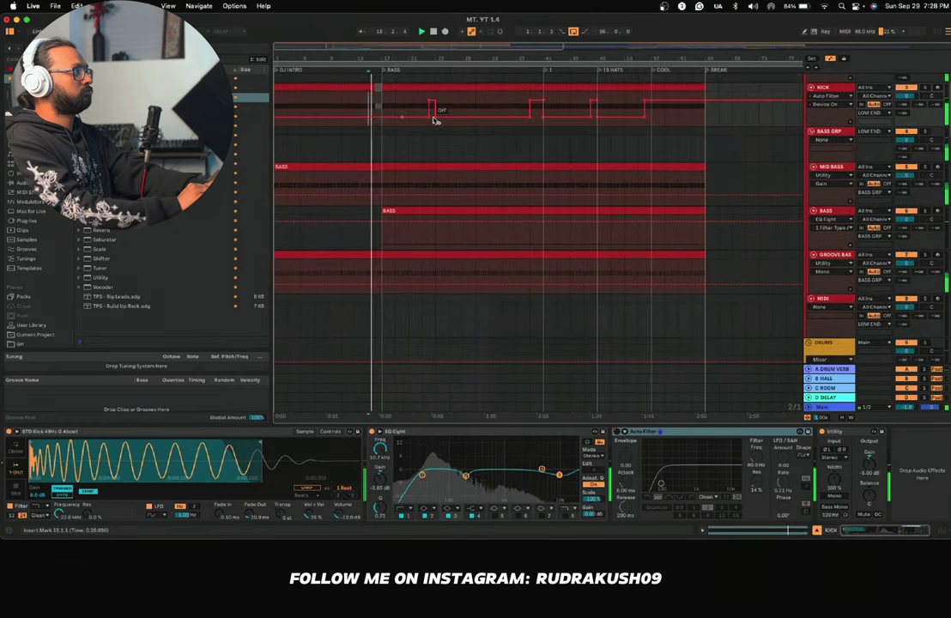
pyautogui.scroll(-5, 435, 121)
pyautogui.scroll(6, 436, 121)
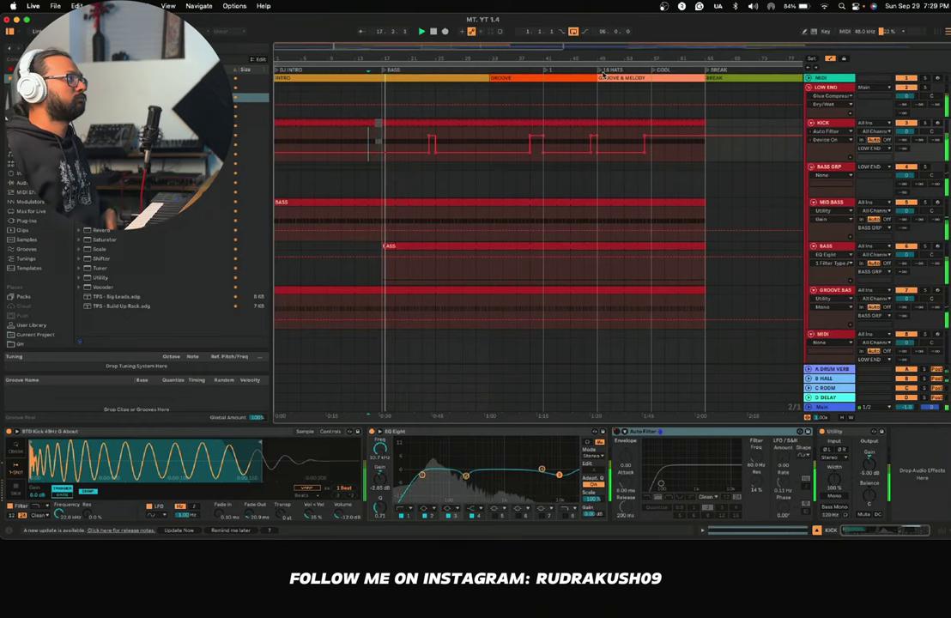
pyautogui.scroll(-10, 438, 203)
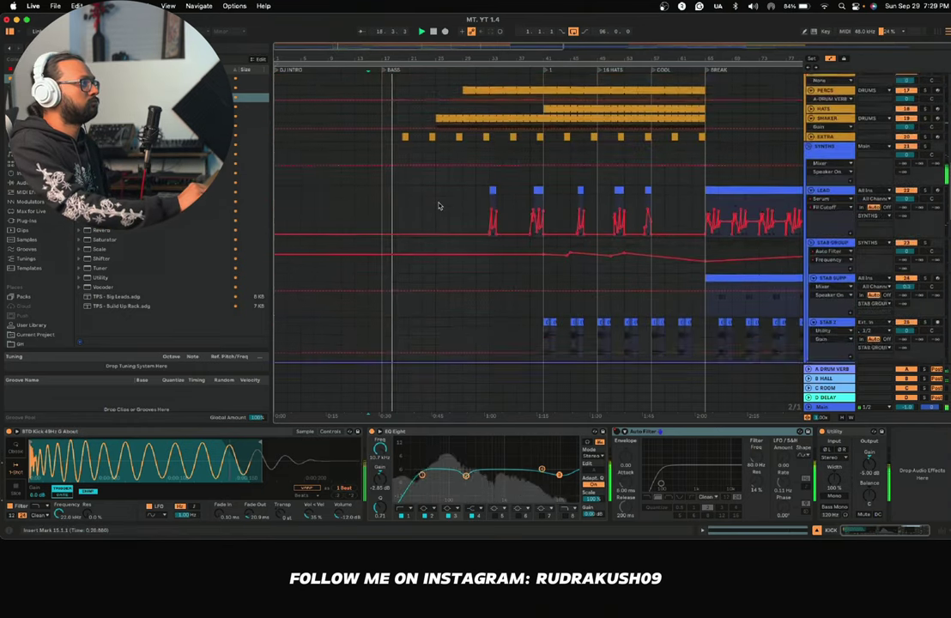
pyautogui.scroll(-12, 438, 206)
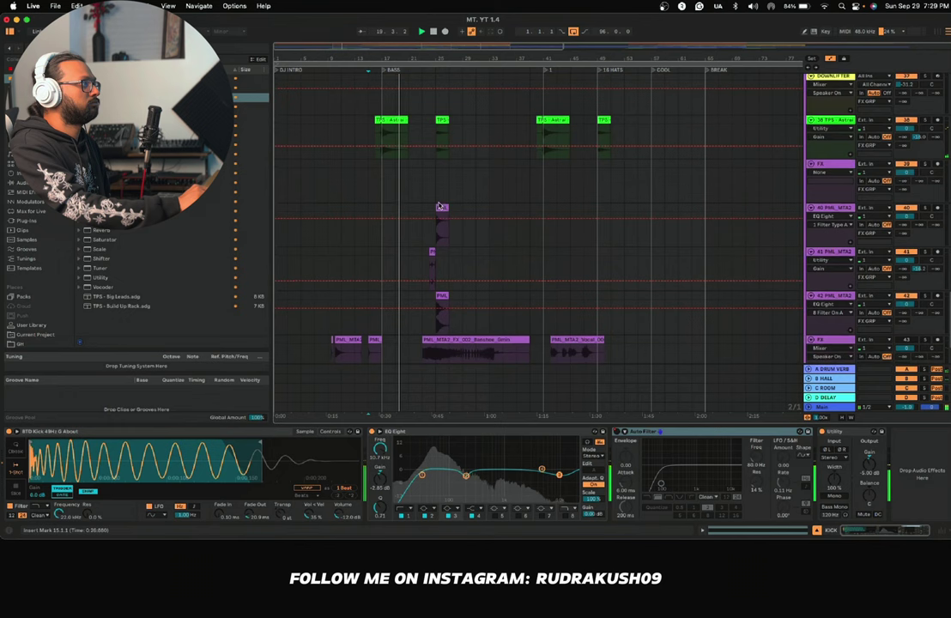
pyautogui.scroll(-4, 438, 206)
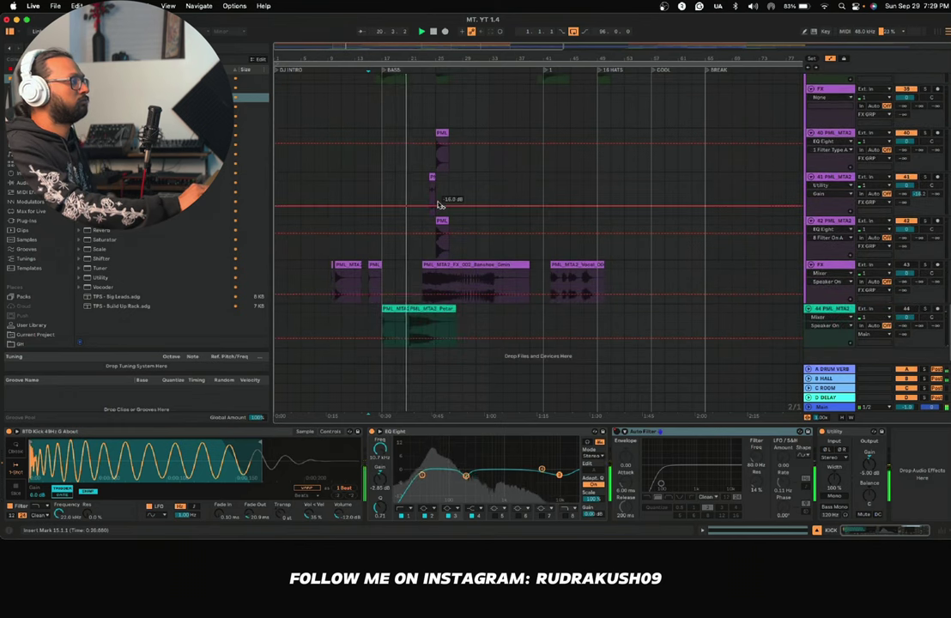
# Step: Hide the automation lanes and examine the bass, drum, synth and FX clip layout across the sections up to the BREAK marker
pyautogui.press('a')
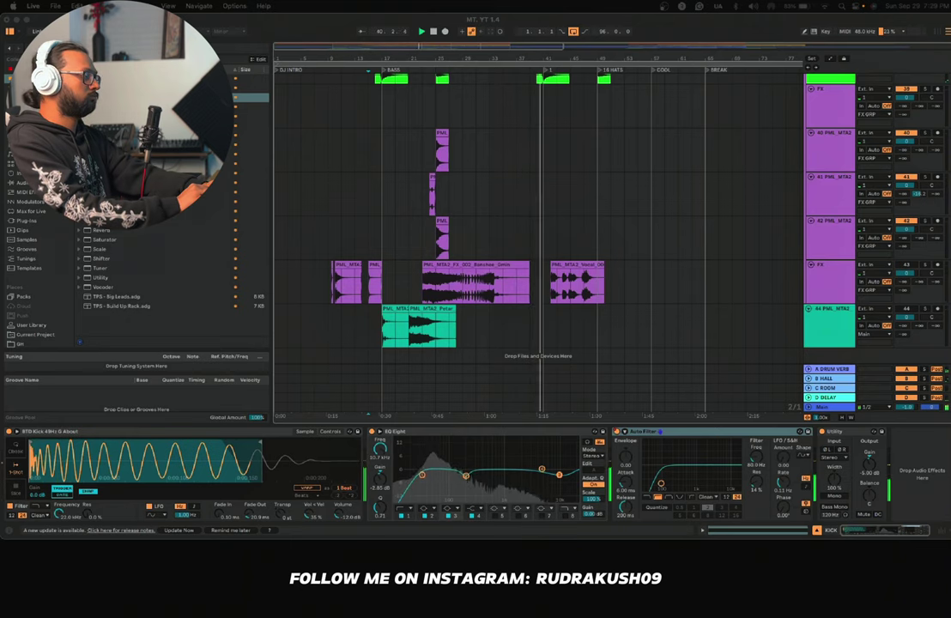
pyautogui.scroll(-5, 557, 203)
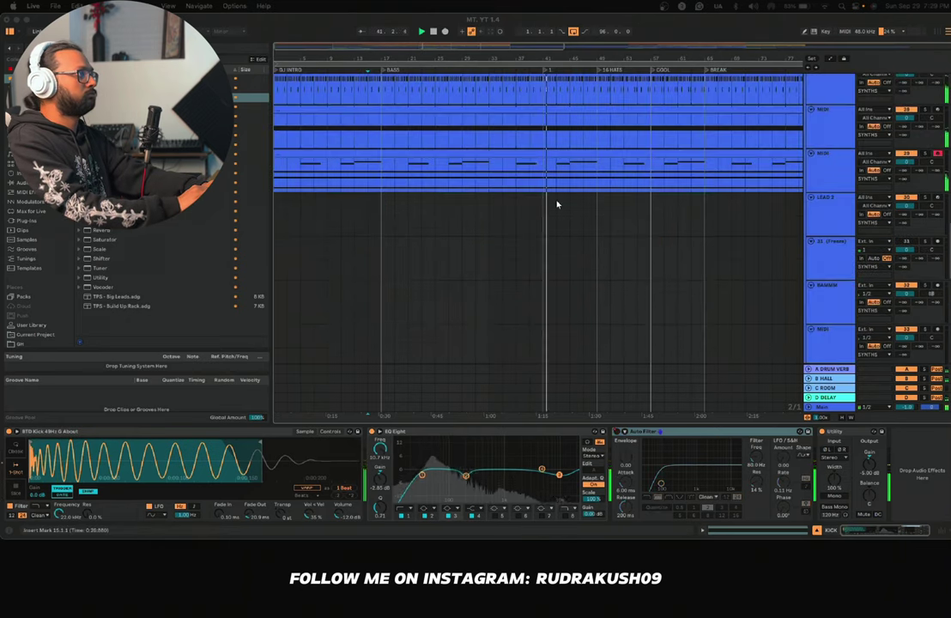
pyautogui.scroll(5, 556, 204)
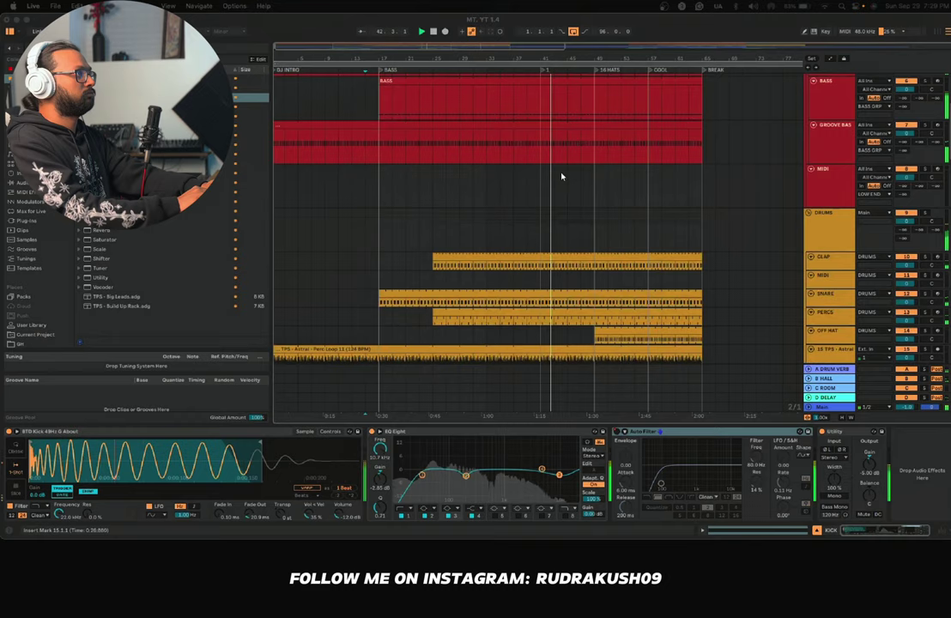
pyautogui.scroll(4, 562, 177)
pyautogui.click(562, 148)
pyautogui.scroll(-4, 533, 195)
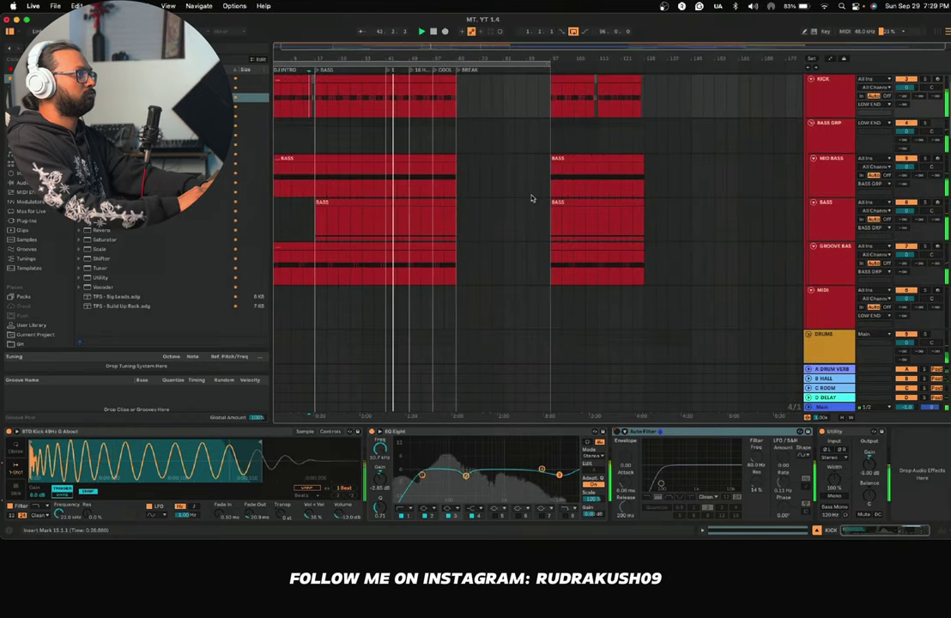
pyautogui.scroll(-5, 353, 192)
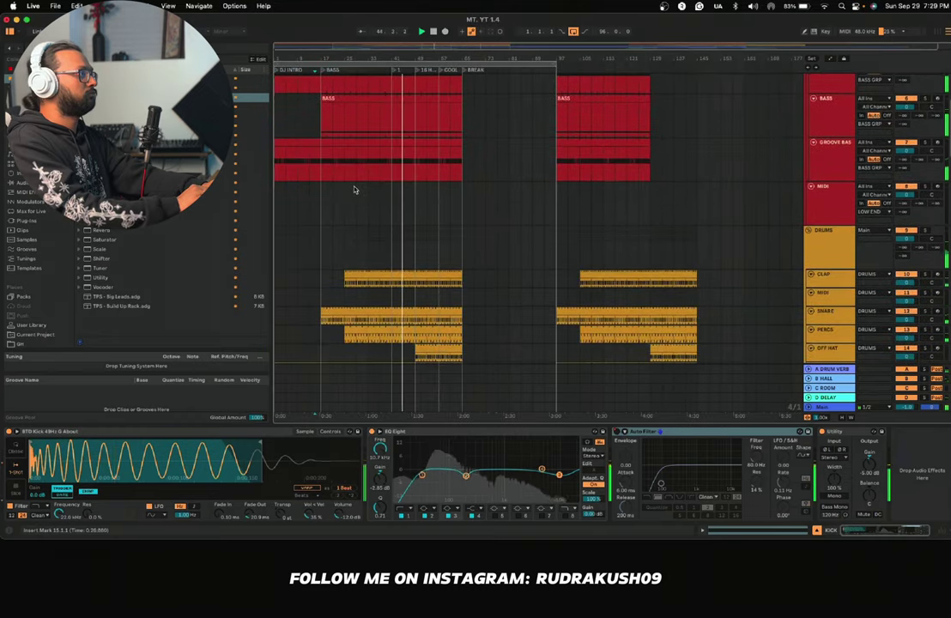
pyautogui.scroll(3, 354, 190)
pyautogui.scroll(-8, 354, 189)
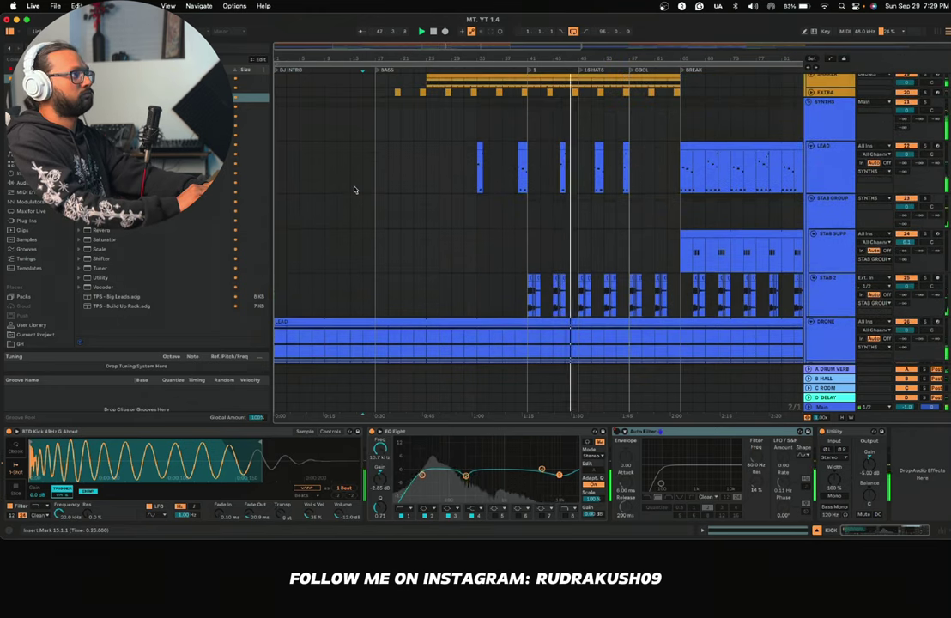
pyautogui.scroll(-2, 444, 201)
pyautogui.scroll(10, 448, 200)
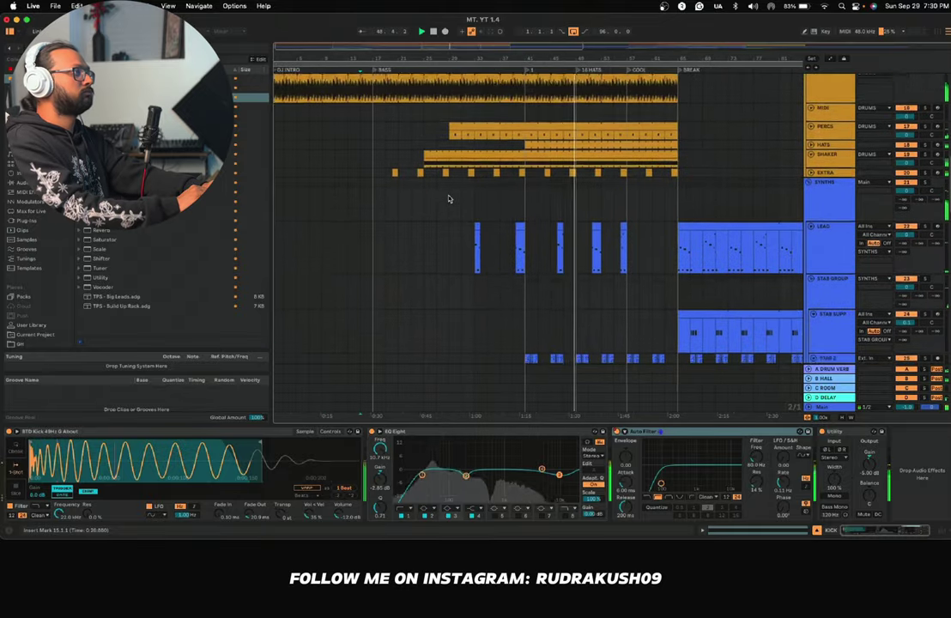
pyautogui.scroll(3, 448, 198)
pyautogui.scroll(-7, 448, 197)
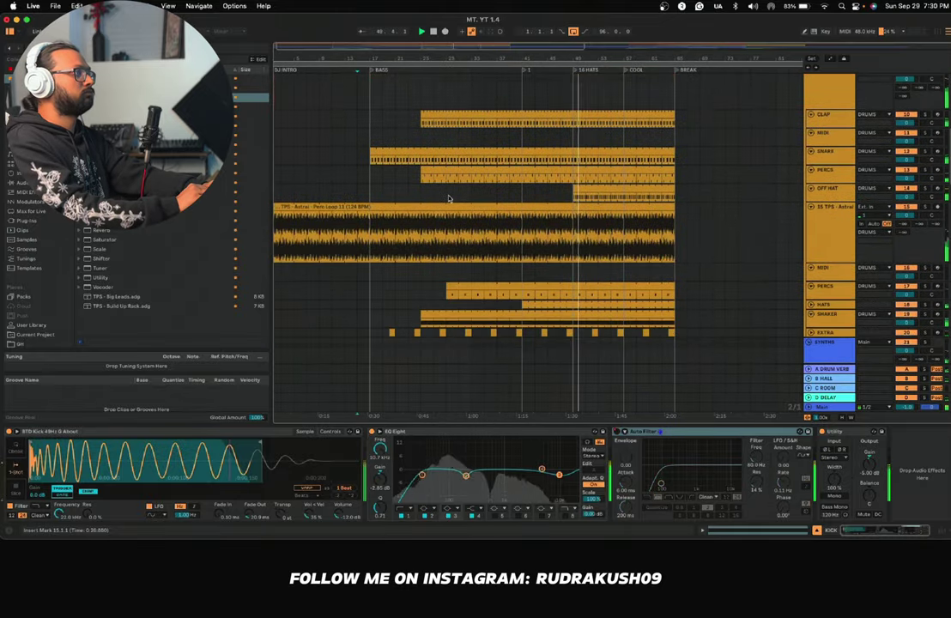
pyautogui.scroll(-10, 601, 206)
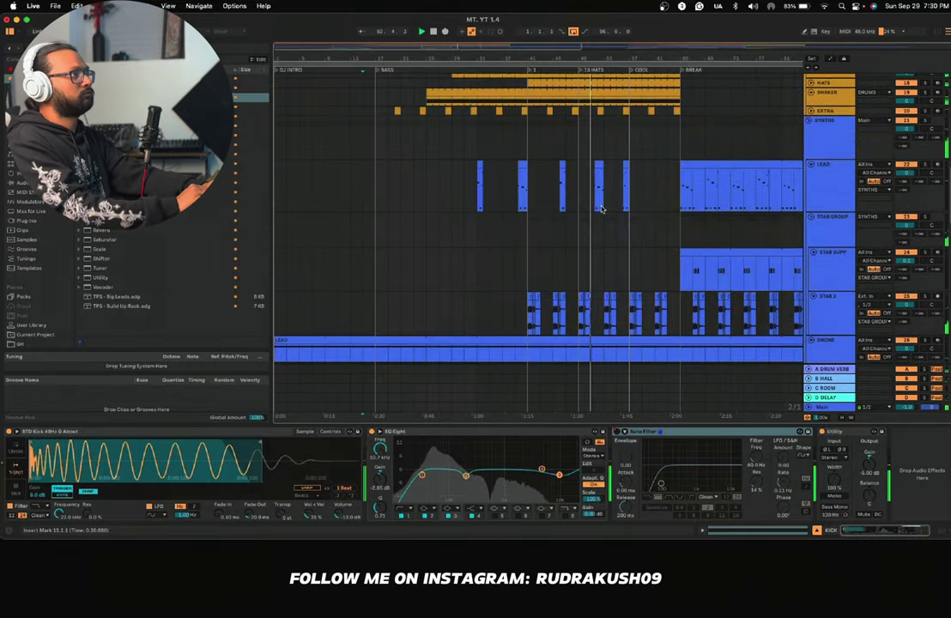
pyautogui.scroll(-10, 601, 208)
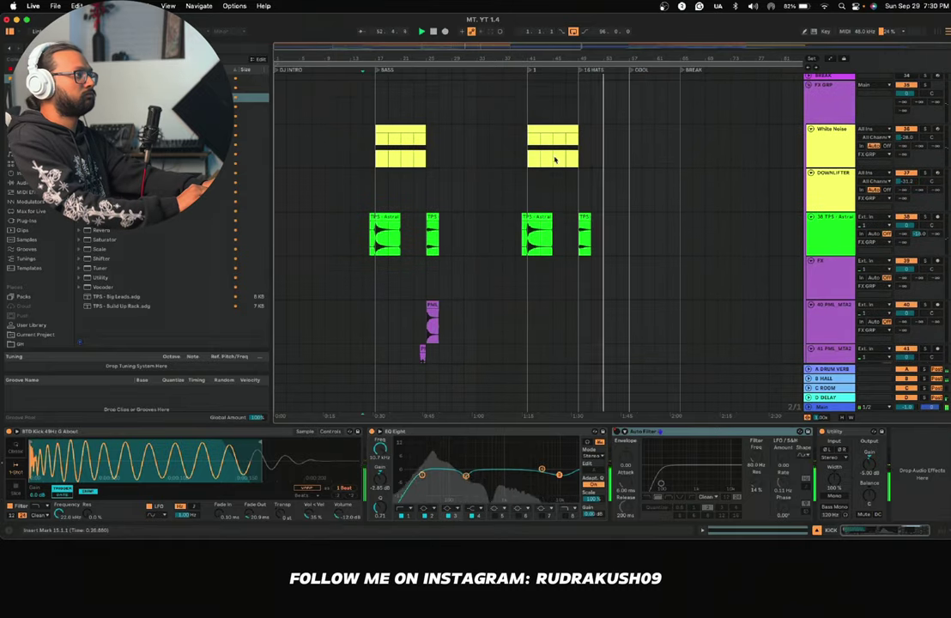
pyautogui.scroll(-3, 450, 258)
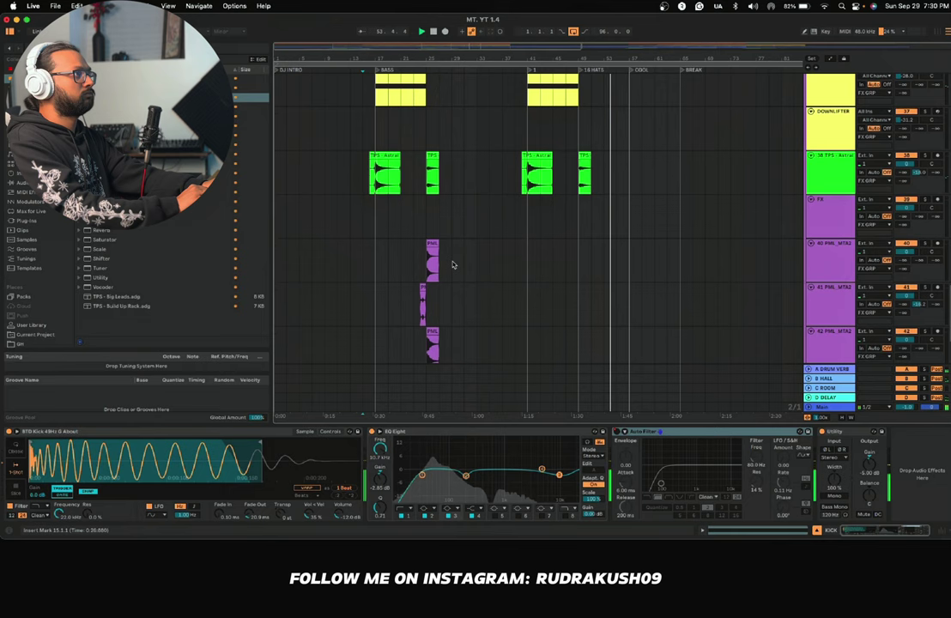
# Step: Copy the eight-bar White Noise clip at marker 1 to the COOL marker, and the TPS Astral Impact 08 clip to the BREAK marker
pyautogui.scroll(3, 452, 265)
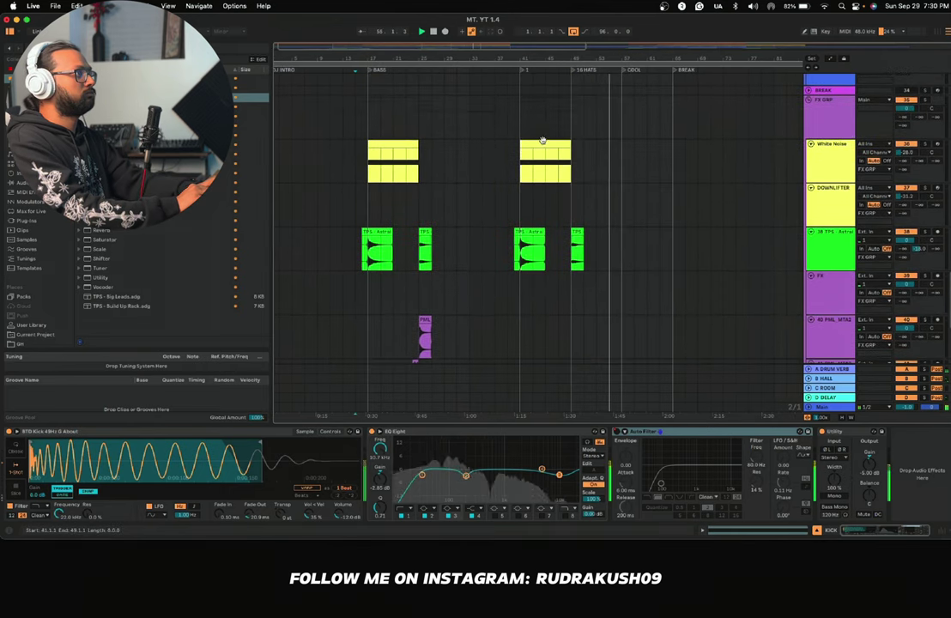
pyautogui.moveTo(640, 153); pyautogui.dragTo(640, 154)
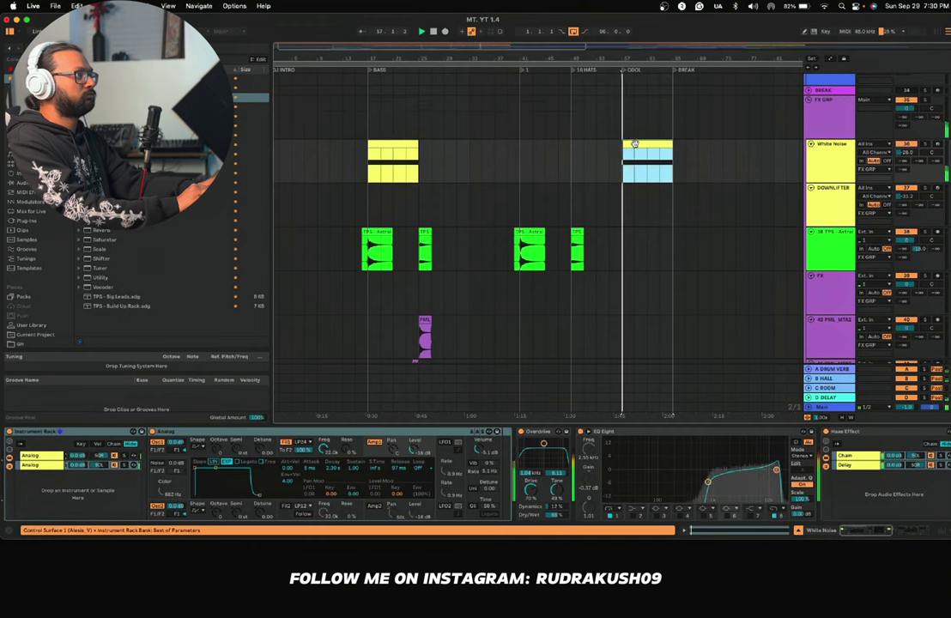
pyautogui.moveTo(634, 156); pyautogui.dragTo(537, 147)
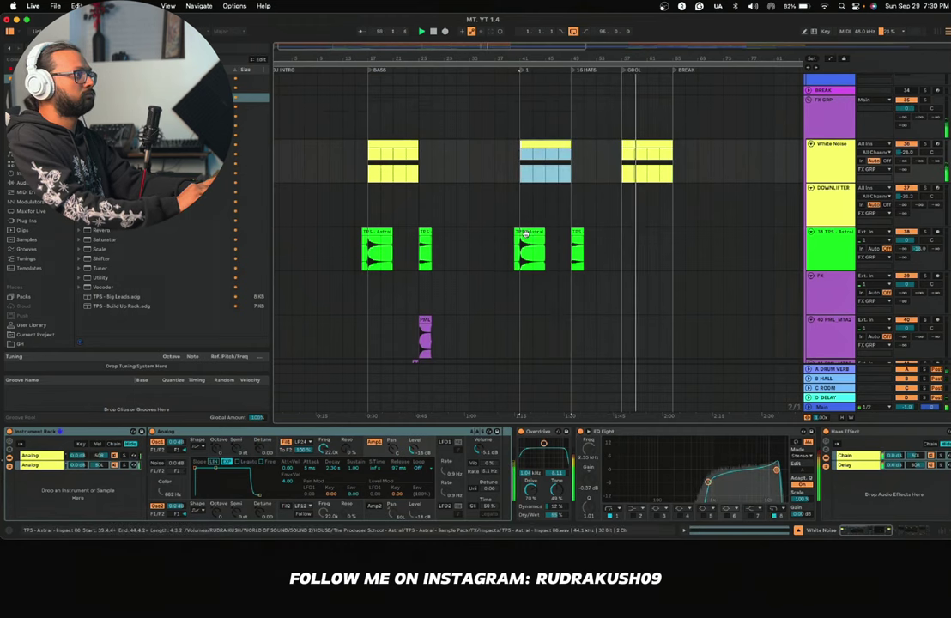
pyautogui.moveTo(541, 241); pyautogui.dragTo(679, 247)
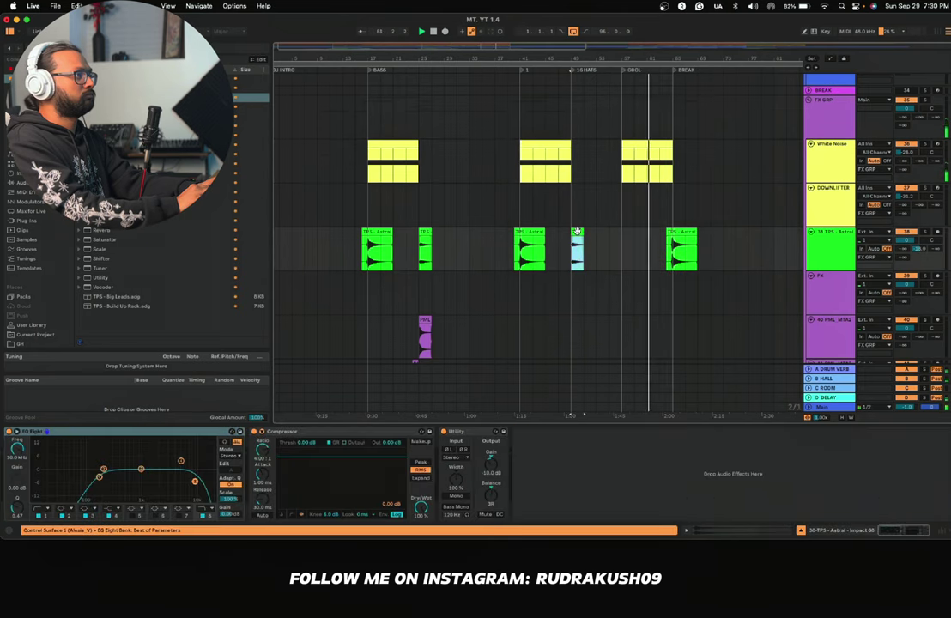
# Step: Copy the track 40 PML_MTA2 impact clip to the COOL and BREAK markers, and the track 41 FX clip to bar 64
pyautogui.scroll(-3, 577, 234)
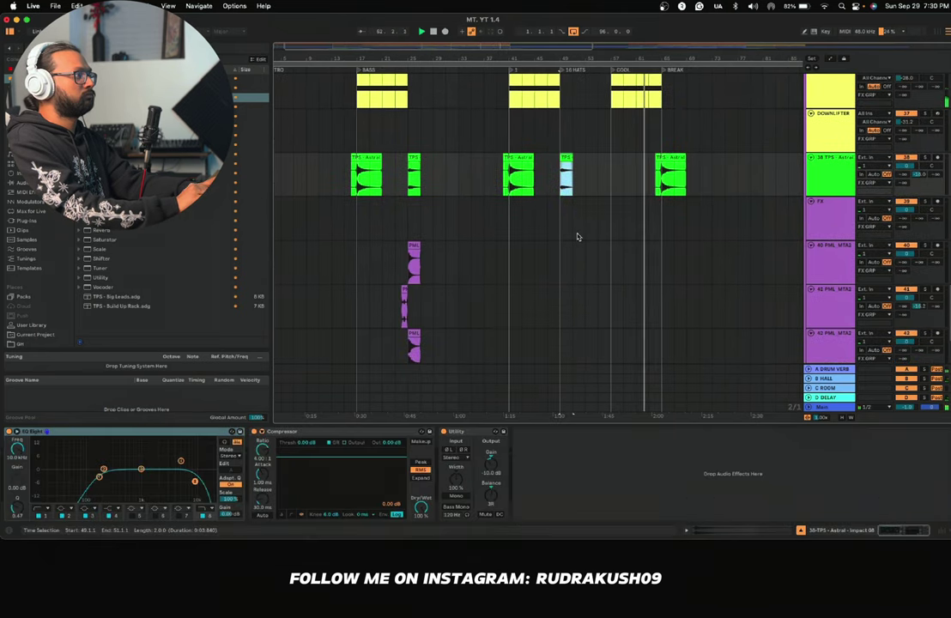
pyautogui.moveTo(413, 258); pyautogui.dragTo(618, 265)
pyautogui.moveTo(414, 254); pyautogui.dragTo(672, 264)
pyautogui.scroll(-2, 596, 262)
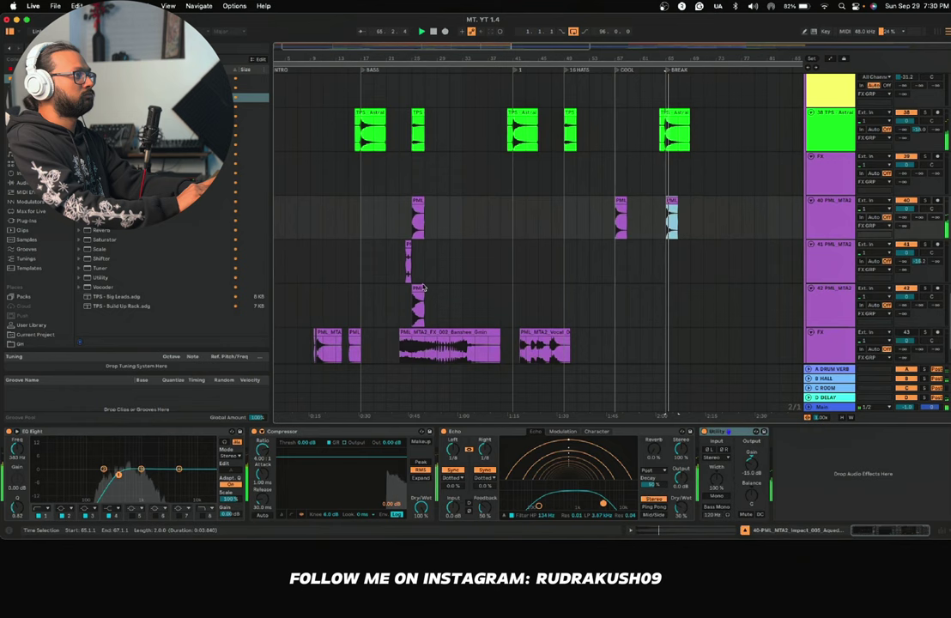
pyautogui.moveTo(410, 269); pyautogui.dragTo(660, 260)
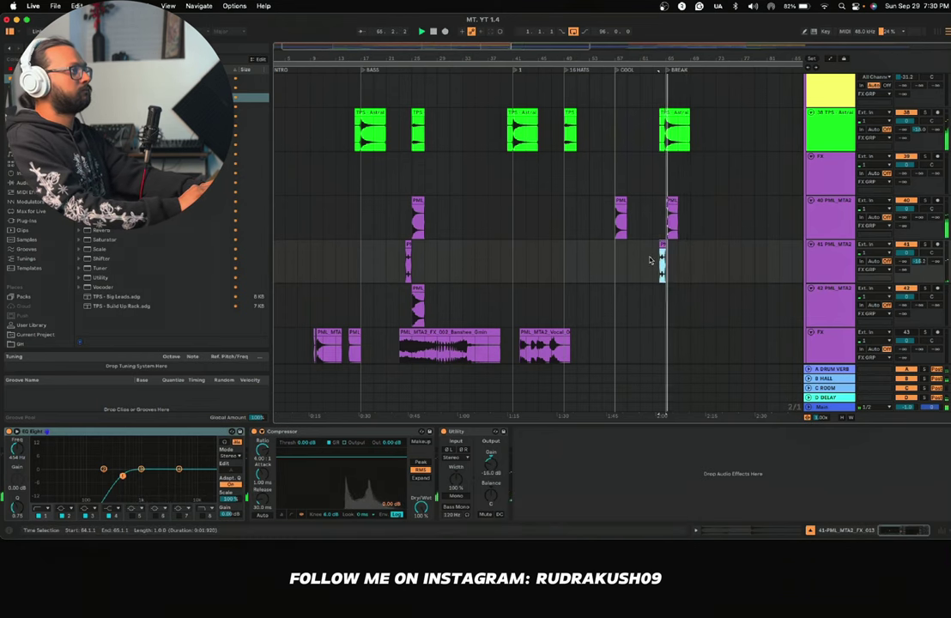
# Step: Select track 42 and play from bar 24 to hear its PML_MTA2_FX_009 clip with the impacts at bar 25
pyautogui.scroll(3, 651, 260)
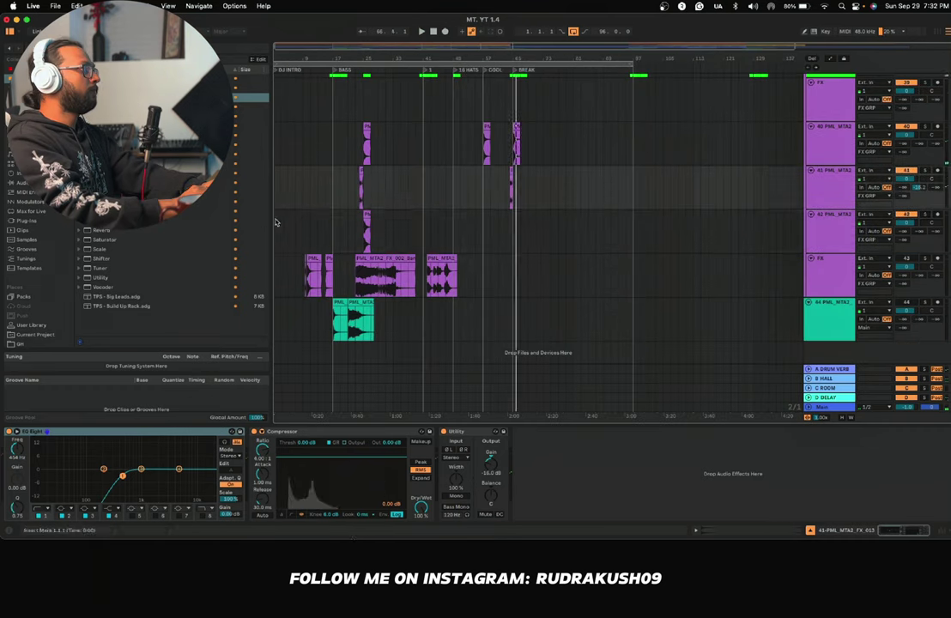
pyautogui.scroll(5, 275, 222)
pyautogui.scroll(2, 365, 246)
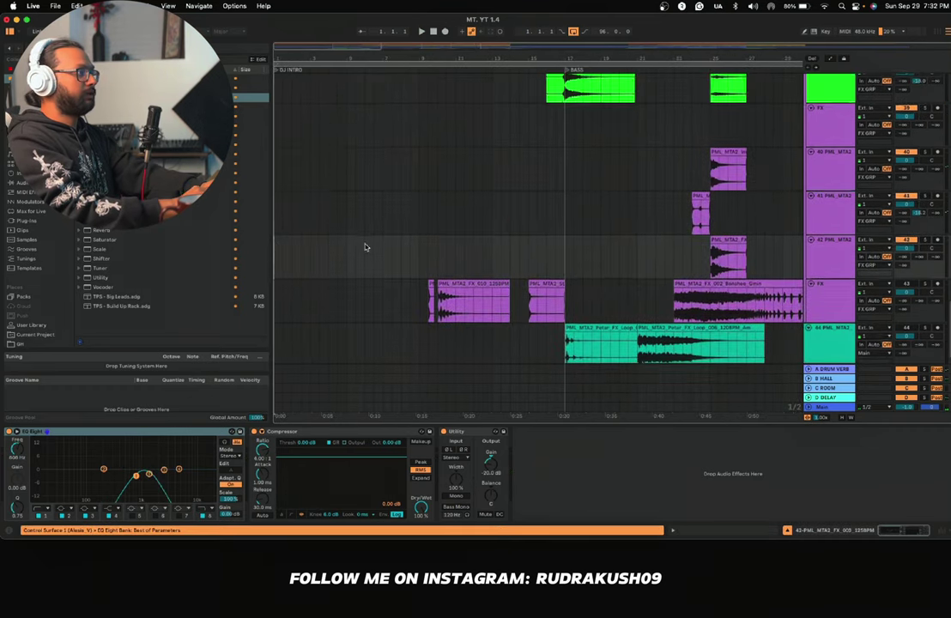
pyautogui.scroll(1, 485, 284)
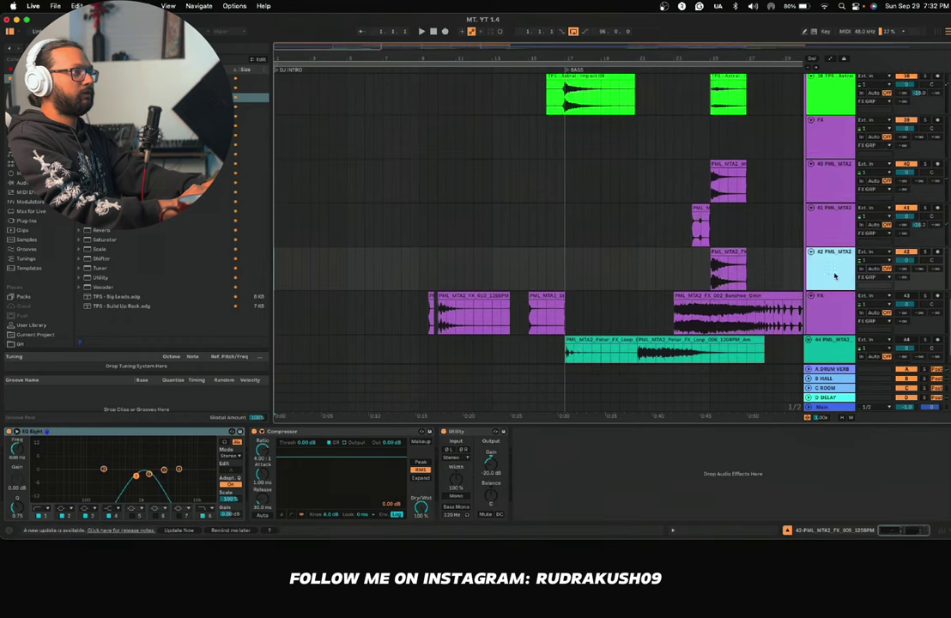
pyautogui.click(637, 275)
pyautogui.press('space')
pyautogui.scroll(3, 694, 259)
pyautogui.scroll(-1, 693, 259)
pyautogui.hscroll(3, 694, 259)
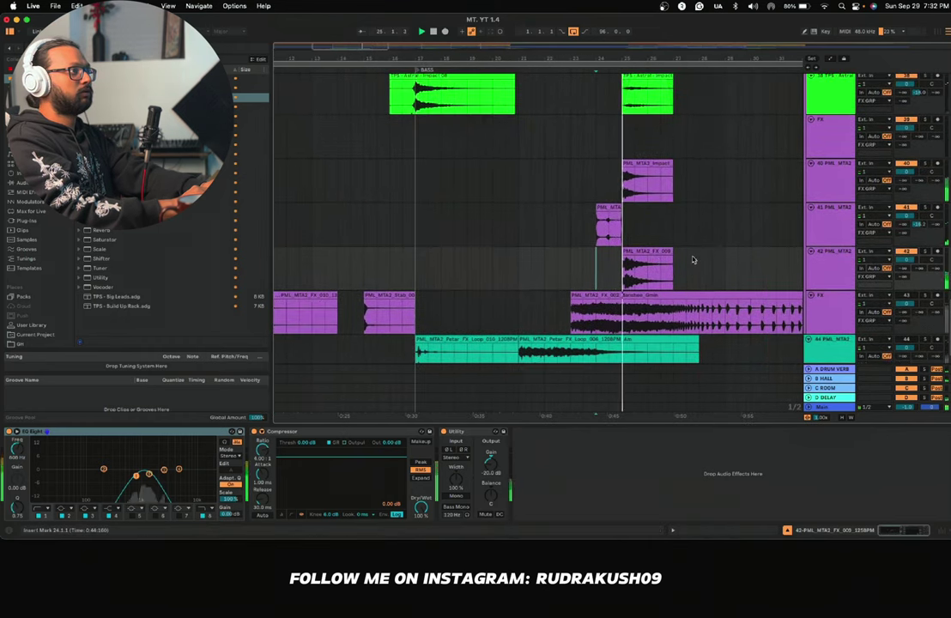
# Step: Replay from bar 24 with track 42 soloed and unsoloed to compare its FX clip alone and in the mix
pyautogui.click(927, 252)
pyautogui.press('space')
pyautogui.press('space')
pyautogui.press('space')
pyautogui.click(927, 252)
pyautogui.press('space')
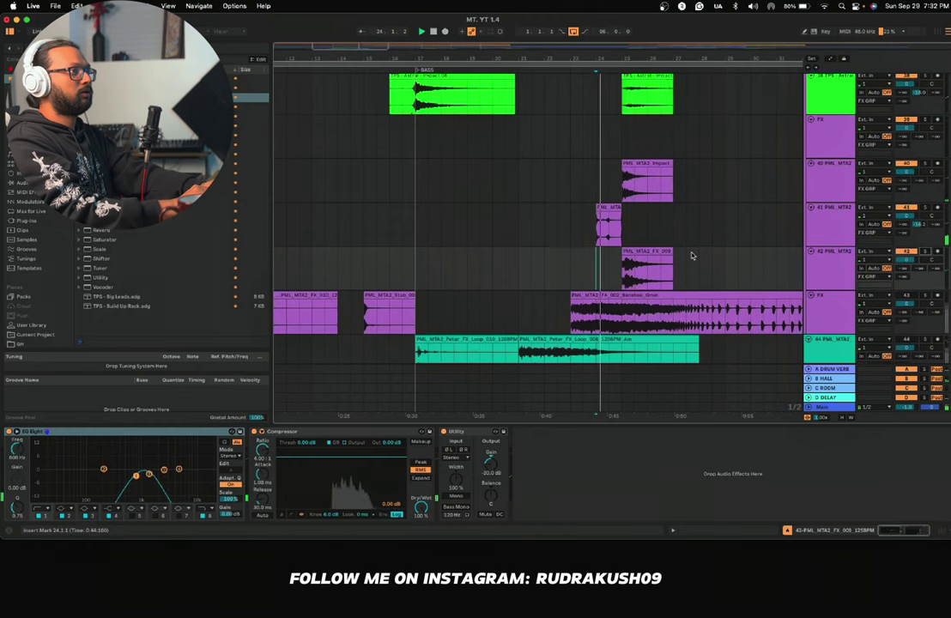
# Step: Stop playback, insert a new audio track beside the FX track, and place it directly above that track in the FX group
pyautogui.press('space')
pyautogui.scroll(-3, 692, 256)
pyautogui.hscroll(1, 693, 258)
pyautogui.scroll(-2, 693, 283)
pyautogui.hscroll(2, 693, 283)
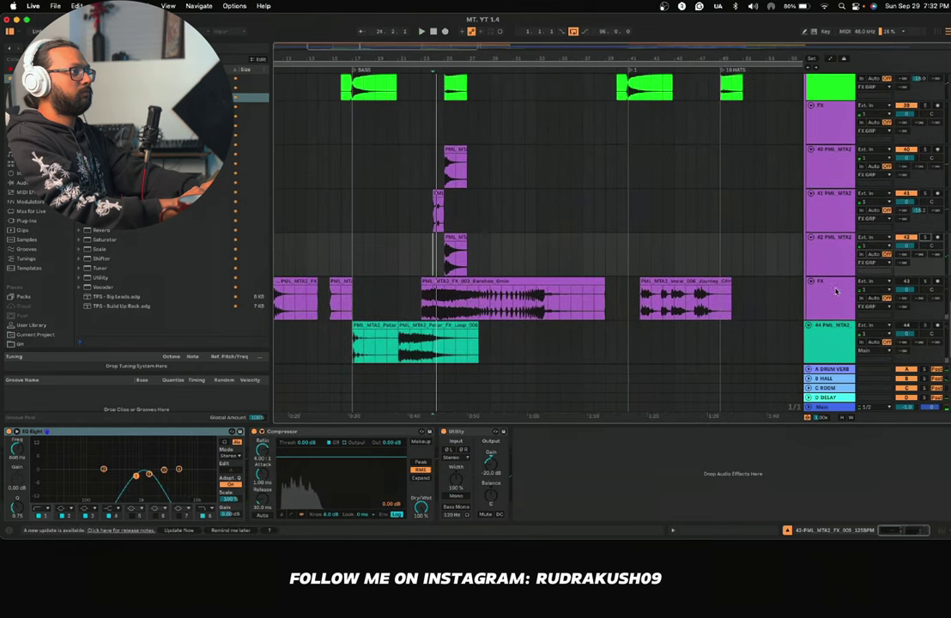
pyautogui.rightClick(839, 295)
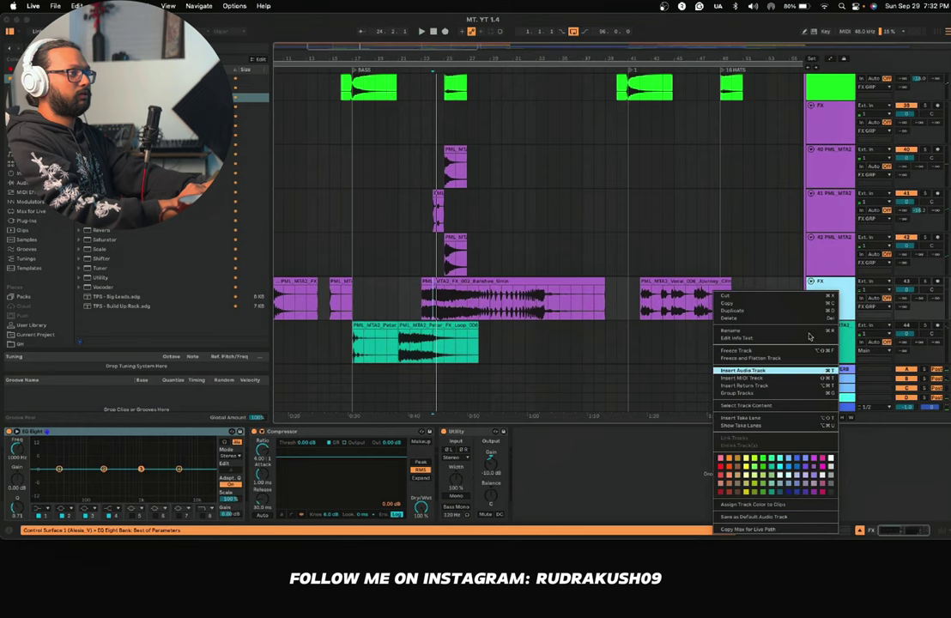
pyautogui.click(800, 370)
pyautogui.moveTo(825, 307); pyautogui.dragTo(820, 283)
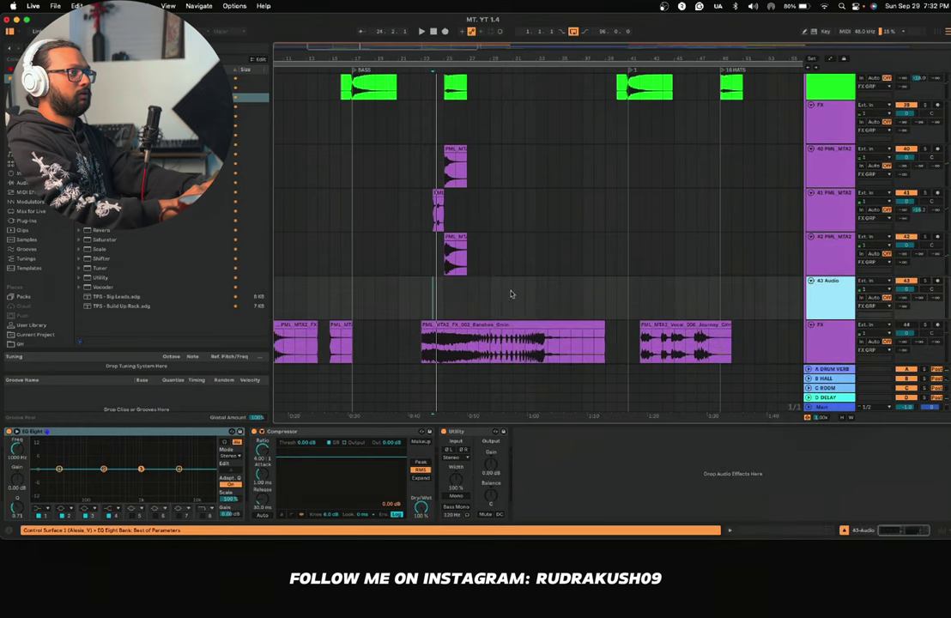
# Step: Move the PML_MTA2_FX_002_Banshee_Gmin clip from the FX track to the new track 43, starting at the COOL marker
pyautogui.moveTo(480, 331); pyautogui.dragTo(657, 311)
pyautogui.scroll(-5, 469, 305)
pyautogui.scroll(8, 469, 304)
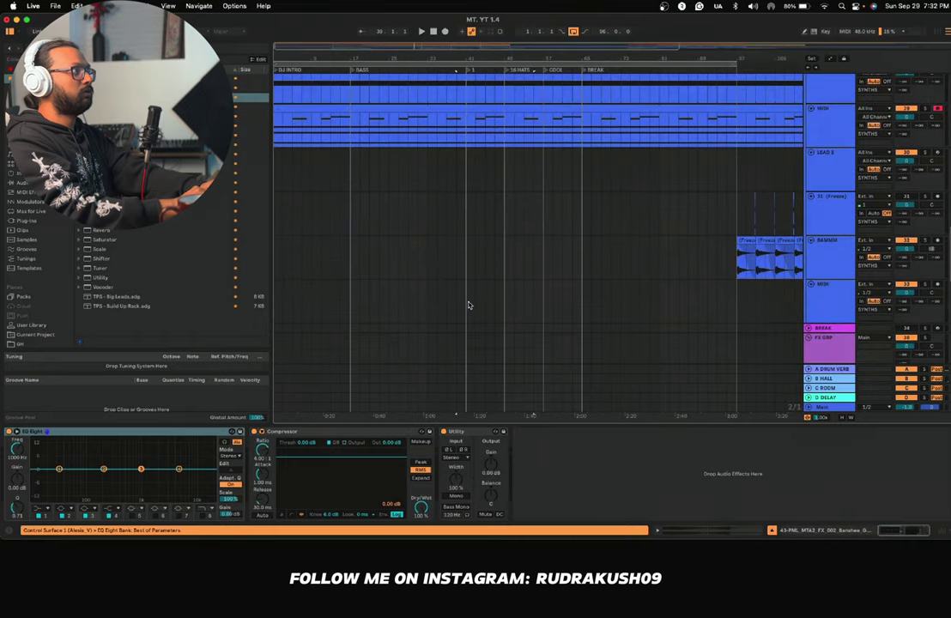
pyautogui.scroll(-4, 467, 305)
pyautogui.scroll(-6, 468, 304)
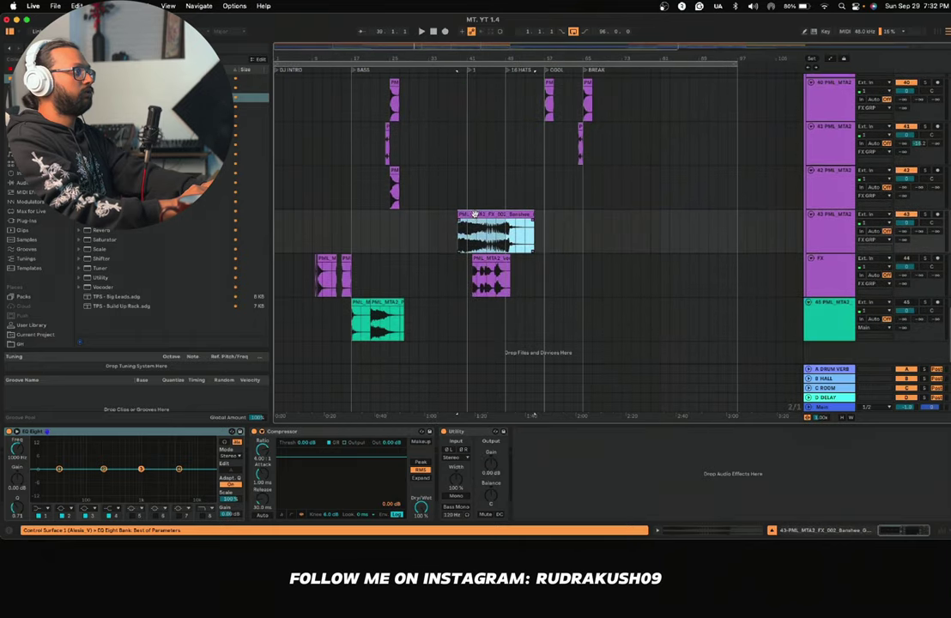
pyautogui.moveTo(474, 213); pyautogui.dragTo(562, 227)
# Step: Play from bar 55 into the COOL section and set track 43's Utility gain to -20.0 dB
pyautogui.click(517, 228)
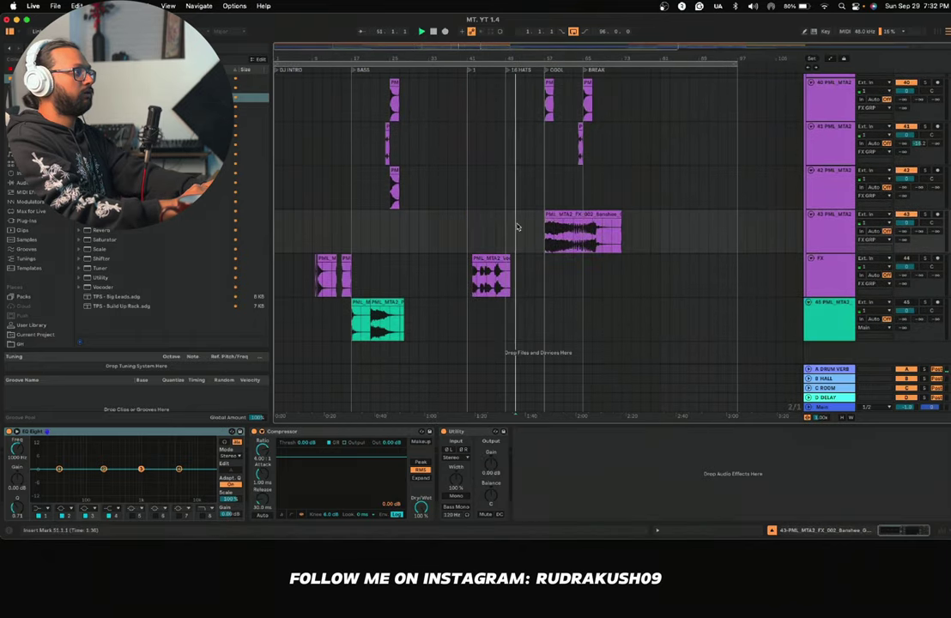
pyautogui.scroll(4, 534, 233)
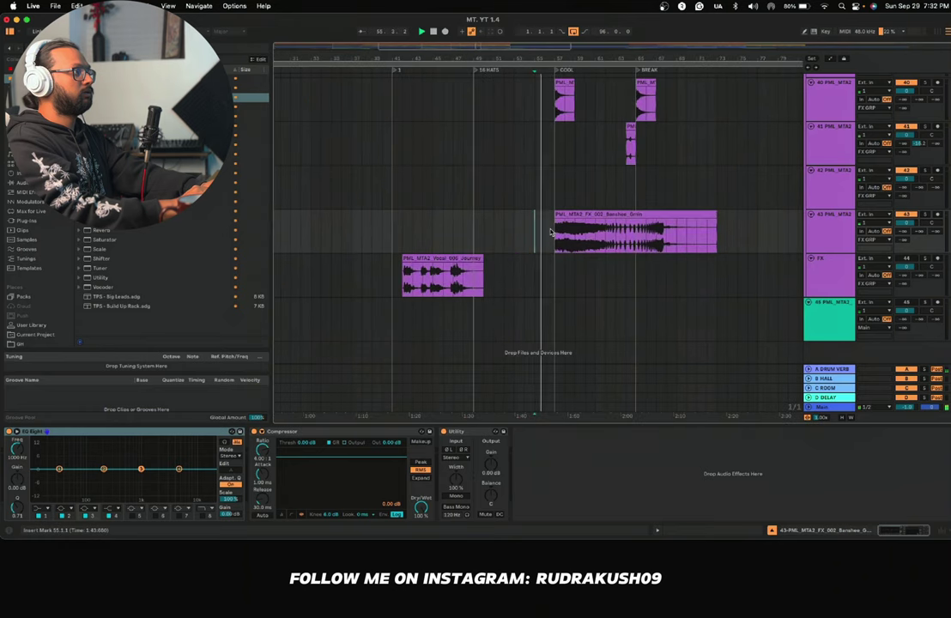
pyautogui.scroll(1, 551, 232)
pyautogui.hscroll(2, 551, 232)
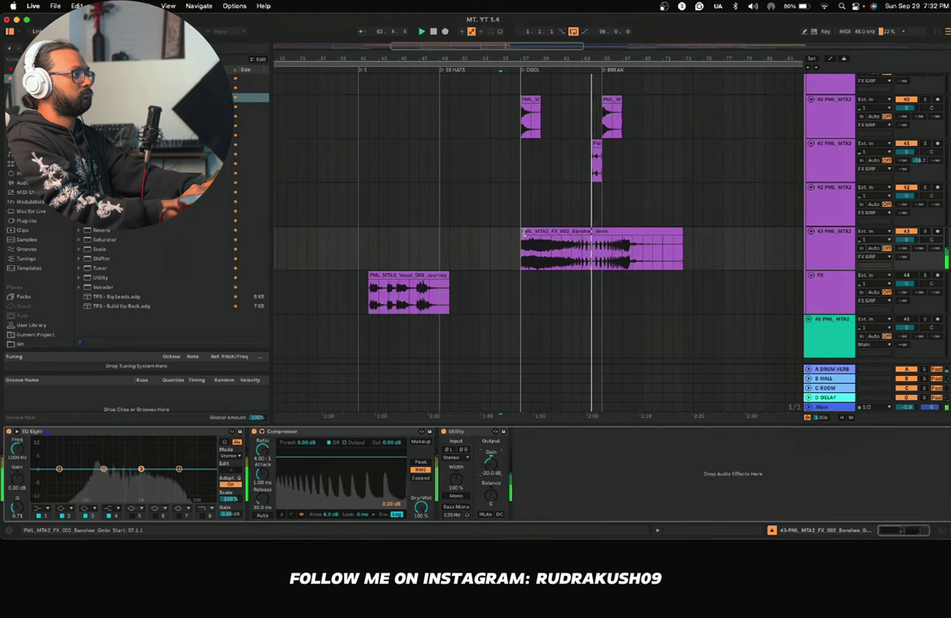
# Step: Solo track 43, play it from the COOL marker, and low-cut the Banshee clip at 230 Hz in EQ Eight
pyautogui.click(926, 231)
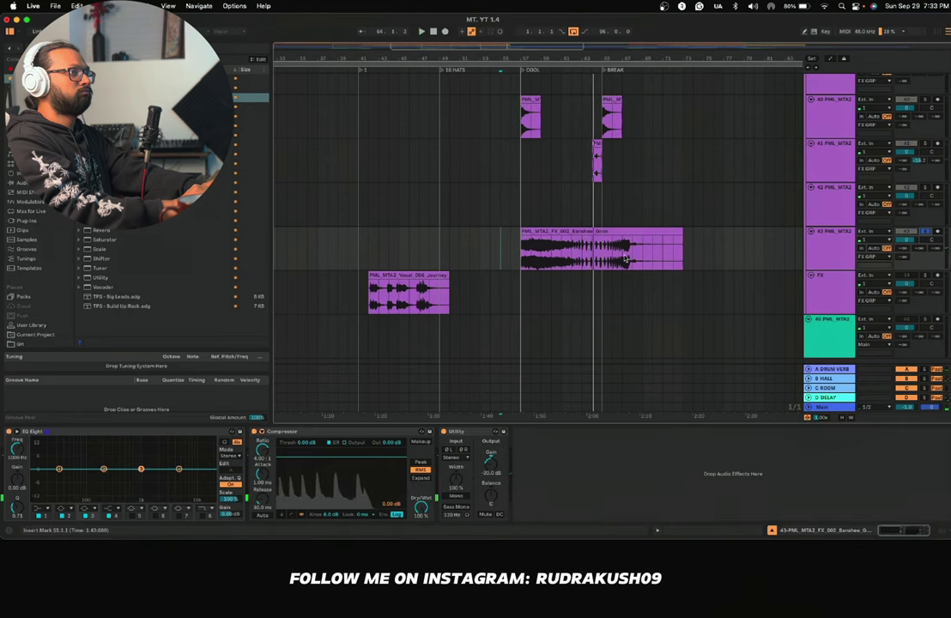
pyautogui.click(521, 254)
pyautogui.press('space')
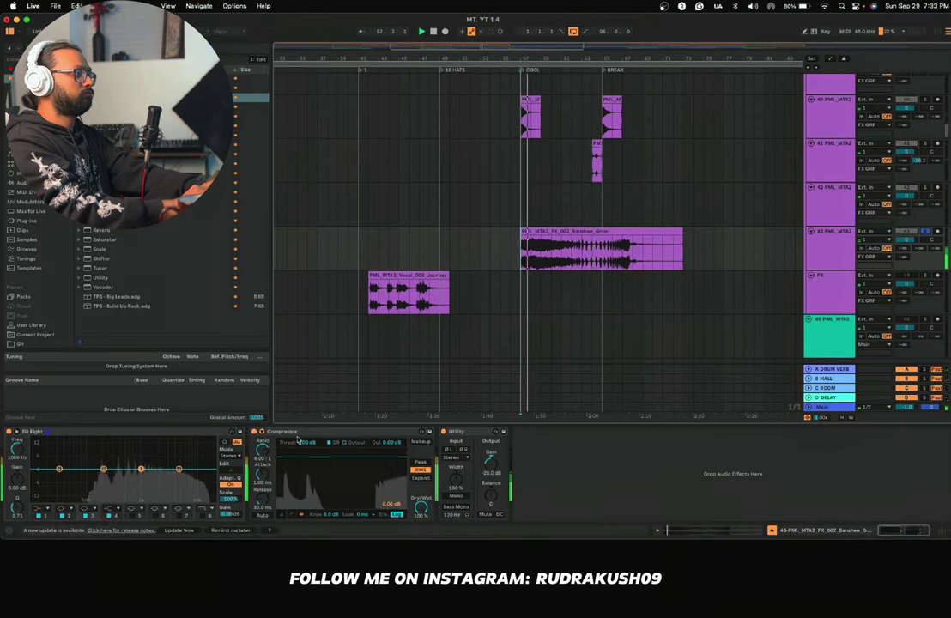
pyautogui.click(43, 509)
pyautogui.click(41, 457)
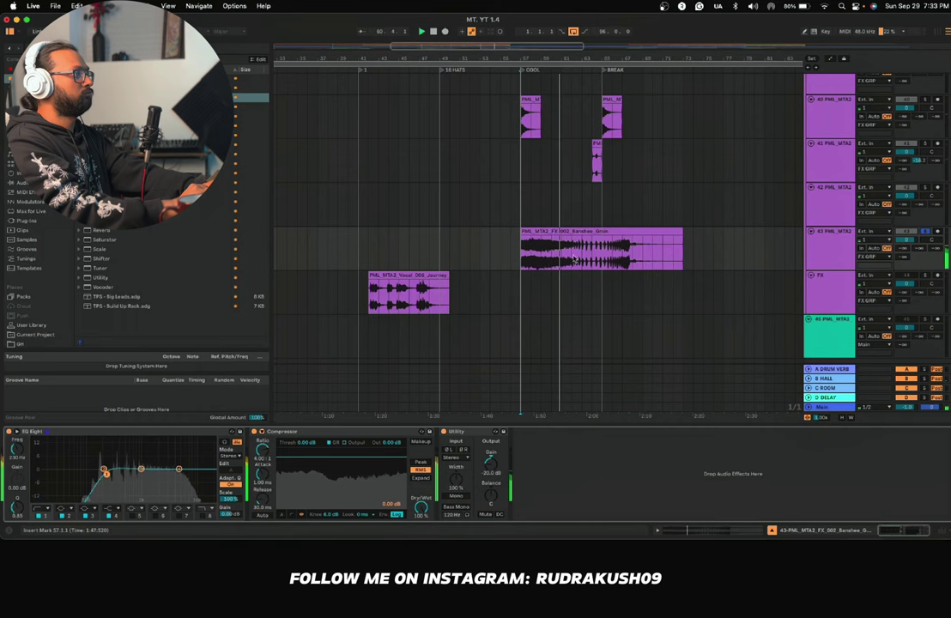
# Step: Shorten the Banshee clip to five bars with a fade-out, and audition it soloed and in the mix
pyautogui.moveTo(681, 230); pyautogui.dragTo(539, 241)
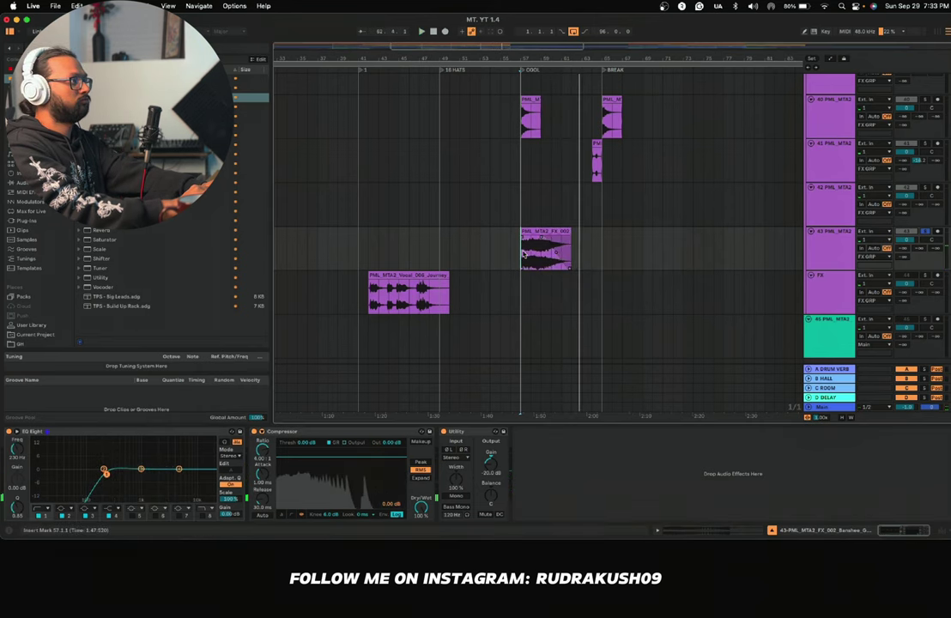
pyautogui.press('space')
pyautogui.press('space')
pyautogui.press('+')
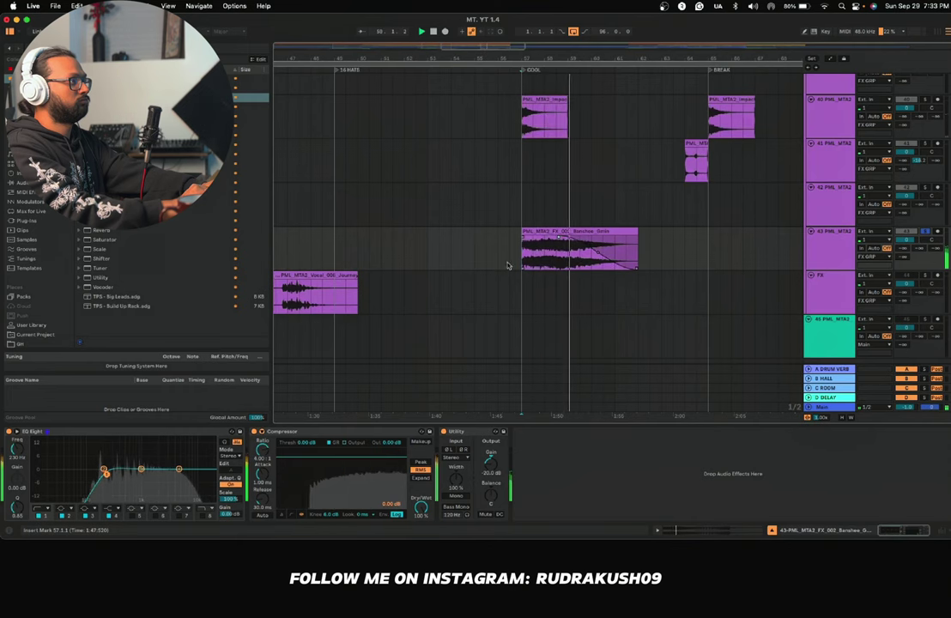
pyautogui.click(486, 242)
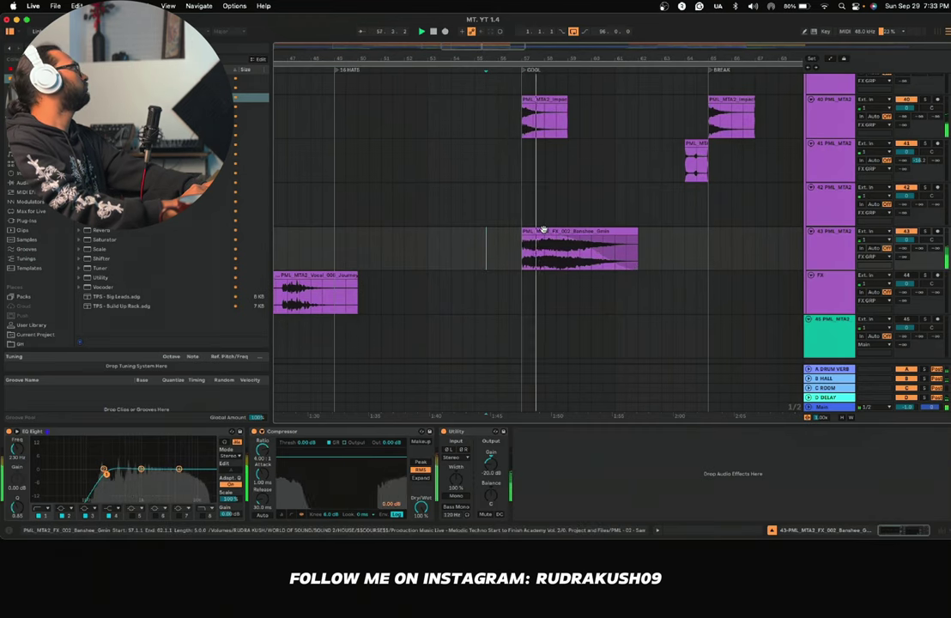
pyautogui.hscroll(1, 499, 268)
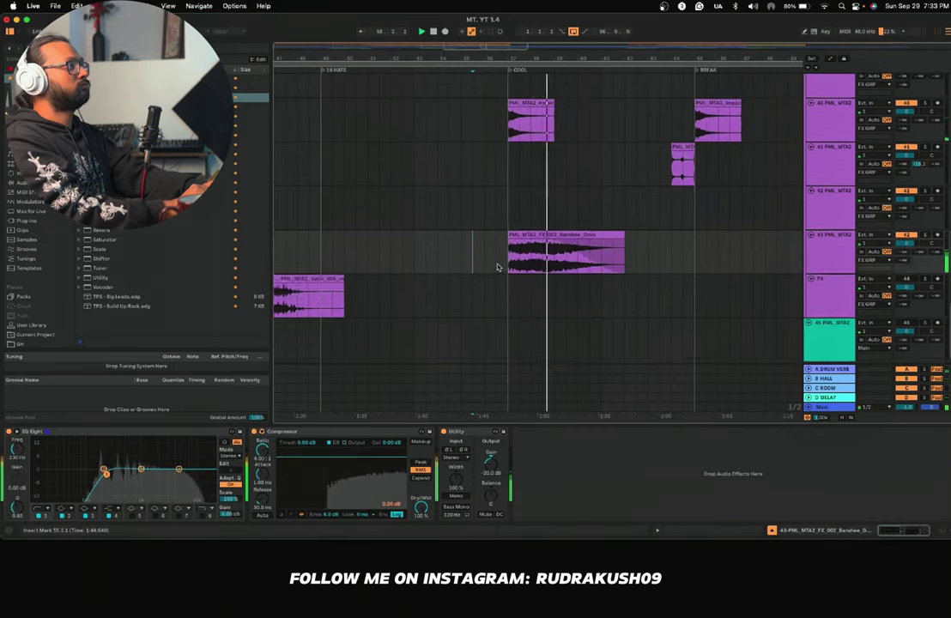
# Step: Move the shortened Banshee clip from the COOL marker to the BREAK marker
pyautogui.scroll(-3, 499, 268)
pyautogui.moveTo(499, 268); pyautogui.dragTo(628, 257)
pyautogui.scroll(1, 517, 229)
# Step: Play from bar 64 to hear the Banshee clip together with the impacts at the BREAK marker
pyautogui.click(567, 286)
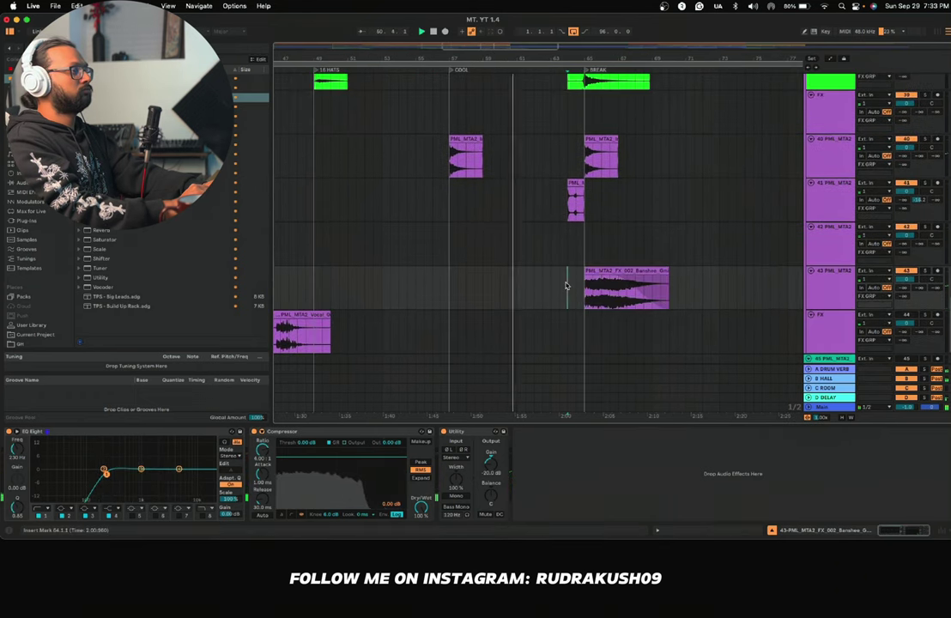
pyautogui.hscroll(2, 567, 286)
pyautogui.scroll(1, 566, 284)
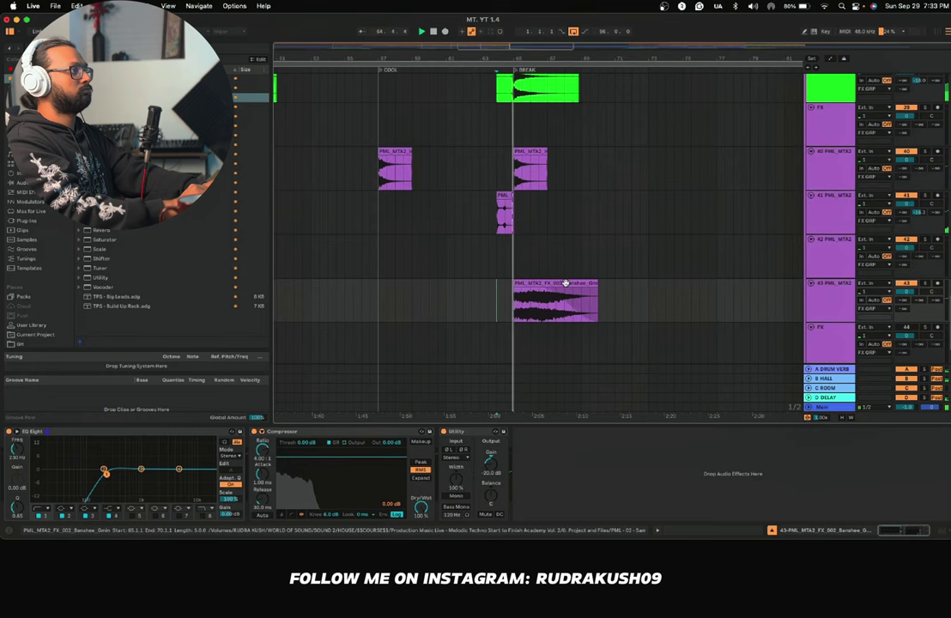
pyautogui.press('space')
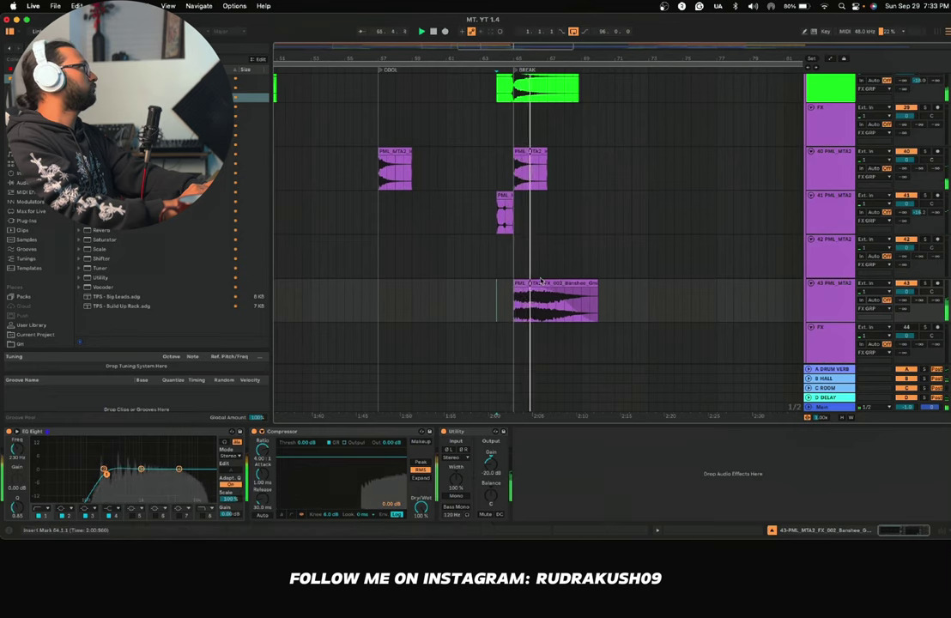
pyautogui.scroll(-2, 541, 281)
pyautogui.hscroll(4, 541, 281)
pyautogui.hscroll(-4, 540, 281)
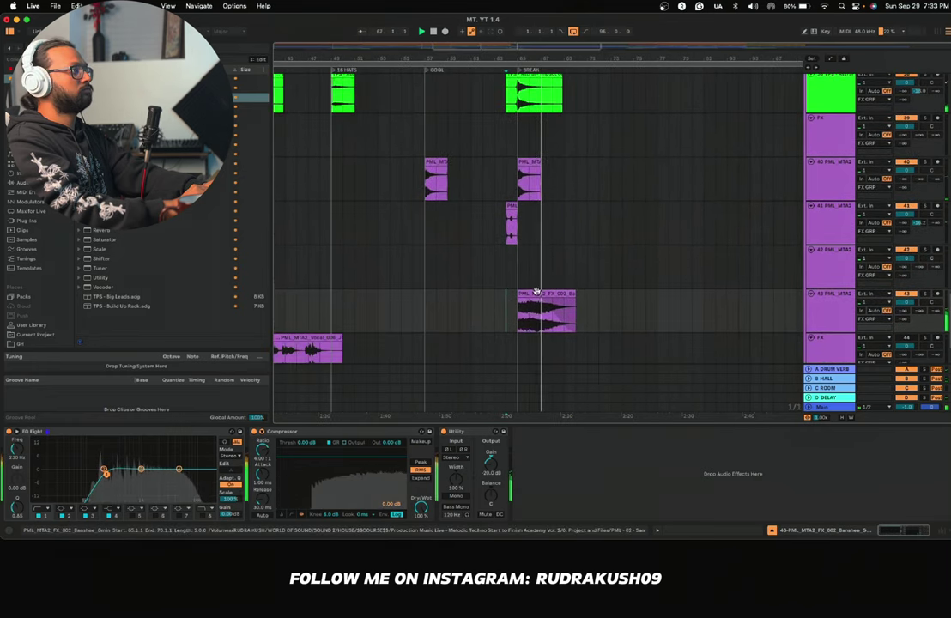
pyautogui.hscroll(4, 532, 292)
pyautogui.scroll(2, 526, 296)
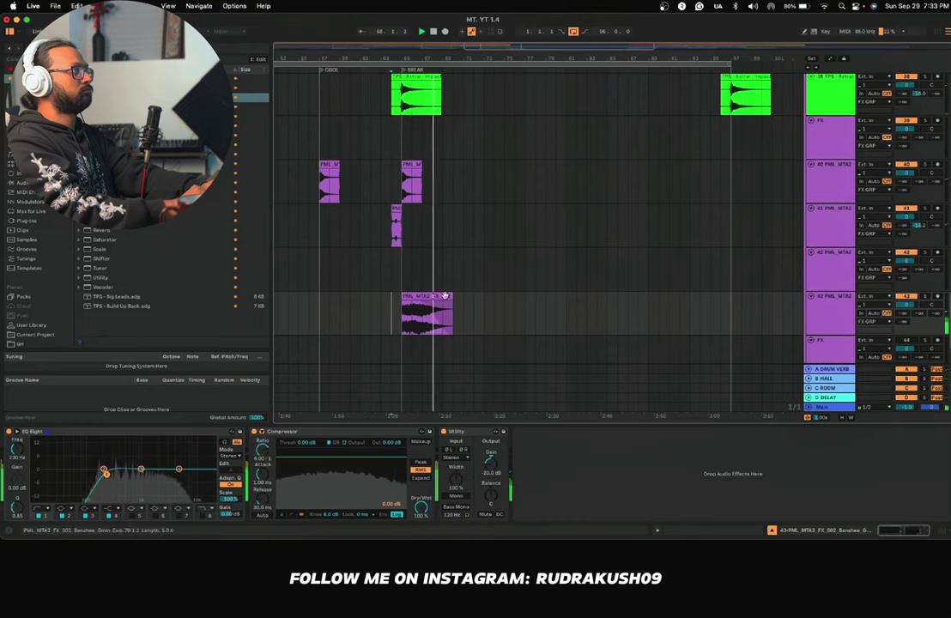
pyautogui.press('space')
# Step: Move the Banshee track out of the FX group to below the green FX loop track, and deactivate it
pyautogui.scroll(-2, 444, 295)
pyautogui.hscroll(-6, 445, 295)
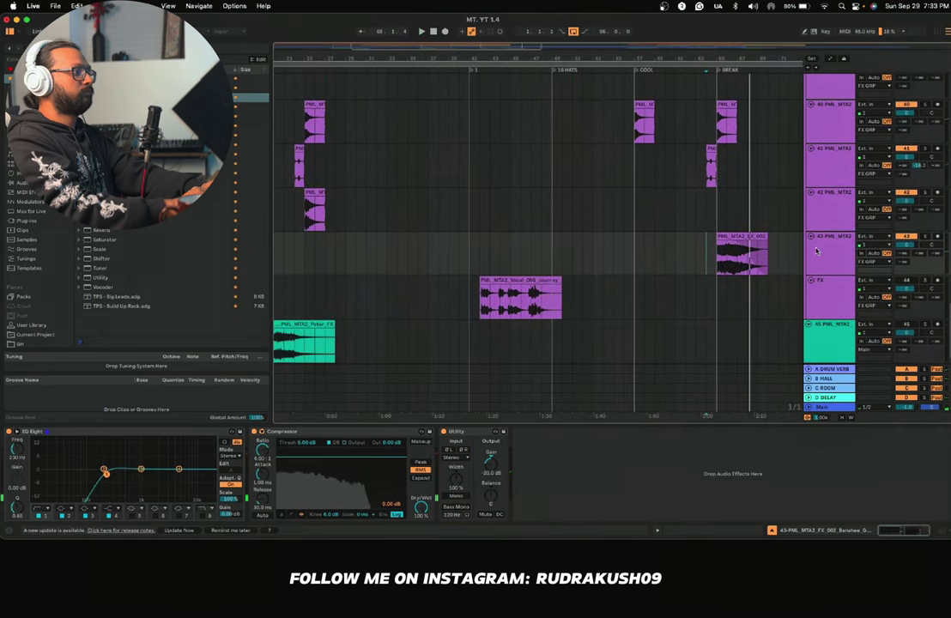
pyautogui.moveTo(865, 243); pyautogui.dragTo(858, 330)
pyautogui.click(909, 327)
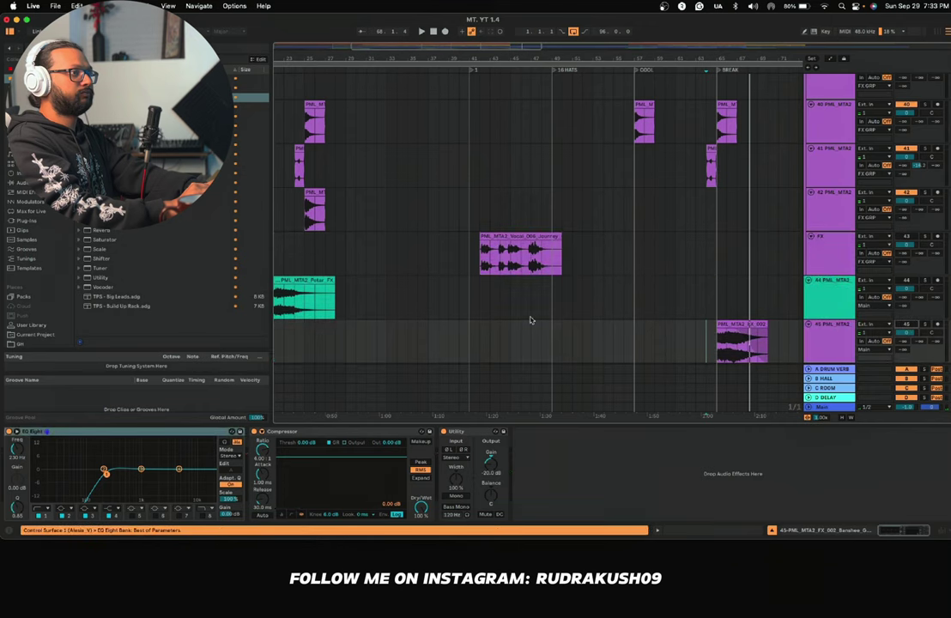
# Step: Play track 44's PML_MTA2_Petar_FX_Loop clips from the BASS marker, and look over the intro's remaining FX clips
pyautogui.hscroll(-5, 531, 319)
pyautogui.scroll(3, 447, 309)
pyautogui.click(384, 296)
pyautogui.press('space')
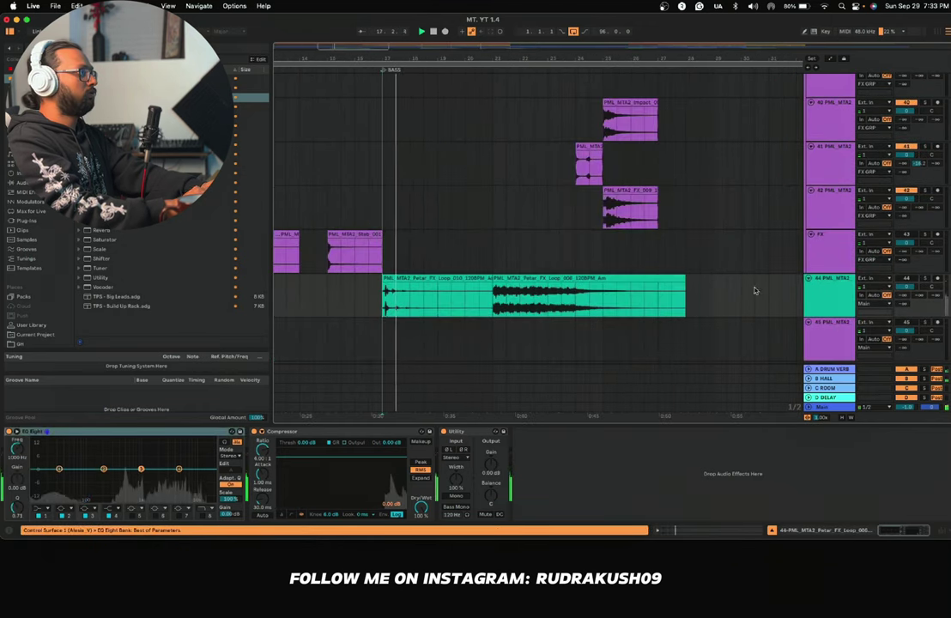
pyautogui.hscroll(-3, 525, 286)
pyautogui.scroll(-4, 525, 287)
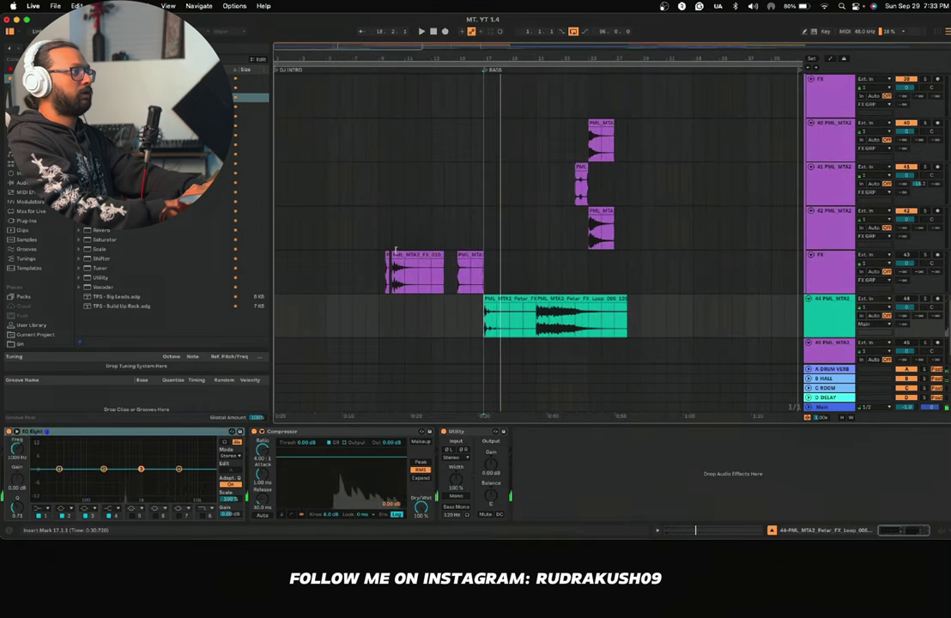
# Step: Insert an audio track above the FX track, try the PML_MTA2_Stab clip on it, and undo the clip move
pyautogui.rightClick(831, 271)
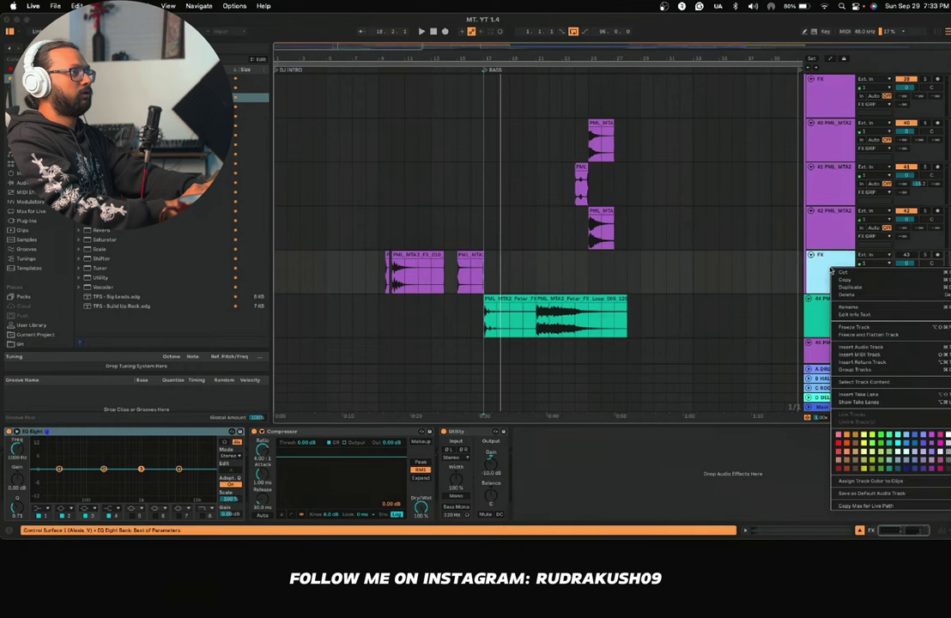
pyautogui.click(854, 347)
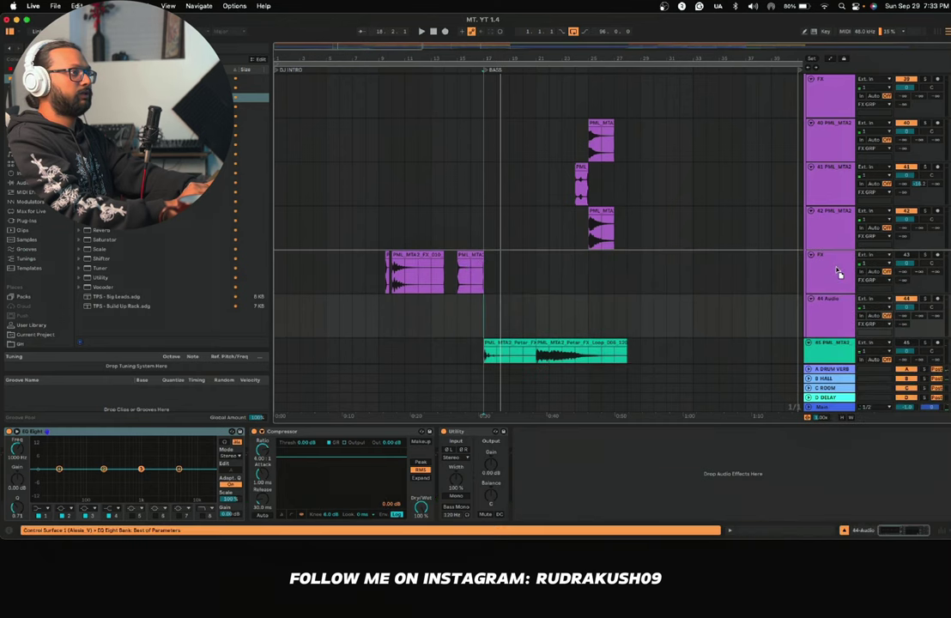
pyautogui.moveTo(463, 316); pyautogui.dragTo(464, 278)
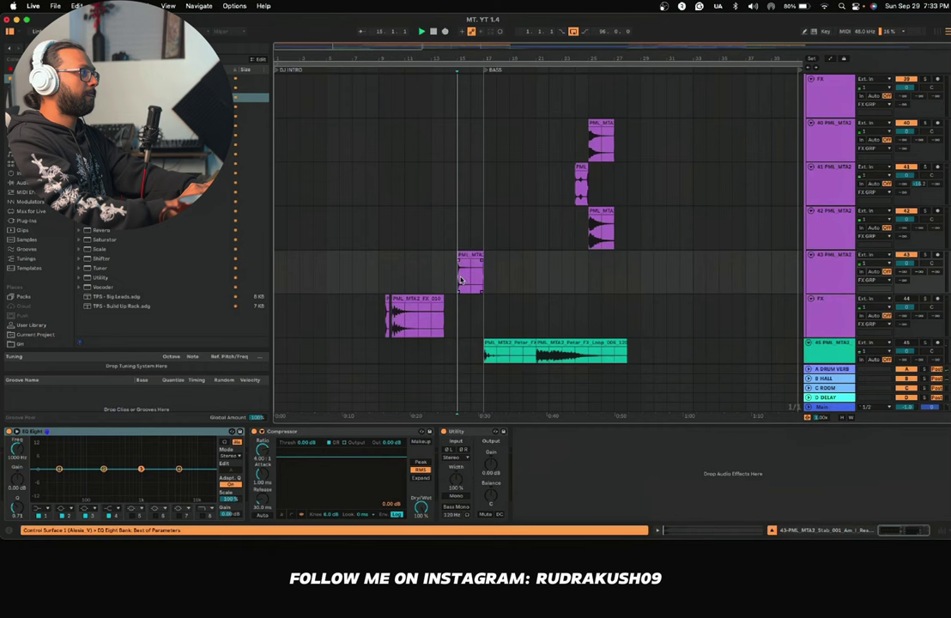
pyautogui.click(461, 279)
pyautogui.press('super+z')
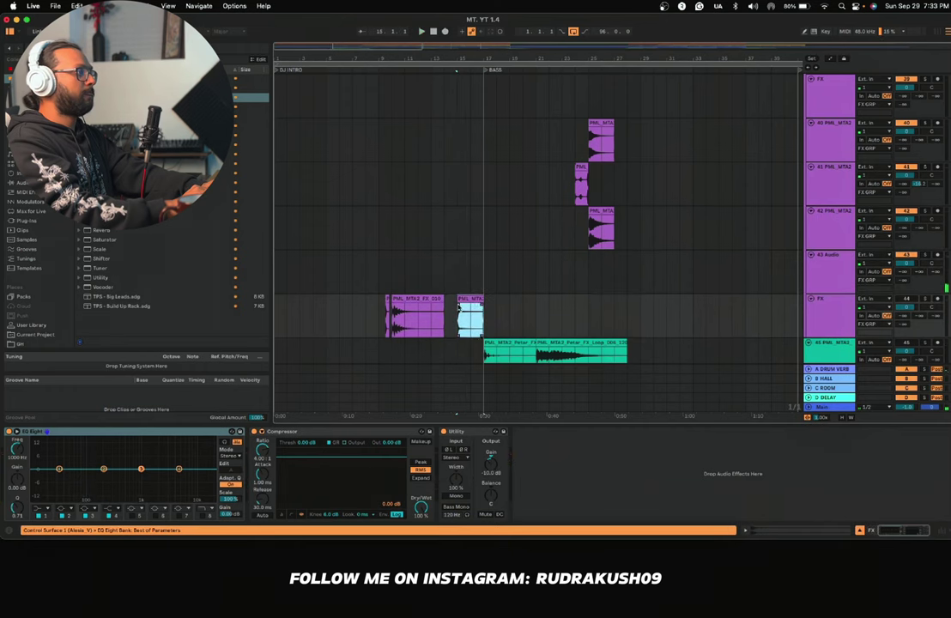
# Step: Try the PML_MTA2_FX_010 clip and the short clip before it on track 43, playing them from bar 9
pyautogui.click(418, 300)
pyautogui.moveTo(418, 300); pyautogui.dragTo(398, 270)
pyautogui.press('space')
pyautogui.press('space')
pyautogui.moveTo(379, 314); pyautogui.dragTo(388, 283)
pyautogui.scroll(3, 386, 315)
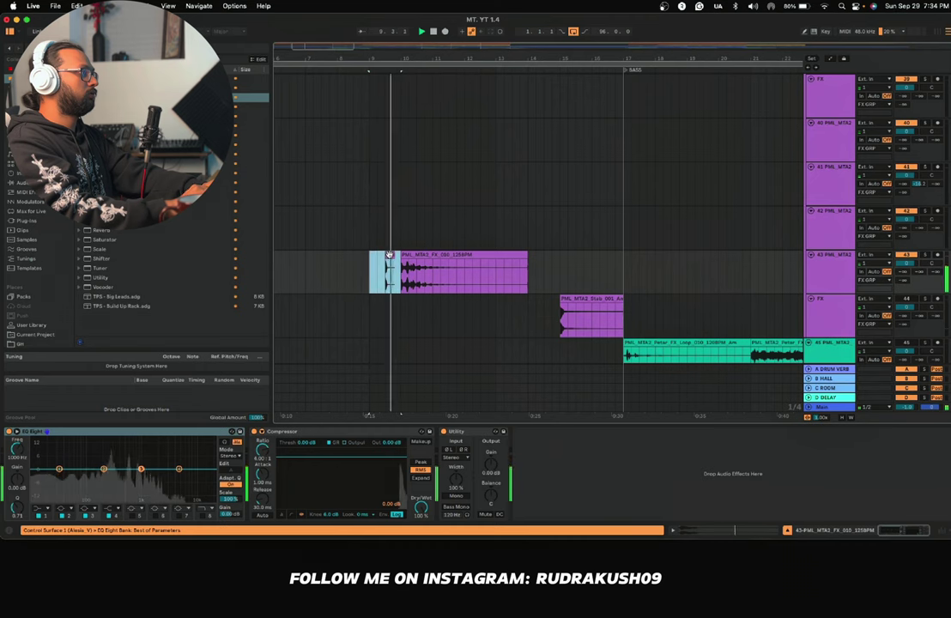
pyautogui.press('space')
pyautogui.click(389, 255)
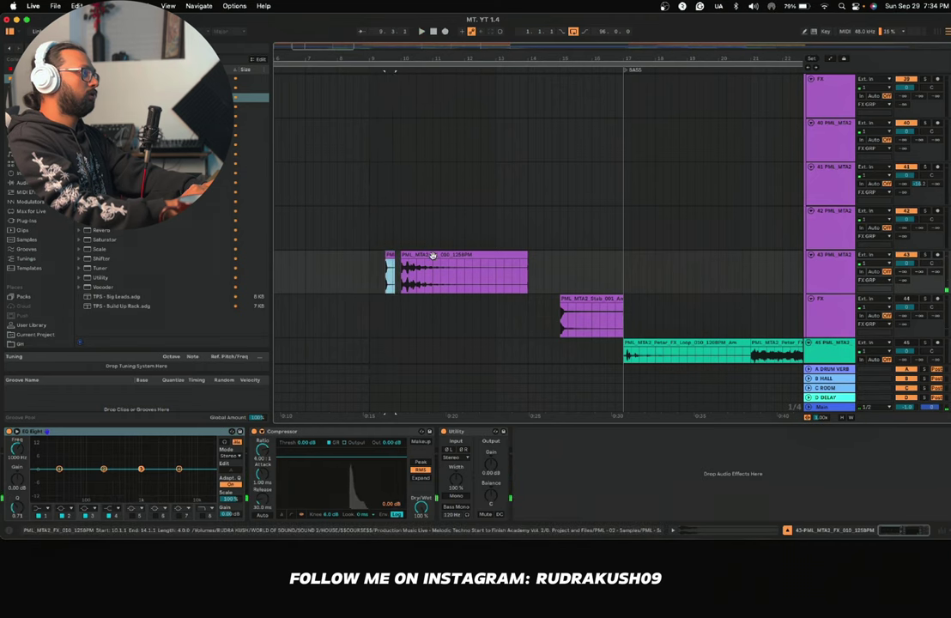
# Step: Return the PML_MTA2_FX_010 clip to the FX track and audition the short bar 9 clip alone on track 43
pyautogui.moveTo(434, 262); pyautogui.dragTo(433, 302)
pyautogui.click(388, 268)
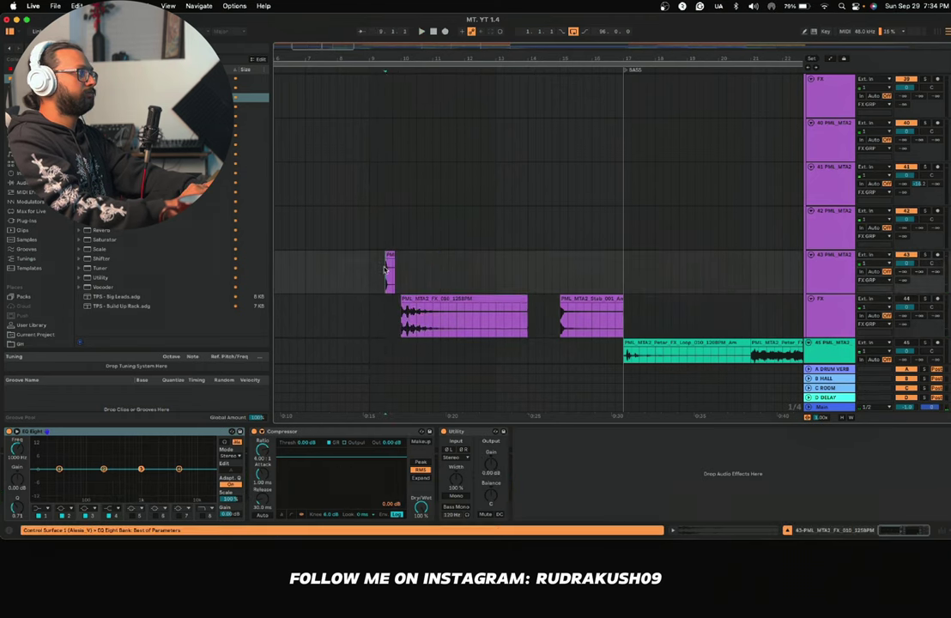
pyautogui.press('space')
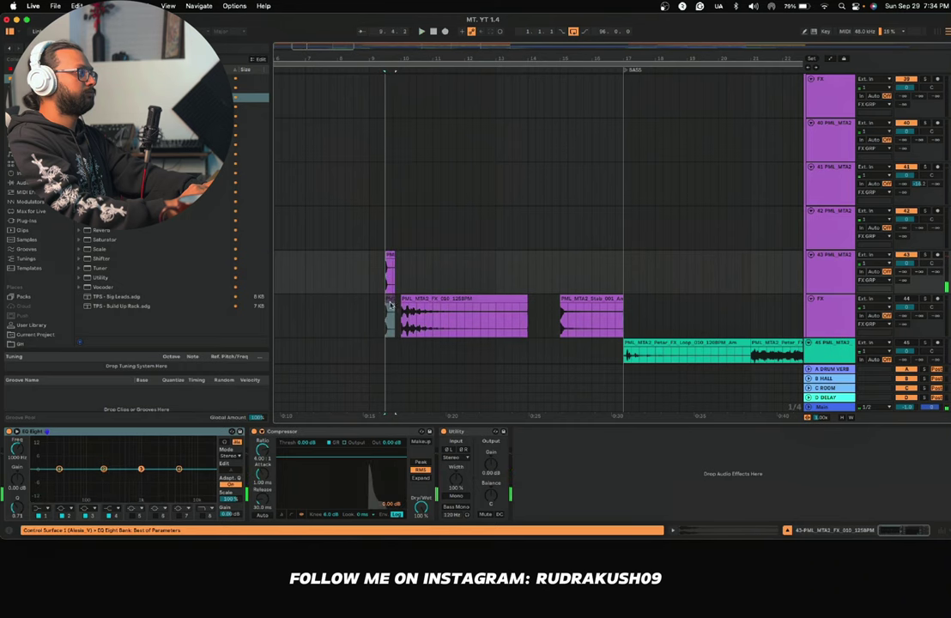
# Step: Move the PML_MTA2_FX_010 clip onto track 43 around bar 10, leaving the short clip on the FX track
pyautogui.moveTo(415, 318); pyautogui.dragTo(423, 251)
pyautogui.moveTo(427, 212); pyautogui.dragTo(425, 259)
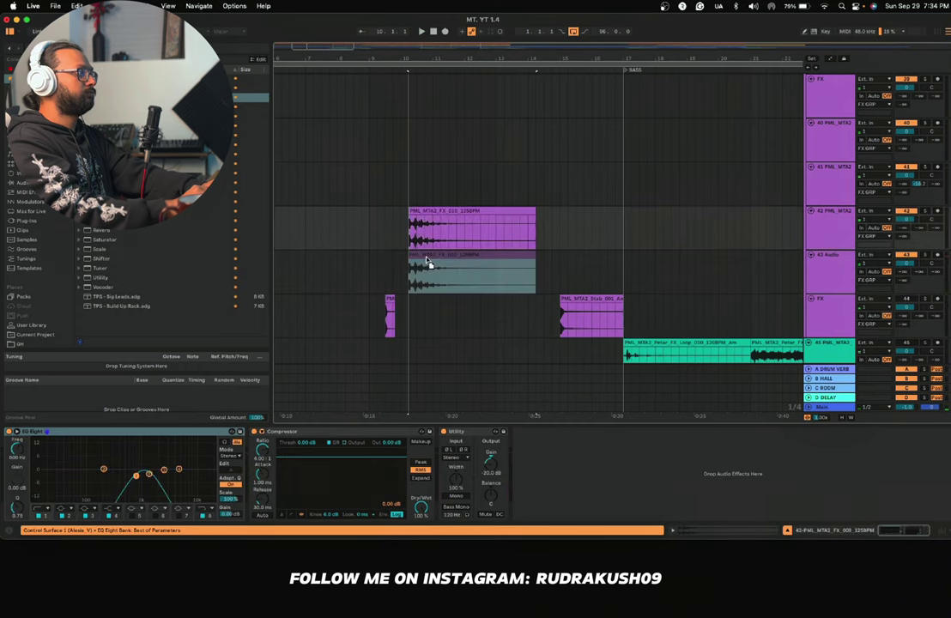
pyautogui.press('-')
pyautogui.press('-')
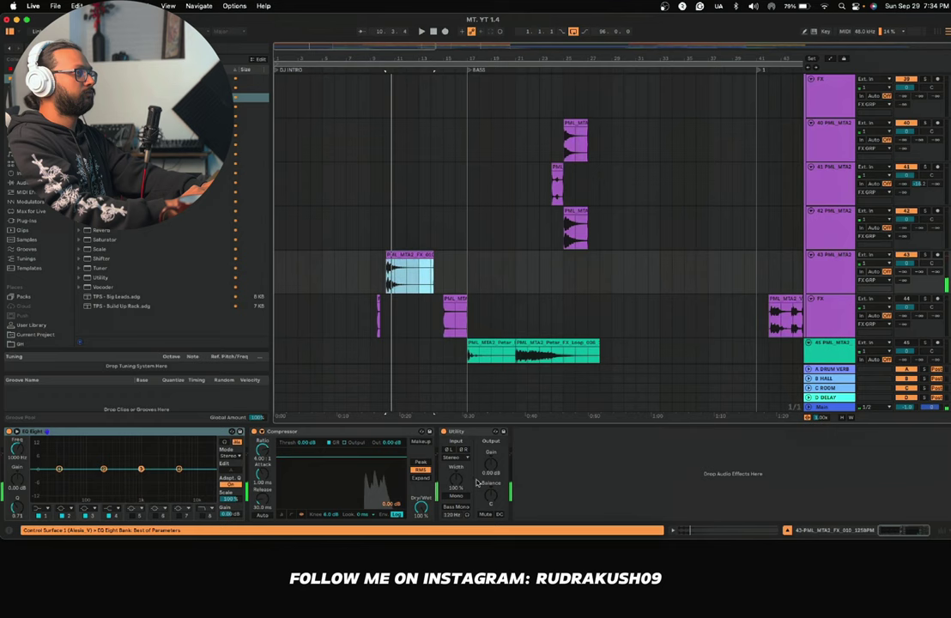
# Step: Set track 43's Utility gain to -20 dB and low-cut its EQ Eight at about 574 Hz
pyautogui.click(490, 473)
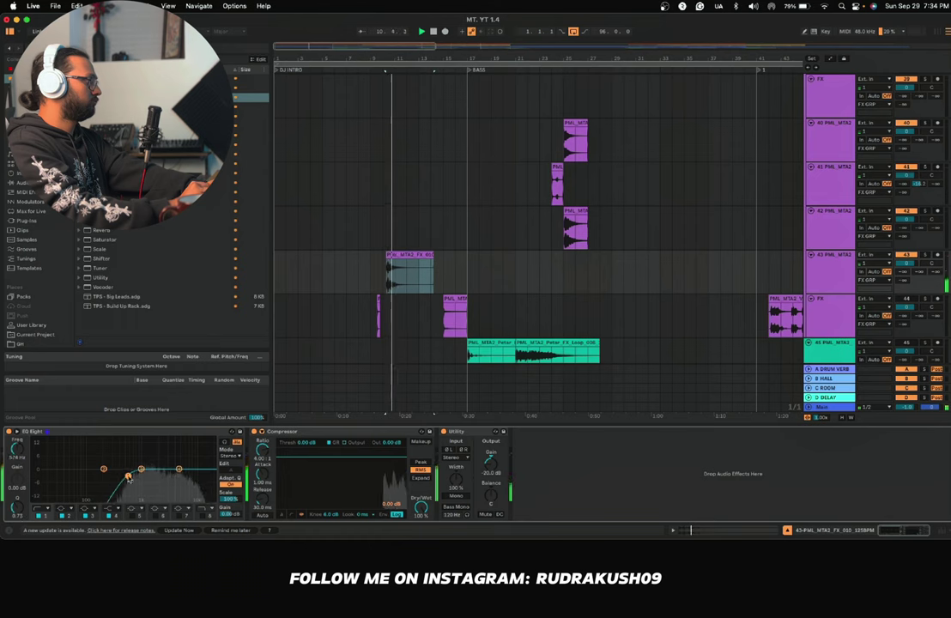
pyautogui.click(358, 268)
pyautogui.press('space')
pyautogui.press('space')
pyautogui.scroll(-5, 342, 270)
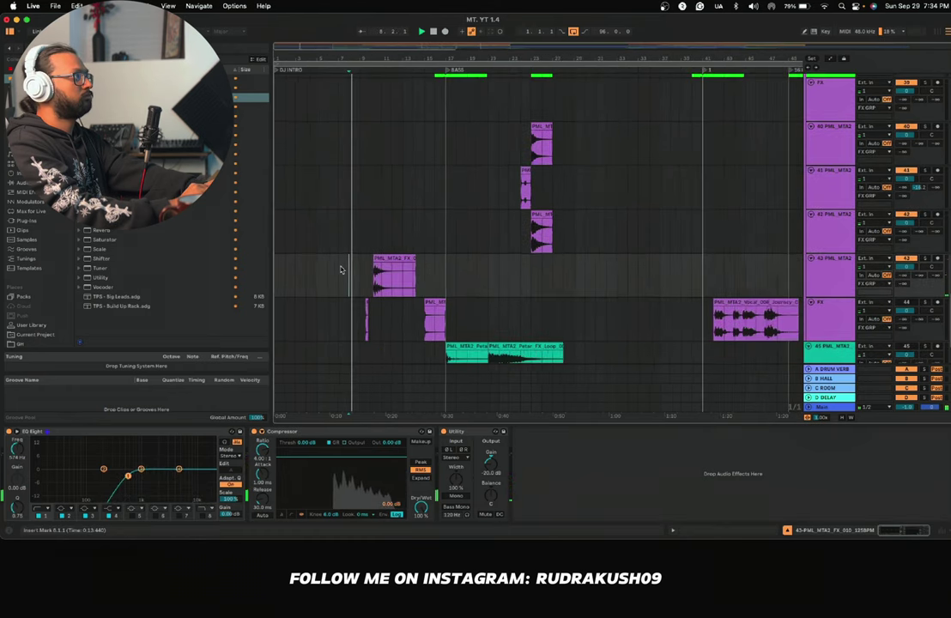
# Step: Move the PML_MTA2_FX_010 clip on track 43 to bar 21 and audition it in the bass section
pyautogui.click(364, 260)
pyautogui.moveTo(364, 260); pyautogui.dragTo(443, 261)
pyautogui.click(398, 266)
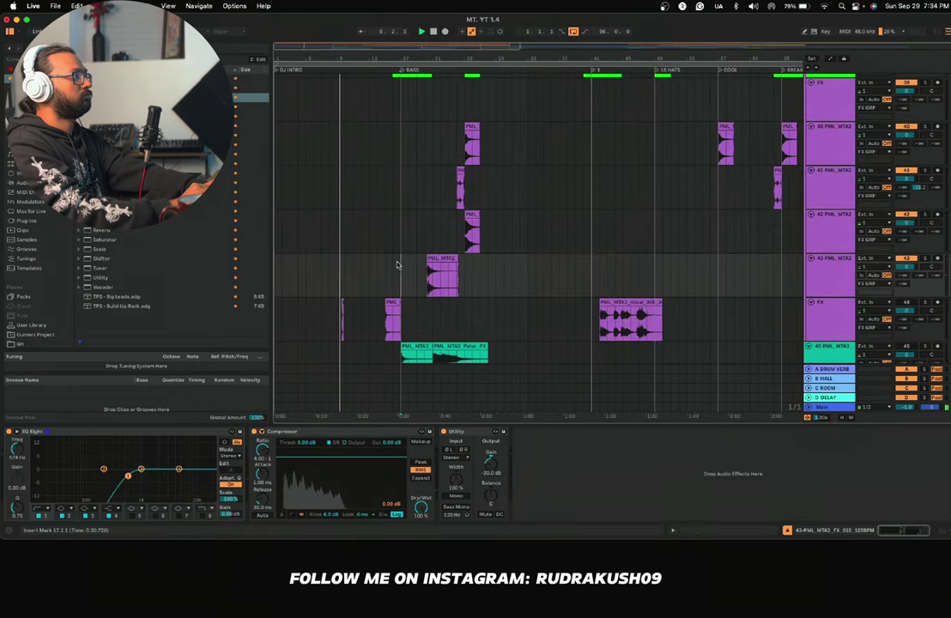
pyautogui.scroll(-3, 398, 266)
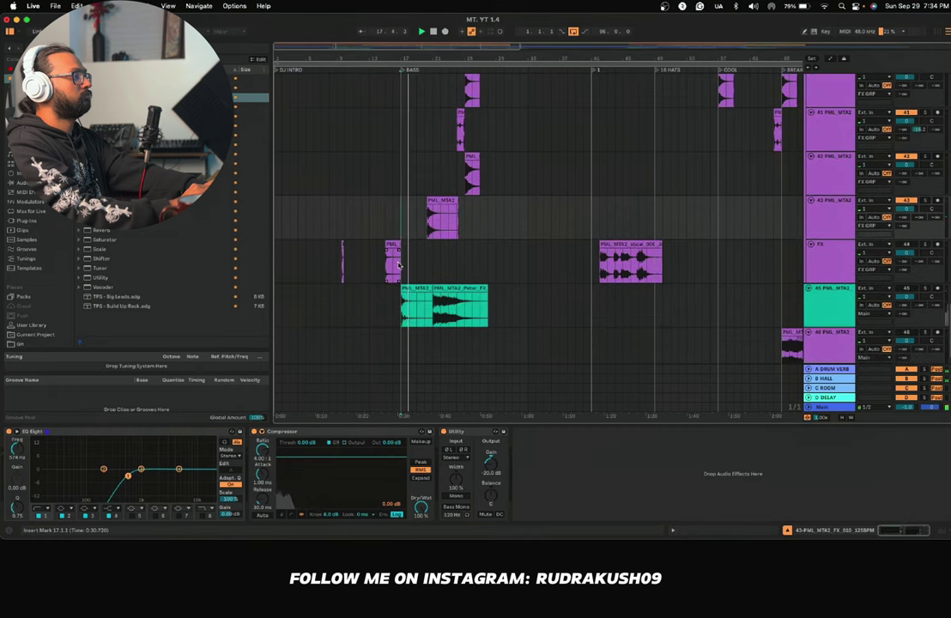
pyautogui.scroll(2, 399, 265)
pyautogui.scroll(2, 398, 249)
pyautogui.scroll(3, 397, 249)
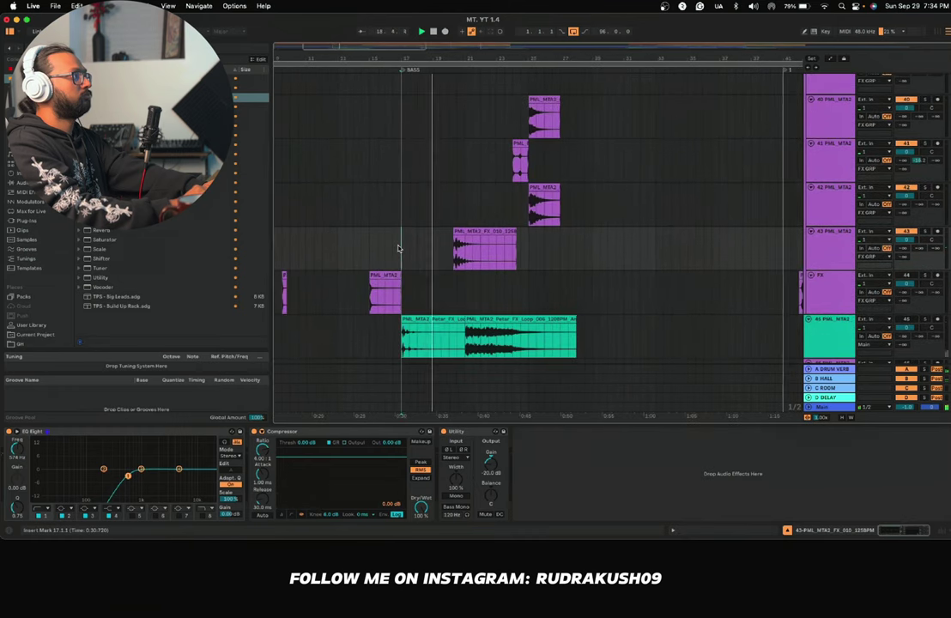
pyautogui.moveTo(446, 244); pyautogui.dragTo(462, 241)
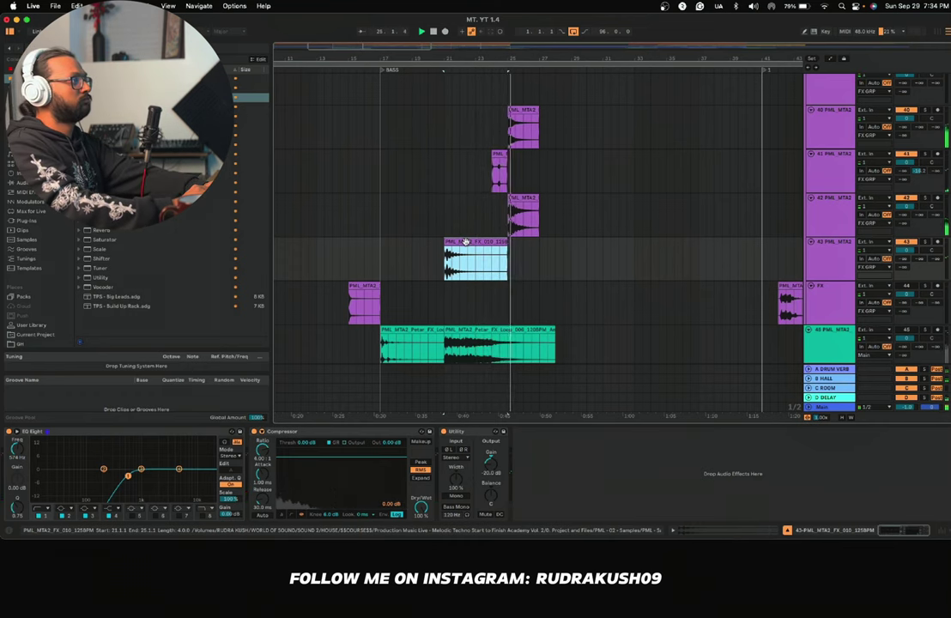
# Step: Move the PML_MTA2_FX_010 clip on track 43 to bar 29 and play it there
pyautogui.moveTo(465, 242); pyautogui.dragTo(554, 252)
pyautogui.hscroll(2, 578, 254)
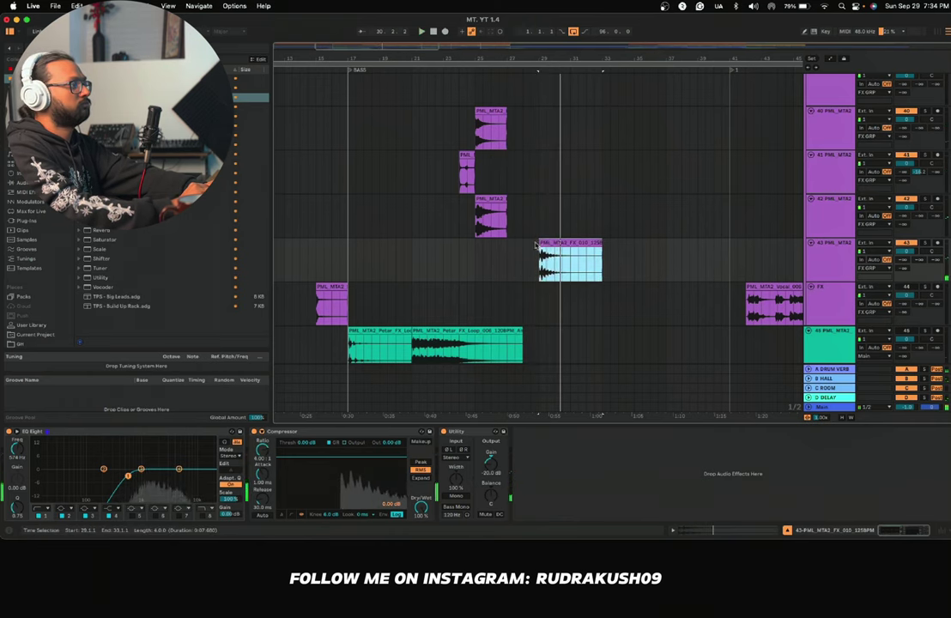
pyautogui.hscroll(-2, 475, 270)
pyautogui.scroll(-1, 475, 269)
pyautogui.scroll(-2, 487, 284)
pyautogui.hscroll(-1, 487, 284)
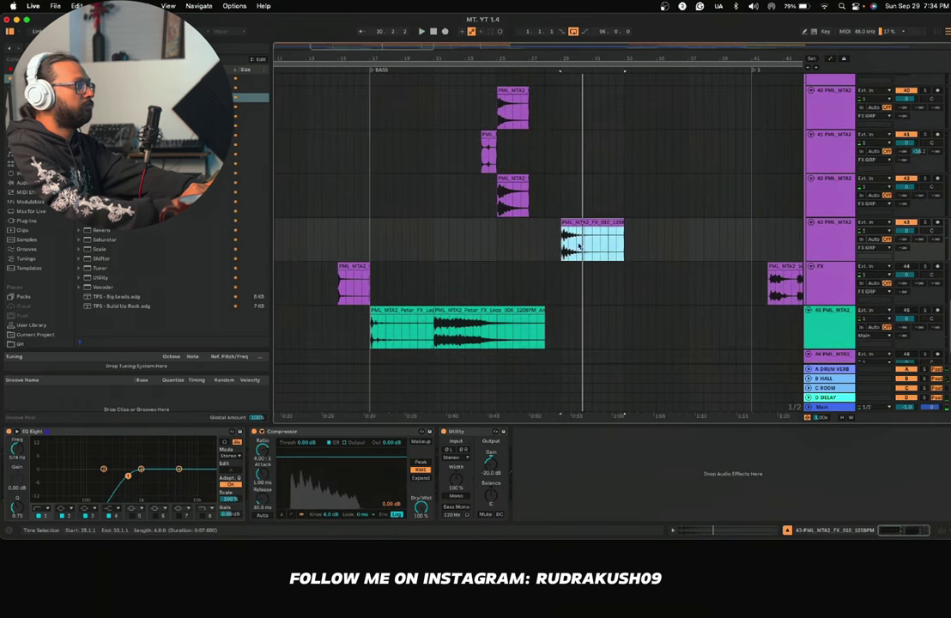
# Step: Replace the bar 29 clip on track 43 with the PML_MTA2_Petar_FX_Loop_010 clip and audition it
pyautogui.moveTo(391, 312); pyautogui.dragTo(588, 231)
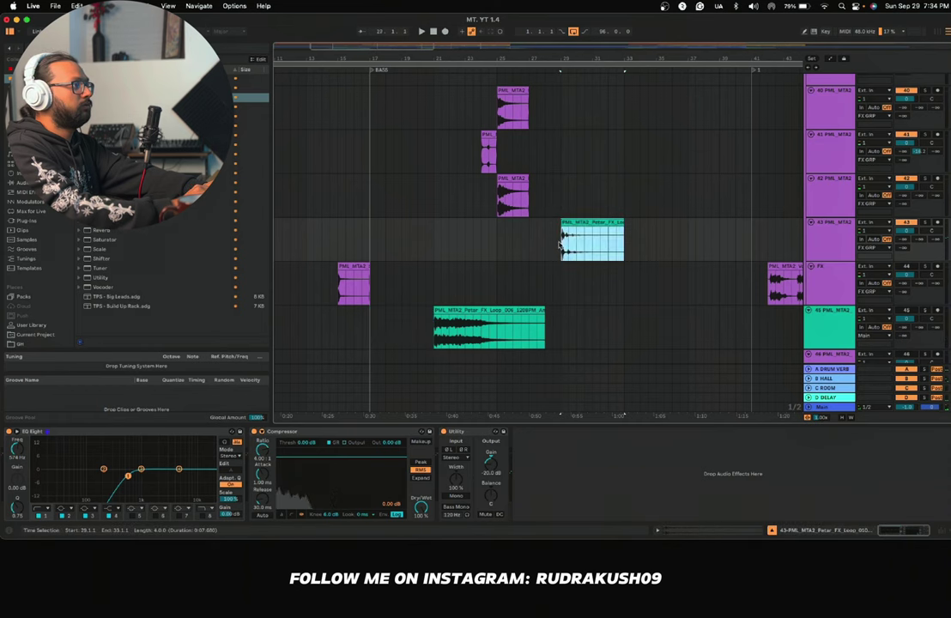
pyautogui.click(560, 246)
pyautogui.press('space')
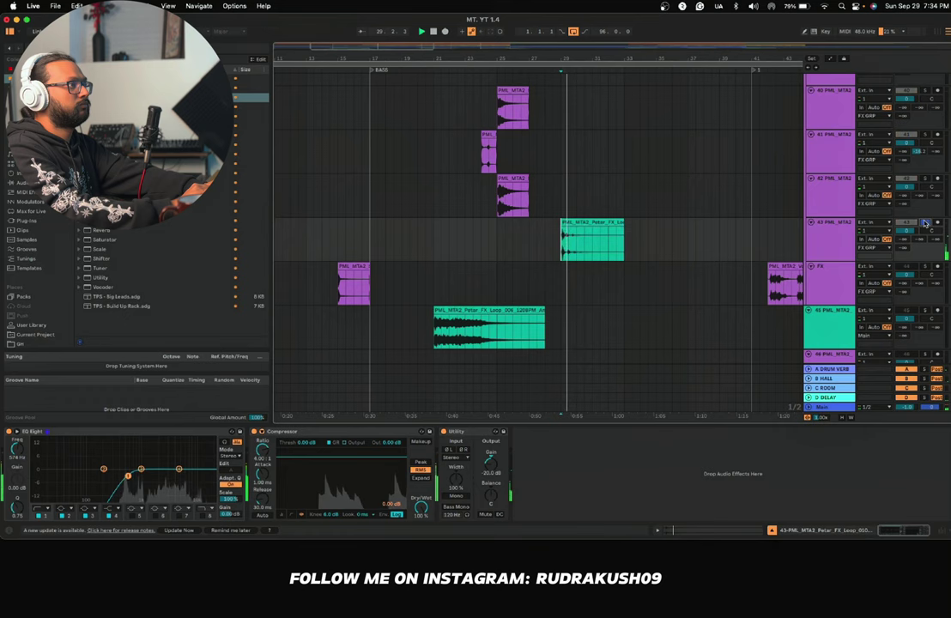
pyautogui.press('space')
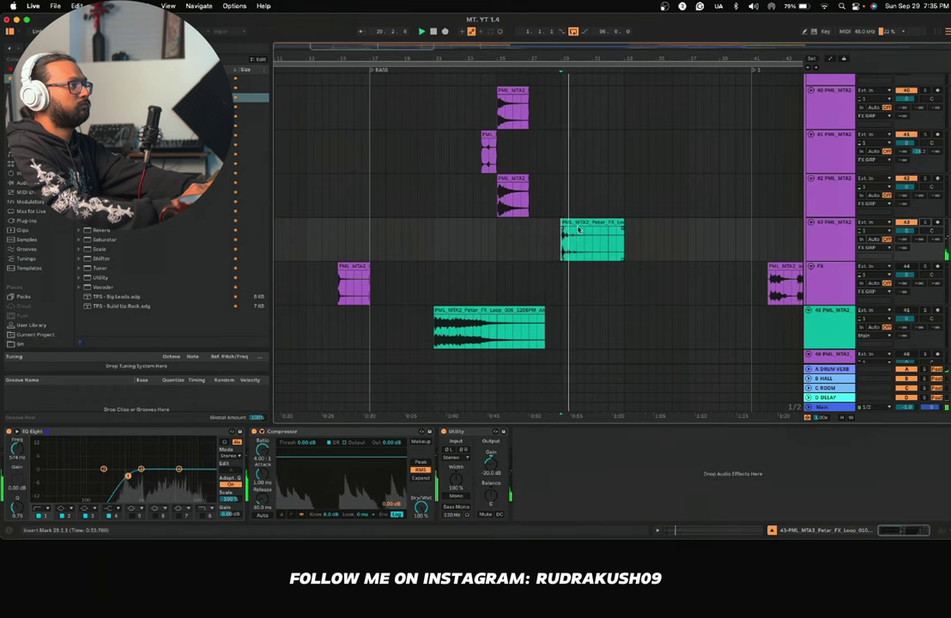
# Step: Take the Petar FX loops off the green track, leaving PML_MTA2_Petar_FX_Loop_006 at bar 29 on track 43, and play it
pyautogui.moveTo(588, 253)
pyautogui.mouseDown()
pyautogui.moveTo(486, 297)
pyautogui.moveTo(411, 345)
pyautogui.moveTo(403, 337)
pyautogui.mouseUp()
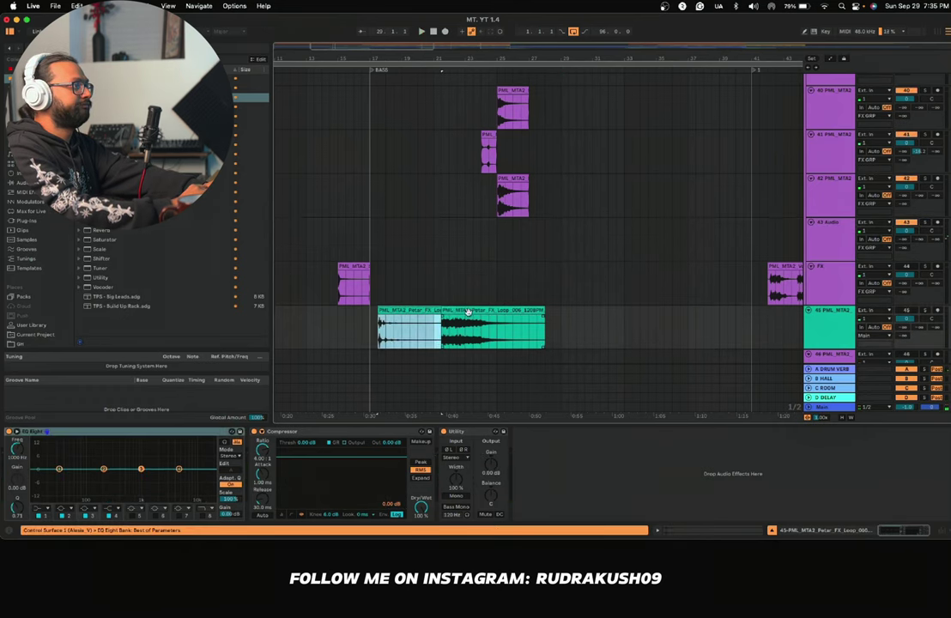
pyautogui.moveTo(479, 339); pyautogui.dragTo(472, 306)
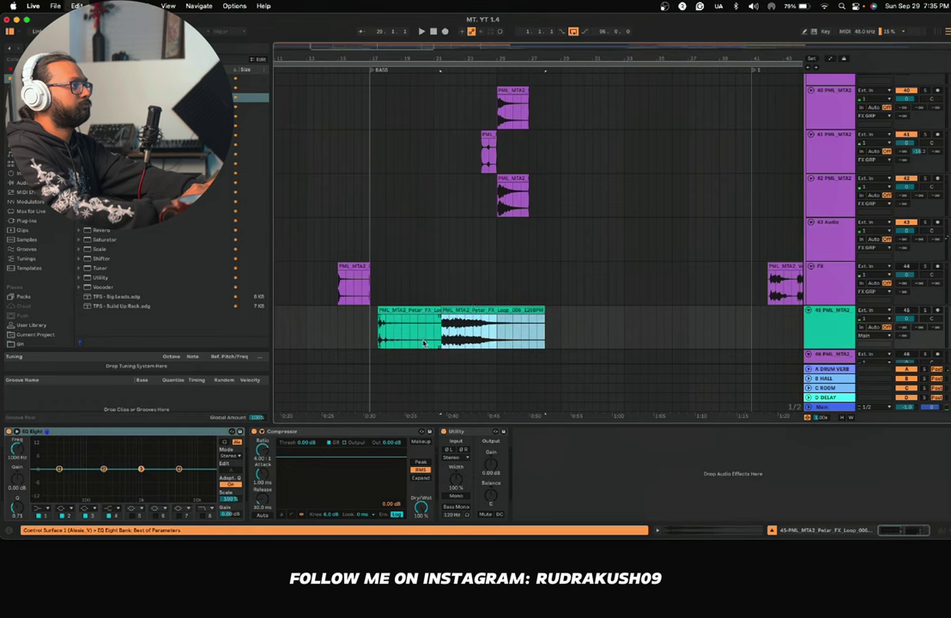
pyautogui.moveTo(423, 343); pyautogui.dragTo(606, 254)
pyautogui.click(496, 313)
pyautogui.moveTo(598, 242)
pyautogui.mouseDown()
pyautogui.moveTo(615, 242)
pyautogui.moveTo(615, 233)
pyautogui.mouseUp()
pyautogui.press('space')
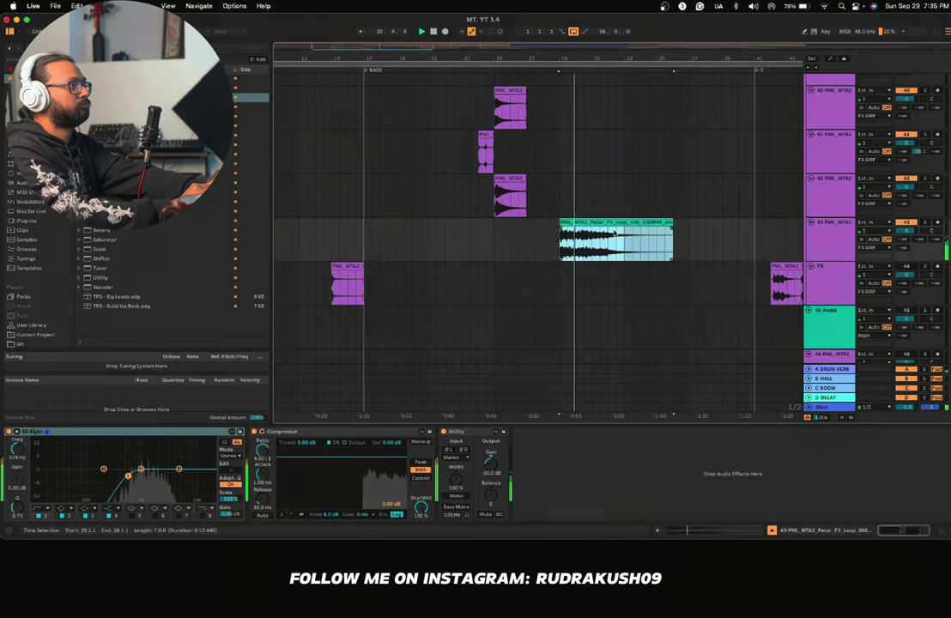
pyautogui.press('+')
pyautogui.press('space')
# Step: Open the sample view of the PML_MTA2_Petar_FX_Loop_006 clip and replay the clip
pyautogui.doubleClick(614, 223)
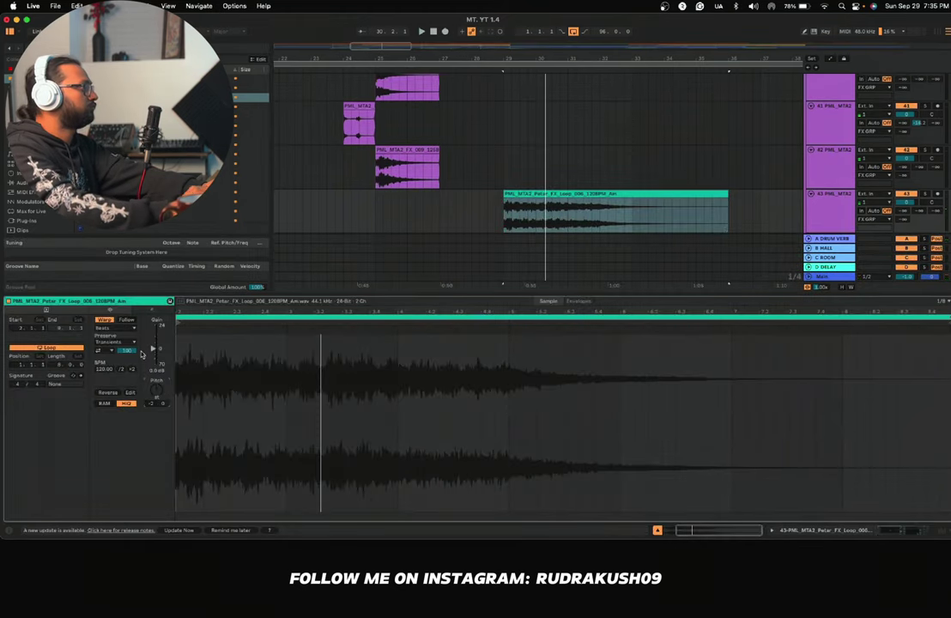
pyautogui.press('space')
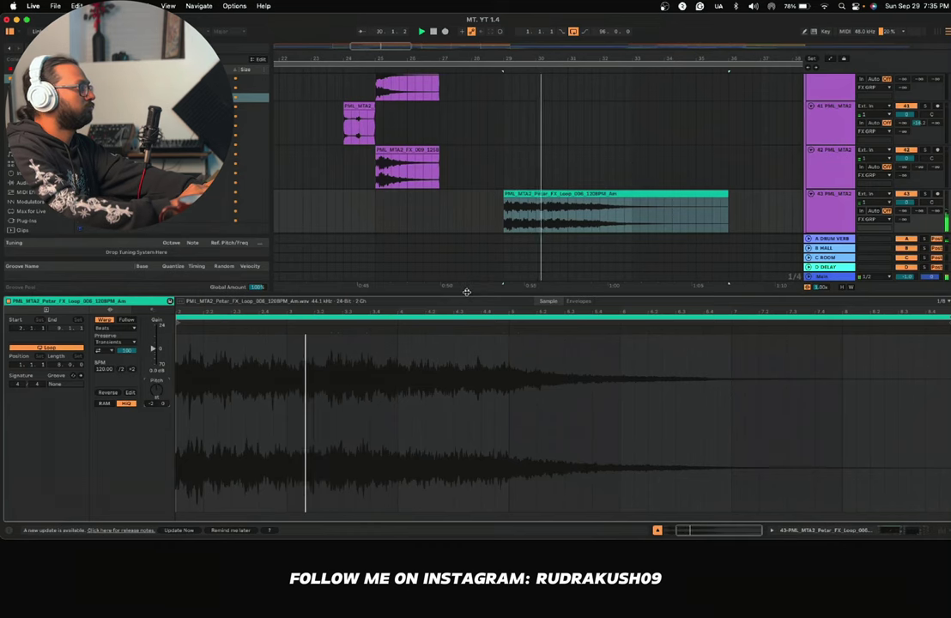
pyautogui.press('space')
pyautogui.press('space')
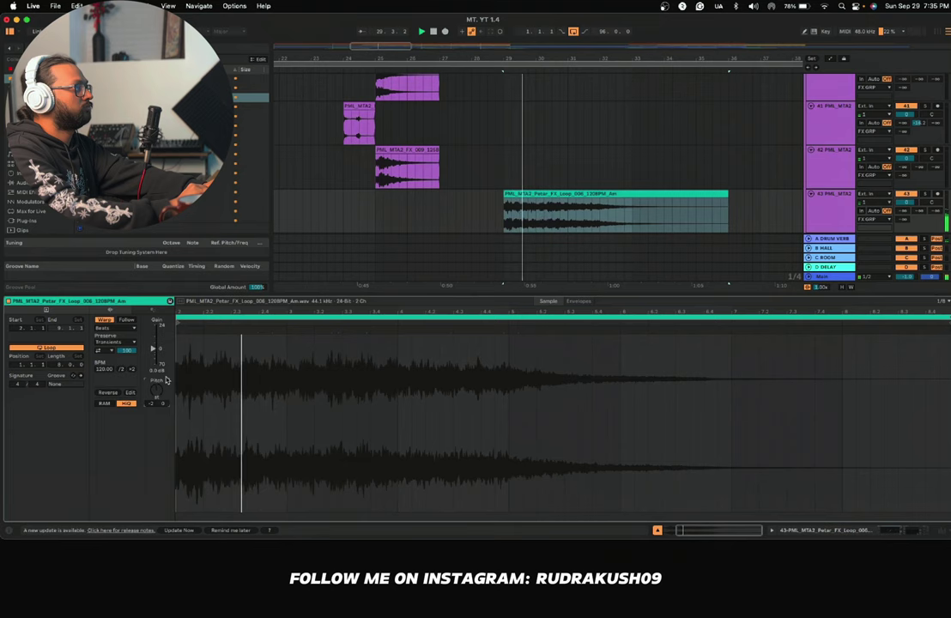
pyautogui.press('super+alt+l')
# Step: Show track 43's devices and lower its Utility gain to -25.4 dB while the Petar loop plays
pyautogui.click(512, 269)
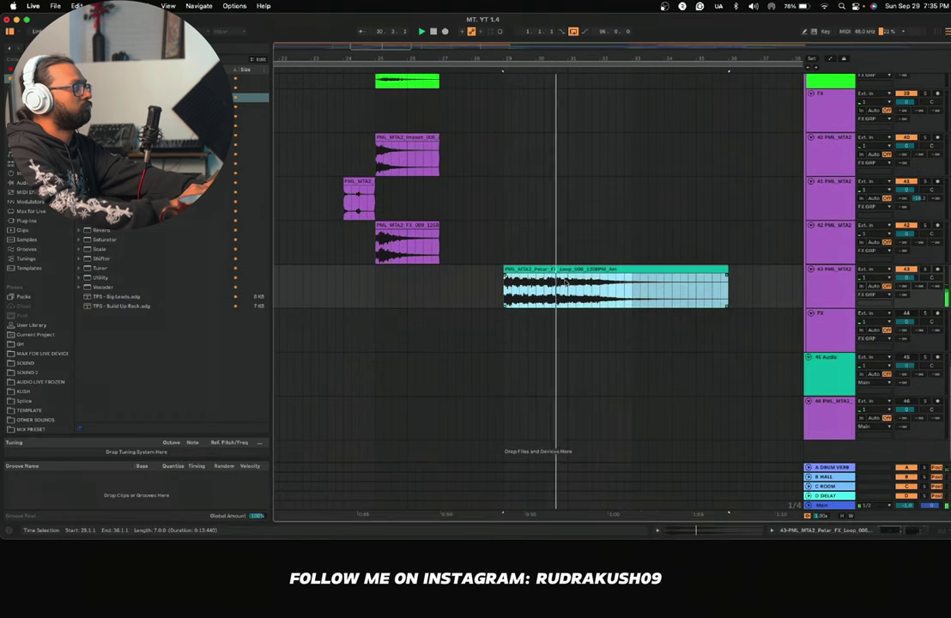
pyautogui.click(907, 532)
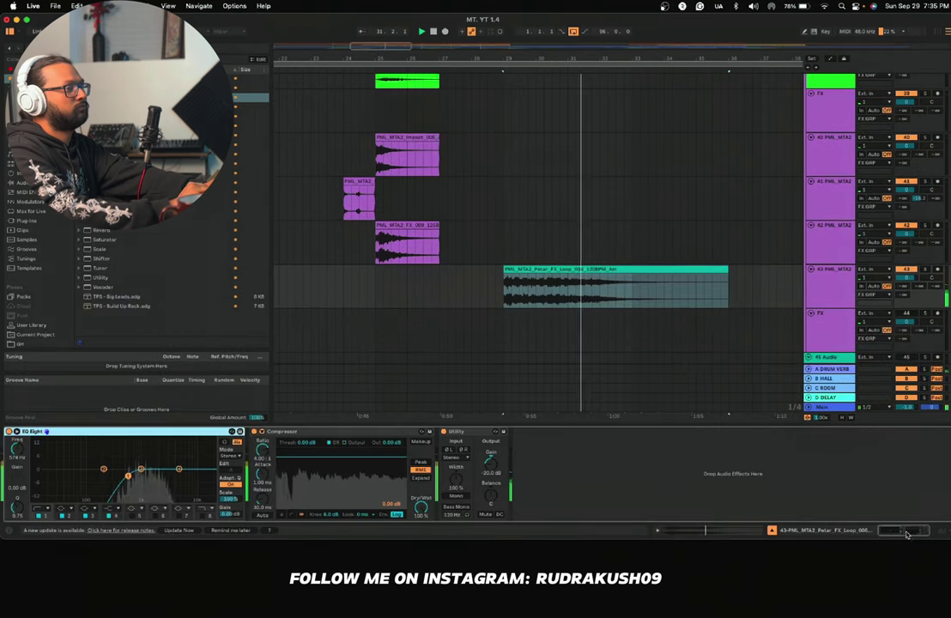
pyautogui.click(833, 290)
pyautogui.press('space')
pyautogui.press('space')
pyautogui.moveTo(491, 464); pyautogui.dragTo(491, 475)
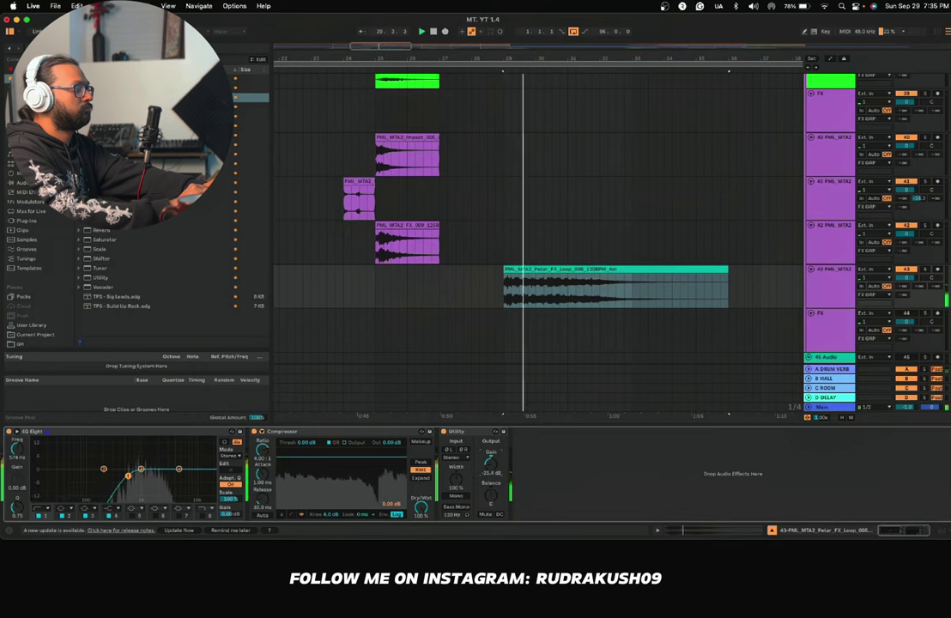
# Step: Delete the PML_MTA2_Petar_FX_Loop_006 clip from track 43
pyautogui.click(624, 271)
pyautogui.press('Delete')
pyautogui.press('-')
pyautogui.press('-')
pyautogui.press('-')
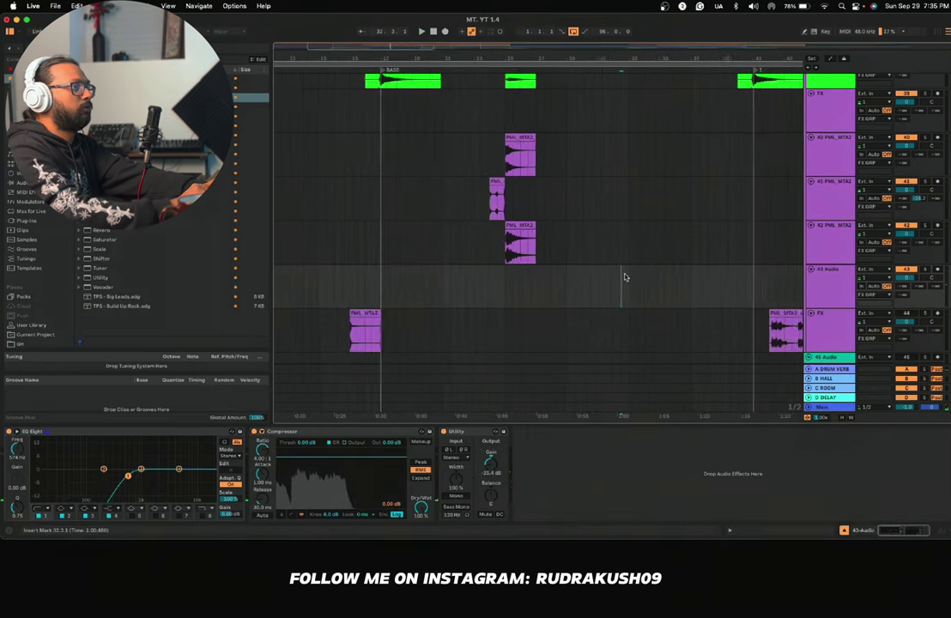
# Step: Audition the PML_MTA2_Stab clip just before the BASS marker on the FX track
pyautogui.scroll(-2, 490, 345)
pyautogui.hscroll(1, 490, 345)
pyautogui.hscroll(-3, 471, 333)
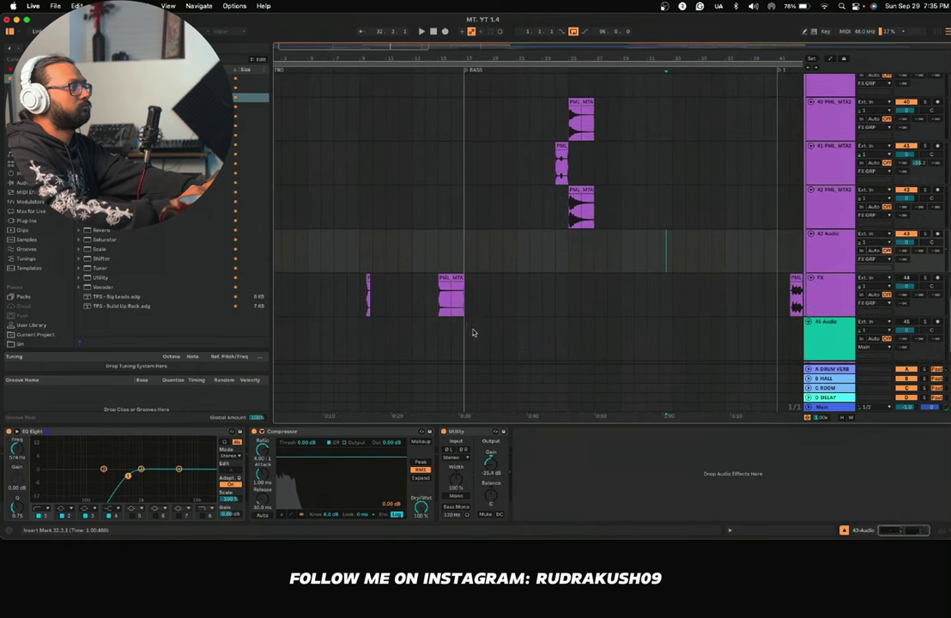
pyautogui.click(447, 307)
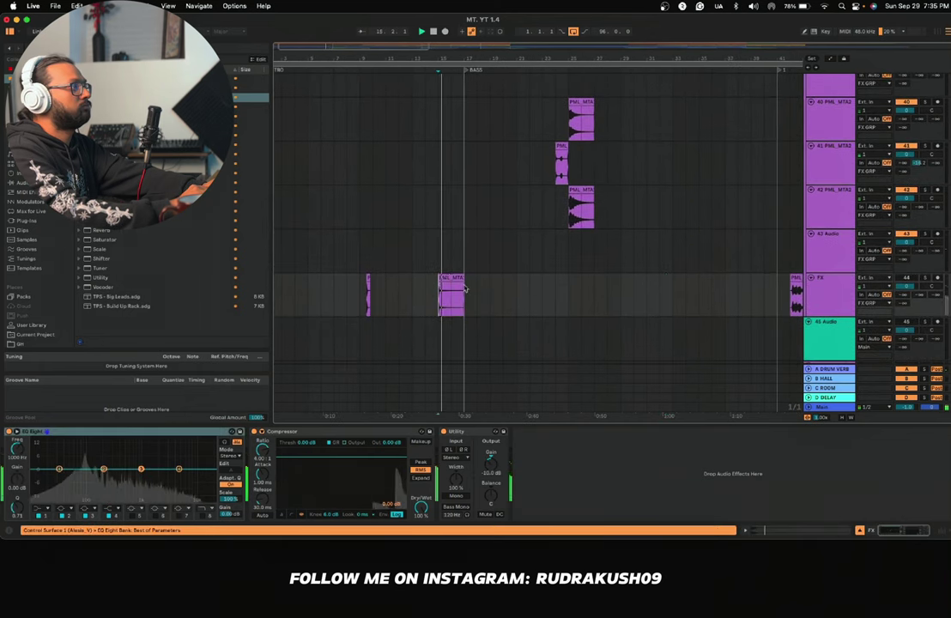
pyautogui.click(450, 277)
pyautogui.moveTo(449, 277)
pyautogui.mouseDown()
pyautogui.moveTo(451, 240)
pyautogui.moveTo(450, 287)
pyautogui.mouseUp()
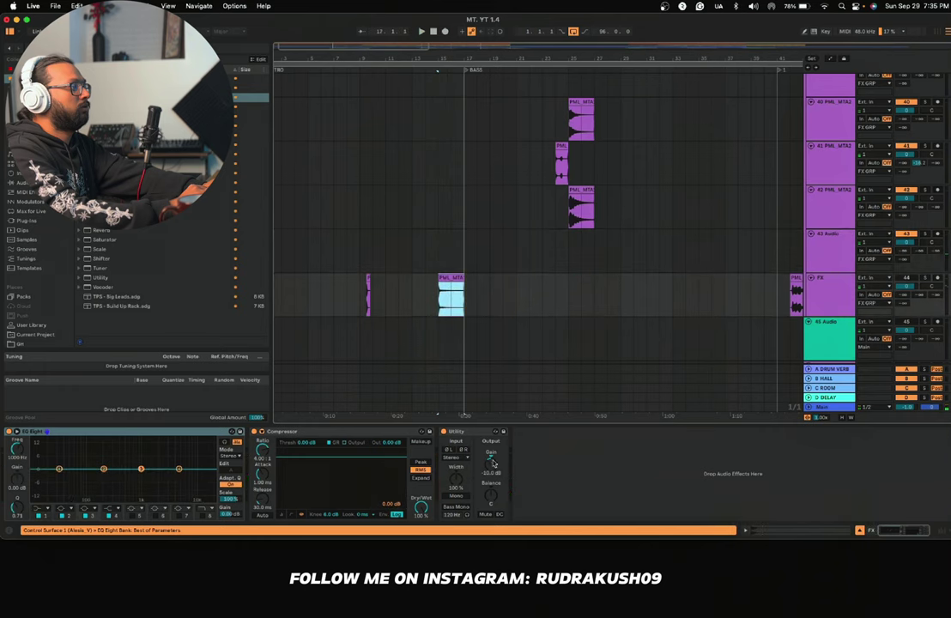
# Step: Insert an audio track below the FX track and move the PML_MTA2_Vocal_006_Journey clip onto it around bar 10
pyautogui.hscroll(3, 738, 335)
pyautogui.rightClick(820, 290)
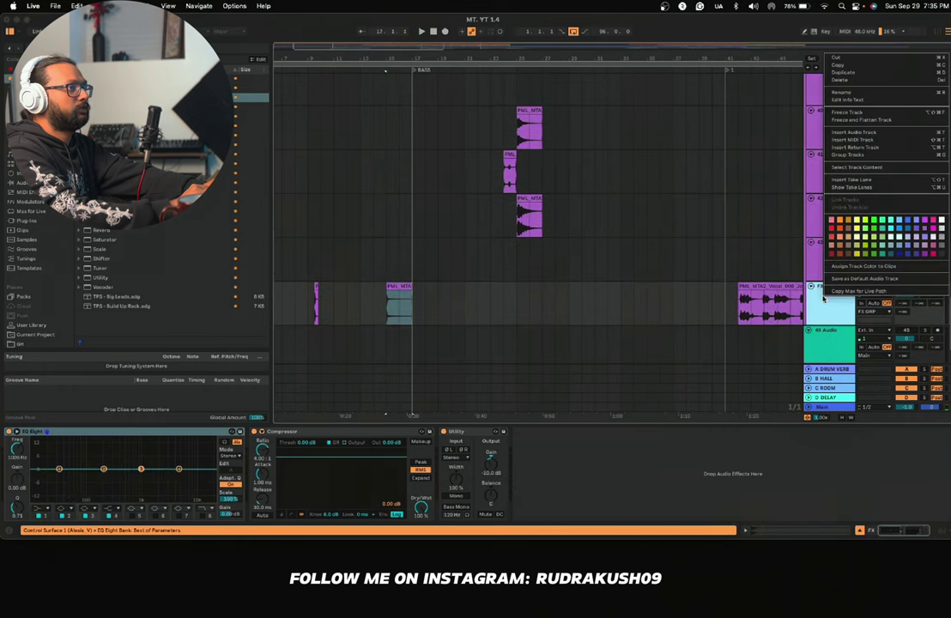
pyautogui.click(858, 133)
pyautogui.moveTo(758, 281); pyautogui.dragTo(341, 327)
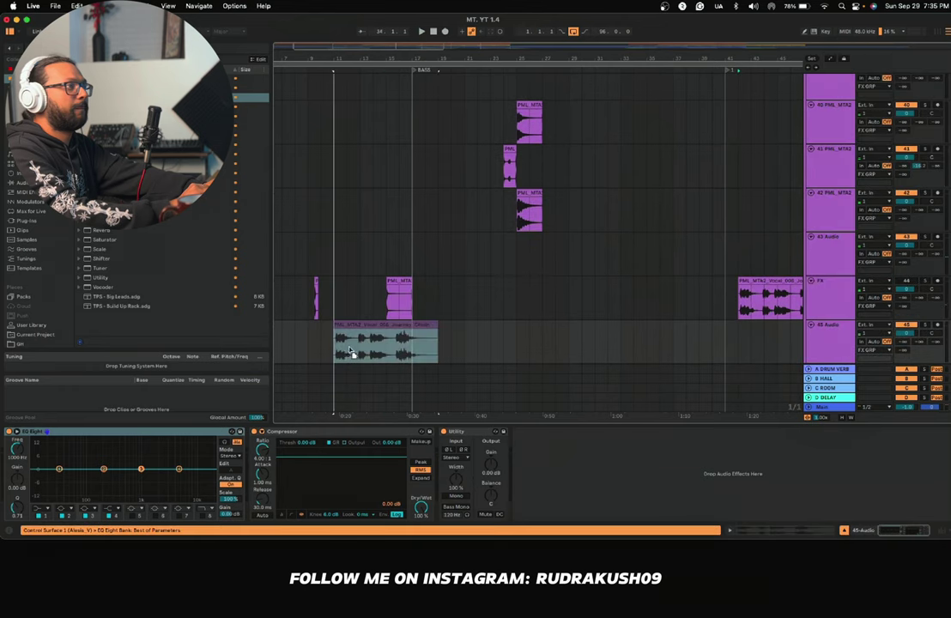
# Step: Move the vocal track above the FX track, place the vocal clip at bar 16, and play it
pyautogui.click(817, 340)
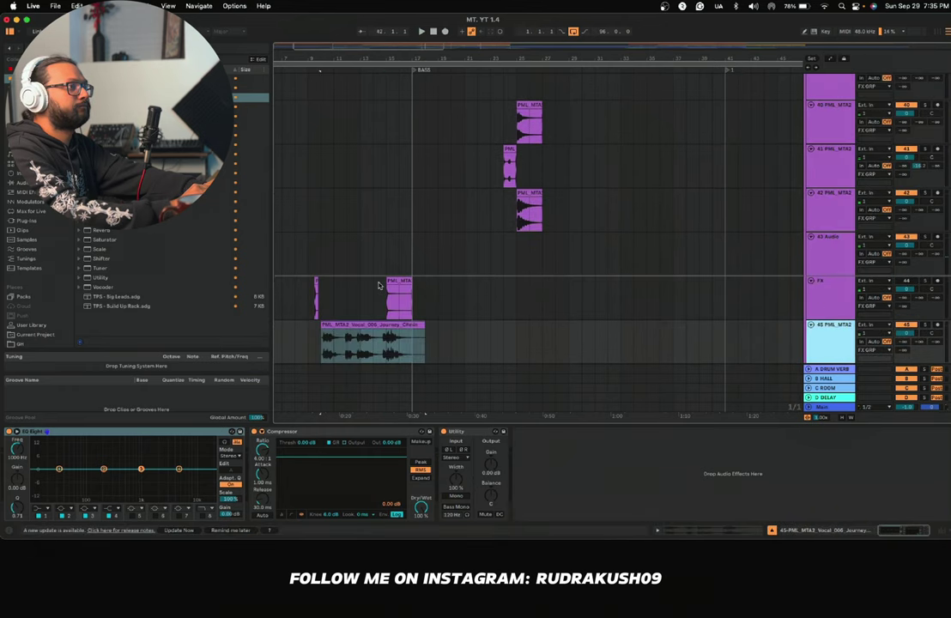
pyautogui.moveTo(379, 286); pyautogui.dragTo(406, 285)
pyautogui.click(405, 293)
pyautogui.press('space')
pyautogui.scroll(3, 425, 281)
pyautogui.scroll(3, 426, 281)
pyautogui.scroll(-3, 426, 282)
pyautogui.press('space')
# Step: Play the vocal clip from within bar 16 to examine its first phrase leading into the BASS marker
pyautogui.click(384, 277)
pyautogui.rightClick(384, 277)
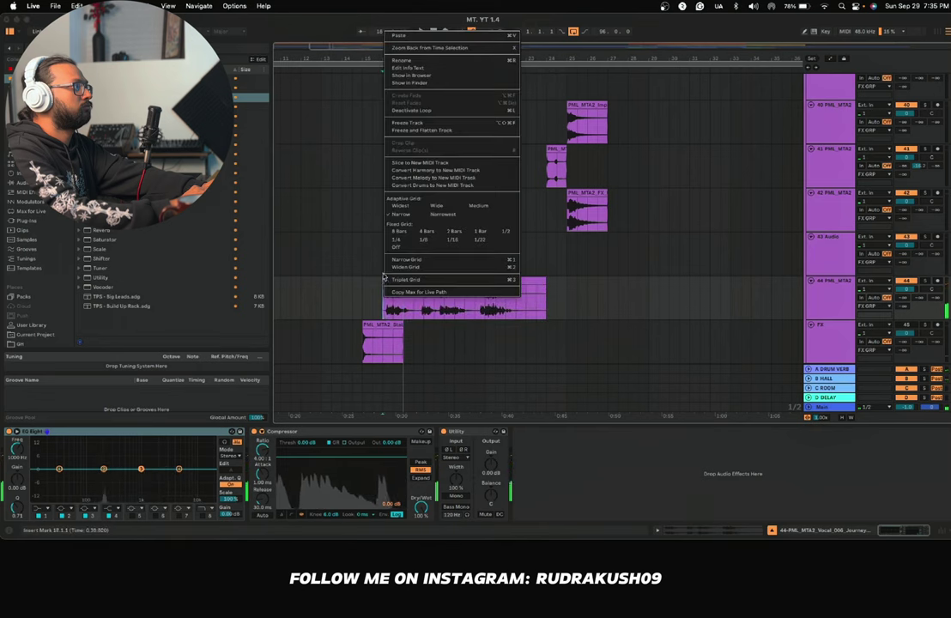
pyautogui.click(384, 276)
pyautogui.scroll(3, 383, 277)
pyautogui.click(407, 309)
pyautogui.press('space')
pyautogui.scroll(3, 410, 309)
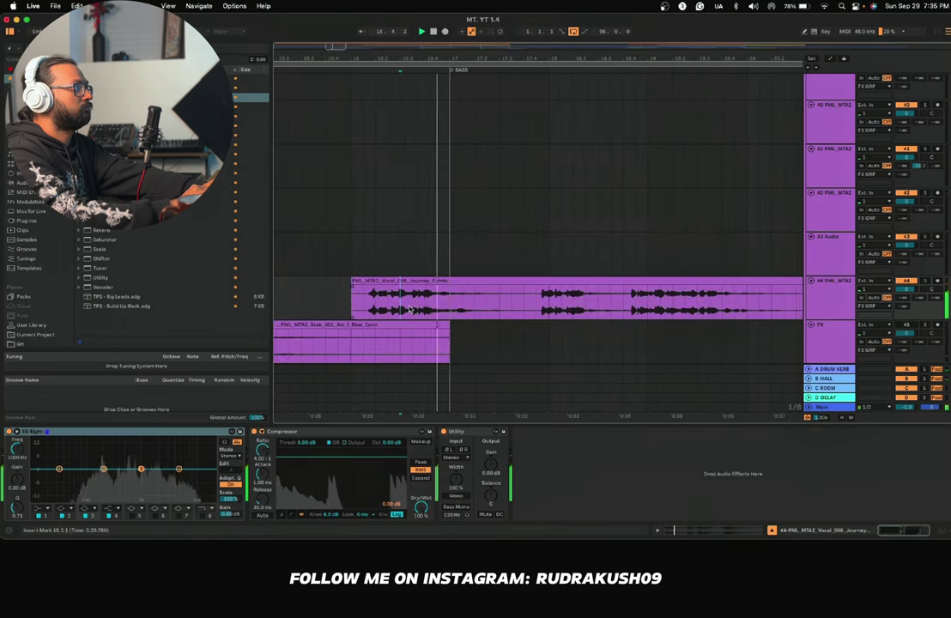
pyautogui.scroll(2, 410, 310)
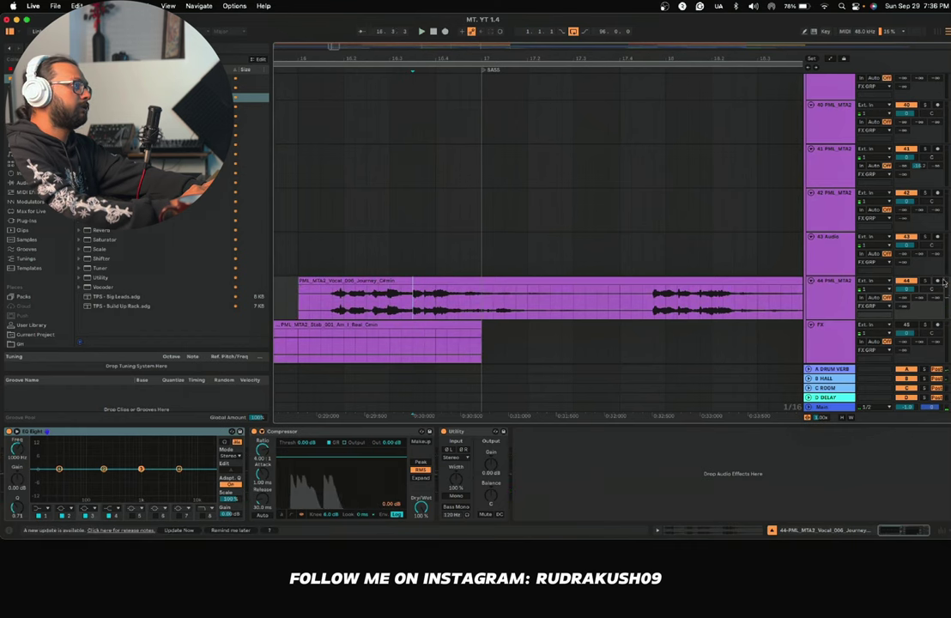
# Step: Solo the vocal track 44 and listen to the phrase from 16.3.3
pyautogui.click(927, 281)
pyautogui.press('space')
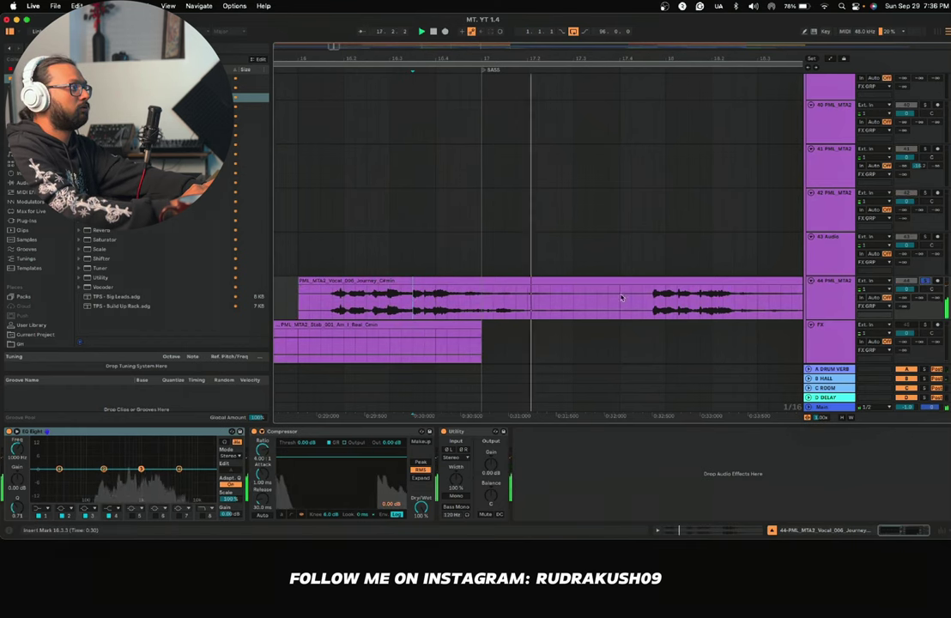
pyautogui.press('space')
pyautogui.moveTo(619, 309); pyautogui.dragTo(388, 316)
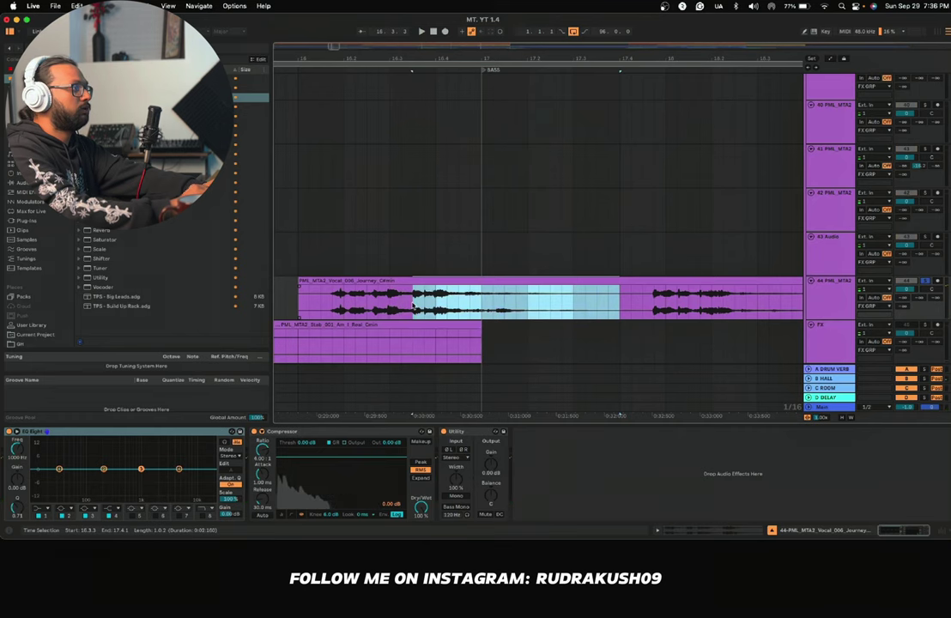
# Step: Split the vocal clip at 16.3.3, deactivate the part from 16.1.1 to 16.3.3, and play from bar 15
pyautogui.moveTo(411, 304); pyautogui.dragTo(307, 305)
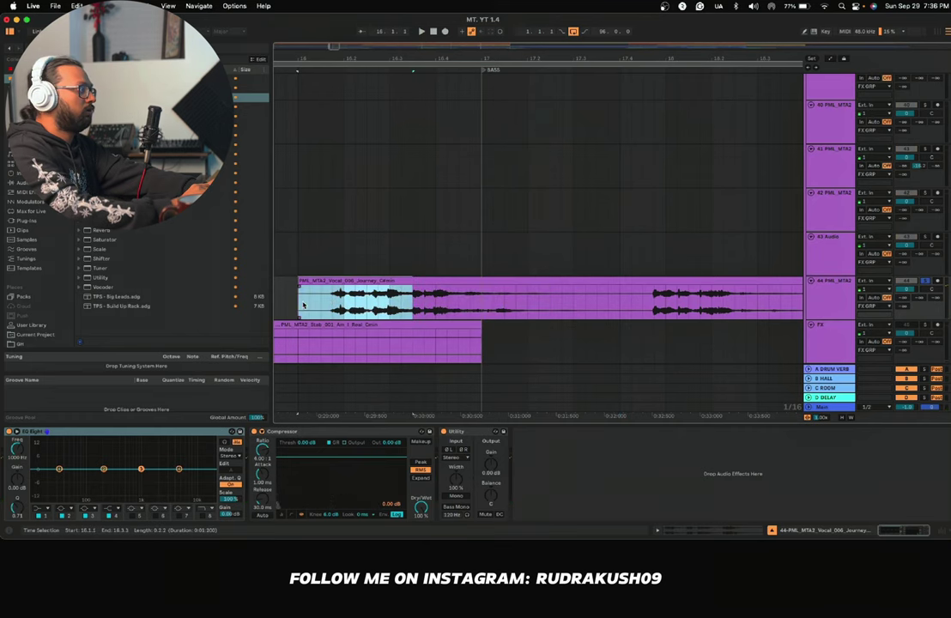
pyautogui.press('super+e')
pyautogui.scroll(-4, 382, 277)
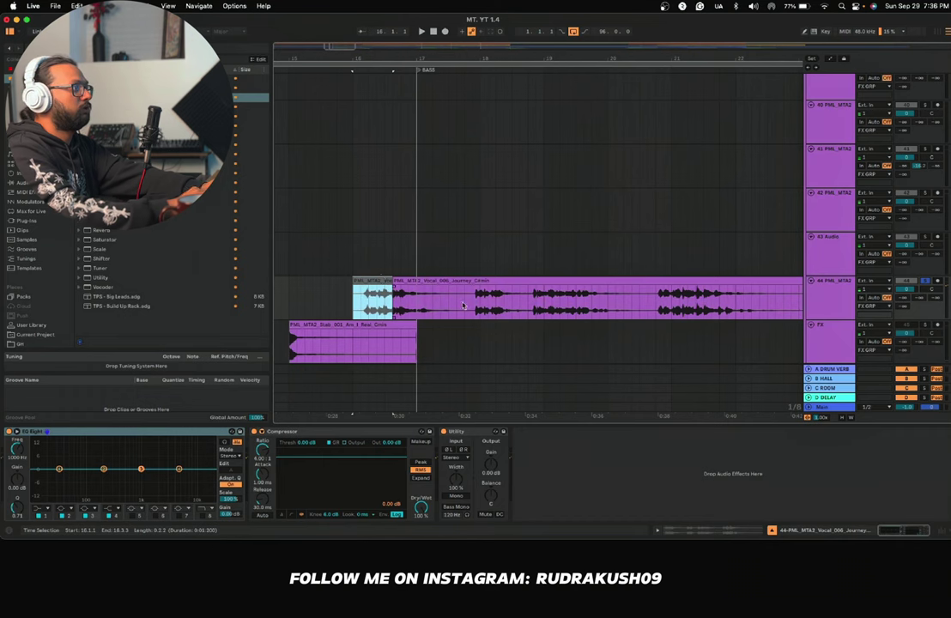
pyautogui.press('0')
pyautogui.click(319, 293)
pyautogui.press('space')
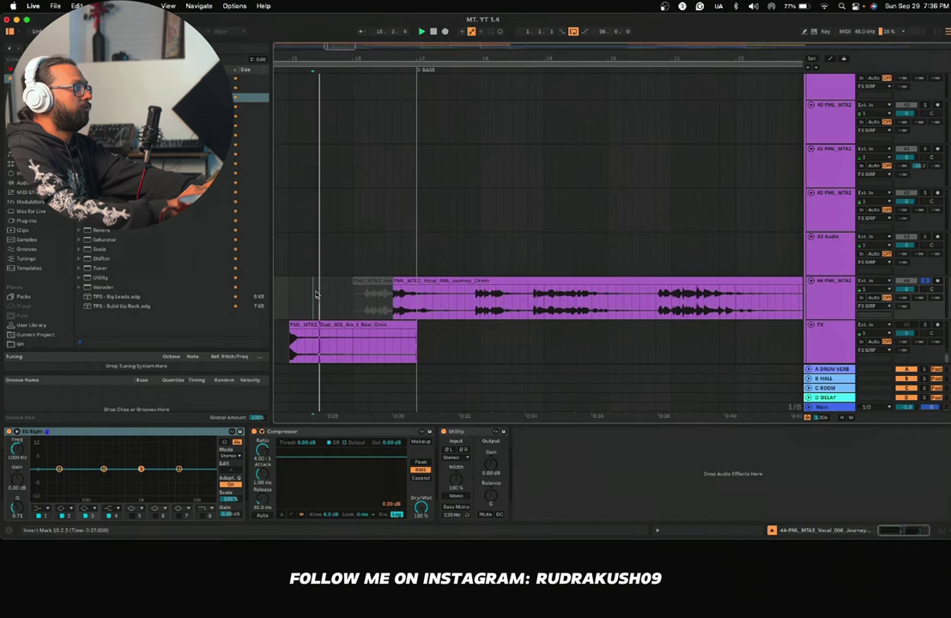
# Step: Unsolo vocal track 44 and lower its volume to about -9.7 dB while playing the phrase in the mix
pyautogui.hscroll(-1, 319, 293)
pyautogui.press('space')
pyautogui.click(924, 283)
pyautogui.press('space')
pyautogui.hscroll(-1, 542, 268)
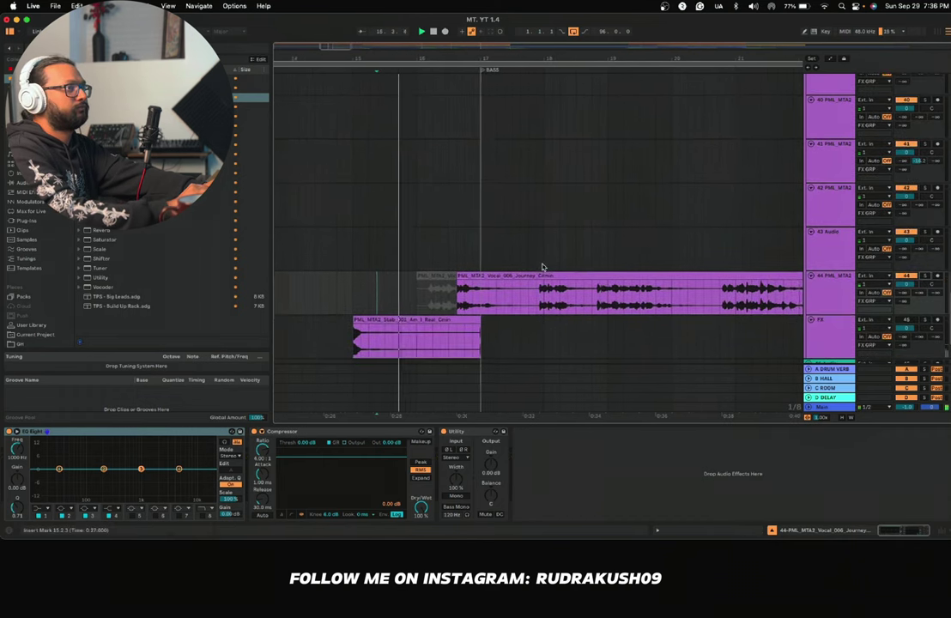
pyautogui.click(835, 301)
pyautogui.click(906, 285)
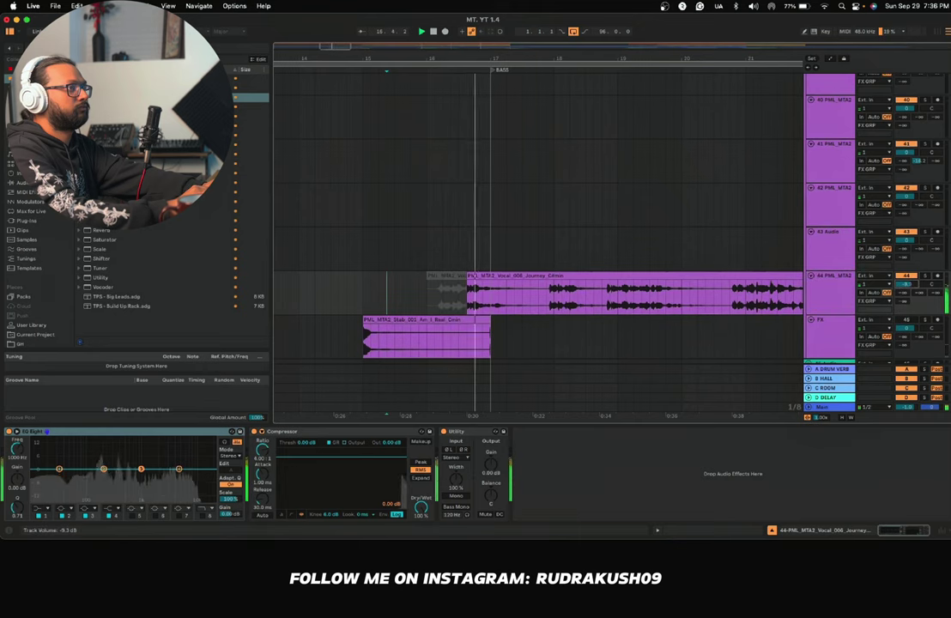
pyautogui.moveTo(906, 284); pyautogui.dragTo(905, 308)
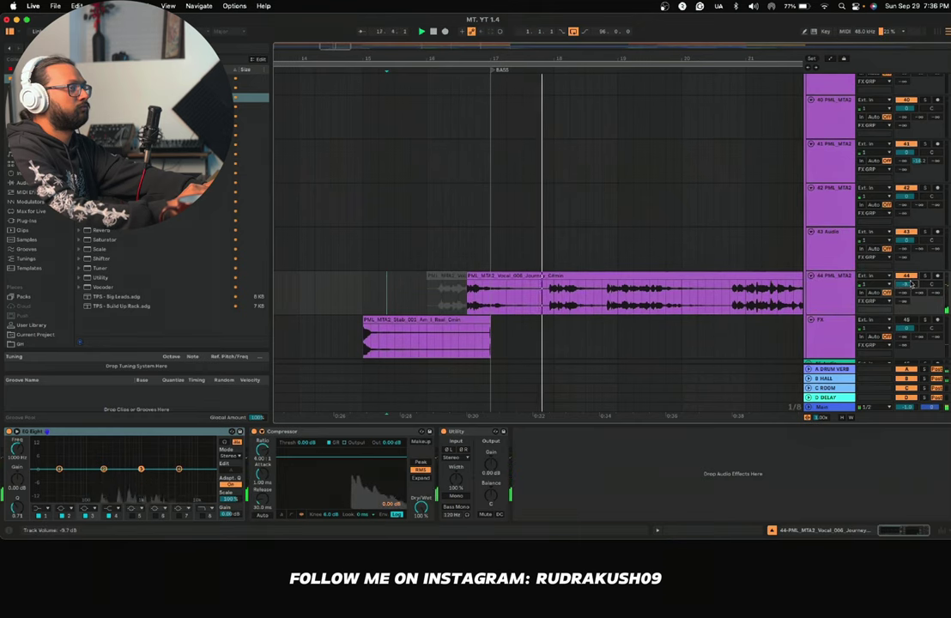
# Step: Trim the active vocal clip after its first phrase to a length of 1.0.3 and play it from 15.3.1
pyautogui.scroll(-5, 535, 306)
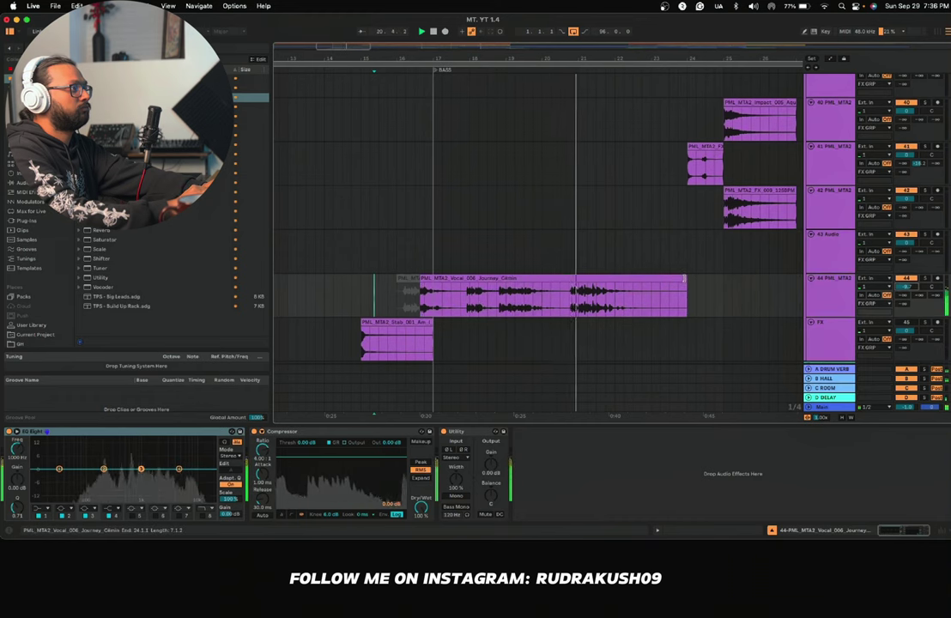
pyautogui.click(683, 284)
pyautogui.moveTo(685, 284); pyautogui.dragTo(461, 284)
pyautogui.click(409, 307)
pyautogui.press('space')
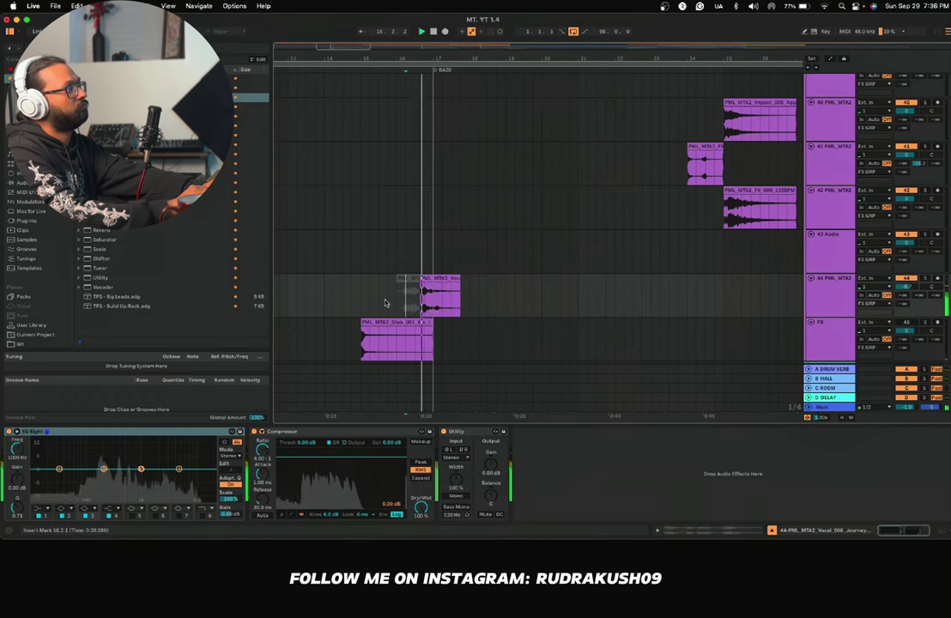
pyautogui.click(382, 301)
pyautogui.press('space')
pyautogui.press('space')
pyautogui.scroll(3, 381, 300)
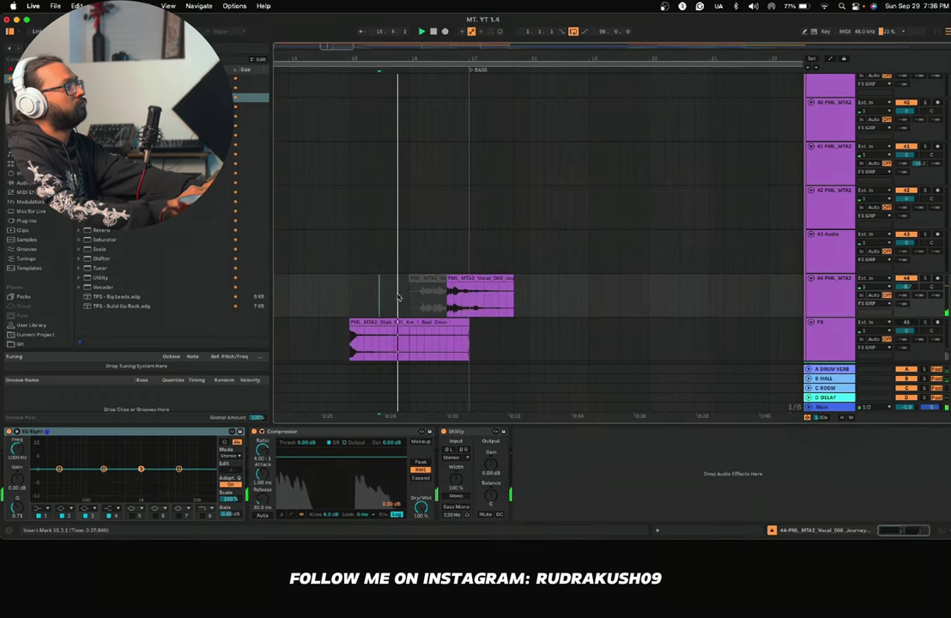
# Step: Move the trimmed vocal clip to start at 16.4.4, just before the BASS marker, and play from 14.2.1
pyautogui.rightClick(400, 291)
pyautogui.click(414, 290)
pyautogui.scroll(4, 415, 289)
pyautogui.moveTo(476, 280); pyautogui.dragTo(544, 289)
pyautogui.click(409, 298)
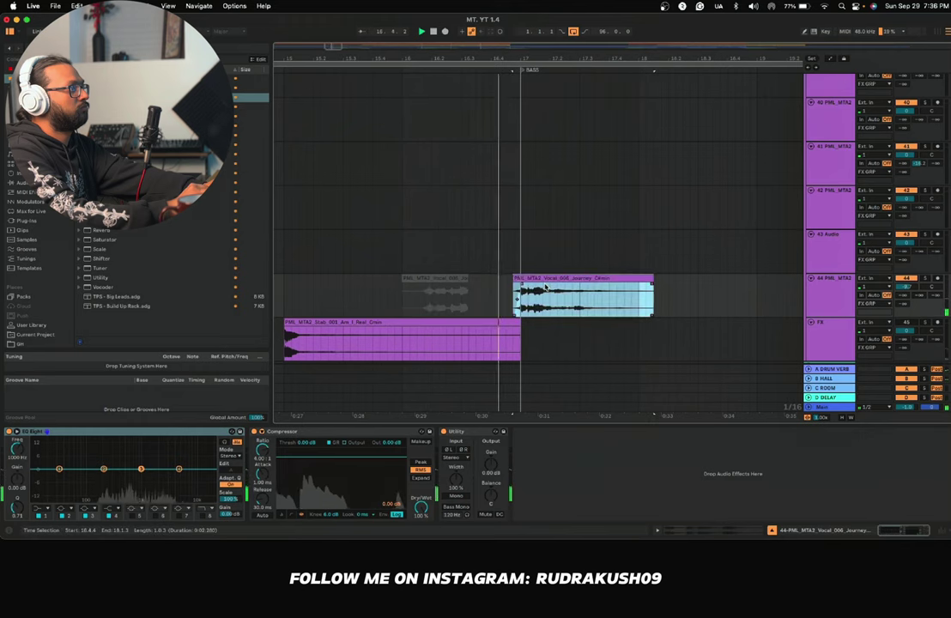
pyautogui.scroll(-5, 472, 285)
pyautogui.hscroll(1, 473, 284)
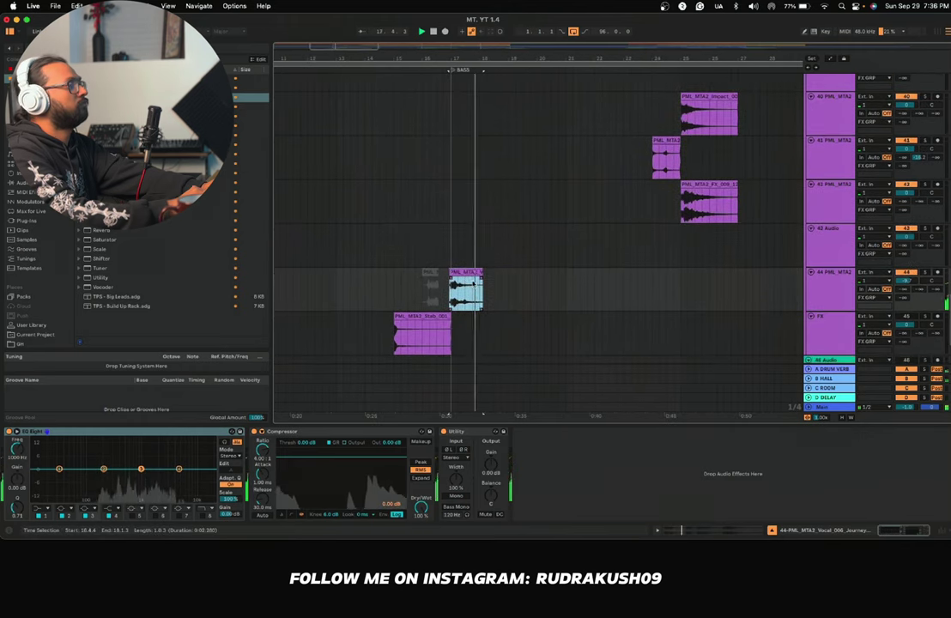
pyautogui.hscroll(1, 473, 284)
pyautogui.click(352, 283)
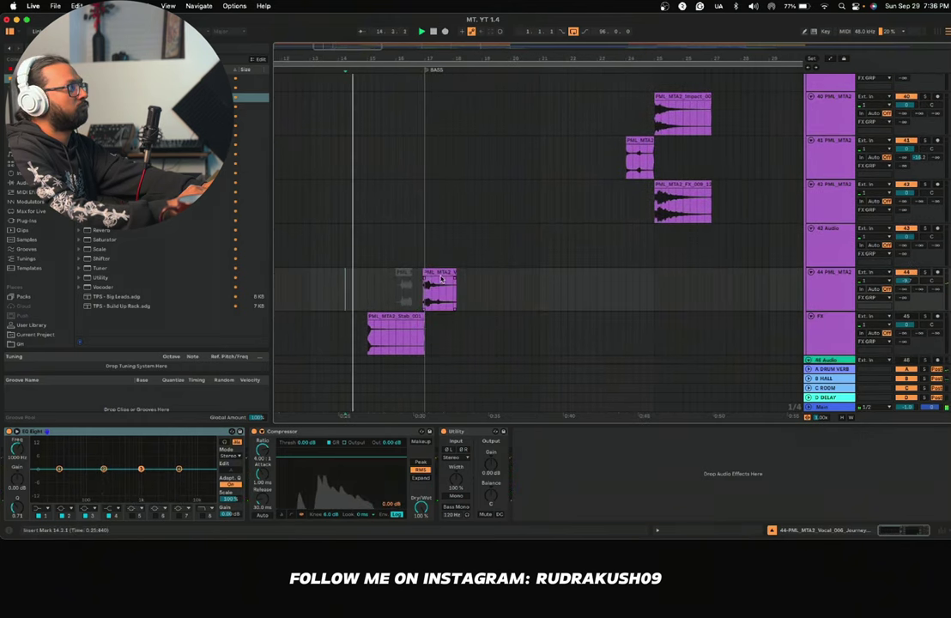
# Step: Move the short vocal clip to 22.1.1 and place a copy of it at 30.3.1 on the same track
pyautogui.moveTo(441, 279); pyautogui.dragTo(592, 277)
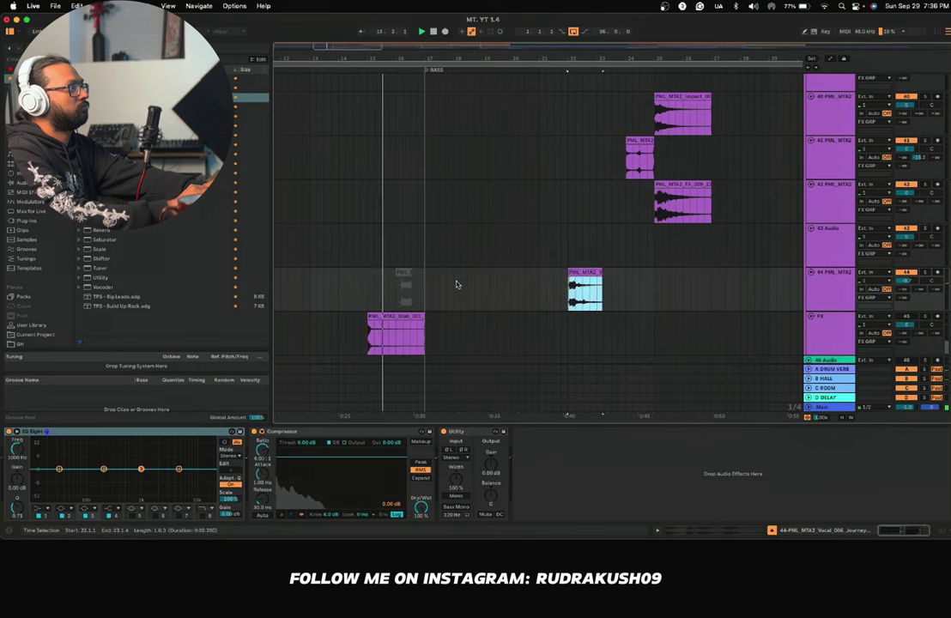
pyautogui.hscroll(5, 473, 279)
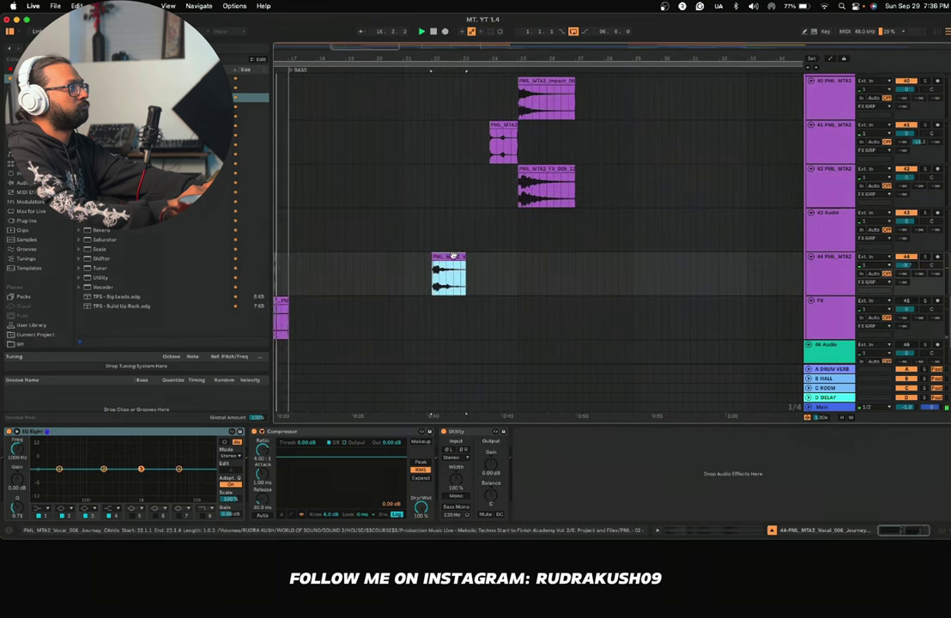
pyautogui.moveTo(454, 256); pyautogui.dragTo(677, 288)
# Step: Extend the copied vocal clip to start at 30.2.4 and end at 38.2.4
pyautogui.keyDown('super'); pyautogui.scroll(8, 704, 283); pyautogui.keyUp('super')
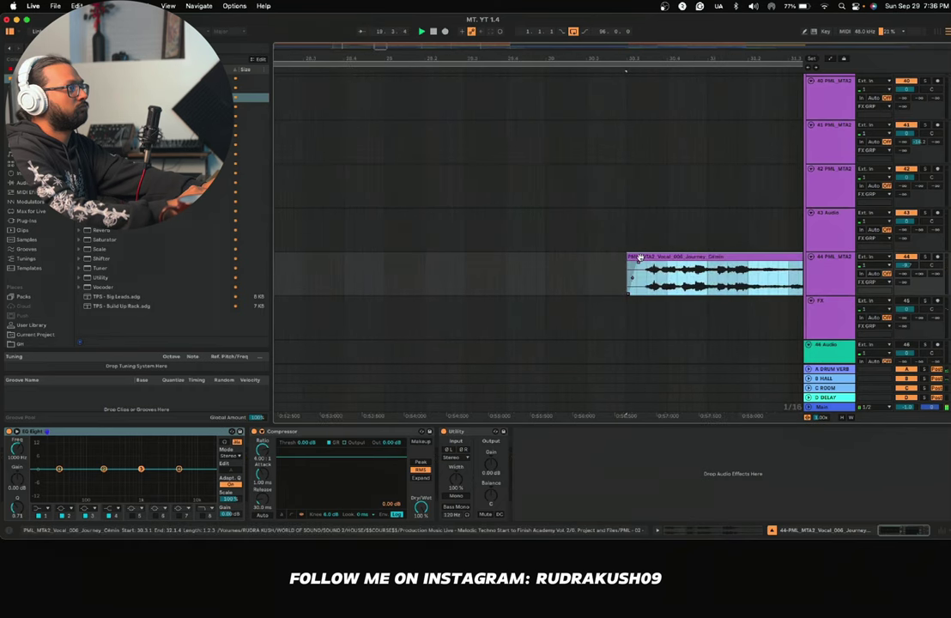
pyautogui.moveTo(638, 258)
pyautogui.mouseDown()
pyautogui.moveTo(576, 265)
pyautogui.moveTo(630, 275)
pyautogui.mouseUp()
pyautogui.click(605, 268)
pyautogui.rightClick(605, 268)
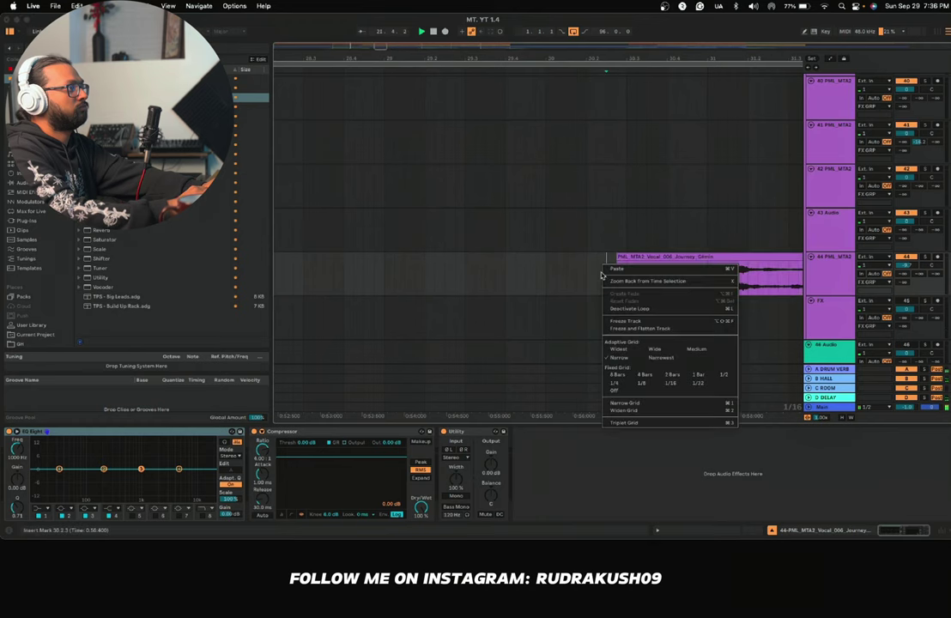
pyautogui.press('Escape')
pyautogui.keyDown('super'); pyautogui.scroll(-8, 606, 268); pyautogui.keyUp('super')
pyautogui.click(652, 257)
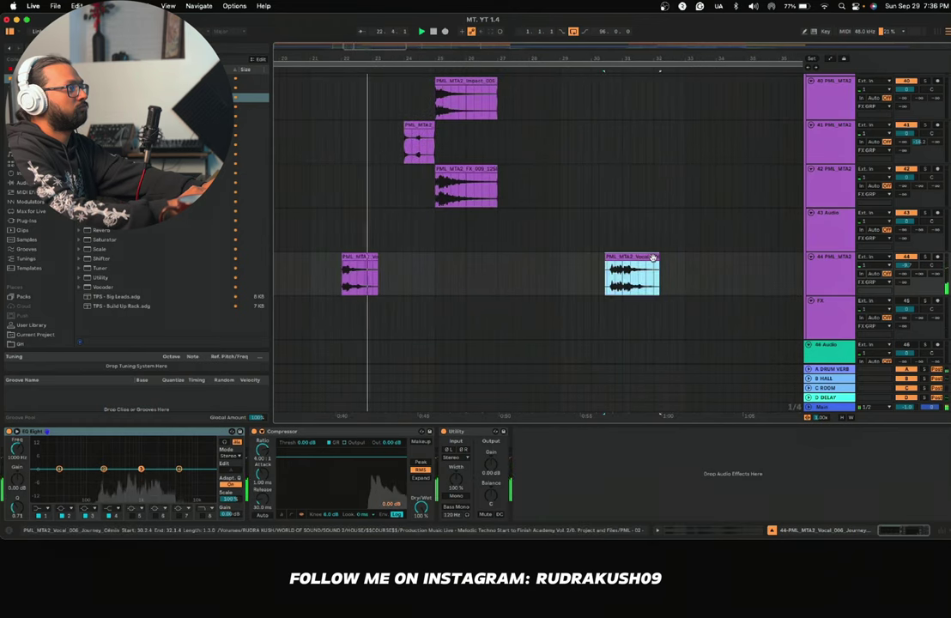
pyautogui.moveTo(658, 258); pyautogui.dragTo(740, 271)
# Step: Move the long vocal clip to 42.2.4, after marker 1, and play from 13.3.1
pyautogui.scroll(-5, 684, 257)
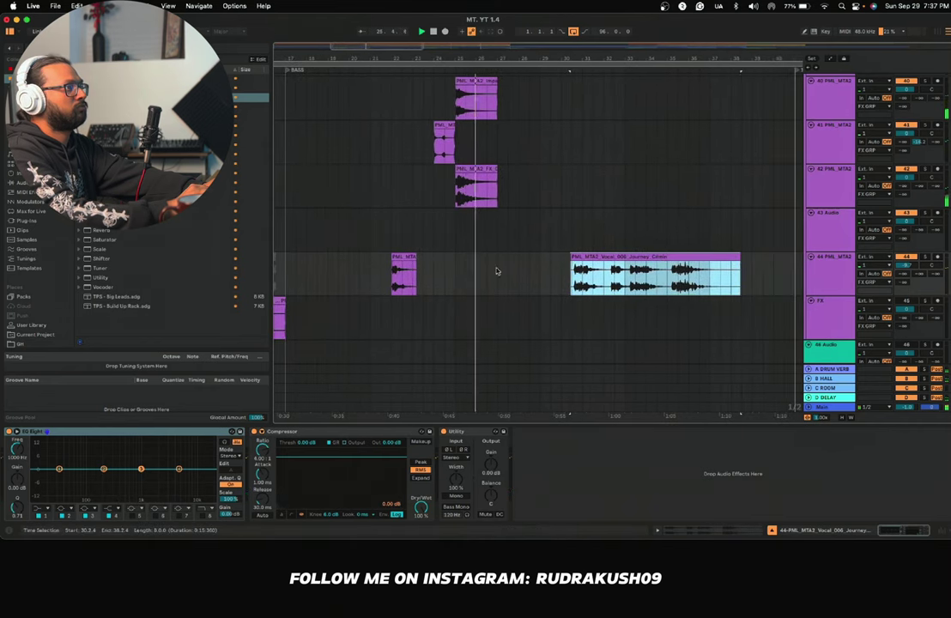
pyautogui.hscroll(-3, 421, 274)
pyautogui.scroll(-3, 422, 274)
pyautogui.click(329, 278)
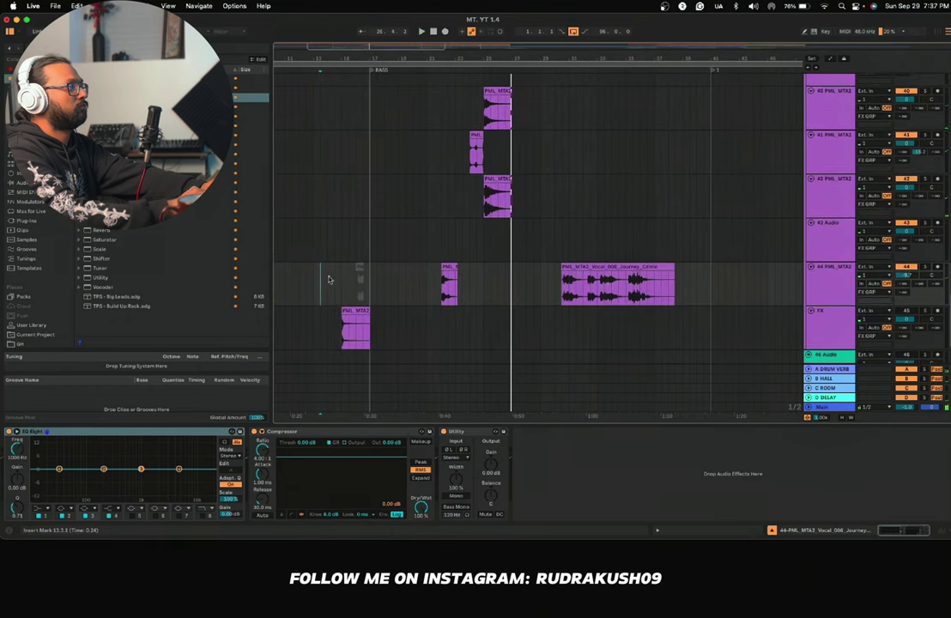
pyautogui.moveTo(588, 269); pyautogui.dragTo(757, 270)
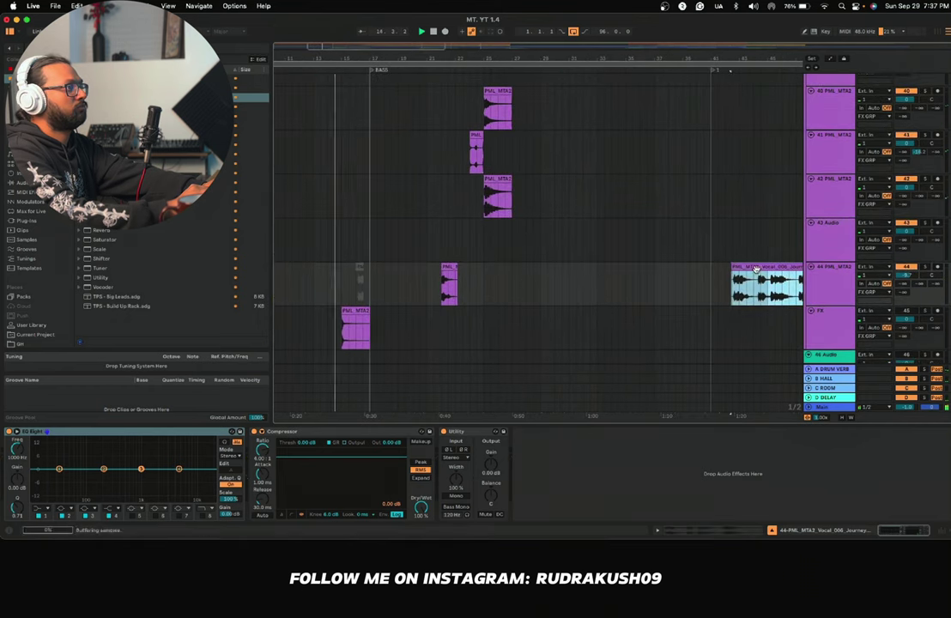
pyautogui.scroll(-3, 603, 281)
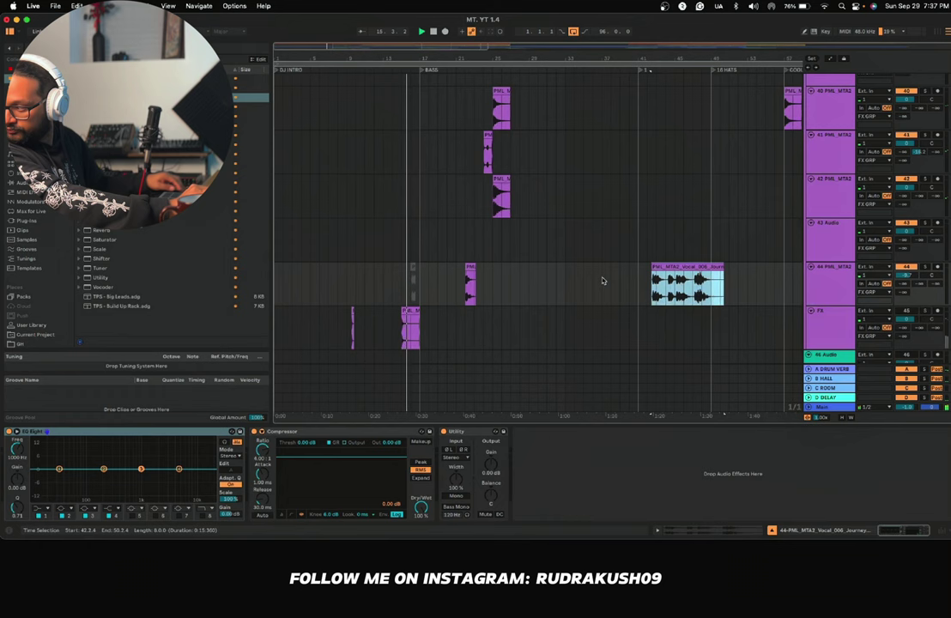
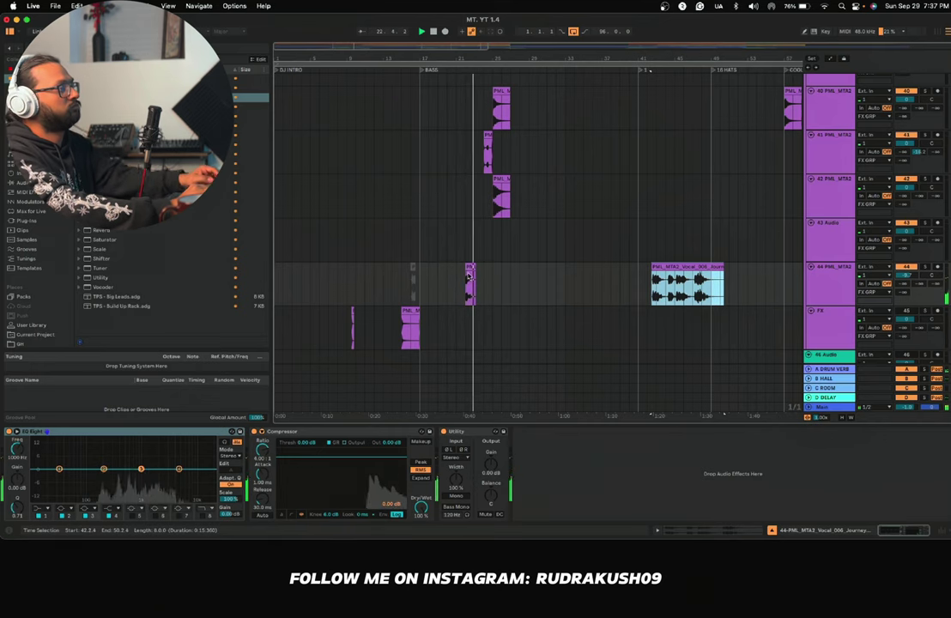
# Step: Move the short vocal clip to 24.1.1, give it a fade-in, and play it from its start
pyautogui.moveTo(471, 268); pyautogui.dragTo(490, 270)
pyautogui.scroll(5, 480, 296)
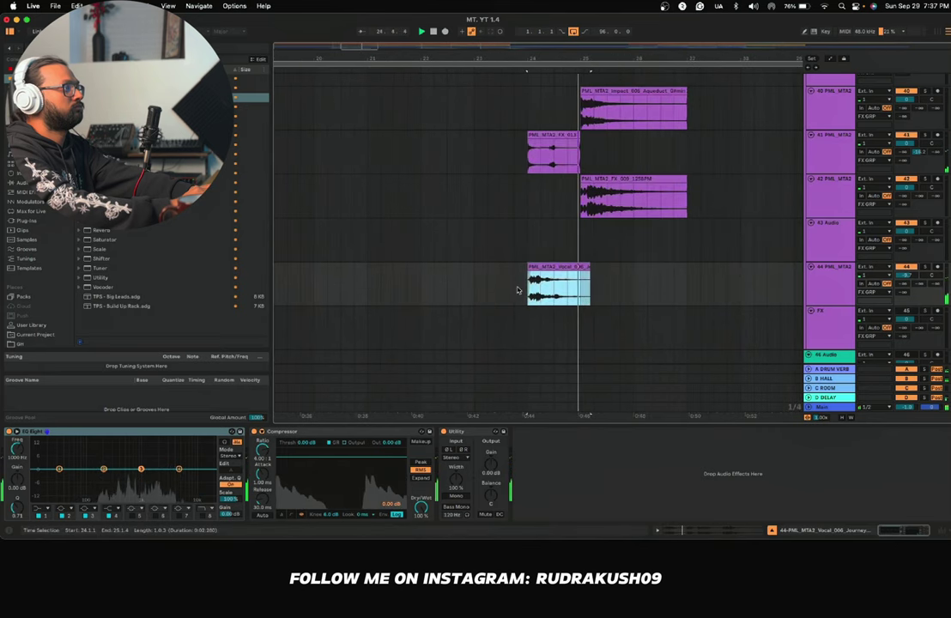
pyautogui.click(524, 289)
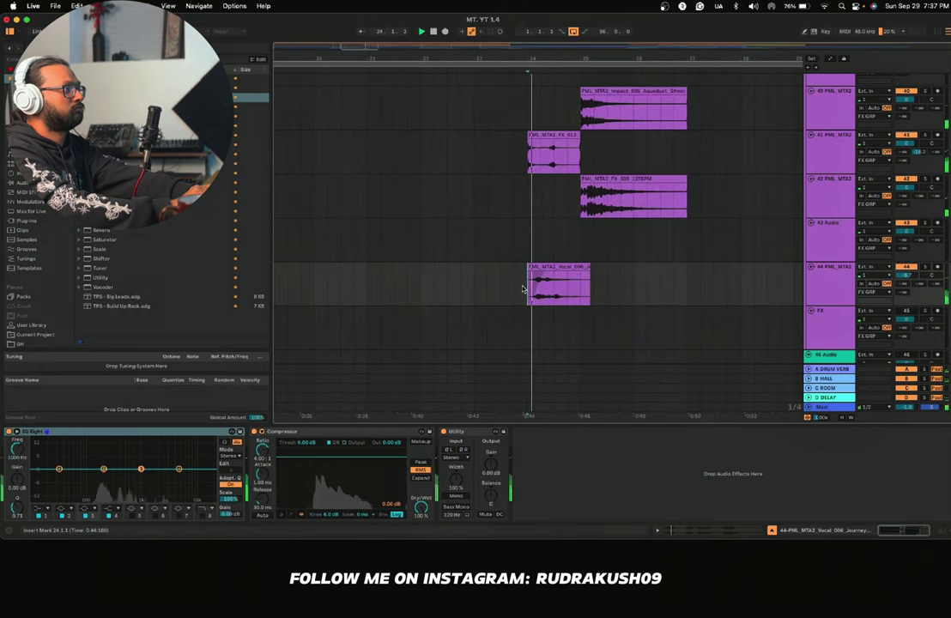
pyautogui.press('space')
pyautogui.press('space')
pyautogui.moveTo(548, 273); pyautogui.dragTo(556, 276)
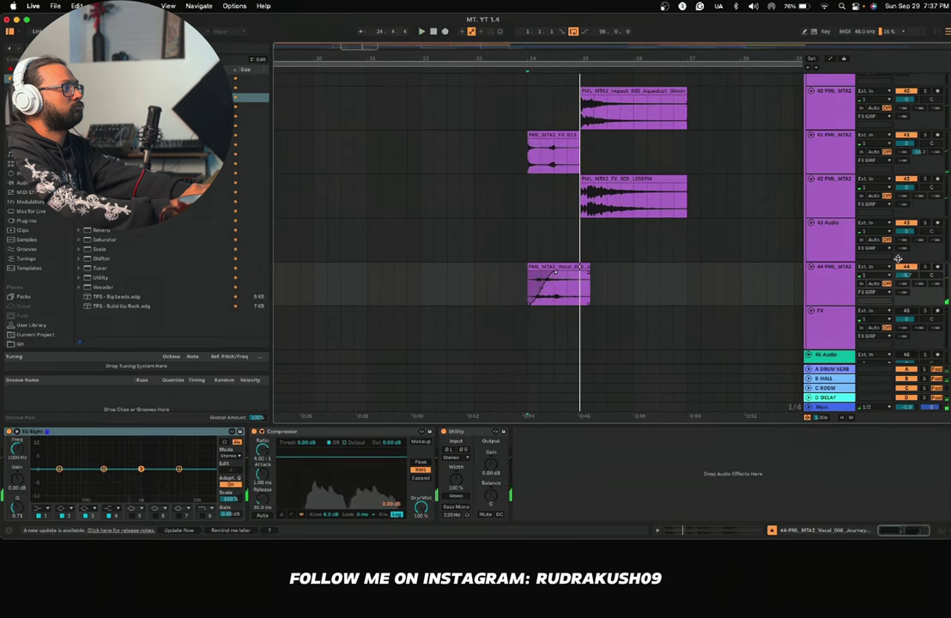
# Step: Solo vocal track 44 and listen to the faded-in clip from 24.1.1
pyautogui.click(925, 268)
pyautogui.press('space')
pyautogui.scroll(-3, 672, 290)
pyautogui.hscroll(2, 663, 293)
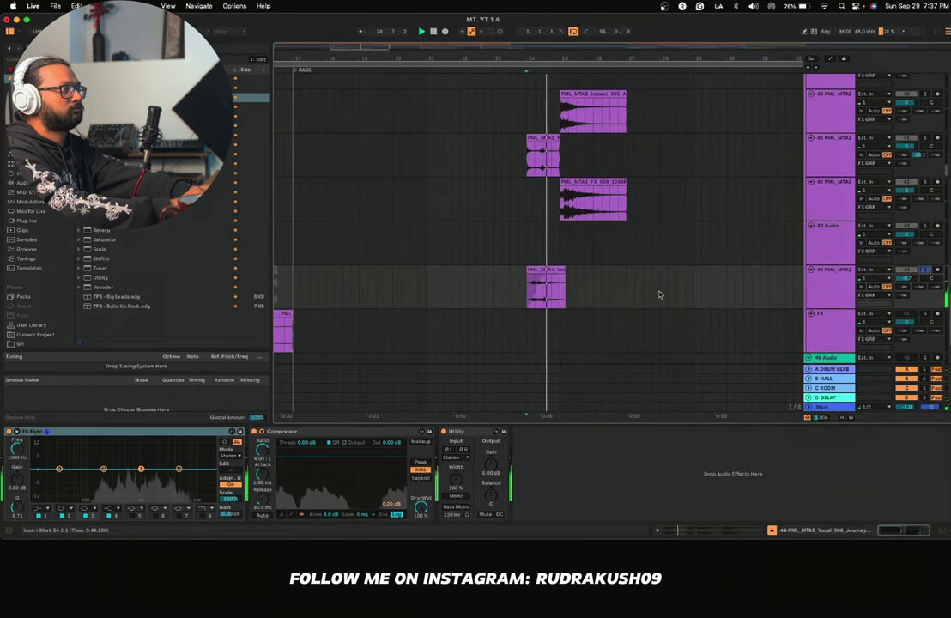
pyautogui.press('space')
# Step: Duplicate vocal track 44 and delete the long vocal clip at 42.2.4 from the original track
pyautogui.click(824, 287)
pyautogui.press('super+d')
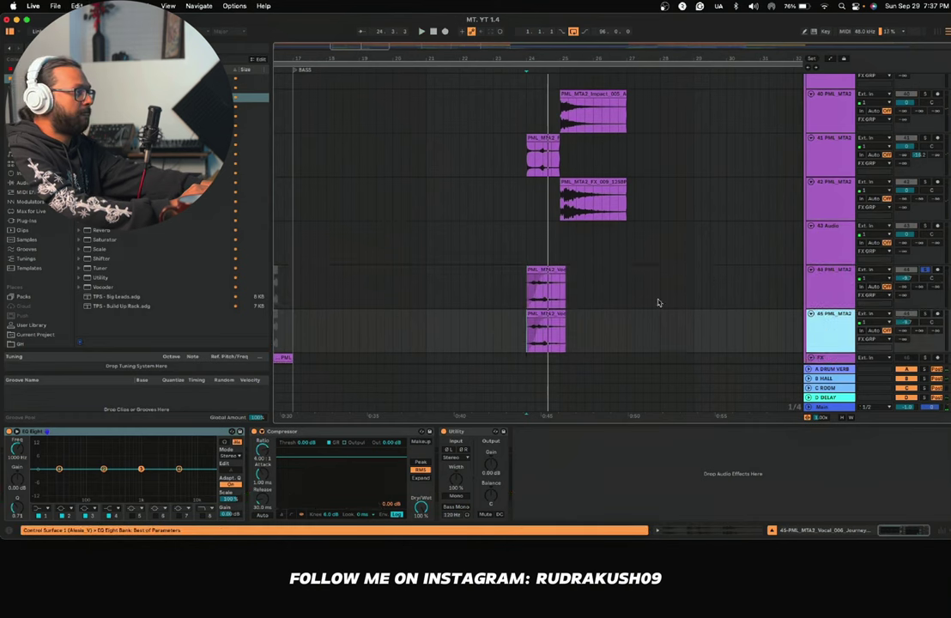
pyautogui.rightClick(658, 301)
pyautogui.click(578, 335)
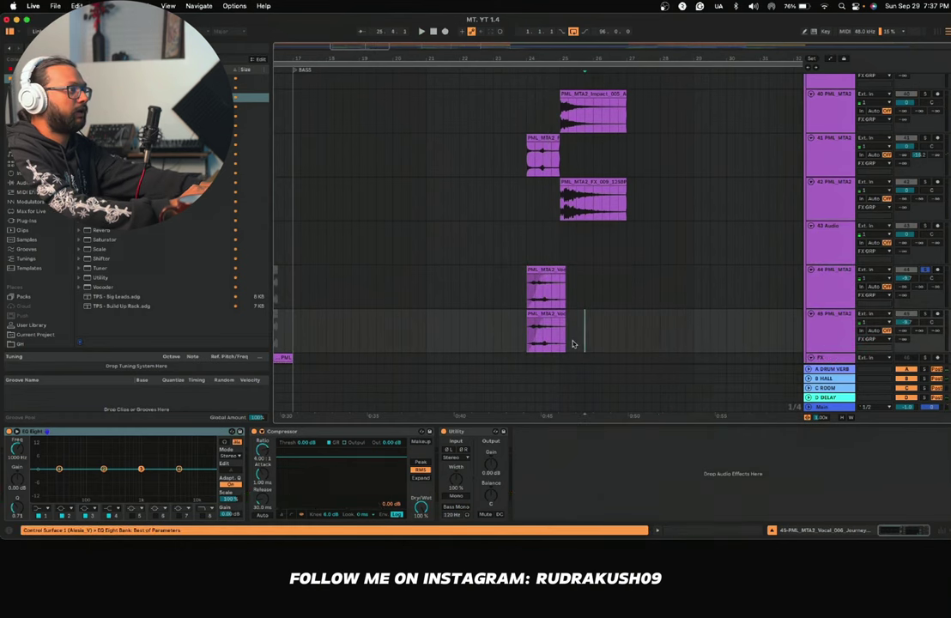
pyautogui.scroll(-5, 575, 344)
pyautogui.hscroll(5, 575, 349)
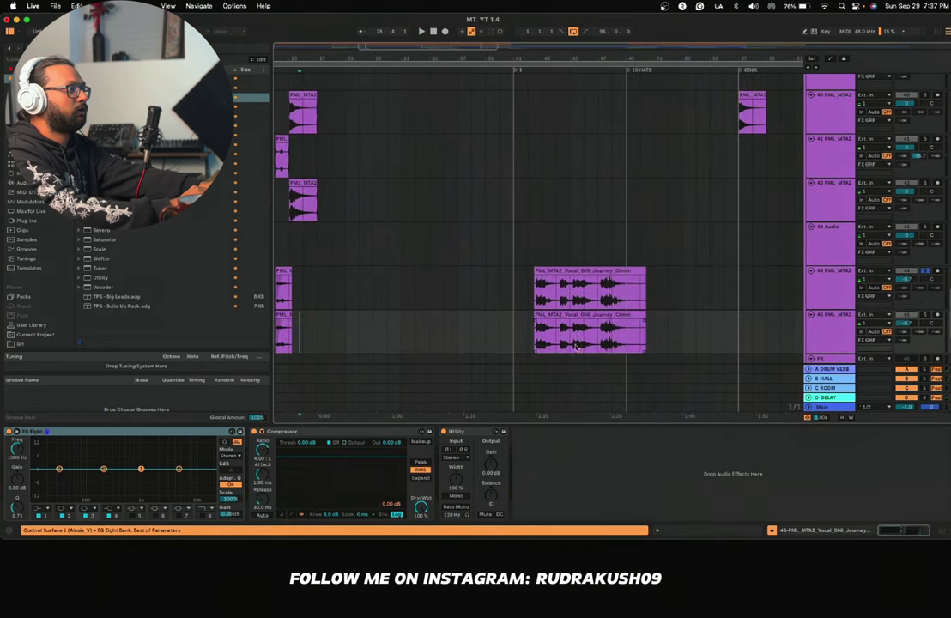
pyautogui.click(571, 273)
pyautogui.press('Delete')
# Step: Delete the short bar 24 clip from the duplicated vocal track and the deactivated bar 16 clip from track 44
pyautogui.hscroll(-5, 458, 284)
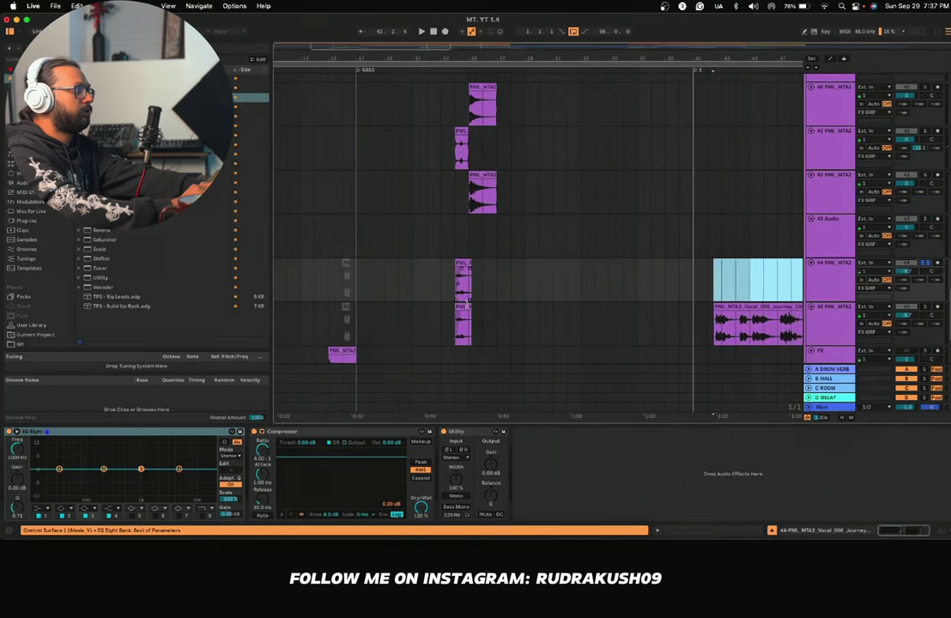
pyautogui.click(465, 307)
pyautogui.click(835, 267)
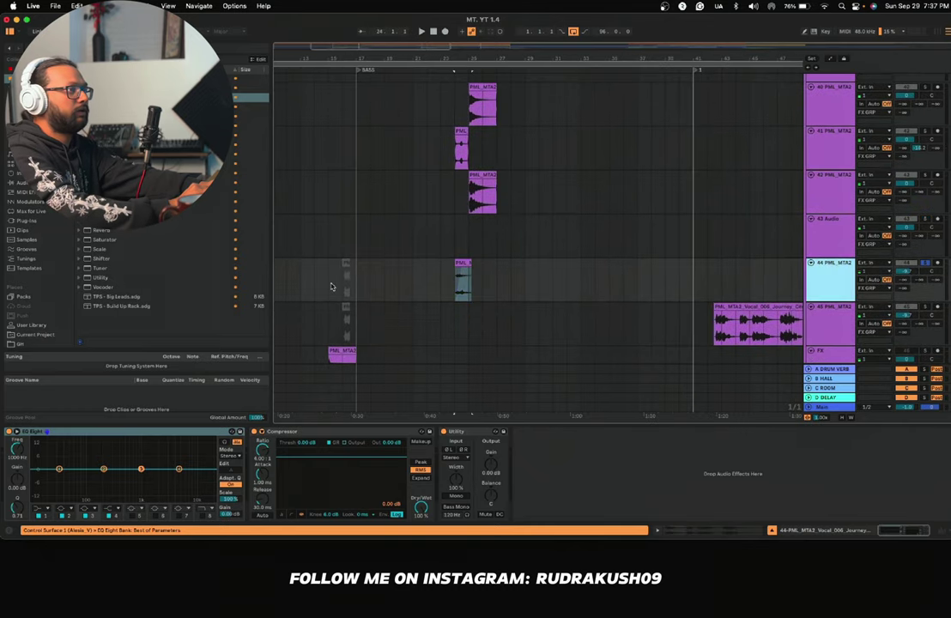
pyautogui.moveTo(344, 279); pyautogui.dragTo(370, 282)
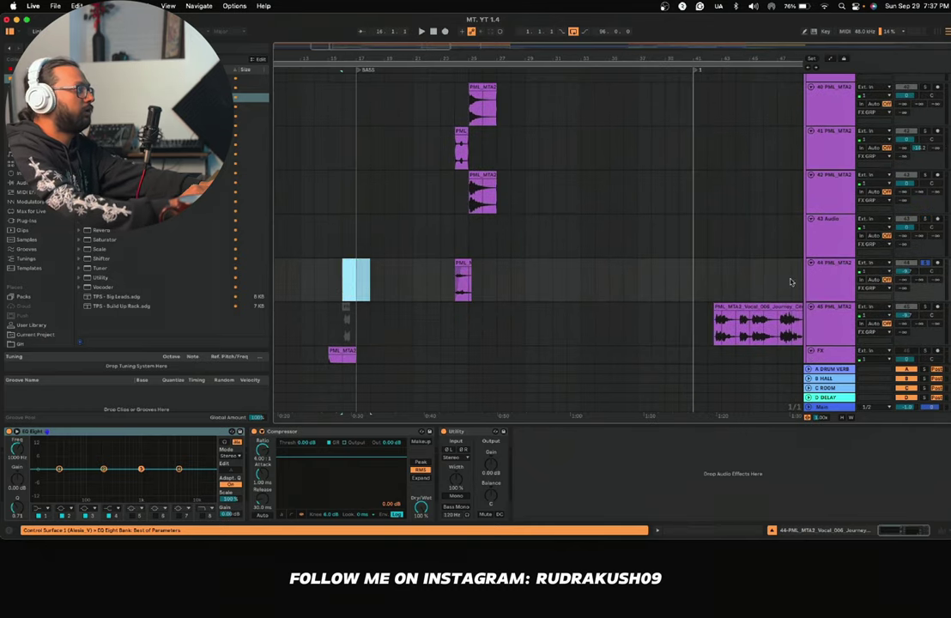
# Step: Add an Echo effect to vocal track 44 after the Utility
pyautogui.click(829, 279)
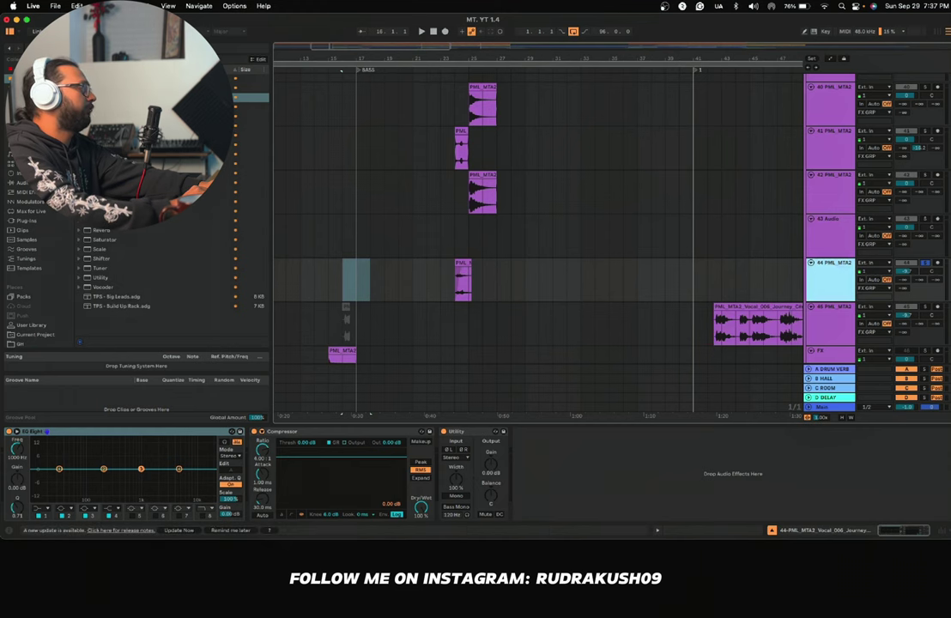
pyautogui.click(112, 145)
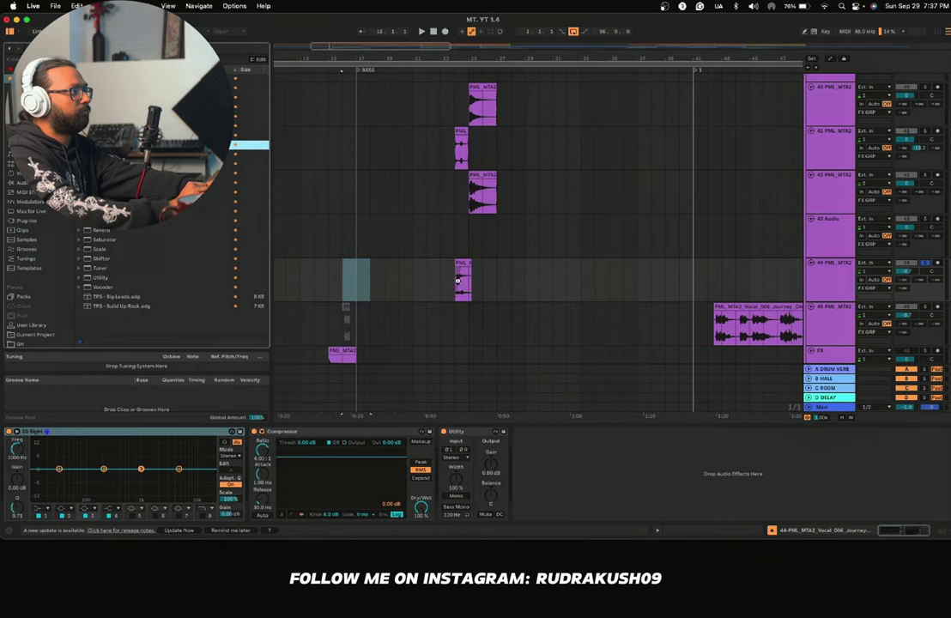
pyautogui.moveTo(457, 281); pyautogui.dragTo(458, 282)
pyautogui.click(584, 515)
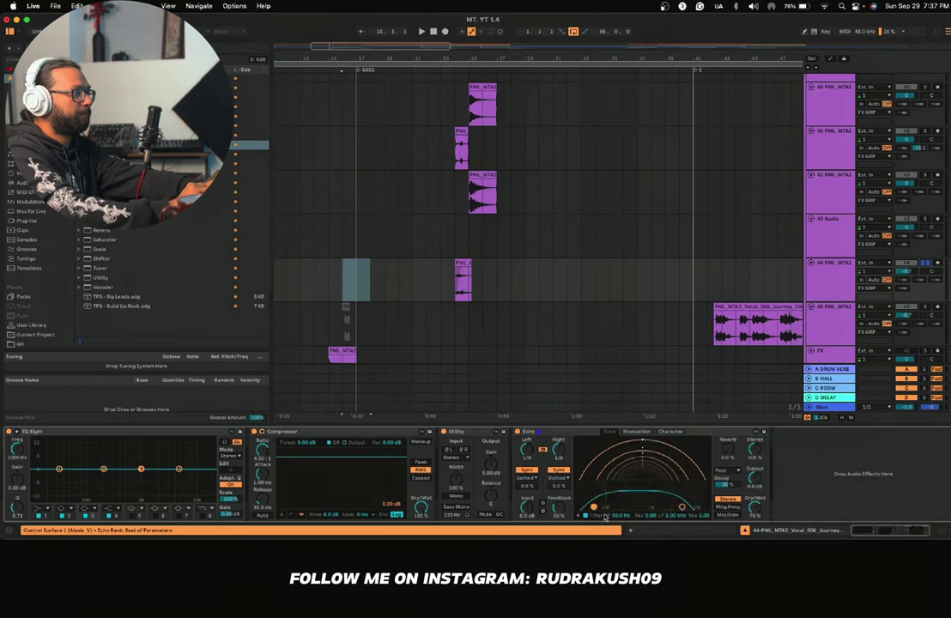
# Step: Set the Echo filter to a 153 Hz high-pass and 3.87 kHz low-pass, playing the clip from 24.1.1
pyautogui.moveTo(596, 507); pyautogui.dragTo(604, 508)
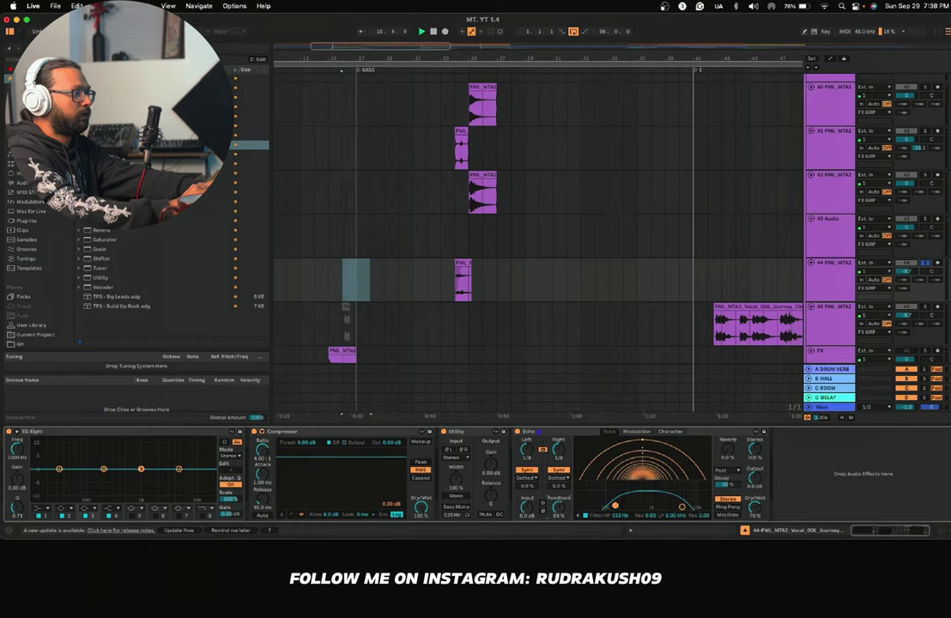
pyautogui.click(453, 279)
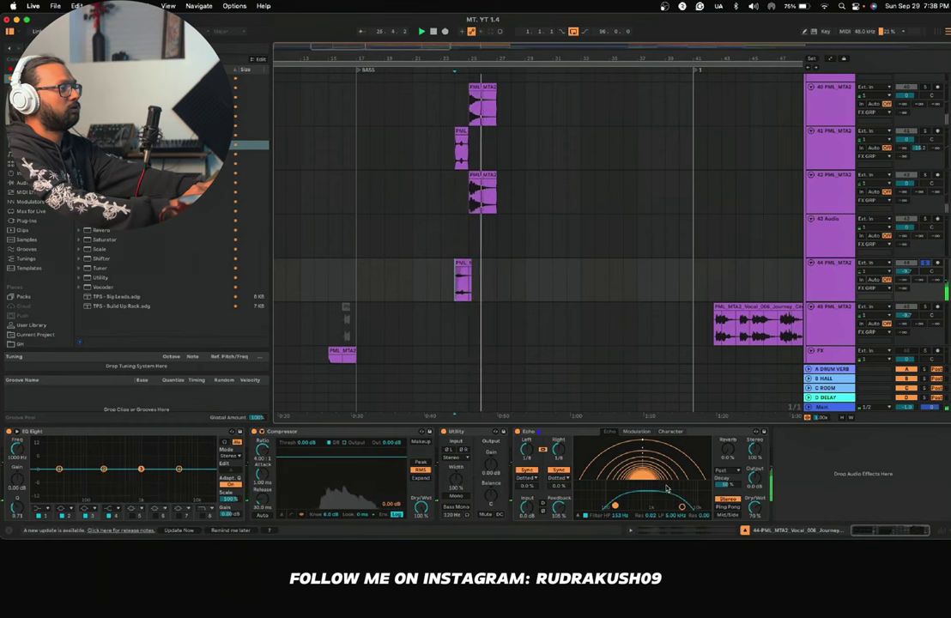
pyautogui.moveTo(683, 508); pyautogui.dragTo(678, 509)
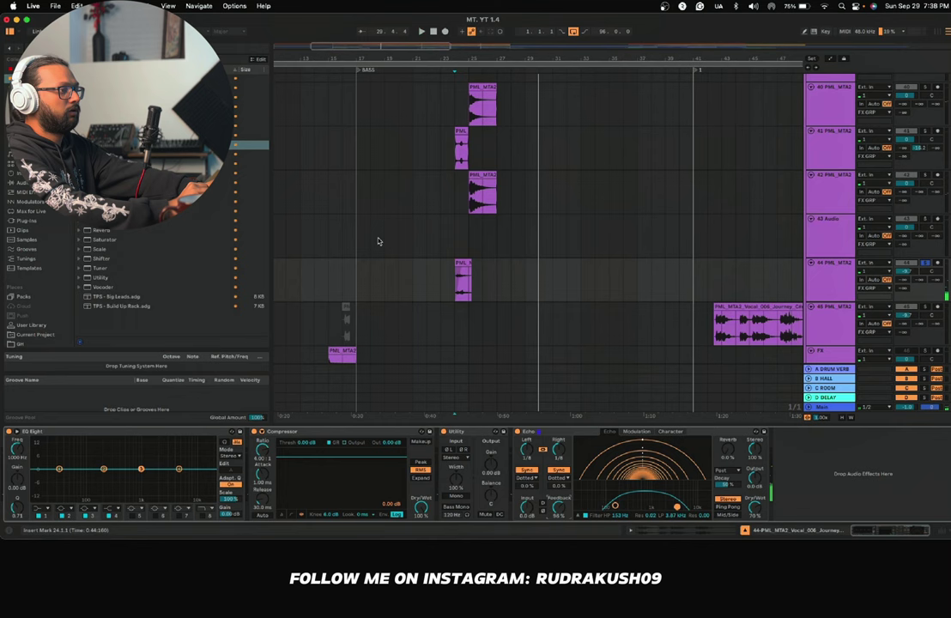
# Step: Move the Utility after the Echo on track 44 and set its gain to -2 dB, playing from 18.1.1
pyautogui.click(376, 279)
pyautogui.press('space')
pyautogui.press('space')
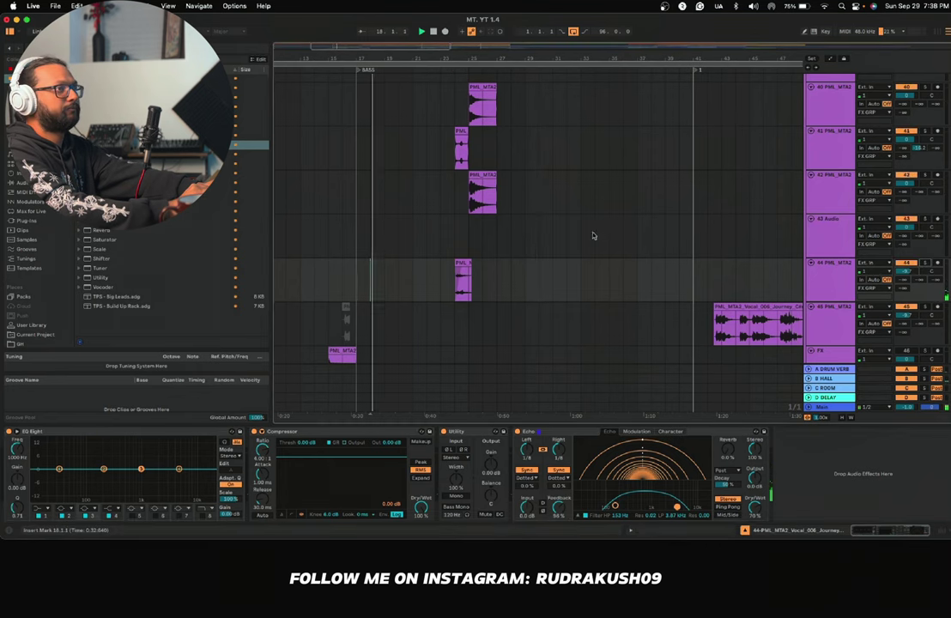
pyautogui.click(468, 433)
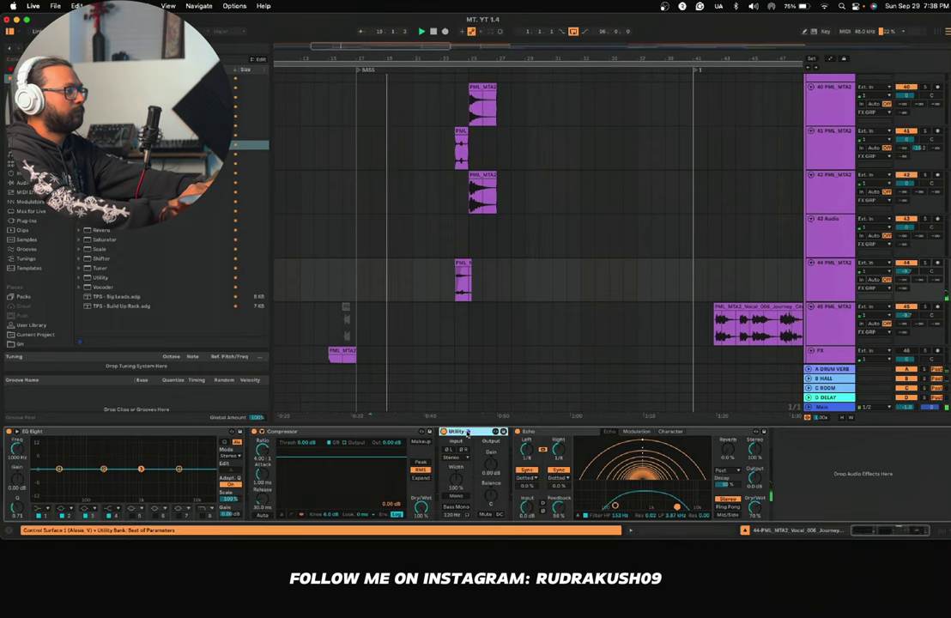
pyautogui.moveTo(742, 461); pyautogui.dragTo(750, 464)
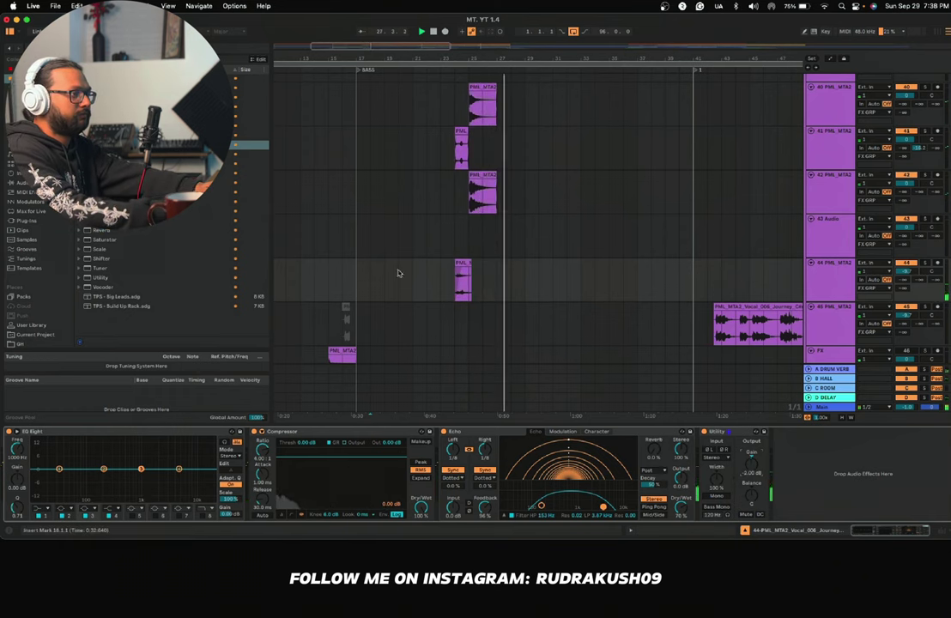
# Step: Set track 44's Utility gain to -9 dB and its track volume to 0, playing from 22.1.1
pyautogui.click(427, 283)
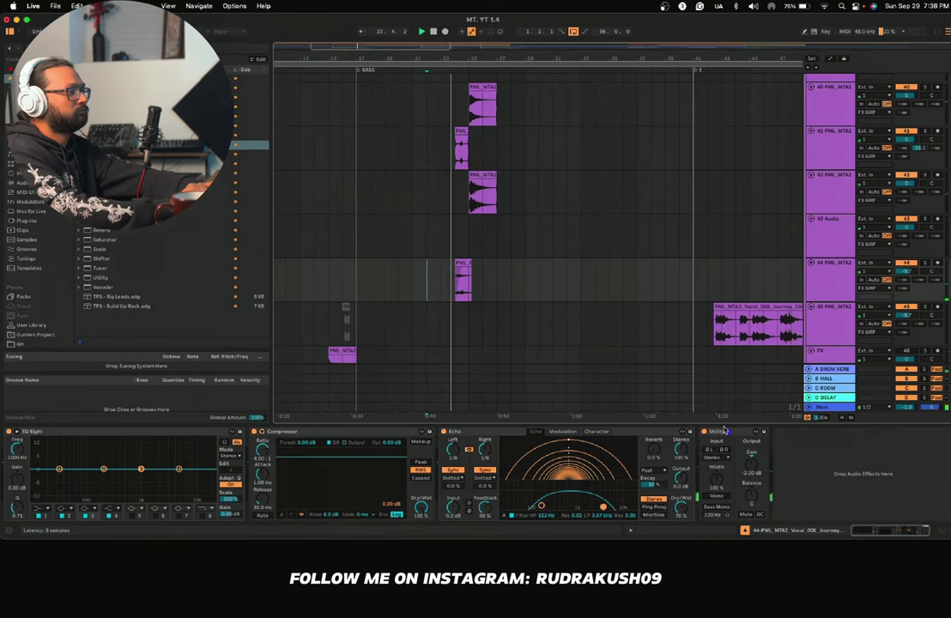
pyautogui.press('Up')
pyautogui.click(829, 277)
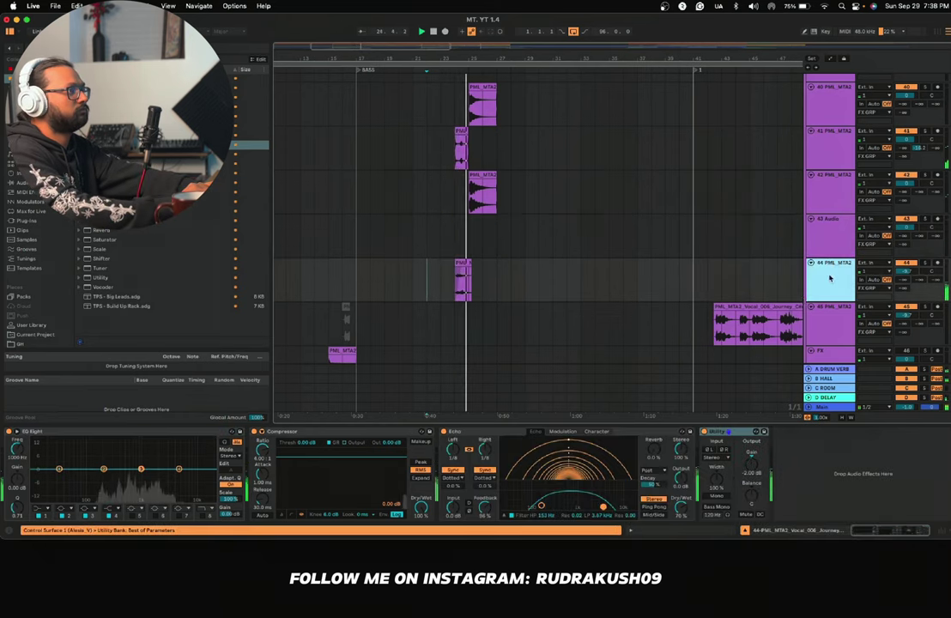
pyautogui.click(903, 273)
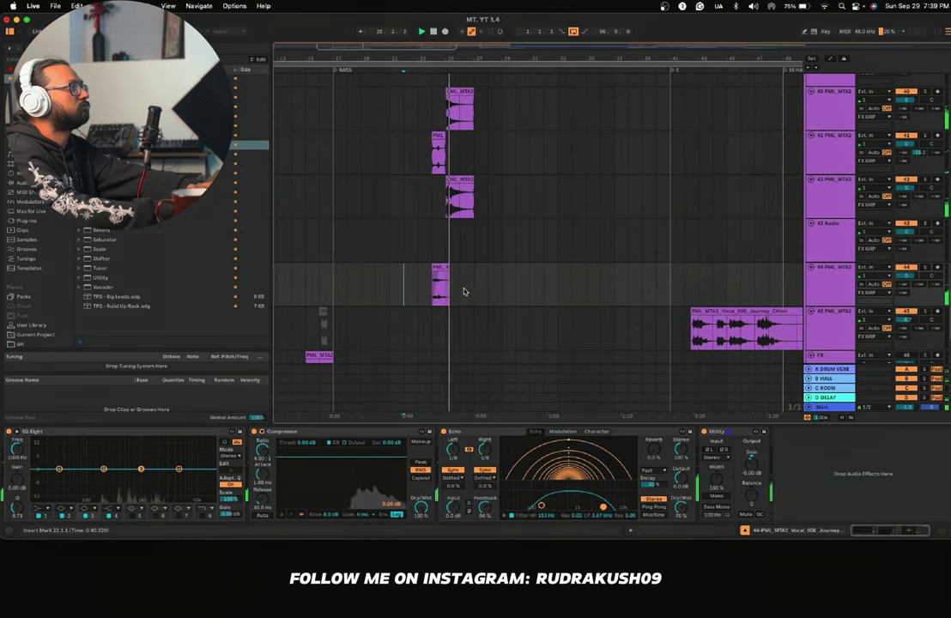
# Step: Copy a half-bar vocal fragment from the long clip on track 45 to track 44 at 33.1.1
pyautogui.scroll(1, 465, 292)
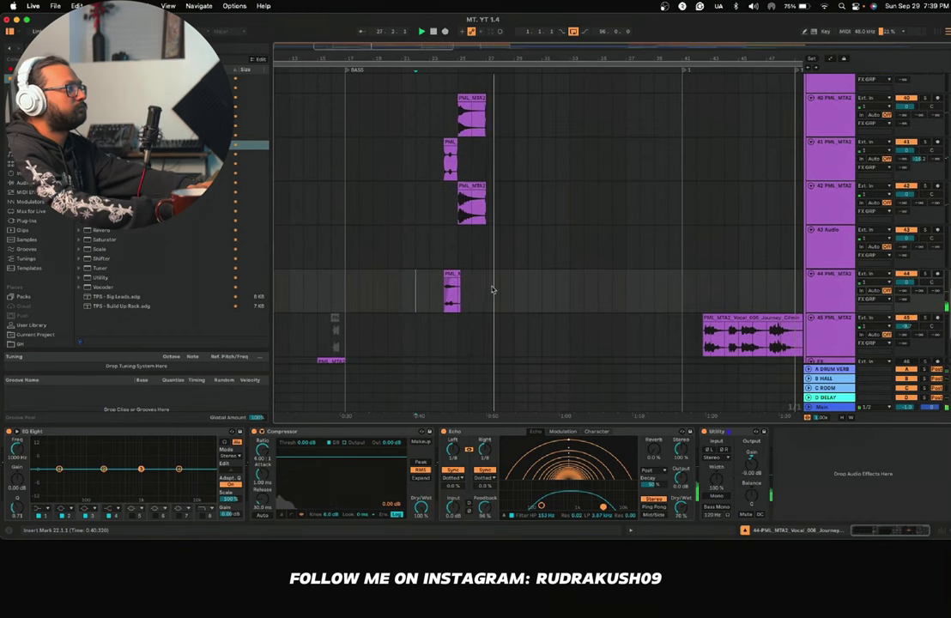
pyautogui.scroll(-2, 481, 290)
pyautogui.hscroll(1, 481, 291)
pyautogui.scroll(2, 717, 322)
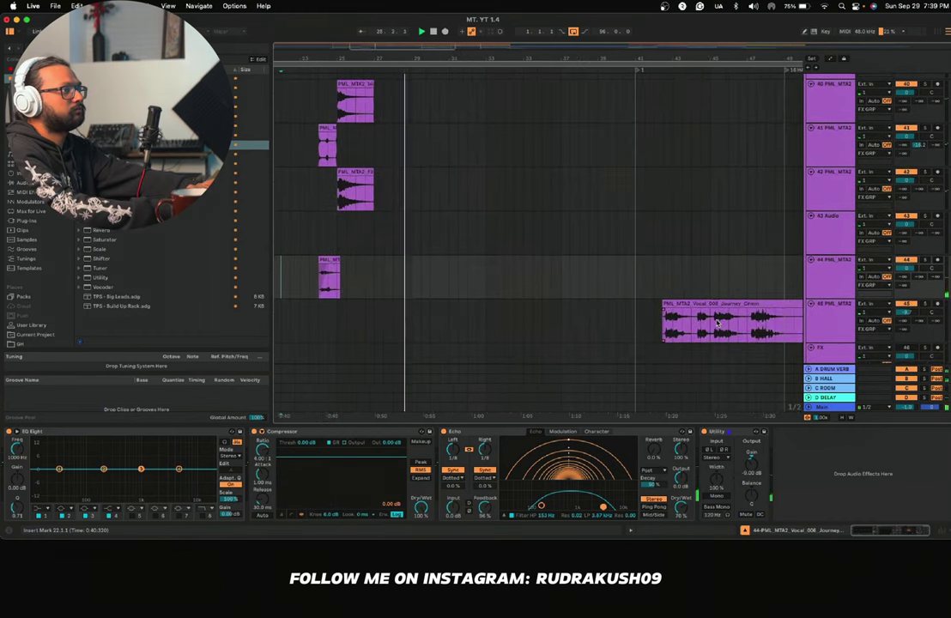
pyautogui.click(724, 323)
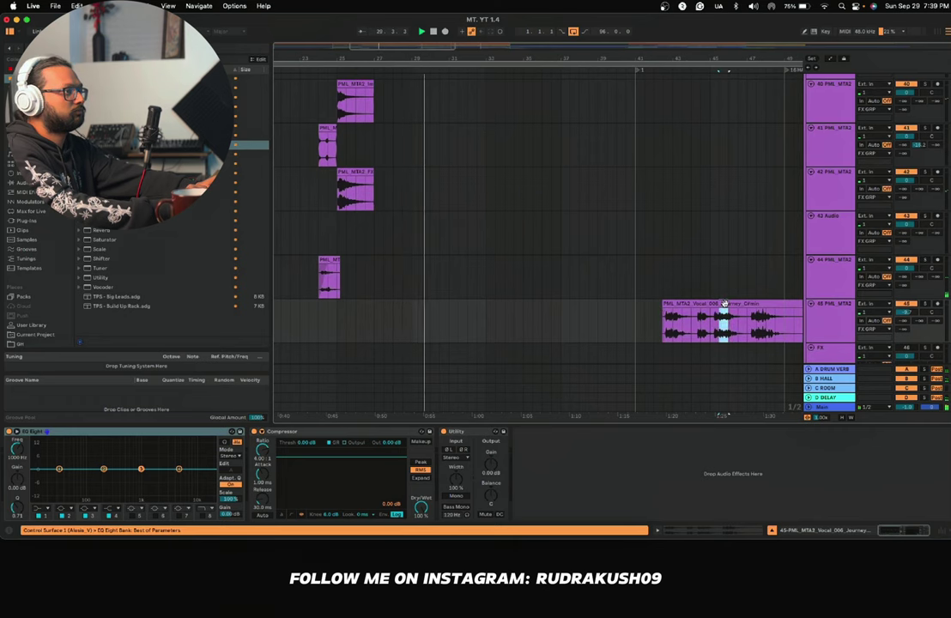
pyautogui.click(471, 276)
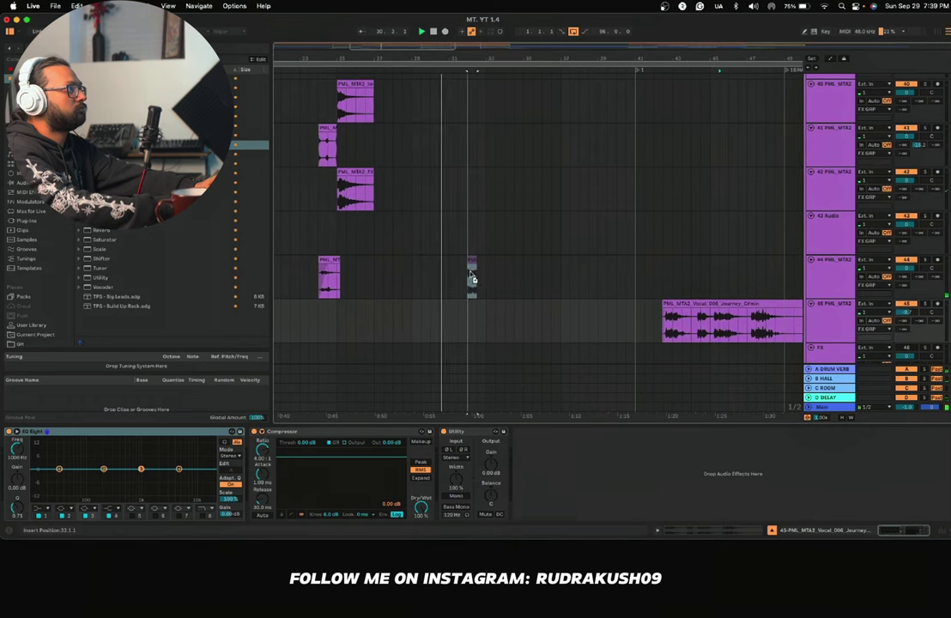
pyautogui.moveTo(471, 276); pyautogui.dragTo(491, 262)
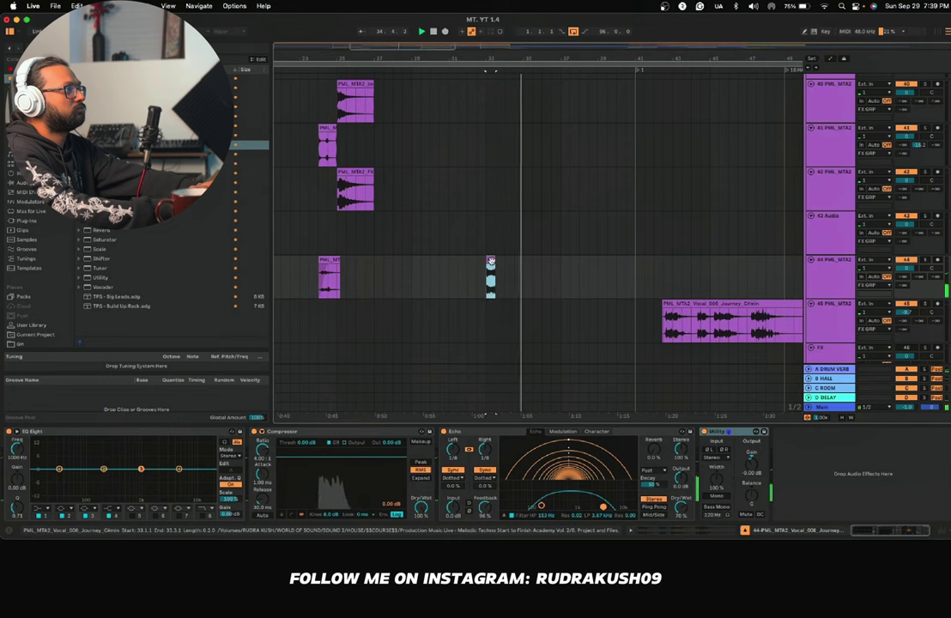
# Step: Add a fade-in and fade-out to the bar 33 vocal clip on track 44 and audition it from 32.1.1
pyautogui.press('z')
pyautogui.click(462, 268)
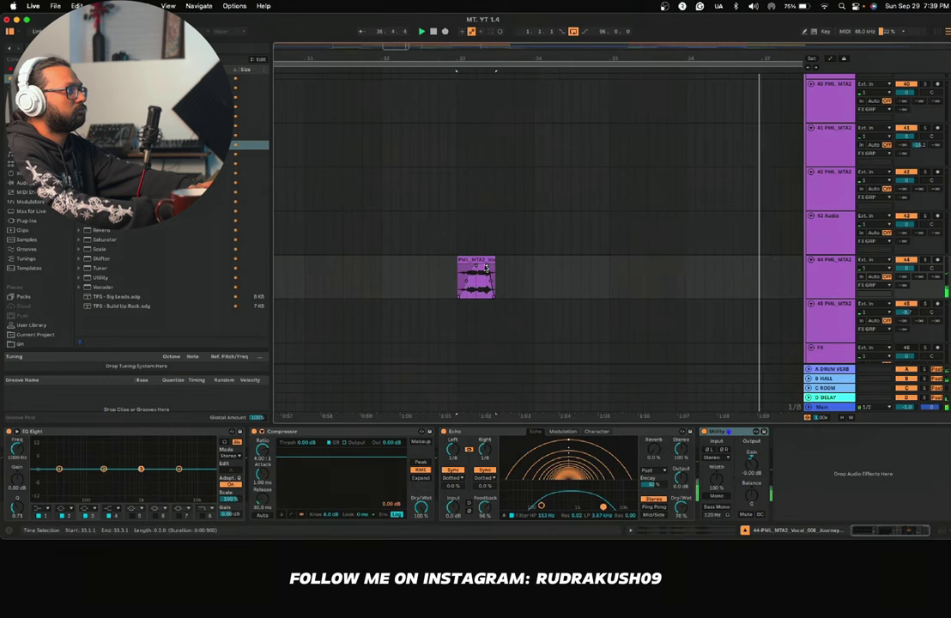
pyautogui.press('x')
pyautogui.click(465, 272)
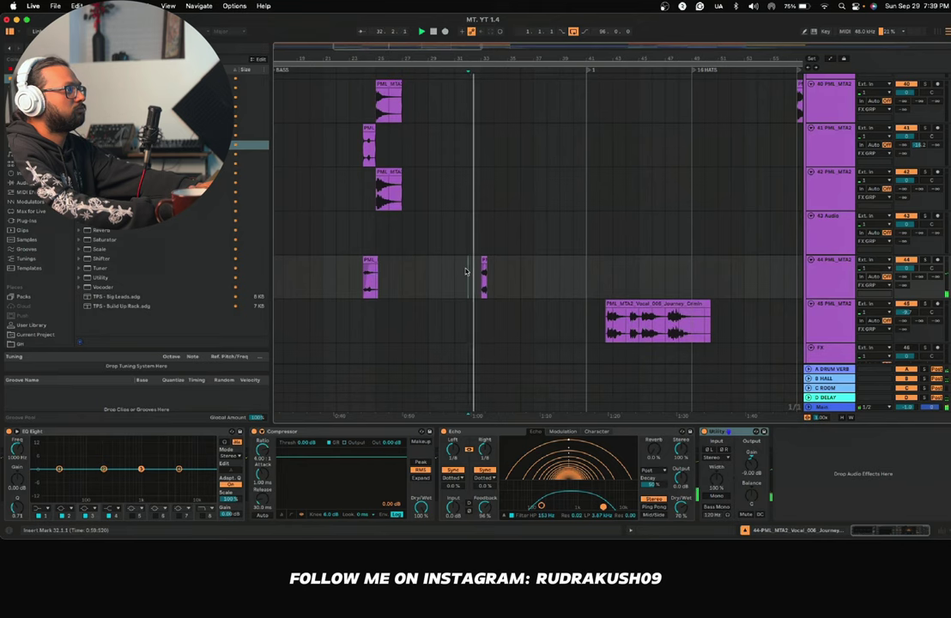
pyautogui.press('+')
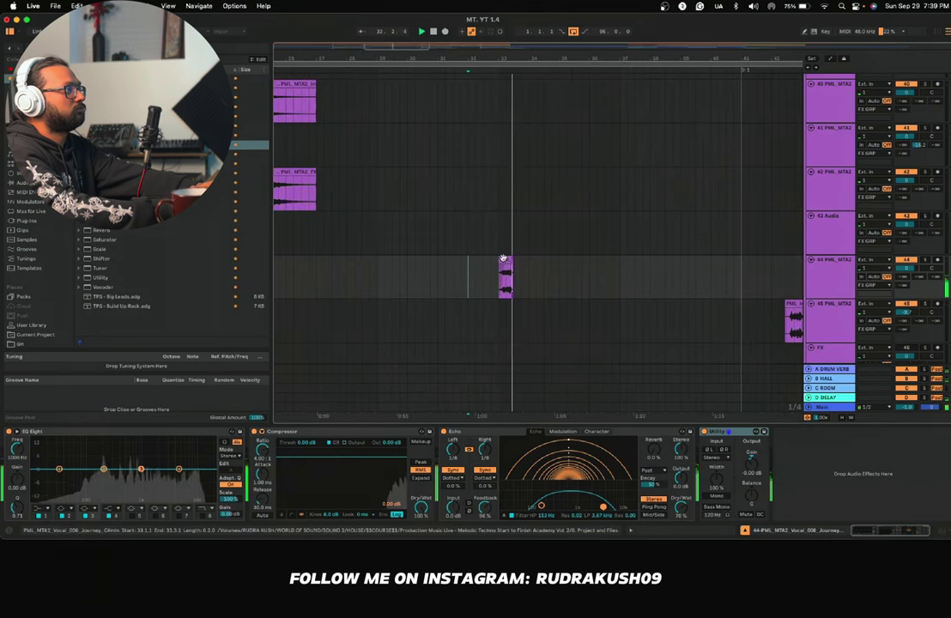
pyautogui.press('-')
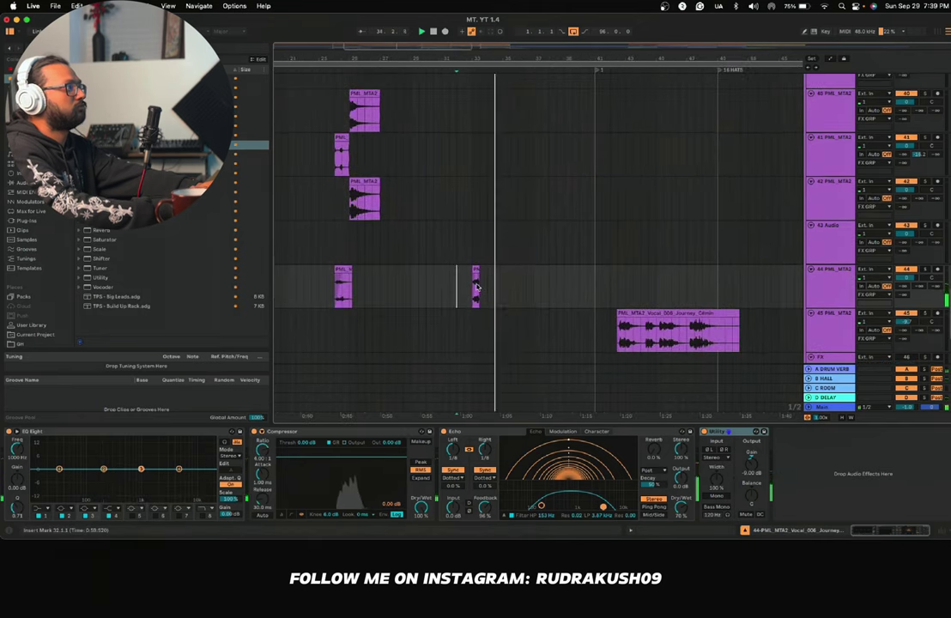
# Step: Copy a one-beat vocal fragment from the start of track 45's long clip to track 44 at 41.1.1
pyautogui.scroll(-1, 477, 286)
pyautogui.hscroll(1, 477, 287)
pyautogui.scroll(2, 598, 308)
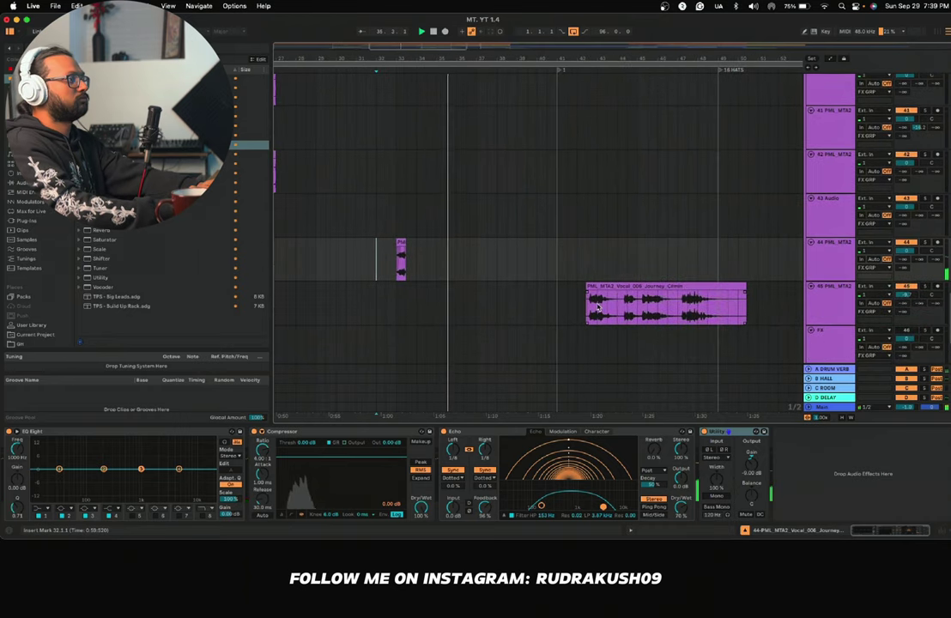
pyautogui.moveTo(598, 308); pyautogui.dragTo(604, 308)
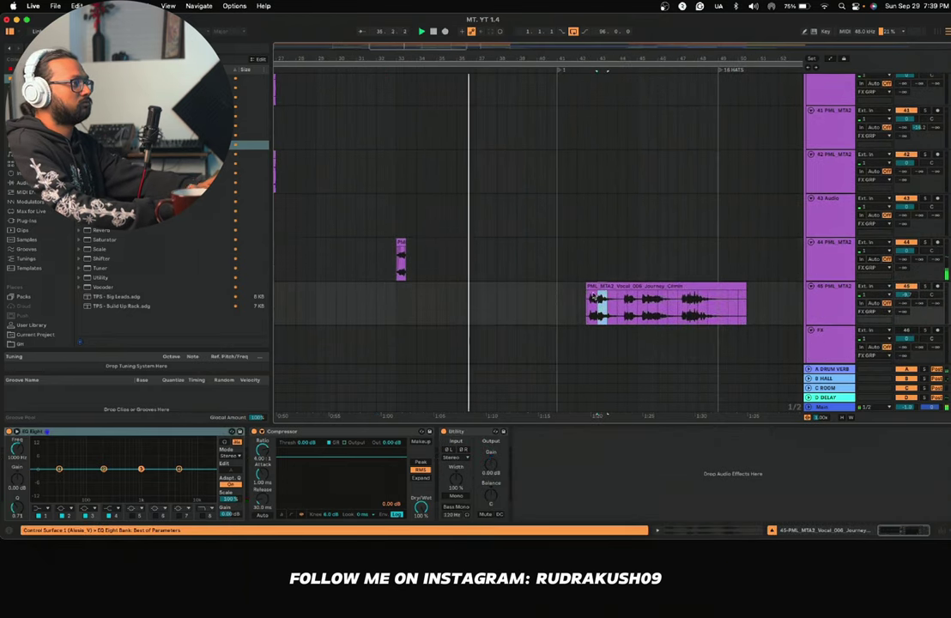
pyautogui.moveTo(687, 296); pyautogui.dragTo(572, 262)
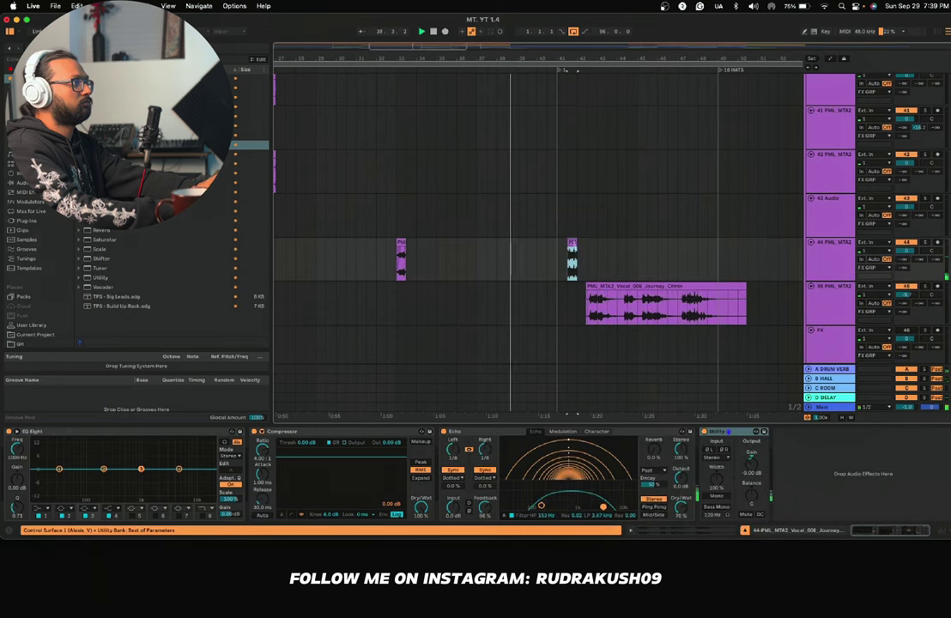
pyautogui.scroll(5, 572, 243)
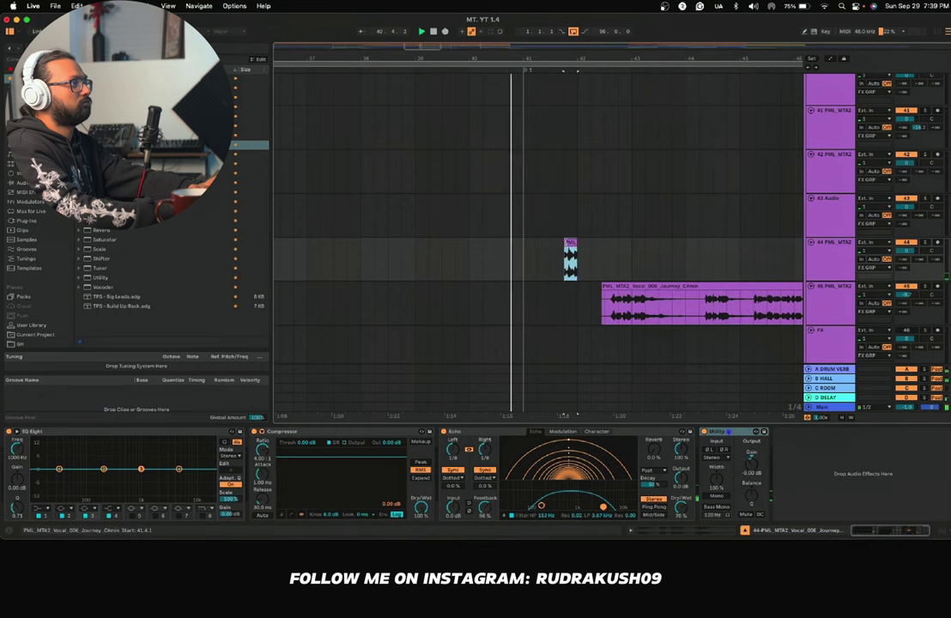
pyautogui.moveTo(567, 244); pyautogui.dragTo(537, 253)
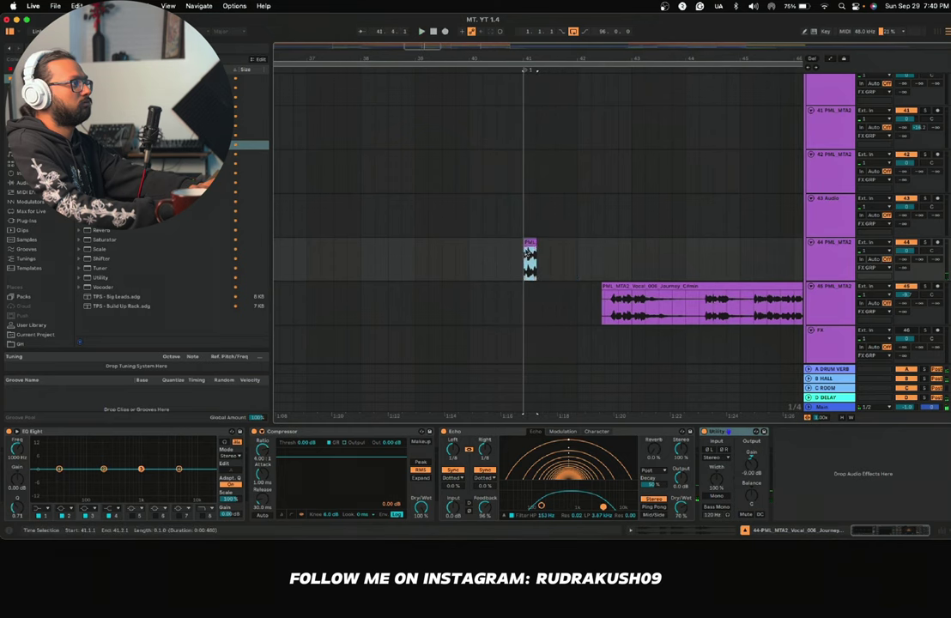
# Step: Extend the bar 41 vocal clip on track 44 to span 40.4.1 to 41.3.1 with fades at both ends, and mute track 45
pyautogui.press('space')
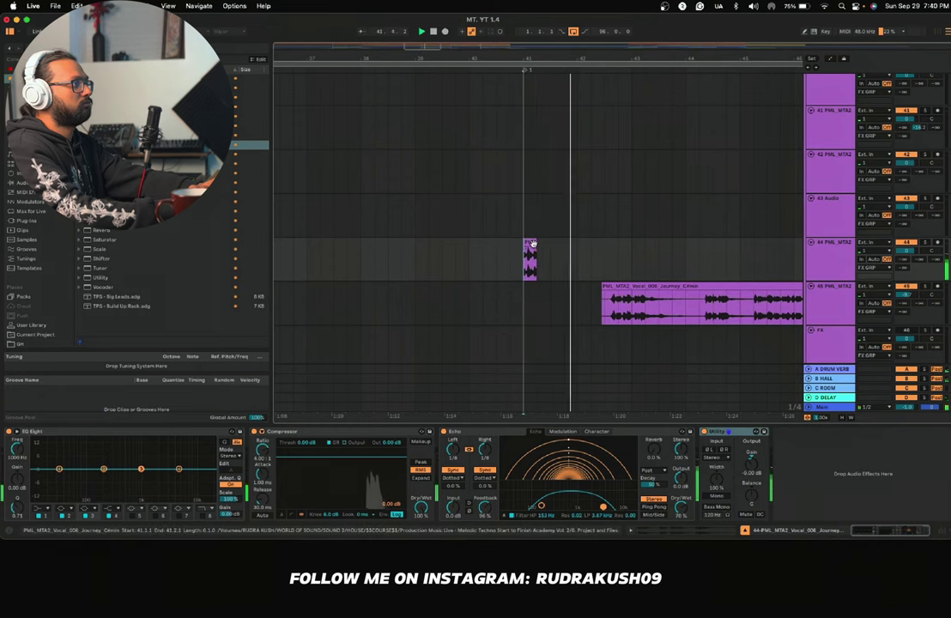
pyautogui.moveTo(525, 249)
pyautogui.mouseDown()
pyautogui.moveTo(510, 250)
pyautogui.moveTo(528, 250)
pyautogui.mouseUp()
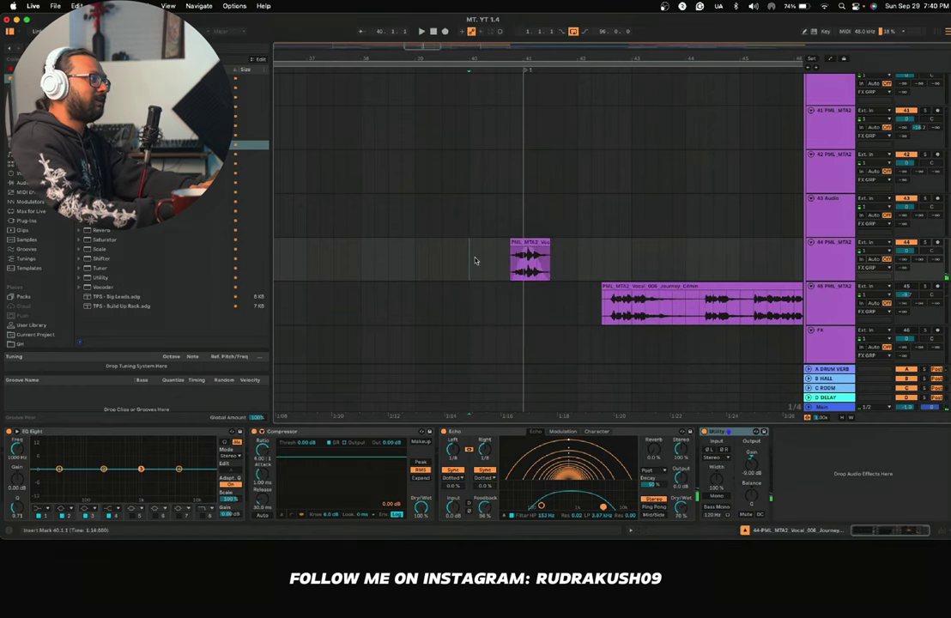
# Step: Play the arrangement from 24.1.1 and check how the echoed vocal clips on track 44 sit up to bar 41
pyautogui.scroll(-3, 456, 261)
pyautogui.hscroll(-6, 456, 261)
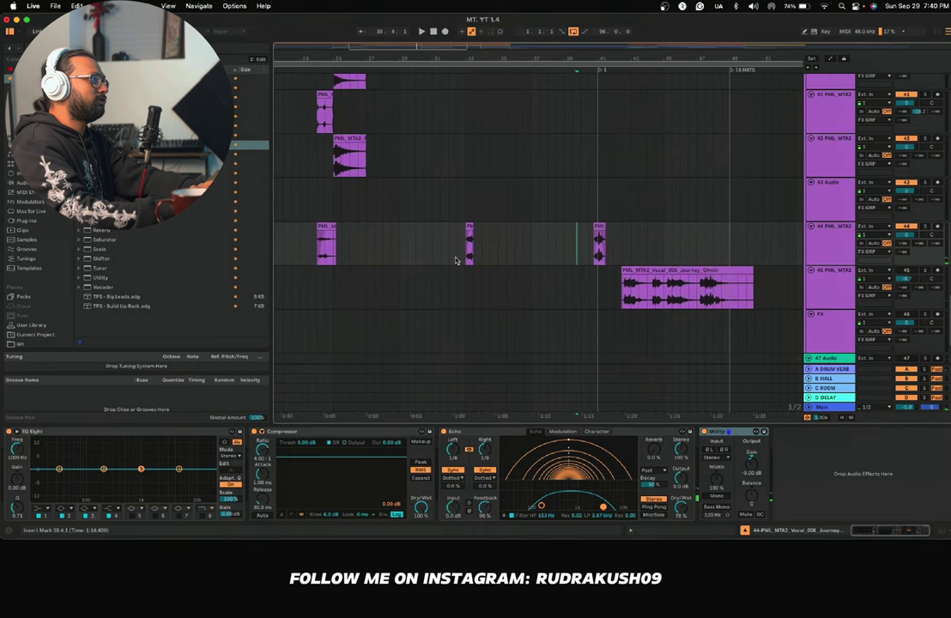
pyautogui.scroll(1, 455, 261)
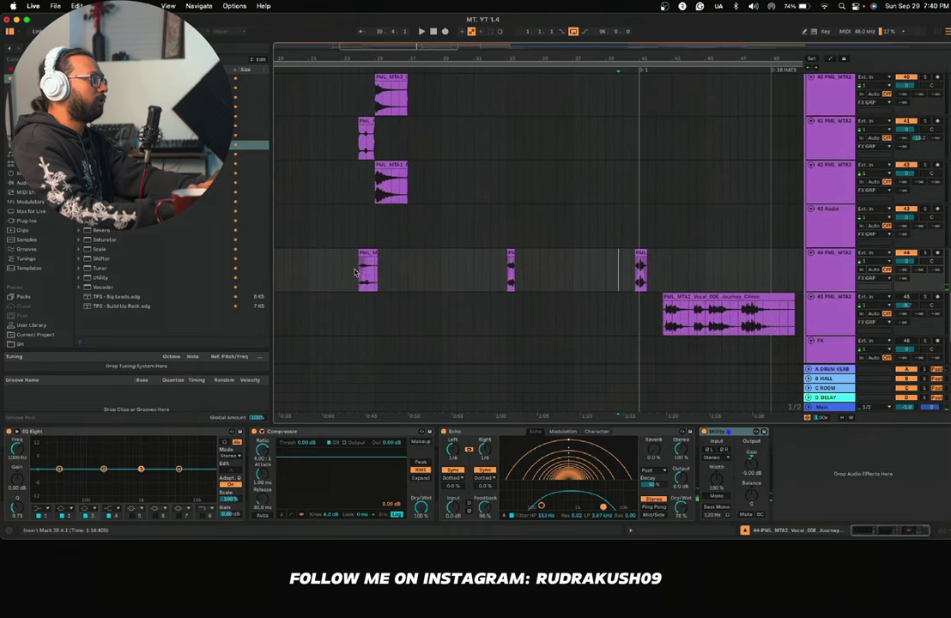
pyautogui.click(356, 273)
pyautogui.press('space')
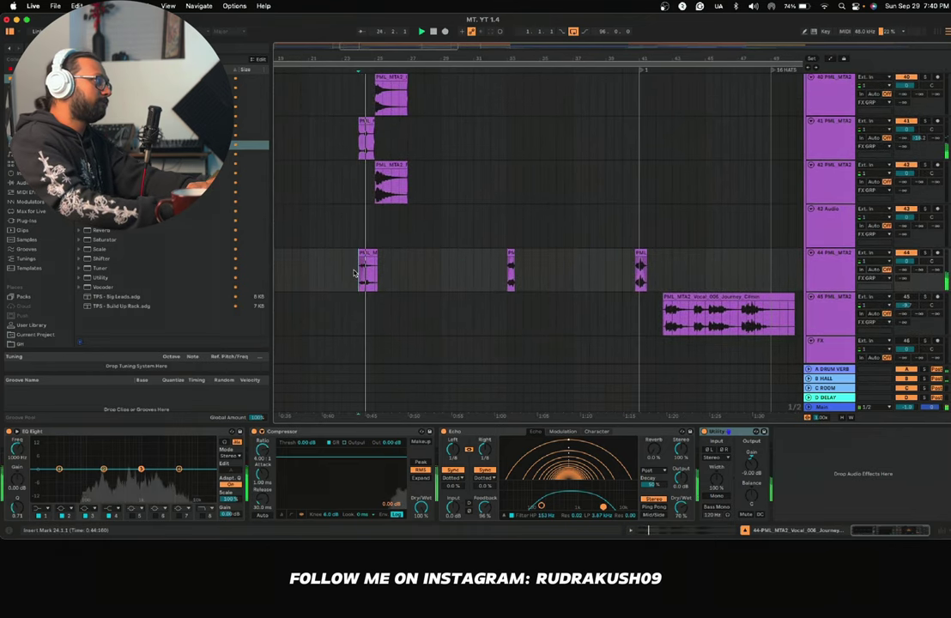
pyautogui.hscroll(-2, 355, 273)
pyautogui.press('-')
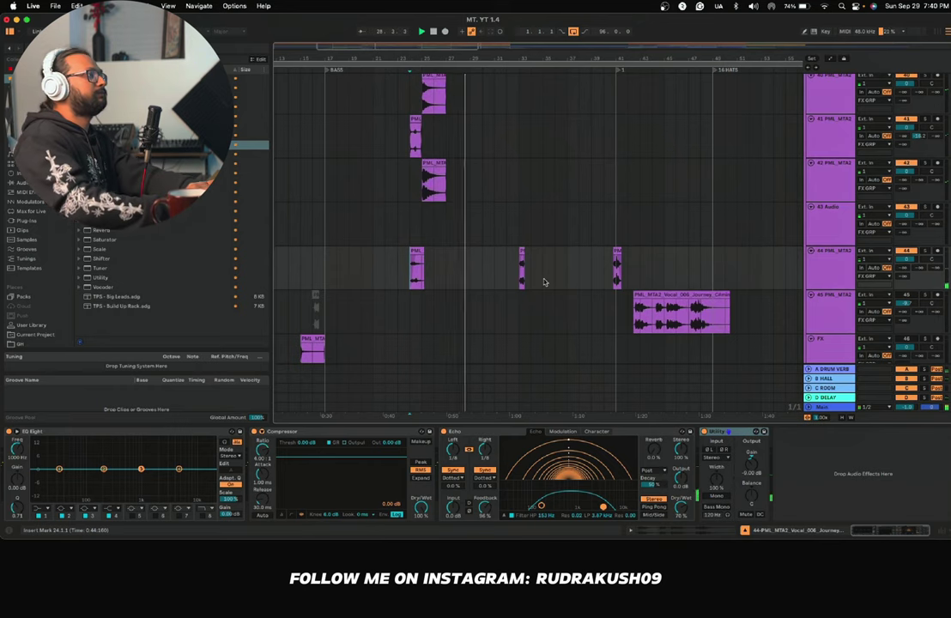
pyautogui.hscroll(3, 543, 282)
pyautogui.scroll(1, 544, 281)
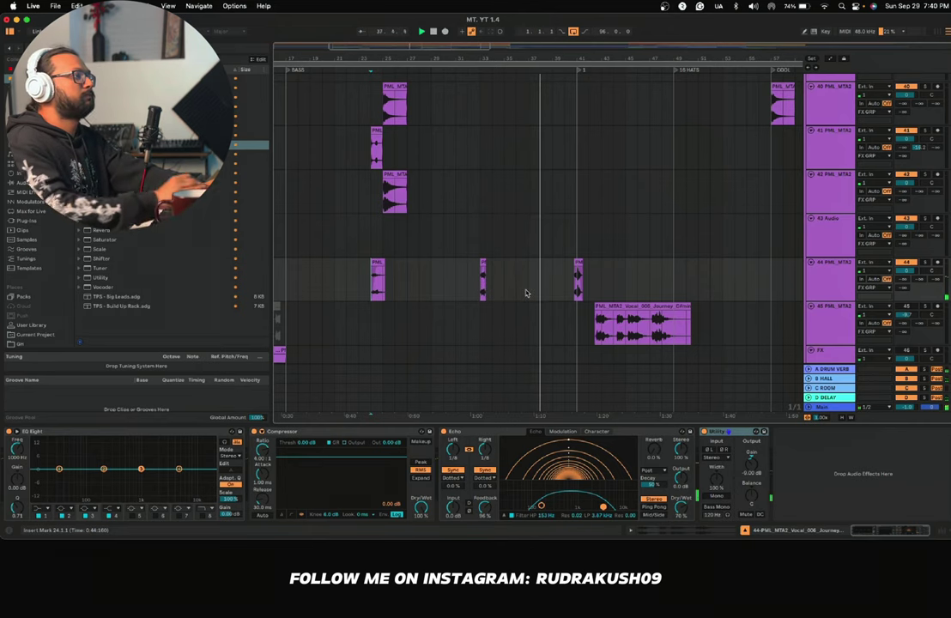
pyautogui.hscroll(5, 526, 294)
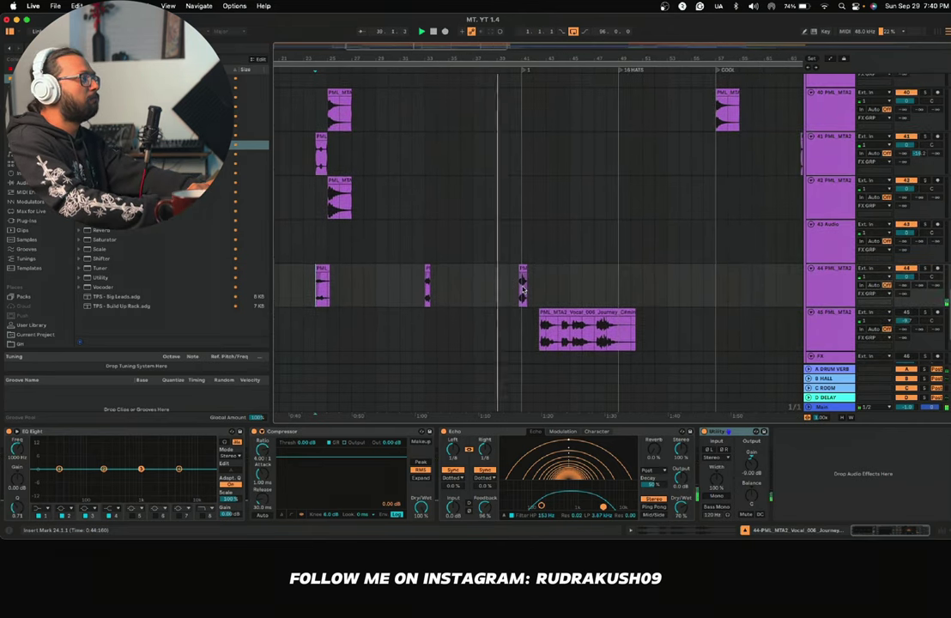
# Step: Set the gain of the bar 41 vocal clip on track 44 to -2.8 dB, auditioning from 40.2.1, and close the clip view
pyautogui.scroll(3, 519, 292)
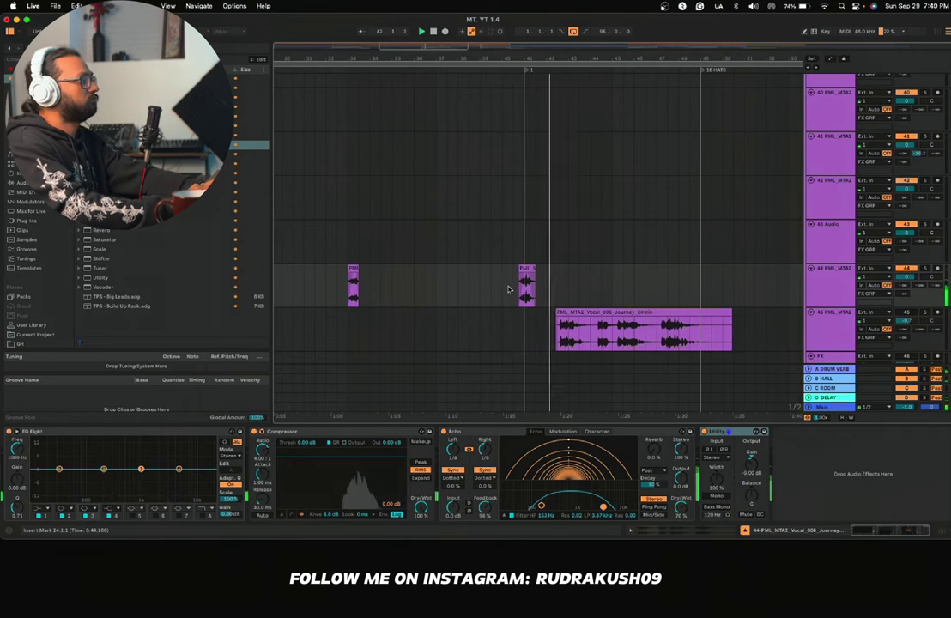
pyautogui.scroll(5, 510, 291)
pyautogui.scroll(-3, 545, 297)
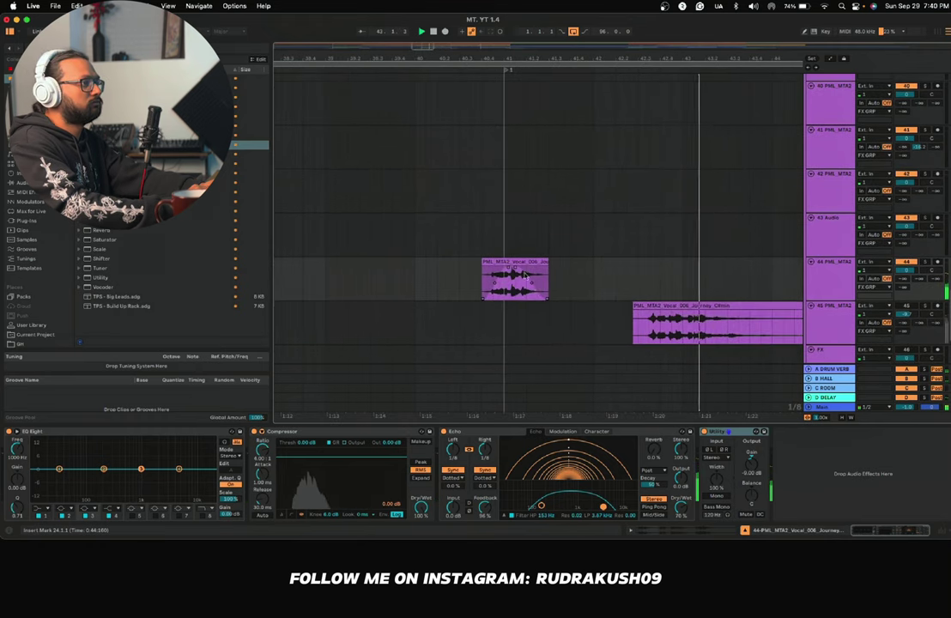
pyautogui.doubleClick(516, 261)
pyautogui.moveTo(154, 349); pyautogui.dragTo(154, 364)
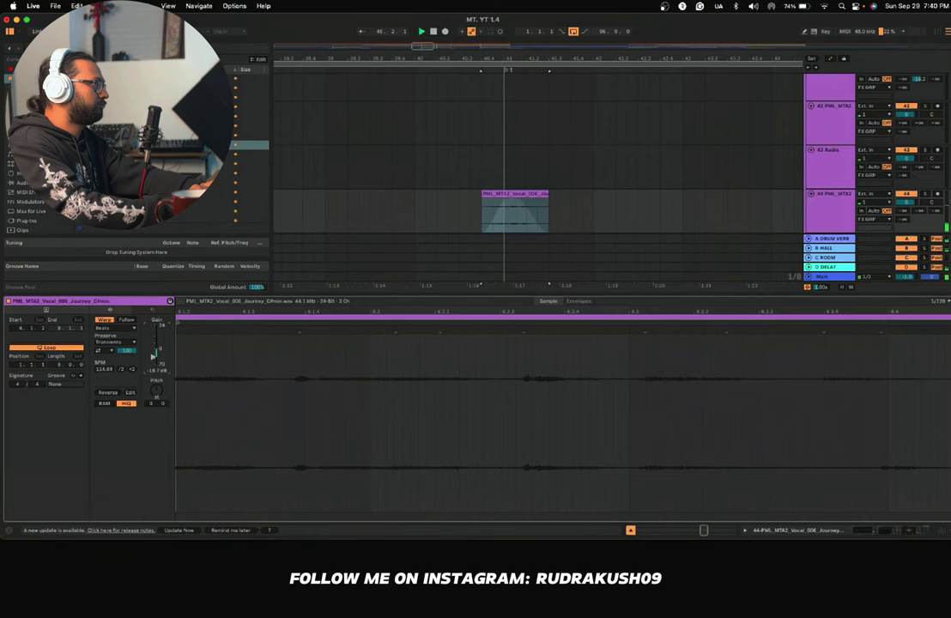
pyautogui.click(436, 210)
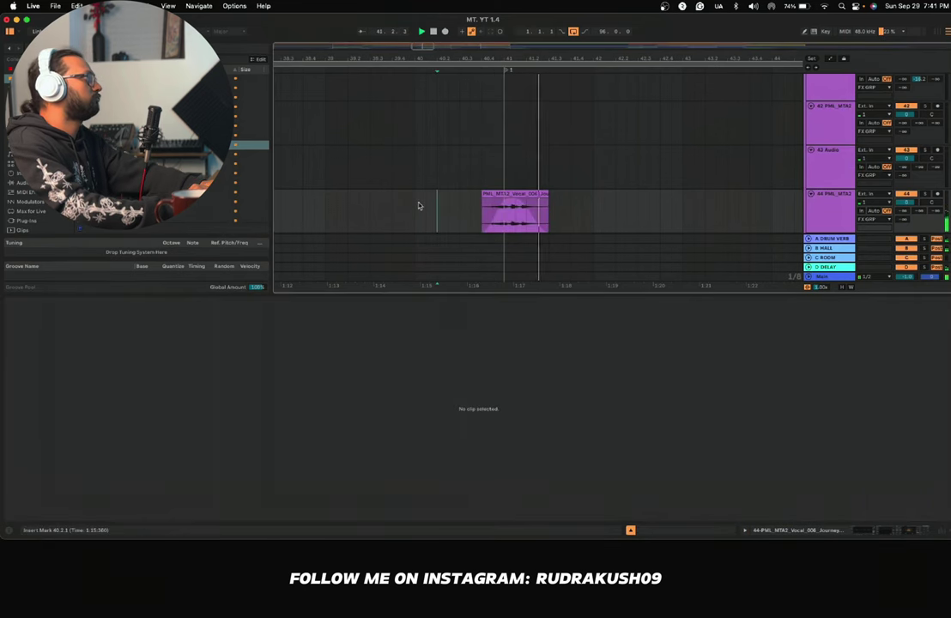
pyautogui.click(527, 197)
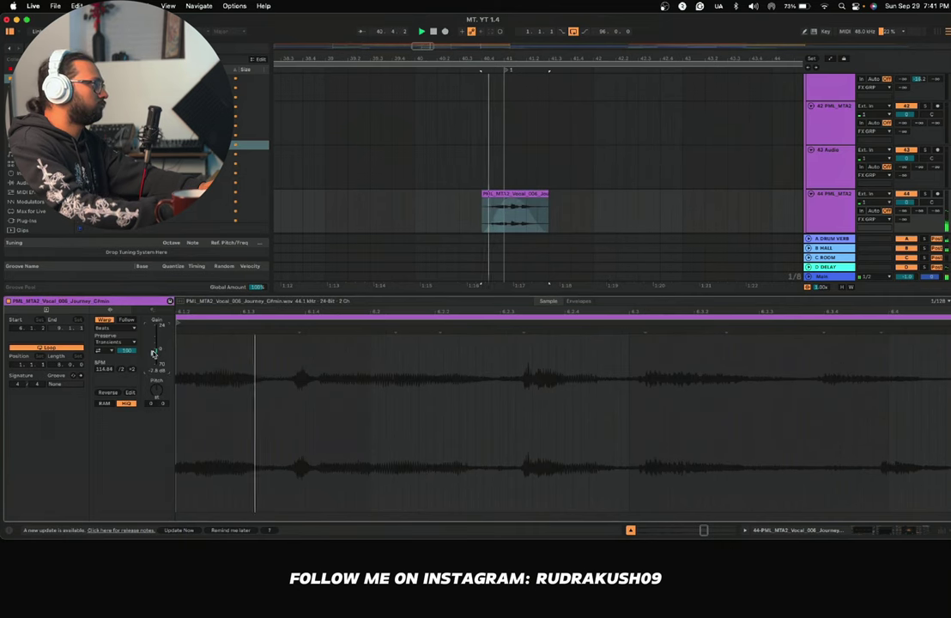
pyautogui.click(488, 179)
pyautogui.scroll(-5, 425, 211)
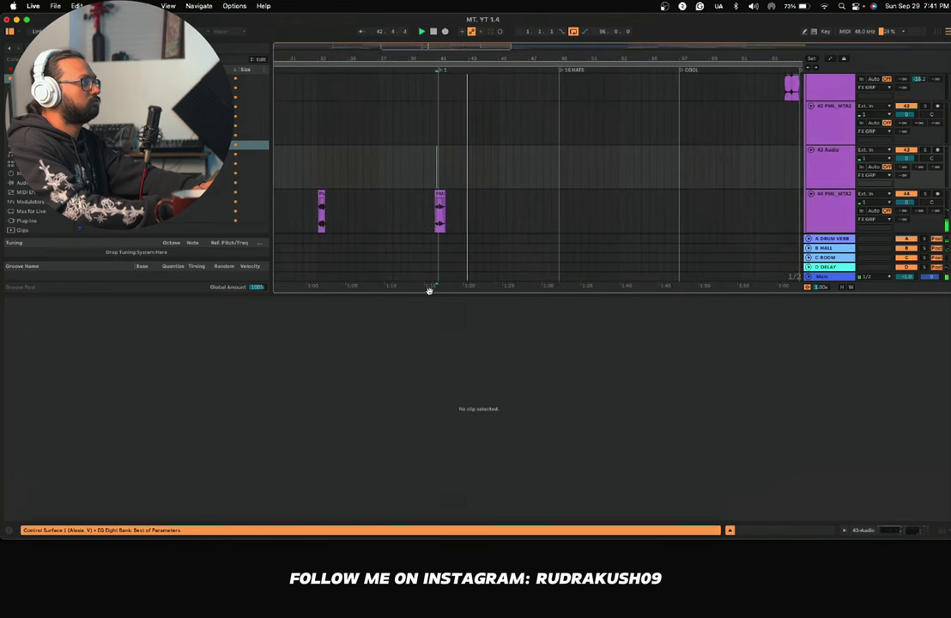
pyautogui.press('super+alt+l')
pyautogui.scroll(1, 421, 277)
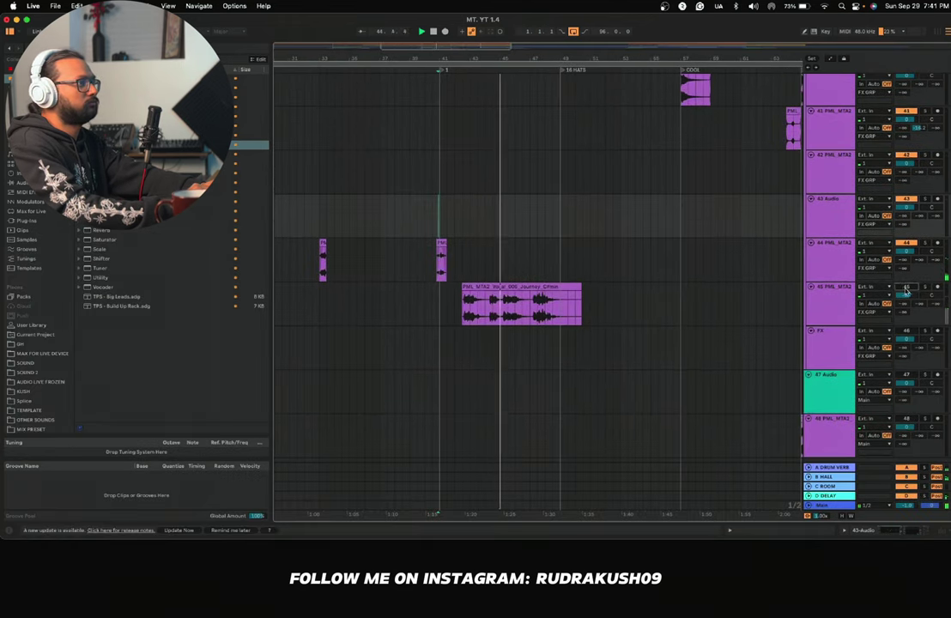
# Step: Move the opening phrase of track 45's long vocal clip to track 44 at 45.1.1 and audition it from 44.1.1
pyautogui.click(492, 309)
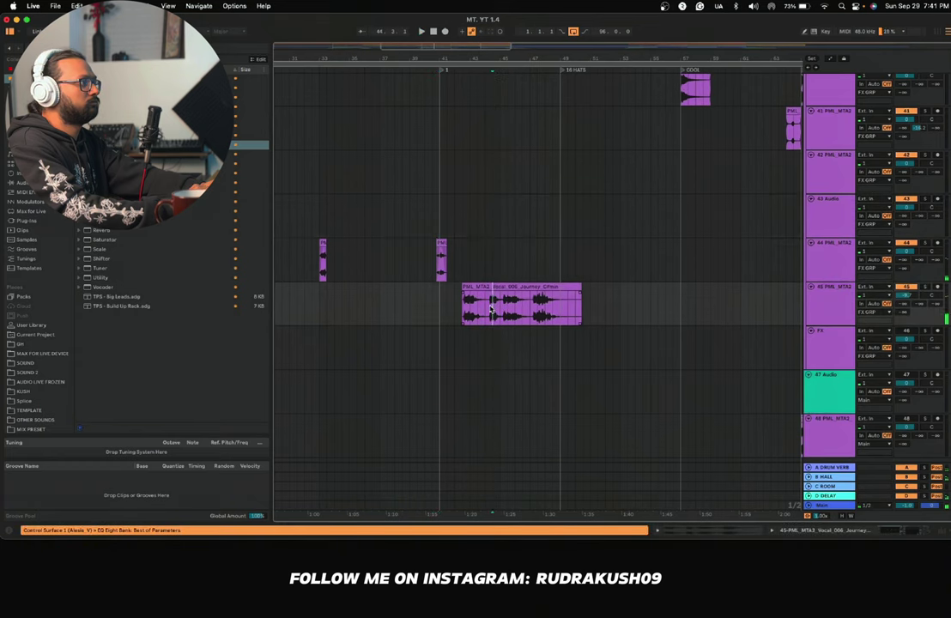
pyautogui.press('space')
pyautogui.hscroll(2, 492, 309)
pyautogui.click(409, 315)
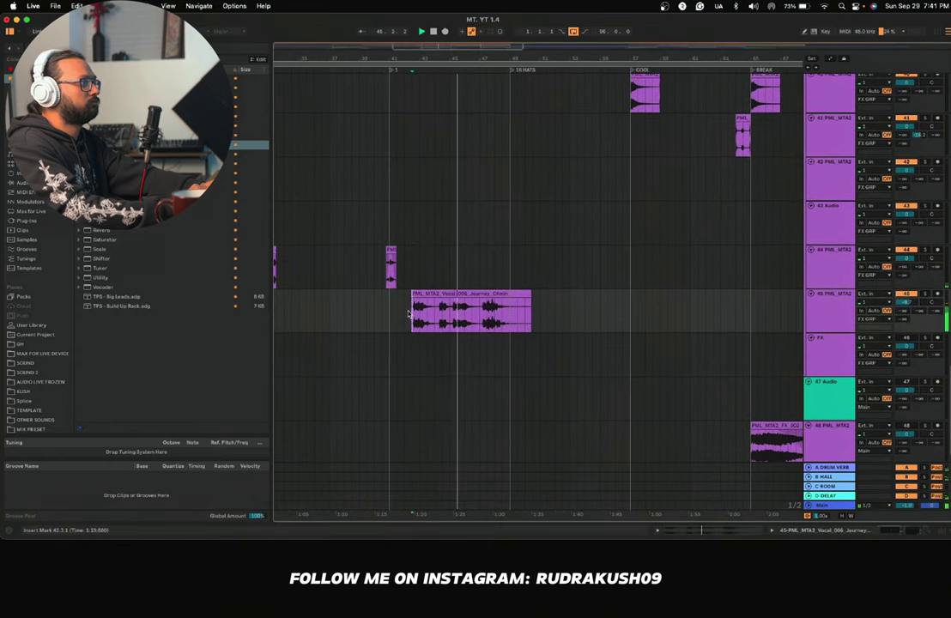
pyautogui.press('+')
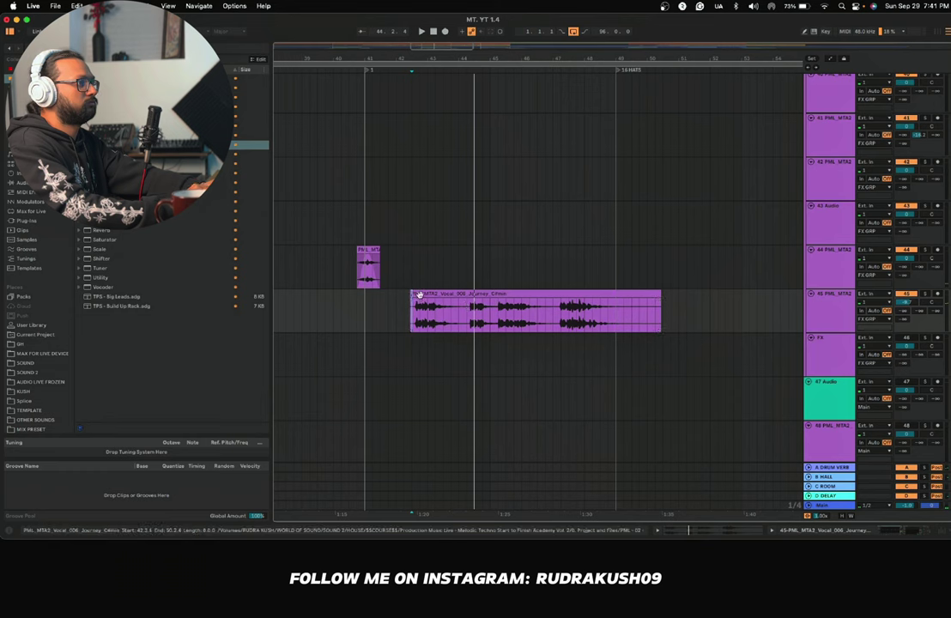
pyautogui.moveTo(412, 309); pyautogui.dragTo(512, 272)
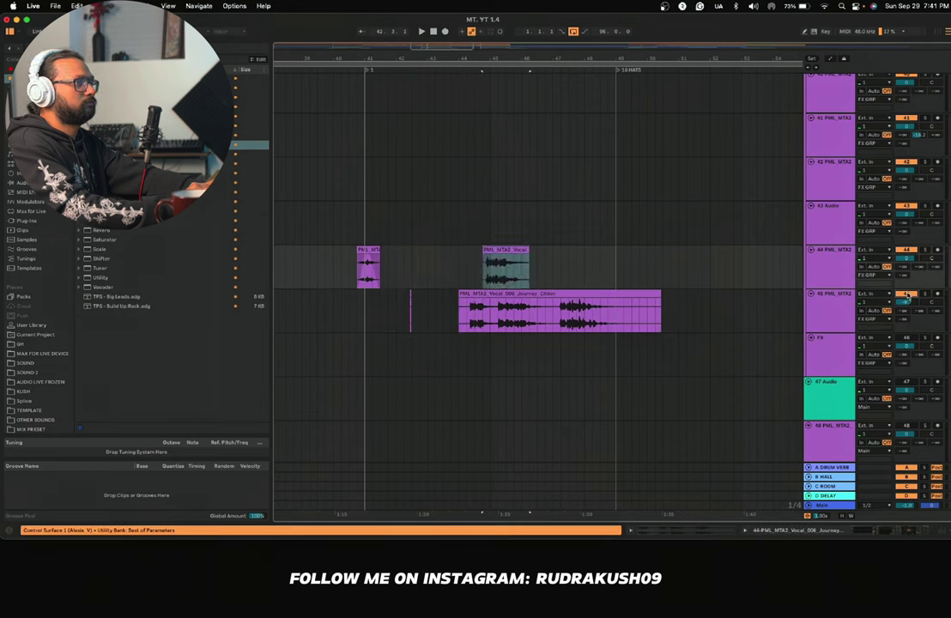
pyautogui.click(452, 265)
pyautogui.press('space')
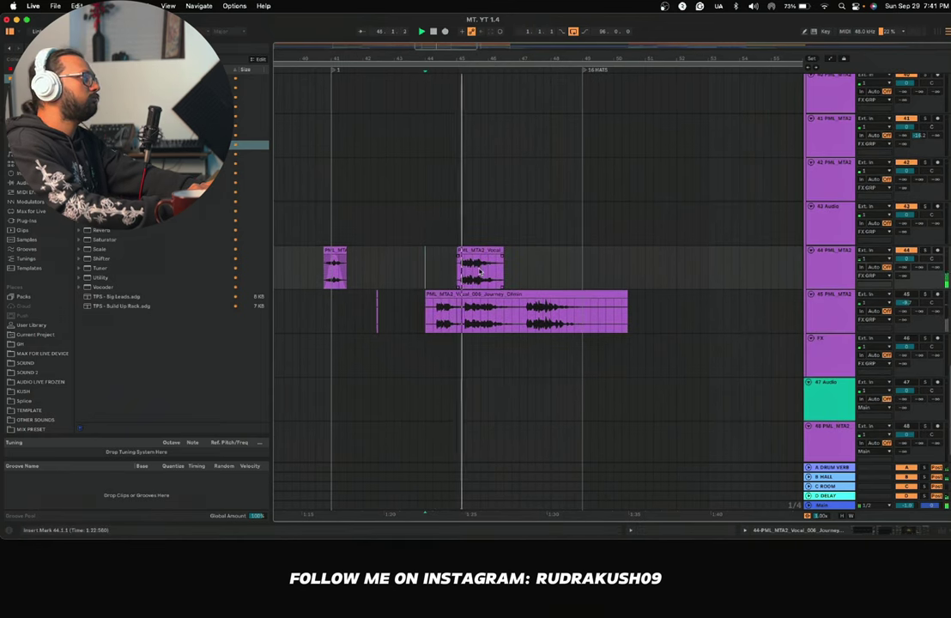
pyautogui.scroll(-1, 480, 272)
pyautogui.scroll(-3, 480, 271)
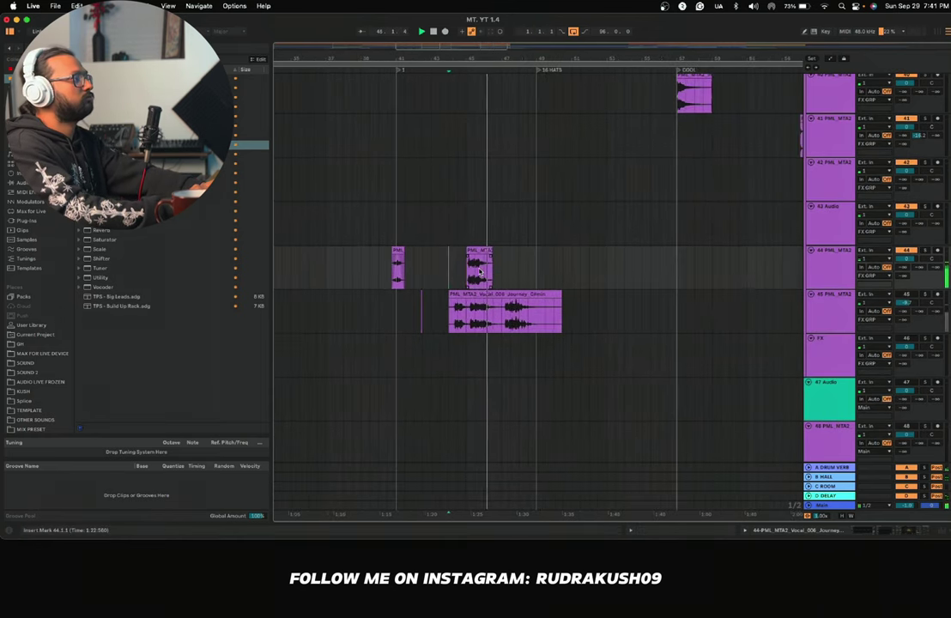
# Step: Duplicate vocal track 45 together with its clips and devices
pyautogui.rightClick(826, 311)
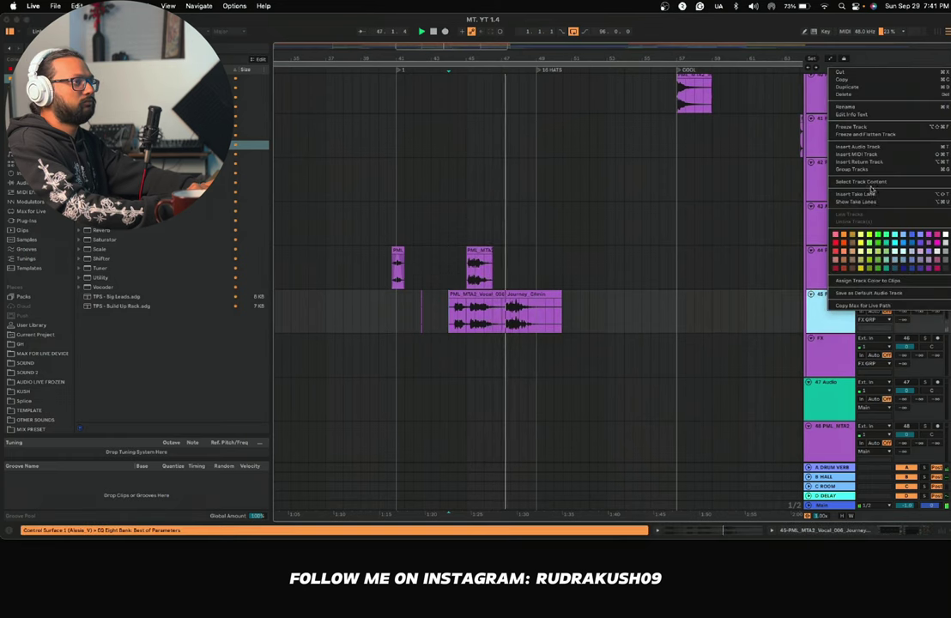
pyautogui.click(871, 143)
pyautogui.click(831, 311)
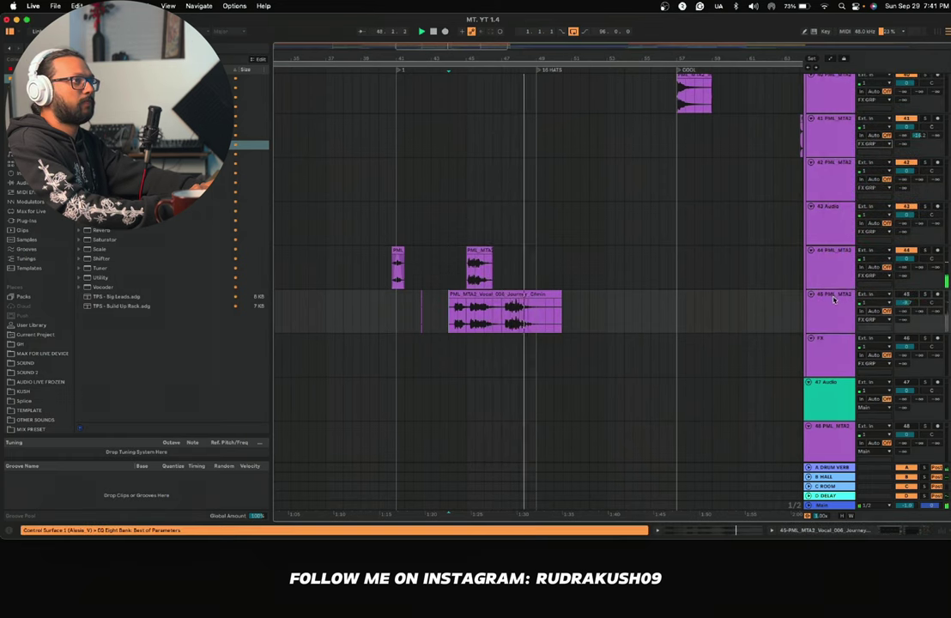
pyautogui.click(831, 311)
pyautogui.press('super+d')
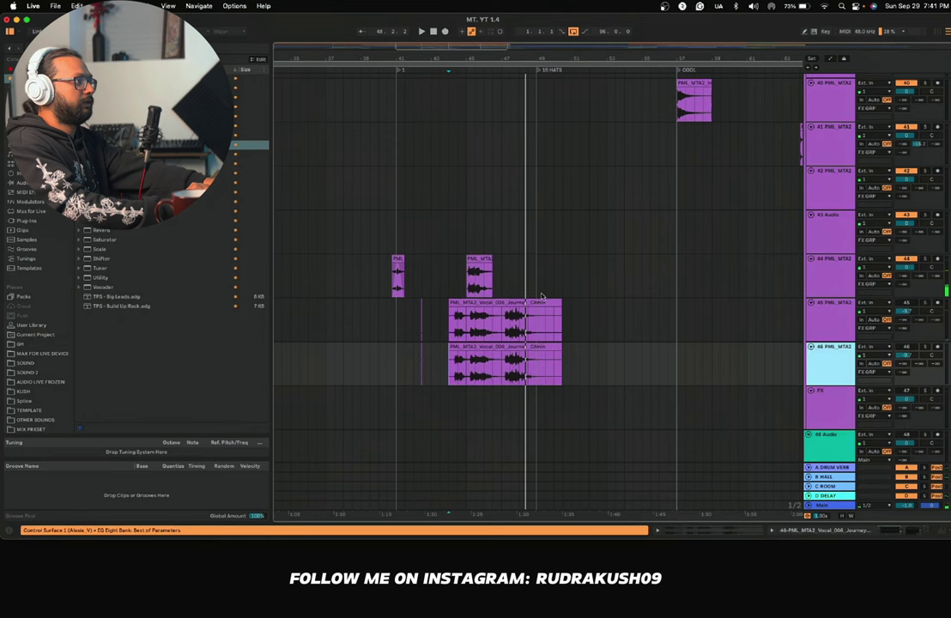
# Step: Delete the long vocal clip from track 45 and extend the start of its copy on track 46 back to 42.3.1
pyautogui.click(528, 305)
pyautogui.press('Delete')
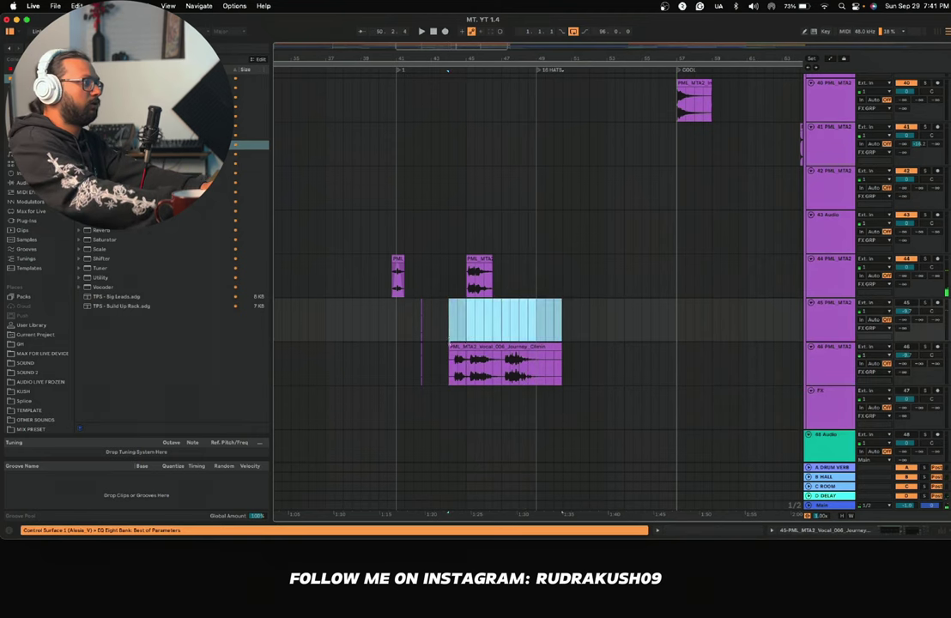
pyautogui.moveTo(450, 346); pyautogui.dragTo(421, 347)
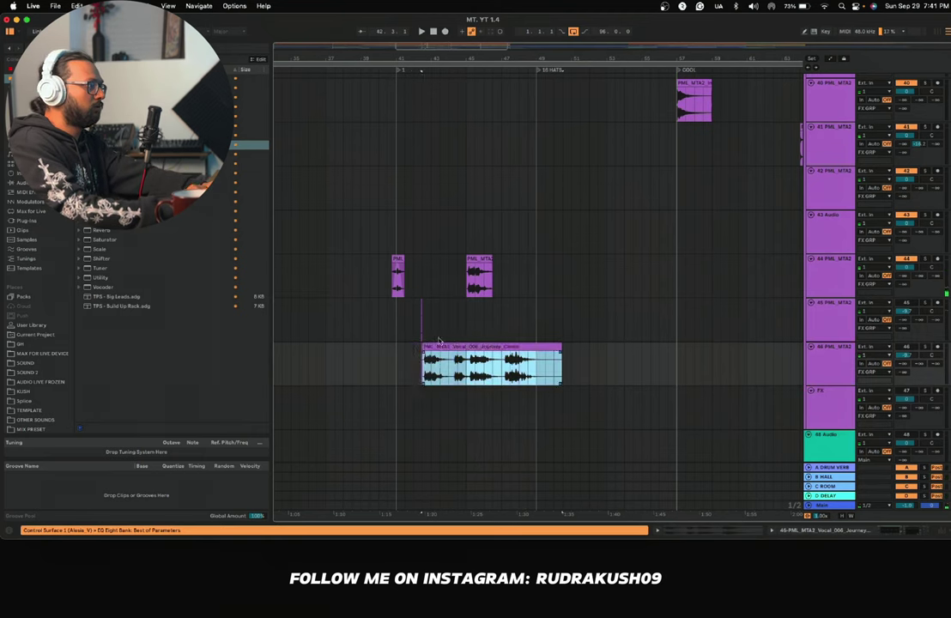
# Step: Move the bar 45 vocal phrase from track 44 to track 45, with track 45 activated, and show that track's devices
pyautogui.moveTo(479, 276); pyautogui.dragTo(479, 321)
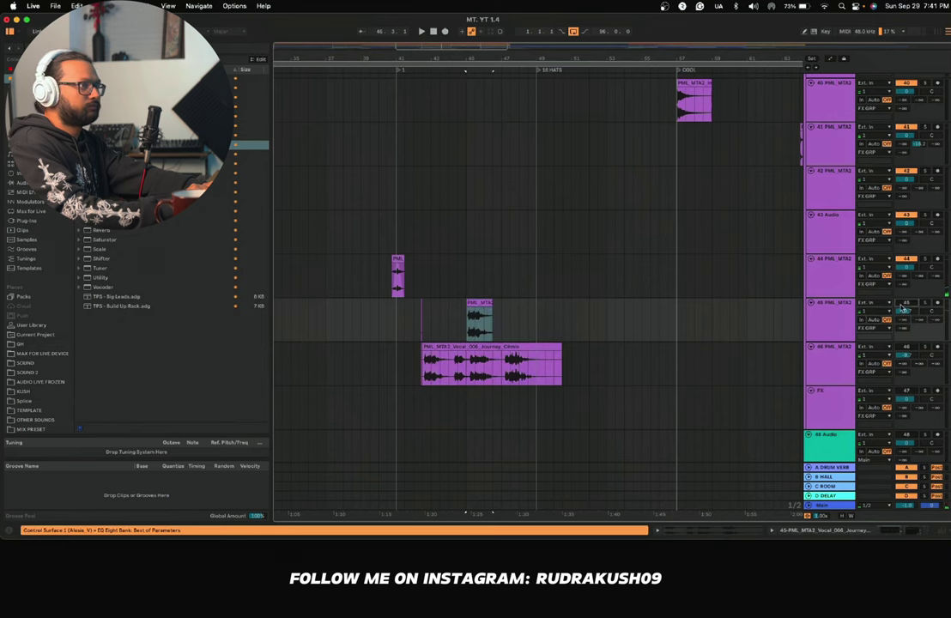
pyautogui.click(809, 336)
pyautogui.click(772, 530)
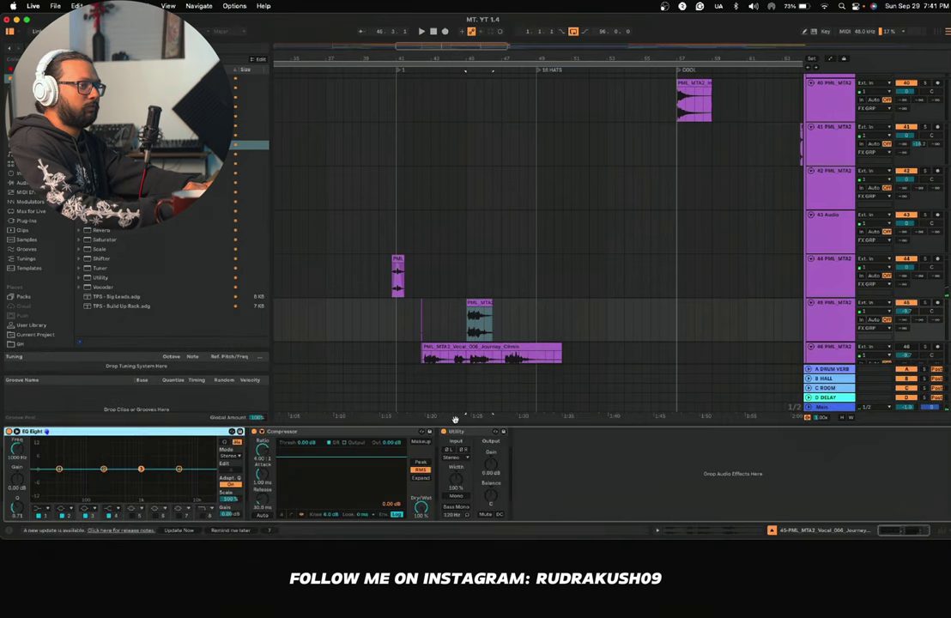
# Step: Copy the Echo from track 44 to track 45 between Compressor and Utility, with its feedback at 30%
pyautogui.click(833, 288)
pyautogui.click(500, 432)
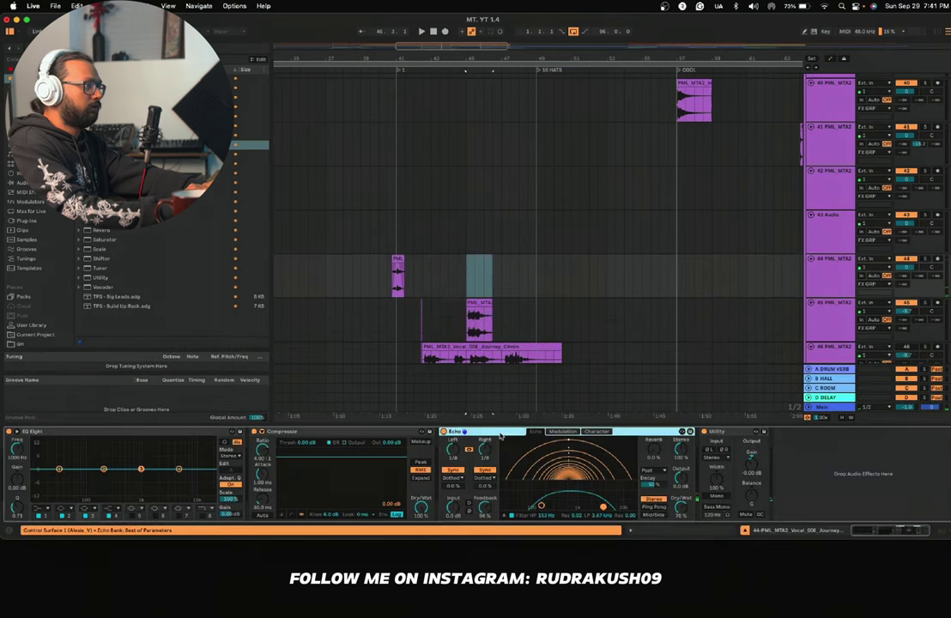
pyautogui.click(734, 337)
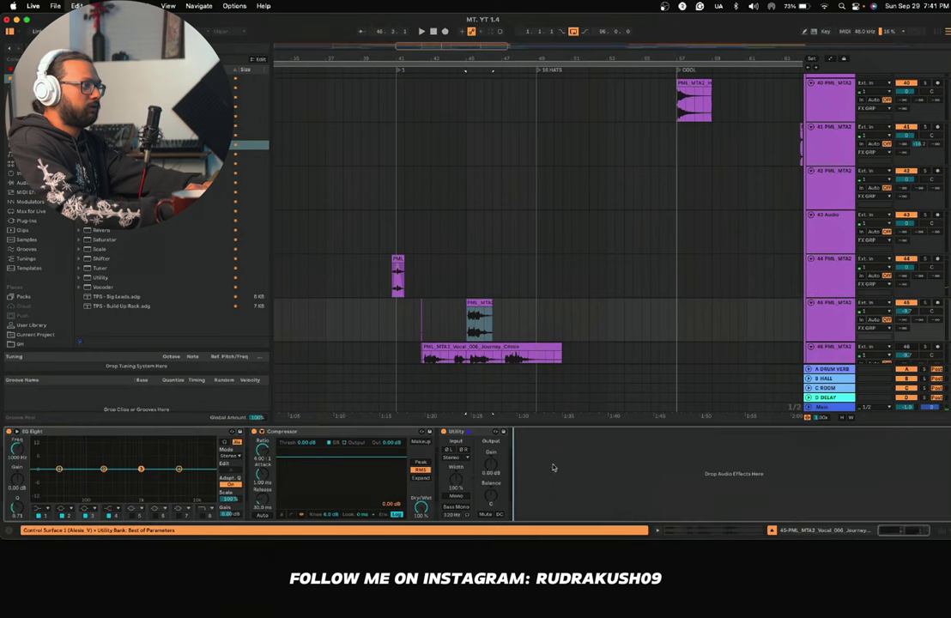
pyautogui.hotkey('ctrl', 'v')
pyautogui.moveTo(473, 492); pyautogui.dragTo(459, 505)
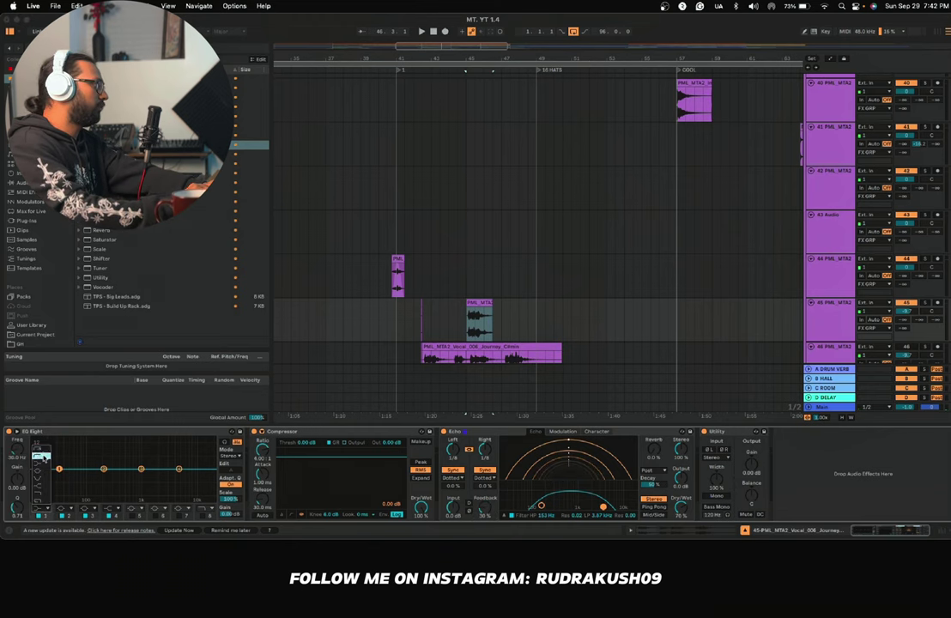
# Step: Apply a low cut at 147 Hz in track 45's EQ Eight and audition the phrase from 44.1.1
pyautogui.press('space')
pyautogui.moveTo(59, 477); pyautogui.dragTo(96, 475)
pyautogui.click(452, 318)
pyautogui.press('space')
pyautogui.press('space')
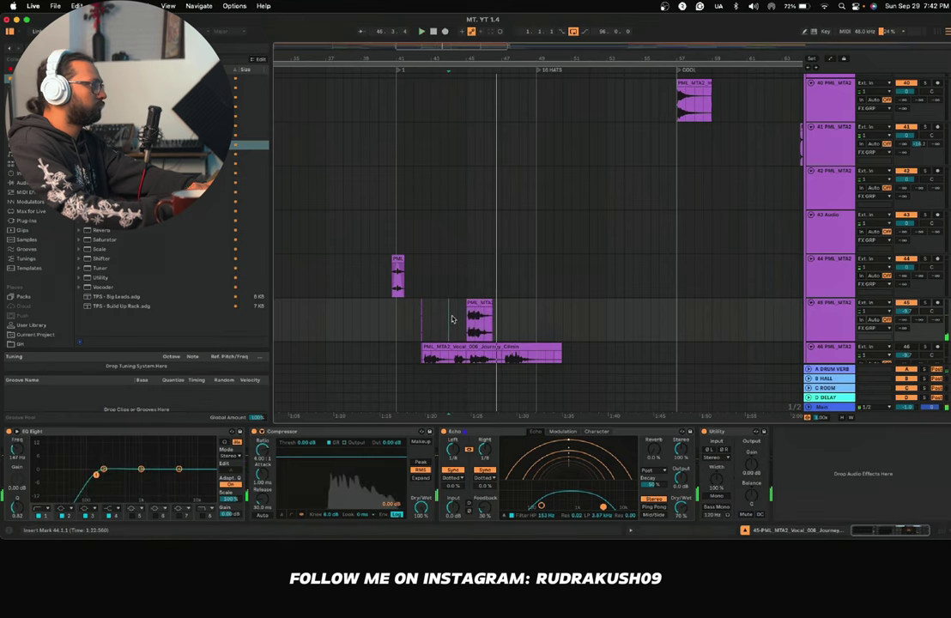
# Step: Fine-tune the timing of the vocal phrase at 45.1.1 on track 45, auditioning it repeatedly from just before the clip
pyautogui.scroll(5, 453, 320)
pyautogui.scroll(-5, 453, 320)
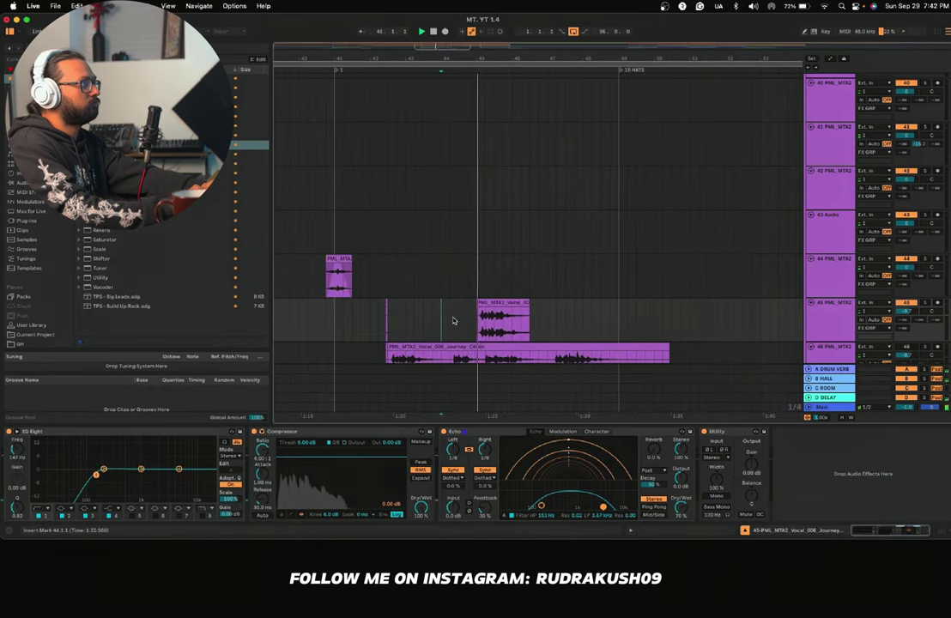
pyautogui.scroll(5, 476, 309)
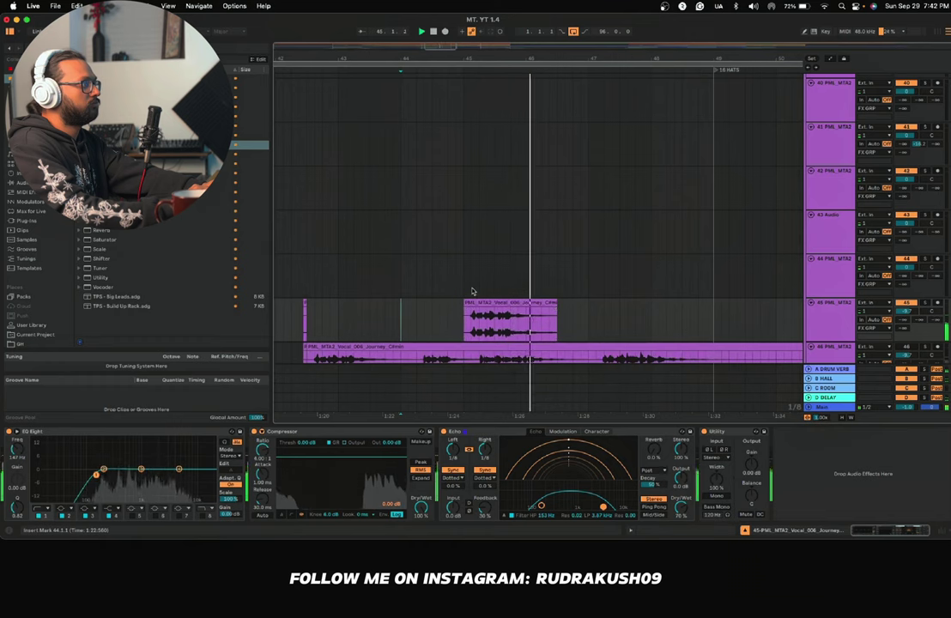
pyautogui.moveTo(476, 302)
pyautogui.mouseDown()
pyautogui.moveTo(428, 303)
pyautogui.moveTo(469, 302)
pyautogui.mouseUp()
pyautogui.click(442, 319)
pyautogui.press('space')
pyautogui.press('space')
pyautogui.scroll(5, 429, 302)
pyautogui.press('space')
pyautogui.moveTo(493, 310); pyautogui.dragTo(520, 313)
pyautogui.click(439, 311)
pyautogui.scroll(-5, 408, 310)
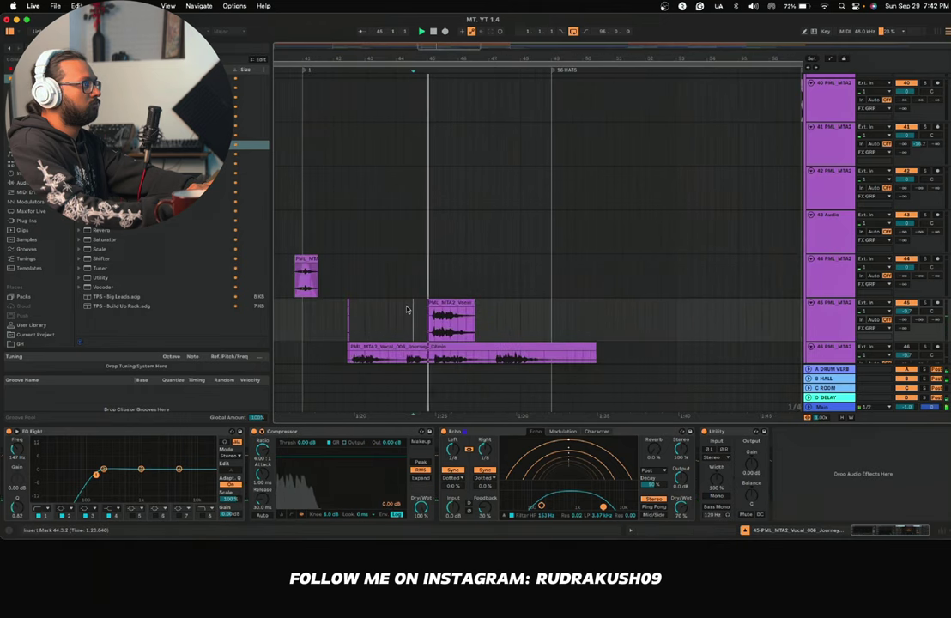
# Step: Lower the Echo's Dry/Wet on track 45 to 21%, auditioning the vocal phrase with the track soloed
pyautogui.scroll(3, 408, 310)
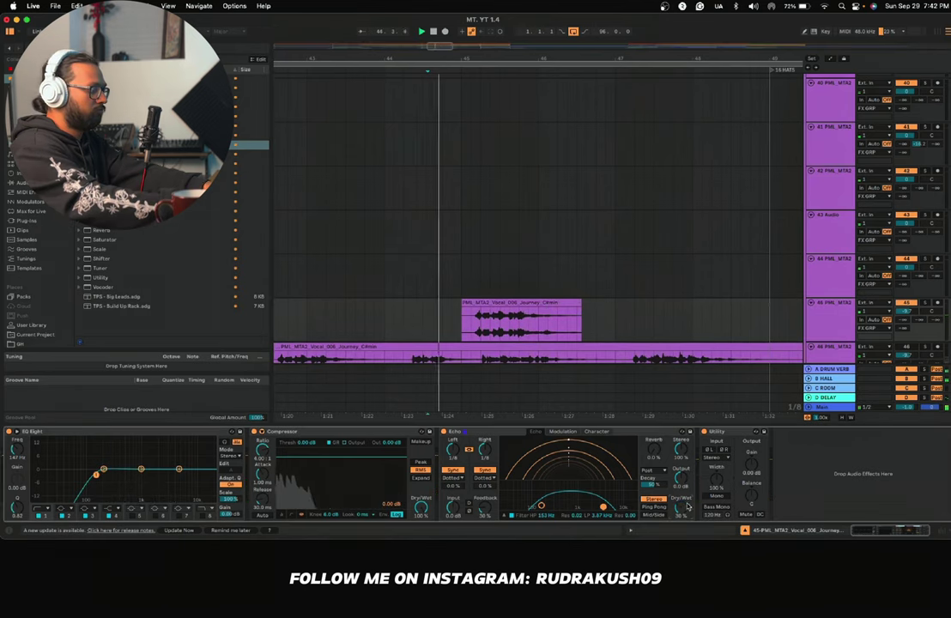
pyautogui.scroll(-2, 531, 305)
pyautogui.scroll(-2, 532, 305)
pyautogui.scroll(-3, 532, 305)
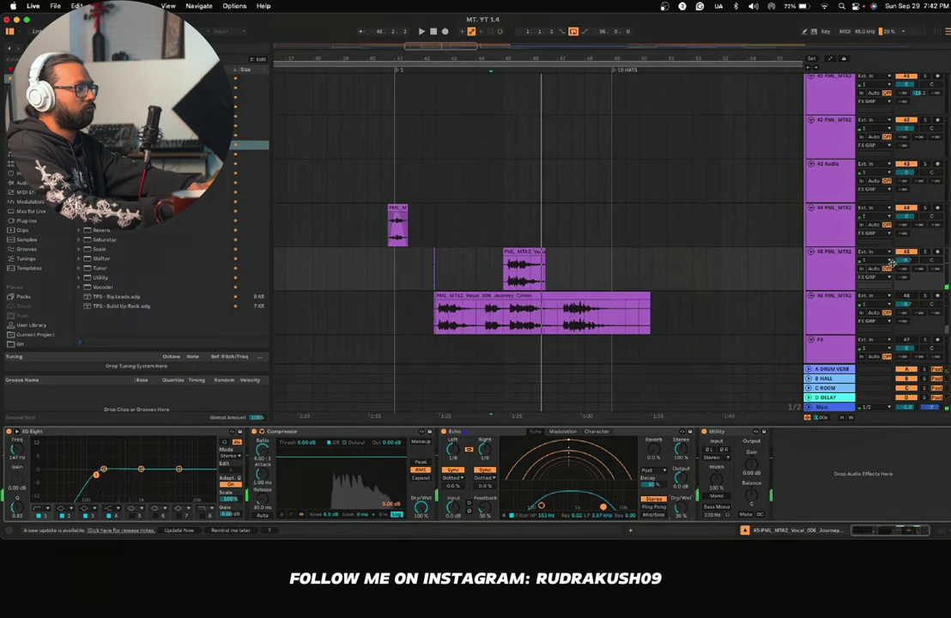
pyautogui.press('space')
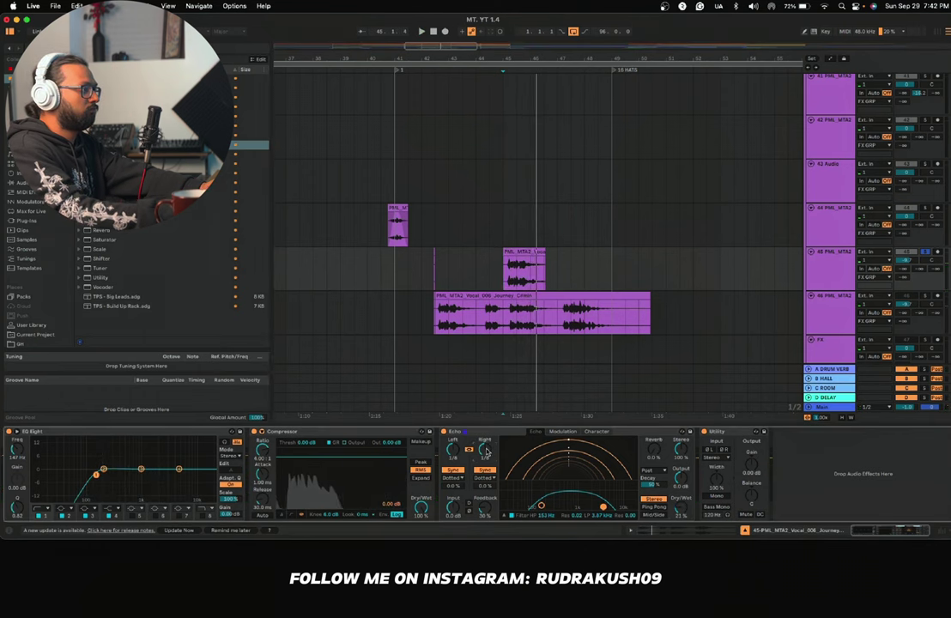
# Step: Set track 45's Echo to 1/2 delay times, 49% feedback and an 11.0 kHz low-pass, and unsolo the track
pyautogui.press('space')
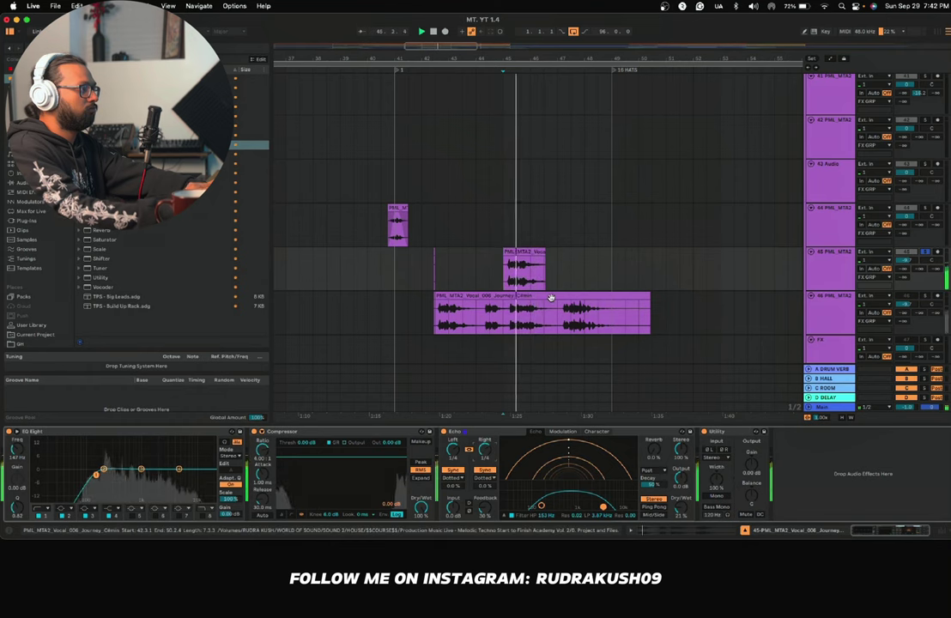
pyautogui.click(925, 253)
pyautogui.press('space')
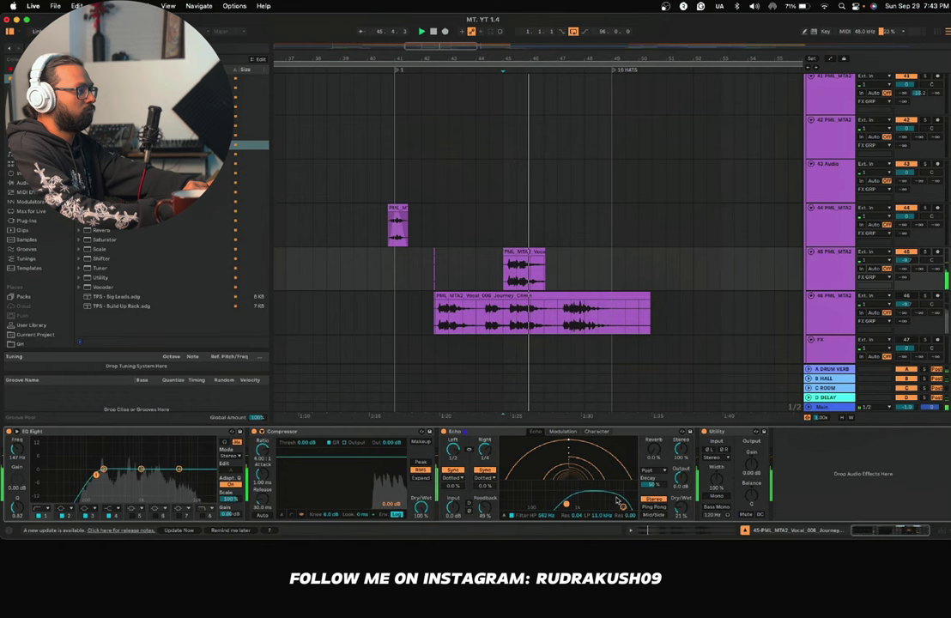
# Step: Automate the Echo's Dry/Wet on track 45 to ramp up from 45.1.1 to 67% near the end of the vocal phrase
pyautogui.rightClick(680, 513)
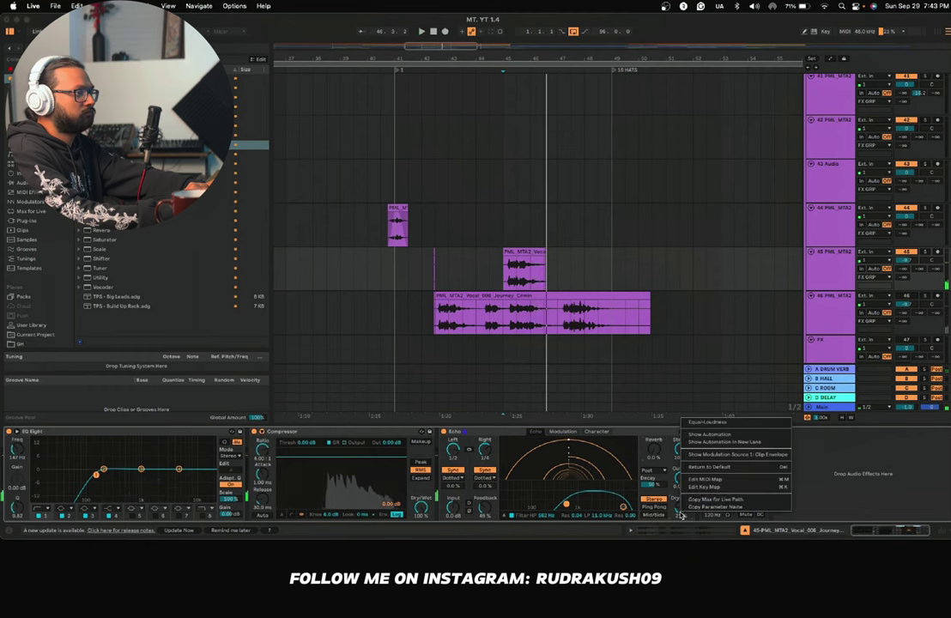
pyautogui.click(706, 434)
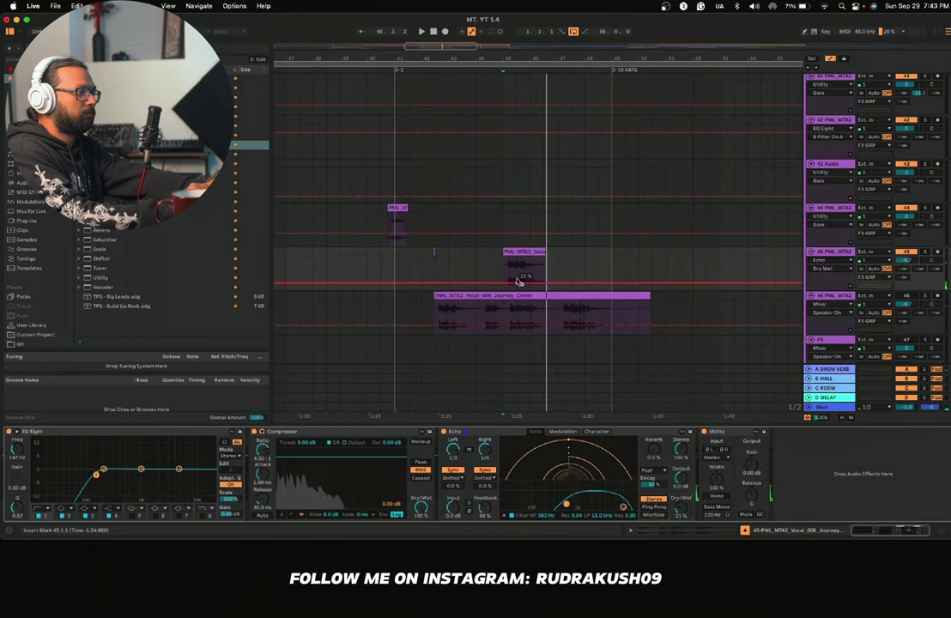
pyautogui.moveTo(518, 284)
pyautogui.mouseDown()
pyautogui.moveTo(507, 294)
pyautogui.moveTo(528, 286)
pyautogui.mouseUp()
pyautogui.scroll(5, 530, 285)
pyautogui.scroll(-4, 530, 285)
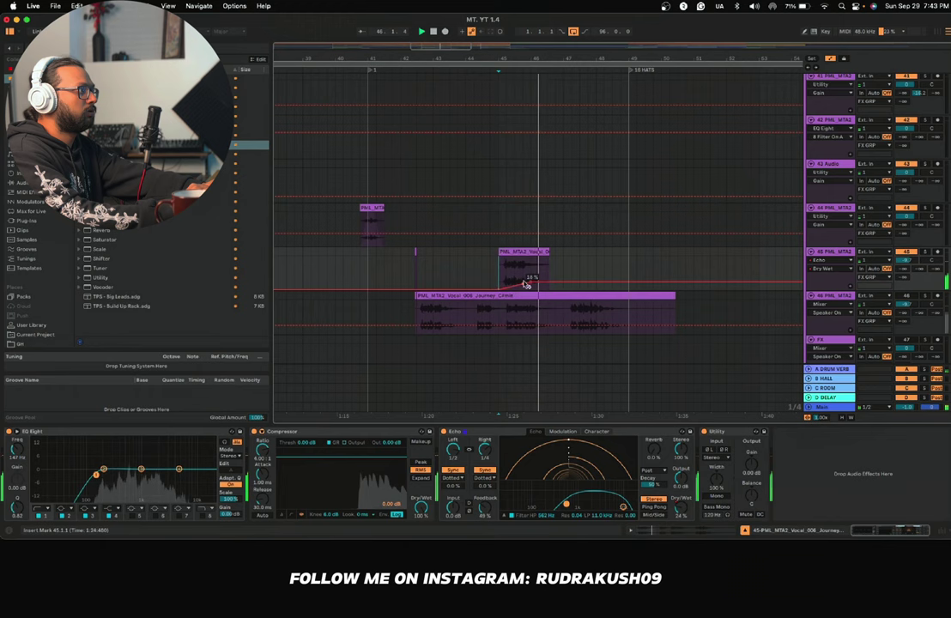
pyautogui.moveTo(532, 285)
pyautogui.mouseDown()
pyautogui.moveTo(514, 278)
pyautogui.moveTo(539, 272)
pyautogui.mouseUp()
pyautogui.press('space')
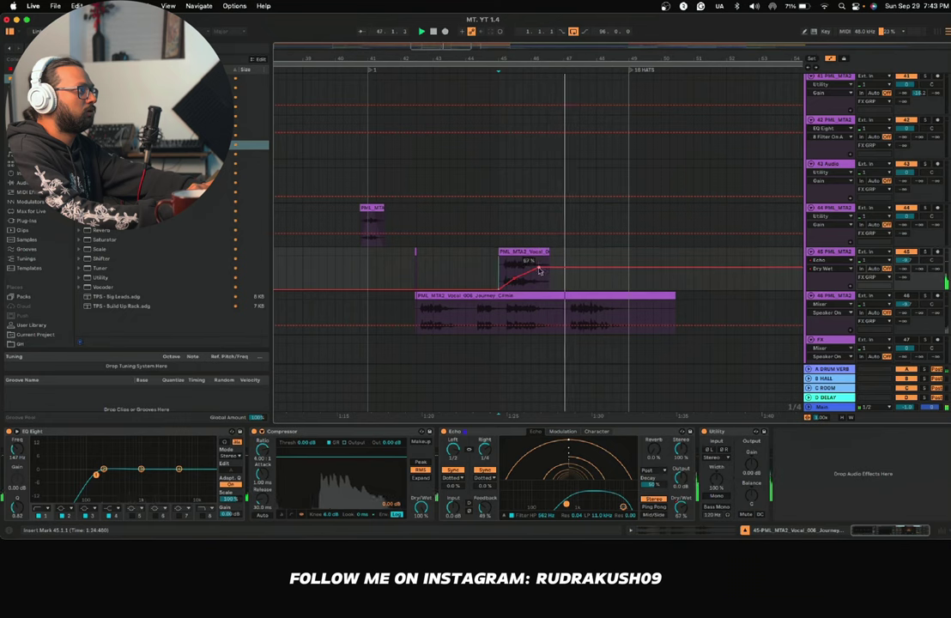
# Step: Add a 60% Dry/Wet automation point at 49.1.1 on track 45, replay from 45.1.1 and hide the automation
pyautogui.press('space')
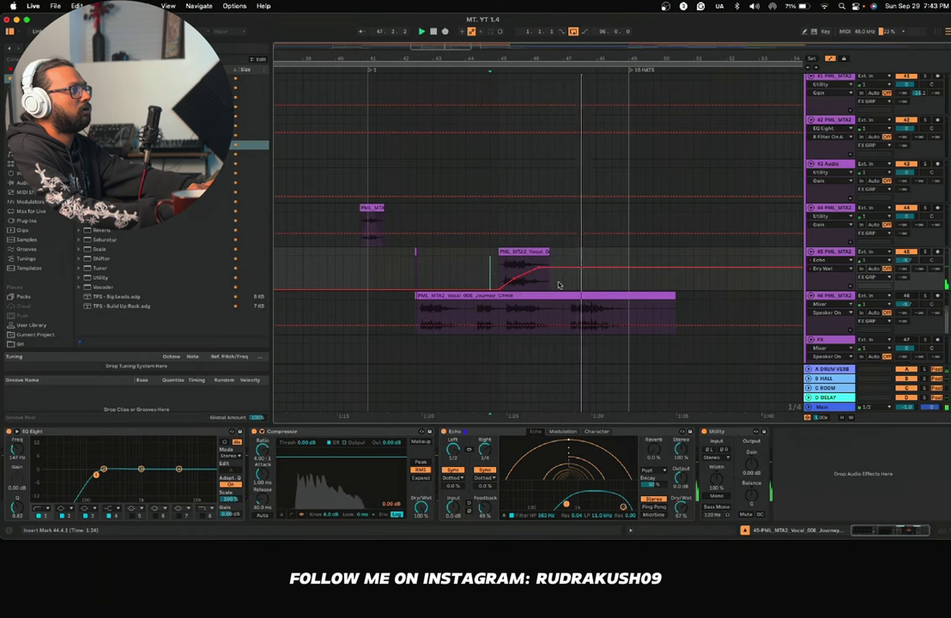
pyautogui.moveTo(628, 269)
pyautogui.mouseDown()
pyautogui.moveTo(627, 288)
pyautogui.moveTo(627, 270)
pyautogui.mouseUp()
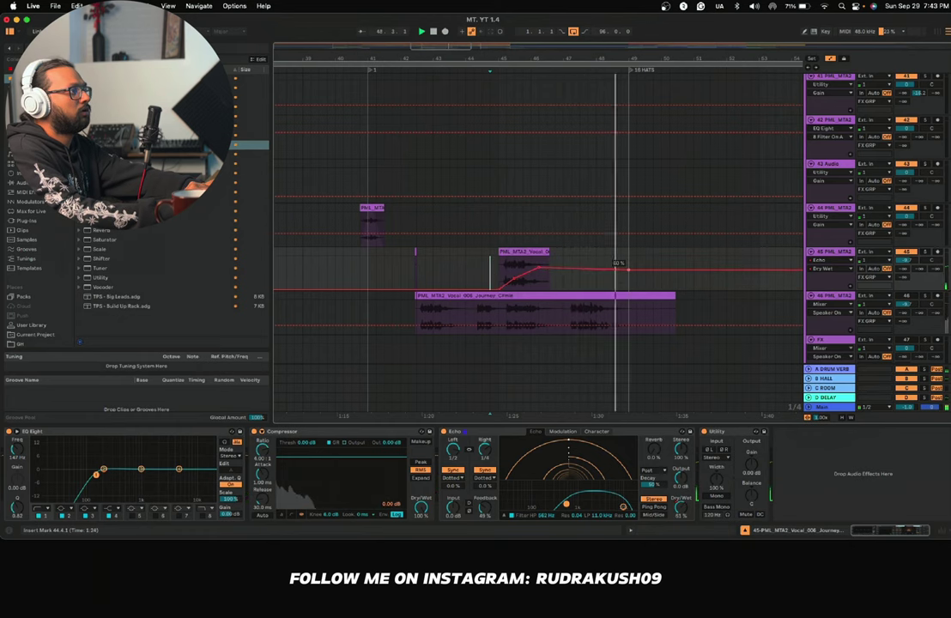
pyautogui.click(496, 272)
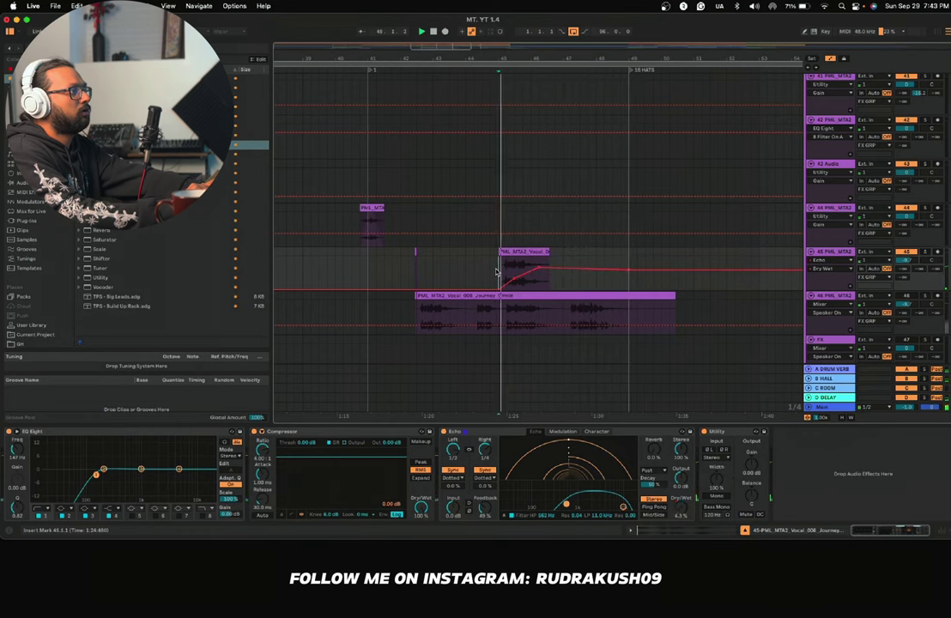
pyautogui.scroll(-3, 496, 272)
pyautogui.press('a')
pyautogui.hscroll(1, 497, 272)
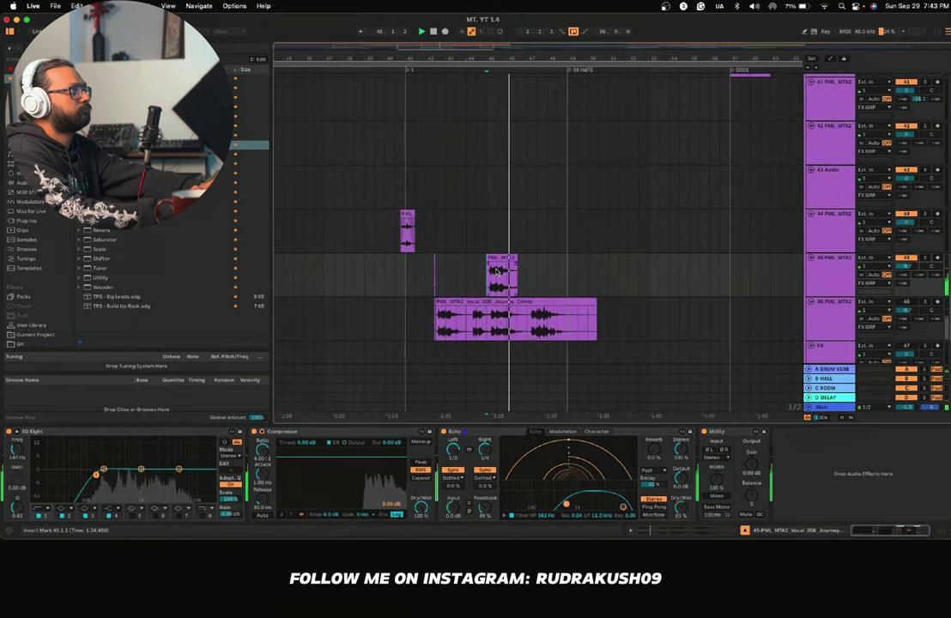
# Step: Move the vocal phrase on track 45 from bar 45 to bar 48, just before the 16 HATS marker
pyautogui.click(499, 258)
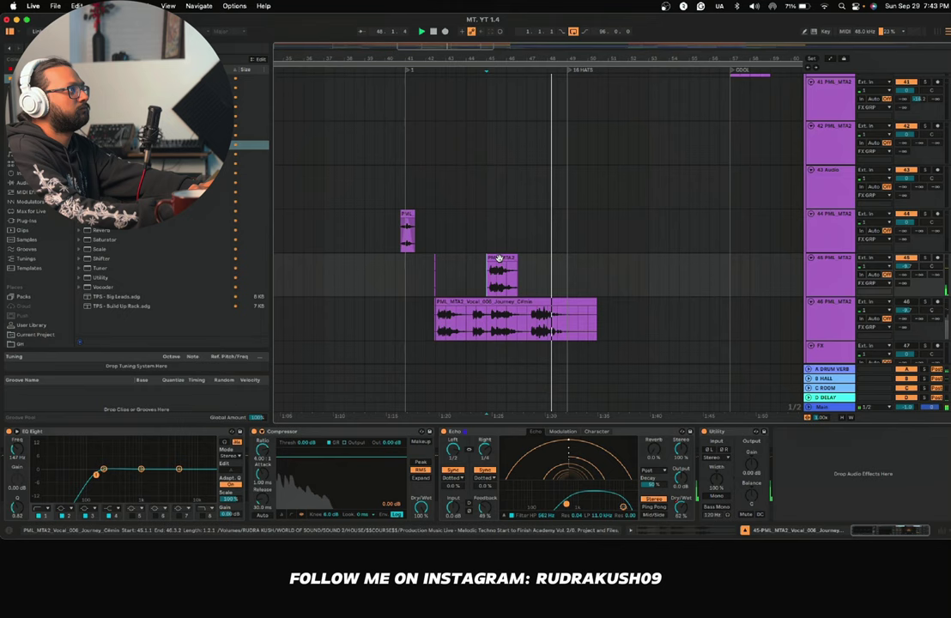
pyautogui.moveTo(499, 258); pyautogui.dragTo(560, 257)
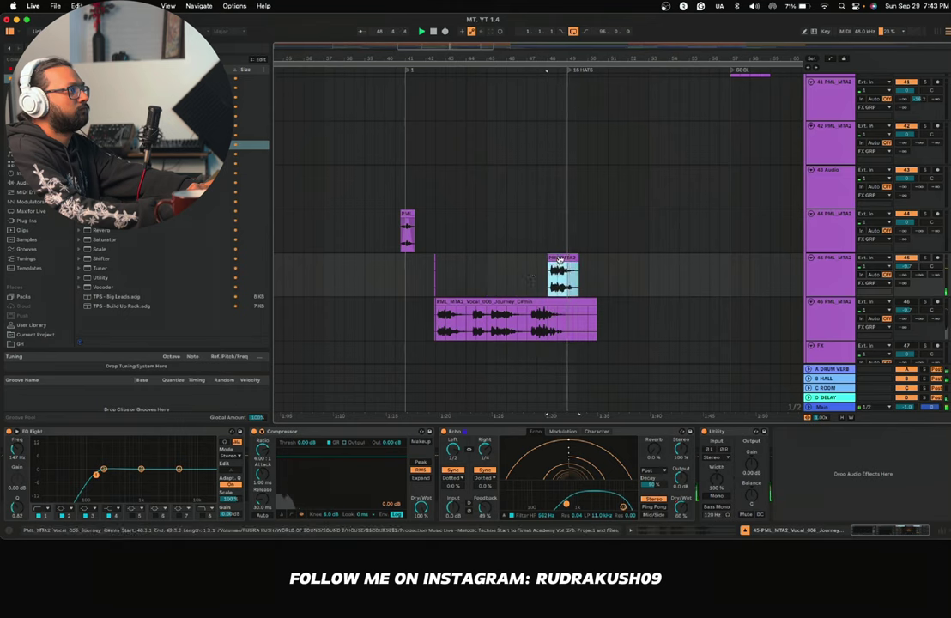
# Step: Remove the extra Echo Dry/Wet automation points around bar 48 on track 45, keeping one ramp up through the moved vocal phrase
pyautogui.click(515, 277)
pyautogui.press('a')
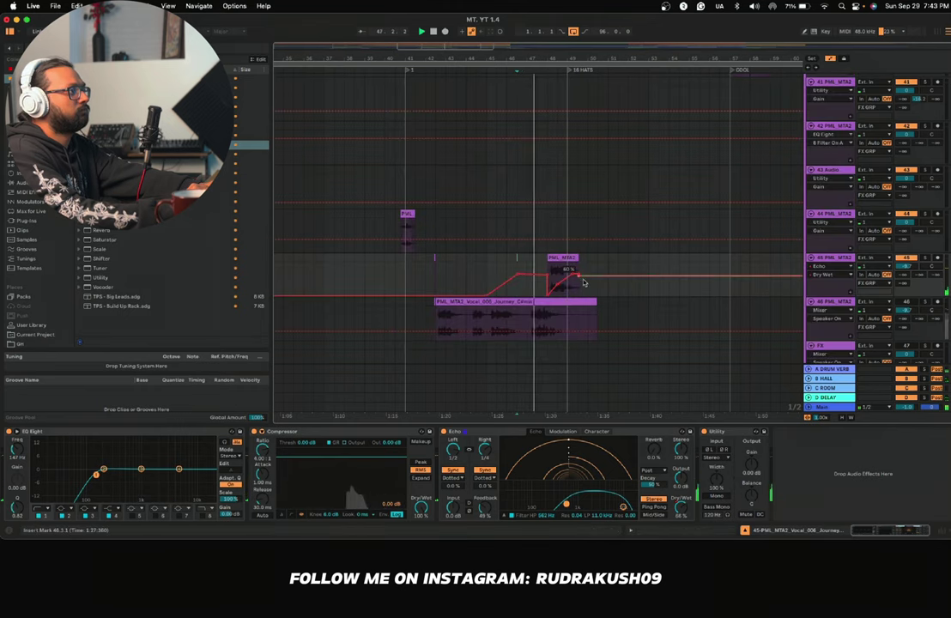
pyautogui.scroll(5, 550, 288)
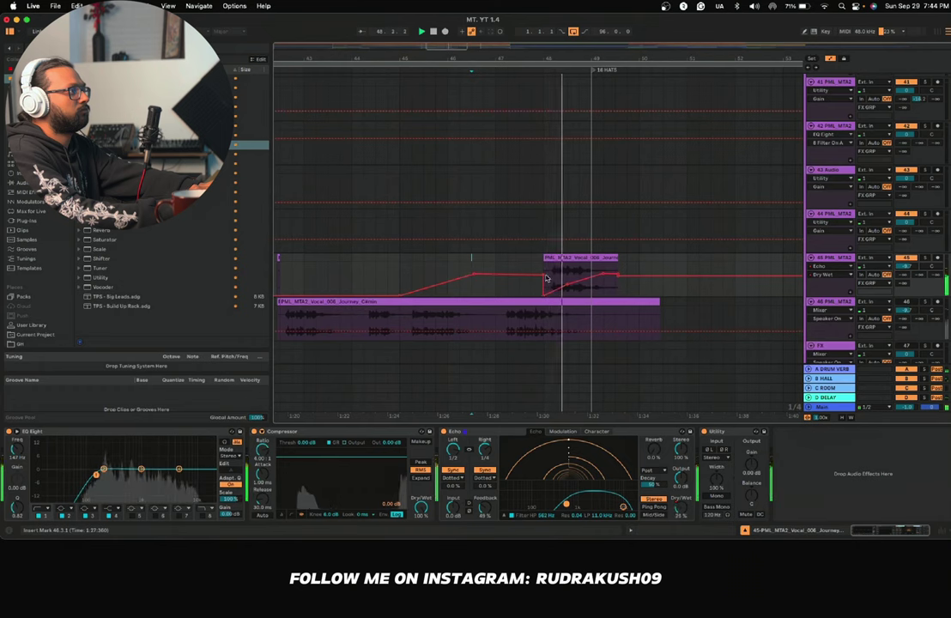
pyautogui.moveTo(546, 277); pyautogui.dragTo(620, 276)
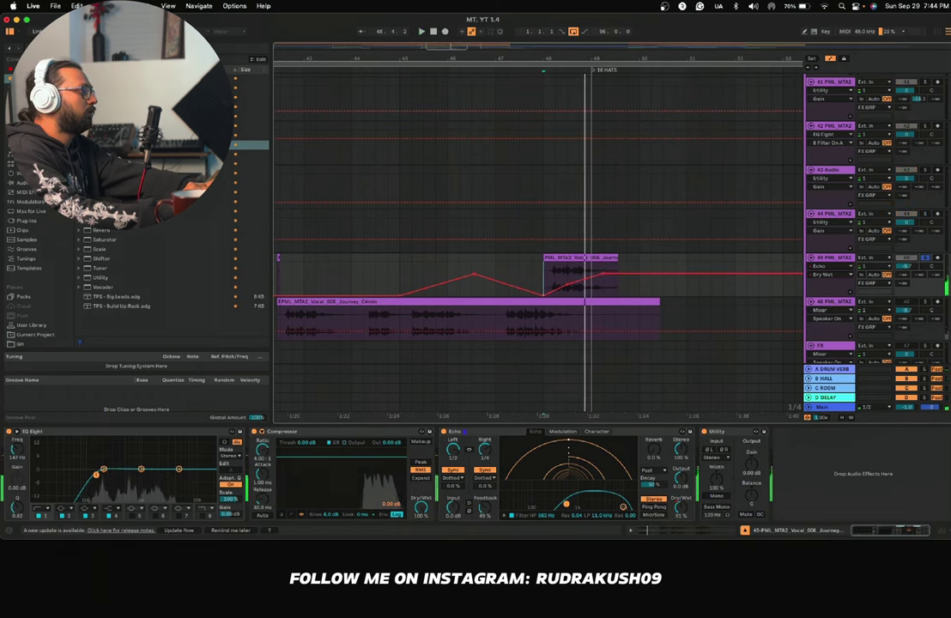
# Step: Add the UADx LA-2 Compressor plug-in to track 45 and place it between the Echo and the Utility
pyautogui.click(29, 68)
pyautogui.scroll(4, 171, 284)
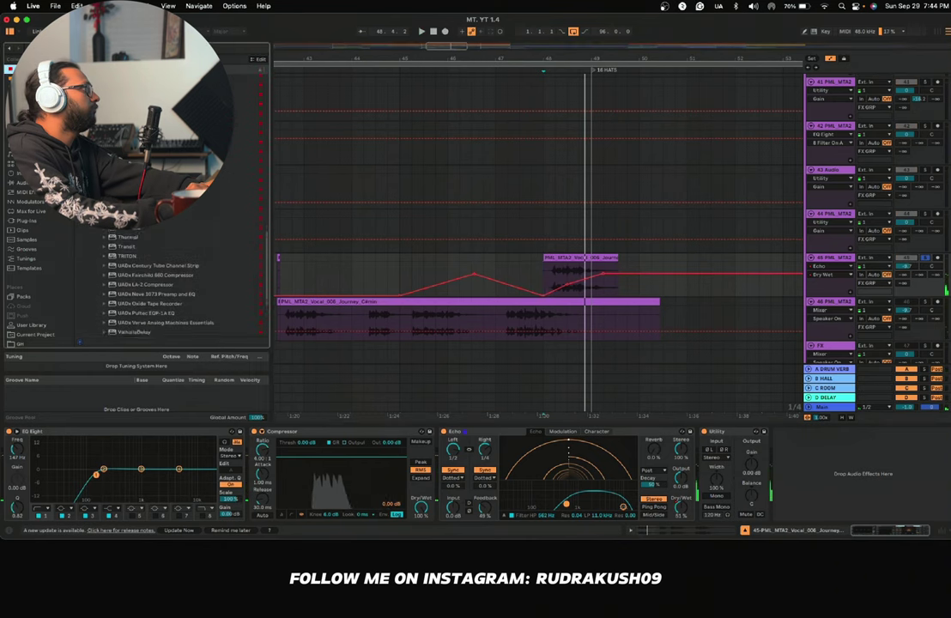
pyautogui.scroll(5, 171, 283)
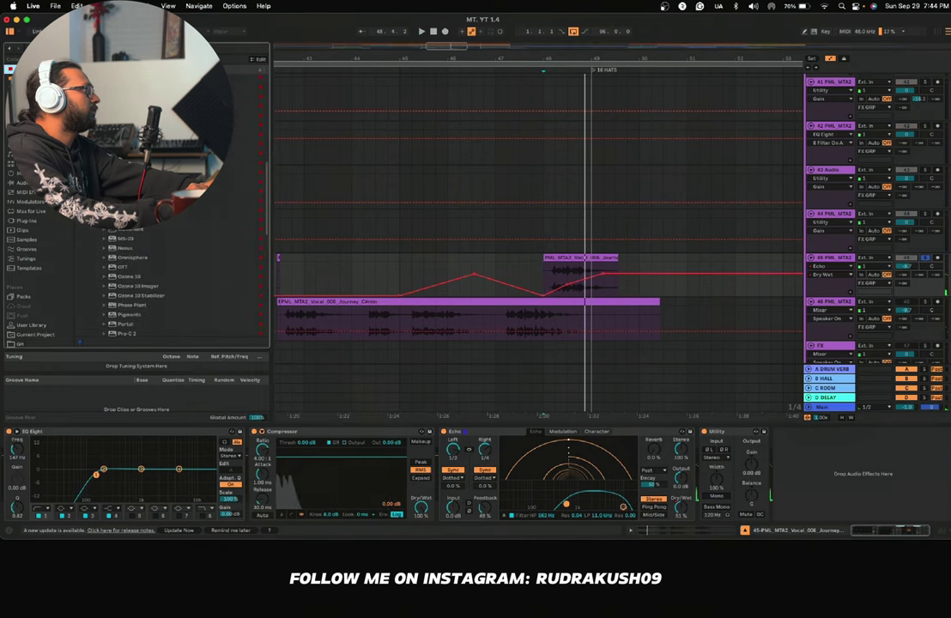
pyautogui.scroll(-5, 172, 283)
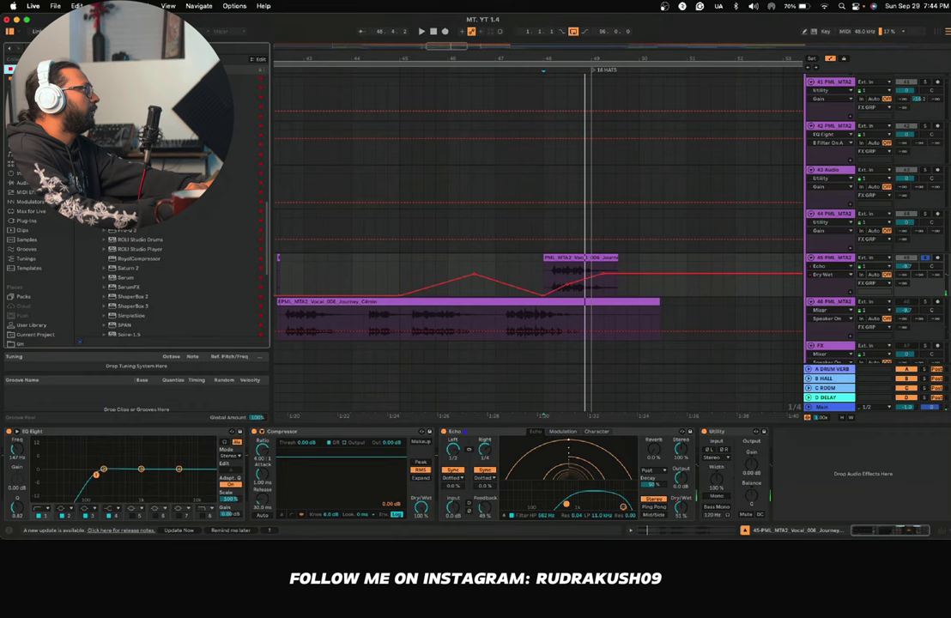
pyautogui.scroll(-10, 171, 283)
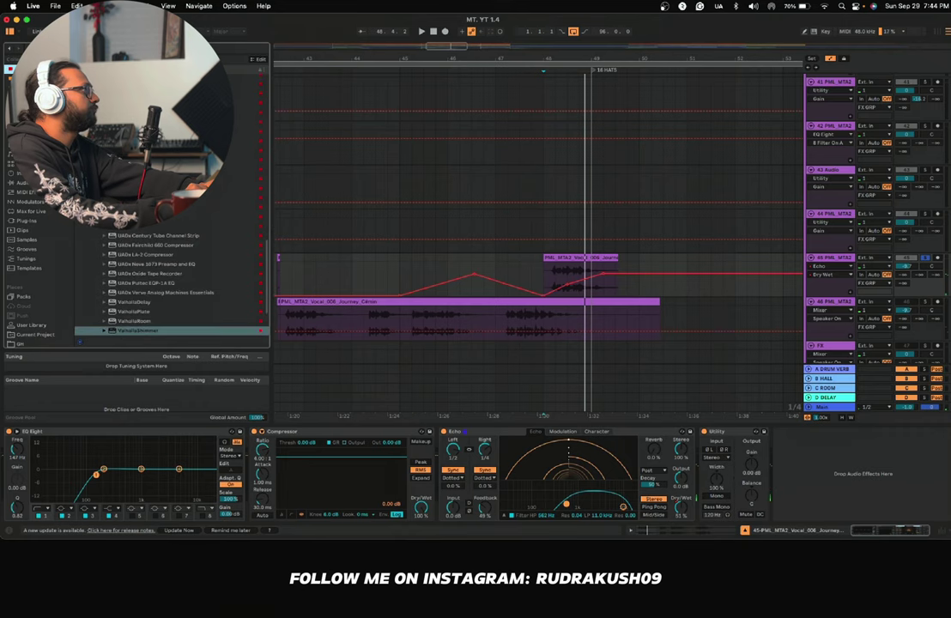
pyautogui.click(137, 255)
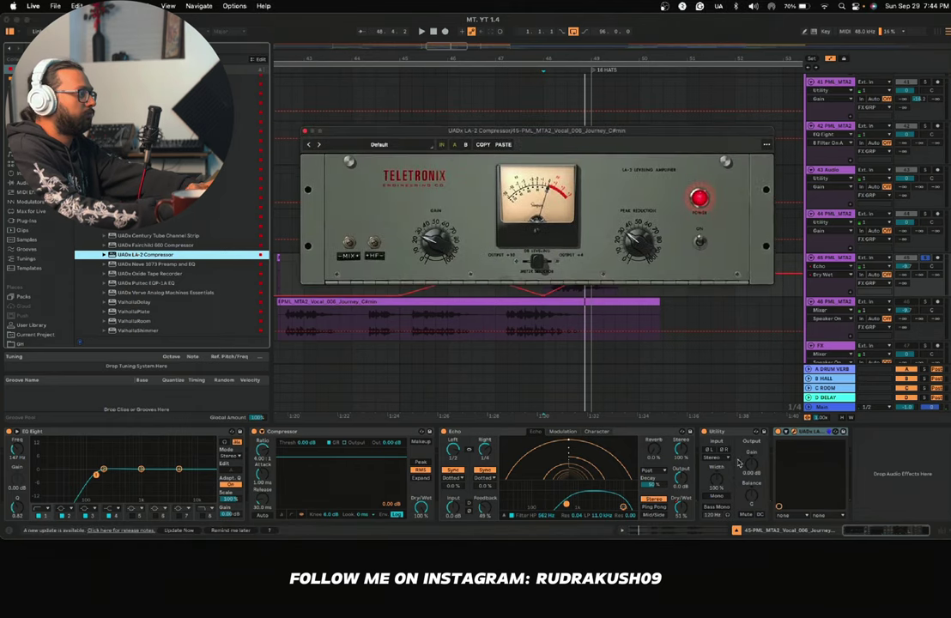
pyautogui.click(819, 433)
pyautogui.moveTo(433, 474); pyautogui.dragTo(680, 460)
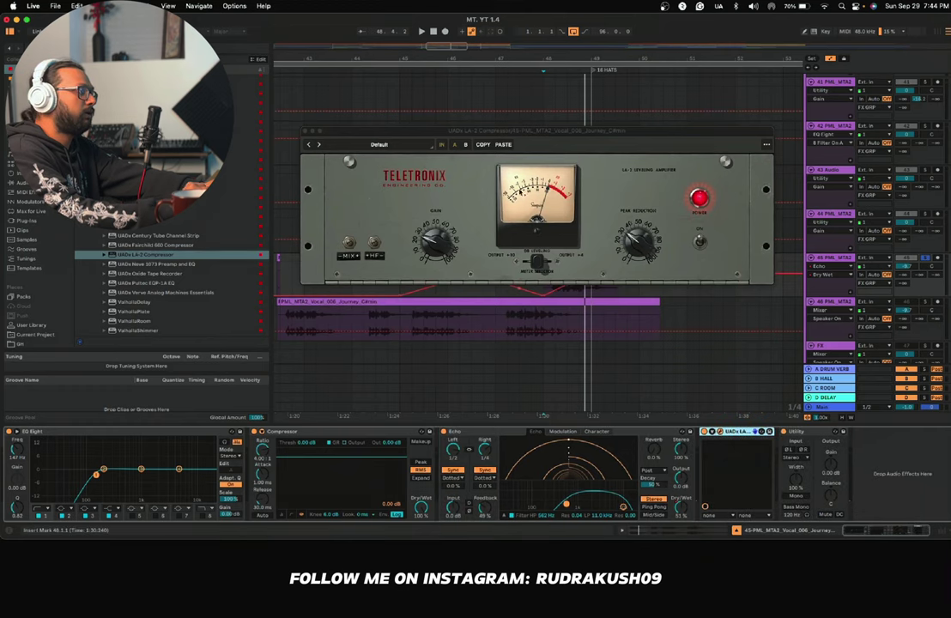
# Step: Adjust the LA-2 Compressor's Peak Reduction while playing the vocal phrase, and close its window
pyautogui.click(637, 242)
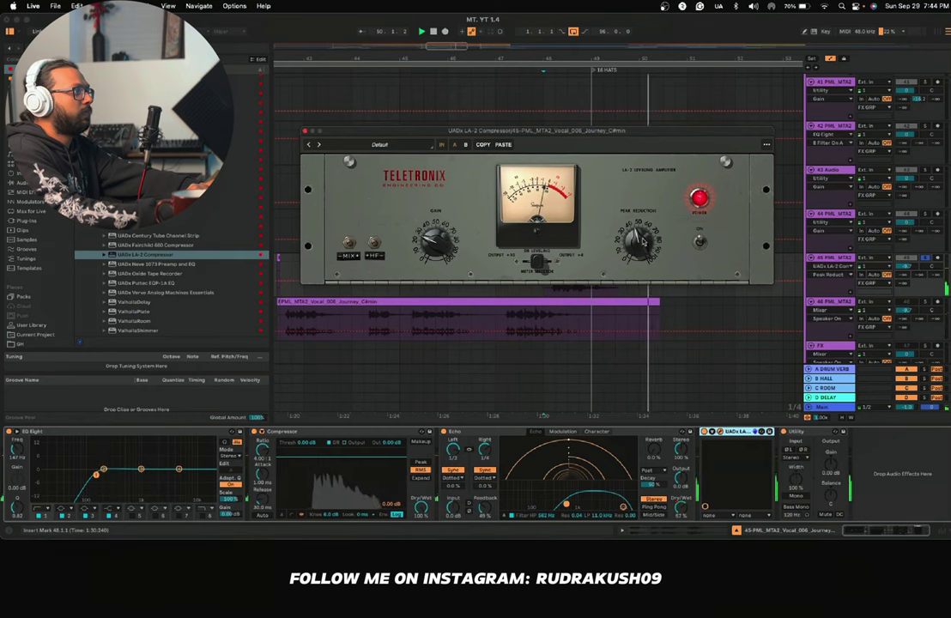
pyautogui.press('space')
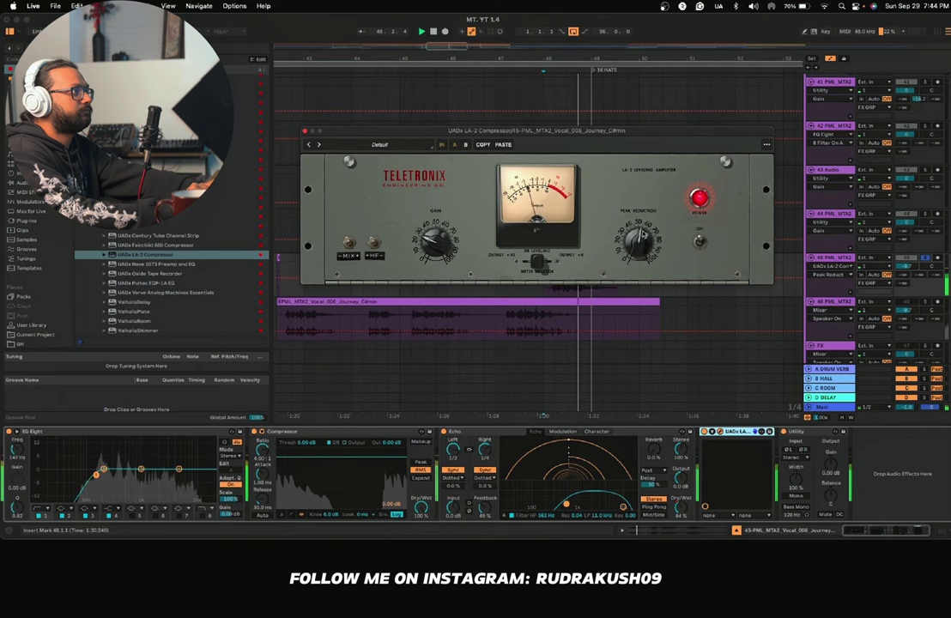
pyautogui.click(304, 130)
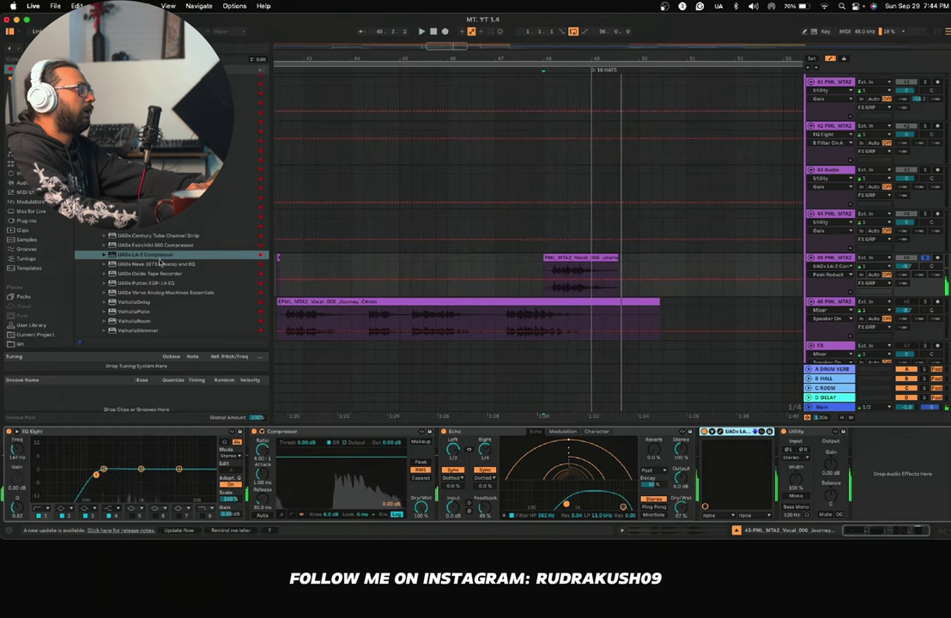
# Step: Replace track 45's Compressor with the Warmy EP1A V2 tube EQ, placed directly before the Echo
pyautogui.scroll(-3, 154, 272)
pyautogui.click(132, 303)
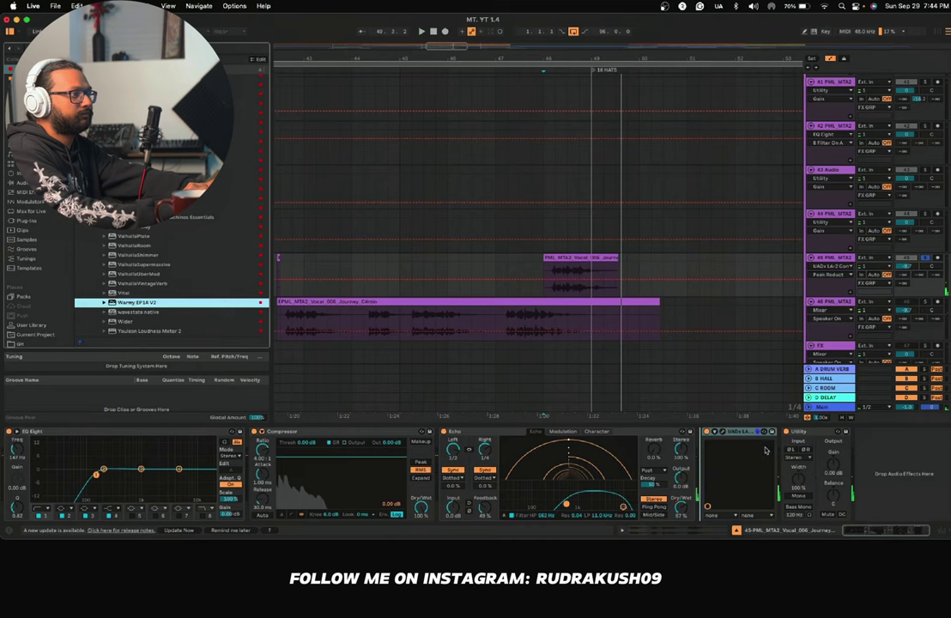
pyautogui.moveTo(766, 450); pyautogui.dragTo(771, 450)
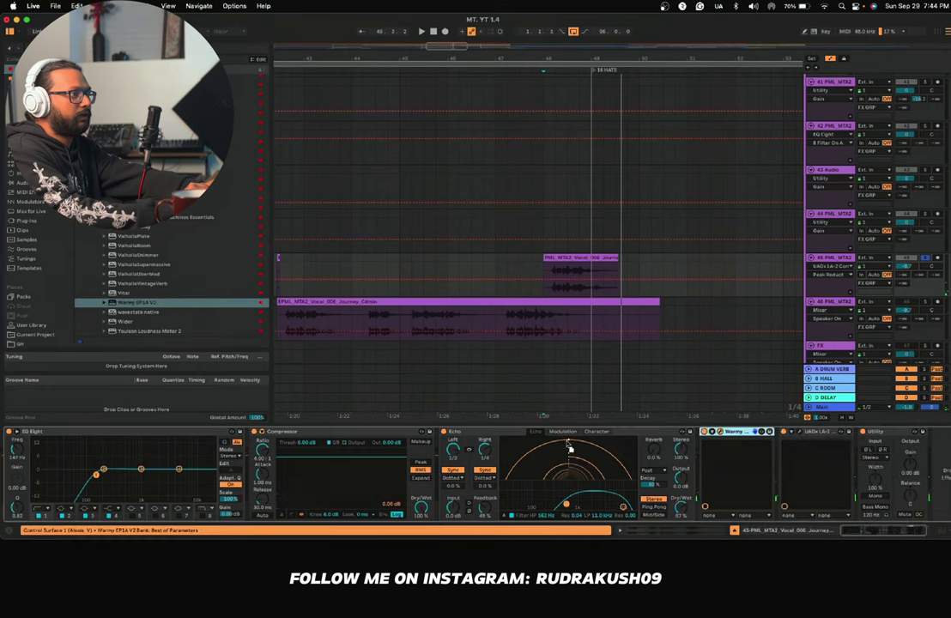
pyautogui.moveTo(443, 443); pyautogui.dragTo(442, 444)
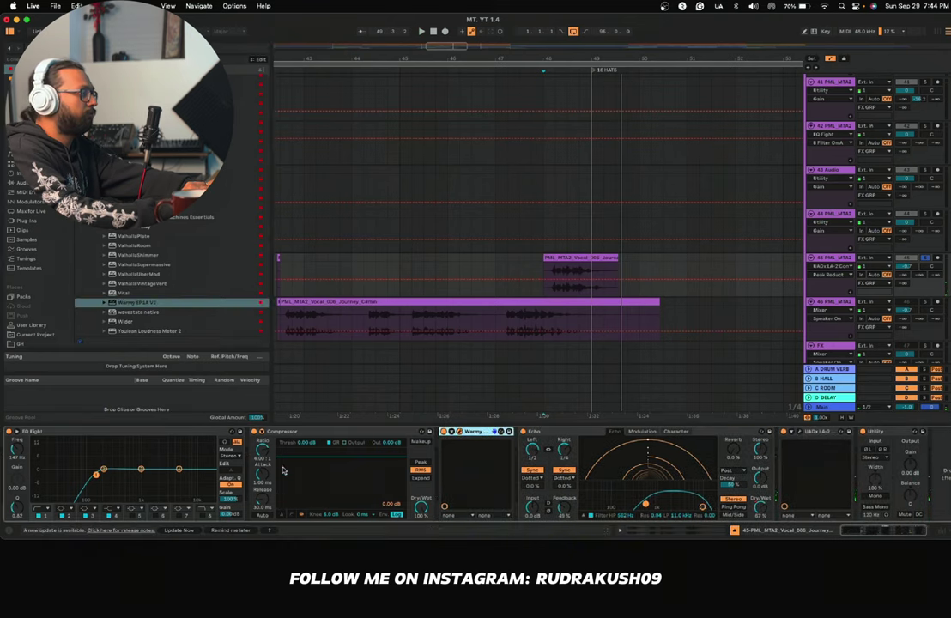
pyautogui.click(309, 433)
pyautogui.press('Delete')
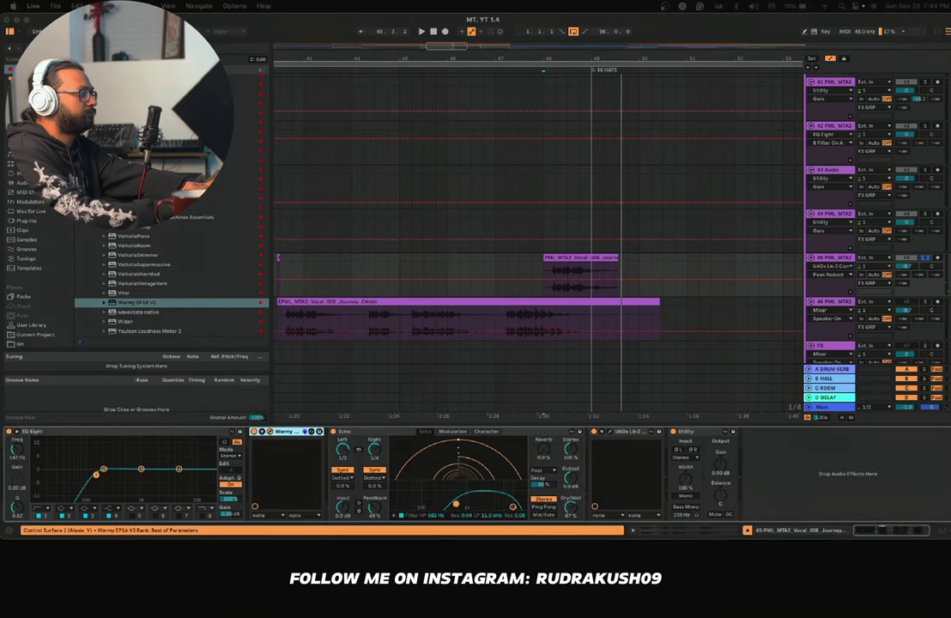
# Step: Shape the vocal in Warmy EP1A with a high cut of about 1.8 dB, a high boost and a low cut of about 1.4 dB
pyautogui.press('space')
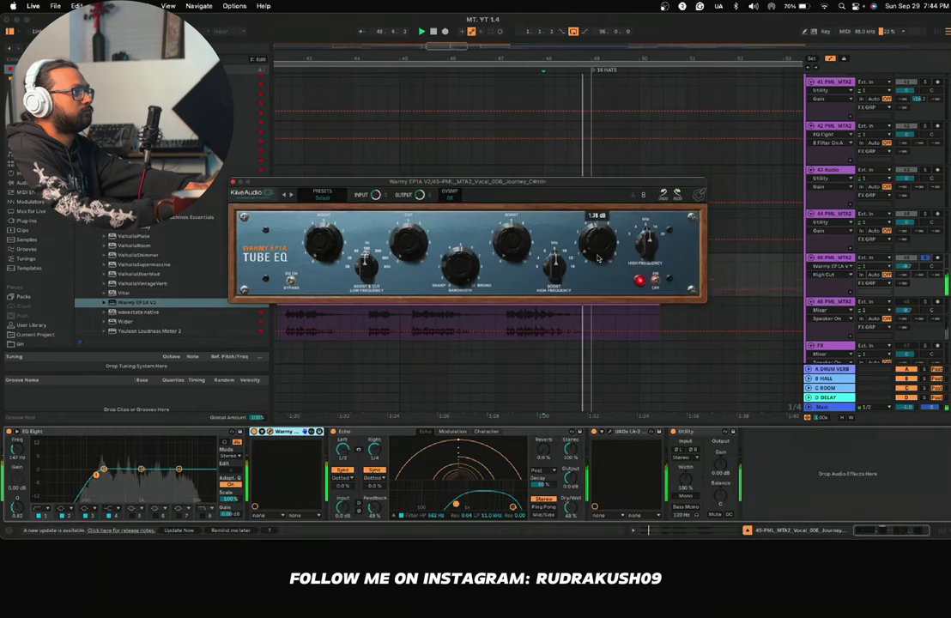
pyautogui.press('space')
pyautogui.press('space')
pyautogui.moveTo(508, 236); pyautogui.dragTo(506, 223)
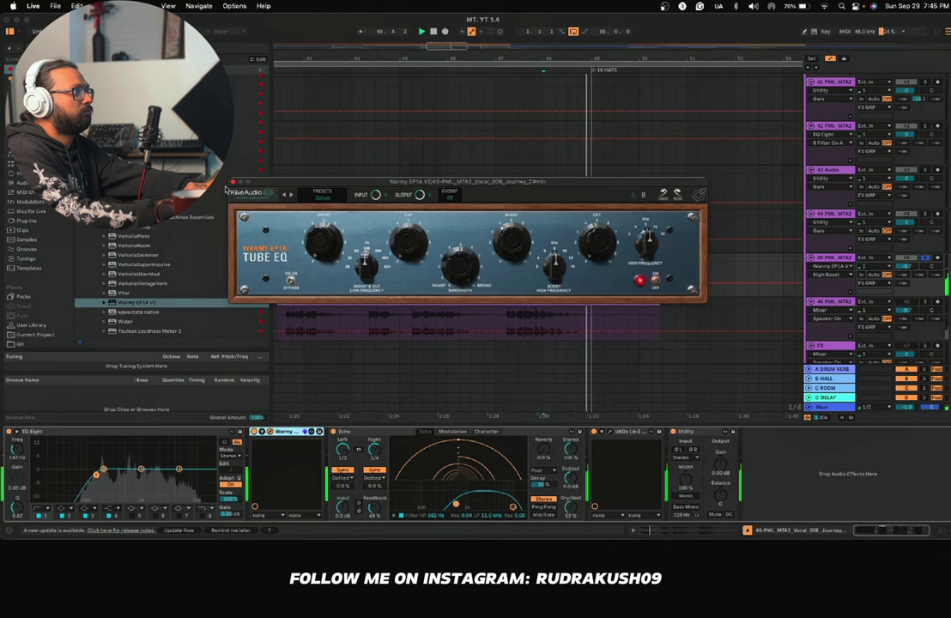
pyautogui.click(408, 225)
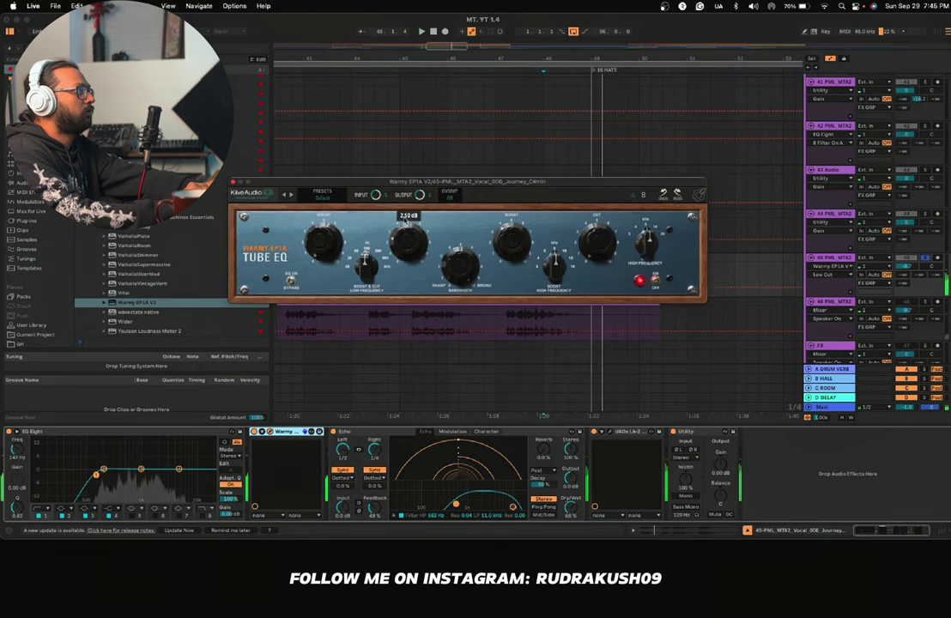
pyautogui.moveTo(407, 221)
pyautogui.mouseDown()
pyautogui.moveTo(411, 193)
pyautogui.moveTo(397, 253)
pyautogui.mouseUp()
pyautogui.press('space')
pyautogui.press('space')
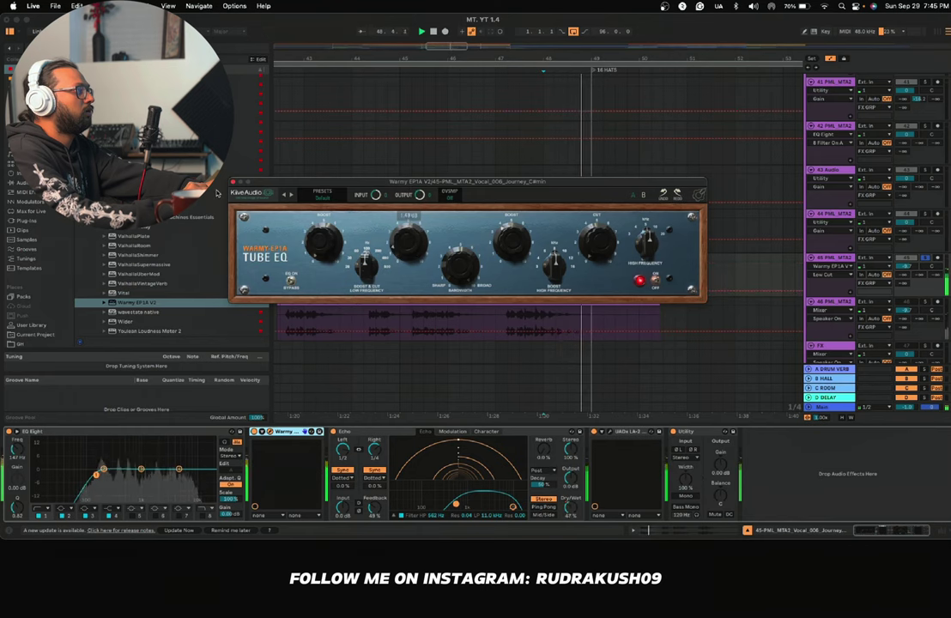
pyautogui.click(233, 182)
# Step: Unsolo track 45, replay the arrangement from 39.1.1 and hide the automation lanes
pyautogui.click(449, 273)
pyautogui.press('space')
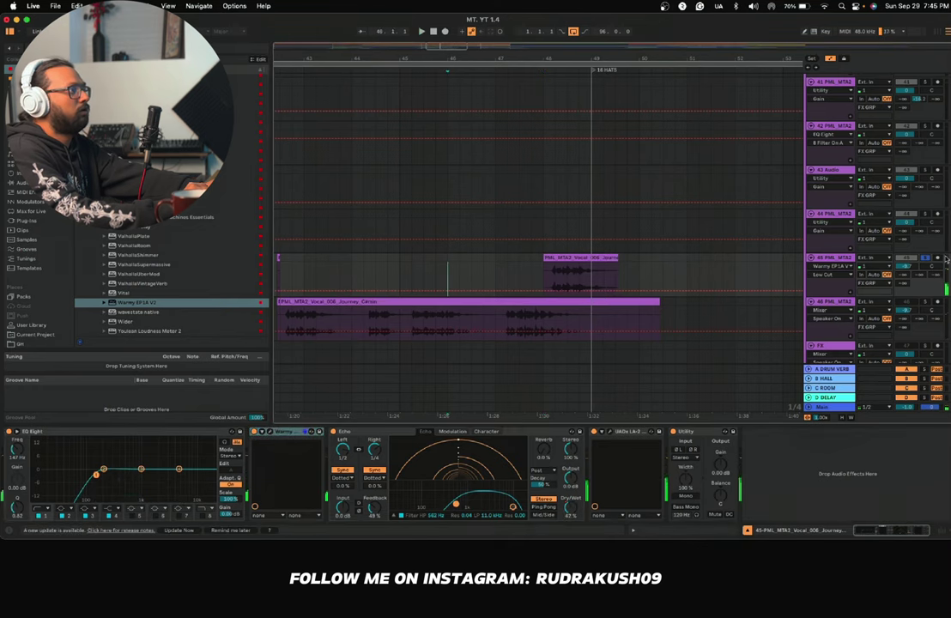
pyautogui.scroll(-5, 510, 286)
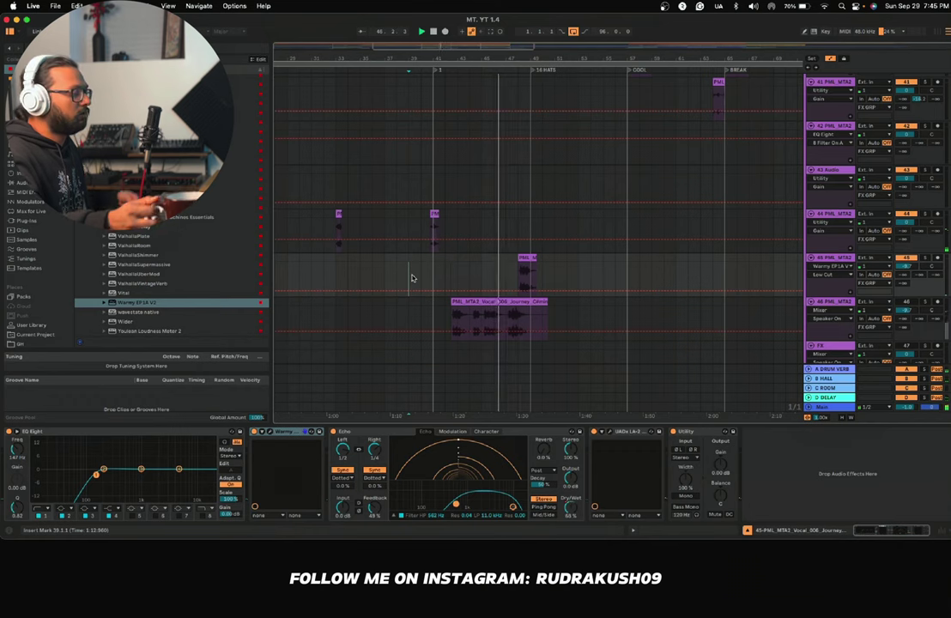
pyautogui.press('a')
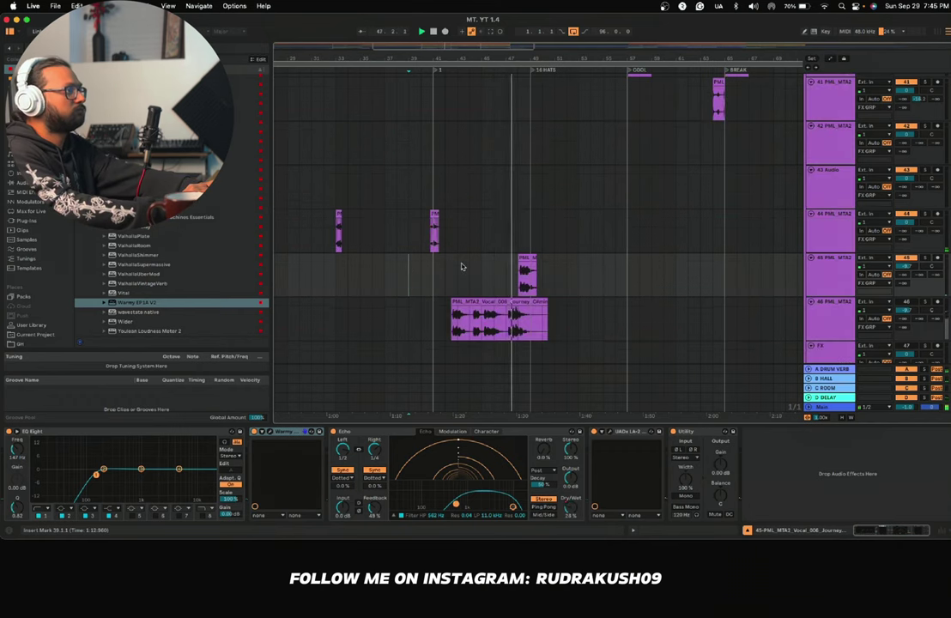
pyautogui.press('space')
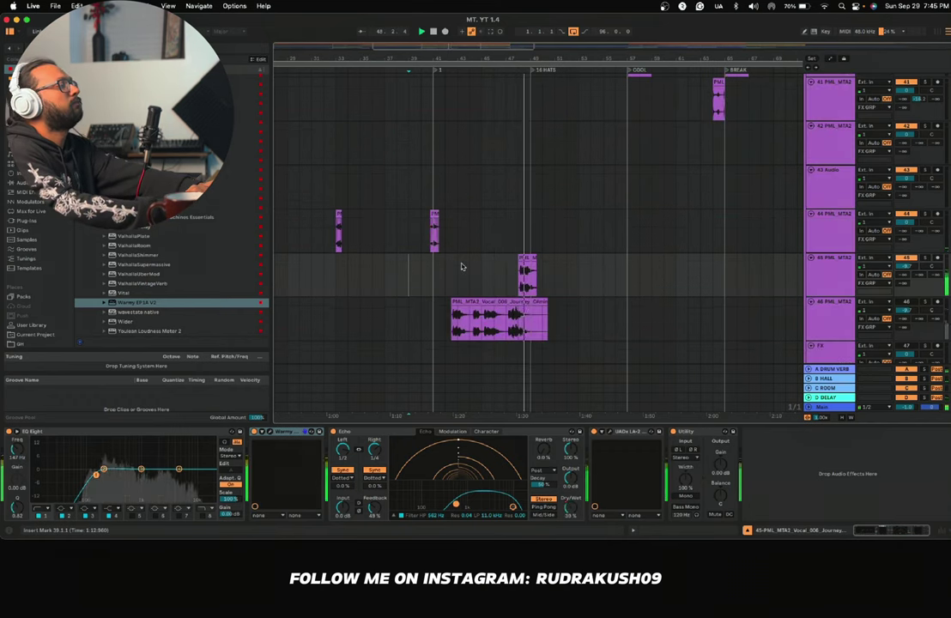
# Step: Lower the Echo's low-pass filter on track 45 to 8.24 kHz
pyautogui.click(824, 275)
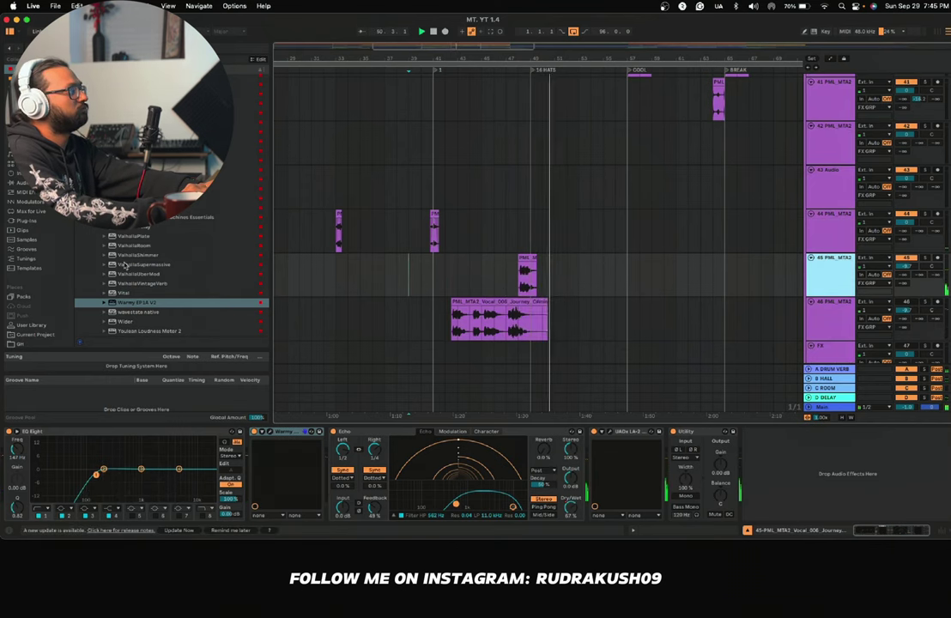
pyautogui.scroll(10, 172, 275)
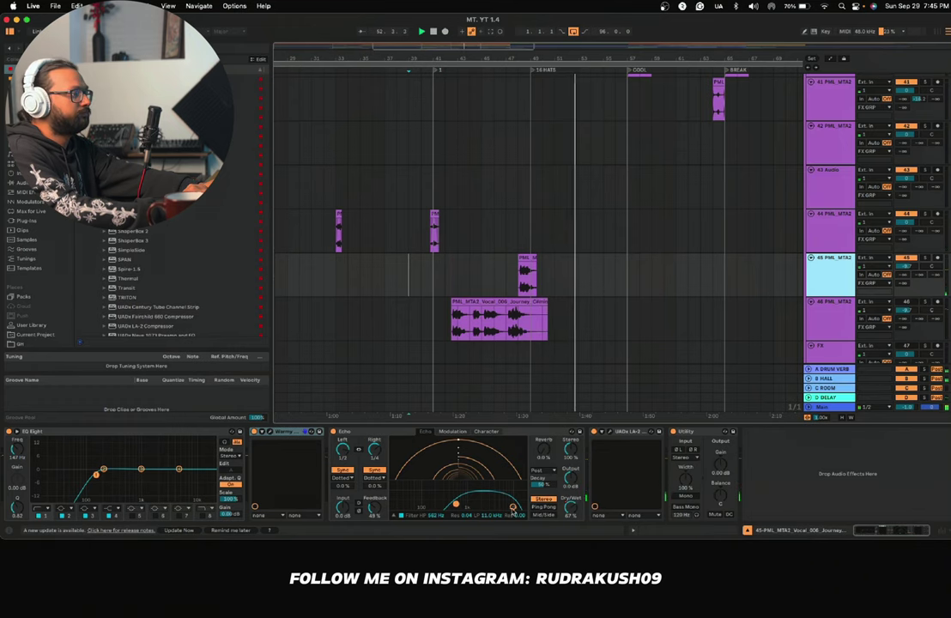
pyautogui.moveTo(513, 507); pyautogui.dragTo(510, 506)
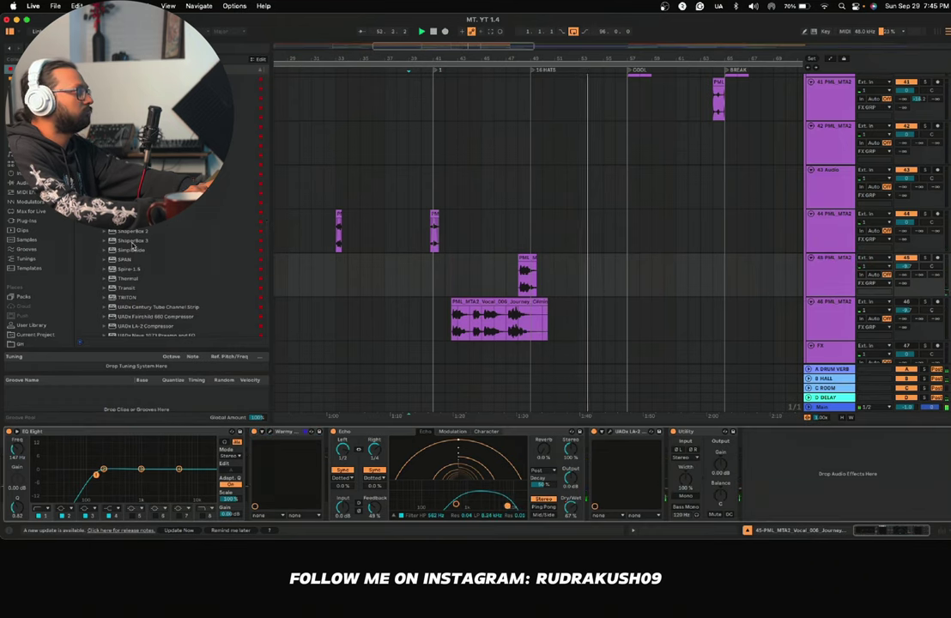
# Step: Add the OTT plug-in to track 45 and place it between the LA-2 Compressor and the Utility
pyautogui.scroll(-5, 133, 247)
pyautogui.scroll(8, 133, 246)
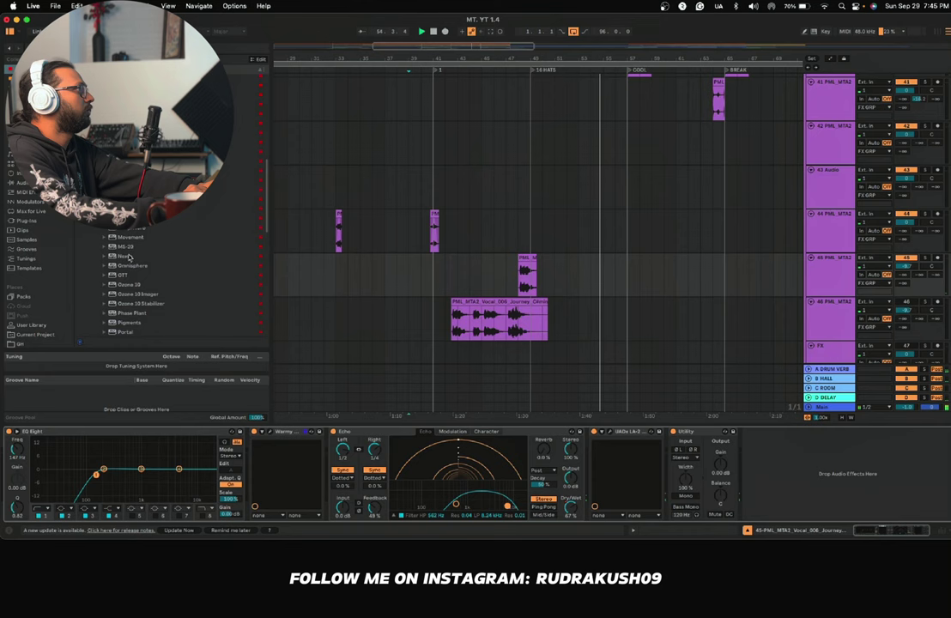
pyautogui.click(122, 274)
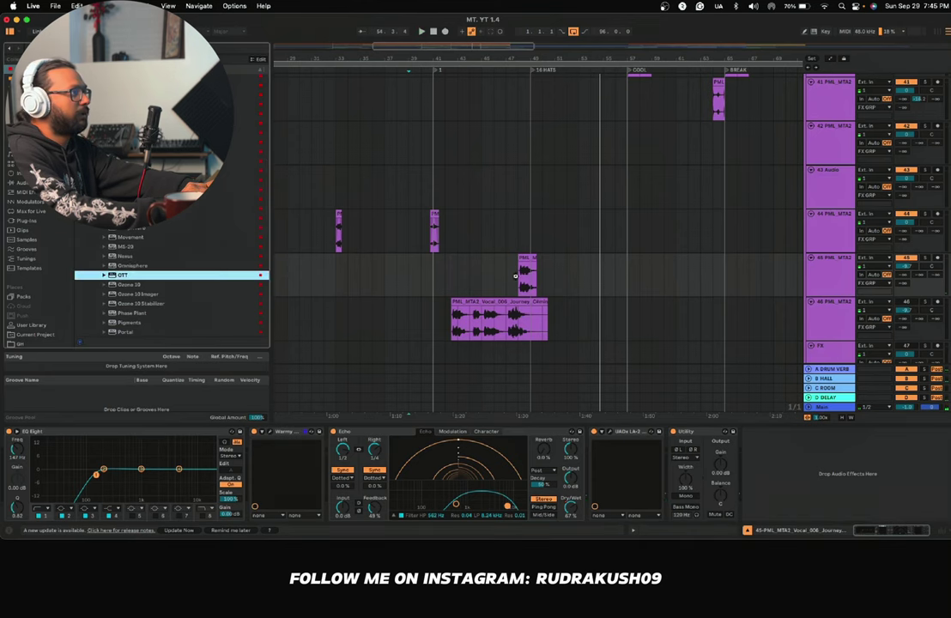
pyautogui.moveTo(779, 436); pyautogui.dragTo(658, 436)
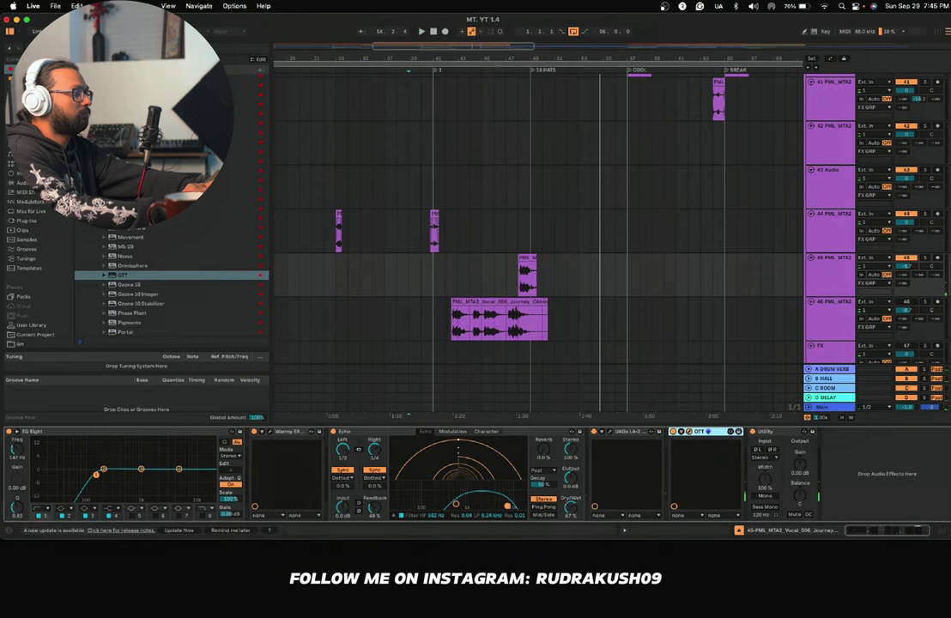
# Step: Set OTT's Depth to 24% while auditioning from 47.1.1, and move the UADx LA-2 Compressor ahead of the Echo
pyautogui.moveTo(1, 124); pyautogui.dragTo(374, 166)
pyautogui.moveTo(349, 222); pyautogui.dragTo(350, 340)
pyautogui.press('space')
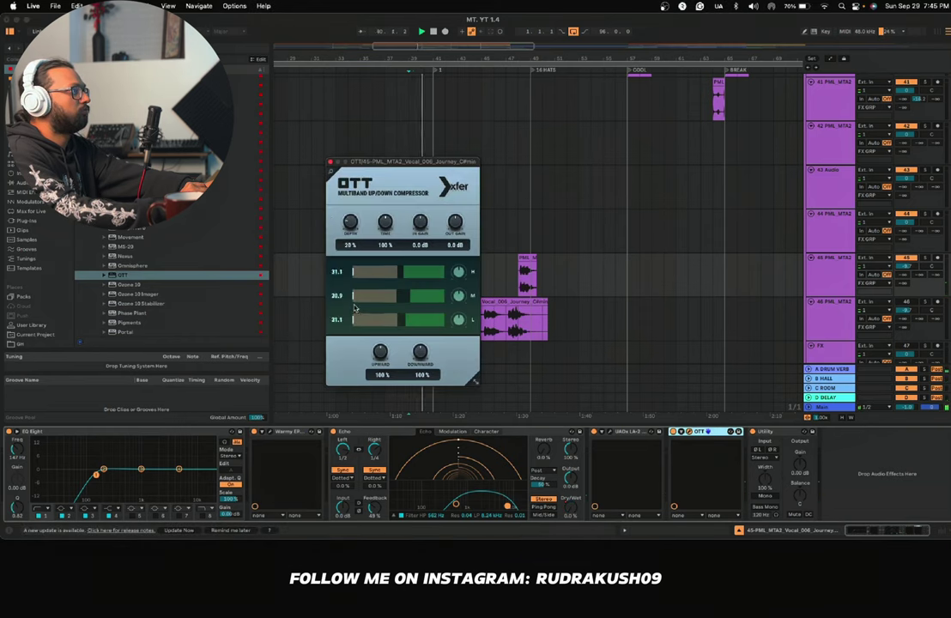
pyautogui.click(507, 276)
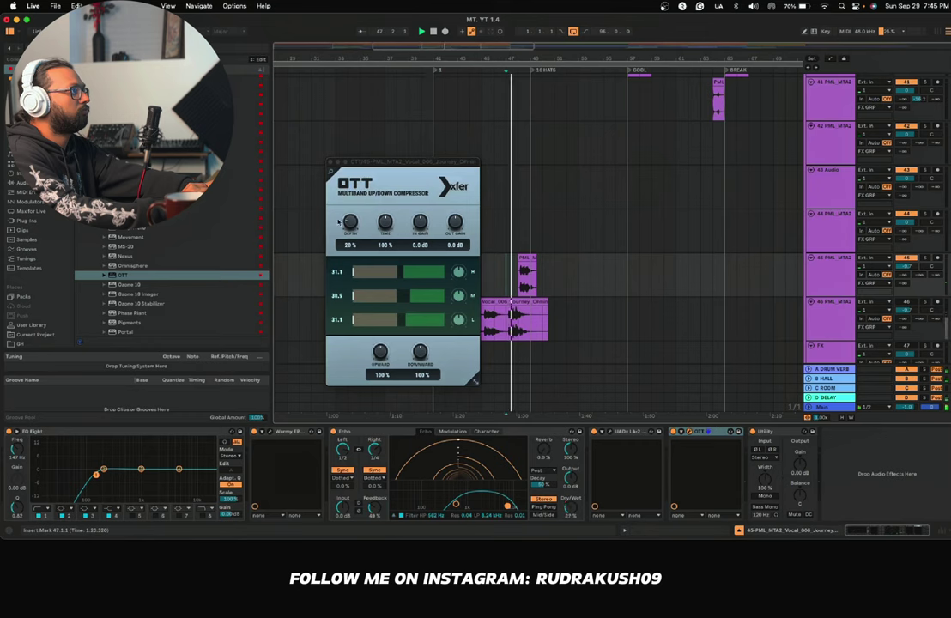
pyautogui.moveTo(351, 224); pyautogui.dragTo(351, 221)
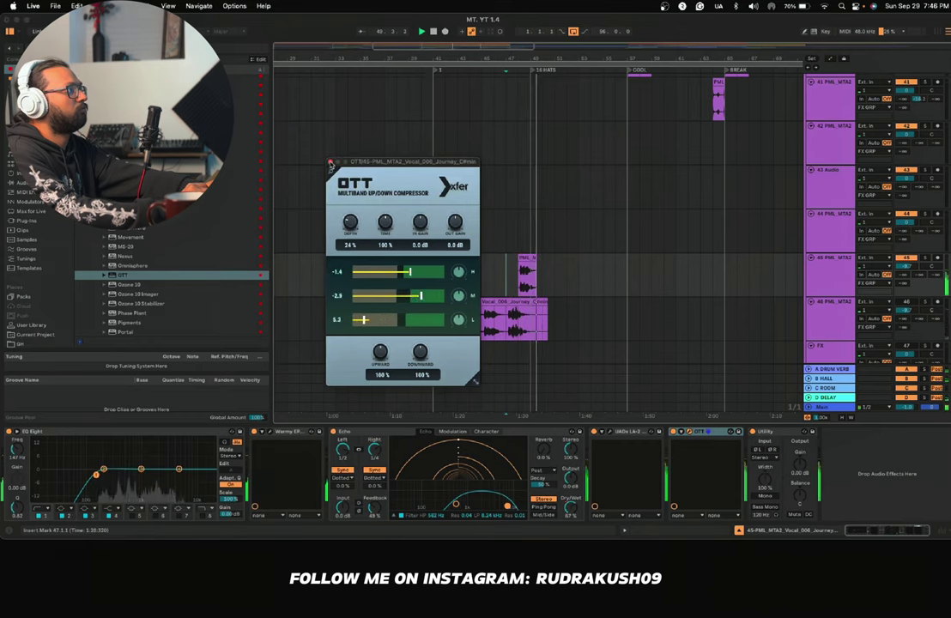
pyautogui.click(330, 162)
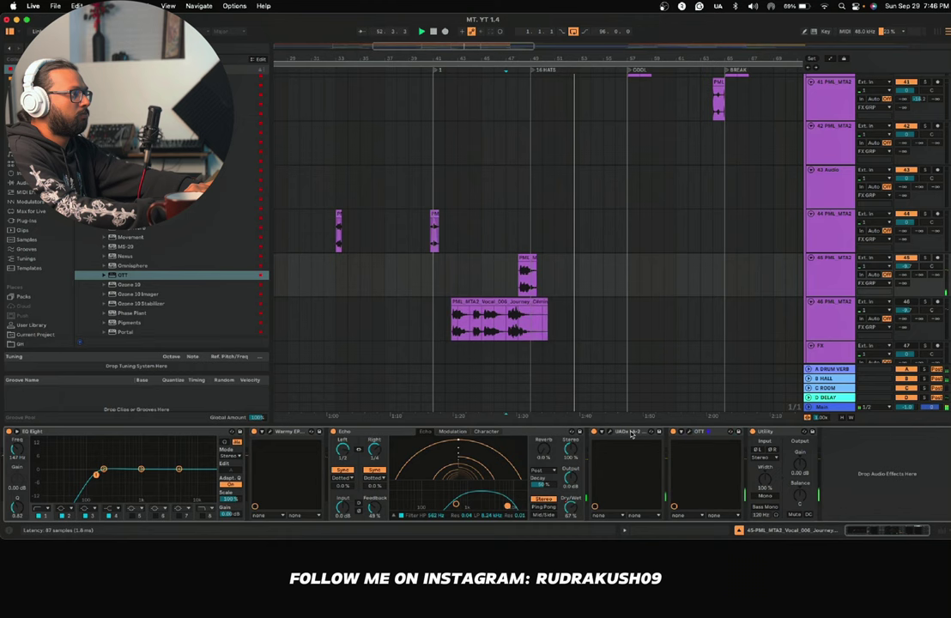
pyautogui.moveTo(631, 432); pyautogui.dragTo(343, 434)
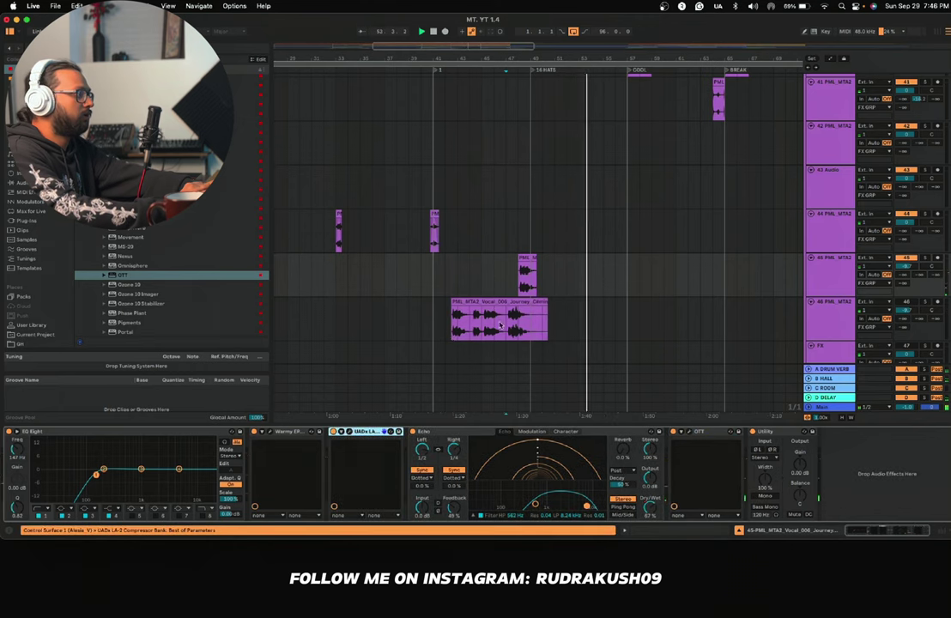
# Step: Replay from 48.1.1, reduce the track 45 vocal clip's gain to -4.0 dB and close the clip's sample view
pyautogui.click(516, 284)
pyautogui.press('space')
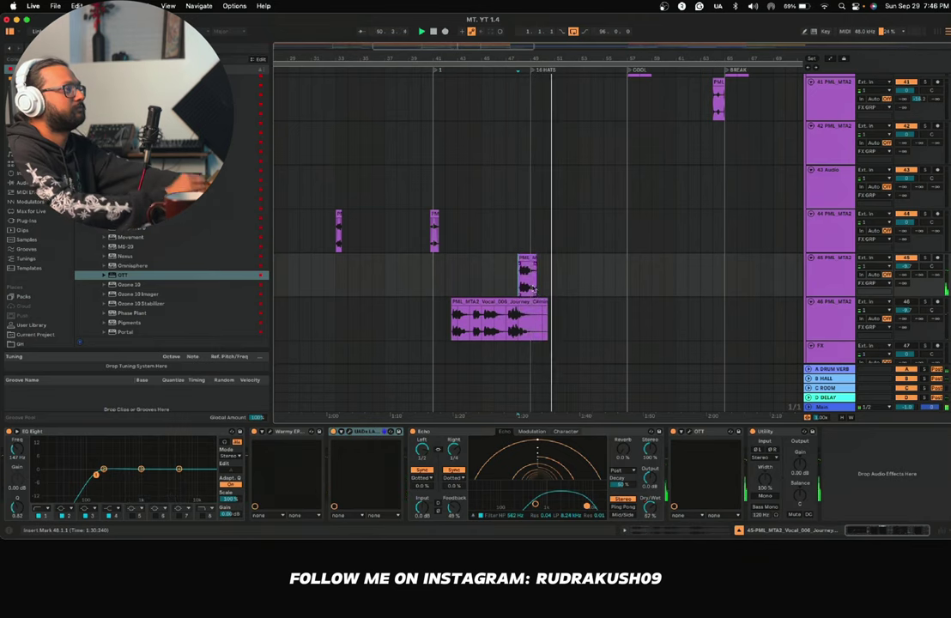
pyautogui.doubleClick(526, 256)
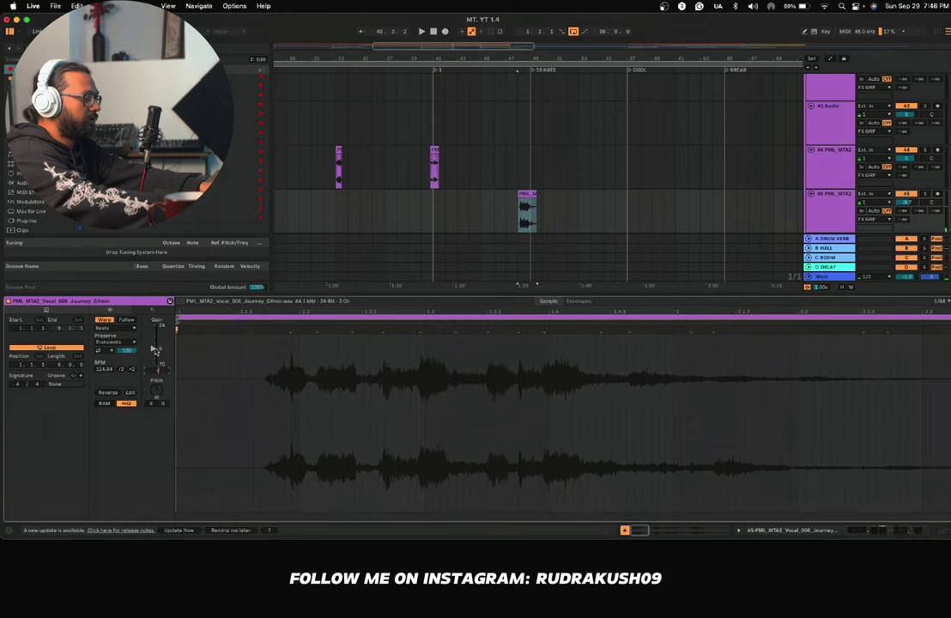
pyautogui.moveTo(155, 350); pyautogui.dragTo(154, 351)
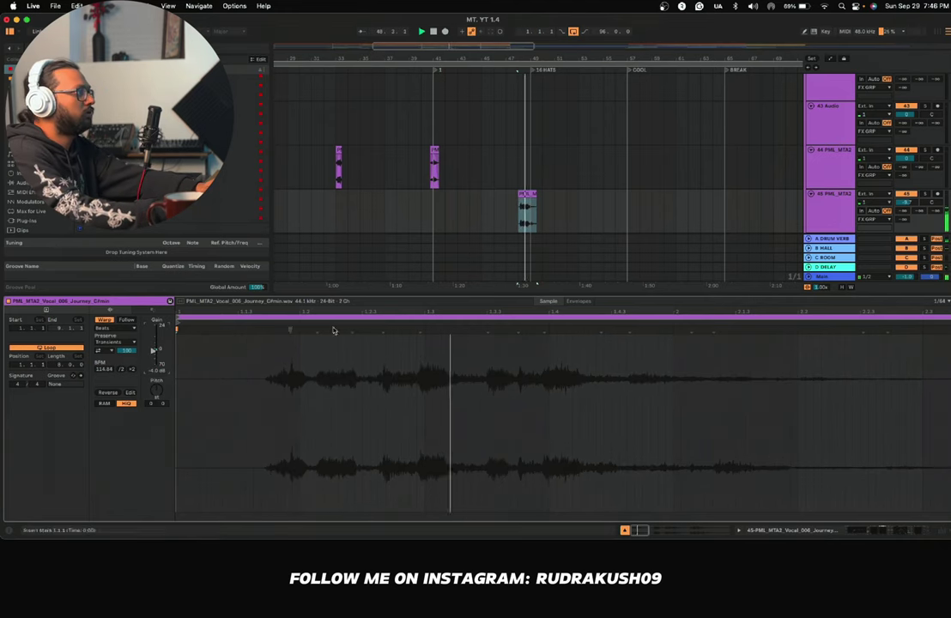
pyautogui.press('super+alt+l')
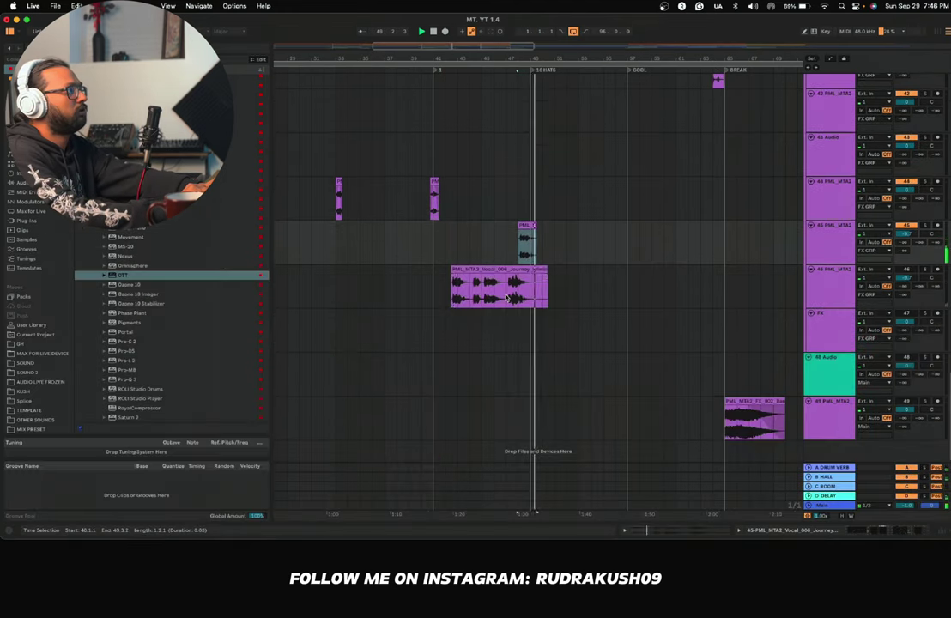
# Step: Solo track 45 and raise its EQ Eight low-cut frequency to about 606 Hz while auditioning from 48.1.1
pyautogui.click(517, 249)
pyautogui.press('space')
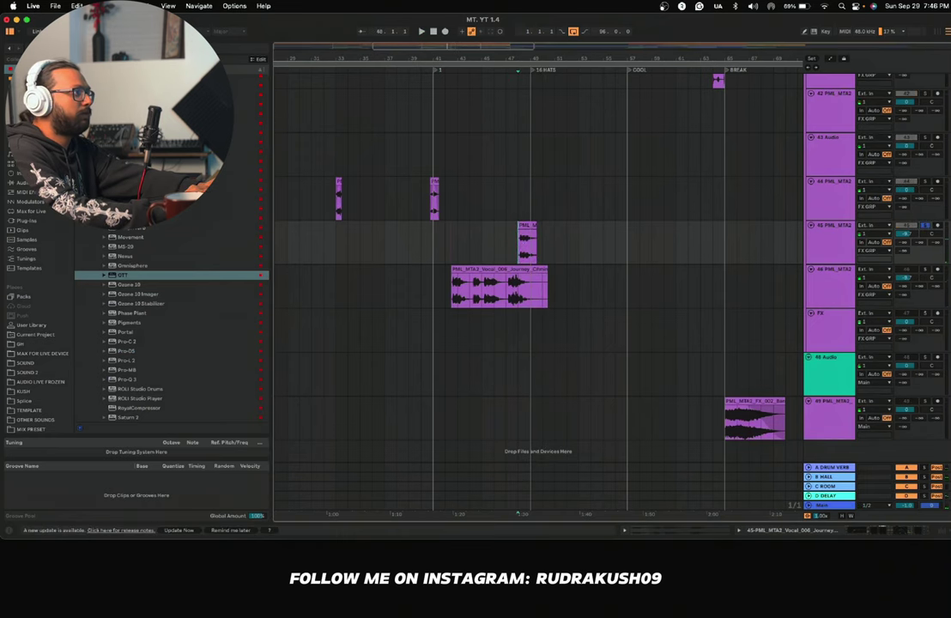
pyautogui.click(887, 532)
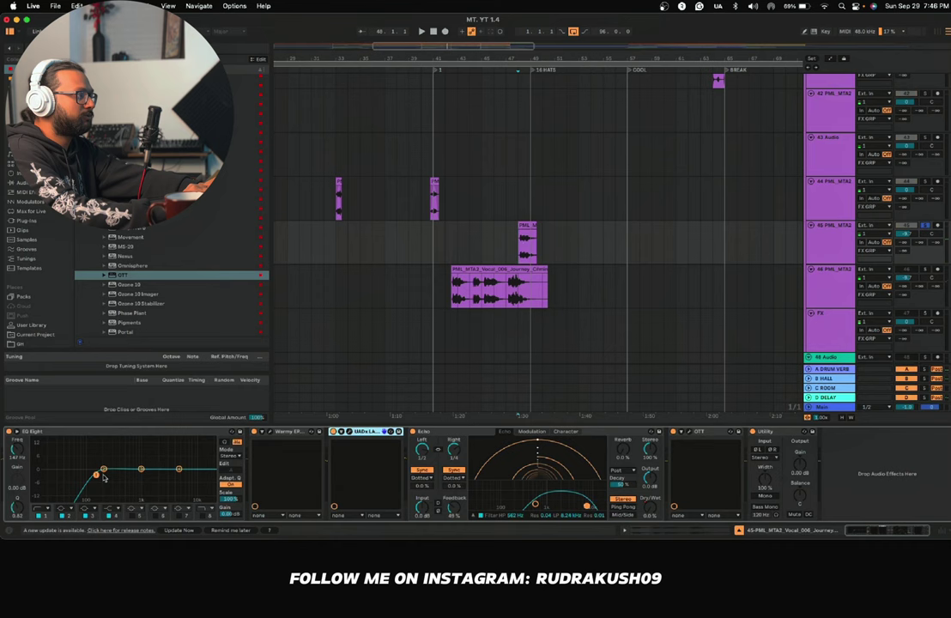
pyautogui.press('space')
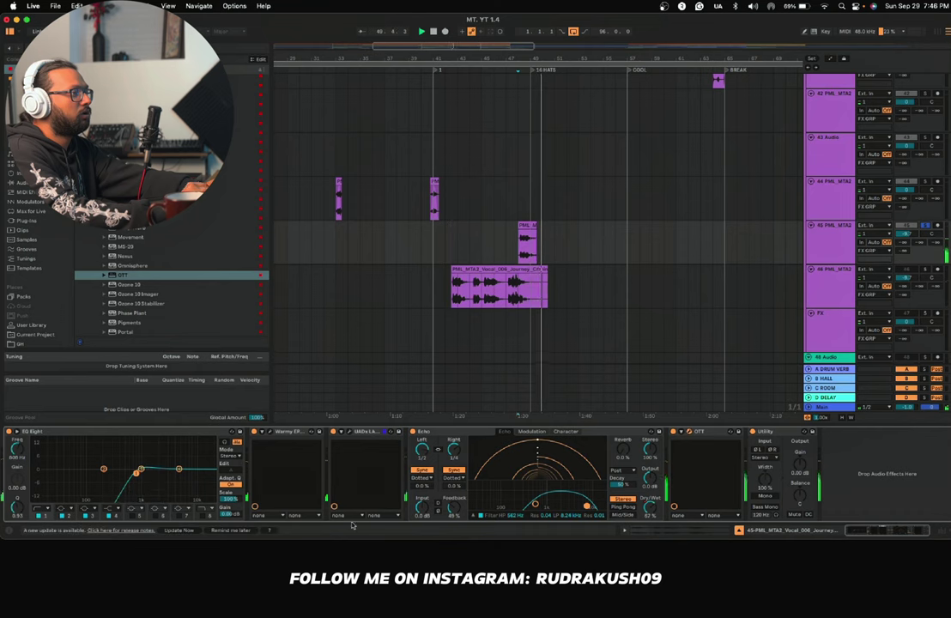
pyautogui.press('space')
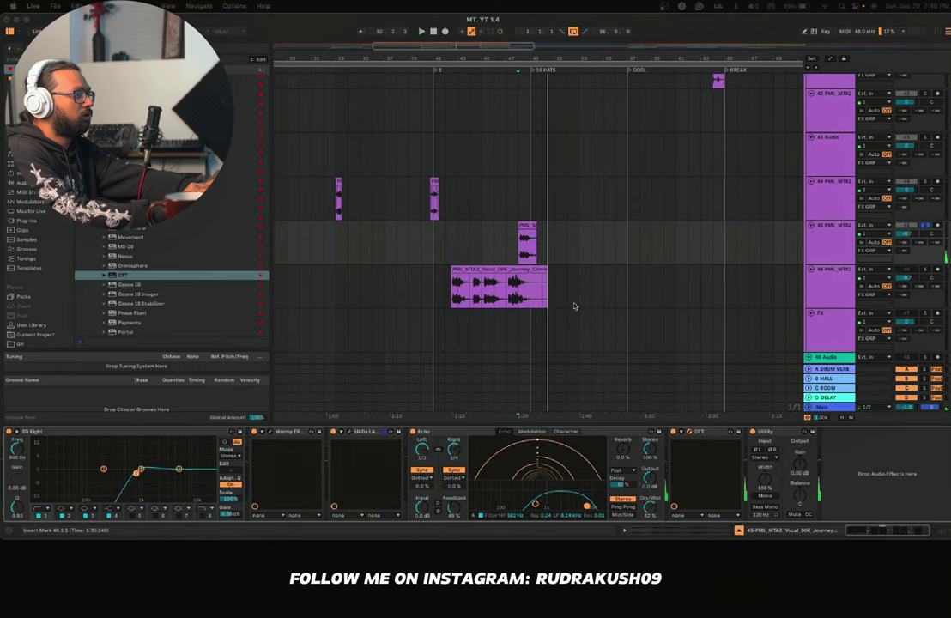
# Step: Play from 47.1.1 and move OTT between the UADx LA-2 Compressor and the Echo on track 45
pyautogui.click(507, 250)
pyautogui.press('space')
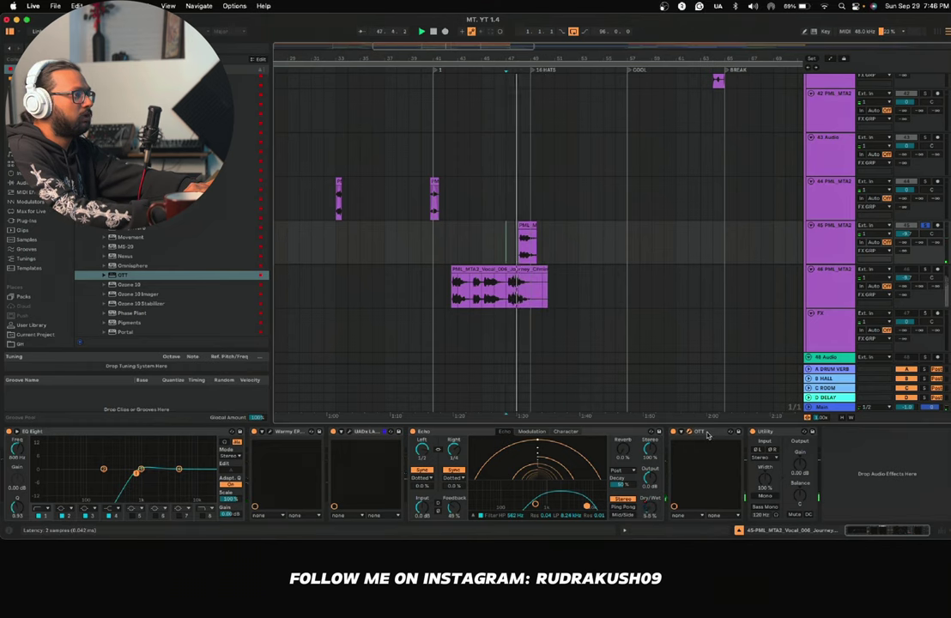
pyautogui.click(706, 432)
pyautogui.moveTo(705, 431); pyautogui.dragTo(427, 447)
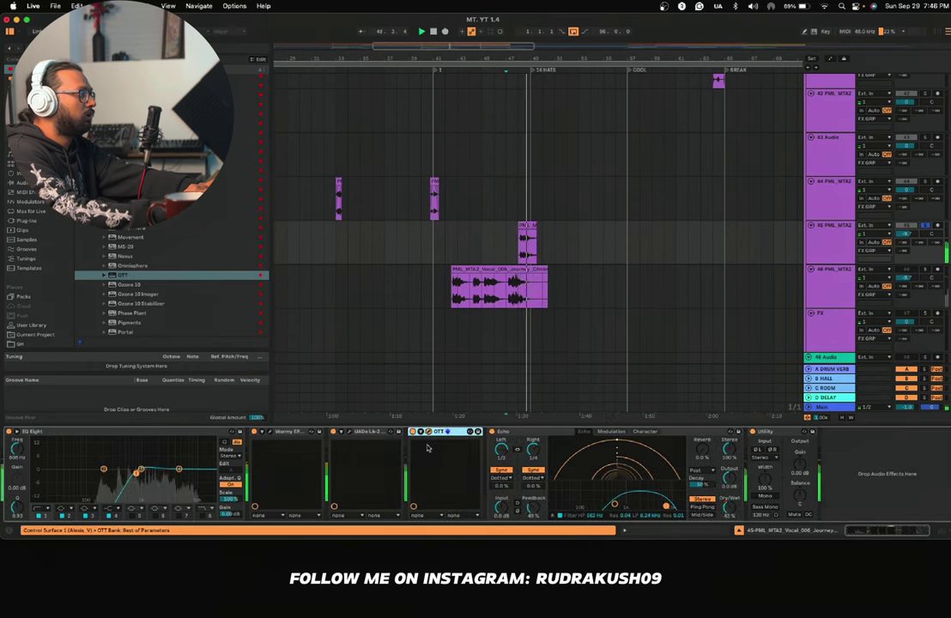
# Step: Lower the Echo's low-pass filter to 3.38 kHz while auditioning from 48.1.1, and adjust the Echo's filter modulation
pyautogui.click(523, 250)
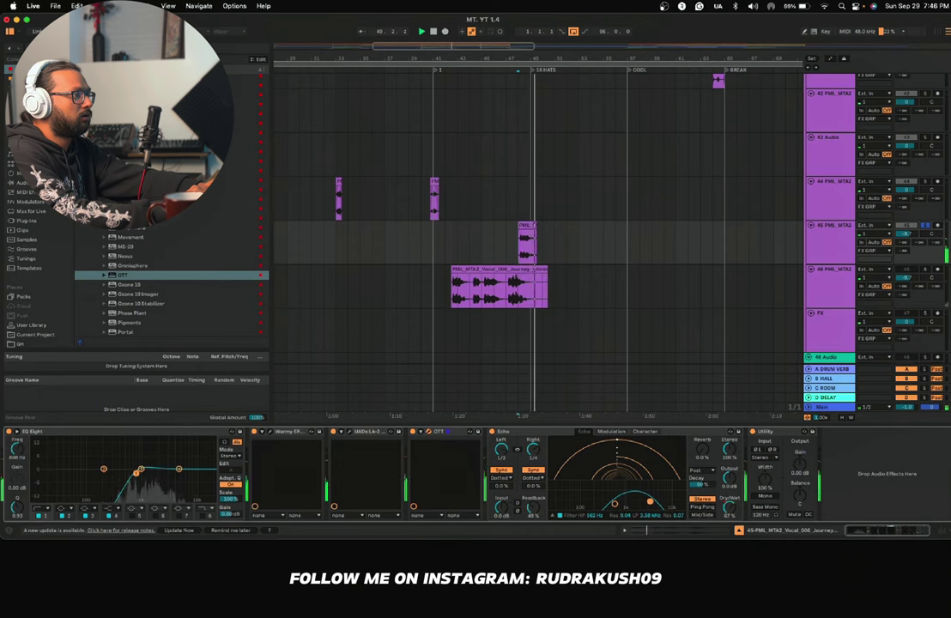
pyautogui.click(612, 432)
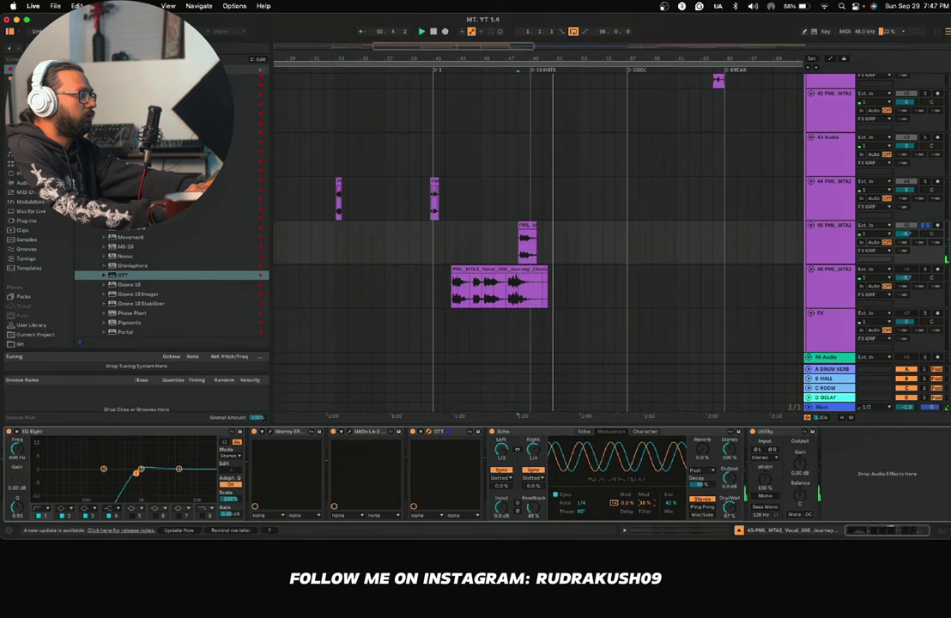
# Step: Inspect the OTT compressor settings on the track 45 vocal and close the plug-in window
pyautogui.click(428, 431)
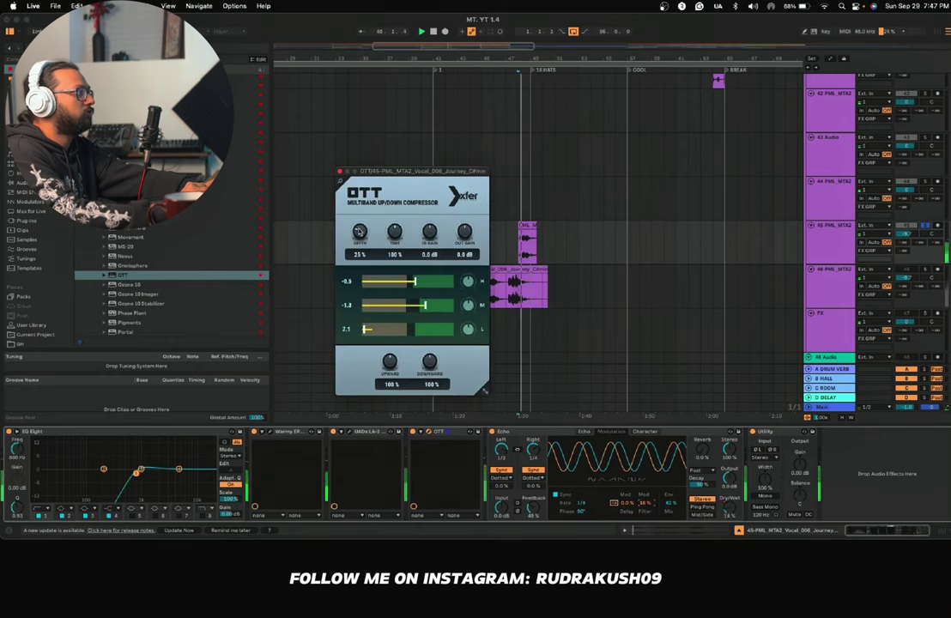
pyautogui.click(339, 171)
# Step: Unsolo track 45 and play the full arrangement from bar 39
pyautogui.click(408, 243)
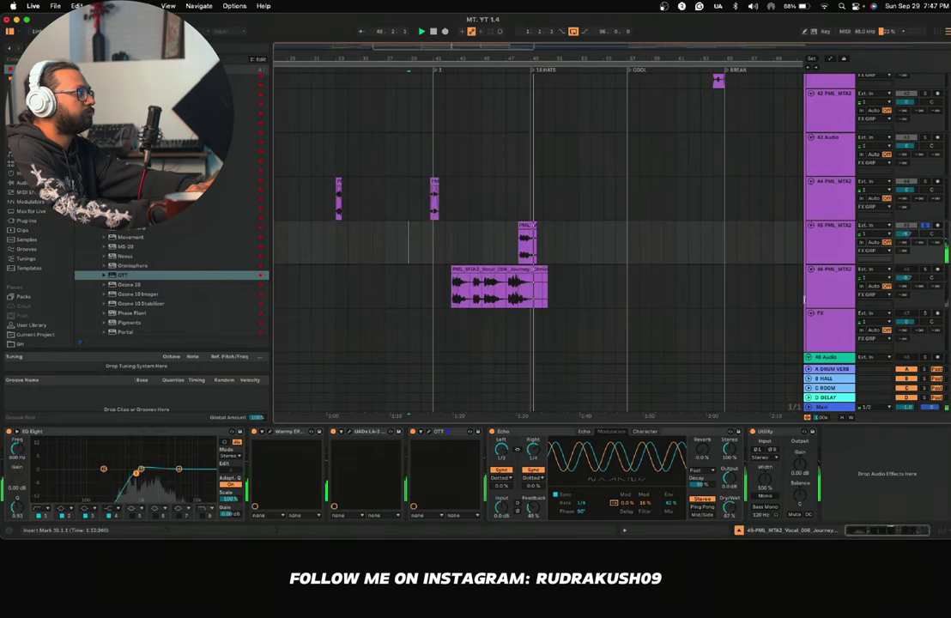
pyautogui.click(925, 226)
pyautogui.press('space')
pyautogui.press('space')
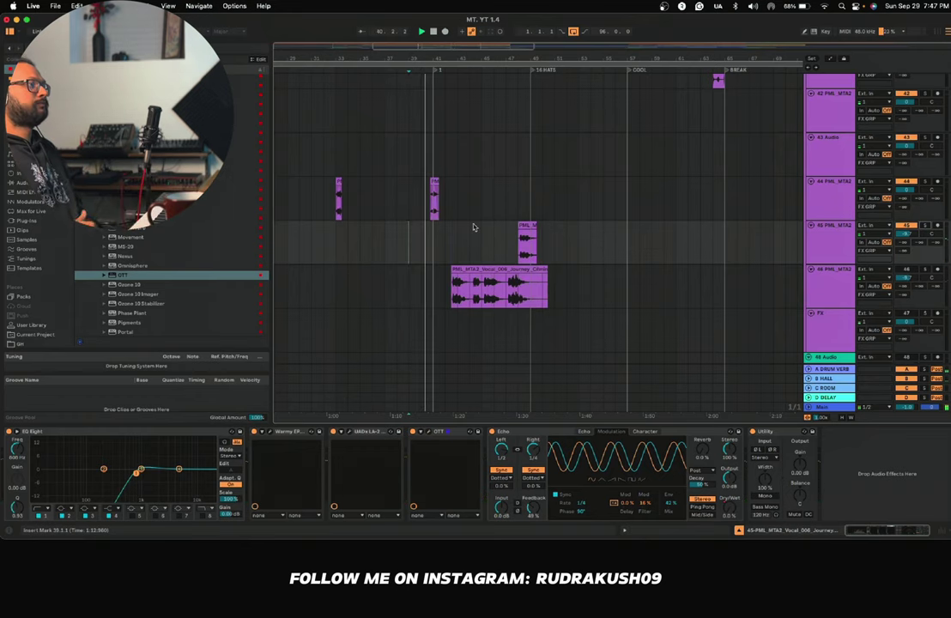
# Step: Copy the track 42 FX clip from bar 25 to bar 41 and the track 41 FX clip from bar 24 to bar 48
pyautogui.scroll(6, 474, 227)
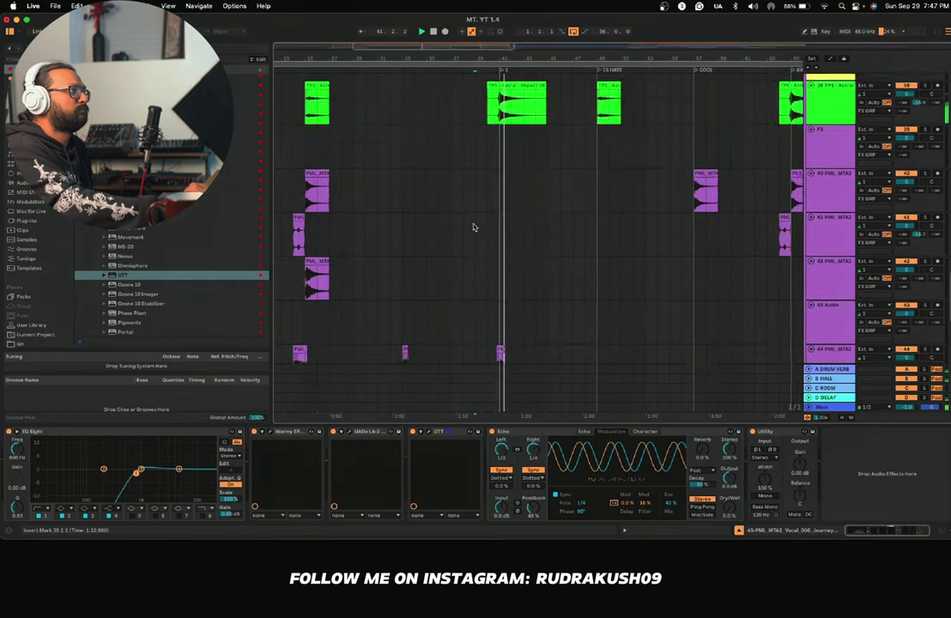
pyautogui.scroll(-4, 473, 227)
pyautogui.scroll(2, 473, 228)
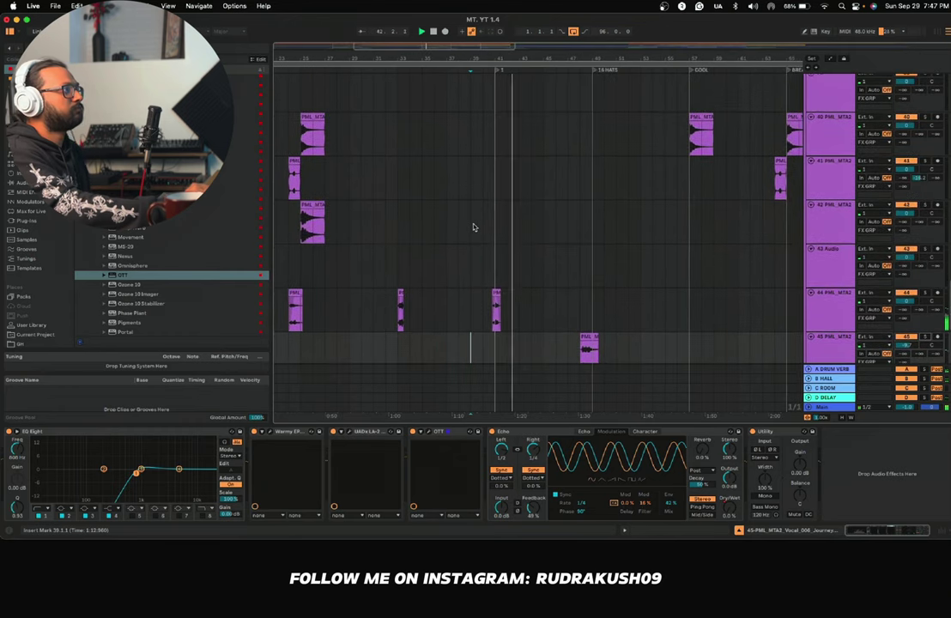
pyautogui.moveTo(318, 205); pyautogui.dragTo(522, 213)
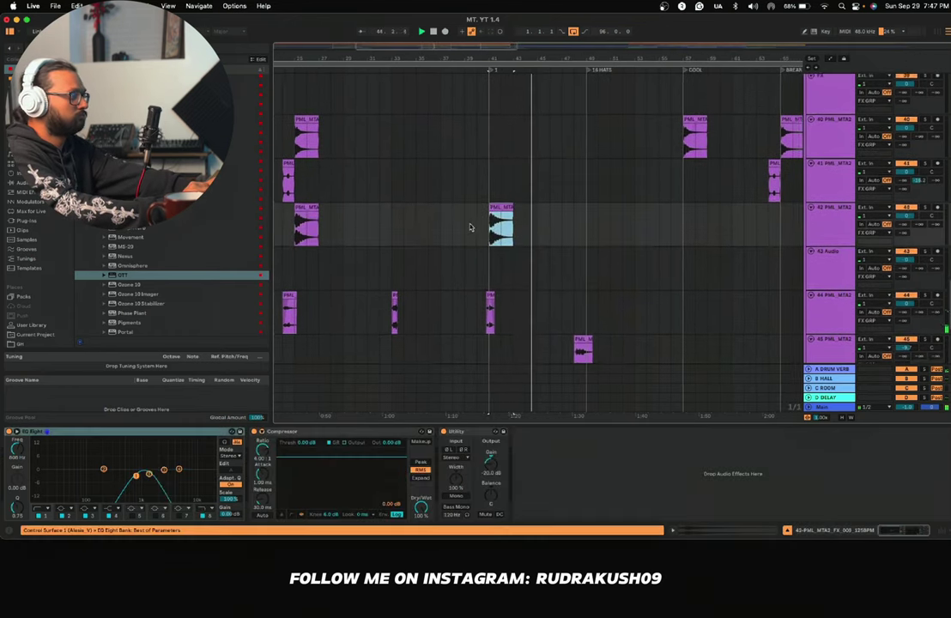
pyautogui.moveTo(285, 164); pyautogui.dragTo(578, 192)
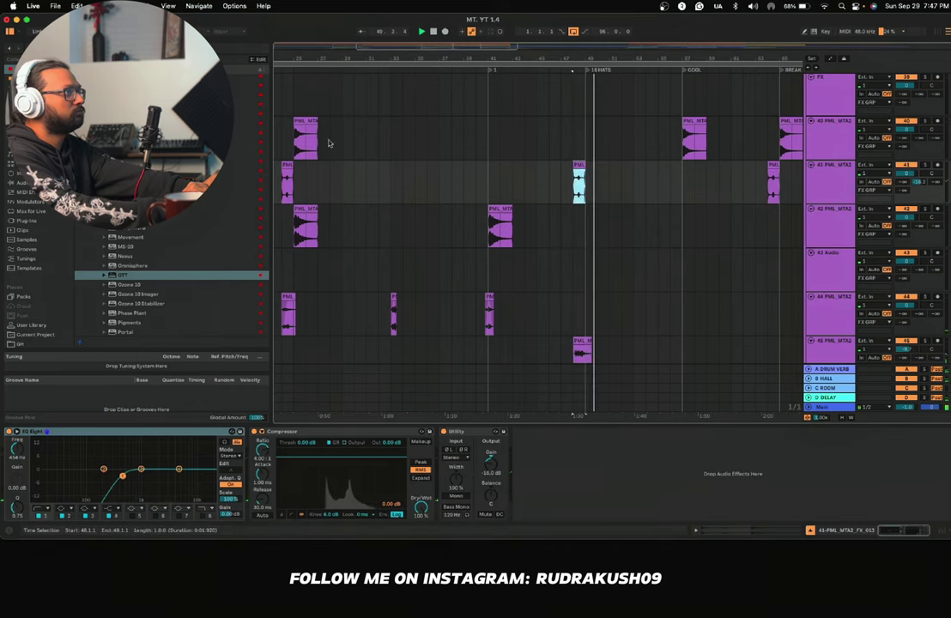
# Step: Try a copy of the track 40 impact clip at bar 49, listen to it and delete it
pyautogui.moveTo(305, 127); pyautogui.dragTo(592, 143)
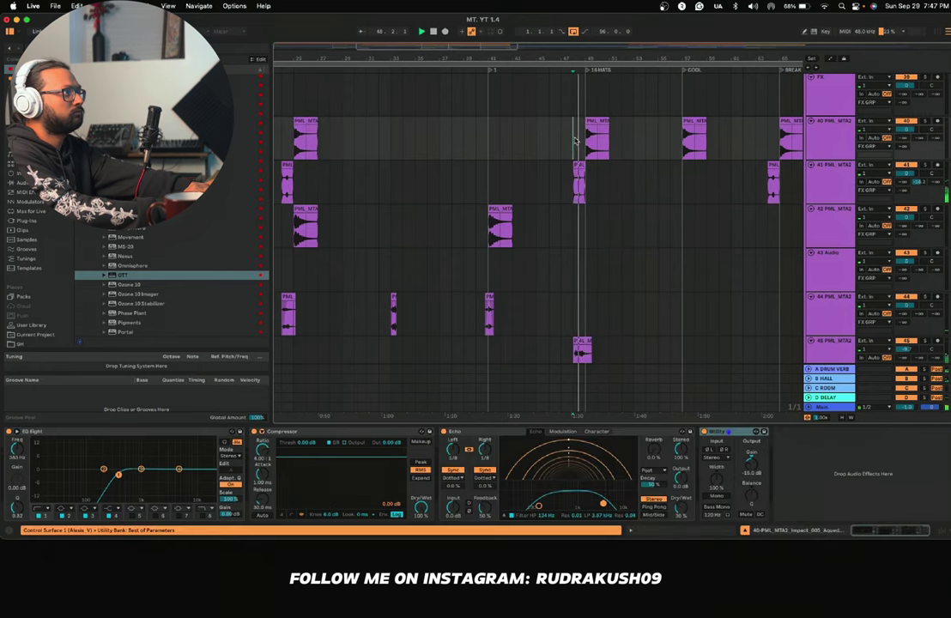
pyautogui.scroll(-2, 574, 144)
pyautogui.scroll(1, 574, 143)
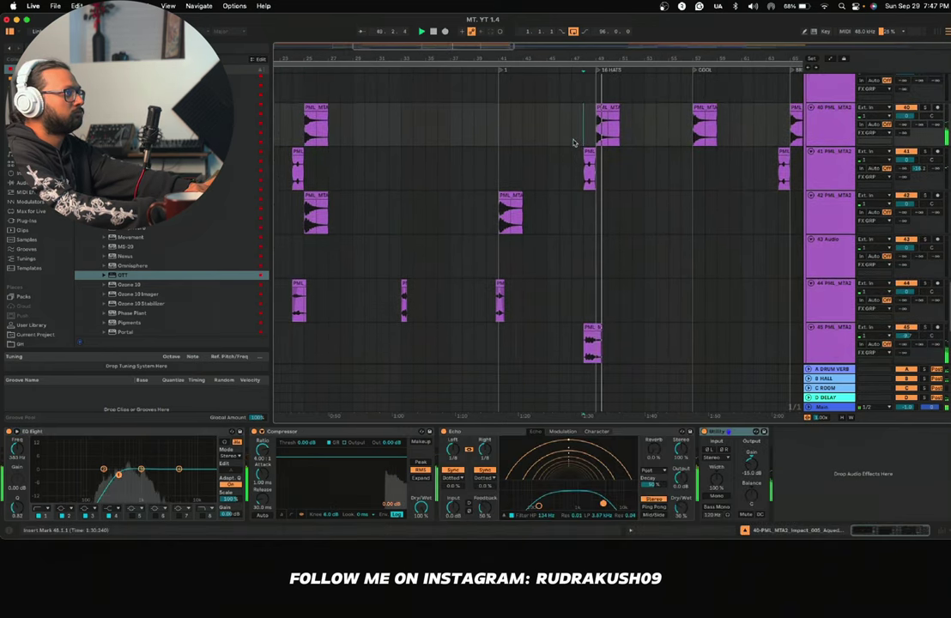
pyautogui.scroll(-2, 575, 144)
pyautogui.scroll(2, 575, 143)
pyautogui.click(585, 137)
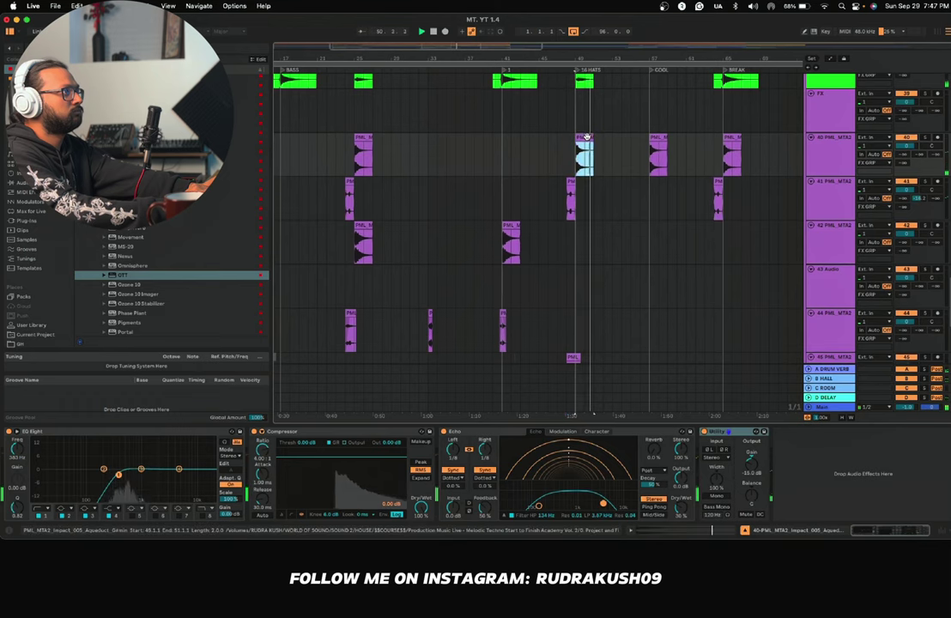
pyautogui.press('Delete')
# Step: Audition the track 42 FX clip at bar 41 in solo and unsolo the track
pyautogui.click(526, 153)
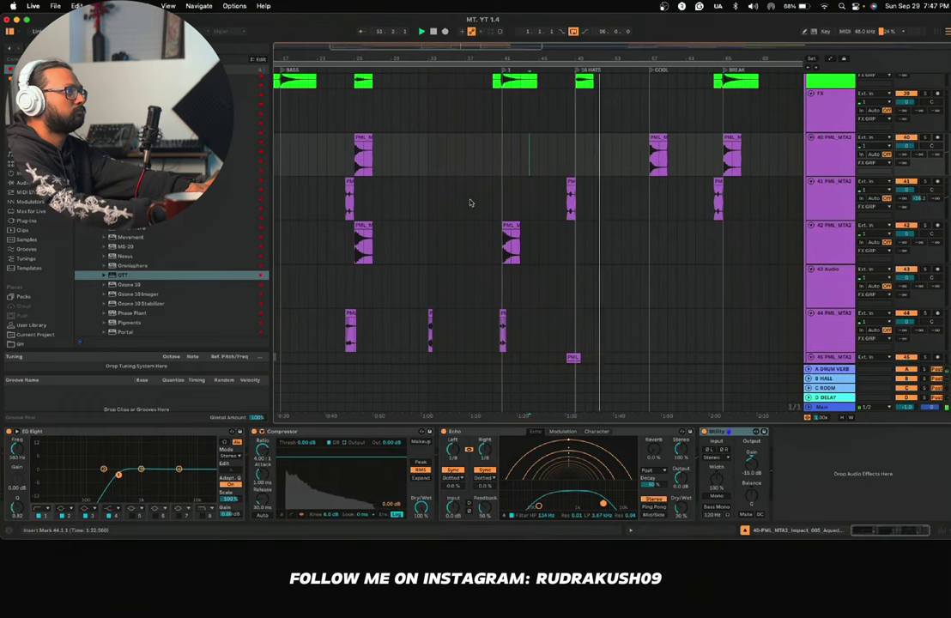
pyautogui.scroll(-1, 470, 203)
pyautogui.hscroll(1, 470, 203)
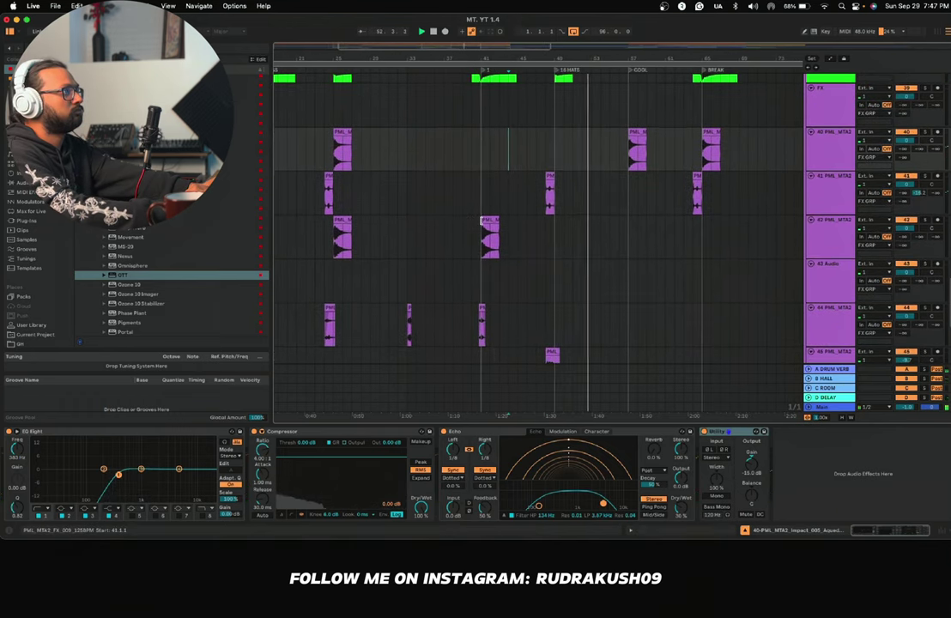
pyautogui.click(486, 240)
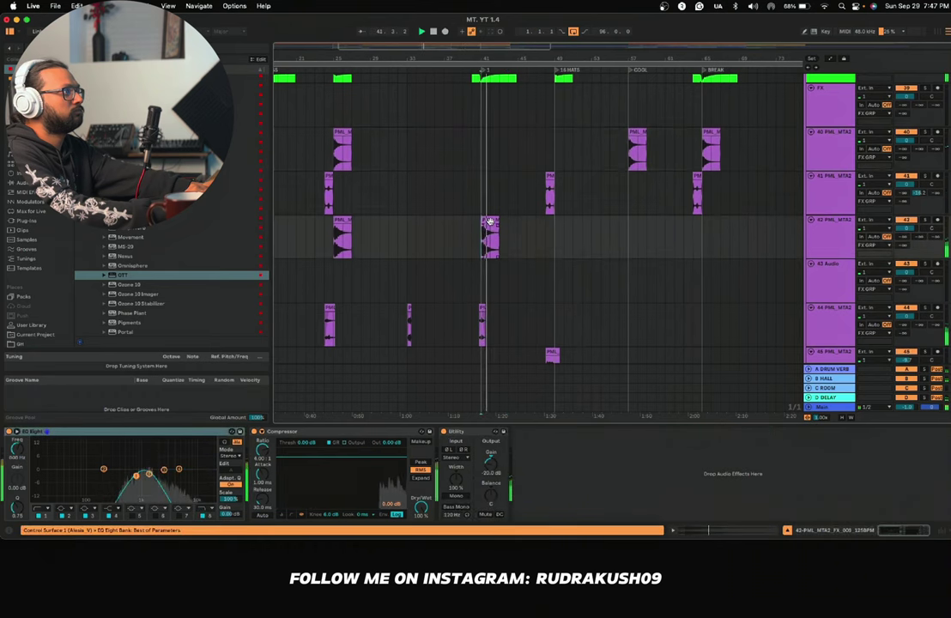
pyautogui.click(926, 221)
pyautogui.press('space')
pyautogui.press('space')
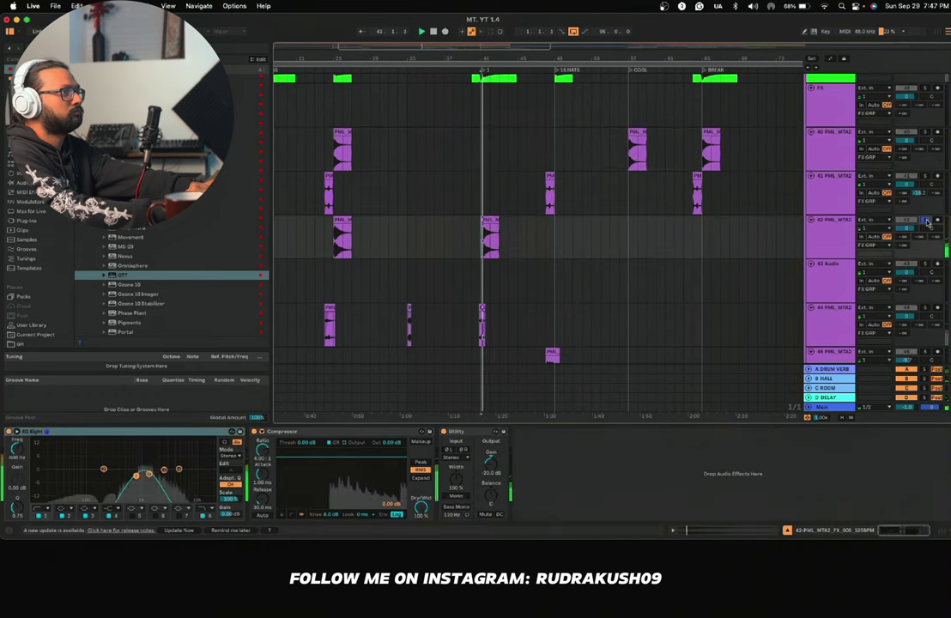
pyautogui.click(926, 221)
# Step: Duplicate the track 42 FX clip from bar 41 to bar 49, at the 16 HATS marker
pyautogui.click(490, 220)
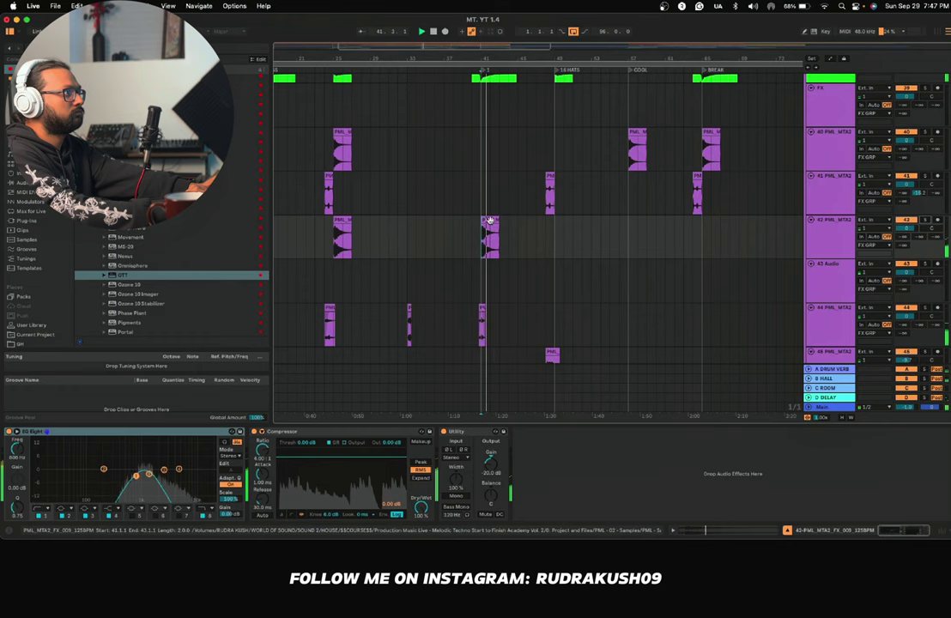
pyautogui.moveTo(496, 220); pyautogui.dragTo(582, 222)
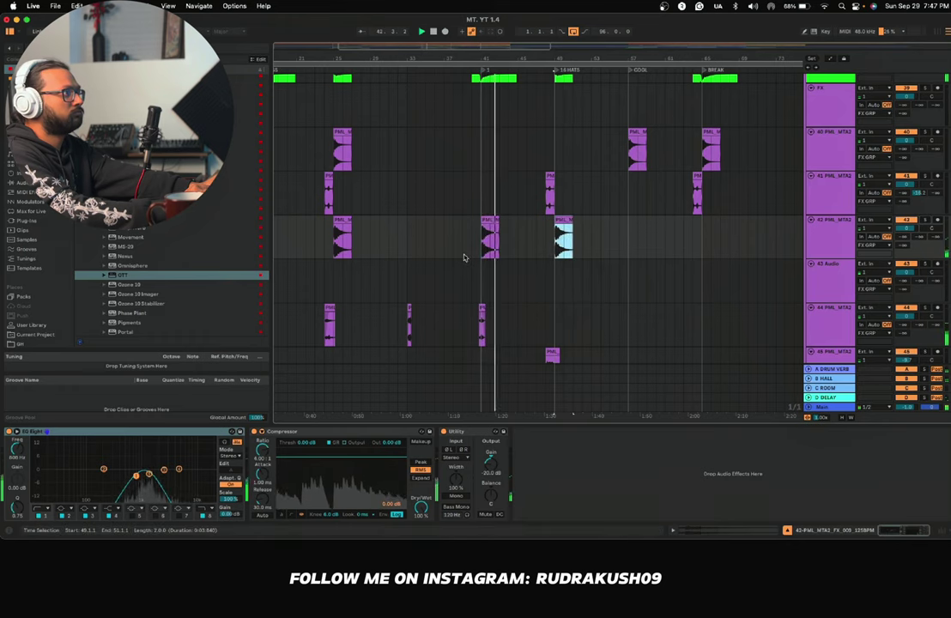
# Step: Move the long vocal clip on track 46 to bar 57, at the COOL marker
pyautogui.scroll(-2, 464, 258)
pyautogui.scroll(-3, 464, 258)
pyautogui.scroll(2, 464, 257)
pyautogui.hscroll(3, 464, 258)
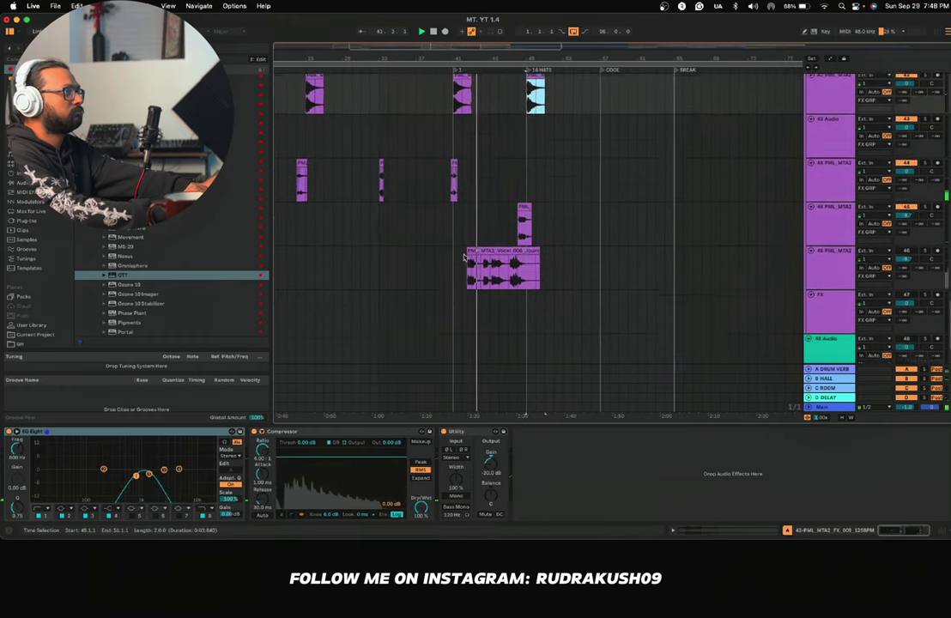
pyautogui.moveTo(455, 273); pyautogui.dragTo(589, 274)
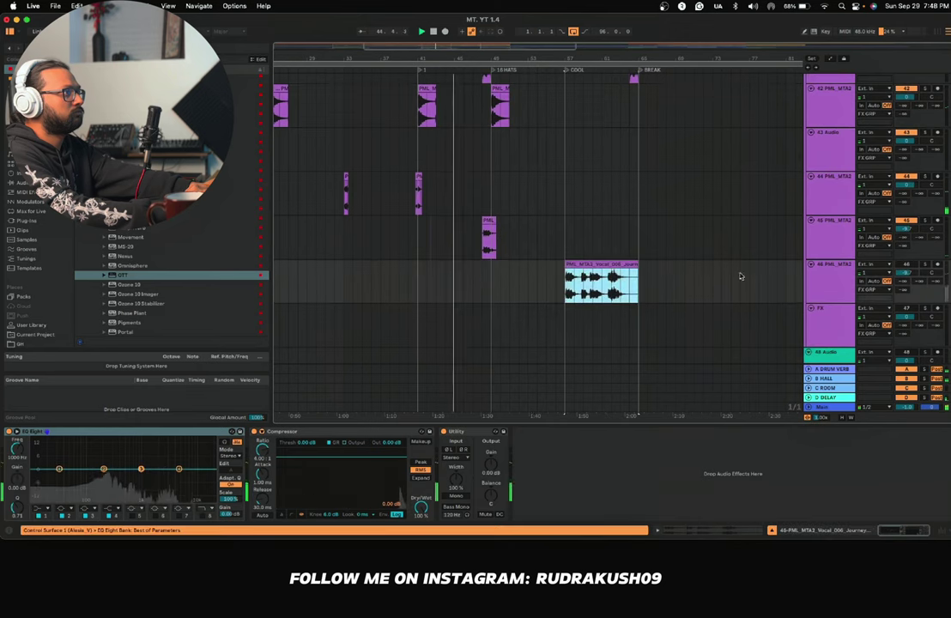
# Step: Copy the Warmy EP1A, UADx LA-2 and OTT devices from track 45 to track 46, placing them before the Utility
pyautogui.click(833, 242)
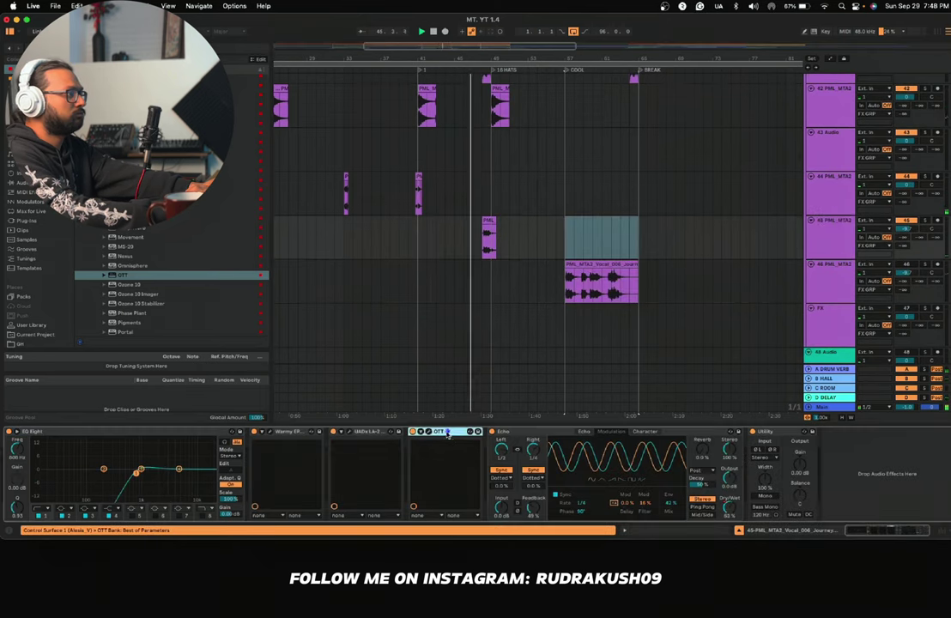
pyautogui.keyDown('shift'); pyautogui.click(363, 435); pyautogui.keyUp('shift')
pyautogui.keyDown('shift'); pyautogui.click(292, 433); pyautogui.keyUp('shift')
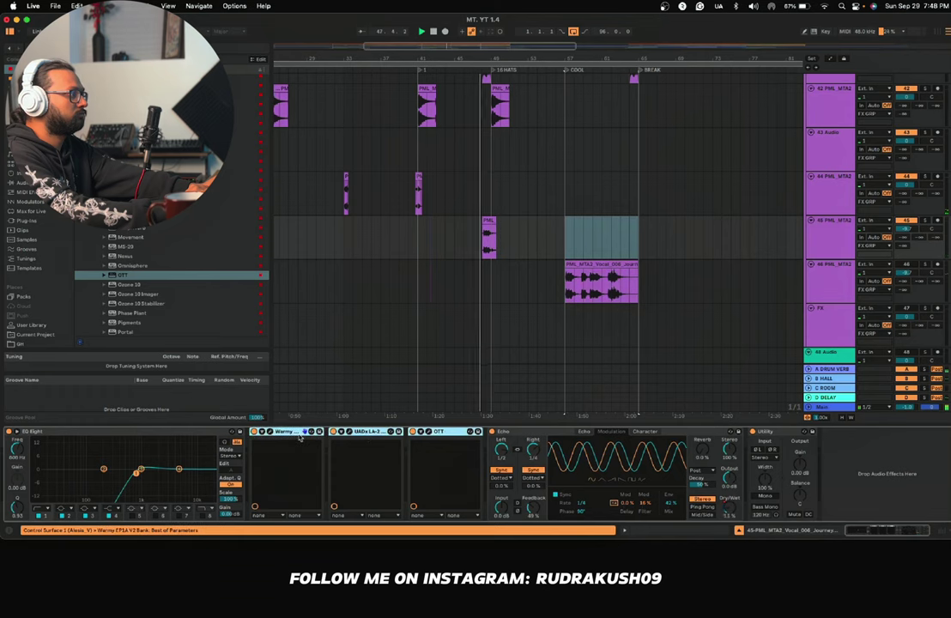
pyautogui.click(831, 284)
pyautogui.click(692, 447)
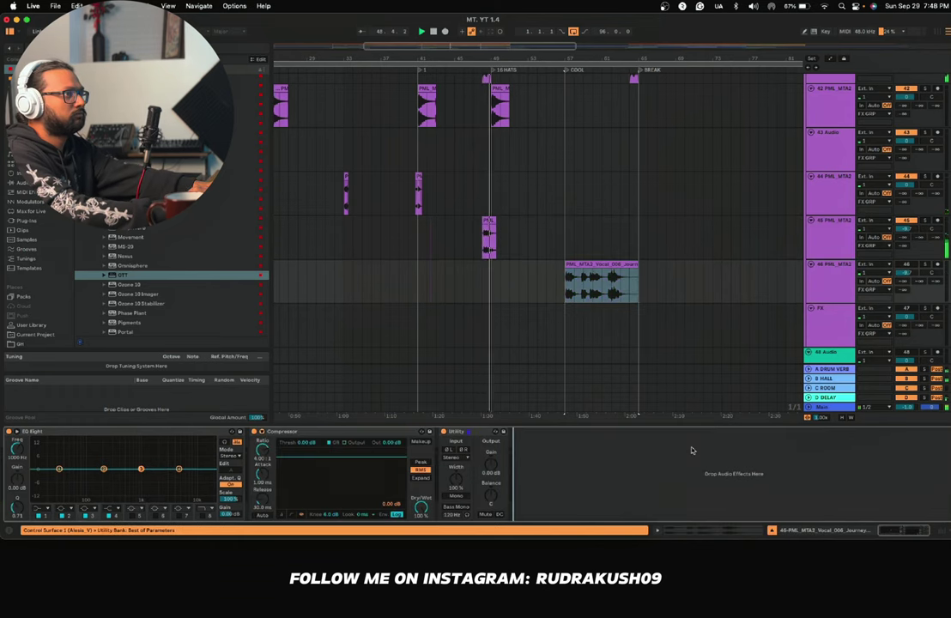
pyautogui.press('super+v')
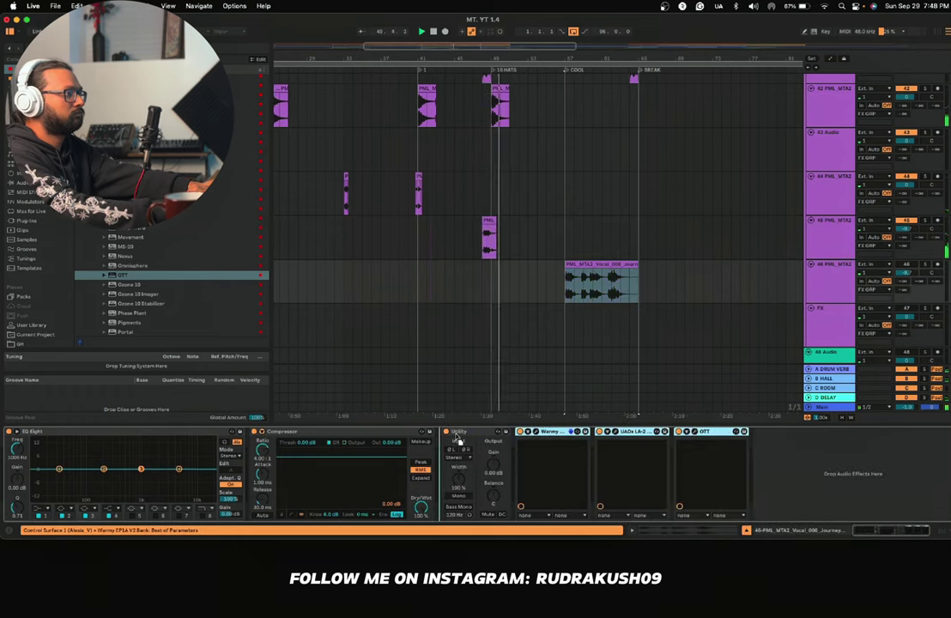
pyautogui.moveTo(454, 433); pyautogui.dragTo(452, 434)
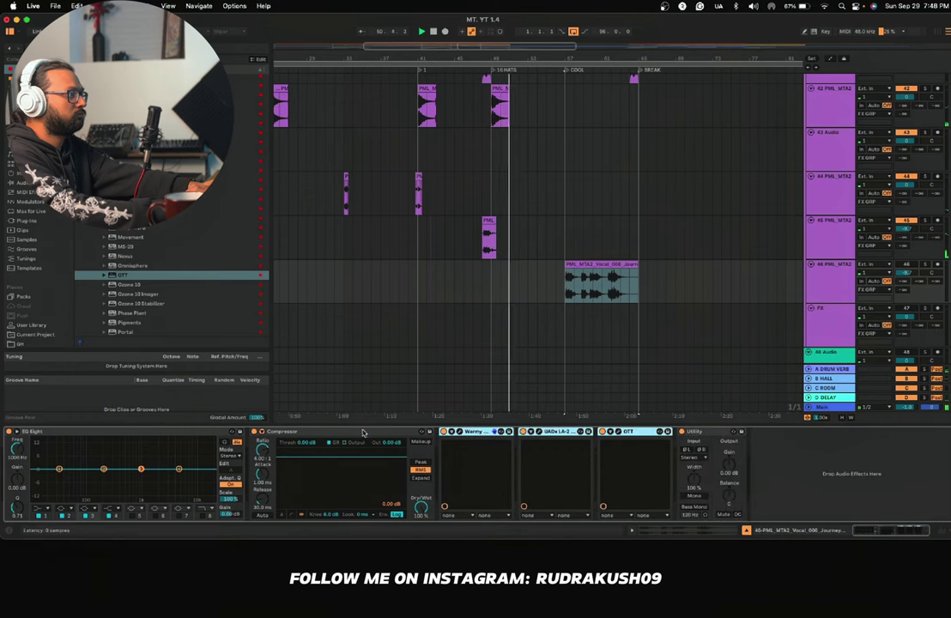
# Step: Remove the Compressor from track 46 and set EQ Eight band 1 to a low cut at about 170 Hz
pyautogui.click(363, 432)
pyautogui.press('Delete')
pyautogui.click(43, 508)
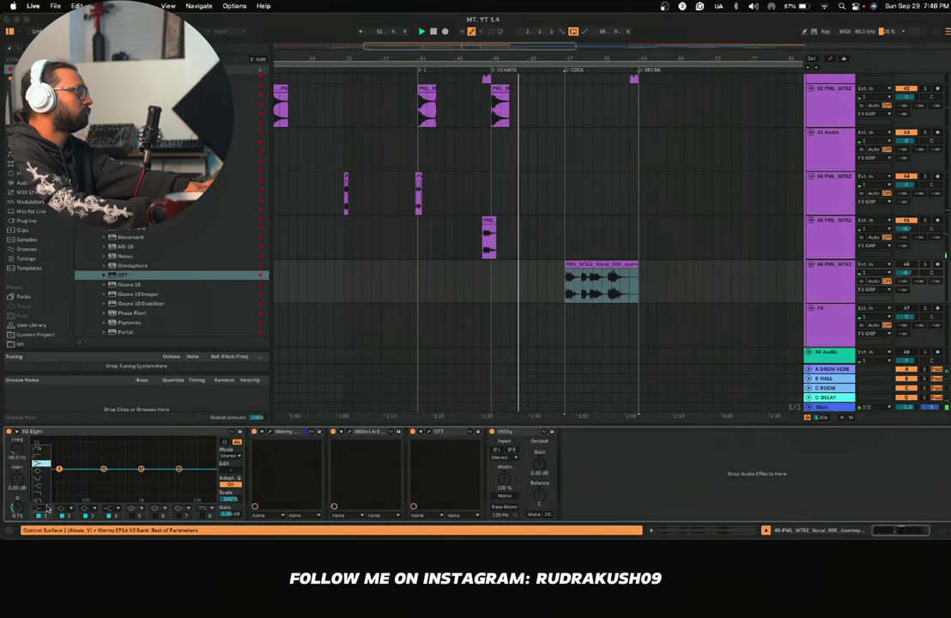
pyautogui.click(40, 456)
pyautogui.moveTo(59, 468); pyautogui.dragTo(100, 474)
# Step: Enable track 46 and listen to its processed vocal in the arrangement from bar 56
pyautogui.click(565, 285)
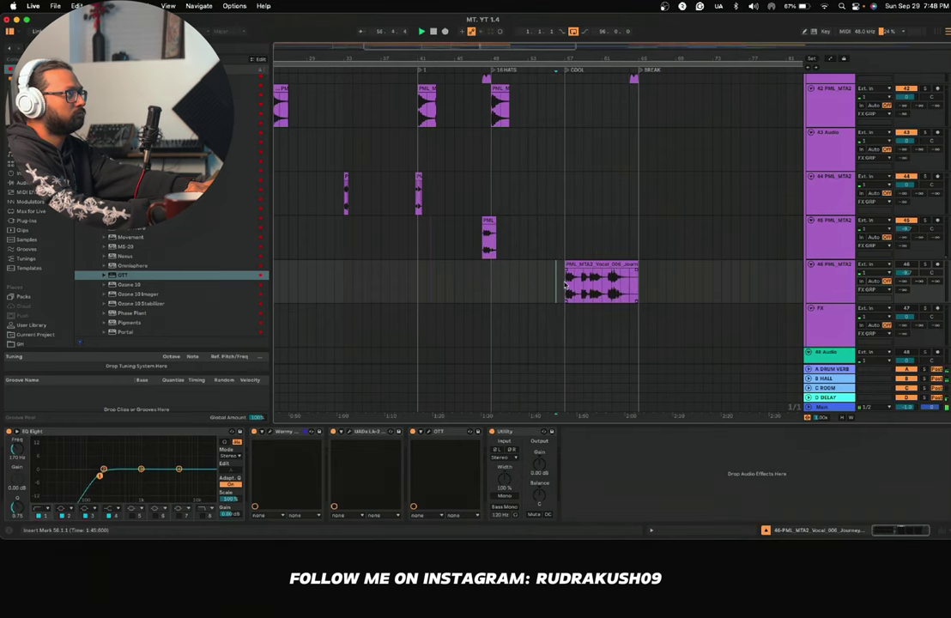
pyautogui.press('space')
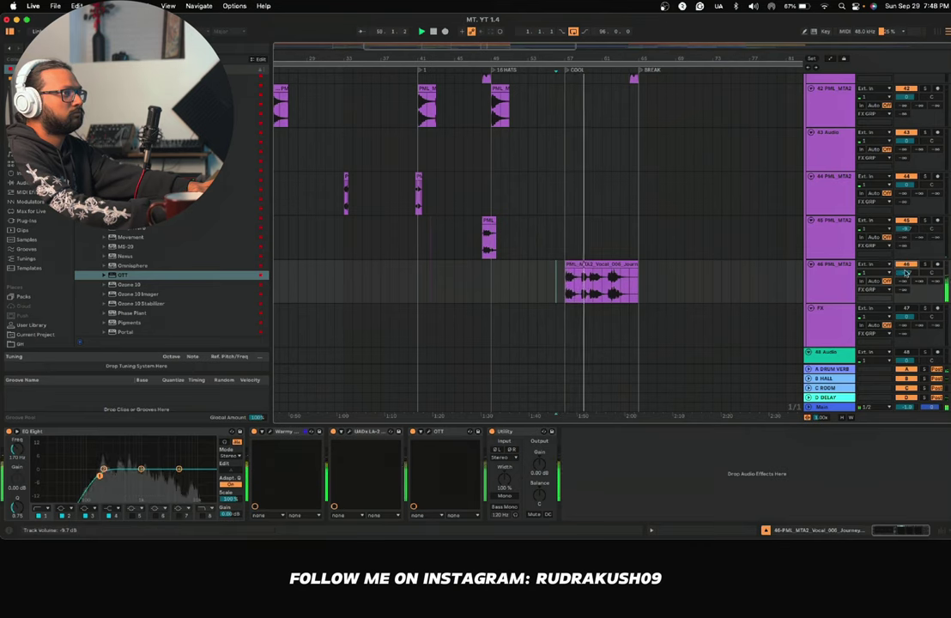
pyautogui.hscroll(3, 541, 318)
pyautogui.scroll(1, 541, 318)
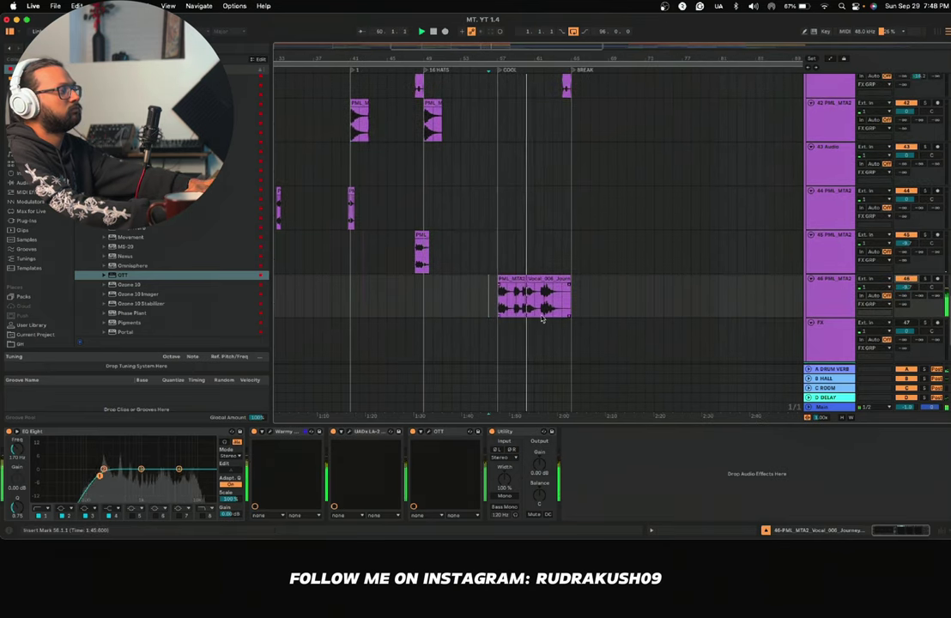
pyautogui.hscroll(1, 541, 317)
pyautogui.scroll(-1, 541, 318)
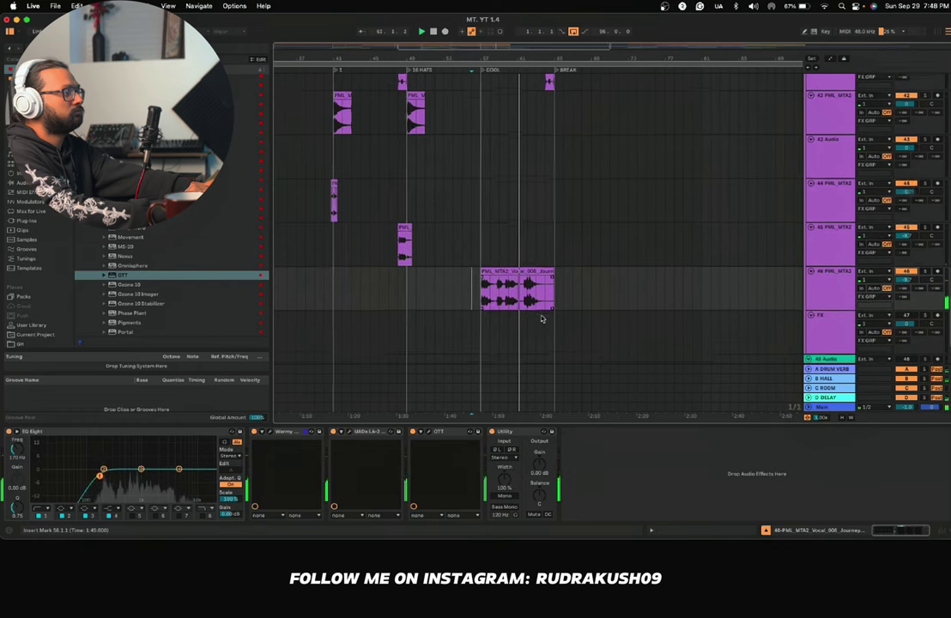
pyautogui.scroll(-1, 541, 319)
pyautogui.hscroll(-1, 541, 319)
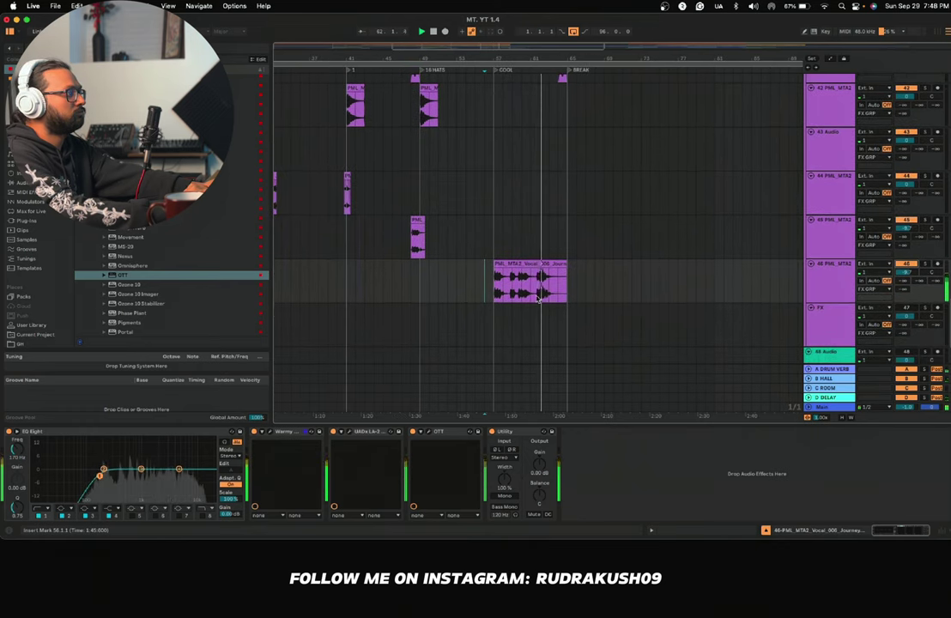
pyautogui.hscroll(2, 539, 297)
pyautogui.scroll(-1, 540, 298)
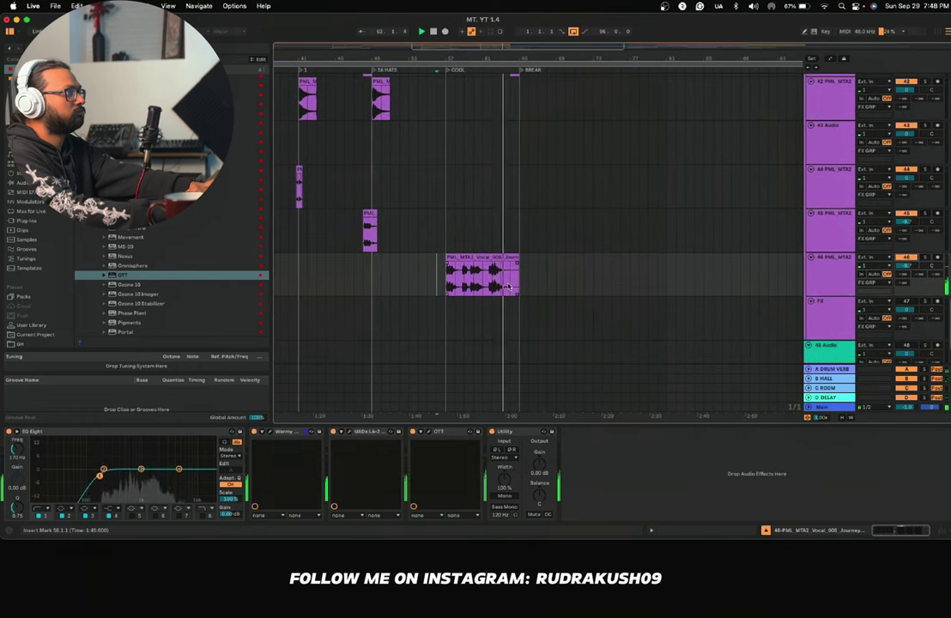
pyautogui.hscroll(1, 481, 274)
pyautogui.scroll(1, 480, 274)
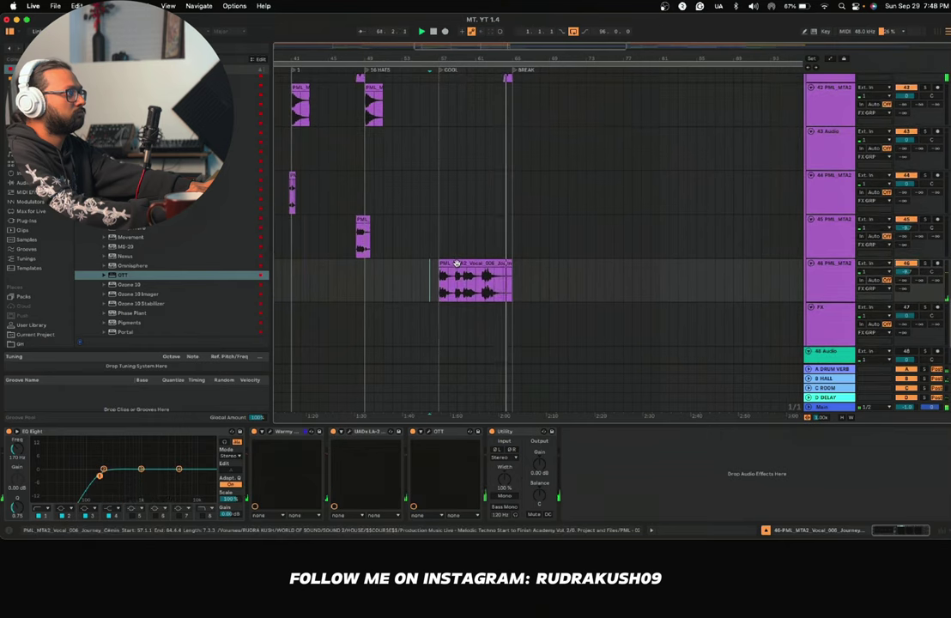
# Step: Place the track 46 vocal clip at bar 72 in the BREAK section
pyautogui.moveTo(457, 264); pyautogui.dragTo(593, 267)
# Step: Add a copy of a one-bar LEAD clip at bar 64, directly before the BREAK marker
pyautogui.scroll(5, 504, 251)
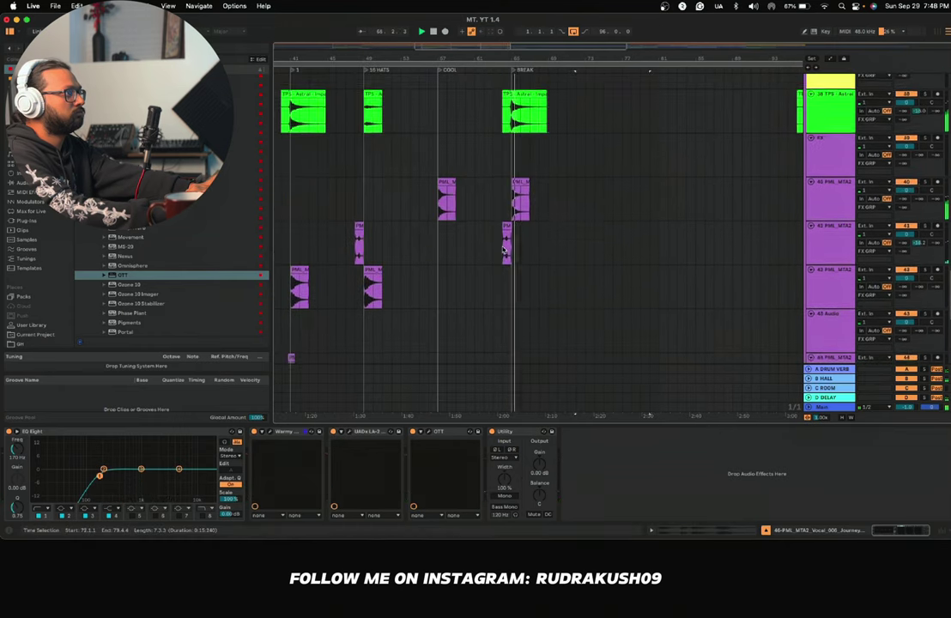
pyautogui.scroll(10, 504, 251)
pyautogui.hscroll(-1, 503, 251)
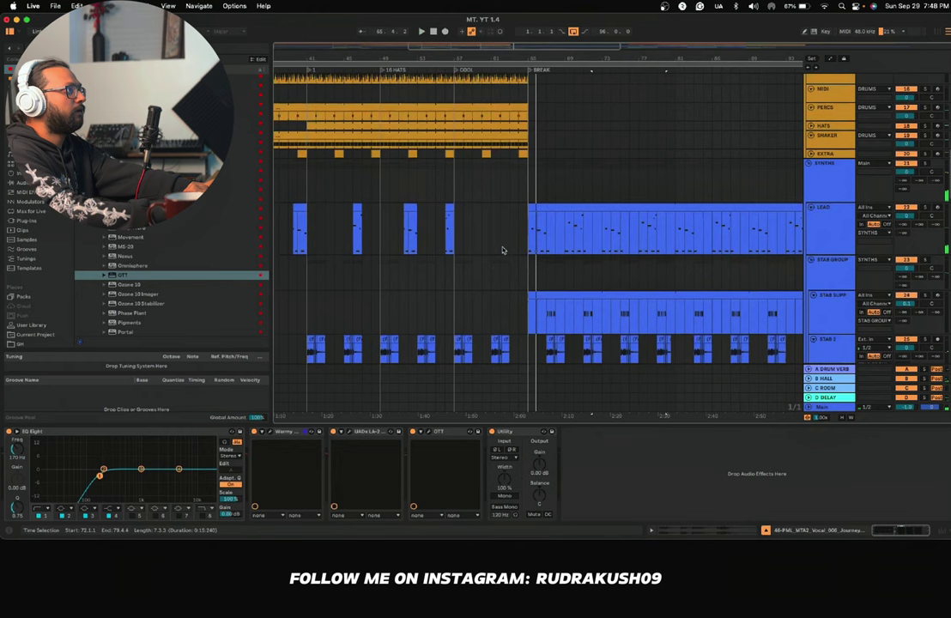
pyautogui.scroll(1, 504, 251)
pyautogui.hscroll(-1, 504, 251)
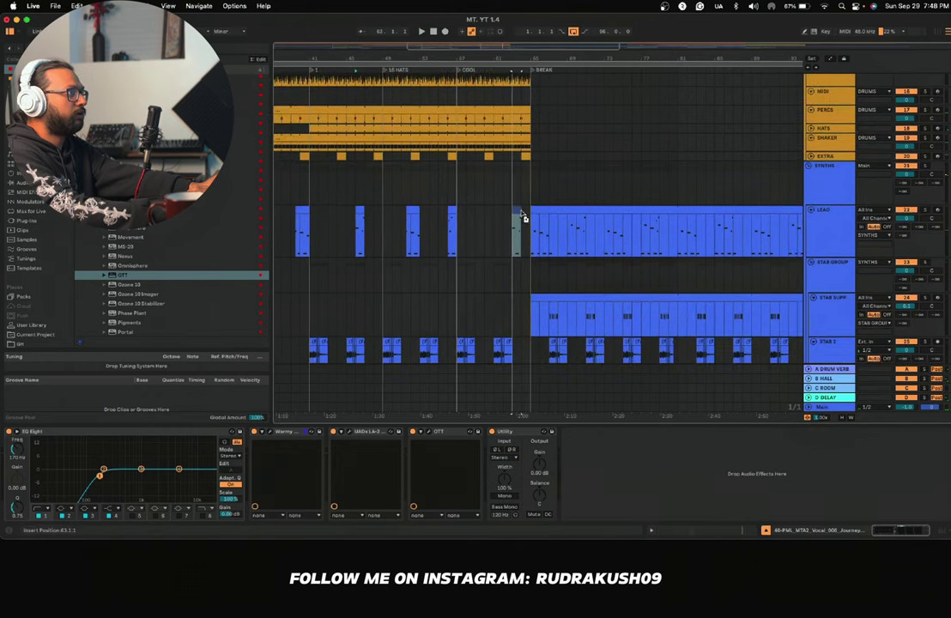
pyautogui.click(523, 216)
pyautogui.scroll(-3, 509, 225)
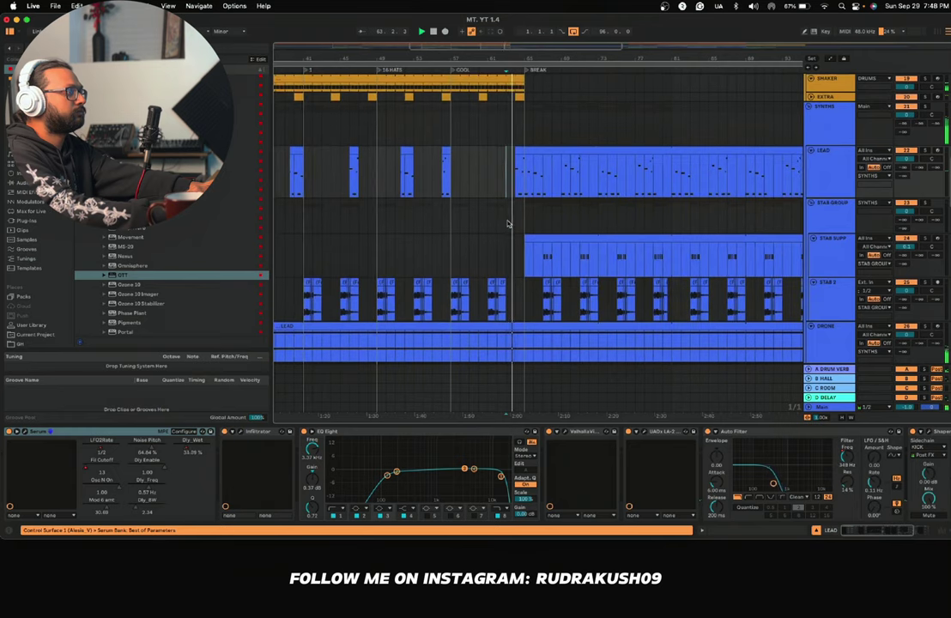
# Step: Copy the one-and-a-half-bar LEAD clip from the 16 HATS section to bar 60.3 in the COOL section
pyautogui.scroll(-10, 508, 224)
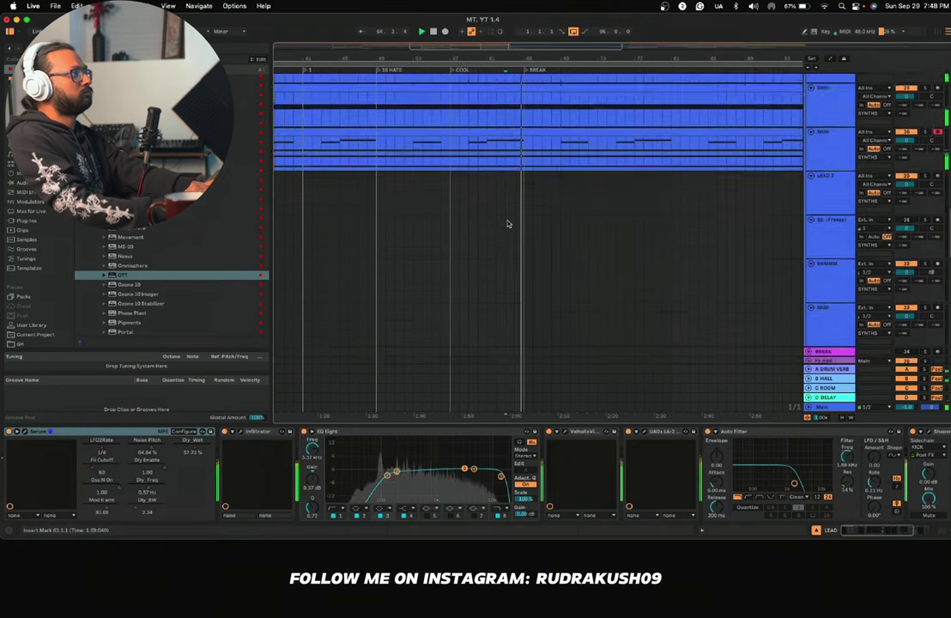
pyautogui.scroll(-3, 508, 225)
pyautogui.scroll(5, 506, 221)
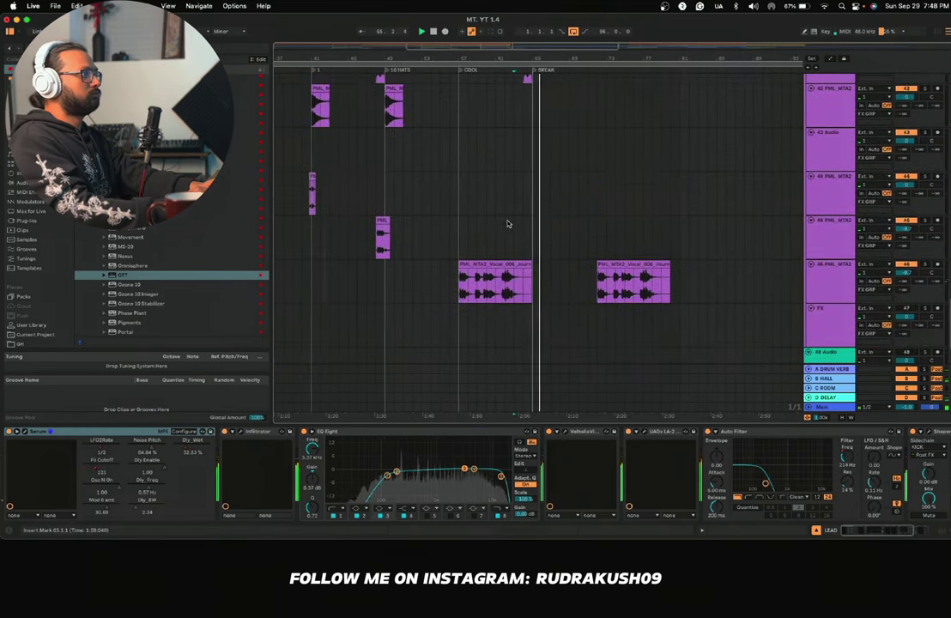
pyautogui.click(470, 196)
pyautogui.scroll(8, 470, 196)
pyautogui.scroll(-2, 471, 196)
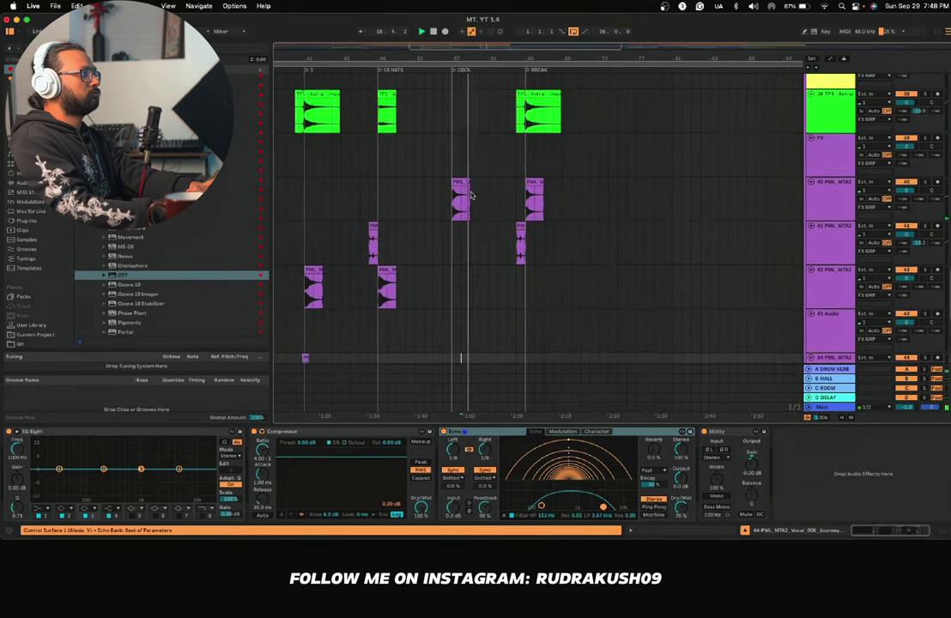
pyautogui.scroll(15, 470, 196)
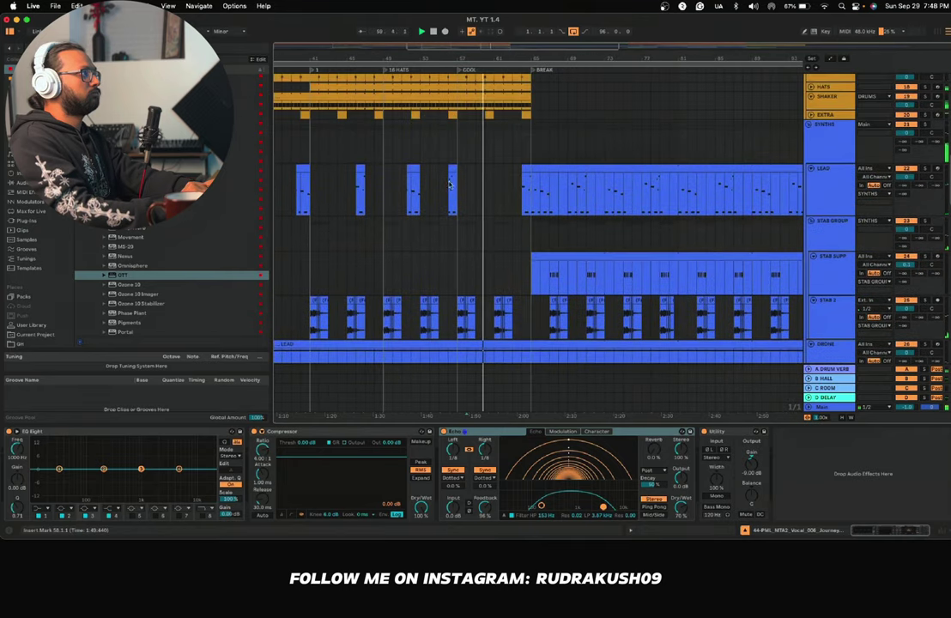
pyautogui.moveTo(411, 169); pyautogui.dragTo(494, 175)
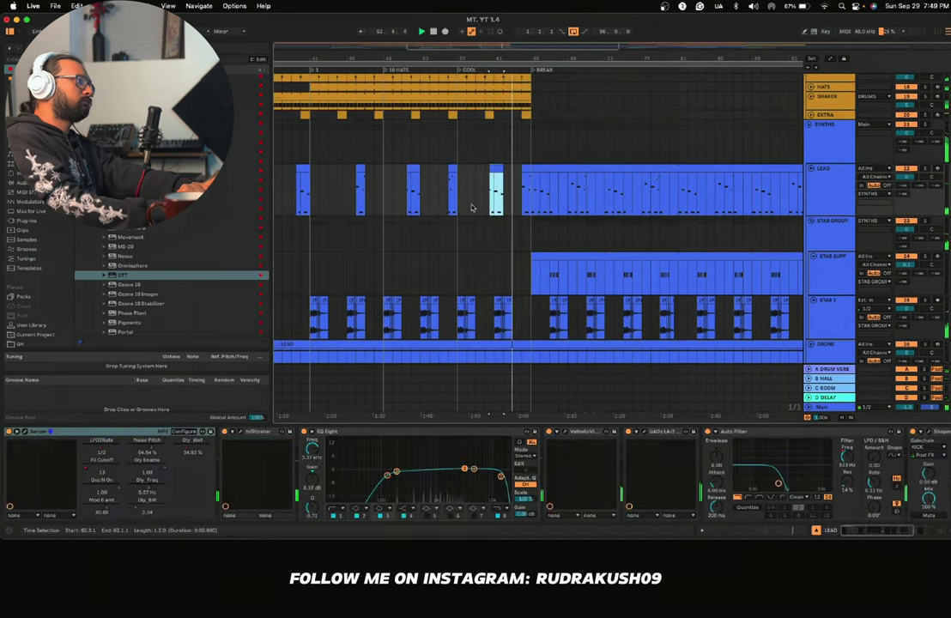
# Step: Insert an Auto Filter on the DRUMS group between the Glue Compressor and Utility
pyautogui.scroll(10, 472, 207)
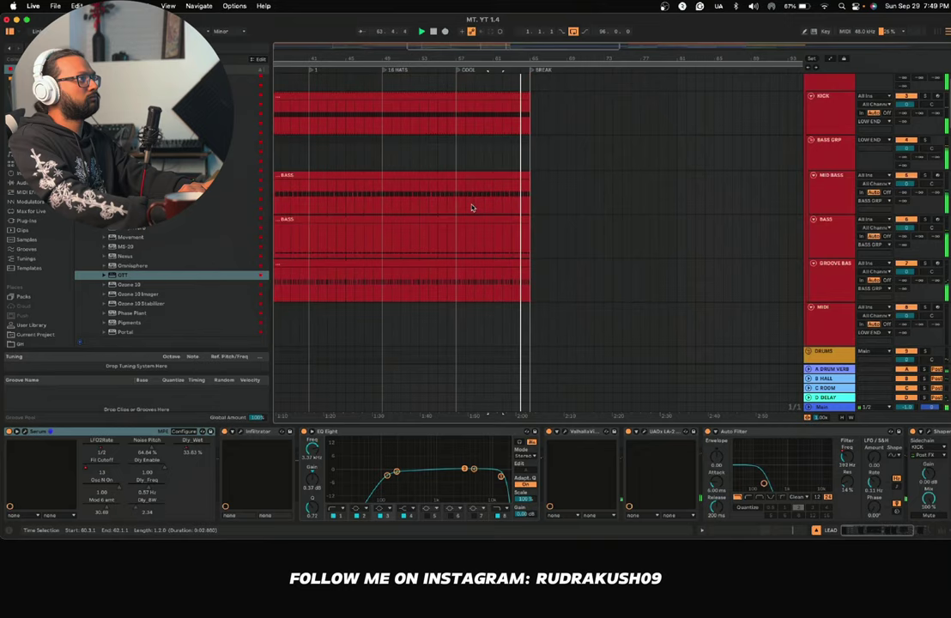
pyautogui.scroll(-5, 471, 208)
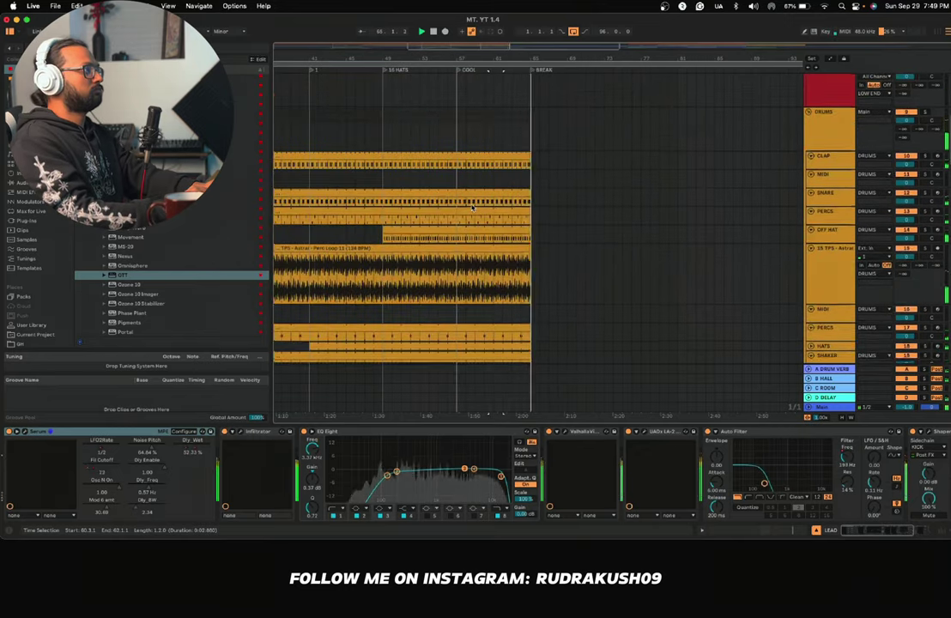
pyautogui.scroll(3, 473, 206)
pyautogui.click(494, 260)
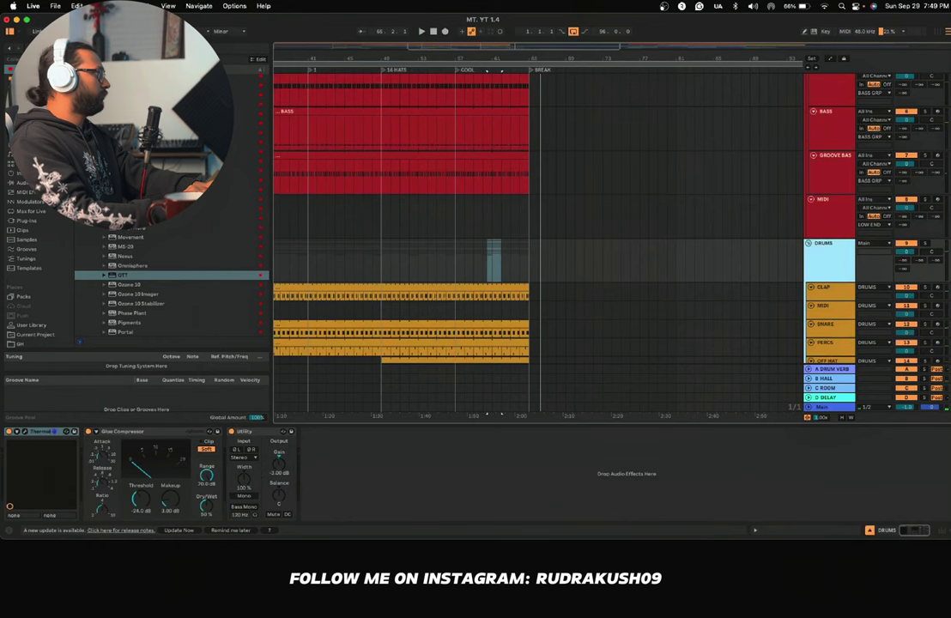
pyautogui.click(28, 79)
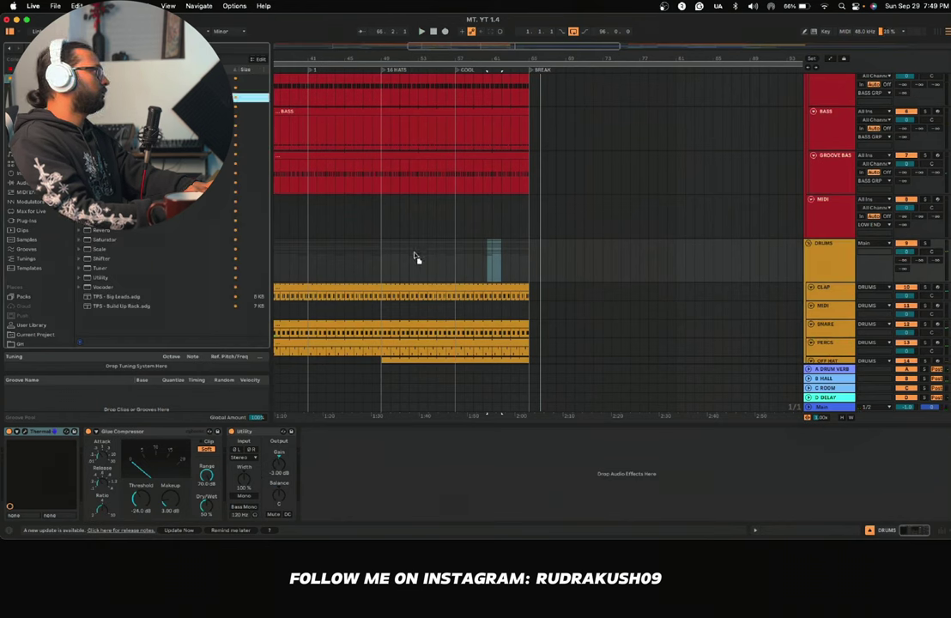
pyautogui.moveTo(350, 432); pyautogui.dragTo(236, 436)
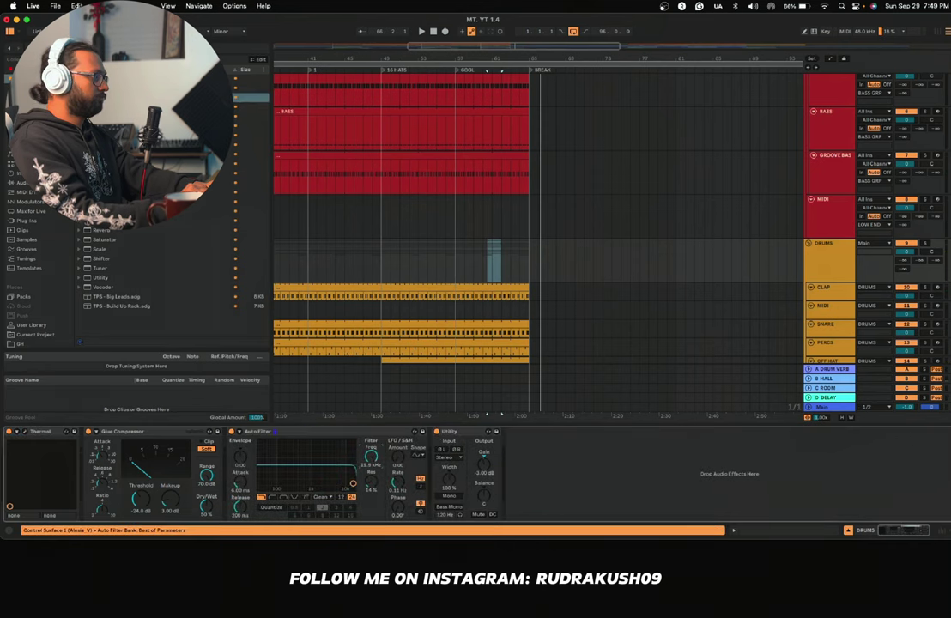
# Step: Automate the DRUMS Auto Filter frequency to fall from about 18 kHz at COOL to about 1.8 kHz at BREAK, with a midpoint near bar 61
pyautogui.press('space')
pyautogui.rightClick(374, 459)
pyautogui.click(397, 463)
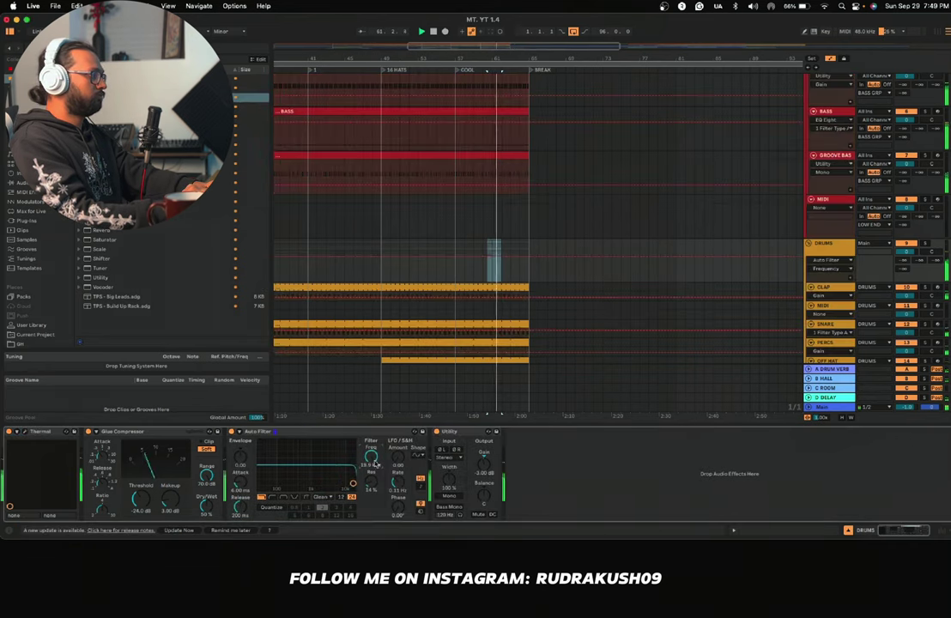
pyautogui.moveTo(371, 456); pyautogui.dragTo(371, 468)
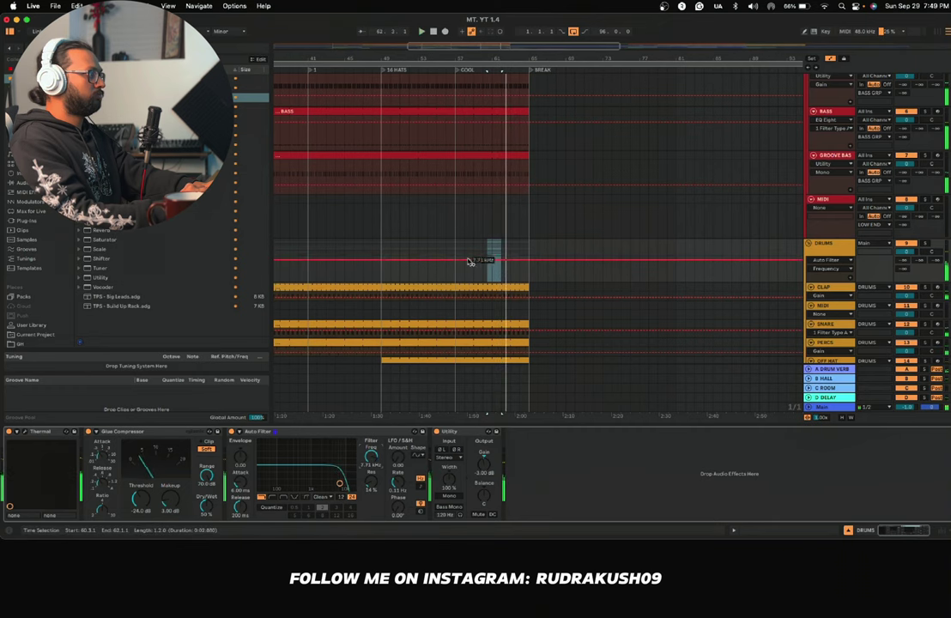
pyautogui.press('space')
pyautogui.moveTo(455, 260); pyautogui.dragTo(455, 256)
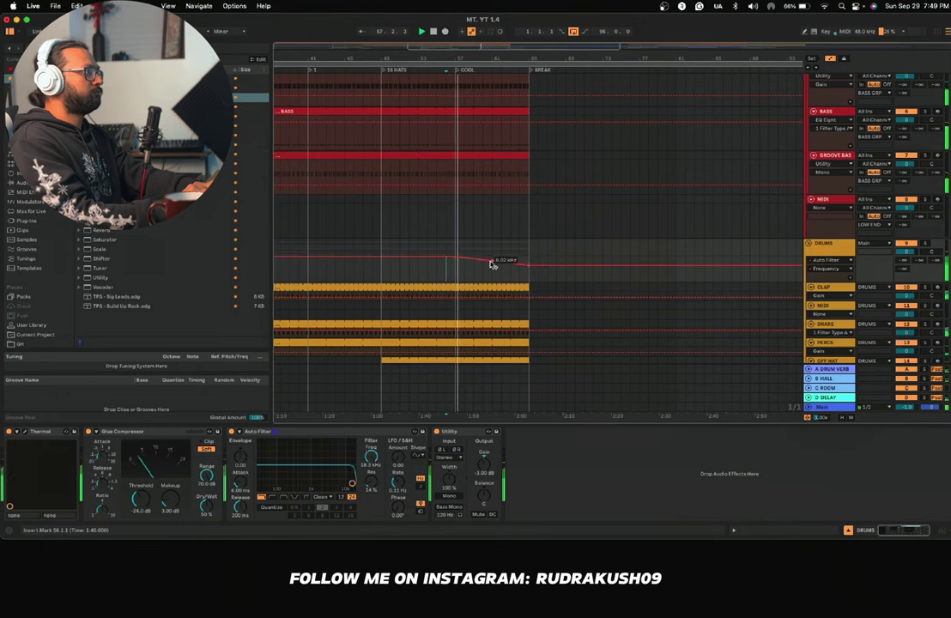
pyautogui.moveTo(493, 264); pyautogui.dragTo(492, 260)
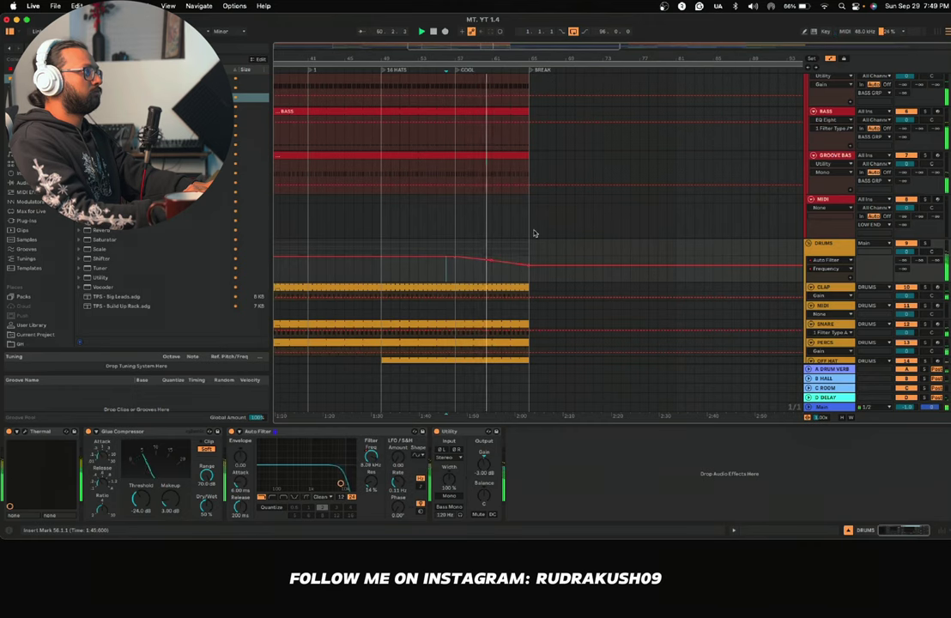
# Step: Select the BASS GRP group and bring up its device chain
pyautogui.scroll(6, 533, 232)
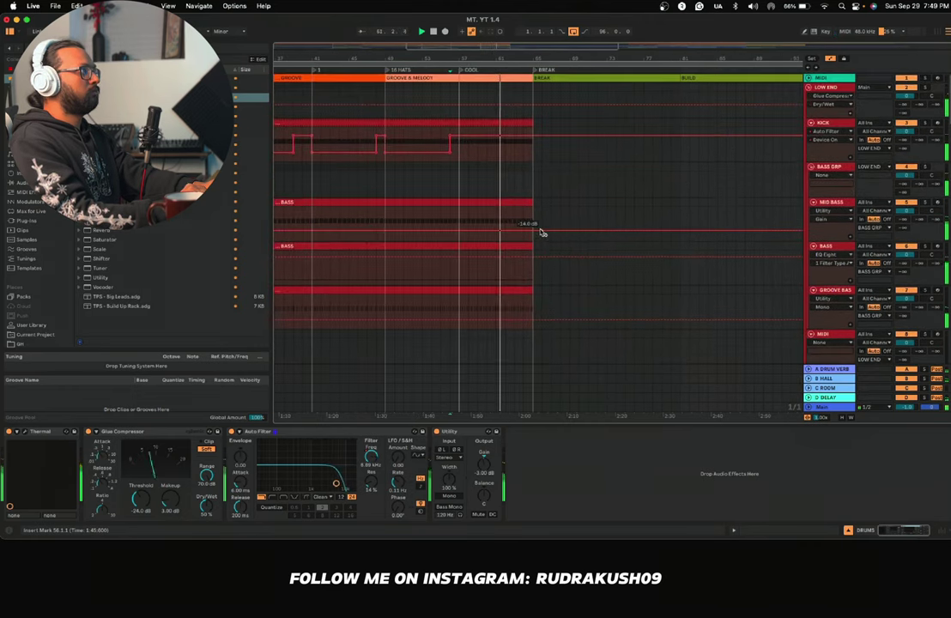
pyautogui.scroll(-2, 541, 232)
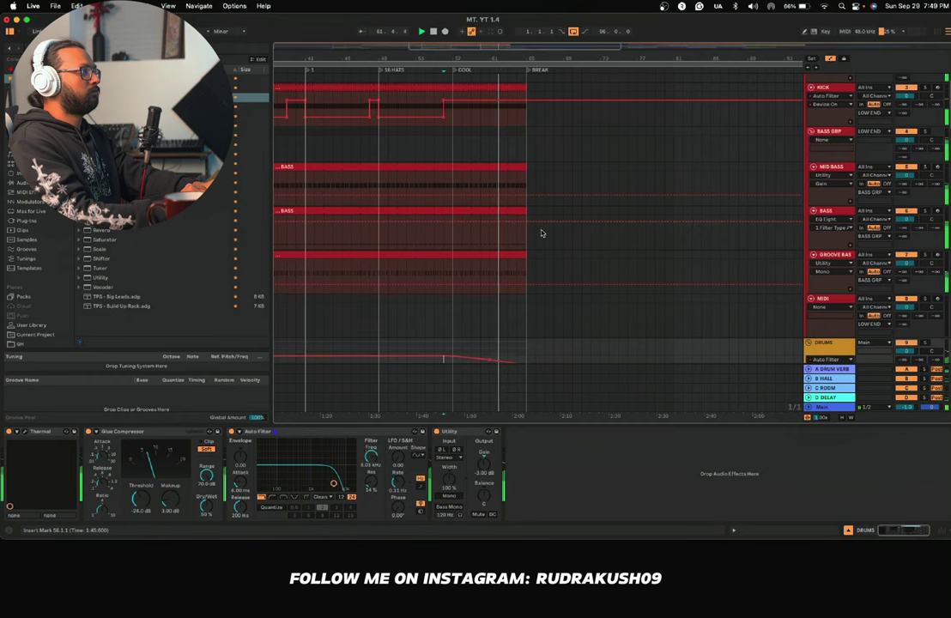
pyautogui.click(825, 133)
pyautogui.click(812, 132)
pyautogui.click(812, 132)
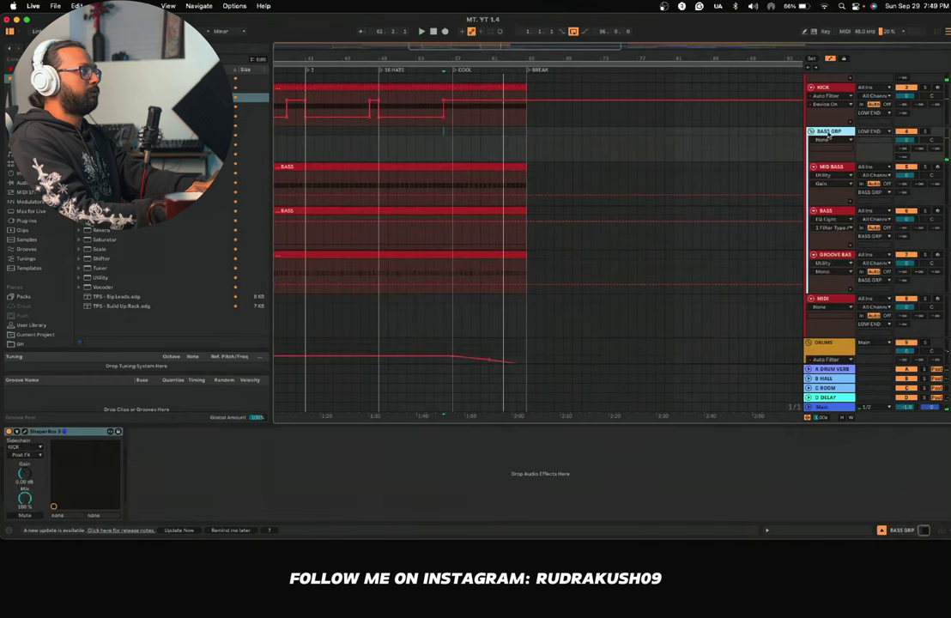
# Step: Try a high-pass Auto Filter at about 26 Hz on BASS GRP and remove it again
pyautogui.press('super+f')
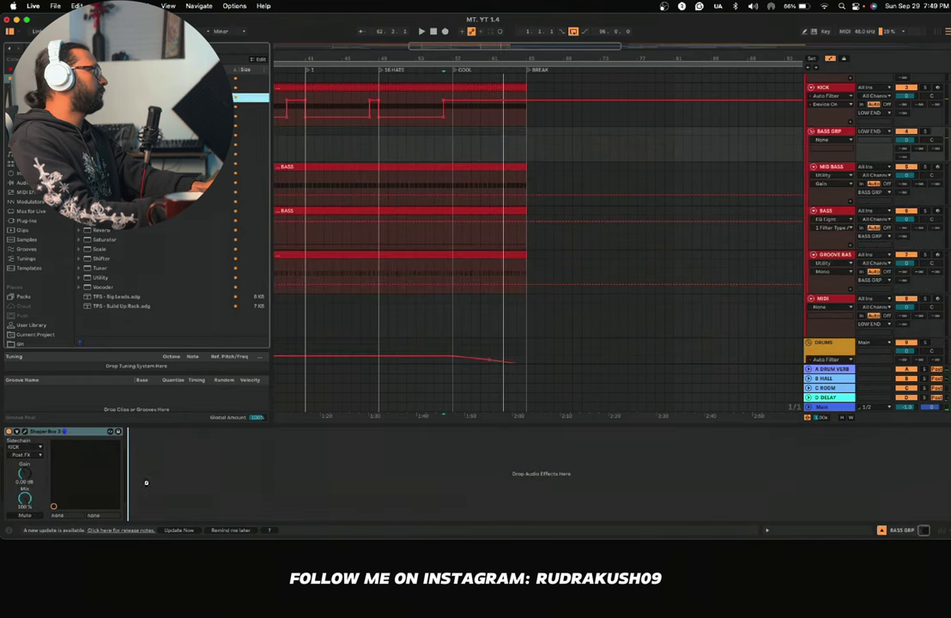
pyautogui.moveTo(145, 483); pyautogui.dragTo(173, 443)
pyautogui.click(173, 497)
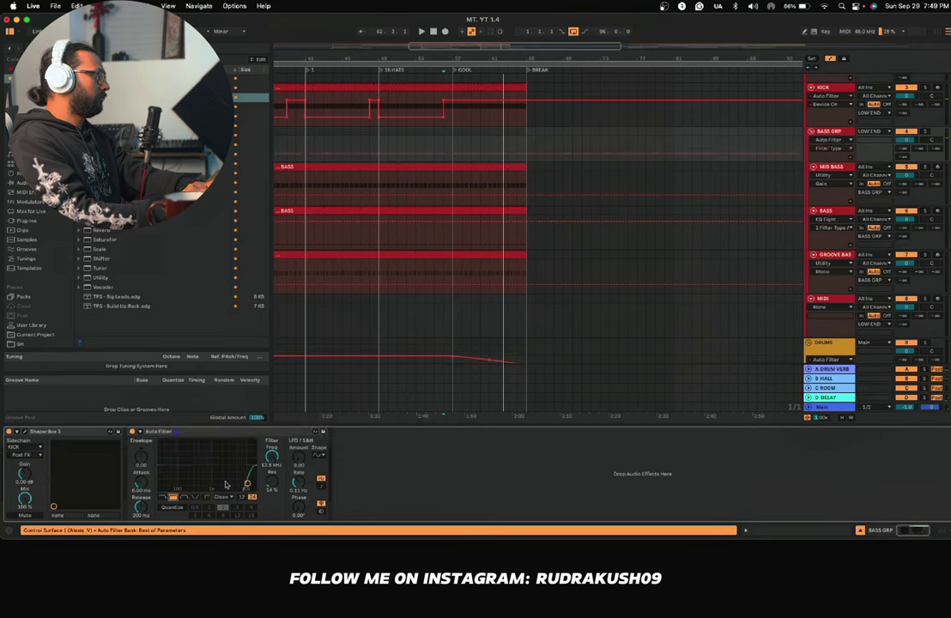
pyautogui.moveTo(180, 483); pyautogui.dragTo(160, 484)
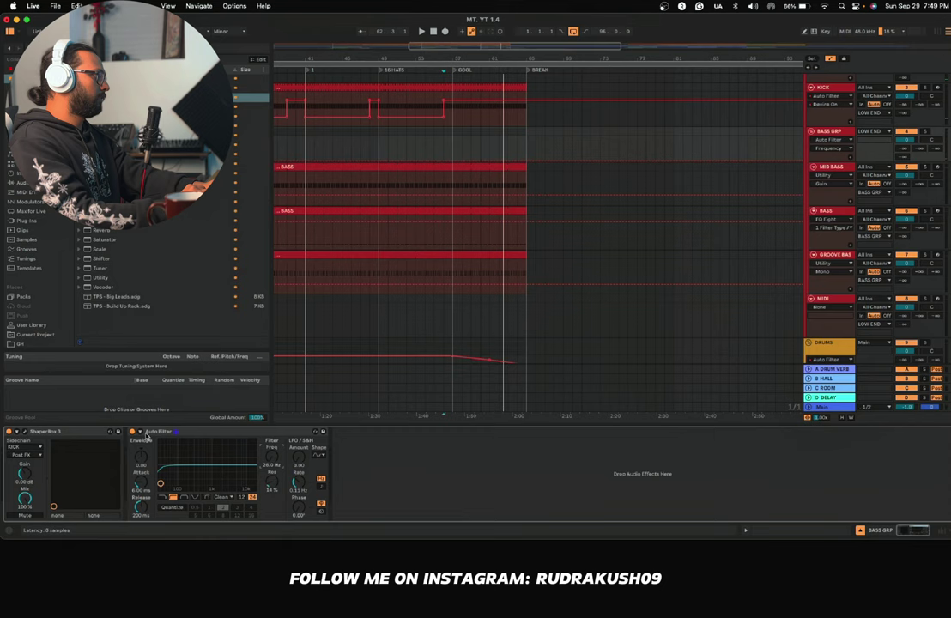
pyautogui.click(173, 432)
pyautogui.press('Delete')
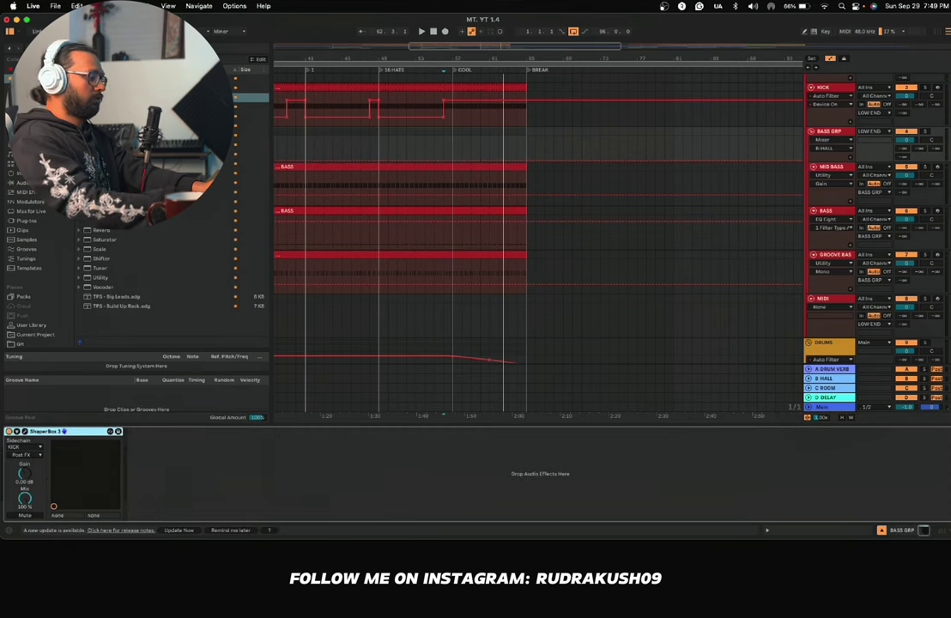
# Step: Add an EQ Eight after ShaperBox 3 on BASS GRP and make band 1 a low cut at 10 Hz
pyautogui.click(147, 325)
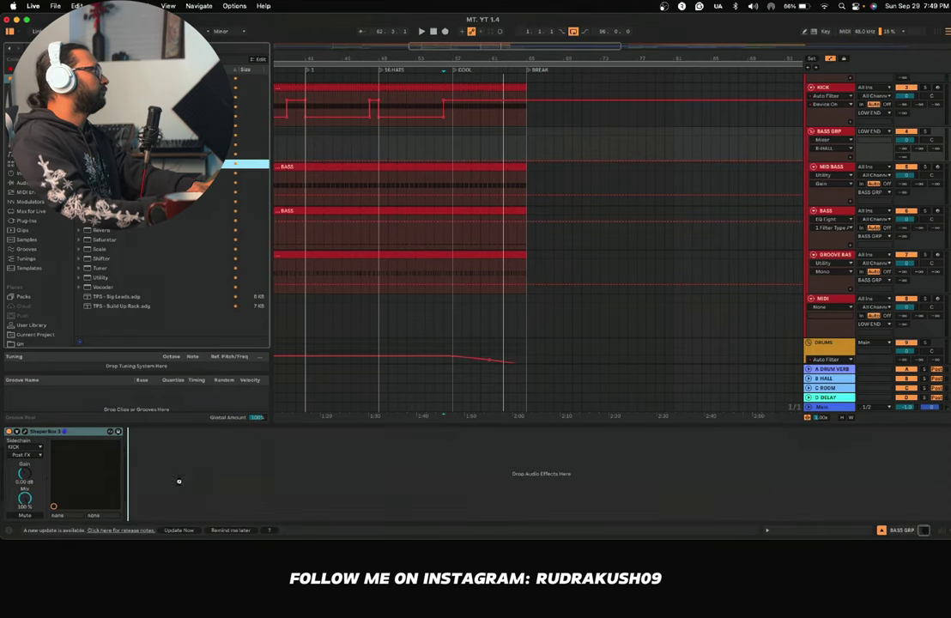
pyautogui.moveTo(178, 482); pyautogui.dragTo(175, 494)
pyautogui.click(165, 508)
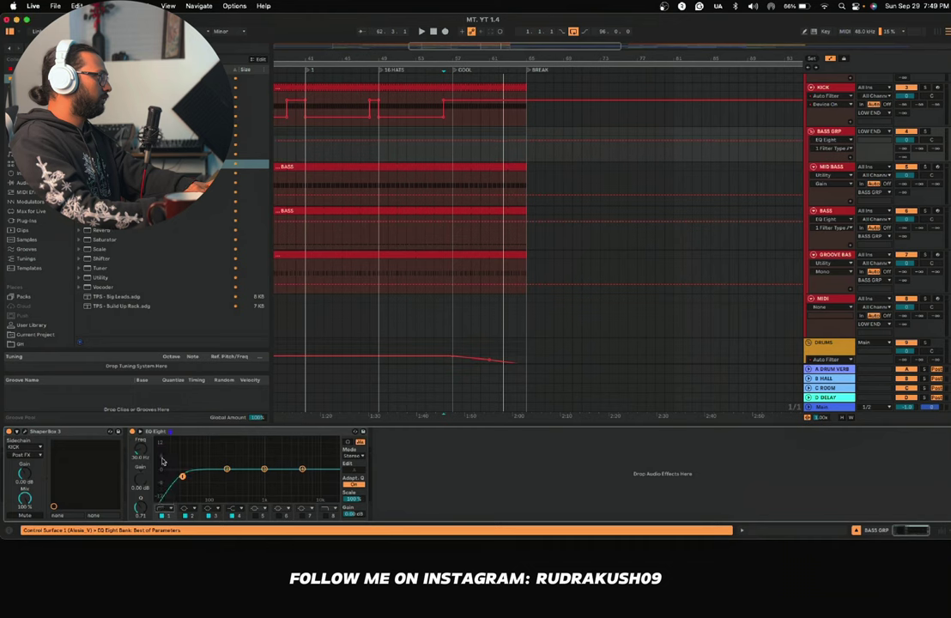
pyautogui.scroll(-5, 144, 455)
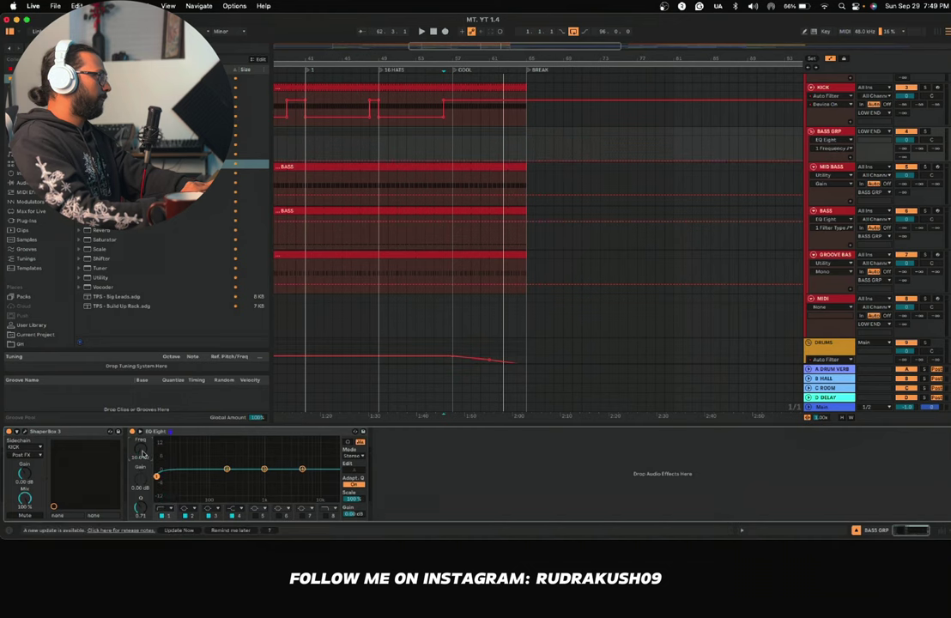
# Step: Automate the BASS GRP EQ Eight band 1 frequency to rise from 10 Hz at COOL to about 160 Hz near bar 63
pyautogui.rightClick(142, 453)
pyautogui.click(142, 454)
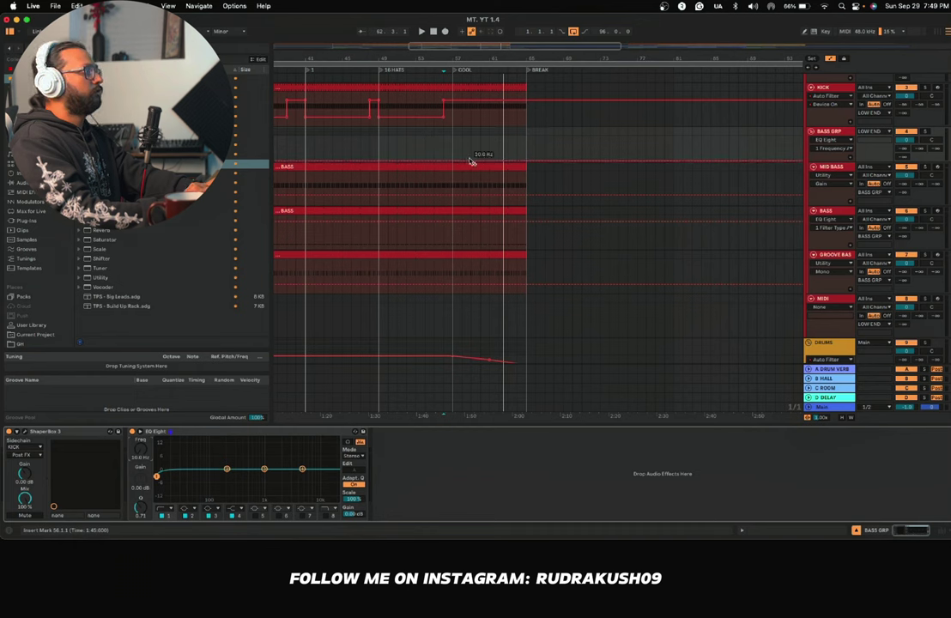
pyautogui.click(497, 162)
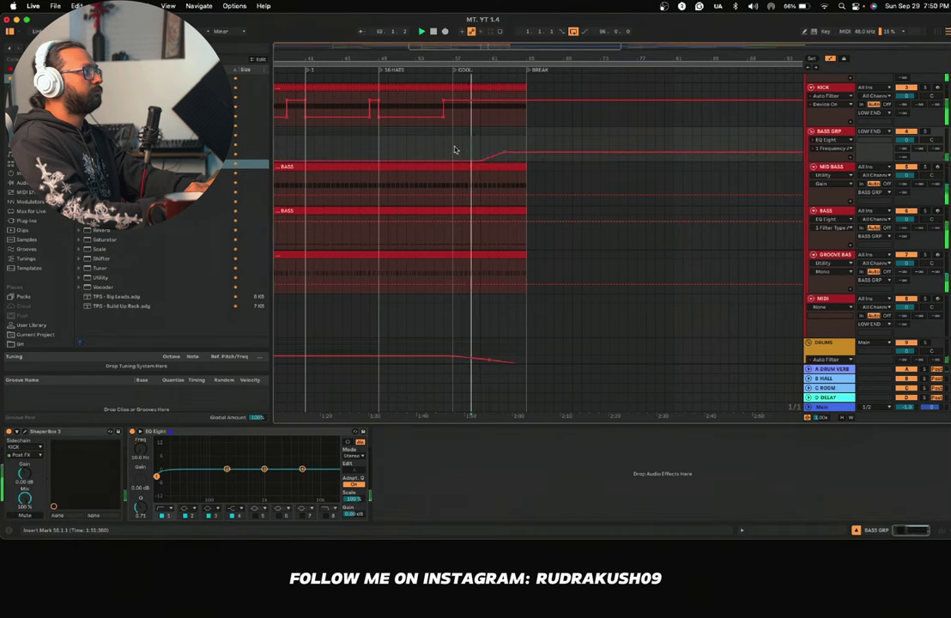
pyautogui.press('space')
pyautogui.scroll(3, 441, 138)
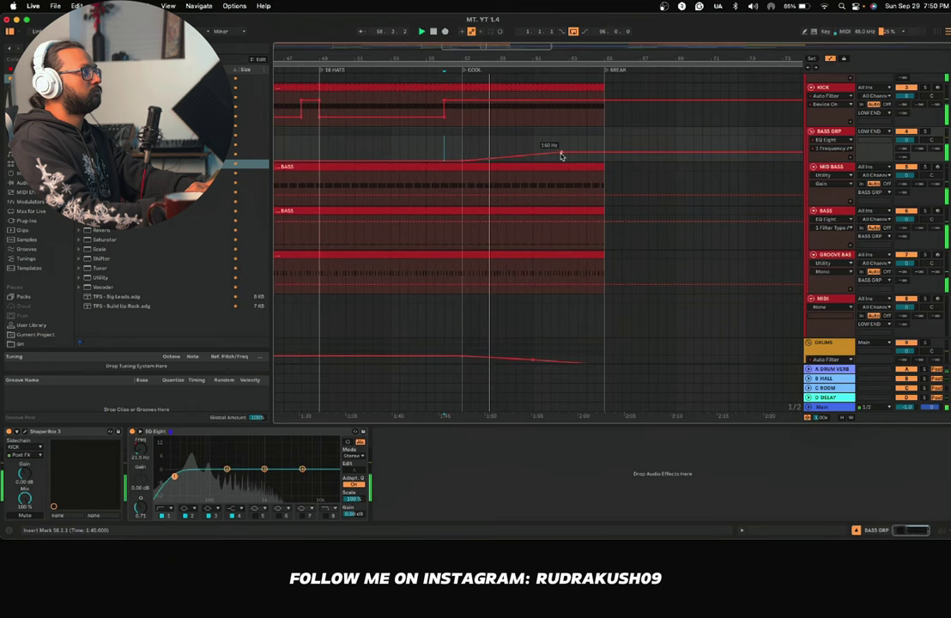
# Step: Enlarge the BASS GRP automation lane and continue the band 1 frequency rise to about 380 Hz at the BREAK marker
pyautogui.click(834, 166)
pyautogui.moveTo(832, 163); pyautogui.dragTo(832, 237)
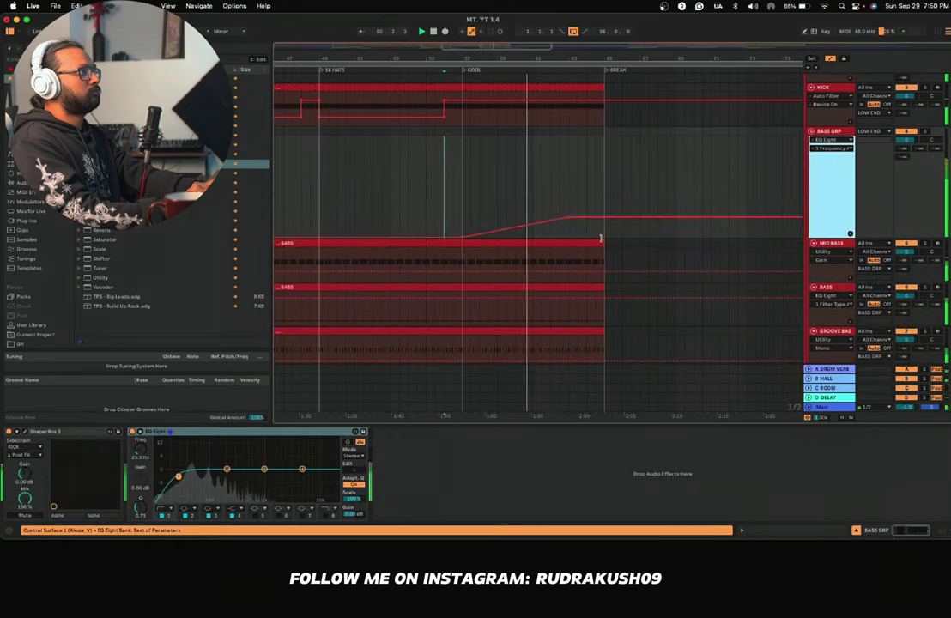
pyautogui.moveTo(569, 219); pyautogui.dragTo(603, 190)
pyautogui.click(516, 166)
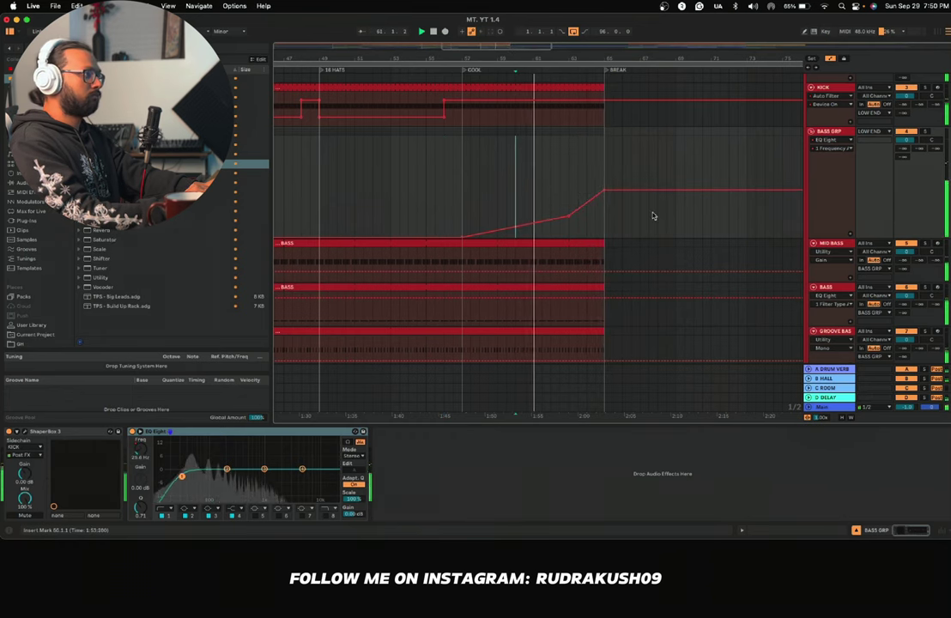
pyautogui.hscroll(5, 653, 214)
pyautogui.moveTo(581, 176)
pyautogui.mouseDown()
pyautogui.moveTo(569, 221)
pyautogui.moveTo(544, 221)
pyautogui.moveTo(580, 168)
pyautogui.moveTo(597, 223)
pyautogui.moveTo(574, 223)
pyautogui.mouseUp()
pyautogui.click(534, 217)
# Step: Extend the track 15 Astral Perc Loop clip through the BREAK section to bar 97
pyautogui.scroll(-4, 524, 219)
pyautogui.scroll(-10, 523, 219)
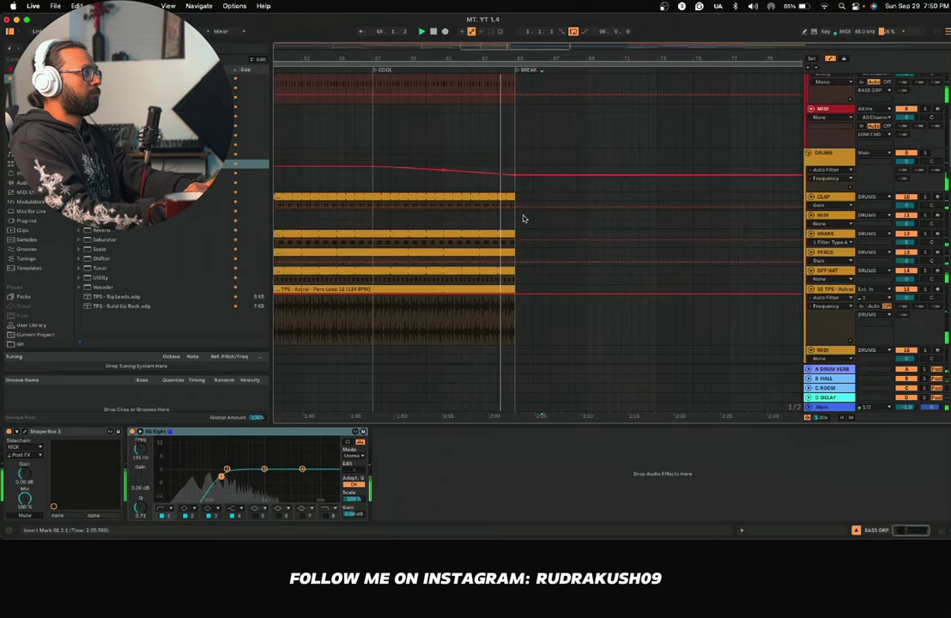
pyautogui.hscroll(5, 525, 217)
pyautogui.scroll(5, 525, 217)
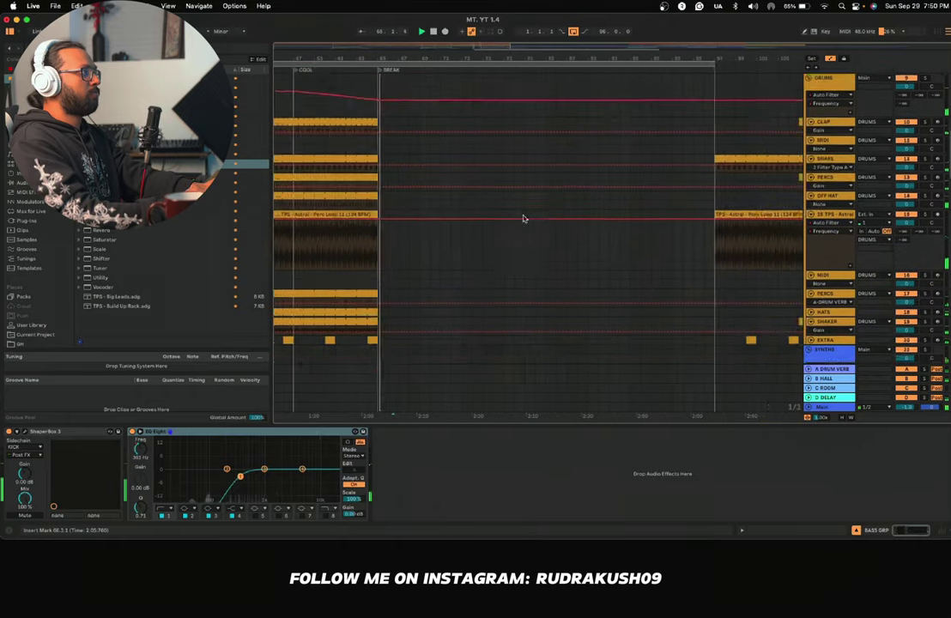
pyautogui.moveTo(368, 237); pyautogui.dragTo(650, 239)
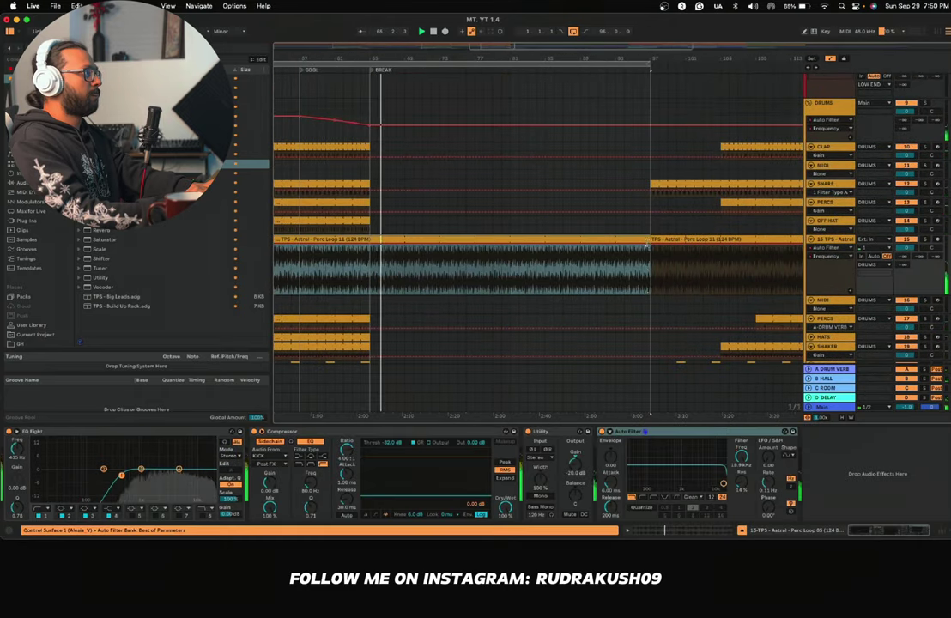
# Step: Raise the DRUMS Auto Filter frequency automation point at the BREAK marker to 4.04 kHz
pyautogui.hscroll(-3, 448, 228)
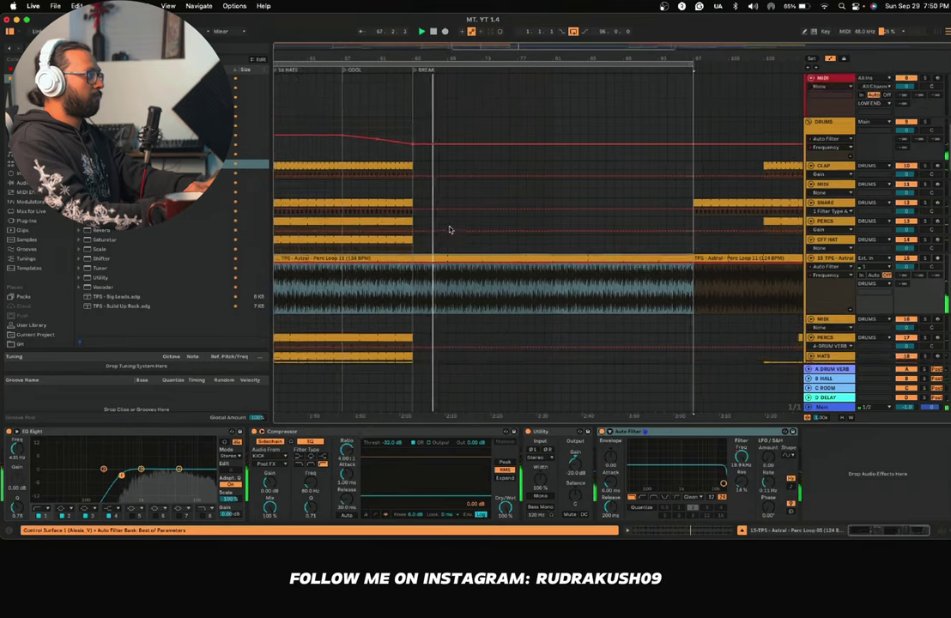
pyautogui.scroll(2, 468, 171)
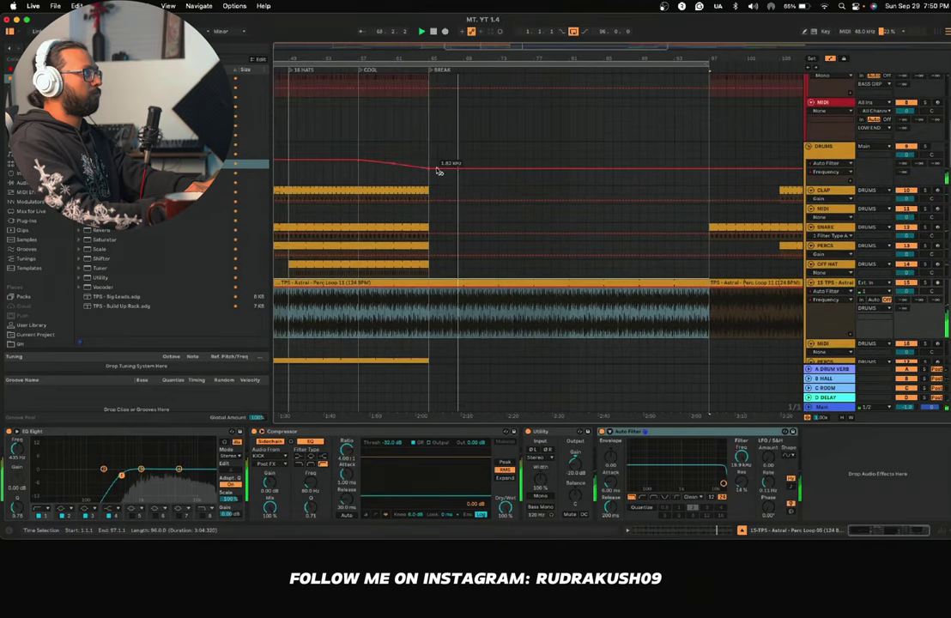
pyautogui.moveTo(430, 170); pyautogui.dragTo(429, 166)
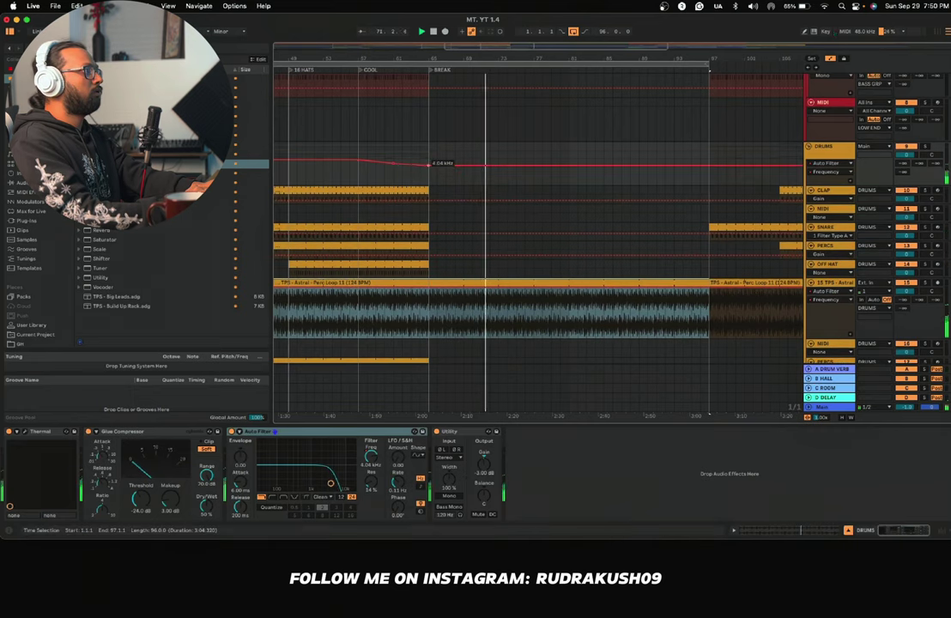
# Step: Hide the automation lanes to edit the Journey vocal clips on track 46 in the BREAK section
pyautogui.scroll(-15, 477, 204)
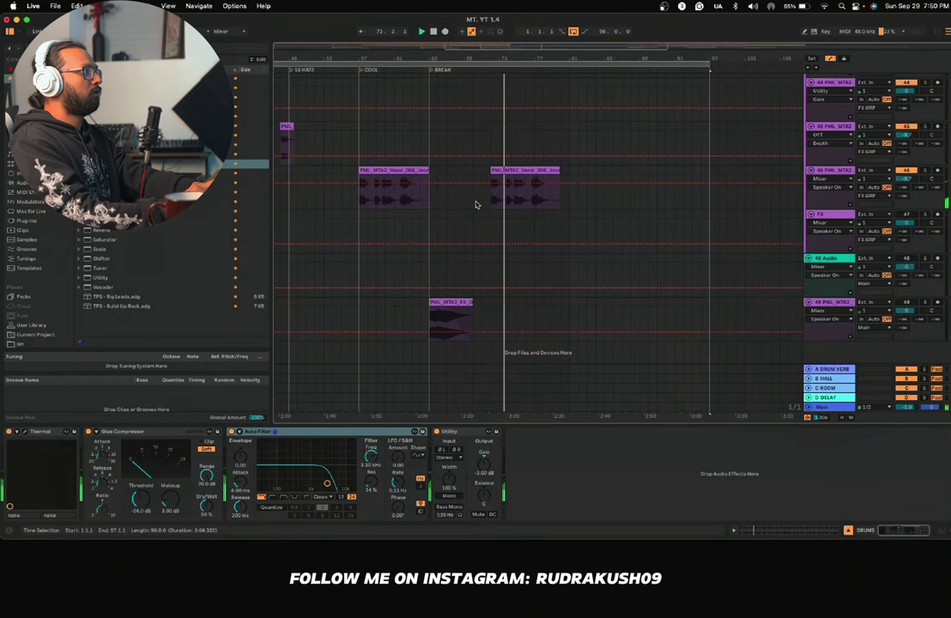
pyautogui.scroll(1, 476, 204)
pyautogui.hscroll(1, 477, 204)
pyautogui.press('a')
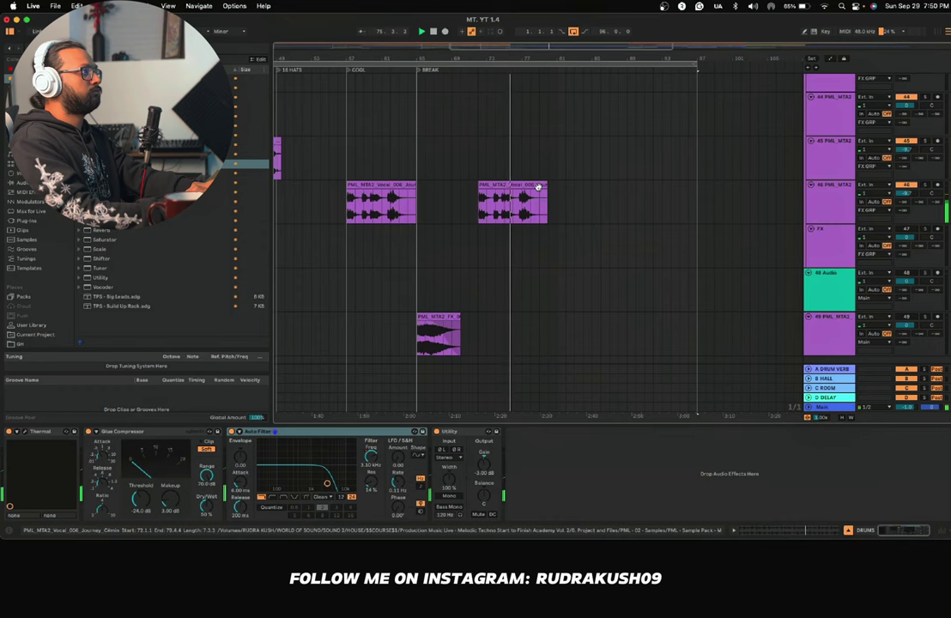
pyautogui.scroll(-1, 510, 210)
pyautogui.scroll(1, 506, 212)
pyautogui.hscroll(1, 507, 211)
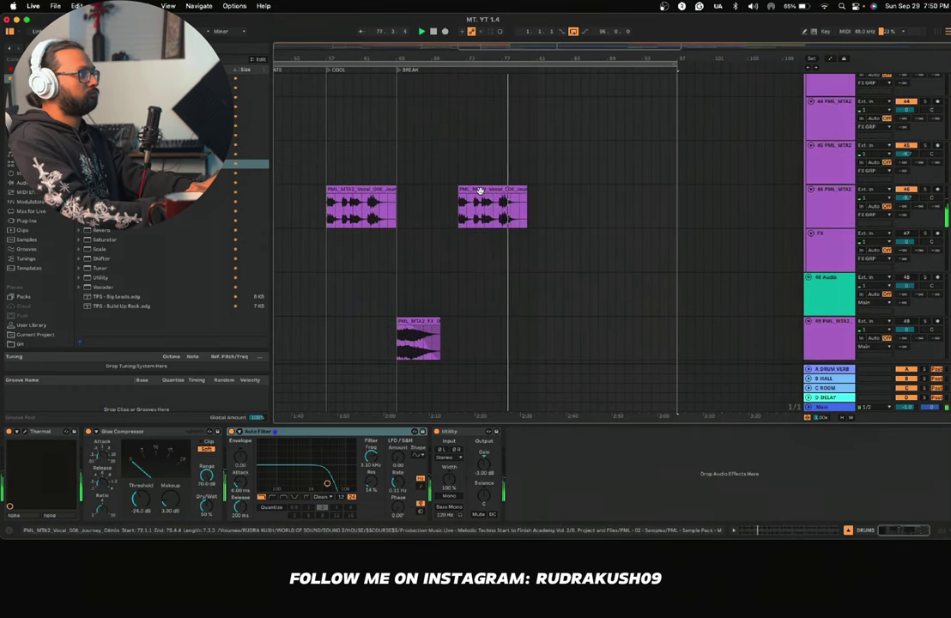
# Step: Split the BREAK vocal clip on track 46 at bar 73.3 and move everything after the first phrase to about bar 81
pyautogui.scroll(3, 425, 219)
pyautogui.click(423, 222)
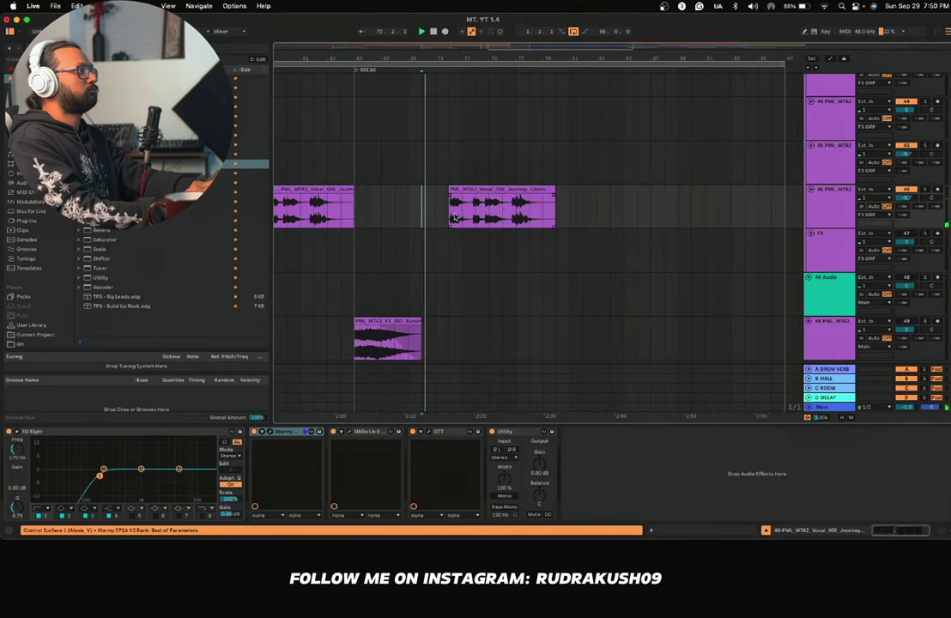
pyautogui.scroll(2, 455, 218)
pyautogui.scroll(1, 455, 219)
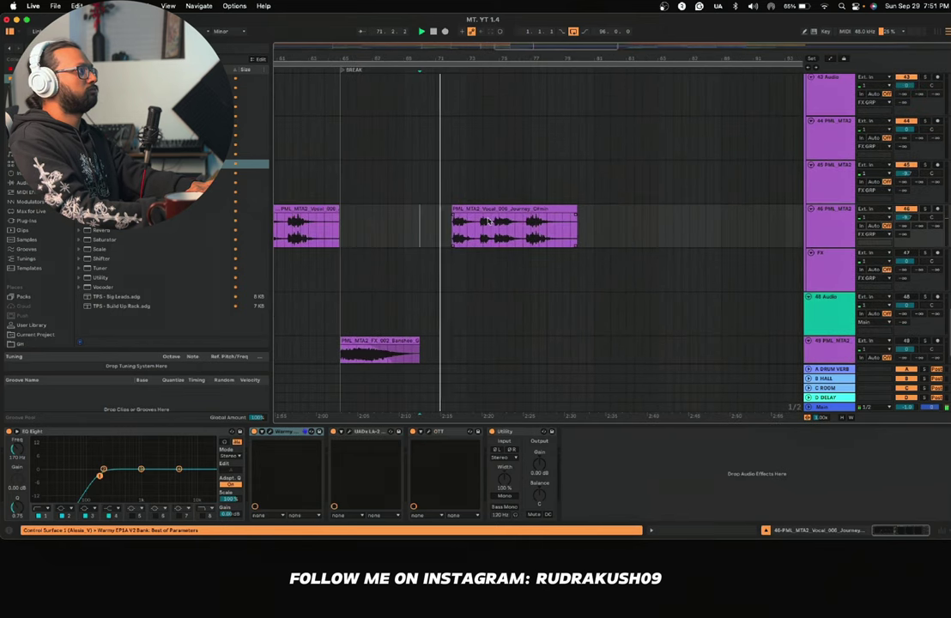
pyautogui.scroll(2, 481, 225)
pyautogui.moveTo(473, 229); pyautogui.dragTo(671, 231)
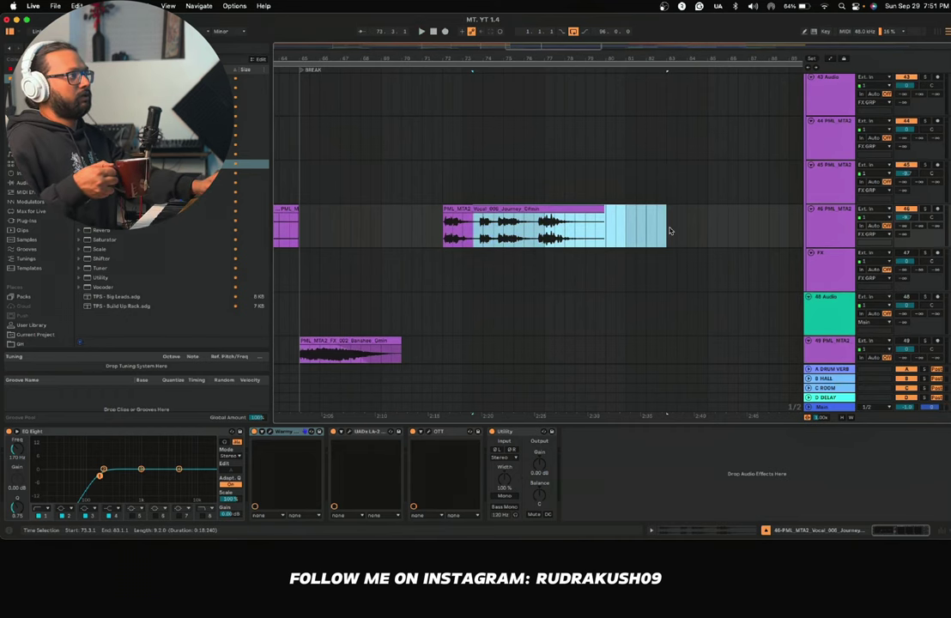
pyautogui.moveTo(534, 209); pyautogui.dragTo(688, 215)
# Step: Play the vocal from bar 70.3, then separate the remainder's first phrase and move it to bar 74.4
pyautogui.click(406, 227)
pyautogui.press('space')
pyautogui.hscroll(-1, 406, 228)
pyautogui.hscroll(2, 405, 229)
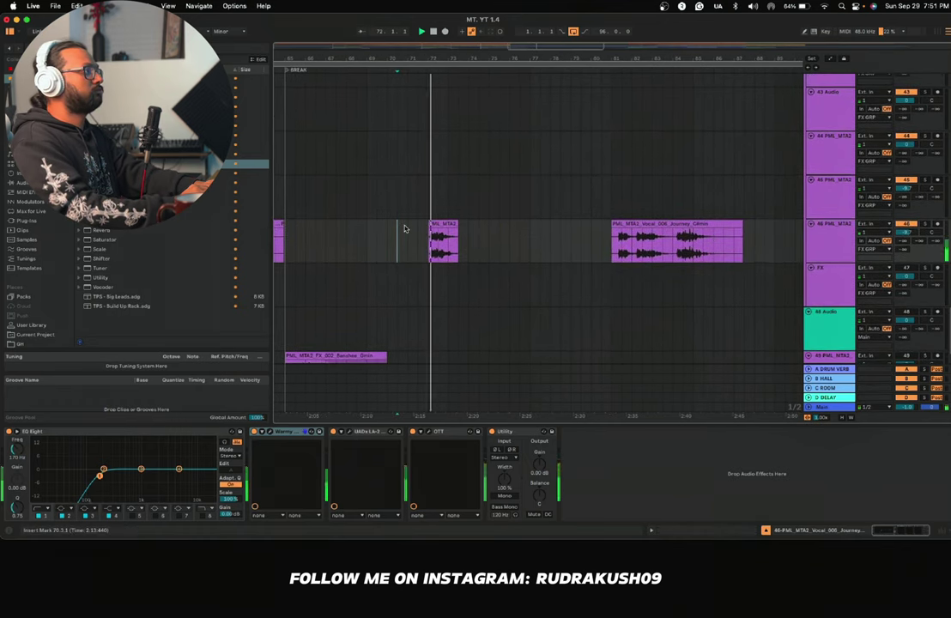
pyautogui.hscroll(1, 486, 252)
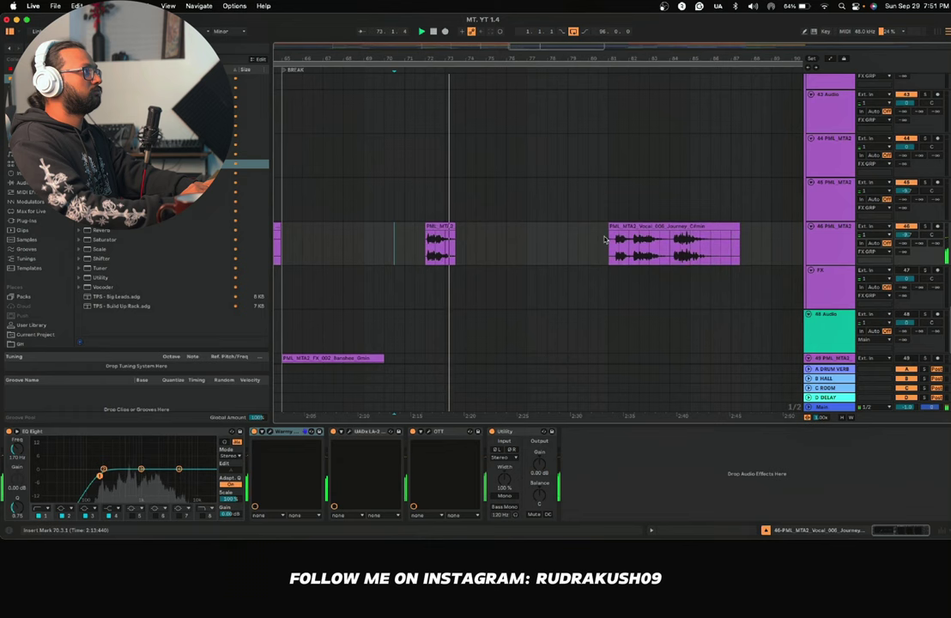
pyautogui.moveTo(607, 243); pyautogui.dragTo(384, 237)
# Step: Listen to the separated second vocal phrase and move it to start at bar 76.4
pyautogui.scroll(3, 631, 246)
pyautogui.click(367, 240)
pyautogui.press('space')
pyautogui.press('space')
pyautogui.hscroll(-10, 367, 240)
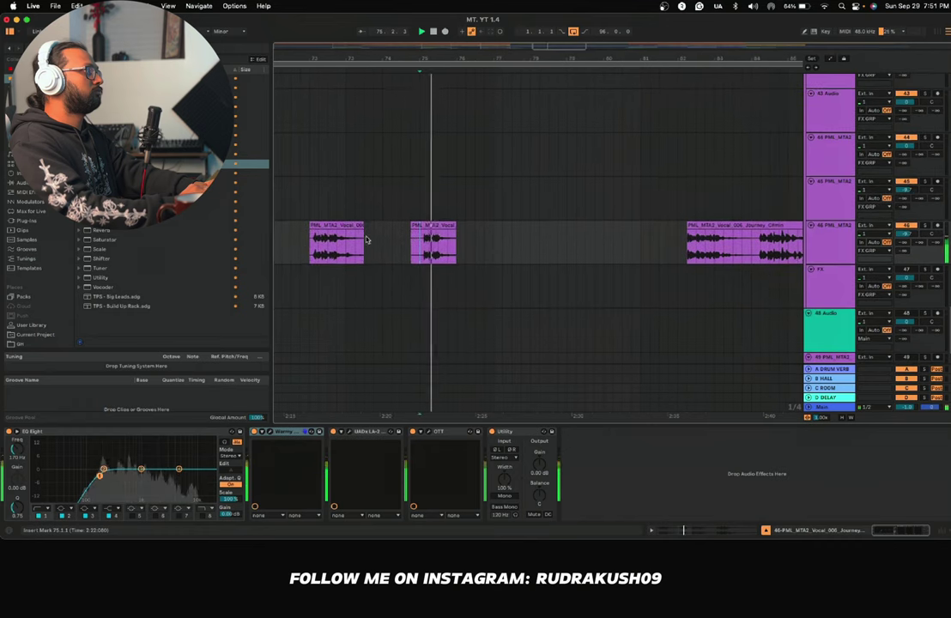
pyautogui.click(448, 233)
pyautogui.hscroll(5, 446, 232)
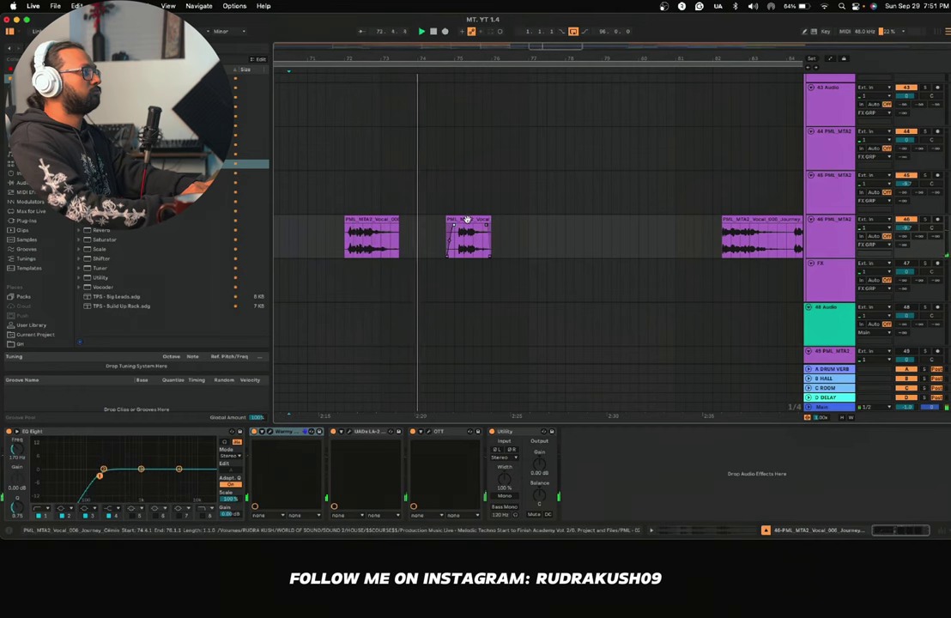
pyautogui.moveTo(467, 220); pyautogui.dragTo(534, 220)
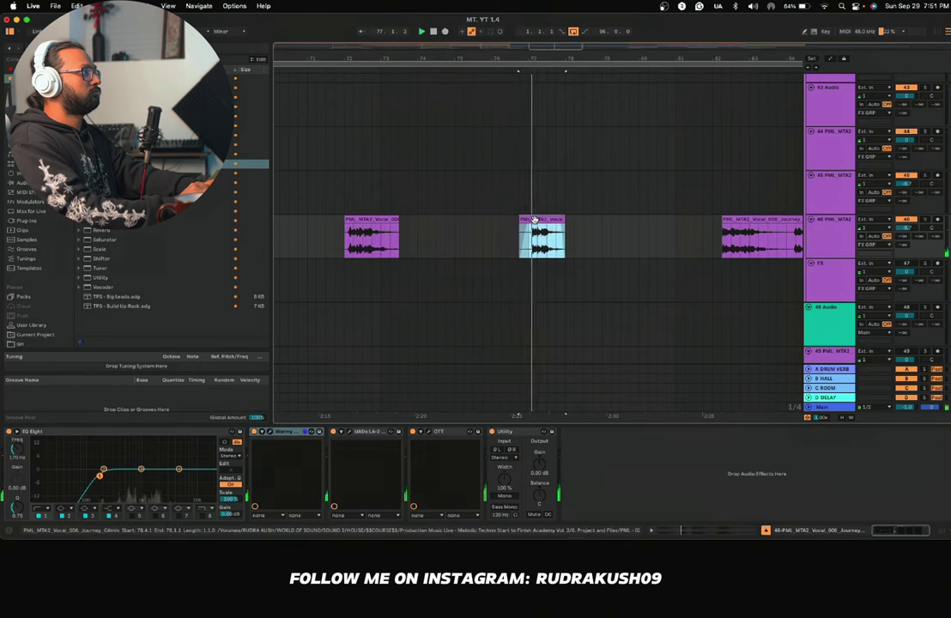
# Step: Cut the next phrase, between bars 82.1 and 83.4, from the remaining vocal clip and place it between bars 79 and 80
pyautogui.hscroll(2, 572, 221)
pyautogui.hscroll(2, 573, 222)
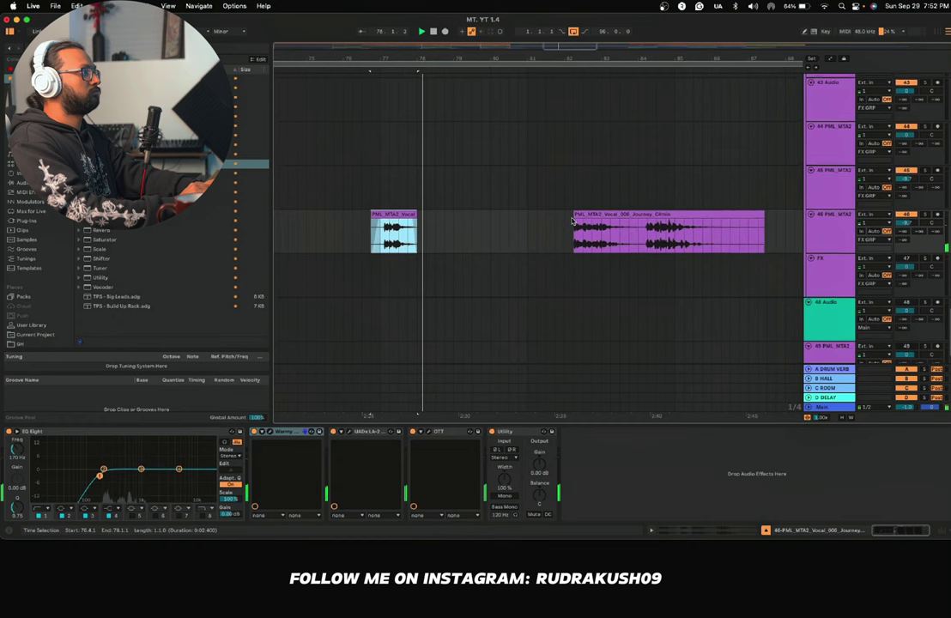
pyautogui.moveTo(629, 242); pyautogui.dragTo(564, 240)
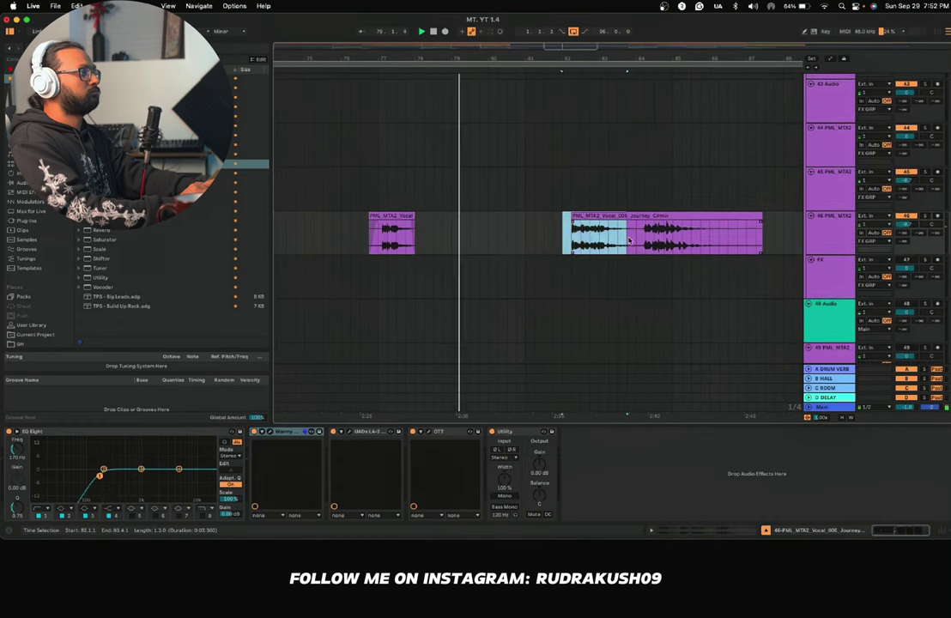
pyautogui.moveTo(635, 241); pyautogui.dragTo(497, 220)
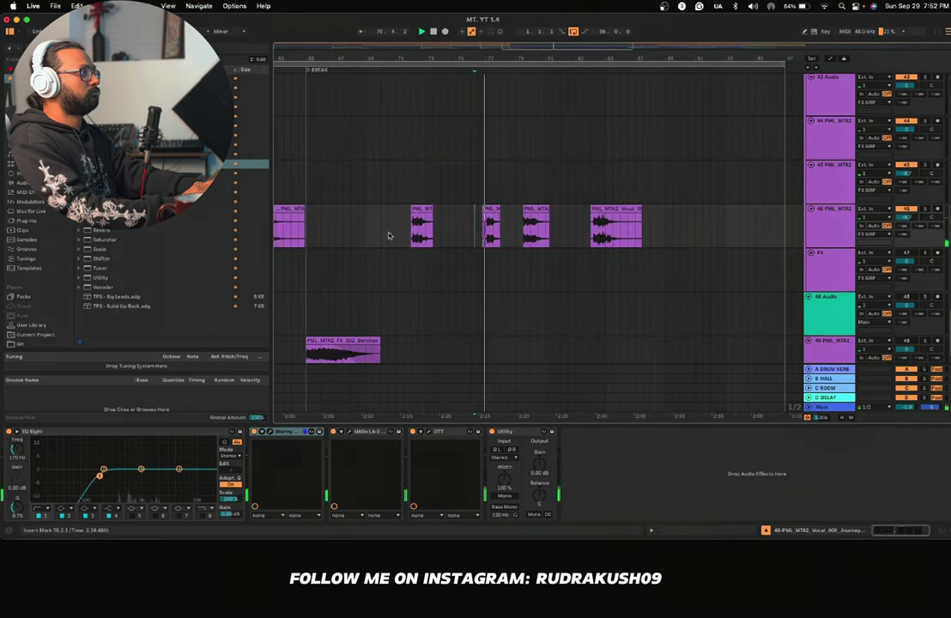
# Step: Shift the third vocal phrase to start at bar 80 and play it back from bar 76.2
pyautogui.hscroll(2, 389, 235)
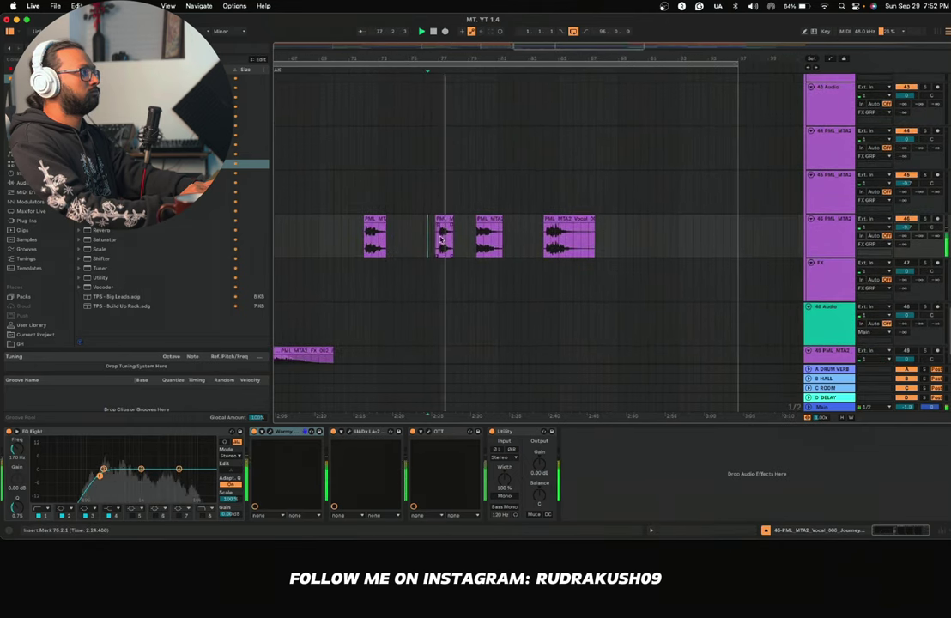
pyautogui.scroll(3, 476, 240)
pyautogui.hscroll(2, 462, 239)
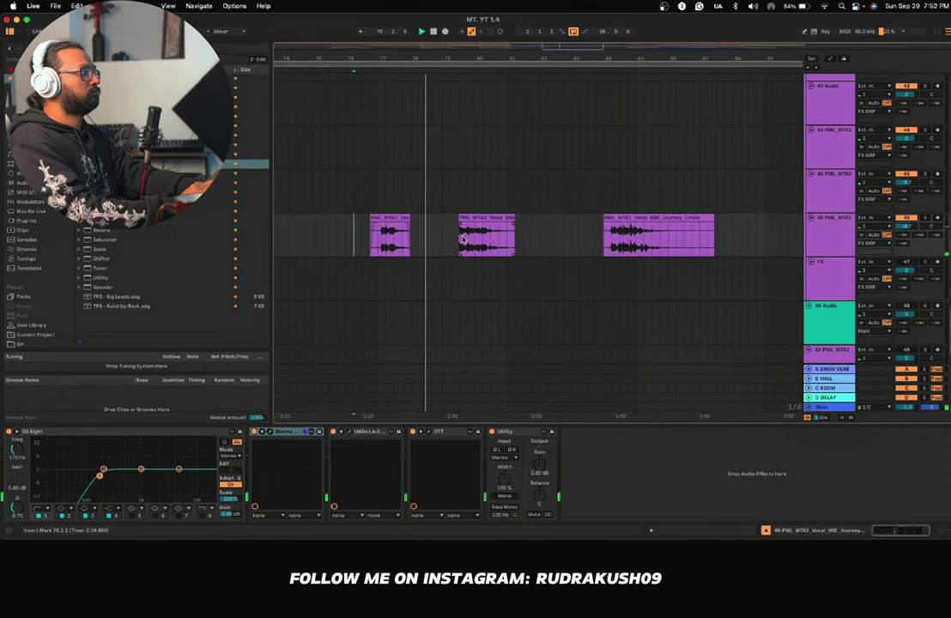
pyautogui.moveTo(468, 220); pyautogui.dragTo(496, 226)
pyautogui.click(348, 239)
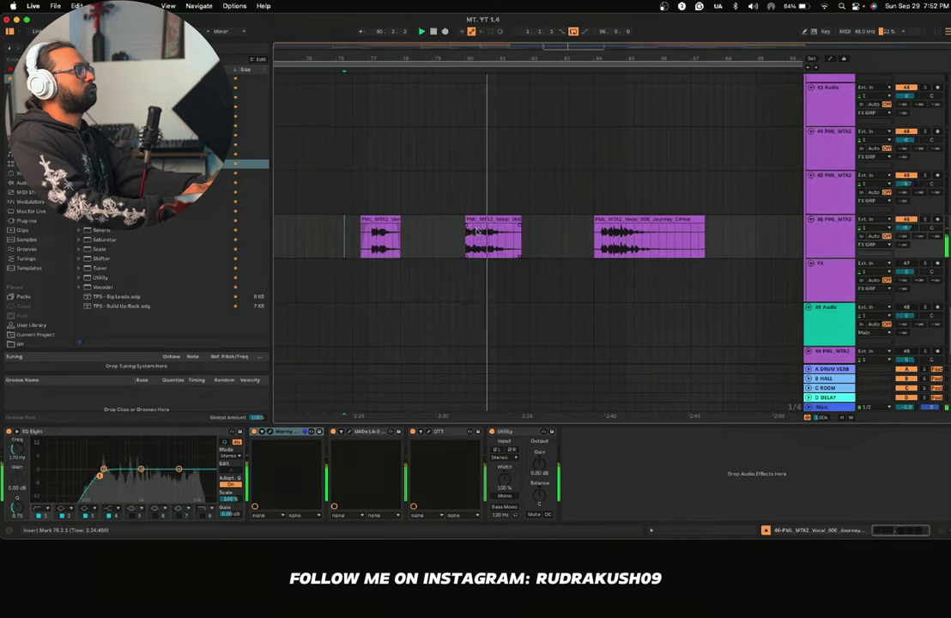
pyautogui.hscroll(2, 478, 232)
pyautogui.scroll(1, 477, 232)
pyautogui.hscroll(-1, 479, 232)
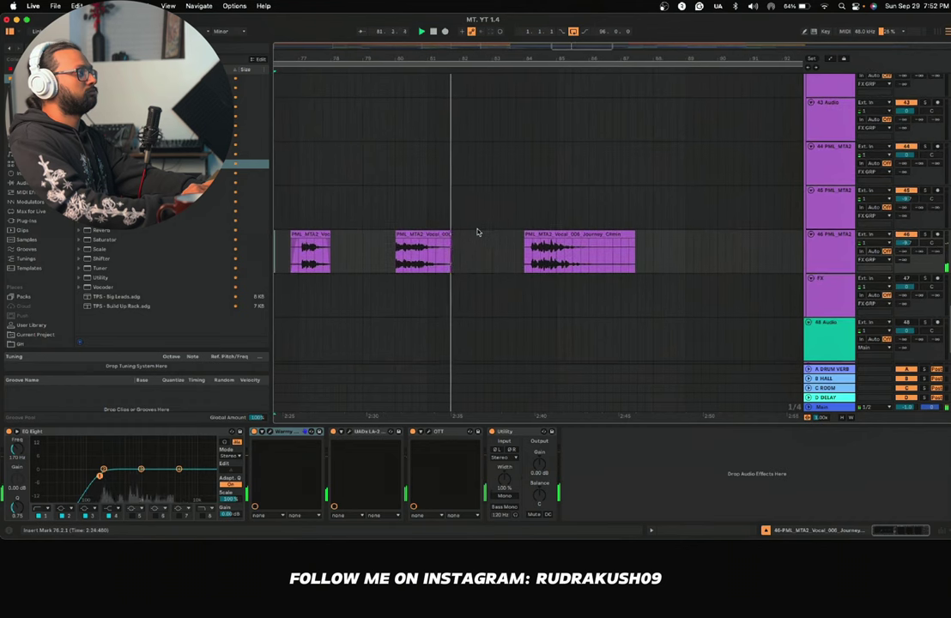
# Step: Move the final vocal phrase to bar 94 at the end of the BREAK section
pyautogui.scroll(-2, 539, 242)
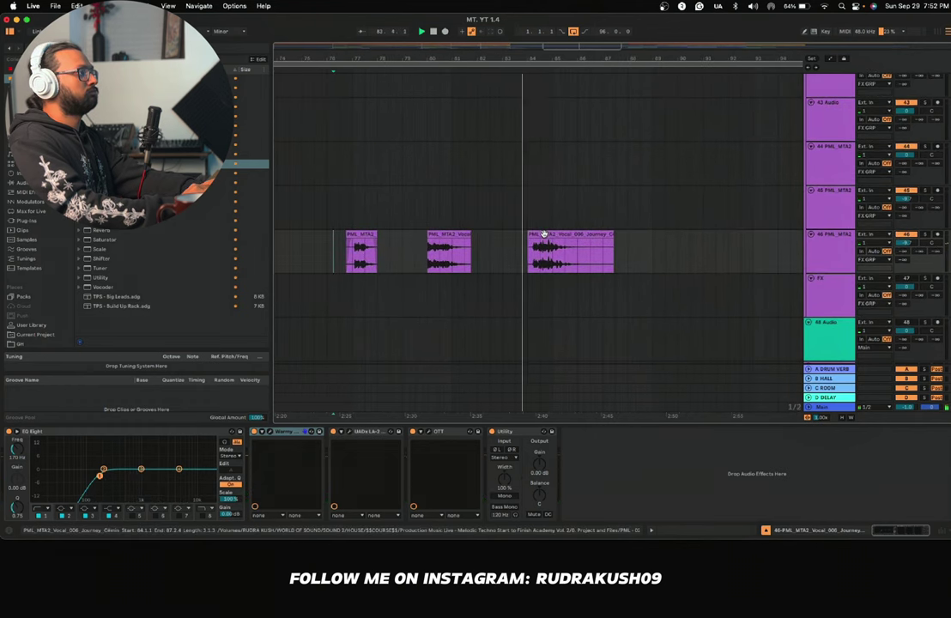
pyautogui.scroll(-1, 509, 248)
pyautogui.hscroll(1, 509, 249)
pyautogui.scroll(-3, 509, 249)
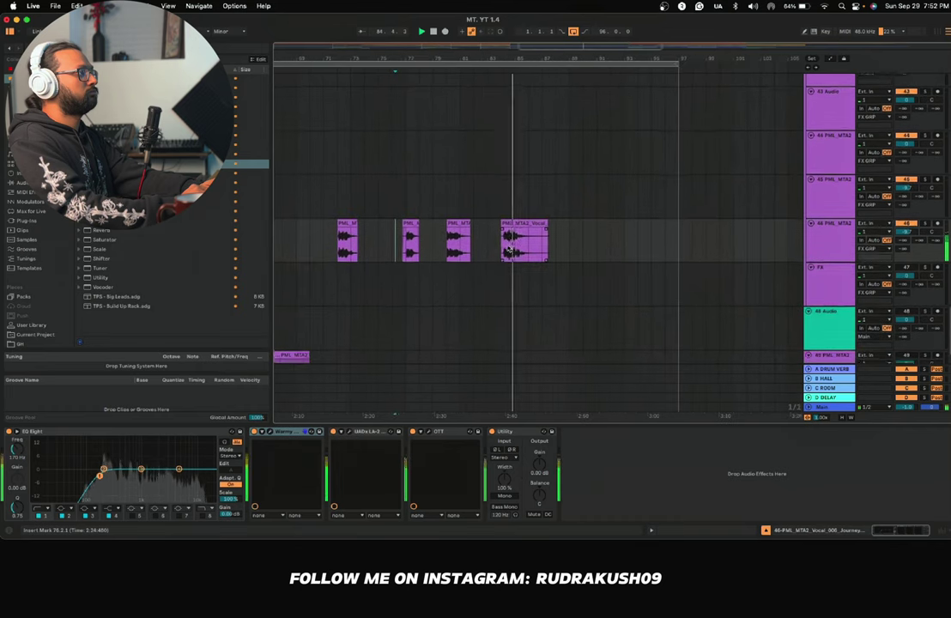
pyautogui.click(516, 230)
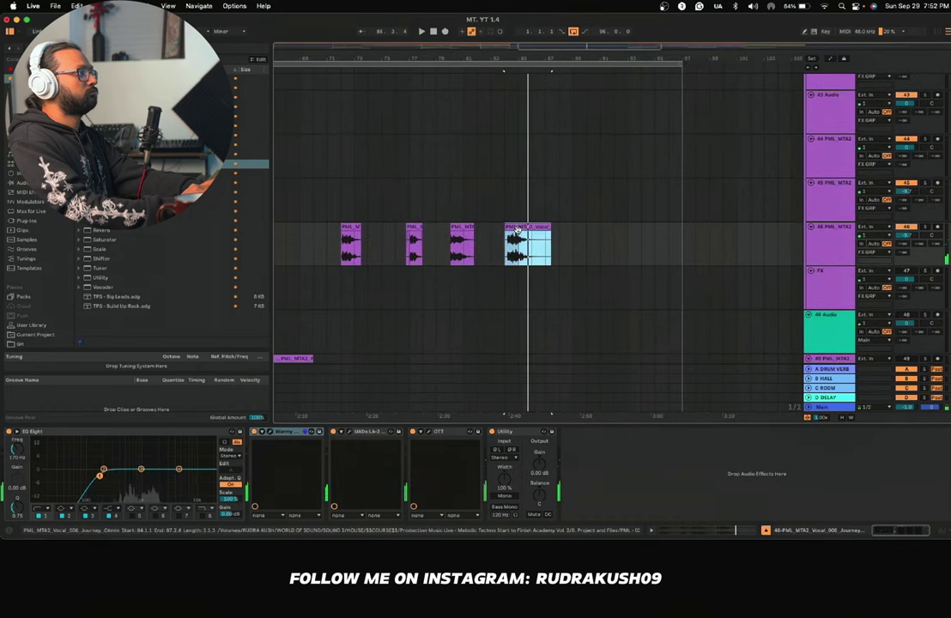
pyautogui.scroll(-4, 517, 231)
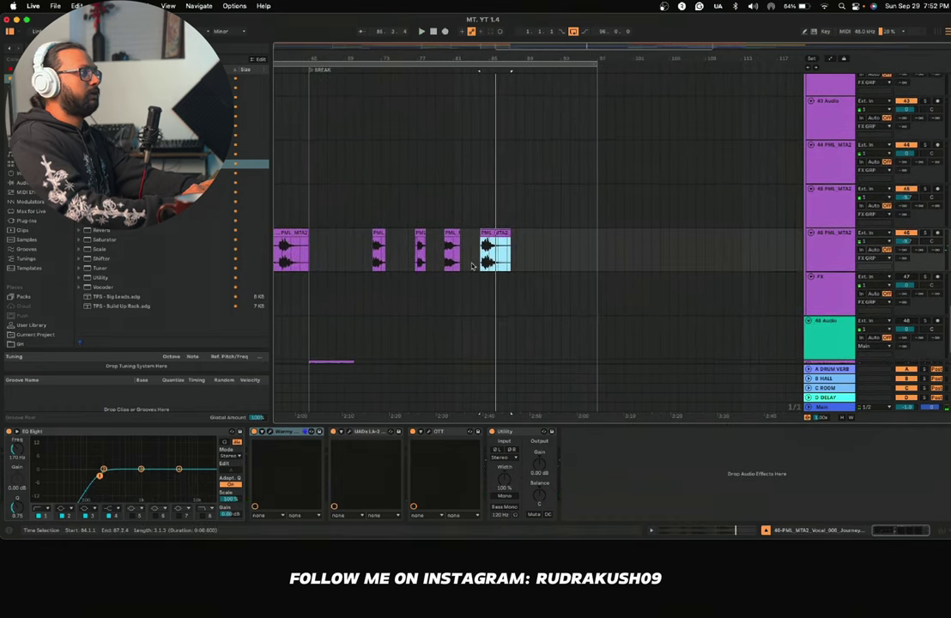
pyautogui.scroll(5, 471, 266)
pyautogui.scroll(-20, 472, 267)
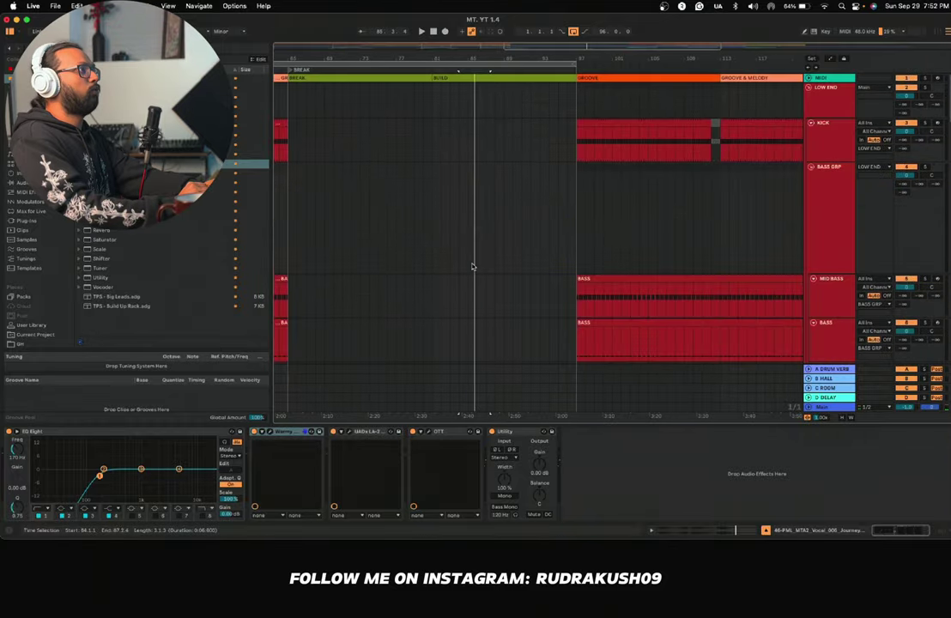
pyautogui.scroll(1, 472, 267)
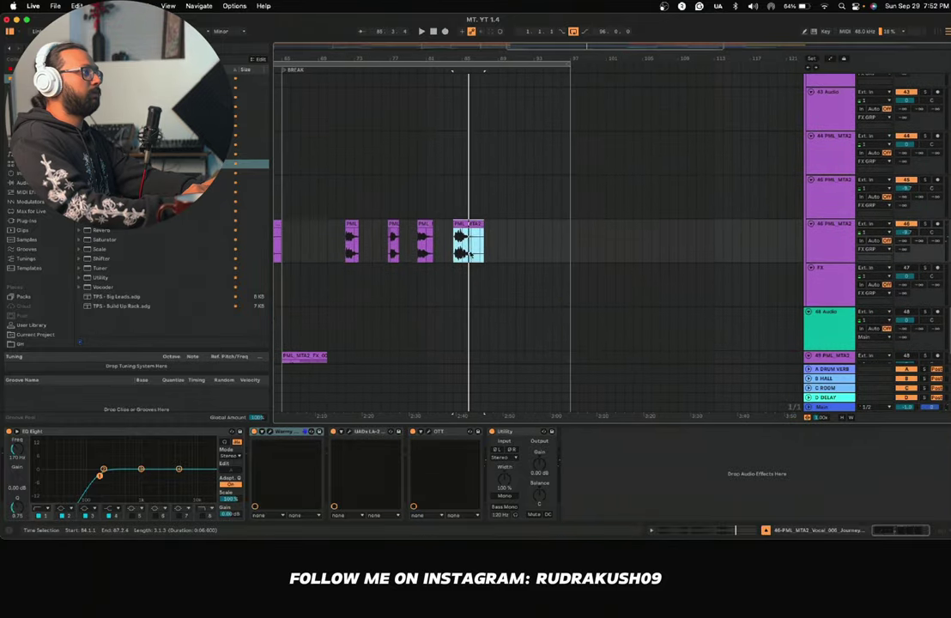
pyautogui.moveTo(459, 229); pyautogui.dragTo(554, 229)
# Step: Duplicate the first vocal phrase from bar 72 to bar 85 on track 46
pyautogui.hscroll(-3, 502, 249)
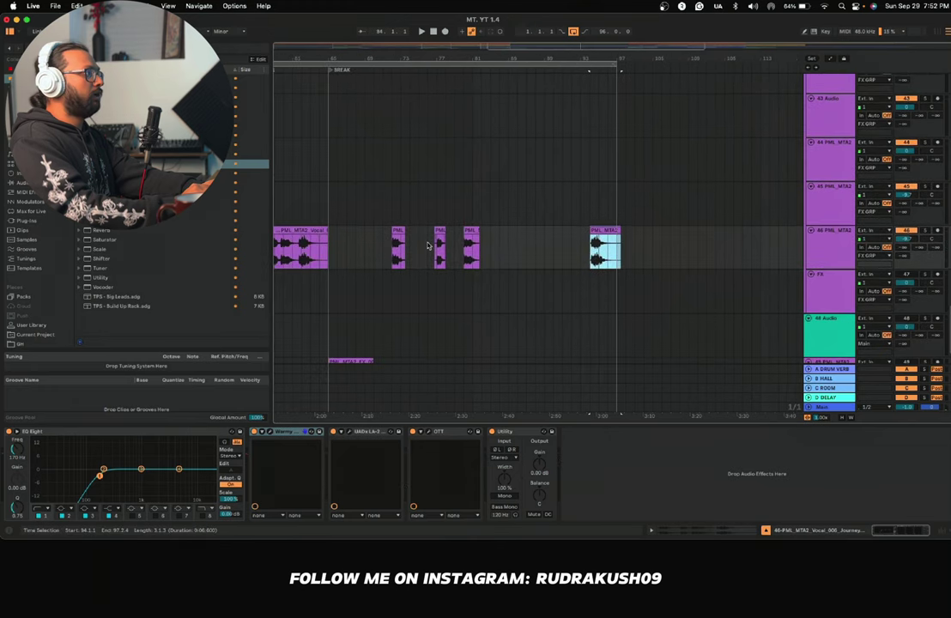
pyautogui.scroll(-2, 429, 245)
pyautogui.scroll(3, 428, 245)
pyautogui.scroll(-1, 428, 246)
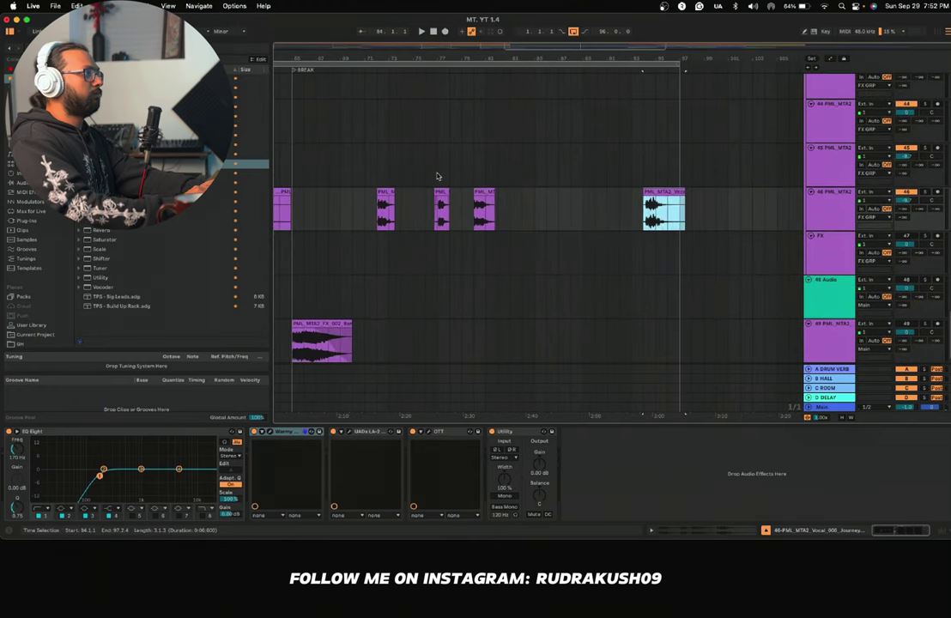
pyautogui.moveTo(387, 194); pyautogui.dragTo(552, 209)
pyautogui.hscroll(-3, 520, 206)
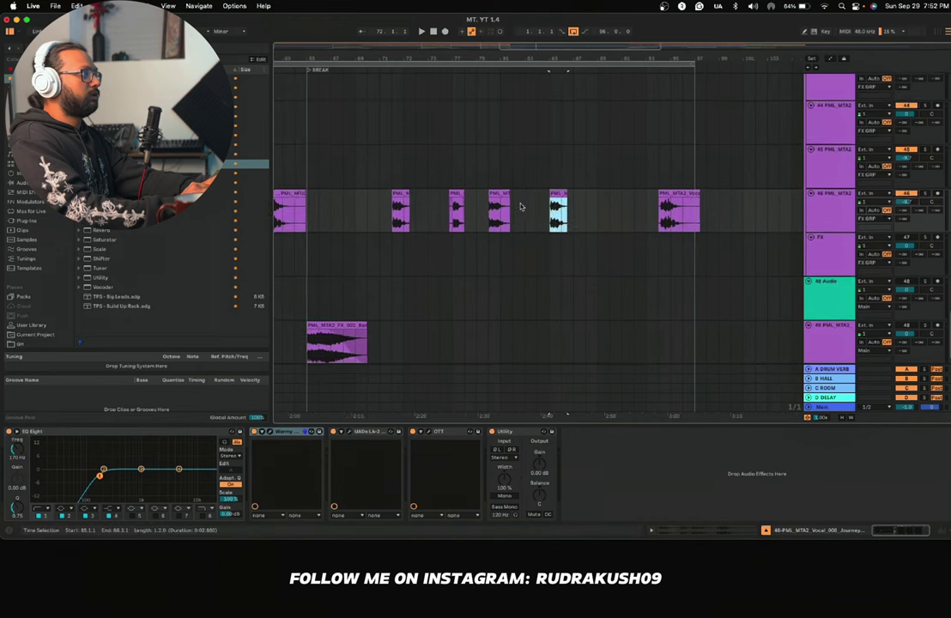
pyautogui.scroll(2, 528, 206)
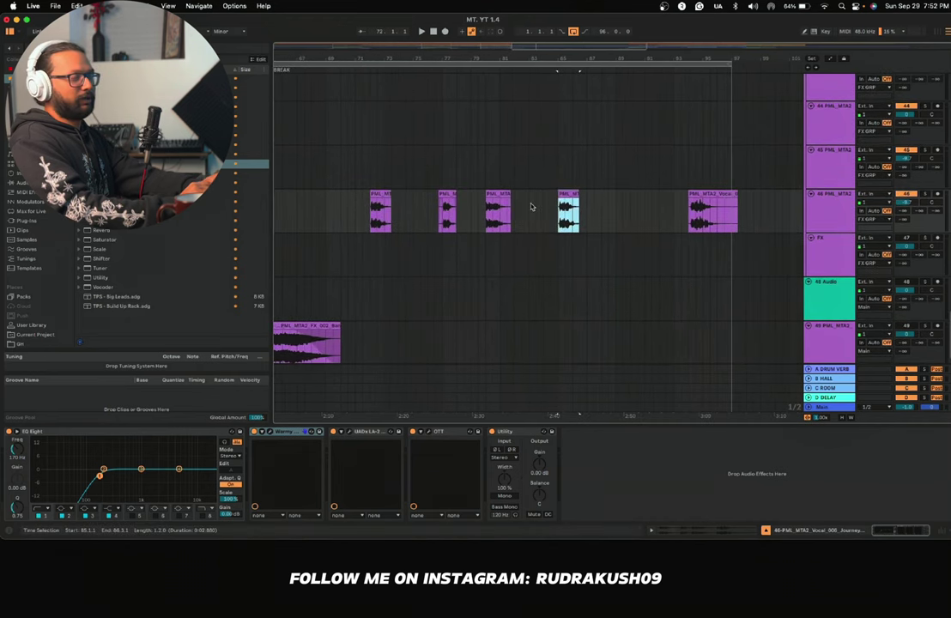
# Step: Play back the spaced-out vocal phrases from bar 77.3 and recheck the duplicated phrase from bar 85.2
pyautogui.click(446, 222)
pyautogui.press('space')
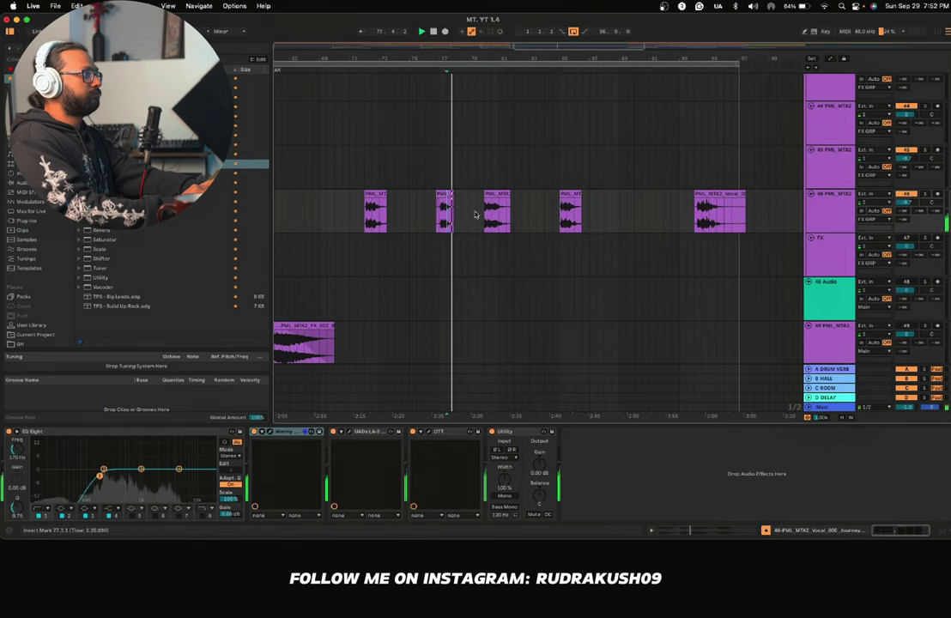
pyautogui.scroll(-2, 475, 215)
pyautogui.click(814, 191)
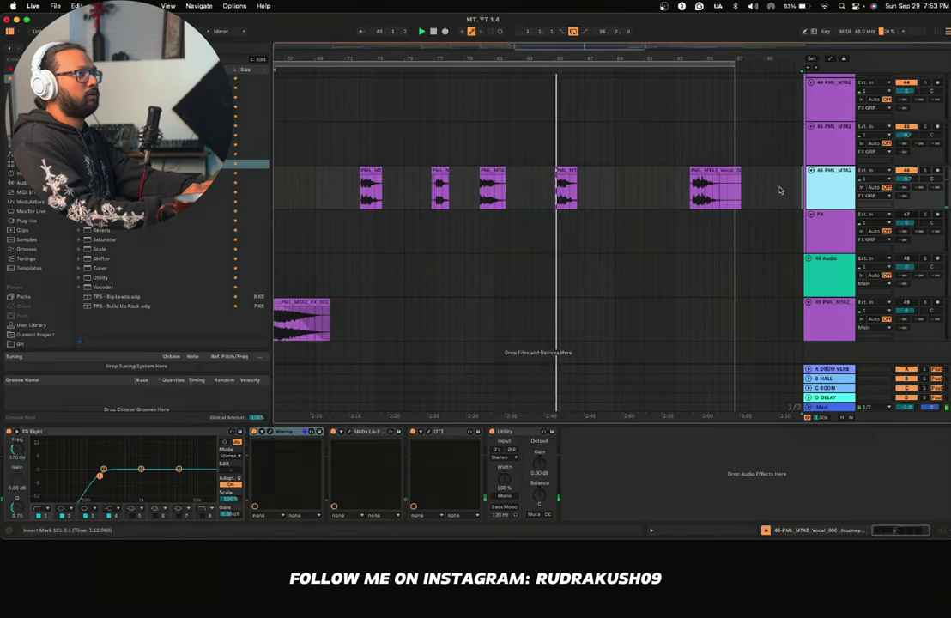
pyautogui.scroll(3, 780, 190)
pyautogui.hscroll(1, 780, 191)
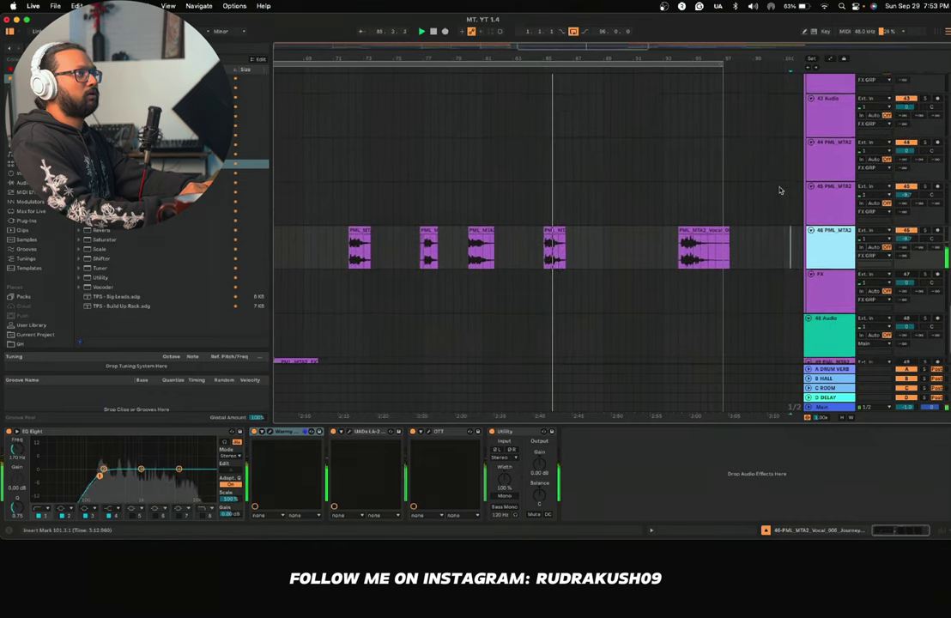
pyautogui.click(575, 260)
pyautogui.scroll(1, 577, 259)
pyautogui.scroll(2, 577, 259)
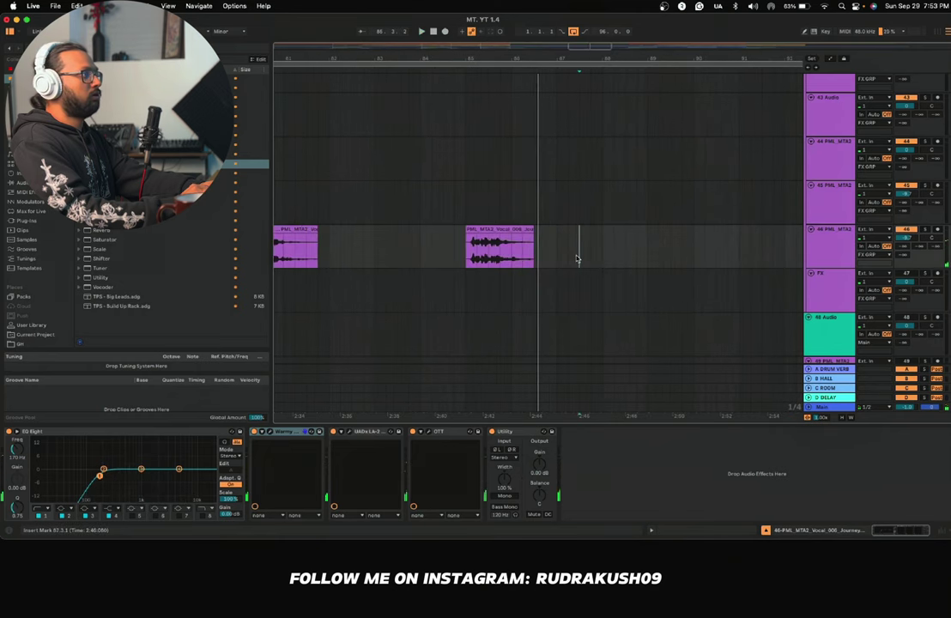
pyautogui.click(481, 258)
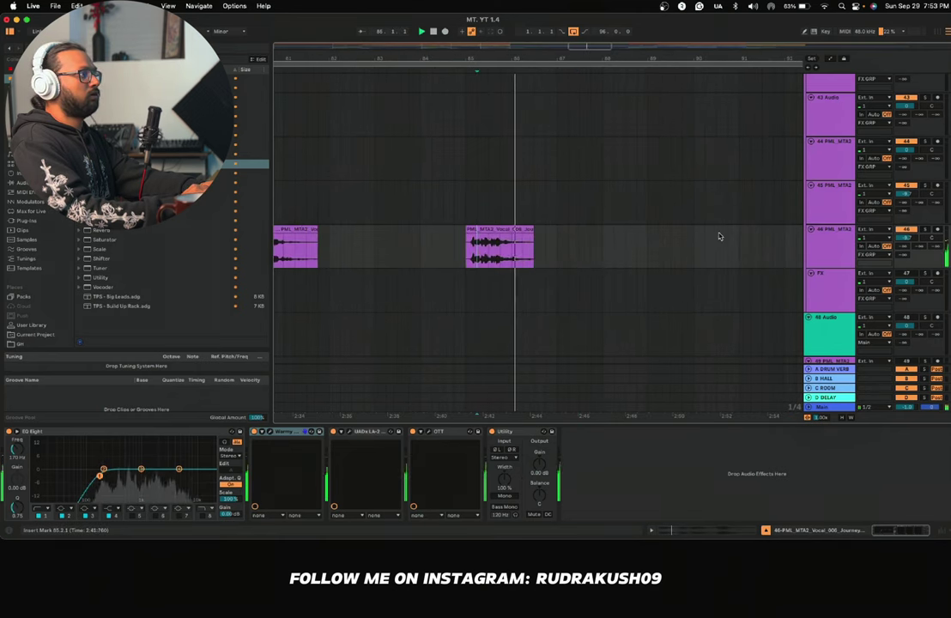
pyautogui.scroll(-2, 659, 252)
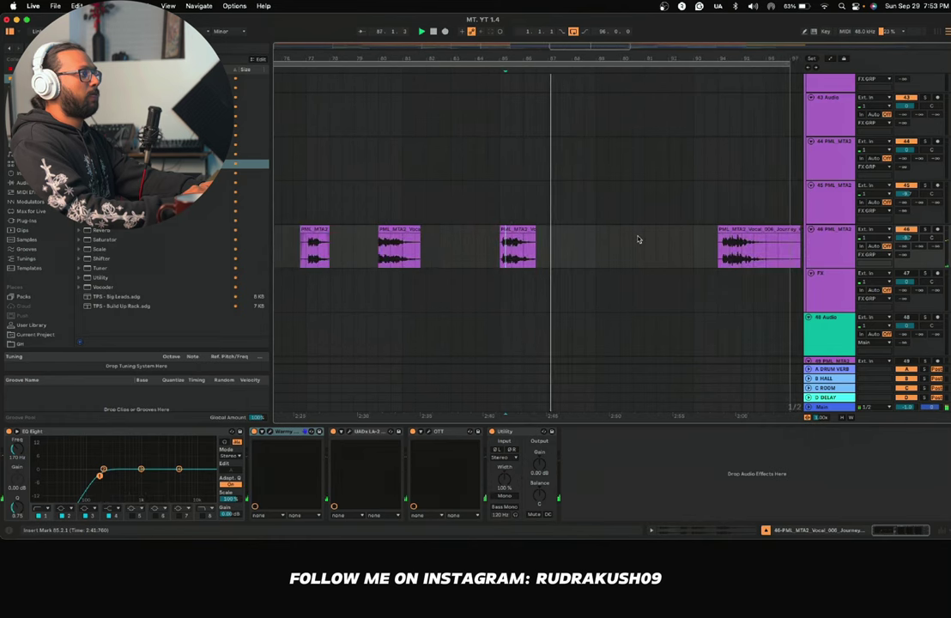
pyautogui.scroll(-3, 520, 255)
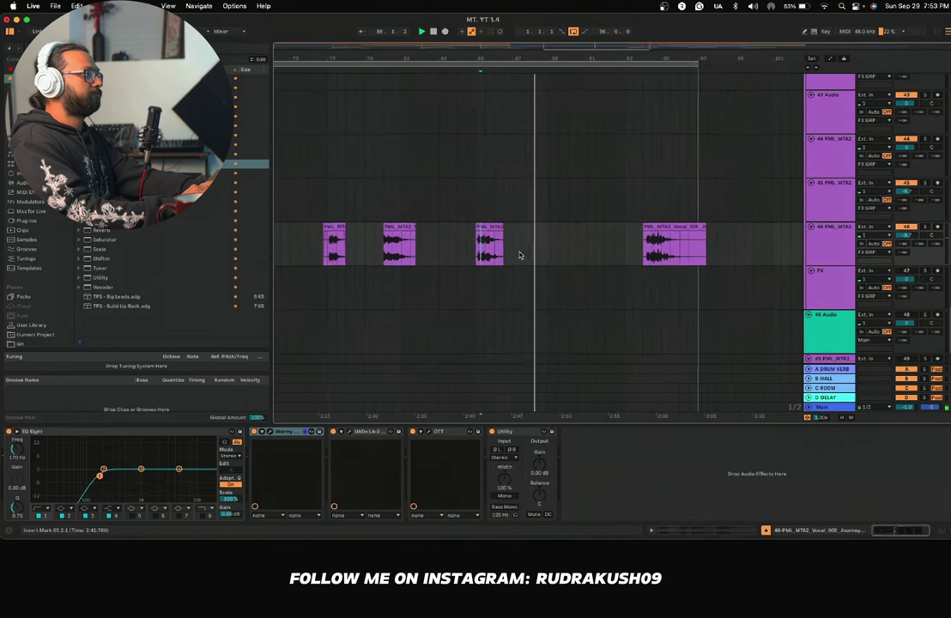
# Step: Play the arrangement from bar 1 and review the FX, drum and synth tracks through the sections leading up to the BREAK
pyautogui.scroll(-2, 520, 255)
pyautogui.scroll(-5, 384, 246)
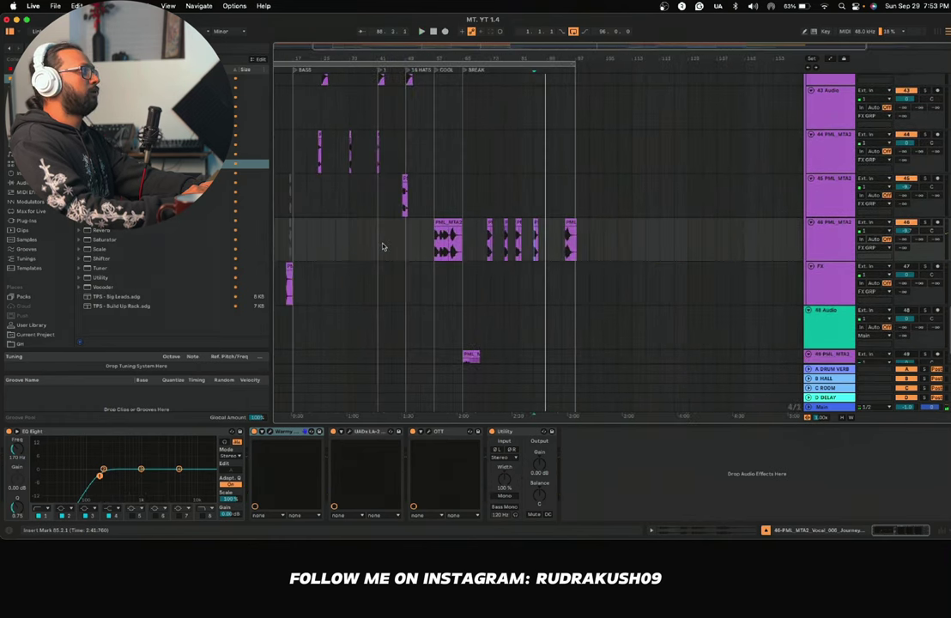
pyautogui.hscroll(-2, 384, 247)
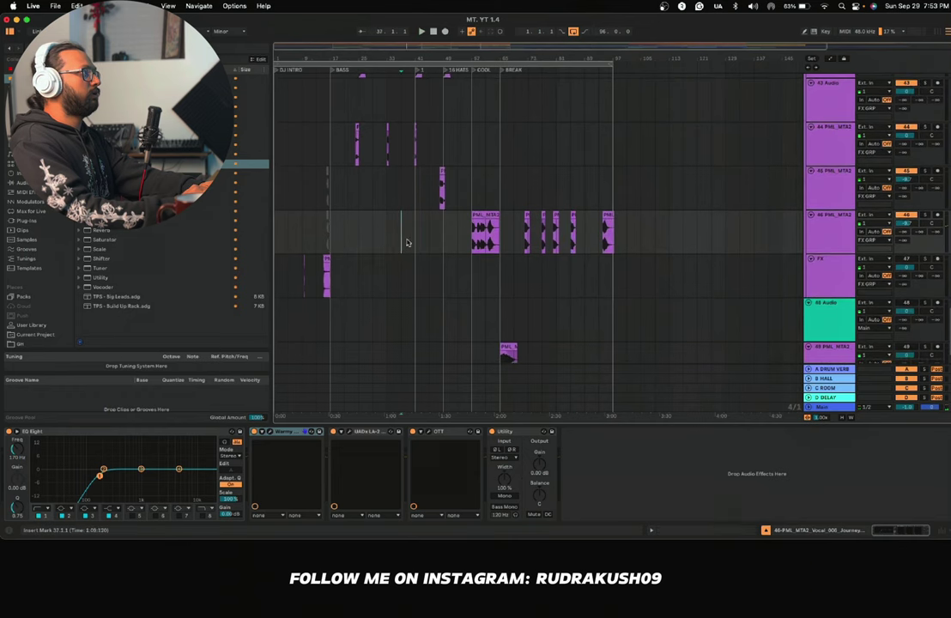
pyautogui.scroll(3, 413, 241)
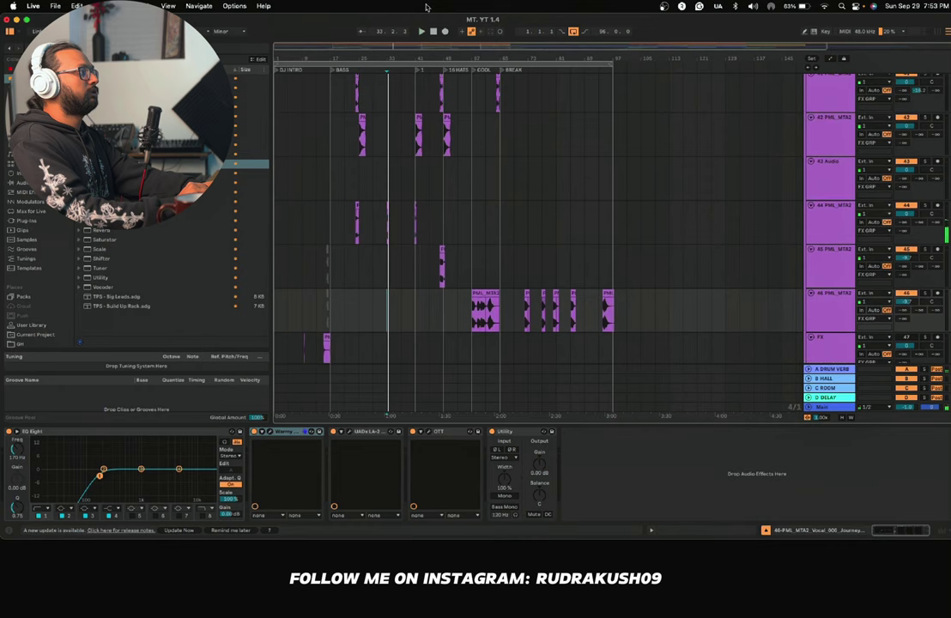
pyautogui.click(434, 34)
pyautogui.press('space')
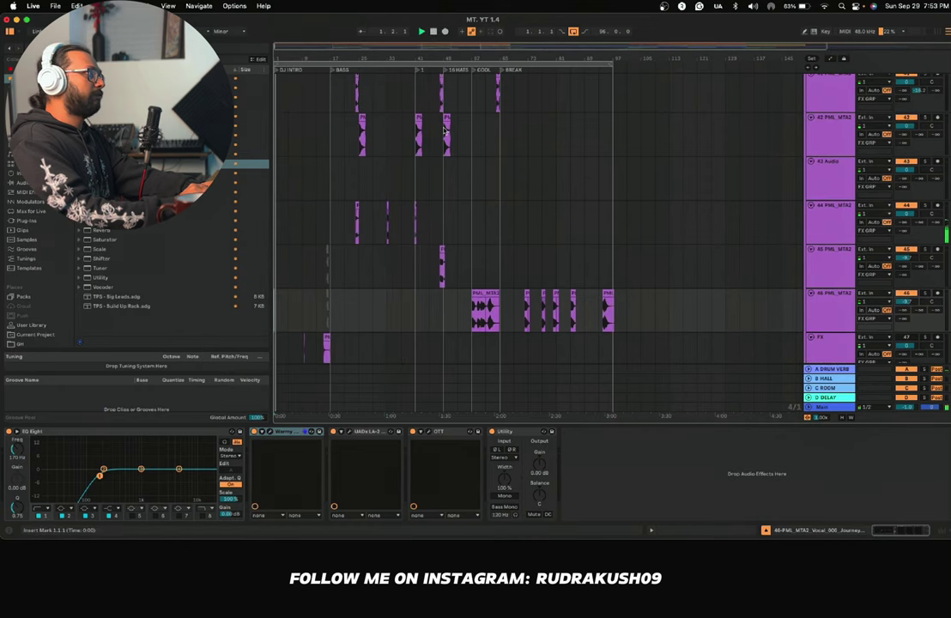
pyautogui.scroll(4, 463, 163)
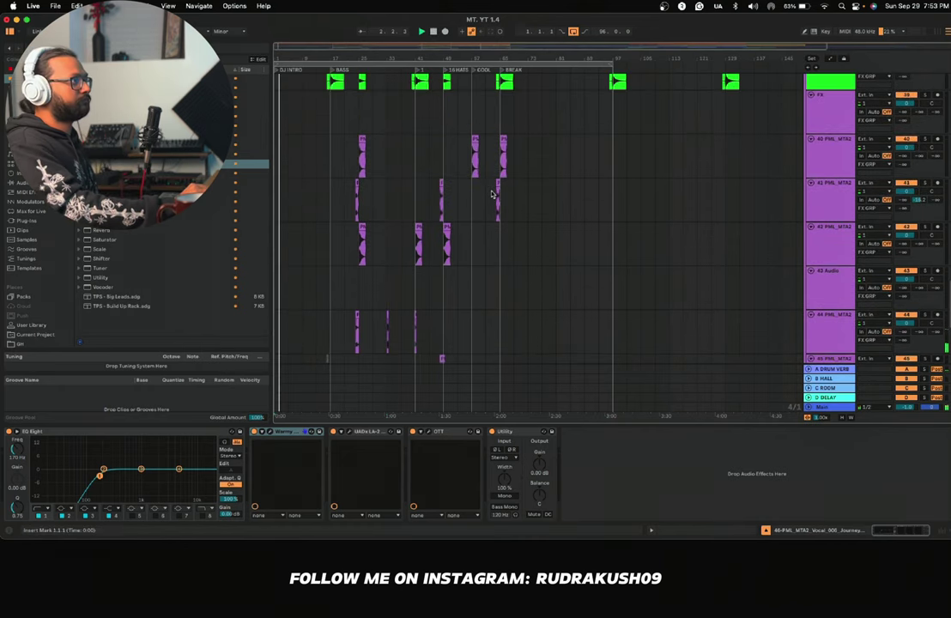
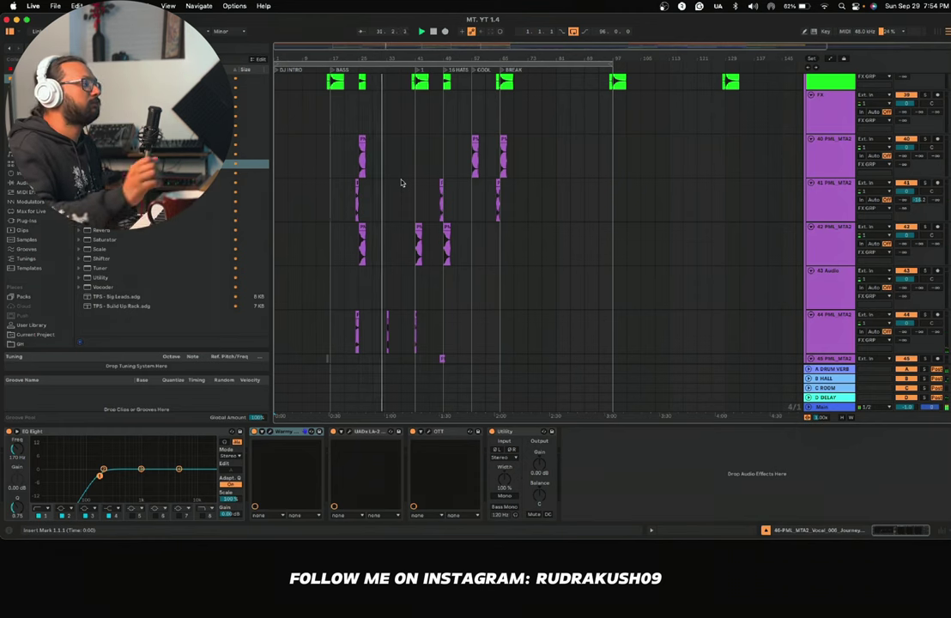
pyautogui.scroll(20, 362, 193)
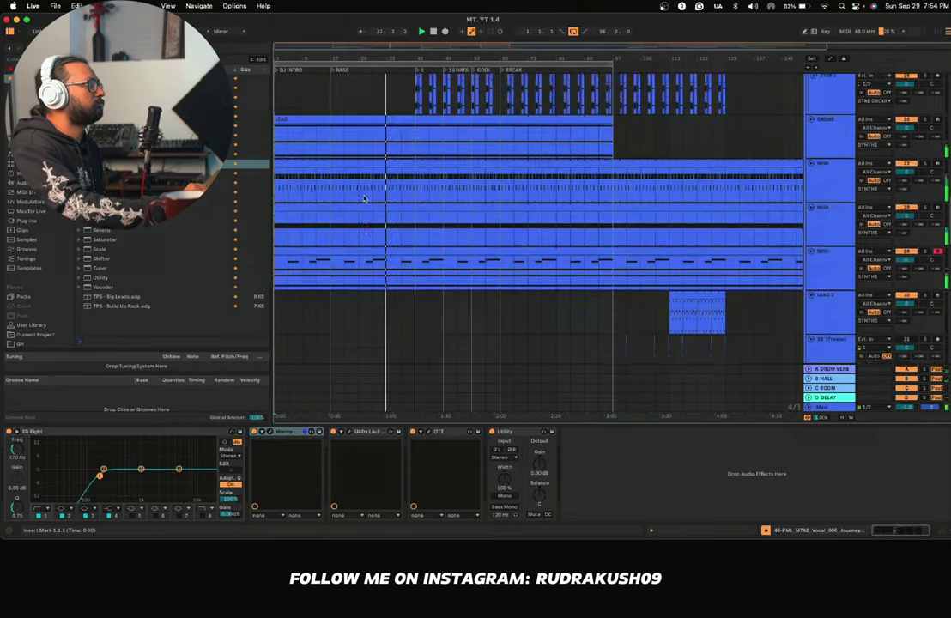
pyautogui.scroll(-10, 363, 199)
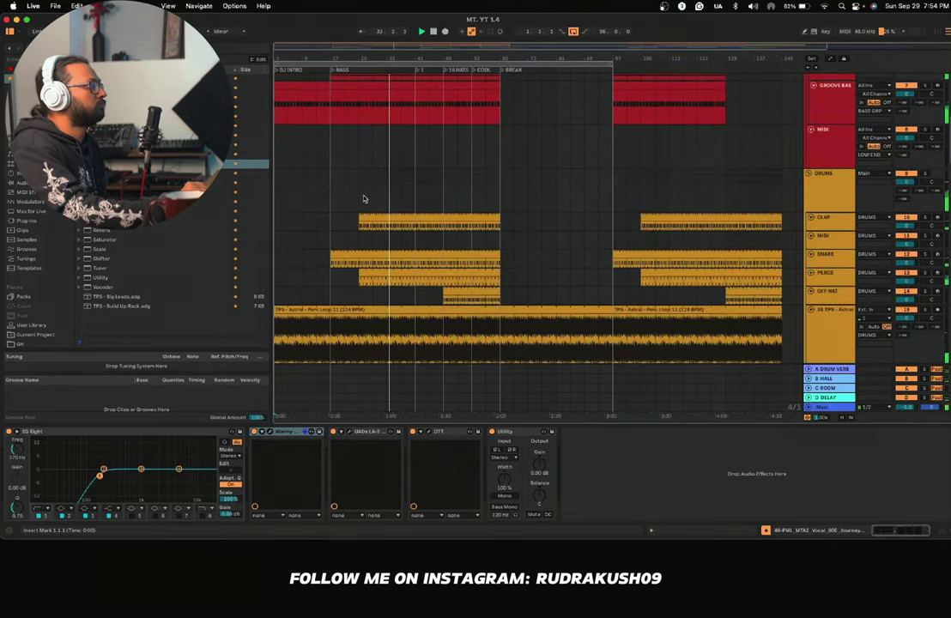
pyautogui.scroll(-8, 363, 198)
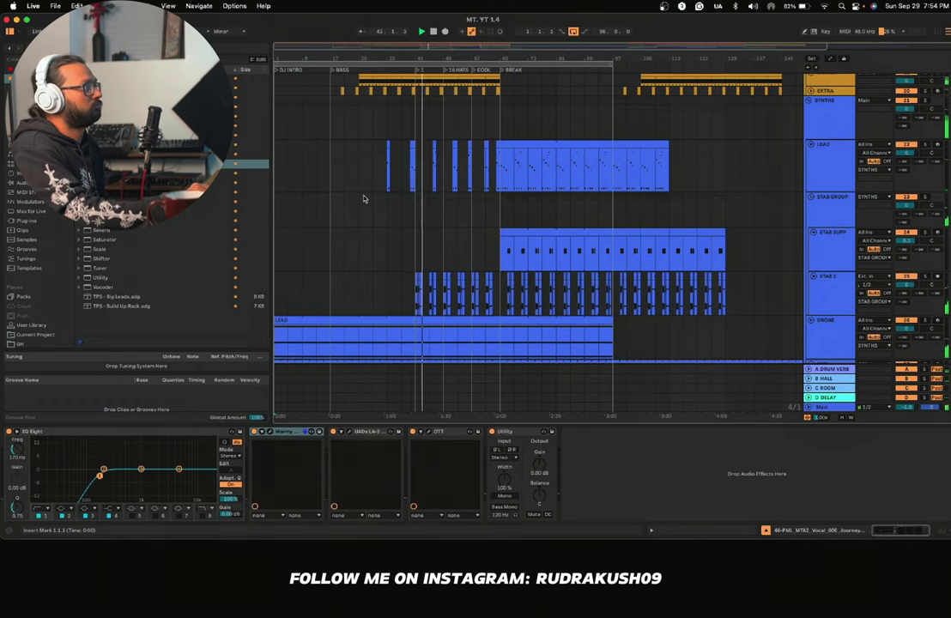
pyautogui.scroll(-5, 363, 199)
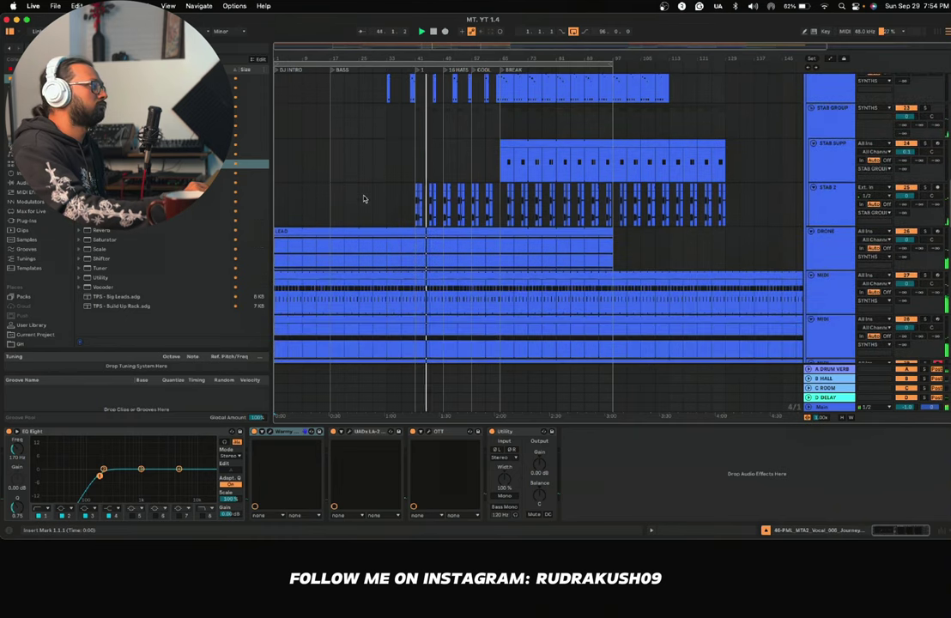
pyautogui.scroll(3, 363, 199)
pyautogui.scroll(2, 363, 199)
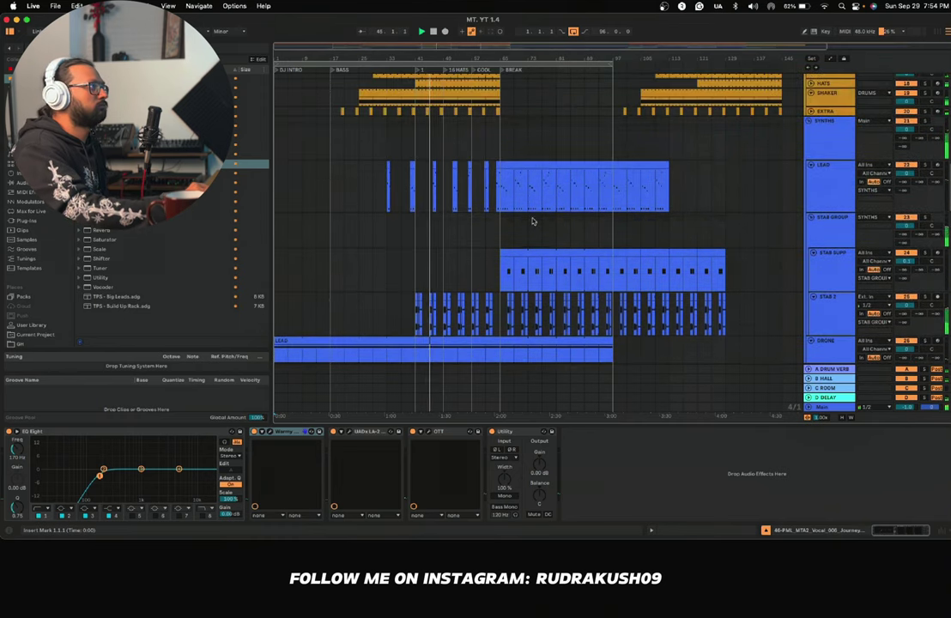
# Step: Adjust the LEAD track's Serum Dly_Wet automation plateau to about 55 to 58% from bar 33 to just before the BREAK
pyautogui.click(822, 182)
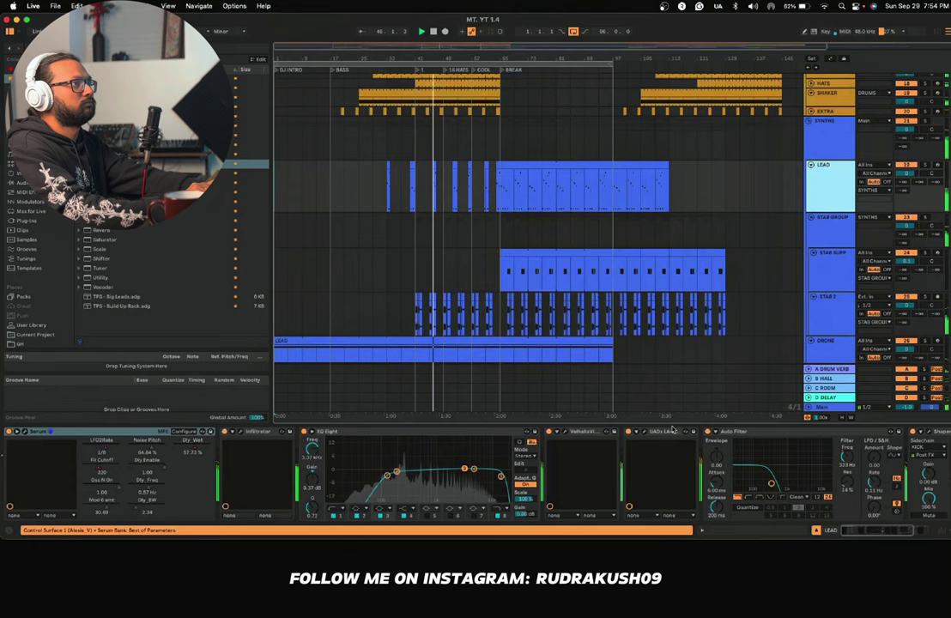
pyautogui.rightClick(192, 452)
pyautogui.click(199, 456)
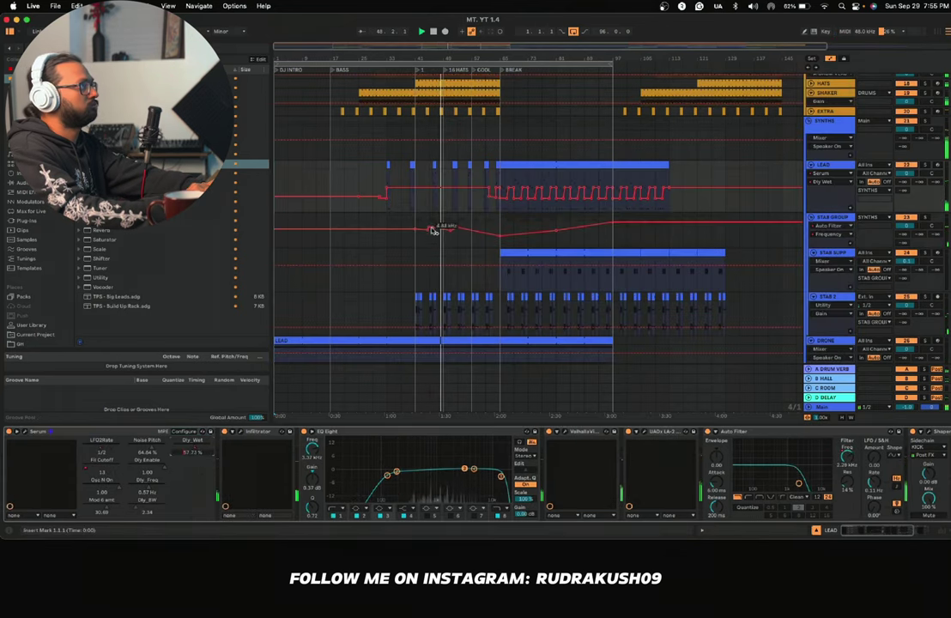
pyautogui.click(398, 196)
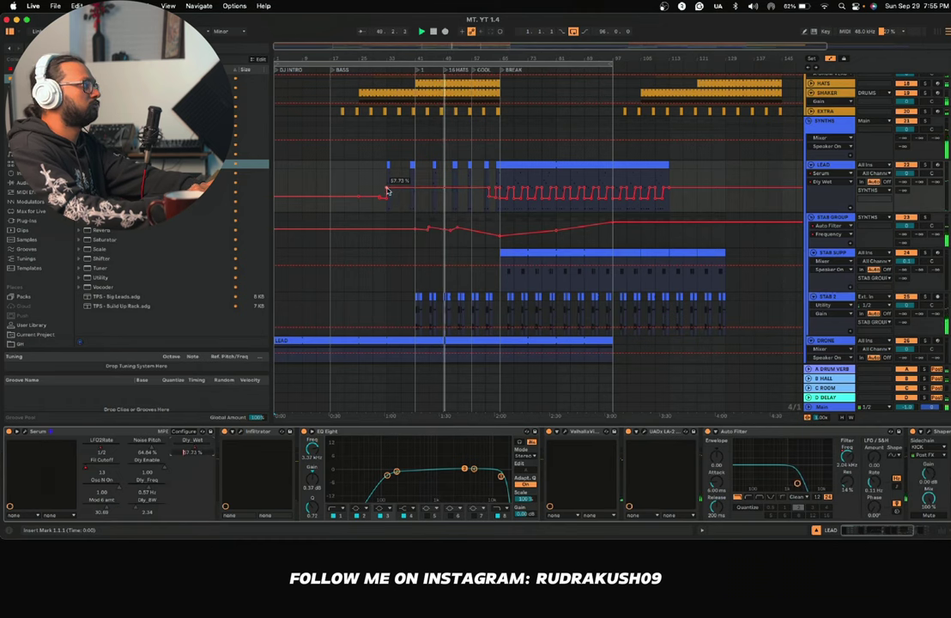
pyautogui.moveTo(386, 192); pyautogui.dragTo(386, 184)
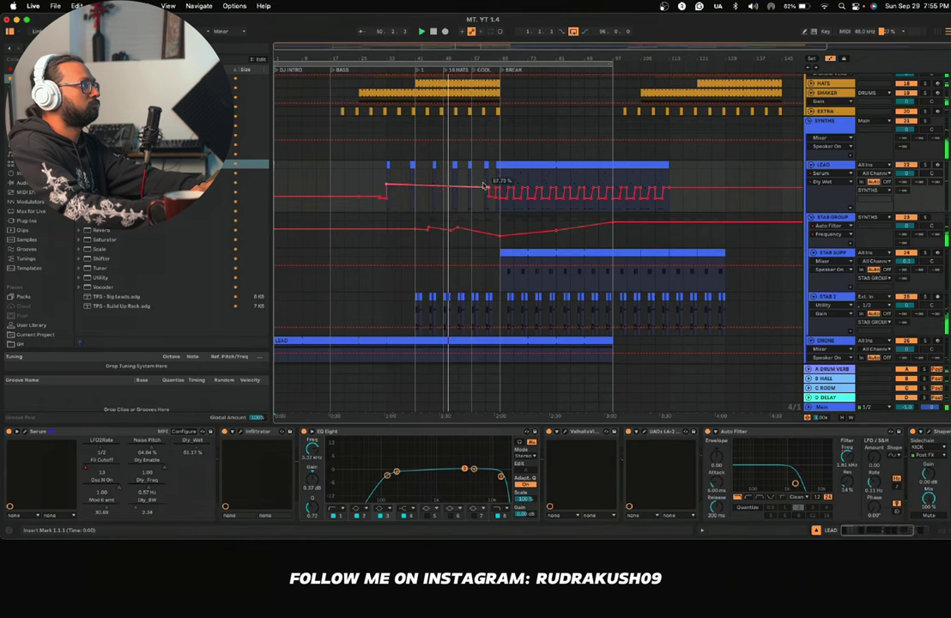
pyautogui.moveTo(489, 187); pyautogui.dragTo(490, 183)
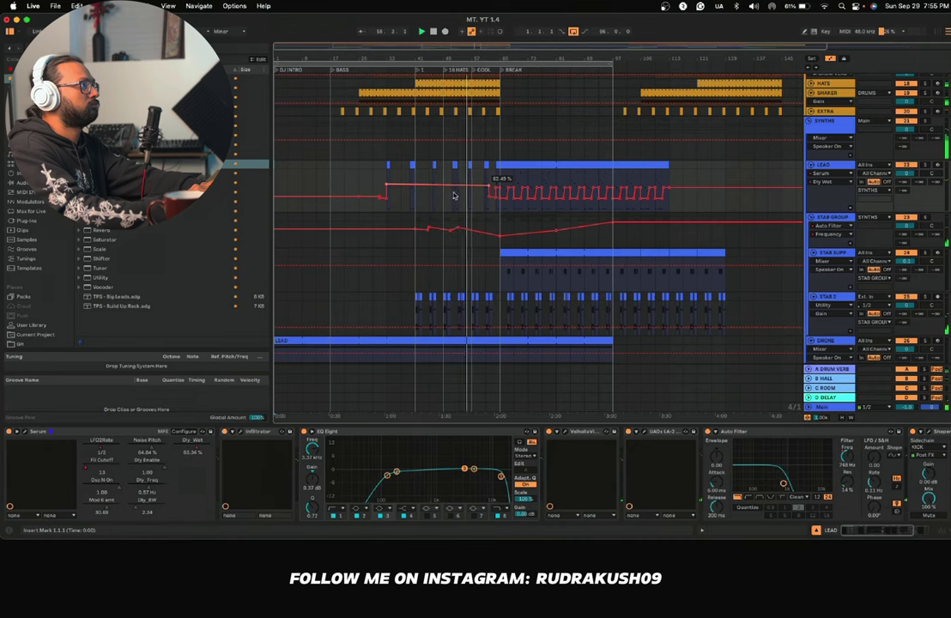
pyautogui.scroll(5, 452, 195)
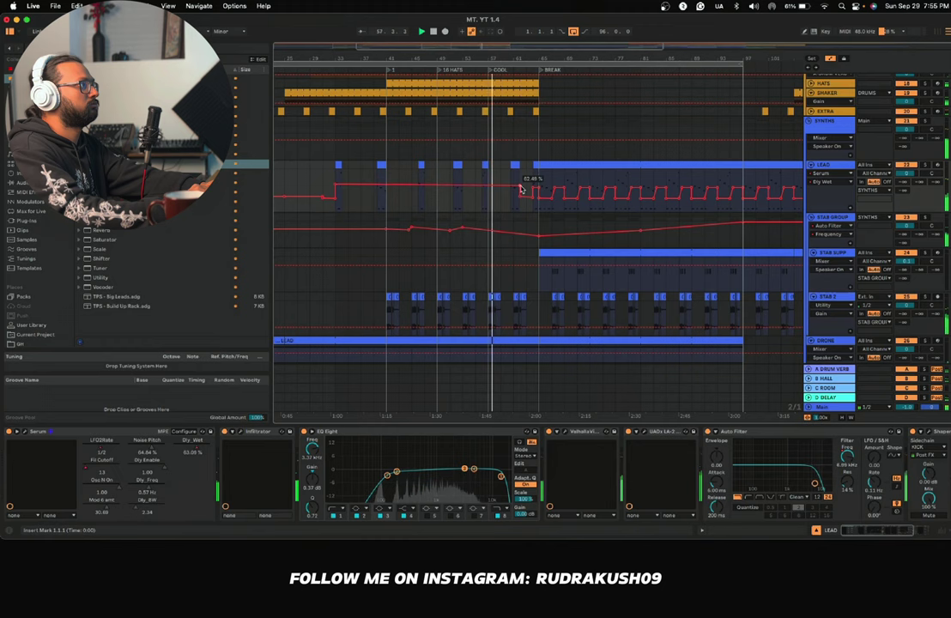
pyautogui.moveTo(520, 186); pyautogui.dragTo(520, 194)
pyautogui.moveTo(337, 186); pyautogui.dragTo(335, 188)
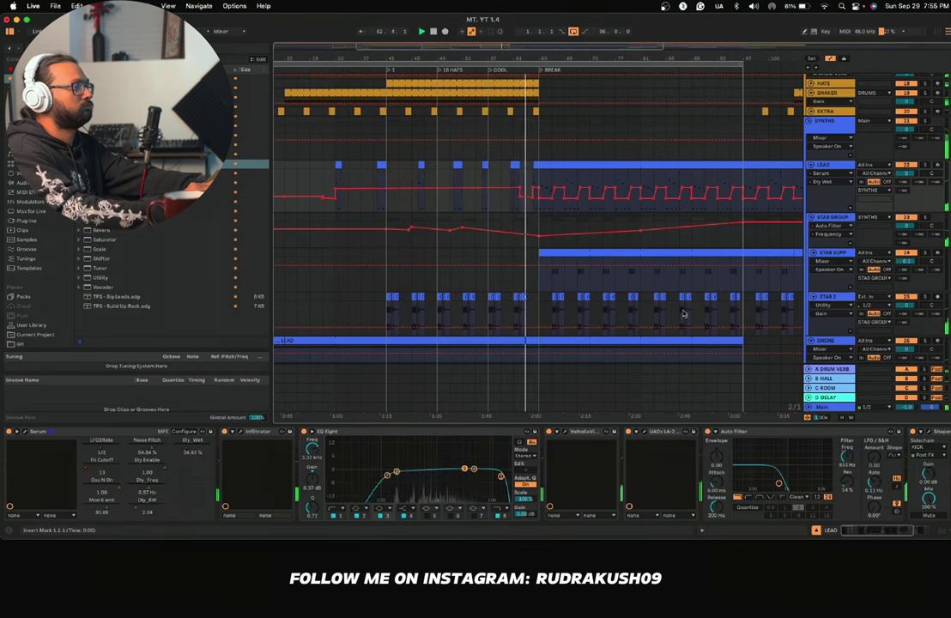
# Step: Show the LEAD track's Auto Filter Frequency automation and play back the first lead phrases from bar 39
pyautogui.rightClick(844, 456)
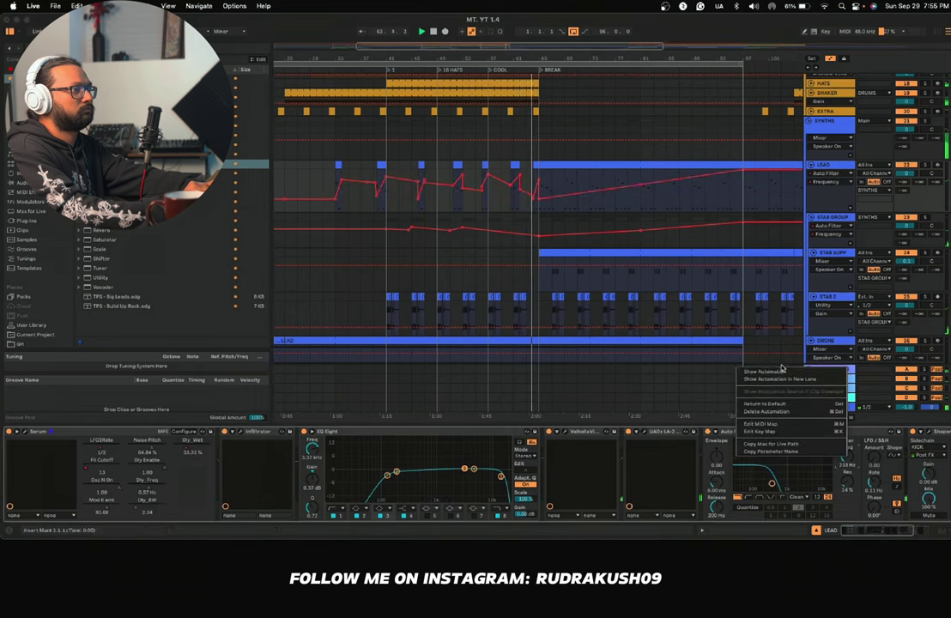
pyautogui.click(781, 373)
pyautogui.press('space')
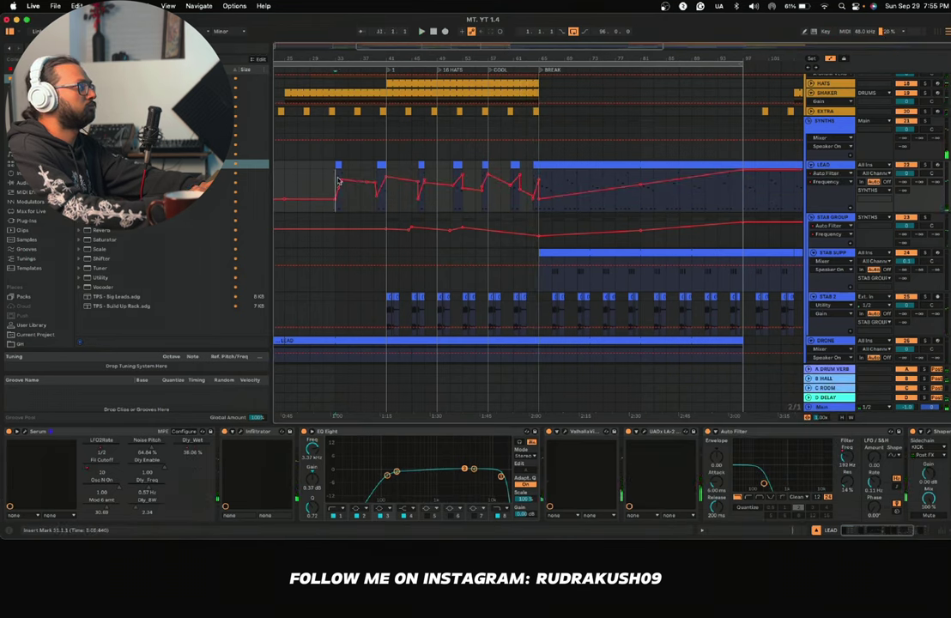
pyautogui.scroll(3, 338, 181)
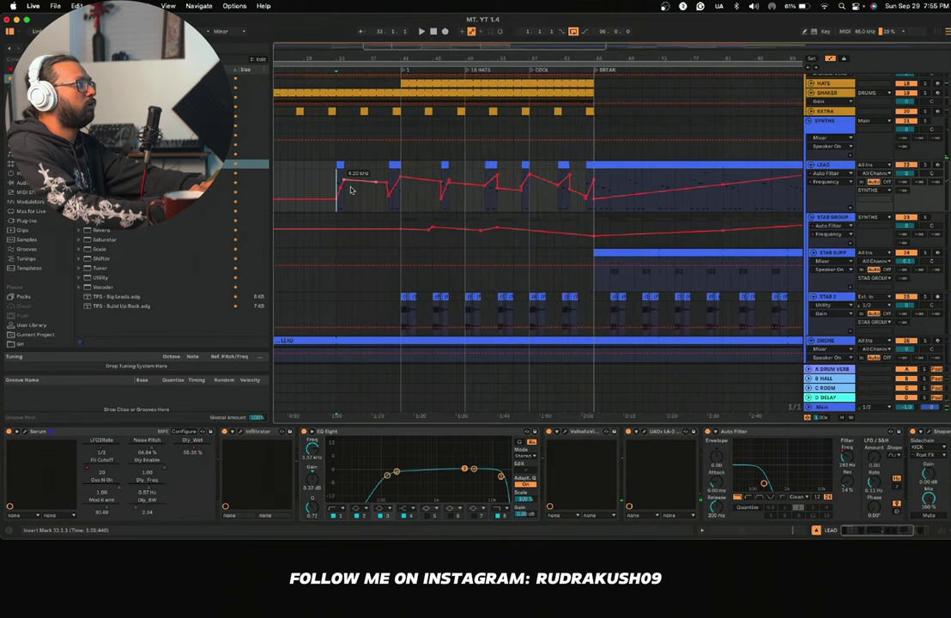
pyautogui.scroll(1, 384, 195)
pyautogui.press('space')
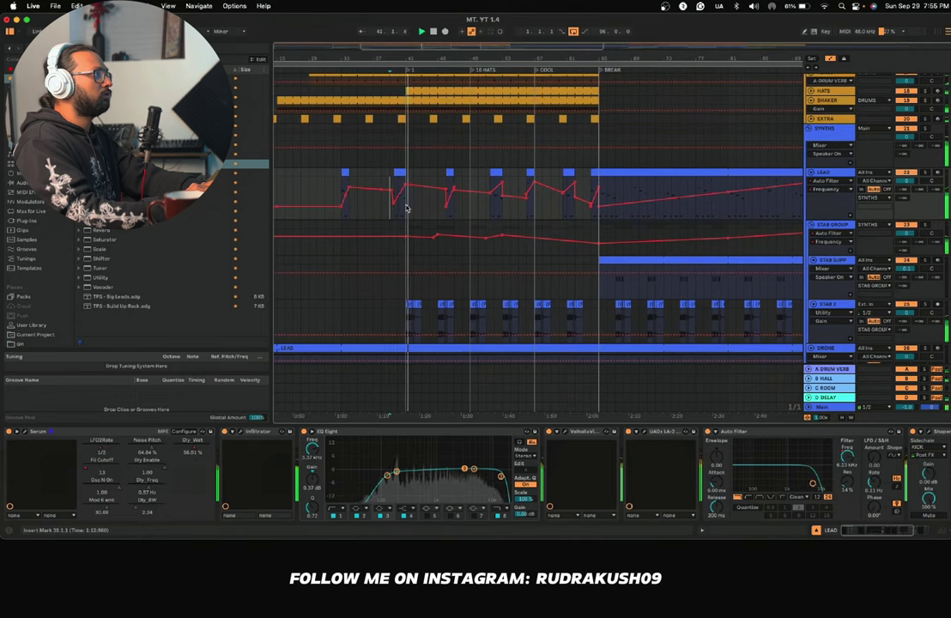
# Step: Straighten the LEAD filter frequency ramp at bar 46 into one clean rise and play it back
pyautogui.scroll(3, 447, 199)
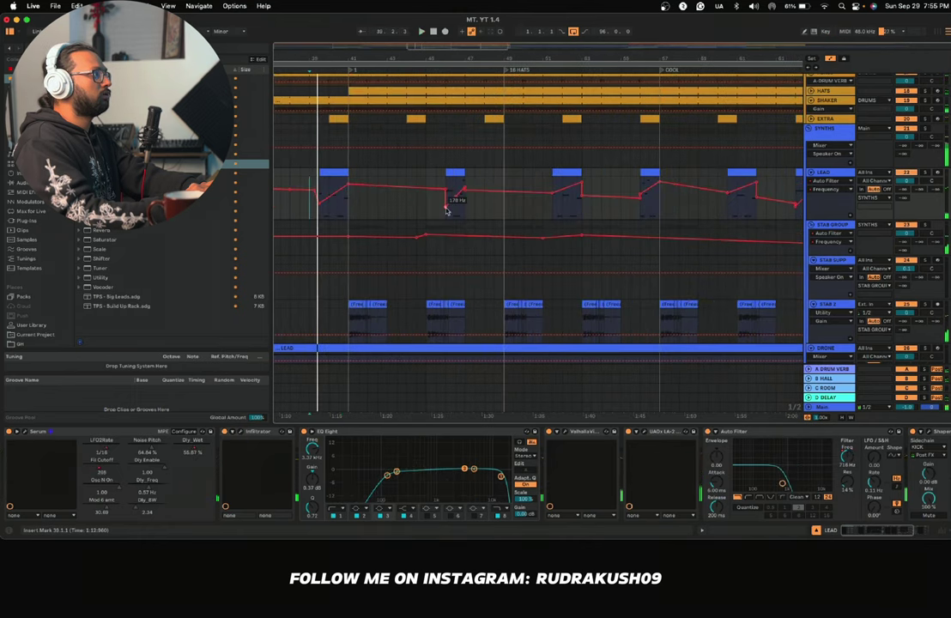
pyautogui.click(447, 209)
pyautogui.press('space')
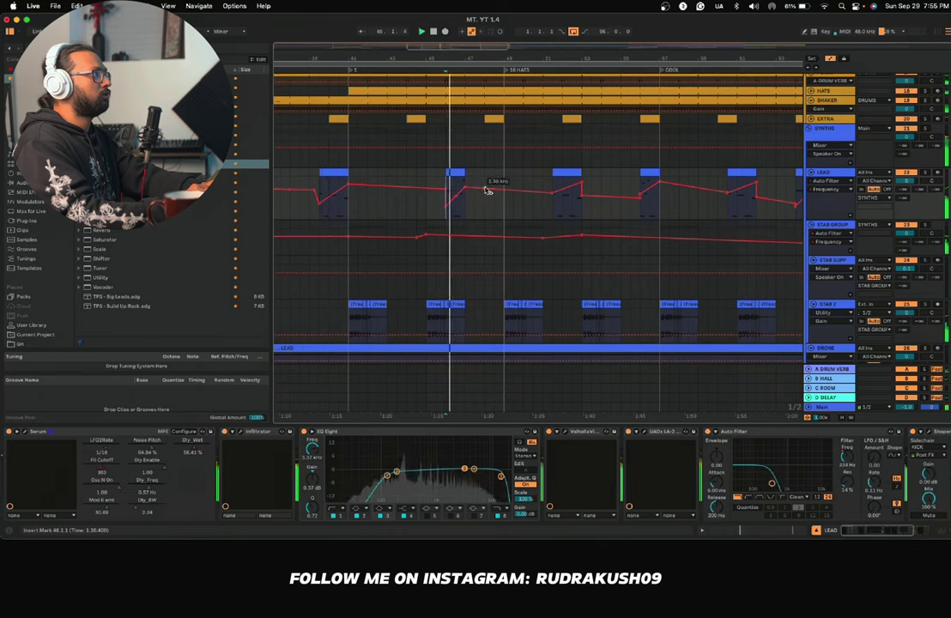
# Step: Smooth the remaining LEAD filter frequency ramps up to the COOL section and raise the dip just before the BREAK
pyautogui.hscroll(2, 494, 198)
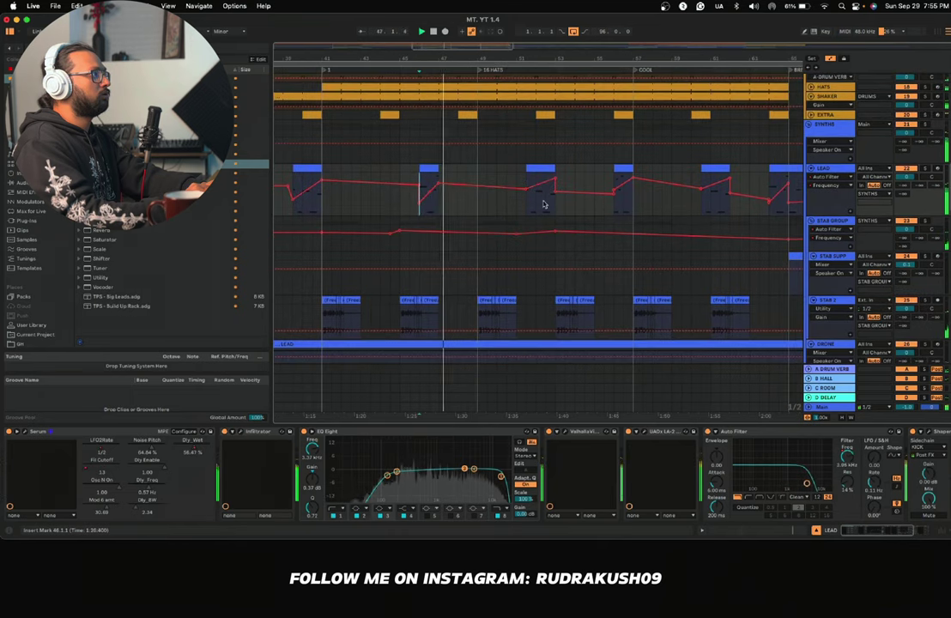
pyautogui.hscroll(2, 543, 205)
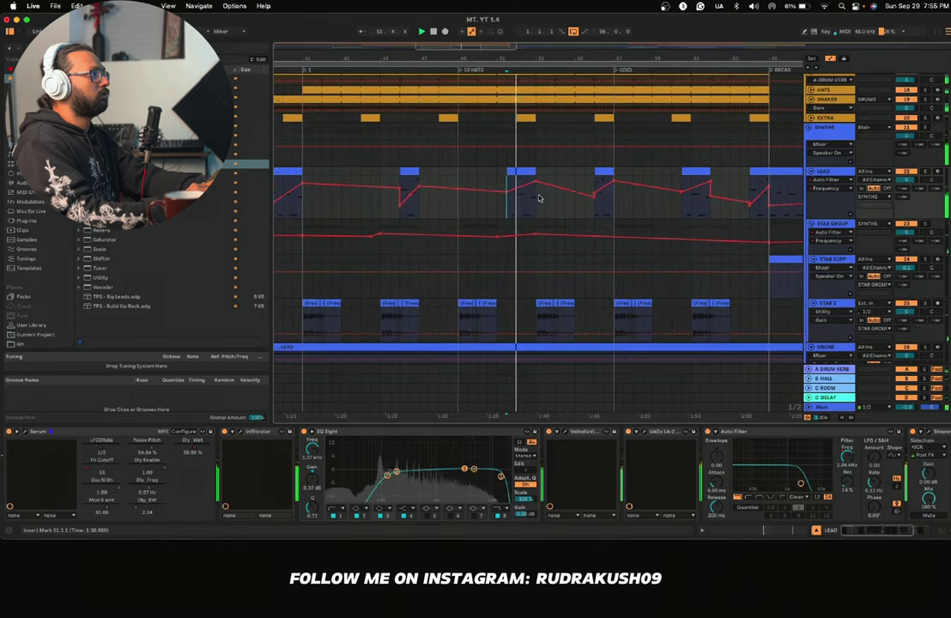
pyautogui.hscroll(3, 543, 198)
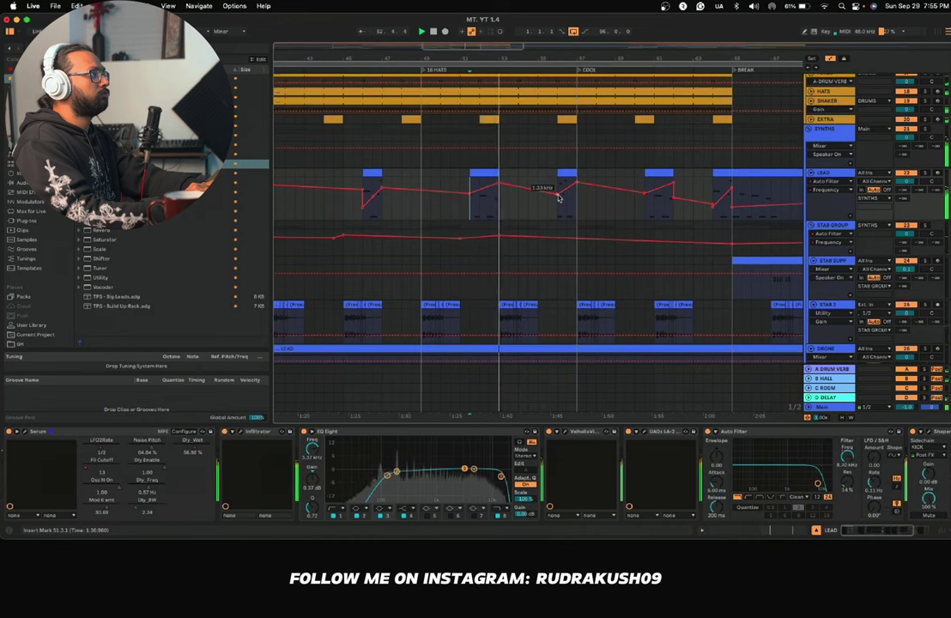
pyautogui.hscroll(3, 554, 202)
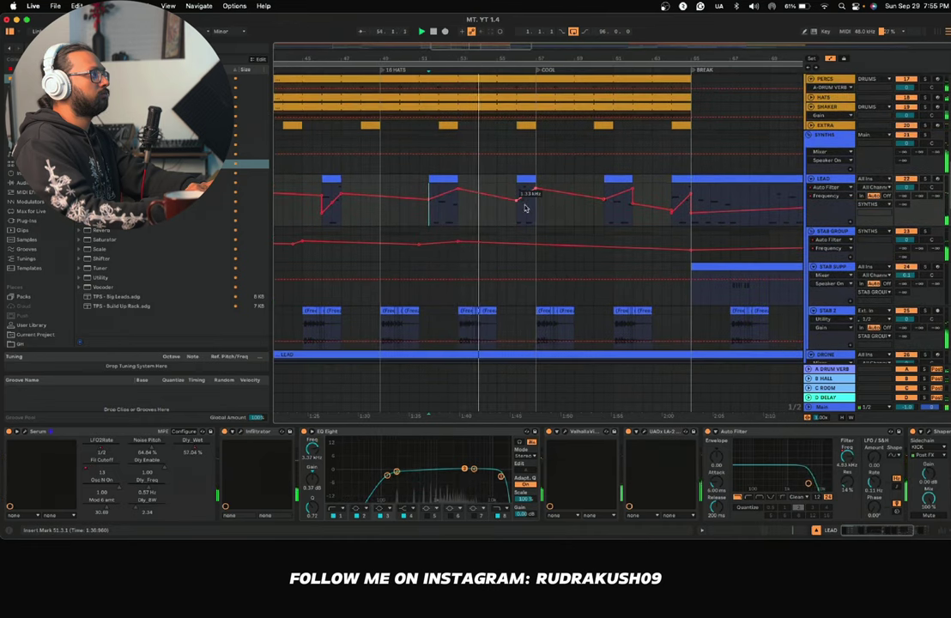
pyautogui.hscroll(4, 528, 211)
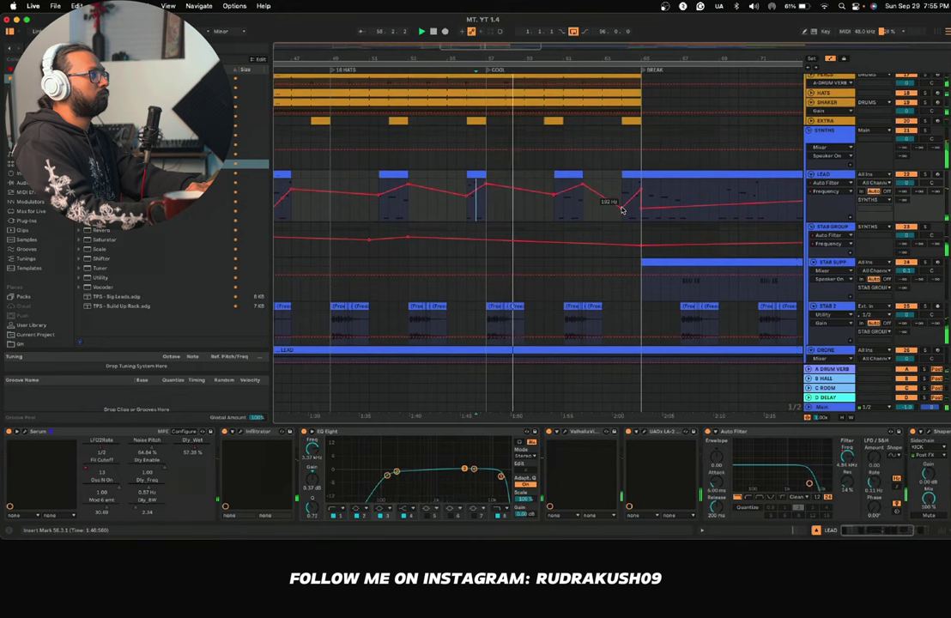
pyautogui.moveTo(622, 209); pyautogui.dragTo(622, 200)
# Step: Hide the automation lanes and review the synth tracks around the COOL and BREAK sections during playback
pyautogui.scroll(-5, 515, 203)
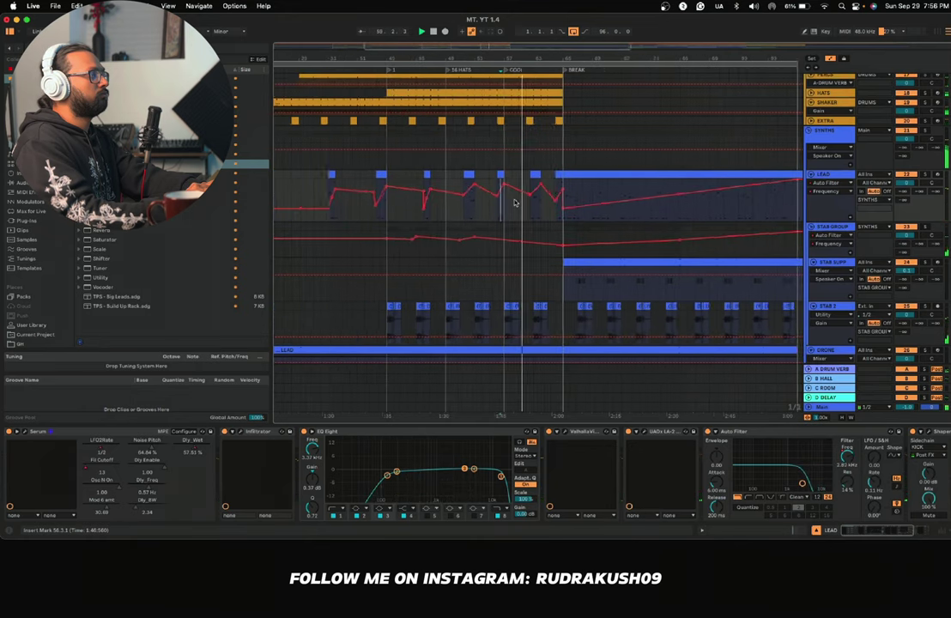
pyautogui.hscroll(2, 497, 212)
pyautogui.scroll(-3, 496, 214)
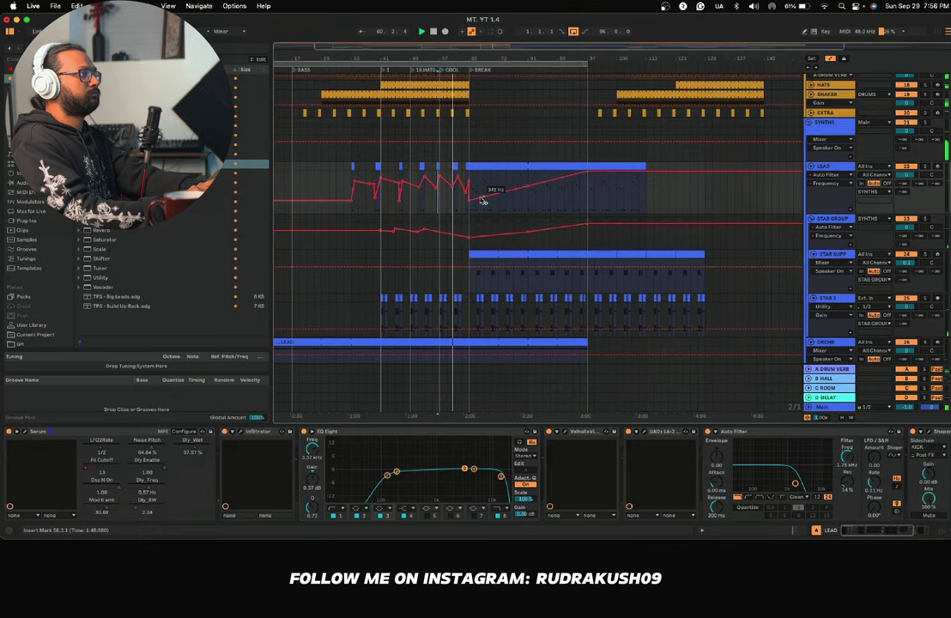
pyautogui.hscroll(-2, 483, 201)
pyautogui.scroll(-2, 482, 201)
pyautogui.press('a')
pyautogui.scroll(-6, 481, 201)
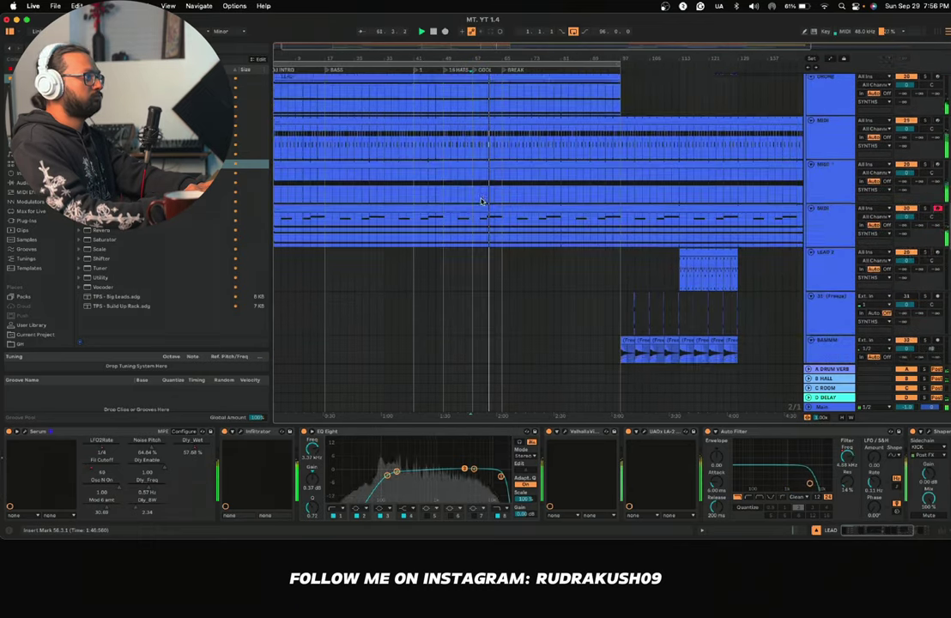
pyautogui.scroll(-2, 480, 202)
pyautogui.scroll(5, 479, 197)
pyautogui.scroll(1, 479, 183)
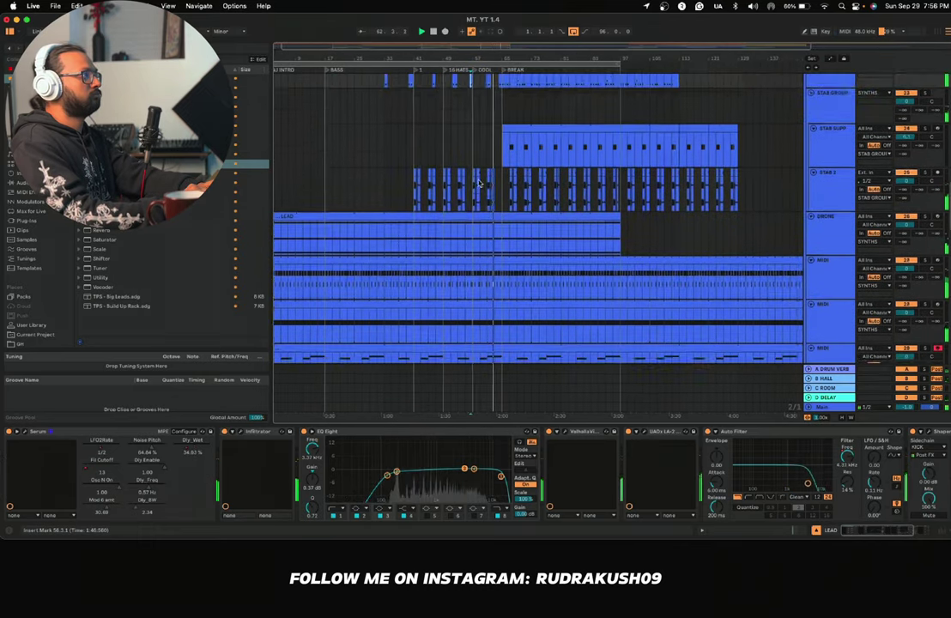
# Step: Select the STAB GROUP track and show its Auto Filter Frequency automation around the COOL section
pyautogui.scroll(1, 479, 183)
pyautogui.click(828, 138)
pyautogui.press('a')
pyautogui.scroll(3, 473, 147)
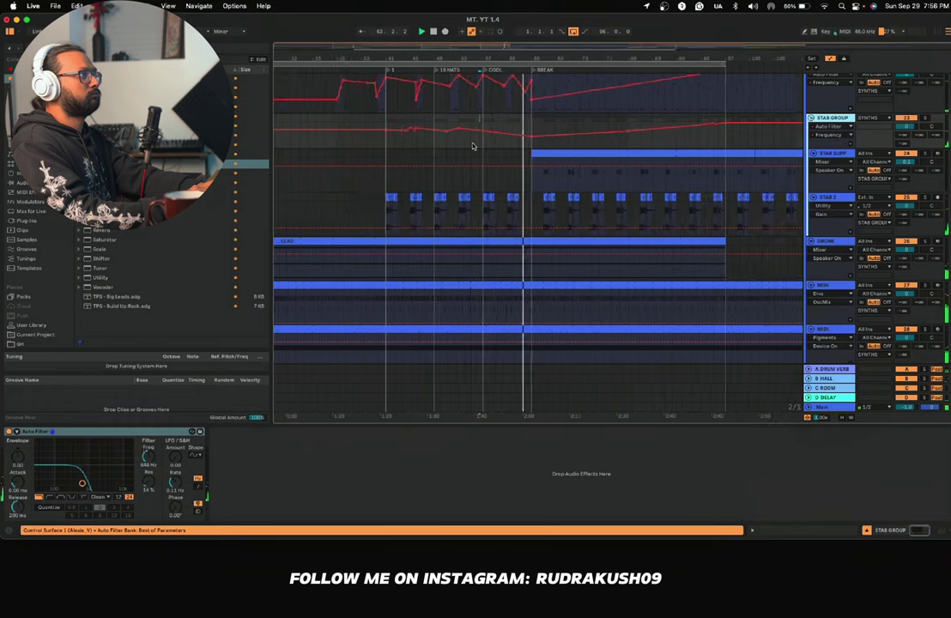
pyautogui.scroll(2, 473, 146)
pyautogui.scroll(1, 481, 153)
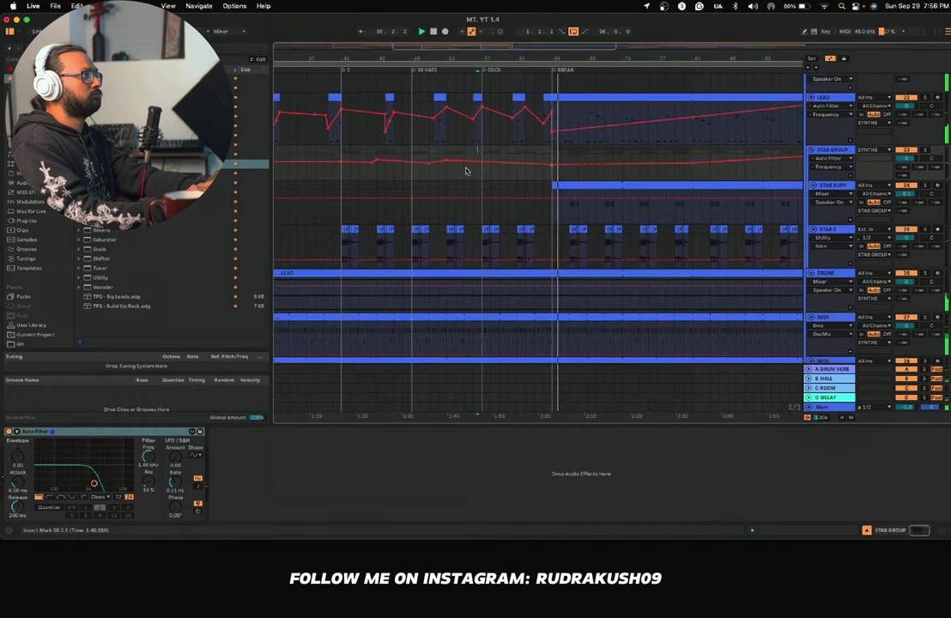
# Step: Try a filter frequency peak on the STAB GROUP at the COOL marker and audition the group soloed
pyautogui.scroll(2, 481, 172)
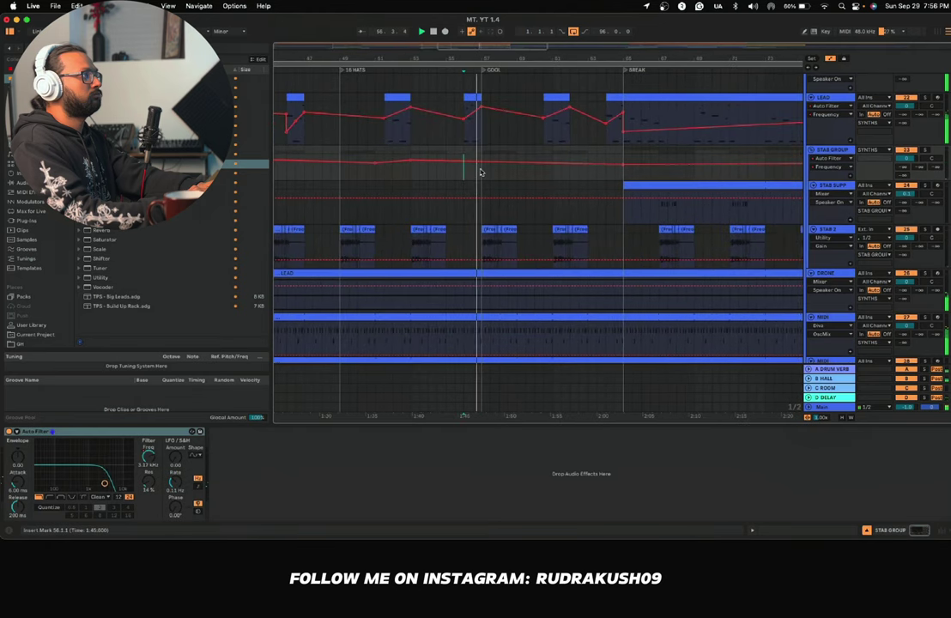
pyautogui.scroll(1, 481, 172)
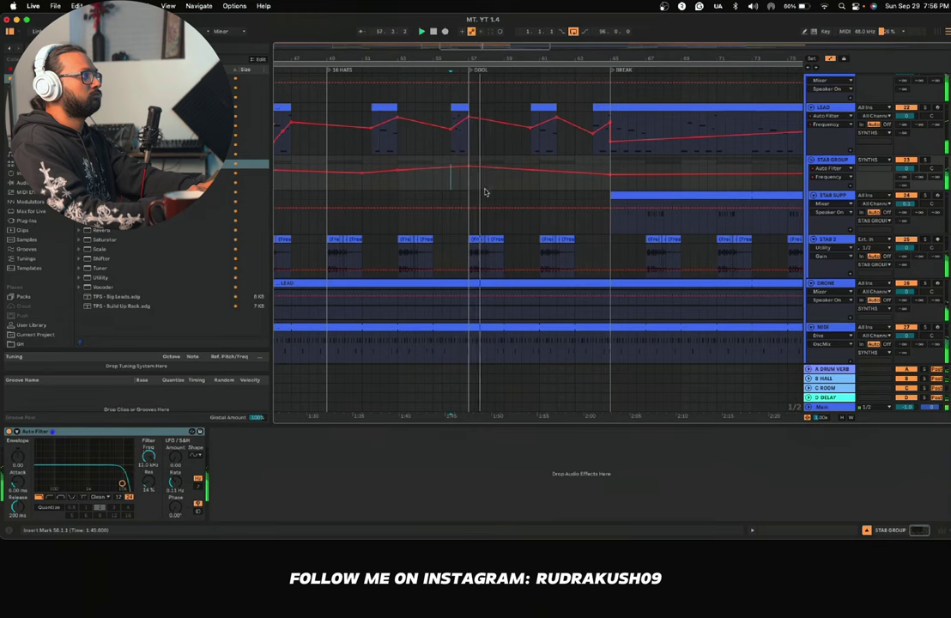
pyautogui.scroll(1, 485, 191)
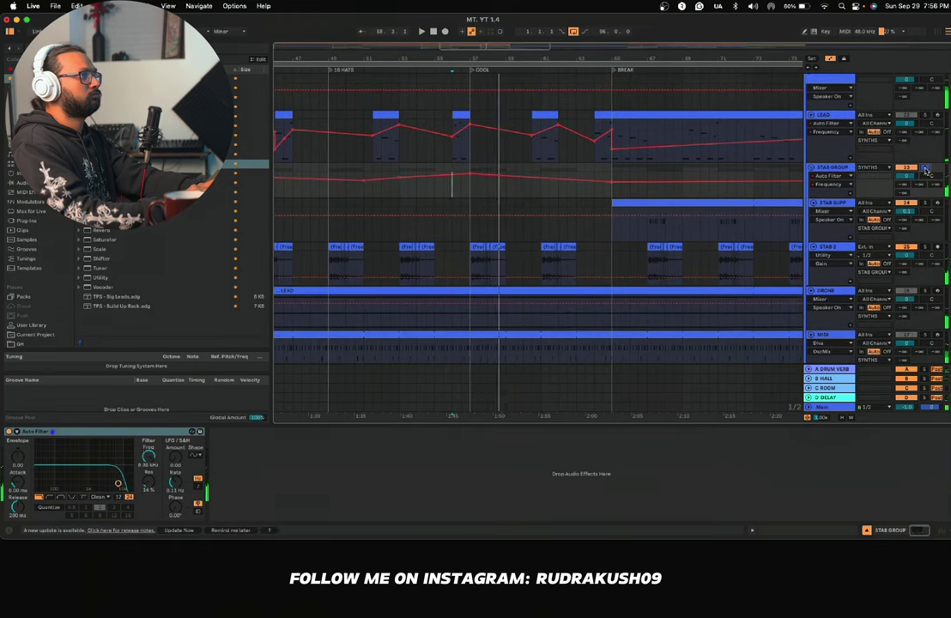
pyautogui.press('space')
pyautogui.click(471, 191)
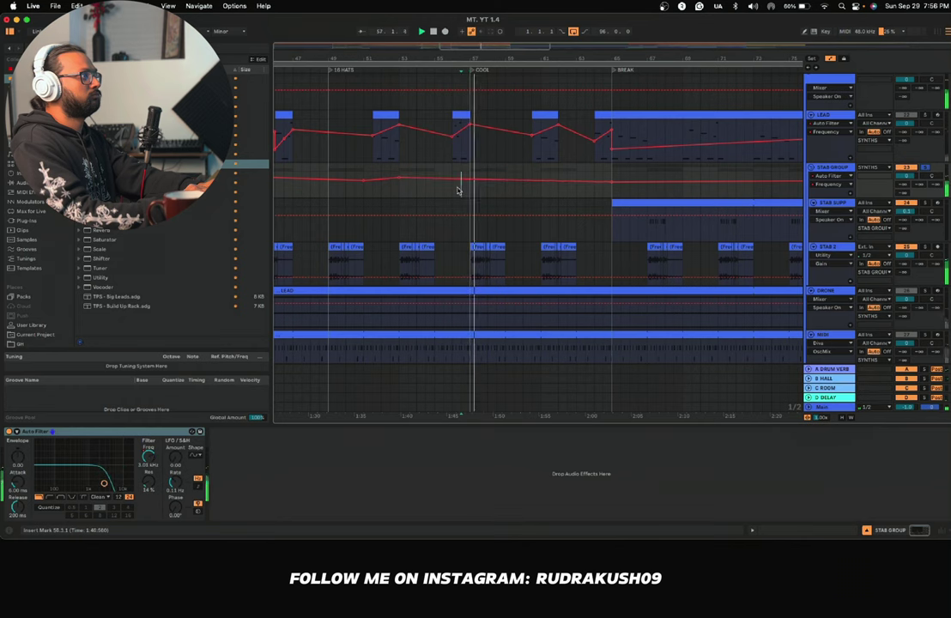
pyautogui.click(926, 174)
pyautogui.click(925, 169)
pyautogui.press('space')
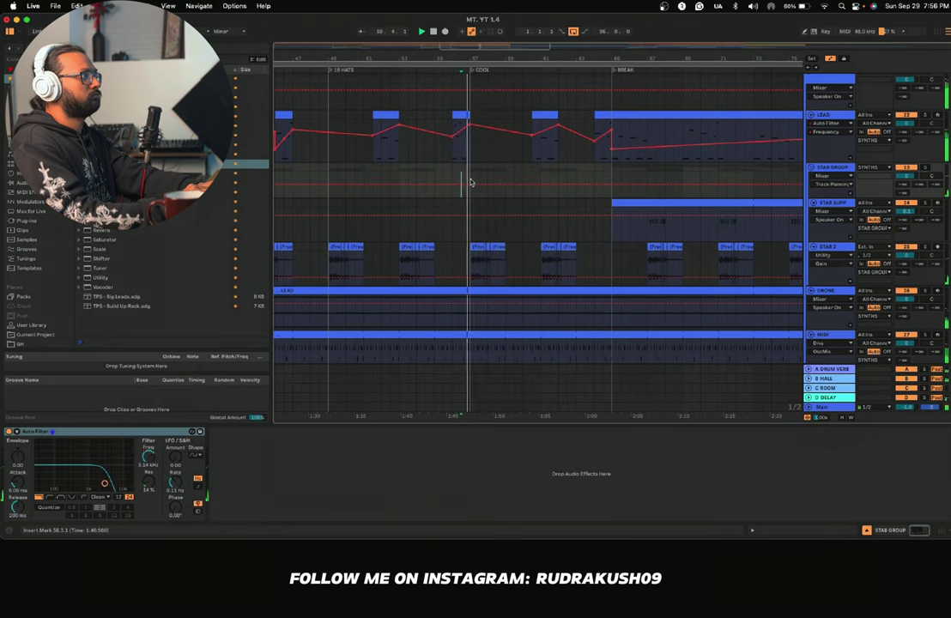
# Step: Show the STAB GROUP's Auto Filter Frequency automation again and enlarge its lane for finer editing
pyautogui.click(839, 178)
pyautogui.click(837, 191)
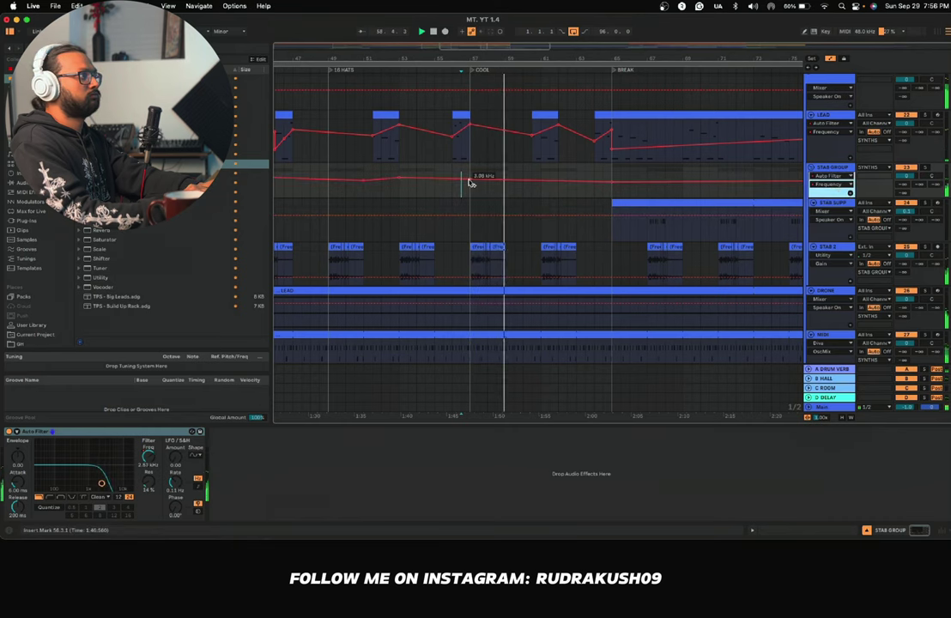
pyautogui.moveTo(824, 197); pyautogui.dragTo(824, 239)
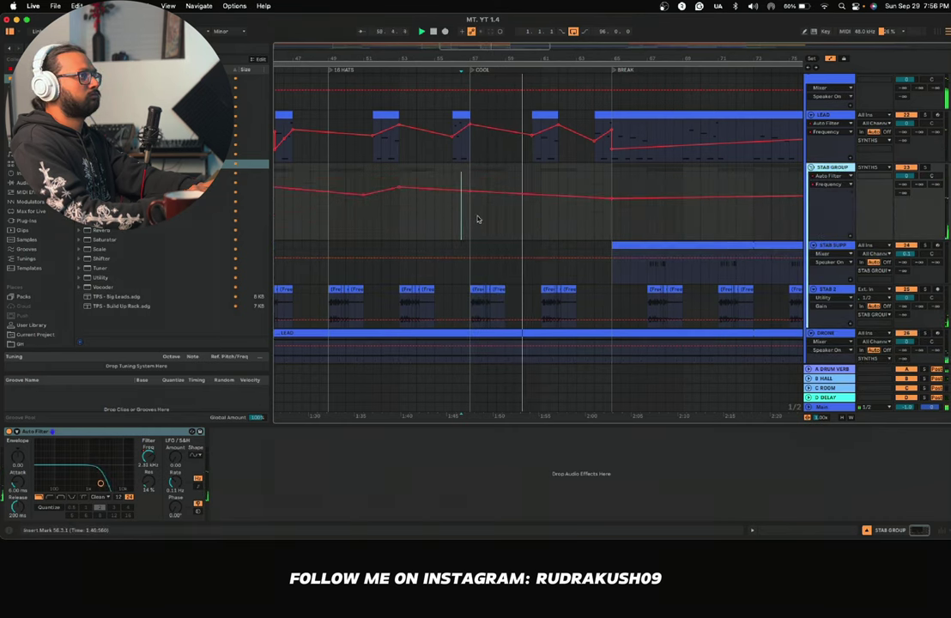
# Step: Raise the STAB GROUP filter frequency to about 7.11 kHz at COOL and shape a dip and second peak before the BREAK
pyautogui.scroll(-3, 478, 218)
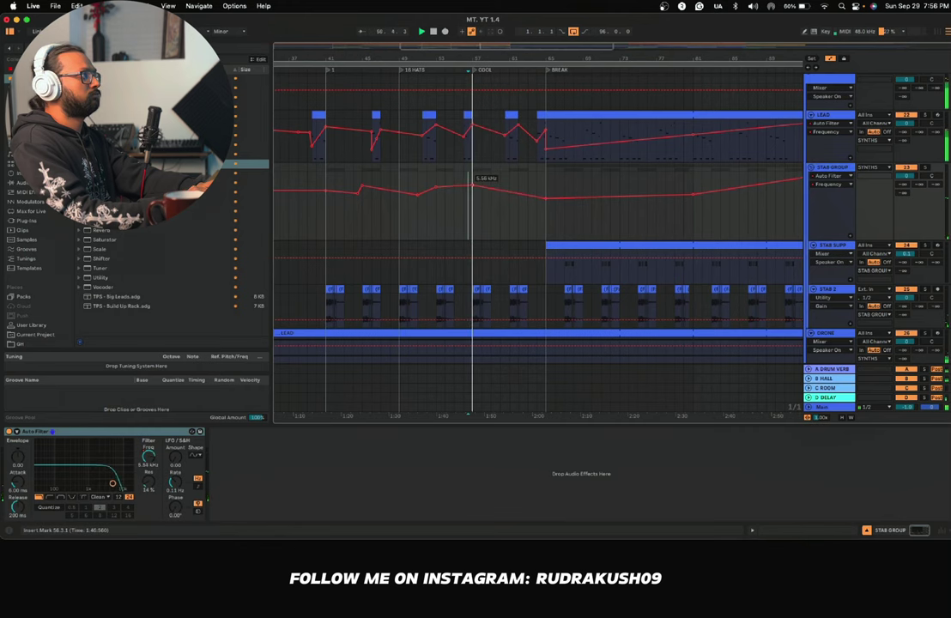
pyautogui.moveTo(472, 184); pyautogui.dragTo(473, 182)
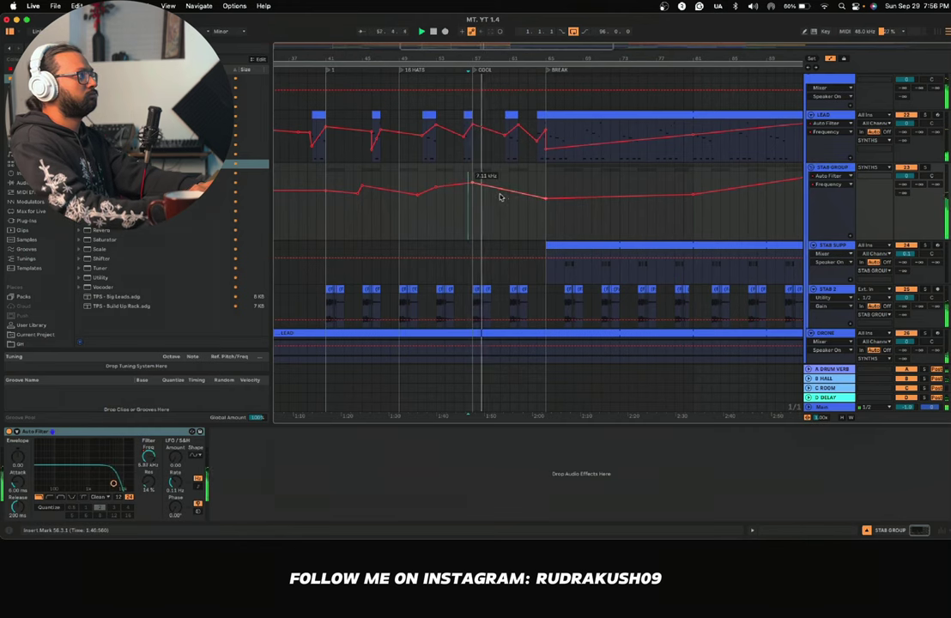
pyautogui.scroll(3, 507, 189)
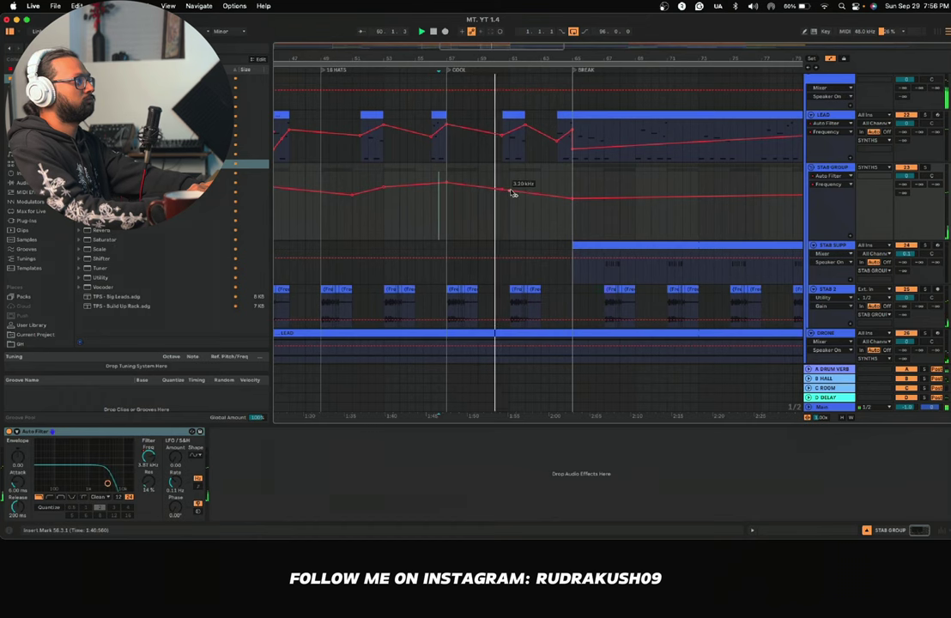
pyautogui.moveTo(511, 191); pyautogui.dragTo(567, 187)
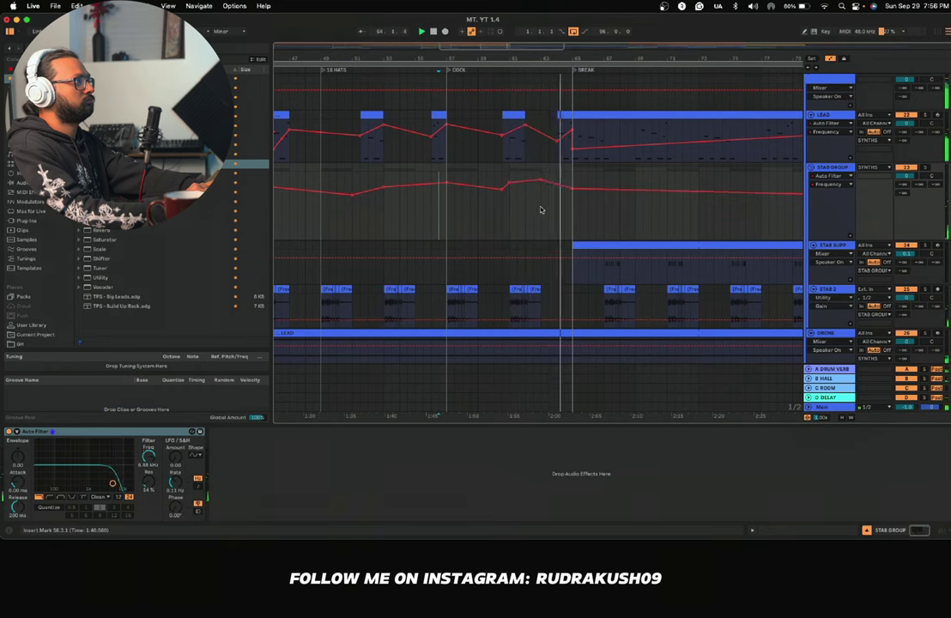
# Step: Lower the STAB GROUP filter frequency after the BREAK marker to a flat stretch of about 2.25 kHz from bar 71 to 73
pyautogui.hscroll(1, 542, 210)
pyautogui.scroll(-1, 542, 209)
pyautogui.scroll(-3, 542, 210)
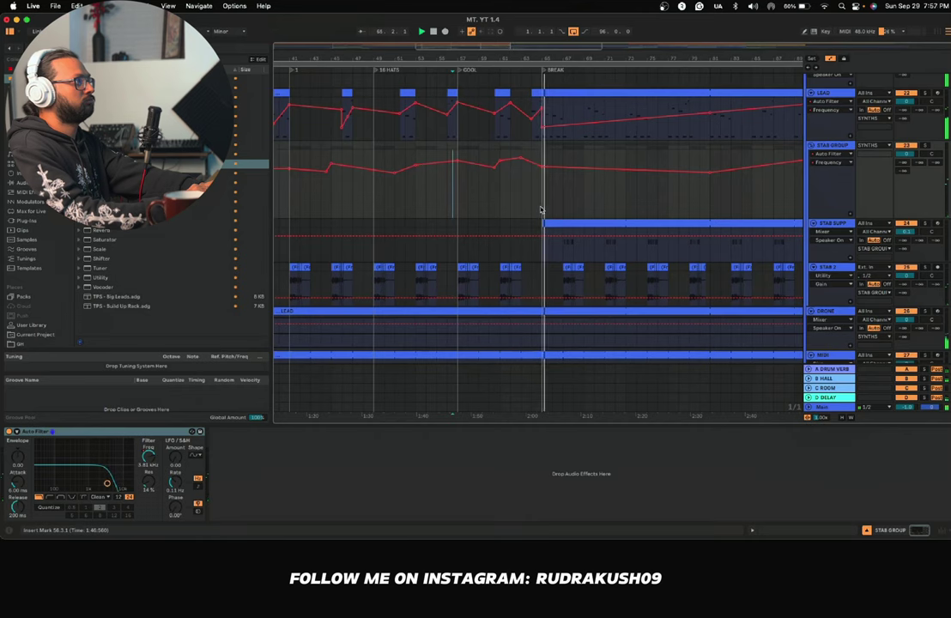
pyautogui.hscroll(1, 542, 209)
pyautogui.scroll(-5, 542, 209)
pyautogui.scroll(-7, 542, 209)
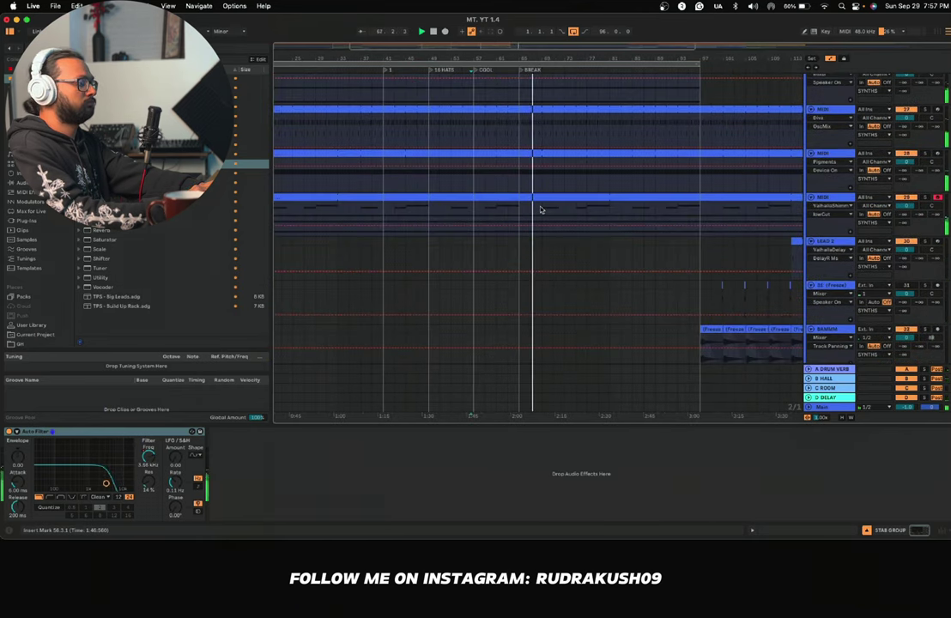
pyautogui.scroll(10, 542, 209)
pyautogui.hscroll(1, 541, 209)
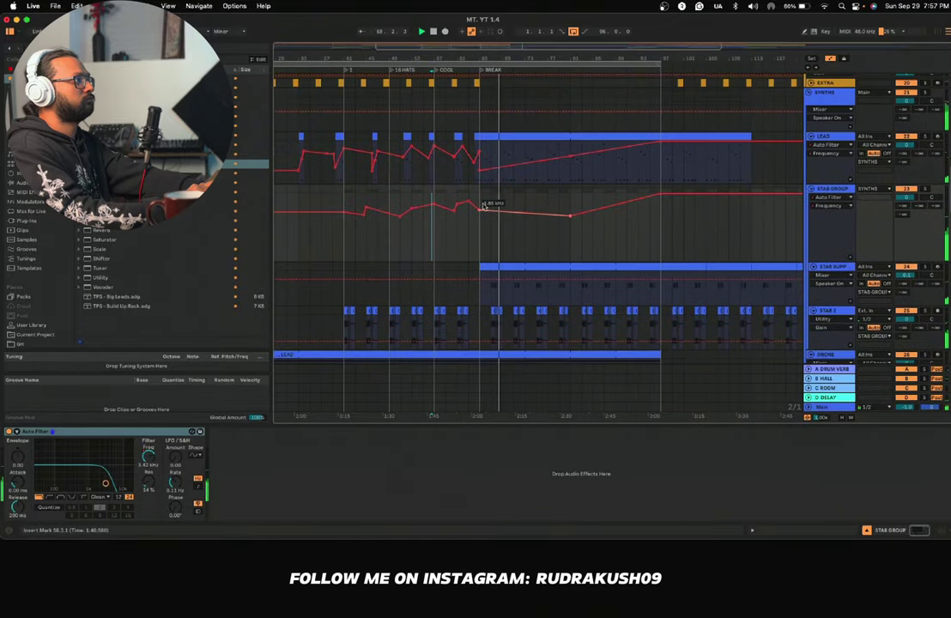
pyautogui.scroll(5, 482, 206)
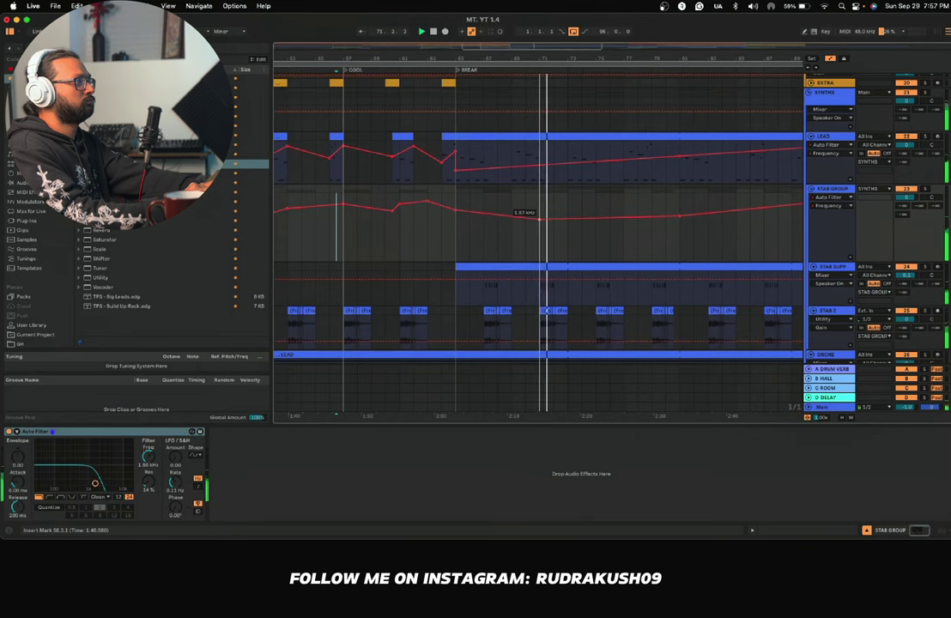
pyautogui.hscroll(2, 541, 218)
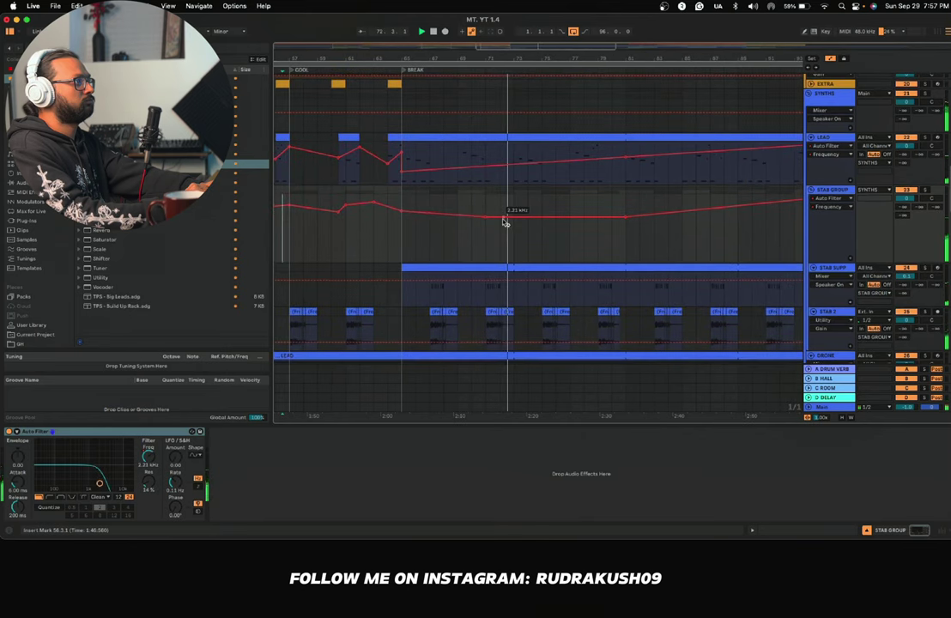
# Step: Build a gradual STAB GROUP filter frequency rise through the break, from about 3 kHz at bar 77 to 6.78 kHz at bar 87
pyautogui.hscroll(1, 560, 221)
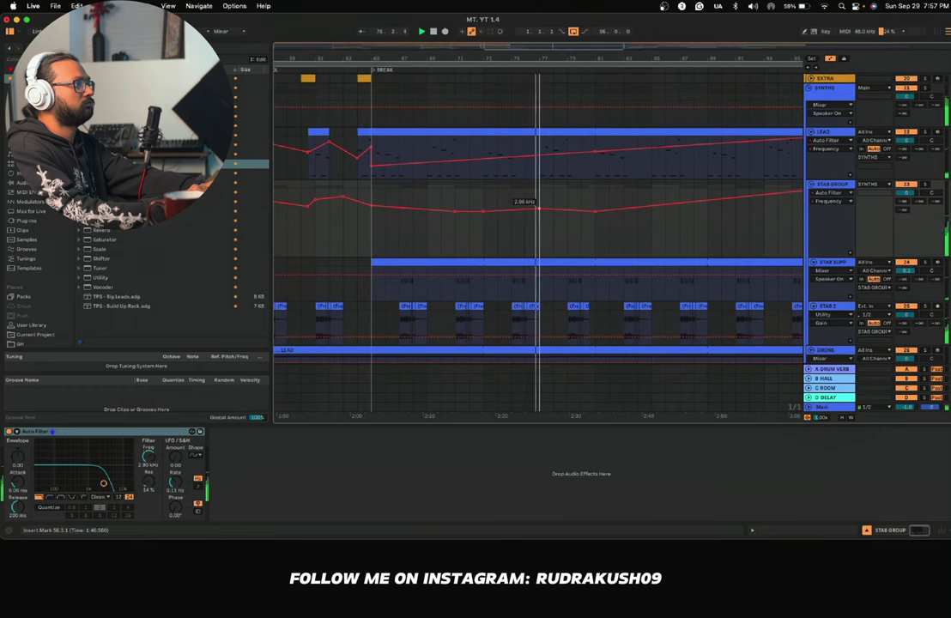
pyautogui.hscroll(1, 541, 210)
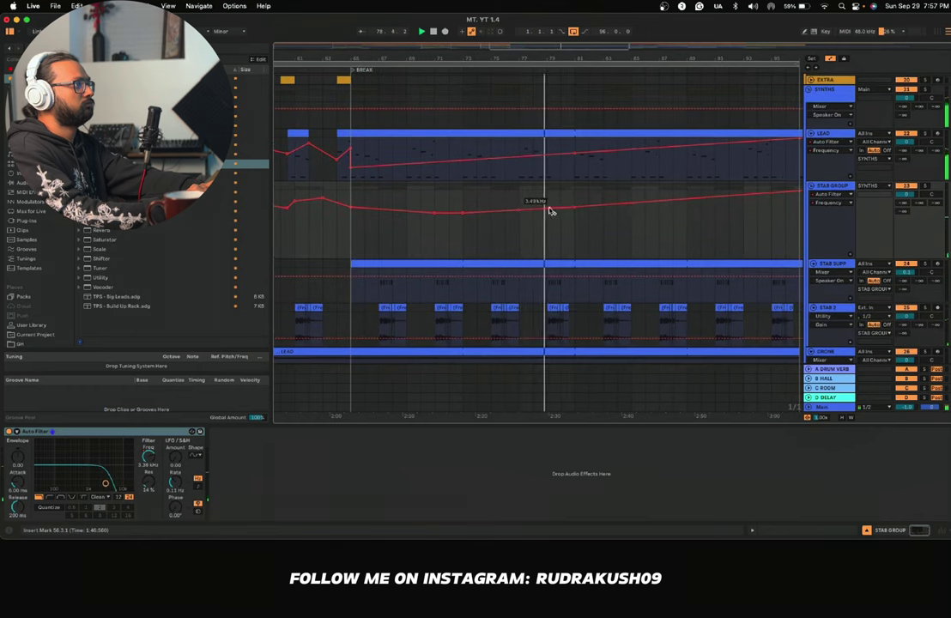
pyautogui.hscroll(3, 552, 213)
pyautogui.scroll(-1, 552, 213)
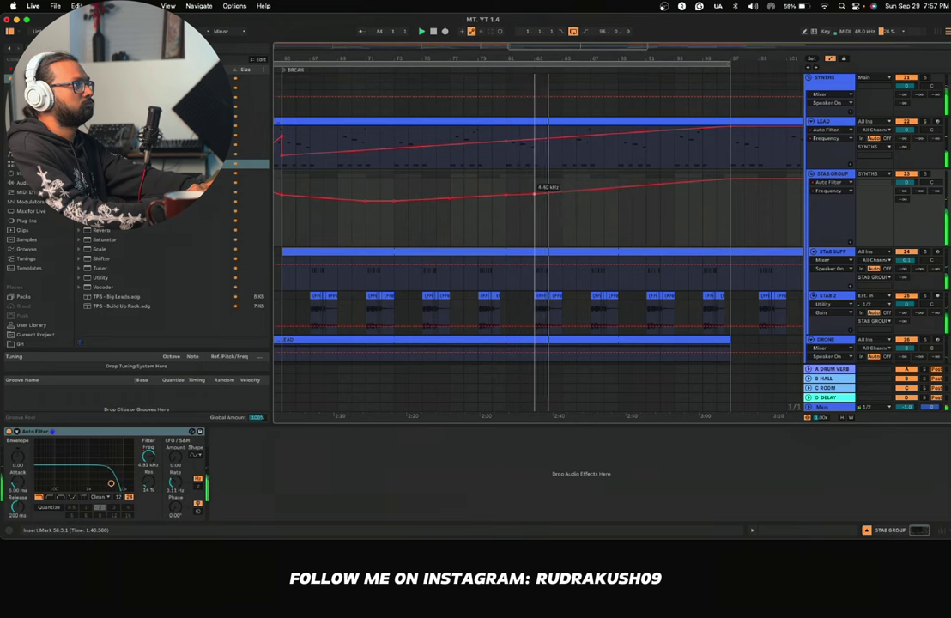
pyautogui.hscroll(2, 549, 191)
pyautogui.scroll(-1, 549, 191)
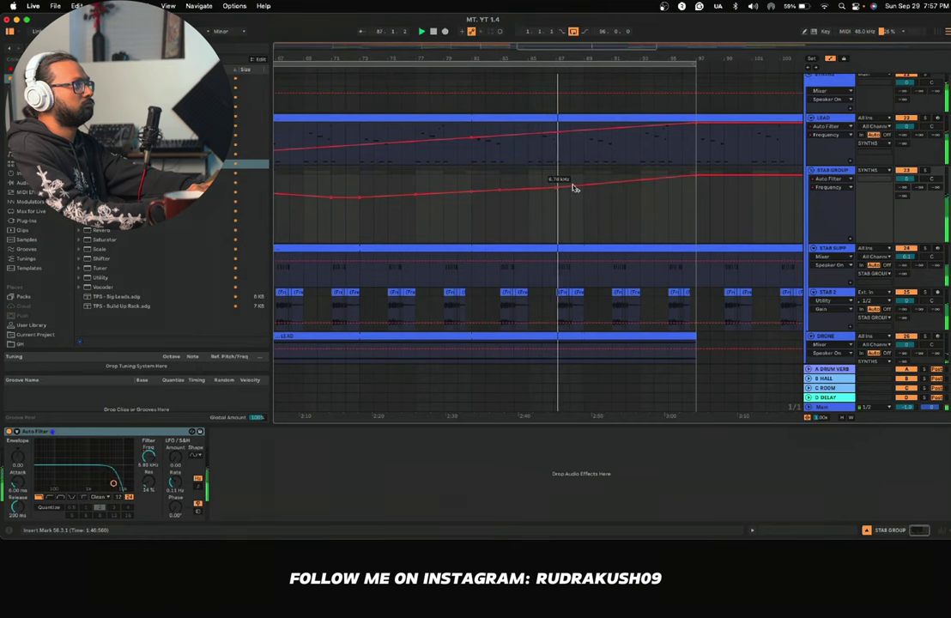
# Step: Steepen the end of the STAB GROUP filter frequency rise, with about 8.56 kHz at bar 89 and a further climb toward bar 97
pyautogui.scroll(10, 572, 197)
pyautogui.scroll(-5, 572, 209)
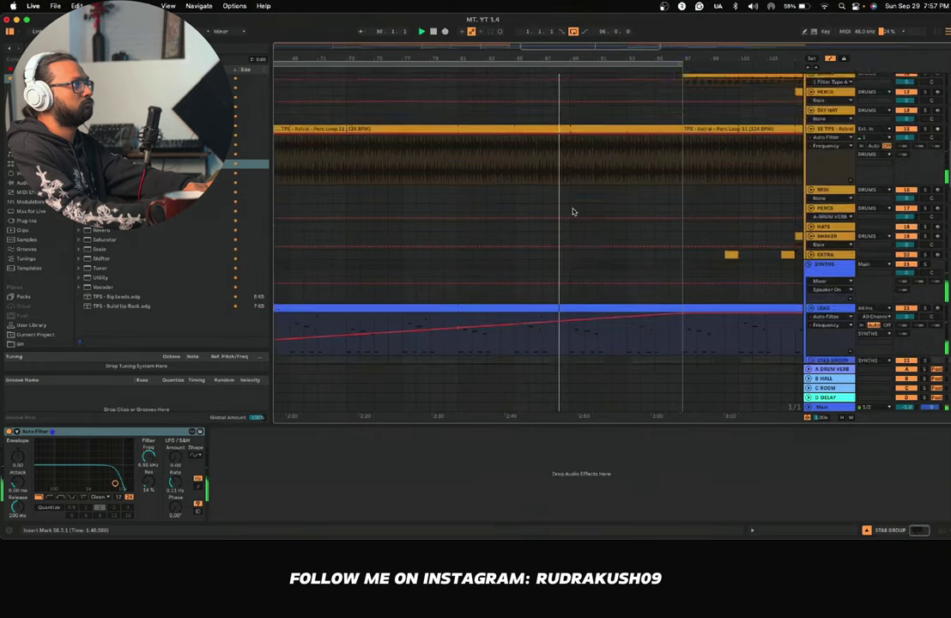
pyautogui.scroll(-5, 573, 211)
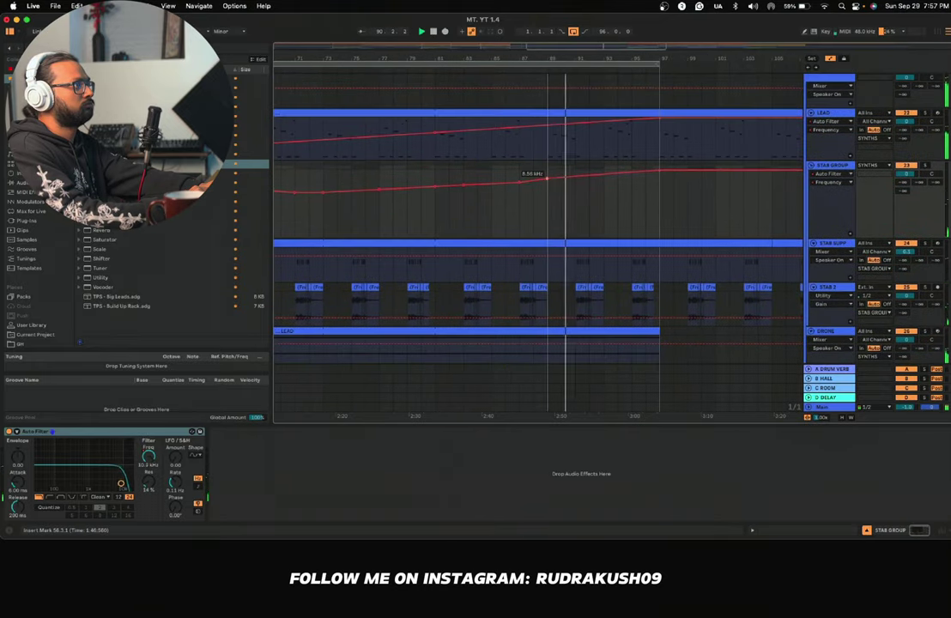
pyautogui.hscroll(1, 567, 185)
pyautogui.scroll(1, 567, 185)
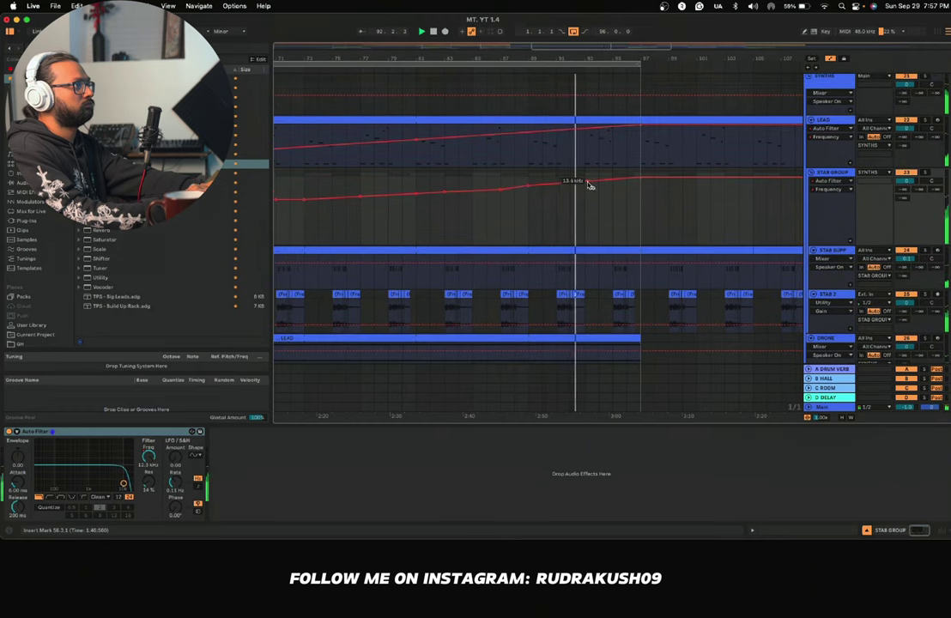
# Step: Stop playback, hide the automation lanes and review the synth, FX and vocal tracks around the BREAK
pyautogui.scroll(-10, 524, 212)
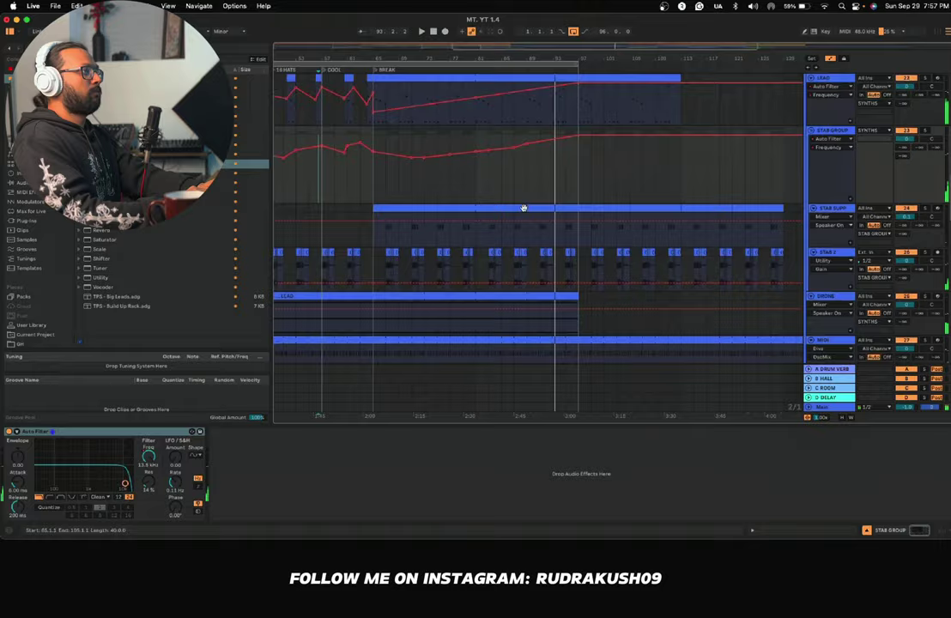
pyautogui.scroll(-10, 524, 212)
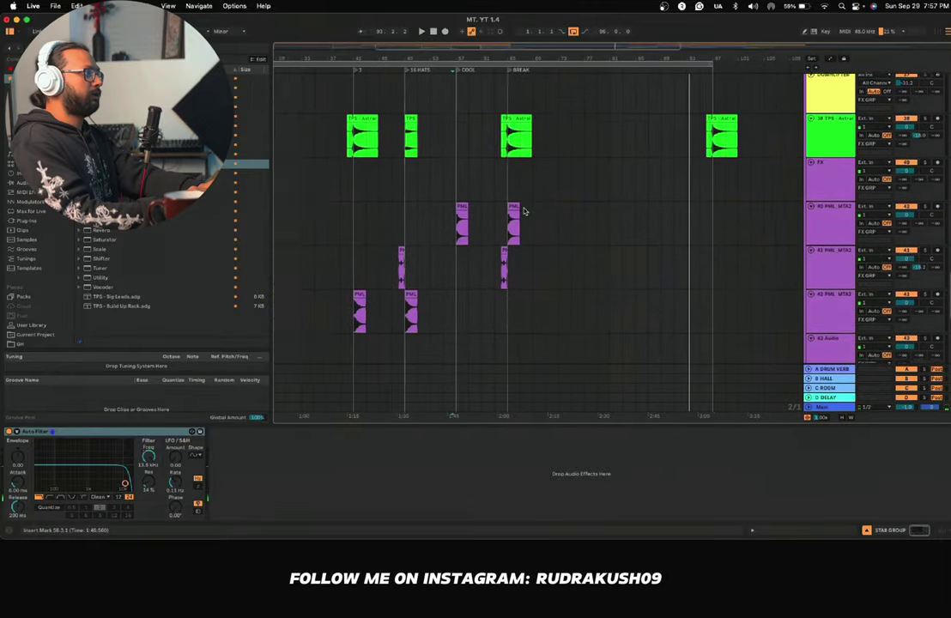
pyautogui.scroll(-10, 524, 211)
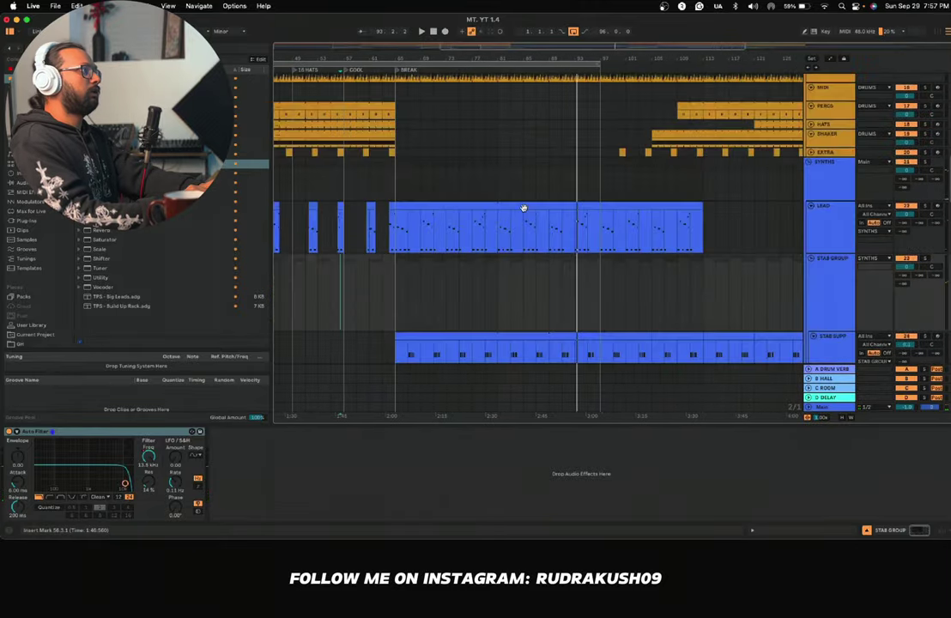
pyautogui.scroll(-3, 524, 211)
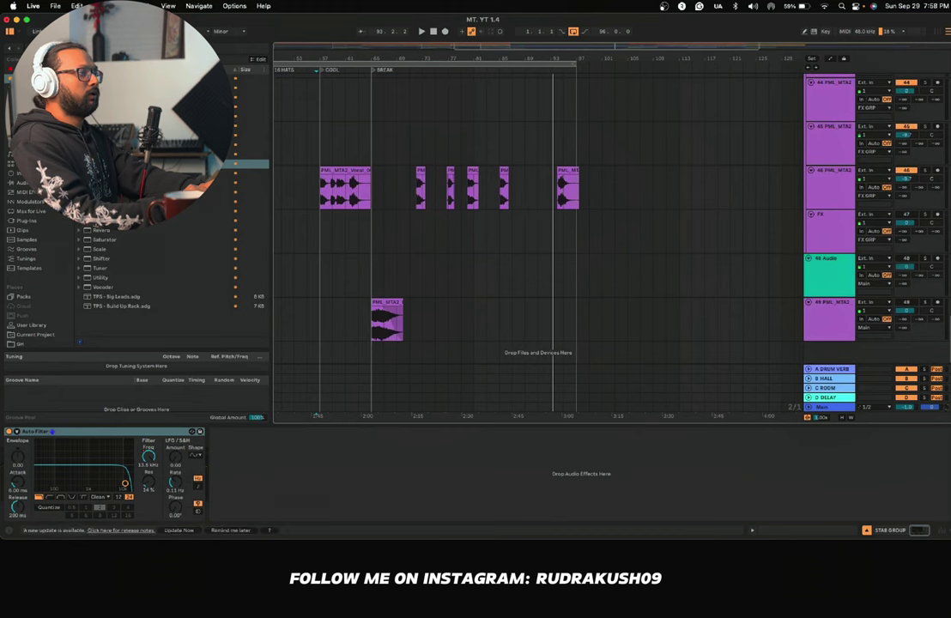
# Step: Open the sample pack's Snares folder, audition the MTA2 snares through 009 and select PML_MTA2_Snare_008.wav
pyautogui.click(19, 89)
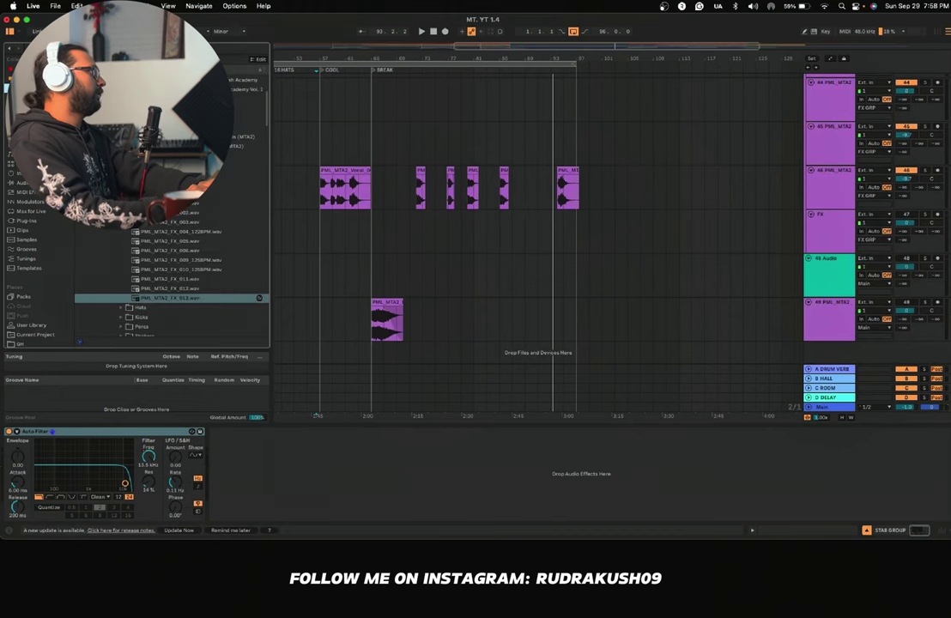
pyautogui.scroll(-4, 171, 274)
pyautogui.click(141, 241)
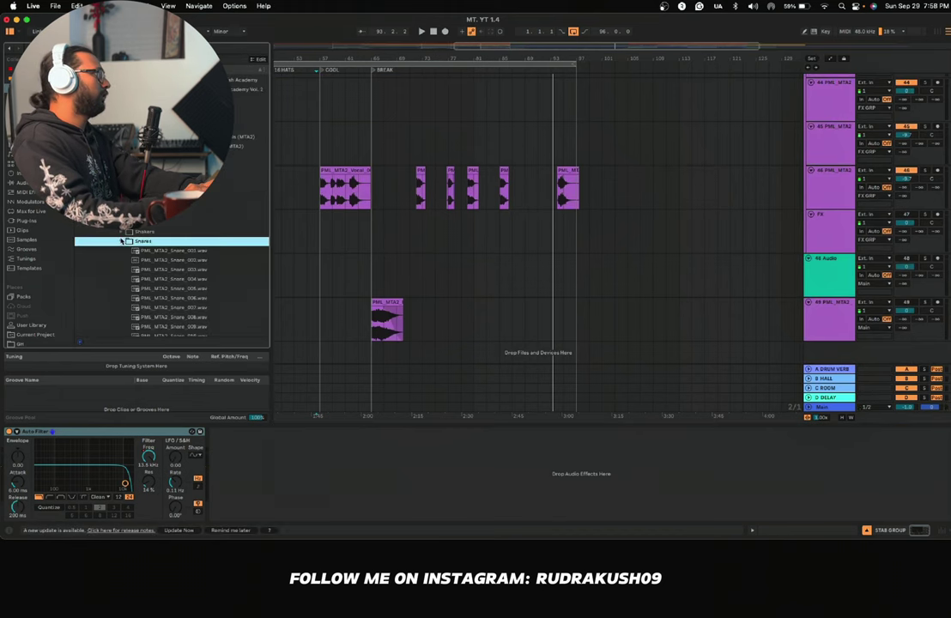
pyautogui.press('Down')
pyautogui.press('Down')
pyautogui.press('Down')
pyautogui.press('Down')
pyautogui.press('Down')
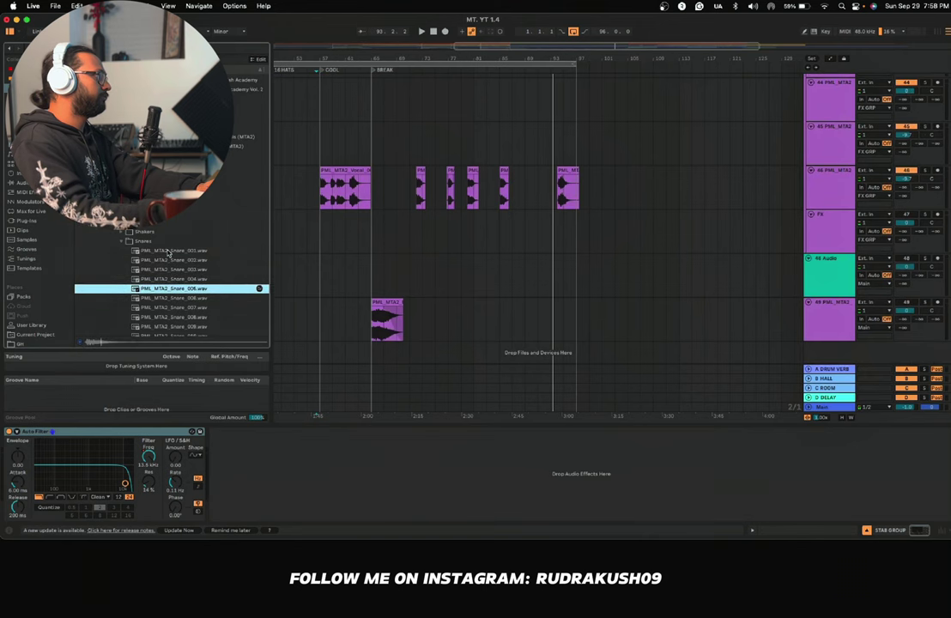
pyautogui.press('Down')
pyautogui.press('Down')
pyautogui.press('Down')
pyautogui.press('Down')
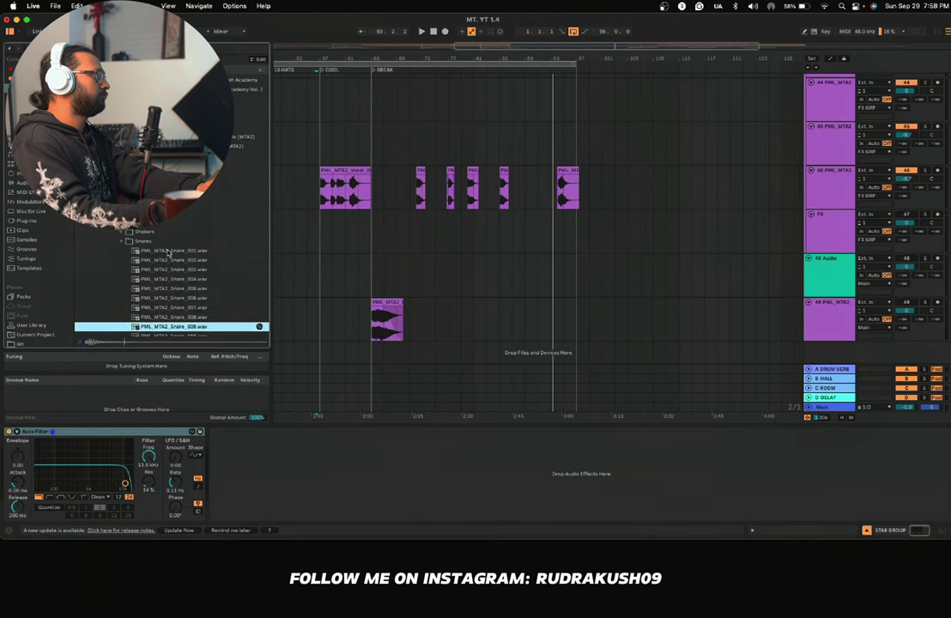
pyautogui.press('Up')
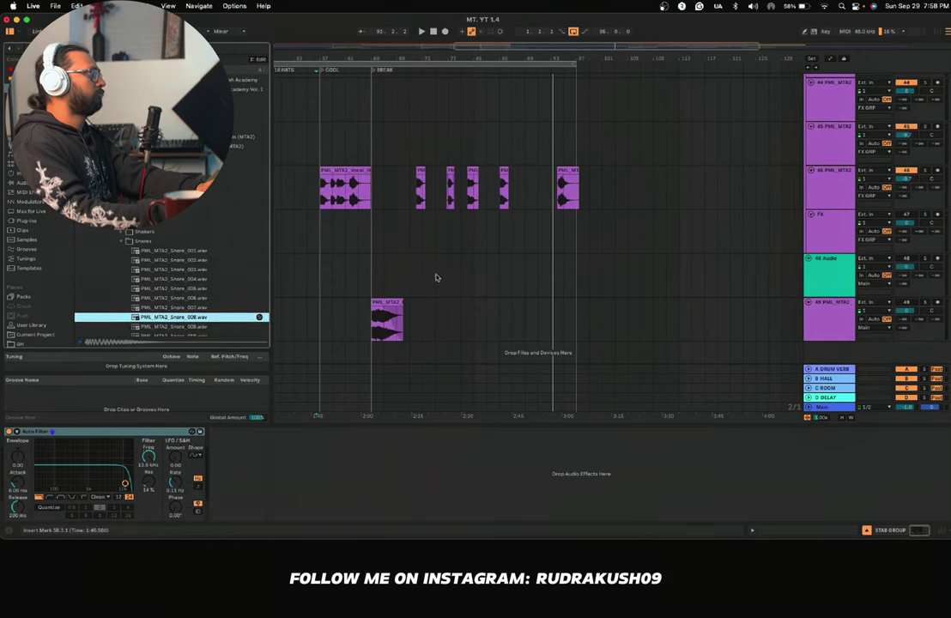
# Step: Insert a new MIDI track below the EXTRA track in the DRUMS group
pyautogui.scroll(15, 501, 243)
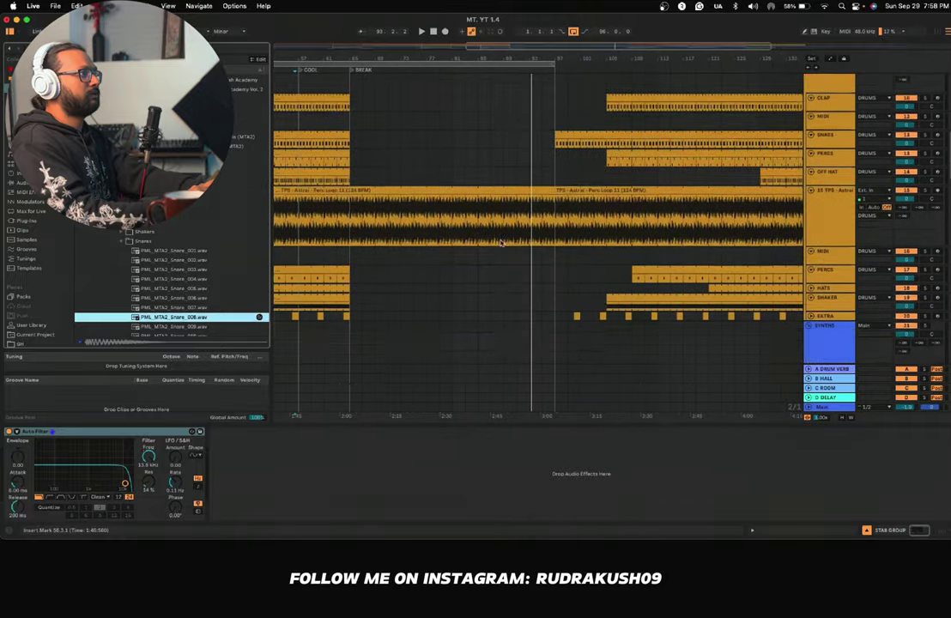
pyautogui.scroll(-5, 501, 242)
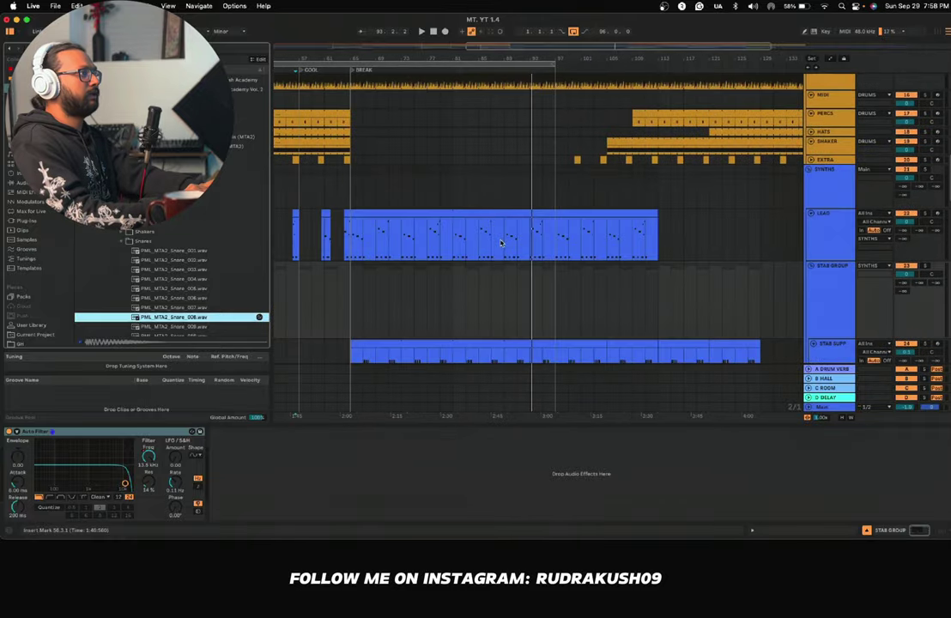
pyautogui.rightClick(821, 160)
pyautogui.click(738, 216)
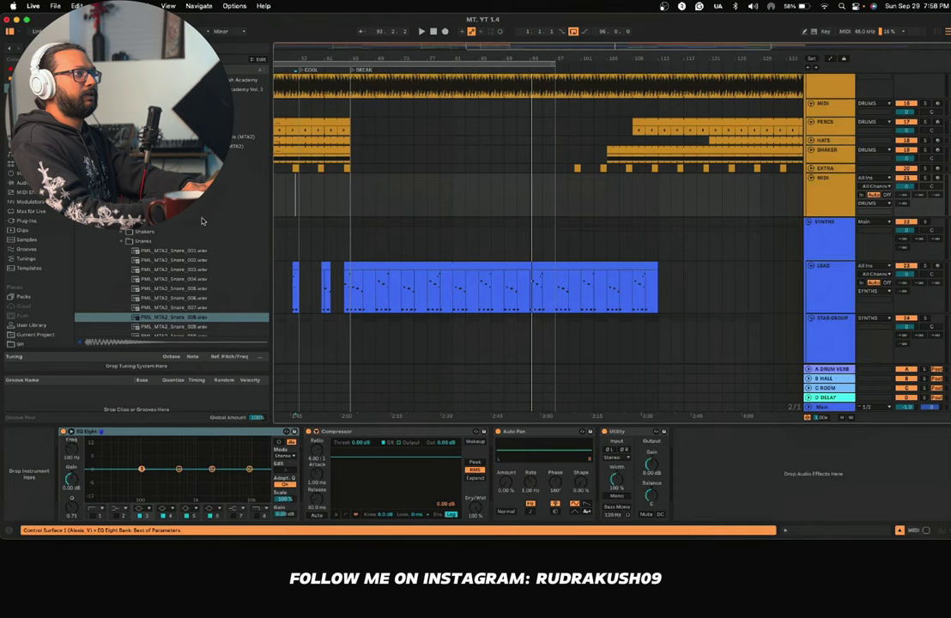
# Step: Load PML_MTA2_Snare_008.wav onto the new MIDI track and create an empty clip on it from bar 81 to bar 97
pyautogui.moveTo(160, 321); pyautogui.dragTo(48, 454)
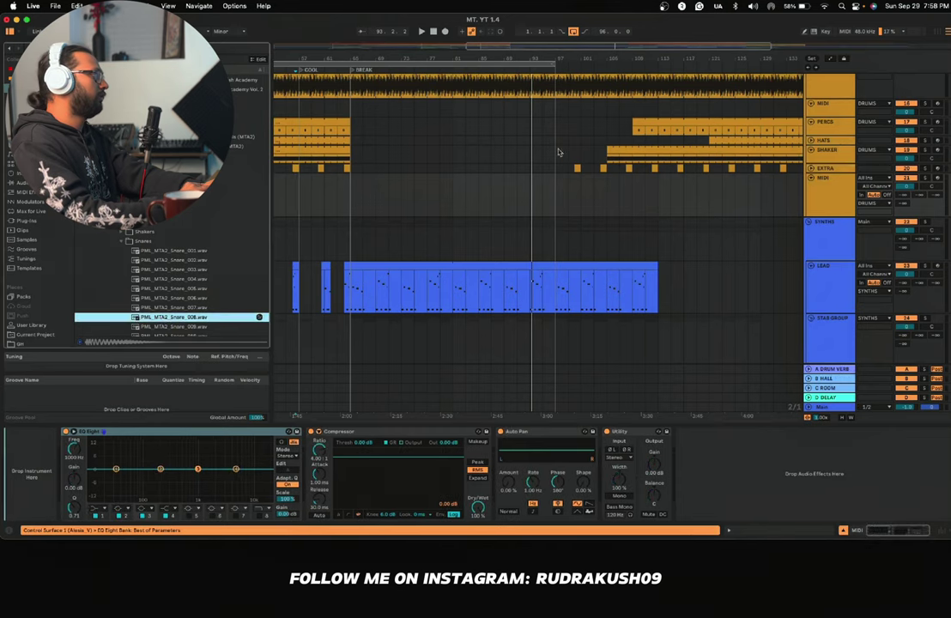
pyautogui.doubleClick(458, 190)
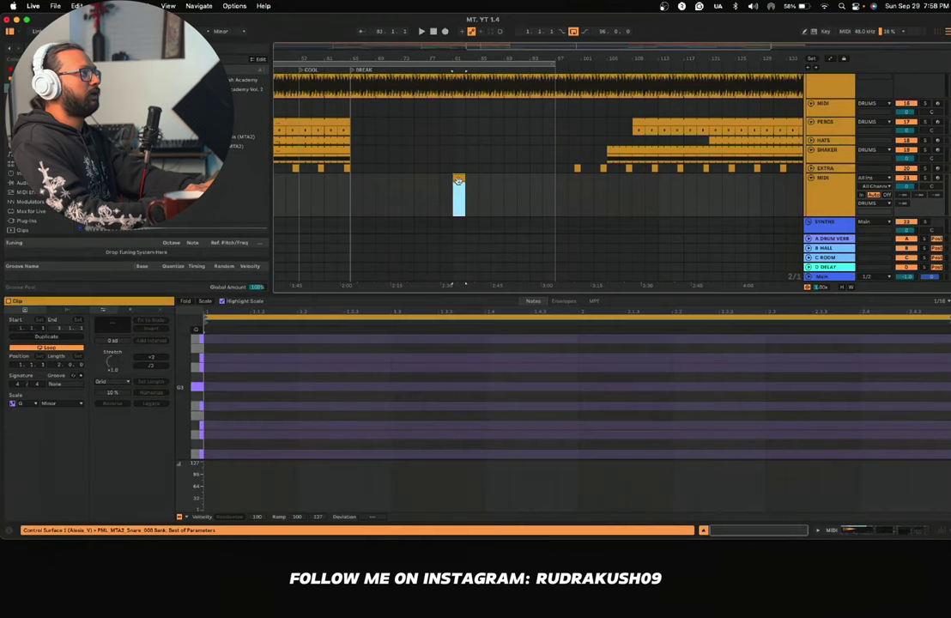
pyautogui.moveTo(466, 284); pyautogui.dragTo(555, 283)
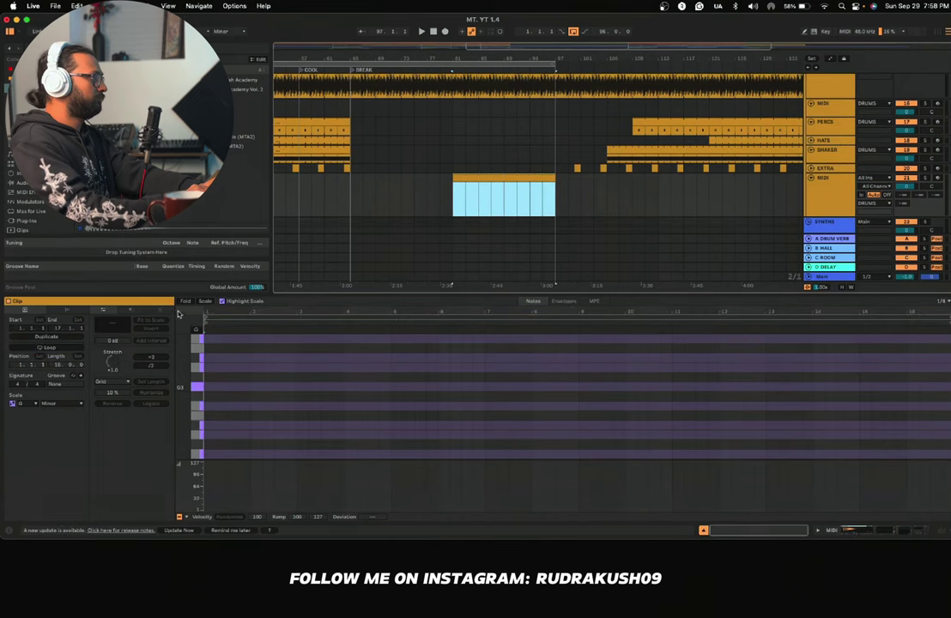
# Step: Turn off scale highlighting and place one-beat C3 notes on beats 1 and 3 of the snare clip's first two bars
pyautogui.click(220, 302)
pyautogui.scroll(-1, 223, 420)
pyautogui.doubleClick(211, 442)
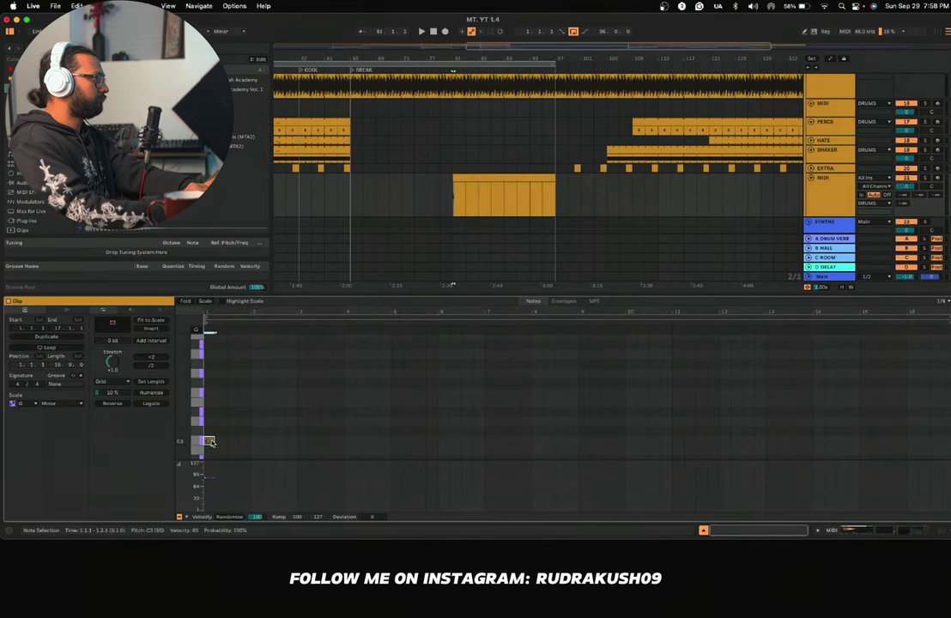
pyautogui.press('space')
pyautogui.click(219, 443)
pyautogui.doubleClick(219, 442)
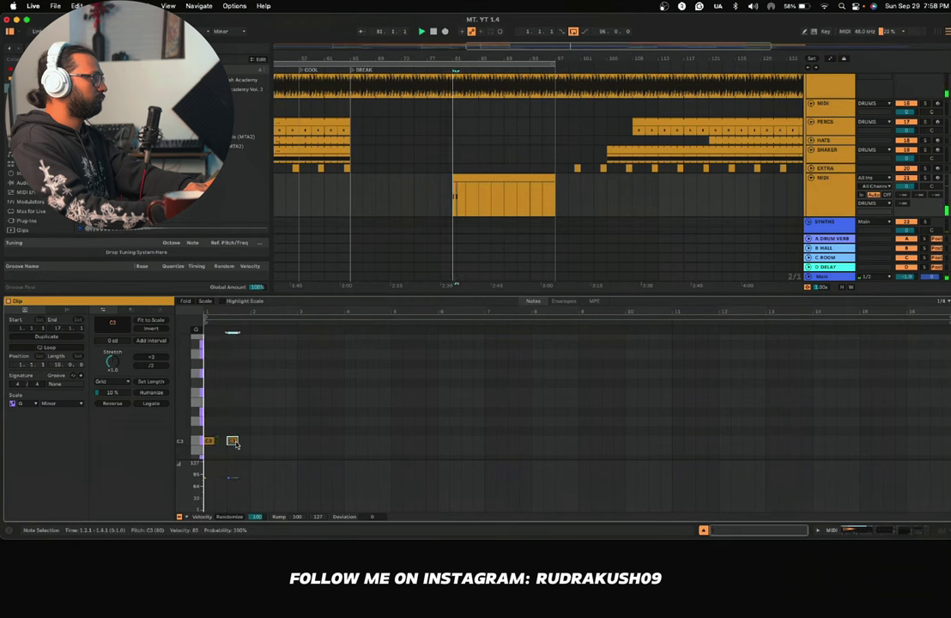
pyautogui.moveTo(235, 443); pyautogui.dragTo(232, 443)
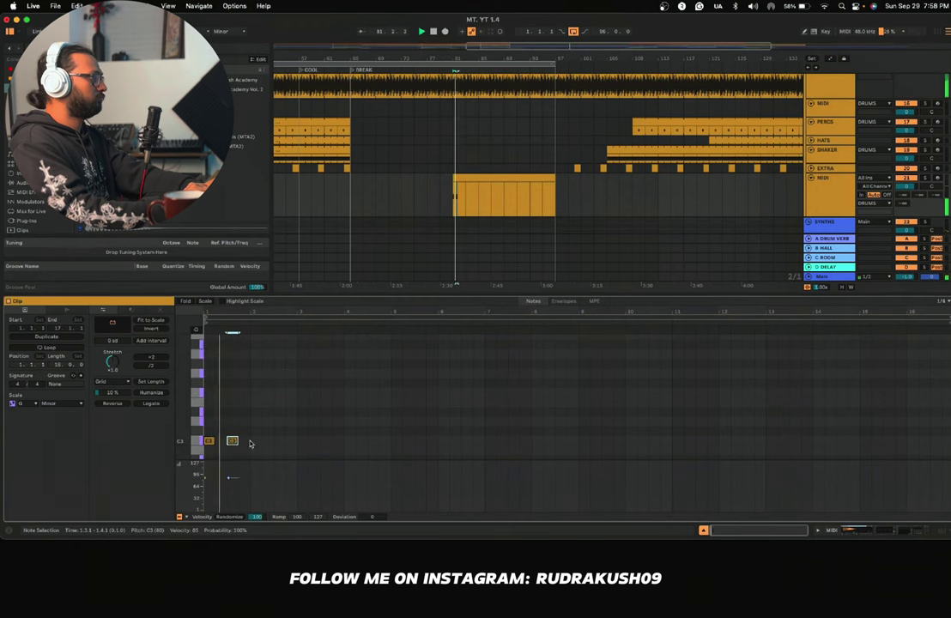
pyautogui.doubleClick(255, 442)
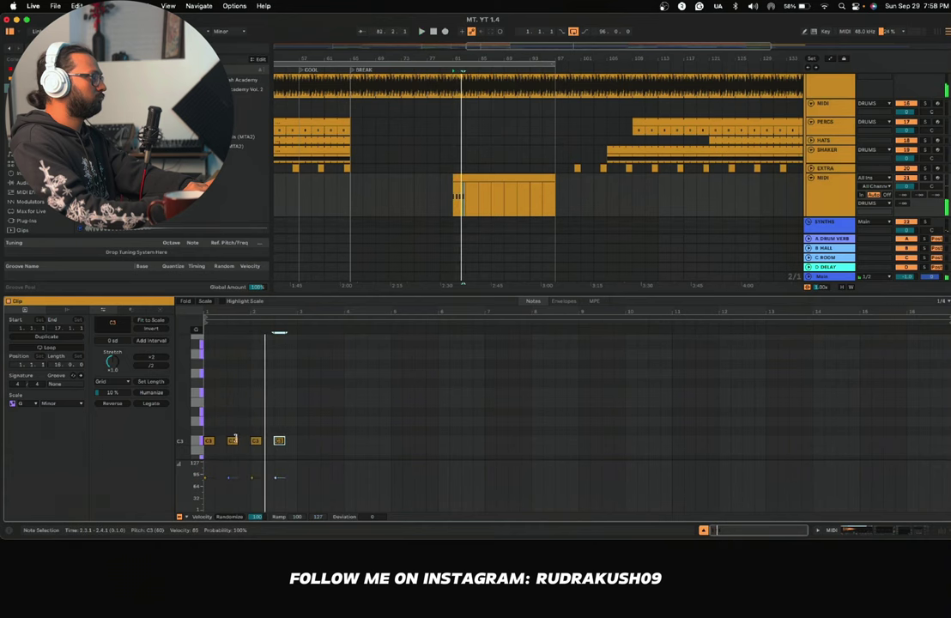
# Step: Move the second C3 note onto beat 2 and duplicate the pair to place a note on every beat of bars 1 and 2
pyautogui.scroll(-2, 214, 426)
pyautogui.scroll(3, 214, 426)
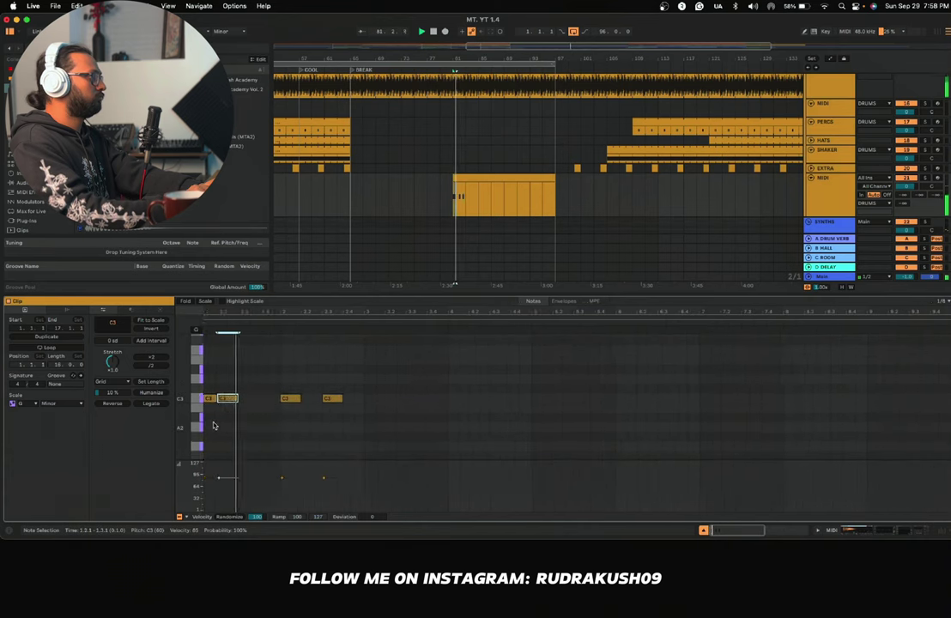
pyautogui.moveTo(234, 425); pyautogui.dragTo(185, 370)
pyautogui.press('super+d')
pyautogui.press('super+d')
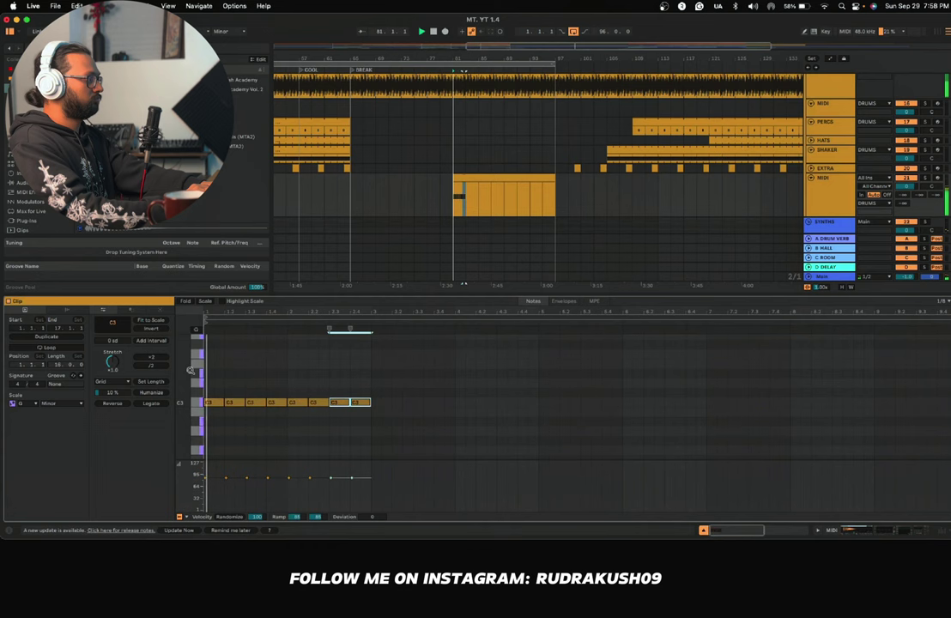
# Step: Keep duplicating the pair of C3 notes until every beat through bar 8 of the snare clip is filled
pyautogui.scroll(-3, 246, 367)
pyautogui.press('super+s')
pyautogui.press('super+d')
pyautogui.press('super+d')
pyautogui.press('super+d')
pyautogui.press('super+d')
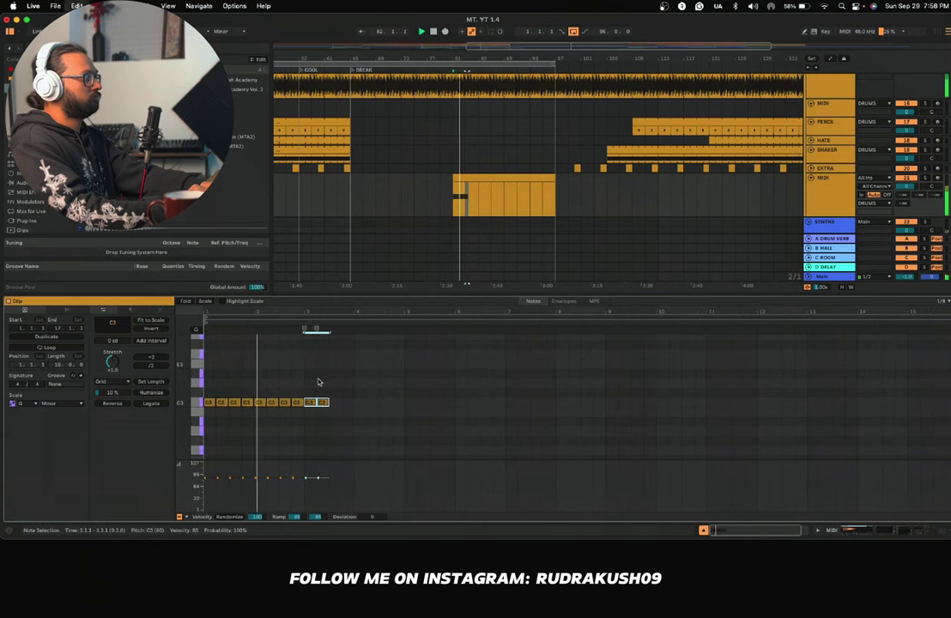
pyautogui.press('super+d')
pyautogui.press('super+d')
pyautogui.press('super+d')
pyautogui.press('super+d')
pyautogui.press('super+d')
pyautogui.press('super+d')
pyautogui.press('super+d')
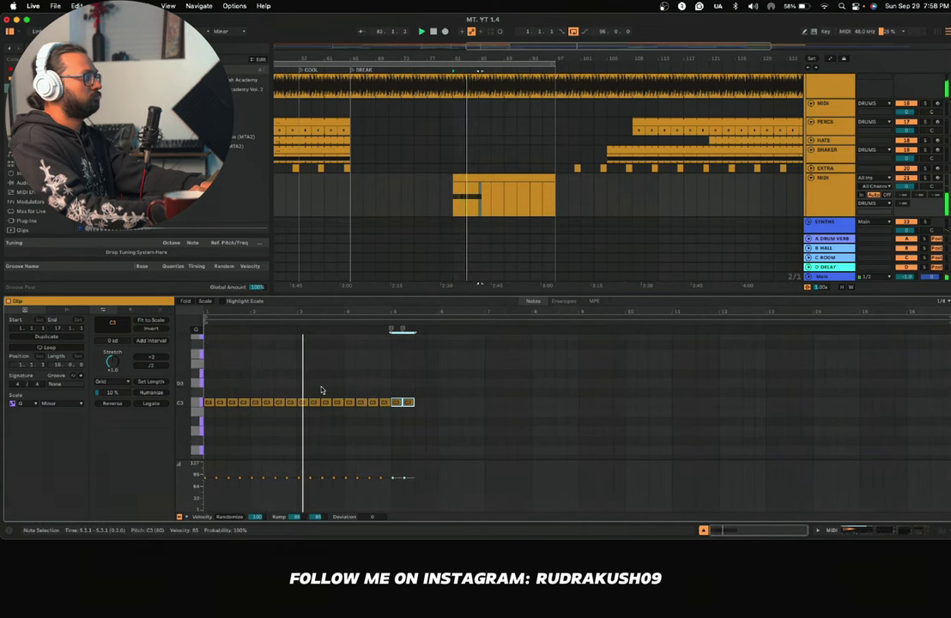
pyautogui.press('super+d')
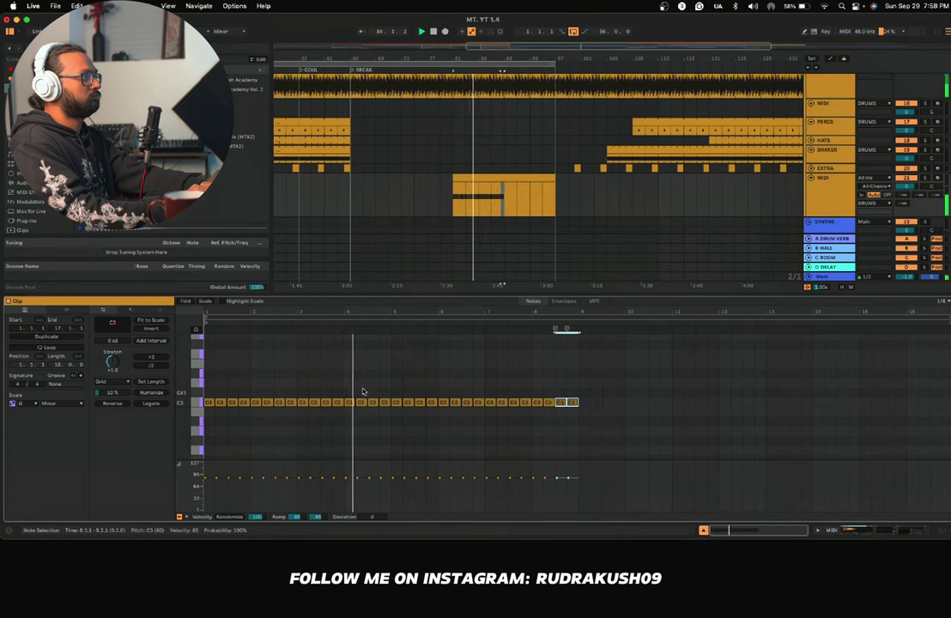
pyautogui.click(368, 391)
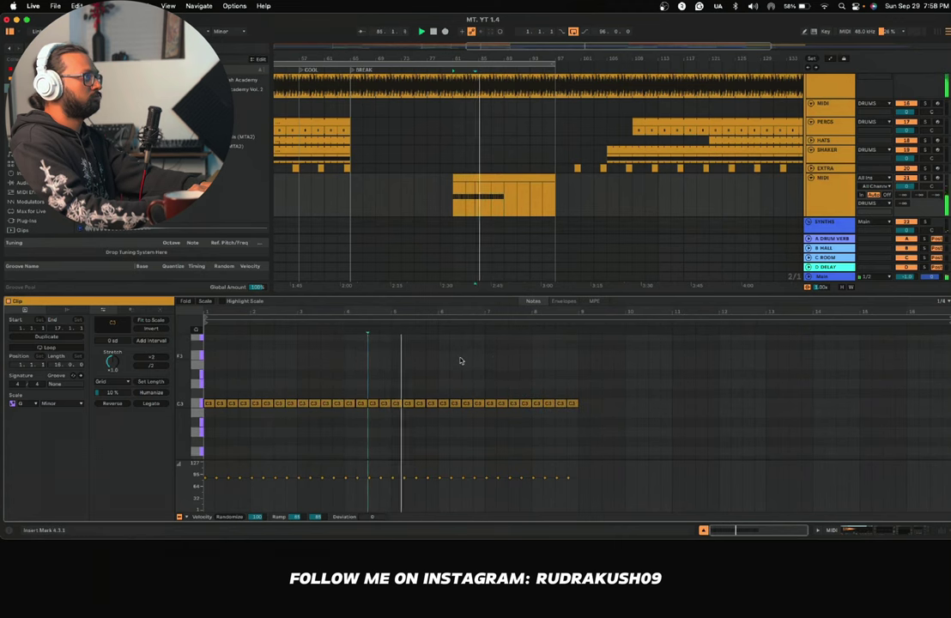
pyautogui.click(531, 365)
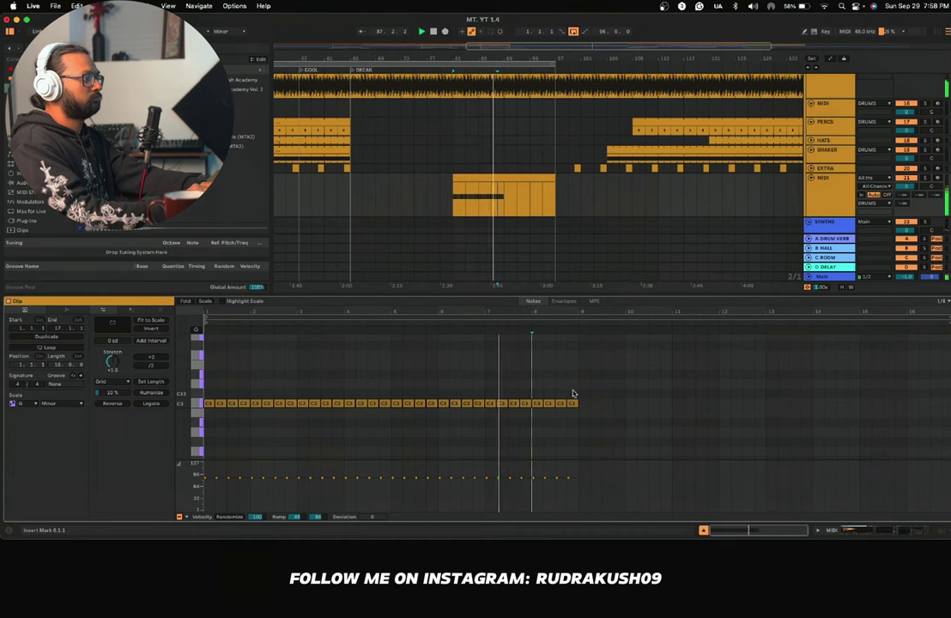
# Step: Duplicate four bars of C3 notes from bar 9, shortened to half a beat and copied onto the off-beats
pyautogui.click(574, 396)
pyautogui.moveTo(573, 396); pyautogui.dragTo(391, 417)
pyautogui.hotkey('ctrl', 'd')
pyautogui.scroll(5, 567, 399)
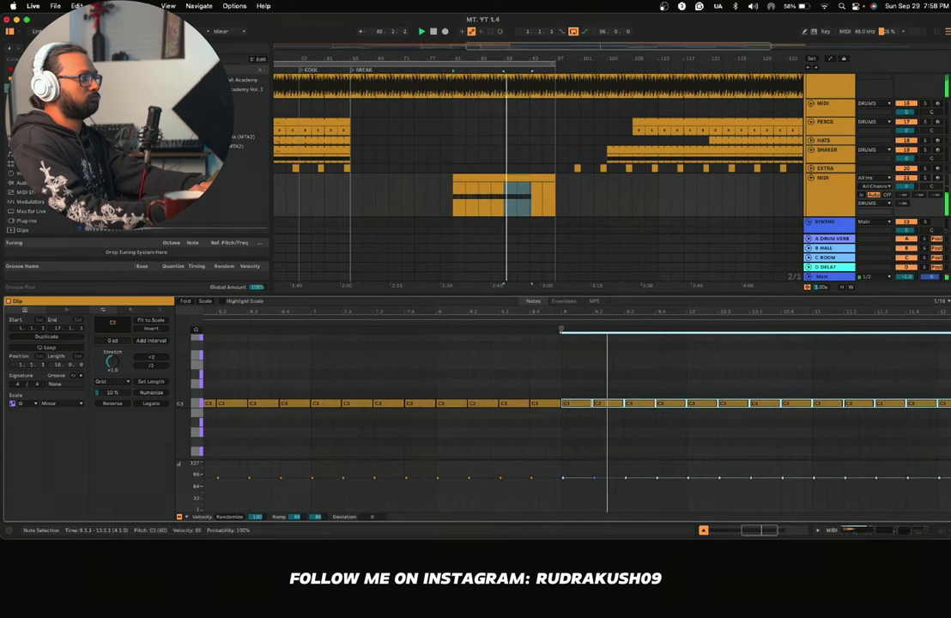
pyautogui.press('super+z')
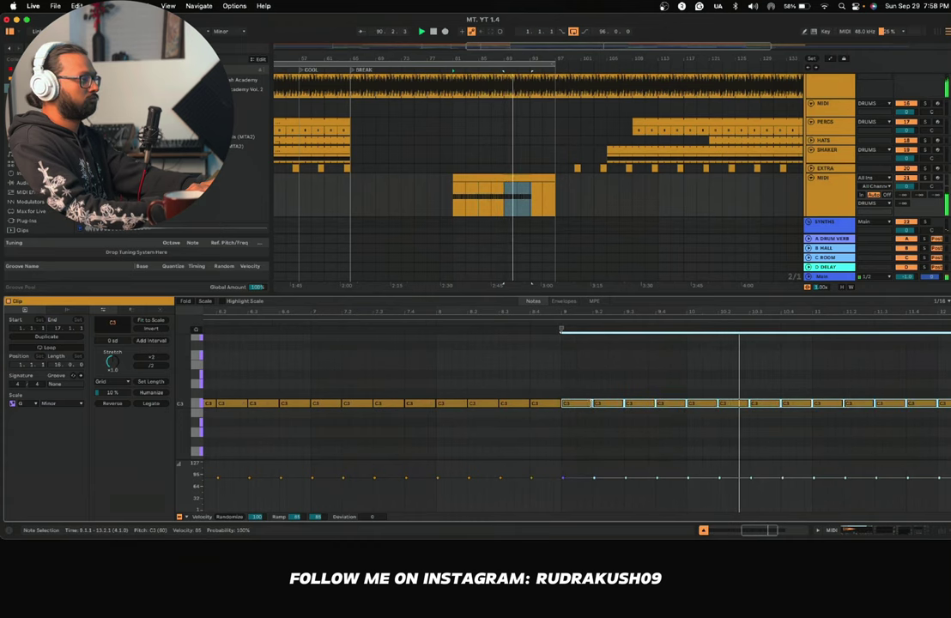
pyautogui.moveTo(590, 405); pyautogui.dragTo(579, 407)
pyautogui.scroll(-4, 582, 407)
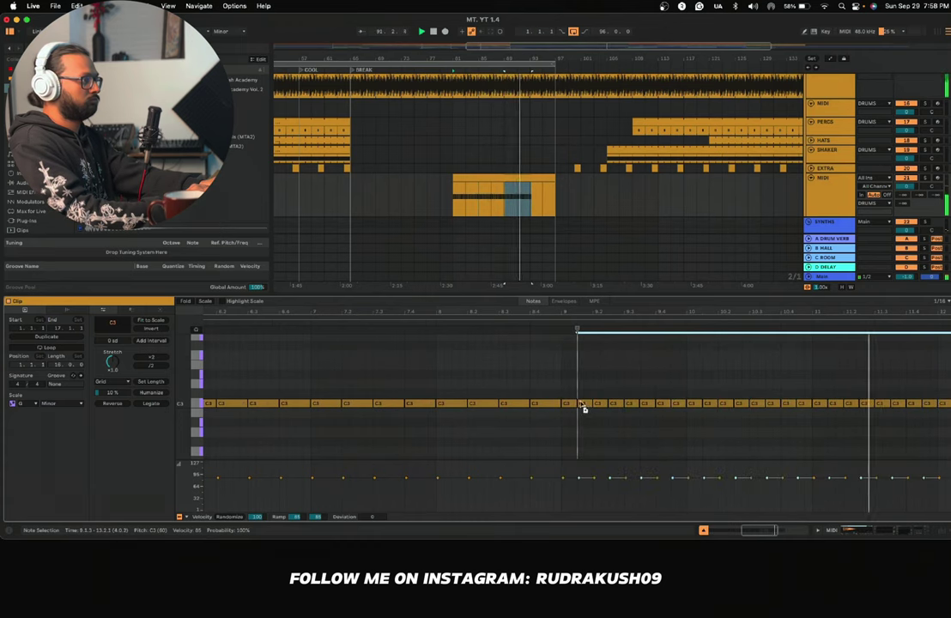
pyautogui.hscroll(3, 586, 404)
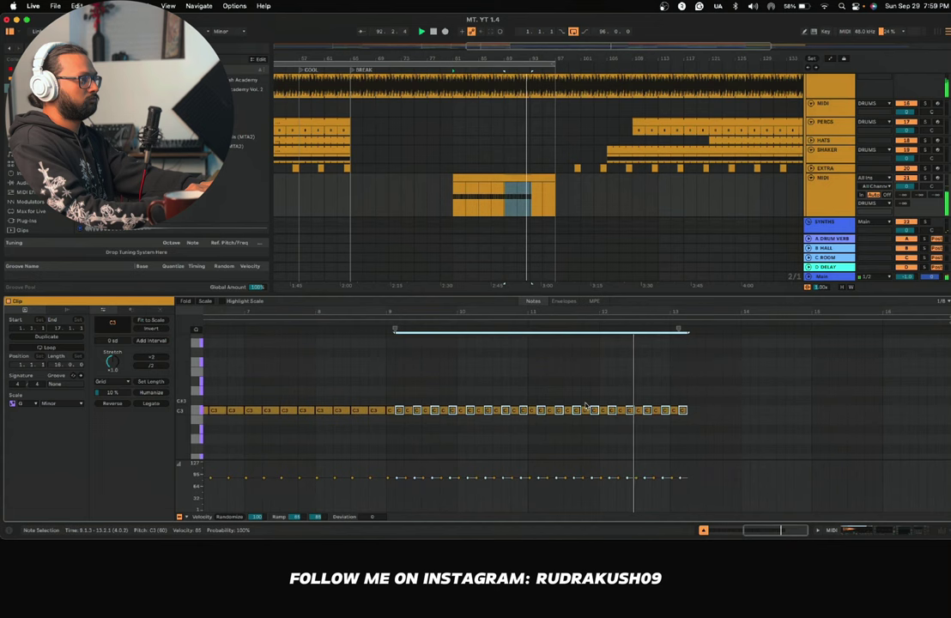
# Step: Duplicate the half-beat C3 notes of bars 9 to 12 to fill the snare clip up to bar 17
pyautogui.scroll(-4, 588, 404)
pyautogui.moveTo(767, 405); pyautogui.dragTo(580, 436)
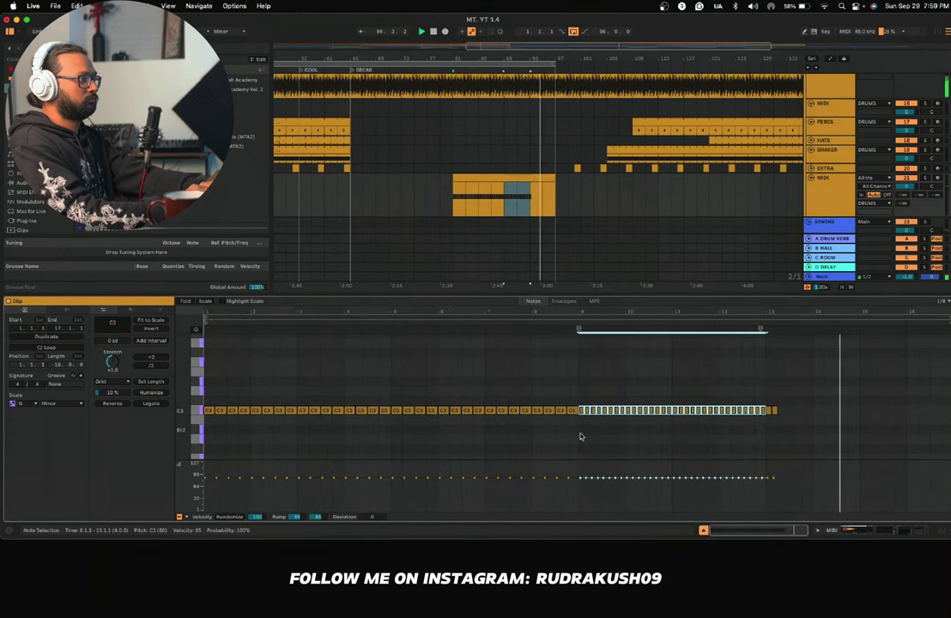
pyautogui.hotkey('ctrl', 'd')
pyautogui.click(708, 343)
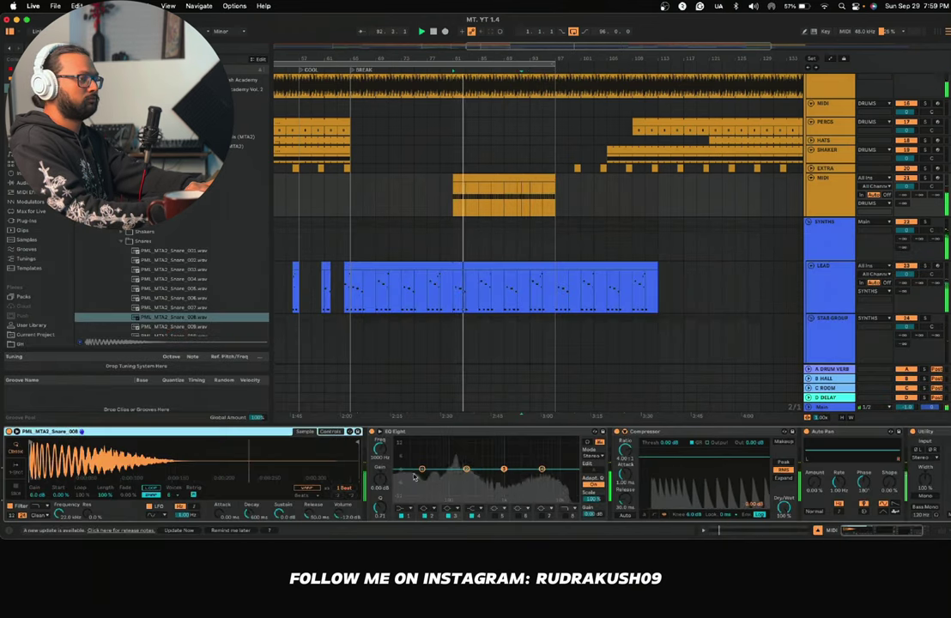
# Step: Make the first band of the snare track's EQ Eight a low cut at about 102 Hz and stop playback
pyautogui.click(403, 508)
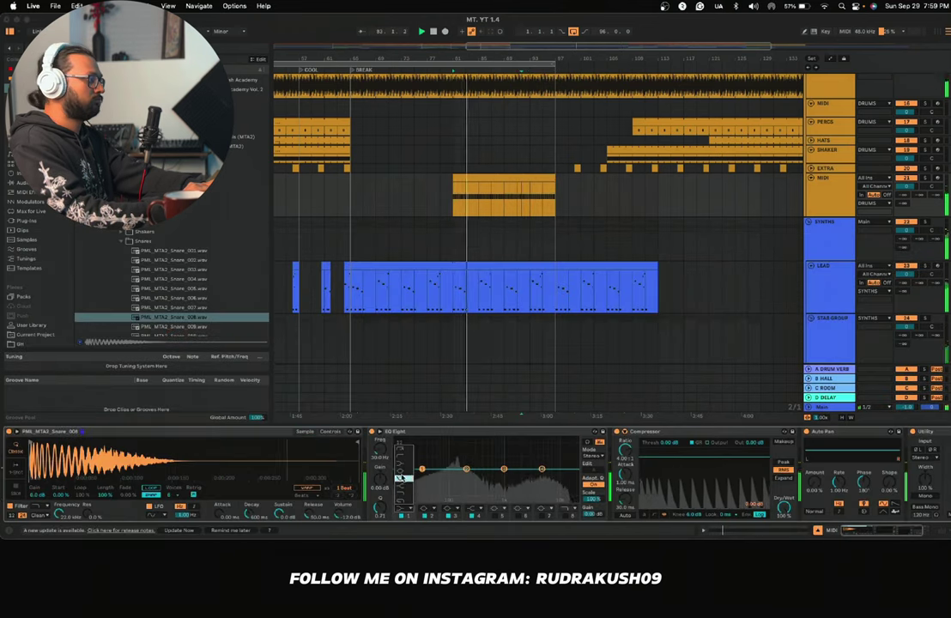
pyautogui.click(404, 455)
pyautogui.moveTo(420, 477); pyautogui.dragTo(467, 475)
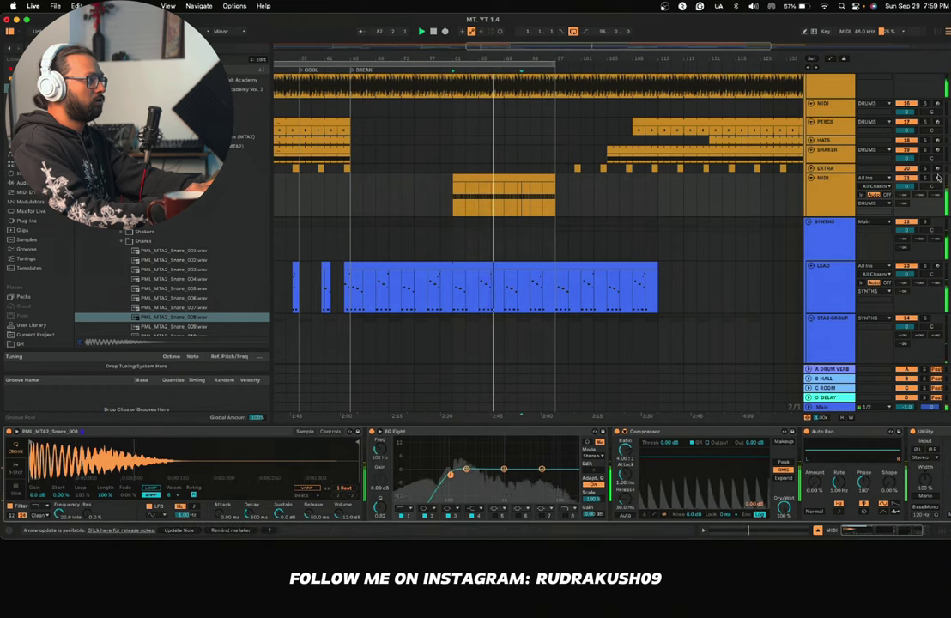
pyautogui.click(927, 179)
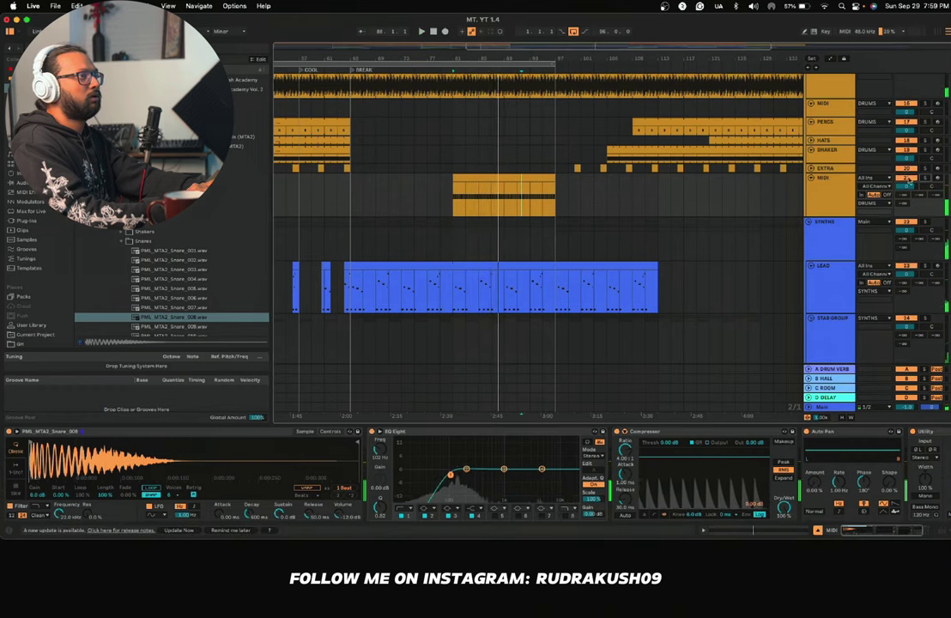
pyautogui.press('space')
# Step: Move the snare build-up track out of the DRUMS group so it outputs to Main, and set its Utility gain to -10 dB
pyautogui.scroll(5, 675, 183)
pyautogui.scroll(-10, 675, 183)
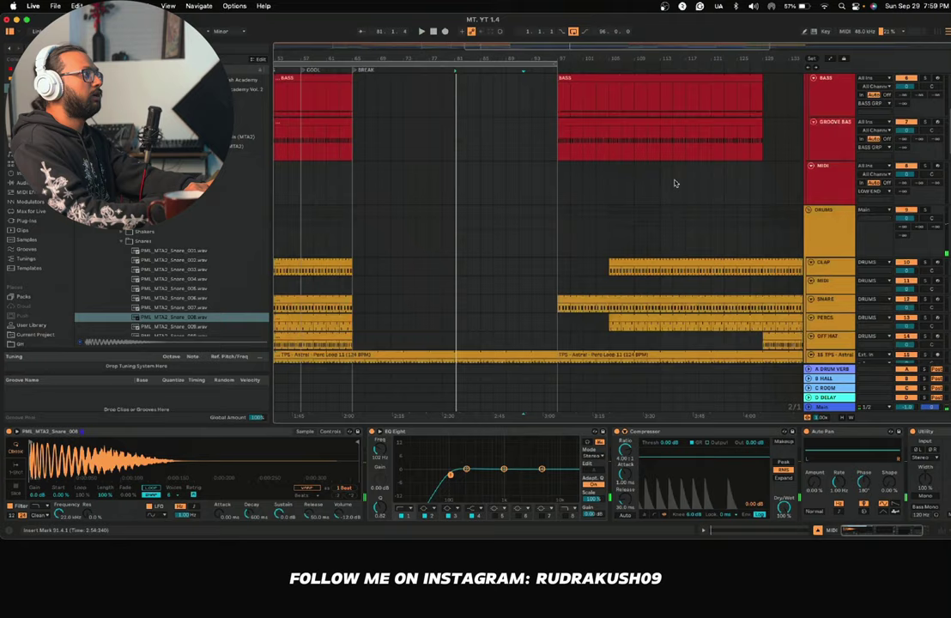
pyautogui.click(826, 201)
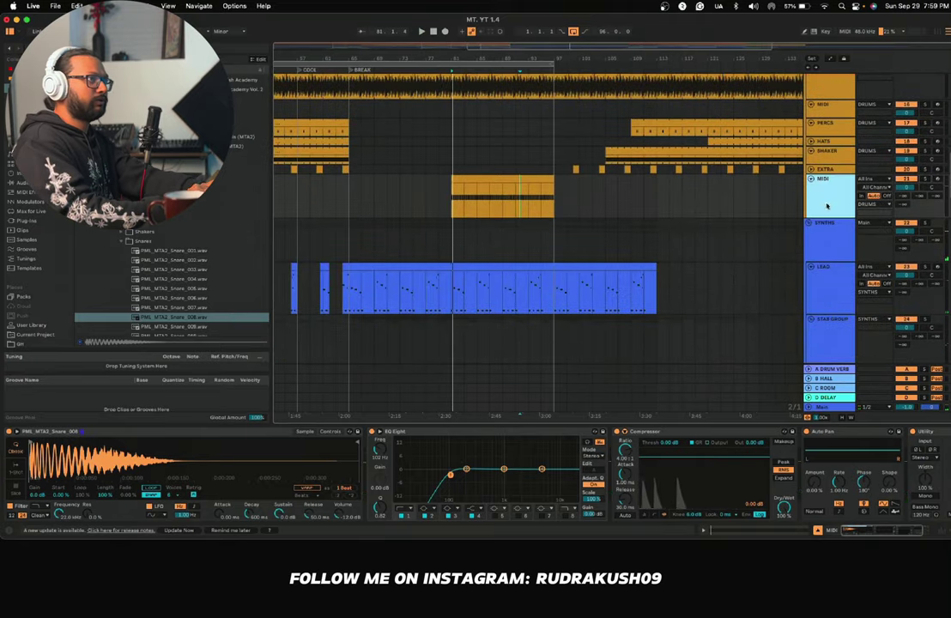
pyautogui.scroll(-1, 829, 238)
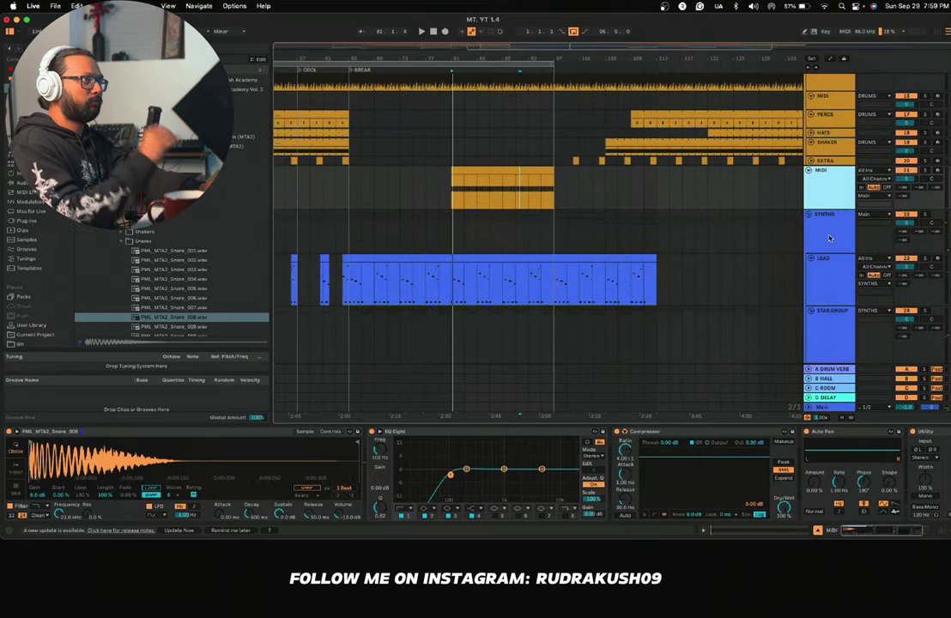
pyautogui.press('space')
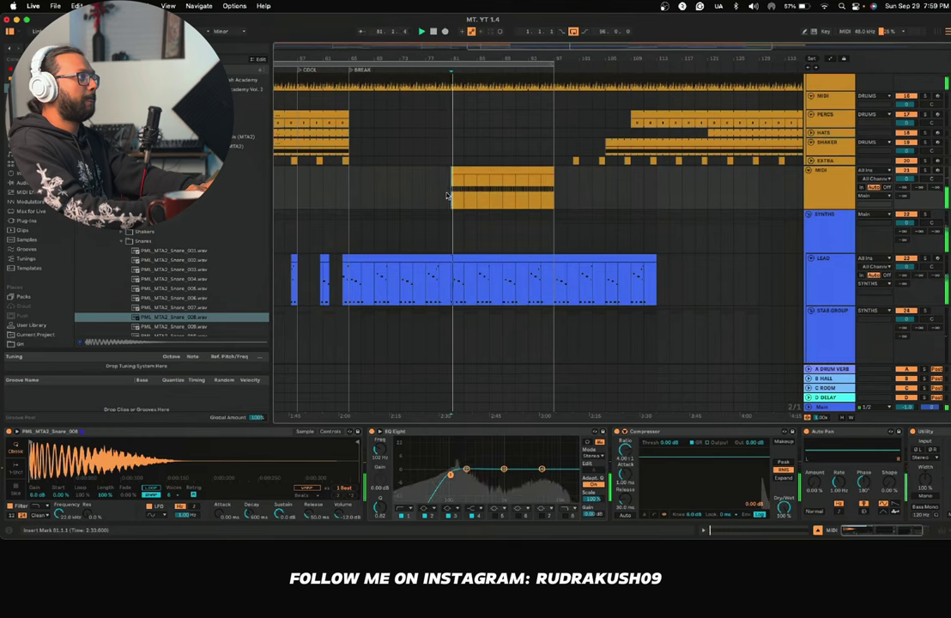
pyautogui.hscroll(3, 474, 446)
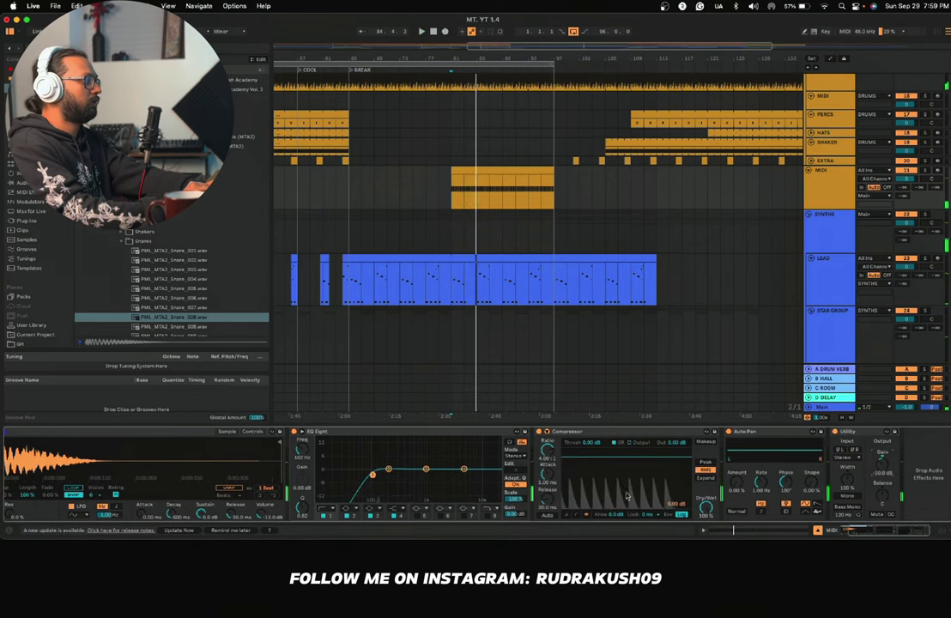
# Step: Add an Auto Filter ahead of Utility on the snare track and remove its Auto Pan
pyautogui.click(26, 78)
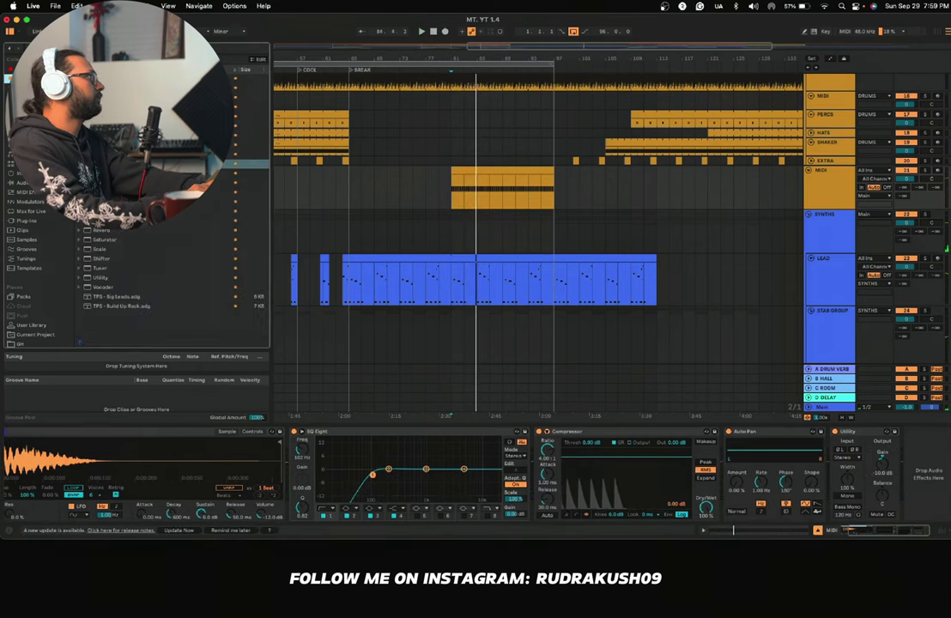
pyautogui.click(107, 97)
pyautogui.moveTo(500, 200); pyautogui.dragTo(502, 201)
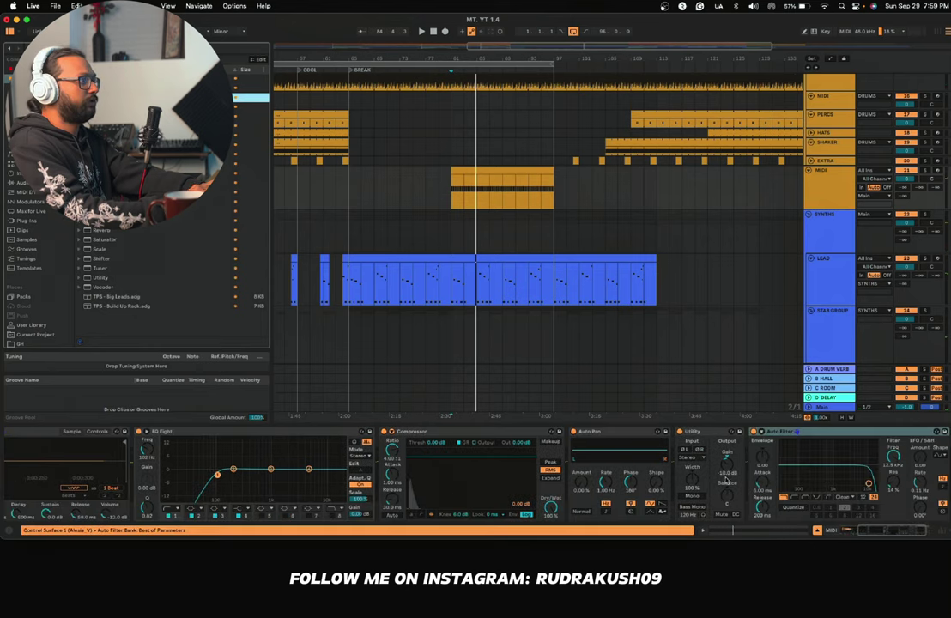
pyautogui.moveTo(650, 431); pyautogui.dragTo(663, 498)
pyautogui.click(578, 435)
pyautogui.press('Delete')
# Step: Automate the snare track's Auto Filter frequency to rise from about 2.06 kHz at bar 81 to about 18.8 kHz at bar 97
pyautogui.press('space')
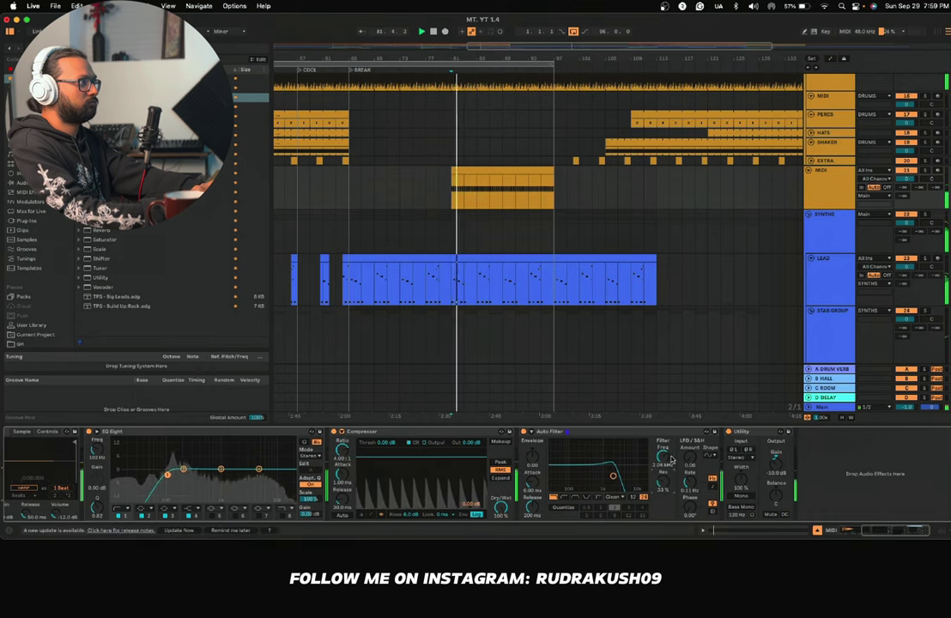
pyautogui.press('a')
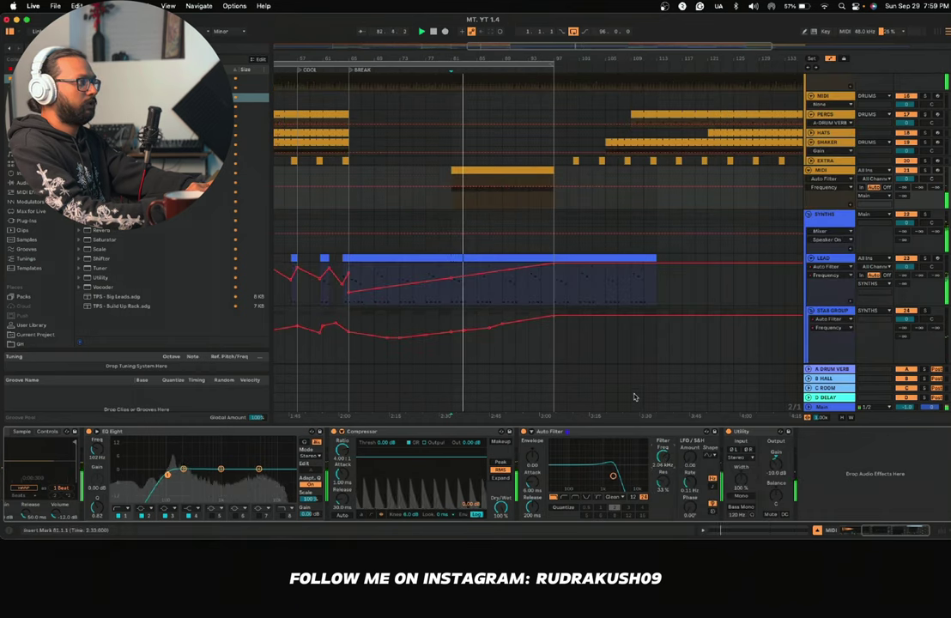
pyautogui.click(453, 187)
pyautogui.moveTo(552, 188); pyautogui.dragTo(553, 175)
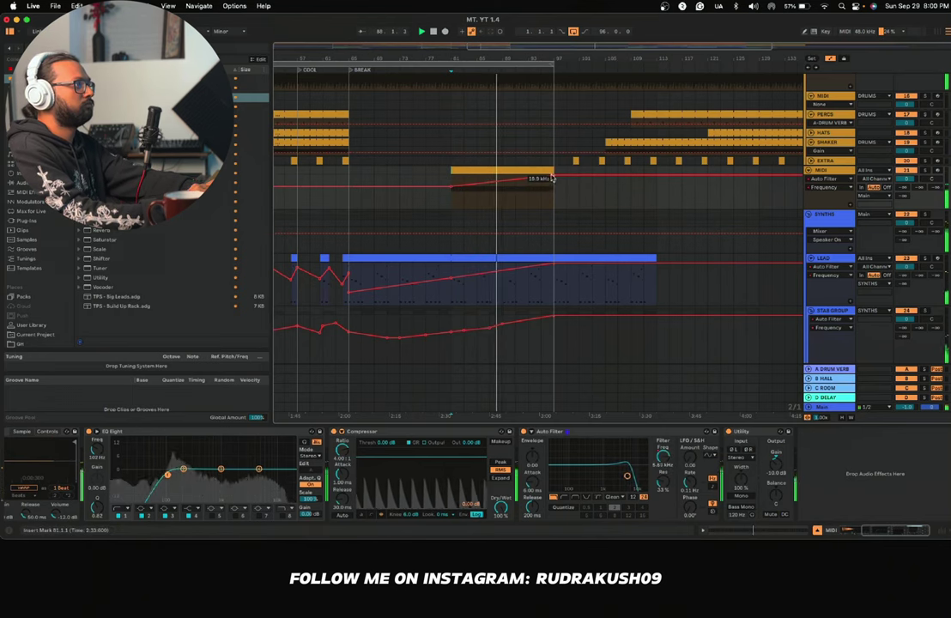
# Step: In the snare build-up clip, shorten the notes in clip bars 13 to 17 and duplicate them into the gaps as sixteenths, auditioning the result
pyautogui.scroll(3, 512, 181)
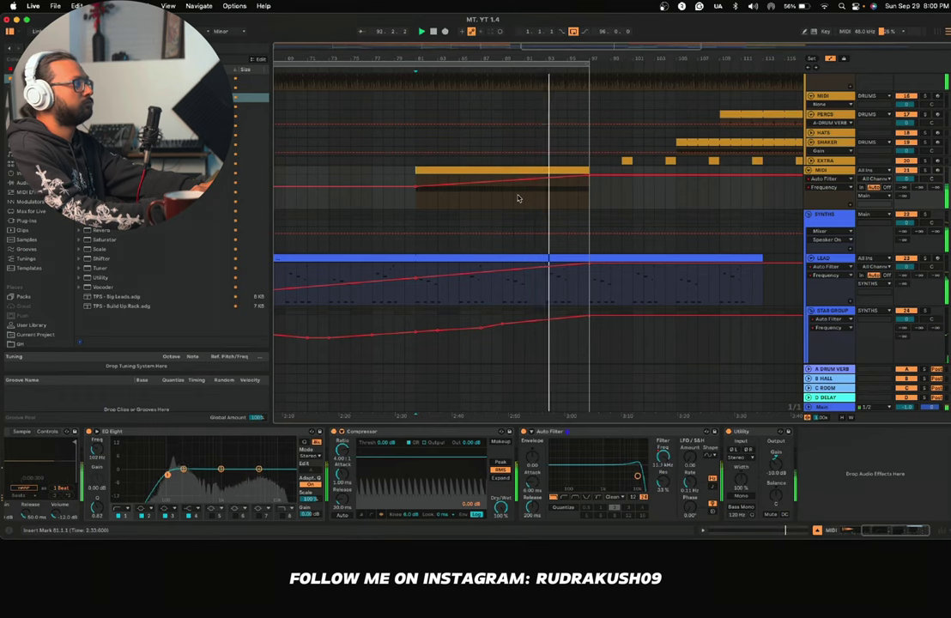
pyautogui.doubleClick(548, 193)
pyautogui.press('space')
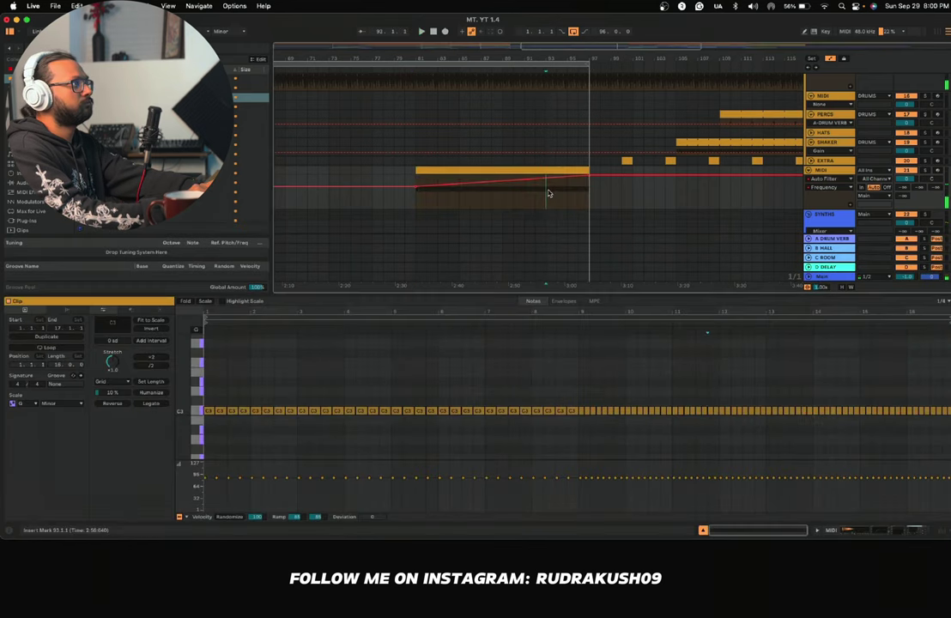
pyautogui.press('space')
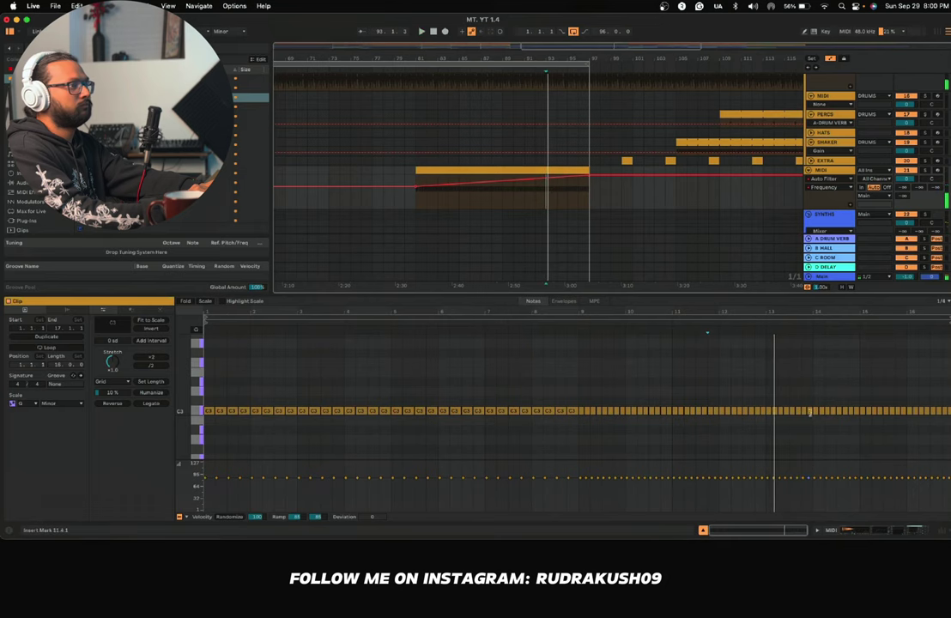
pyautogui.moveTo(773, 424); pyautogui.dragTo(947, 392)
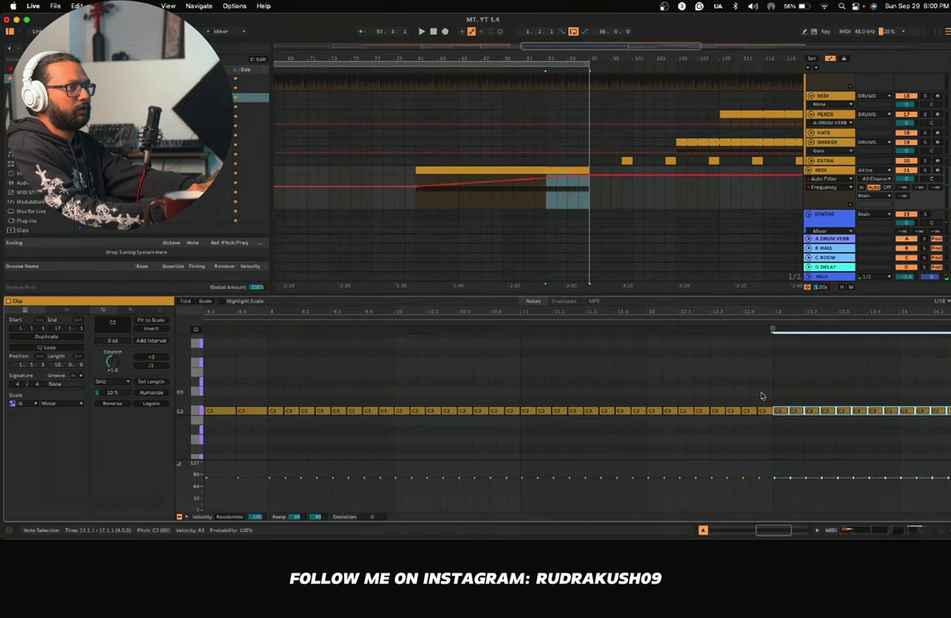
pyautogui.scroll(5, 760, 396)
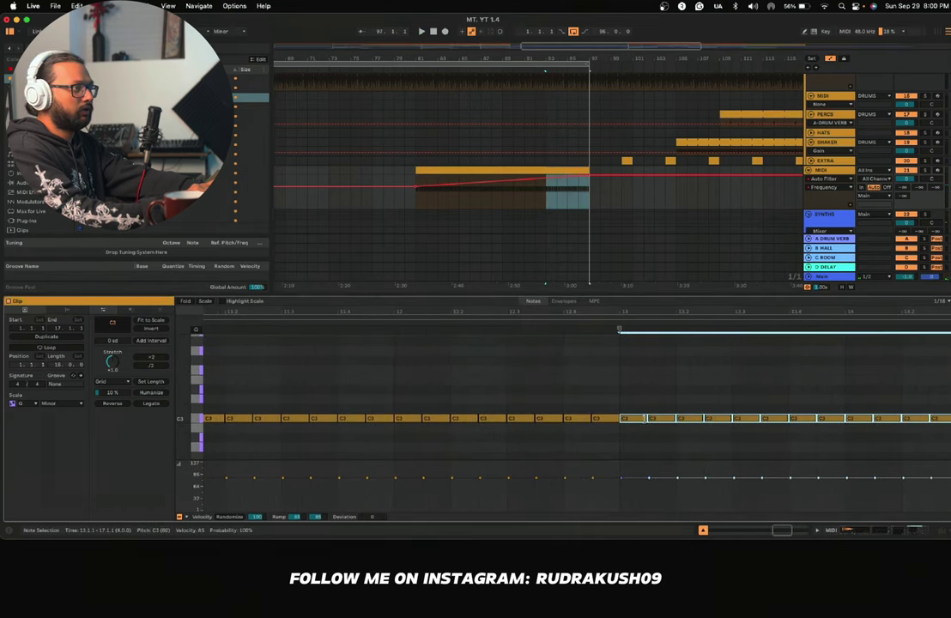
pyautogui.moveTo(648, 418); pyautogui.dragTo(628, 420)
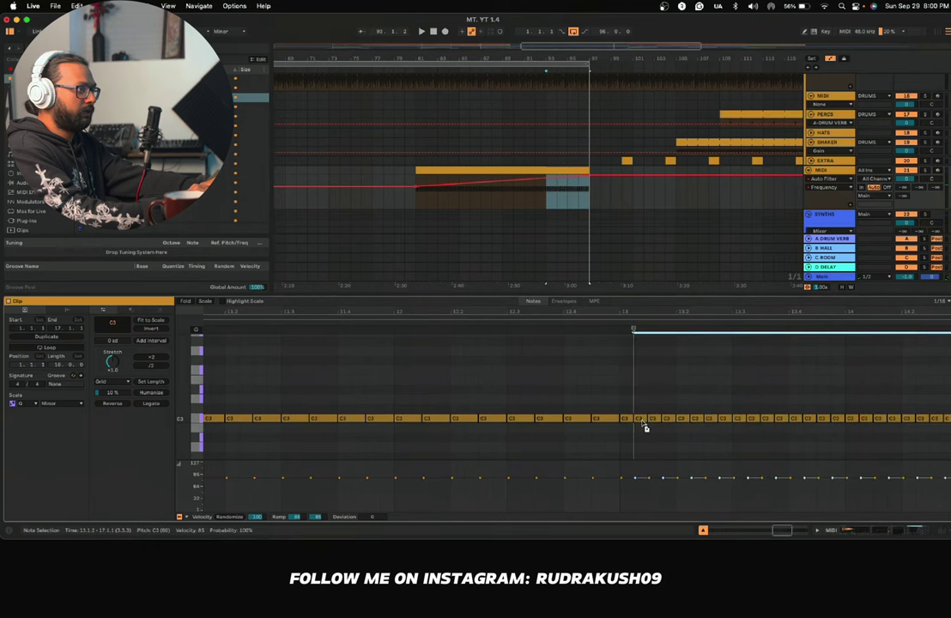
pyautogui.click(550, 199)
pyautogui.press('space')
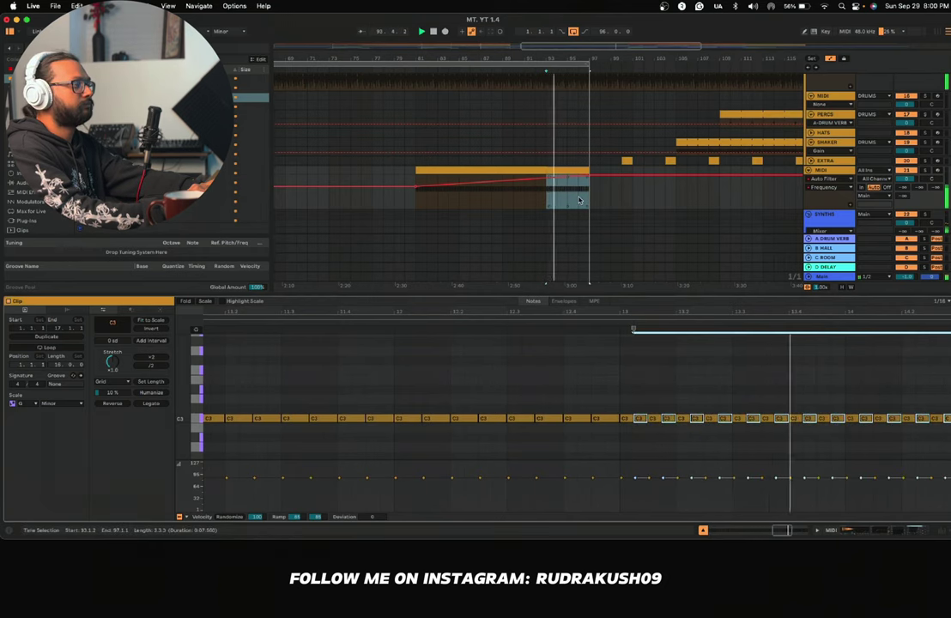
pyautogui.scroll(1, 580, 202)
pyautogui.click(573, 196)
pyautogui.scroll(3, 568, 195)
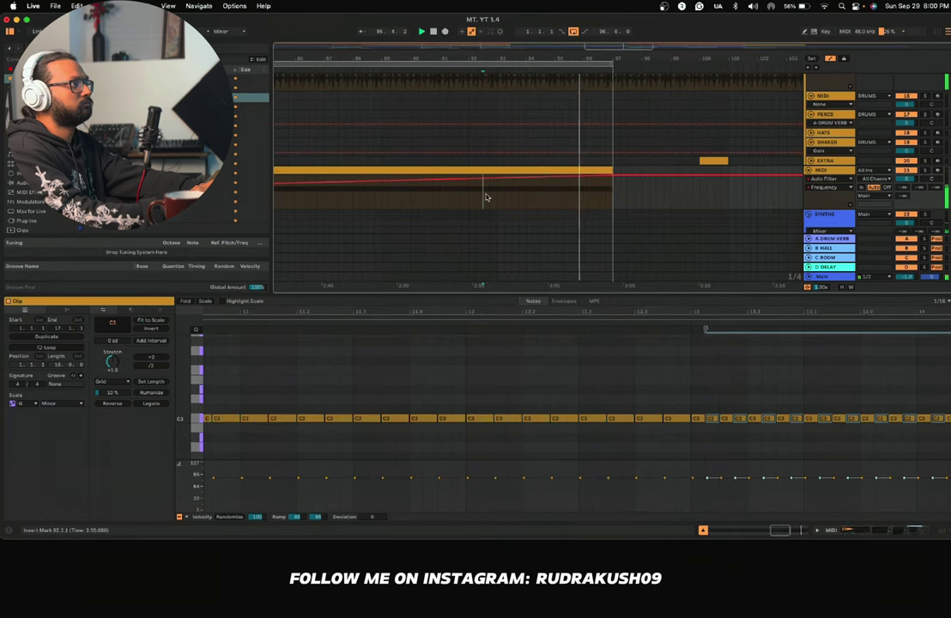
# Step: Trim the end of the snare build-up clip back to bar 95 in the arrangement
pyautogui.click(609, 172)
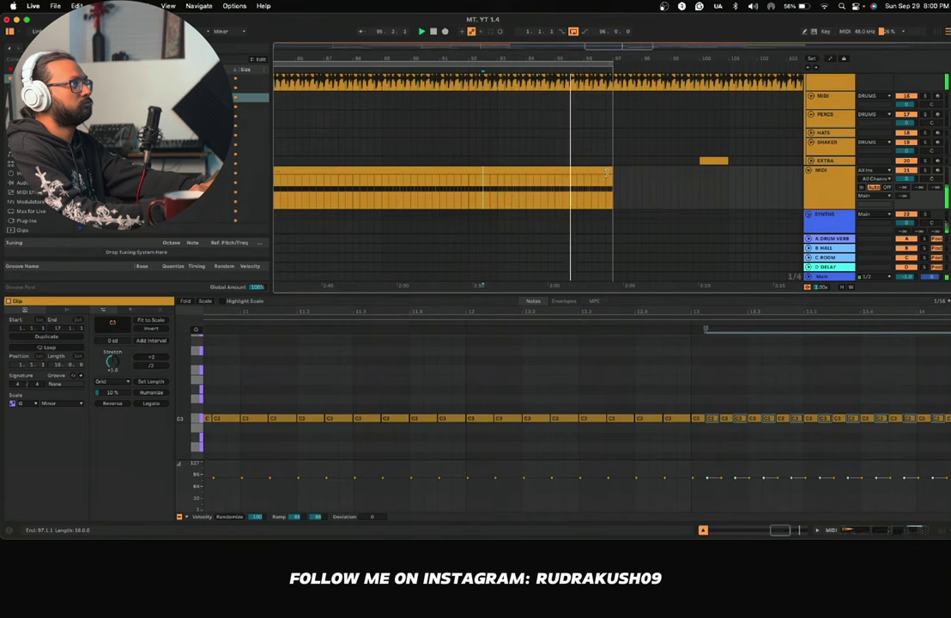
pyautogui.moveTo(611, 170); pyautogui.dragTo(563, 169)
pyautogui.doubleClick(603, 292)
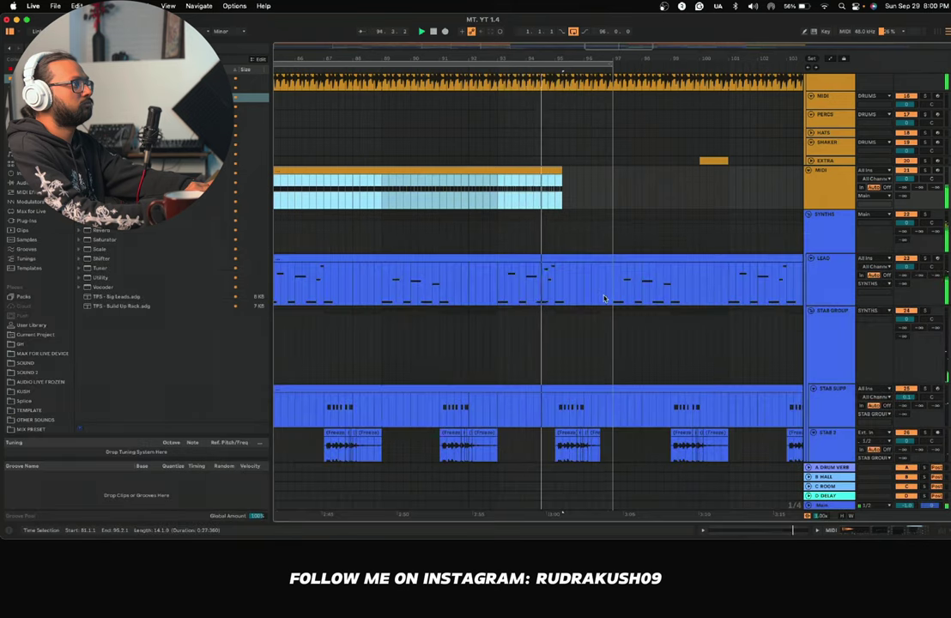
pyautogui.scroll(-1, 604, 298)
pyautogui.scroll(-5, 604, 298)
pyautogui.scroll(6, 604, 298)
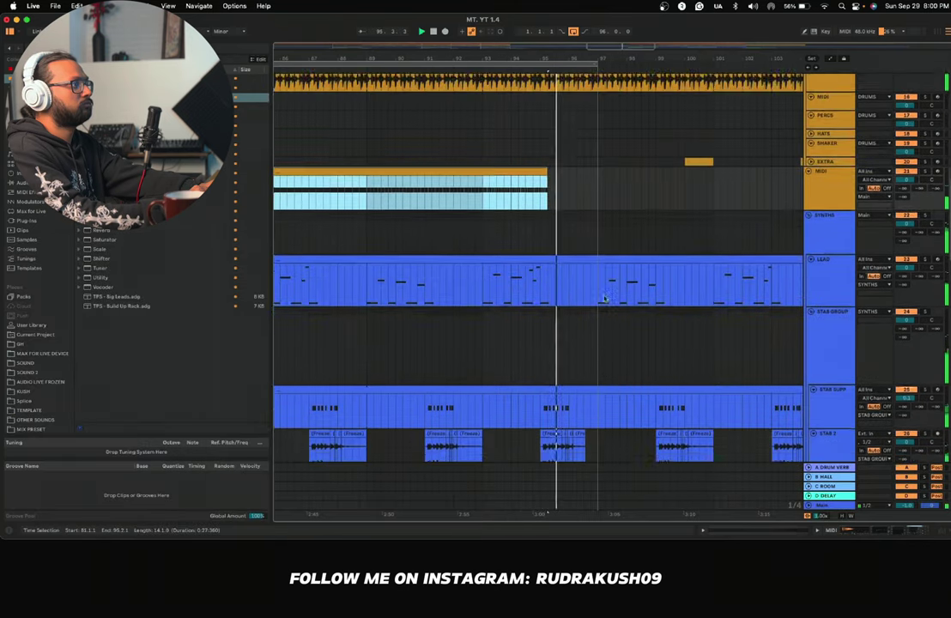
pyautogui.click(549, 181)
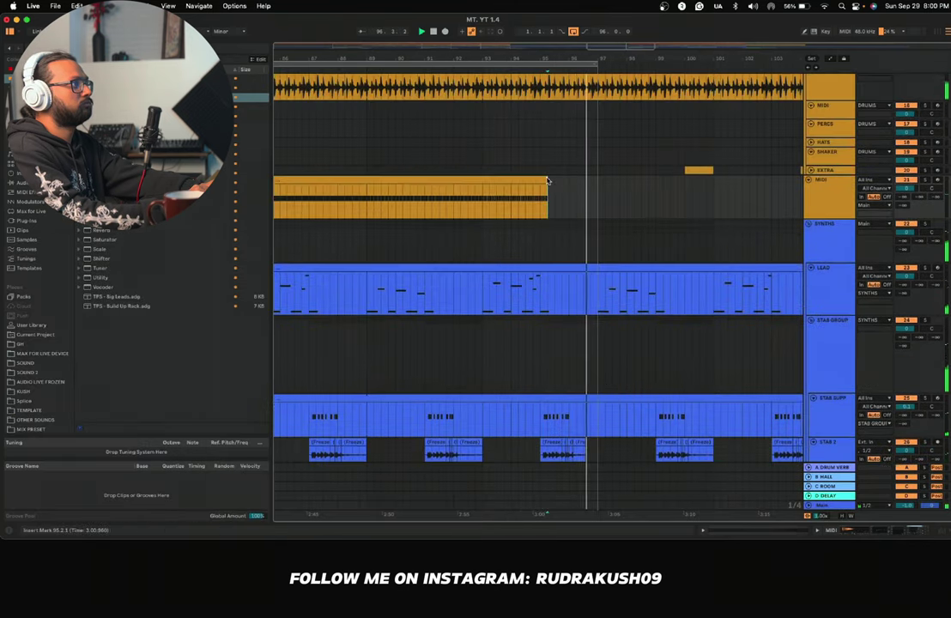
pyautogui.moveTo(545, 178); pyautogui.dragTo(540, 179)
# Step: Play back the end of the build-up and cut the Perc Loop 11 audio between bars 95 and 97
pyautogui.click(474, 198)
pyautogui.press('space')
pyautogui.press('space')
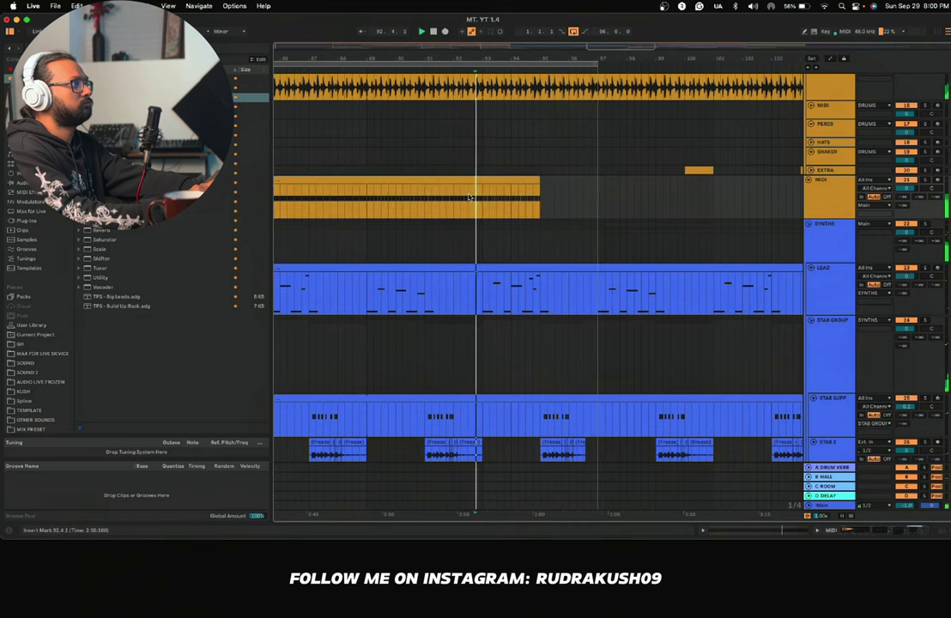
pyautogui.scroll(3, 469, 197)
pyautogui.moveTo(592, 189); pyautogui.dragTo(536, 189)
pyautogui.scroll(8, 565, 155)
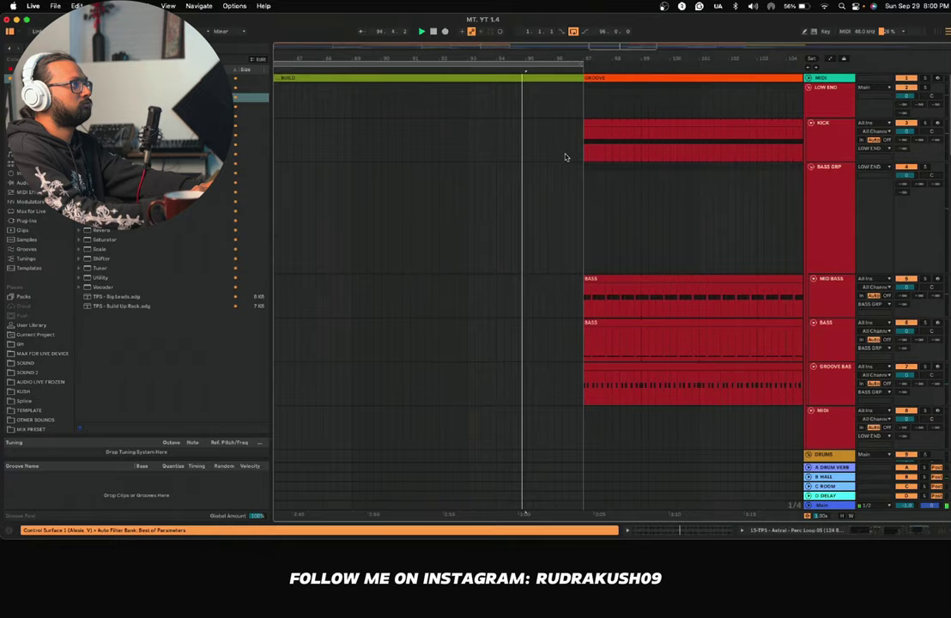
# Step: Cut the DRONE clip off at bar 95 and deactivate the STAB 2 and STAB SUPP clips from bar 95 to 97
pyautogui.press('super+a')
pyautogui.scroll(-10, 565, 157)
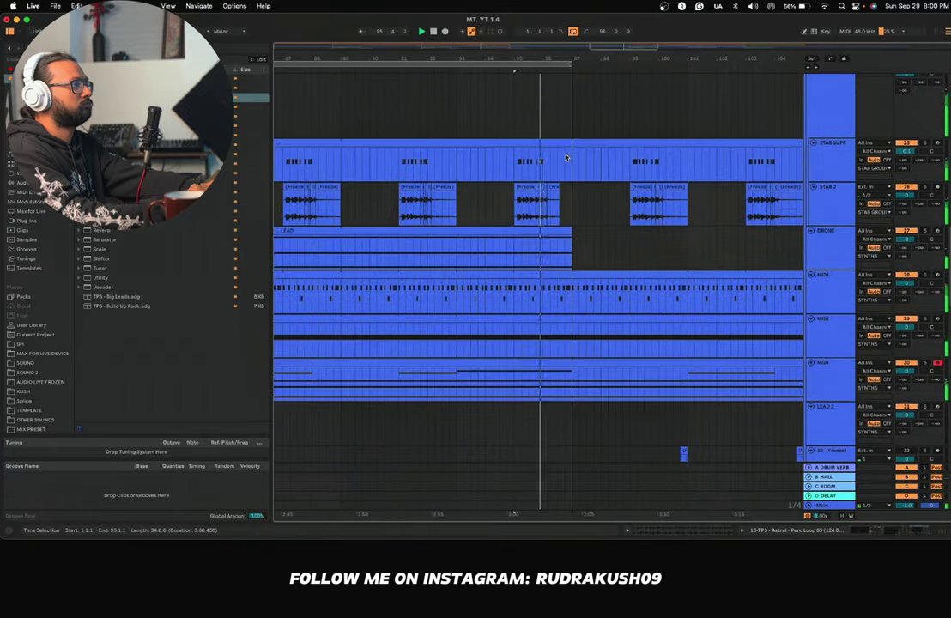
pyautogui.moveTo(569, 206); pyautogui.dragTo(562, 246)
pyautogui.scroll(-1, 534, 229)
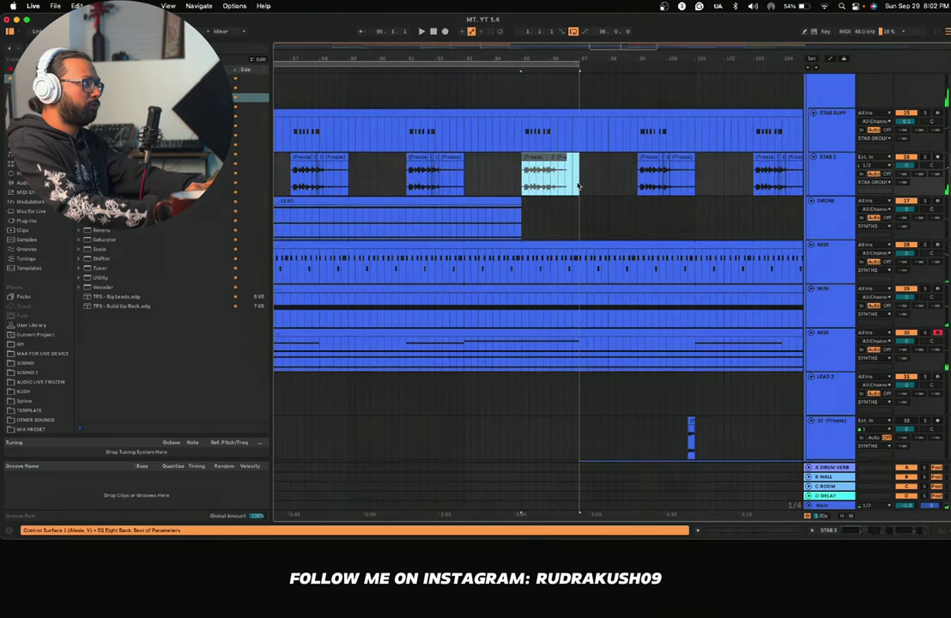
pyautogui.moveTo(524, 136); pyautogui.dragTo(564, 136)
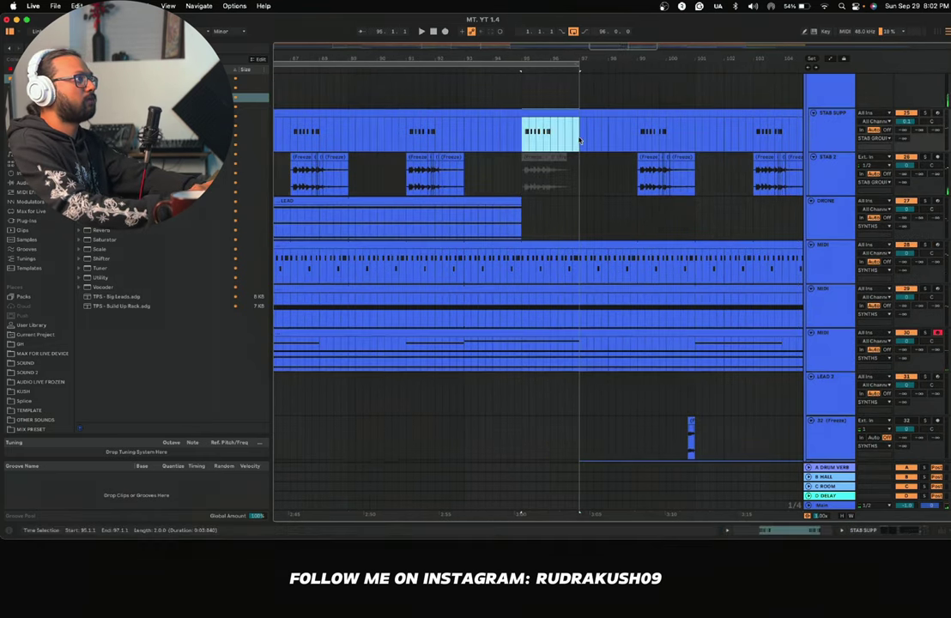
# Step: Delete bars 95 to 97 from the three MIDI synth tracks below DRONE
pyautogui.moveTo(576, 260); pyautogui.dragTo(523, 266)
pyautogui.scroll(-3, 532, 261)
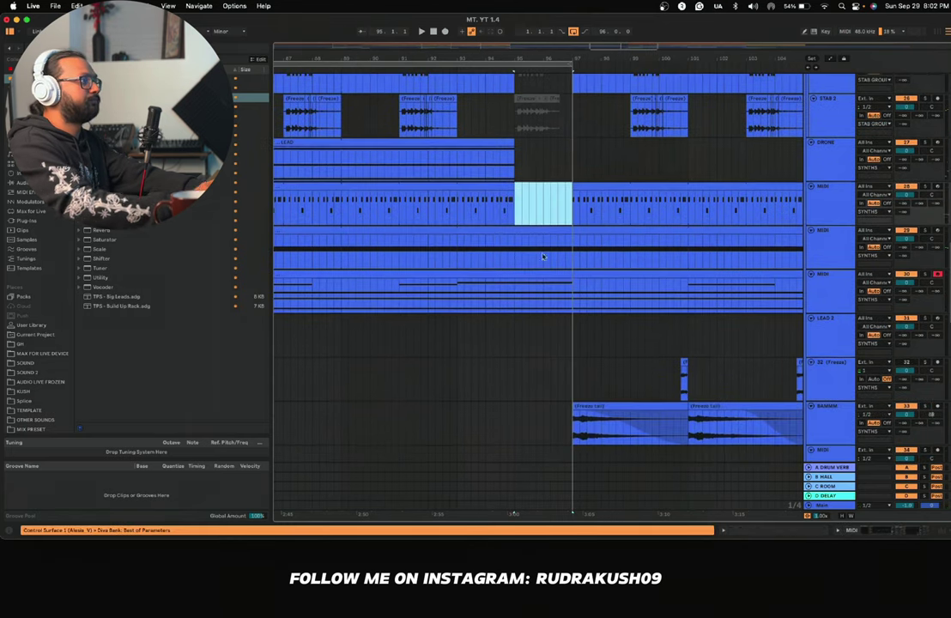
pyautogui.press('Delete')
pyautogui.moveTo(571, 241); pyautogui.dragTo(515, 304)
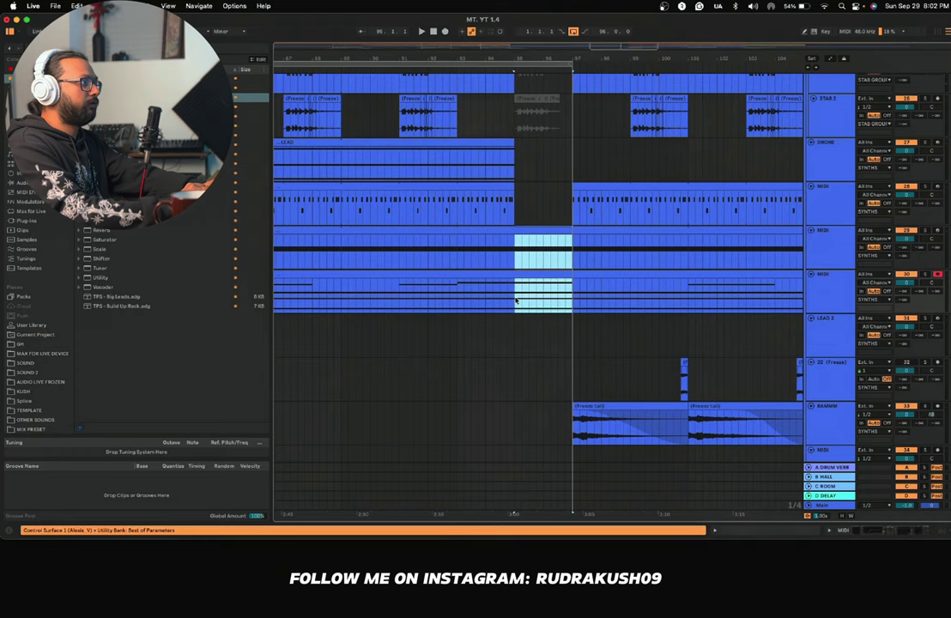
pyautogui.press('super+e')
pyautogui.press('Delete')
# Step: Play back from just before bar 92 and review all tracks across the new gap before the groove section
pyautogui.click(418, 294)
pyautogui.press('space')
pyautogui.scroll(-20, 415, 293)
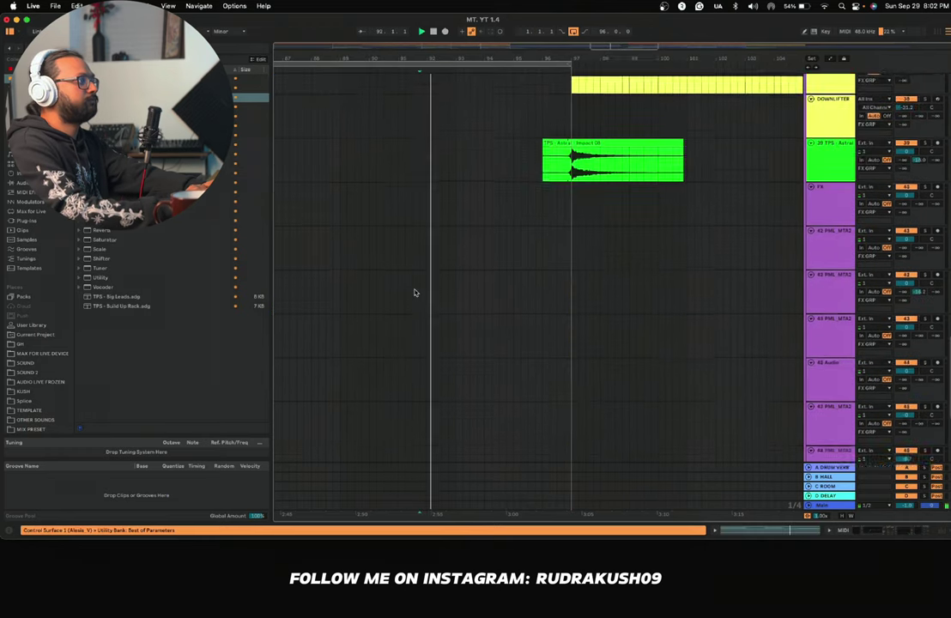
pyautogui.scroll(15, 415, 293)
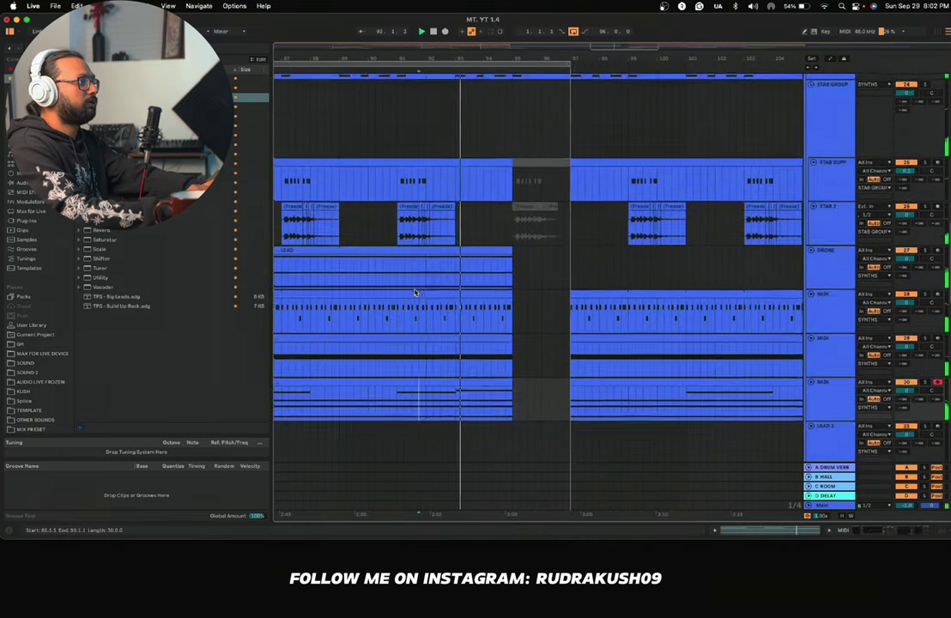
pyautogui.scroll(5, 414, 293)
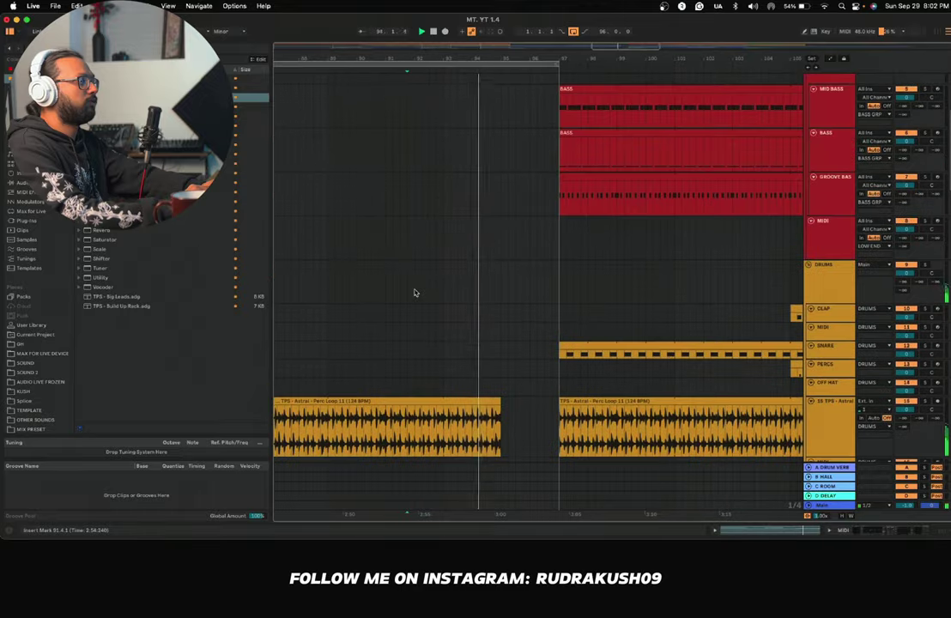
pyautogui.scroll(-7, 415, 293)
pyautogui.scroll(-2, 414, 293)
pyautogui.scroll(6, 414, 292)
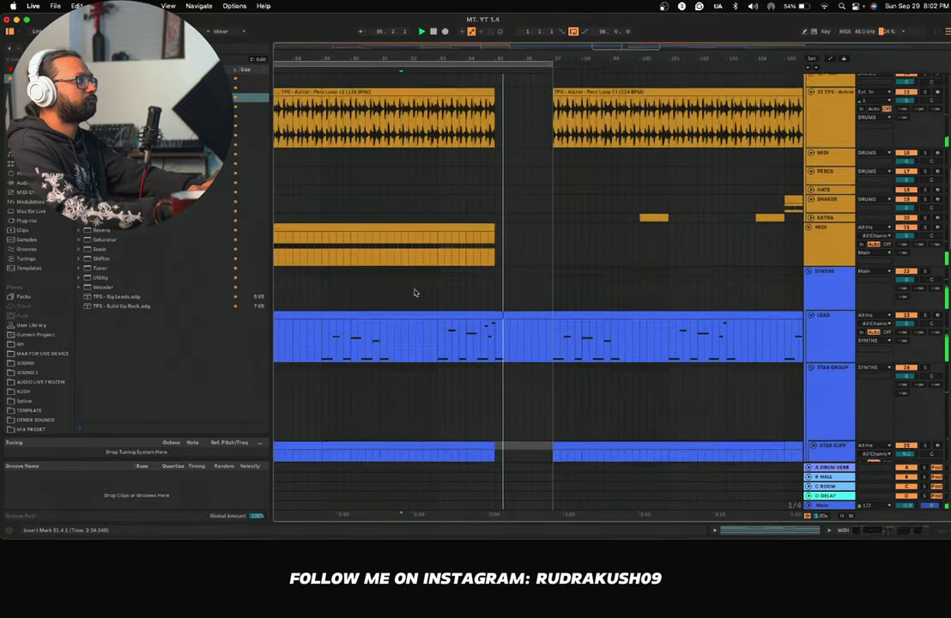
pyautogui.scroll(4, 414, 293)
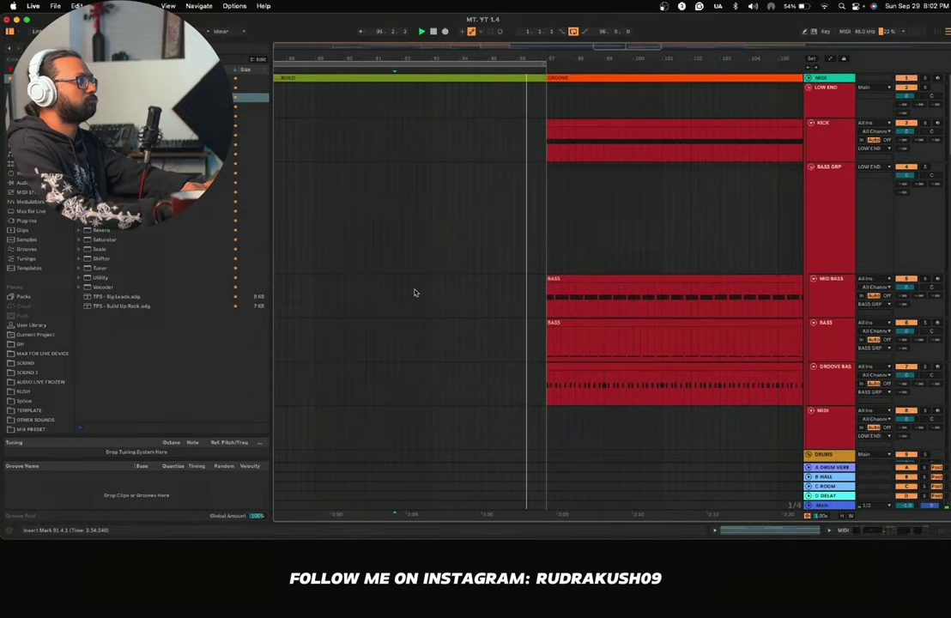
pyautogui.scroll(-6, 415, 293)
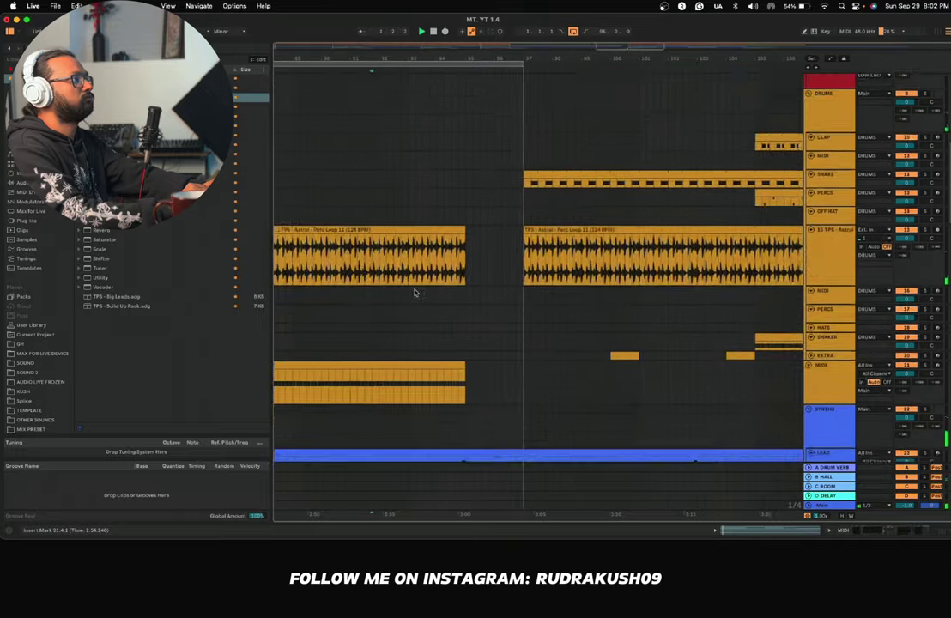
pyautogui.scroll(-4, 414, 293)
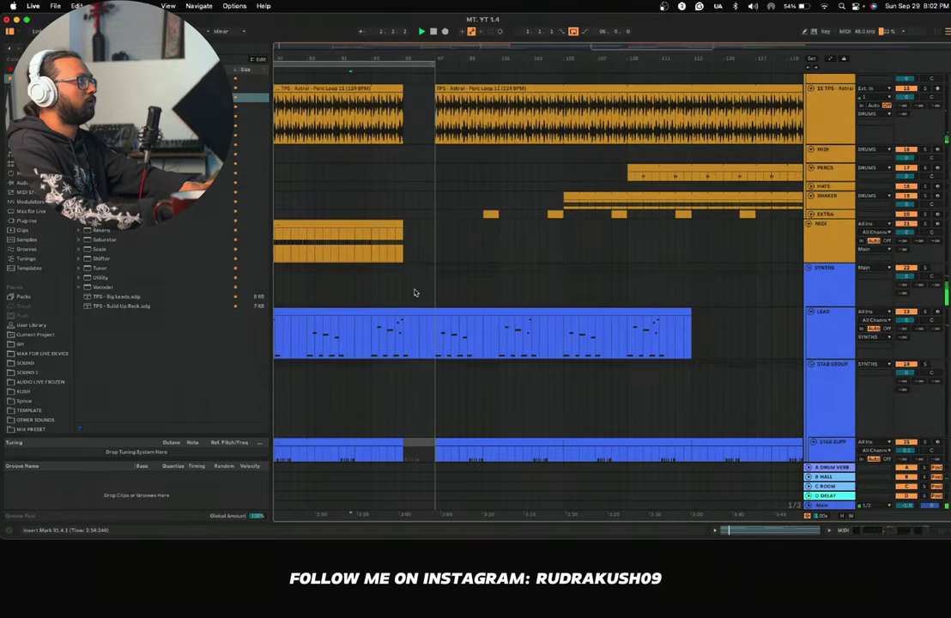
pyautogui.scroll(-3, 414, 293)
pyautogui.hscroll(-5, 414, 292)
pyautogui.scroll(-5, 414, 293)
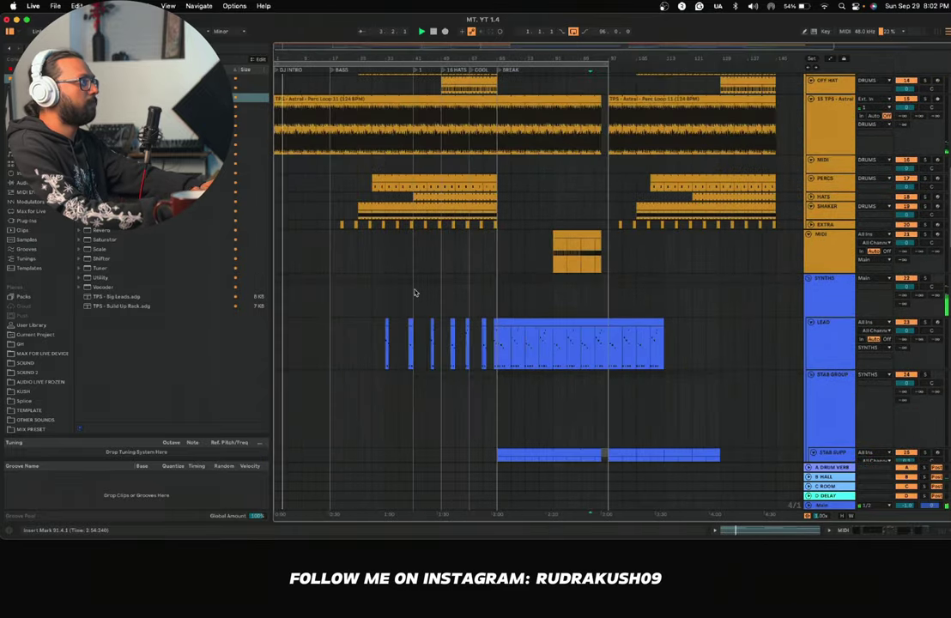
pyautogui.scroll(-2, 415, 293)
pyautogui.scroll(-8, 414, 293)
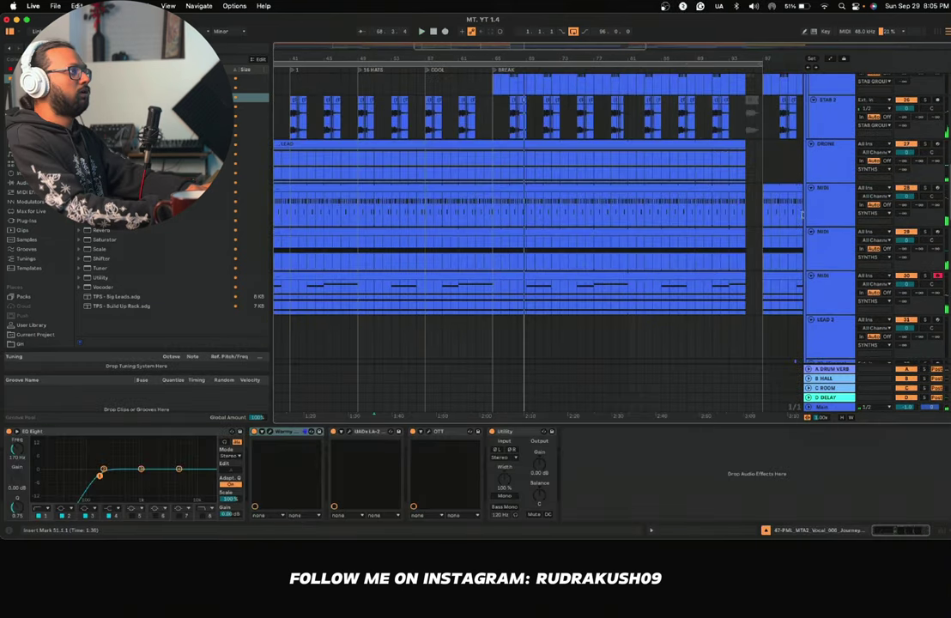
# Step: Open the Diva synth on the MIDI track directly below DRONE and try its VCF cutoff at about 44 during playback
pyautogui.click(804, 215)
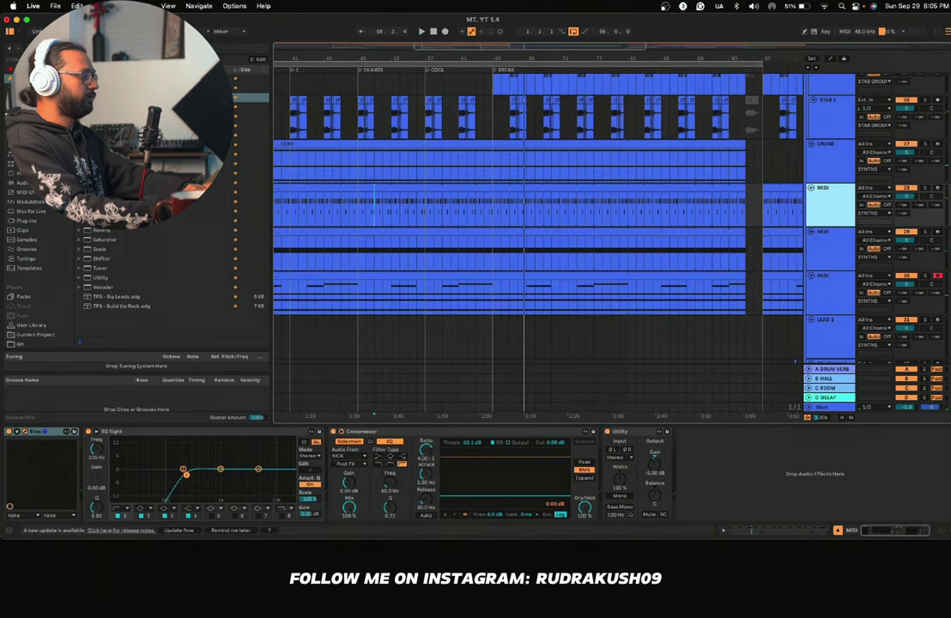
pyautogui.click(24, 432)
pyautogui.moveTo(450, 211); pyautogui.dragTo(452, 201)
pyautogui.press('space')
pyautogui.moveTo(565, 307); pyautogui.dragTo(565, 306)
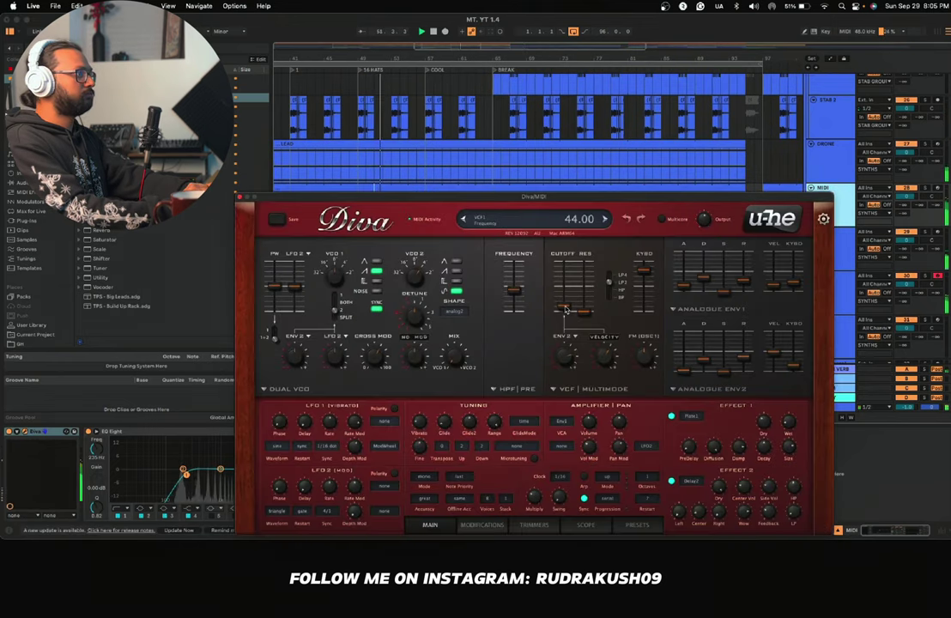
pyautogui.click(239, 199)
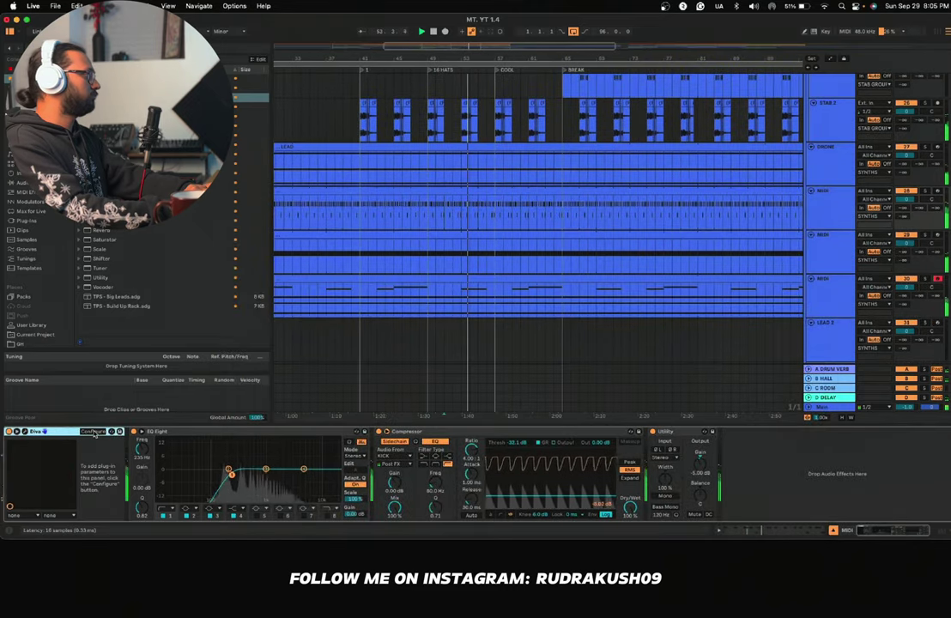
# Step: Expose Diva's VCF cutoff as the Frequency parameter in its device panel, with the cutoff at about 37
pyautogui.click(25, 432)
pyautogui.moveTo(564, 134); pyautogui.dragTo(565, 131)
pyautogui.click(239, 17)
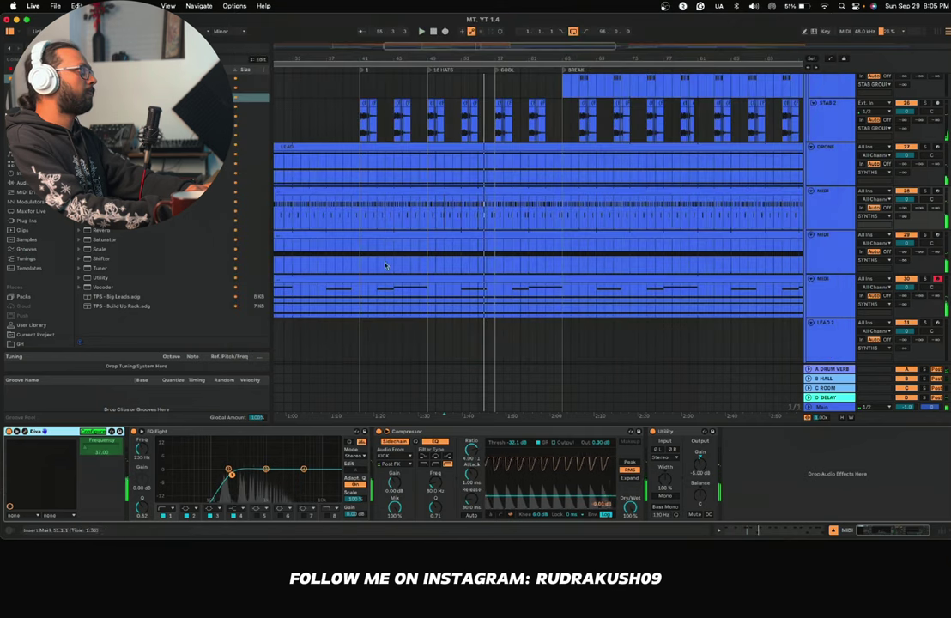
pyautogui.click(94, 432)
# Step: Show the automation lanes in the arrangement and try Diva's exposed Frequency parameter at about 44
pyautogui.press('a')
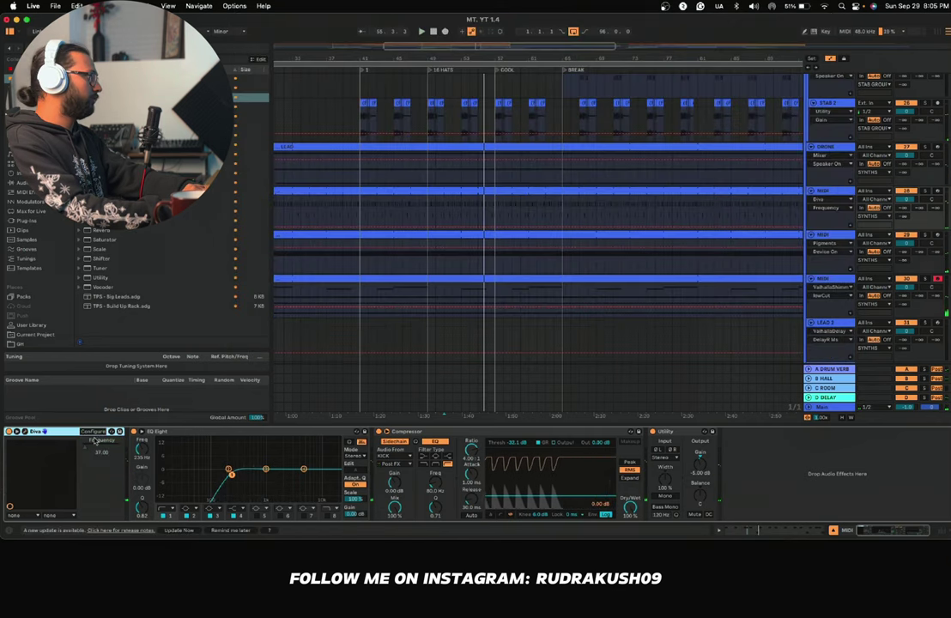
pyautogui.moveTo(87, 447); pyautogui.dragTo(90, 447)
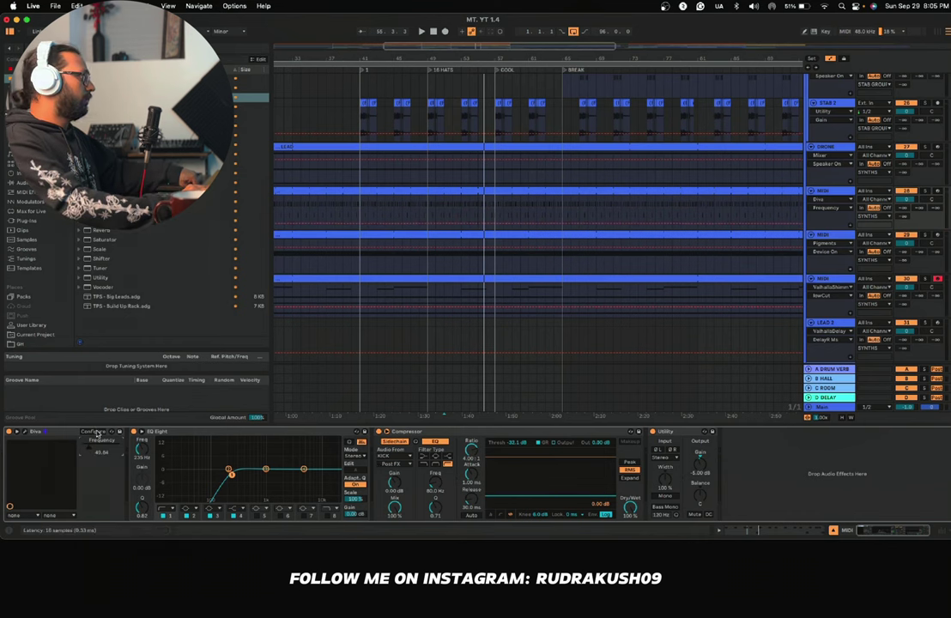
pyautogui.rightClick(94, 447)
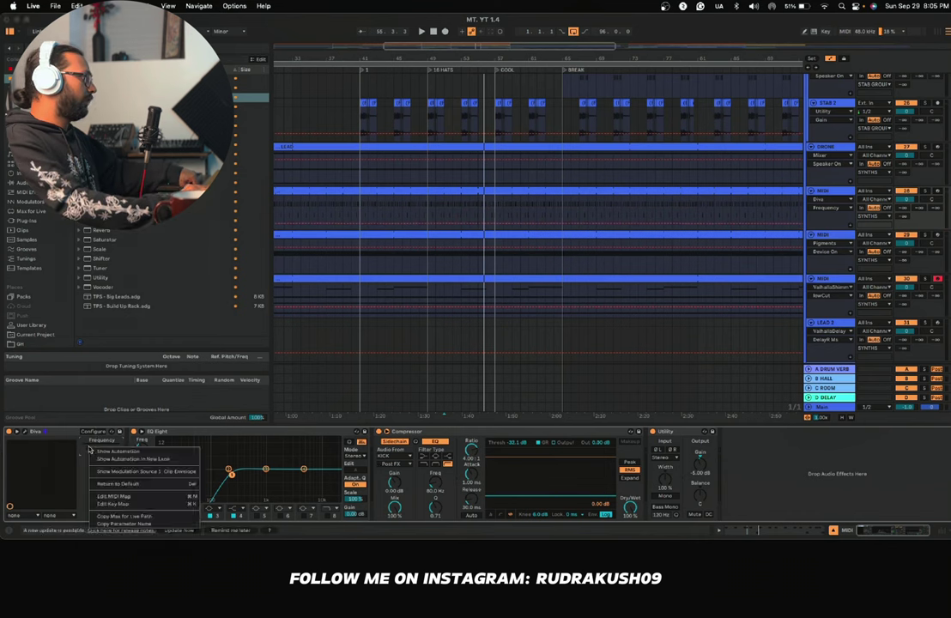
pyautogui.click(120, 504)
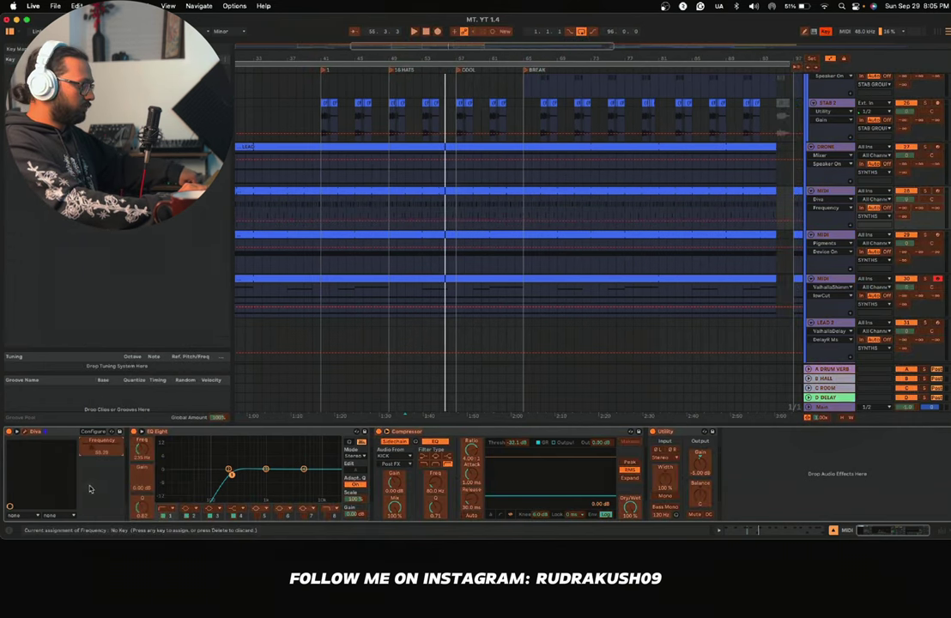
pyautogui.rightClick(89, 445)
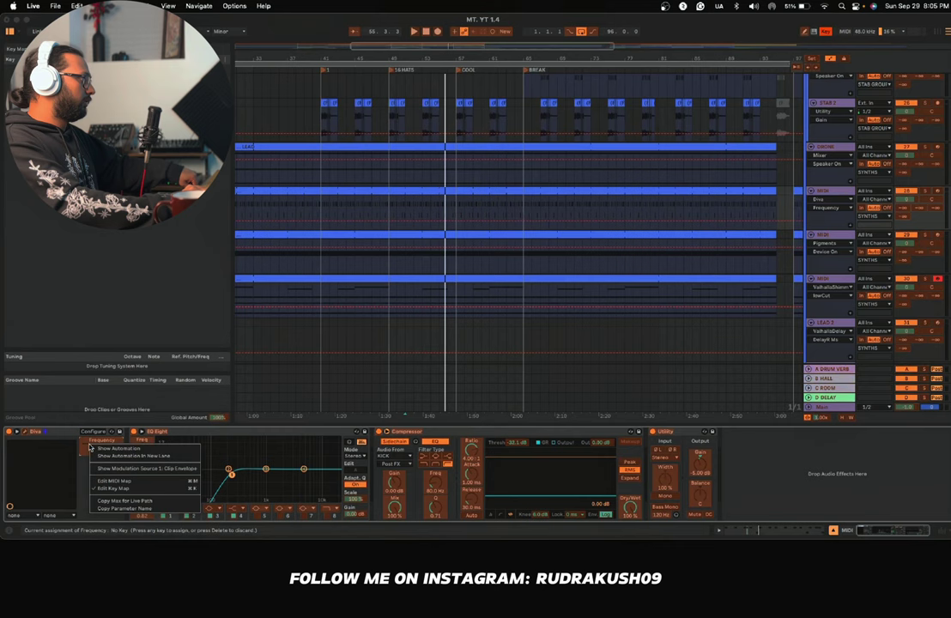
pyautogui.click(104, 489)
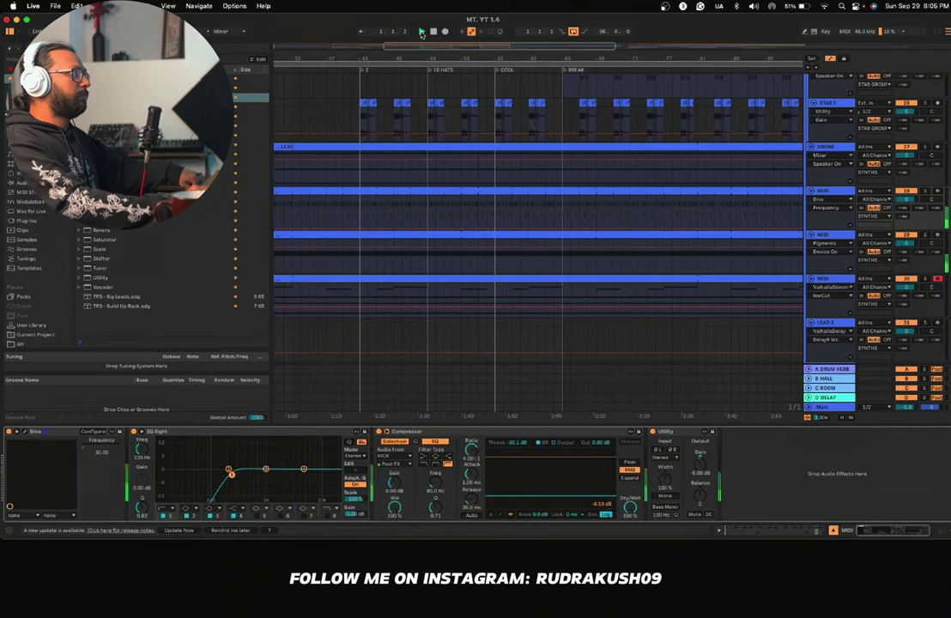
pyautogui.click(421, 32)
pyautogui.click(446, 32)
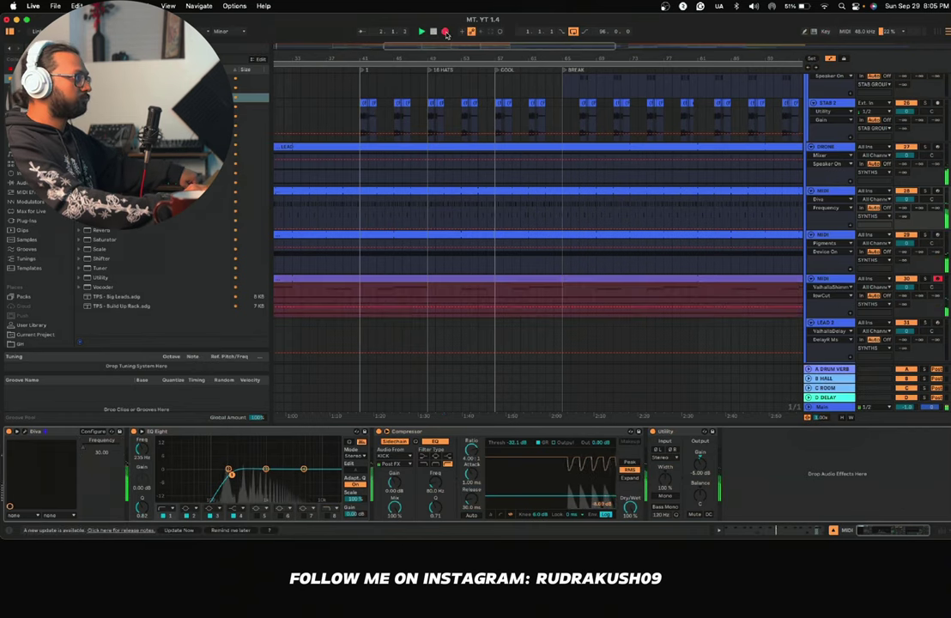
pyautogui.press('space')
# Step: Arm the Diva MIDI track below DRONE and record live Frequency automation from the DJ INTRO to about bar 48
pyautogui.hscroll(-5, 353, 190)
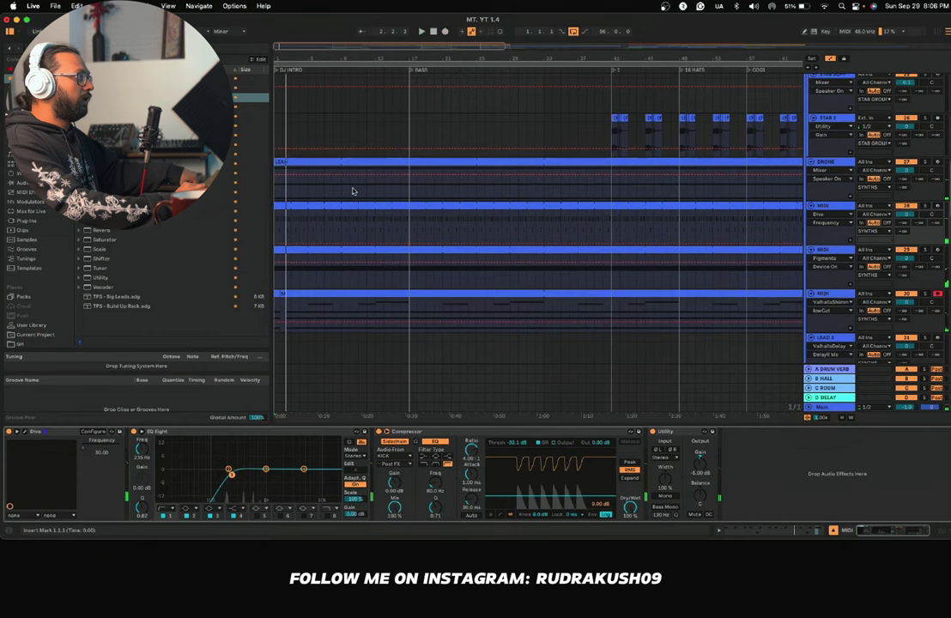
pyautogui.scroll(-1, 353, 195)
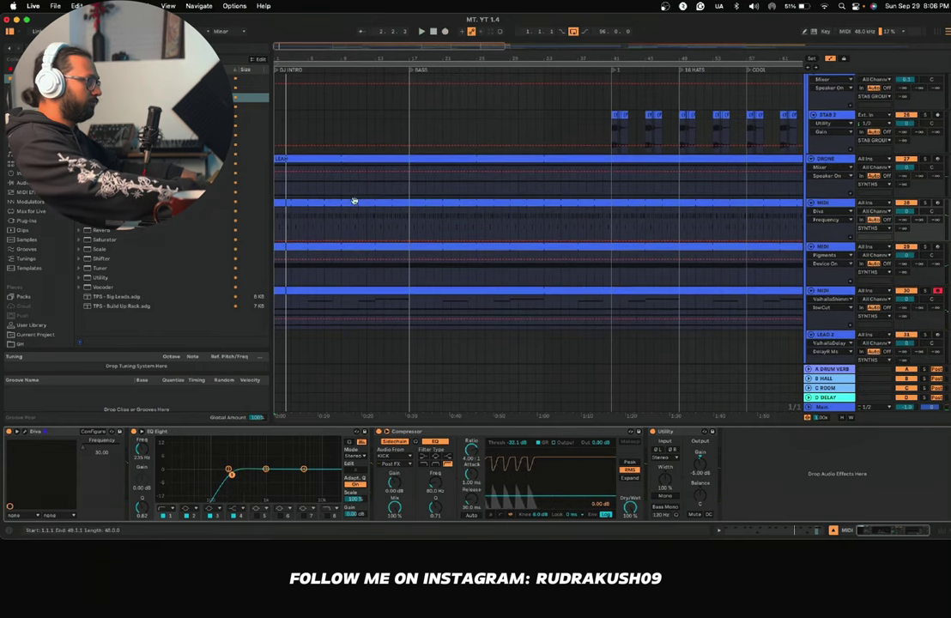
pyautogui.click(939, 203)
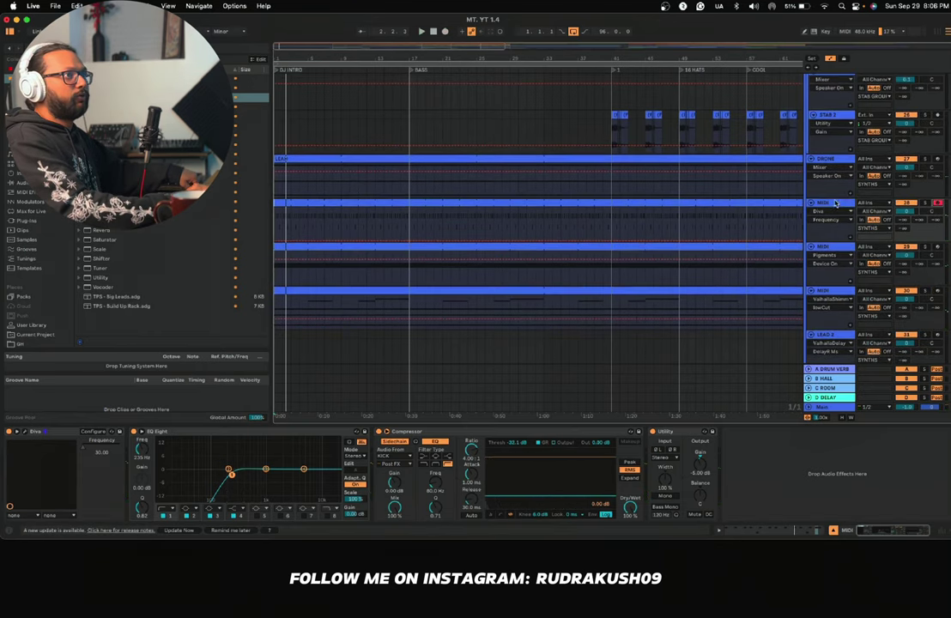
pyautogui.press('space')
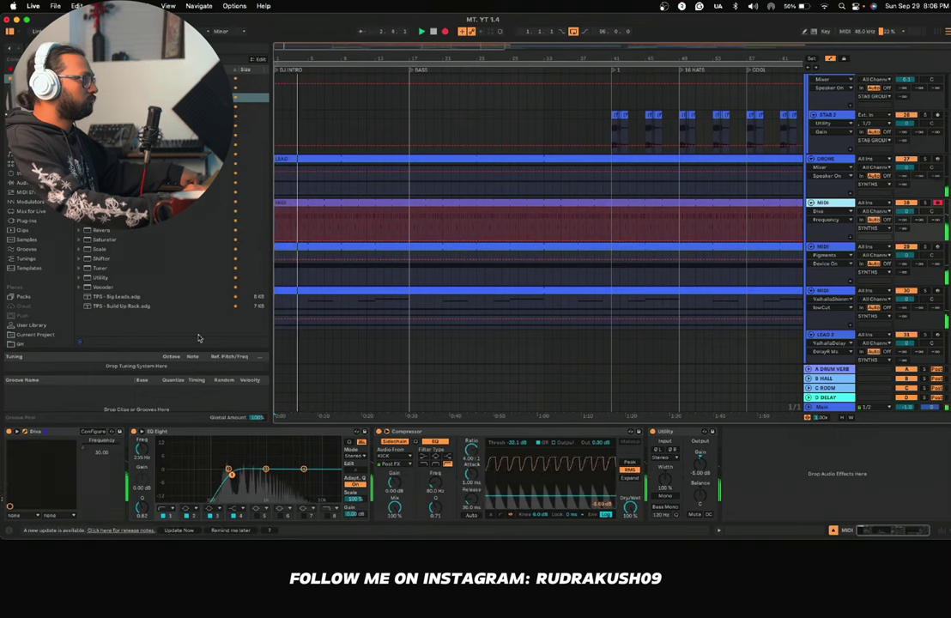
pyautogui.moveTo(614, 525); pyautogui.dragTo(406, 307)
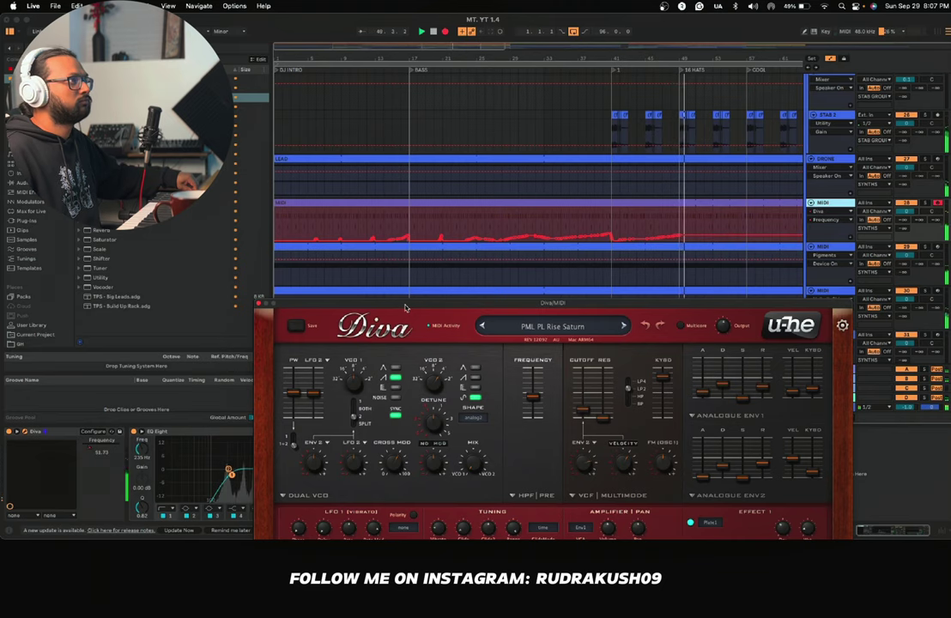
# Step: Continue recording Diva's Frequency sweeps through COOL and the BREAK up to bar 97, with the loop turned off and Diva's window closed
pyautogui.hscroll(5, 518, 201)
pyautogui.scroll(1, 518, 201)
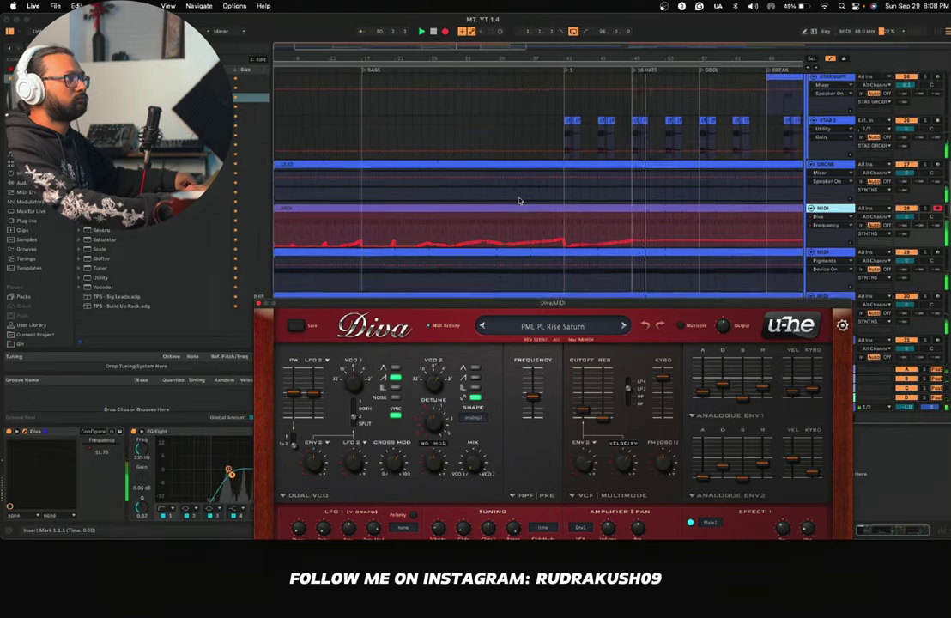
pyautogui.hscroll(1, 518, 201)
pyautogui.scroll(1, 518, 201)
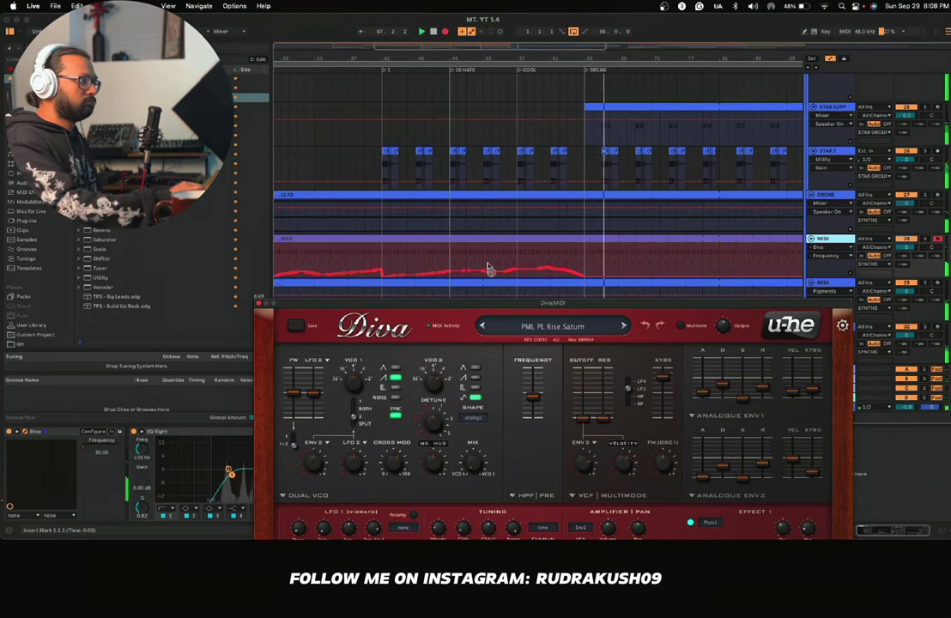
pyautogui.scroll(-2, 486, 263)
pyautogui.hscroll(5, 486, 262)
pyautogui.hscroll(1, 489, 265)
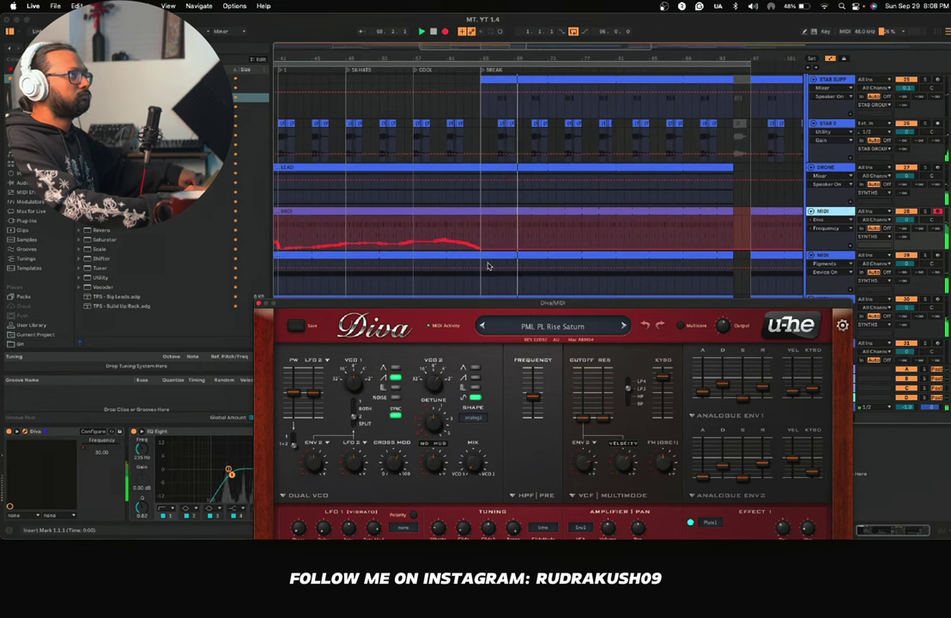
pyautogui.click(573, 34)
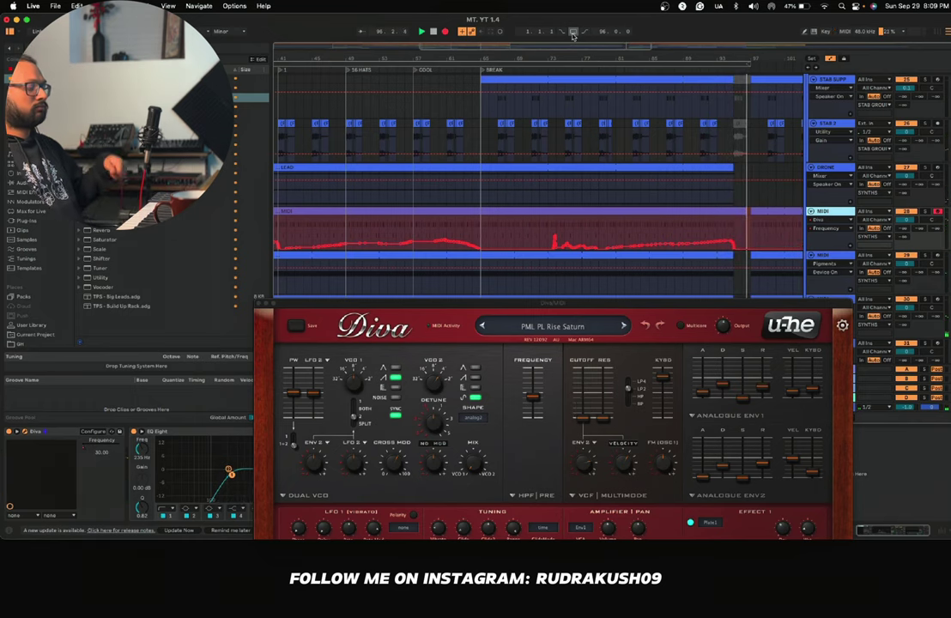
pyautogui.click(258, 303)
# Step: Delete the recorded Frequency automation between bars 72 and 96 on the Diva track
pyautogui.hscroll(5, 616, 244)
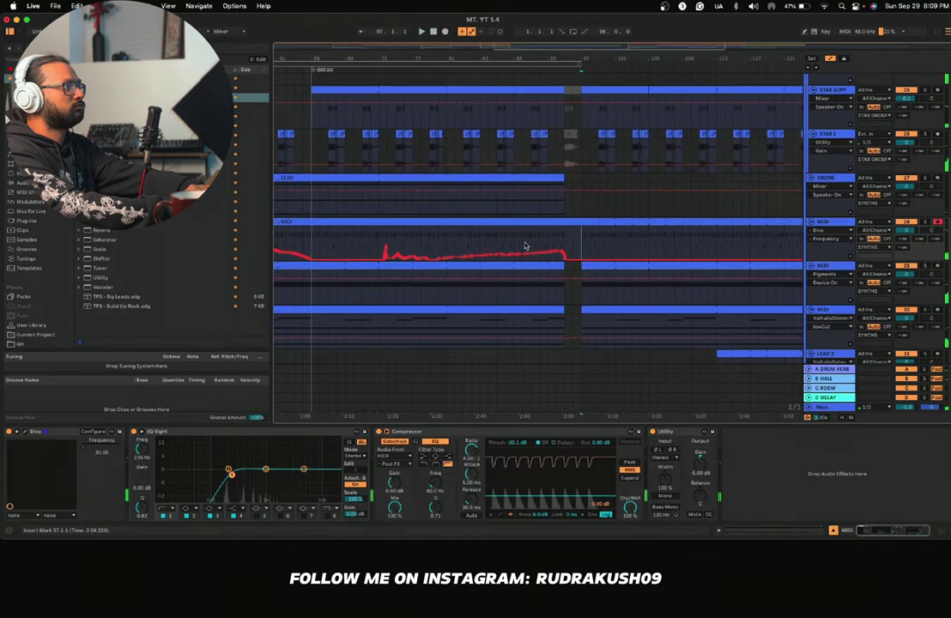
pyautogui.hscroll(-2, 526, 246)
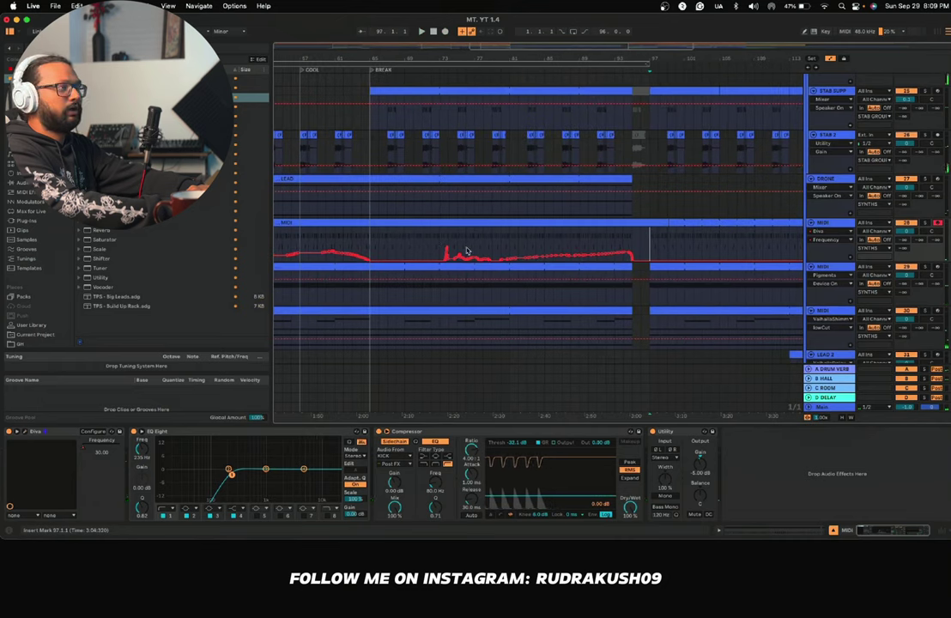
pyautogui.moveTo(433, 250); pyautogui.dragTo(638, 251)
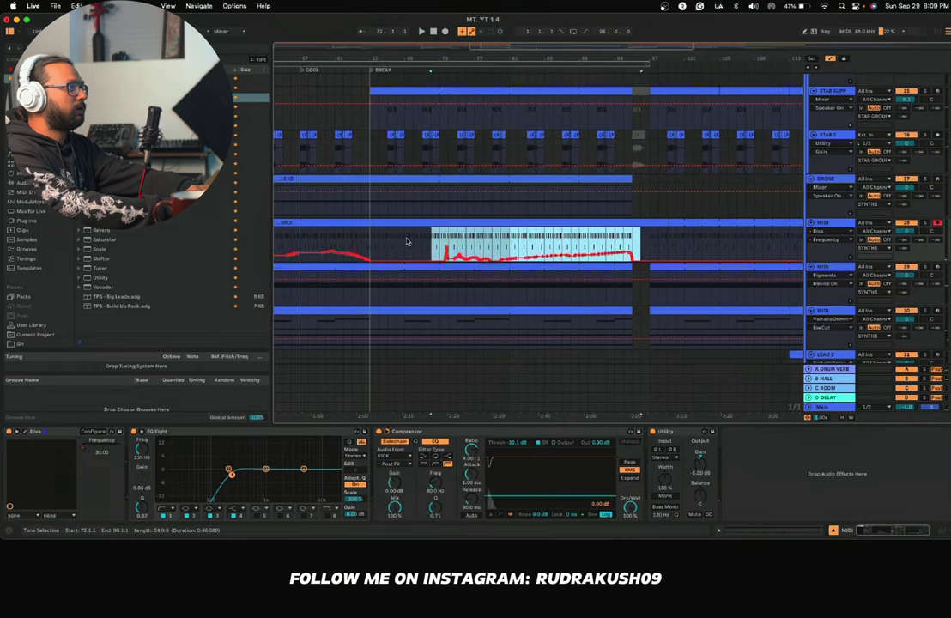
pyautogui.hscroll(-2, 406, 237)
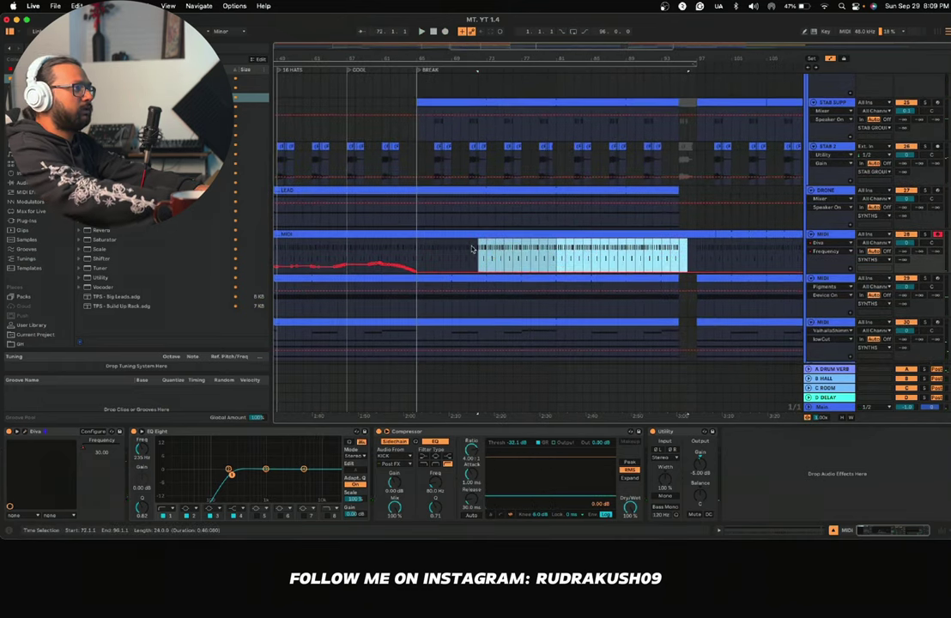
# Step: Play back from bar 2 and again from bar 63, reviewing the Frequency automation and the drum tracks into the BREAK
pyautogui.hscroll(-6, 489, 254)
pyautogui.hscroll(-3, 295, 261)
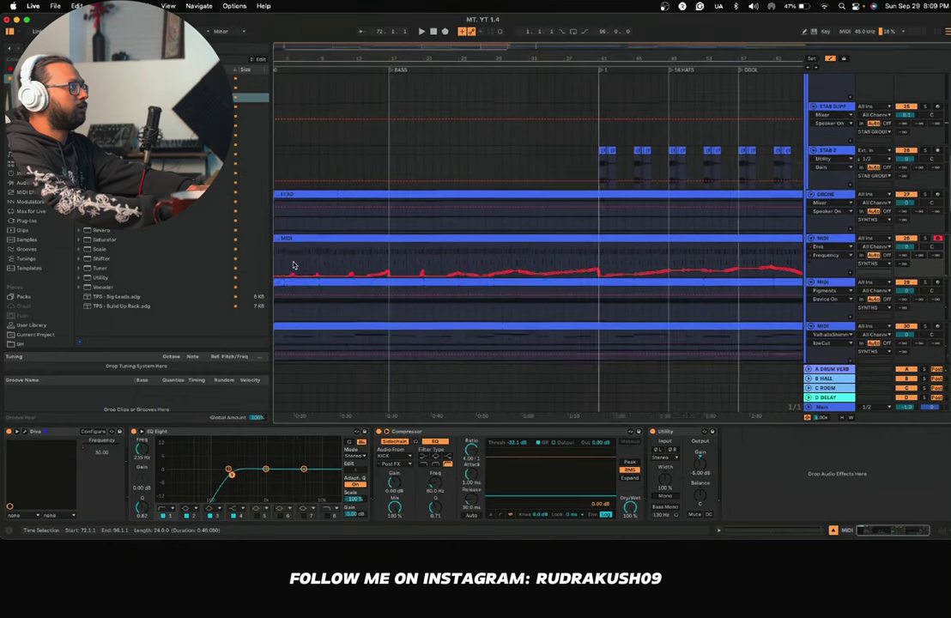
pyautogui.click(285, 264)
pyautogui.press('space')
pyautogui.scroll(-2, 326, 268)
pyautogui.hscroll(8, 326, 268)
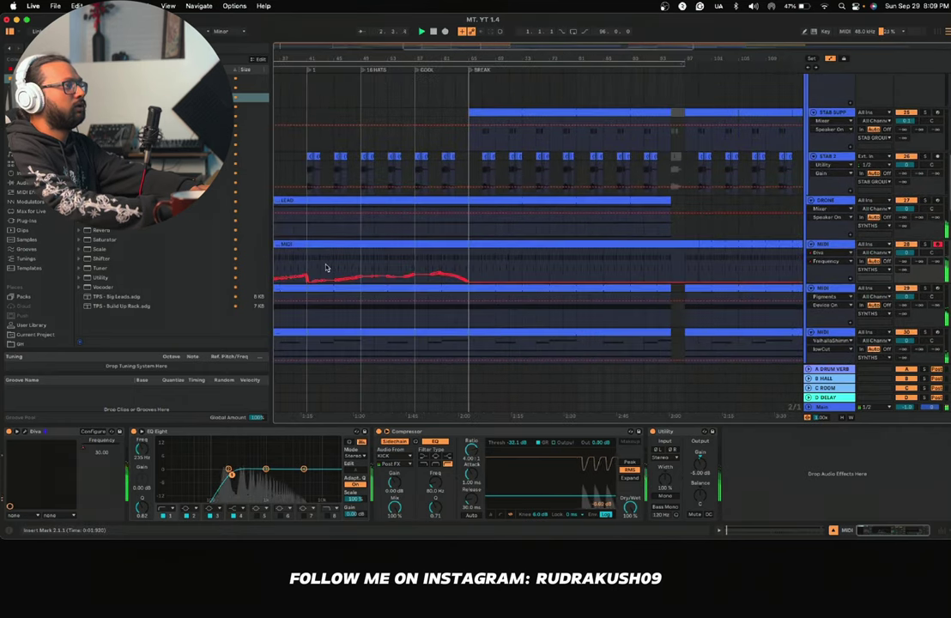
pyautogui.scroll(-3, 326, 268)
pyautogui.scroll(2, 325, 268)
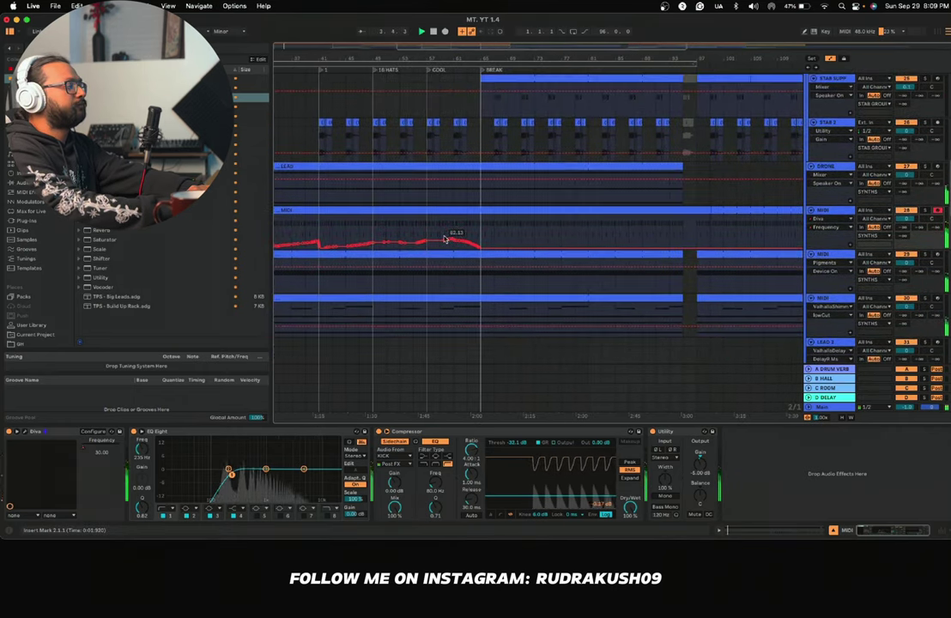
pyautogui.scroll(3, 484, 227)
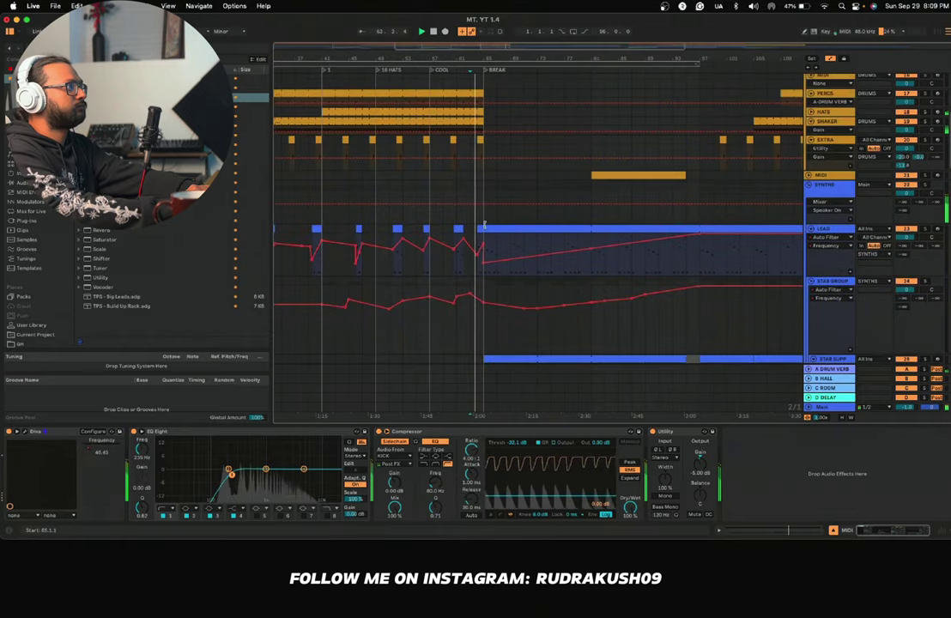
pyautogui.scroll(3, 486, 228)
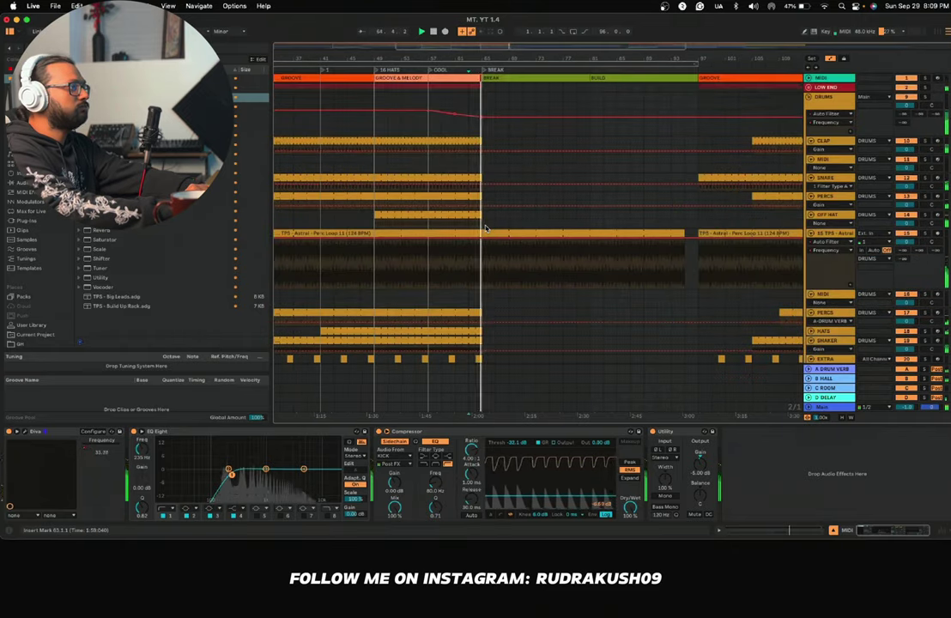
# Step: Hide the automation and copy the first vocal clip on FX track 45 to bar 70 in the BREAK
pyautogui.scroll(-5, 485, 227)
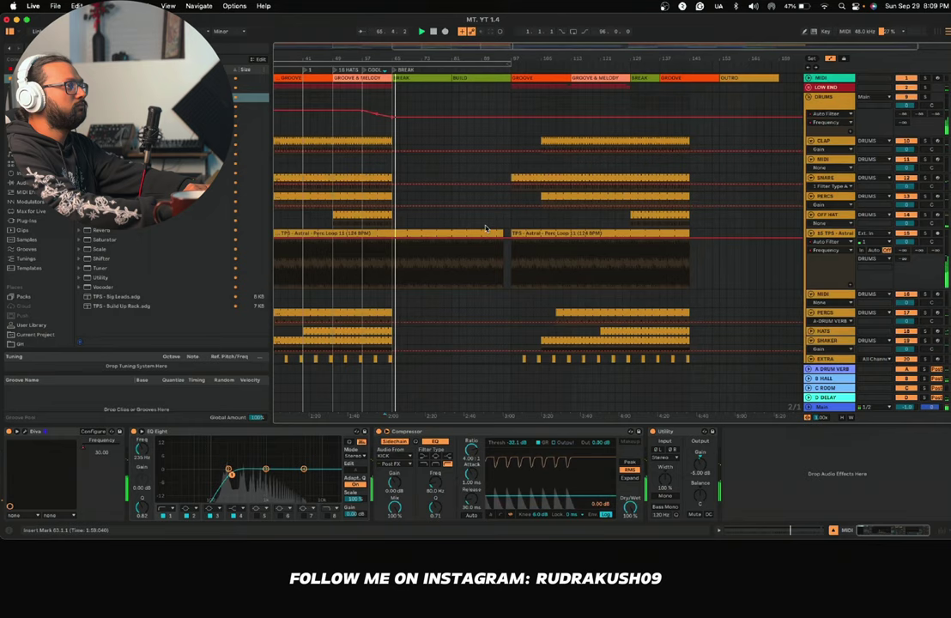
pyautogui.scroll(-10, 485, 228)
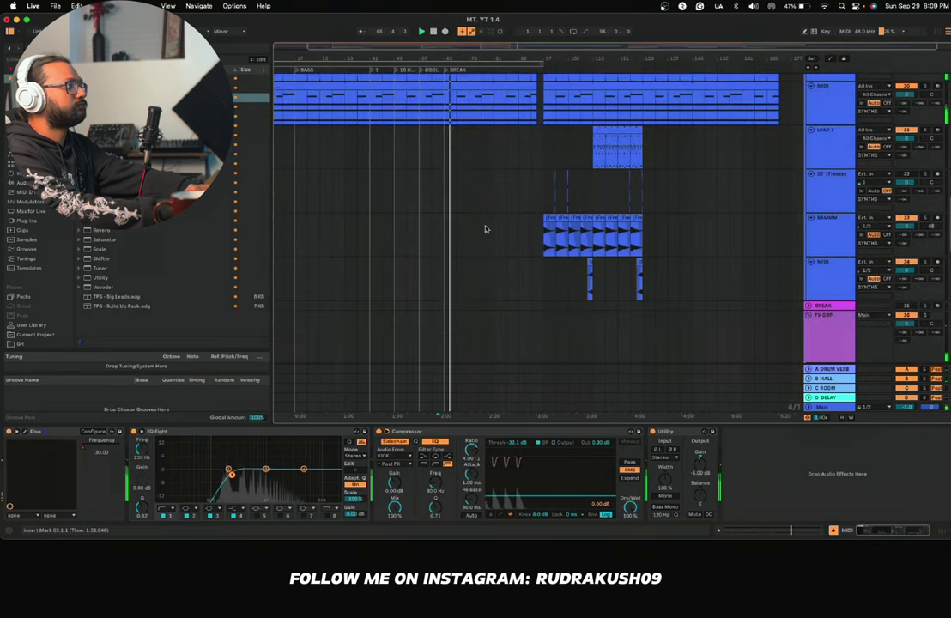
pyautogui.scroll(-4, 485, 228)
pyautogui.scroll(1, 460, 228)
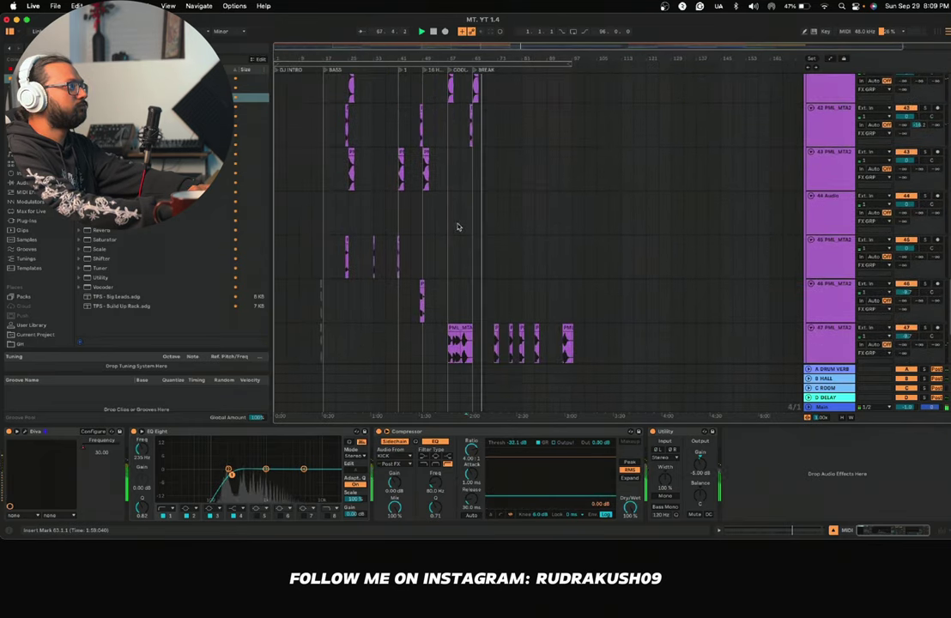
pyautogui.scroll(3, 450, 227)
pyautogui.scroll(2, 450, 228)
pyautogui.hscroll(-2, 450, 227)
pyautogui.scroll(-1, 420, 268)
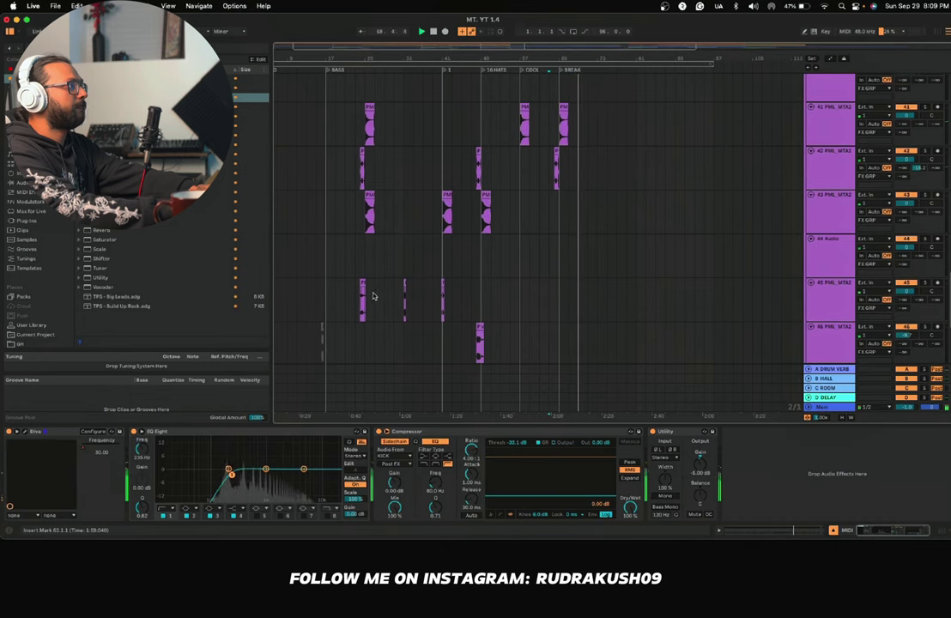
pyautogui.click(599, 292)
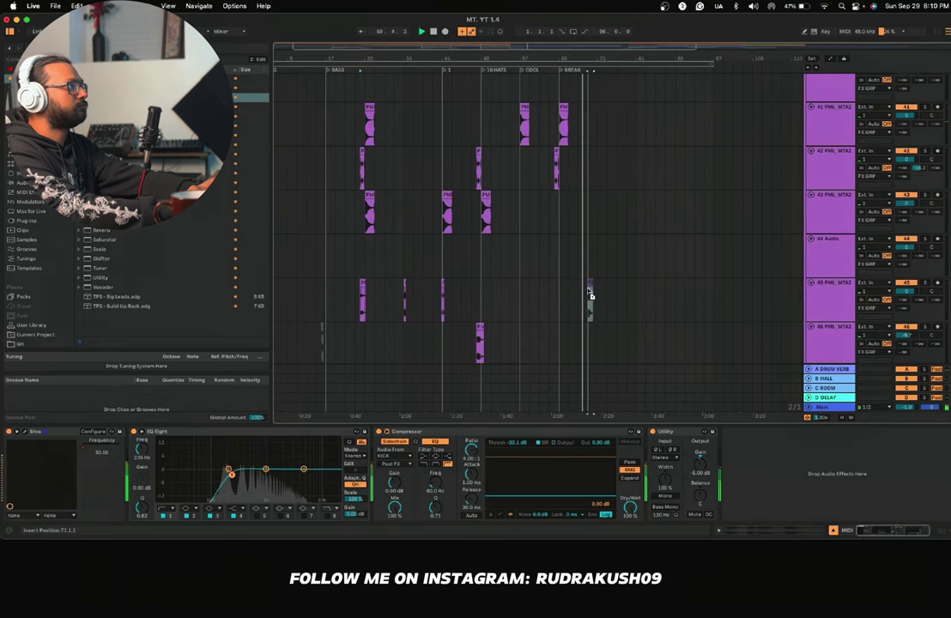
pyautogui.click(586, 292)
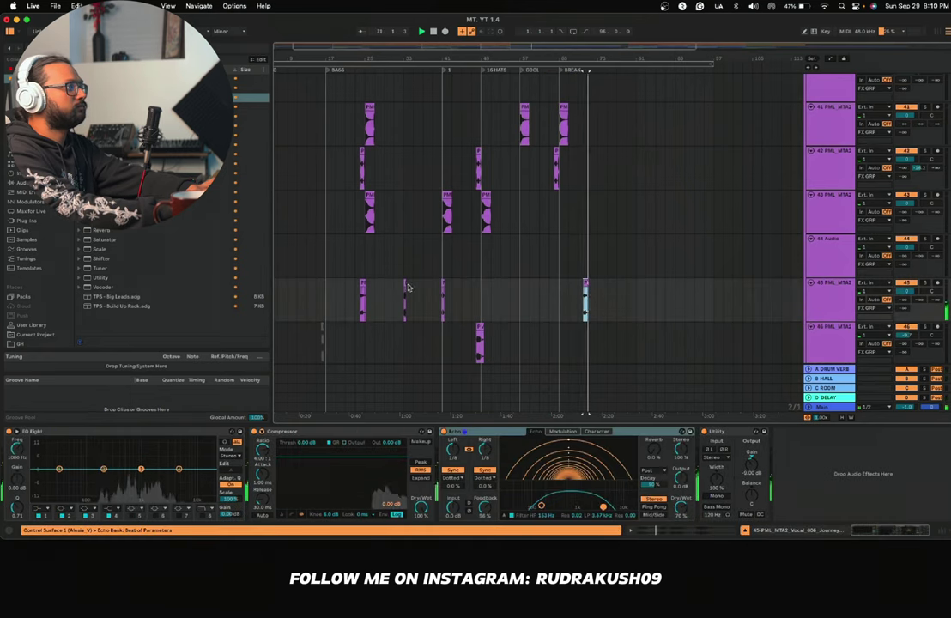
# Step: Copy the second, shorter vocal clip on track 45 to bar 75
pyautogui.click(588, 291)
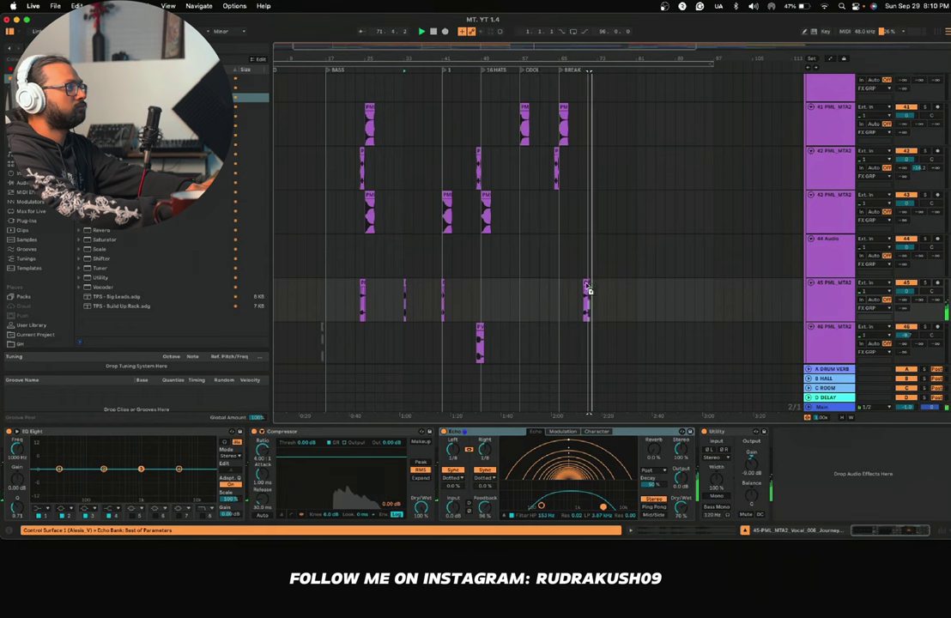
pyautogui.click(607, 292)
pyautogui.moveTo(606, 292); pyautogui.dragTo(609, 290)
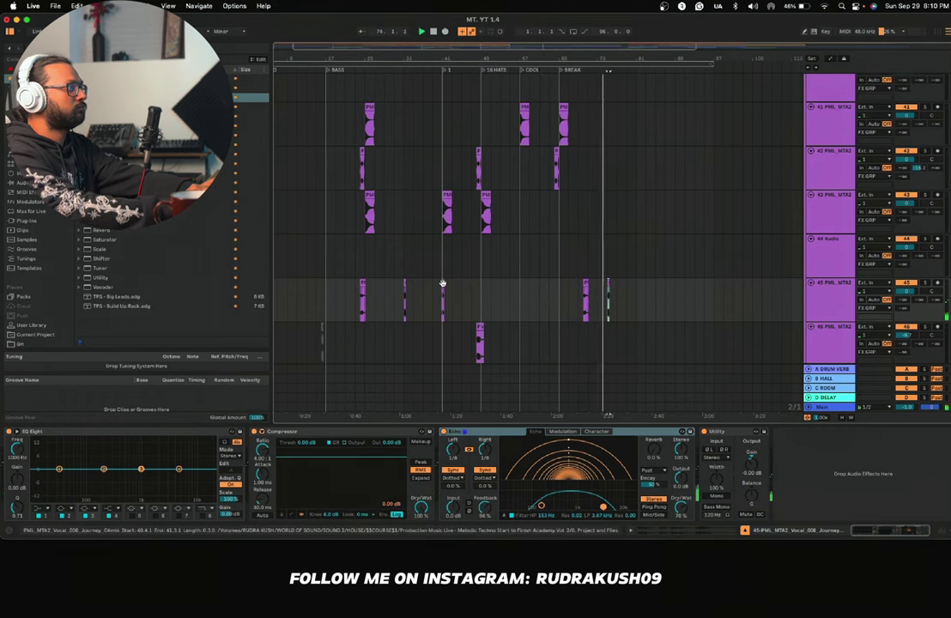
# Step: Copy the third vocal clip at section 1 on track 45 to bar 77 and check its placement against the track 47 clips
pyautogui.moveTo(443, 282); pyautogui.dragTo(535, 287)
pyautogui.moveTo(620, 295); pyautogui.dragTo(619, 295)
pyautogui.scroll(5, 619, 294)
pyautogui.scroll(5, 618, 294)
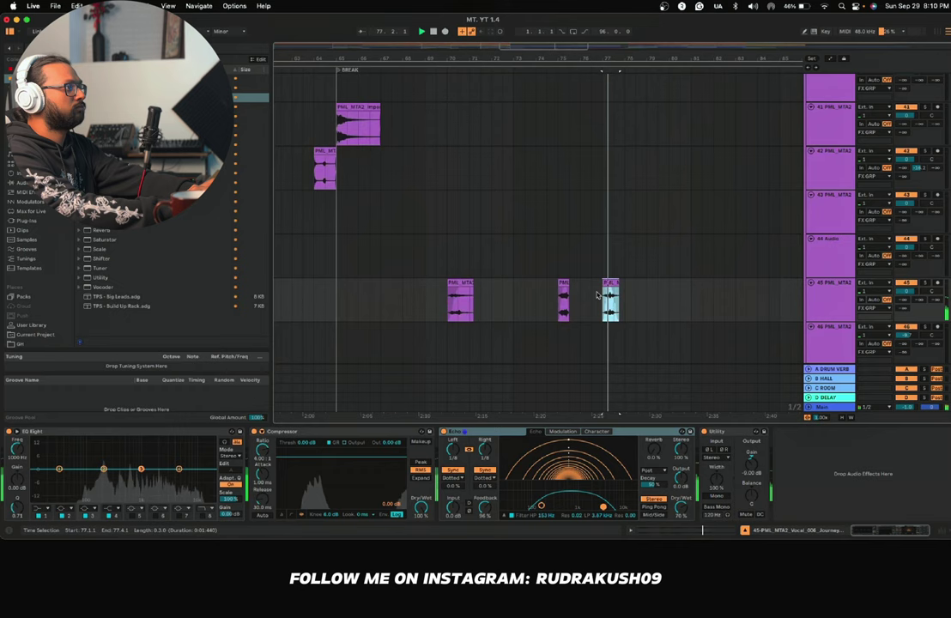
pyautogui.hscroll(2, 598, 296)
pyautogui.scroll(-1, 598, 295)
pyautogui.scroll(-2, 598, 295)
pyautogui.hscroll(1, 599, 295)
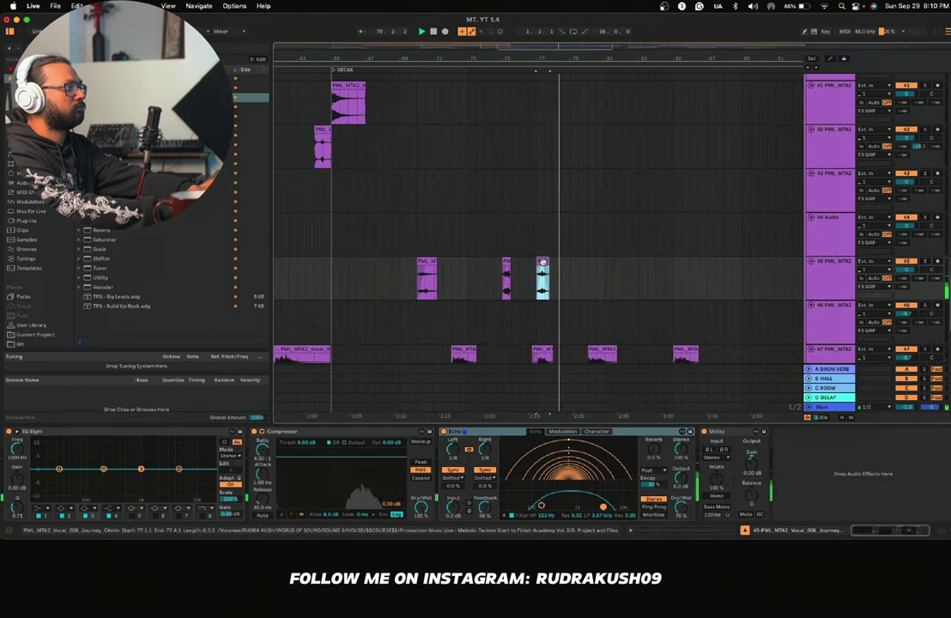
# Step: Copy the vocal clip at bar 77 on track 45 to 79.3.1 and to bar 83
pyautogui.moveTo(546, 270); pyautogui.dragTo(585, 270)
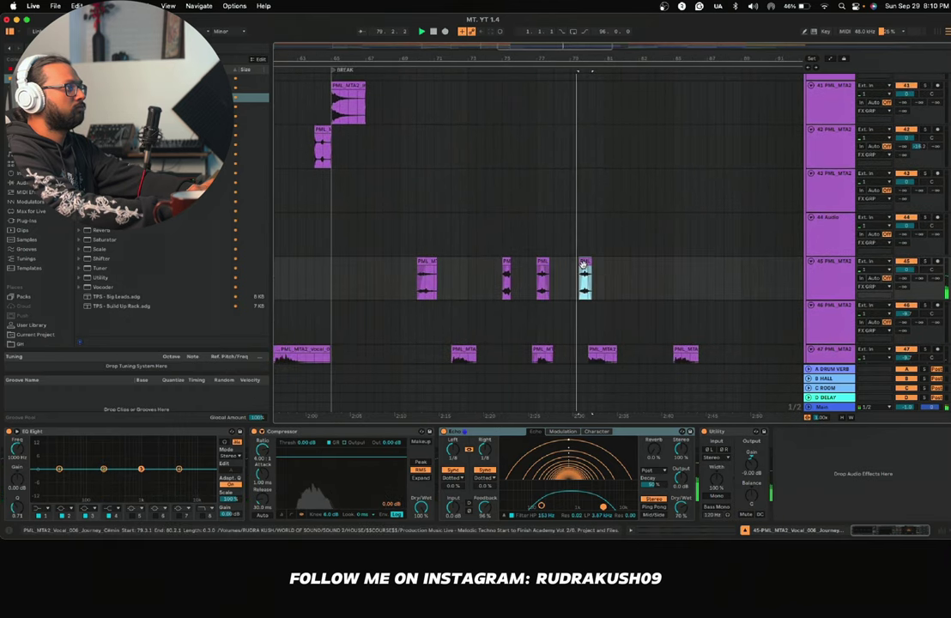
pyautogui.scroll(-3, 585, 270)
pyautogui.scroll(1, 586, 270)
pyautogui.hscroll(2, 587, 270)
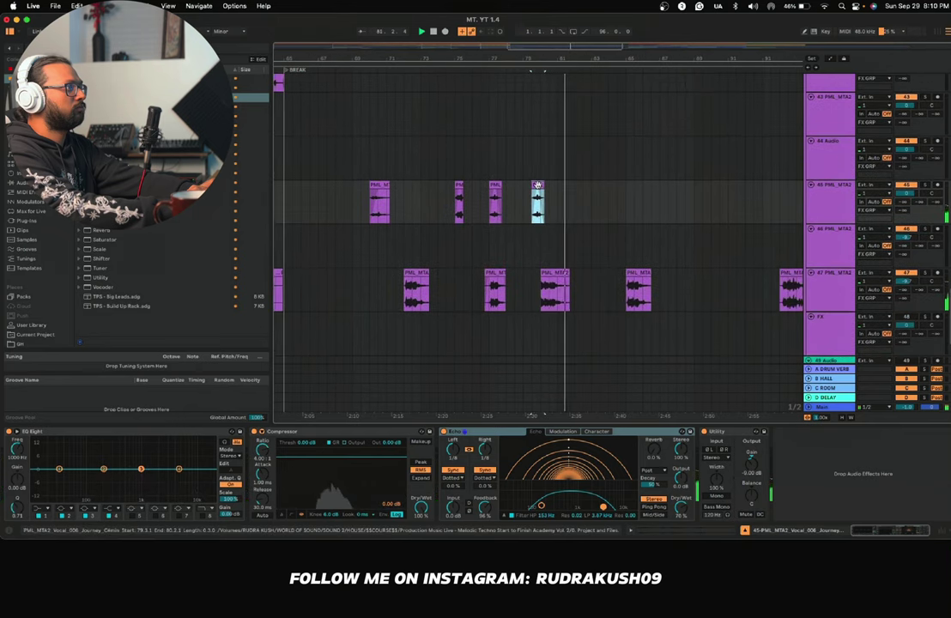
pyautogui.moveTo(537, 185); pyautogui.dragTo(598, 194)
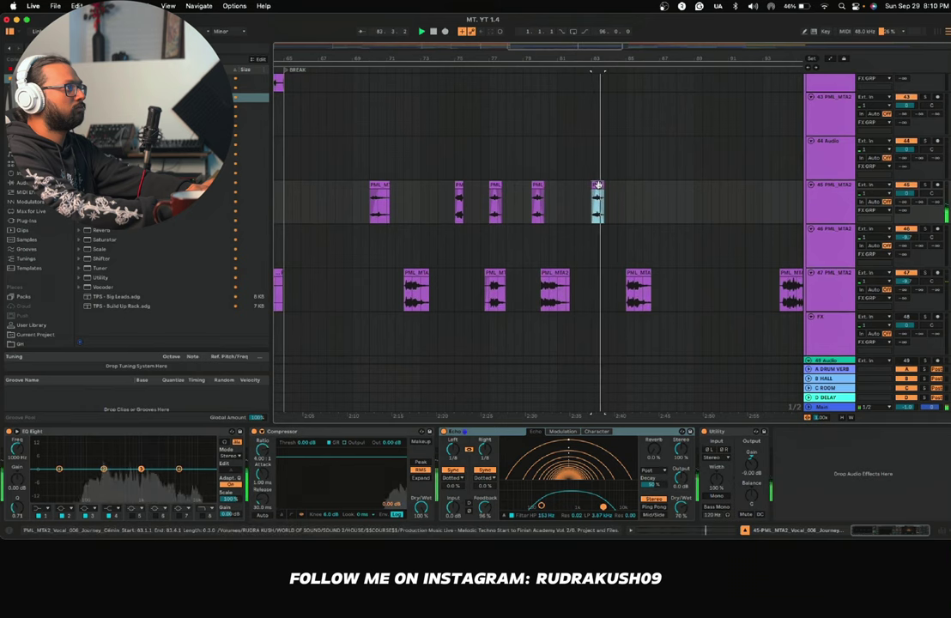
# Step: Copy the shorter track 45 vocal clip from bar 75 to bar 89, and the longer one to bar 93
pyautogui.click(459, 185)
pyautogui.moveTo(458, 185); pyautogui.dragTo(633, 196)
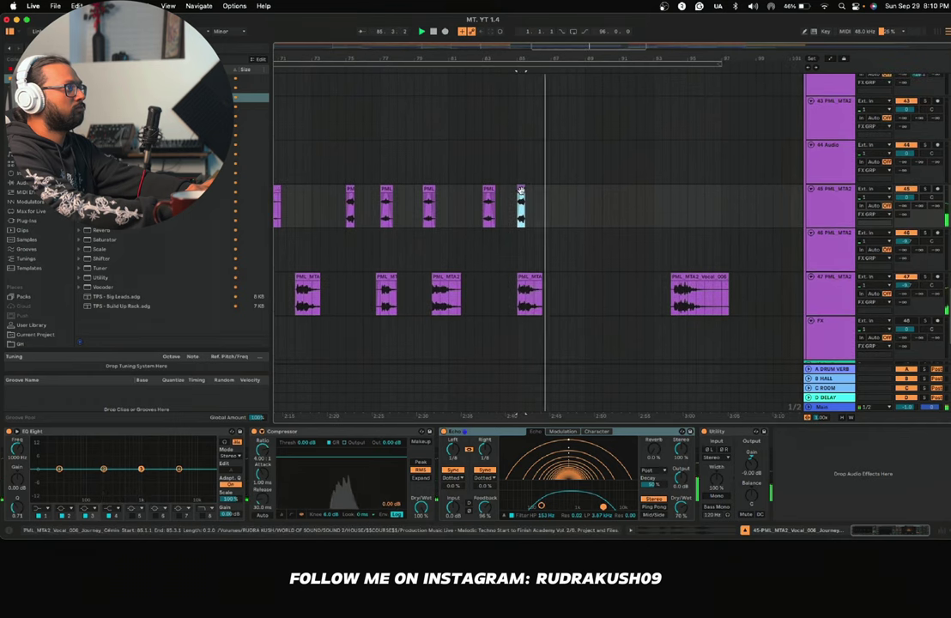
pyautogui.moveTo(521, 204); pyautogui.dragTo(591, 194)
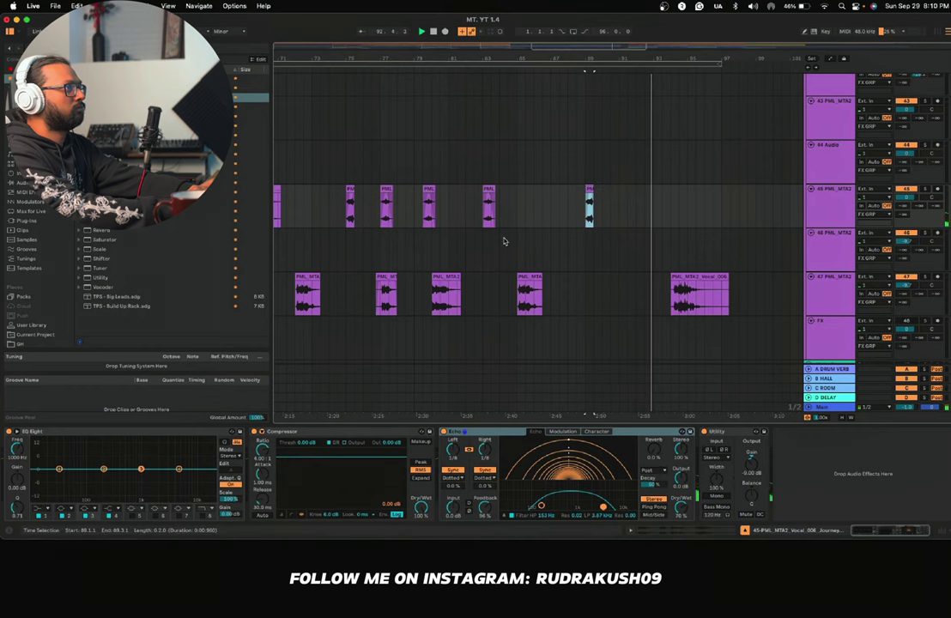
pyautogui.moveTo(428, 192); pyautogui.dragTo(658, 196)
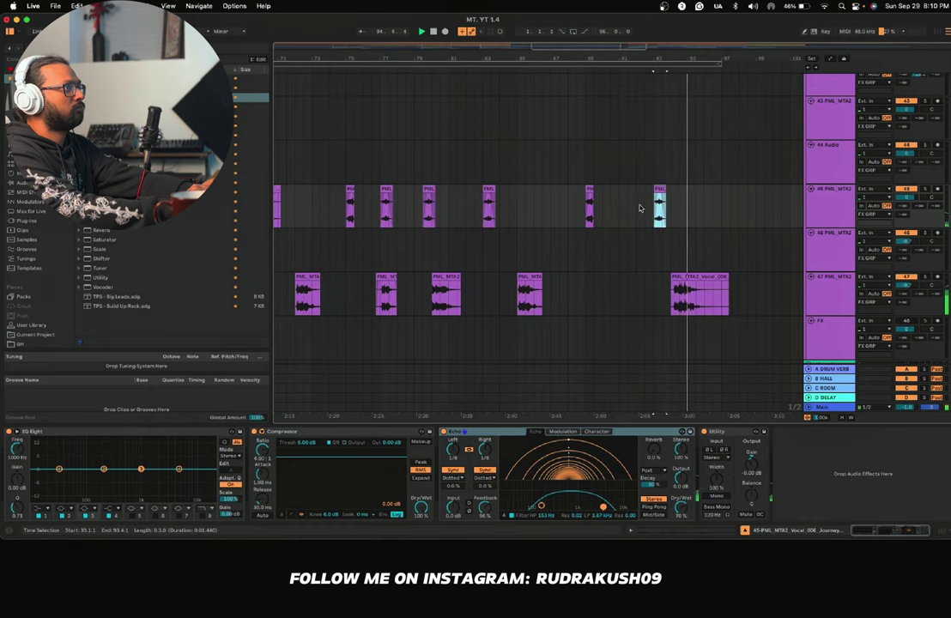
# Step: Play back the Astral Impact 08 clip on track 39 around bar 97 and examine where its hit starts
pyautogui.scroll(-5, 618, 227)
pyautogui.hscroll(2, 617, 227)
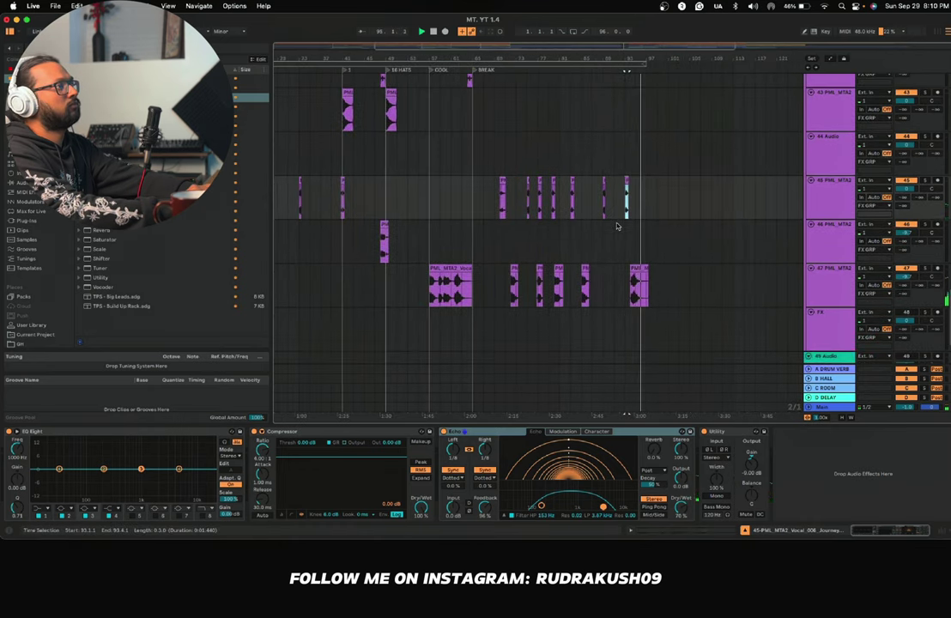
pyautogui.scroll(1, 618, 227)
pyautogui.scroll(3, 618, 227)
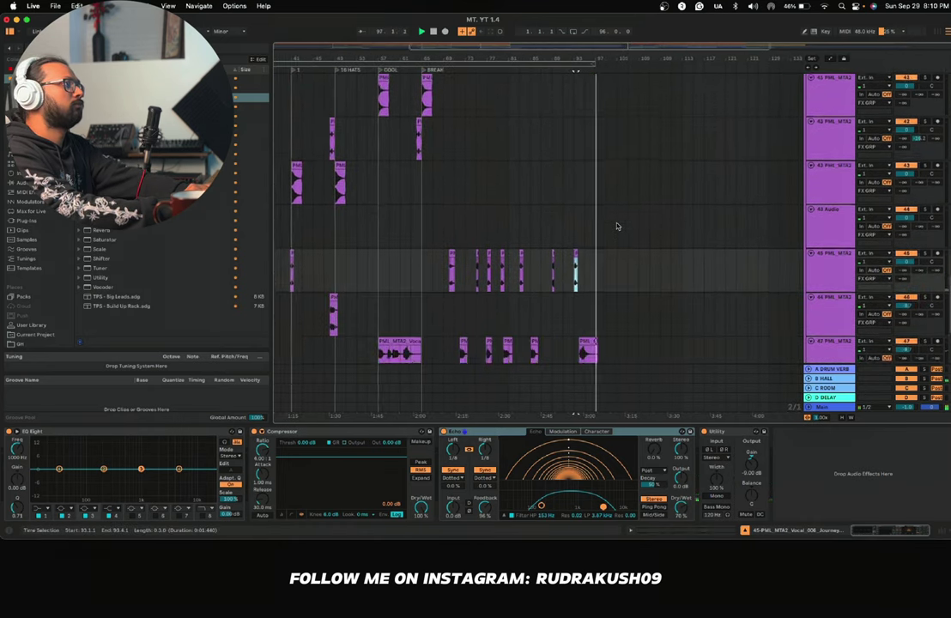
pyautogui.scroll(5, 617, 226)
pyautogui.scroll(-3, 590, 289)
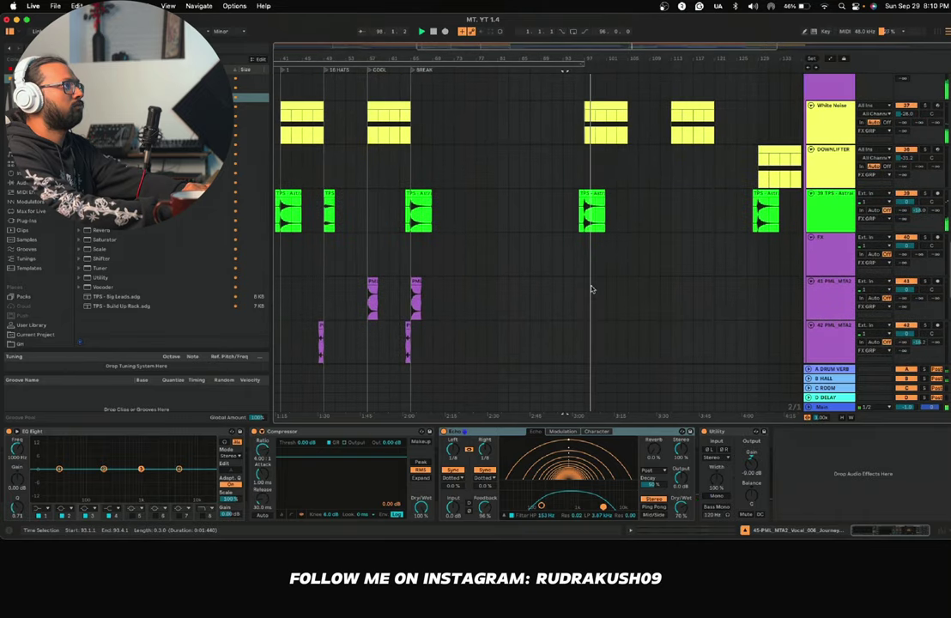
pyautogui.scroll(10, 589, 216)
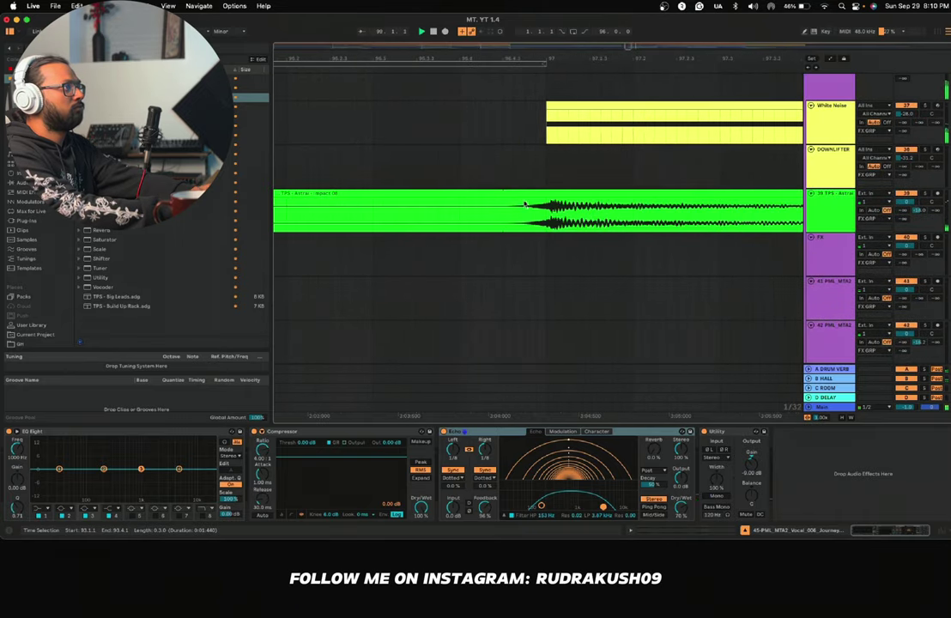
pyautogui.click(517, 207)
pyautogui.press('space')
pyautogui.press('space')
pyautogui.moveTo(589, 196); pyautogui.dragTo(580, 200)
pyautogui.click(452, 214)
pyautogui.press('space')
pyautogui.scroll(-8, 454, 212)
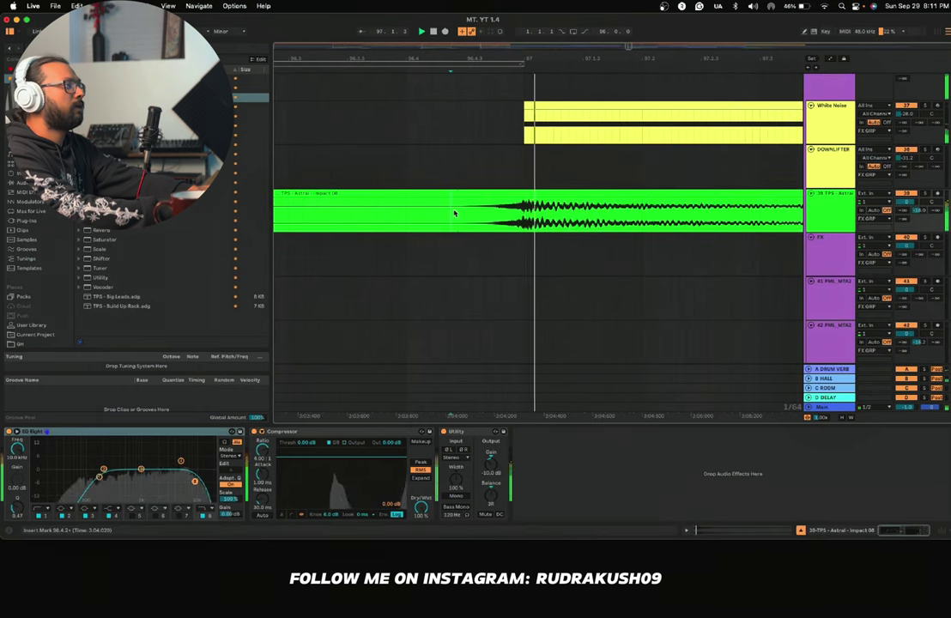
pyautogui.scroll(-2, 455, 213)
pyautogui.press('space')
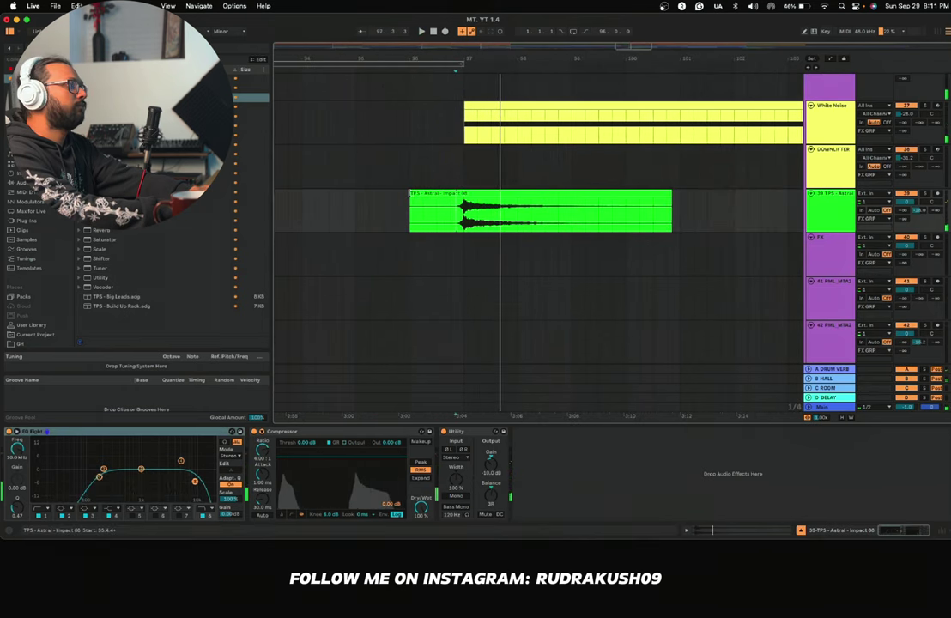
# Step: Trim the silent start of the Astral Impact 08 clip before the drop to 96.4.3 and play it back
pyautogui.click(411, 194)
pyautogui.scroll(10, 454, 211)
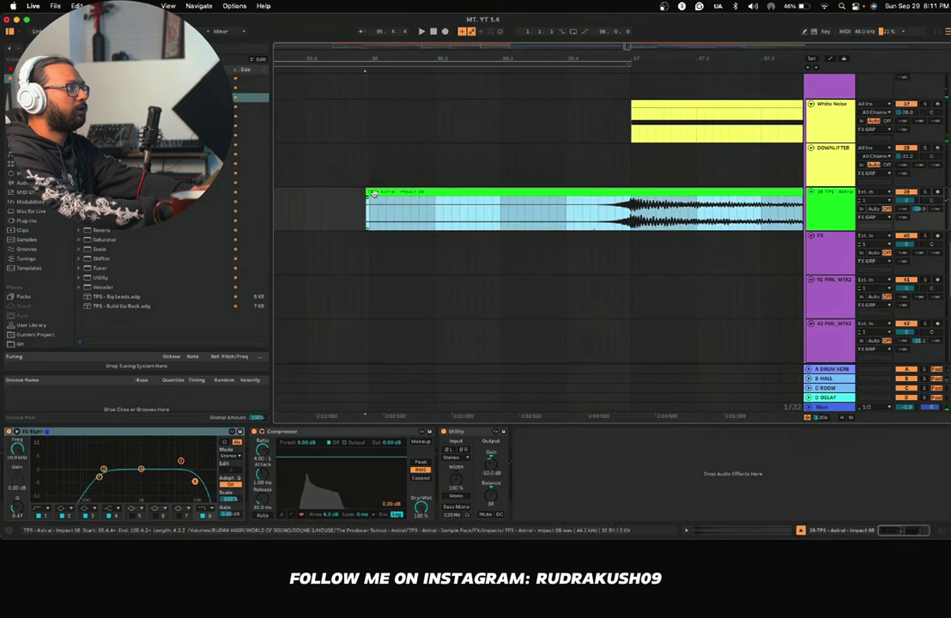
pyautogui.moveTo(386, 194); pyautogui.dragTo(598, 195)
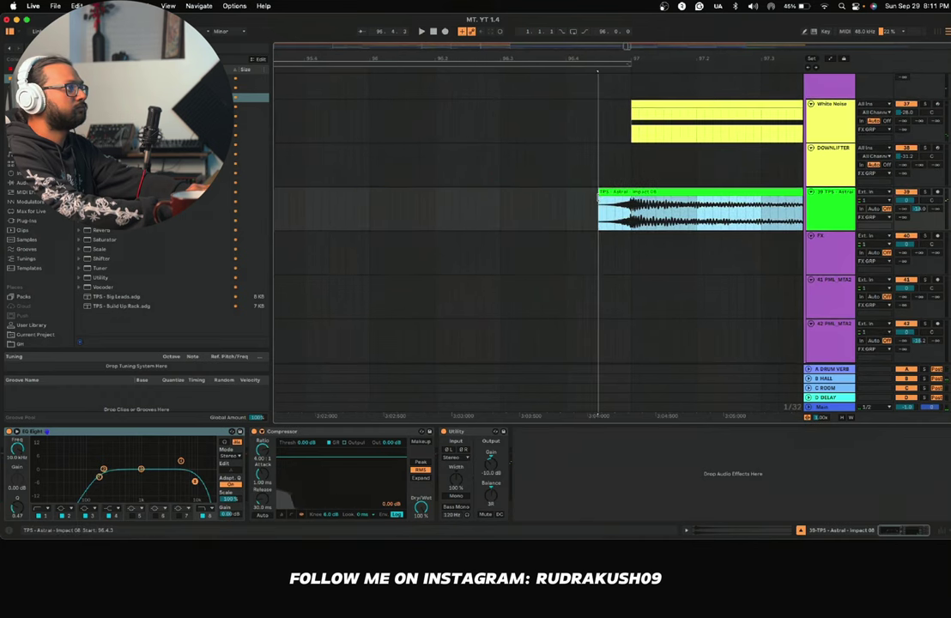
pyautogui.press('space')
pyautogui.hscroll(2, 587, 214)
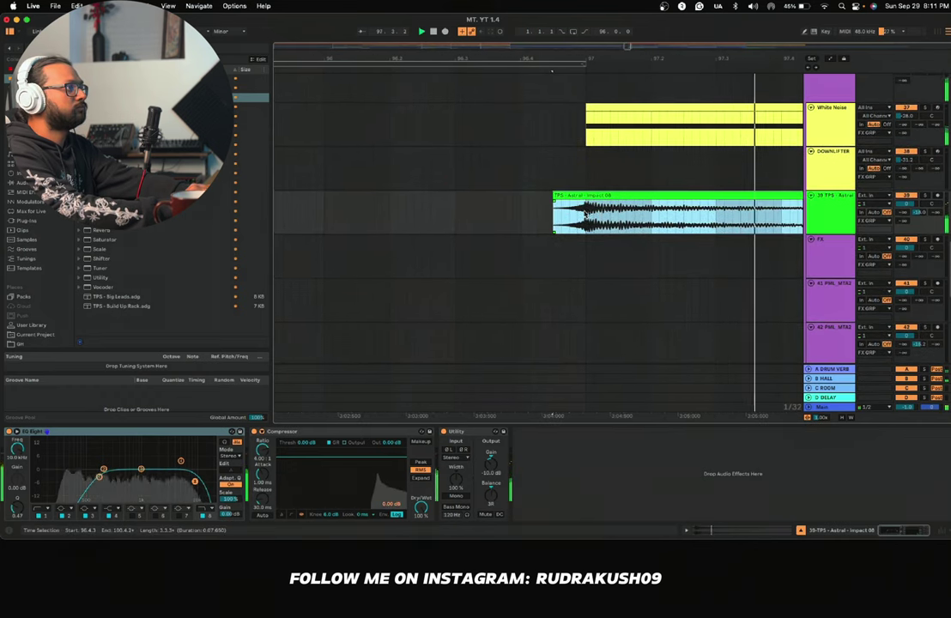
# Step: Fine-align the hit of the Astral Impact 08 clip with bar 97, checking it by playback
pyautogui.scroll(5, 584, 214)
pyautogui.press('space')
pyautogui.press('space')
pyautogui.scroll(2, 587, 214)
pyautogui.moveTo(584, 198); pyautogui.dragTo(606, 198)
pyautogui.press('space')
pyautogui.scroll(5, 588, 207)
pyautogui.press('space')
pyautogui.press('space')
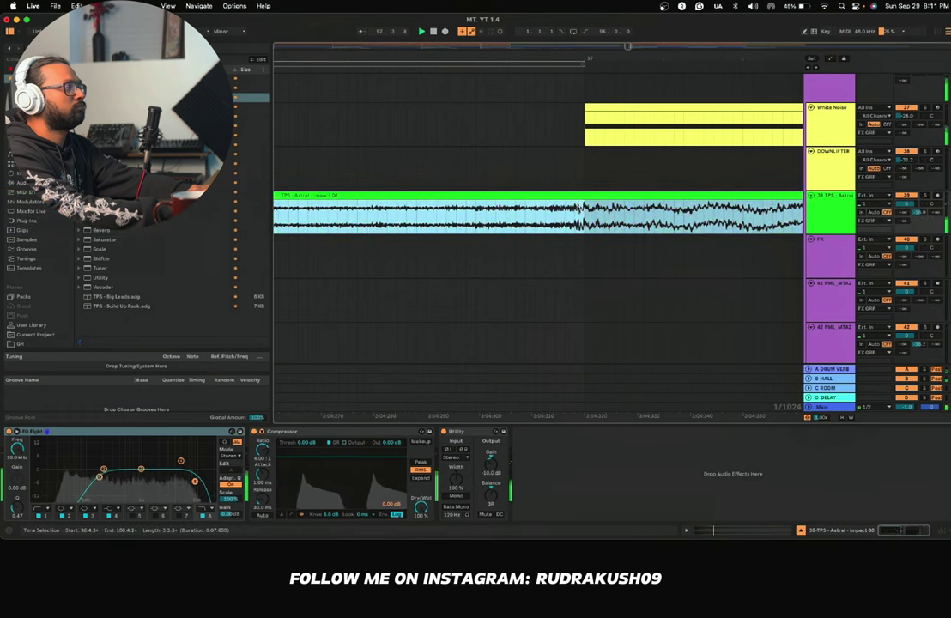
pyautogui.scroll(3, 584, 206)
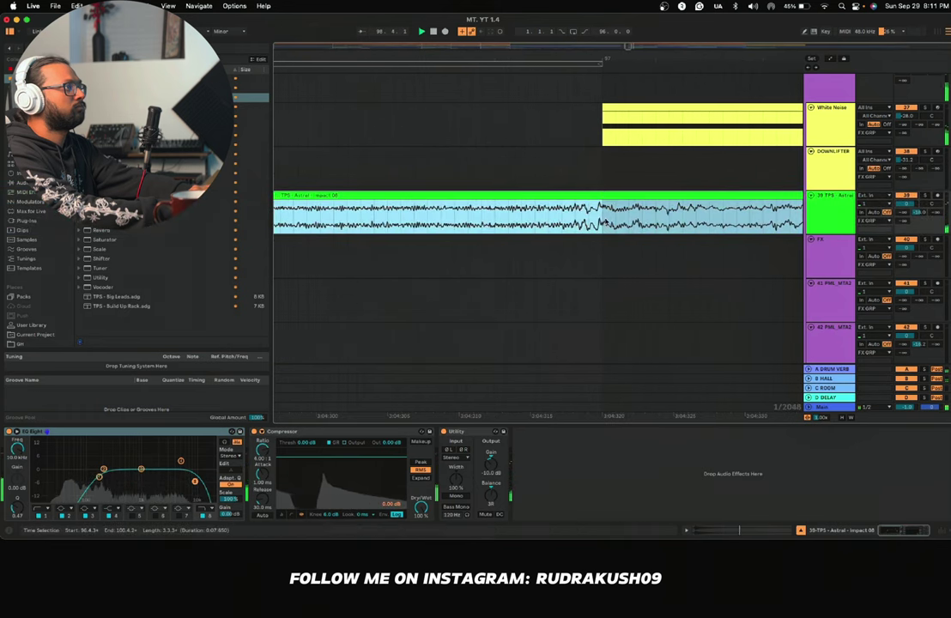
pyautogui.scroll(2, 603, 222)
pyautogui.scroll(-2, 610, 202)
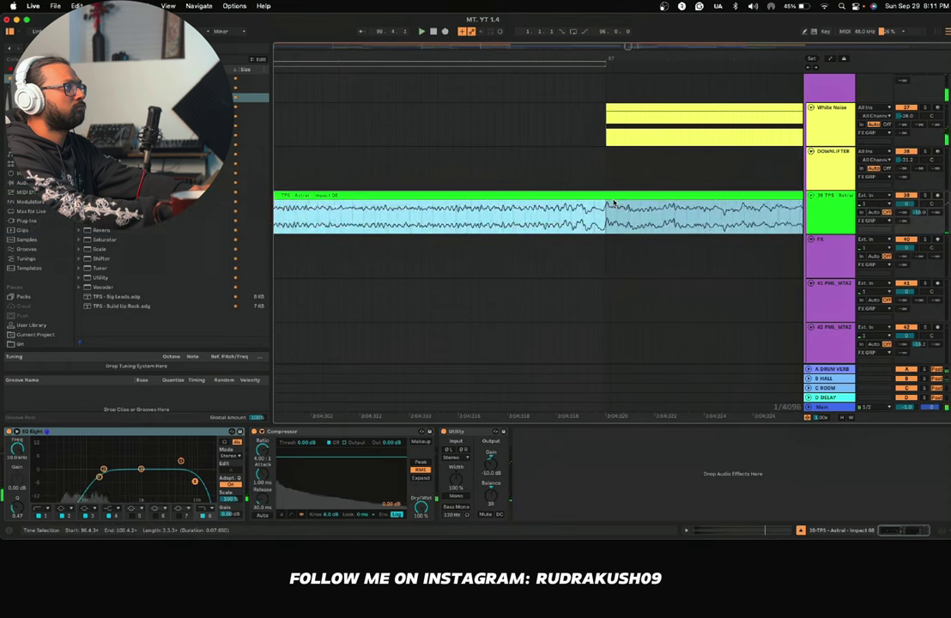
# Step: Shorten the tail of the Astral Impact 08 clip at the drop to end at 100.1.1
pyautogui.scroll(-10, 613, 203)
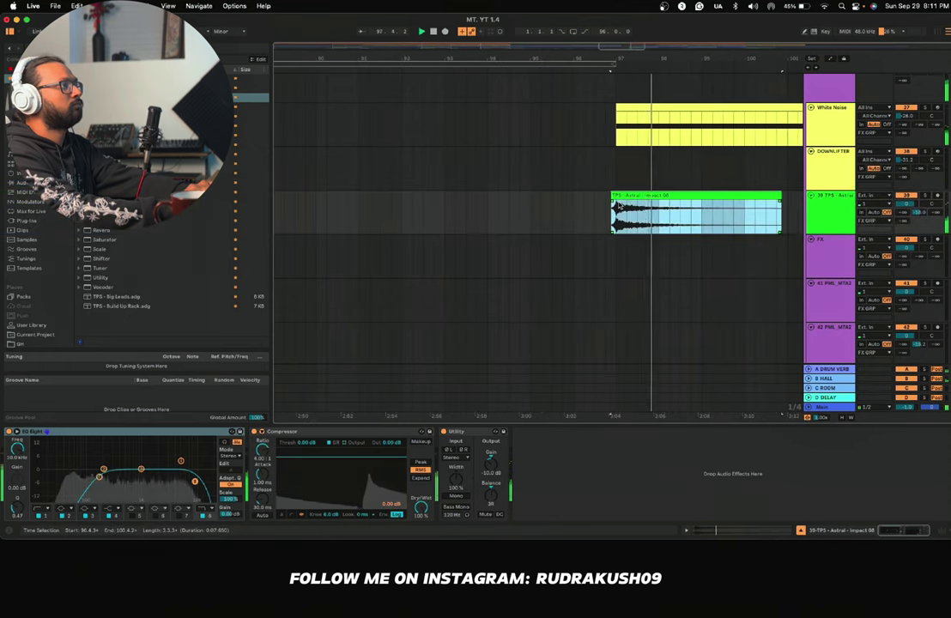
pyautogui.moveTo(681, 201); pyautogui.dragTo(639, 201)
pyautogui.scroll(-10, 627, 210)
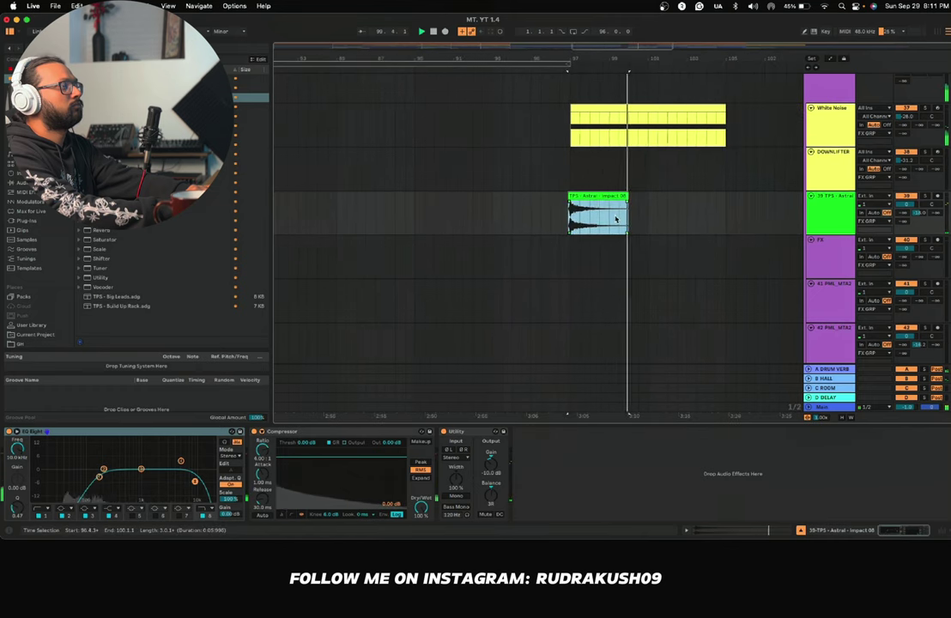
# Step: Automate the DRUMS group's Auto Filter Frequency to rise gradually from the BUILD at bar 81 to bar 97, and hide the automation
pyautogui.scroll(4, 616, 219)
pyautogui.scroll(-3, 615, 219)
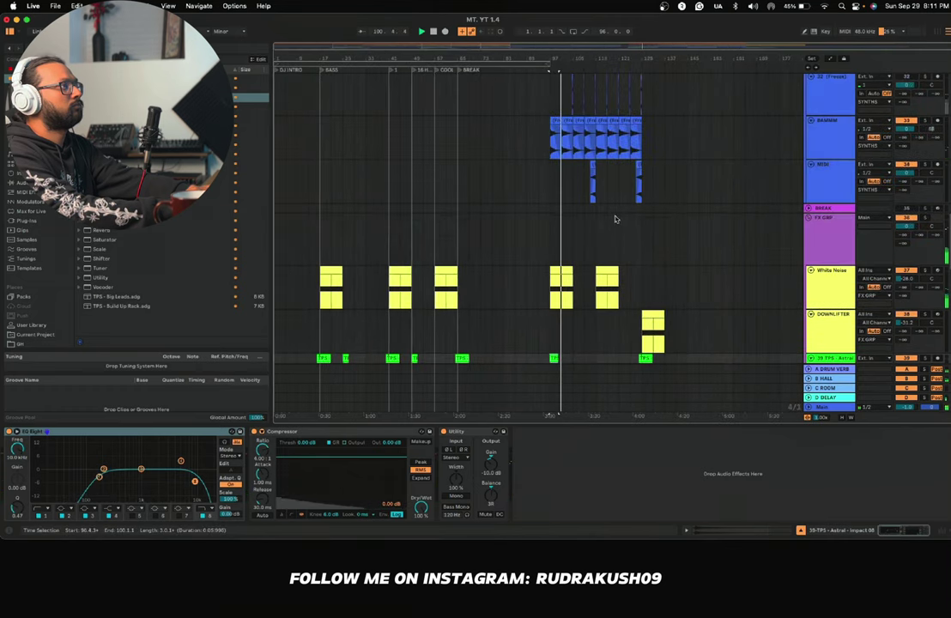
pyautogui.scroll(10, 556, 209)
pyautogui.scroll(5, 556, 208)
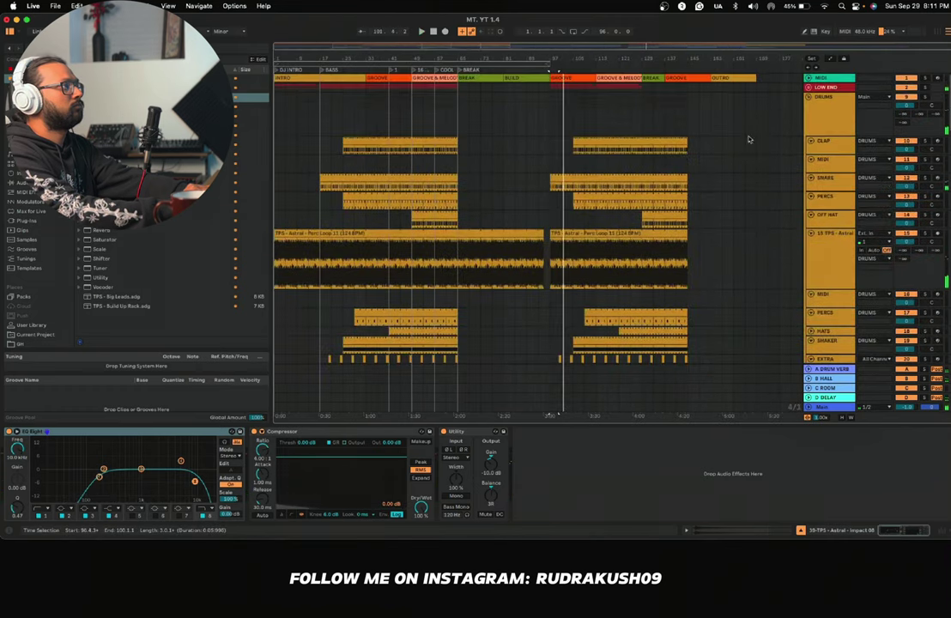
pyautogui.click(838, 126)
pyautogui.press('a')
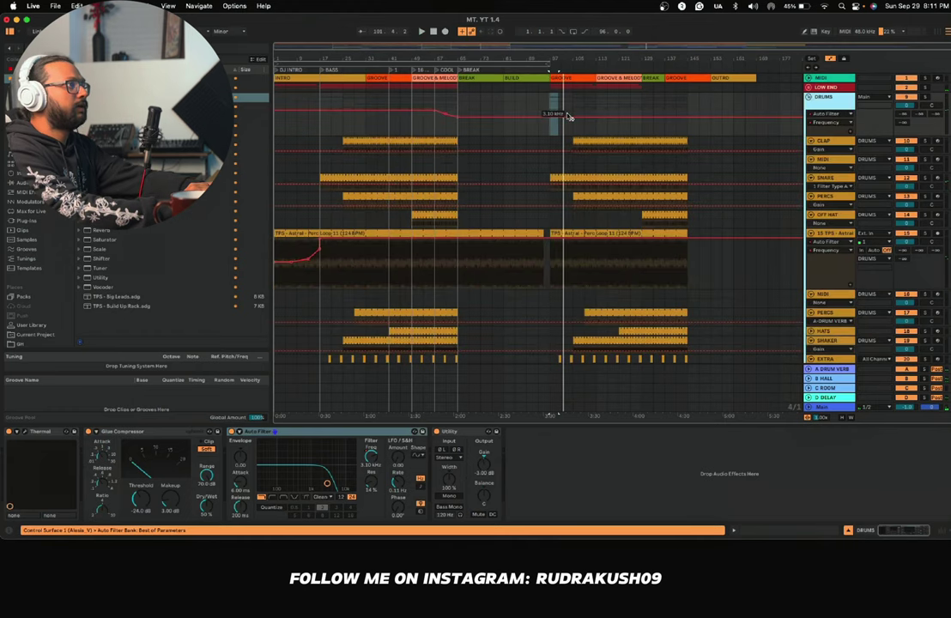
pyautogui.scroll(4, 534, 119)
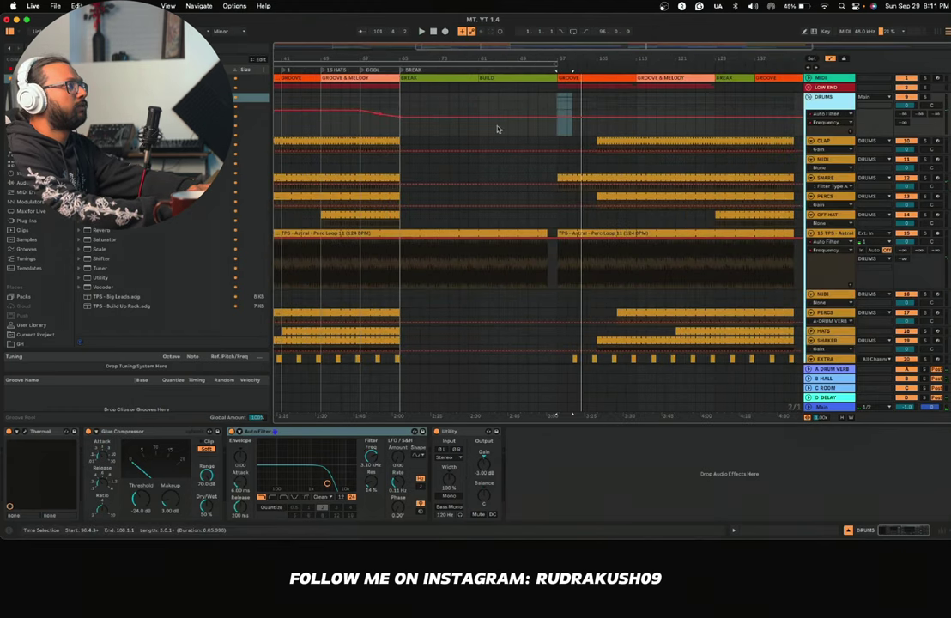
pyautogui.scroll(4, 494, 125)
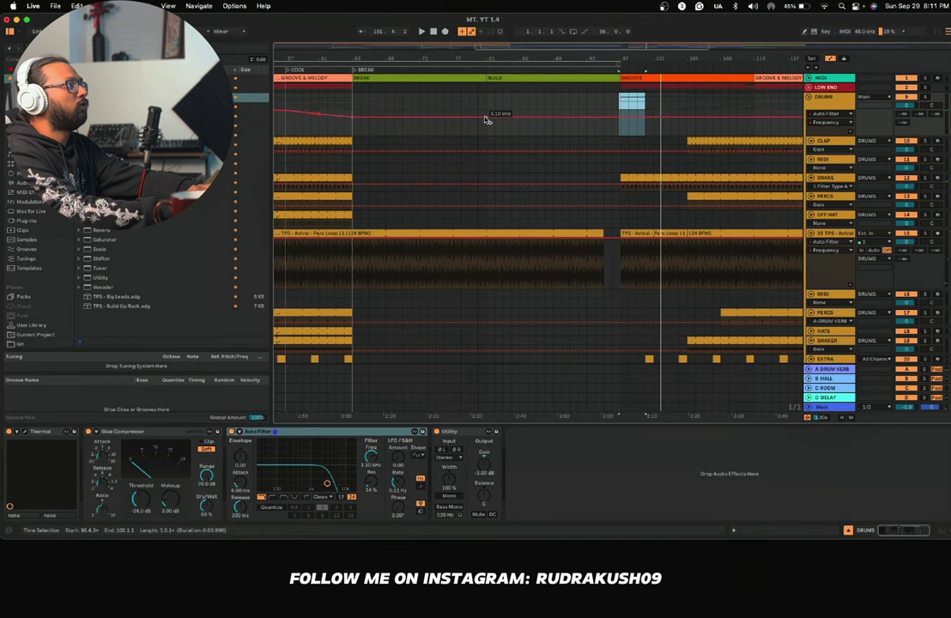
pyautogui.click(639, 115)
pyautogui.moveTo(621, 119); pyautogui.dragTo(622, 112)
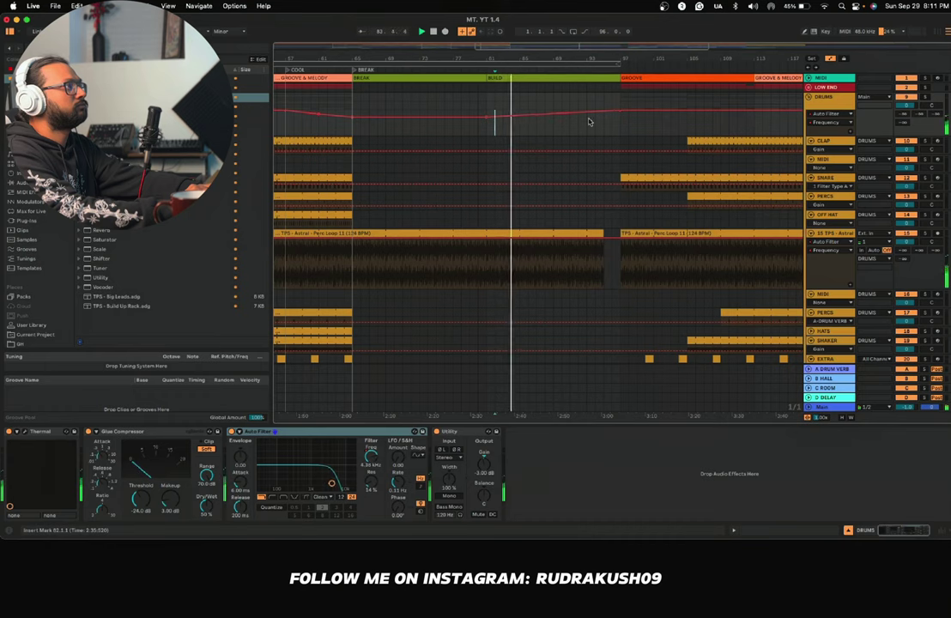
pyautogui.press('a')
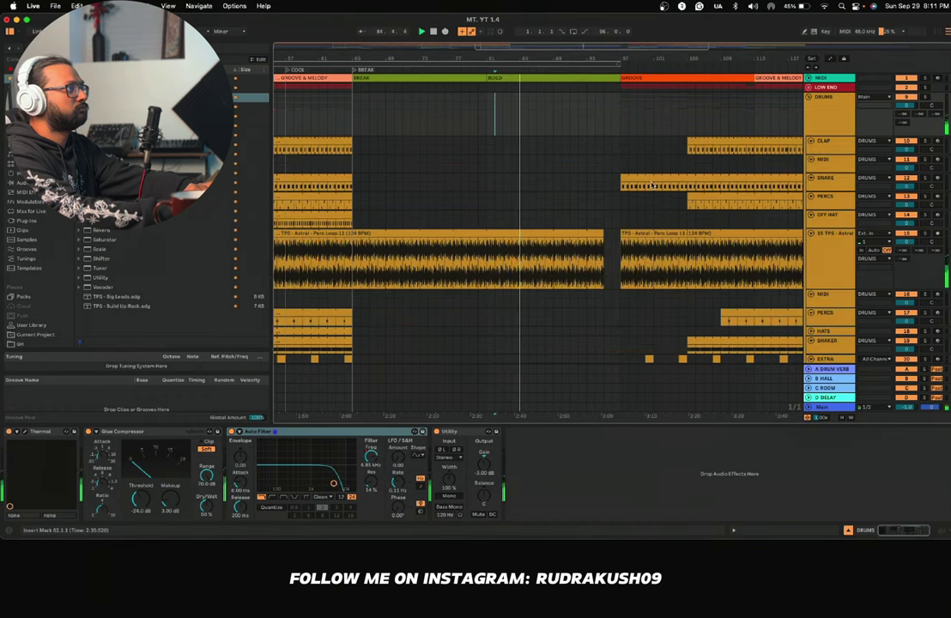
# Step: Open the FX folder of the PML_MTA2 sample pack and preview PML_MTA2_FX_002
pyautogui.scroll(-1, 652, 185)
pyautogui.scroll(-8, 675, 155)
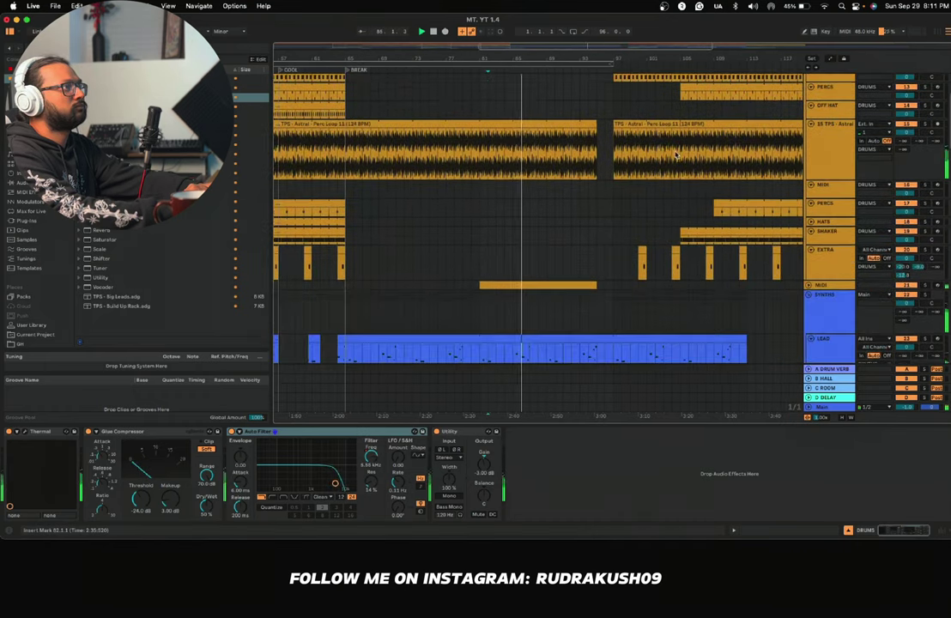
pyautogui.scroll(-15, 553, 227)
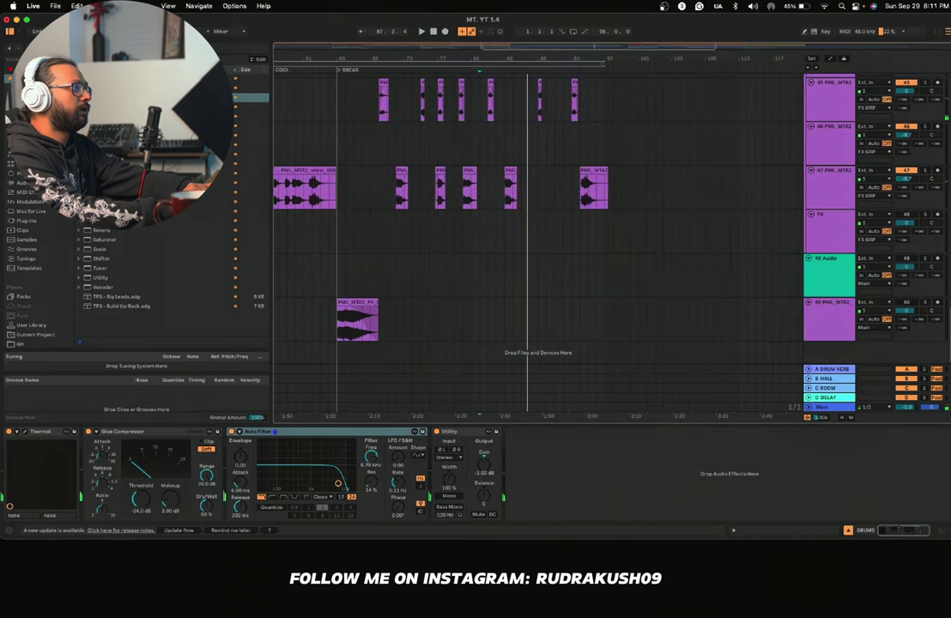
pyautogui.click(118, 242)
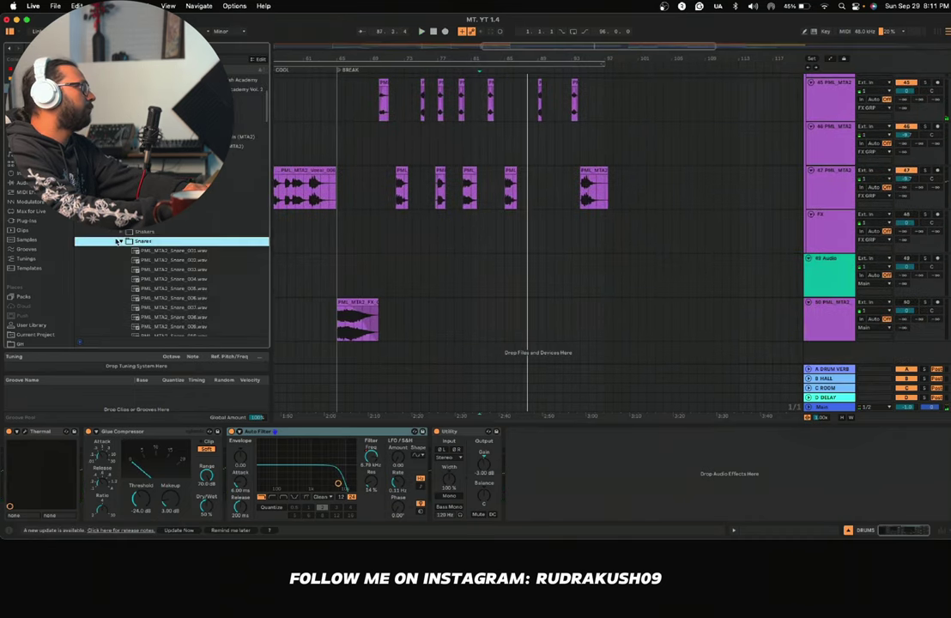
pyautogui.press('Up')
pyautogui.press('Up')
pyautogui.press('Up')
pyautogui.press('Up')
pyautogui.press('Up')
pyautogui.press('Right')
pyautogui.press('Down')
pyautogui.press('Down')
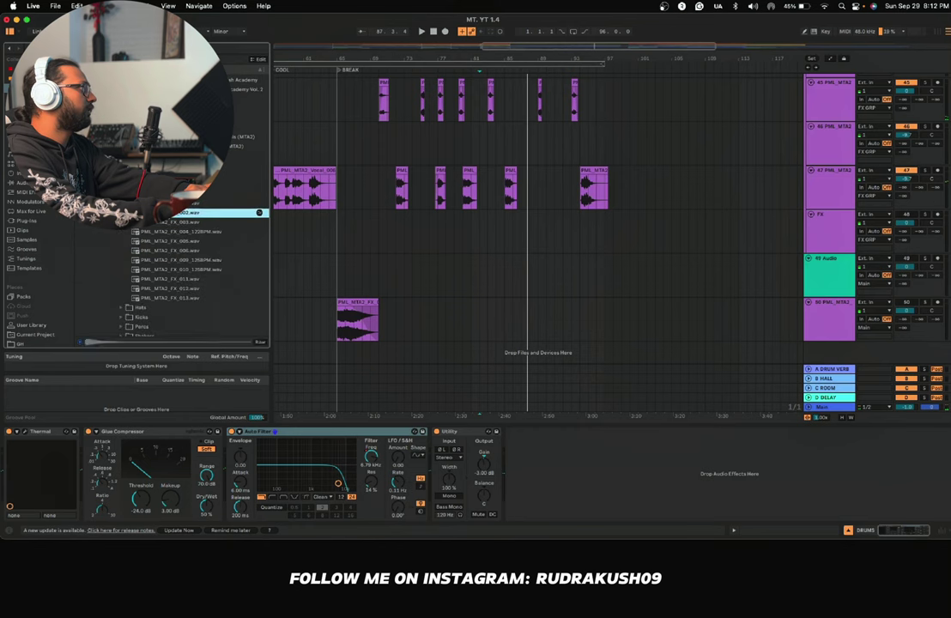
# Step: Audition the PML_MTA2_FX samples 003, 006, 010, 011, 004 and 002
pyautogui.click(167, 224)
pyautogui.click(170, 251)
pyautogui.click(169, 268)
pyautogui.click(163, 279)
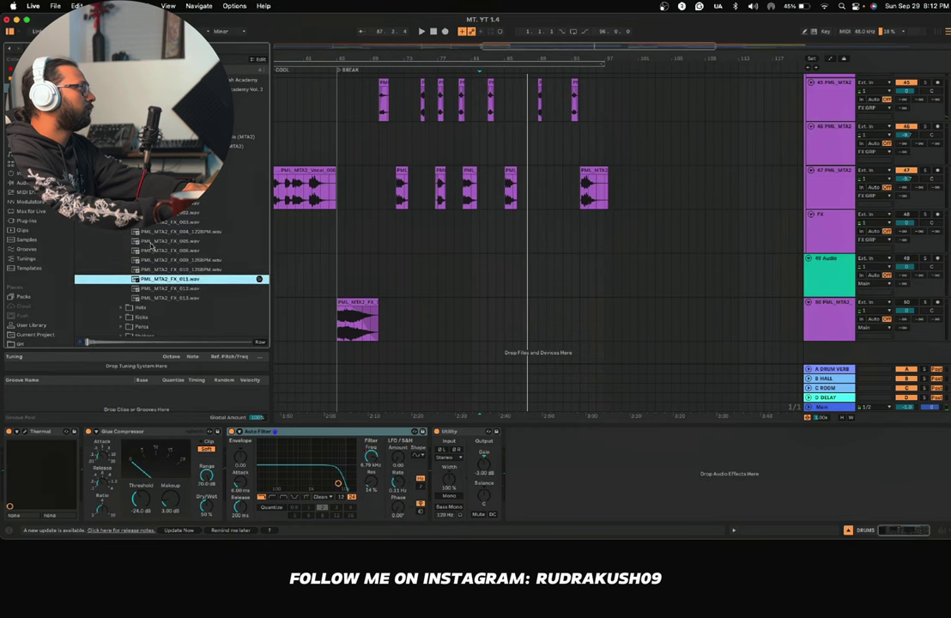
pyautogui.click(148, 232)
pyautogui.scroll(2, 149, 234)
pyautogui.click(153, 232)
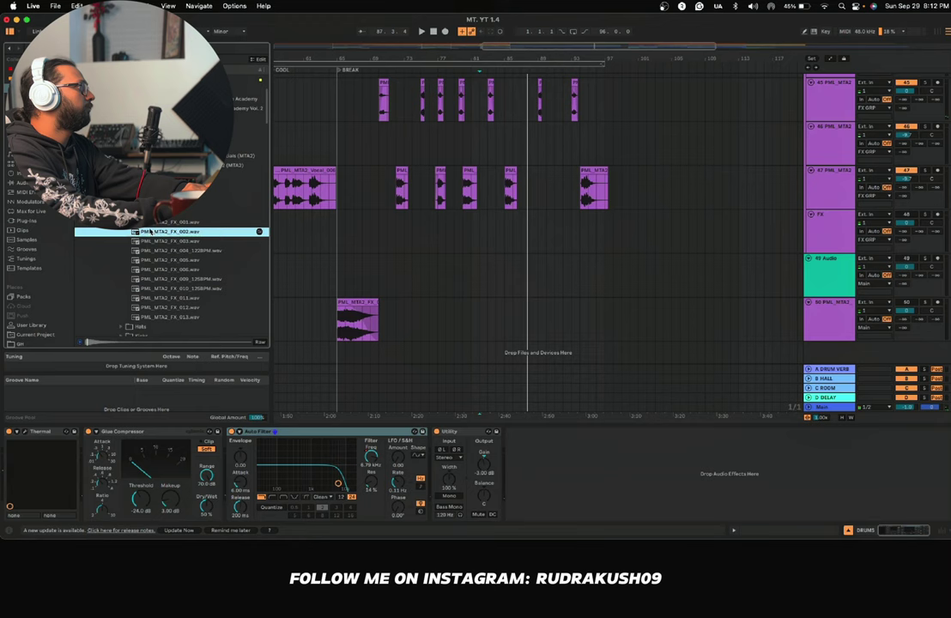
# Step: Browse the sample library to the Astral pack's Risers folder and audition Risers 01, 09 and 08
pyautogui.scroll(15, 167, 275)
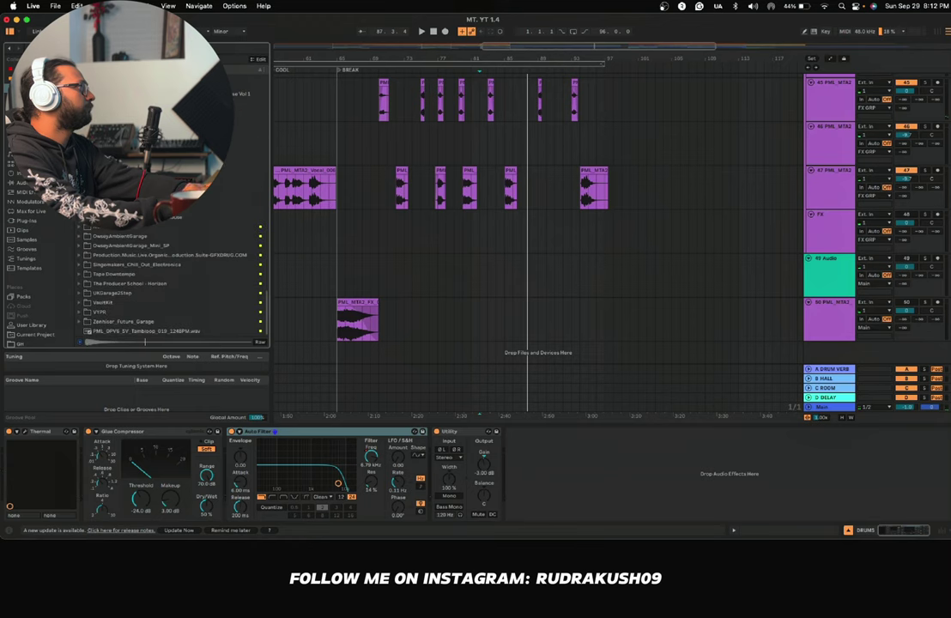
pyautogui.scroll(1, 167, 275)
pyautogui.scroll(-8, 167, 275)
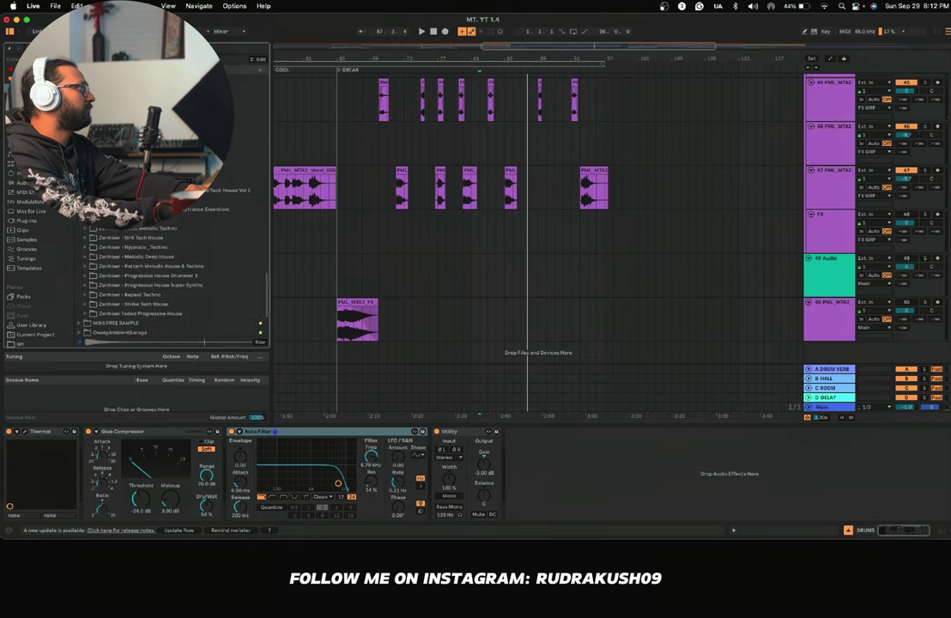
pyautogui.scroll(6, 260, 155)
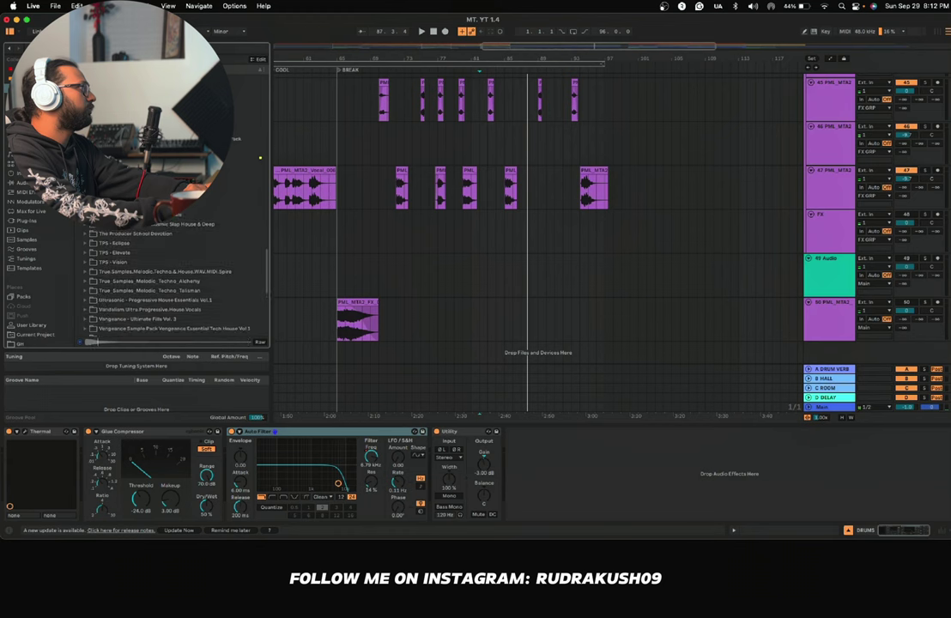
pyautogui.press('space')
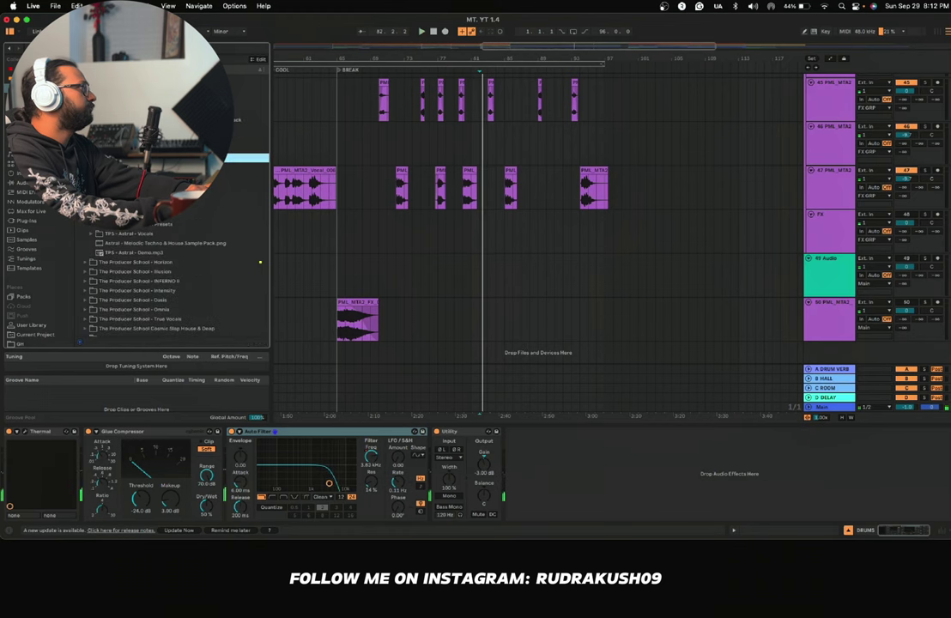
pyautogui.scroll(3, 172, 283)
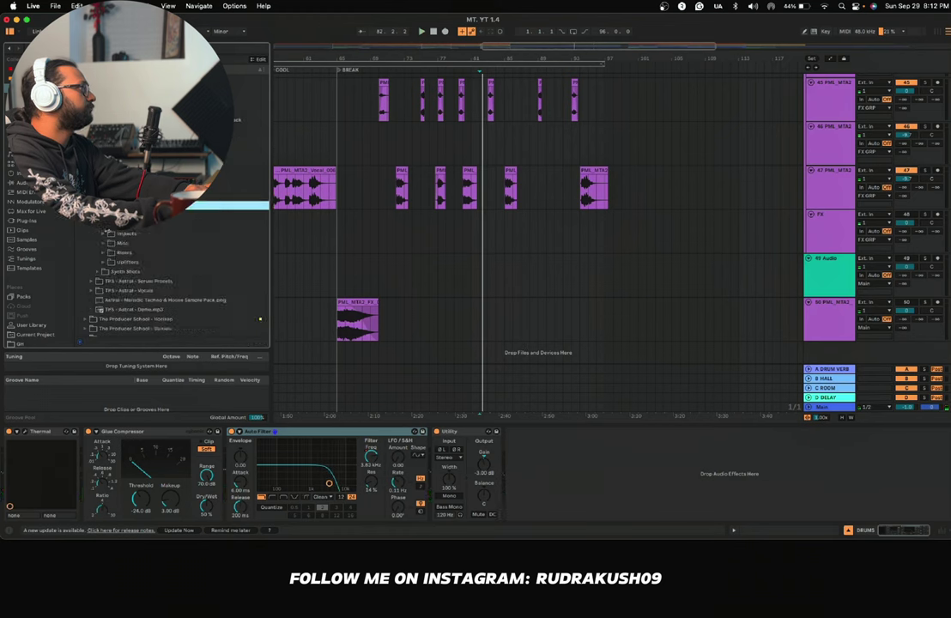
pyautogui.click(104, 254)
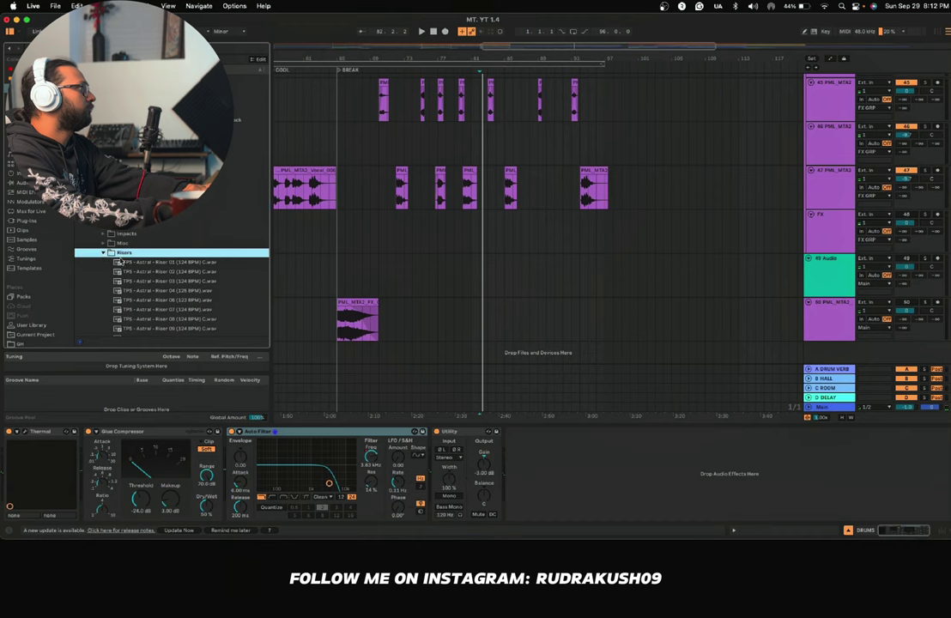
pyautogui.click(162, 263)
pyautogui.scroll(-4, 174, 297)
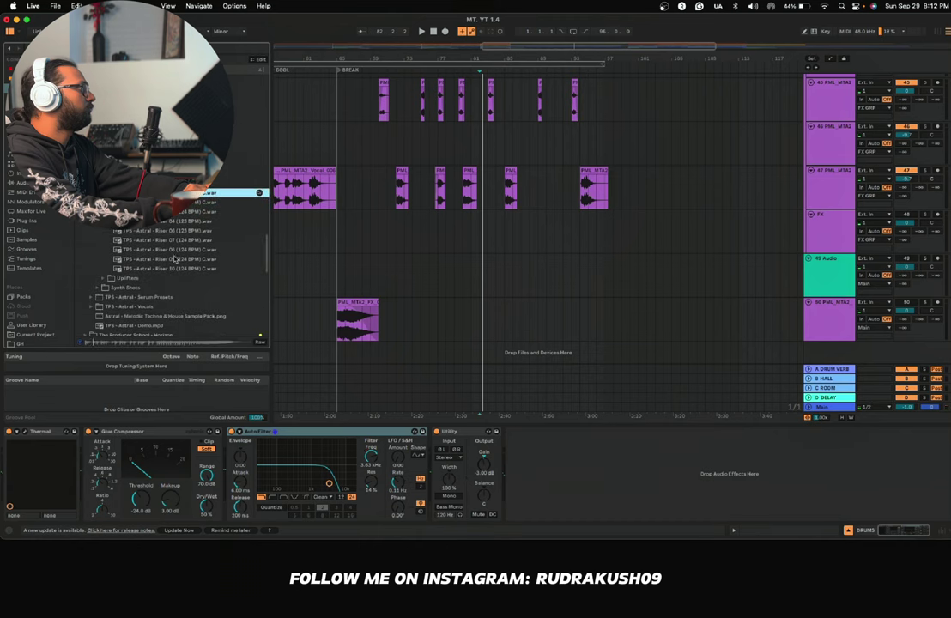
pyautogui.click(175, 259)
pyautogui.click(152, 250)
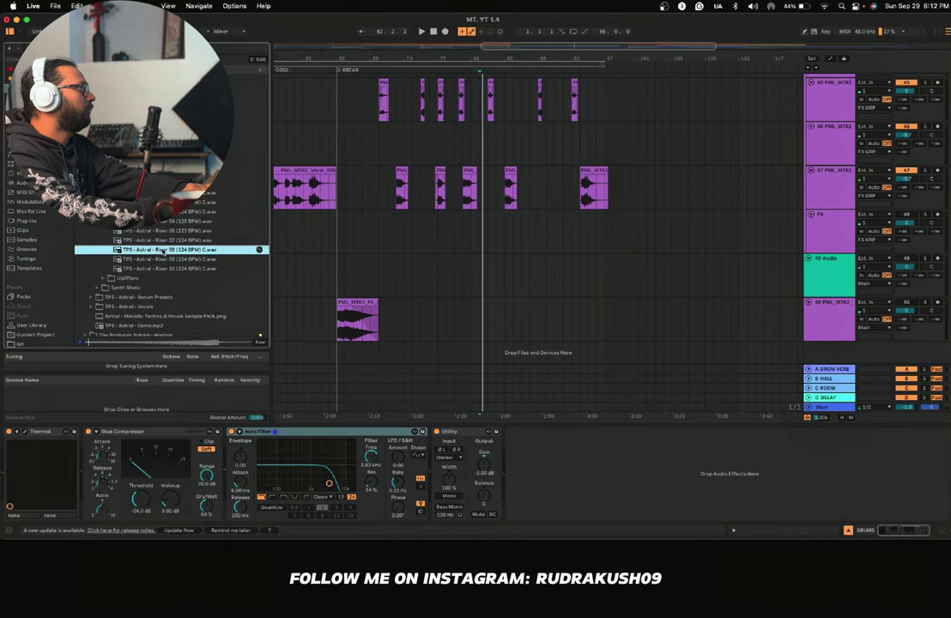
# Step: Audition Astral Uplifters 07 and 09, and place Uplifter 09 on the empty audio track 49 at bar 84
pyautogui.scroll(-5, 151, 250)
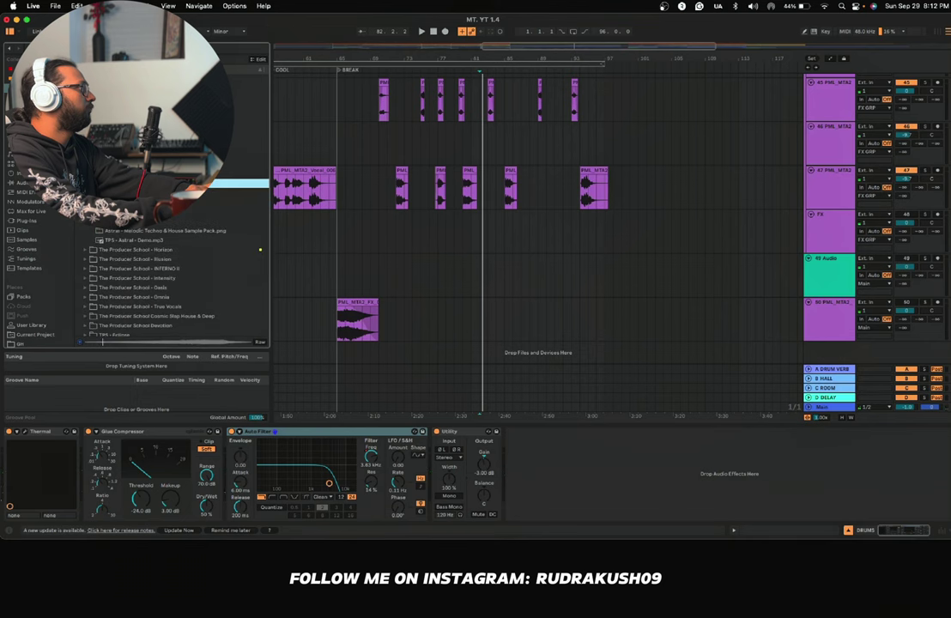
pyautogui.scroll(5, 155, 257)
pyautogui.click(183, 240)
pyautogui.click(190, 260)
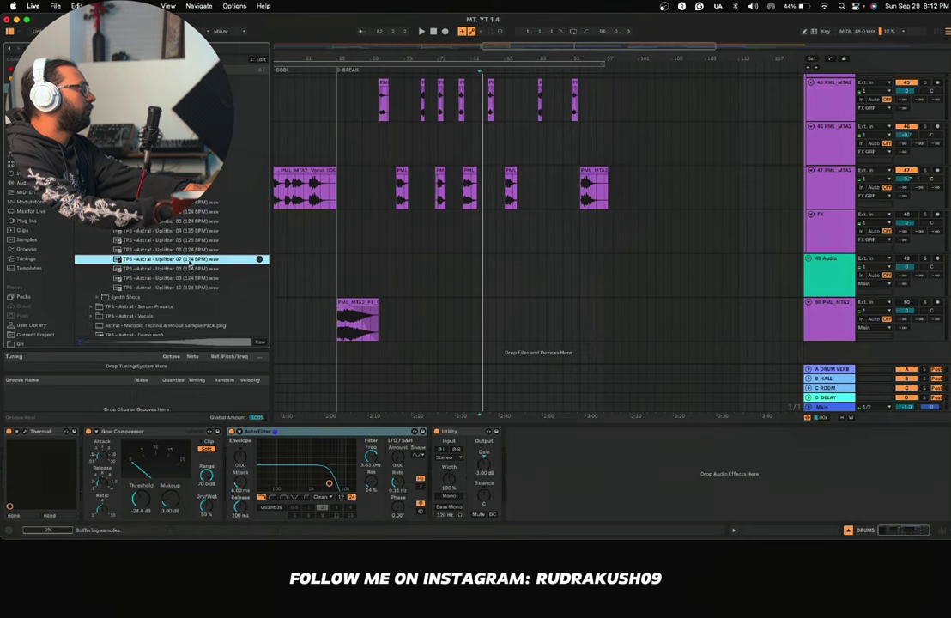
pyautogui.click(194, 278)
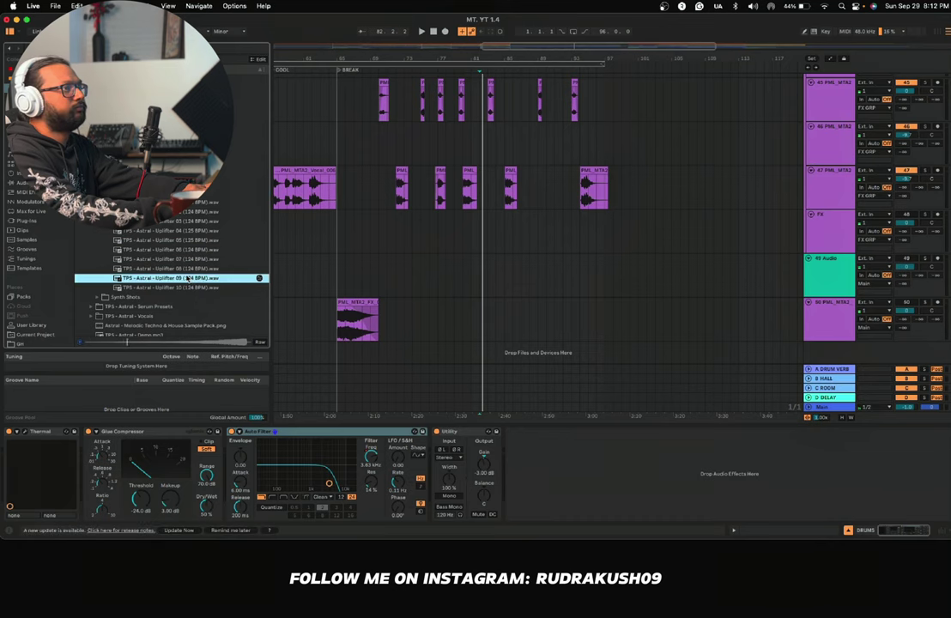
pyautogui.moveTo(188, 278); pyautogui.dragTo(495, 274)
# Step: Add a locator named DROP at bar 97, where the GROOVE section starts
pyautogui.scroll(15, 495, 275)
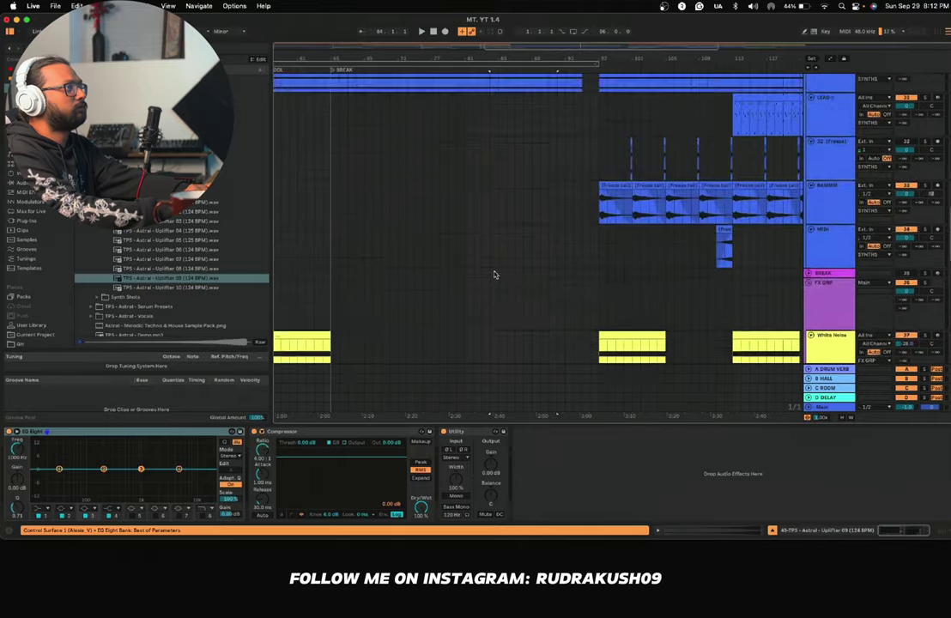
pyautogui.scroll(10, 495, 274)
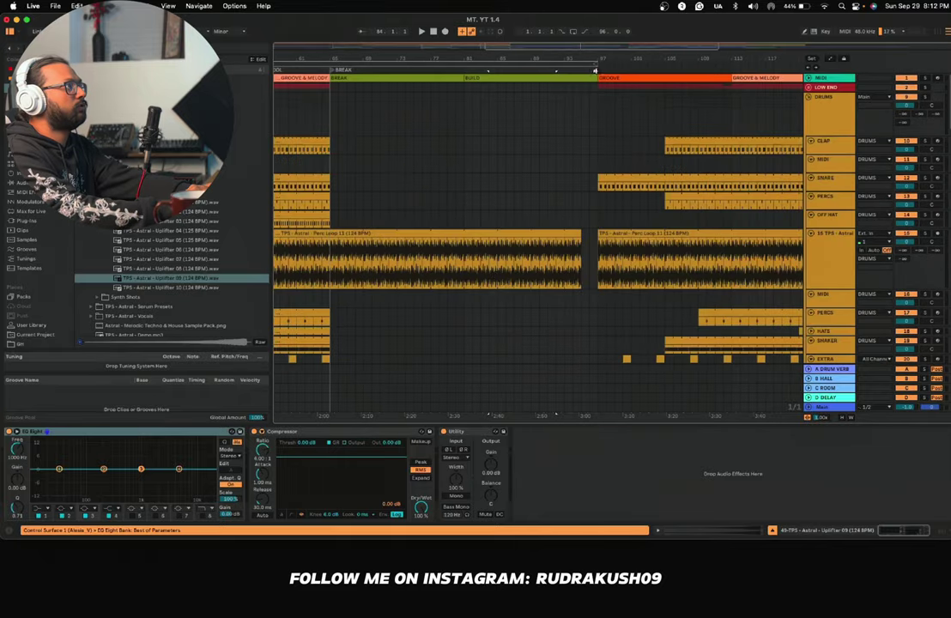
pyautogui.rightClick(598, 70)
pyautogui.click(612, 97)
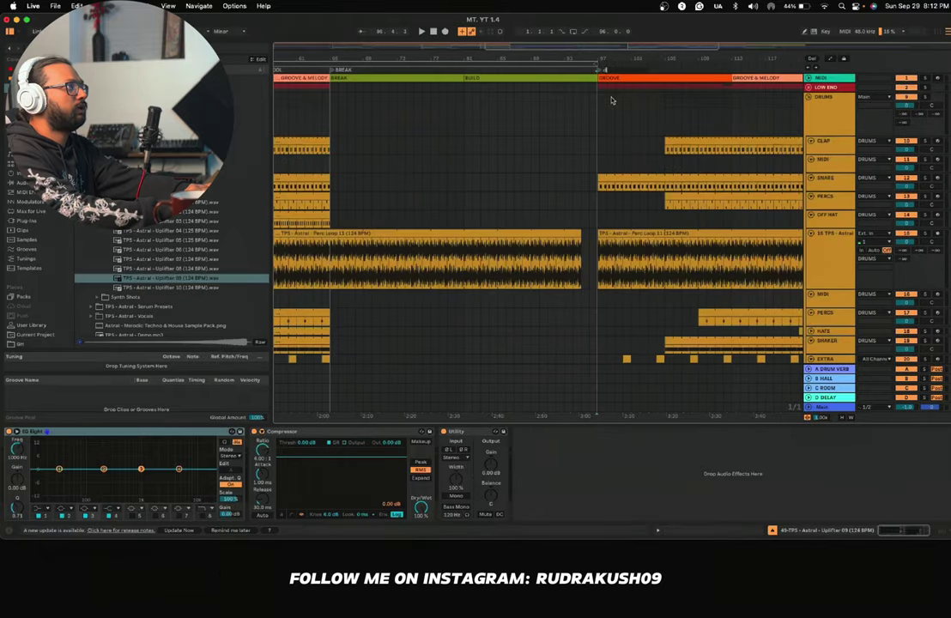
pyautogui.rightClick(599, 71)
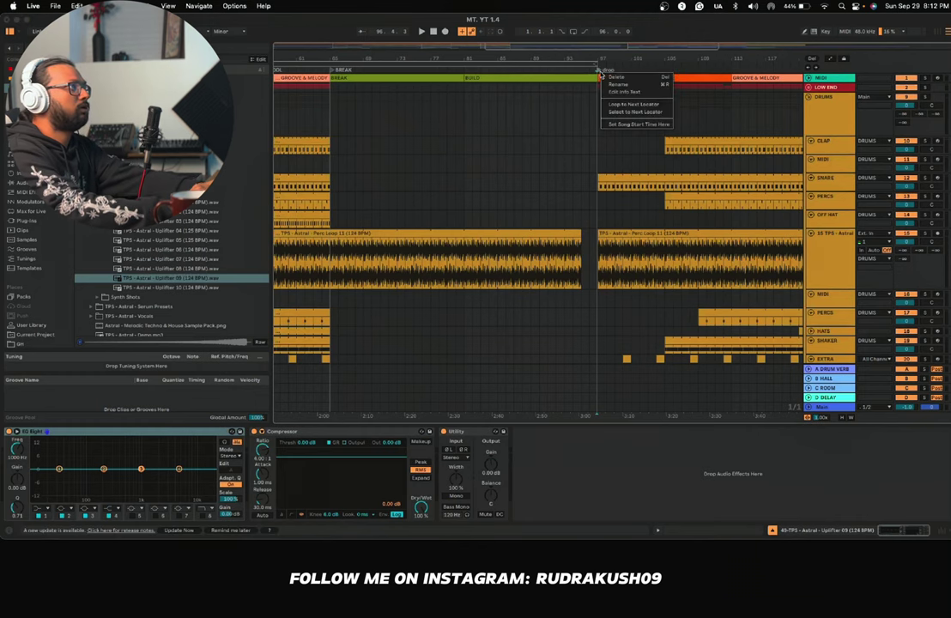
pyautogui.click(611, 84)
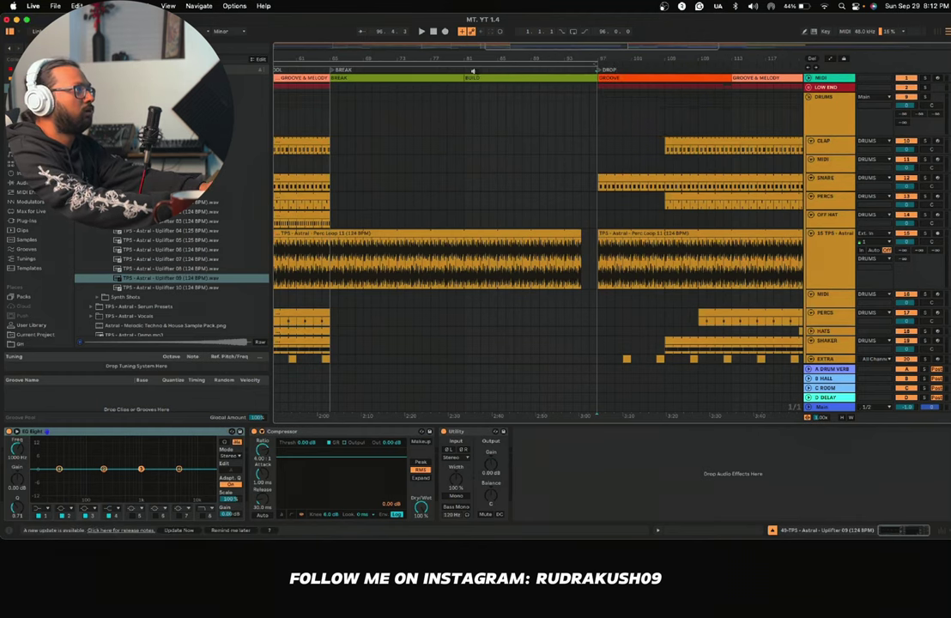
# Step: Add a locator named BUILD at bar 81, at the start of the BUILD section
pyautogui.rightClick(463, 72)
pyautogui.click(474, 97)
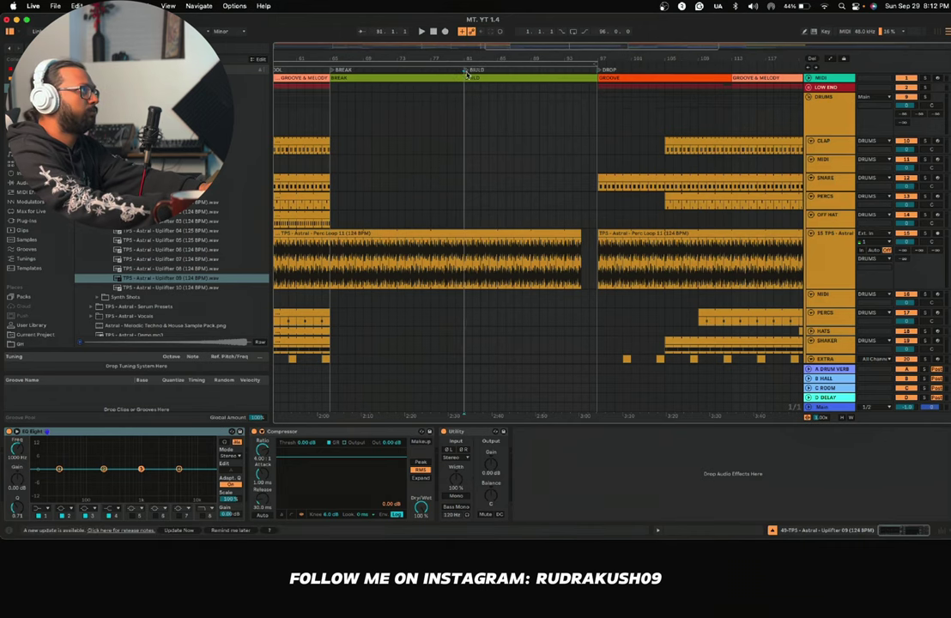
pyautogui.rightClick(468, 72)
pyautogui.click(476, 84)
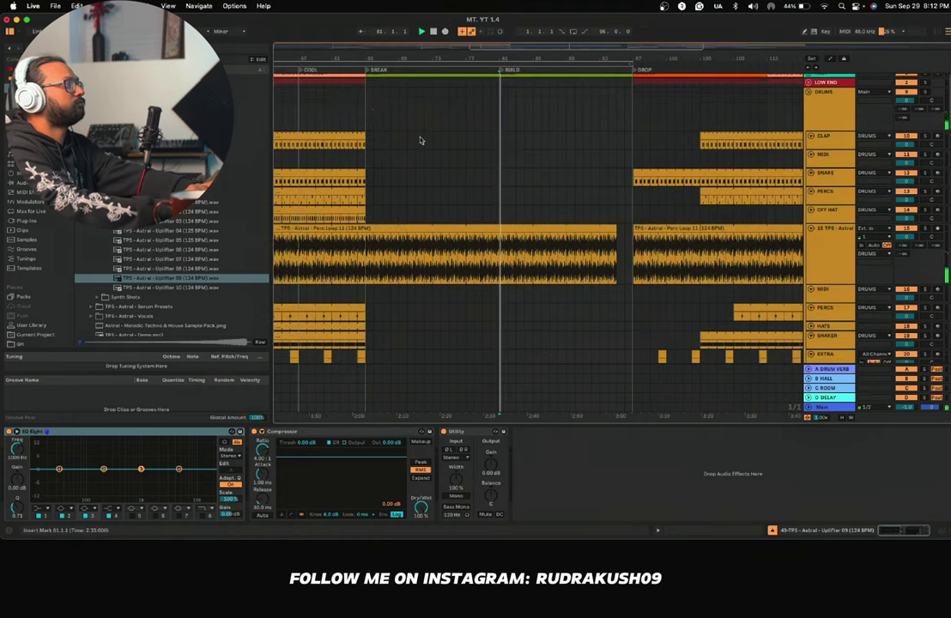
# Step: Move the Uplifter 09 clip to start at bar 81 and stretch it to 16 bars, ending at the DROP locator
pyautogui.scroll(-10, 419, 141)
pyautogui.press('space')
pyautogui.scroll(-10, 418, 140)
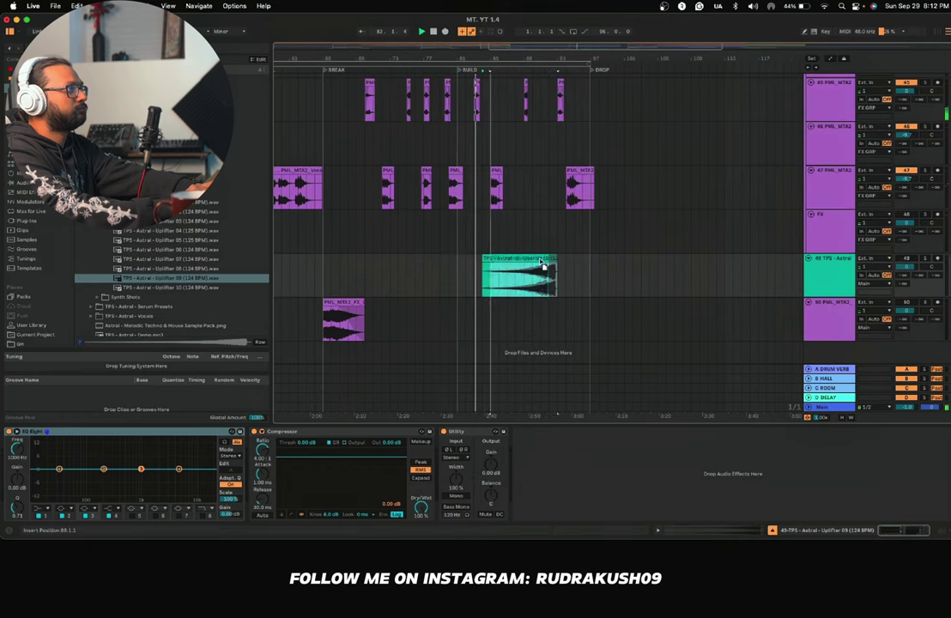
pyautogui.moveTo(491, 261); pyautogui.dragTo(465, 259)
pyautogui.doubleClick(478, 258)
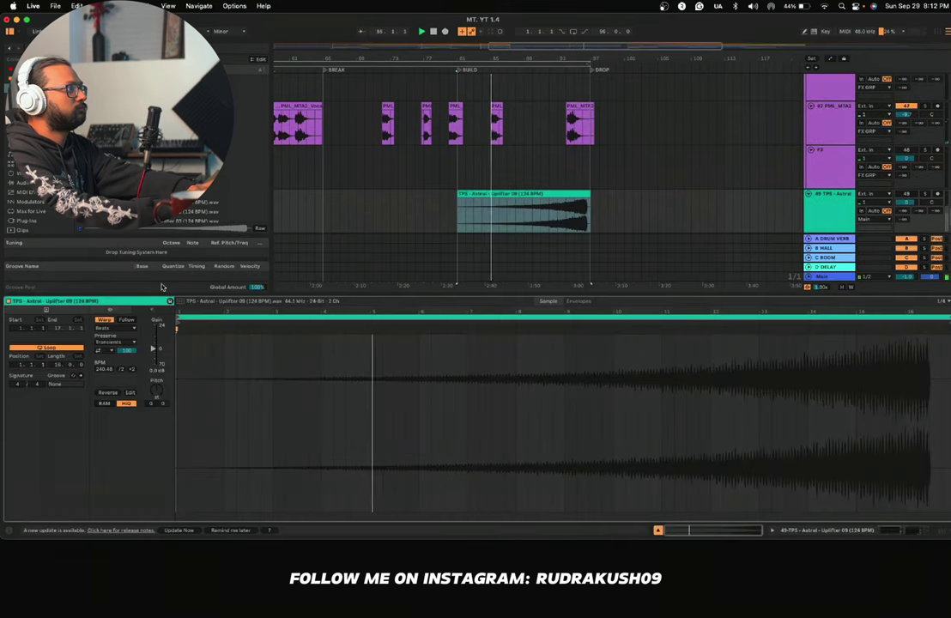
pyautogui.click(114, 330)
pyautogui.click(441, 248)
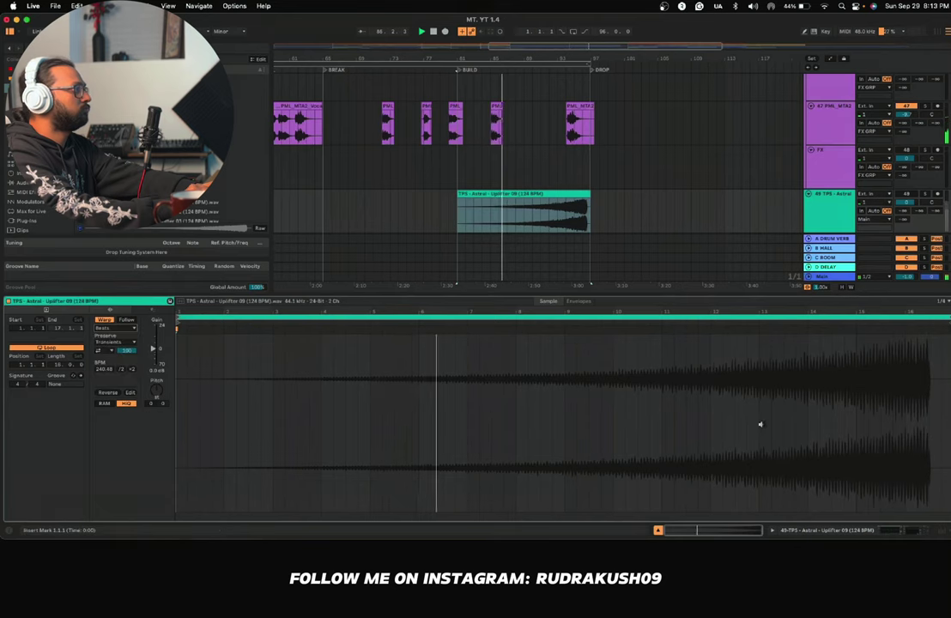
pyautogui.click(828, 529)
# Step: Shorten the Uplifter 09 clip to end at 95.1.1, in line with the end of the percussion loop
pyautogui.scroll(5, 584, 328)
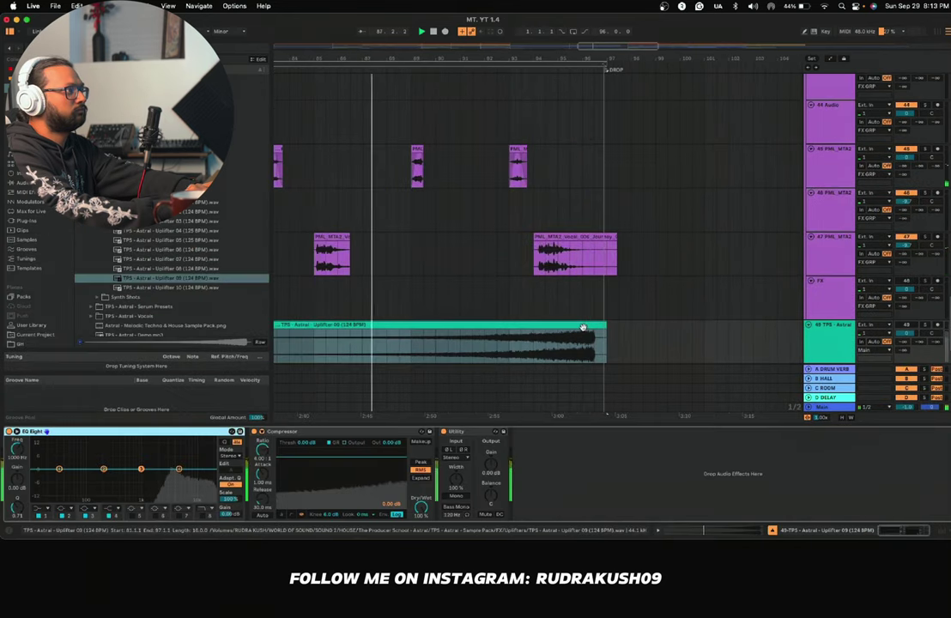
pyautogui.scroll(3, 584, 327)
pyautogui.moveTo(616, 325); pyautogui.dragTo(546, 325)
pyautogui.scroll(20, 550, 266)
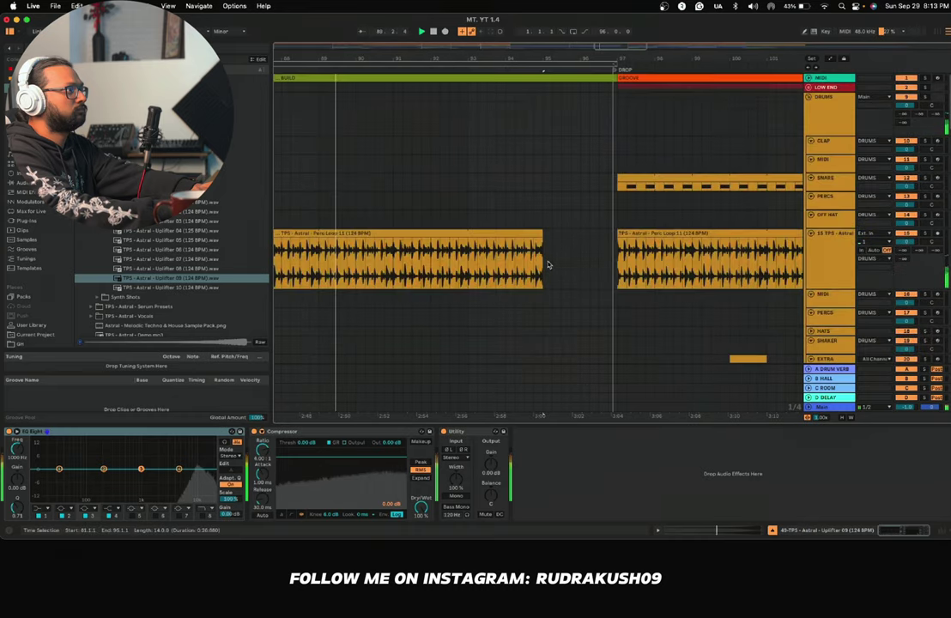
pyautogui.scroll(-20, 550, 265)
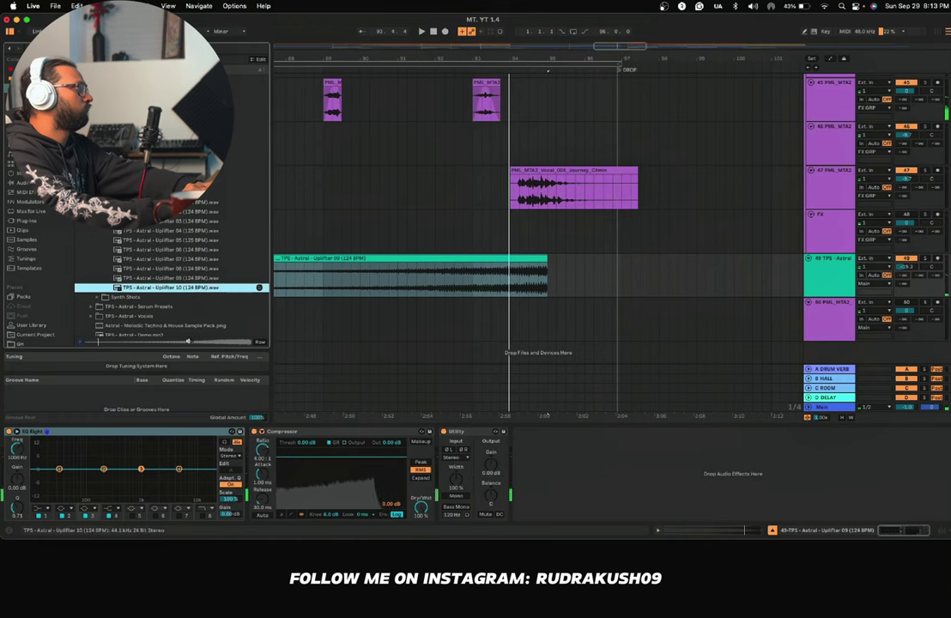
# Step: Set the Uplifter 09 clip's warp mode to Complex Pro and close the clip view
pyautogui.doubleClick(340, 283)
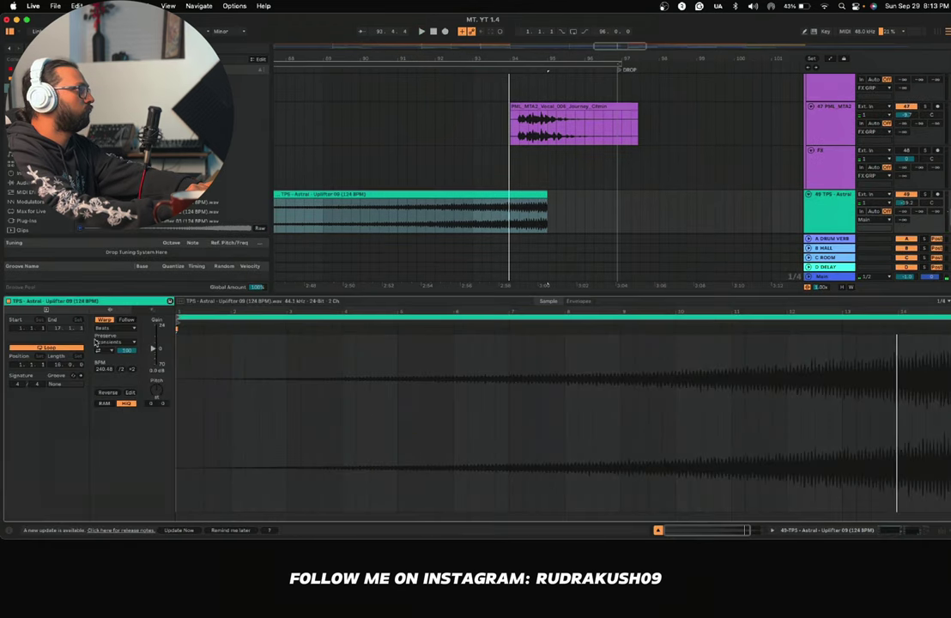
pyautogui.click(470, 224)
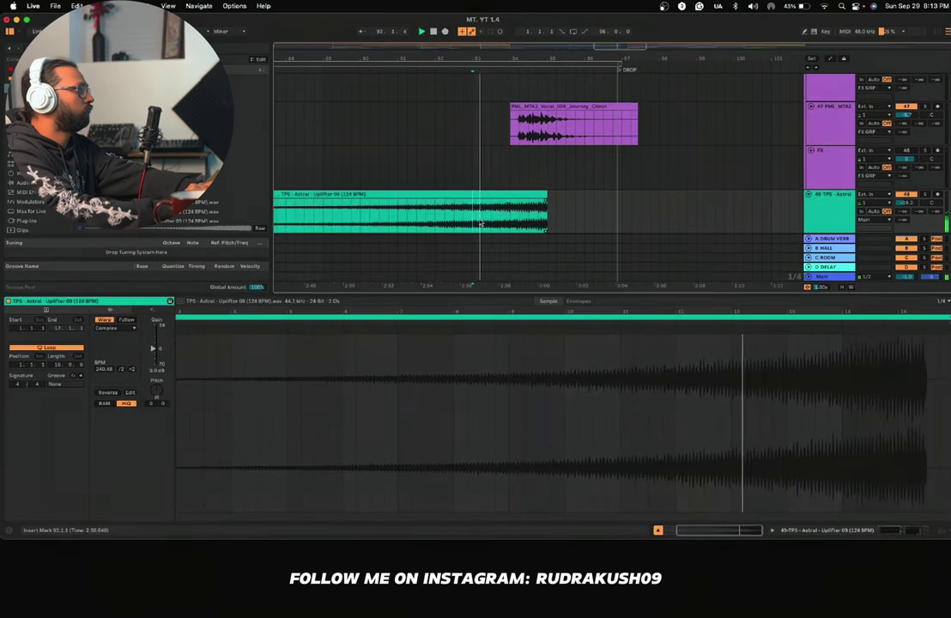
pyautogui.click(115, 328)
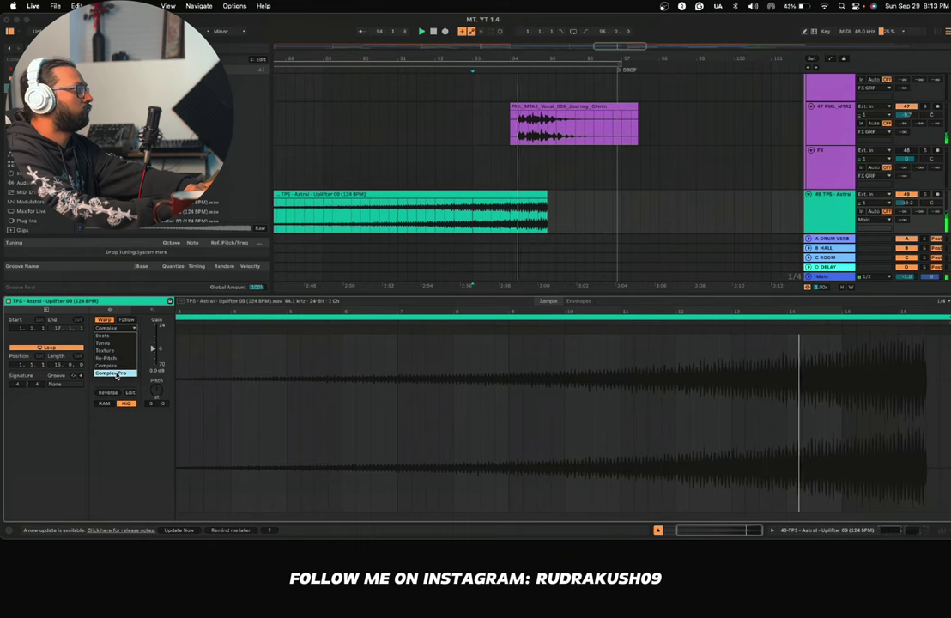
pyautogui.click(116, 374)
pyautogui.doubleClick(525, 300)
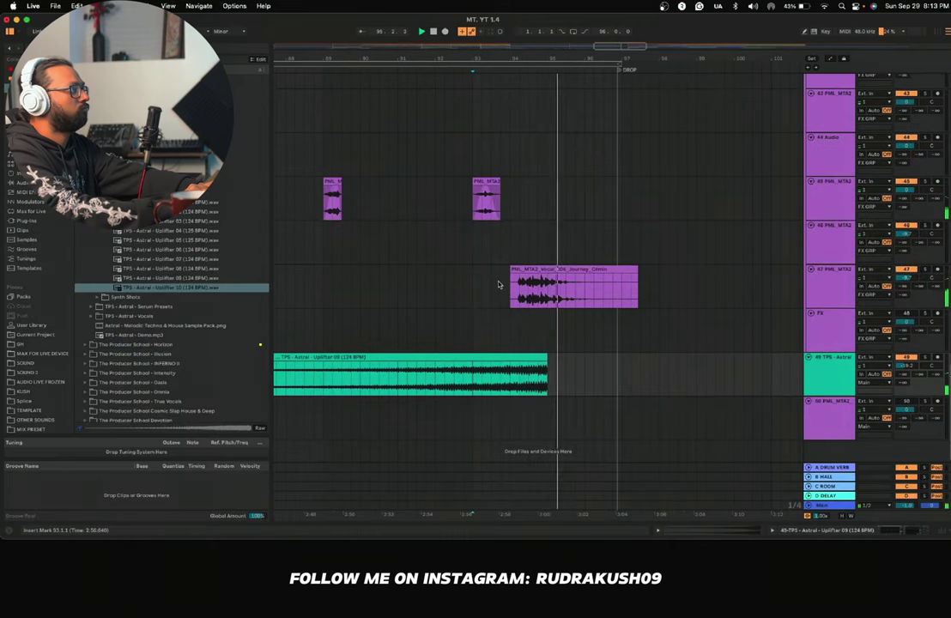
# Step: Play the arrangement from bar 81 to hear the uplifter in the build
pyautogui.hscroll(-4, 499, 284)
pyautogui.scroll(-5, 499, 284)
pyautogui.click(426, 358)
pyautogui.click(420, 378)
pyautogui.press('space')
pyautogui.press('space')
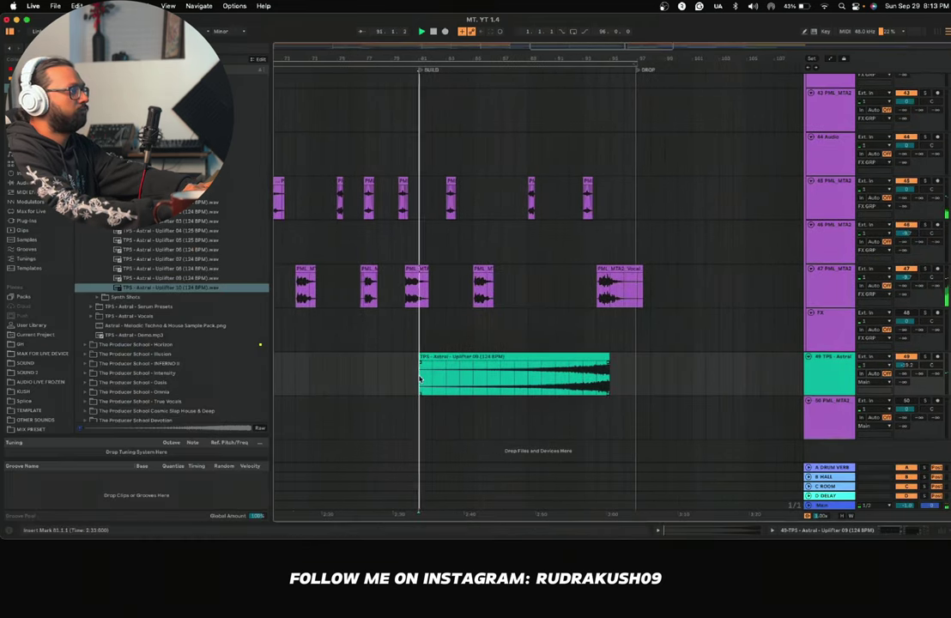
# Step: Copy the Astral Impact 08 clip from the drop to the BUILD locator at bar 81 and listen from bar 79
pyautogui.hscroll(-4, 420, 378)
pyautogui.scroll(-3, 419, 379)
pyautogui.scroll(-2, 419, 379)
pyautogui.scroll(10, 420, 378)
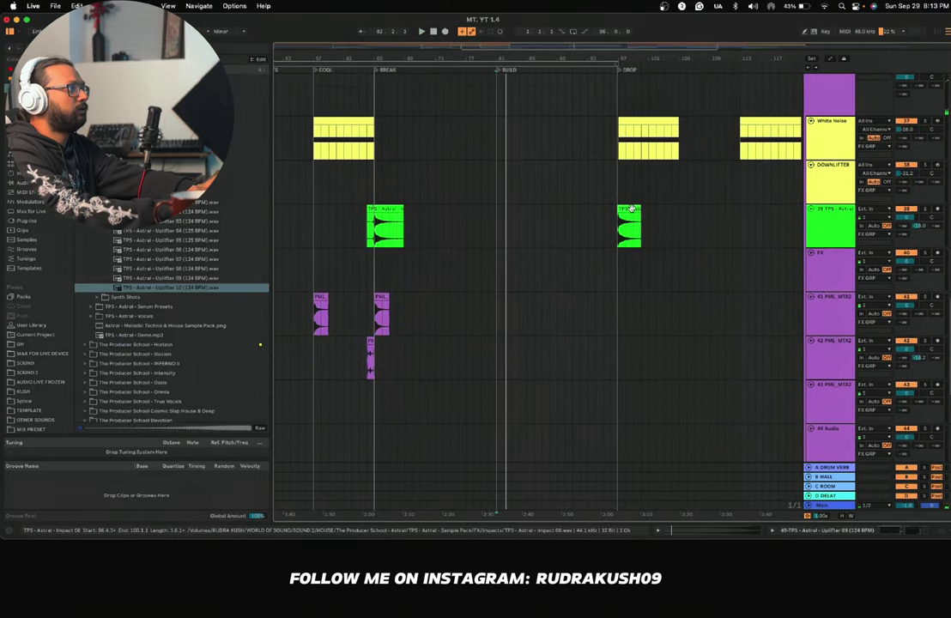
pyautogui.moveTo(636, 207); pyautogui.dragTo(507, 219)
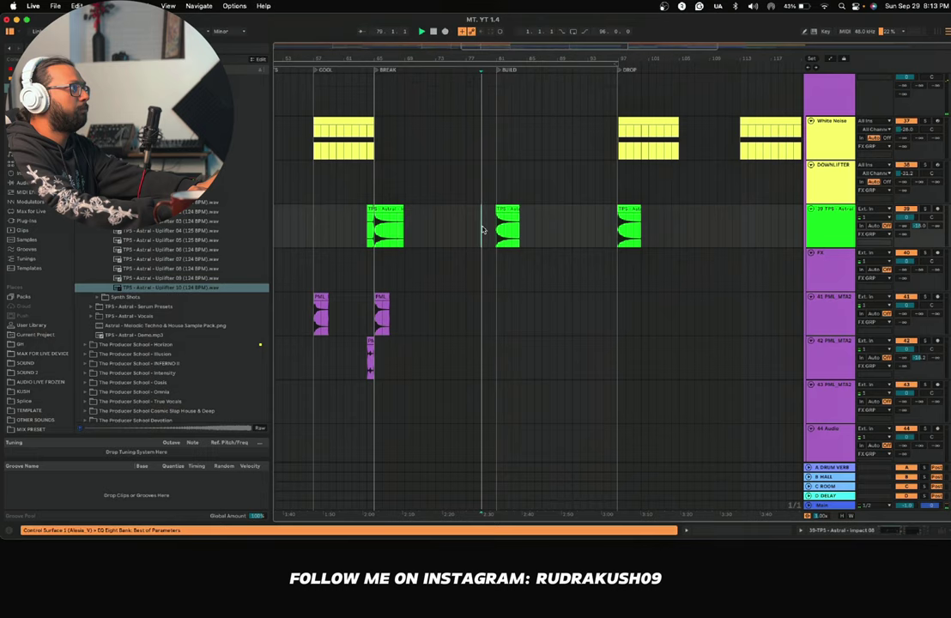
pyautogui.scroll(8, 507, 223)
pyautogui.scroll(-4, 507, 227)
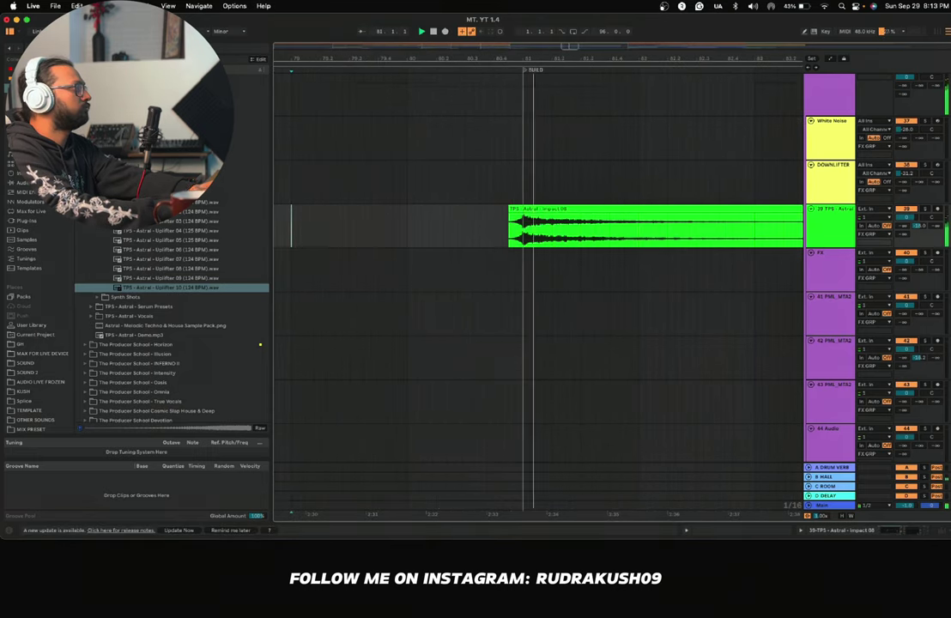
# Step: Open the Astral pack's Impacts folder and audition its samples
pyautogui.click(129, 164)
pyautogui.press('space')
pyautogui.press('Down')
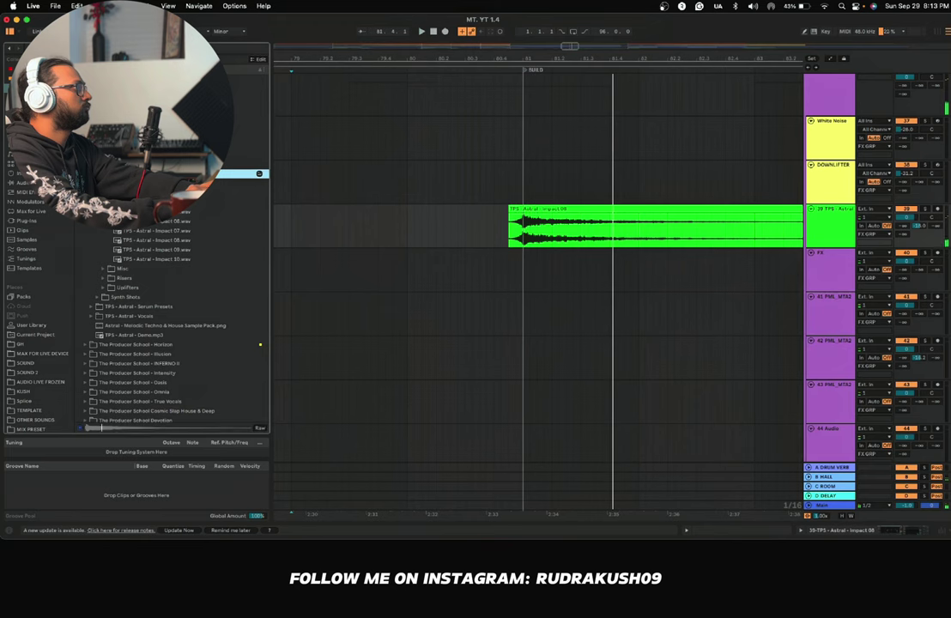
# Step: Insert an audio track below track 41 and place Astral Impact 03 on it at bar 81
pyautogui.rightClick(831, 295)
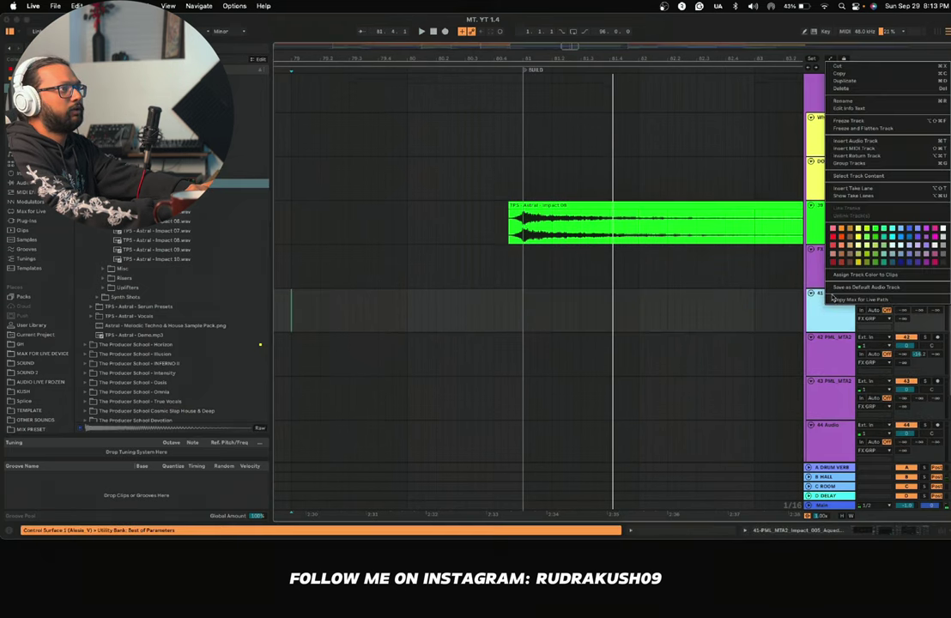
pyautogui.click(864, 142)
pyautogui.moveTo(215, 183); pyautogui.dragTo(524, 375)
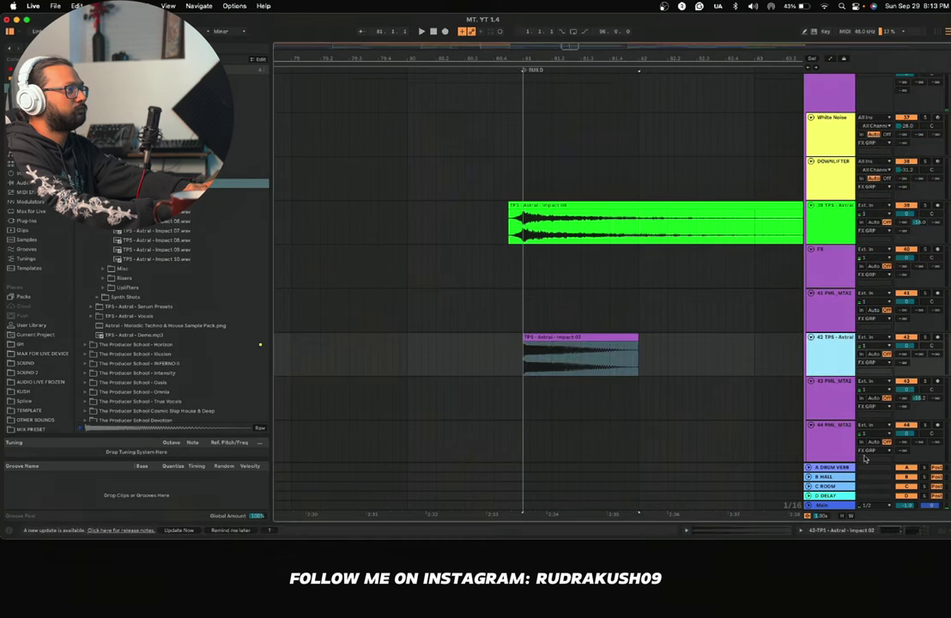
# Step: Set the Utility gain on track 42 to -13.0 dB and play the Astral Impact 03 clip in the mix
pyautogui.click(898, 532)
pyautogui.moveTo(490, 465); pyautogui.dragTo(490, 464)
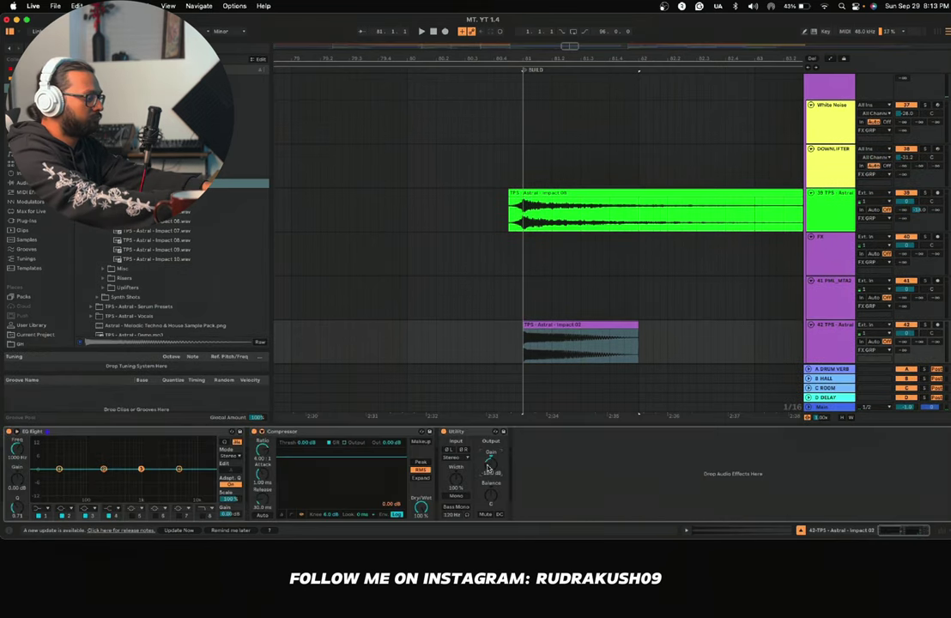
pyautogui.press('space')
pyautogui.click(427, 340)
pyautogui.press('space')
pyautogui.press('space')
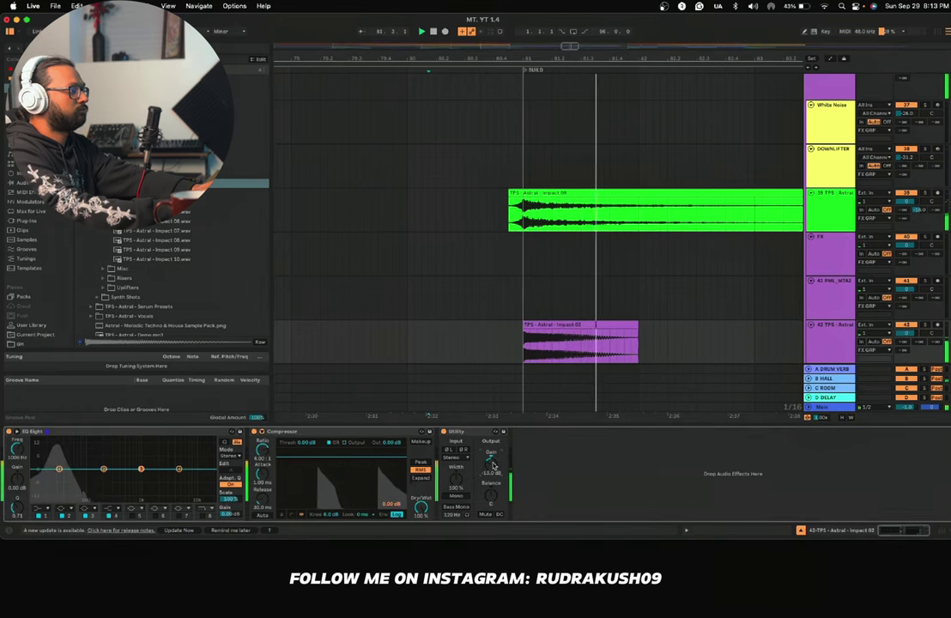
pyautogui.press('space')
pyautogui.press('space')
# Step: Solo track 42, listen to the impact from bar 80, and return to the full mix
pyautogui.click(924, 325)
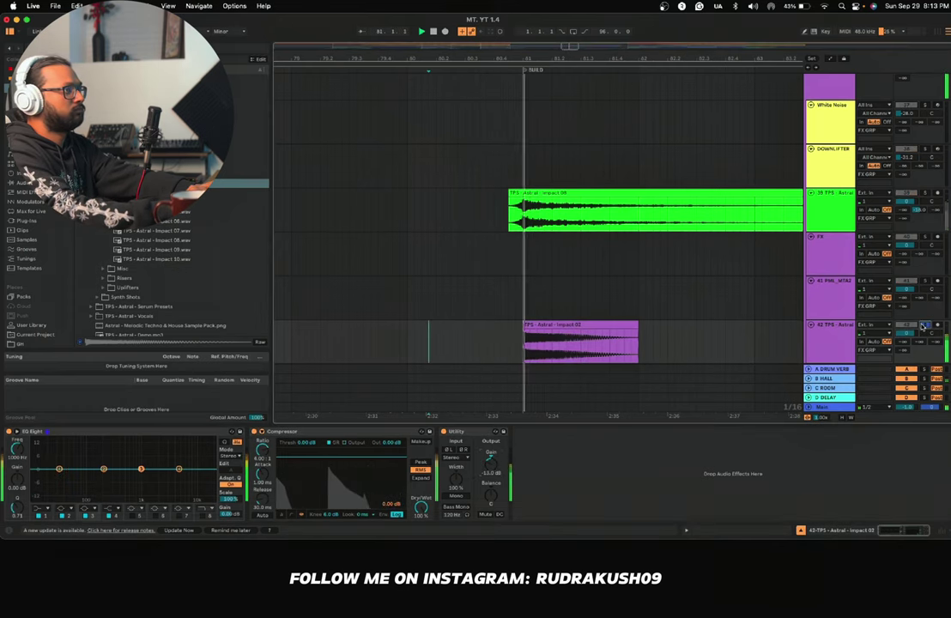
pyautogui.click(415, 345)
pyautogui.press('space')
pyautogui.press('space')
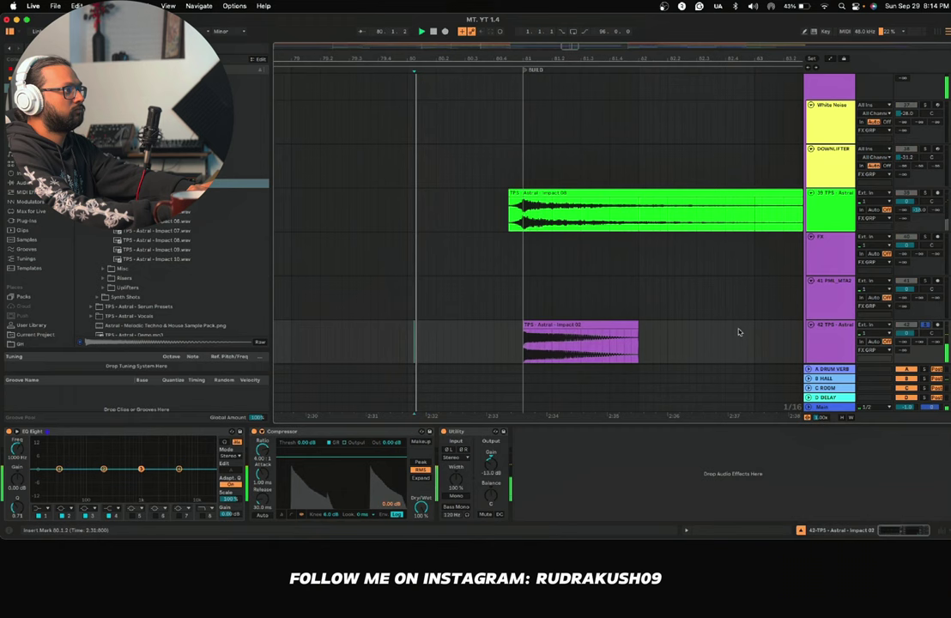
pyautogui.click(925, 326)
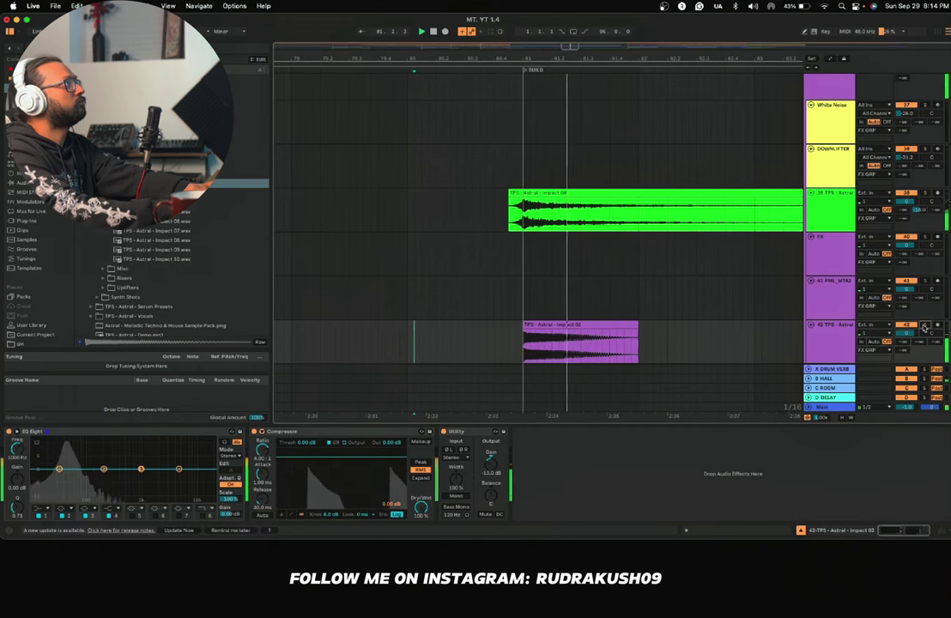
# Step: Audition the other Astral impact samples through Impact 10 as alternatives for the start of the build
pyautogui.click(260, 192)
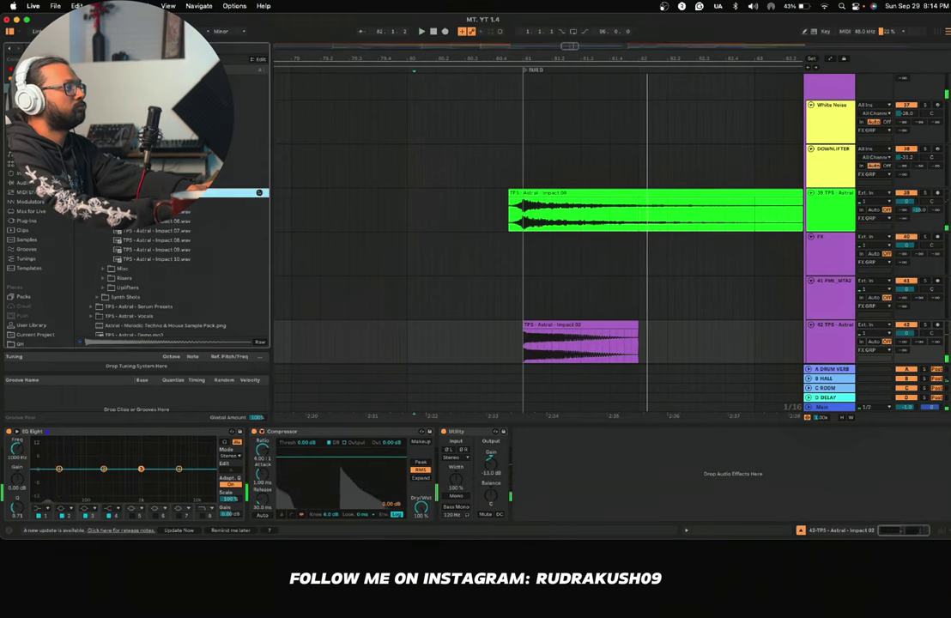
pyautogui.press('Down')
pyautogui.press('Down')
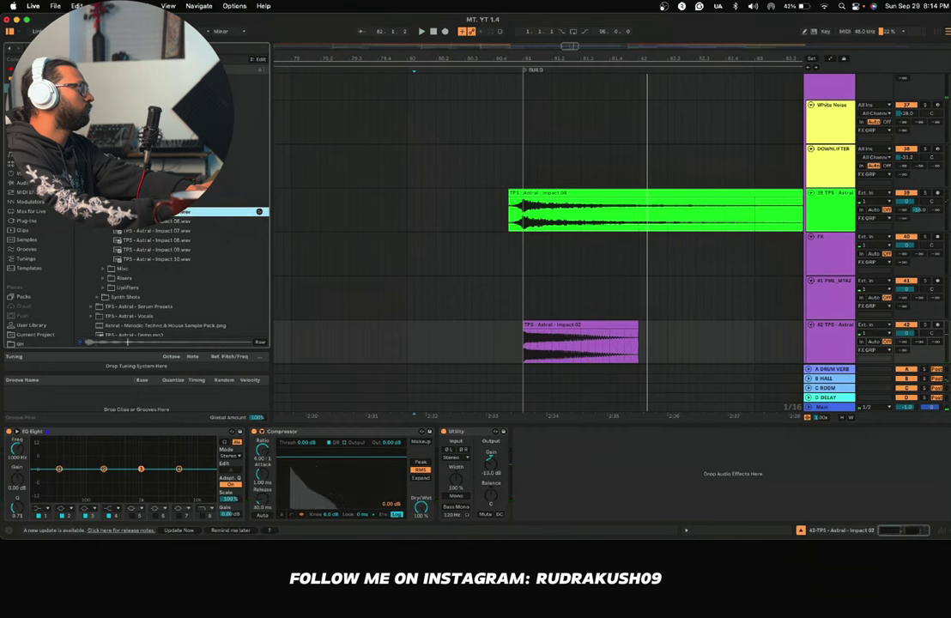
pyautogui.press('Up')
pyautogui.press('Up')
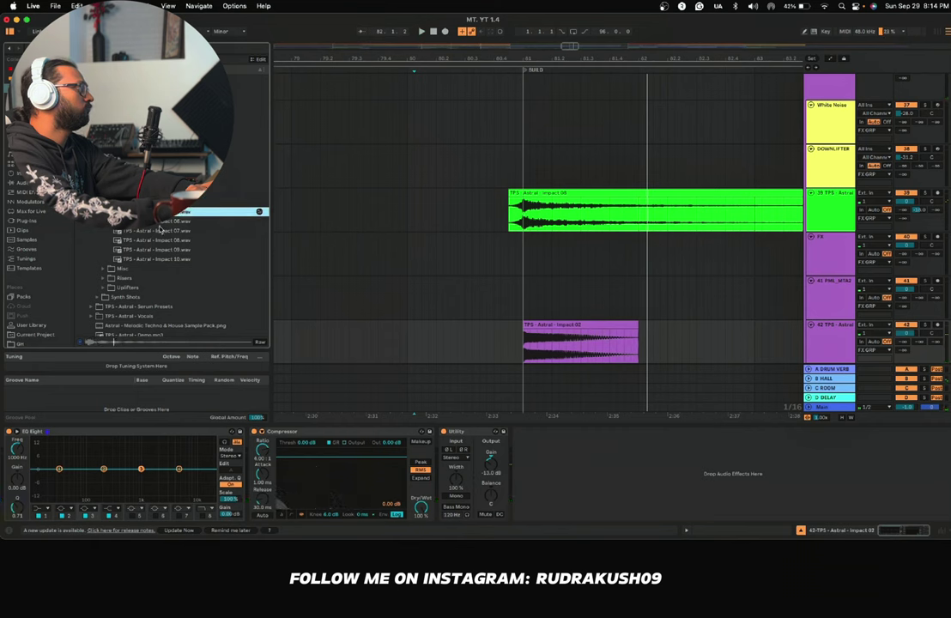
pyautogui.click(160, 230)
pyautogui.press('Down')
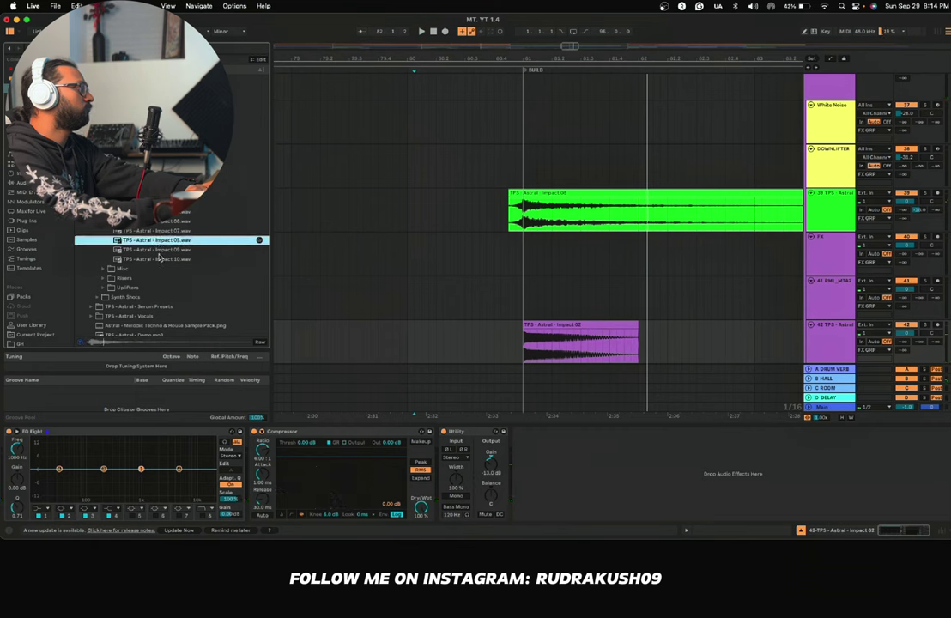
pyautogui.press('Down')
pyautogui.press('Down')
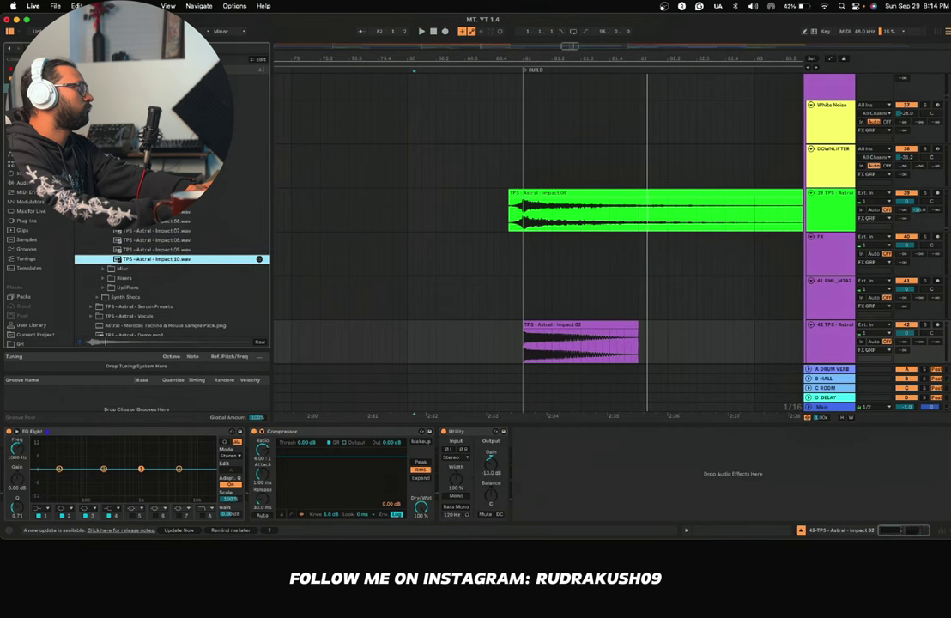
# Step: Replace the clip on track 42 at bar 81 with Astral Impact 01 and play it from before the BUILD locator
pyautogui.click(163, 183)
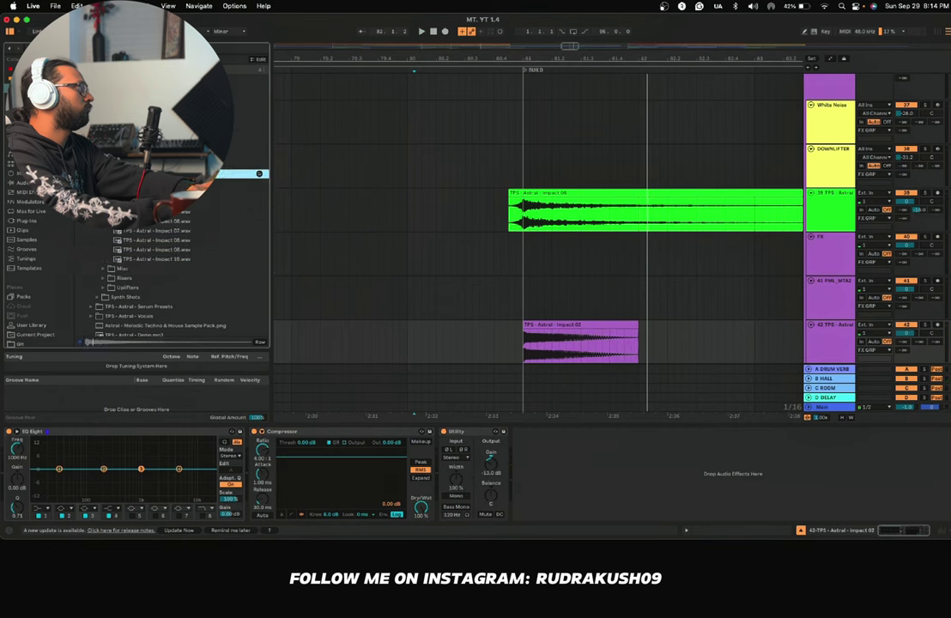
pyautogui.click(549, 353)
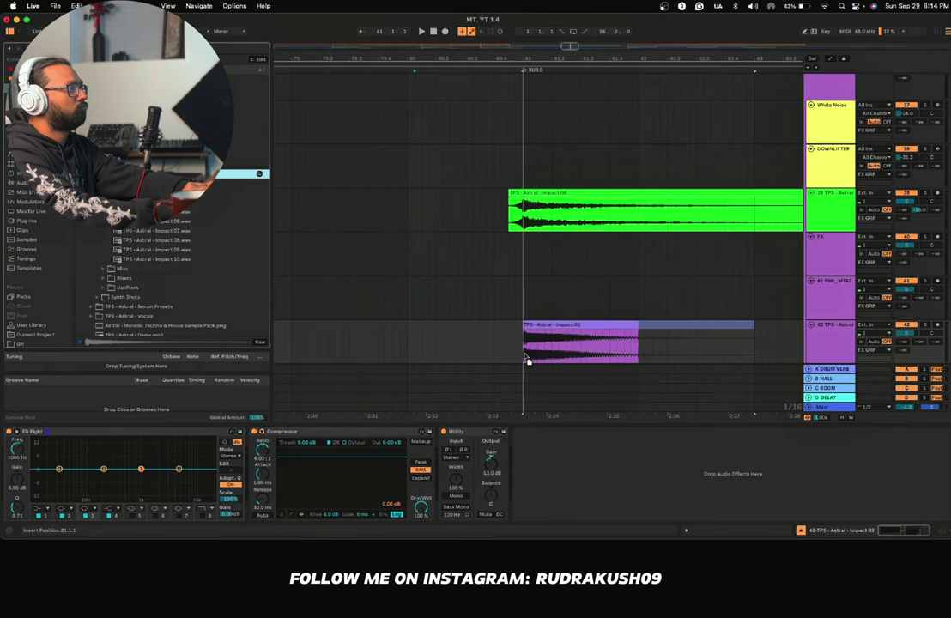
pyautogui.click(469, 344)
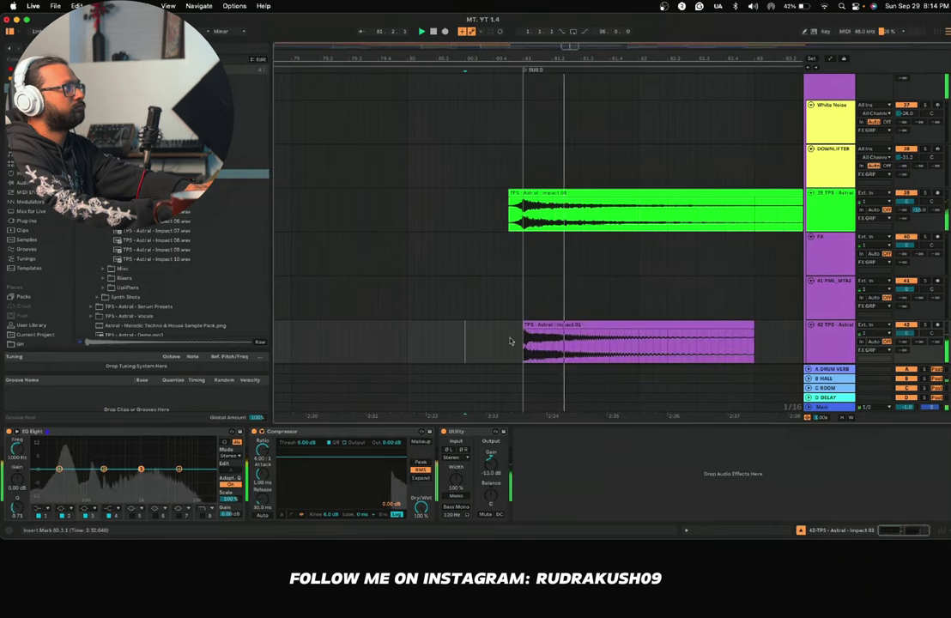
pyautogui.scroll(-5, 512, 341)
pyautogui.scroll(-5, 510, 342)
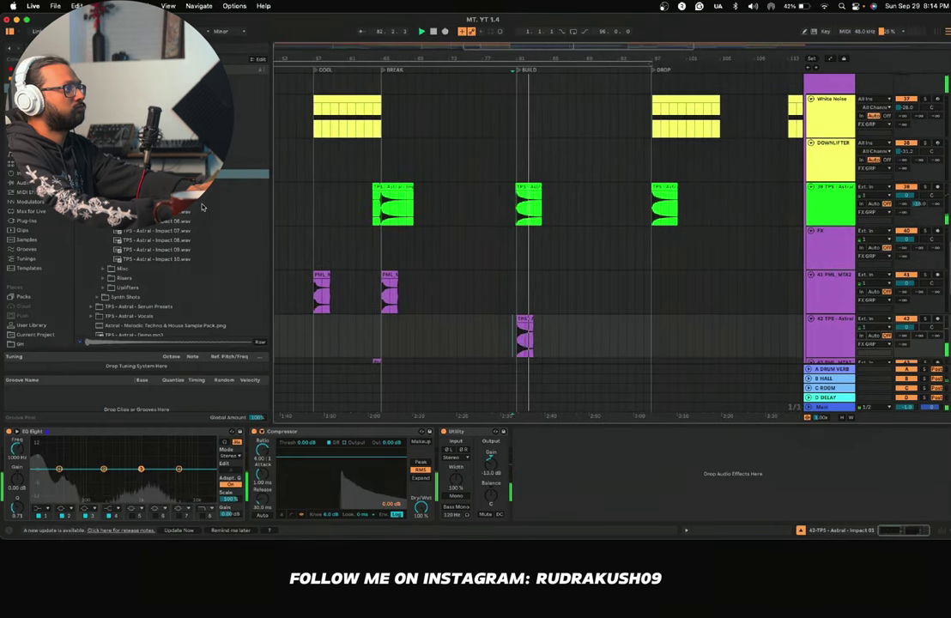
pyautogui.press('space')
# Step: Open the Astral pack's folder of 124 BPM fills and audition its samples, including Fill 10 (White Noise)
pyautogui.click(171, 127)
pyautogui.doubleClick(173, 126)
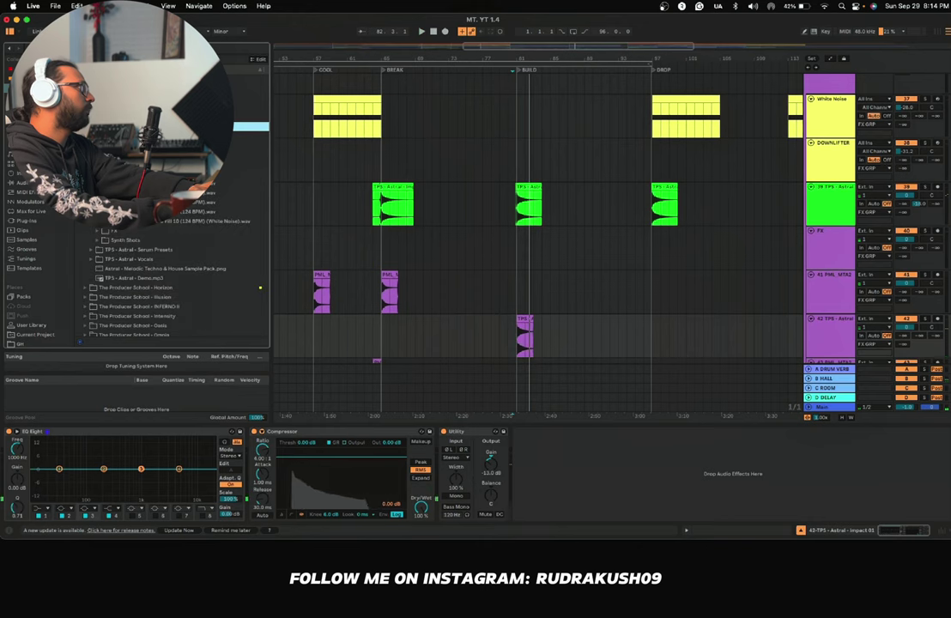
pyautogui.click(176, 145)
pyautogui.click(177, 212)
pyautogui.click(176, 223)
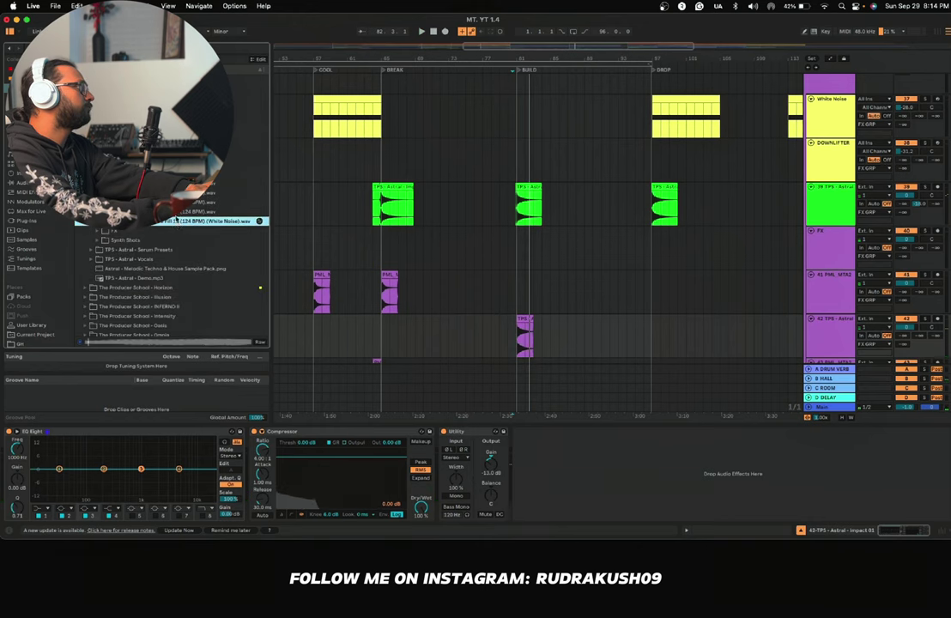
pyautogui.click(177, 211)
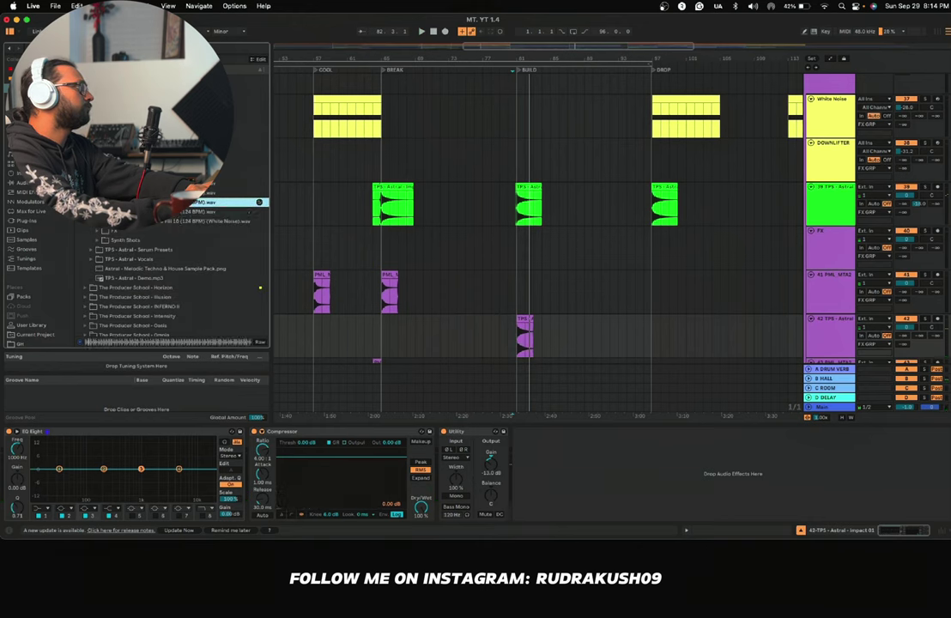
pyautogui.press('Up')
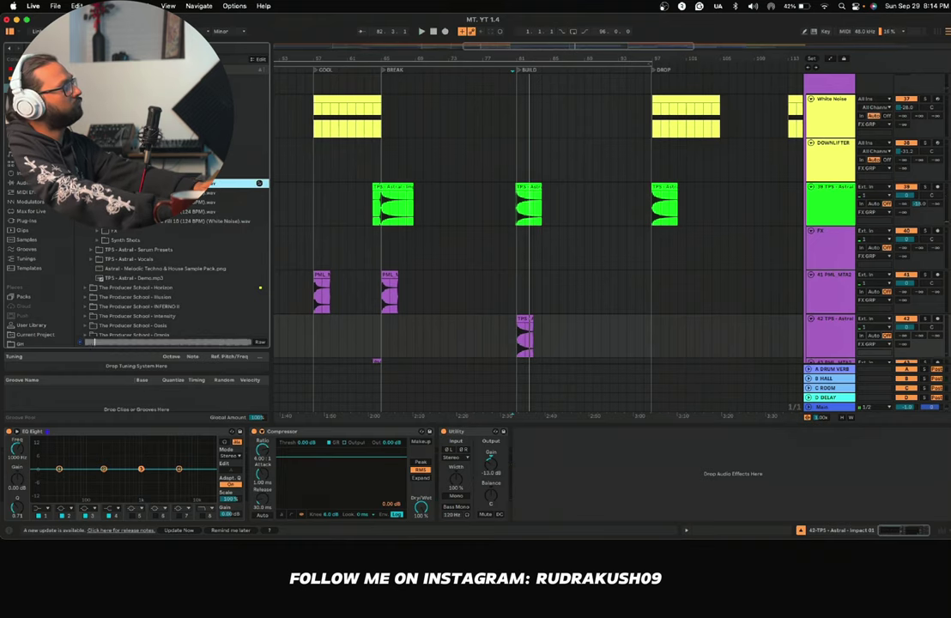
# Step: Place the TPS - Astral - Snare Fill 06 (124 BPM) sample on a new audio track at bar 87 and audition it
pyautogui.scroll(10, 622, 260)
pyautogui.scroll(-15, 622, 260)
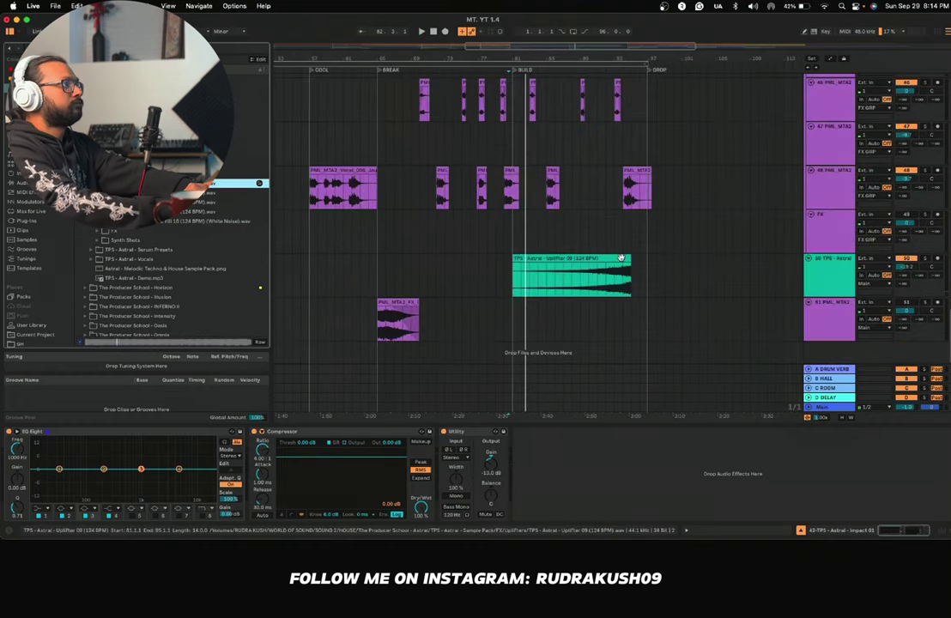
pyautogui.scroll(5, 622, 261)
pyautogui.scroll(15, 622, 260)
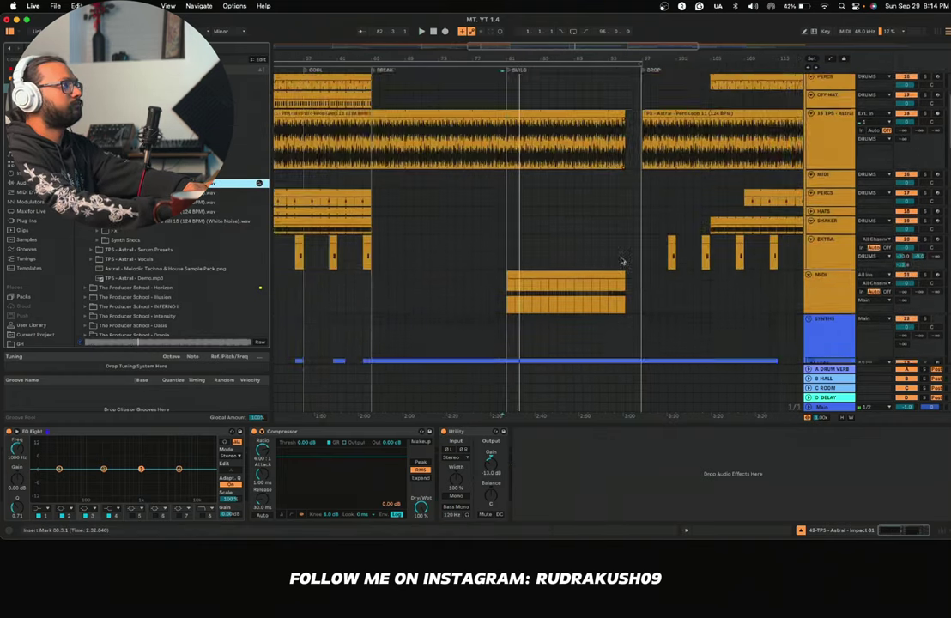
pyautogui.scroll(-15, 643, 283)
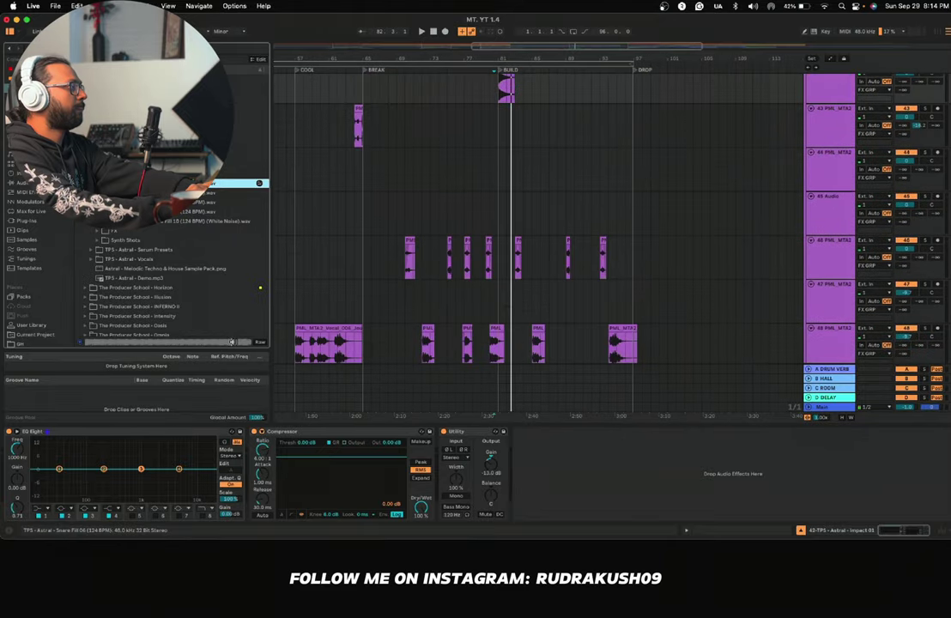
pyautogui.scroll(-4, 482, 207)
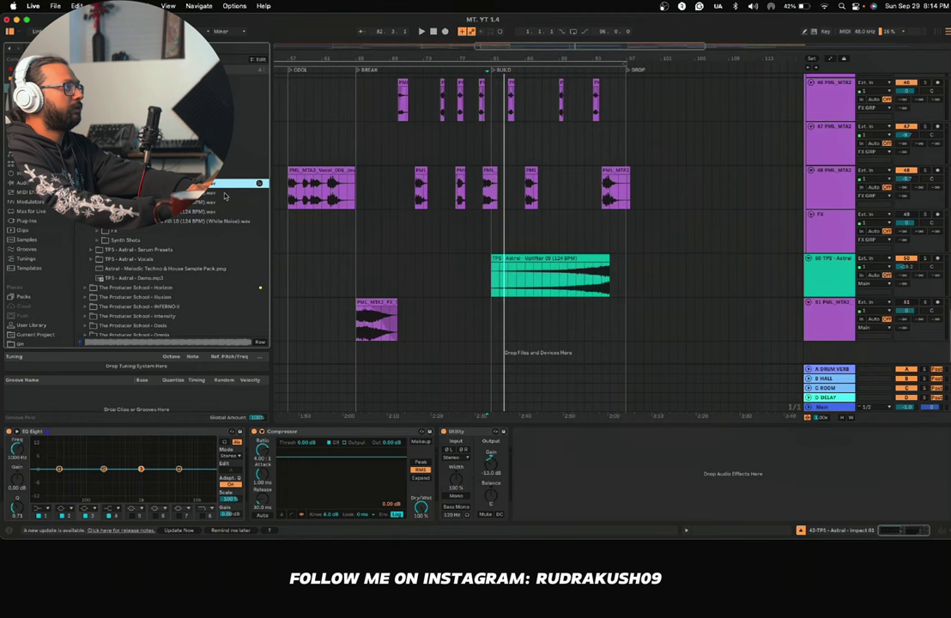
pyautogui.moveTo(225, 197)
pyautogui.mouseDown()
pyautogui.moveTo(586, 350)
pyautogui.moveTo(537, 352)
pyautogui.moveTo(545, 368)
pyautogui.mouseUp()
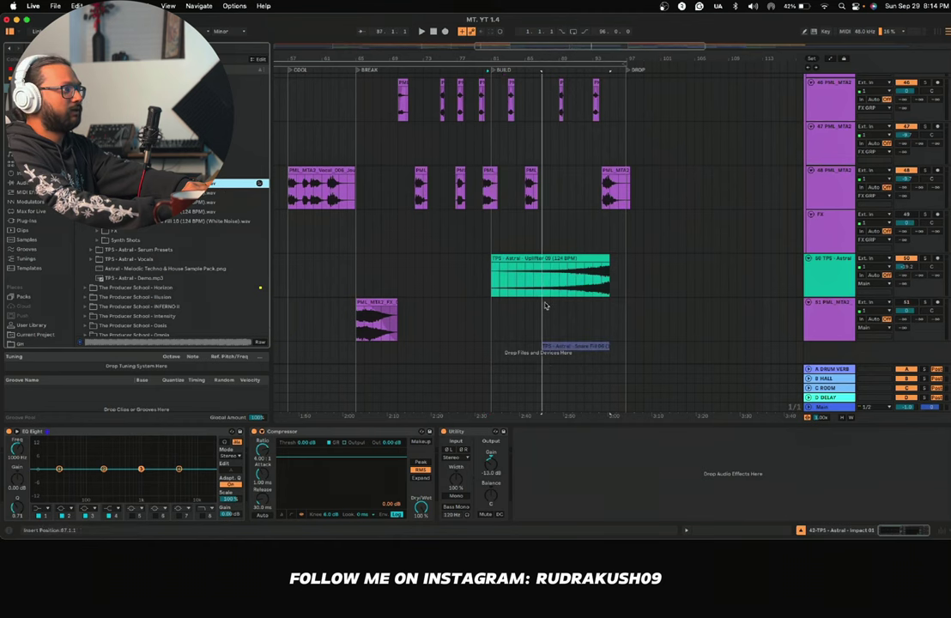
pyautogui.moveTo(544, 306); pyautogui.dragTo(544, 348)
pyautogui.press('space')
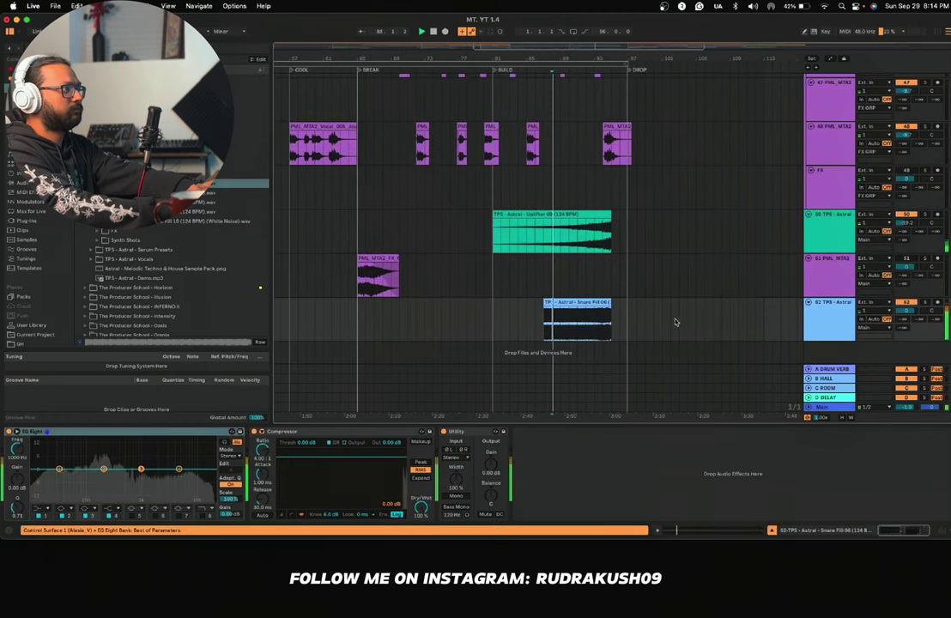
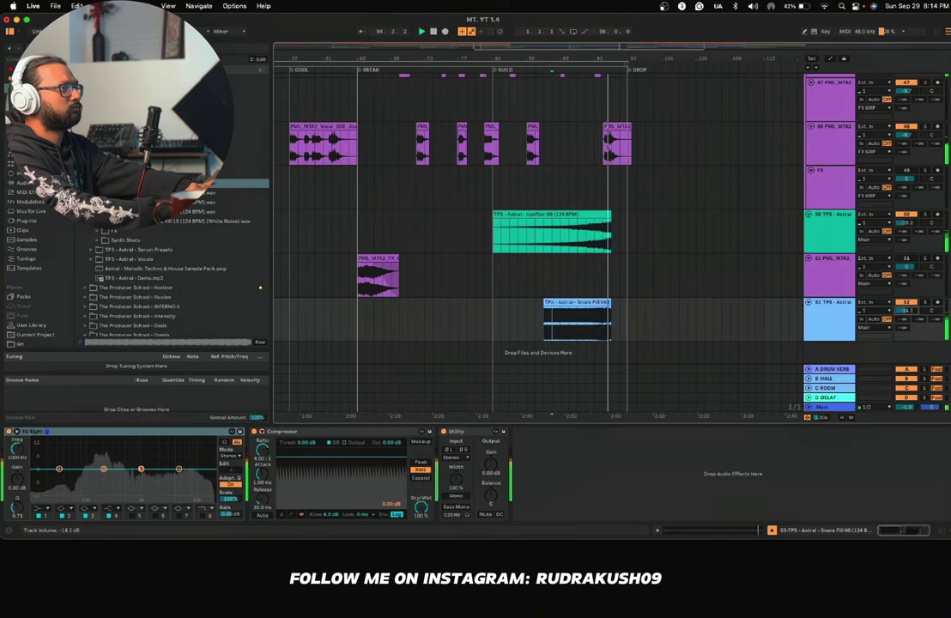
# Step: Turn EQ Eight band 1 on the snare fill track into a low cut at 104 Hz while listening to the build
pyautogui.scroll(5, 559, 319)
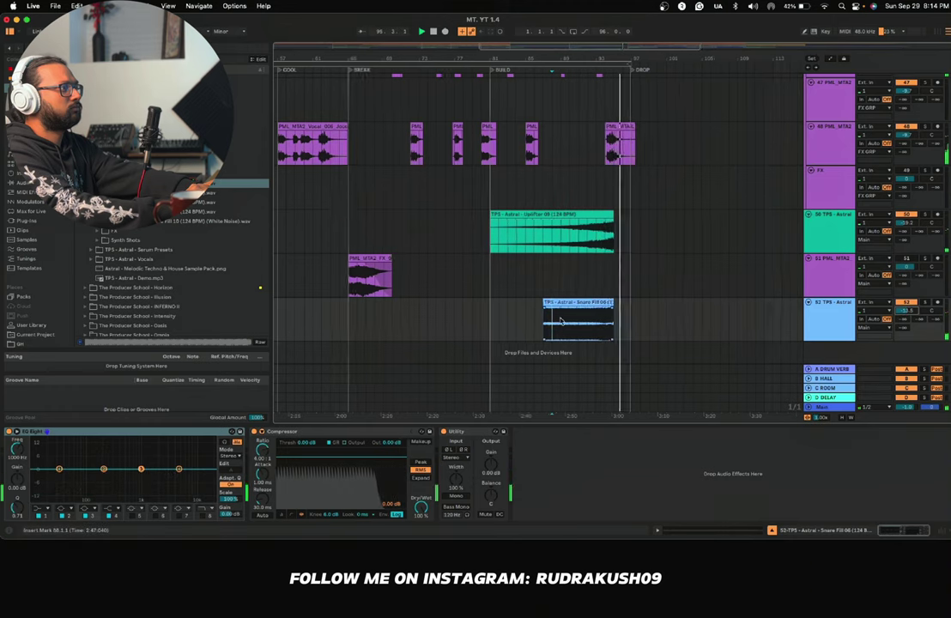
pyautogui.press('space')
pyautogui.press('space')
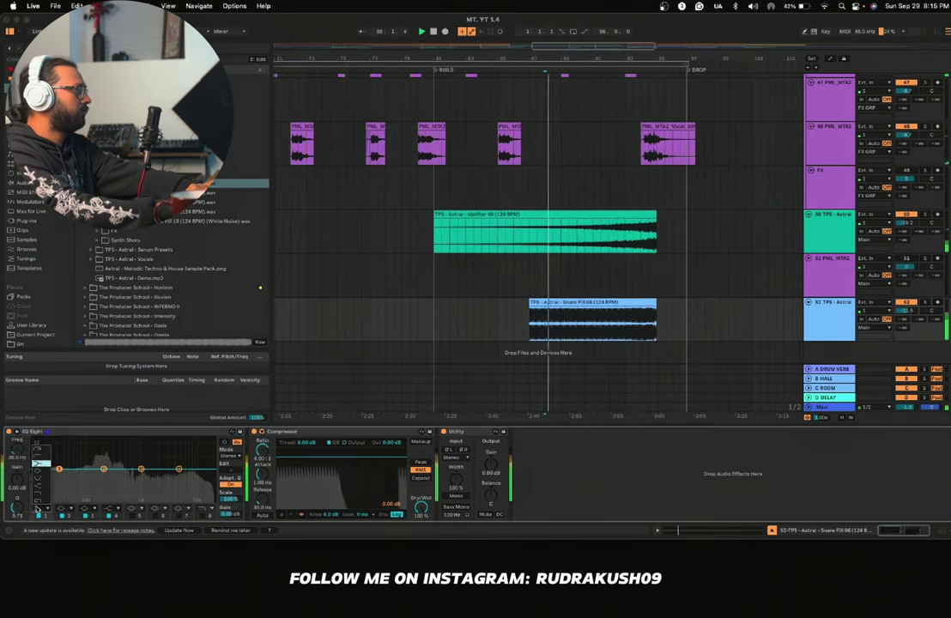
pyautogui.click(38, 458)
pyautogui.moveTo(62, 477); pyautogui.dragTo(87, 476)
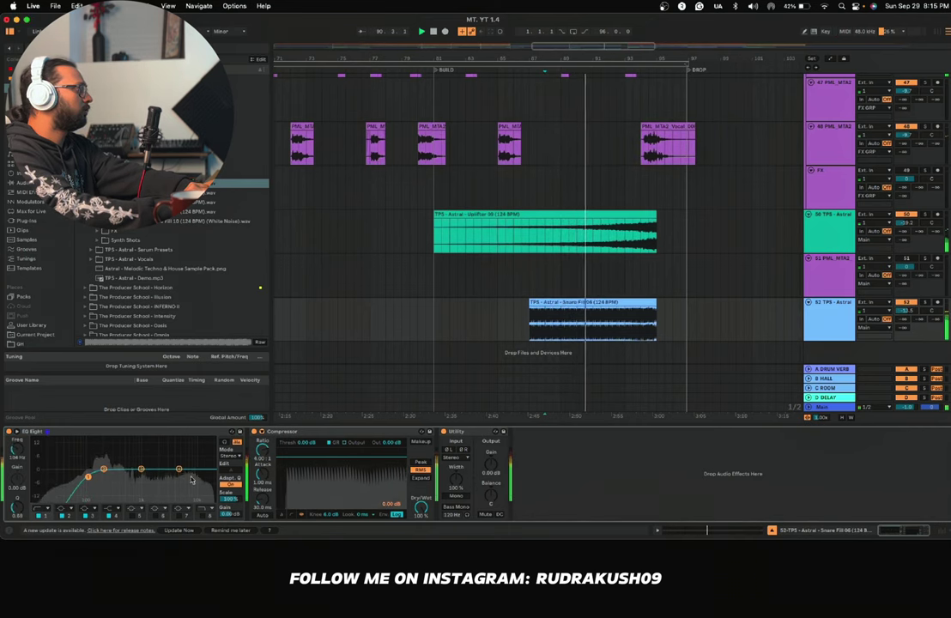
pyautogui.press('space')
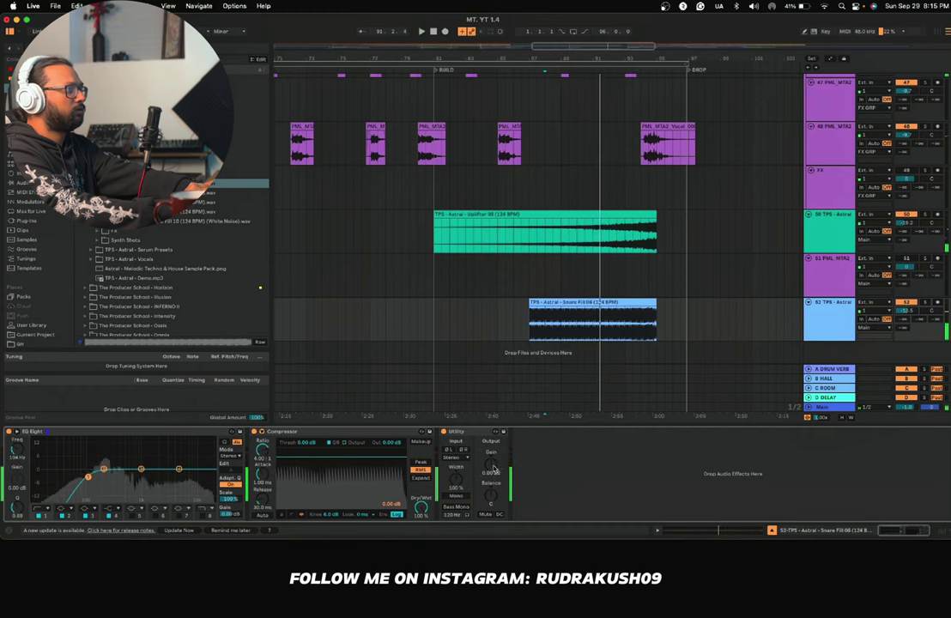
# Step: Automate the snare fill's Utility gain to rise from -10 dB at the clip start to 0 dB at its end, and play it back
pyautogui.rightClick(502, 470)
pyautogui.click(520, 471)
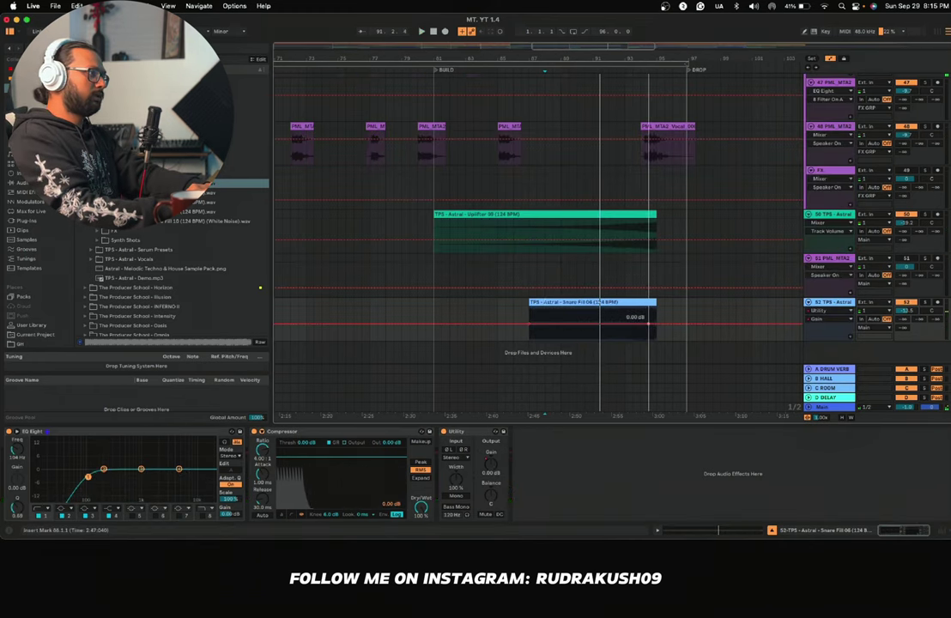
pyautogui.rightClick(529, 327)
pyautogui.click(542, 101)
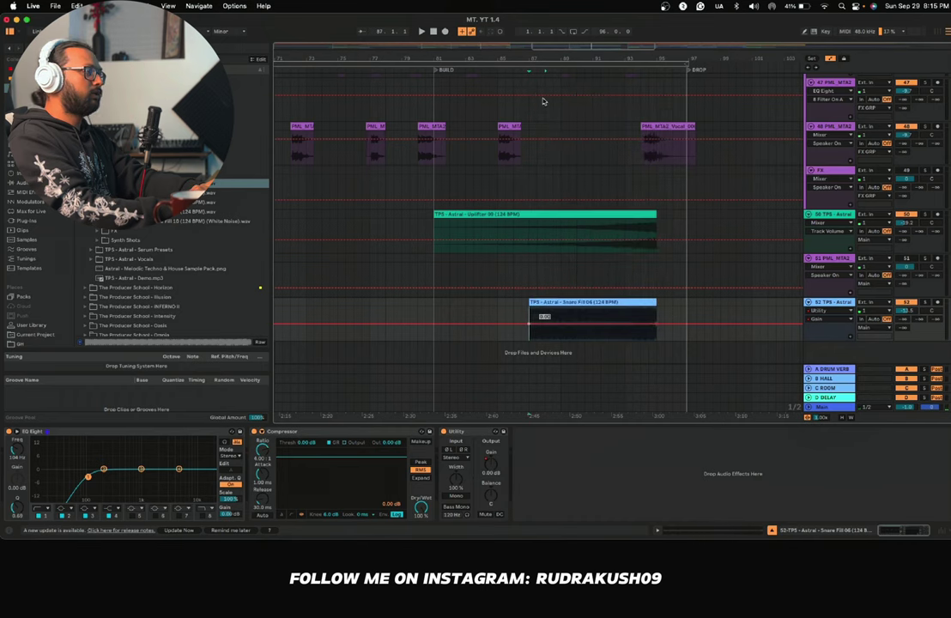
pyautogui.moveTo(529, 334); pyautogui.dragTo(550, 331)
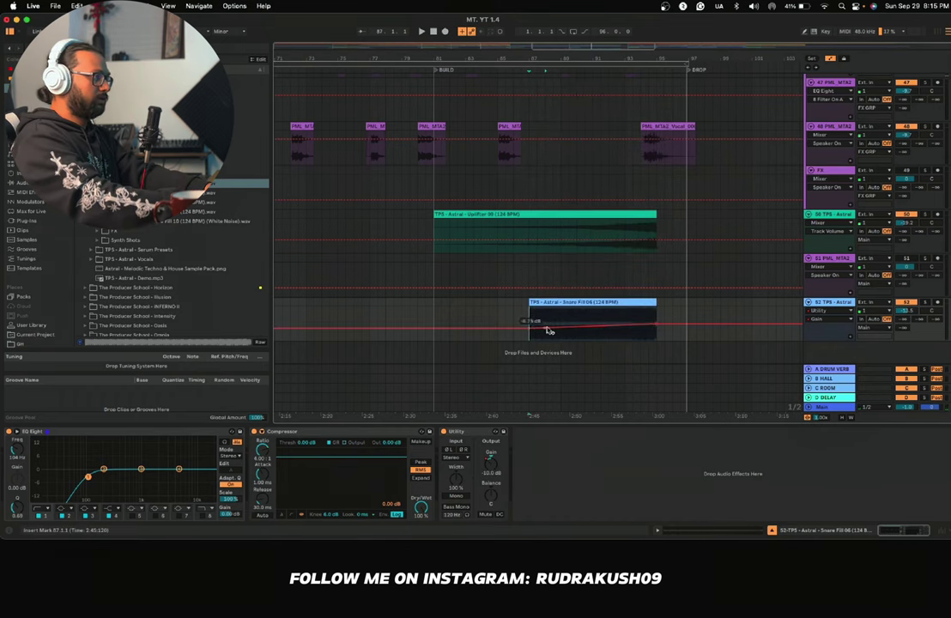
pyautogui.click(527, 412)
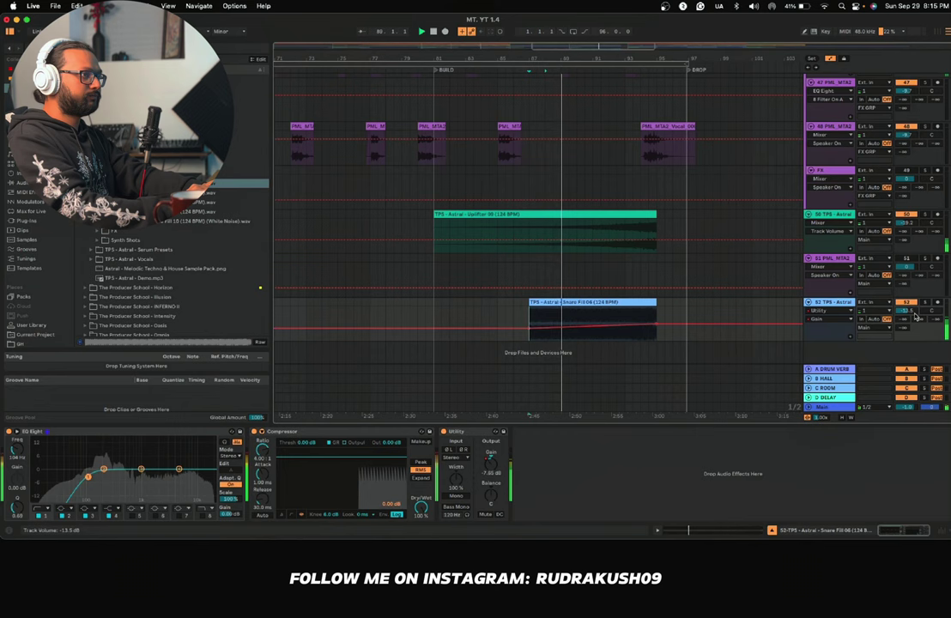
# Step: Set the snare fill track's volume to -12 dB and the uplifter track's to -16 dB, and play the lead-in to the build
pyautogui.moveTo(915, 314); pyautogui.dragTo(914, 309)
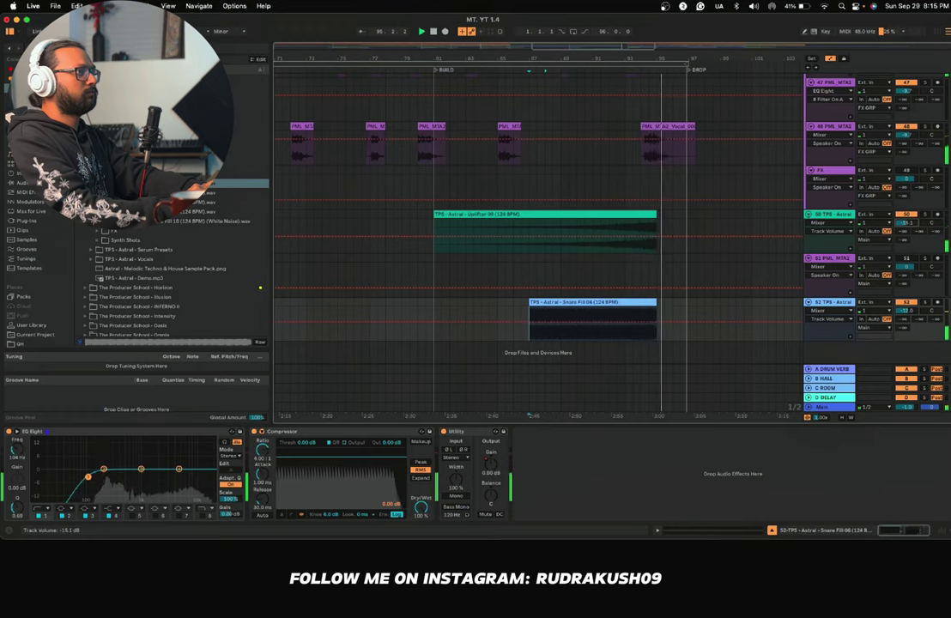
pyautogui.click(618, 233)
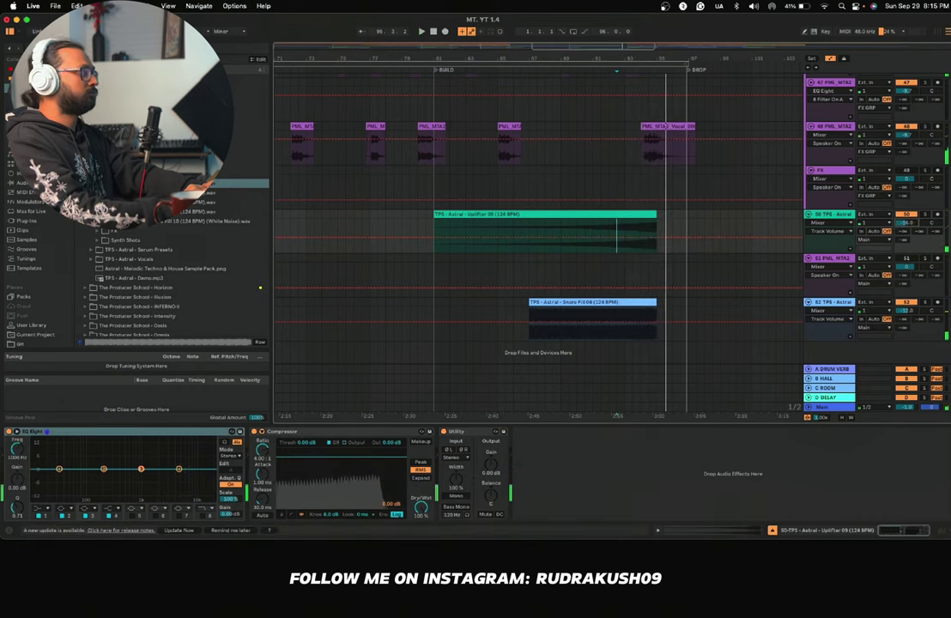
pyautogui.scroll(2, 203, 236)
pyautogui.press('space')
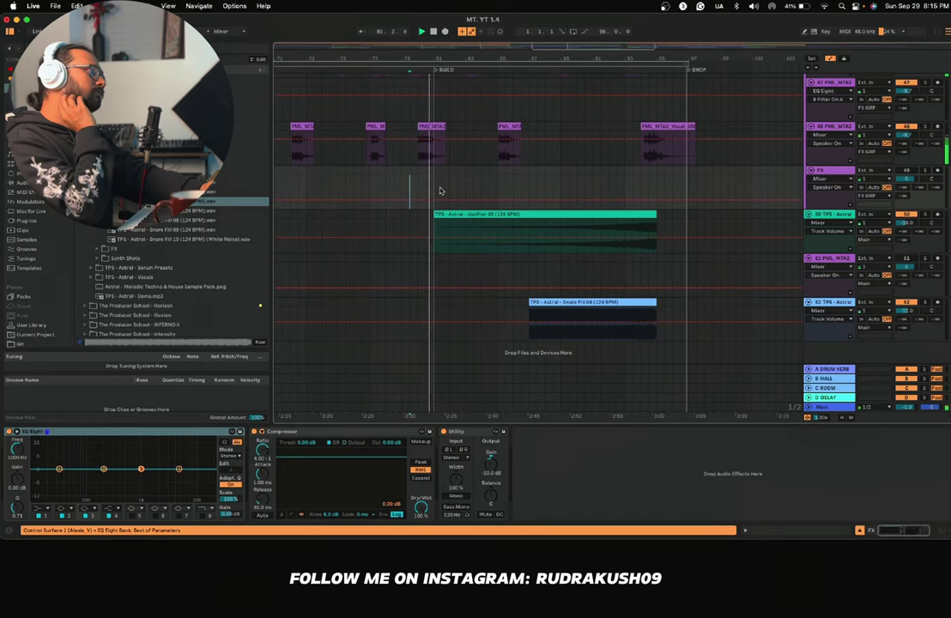
# Step: Copy the purple Impact 01 clip to bars 85, 89 and 93, and the green Impact 08 clip to bar 89
pyautogui.scroll(8, 440, 192)
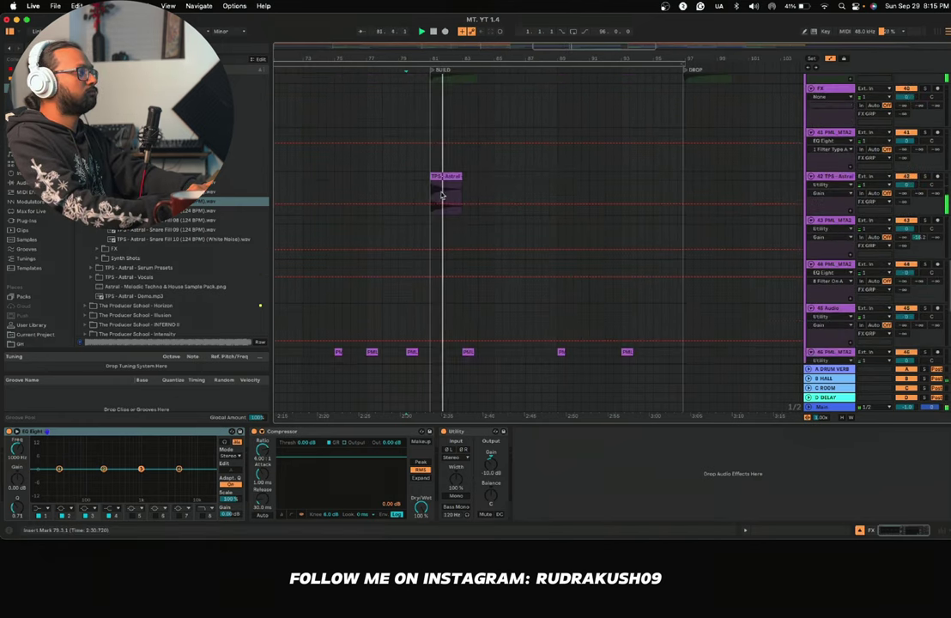
pyautogui.click(434, 273)
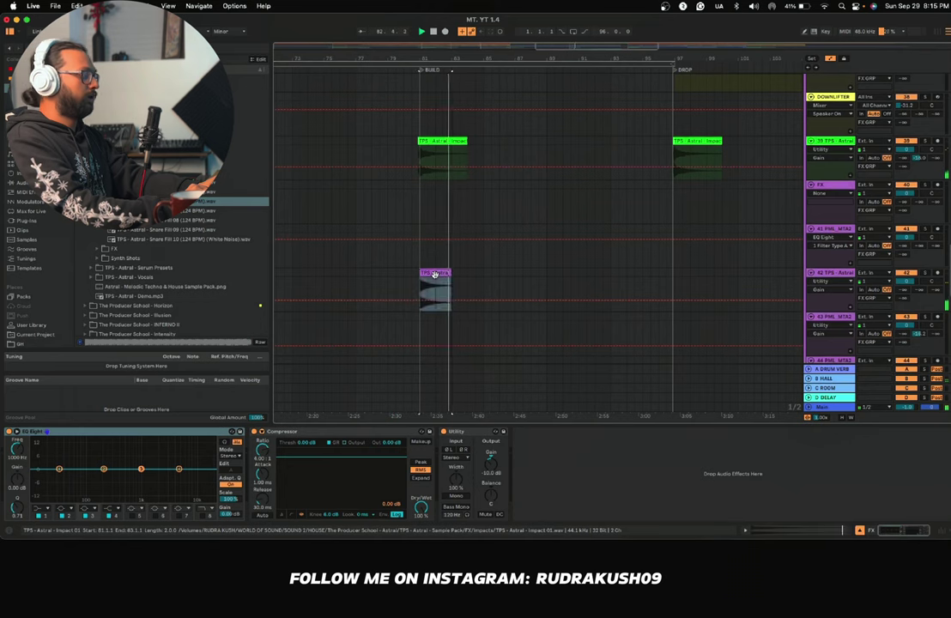
pyautogui.moveTo(434, 273); pyautogui.dragTo(560, 283)
pyautogui.moveTo(443, 143); pyautogui.dragTo(571, 142)
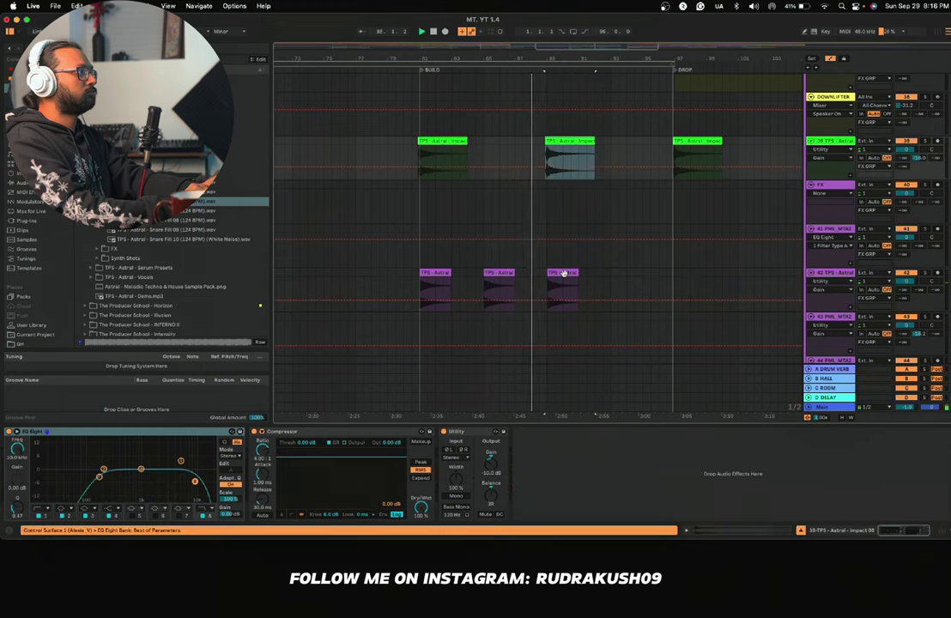
pyautogui.moveTo(564, 274); pyautogui.dragTo(631, 282)
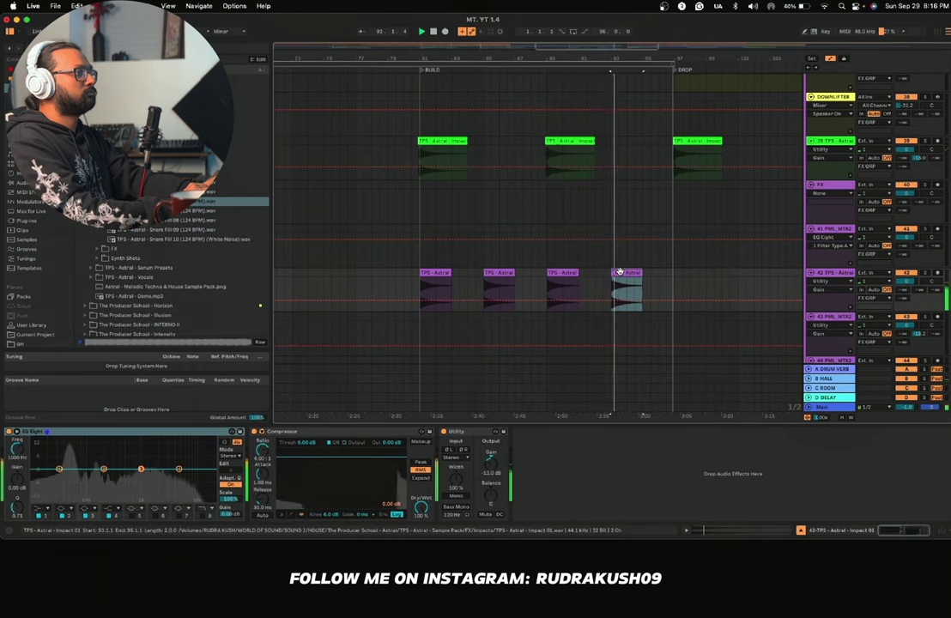
# Step: Cut the Impact 01 clip at bar 89 to one bar, repeat it on bars 90, 91 and 92, and play from bar 85
pyautogui.click(532, 287)
pyautogui.moveTo(627, 272); pyautogui.dragTo(601, 282)
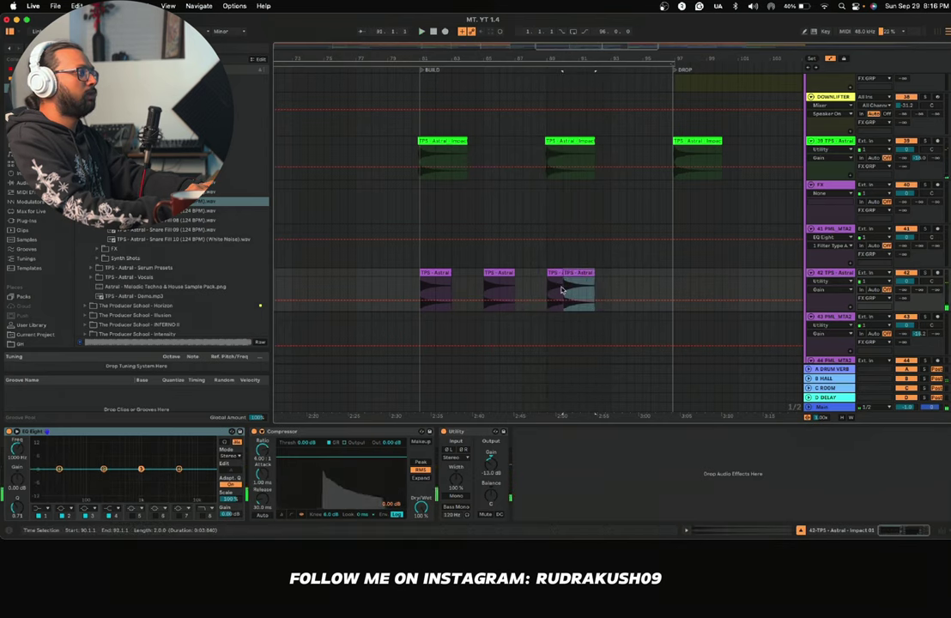
pyautogui.scroll(3, 596, 275)
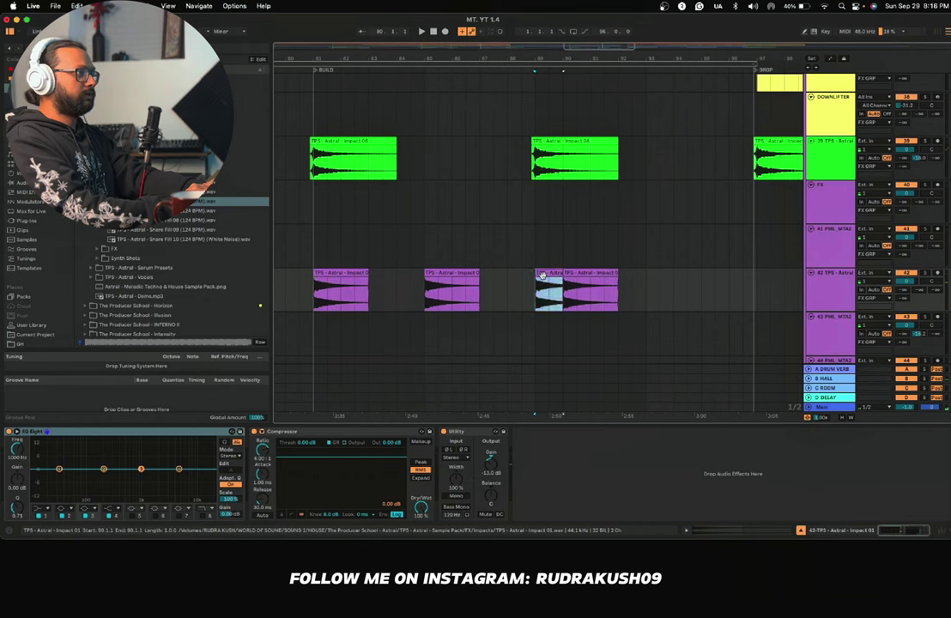
pyautogui.press('super+d')
pyautogui.press('super+d')
pyautogui.press('super+d')
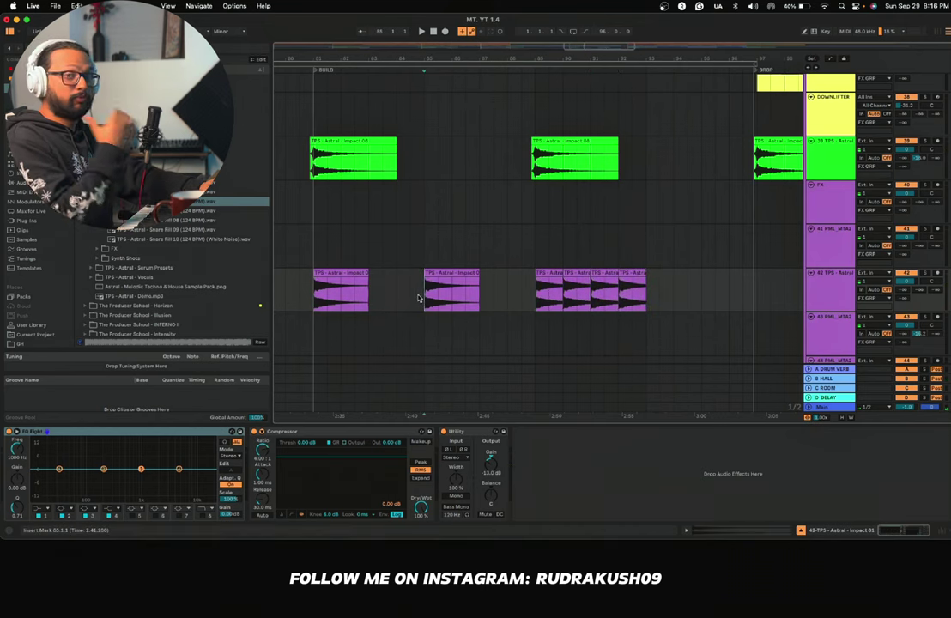
pyautogui.press('space')
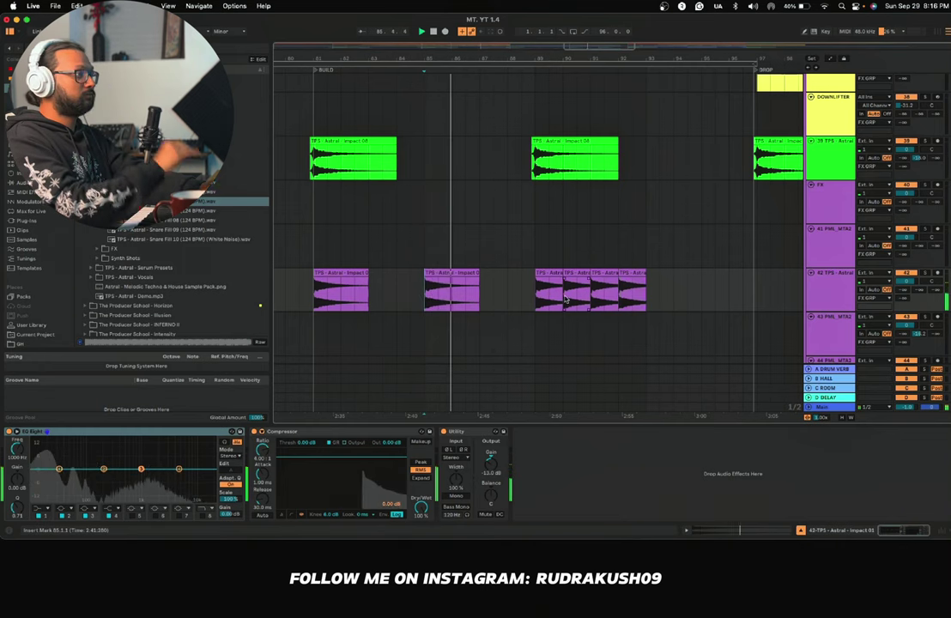
# Step: Change EQ Eight band 1 on the Impact 01 track to a low cut and set its Utility gain to -16 dB
pyautogui.click(828, 293)
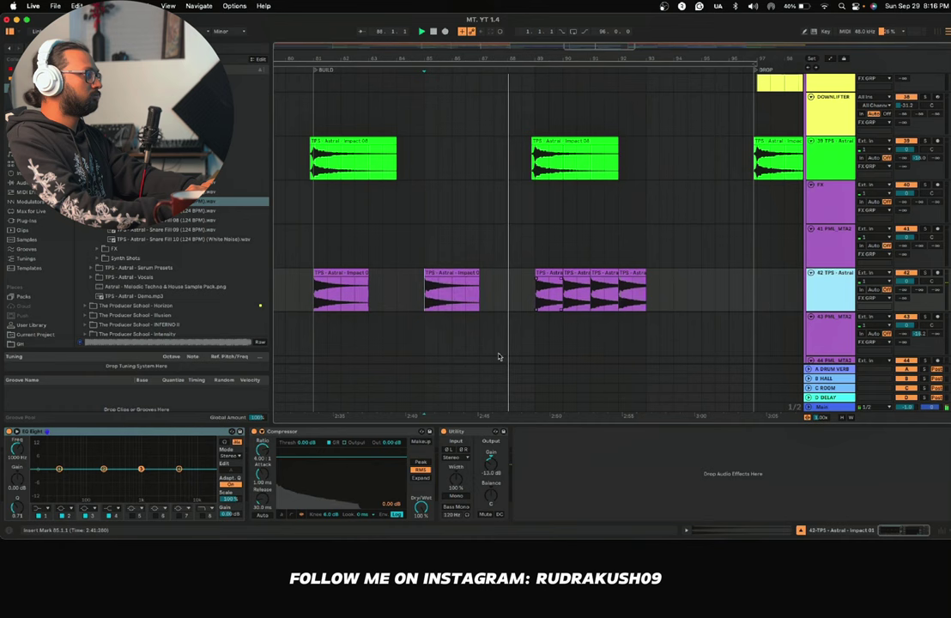
pyautogui.click(37, 508)
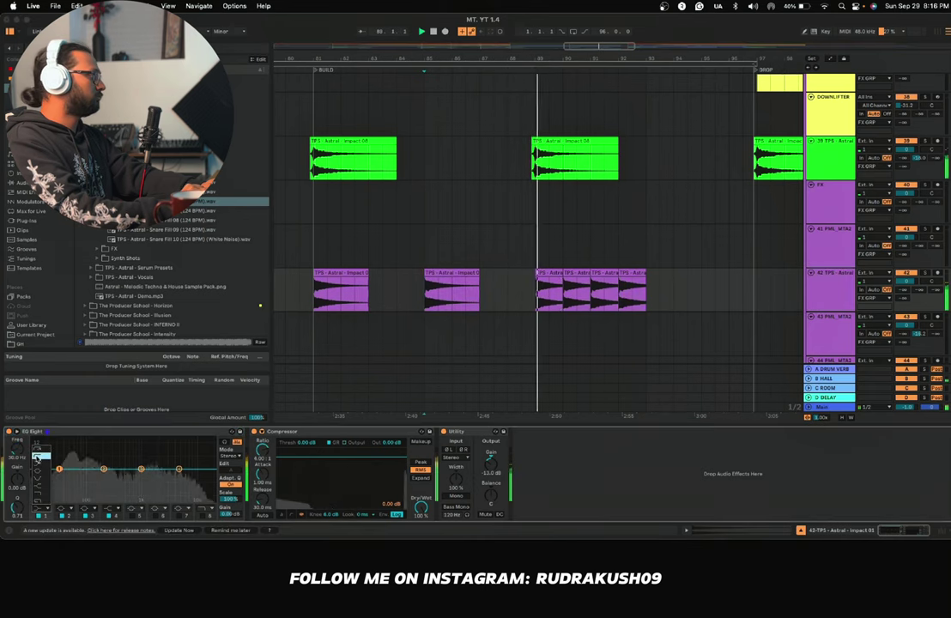
pyautogui.click(40, 456)
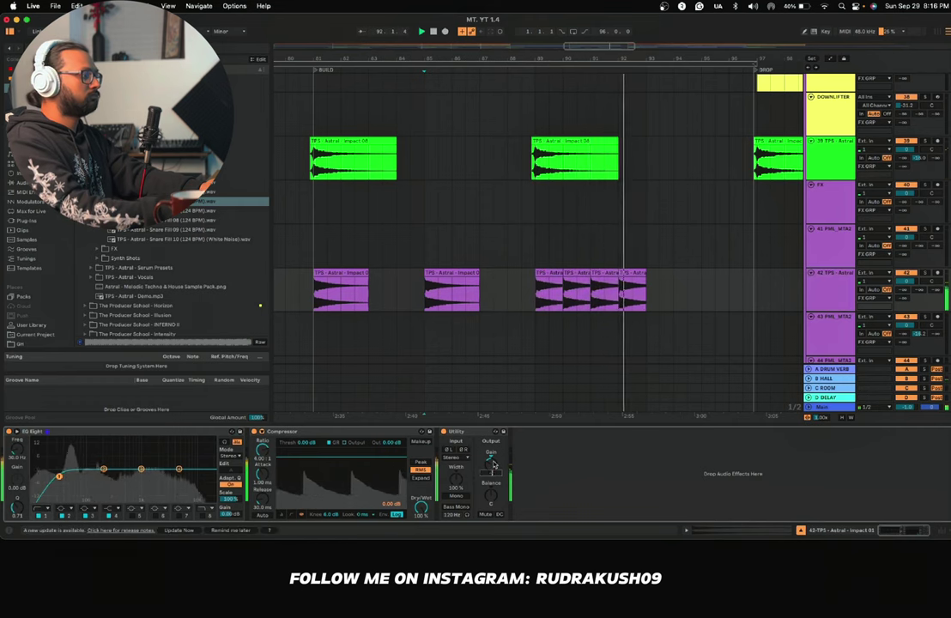
# Step: Extend the Impact 01 hits with four half-bar clips across bars 93 and 94, and play the sequence from bar 91
pyautogui.click(631, 272)
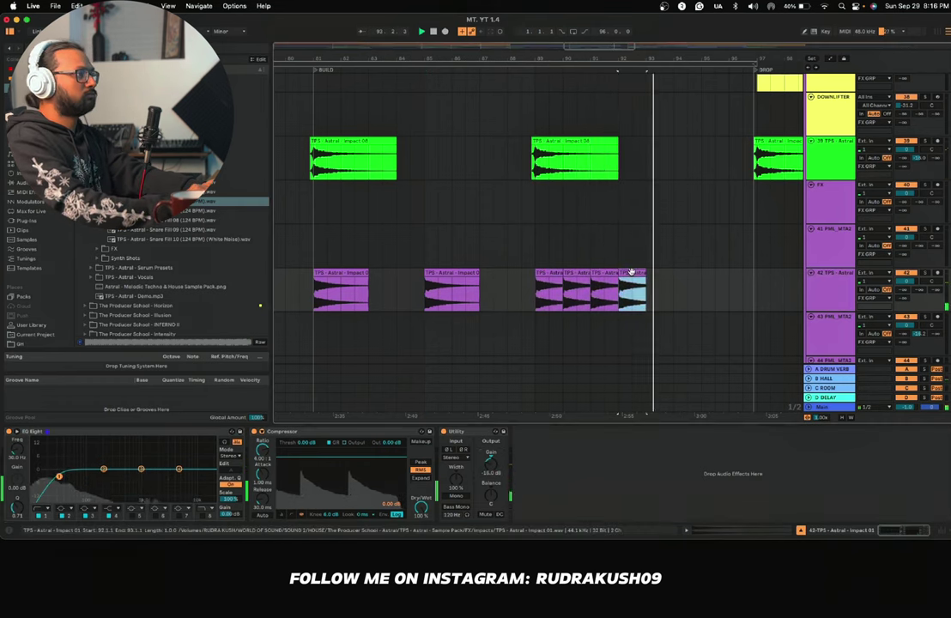
pyautogui.press('super+d')
pyautogui.press('super+d')
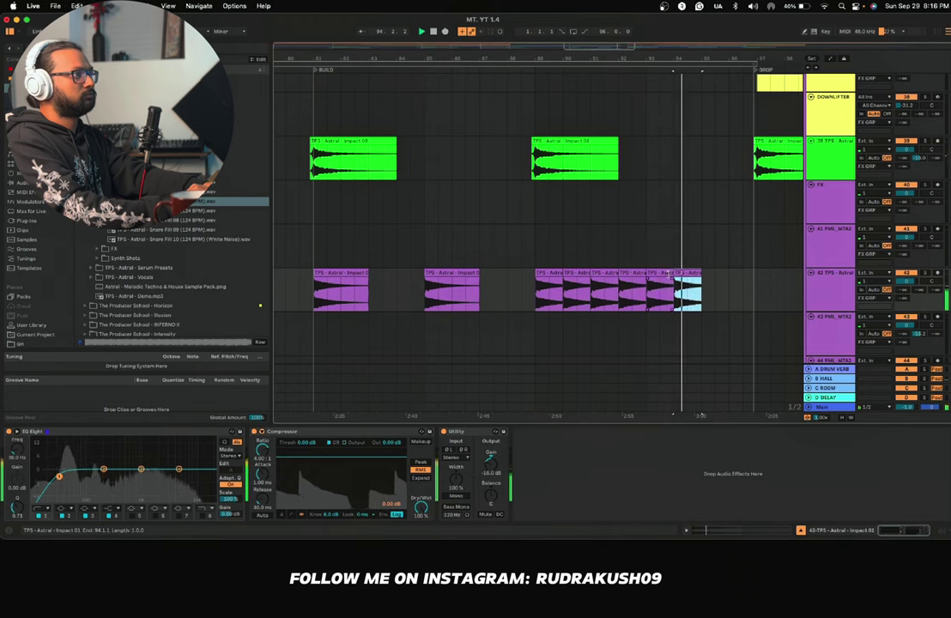
pyautogui.moveTo(672, 273); pyautogui.dragTo(660, 273)
pyautogui.press('super+d')
pyautogui.press('super+d')
pyautogui.press('super+d')
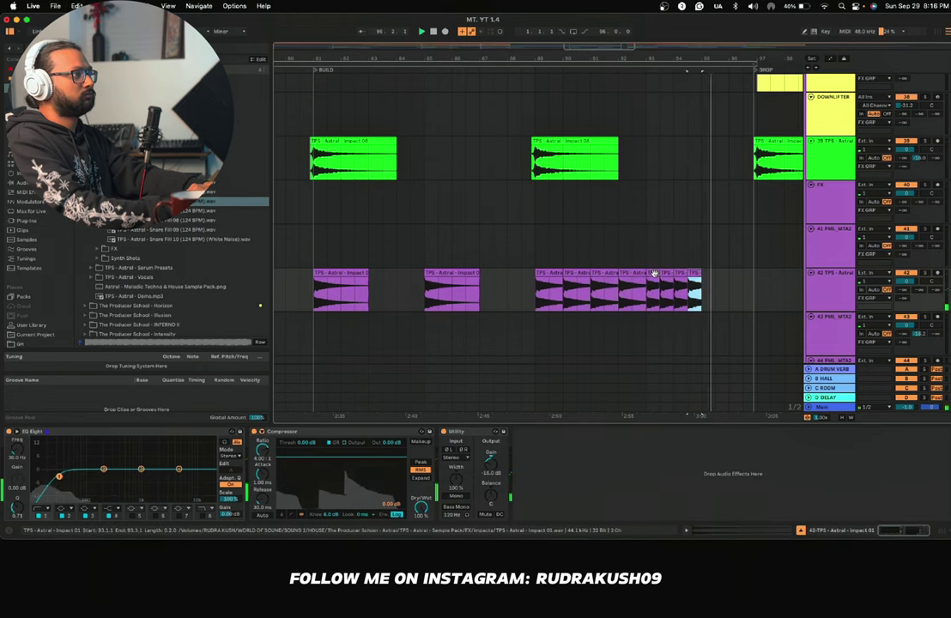
pyautogui.click(592, 292)
pyautogui.press('space')
pyautogui.press('space')
# Step: Copy the green Impact 08 clip to bar 93 and trim its end to bar 95
pyautogui.scroll(2, 585, 214)
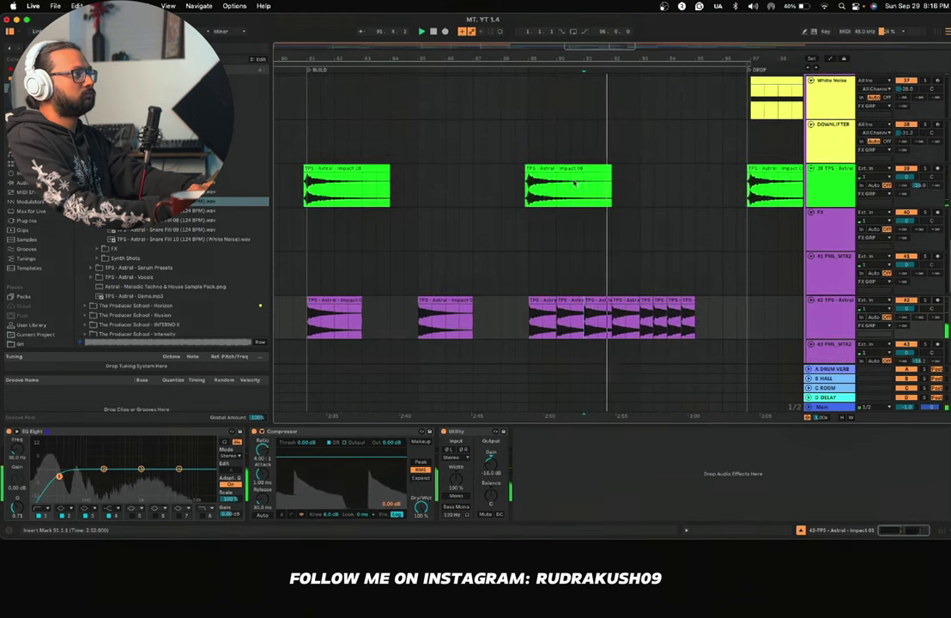
pyautogui.moveTo(564, 169); pyautogui.dragTo(670, 183)
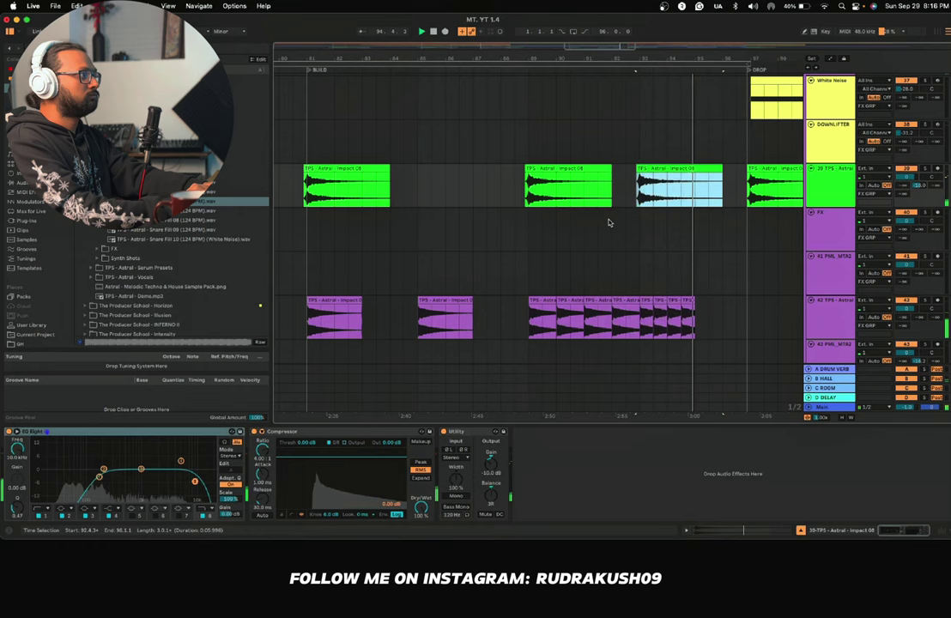
pyautogui.moveTo(722, 180); pyautogui.dragTo(694, 179)
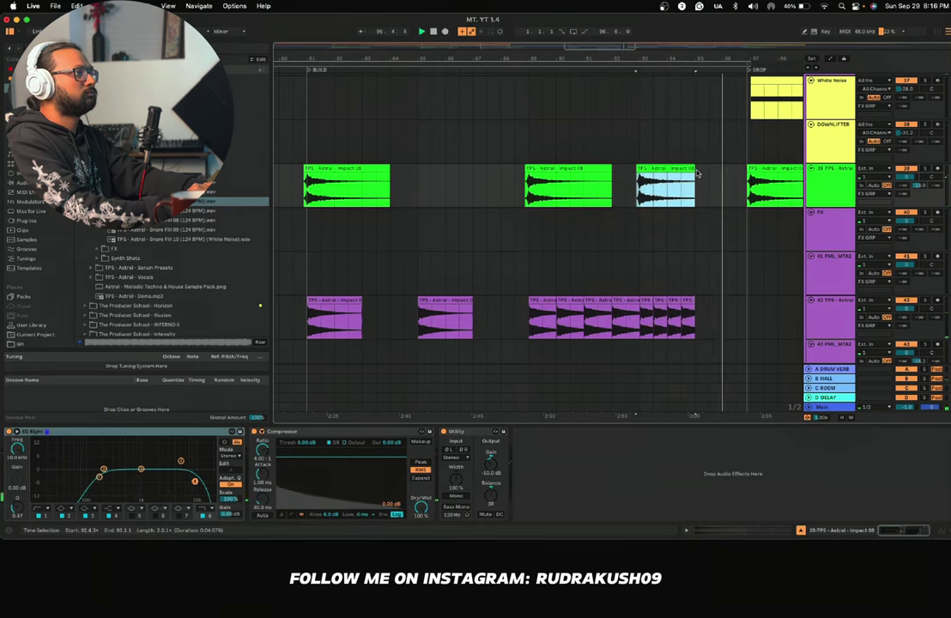
# Step: Duplicate the last half-bar Impact 01 clip to bar 95 and play the accelerating hits from bar 89
pyautogui.click(689, 300)
pyautogui.press('super+d')
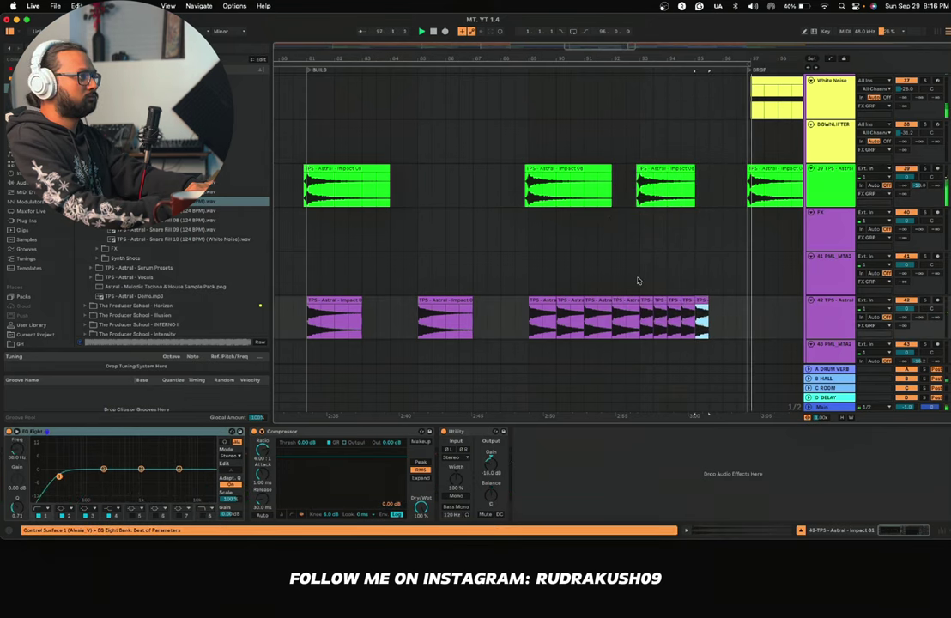
pyautogui.click(539, 274)
pyautogui.hscroll(5, 644, 271)
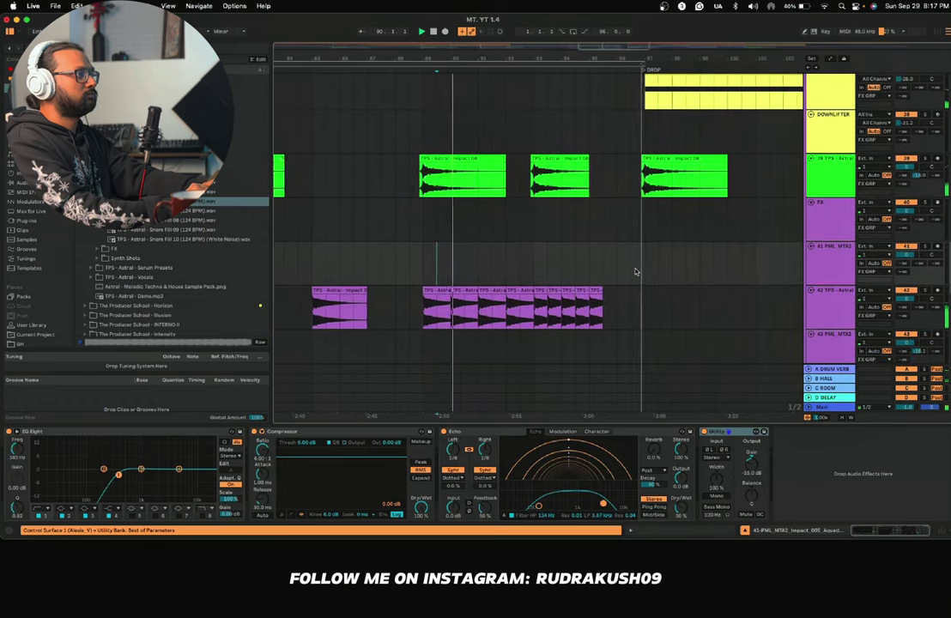
# Step: Lower the EQ Eight band 1 low cut on the Impact 01 track to 27.2 Hz
pyautogui.hscroll(1, 637, 272)
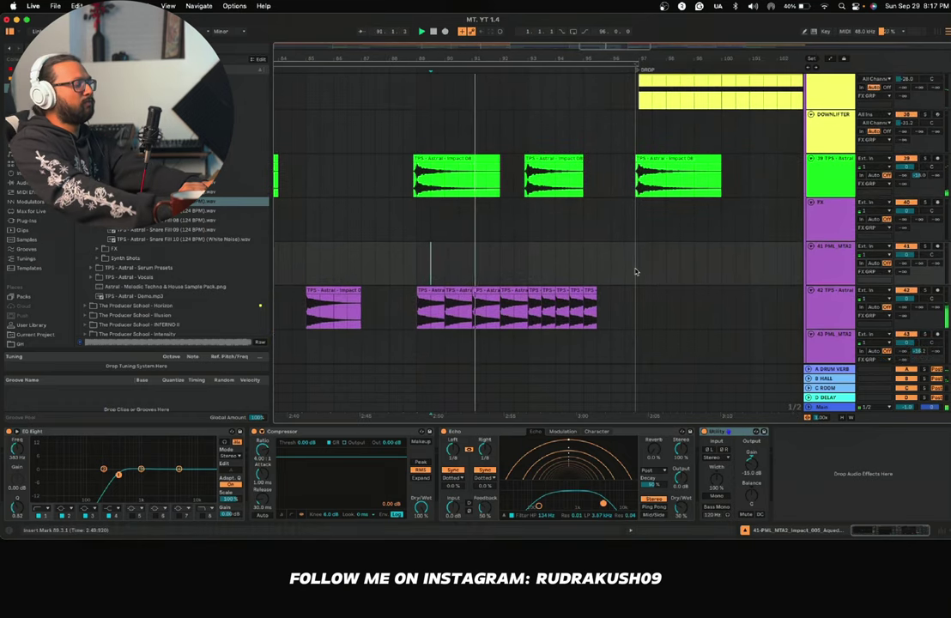
pyautogui.click(840, 296)
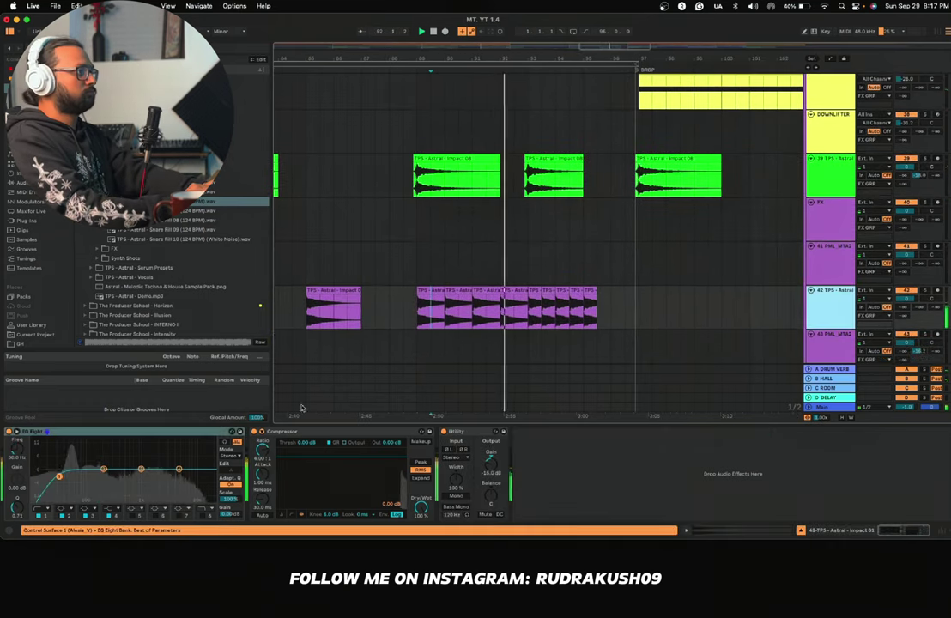
pyautogui.moveTo(60, 478); pyautogui.dragTo(58, 479)
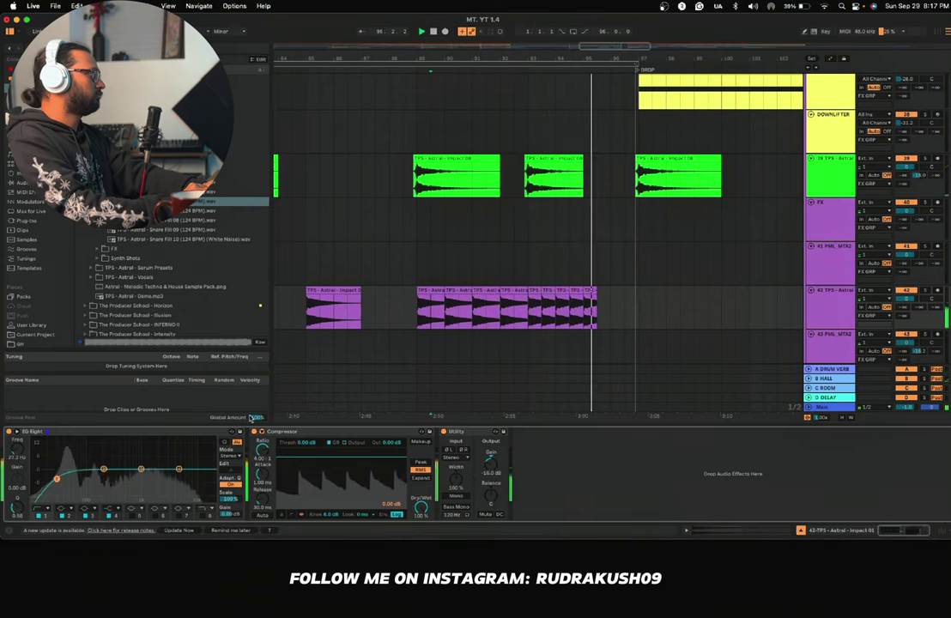
# Step: Copy the Impact 01 clip from bar 85 to bar 97 and move the DROP locator to bar 97
pyautogui.scroll(-2, 490, 293)
pyautogui.scroll(-4, 490, 294)
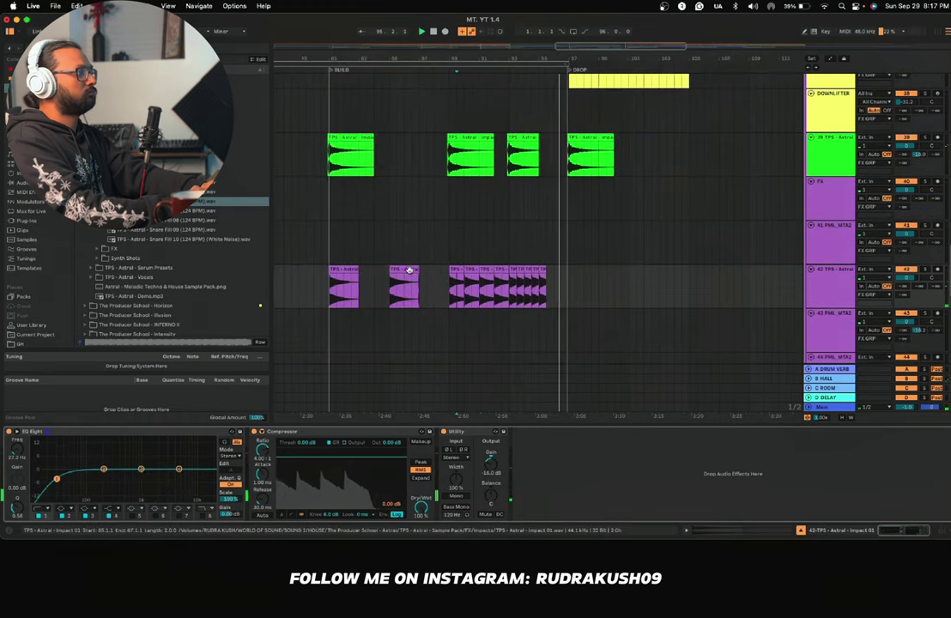
pyautogui.moveTo(410, 271); pyautogui.dragTo(590, 278)
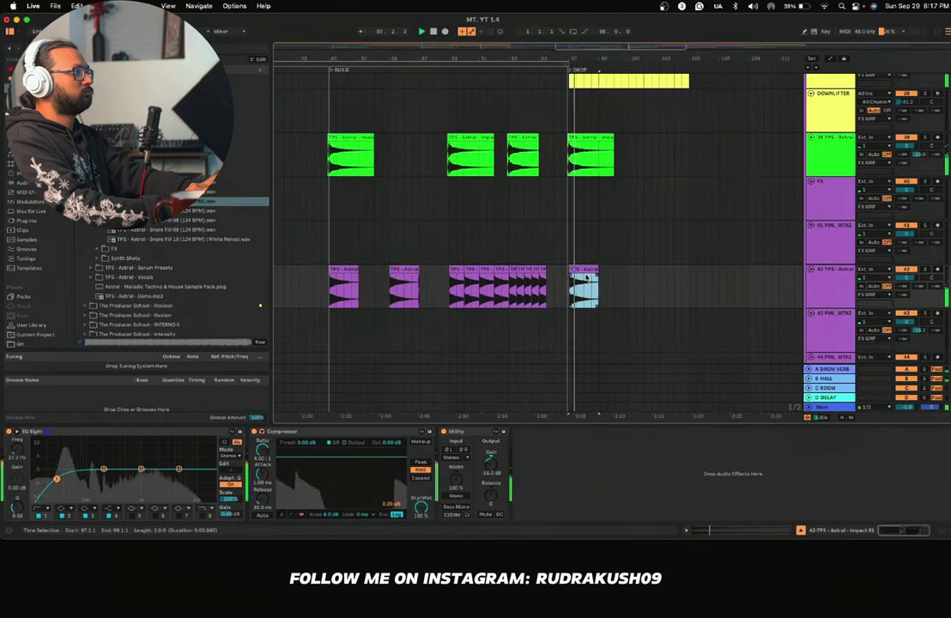
pyautogui.scroll(3, 577, 271)
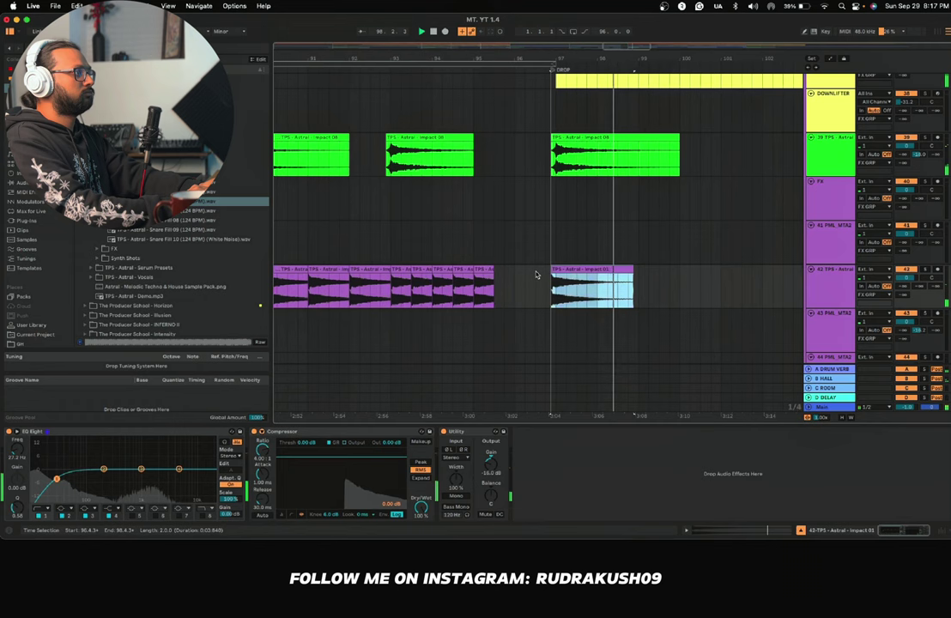
pyautogui.scroll(-2, 543, 273)
pyautogui.scroll(4, 536, 275)
pyautogui.scroll(4, 535, 273)
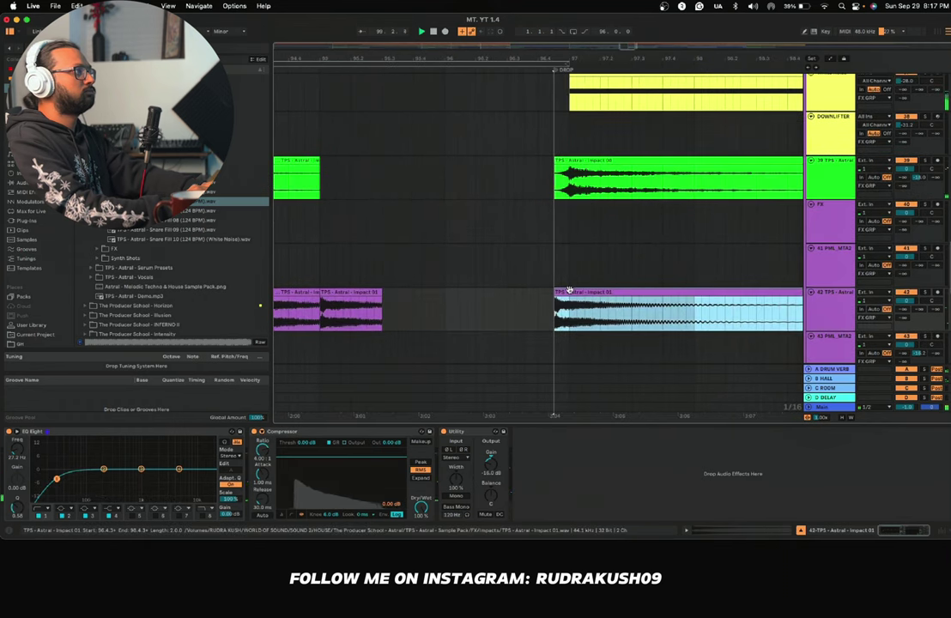
pyautogui.moveTo(570, 293); pyautogui.dragTo(588, 303)
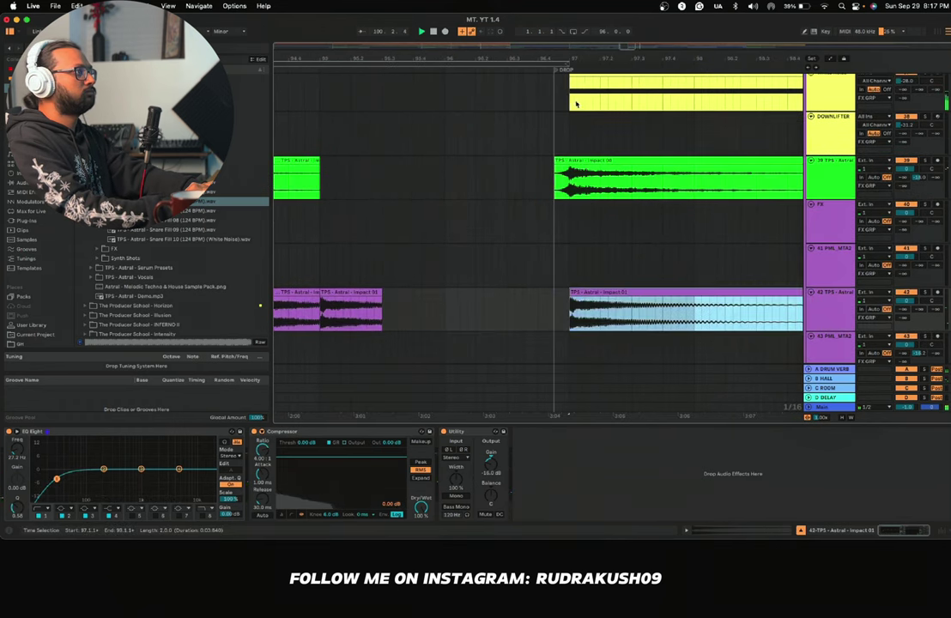
pyautogui.click(558, 72)
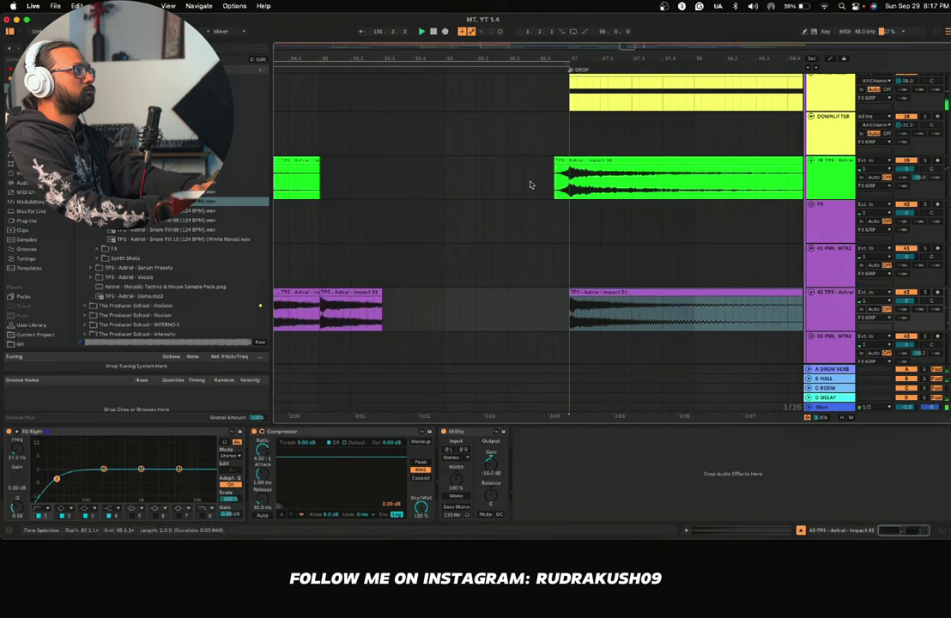
# Step: Play the arrangement from bar 77 and open the riser samples of the Astral sample pack
pyautogui.scroll(-15, 530, 185)
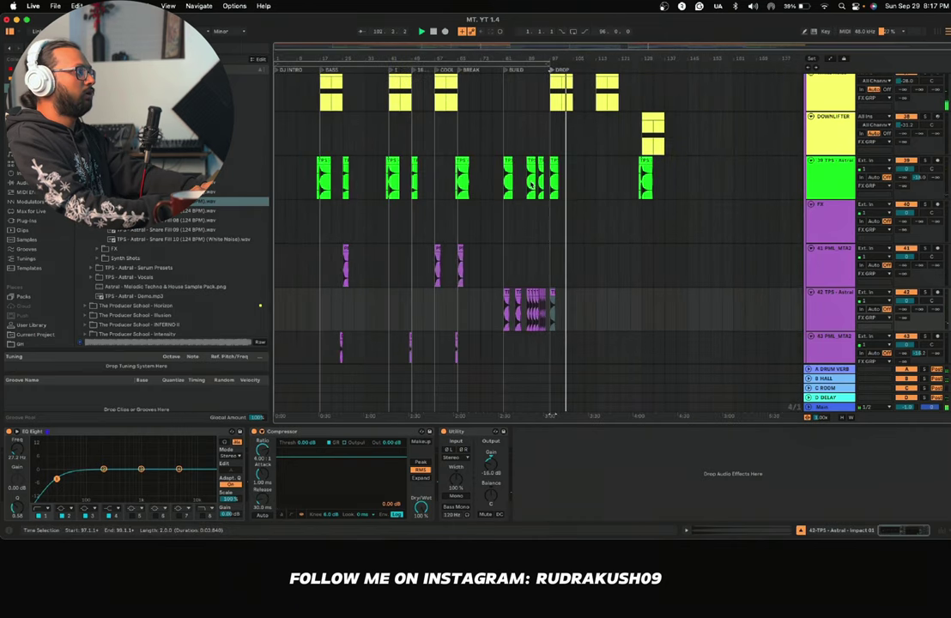
pyautogui.scroll(-10, 530, 185)
pyautogui.click(494, 202)
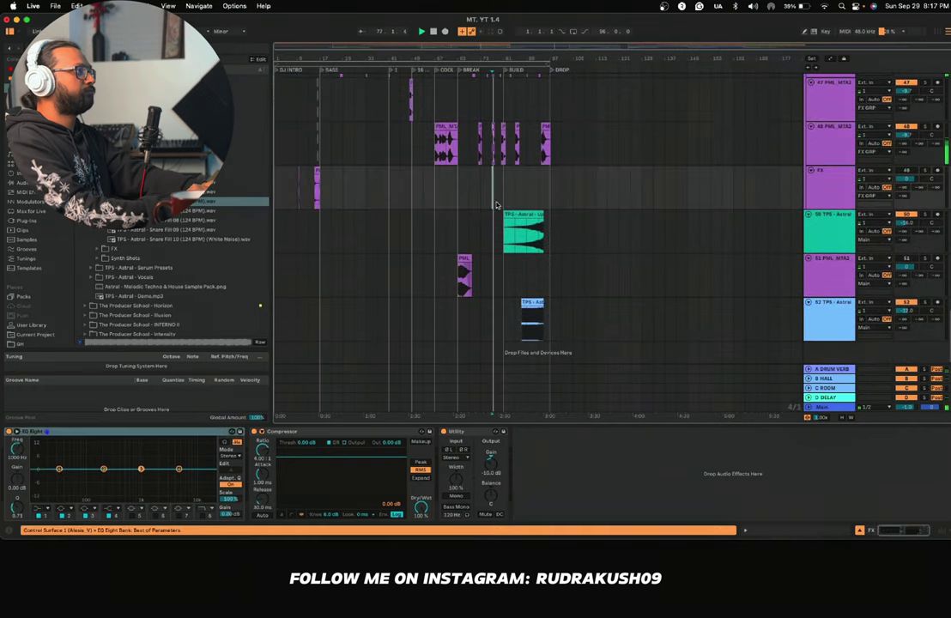
pyautogui.scroll(10, 496, 205)
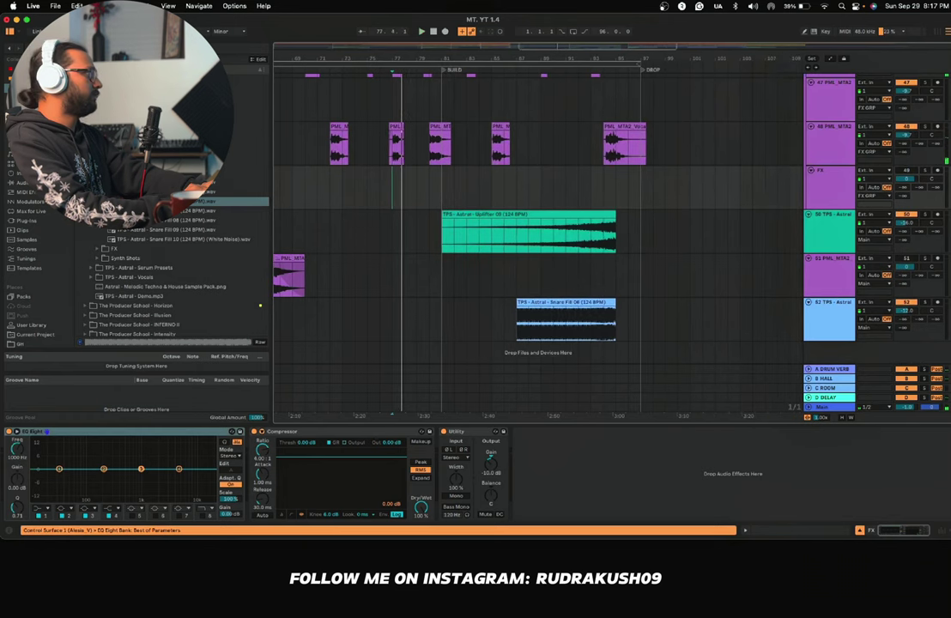
pyautogui.click(103, 144)
pyautogui.click(97, 154)
pyautogui.click(103, 183)
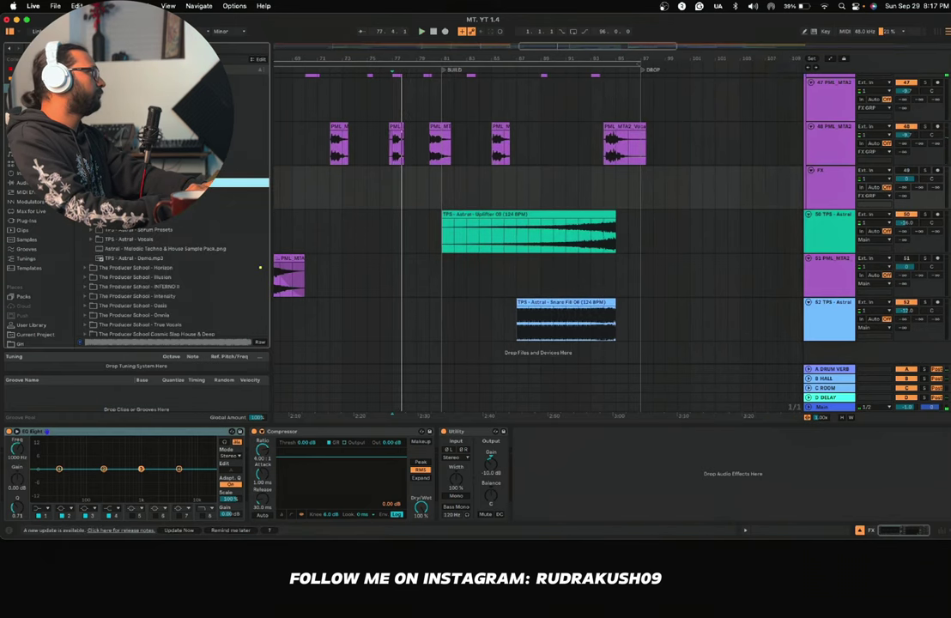
pyautogui.click(103, 202)
# Step: Audition the Astral riser samples from Riser 03 through Riser 10 for one that suits the build
pyautogui.press('Down')
pyautogui.click(188, 229)
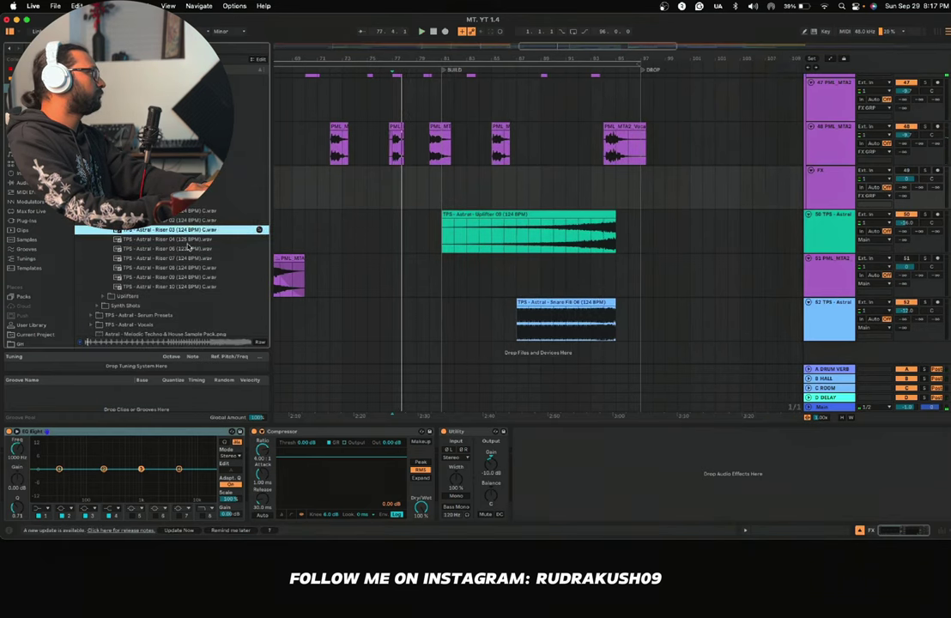
pyautogui.click(188, 241)
pyautogui.click(189, 249)
pyautogui.click(188, 269)
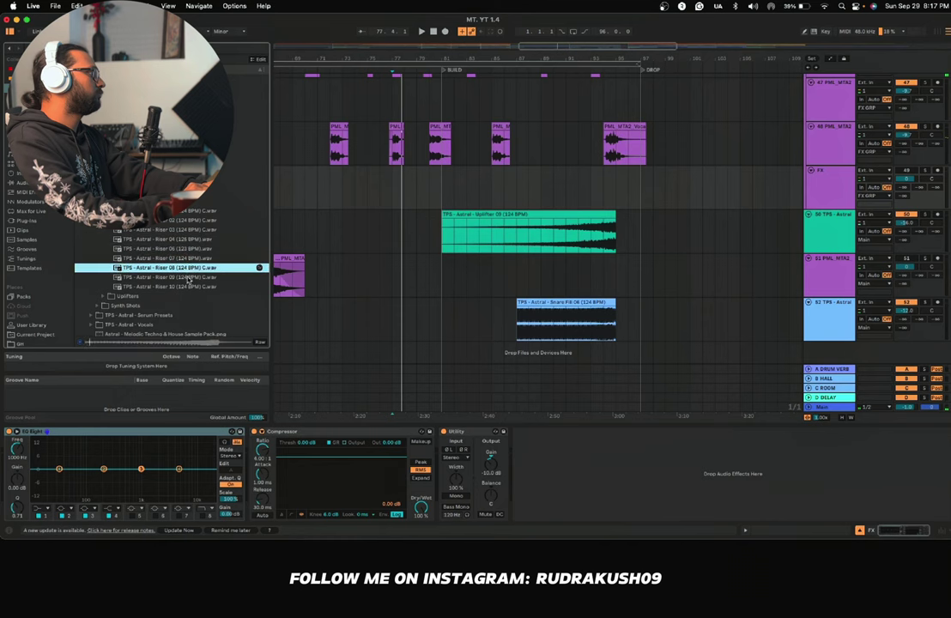
pyautogui.click(188, 277)
pyautogui.click(189, 287)
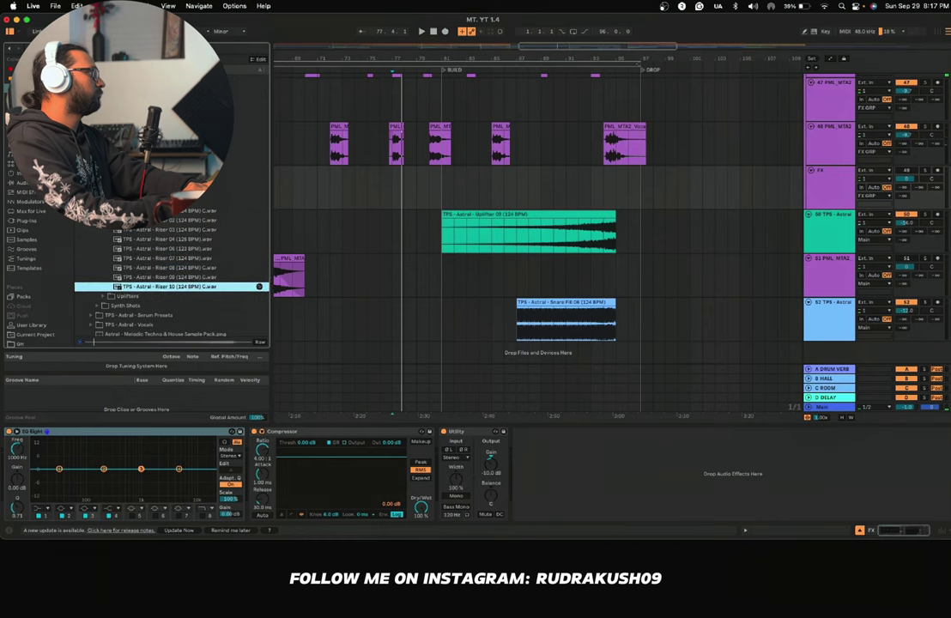
pyautogui.click(98, 341)
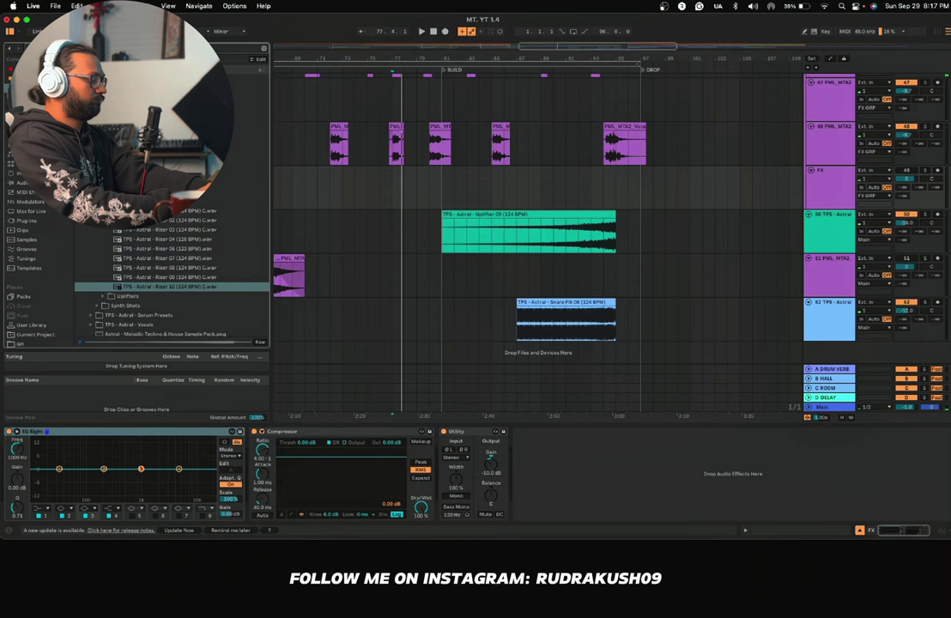
# Step: Search the whole library for "RISER" and insert a new audio track below the Uplifter 09 track
pyautogui.click(26, 89)
pyautogui.click(24, 145)
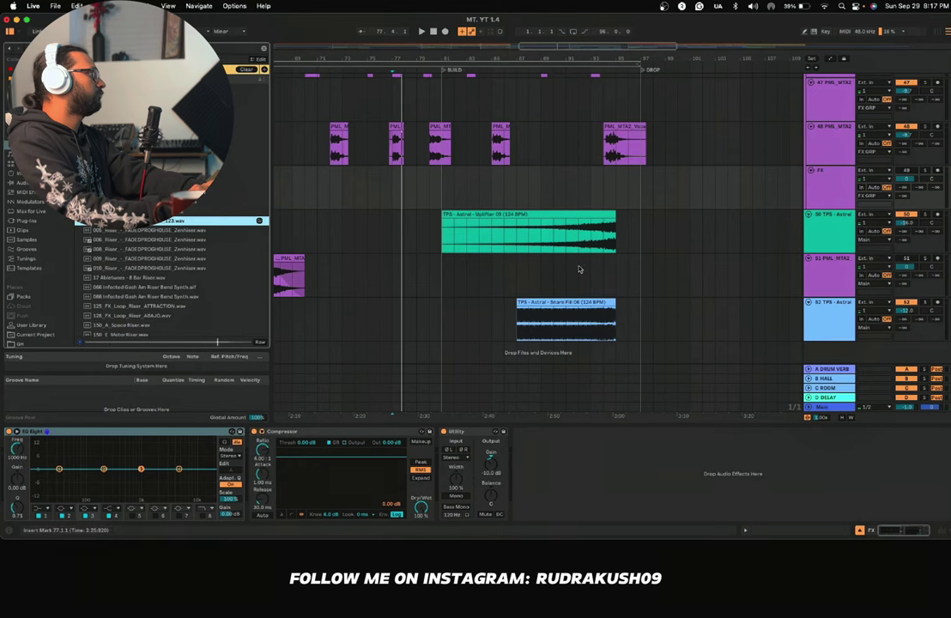
pyautogui.rightClick(820, 226)
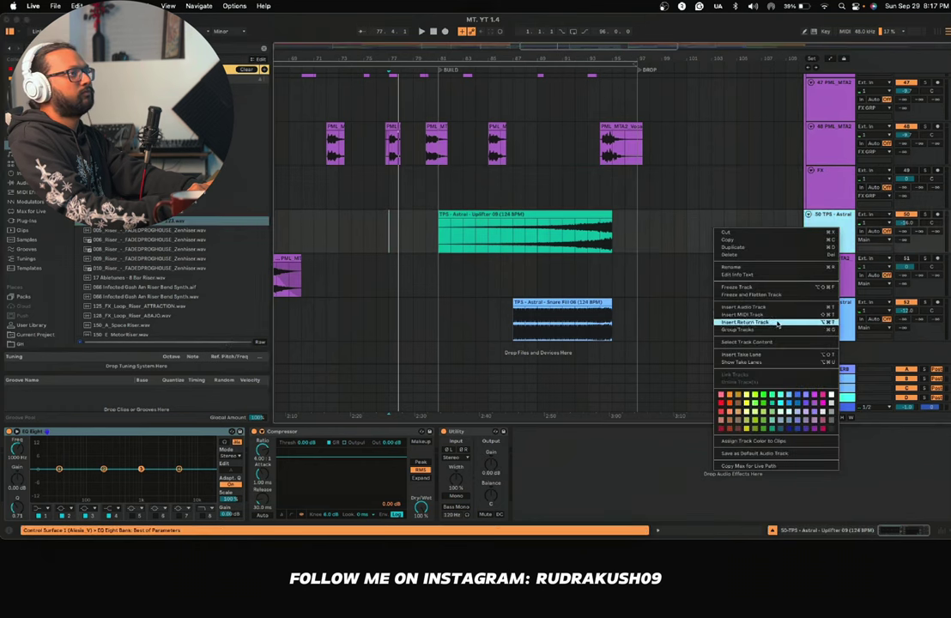
pyautogui.press('Return')
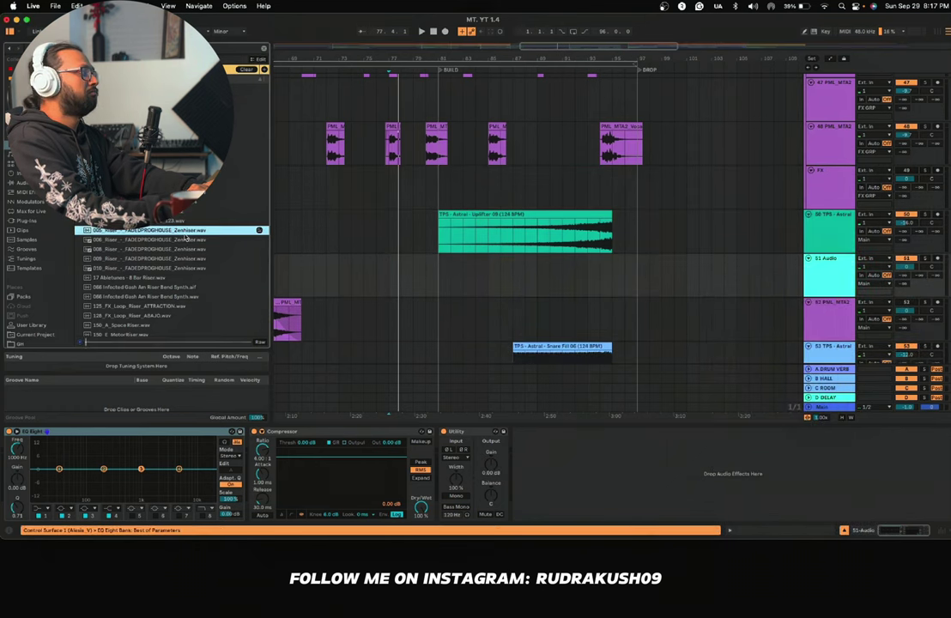
# Step: Audition riser samples from the search results, including the FADEDPROGHOUSE risers, FX loop risers and 789_RGO risers
pyautogui.click(175, 239)
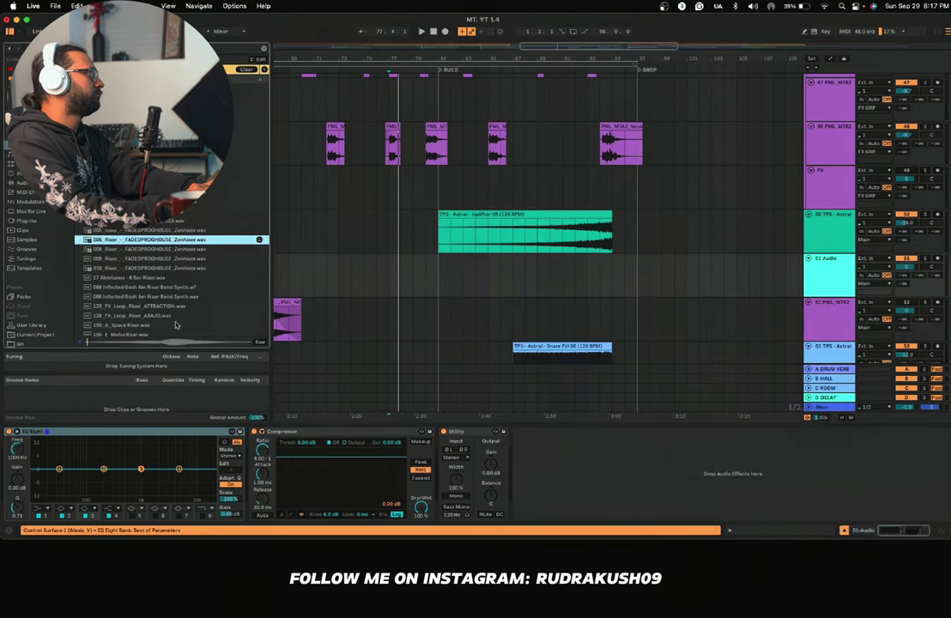
pyautogui.click(173, 249)
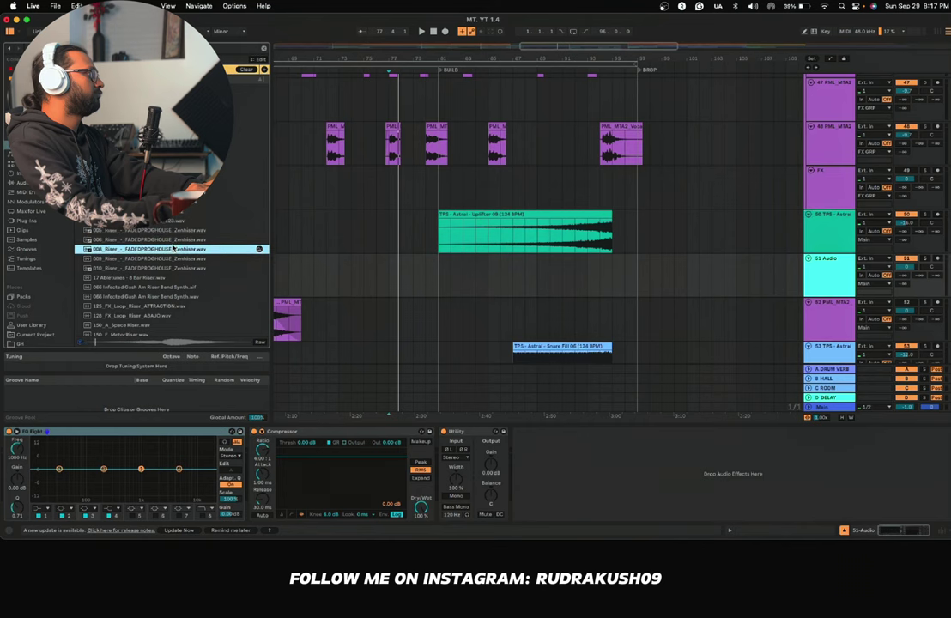
pyautogui.click(174, 268)
pyautogui.scroll(-2, 159, 279)
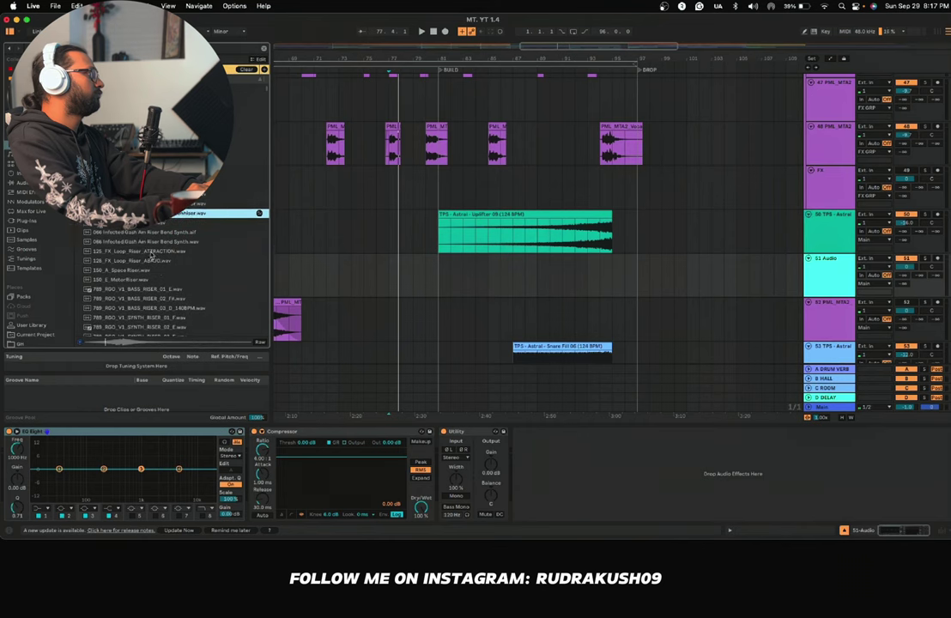
pyautogui.click(148, 234)
pyautogui.click(147, 242)
pyautogui.click(144, 260)
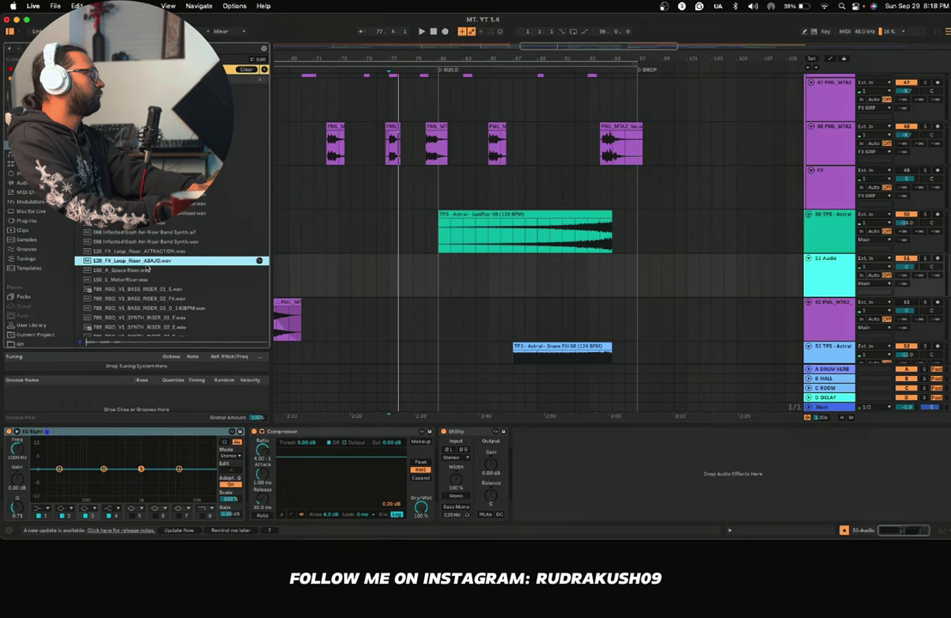
pyautogui.click(140, 288)
pyautogui.scroll(-4, 143, 312)
pyautogui.scroll(-1, 141, 301)
pyautogui.click(138, 268)
# Step: Audition the 789DV4 risers and place 789DV4_RISER_2 on the new audio track at bar 88
pyautogui.scroll(-3, 135, 271)
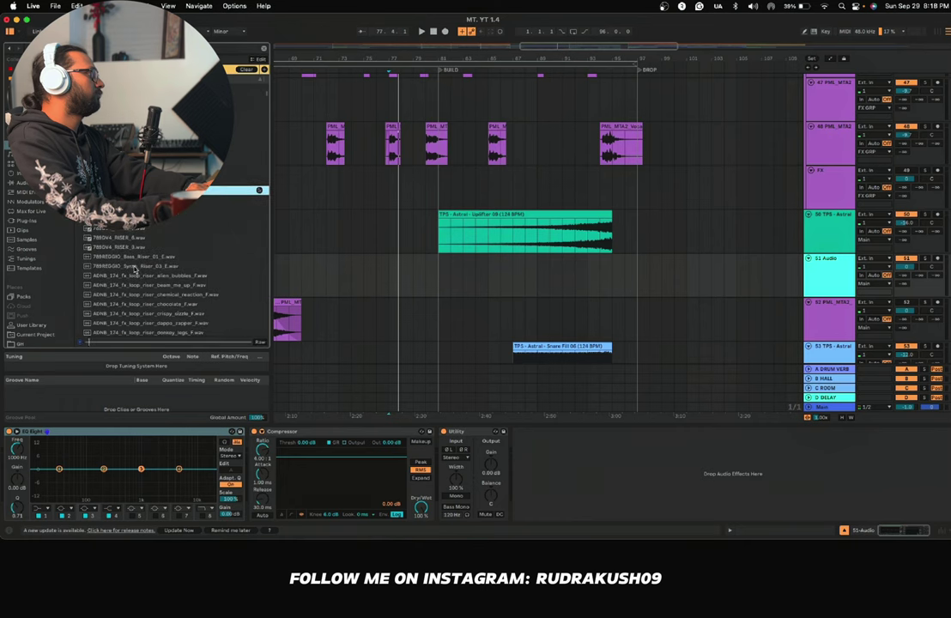
pyautogui.click(129, 229)
pyautogui.scroll(-1, 126, 235)
pyautogui.click(126, 210)
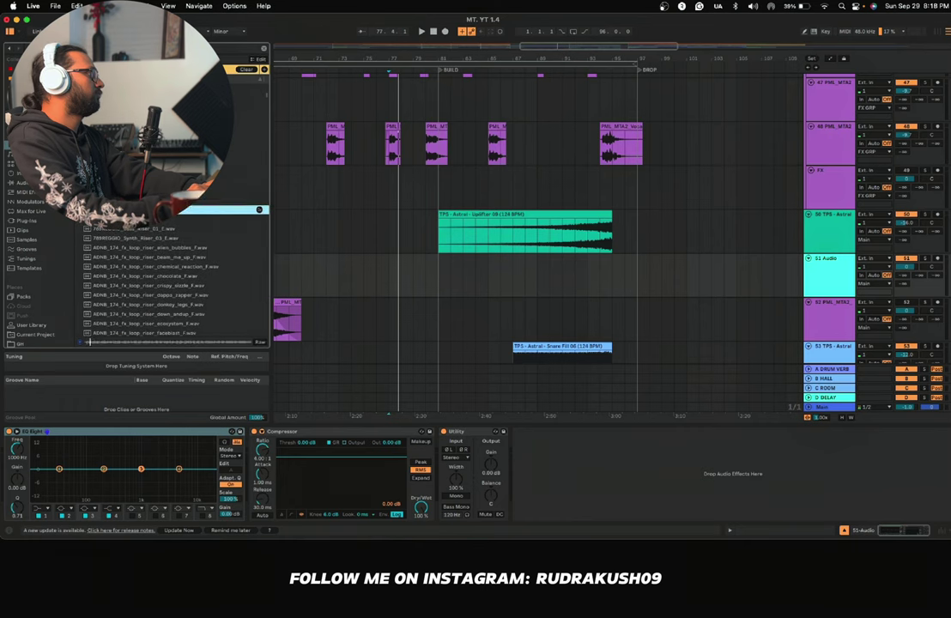
pyautogui.press('Down')
pyautogui.press('Up')
pyautogui.press('Up')
pyautogui.press('Up')
pyautogui.press('Up')
pyautogui.press('Up')
pyautogui.press('Up')
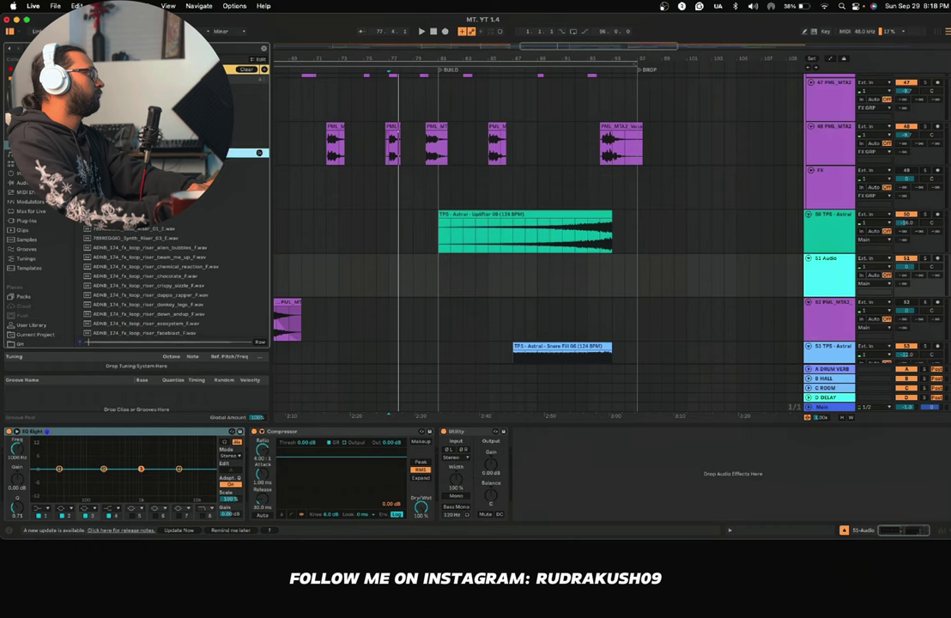
pyautogui.moveTo(128, 163); pyautogui.dragTo(527, 284)
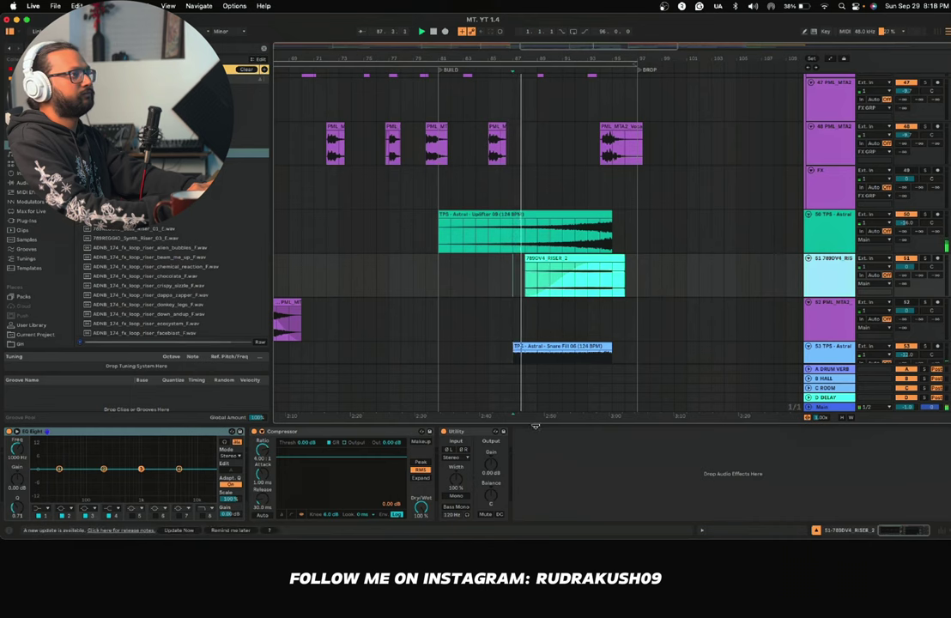
# Step: Set the Utility gain on the 789DV4_RISER_2 track to -4 dB and play the build from bar 93
pyautogui.moveTo(485, 480); pyautogui.dragTo(486, 470)
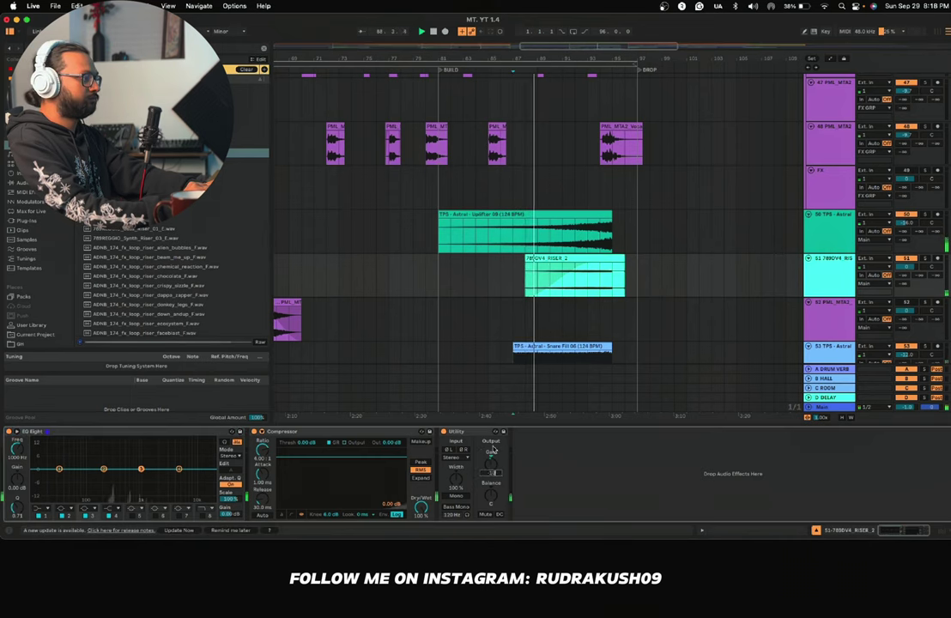
pyautogui.press('Return')
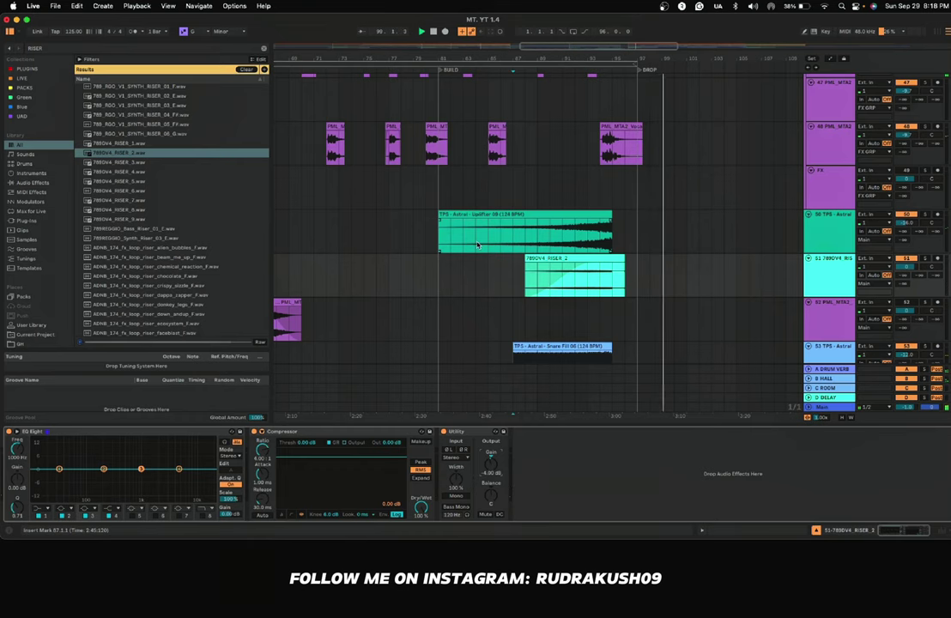
pyautogui.hscroll(2, 601, 295)
pyautogui.click(538, 273)
pyautogui.press('space')
pyautogui.press('space')
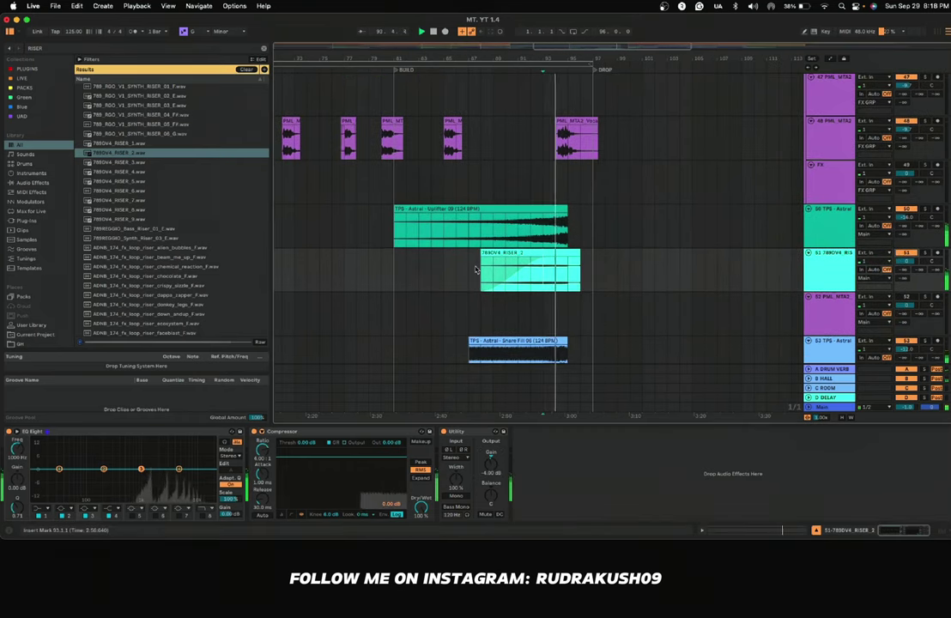
# Step: Audition the remaining 789DV4 risers, the 789REGGIO risers and the first ADNB_174 fx loop risers in the search results
pyautogui.scroll(2, 146, 192)
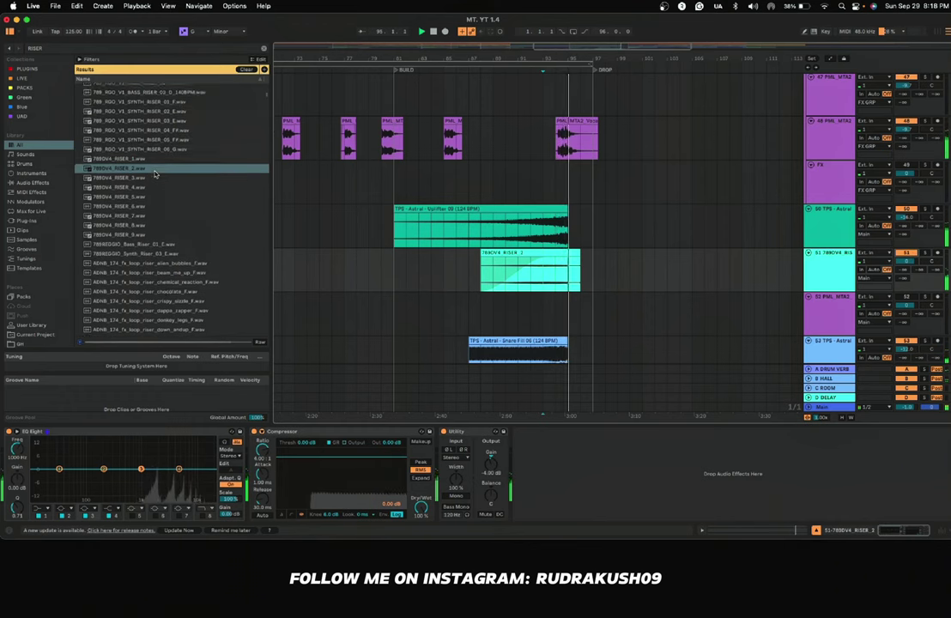
pyautogui.press('Down')
pyautogui.press('Down')
pyautogui.press('Down')
pyautogui.press('Down')
pyautogui.press('Down')
pyautogui.press('Down')
pyautogui.press('Down')
pyautogui.press('Down')
pyautogui.press('Down')
pyautogui.press('Down')
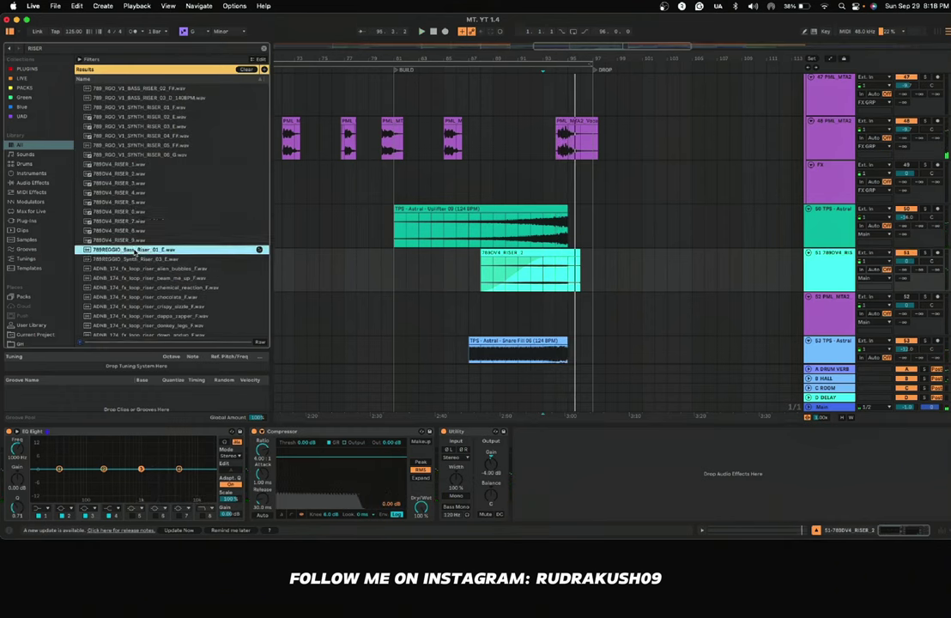
pyautogui.press('Down')
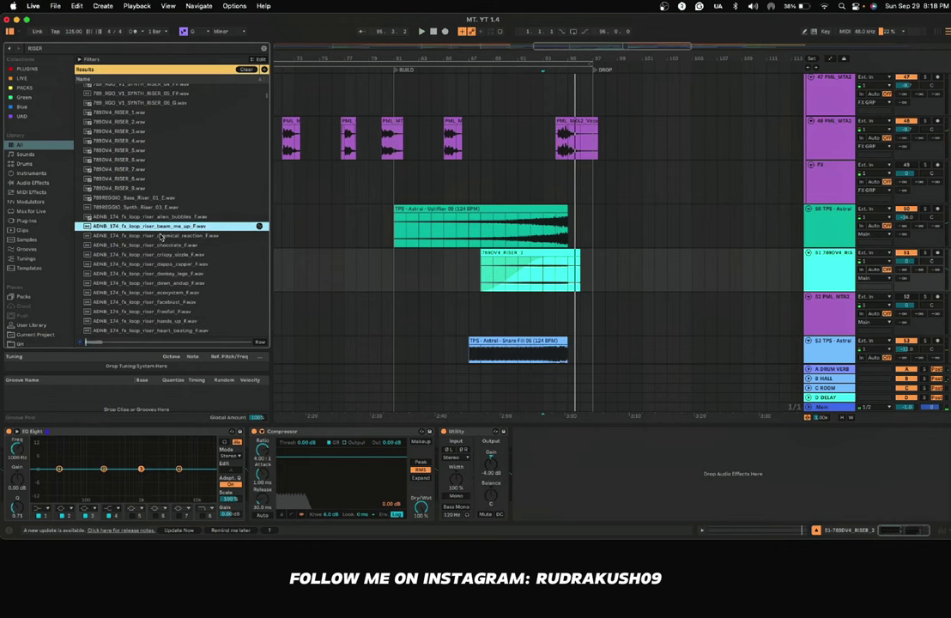
# Step: Audition the ADNB_174 fx loop risers from beam_me_up to faceblast, including ecosystem and donkey_legs
pyautogui.press('Down')
pyautogui.press('Down')
pyautogui.press('Down')
pyautogui.press('Down')
pyautogui.press('Down')
pyautogui.press('Down')
pyautogui.press('Down')
pyautogui.press('Down')
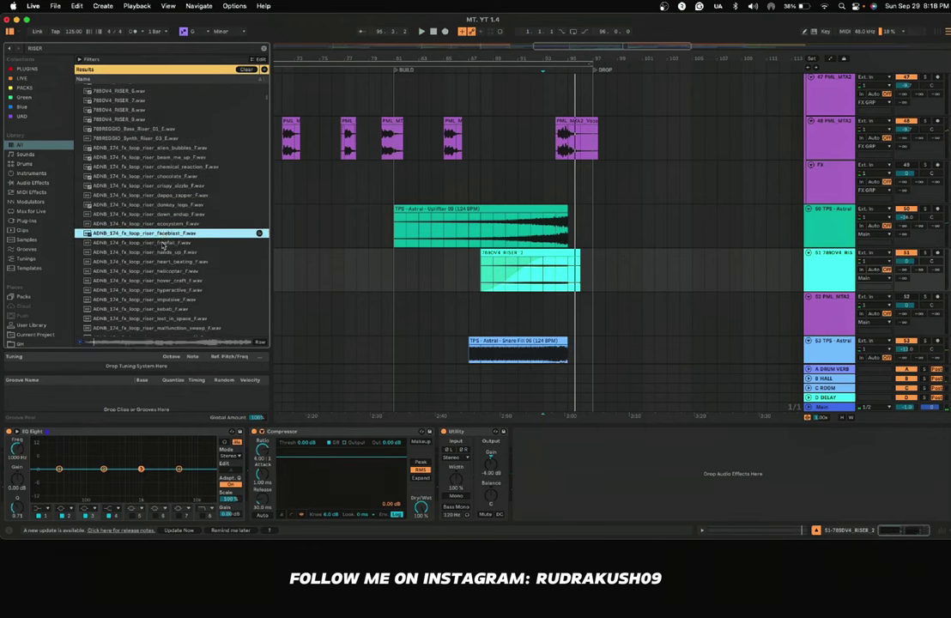
pyautogui.press('Up')
pyautogui.press('Up')
pyautogui.click(169, 233)
pyautogui.click(169, 224)
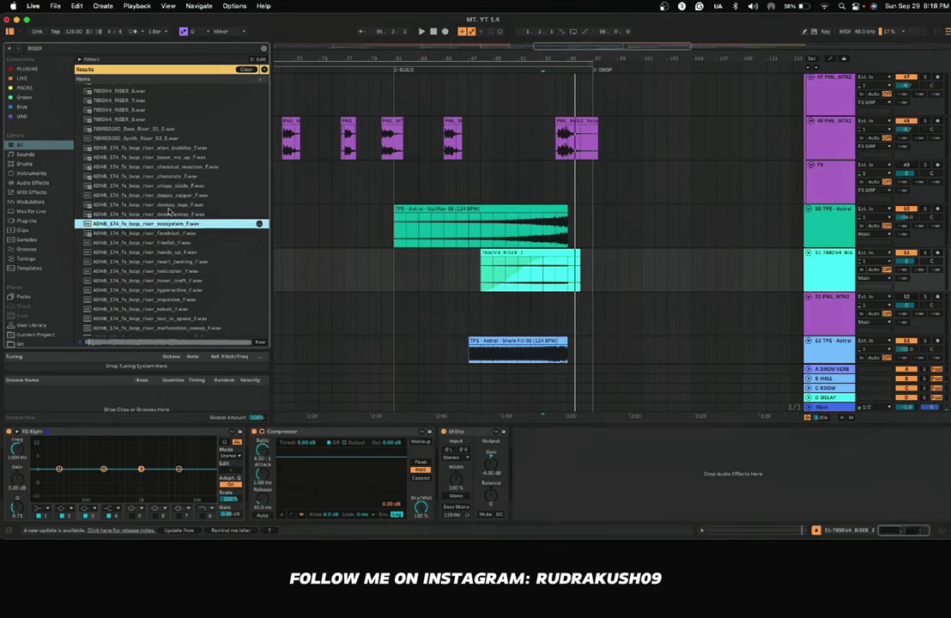
pyautogui.click(169, 206)
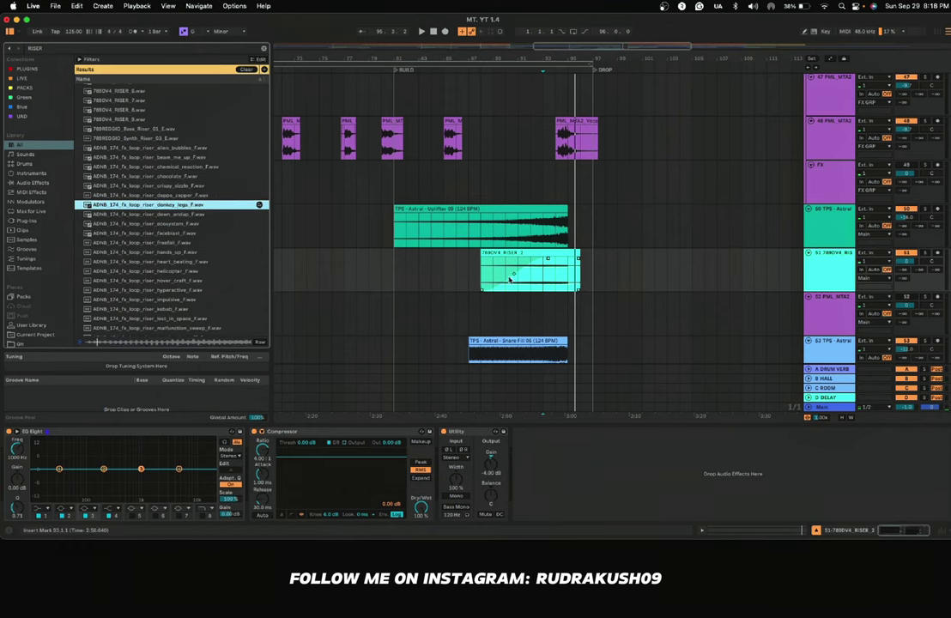
# Step: Insert an audio track below the 789DV4_RISER_2 track and place ADNB_174_fx_loop_riser_donkey_legs on it at bar 87
pyautogui.scroll(-2, 816, 271)
pyautogui.rightClick(830, 245)
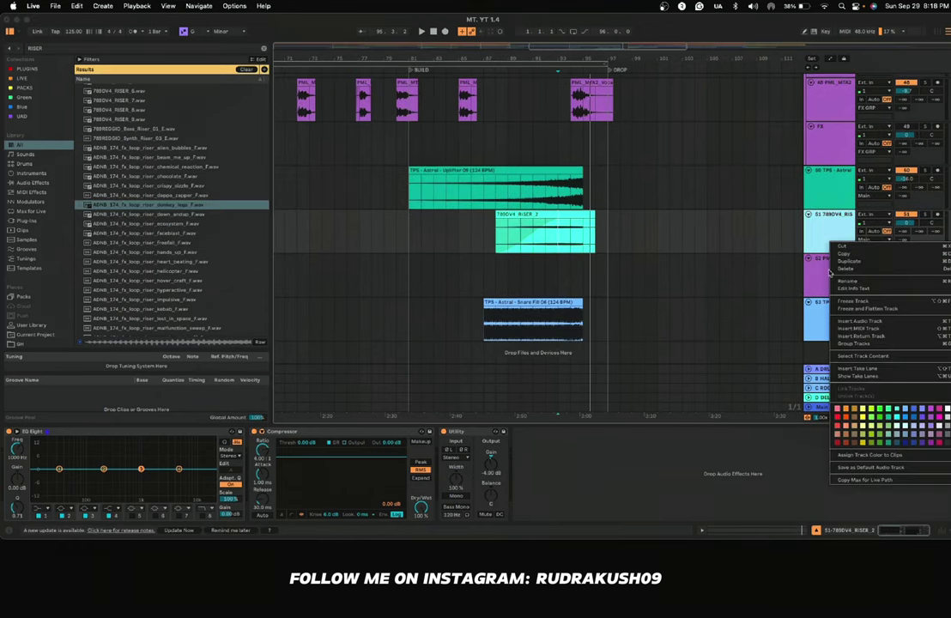
pyautogui.click(859, 321)
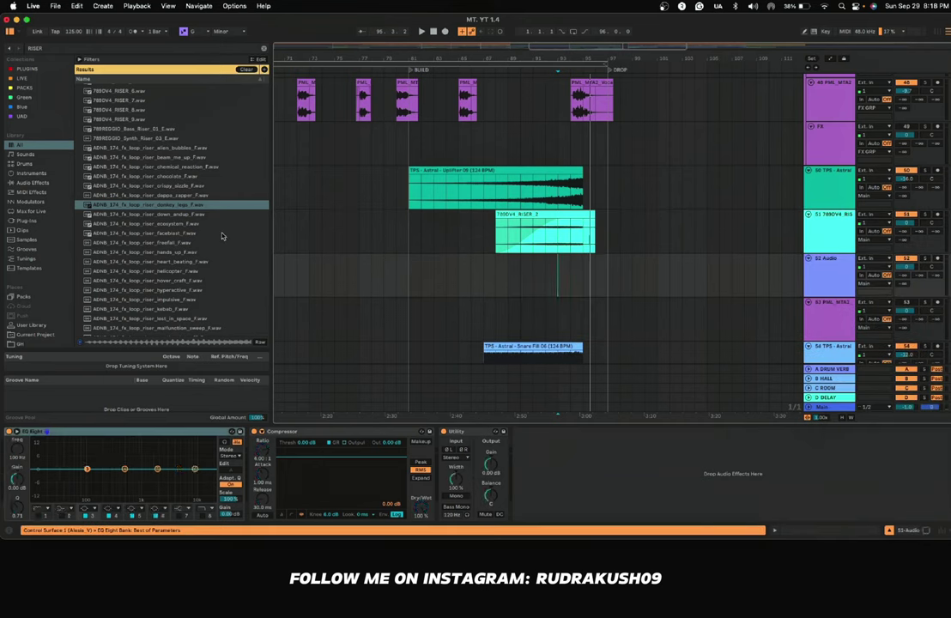
pyautogui.moveTo(186, 207); pyautogui.dragTo(486, 273)
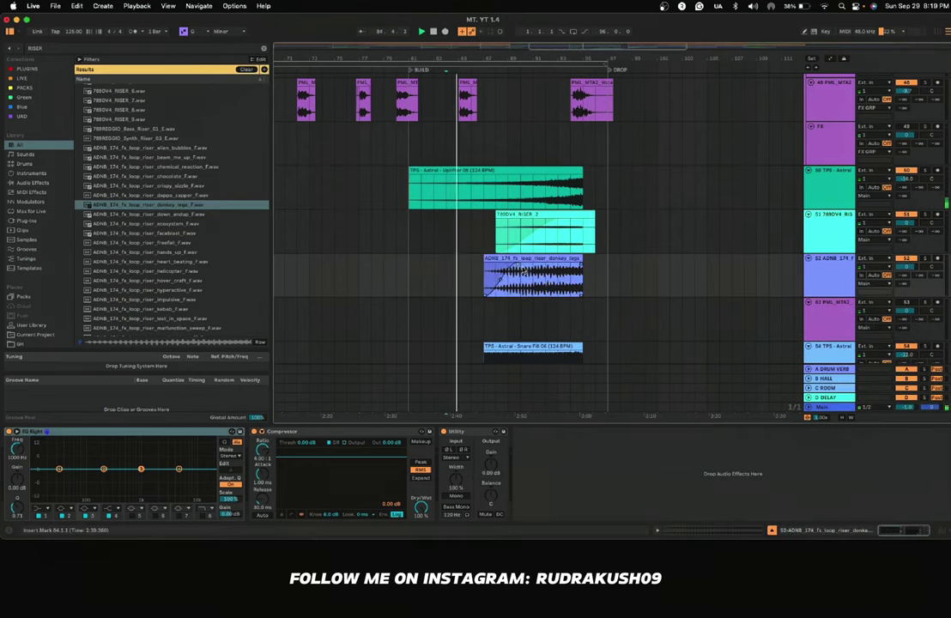
# Step: Low-cut the donkey_legs riser track at about 125 Hz with EQ Eight and set its Utility gain to -20 dB
pyautogui.click(832, 278)
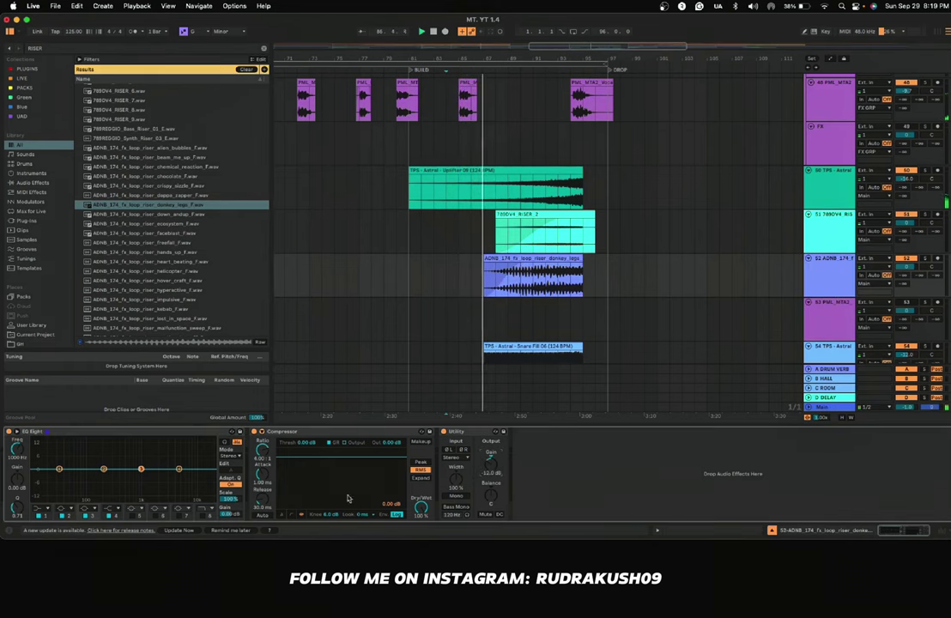
pyautogui.click(41, 508)
pyautogui.click(41, 455)
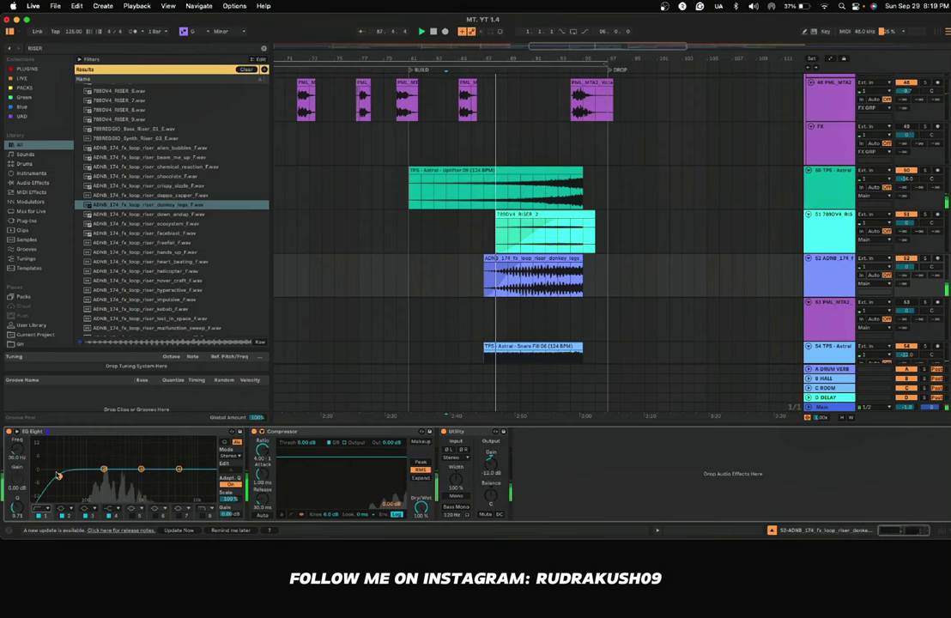
pyautogui.moveTo(59, 476); pyautogui.dragTo(92, 474)
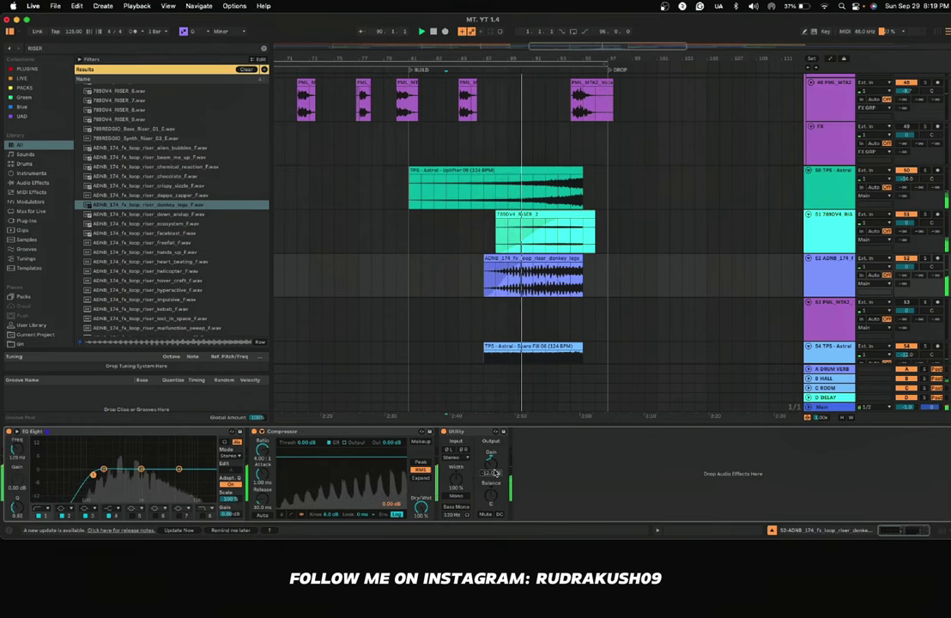
pyautogui.moveTo(495, 473); pyautogui.dragTo(494, 515)
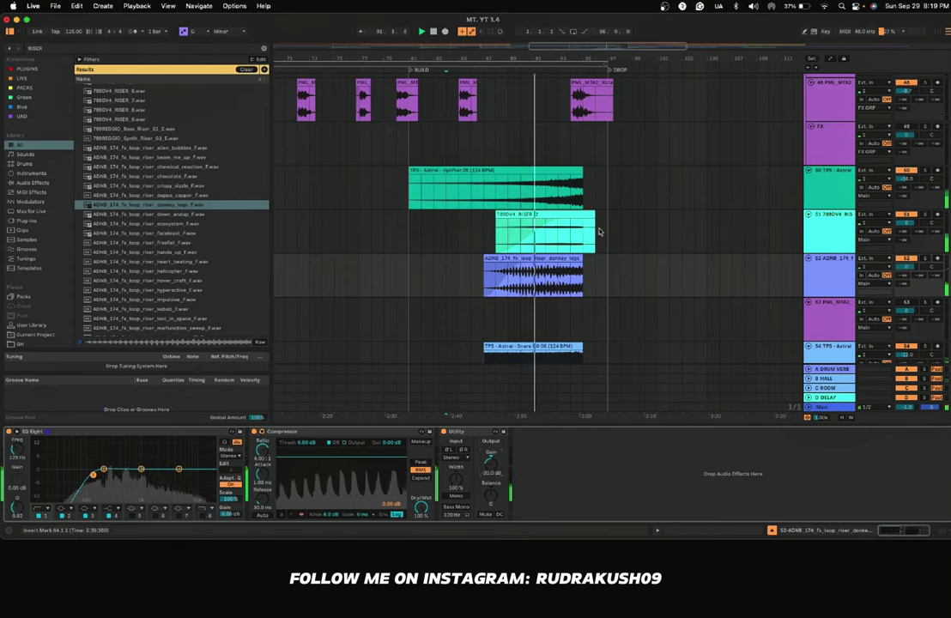
# Step: Delete the donkey_legs riser clip from its track
pyautogui.scroll(3, 544, 276)
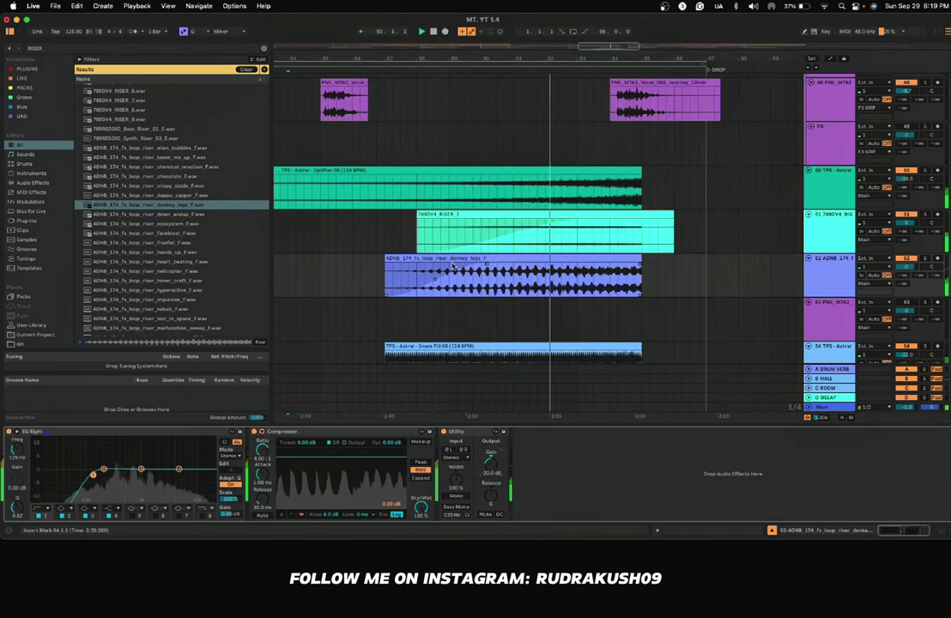
pyautogui.click(481, 258)
pyautogui.press('Delete')
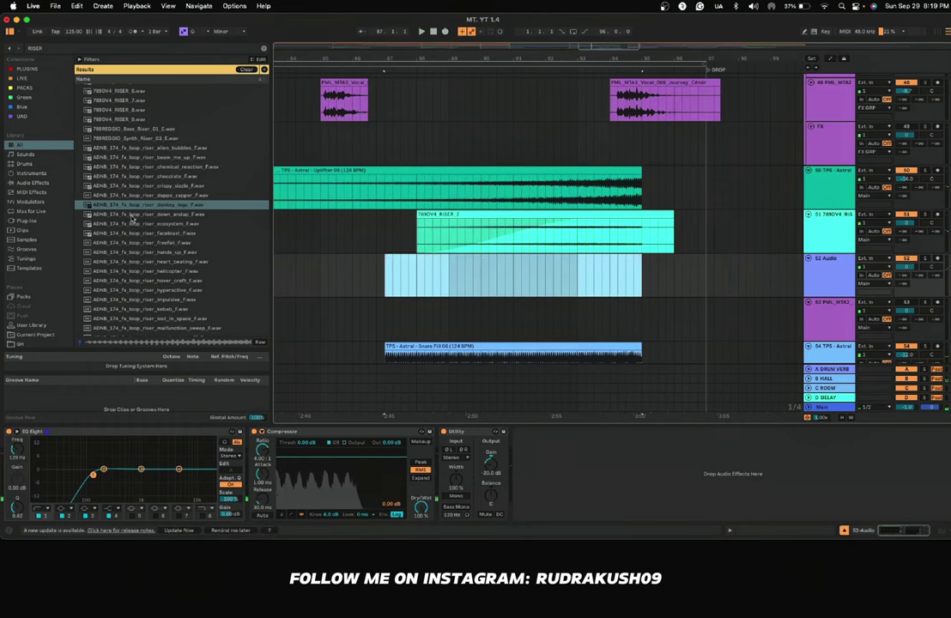
# Step: Audition more ADNB_174 fx loop risers, including hands_up and impulsive, and continue down the list to Boinky Saw Riser
pyautogui.click(133, 216)
pyautogui.click(152, 233)
pyautogui.press('Down')
pyautogui.press('Down')
pyautogui.press('Down')
pyautogui.press('Down')
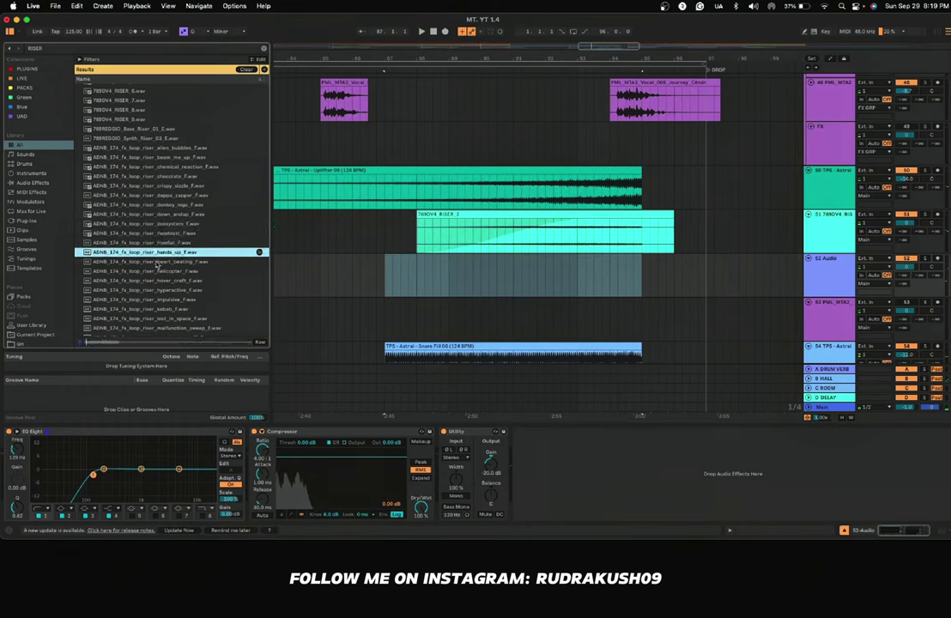
pyautogui.click(156, 300)
pyautogui.scroll(-5, 157, 300)
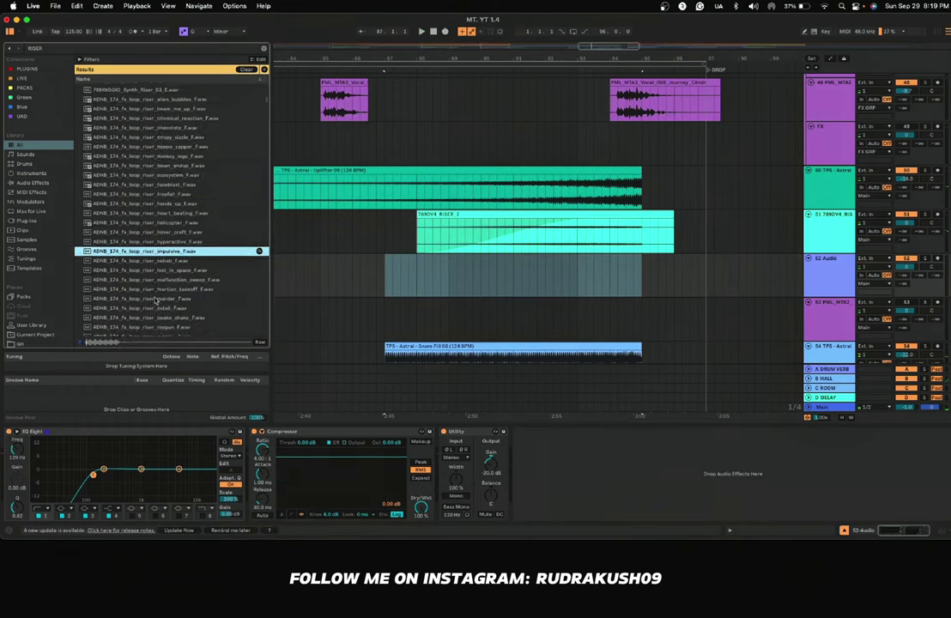
pyautogui.scroll(-2, 155, 300)
pyautogui.click(141, 296)
pyautogui.scroll(-3, 143, 301)
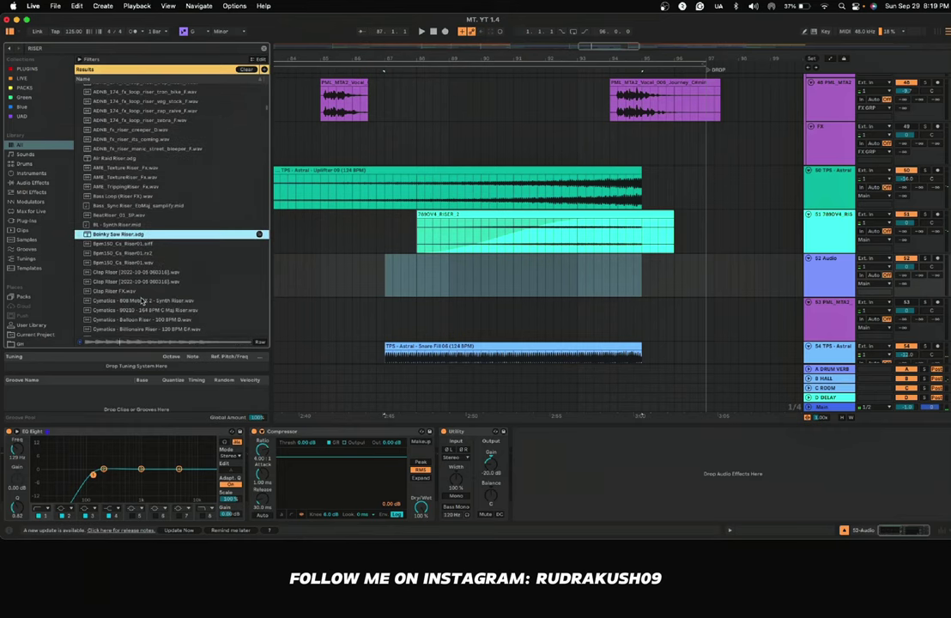
# Step: Audition the Bpm150 and Clap Riser samples and the Cymatics 90210, Bitcrusher and Bump It risers
pyautogui.click(125, 254)
pyautogui.scroll(-4, 125, 254)
pyautogui.click(118, 196)
pyautogui.click(120, 213)
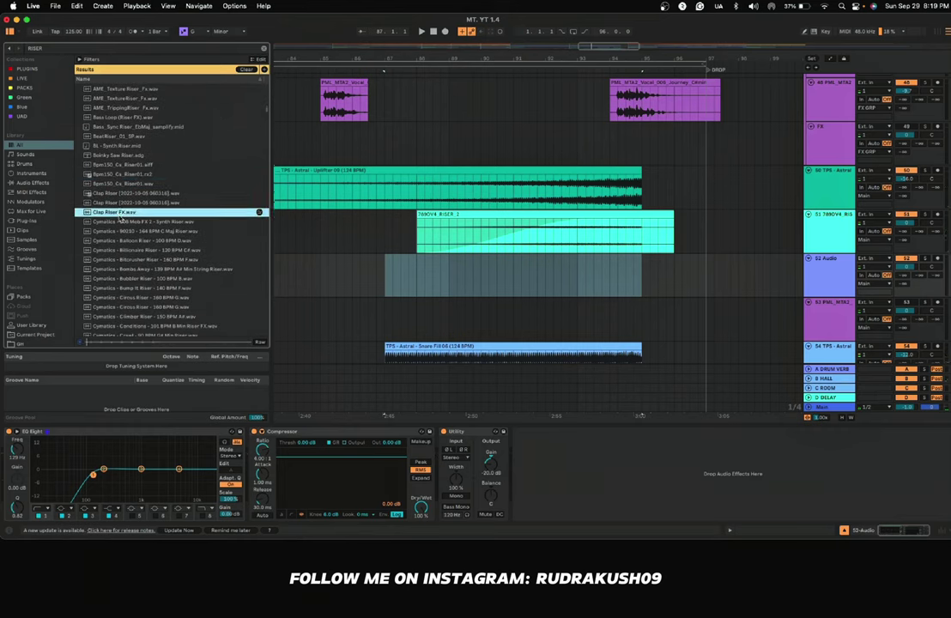
pyautogui.click(129, 231)
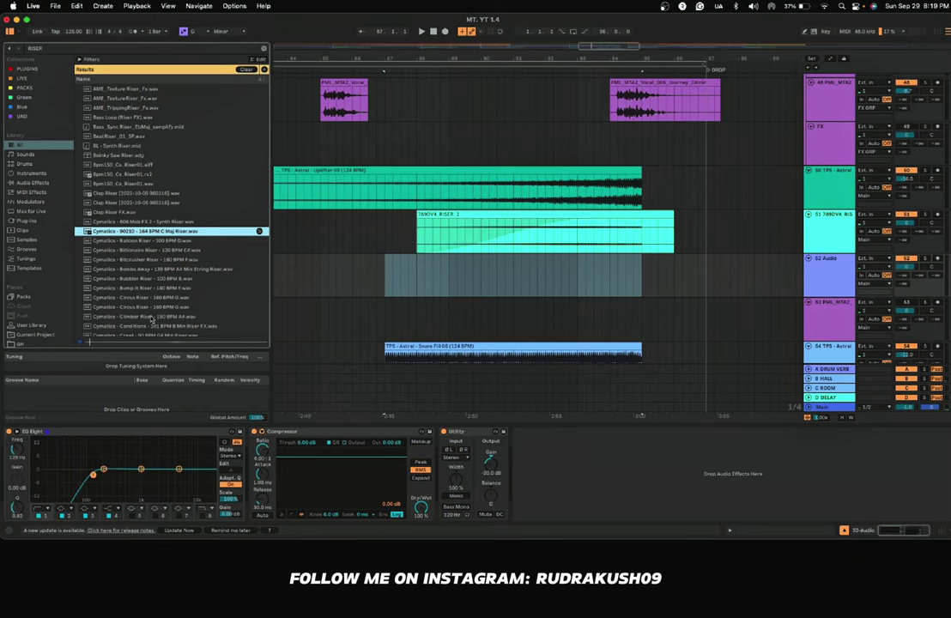
pyautogui.click(147, 259)
pyautogui.click(146, 288)
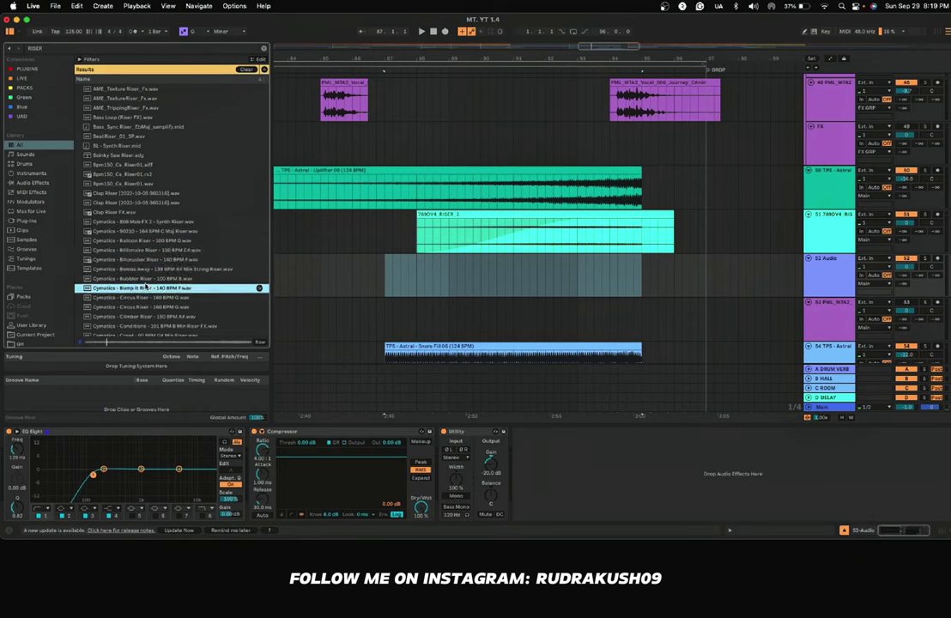
# Step: Audition the Cymatics risers following Bump It Riser, including Diamonds FX and the first EDM Signature Series White Noise Risers
pyautogui.scroll(-4, 146, 289)
pyautogui.press('Down')
pyautogui.press('Down')
pyautogui.press('Down')
pyautogui.press('Down')
pyautogui.press('Down')
pyautogui.press('Down')
pyautogui.press('Down')
pyautogui.press('Down')
pyautogui.press('Down')
pyautogui.press('Down')
pyautogui.press('Down')
pyautogui.press('Down')
pyautogui.press('Down')
pyautogui.press('Down')
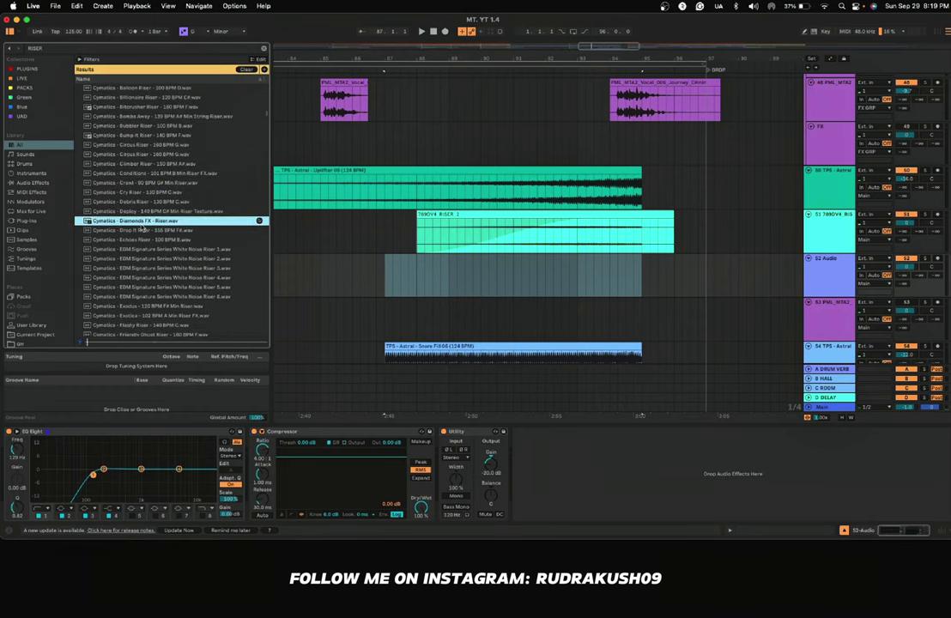
# Step: Compare the Cymatics EDM Signature Series White Noise Risers and place White Noise Riser 3 on the empty audio track at bar 87
pyautogui.scroll(-2, 142, 225)
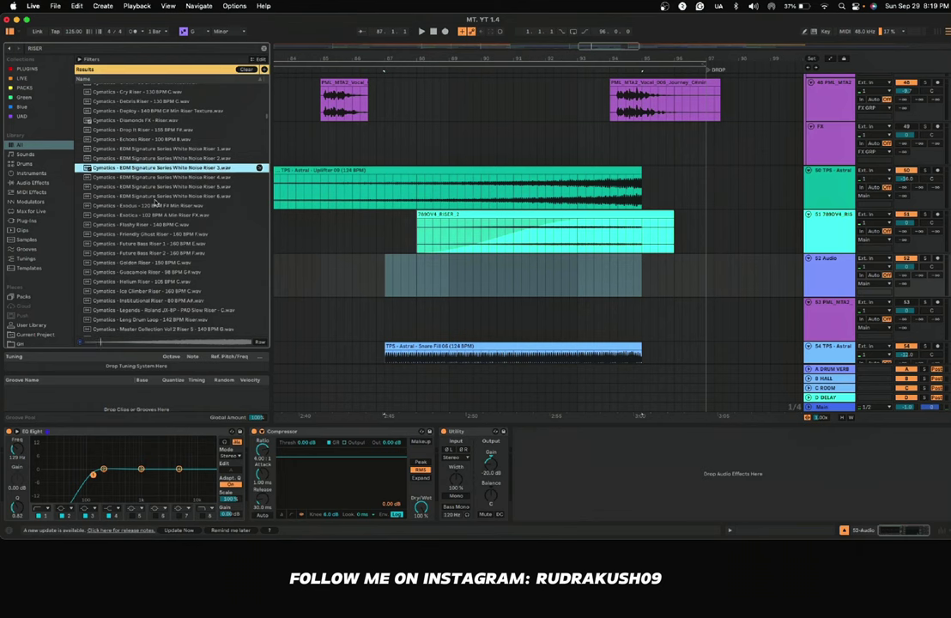
pyautogui.press('Down')
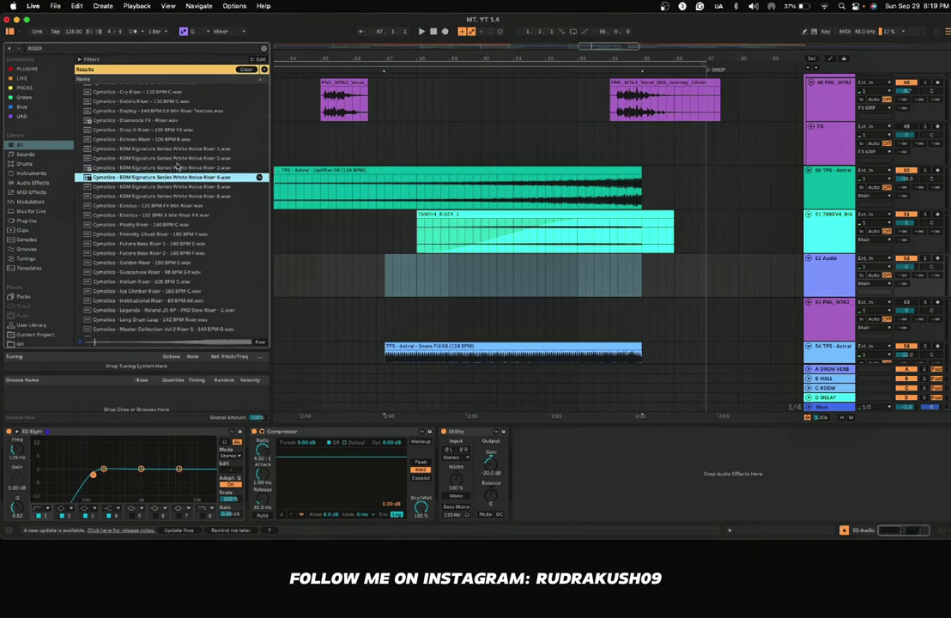
pyautogui.press('Down')
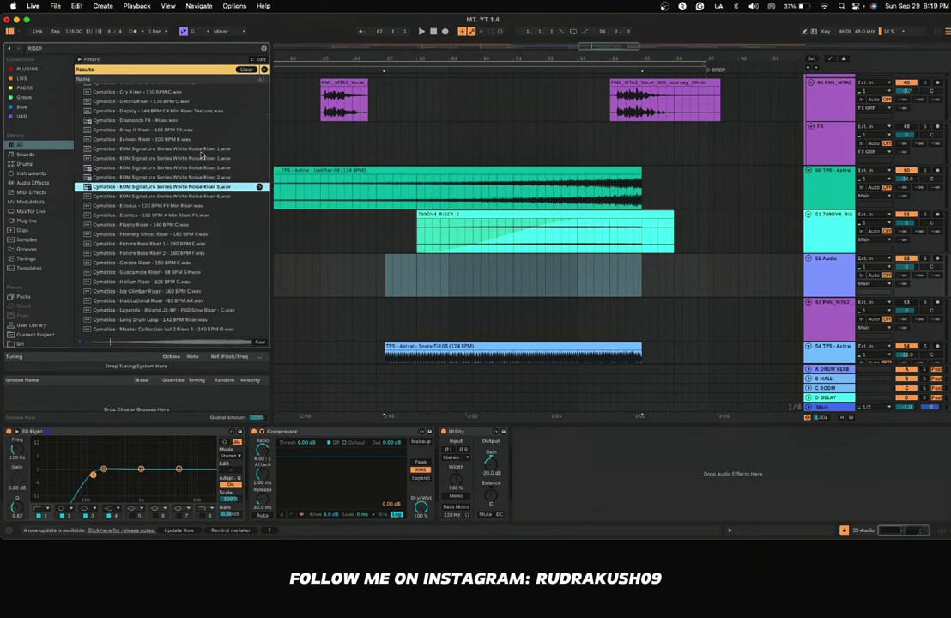
pyautogui.click(202, 150)
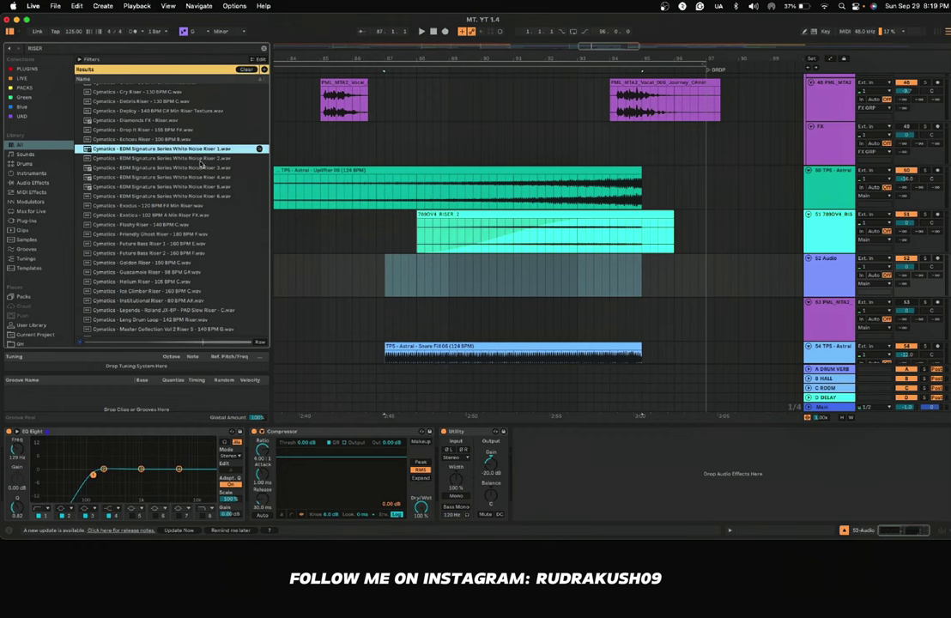
pyautogui.press('Down')
pyautogui.click(208, 168)
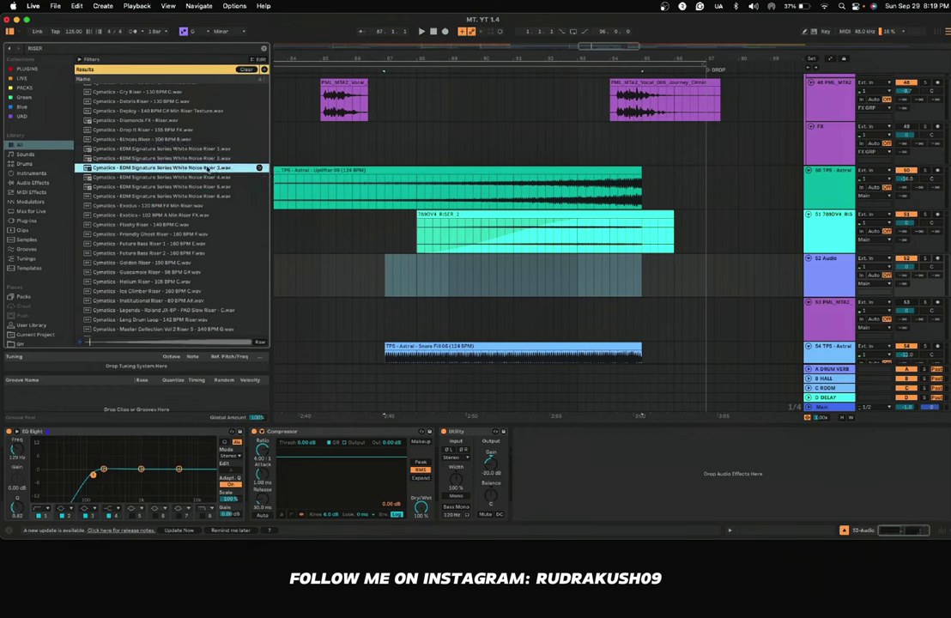
pyautogui.moveTo(199, 169); pyautogui.dragTo(381, 258)
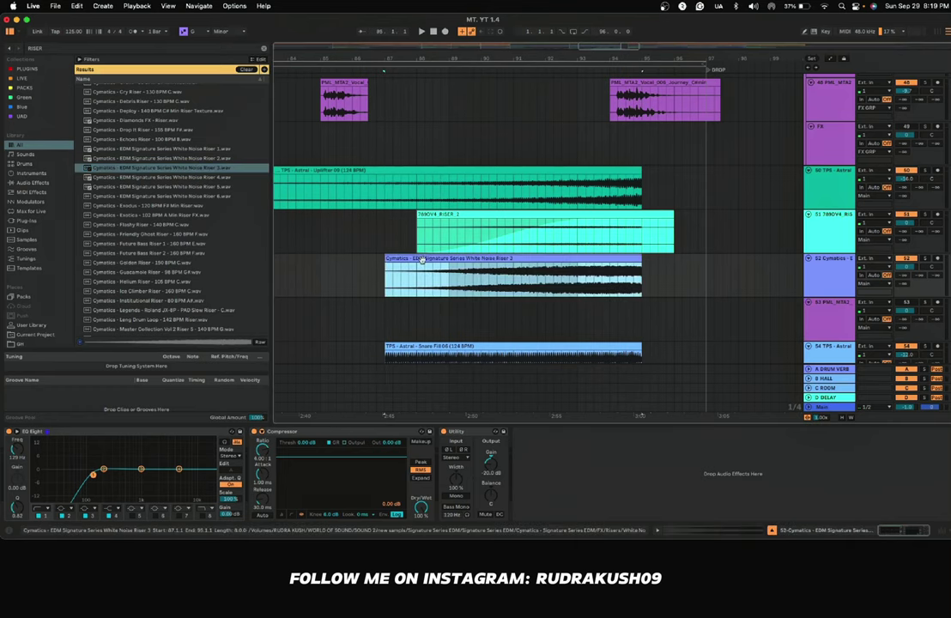
# Step: Play the build from bar 87 and set the Utility gain on the white noise riser track to -24 dB
pyautogui.press('space')
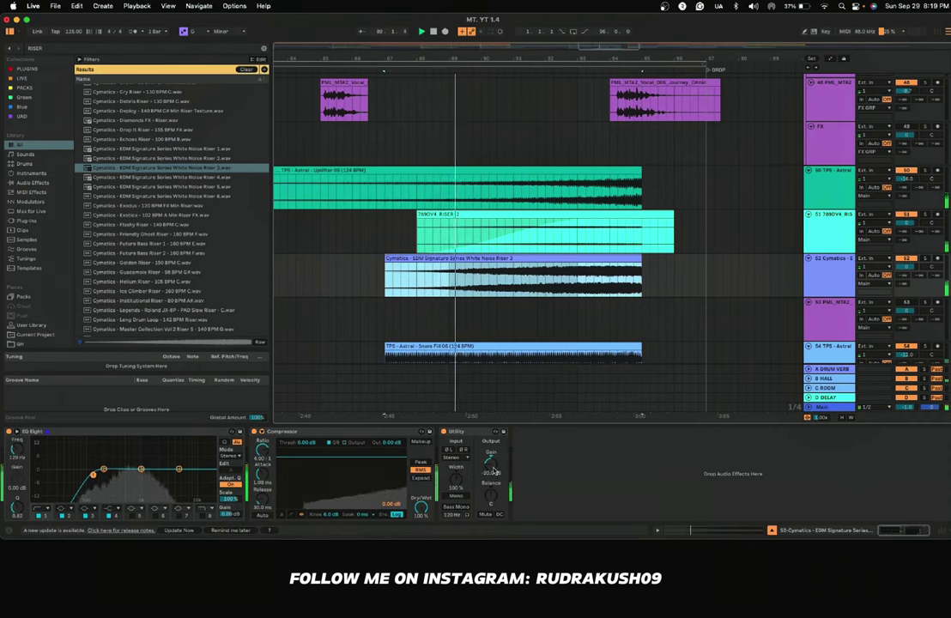
pyautogui.moveTo(494, 470); pyautogui.dragTo(494, 473)
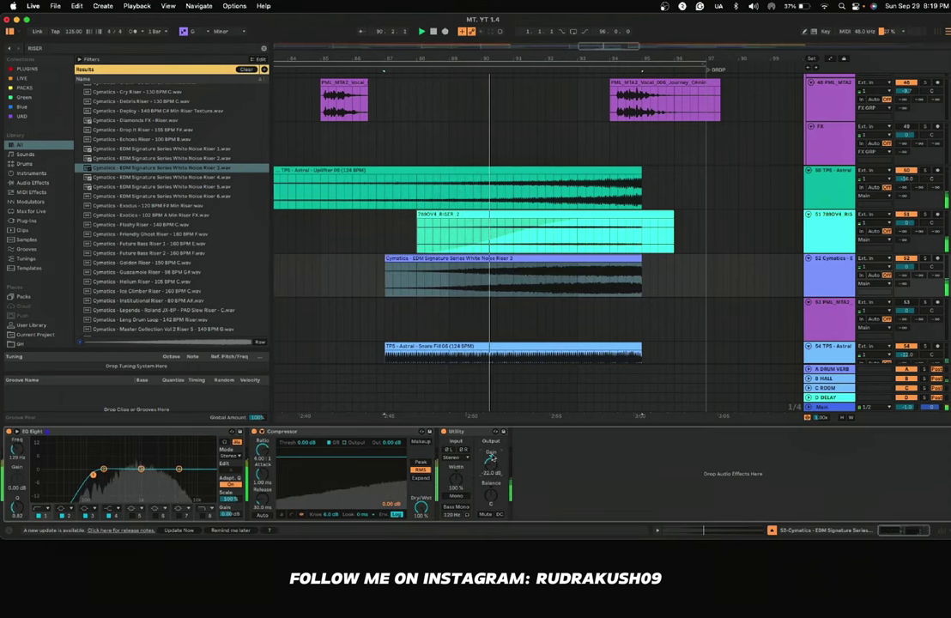
pyautogui.click(490, 267)
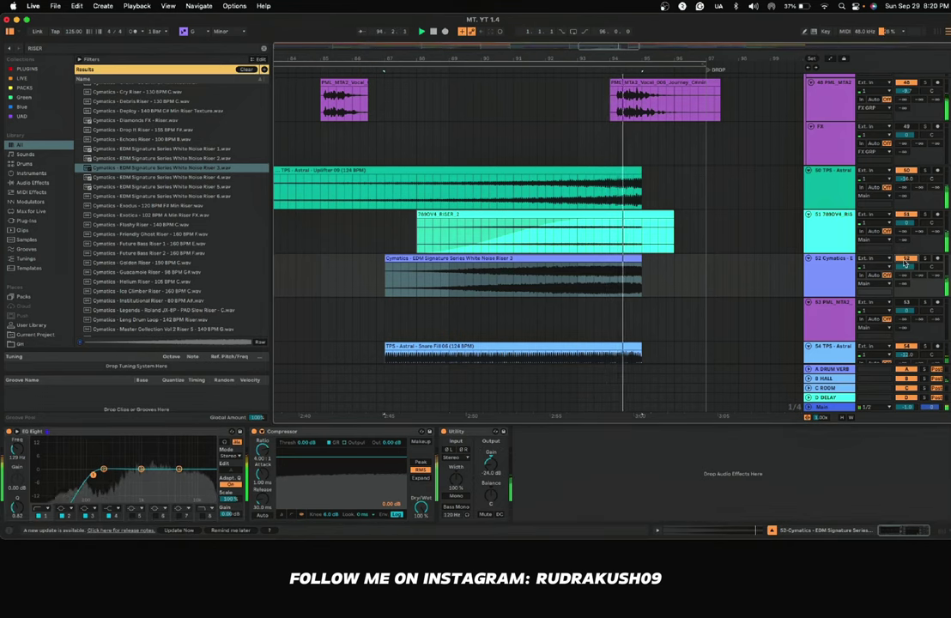
pyautogui.press('space')
pyautogui.press('space')
pyautogui.click(604, 260)
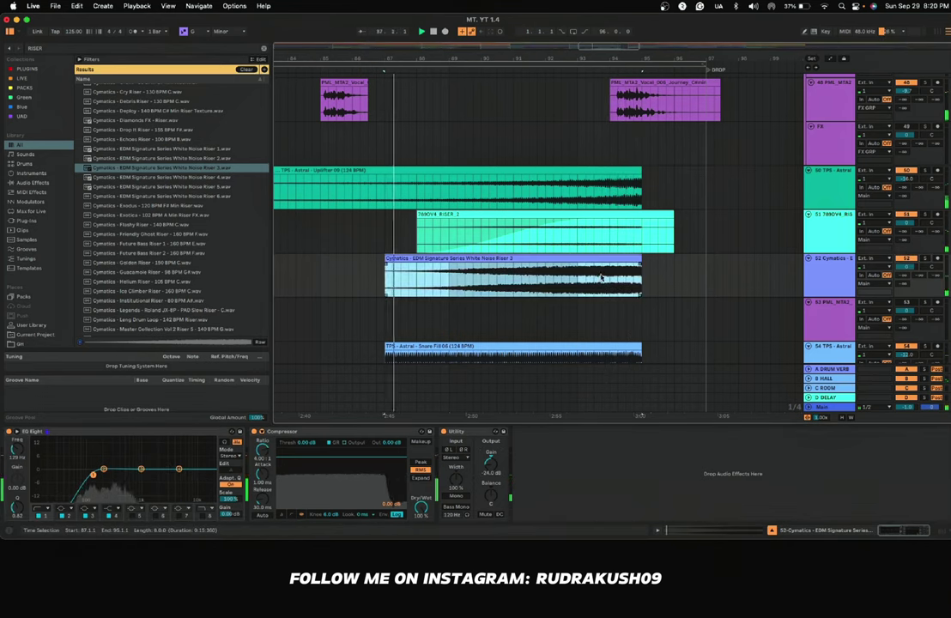
# Step: Solo the white noise riser track, play its later part and set its Utility gain to -20 dB
pyautogui.click(926, 258)
pyautogui.click(824, 283)
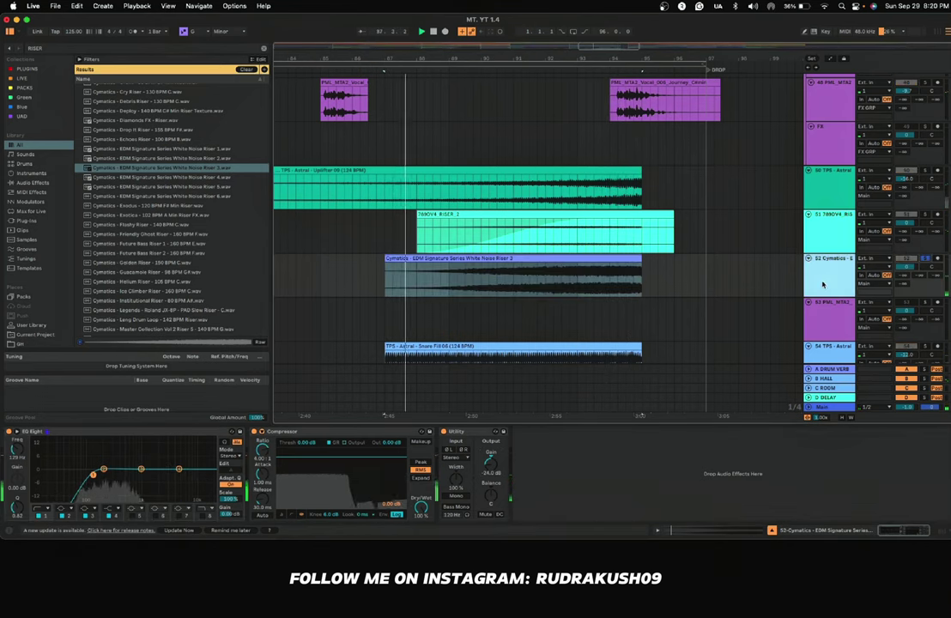
pyautogui.click(559, 287)
pyautogui.press('space')
pyautogui.press('space')
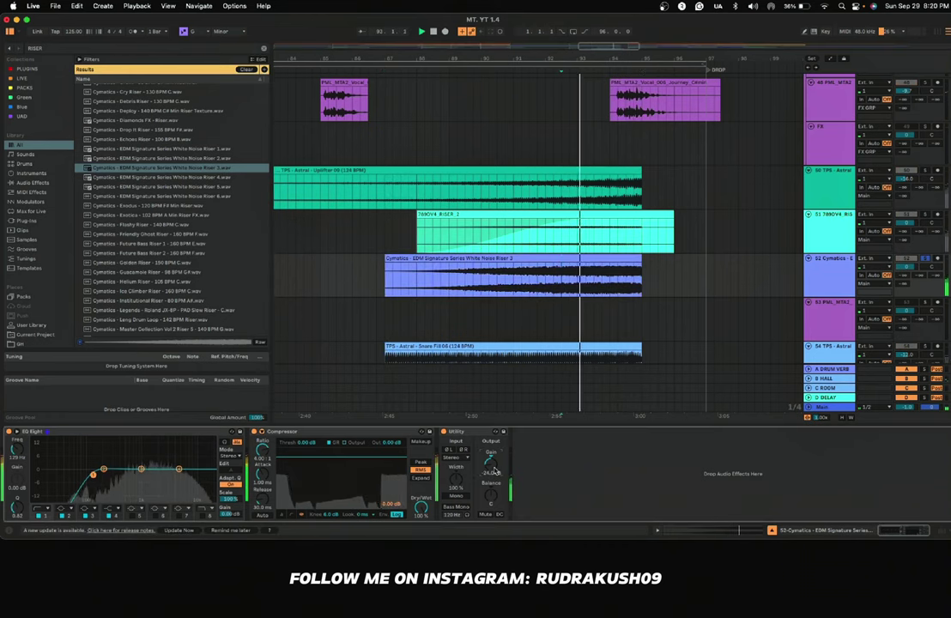
pyautogui.moveTo(495, 473); pyautogui.dragTo(495, 467)
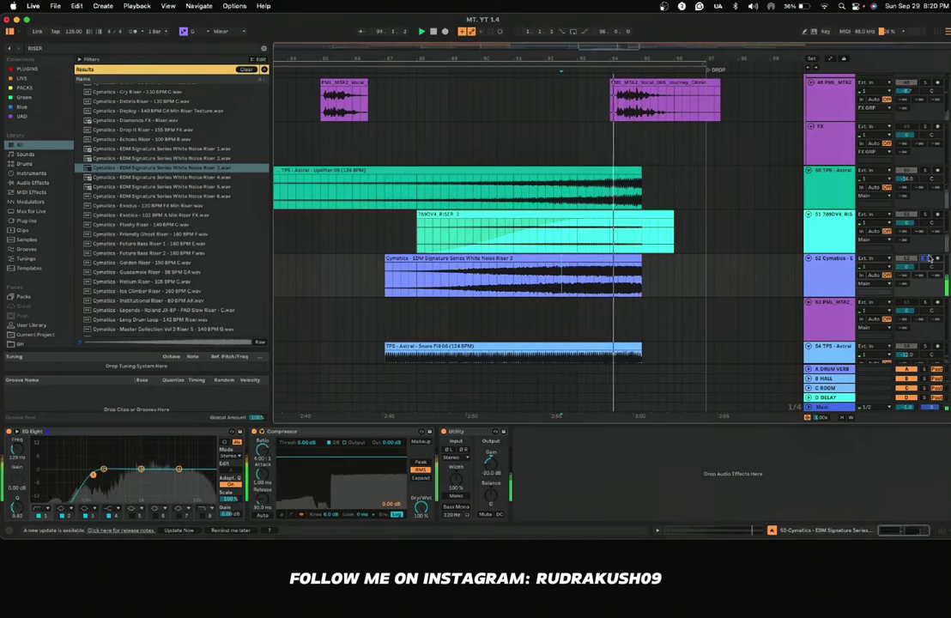
# Step: Unsolo the white noise riser track and shorten the 789DV4_RISER_2 clip so it ends at 95.3.1
pyautogui.click(928, 258)
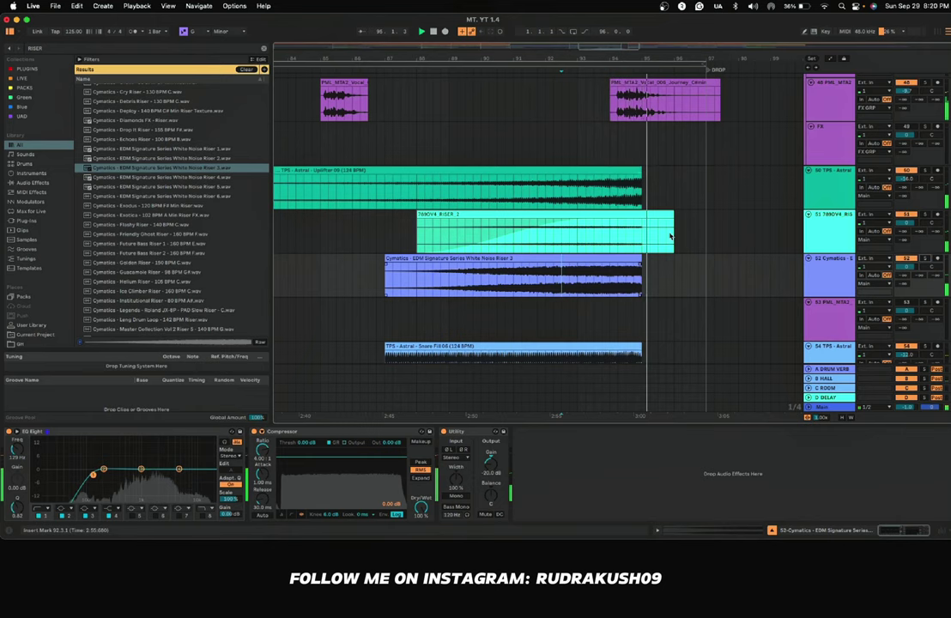
pyautogui.moveTo(670, 237); pyautogui.dragTo(656, 217)
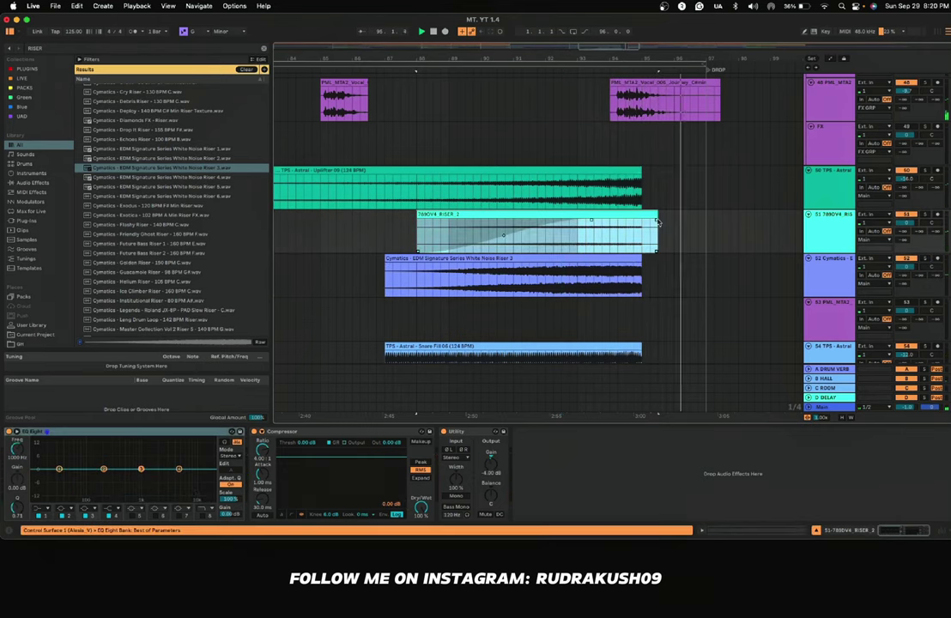
pyautogui.hscroll(2, 549, 228)
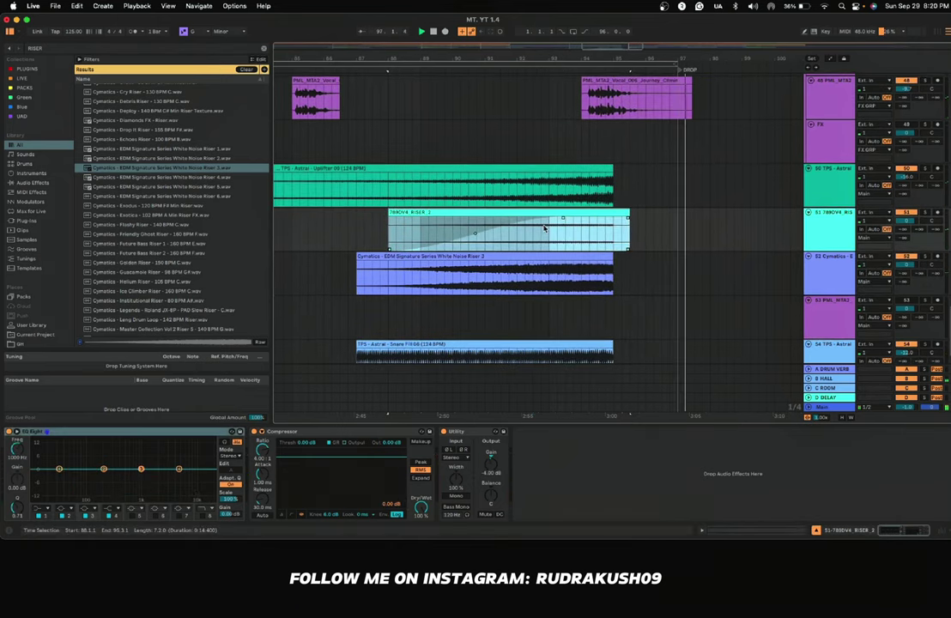
# Step: Play the transition into the drop and examine the impact, vocal, riser and other FX tracks across the whole arrangement
pyautogui.scroll(10, 549, 215)
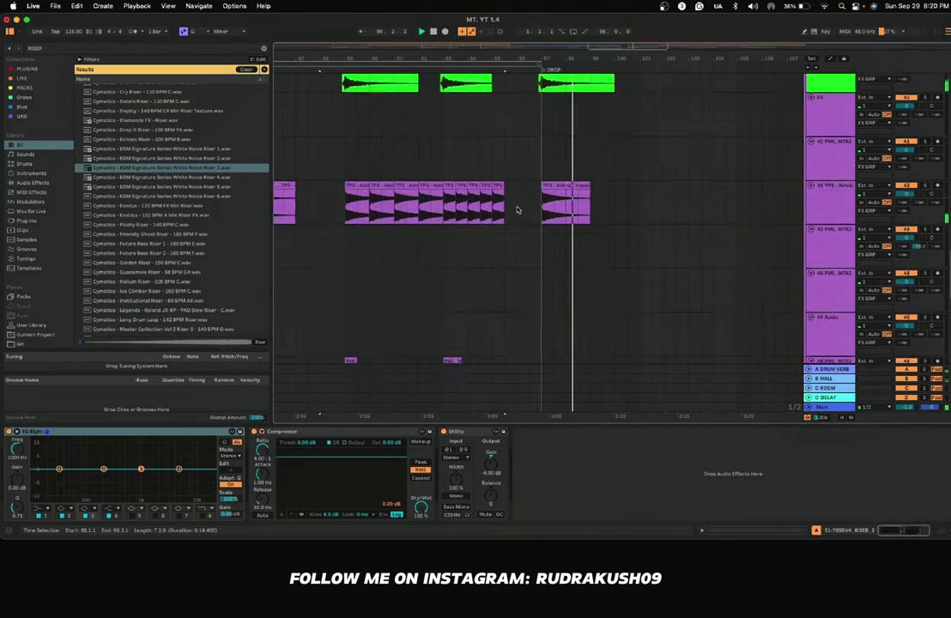
pyautogui.scroll(-5, 517, 210)
pyautogui.scroll(1, 532, 171)
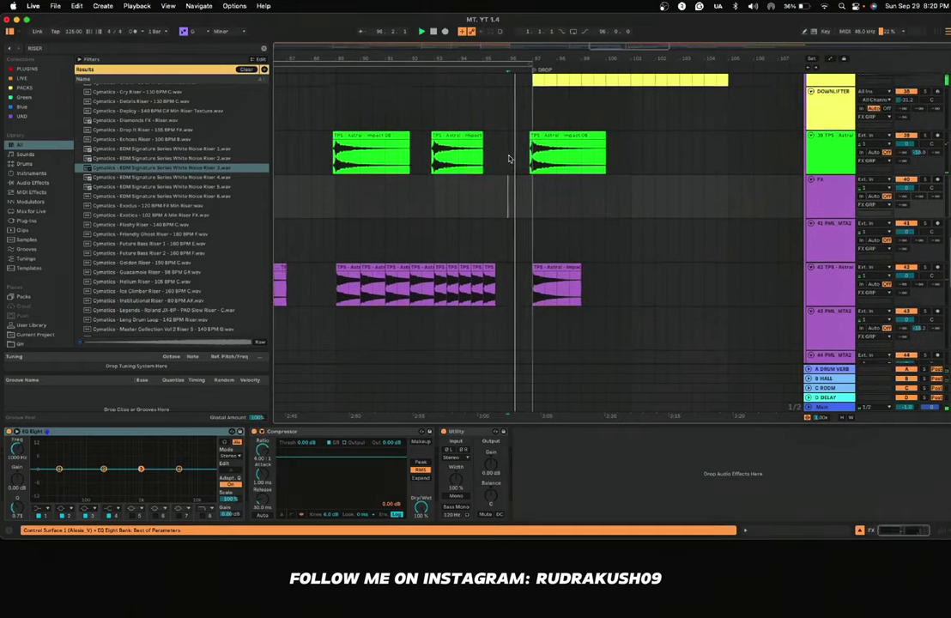
pyautogui.click(556, 138)
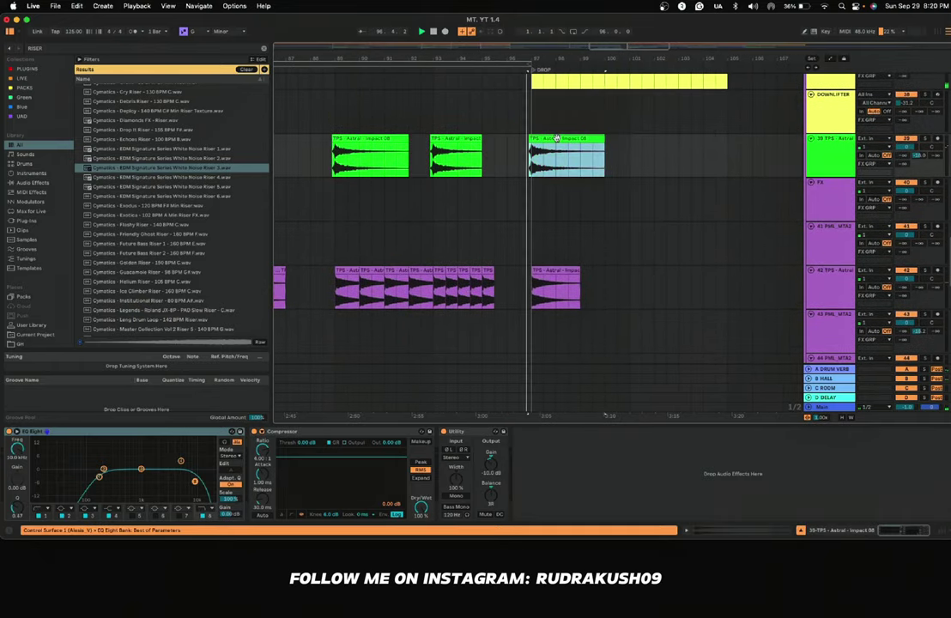
pyautogui.click(494, 157)
pyautogui.scroll(-6, 516, 164)
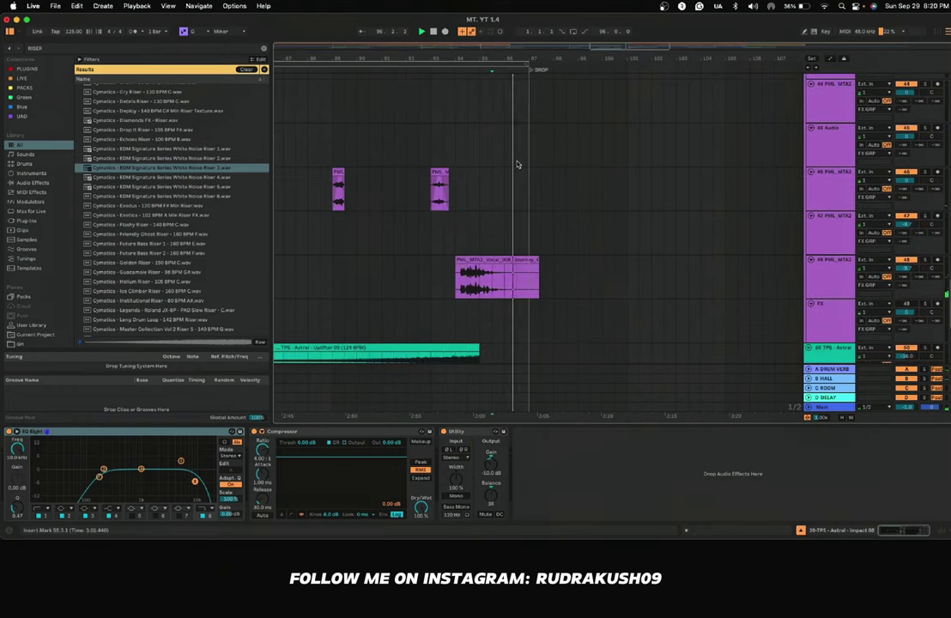
pyautogui.scroll(6, 517, 164)
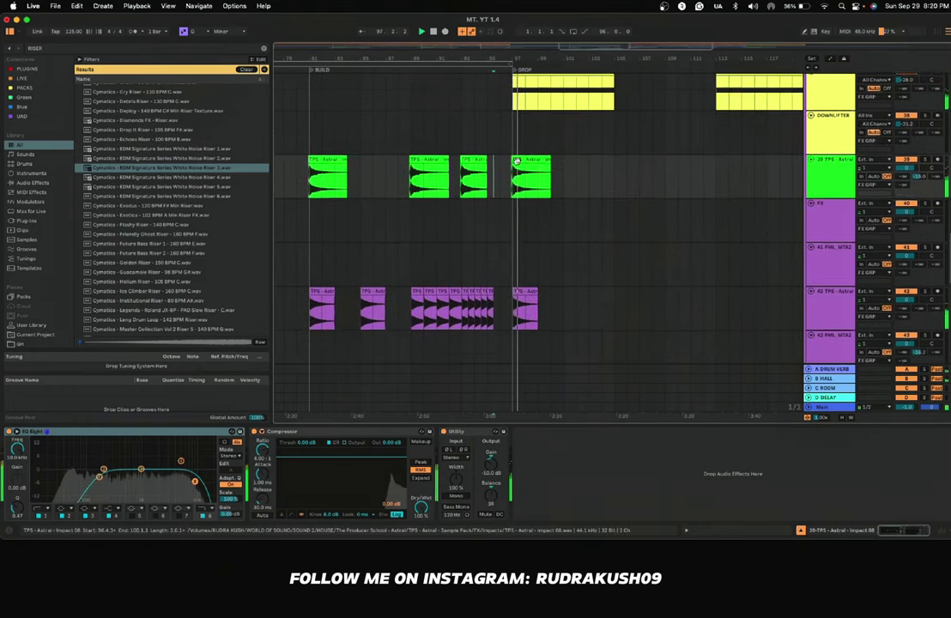
pyautogui.scroll(-10, 517, 164)
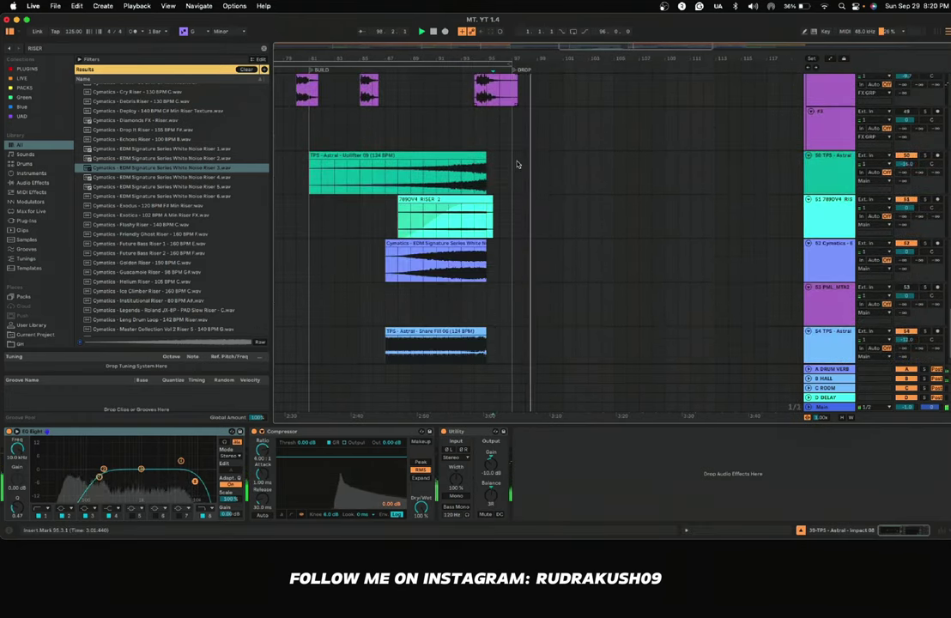
pyautogui.scroll(4, 516, 164)
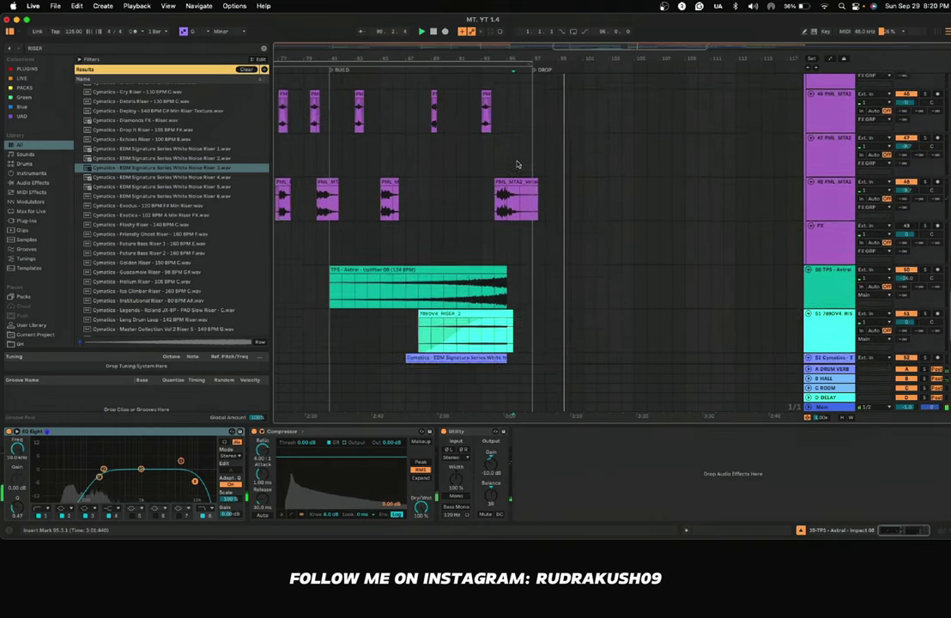
pyautogui.scroll(10, 517, 164)
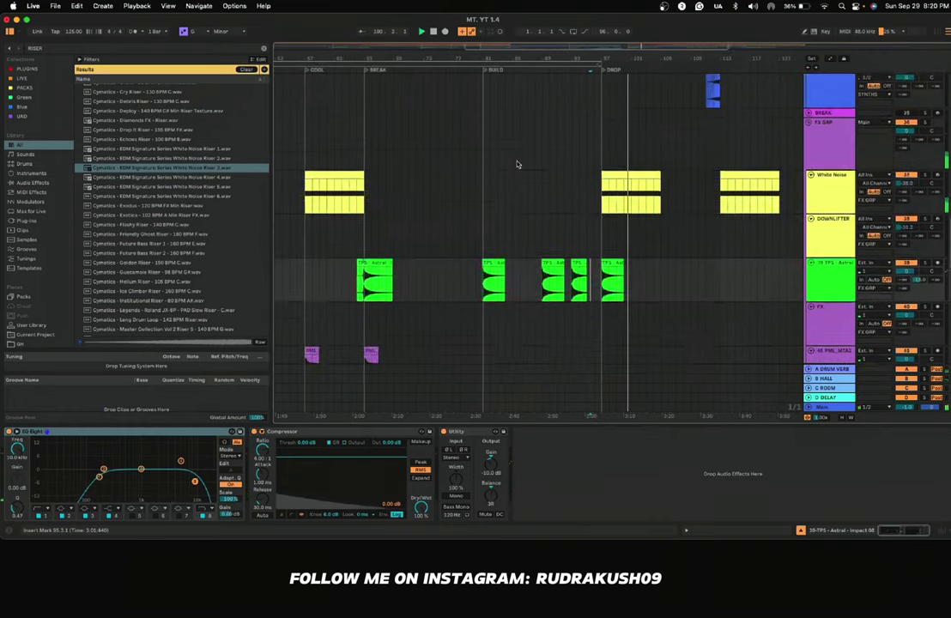
pyautogui.scroll(10, 517, 164)
pyautogui.scroll(-4, 516, 163)
pyautogui.scroll(-15, 518, 163)
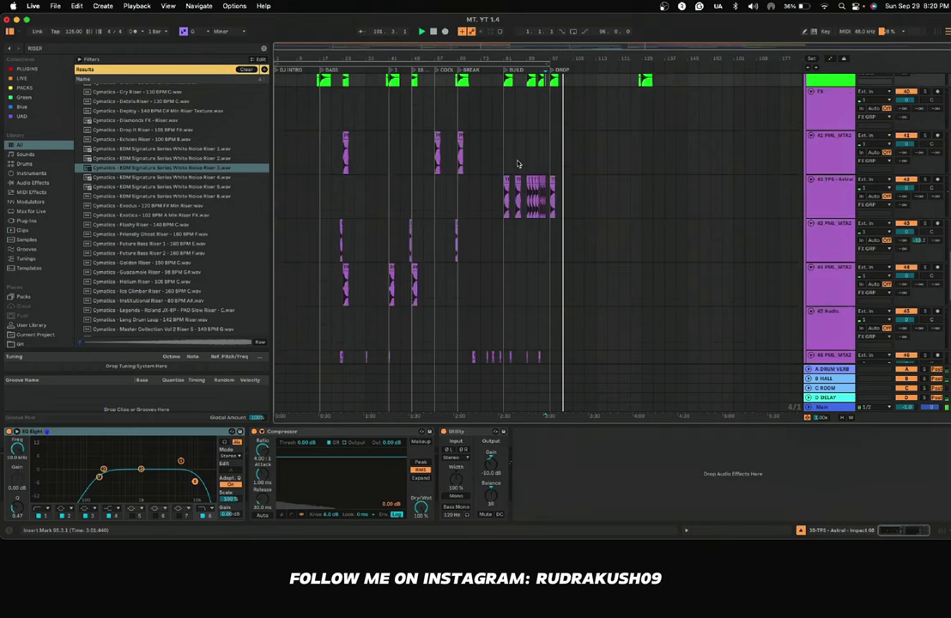
pyautogui.scroll(-10, 517, 164)
pyautogui.scroll(3, 516, 164)
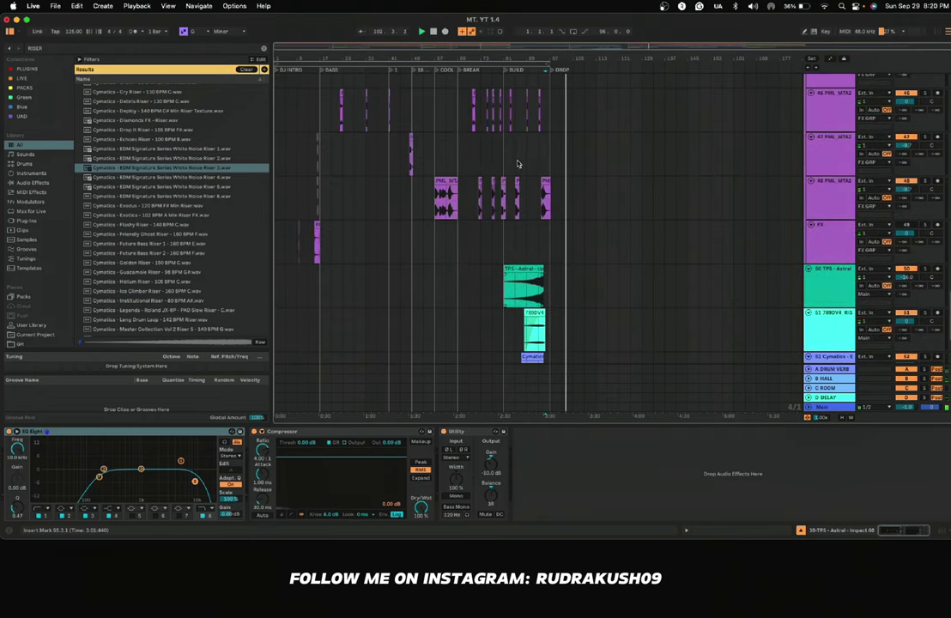
pyautogui.scroll(5, 517, 164)
pyautogui.scroll(-3, 516, 164)
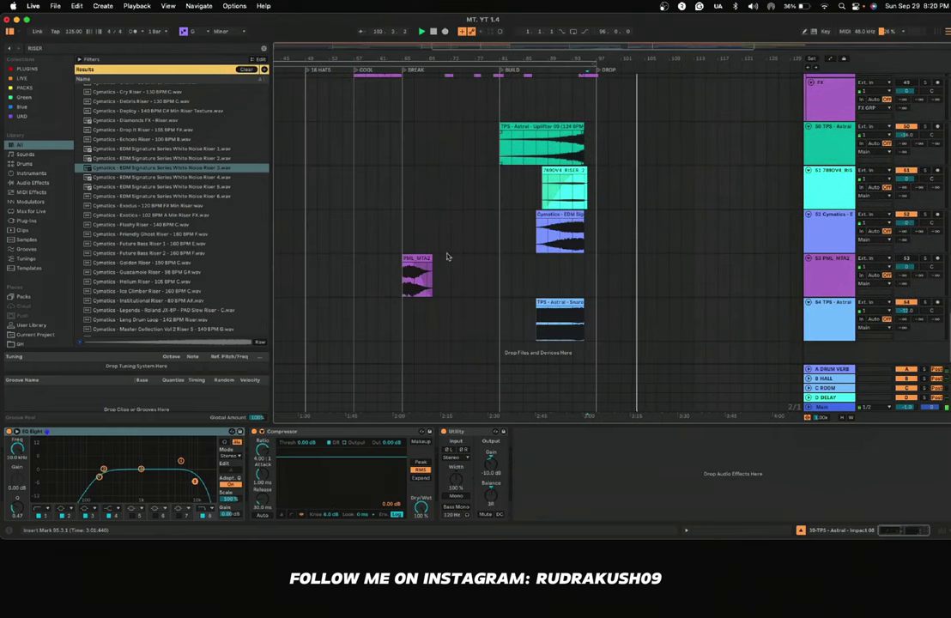
# Step: Play the PML_MTA2_FX_002 Banshee clip at the break and move it to the start of the build at bar 81
pyautogui.click(379, 301)
pyautogui.scroll(3, 397, 287)
pyautogui.click(413, 281)
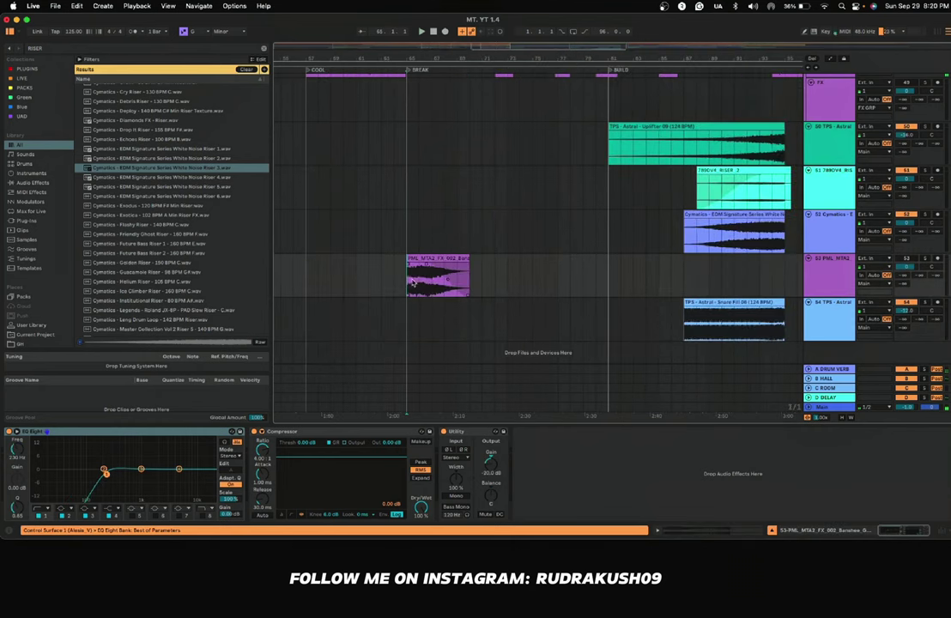
pyautogui.click(926, 257)
pyautogui.press('space')
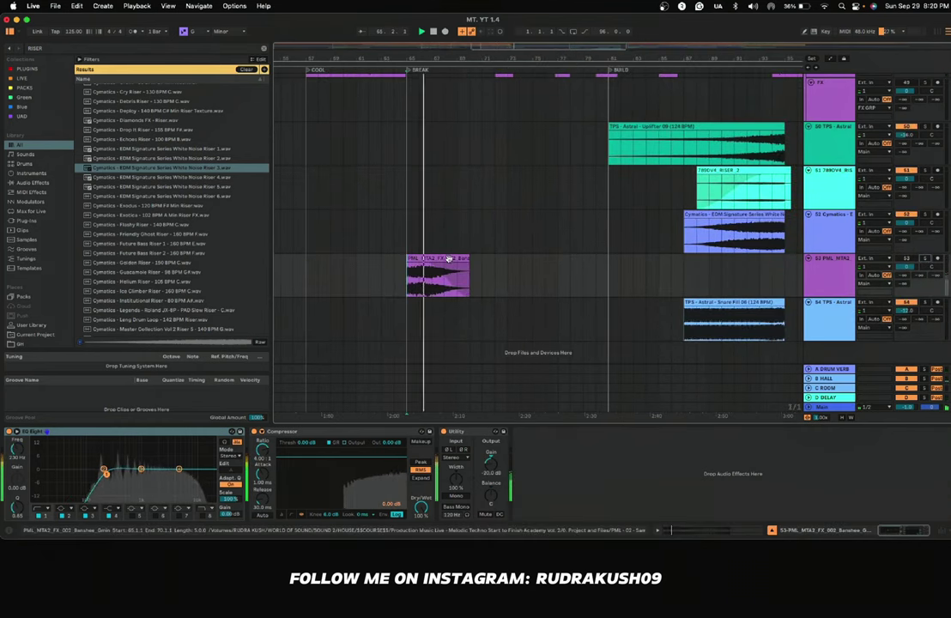
pyautogui.moveTo(429, 259); pyautogui.dragTo(634, 277)
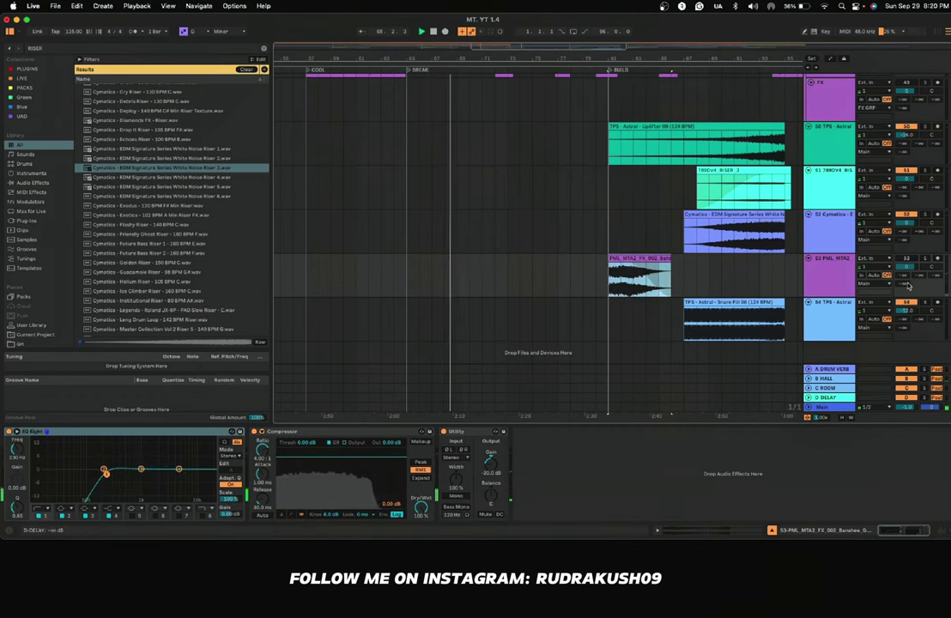
# Step: Activate the Banshee track, play the build from bar 80 and set the track's Utility gain to -15 dB
pyautogui.click(905, 260)
pyautogui.click(592, 272)
pyautogui.press('space')
pyautogui.press('space')
pyautogui.hscroll(2, 593, 272)
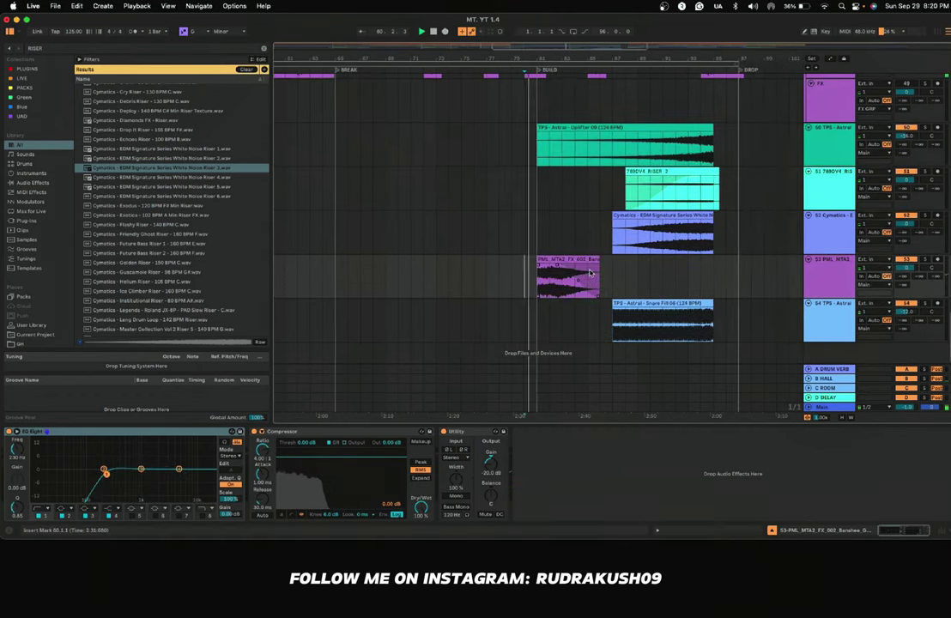
pyautogui.hscroll(2, 591, 273)
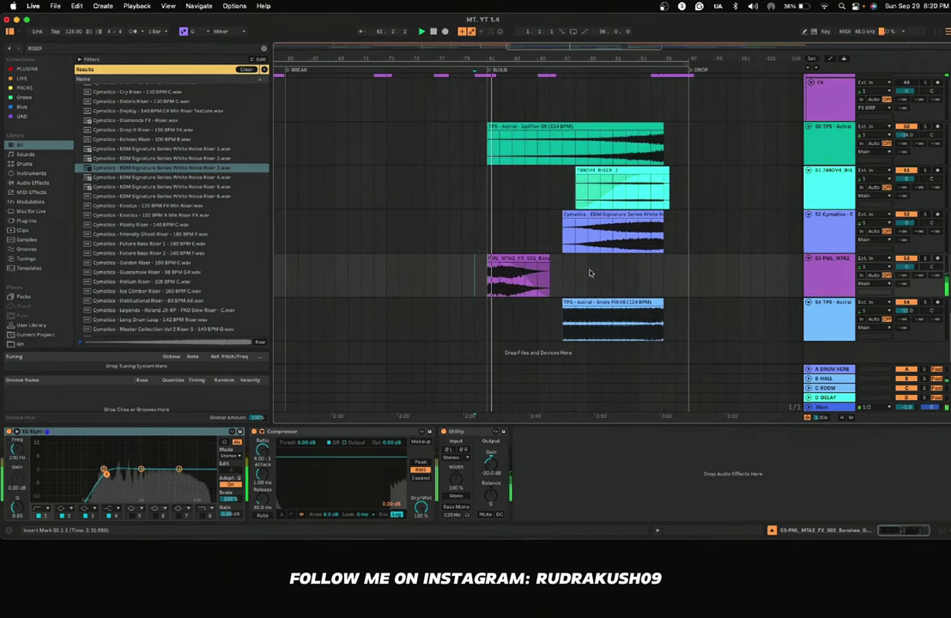
pyautogui.moveTo(489, 466); pyautogui.dragTo(490, 451)
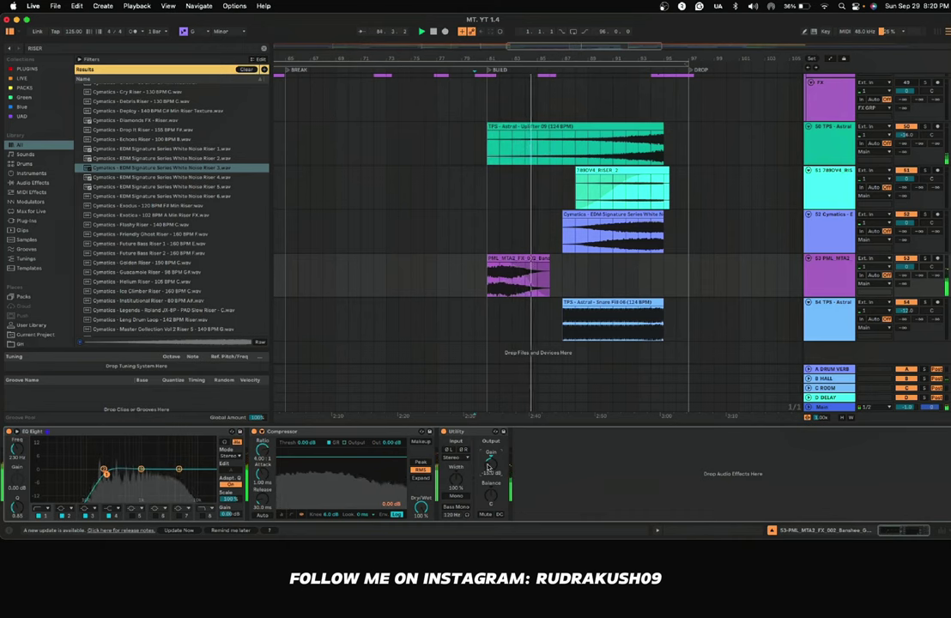
# Step: Solo and replay the Banshee track, and insert a Reverb from the LIVE collection between its Compressor and Utility
pyautogui.press('space')
pyautogui.click(923, 259)
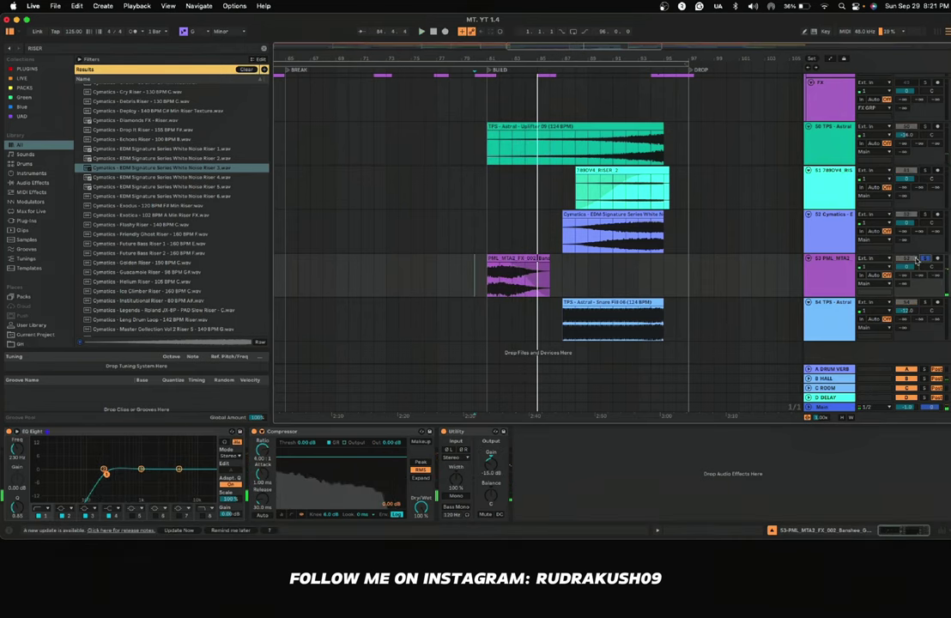
pyautogui.press('space')
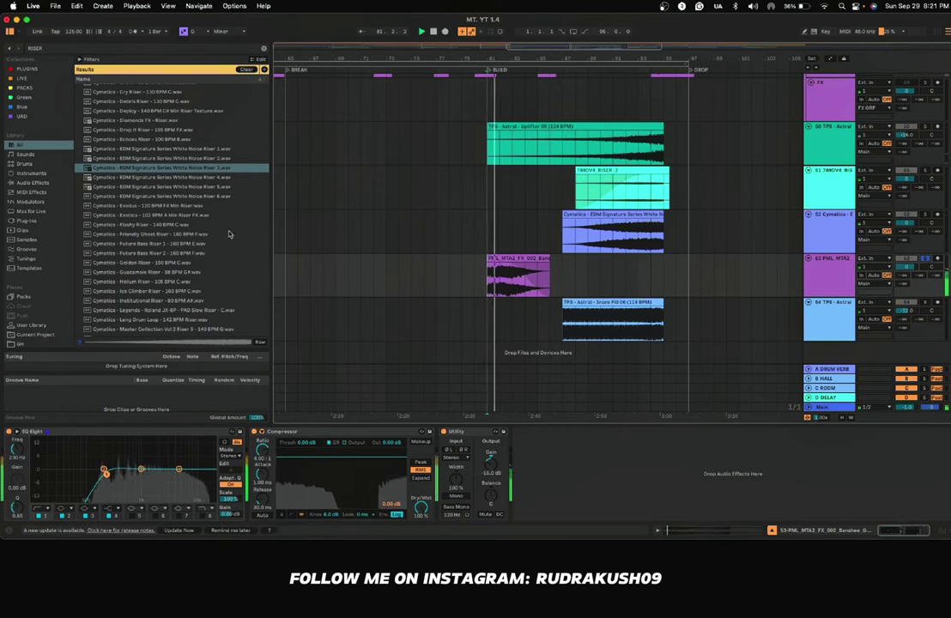
pyautogui.click(22, 78)
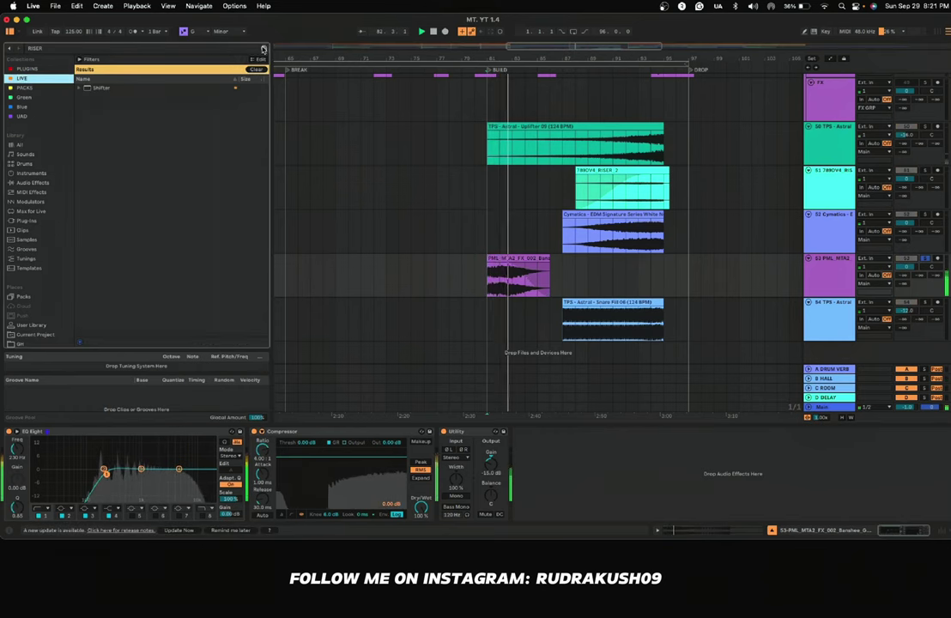
pyautogui.click(246, 70)
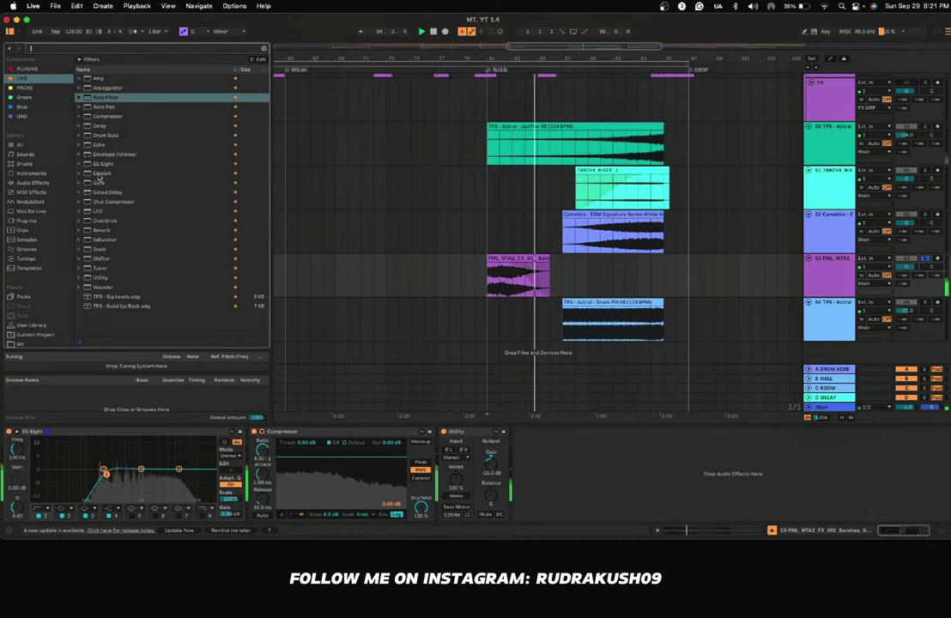
pyautogui.click(478, 119)
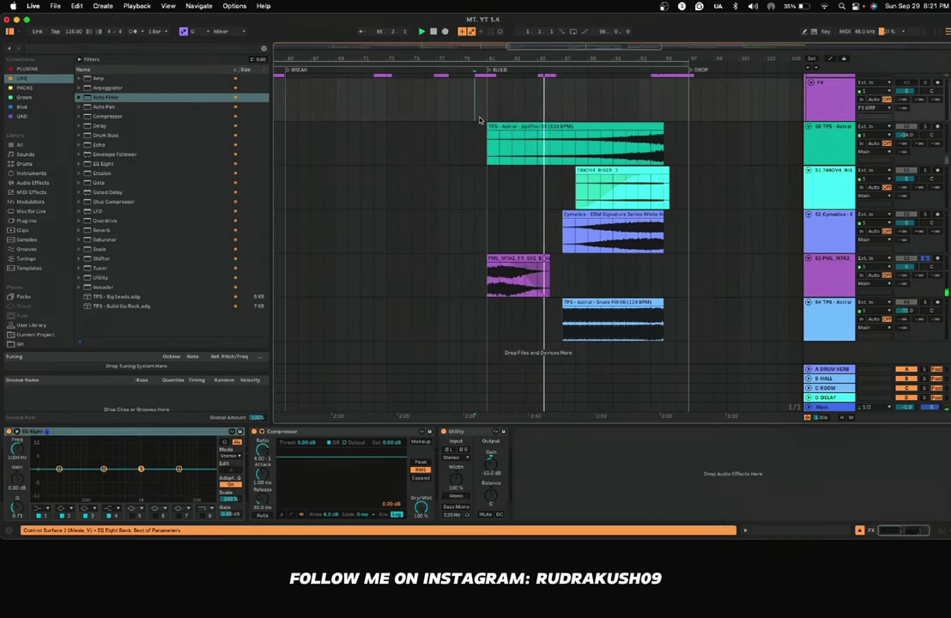
pyautogui.click(487, 255)
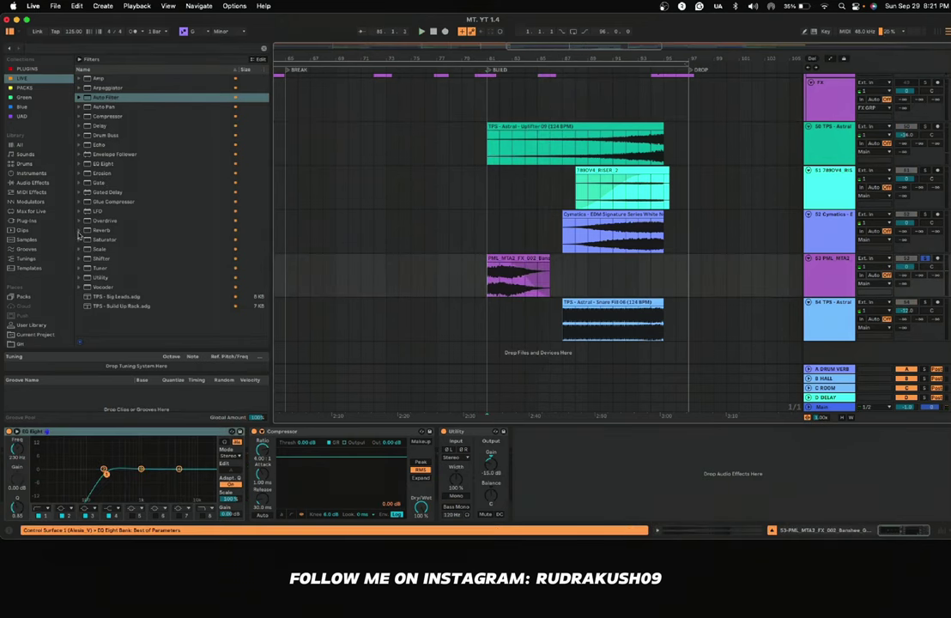
pyautogui.moveTo(89, 233); pyautogui.dragTo(257, 449)
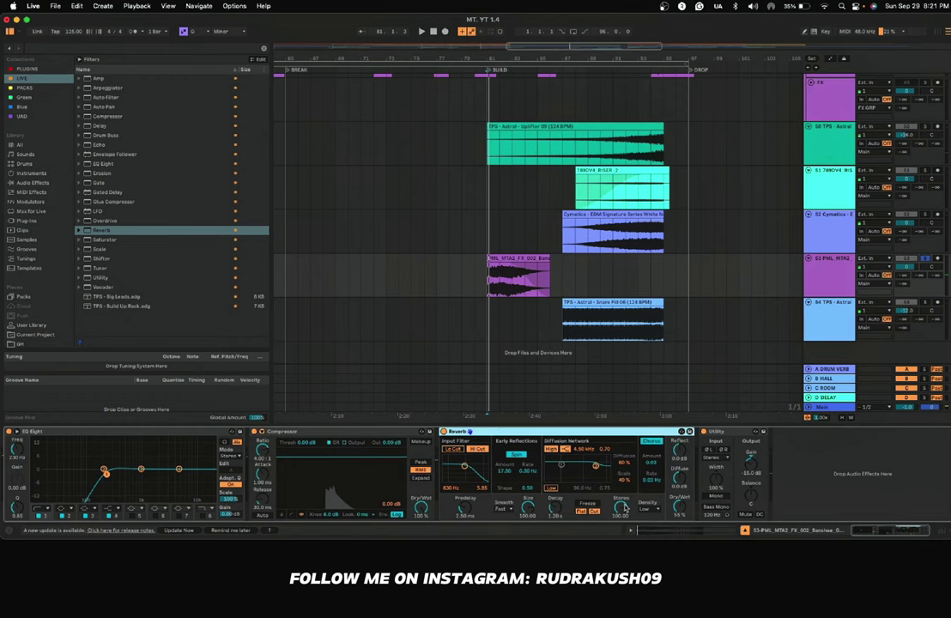
# Step: Automate the Banshee track's Reverb Dry/Wet, ramping from 0% at bar 81 to the maximum at the clip's end
pyautogui.click(599, 416)
pyautogui.rightClick(680, 505)
pyautogui.click(608, 374)
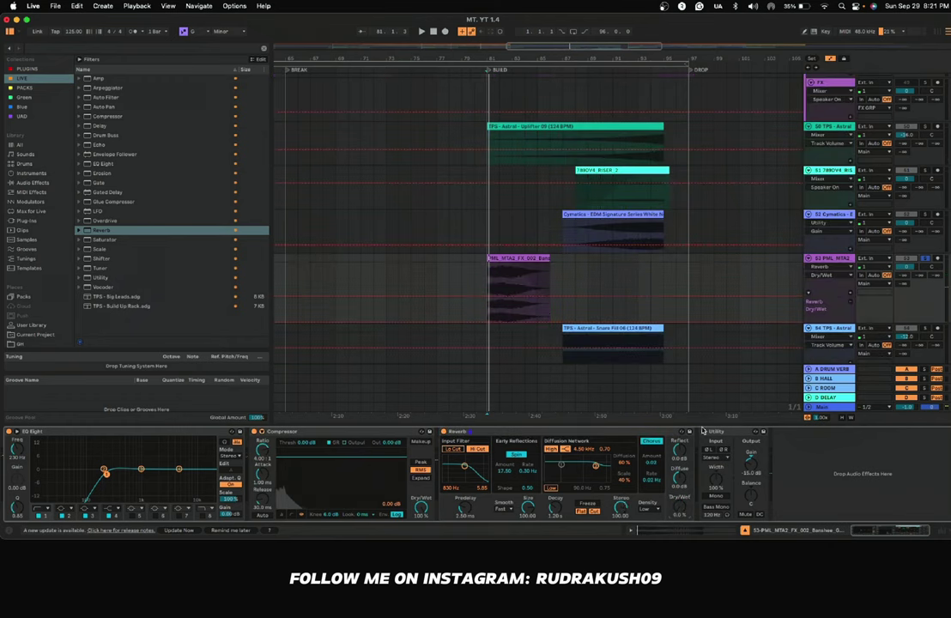
pyautogui.rightClick(679, 507)
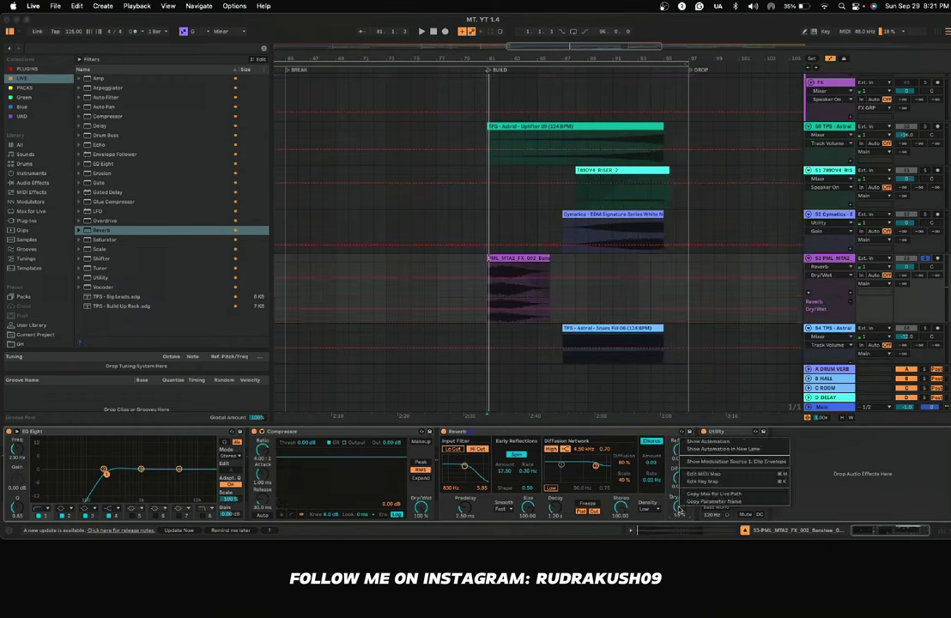
pyautogui.click(697, 442)
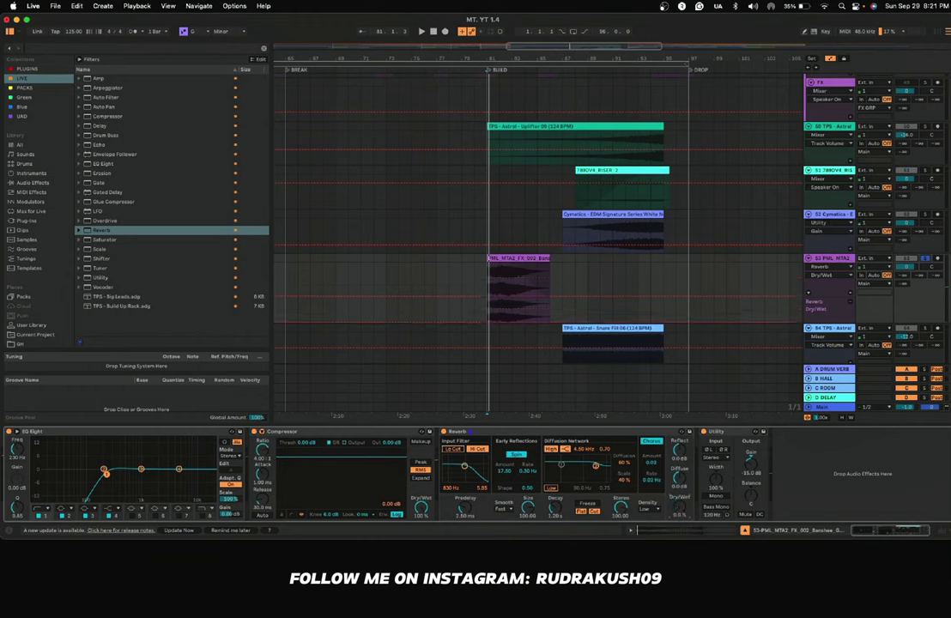
pyautogui.click(851, 304)
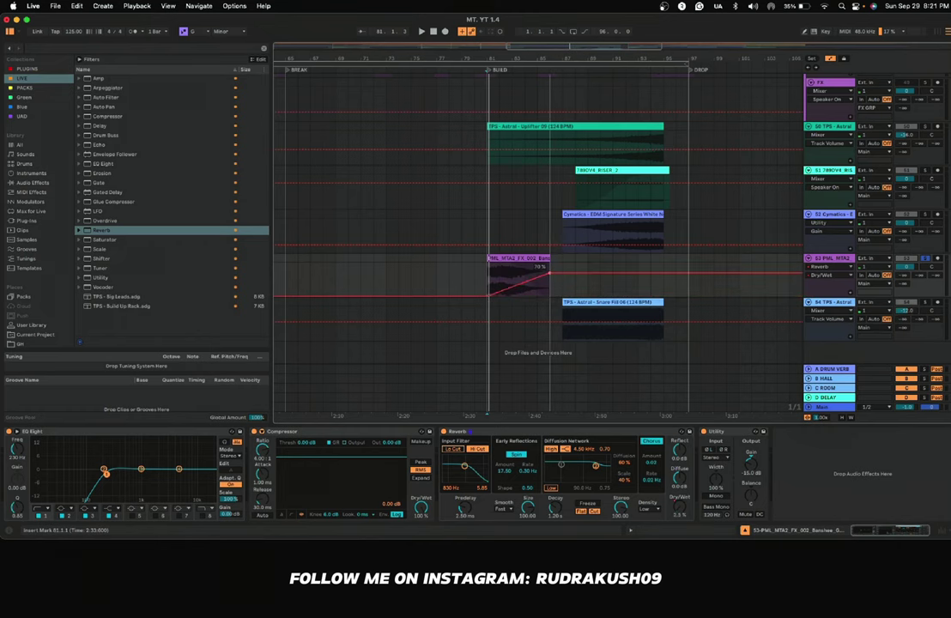
# Step: Bend the Banshee Dry/Wet ramp into a slow-starting curve and set the Reverb decay to about 11.8 s during playback
pyautogui.press('space')
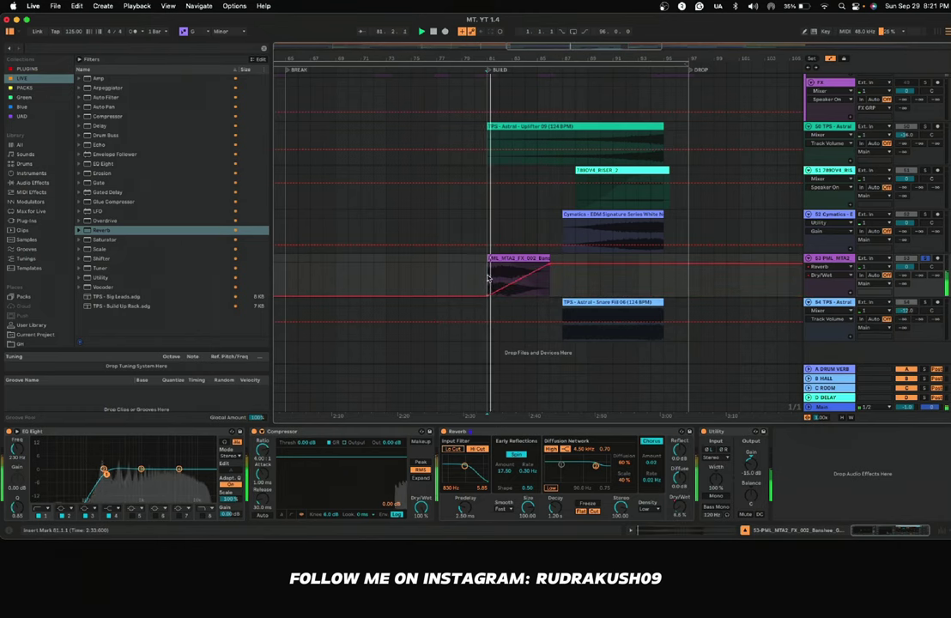
pyautogui.scroll(3, 489, 278)
pyautogui.moveTo(547, 280); pyautogui.dragTo(547, 291)
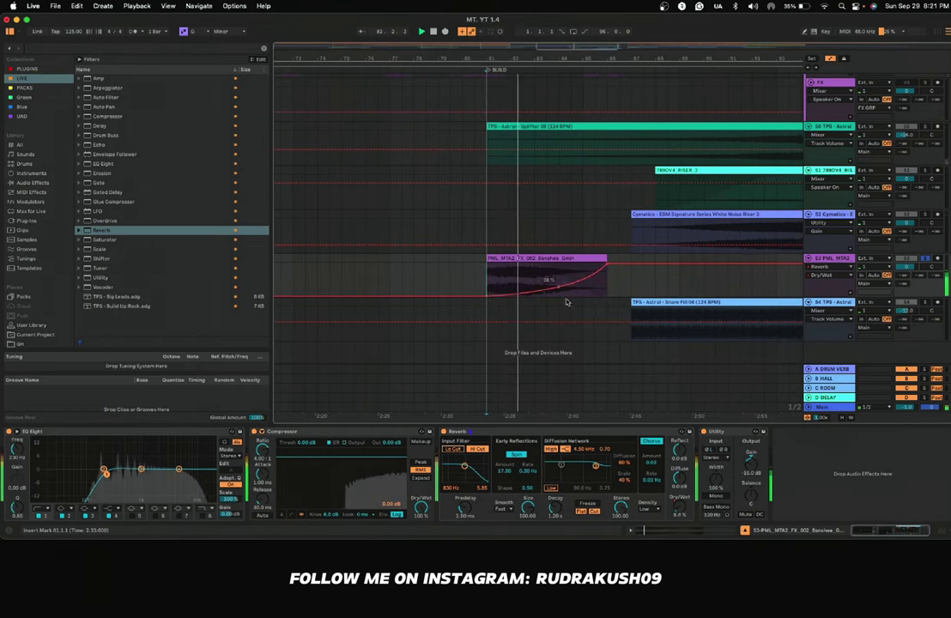
pyautogui.moveTo(555, 507); pyautogui.dragTo(555, 470)
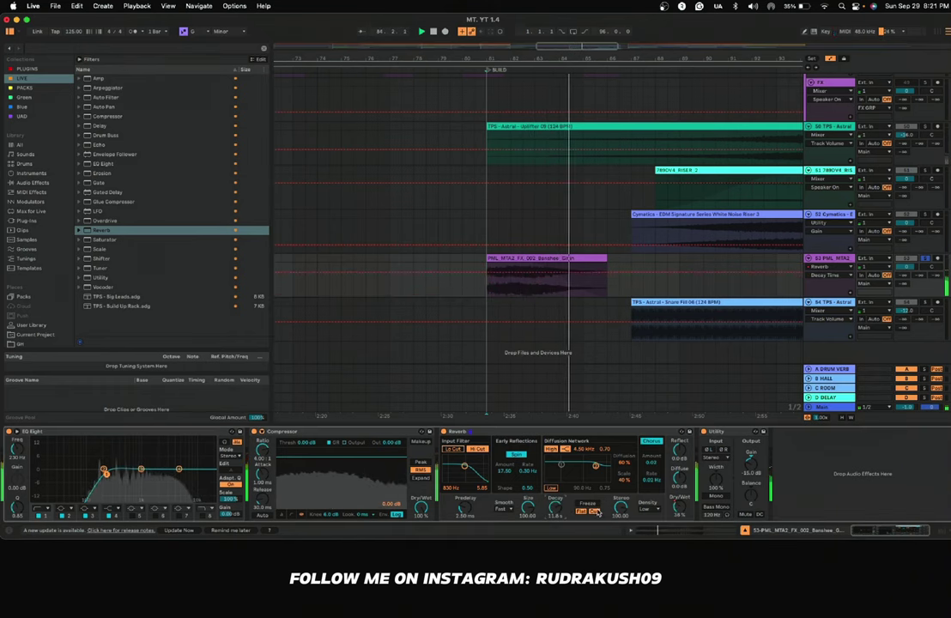
pyautogui.press('a')
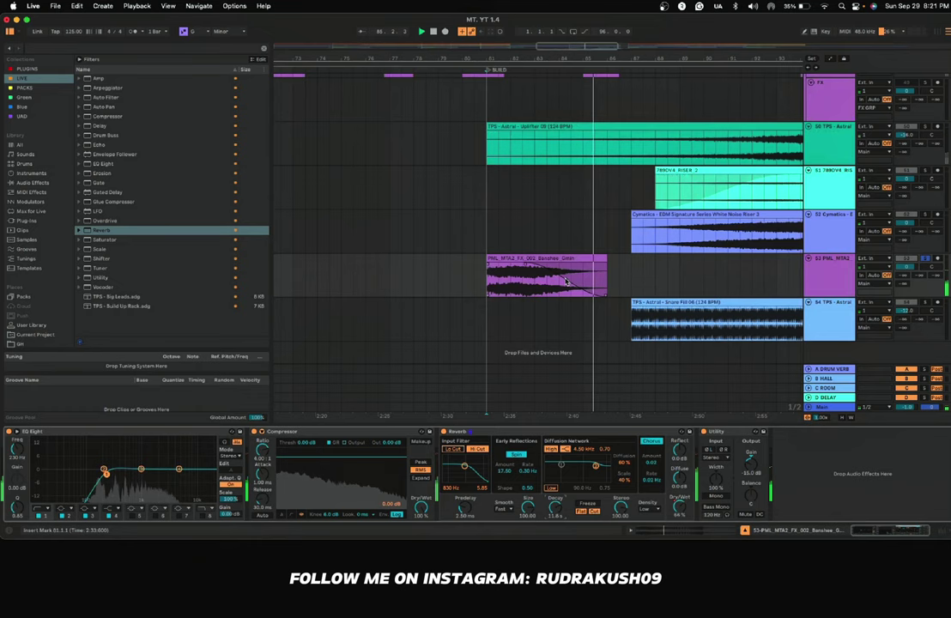
# Step: Replay the build from about bar 78 with the Banshee track unsoloed, checking it against the surrounding tracks
pyautogui.click(425, 276)
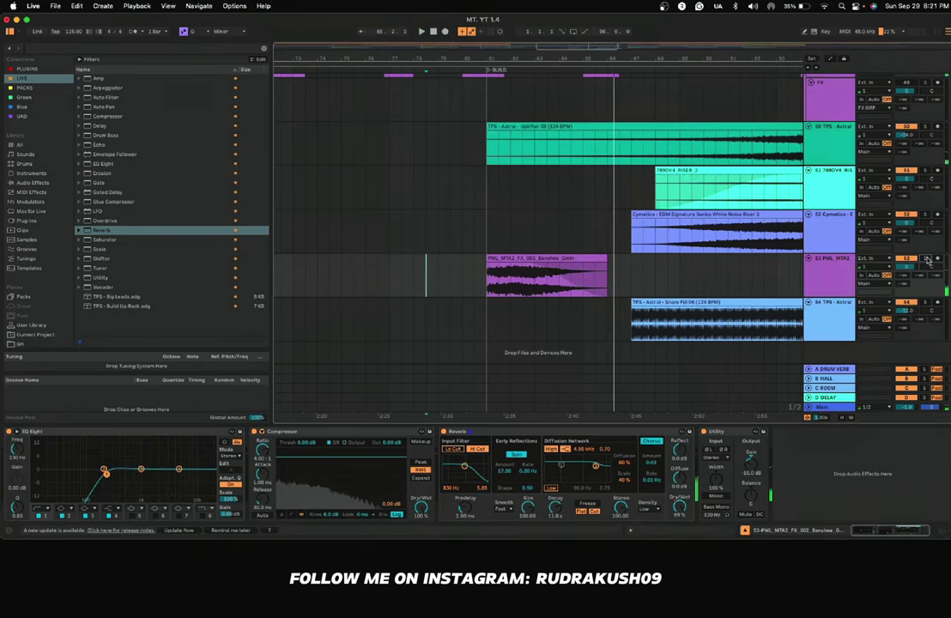
pyautogui.press('space')
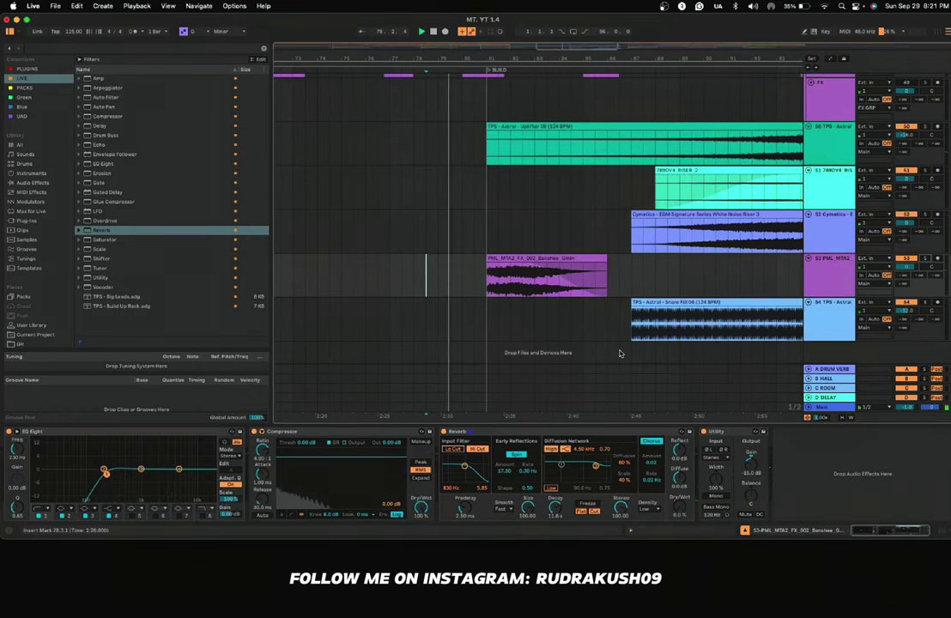
pyautogui.scroll(5, 554, 261)
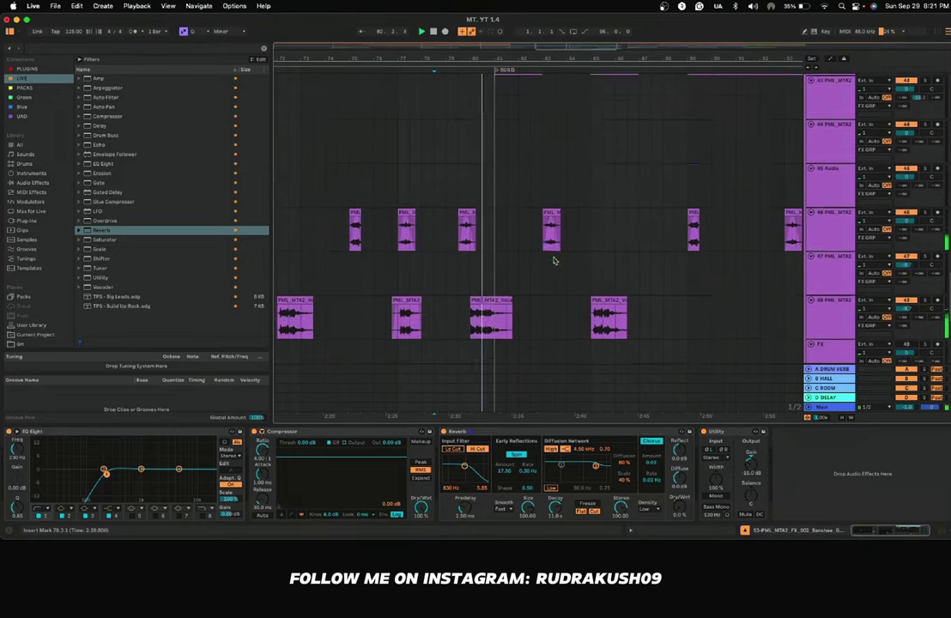
pyautogui.scroll(-5, 553, 261)
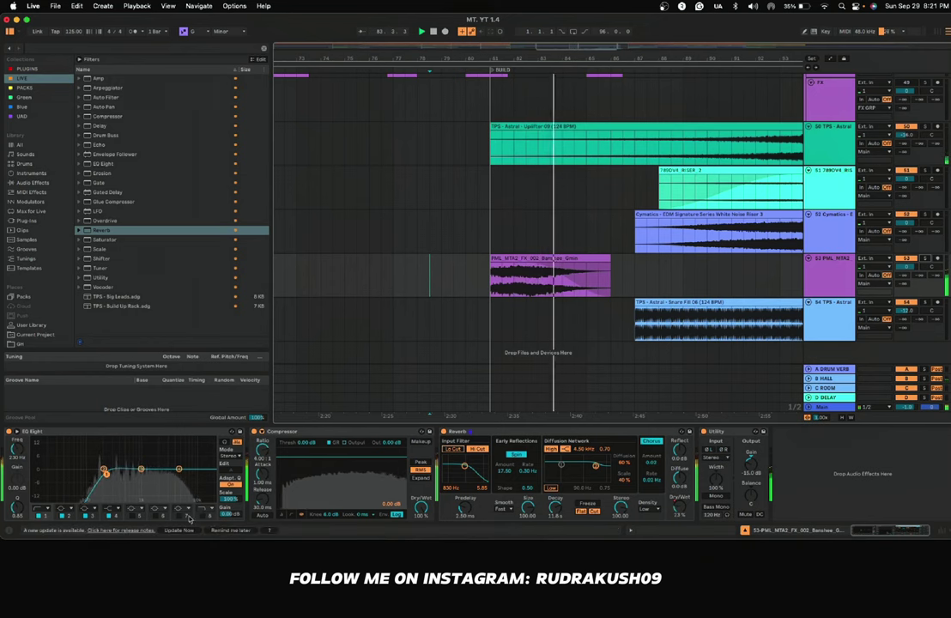
# Step: Shape the Banshee track's EQ Eight with a -3.84 dB dip at 2.55 kHz and a high cut at 5.39 kHz during playback
pyautogui.moveTo(208, 479)
pyautogui.mouseDown()
pyautogui.moveTo(188, 478)
pyautogui.moveTo(203, 479)
pyautogui.mouseUp()
pyautogui.moveTo(140, 469); pyautogui.dragTo(168, 479)
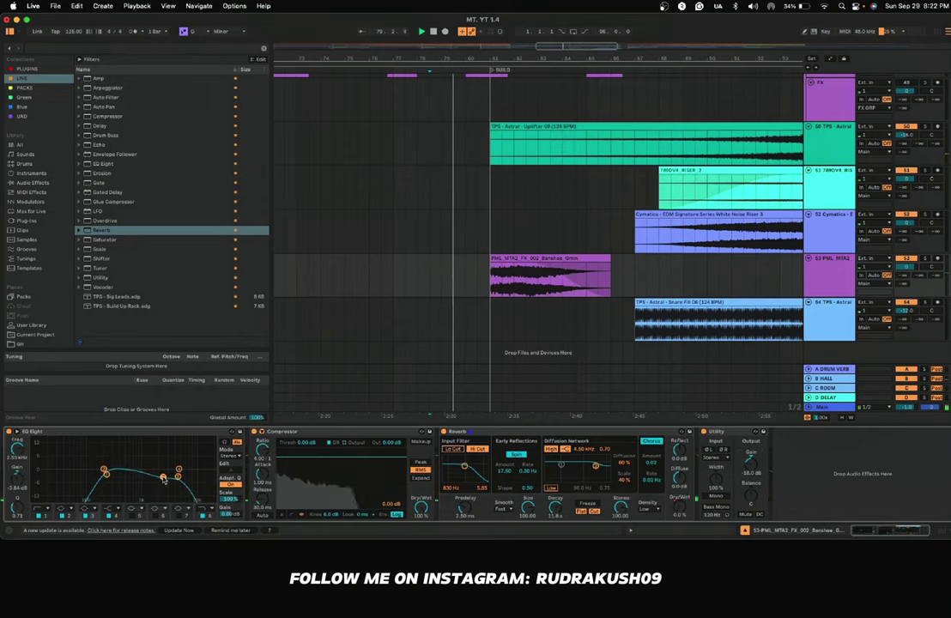
pyautogui.hscroll(-1, 487, 265)
pyautogui.scroll(15, 486, 264)
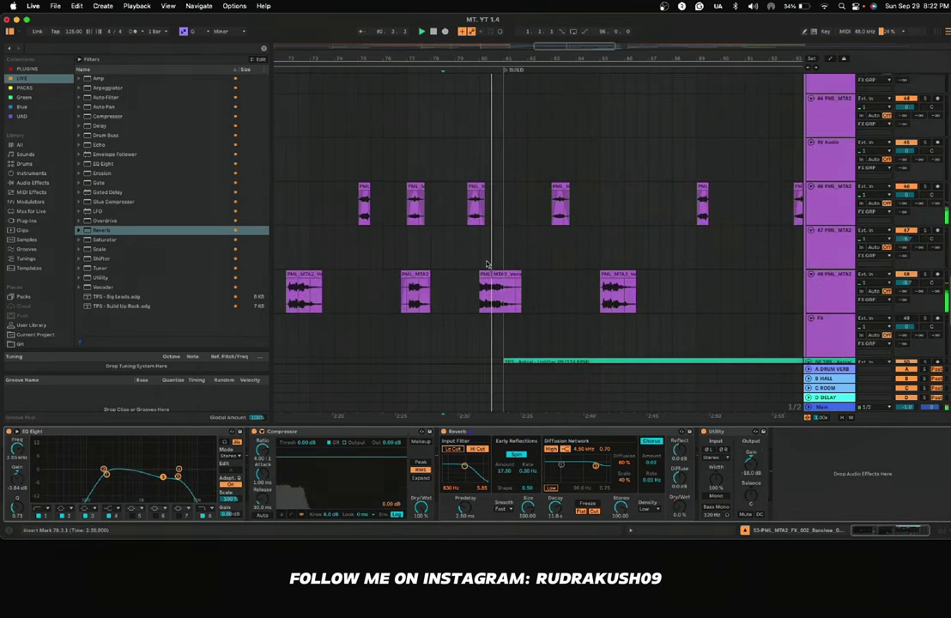
pyautogui.scroll(-15, 487, 264)
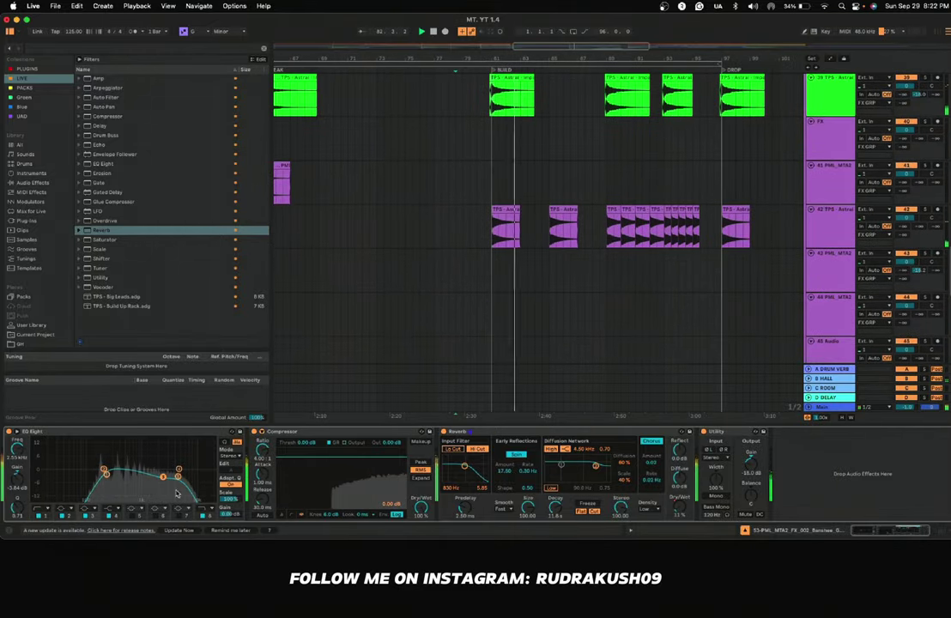
pyautogui.scroll(-8, 563, 244)
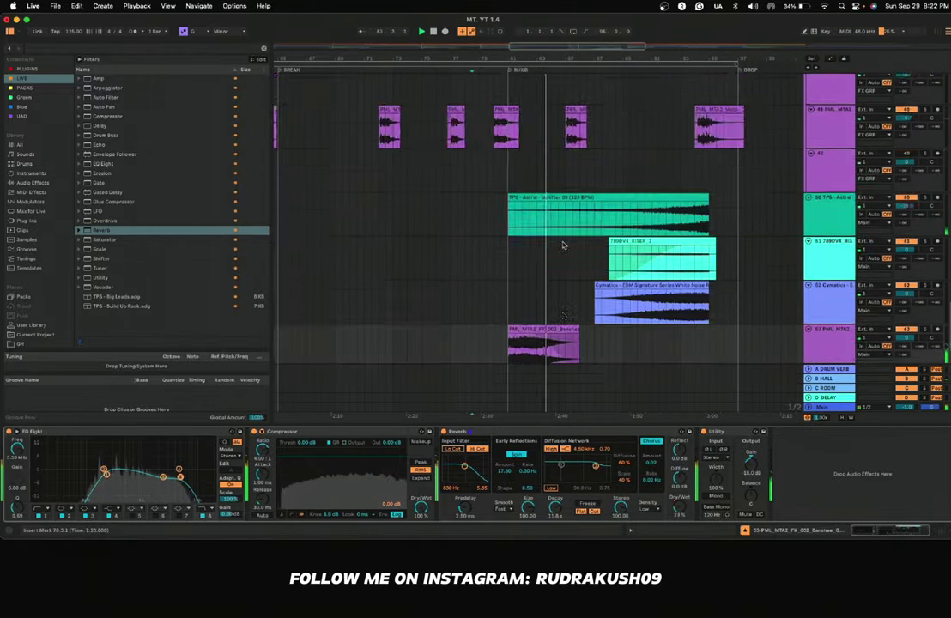
# Step: Deactivate and fold the Banshee track, and move it below the snare fill track
pyautogui.click(906, 259)
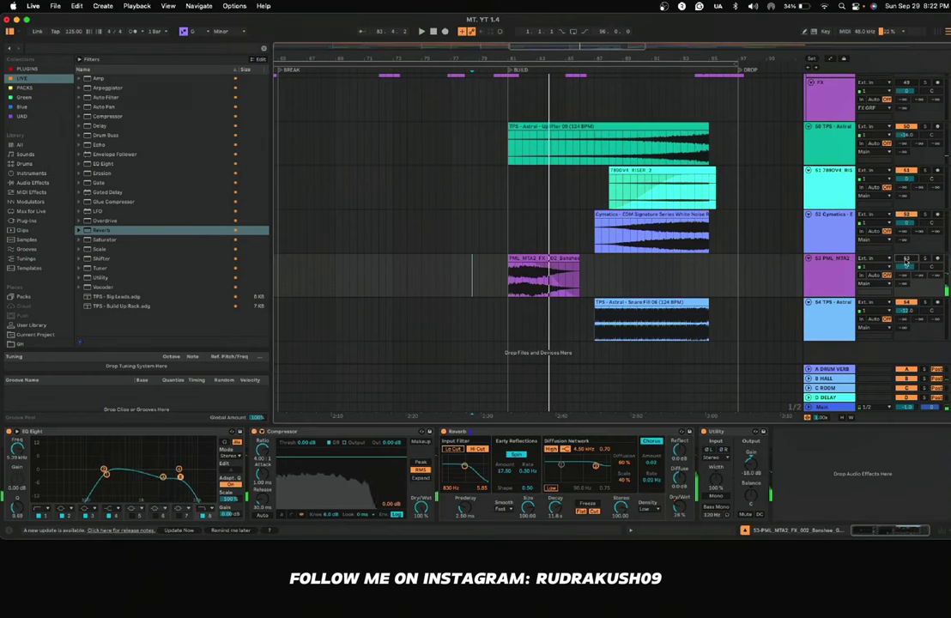
pyautogui.click(808, 259)
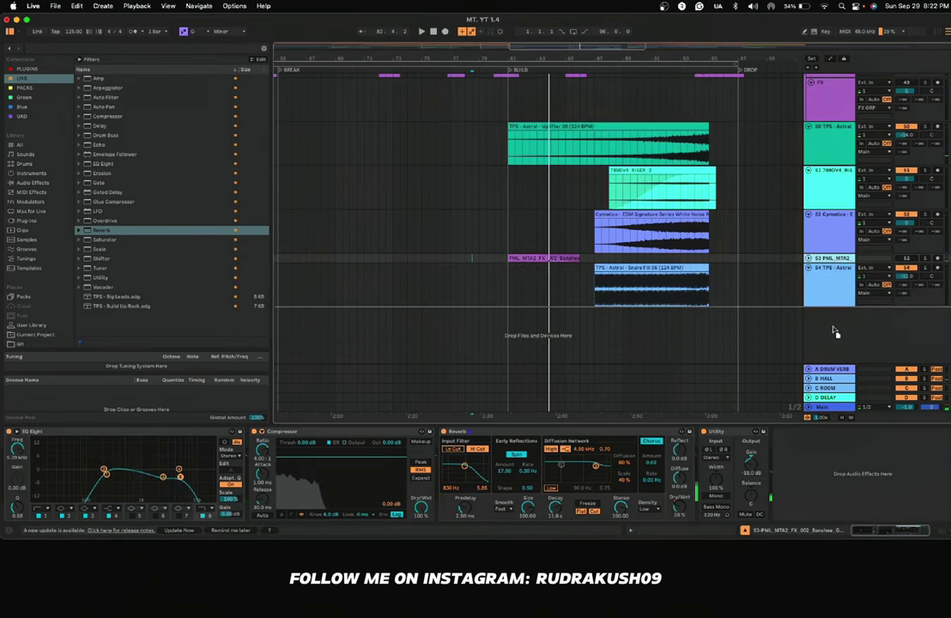
pyautogui.moveTo(833, 258); pyautogui.dragTo(834, 330)
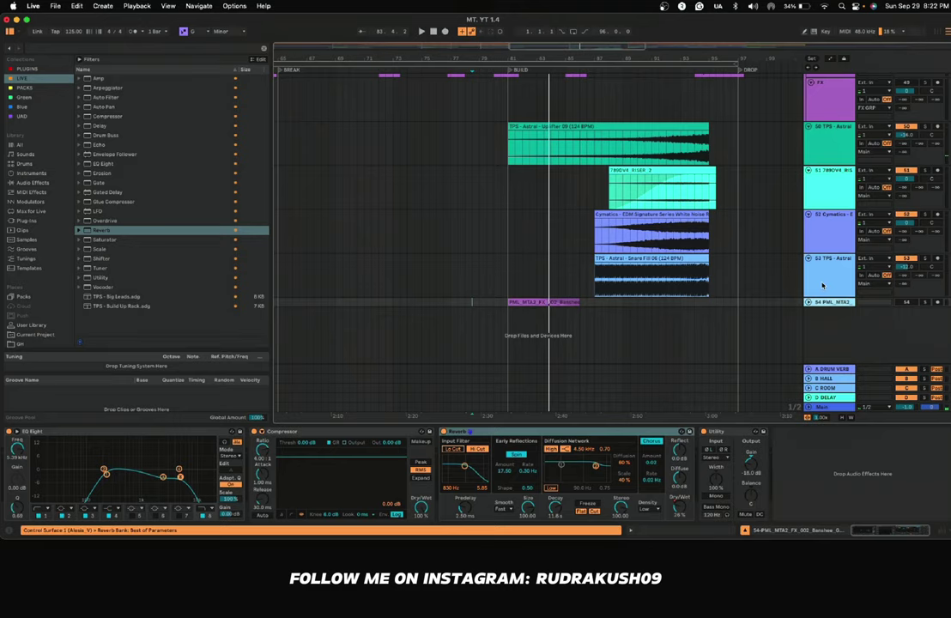
# Step: Solo the FX track and play its clip just before the BASS marker
pyautogui.hscroll(-3, 478, 261)
pyautogui.scroll(-5, 479, 262)
pyautogui.scroll(5, 478, 262)
pyautogui.hscroll(-2, 478, 262)
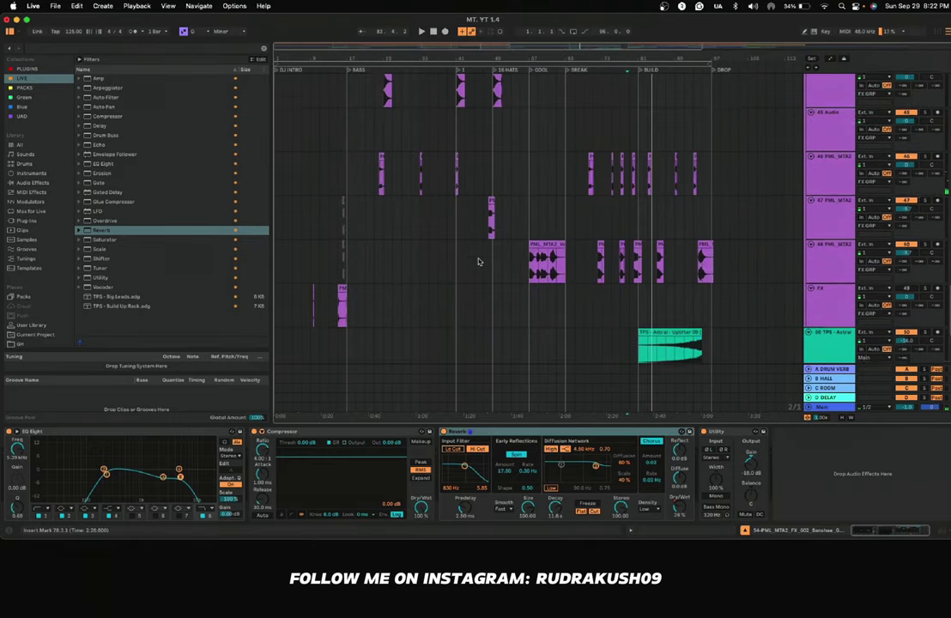
pyautogui.scroll(-3, 478, 261)
pyautogui.scroll(3, 478, 261)
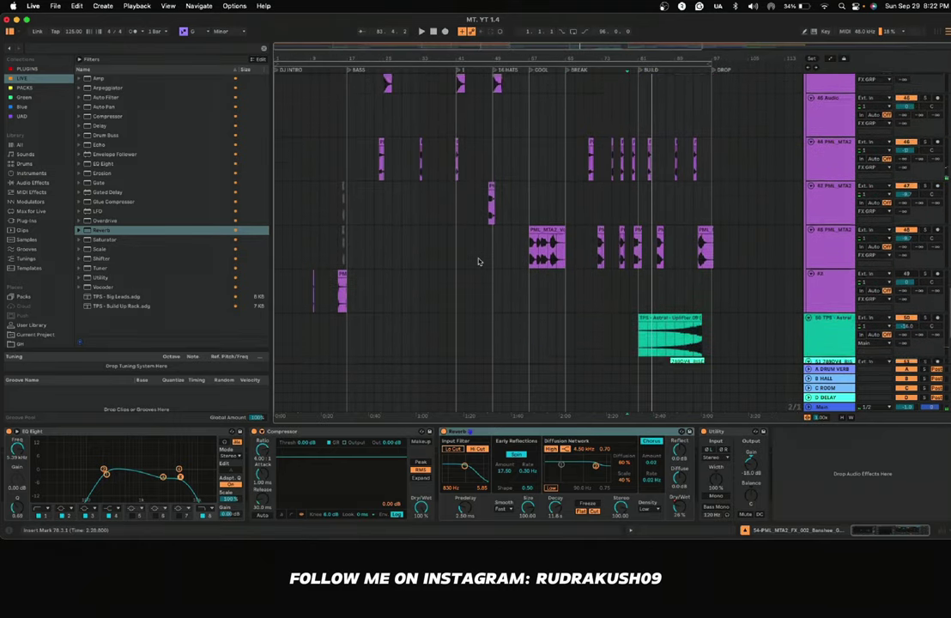
pyautogui.scroll(2, 479, 262)
pyautogui.scroll(4, 339, 293)
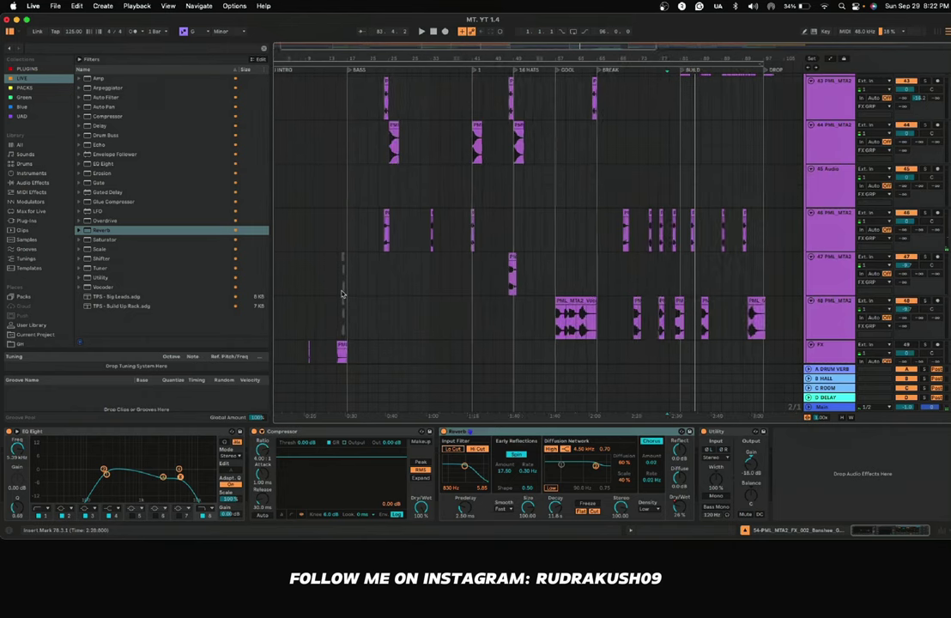
pyautogui.scroll(-3, 340, 292)
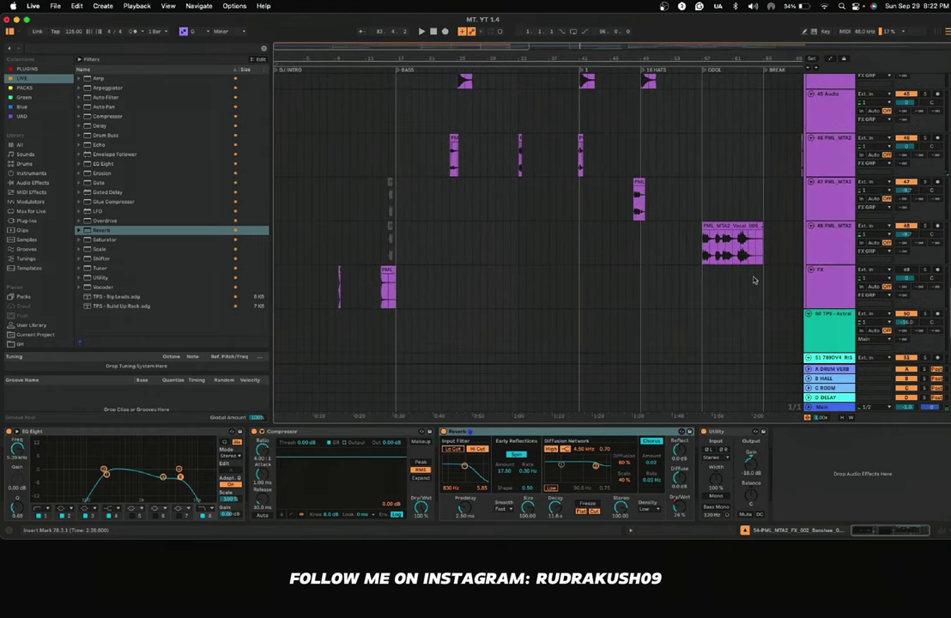
pyautogui.click(415, 277)
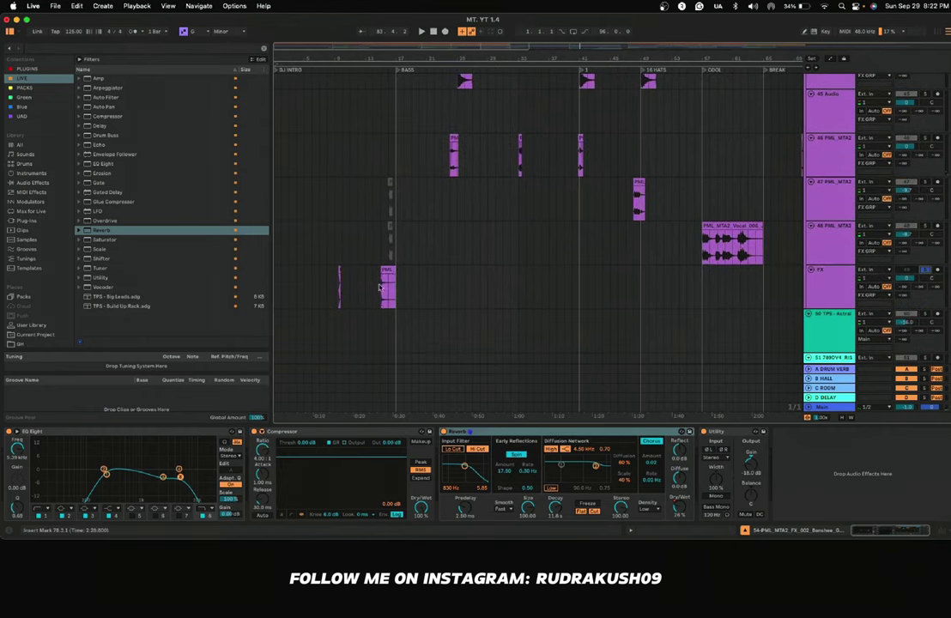
pyautogui.click(380, 288)
pyautogui.press('space')
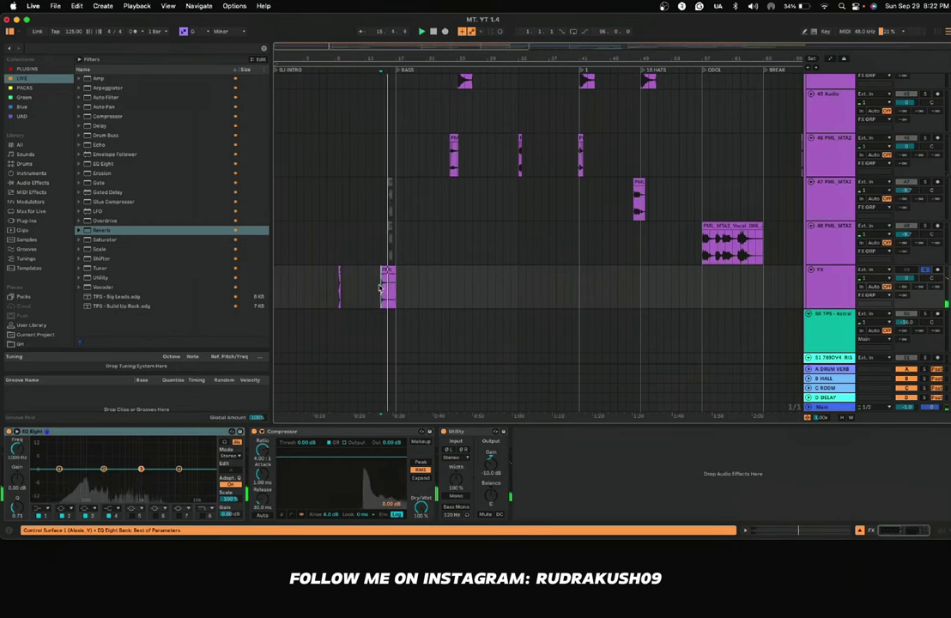
# Step: Delete the FX track's clip before the BASS marker and clear the rest of that track from bar 1 to bar 15
pyautogui.click(389, 270)
pyautogui.click(365, 281)
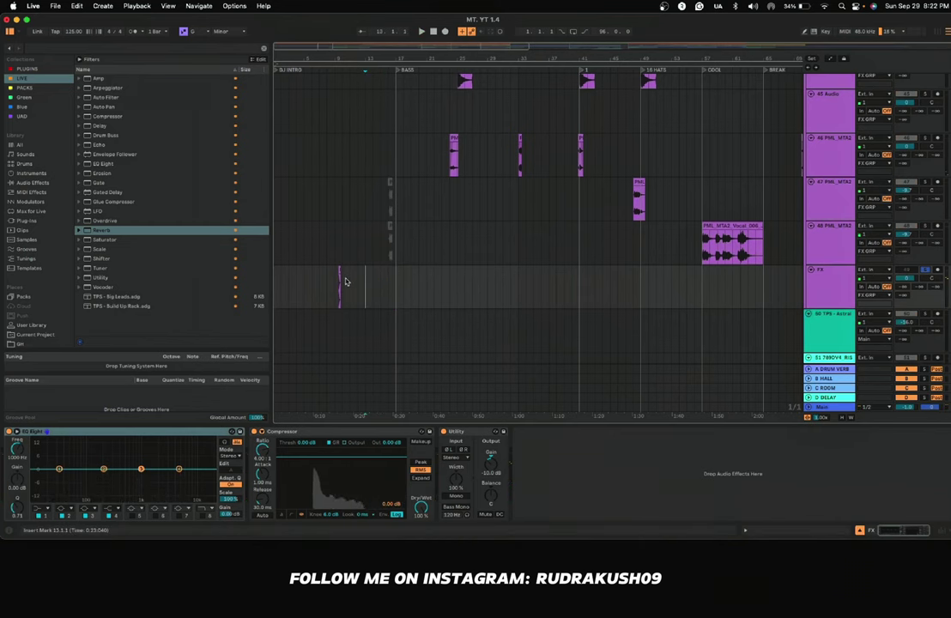
pyautogui.click(344, 280)
pyautogui.press('+')
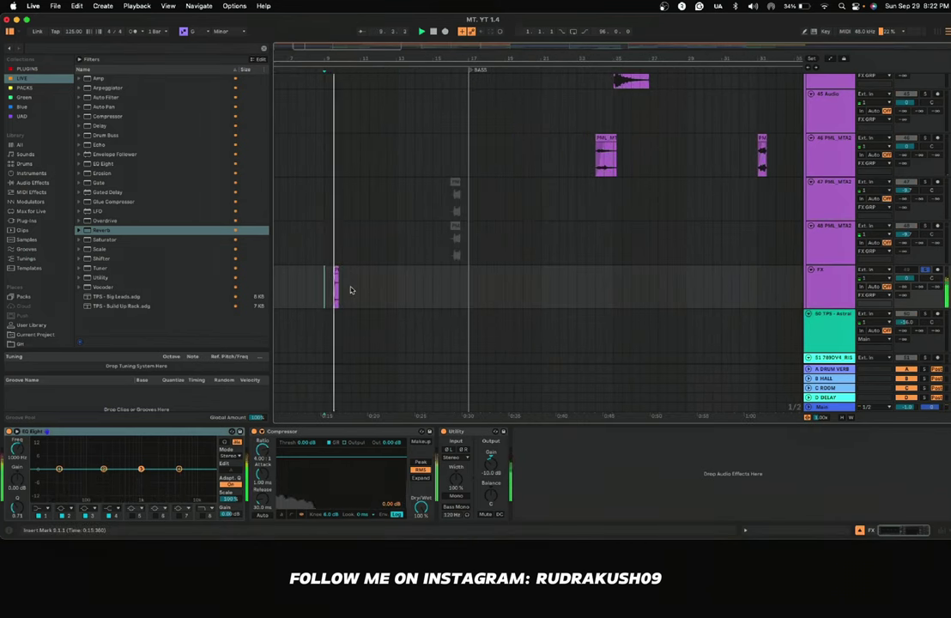
pyautogui.scroll(3, 350, 290)
pyautogui.scroll(-3, 350, 290)
pyautogui.moveTo(350, 290); pyautogui.dragTo(233, 290)
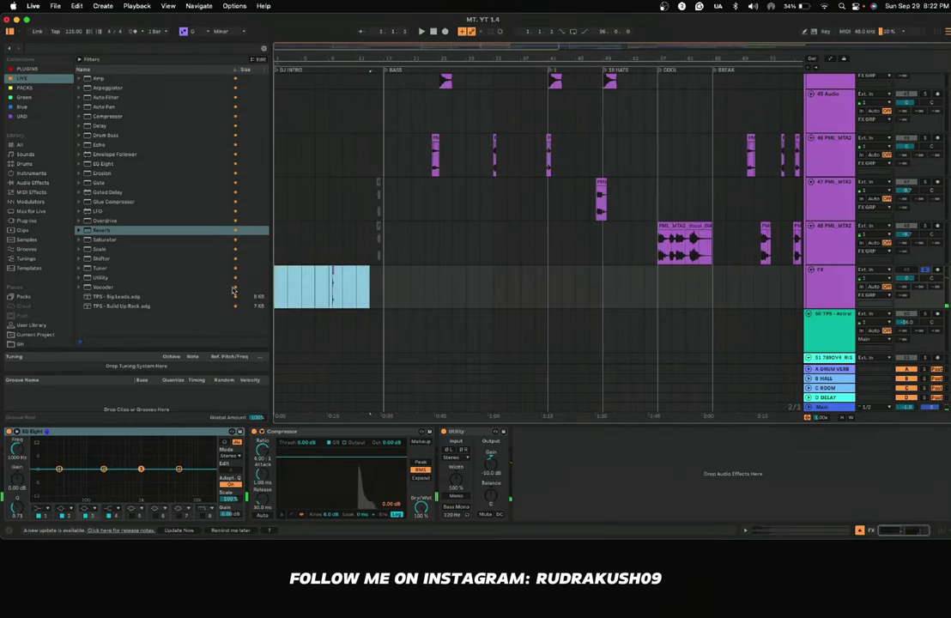
pyautogui.scroll(-3, 581, 305)
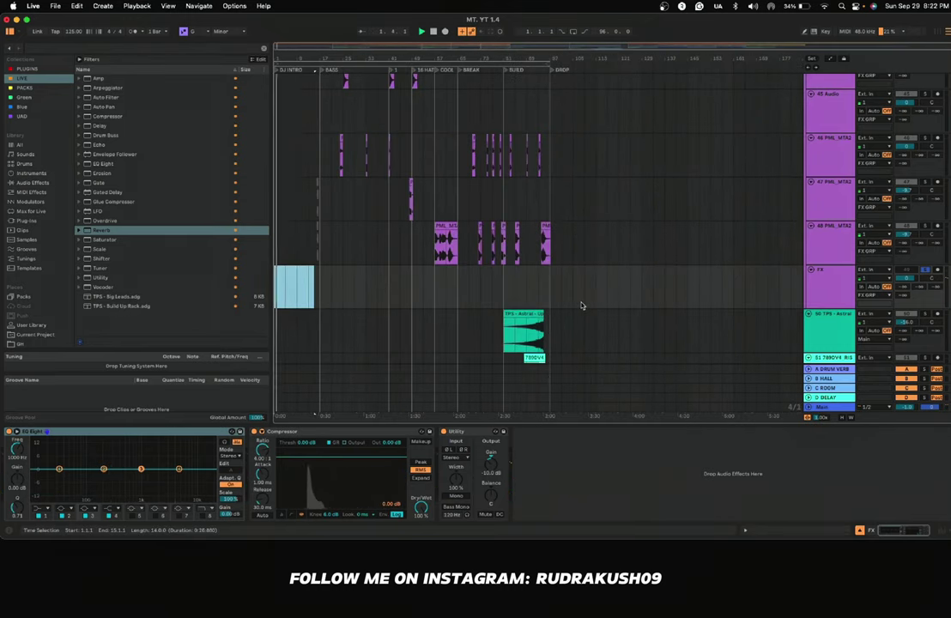
pyautogui.click(598, 293)
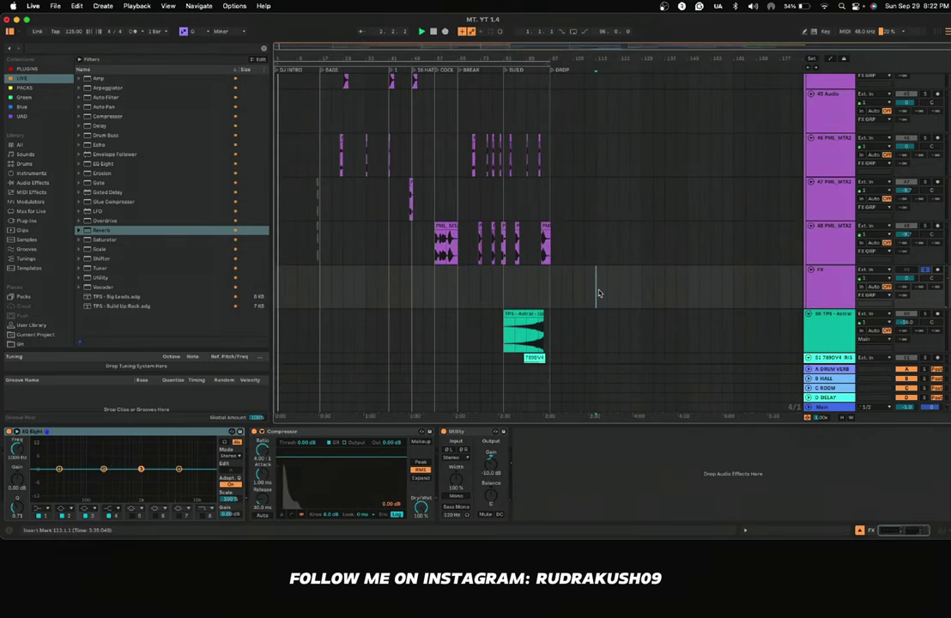
# Step: Audition the samples in the Astral pack's FX Misc folder, from FX Bell through FX Noise Perc
pyautogui.click(25, 88)
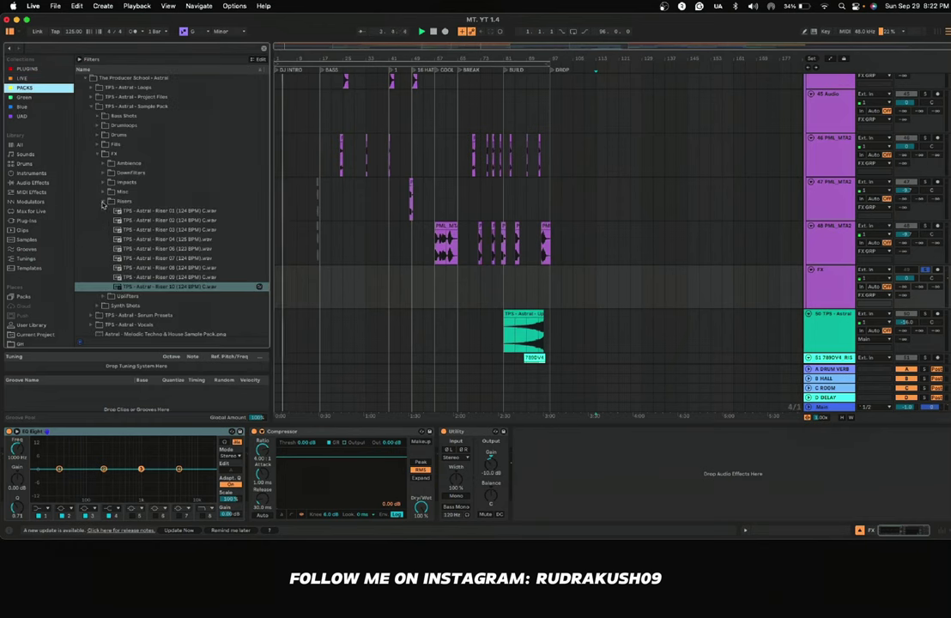
pyautogui.click(103, 203)
pyautogui.click(103, 192)
pyautogui.click(131, 203)
pyautogui.press('Down')
pyautogui.press('Down')
pyautogui.press('Down')
pyautogui.press('Down')
pyautogui.press('Down')
pyautogui.press('Down')
pyautogui.press('Down')
pyautogui.press('Down')
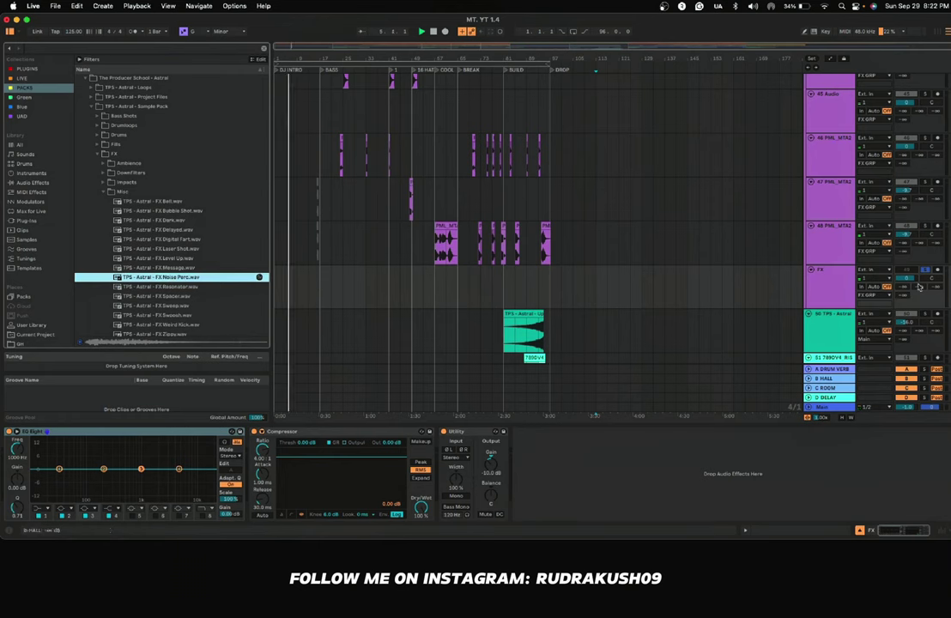
# Step: Unsolo the FX track and audition further Astral Misc samples, from FX Resonator to FX Swoosh
pyautogui.click(594, 286)
pyautogui.click(175, 288)
pyautogui.scroll(-3, 174, 290)
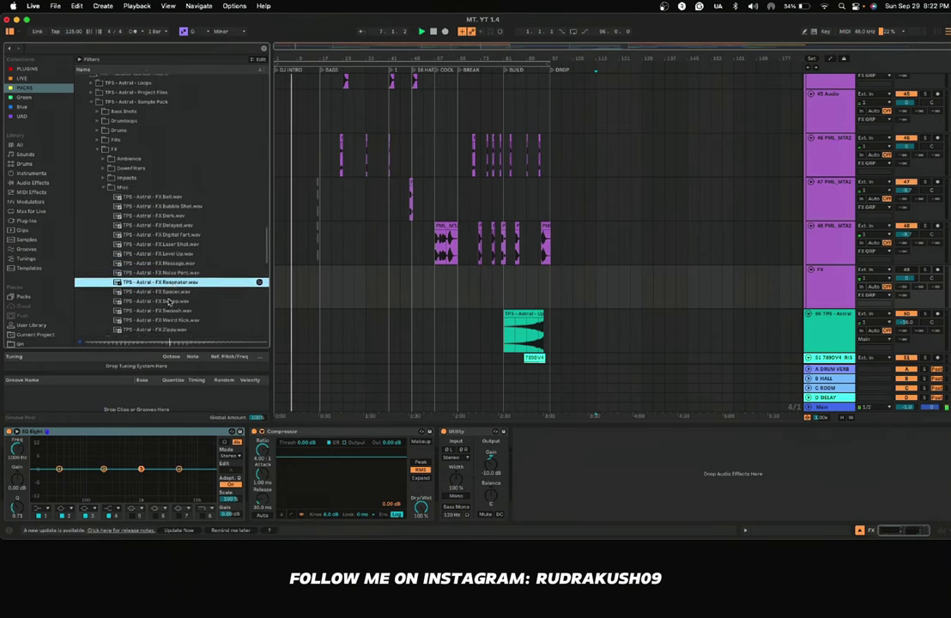
pyautogui.click(161, 227)
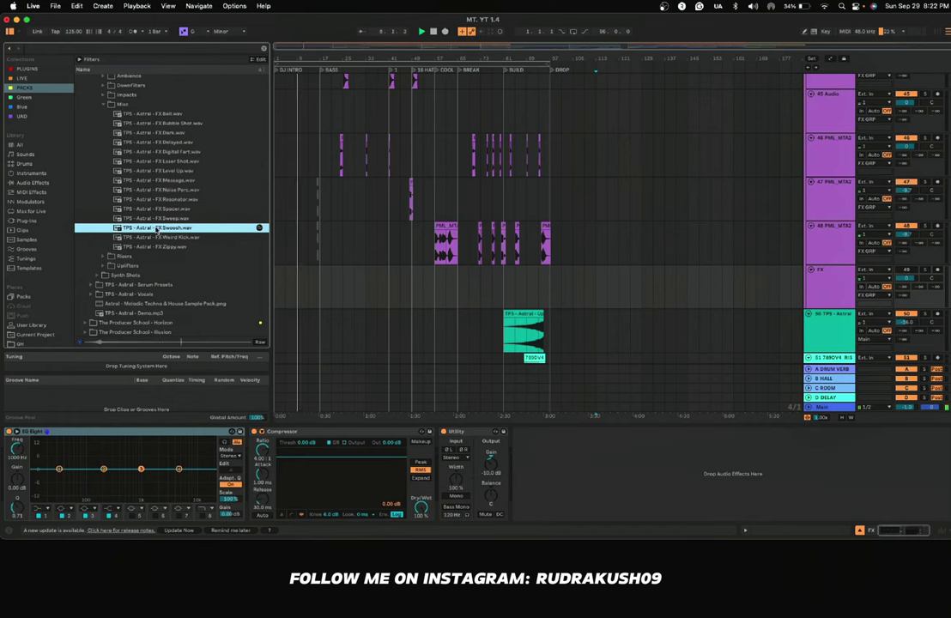
# Step: Place the TPS - Astral - FX Swoosh sample on track 46 at bar 17, where the BASS section starts
pyautogui.click(328, 287)
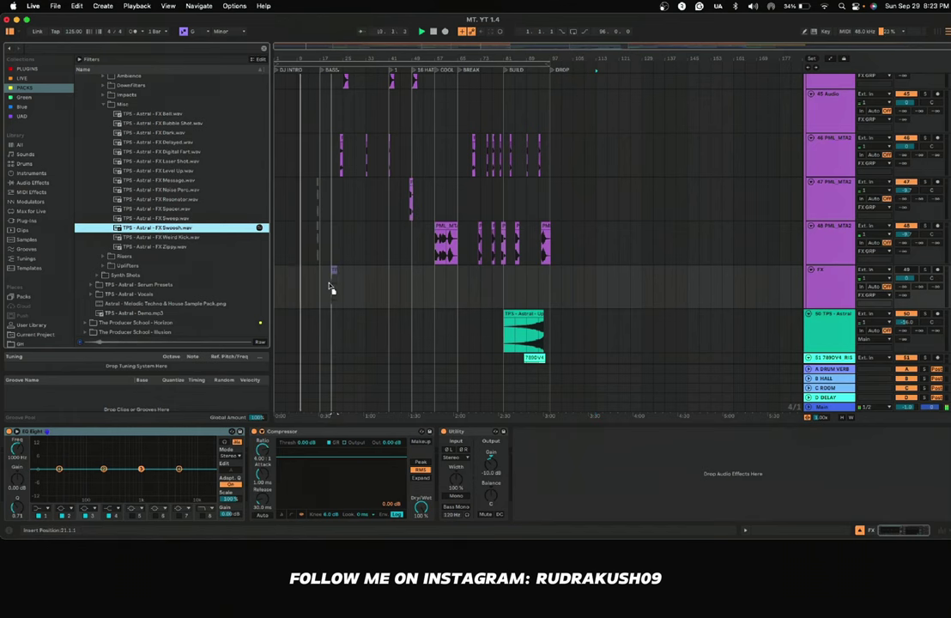
pyautogui.click(341, 314)
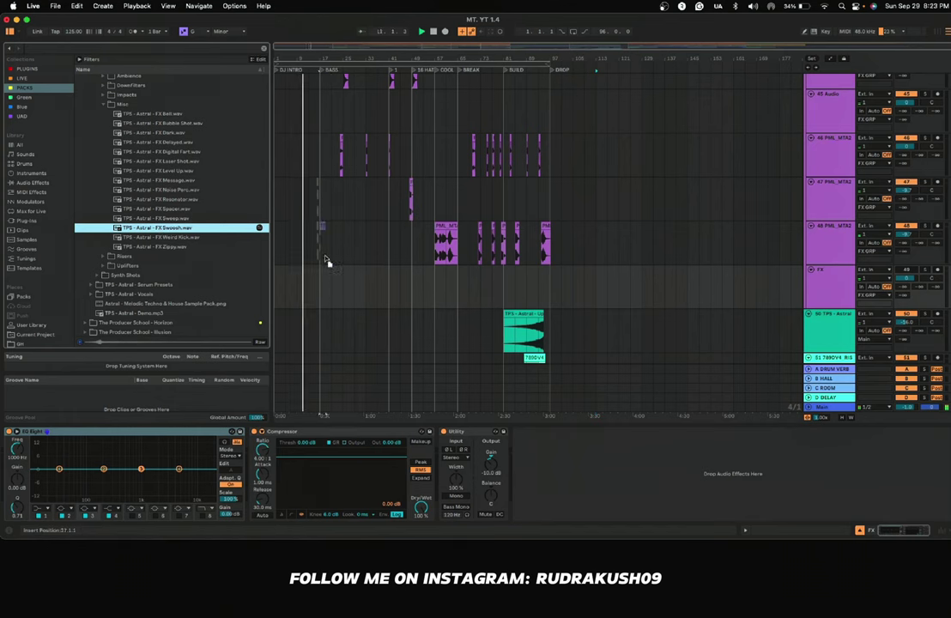
pyautogui.click(330, 157)
pyautogui.moveTo(320, 154); pyautogui.dragTo(319, 154)
pyautogui.scroll(8, 313, 155)
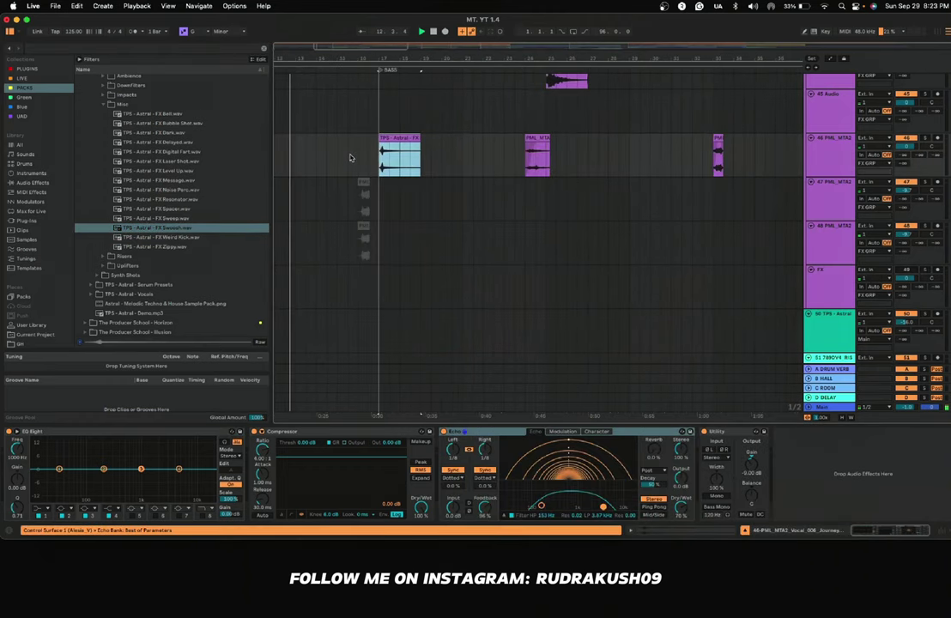
# Step: Audition the FX Swoosh clip on track 46, shift it one beat earlier to 16.4.1 and replay the transition in the full mix
pyautogui.scroll(4, 350, 157)
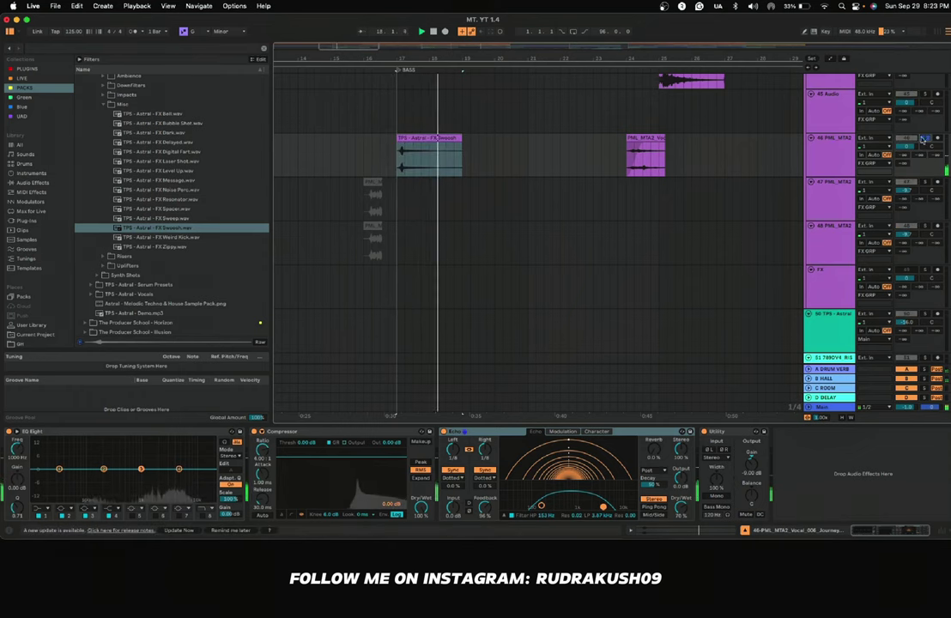
pyautogui.click(399, 156)
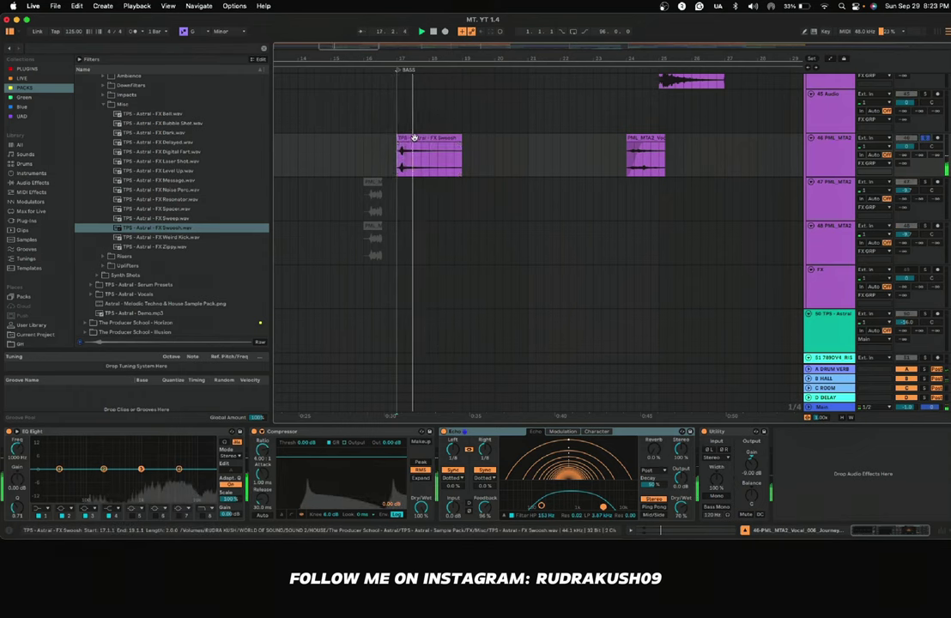
pyautogui.moveTo(414, 139); pyautogui.dragTo(405, 139)
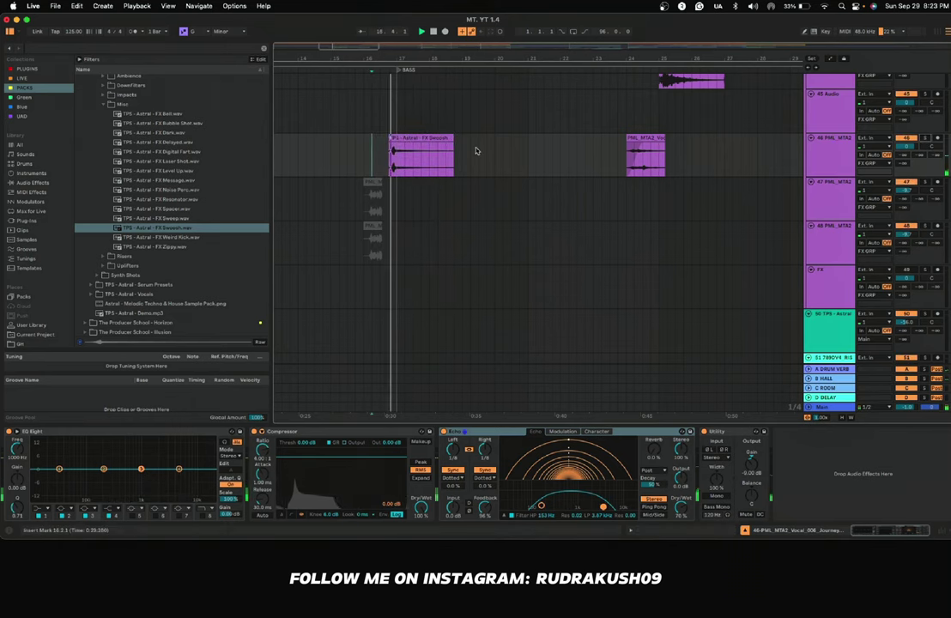
pyautogui.scroll(-5, 363, 169)
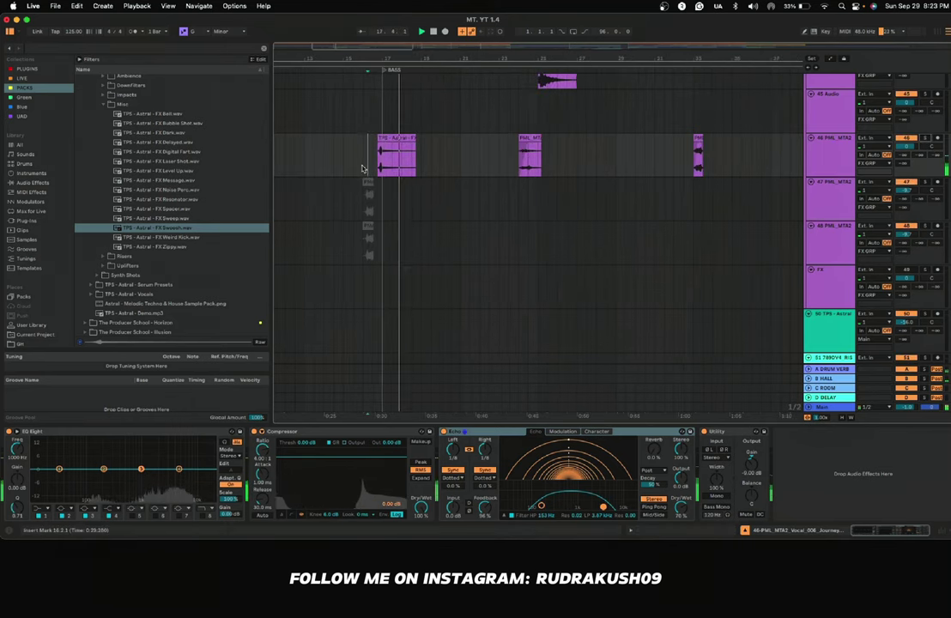
pyautogui.hscroll(-3, 362, 170)
pyautogui.scroll(1, 362, 169)
pyautogui.scroll(-5, 362, 169)
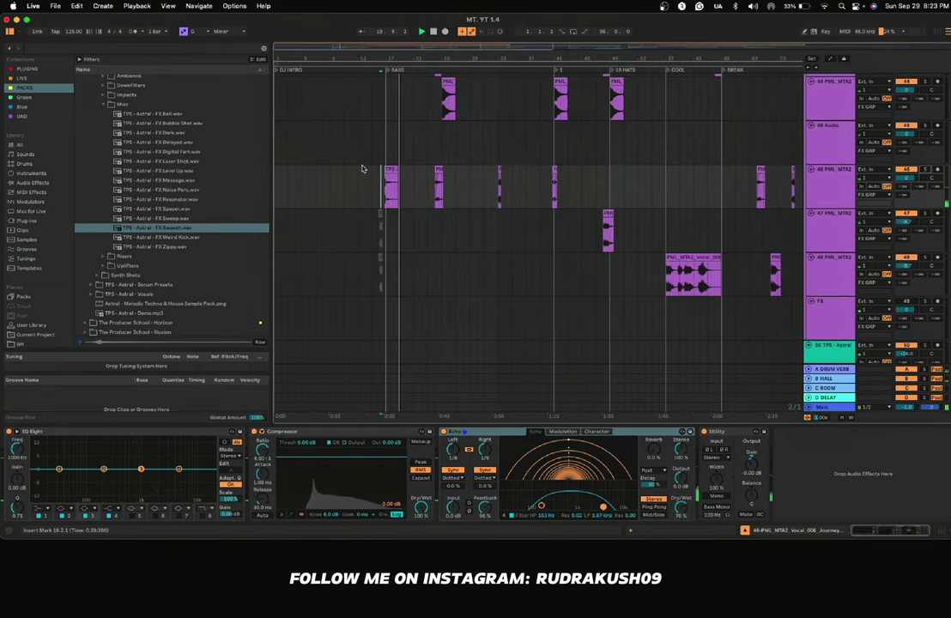
pyautogui.hscroll(2, 371, 171)
pyautogui.scroll(1, 371, 172)
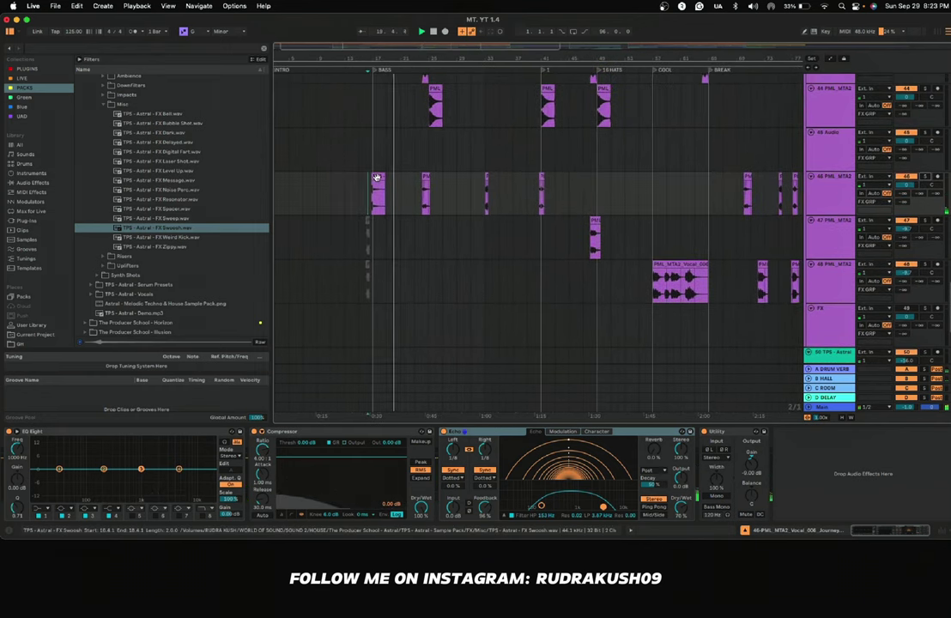
# Step: Copy the FX Swoosh clip on track 46 to bar 27 and listen to it in the mix
pyautogui.moveTo(377, 177); pyautogui.dragTo(449, 184)
pyautogui.scroll(5, 432, 190)
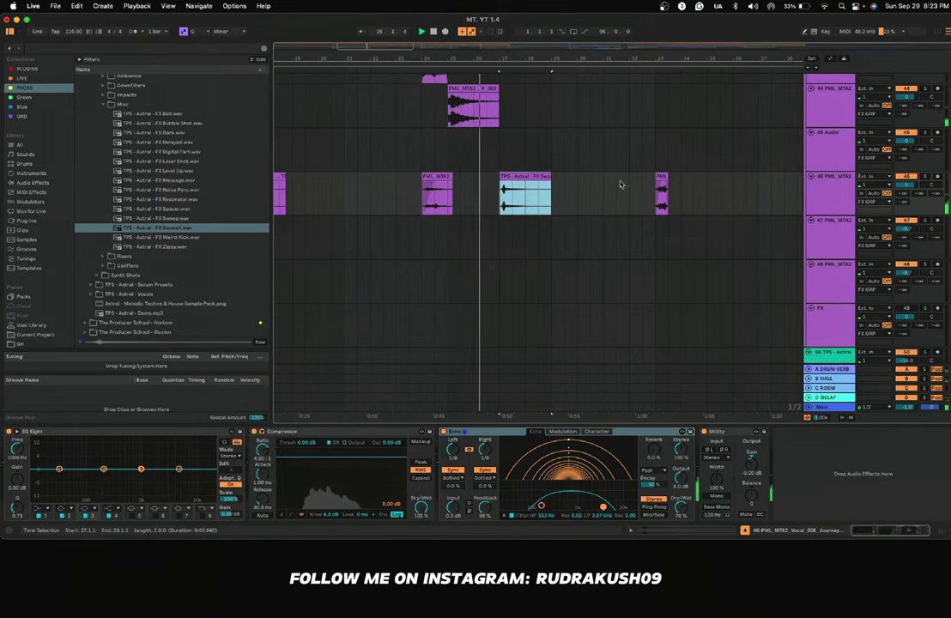
pyautogui.hscroll(2, 541, 174)
pyautogui.scroll(1, 541, 174)
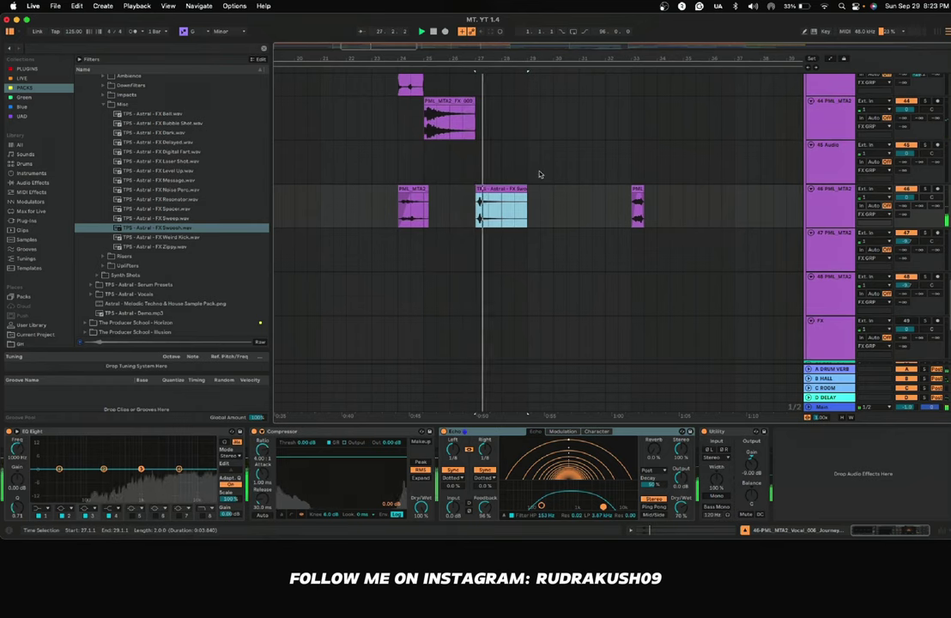
pyautogui.hscroll(2, 507, 186)
pyautogui.scroll(-1, 506, 186)
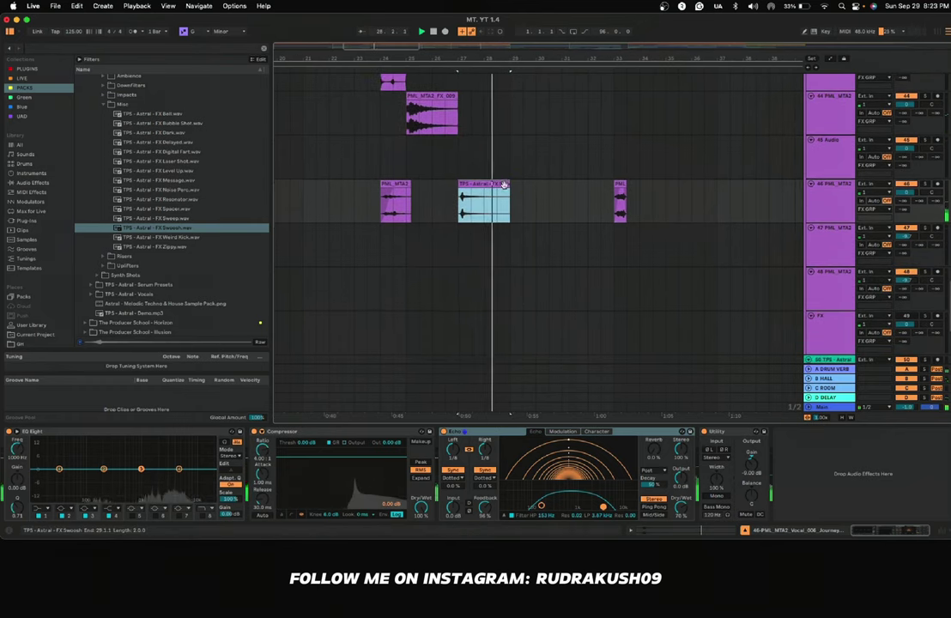
# Step: Copy the FX Swoosh clip on track 46 from bar 27 to 34.3.1
pyautogui.hscroll(3, 415, 193)
pyautogui.scroll(1, 416, 192)
pyautogui.hscroll(3, 415, 193)
pyautogui.scroll(-1, 416, 192)
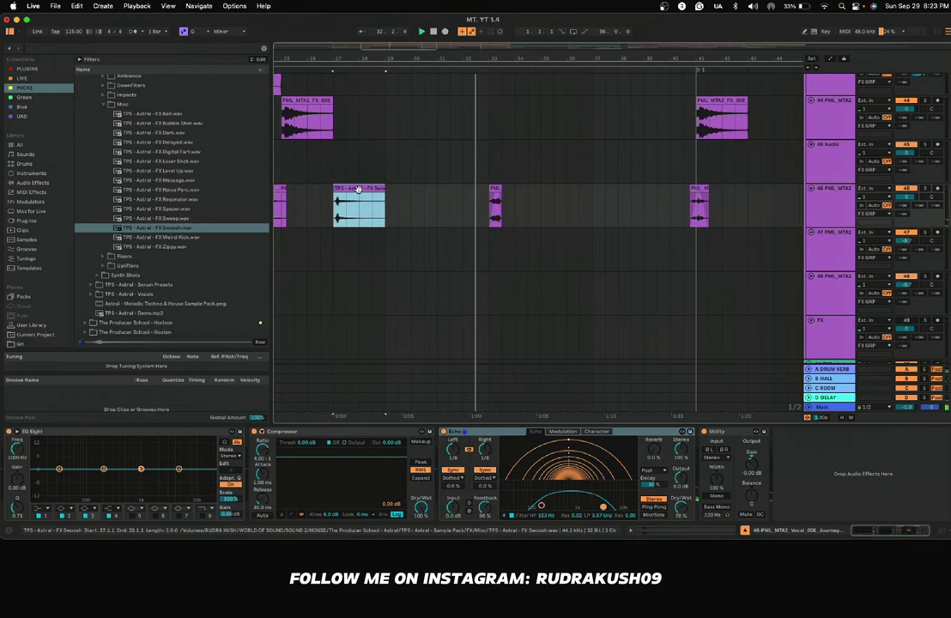
pyautogui.moveTo(359, 188); pyautogui.dragTo(546, 189)
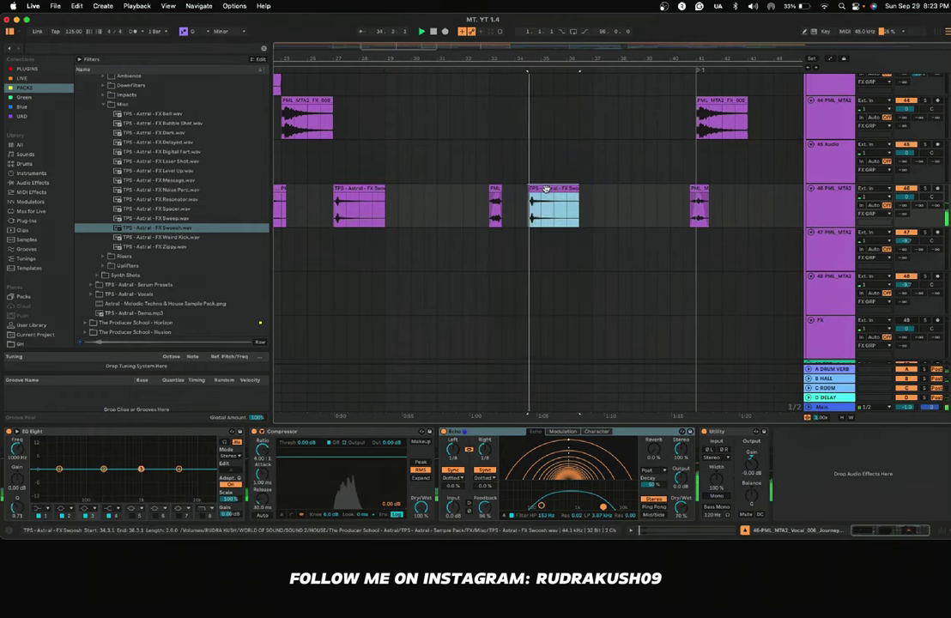
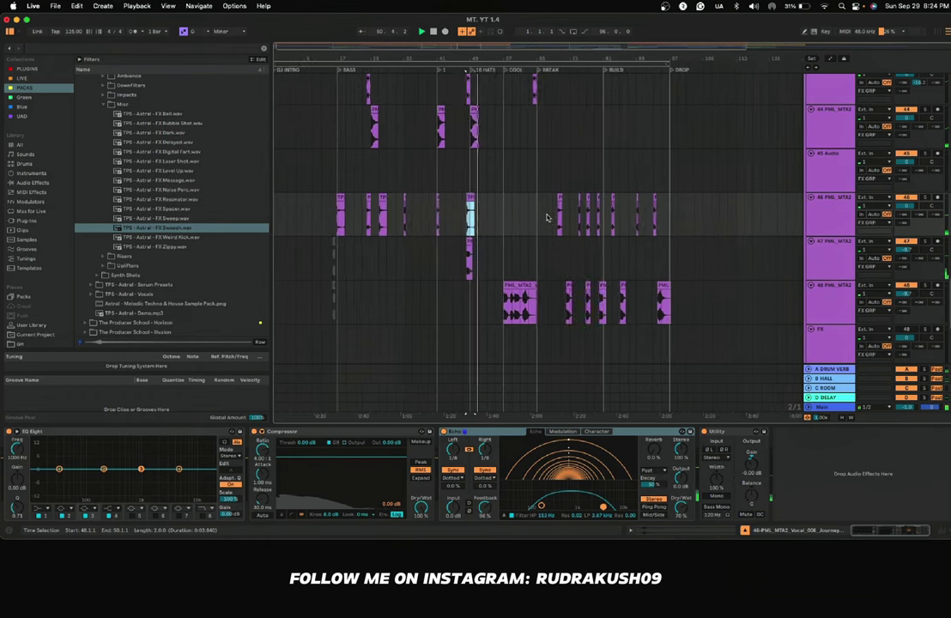
# Step: Try a copy of the FX Swoosh clip on track 46 at bar 57, where the COOL section starts
pyautogui.scroll(3, 405, 230)
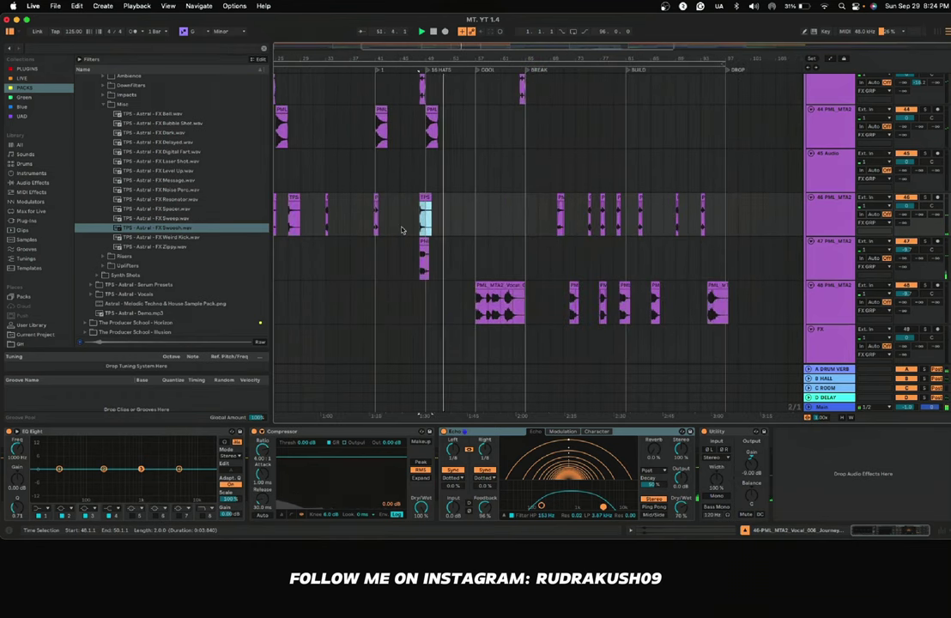
pyautogui.scroll(1, 403, 230)
pyautogui.hscroll(1, 403, 229)
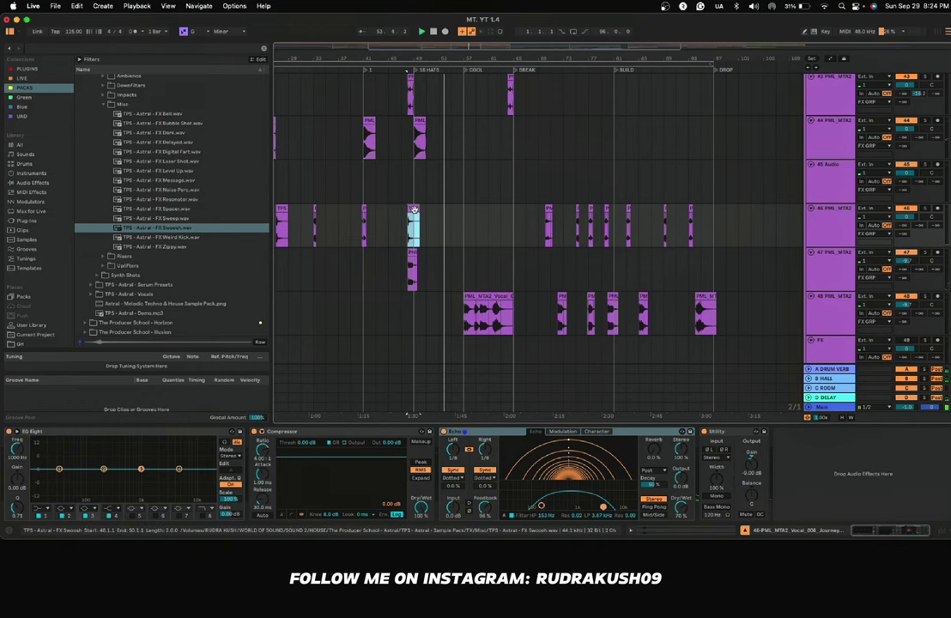
pyautogui.click(433, 217)
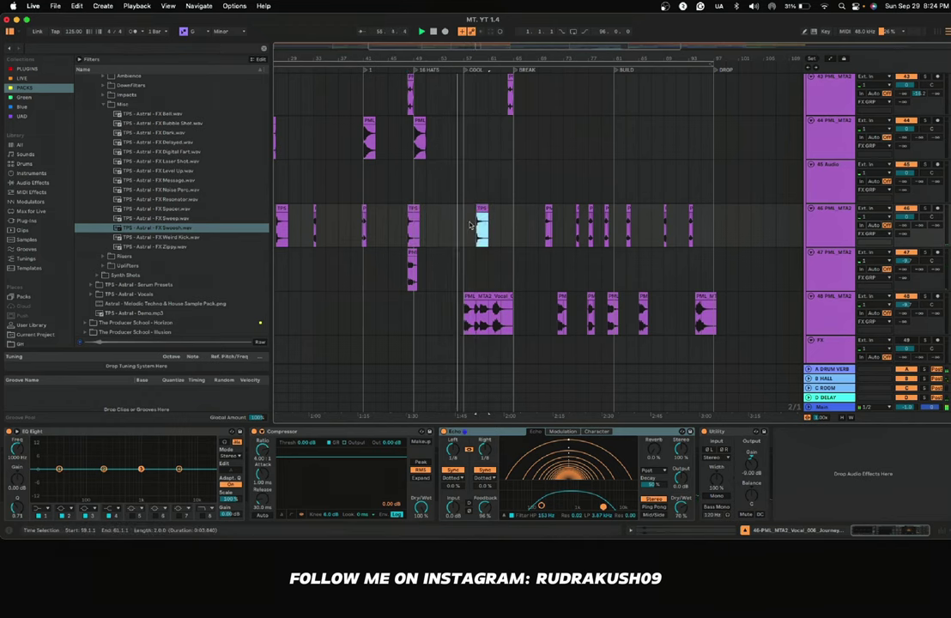
pyautogui.scroll(5, 471, 224)
pyautogui.moveTo(510, 208); pyautogui.dragTo(479, 209)
pyautogui.click(479, 210)
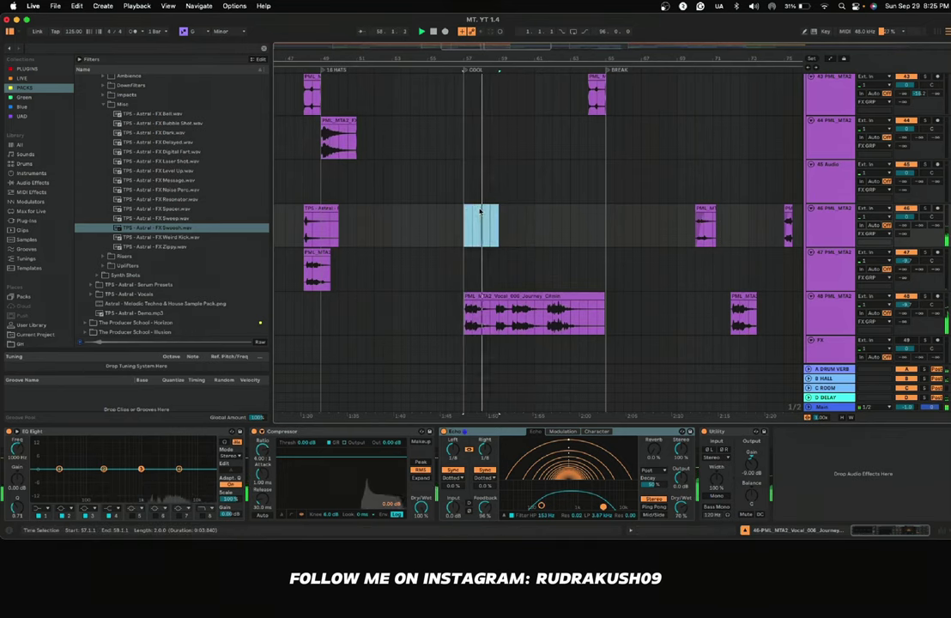
# Step: Check the clip on track 54 at the end of the track list and collapse the Astral pack's FX Misc folder
pyautogui.scroll(-10, 462, 228)
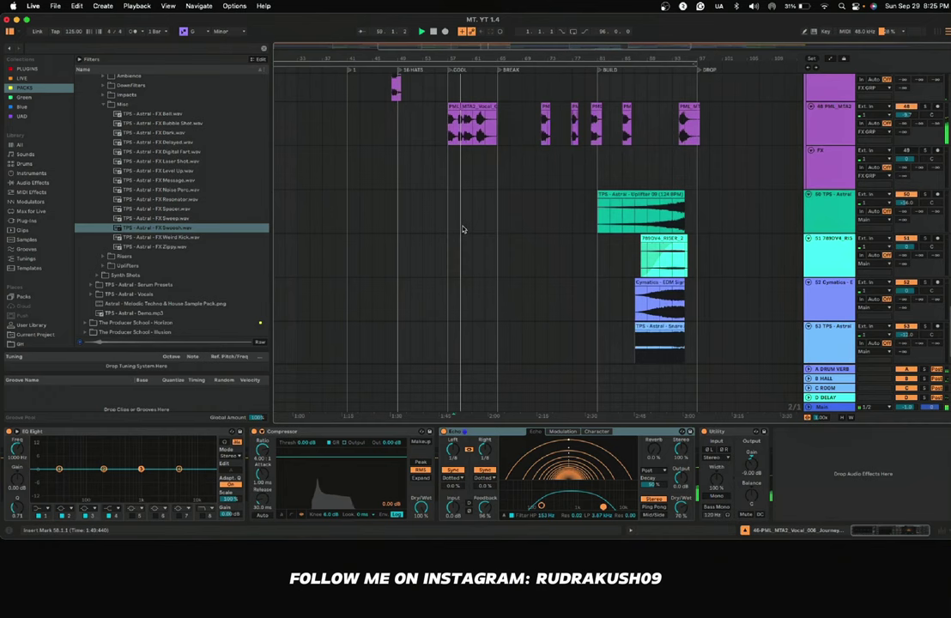
pyautogui.scroll(-4, 462, 230)
pyautogui.scroll(5, 463, 230)
pyautogui.scroll(-5, 462, 229)
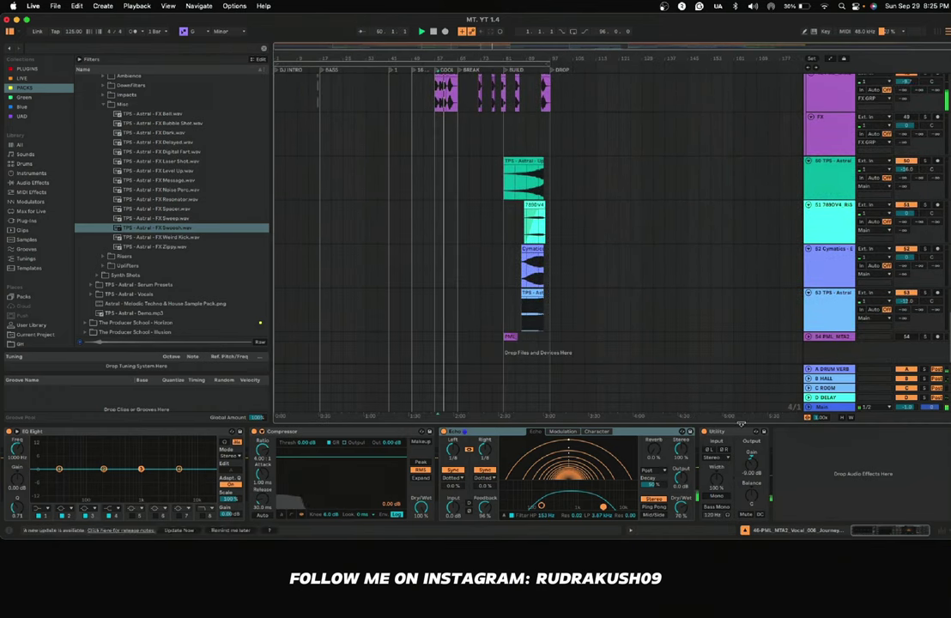
pyautogui.click(811, 337)
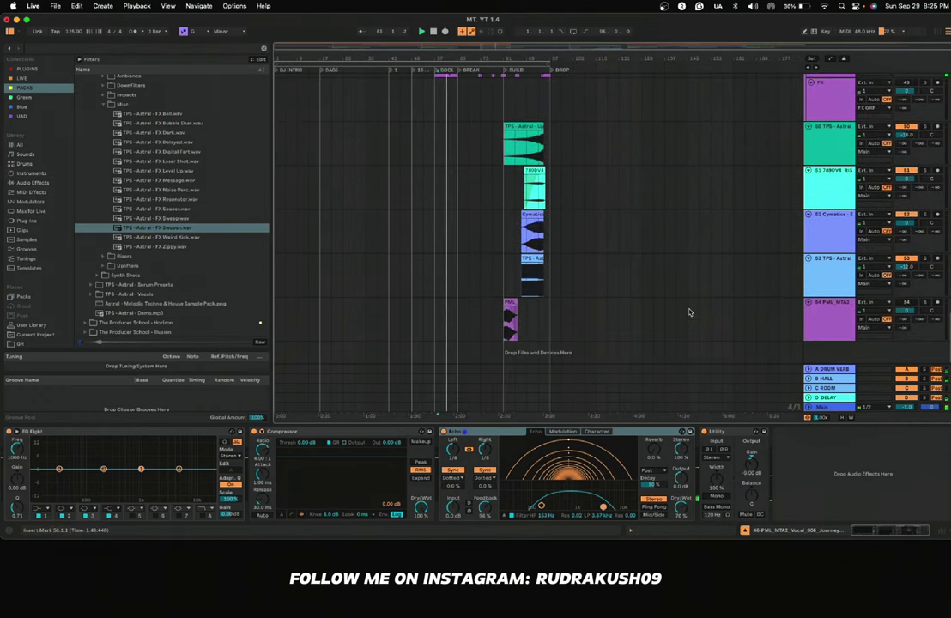
pyautogui.click(809, 303)
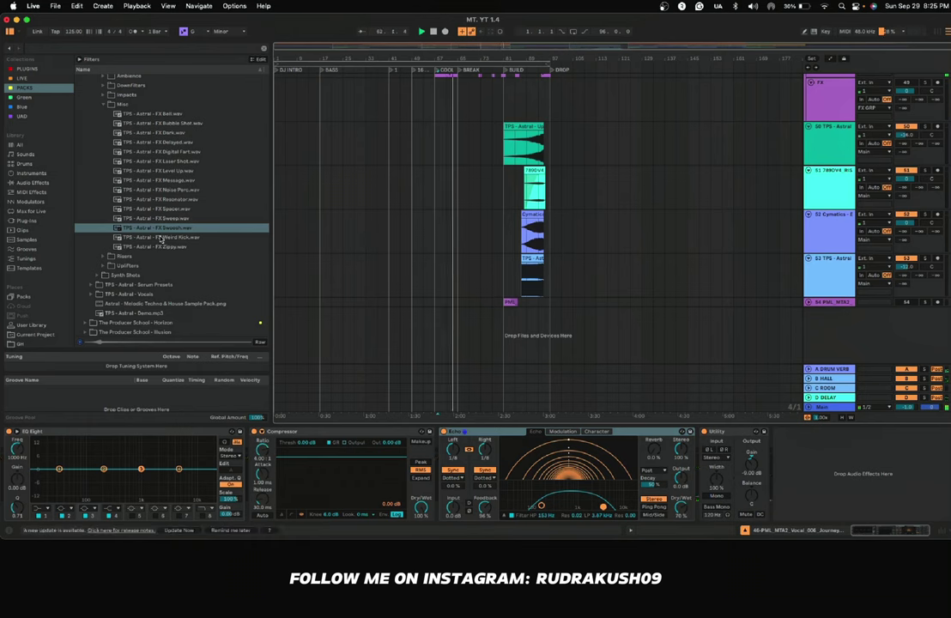
pyautogui.scroll(5, 152, 229)
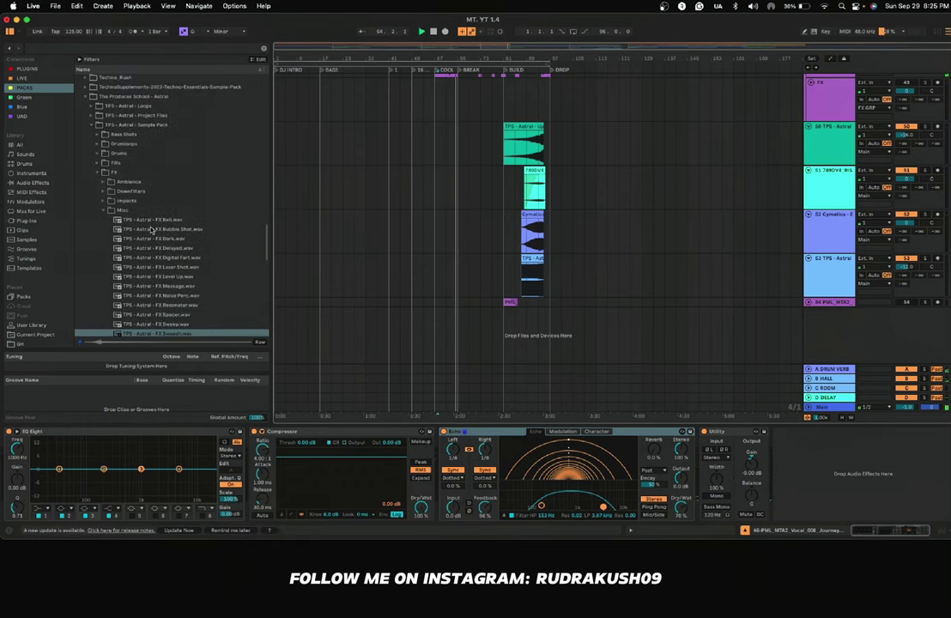
pyautogui.click(105, 210)
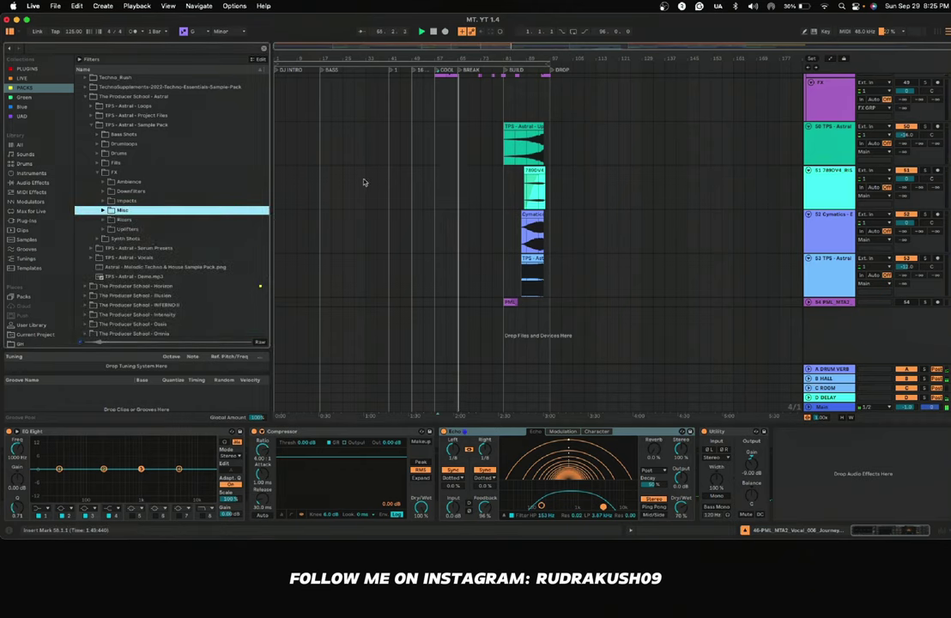
# Step: Review the DRUMS group's clips across the arrangement while it plays, folding and unfolding the group
pyautogui.scroll(15, 417, 149)
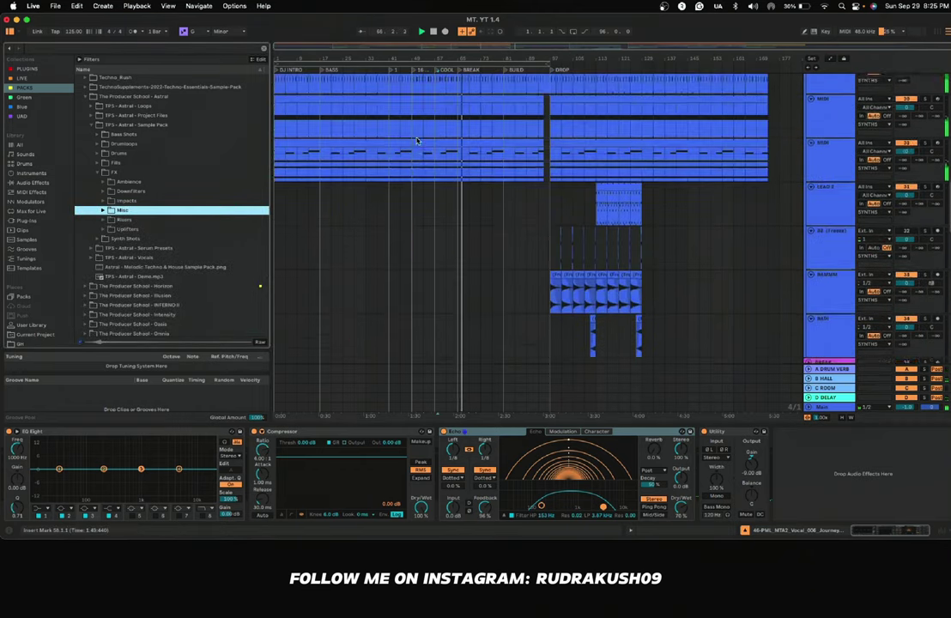
pyautogui.scroll(15, 417, 141)
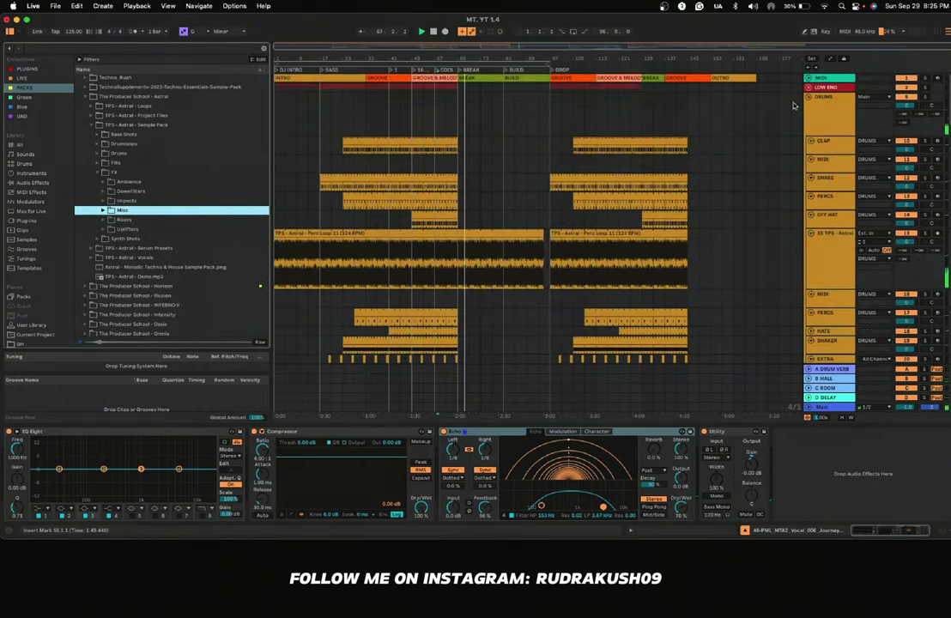
pyautogui.click(808, 97)
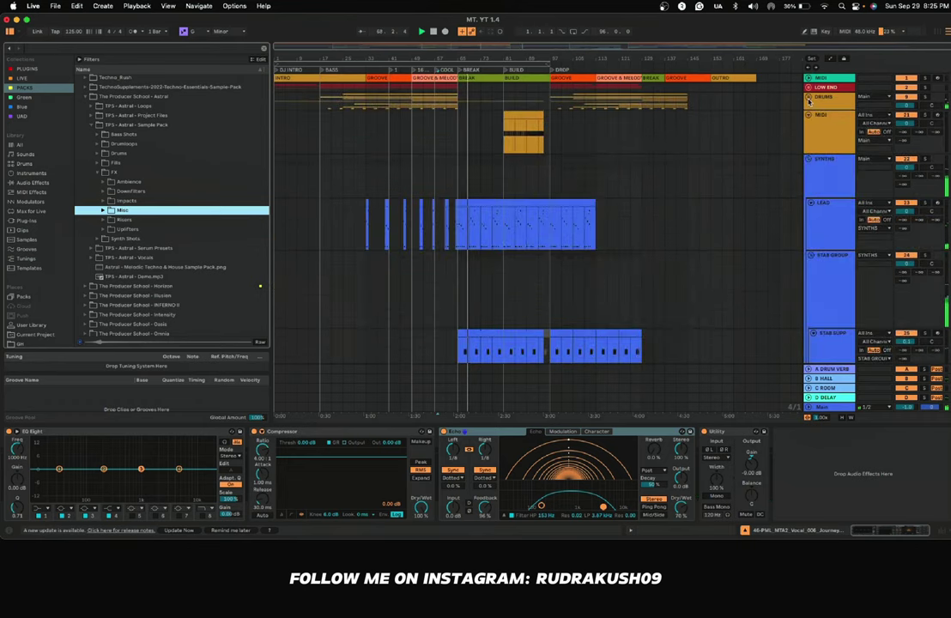
pyautogui.click(807, 97)
pyautogui.scroll(-8, 501, 168)
pyautogui.scroll(8, 501, 168)
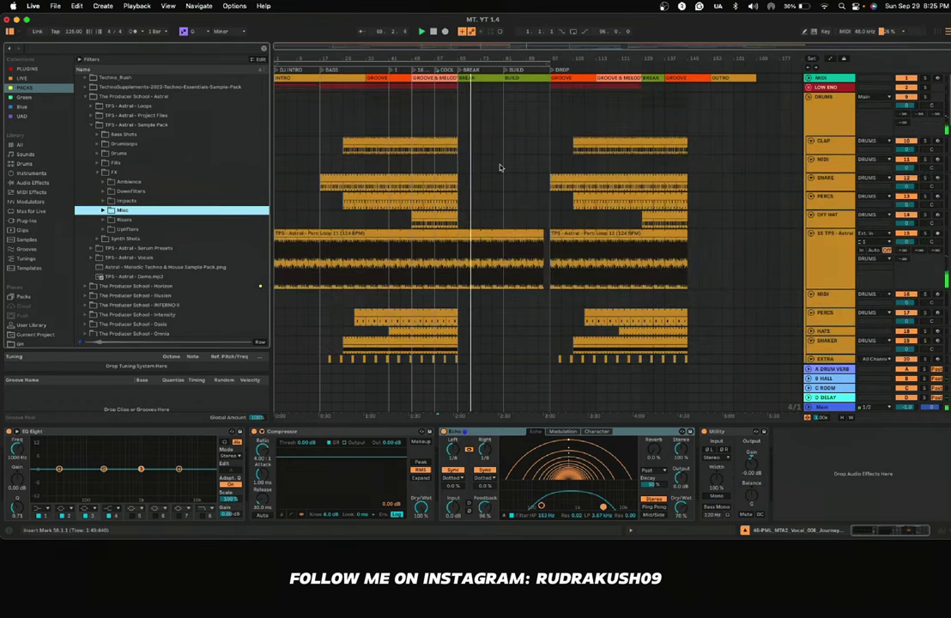
# Step: Examine the synth, impact, vocal and riser tracks around the BREAK and BUILD sections during playback
pyautogui.scroll(-10, 501, 168)
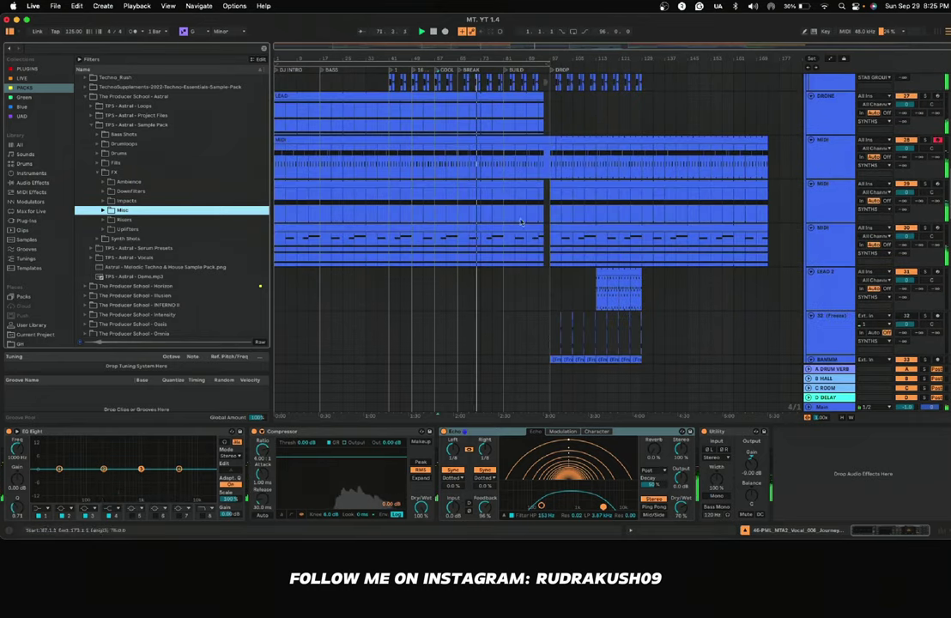
pyautogui.scroll(-10, 514, 225)
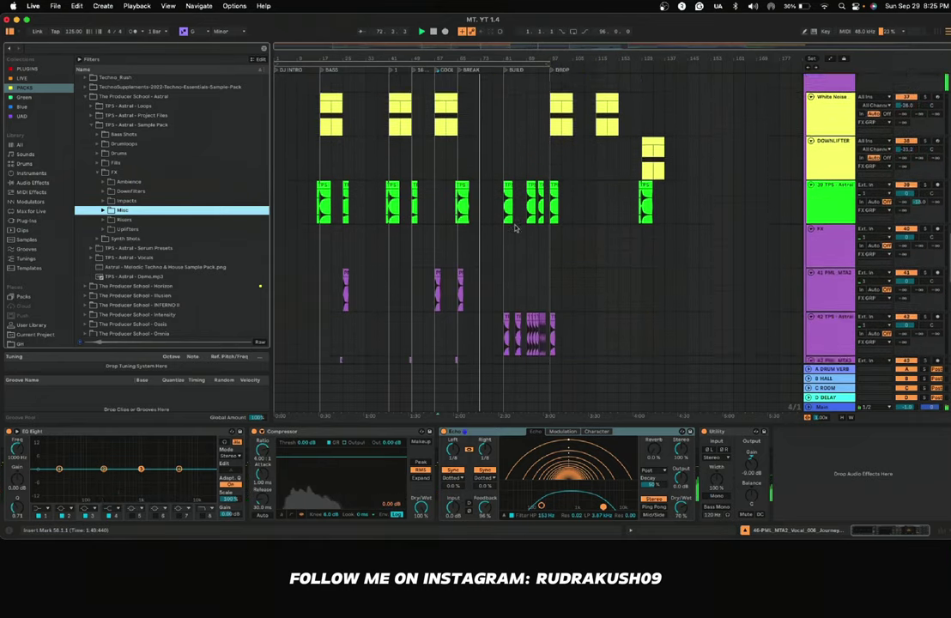
pyautogui.scroll(-10, 515, 228)
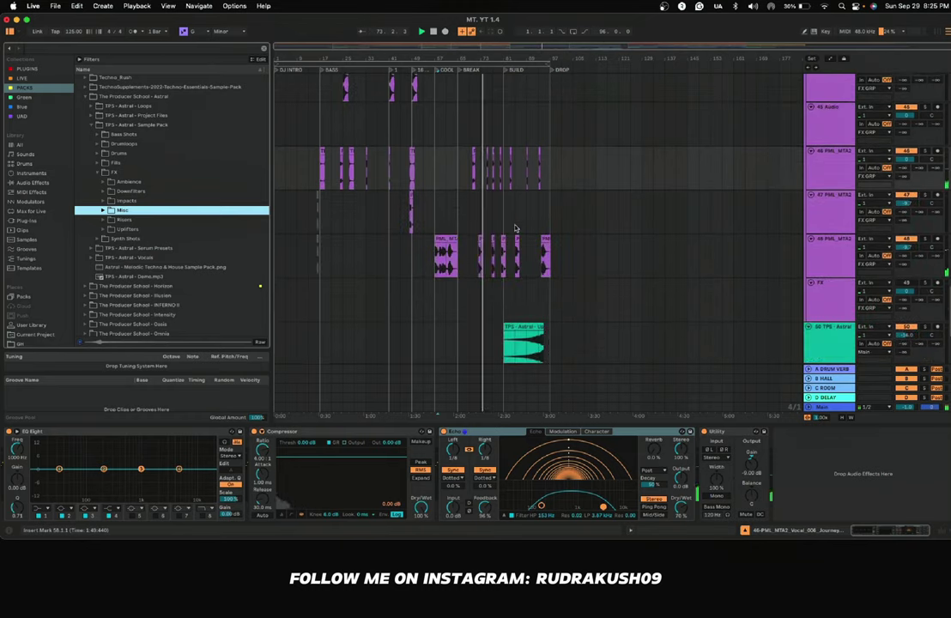
pyautogui.scroll(4, 515, 228)
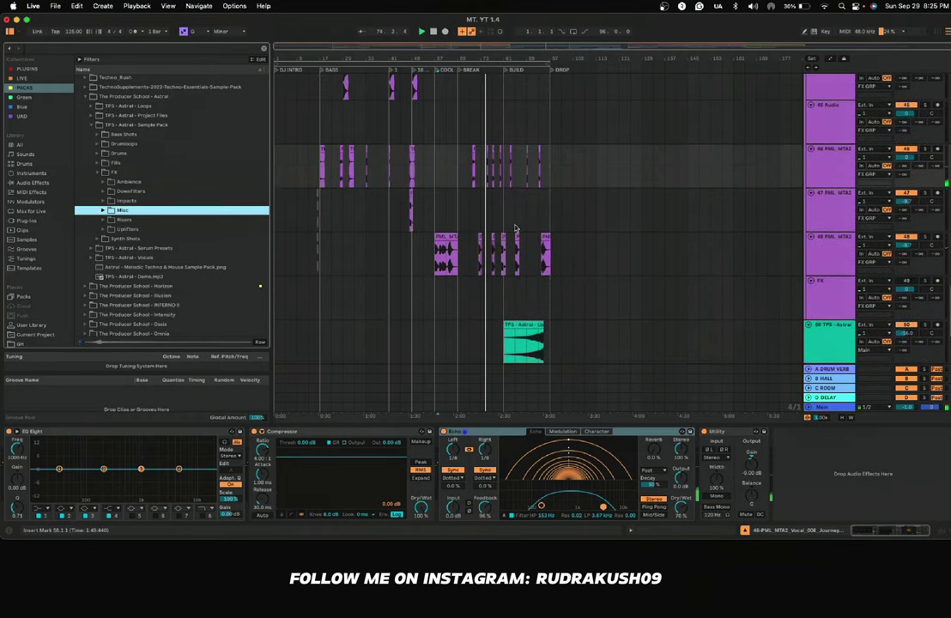
pyautogui.scroll(-4, 515, 228)
pyautogui.scroll(5, 515, 228)
pyautogui.scroll(-4, 515, 228)
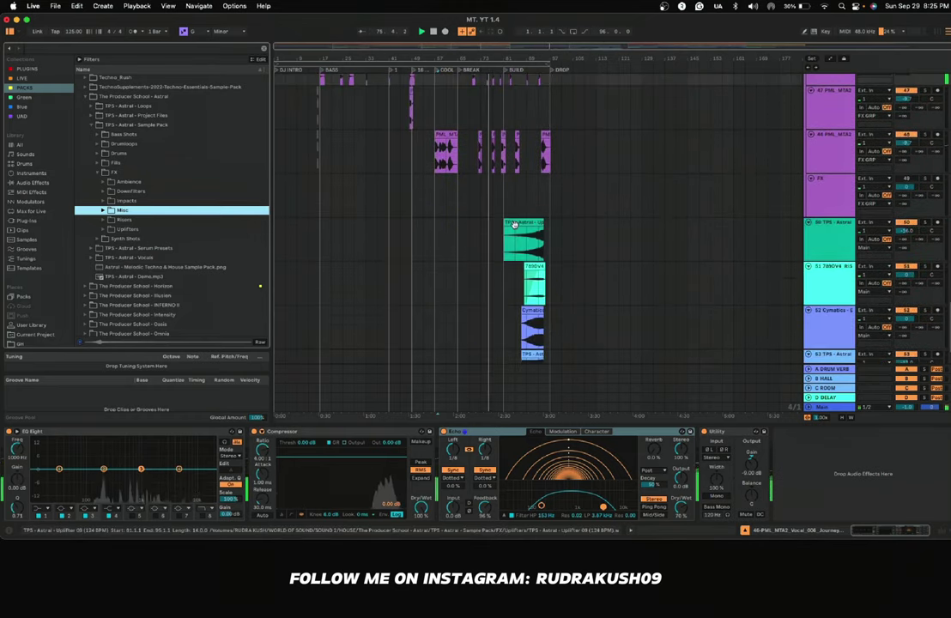
pyautogui.scroll(10, 510, 227)
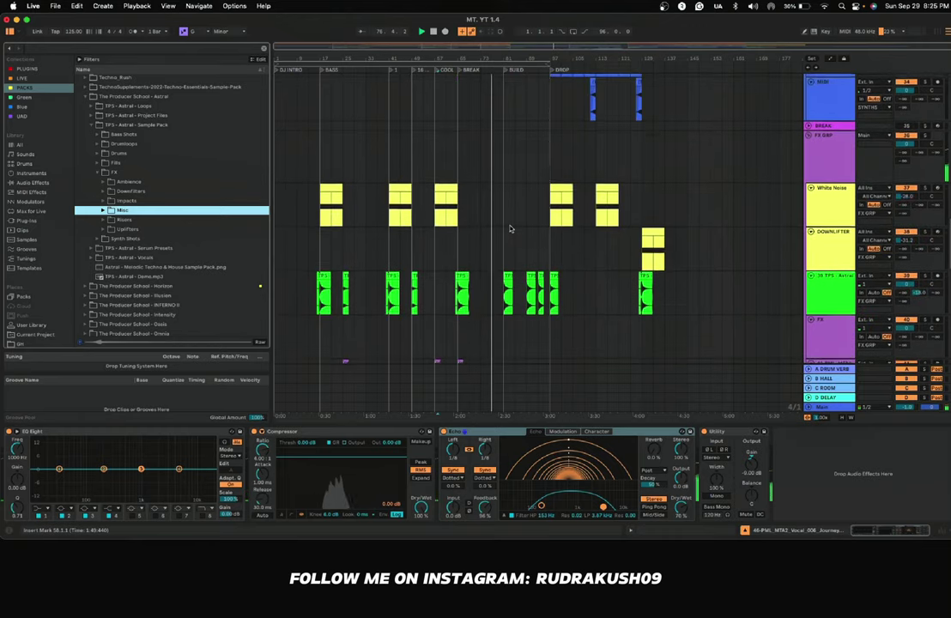
pyautogui.scroll(-5, 510, 229)
pyautogui.scroll(5, 482, 245)
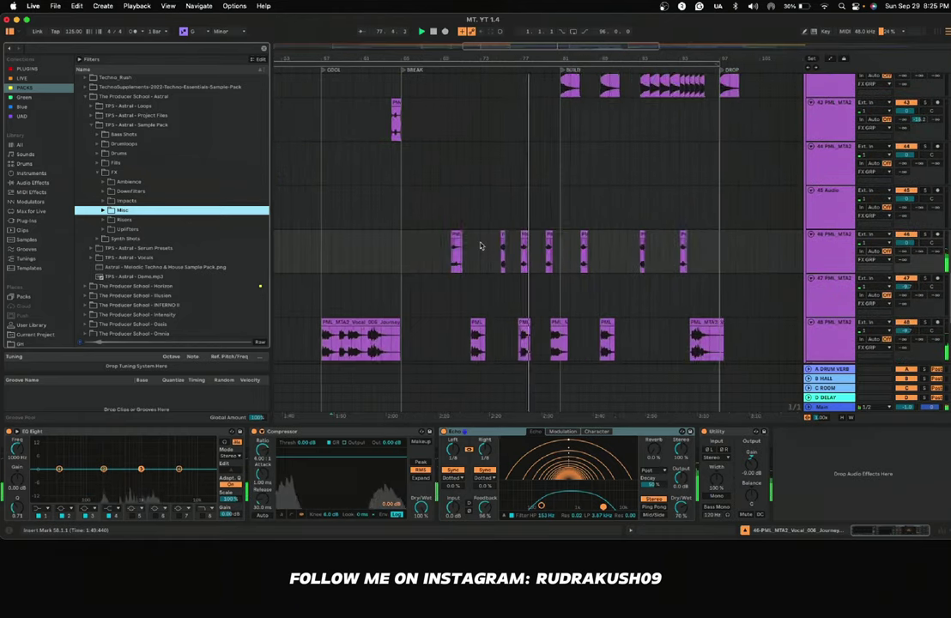
pyautogui.scroll(-6, 480, 246)
pyautogui.scroll(11, 481, 245)
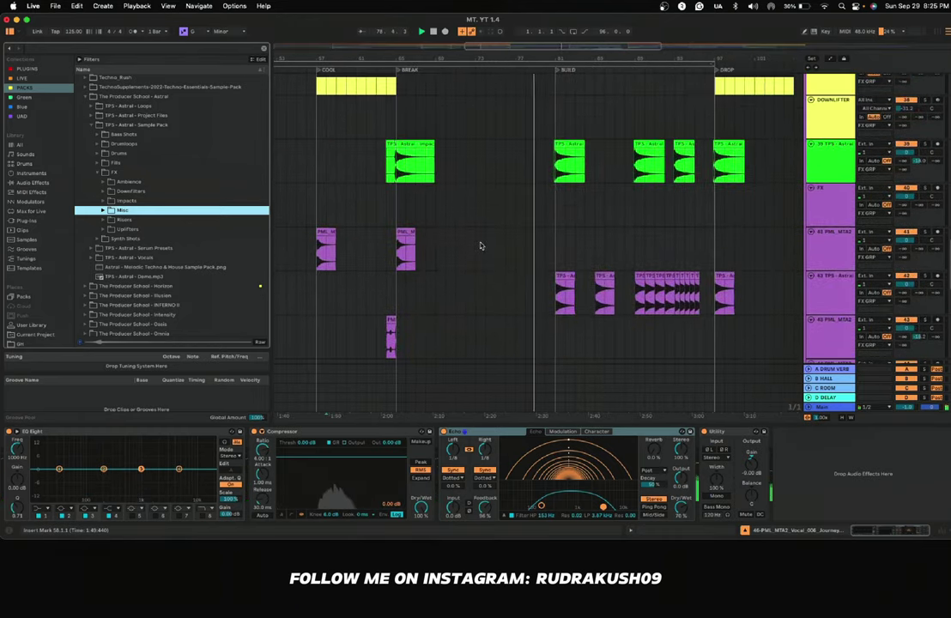
# Step: Copy the TPS - Astral - Impact clip on track 42 from BUILD to bar 65, where BREAK starts, and replay the transition
pyautogui.hscroll(1, 482, 246)
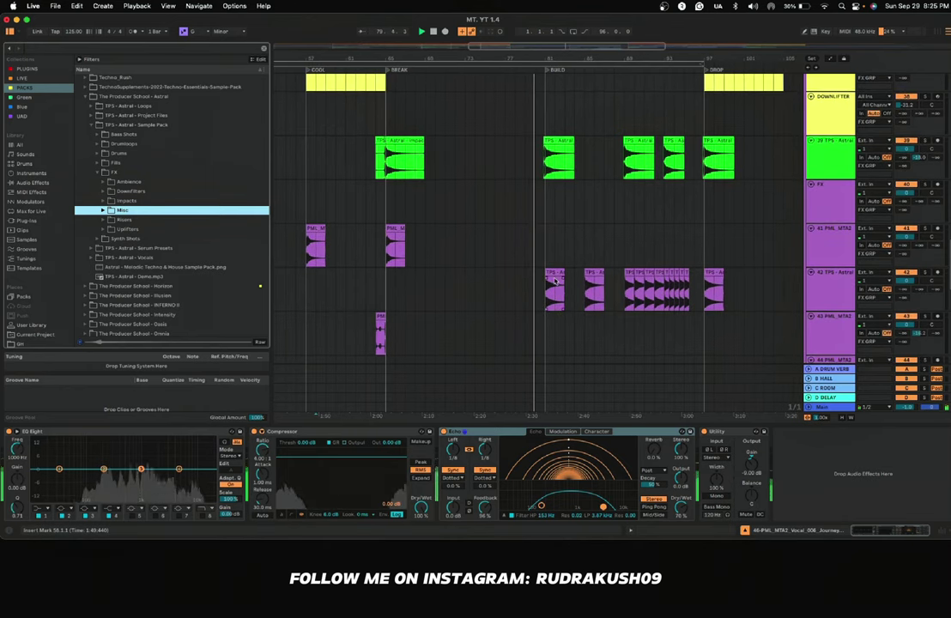
pyautogui.moveTo(555, 271); pyautogui.dragTo(398, 281)
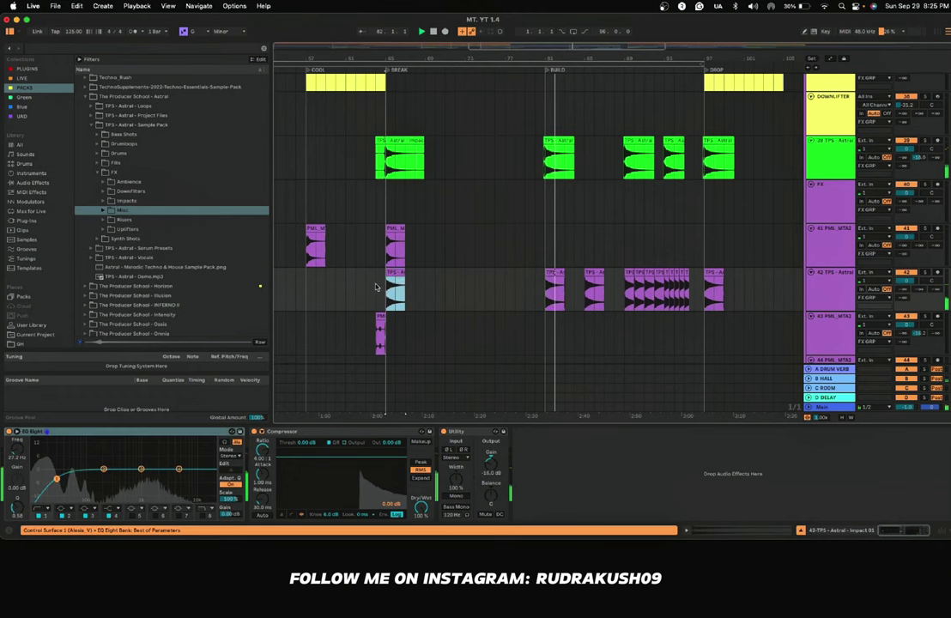
pyautogui.click(376, 286)
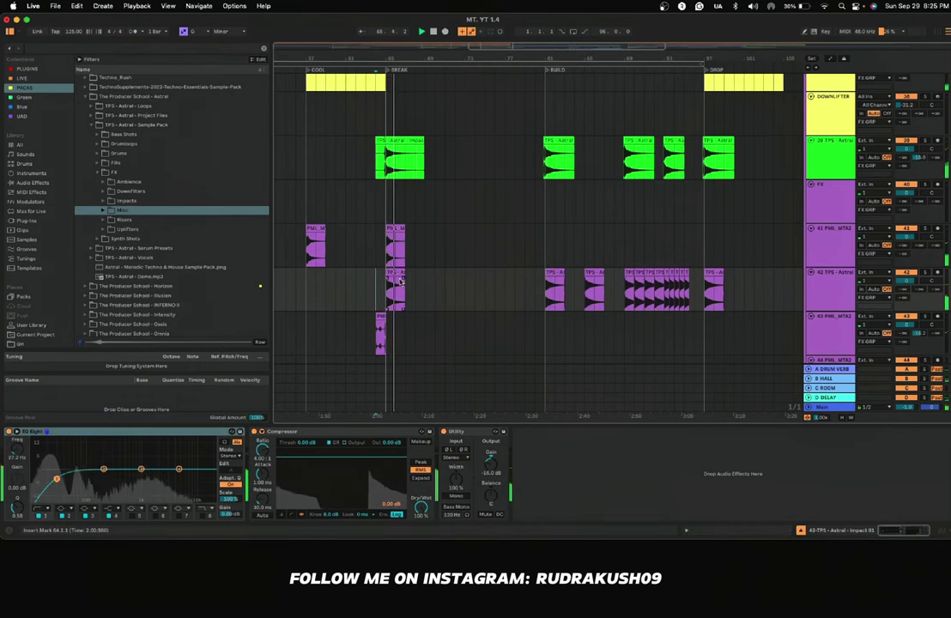
pyautogui.moveTo(400, 281); pyautogui.dragTo(521, 277)
pyautogui.click(353, 287)
pyautogui.press('space')
pyautogui.press('space')
# Step: Copy the RISER clip on track 51 and the Cymatics EDM clip on track 52 into the COOL section, leading into BREAK
pyautogui.scroll(-10, 349, 287)
pyautogui.hscroll(-2, 350, 287)
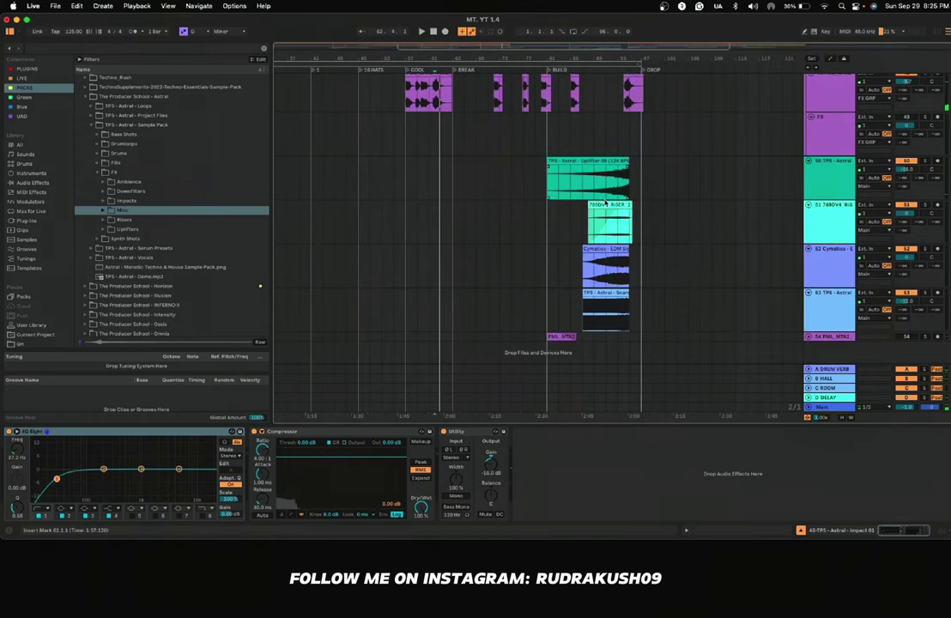
pyautogui.click(606, 203)
pyautogui.moveTo(607, 205); pyautogui.dragTo(432, 213)
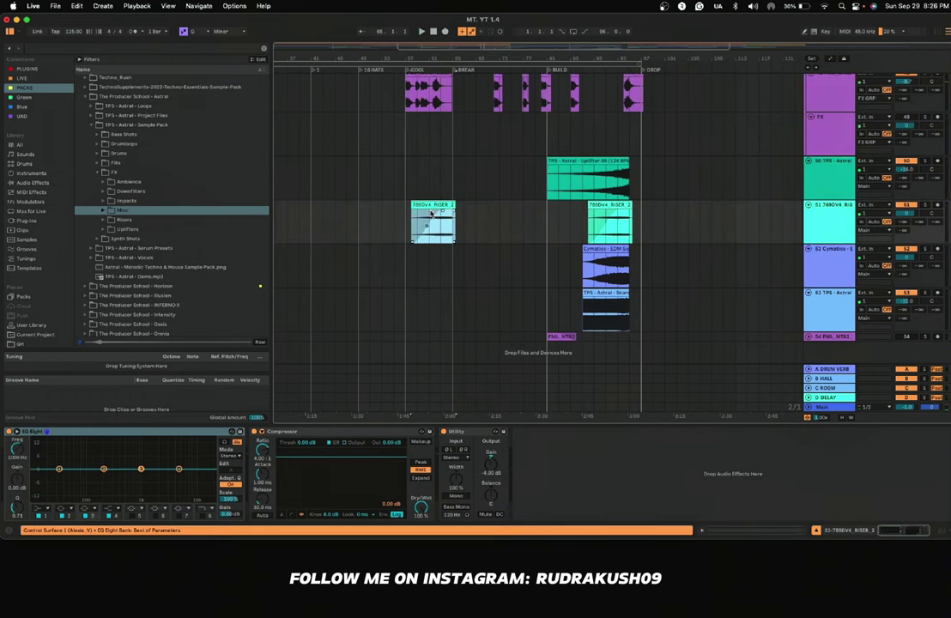
pyautogui.moveTo(614, 248); pyautogui.dragTo(438, 275)
pyautogui.press('space')
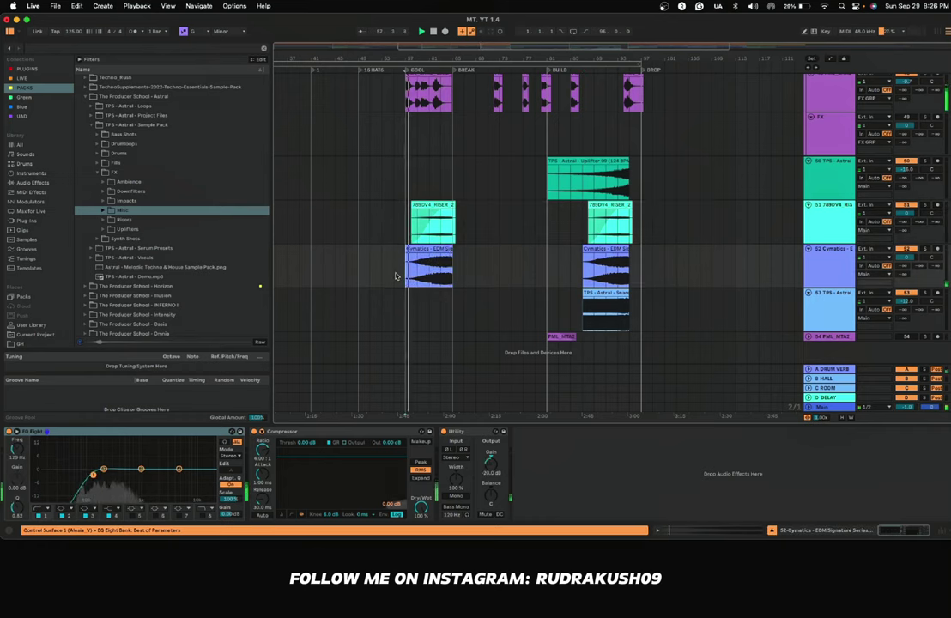
# Step: Move the Cymatics EDM and Astral Snare clips on tracks 52 and 53 from BUILD to about bar 55
pyautogui.keyDown('shift'); pyautogui.click(606, 291); pyautogui.keyUp('shift')
pyautogui.moveTo(606, 291); pyautogui.dragTo(416, 306)
pyautogui.press('super+space')
pyautogui.click(522, 287)
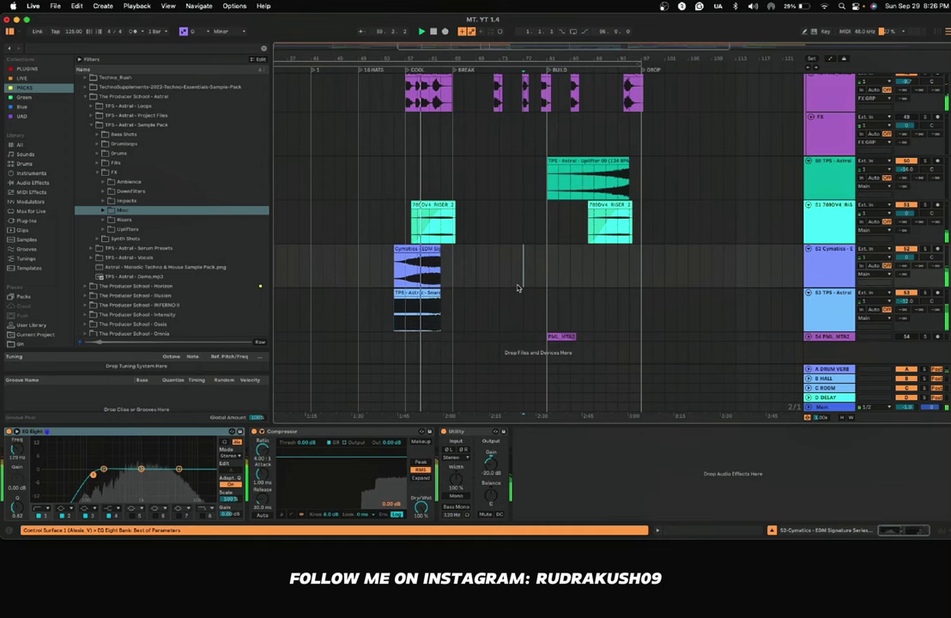
# Step: Undo the last clip move, and copy the Cymatics EDM and Astral Snare clips on tracks 52 and 53 from BUILD to bar 57
pyautogui.press('super+z')
pyautogui.click(558, 294)
pyautogui.moveTo(603, 293); pyautogui.dragTo(428, 311)
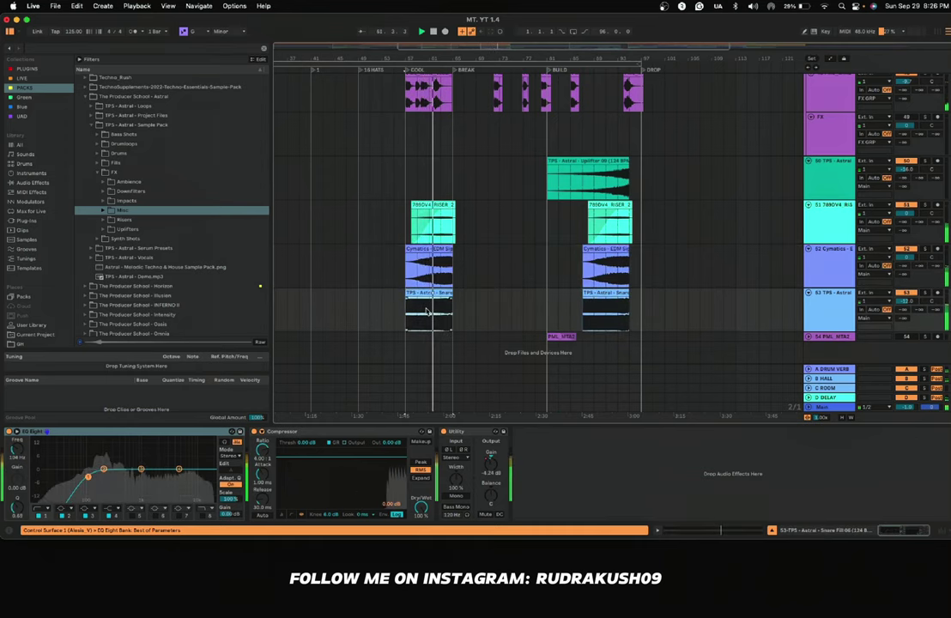
pyautogui.click(399, 319)
pyautogui.press('space')
pyautogui.press('space')
# Step: Lower the starting point of the Utility Gain automation on track 53 at bar 57 so the Astral Snare fill begins quieter
pyautogui.scroll(5, 401, 316)
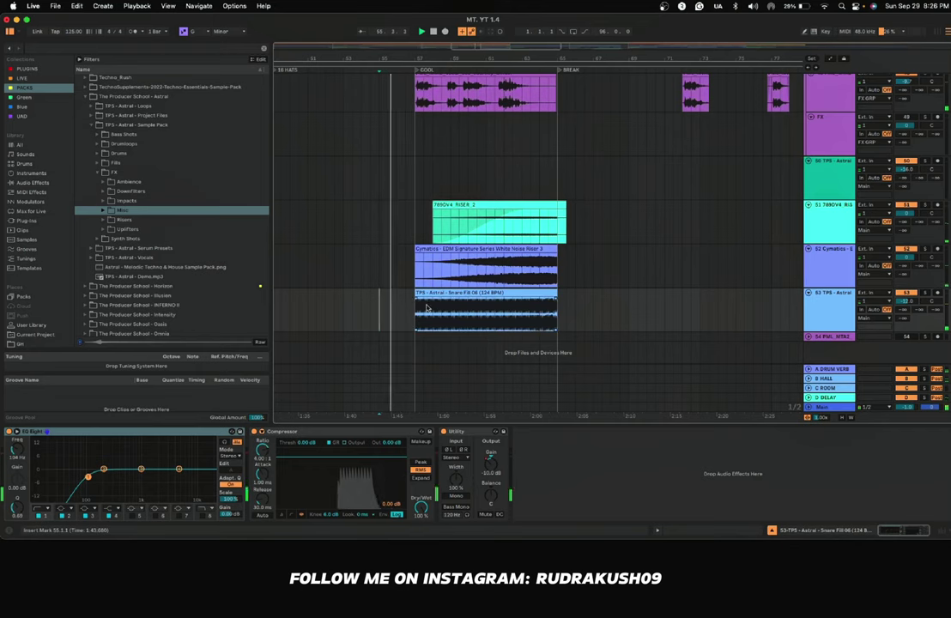
pyautogui.rightClick(495, 464)
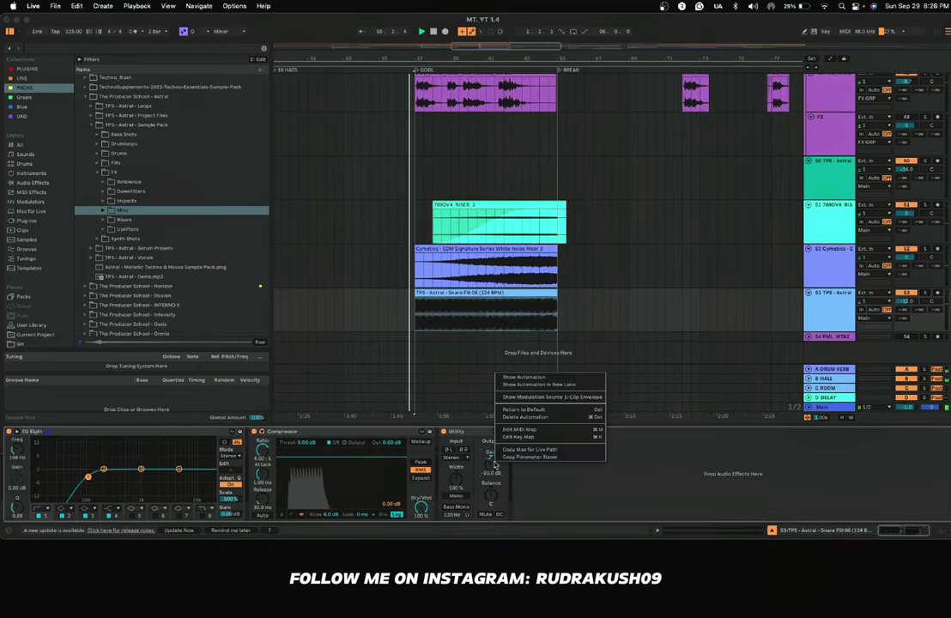
pyautogui.click(524, 376)
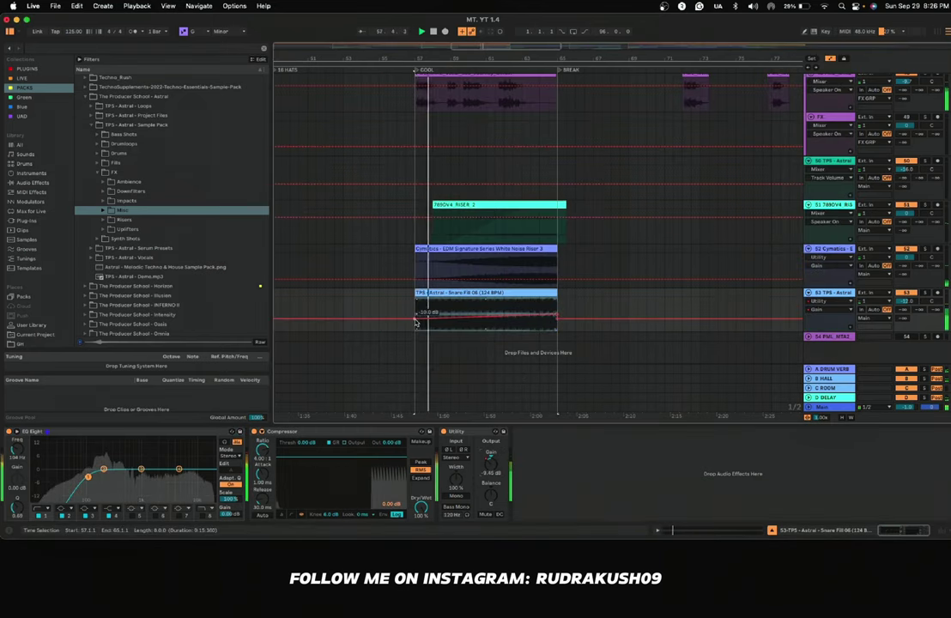
pyautogui.moveTo(416, 320); pyautogui.dragTo(417, 326)
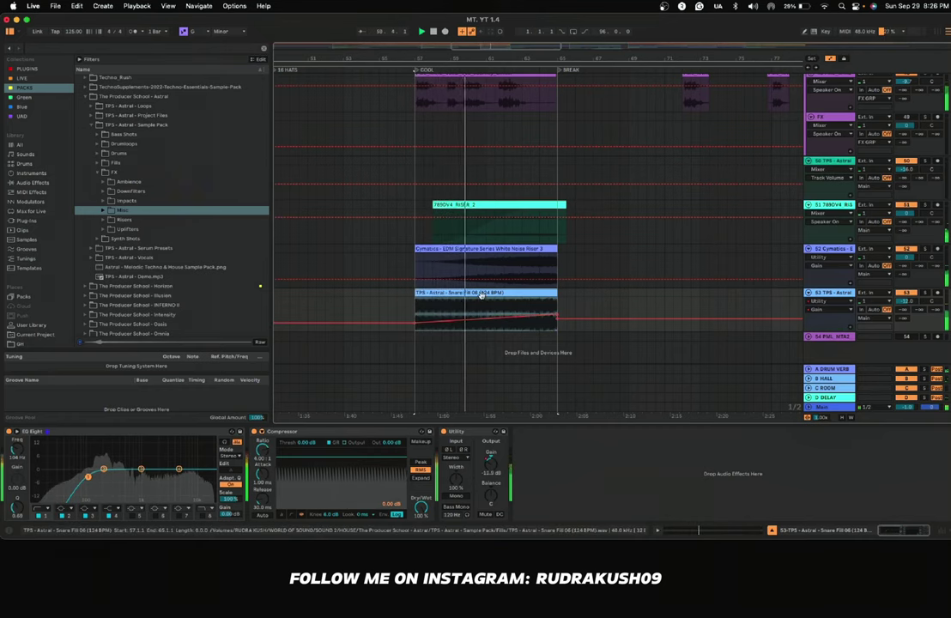
pyautogui.press('a')
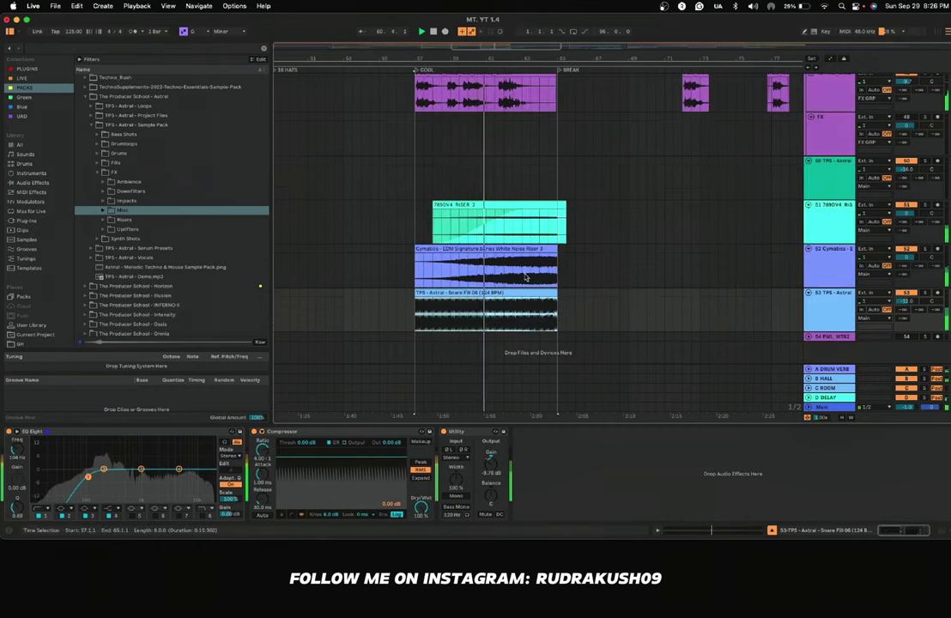
pyautogui.press('a')
pyautogui.press('a')
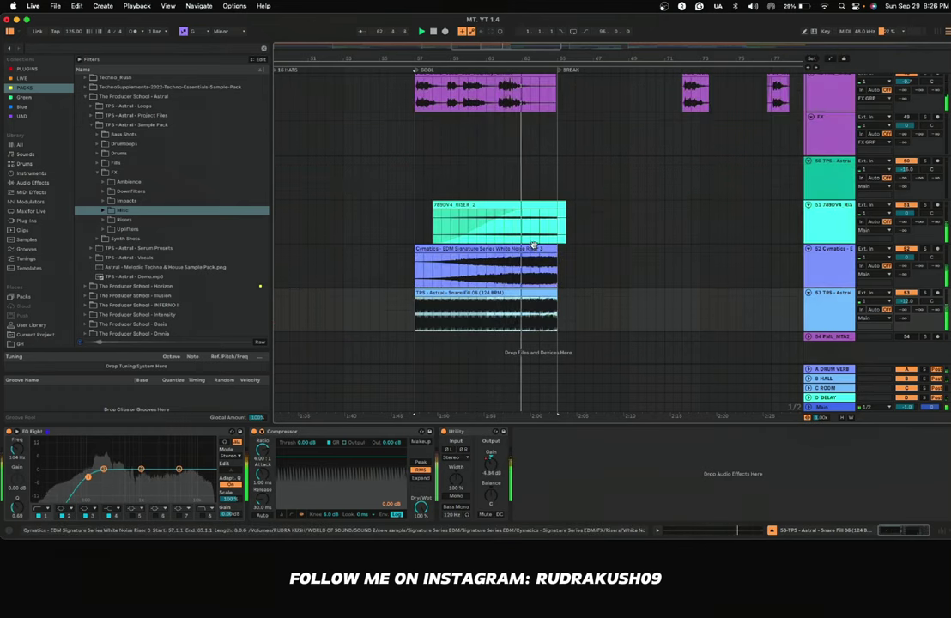
# Step: Delete the RISER clip on track 51 from the COOL section
pyautogui.click(527, 207)
pyautogui.press('Delete')
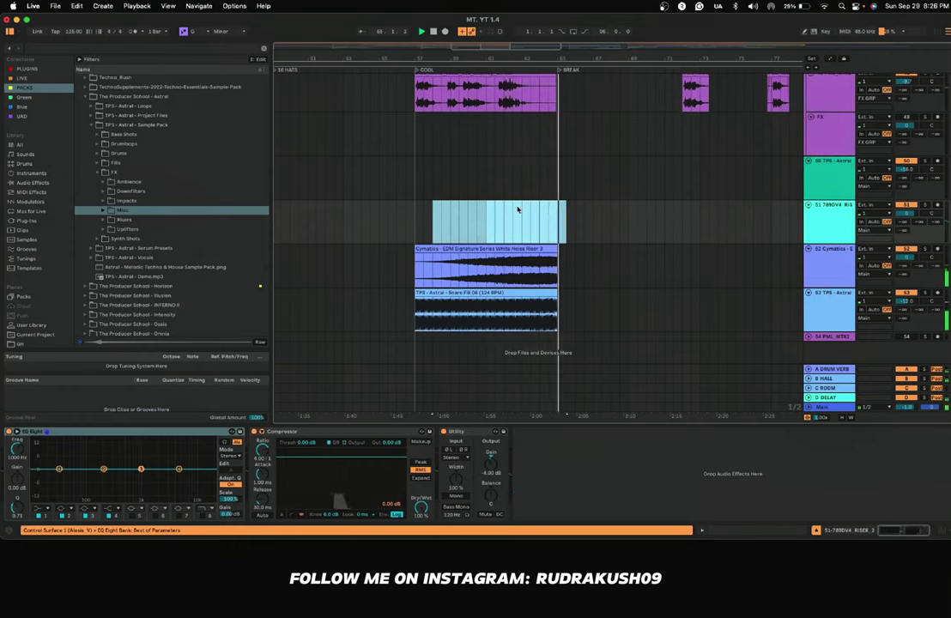
pyautogui.click(506, 223)
pyautogui.scroll(-5, 507, 223)
pyautogui.scroll(3, 508, 224)
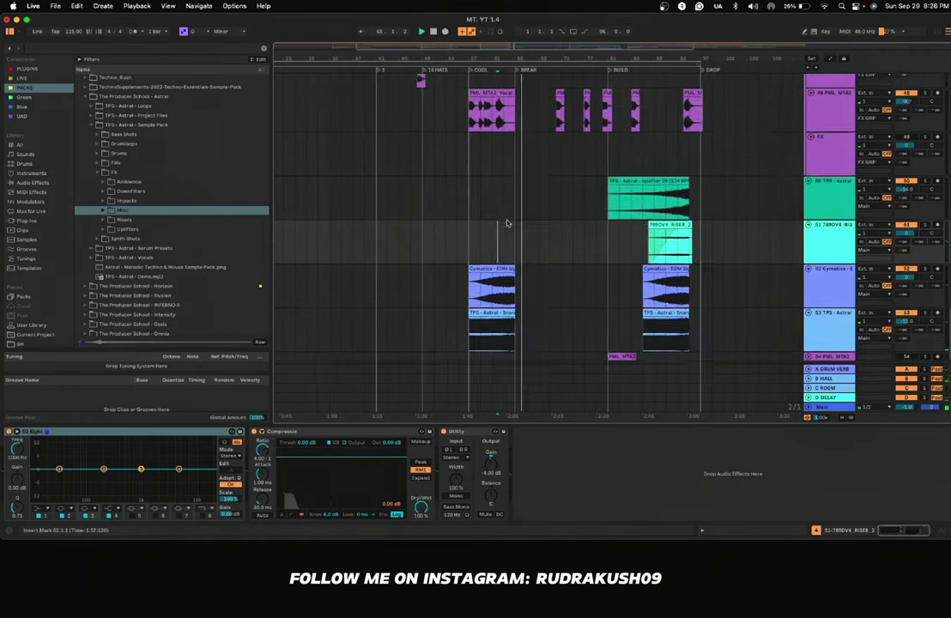
# Step: Copy the first TPS - Astral - Impact clip on track 42 from BUILD to bar 65 and play the transition into BREAK
pyautogui.click(492, 239)
pyautogui.scroll(-3, 492, 240)
pyautogui.scroll(8, 492, 239)
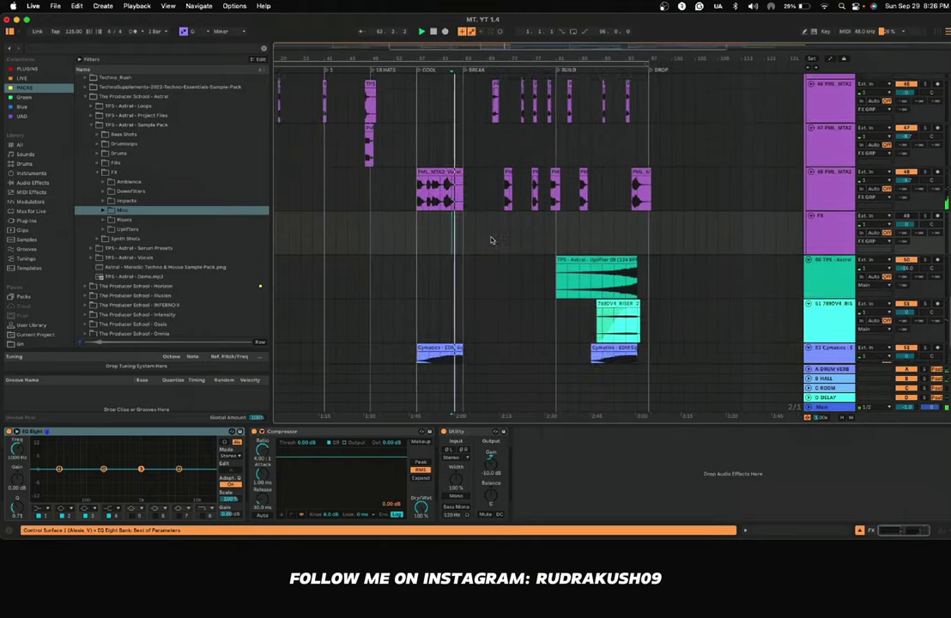
pyautogui.scroll(1, 492, 240)
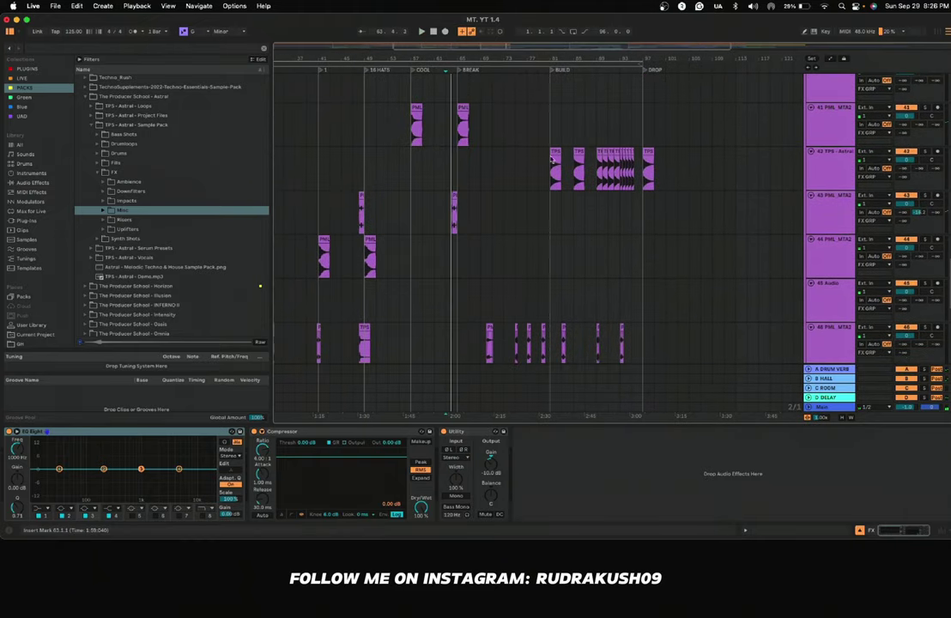
pyautogui.moveTo(559, 152); pyautogui.dragTo(455, 166)
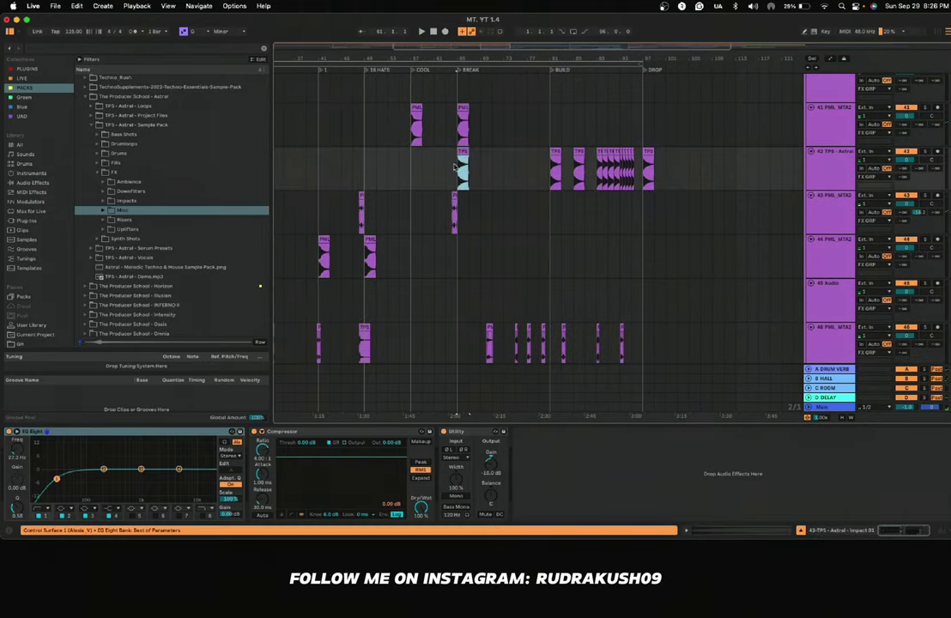
pyautogui.scroll(3, 442, 172)
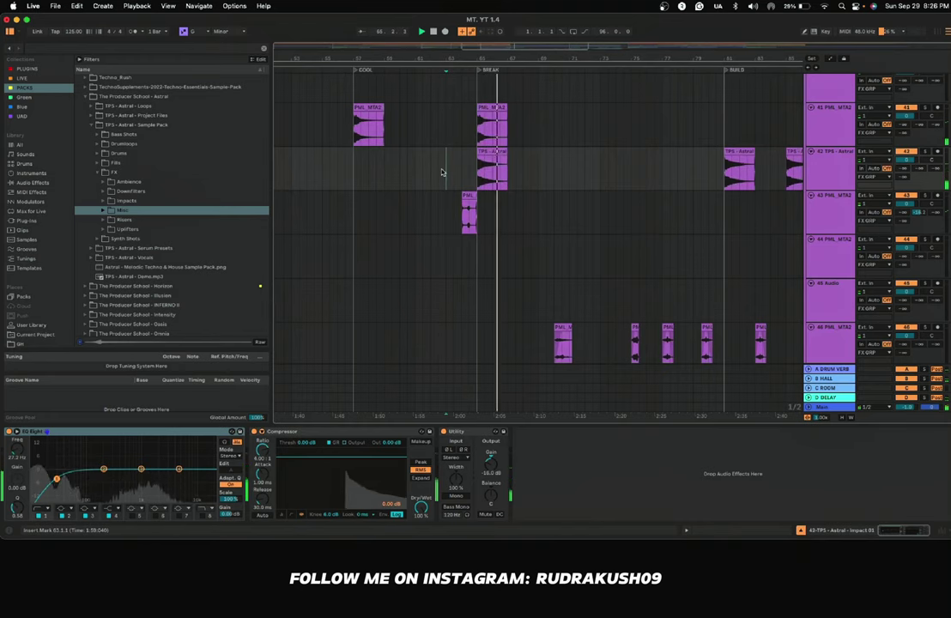
# Step: Try deactivating bars 65 to 68 of the MIDI clip on track 28 during playback, and restore the section
pyautogui.scroll(10, 443, 172)
pyautogui.hscroll(3, 471, 174)
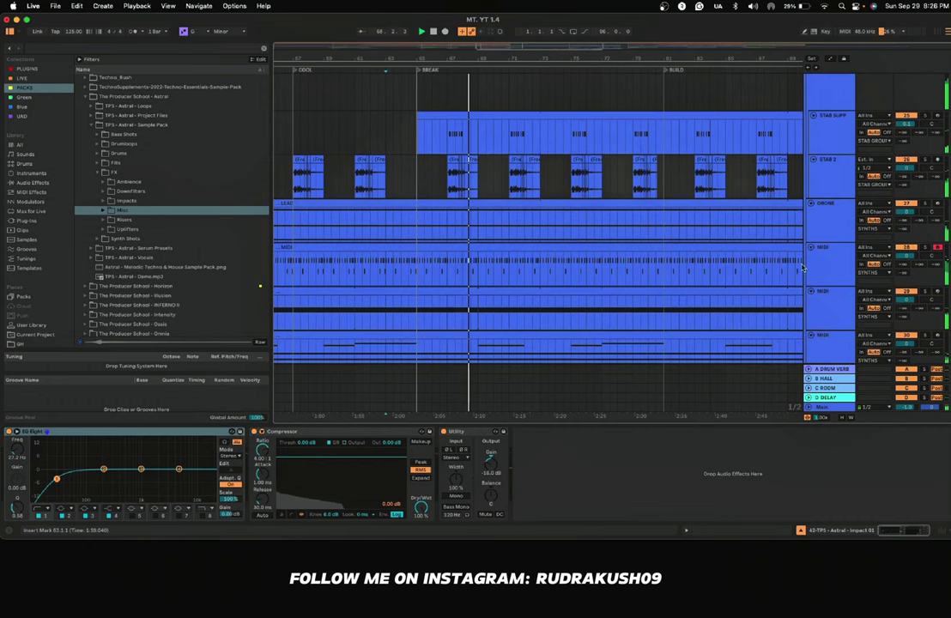
pyautogui.click(409, 271)
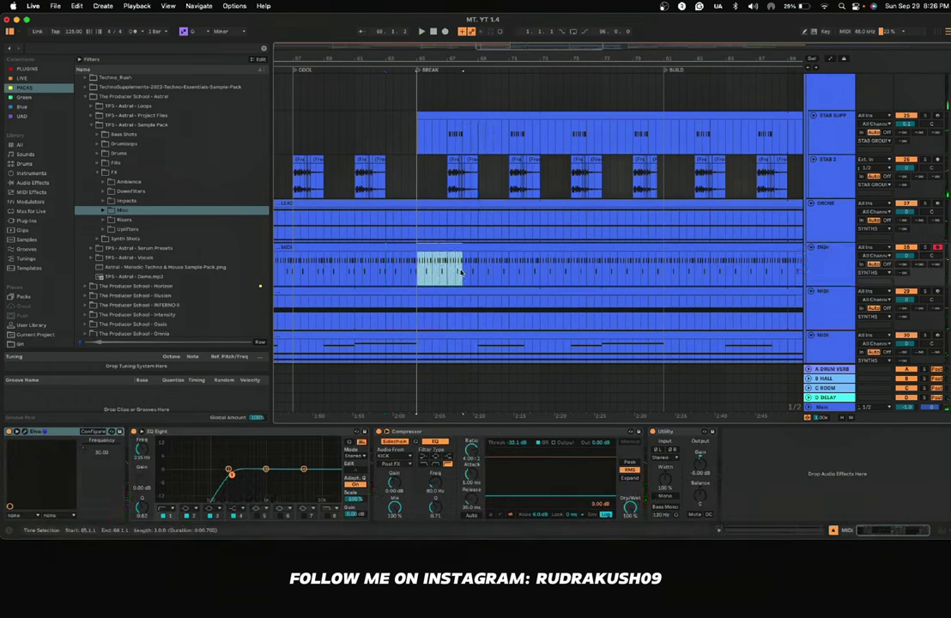
pyautogui.click(392, 265)
pyautogui.scroll(-1, 376, 267)
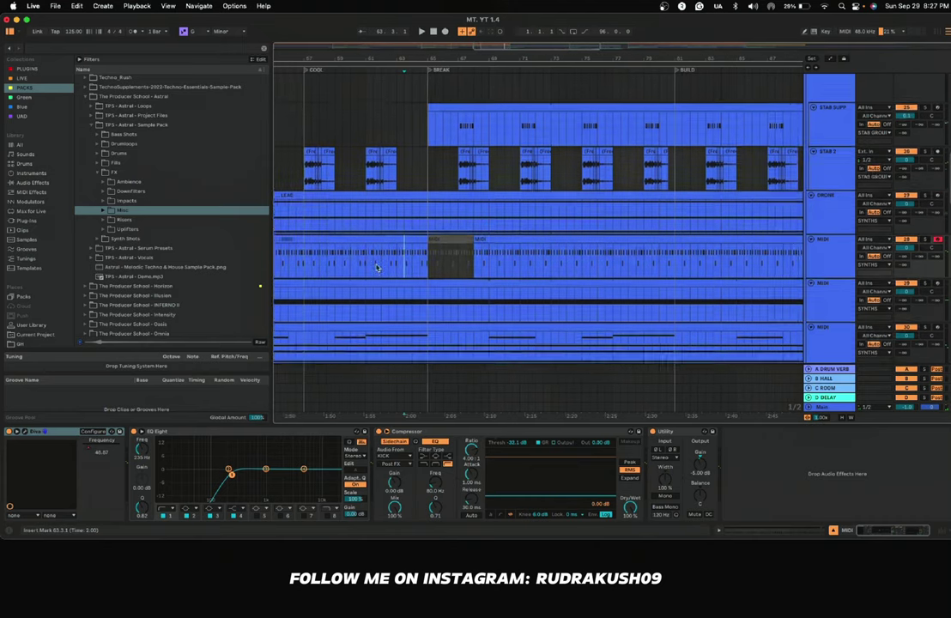
pyautogui.click(367, 258)
pyautogui.press('space')
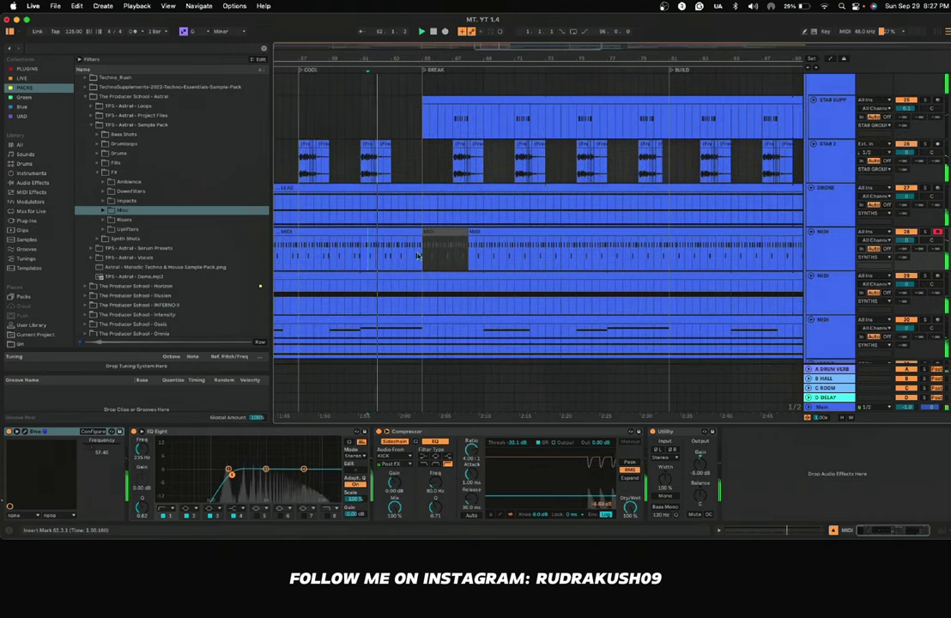
pyautogui.scroll(-2, 424, 255)
pyautogui.scroll(2, 424, 255)
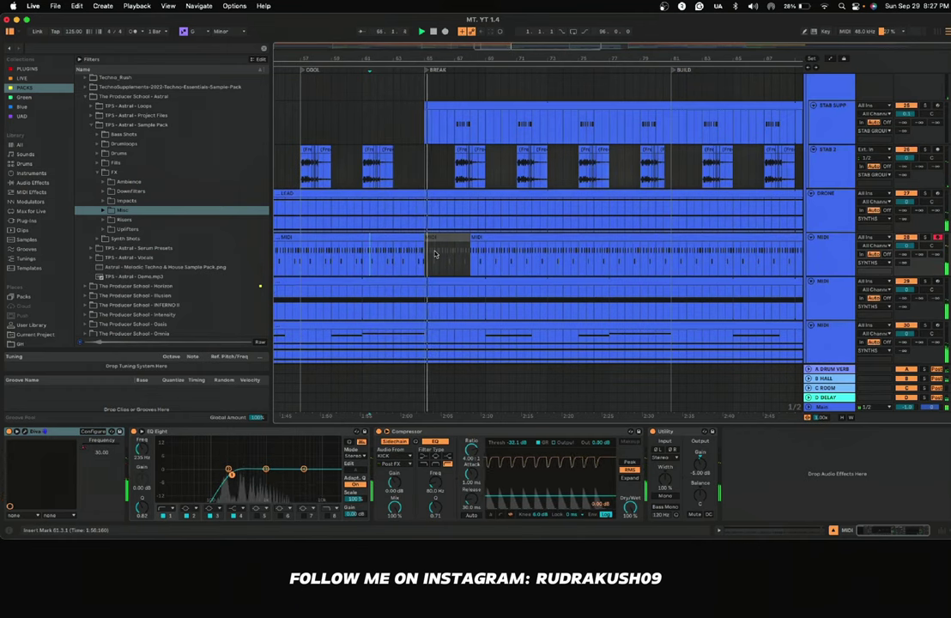
pyautogui.click(439, 247)
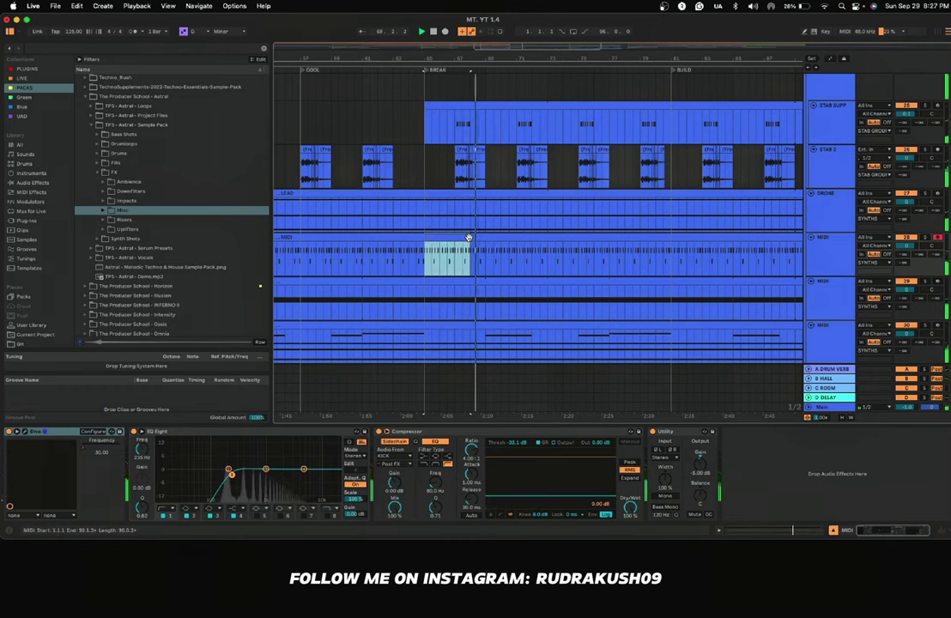
pyautogui.click(474, 237)
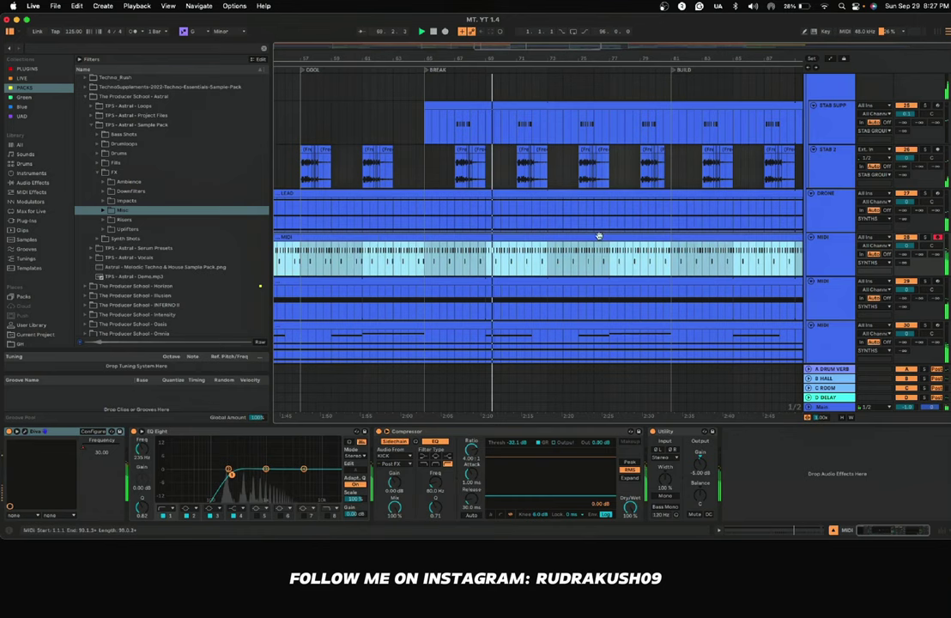
# Step: Replay the transition and add an Auto Filter to MIDI track 28 between the EQ Eight and the Compressor
pyautogui.click(409, 257)
pyautogui.press('space')
pyautogui.press('space')
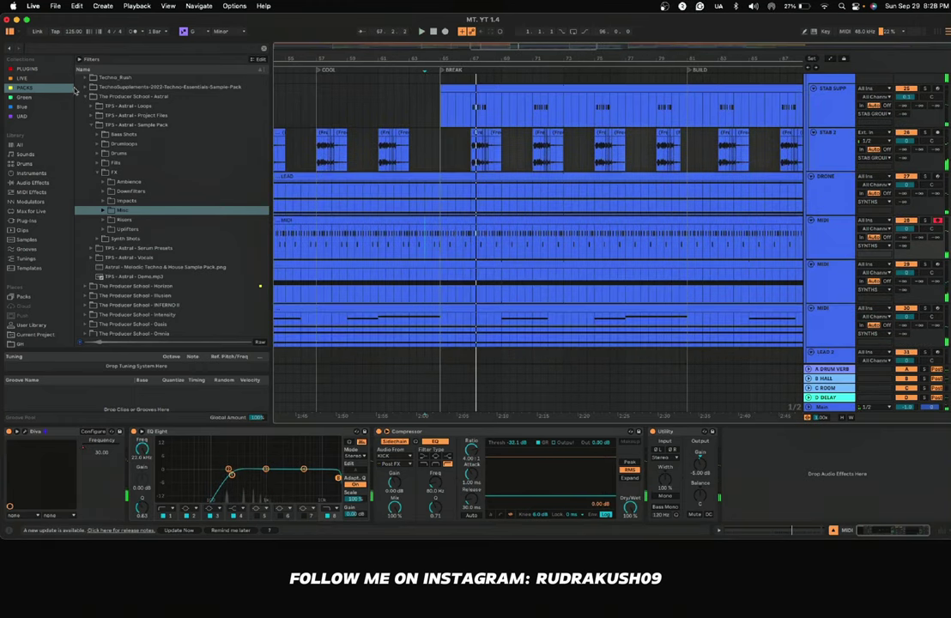
pyautogui.click(29, 79)
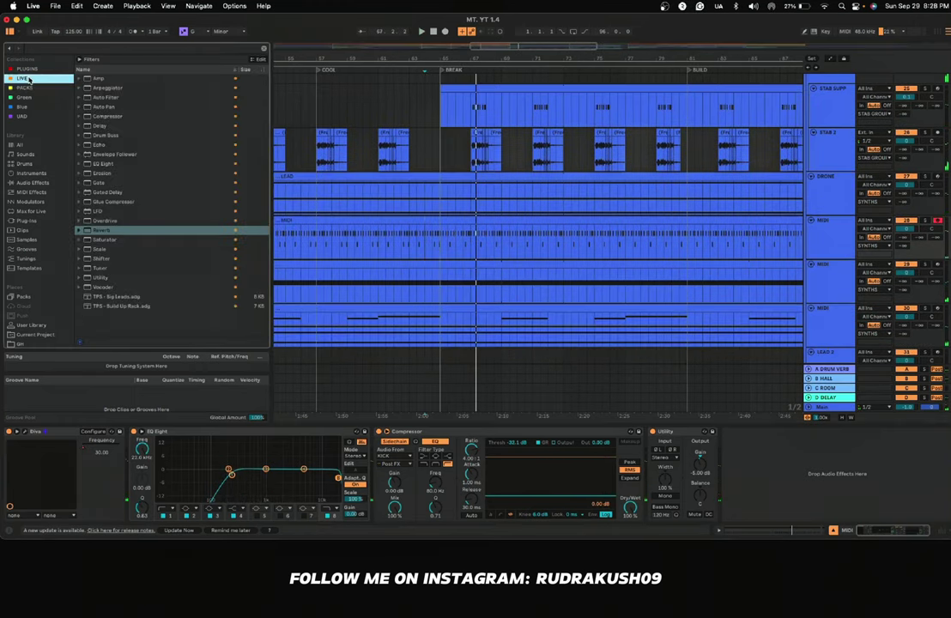
pyautogui.click(102, 98)
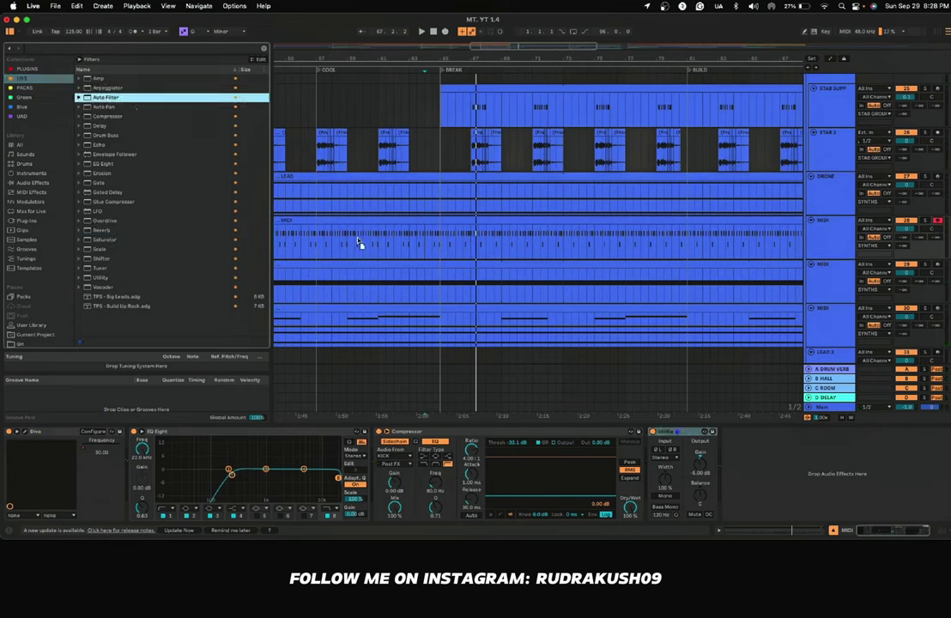
pyautogui.moveTo(393, 245); pyautogui.dragTo(480, 452)
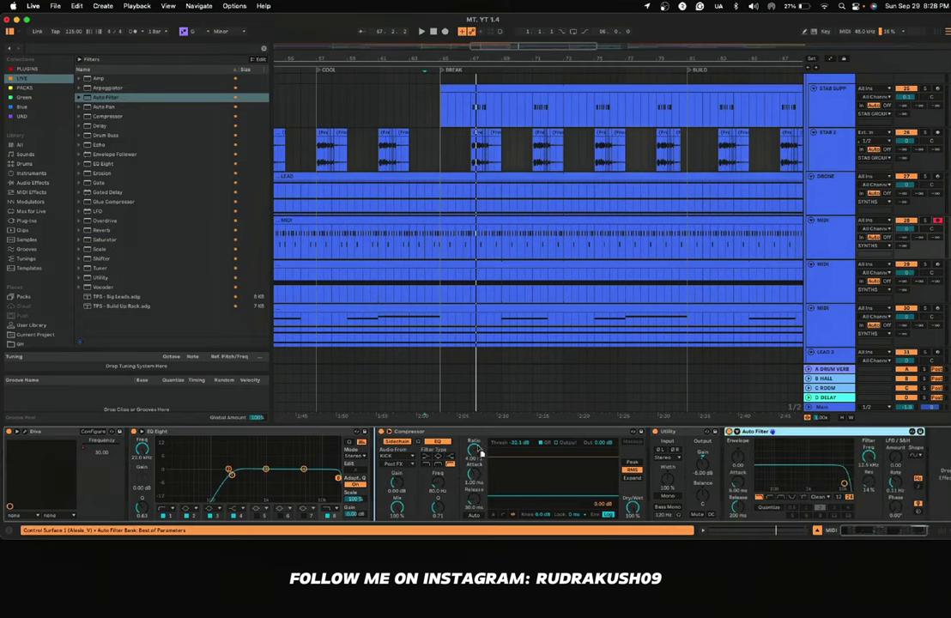
pyautogui.moveTo(403, 450); pyautogui.dragTo(404, 457)
# Step: Automate the Auto Filter frequency on track 28 at about 19.9 kHz before BREAK and 163 Hz from bar 65 onward
pyautogui.rightClick(517, 455)
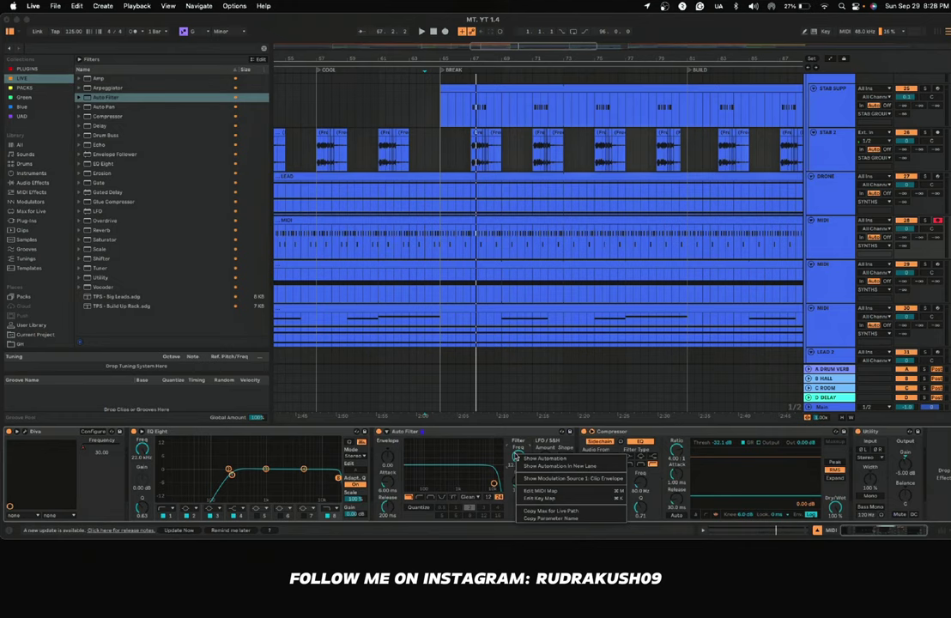
pyautogui.click(527, 459)
pyautogui.press('space')
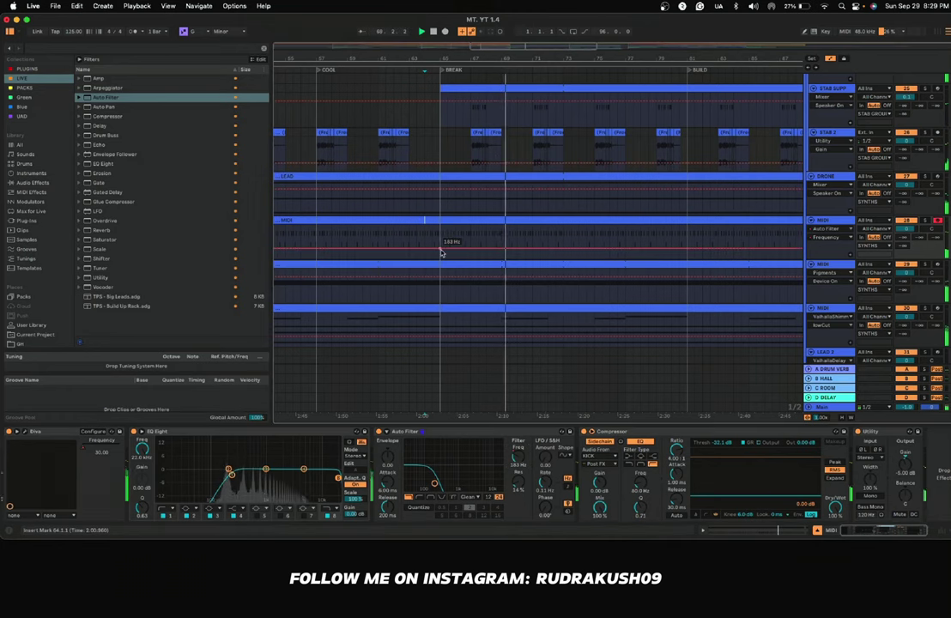
pyautogui.moveTo(426, 251); pyautogui.dragTo(426, 237)
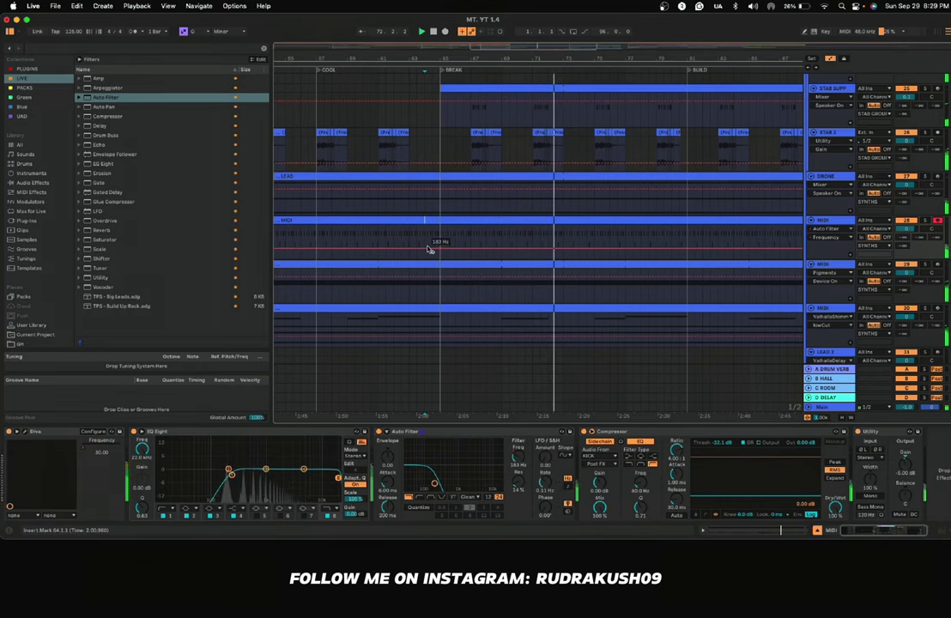
pyautogui.moveTo(440, 249); pyautogui.dragTo(439, 227)
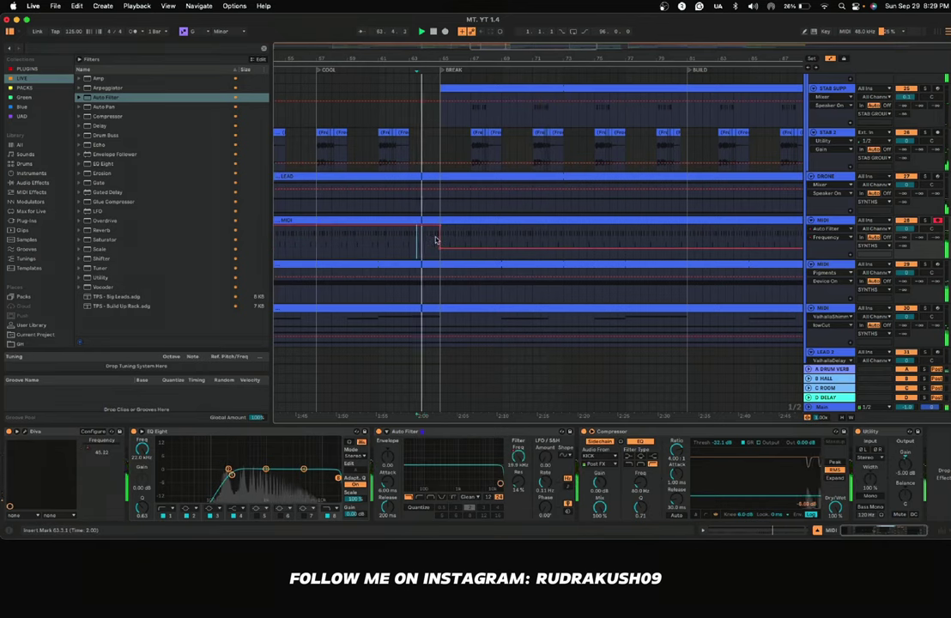
# Step: Reshape track 28's filter frequency drop into a curved downward sweep from bar 61 to bar 65, and replay it
pyautogui.scroll(2, 425, 239)
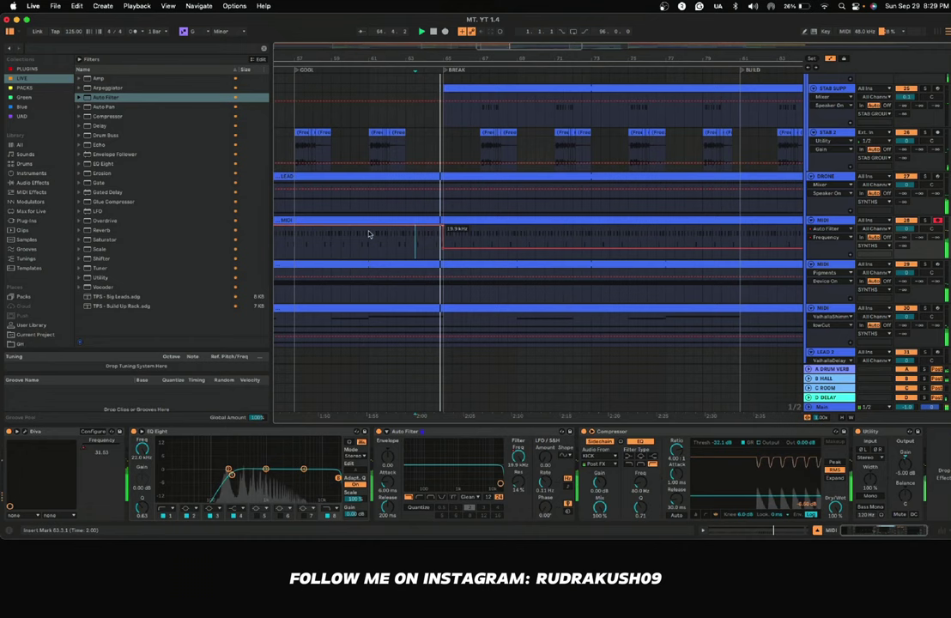
pyautogui.click(370, 226)
pyautogui.click(444, 227)
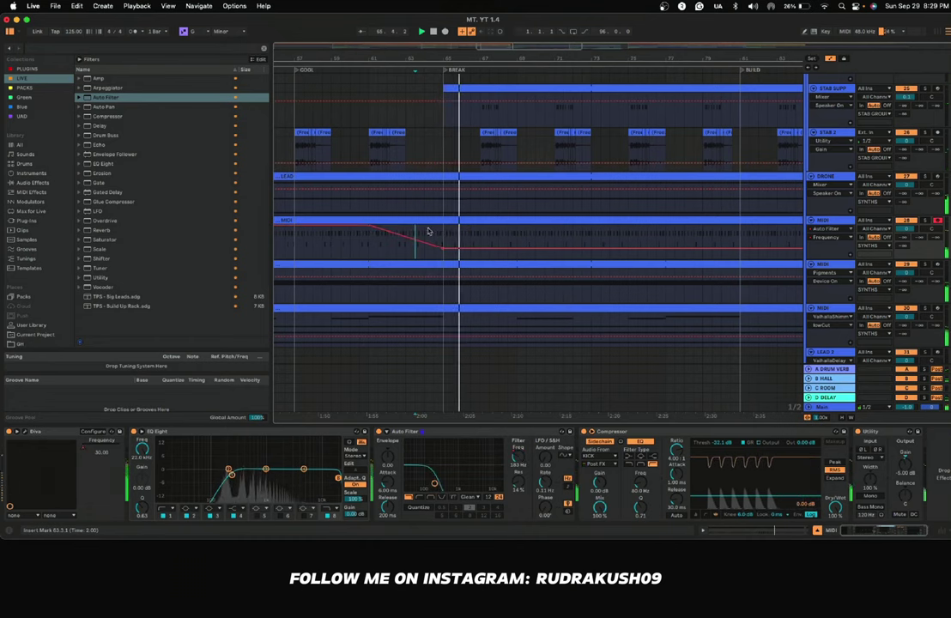
pyautogui.click(370, 243)
pyautogui.press('space')
pyautogui.press('space')
pyautogui.moveTo(417, 240); pyautogui.dragTo(417, 230)
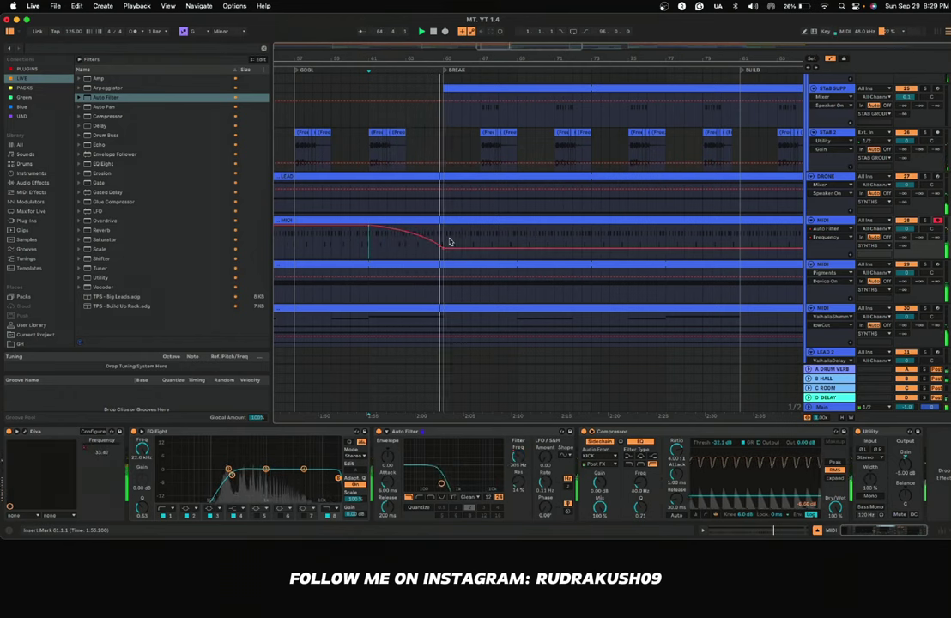
# Step: Hide the automation lanes and examine the synth tracks around BREAK during playback
pyautogui.scroll(-3, 445, 243)
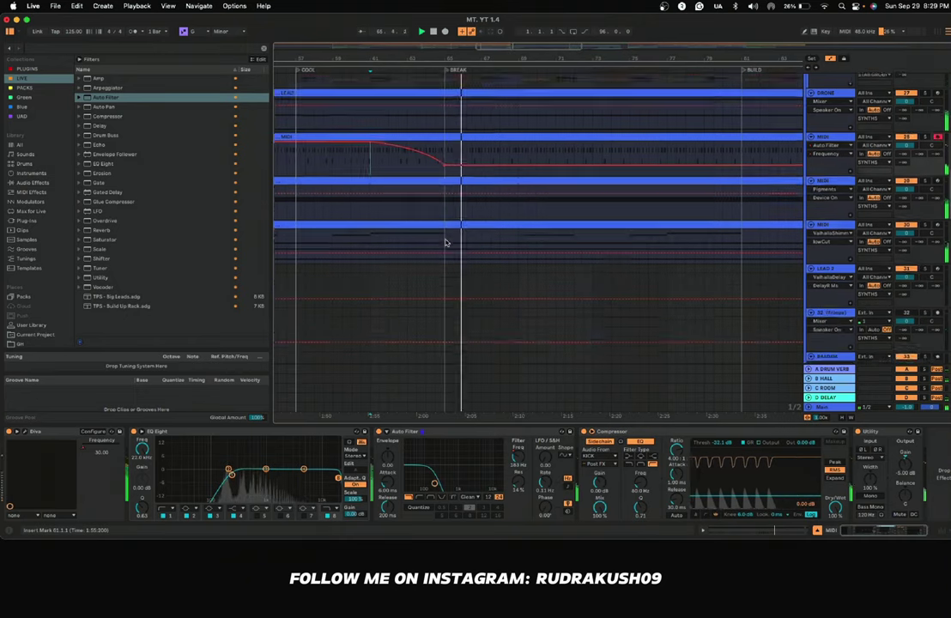
pyautogui.press('a')
pyautogui.scroll(1, 446, 243)
pyautogui.scroll(3, 445, 231)
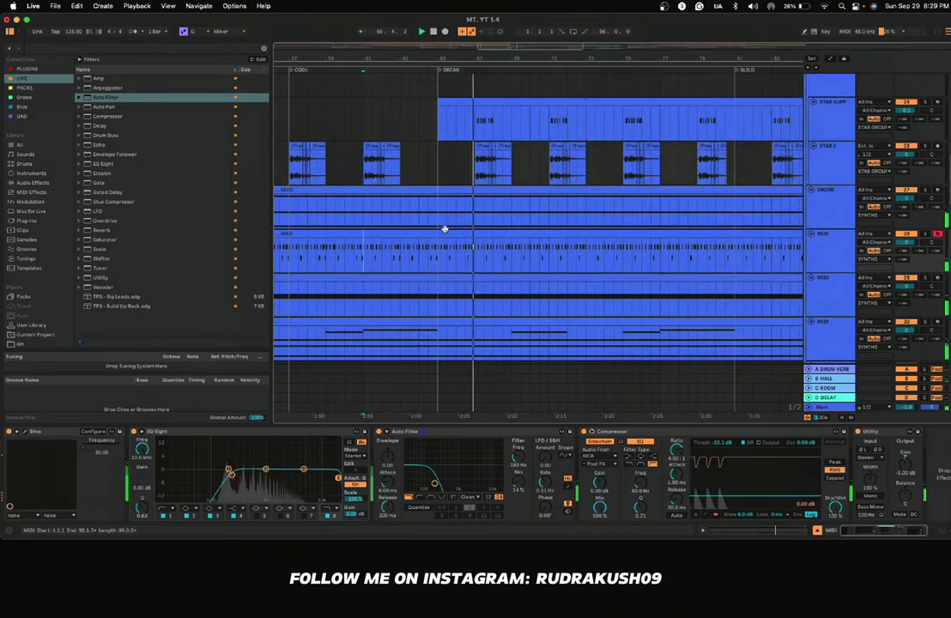
pyautogui.scroll(-2, 445, 230)
pyautogui.scroll(3, 445, 230)
pyautogui.scroll(4, 445, 230)
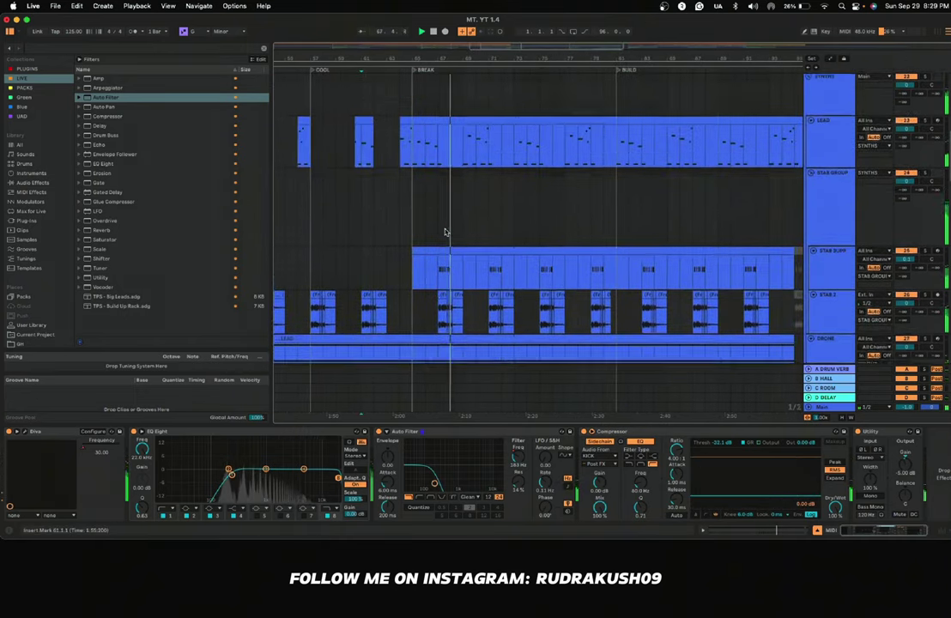
pyautogui.scroll(-4, 445, 233)
pyautogui.scroll(-5, 446, 232)
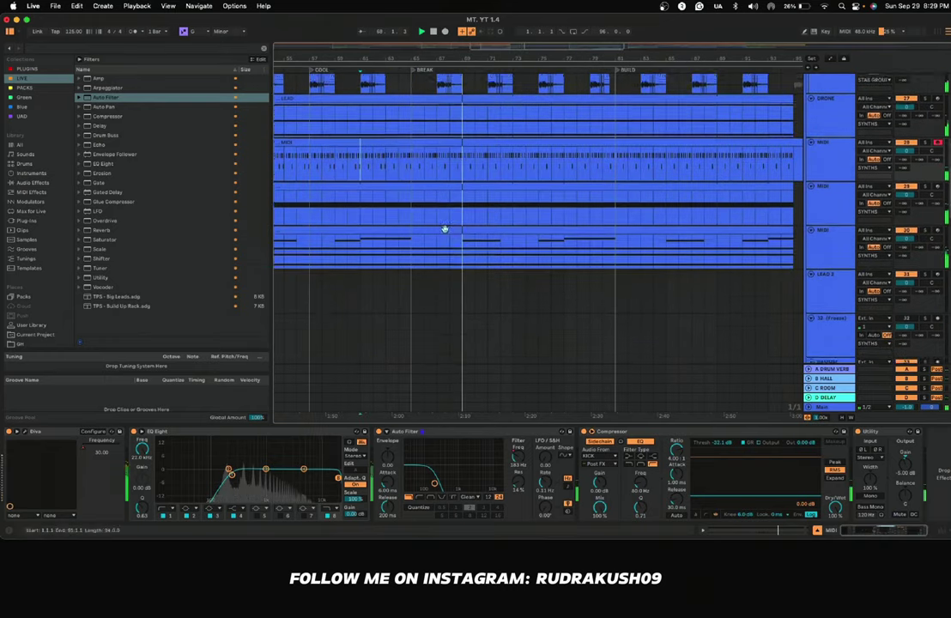
# Step: Open track 30's MIDI clip from BREAK onward in an enlarged note editor restricted to the highlighted G Minor scale notes
pyautogui.scroll(-2, 413, 224)
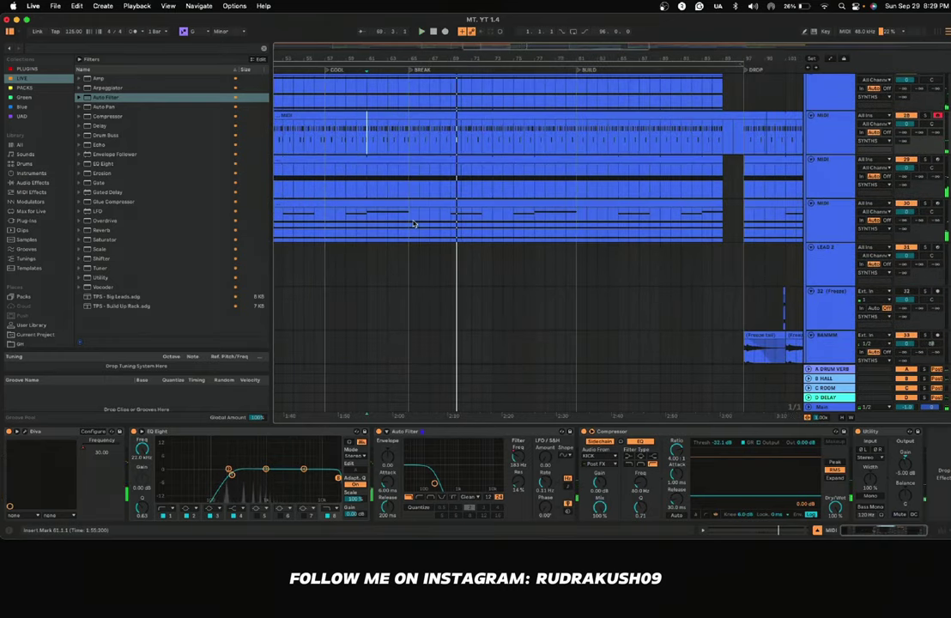
pyautogui.moveTo(410, 224); pyautogui.dragTo(719, 214)
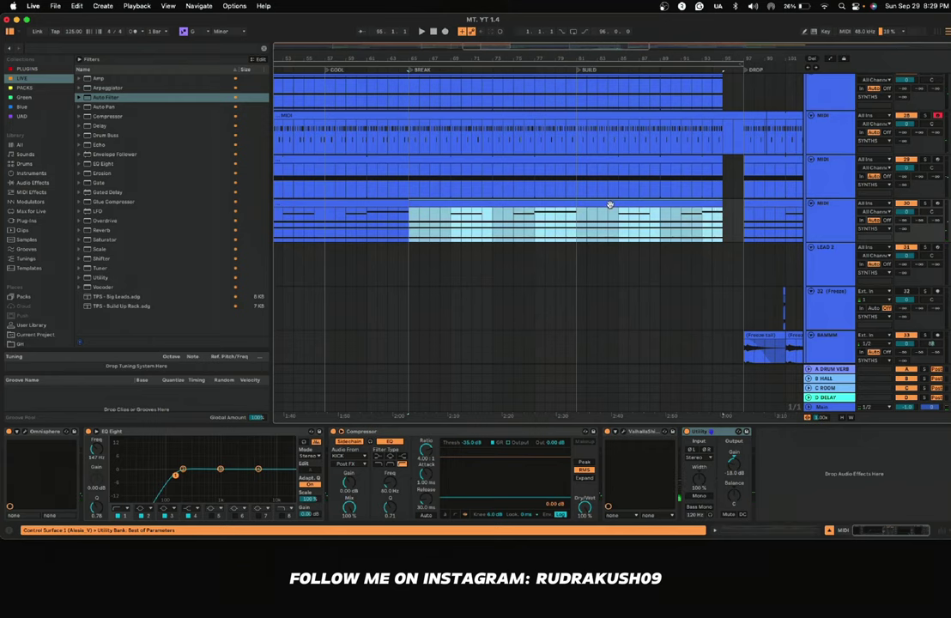
pyautogui.hotkey('shift', 'Tab')
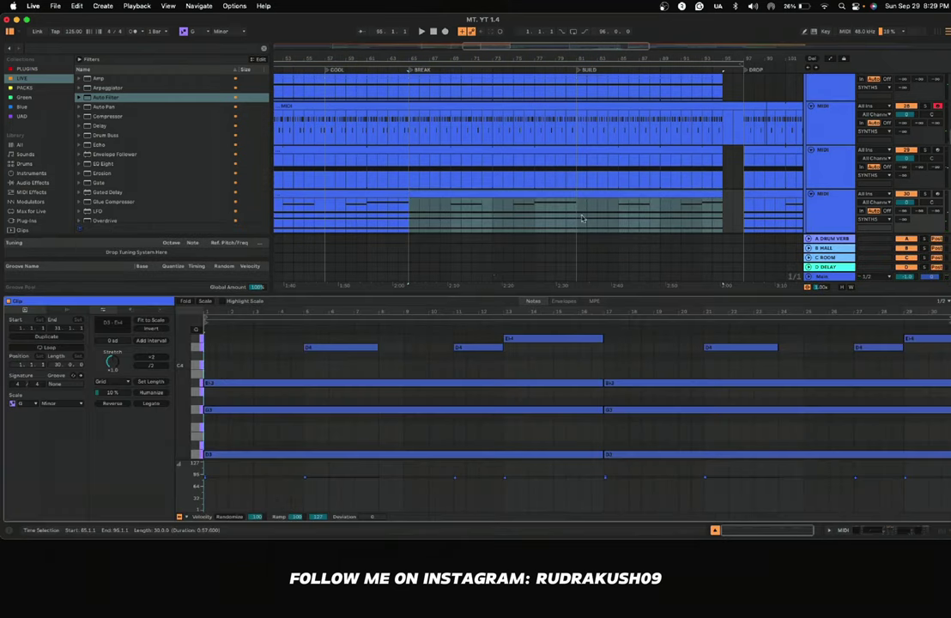
pyautogui.click(225, 301)
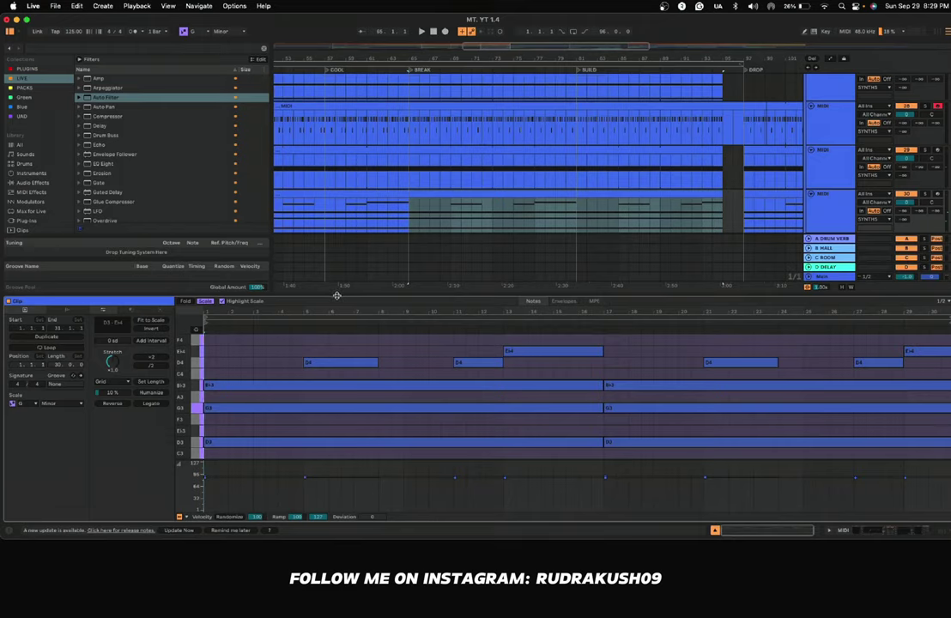
pyautogui.moveTo(336, 295); pyautogui.dragTo(333, 155)
pyautogui.scroll(3, 322, 257)
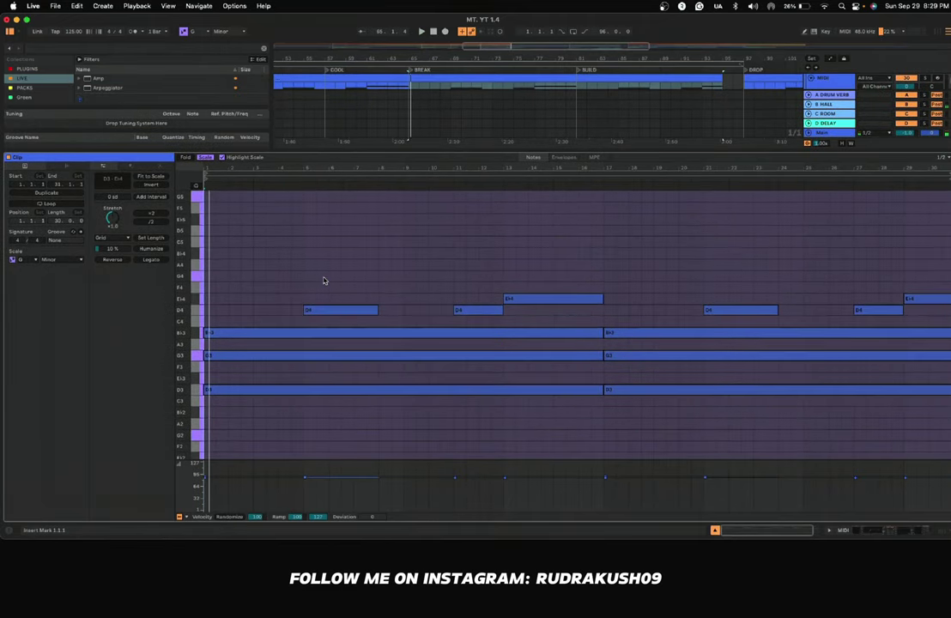
# Step: Try a C5 copy of track 30's long D3 notes, remove it and return to the full arrangement
pyautogui.click(206, 390)
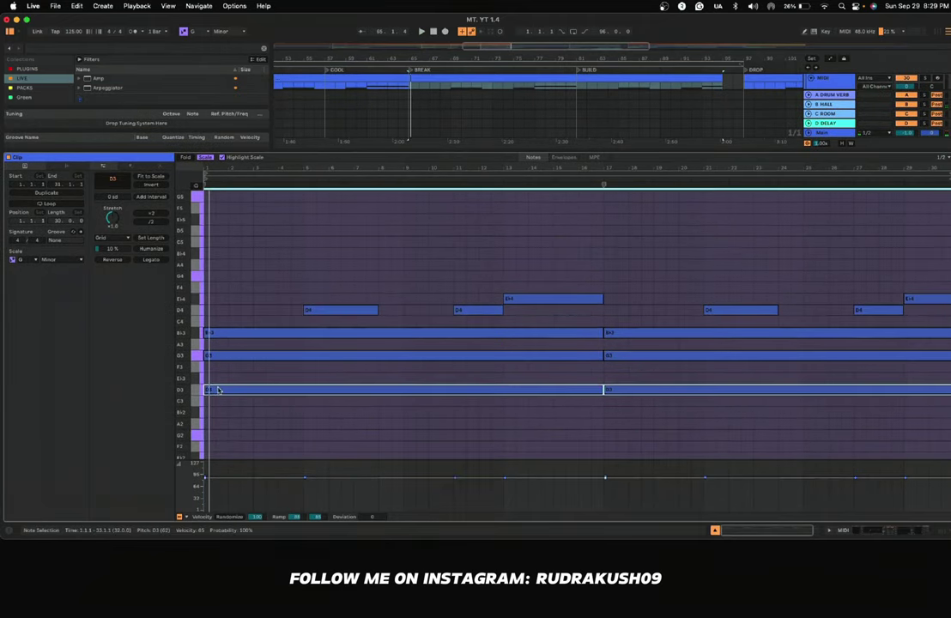
pyautogui.moveTo(218, 390); pyautogui.dragTo(221, 243)
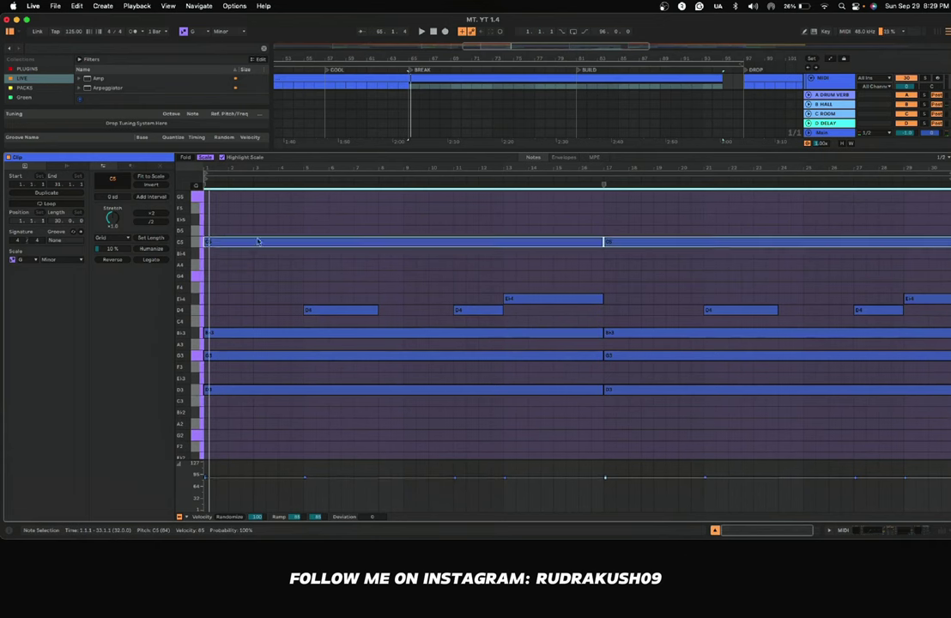
pyautogui.click(255, 243)
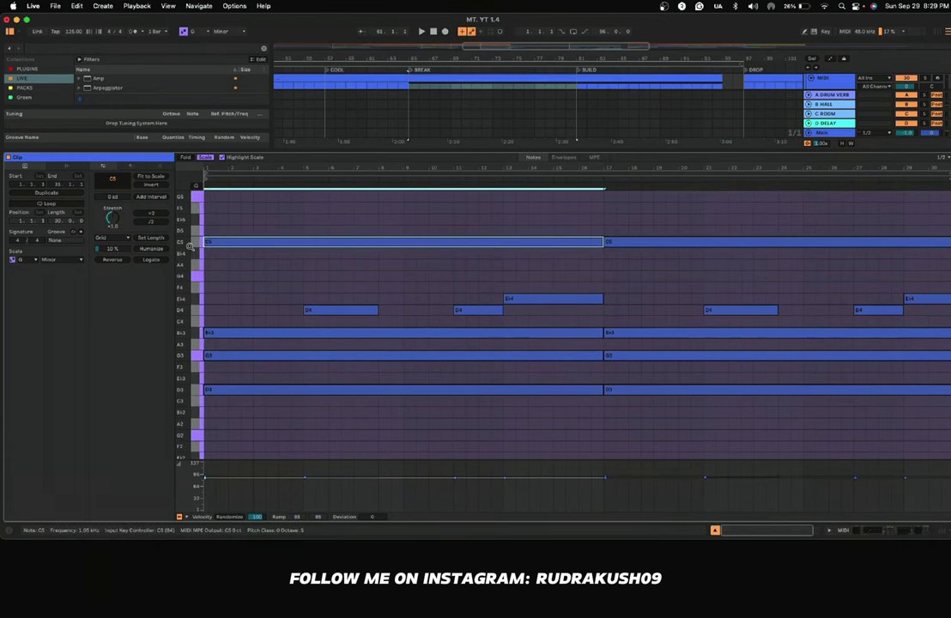
pyautogui.click(190, 243)
pyautogui.press('Delete')
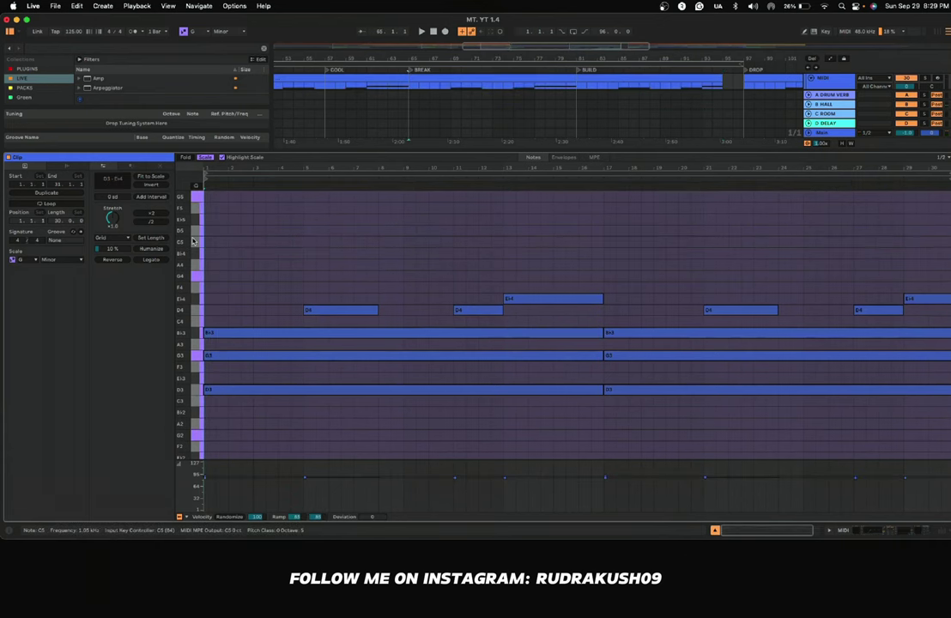
pyautogui.doubleClick(431, 150)
pyautogui.scroll(1, 432, 190)
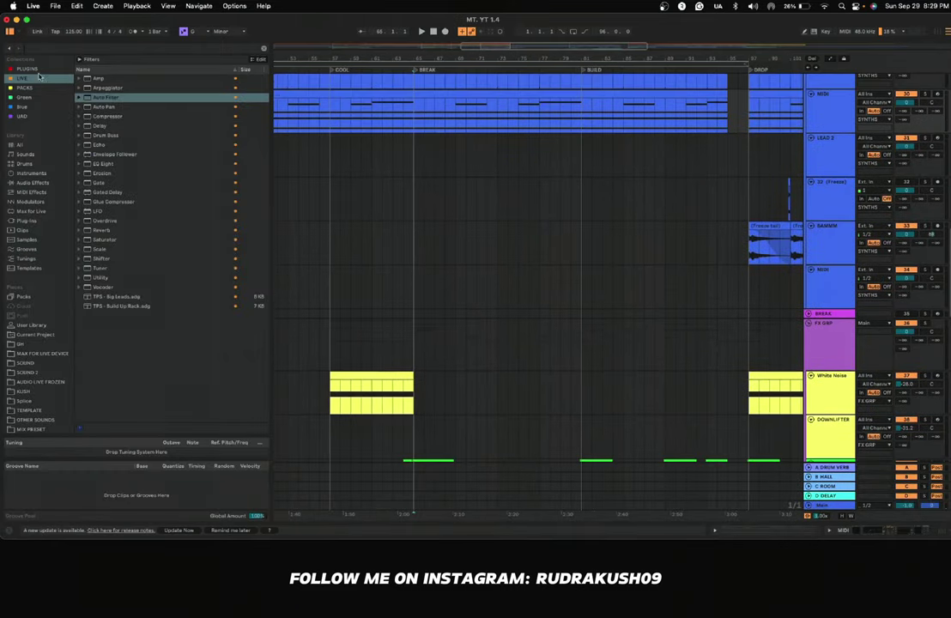
# Step: Search the entire library for "HIGH STRING"
pyautogui.click(70, 47)
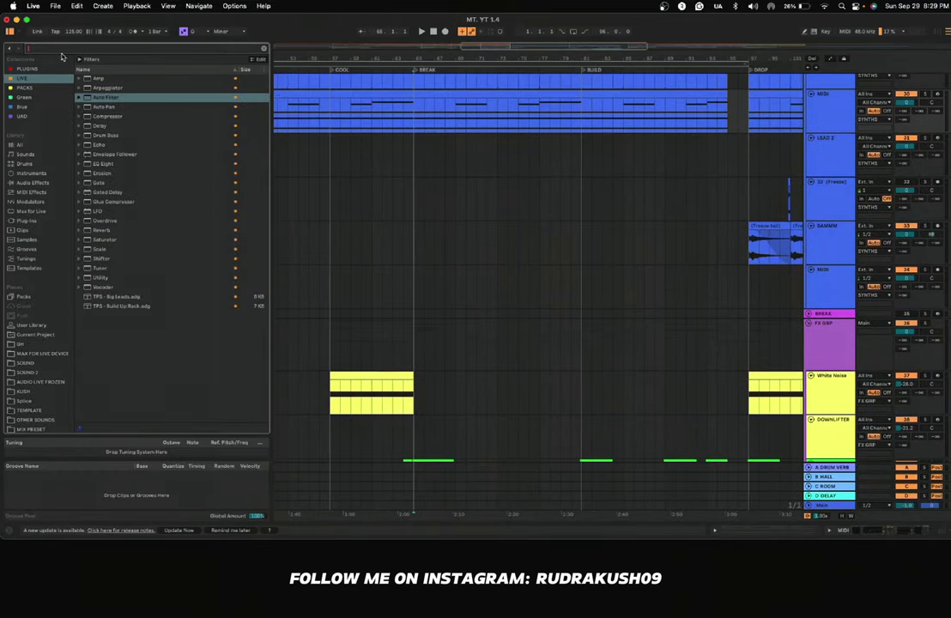
pyautogui.write('HIGH STRING')
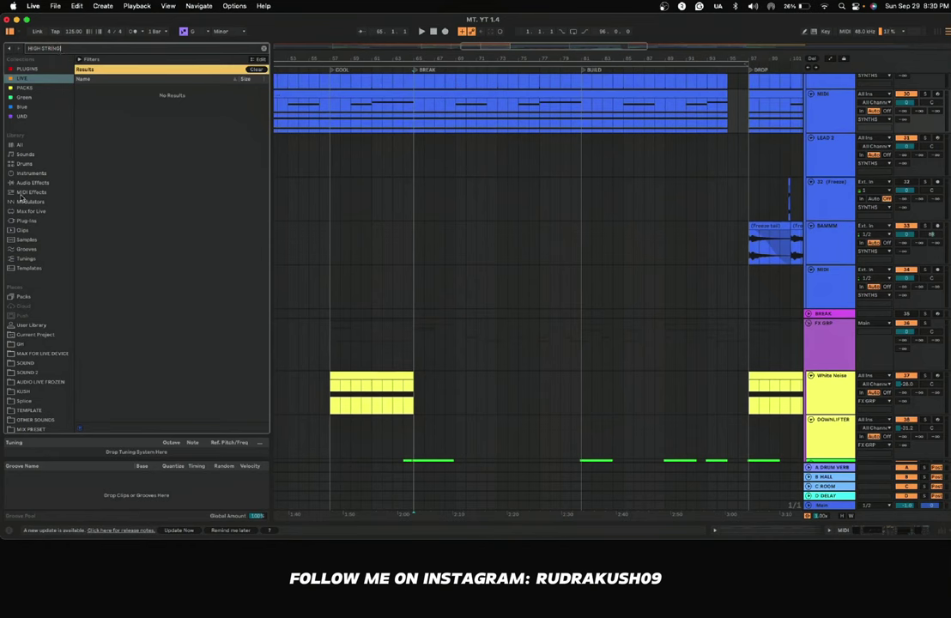
pyautogui.click(20, 146)
pyautogui.click(113, 122)
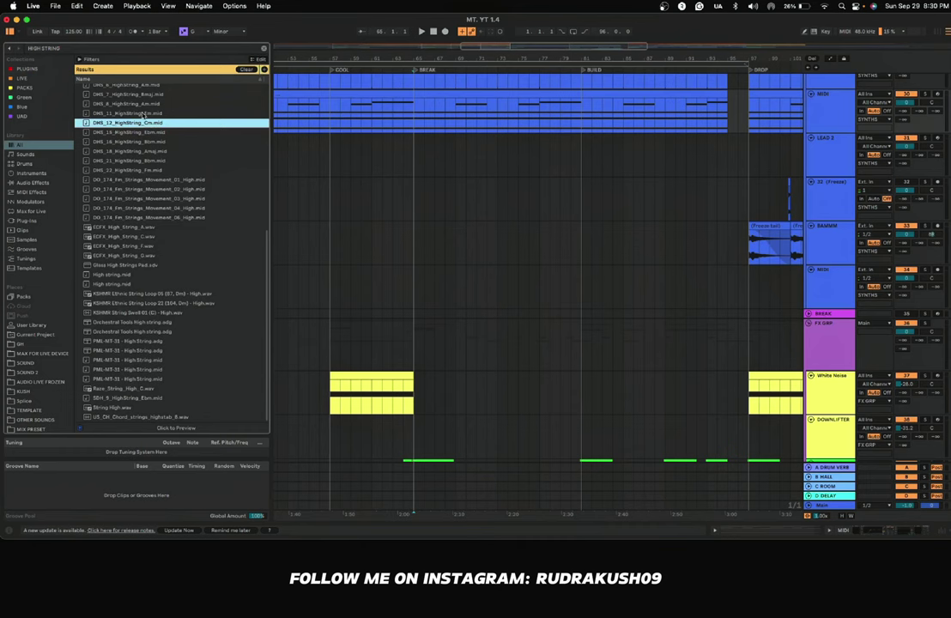
# Step: Audition the high string results, comparing the ECFX_High_String samples in A, C, F and G
pyautogui.click(143, 113)
pyautogui.click(142, 180)
pyautogui.click(139, 209)
pyautogui.click(128, 238)
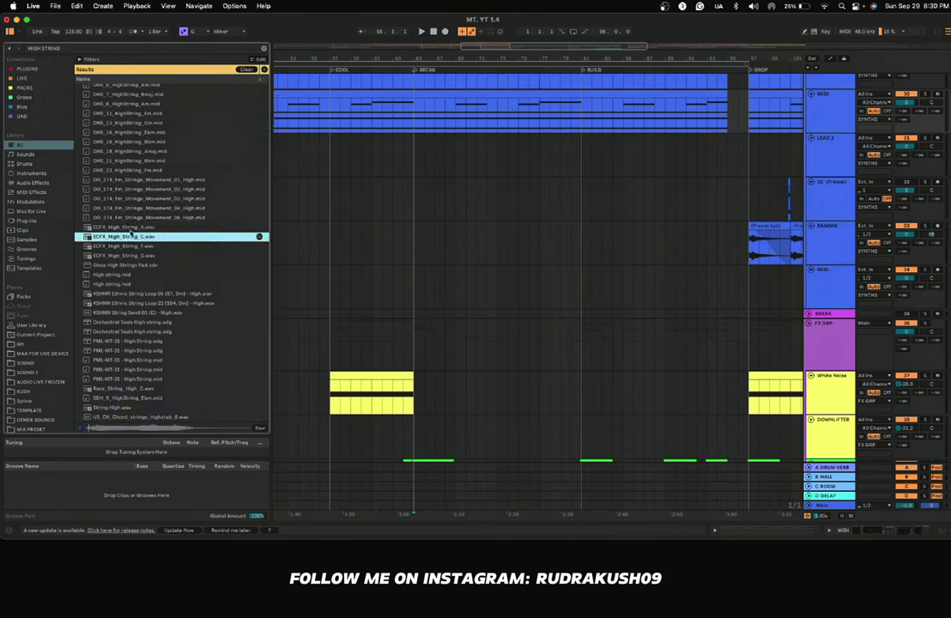
pyautogui.press('Up')
pyautogui.click(134, 247)
pyautogui.click(134, 255)
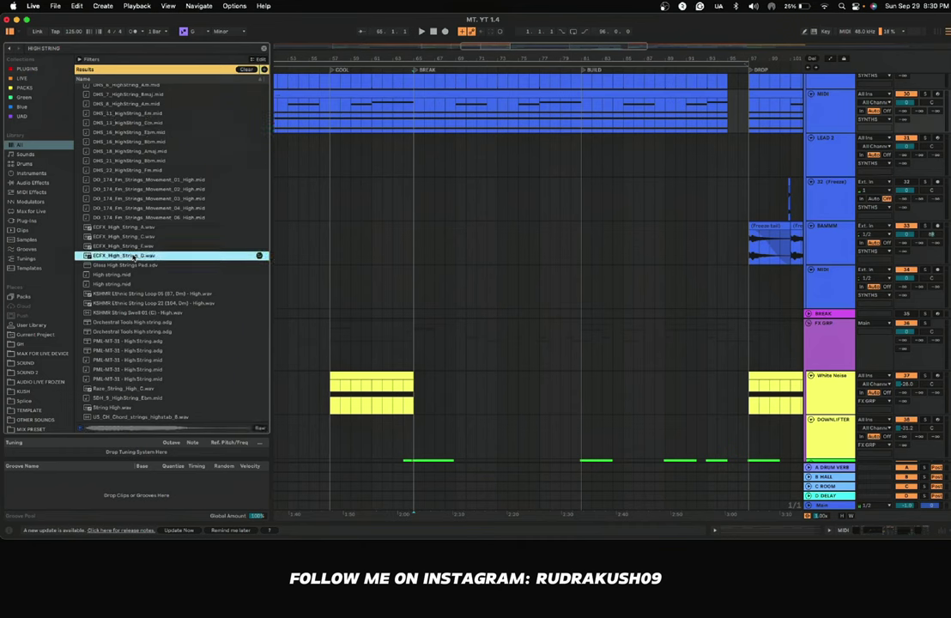
pyautogui.click(131, 250)
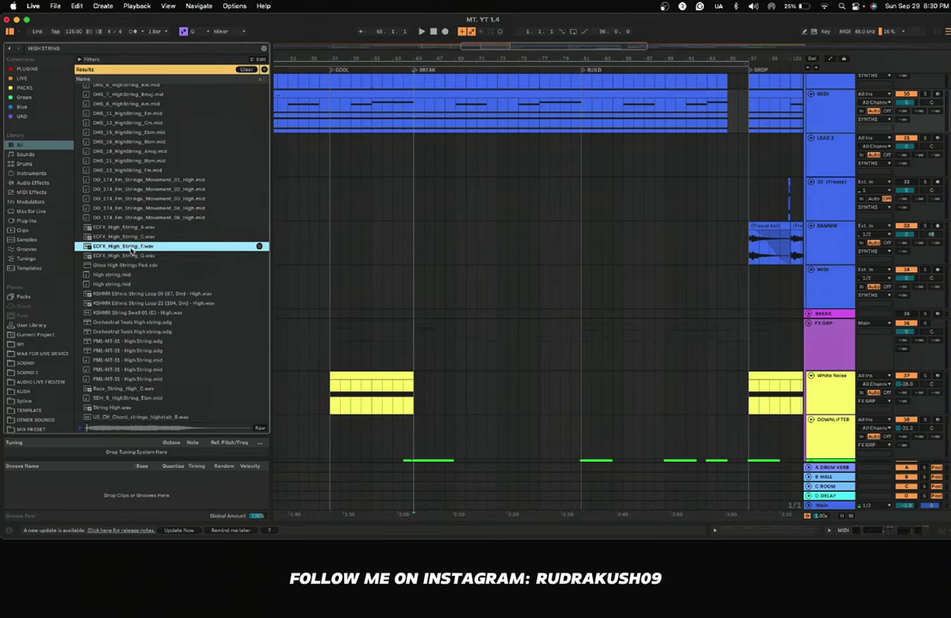
# Step: Place ECFX_High_String_F on a new audio track, fit it to the COOL section from bar 57 to 65, and play it
pyautogui.scroll(-10, 424, 313)
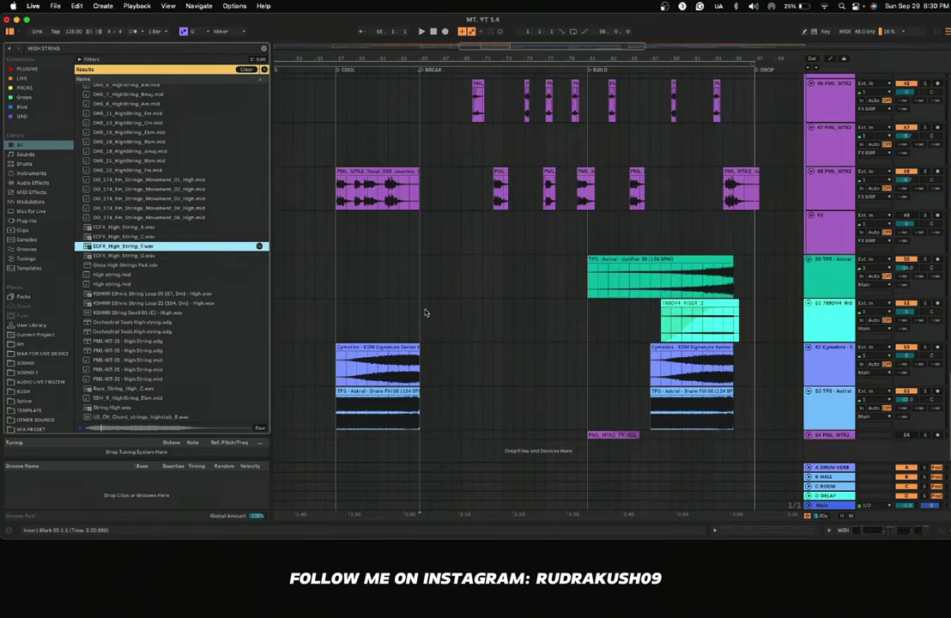
pyautogui.moveTo(142, 249); pyautogui.dragTo(407, 450)
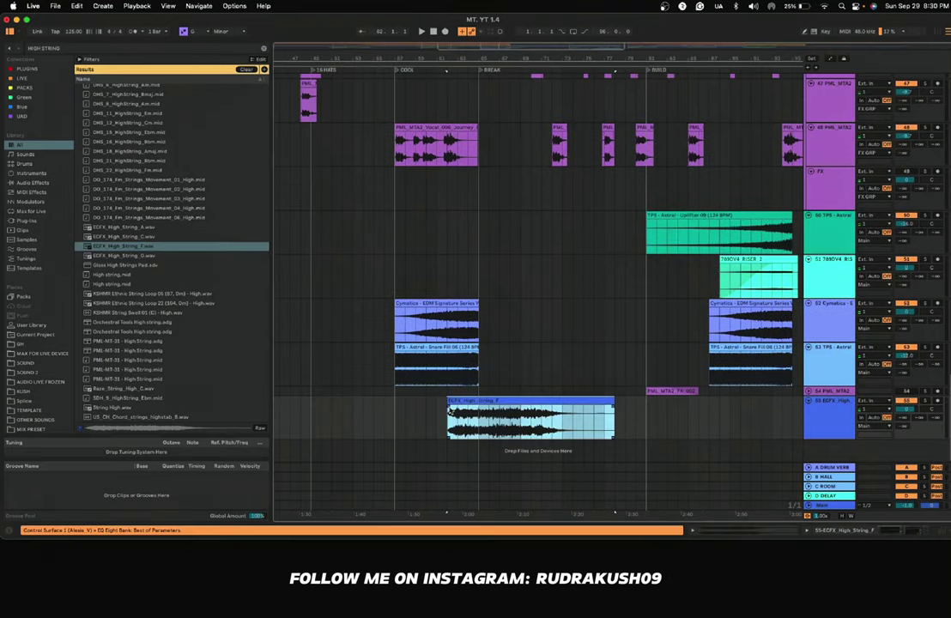
pyautogui.moveTo(448, 403); pyautogui.dragTo(424, 398)
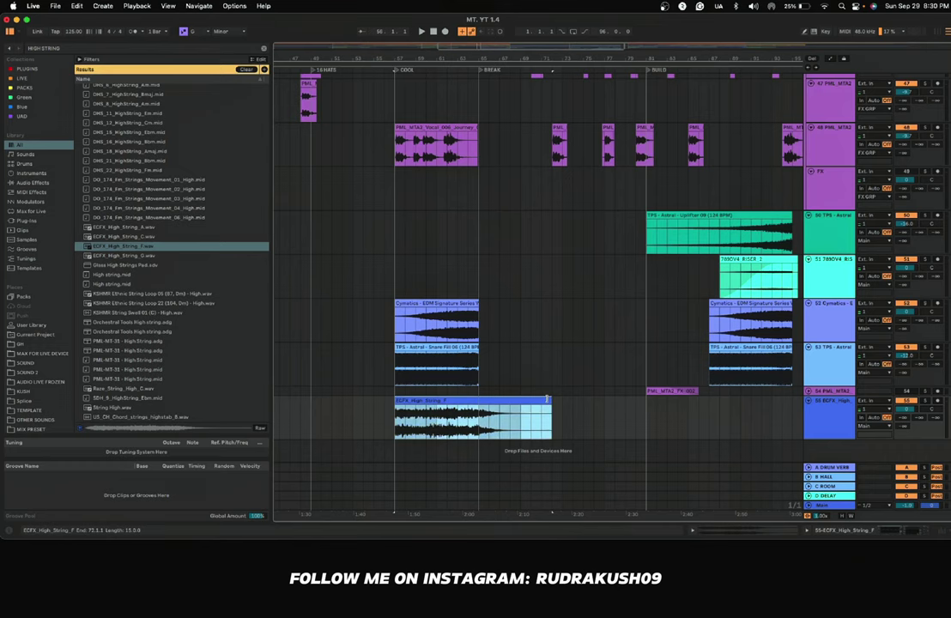
pyautogui.moveTo(551, 400); pyautogui.dragTo(479, 400)
pyautogui.click(397, 423)
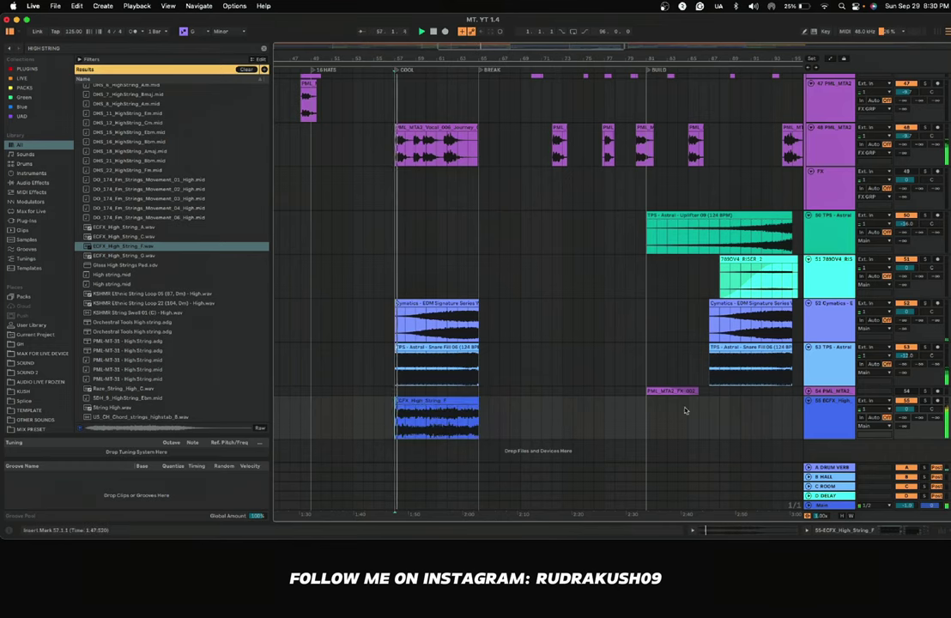
pyautogui.press('space')
# Step: Set the high string clip's warp mode to Complex, transpose it up 2 semitones, and replay it from COOL
pyautogui.doubleClick(453, 402)
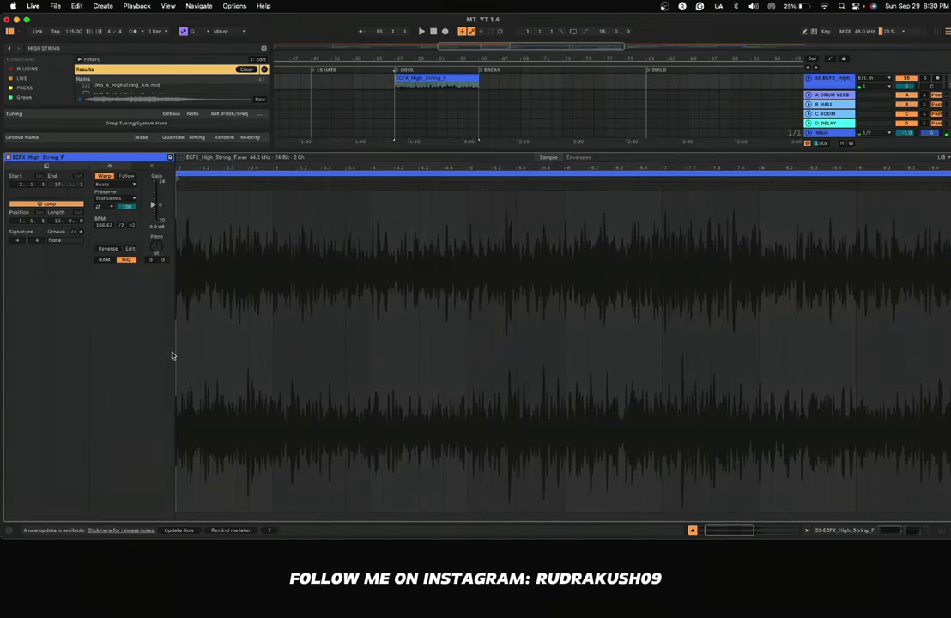
pyautogui.click(124, 184)
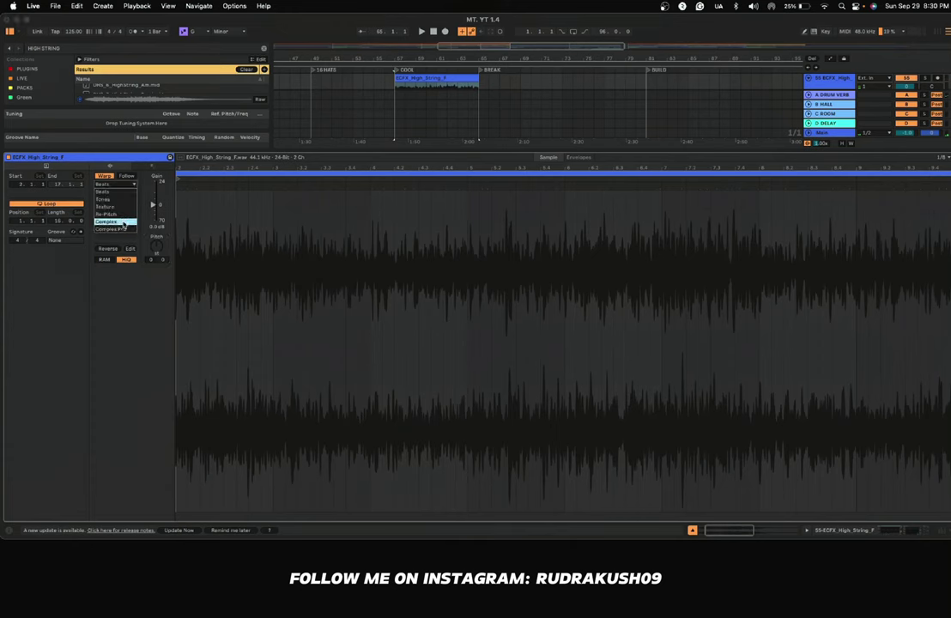
pyautogui.click(120, 218)
pyautogui.press('space')
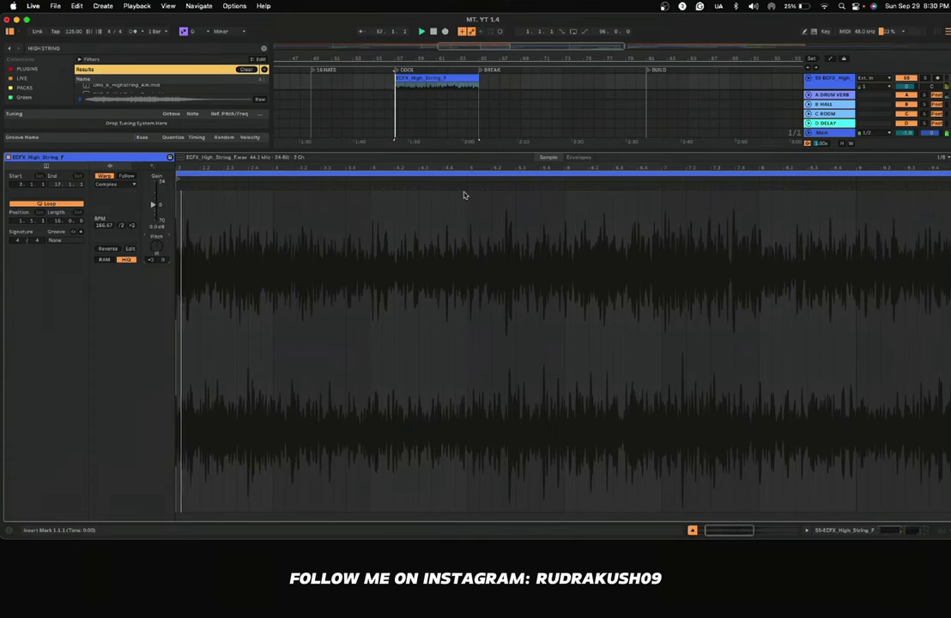
pyautogui.press('alt+super+l')
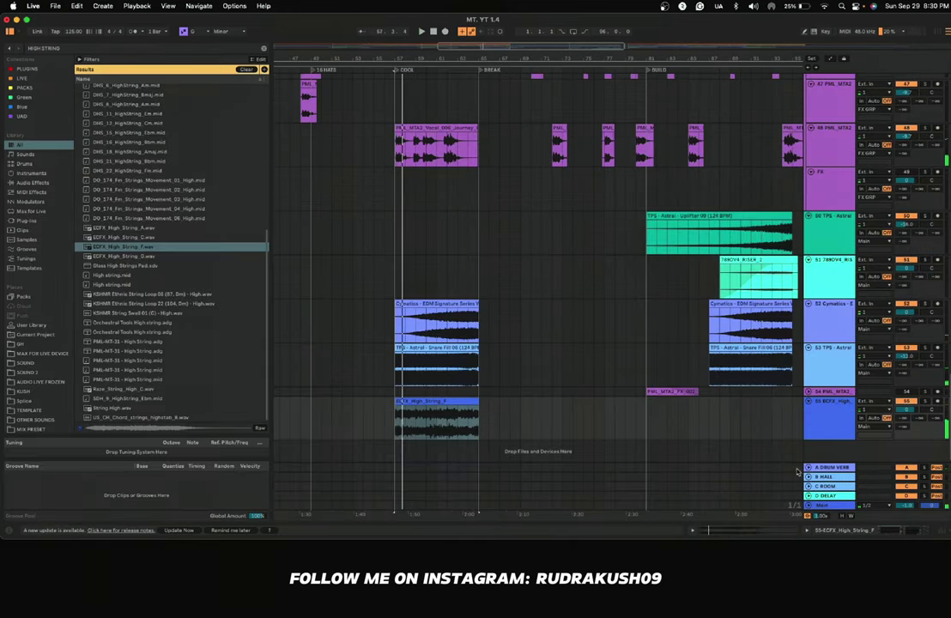
# Step: Show the high string track's device chain and lower its Utility gain during playback
pyautogui.click(829, 426)
pyautogui.click(909, 533)
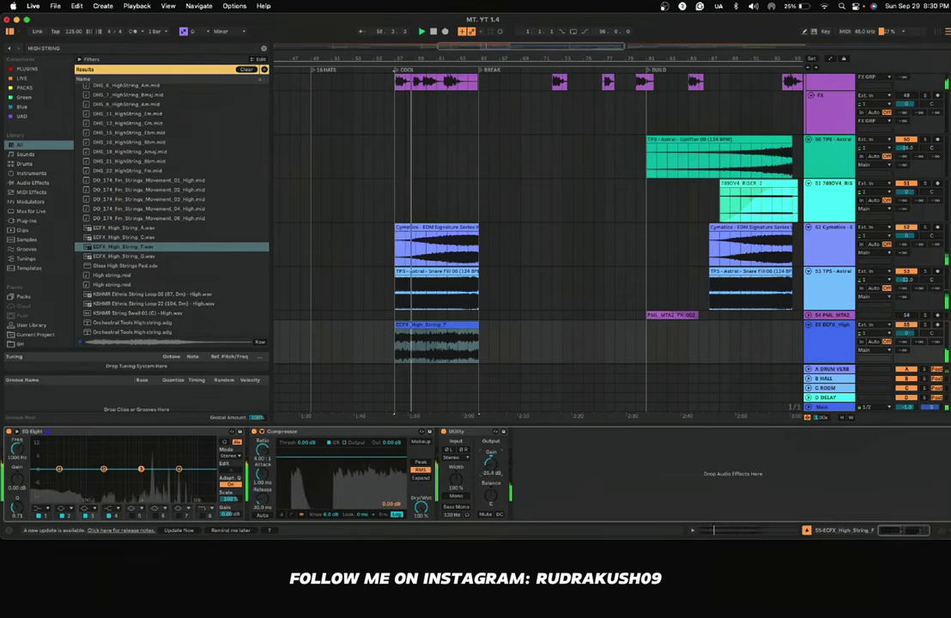
pyautogui.press('space')
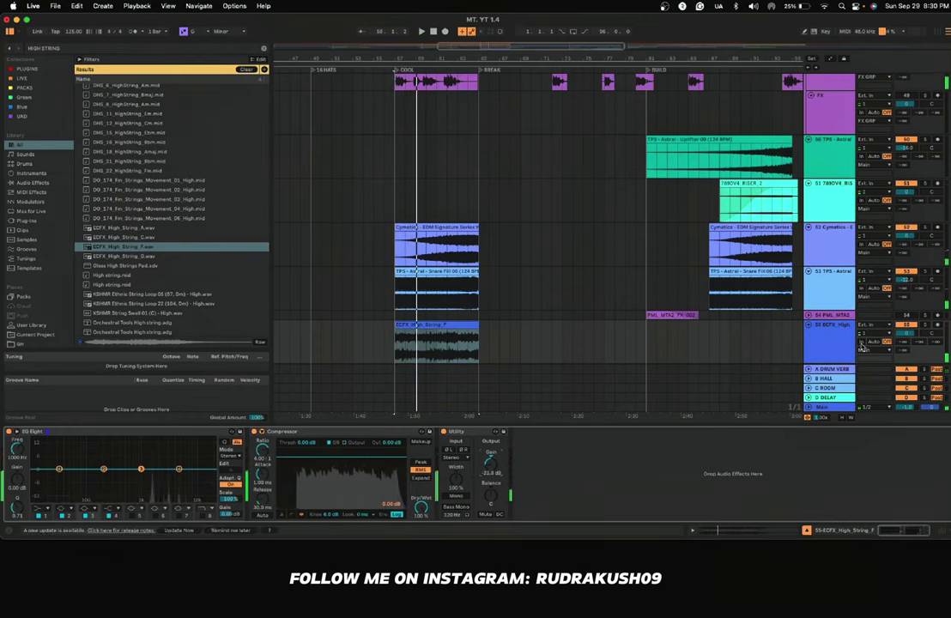
# Step: Solo the high string track, raise its B HALL send to about -3 dB while trying A DRUM VERB, and enlarge the track
pyautogui.click(925, 326)
pyautogui.press('space')
pyautogui.moveTo(918, 341); pyautogui.dragTo(918, 266)
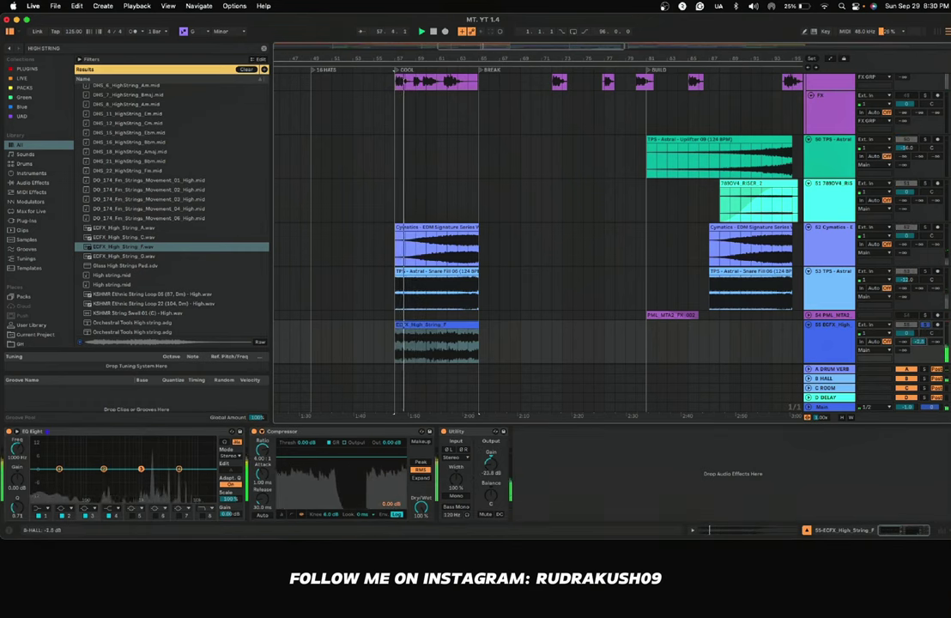
pyautogui.press('space')
pyautogui.moveTo(906, 364); pyautogui.dragTo(903, 266)
pyautogui.press('space')
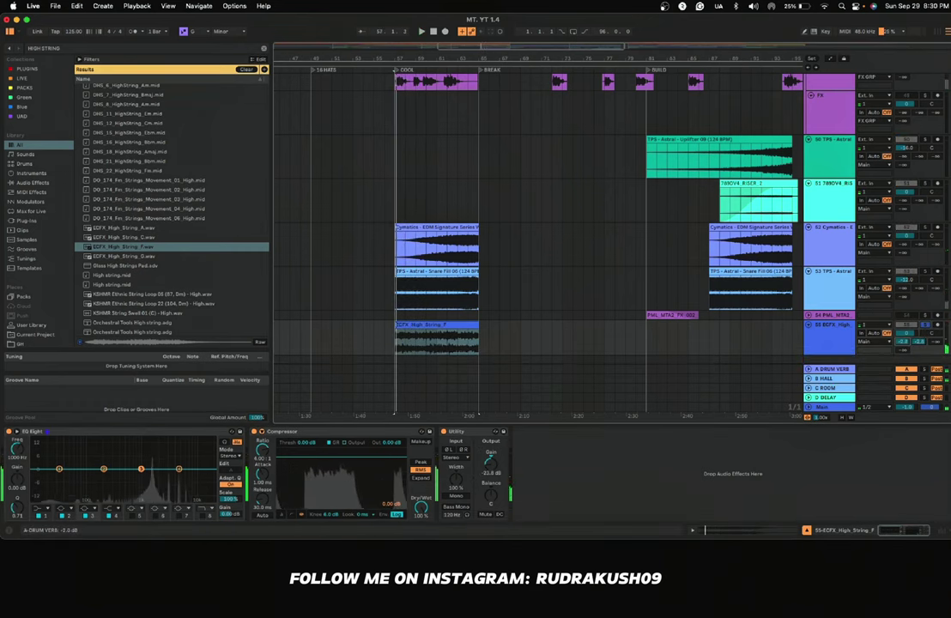
pyautogui.click(837, 354)
pyautogui.moveTo(836, 355); pyautogui.dragTo(836, 380)
pyautogui.press('space')
pyautogui.scroll(-3, 552, 299)
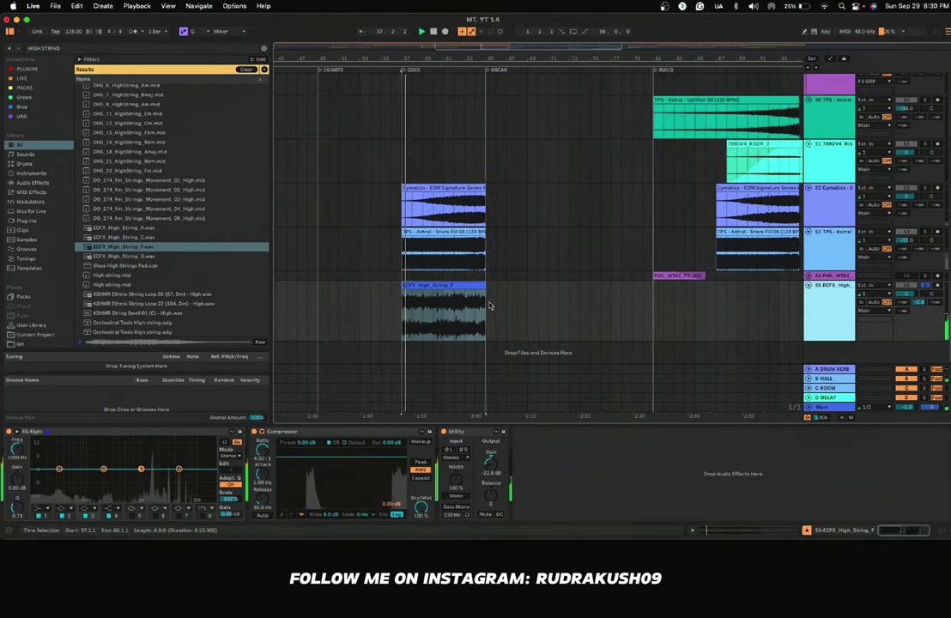
# Step: Unsolo the high string track, play the full mix from bar 54, and move the playback start to bar 40
pyautogui.click(926, 286)
pyautogui.press('space')
pyautogui.click(370, 301)
pyautogui.press('space')
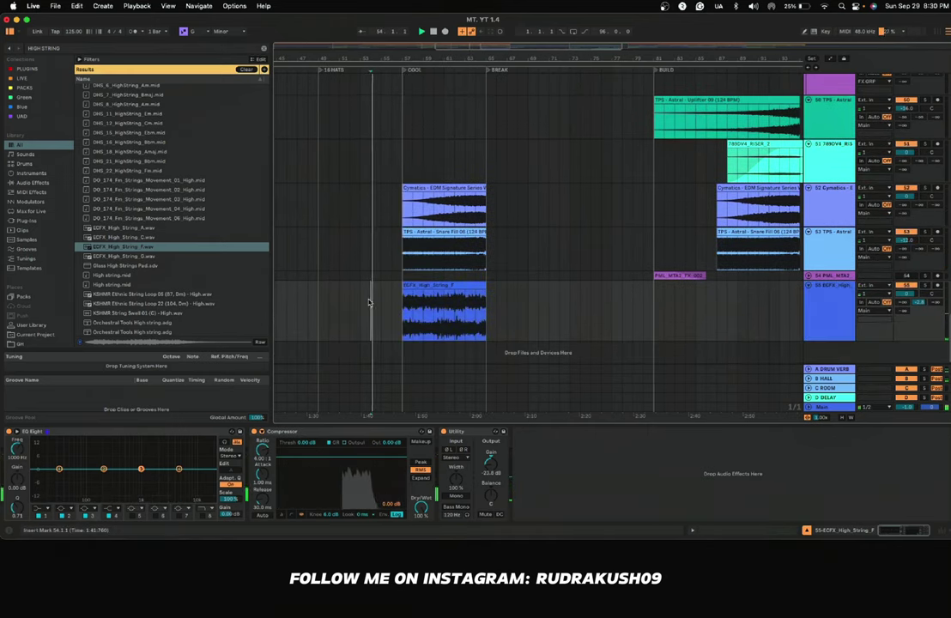
pyautogui.hscroll(-3, 368, 301)
pyautogui.click(340, 315)
pyautogui.hscroll(-2, 386, 314)
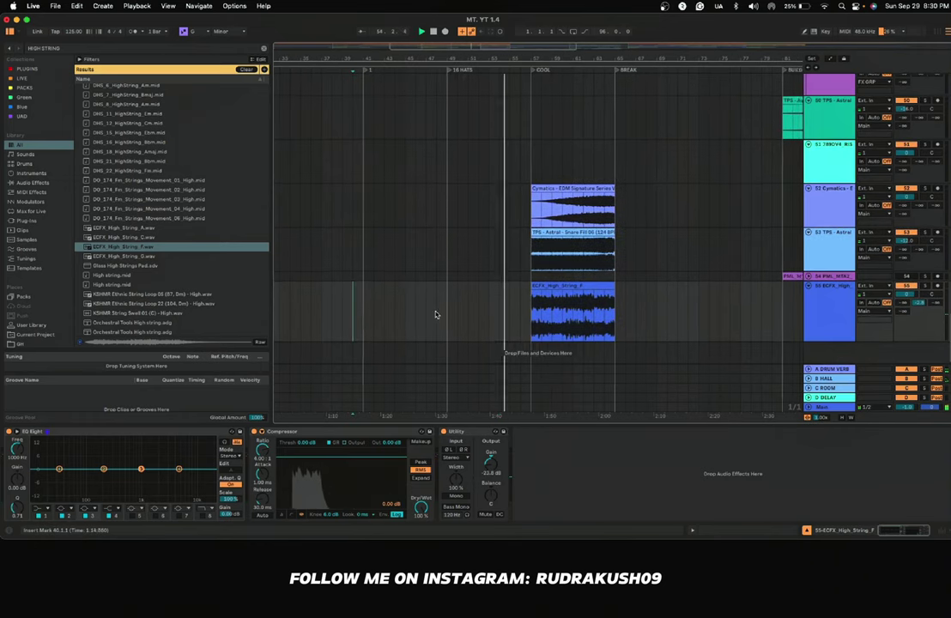
pyautogui.press('space')
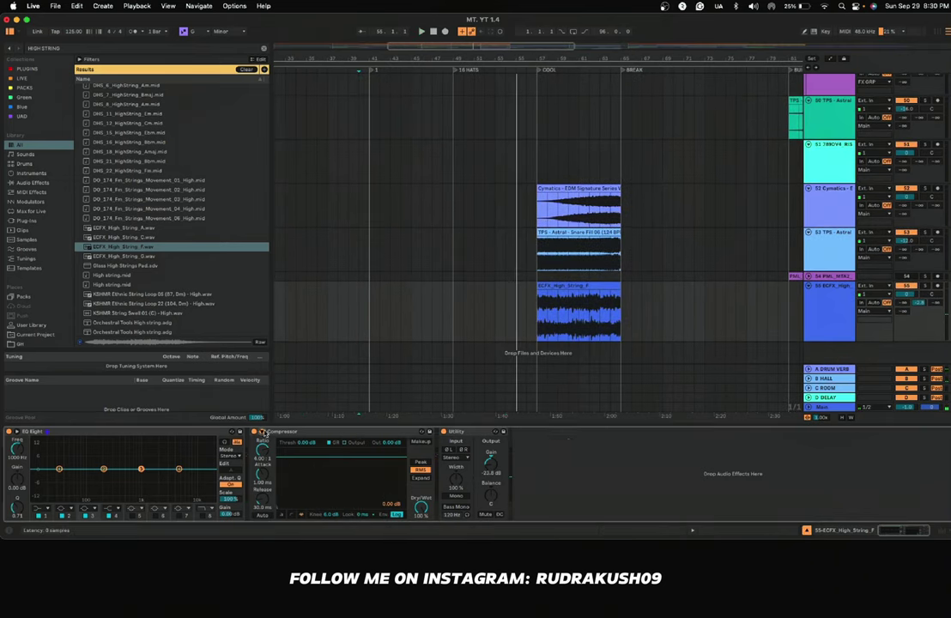
# Step: Set the high string Compressor's sidechain source to KICK and its threshold to about -25 dB while replaying just before COOL
pyautogui.click(262, 432)
pyautogui.click(265, 459)
pyautogui.scroll(3, 279, 64)
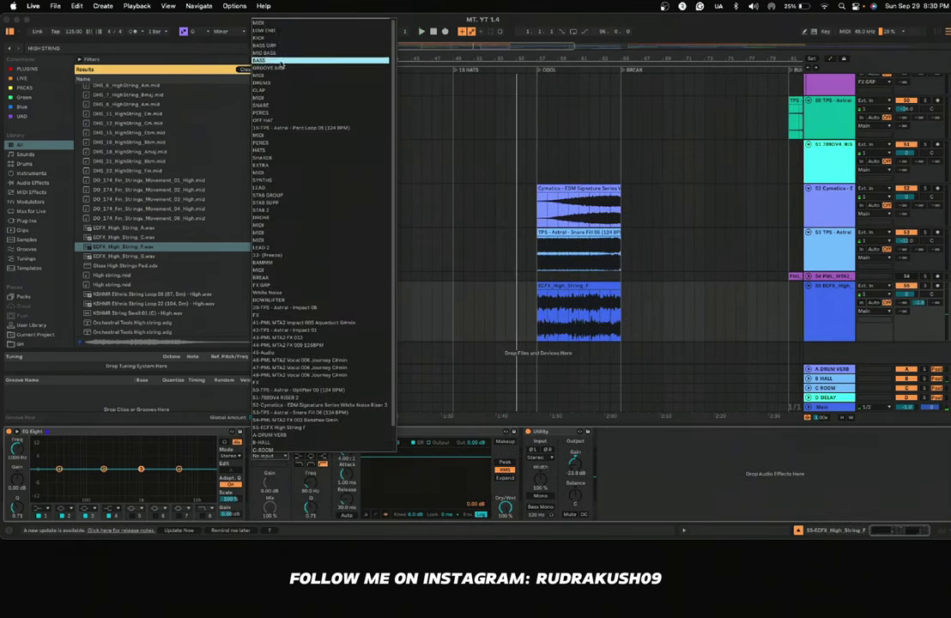
pyautogui.press('Return')
pyautogui.press('space')
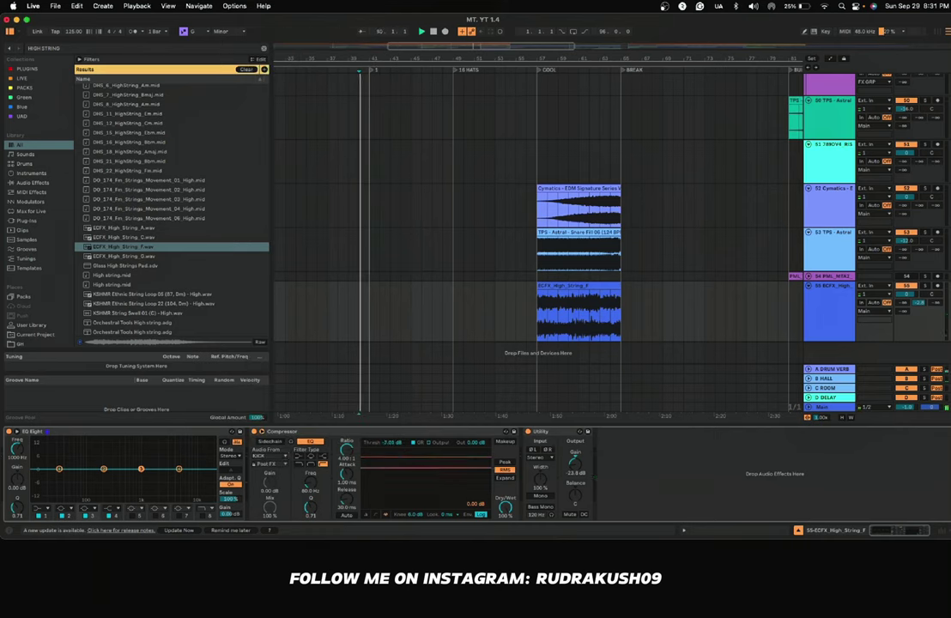
pyautogui.click(527, 335)
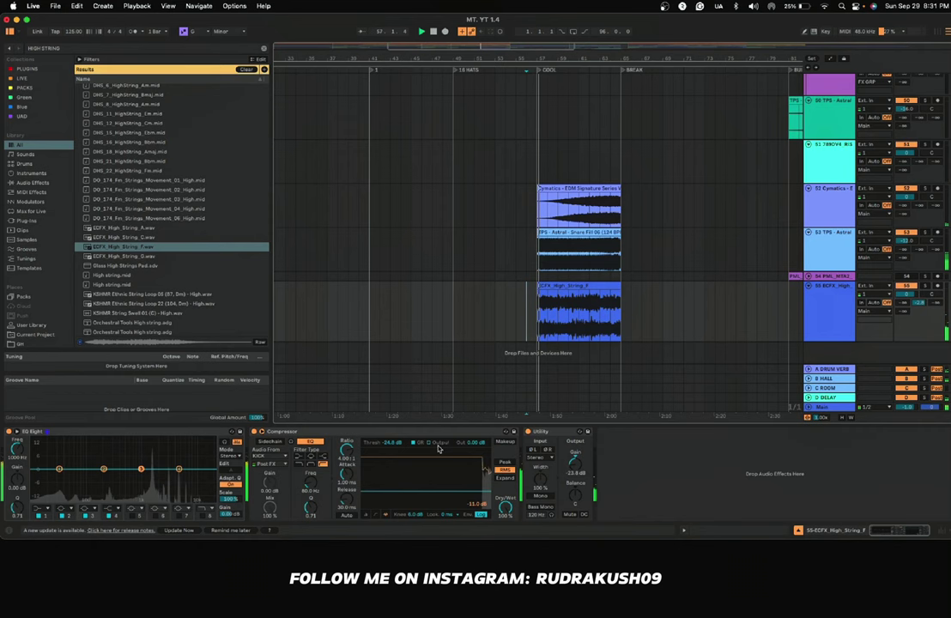
# Step: Audition the high string Compressor with its sidechain enabled and delete the Compressor from the chain
pyautogui.click(270, 441)
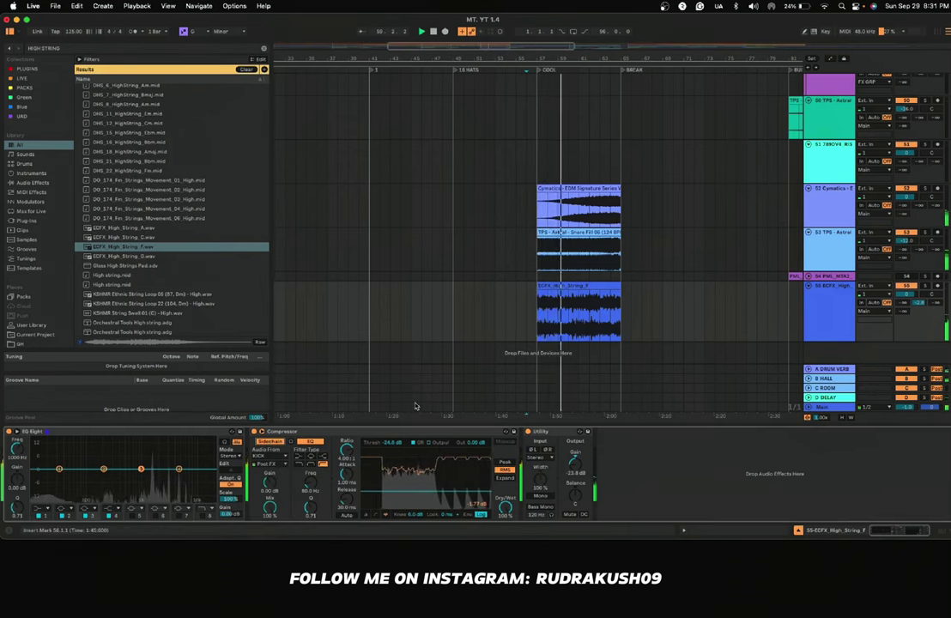
pyautogui.scroll(8, 503, 313)
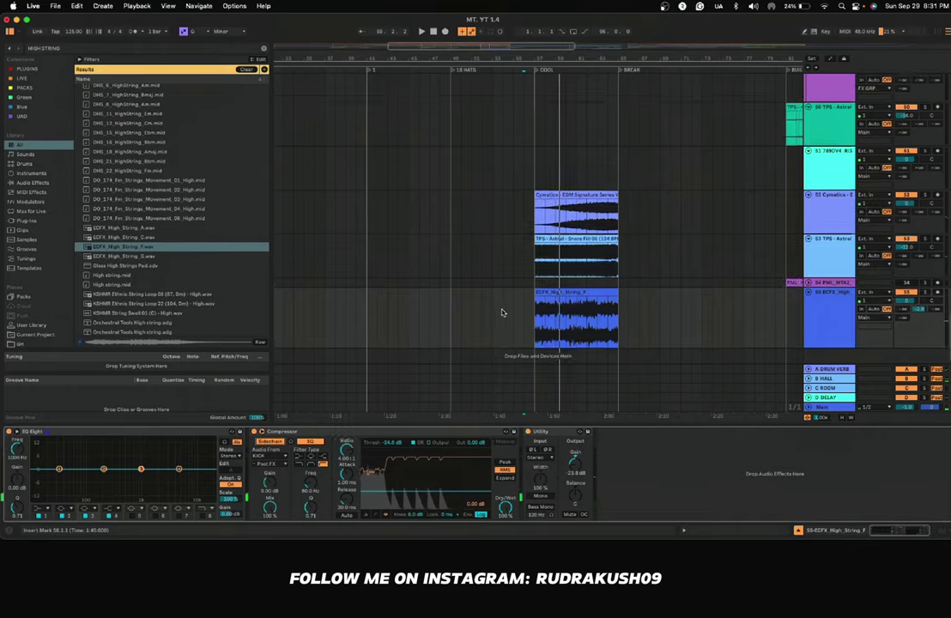
pyautogui.scroll(10, 502, 313)
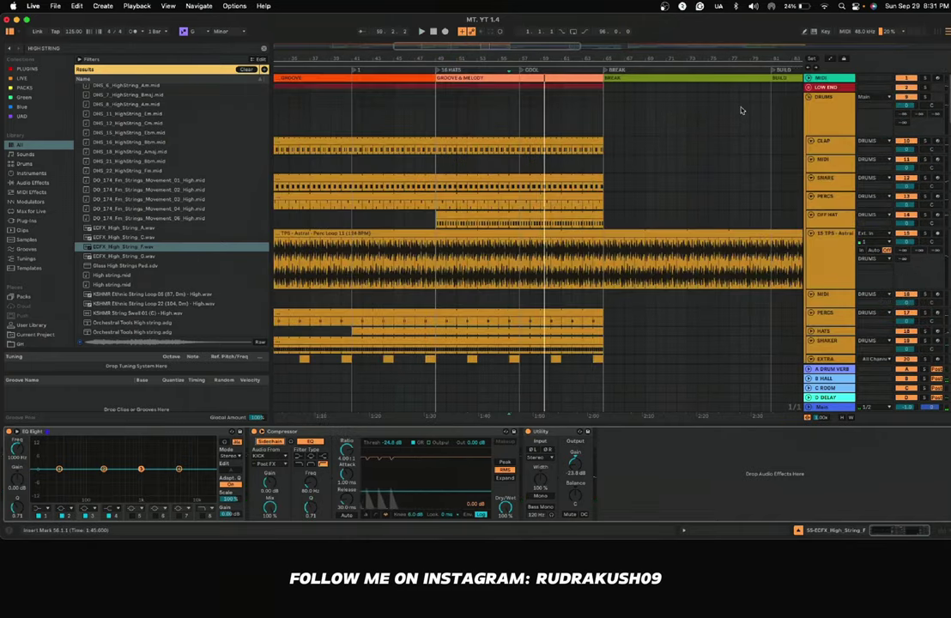
pyautogui.scroll(-15, 555, 225)
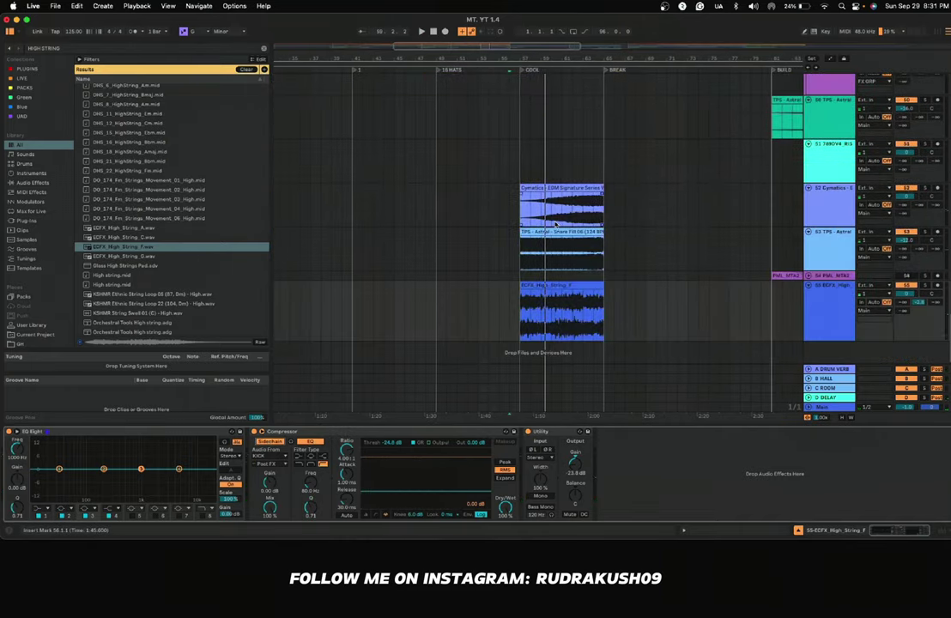
pyautogui.click(407, 435)
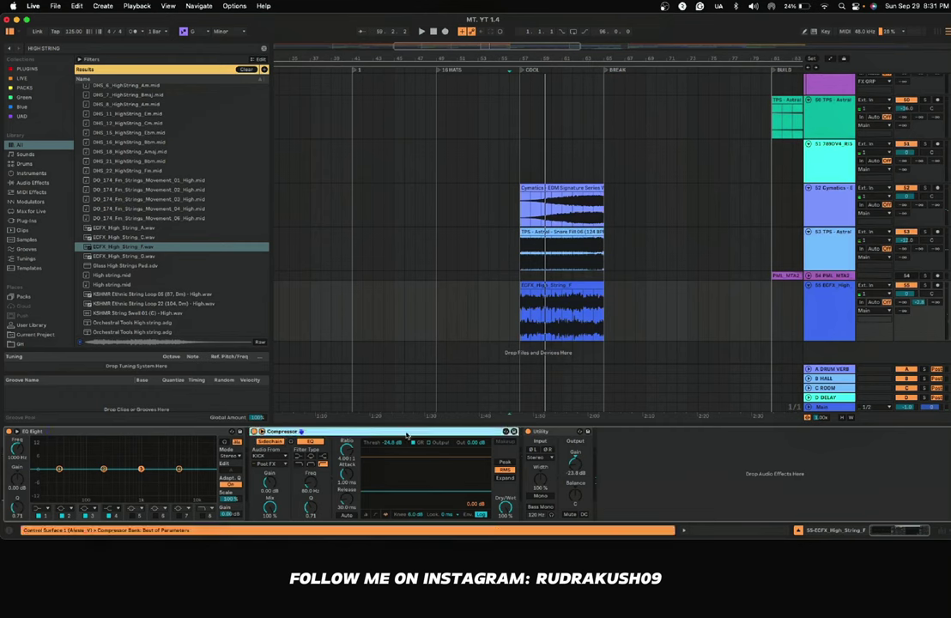
pyautogui.press('Delete')
# Step: Clear the browser search and add ShaperBox 3 with a sidechain Volume curve between EQ Eight and Utility on the high string track
pyautogui.click(27, 70)
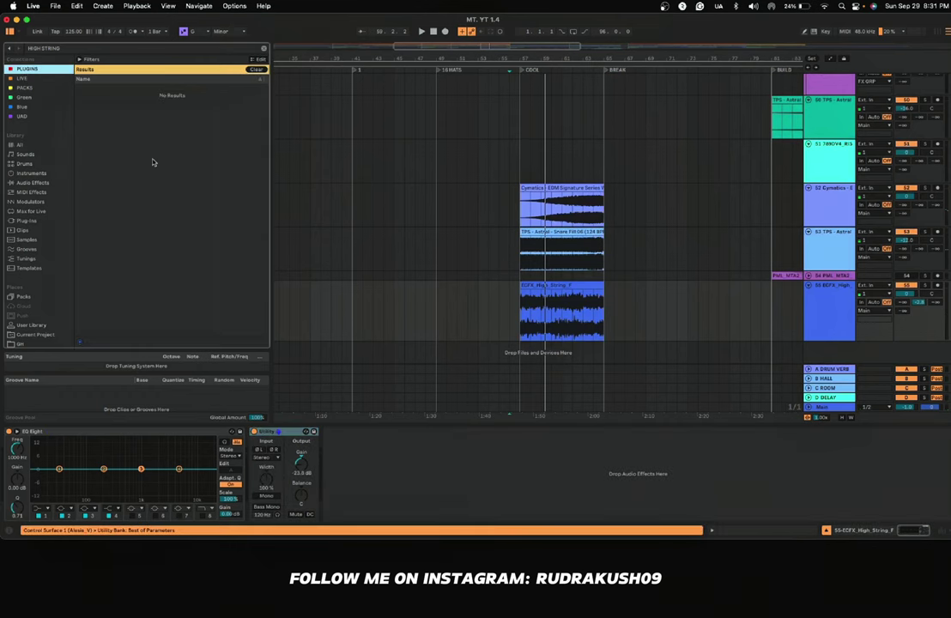
pyautogui.click(265, 49)
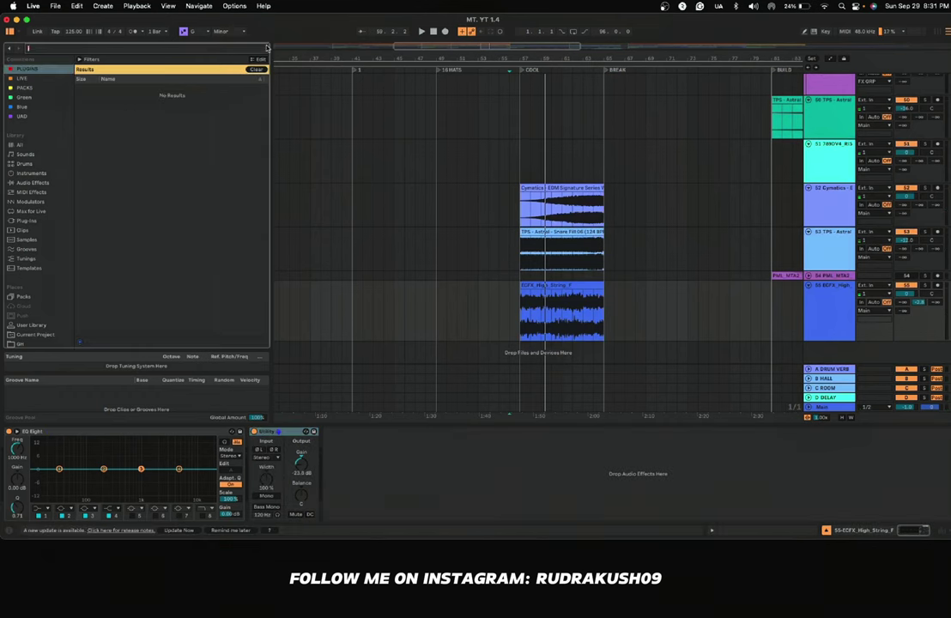
pyautogui.scroll(-8, 131, 260)
pyautogui.scroll(9, 131, 260)
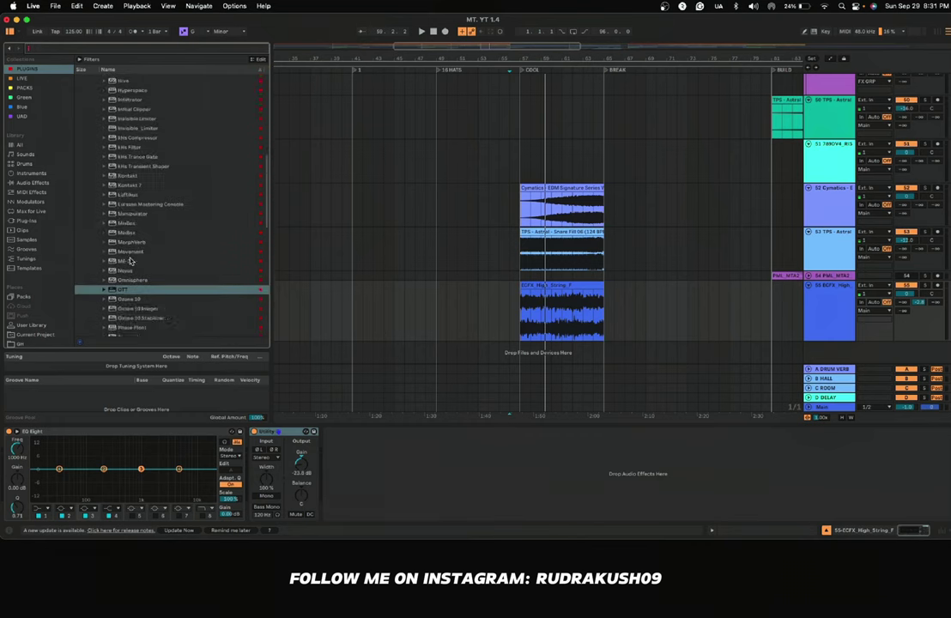
pyautogui.scroll(-4, 131, 260)
pyautogui.scroll(-3, 130, 259)
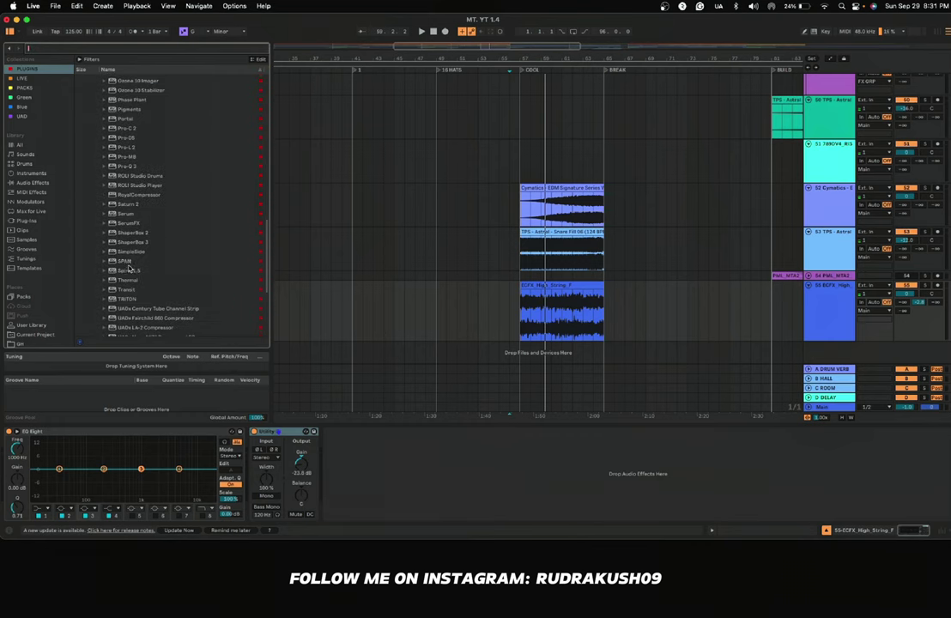
pyautogui.click(132, 243)
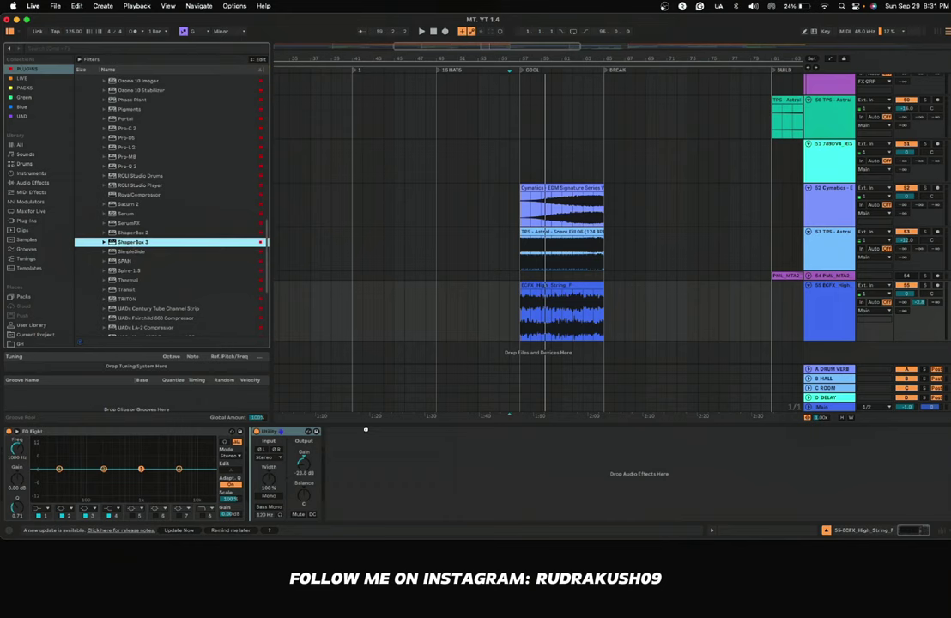
pyautogui.click(497, 238)
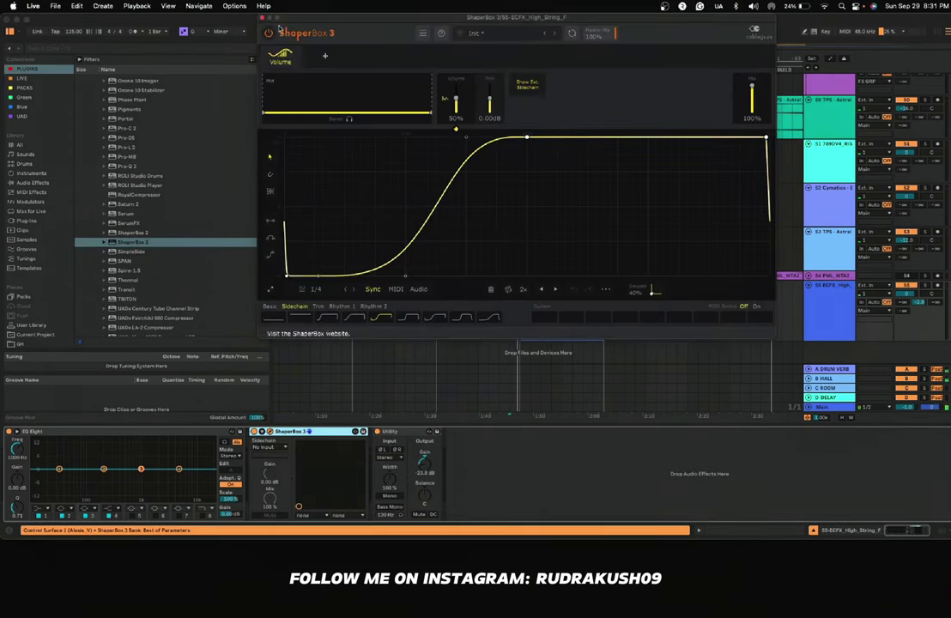
# Step: Set the ShaperBox 3 Volume mix to 75% during playback and close the plug-in window
pyautogui.press('space')
pyautogui.click(269, 432)
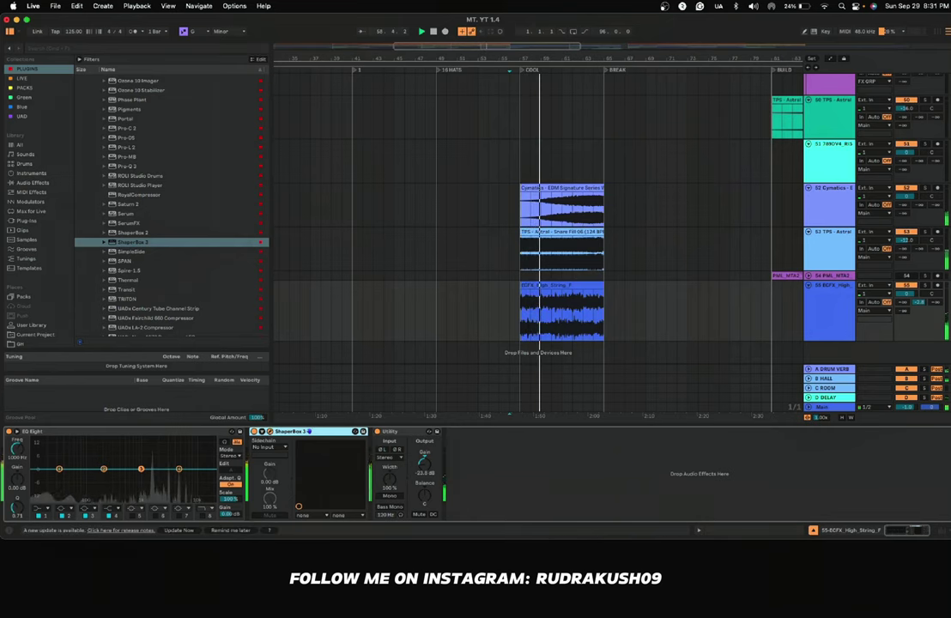
pyautogui.click(270, 431)
pyautogui.moveTo(694, 240)
pyautogui.mouseDown()
pyautogui.moveTo(693, 261)
pyautogui.moveTo(693, 255)
pyautogui.mouseUp()
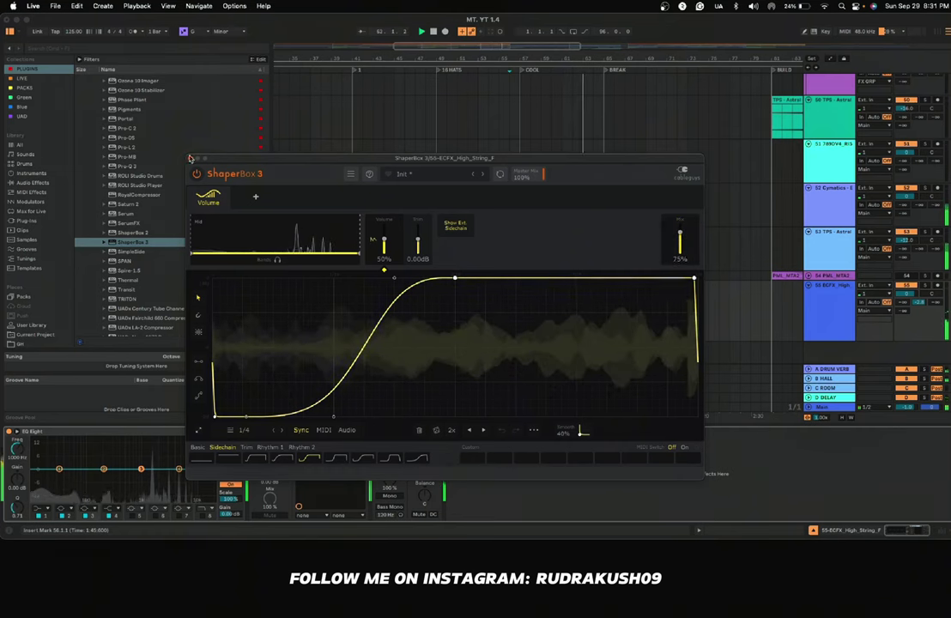
pyautogui.click(193, 159)
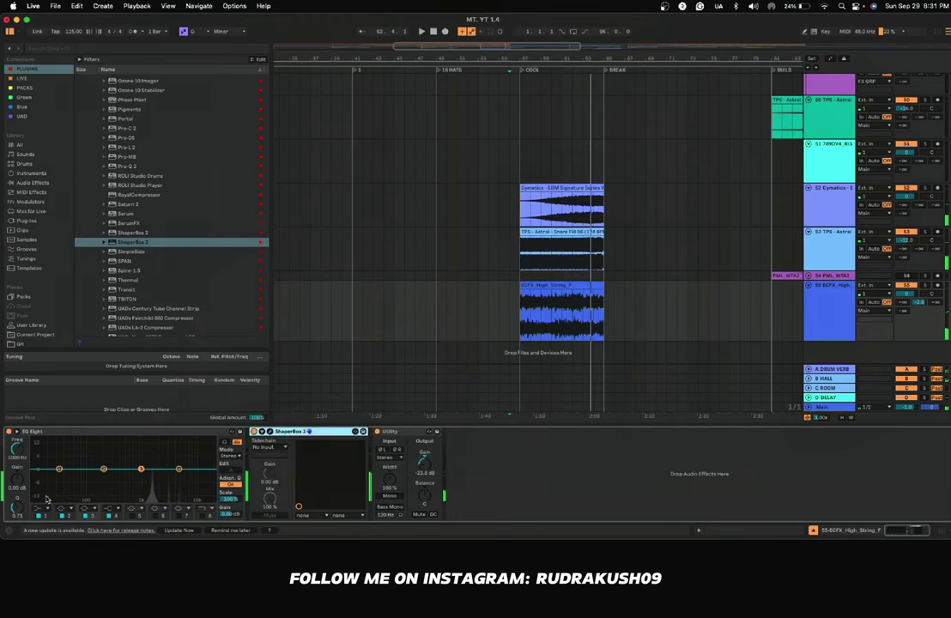
# Step: Make EQ Eight band 1 a low cut at 170 Hz on the high string track and replay from bar 42
pyautogui.click(39, 508)
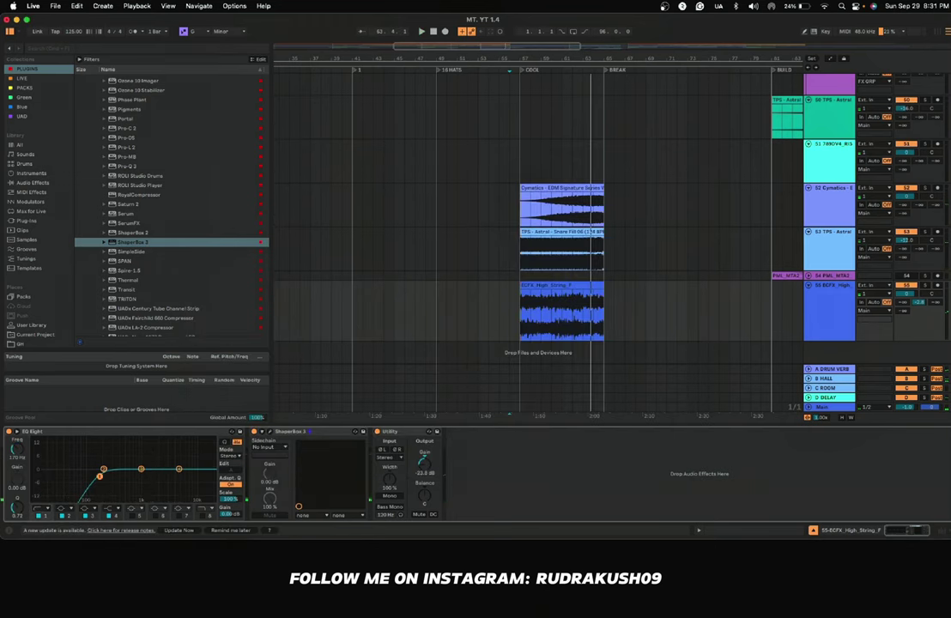
pyautogui.press('space')
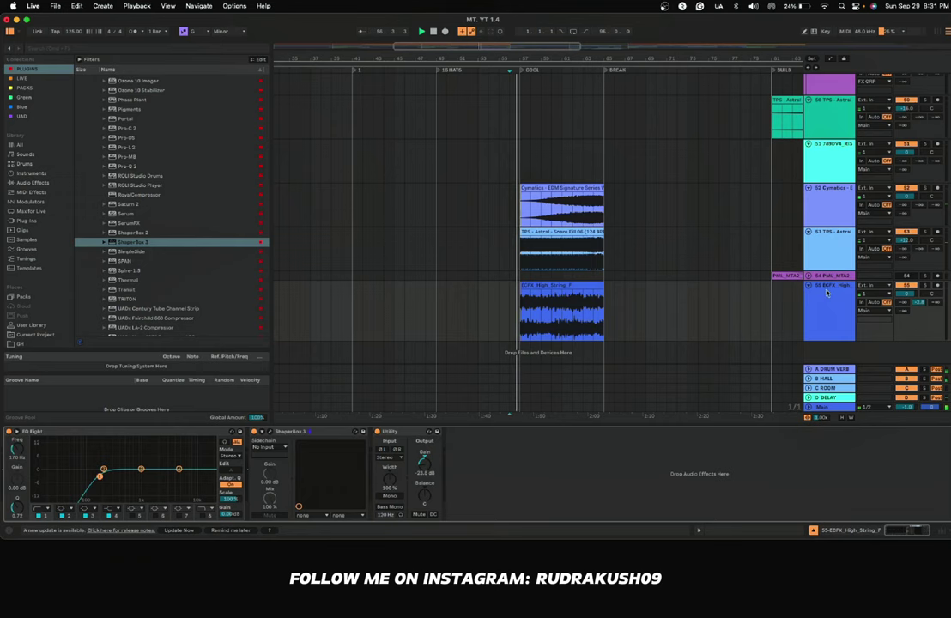
pyautogui.click(361, 287)
pyautogui.press('space')
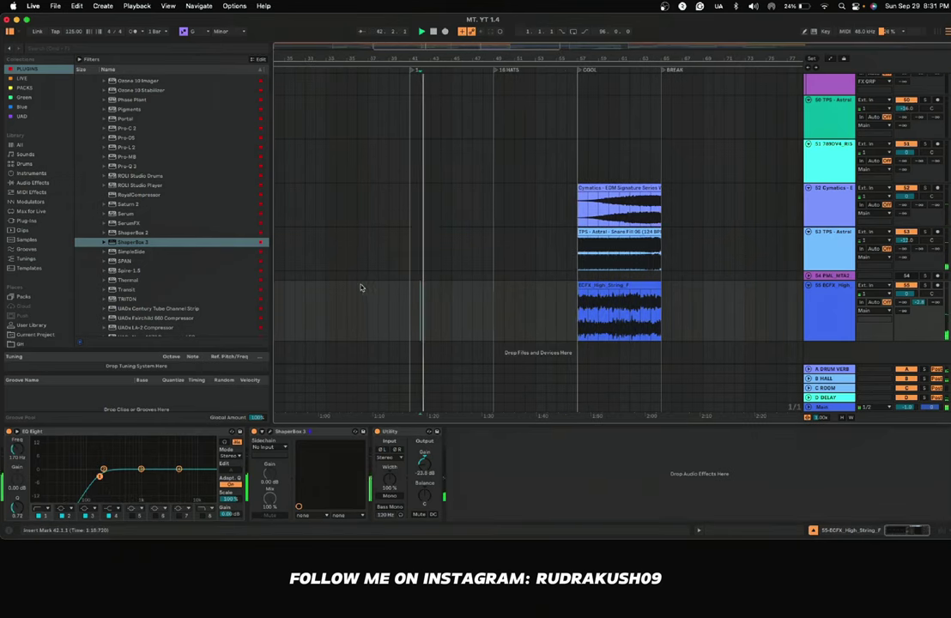
# Step: Copy the high string clip into the 16 HATS section, spanning bars 49 to 57
pyautogui.moveTo(579, 287); pyautogui.dragTo(507, 294)
pyautogui.press('super+z')
pyautogui.scroll(15, 498, 283)
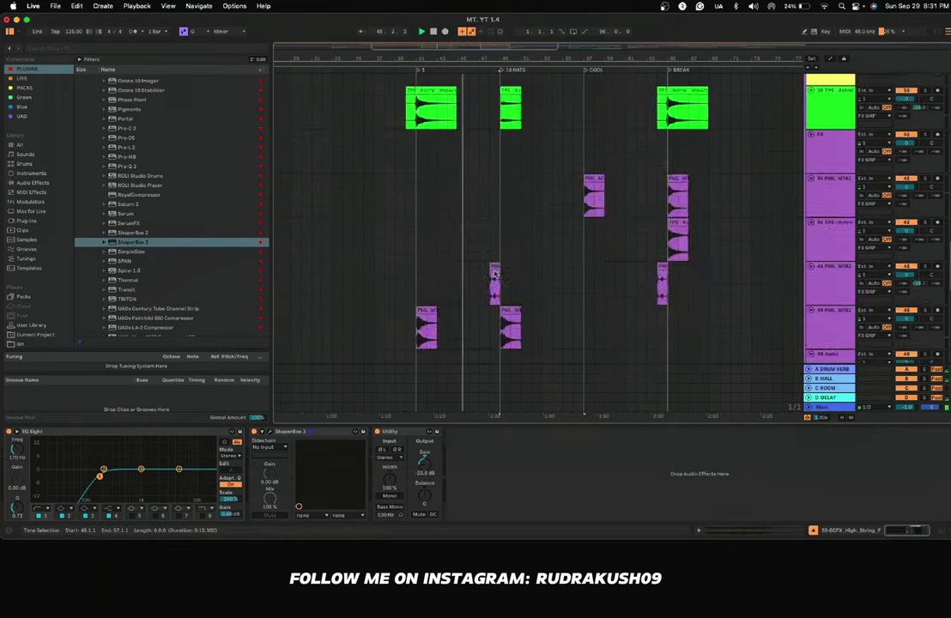
pyautogui.scroll(-15, 494, 275)
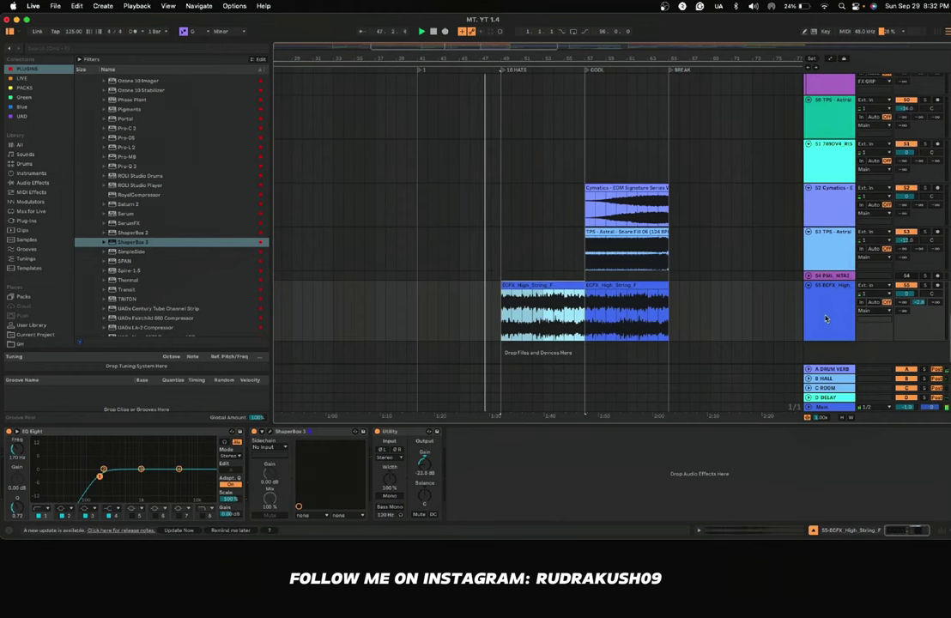
# Step: Lower the high string track's Utility gain to -26 dB and its track volume to -6 dB
pyautogui.click(826, 319)
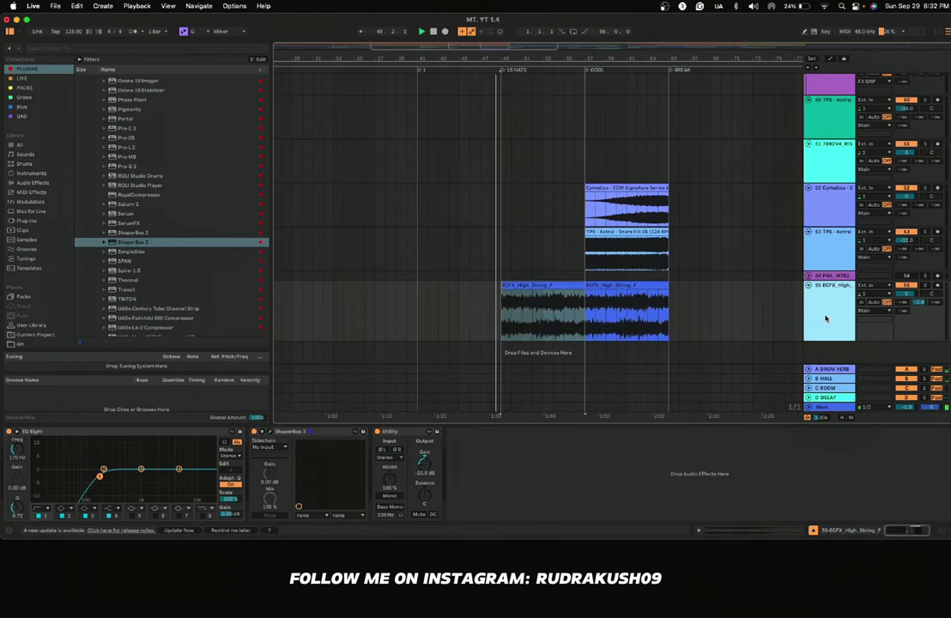
pyautogui.click(423, 467)
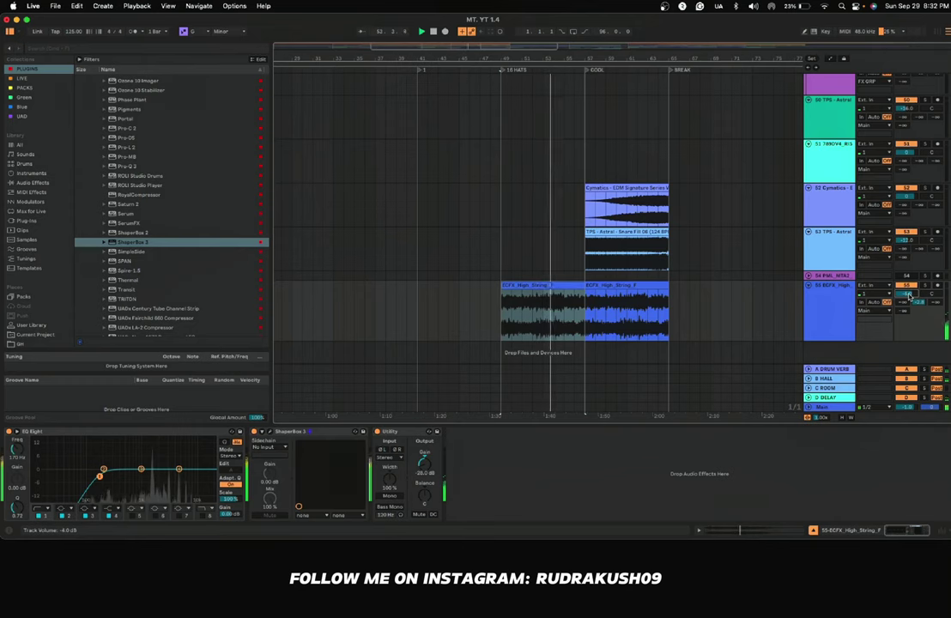
pyautogui.hscroll(5, 552, 276)
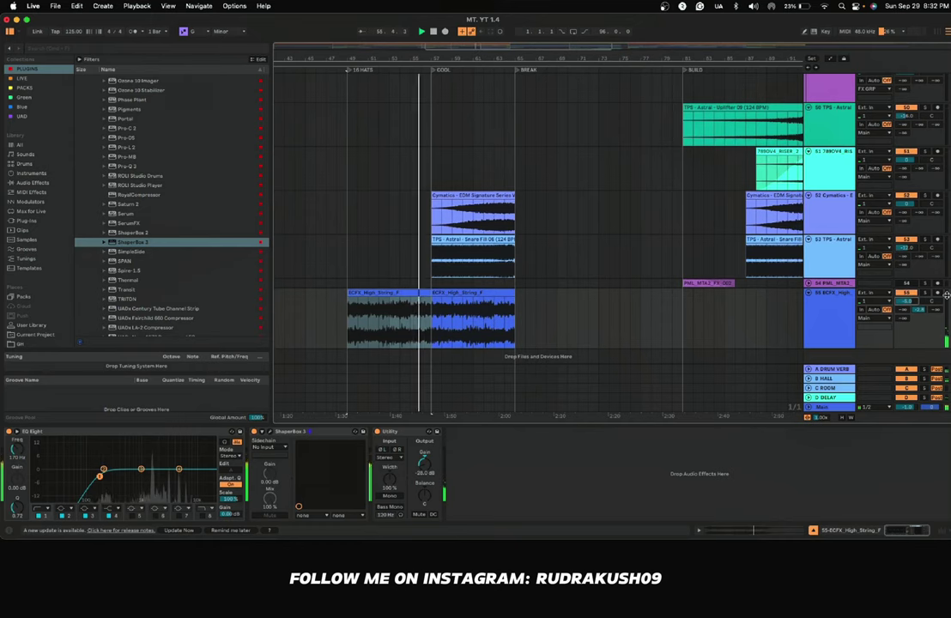
# Step: Duplicate the COOL high string clip four times through BREAK and BUILD, and trim the last copy to end at bar 95
pyautogui.click(496, 295)
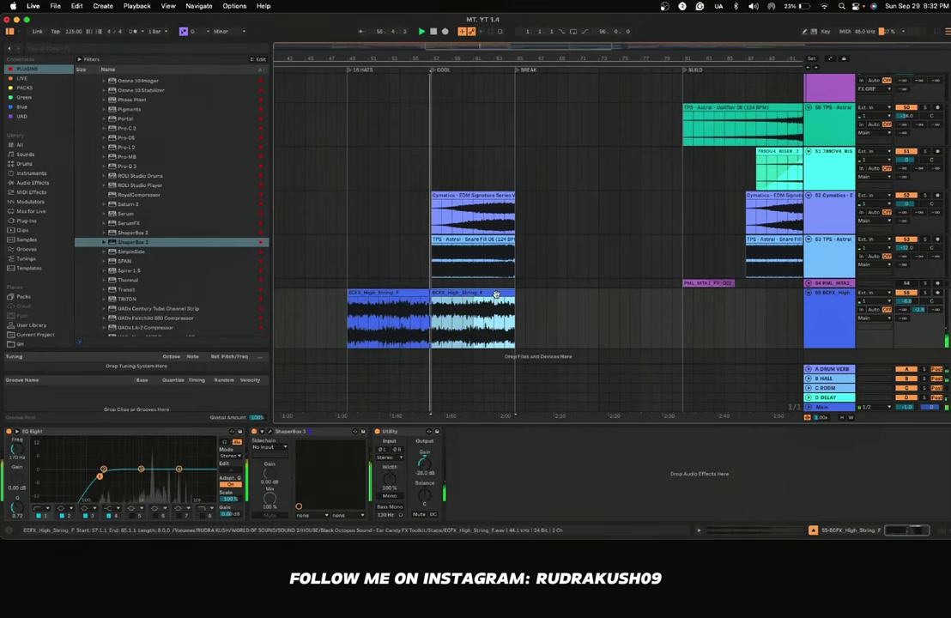
pyautogui.press('super+d')
pyautogui.press('super+d')
pyautogui.hscroll(2, 515, 304)
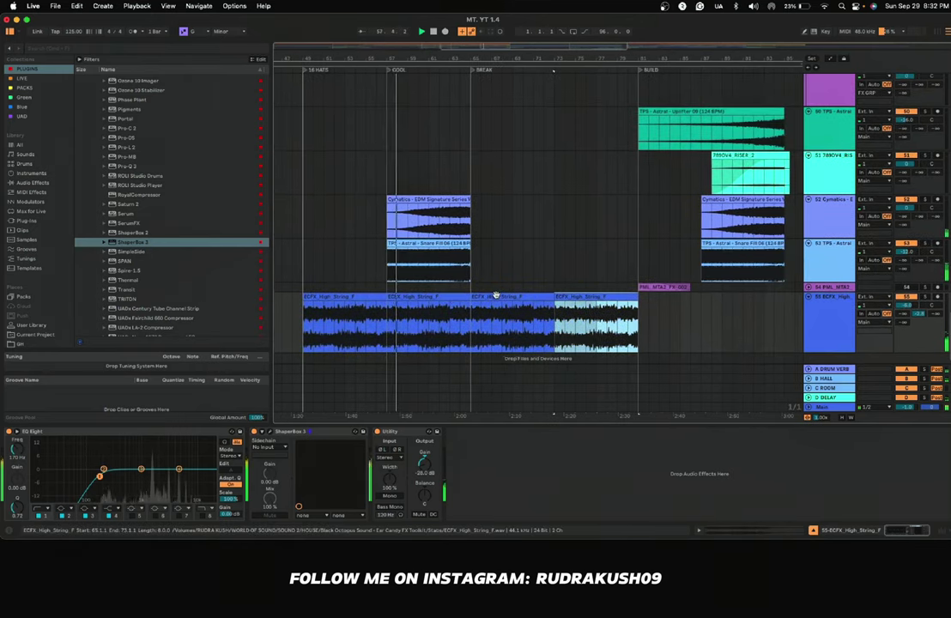
pyautogui.press('super+d')
pyautogui.press('super+d')
pyautogui.hscroll(3, 529, 309)
pyautogui.hscroll(-2, 515, 309)
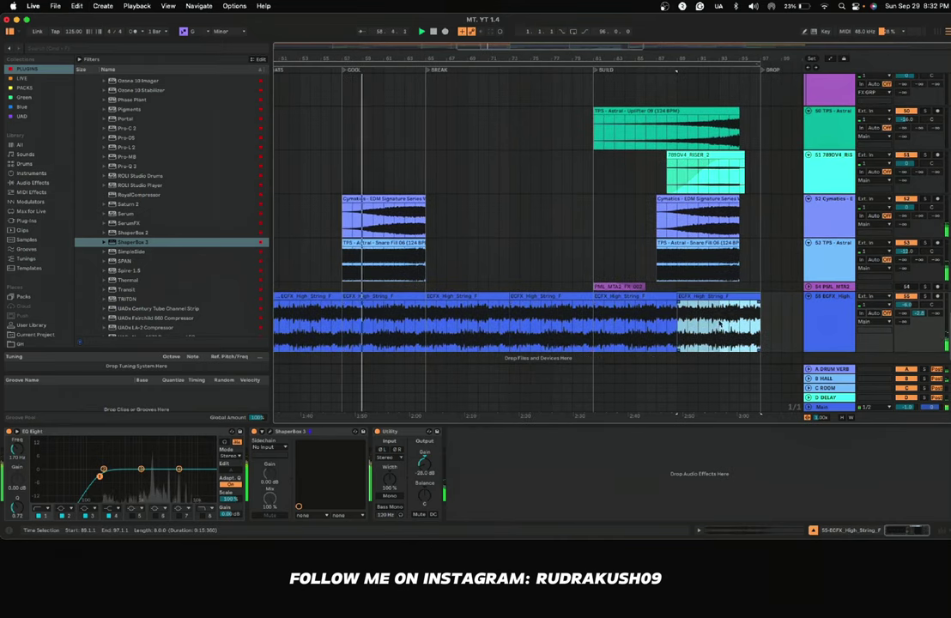
pyautogui.moveTo(755, 294); pyautogui.dragTo(736, 295)
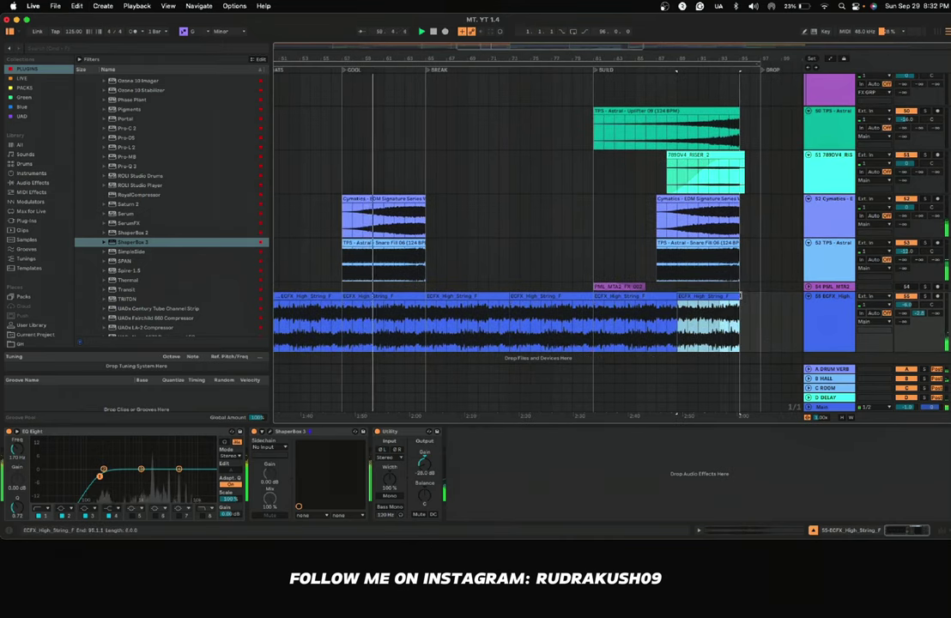
pyautogui.click(818, 333)
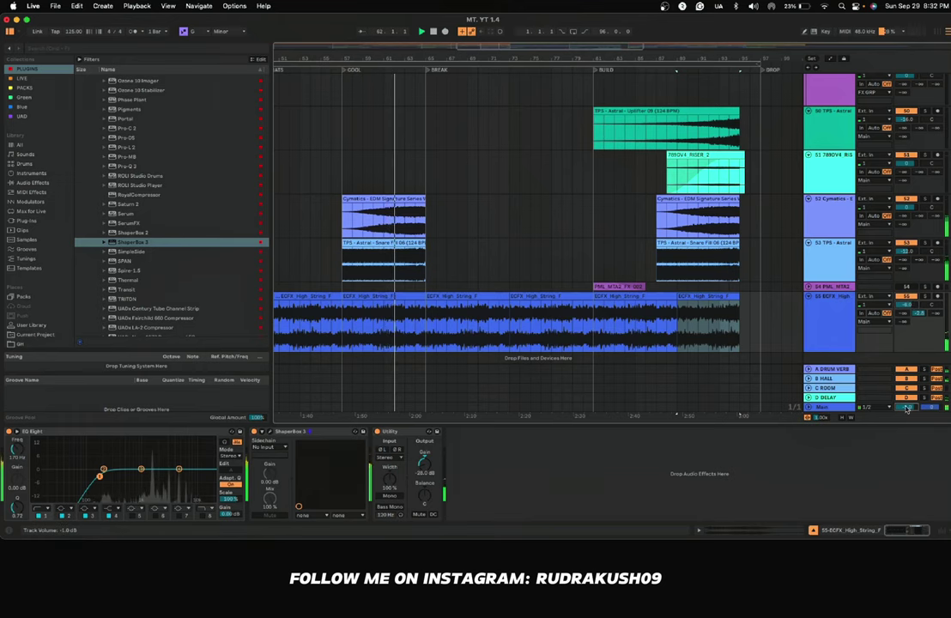
# Step: Set the volume of the vocal track playing in COOL to about -6.7 dB while replaying it from bar 60
pyautogui.hscroll(-3, 394, 265)
pyautogui.scroll(5, 394, 265)
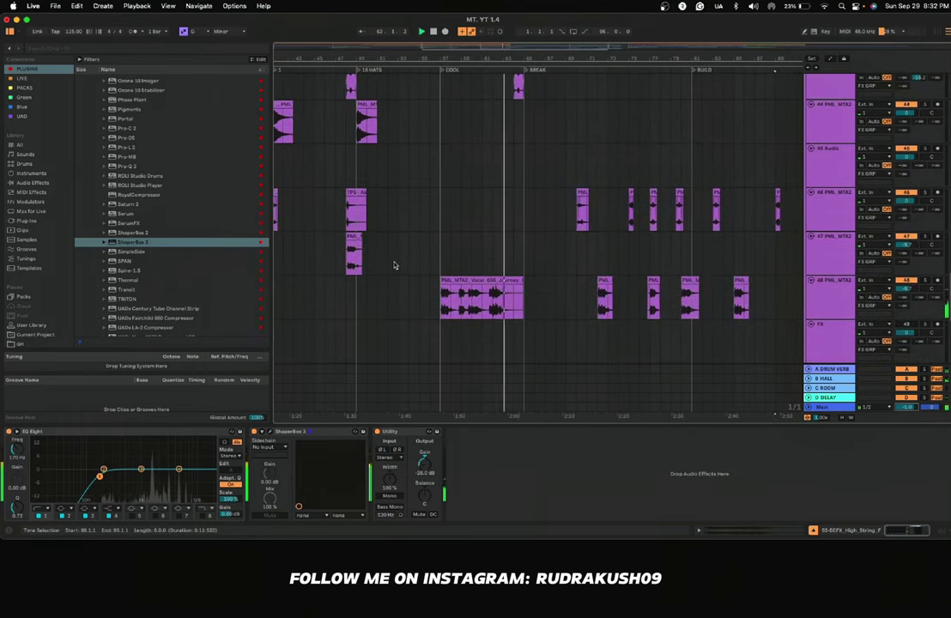
pyautogui.click(901, 292)
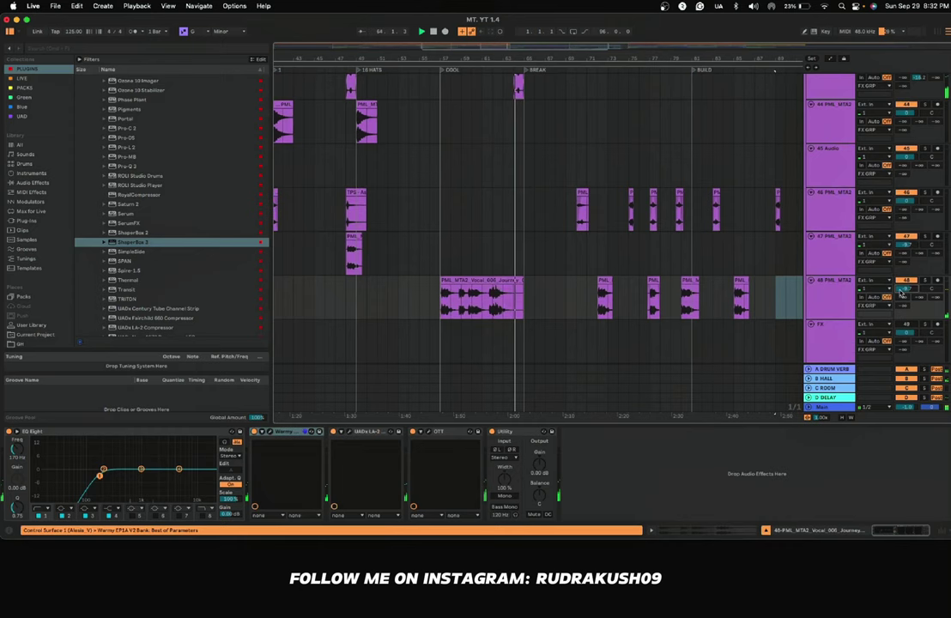
pyautogui.click(513, 298)
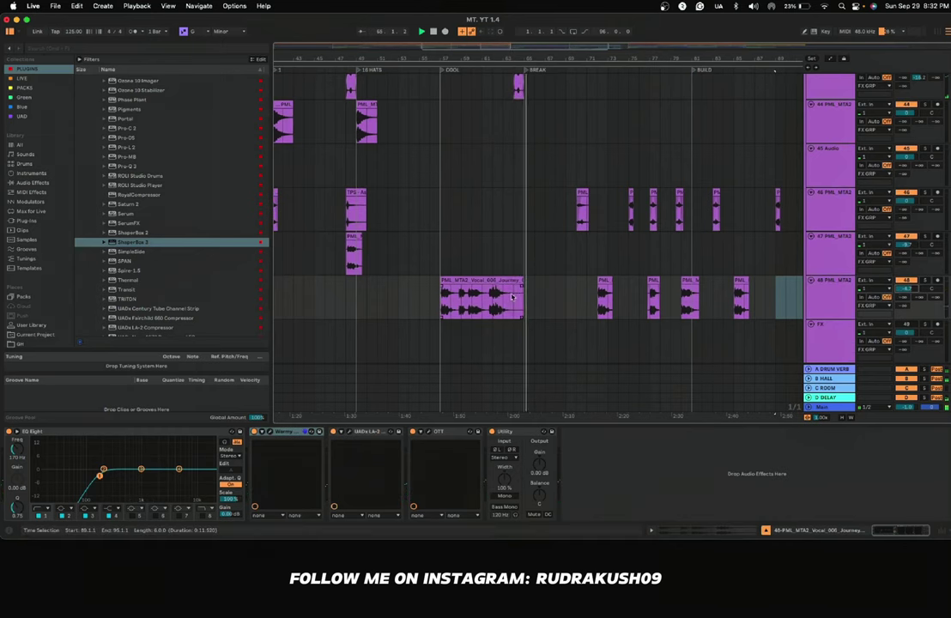
pyautogui.scroll(-1, 468, 302)
pyautogui.hscroll(1, 468, 302)
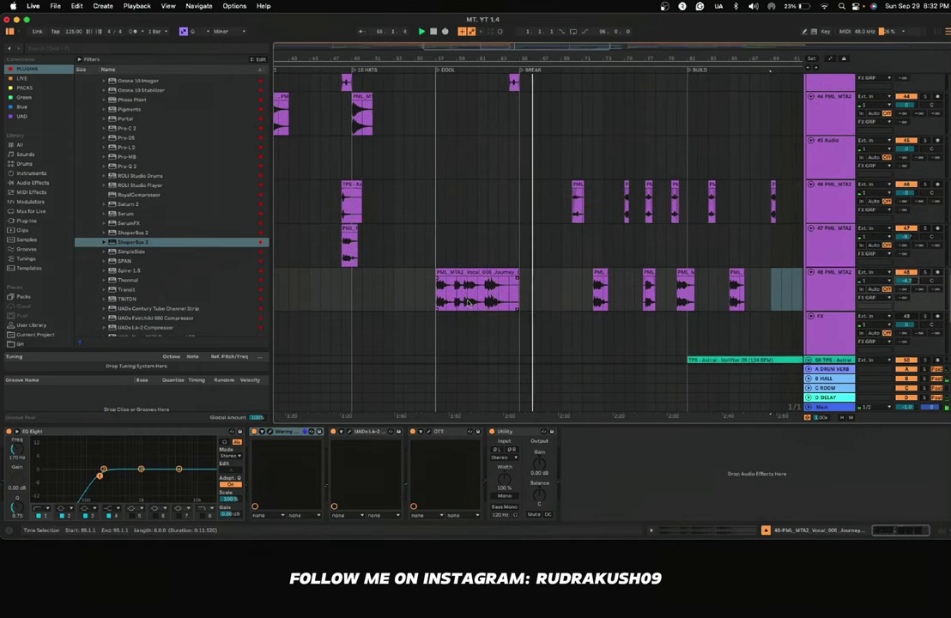
pyautogui.click(461, 300)
pyautogui.press('space')
pyautogui.press('space')
pyautogui.scroll(5, 460, 301)
pyautogui.scroll(-3, 460, 301)
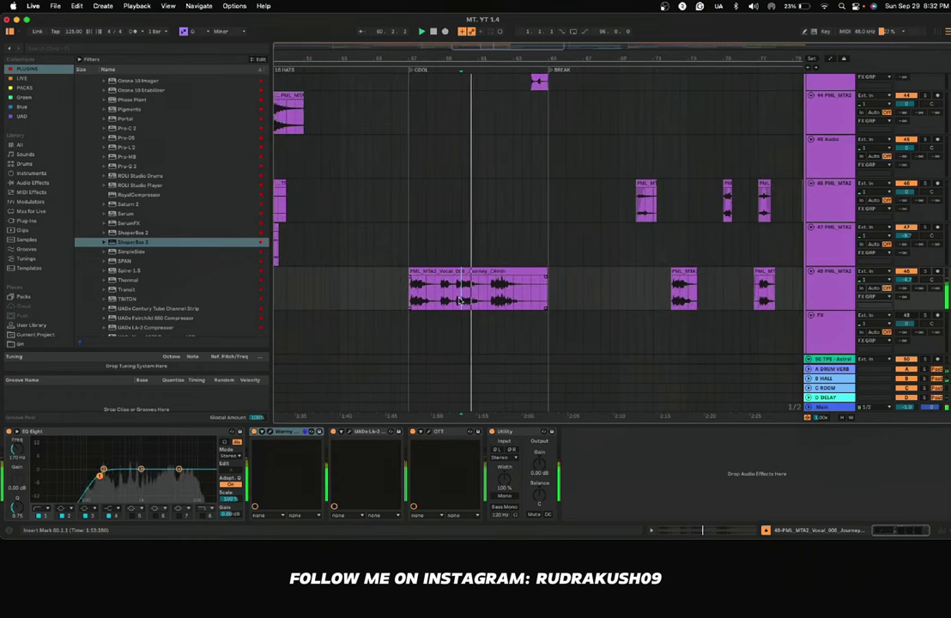
pyautogui.press('Down')
pyautogui.press('Down')
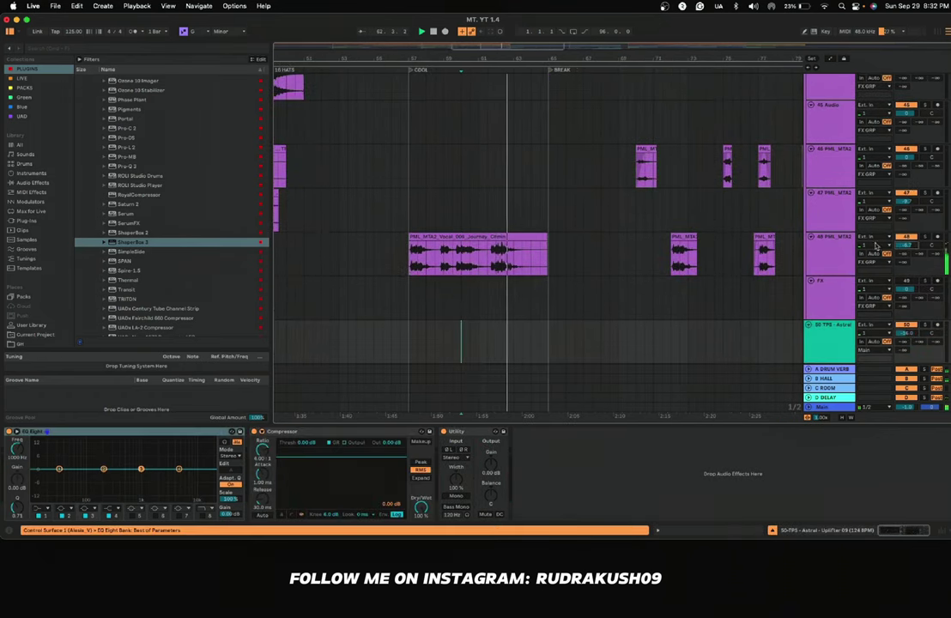
# Step: Review the FX, vocal and synth tracks during playback from COOL into BREAK
pyautogui.scroll(5, 562, 186)
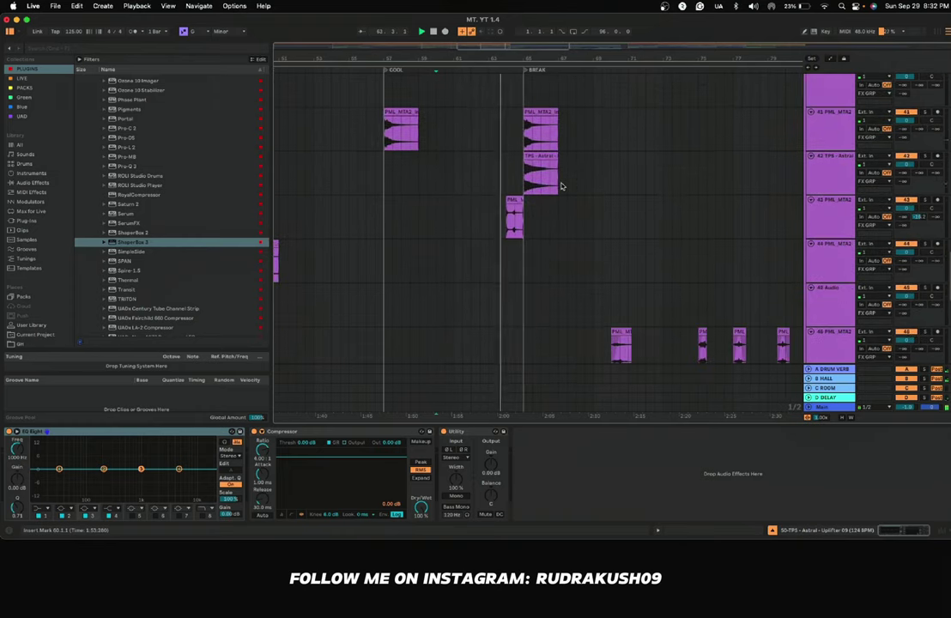
pyautogui.scroll(6, 562, 185)
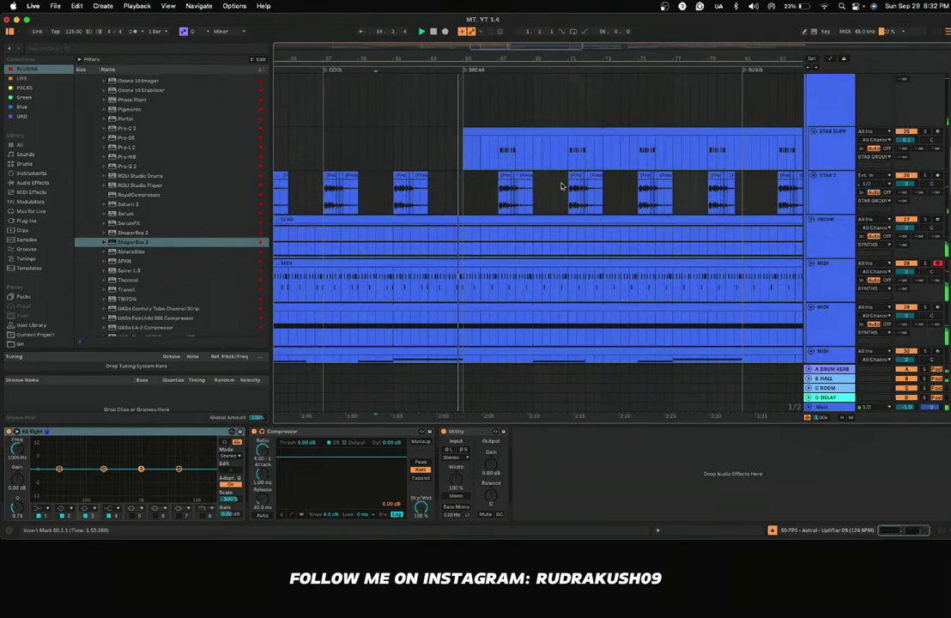
pyautogui.scroll(-3, 562, 186)
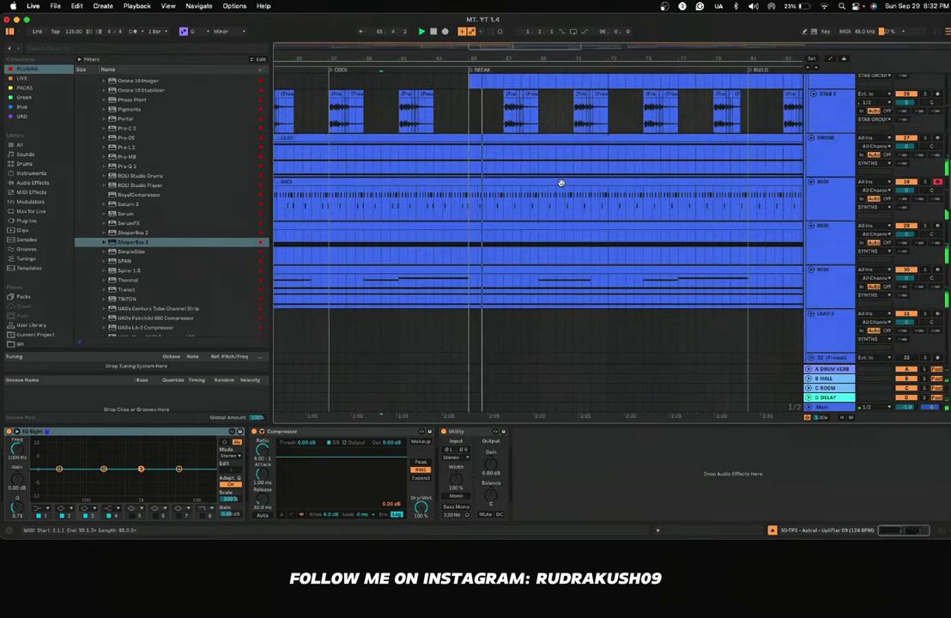
pyautogui.scroll(3, 560, 183)
pyautogui.hscroll(3, 561, 183)
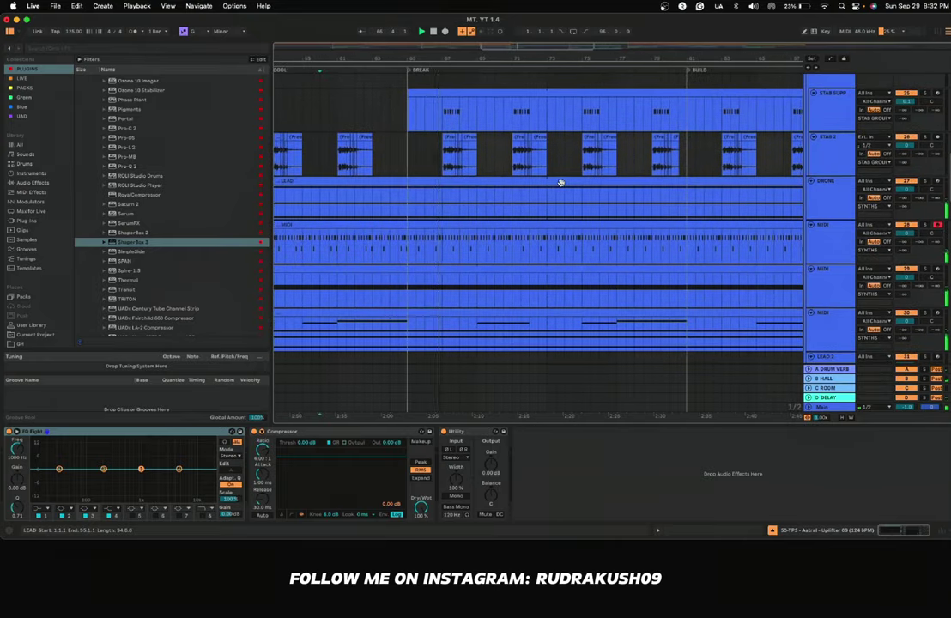
pyautogui.scroll(1, 561, 183)
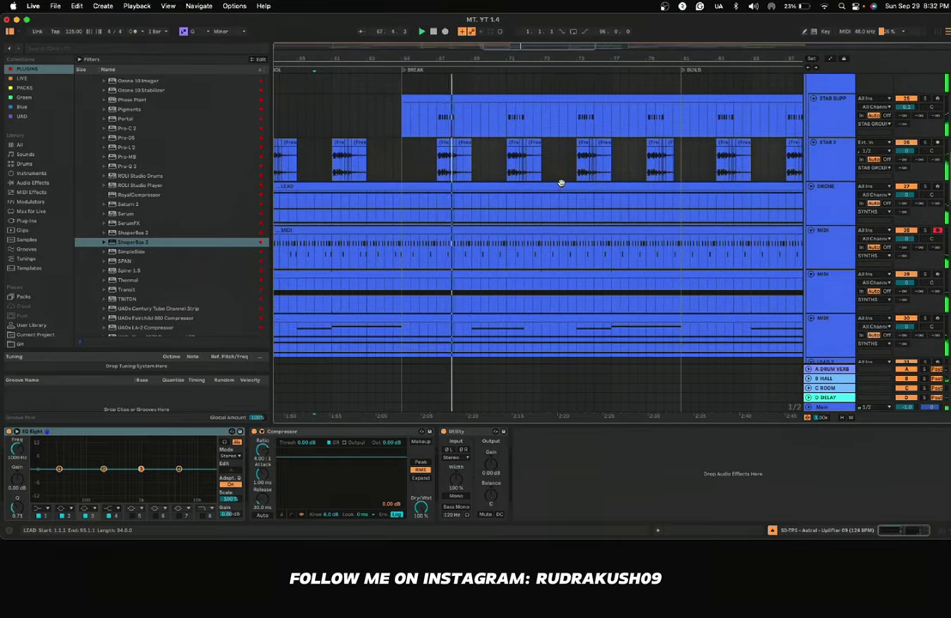
pyautogui.scroll(-5, 561, 185)
pyautogui.scroll(-3, 563, 187)
pyautogui.scroll(3, 563, 186)
pyautogui.hscroll(3, 563, 186)
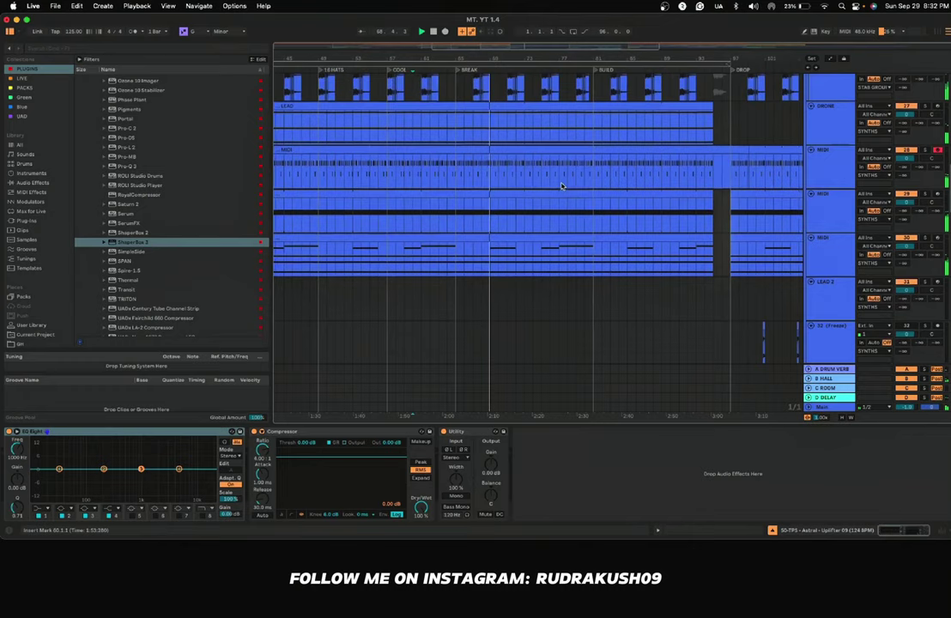
# Step: Open the track 30 MIDI clip spanning BREAK and BUILD in an enlarged note editor and play it from the start of BREAK
pyautogui.click(517, 266)
pyautogui.press('space')
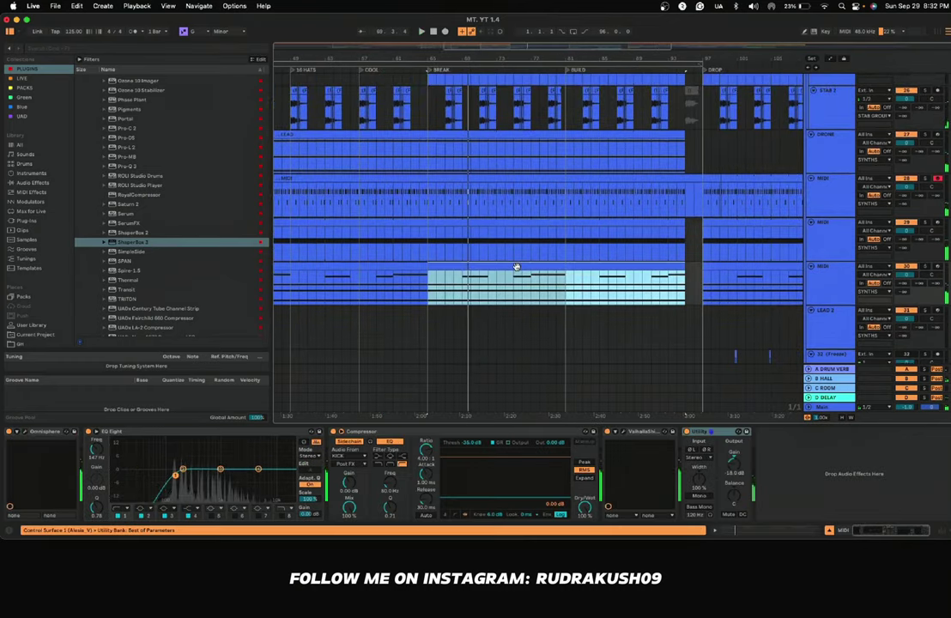
pyautogui.doubleClick(516, 266)
pyautogui.moveTo(463, 152); pyautogui.dragTo(465, 265)
pyautogui.scroll(3, 513, 191)
pyautogui.press('space')
pyautogui.scroll(-4, 325, 368)
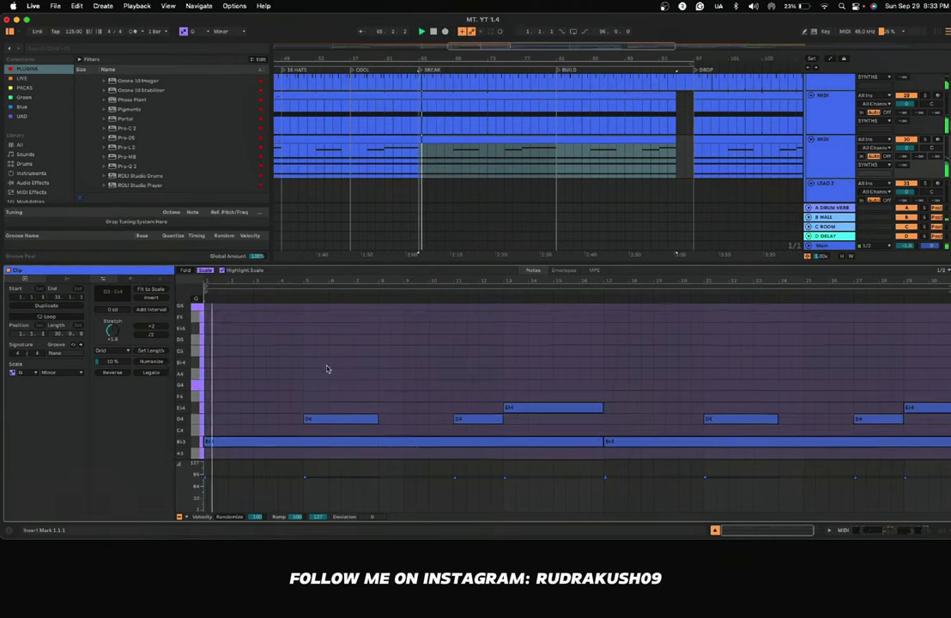
pyautogui.moveTo(351, 264); pyautogui.dragTo(351, 192)
pyautogui.scroll(3, 312, 245)
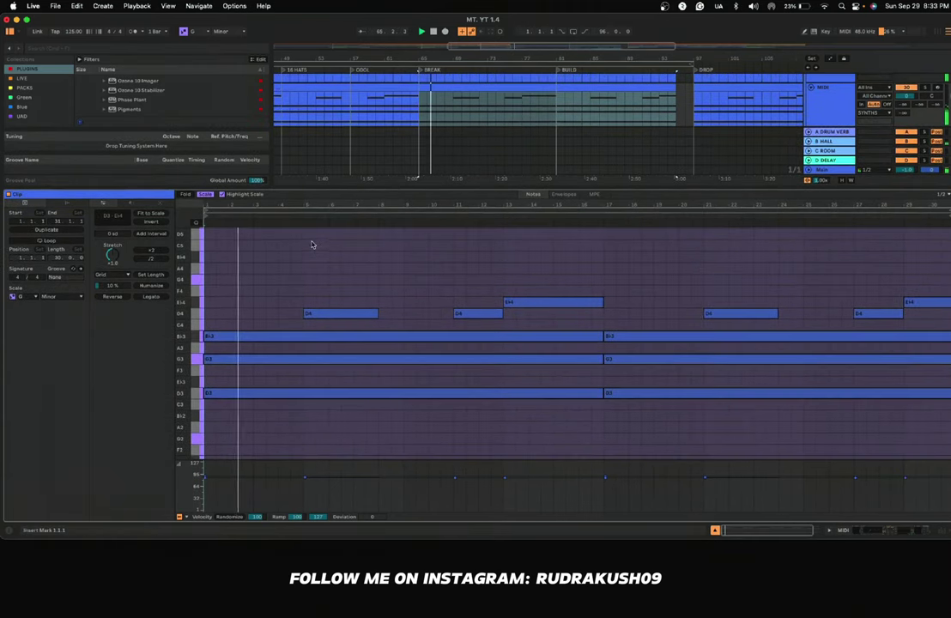
# Step: Build a rising top line of four-bar notes in the clip: D4 at bar 1, E♭4 at bar 5 and G4 at bar 9
pyautogui.moveTo(322, 315); pyautogui.dragTo(299, 315)
pyautogui.press('super+d')
pyautogui.press('Up')
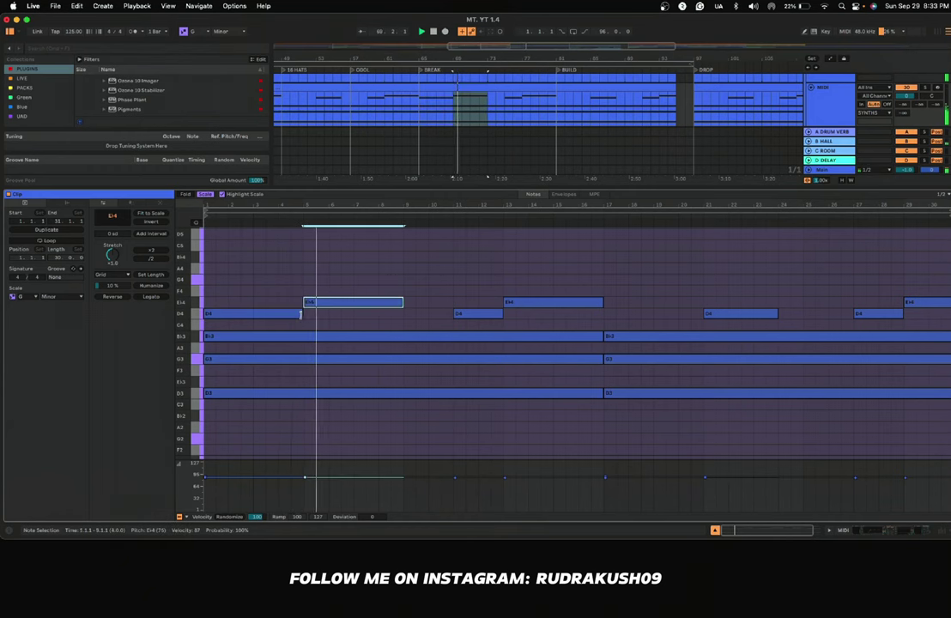
pyautogui.press('super+d')
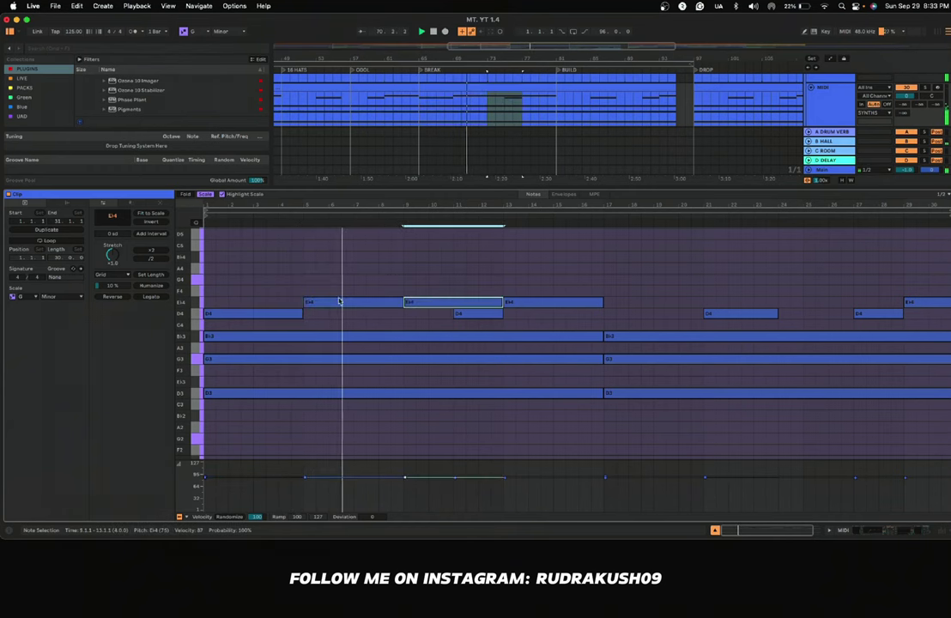
pyautogui.press('Up')
pyautogui.press('Up')
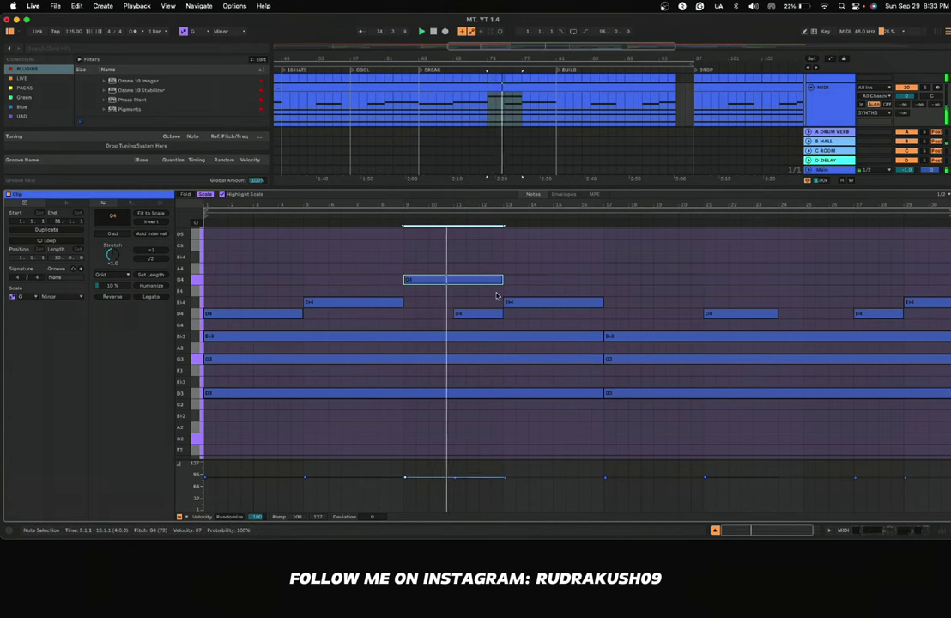
# Step: Raise the D4 at clip bar 11 to B♭4 and layer B♭4 over E♭4 from bar 13 to 17
pyautogui.moveTo(484, 314); pyautogui.dragTo(482, 262)
pyautogui.moveTo(521, 306); pyautogui.dragTo(529, 278)
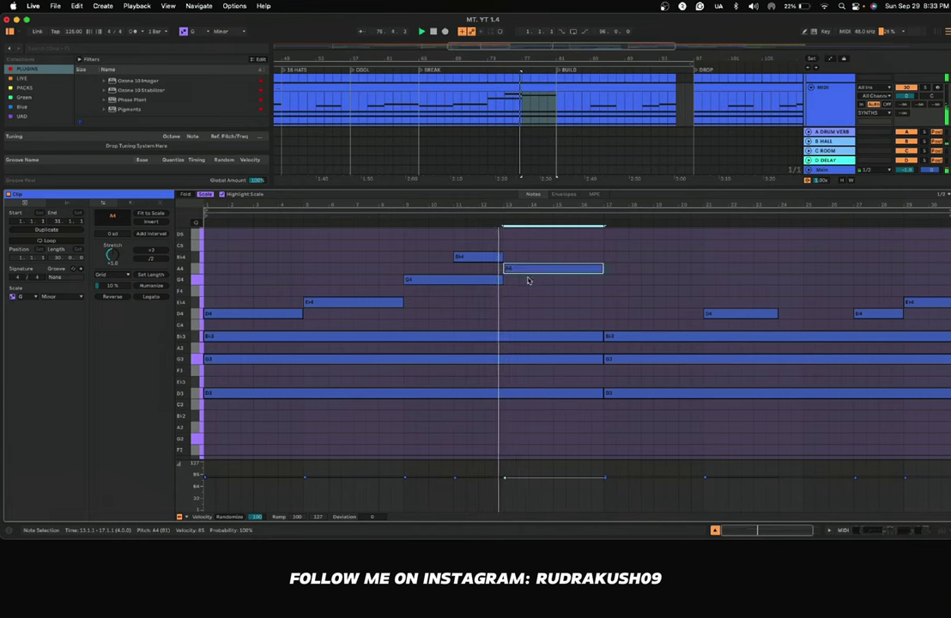
pyautogui.doubleClick(490, 306)
pyautogui.moveTo(491, 306); pyautogui.dragTo(572, 305)
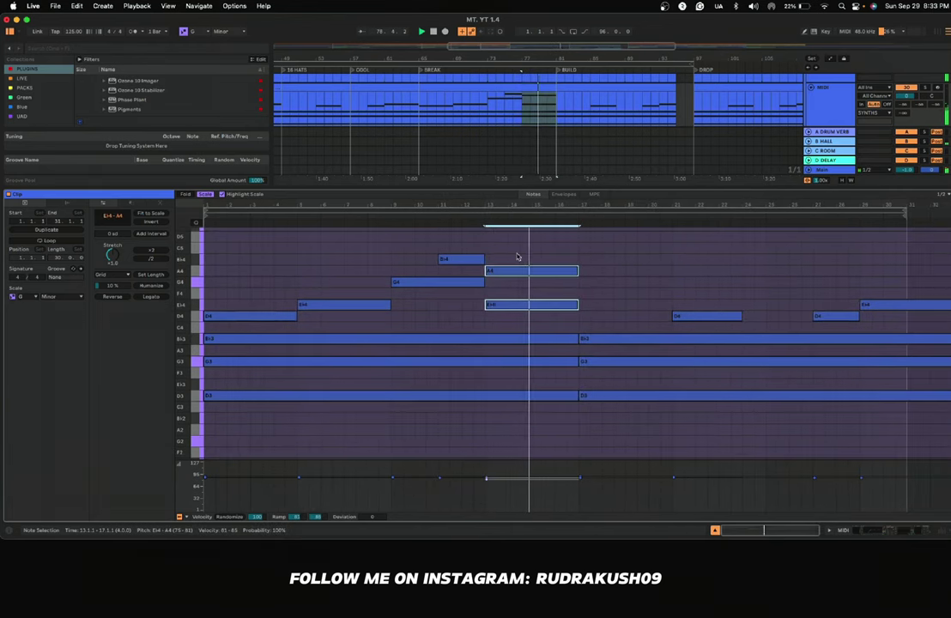
pyautogui.click(516, 281)
pyautogui.moveTo(515, 273)
pyautogui.mouseDown()
pyautogui.moveTo(516, 258)
pyautogui.moveTo(516, 268)
pyautogui.mouseUp()
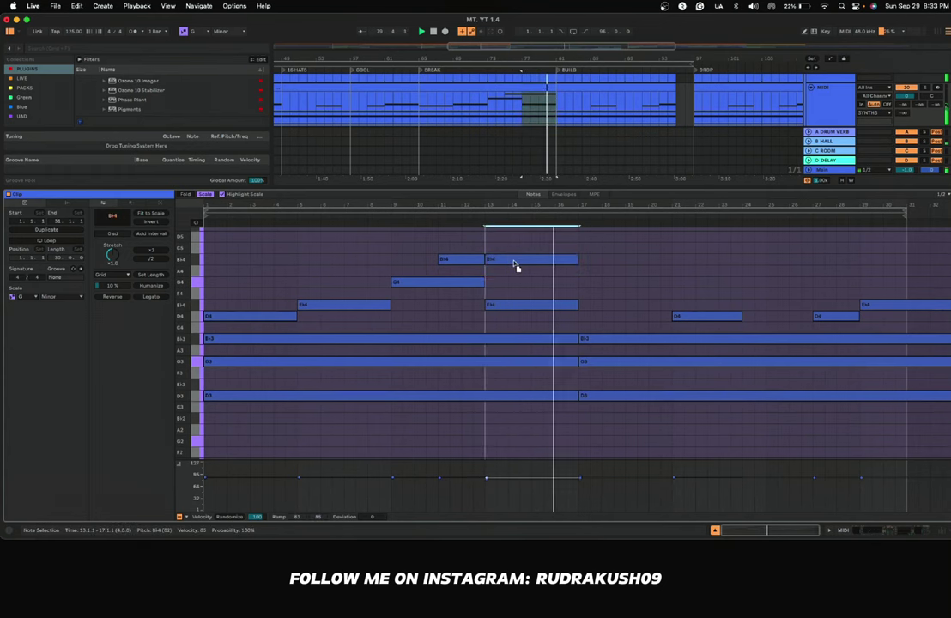
pyautogui.click(424, 267)
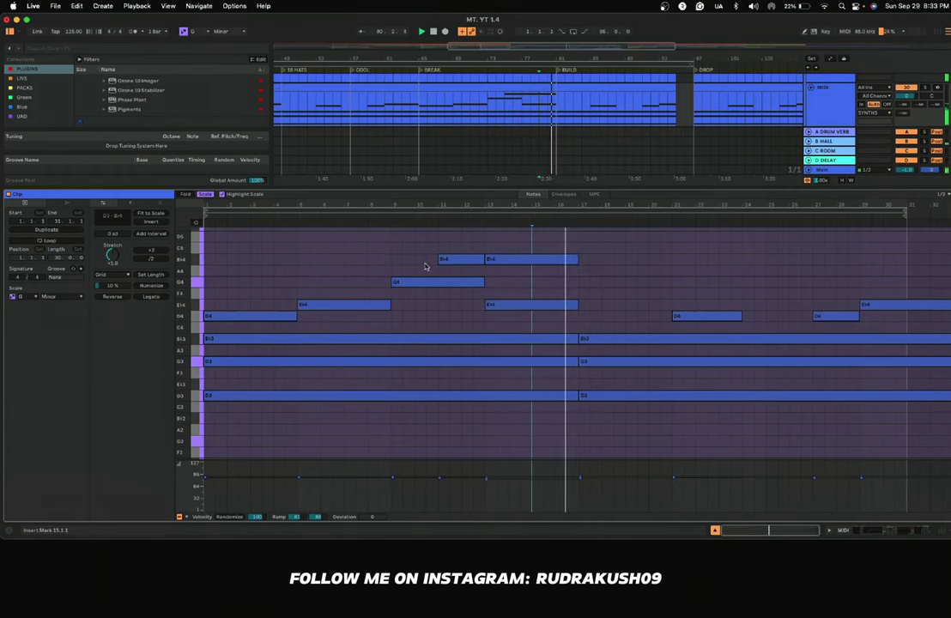
# Step: Add a four-bar C5 at clip bar 17 and repeat the E♭4 note at bars 17 and 21
pyautogui.click(526, 262)
pyautogui.press('super+d')
pyautogui.moveTo(597, 262); pyautogui.dragTo(599, 256)
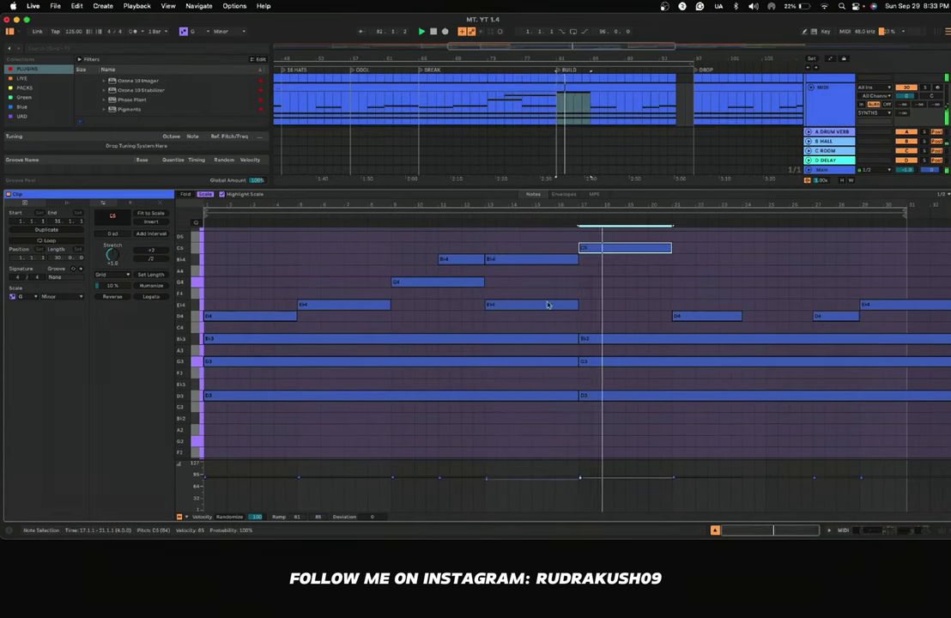
pyautogui.click(548, 304)
pyautogui.press('super+d')
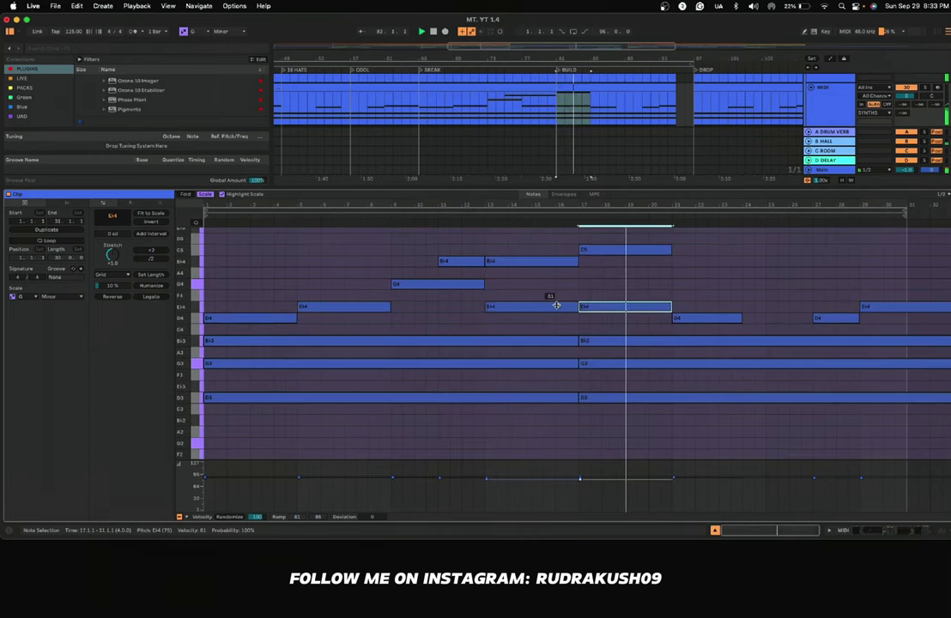
pyautogui.press('super+d')
# Step: Add a four-bar D5 at clip bar 21 with a C5 copy directly beneath it
pyautogui.click(601, 249)
pyautogui.press('super+d')
pyautogui.moveTo(690, 250); pyautogui.dragTo(690, 239)
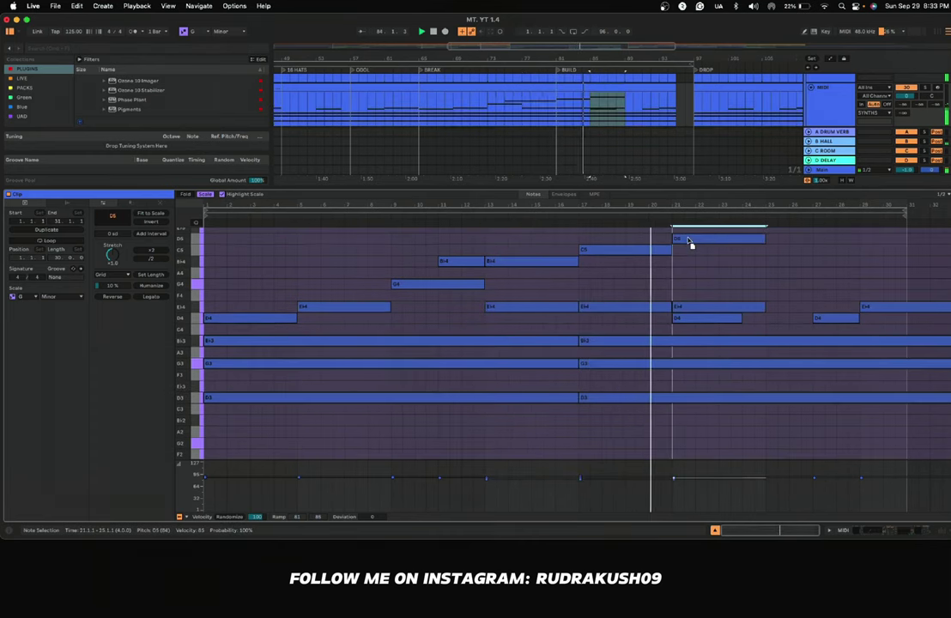
pyautogui.scroll(1, 683, 275)
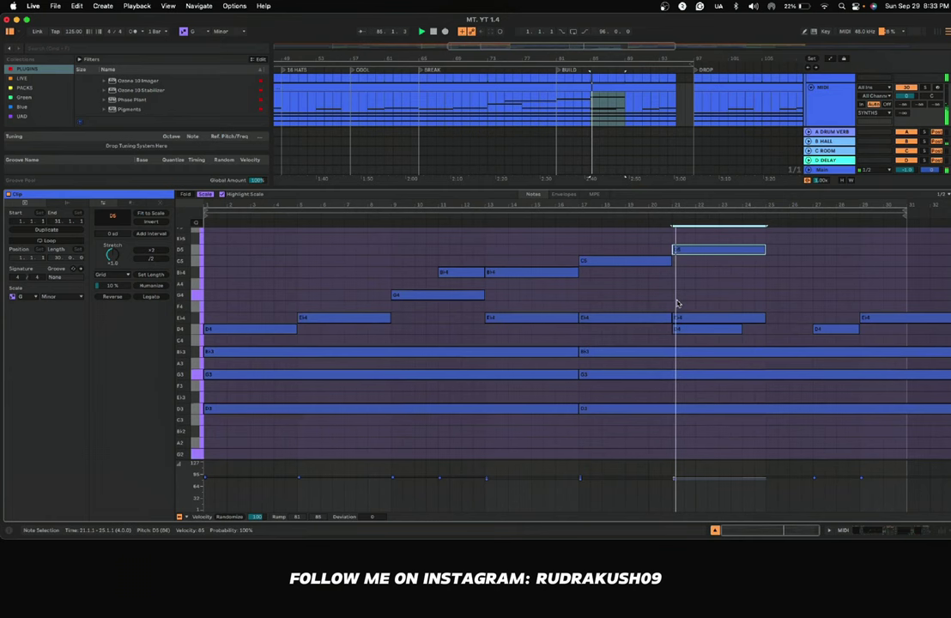
pyautogui.moveTo(677, 249); pyautogui.dragTo(677, 262)
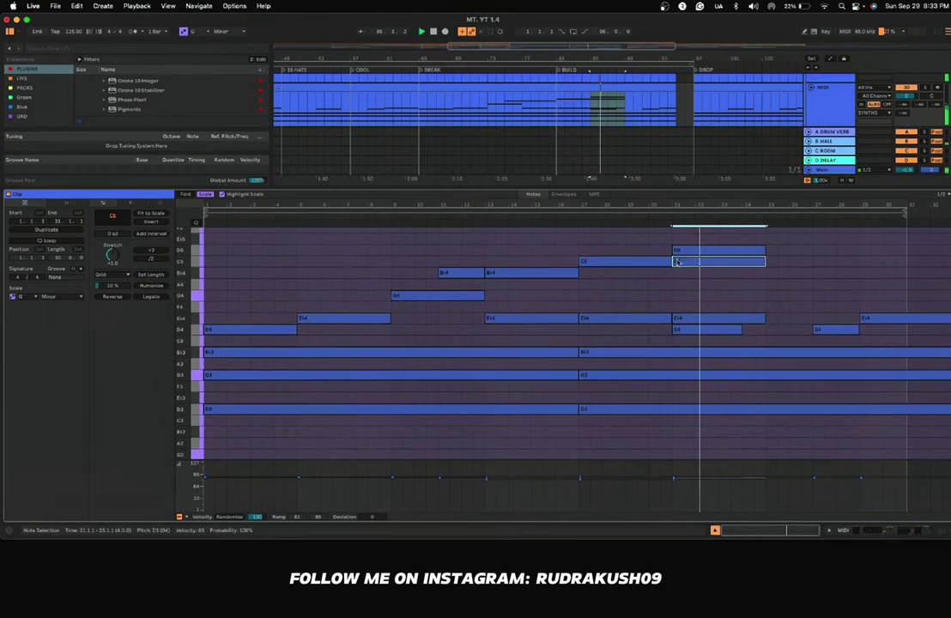
# Step: Duplicate the C5 and D5 notes to clip bars 25 and 29, and the E♭4 note to bar 25
pyautogui.press('super+d')
pyautogui.press('super+d')
pyautogui.click(701, 248)
pyautogui.press('super+d')
pyautogui.press('super+d')
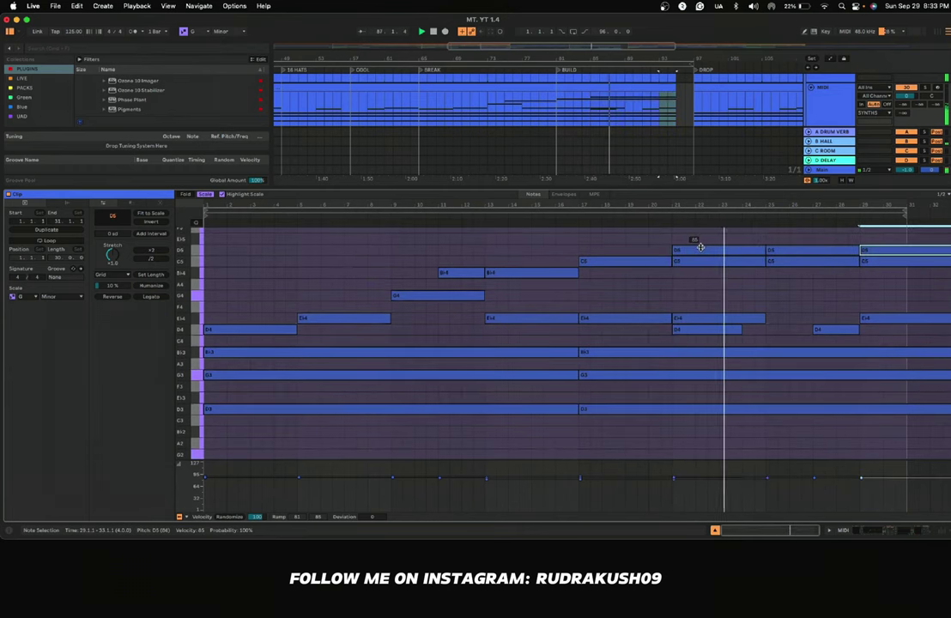
pyautogui.click(708, 317)
pyautogui.press('super+d')
# Step: Raise the D5 notes at clip bars 25 and 29 to E♭5 and close the note editor
pyautogui.scroll(2, 792, 286)
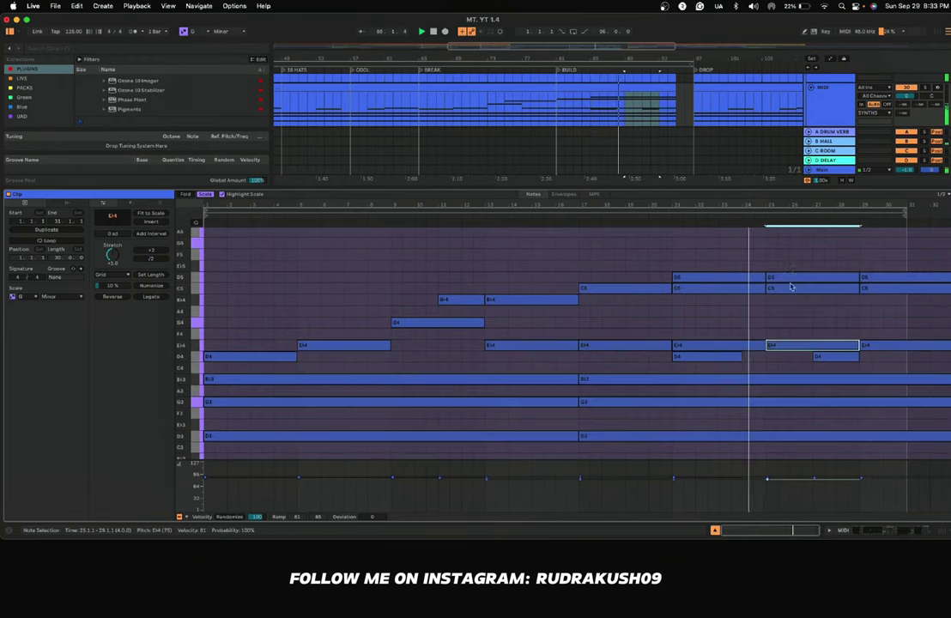
pyautogui.click(788, 278)
pyautogui.press('Up')
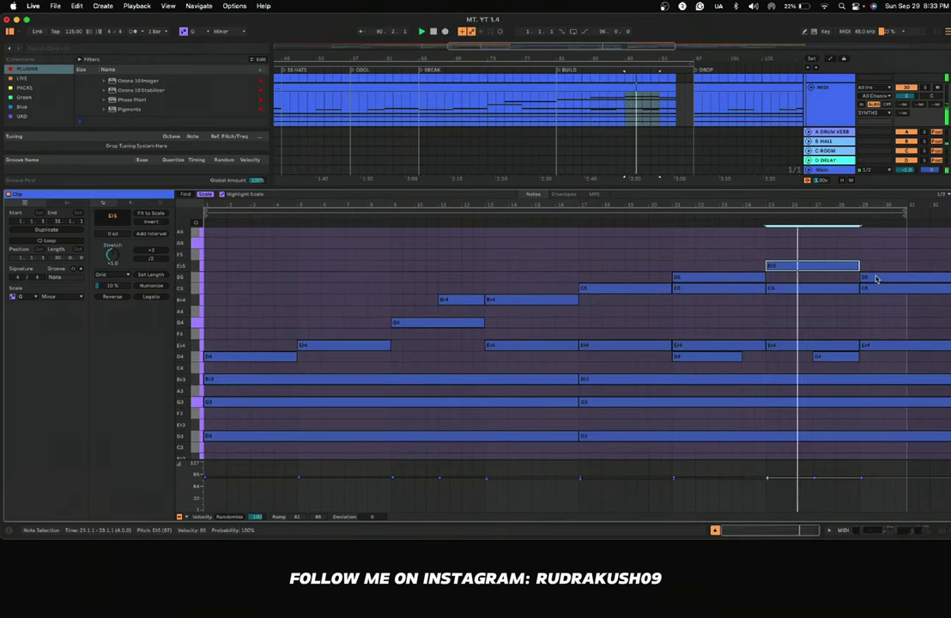
pyautogui.moveTo(876, 279); pyautogui.dragTo(879, 273)
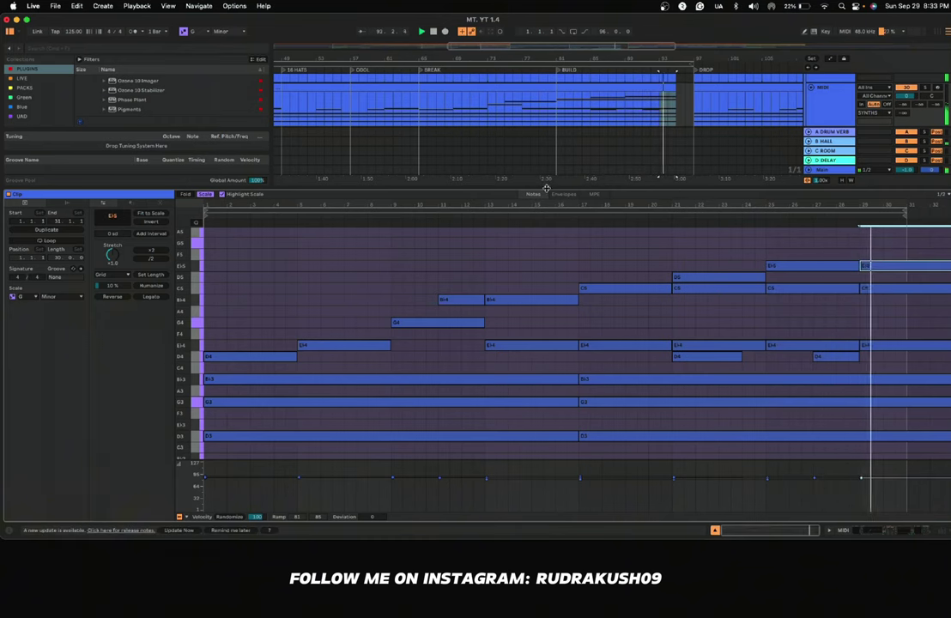
pyautogui.press('super+alt+l')
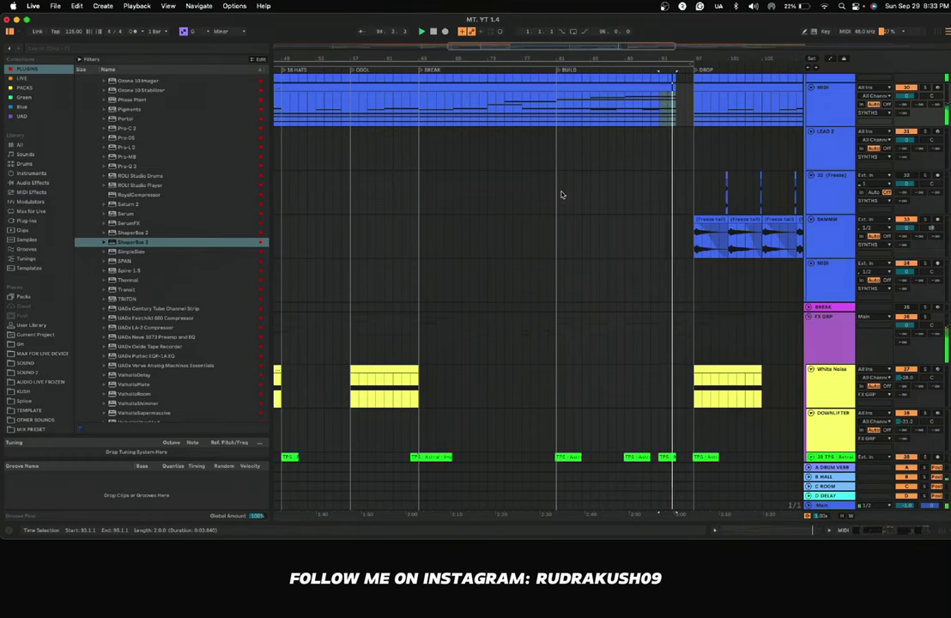
# Step: Remove the lead-in of the green Impact 08 clip before DROP so that it starts exactly at bar 97
pyautogui.scroll(5, 561, 194)
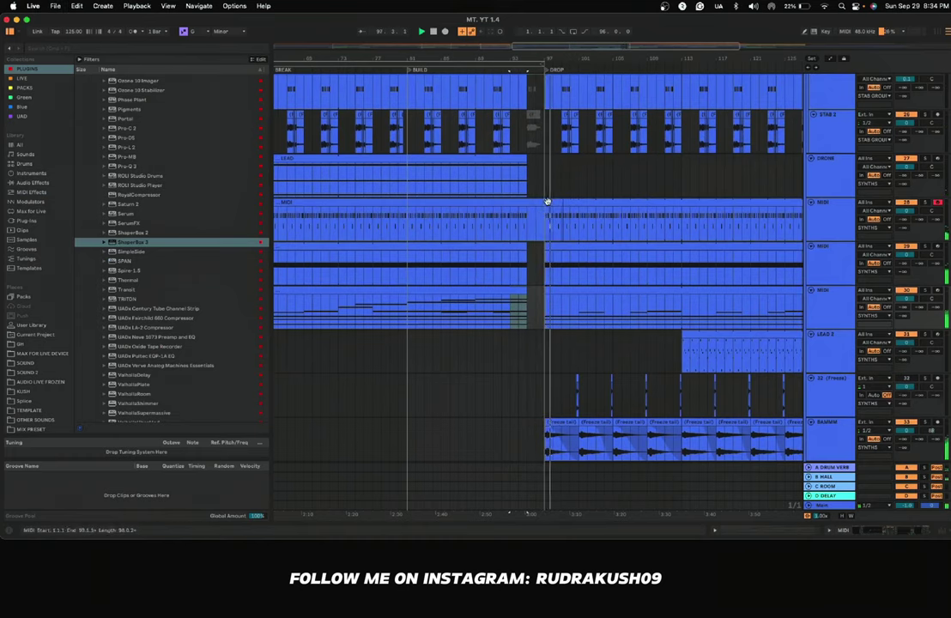
pyautogui.scroll(5, 546, 210)
pyautogui.scroll(-8, 543, 210)
pyautogui.scroll(-3, 533, 214)
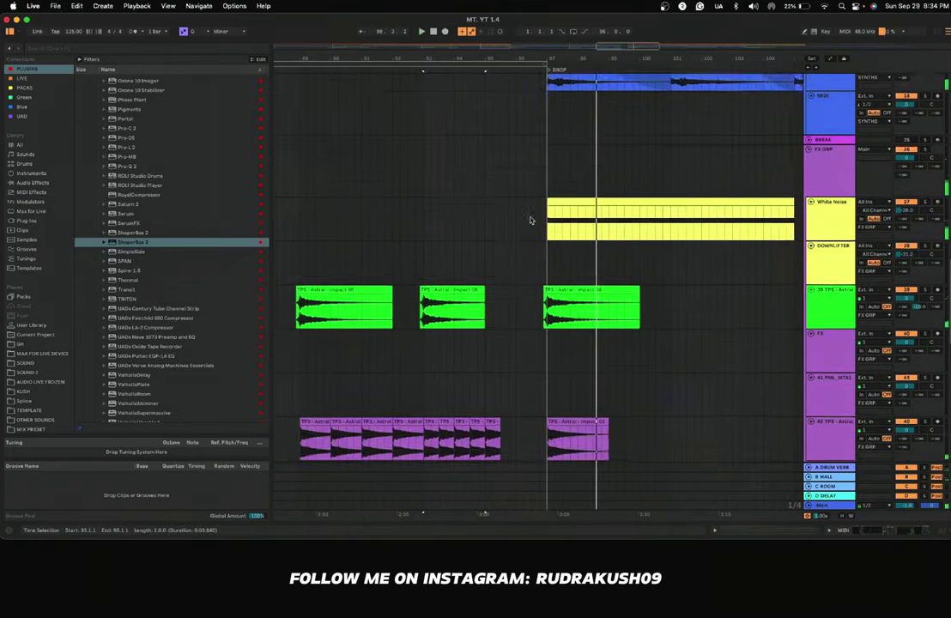
pyautogui.scroll(5, 507, 230)
pyautogui.scroll(1, 506, 229)
pyautogui.hscroll(3, 507, 229)
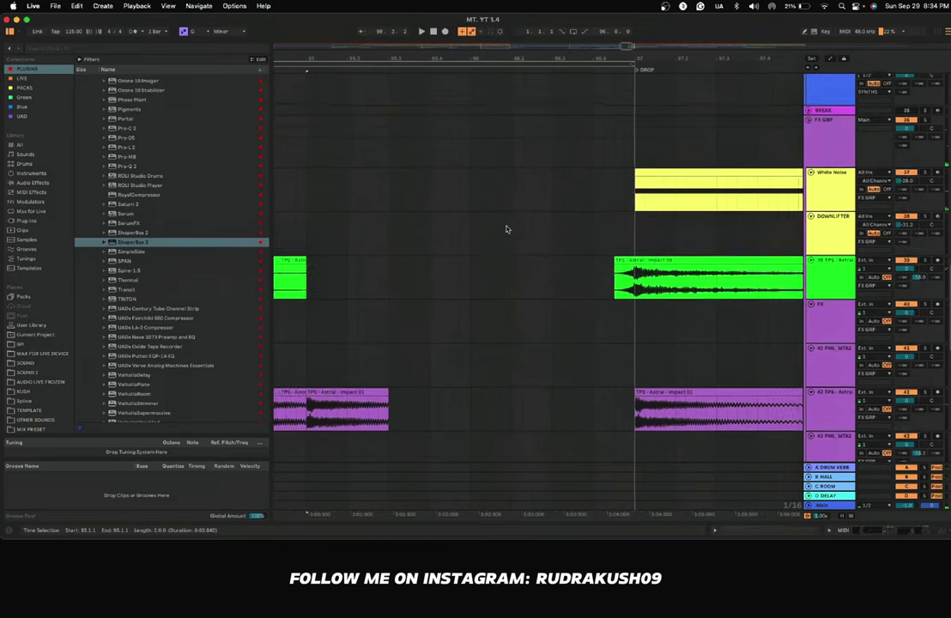
pyautogui.moveTo(579, 263)
pyautogui.mouseDown()
pyautogui.moveTo(587, 262)
pyautogui.moveTo(581, 282)
pyautogui.moveTo(589, 282)
pyautogui.mouseUp()
pyautogui.click(484, 288)
# Step: Open the Snares folder within the drums of the Astral sample pack and select the first snare
pyautogui.click(24, 88)
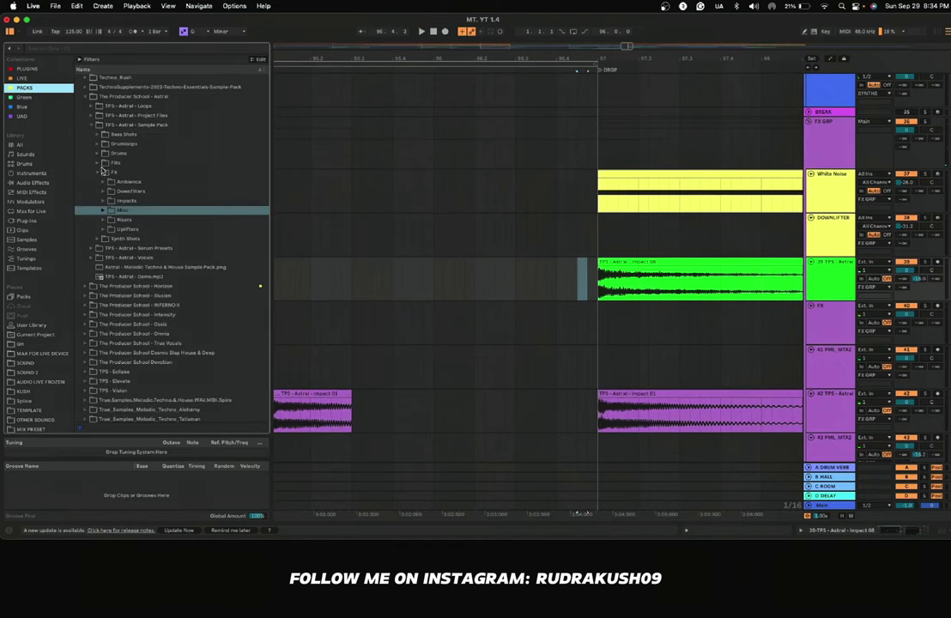
pyautogui.click(102, 172)
pyautogui.click(98, 154)
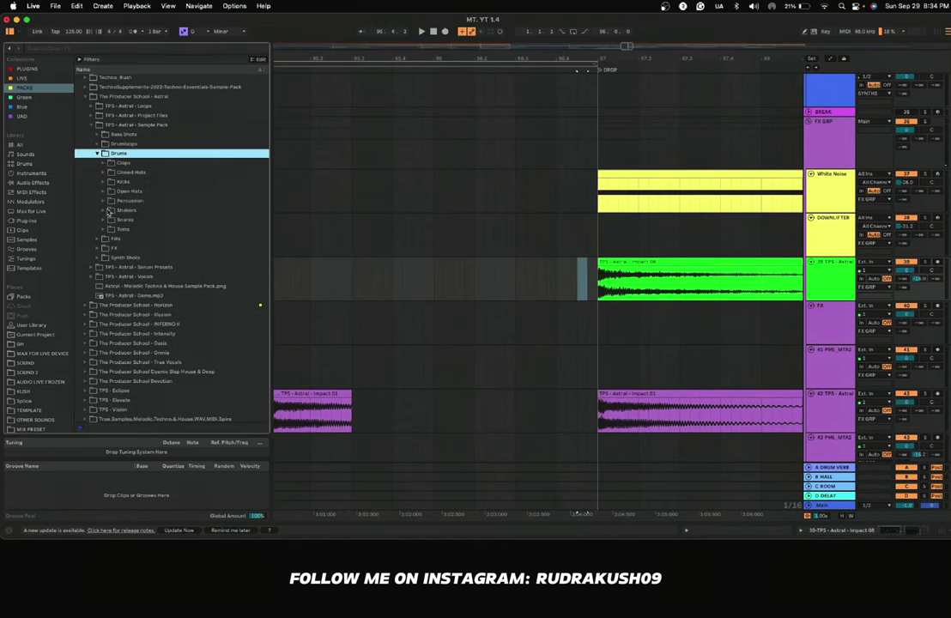
pyautogui.click(104, 220)
pyautogui.click(149, 230)
# Step: Audition the snare samples in the Astral Snares folder, replaying several of them for comparison
pyautogui.press('Down')
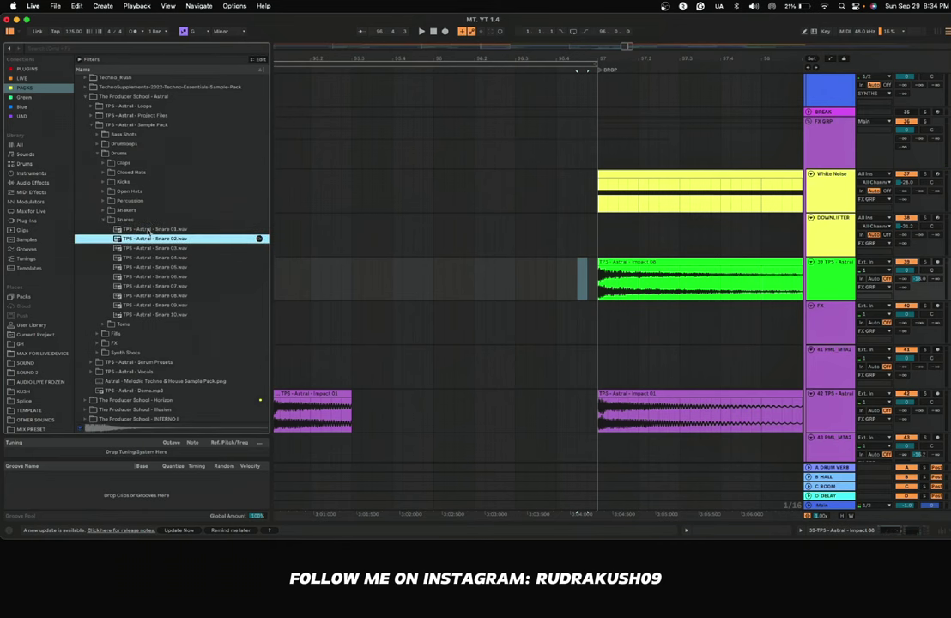
pyautogui.press('Down')
pyautogui.press('Down')
pyautogui.press('Down')
pyautogui.press('Down')
pyautogui.press('Down')
pyautogui.press('Down')
pyautogui.press('Down')
pyautogui.press('Down')
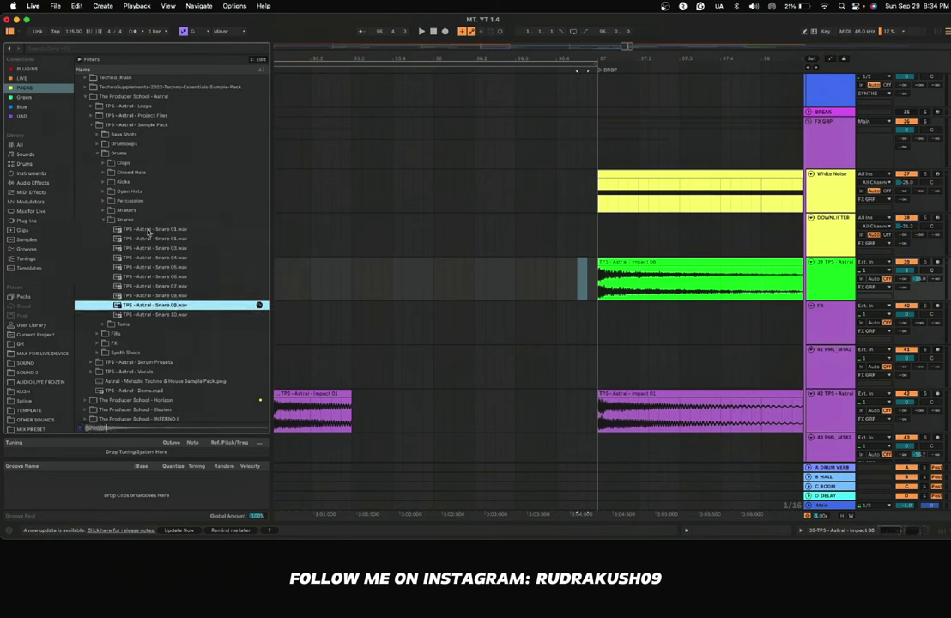
pyautogui.press('Up')
pyautogui.press('Up')
pyautogui.press('Up')
pyautogui.press('Up')
pyautogui.press('Up')
pyautogui.press('Up')
pyautogui.press('Up')
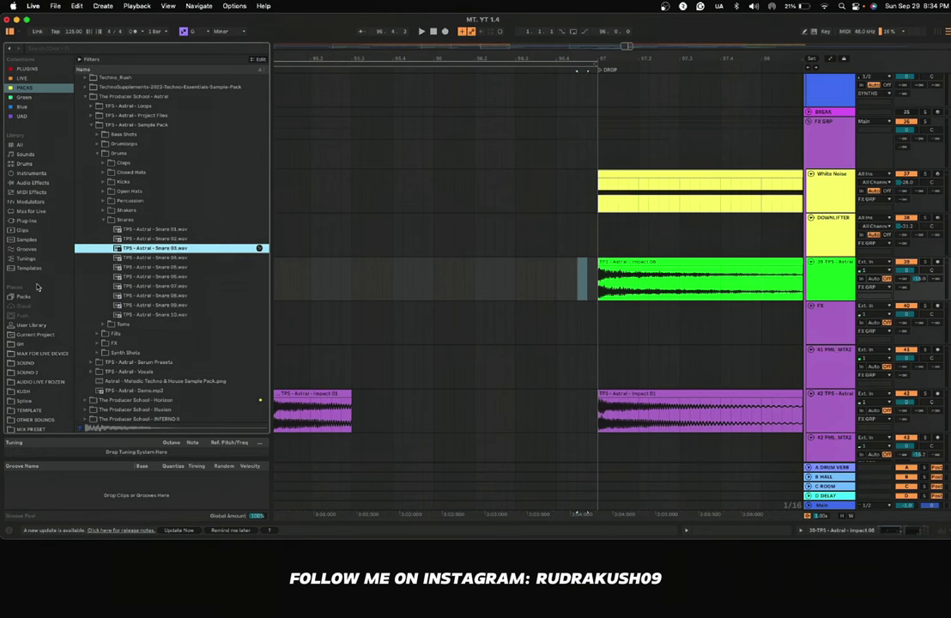
pyautogui.click(148, 240)
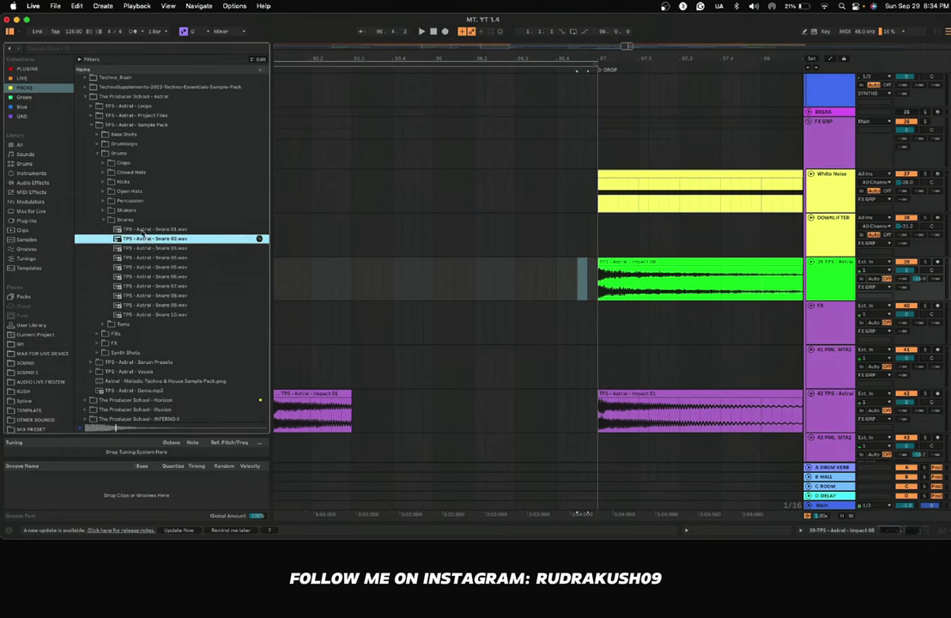
pyautogui.click(142, 230)
pyautogui.click(143, 239)
pyautogui.click(144, 295)
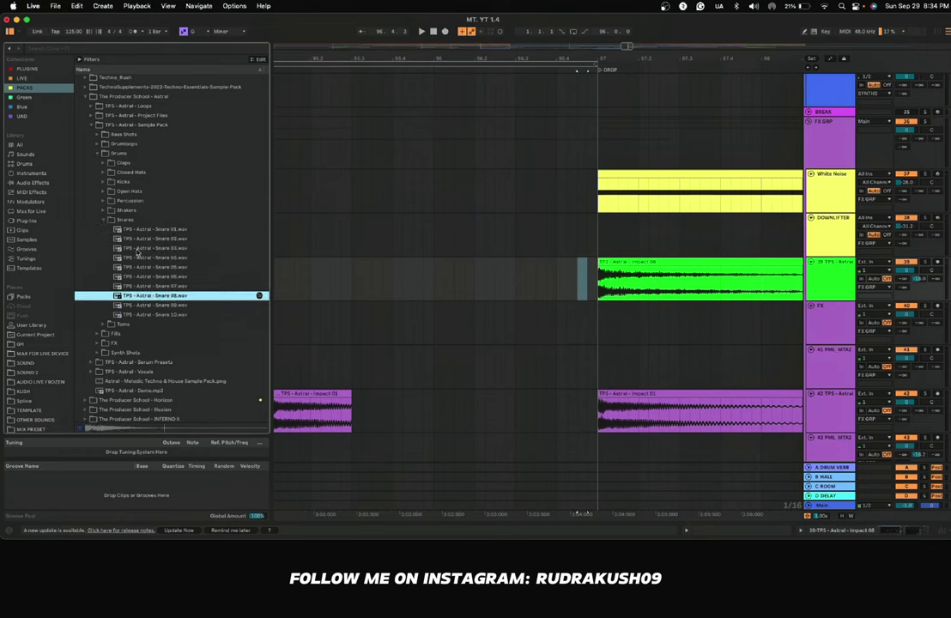
# Step: Collapse the Astral pack and open the Snares folder within the drums of the Horizon sample pack
pyautogui.click(91, 125)
pyautogui.scroll(1, 91, 126)
pyautogui.click(85, 116)
pyautogui.click(86, 125)
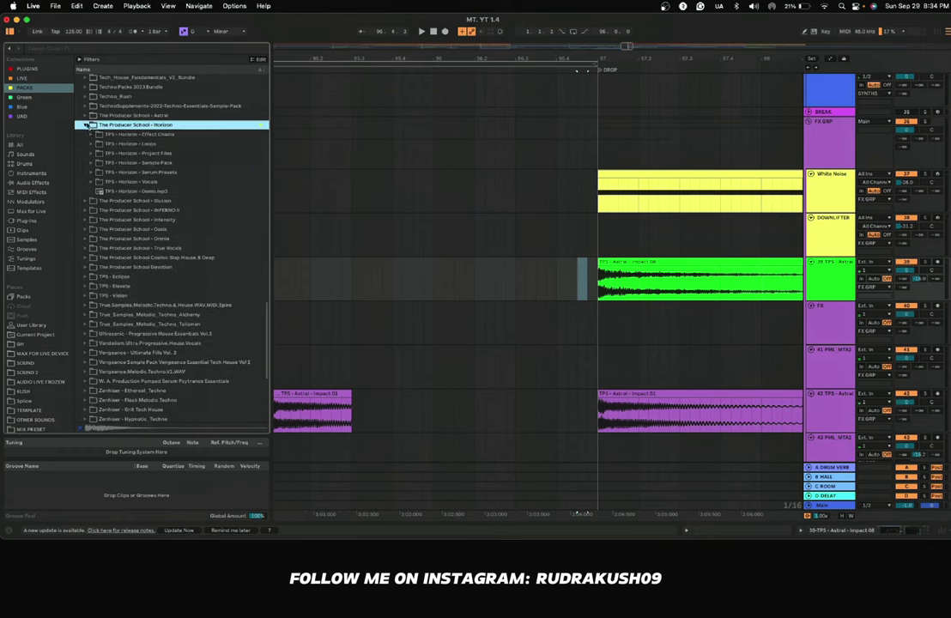
pyautogui.click(91, 162)
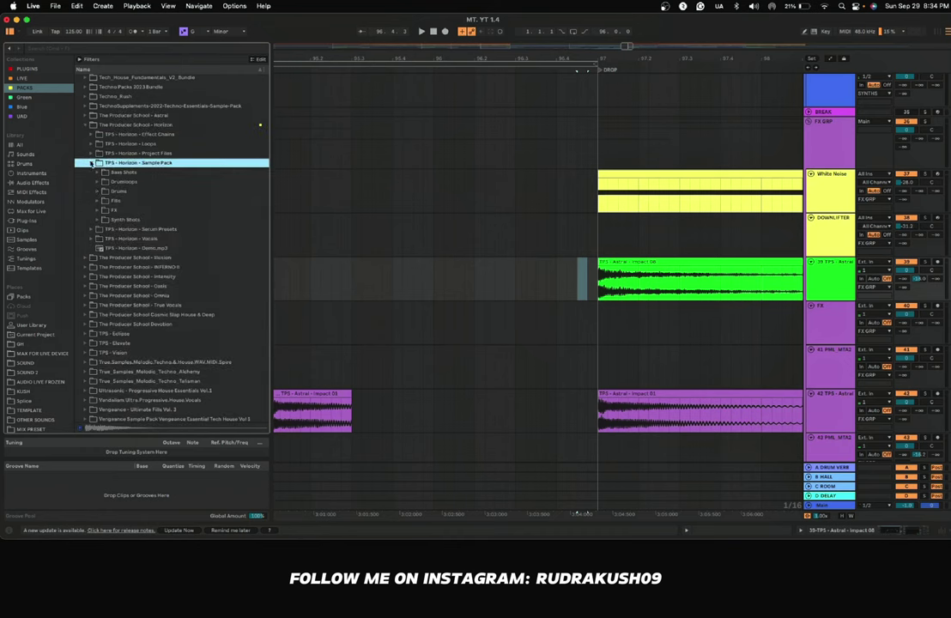
pyautogui.click(97, 192)
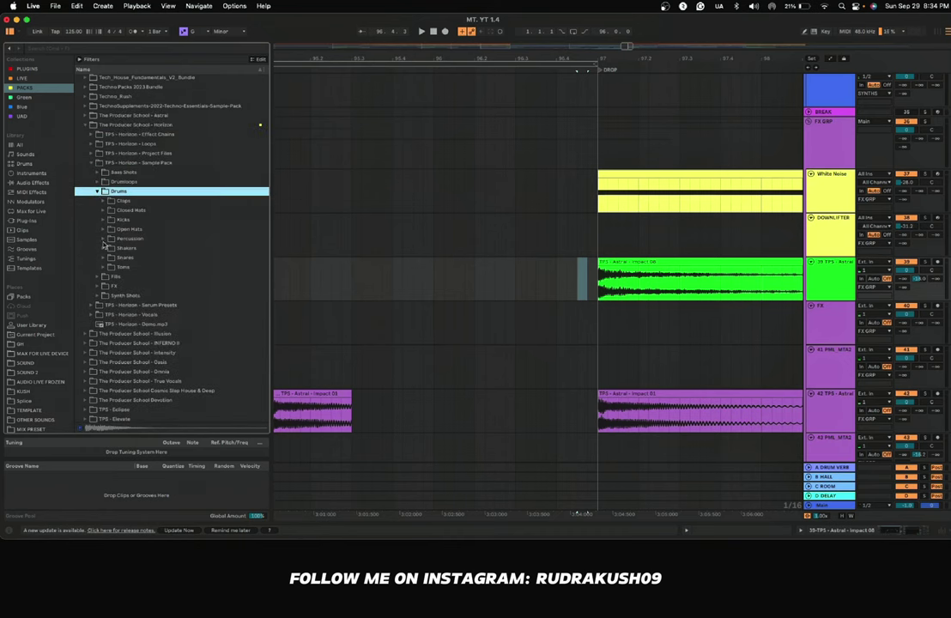
pyautogui.click(104, 258)
# Step: Audition the Horizon snare samples and settle on TPS - Horizon - Snare 05.wav
pyautogui.press('Down')
pyautogui.press('Down')
pyautogui.press('Down')
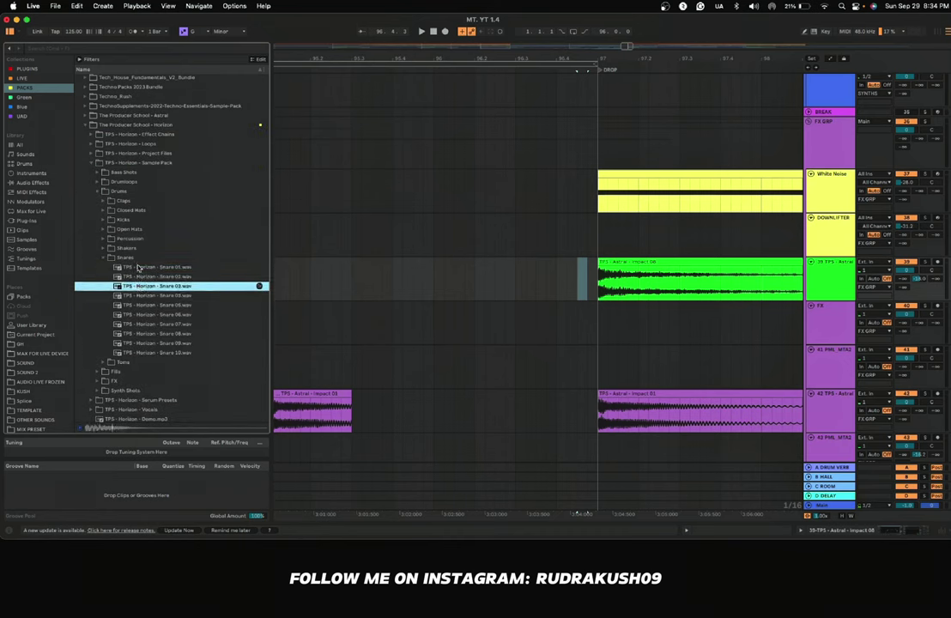
pyautogui.press('Down')
pyautogui.press('Down')
pyautogui.press('Down')
pyautogui.press('Down')
pyautogui.press('Down')
pyautogui.press('Down')
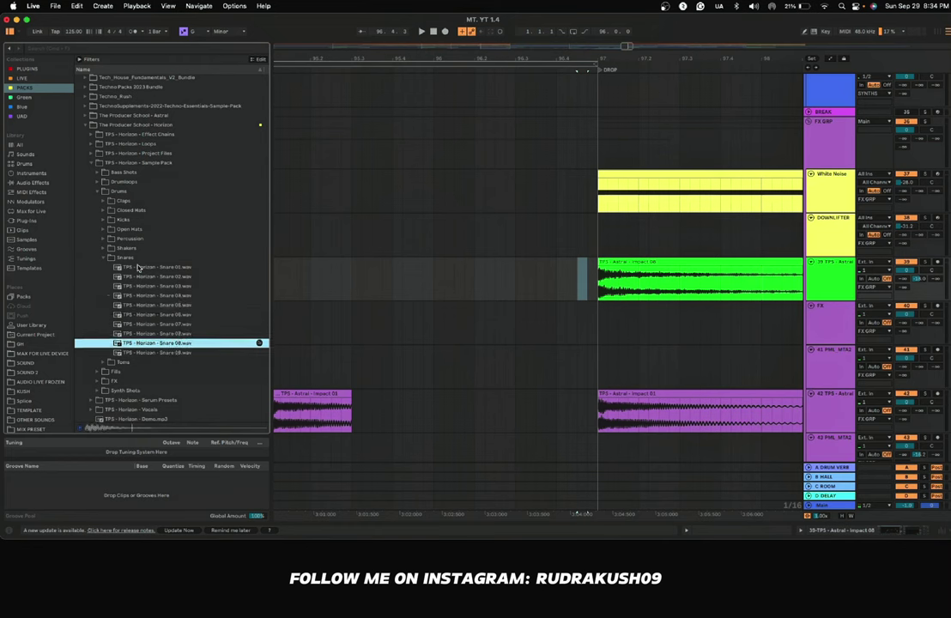
pyautogui.press('Down')
pyautogui.press('Up')
pyautogui.press('Up')
pyautogui.press('Up')
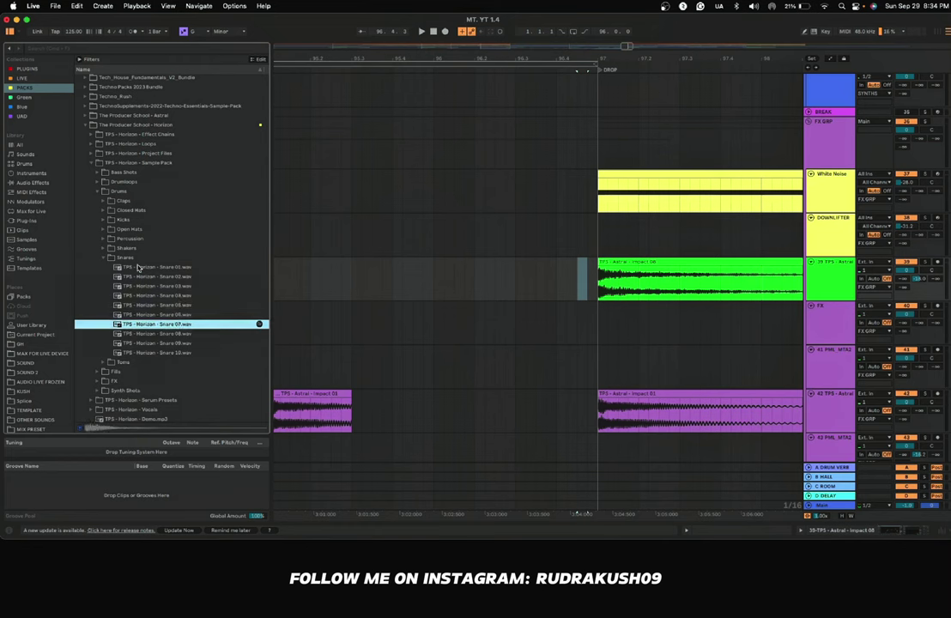
pyautogui.press('Up')
pyautogui.press('Up')
pyautogui.press('Up')
pyautogui.press('Up')
pyautogui.press('Down')
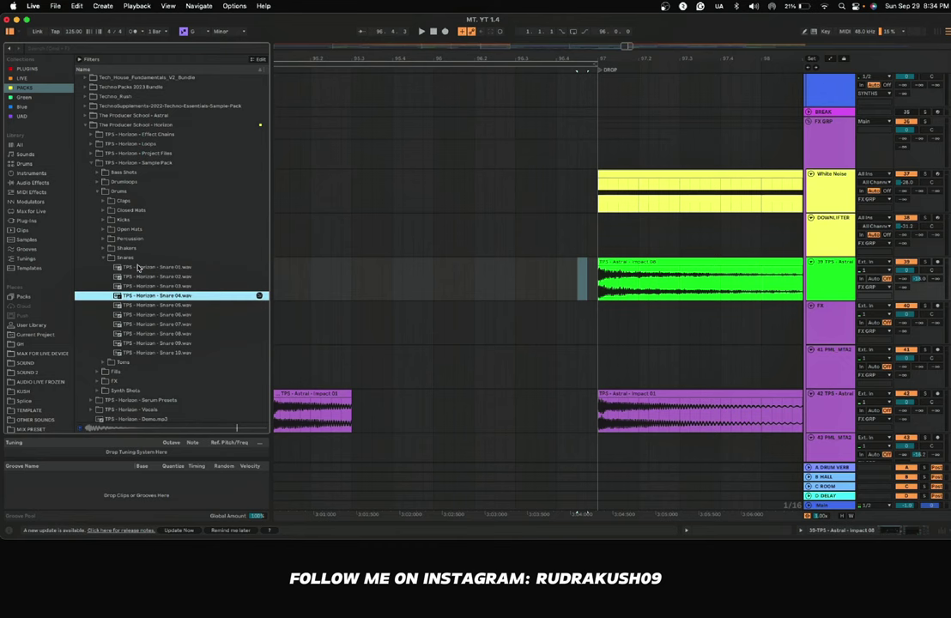
pyautogui.press('Down')
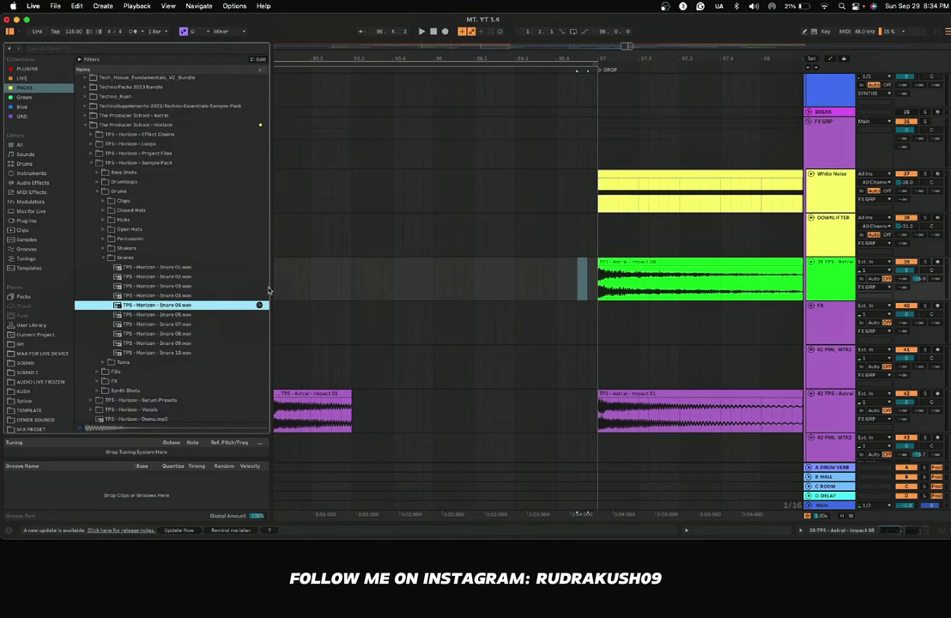
# Step: Insert an audio track below the green Impact 08 track and place Horizon Snare 05 on it one sixteenth before DROP at bar 97
pyautogui.rightClick(827, 297)
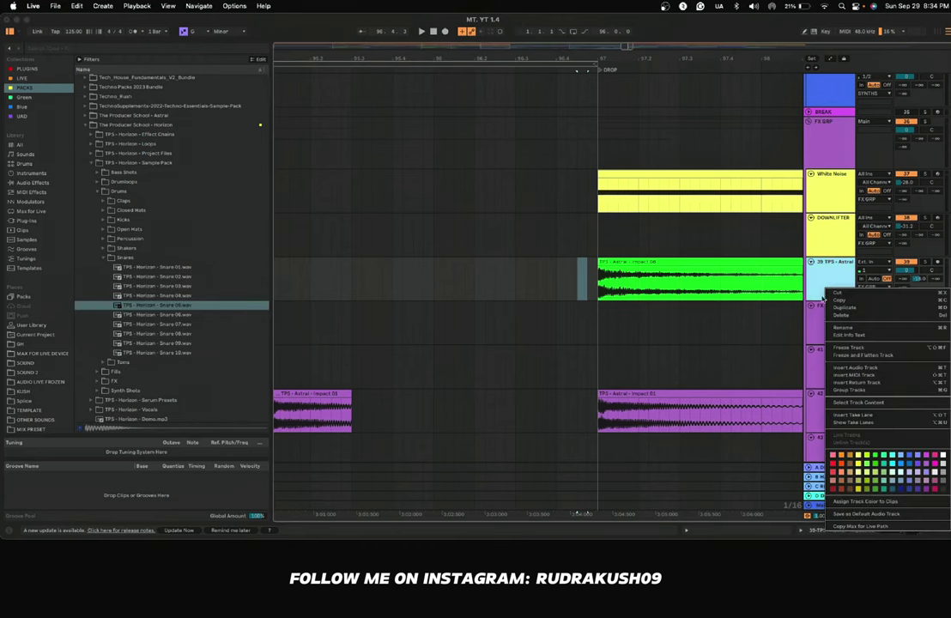
pyautogui.click(856, 368)
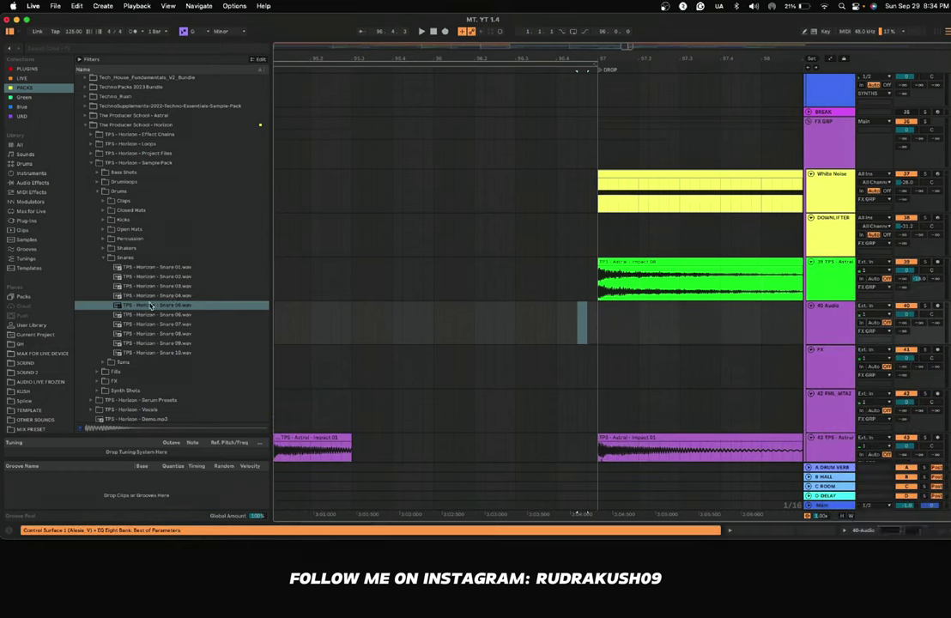
pyautogui.moveTo(163, 305); pyautogui.dragTo(588, 323)
# Step: Play back the transition into DROP from bar 94 to check the added snare
pyautogui.click(473, 317)
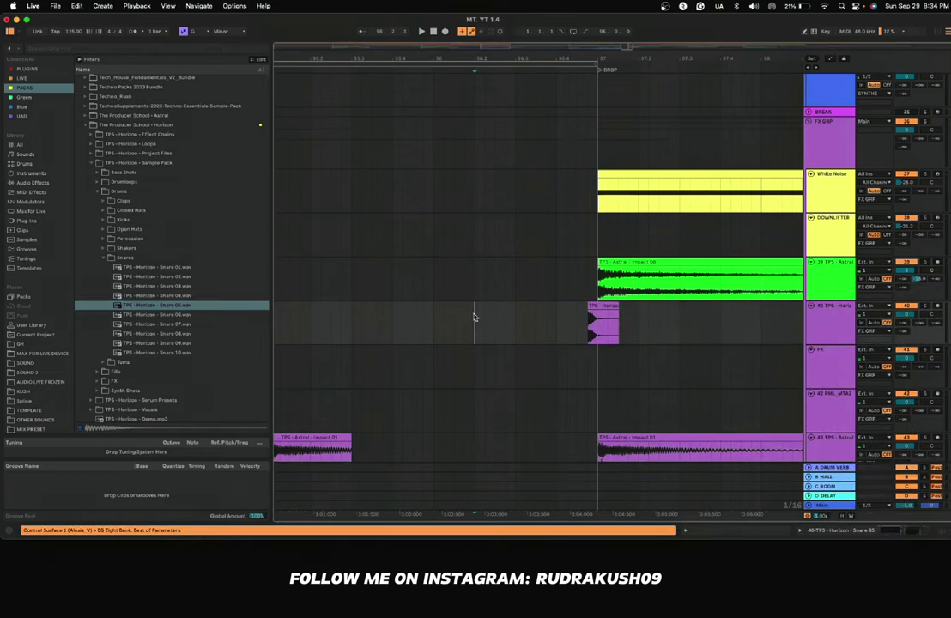
pyautogui.press('space')
pyautogui.click(351, 335)
pyautogui.press('space')
pyautogui.press('space')
pyautogui.hscroll(-3, 347, 335)
pyautogui.scroll(-1, 347, 334)
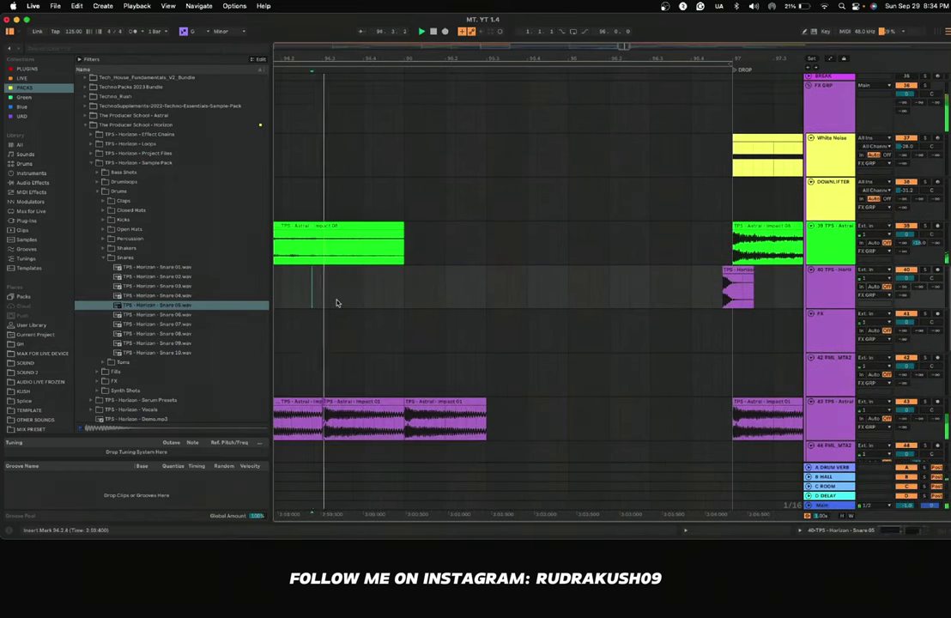
pyautogui.scroll(-3, 336, 302)
pyautogui.scroll(1, 477, 291)
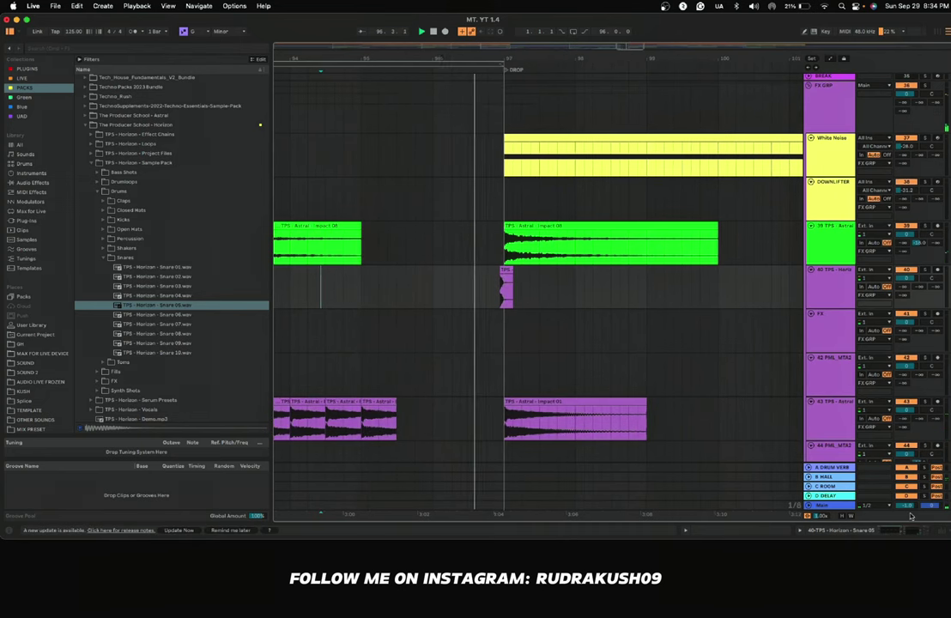
# Step: Move the Horizon snare clip on track 40 slightly earlier, ahead of the DROP marker, and play the transition
pyautogui.click(496, 273)
pyautogui.moveTo(494, 273); pyautogui.dragTo(490, 276)
pyautogui.click(279, 304)
pyautogui.press('space')
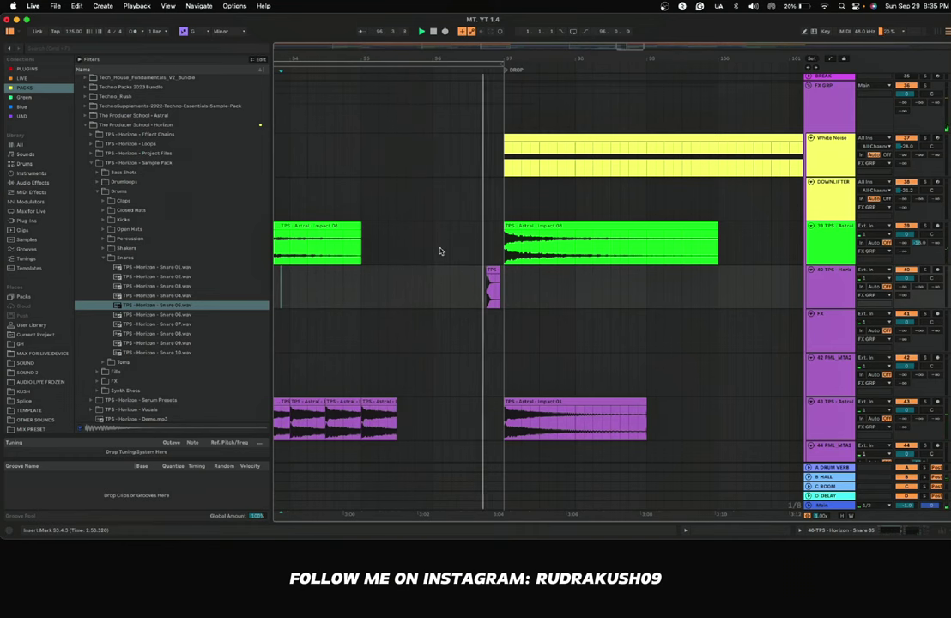
# Step: Audition the Horizon pack's snares and the samples in its Claps folder, ending on Clap 05
pyautogui.click(176, 315)
pyautogui.click(149, 307)
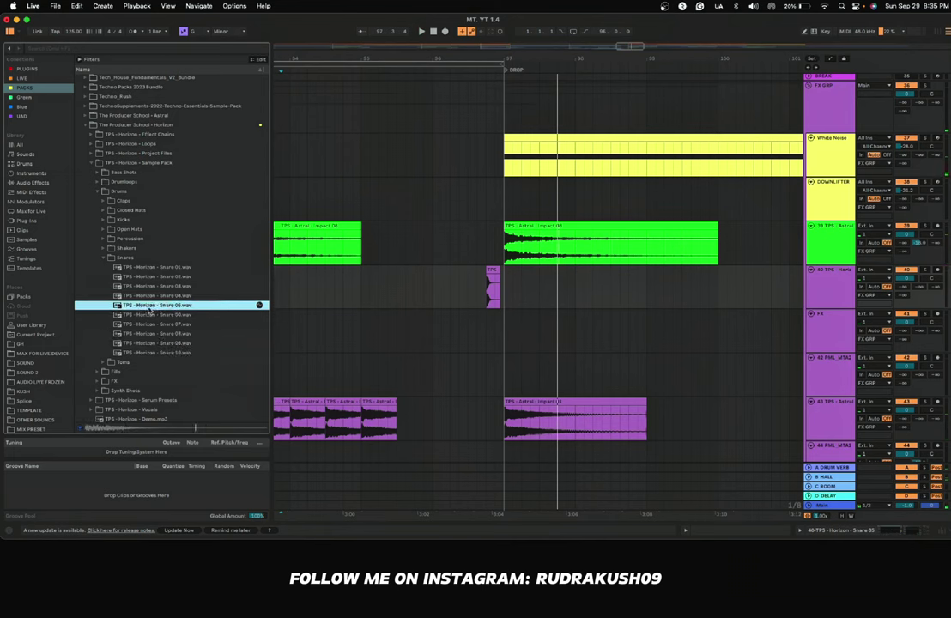
pyautogui.click(103, 201)
pyautogui.click(140, 213)
pyautogui.press('Down')
pyautogui.press('Down')
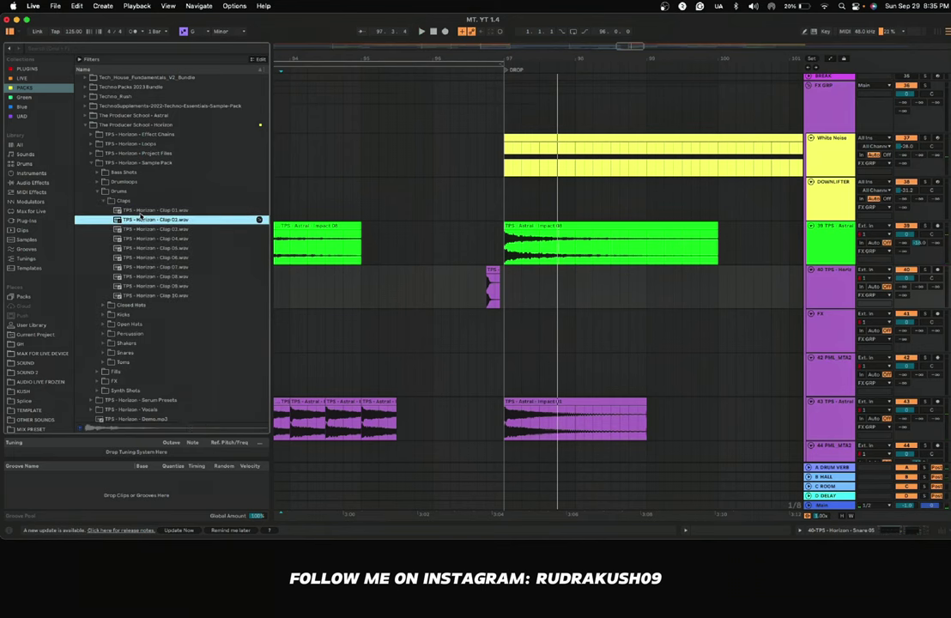
pyautogui.press('Down')
pyautogui.press('Down')
pyautogui.press('Down')
pyautogui.press('Down')
pyautogui.press('Down')
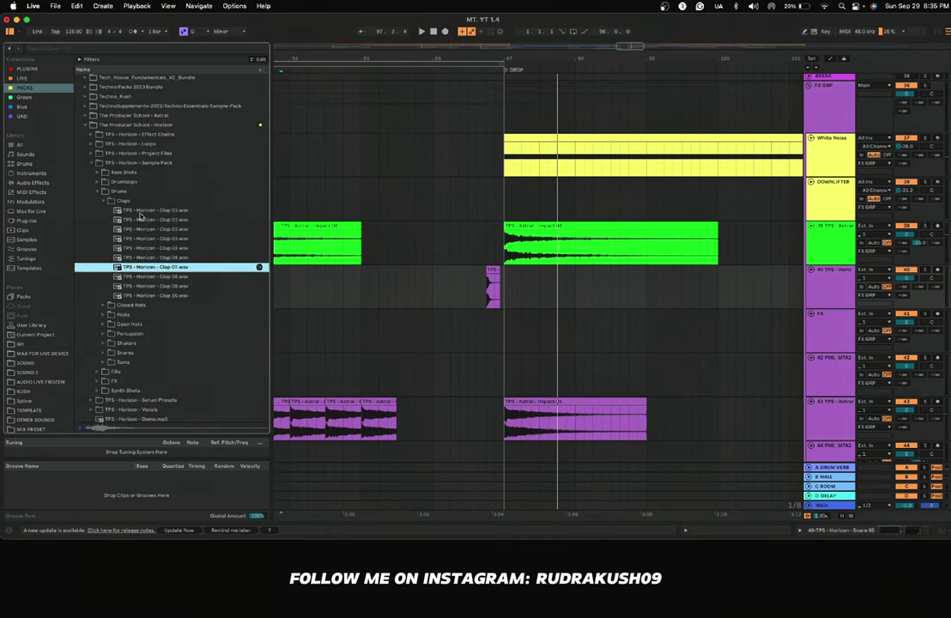
pyautogui.press('Down')
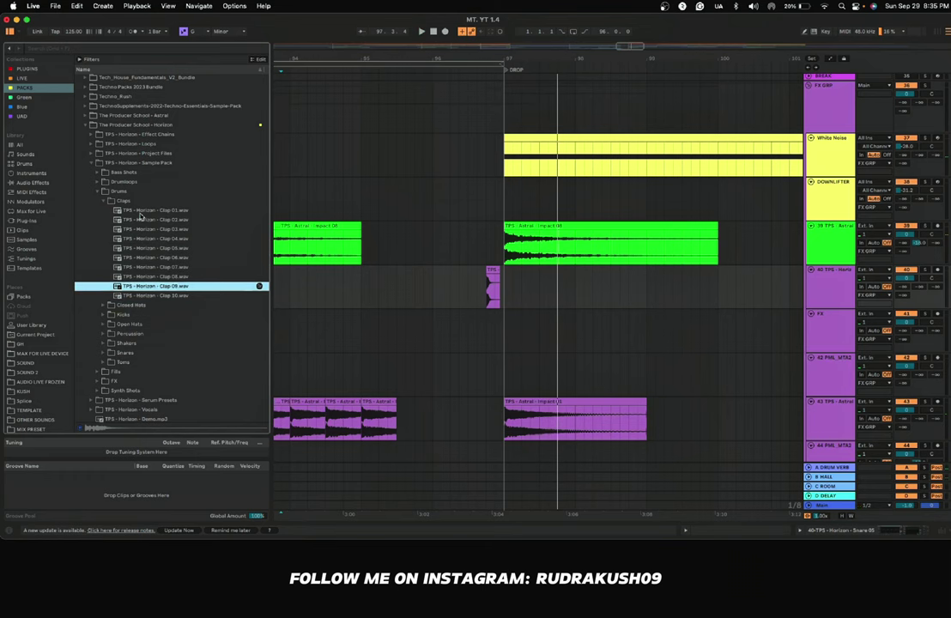
pyautogui.press('Up')
pyautogui.press('Up')
pyautogui.press('Up')
pyautogui.press('Up')
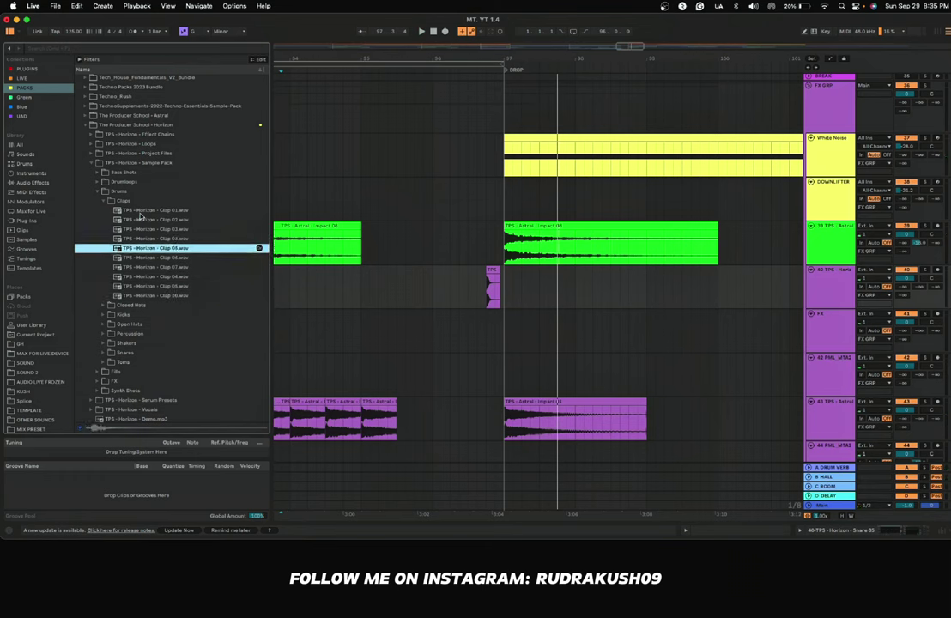
# Step: Place the Horizon Clap 05 sample on track 40 just before the drop and show the track's device chain
pyautogui.moveTo(160, 248); pyautogui.dragTo(493, 282)
pyautogui.click(835, 290)
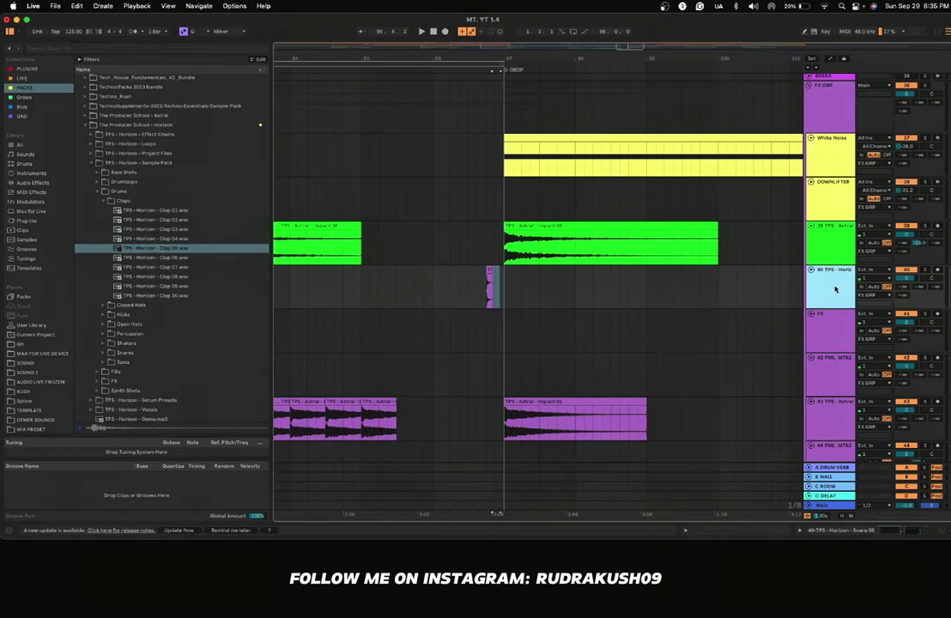
pyautogui.click(887, 530)
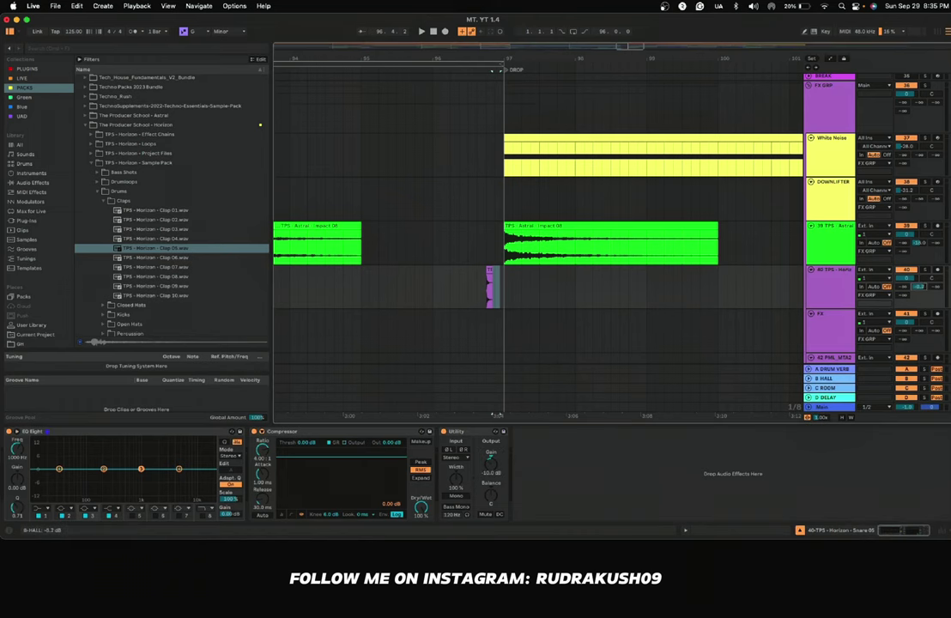
# Step: Play the transition into the drop with the short hit on track 40, then audition another Horizon clap
pyautogui.click(315, 285)
pyautogui.press('space')
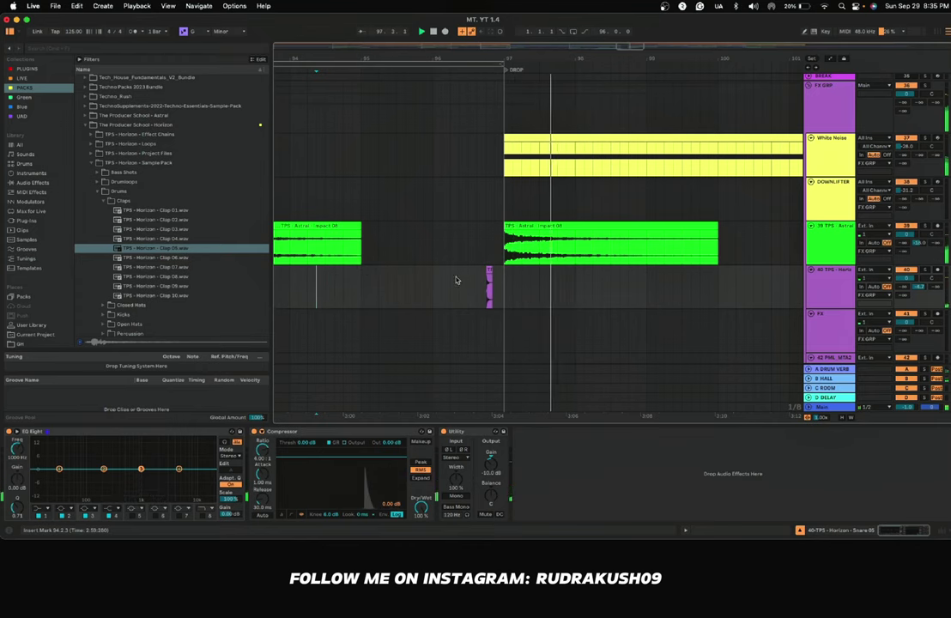
pyautogui.press('space')
pyautogui.scroll(3, 442, 284)
pyautogui.hscroll(2, 442, 285)
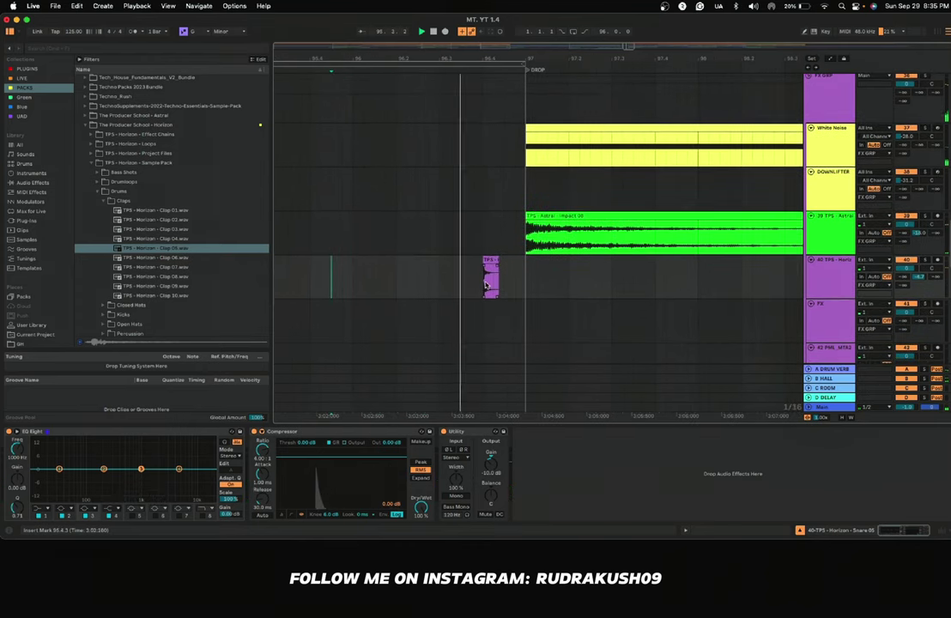
pyautogui.scroll(-3, 414, 272)
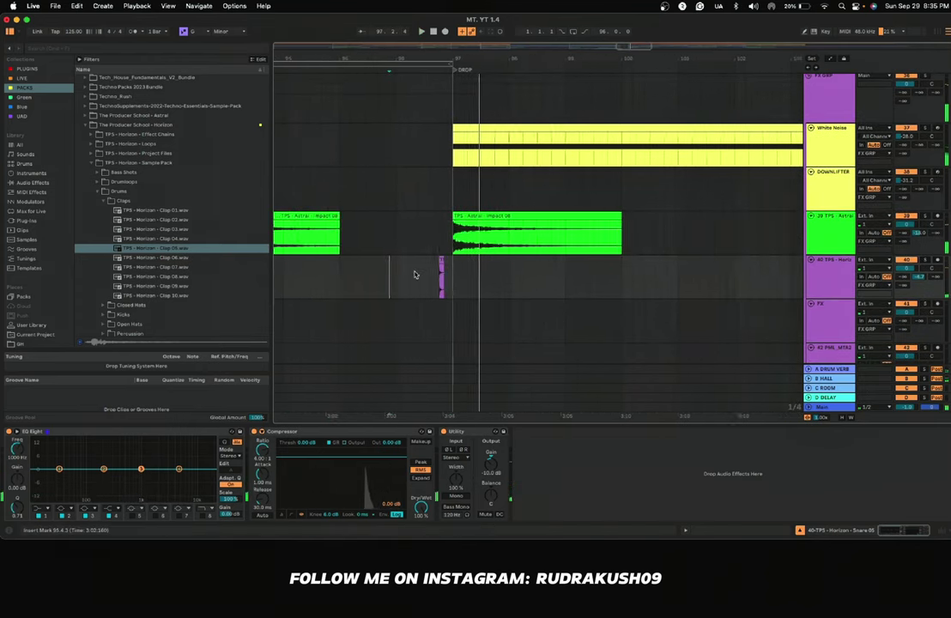
pyautogui.press('space')
pyautogui.click(128, 212)
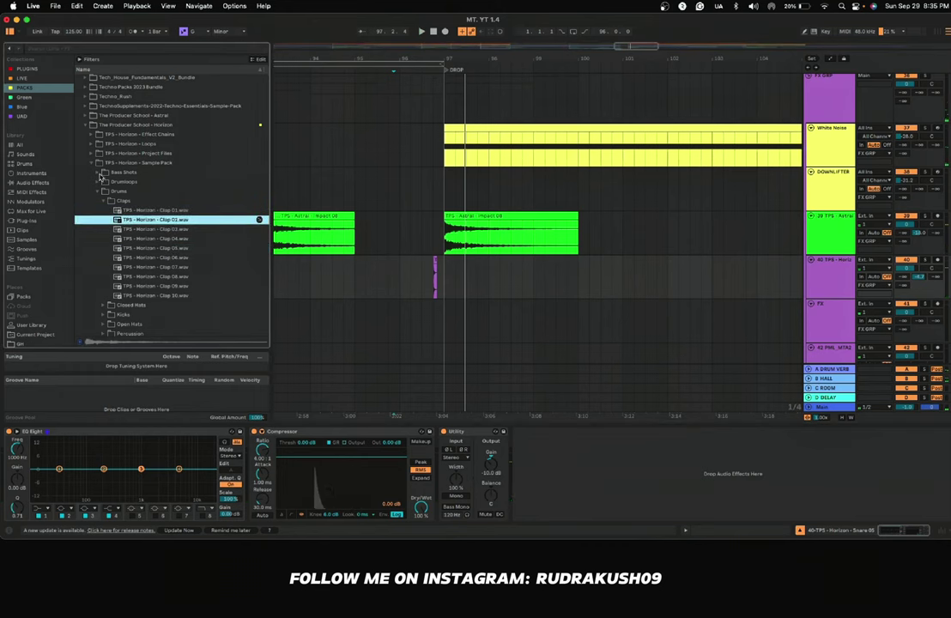
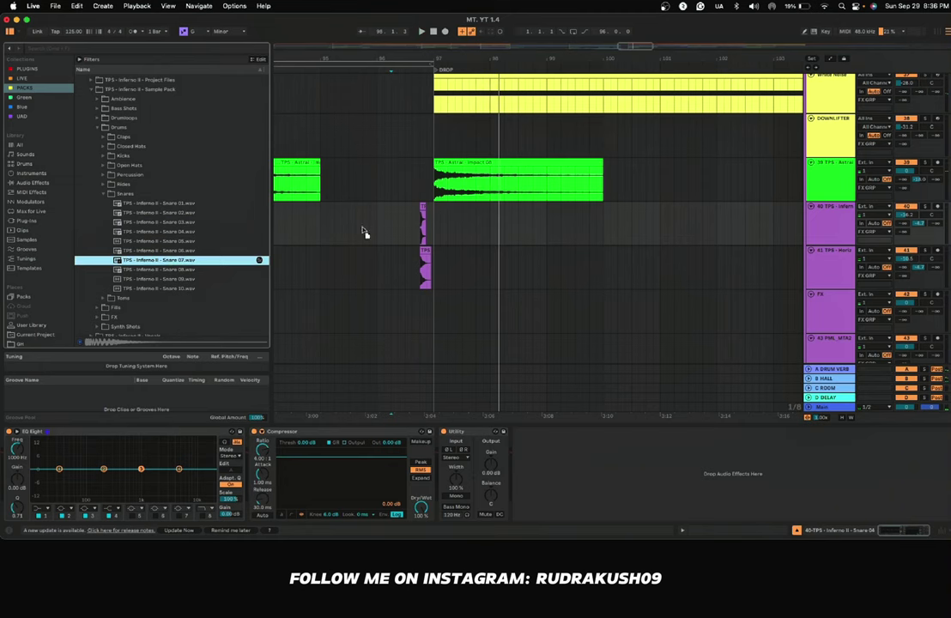
# Step: Place Inferno II Snare 07 on track 40 just before the drop and turn off the track's A-DRUM VERB send
pyautogui.click(417, 229)
pyautogui.press('space')
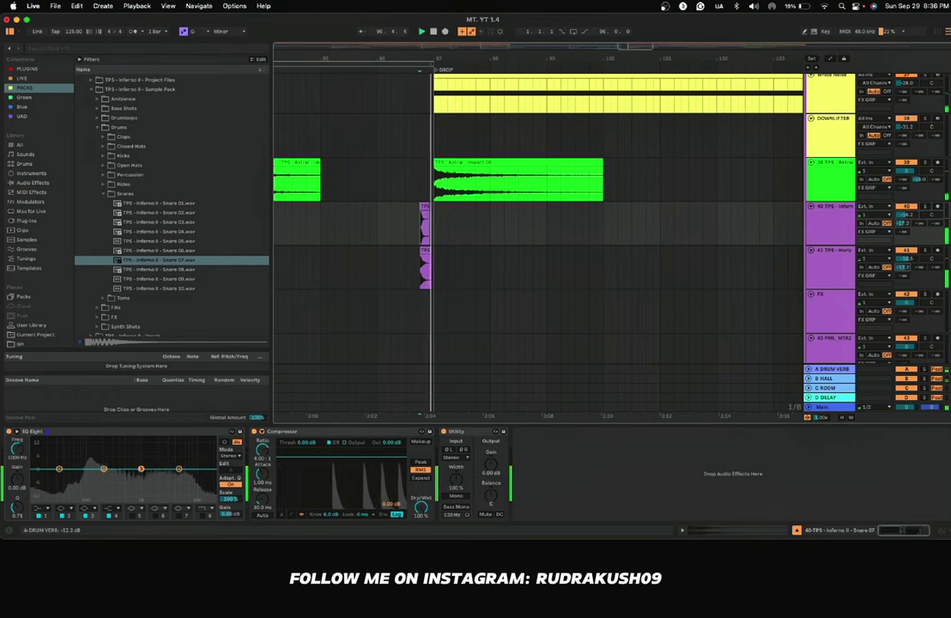
pyautogui.moveTo(904, 223); pyautogui.dragTo(904, 256)
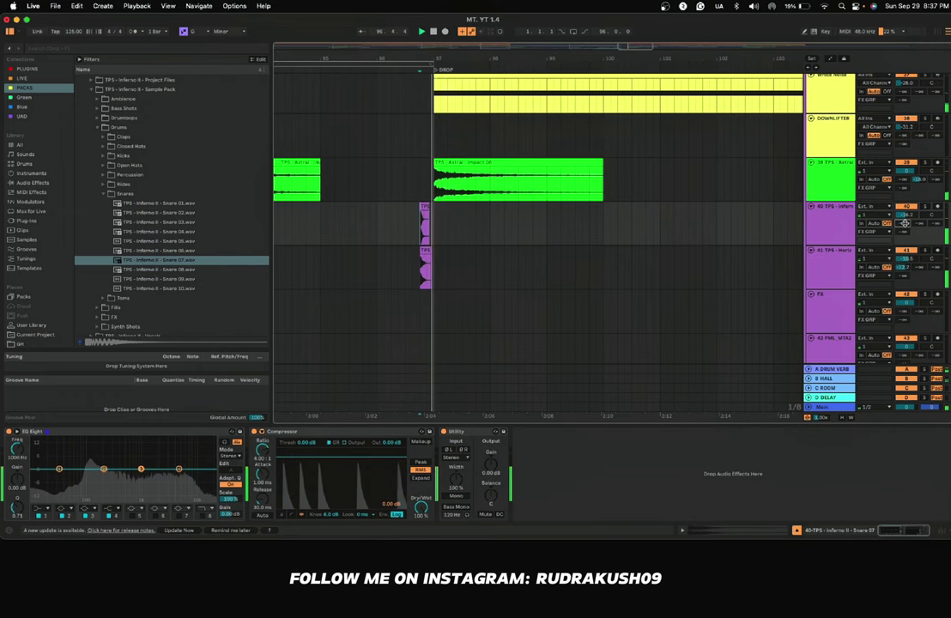
pyautogui.click(385, 240)
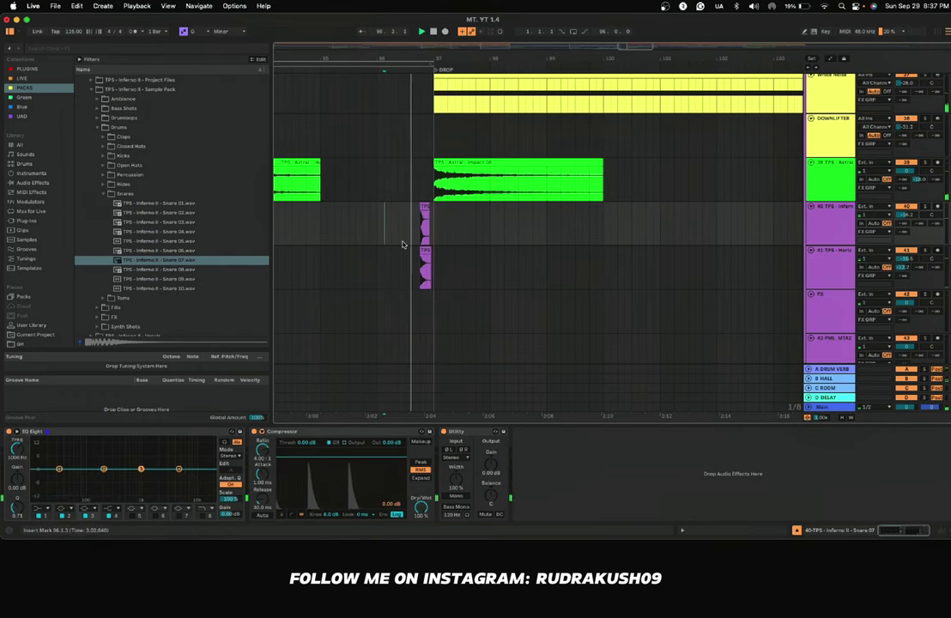
pyautogui.hscroll(-2, 451, 246)
pyautogui.scroll(1, 450, 245)
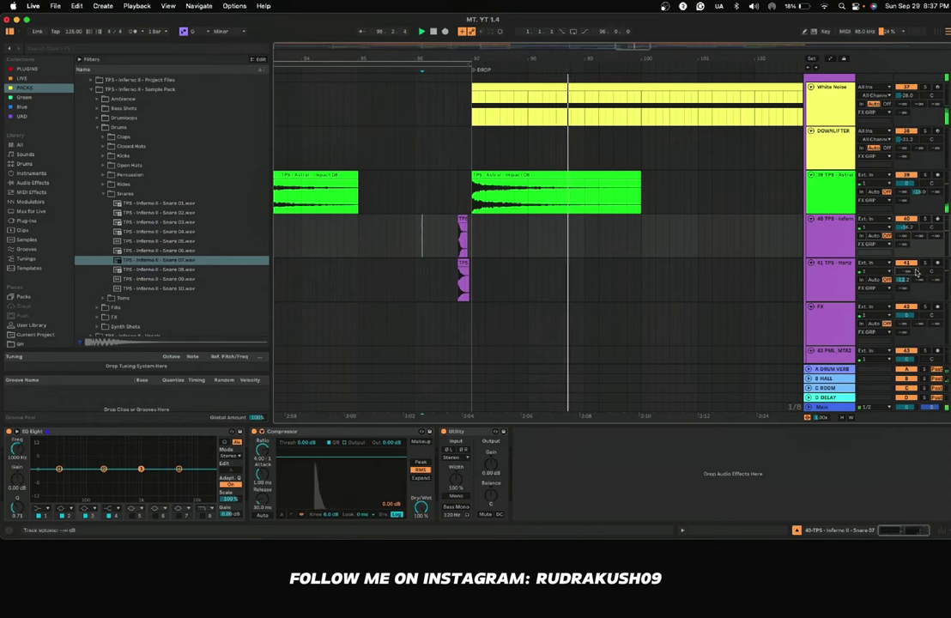
# Step: Balance the layered hits by setting track 40's volume to -21.6 dB and track 41's to -13.1 dB with its drum reverb send off
pyautogui.press('space')
pyautogui.press('space')
pyautogui.moveTo(907, 228)
pyautogui.mouseDown()
pyautogui.moveTo(907, 263)
pyautogui.moveTo(907, 233)
pyautogui.mouseUp()
pyautogui.press('space')
pyautogui.press('space')
pyautogui.press('space')
pyautogui.press('space')
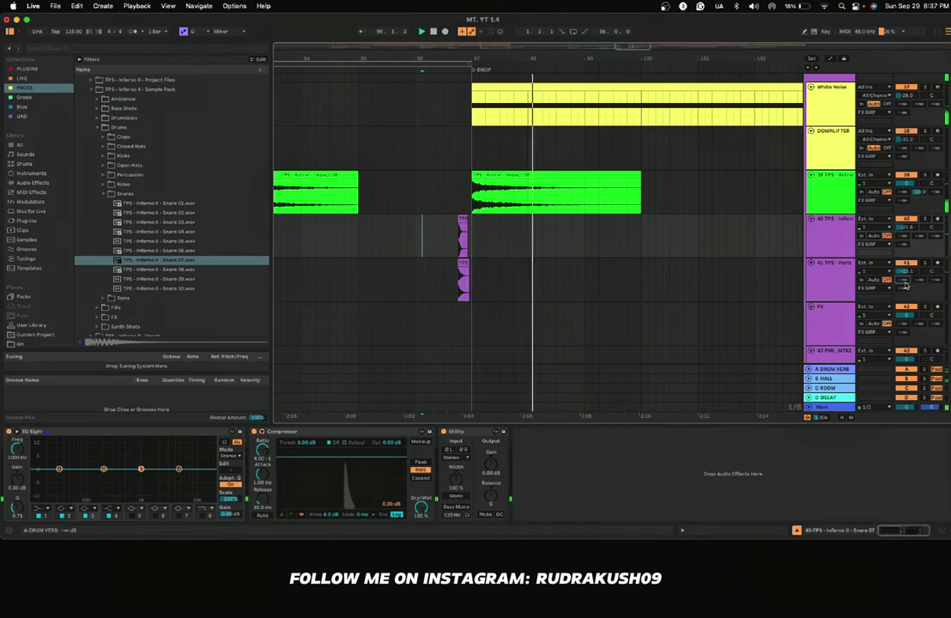
# Step: Play the layered snare hits from bar 96.4.1 into the drop
pyautogui.click(460, 244)
pyautogui.press('space')
pyautogui.press('space')
pyautogui.scroll(-4, 455, 244)
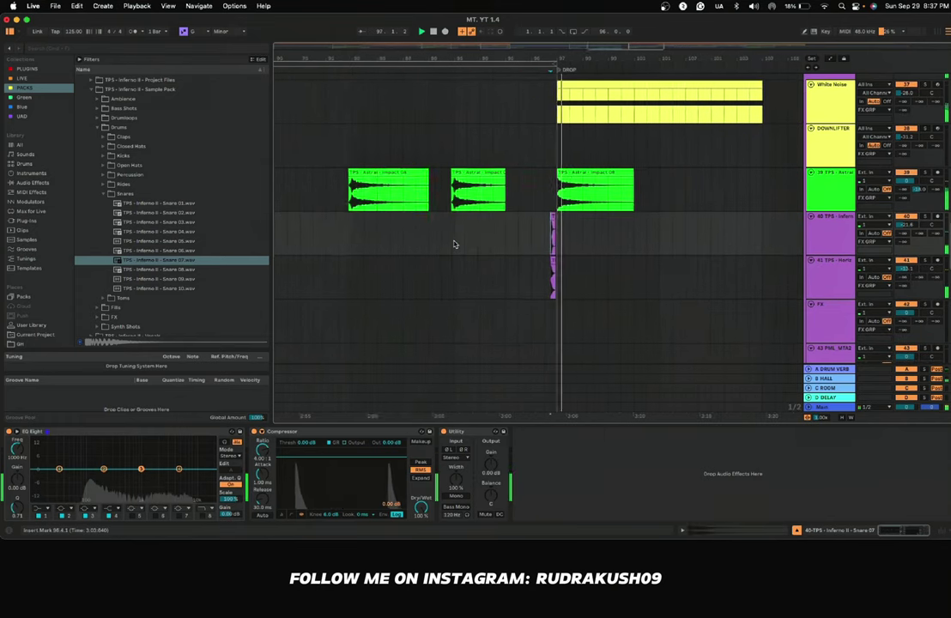
pyautogui.scroll(-6, 455, 244)
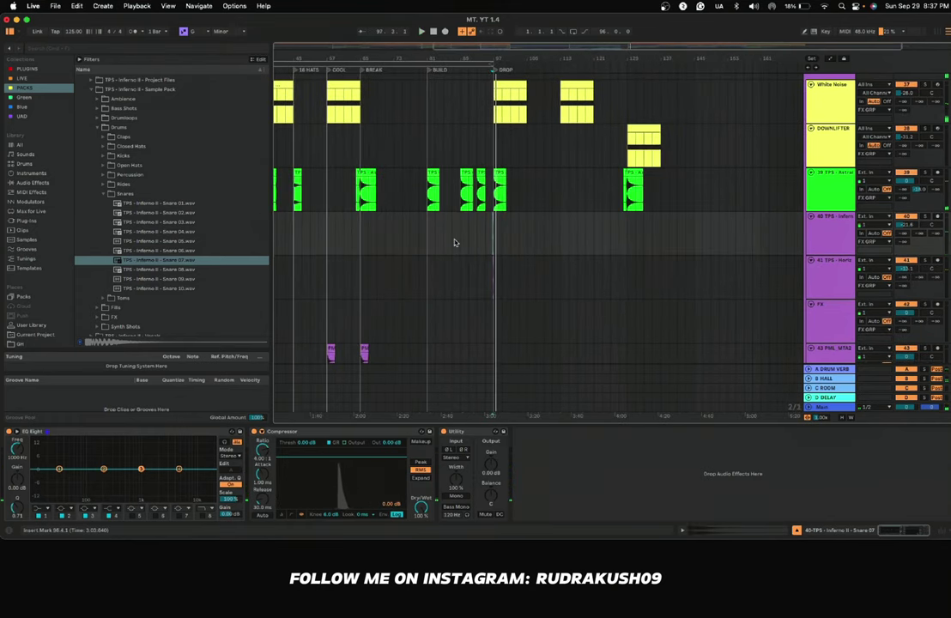
# Step: Review the FX tracks across the whole arrangement, comparing the clips before and after the DROP marker
pyautogui.click(484, 247)
pyautogui.scroll(4, 470, 250)
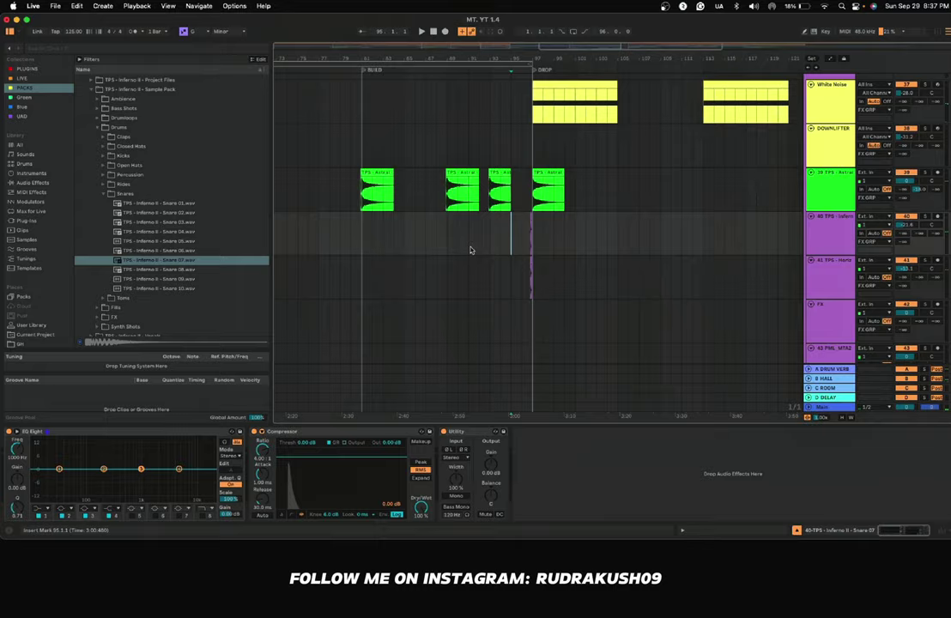
pyautogui.scroll(-5, 471, 251)
pyautogui.hscroll(-5, 470, 251)
pyautogui.hscroll(3, 470, 250)
pyautogui.hscroll(-2, 471, 251)
pyautogui.scroll(-2, 470, 250)
pyautogui.scroll(-4, 471, 251)
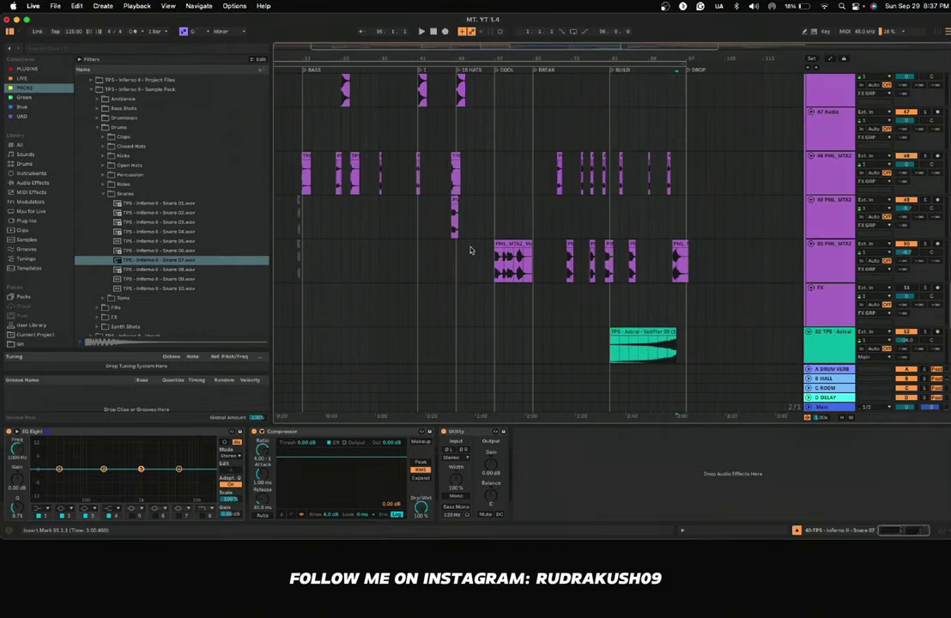
pyautogui.scroll(-3, 470, 251)
pyautogui.scroll(3, 471, 251)
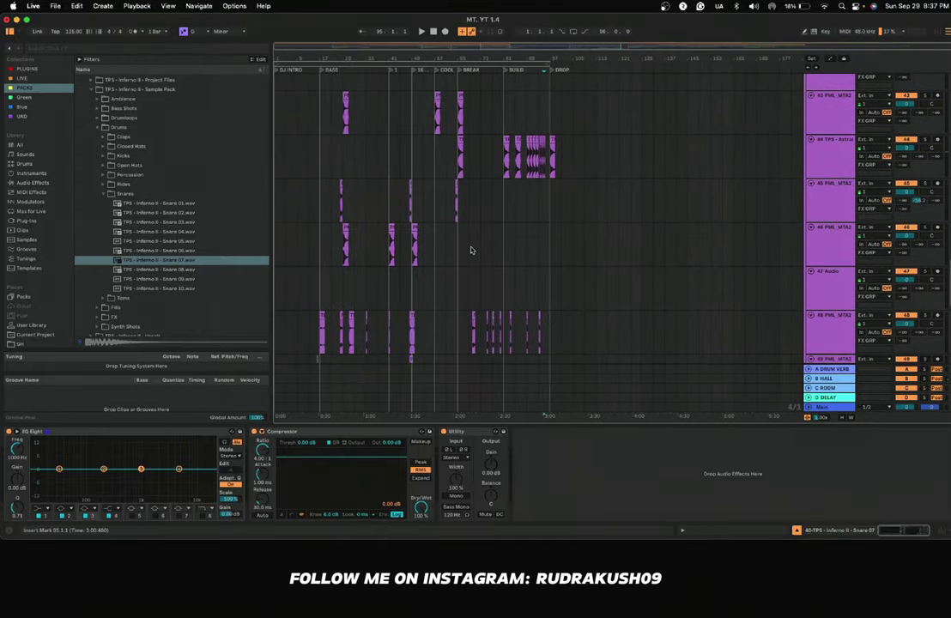
# Step: Inspect the empty stretch after the drop on FX tracks 45 to 47 and compare it with the synth and drum tracks
pyautogui.moveTo(542, 296); pyautogui.dragTo(819, 207)
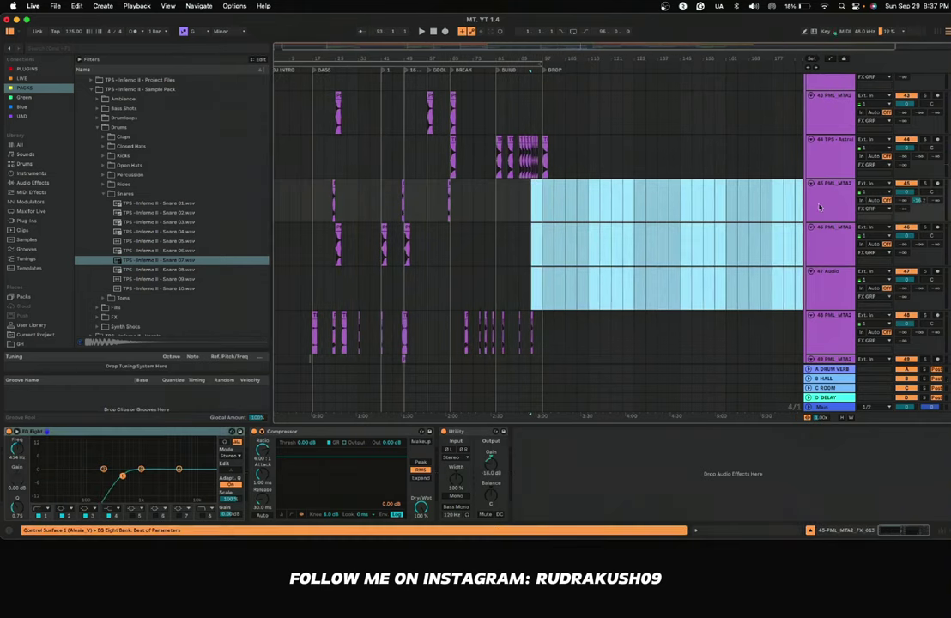
pyautogui.scroll(15, 520, 300)
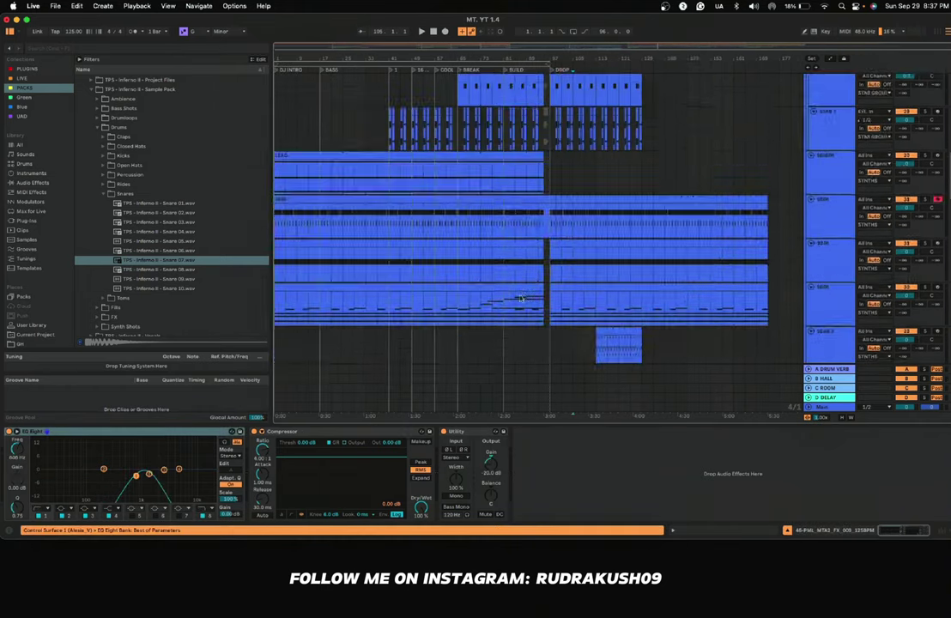
pyautogui.scroll(-12, 520, 299)
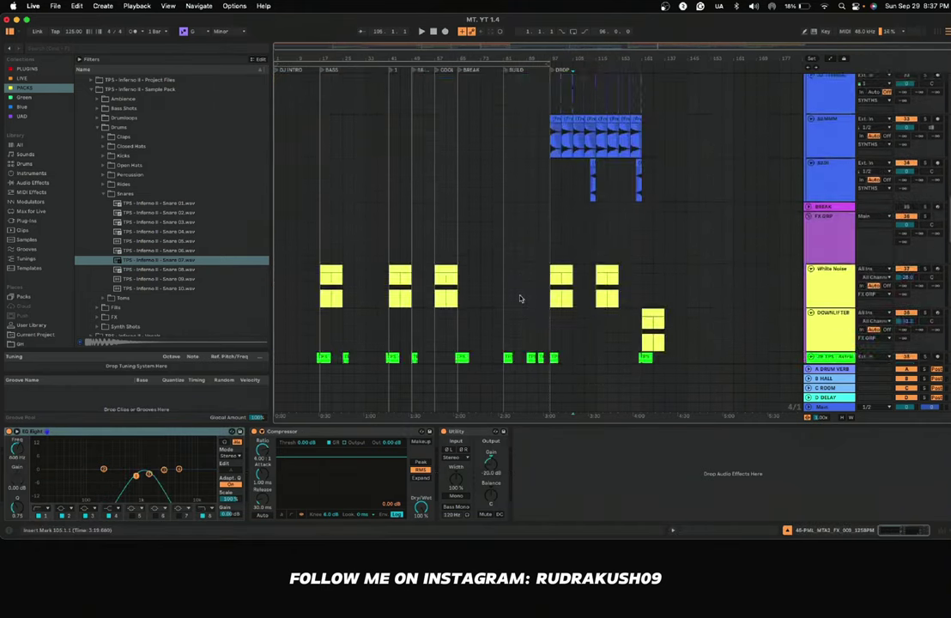
pyautogui.scroll(12, 521, 299)
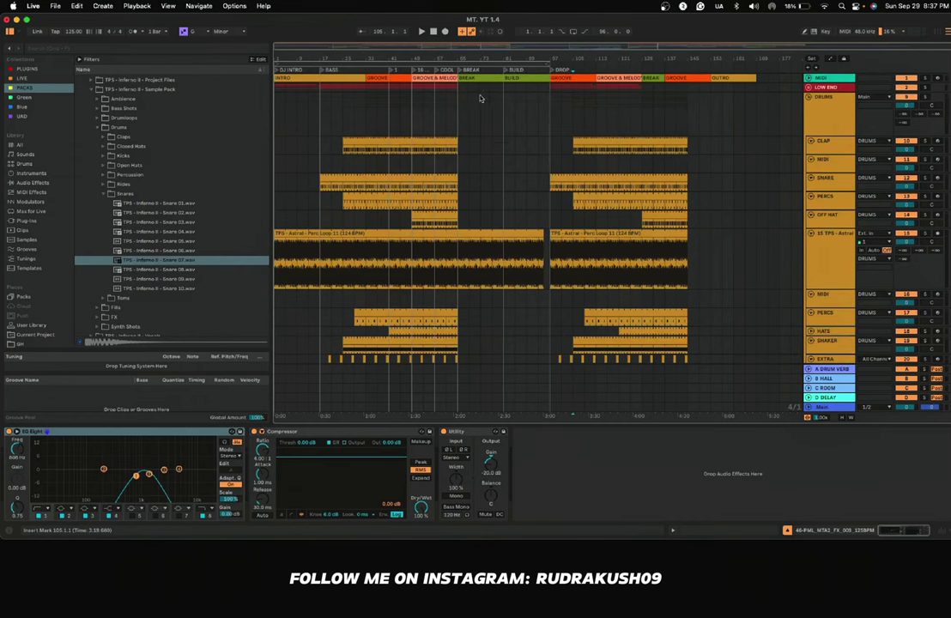
pyautogui.scroll(-3, 412, 103)
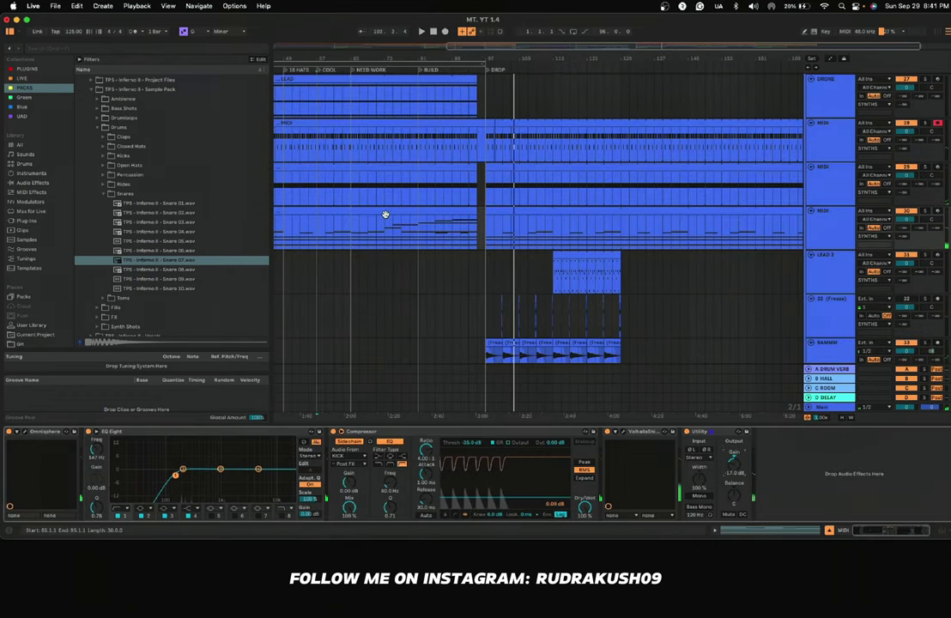
# Step: Look over all track groups from the intro to the drop, including the riser clips in the BUILD section
pyautogui.scroll(-10, 449, 263)
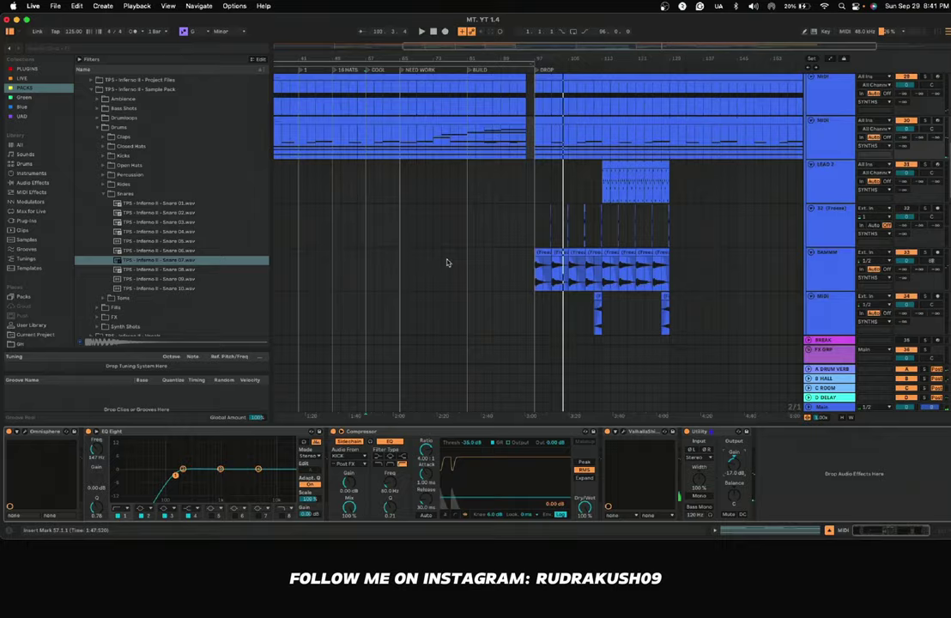
pyautogui.hscroll(-4, 448, 264)
pyautogui.scroll(-10, 447, 263)
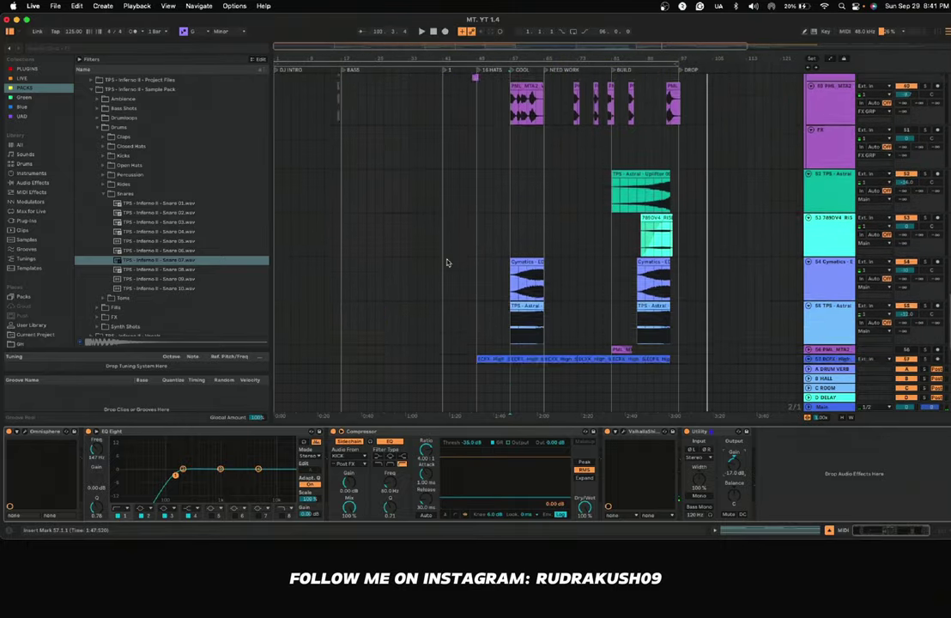
pyautogui.scroll(7, 446, 262)
pyautogui.scroll(10, 447, 263)
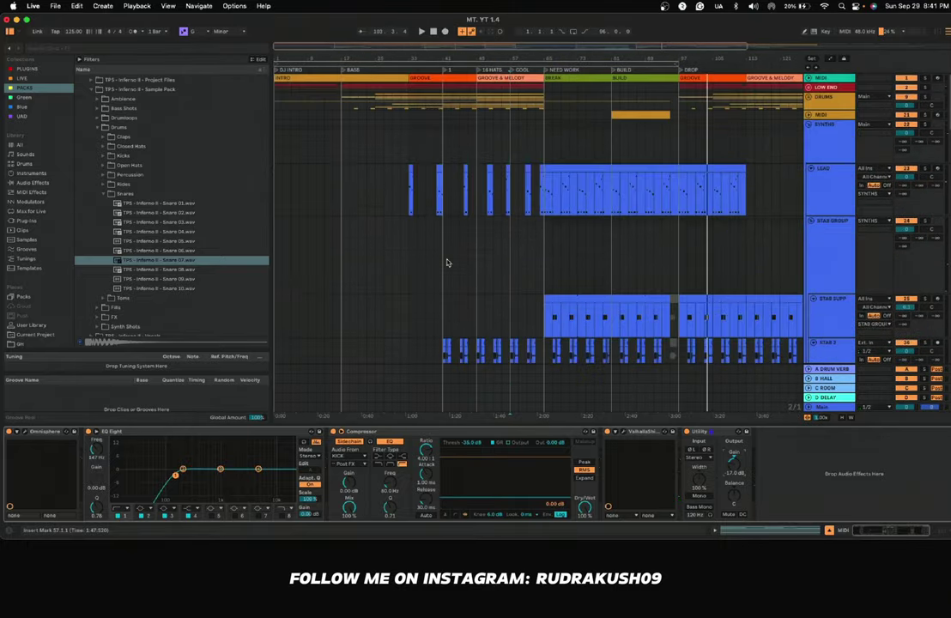
pyautogui.scroll(-10, 446, 263)
pyautogui.scroll(10, 447, 263)
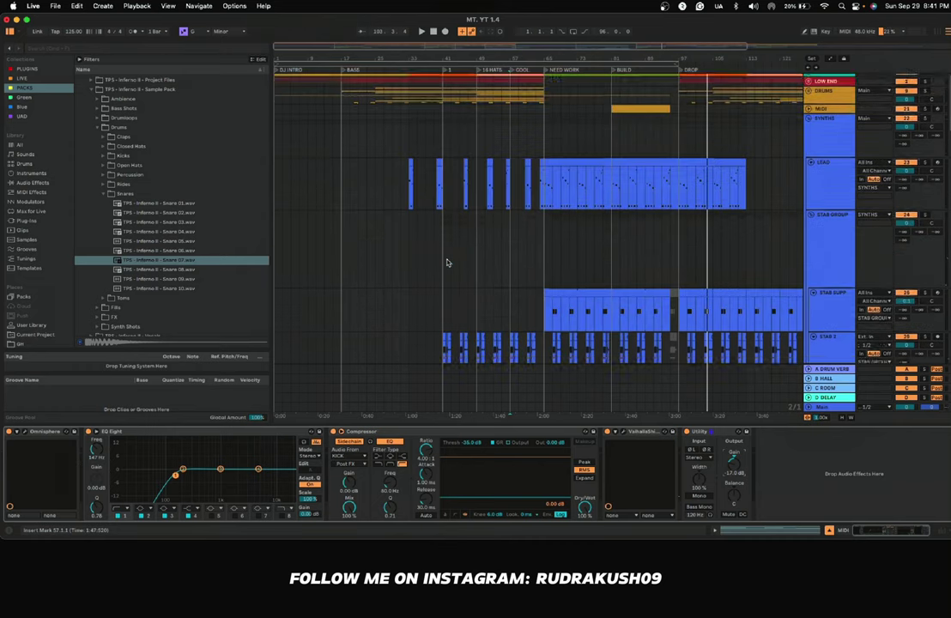
# Step: Play the arrangement from bar 21 and from bar 31 while checking the synth and FX tracks
pyautogui.click(359, 141)
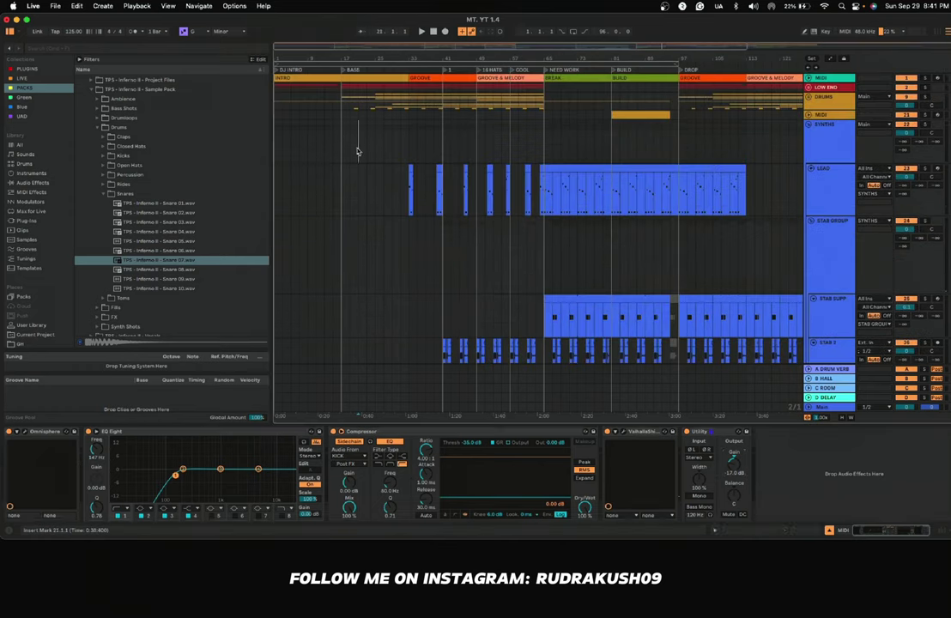
pyautogui.press('space')
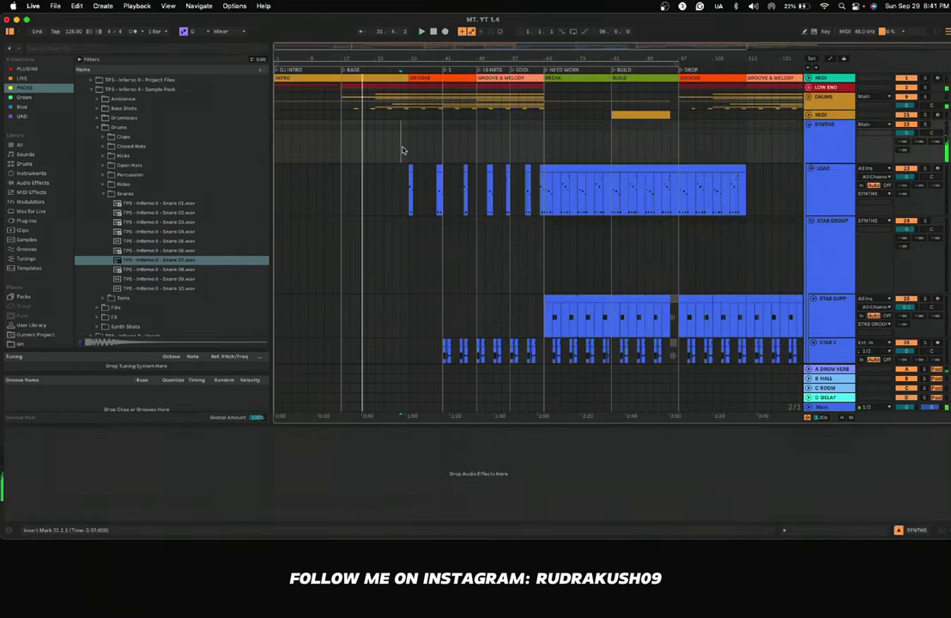
pyautogui.scroll(-10, 408, 155)
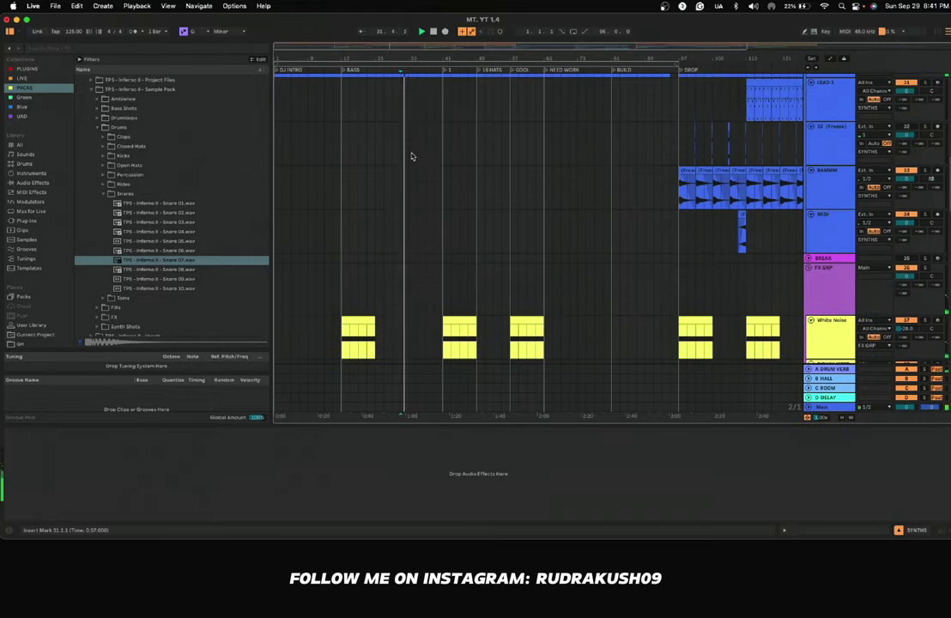
# Step: Look over the synth tracks from the intro to the drop, and stop playback
pyautogui.scroll(8, 412, 156)
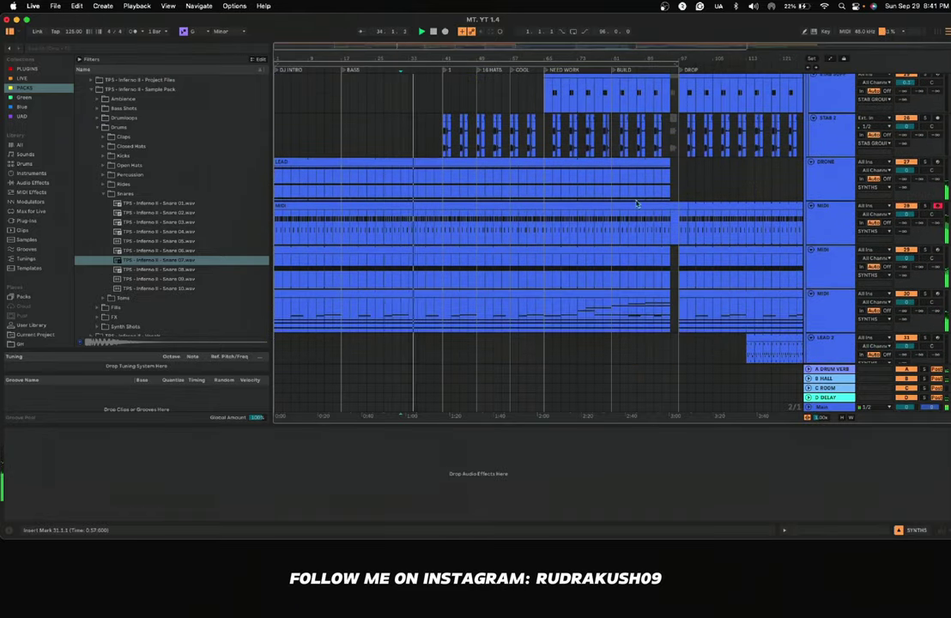
pyautogui.scroll(-3, 531, 194)
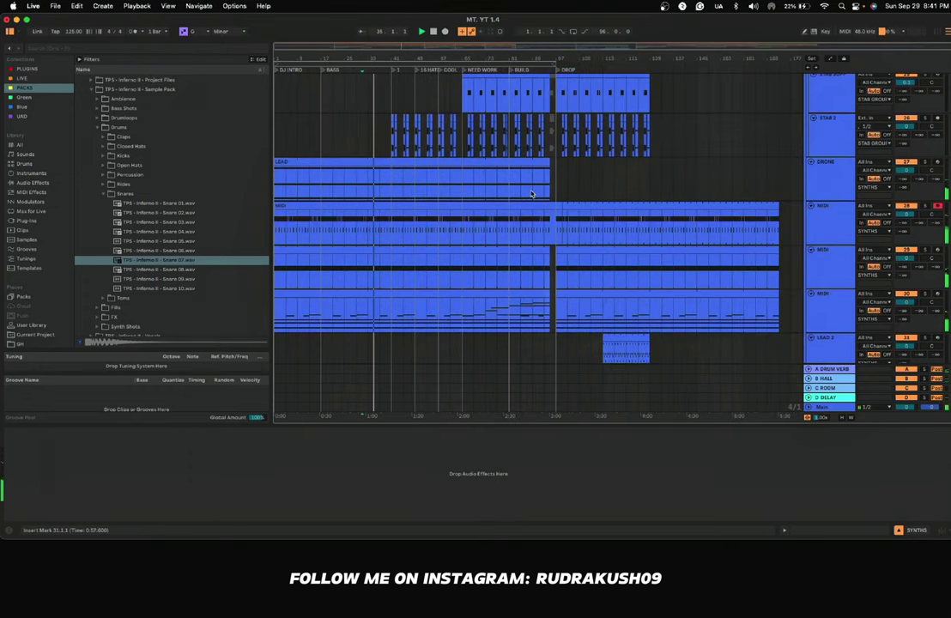
pyautogui.scroll(8, 531, 193)
pyautogui.press('space')
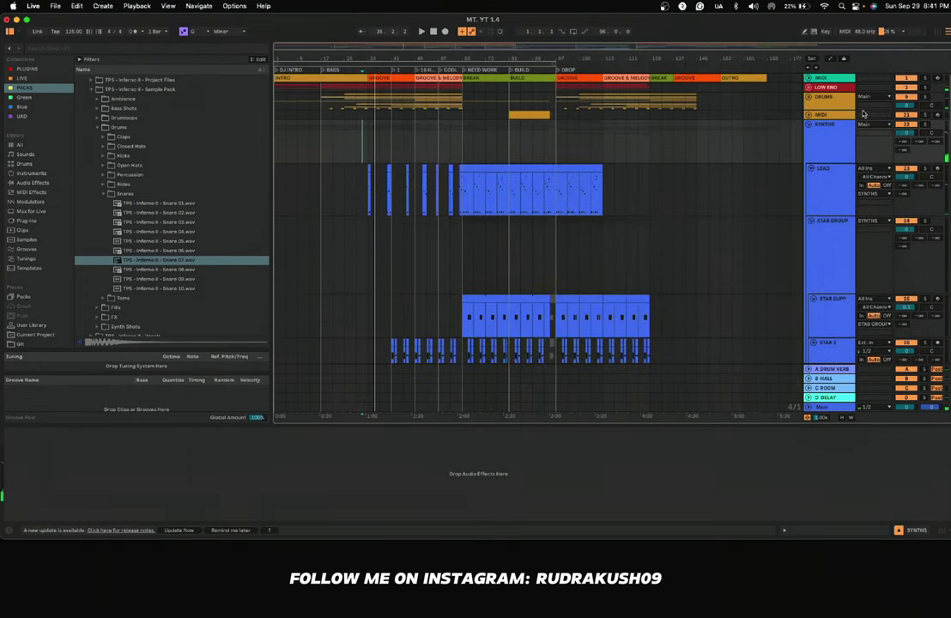
# Step: Unfold the DRUMS group and compare its clips before and after the DROP marker
pyautogui.click(808, 97)
pyautogui.click(306, 149)
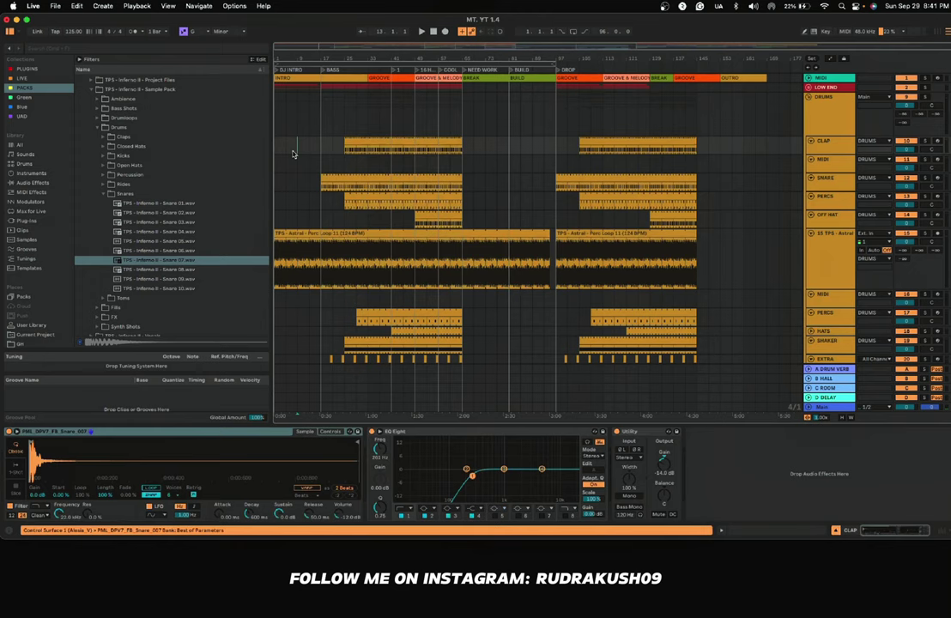
pyautogui.moveTo(293, 152); pyautogui.dragTo(512, 262)
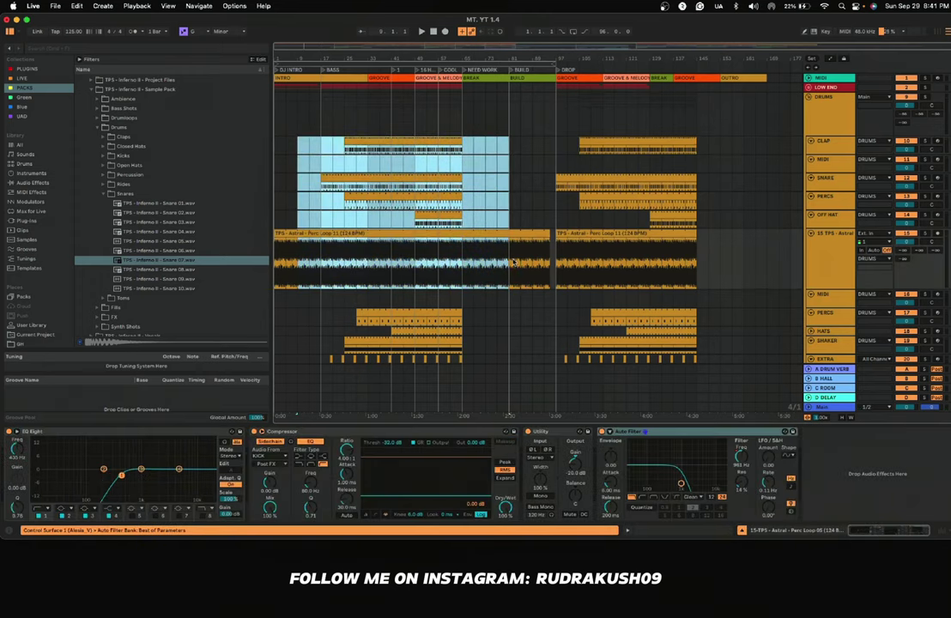
pyautogui.moveTo(557, 142)
pyautogui.mouseDown()
pyautogui.moveTo(673, 202)
pyautogui.moveTo(722, 298)
pyautogui.mouseUp()
pyautogui.click(745, 300)
pyautogui.scroll(-4, 550, 242)
pyautogui.scroll(4, 550, 243)
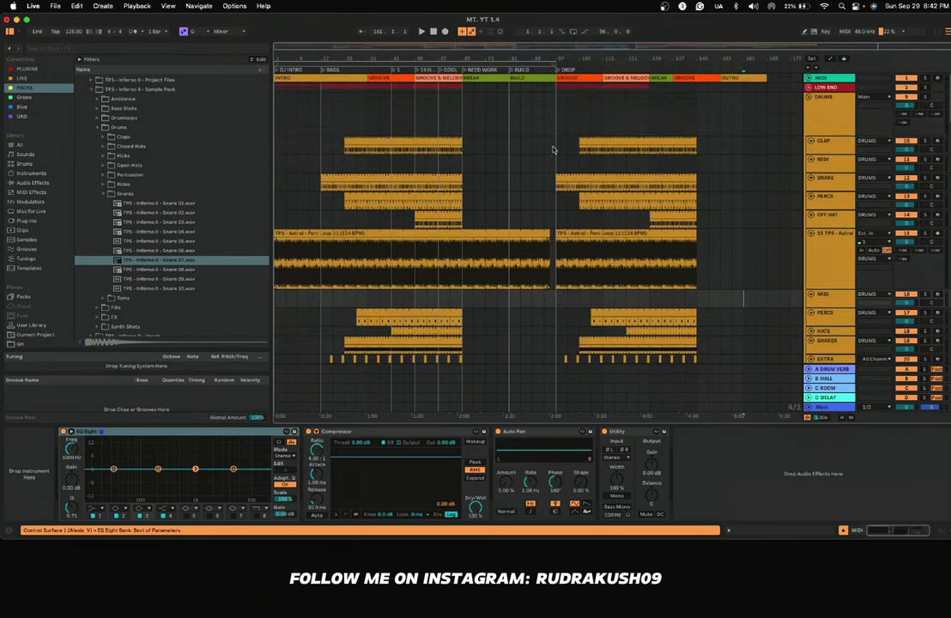
# Step: Inspect the drum and synth tracks around the DROP marker and play the arrangement from bar 97
pyautogui.click(557, 146)
pyautogui.scroll(5, 577, 152)
pyautogui.hscroll(3, 576, 152)
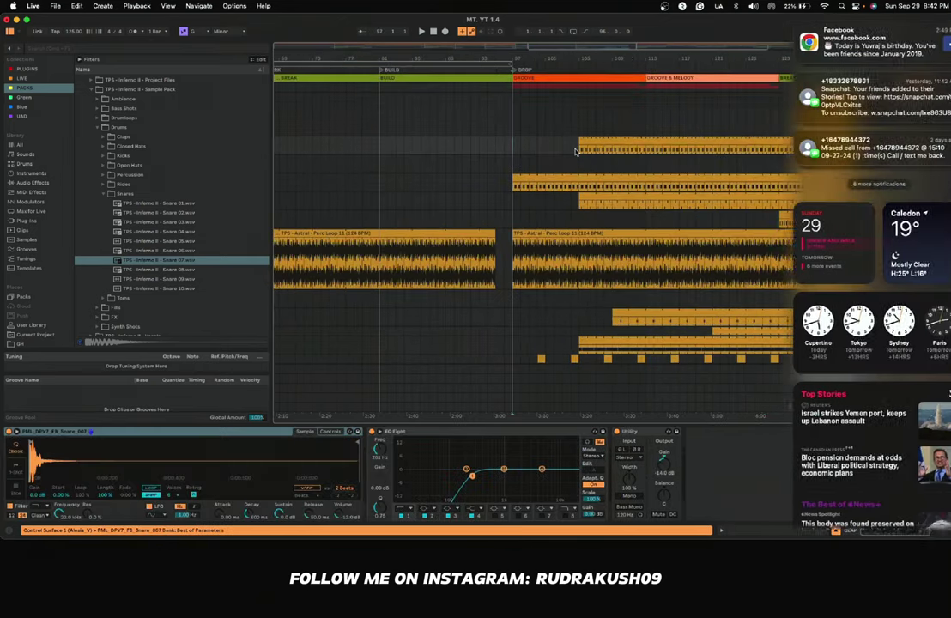
pyautogui.hscroll(-3, 576, 152)
pyautogui.scroll(-3, 532, 183)
pyautogui.hscroll(3, 532, 183)
pyautogui.scroll(-4, 533, 183)
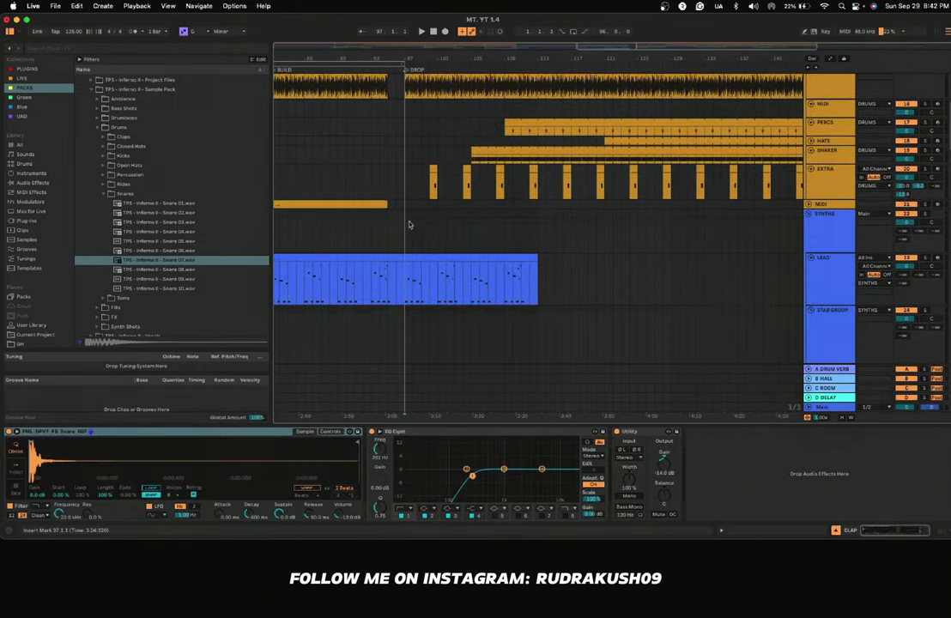
pyautogui.click(407, 228)
pyautogui.scroll(-15, 407, 228)
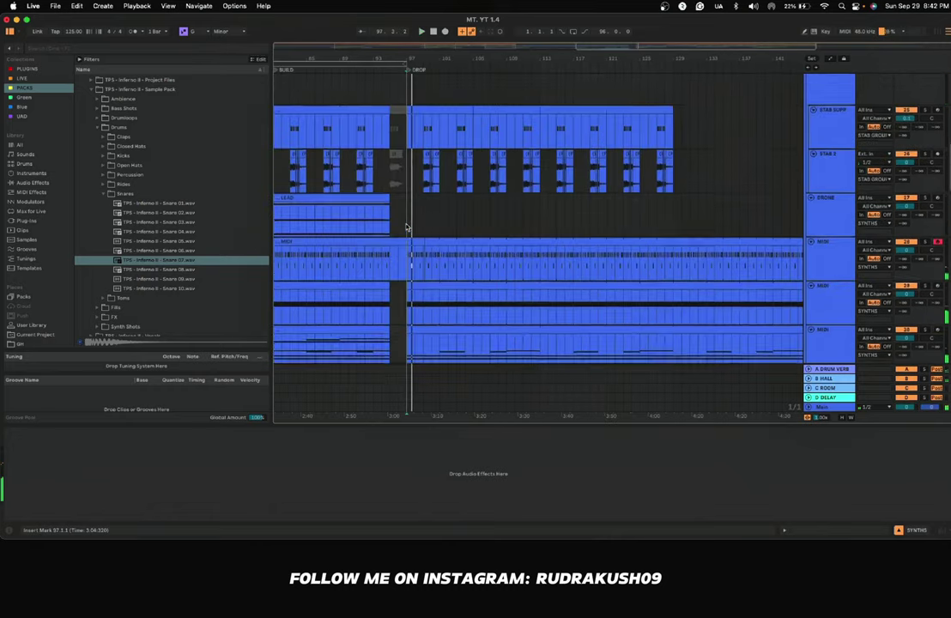
# Step: Deactivate the TPS - Astral impact clip at the DROP marker on track 39
pyautogui.scroll(3, 407, 227)
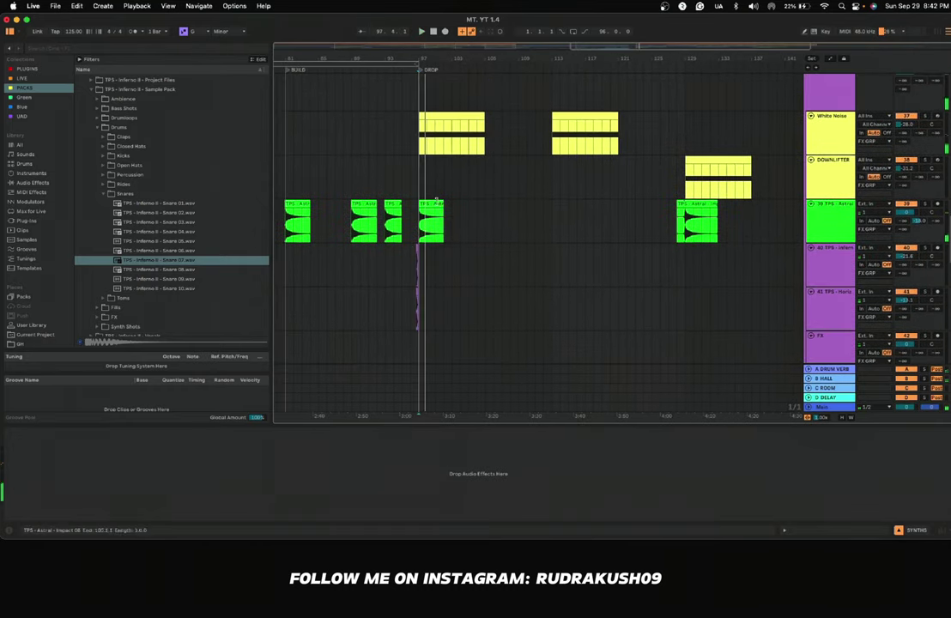
pyautogui.click(434, 203)
pyautogui.scroll(2, 435, 205)
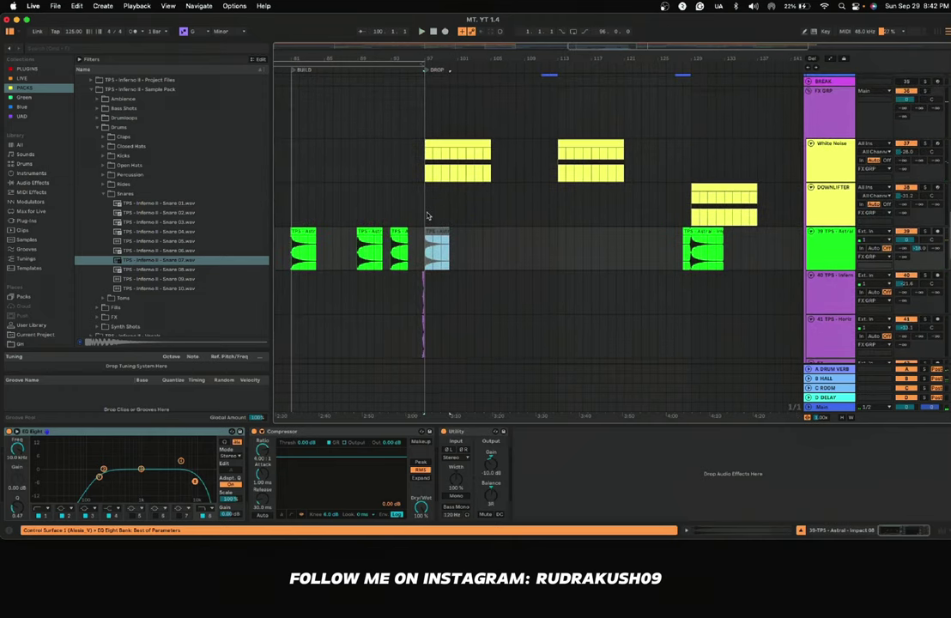
pyautogui.scroll(3, 429, 217)
# Step: Play the drop from bar 96 while checking the FX tracks, and select track 44 to examine its devices
pyautogui.click(402, 221)
pyautogui.press('space')
pyautogui.scroll(-5, 401, 223)
pyautogui.scroll(1, 401, 223)
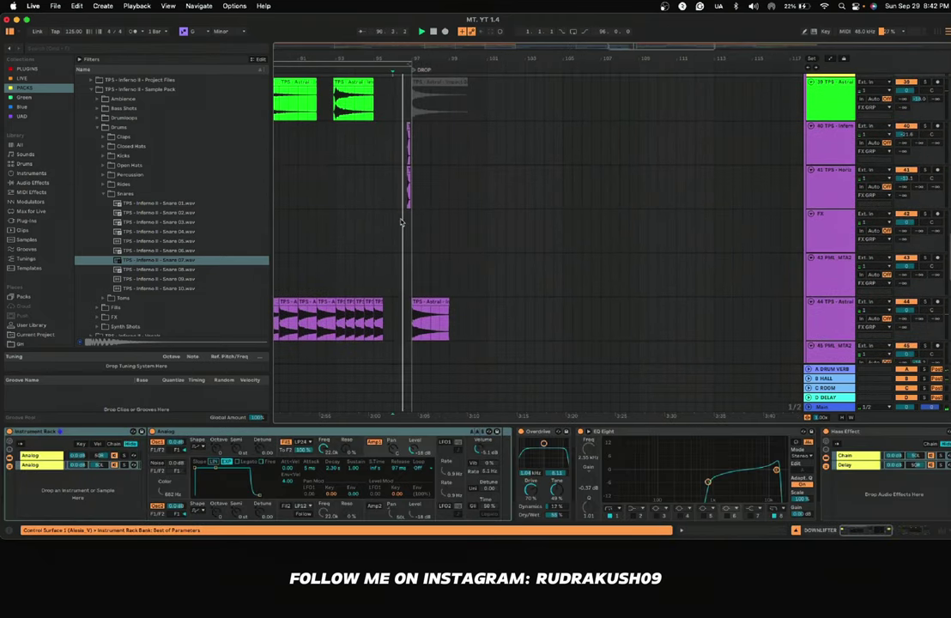
pyautogui.scroll(-1, 401, 222)
pyautogui.scroll(3, 402, 222)
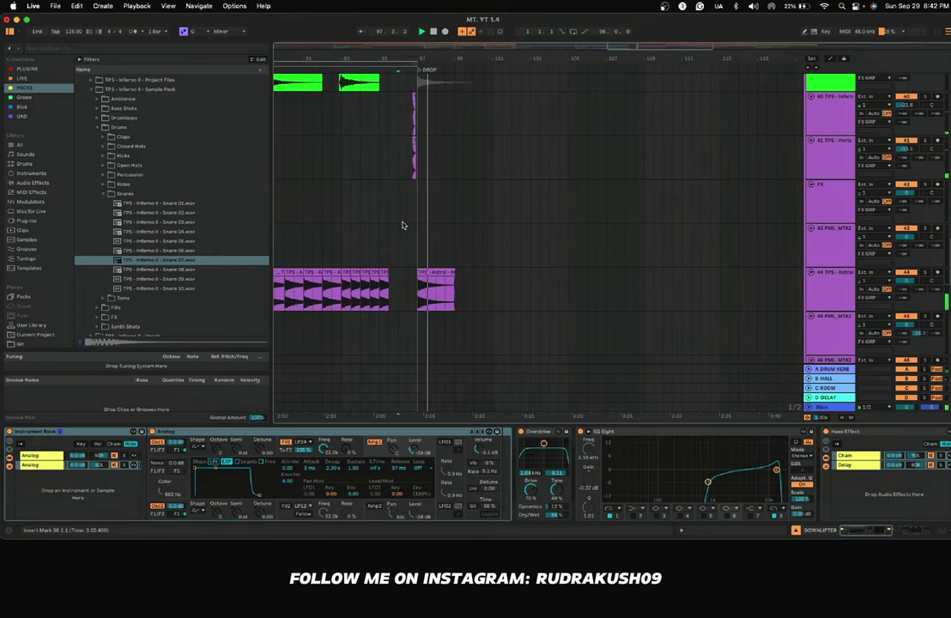
pyautogui.click(858, 280)
pyautogui.click(832, 288)
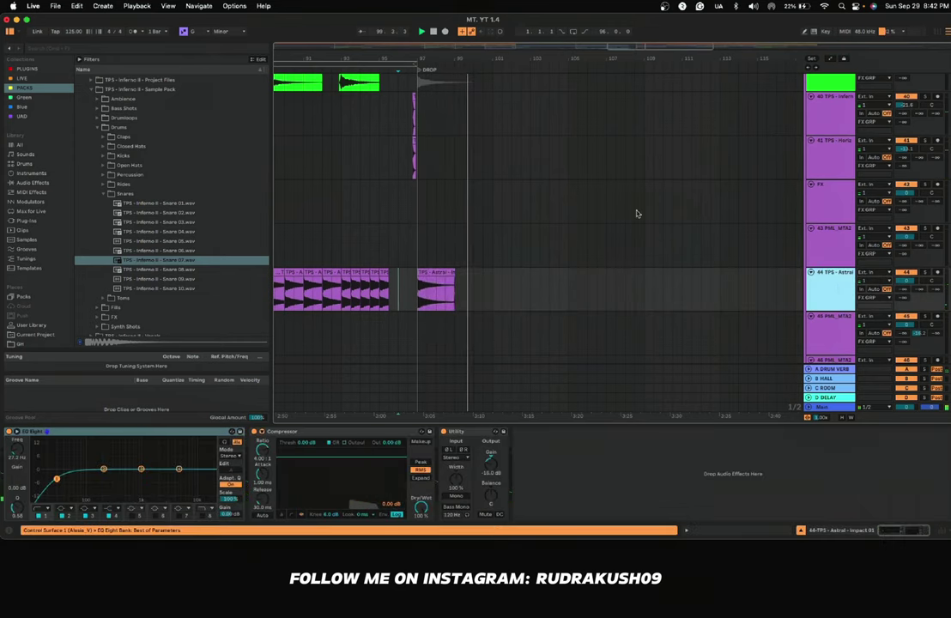
# Step: Compare the synth and FX clips at the drop and replay the transition from just before bar 97
pyautogui.scroll(10, 636, 215)
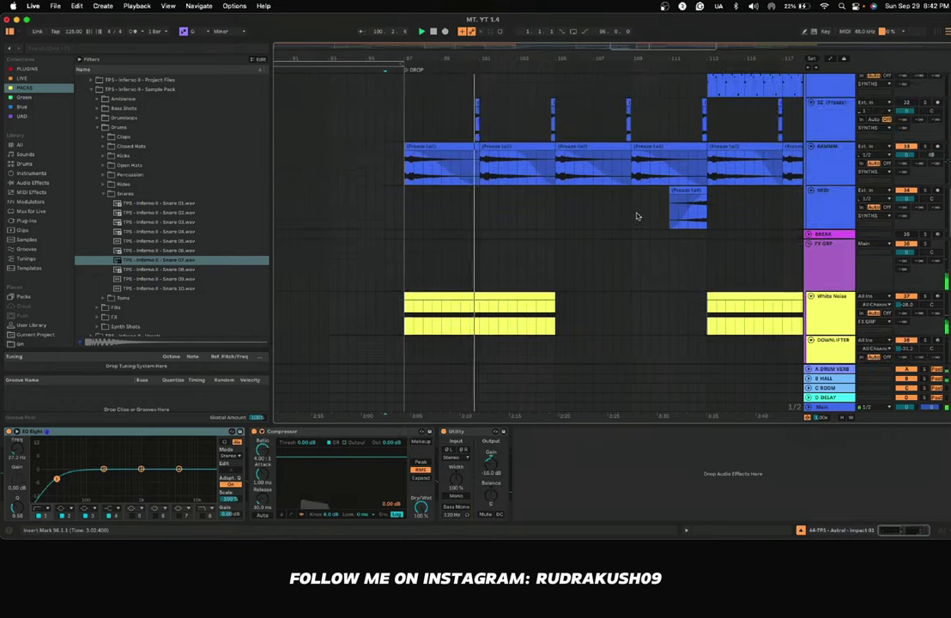
pyautogui.scroll(-4, 533, 211)
pyautogui.hscroll(-2, 533, 211)
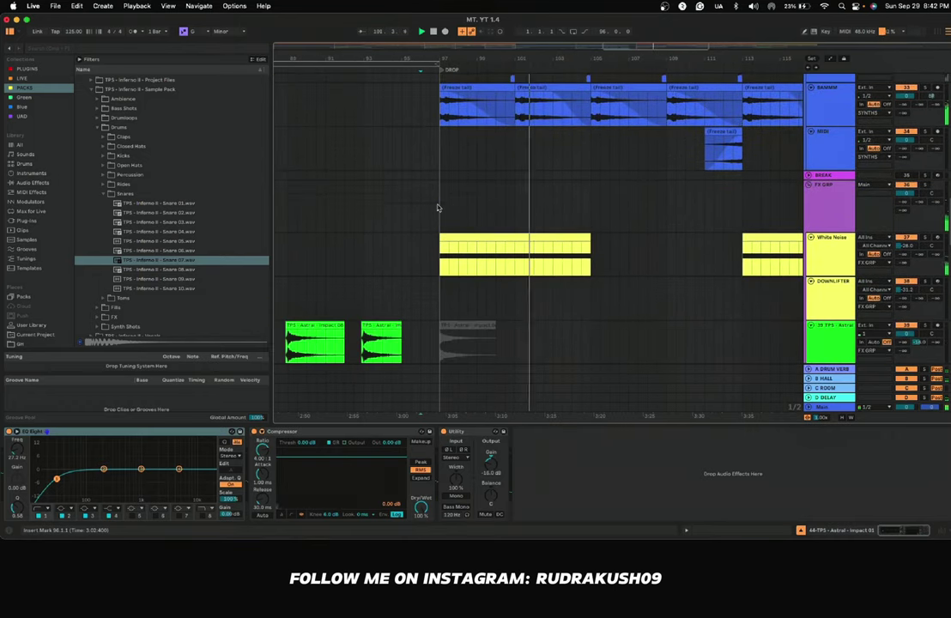
pyautogui.click(434, 212)
pyautogui.scroll(-5, 433, 212)
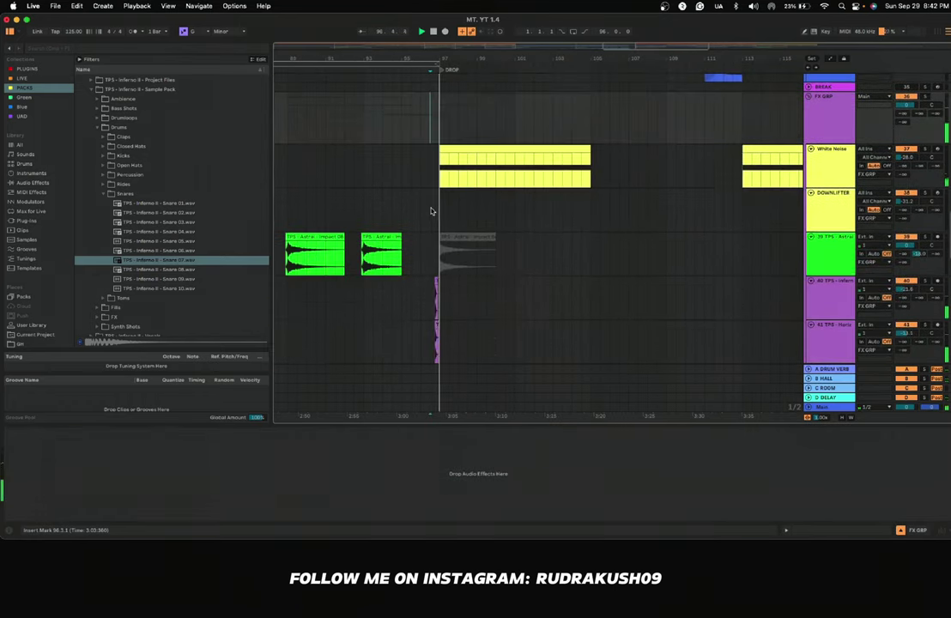
pyautogui.scroll(-2, 433, 211)
pyautogui.scroll(-5, 432, 212)
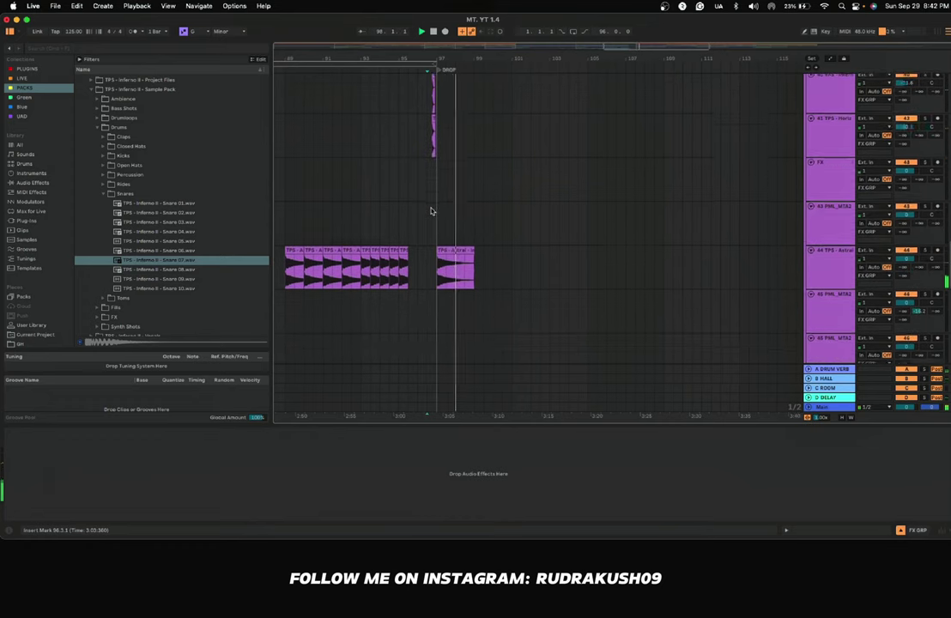
# Step: Play the transition into the drop from bar 94 while checking the FX and synth tracks
pyautogui.click(381, 179)
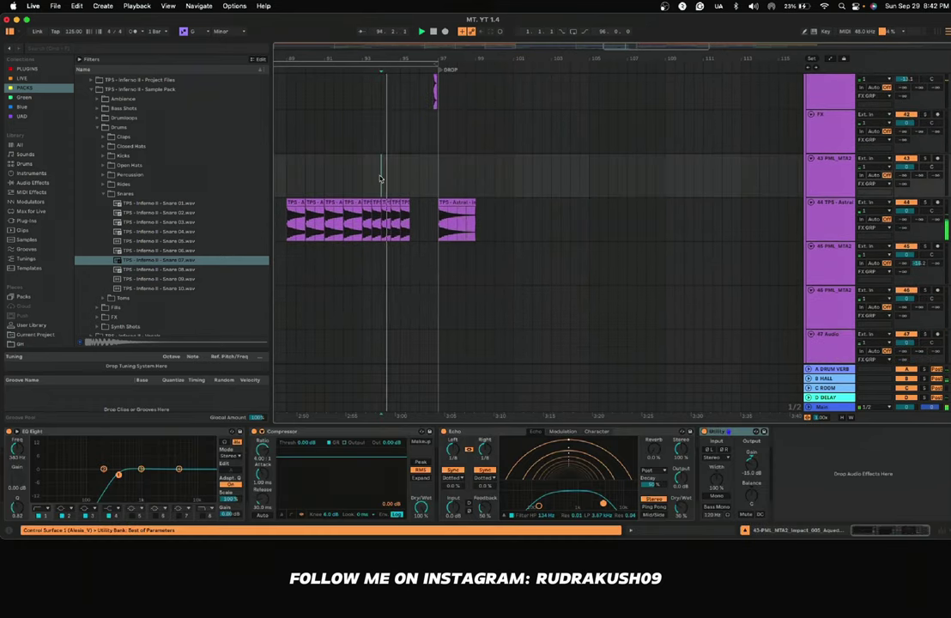
pyautogui.scroll(8, 381, 178)
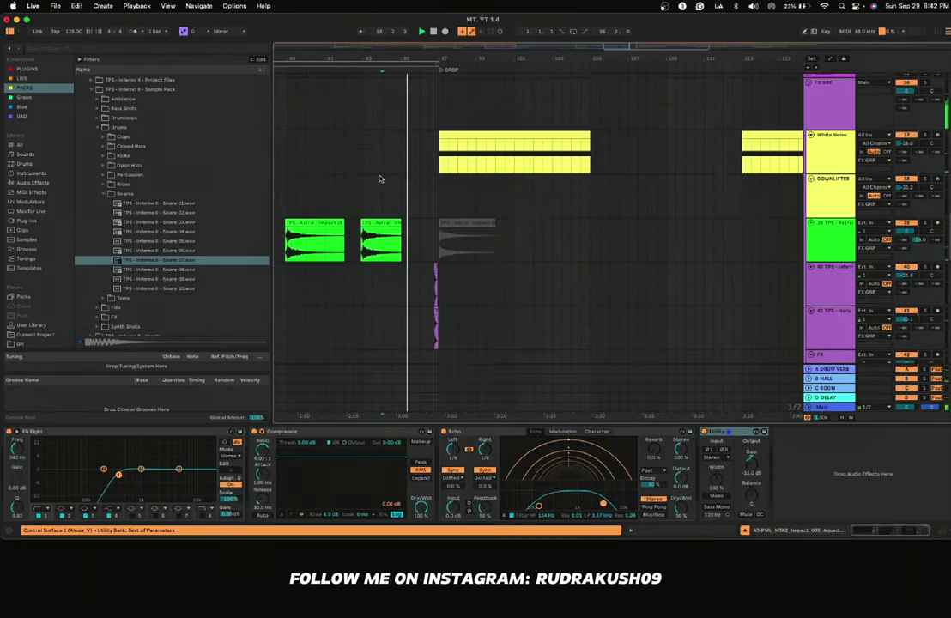
pyautogui.scroll(10, 381, 178)
pyautogui.hscroll(-3, 382, 179)
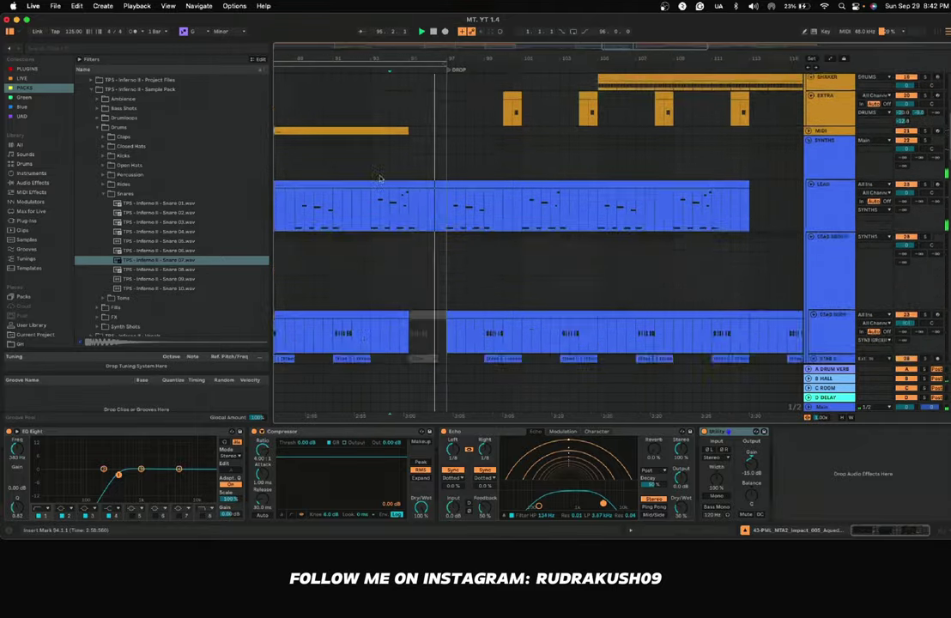
pyautogui.scroll(-3, 381, 178)
pyautogui.hscroll(3, 381, 179)
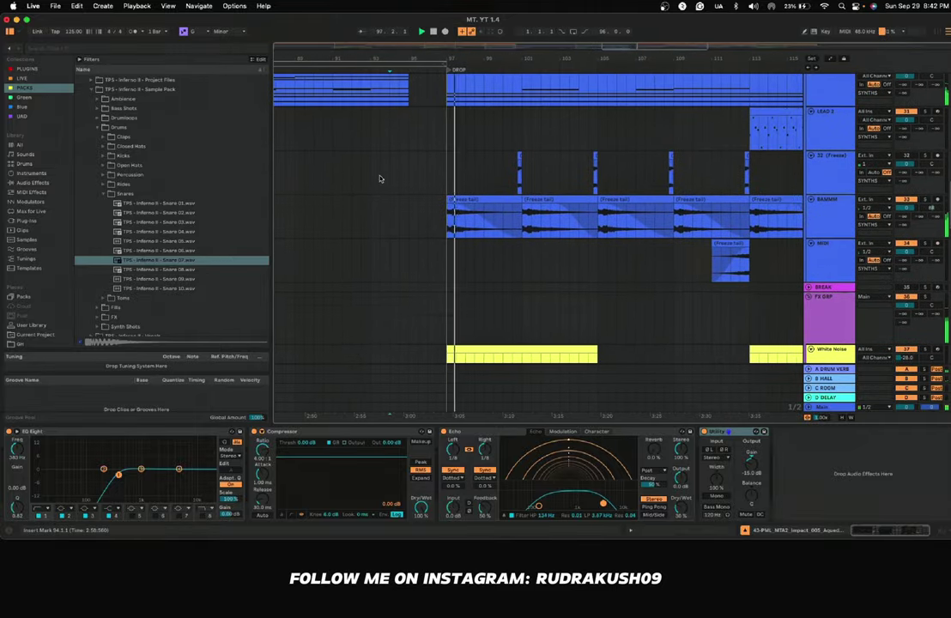
pyautogui.scroll(3, 380, 179)
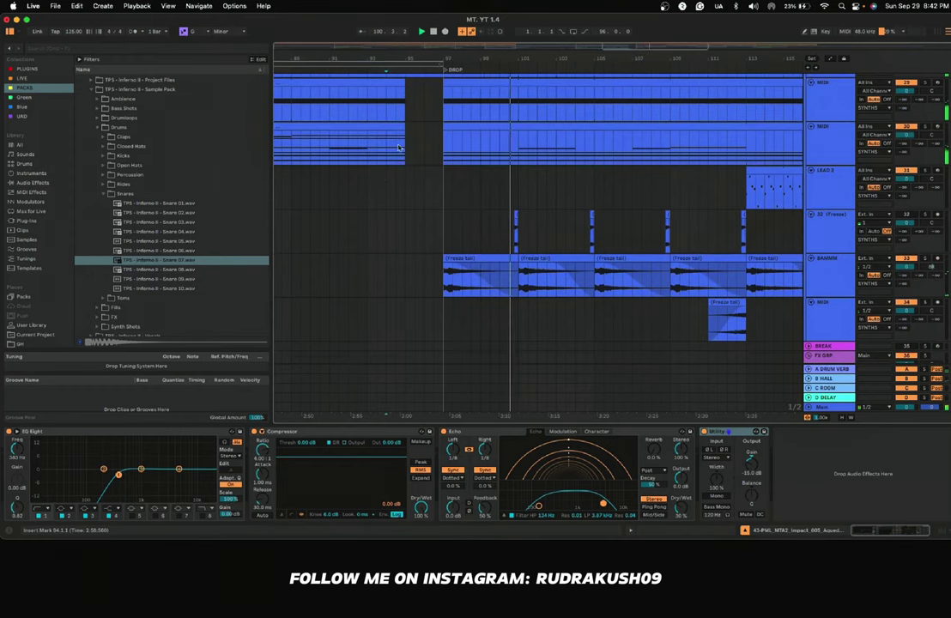
# Step: Inspect the LEAD and STAB GROUP filter automation around the drop, and hide the automation lanes again
pyautogui.scroll(1, 484, 197)
pyautogui.hscroll(1, 484, 197)
pyautogui.scroll(10, 484, 197)
pyautogui.hscroll(1, 484, 196)
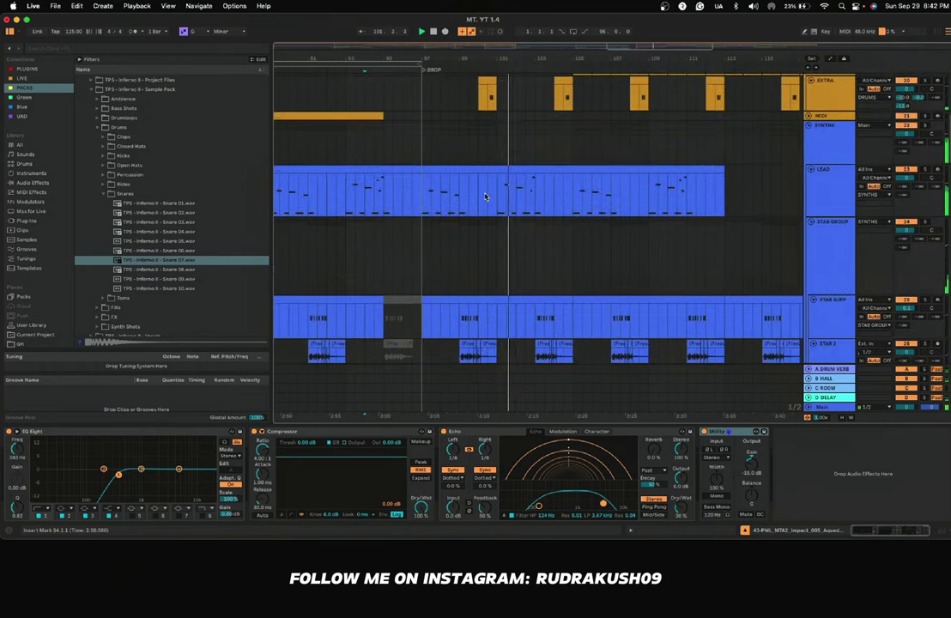
pyautogui.scroll(-1, 512, 197)
pyautogui.hscroll(-3, 511, 198)
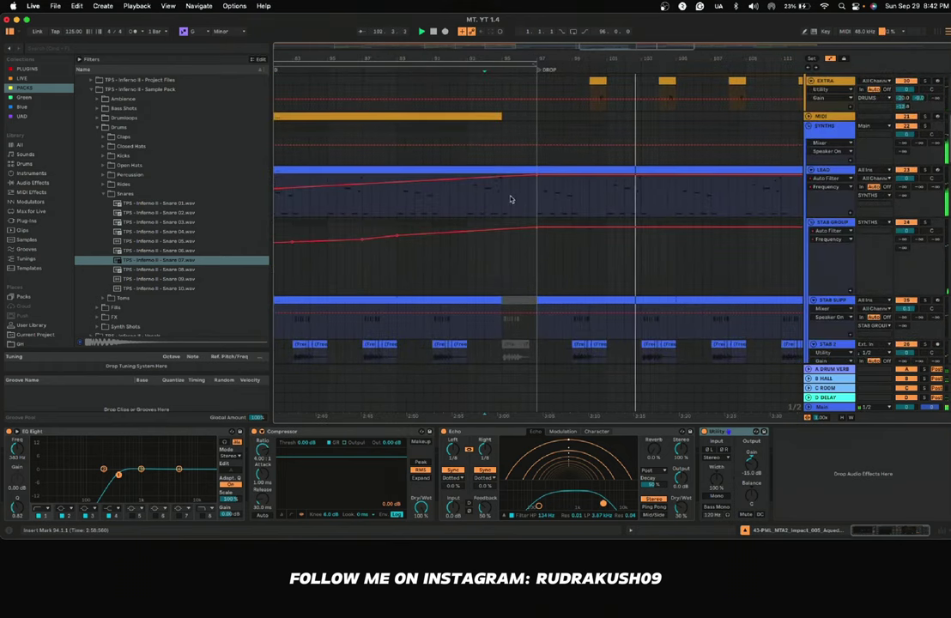
pyautogui.hscroll(2, 514, 201)
pyautogui.scroll(-3, 514, 201)
pyautogui.hscroll(2, 514, 201)
pyautogui.press('a')
pyautogui.scroll(-1, 513, 201)
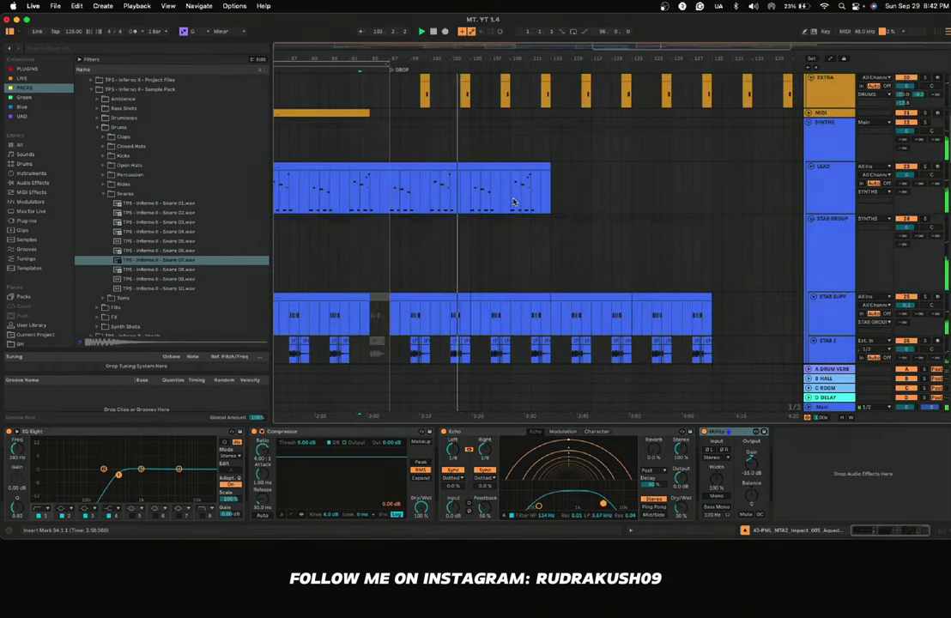
# Step: Examine the synth tracks after the drop, from STAB 2 through LEAD 2 to BAMMM, during playback
pyautogui.scroll(-3, 513, 199)
pyautogui.scroll(-8, 512, 200)
pyautogui.scroll(6, 513, 201)
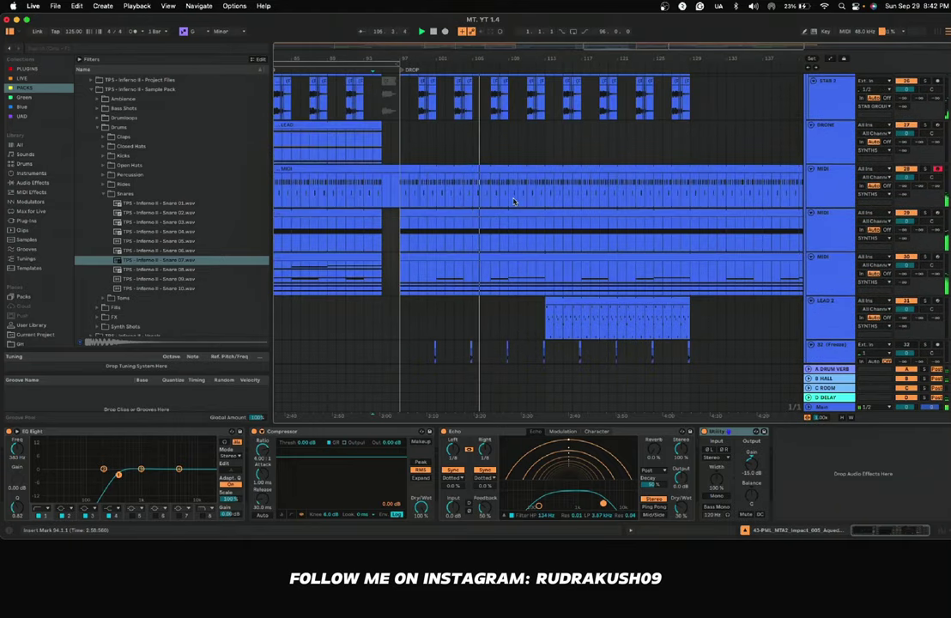
pyautogui.scroll(-2, 513, 201)
pyautogui.hscroll(-1, 513, 201)
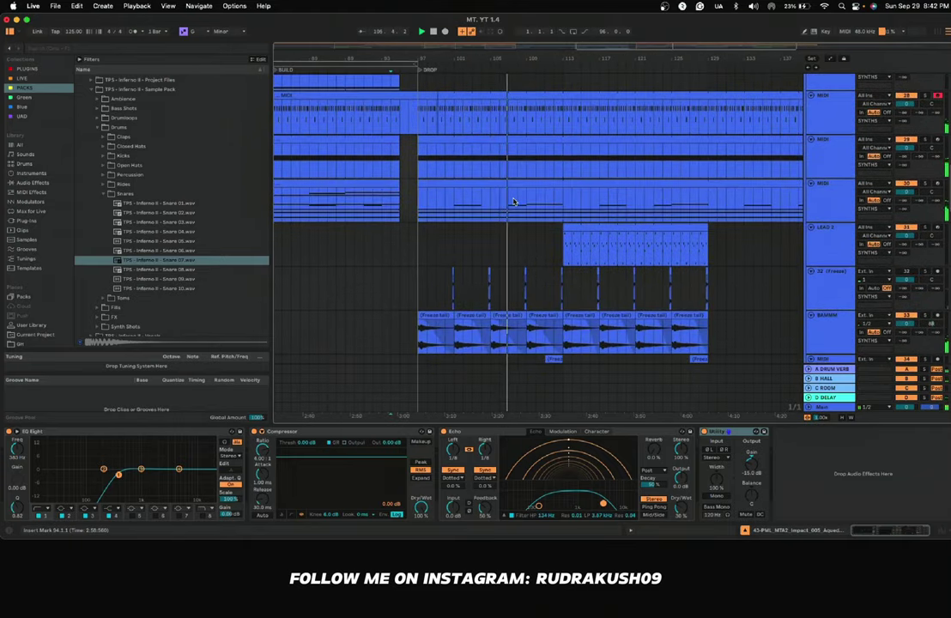
pyautogui.hscroll(-2, 514, 202)
pyautogui.scroll(-2, 514, 202)
pyautogui.hscroll(-2, 514, 202)
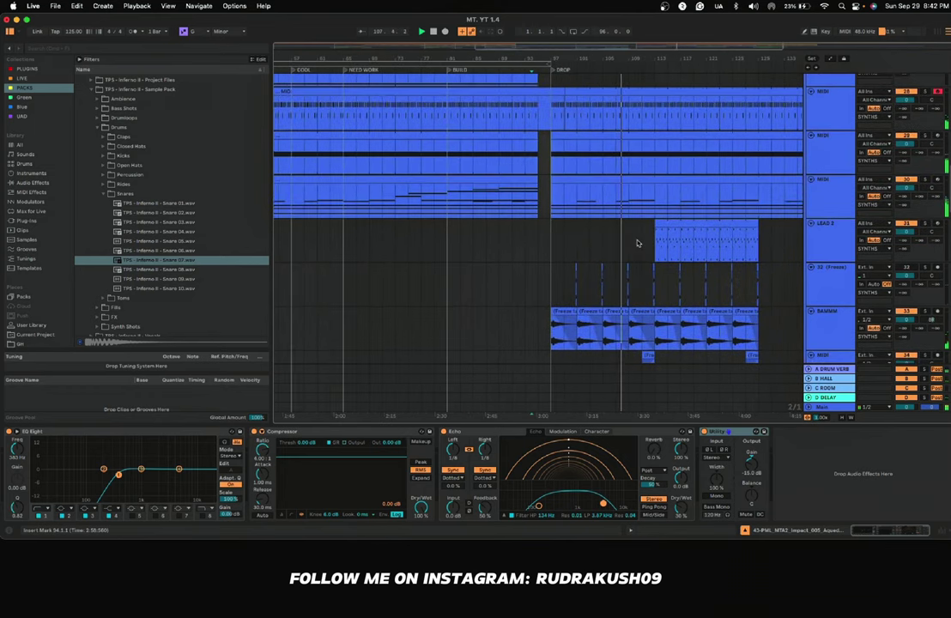
# Step: Copy the LEAD 2 clip to bar 73 on the same track and set LEAD 2's Utility gain to -18 dB
pyautogui.click(685, 221)
pyautogui.moveTo(685, 222); pyautogui.dragTo(433, 245)
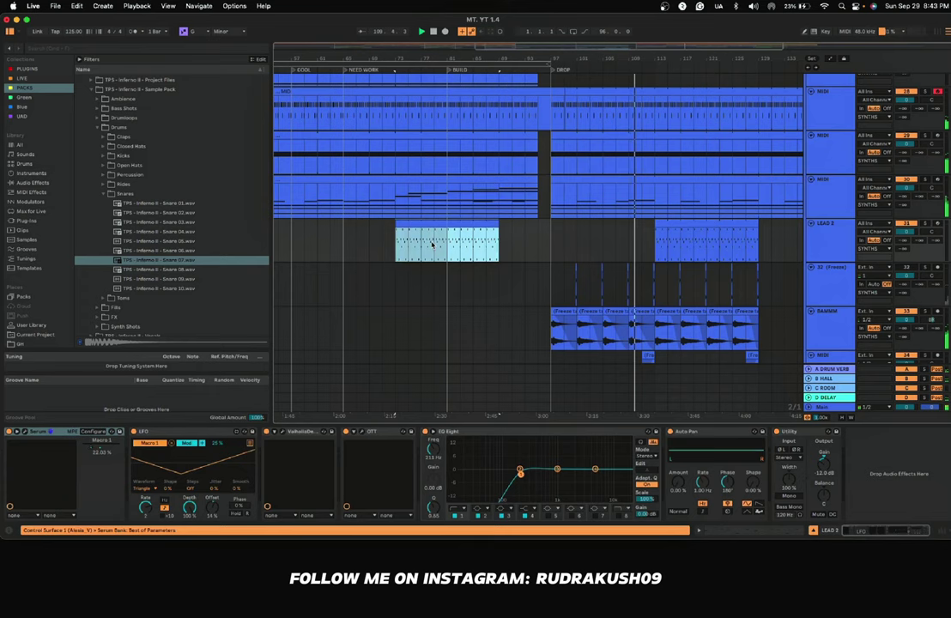
pyautogui.scroll(2, 626, 256)
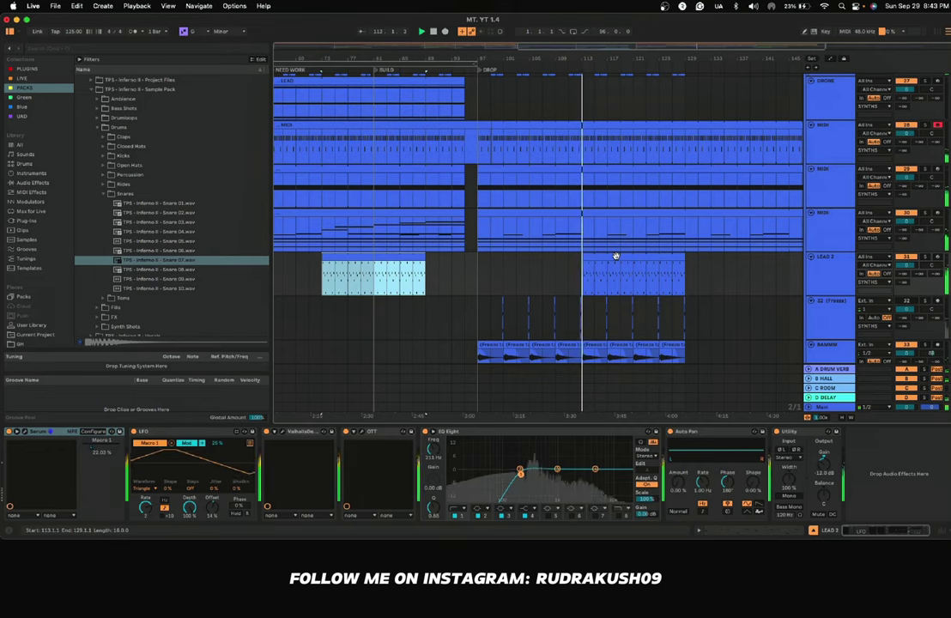
pyautogui.scroll(-1, 817, 265)
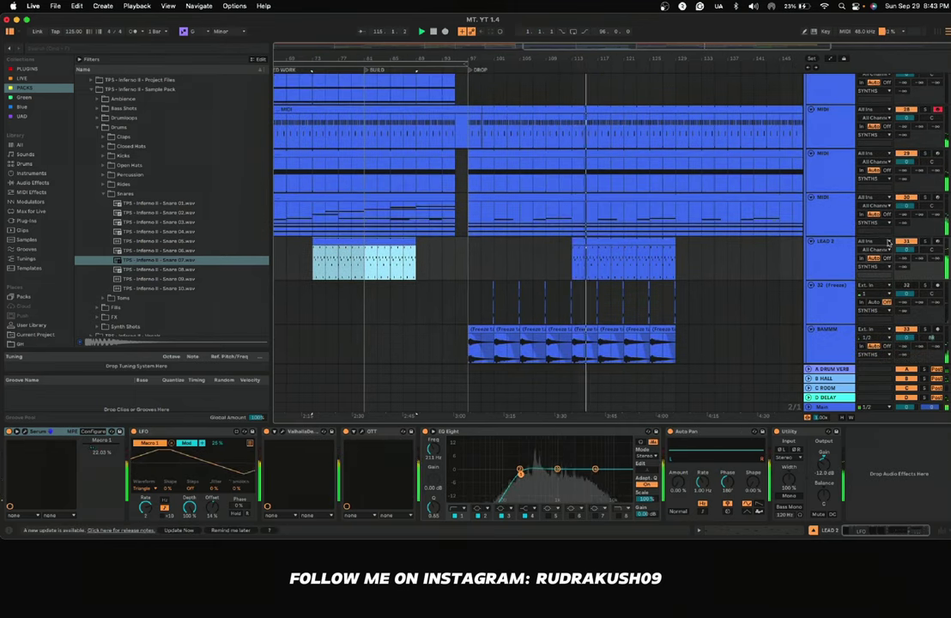
pyautogui.click(907, 244)
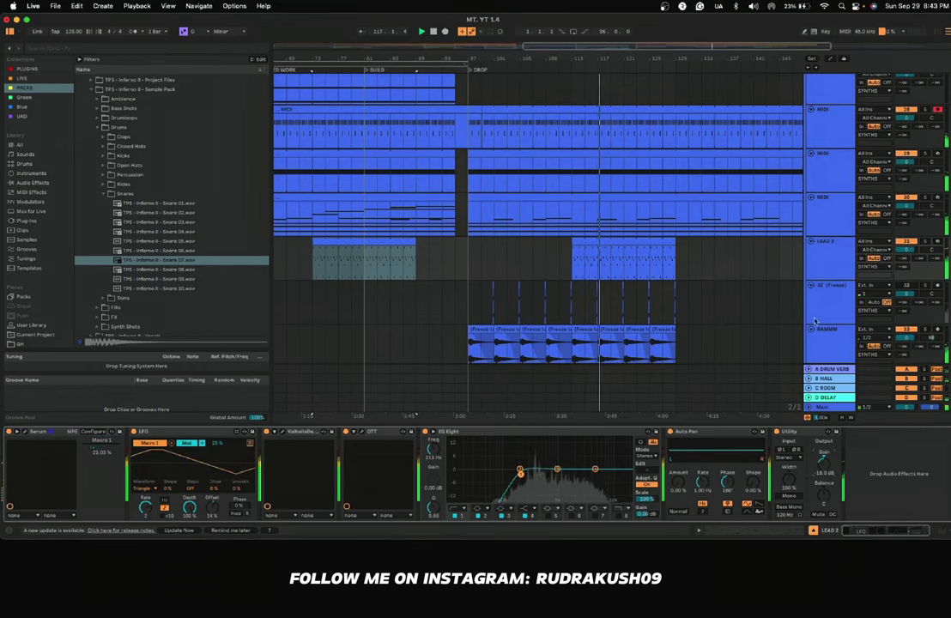
# Step: Insert a MIDI track below LEAD 2 and move the copied clip onto it at bar 113
pyautogui.rightClick(826, 271)
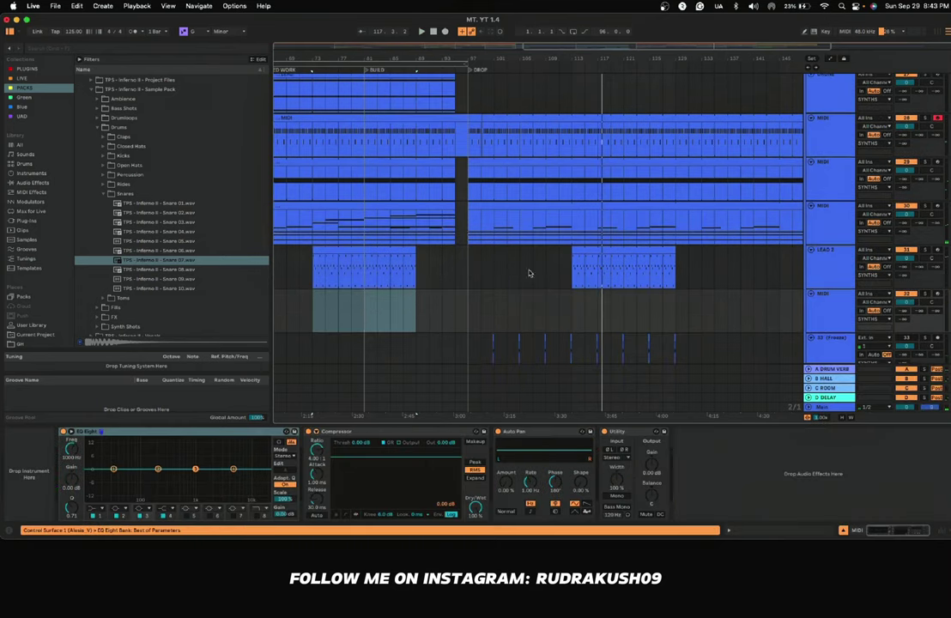
pyautogui.moveTo(373, 247); pyautogui.dragTo(635, 316)
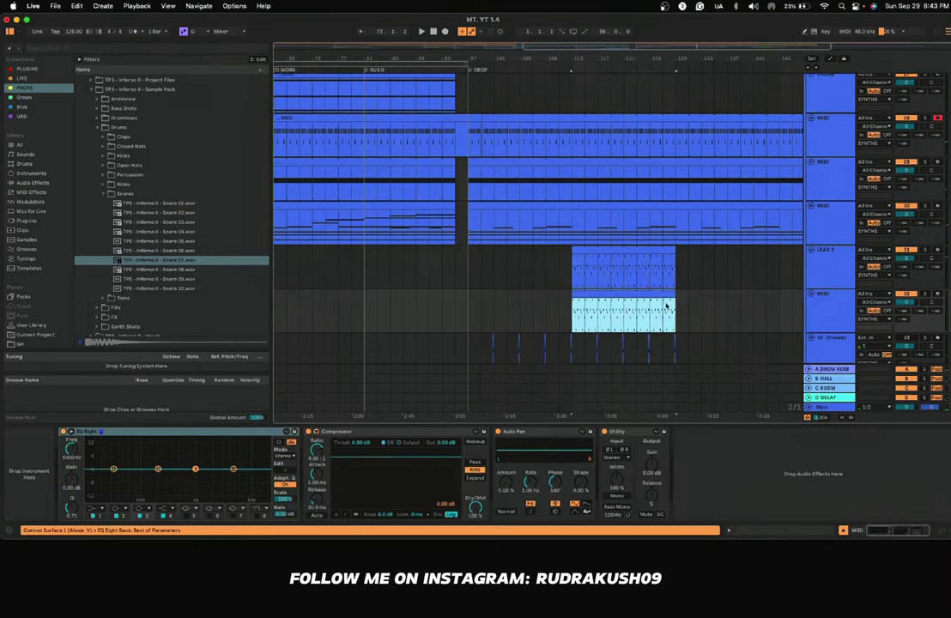
# Step: Replace the newly added MIDI track with a duplicate of the LEAD 2 track and solo the duplicate
pyautogui.click(564, 297)
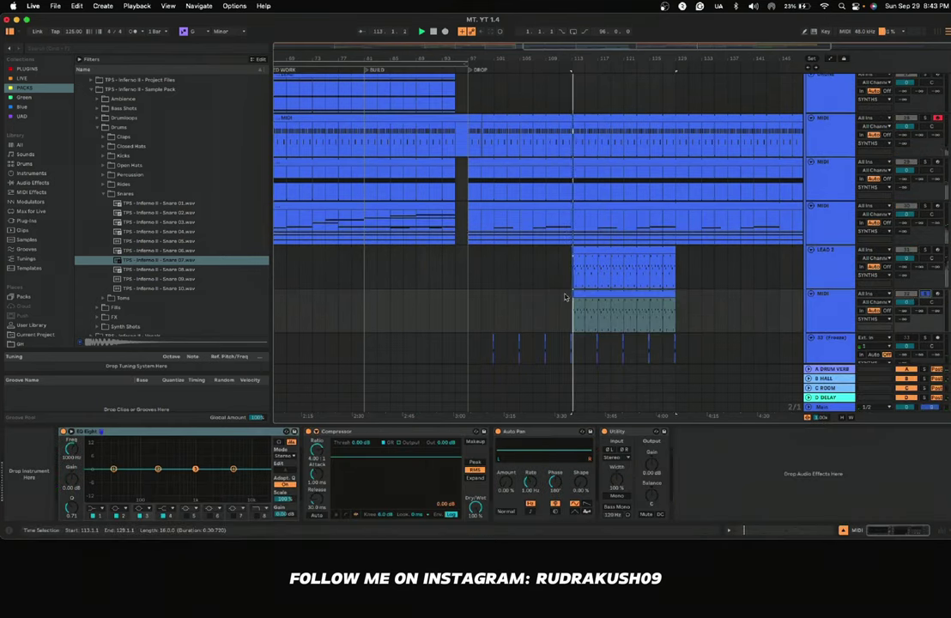
pyautogui.click(810, 305)
pyautogui.press('Delete')
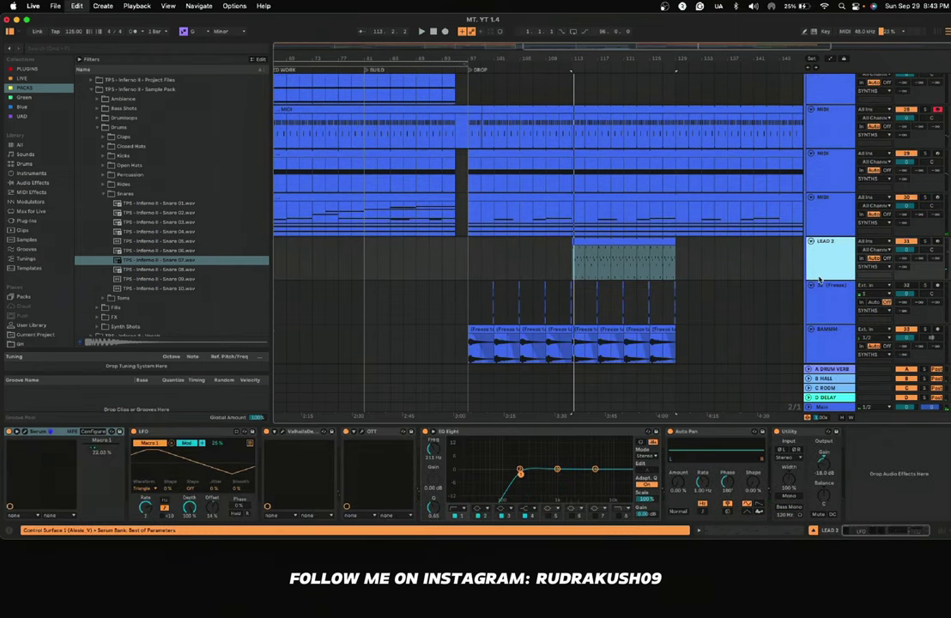
pyautogui.press('super+d')
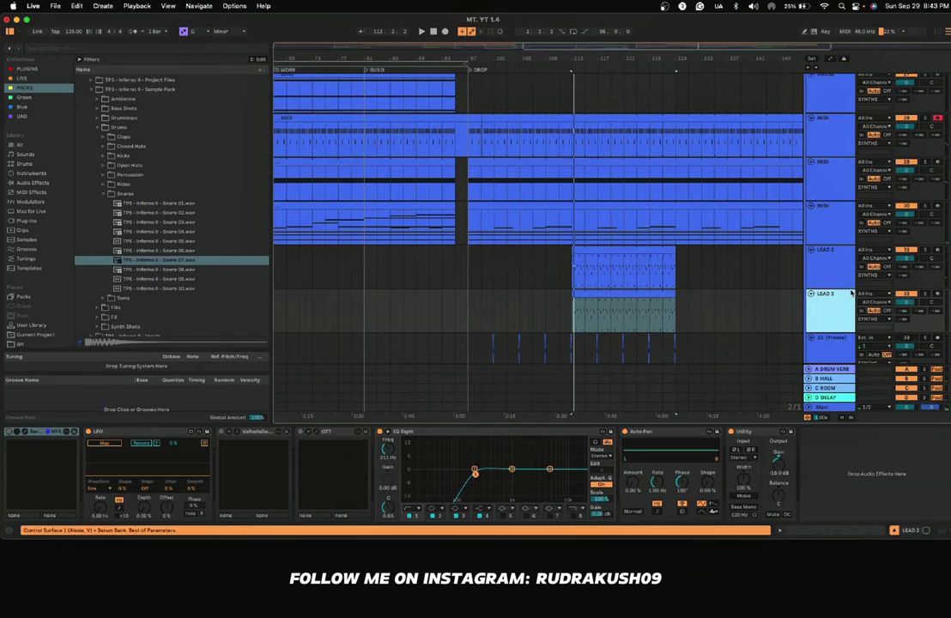
pyautogui.click(924, 294)
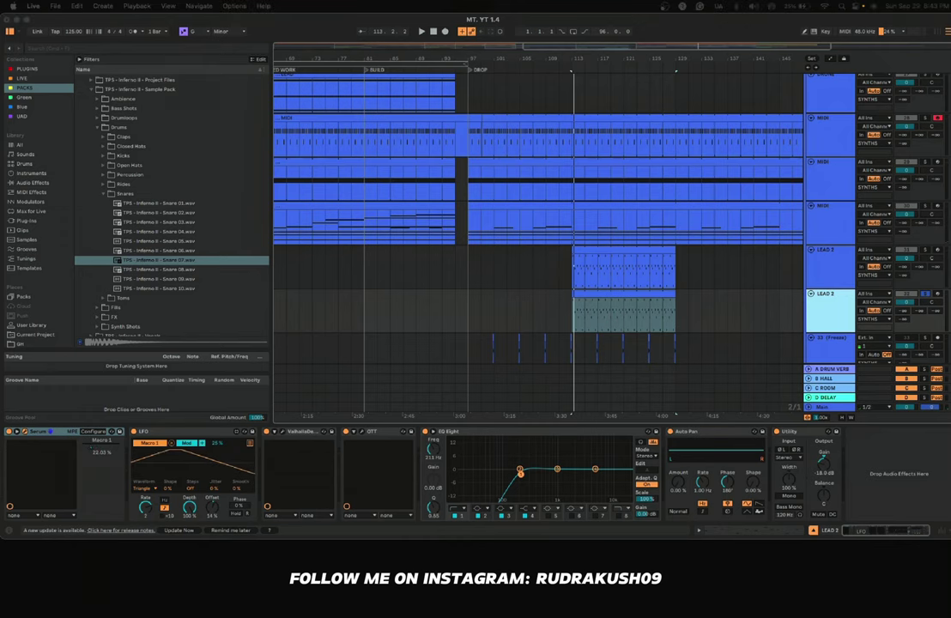
# Step: Open Serum on the duplicated LEAD 2 track and filter its preset browser to the Lead category
pyautogui.click(25, 432)
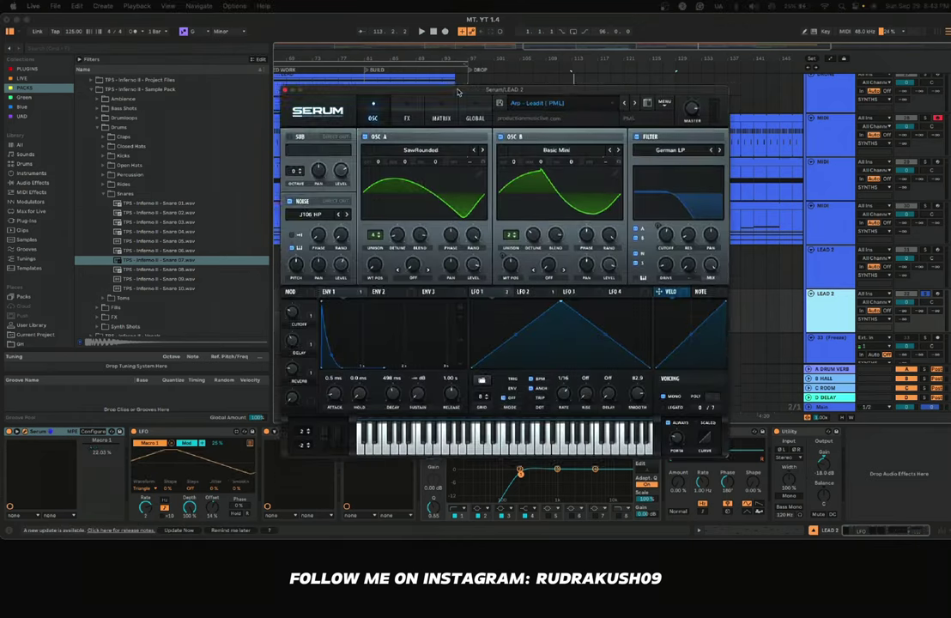
pyautogui.moveTo(535, 96); pyautogui.dragTo(535, 75)
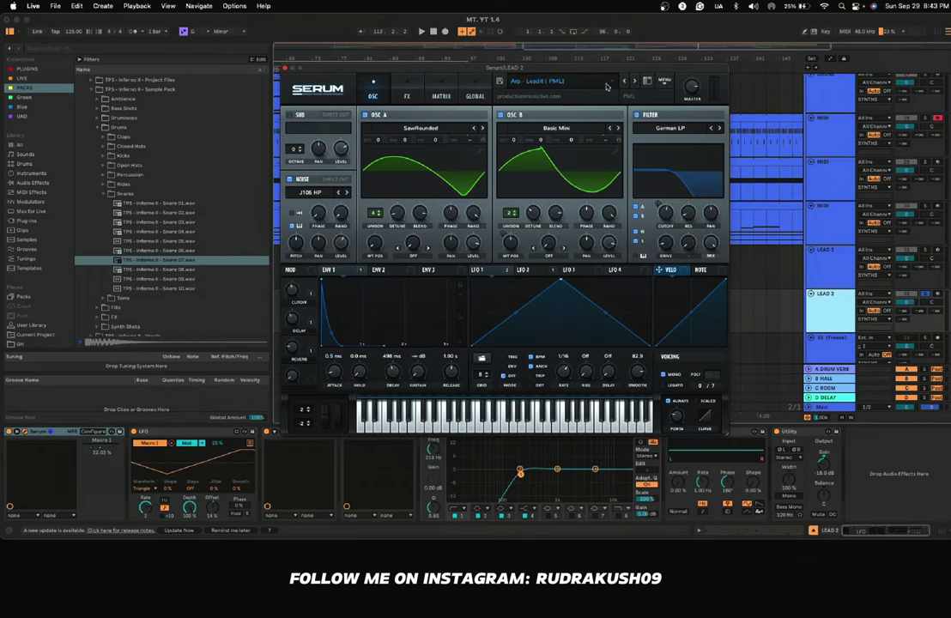
pyautogui.click(646, 83)
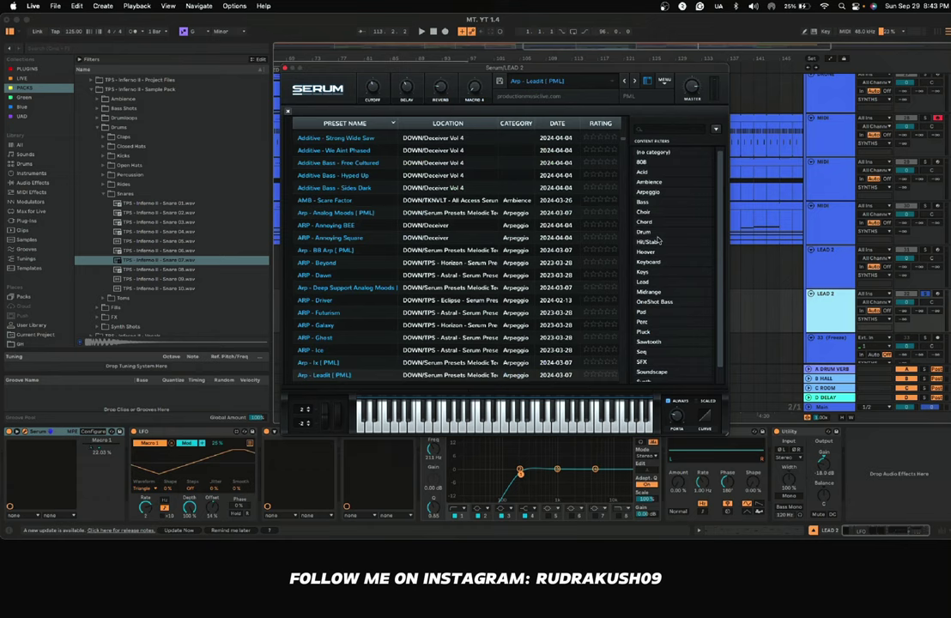
pyautogui.click(644, 282)
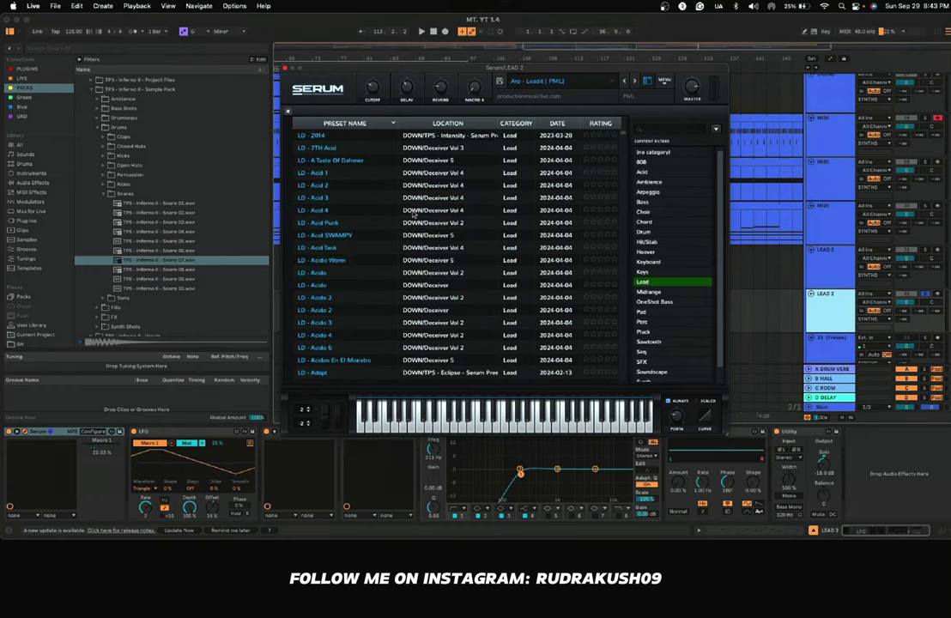
# Step: Audition Serum lead presets on the duplicate, from LD - Amsterdam LAYERS through LD - Astrology
pyautogui.scroll(-5, 375, 269)
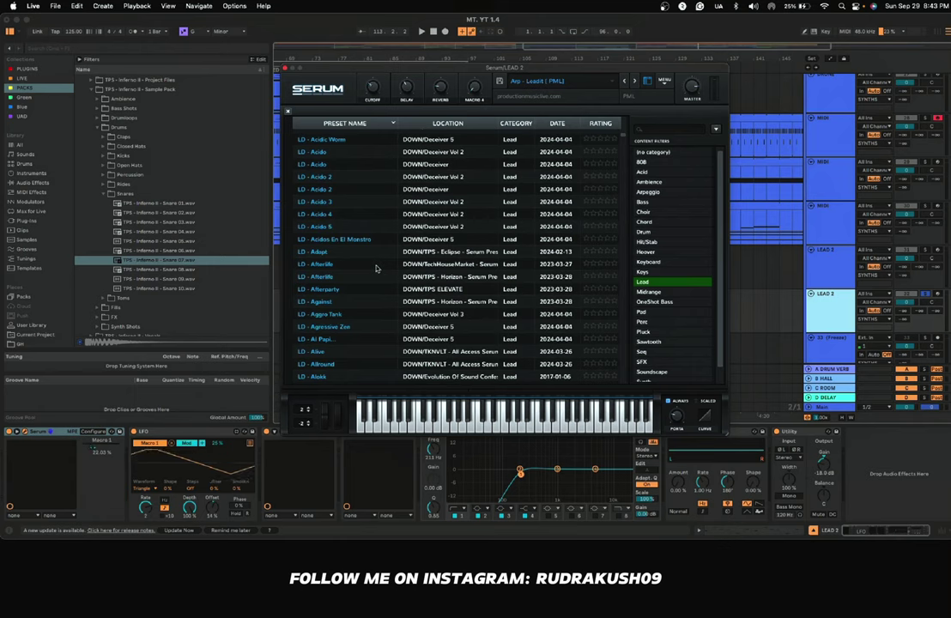
pyautogui.scroll(-4, 375, 269)
pyautogui.click(370, 273)
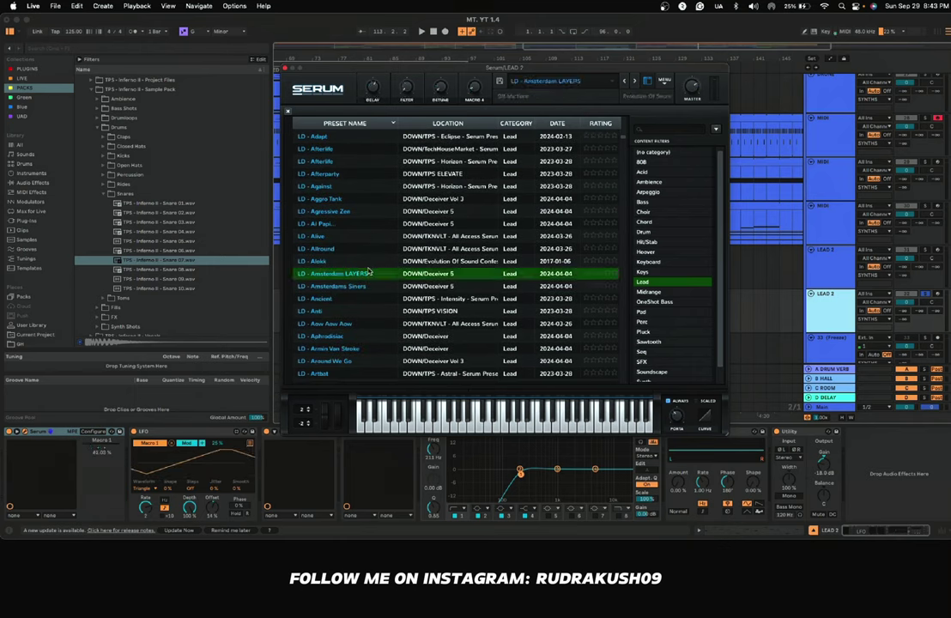
pyautogui.scroll(-4, 373, 295)
pyautogui.click(346, 263)
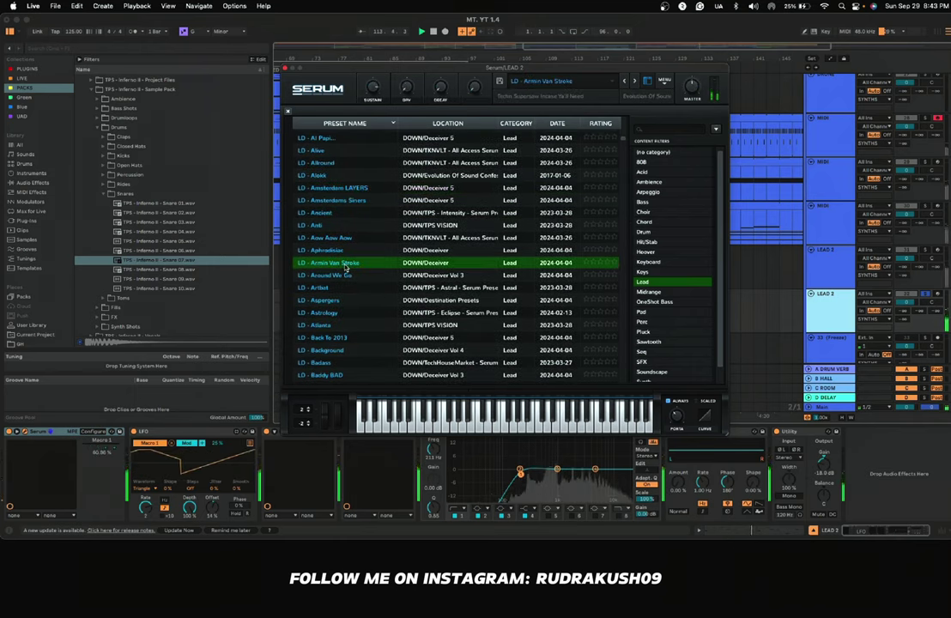
pyautogui.click(344, 276)
pyautogui.click(340, 289)
pyautogui.click(339, 300)
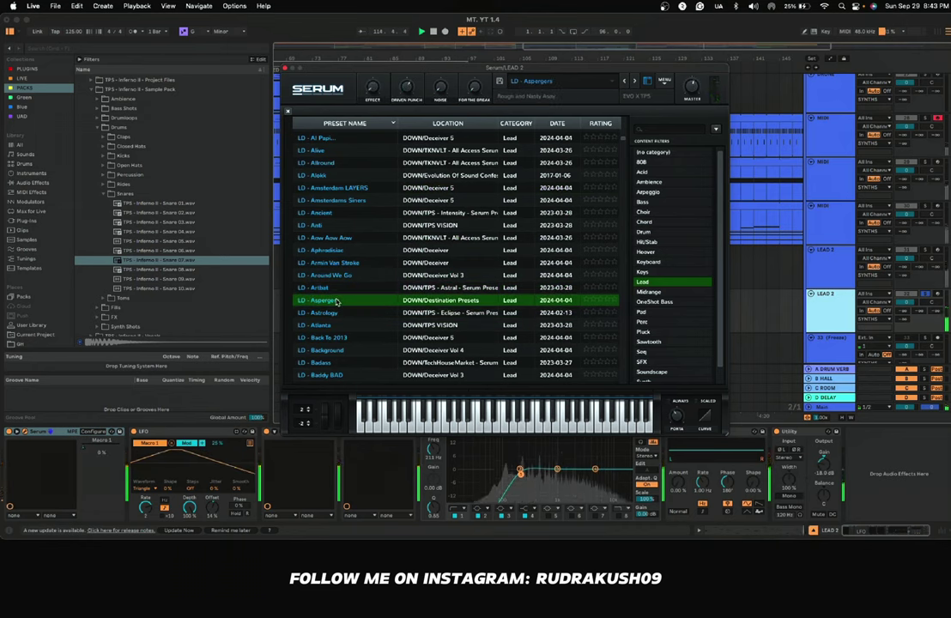
pyautogui.click(336, 313)
# Step: Audition further lead presets, from LD - Atlanta through LD - Basic Reverse 16ths, during playback
pyautogui.scroll(-3, 340, 329)
pyautogui.click(331, 265)
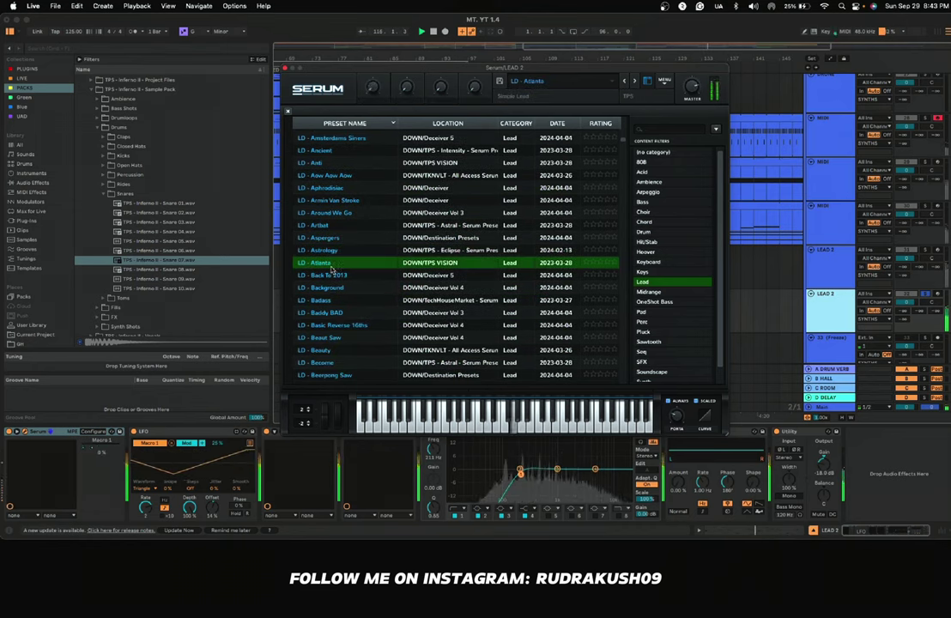
pyautogui.click(333, 278)
pyautogui.click(332, 289)
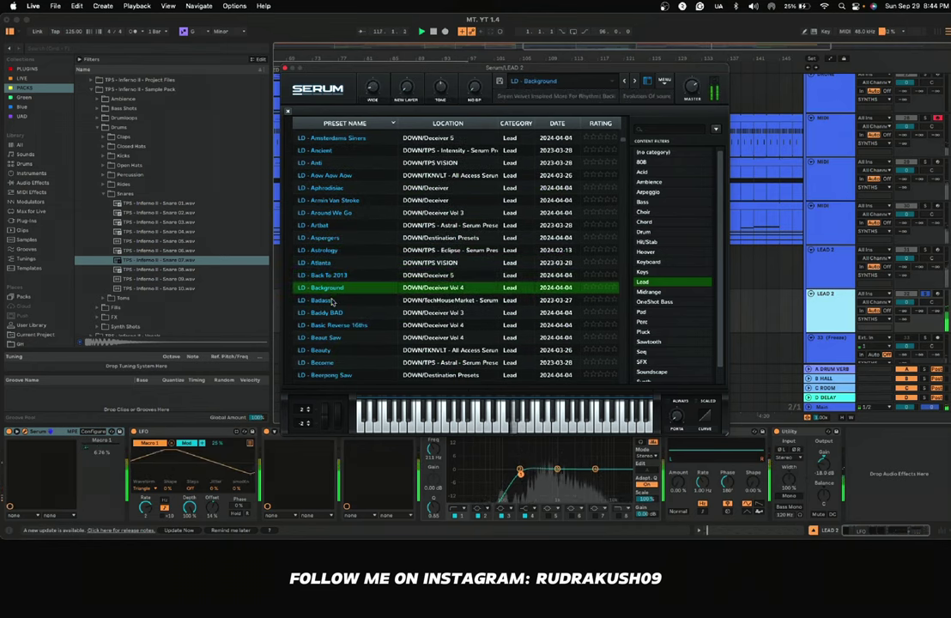
pyautogui.click(333, 302)
pyautogui.click(333, 325)
# Step: Compare the lead presets around LD - Bellish and LD - Beyond, and load LD - Beyond Consiousness on the duplicate
pyautogui.scroll(-10, 333, 326)
pyautogui.click(325, 234)
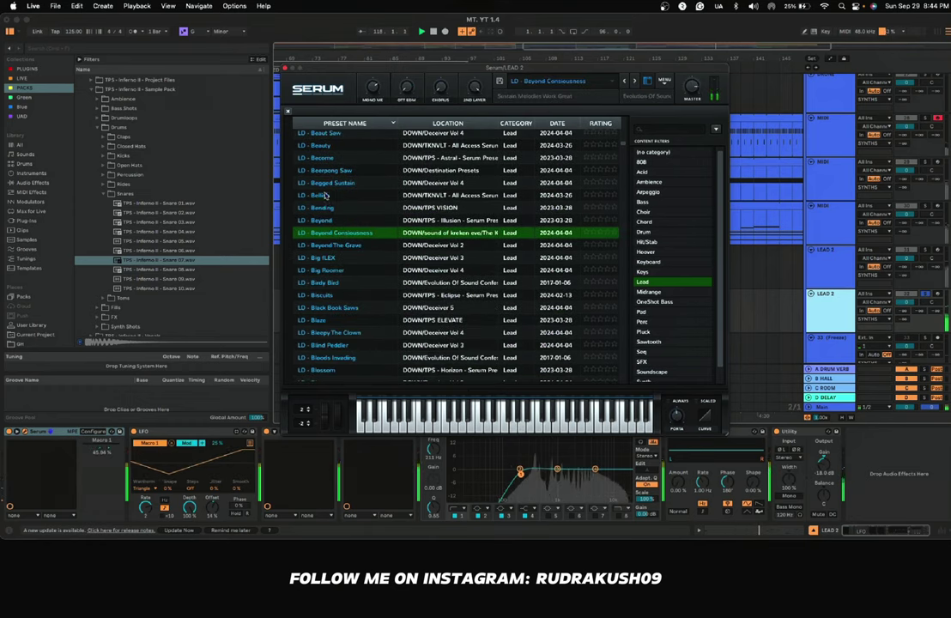
pyautogui.click(326, 196)
pyautogui.click(329, 209)
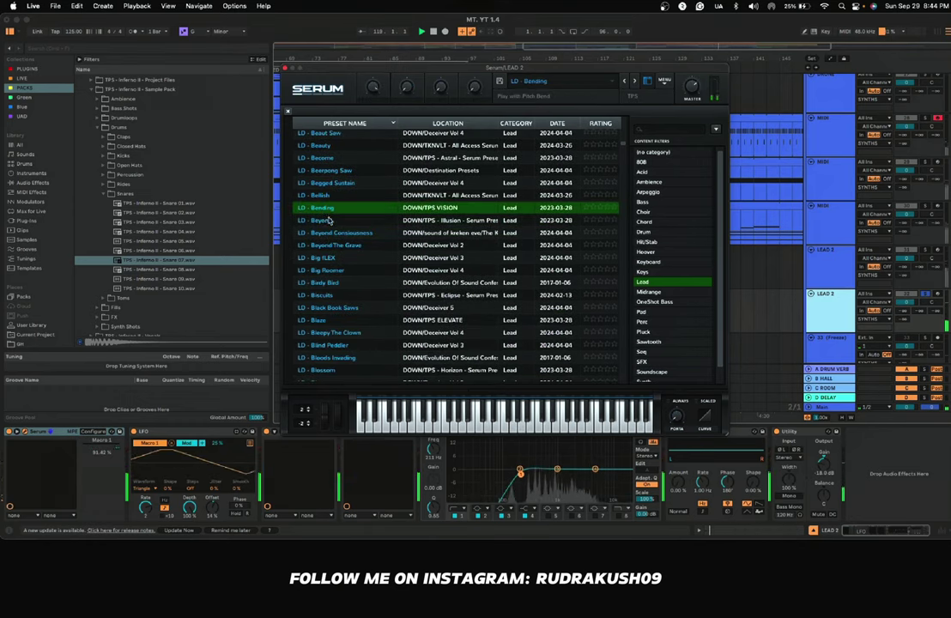
pyautogui.click(328, 220)
pyautogui.click(335, 233)
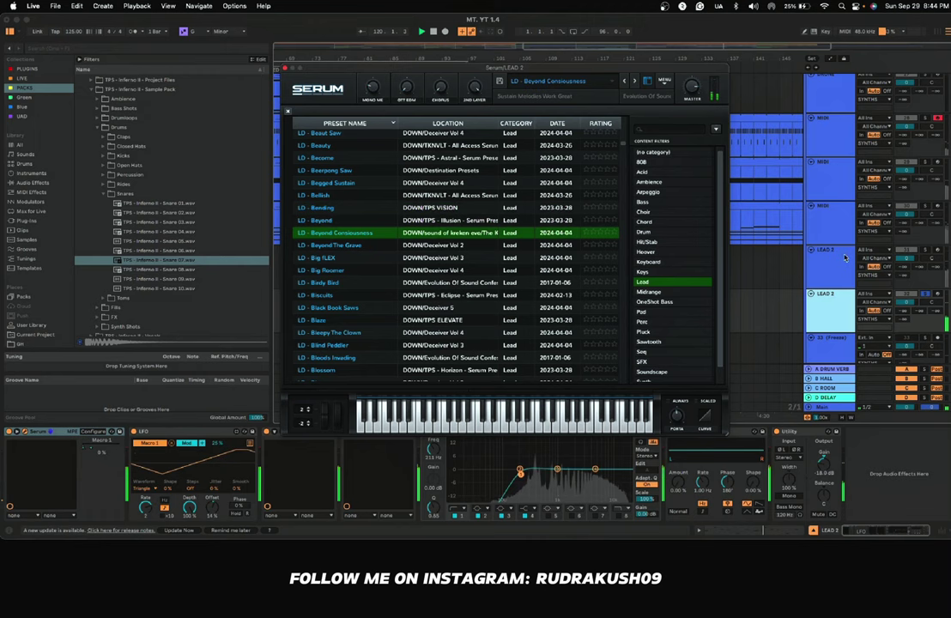
# Step: Unsolo the duplicated LEAD 2 track, set its Utility gain to -22 dB, replay from bar 113, and close Serum
pyautogui.click(926, 294)
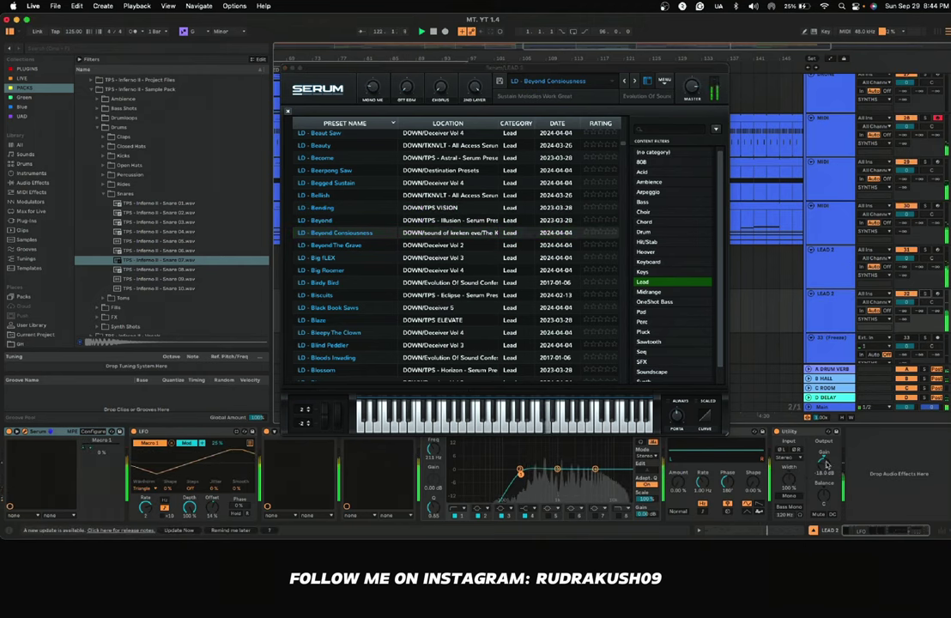
pyautogui.moveTo(825, 468); pyautogui.dragTo(824, 470)
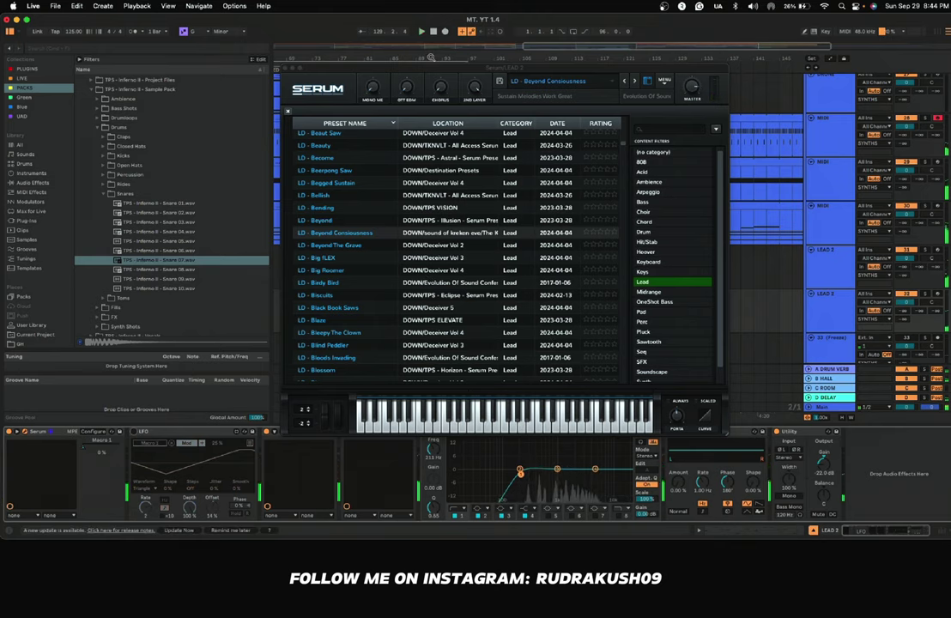
pyautogui.press('space')
pyautogui.press('space')
pyautogui.click(285, 68)
# Step: Review the drum and synth tracks from bar 113 while the layered leads play
pyautogui.hscroll(3, 479, 186)
pyautogui.scroll(1, 478, 186)
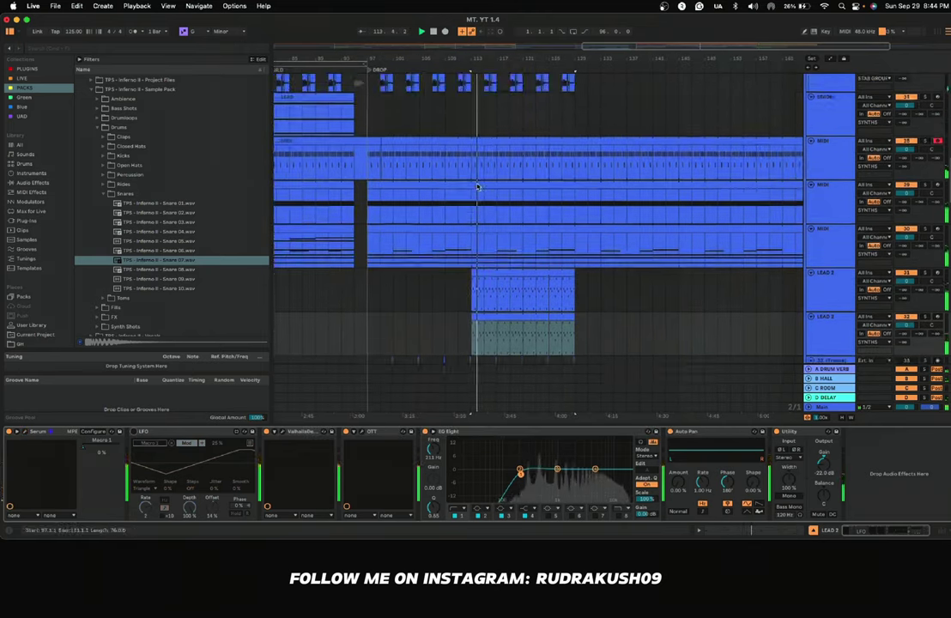
pyautogui.scroll(5, 478, 186)
pyautogui.scroll(-3, 478, 187)
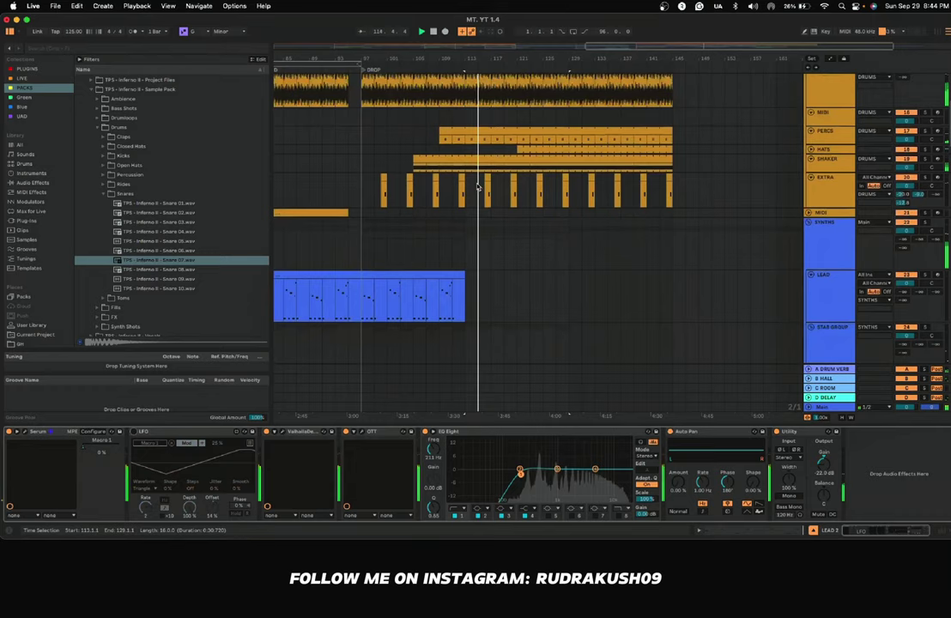
pyautogui.scroll(-6, 478, 186)
pyautogui.scroll(2, 478, 186)
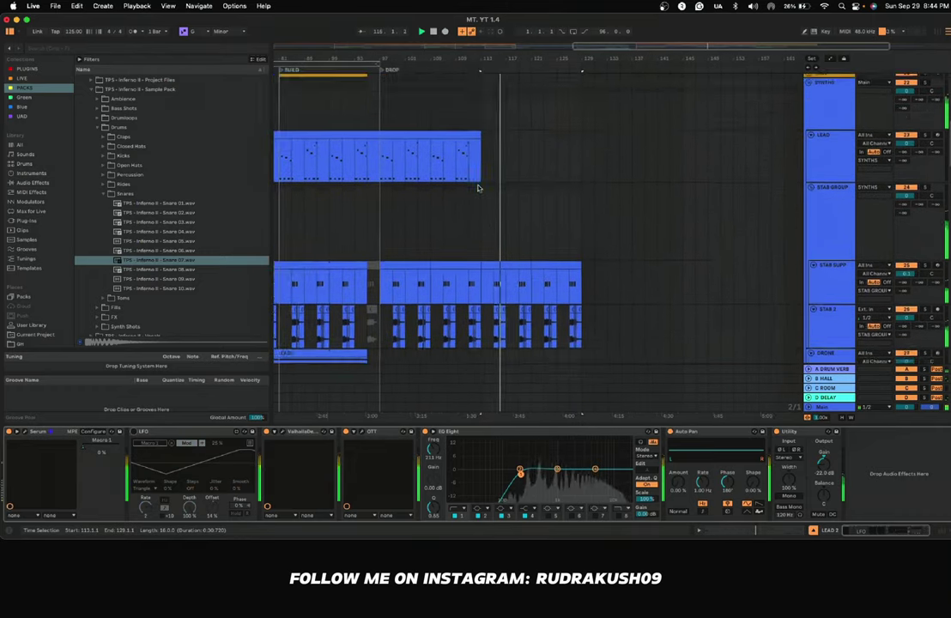
pyautogui.scroll(3, 479, 187)
# Step: Play from the drop at bar 97 and examine the synth and FX tracks from LEAD to DOWNLIFTER
pyautogui.click(378, 195)
pyautogui.scroll(-1, 419, 267)
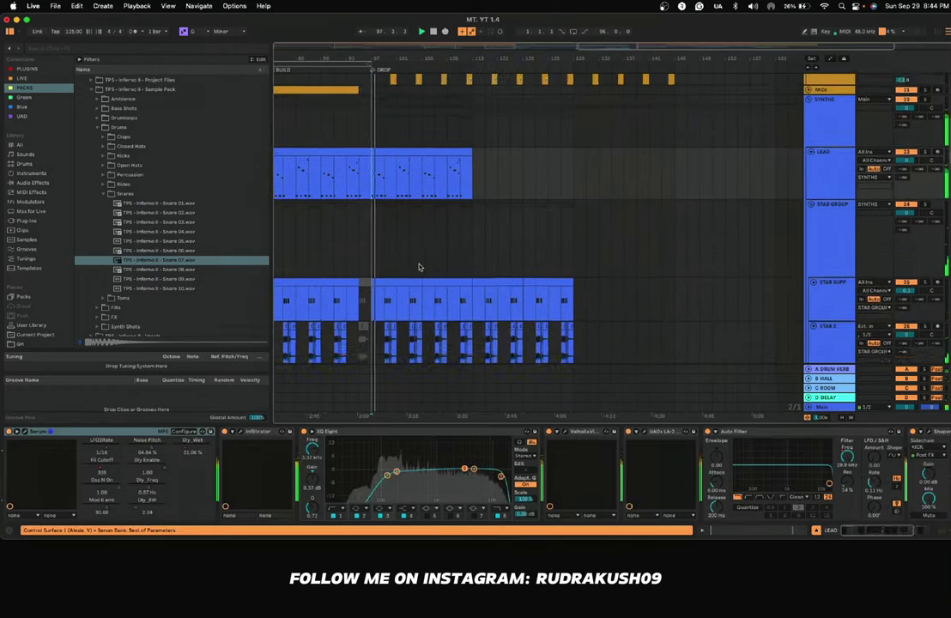
pyautogui.scroll(-10, 419, 267)
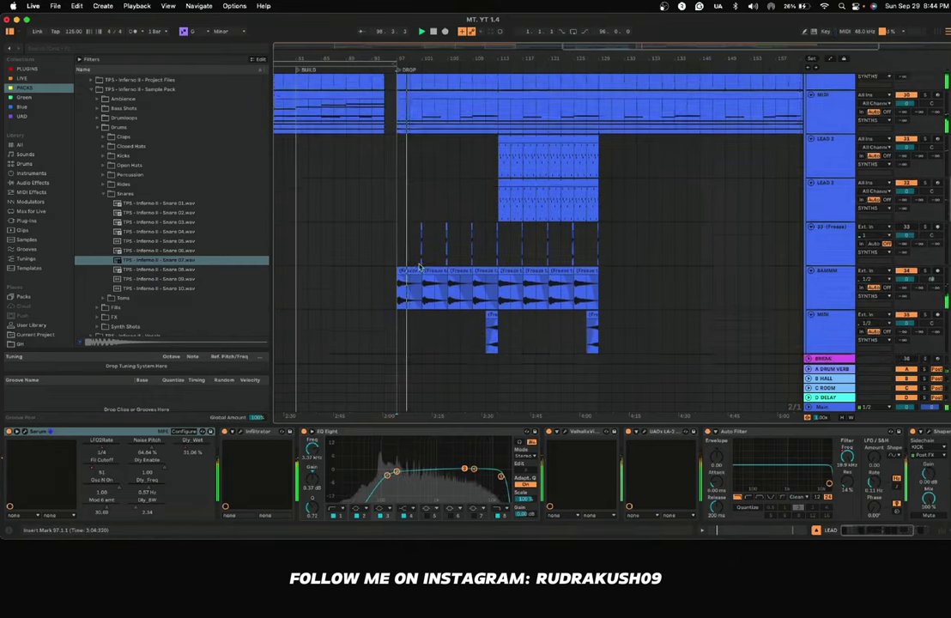
pyautogui.scroll(-5, 419, 267)
pyautogui.scroll(2, 419, 267)
pyautogui.scroll(-5, 419, 267)
pyautogui.scroll(5, 419, 267)
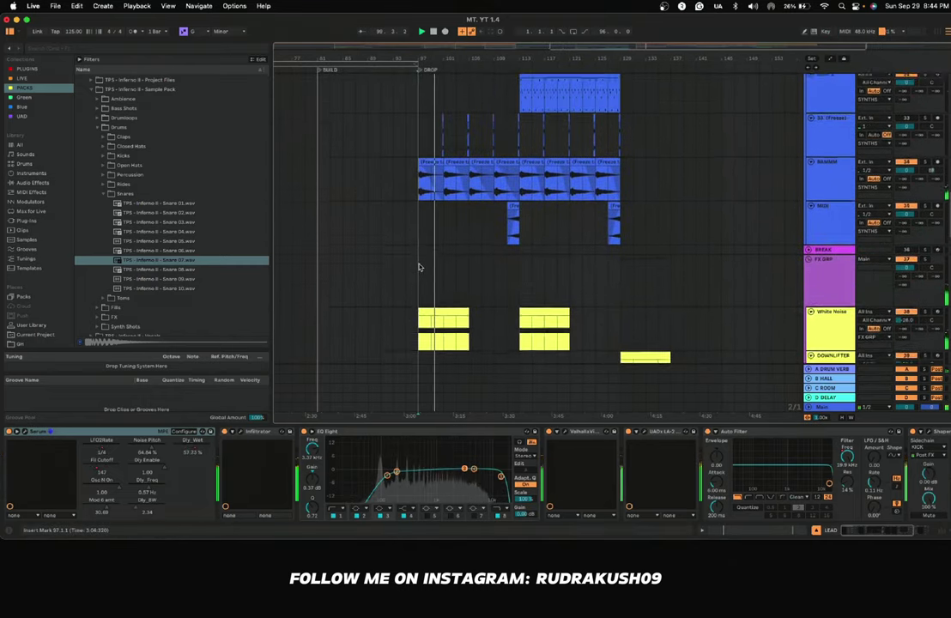
# Step: Examine the drum tracks after the drop against the LEAD and STAB GROUP clips during playback
pyautogui.scroll(15, 419, 267)
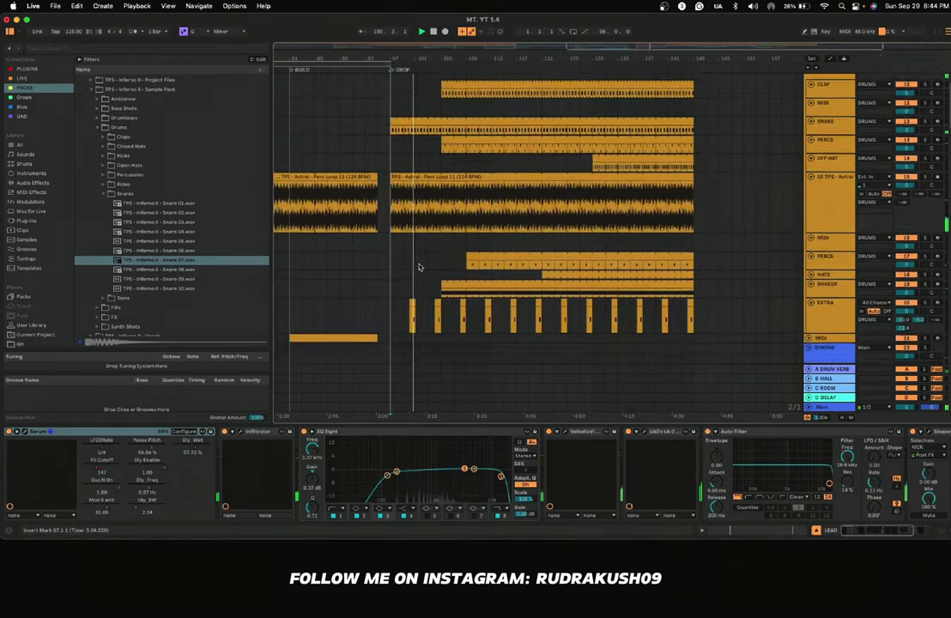
pyautogui.scroll(1, 419, 267)
pyautogui.scroll(-12, 419, 267)
pyautogui.hscroll(-2, 434, 234)
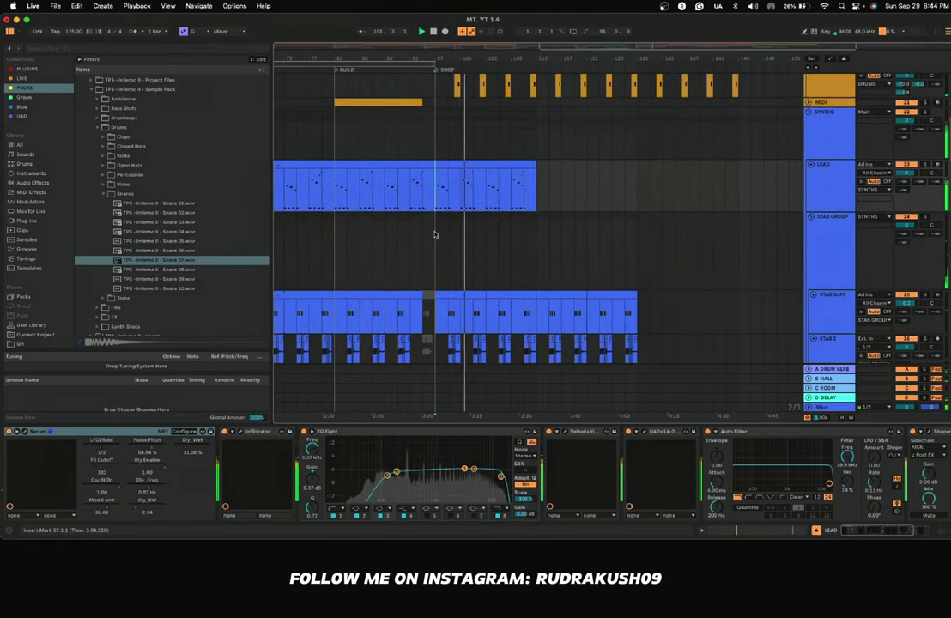
pyautogui.scroll(3, 468, 228)
pyautogui.hscroll(1, 468, 227)
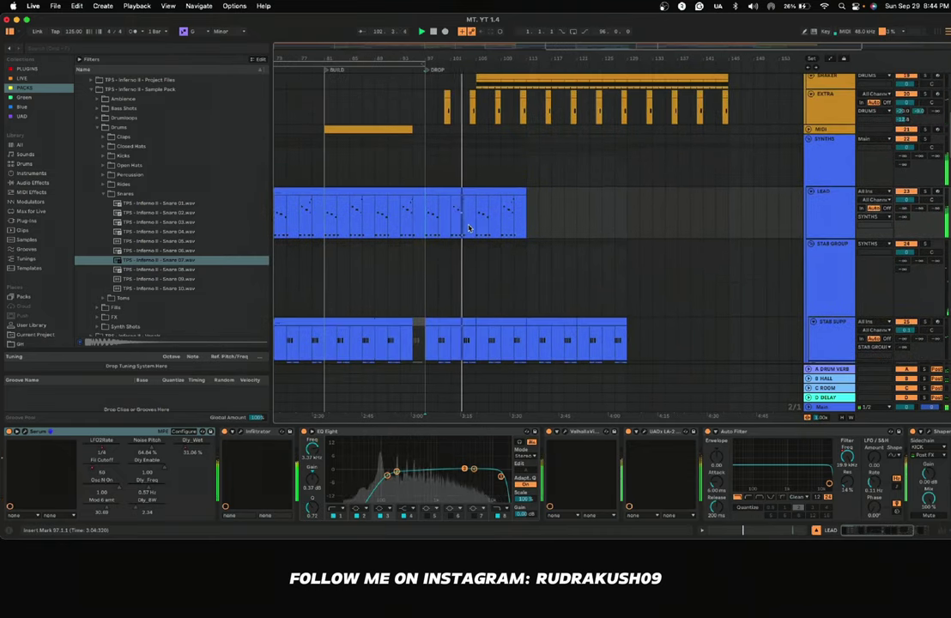
pyautogui.scroll(-5, 468, 227)
pyautogui.hscroll(-1, 469, 228)
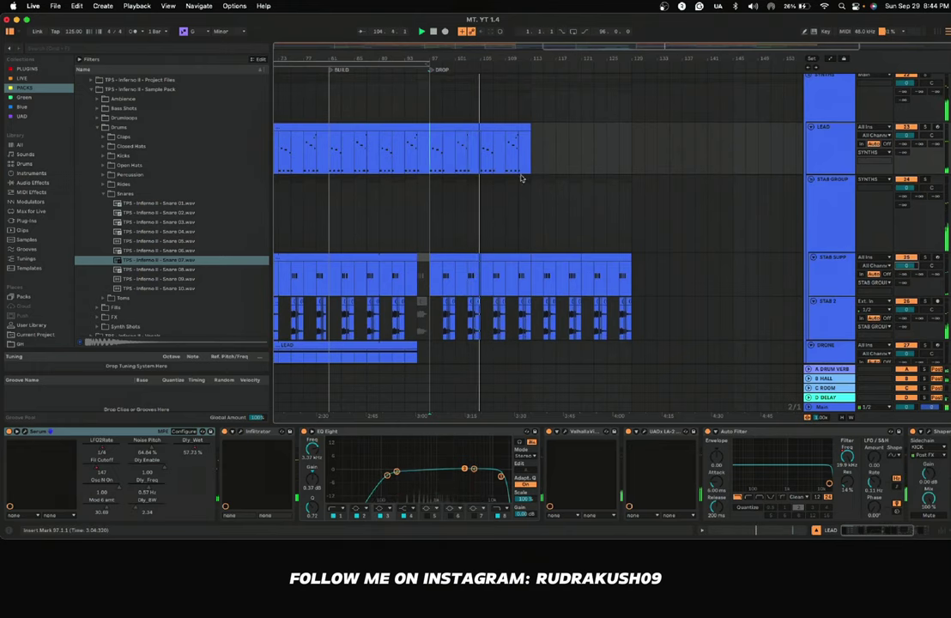
# Step: Compare the drum and LEAD clips across the whole arrangement, before and after the drop
pyautogui.scroll(15, 511, 164)
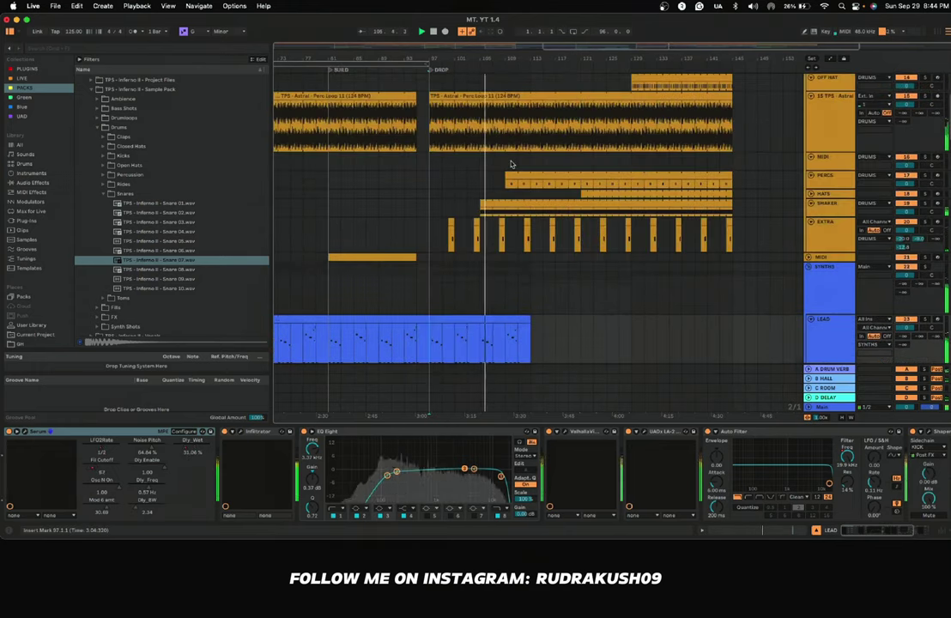
pyautogui.hscroll(-3, 512, 164)
pyautogui.scroll(-5, 512, 164)
pyautogui.scroll(-1, 515, 164)
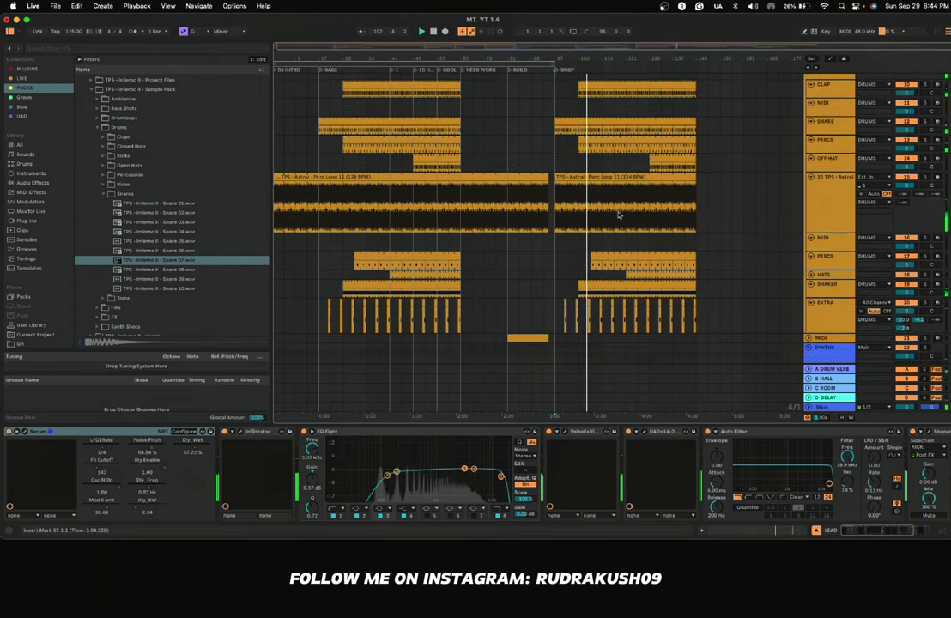
pyautogui.scroll(-4, 612, 246)
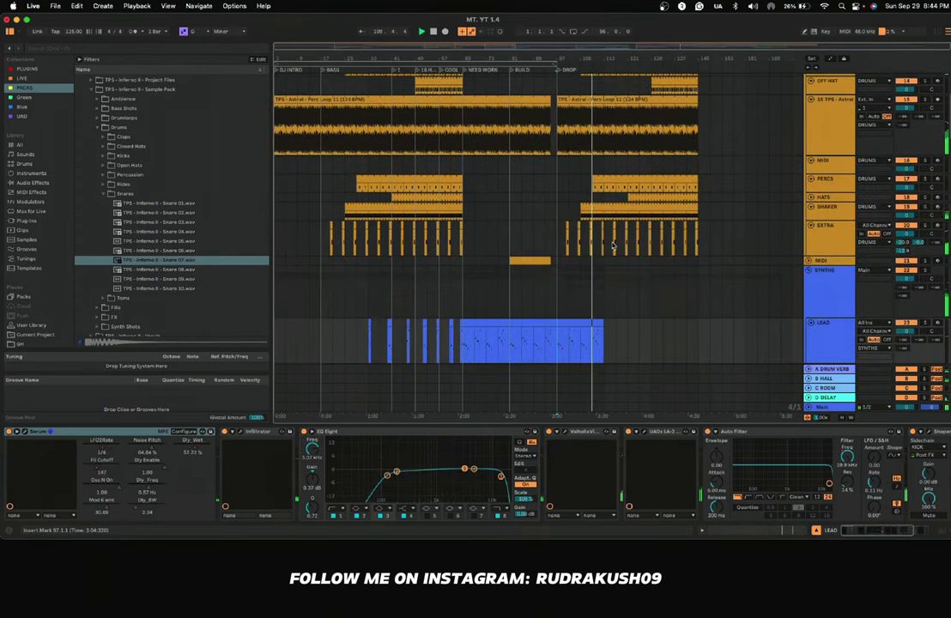
pyautogui.scroll(3, 612, 246)
pyautogui.scroll(7, 612, 246)
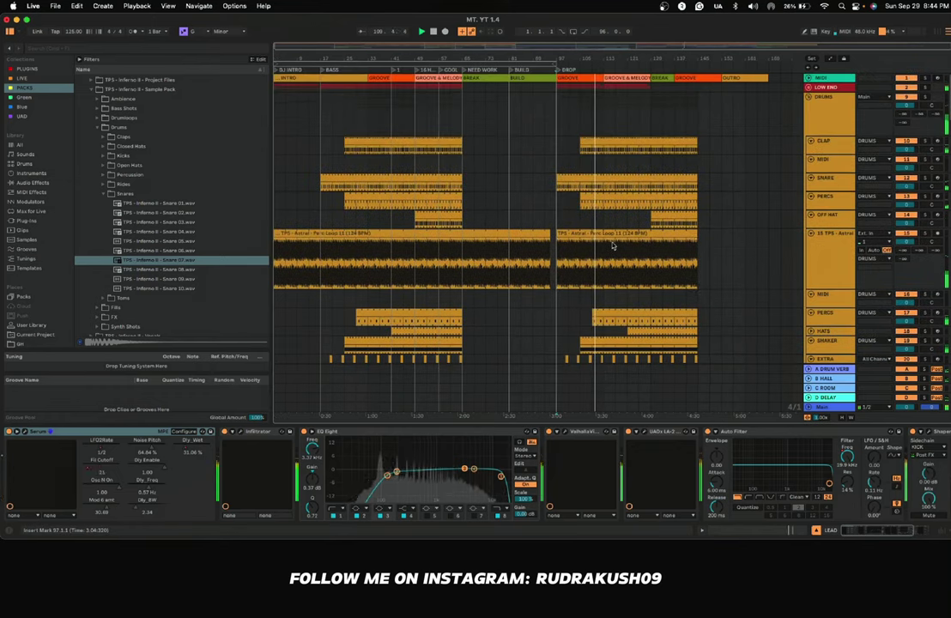
# Step: Unfold the LOW END group, show its automation, and automate KICK's Auto Filter to off from bar 97
pyautogui.click(808, 87)
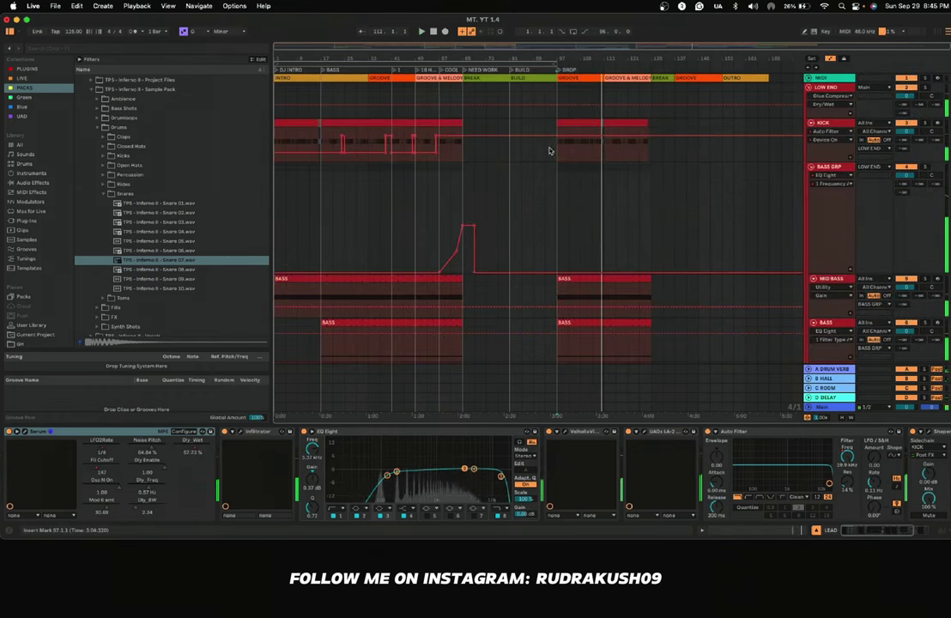
pyautogui.click(549, 142)
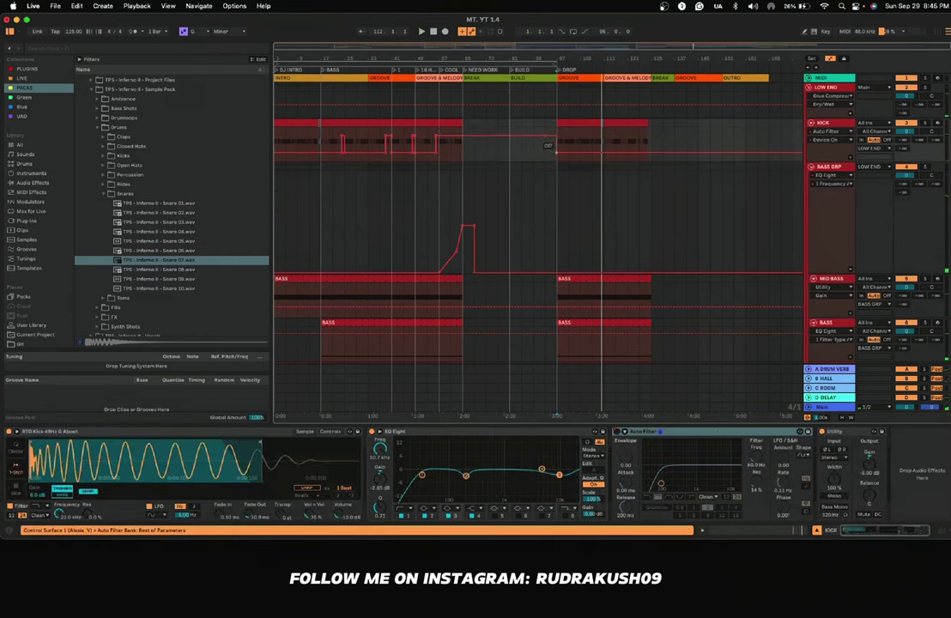
# Step: Move KICK's Auto Filter switch-off point back to bar 93 and play the arrangement into the drop
pyautogui.click(545, 161)
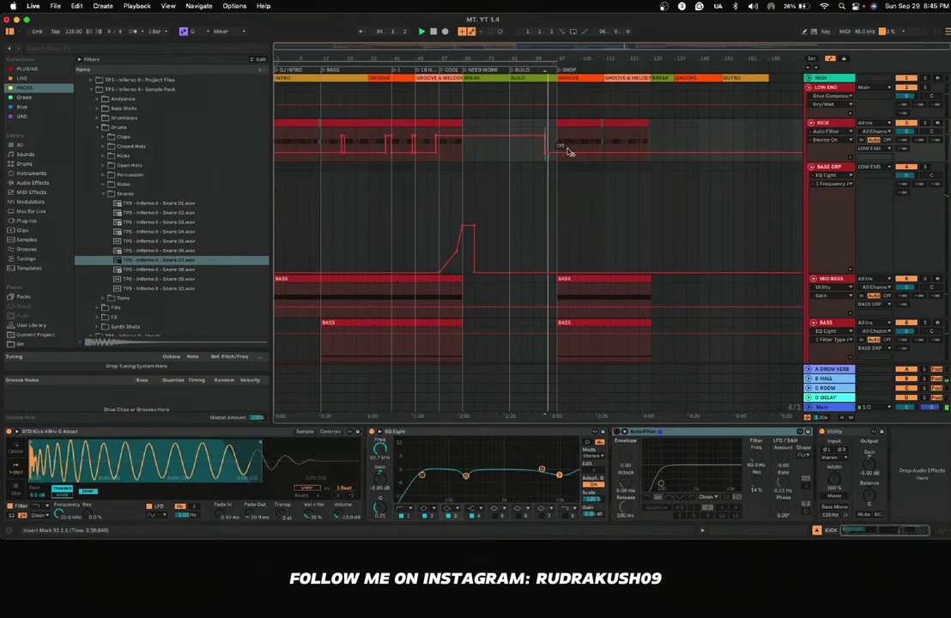
pyautogui.scroll(3, 567, 152)
pyautogui.scroll(2, 558, 152)
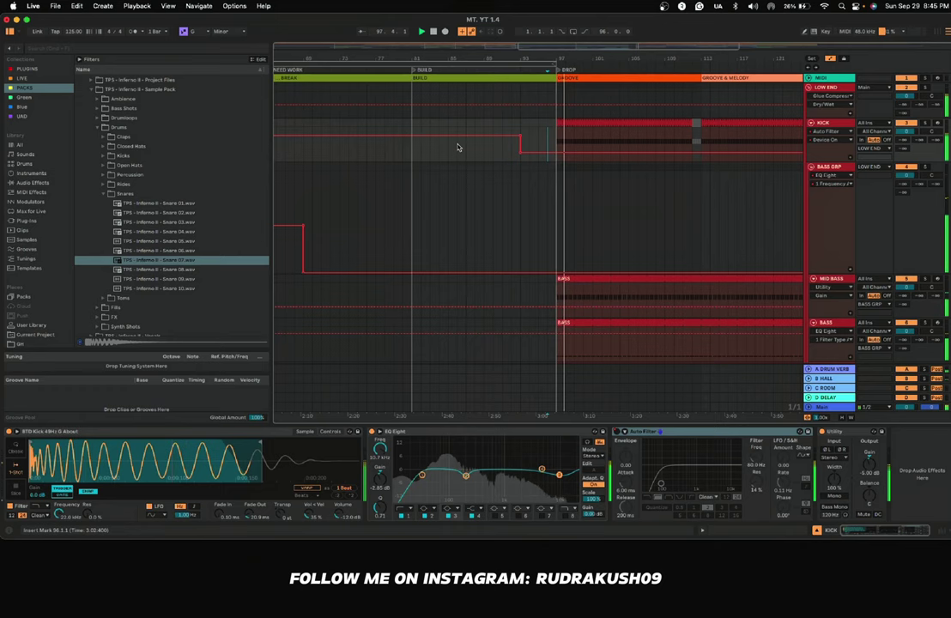
pyautogui.scroll(-4, 458, 147)
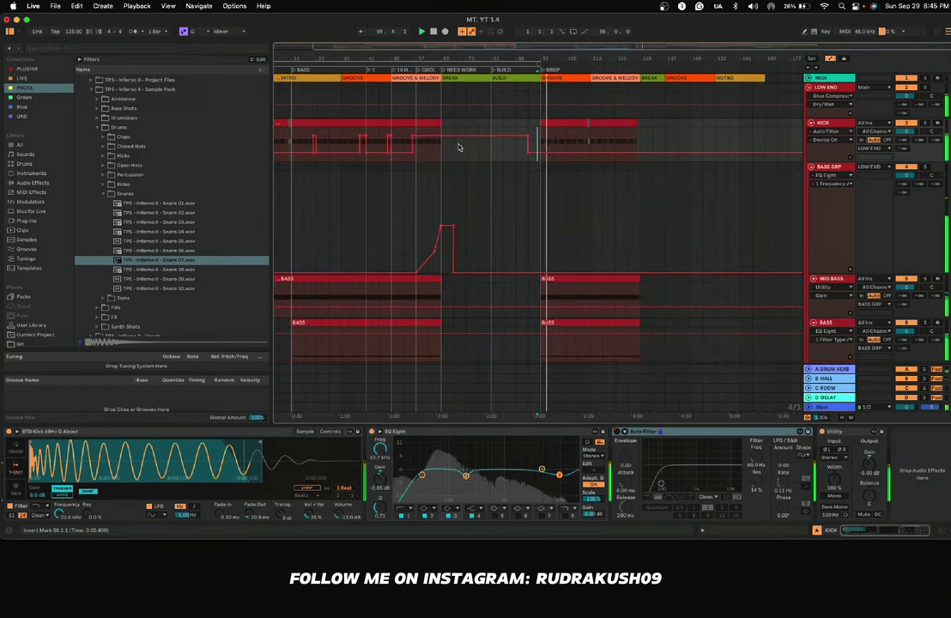
pyautogui.scroll(3, 512, 148)
pyautogui.scroll(-3, 512, 149)
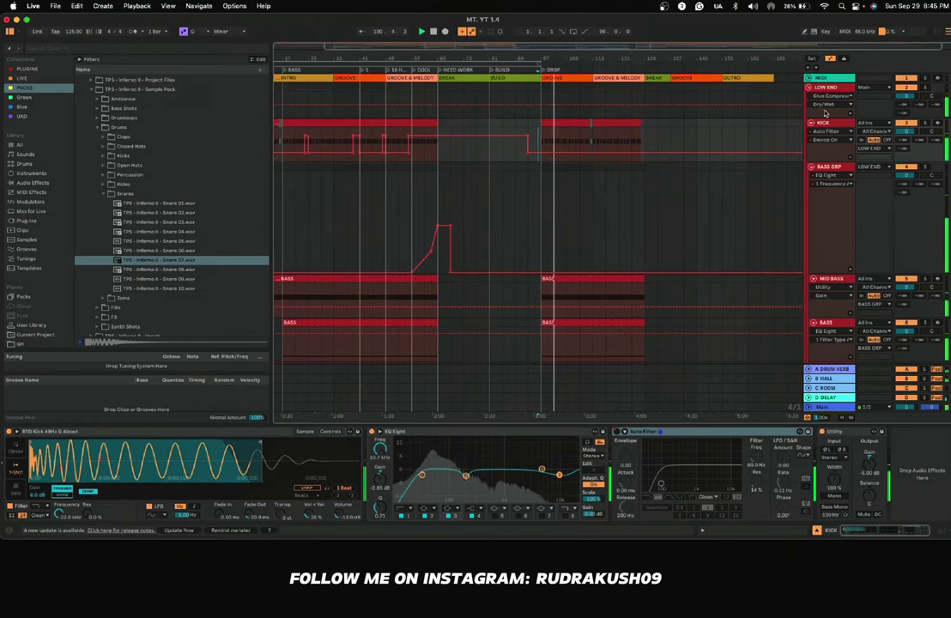
# Step: Hide the automation and examine the drum, LEAD and bass clips on both sides of the drop during playback
pyautogui.press('a')
pyautogui.scroll(-10, 598, 201)
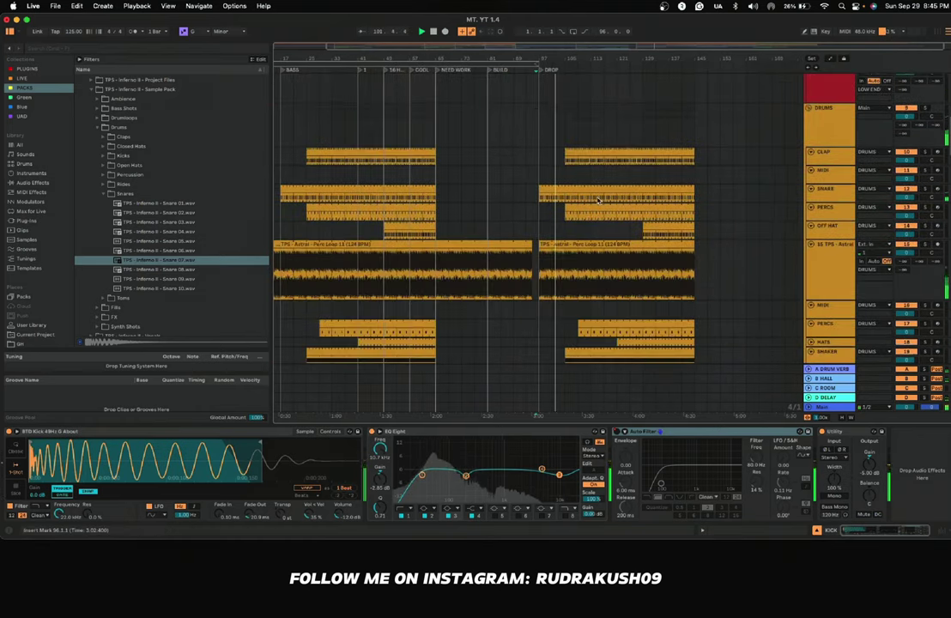
pyautogui.scroll(-5, 598, 201)
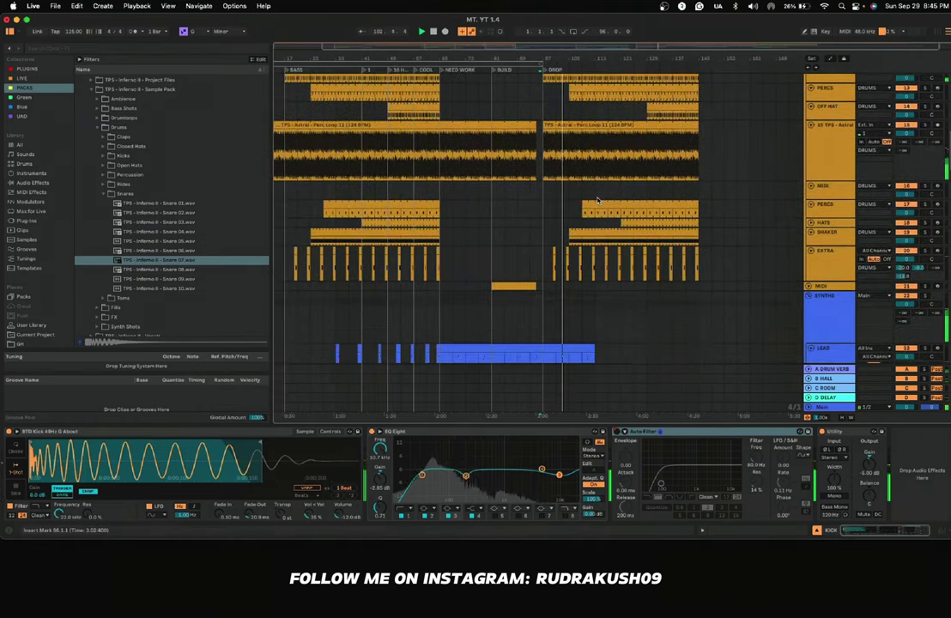
pyautogui.scroll(2, 598, 201)
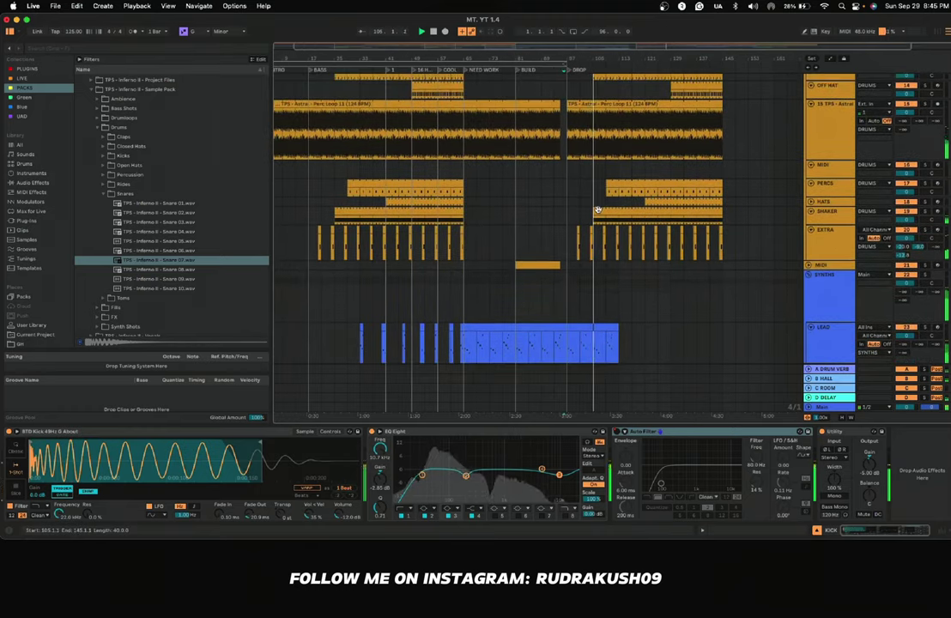
pyautogui.scroll(2, 598, 211)
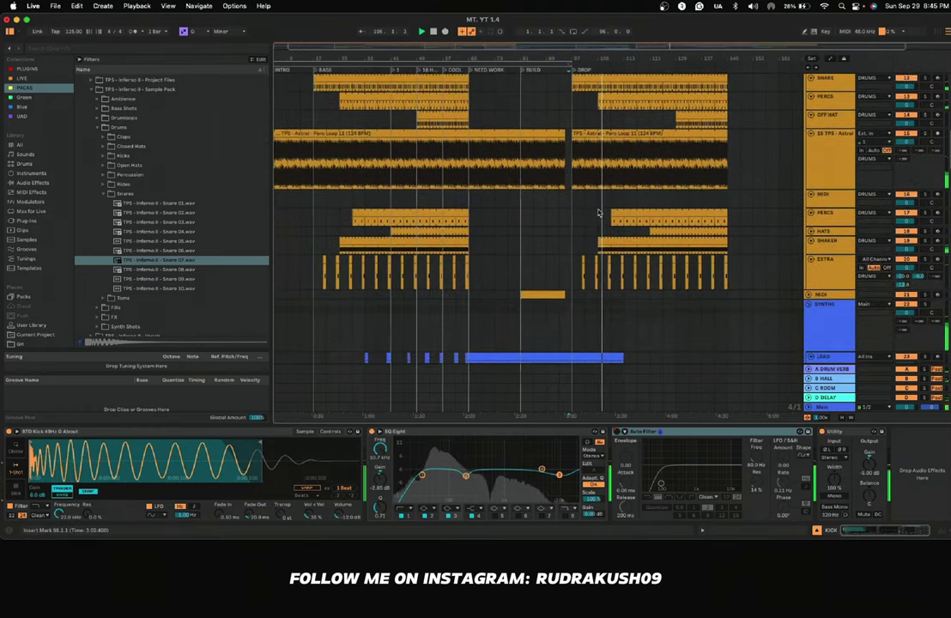
pyautogui.scroll(3, 598, 213)
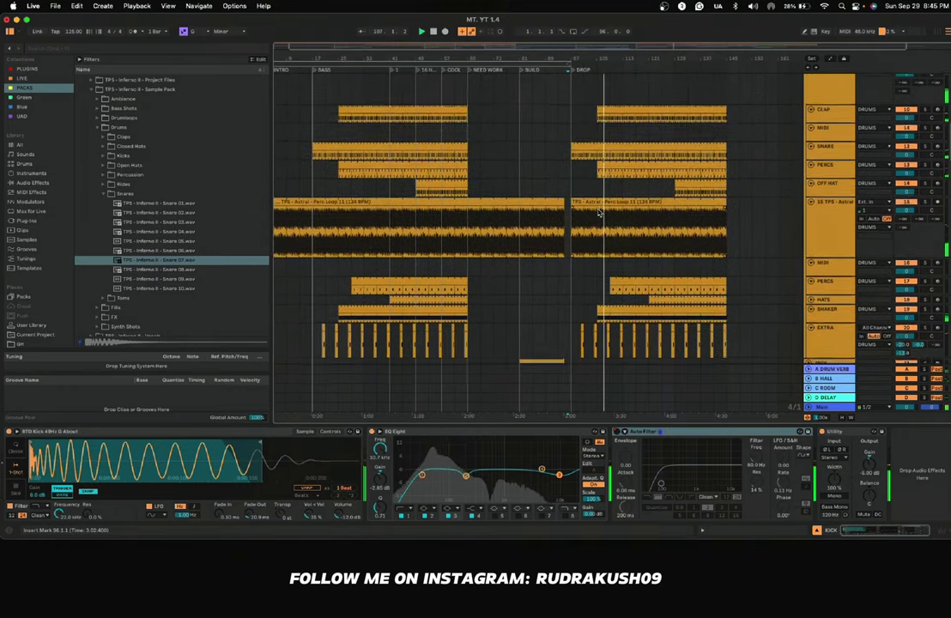
pyautogui.scroll(-1, 598, 213)
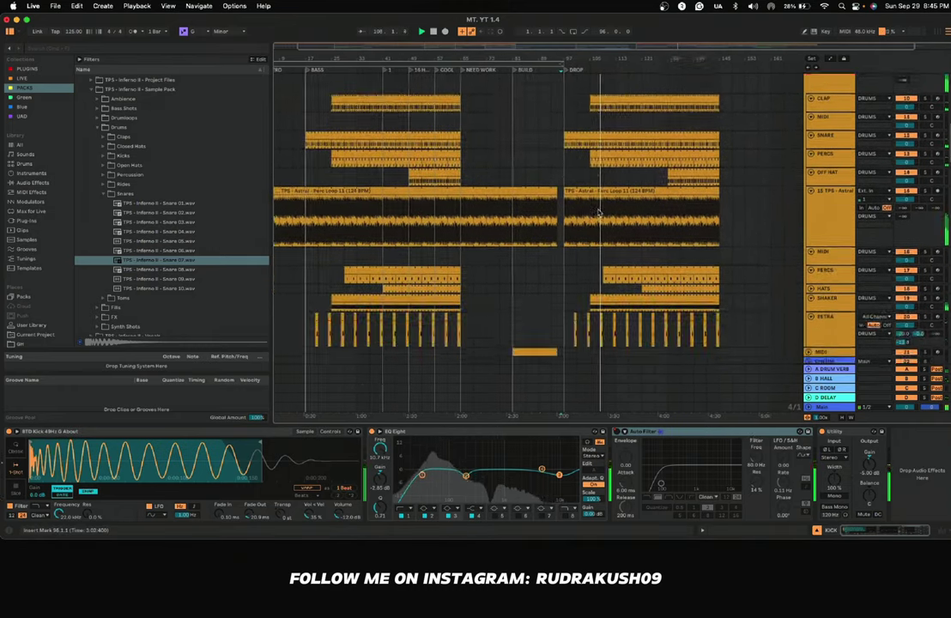
pyautogui.scroll(6, 598, 213)
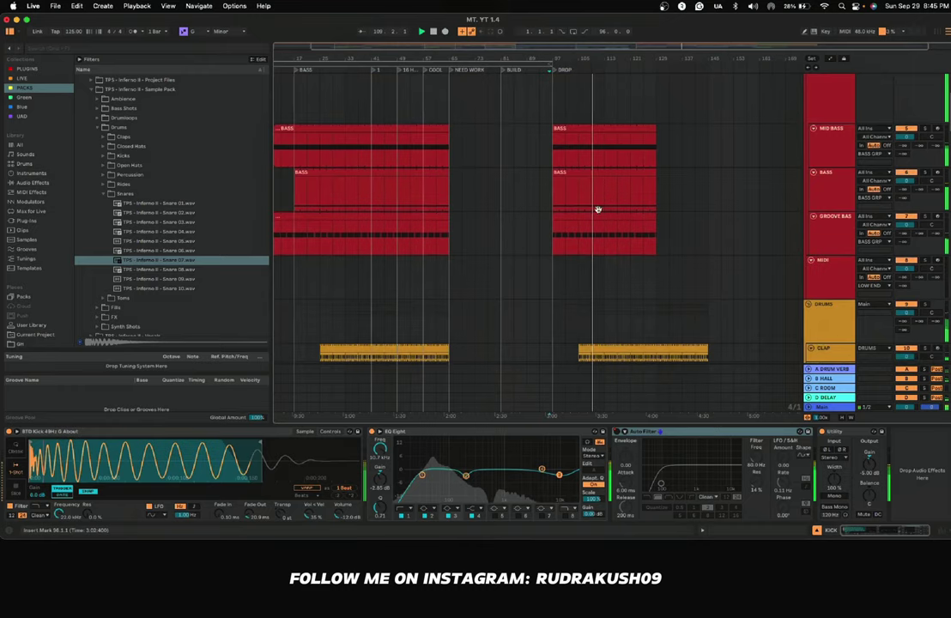
pyautogui.scroll(-5, 598, 212)
pyautogui.scroll(10, 599, 211)
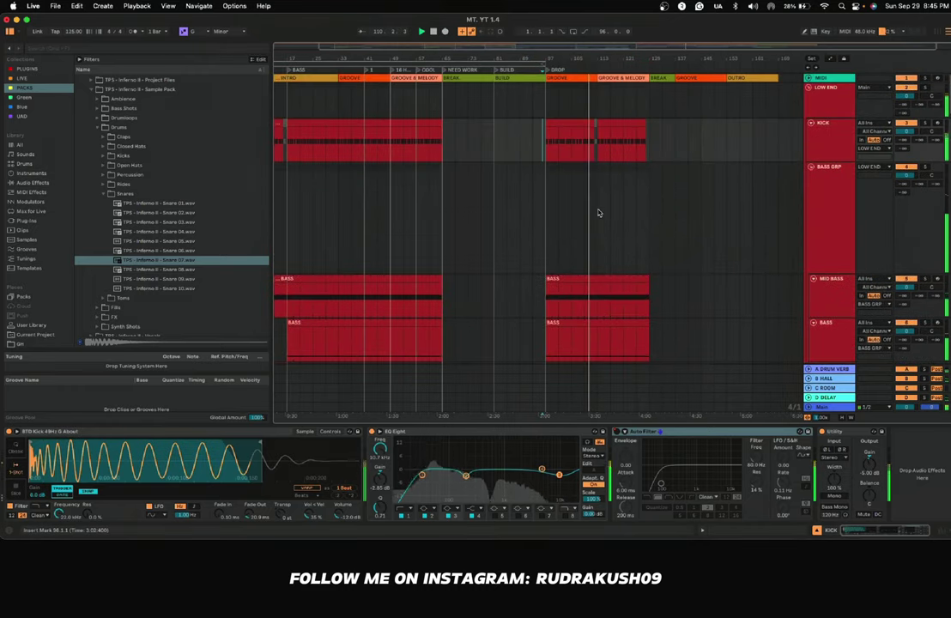
# Step: Show the automation again and extend KICK's first clip after the drop to bar 113, closing the gap
pyautogui.press('a')
pyautogui.scroll(3, 592, 156)
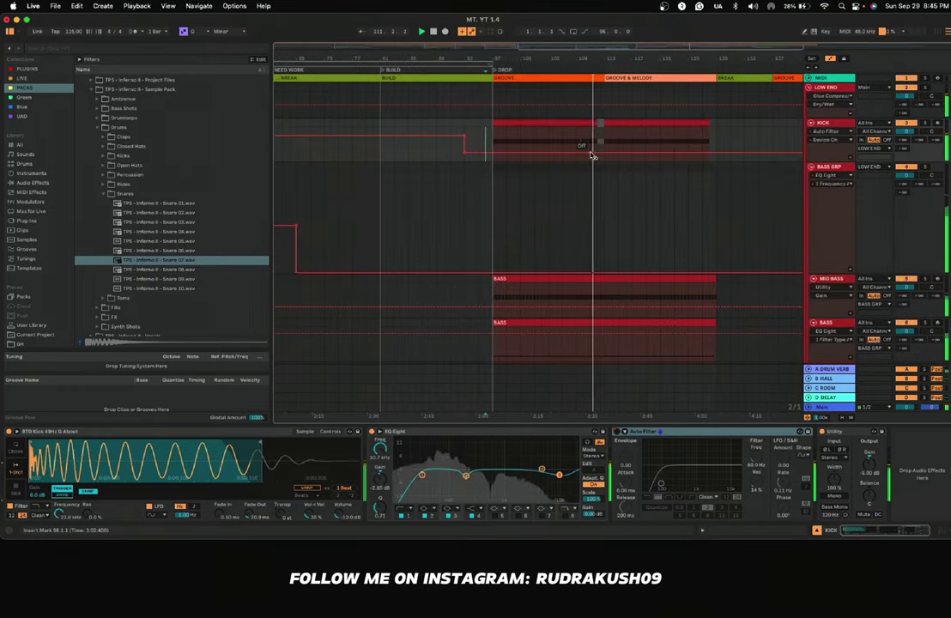
pyautogui.moveTo(595, 121); pyautogui.dragTo(602, 121)
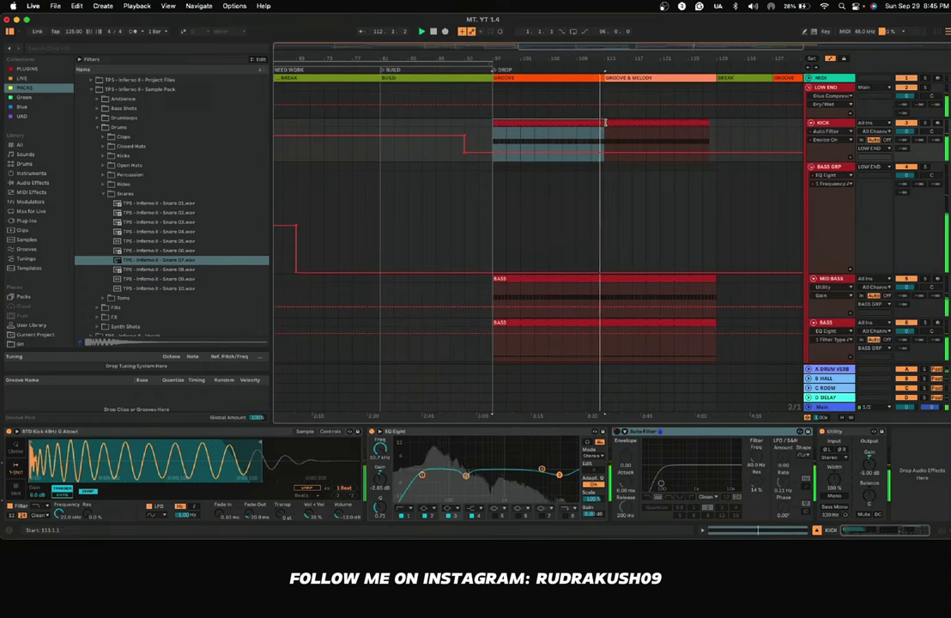
# Step: Automate KICK's Auto Filter to switch on from bar 112 to bar 113
pyautogui.scroll(3, 594, 157)
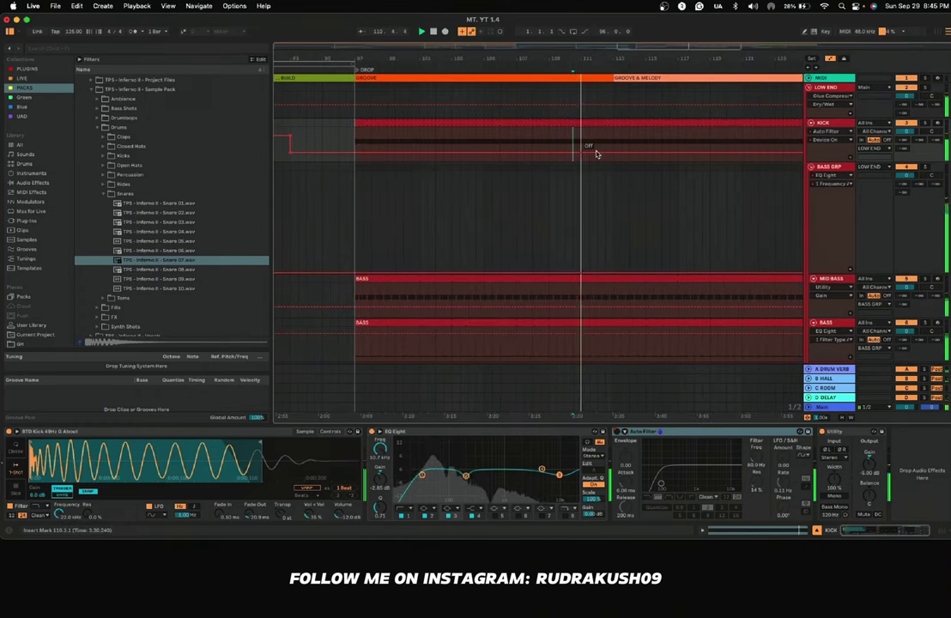
pyautogui.moveTo(605, 153)
pyautogui.mouseDown()
pyautogui.moveTo(602, 135)
pyautogui.moveTo(614, 153)
pyautogui.mouseUp()
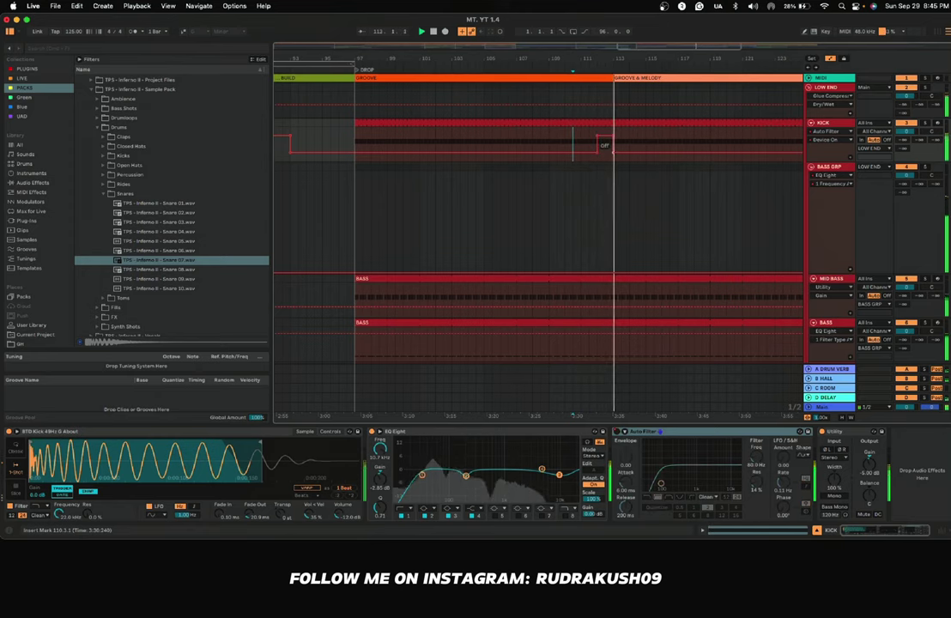
pyautogui.hscroll(5, 627, 157)
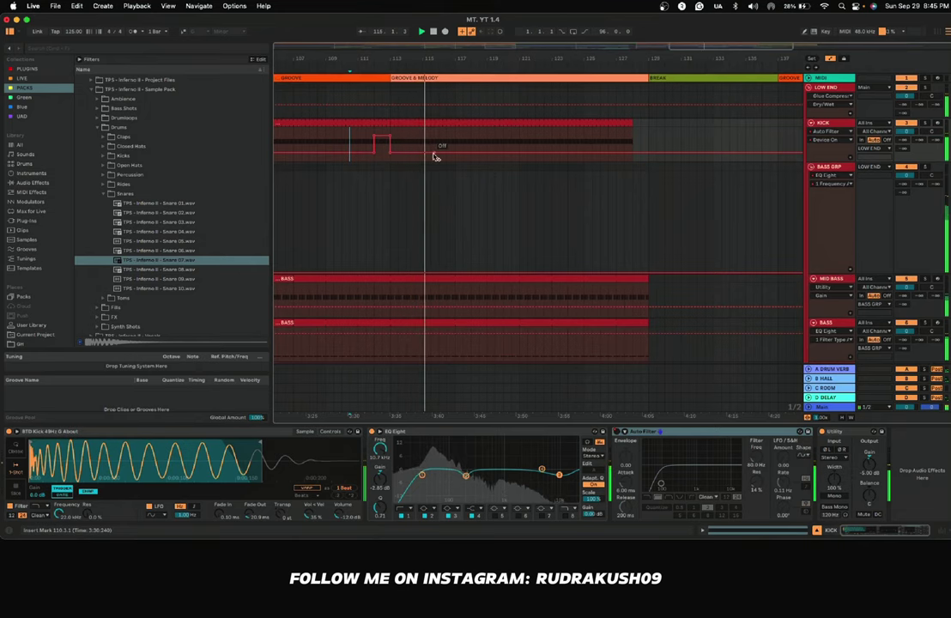
# Step: Extend the KICK clip that starts at bar 113 to bar 137
pyautogui.hscroll(-2, 437, 155)
pyautogui.scroll(-3, 437, 156)
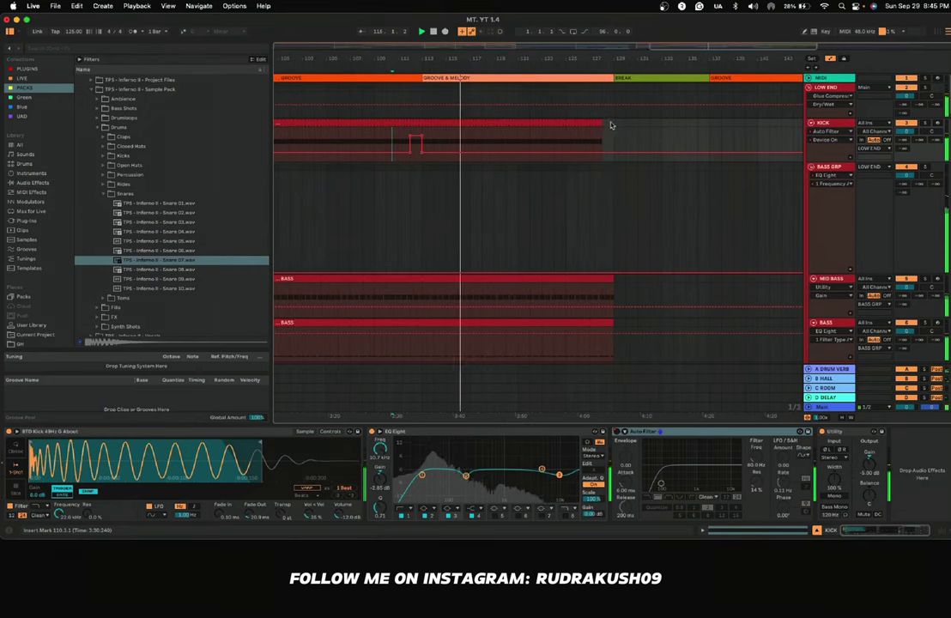
pyautogui.moveTo(602, 123); pyautogui.dragTo(707, 123)
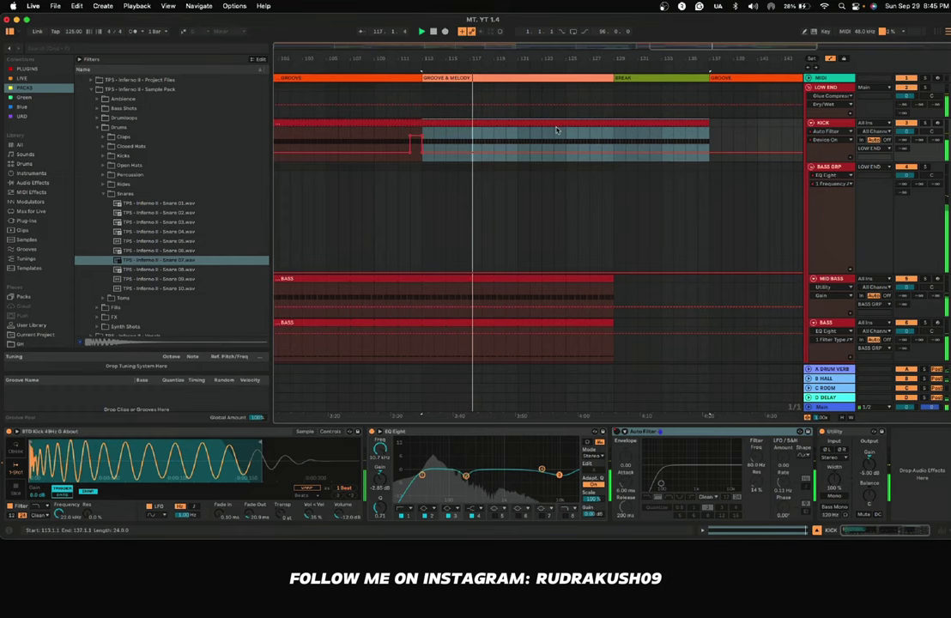
# Step: Automate KICK's Auto Filter to switch on from bar 125 to bar 129, before the BREAK section
pyautogui.scroll(-2, 508, 145)
pyautogui.scroll(-10, 508, 146)
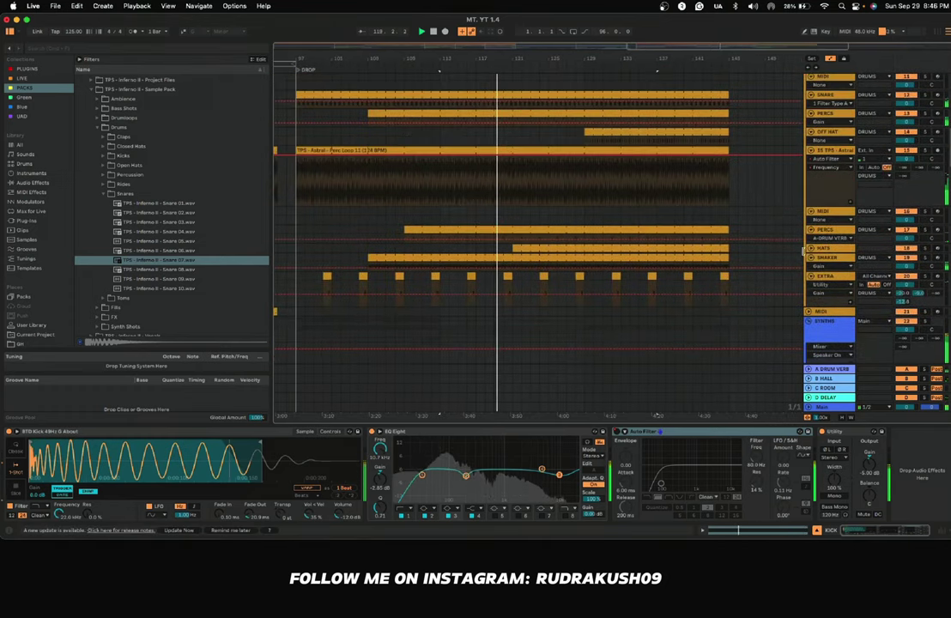
pyautogui.scroll(2, 564, 284)
pyautogui.scroll(10, 563, 283)
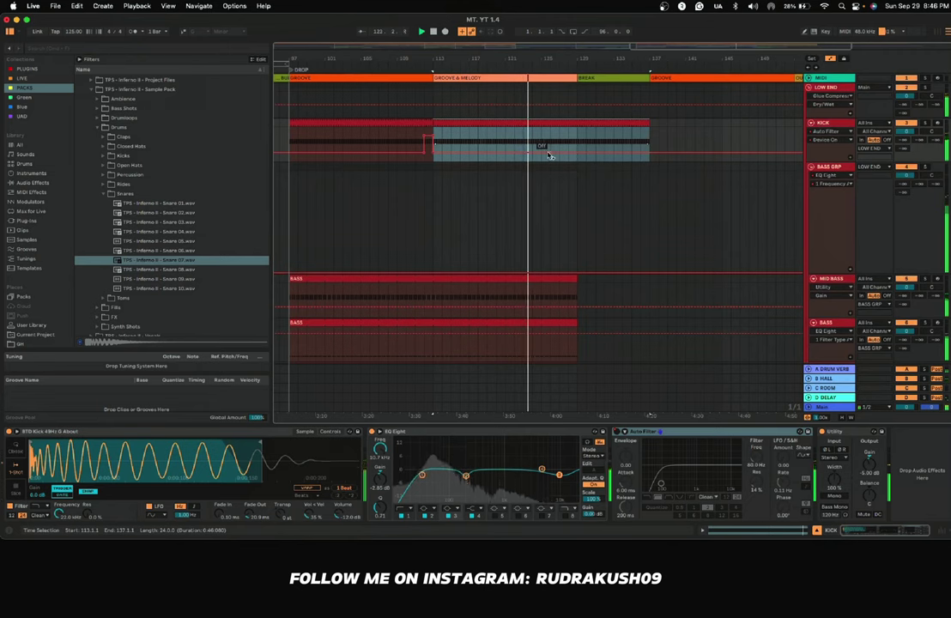
pyautogui.click(542, 154)
pyautogui.moveTo(561, 154); pyautogui.dragTo(542, 137)
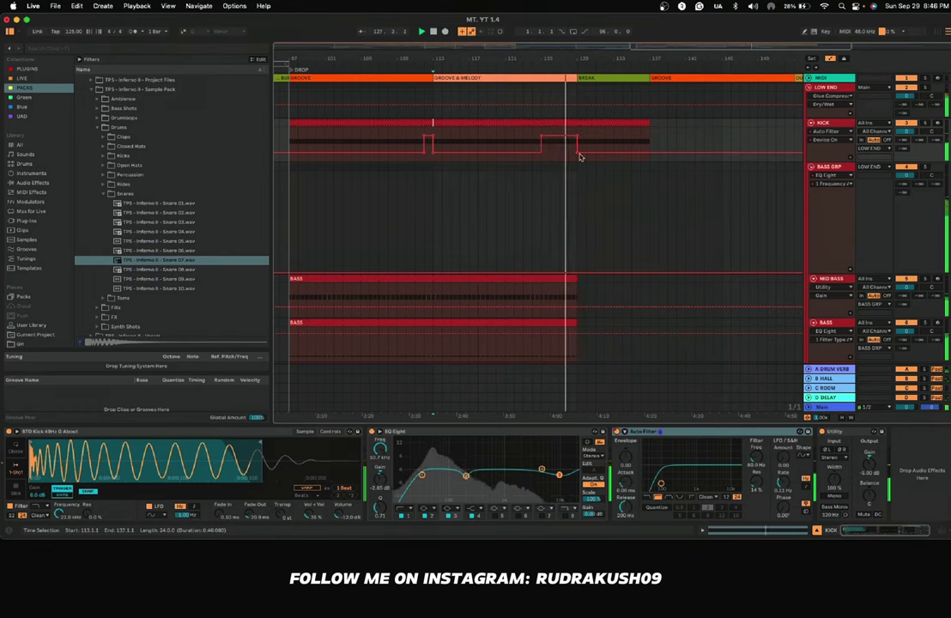
# Step: Copy the LEAD clip's section from bars 97 to 113 to bar 129 and play from bar 123
pyautogui.scroll(5, 581, 196)
pyautogui.scroll(-2, 579, 195)
pyautogui.scroll(8, 579, 194)
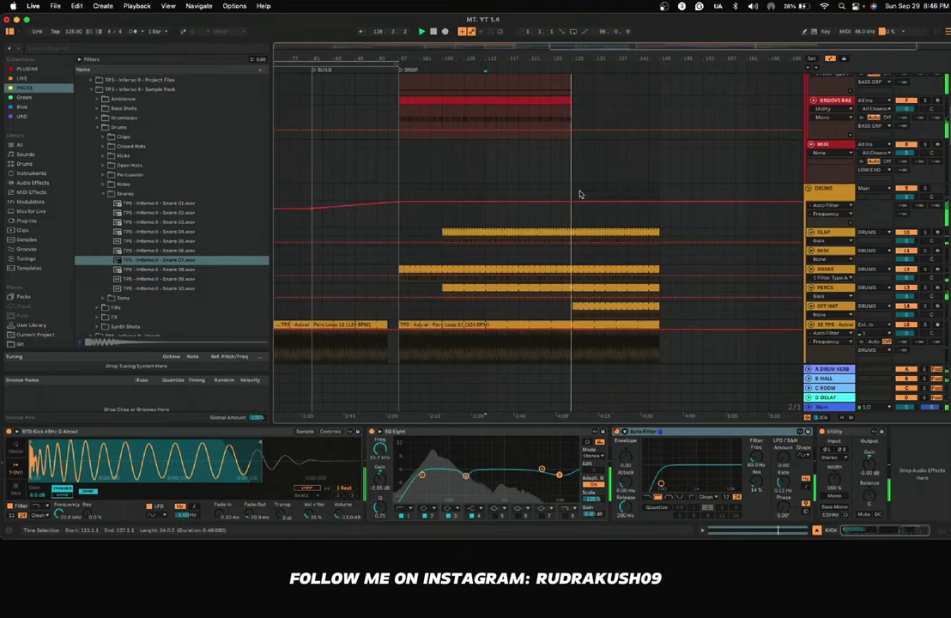
pyautogui.scroll(15, 580, 194)
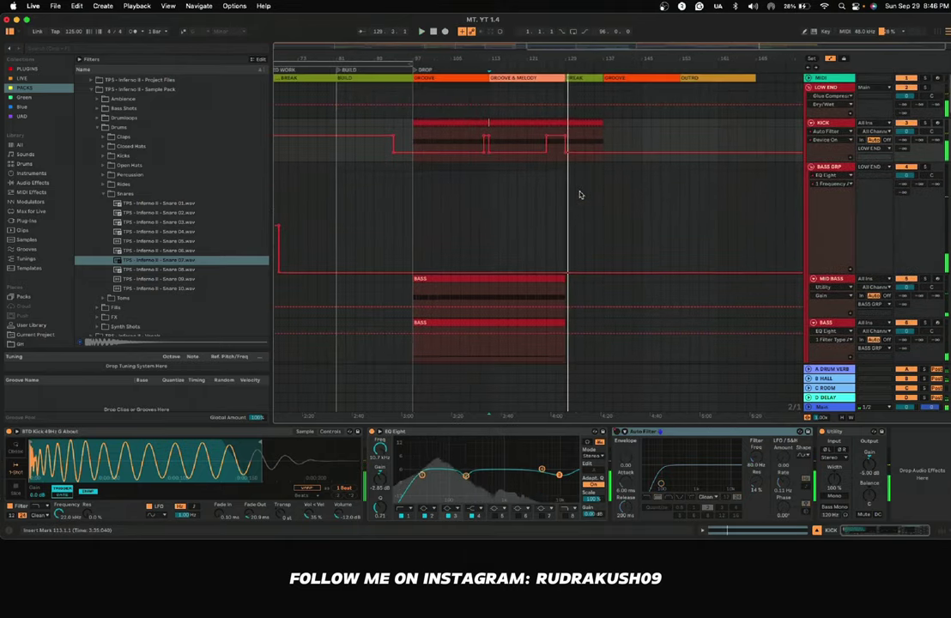
pyautogui.scroll(5, 580, 194)
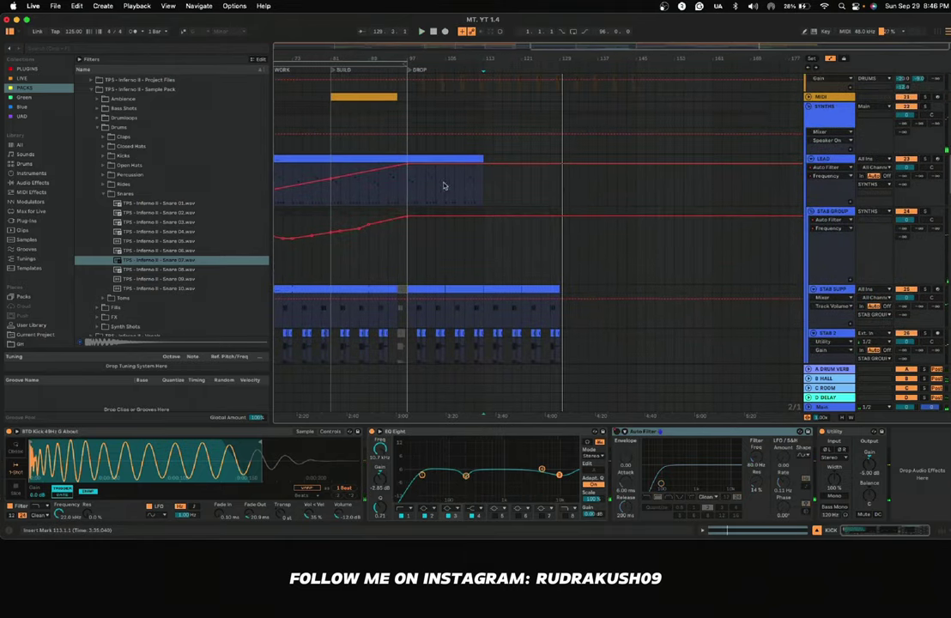
pyautogui.moveTo(411, 184); pyautogui.dragTo(487, 188)
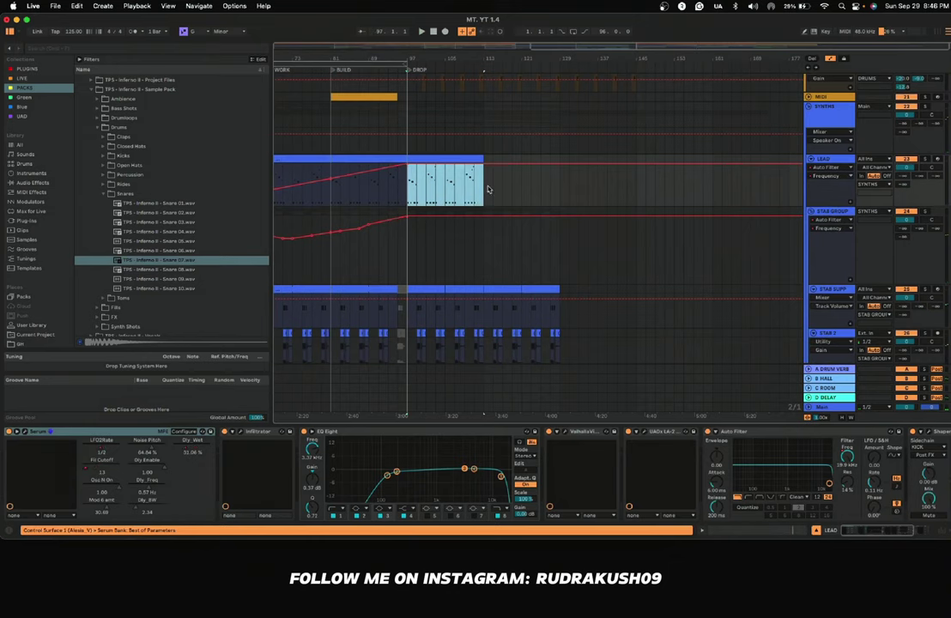
pyautogui.moveTo(439, 160); pyautogui.dragTo(600, 177)
pyautogui.press('space')
pyautogui.scroll(-5, 532, 184)
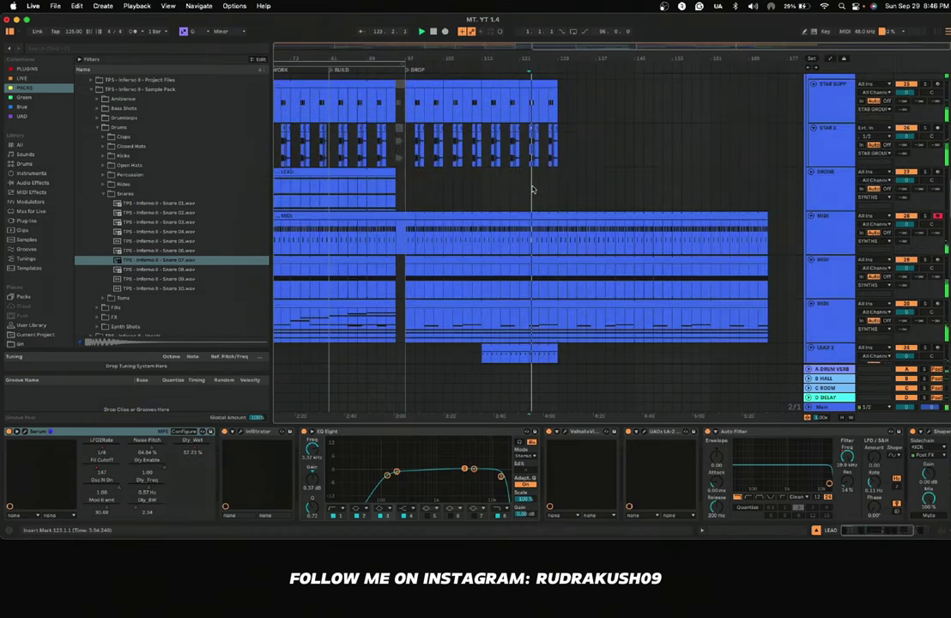
# Step: Duplicate STAB SUPP's last clip, bars 121 to 129, twice so the part reaches bar 145
pyautogui.scroll(3, 533, 185)
pyautogui.scroll(-2, 532, 188)
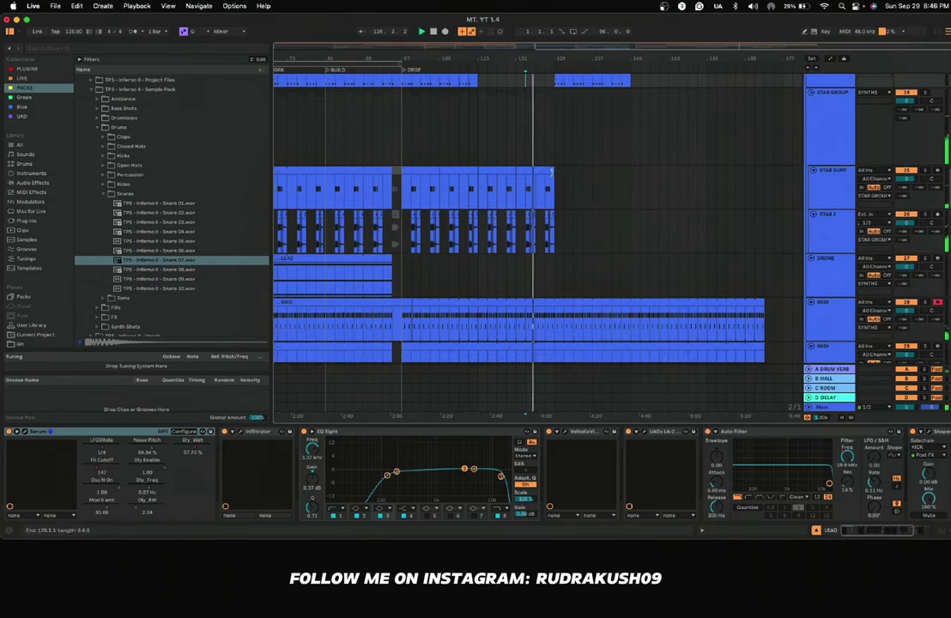
pyautogui.click(544, 171)
pyautogui.hotkey('ctrl', 'd')
pyautogui.hotkey('ctrl', 'd')
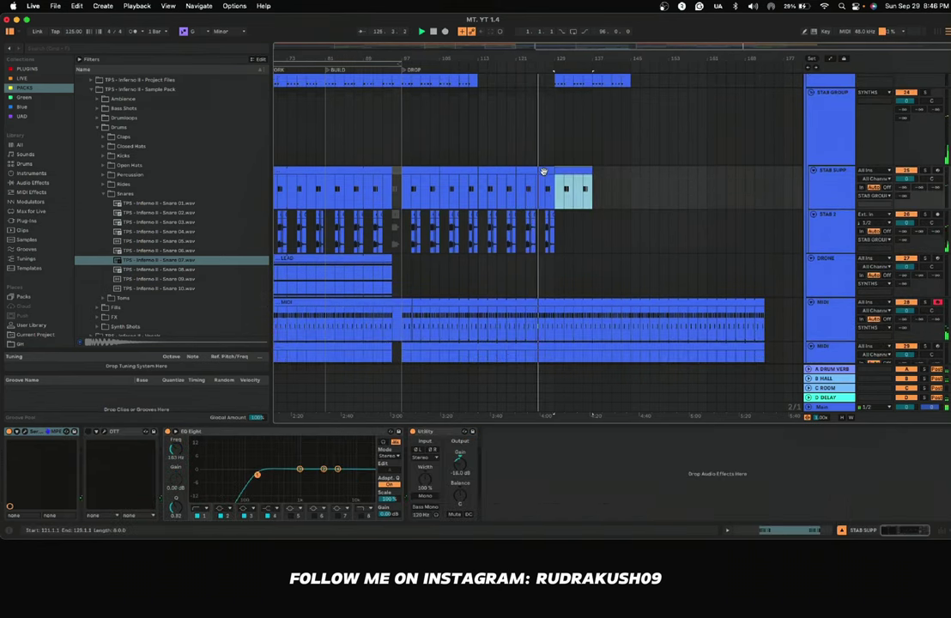
# Step: Duplicate the STAB 2 clips from bars 113 to 129 once, filling bars 129 to 145
pyautogui.moveTo(480, 227); pyautogui.dragTo(556, 229)
pyautogui.press('super+d')
pyautogui.press('super+z')
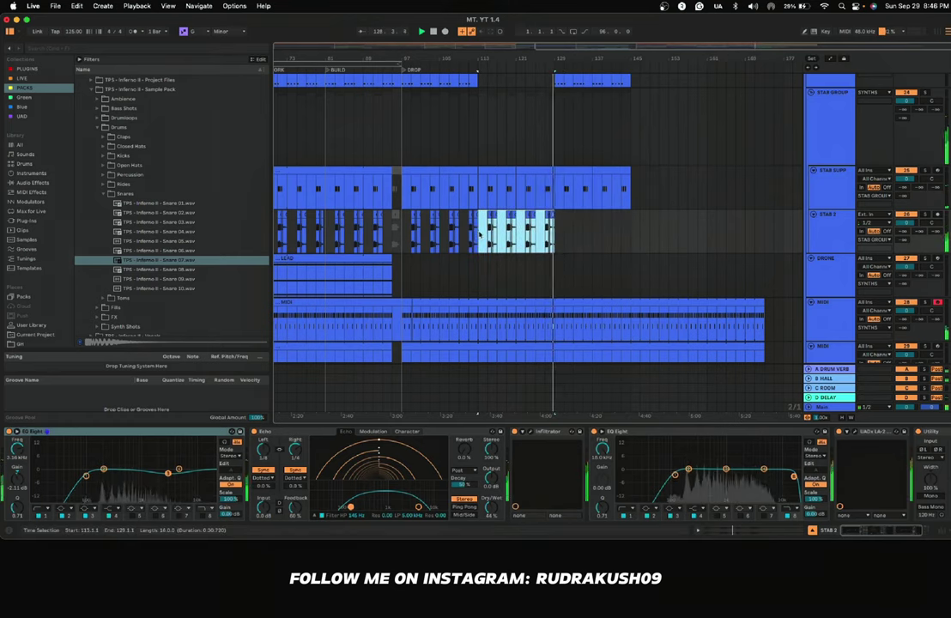
pyautogui.press('super+d')
# Step: Play from bar 117 and extend the MID BASS clip after the drop to bar 169
pyautogui.scroll(10, 571, 249)
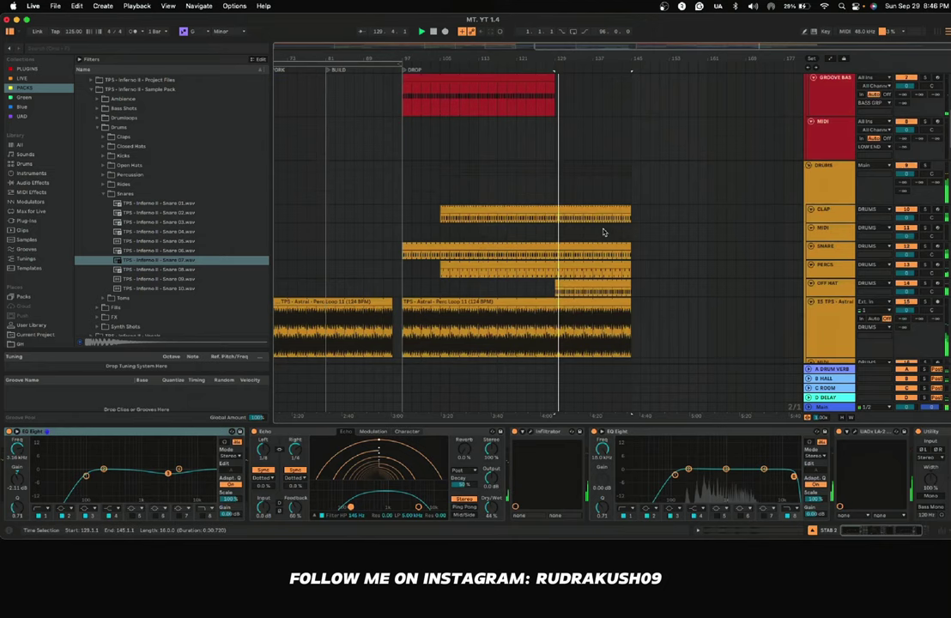
pyautogui.click(501, 193)
pyautogui.scroll(5, 502, 193)
pyautogui.scroll(-10, 503, 194)
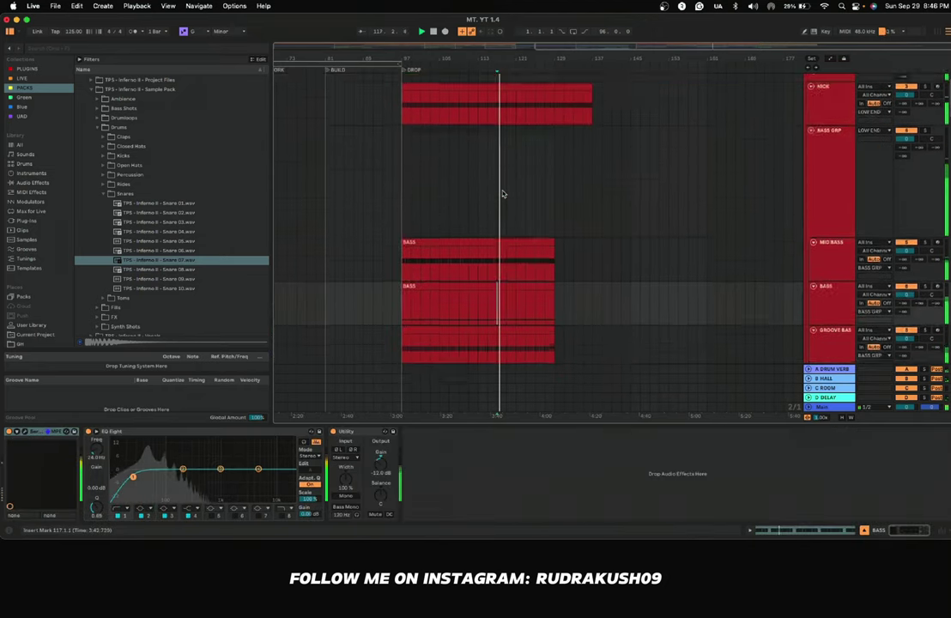
pyautogui.scroll(8, 503, 195)
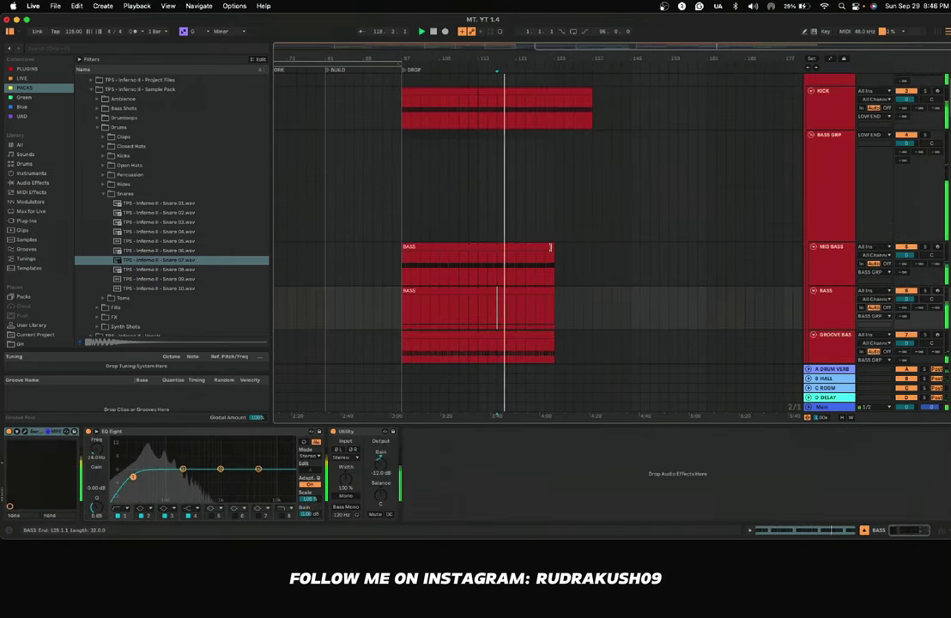
pyautogui.moveTo(551, 248); pyautogui.dragTo(707, 256)
pyautogui.scroll(2, 708, 257)
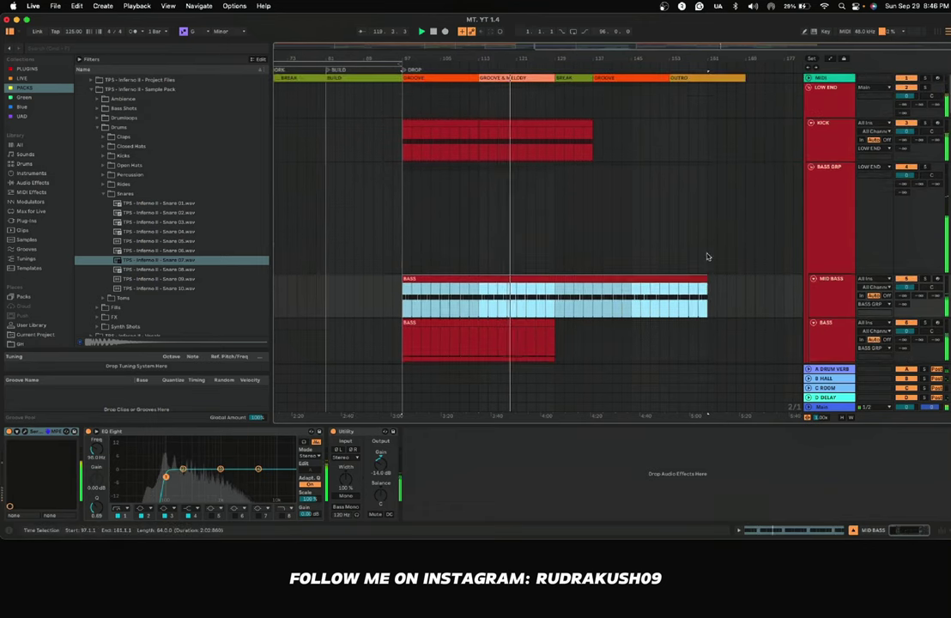
pyautogui.scroll(-2, 708, 256)
pyautogui.scroll(2, 707, 257)
pyautogui.moveTo(707, 296); pyautogui.dragTo(746, 296)
pyautogui.scroll(-3, 495, 297)
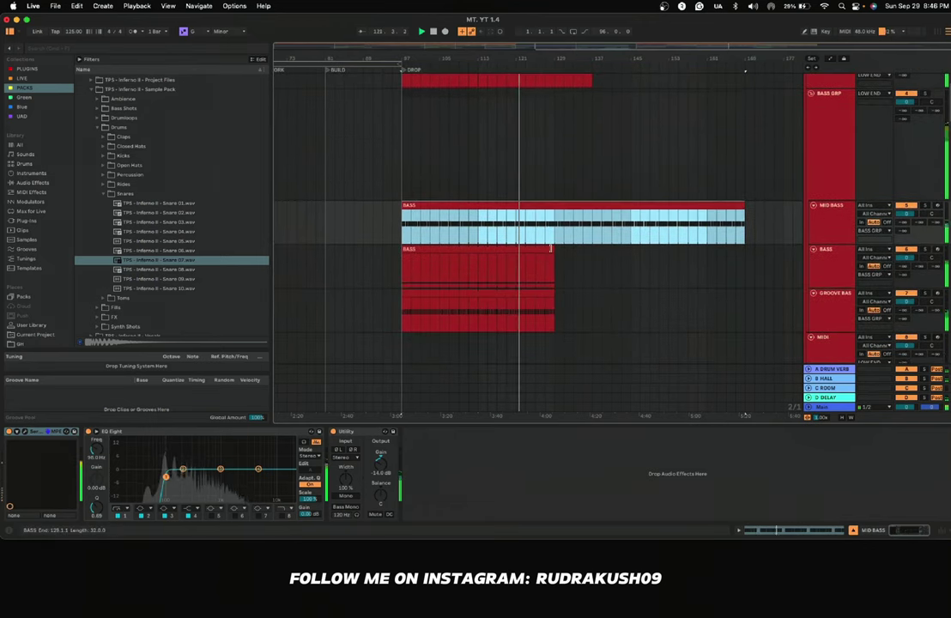
# Step: Extend the BASS, GROOVE BASS and KICK clips after the drop to bar 169
pyautogui.moveTo(551, 249); pyautogui.dragTo(744, 249)
pyautogui.scroll(-1, 546, 306)
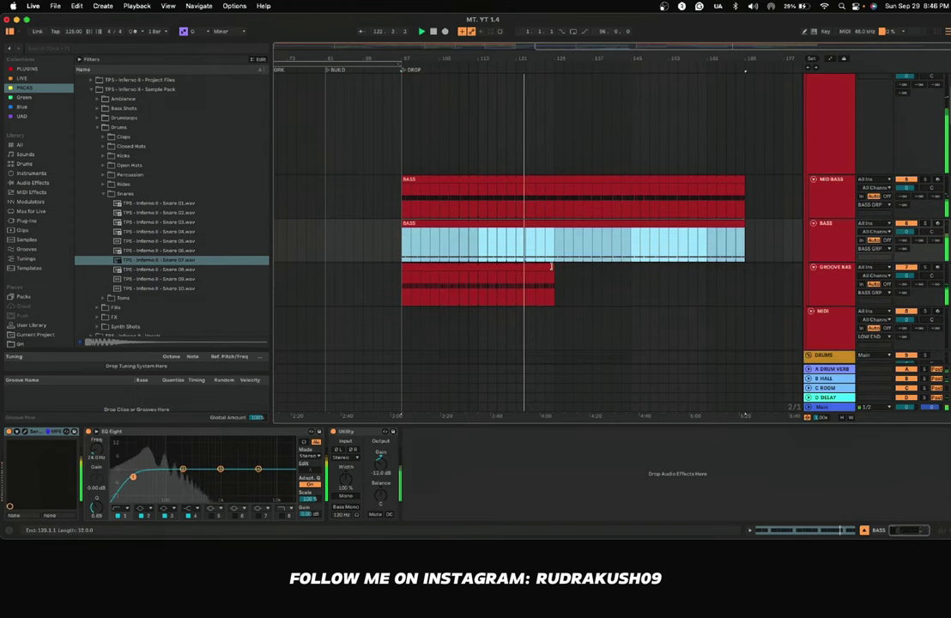
pyautogui.moveTo(551, 267); pyautogui.dragTo(744, 267)
pyautogui.scroll(3, 612, 240)
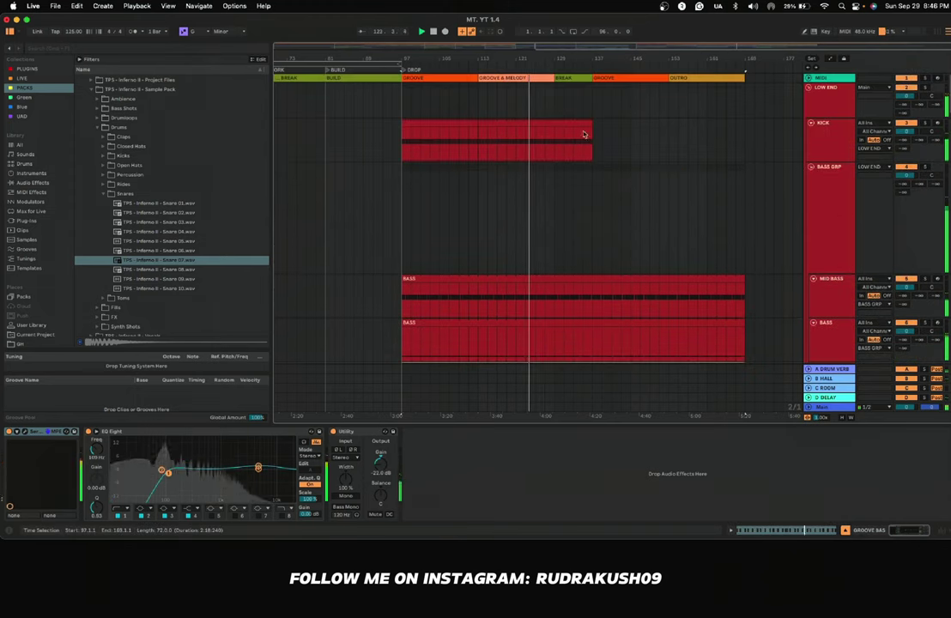
pyautogui.moveTo(592, 125); pyautogui.dragTo(744, 124)
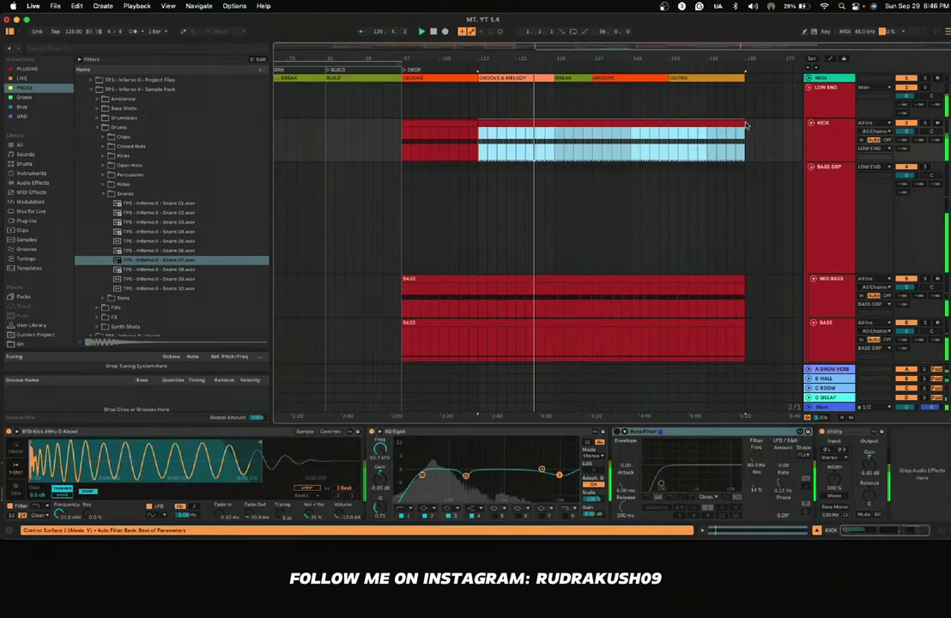
# Step: Flatten the KICK track's Auto Filter Device On automation between bars 125 and 129 to off, and play from bar 124
pyautogui.press('a')
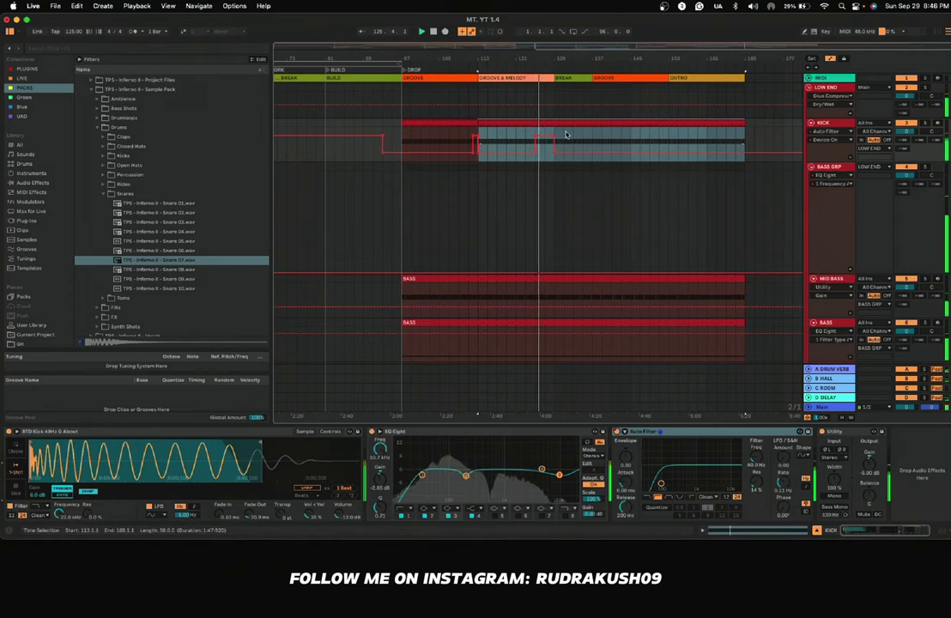
pyautogui.scroll(-12, 566, 135)
pyautogui.scroll(12, 566, 135)
pyautogui.press('a')
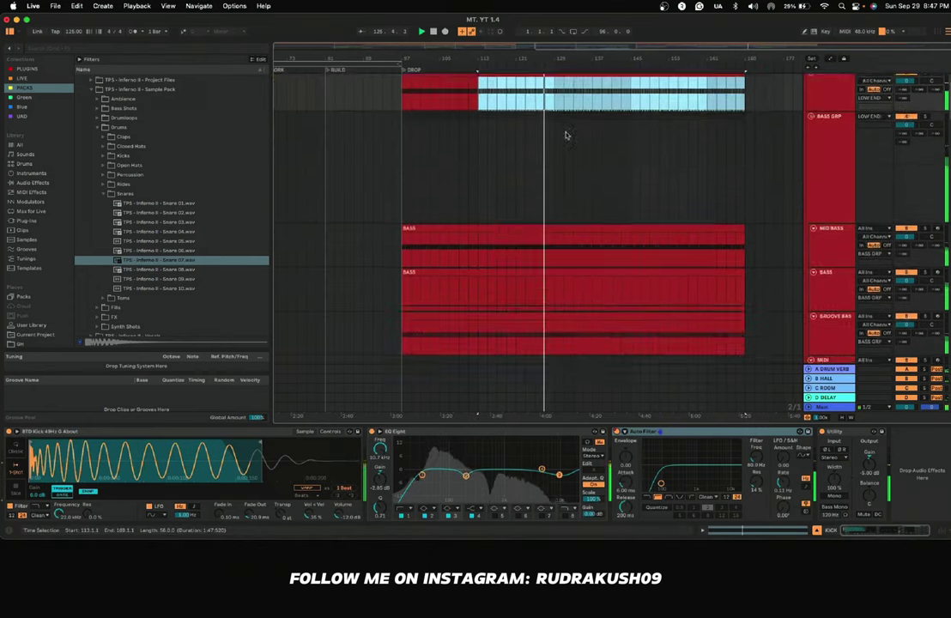
pyautogui.scroll(3, 562, 135)
pyautogui.press('a')
pyautogui.scroll(4, 555, 137)
pyautogui.press('space')
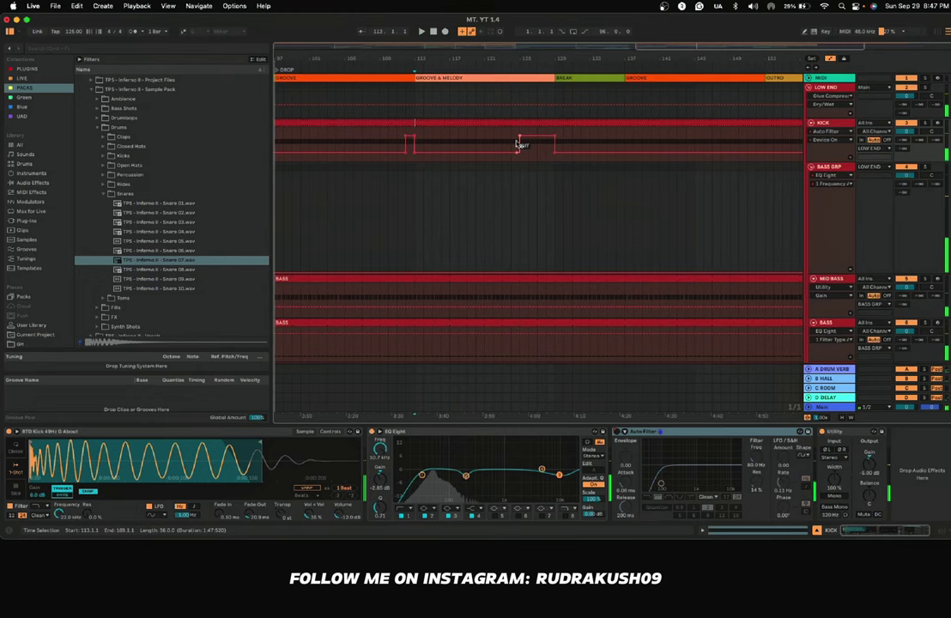
pyautogui.scroll(2, 509, 144)
pyautogui.press('space')
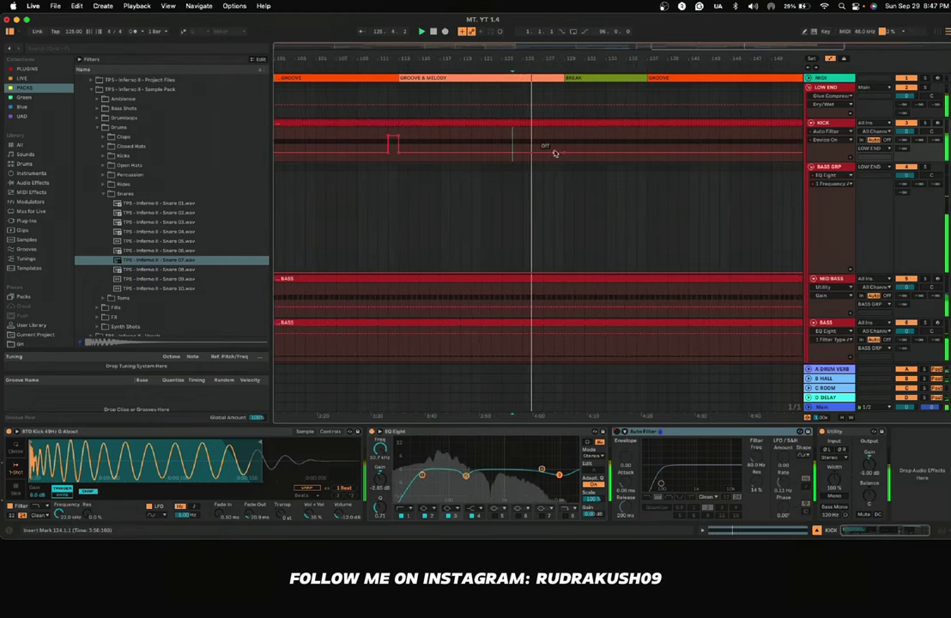
# Step: Play from bar 93 and check the bass and drum tracks' clips and automation around the drop
pyautogui.scroll(-3, 554, 154)
pyautogui.click(399, 177)
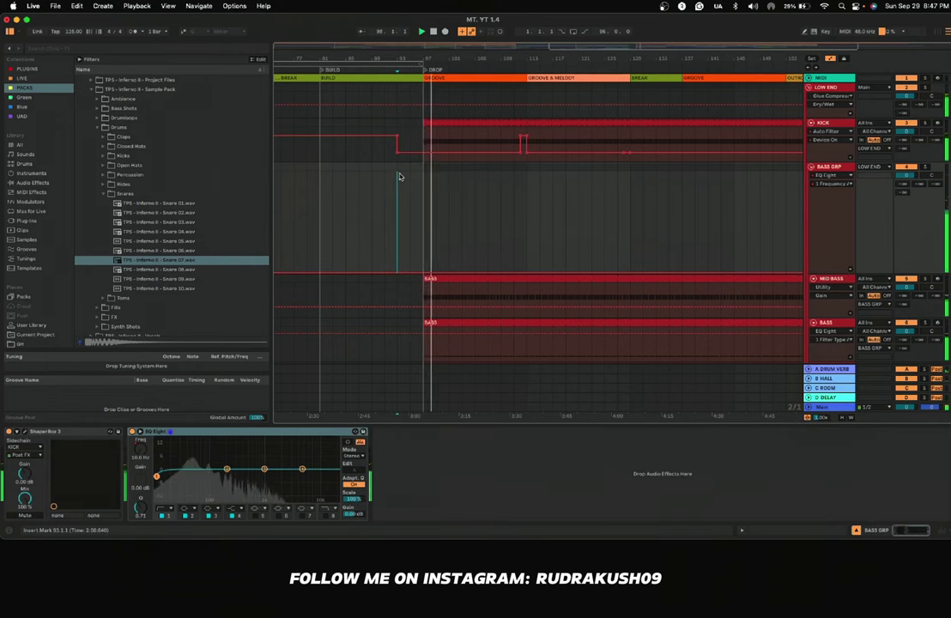
pyautogui.scroll(-10, 412, 189)
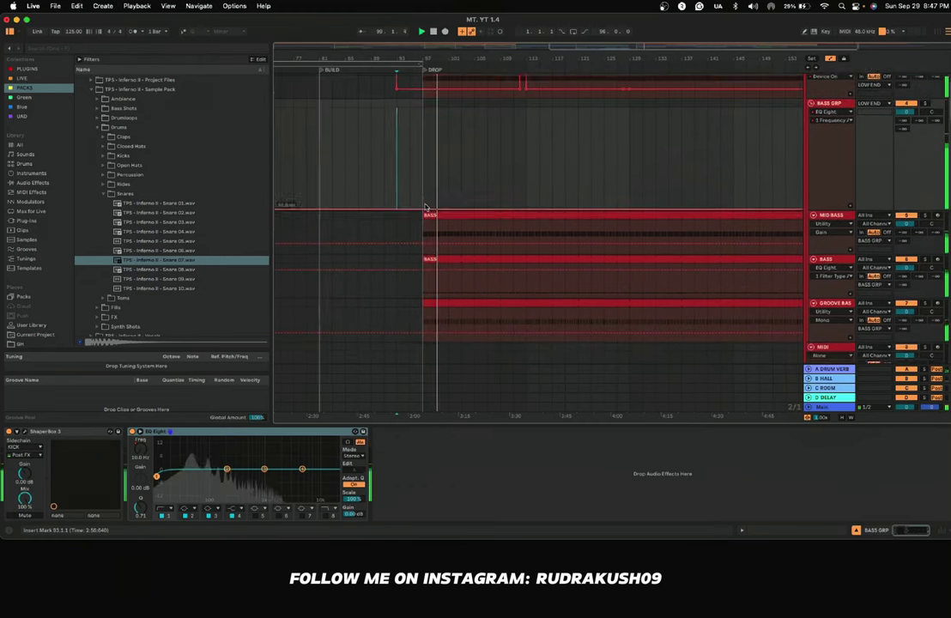
pyautogui.scroll(-1, 425, 207)
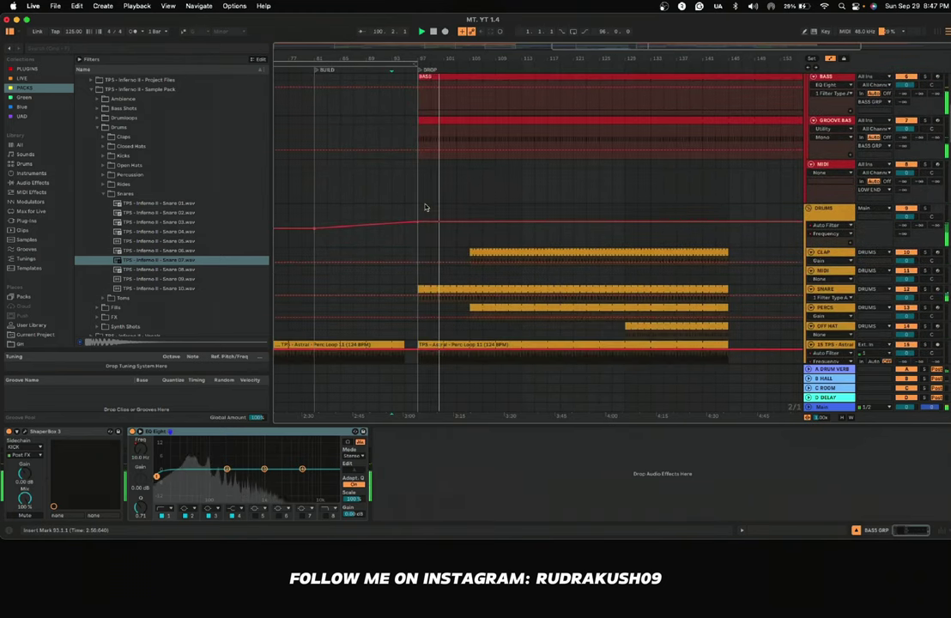
pyautogui.scroll(-7, 425, 207)
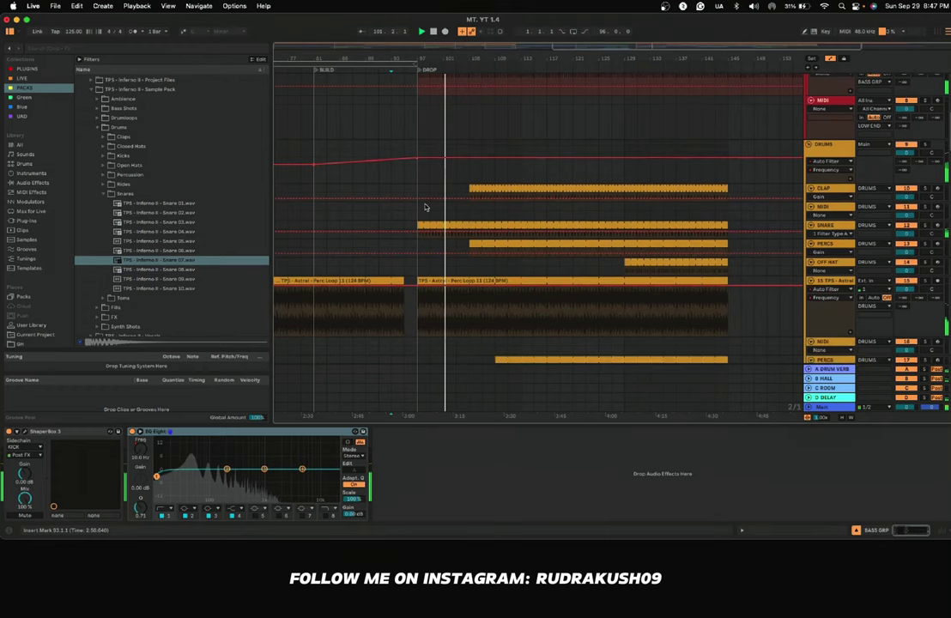
pyautogui.scroll(-8, 424, 204)
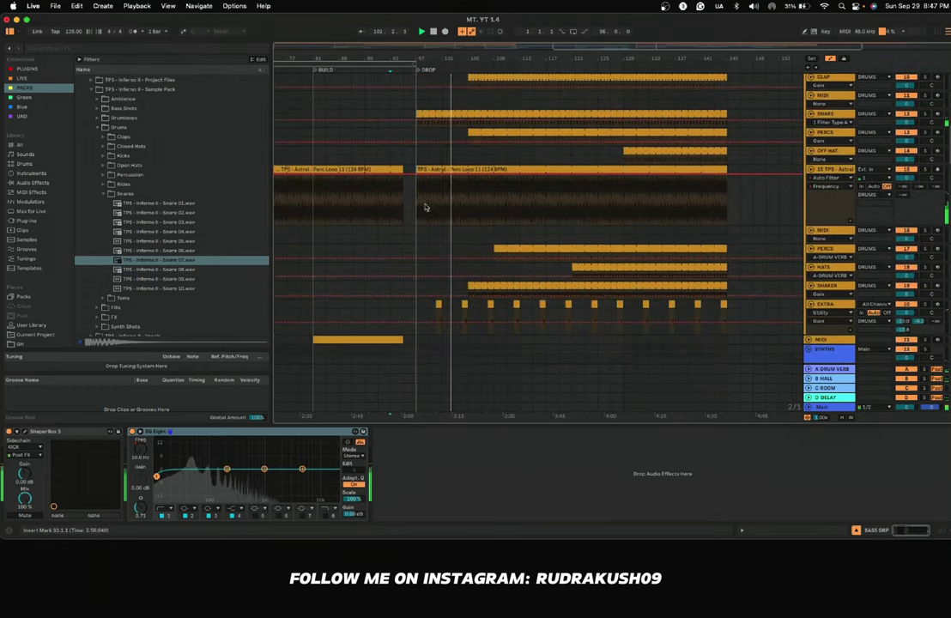
pyautogui.hscroll(2, 425, 206)
pyautogui.scroll(1, 425, 206)
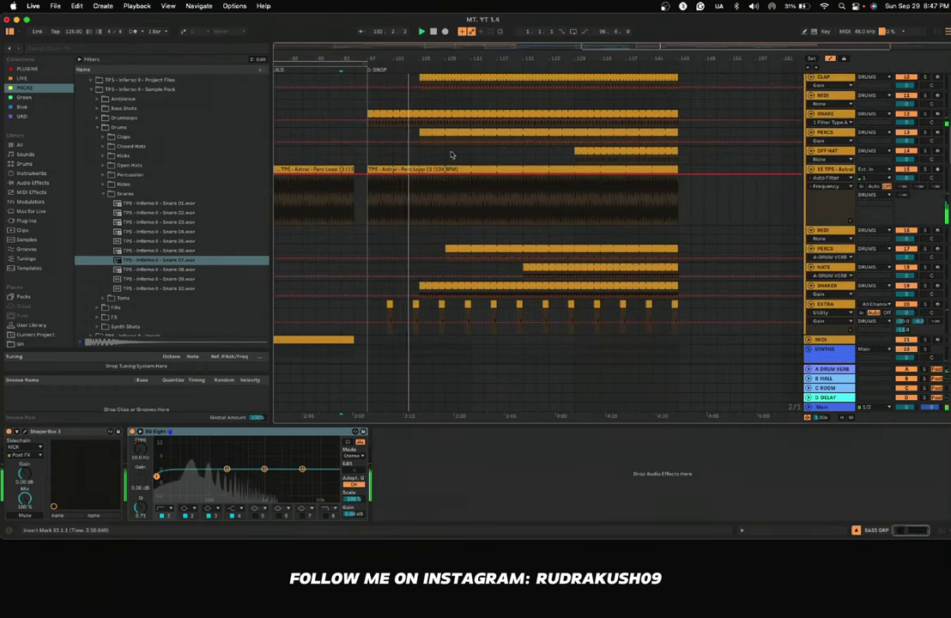
# Step: Hide the return tracks in the arrangement
pyautogui.click(170, 7)
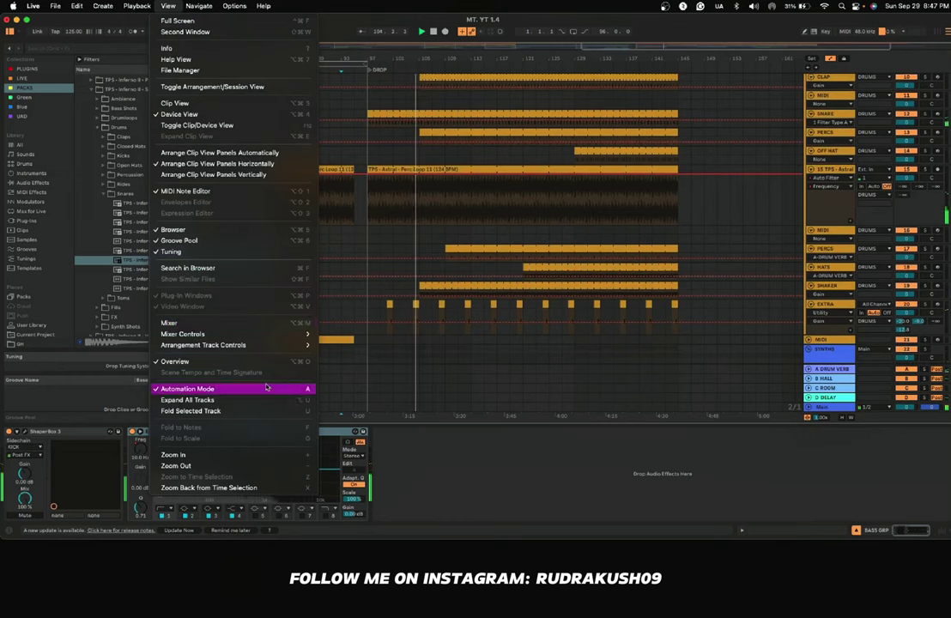
pyautogui.moveTo(283, 345)
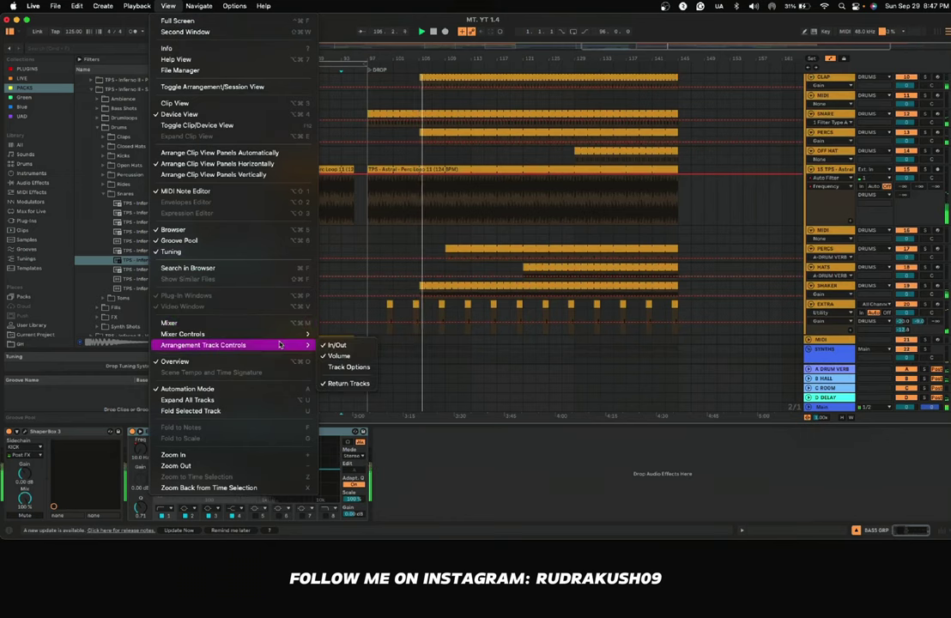
pyautogui.click(347, 384)
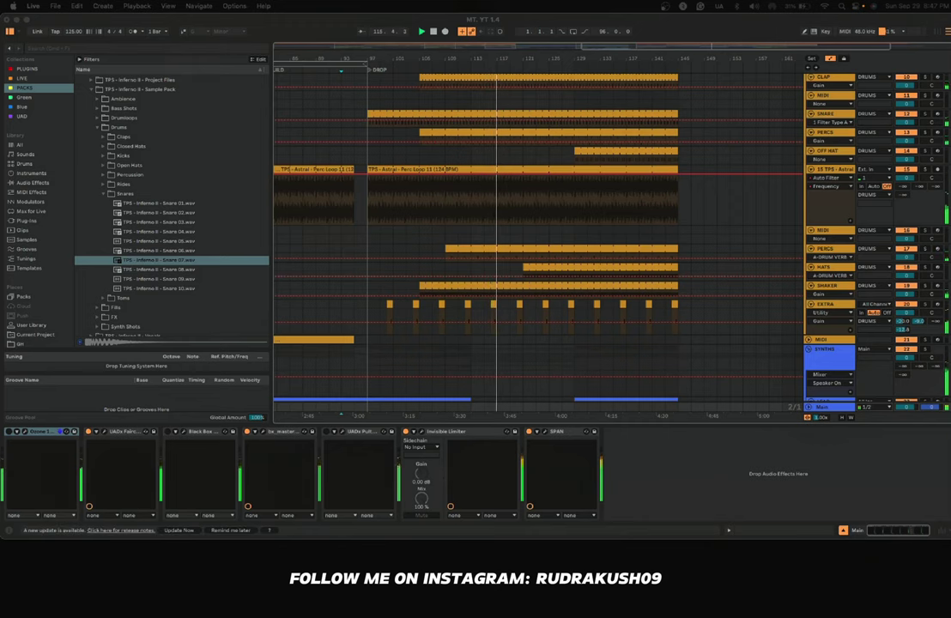
# Step: Look over how far the drum, synth and FX clips run past the drop
pyautogui.click(513, 209)
pyautogui.hscroll(2, 527, 209)
pyautogui.scroll(1, 529, 209)
pyautogui.scroll(1, 529, 210)
pyautogui.scroll(-5, 529, 210)
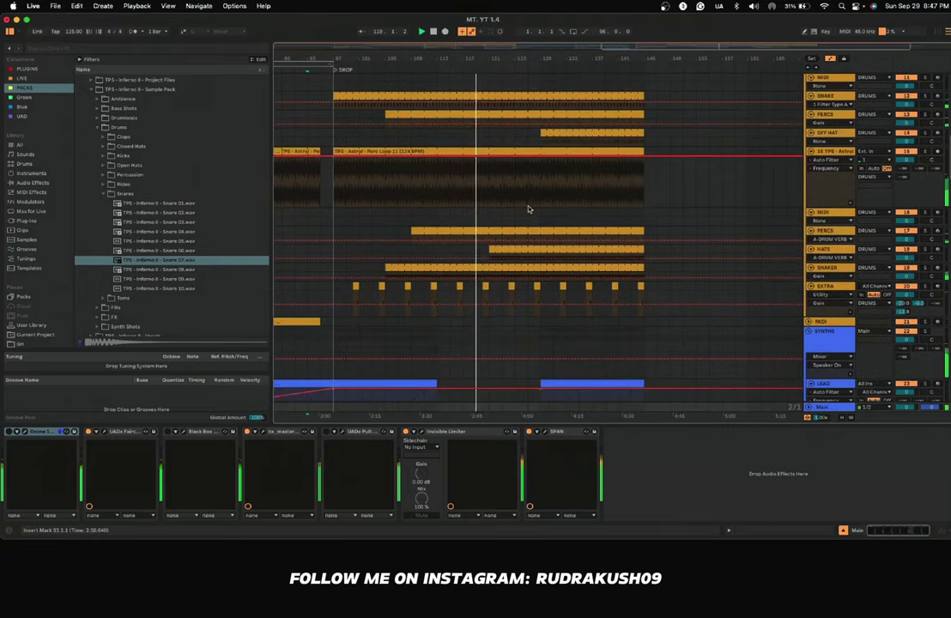
pyautogui.scroll(4, 529, 209)
pyautogui.scroll(-3, 529, 209)
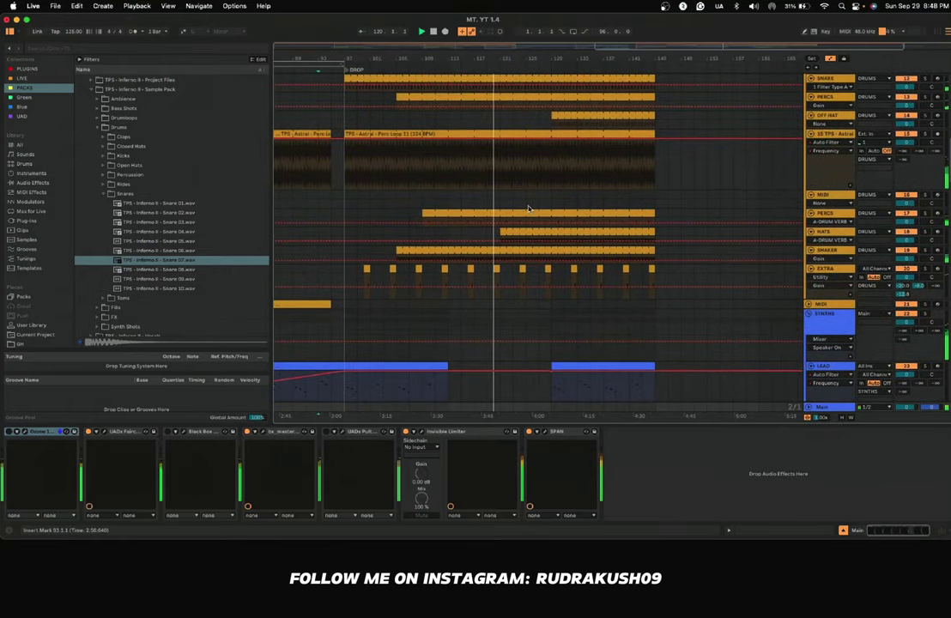
pyautogui.scroll(-1, 528, 207)
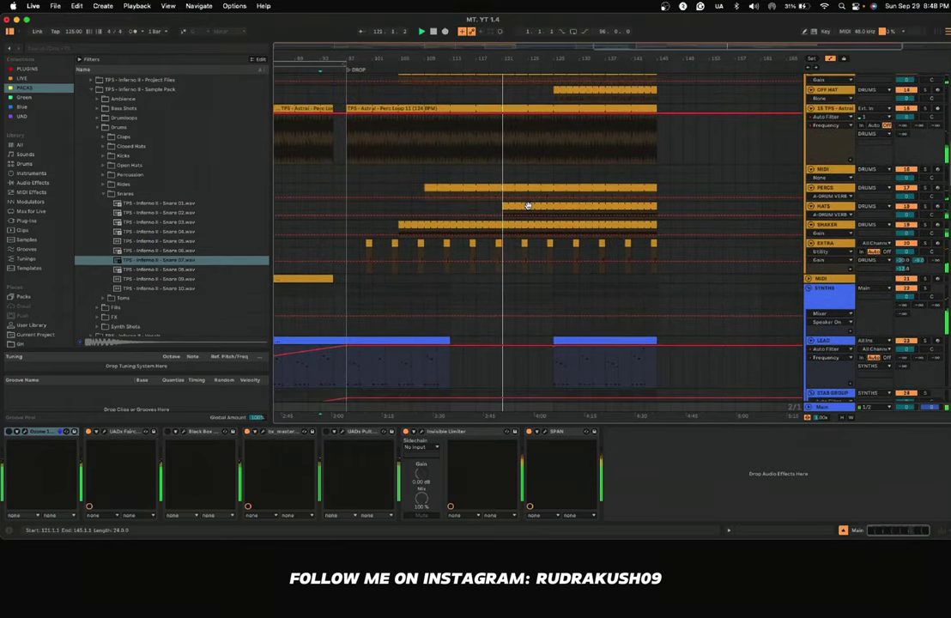
pyautogui.scroll(-2, 528, 206)
pyautogui.scroll(-6, 529, 209)
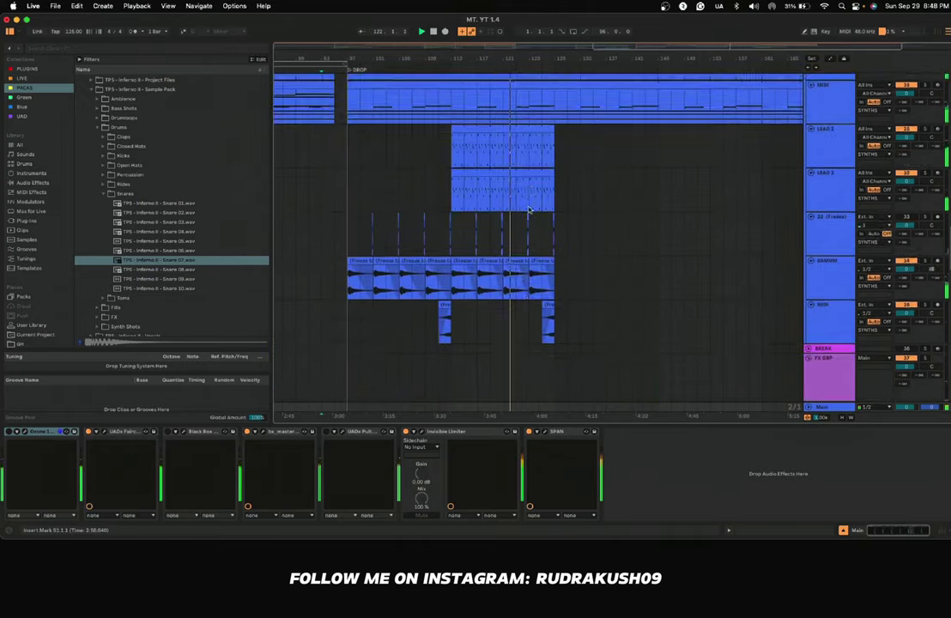
pyautogui.scroll(-10, 529, 209)
pyautogui.scroll(4, 529, 209)
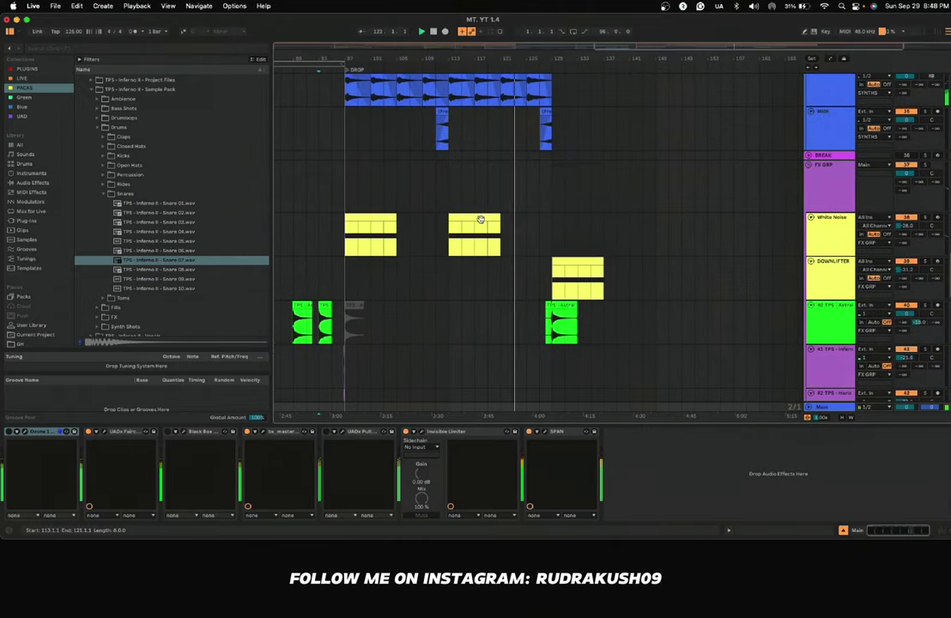
# Step: Try duplicating the White Noise clip from bars 113 to 121 directly after itself
pyautogui.click(481, 220)
pyautogui.hotkey('ctrl', 'd')
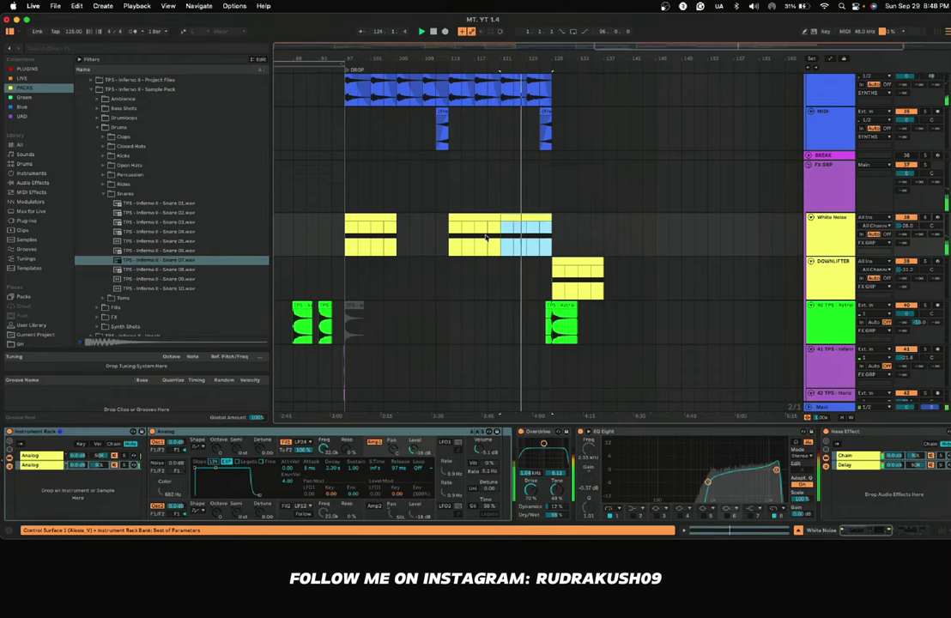
pyautogui.hotkey('ctrl', 'z')
# Step: Copy the ECFX_High_String clips from bars 65 to 81 to bar 113 on the same track
pyautogui.scroll(-10, 503, 229)
pyautogui.hscroll(-2, 505, 232)
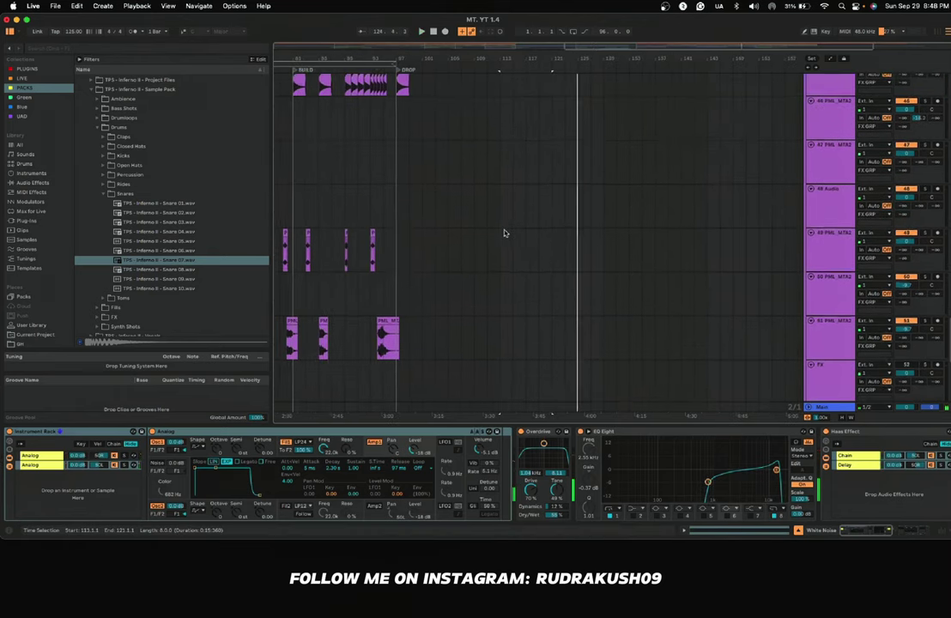
pyautogui.scroll(-10, 503, 232)
pyautogui.hscroll(-3, 503, 231)
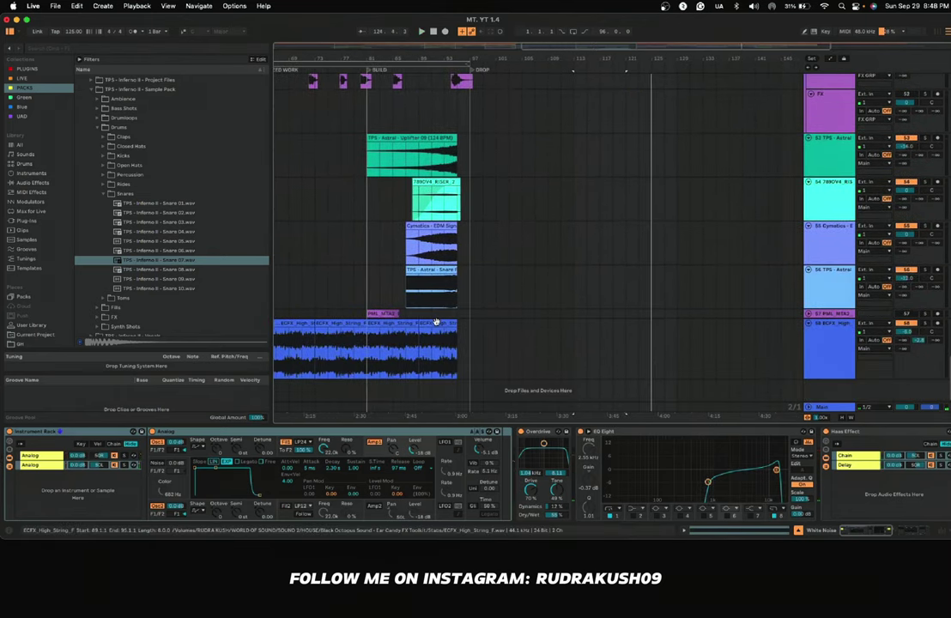
pyautogui.click(327, 326)
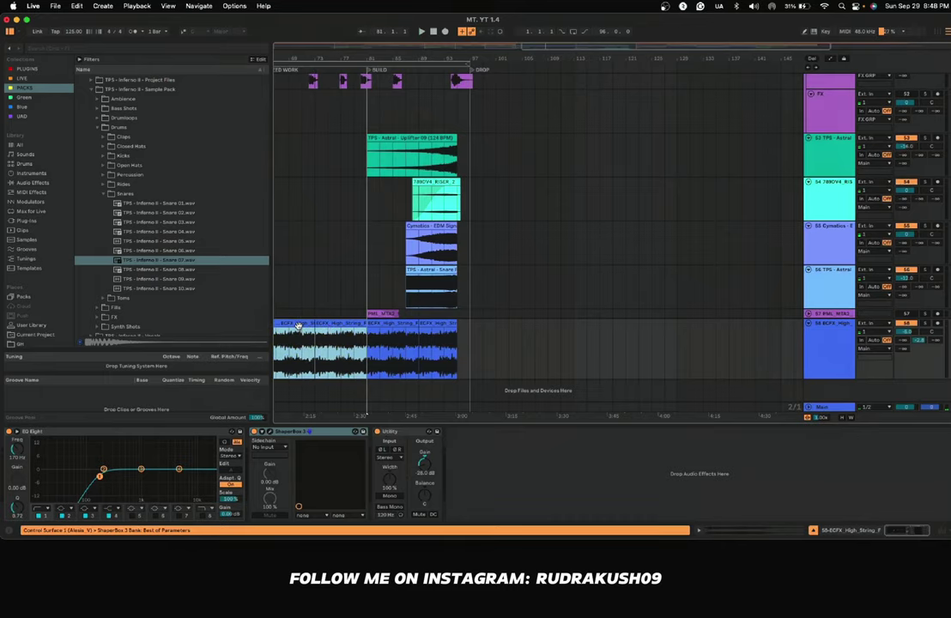
pyautogui.scroll(20, 500, 335)
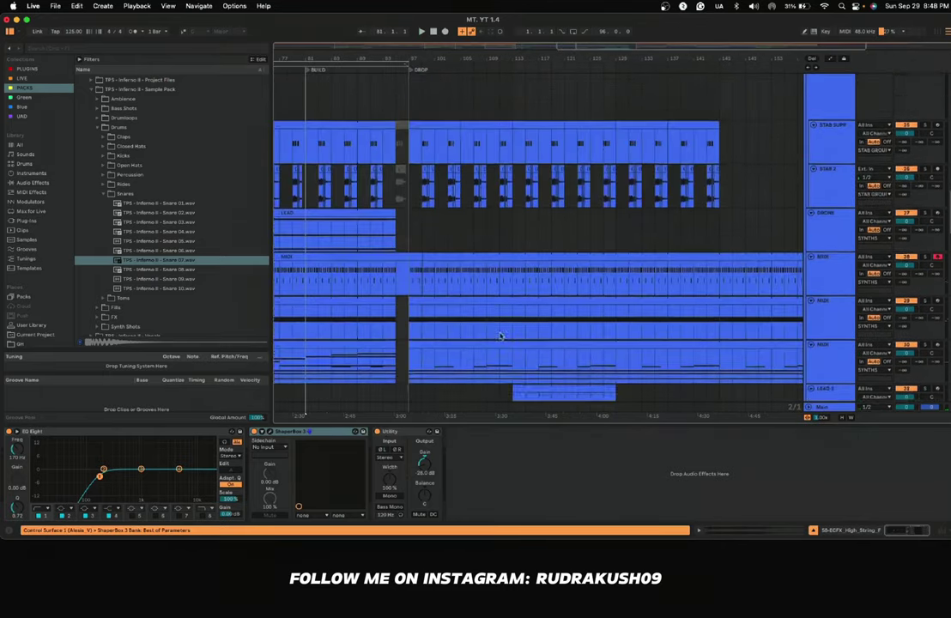
pyautogui.hscroll(2, 501, 336)
pyautogui.scroll(-20, 501, 336)
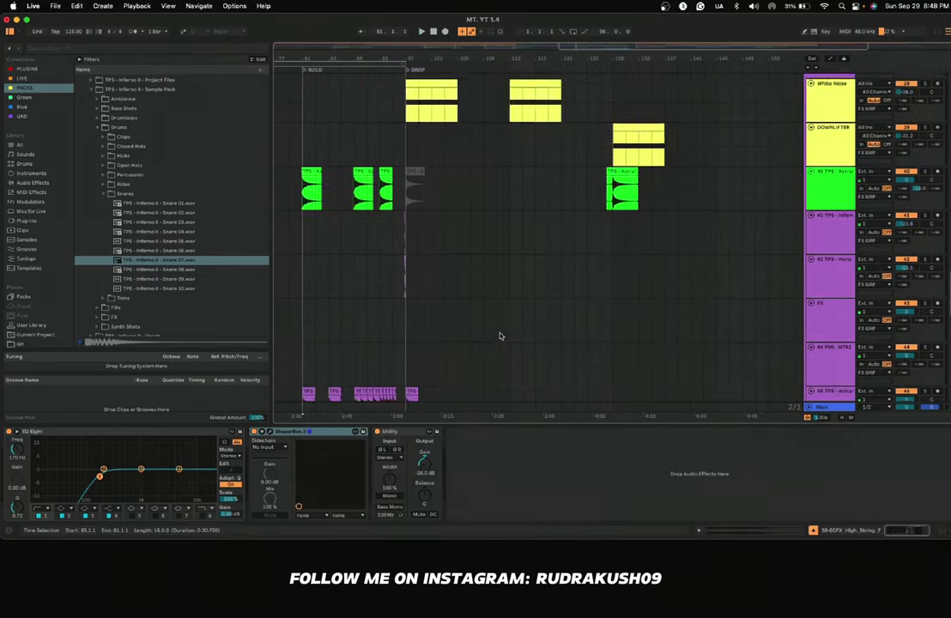
pyautogui.scroll(-6, 501, 340)
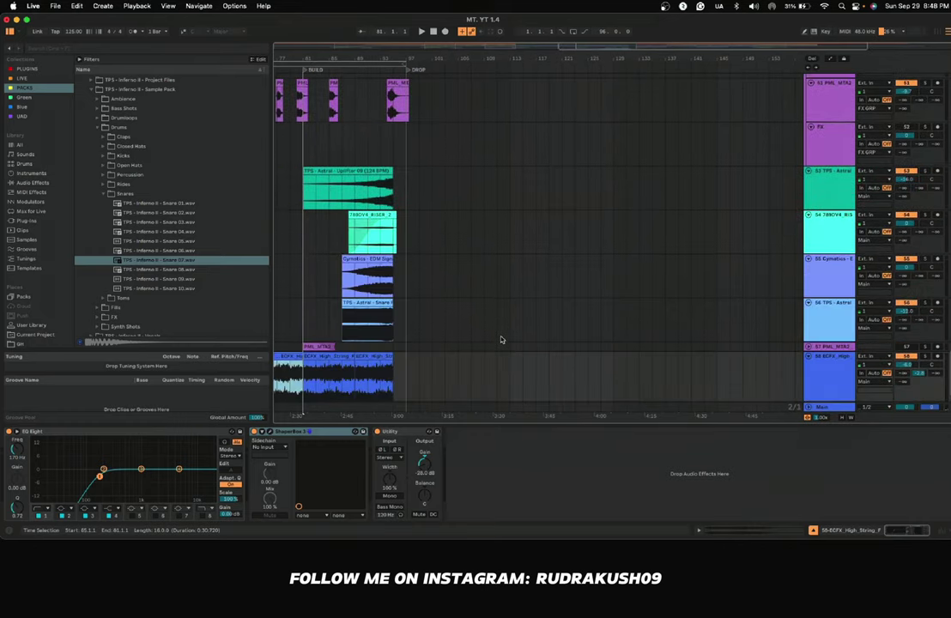
pyautogui.click(513, 369)
pyautogui.press('super+v')
# Step: Play from bar 107 and examine how the copied string clips fit with the other tracks around bar 113
pyautogui.click(473, 375)
pyautogui.press('space')
pyautogui.scroll(20, 492, 367)
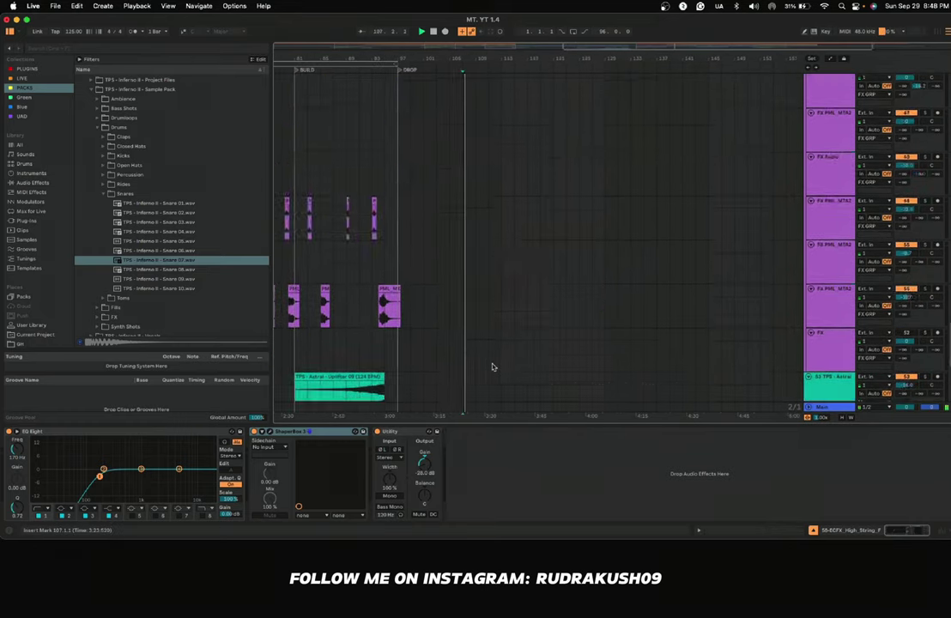
pyautogui.scroll(-20, 493, 368)
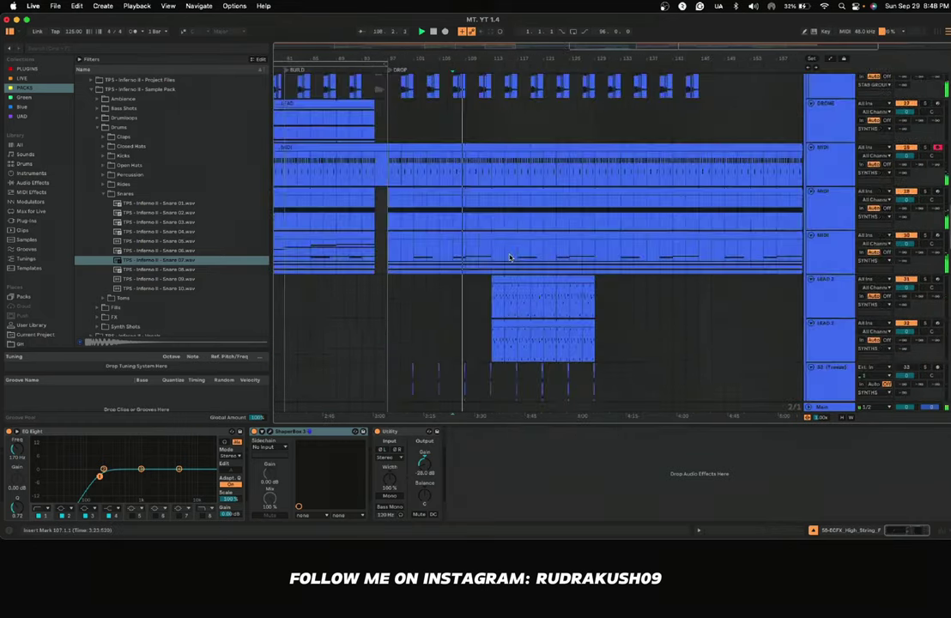
pyautogui.hscroll(-2, 509, 257)
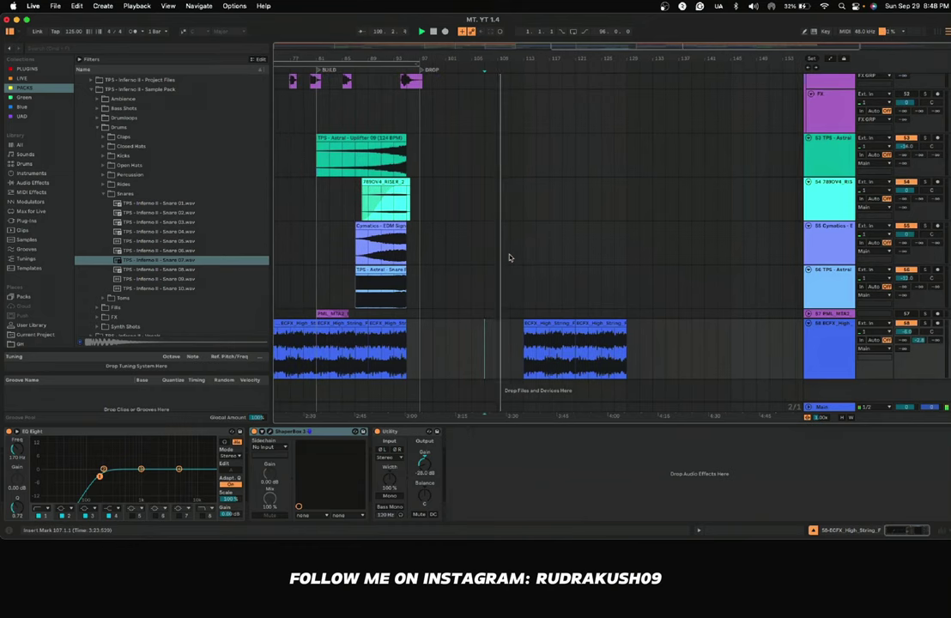
pyautogui.scroll(4, 508, 291)
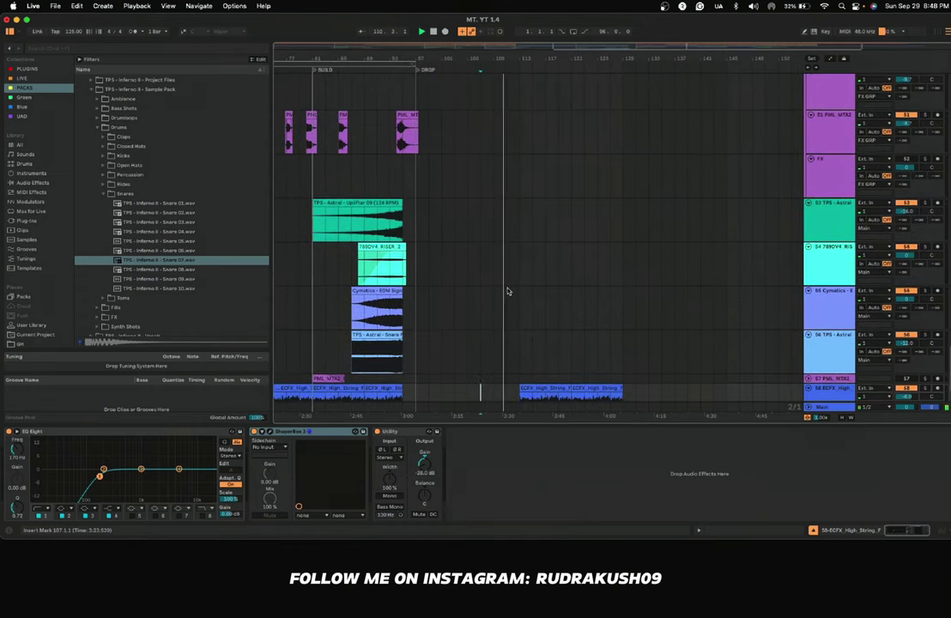
pyautogui.scroll(-4, 508, 291)
pyautogui.scroll(6, 508, 291)
pyautogui.hscroll(3, 509, 291)
pyautogui.scroll(-5, 508, 291)
pyautogui.hscroll(-2, 508, 291)
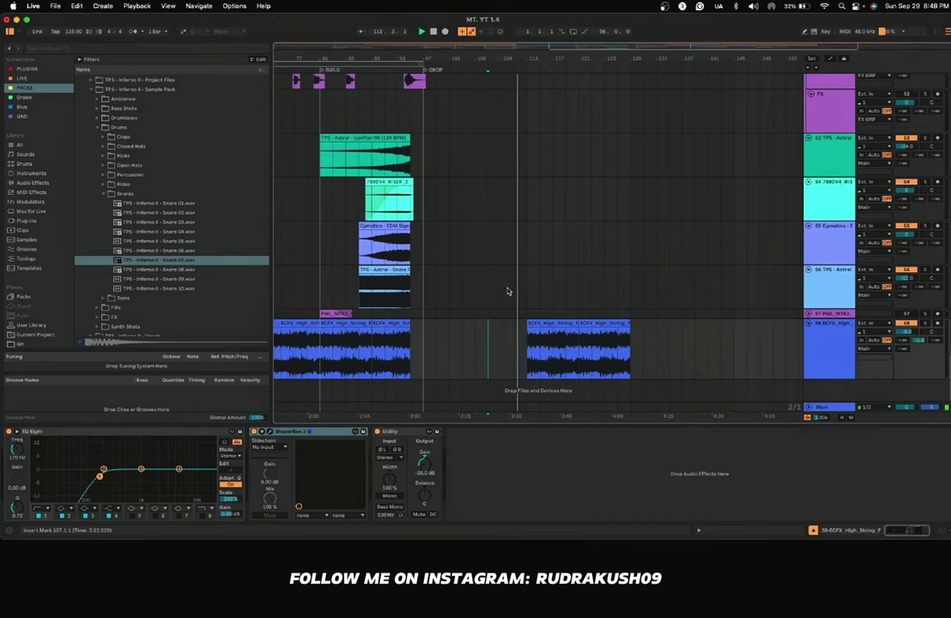
pyautogui.scroll(4, 507, 291)
pyautogui.hscroll(6, 508, 291)
pyautogui.hscroll(-8, 507, 291)
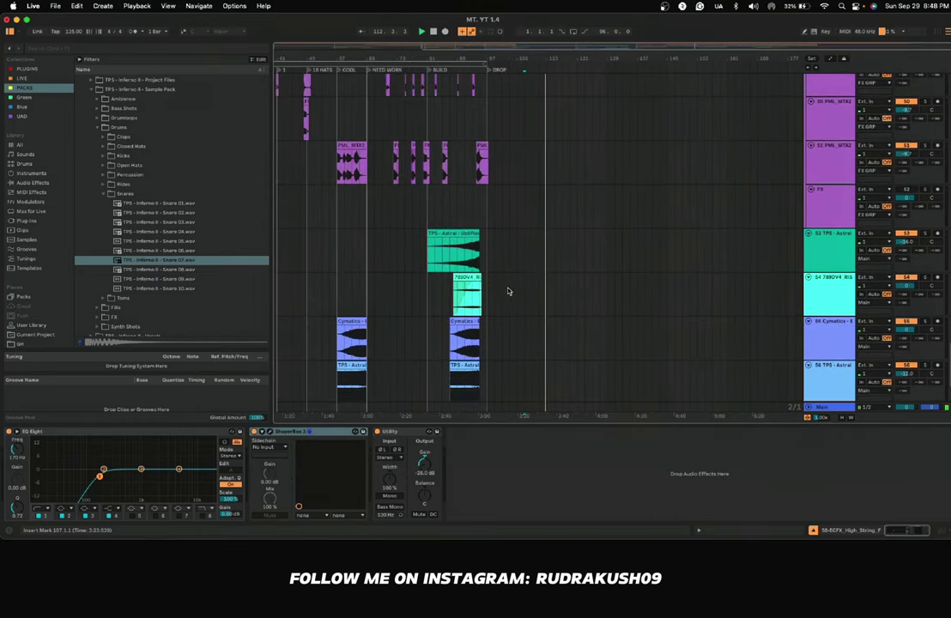
pyautogui.scroll(15, 564, 224)
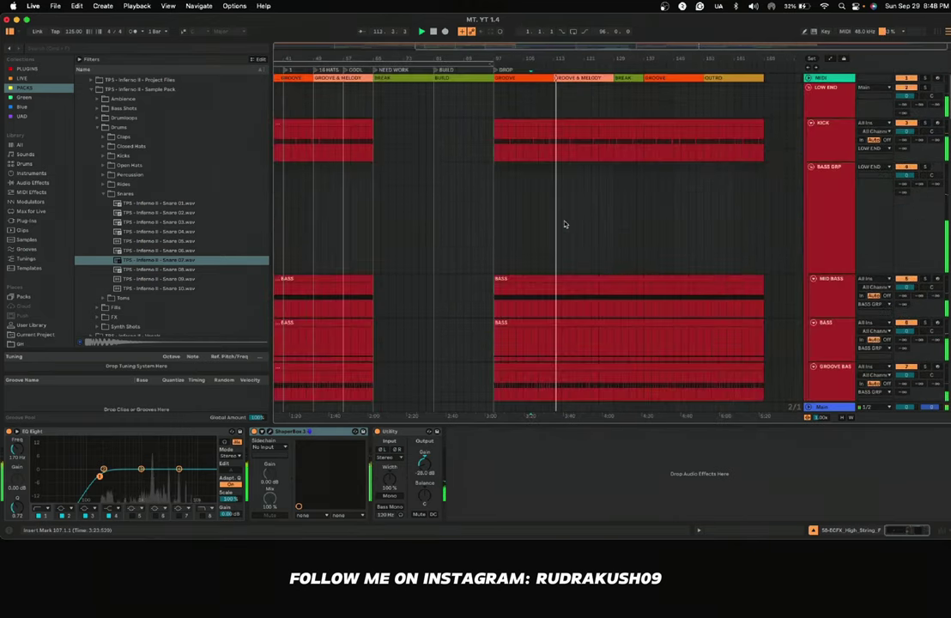
# Step: Copy the DOWNLIFTER clip from bars 129 to 137 to bar 81, at the start of the build
pyautogui.hscroll(1, 559, 225)
pyautogui.scroll(-12, 549, 228)
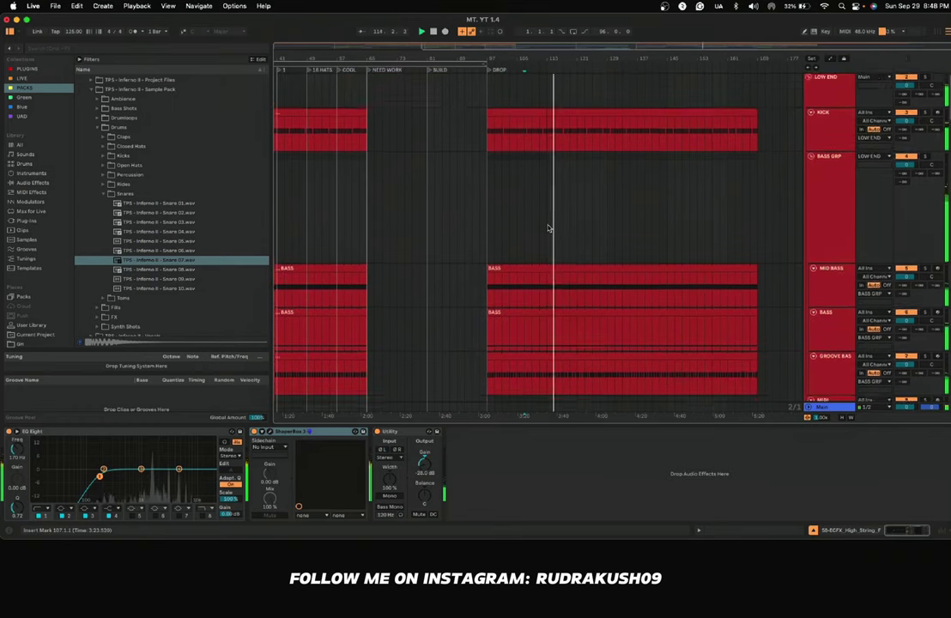
pyautogui.scroll(-3, 549, 228)
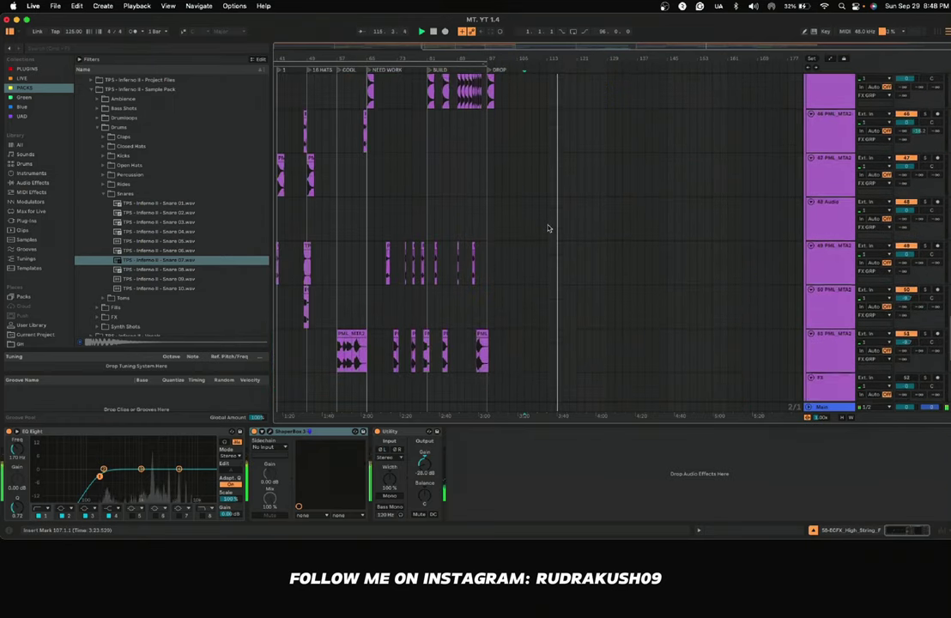
pyautogui.scroll(5, 548, 229)
pyautogui.scroll(5, 549, 228)
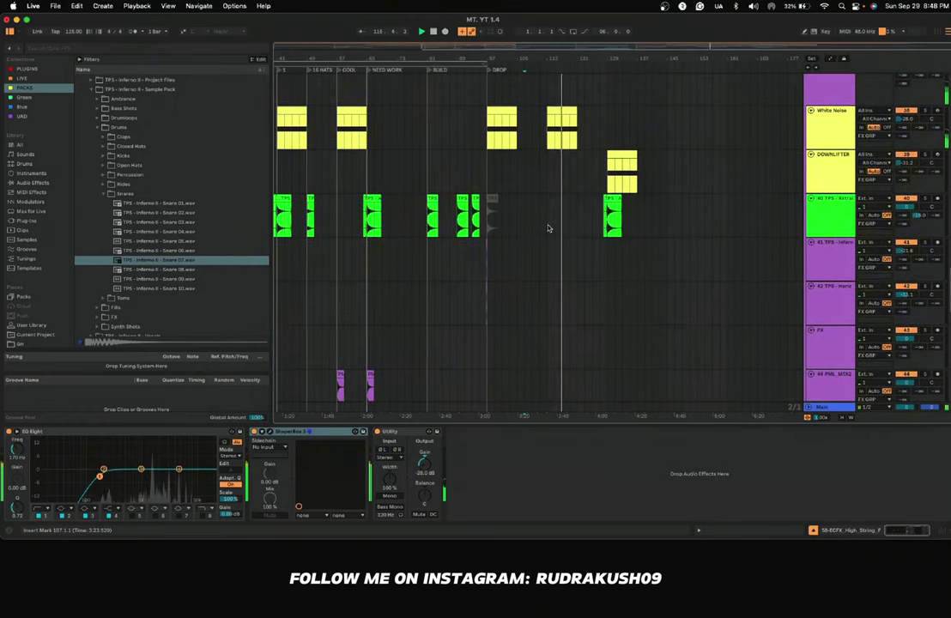
pyautogui.hscroll(-3, 549, 228)
pyautogui.scroll(1, 548, 228)
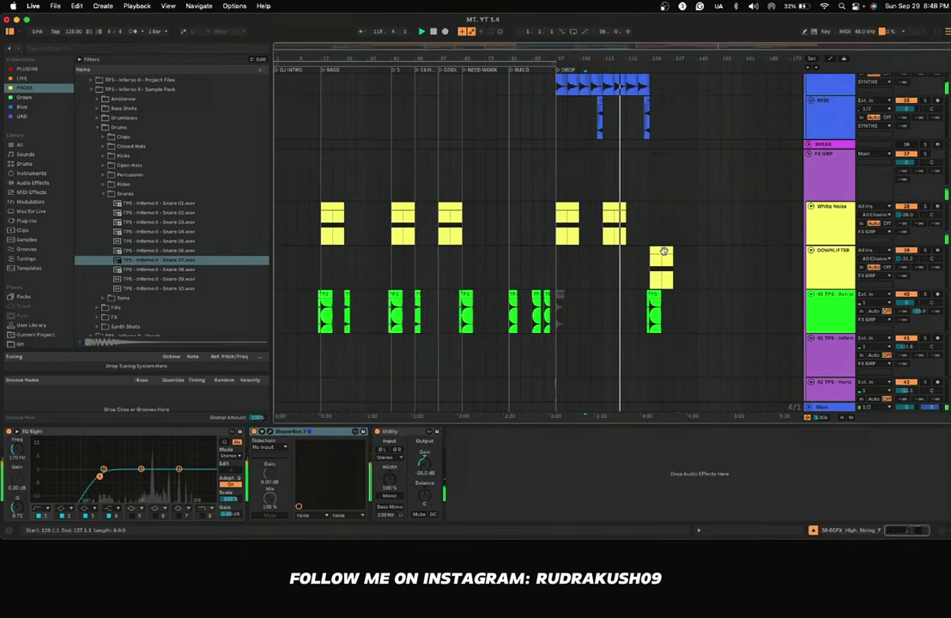
pyautogui.moveTo(664, 251); pyautogui.dragTo(520, 259)
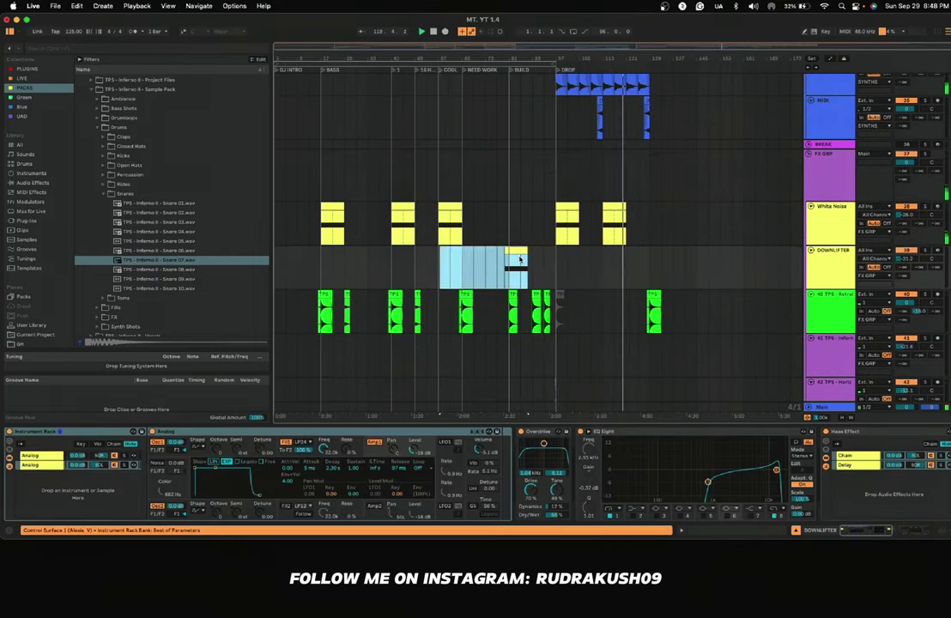
pyautogui.press('super+z')
pyautogui.click(544, 262)
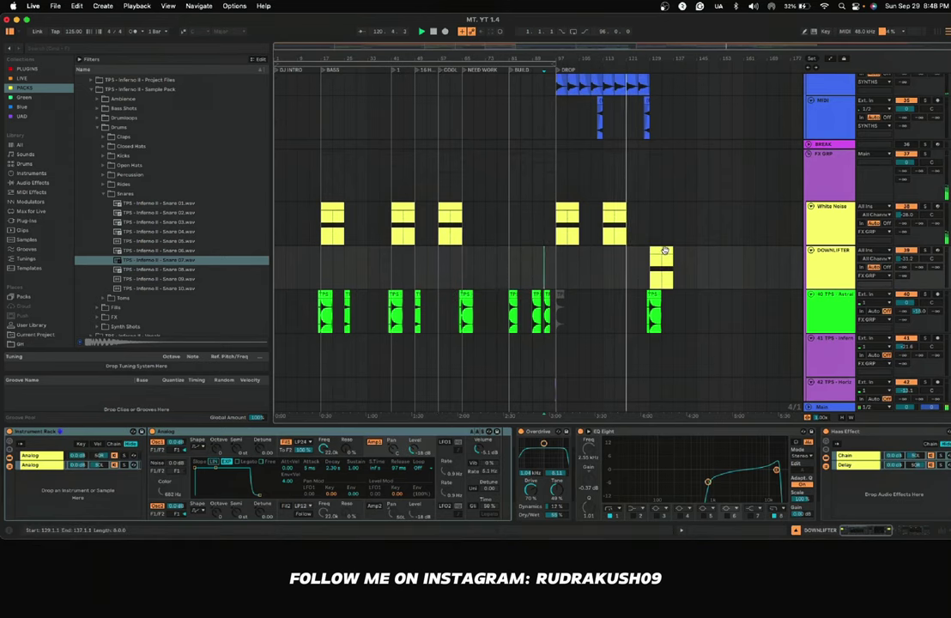
pyautogui.click(664, 250)
pyautogui.moveTo(664, 251); pyautogui.dragTo(536, 270)
# Step: Try a copy of the build's TPS Astral Uplifter 09 clip at bars 115 to 129 on the same track
pyautogui.scroll(-10, 541, 266)
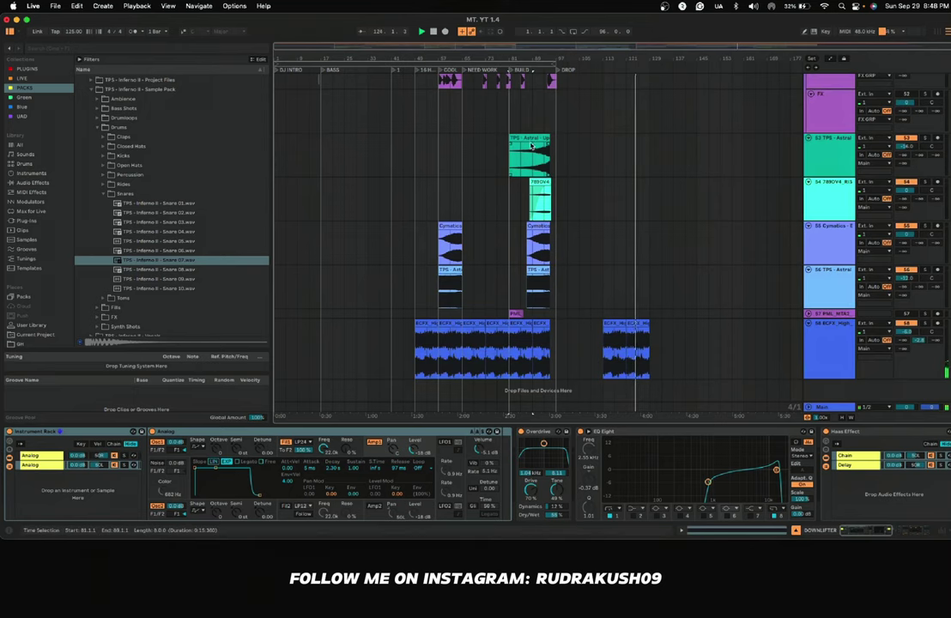
pyautogui.moveTo(545, 144); pyautogui.dragTo(645, 138)
pyautogui.scroll(5, 642, 151)
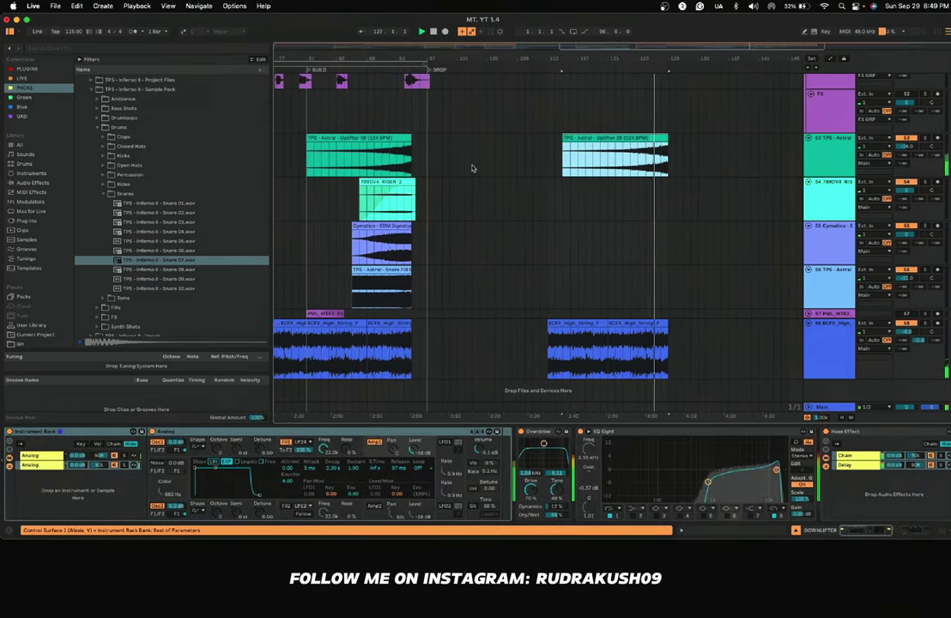
pyautogui.scroll(4, 635, 162)
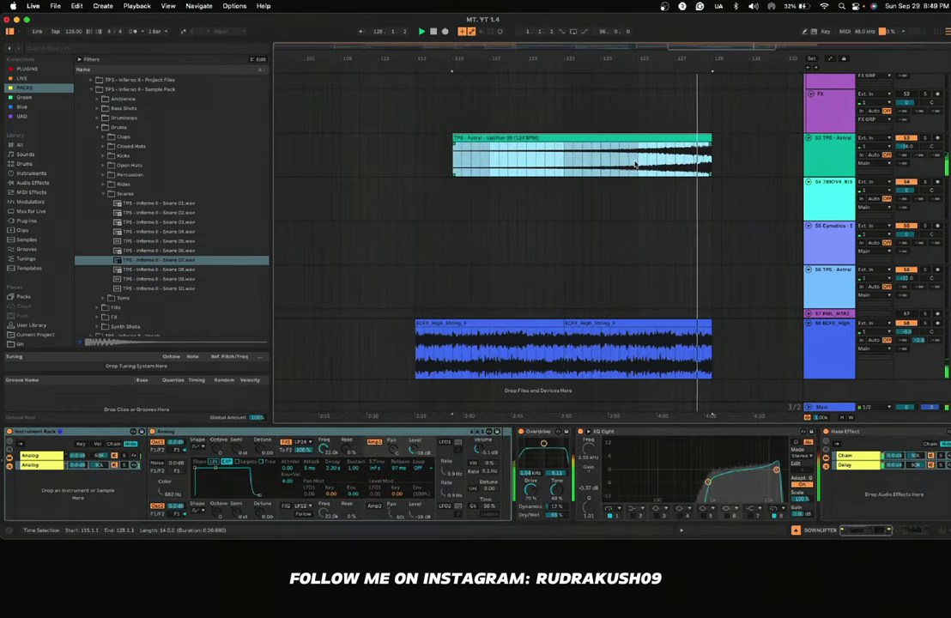
pyautogui.scroll(-4, 635, 163)
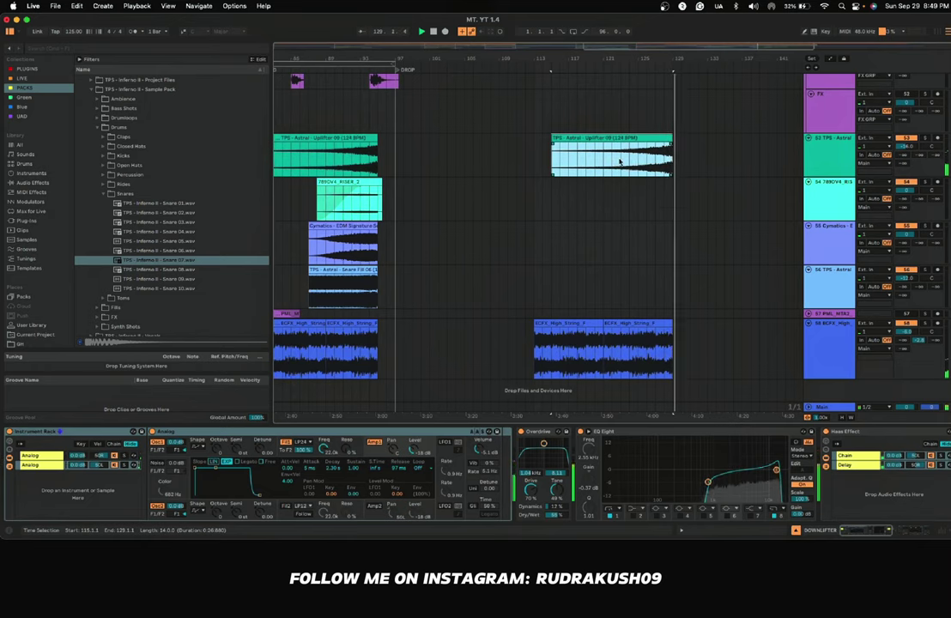
# Step: Try a copy of the Cymatics clip at bars 121 to 129, and delete both it and the uplifter copy
pyautogui.click(490, 174)
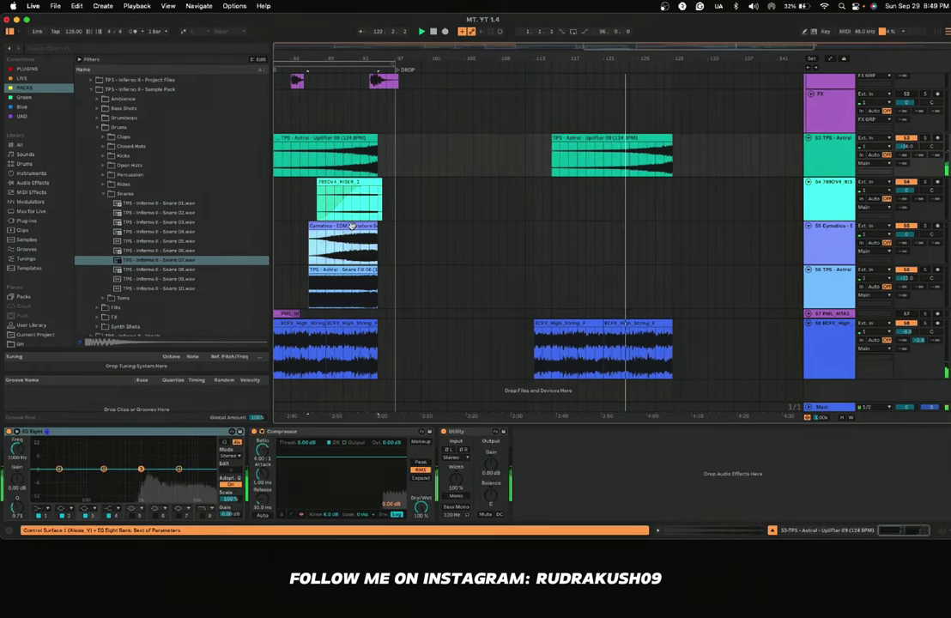
pyautogui.moveTo(346, 238); pyautogui.dragTo(639, 235)
pyautogui.click(630, 144)
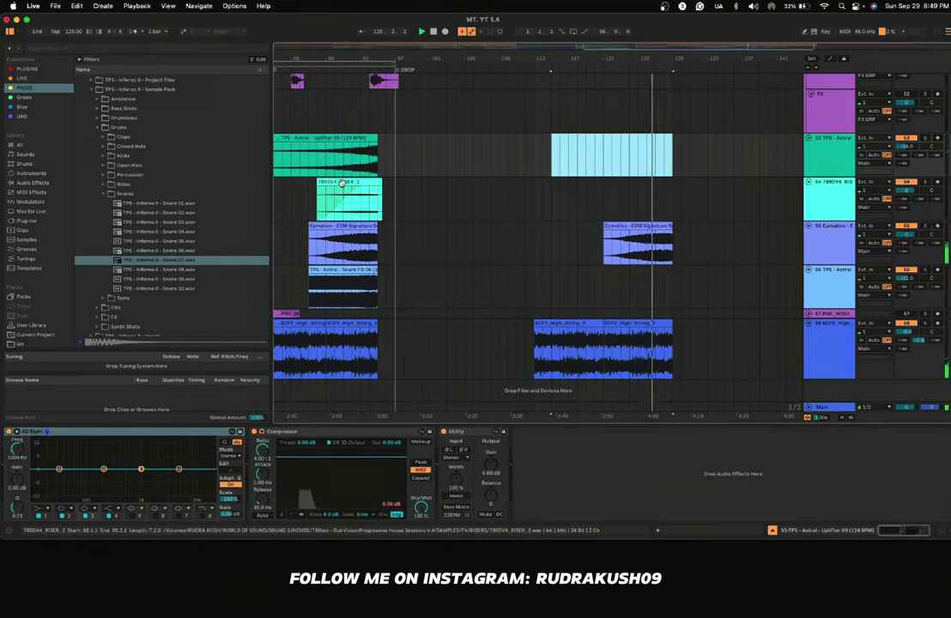
pyautogui.scroll(2, 621, 243)
pyautogui.hscroll(1, 621, 243)
pyautogui.click(616, 261)
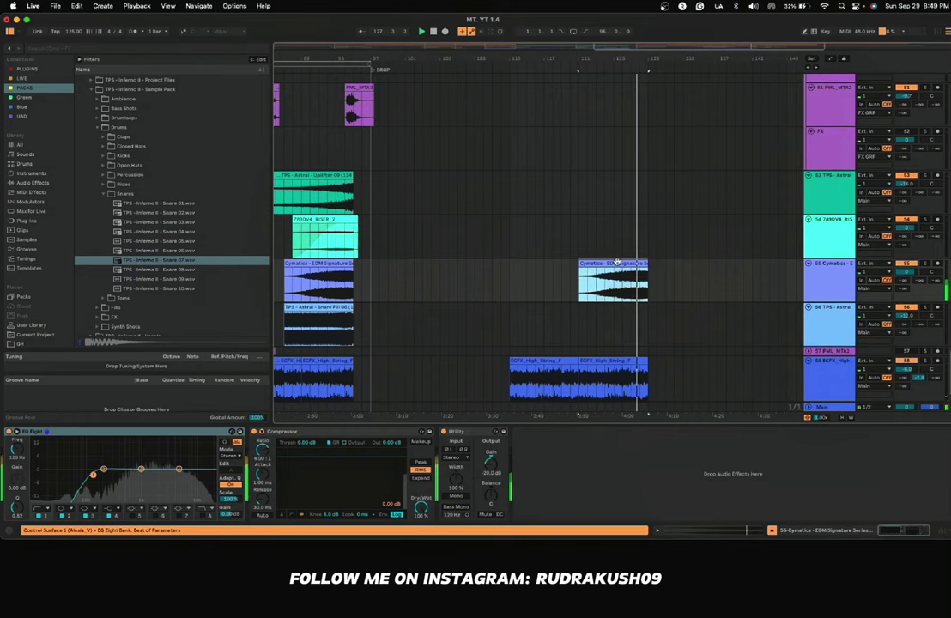
pyautogui.press('Delete')
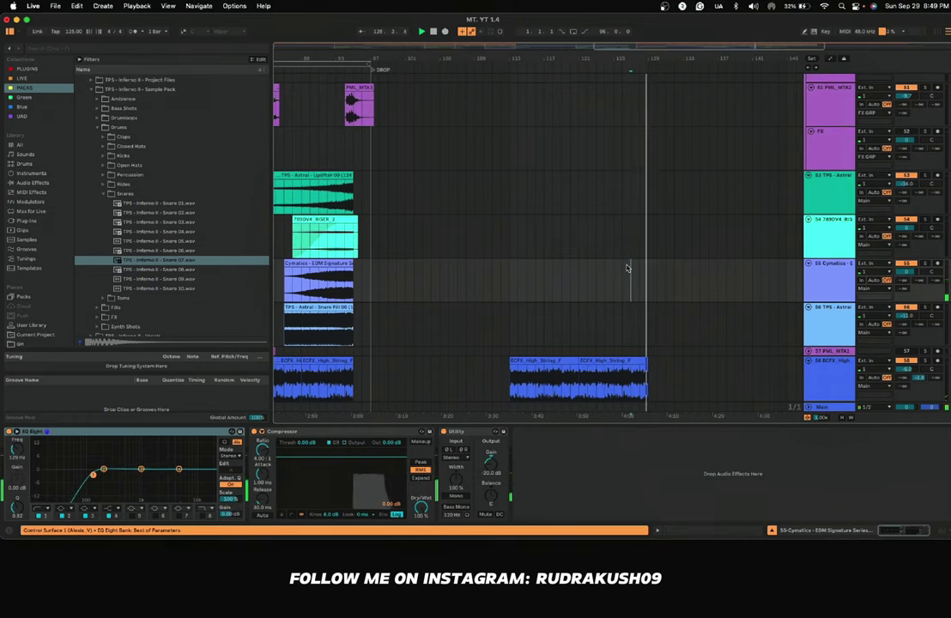
# Step: Duplicate the four BAMMM clips from bars 113 to 129 directly after themselves, filling bars 129 to 145
pyautogui.scroll(15, 603, 249)
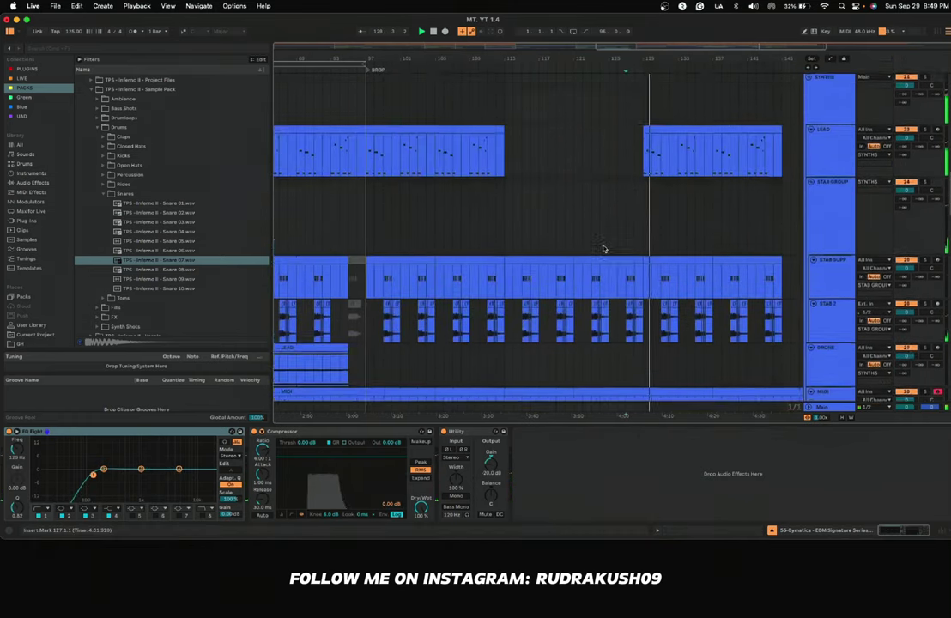
pyautogui.scroll(-10, 592, 197)
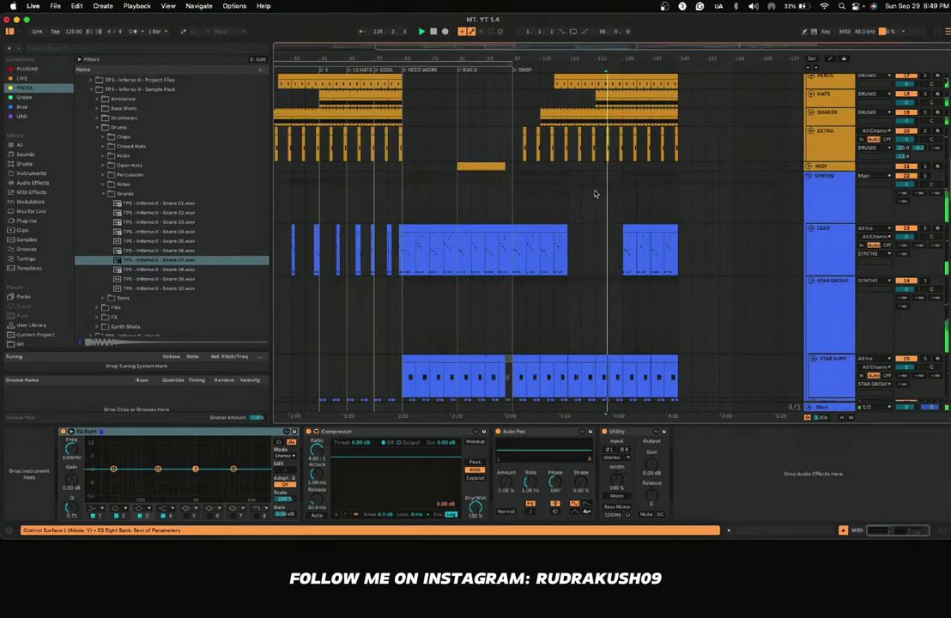
pyautogui.scroll(-10, 595, 194)
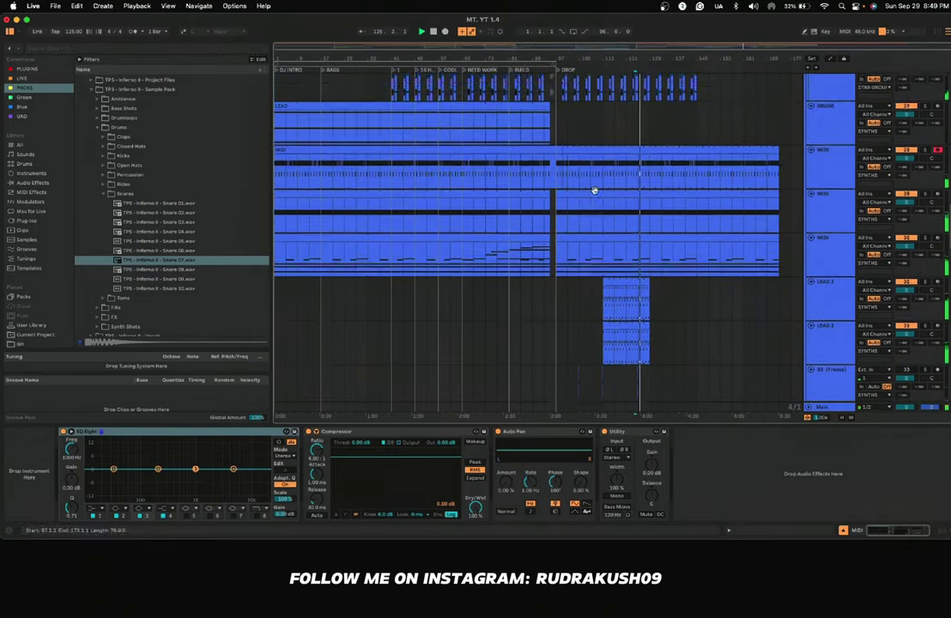
pyautogui.scroll(-3, 595, 194)
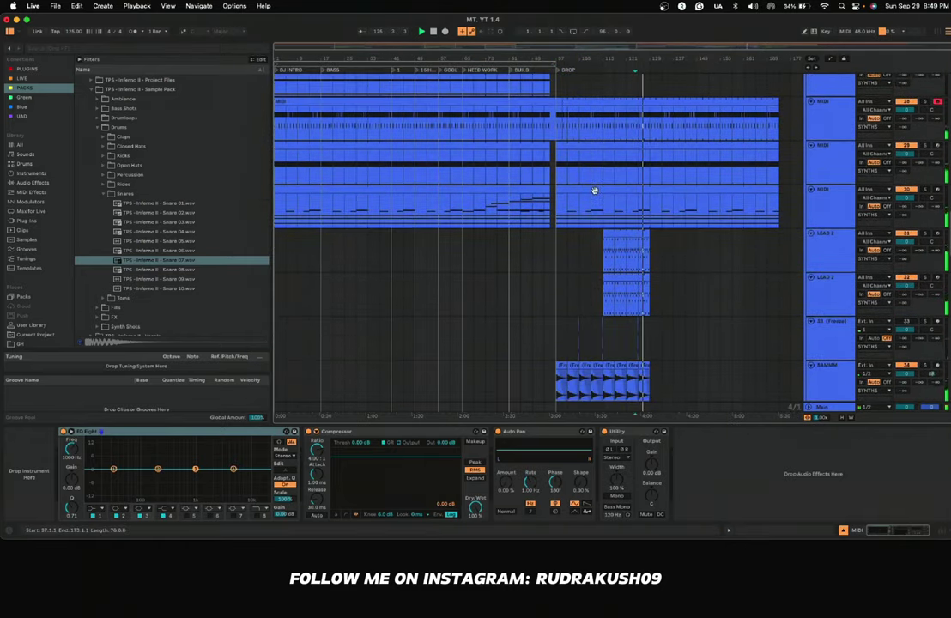
pyautogui.scroll(-2, 618, 196)
pyautogui.scroll(-2, 650, 283)
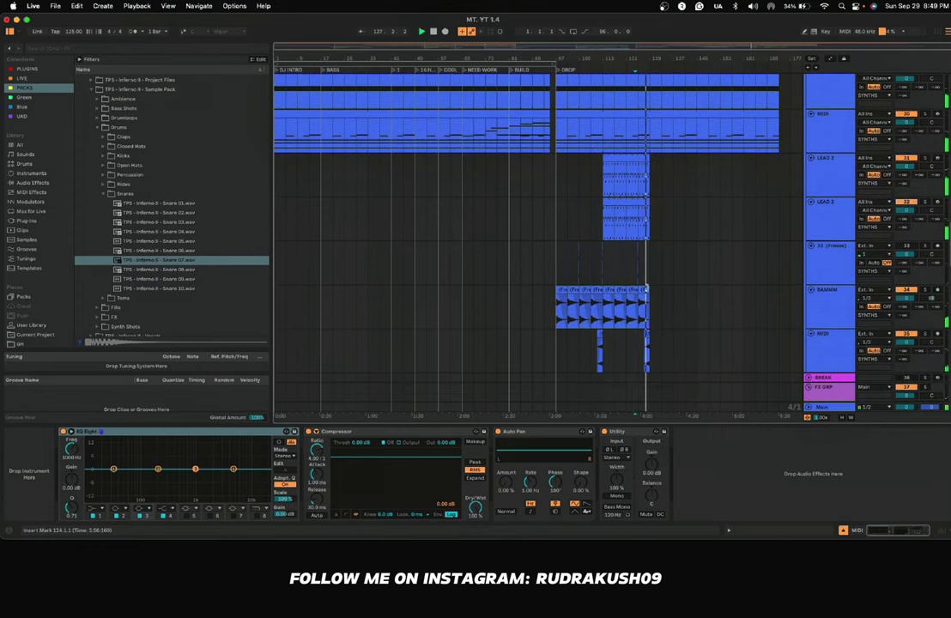
pyautogui.click(640, 307)
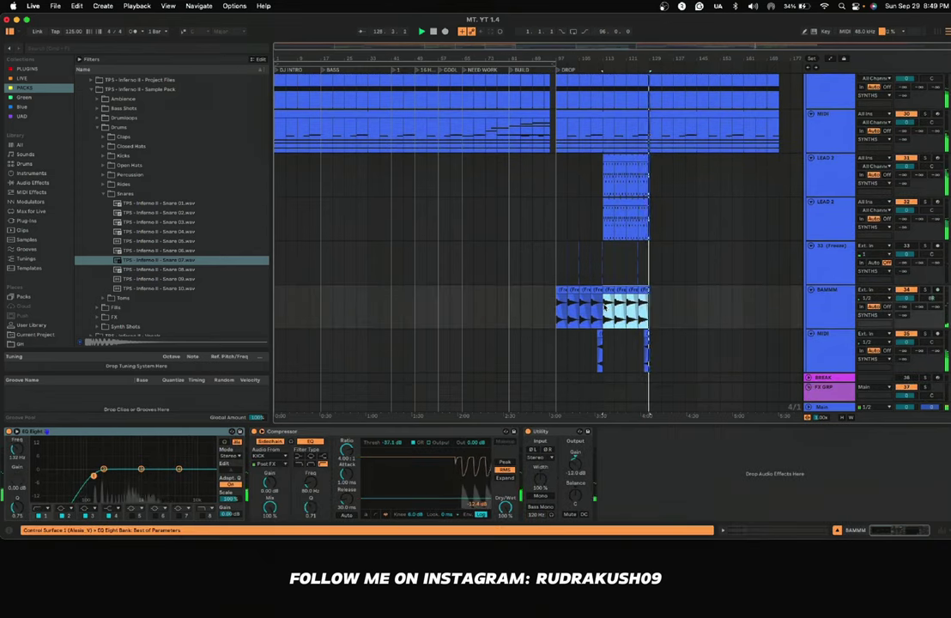
pyautogui.scroll(-3, 618, 307)
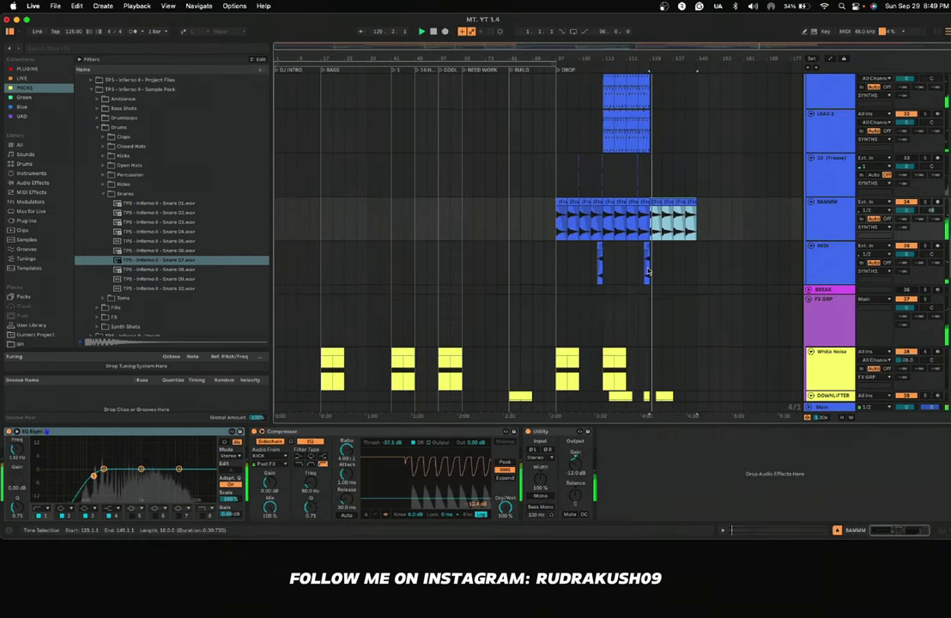
# Step: Look over where the synth, FX and drum clips start and end between the drop and bar 145
pyautogui.scroll(-3, 649, 266)
pyautogui.scroll(6, 651, 258)
pyautogui.hscroll(3, 680, 212)
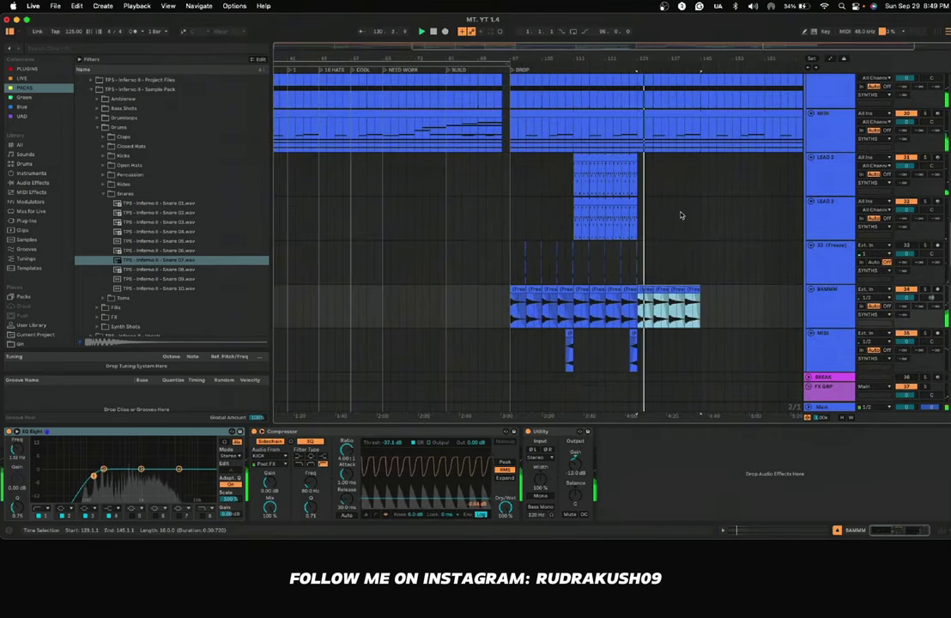
pyautogui.scroll(-10, 679, 212)
pyautogui.scroll(10, 680, 215)
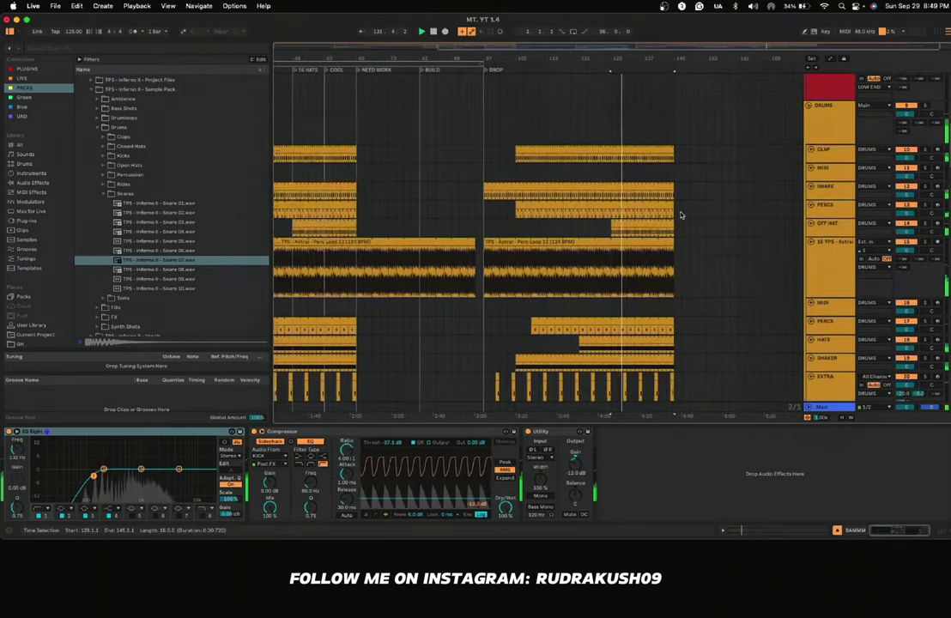
pyautogui.click(526, 177)
pyautogui.scroll(-3, 523, 177)
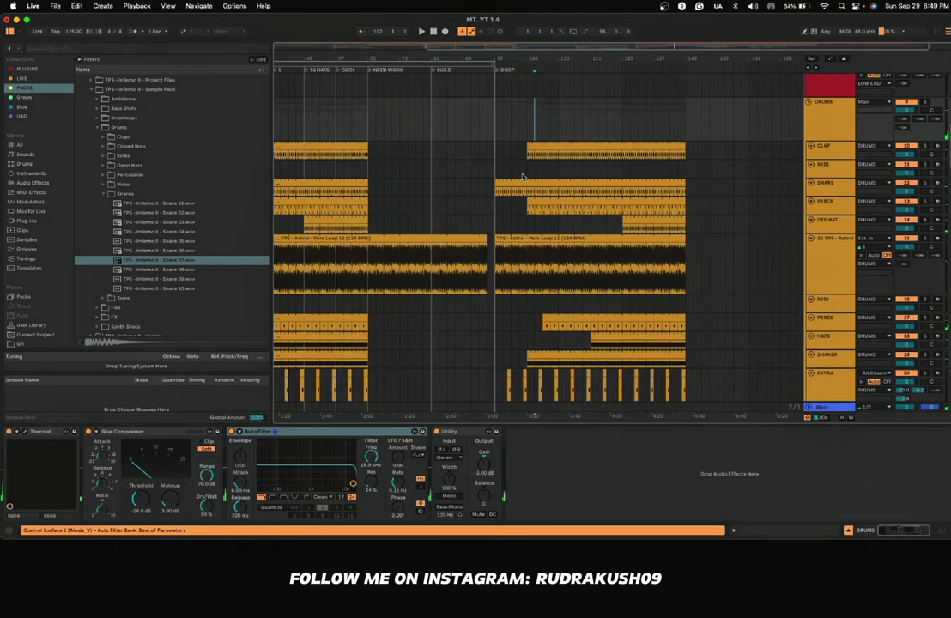
pyautogui.scroll(5, 540, 230)
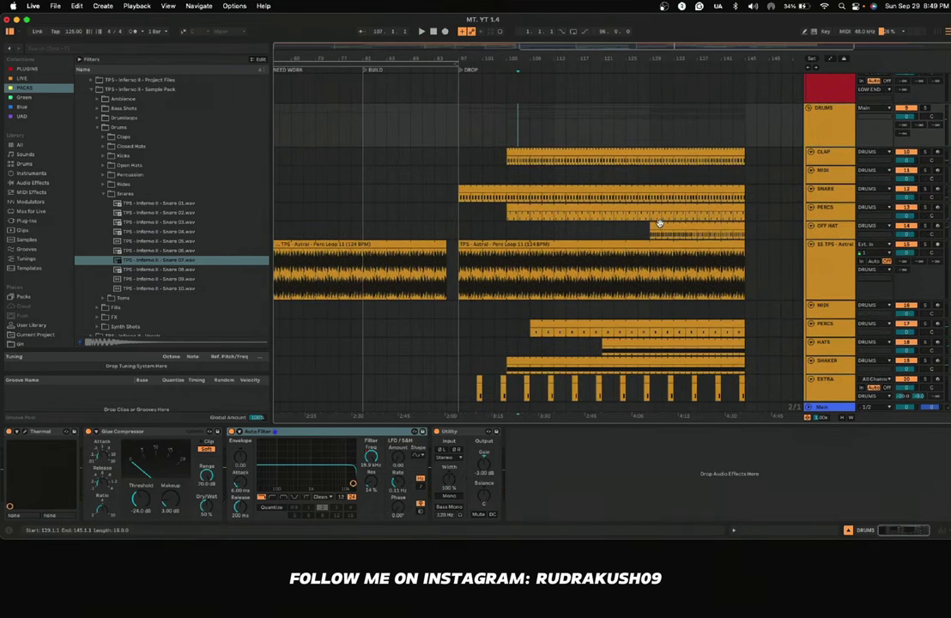
pyautogui.scroll(-8, 676, 270)
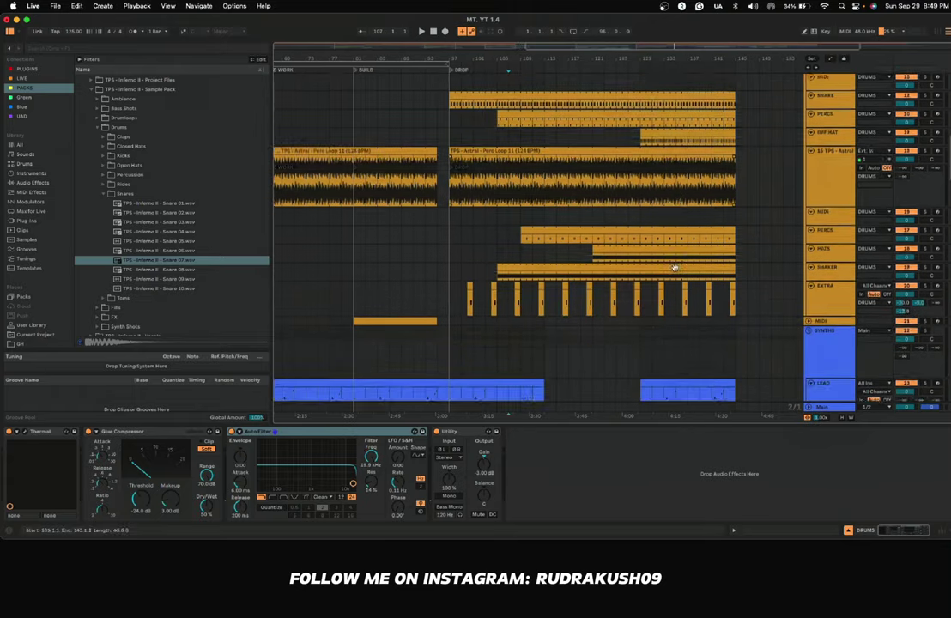
# Step: Move the OFF HAT clip from bar 129 to bar 113 on the same track
pyautogui.click(644, 313)
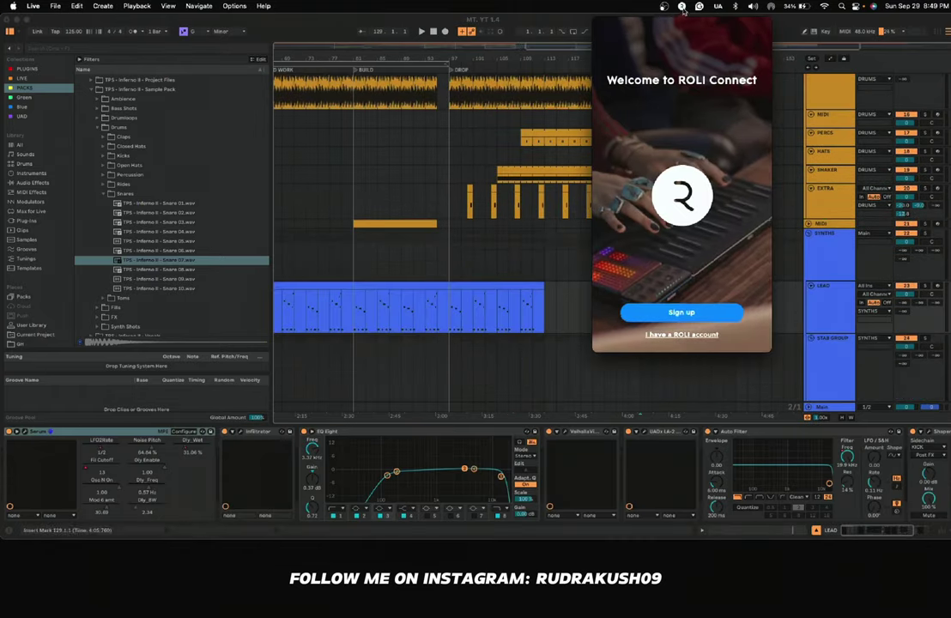
pyautogui.scroll(3, 628, 137)
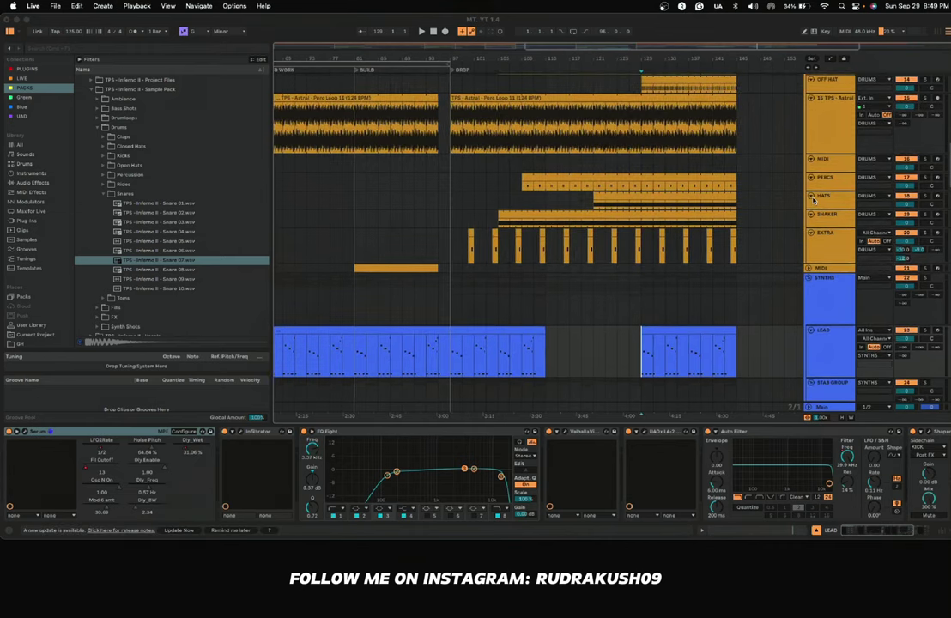
pyautogui.scroll(8, 712, 184)
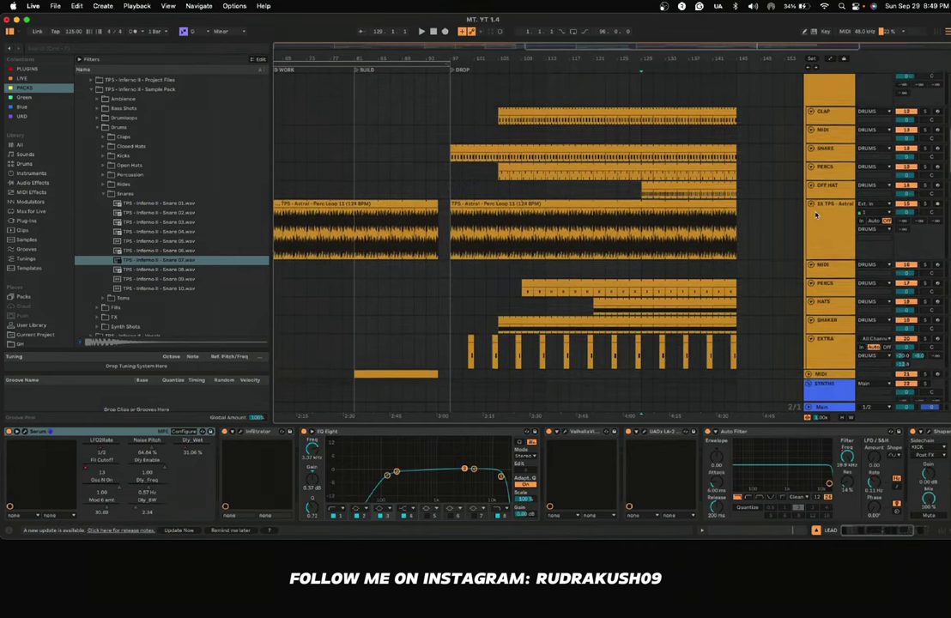
pyautogui.click(749, 191)
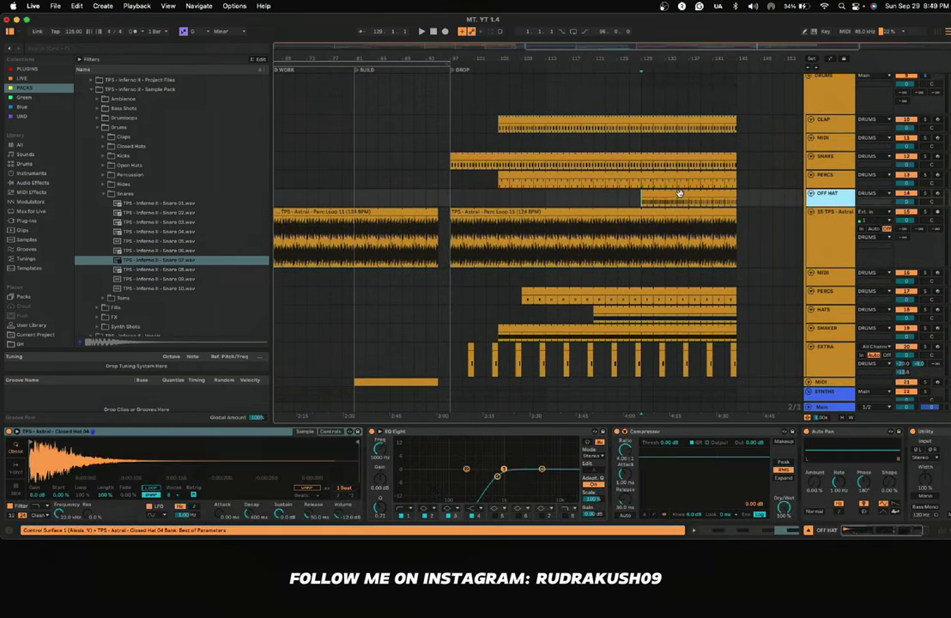
pyautogui.moveTo(678, 193); pyautogui.dragTo(582, 201)
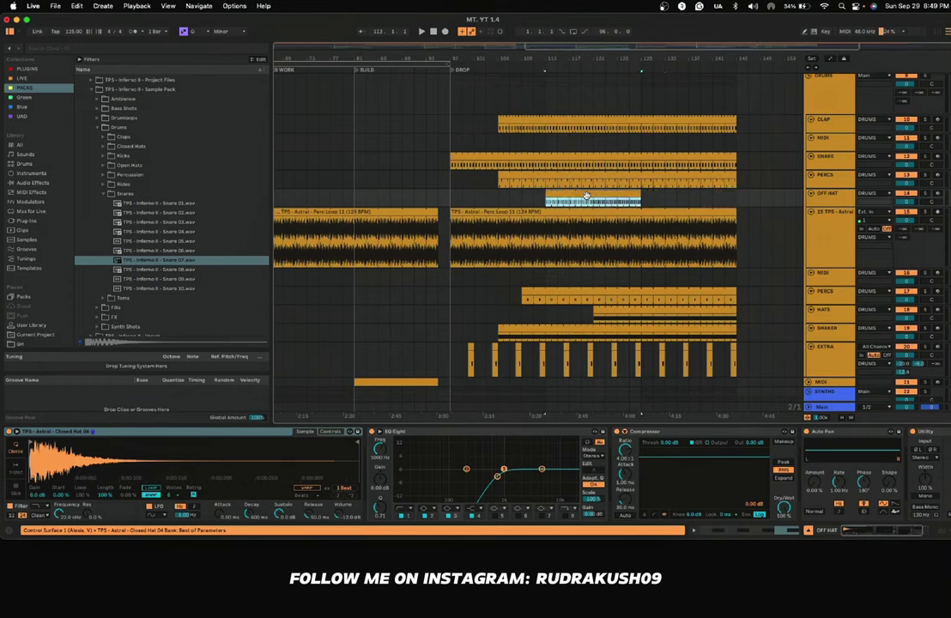
# Step: Play from bar 107 and again from bar 93, examining the drum layering into and after the drop
pyautogui.click(509, 202)
pyautogui.press('space')
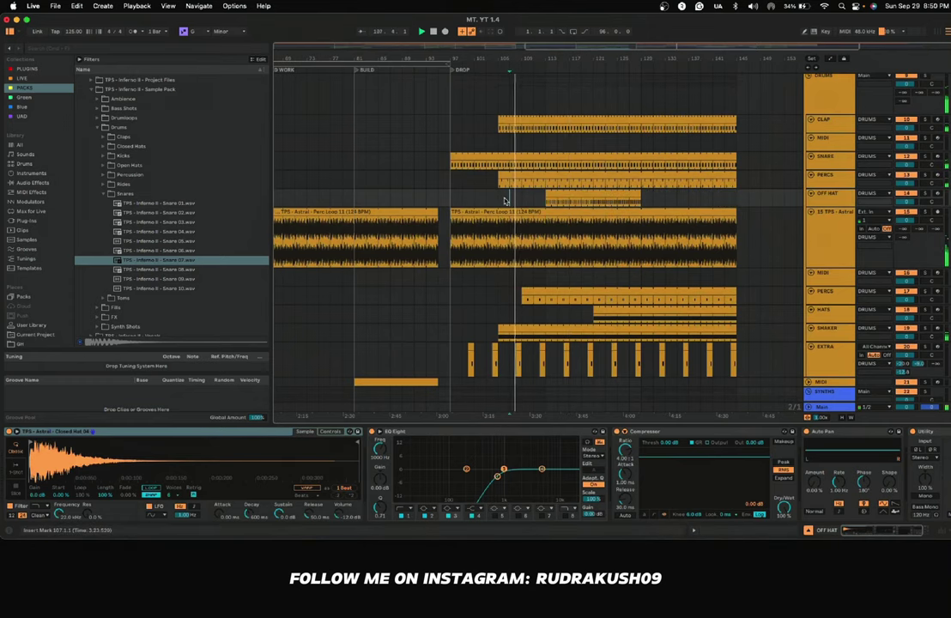
pyautogui.click(427, 195)
pyautogui.scroll(-5, 456, 201)
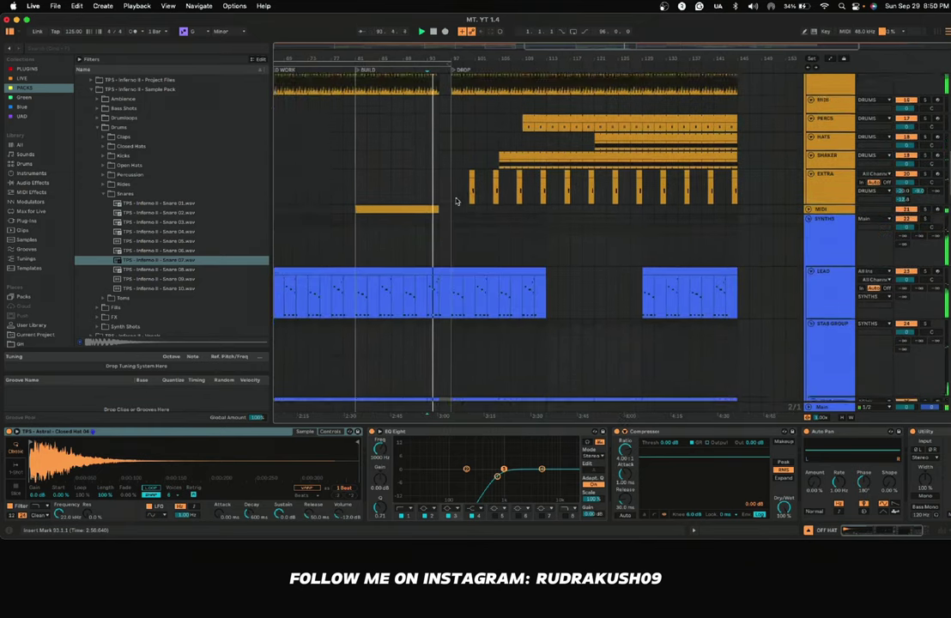
pyautogui.scroll(7, 456, 200)
pyautogui.scroll(-5, 456, 199)
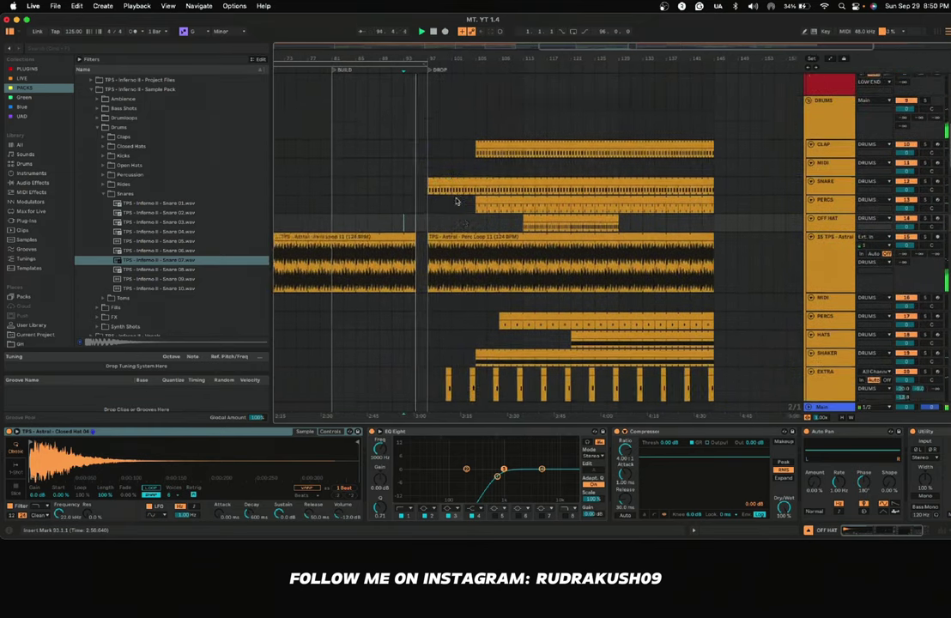
pyautogui.scroll(4, 456, 201)
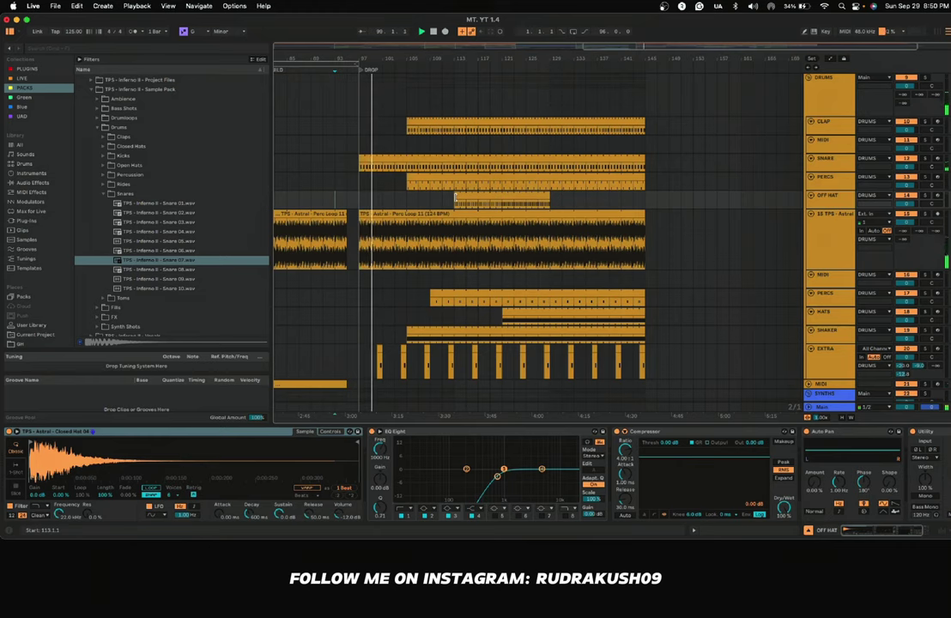
# Step: Trim the start of the TPS - Astral Perc Loop 11 clip after the drop from bar 97 to bar 105
pyautogui.scroll(-2, 429, 211)
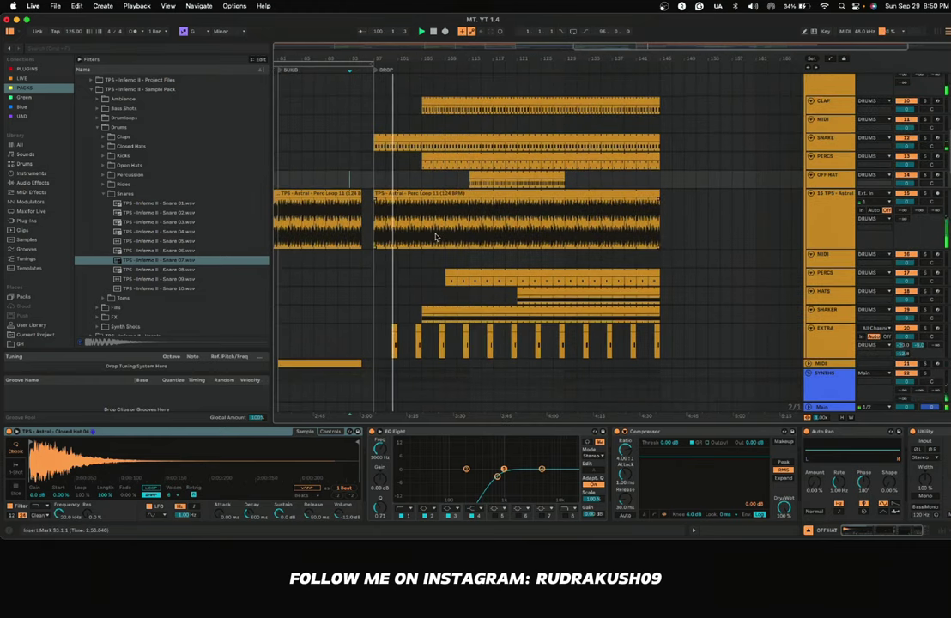
pyautogui.scroll(3, 381, 182)
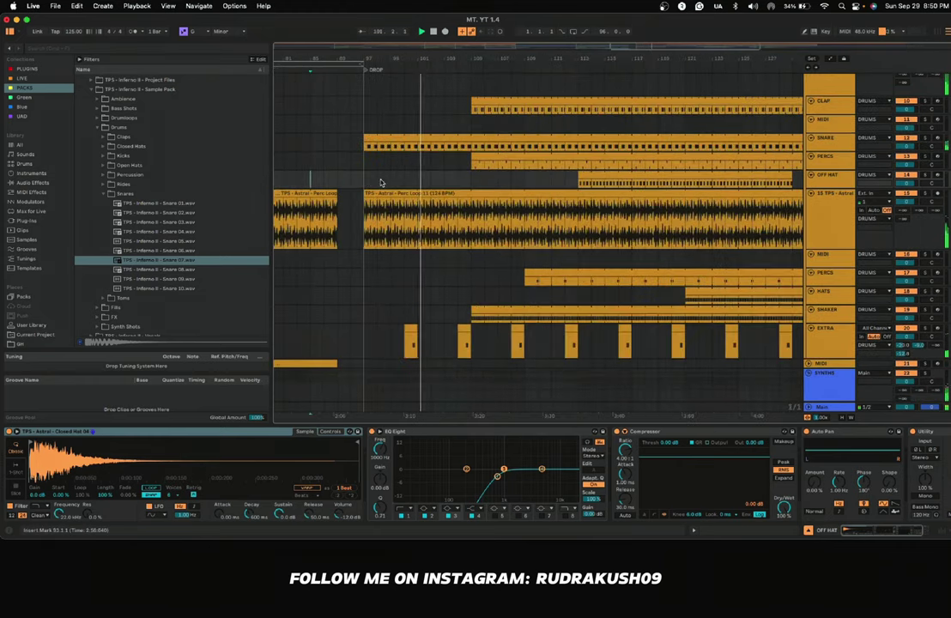
pyautogui.moveTo(365, 194); pyautogui.dragTo(471, 194)
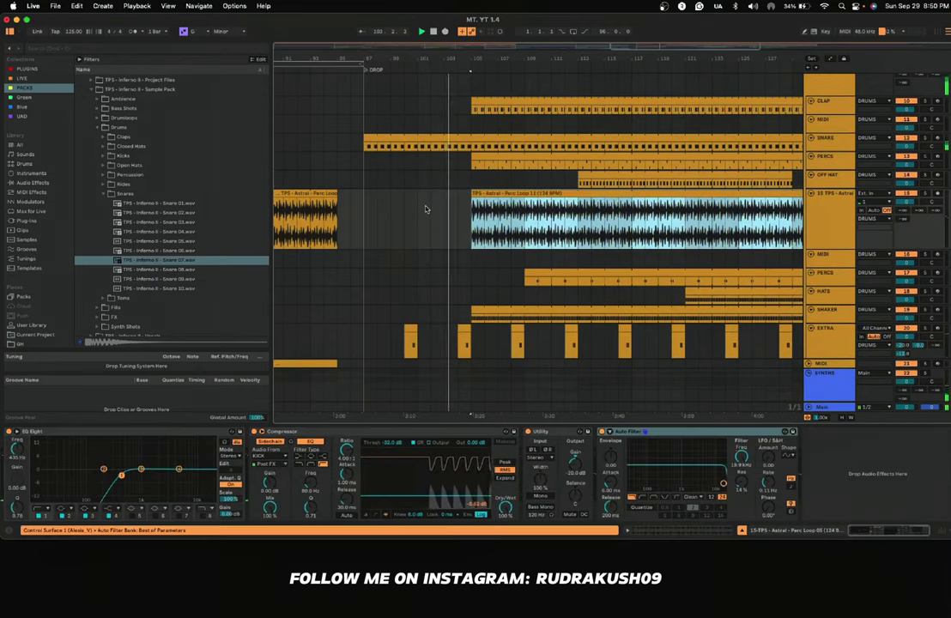
# Step: Listen through the section after the drop, examining how the drum clips layer from bar 105 towards bar 145
pyautogui.scroll(3, 425, 211)
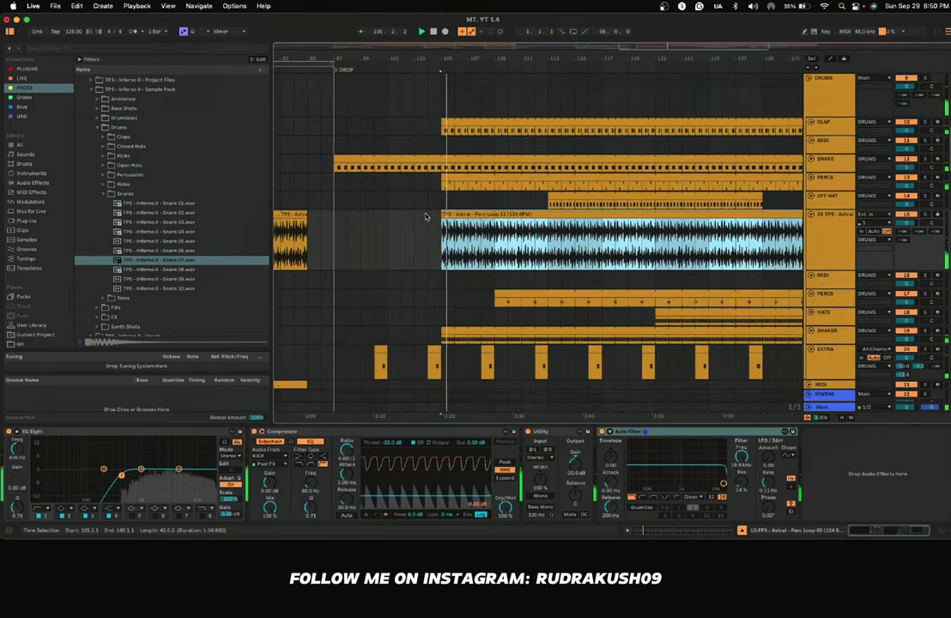
pyautogui.scroll(1, 425, 216)
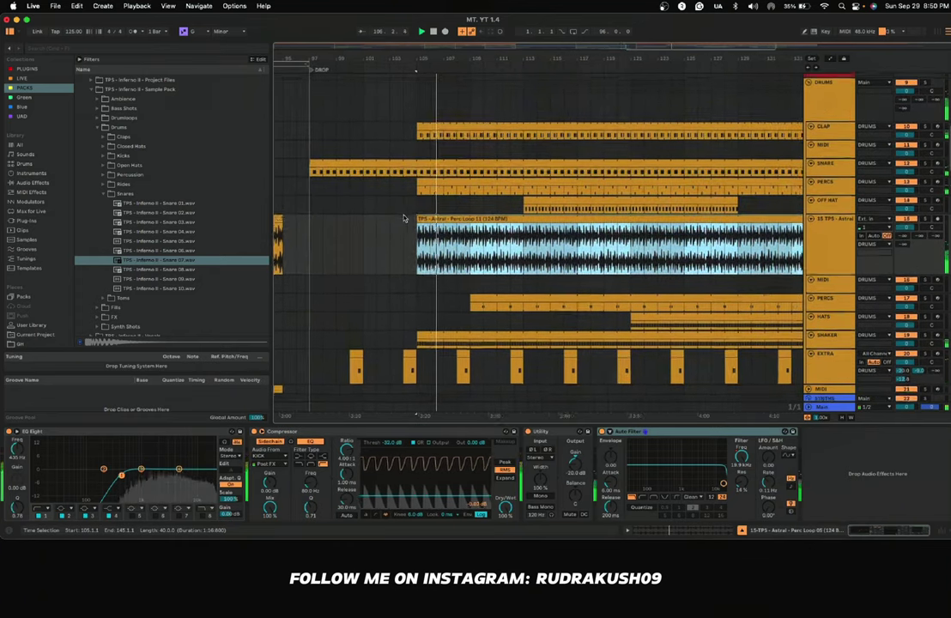
pyautogui.scroll(-4, 403, 218)
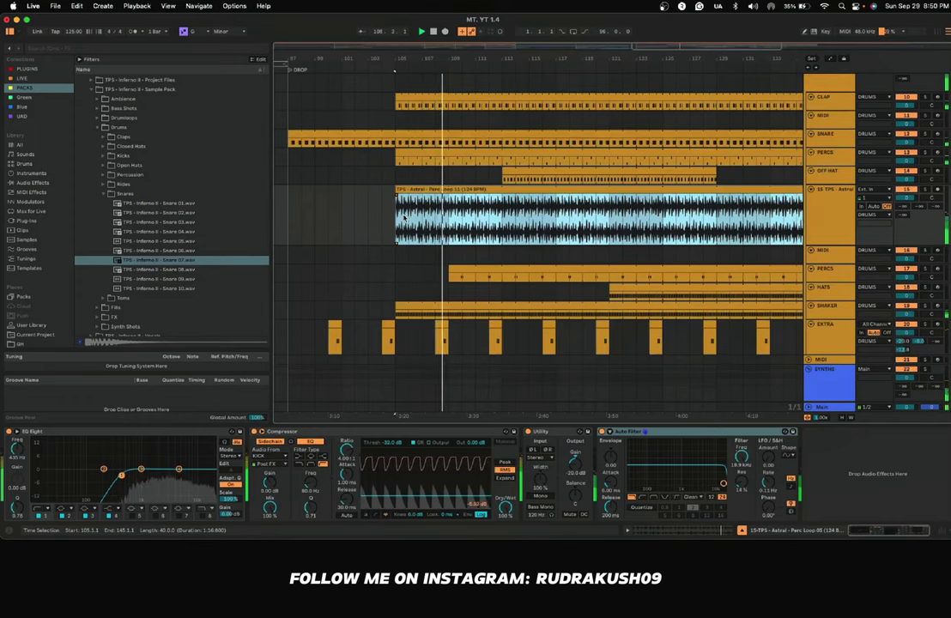
pyautogui.scroll(-4, 407, 223)
pyautogui.scroll(6, 405, 224)
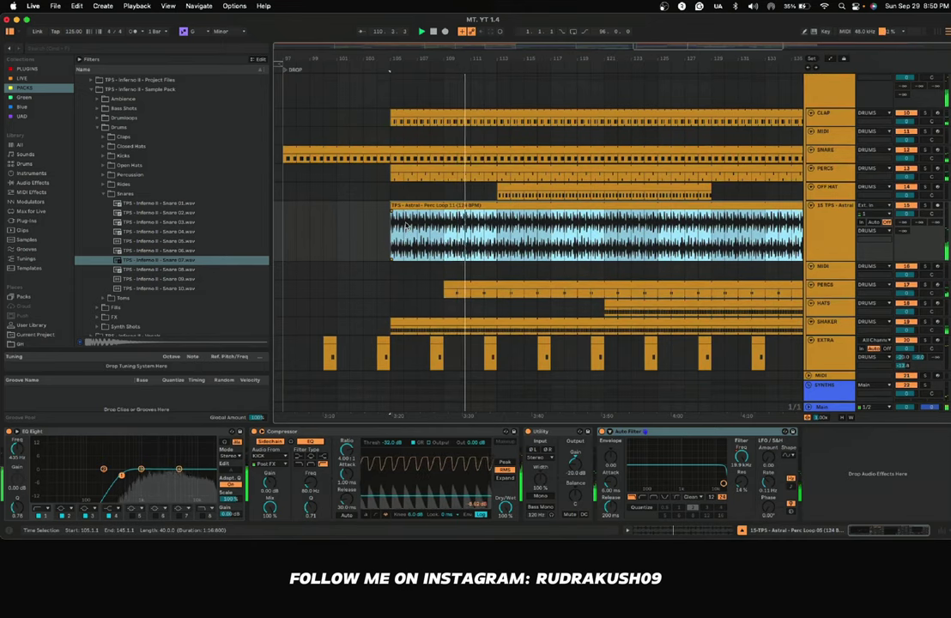
pyautogui.hscroll(2, 406, 225)
pyautogui.scroll(1, 406, 225)
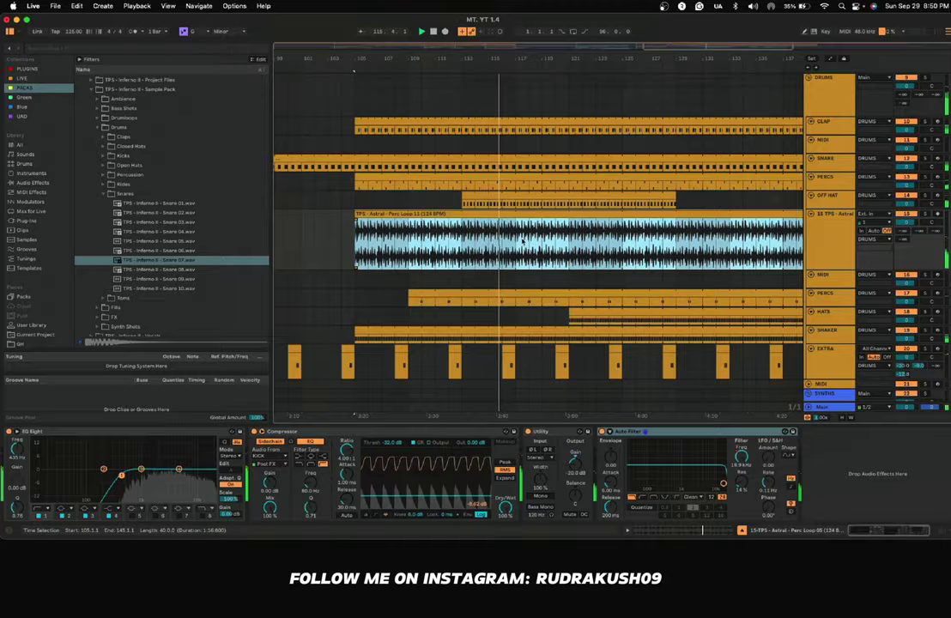
pyautogui.hscroll(2, 521, 243)
pyautogui.scroll(-5, 521, 243)
pyautogui.scroll(3, 521, 243)
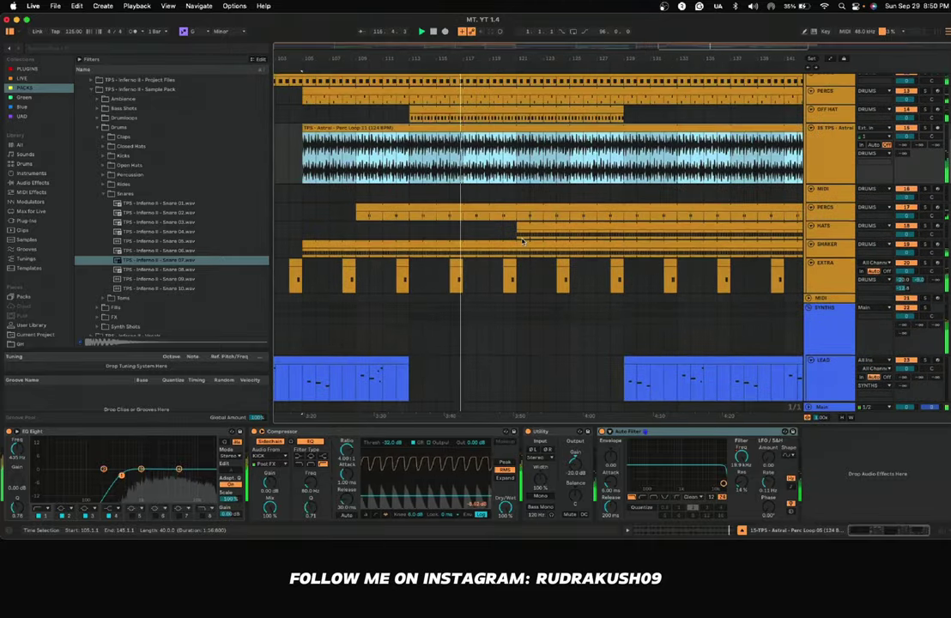
pyautogui.scroll(3, 521, 243)
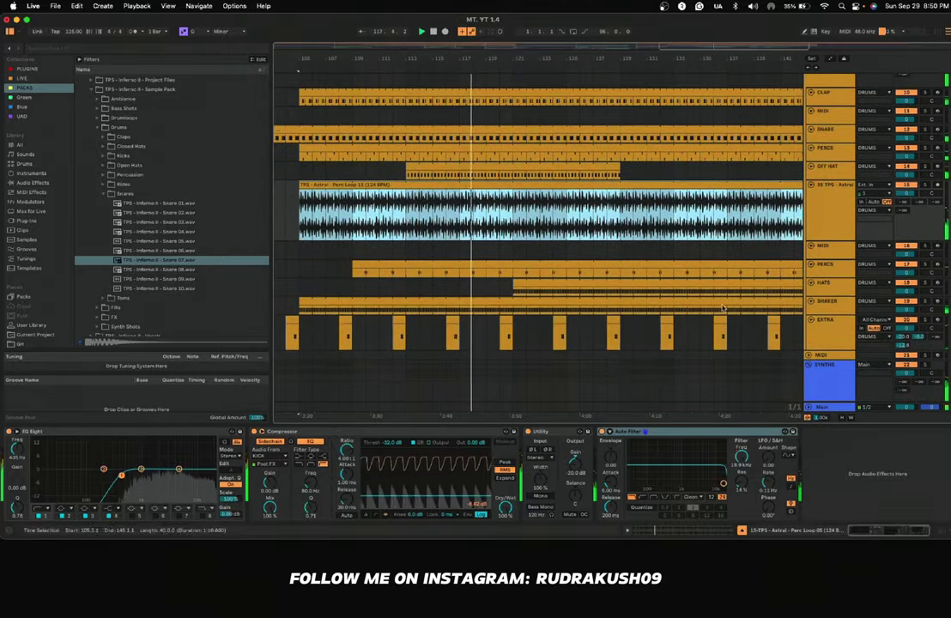
pyautogui.click(826, 286)
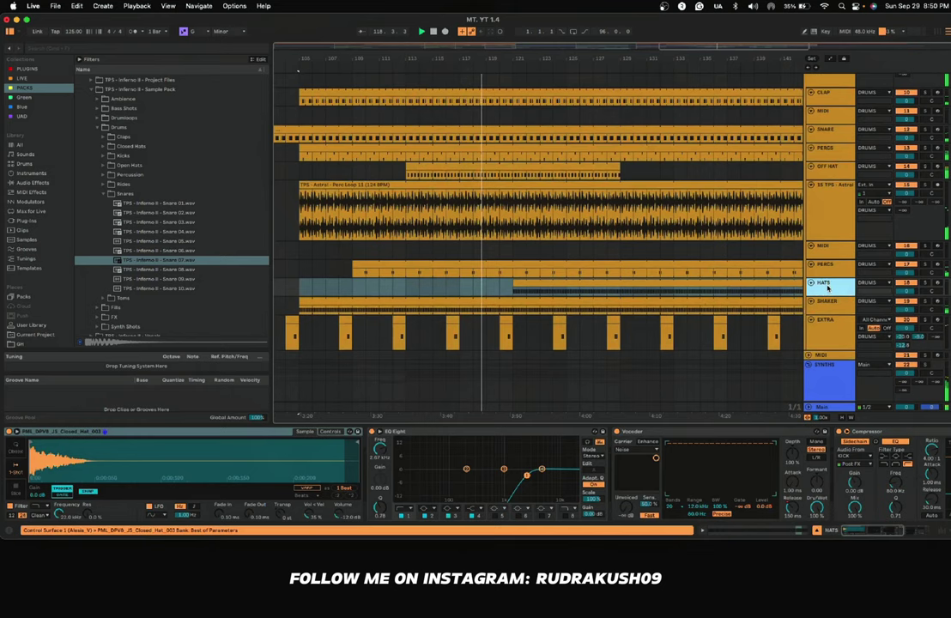
pyautogui.click(548, 252)
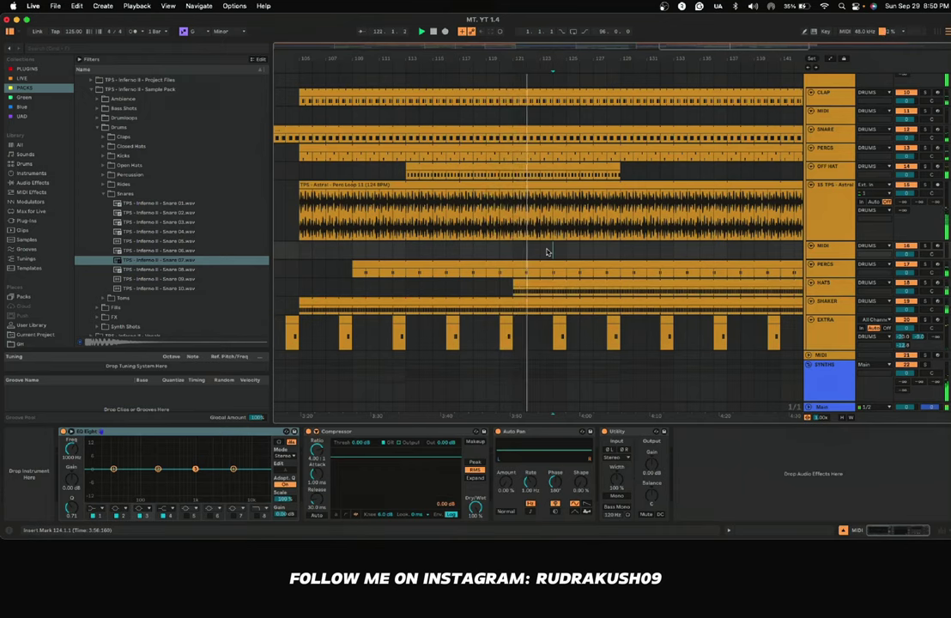
pyautogui.hscroll(2, 547, 252)
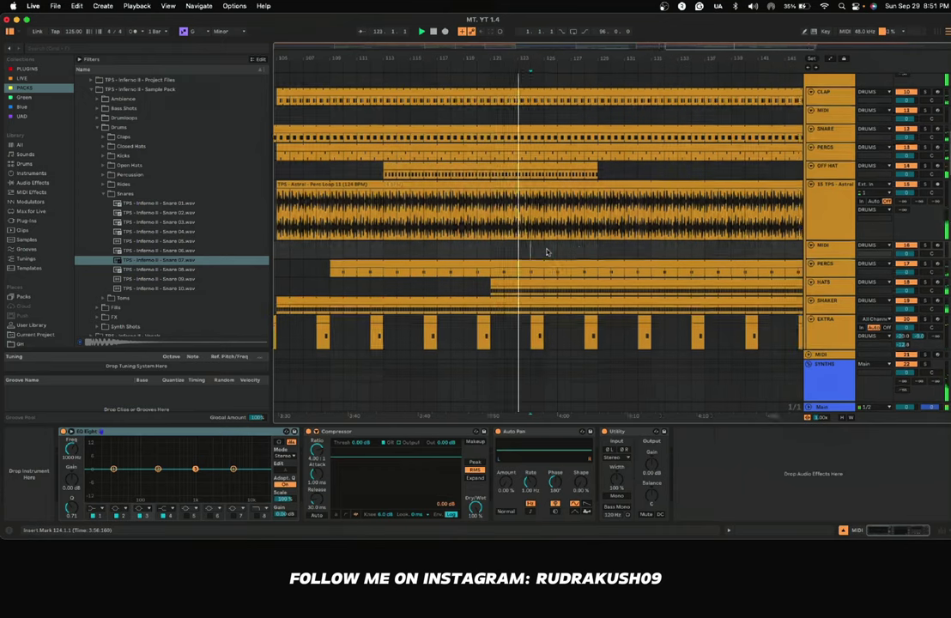
pyautogui.scroll(-1, 547, 251)
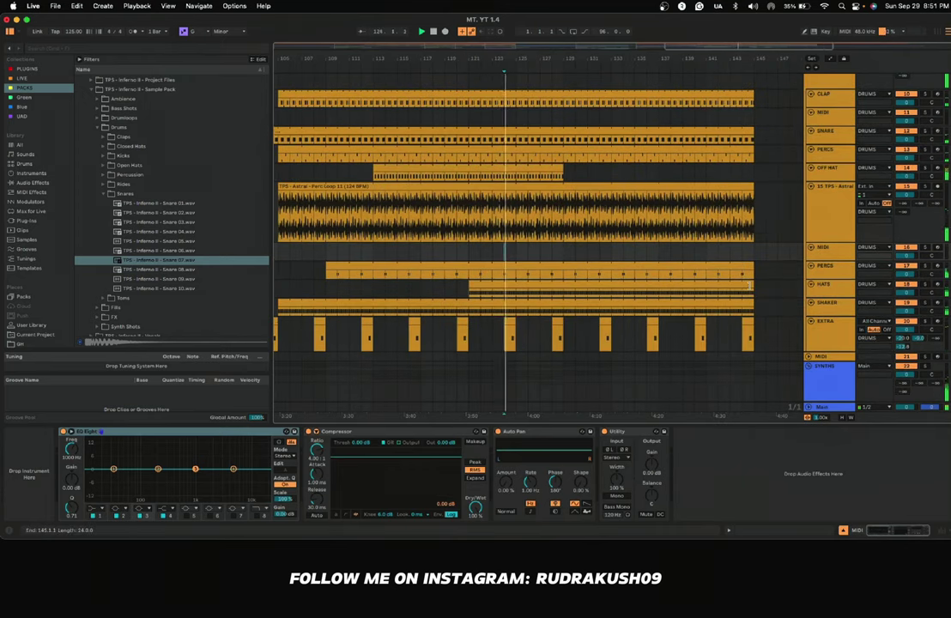
# Step: Delete the DOWNLIFTER clips starting at bars 127 and 115, keeping the one at bar 131
pyautogui.scroll(-10, 657, 262)
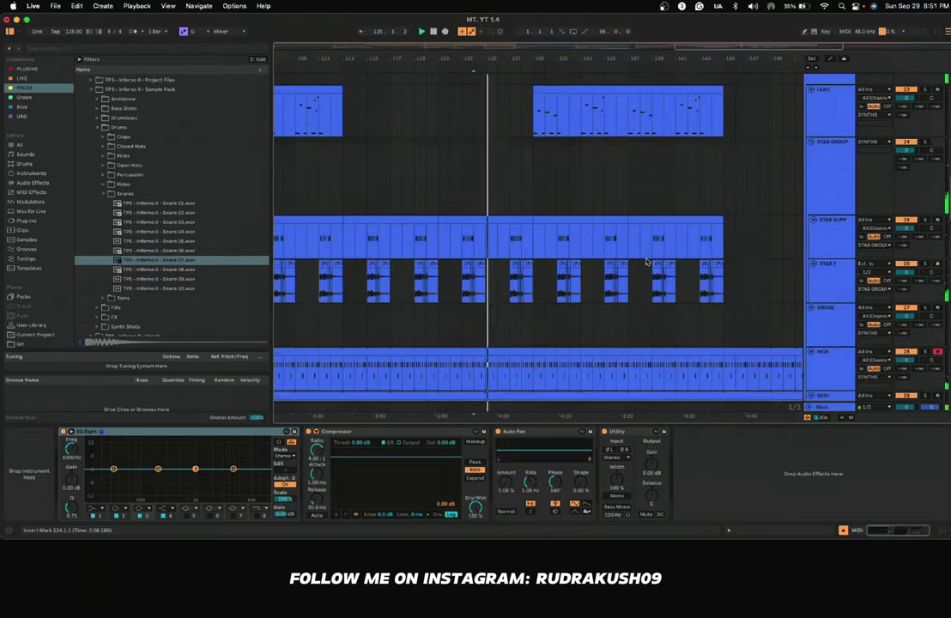
pyautogui.scroll(-12, 646, 262)
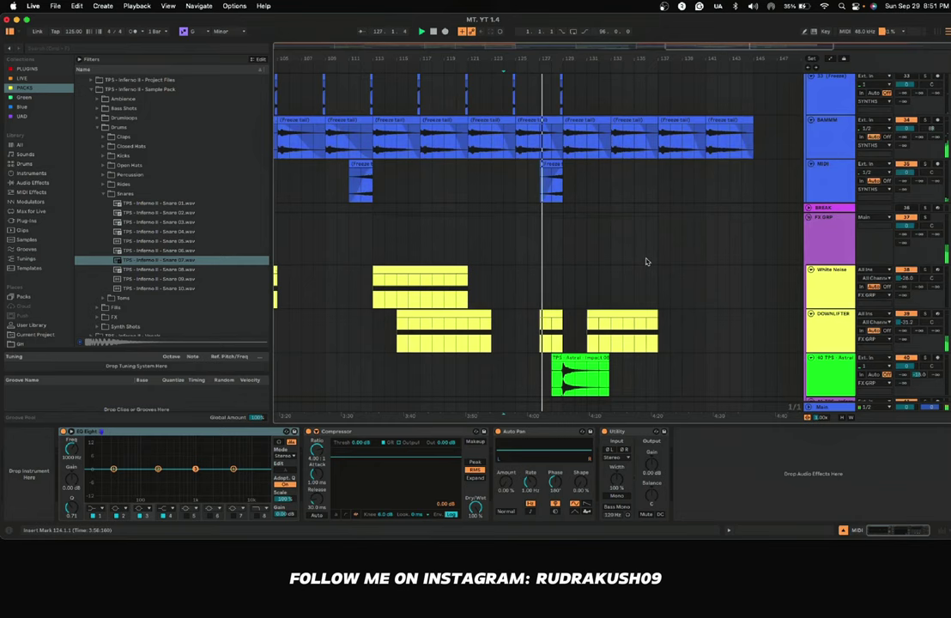
pyautogui.scroll(-3, 646, 262)
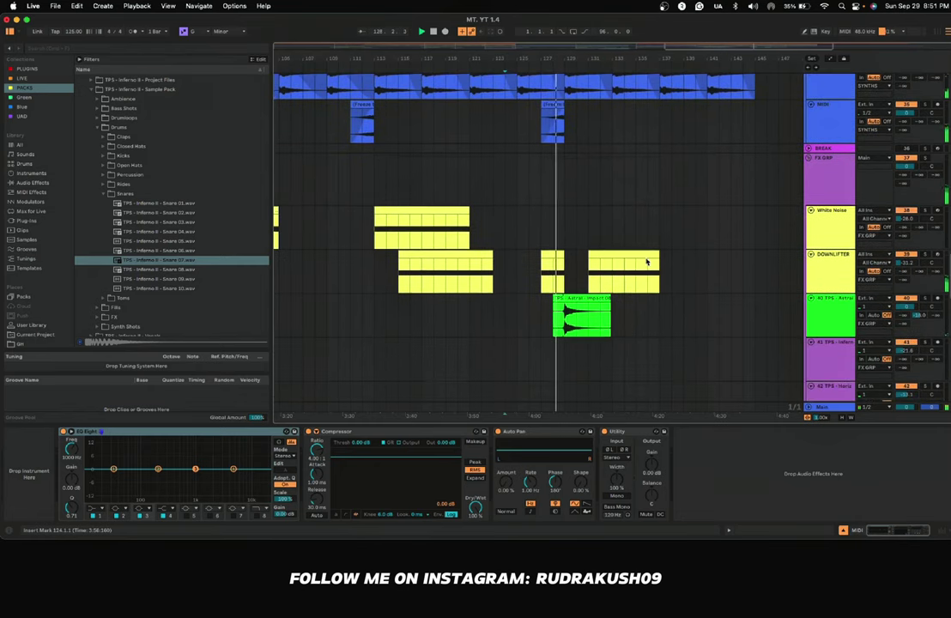
pyautogui.scroll(-3, 565, 275)
pyautogui.click(558, 254)
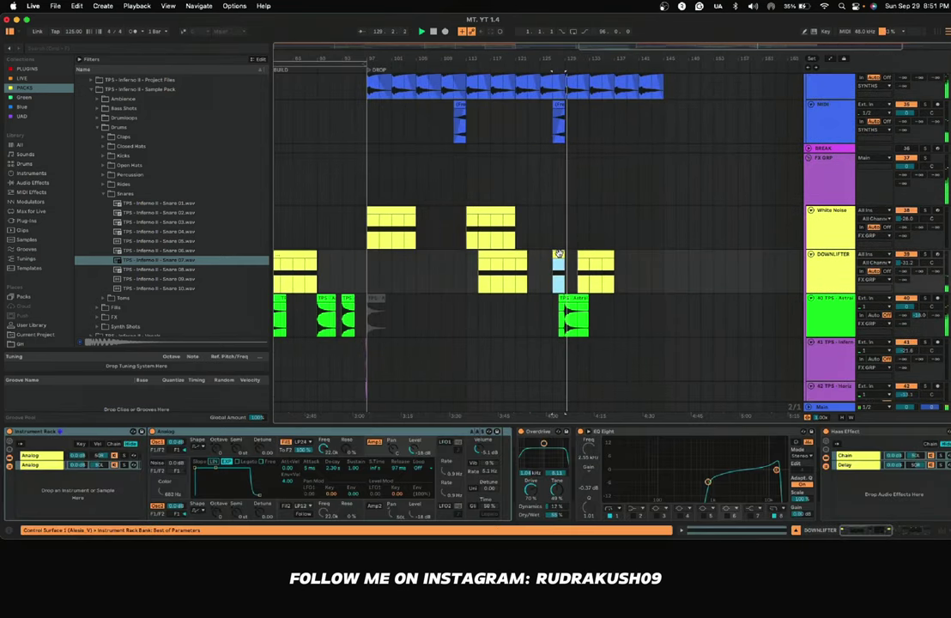
pyautogui.press('Delete')
pyautogui.hscroll(-2, 534, 261)
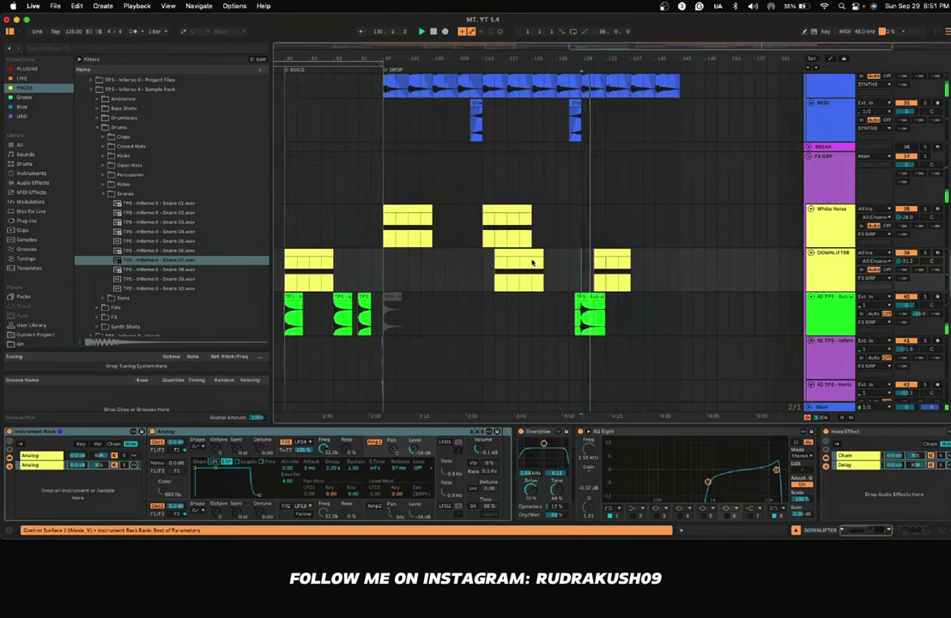
pyautogui.scroll(-3, 533, 262)
pyautogui.scroll(3, 652, 276)
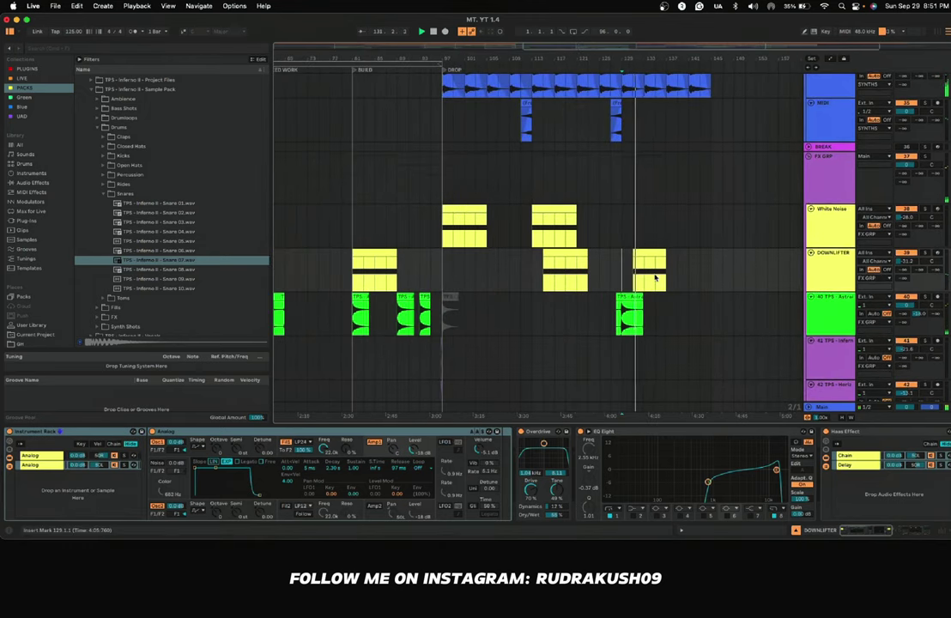
pyautogui.click(580, 253)
pyautogui.press('Delete')
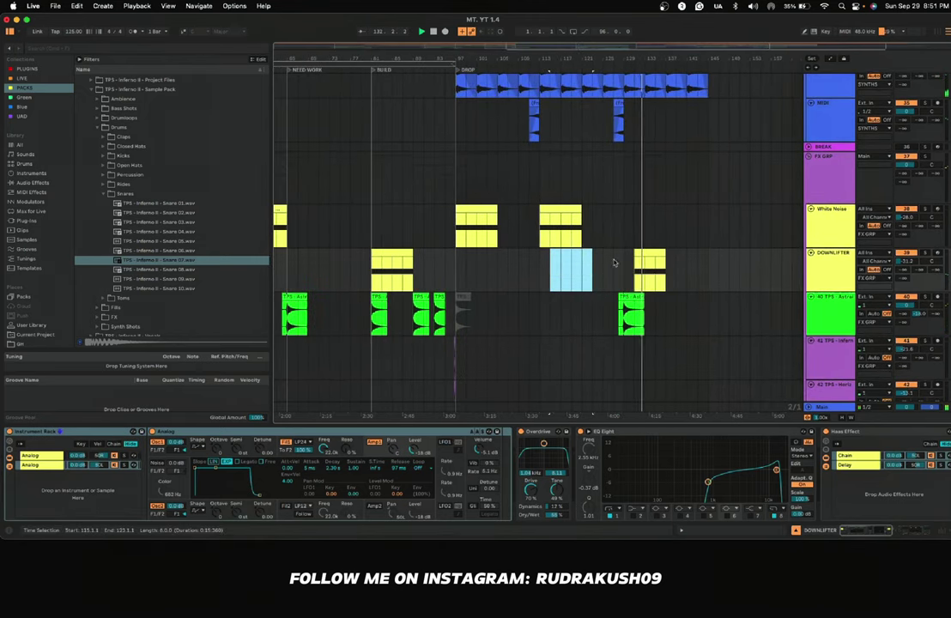
# Step: Move the remaining DOWNLIFTER clip after the drop from bar 131 to bar 129
pyautogui.scroll(10, 613, 264)
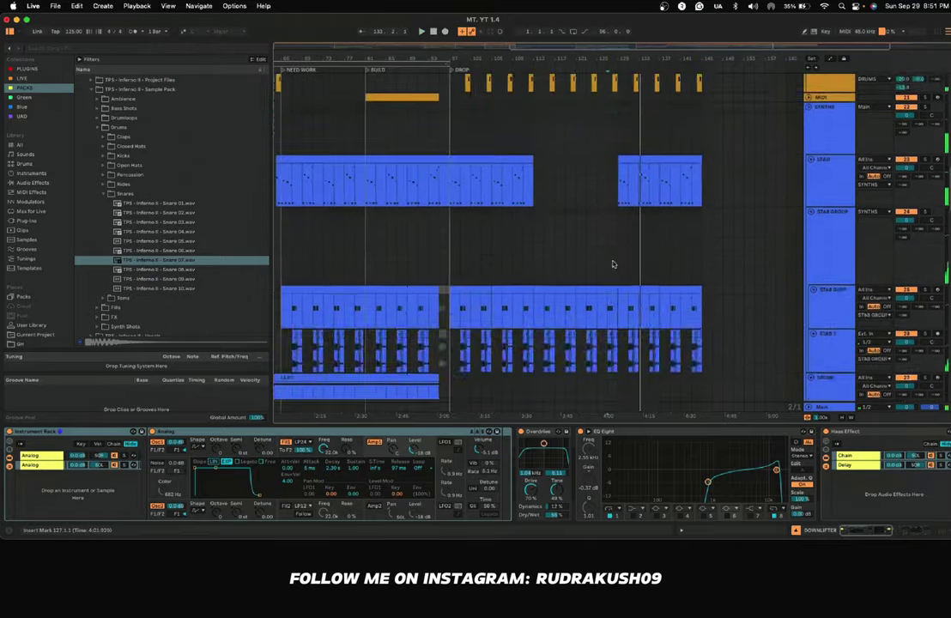
pyautogui.scroll(-10, 612, 264)
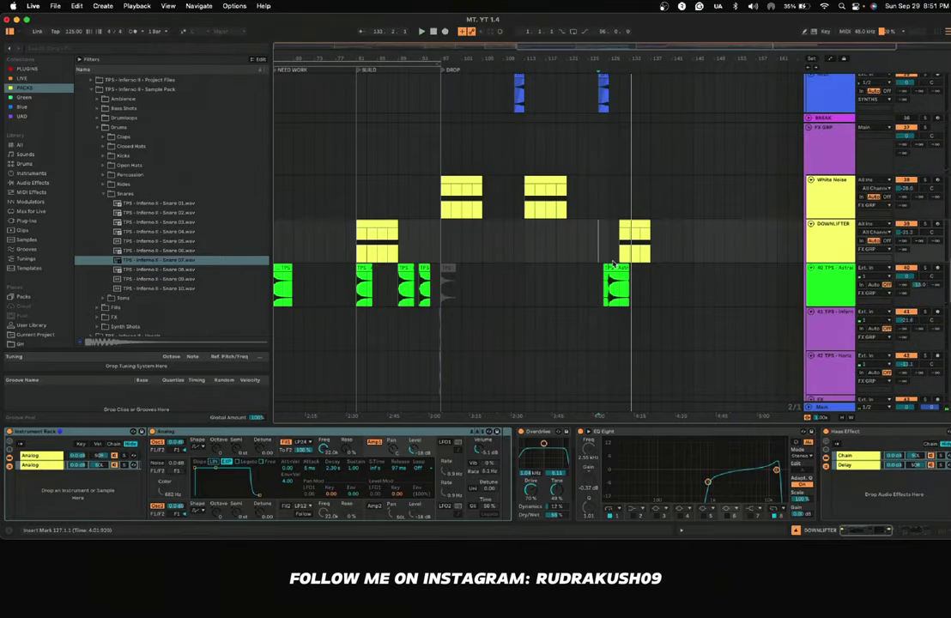
pyautogui.moveTo(630, 140); pyautogui.dragTo(620, 143)
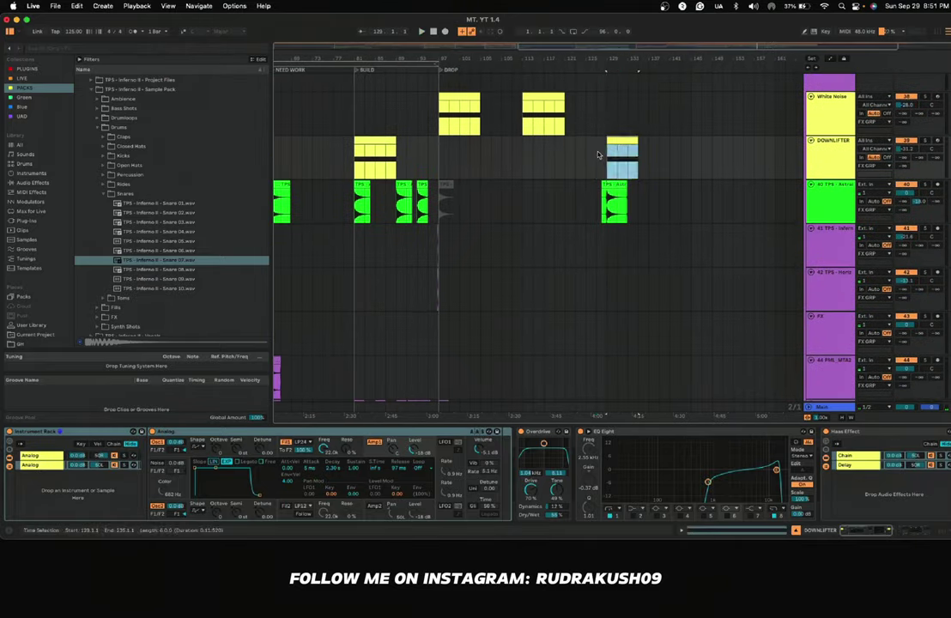
# Step: Play from bar 127 and copy the TPS - Astral impact clip at the drop to bar 129 on track 45
pyautogui.click(598, 157)
pyautogui.press('space')
pyautogui.scroll(5, 599, 158)
pyautogui.hscroll(-3, 598, 157)
pyautogui.scroll(-4, 597, 157)
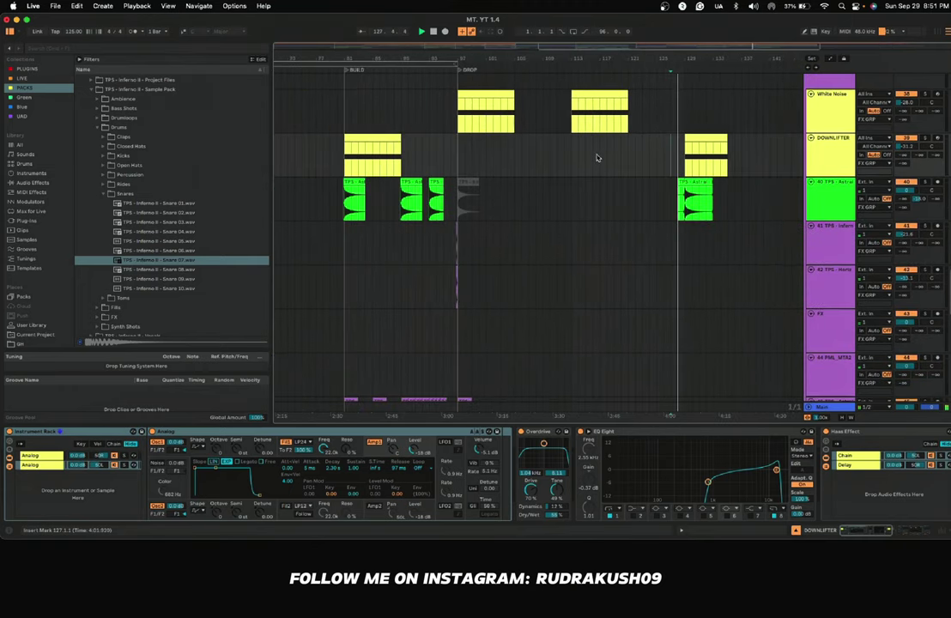
pyautogui.scroll(-8, 598, 157)
pyautogui.scroll(2, 598, 157)
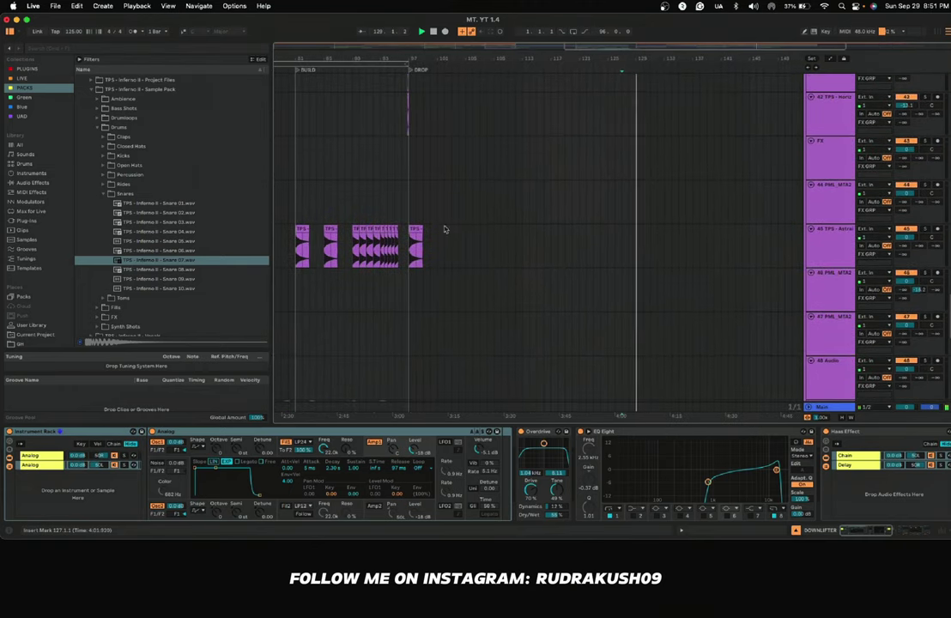
pyautogui.moveTo(415, 230); pyautogui.dragTo(640, 241)
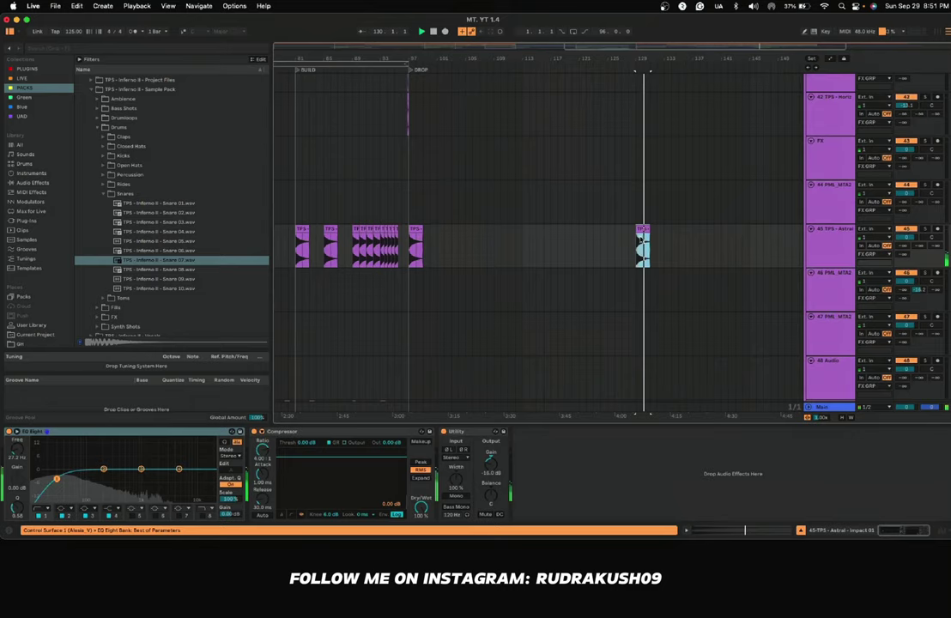
# Step: Play from bar 127 again to check the downlifter and impact transition into bar 129
pyautogui.scroll(5, 641, 240)
pyautogui.click(608, 231)
pyautogui.press('space')
pyautogui.press('space')
pyautogui.scroll(3, 608, 231)
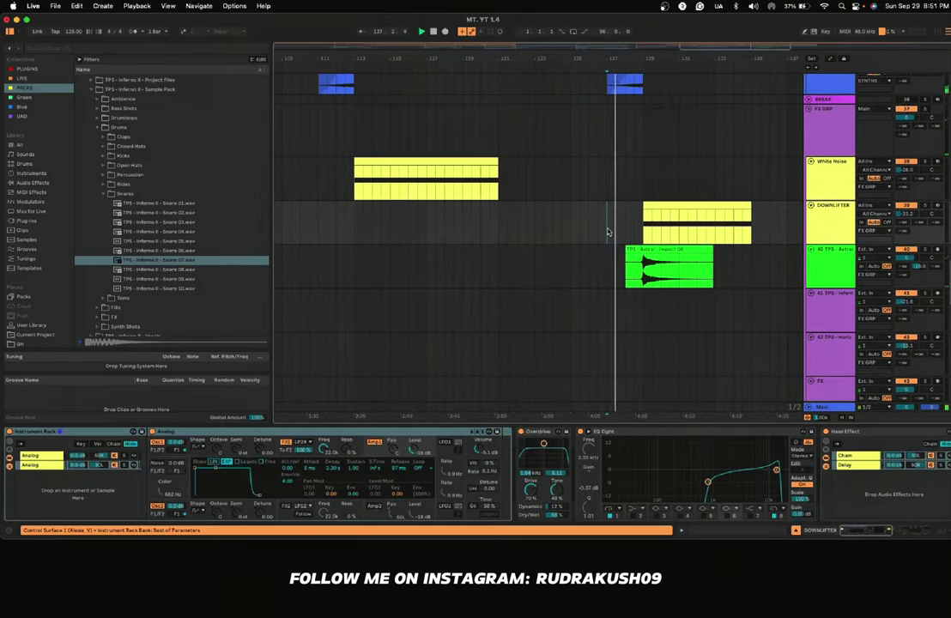
pyautogui.scroll(-3, 610, 232)
pyautogui.scroll(-8, 614, 236)
pyautogui.press('space')
# Step: Copy the Cymatics EDM Signature and TPS - Astral Snare Fill 06 clips from the build to bars 121 to 129
pyautogui.hscroll(-2, 616, 236)
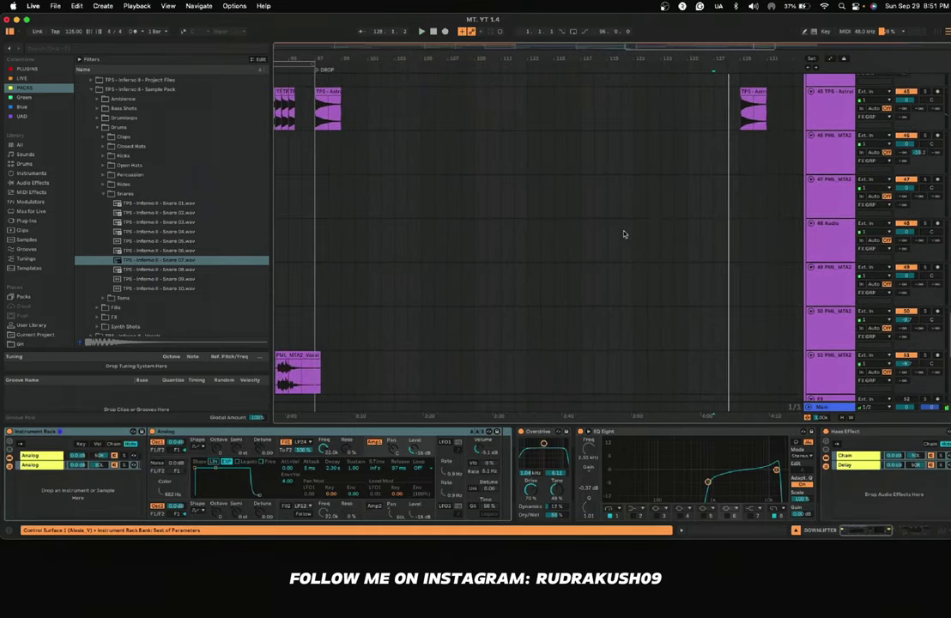
pyautogui.scroll(-7, 625, 235)
pyautogui.hscroll(-3, 625, 234)
pyautogui.scroll(-3, 625, 234)
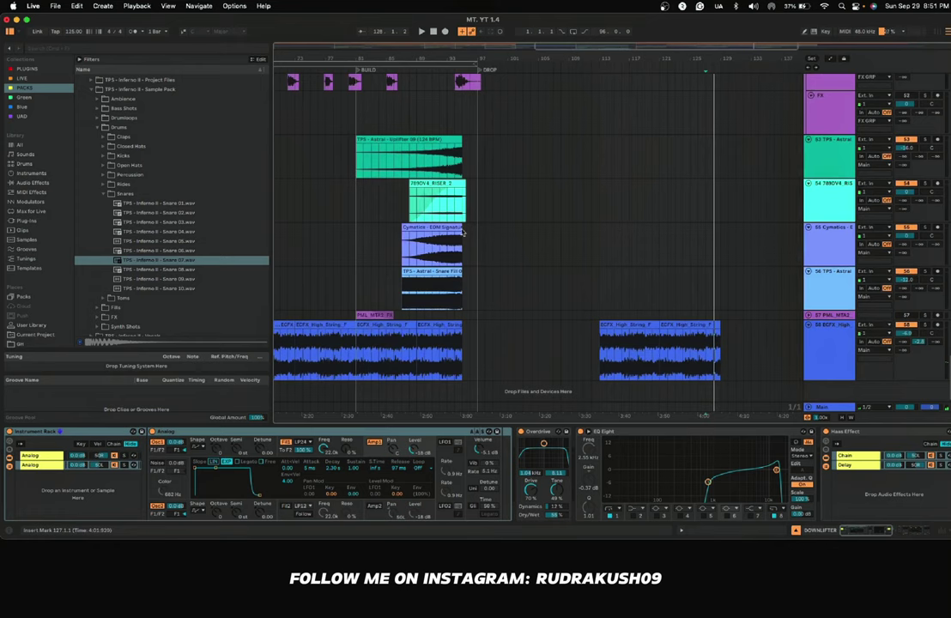
pyautogui.moveTo(462, 232); pyautogui.dragTo(684, 248)
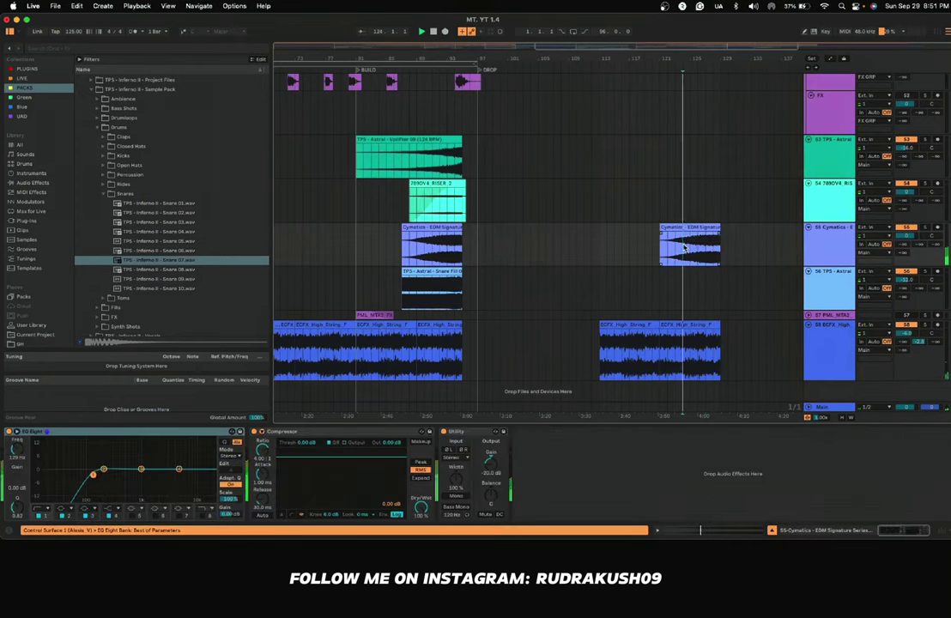
pyautogui.moveTo(455, 280); pyautogui.dragTo(706, 269)
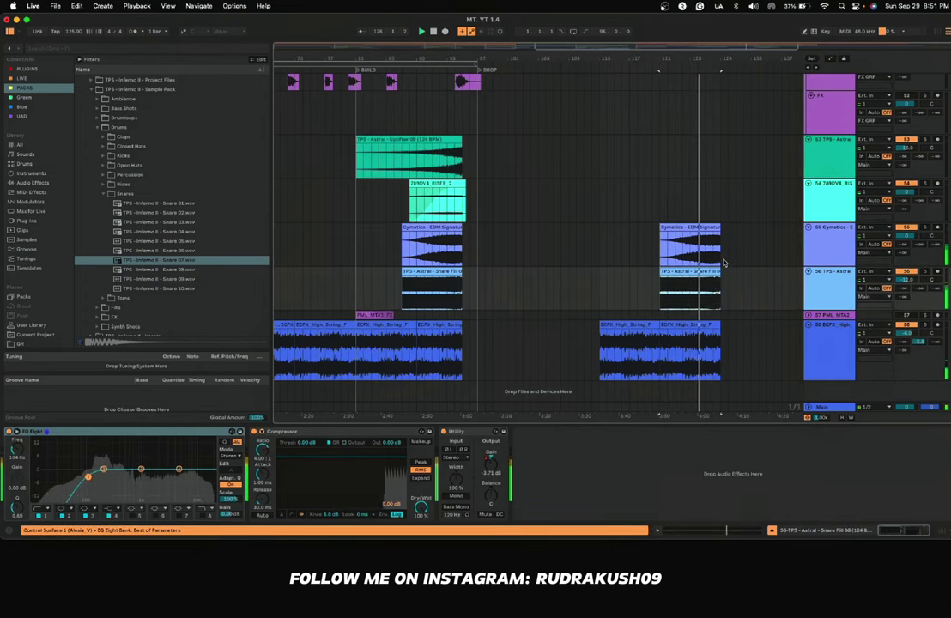
pyautogui.hscroll(5, 709, 268)
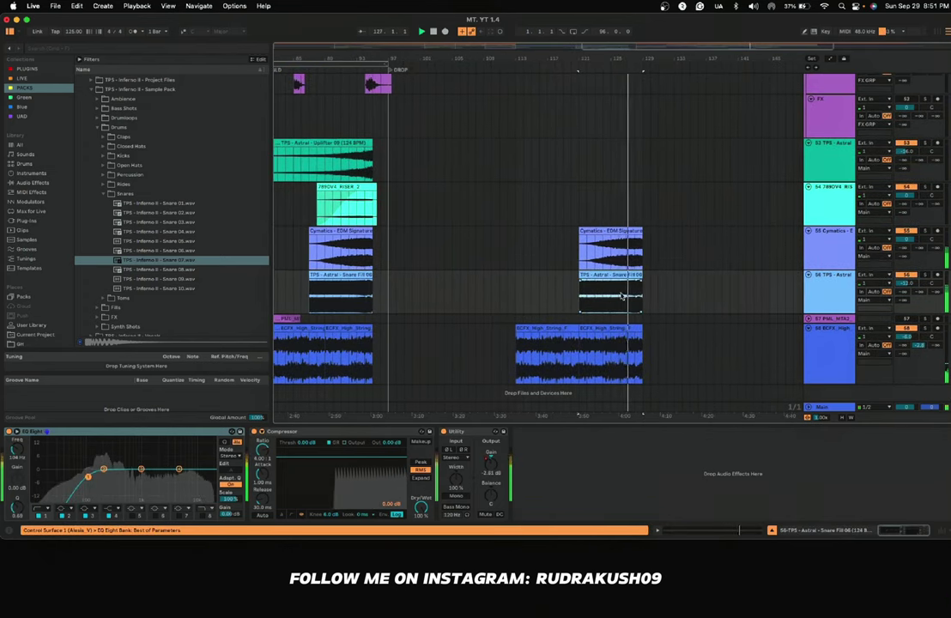
pyautogui.scroll(-3, 622, 296)
pyautogui.scroll(3, 622, 296)
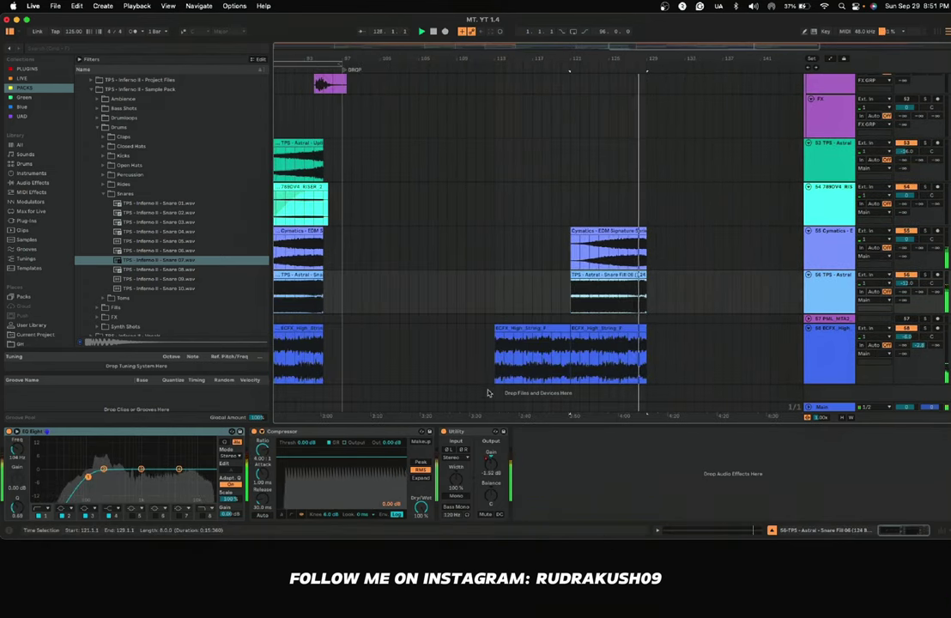
pyautogui.hscroll(-20, 584, 292)
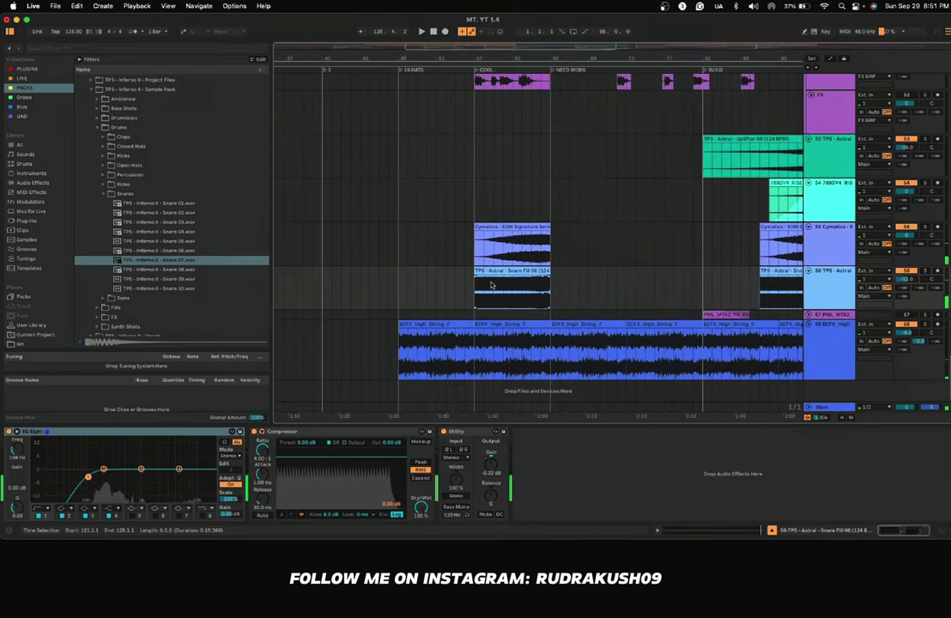
# Step: Remove the Utility Gain automation breakpoint just before the snare fill at bar 121 on track 56
pyautogui.hscroll(20, 582, 282)
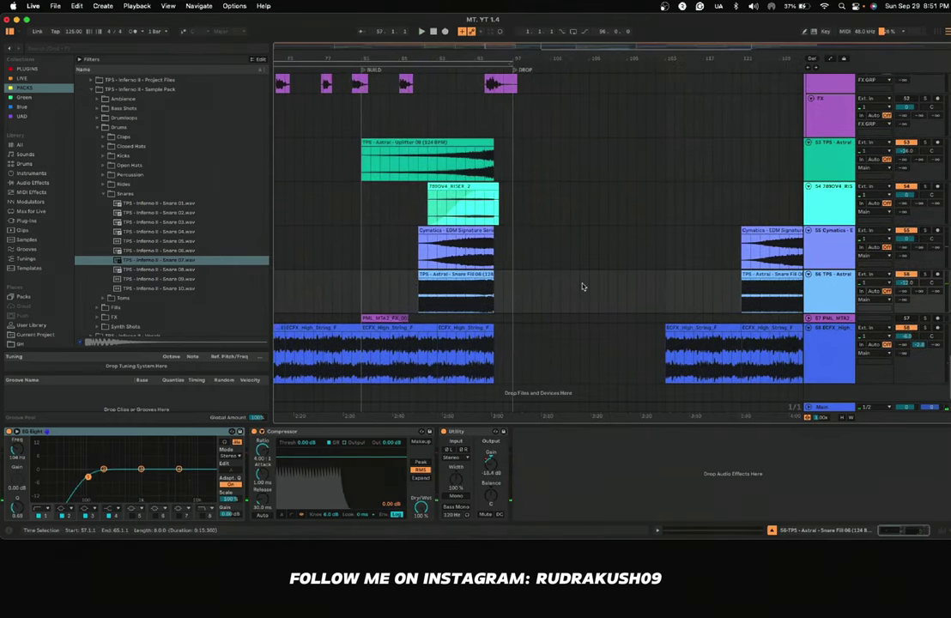
pyautogui.scroll(1, 582, 286)
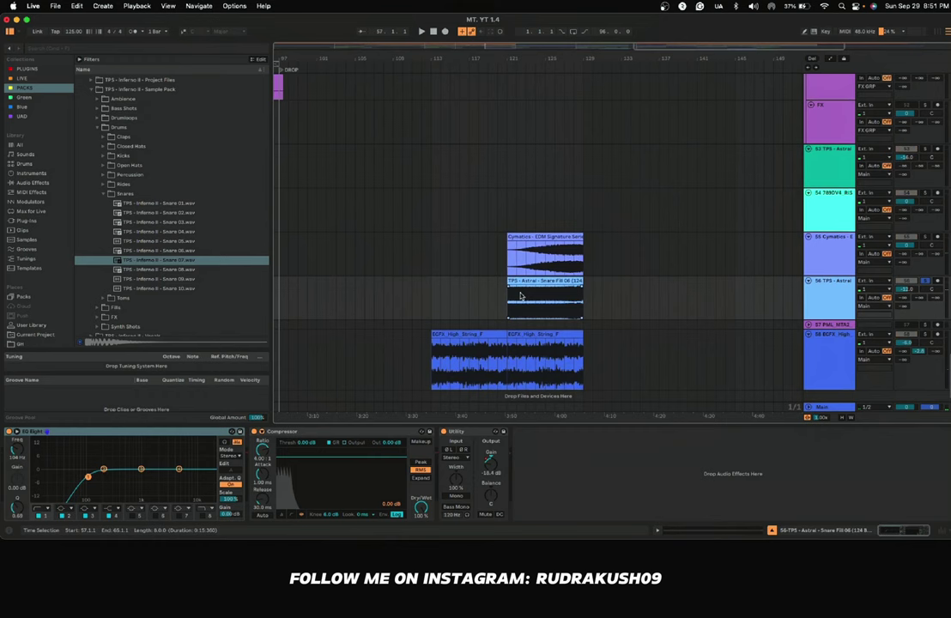
pyautogui.press('a')
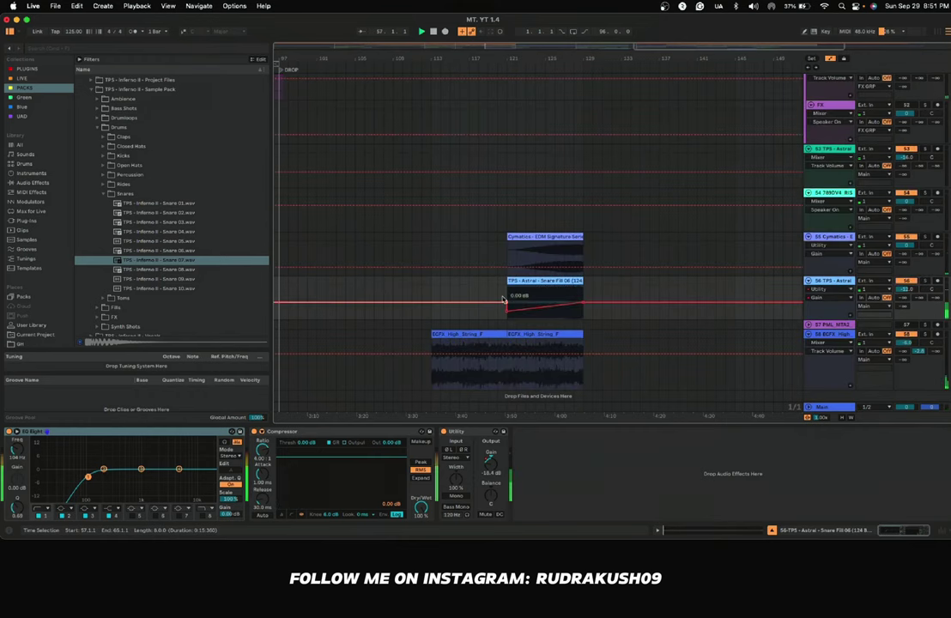
pyautogui.click(502, 299)
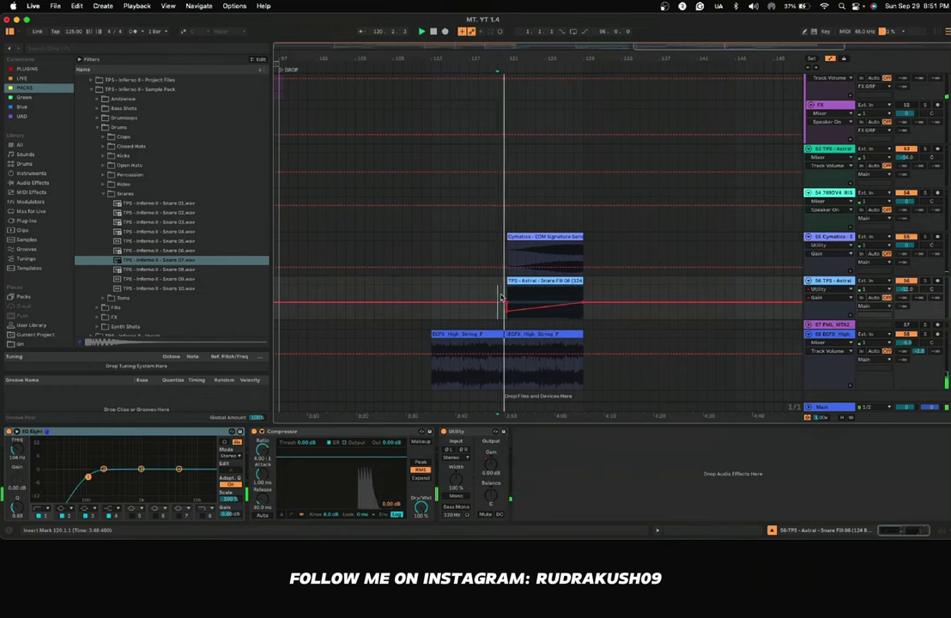
pyautogui.click(506, 303)
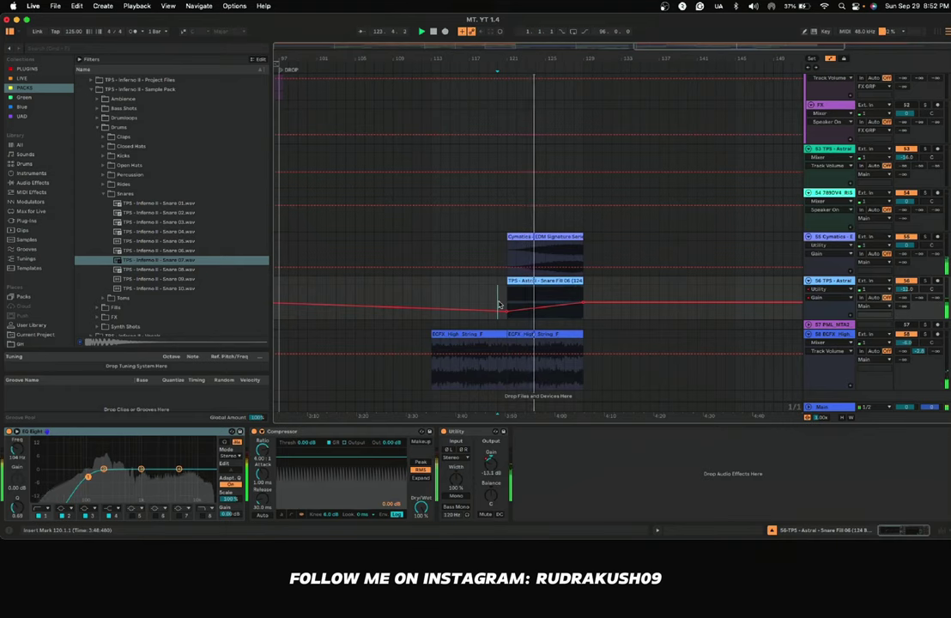
pyautogui.press('a')
pyautogui.scroll(10, 468, 356)
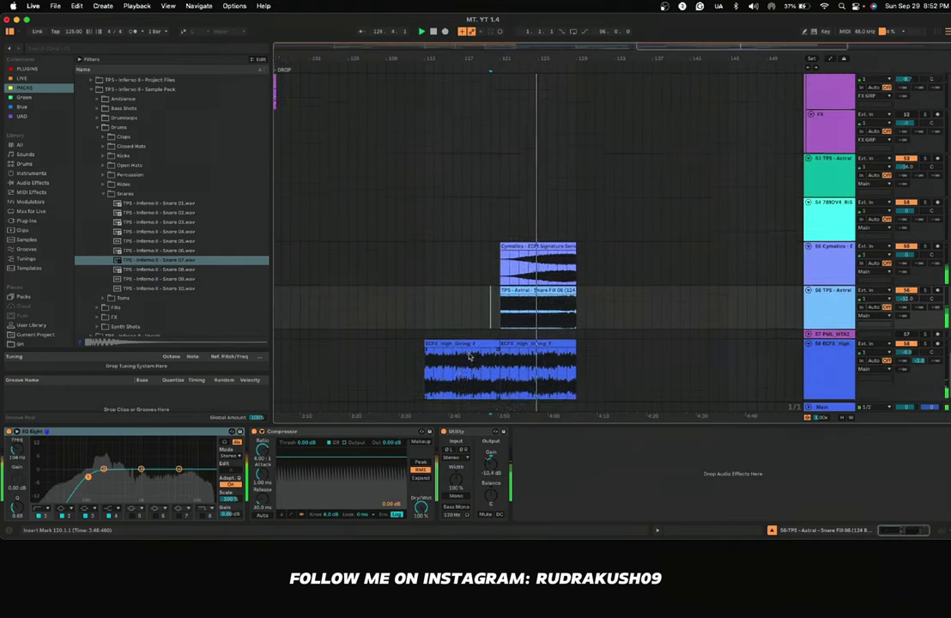
# Step: Recolor the vocal track 51 dark blue and assign the track color to its clips
pyautogui.scroll(-10, 469, 355)
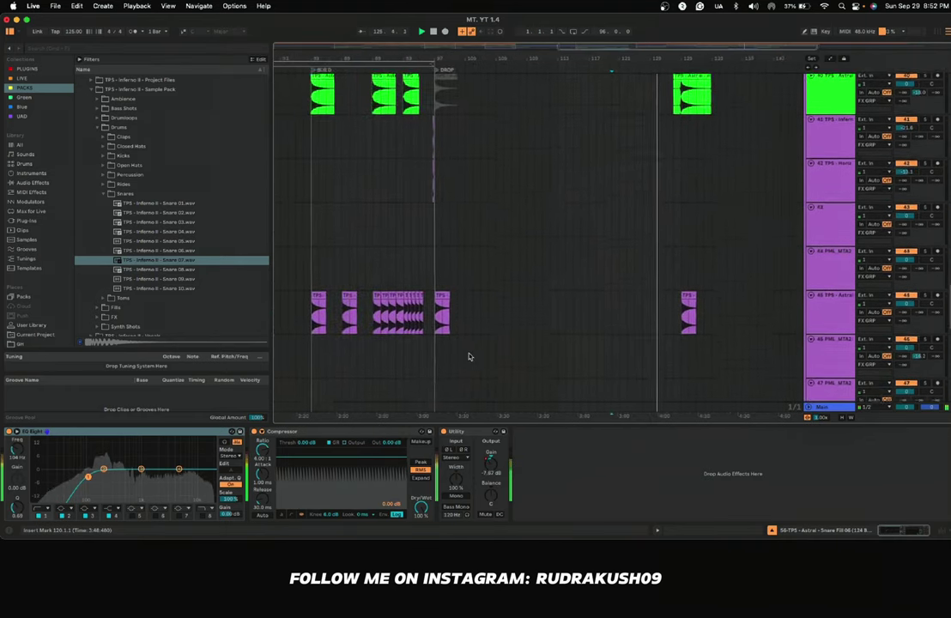
pyautogui.hscroll(-10, 469, 356)
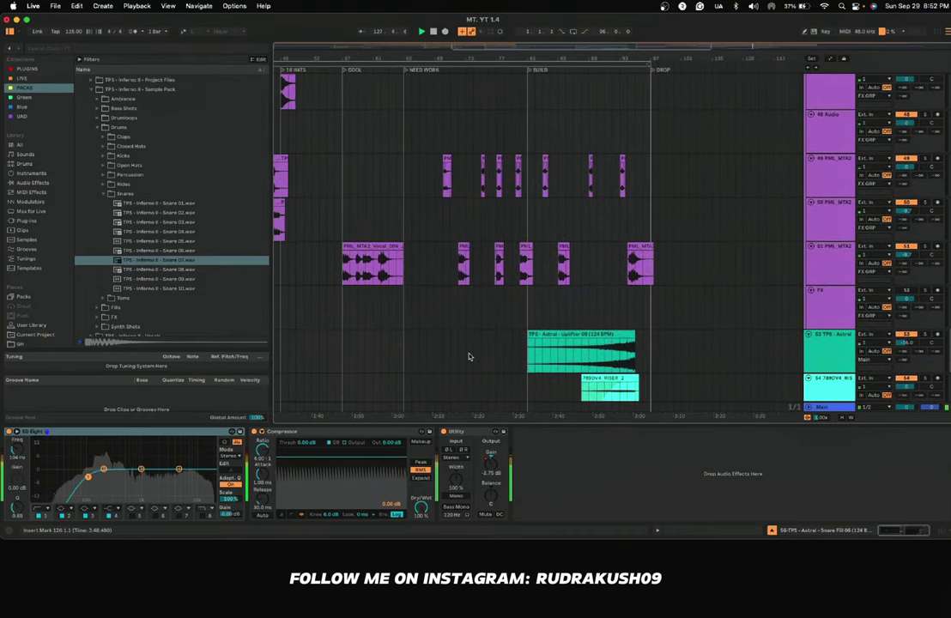
pyautogui.hscroll(3, 469, 356)
pyautogui.hscroll(-10, 469, 356)
pyautogui.rightClick(826, 267)
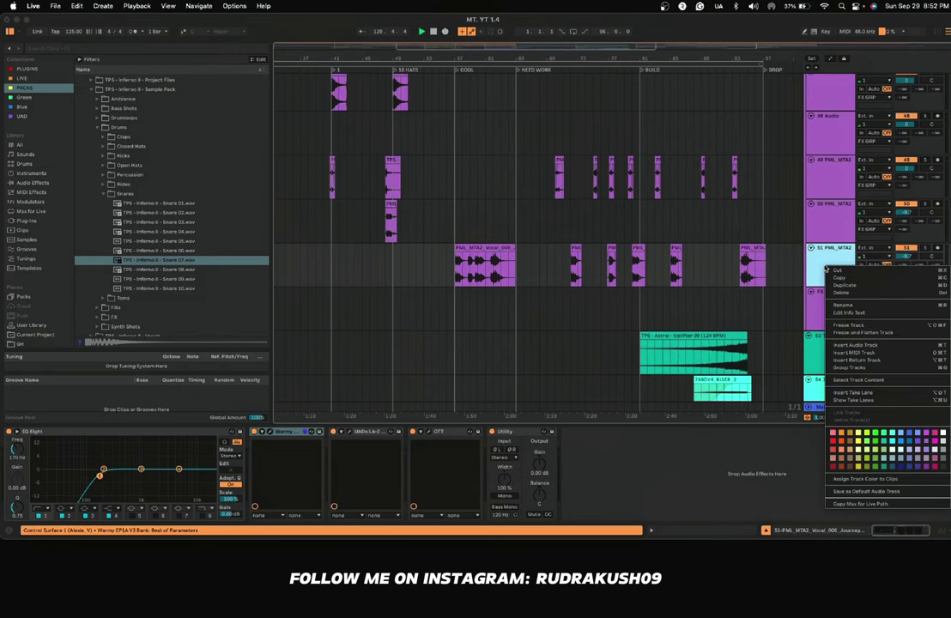
pyautogui.click(897, 470)
pyautogui.rightClick(826, 269)
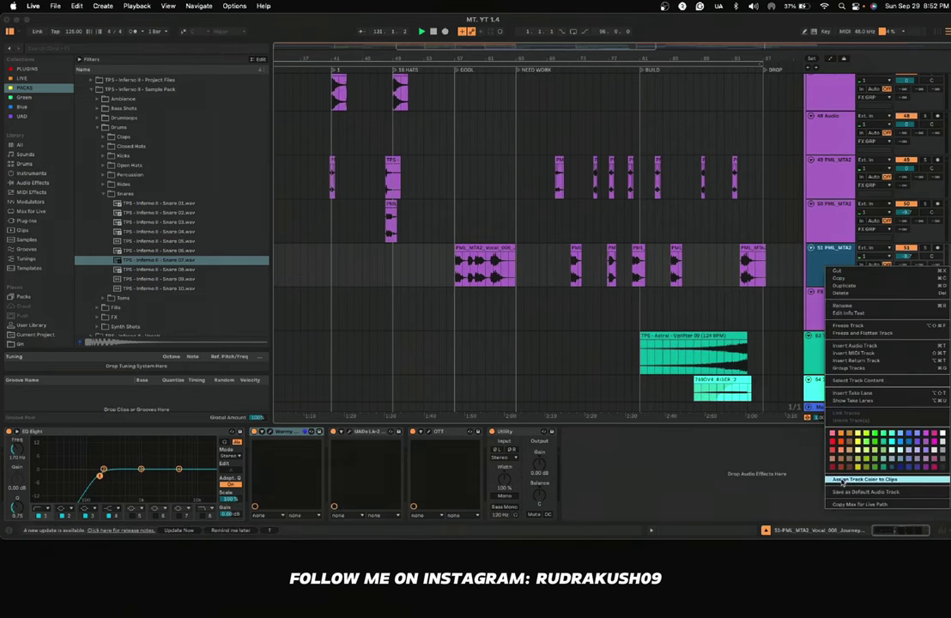
pyautogui.click(845, 480)
# Step: Recolor tracks 49 and 50 dark blue as well and assign the track color to their clips
pyautogui.hscroll(2, 532, 241)
pyautogui.scroll(1, 532, 240)
pyautogui.click(842, 203)
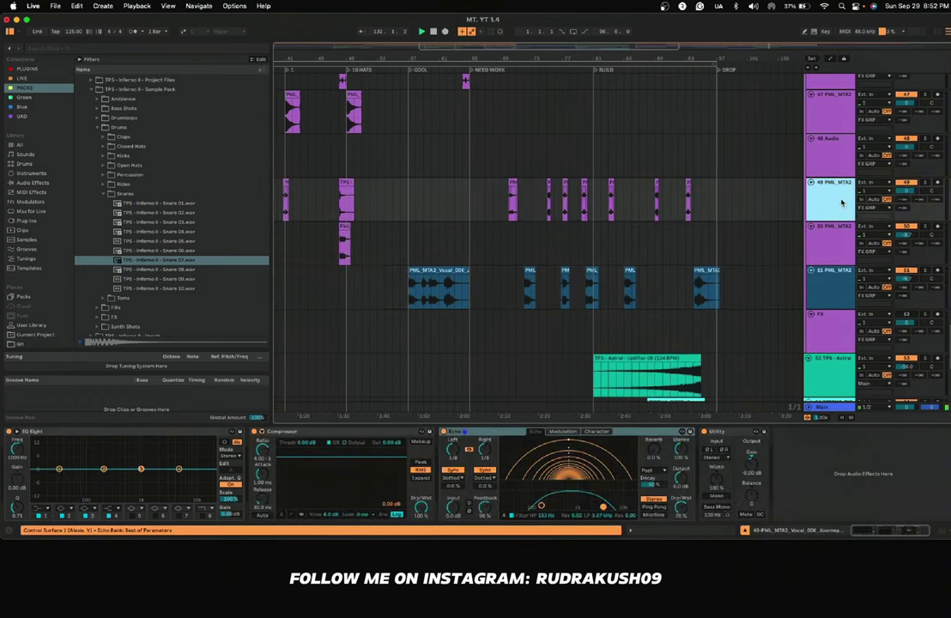
pyautogui.rightClick(831, 230)
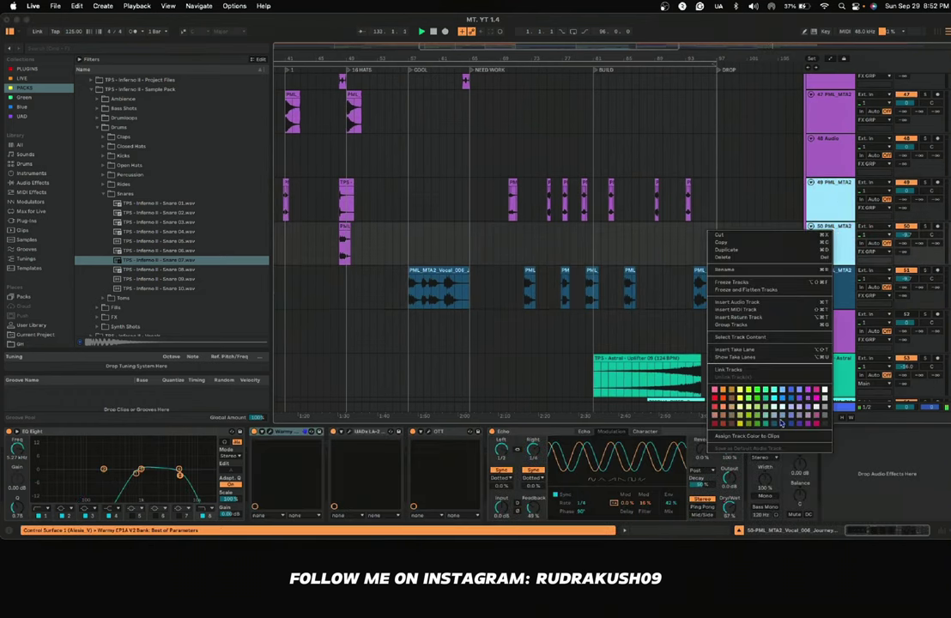
pyautogui.click(781, 424)
pyautogui.rightClick(826, 221)
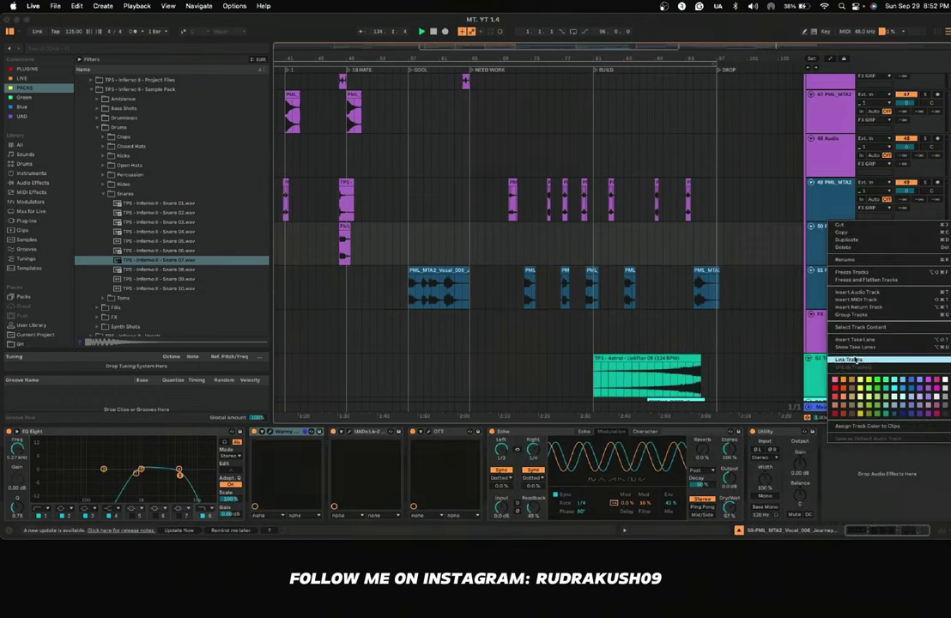
pyautogui.click(851, 426)
pyautogui.click(725, 204)
# Step: Look over the FX, bass, drum and synth tracks in the section after the drop
pyautogui.hscroll(2, 657, 256)
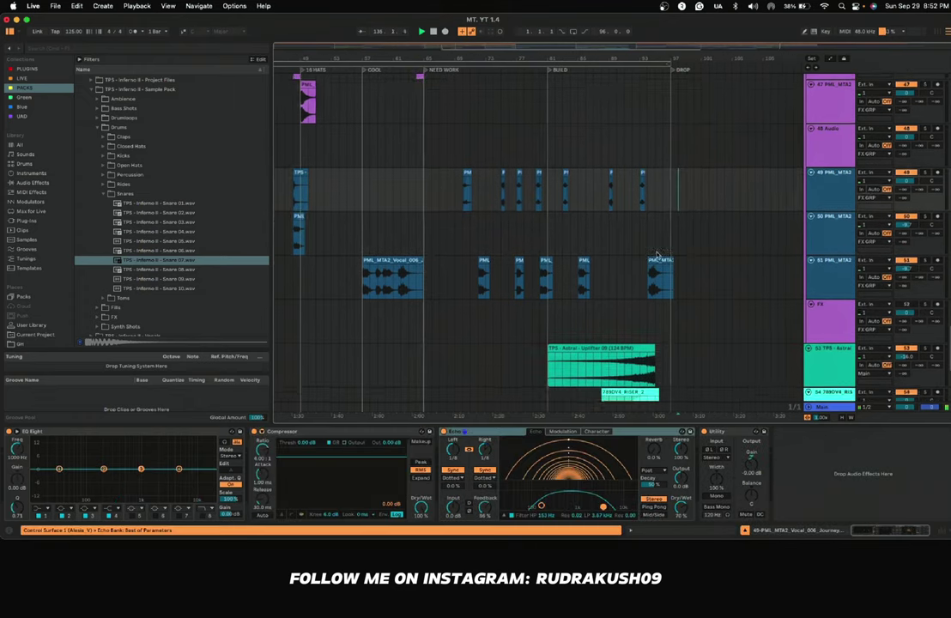
pyautogui.scroll(-4, 658, 256)
pyautogui.scroll(15, 657, 256)
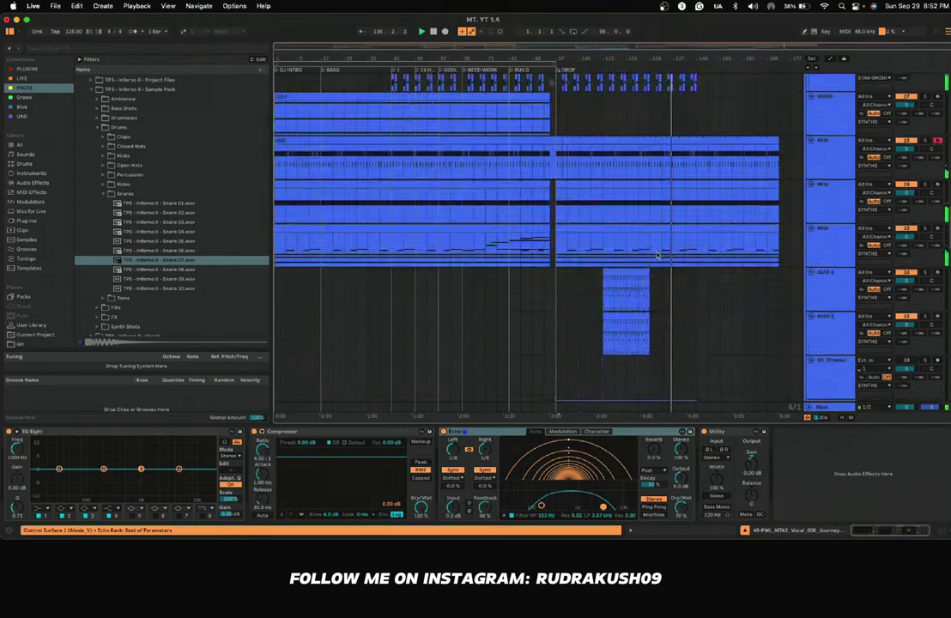
pyautogui.scroll(6, 656, 253)
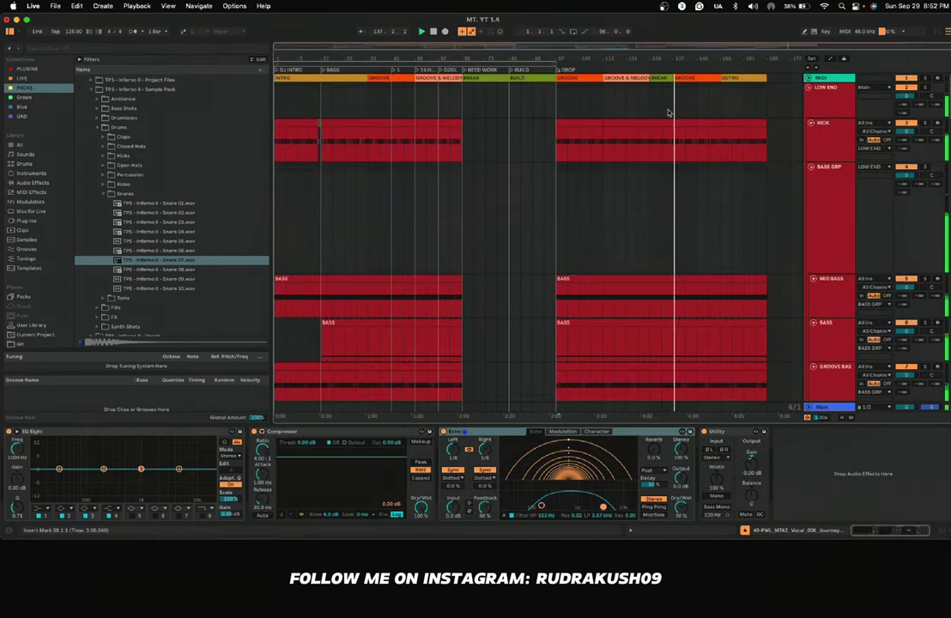
pyautogui.scroll(-10, 679, 161)
pyautogui.scroll(4, 680, 163)
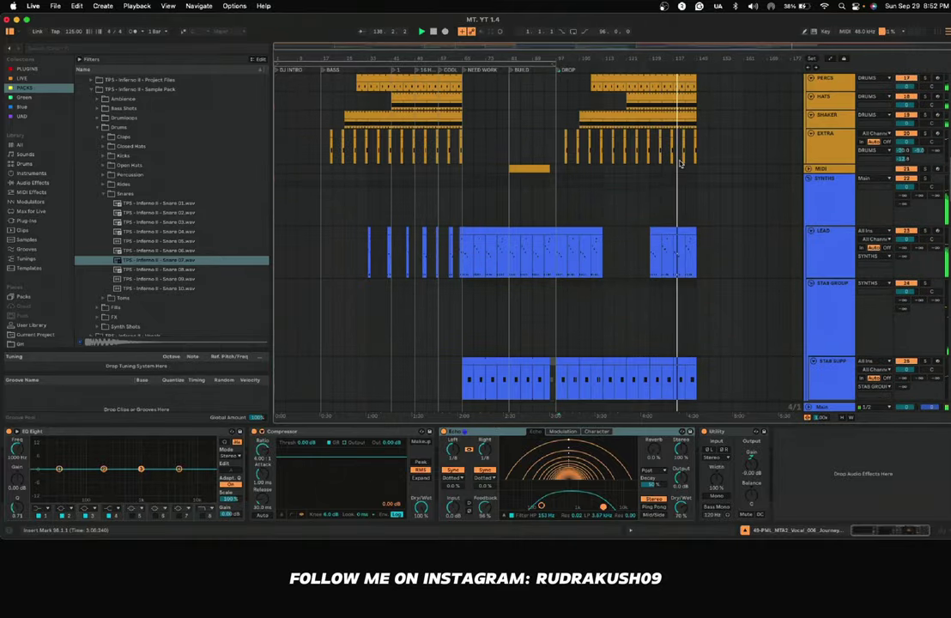
pyautogui.scroll(5, 692, 198)
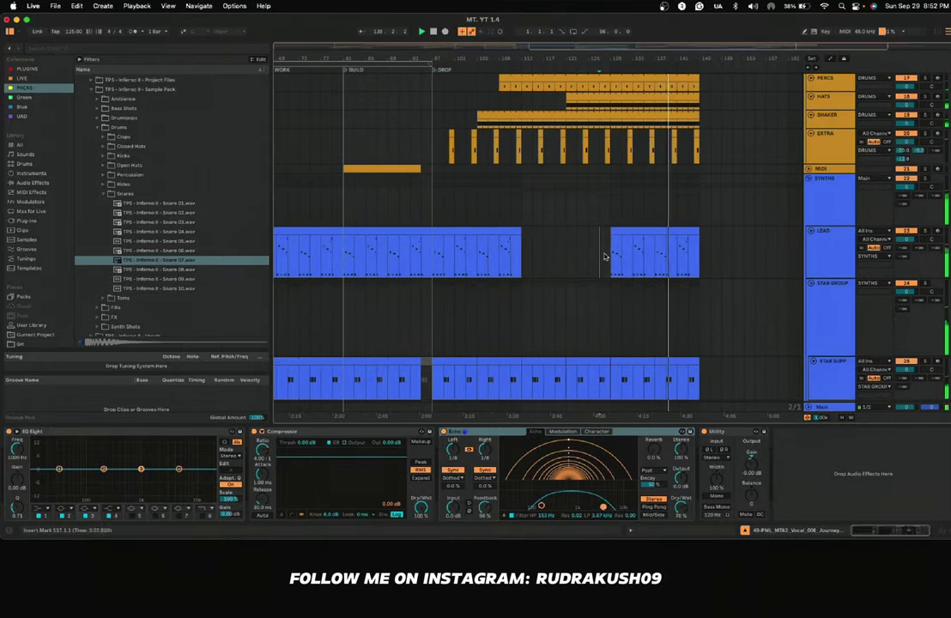
# Step: Play from bar 127 to check how the LEAD clips come back in at bar 129
pyautogui.press('space')
pyautogui.press('space')
pyautogui.scroll(3, 605, 257)
pyautogui.hscroll(3, 605, 257)
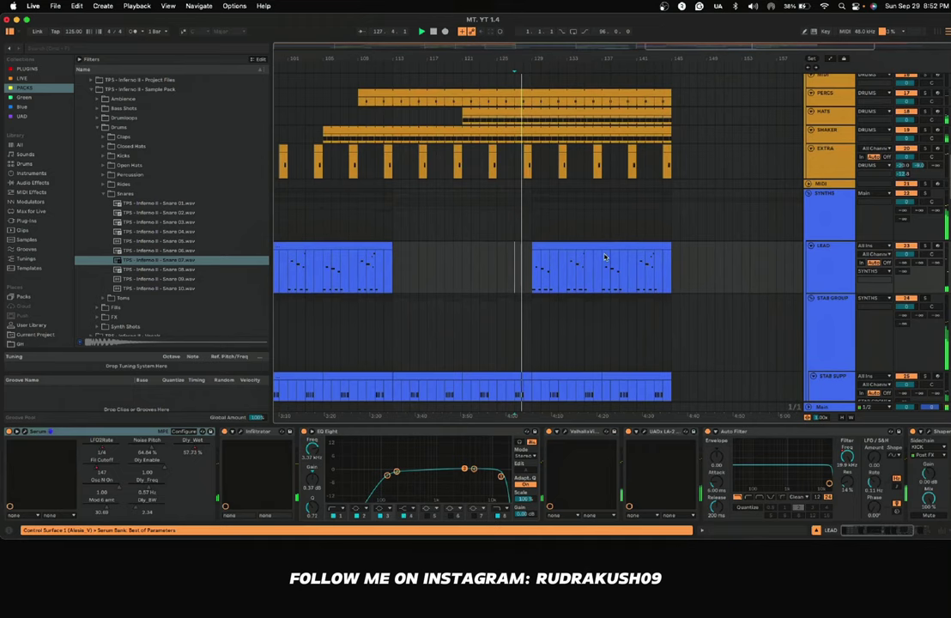
pyautogui.scroll(-2, 583, 255)
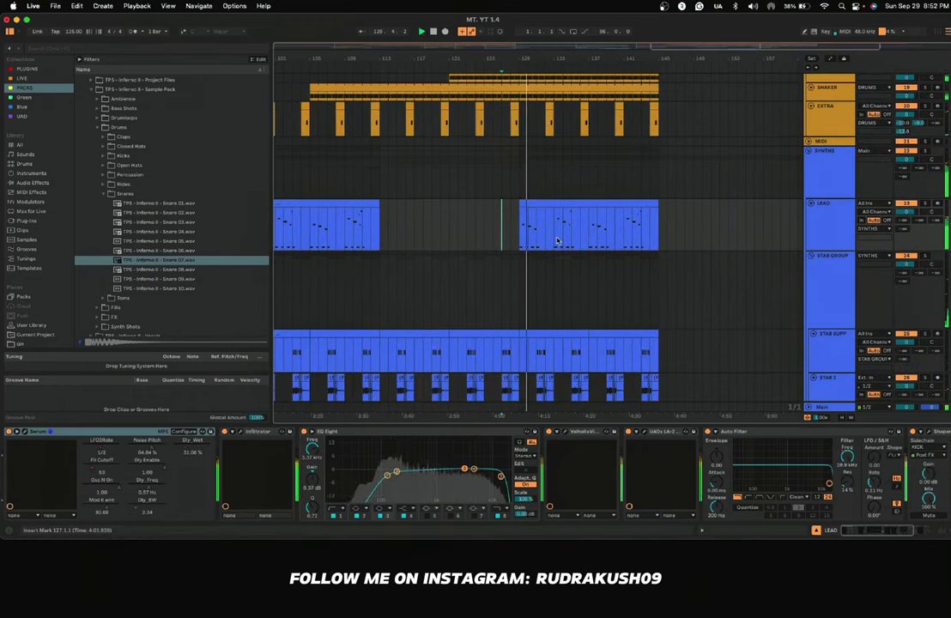
pyautogui.scroll(2, 560, 244)
pyautogui.scroll(1, 557, 242)
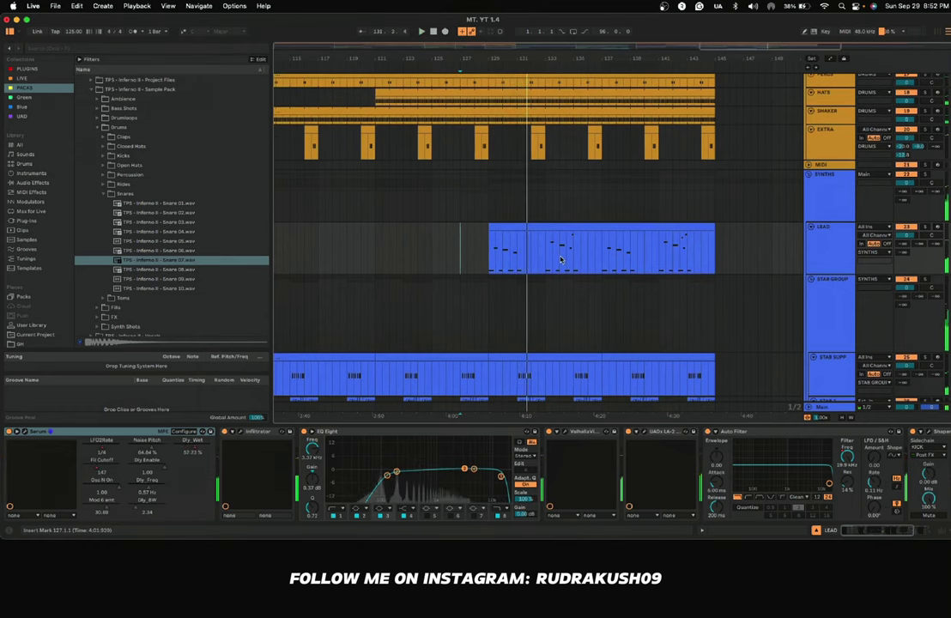
# Step: Automate the LEAD track's Auto Filter frequency to sweep gradually downward from bar 129 to bar 139 while playing it back
pyautogui.press('a')
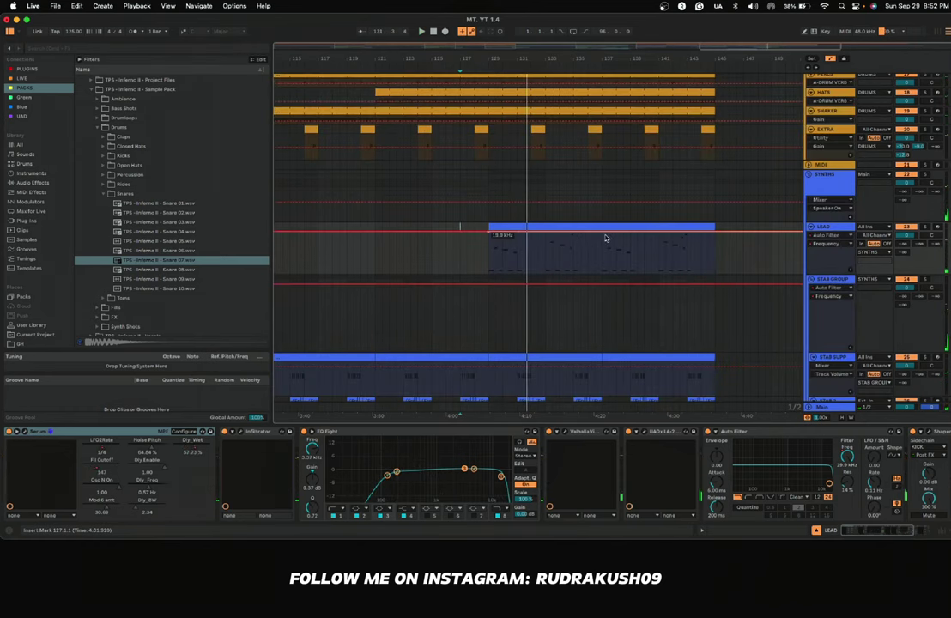
pyautogui.moveTo(602, 231); pyautogui.dragTo(601, 241)
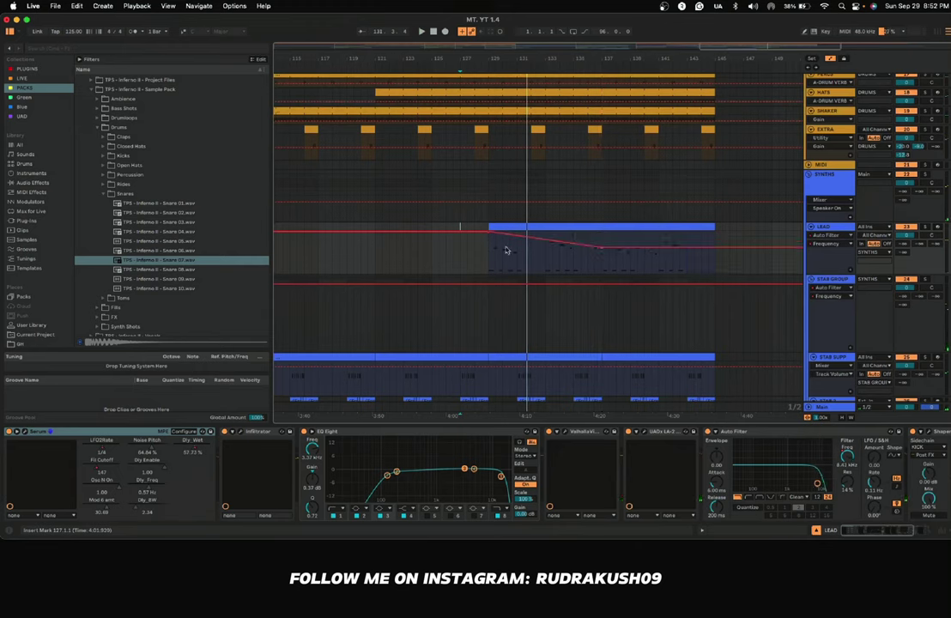
pyautogui.press('space')
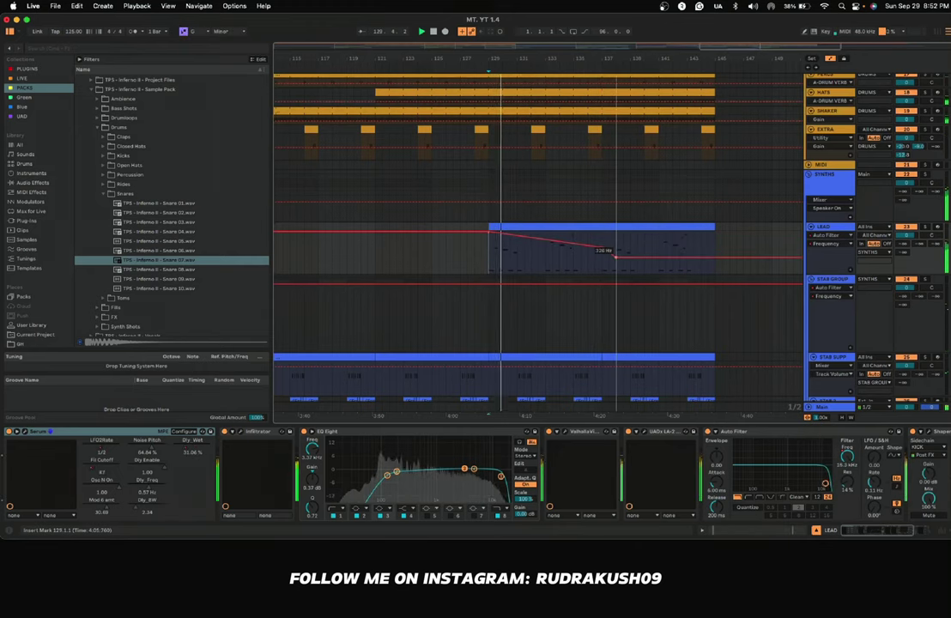
pyautogui.moveTo(616, 249)
pyautogui.mouseDown()
pyautogui.moveTo(629, 261)
pyautogui.moveTo(544, 236)
pyautogui.moveTo(604, 261)
pyautogui.mouseUp()
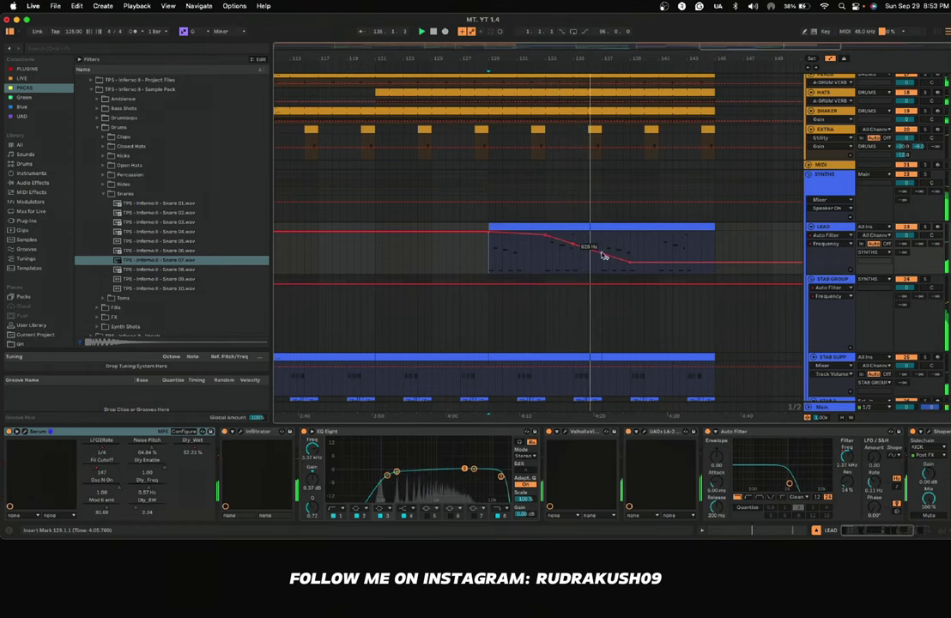
# Step: Play from bar 136 and raise the LEAD filter frequency breakpoint at bar 137 to about 1.18 kHz
pyautogui.scroll(10, 605, 257)
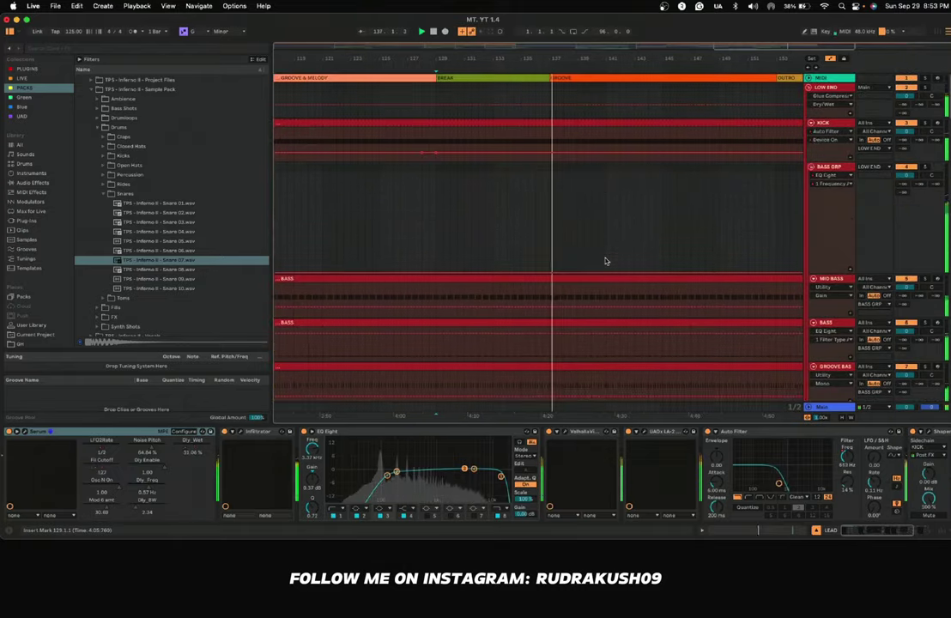
pyautogui.scroll(-10, 601, 259)
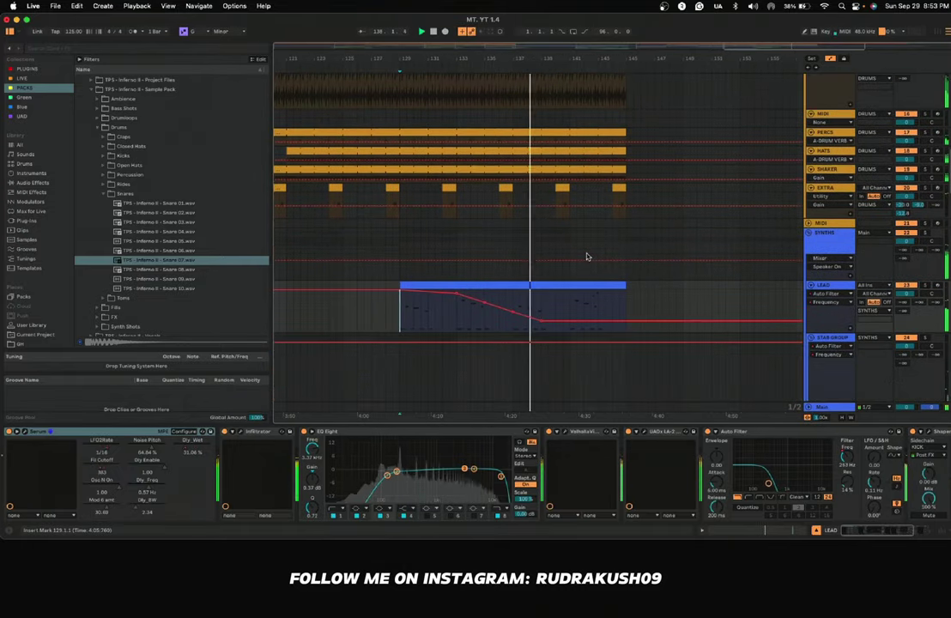
pyautogui.scroll(-1, 588, 256)
pyautogui.click(506, 325)
pyautogui.press('space')
pyautogui.press('space')
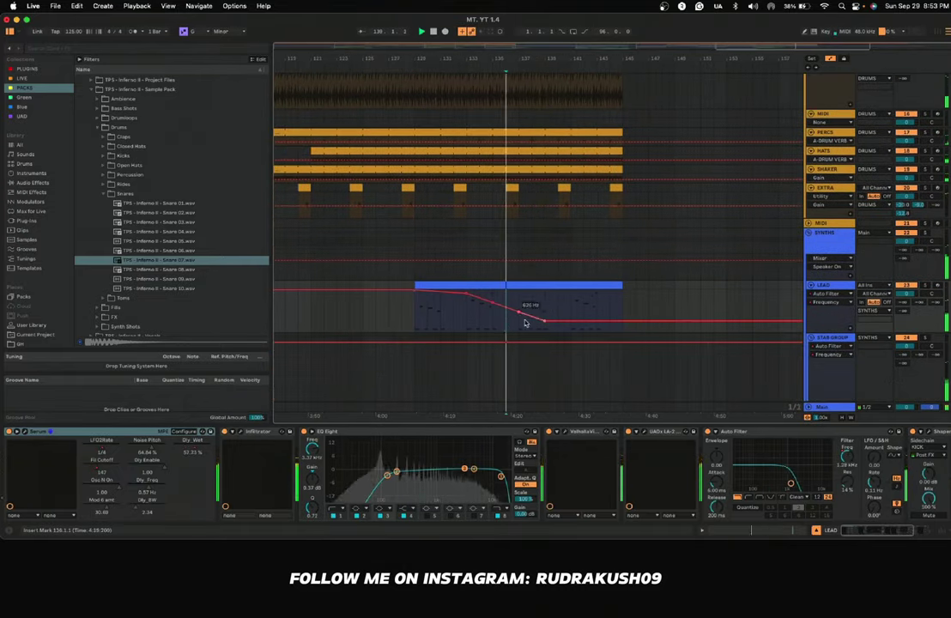
pyautogui.moveTo(518, 312); pyautogui.dragTo(519, 307)
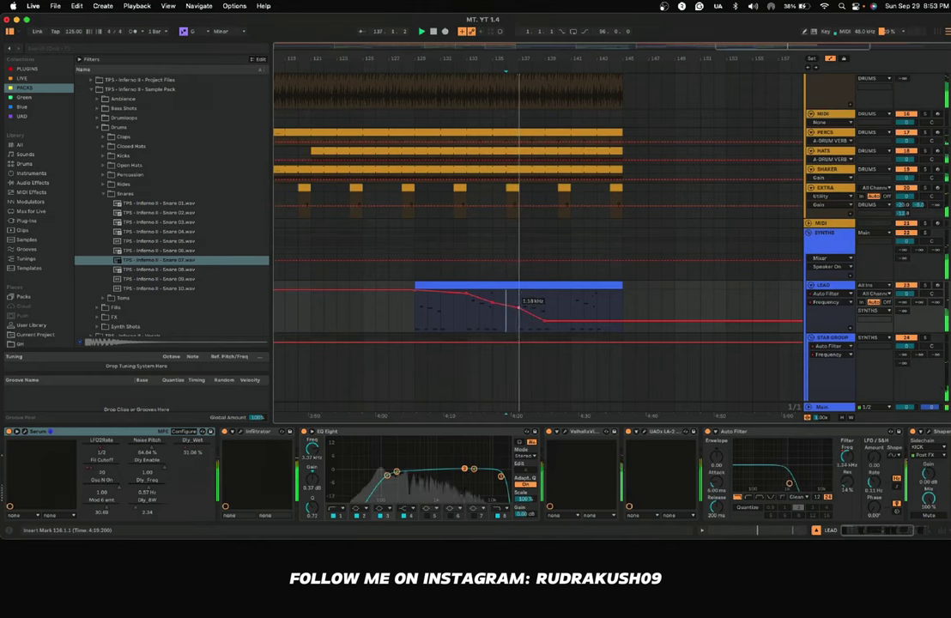
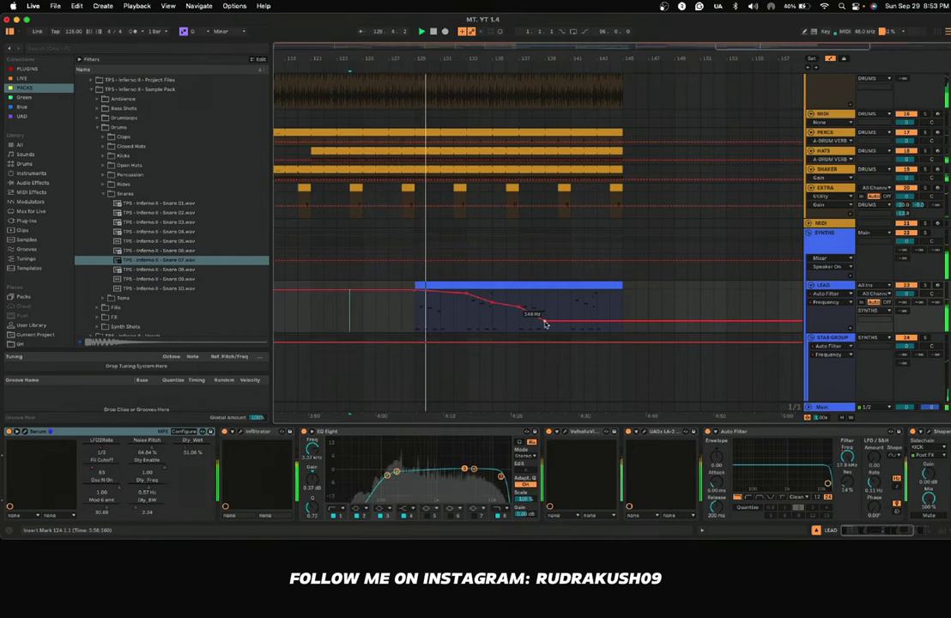
# Step: Copy the White Noise clip from bar 113 to bar 129, above the DOWNLIFTER clip
pyautogui.scroll(-3, 511, 305)
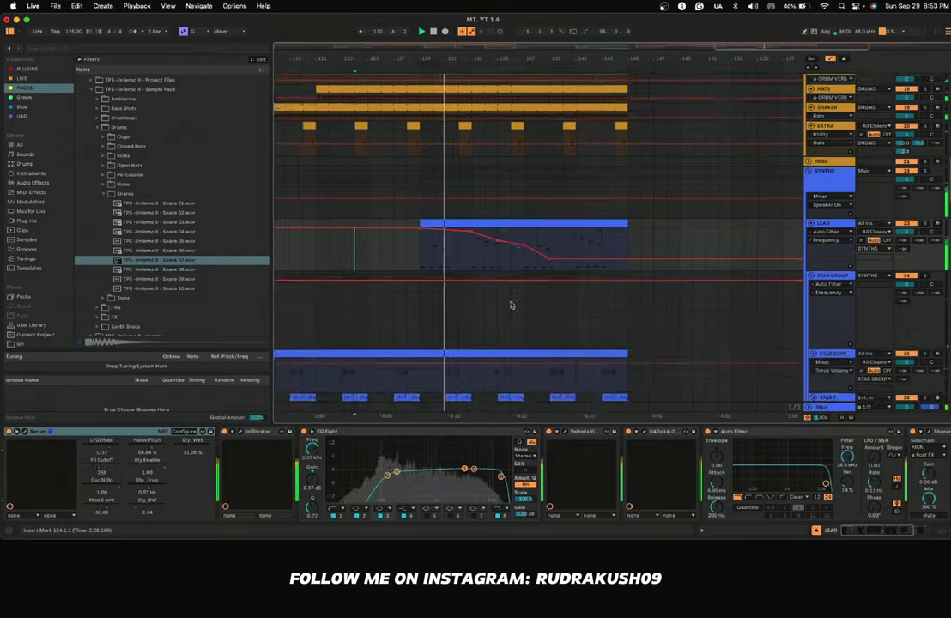
pyautogui.scroll(-5, 510, 305)
pyautogui.scroll(-5, 507, 303)
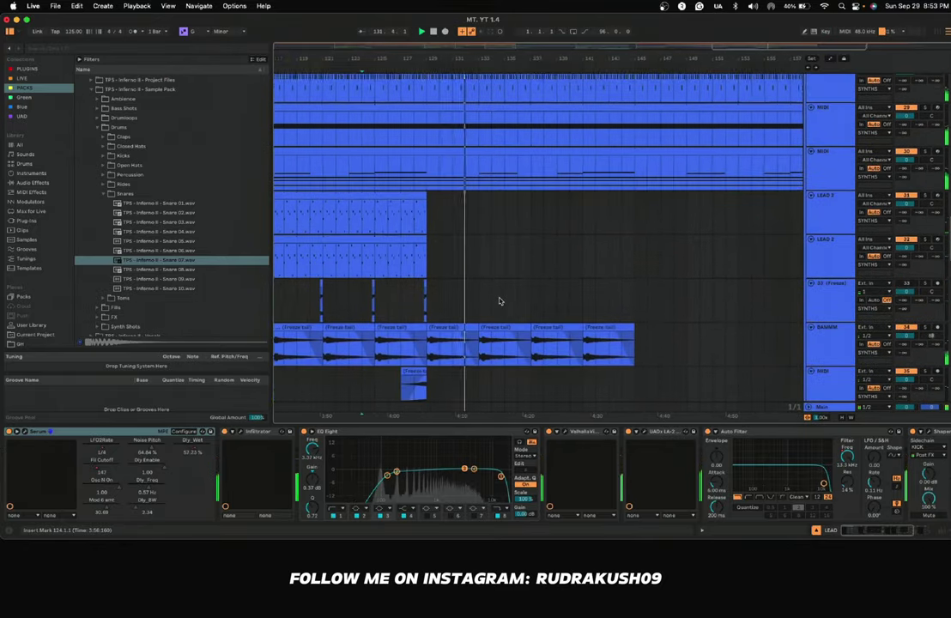
pyautogui.scroll(-4, 499, 293)
pyautogui.scroll(-8, 498, 292)
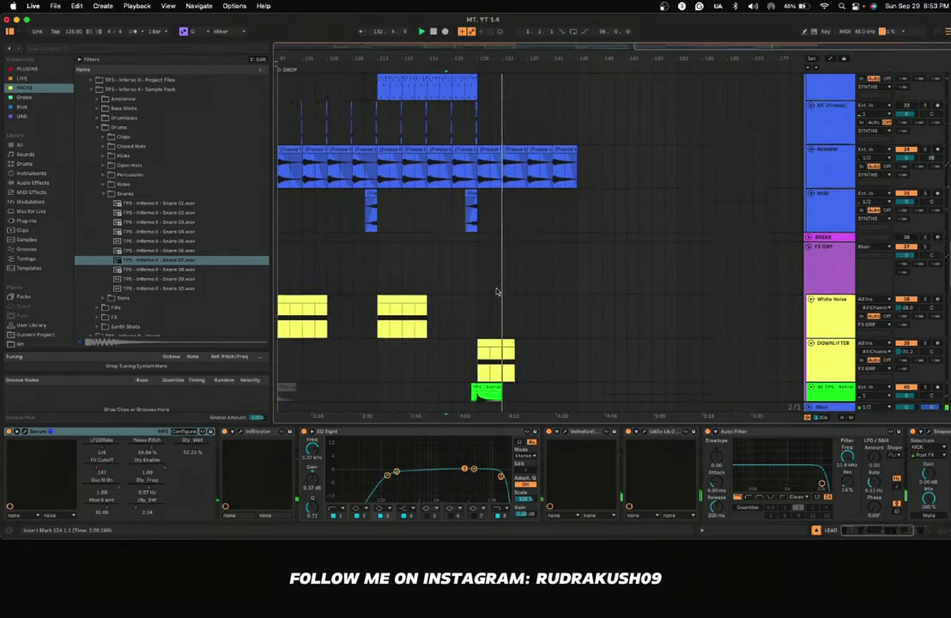
pyautogui.scroll(-6, 496, 292)
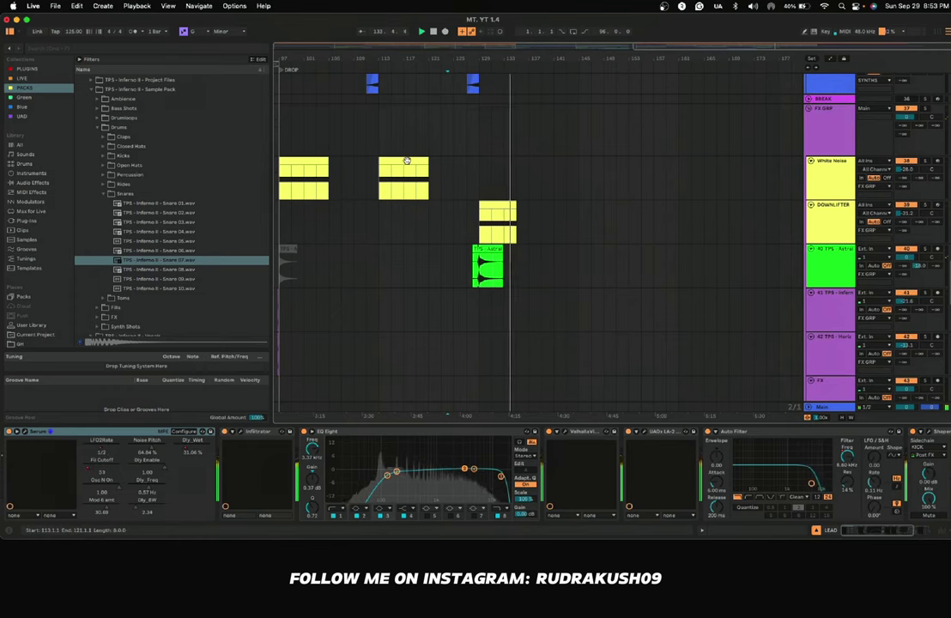
pyautogui.moveTo(407, 160); pyautogui.dragTo(507, 164)
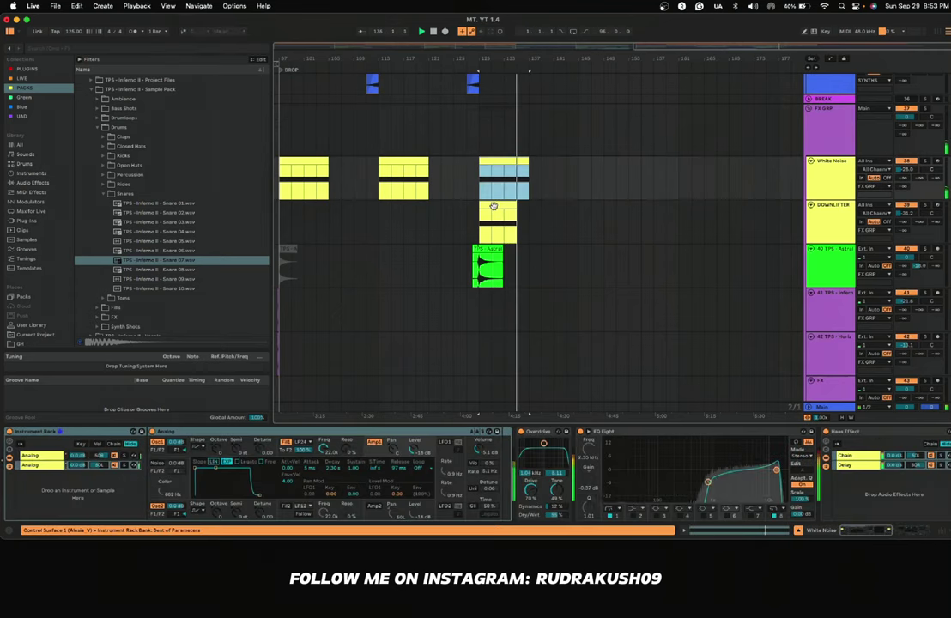
# Step: Delete the DOWNLIFTER clip at bar 129 and play the arrangement from bar 127
pyautogui.click(493, 207)
pyautogui.click(467, 185)
pyautogui.press('space')
pyautogui.press('space')
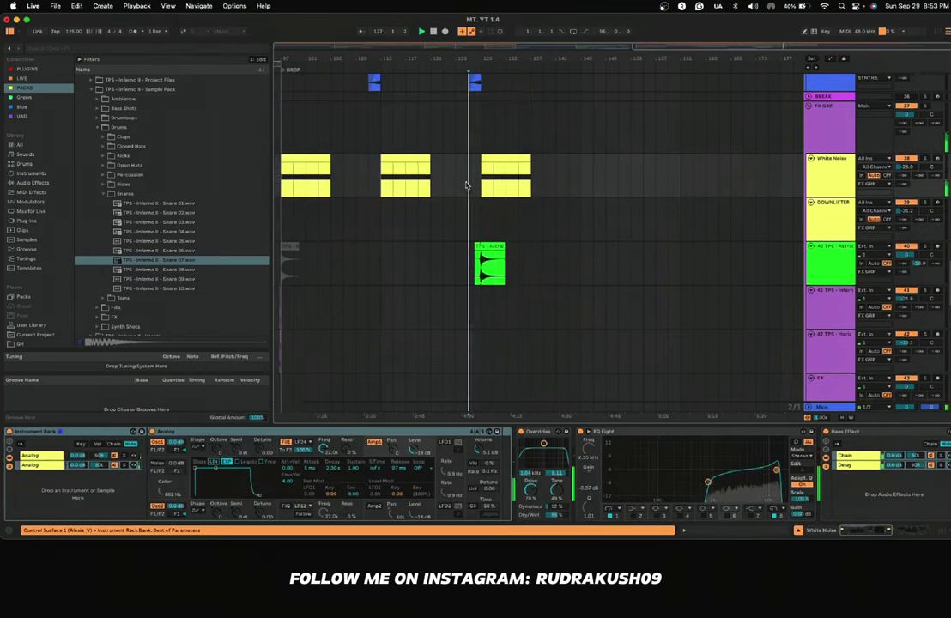
# Step: Look through the vocal, riser, FX, synth and drum tracks around the drop while the section after bar 127 plays
pyautogui.scroll(-20, 467, 186)
pyautogui.hscroll(-4, 467, 185)
pyautogui.hscroll(-3, 466, 185)
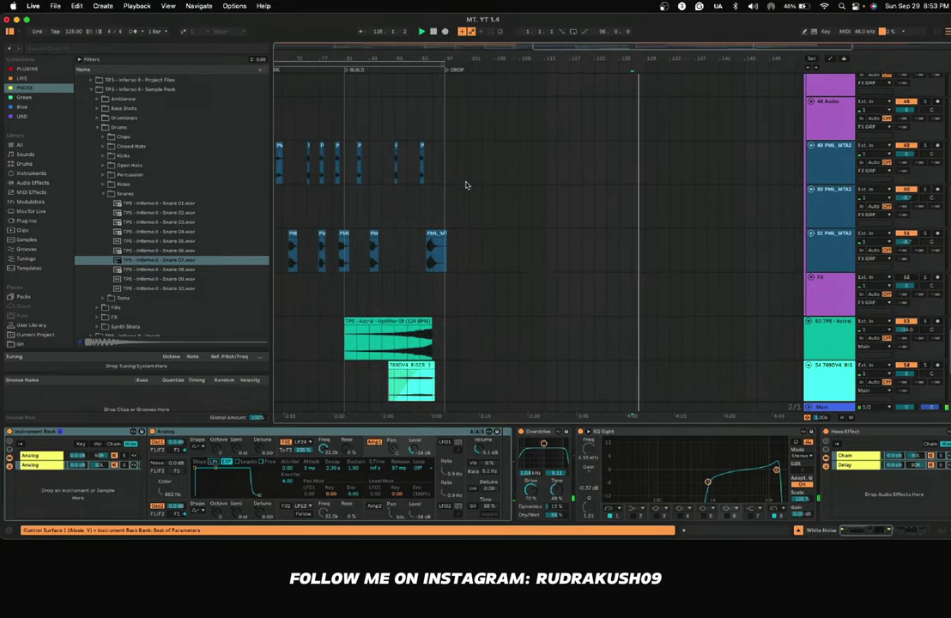
pyautogui.hscroll(-3, 477, 238)
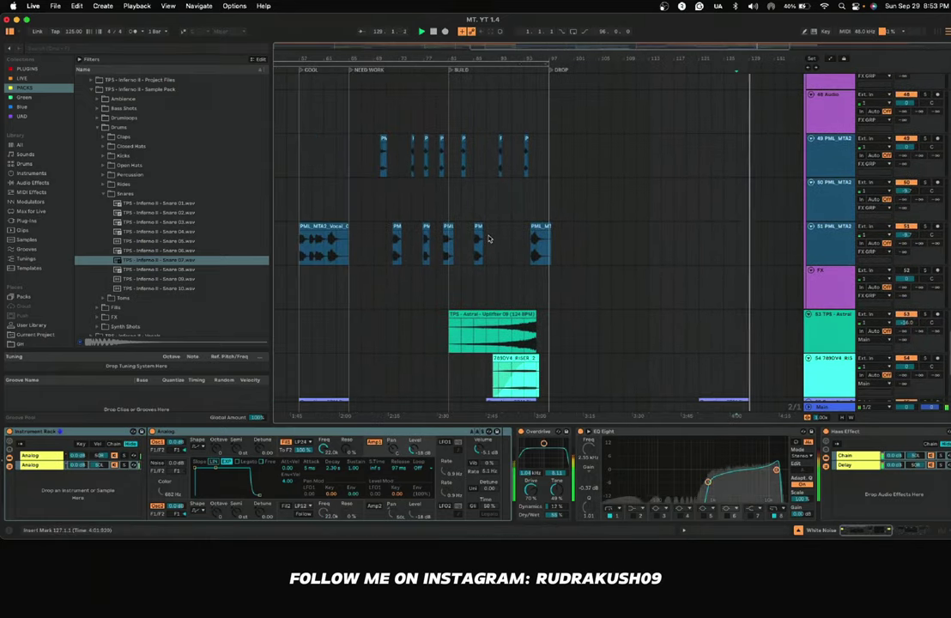
pyautogui.scroll(-2, 489, 239)
pyautogui.scroll(10, 489, 239)
pyautogui.hscroll(8, 490, 239)
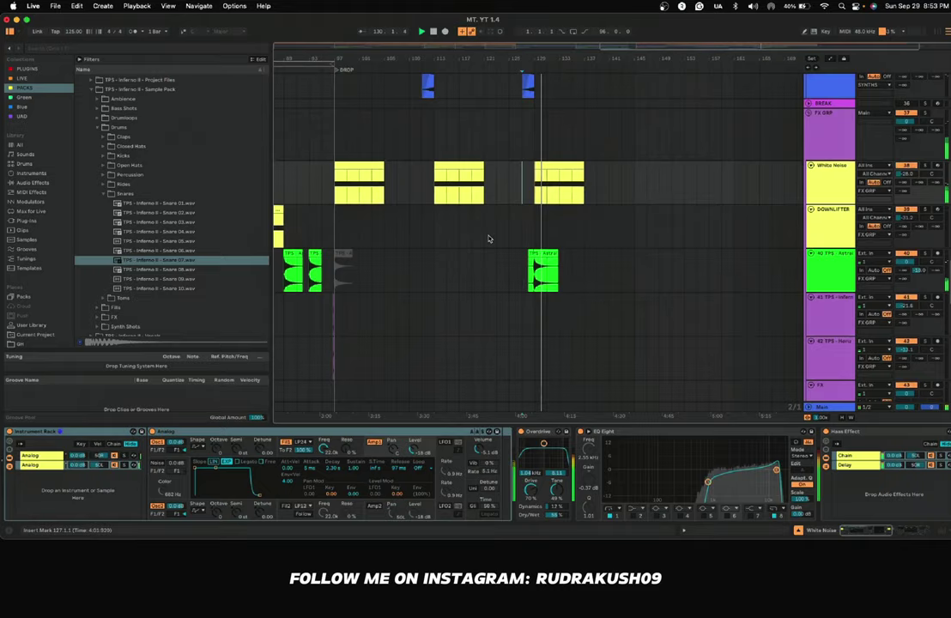
pyautogui.scroll(10, 489, 239)
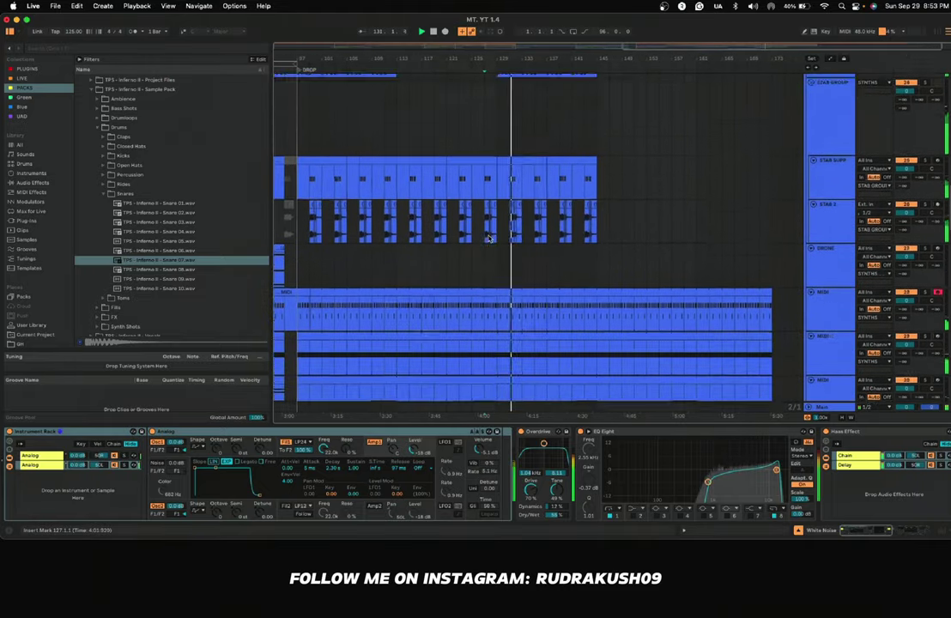
pyautogui.scroll(10, 489, 238)
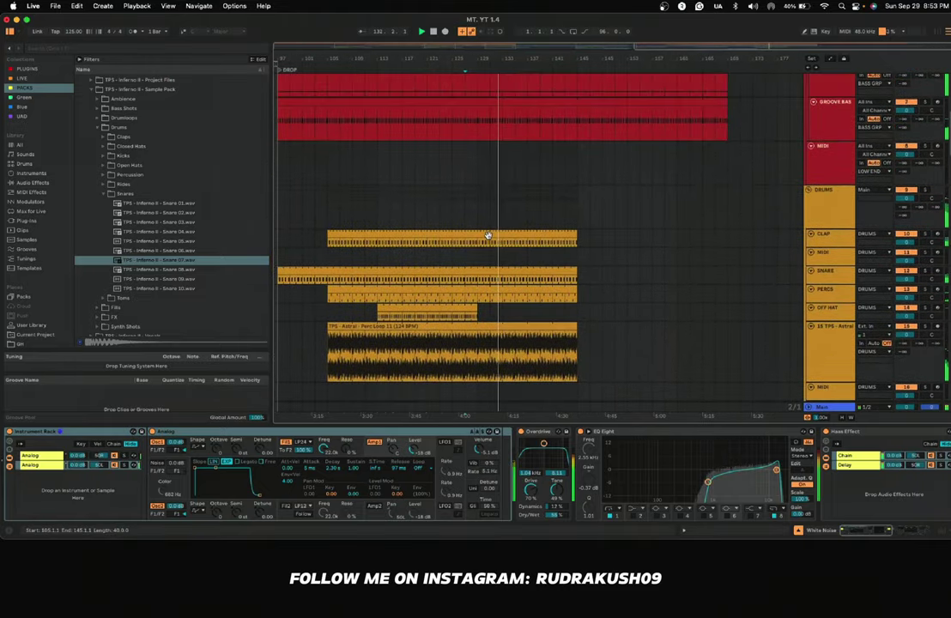
pyautogui.scroll(-8, 489, 239)
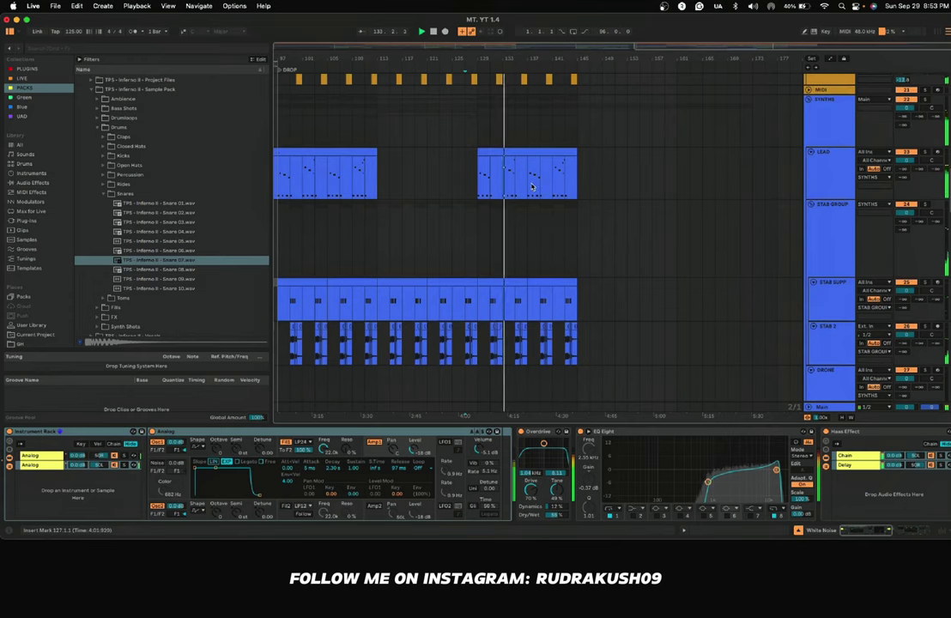
# Step: Lower the LEAD Auto Filter frequency automation to its minimum at bar 137 and shorten the LEAD clip to end there
pyautogui.scroll(3, 532, 187)
pyautogui.press('a')
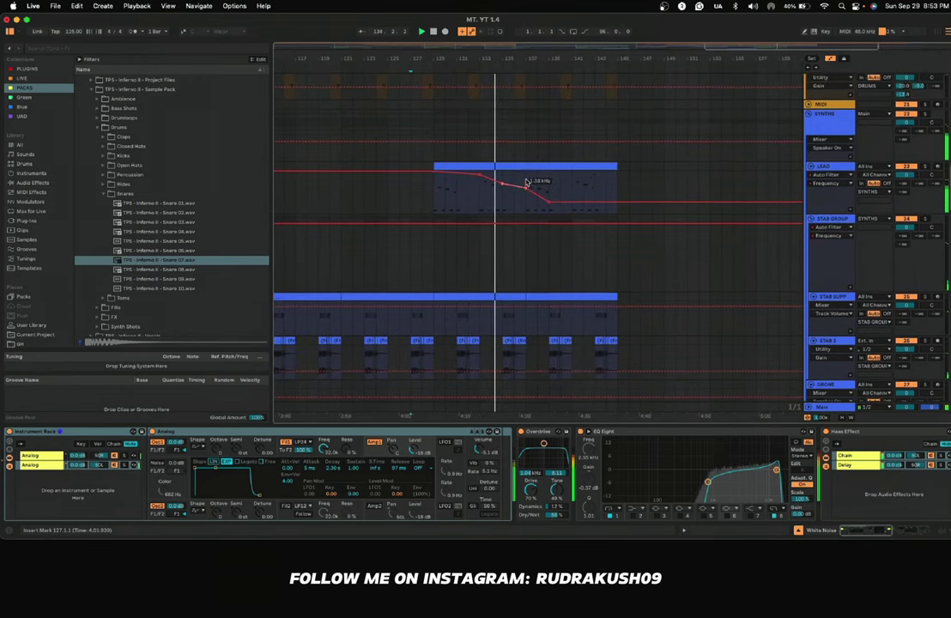
pyautogui.moveTo(527, 189); pyautogui.dragTo(526, 204)
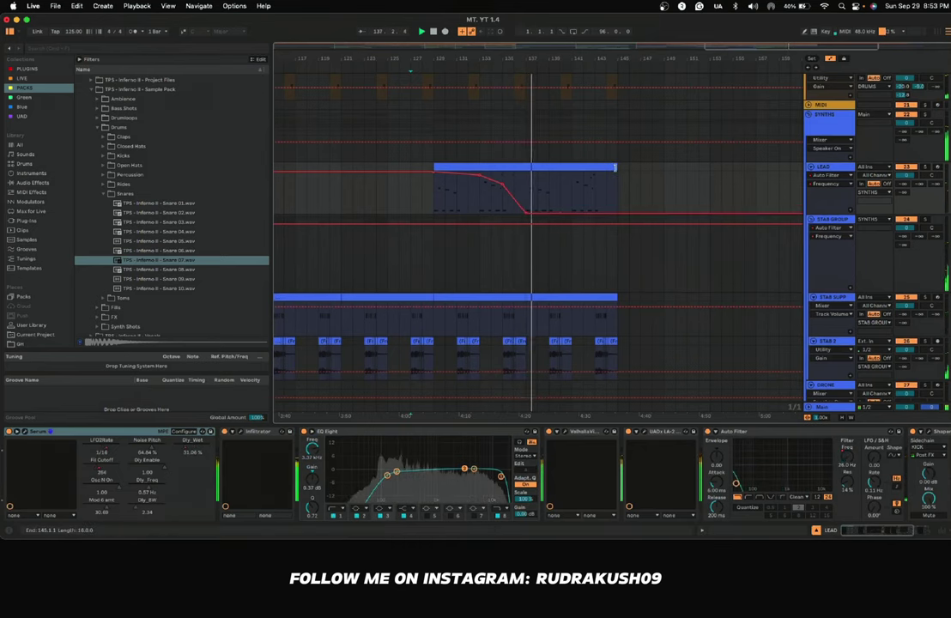
pyautogui.moveTo(616, 167); pyautogui.dragTo(526, 170)
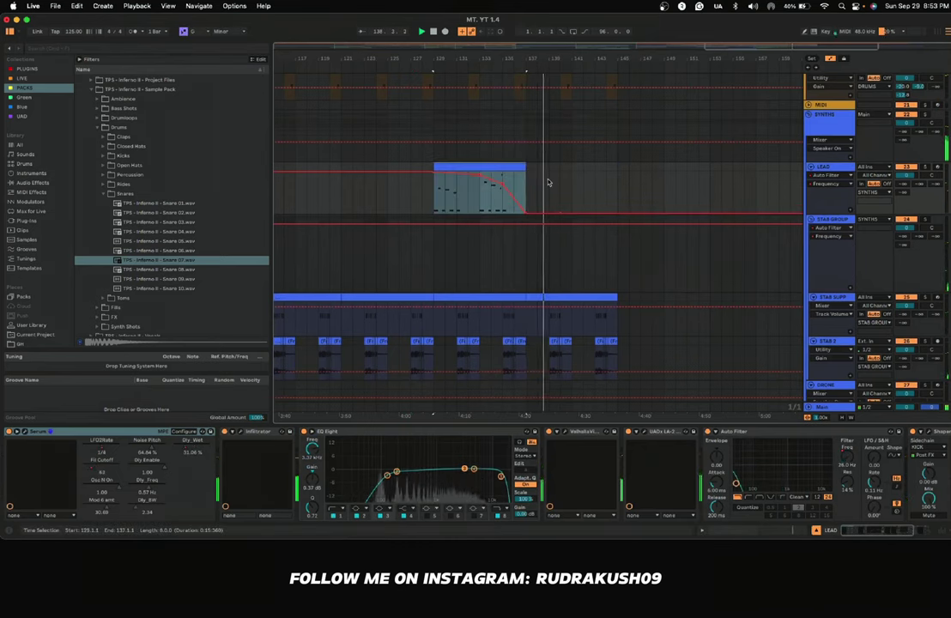
# Step: Copy the short LEAD clip at bar 33 to bar 139
pyautogui.scroll(-10, 549, 182)
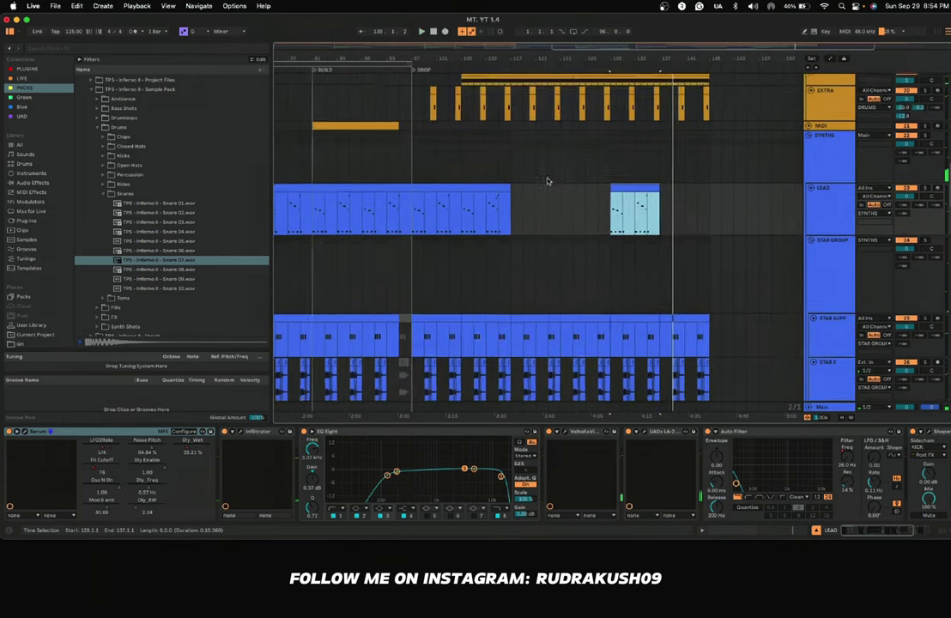
pyautogui.hscroll(3, 549, 182)
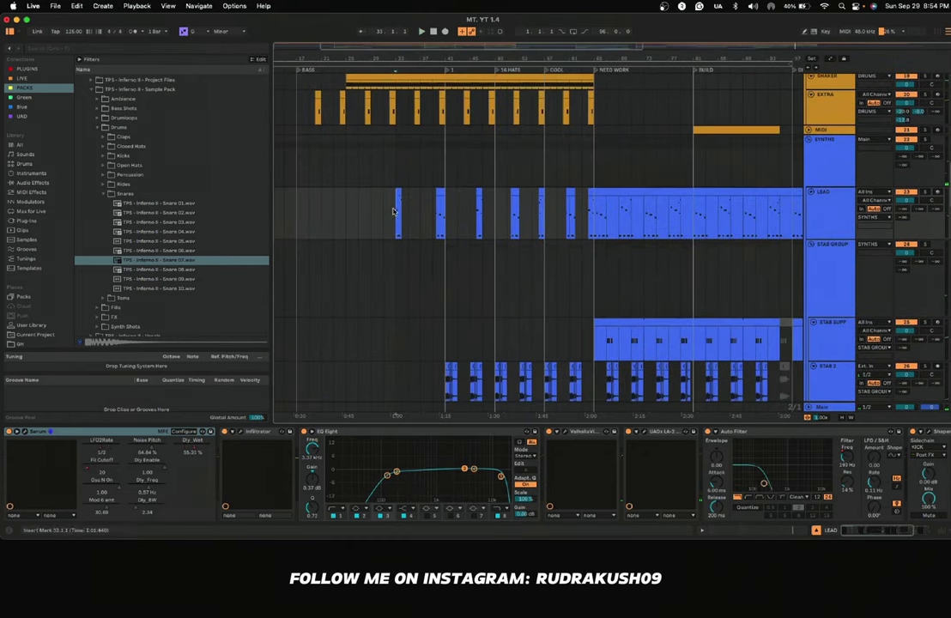
pyautogui.hscroll(15, 513, 214)
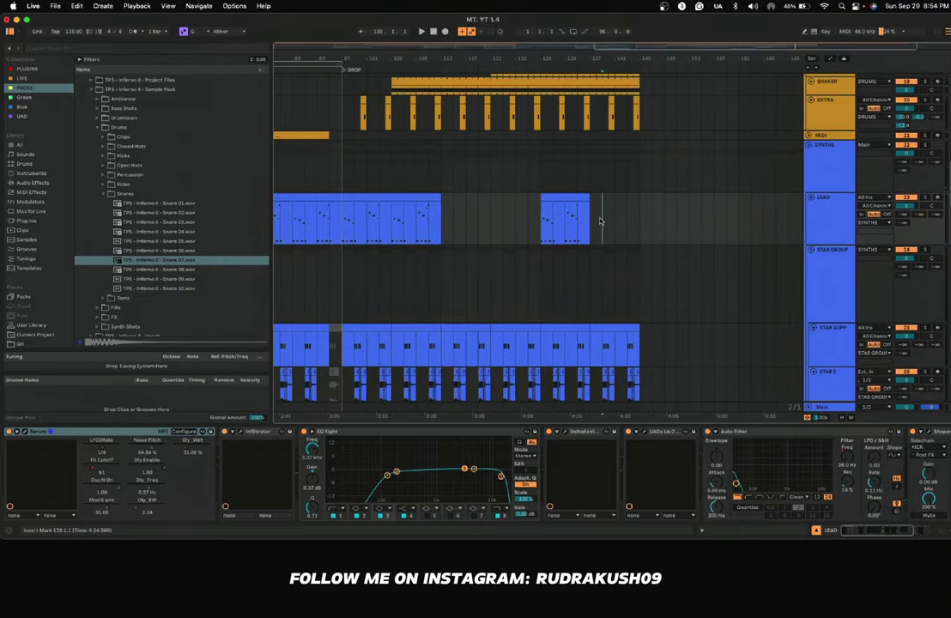
# Step: Copy the LEAD section from bar 56 to bar 59 to bar 145 and play from bar 125
pyautogui.hscroll(-12, 601, 221)
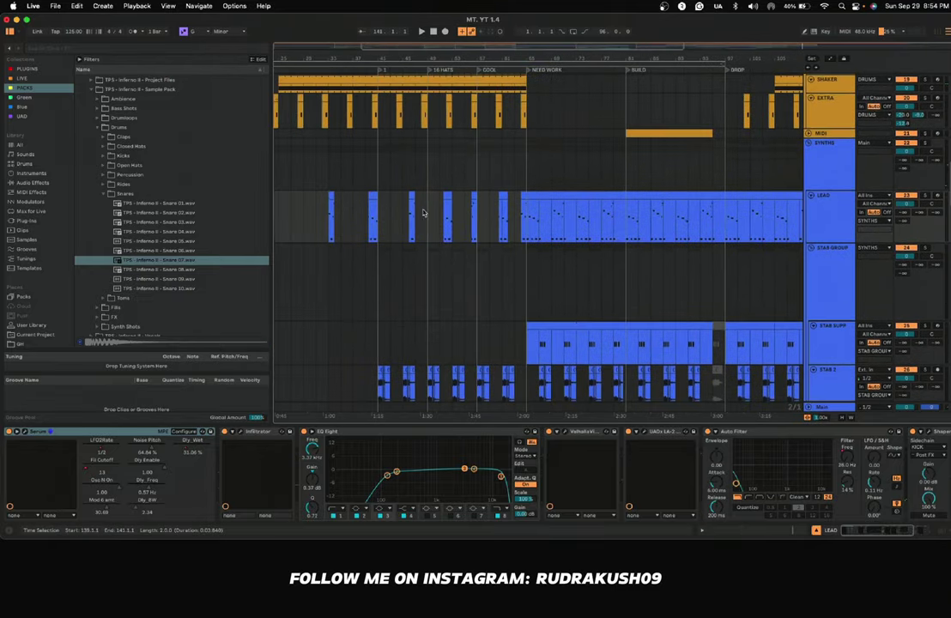
pyautogui.hscroll(9, 455, 228)
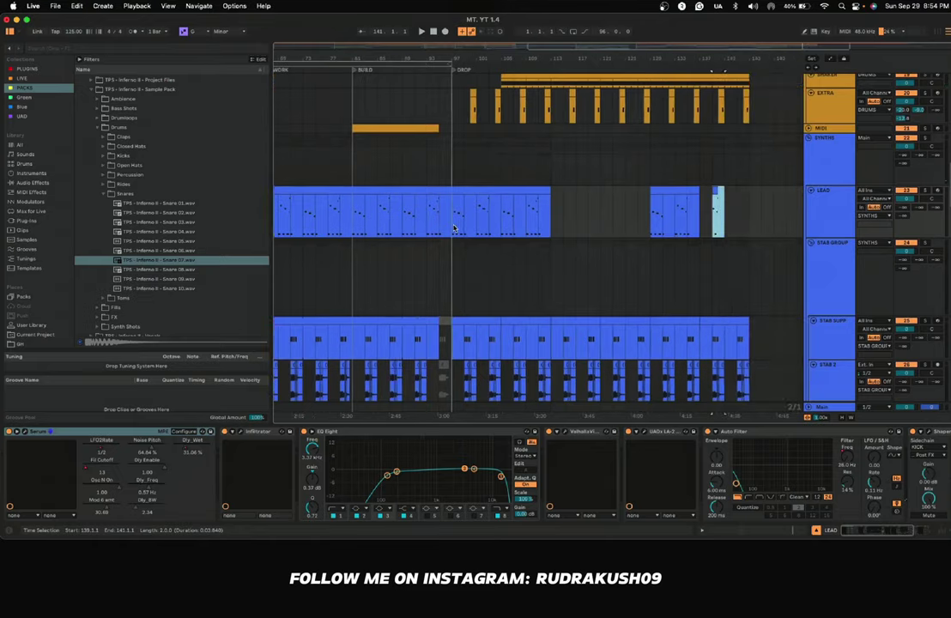
pyautogui.hscroll(-11, 455, 227)
pyautogui.hscroll(3, 456, 228)
pyautogui.moveTo(456, 220); pyautogui.dragTo(470, 219)
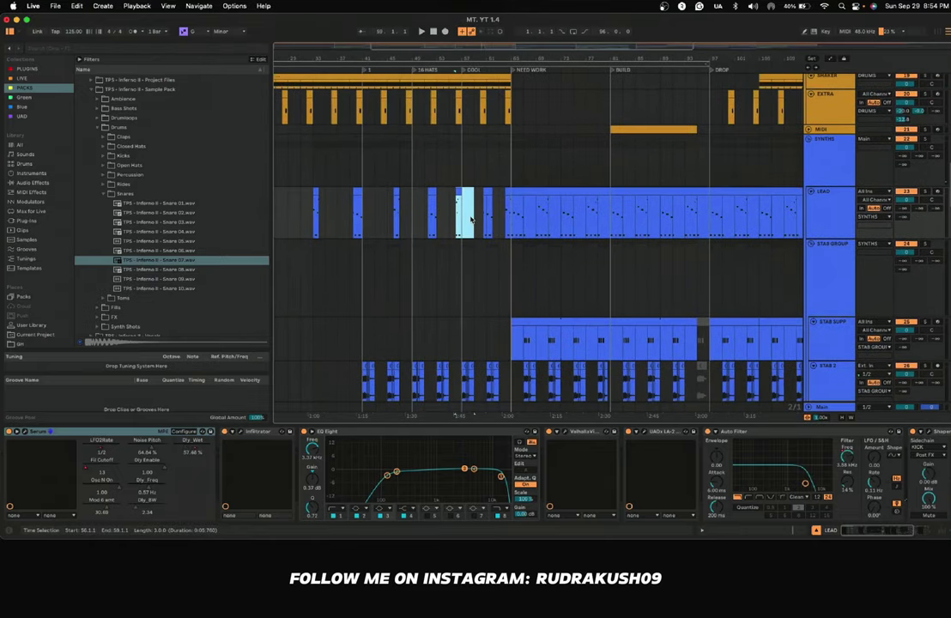
pyautogui.hscroll(13, 471, 220)
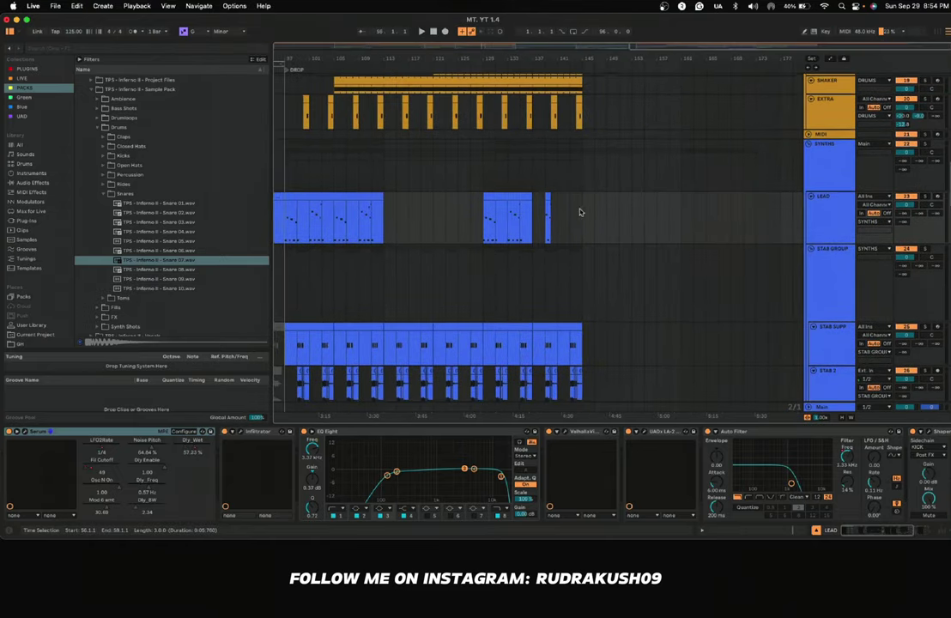
pyautogui.click(457, 212)
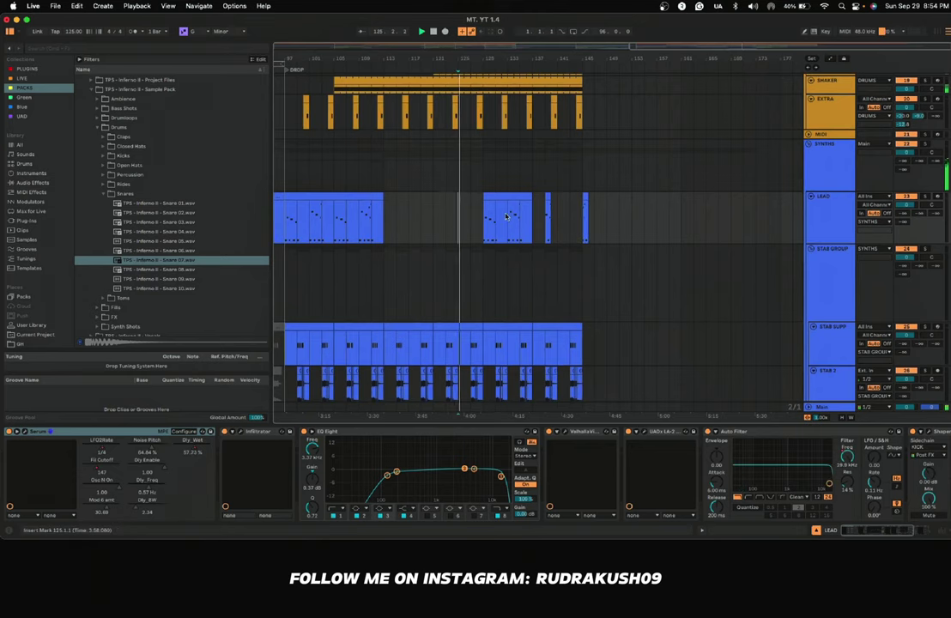
# Step: Copy bars 41 to 57 of the DRONE track's clip and paste them at bar 129
pyautogui.scroll(-6, 481, 221)
pyautogui.hscroll(-4, 480, 221)
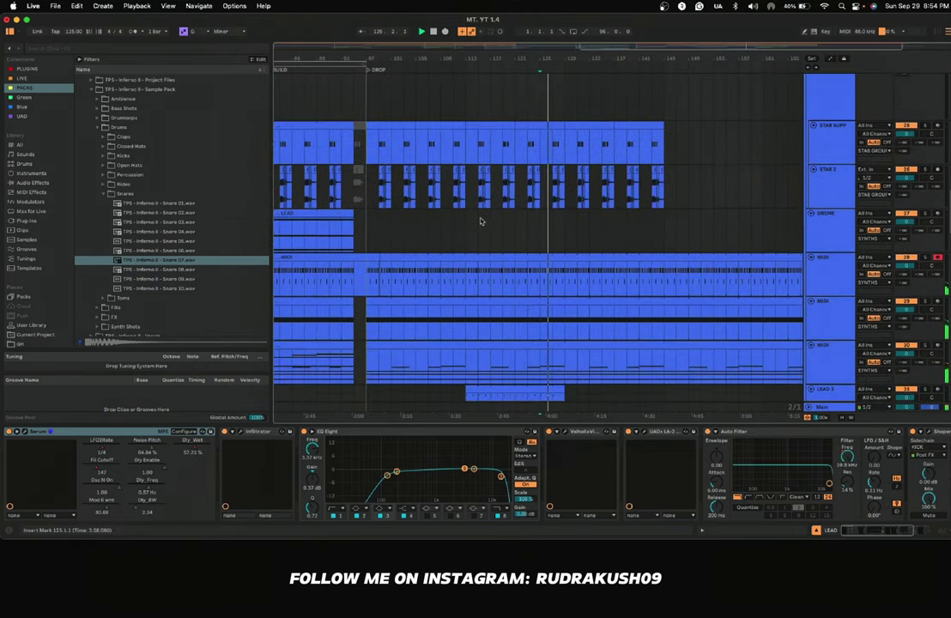
pyautogui.scroll(-4, 481, 220)
pyautogui.scroll(2, 481, 221)
pyautogui.scroll(1, 482, 222)
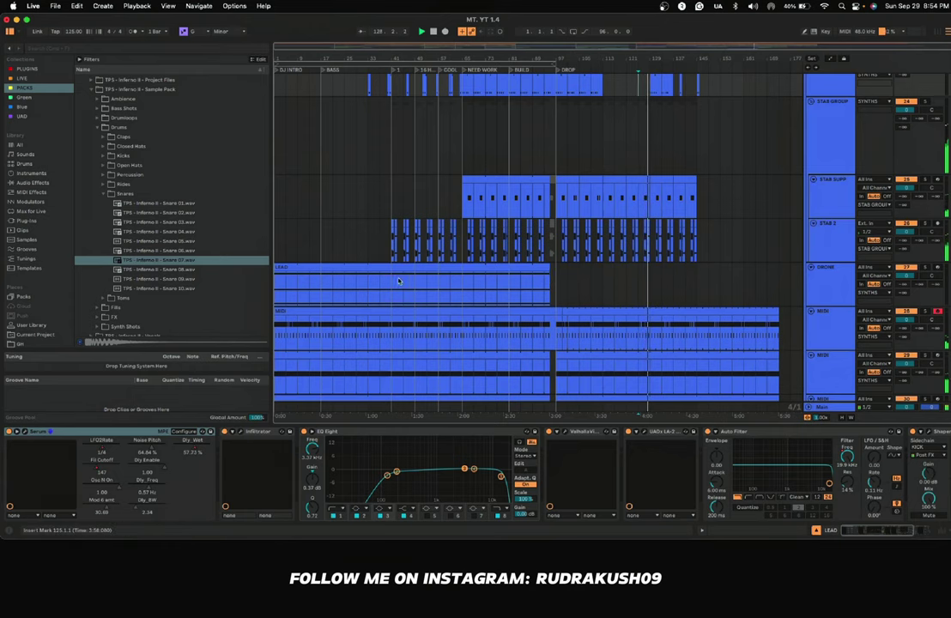
pyautogui.moveTo(395, 282); pyautogui.dragTo(453, 287)
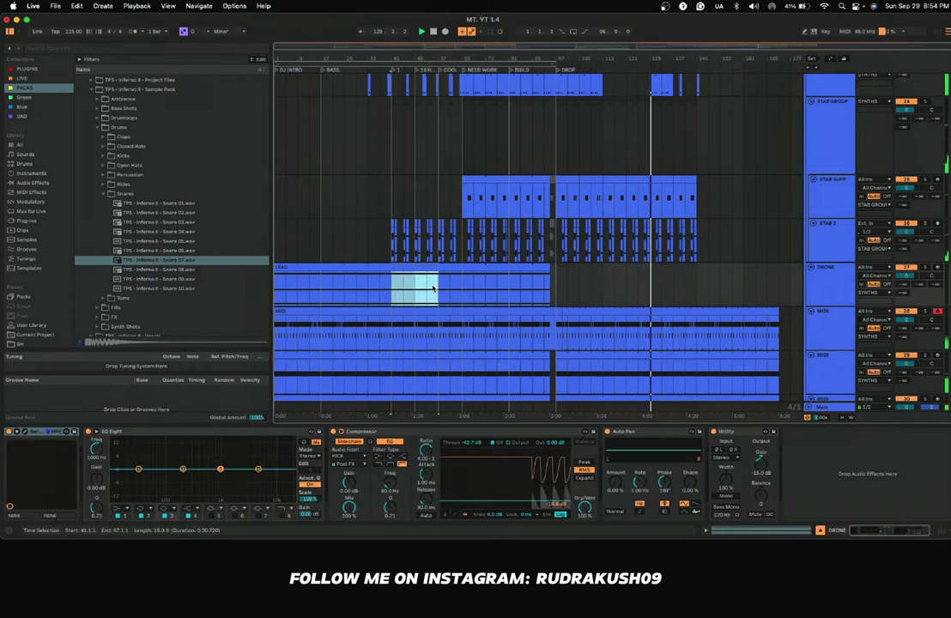
pyautogui.scroll(1, 567, 283)
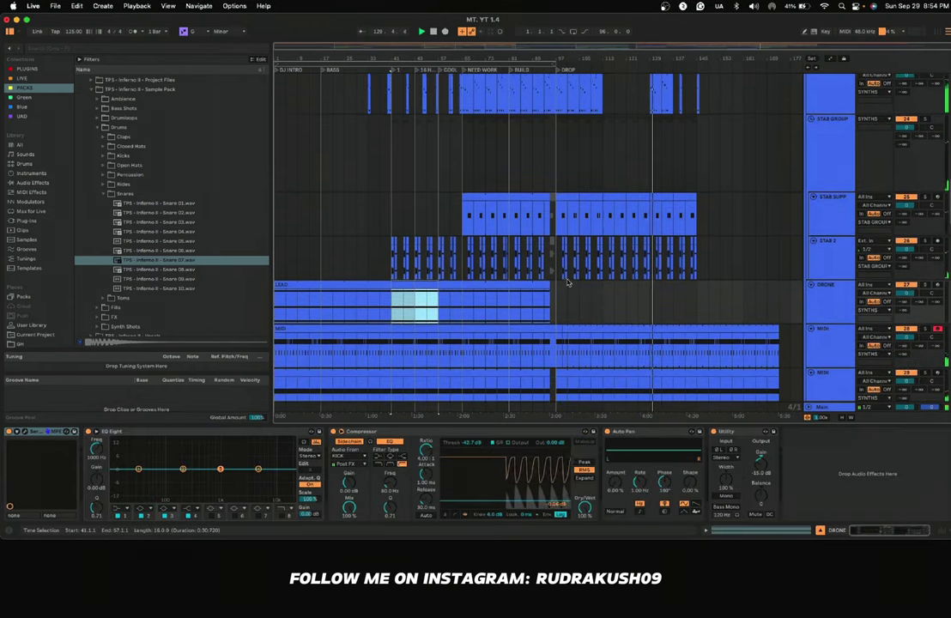
pyautogui.click(651, 296)
pyautogui.press('super+v')
# Step: Extend the pasted DRONE clip so that it ends at bar 173
pyautogui.scroll(2, 684, 288)
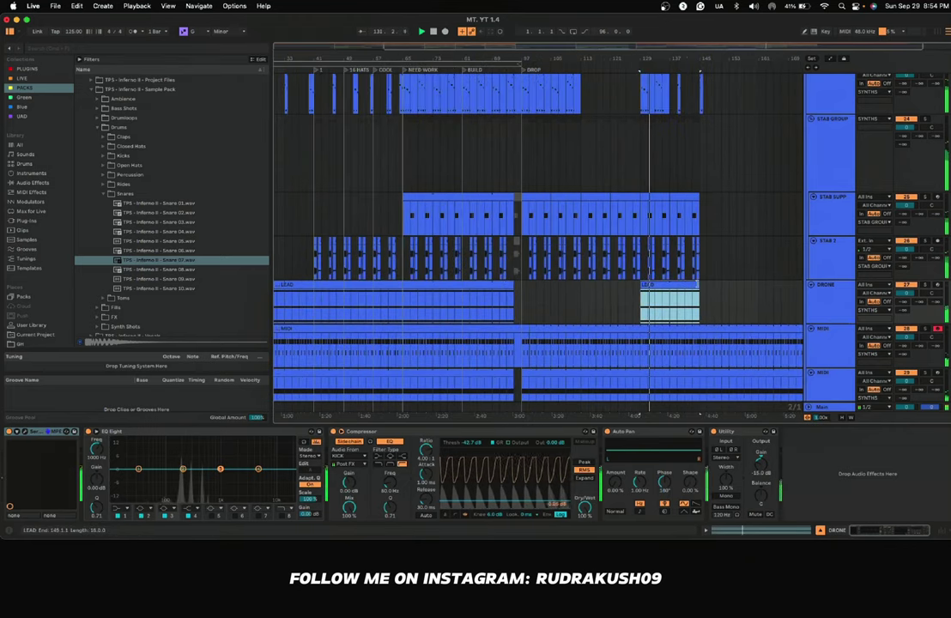
pyautogui.moveTo(697, 285); pyautogui.dragTo(789, 287)
pyautogui.hscroll(1, 791, 288)
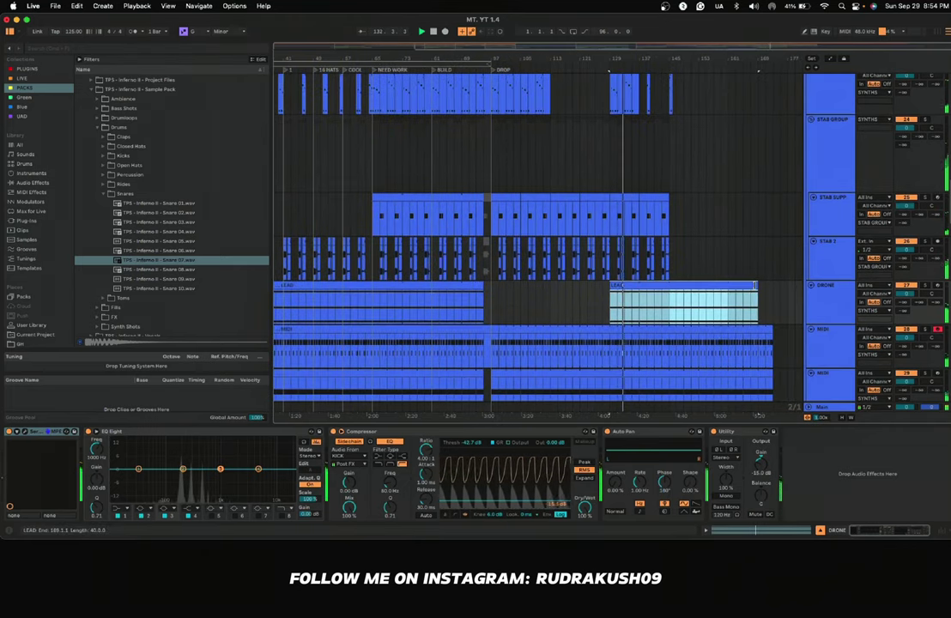
# Step: Look through all tracks, from the FX and risers up to the kick and bass, while the section after bar 129 plays
pyautogui.scroll(-10, 704, 308)
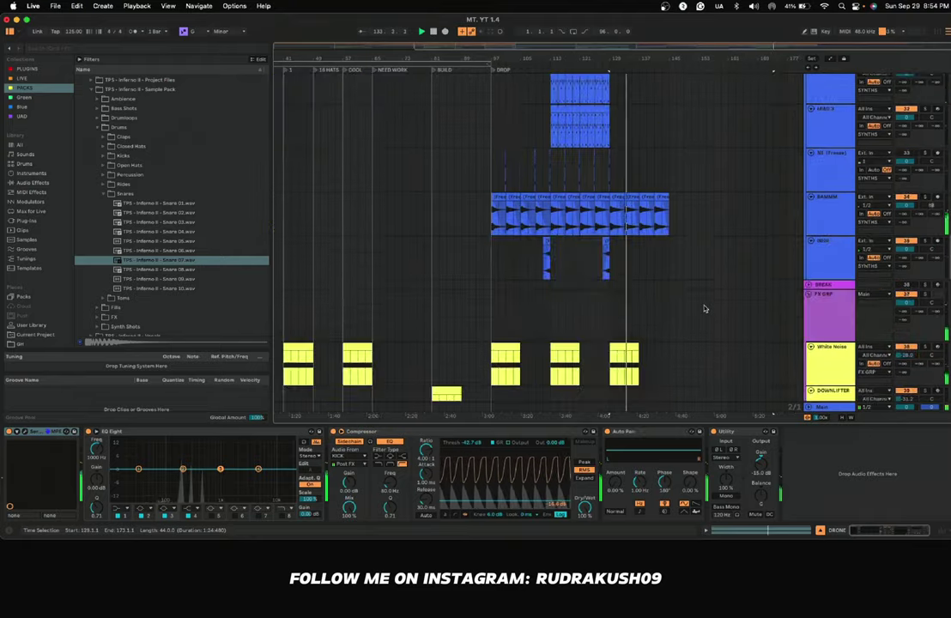
pyautogui.scroll(-15, 704, 308)
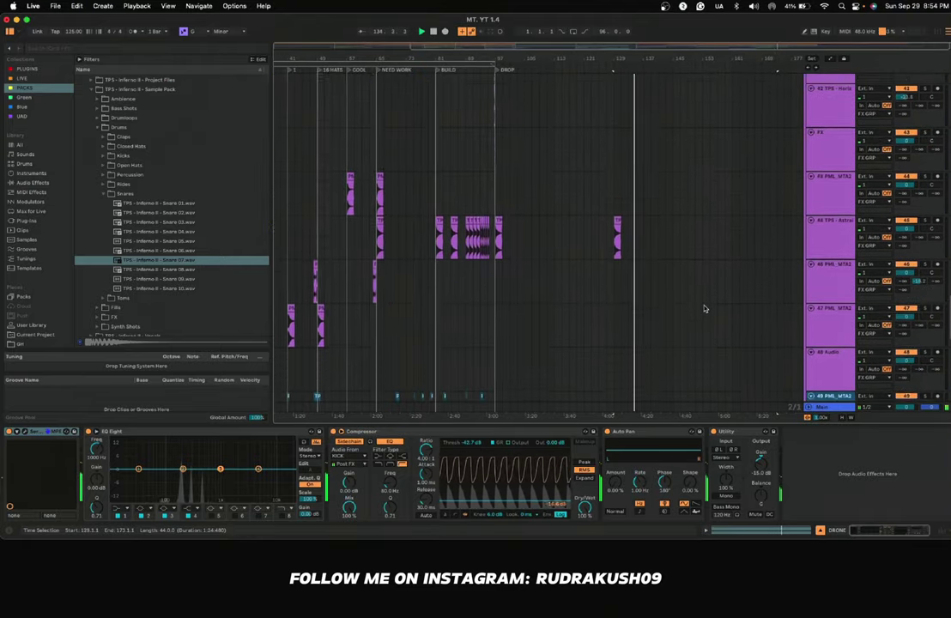
pyautogui.scroll(-10, 704, 308)
pyautogui.hscroll(-3, 704, 308)
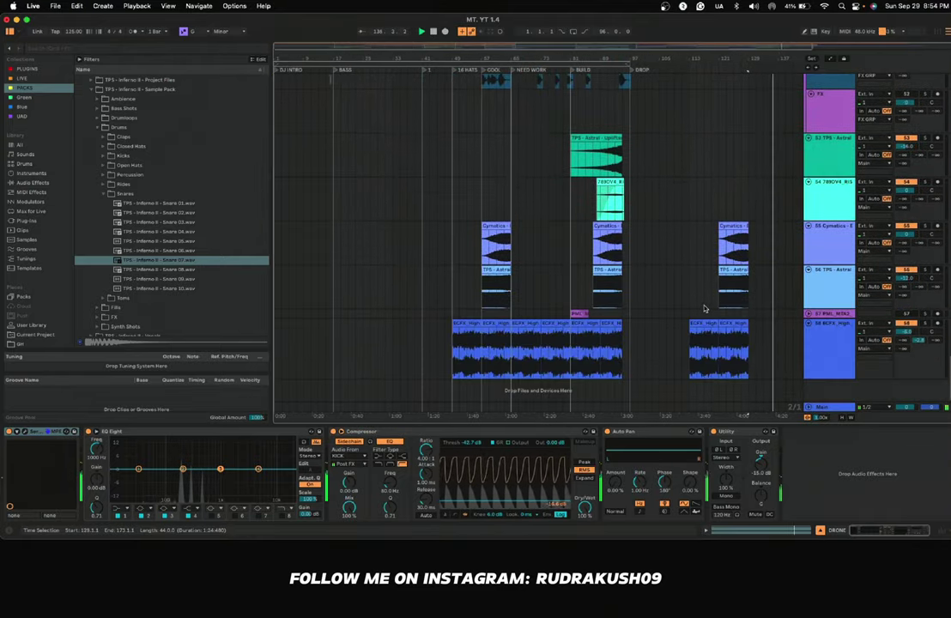
pyautogui.scroll(20, 705, 308)
pyautogui.scroll(-20, 705, 308)
pyautogui.hscroll(3, 705, 308)
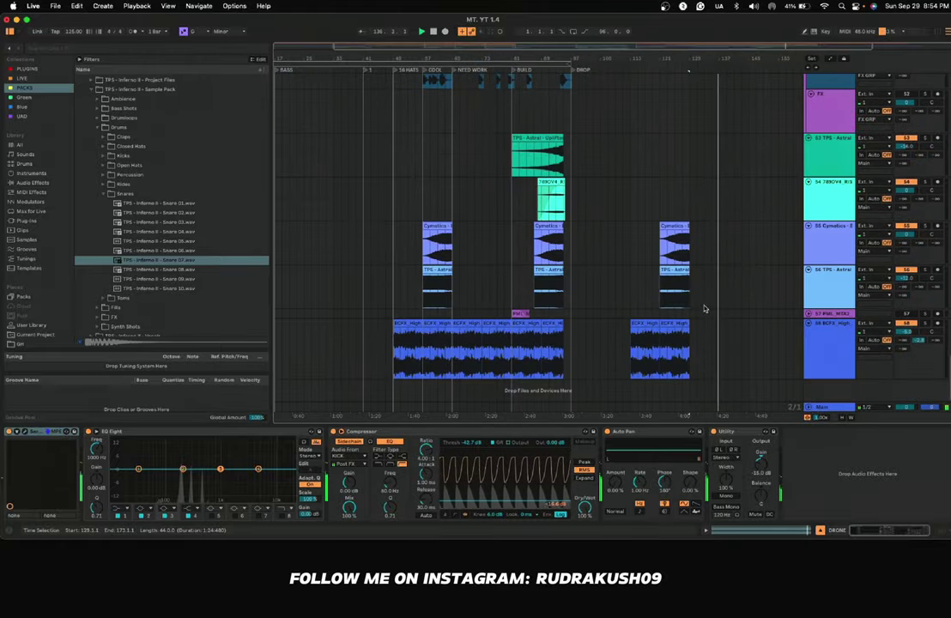
pyautogui.scroll(20, 704, 309)
pyautogui.hscroll(3, 704, 308)
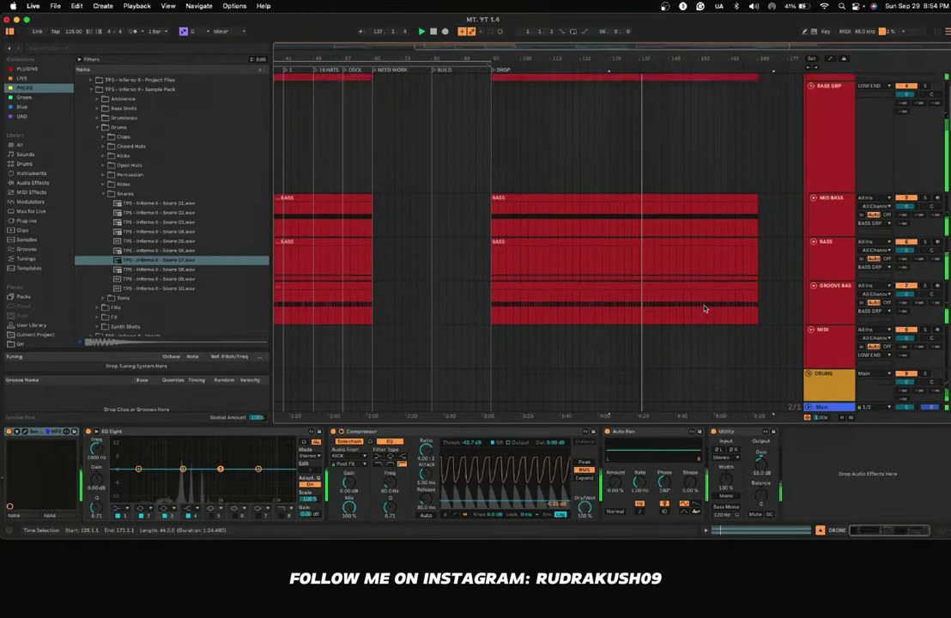
pyautogui.scroll(5, 705, 309)
pyautogui.hscroll(2, 700, 194)
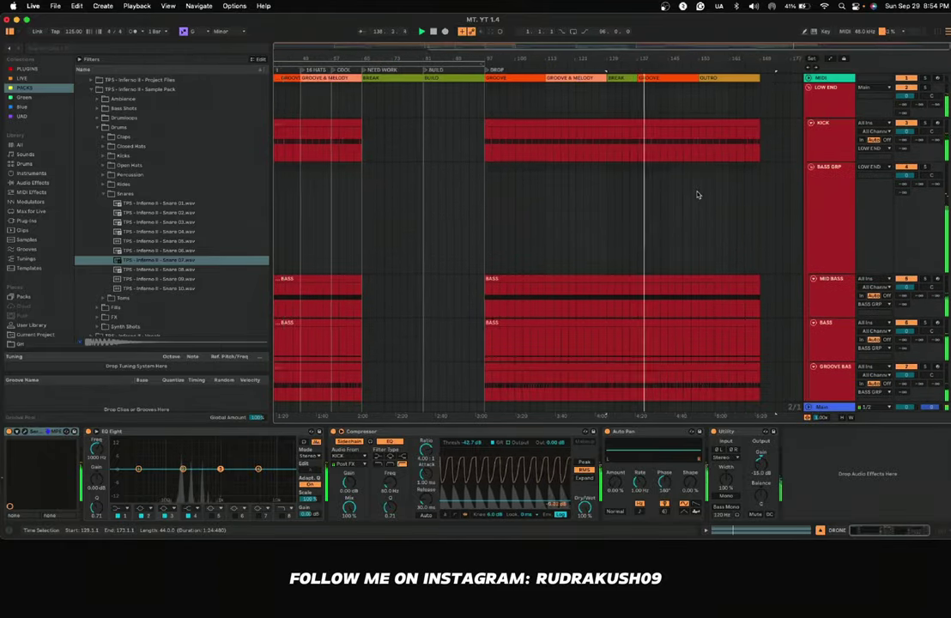
pyautogui.scroll(3, 697, 195)
pyautogui.scroll(-15, 697, 195)
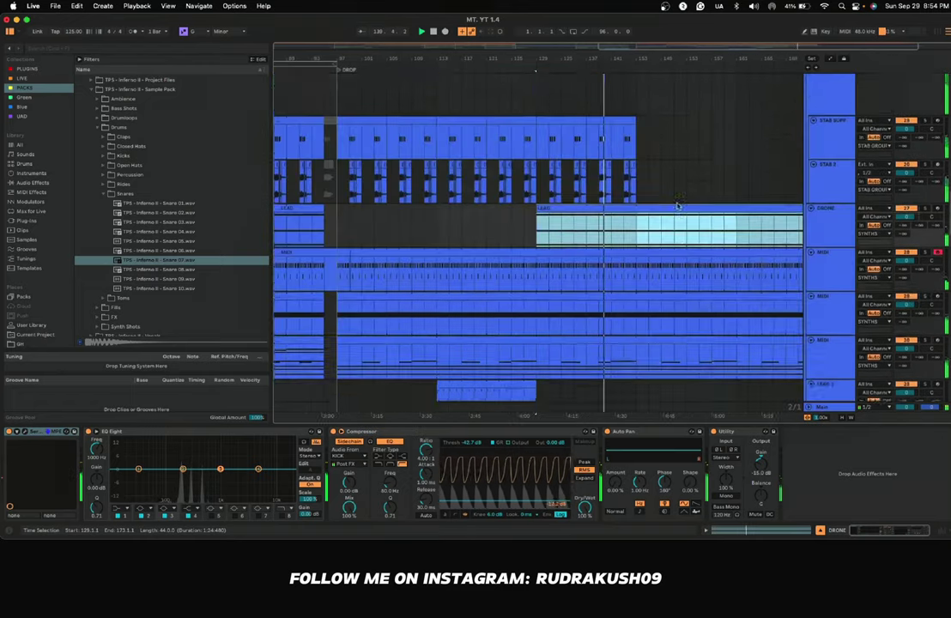
# Step: Move the short LEAD clip at bar 145 back to bar 143 and play from there
pyautogui.scroll(3, 677, 206)
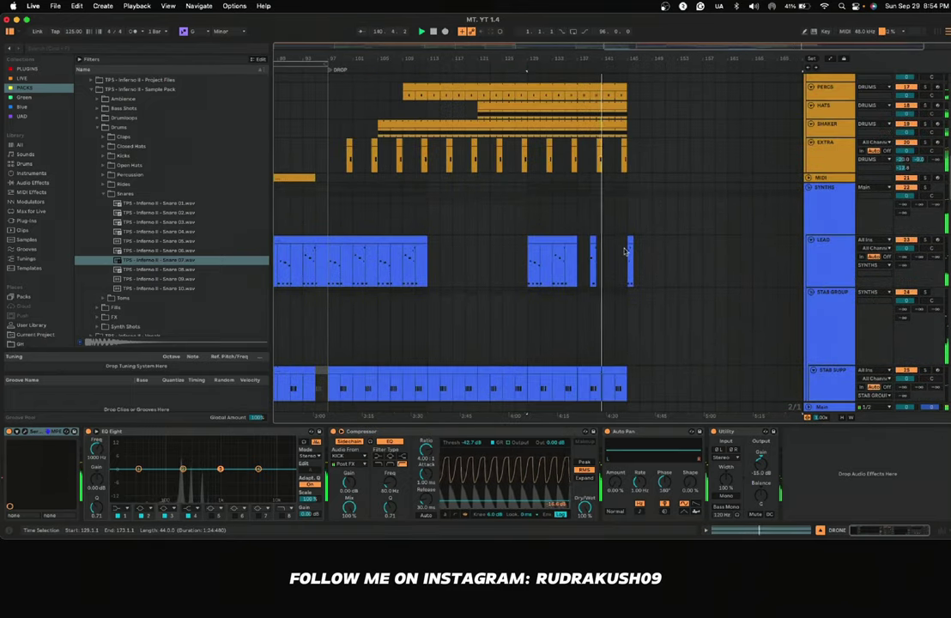
pyautogui.scroll(3, 624, 252)
pyautogui.moveTo(632, 242); pyautogui.dragTo(608, 243)
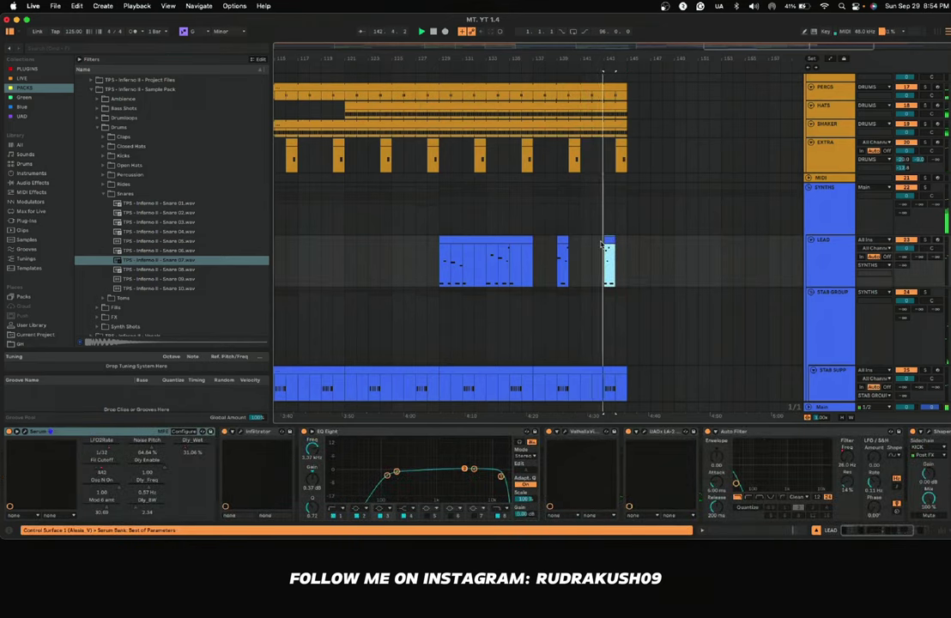
pyautogui.press('space')
pyautogui.hscroll(3, 601, 244)
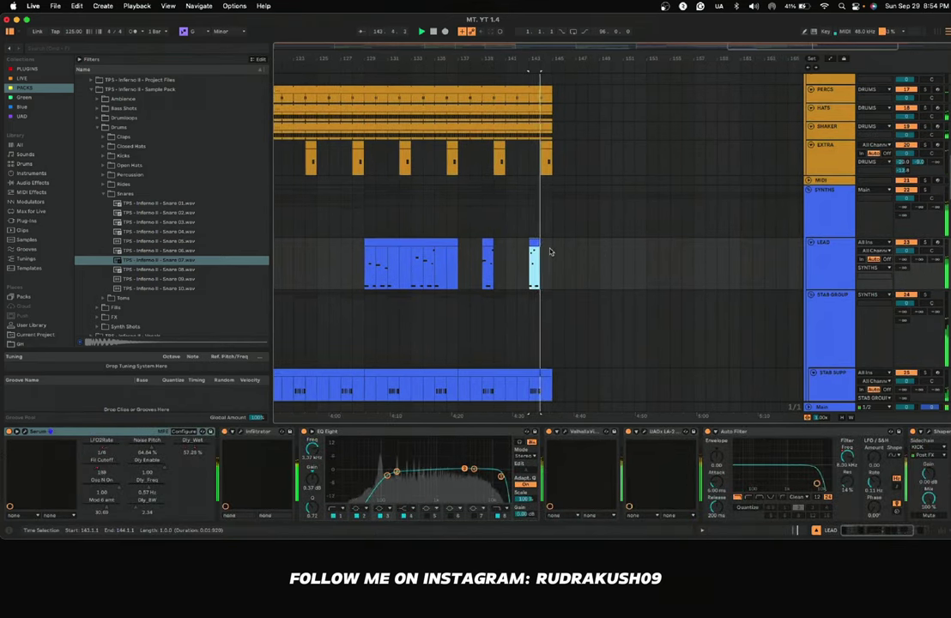
pyautogui.scroll(1, 535, 257)
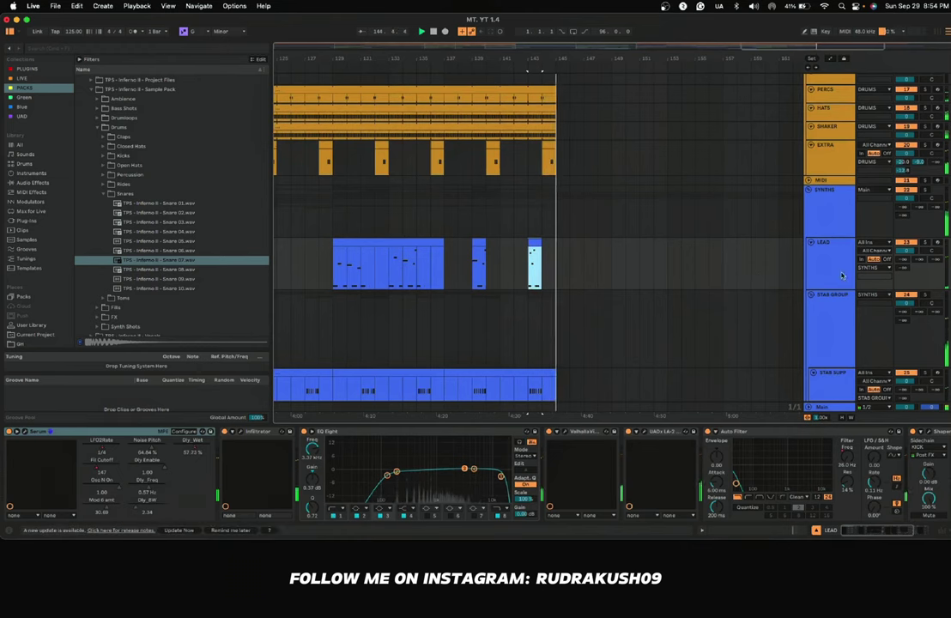
# Step: Remove the low dips from the LEAD track's Auto Filter Frequency automation between bars 140 and 148 and play from bar 143
pyautogui.rightClick(850, 411)
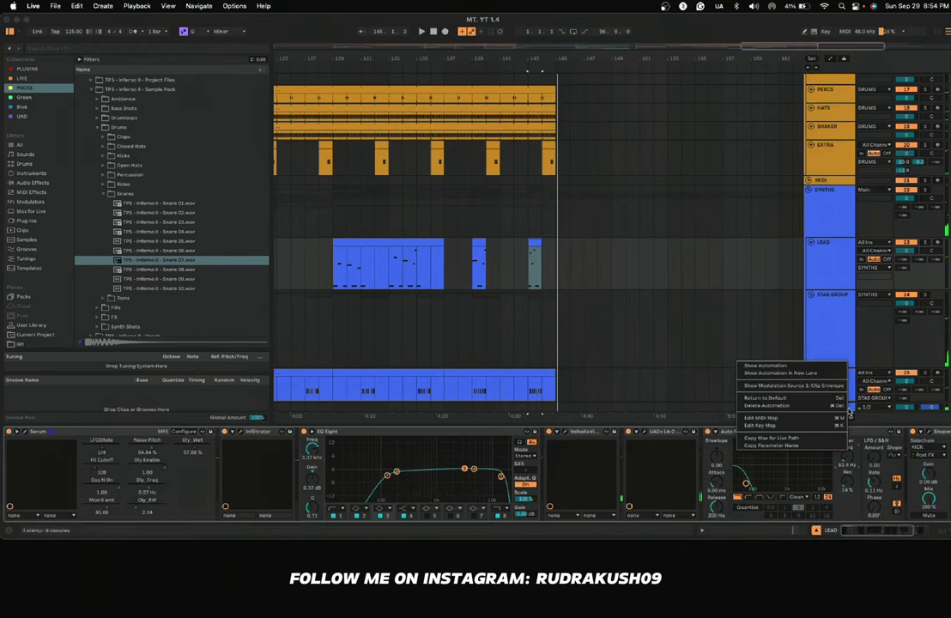
pyautogui.click(812, 368)
pyautogui.click(470, 261)
pyautogui.press('space')
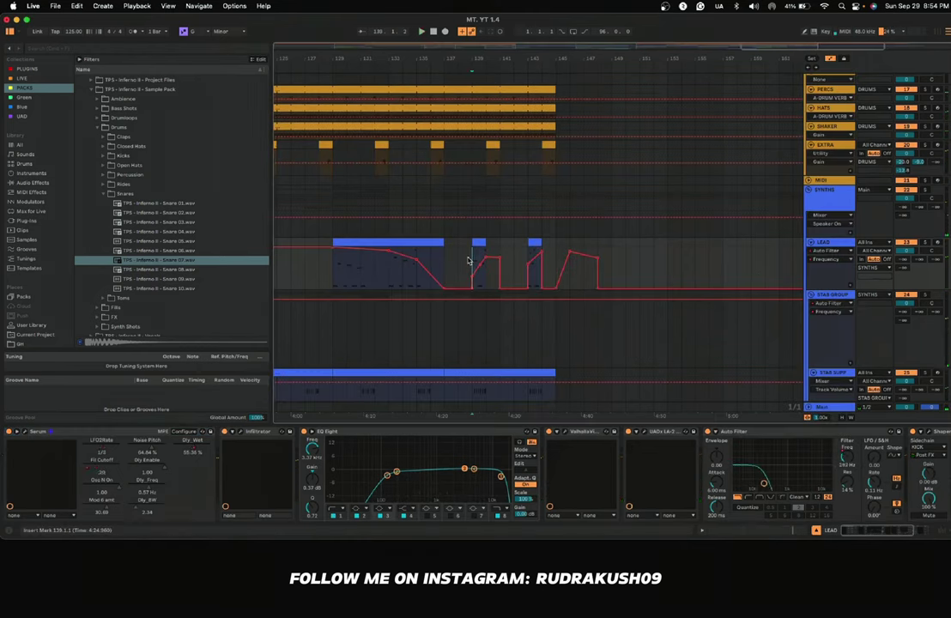
pyautogui.moveTo(498, 290); pyautogui.dragTo(540, 288)
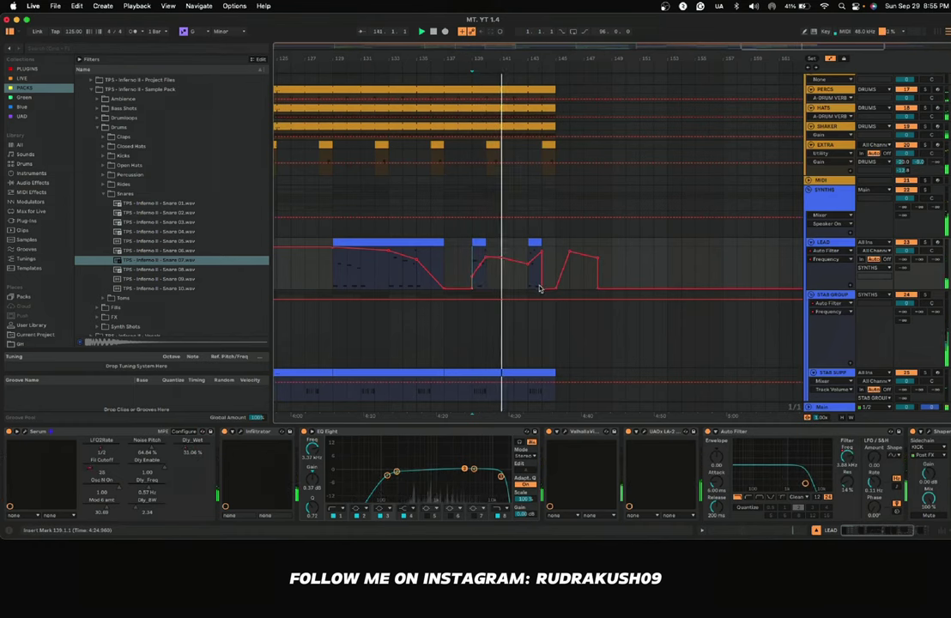
pyautogui.click(552, 288)
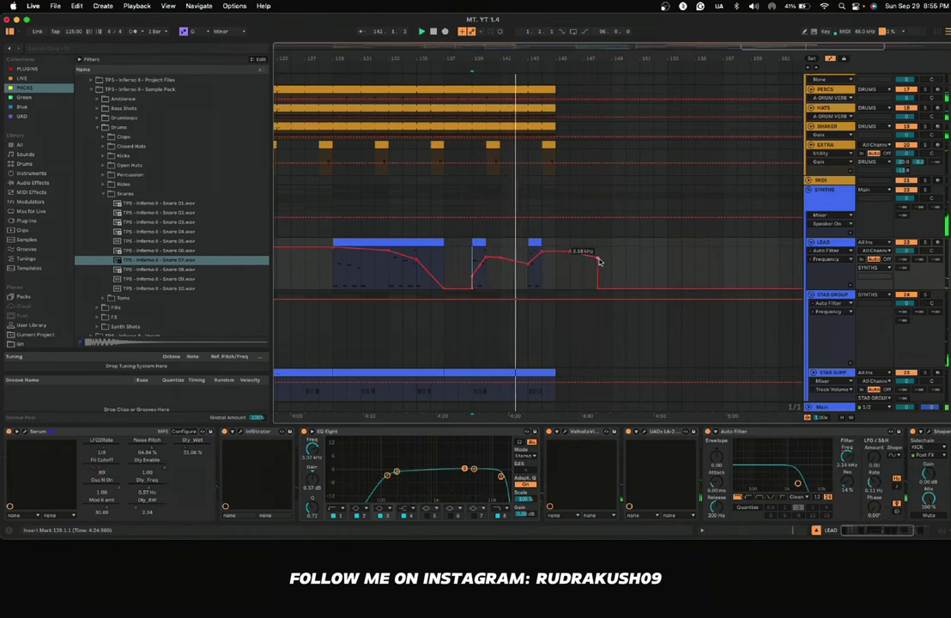
pyautogui.click(597, 284)
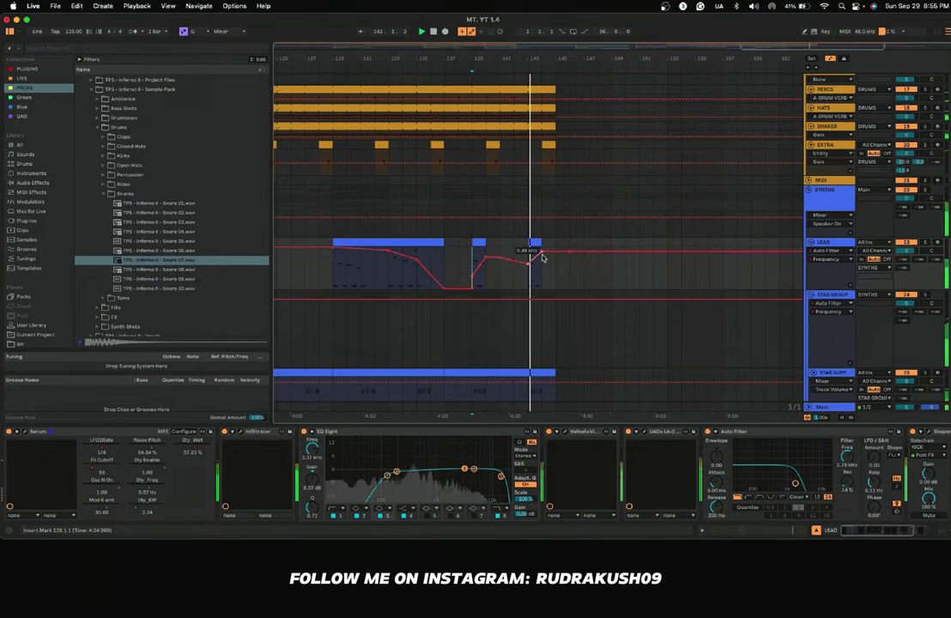
pyautogui.scroll(5, 534, 267)
pyautogui.click(505, 277)
pyautogui.press('space')
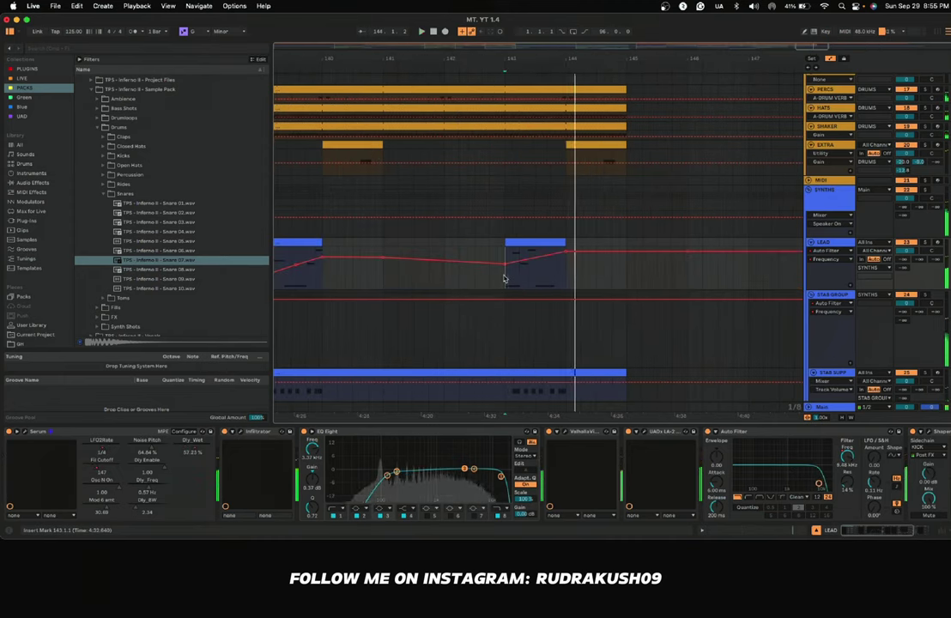
pyautogui.press('space')
pyautogui.press('space')
# Step: Consolidate the one-bar LEAD clip at bar 143 and play it from its opening G2 note
pyautogui.doubleClick(523, 243)
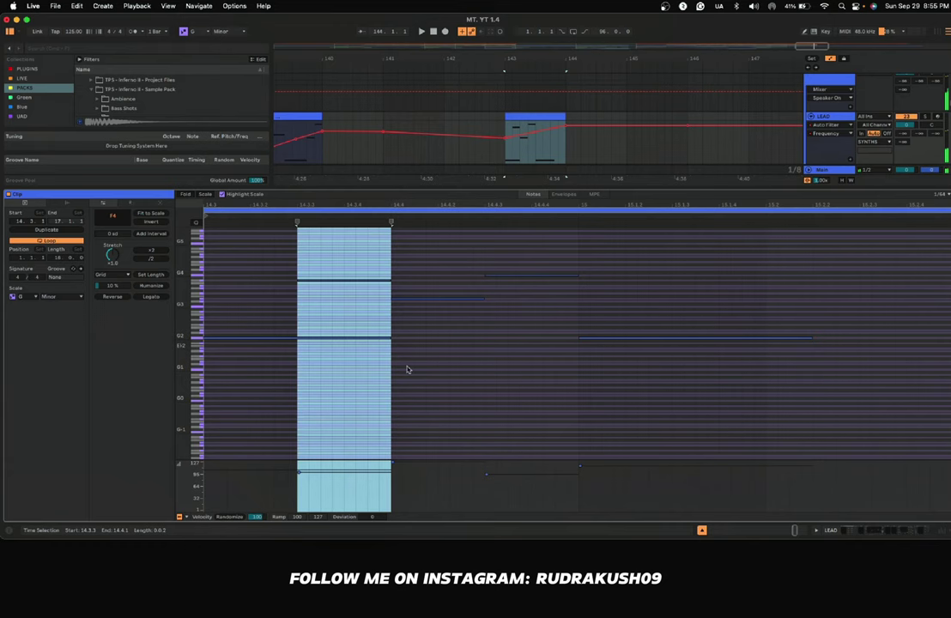
pyautogui.click(515, 119)
pyautogui.press('super+j')
pyautogui.scroll(-3, 384, 286)
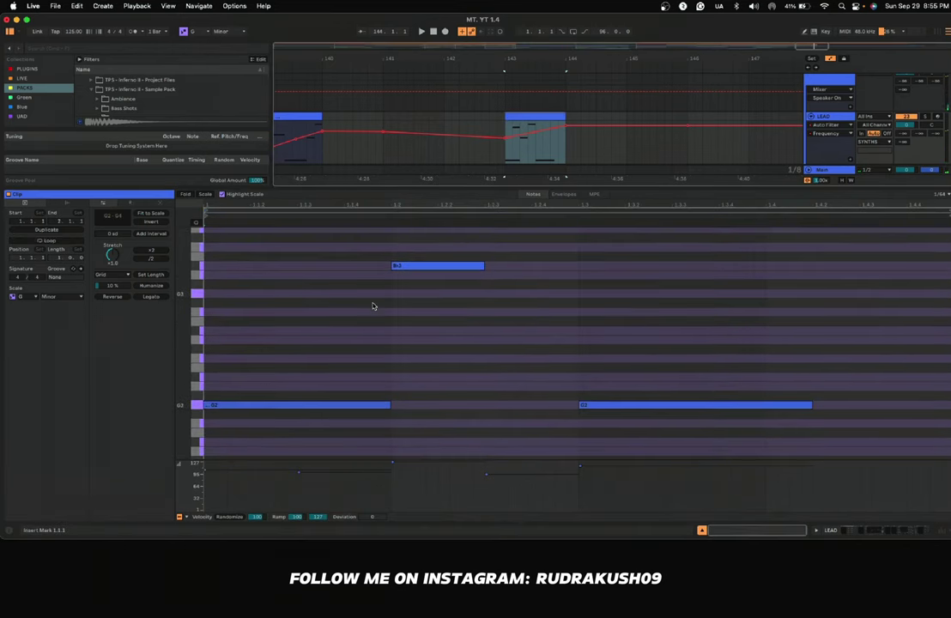
pyautogui.moveTo(248, 406)
pyautogui.mouseDown()
pyautogui.moveTo(262, 409)
pyautogui.moveTo(246, 409)
pyautogui.mouseUp()
pyautogui.press('space')
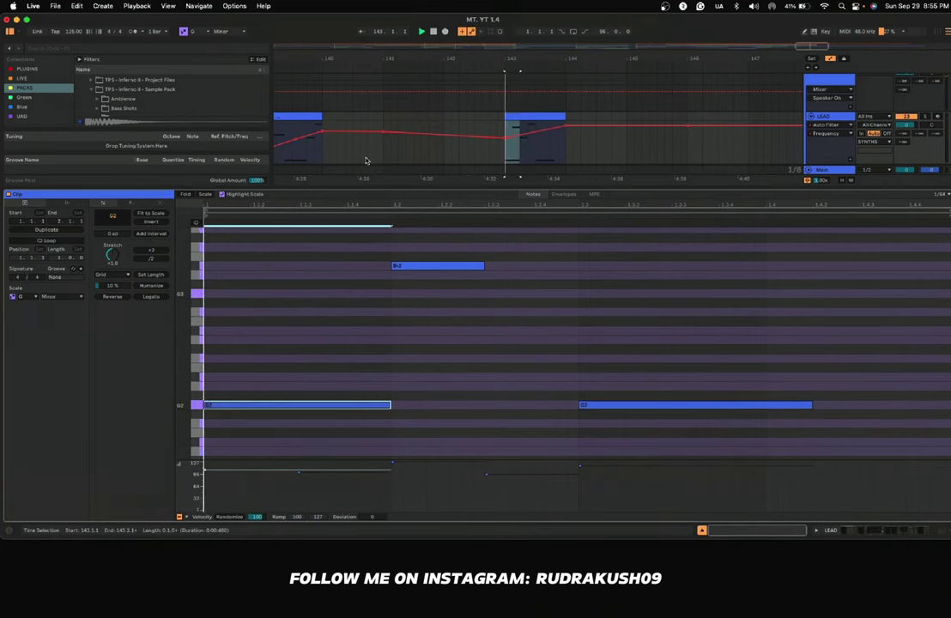
pyautogui.press('super+alt+l')
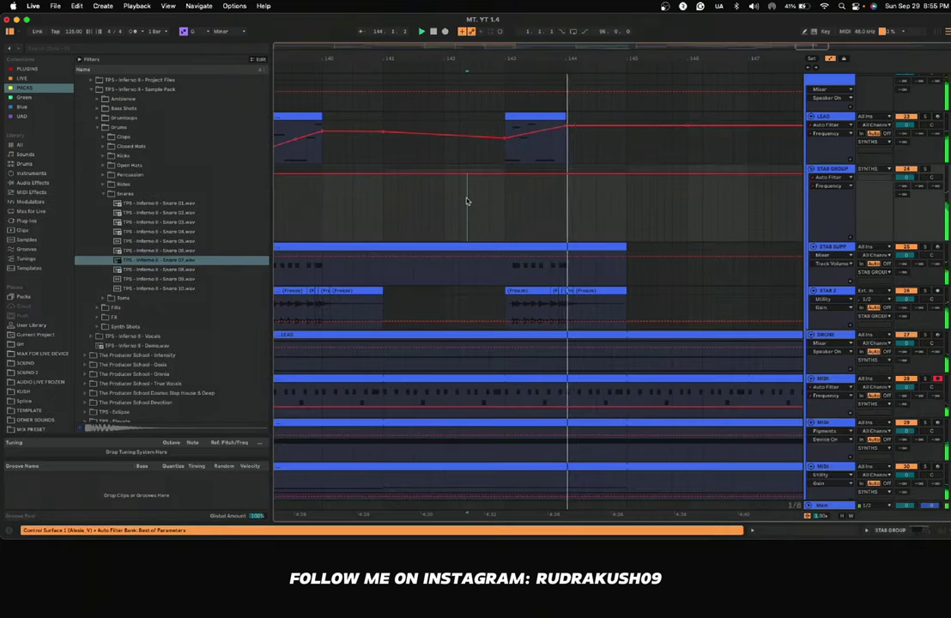
# Step: Duplicate the last BAMMM clip to bar 145 and copy the short frozen clip on the MIDI track below from bar 127 to bar 143
pyautogui.scroll(-5, 467, 202)
pyautogui.scroll(2, 467, 202)
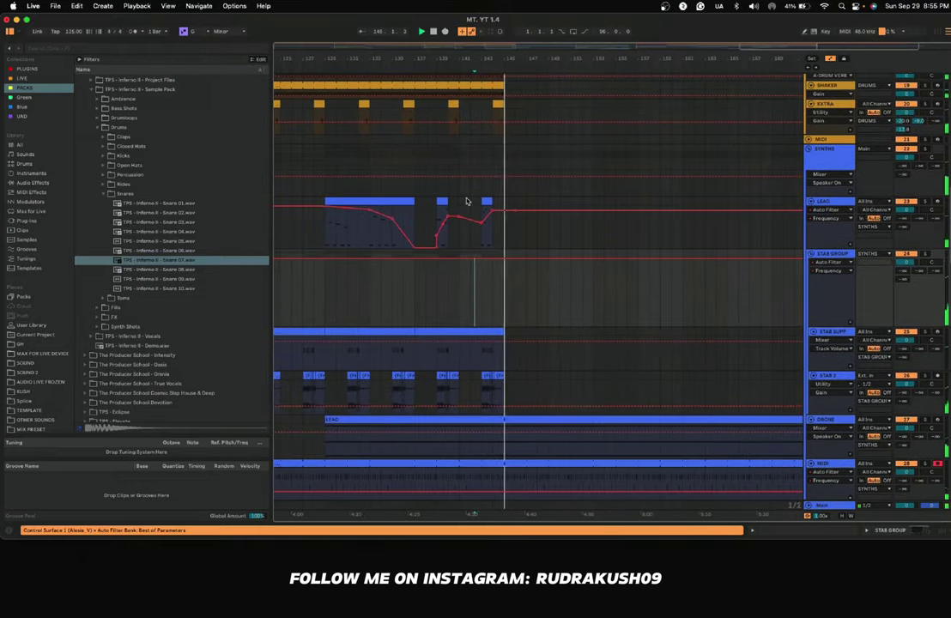
pyautogui.scroll(-8, 468, 236)
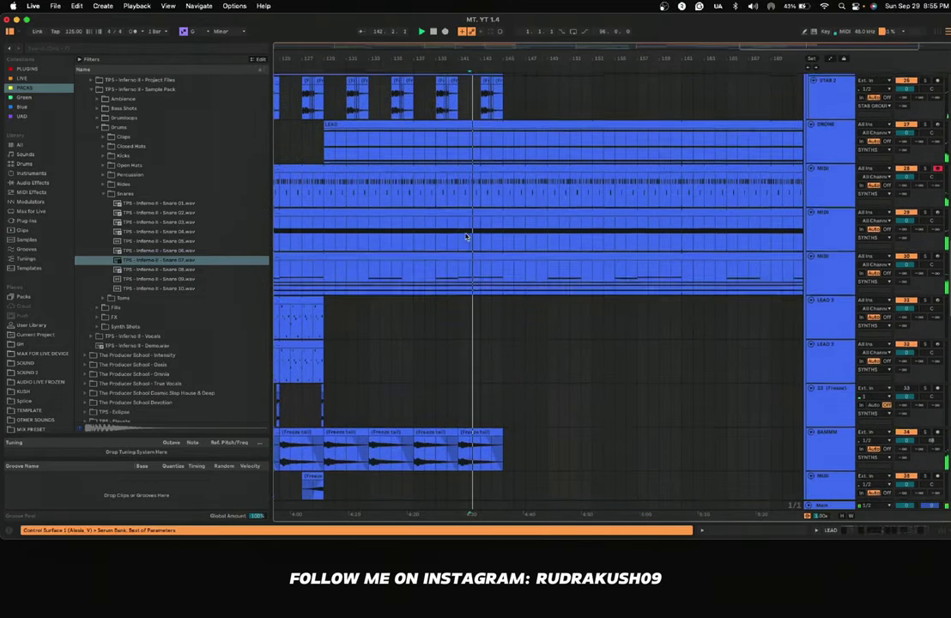
pyautogui.scroll(-3, 467, 236)
pyautogui.click(504, 364)
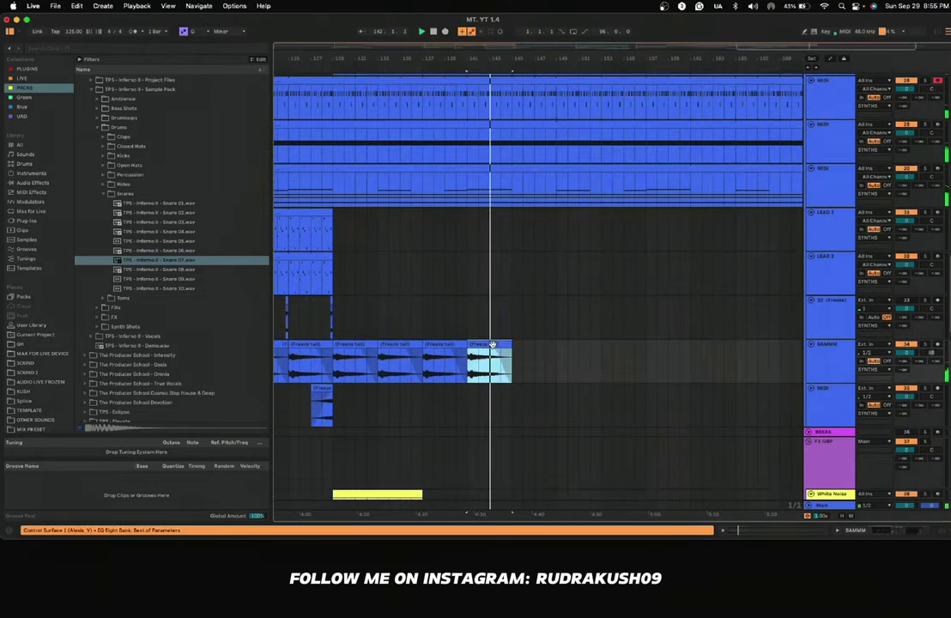
pyautogui.press('super+d')
pyautogui.scroll(-1, 414, 364)
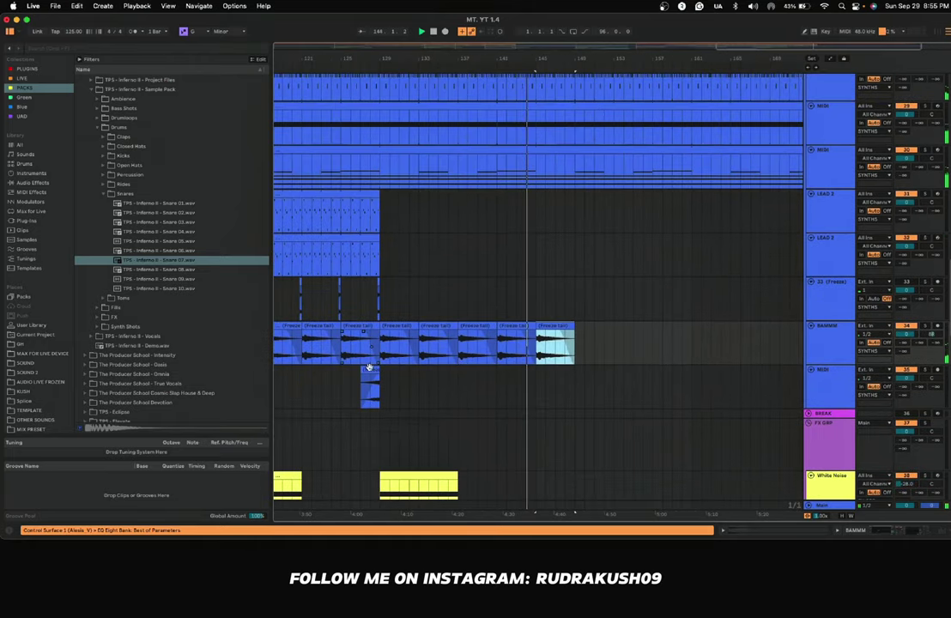
pyautogui.moveTo(370, 368); pyautogui.dragTo(527, 384)
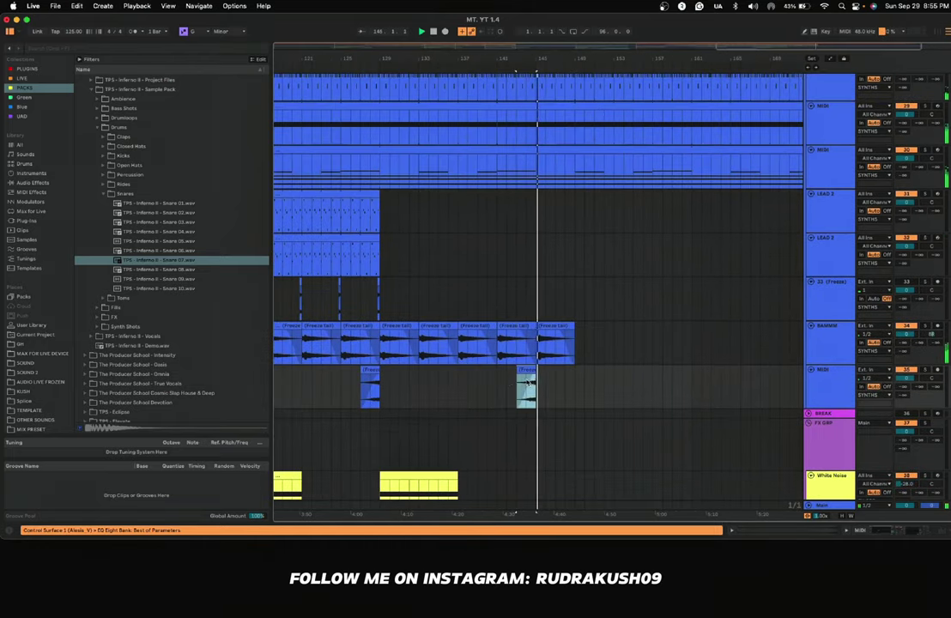
# Step: Look over the synth tracks around the drop and play from bar 100 to check the short 33 (Freeze) clips
pyautogui.hscroll(-5, 508, 381)
pyautogui.scroll(1, 508, 380)
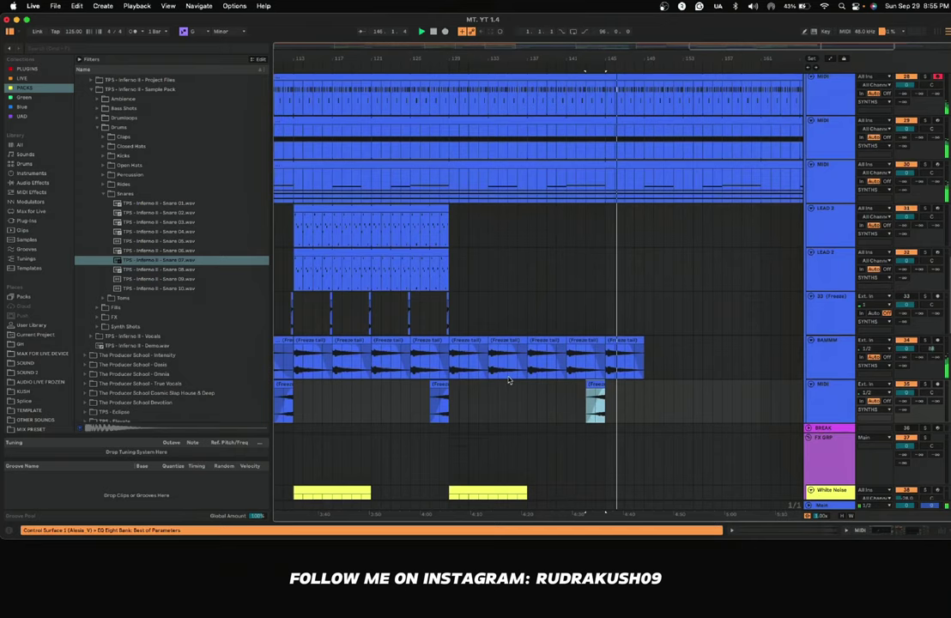
pyautogui.hscroll(-15, 500, 381)
pyautogui.scroll(-1, 499, 380)
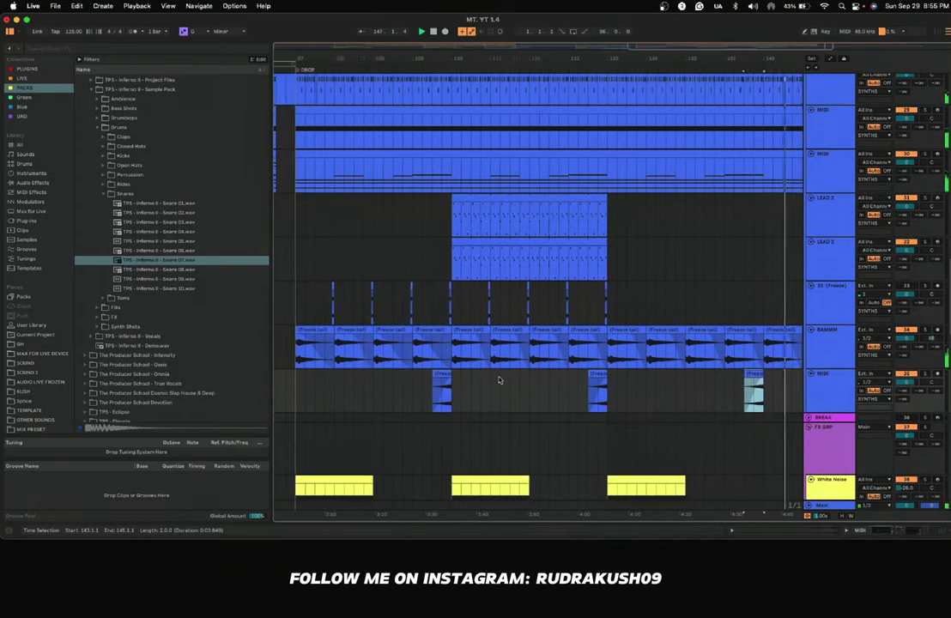
pyautogui.hscroll(5, 498, 381)
pyautogui.scroll(-1, 497, 380)
pyautogui.hscroll(7, 455, 339)
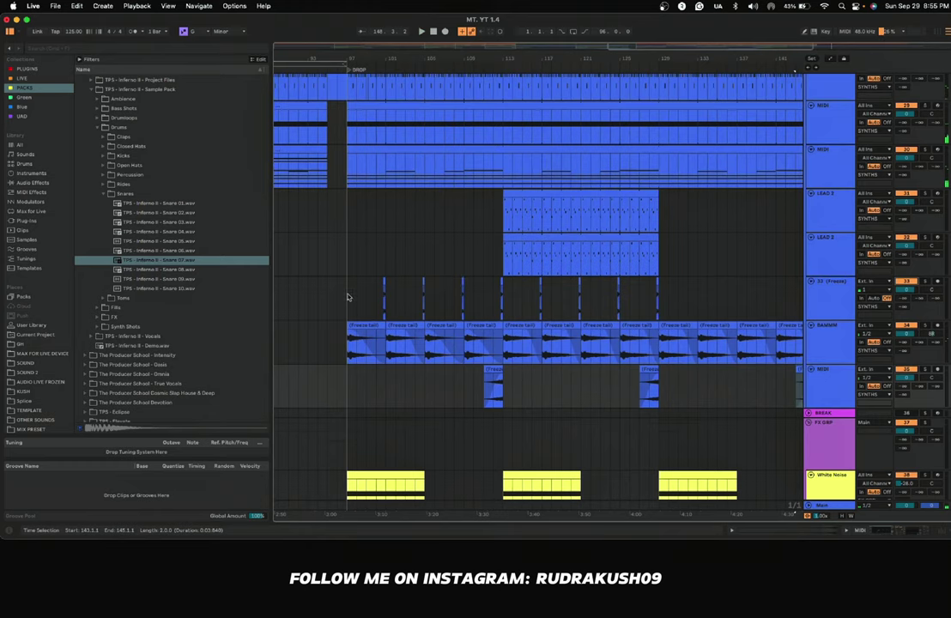
pyautogui.scroll(3, 348, 297)
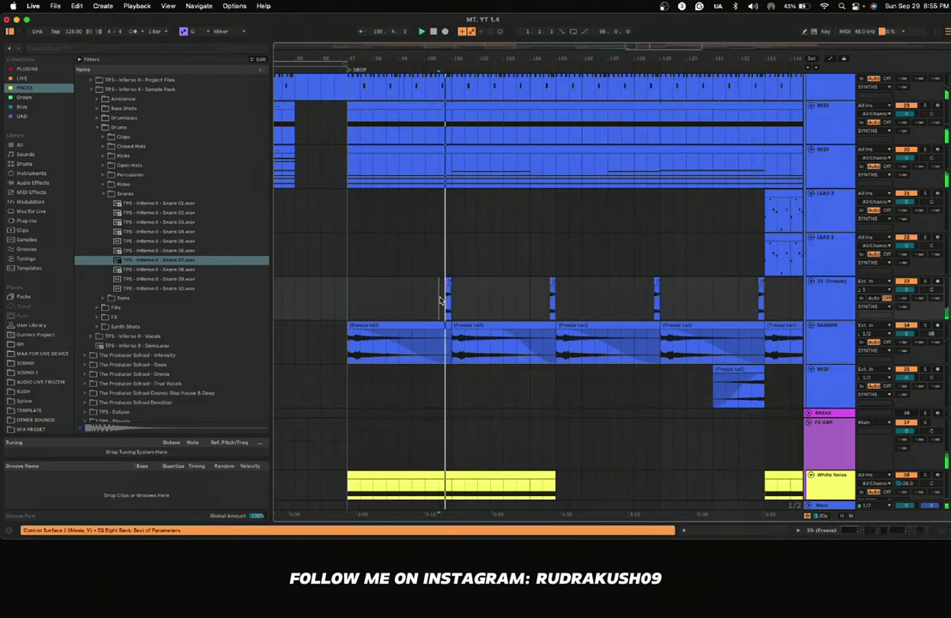
pyautogui.scroll(-5, 441, 300)
pyautogui.hscroll(-10, 440, 300)
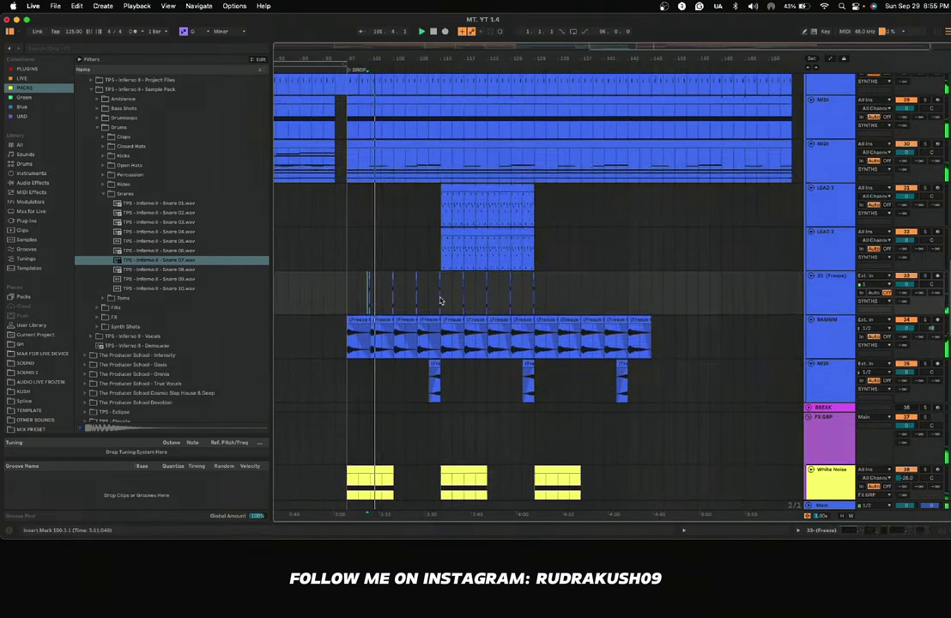
pyautogui.hscroll(-5, 474, 312)
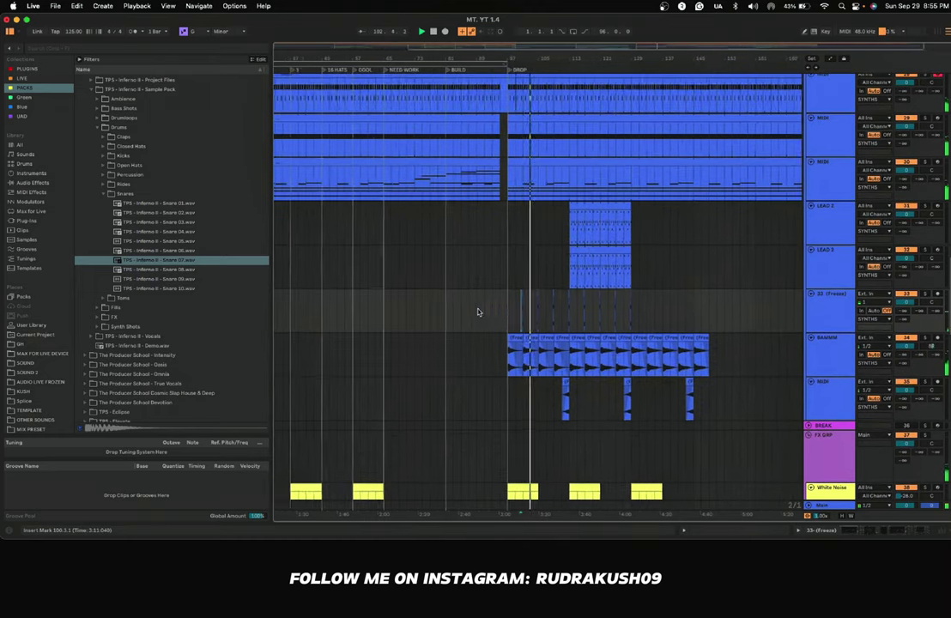
pyautogui.scroll(5, 612, 292)
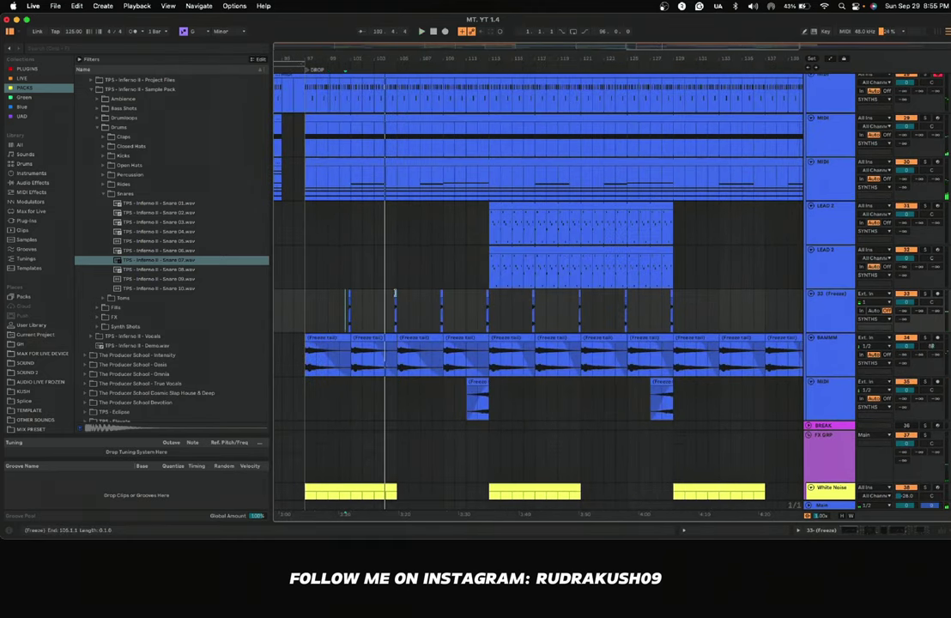
# Step: Consolidate bars 97 to 113 of the 33 (Freeze) track into one clip and duplicate it to bar 113
pyautogui.moveTo(303, 309); pyautogui.dragTo(498, 309)
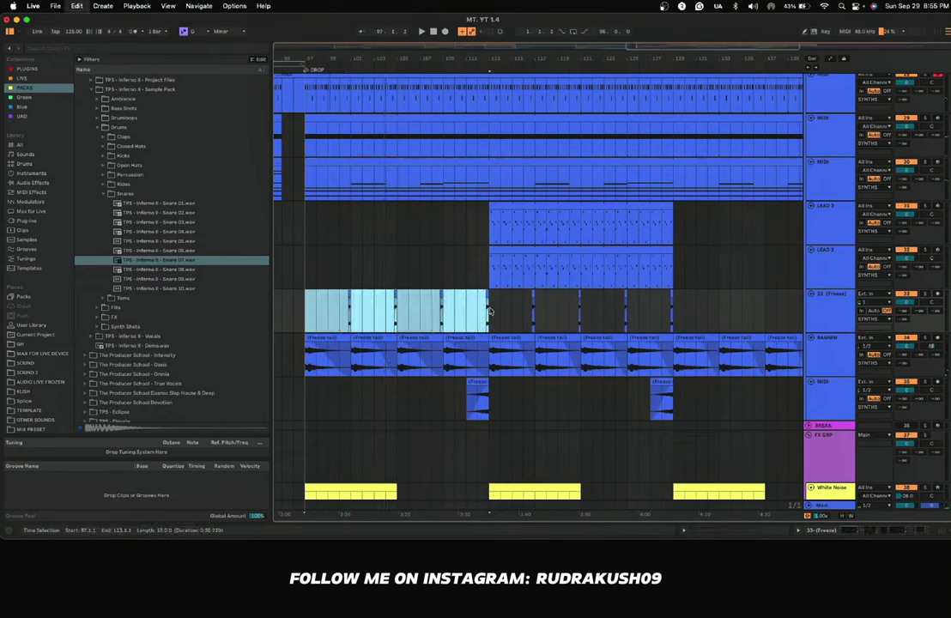
pyautogui.press('super+j')
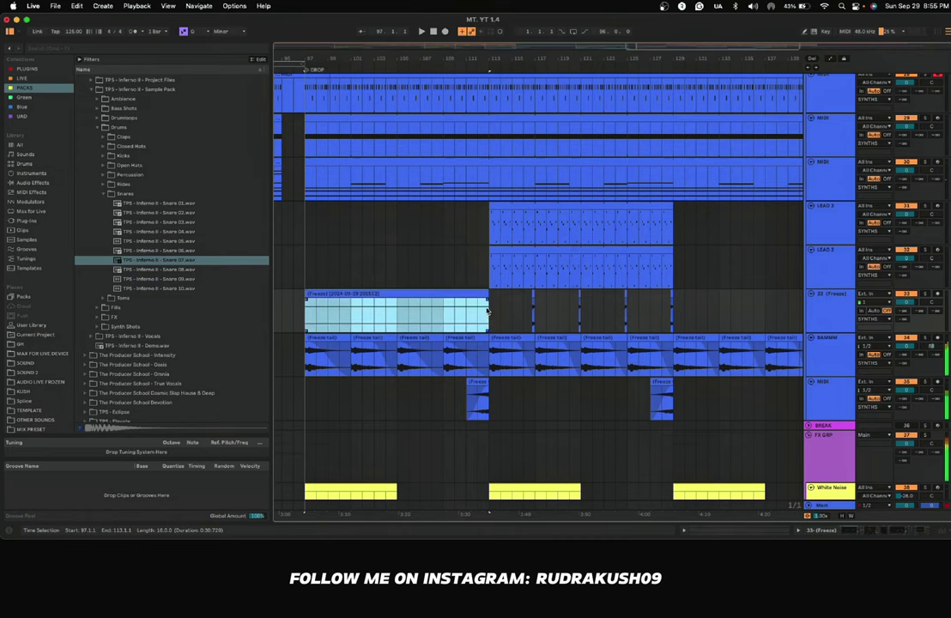
pyautogui.click(442, 295)
pyautogui.press('super+d')
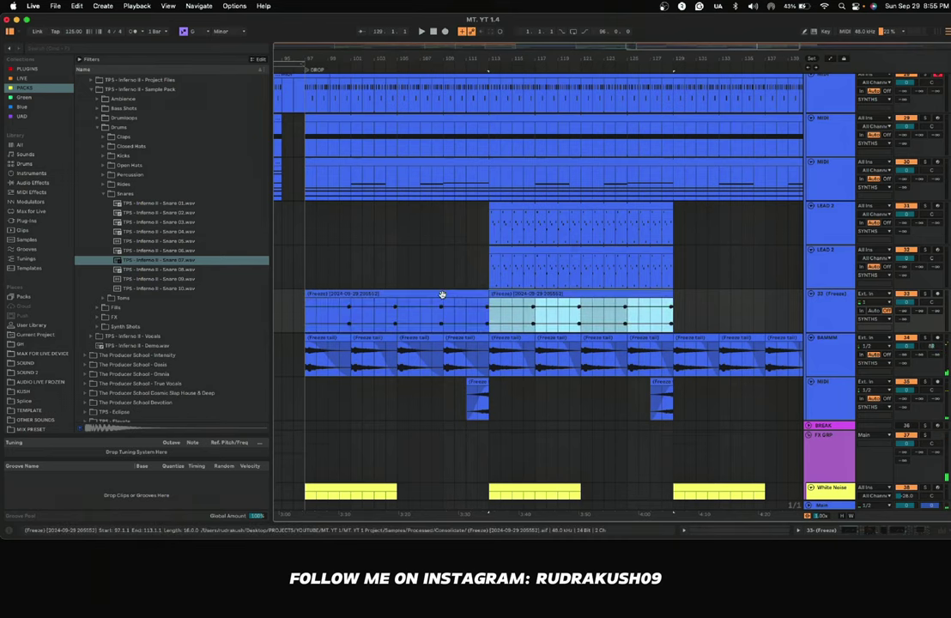
# Step: Turn on looping for the consolidated 33 (Freeze) clip, extend it to bar 129 and play from the drop
pyautogui.doubleClick(452, 295)
pyautogui.click(40, 241)
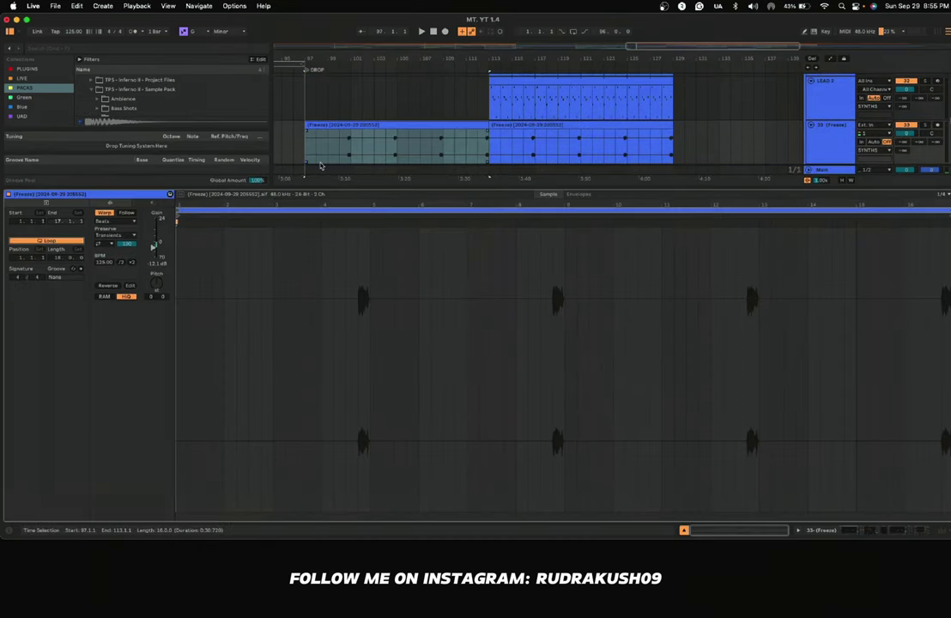
pyautogui.press('super+alt+l')
pyautogui.scroll(3, 478, 232)
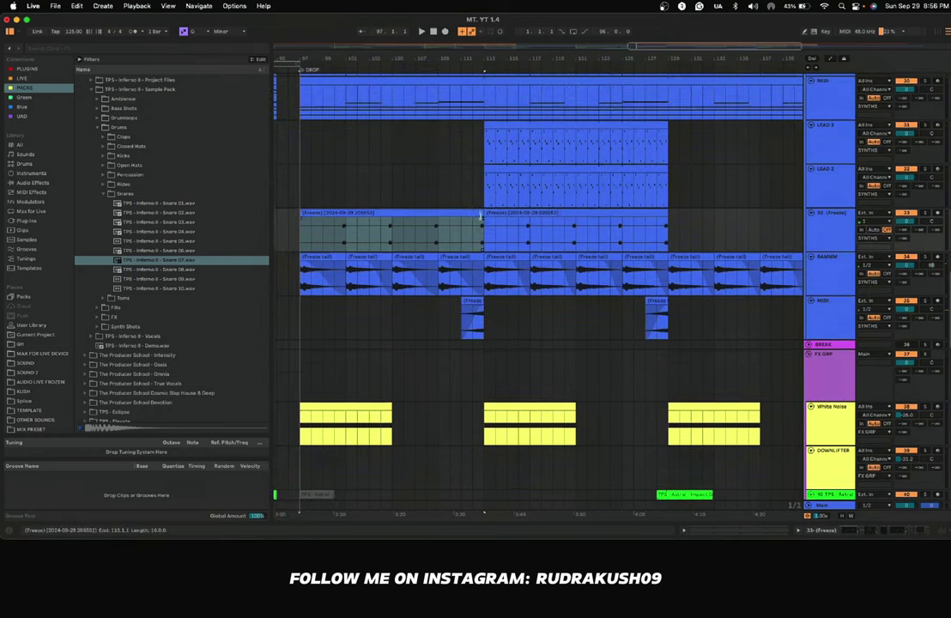
pyautogui.moveTo(482, 214); pyautogui.dragTo(665, 243)
pyautogui.press('space')
pyautogui.rightClick(664, 243)
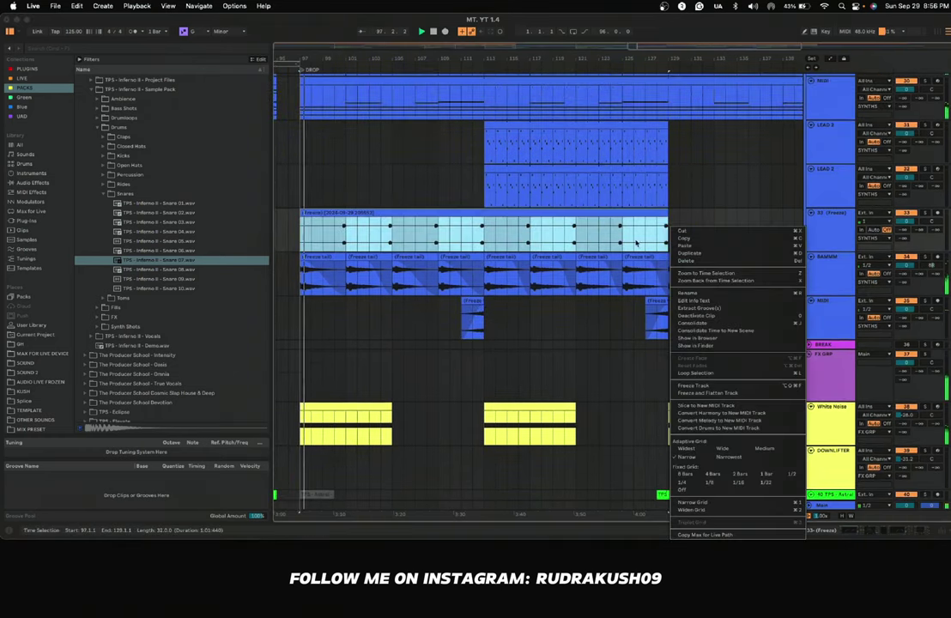
pyautogui.click(636, 241)
# Step: Extend the looped 33 (Freeze) clip toward the outro so that it ends at bar 165
pyautogui.scroll(-5, 636, 241)
pyautogui.scroll(2, 636, 246)
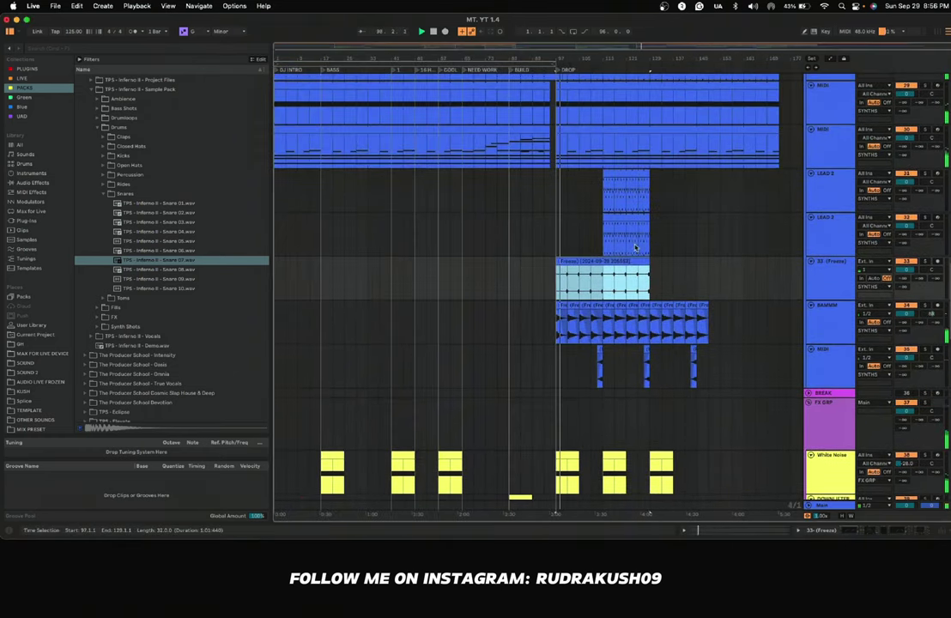
pyautogui.moveTo(648, 261); pyautogui.dragTo(771, 274)
pyautogui.scroll(10, 711, 244)
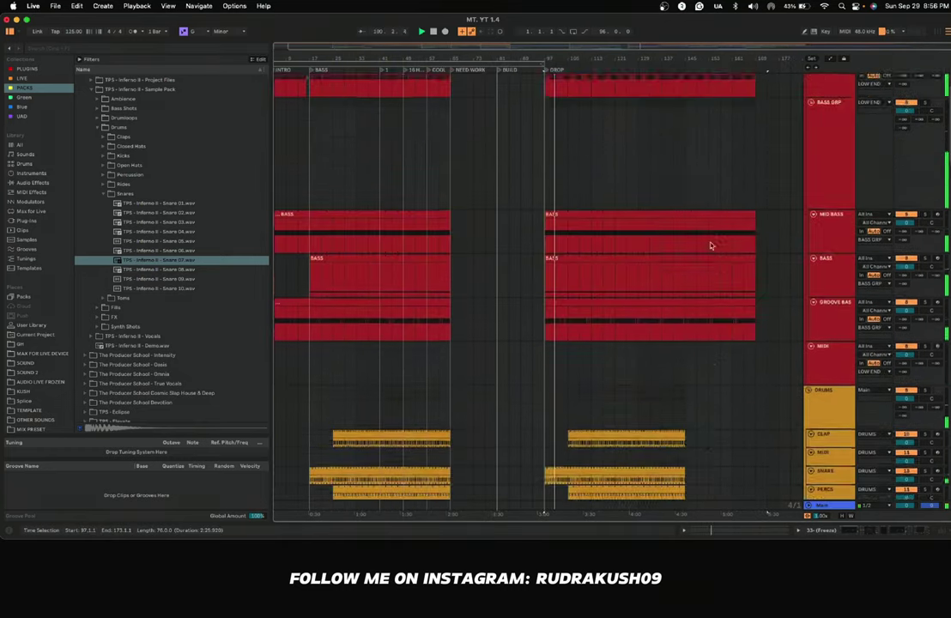
pyautogui.scroll(-12, 711, 244)
pyautogui.scroll(3, 729, 240)
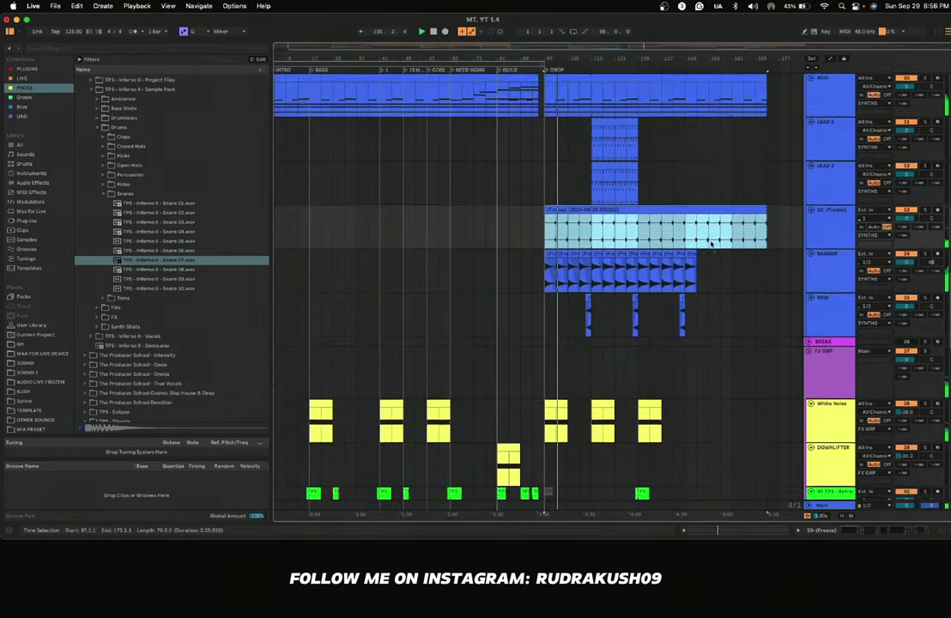
pyautogui.moveTo(766, 241); pyautogui.dragTo(746, 240)
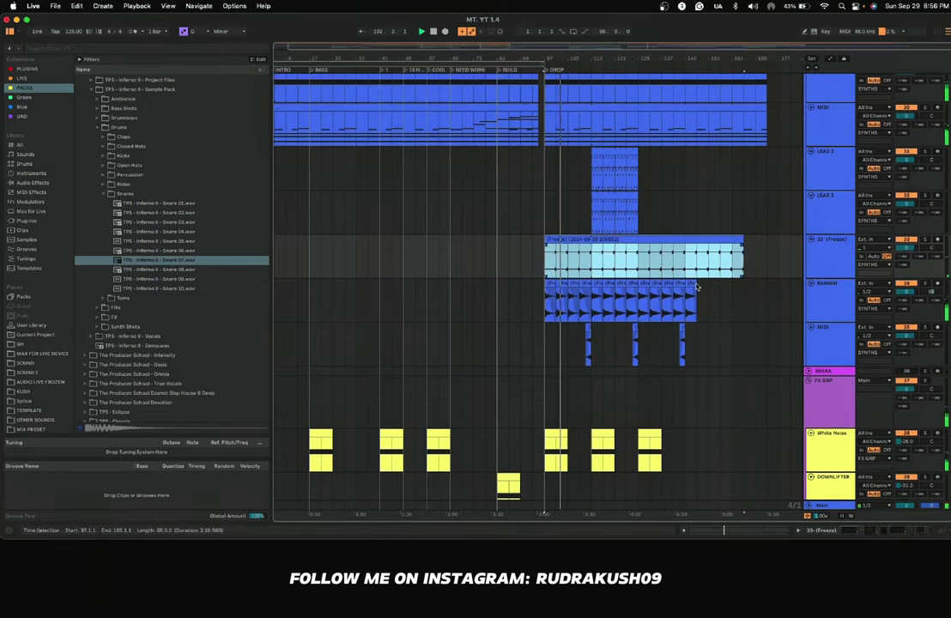
pyautogui.scroll(5, 606, 298)
pyautogui.scroll(-2, 604, 296)
pyautogui.hscroll(3, 601, 295)
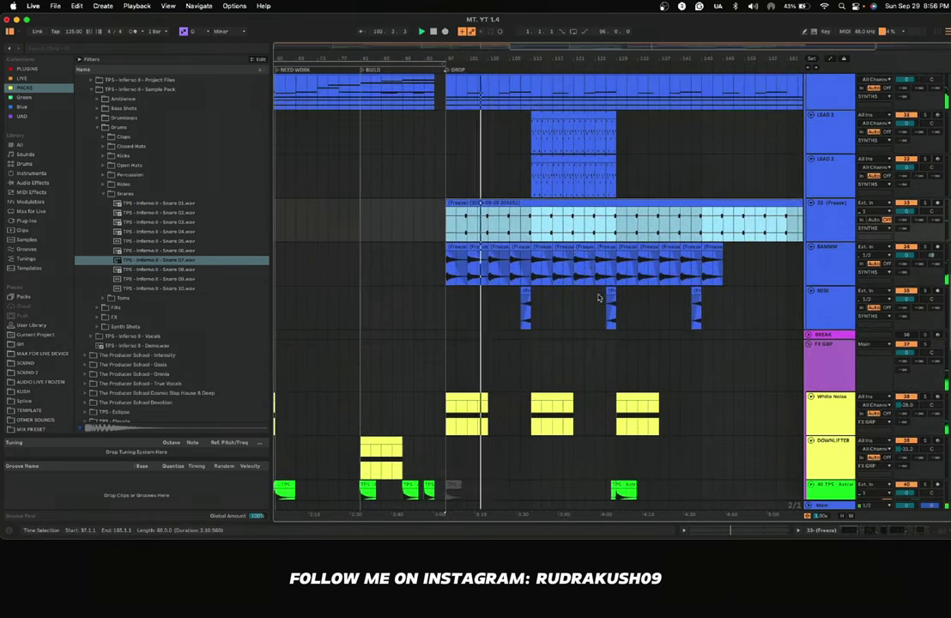
pyautogui.scroll(-3, 518, 278)
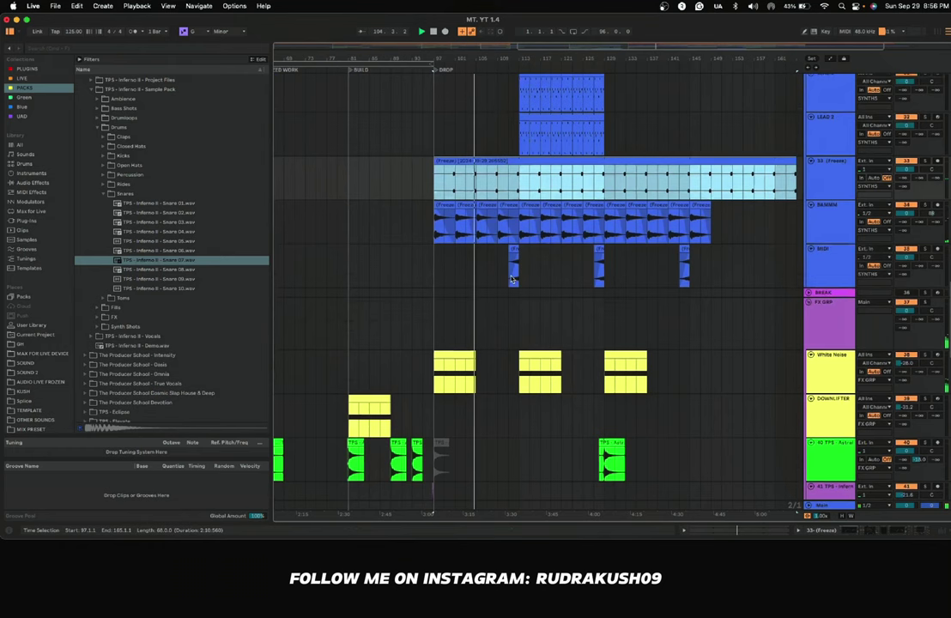
pyautogui.scroll(2, 512, 276)
pyautogui.scroll(1, 510, 276)
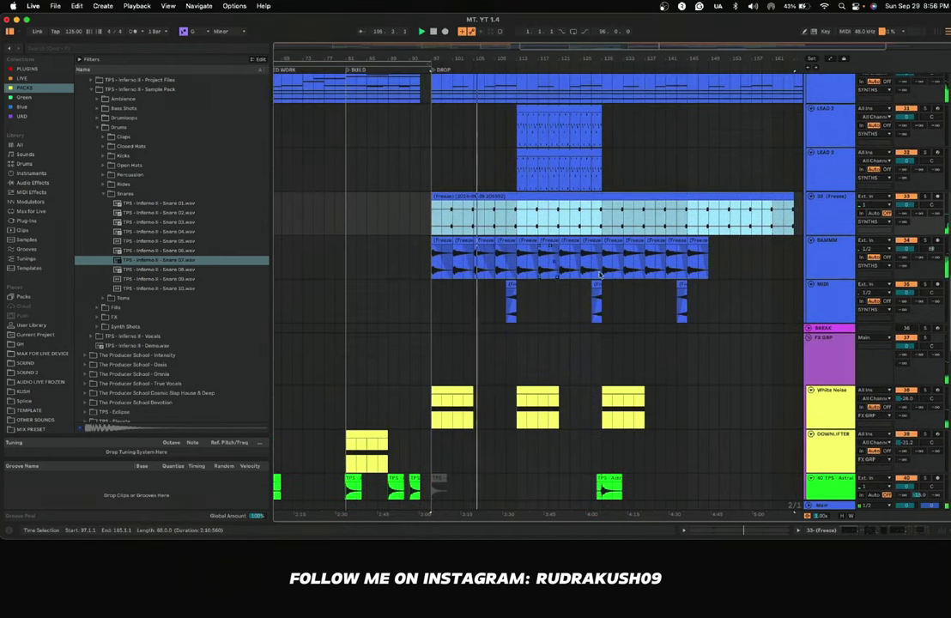
# Step: Open the device chain of the 33 (Freeze) track to inspect its effects, from Echo to Auto Filter
pyautogui.click(846, 214)
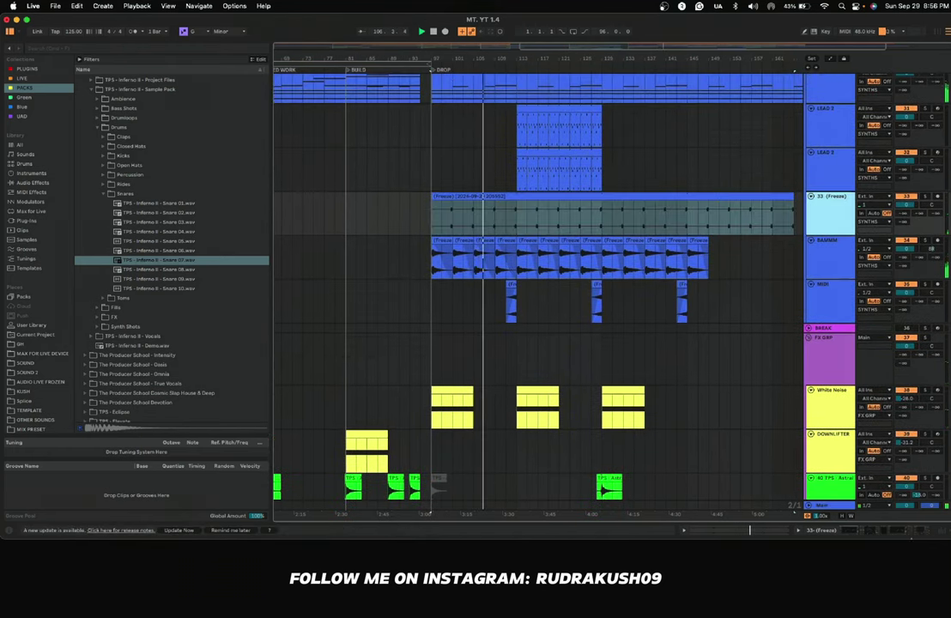
pyautogui.click(912, 532)
pyautogui.hscroll(5, 728, 455)
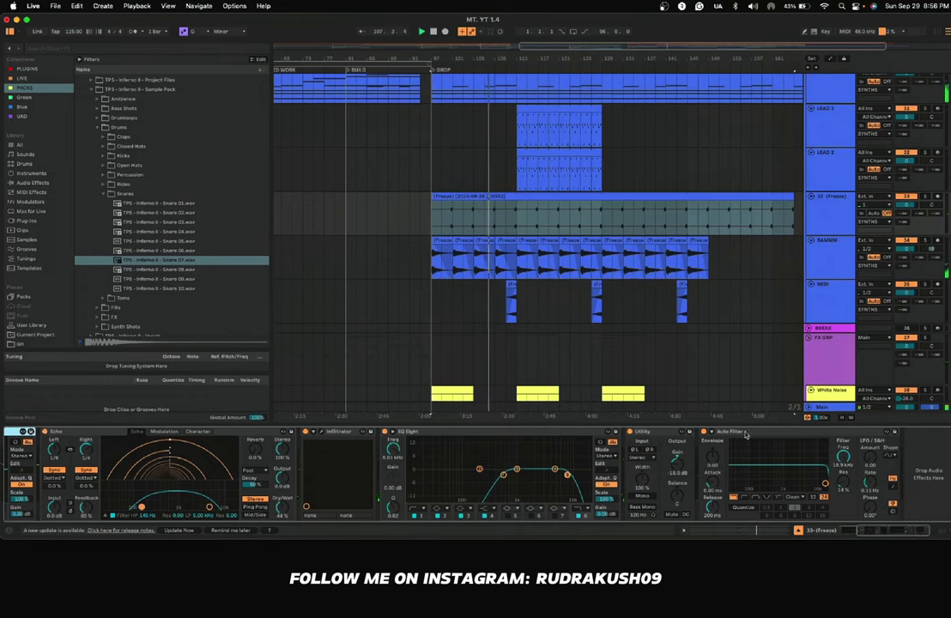
# Step: Examine the BAMMM, MIDI, White Noise and DOWNLIFTER clips after the drop while the arrangement plays past bar 113
pyautogui.scroll(2, 514, 215)
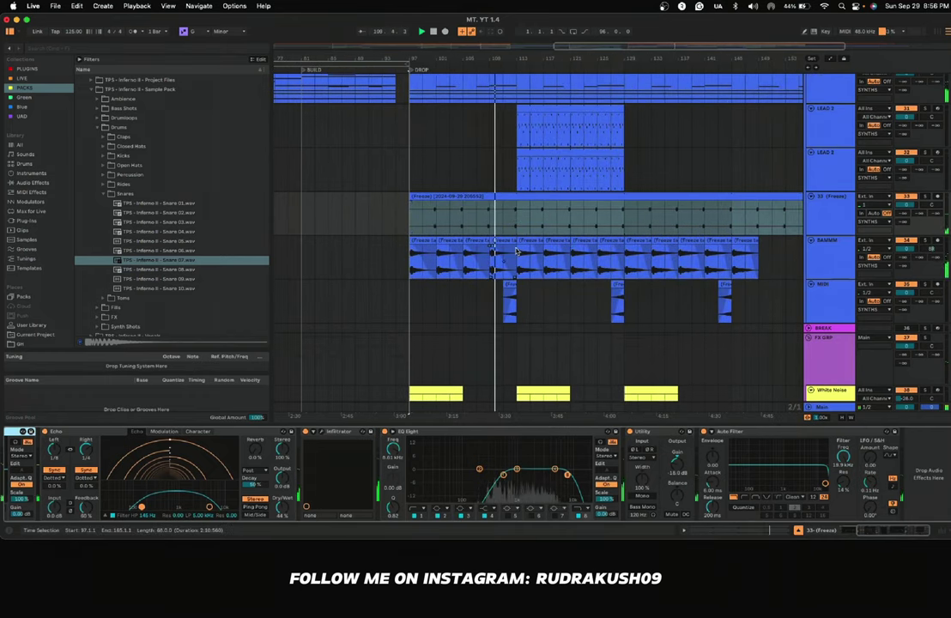
pyautogui.scroll(2, 516, 251)
pyautogui.scroll(-2, 516, 251)
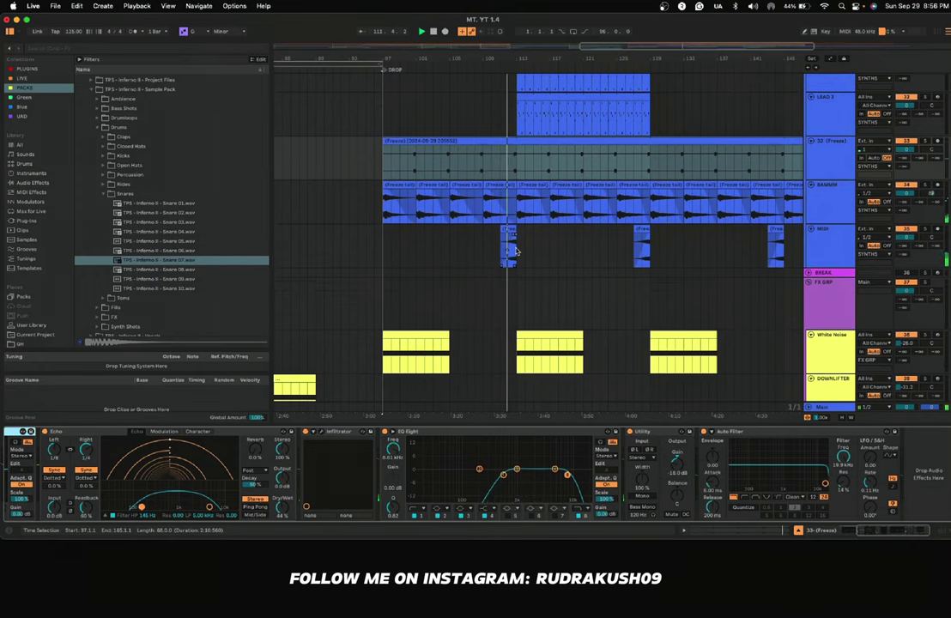
pyautogui.scroll(-6, 515, 250)
pyautogui.scroll(2, 515, 251)
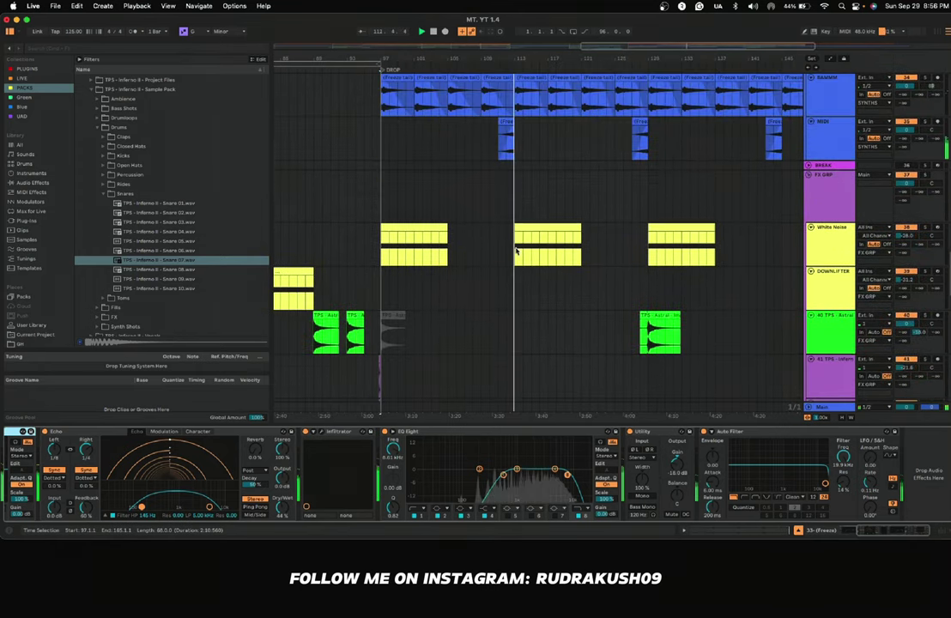
pyautogui.scroll(-6, 515, 251)
pyautogui.scroll(5, 516, 251)
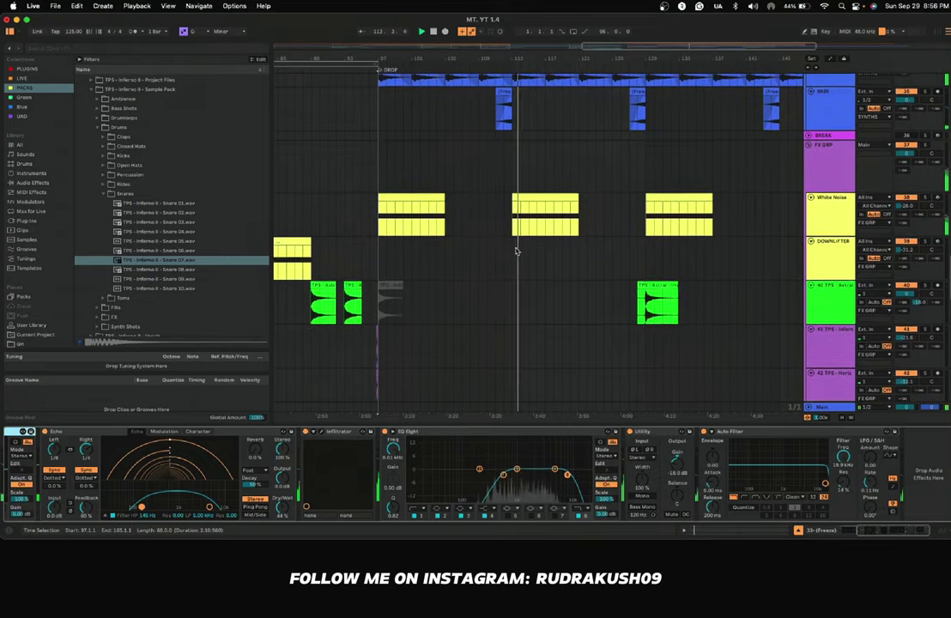
# Step: Play from bar 110, then stop and look through the FX, vocal, riser and snare fill tracks across the earlier sections and the build
pyautogui.click(488, 120)
pyautogui.scroll(-5, 486, 115)
pyautogui.scroll(-8, 489, 120)
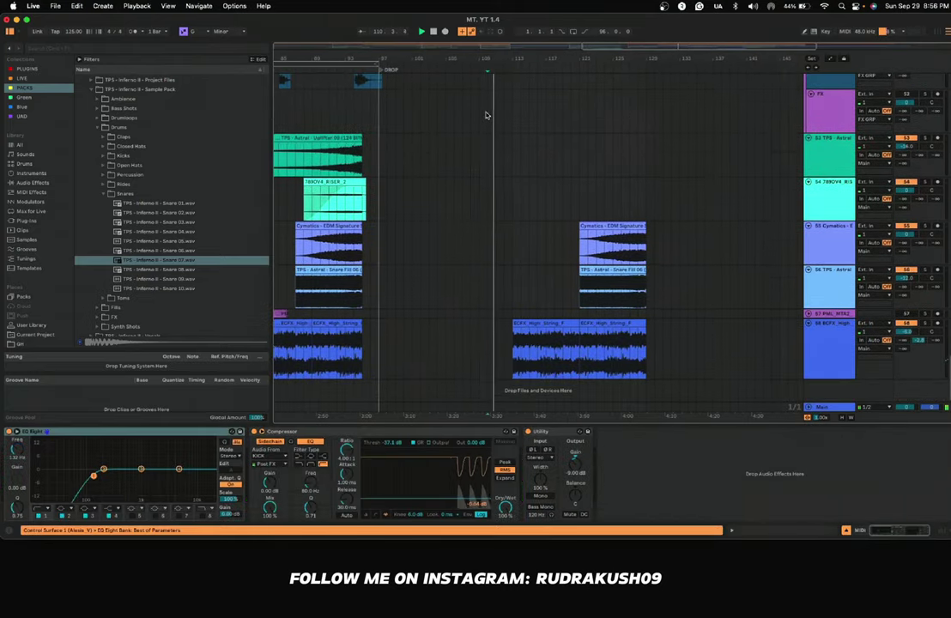
pyautogui.scroll(3, 501, 133)
pyautogui.scroll(8, 501, 133)
pyautogui.hscroll(-5, 501, 133)
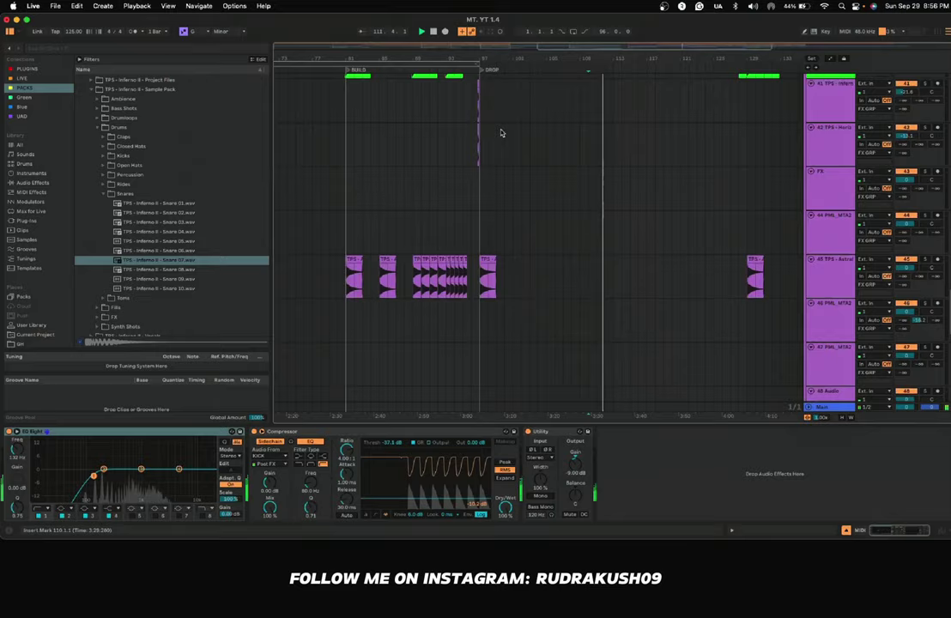
pyautogui.scroll(-8, 502, 133)
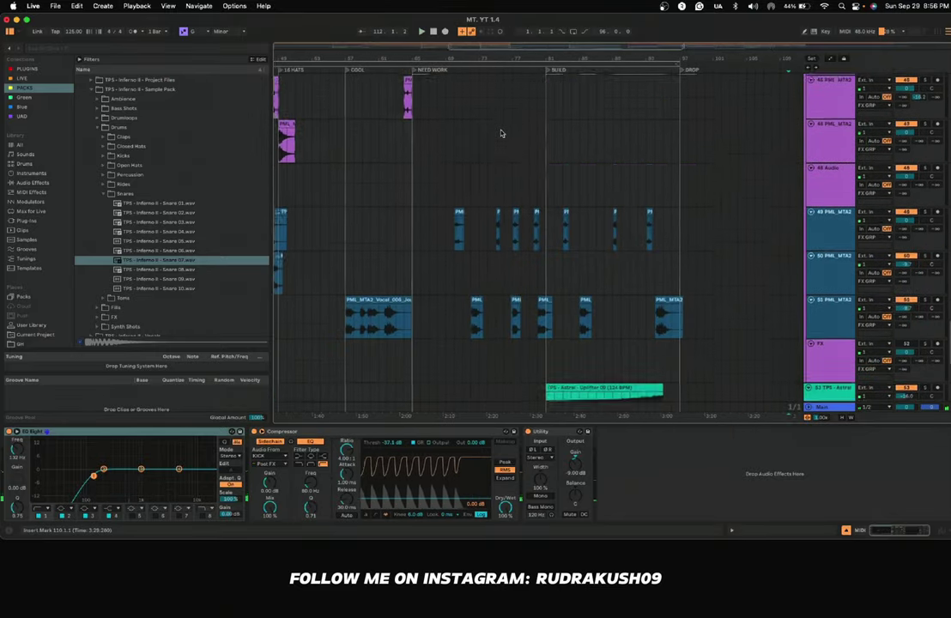
pyautogui.hscroll(-5, 501, 133)
pyautogui.hscroll(5, 502, 133)
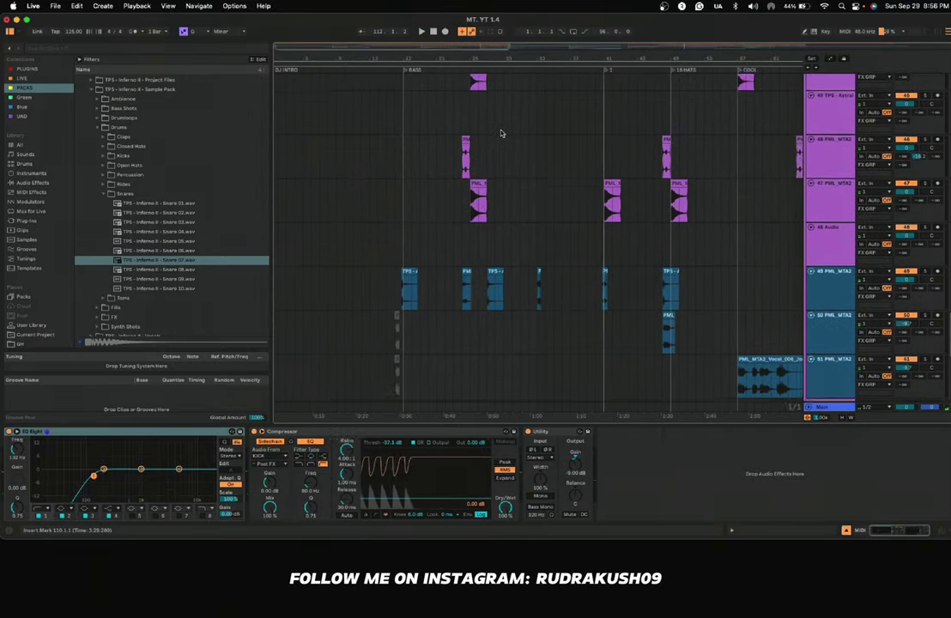
pyautogui.scroll(-6, 502, 133)
pyautogui.hscroll(2, 502, 133)
pyautogui.scroll(1, 498, 138)
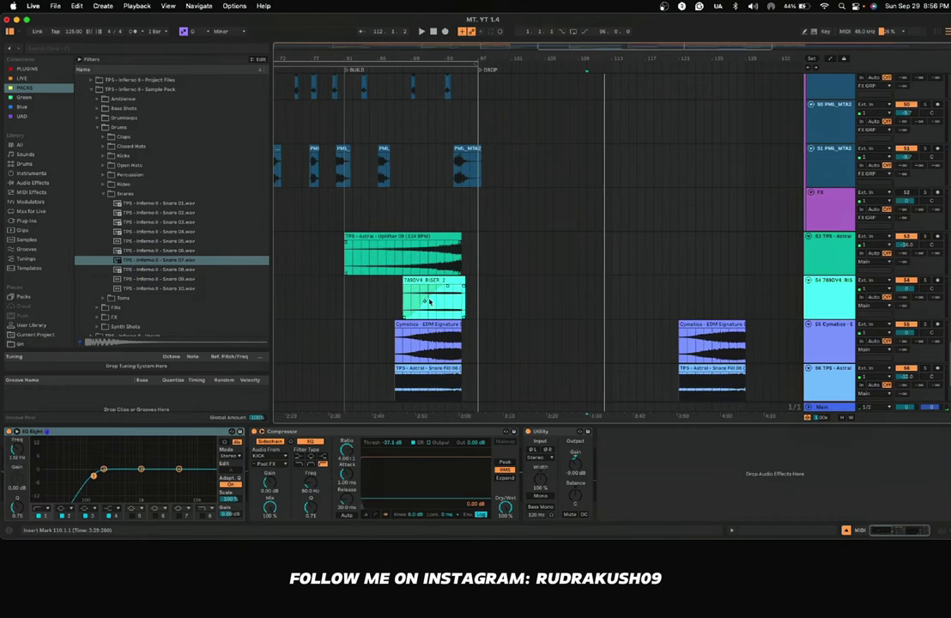
# Step: Place a copy of the white noise riser clip on its track from bar 105 to bar 113 and play that section
pyautogui.moveTo(410, 339)
pyautogui.mouseDown()
pyautogui.moveTo(589, 340)
pyautogui.moveTo(580, 340)
pyautogui.mouseUp()
pyautogui.click(579, 339)
pyautogui.press('space')
pyautogui.hscroll(4, 576, 337)
pyautogui.scroll(15, 575, 337)
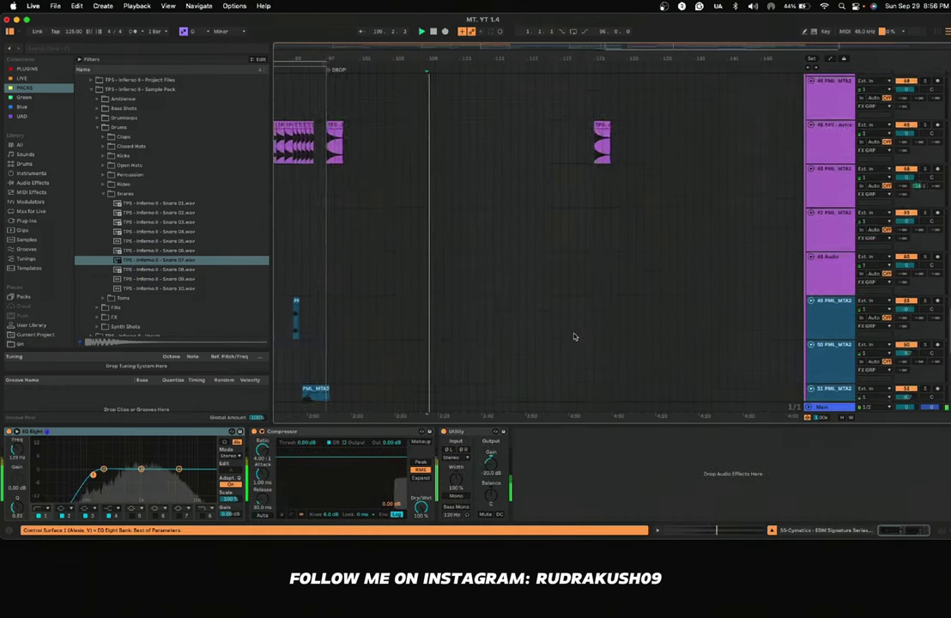
pyautogui.scroll(-15, 575, 337)
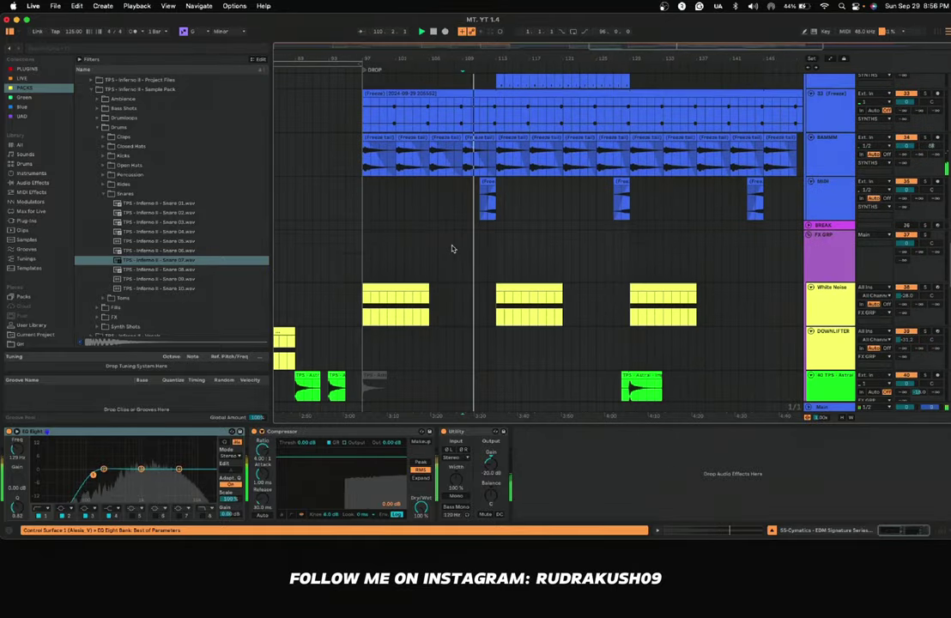
pyautogui.scroll(-10, 452, 249)
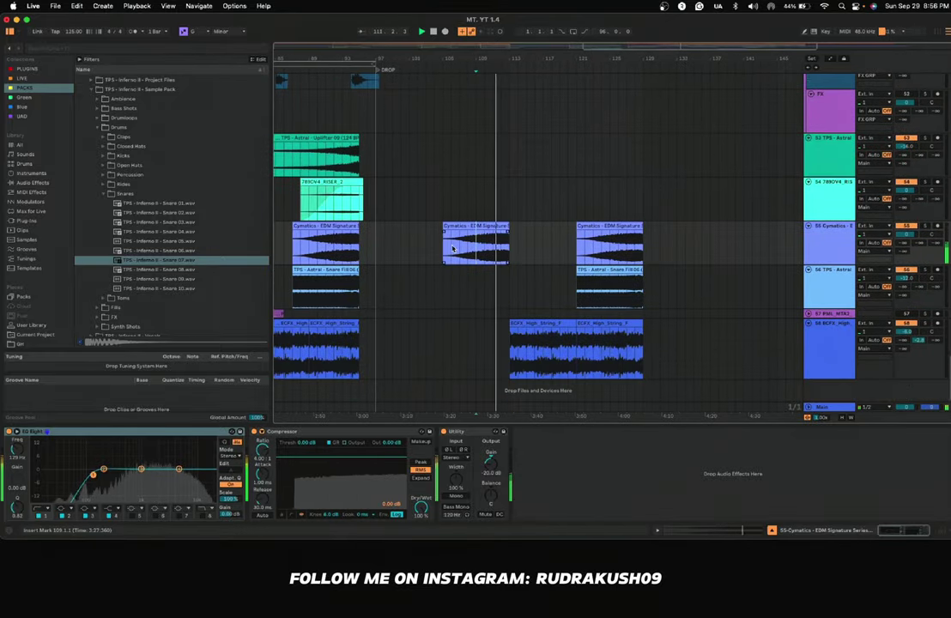
# Step: Shorten the copied riser clip to span bars 109 to 113 and audition it from bar 109
pyautogui.moveTo(448, 228); pyautogui.dragTo(521, 234)
pyautogui.click(478, 245)
pyautogui.press('space')
pyautogui.press('space')
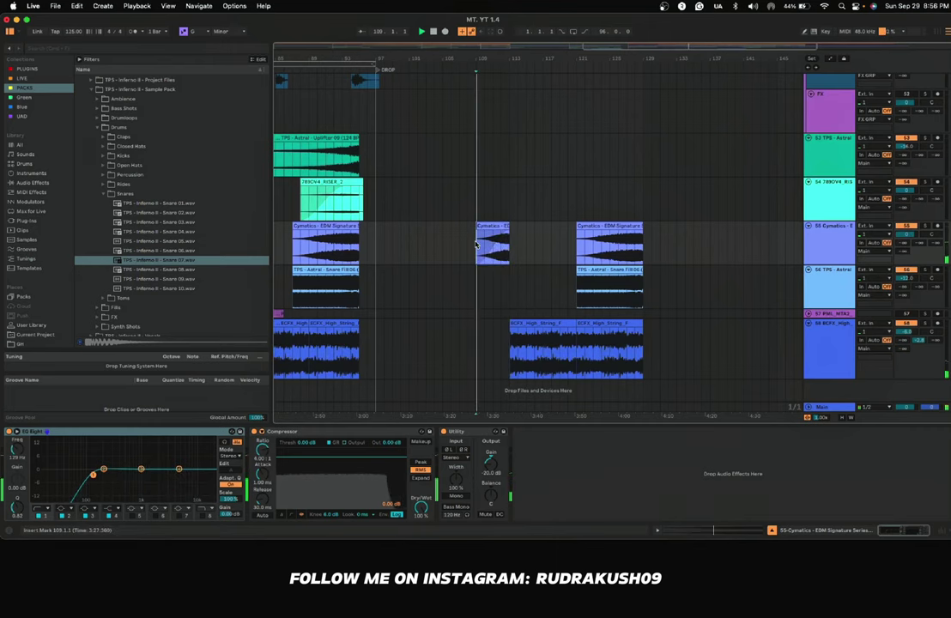
# Step: Lower the shortened riser clip's gain to -3.6 dB while auditioning it, and close the clip editor
pyautogui.scroll(3, 478, 244)
pyautogui.doubleClick(530, 226)
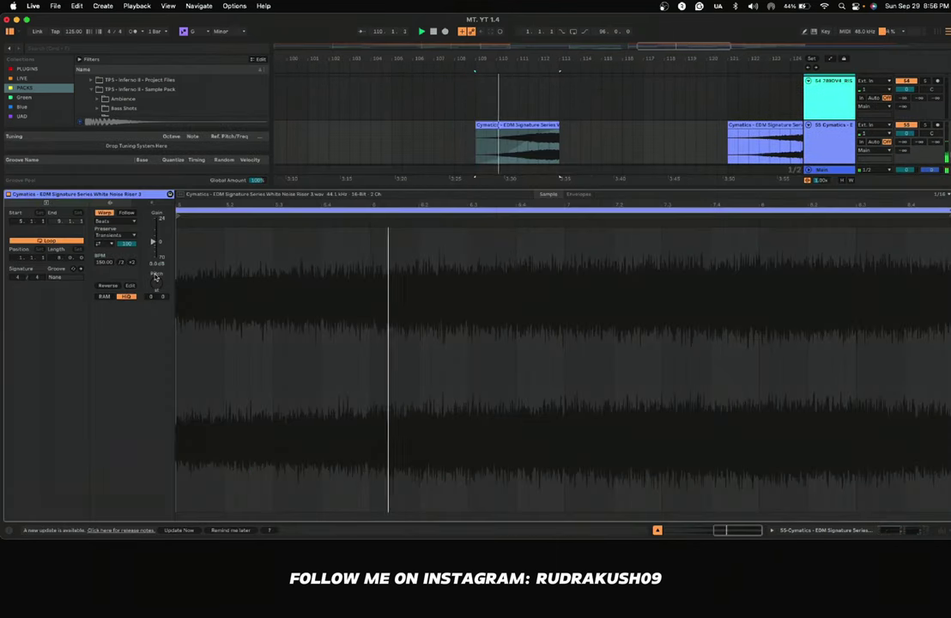
pyautogui.moveTo(159, 260); pyautogui.dragTo(153, 243)
pyautogui.press('space')
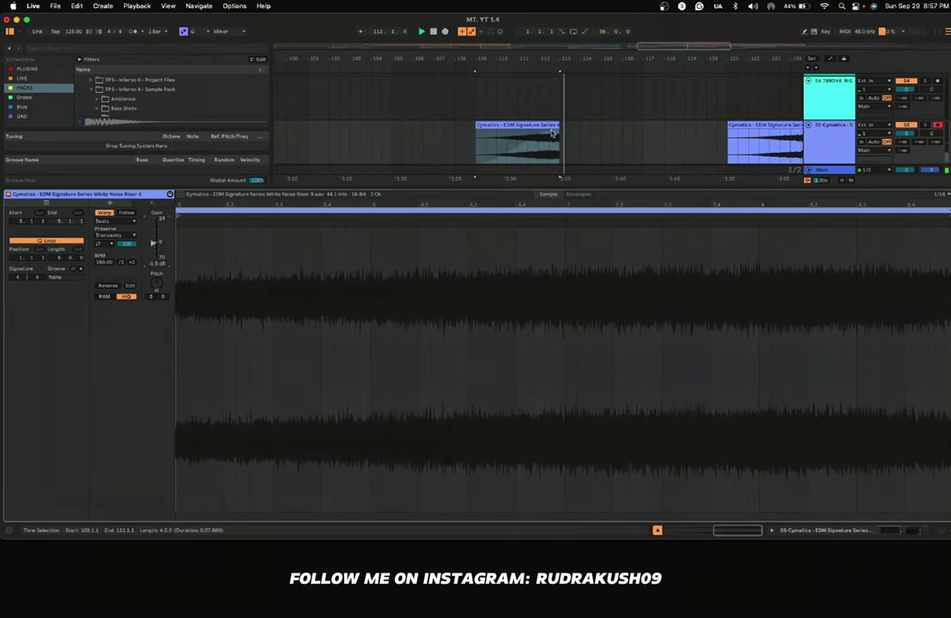
pyautogui.click(455, 141)
pyautogui.click(514, 133)
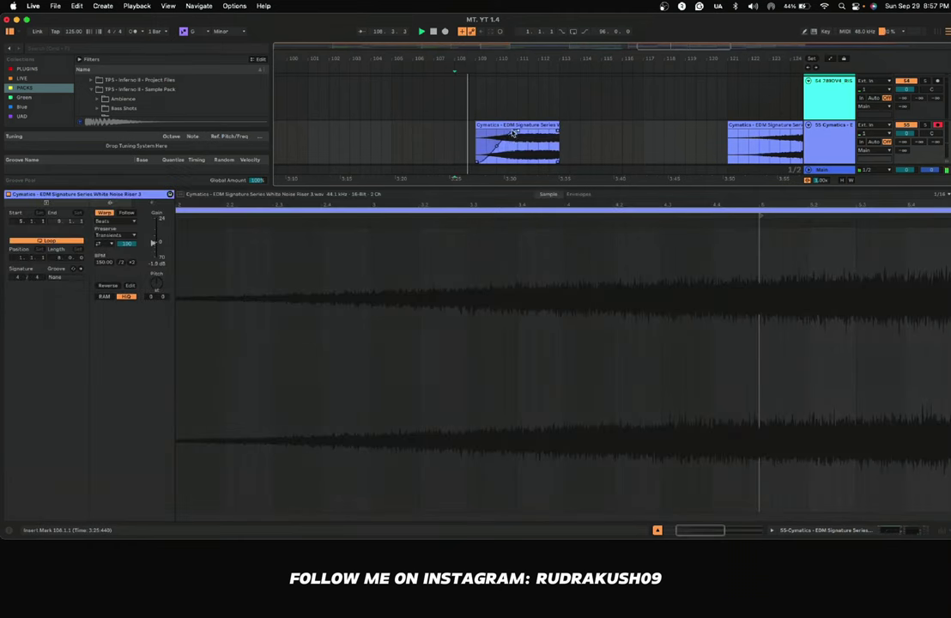
pyautogui.click(533, 127)
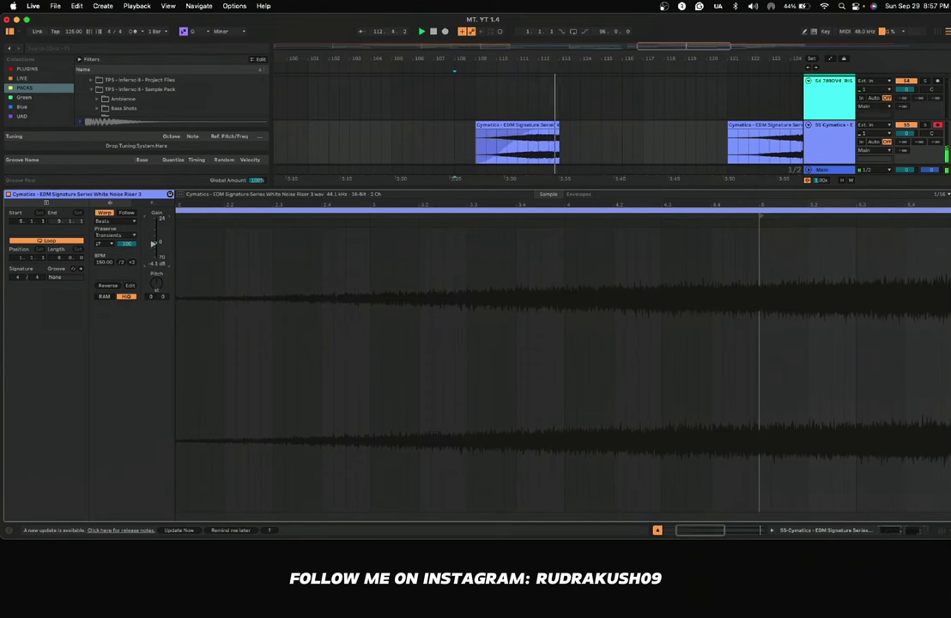
pyautogui.click(495, 146)
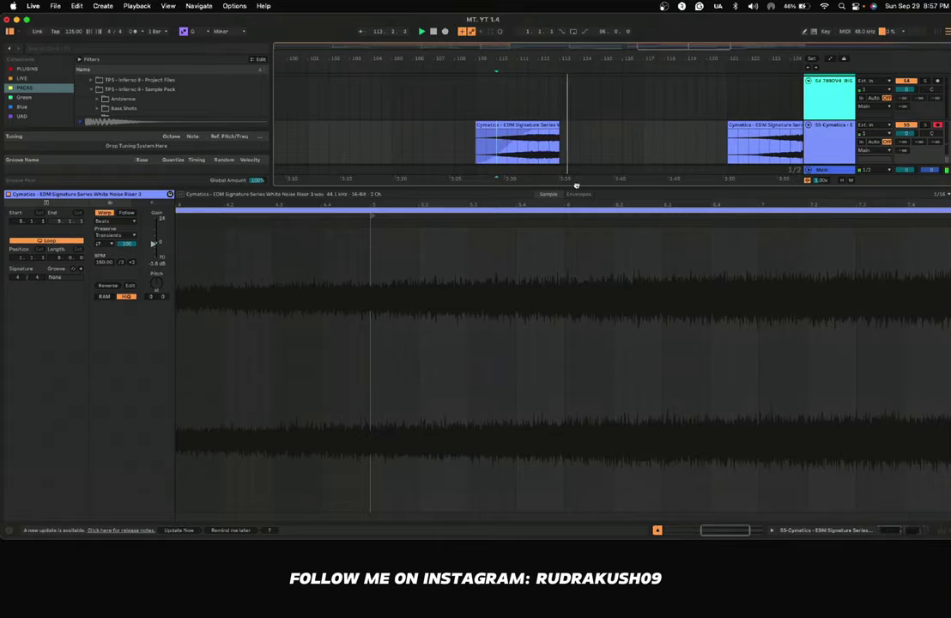
pyautogui.doubleClick(579, 186)
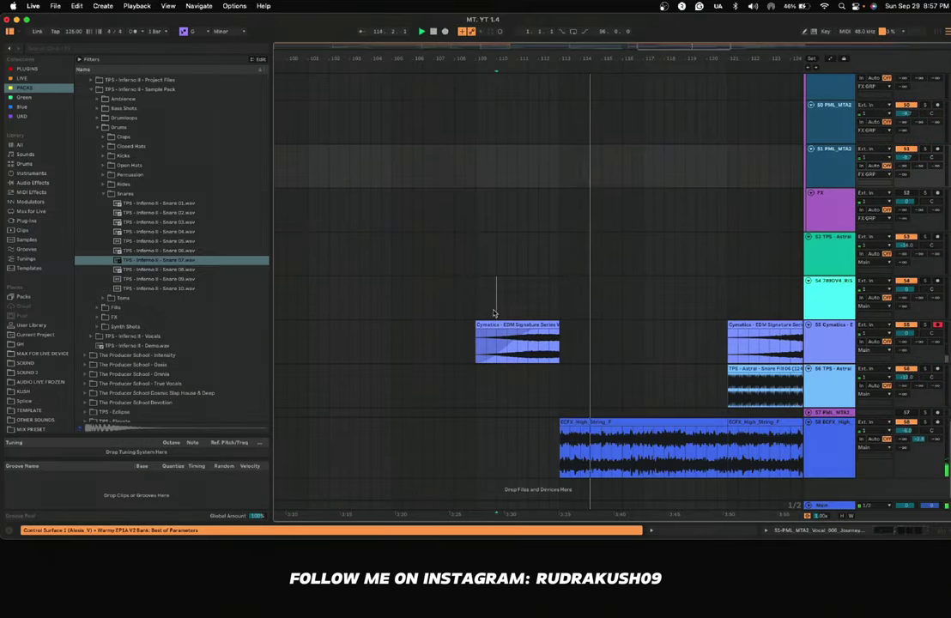
# Step: Trim the kick clip before the GROOVE & MELODY section to end at 112.3.1
pyautogui.scroll(10, 494, 313)
pyautogui.scroll(5, 494, 314)
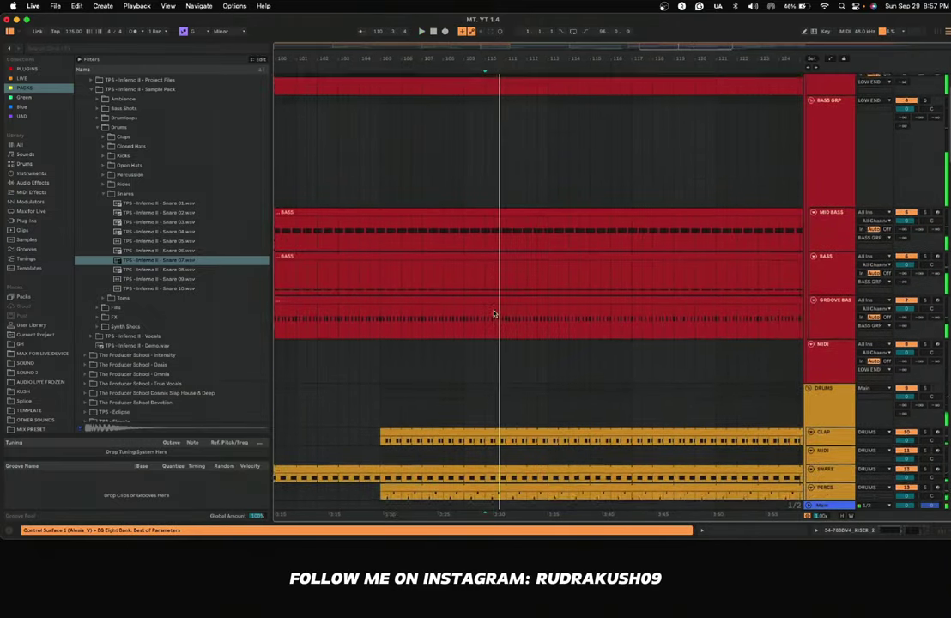
pyautogui.scroll(3, 545, 135)
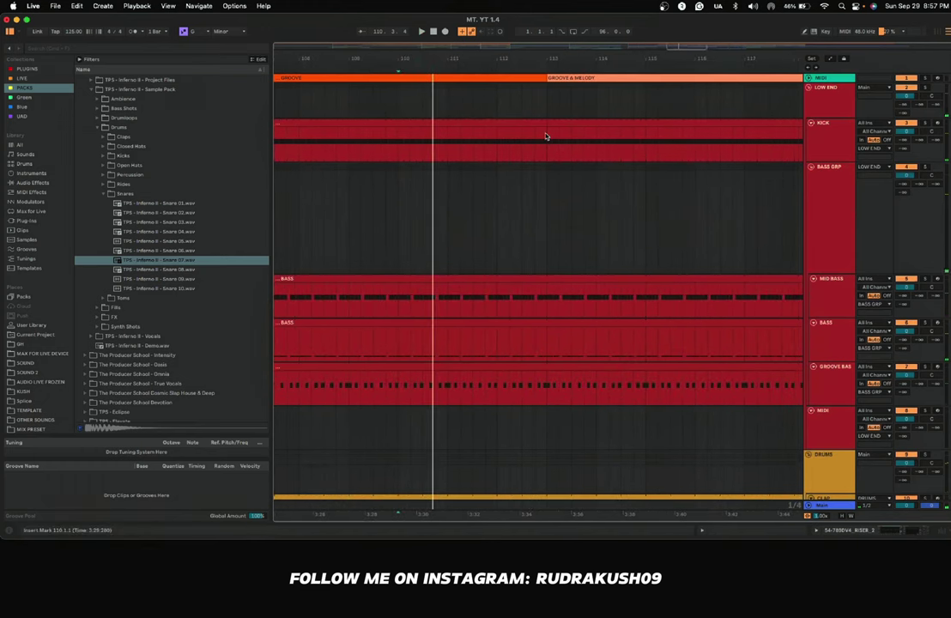
pyautogui.click(543, 124)
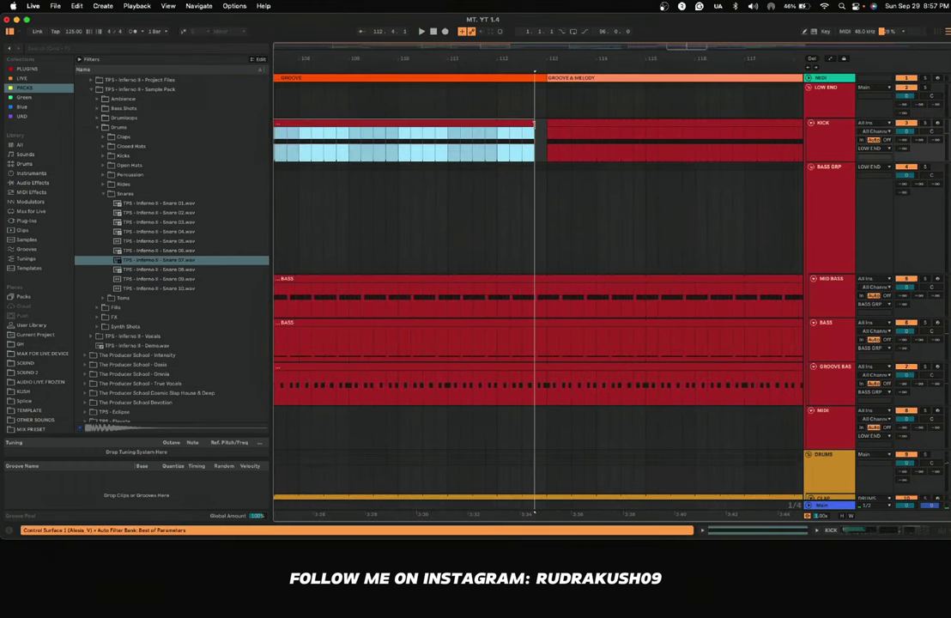
pyautogui.moveTo(534, 124); pyautogui.dragTo(525, 126)
pyautogui.scroll(3, 523, 132)
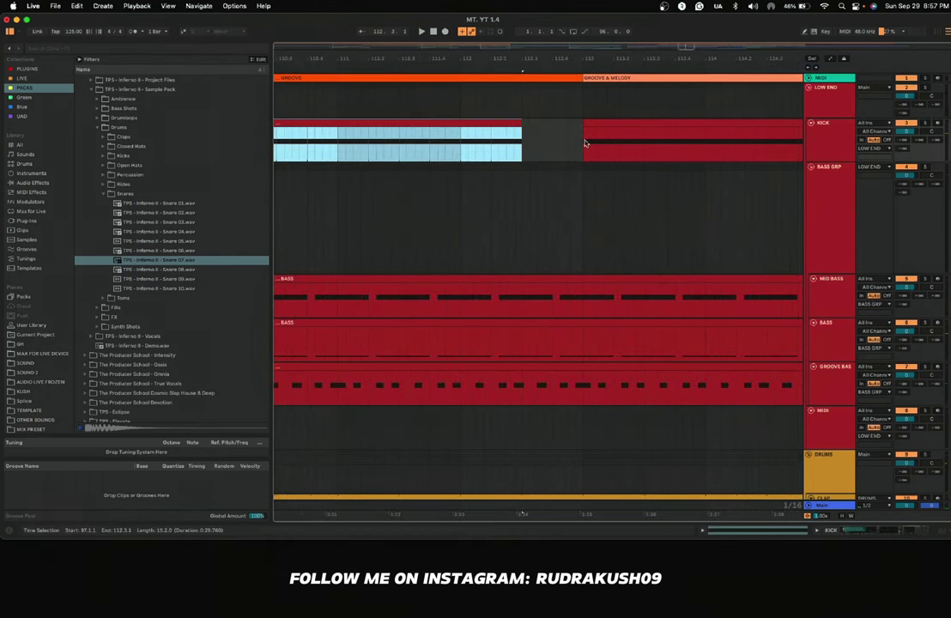
# Step: Copy a two-sixteenth kick slice from bar 113 to 112.4.1 and audition the fill from bar 111
pyautogui.moveTo(586, 142); pyautogui.dragTo(605, 147)
pyautogui.click(555, 147)
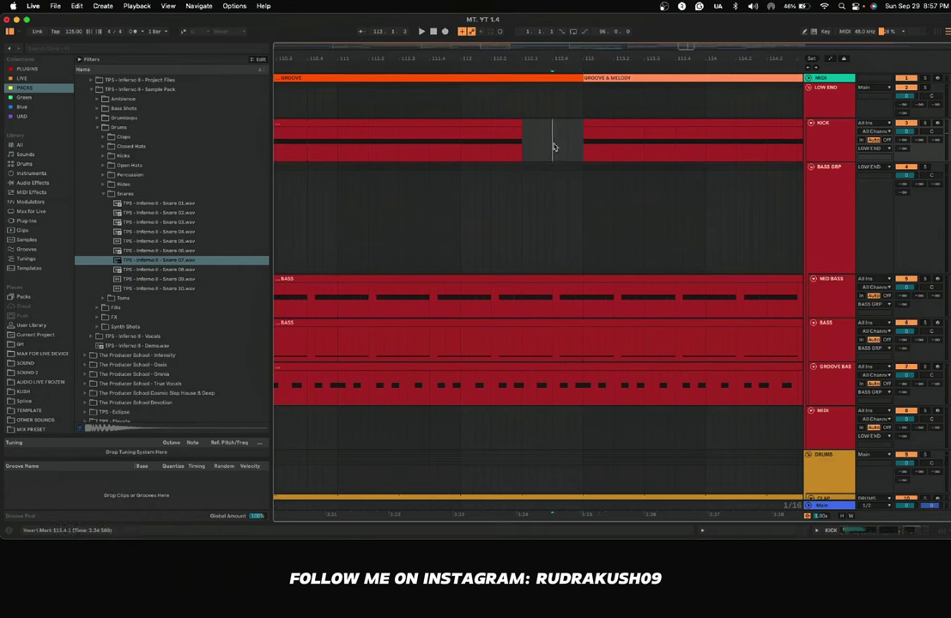
pyautogui.press('super+v')
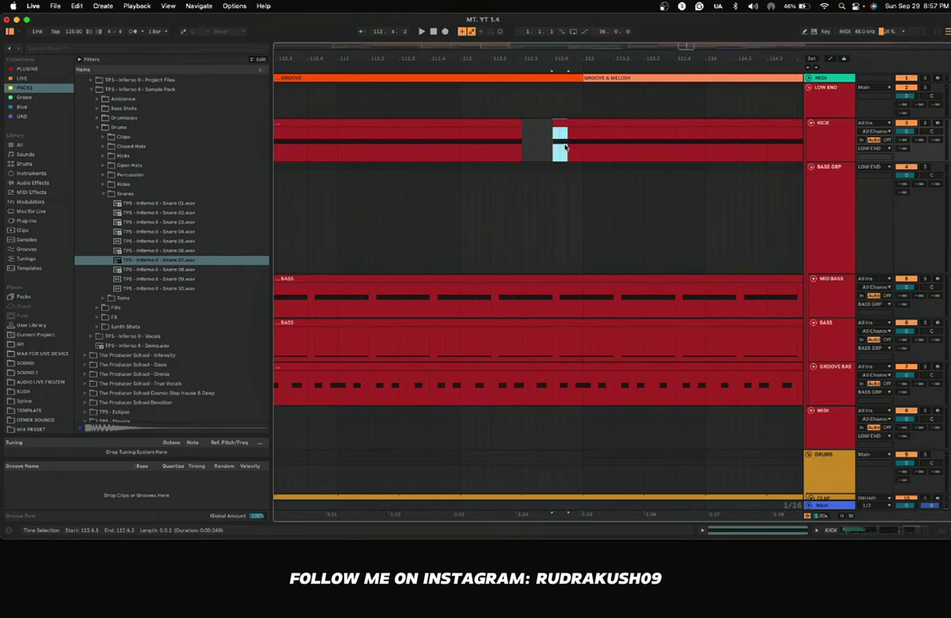
pyautogui.click(337, 145)
pyautogui.press('space')
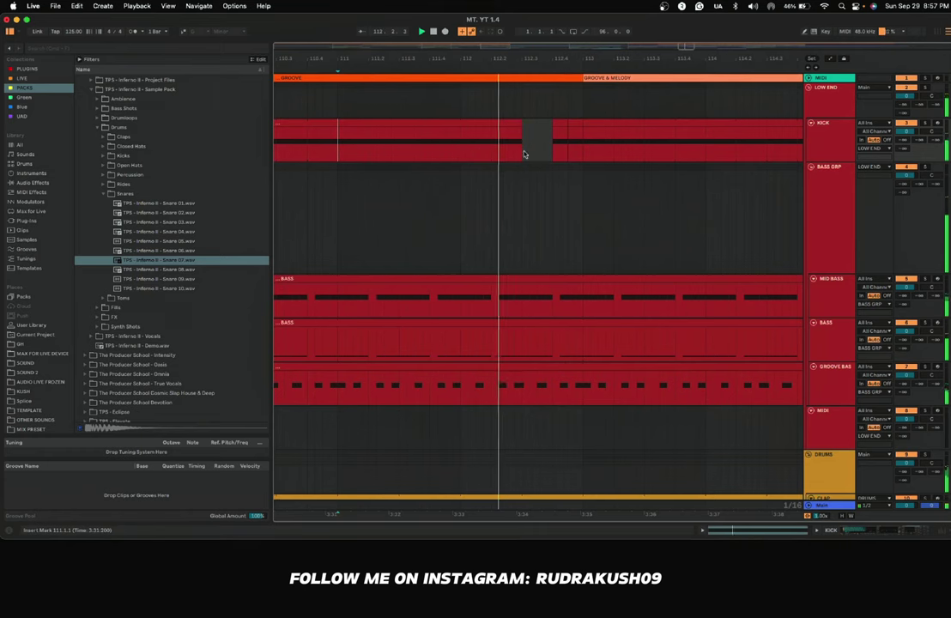
pyautogui.hscroll(1, 542, 165)
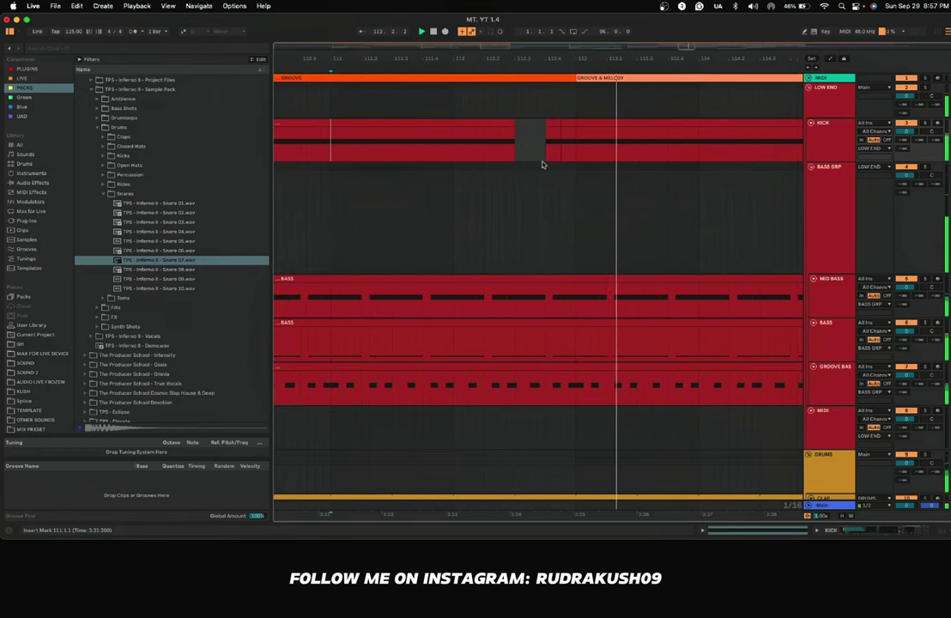
pyautogui.scroll(-5, 543, 165)
pyautogui.press('space')
pyautogui.press('space')
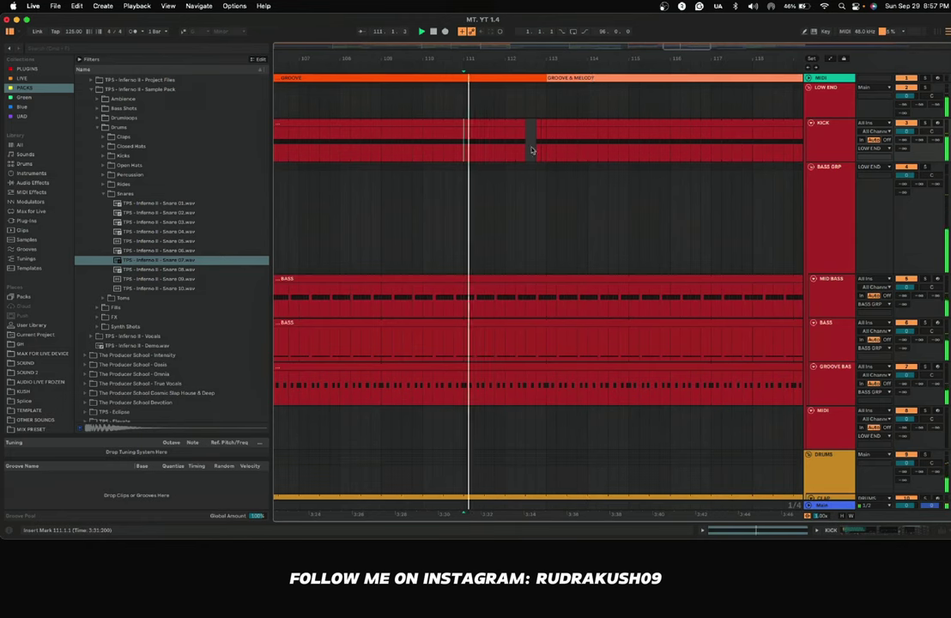
# Step: Add another kick slice at 112.4.4 just before bar 113 and audition the fill from bar 112
pyautogui.scroll(3, 552, 144)
pyautogui.scroll(3, 522, 121)
pyautogui.moveTo(533, 131)
pyautogui.mouseDown()
pyautogui.moveTo(552, 132)
pyautogui.moveTo(539, 122)
pyautogui.moveTo(550, 123)
pyautogui.mouseUp()
pyautogui.scroll(-3, 506, 131)
pyautogui.click(433, 148)
pyautogui.press('space')
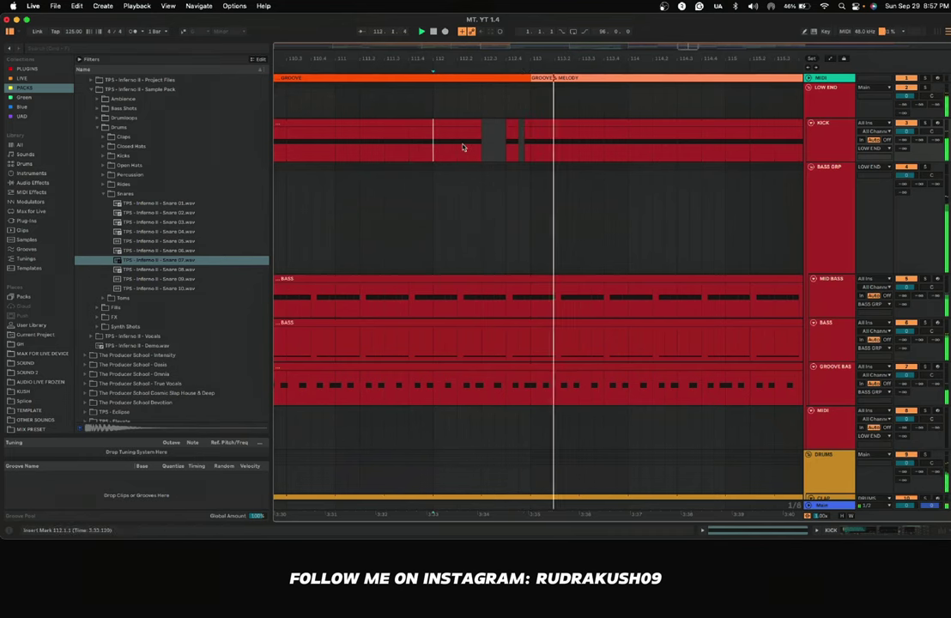
# Step: Trim the kick slice at 112.4.1 to one sixteenth and replay the fill from bar 112
pyautogui.scroll(3, 516, 121)
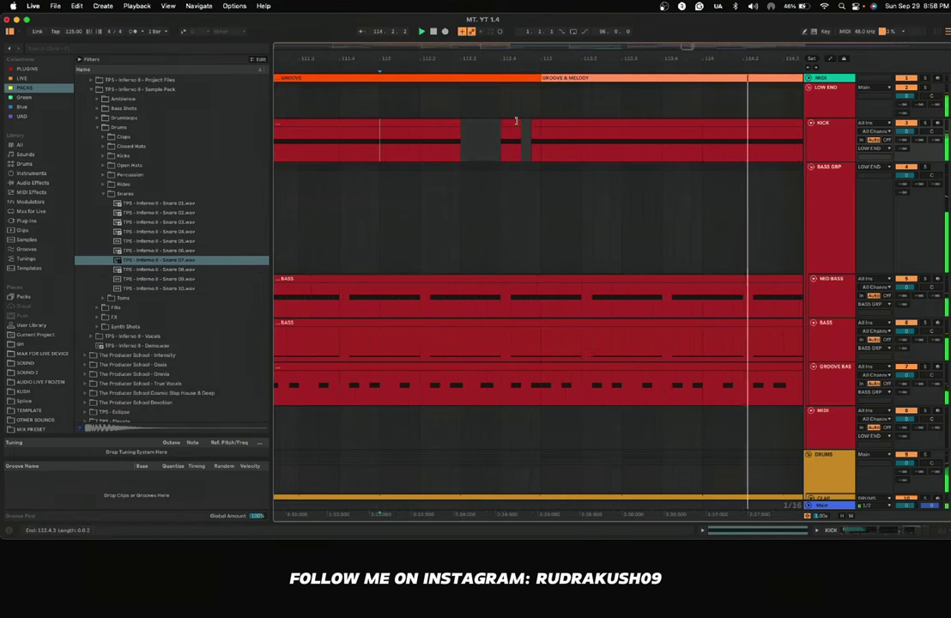
pyautogui.click(510, 125)
pyautogui.click(383, 137)
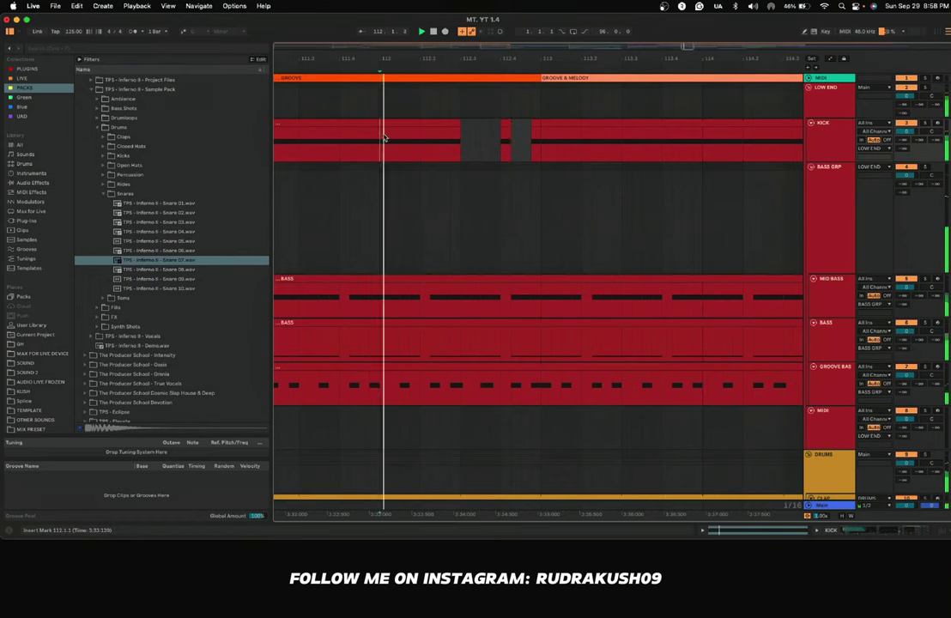
# Step: Move the short kick slice to 112.4.3, audition it, and place a copy of it at 112.4.1
pyautogui.click(507, 124)
pyautogui.click(516, 124)
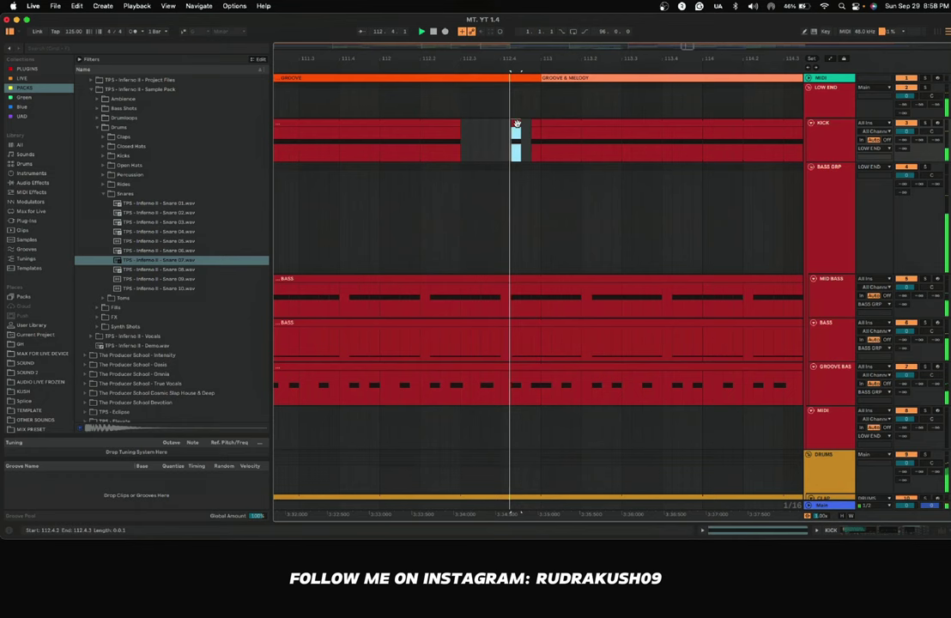
pyautogui.moveTo(517, 123); pyautogui.dragTo(521, 127)
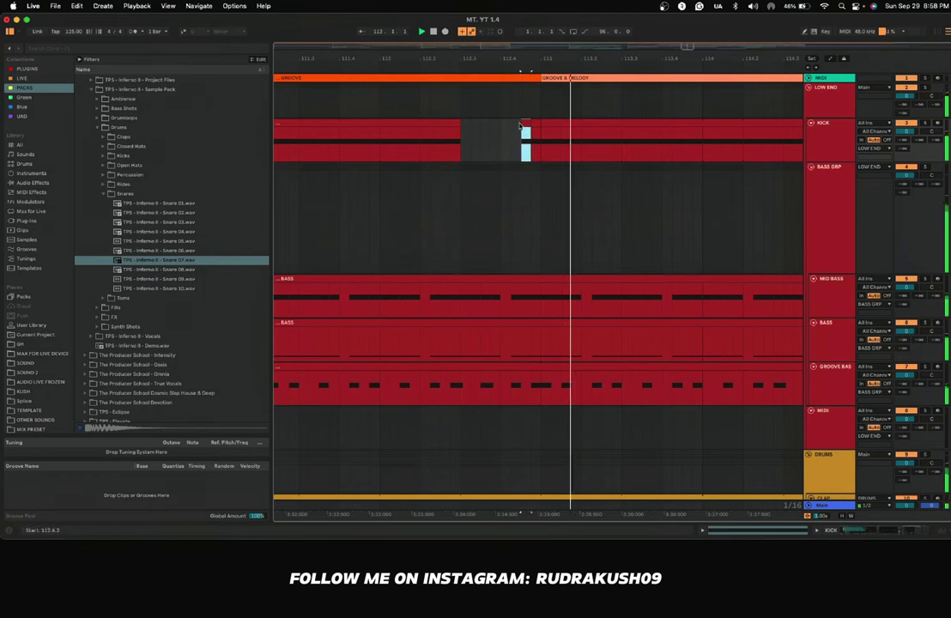
pyautogui.click(383, 148)
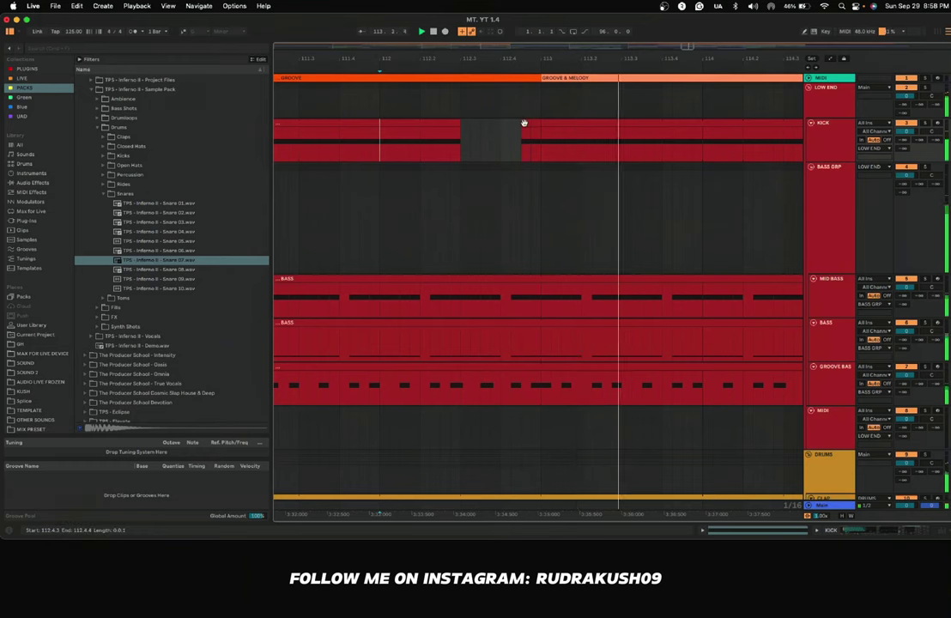
pyautogui.moveTo(525, 124); pyautogui.dragTo(508, 131)
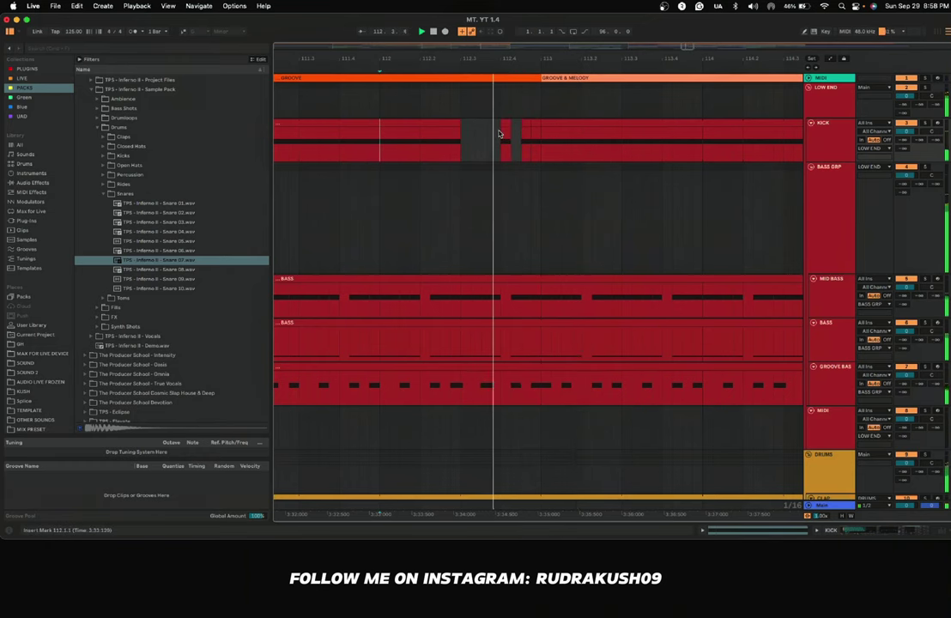
pyautogui.scroll(-5, 494, 135)
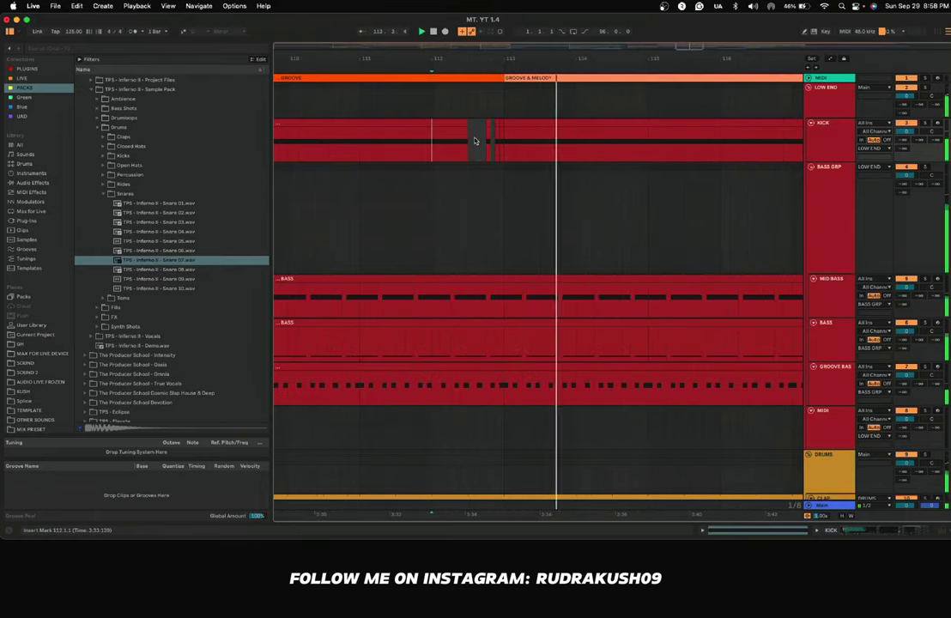
pyautogui.scroll(-5, 476, 142)
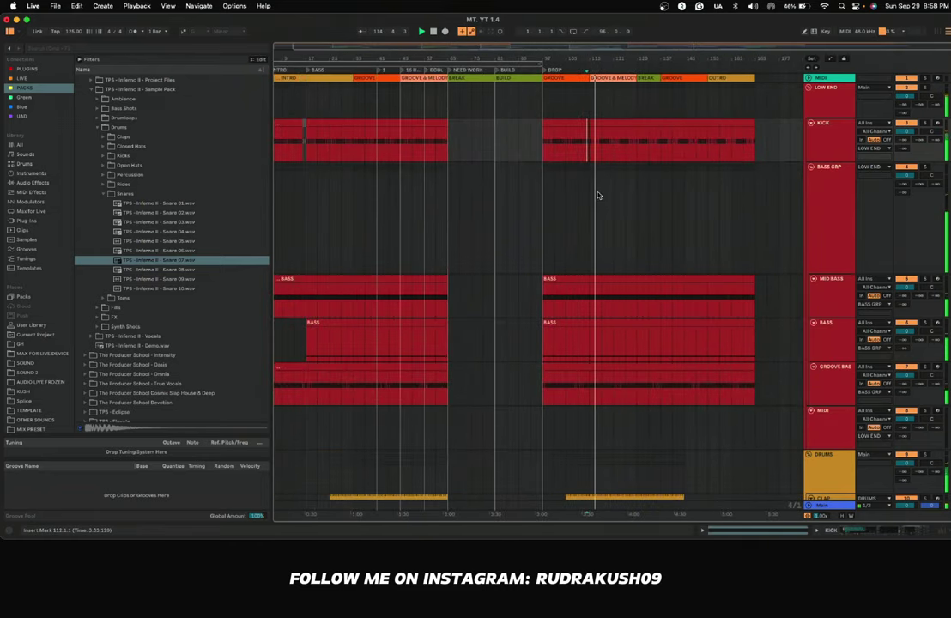
# Step: Group the two adjacent lead tracks inside the SYNTHS group
pyautogui.click(636, 188)
pyautogui.scroll(-8, 635, 189)
pyautogui.scroll(-8, 636, 188)
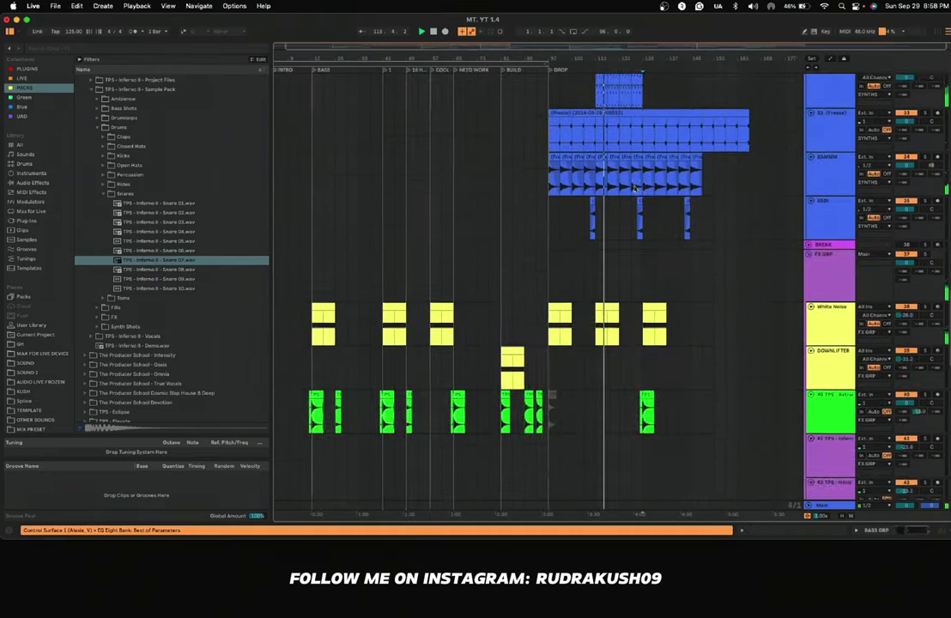
pyautogui.scroll(3, 698, 202)
pyautogui.click(840, 519)
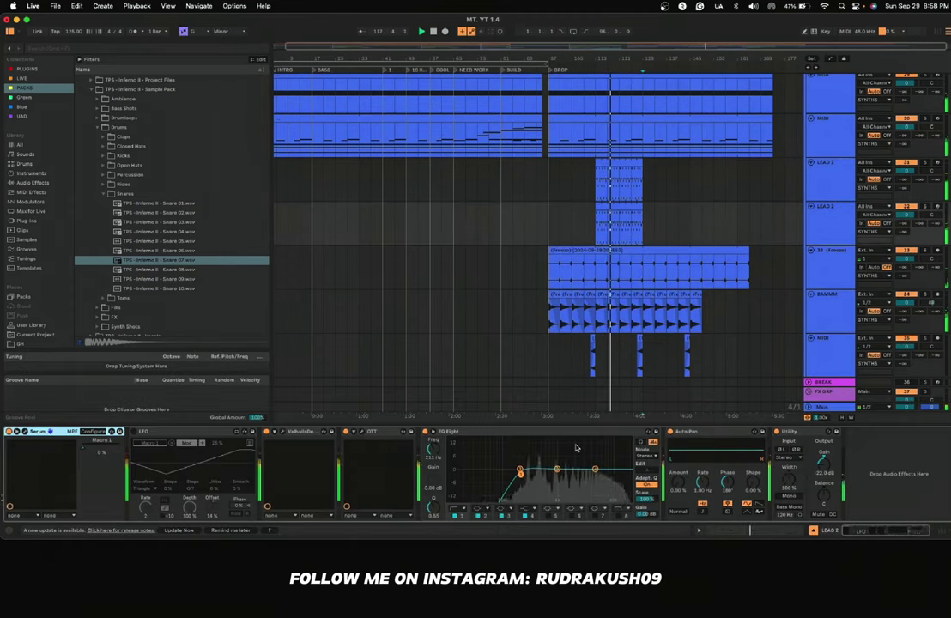
pyautogui.click(825, 172)
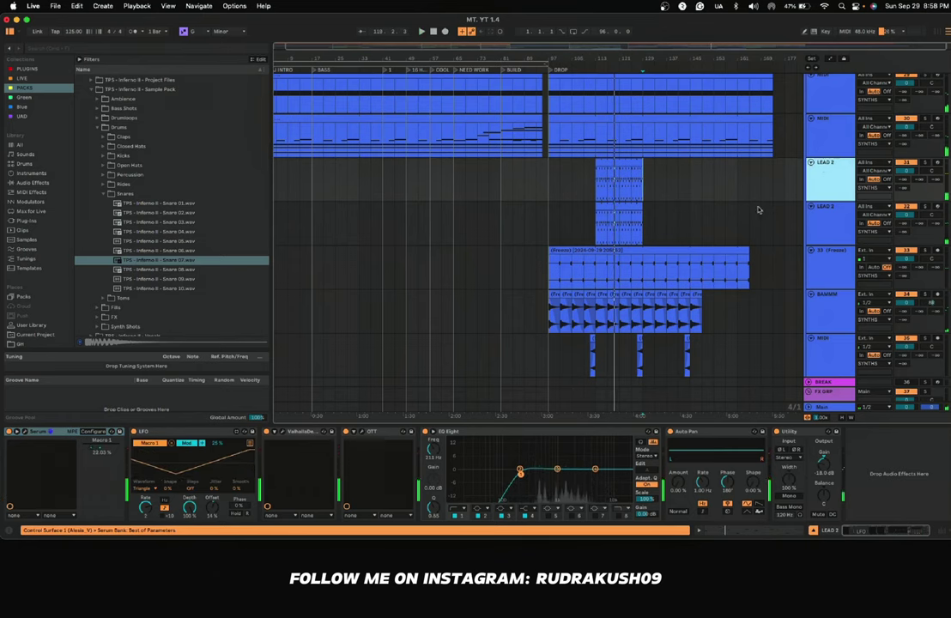
pyautogui.scroll(5, 728, 212)
pyautogui.keyDown('shift'); pyautogui.click(825, 214); pyautogui.keyUp('shift')
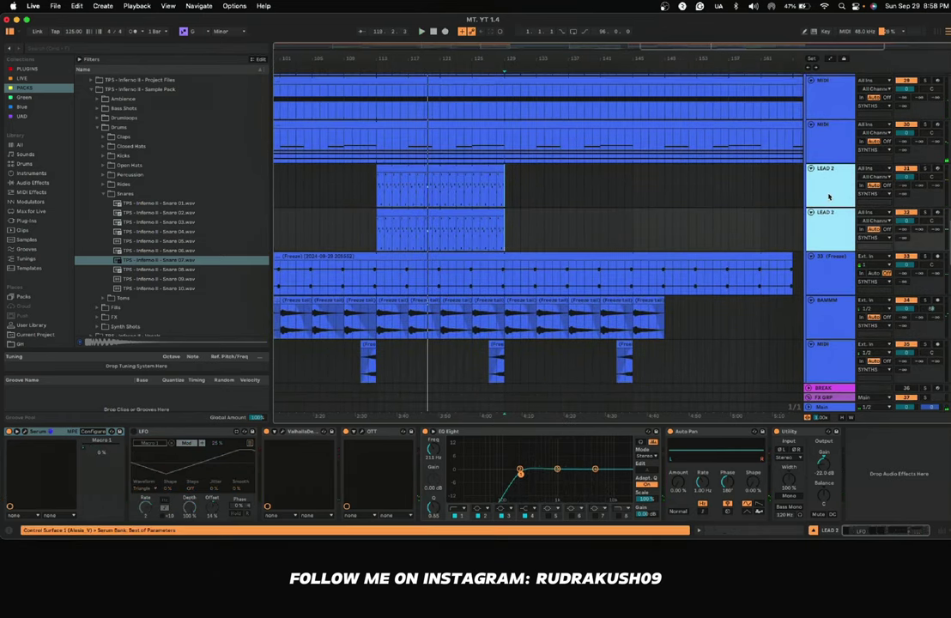
pyautogui.press('super+g')
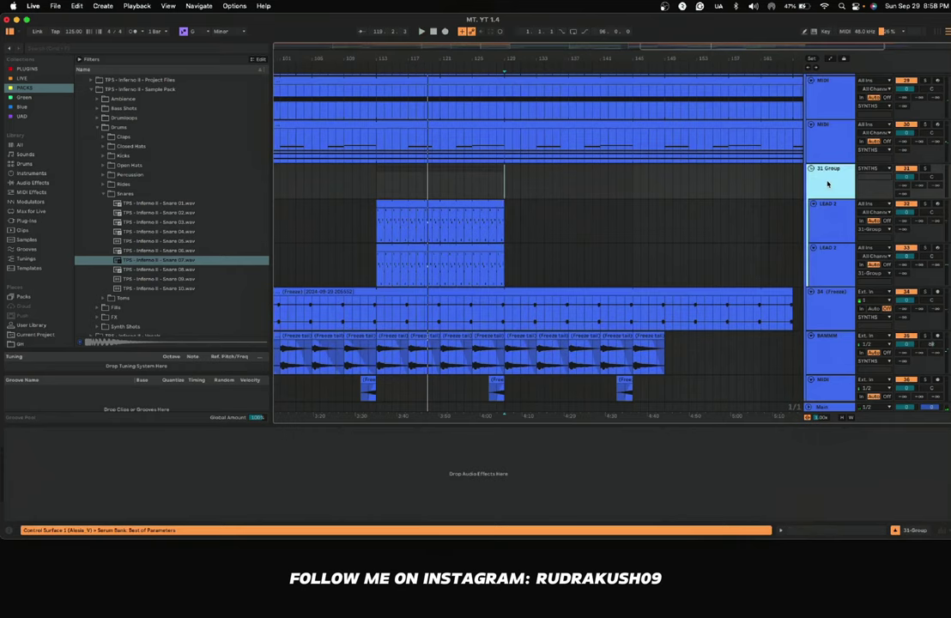
# Step: Copy the ShaperBox 3 sidechain device from the BASS GRP track onto the new group holding the two lead tracks
pyautogui.click(504, 182)
pyautogui.scroll(15, 599, 155)
pyautogui.click(832, 130)
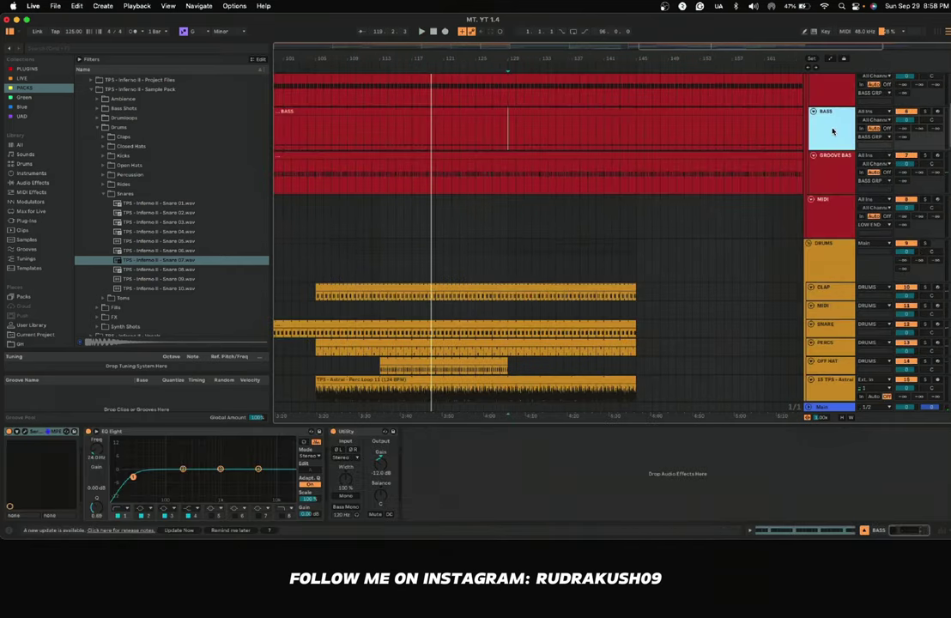
pyautogui.scroll(3, 828, 111)
pyautogui.click(829, 138)
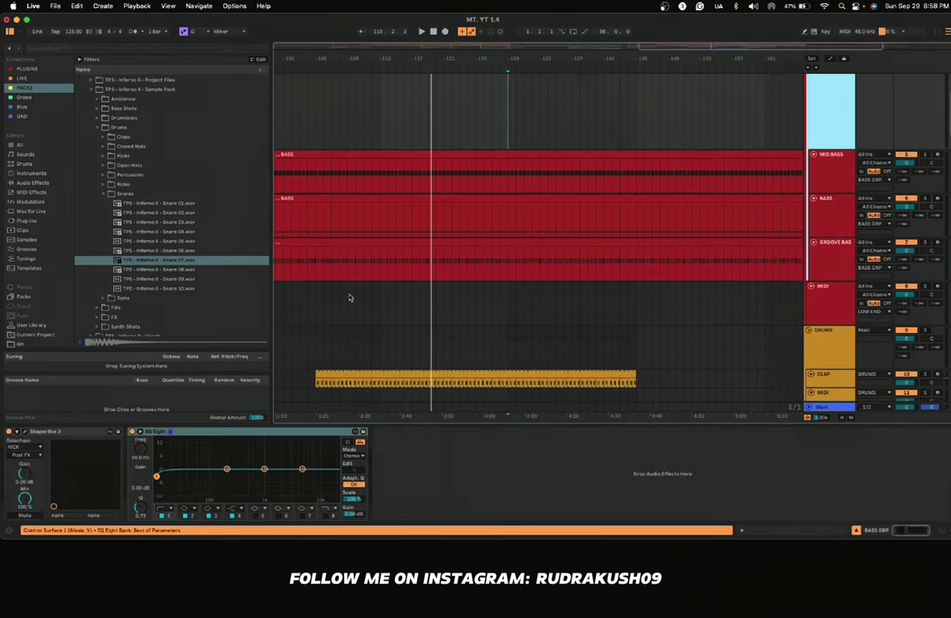
pyautogui.click(67, 432)
pyautogui.scroll(-15, 522, 241)
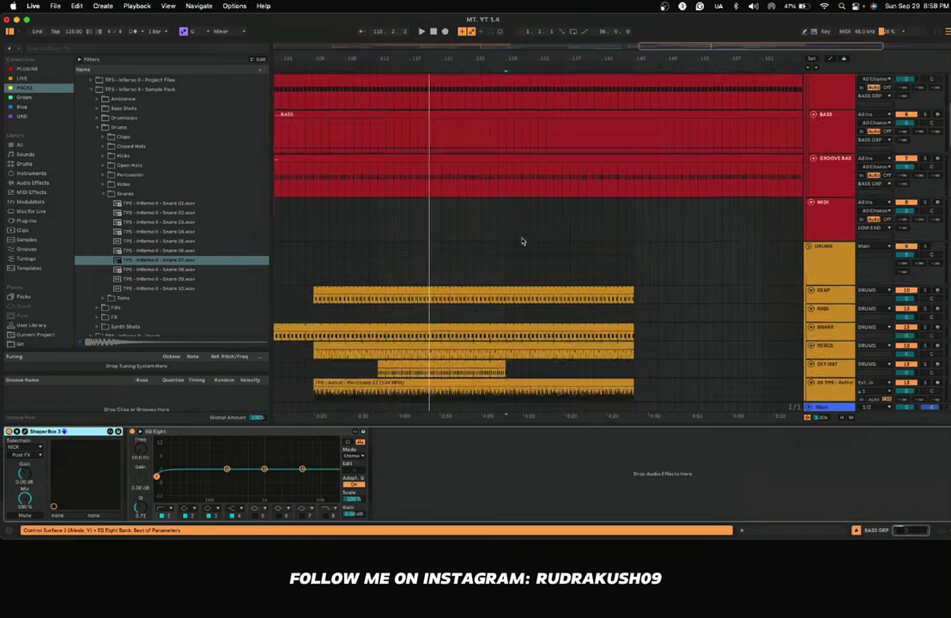
pyautogui.click(810, 217)
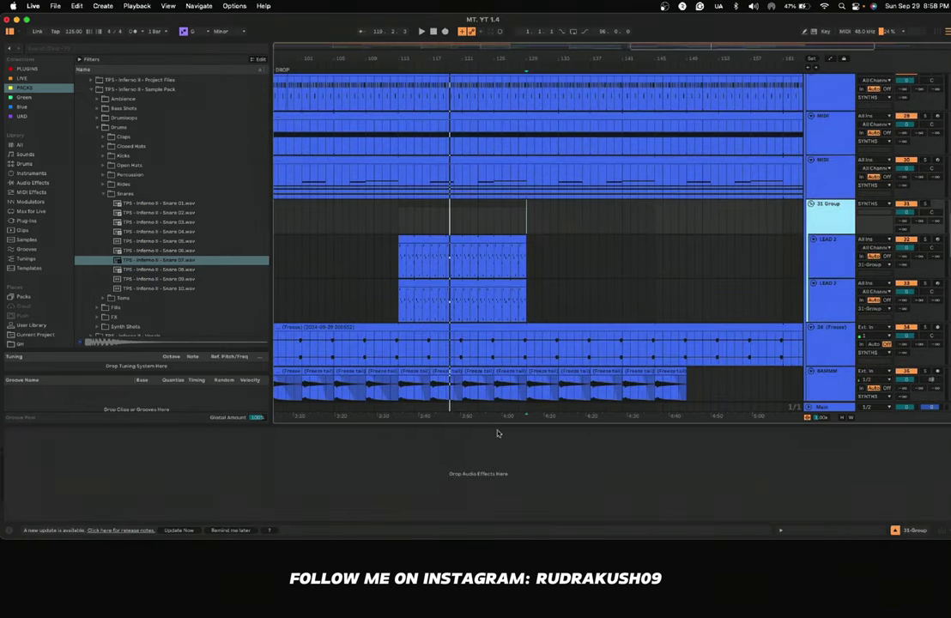
pyautogui.press('super+v')
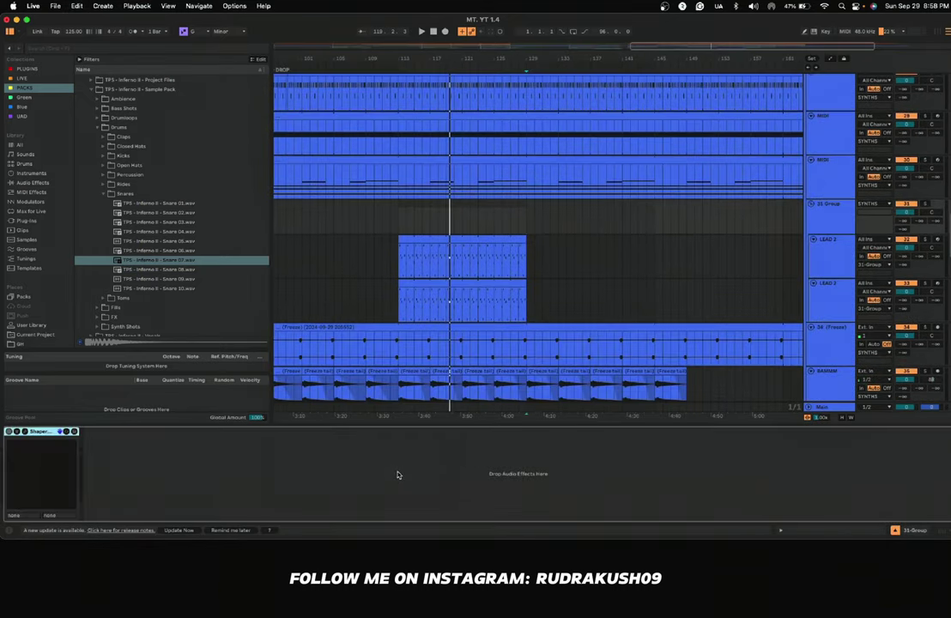
# Step: Set the lead group's ShaperBox 3 volume mix to 75% while auditioning the leads from bar 112, and close the plugin window
pyautogui.click(25, 432)
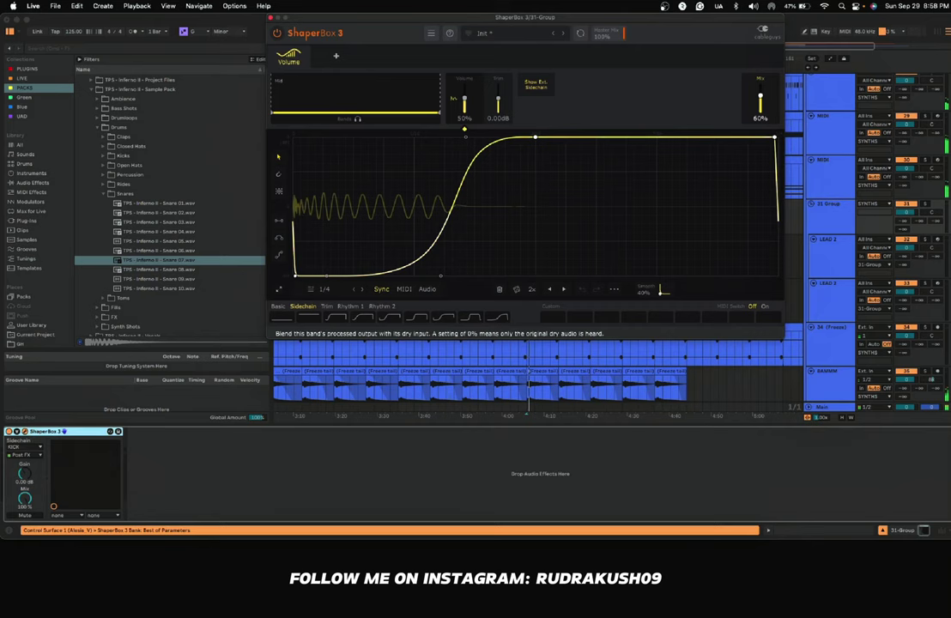
pyautogui.moveTo(761, 95); pyautogui.dragTo(761, 93)
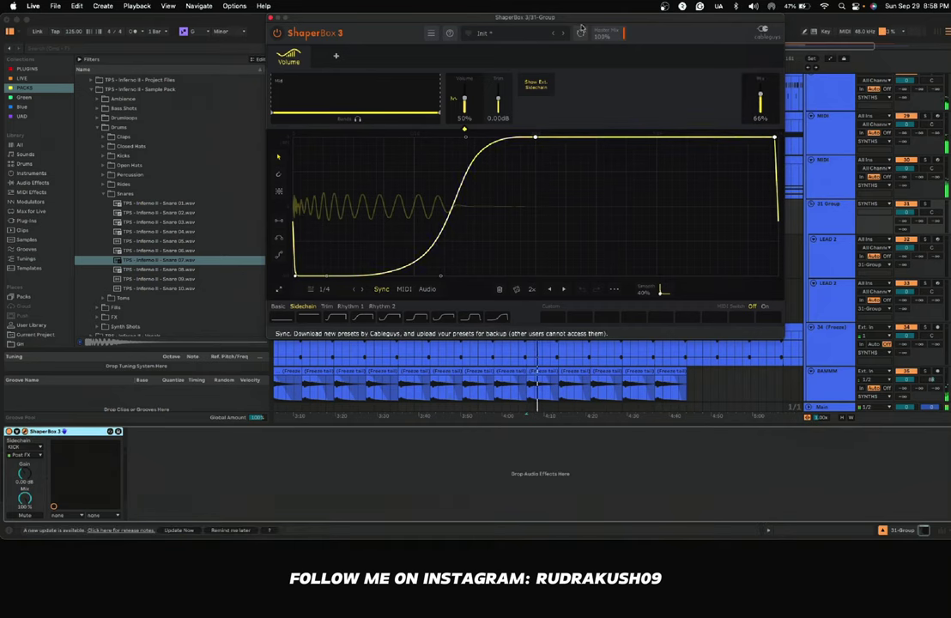
pyautogui.moveTo(579, 17); pyautogui.dragTo(297, 40)
pyautogui.hscroll(-6, 537, 196)
pyautogui.scroll(-2, 537, 195)
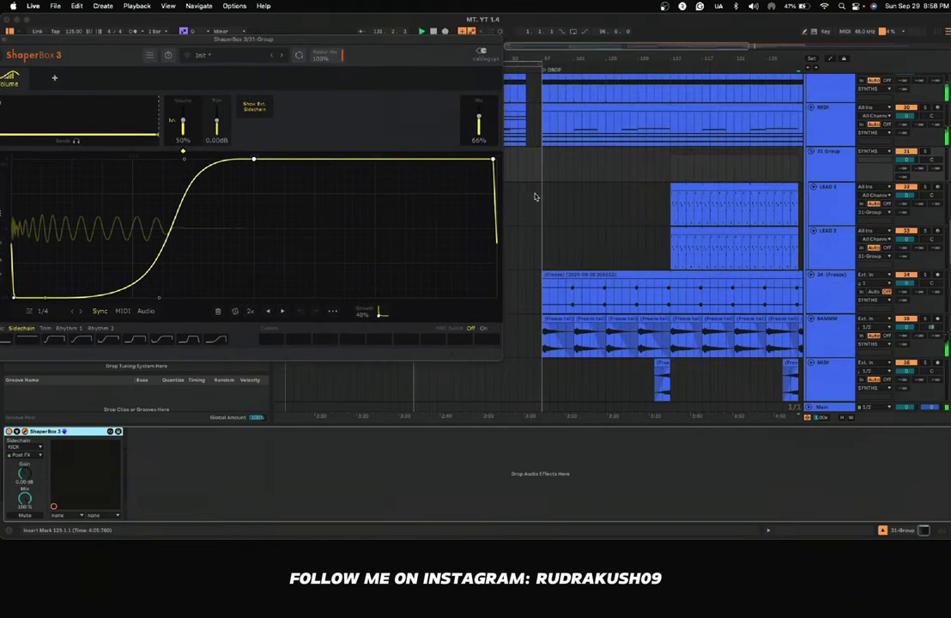
pyautogui.click(663, 214)
pyautogui.press('space')
pyautogui.press('space')
pyautogui.moveTo(320, 40); pyautogui.dragTo(468, 51)
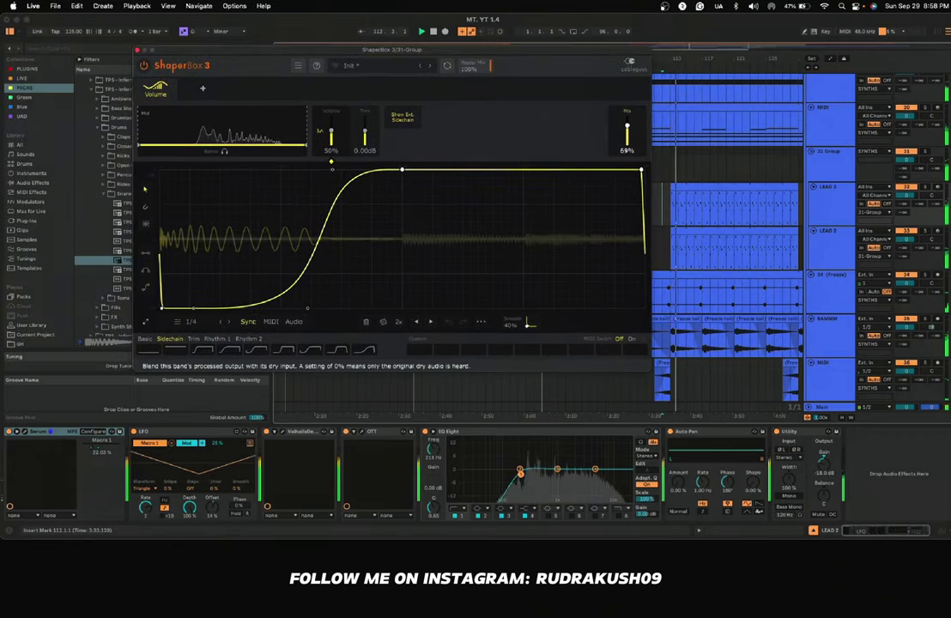
pyautogui.moveTo(627, 127); pyautogui.dragTo(627, 131)
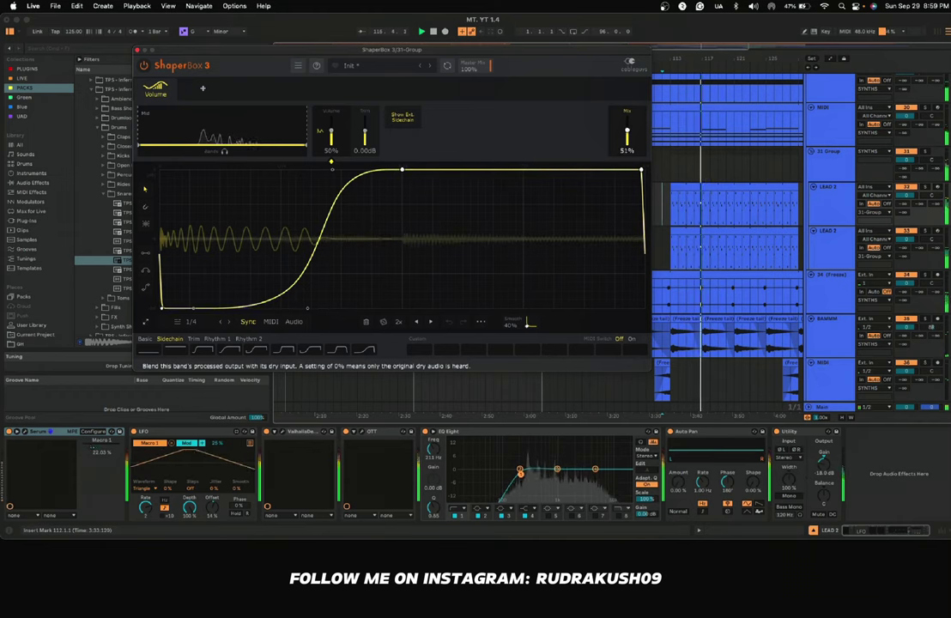
pyautogui.moveTo(627, 128); pyautogui.dragTo(627, 125)
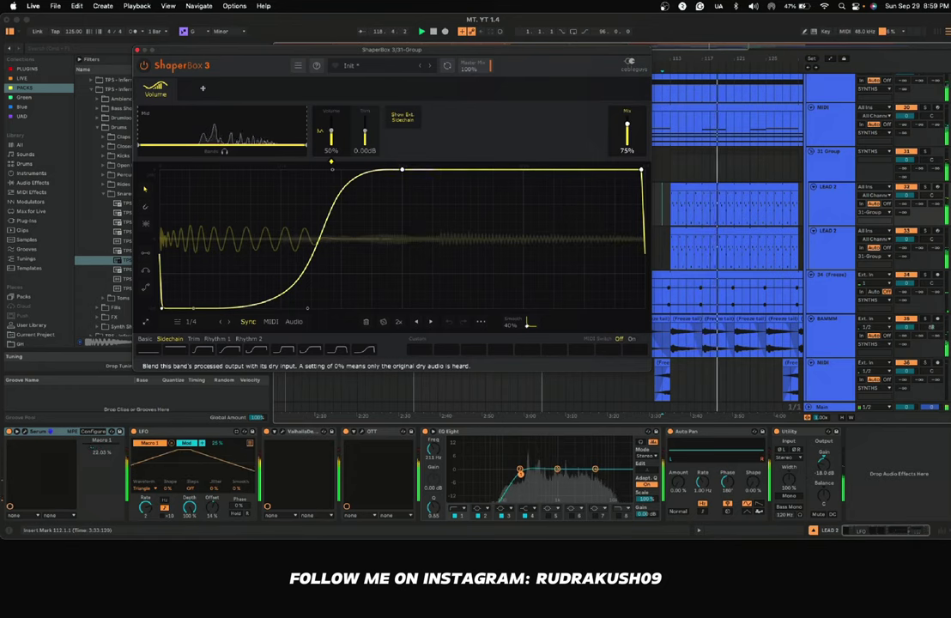
pyautogui.click(137, 51)
# Step: Look through the FX, riser, drum and synth tracks around bars 113 to 145 during playback
pyautogui.hscroll(5, 623, 199)
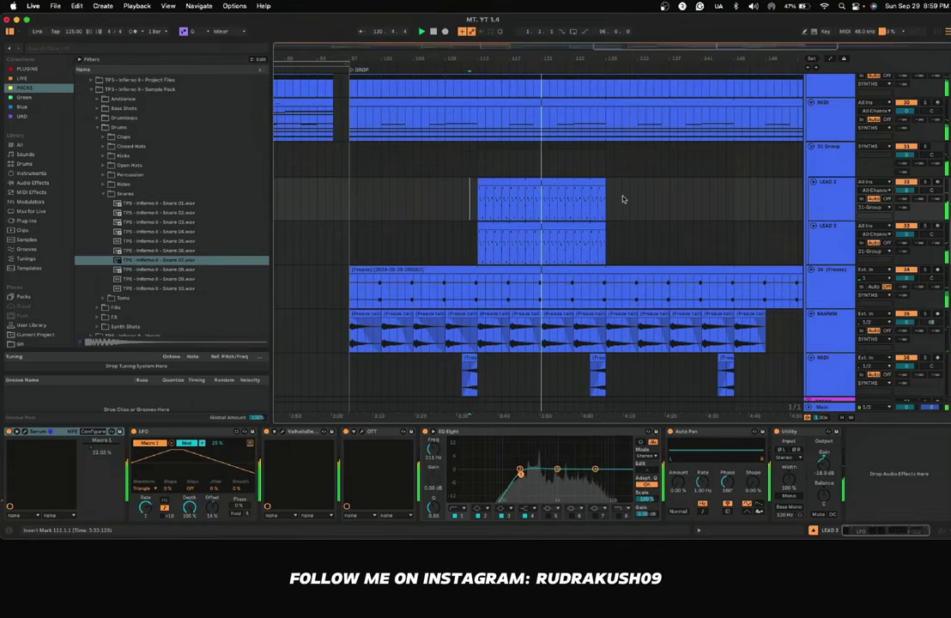
pyautogui.scroll(-10, 576, 214)
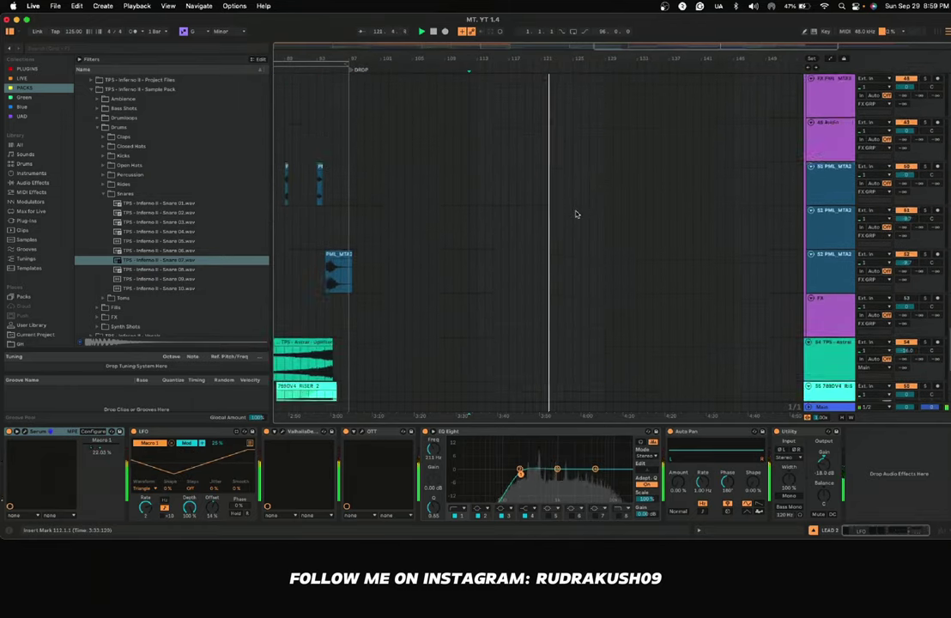
pyautogui.scroll(3, 576, 214)
pyautogui.scroll(-5, 576, 213)
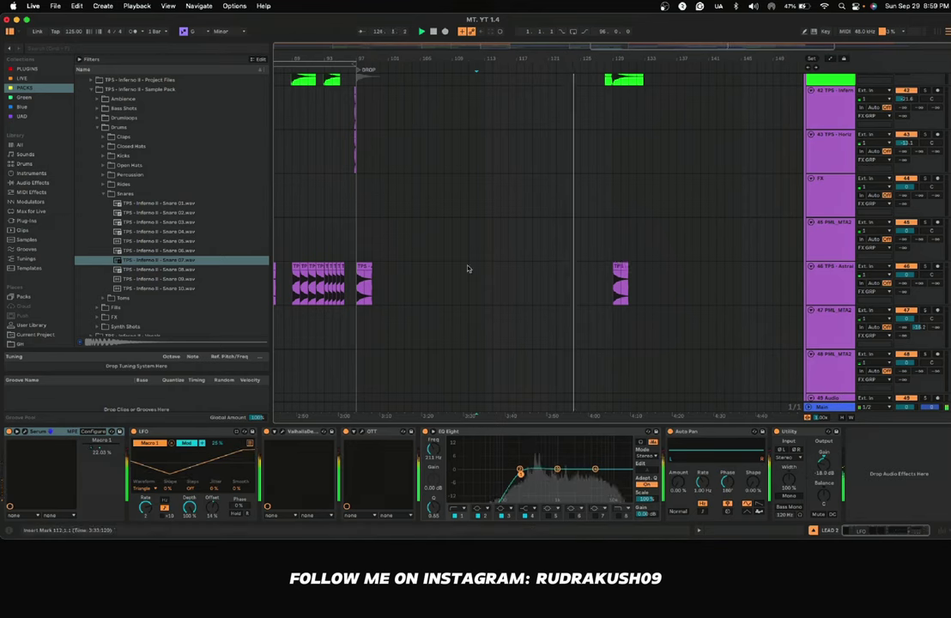
pyautogui.scroll(3, 468, 269)
pyautogui.scroll(-10, 468, 268)
pyautogui.hscroll(-3, 468, 269)
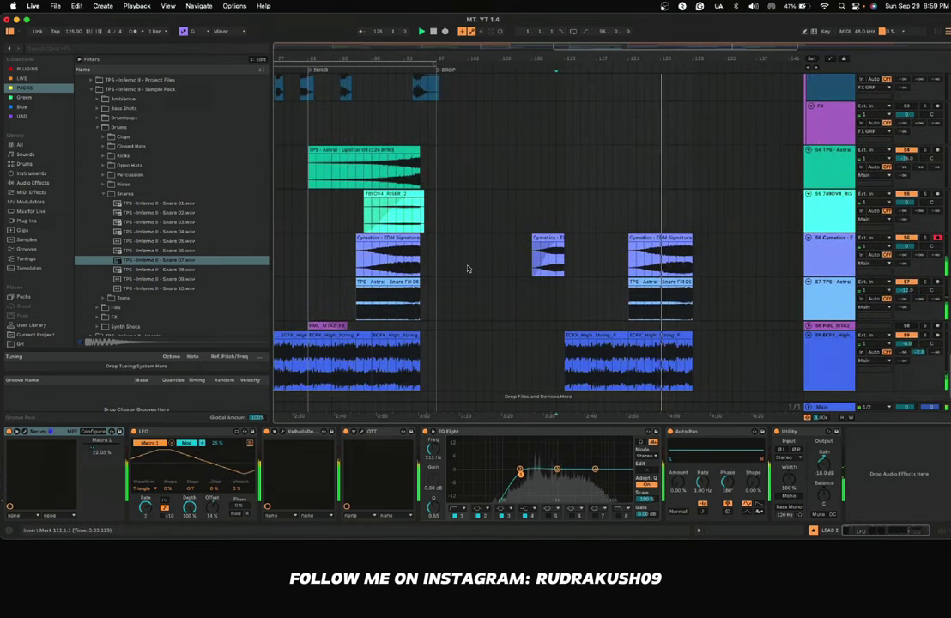
pyautogui.scroll(-1, 468, 269)
pyautogui.hscroll(2, 468, 268)
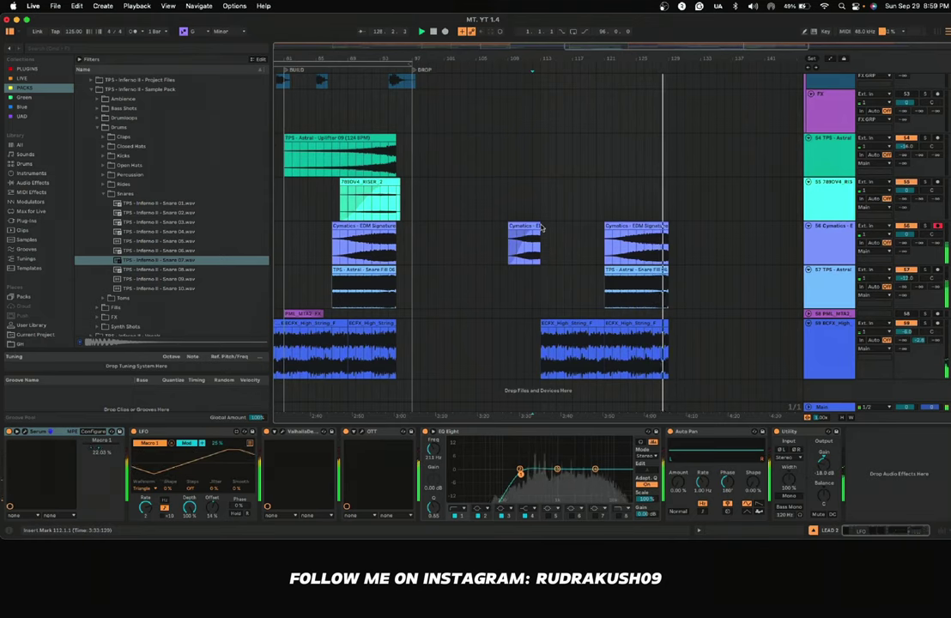
pyautogui.scroll(15, 541, 227)
pyautogui.hscroll(4, 541, 228)
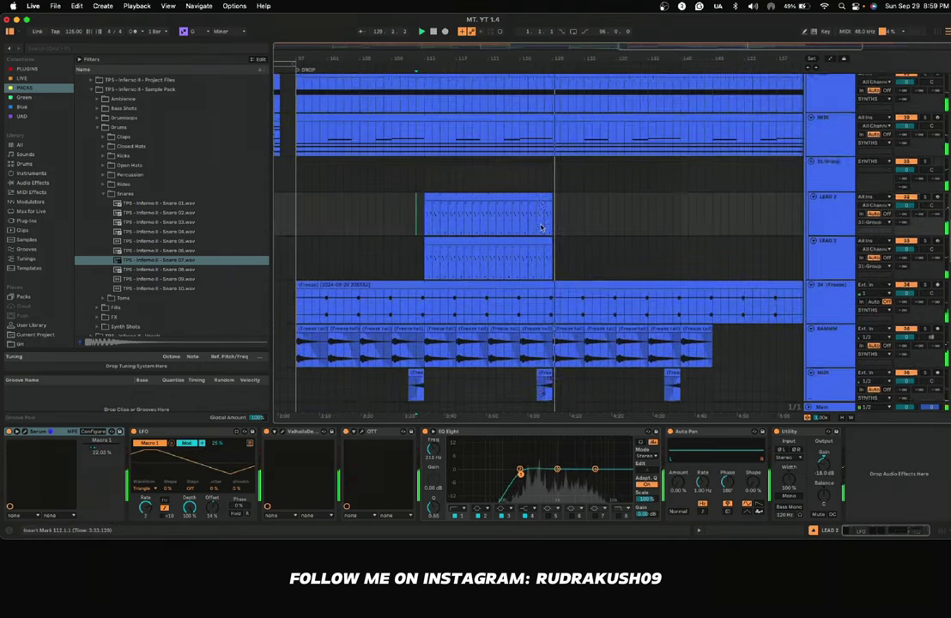
pyautogui.scroll(10, 541, 227)
pyautogui.hscroll(5, 541, 227)
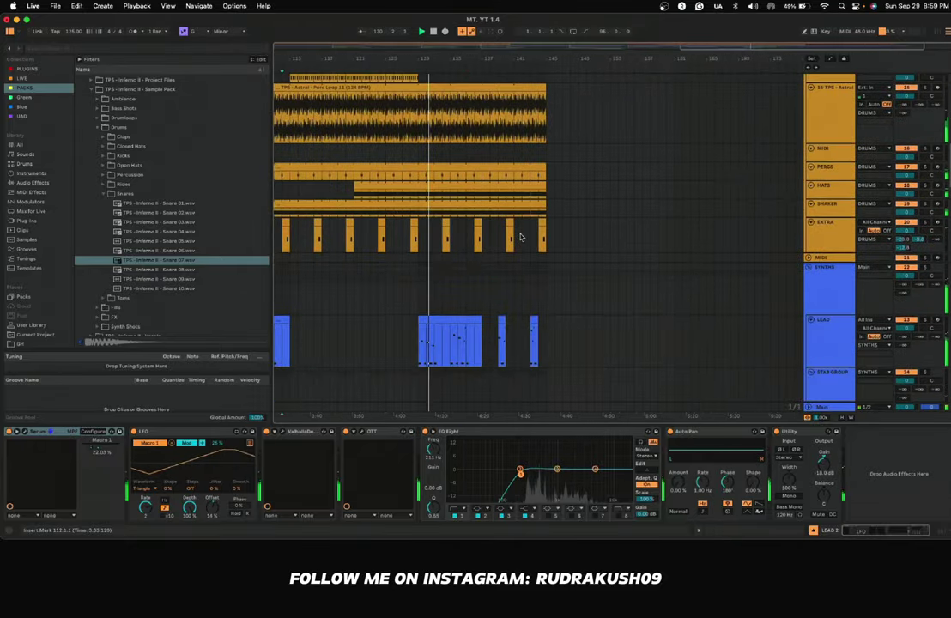
pyautogui.scroll(-10, 519, 237)
pyautogui.hscroll(-2, 520, 235)
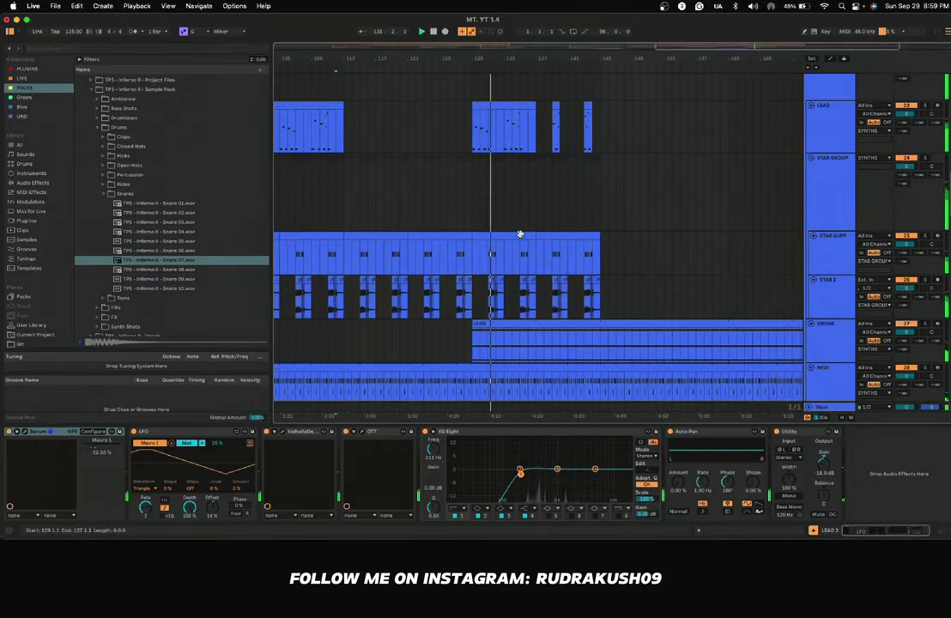
# Step: Duplicate the ECFX High String clip twice after bar 129 to extend it to bar 145
pyautogui.scroll(-15, 519, 233)
pyautogui.hscroll(-2, 520, 235)
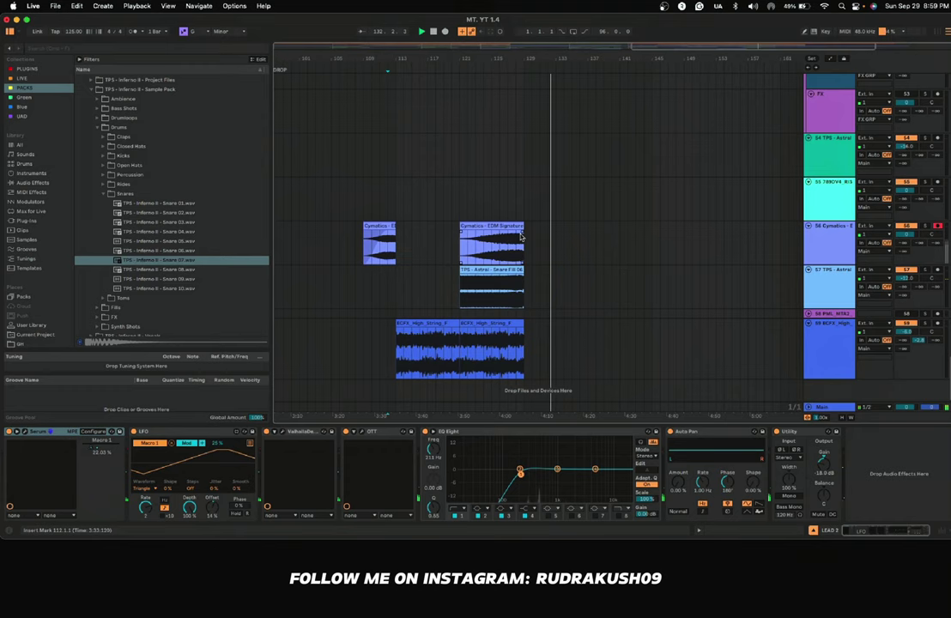
pyautogui.click(489, 324)
pyautogui.hotkey('ctrl', 'd')
pyautogui.hscroll(3, 486, 325)
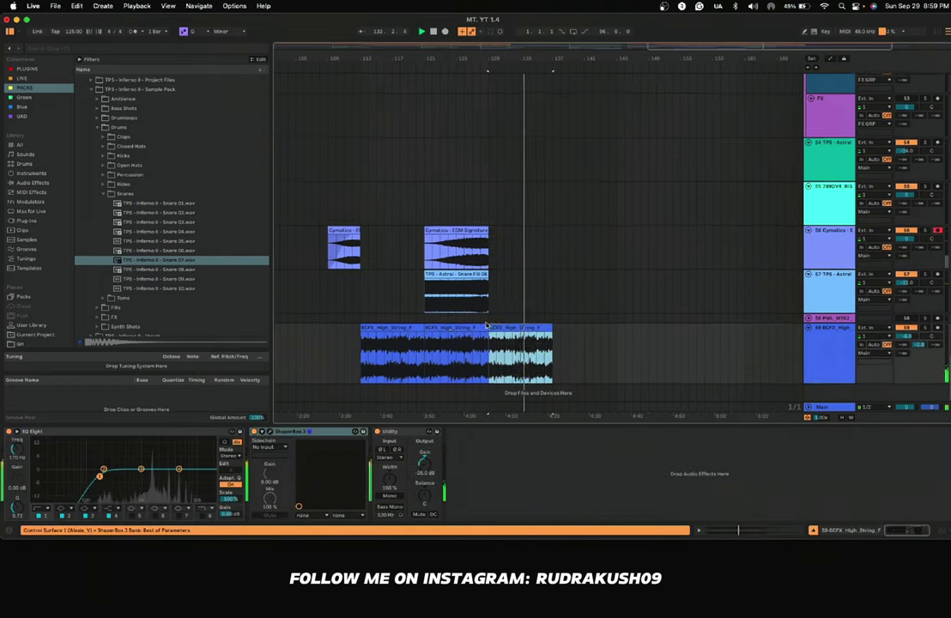
pyautogui.hotkey('ctrl', 'd')
# Step: Copy the eight-bar Cymatics white noise riser from bar 121 to bar 137 on the same track
pyautogui.scroll(20, 486, 325)
pyautogui.hscroll(3, 486, 325)
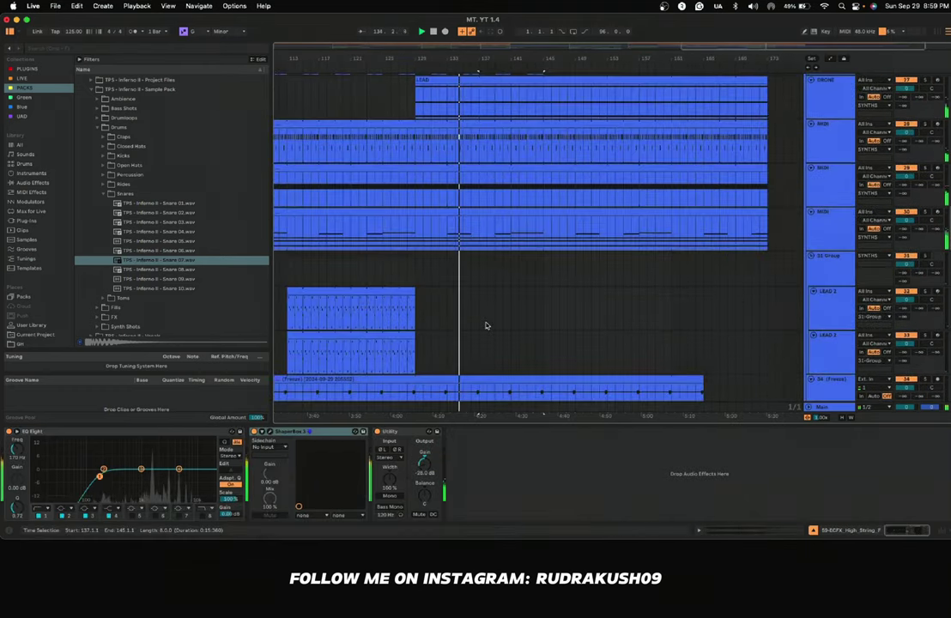
pyautogui.scroll(-20, 486, 325)
pyautogui.scroll(-3, 486, 325)
pyautogui.hscroll(-5, 486, 325)
pyautogui.hscroll(2, 486, 324)
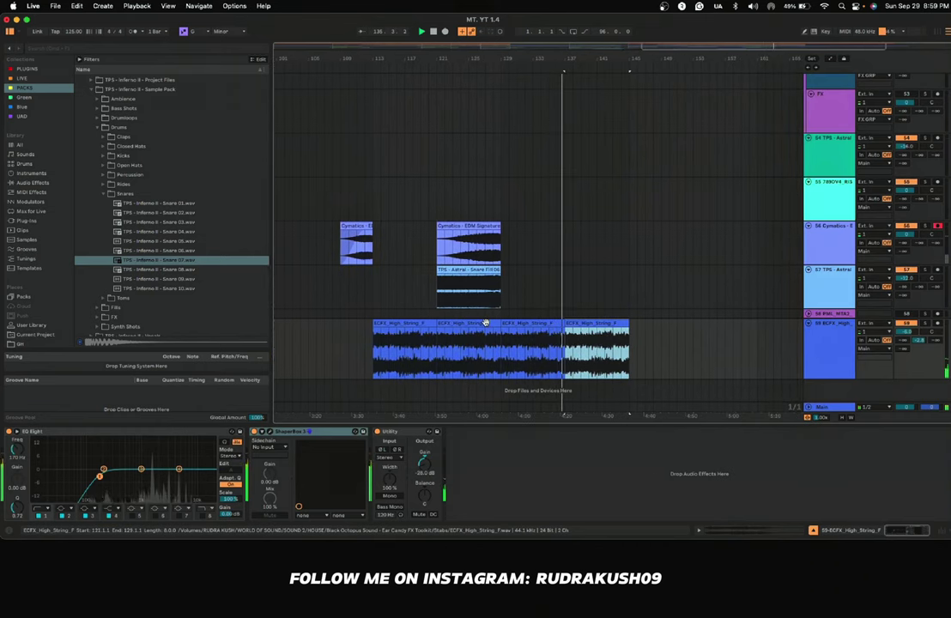
pyautogui.scroll(3, 486, 322)
pyautogui.hscroll(2, 481, 319)
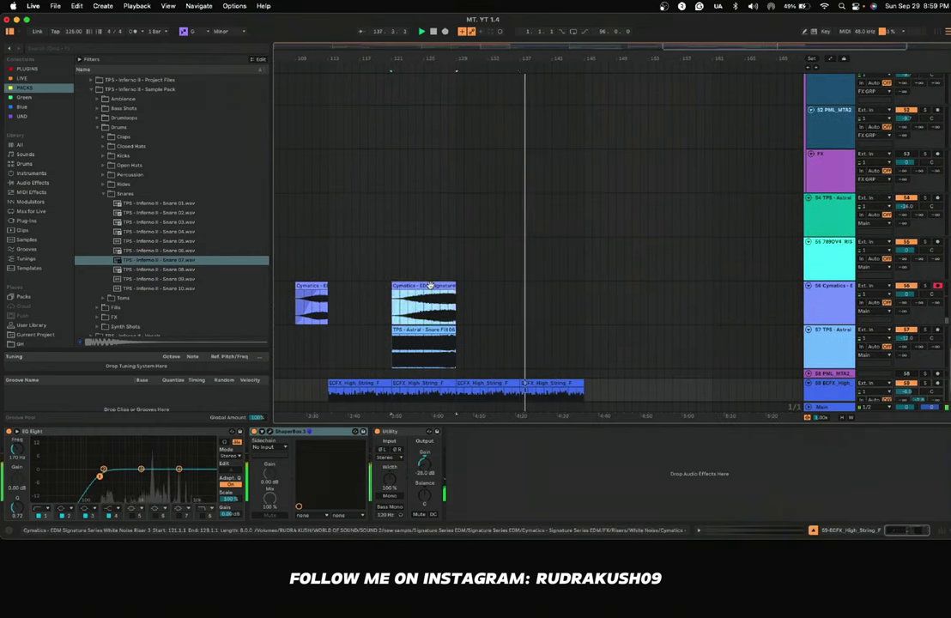
pyautogui.moveTo(429, 286); pyautogui.dragTo(557, 292)
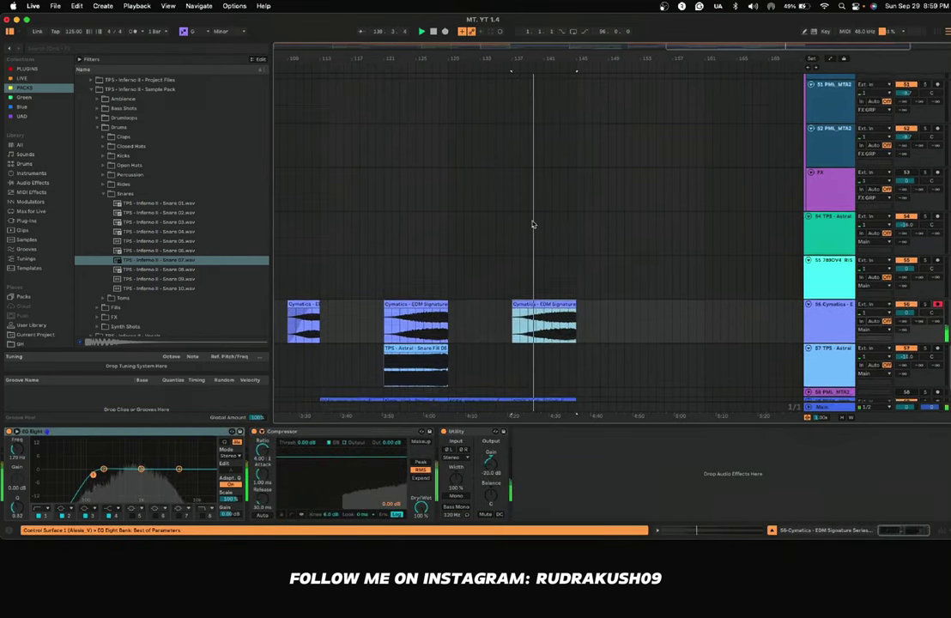
# Step: Copy the White Noise clip from bar 129 to bar 145 on its track
pyautogui.scroll(12, 519, 219)
pyautogui.scroll(2, 506, 212)
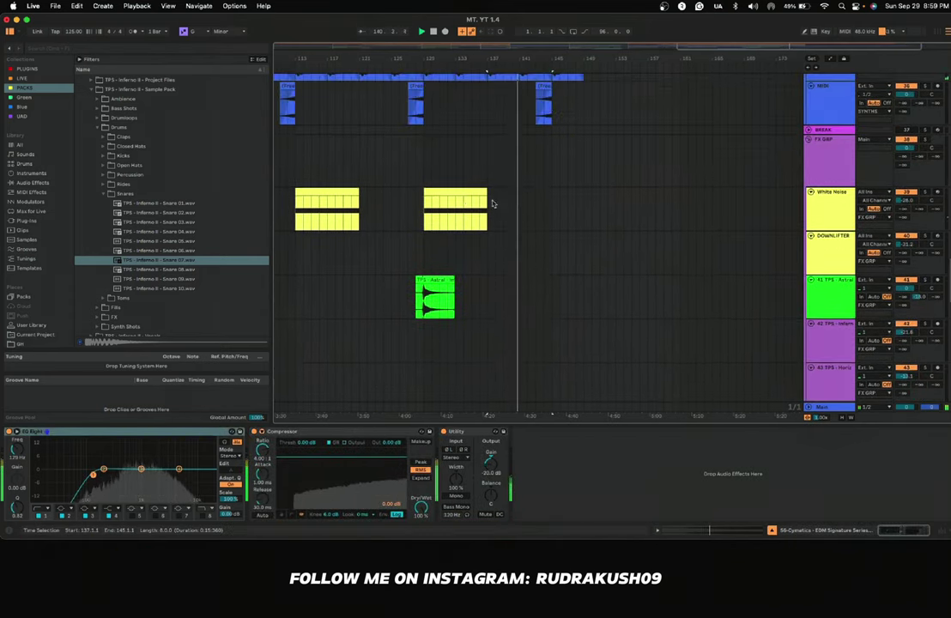
pyautogui.moveTo(455, 199); pyautogui.dragTo(583, 199)
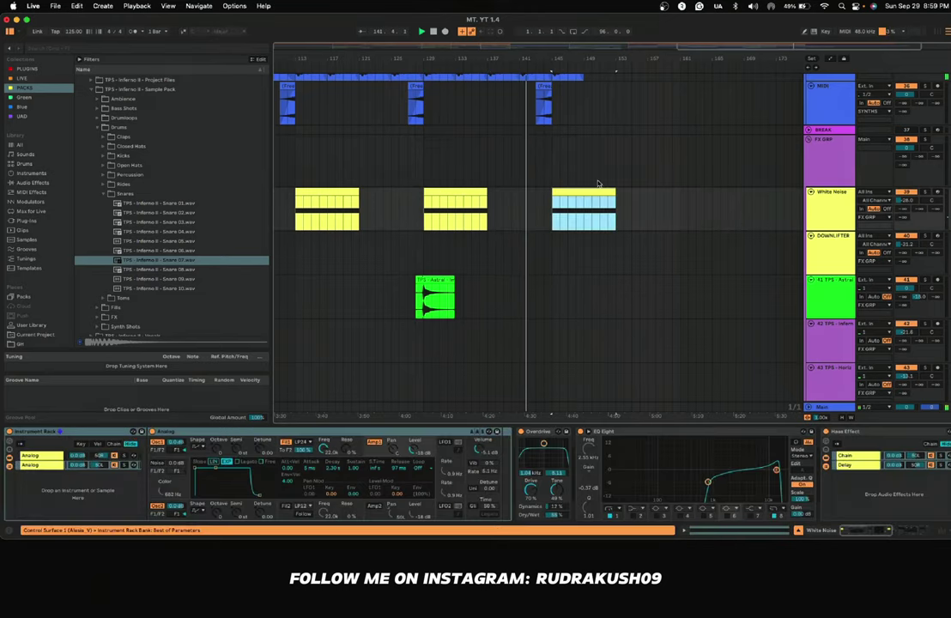
# Step: Move the OUTRO section clip earlier so that it starts at bar 145
pyautogui.scroll(15, 596, 183)
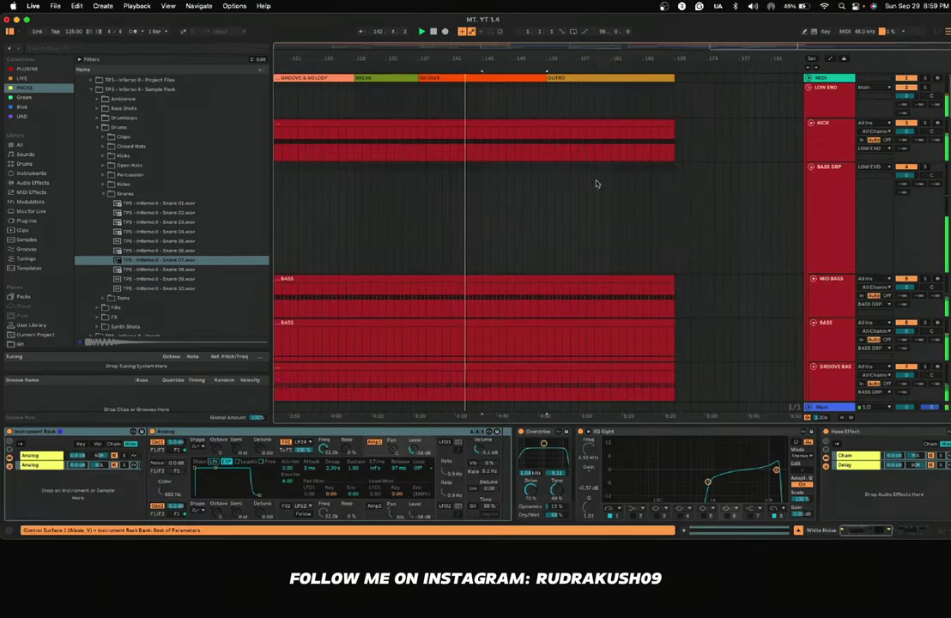
pyautogui.scroll(-20, 565, 197)
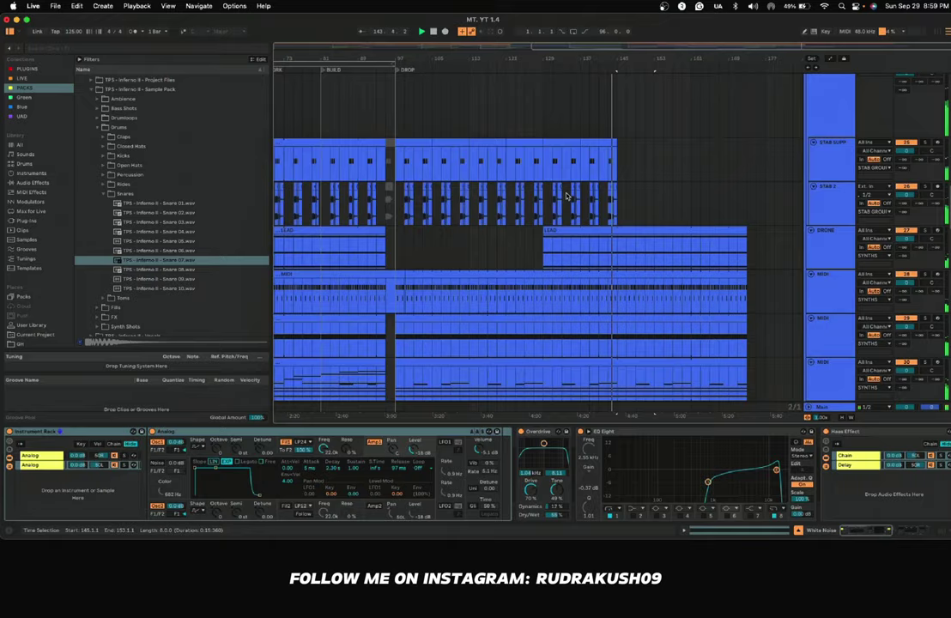
pyautogui.scroll(20, 565, 197)
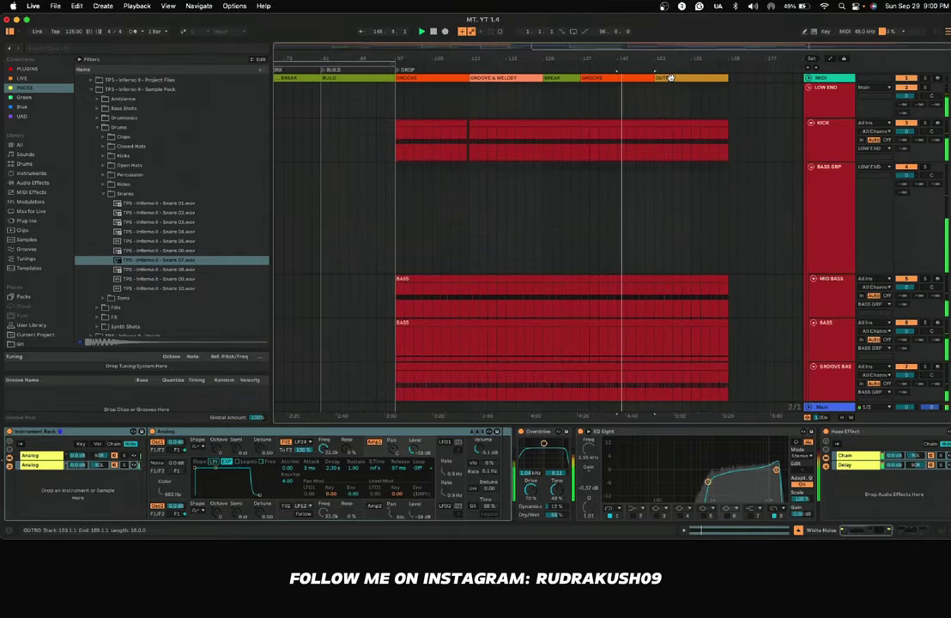
pyautogui.moveTo(713, 77); pyautogui.dragTo(672, 77)
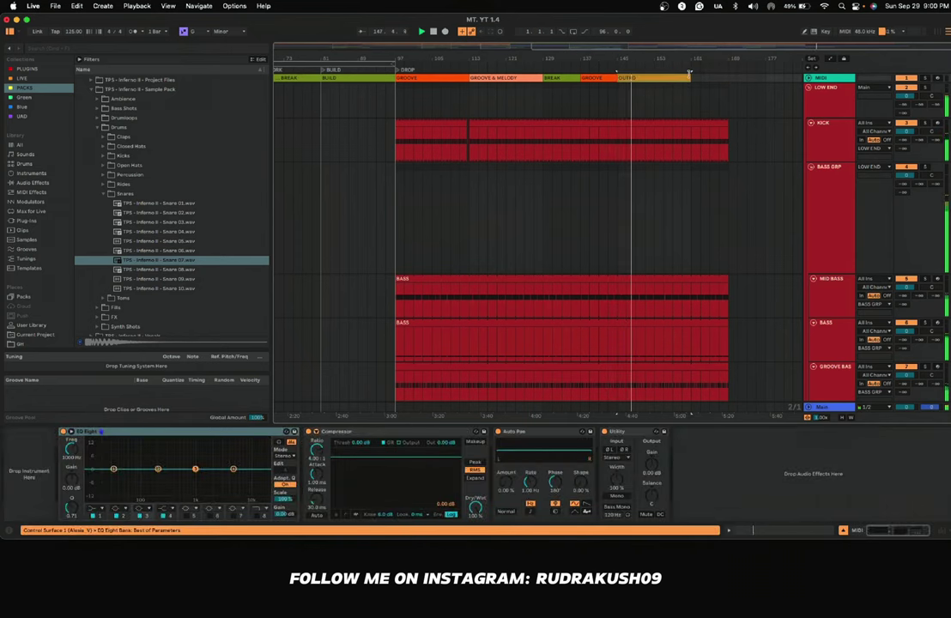
# Step: Shorten the KICK, MID BASS, BASS and GROOVE BAS clips to end at bar 161 with the outro
pyautogui.moveTo(725, 122); pyautogui.dragTo(692, 123)
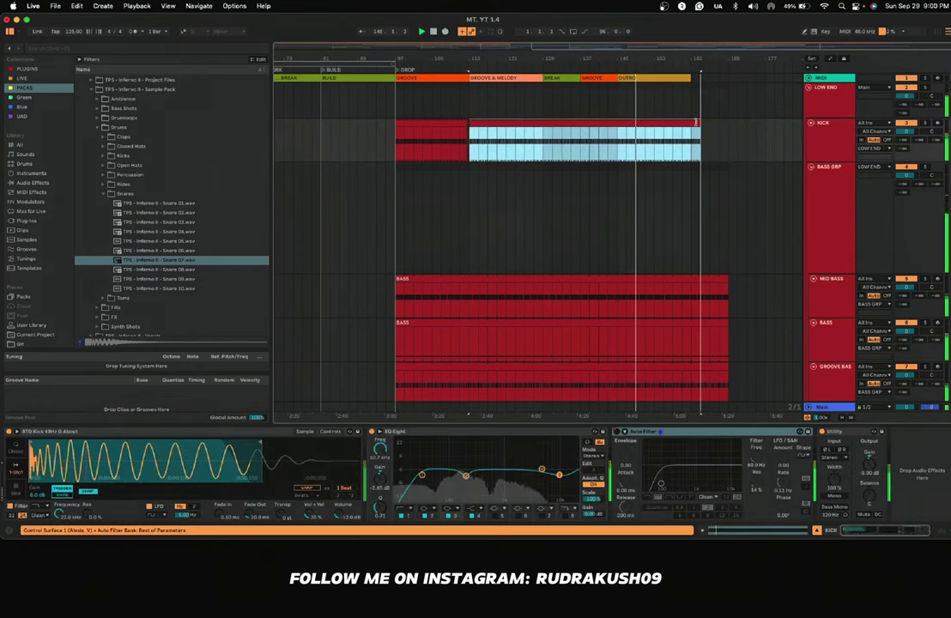
pyautogui.scroll(-2, 717, 208)
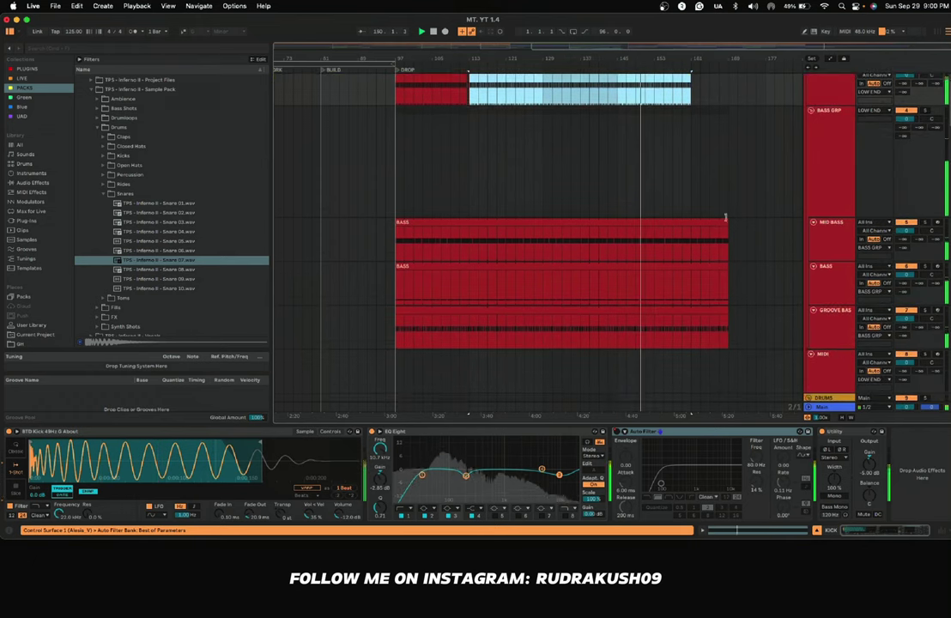
pyautogui.moveTo(727, 225); pyautogui.dragTo(691, 226)
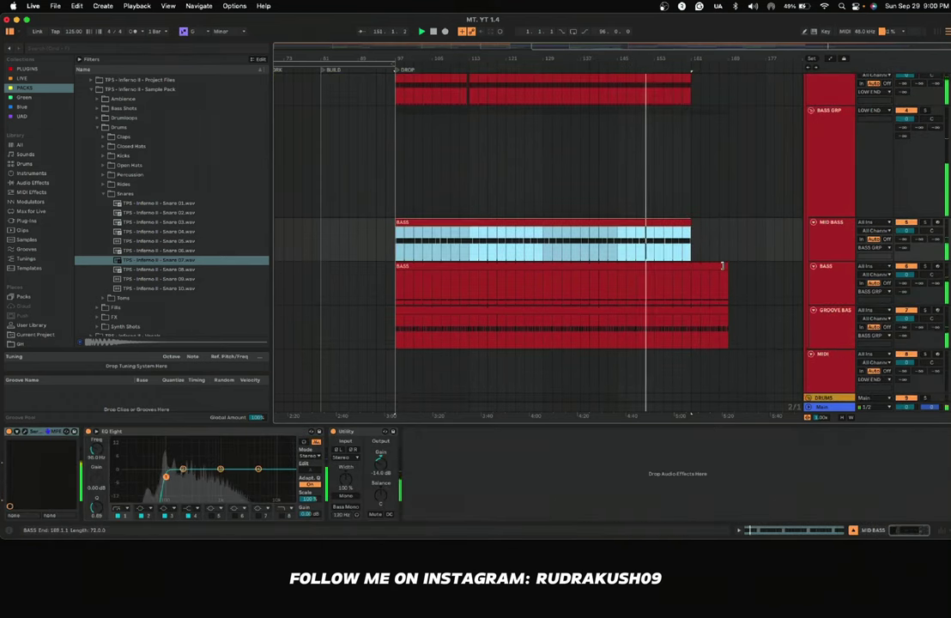
pyautogui.moveTo(727, 266); pyautogui.dragTo(691, 267)
pyautogui.click(724, 309)
pyautogui.moveTo(723, 309); pyautogui.dragTo(692, 311)
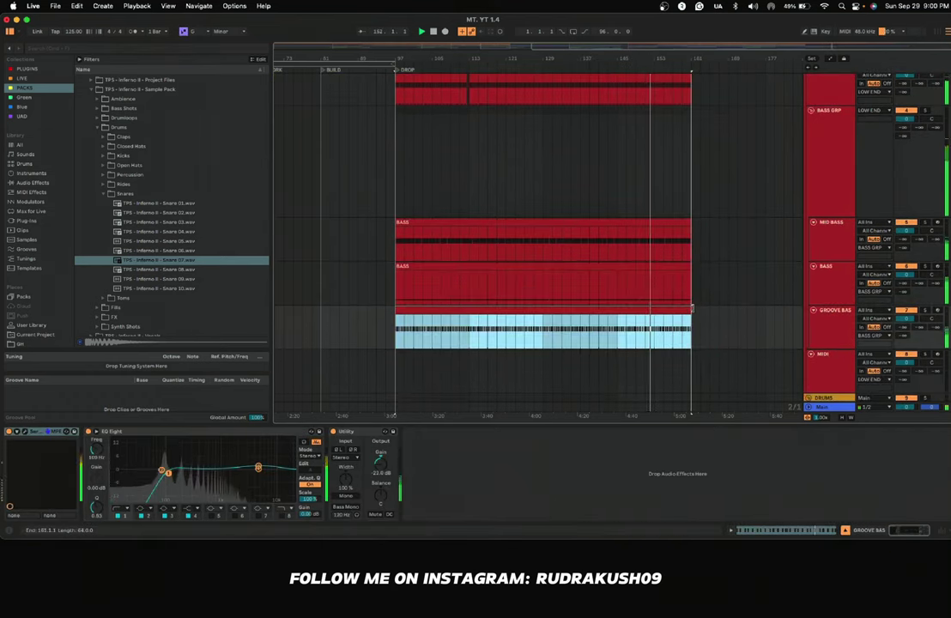
# Step: Extend the TPS - Astral - Perc Loop clip and the clips on both PERCS tracks to end at bar 161
pyautogui.scroll(-8, 692, 312)
pyautogui.scroll(6, 694, 312)
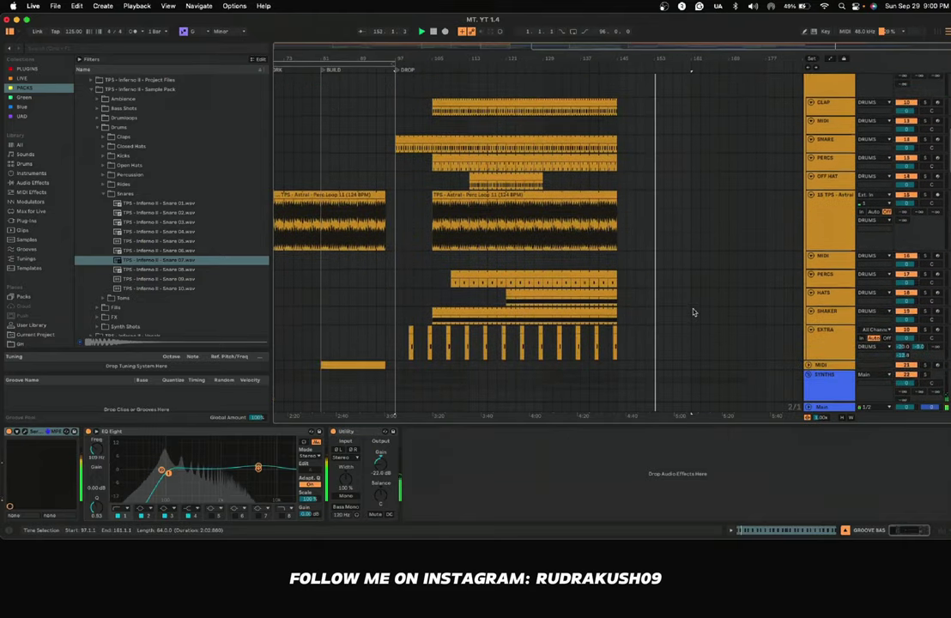
pyautogui.moveTo(617, 276); pyautogui.dragTo(692, 275)
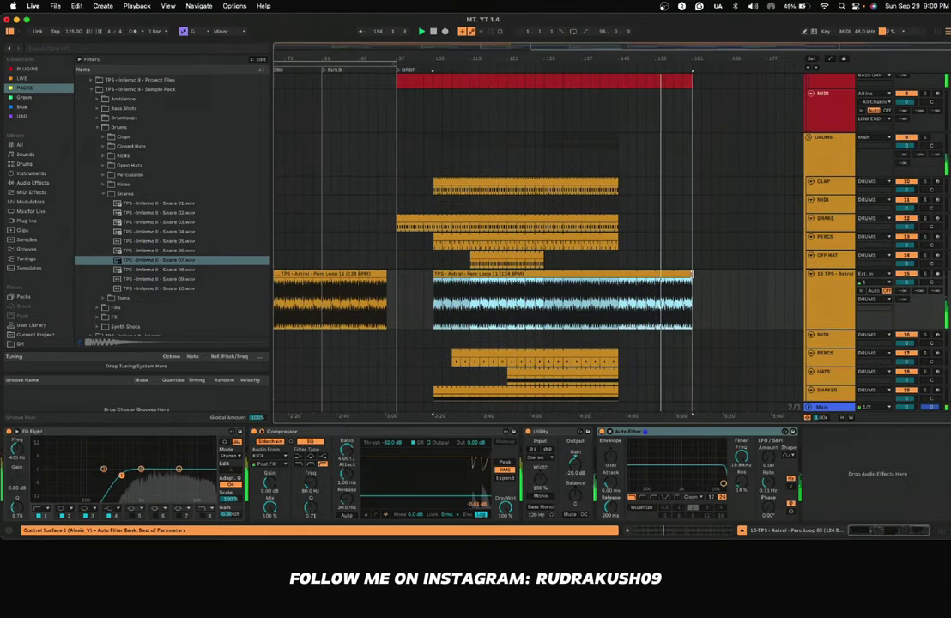
pyautogui.scroll(-2, 671, 284)
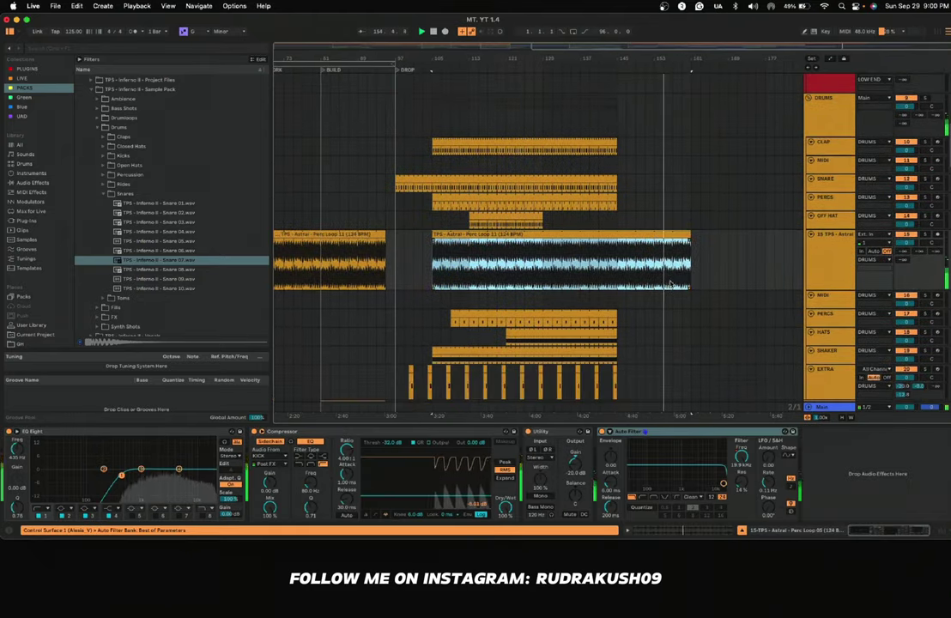
pyautogui.click(615, 321)
pyautogui.moveTo(616, 321); pyautogui.dragTo(690, 321)
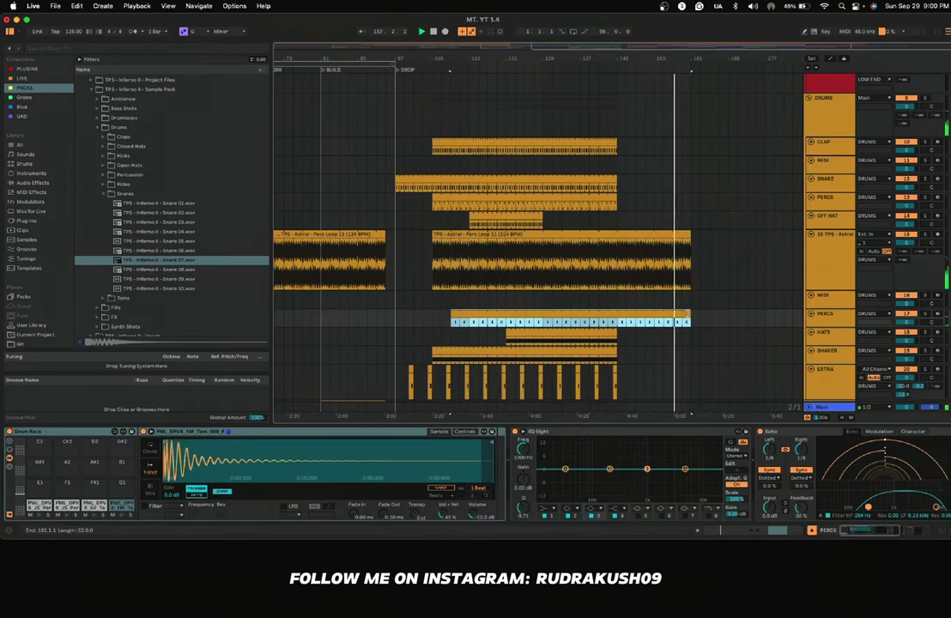
pyautogui.scroll(1, 689, 316)
pyautogui.click(613, 203)
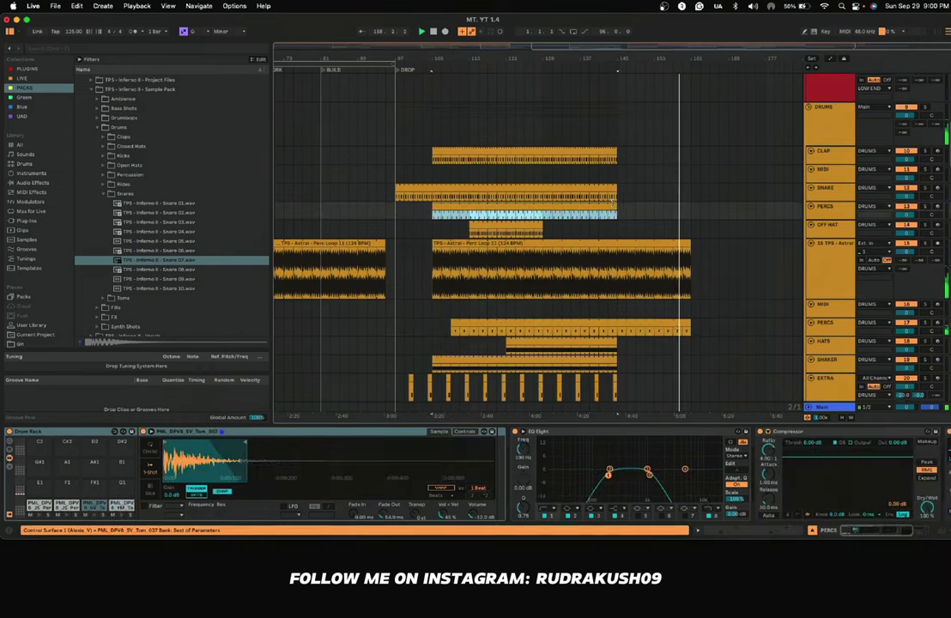
pyautogui.moveTo(683, 206); pyautogui.dragTo(690, 206)
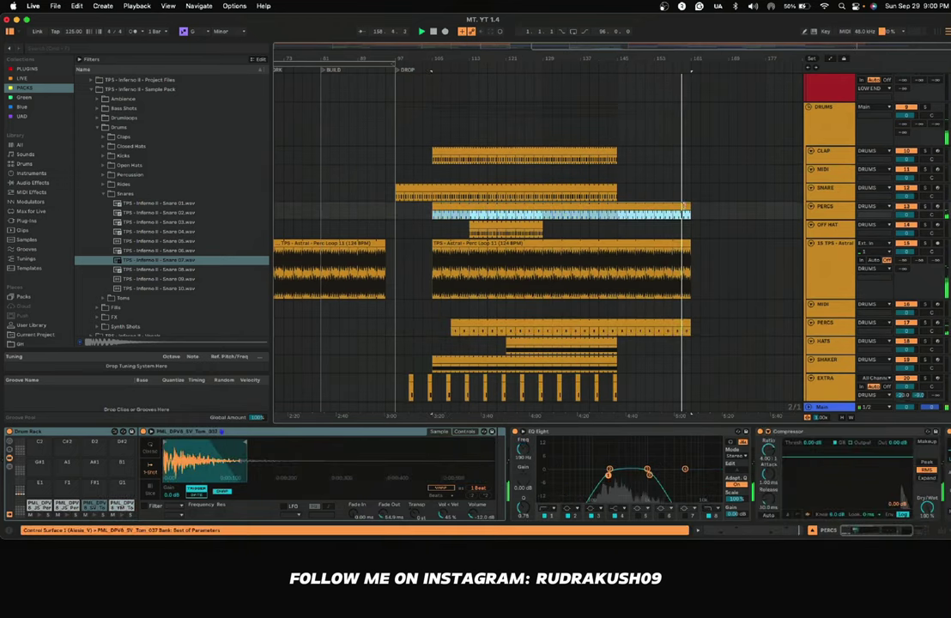
# Step: Extend the CLAP and HATS clips in the drums group to end at bar 161
pyautogui.click(615, 175)
pyautogui.scroll(2, 613, 176)
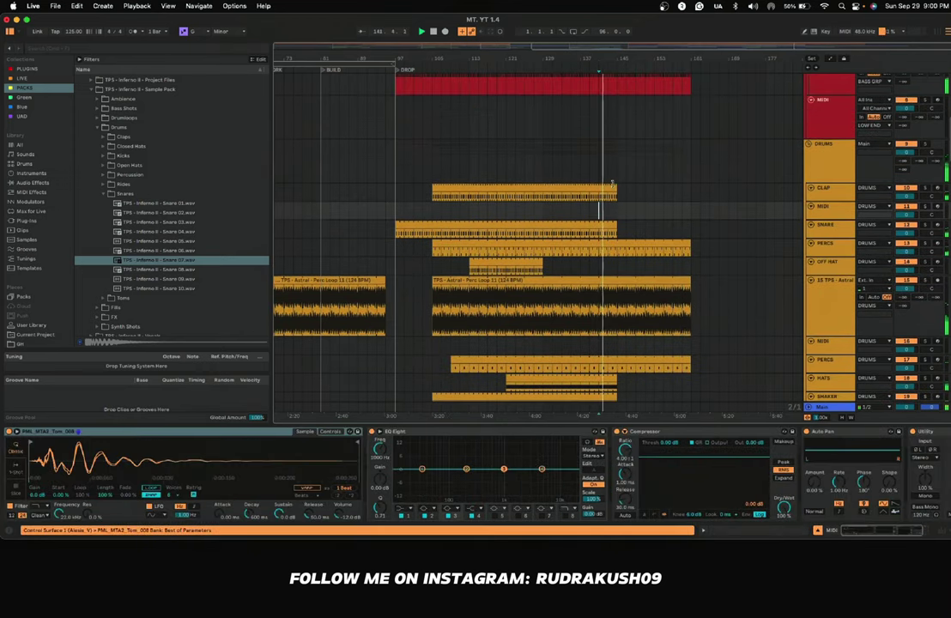
pyautogui.moveTo(612, 183); pyautogui.dragTo(686, 183)
pyautogui.scroll(4, 672, 196)
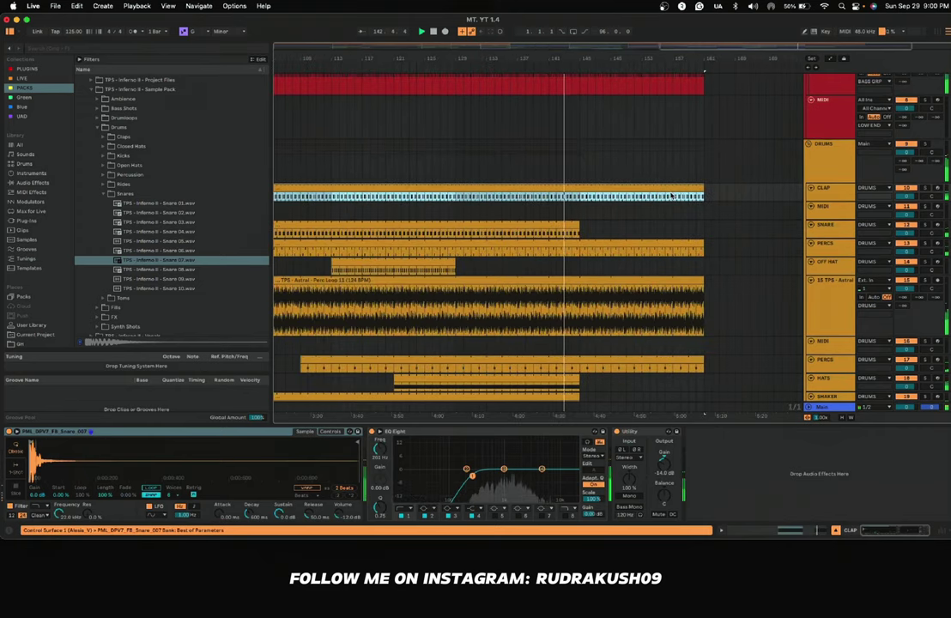
pyautogui.hscroll(2, 671, 196)
pyautogui.scroll(-2, 670, 196)
pyautogui.scroll(-3, 653, 193)
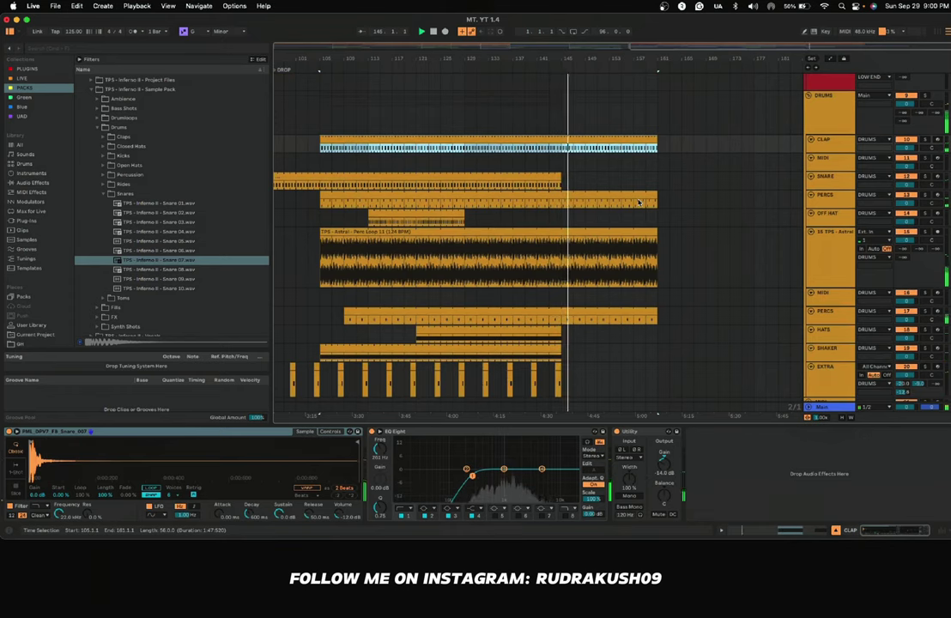
pyautogui.scroll(-1, 637, 202)
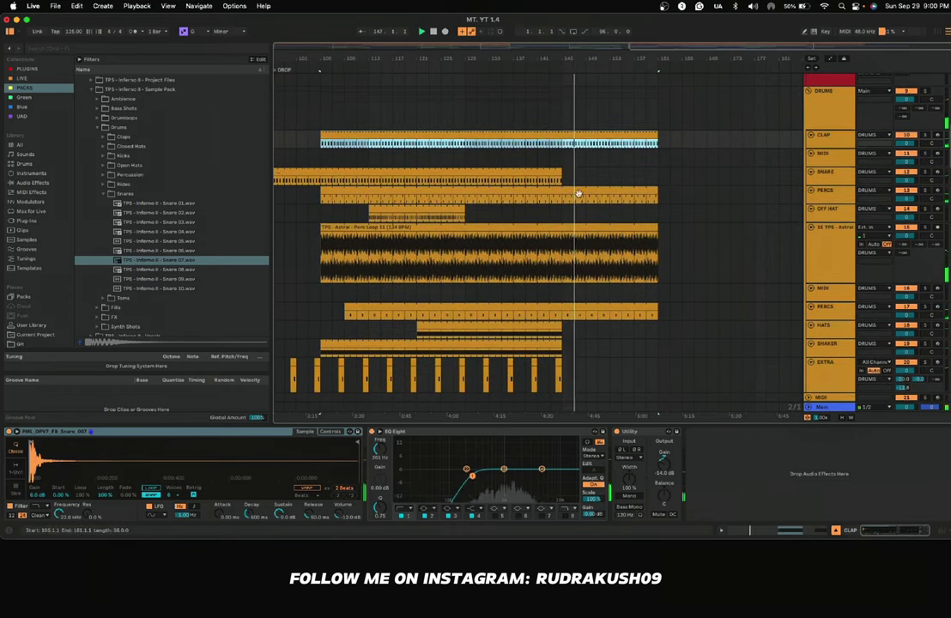
pyautogui.scroll(-3, 558, 285)
pyautogui.moveTo(561, 275); pyautogui.dragTo(657, 279)
pyautogui.scroll(10, 644, 266)
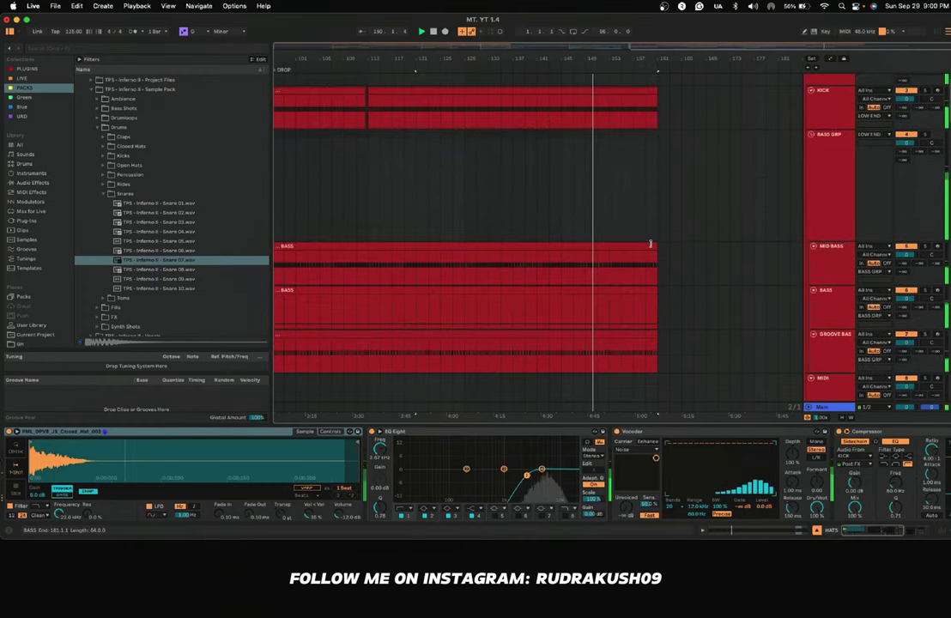
# Step: Lengthen the MID BASS, BASS, GROOVE BAS and KICK clips so they end at bar 171
pyautogui.moveTo(658, 259); pyautogui.dragTo(713, 245)
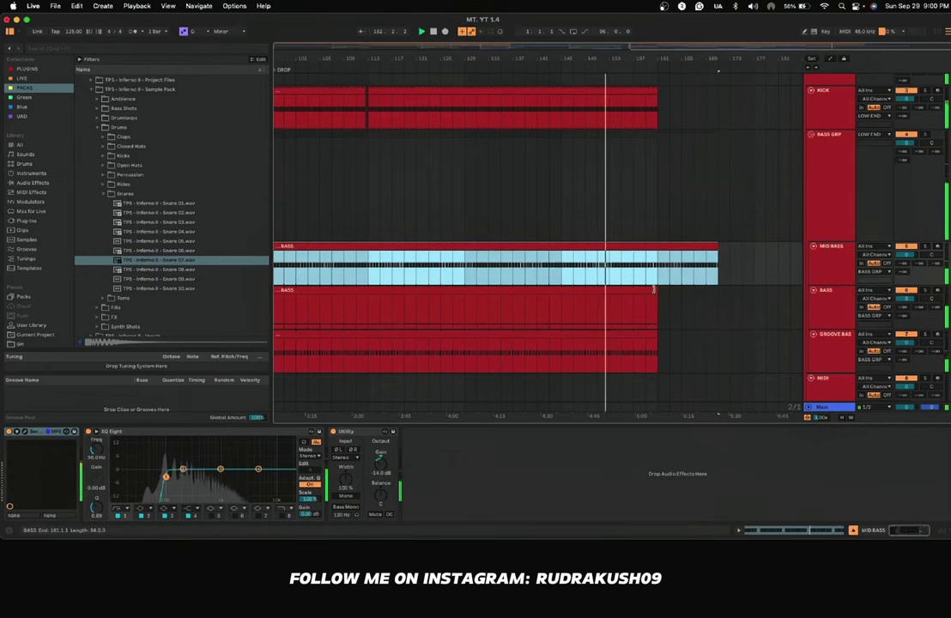
pyautogui.moveTo(655, 291); pyautogui.dragTo(715, 291)
pyautogui.moveTo(653, 336); pyautogui.dragTo(715, 336)
pyautogui.scroll(1, 704, 309)
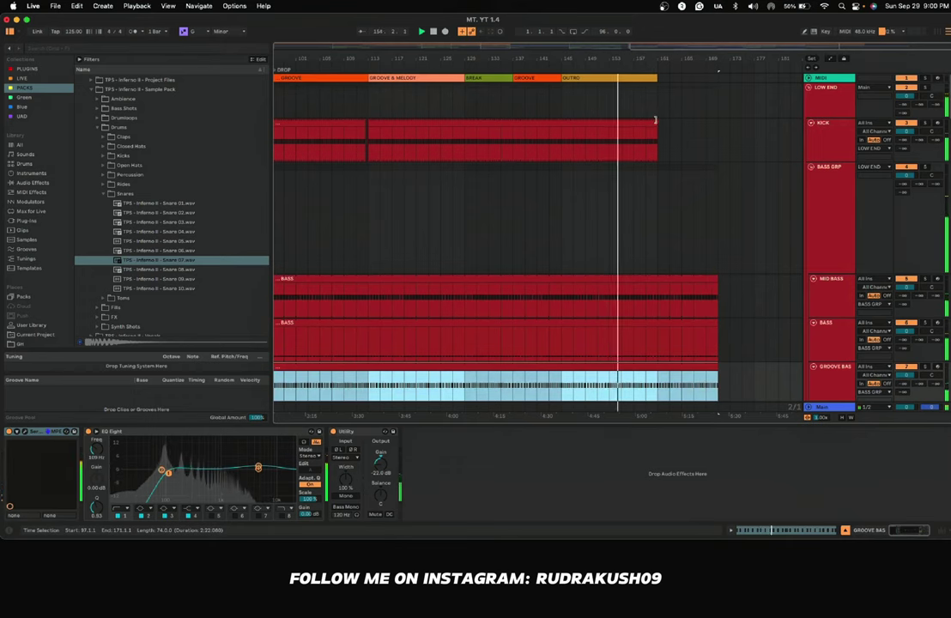
pyautogui.moveTo(656, 140); pyautogui.dragTo(716, 140)
# Step: On the MIDI track below DRONE, automate the Auto Filter frequency to ramp up from bar 65 to about 19.9 kHz at bar 97
pyautogui.scroll(-8, 687, 172)
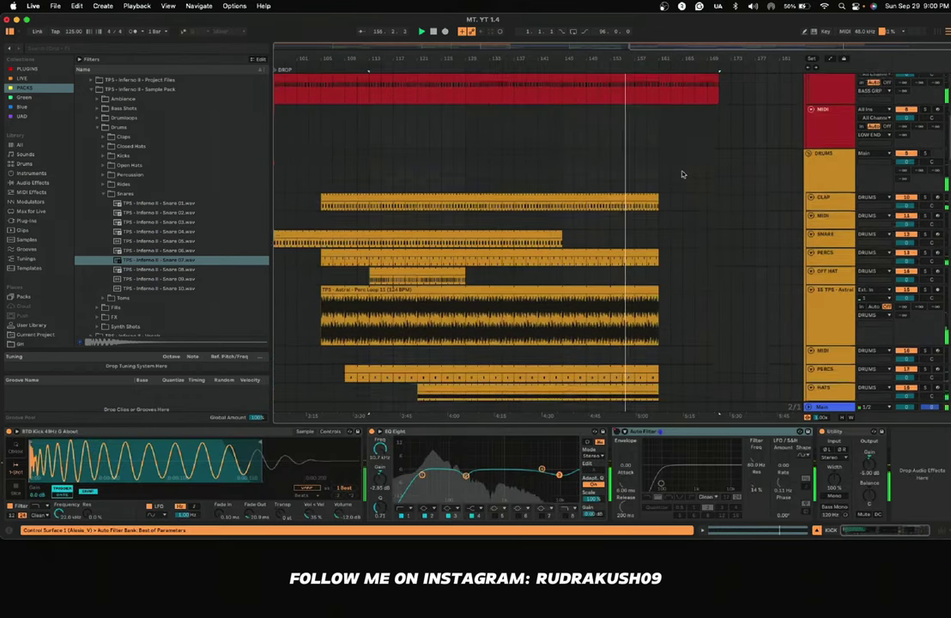
pyautogui.scroll(-5, 654, 292)
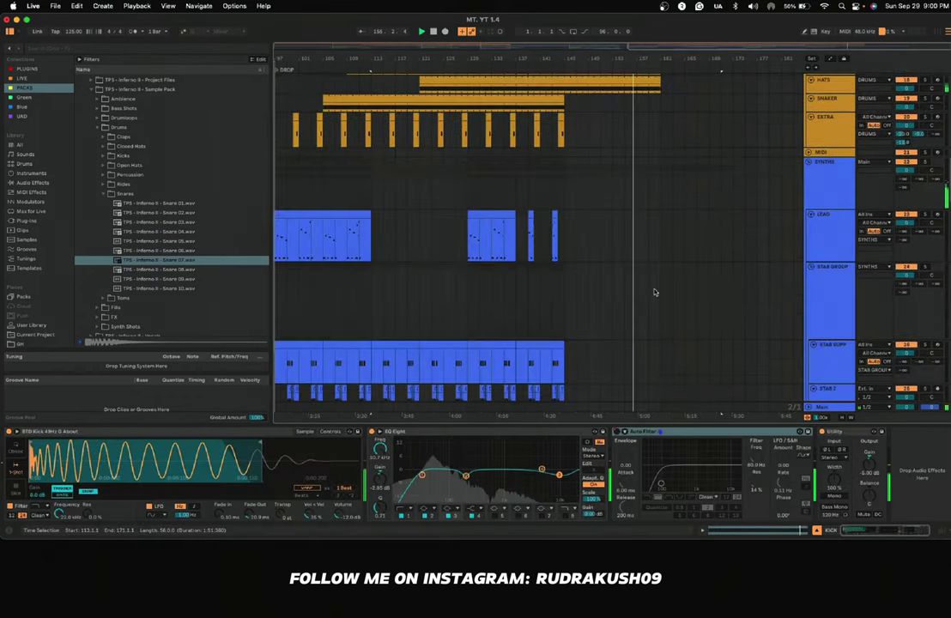
pyautogui.scroll(-5, 654, 292)
pyautogui.scroll(-5, 654, 292)
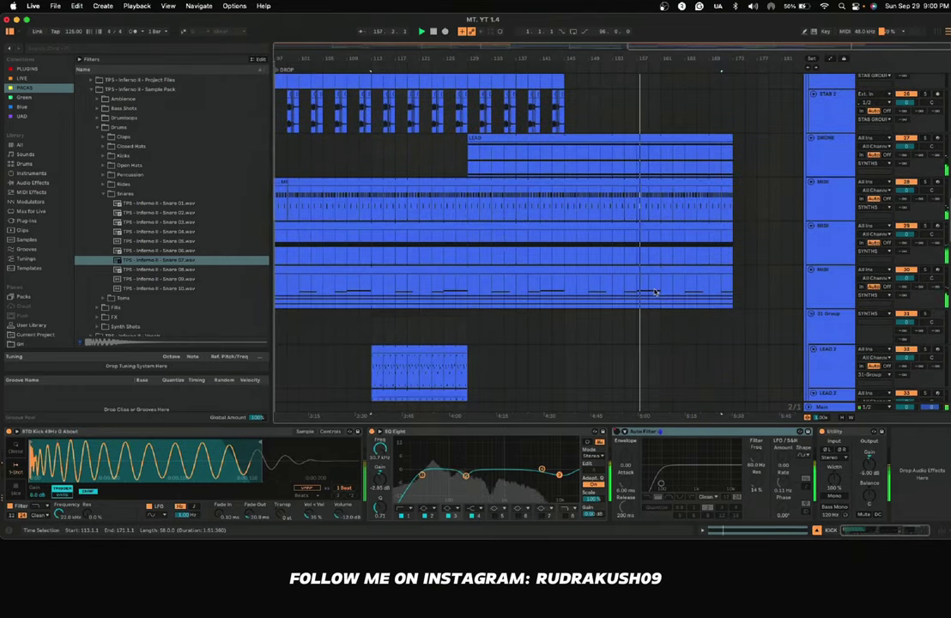
pyautogui.scroll(2, 657, 293)
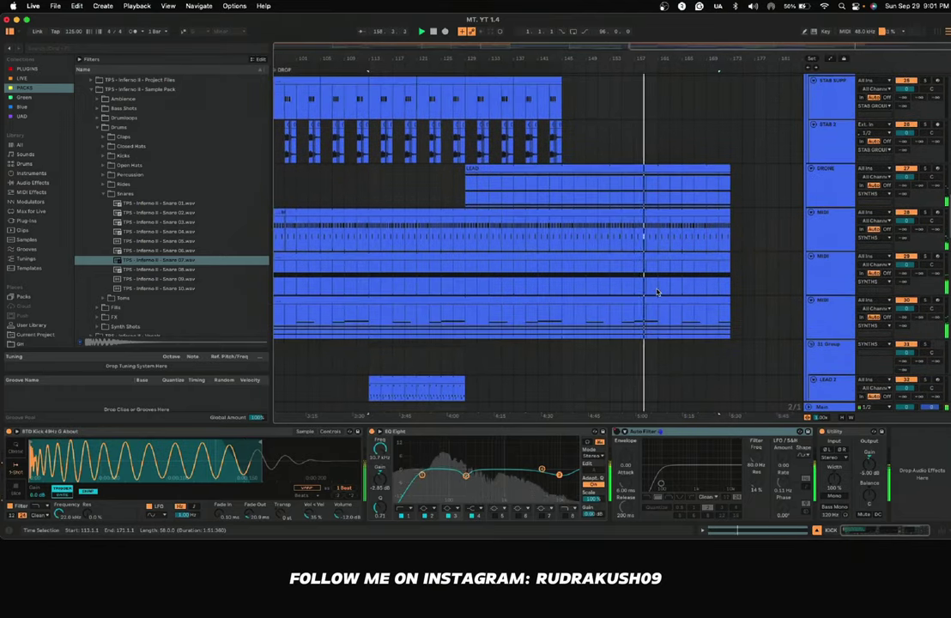
pyautogui.click(806, 244)
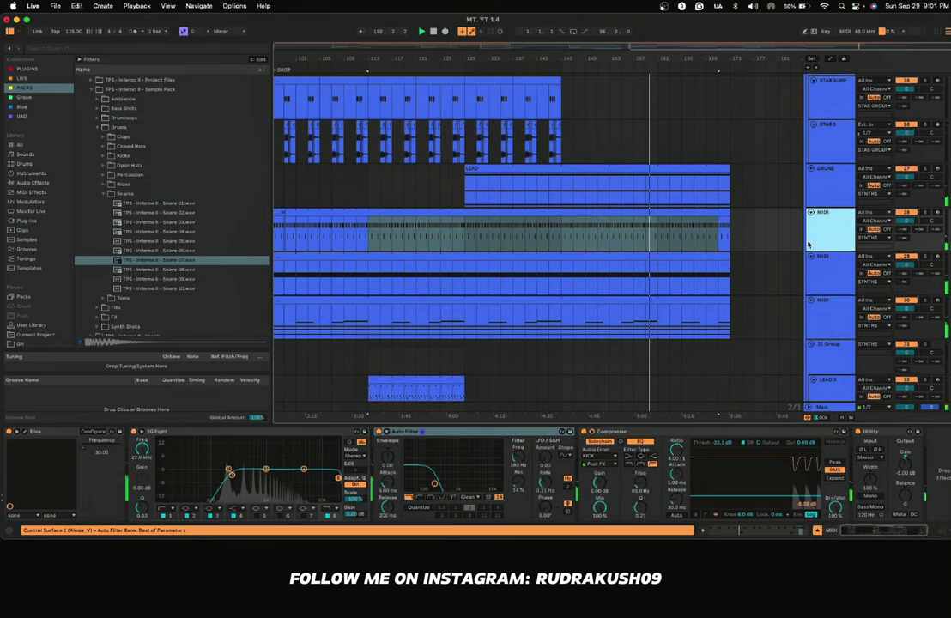
pyautogui.rightClick(519, 455)
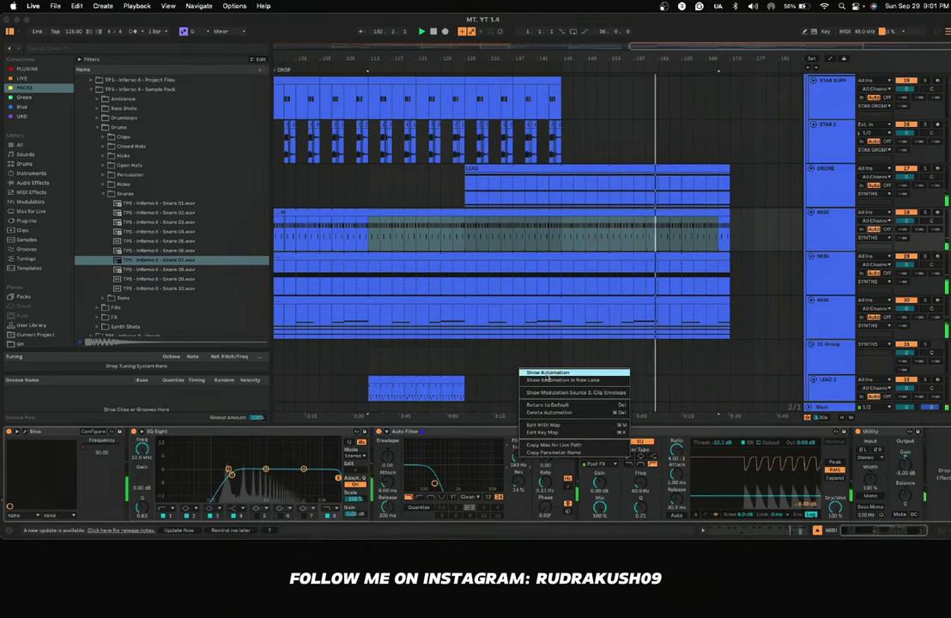
pyautogui.click(547, 374)
pyautogui.scroll(-5, 494, 210)
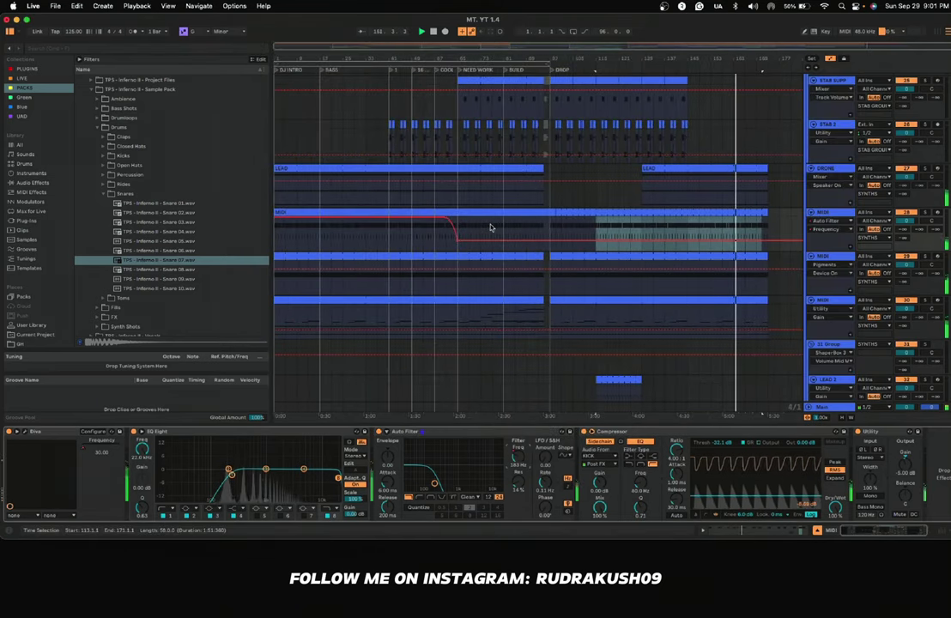
pyautogui.click(516, 228)
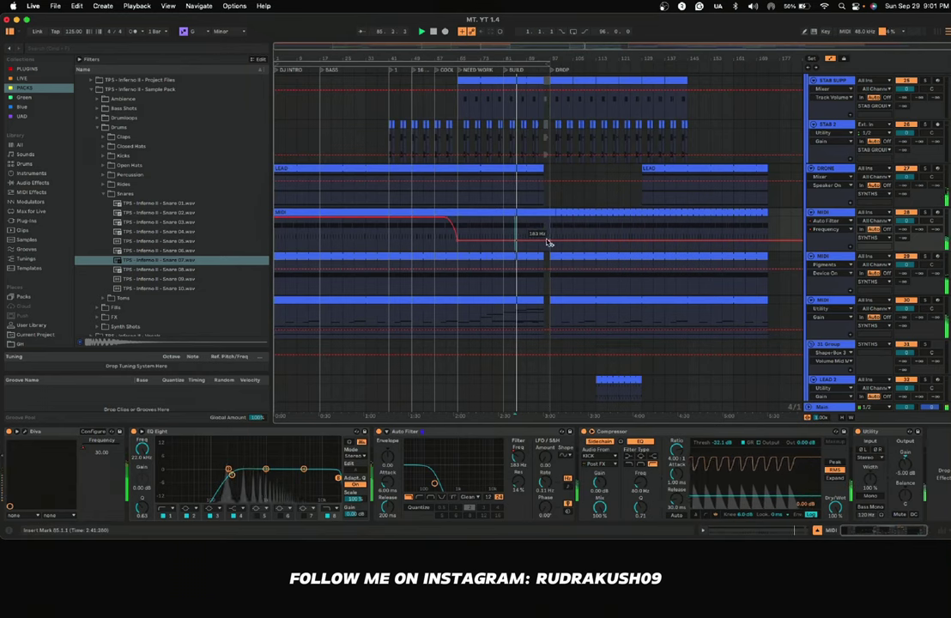
pyautogui.click(550, 240)
pyautogui.moveTo(550, 241); pyautogui.dragTo(550, 218)
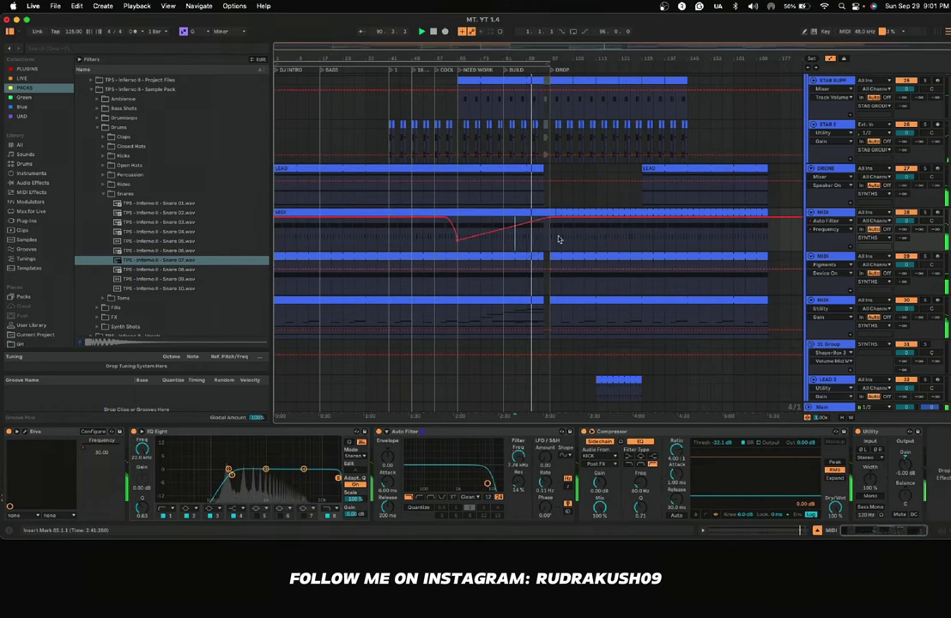
# Step: Review the drum, synth and FX tracks and their automation around the second drop during playback
pyautogui.scroll(-3, 558, 239)
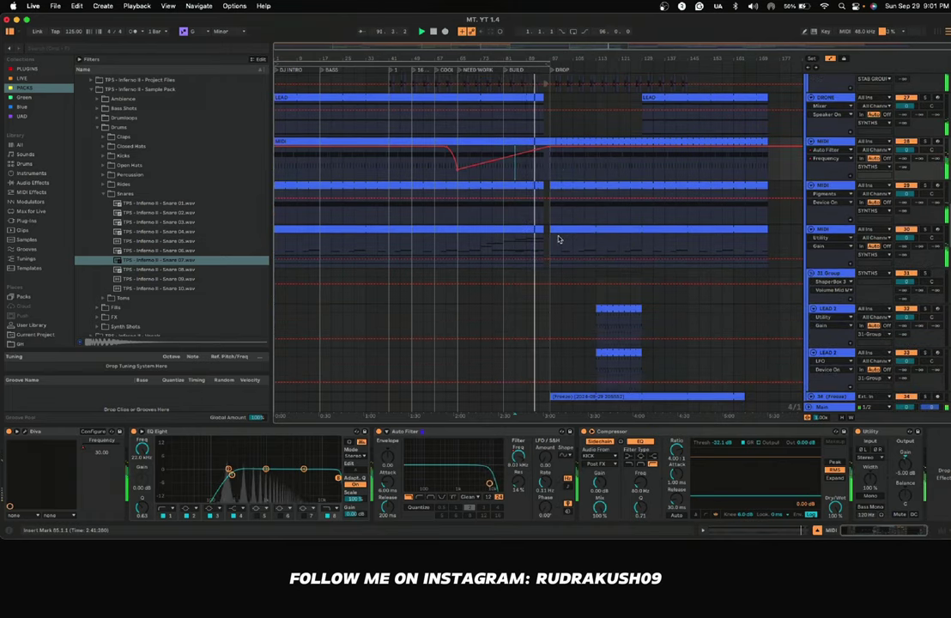
pyautogui.scroll(5, 558, 238)
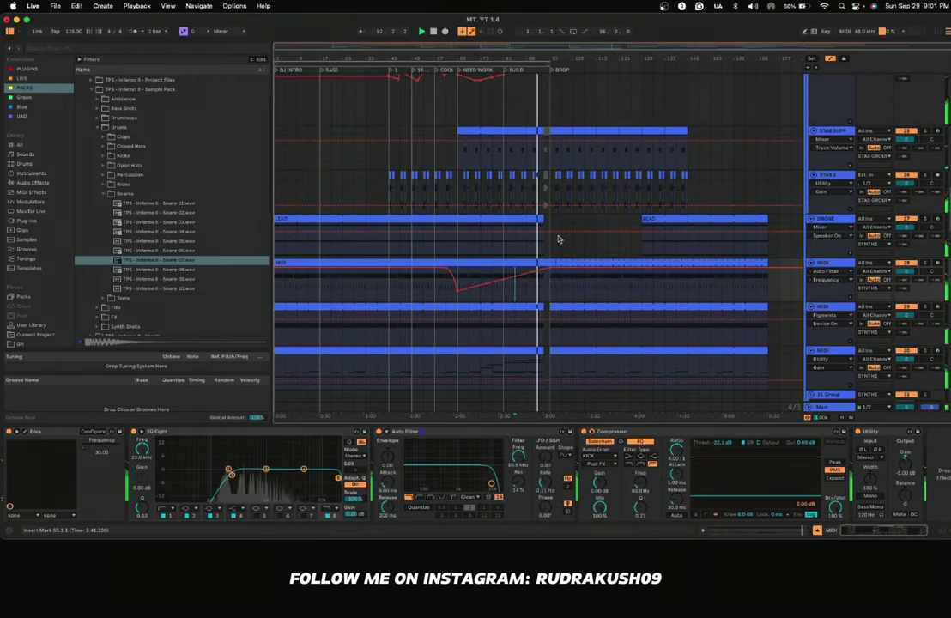
pyautogui.scroll(-2, 558, 239)
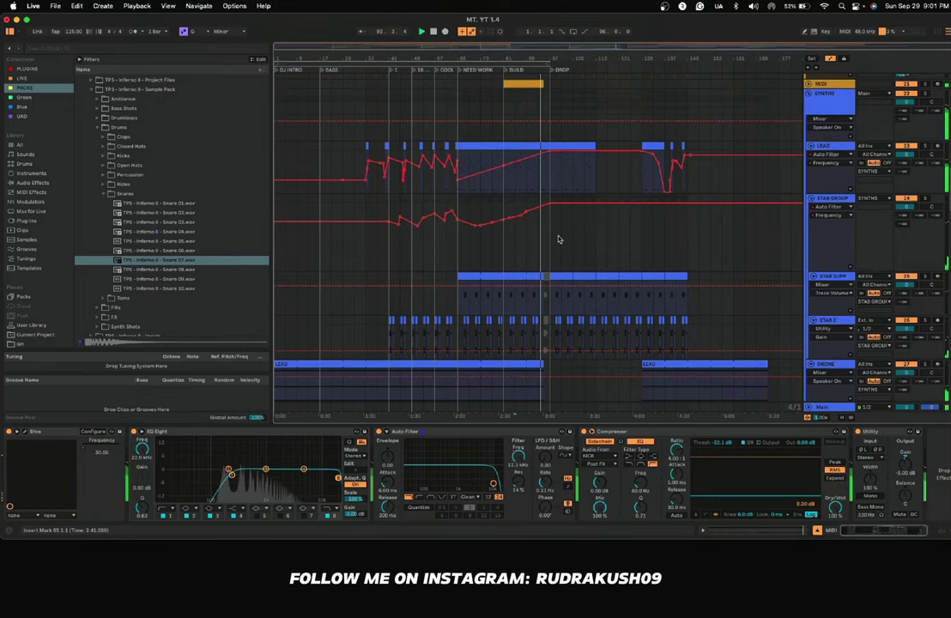
pyautogui.scroll(4, 558, 238)
pyautogui.scroll(6, 558, 236)
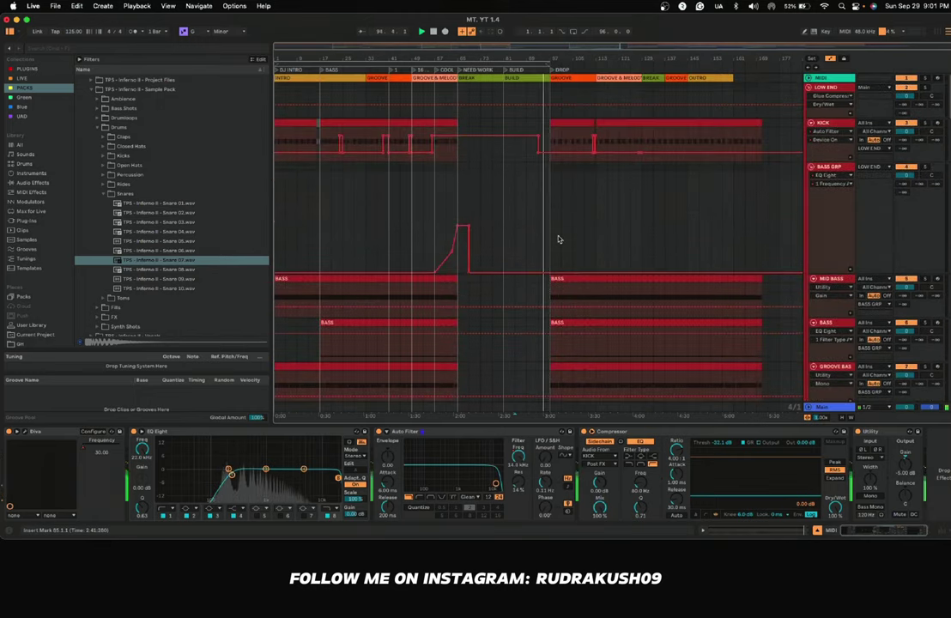
pyautogui.scroll(-2, 558, 239)
pyautogui.scroll(-10, 558, 238)
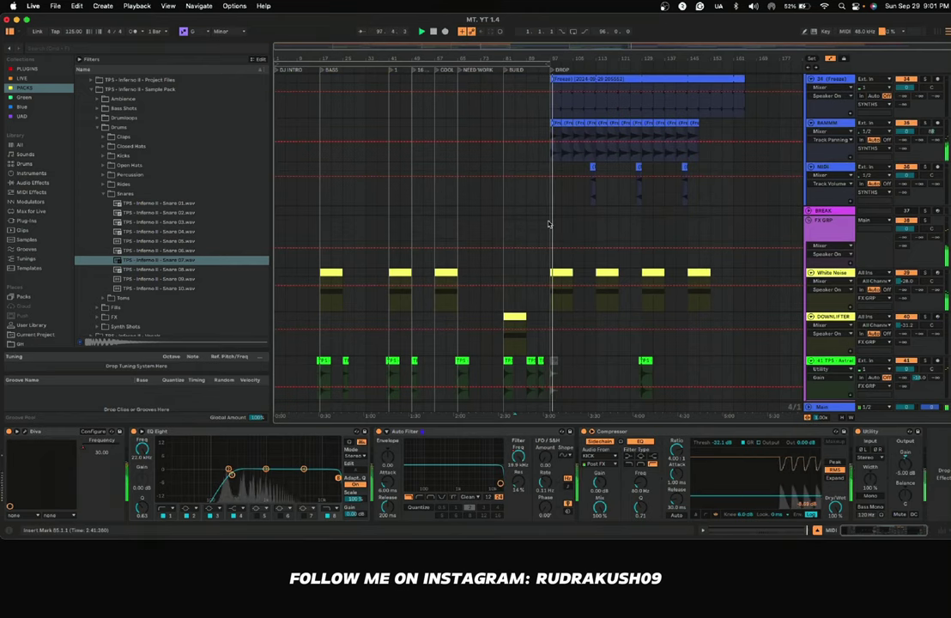
pyautogui.scroll(-8, 545, 210)
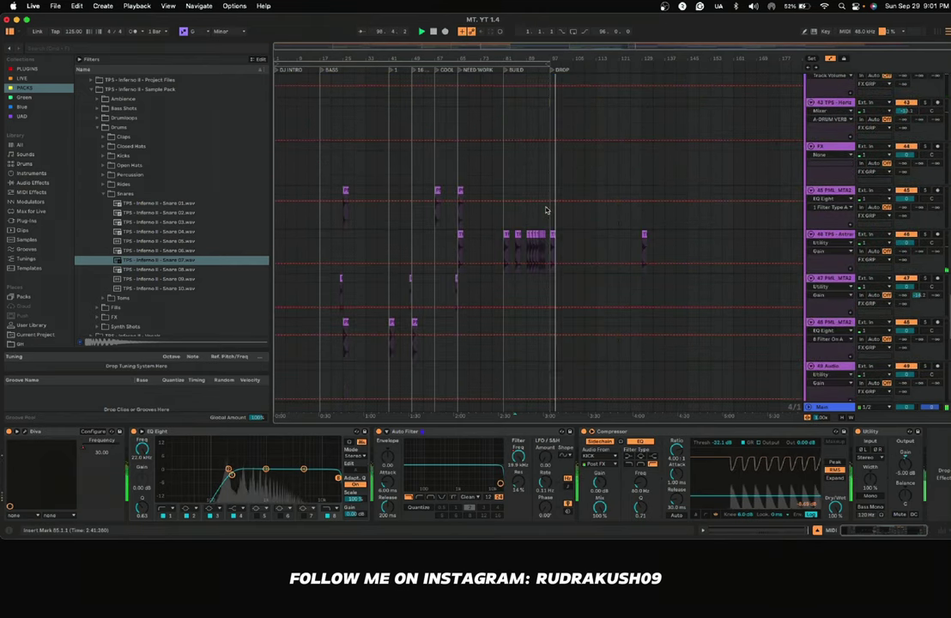
pyautogui.scroll(-10, 545, 209)
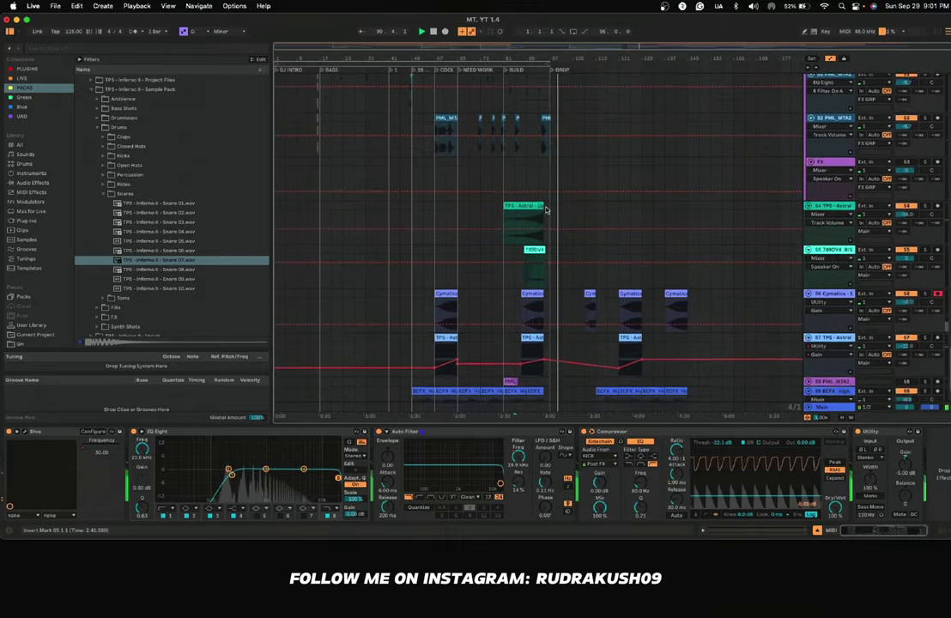
pyautogui.scroll(20, 545, 210)
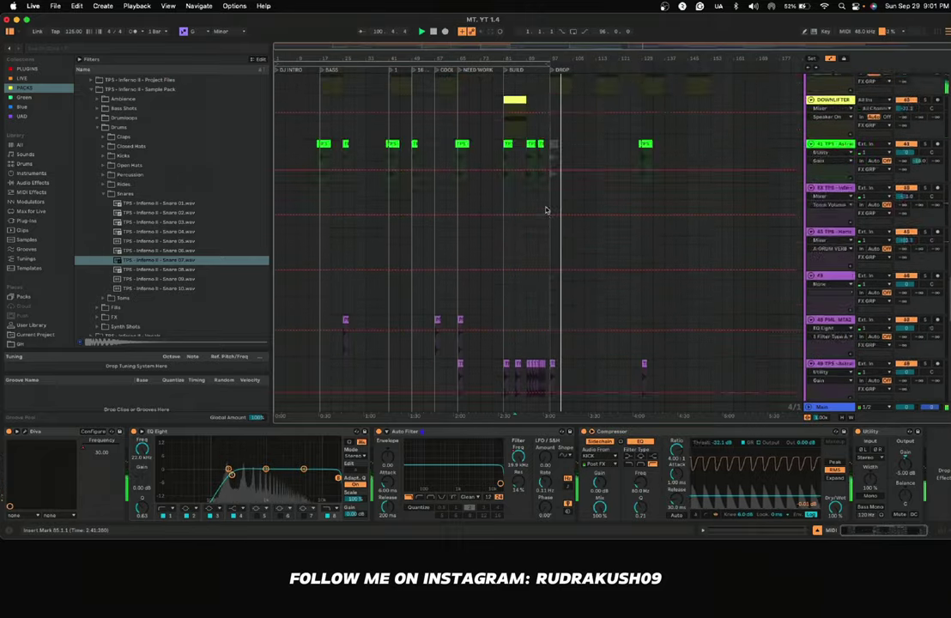
pyautogui.scroll(8, 545, 210)
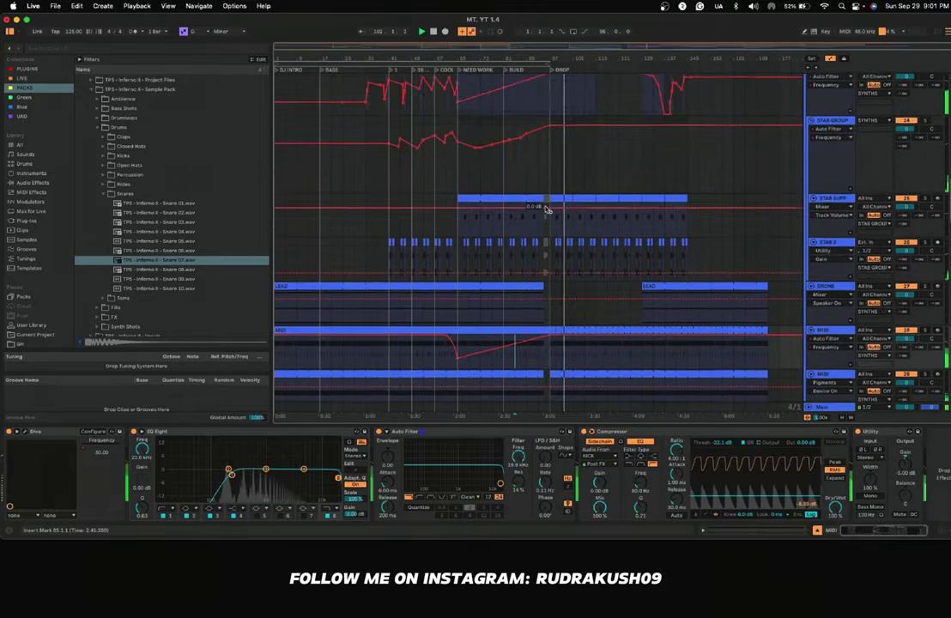
pyautogui.hscroll(5, 616, 220)
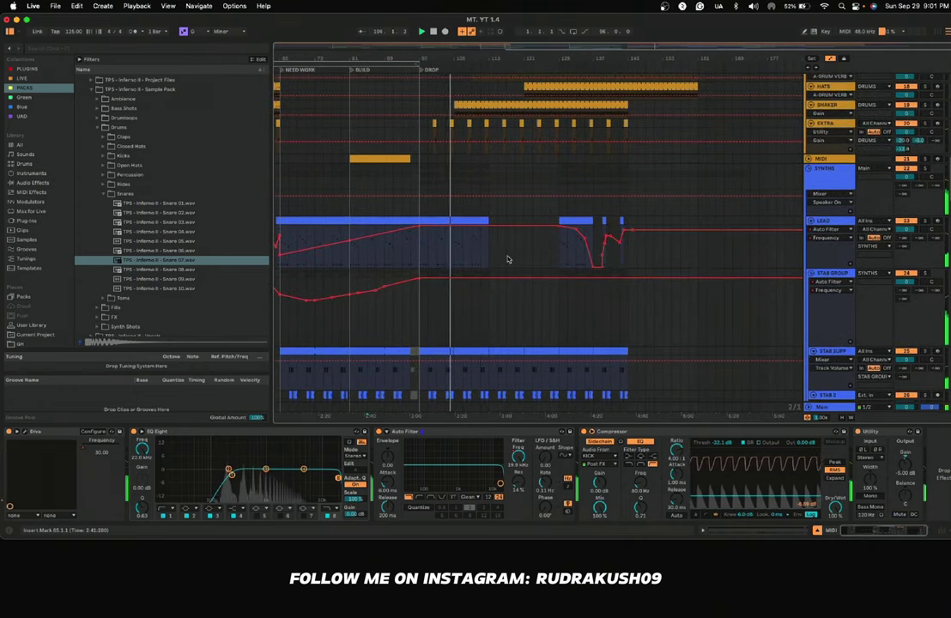
pyautogui.scroll(-6, 507, 260)
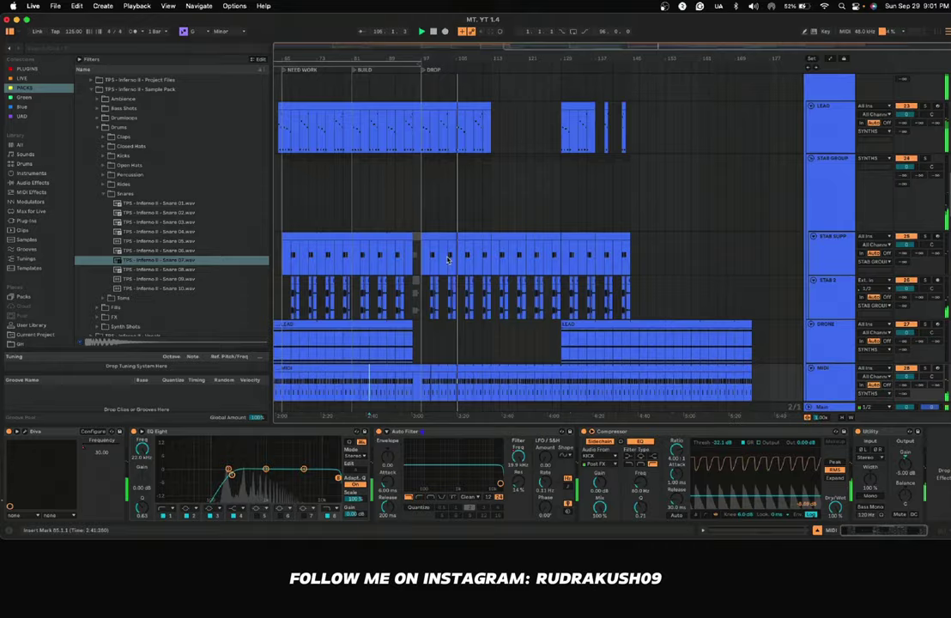
pyautogui.scroll(-8, 447, 259)
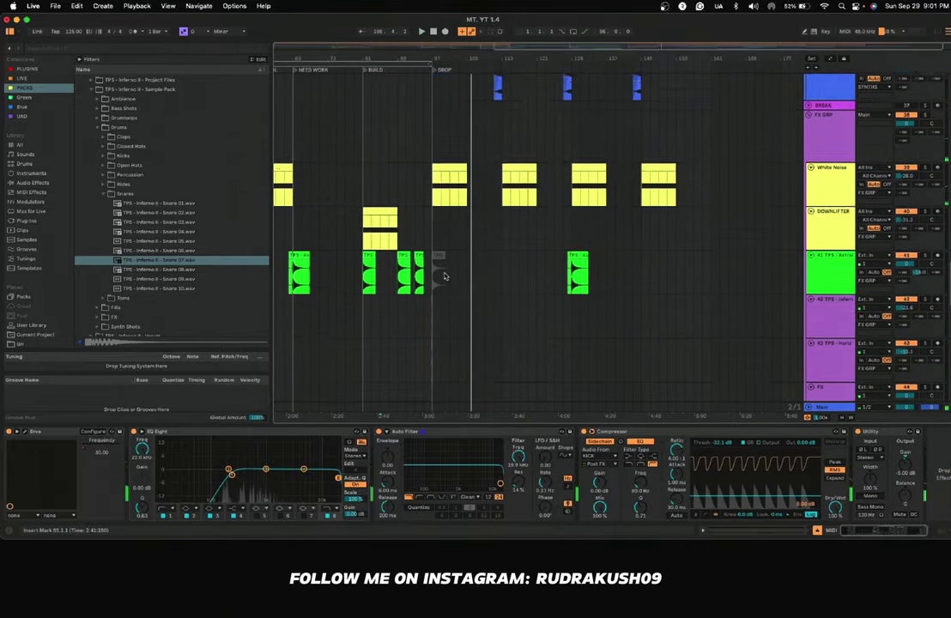
pyautogui.scroll(8, 445, 276)
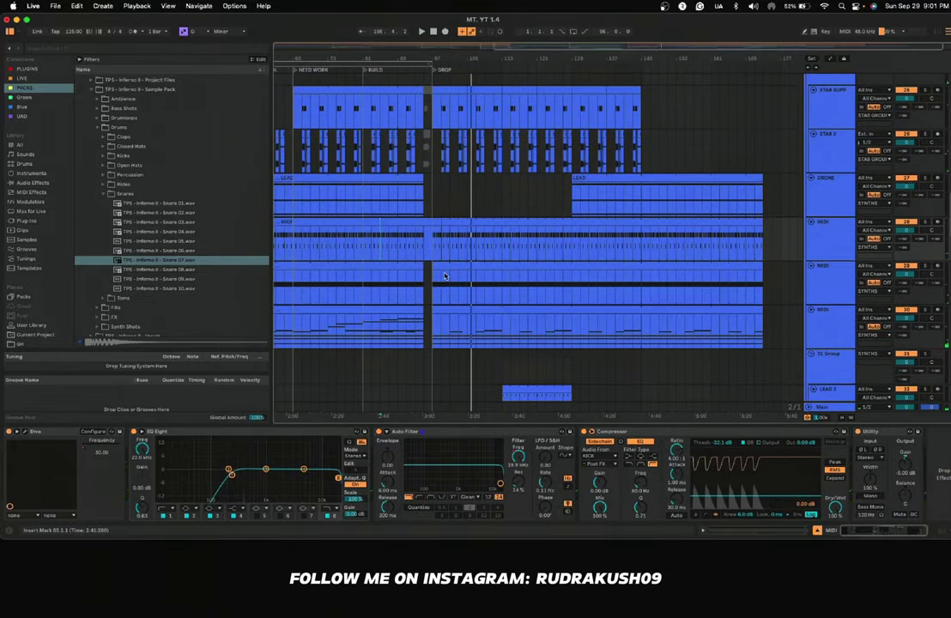
# Step: Delete the section between bars 95 and 97 from the clip on the MIDI track below DRONE
pyautogui.scroll(3, 444, 249)
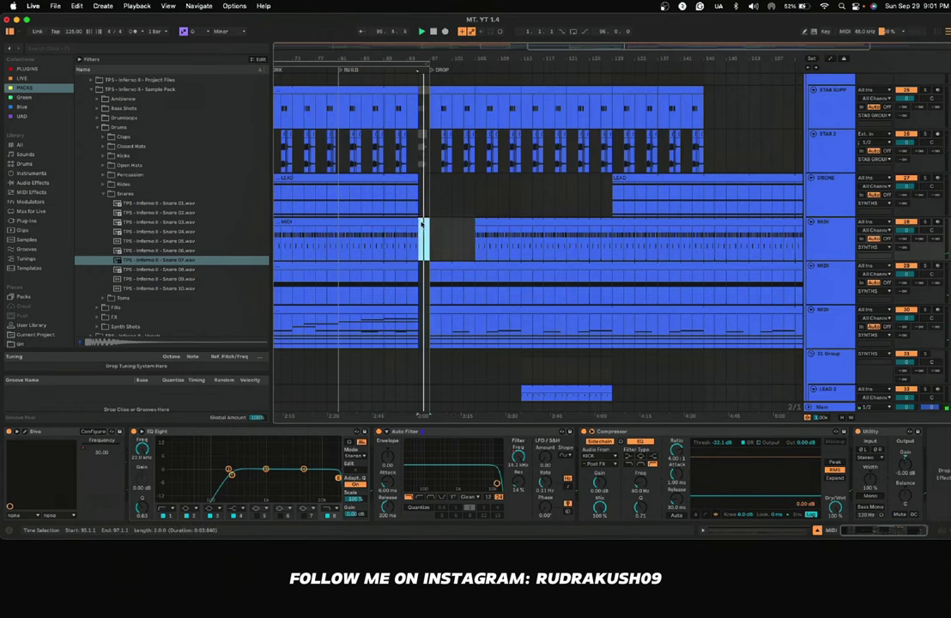
pyautogui.press('Delete')
pyautogui.scroll(-15, 442, 235)
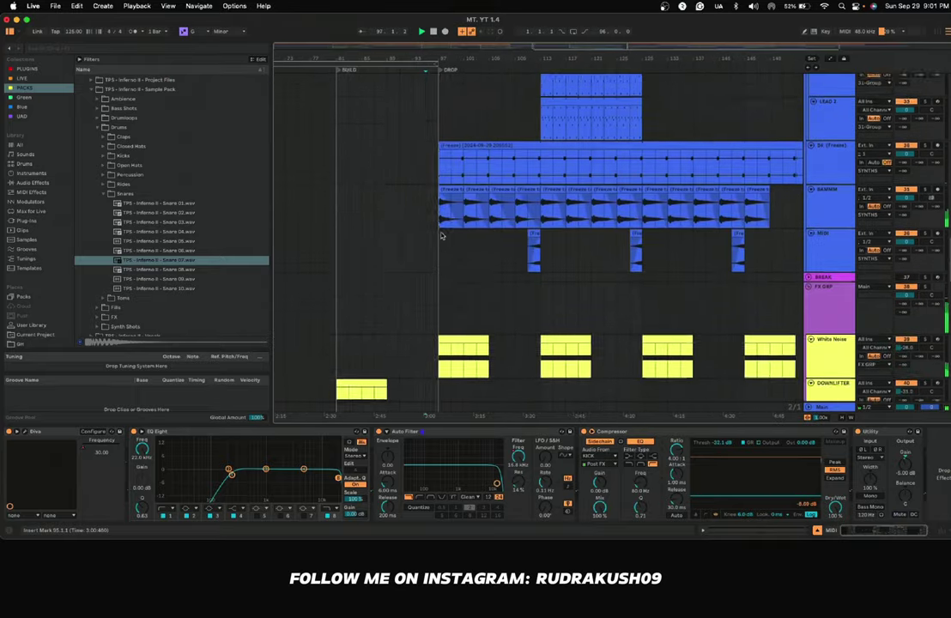
# Step: Copy two vocal chops on track 50 from before the drop to bars 103 and 105
pyautogui.scroll(-2, 442, 235)
pyautogui.scroll(5, 442, 235)
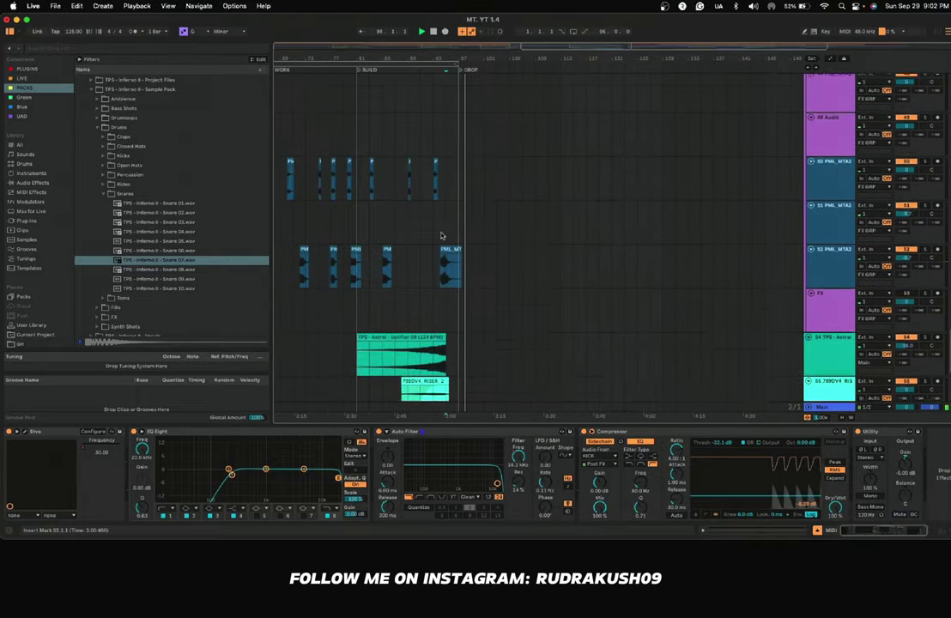
pyautogui.scroll(-5, 442, 235)
pyautogui.scroll(5, 442, 236)
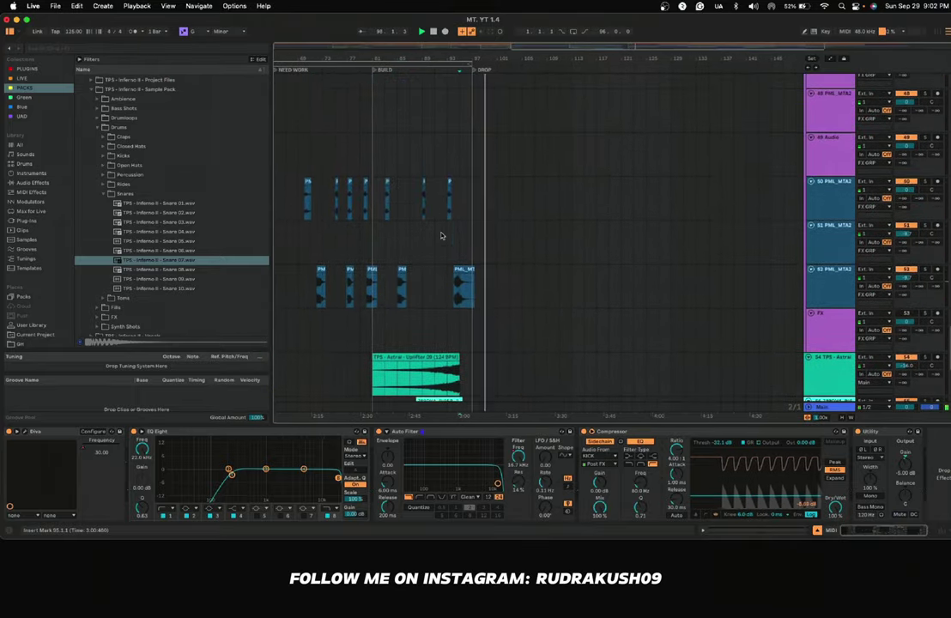
pyautogui.moveTo(351, 182); pyautogui.dragTo(512, 202)
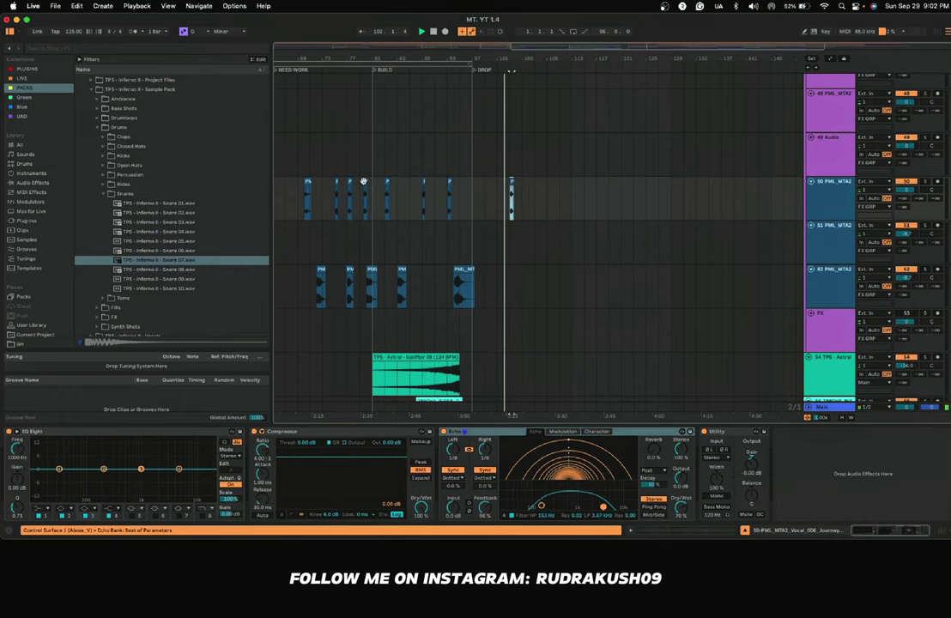
pyautogui.moveTo(307, 184); pyautogui.dragTo(541, 197)
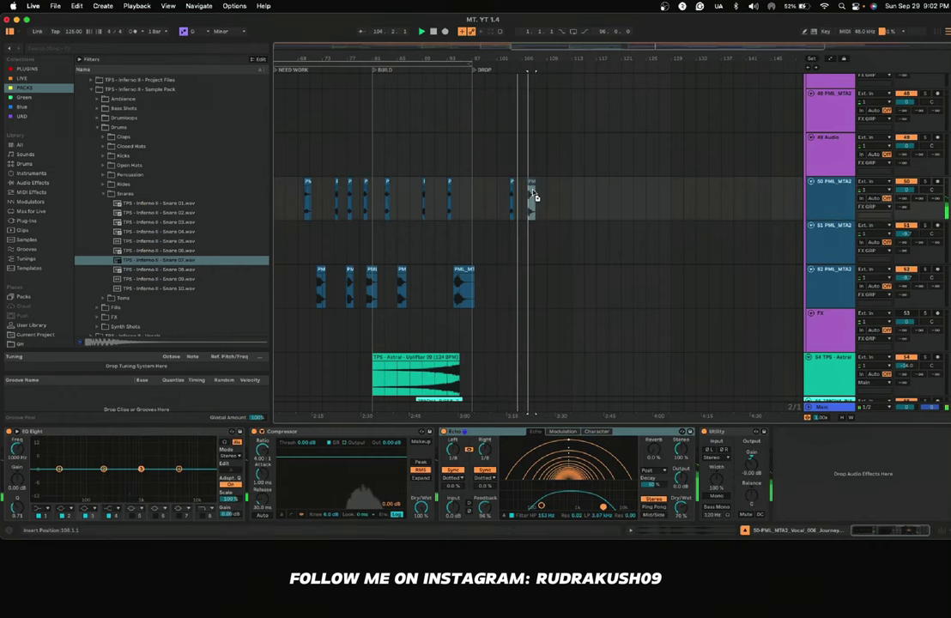
pyautogui.moveTo(533, 195); pyautogui.dragTo(526, 192)
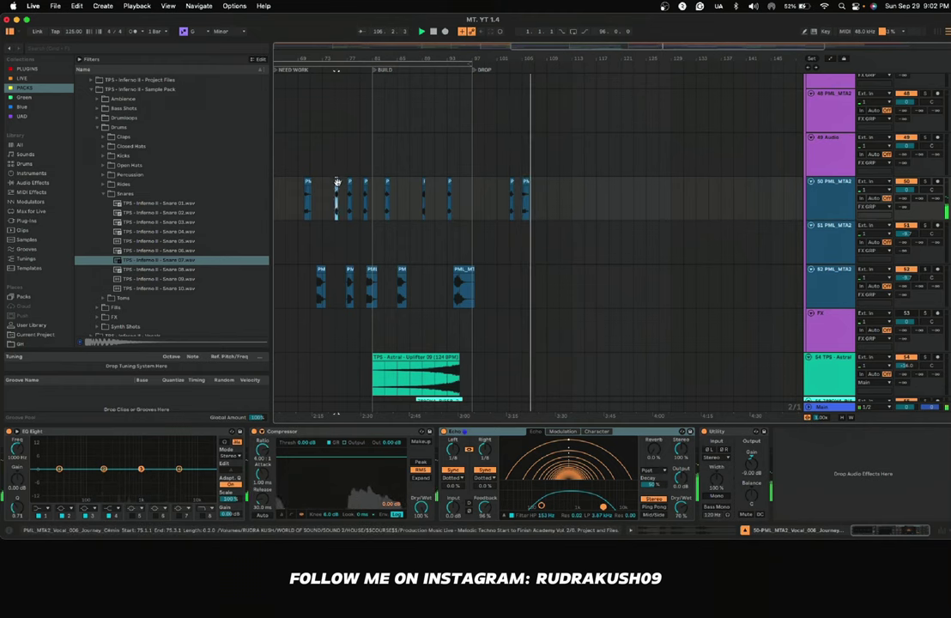
# Step: Copy another short vocal chop on track 50 past the drop and place it at bar 111
pyautogui.click(538, 195)
pyautogui.moveTo(540, 194); pyautogui.dragTo(540, 195)
pyautogui.scroll(3, 535, 183)
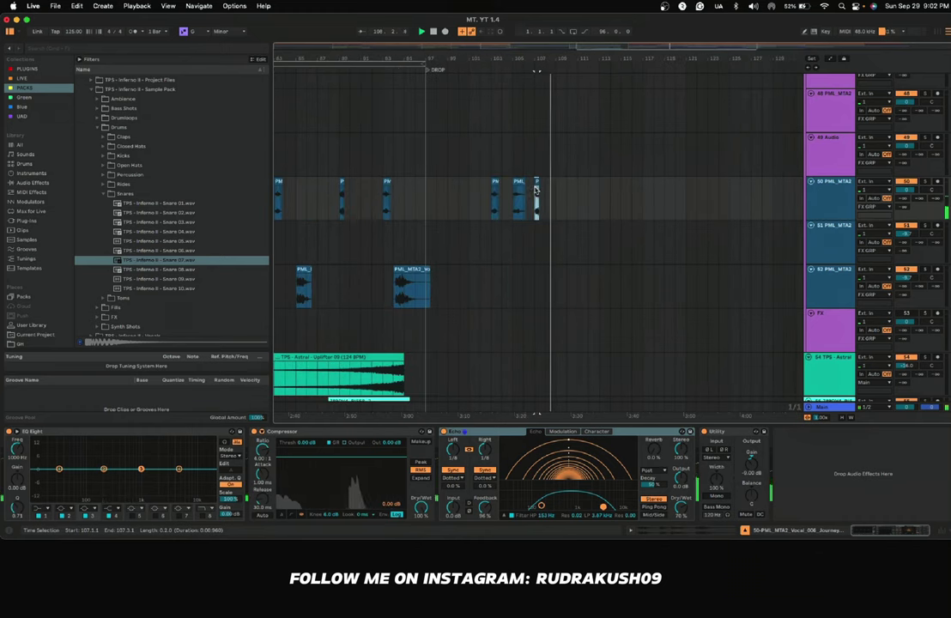
pyautogui.moveTo(537, 183); pyautogui.dragTo(581, 190)
pyautogui.scroll(3, 586, 202)
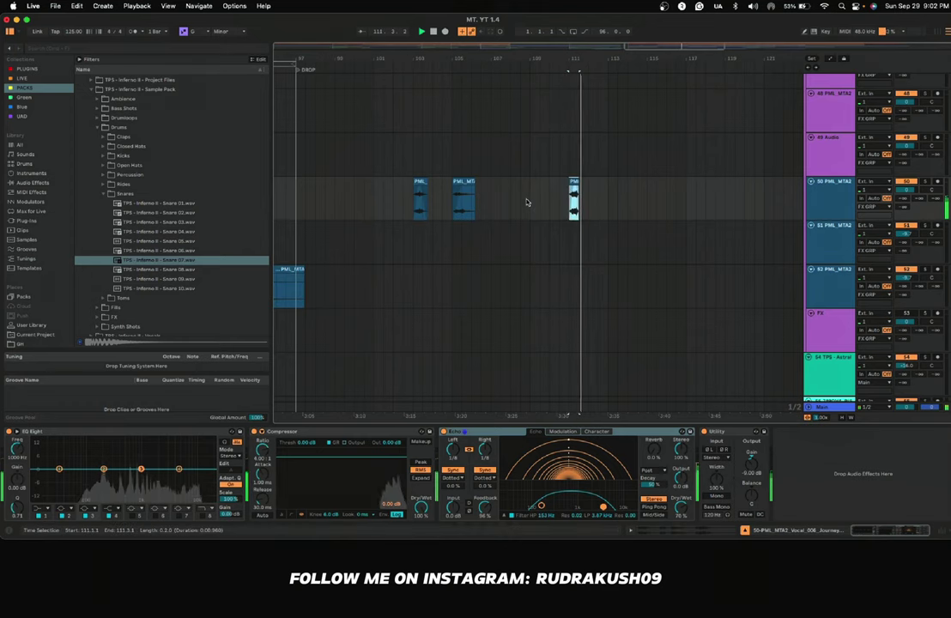
# Step: Copy the long vocal clip on track 52 from bar 94 to bar 111
pyautogui.scroll(-3, 527, 203)
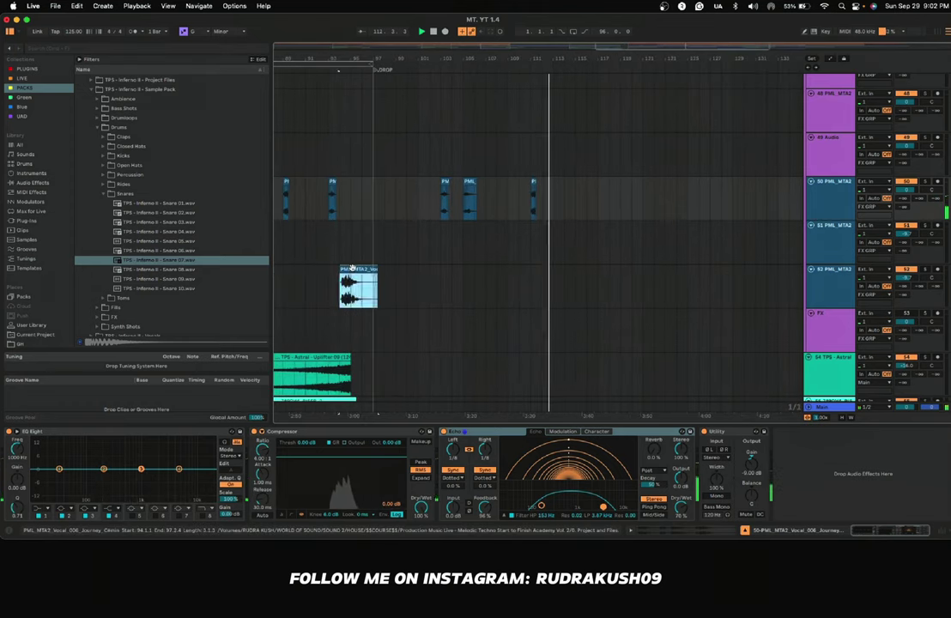
pyautogui.moveTo(353, 294)
pyautogui.mouseDown()
pyautogui.moveTo(555, 294)
pyautogui.moveTo(542, 294)
pyautogui.mouseUp()
pyautogui.click(518, 288)
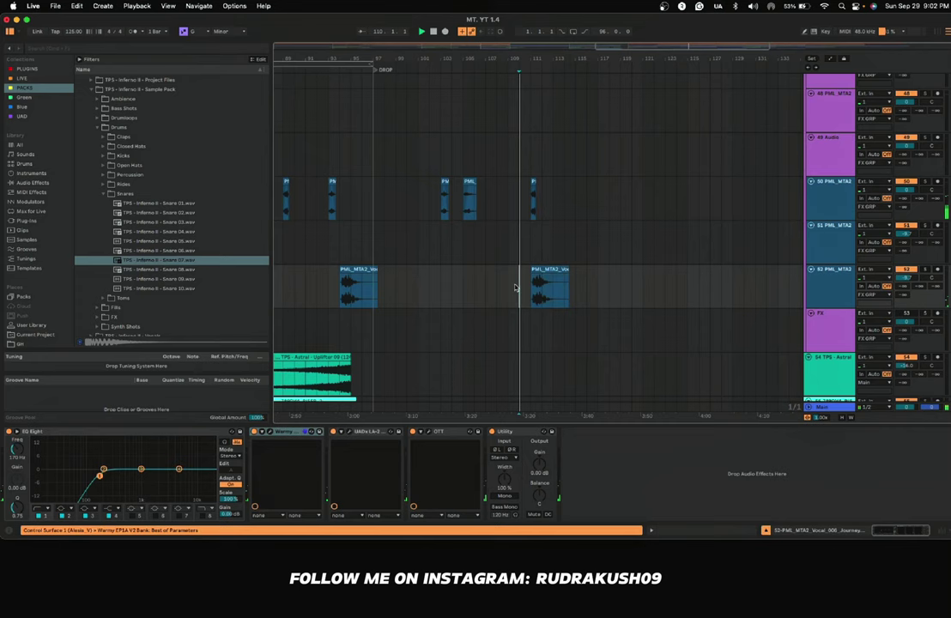
# Step: Deactivate the SHAKER clip section from bar 112 to bar 113 in the drums group
pyautogui.hscroll(-1, 510, 288)
pyautogui.scroll(-1, 510, 287)
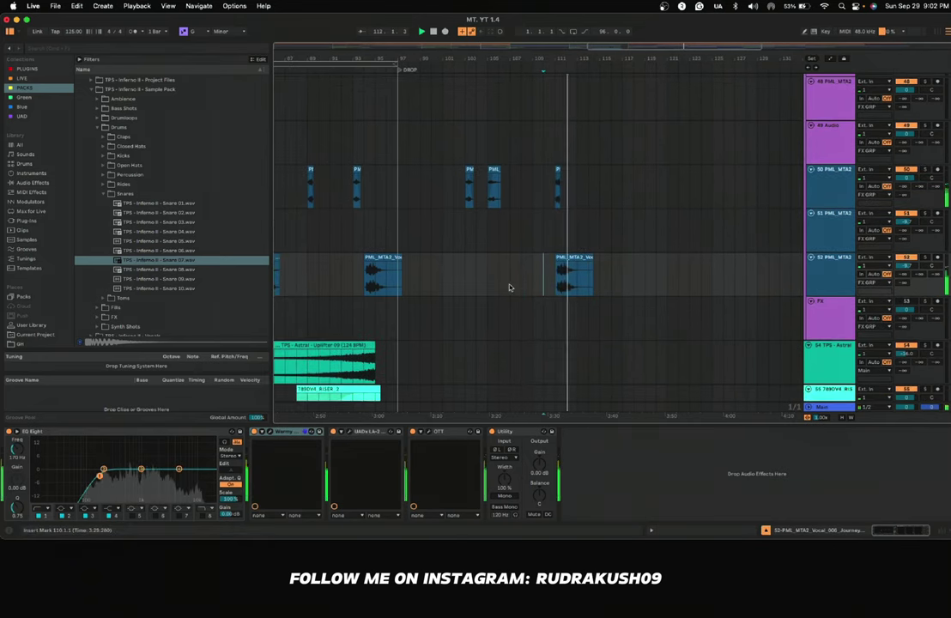
pyautogui.scroll(-2, 510, 288)
pyautogui.hscroll(1, 510, 288)
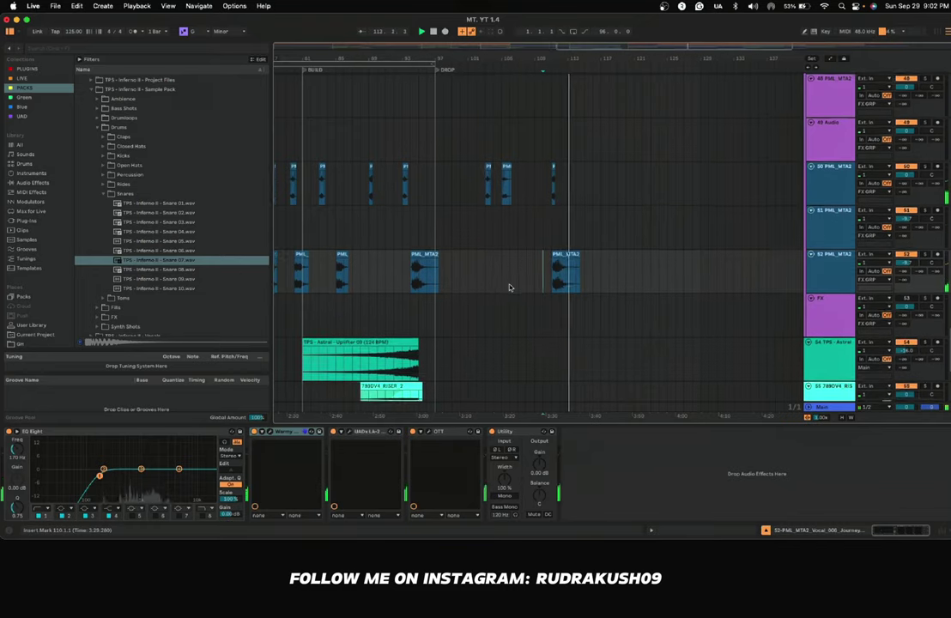
pyautogui.scroll(10, 533, 271)
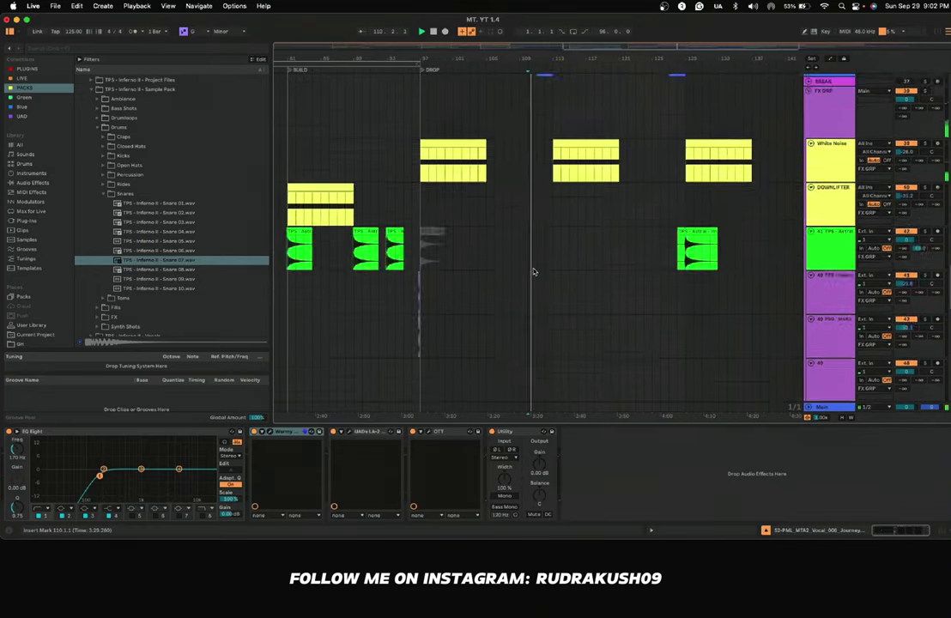
pyautogui.scroll(10, 533, 271)
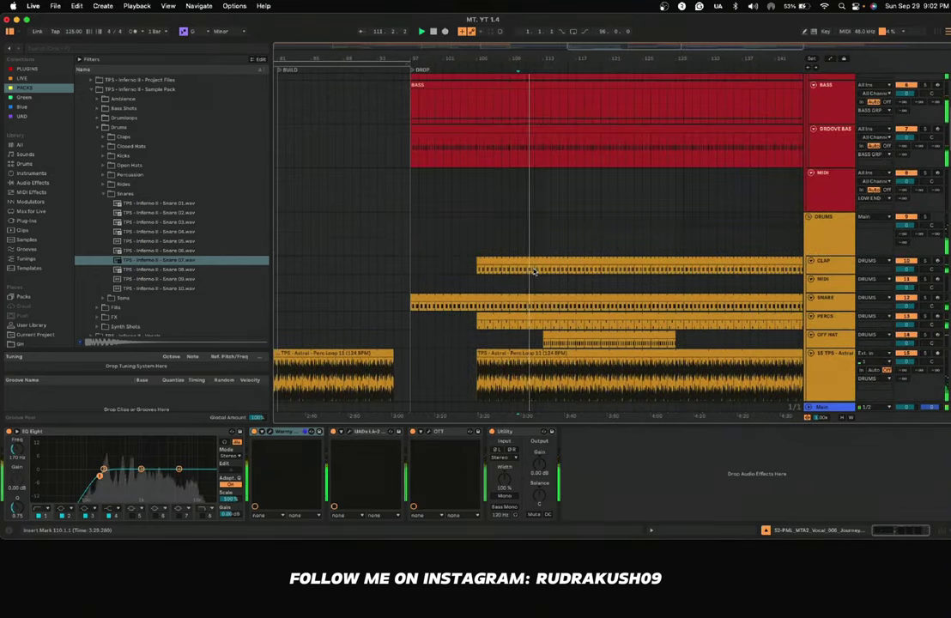
pyautogui.scroll(-3, 534, 258)
pyautogui.scroll(3, 534, 248)
pyautogui.scroll(-4, 533, 249)
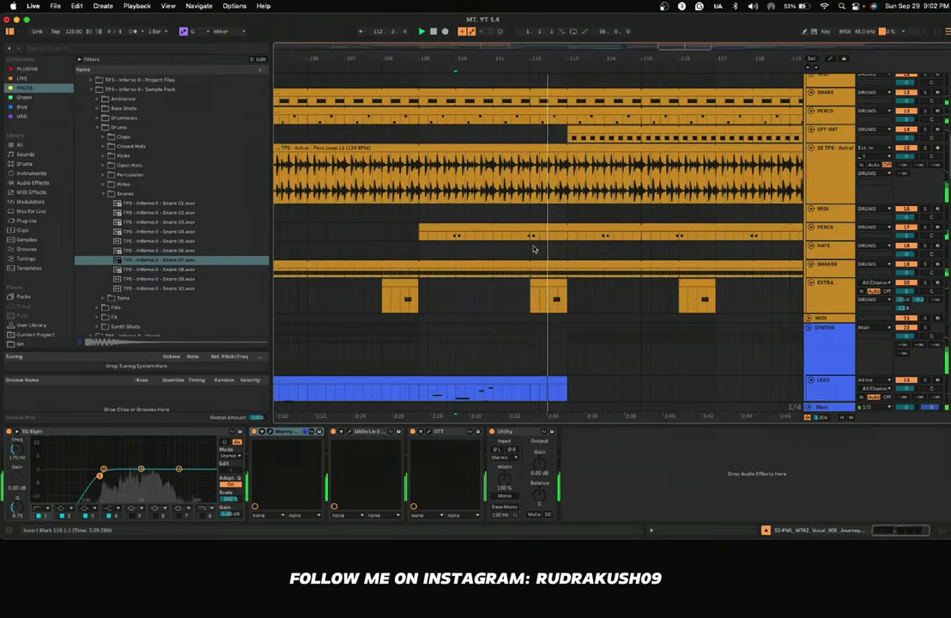
pyautogui.moveTo(532, 275); pyautogui.dragTo(569, 274)
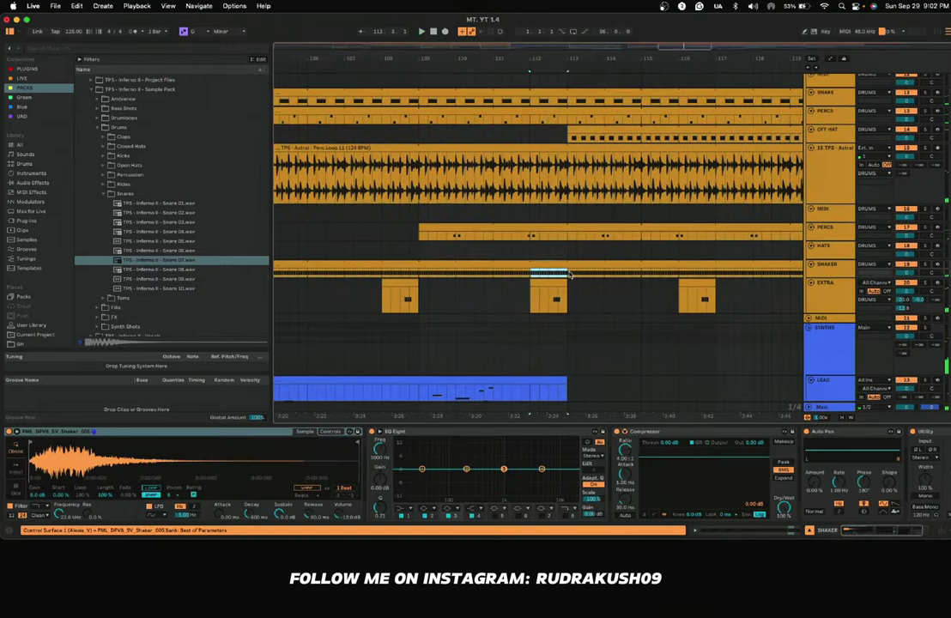
pyautogui.click(454, 249)
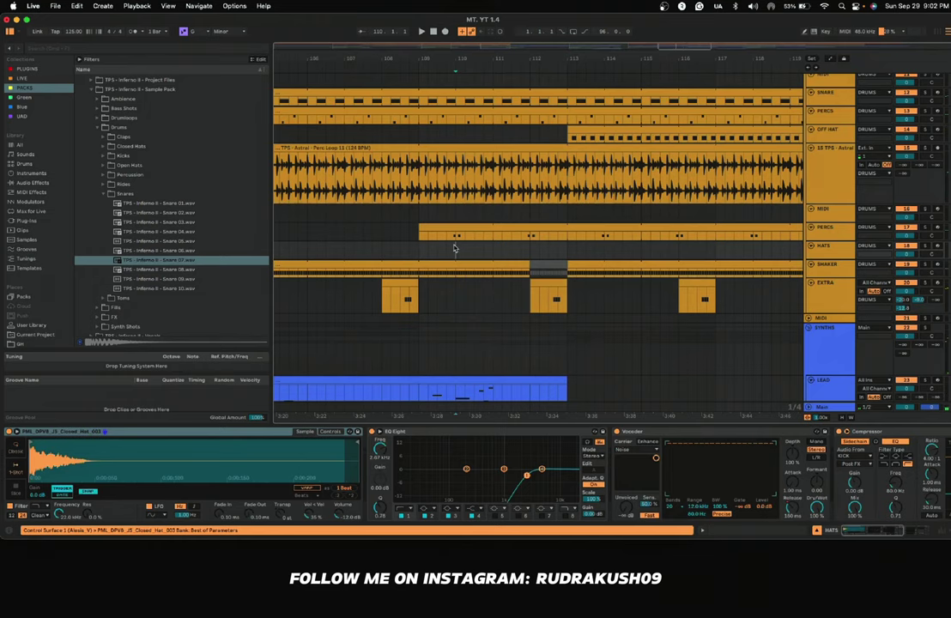
# Step: Extend the deactivated SHAKER section back so it starts at bar 111
pyautogui.click(410, 252)
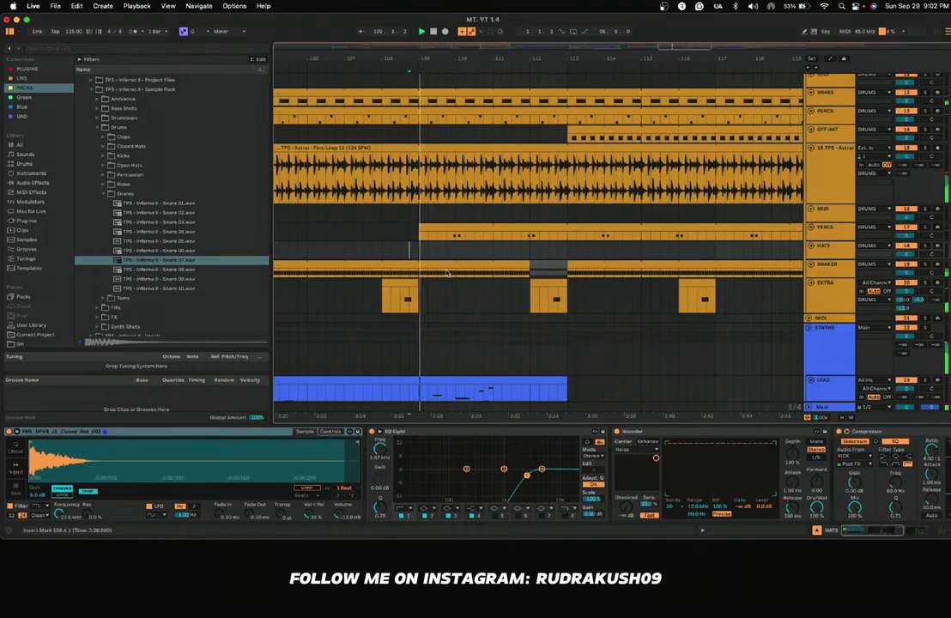
pyautogui.scroll(-15, 506, 266)
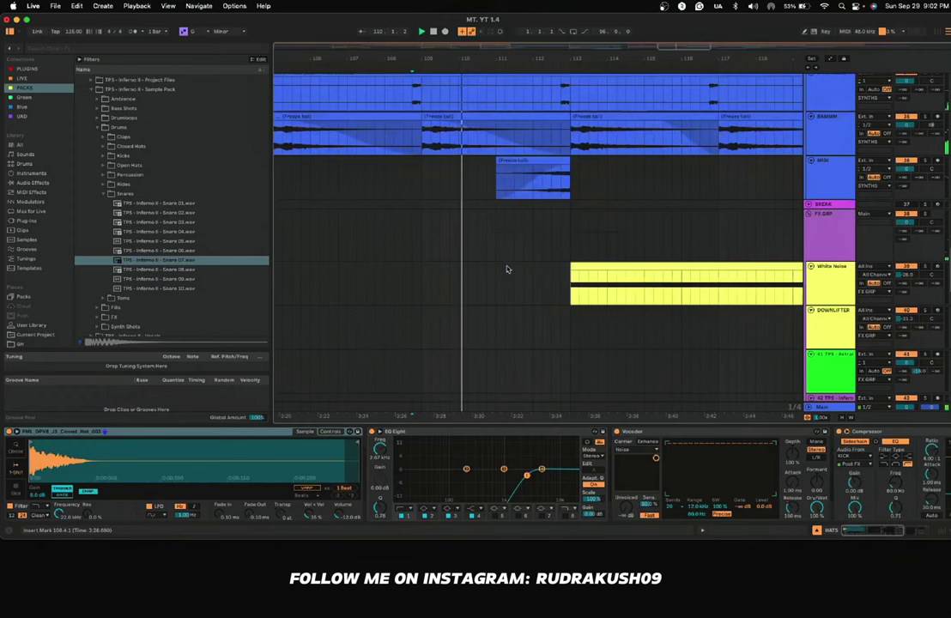
pyautogui.scroll(-10, 506, 268)
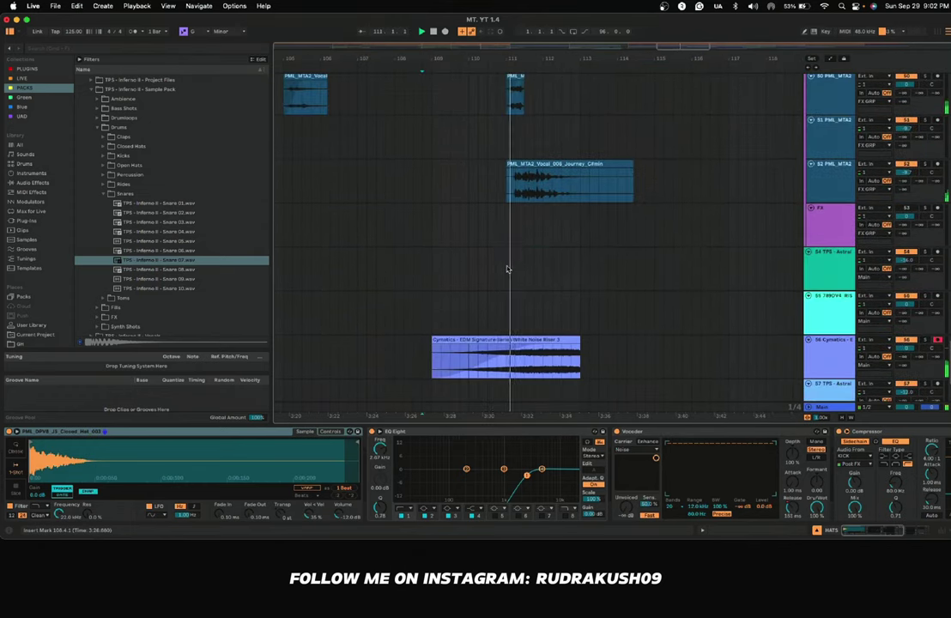
pyautogui.scroll(10, 506, 269)
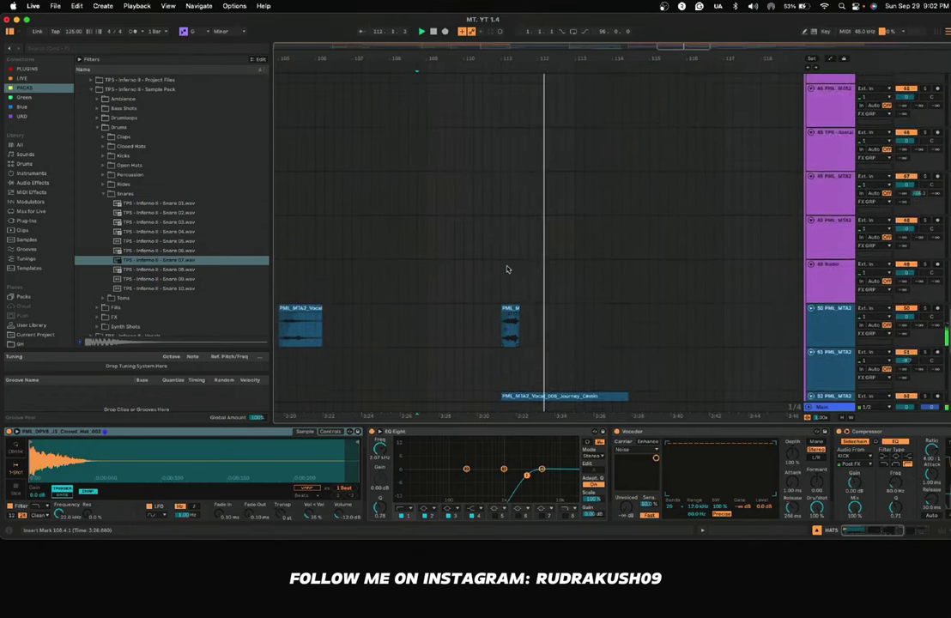
pyautogui.scroll(12, 507, 269)
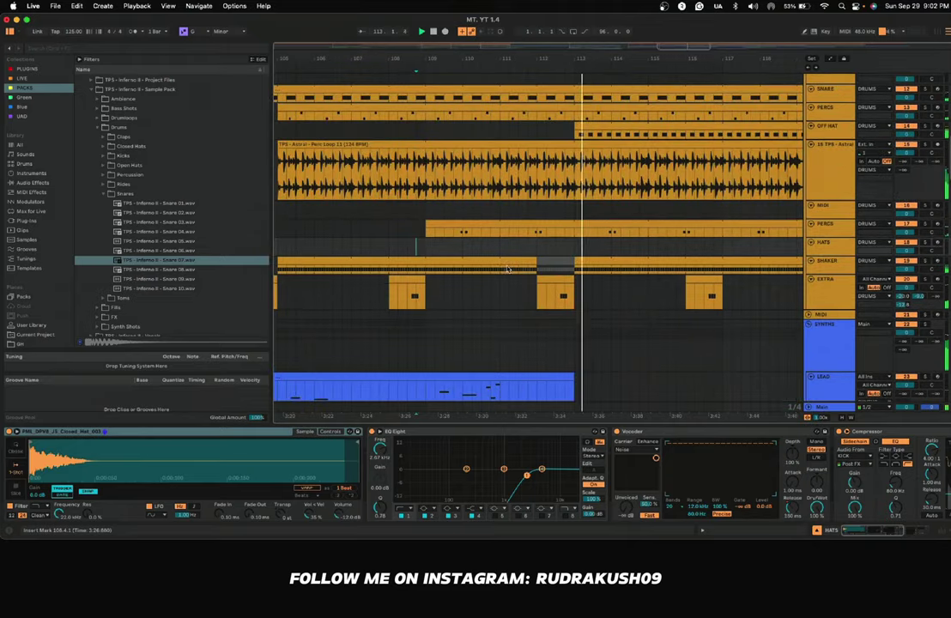
pyautogui.click(538, 260)
pyautogui.press('space')
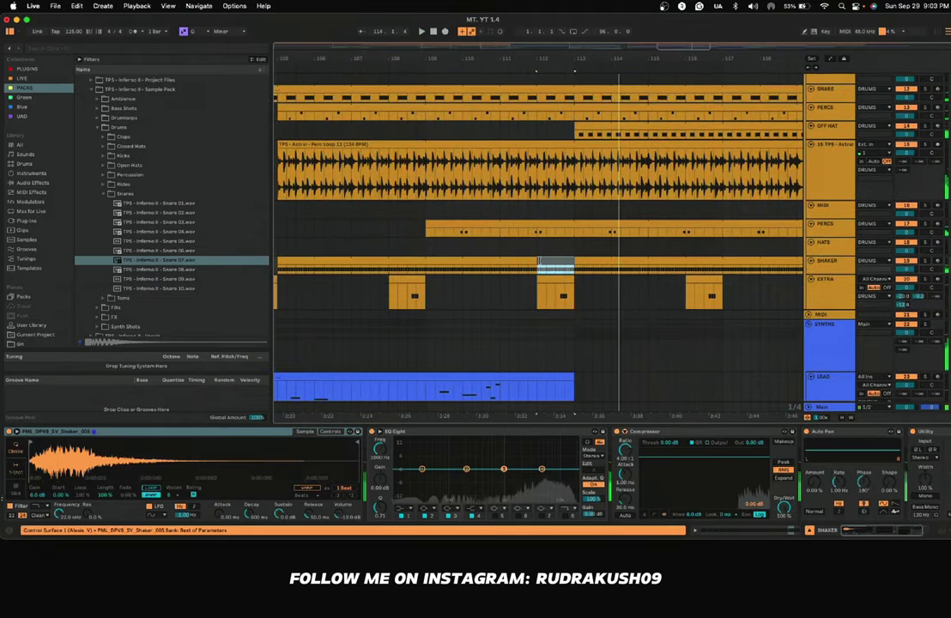
pyautogui.moveTo(537, 259); pyautogui.dragTo(509, 259)
# Step: Play back from bar 108 and check the shaker gap against the synth, FX and riser tracks up to bar 113
pyautogui.click(389, 248)
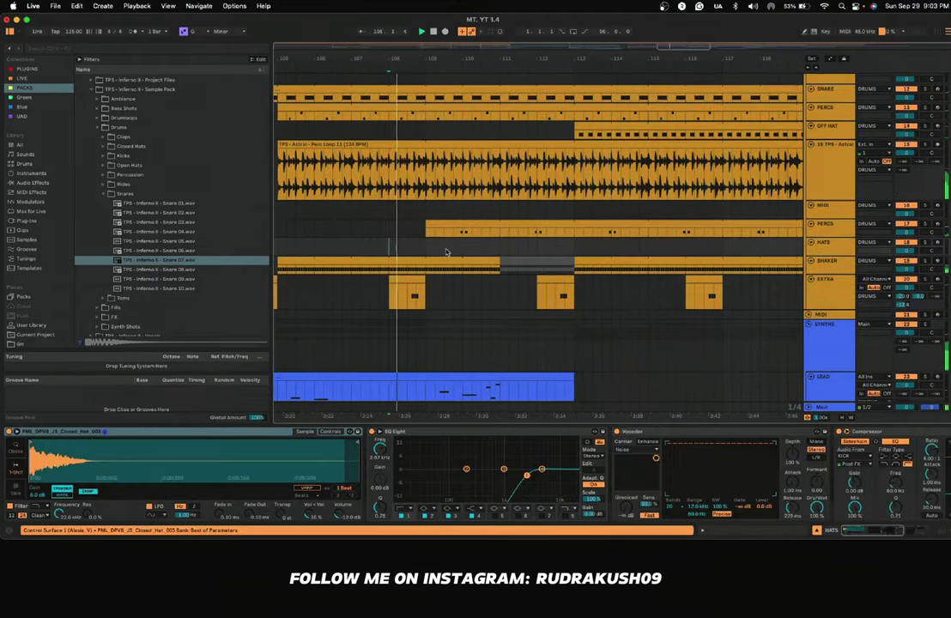
pyautogui.scroll(-20, 451, 251)
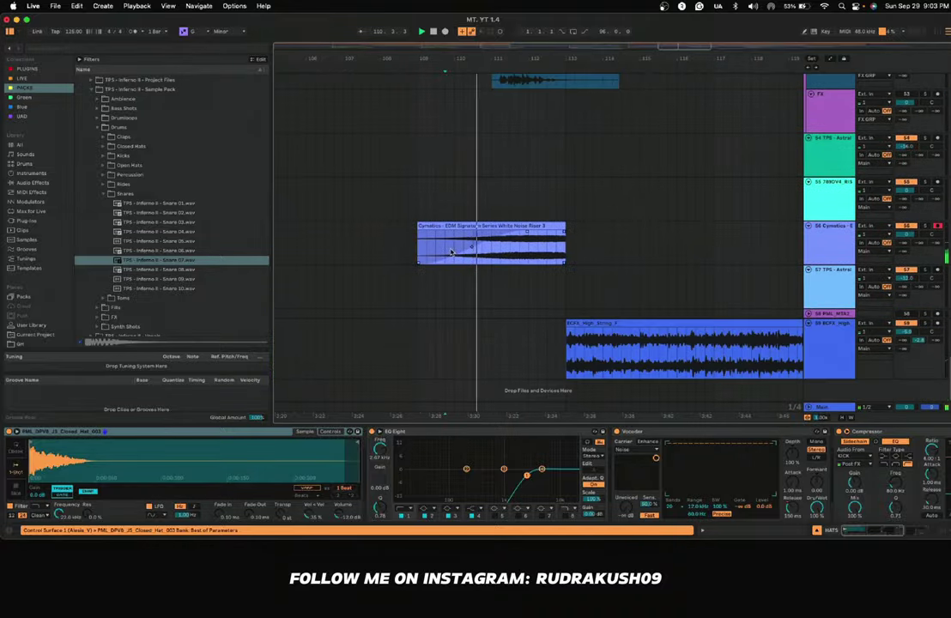
pyautogui.scroll(15, 451, 250)
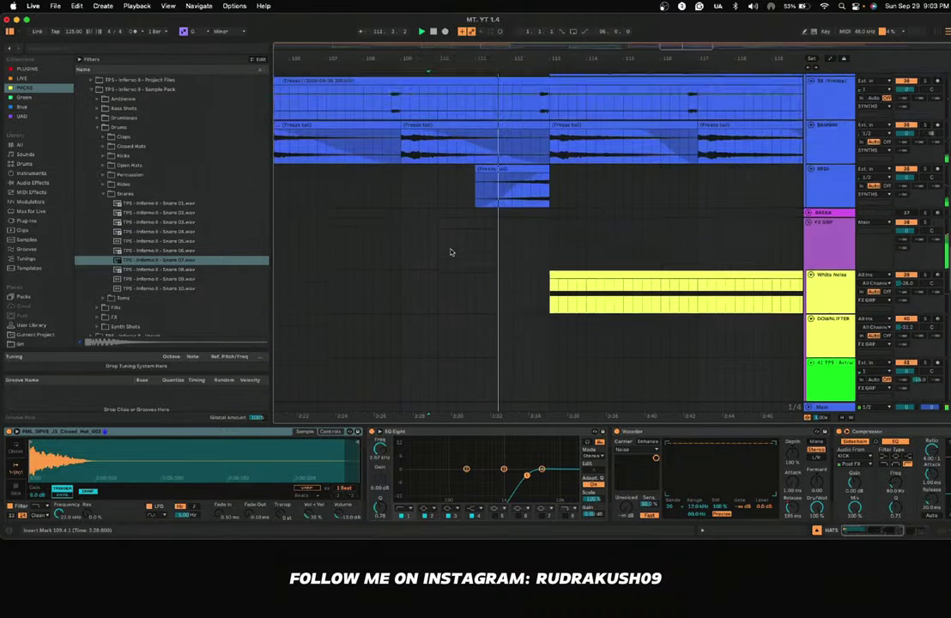
pyautogui.scroll(15, 450, 251)
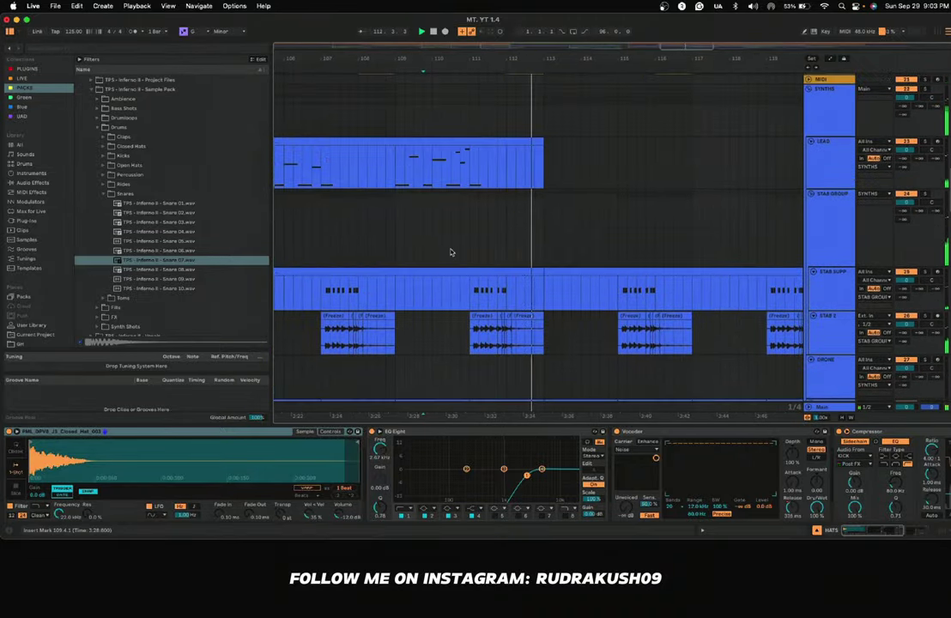
pyautogui.scroll(3, 450, 251)
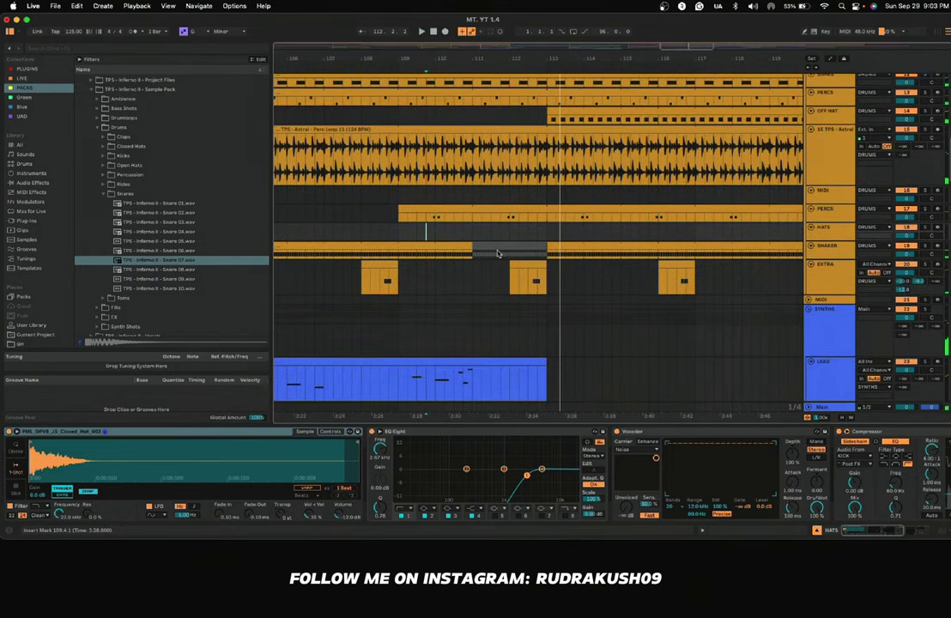
pyautogui.click(486, 249)
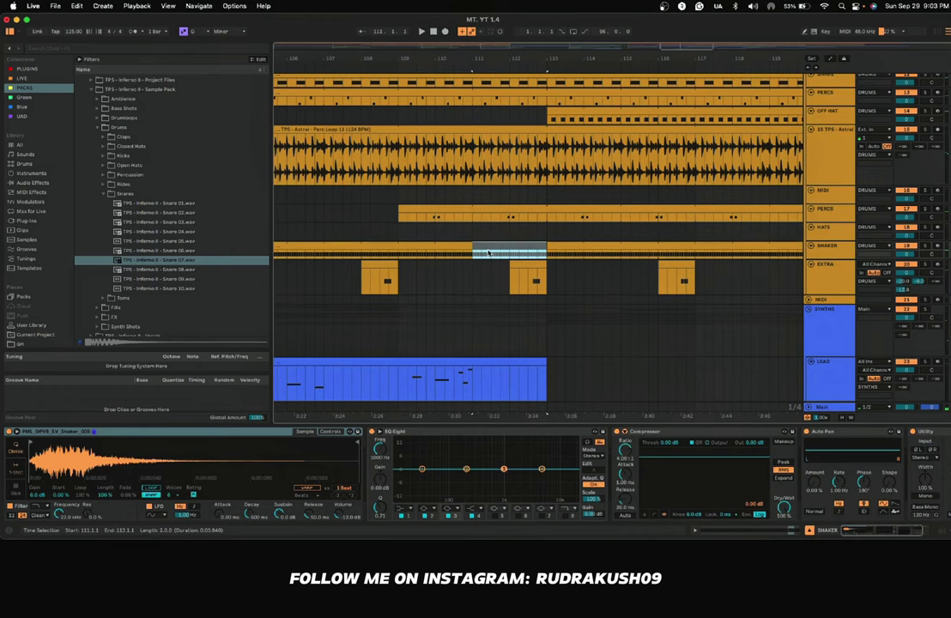
# Step: Audition the TPS - Inferno II snare samples in the Snares folder
pyautogui.click(139, 206)
pyautogui.press('Down')
pyautogui.press('Down')
pyautogui.press('Down')
pyautogui.press('Down')
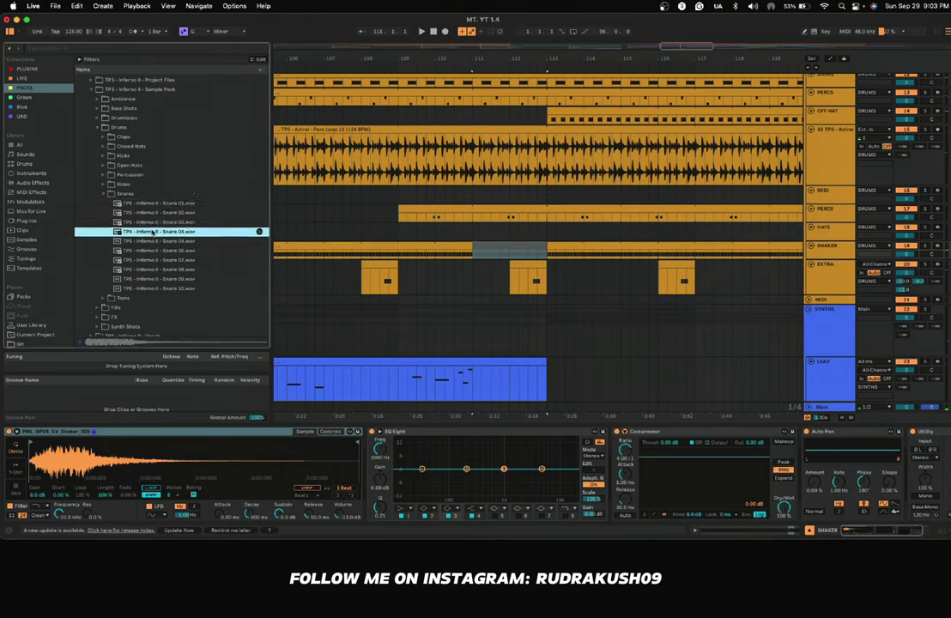
pyautogui.press('Down')
pyautogui.press('Down')
pyautogui.press('Down')
pyautogui.press('Down')
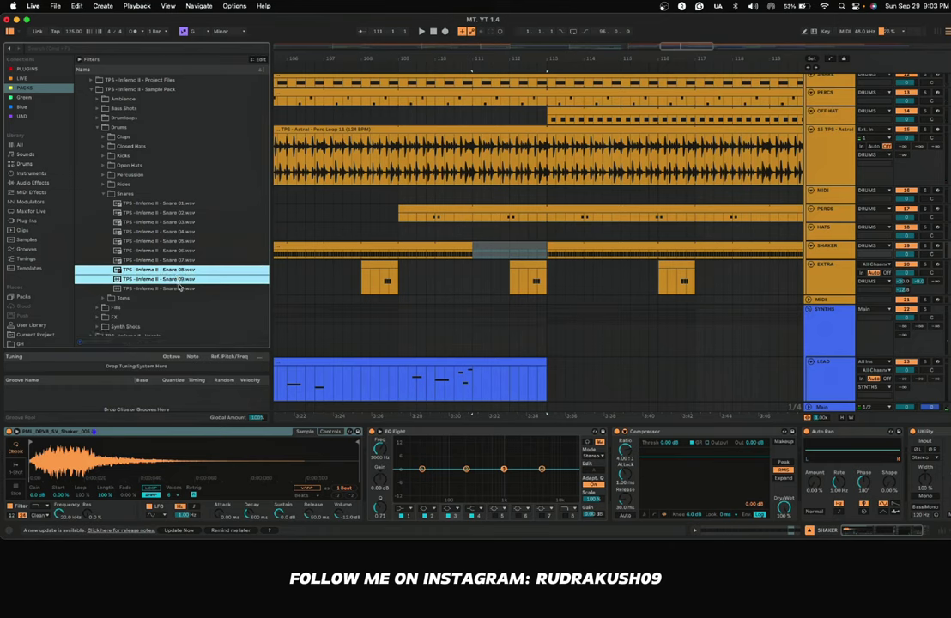
pyautogui.click(147, 212)
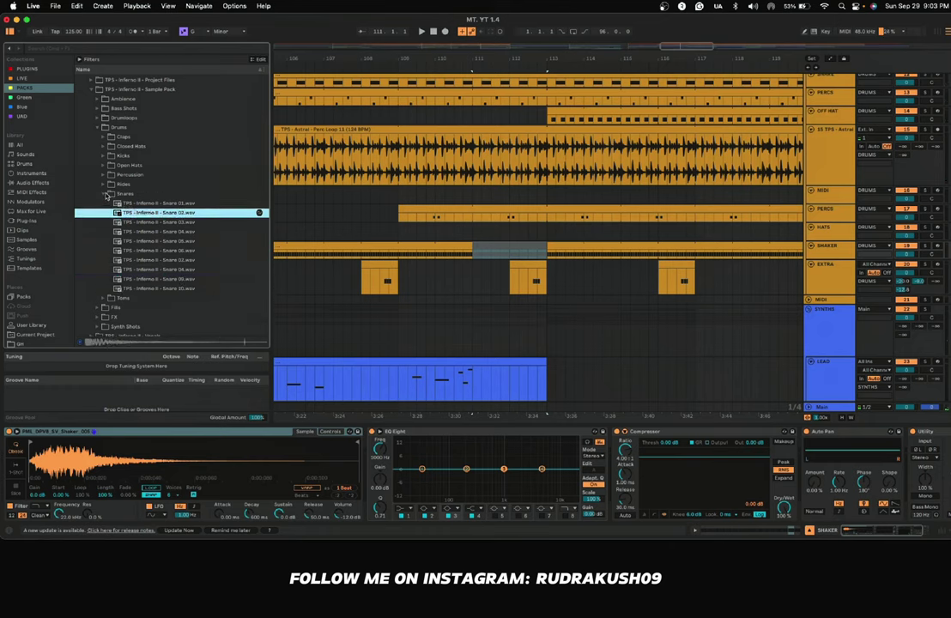
# Step: Audition the TPS - Inferno II ride samples in the Rides folder
pyautogui.click(104, 185)
pyautogui.click(143, 196)
pyautogui.press('Down')
pyautogui.press('Down')
pyautogui.press('Down')
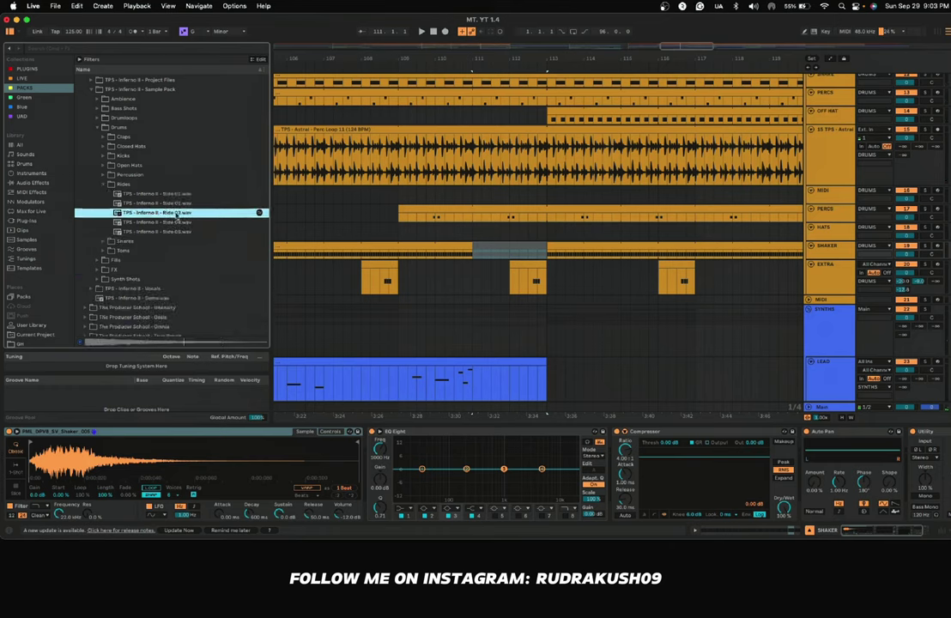
pyautogui.press('Up')
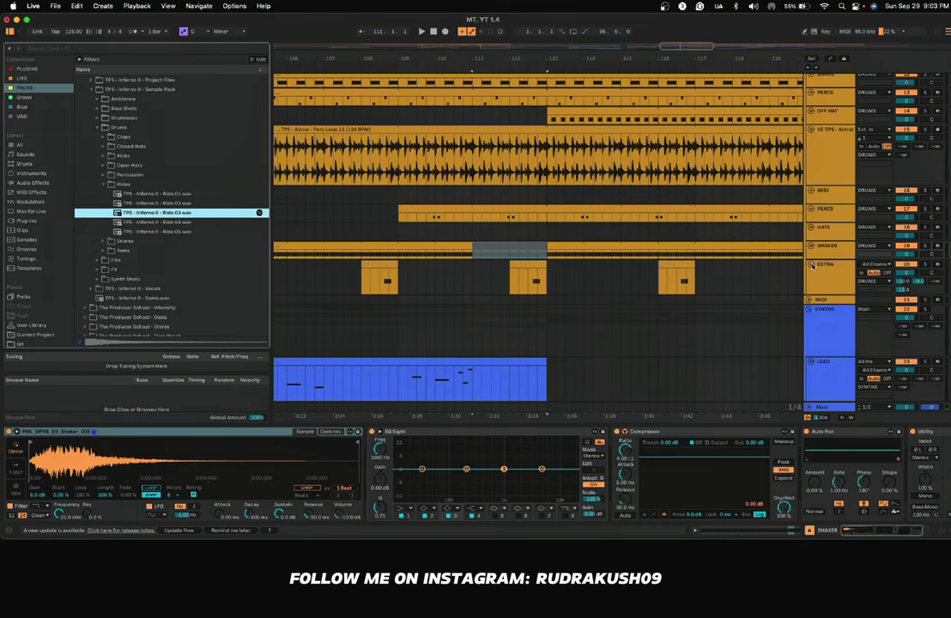
pyautogui.rightClick(823, 257)
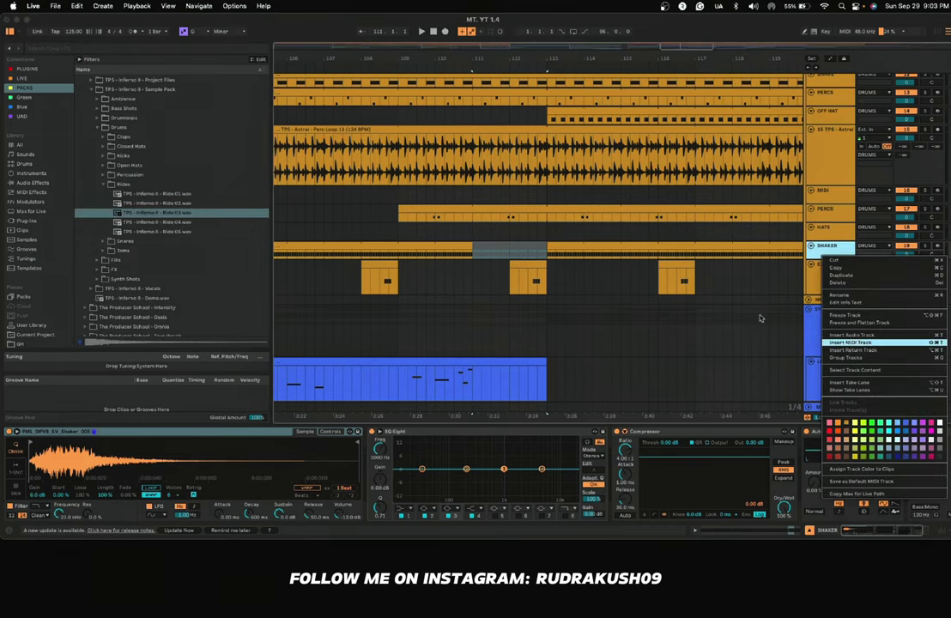
pyautogui.click(885, 342)
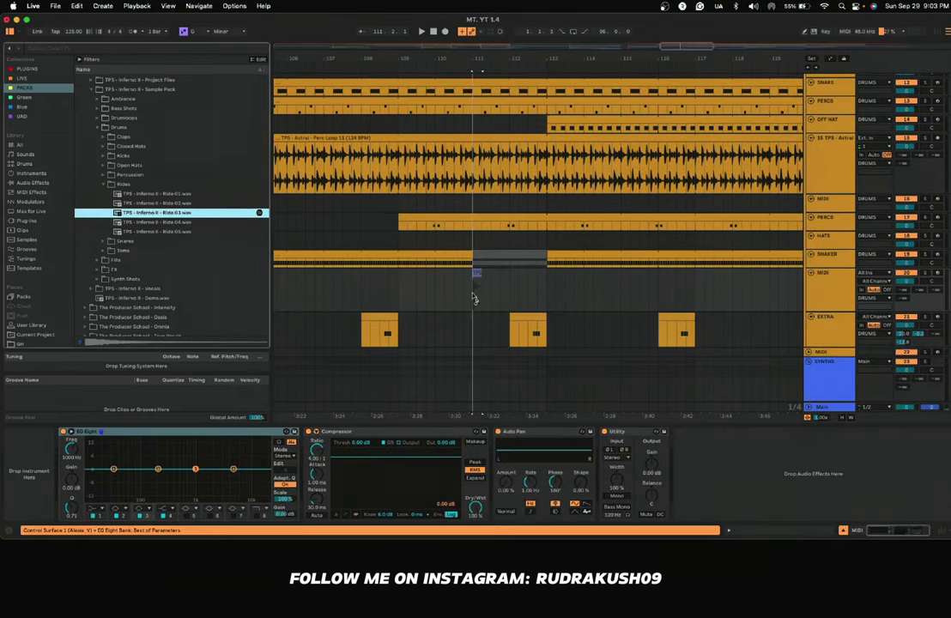
pyautogui.moveTo(473, 298); pyautogui.dragTo(474, 298)
pyautogui.click(809, 283)
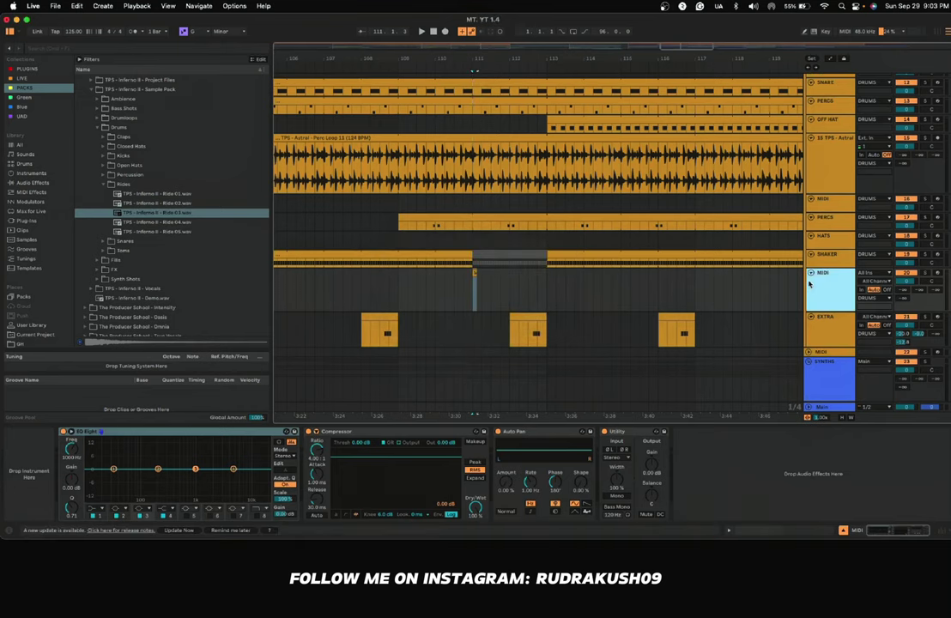
pyautogui.press('Delete')
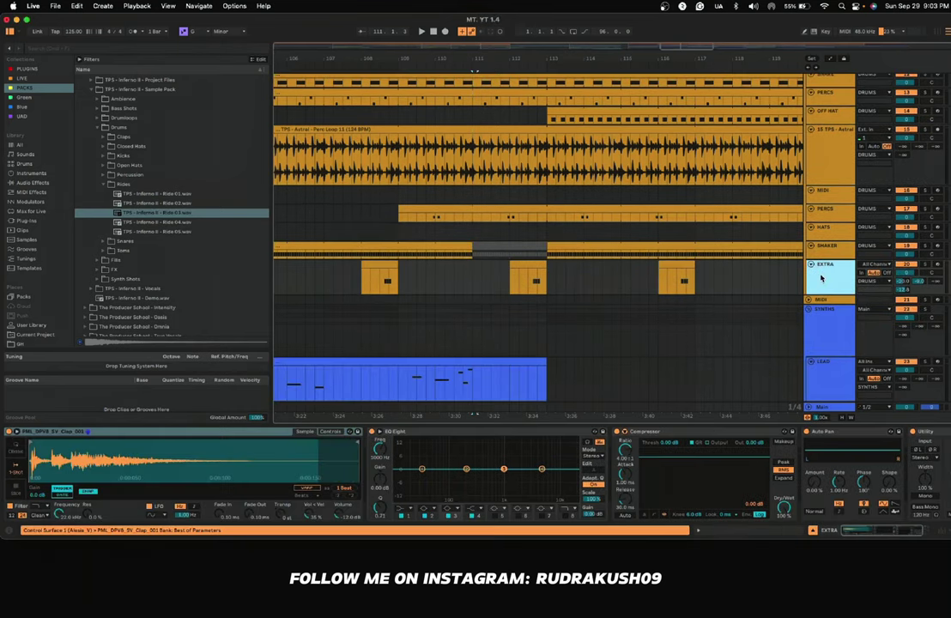
# Step: Insert an audio track between SHAKER and EXTRA and place the TPS - Inferno II - Ride 03 sample at bar 111
pyautogui.rightClick(822, 278)
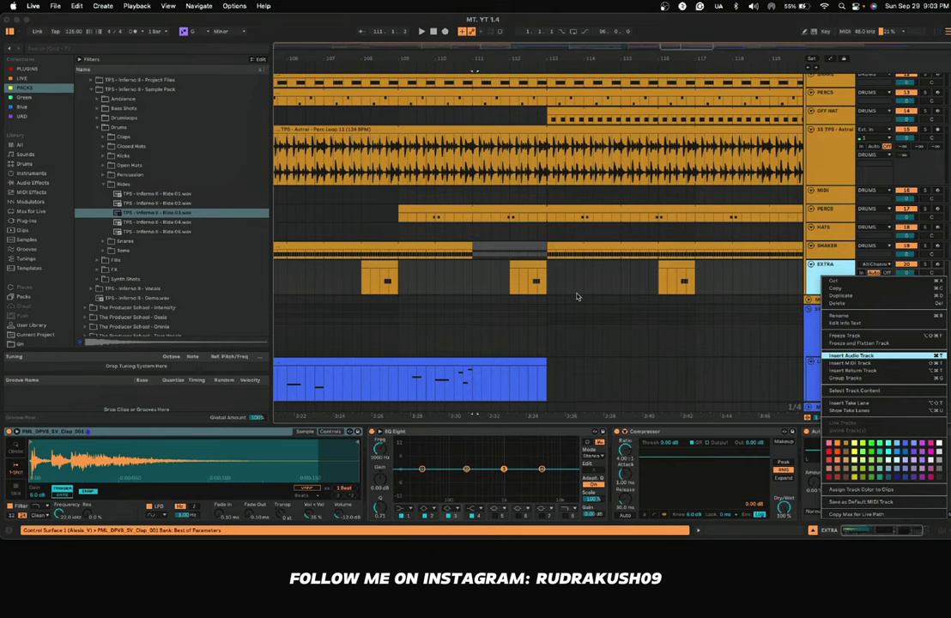
pyautogui.press('Return')
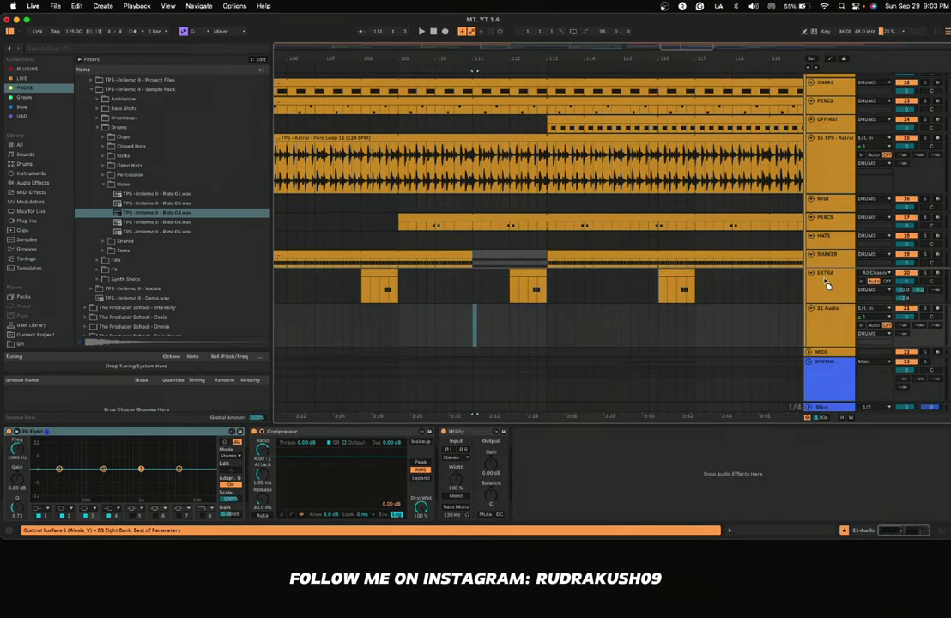
pyautogui.moveTo(158, 217); pyautogui.dragTo(475, 292)
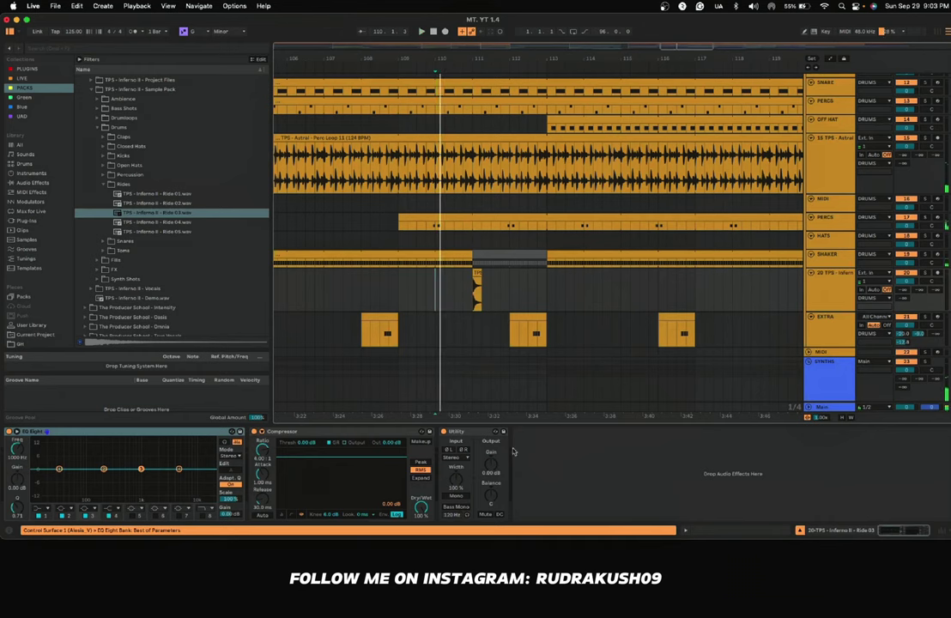
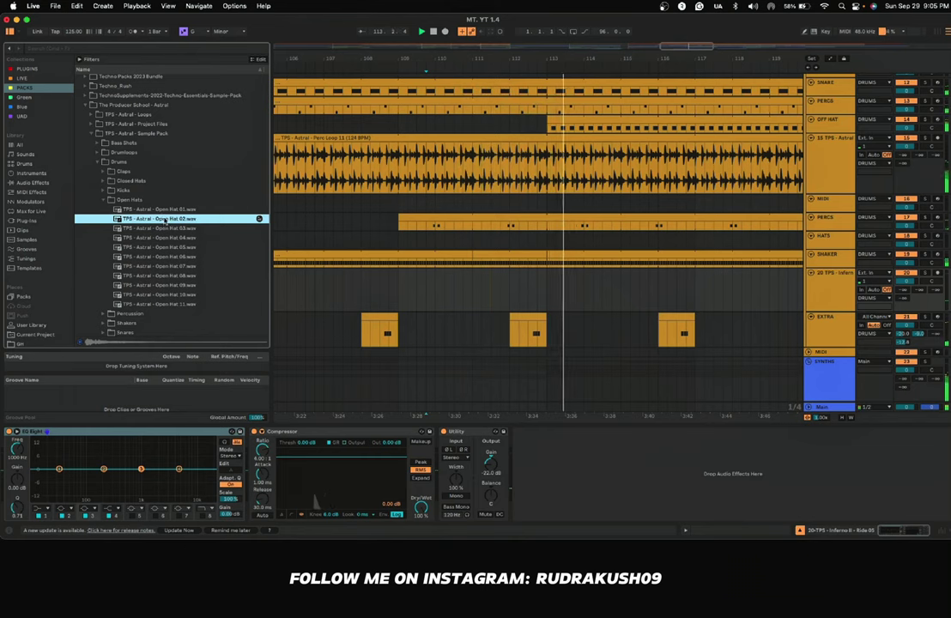
# Step: Fill bar 112 of the new audio track by duplicating the TPS - Astral - Open Hat 02 clip three times
pyautogui.moveTo(510, 293); pyautogui.dragTo(520, 292)
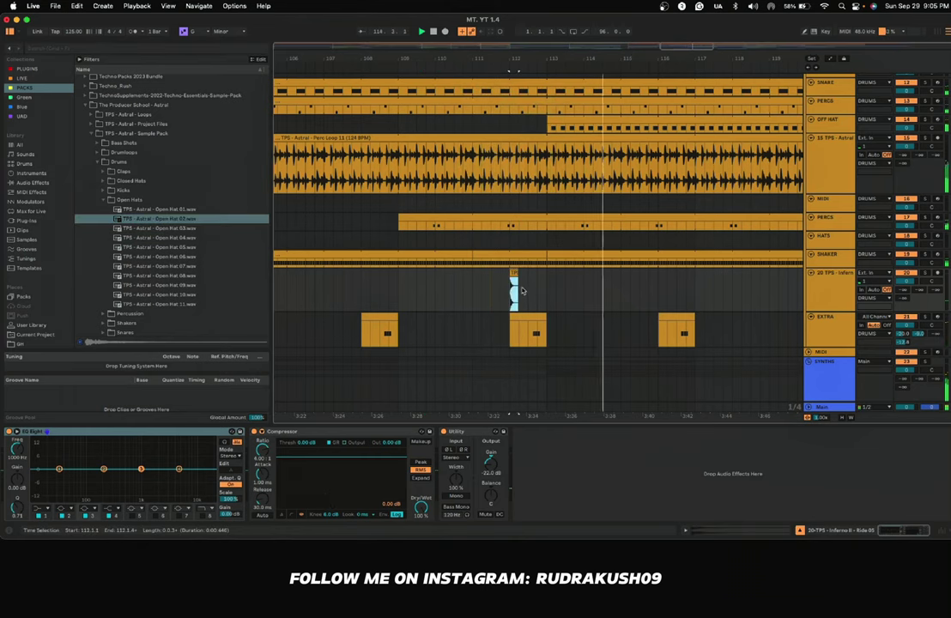
pyautogui.hotkey('ctrl', 'd')
pyautogui.hotkey('ctrl', 'd')
pyautogui.hotkey('ctrl', 'd')
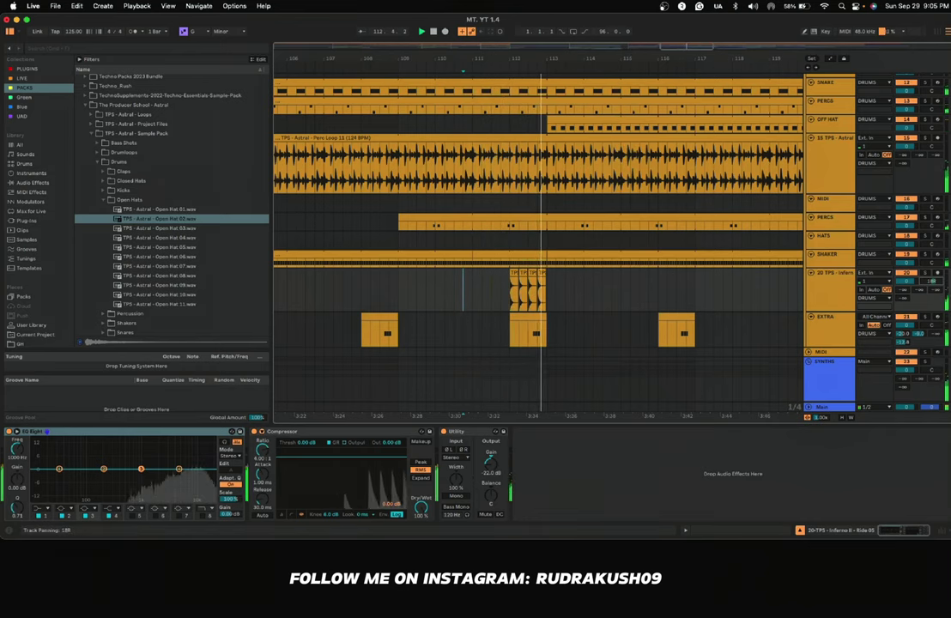
# Step: Pan the open hat track to 17R while playing back the hats in bar 112
pyautogui.click(510, 299)
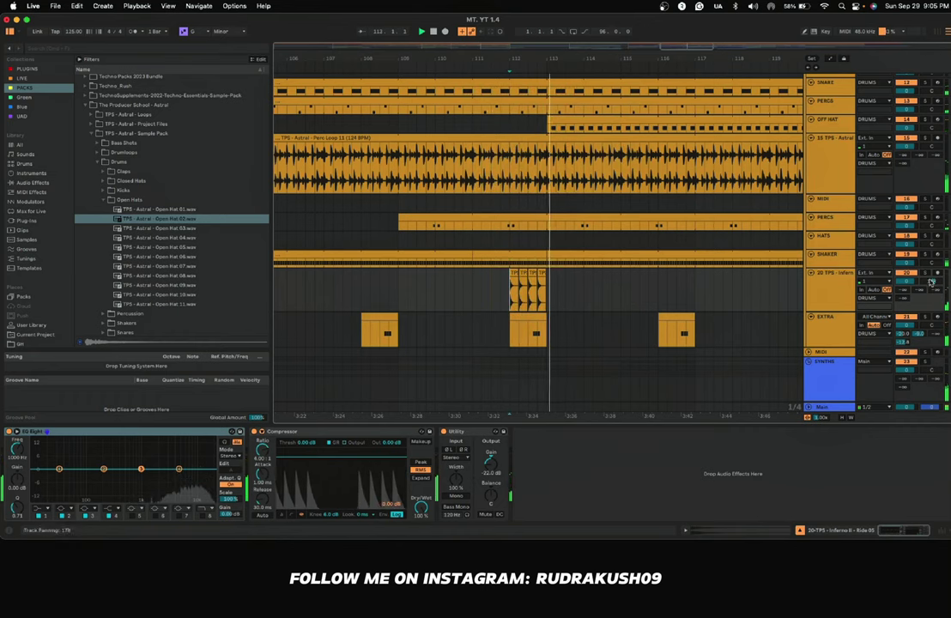
pyautogui.click(523, 300)
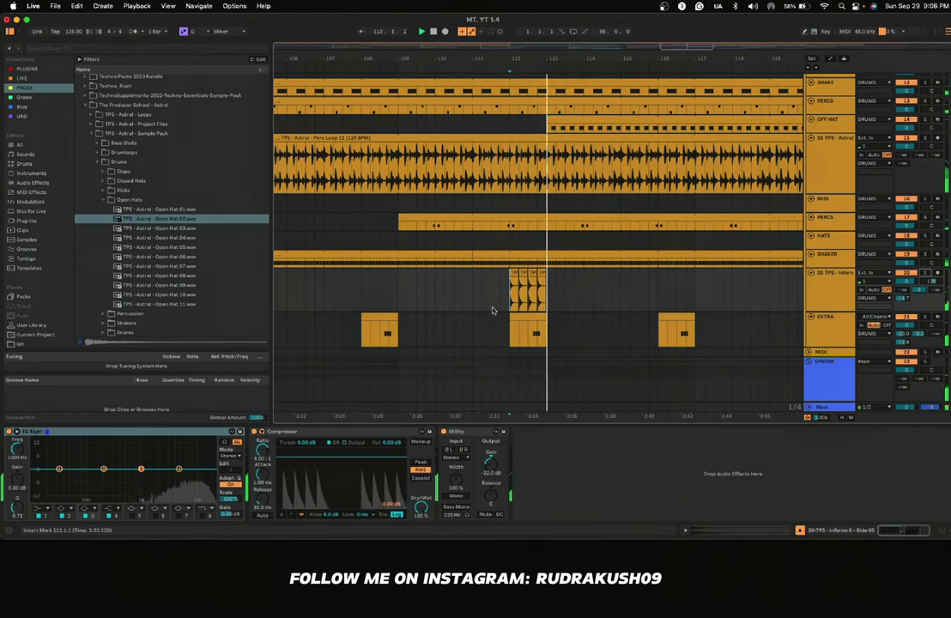
pyautogui.click(454, 292)
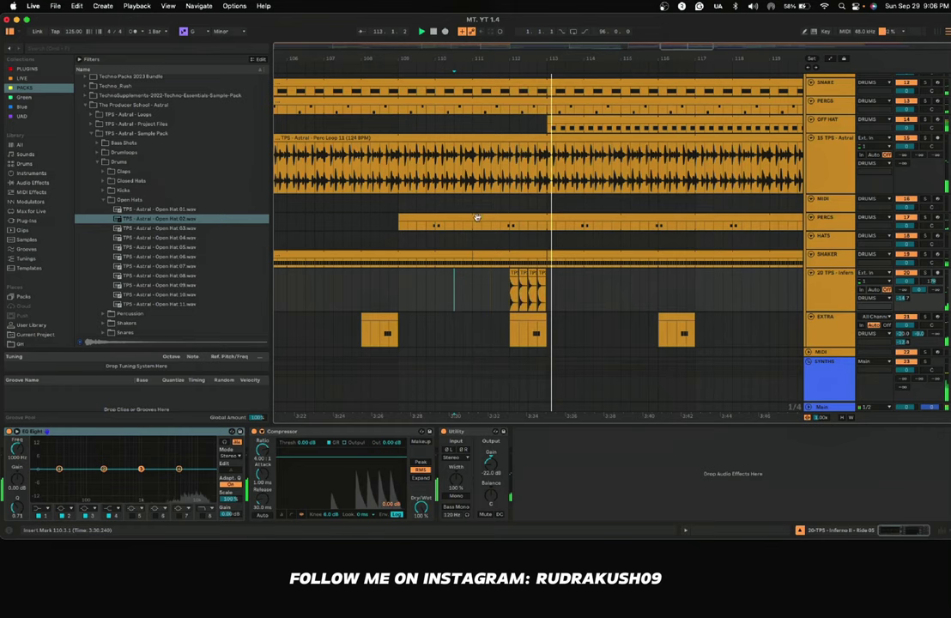
# Step: Replace the open hats in bar 112 with TPS - Astral - Open Hat 08, duplicated three times to fill the bar
pyautogui.click(492, 240)
pyautogui.scroll(3, 507, 240)
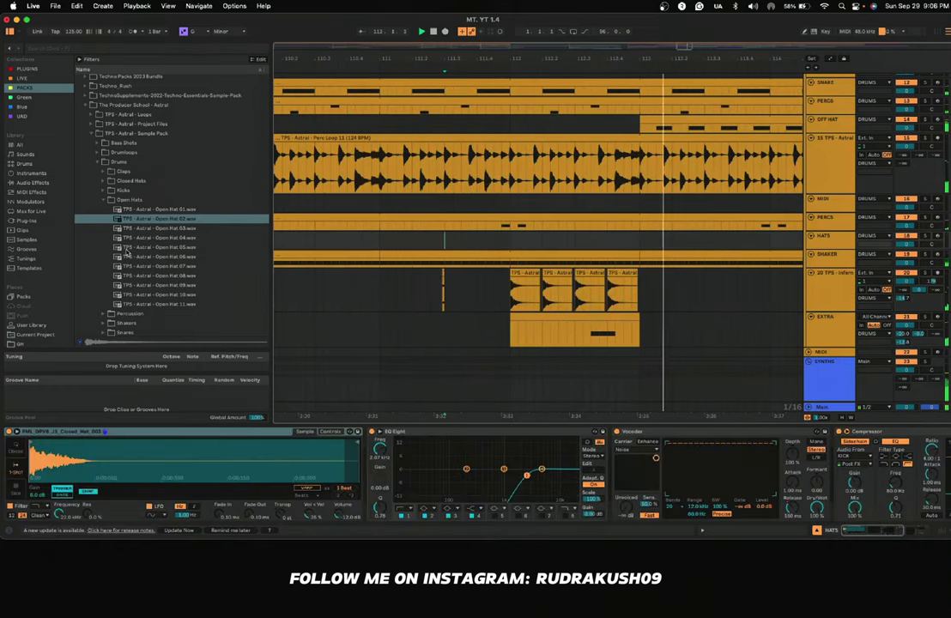
pyautogui.press('space')
pyautogui.click(174, 248)
pyautogui.click(158, 276)
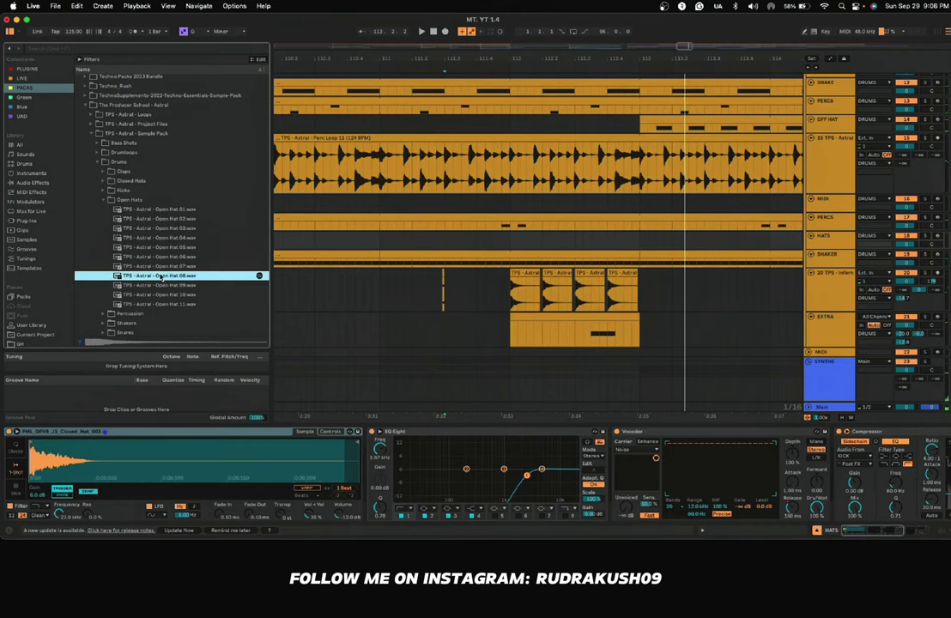
pyautogui.moveTo(159, 276); pyautogui.dragTo(513, 283)
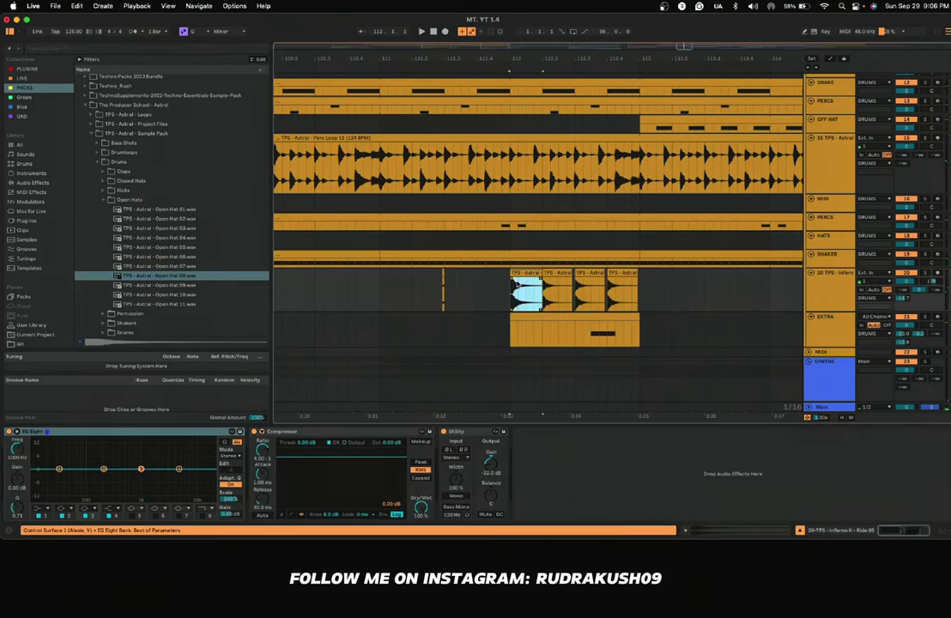
pyautogui.press('super+d')
pyautogui.press('super+d')
pyautogui.press('super+d')
# Step: Play back the replaced open hats from 111.3, including with their track soloed
pyautogui.click(453, 294)
pyautogui.press('space')
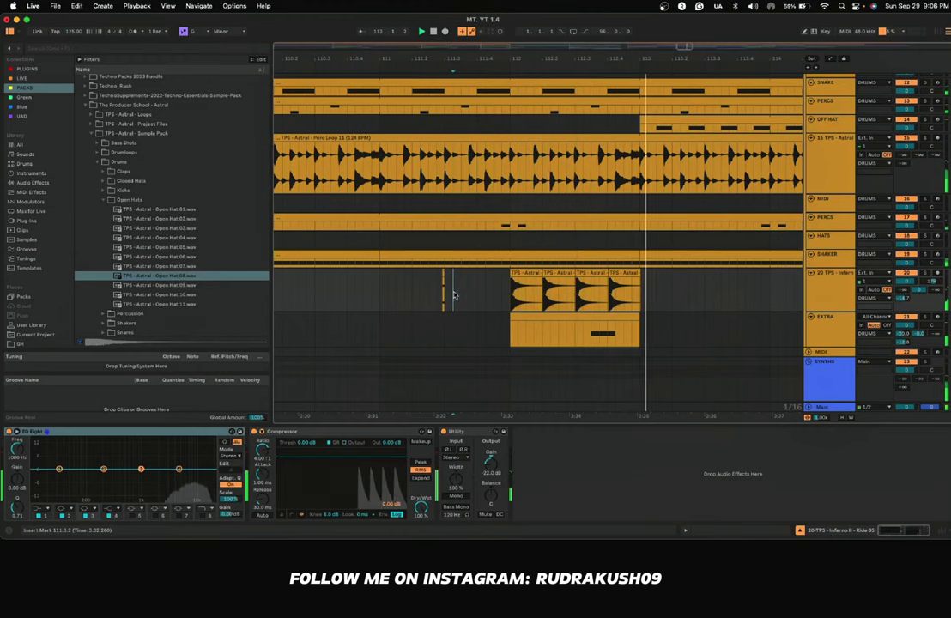
pyautogui.press('space')
pyautogui.press('space')
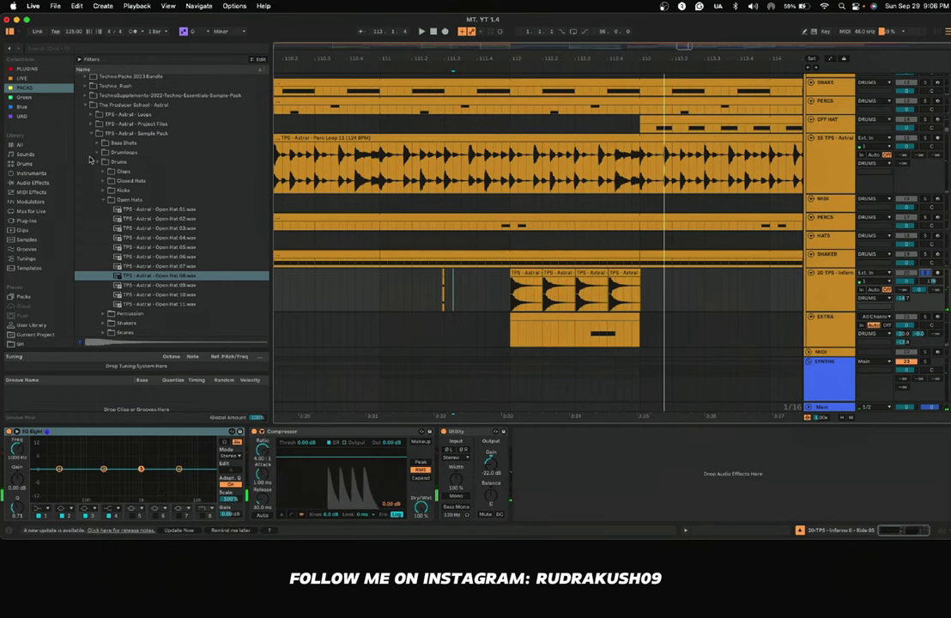
# Step: Add a Vocoder between the Compressor and Utility on the open hat track
pyautogui.click(25, 79)
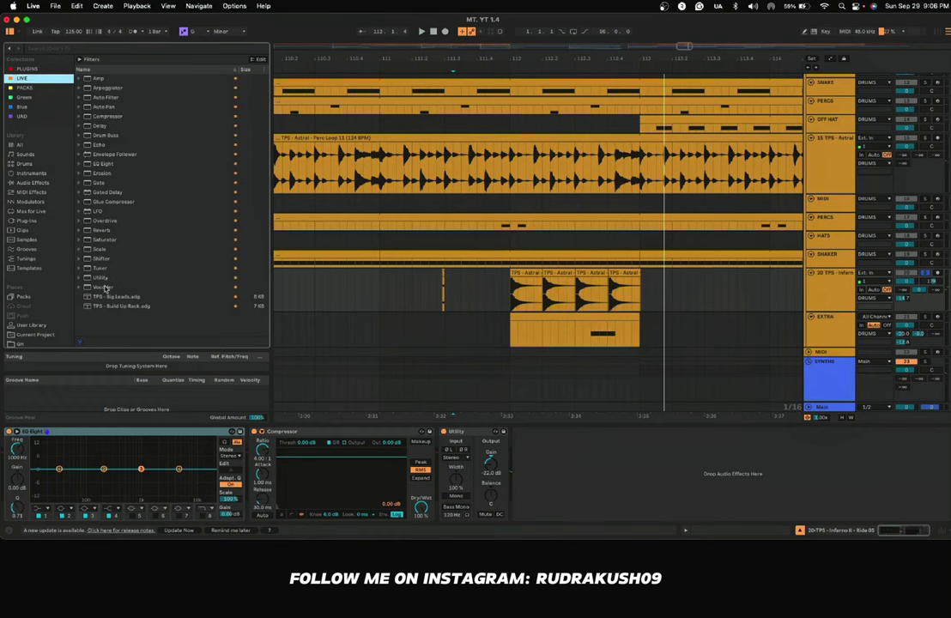
pyautogui.click(105, 288)
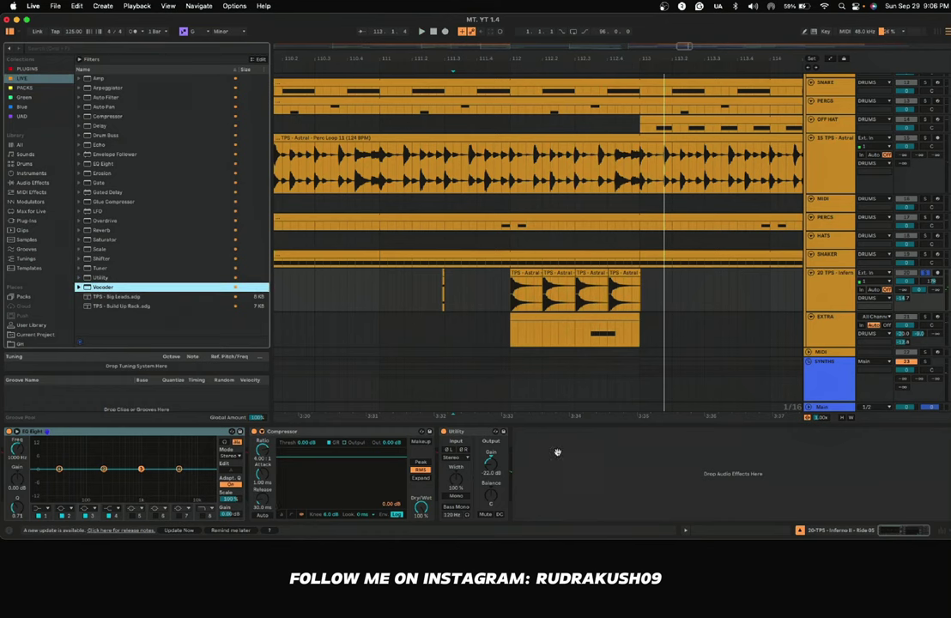
pyautogui.moveTo(557, 452); pyautogui.dragTo(450, 431)
pyautogui.click(581, 429)
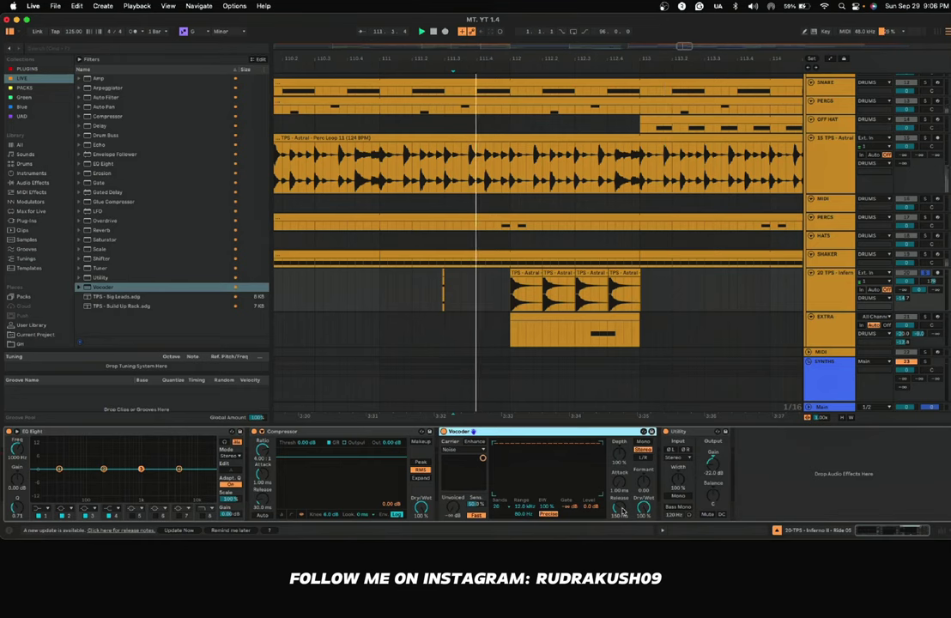
# Step: Automate the Vocoder's release time to rise from about 161 ms at bar 112 to 1.81 s at bar 113
pyautogui.moveTo(621, 511)
pyautogui.mouseDown()
pyautogui.moveTo(622, 480)
pyautogui.moveTo(622, 499)
pyautogui.mouseUp()
pyautogui.press('space')
pyautogui.rightClick(620, 510)
pyautogui.click(635, 431)
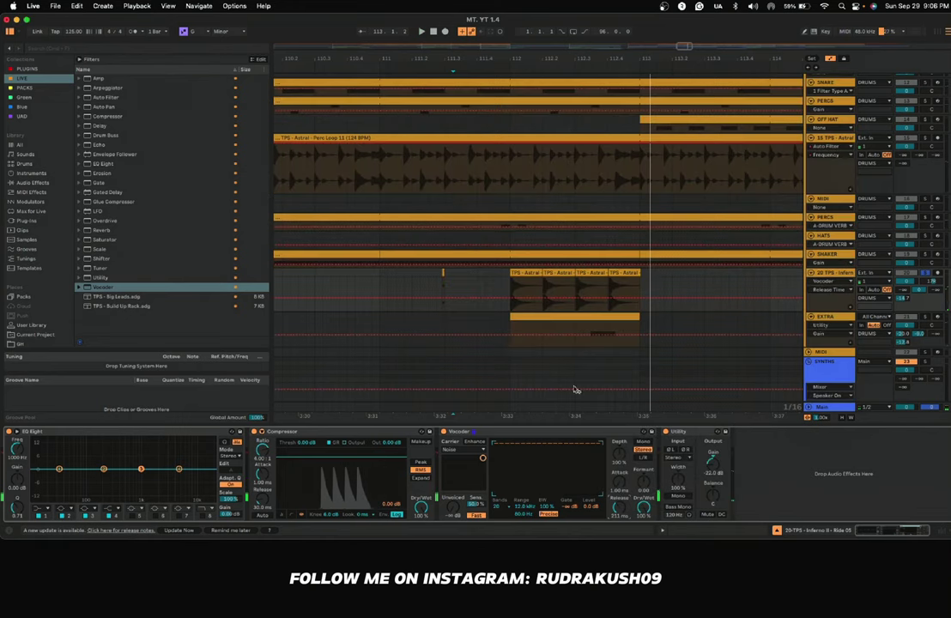
pyautogui.moveTo(513, 297); pyautogui.dragTo(513, 301)
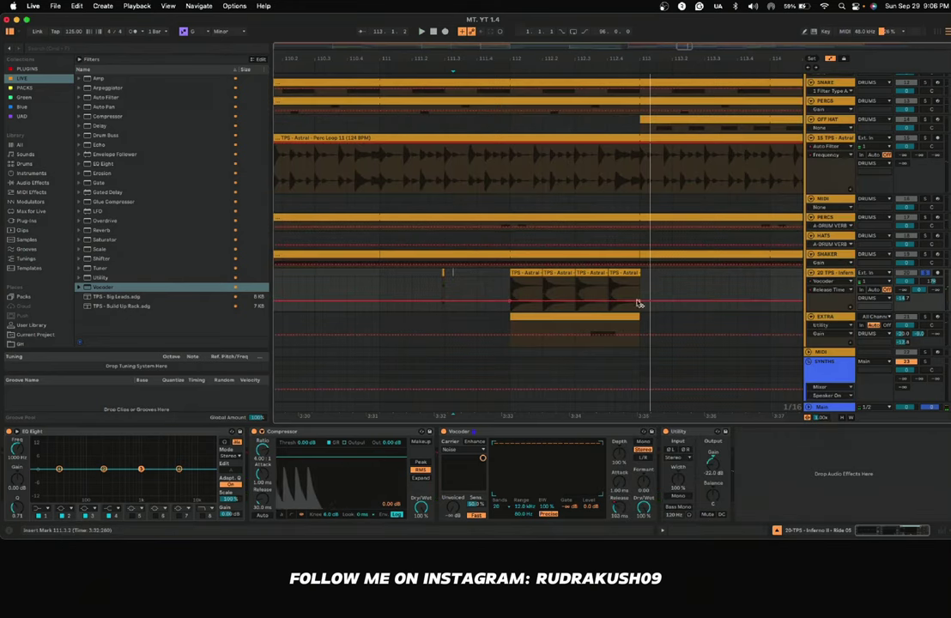
pyautogui.moveTo(638, 303); pyautogui.dragTo(639, 292)
pyautogui.press('space')
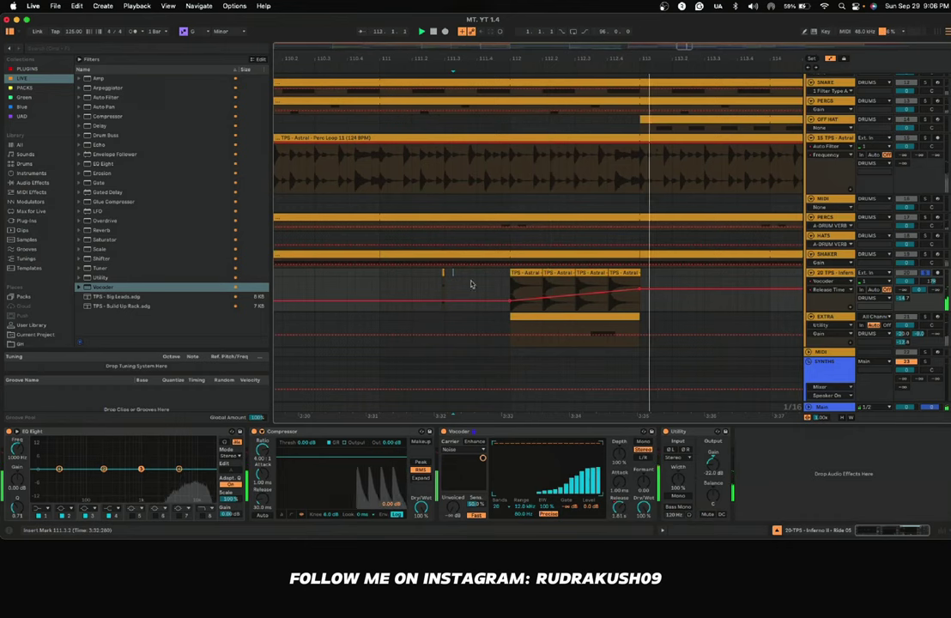
# Step: Unsolo the open hat track and remove the leftover clip sliver between bars 111 and 112
pyautogui.click(927, 272)
pyautogui.scroll(-5, 610, 290)
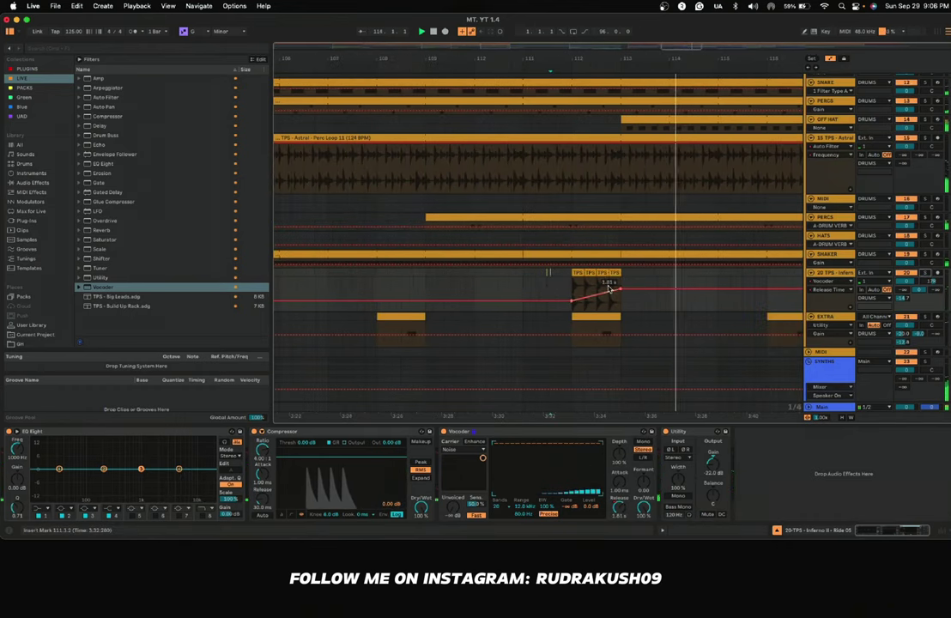
pyautogui.moveTo(512, 290); pyautogui.dragTo(547, 290)
pyautogui.press('a')
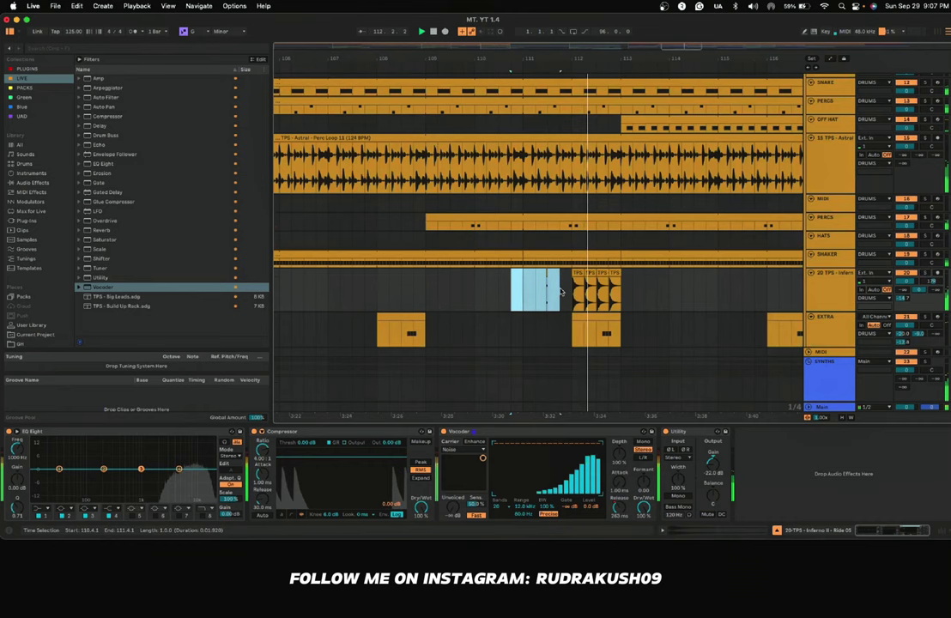
# Step: Lower the open hat track's Utility gain to -26.0 dB and play back from 111.4
pyautogui.click(543, 294)
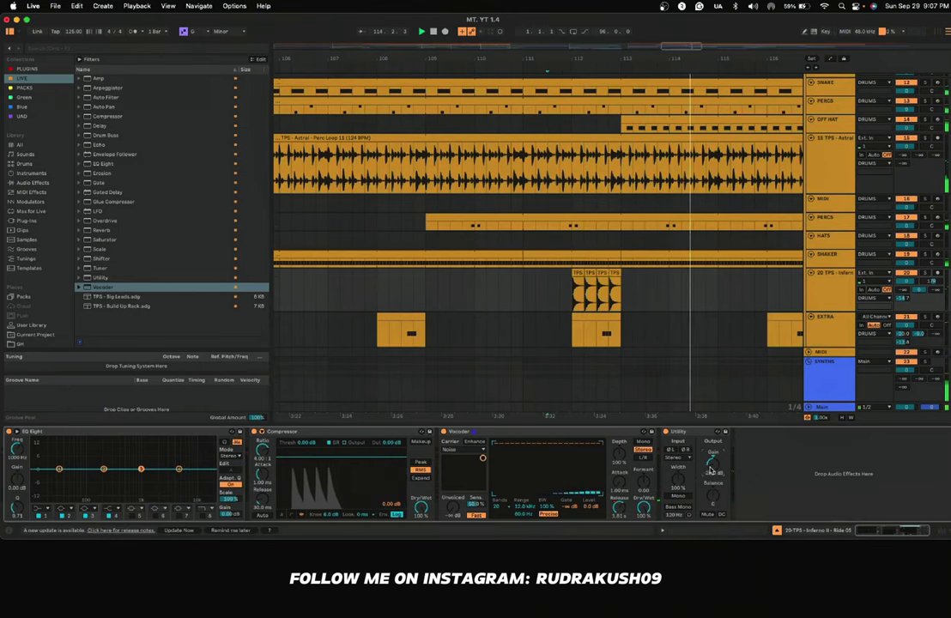
pyautogui.click(556, 296)
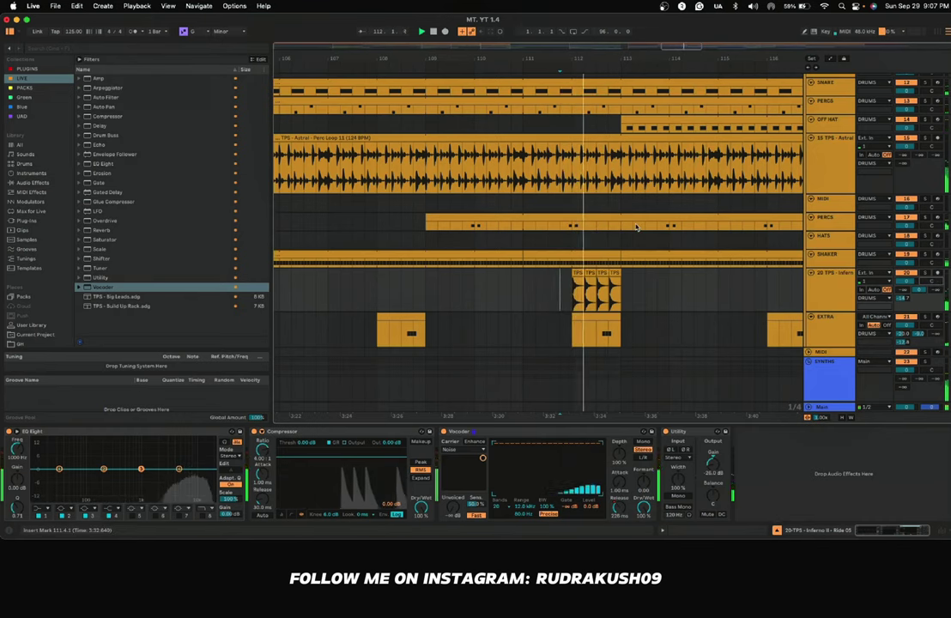
# Step: Copy the two-bar LEAD section starting at bar 139 into the empty LEAD gap at bar 121
pyautogui.scroll(-8, 488, 229)
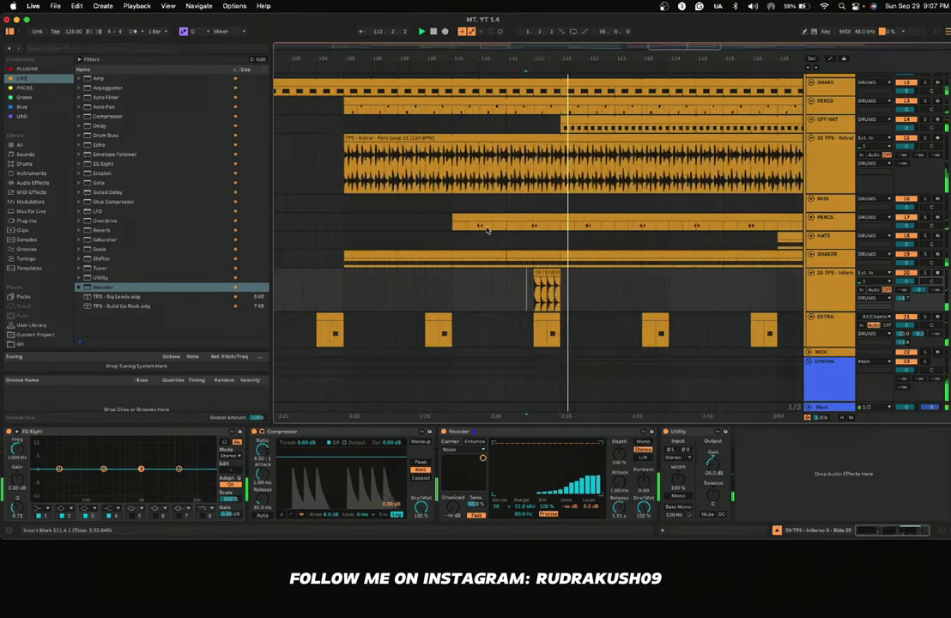
pyautogui.scroll(-2, 487, 228)
pyautogui.scroll(-6, 486, 226)
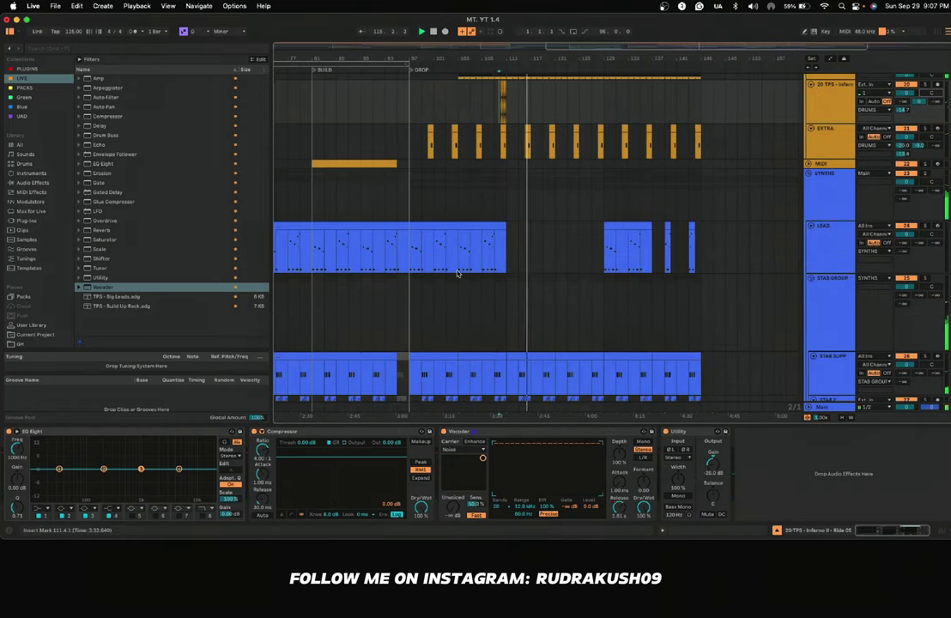
pyautogui.scroll(-5, 457, 273)
pyautogui.scroll(2, 459, 272)
pyautogui.scroll(1, 507, 243)
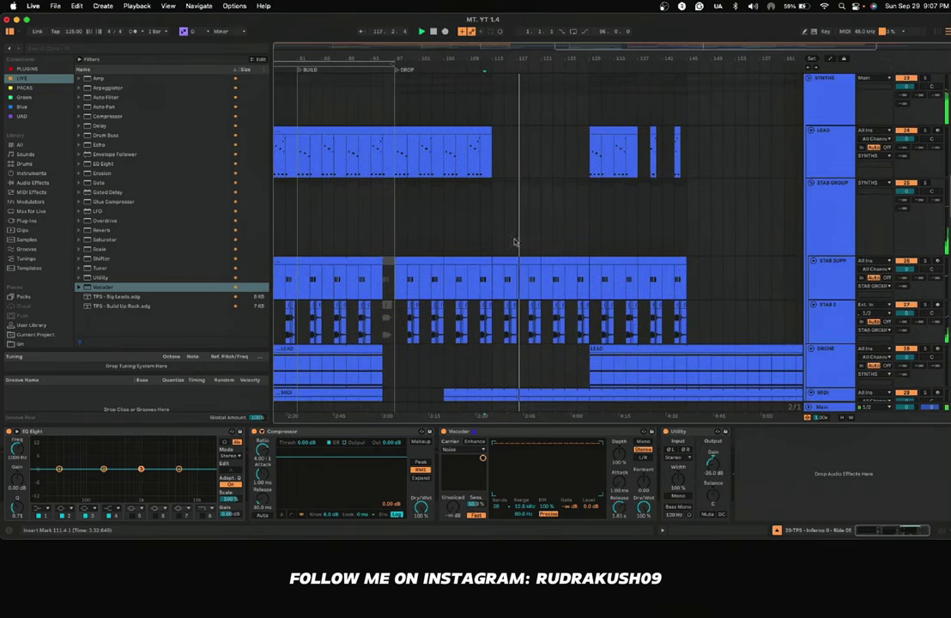
pyautogui.click(654, 152)
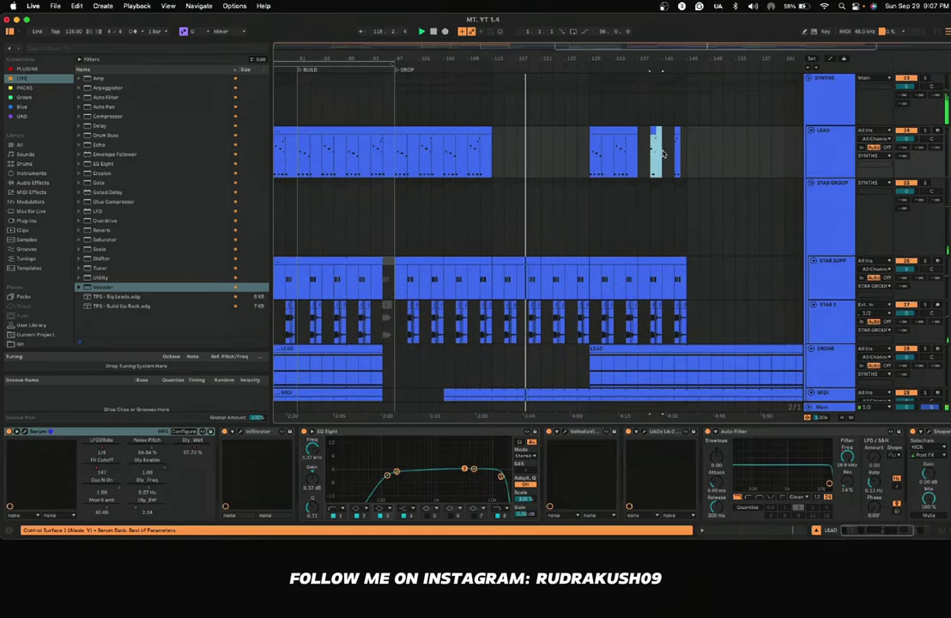
pyautogui.click(541, 149)
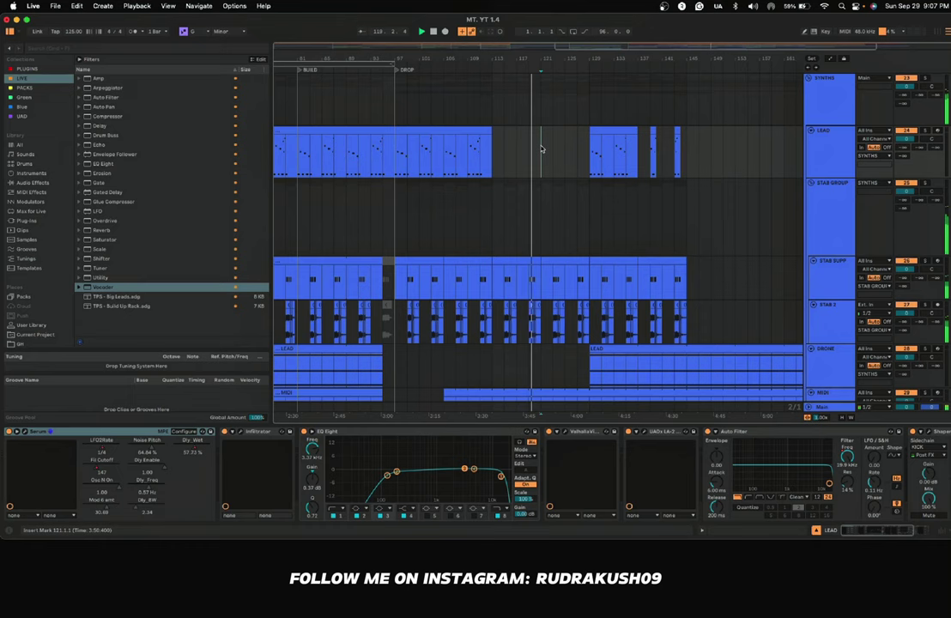
pyautogui.press('super+v')
pyautogui.press('+')
pyautogui.press('+')
pyautogui.press('+')
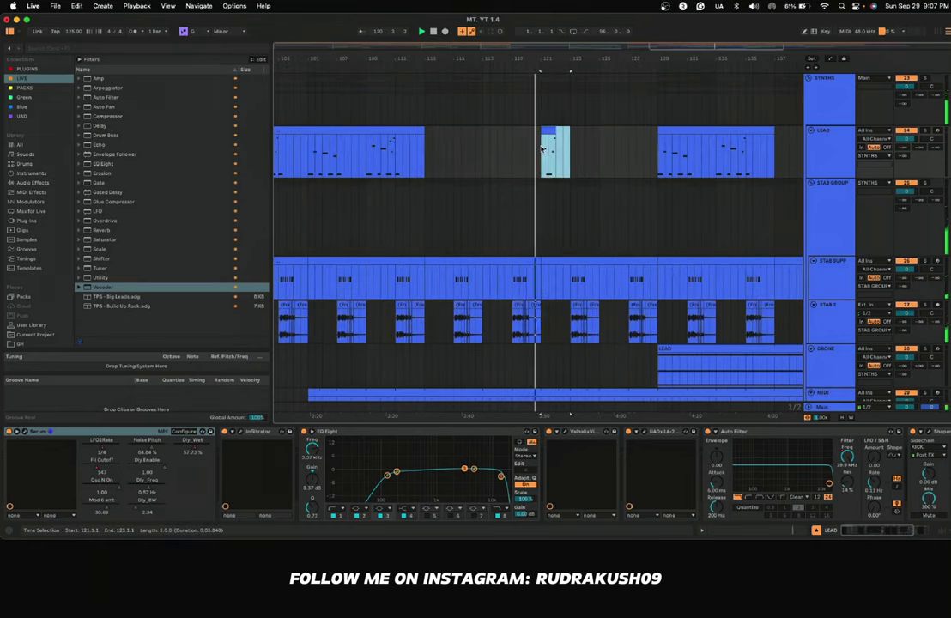
pyautogui.press('-')
pyautogui.press('-')
pyautogui.press('-')
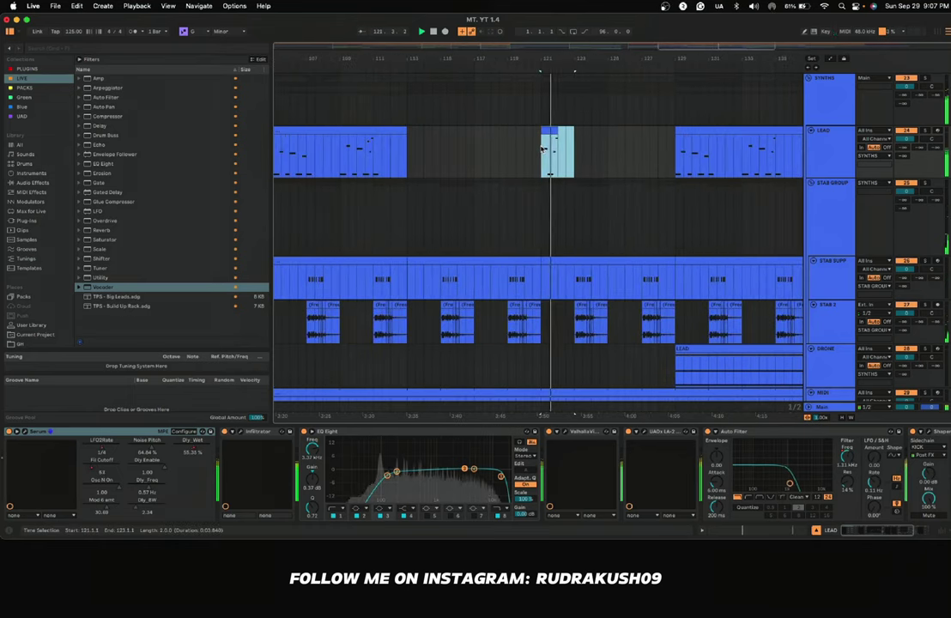
# Step: Move the LEAD fill clip from bar 121 to bar 127, directly before the section starting at bar 129
pyautogui.hscroll(2, 542, 150)
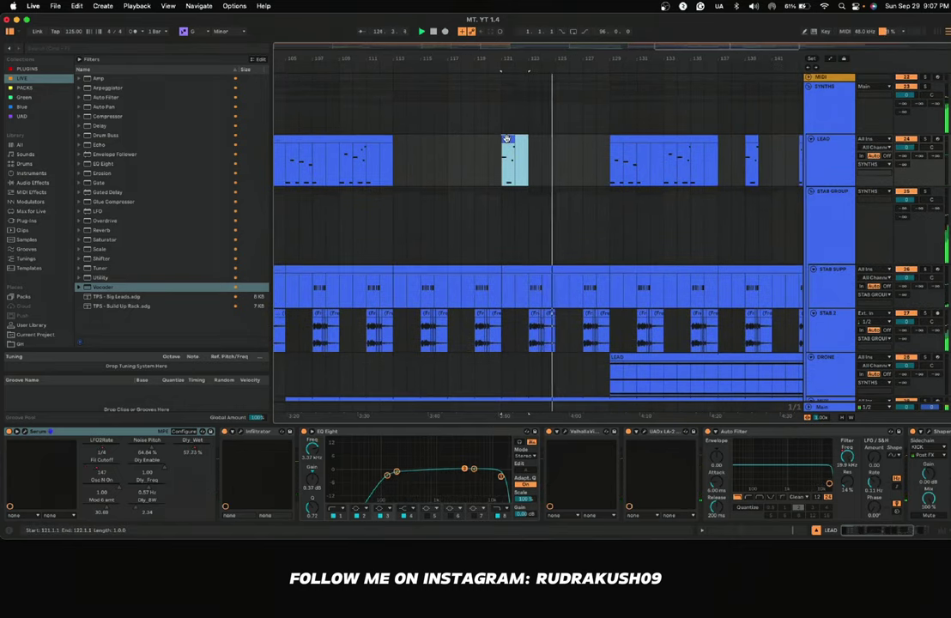
pyautogui.moveTo(507, 139); pyautogui.dragTo(557, 152)
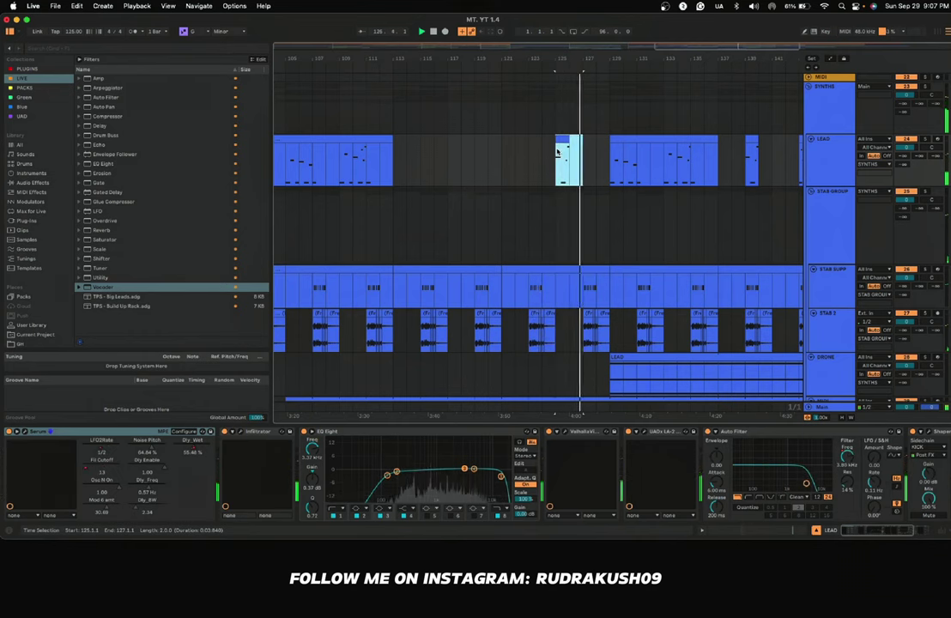
pyautogui.moveTo(562, 139); pyautogui.dragTo(589, 142)
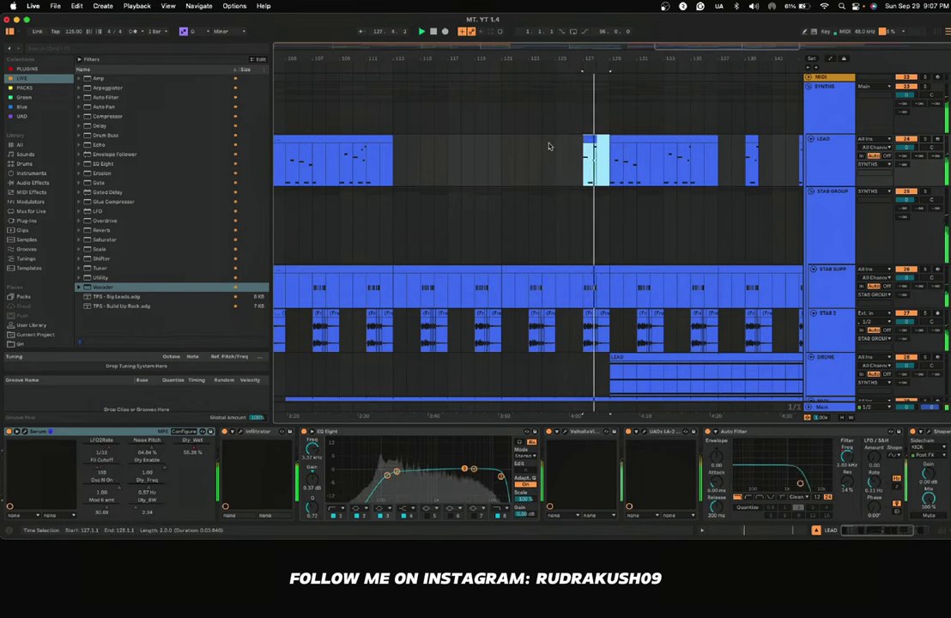
pyautogui.click(554, 148)
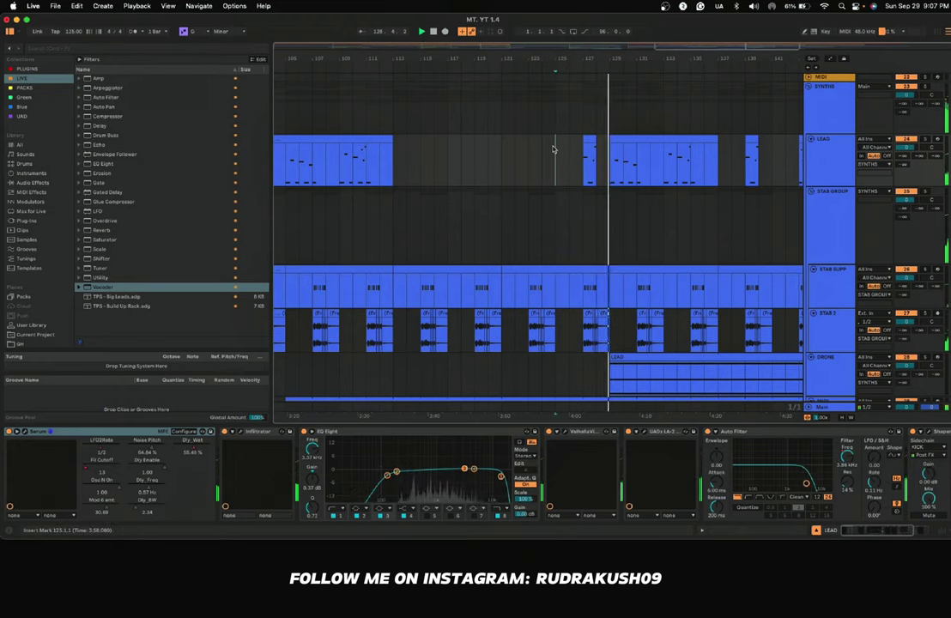
# Step: Automate the KICK track's Auto Filter to switch on from bar 127 to bar 129
pyautogui.scroll(-10, 554, 147)
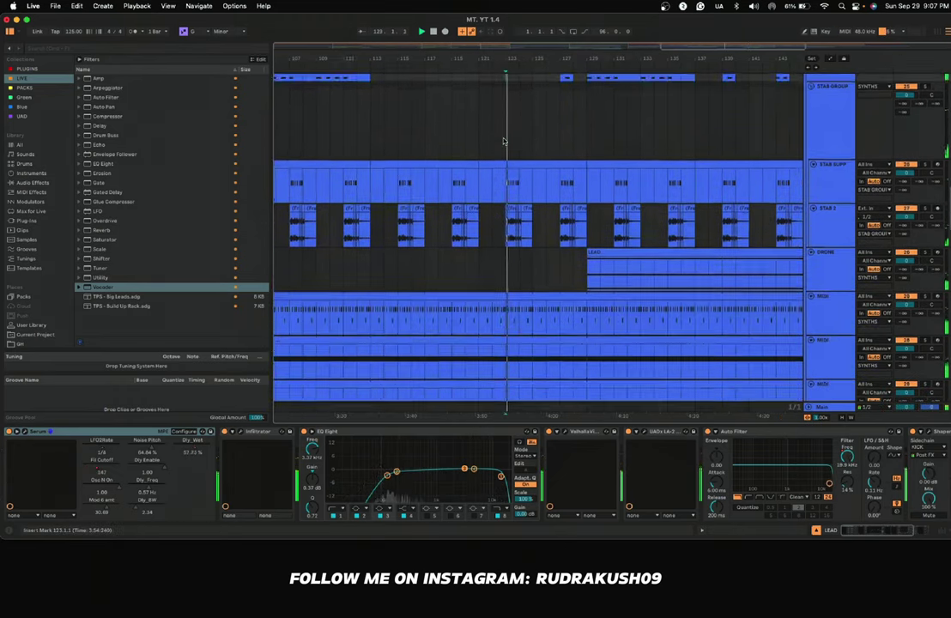
pyautogui.scroll(10, 506, 155)
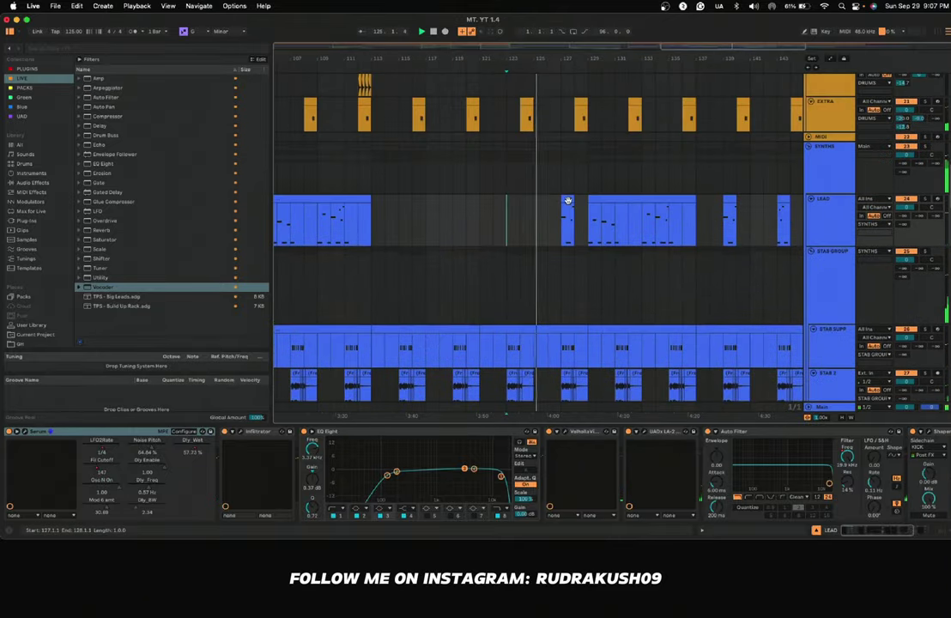
pyautogui.scroll(8, 567, 200)
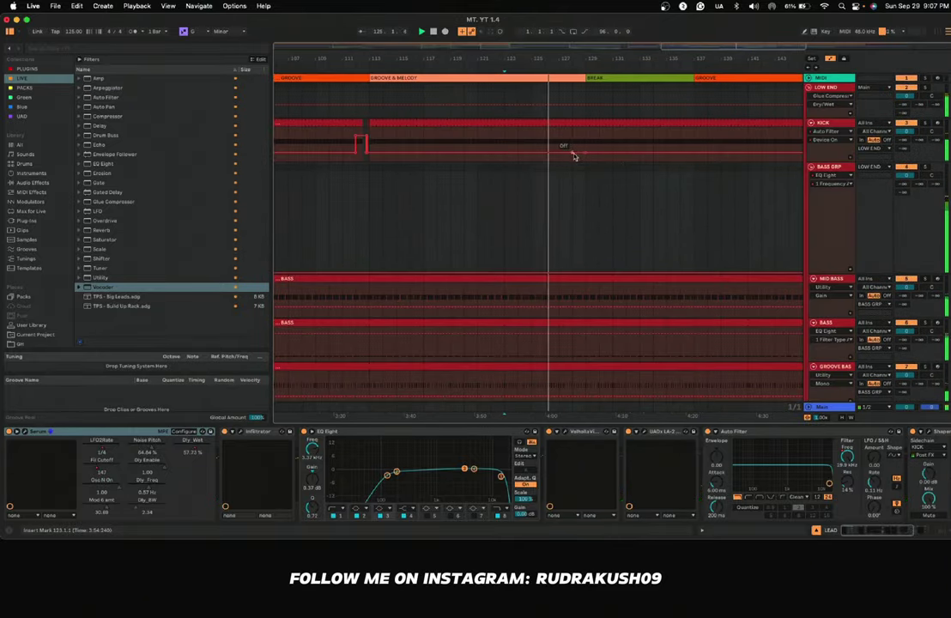
pyautogui.click(573, 154)
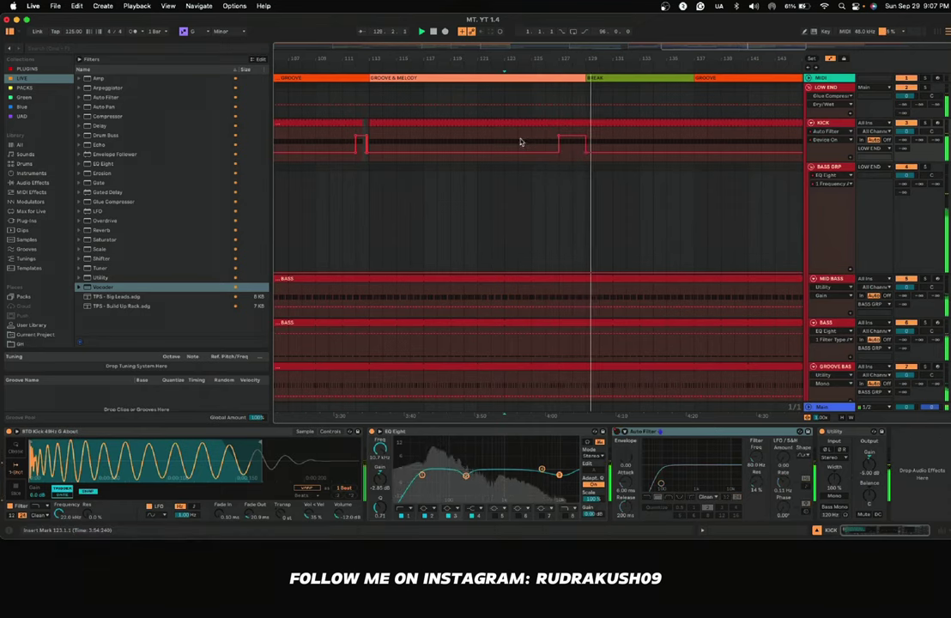
# Step: Shorten the upper LEAD 2 clip so it ends at bar 128
pyautogui.scroll(-15, 519, 142)
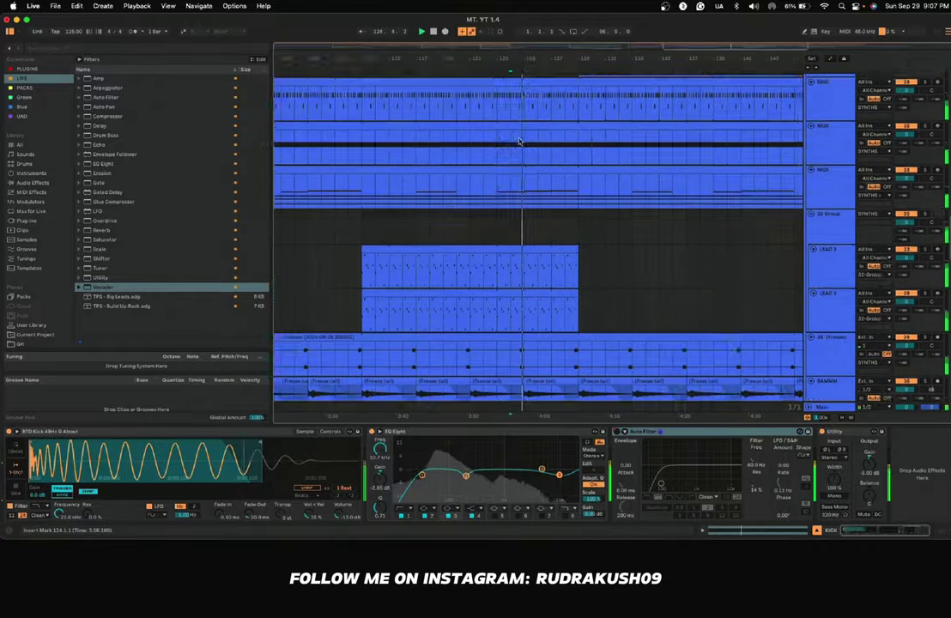
pyautogui.scroll(-10, 520, 142)
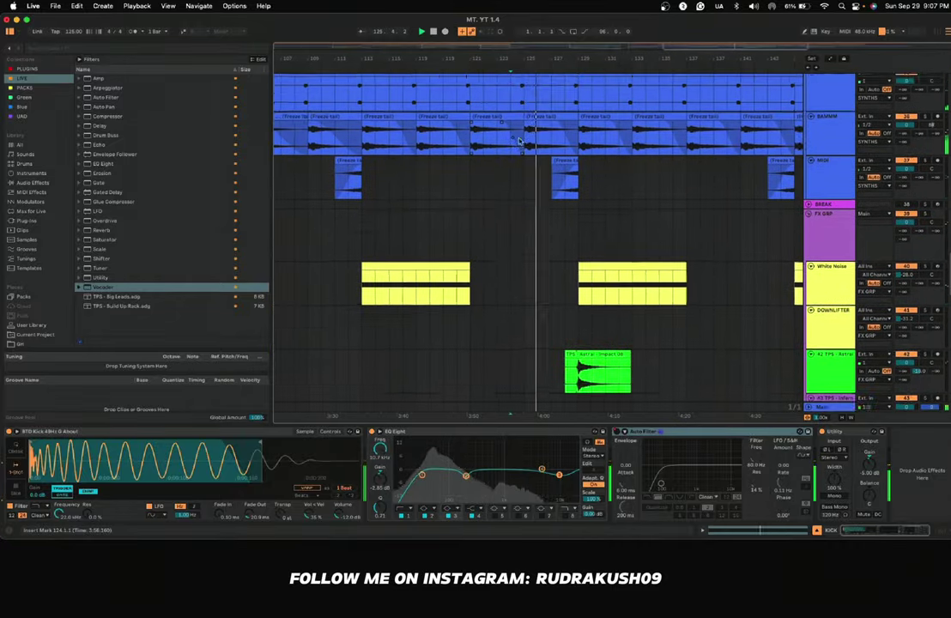
pyautogui.scroll(6, 520, 141)
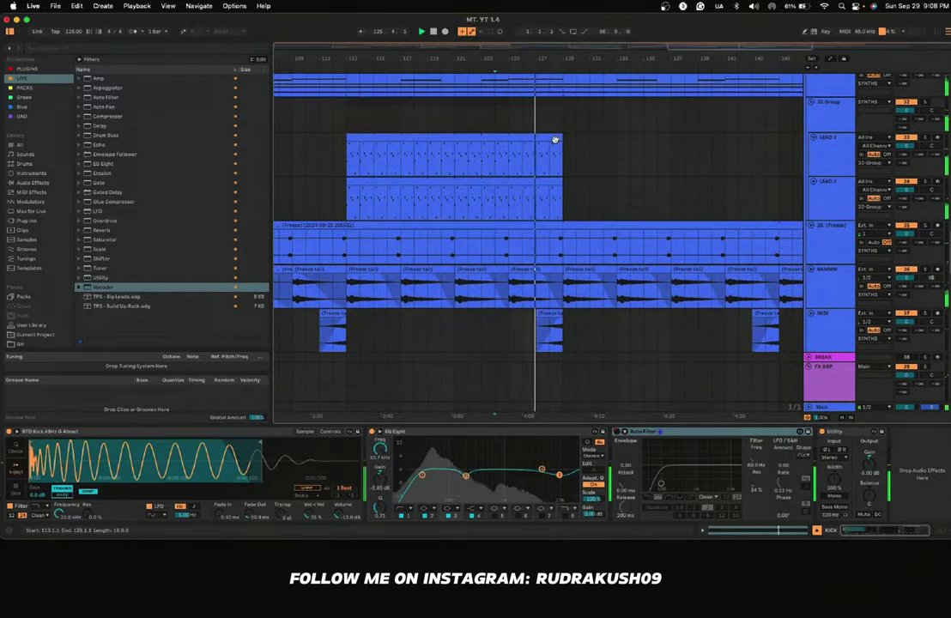
pyautogui.moveTo(559, 182); pyautogui.dragTo(551, 186)
pyautogui.moveTo(562, 145); pyautogui.dragTo(549, 146)
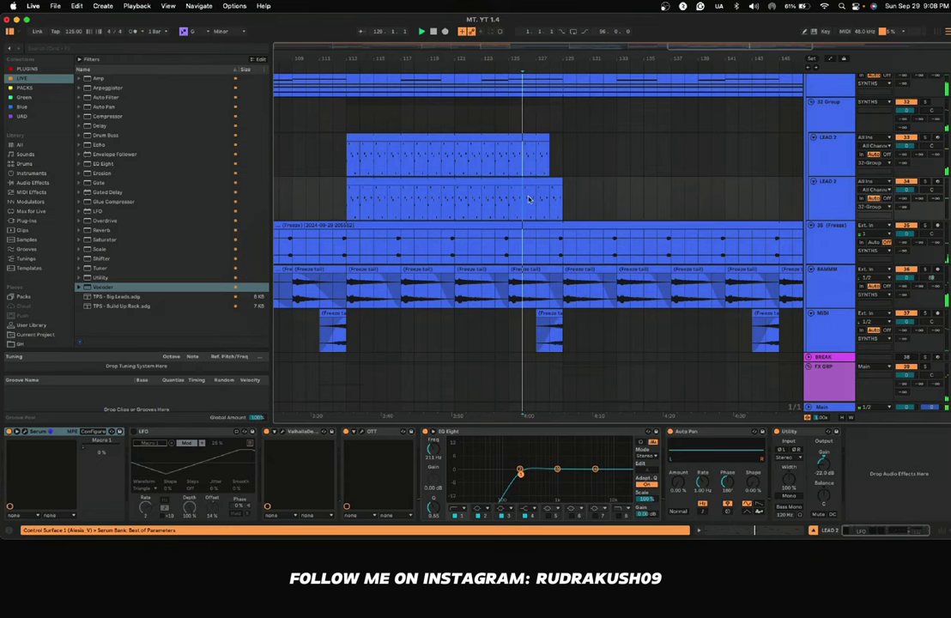
# Step: Play back from bars 126 and 127 and examine the synth and FX tracks around the transition at bar 129
pyautogui.scroll(3, 543, 197)
pyautogui.scroll(3, 545, 197)
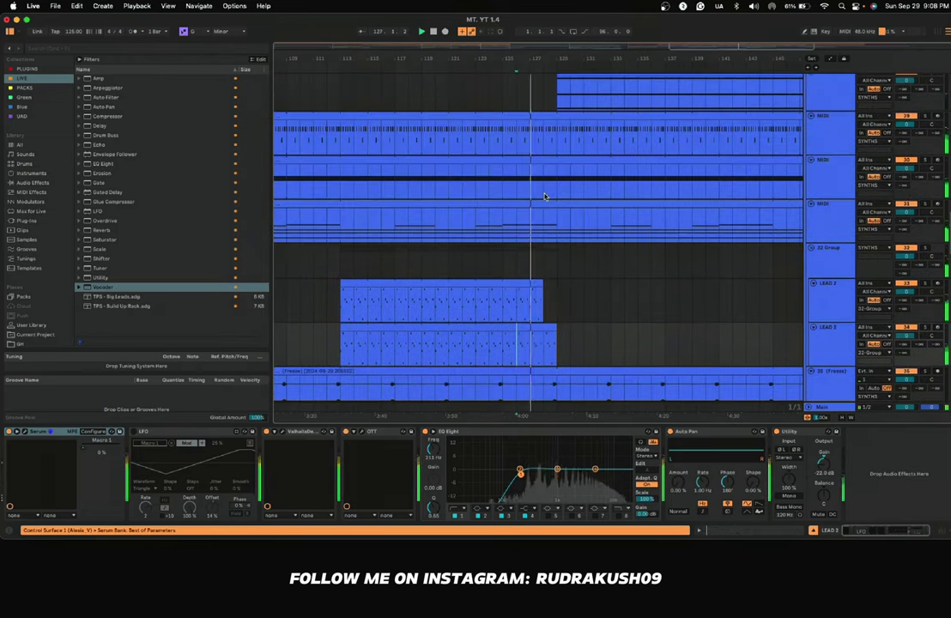
pyautogui.scroll(-10, 541, 263)
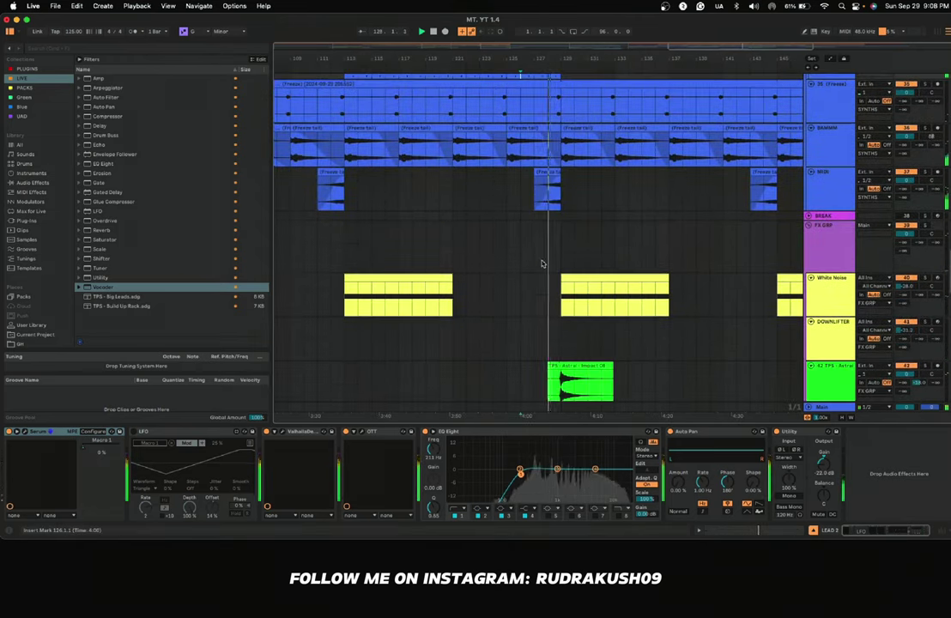
pyautogui.scroll(-5, 542, 264)
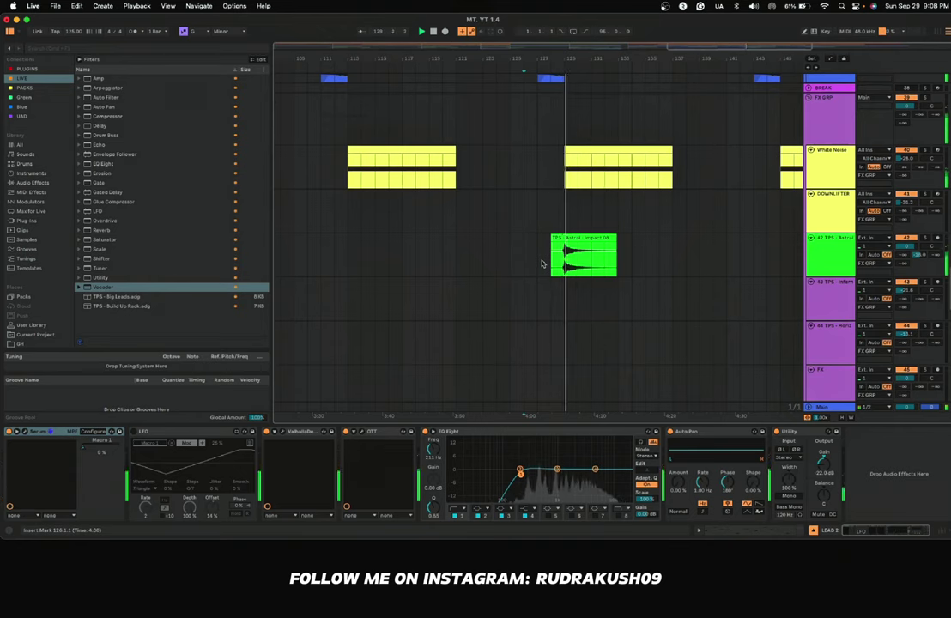
pyautogui.scroll(20, 542, 264)
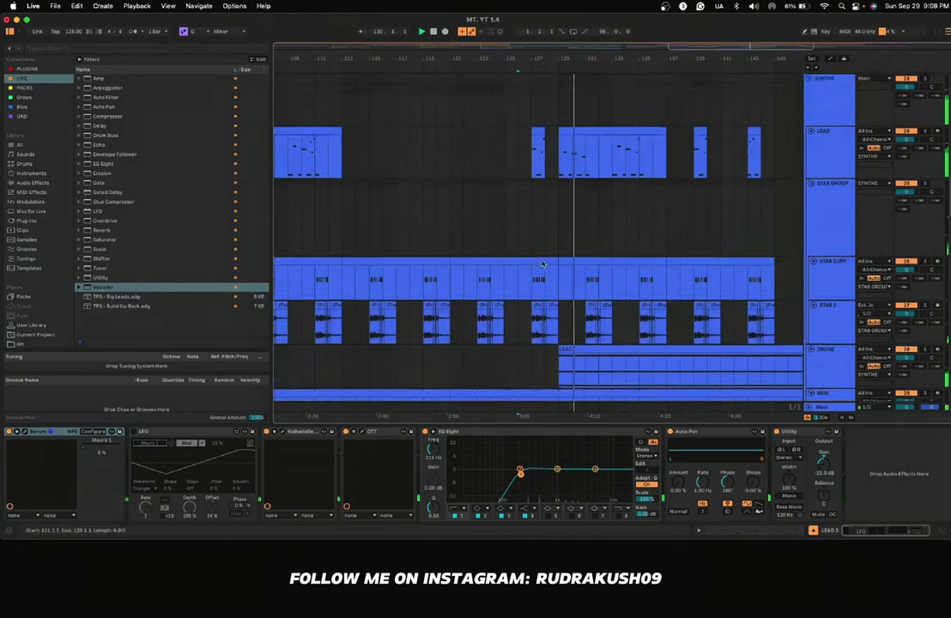
pyautogui.scroll(-9, 539, 266)
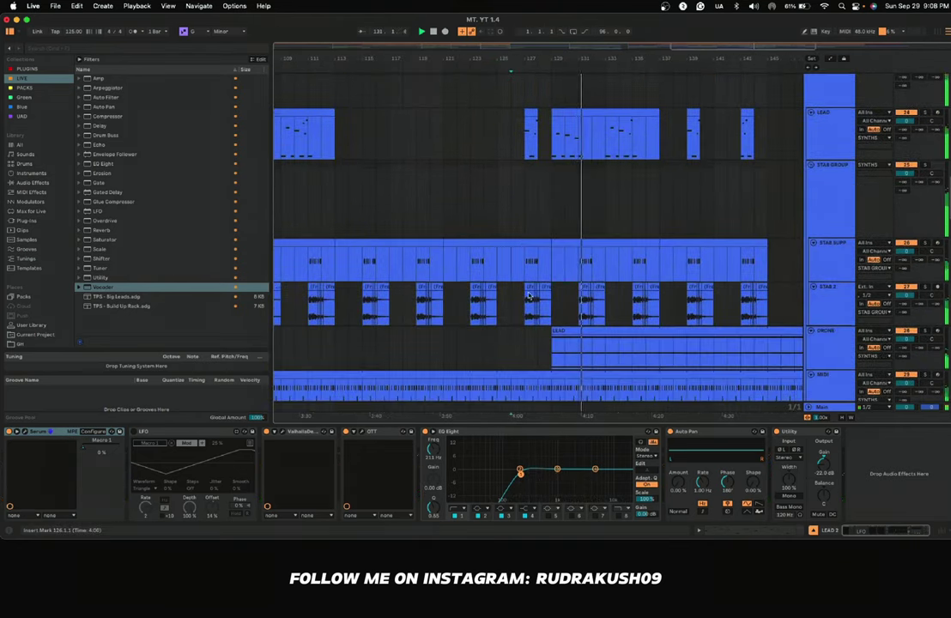
pyautogui.click(519, 204)
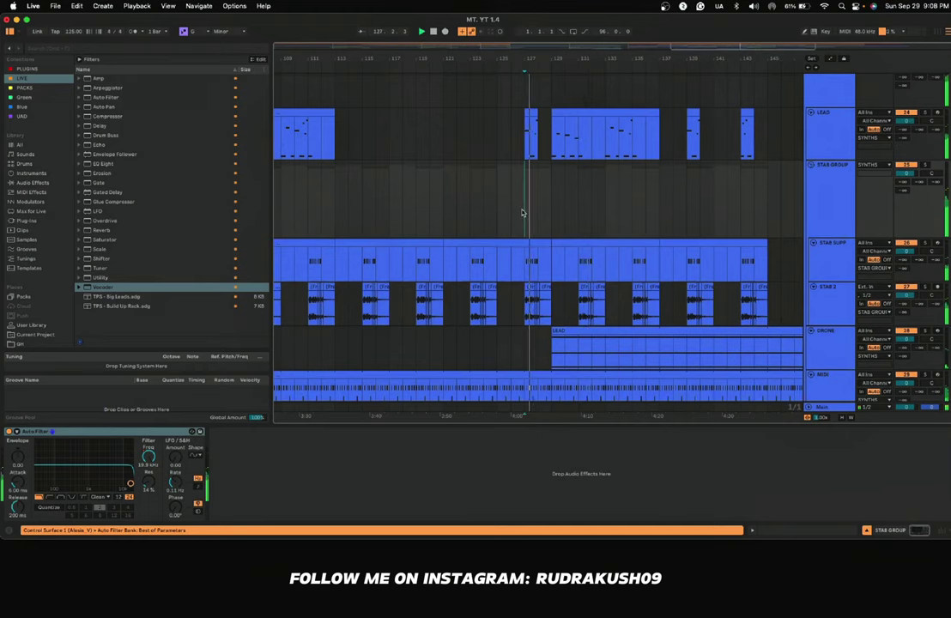
# Step: Extend the upper LEAD 2 clip back to bar 129 and play back from bar 127
pyautogui.scroll(-15, 521, 213)
pyautogui.scroll(8, 525, 197)
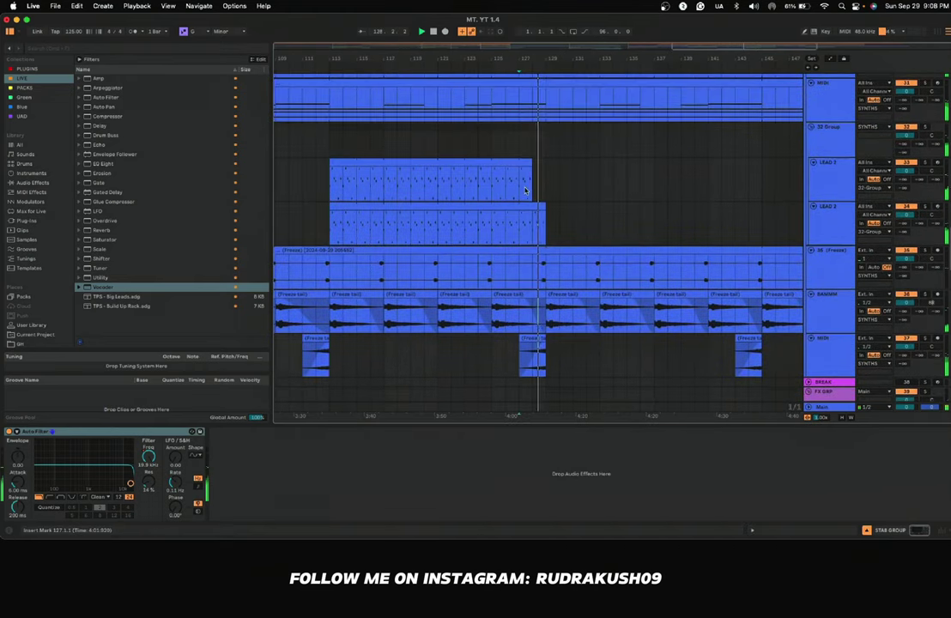
pyautogui.moveTo(529, 163); pyautogui.dragTo(540, 162)
pyautogui.click(612, 223)
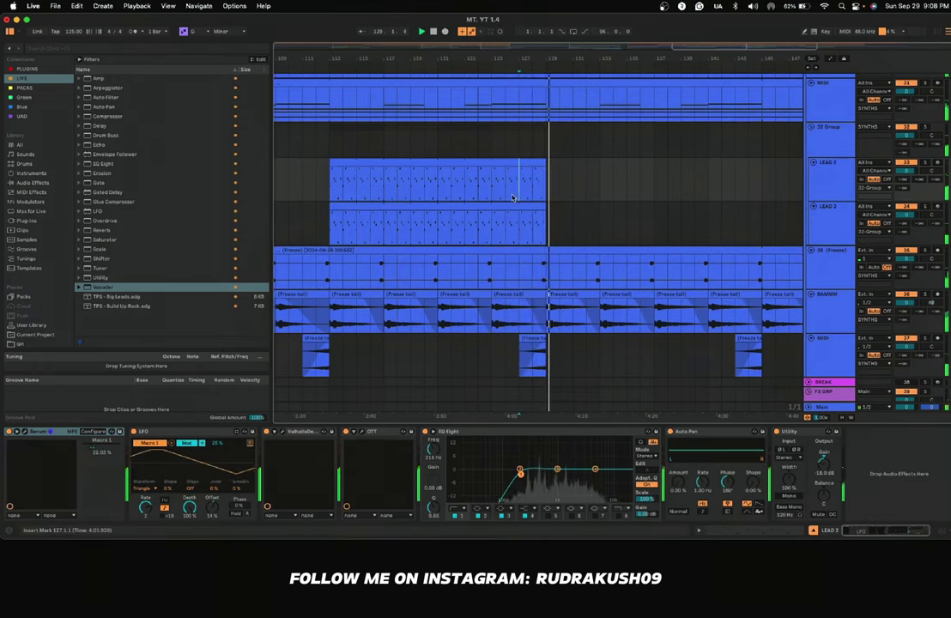
# Step: Add a locator named COOL just before the second BREAK section marker near bar 129
pyautogui.scroll(-3, 513, 198)
pyautogui.scroll(-3, 513, 199)
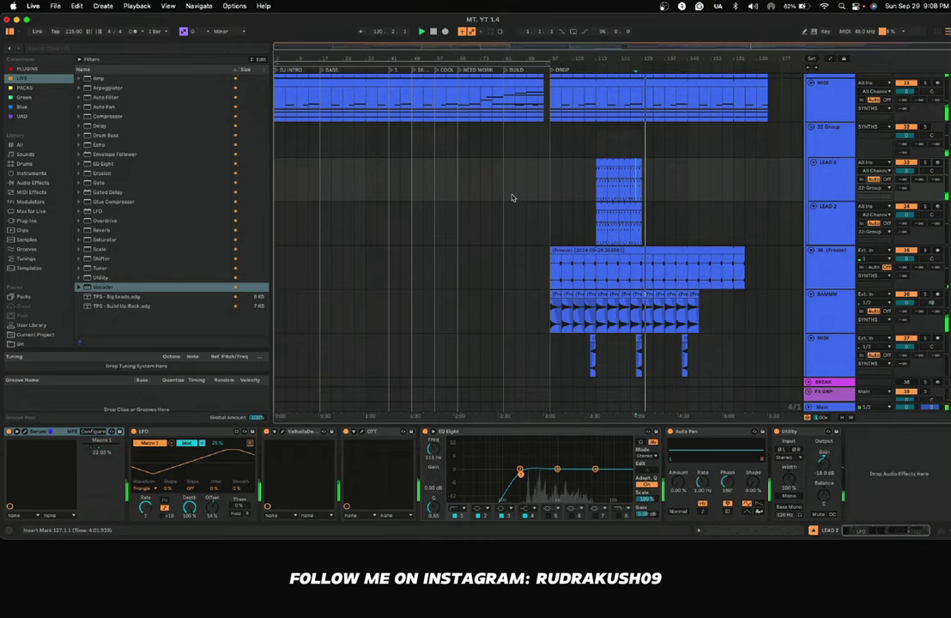
pyautogui.scroll(-3, 512, 198)
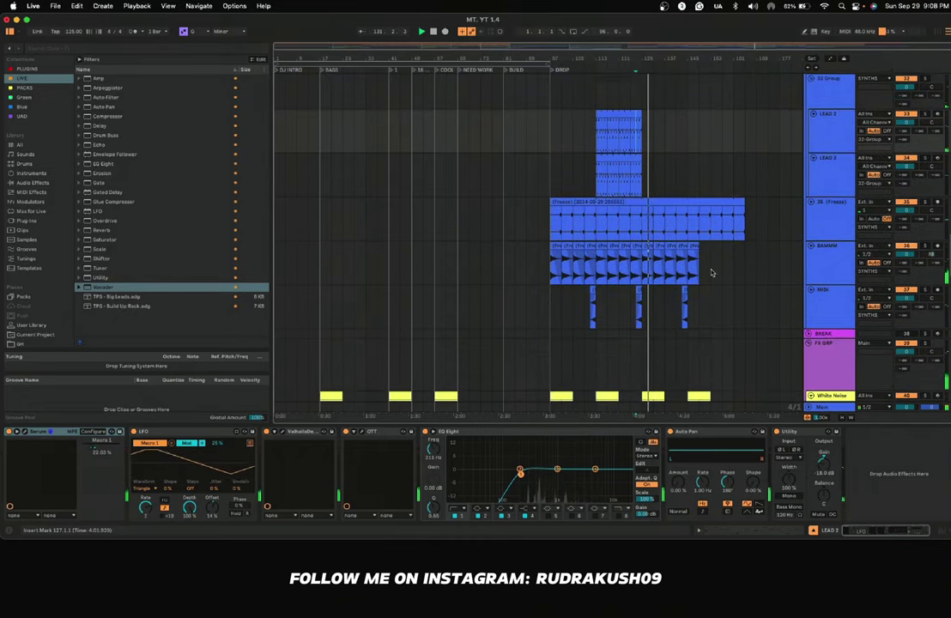
pyautogui.scroll(10, 702, 261)
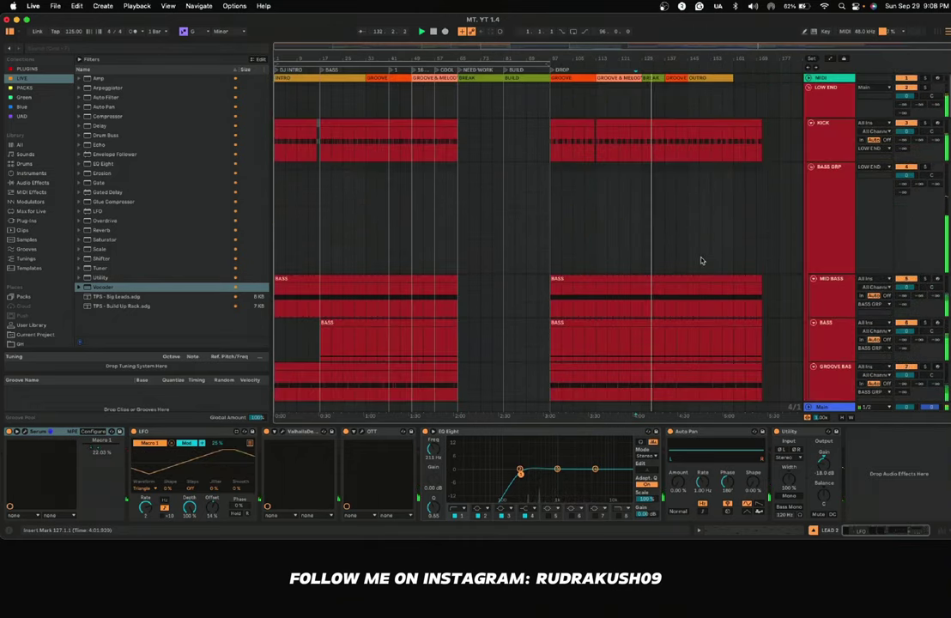
pyautogui.rightClick(638, 68)
pyautogui.click(654, 92)
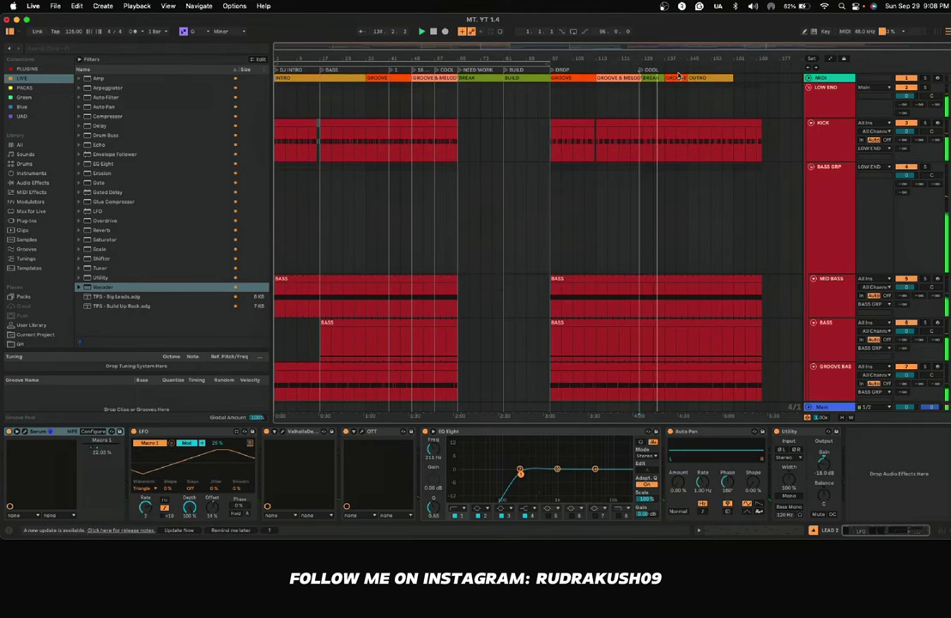
# Step: Add a locator at bar 137, where the GROOVE section starts
pyautogui.click(664, 92)
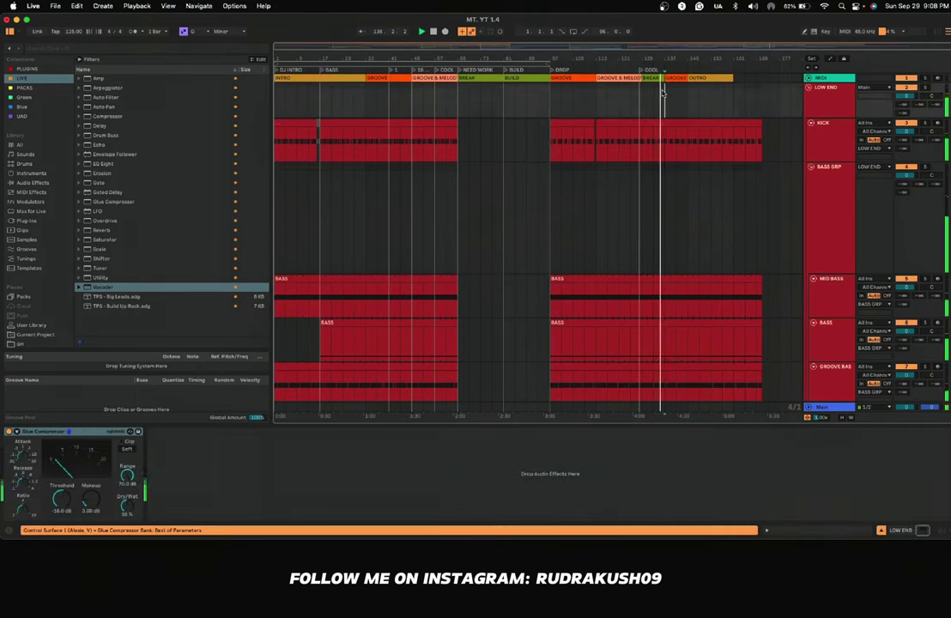
pyautogui.scroll(5, 665, 92)
pyautogui.hscroll(1, 661, 87)
pyautogui.rightClick(644, 70)
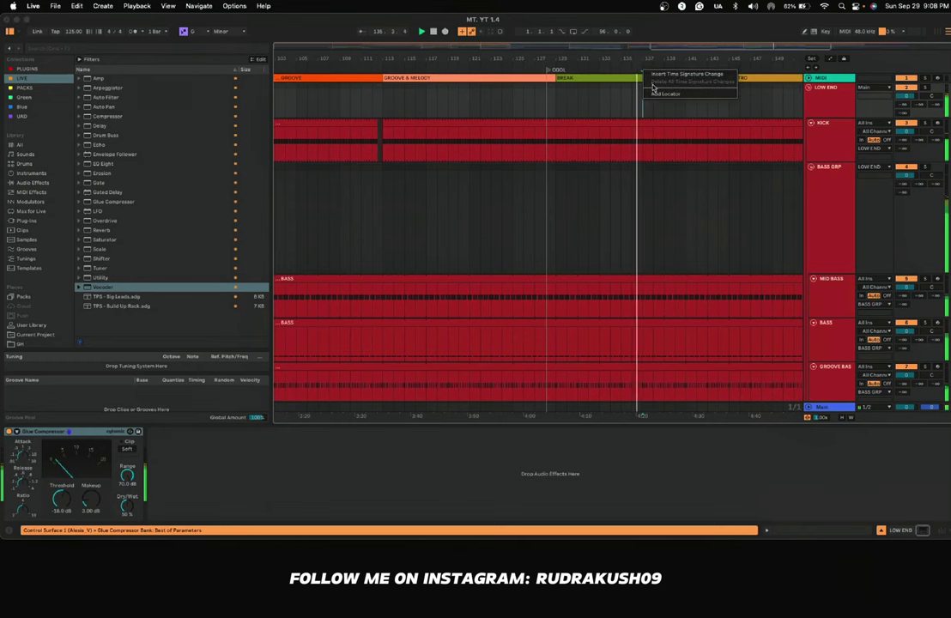
pyautogui.click(656, 94)
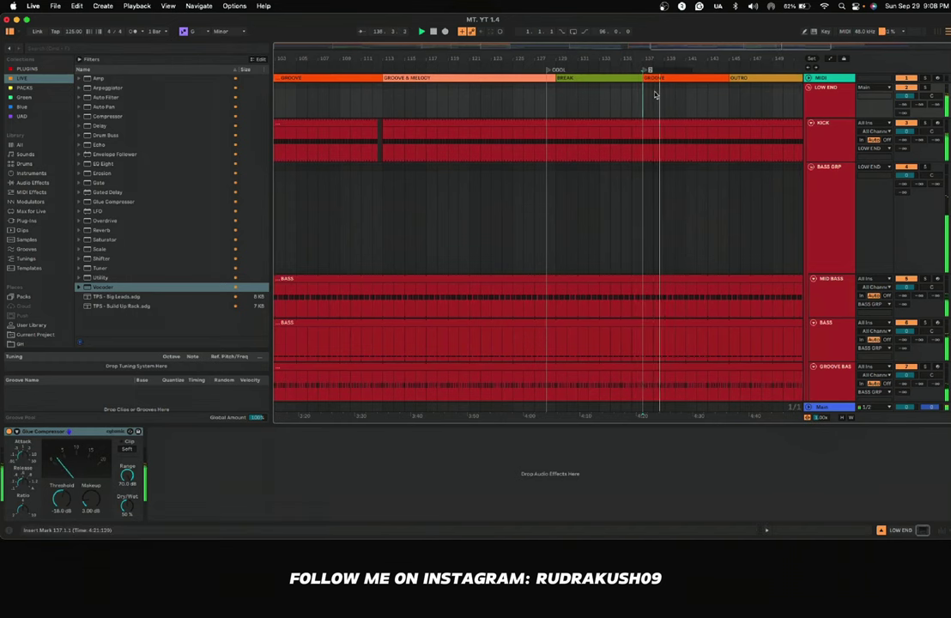
# Step: Add a locator named OUTRO at bar 145 and move the COOL locator onto bar 129
pyautogui.rightClick(729, 69)
pyautogui.click(742, 81)
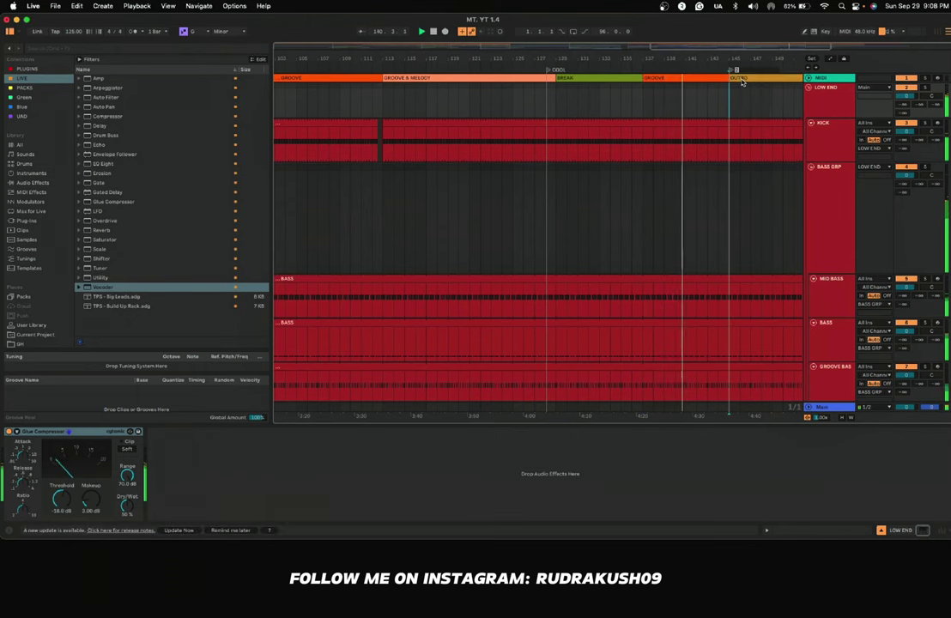
pyautogui.press('Return')
pyautogui.hscroll(1, 670, 99)
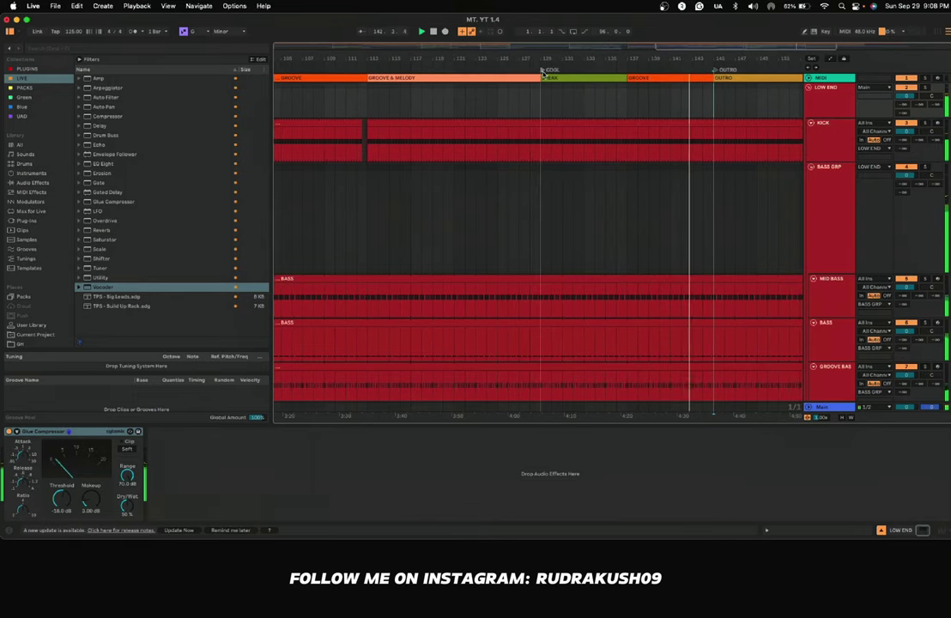
# Step: Examine the drum, synth, FX and riser tracks around the COOL and OUTRO locators for missing transition elements
pyautogui.hscroll(2, 599, 96)
pyautogui.scroll(-15, 598, 96)
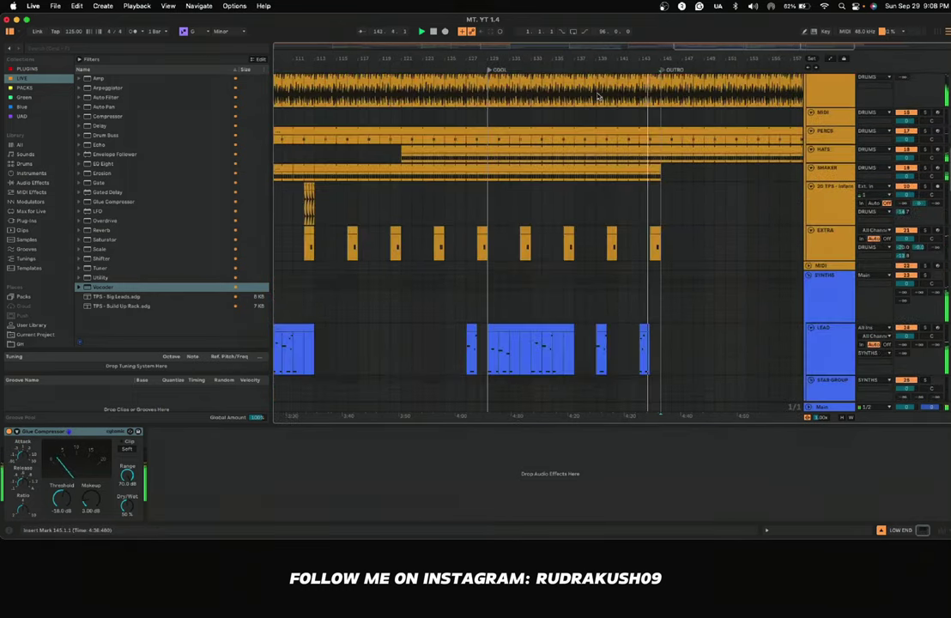
pyautogui.hscroll(1, 599, 96)
pyautogui.scroll(-15, 599, 96)
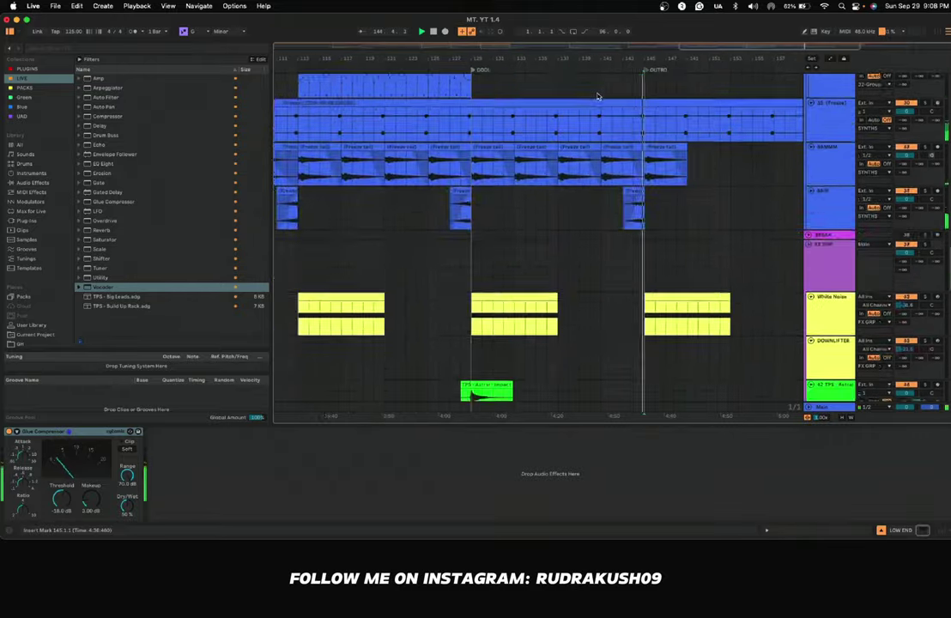
pyautogui.scroll(5, 598, 96)
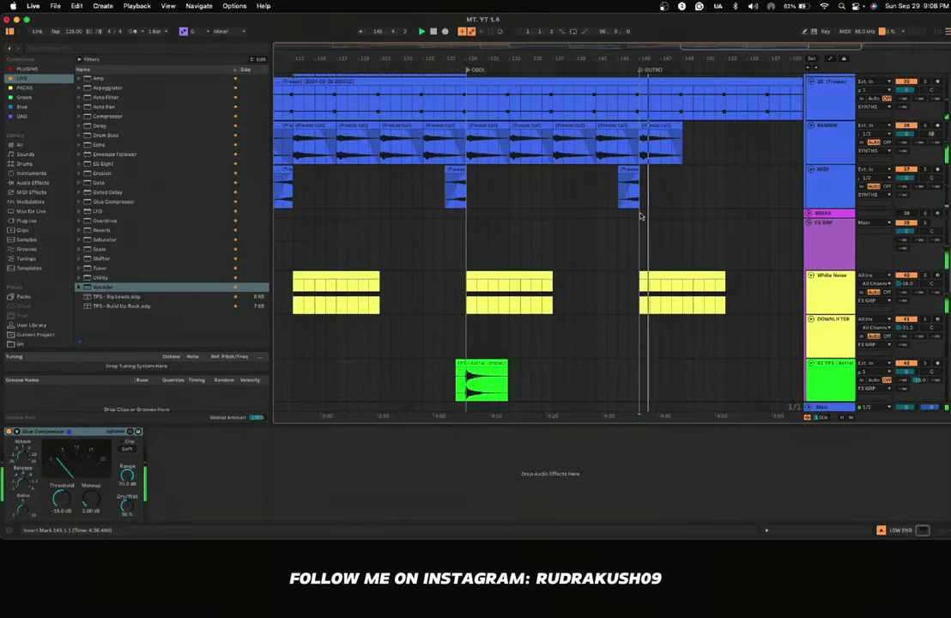
pyautogui.scroll(-10, 639, 216)
pyautogui.hscroll(-1, 633, 236)
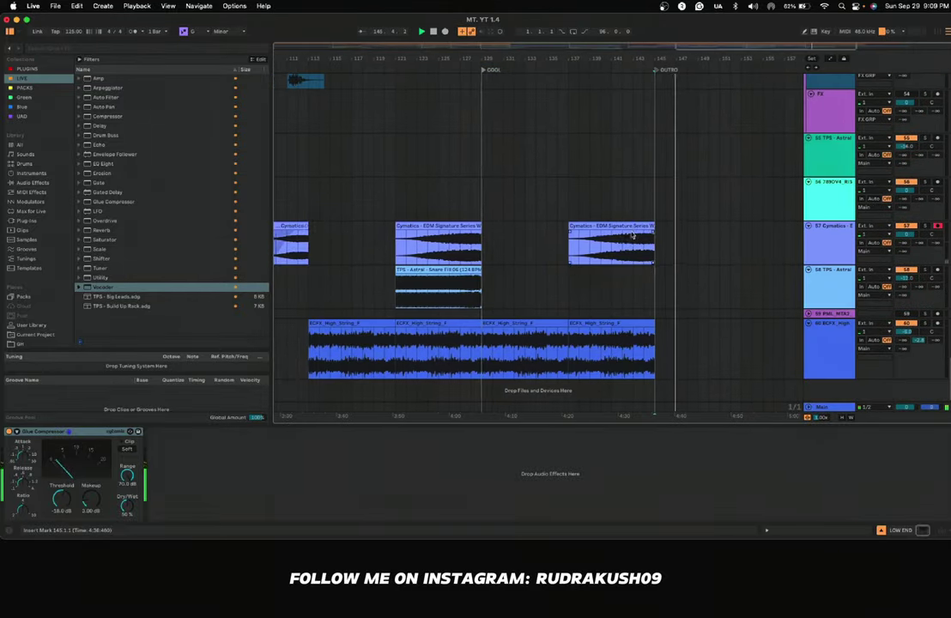
pyautogui.scroll(-3, 593, 226)
pyautogui.hscroll(-2, 558, 226)
pyautogui.scroll(-2, 546, 225)
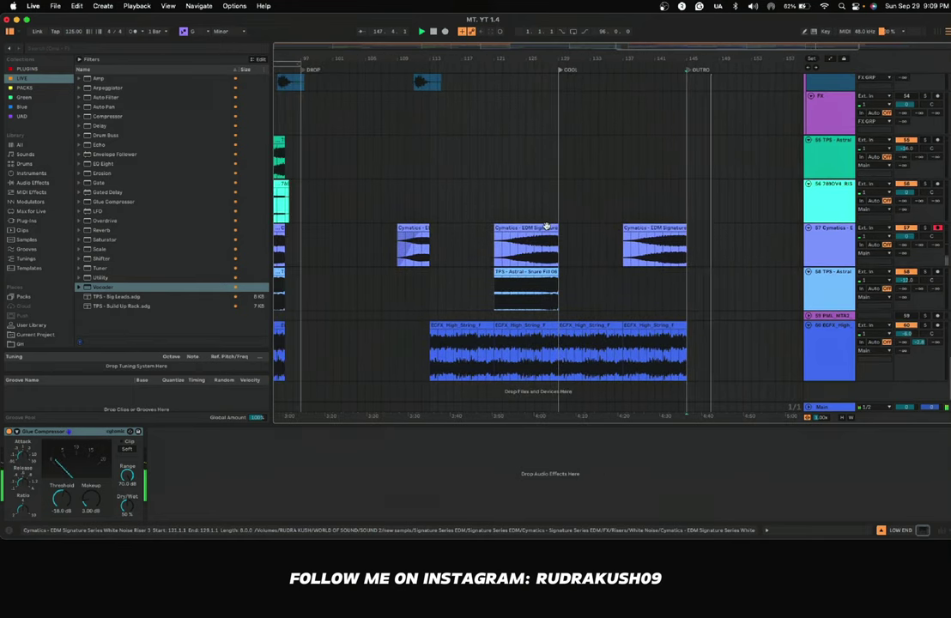
pyautogui.scroll(5, 546, 226)
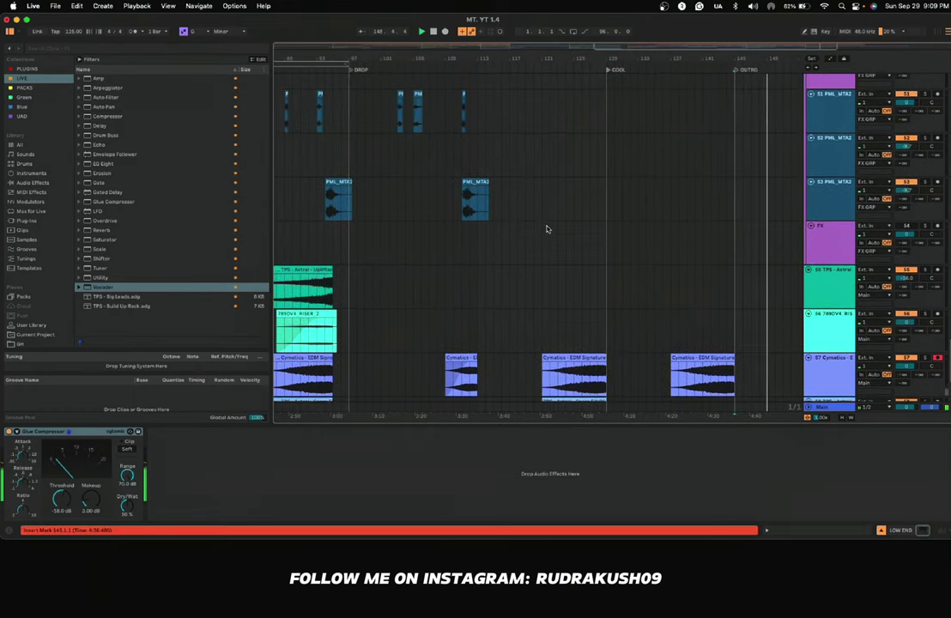
# Step: Copy the Astral impact clip on track 47 from the COOL locator to the OUTRO locator at bar 145
pyautogui.hscroll(1, 548, 229)
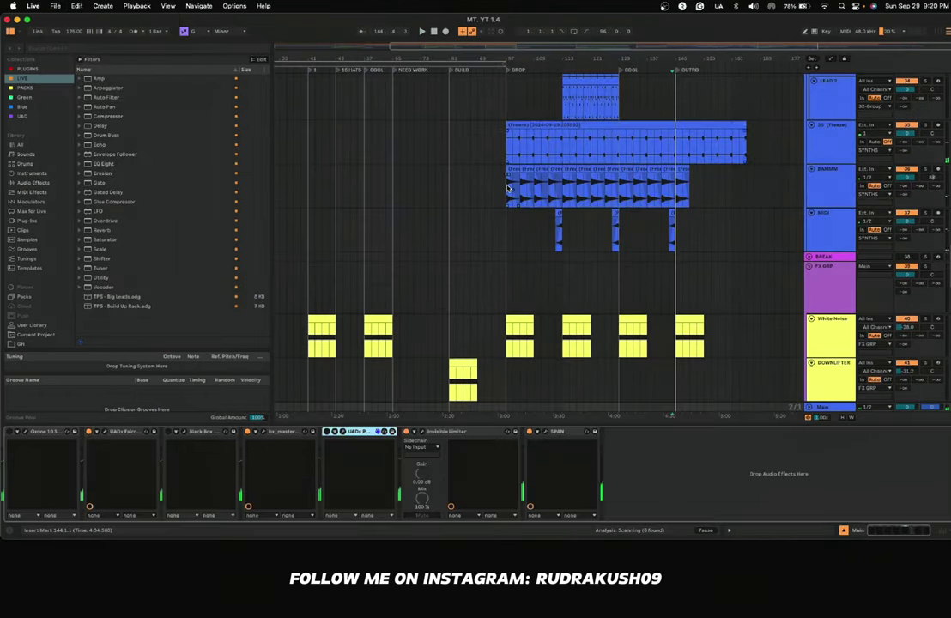
pyautogui.scroll(-10, 507, 188)
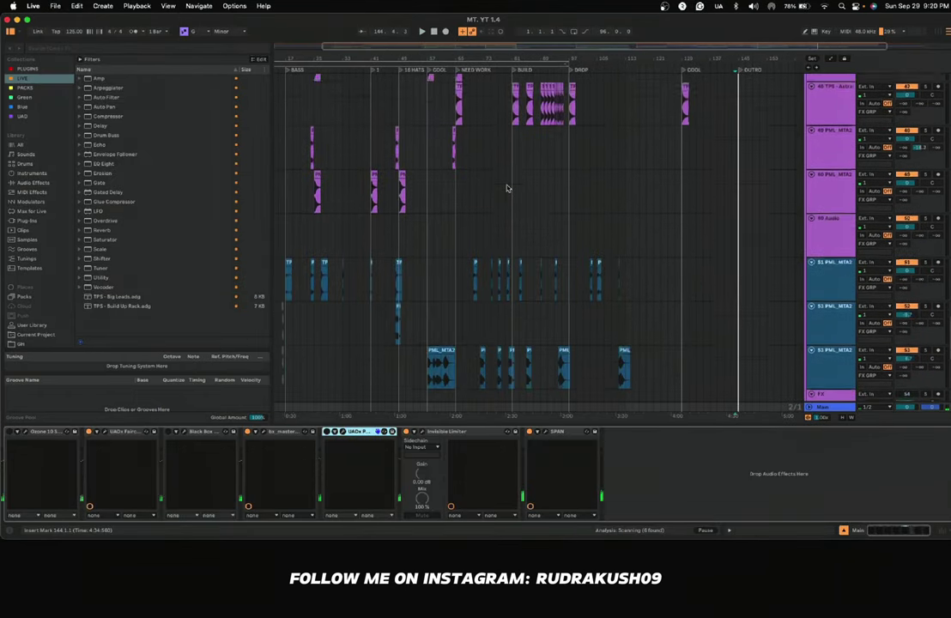
pyautogui.scroll(5, 507, 188)
pyautogui.click(522, 216)
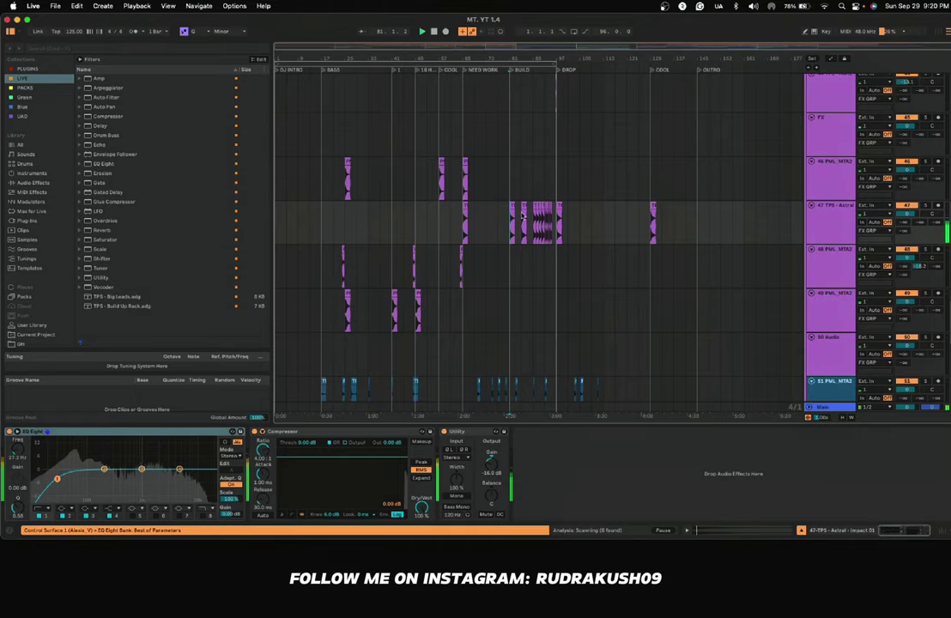
pyautogui.scroll(2, 560, 238)
pyautogui.hscroll(2, 561, 241)
pyautogui.scroll(5, 561, 241)
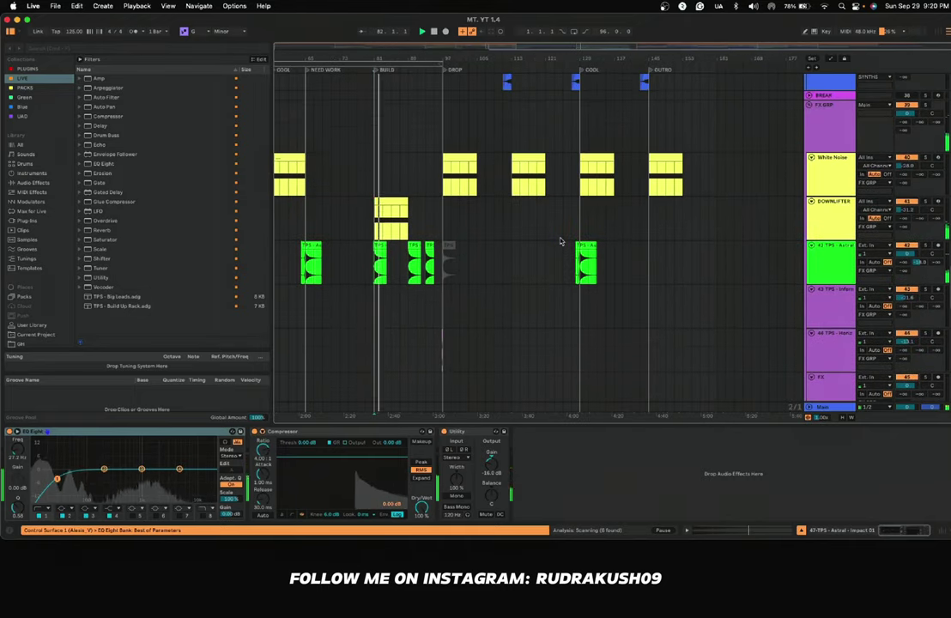
pyautogui.scroll(-6, 560, 241)
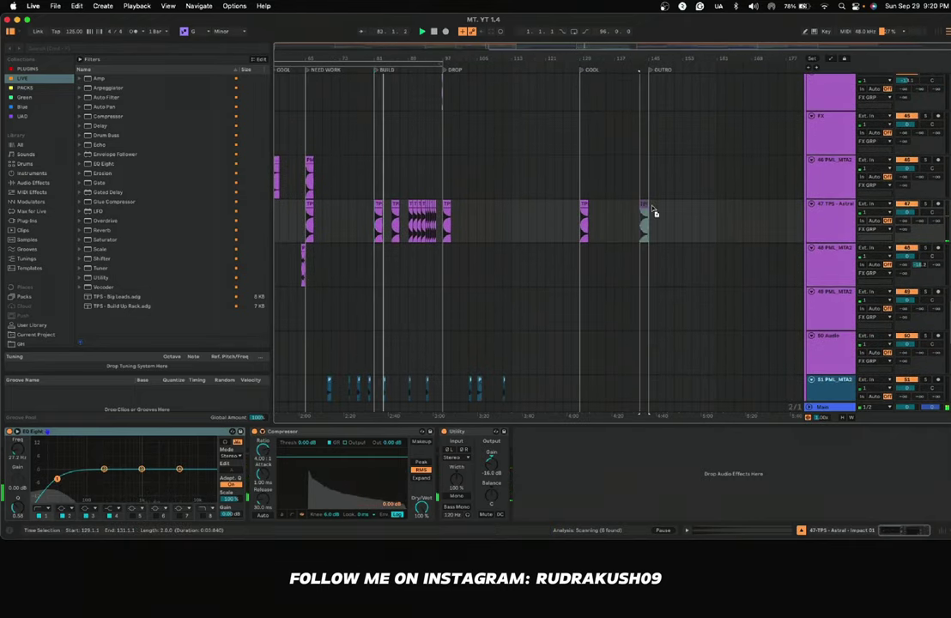
pyautogui.scroll(-5, 471, 226)
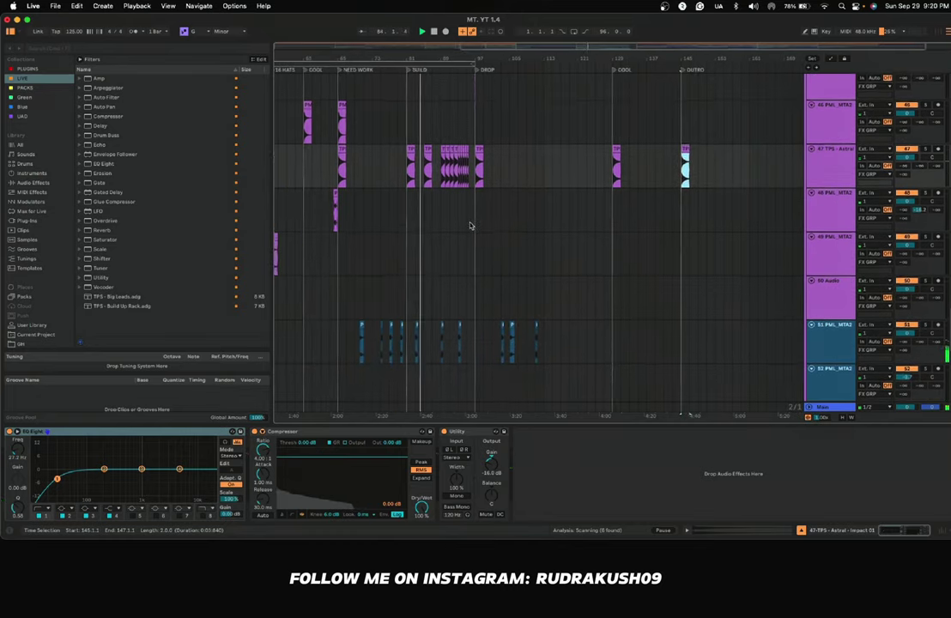
# Step: Examine the impact, fill and riser tracks from BUILD to OUTRO for elements missing in the second drop
pyautogui.scroll(2, 468, 250)
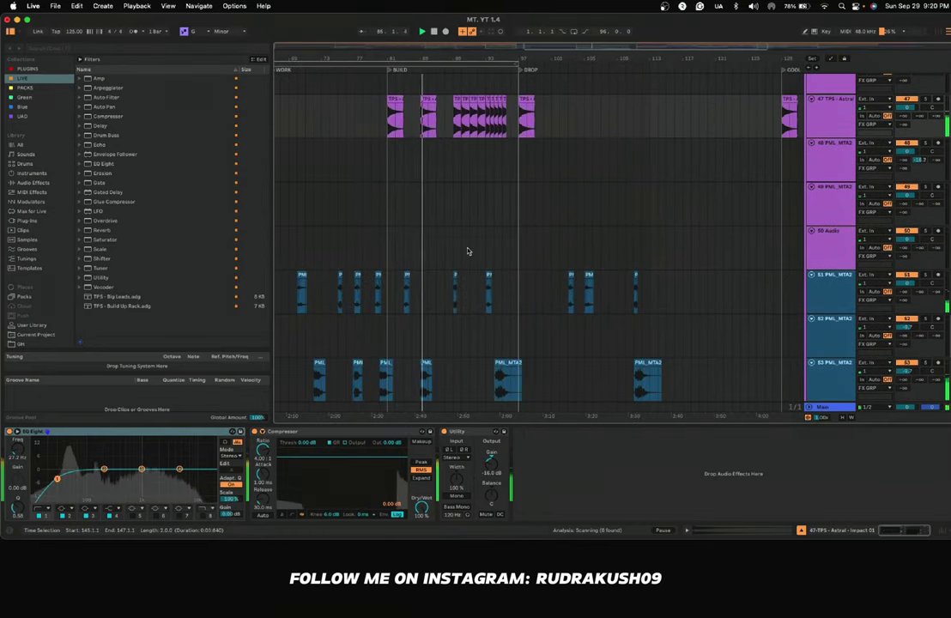
pyautogui.scroll(-2, 467, 250)
pyautogui.hscroll(3, 463, 250)
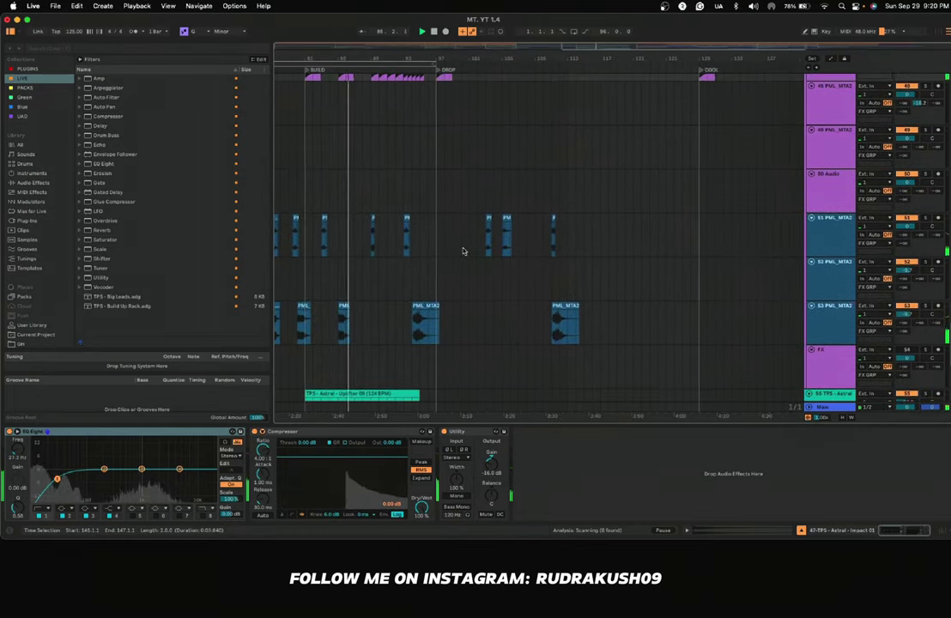
pyautogui.hscroll(-1, 463, 251)
pyautogui.scroll(-3, 464, 251)
pyautogui.scroll(3, 463, 251)
pyautogui.hscroll(4, 464, 250)
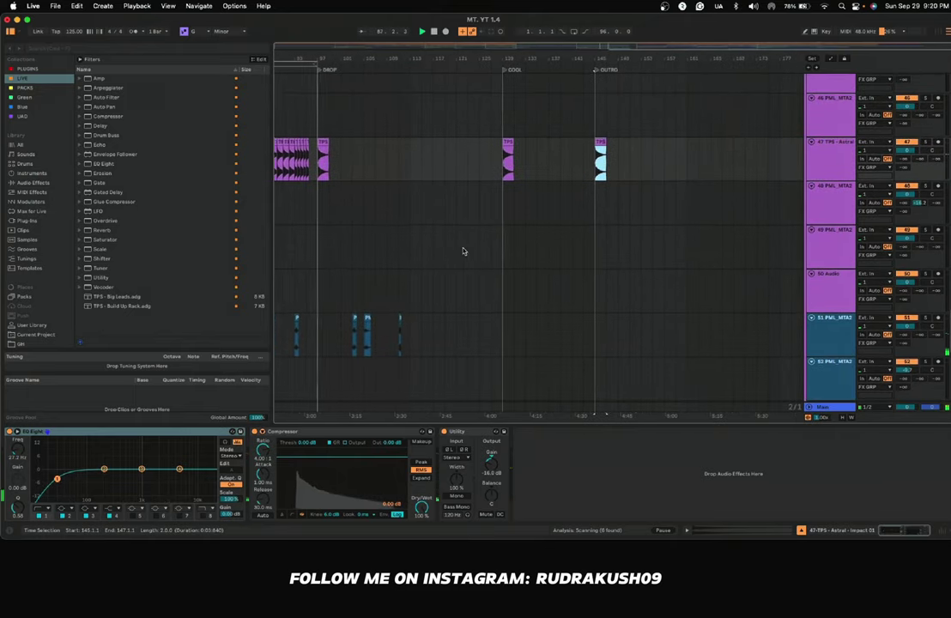
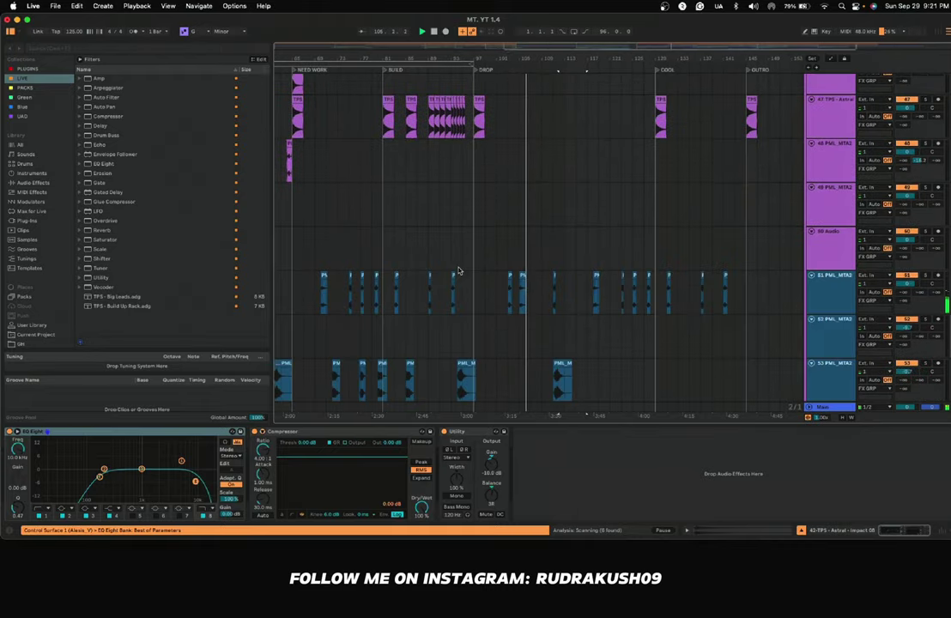
# Step: Audition the PML_MTA2 impact on track 46 and copy its clip from bar 57 to bars 113, 129 and 145
pyautogui.hscroll(-3, 458, 271)
pyautogui.scroll(-6, 458, 271)
pyautogui.hscroll(-2, 458, 270)
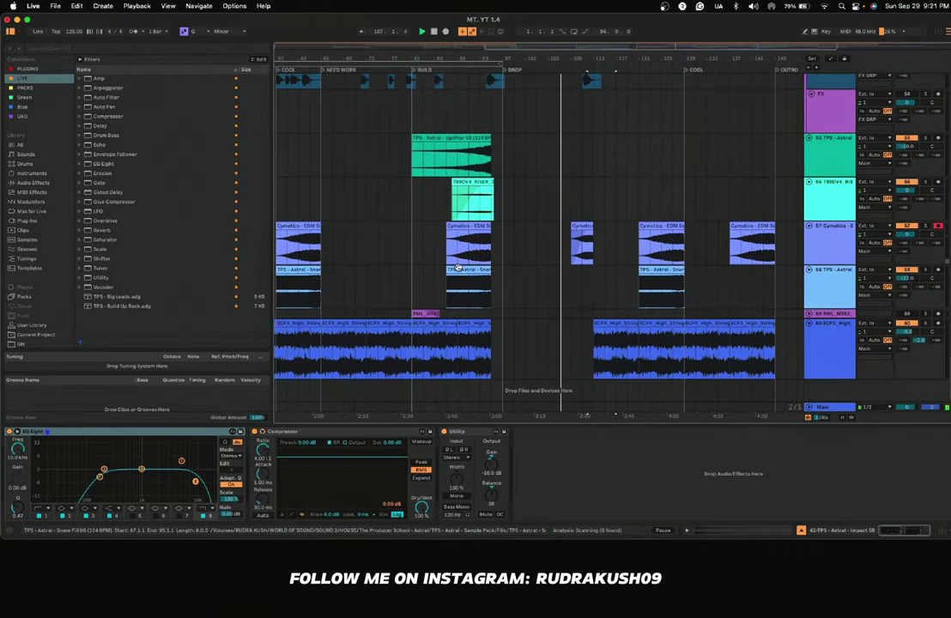
pyautogui.scroll(-4, 458, 269)
pyautogui.hscroll(-3, 458, 269)
pyautogui.scroll(15, 458, 270)
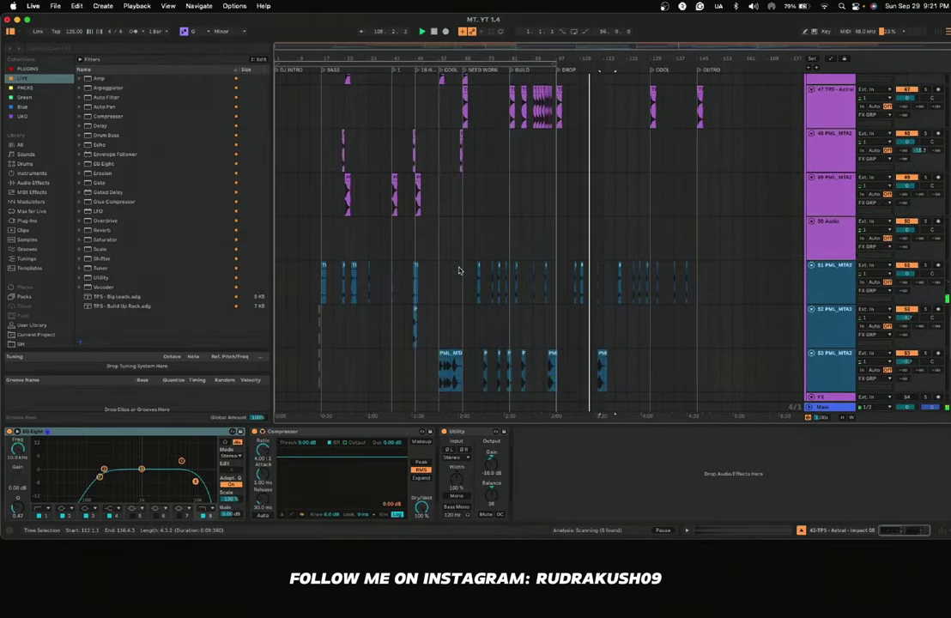
pyautogui.scroll(-5, 458, 271)
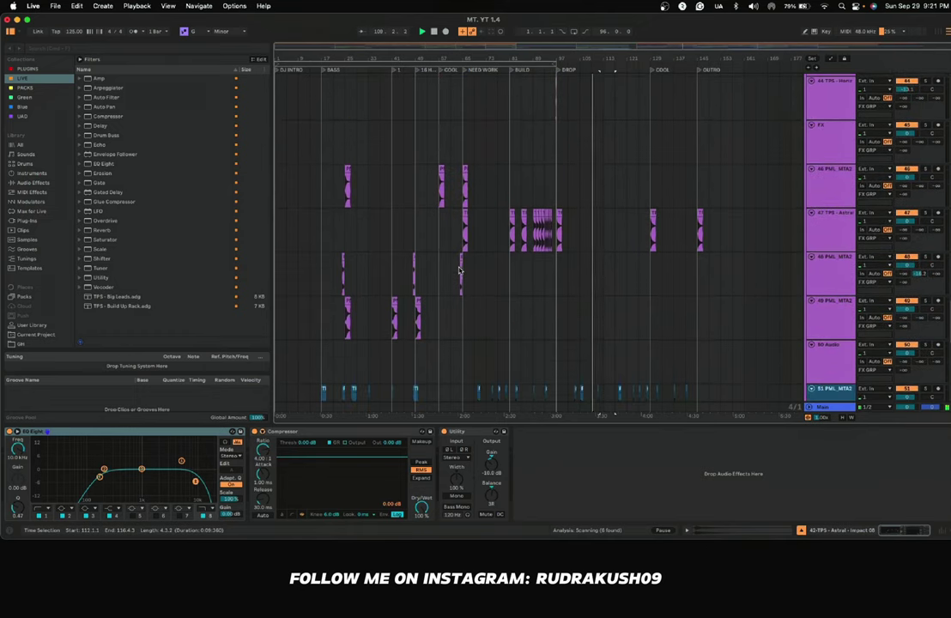
pyautogui.click(442, 199)
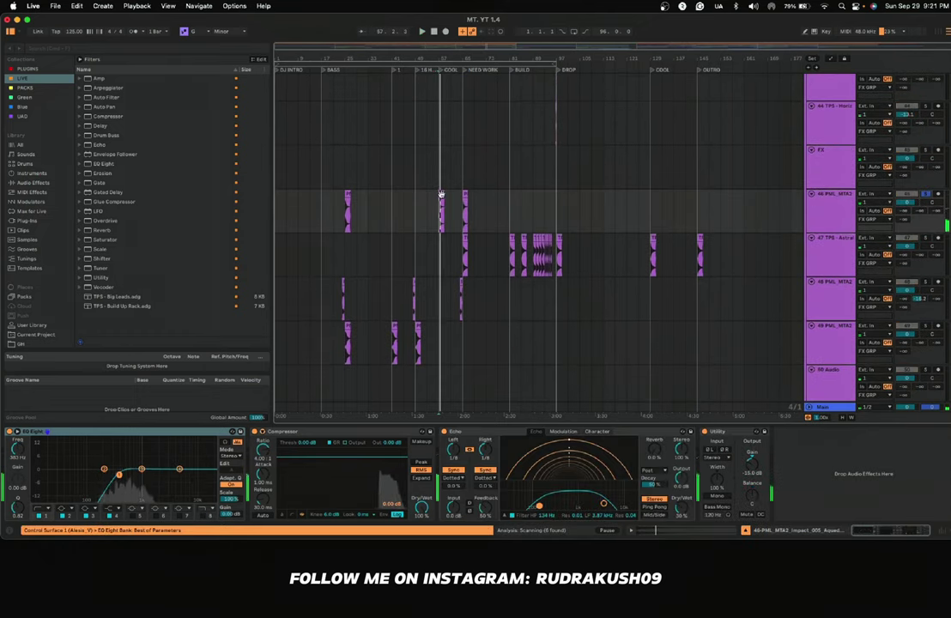
pyautogui.moveTo(442, 198); pyautogui.dragTo(700, 199)
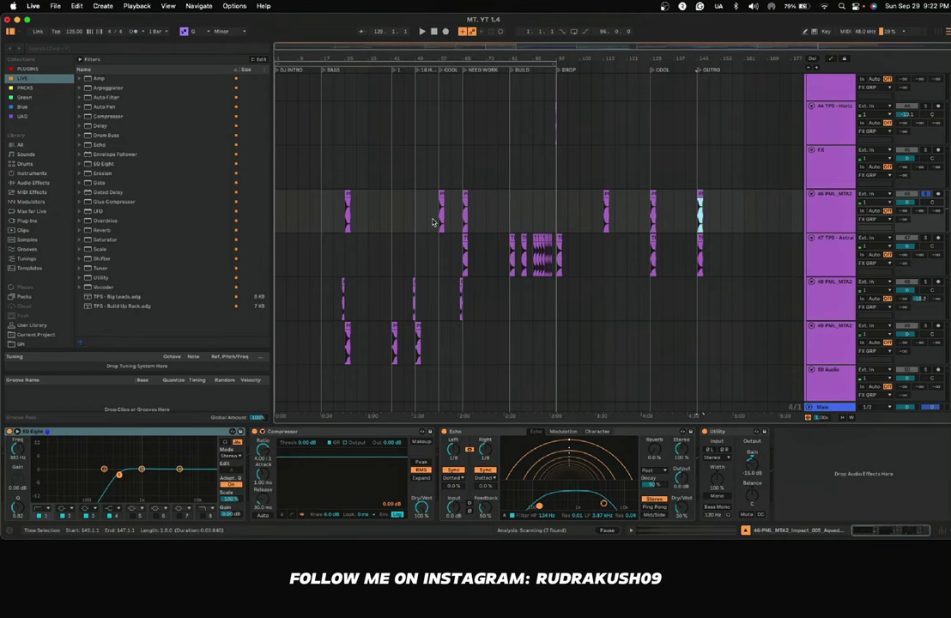
# Step: Audition the PML_MTA2 FX on track 48 and copy its bars 61–65 section to bars 109–113 and 125–129
pyautogui.scroll(-1, 424, 270)
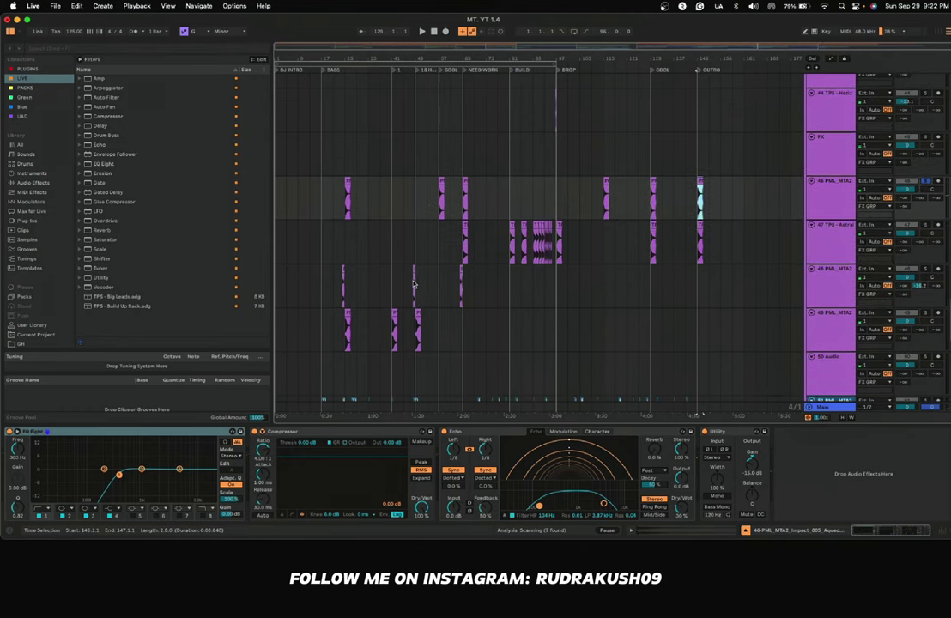
pyautogui.click(882, 262)
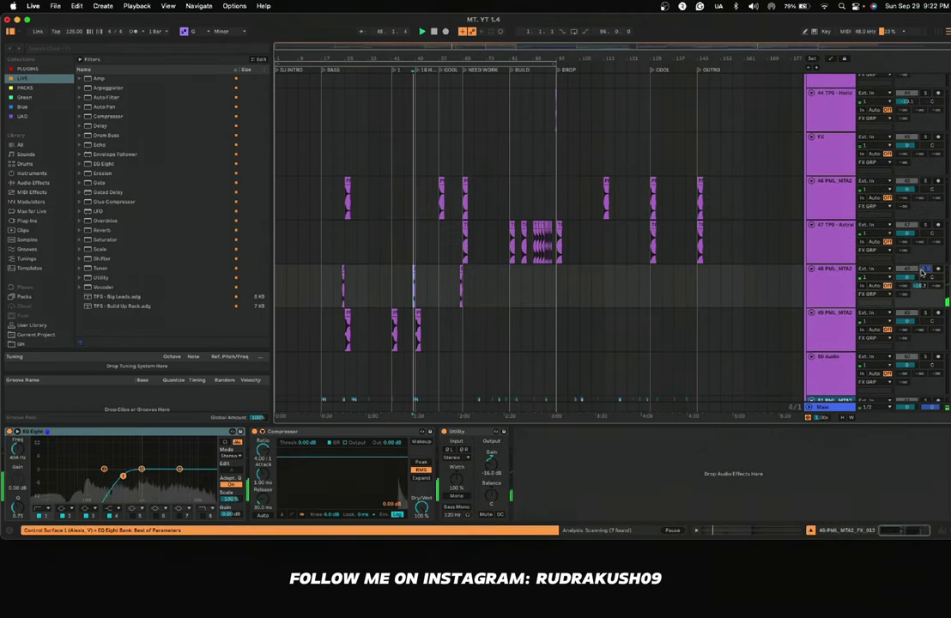
pyautogui.scroll(3, 491, 298)
pyautogui.scroll(-2, 490, 298)
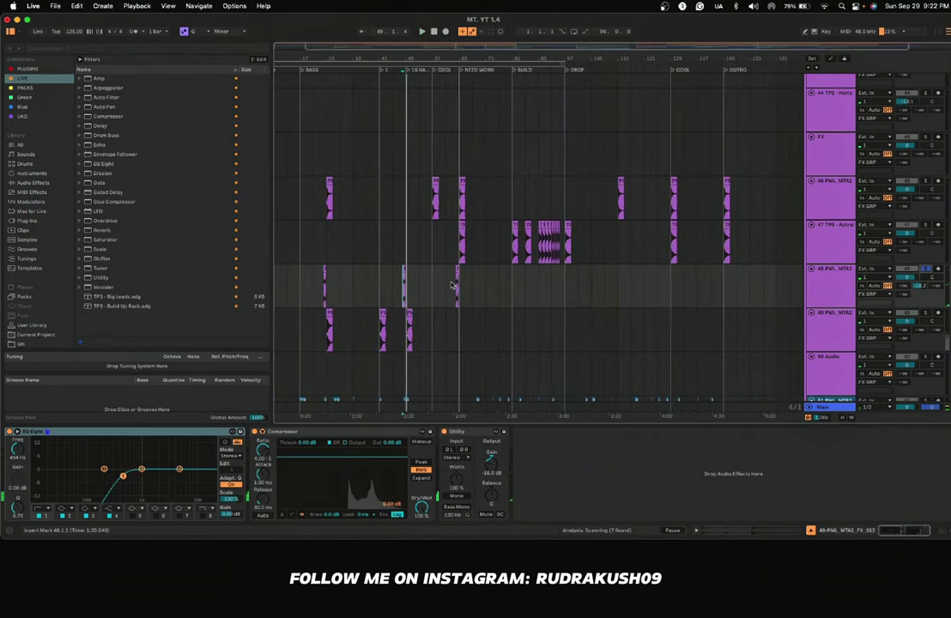
pyautogui.moveTo(446, 285); pyautogui.dragTo(457, 287)
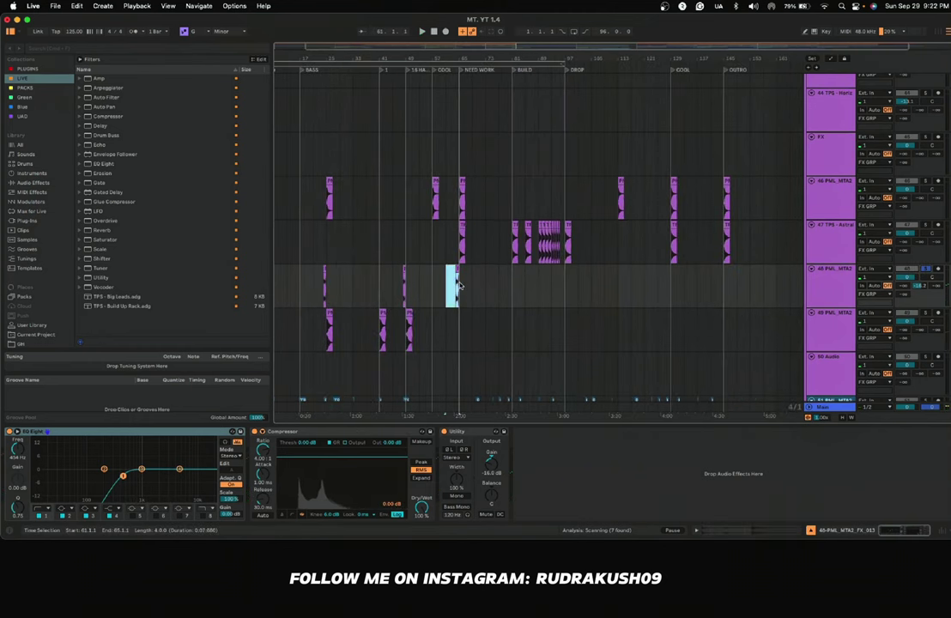
pyautogui.click(605, 283)
pyautogui.press('super+v')
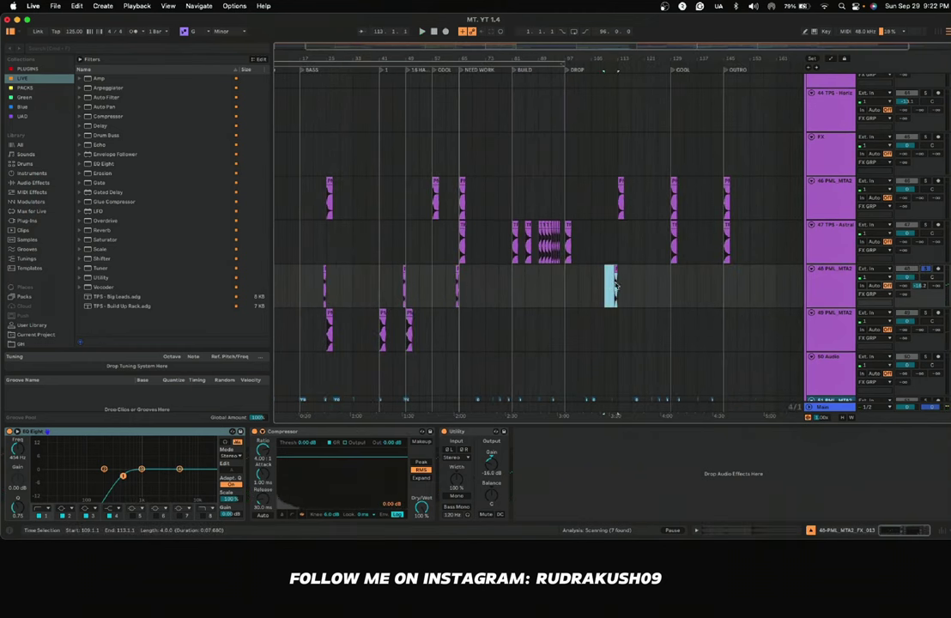
pyautogui.click(657, 281)
pyautogui.press('super+v')
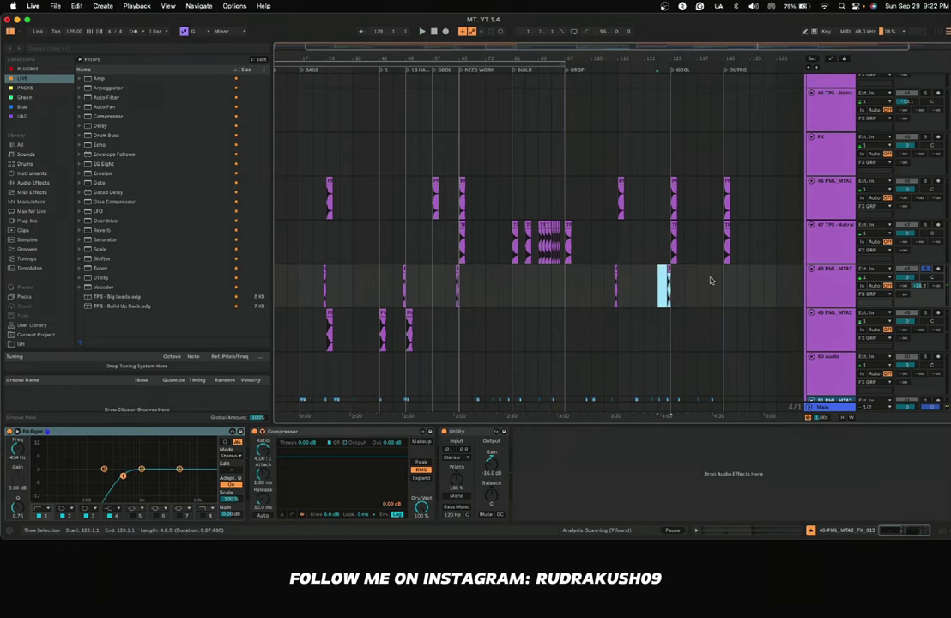
# Step: Audition the PML_MTA2 FX on track 49 and repeat its bar 41 clip every eight bars up to bar 65
pyautogui.scroll(-5, 494, 289)
pyautogui.hscroll(-1, 494, 288)
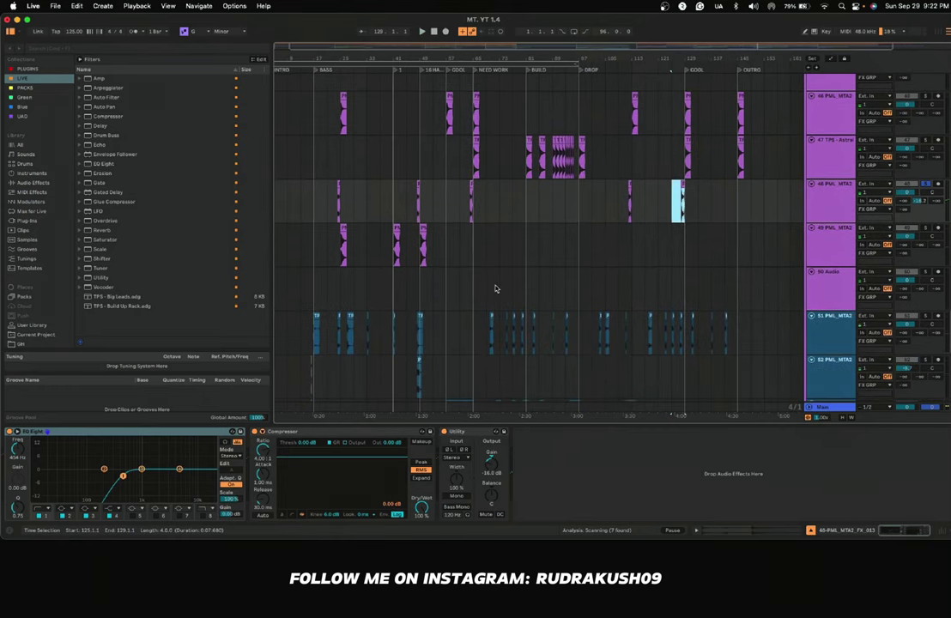
pyautogui.click(420, 251)
pyautogui.press('space')
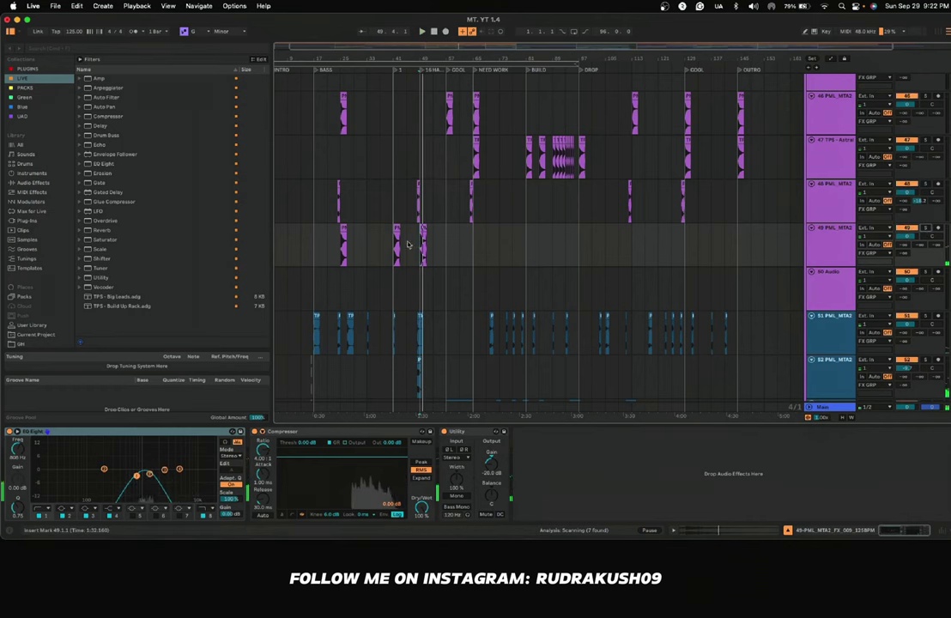
pyautogui.moveTo(394, 248); pyautogui.dragTo(417, 247)
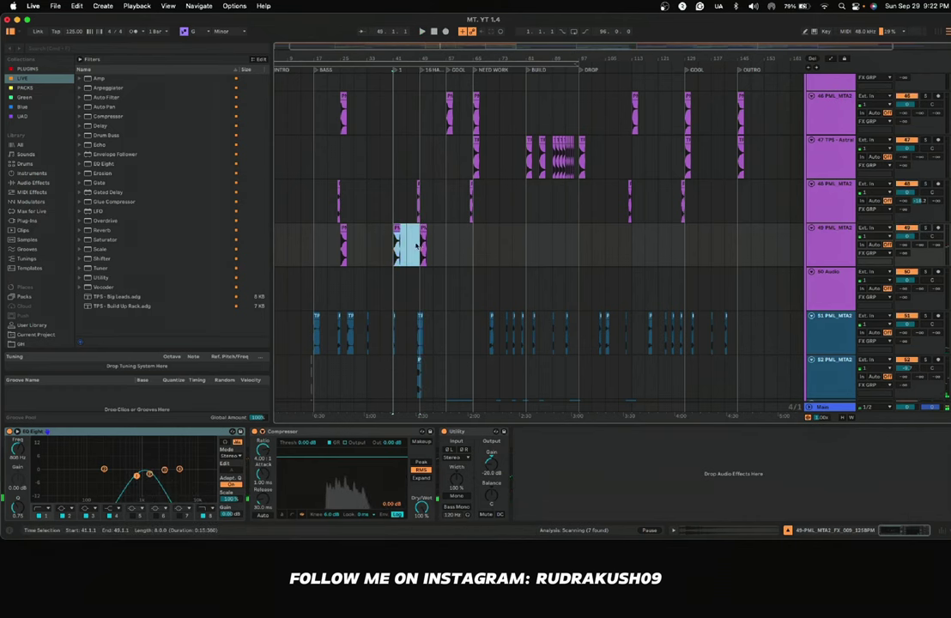
pyautogui.press('super+d')
pyautogui.press('super+d')
pyautogui.click(468, 247)
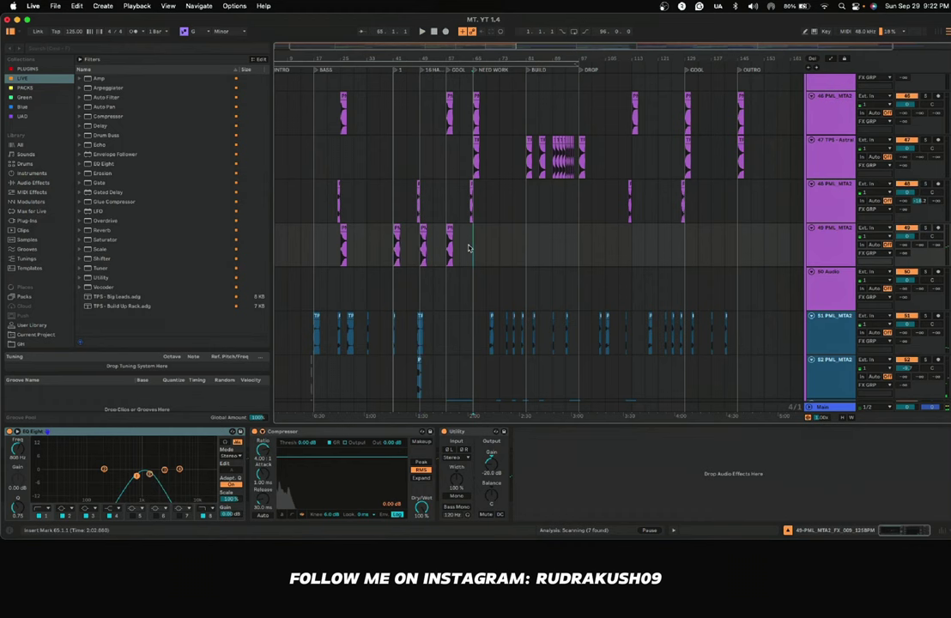
pyautogui.moveTo(471, 247); pyautogui.dragTo(491, 246)
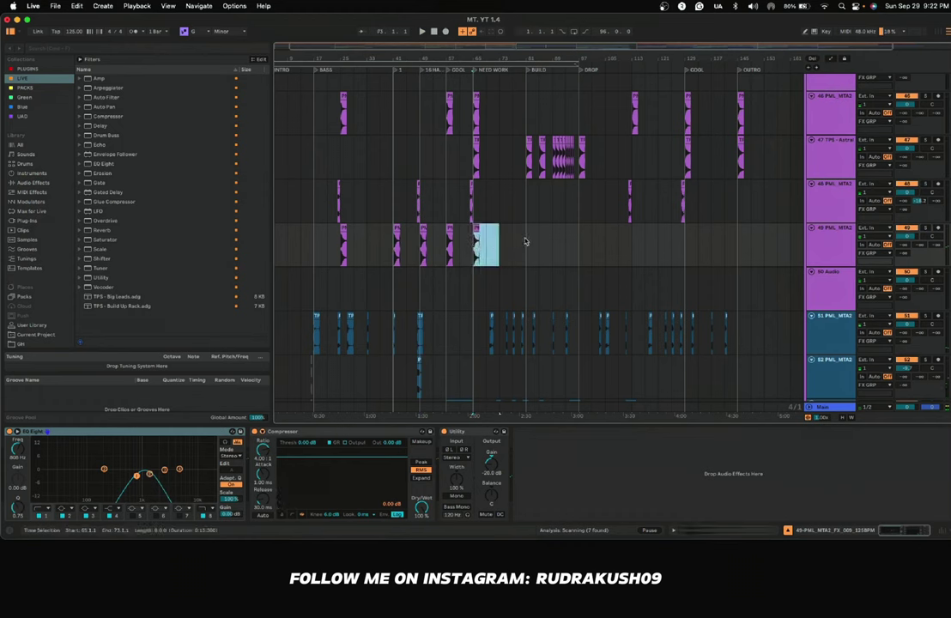
# Step: Paste the same eight-bar FX section on track 49 at bars 81, 113, 129 and 145
pyautogui.click(526, 241)
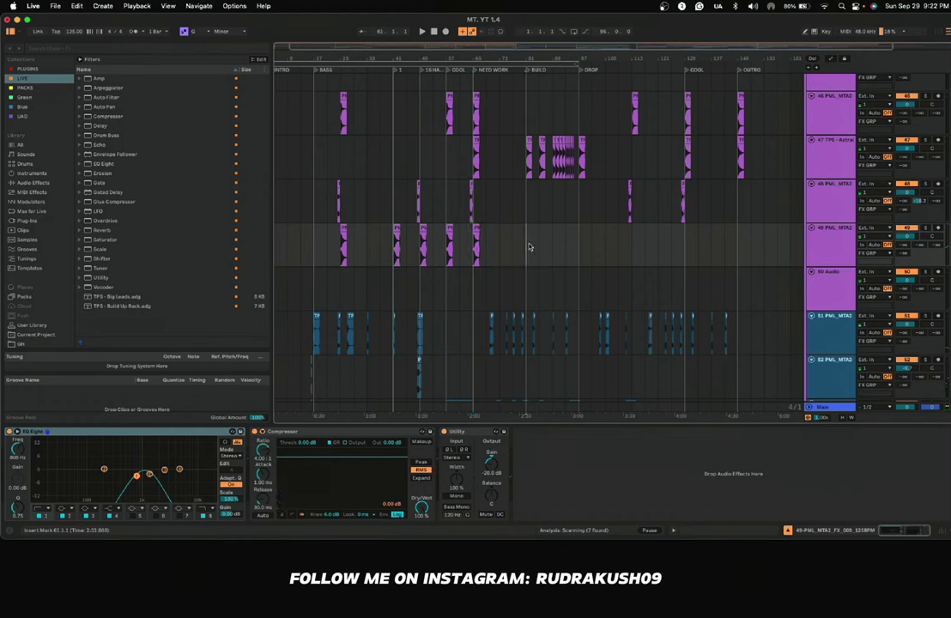
pyautogui.moveTo(529, 247); pyautogui.dragTo(531, 246)
pyautogui.click(579, 248)
pyautogui.press('super+v')
pyautogui.click(687, 242)
pyautogui.press('super+v')
pyautogui.click(736, 242)
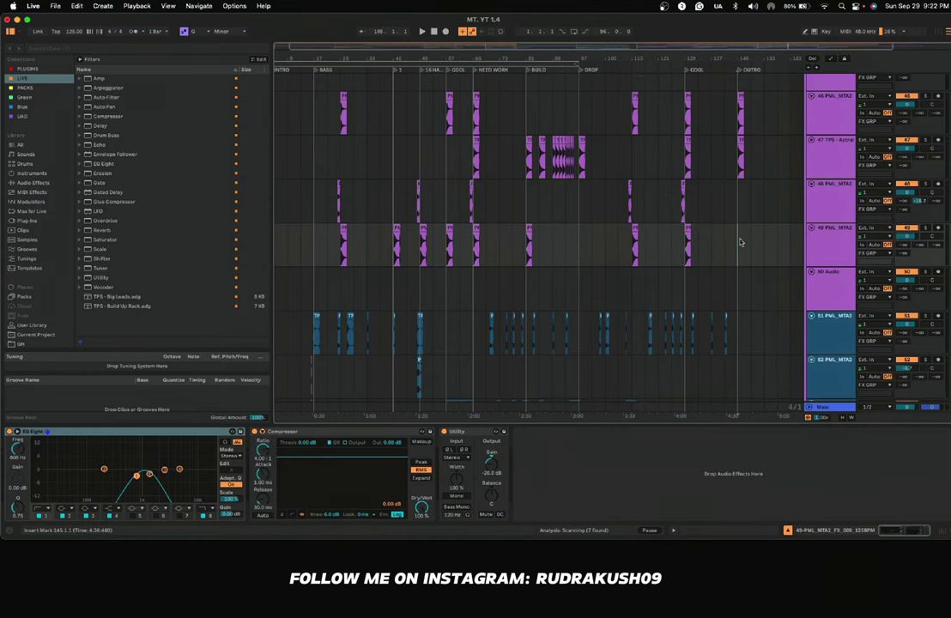
pyautogui.press('super+v')
# Step: Copy the BAMMM track's four-bar hit from the drop to bars 17, 25, 33, 41, 49, 57 and 61
pyautogui.scroll(-10, 532, 290)
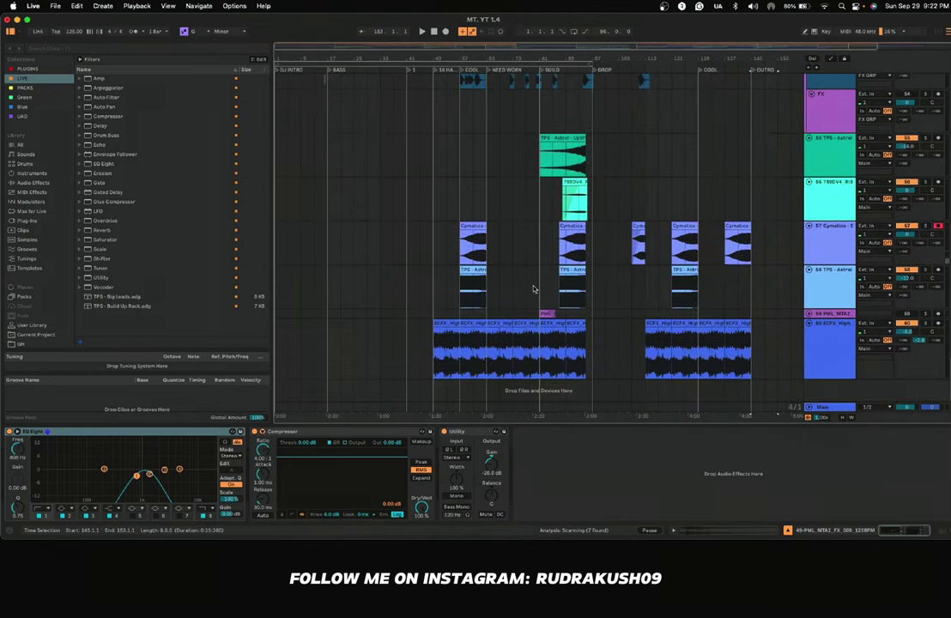
pyautogui.scroll(20, 532, 289)
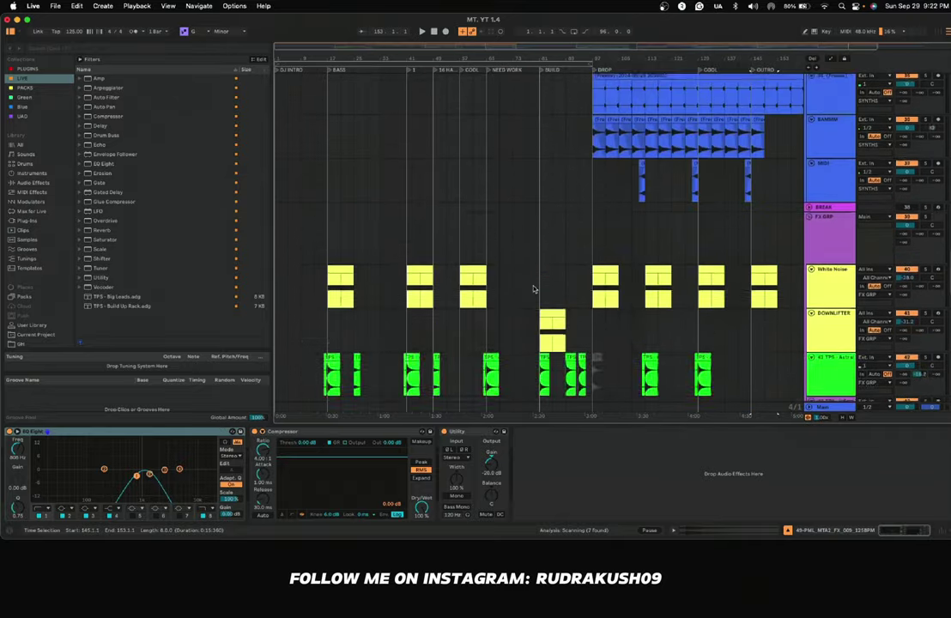
pyautogui.scroll(-15, 532, 289)
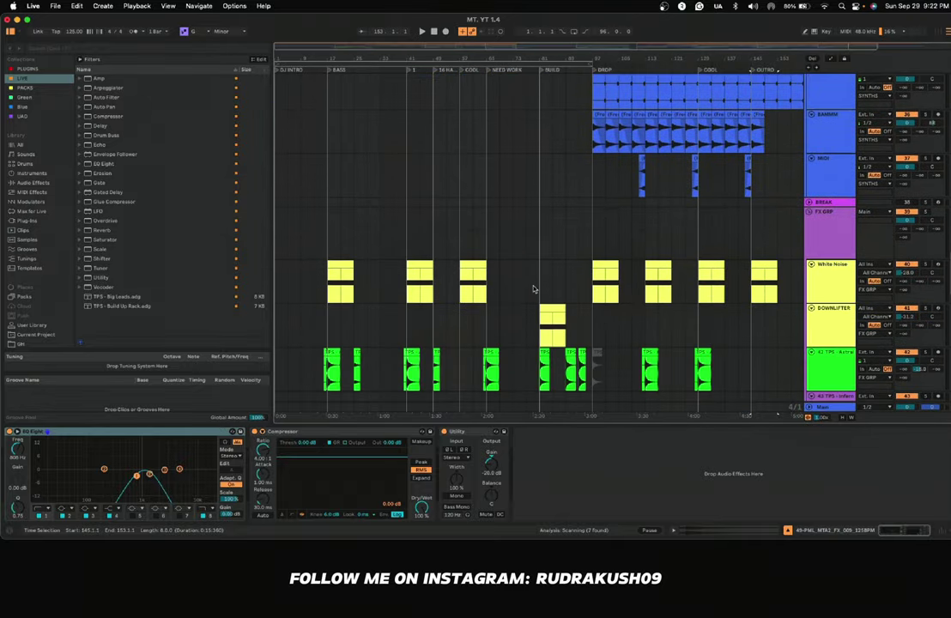
pyautogui.scroll(-3, 533, 289)
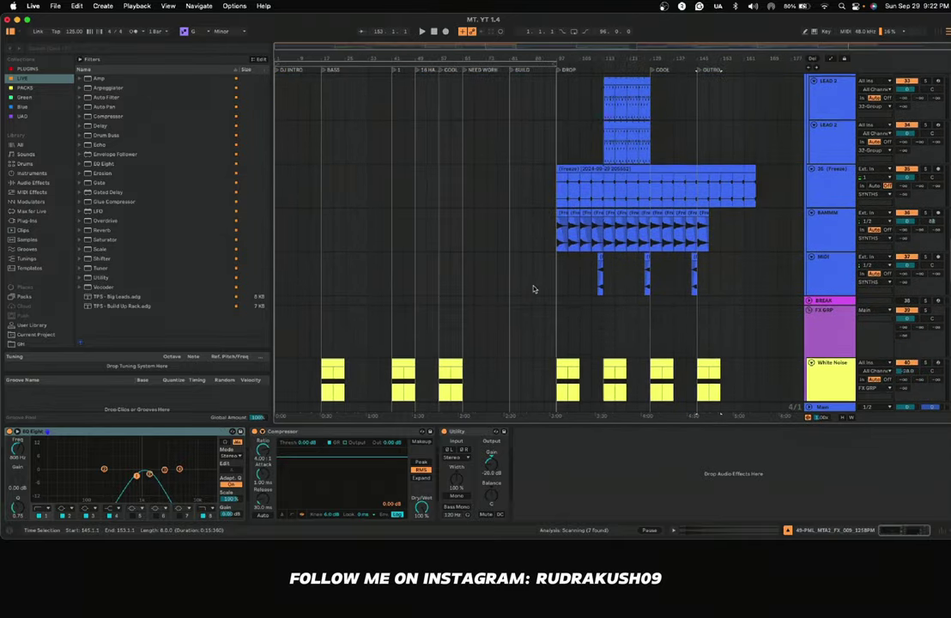
pyautogui.scroll(3, 410, 240)
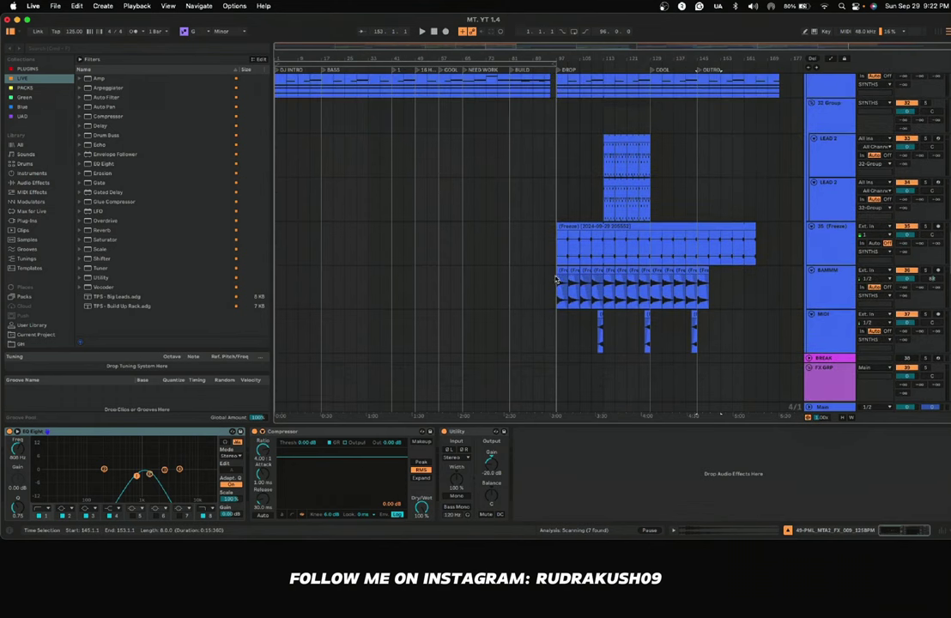
pyautogui.moveTo(561, 271); pyautogui.dragTo(399, 271)
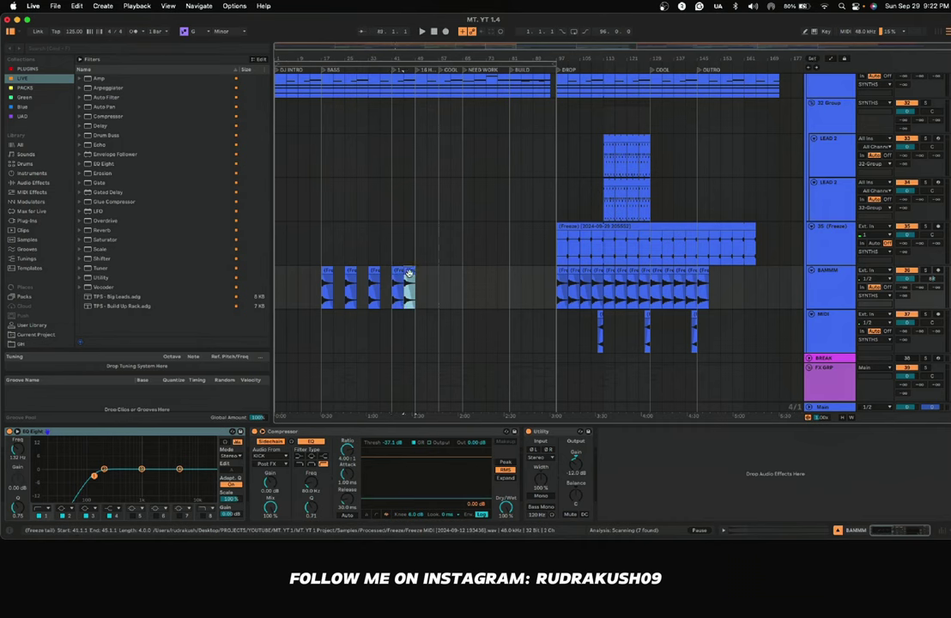
pyautogui.moveTo(395, 270); pyautogui.dragTo(444, 270)
pyautogui.press('super+d')
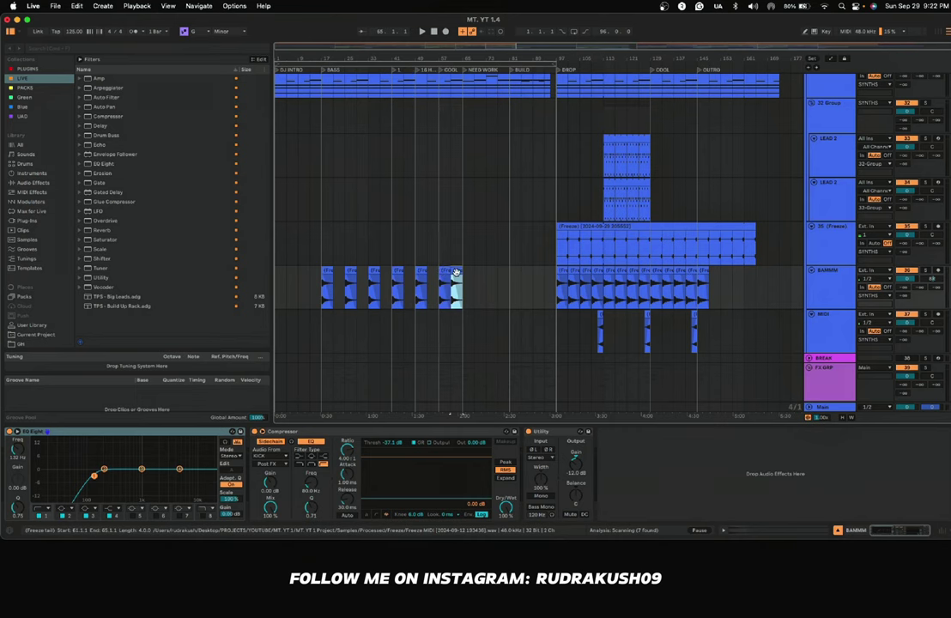
# Step: Copy track 37's two-bar reversed hit to end at bars 17, 41, 49, 57 and 65, and track 35's frozen clip to bars 41–65
pyautogui.scroll(-2, 515, 283)
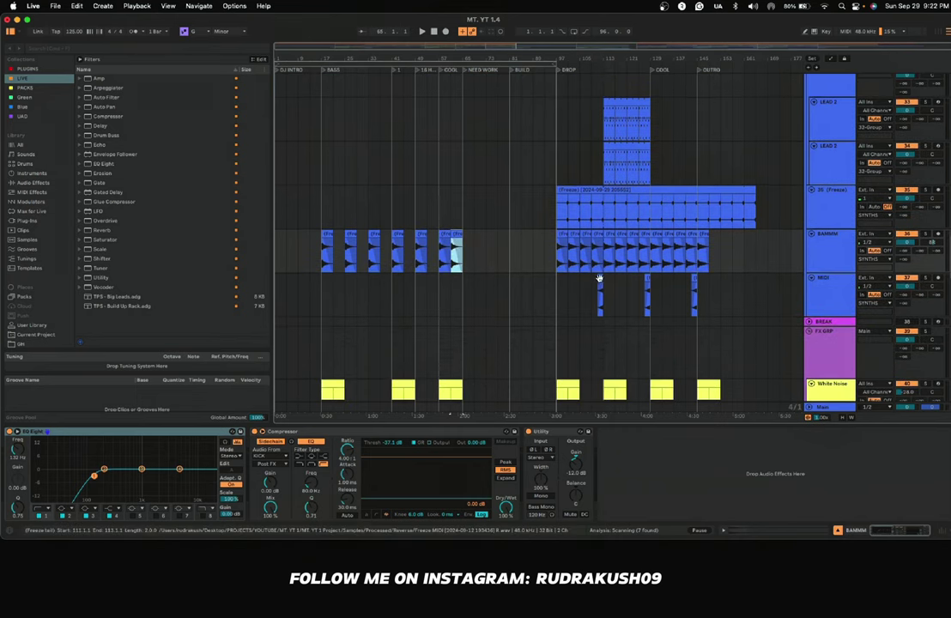
pyautogui.moveTo(600, 279); pyautogui.dragTo(414, 282)
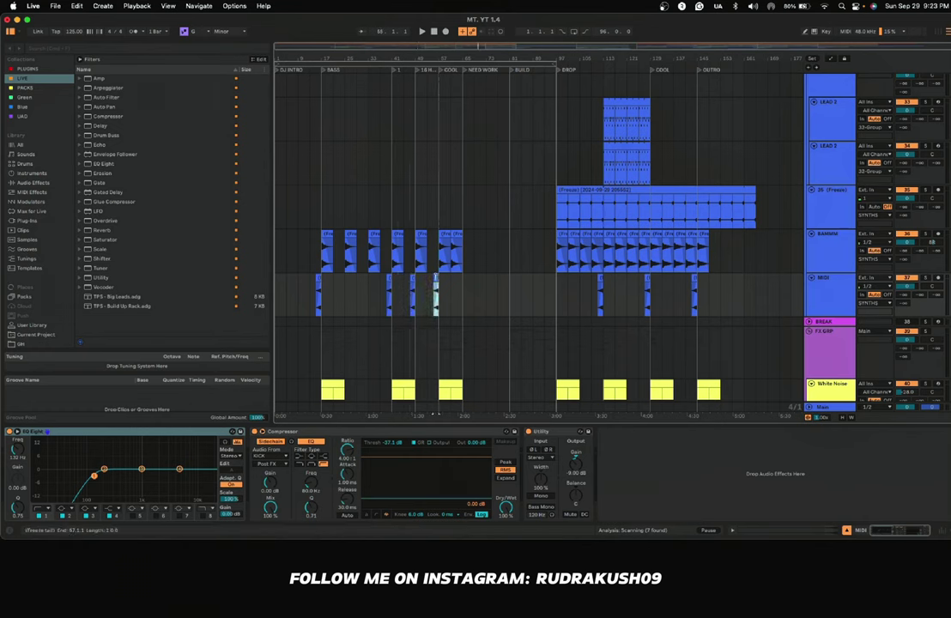
pyautogui.press('super+d')
pyautogui.scroll(-2, 413, 287)
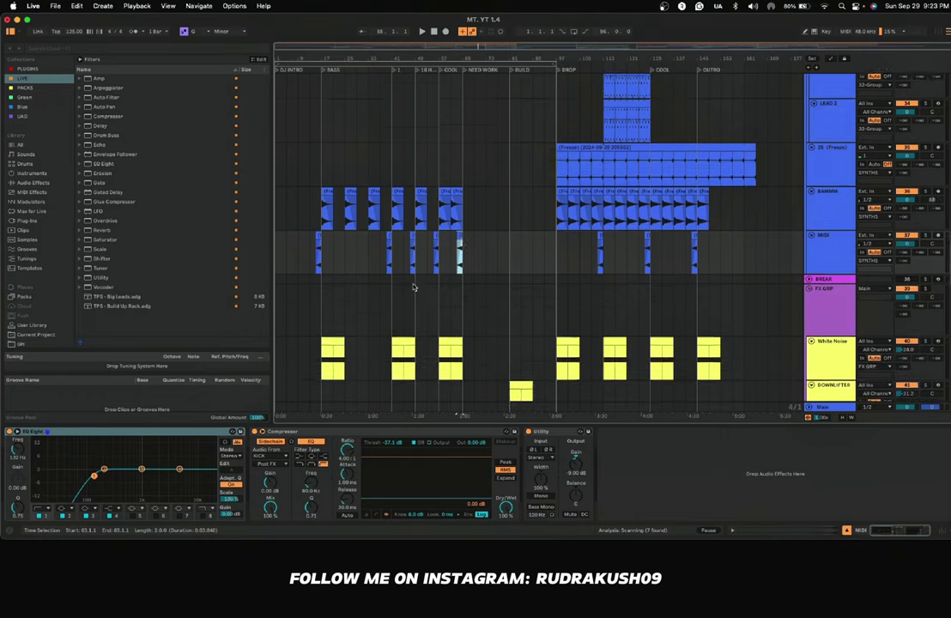
pyautogui.scroll(3, 413, 284)
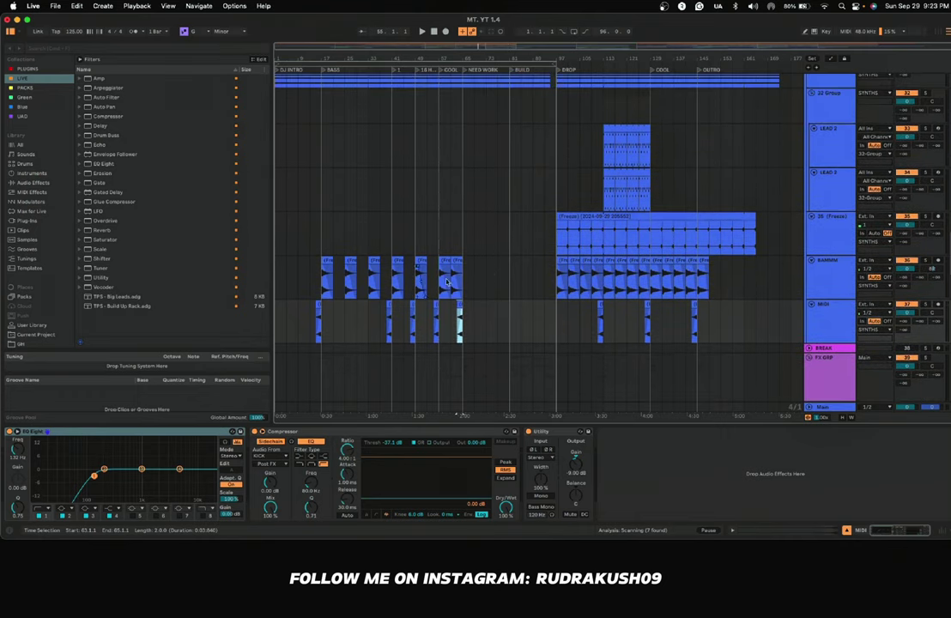
pyautogui.moveTo(560, 237); pyautogui.dragTo(462, 217)
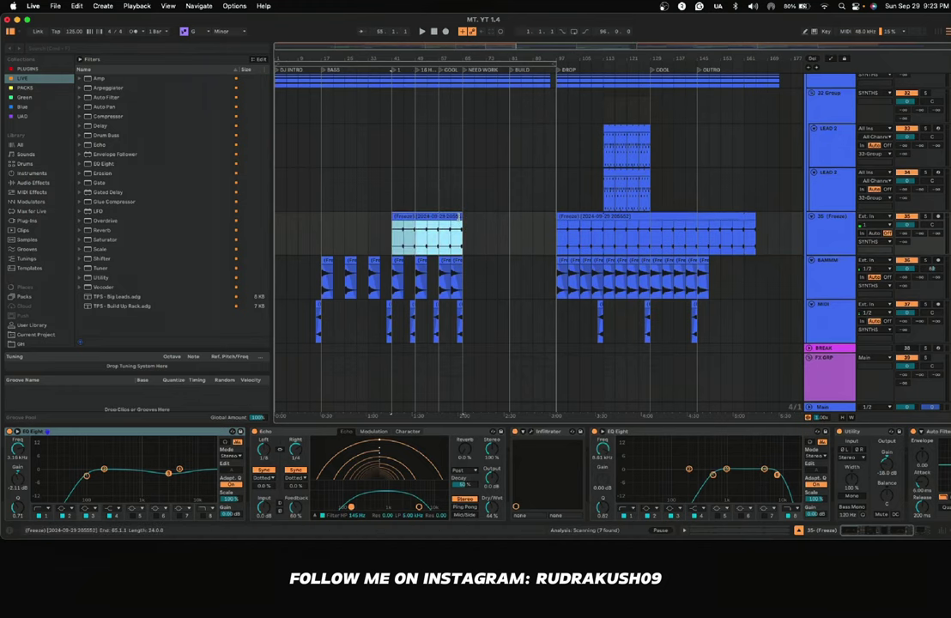
# Step: Collapse the LOW END, DRUMS, SYNTHS and FX GRP groups in the arrangement
pyautogui.scroll(-15, 459, 220)
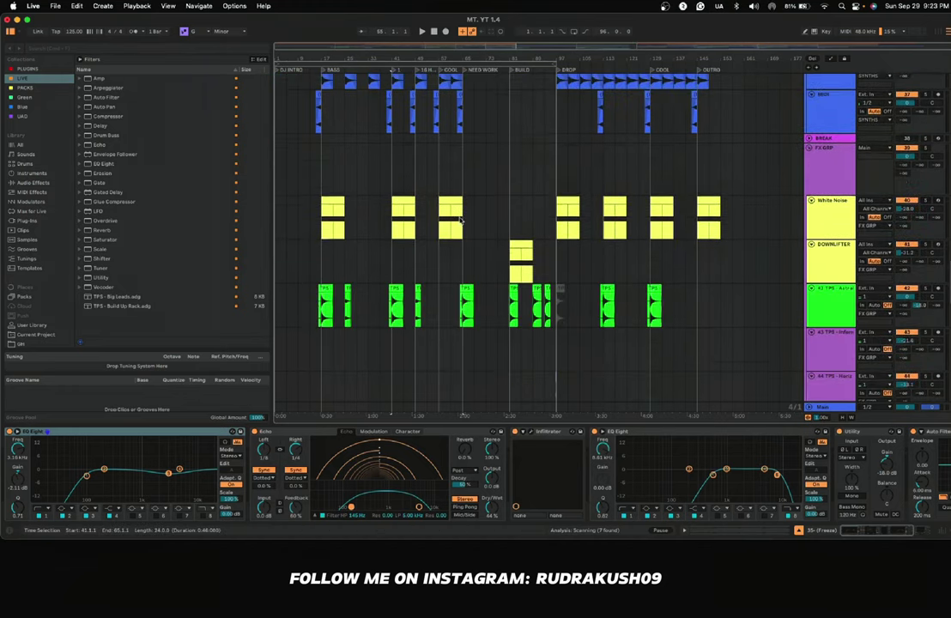
pyautogui.scroll(-15, 459, 220)
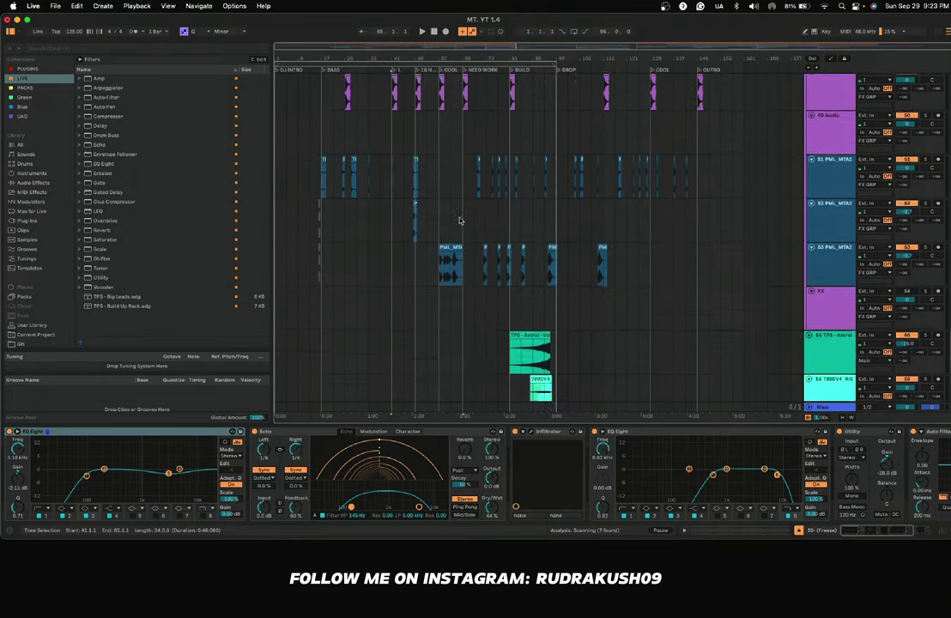
pyautogui.scroll(-3, 459, 220)
pyautogui.scroll(20, 460, 219)
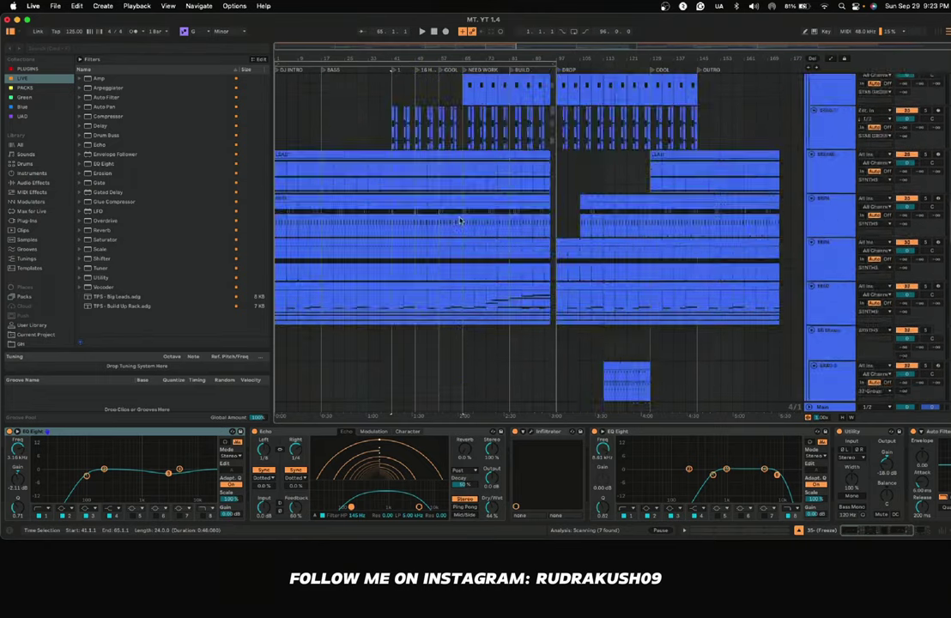
pyautogui.click(807, 88)
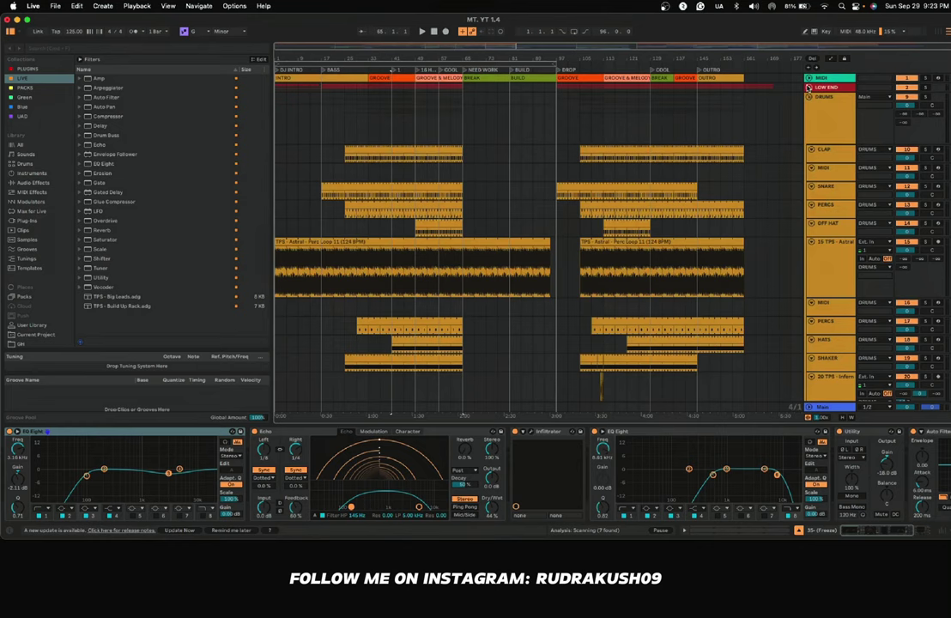
pyautogui.click(809, 97)
pyautogui.click(808, 133)
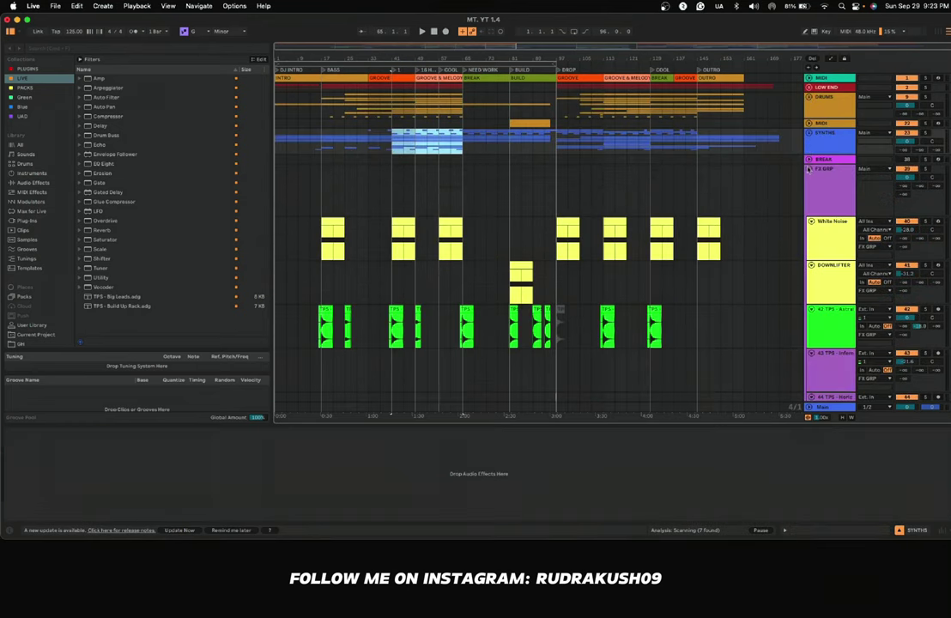
pyautogui.click(808, 170)
# Step: Fold the loose riser and FX tracks 55 to 60 and move them all into FX GRP
pyautogui.click(809, 195)
pyautogui.click(809, 205)
pyautogui.click(808, 205)
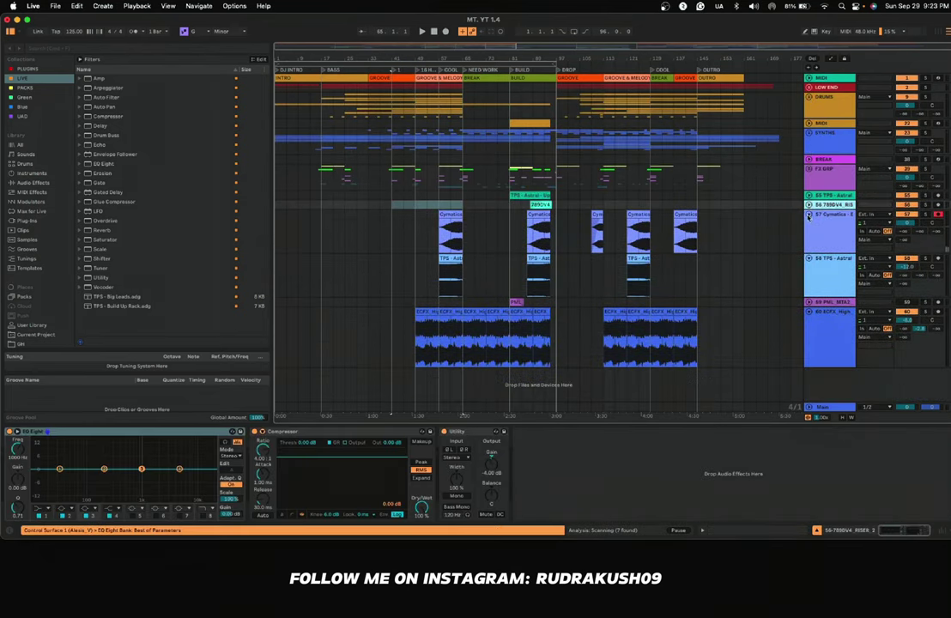
pyautogui.click(808, 213)
pyautogui.click(808, 223)
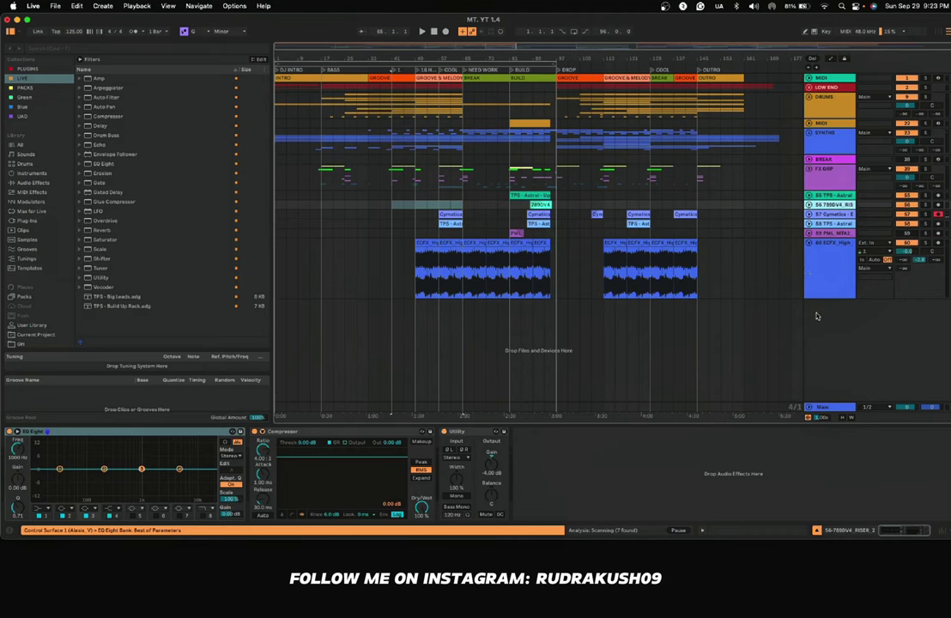
pyautogui.click(809, 243)
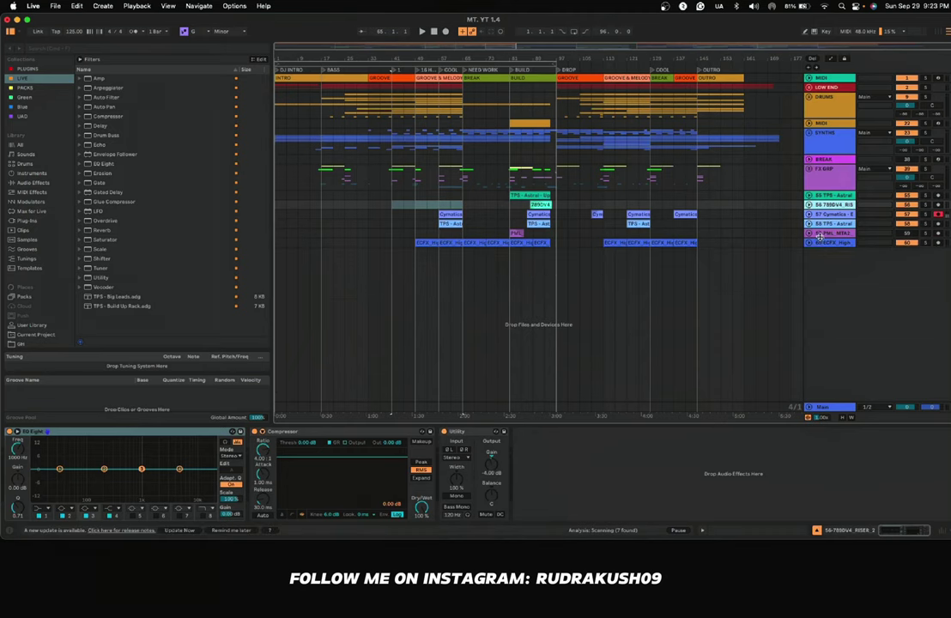
pyautogui.click(824, 243)
pyautogui.click(826, 197)
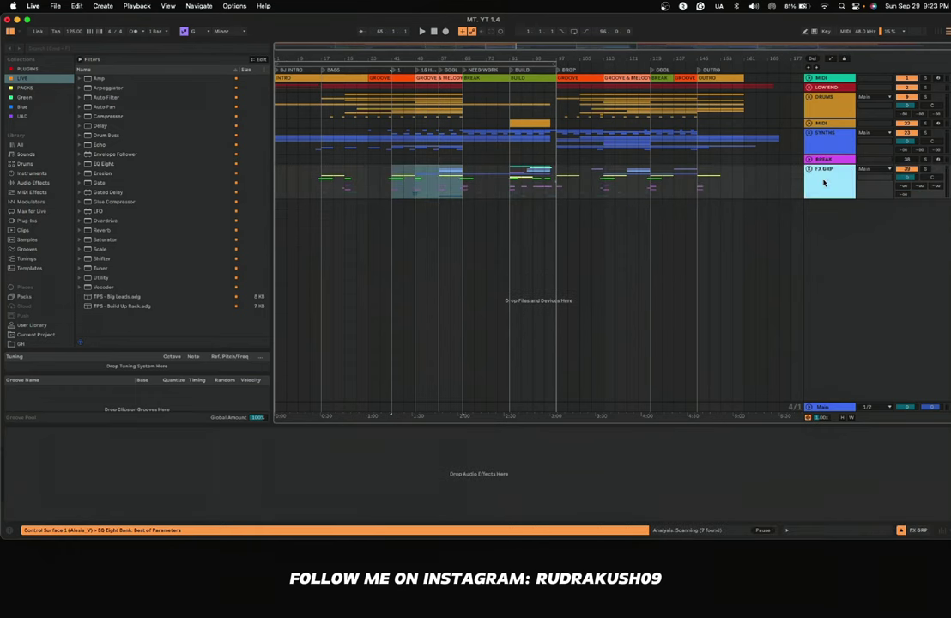
# Step: Play the arrangement from bar 25 and expand FX GRP to show its tracks
pyautogui.click(345, 180)
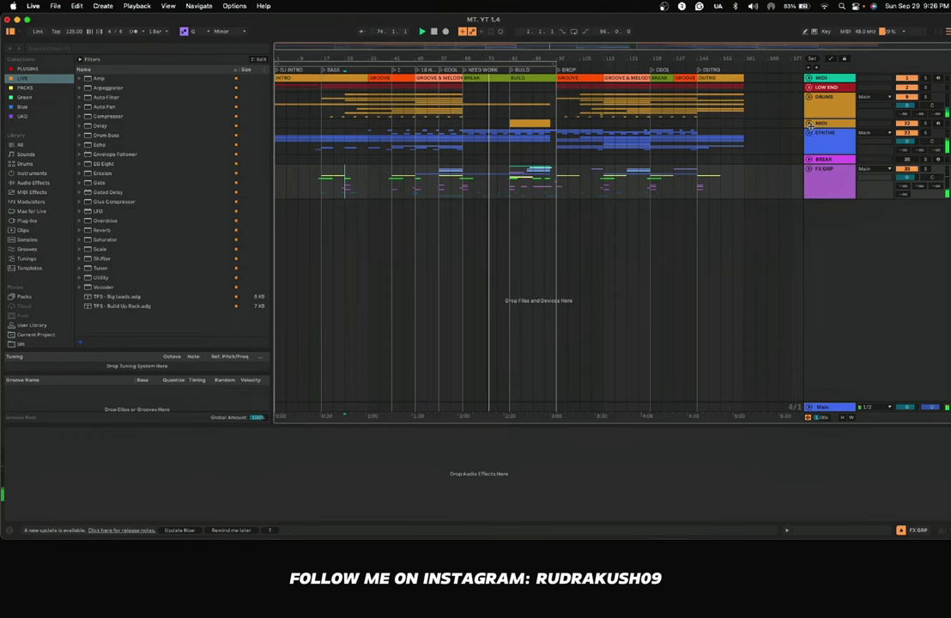
pyautogui.click(808, 134)
pyautogui.scroll(-5, 722, 248)
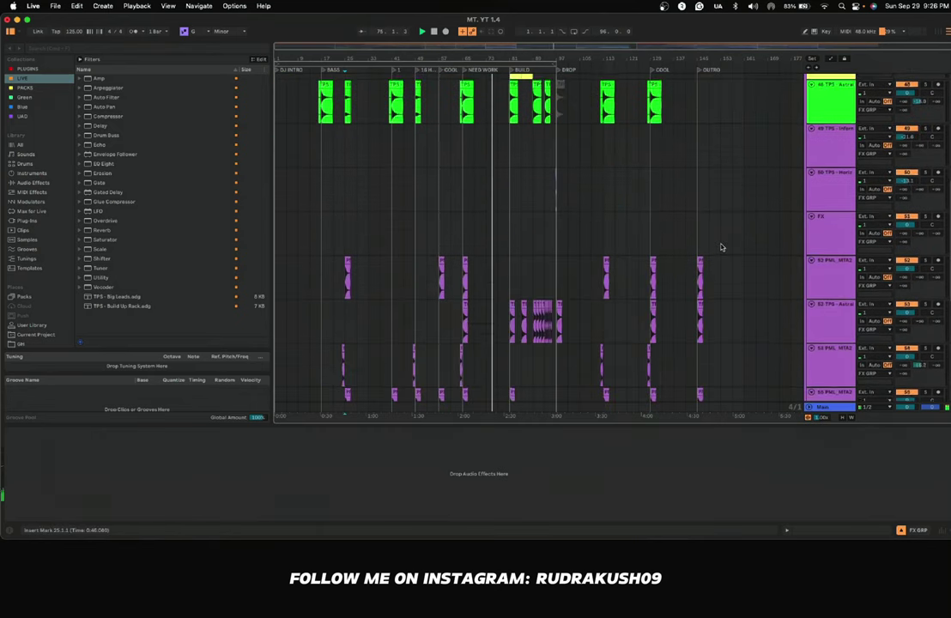
pyautogui.scroll(3, 722, 248)
pyautogui.scroll(2, 721, 248)
# Step: Fold every FX GRP track from White Noise down to the PML_MTA2 track 59
pyautogui.click(812, 194)
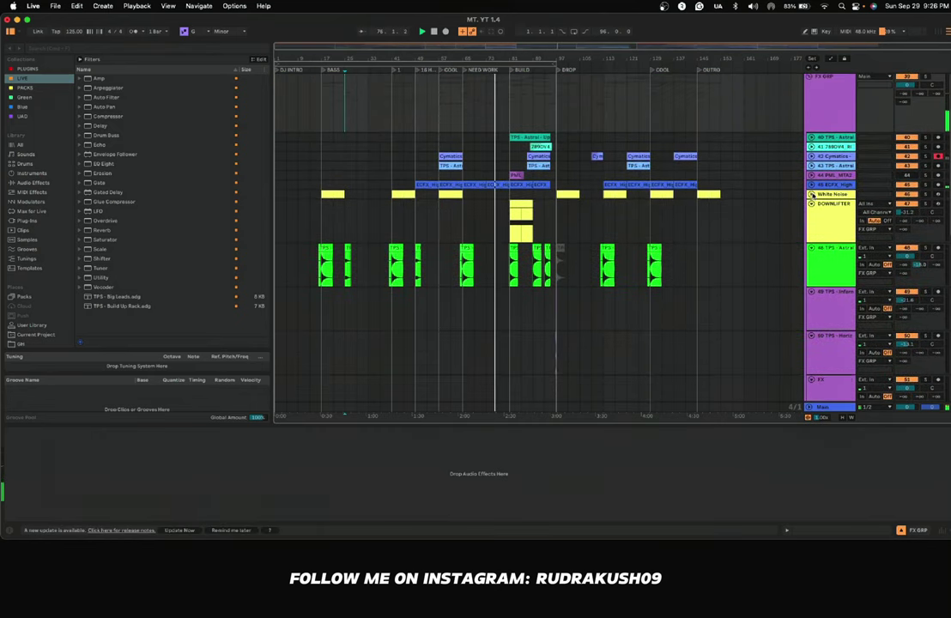
pyautogui.click(812, 203)
pyautogui.click(811, 213)
pyautogui.click(812, 223)
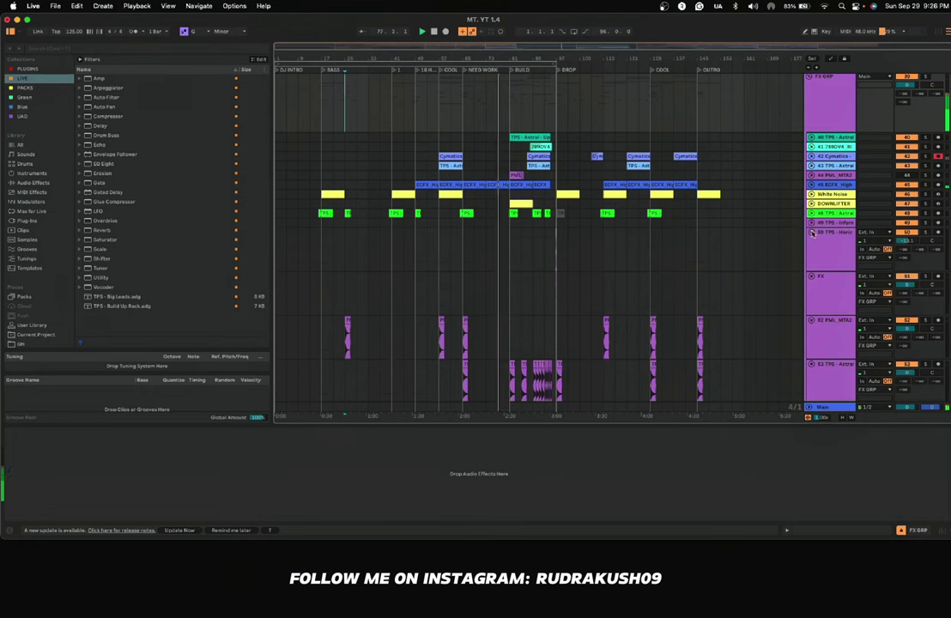
pyautogui.click(811, 232)
pyautogui.click(811, 242)
pyautogui.click(811, 250)
pyautogui.click(812, 260)
pyautogui.click(811, 269)
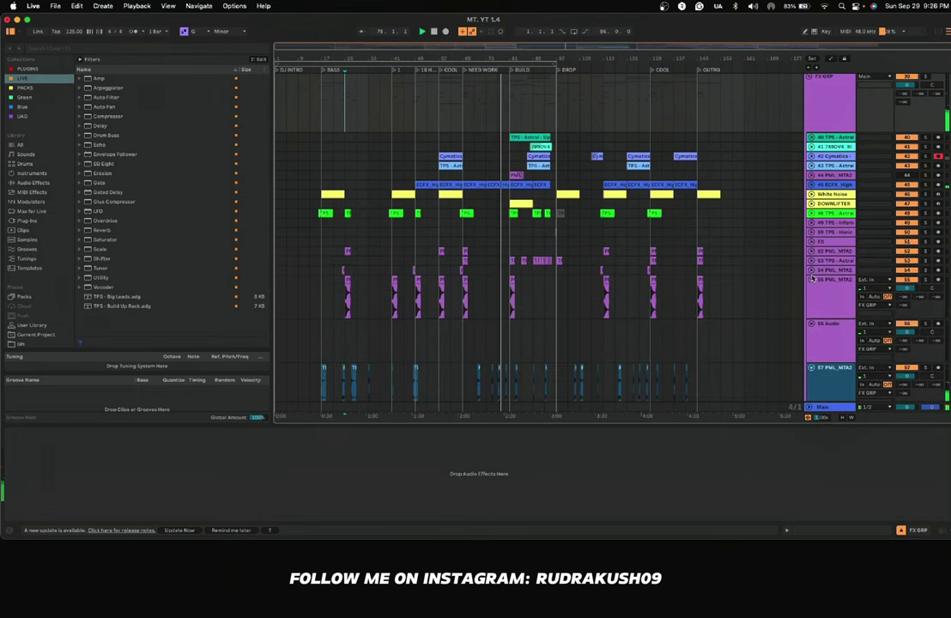
pyautogui.click(811, 279)
pyautogui.click(812, 288)
pyautogui.click(811, 298)
pyautogui.click(812, 308)
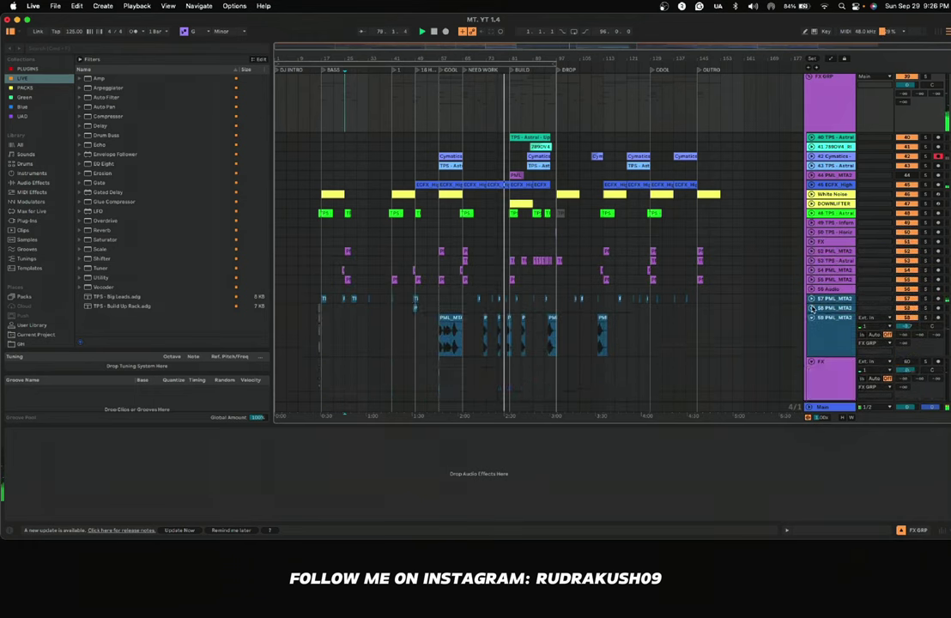
pyautogui.click(811, 316)
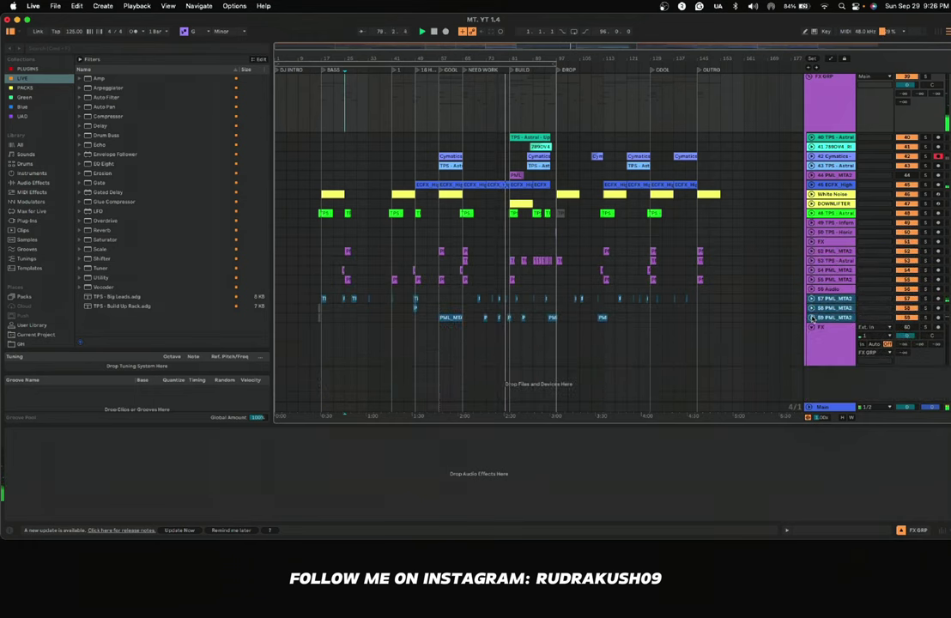
# Step: Examine the clips of the ECFX_High track 45 and the Cymatics track 42 during build playback, folding both tracks again
pyautogui.click(811, 185)
pyautogui.click(828, 207)
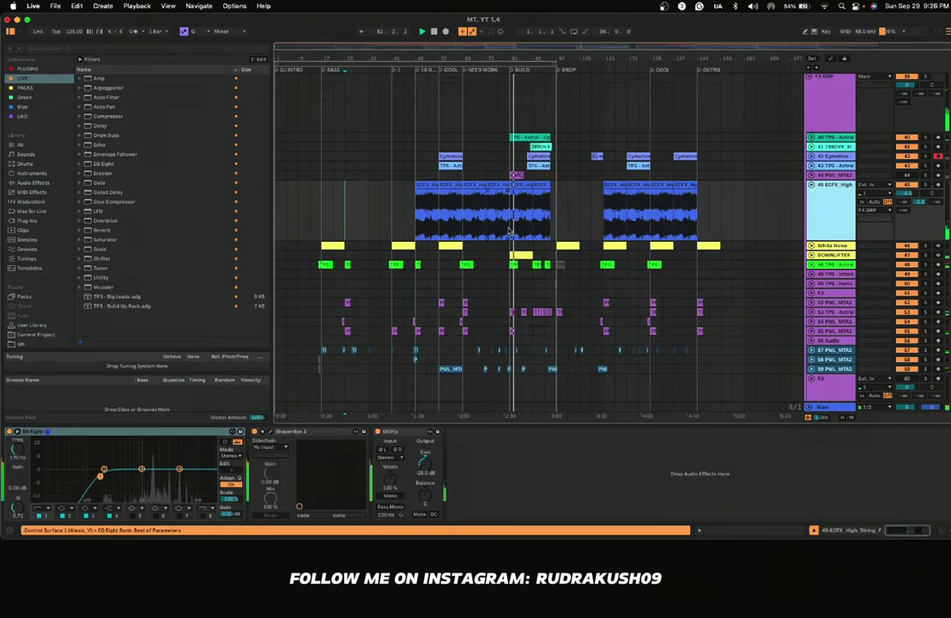
pyautogui.scroll(2, 509, 232)
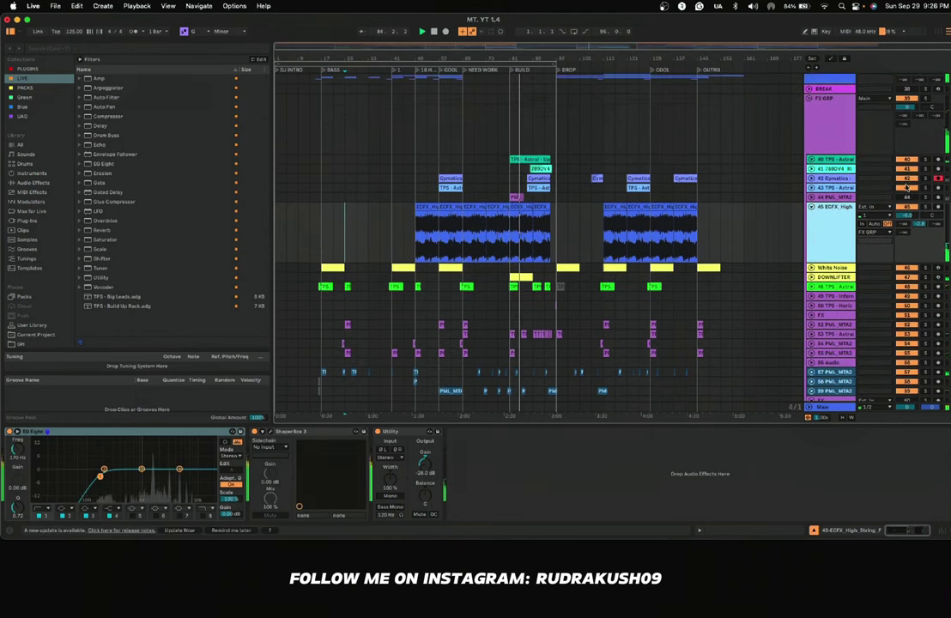
pyautogui.click(812, 179)
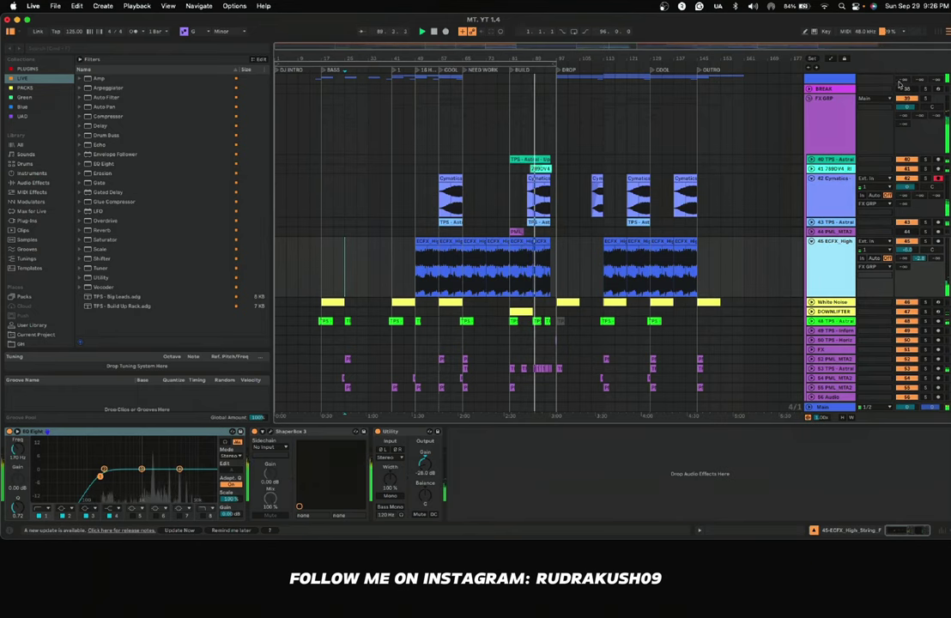
pyautogui.click(812, 178)
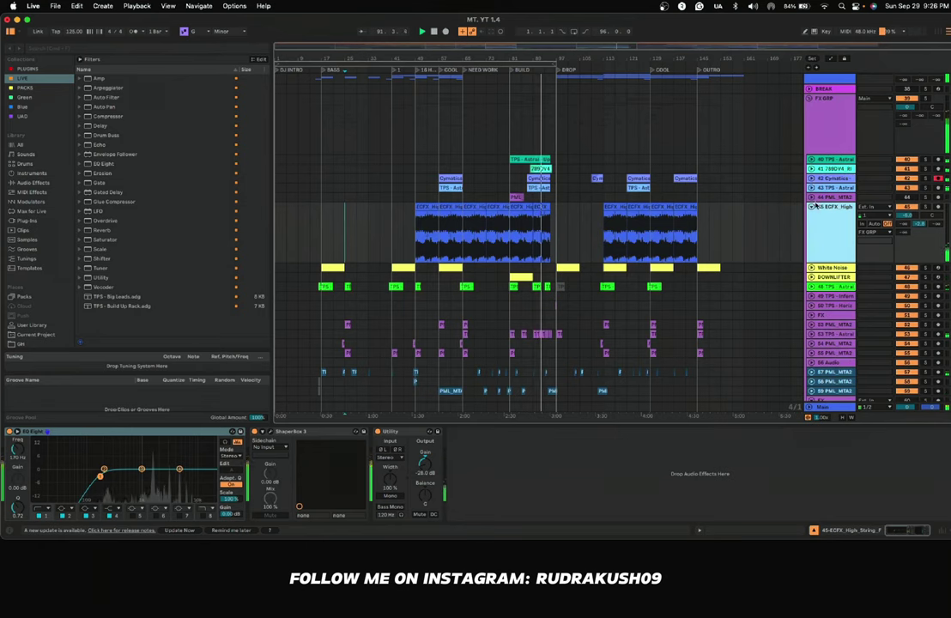
pyautogui.click(812, 208)
pyautogui.click(813, 208)
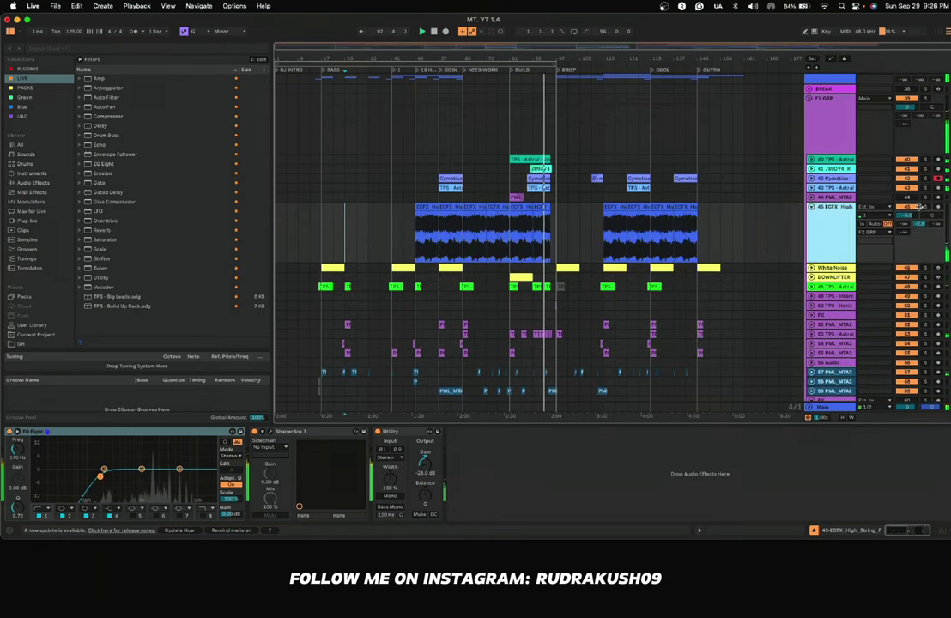
pyautogui.click(812, 208)
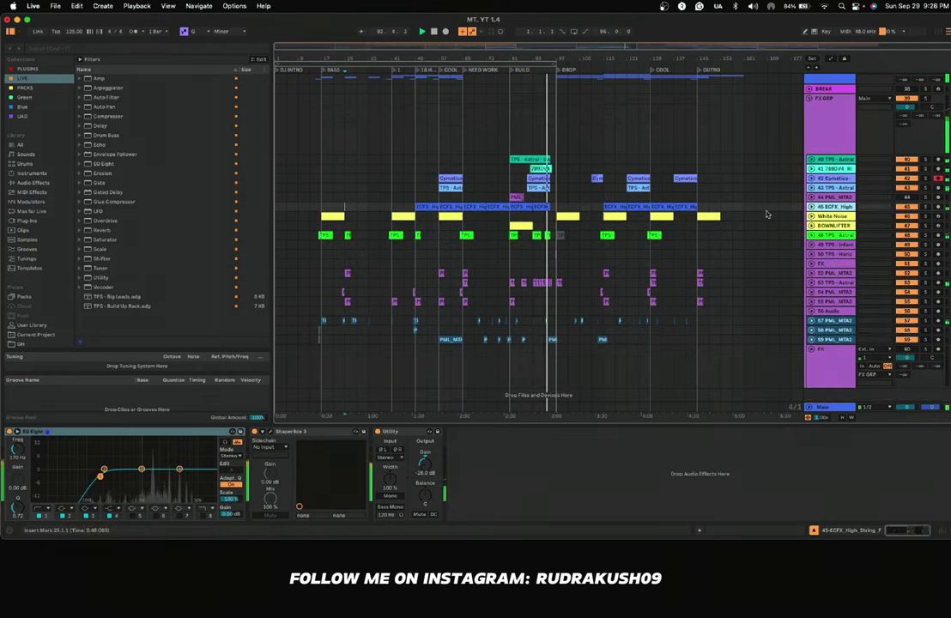
pyautogui.scroll(-1, 756, 220)
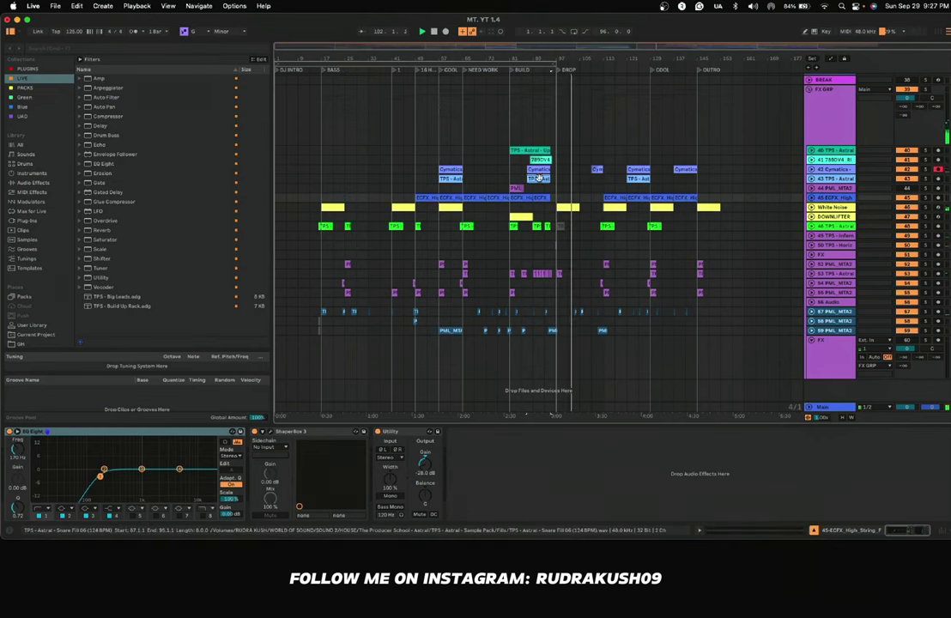
# Step: Copy the build's TPS - Astral Snare Fill 06 and Uplifter 09 clips so both copies end at the OUTRO marker, bar 145
pyautogui.moveTo(541, 178); pyautogui.dragTo(690, 179)
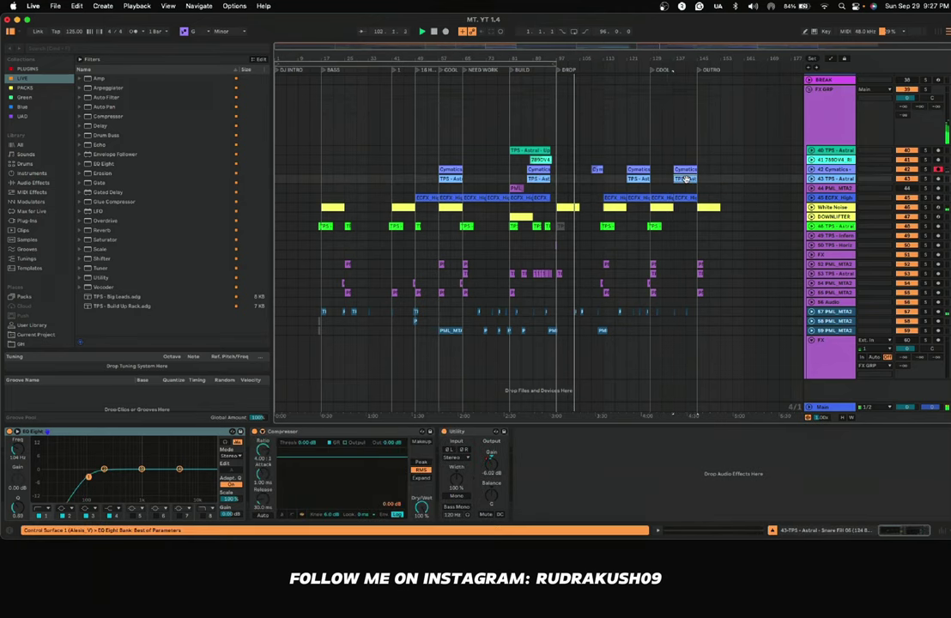
pyautogui.click(514, 150)
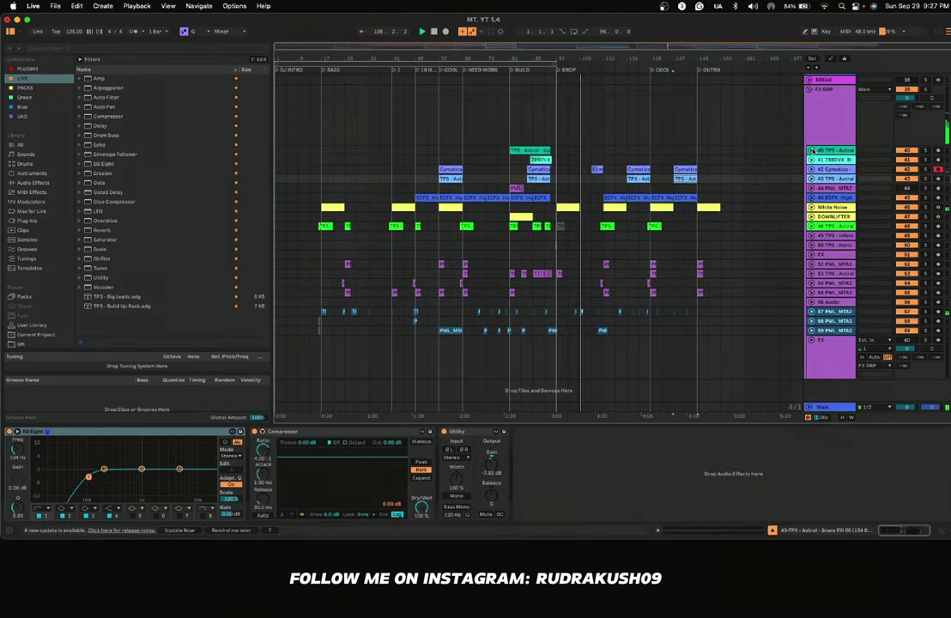
pyautogui.moveTo(514, 151); pyautogui.dragTo(685, 152)
pyautogui.scroll(4, 696, 150)
pyautogui.scroll(-2, 686, 157)
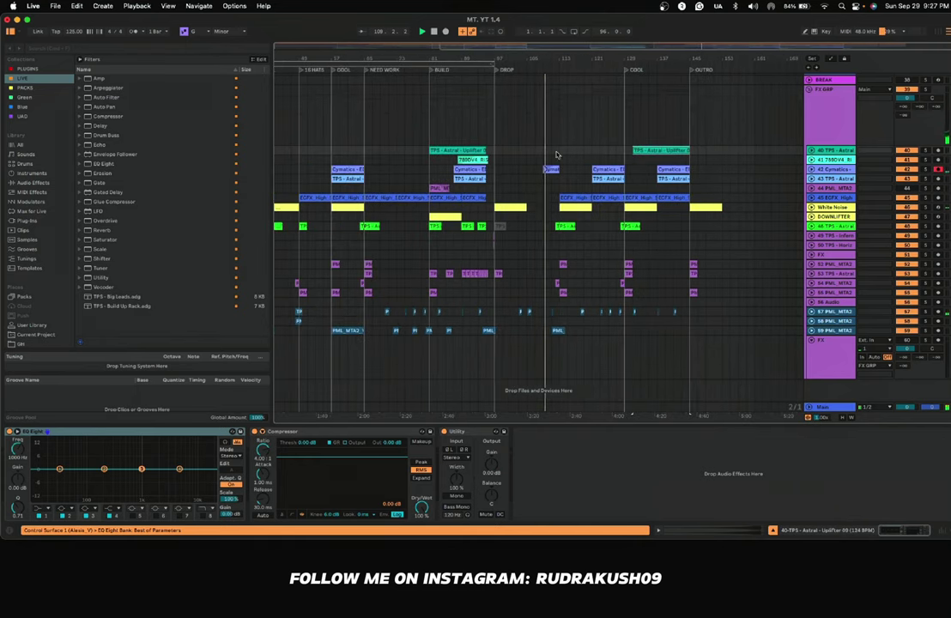
pyautogui.hscroll(-2, 490, 163)
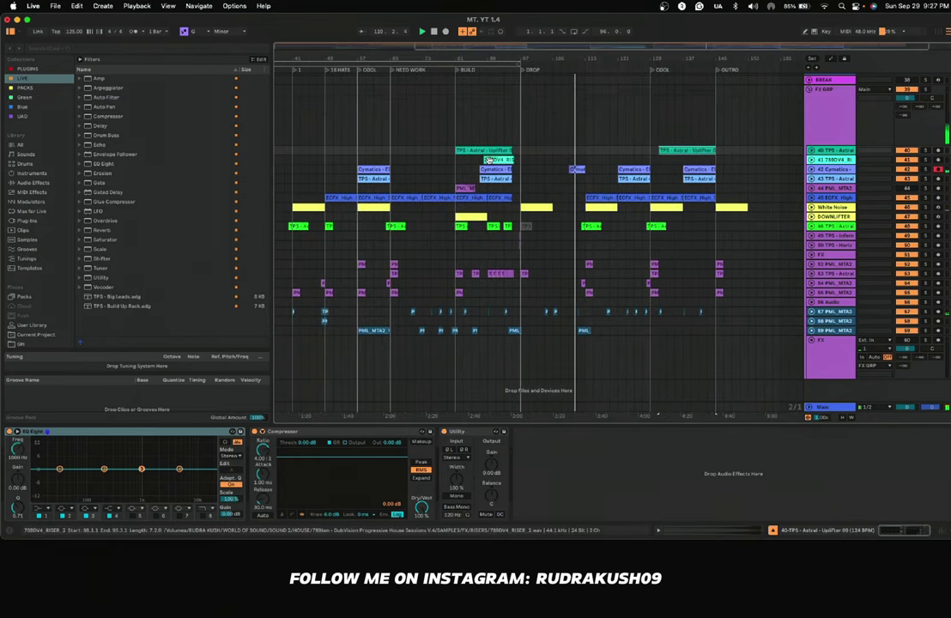
pyautogui.scroll(-1, 490, 163)
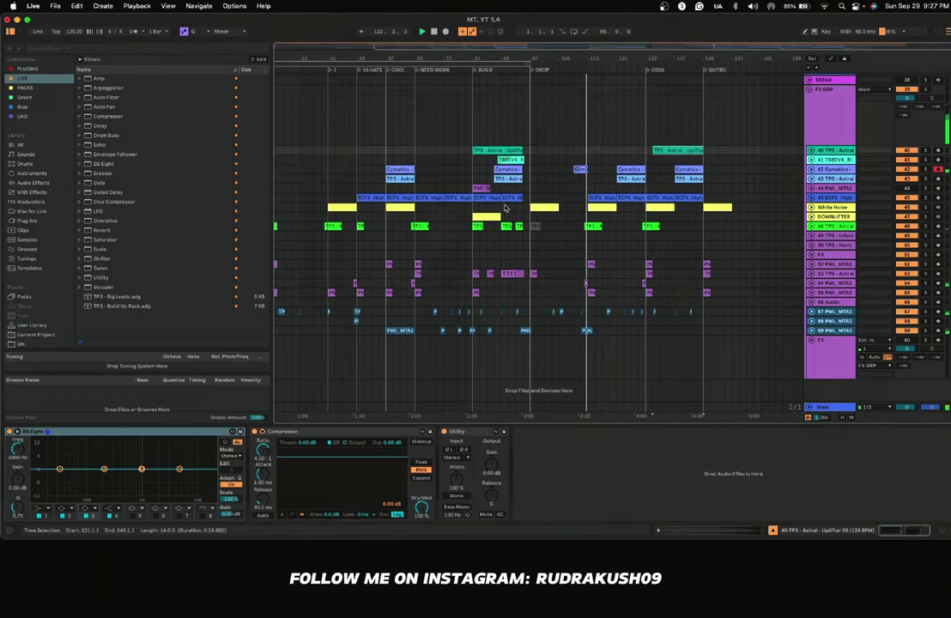
# Step: Expand the SYNTHS group to inspect its clips and the LEAD 2 devices, and fold the nested 32-Group
pyautogui.scroll(3, 558, 216)
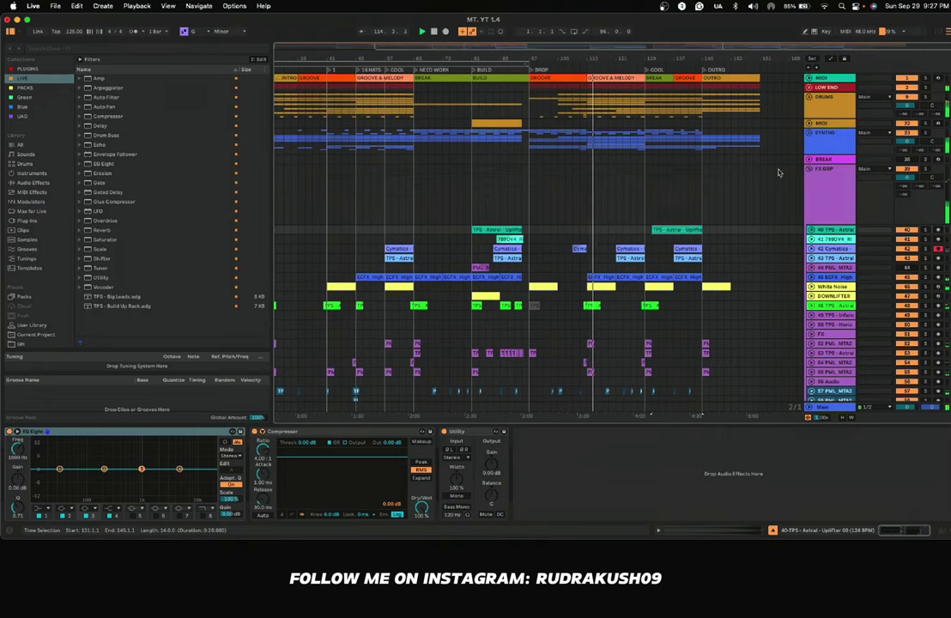
pyautogui.click(809, 133)
pyautogui.scroll(-10, 807, 189)
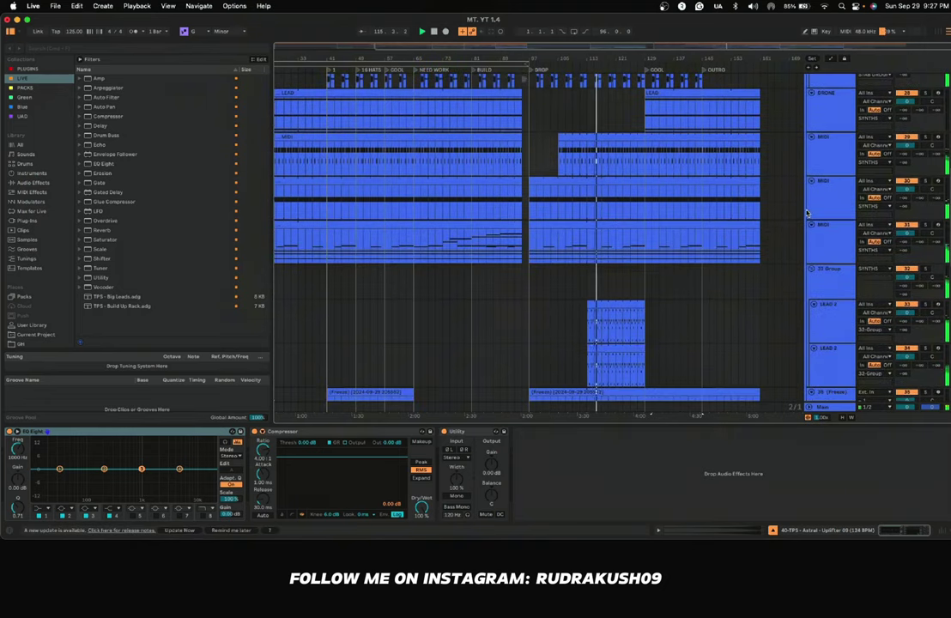
pyautogui.click(834, 225)
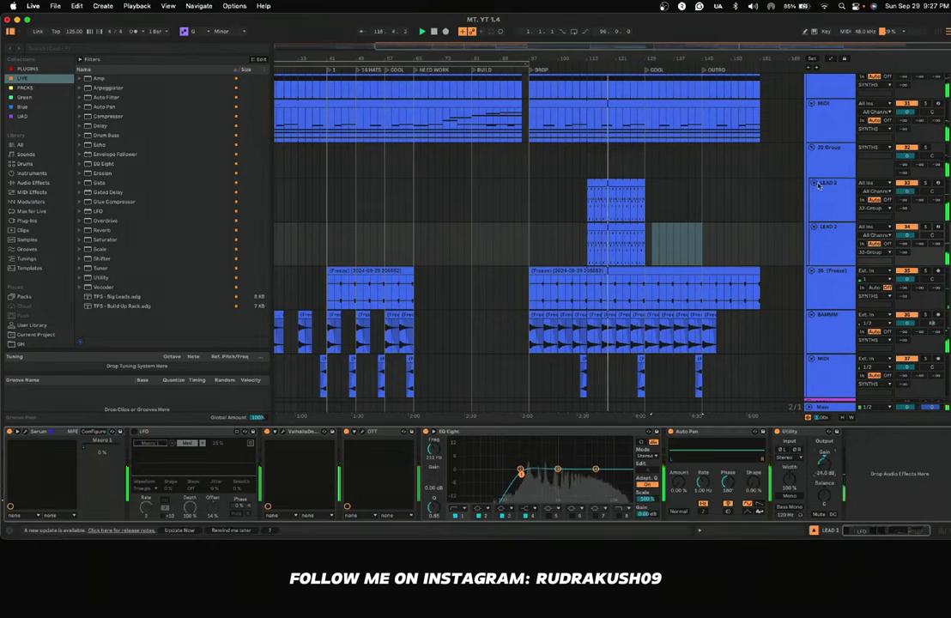
pyautogui.click(811, 147)
pyautogui.scroll(-5, 765, 149)
pyautogui.scroll(-2, 766, 149)
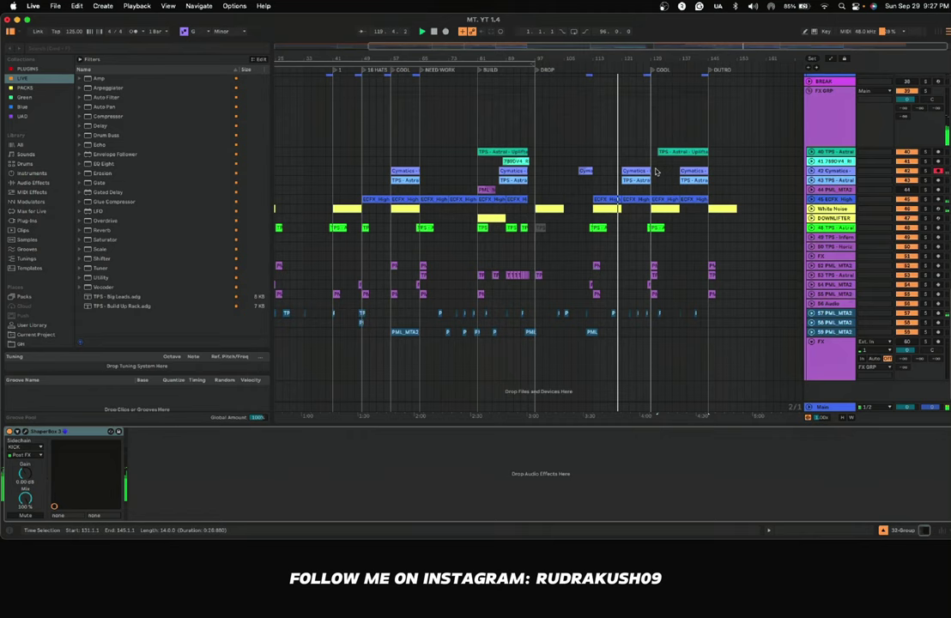
# Step: Expand the PML_MTA2 vocal track 59 to examine its clips between the DROP and COOL markers
pyautogui.scroll(5, 625, 200)
pyautogui.scroll(-1, 625, 199)
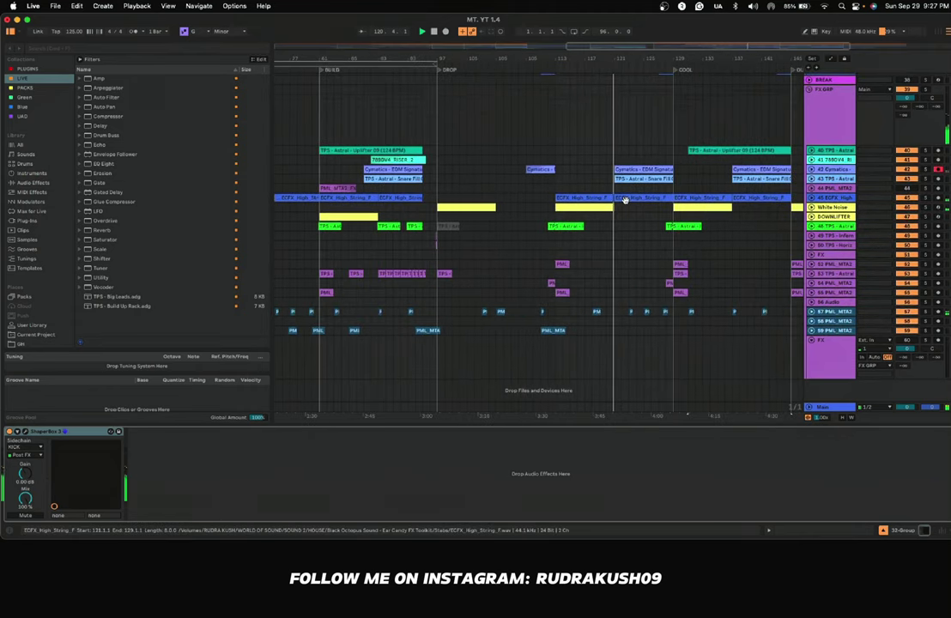
pyautogui.click(811, 330)
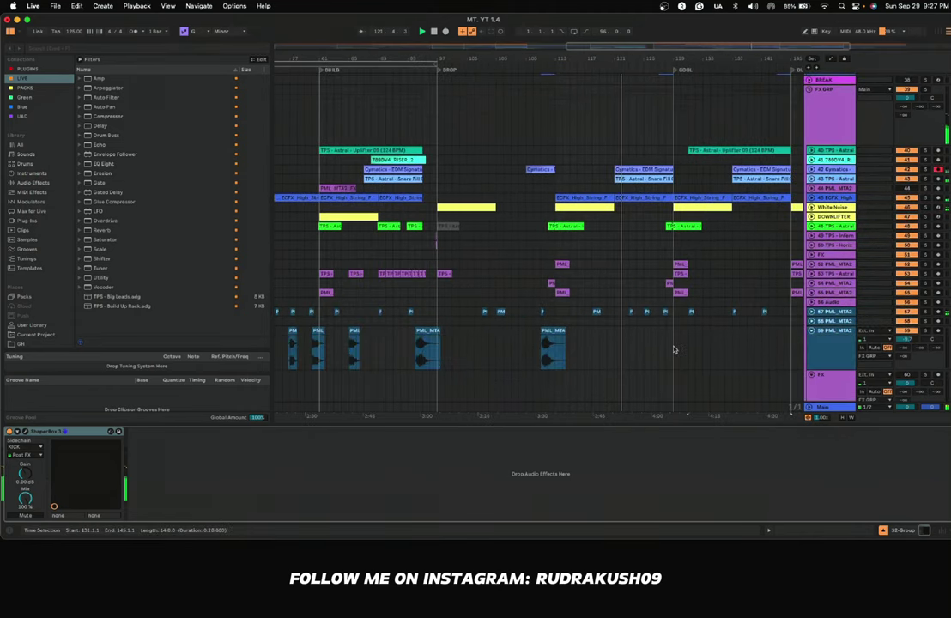
pyautogui.scroll(-2, 661, 340)
pyautogui.scroll(1, 618, 316)
pyautogui.scroll(1, 528, 313)
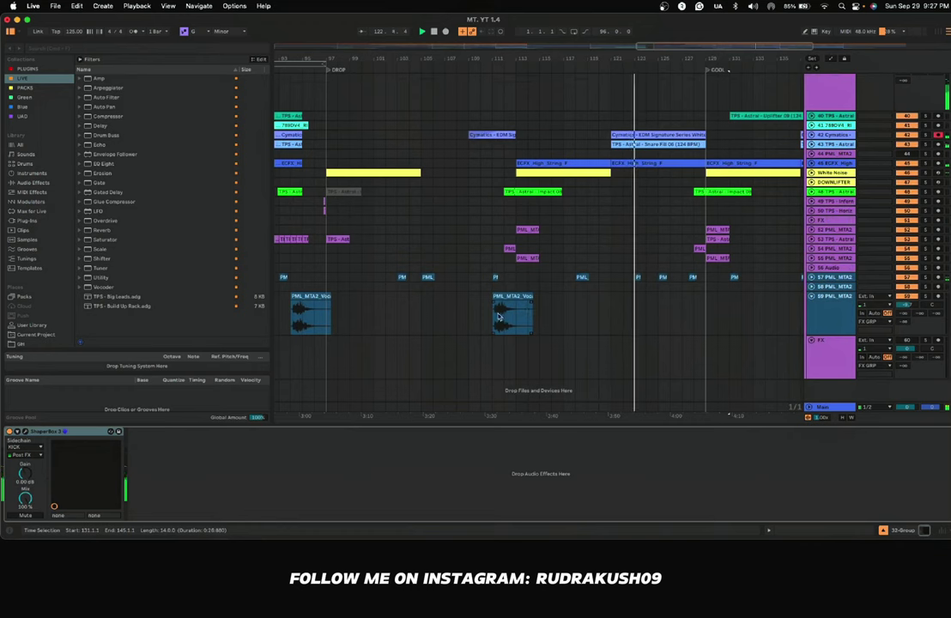
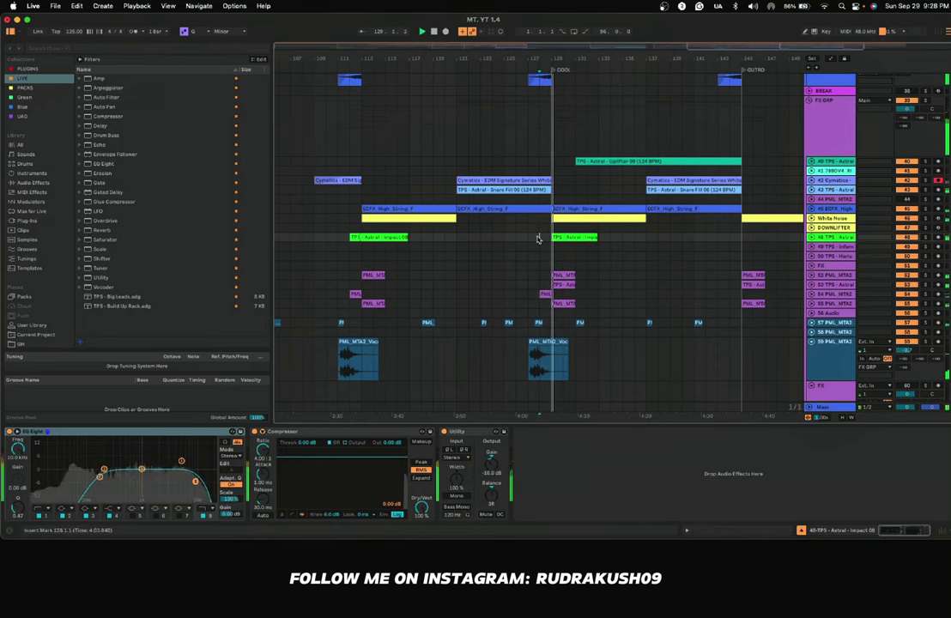
# Step: Unfold the TPS - Astral Impact track 48 and extend the COOL impact clip's start back to bar 128
pyautogui.scroll(3, 537, 239)
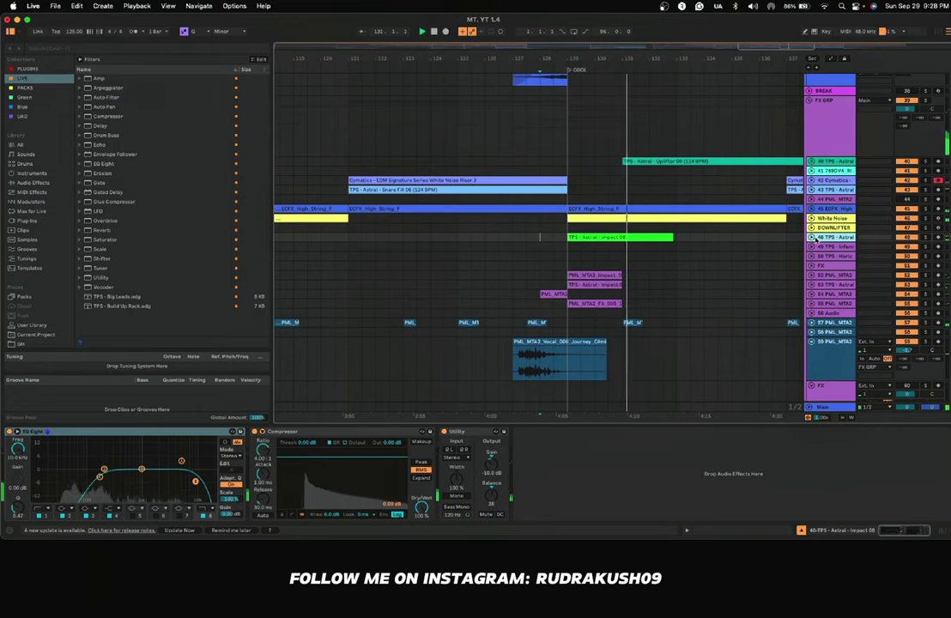
pyautogui.click(811, 237)
pyautogui.press('space')
pyautogui.press('space')
pyautogui.moveTo(569, 238); pyautogui.dragTo(541, 238)
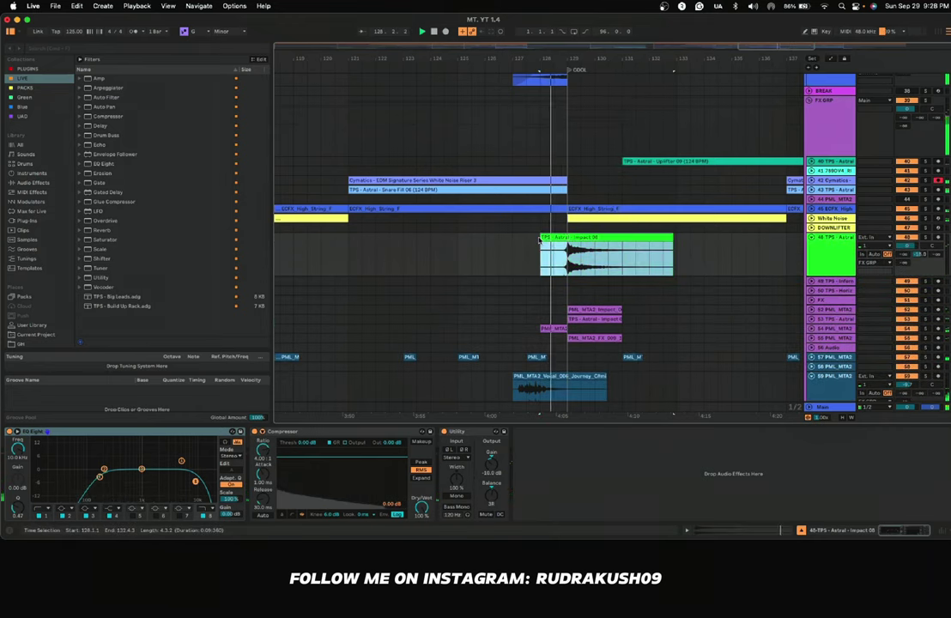
# Step: Lower the gain of the Impact 08 clip at COOL to -5.2 dB and place the insert mark at bar 125
pyautogui.doubleClick(575, 239)
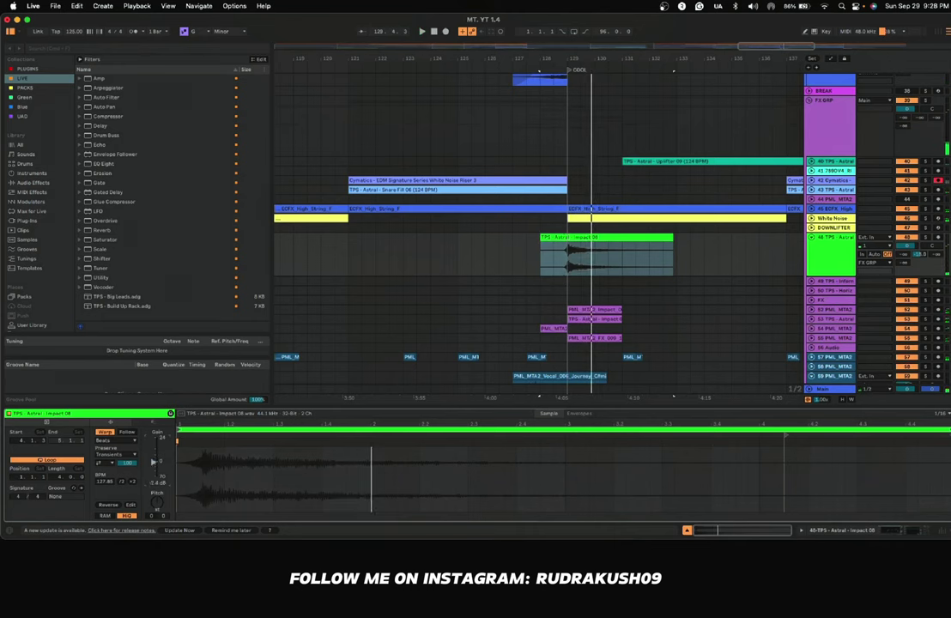
pyautogui.press('space')
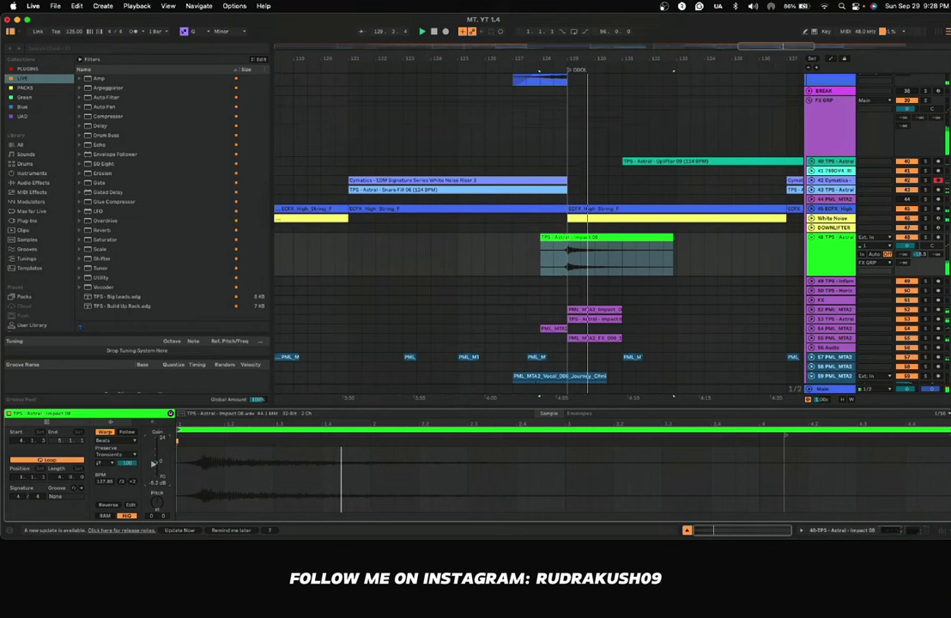
pyautogui.click(459, 254)
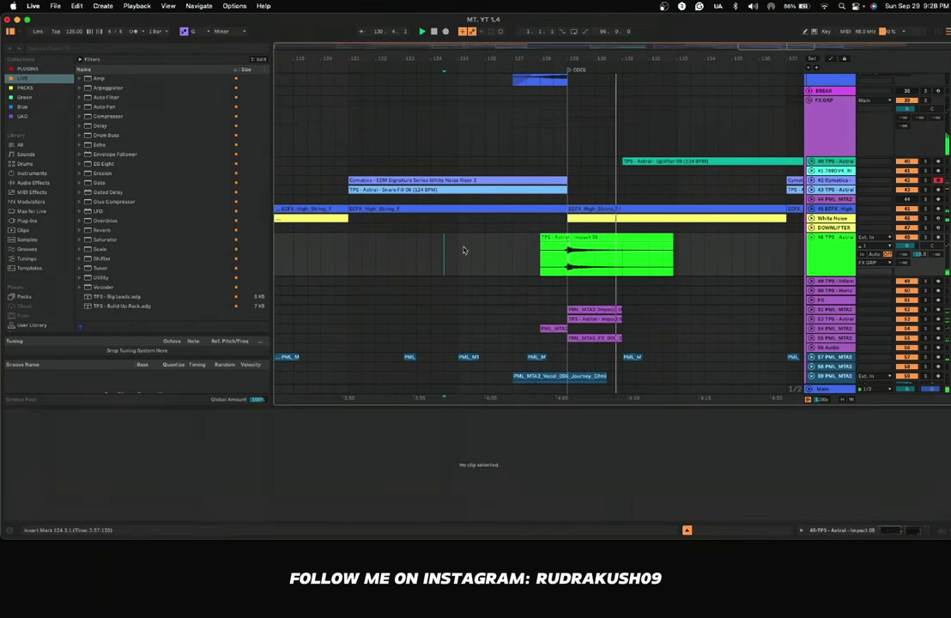
pyautogui.rightClick(461, 256)
pyautogui.click(461, 259)
# Step: Copy the long PML_MTA2 vocal clip from the first COOL section to bar 129 on track 59
pyautogui.scroll(-10, 461, 260)
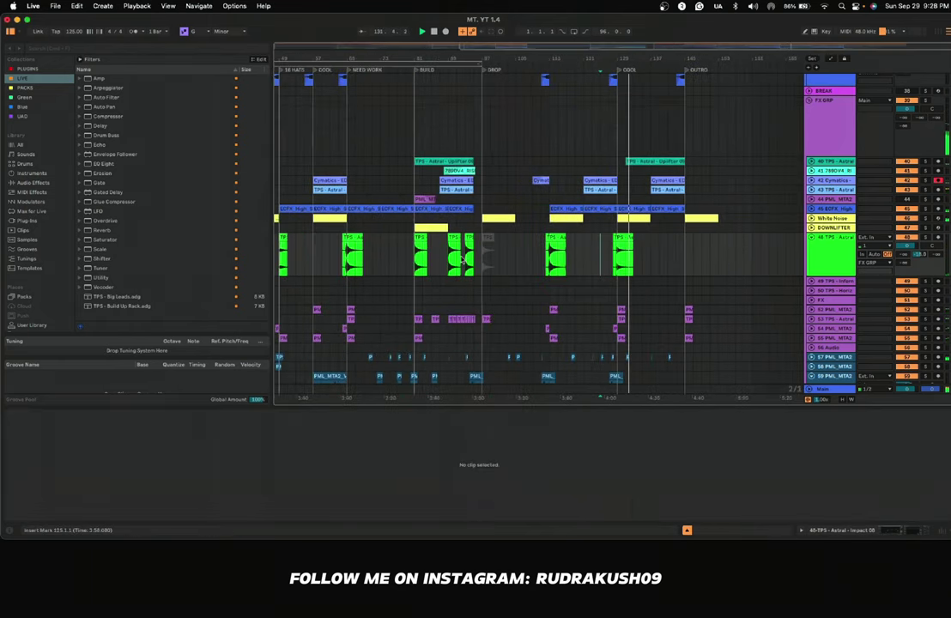
pyautogui.scroll(-5, 549, 291)
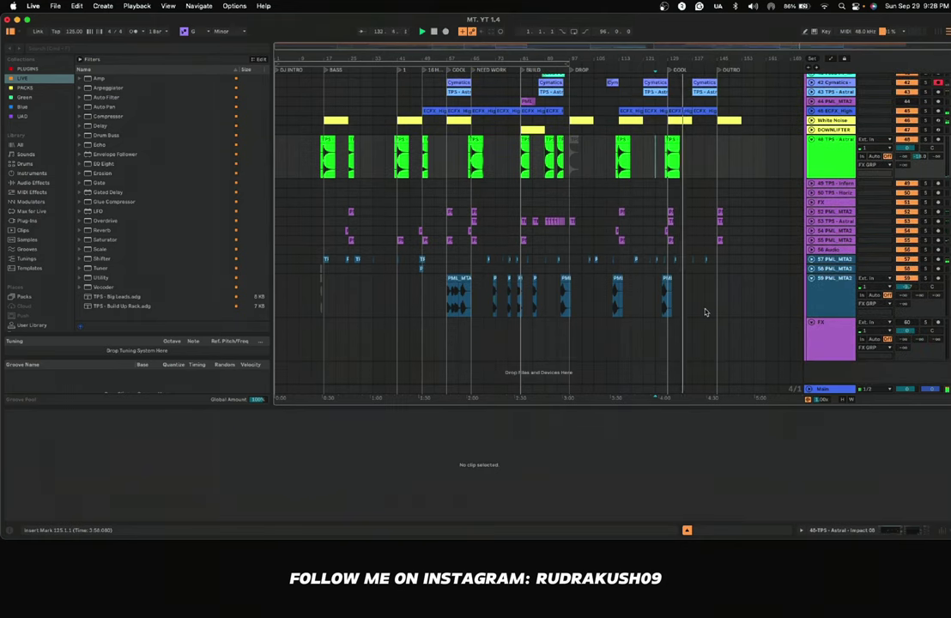
pyautogui.scroll(4, 705, 312)
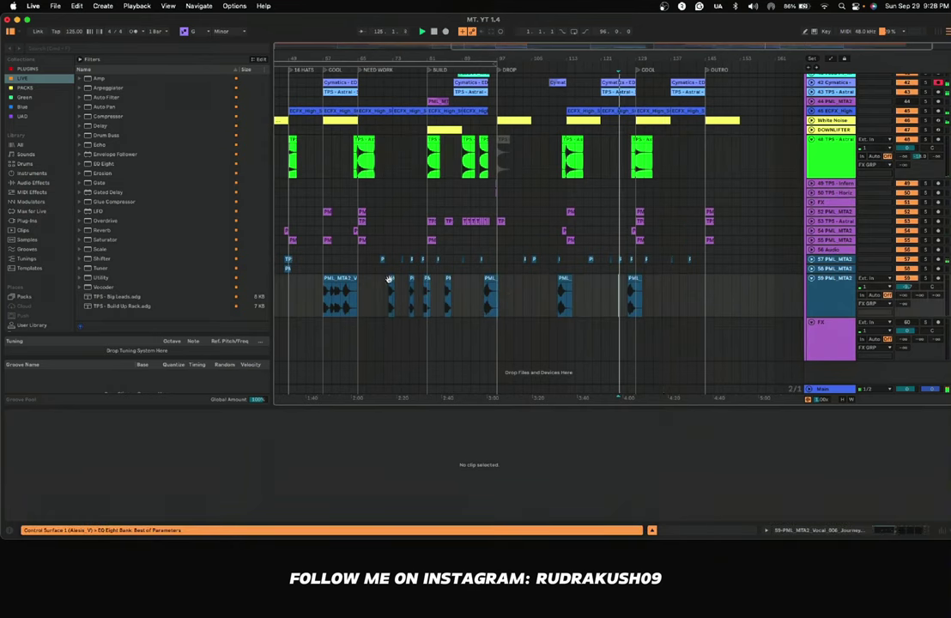
pyautogui.click(341, 280)
pyautogui.moveTo(341, 281); pyautogui.dragTo(656, 290)
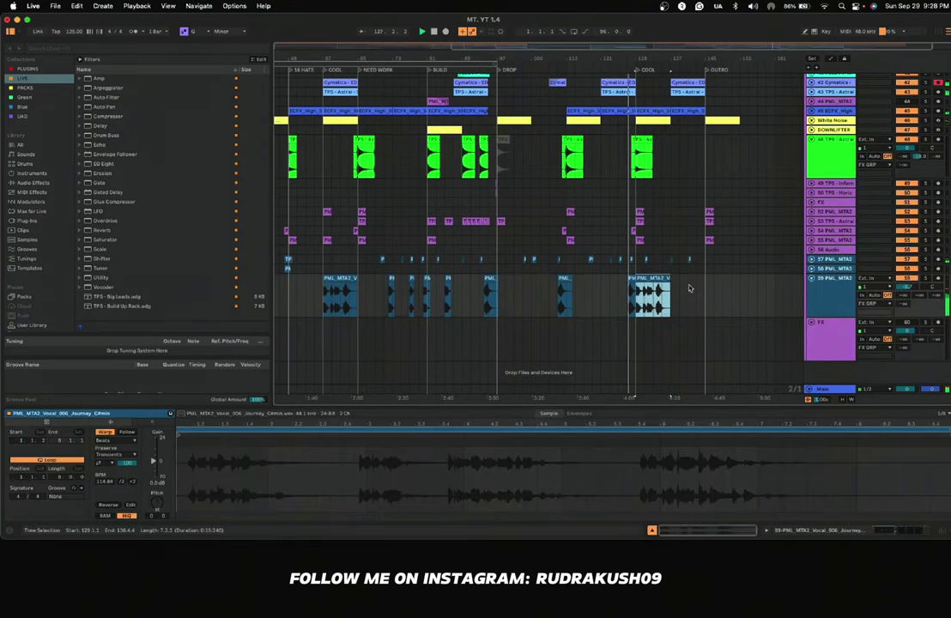
# Step: Audition the copied vocal clip at bar 129 against the other FX and delete it
pyautogui.hscroll(6, 682, 291)
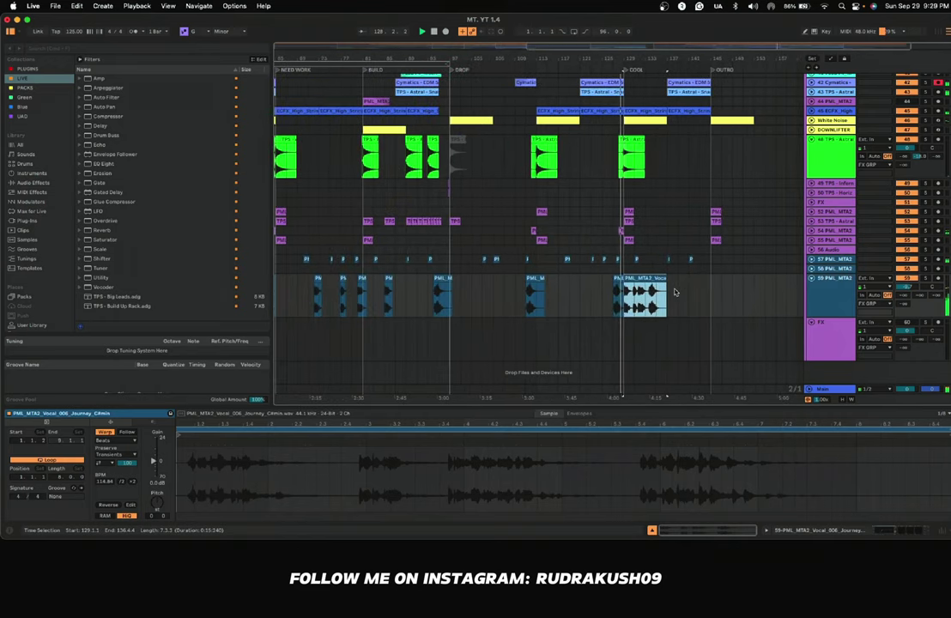
pyautogui.scroll(8, 628, 293)
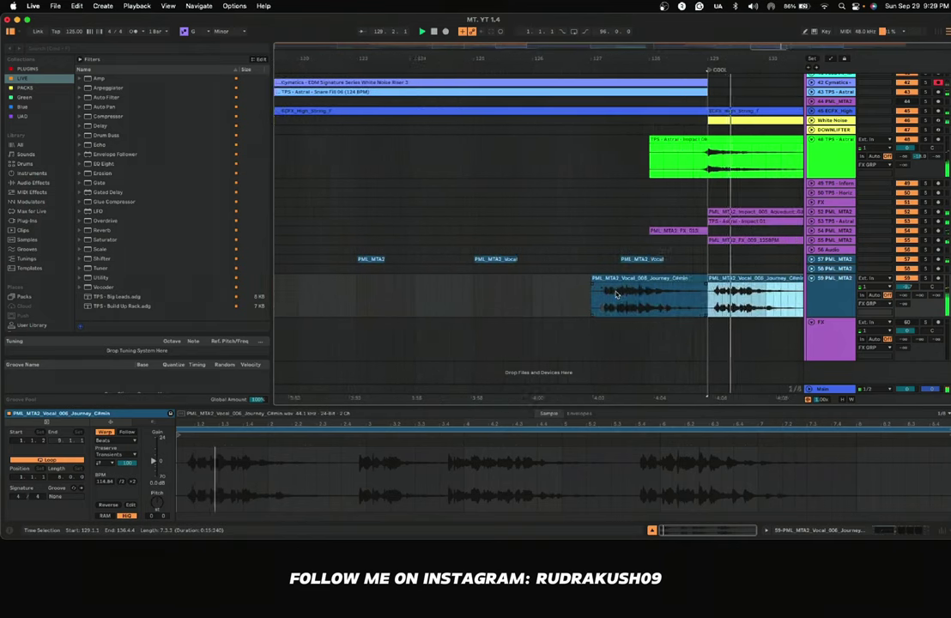
pyautogui.scroll(-6, 616, 295)
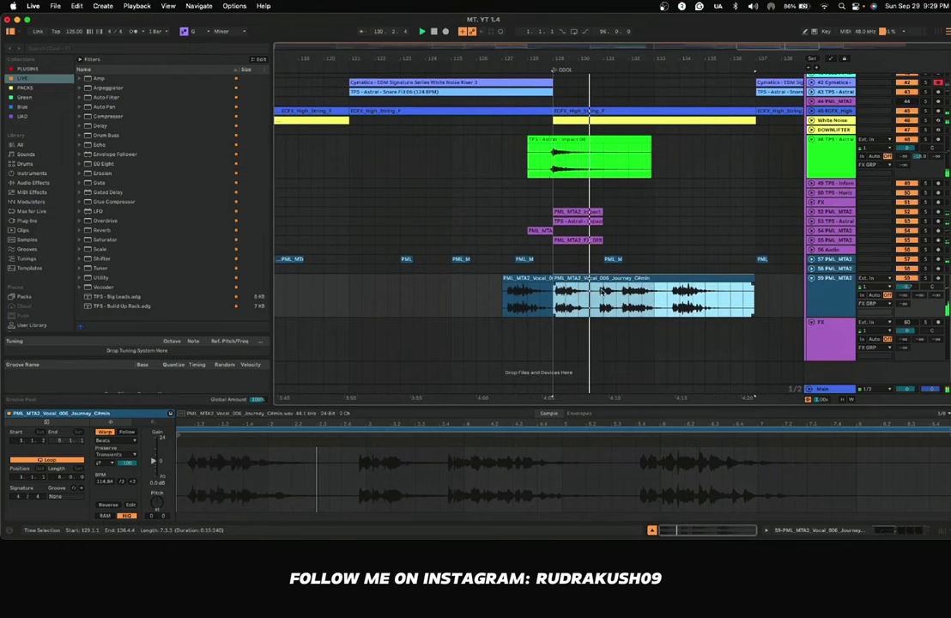
pyautogui.hscroll(1, 596, 293)
pyautogui.scroll(-3, 583, 288)
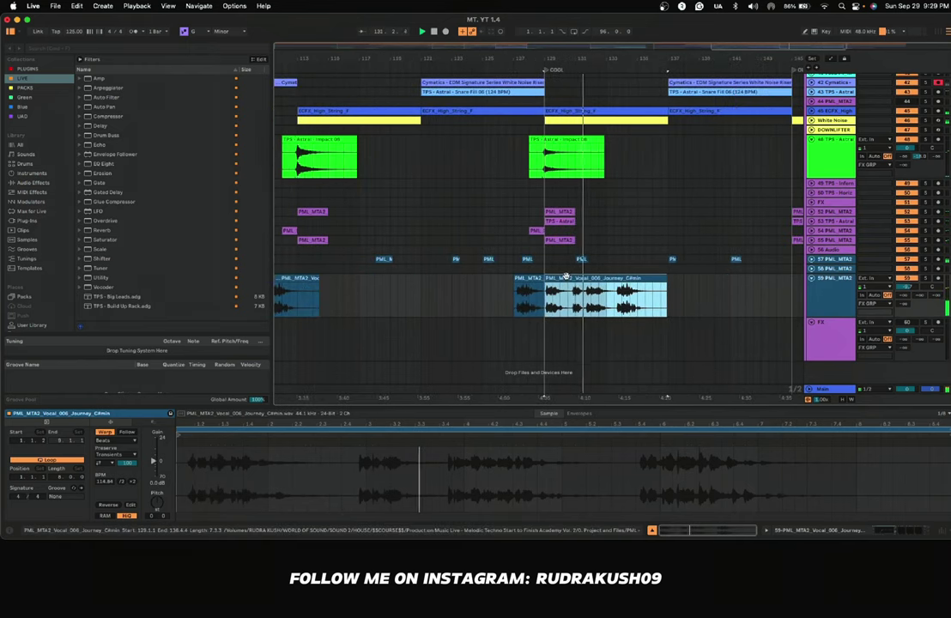
pyautogui.press('Delete')
# Step: Play back the vocal clip leading into the second COOL section and trim its start to 127.3.1
pyautogui.scroll(3, 595, 196)
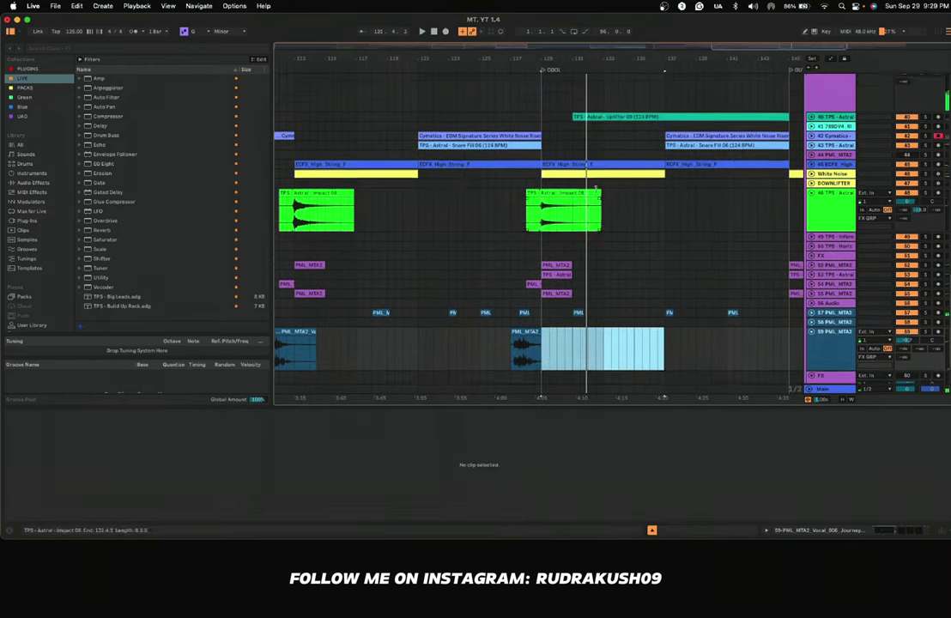
pyautogui.scroll(-3, 540, 279)
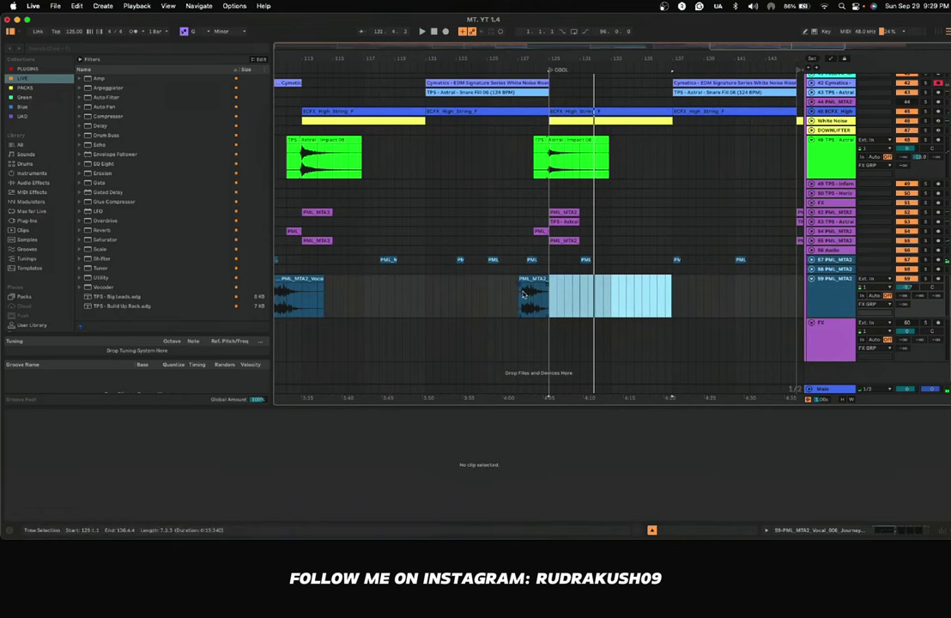
pyautogui.click(524, 295)
pyautogui.click(507, 295)
pyautogui.press('space')
pyautogui.scroll(3, 508, 295)
pyautogui.click(526, 276)
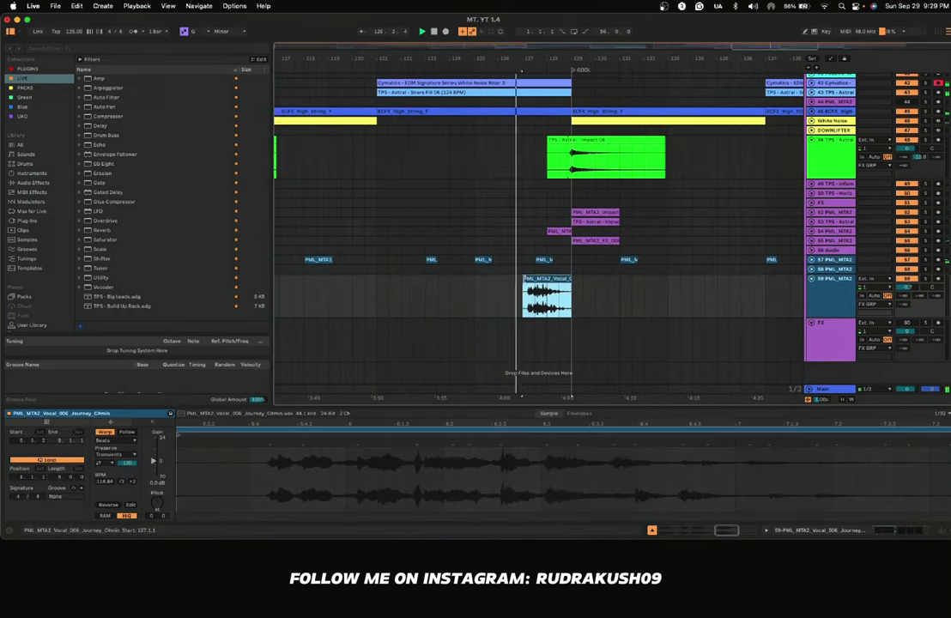
pyautogui.scroll(3, 526, 276)
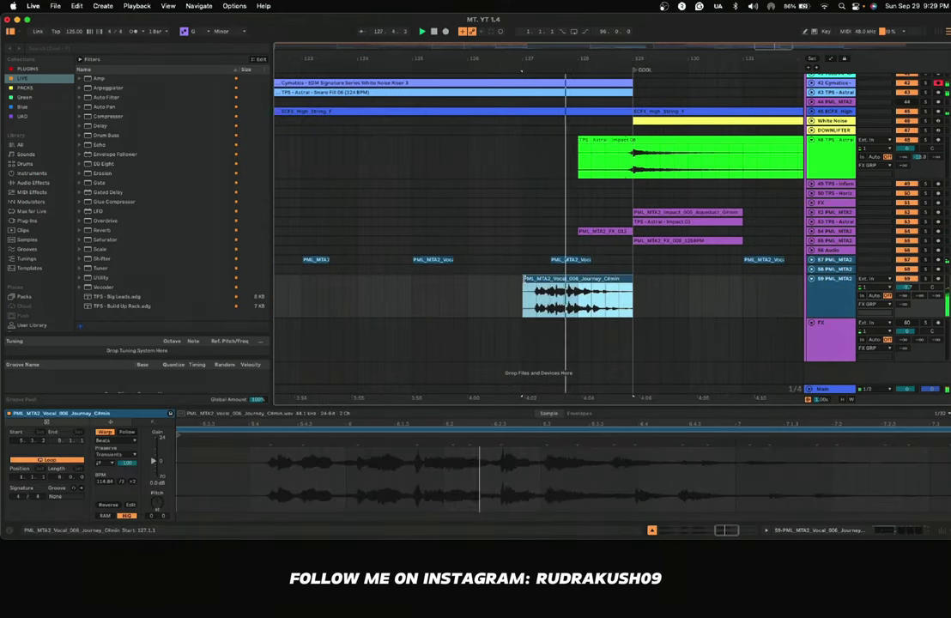
pyautogui.press('space')
pyautogui.moveTo(524, 279); pyautogui.dragTo(550, 279)
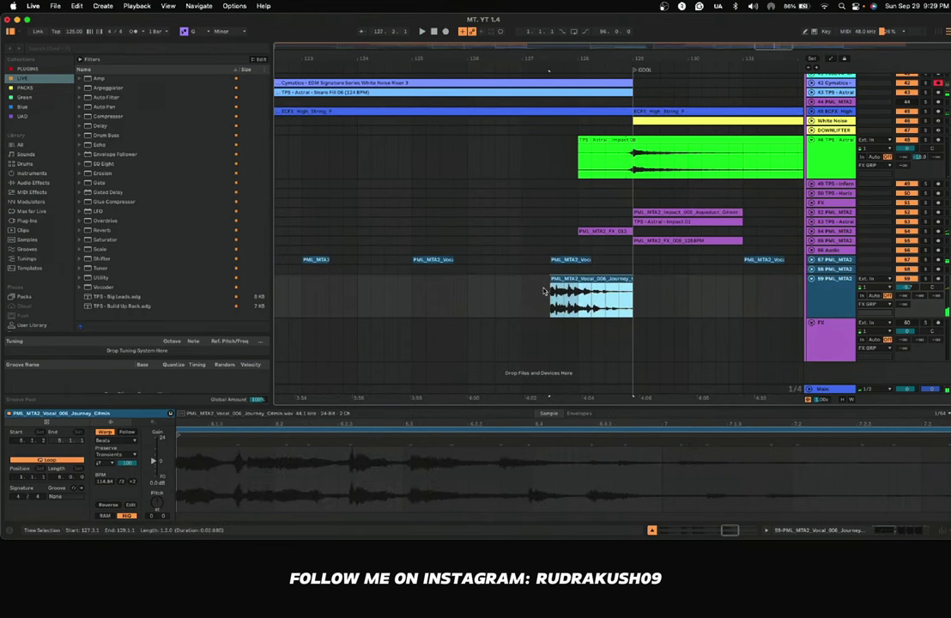
# Step: Solo the vocal track 59 and audition its trimmed clip from 127.3.1
pyautogui.scroll(3, 550, 287)
pyautogui.click(565, 291)
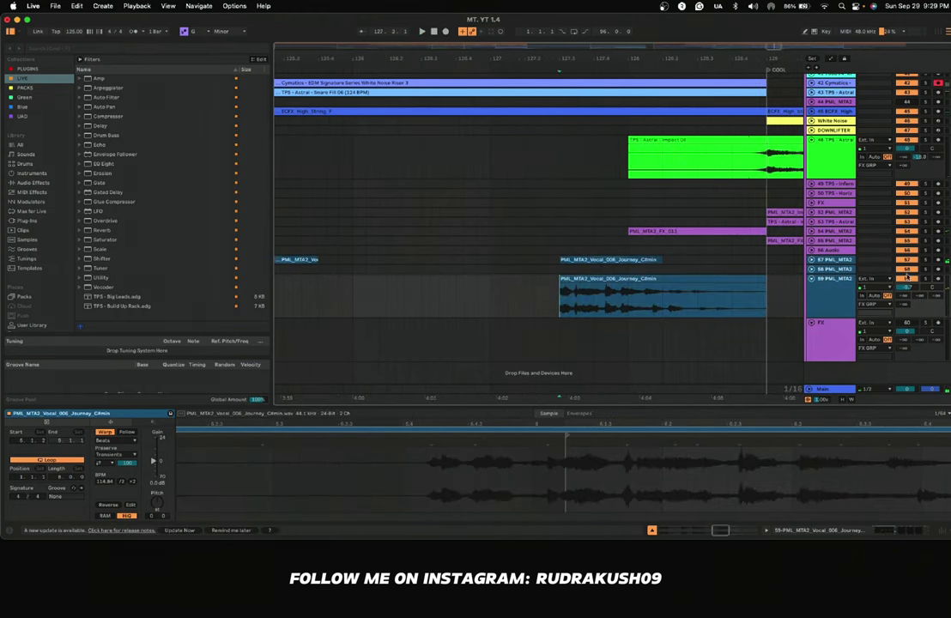
pyautogui.press('space')
pyautogui.press('space')
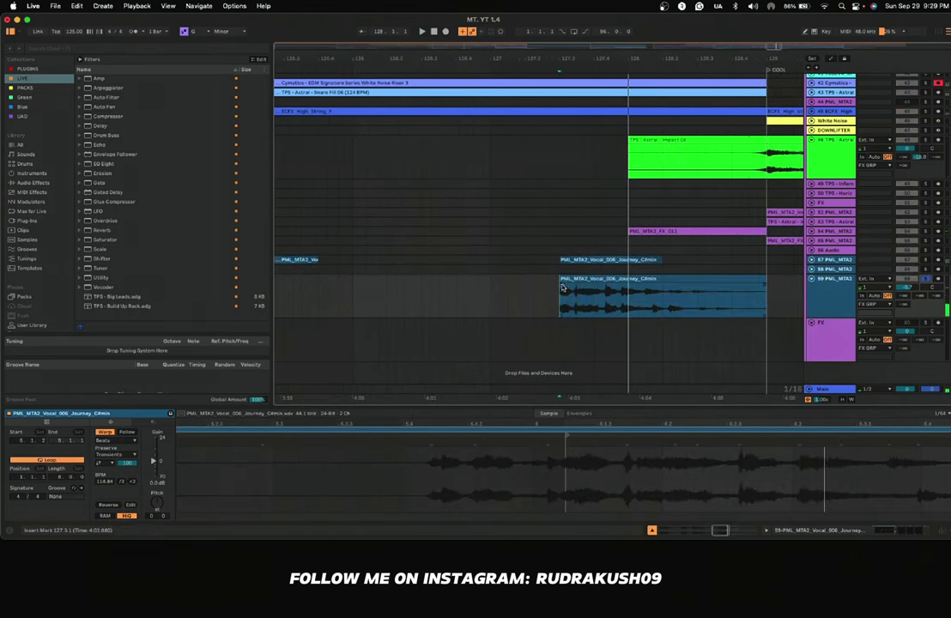
# Step: Trim the vocal clip's start further to 127.3.2 and replay it soloed from 127.3.1
pyautogui.moveTo(560, 279); pyautogui.dragTo(567, 279)
pyautogui.click(570, 288)
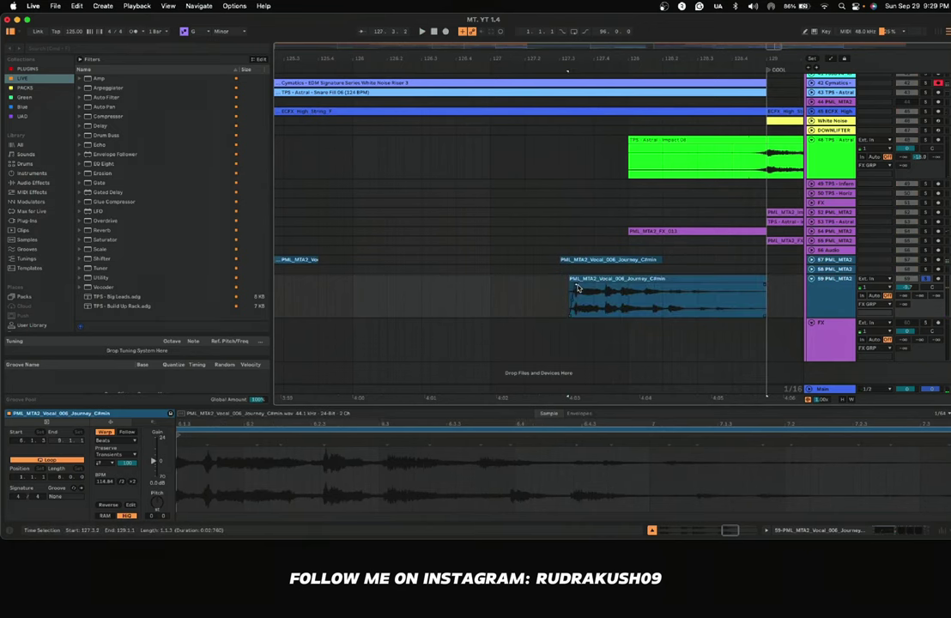
pyautogui.click(558, 291)
pyautogui.press('space')
pyautogui.scroll(-5, 557, 292)
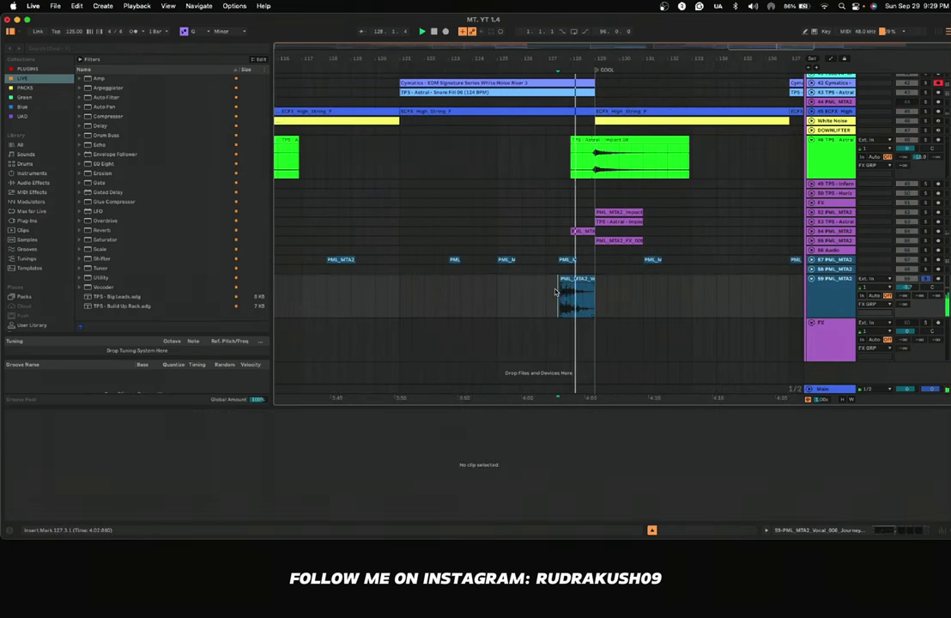
# Step: Unsolo vocal track 59 and replay its trimmed clip in the full mix from just before the clip
pyautogui.click(926, 278)
pyautogui.click(535, 314)
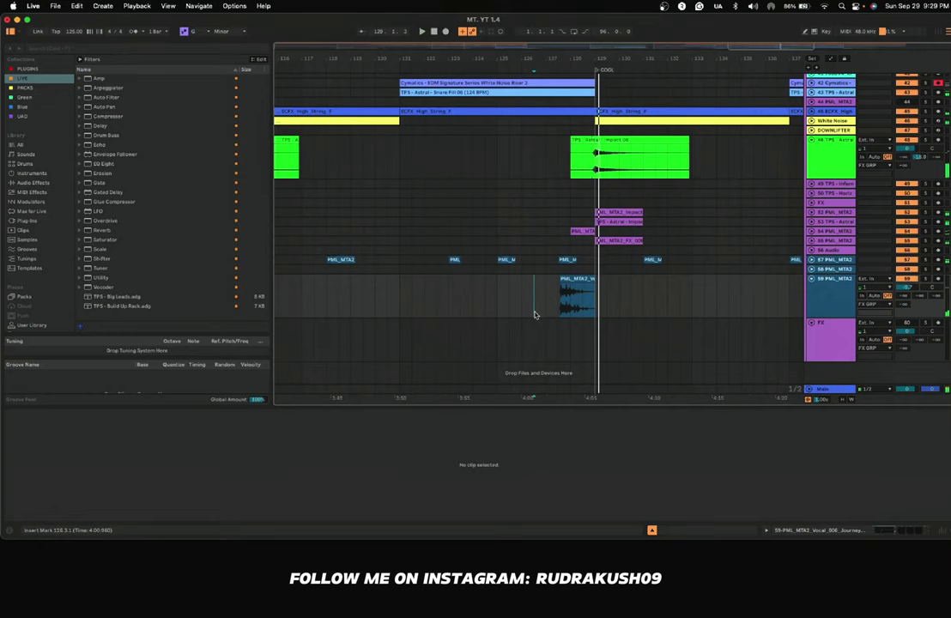
pyautogui.press('space')
pyautogui.press('space')
pyautogui.scroll(-5, 535, 315)
pyautogui.scroll(-6, 535, 315)
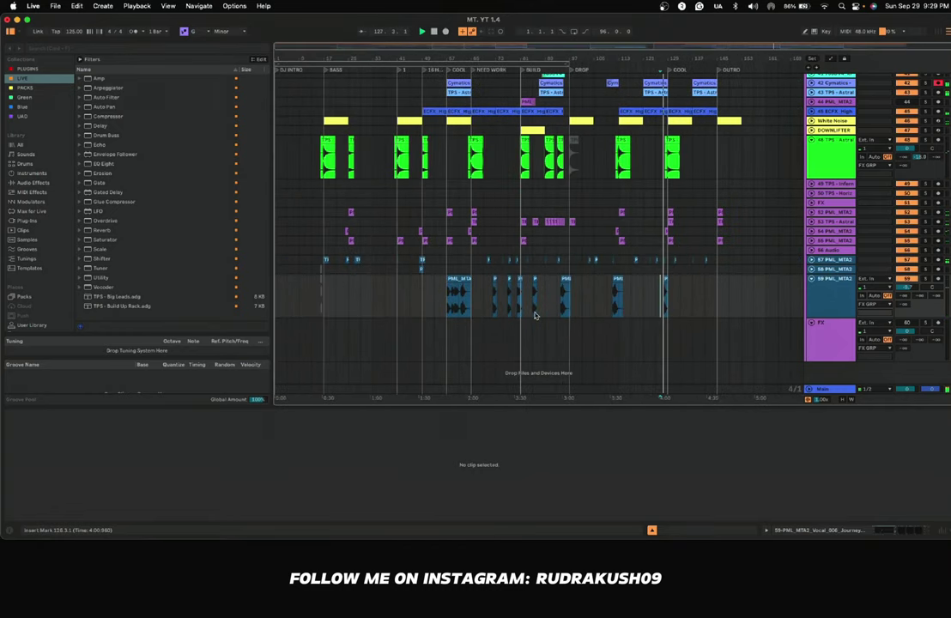
# Step: Fold tracks 48 and 59 and move the three PML_MTA2 vocal tracks out of the FX group to below its last track
pyautogui.click(823, 279)
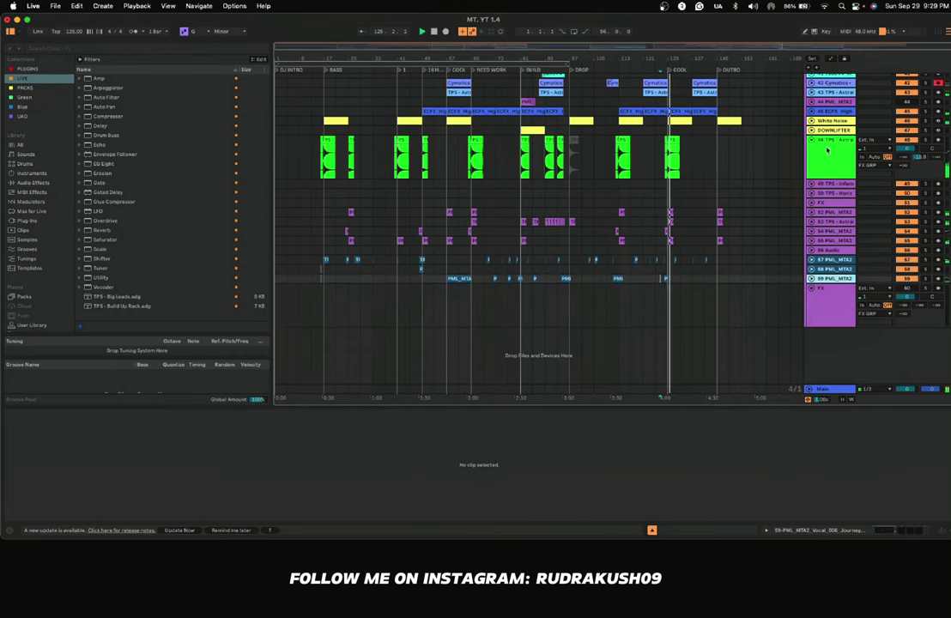
pyautogui.click(822, 155)
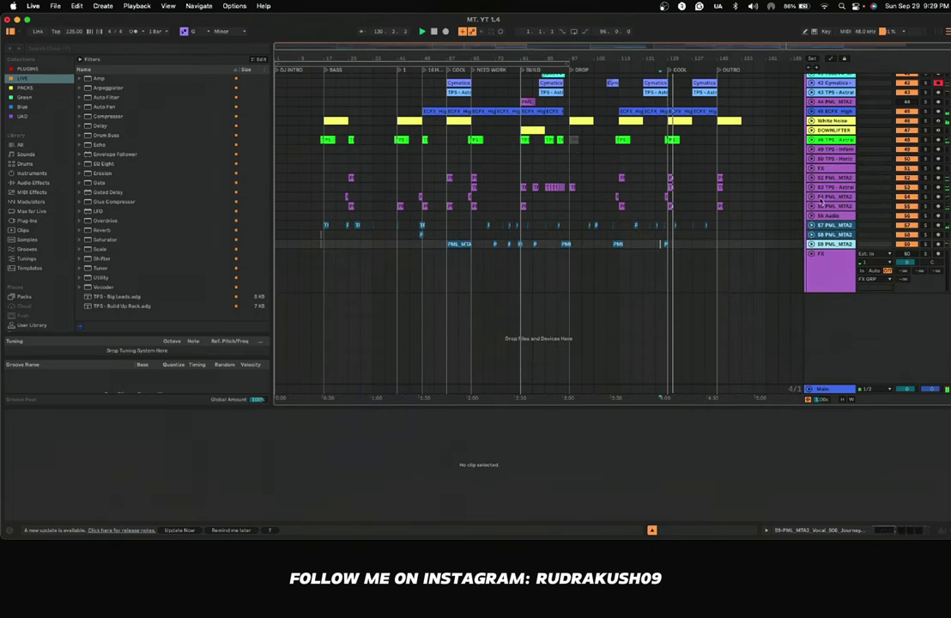
pyautogui.keyDown('shift'); pyautogui.click(825, 244); pyautogui.keyUp('shift')
pyautogui.moveTo(825, 235); pyautogui.dragTo(829, 320)
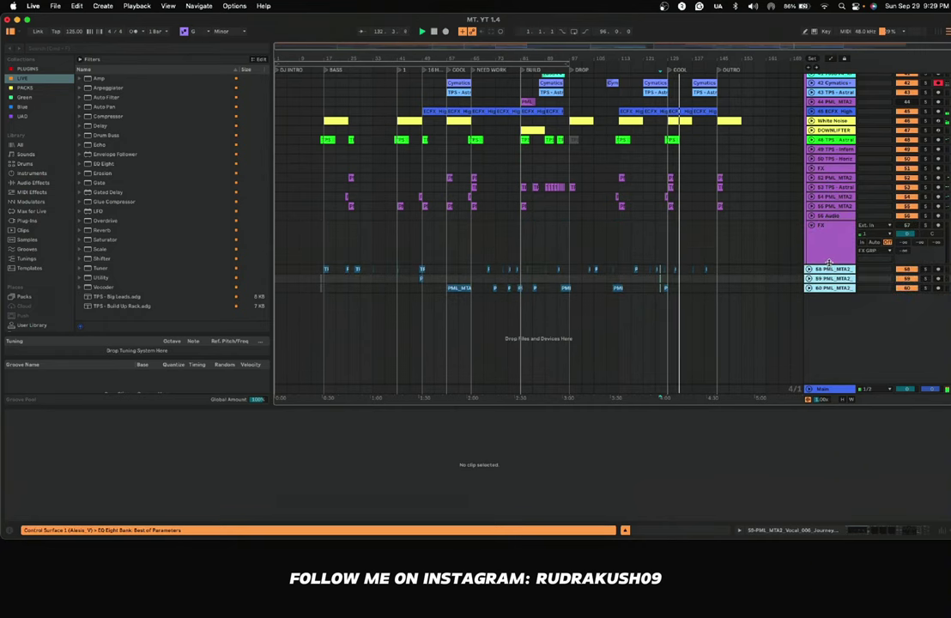
# Step: Collapse the FX GRP group and delete the BREAK track above it
pyautogui.scroll(5, 830, 284)
pyautogui.click(830, 184)
pyautogui.click(810, 171)
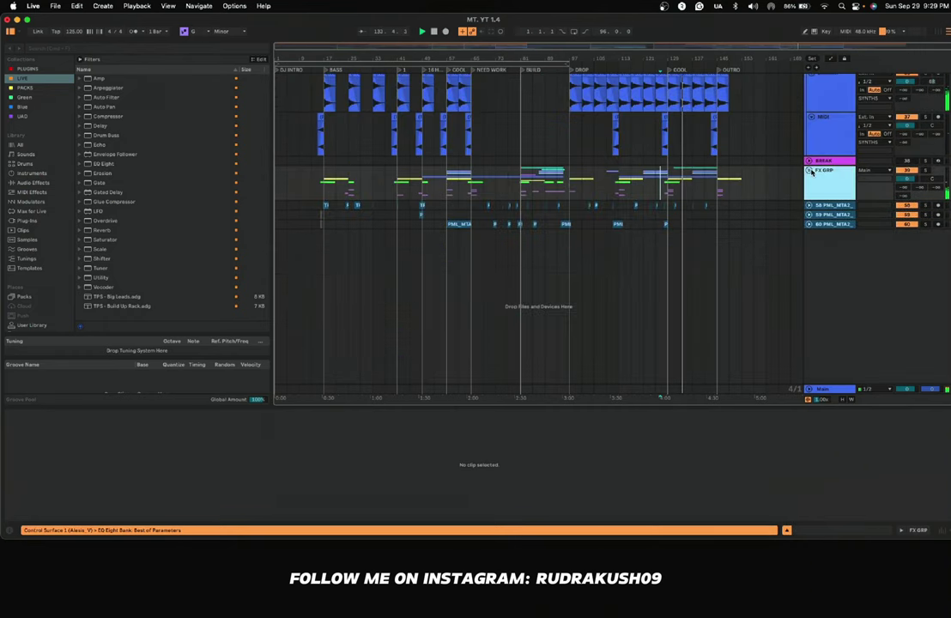
pyautogui.click(823, 161)
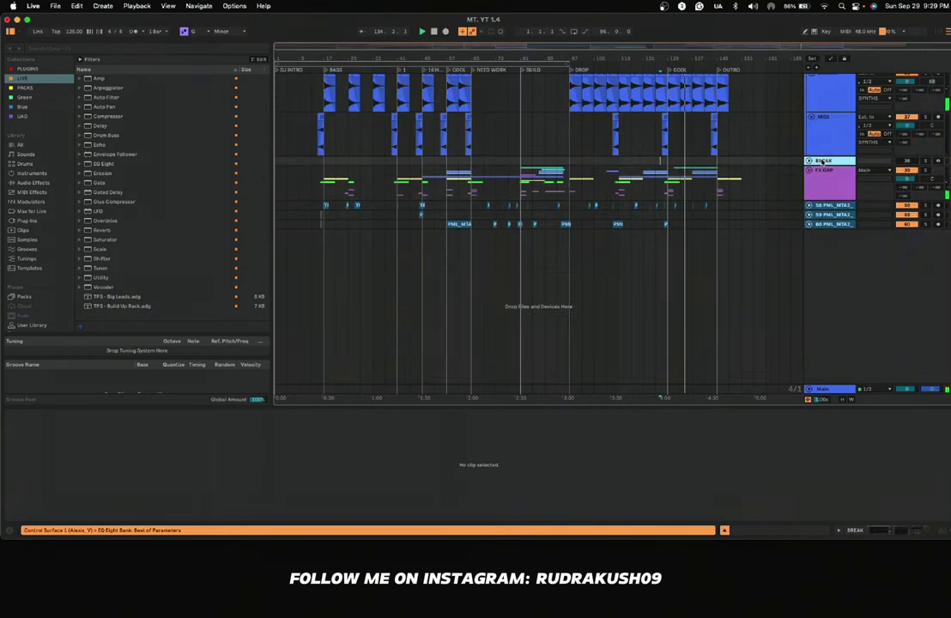
pyautogui.press('Delete')
pyautogui.scroll(2, 797, 193)
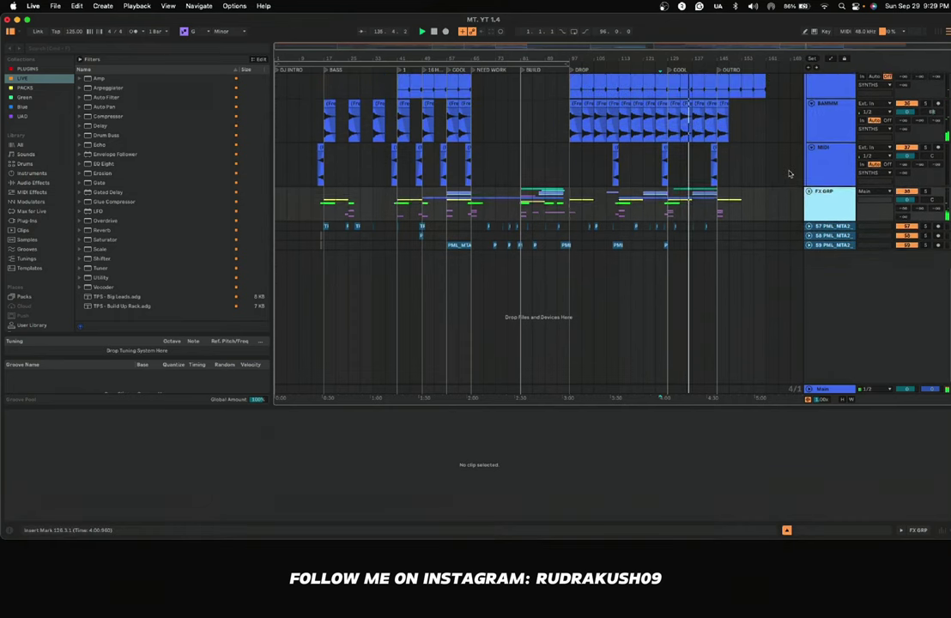
# Step: Group the three vocal tracks, undo the accidental second grouping, name the group VOX and fold it
pyautogui.click(827, 228)
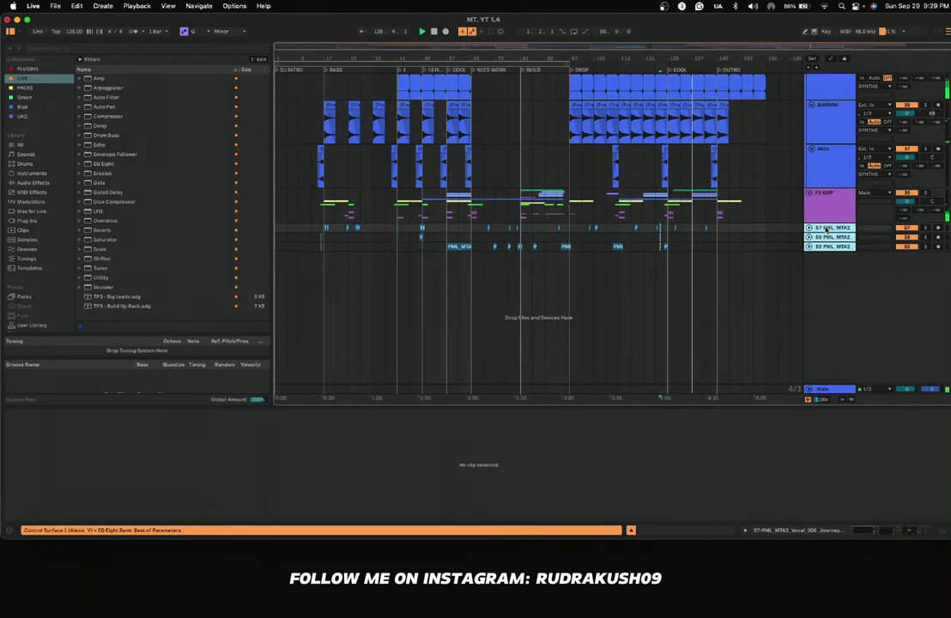
pyautogui.press('super+g')
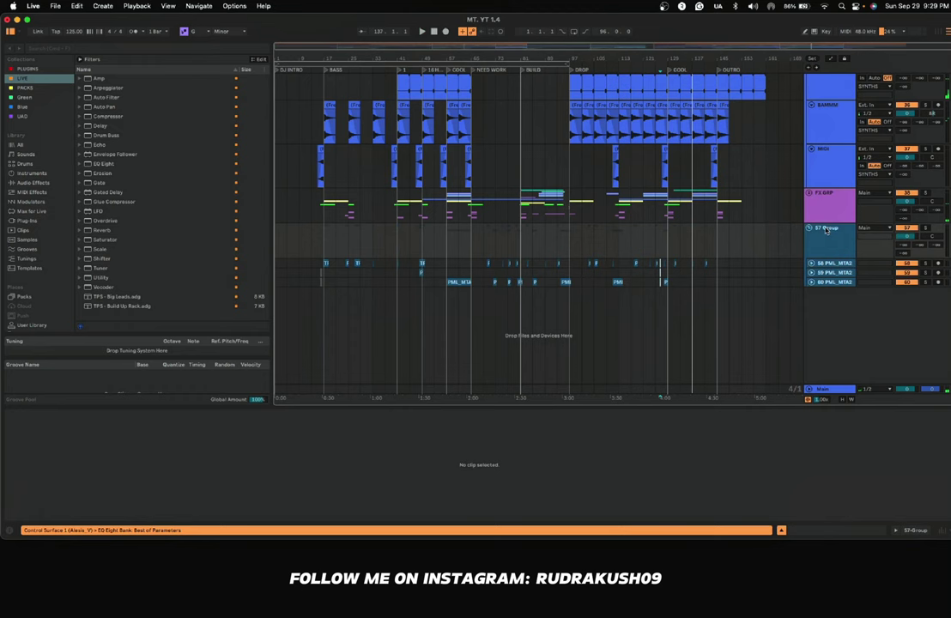
pyautogui.press('super+g')
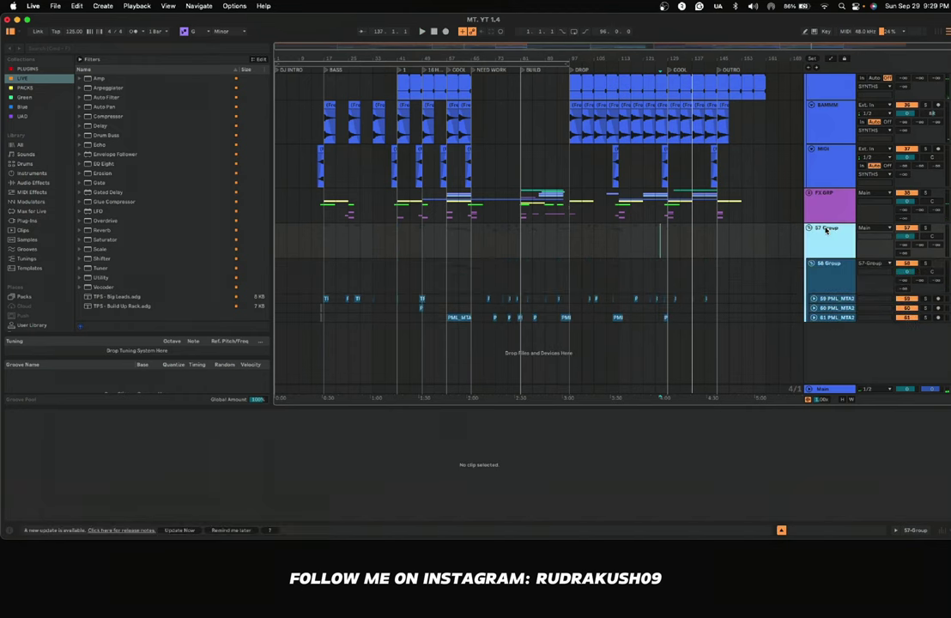
pyautogui.press('super+z')
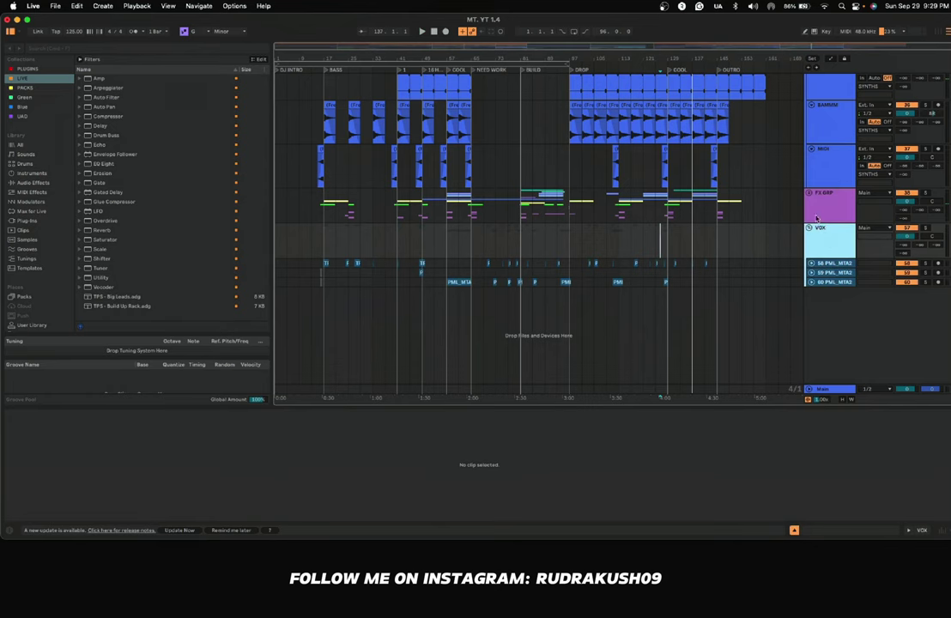
pyautogui.click(809, 229)
pyautogui.click(734, 282)
# Step: Check the lead tracks inside 32 Group, fold it again, and collapse the whole SYNTHS group
pyautogui.scroll(10, 718, 282)
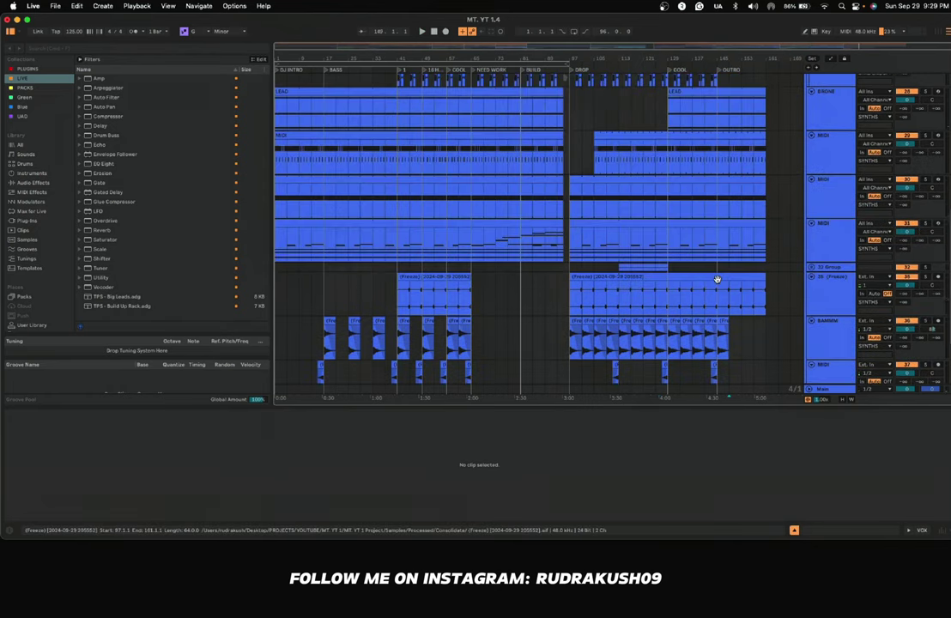
pyautogui.scroll(-8, 718, 281)
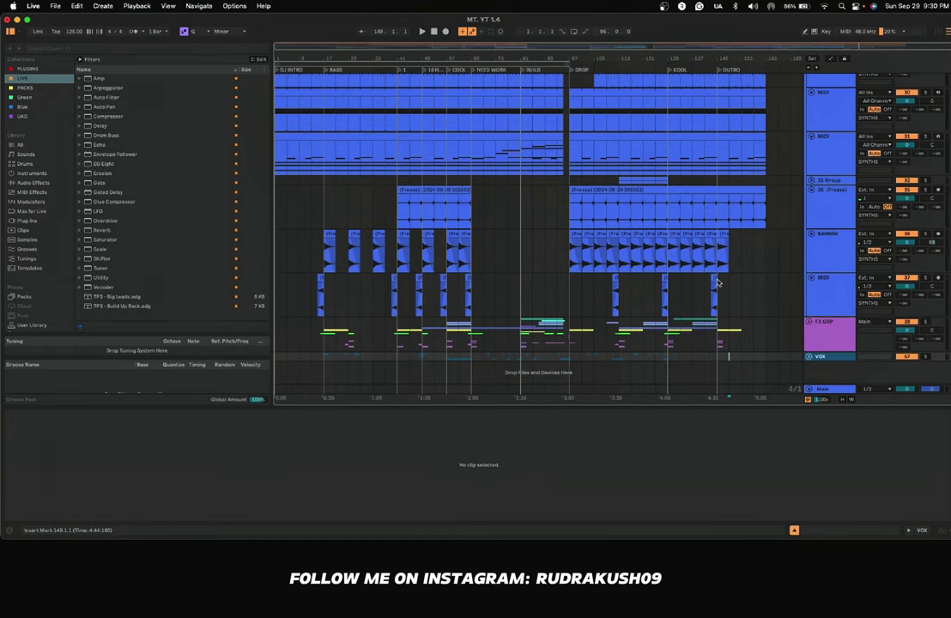
pyautogui.scroll(2, 689, 282)
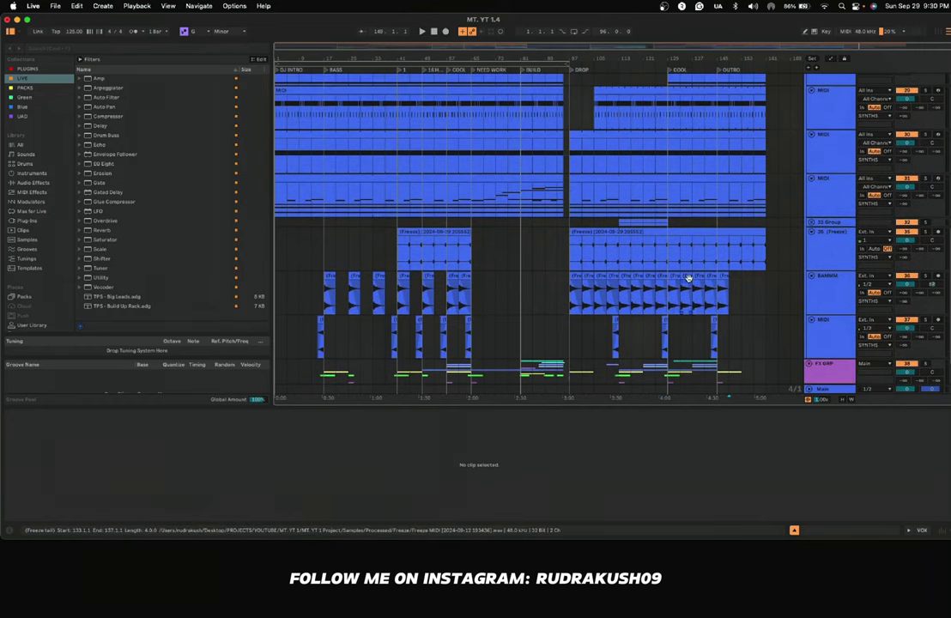
pyautogui.click(807, 225)
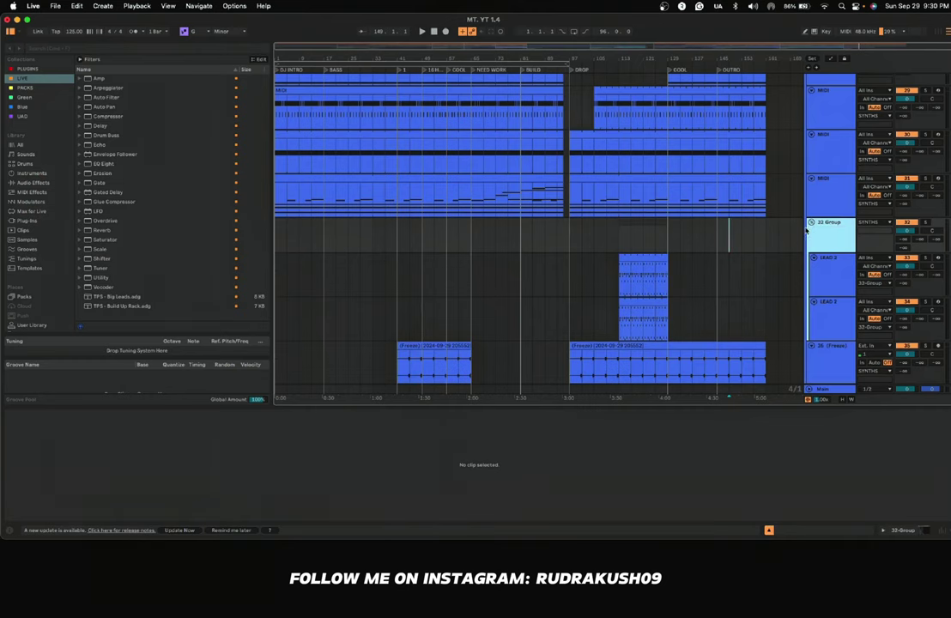
pyautogui.click(810, 224)
pyautogui.click(810, 224)
pyautogui.click(810, 225)
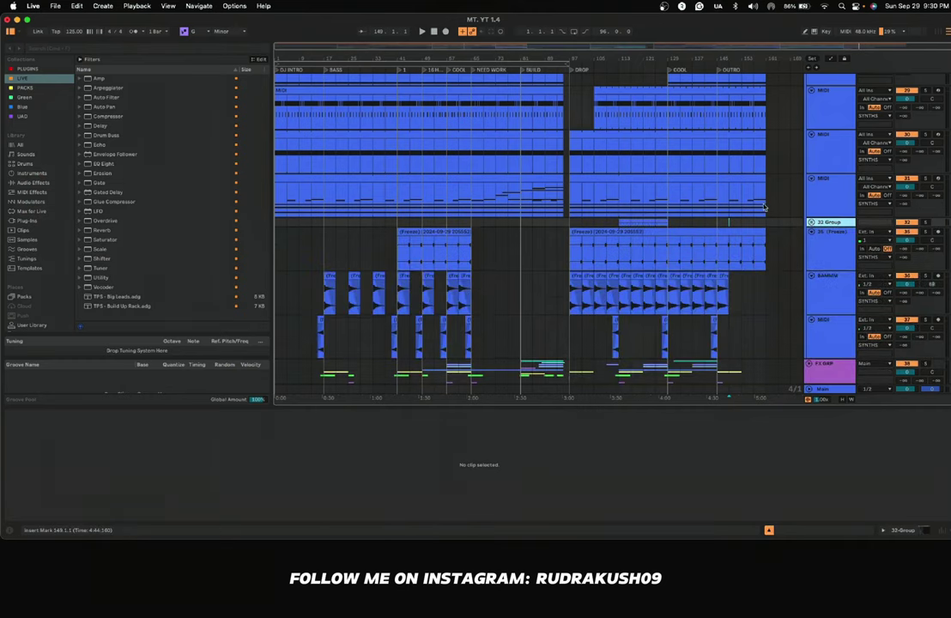
pyautogui.scroll(3, 764, 207)
pyautogui.scroll(5, 764, 207)
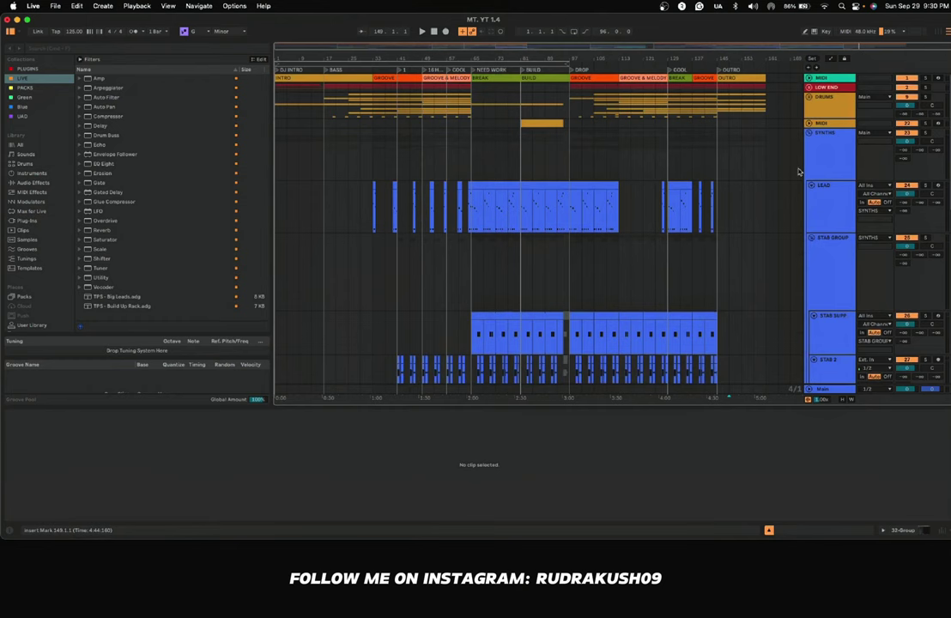
pyautogui.click(809, 134)
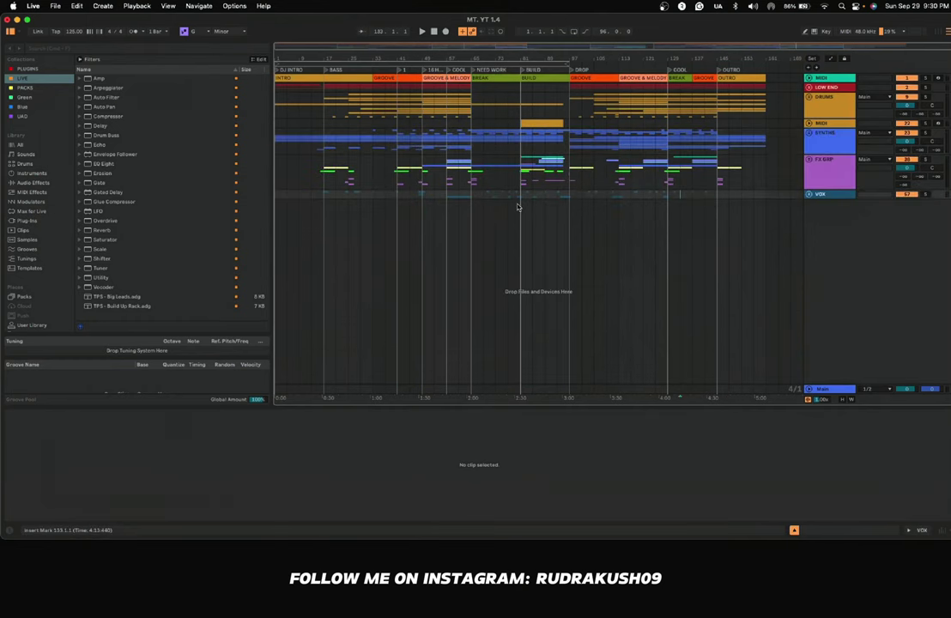
# Step: Set the loop to cover the whole arrangement from bar 1 to 161, show the Main track's devices, and start playback
pyautogui.moveTo(766, 99); pyautogui.dragTo(235, 144)
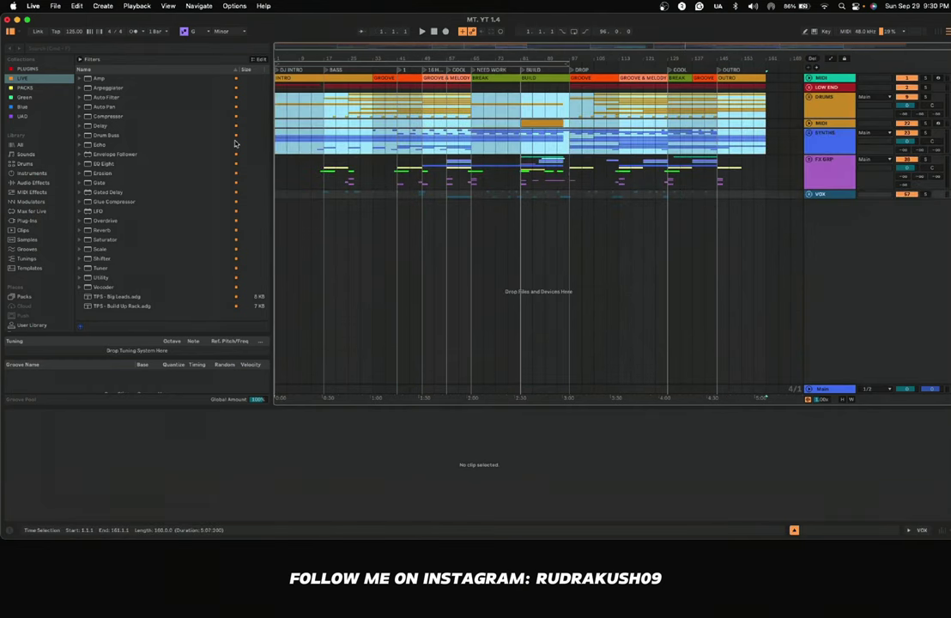
pyautogui.click(398, 297)
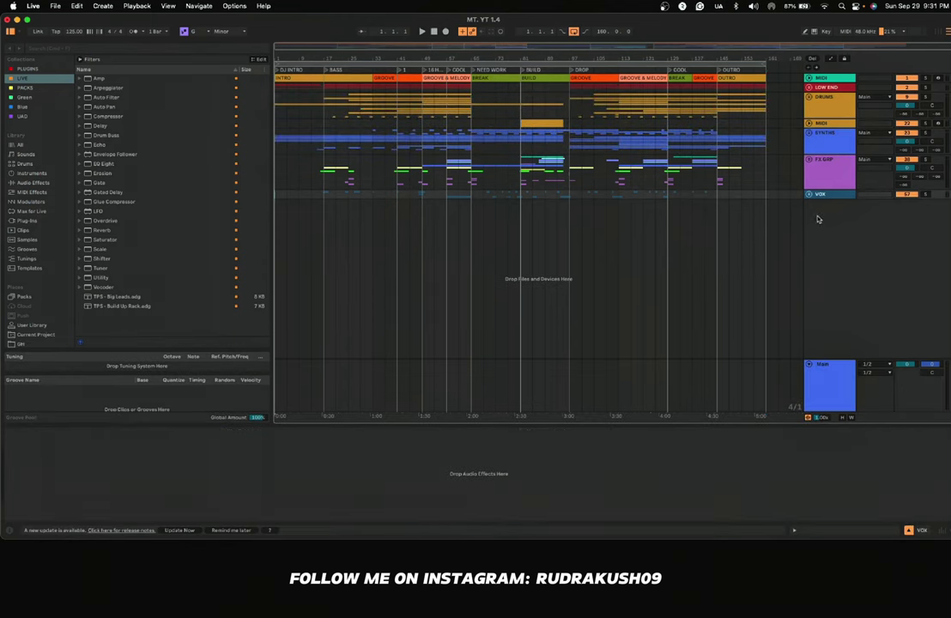
pyautogui.click(829, 388)
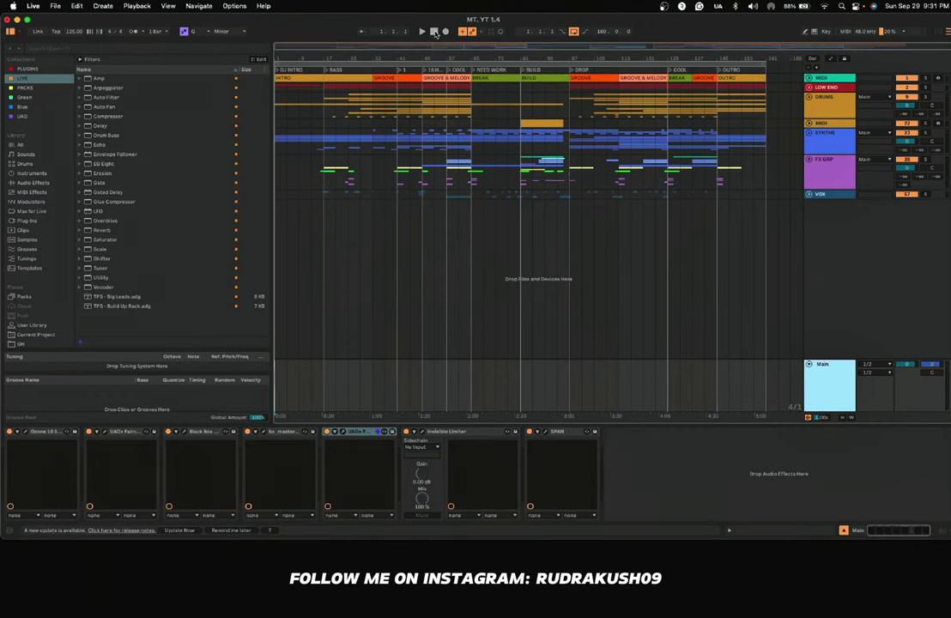
pyautogui.click(422, 32)
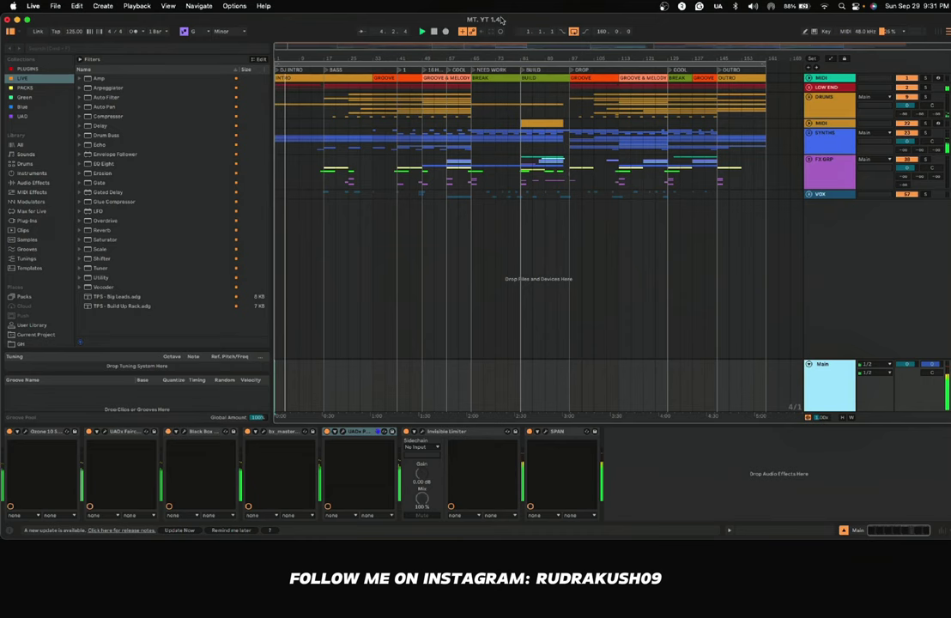
# Step: Expand the SYNTHS group and show the Auto Filter frequency automation of MIDI track 29
pyautogui.click(809, 136)
pyautogui.scroll(-5, 813, 163)
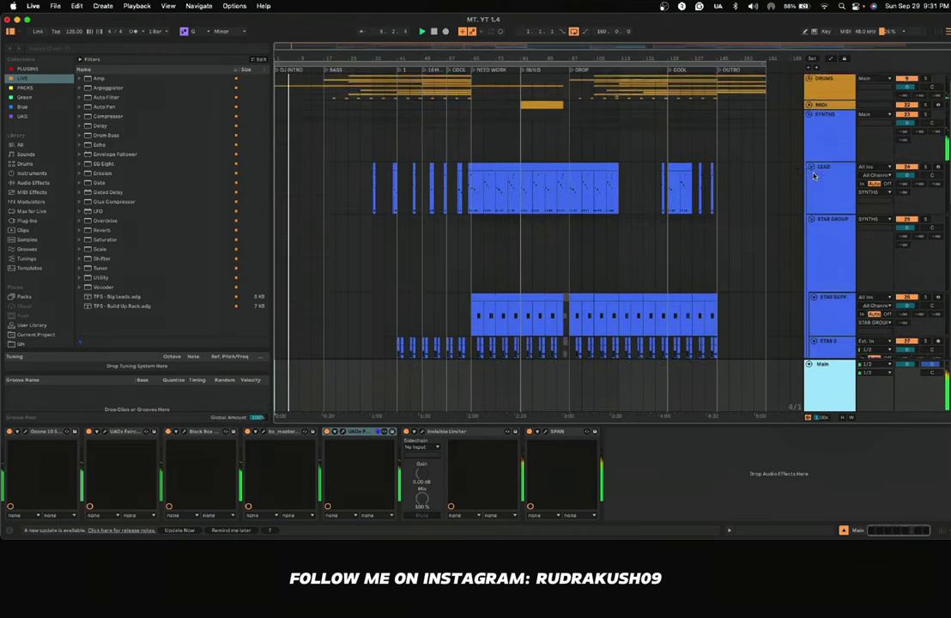
pyautogui.click(831, 225)
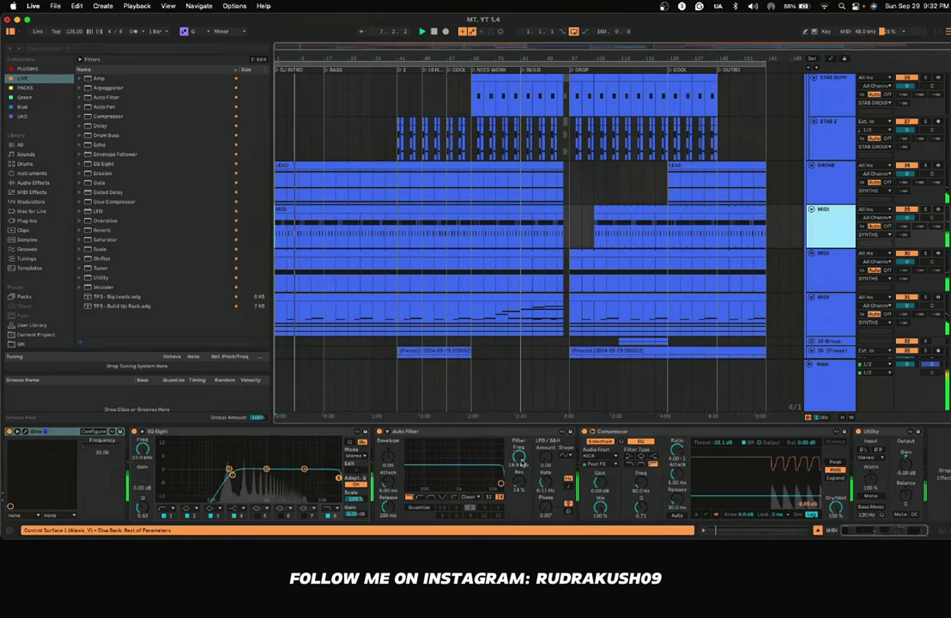
pyautogui.rightClick(528, 366)
pyautogui.click(552, 378)
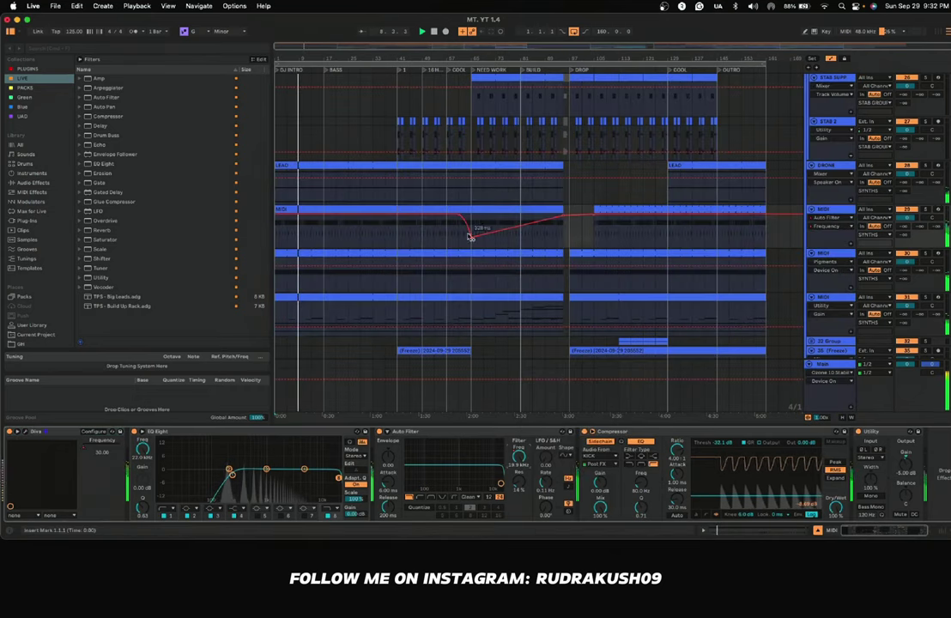
# Step: Automate track 29's filter frequency to rise from bar 1 through bar 17 to bar 41, and to fall from bar 129 to 161
pyautogui.click(325, 214)
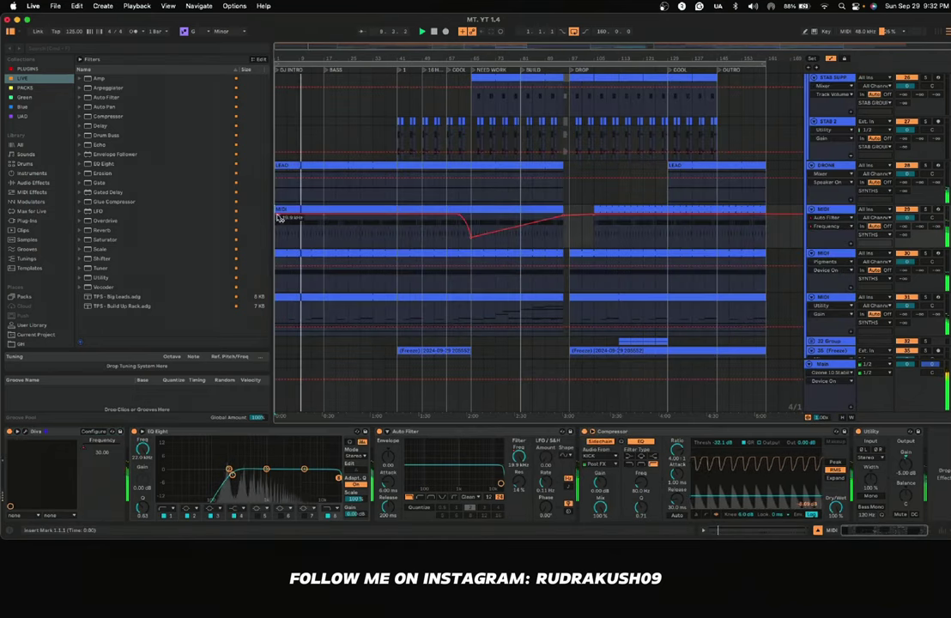
pyautogui.moveTo(276, 214); pyautogui.dragTo(276, 235)
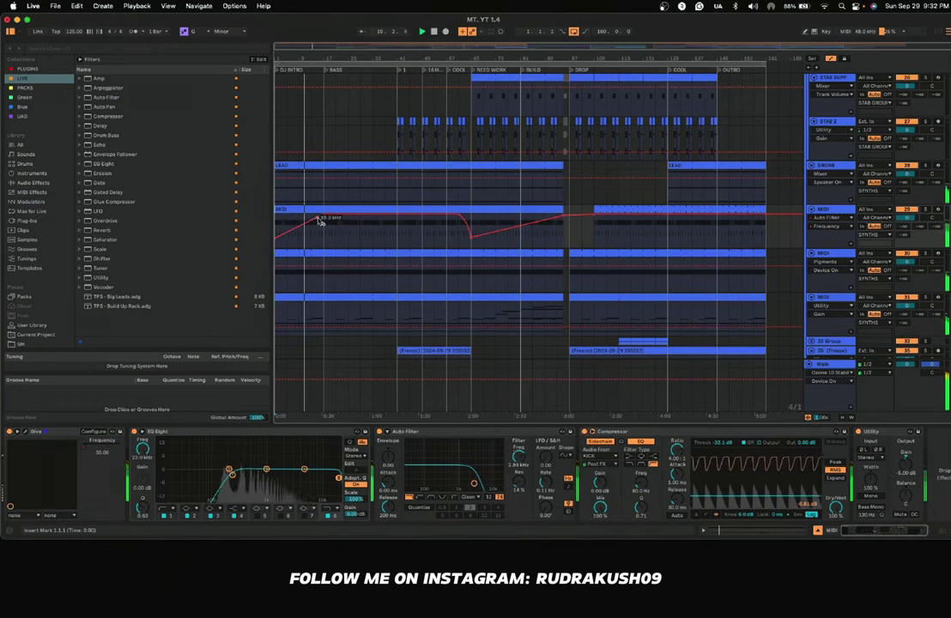
pyautogui.moveTo(325, 214); pyautogui.dragTo(323, 225)
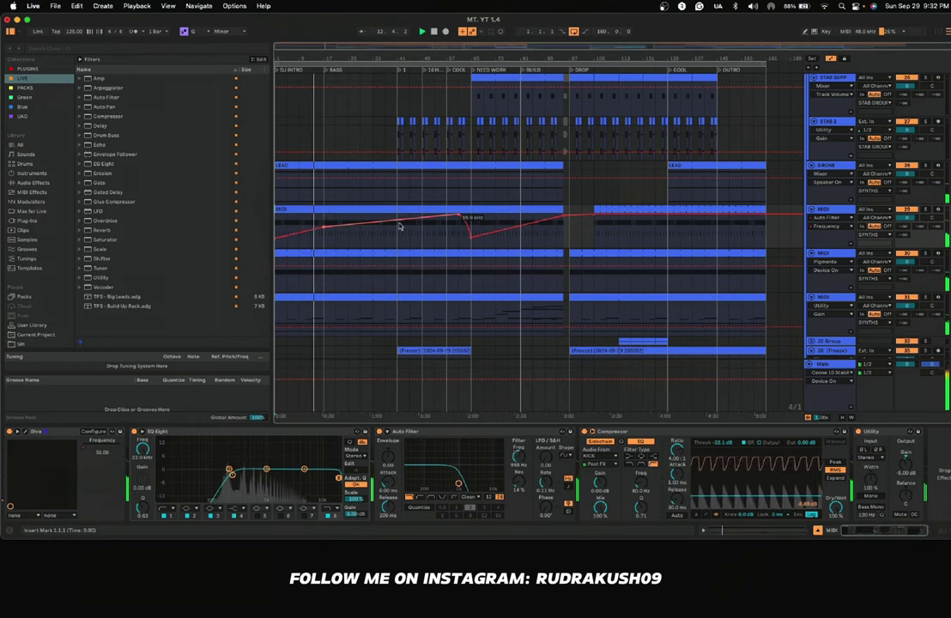
pyautogui.moveTo(397, 220); pyautogui.dragTo(397, 215)
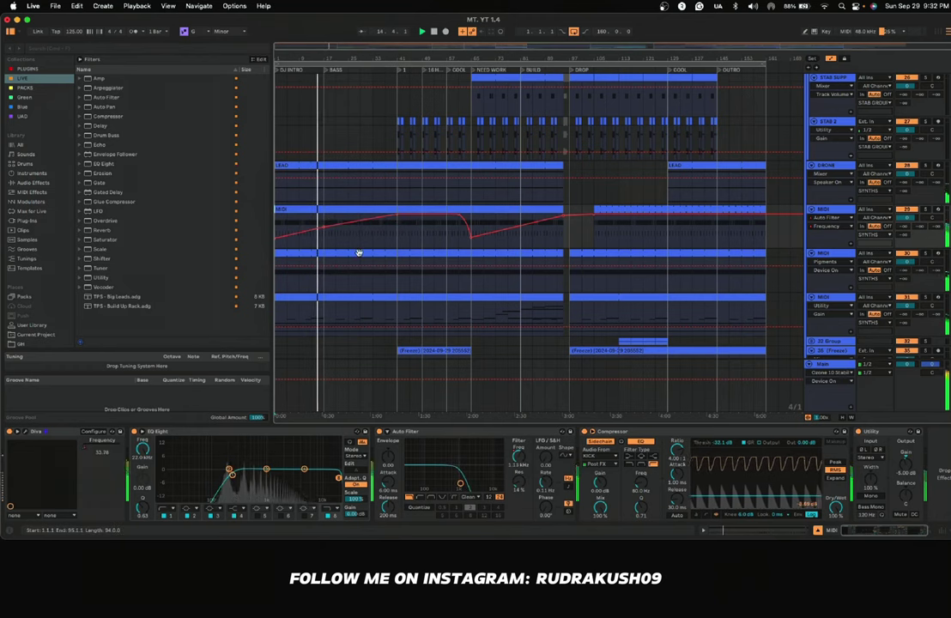
pyautogui.click(668, 215)
pyautogui.moveTo(717, 214); pyautogui.dragTo(766, 238)
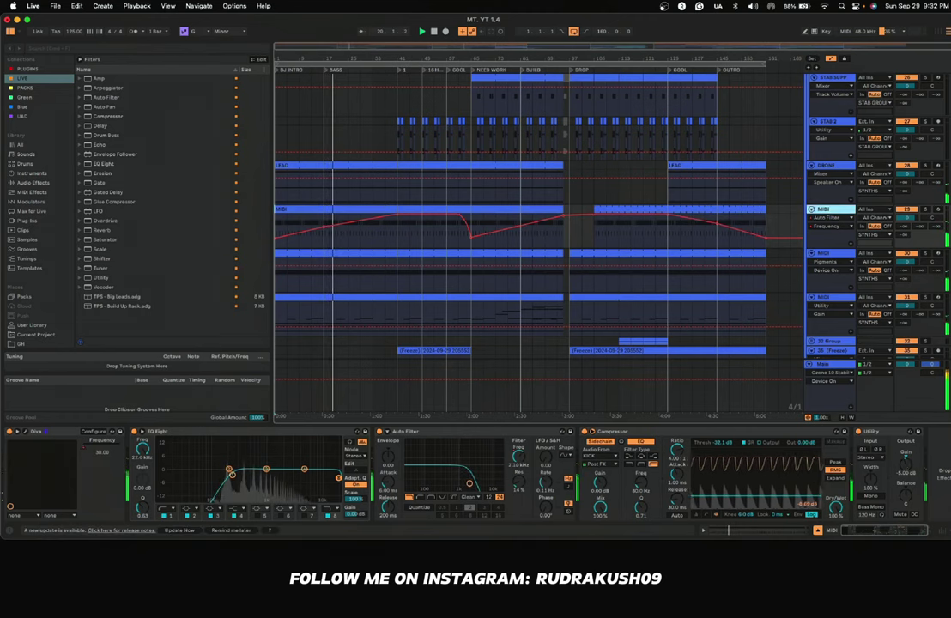
# Step: Lower the Utility gain on MIDI track 29 to -10 dB and hide the automation lanes
pyautogui.click(907, 466)
pyautogui.press('Down')
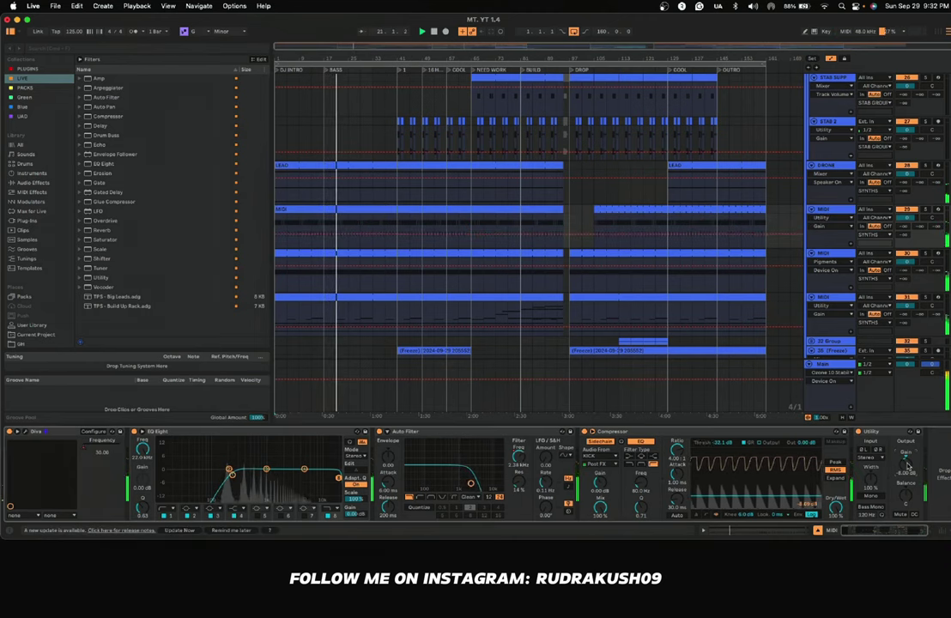
pyautogui.press('Down')
pyautogui.press('Down')
pyautogui.press('Down')
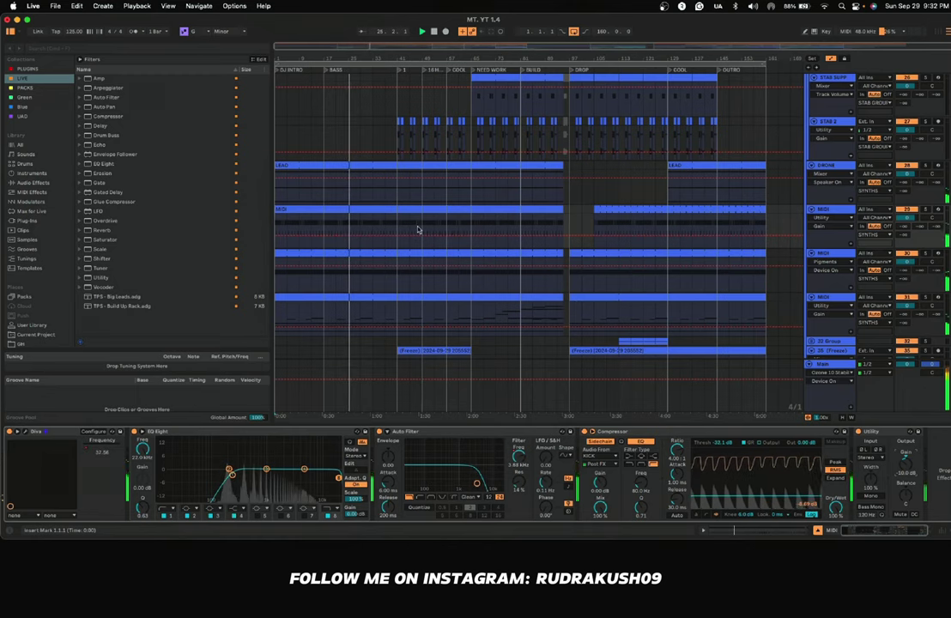
pyautogui.press('a')
pyautogui.scroll(6, 418, 229)
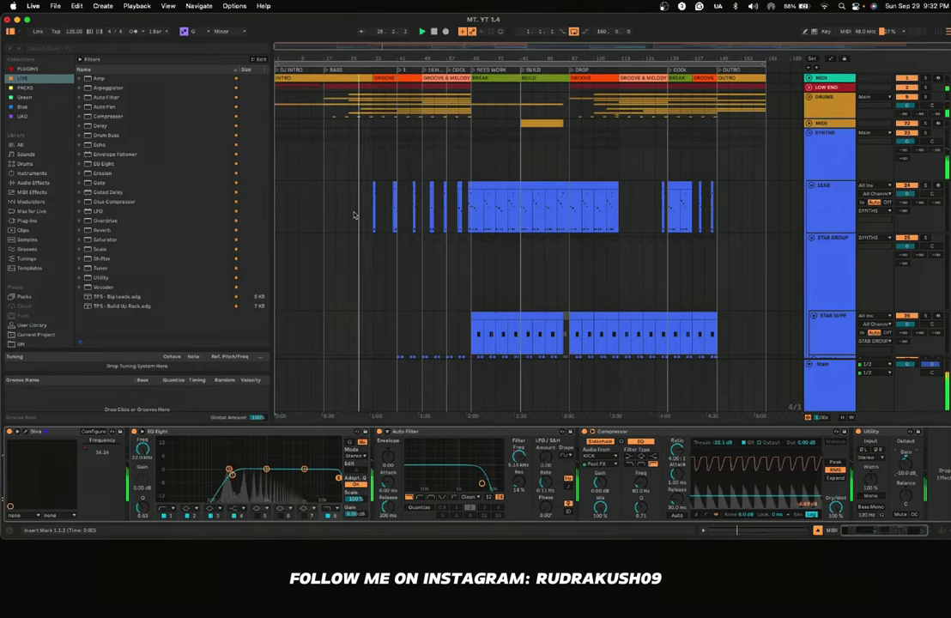
pyautogui.scroll(-5, 356, 244)
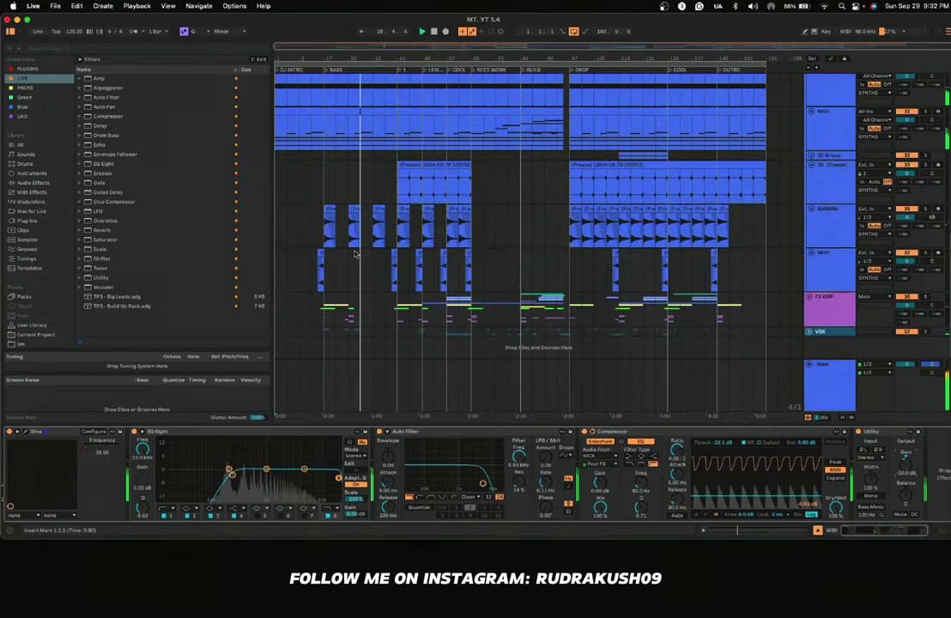
# Step: Inspect the tracks inside the VOX group and collapse both the VOX and SYNTHS groups
pyautogui.click(810, 332)
pyautogui.click(810, 332)
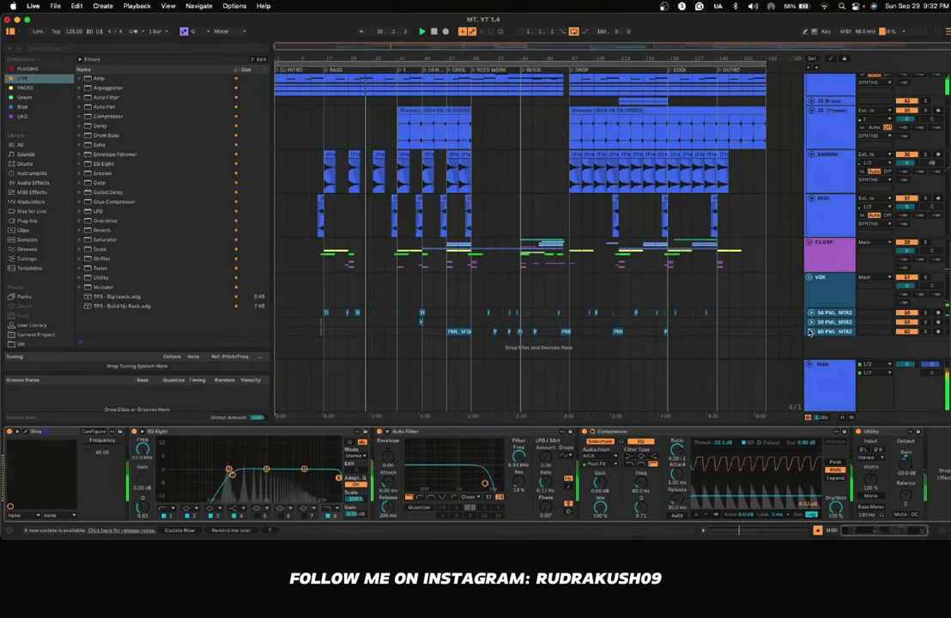
pyautogui.scroll(-2, 812, 314)
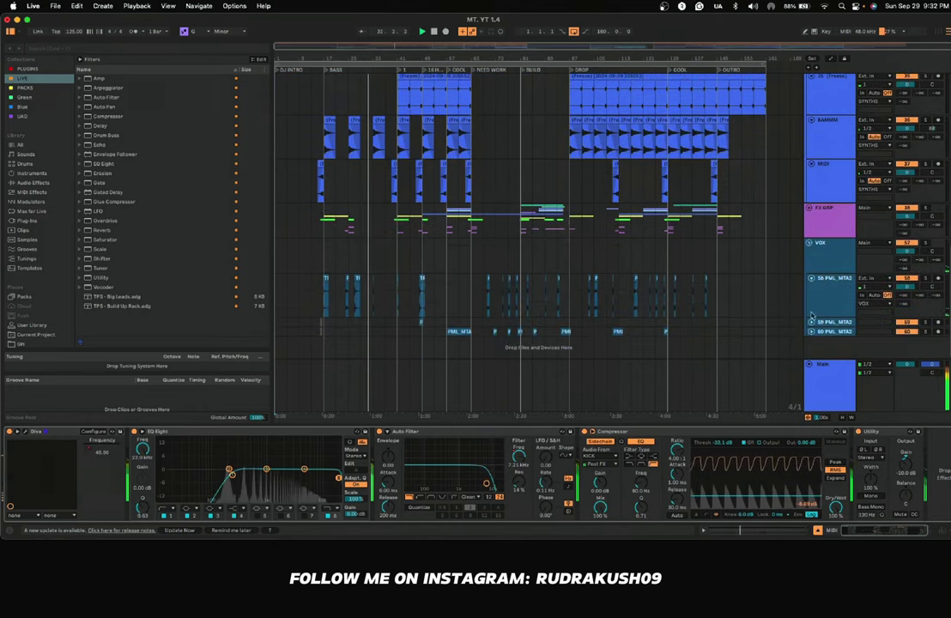
pyautogui.click(812, 244)
pyautogui.scroll(8, 810, 223)
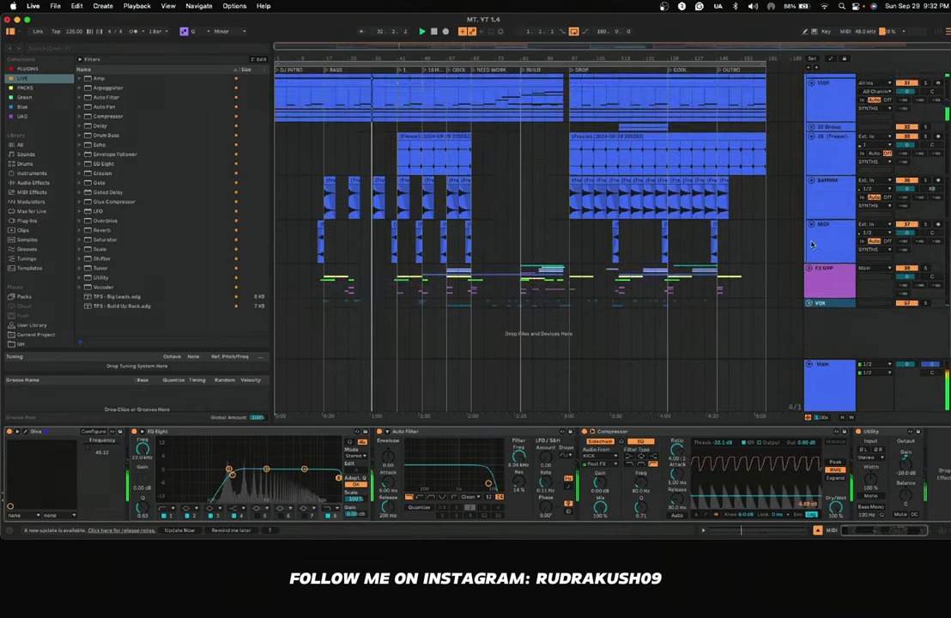
pyautogui.scroll(5, 810, 198)
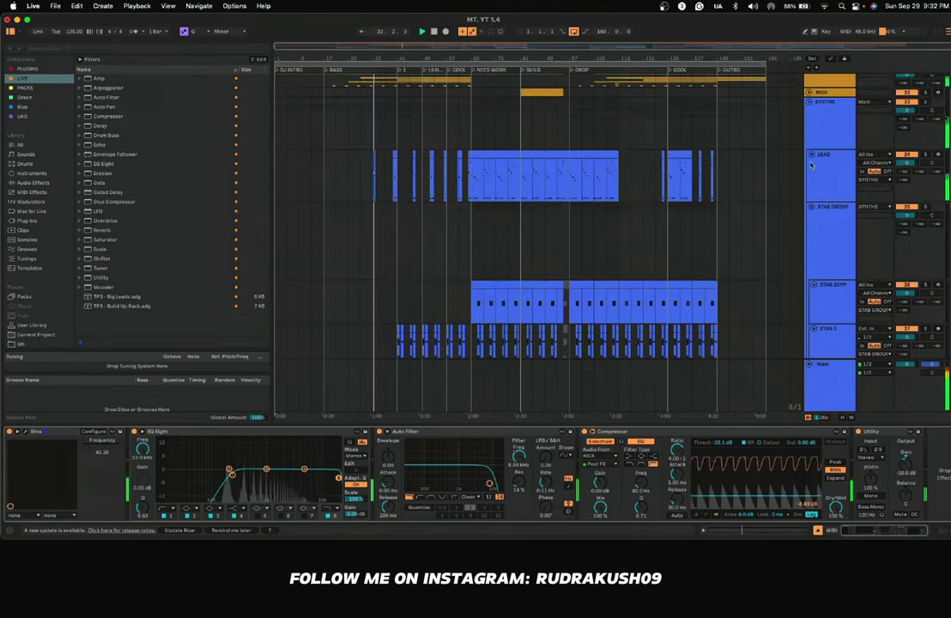
pyautogui.click(810, 101)
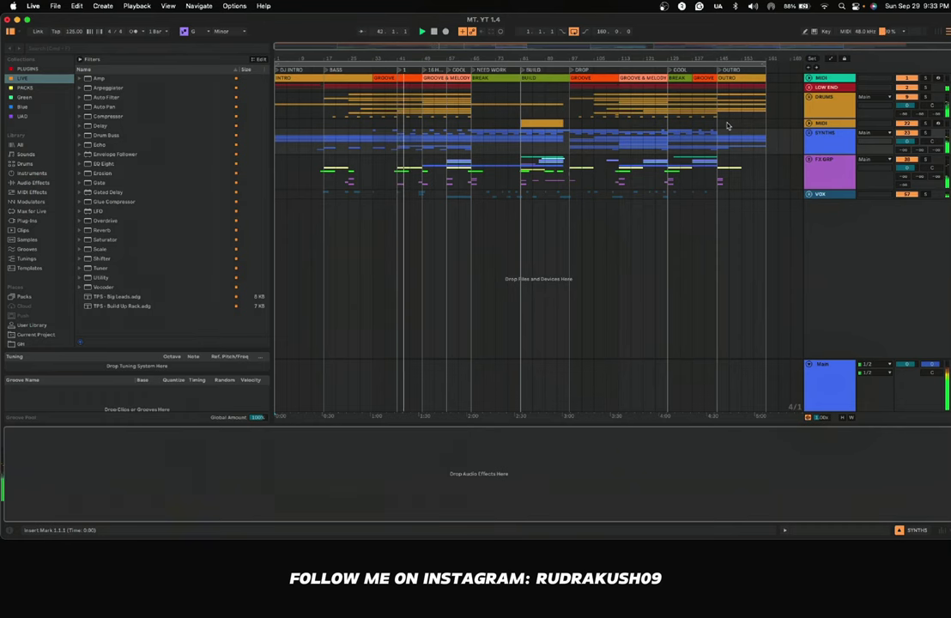
# Step: Expand the FX GRP group and show the devices of track 47, the TPS - Astral impact
pyautogui.click(808, 160)
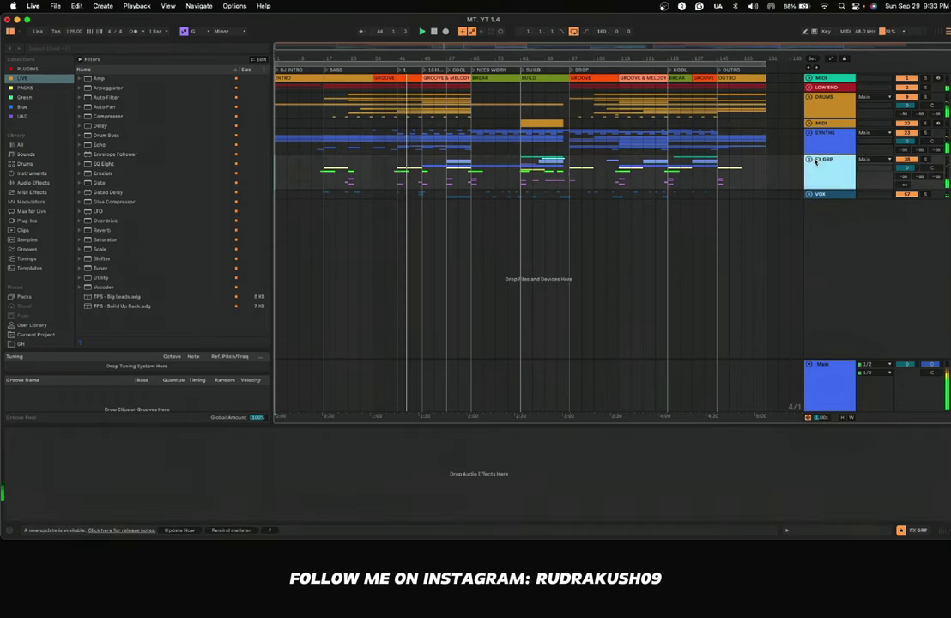
pyautogui.scroll(-2, 811, 165)
pyautogui.click(829, 244)
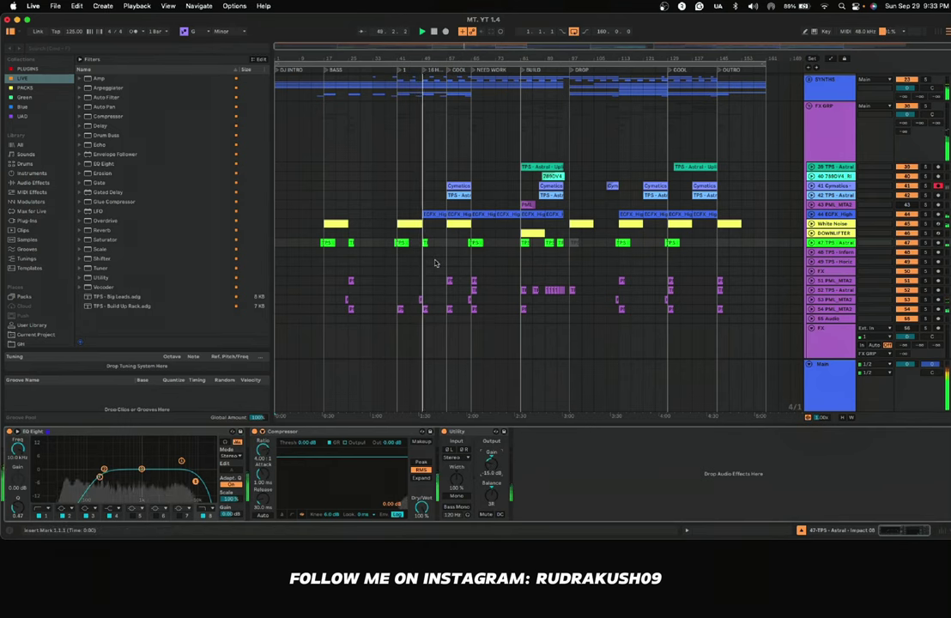
pyautogui.scroll(3, 435, 263)
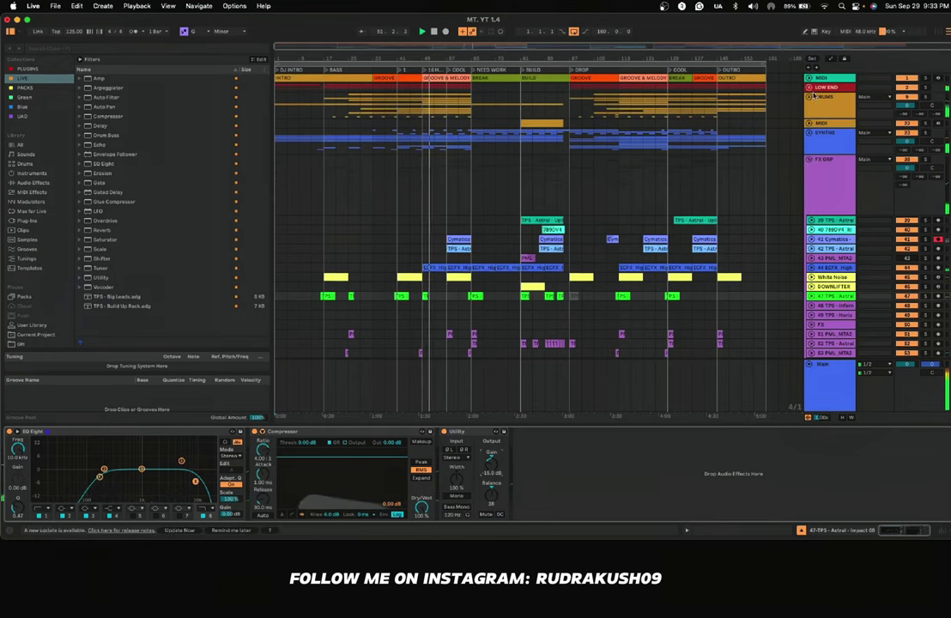
# Step: Expand the DRUMS group and lower the Utility gain on the OFF HAT track to -9 dB
pyautogui.click(809, 97)
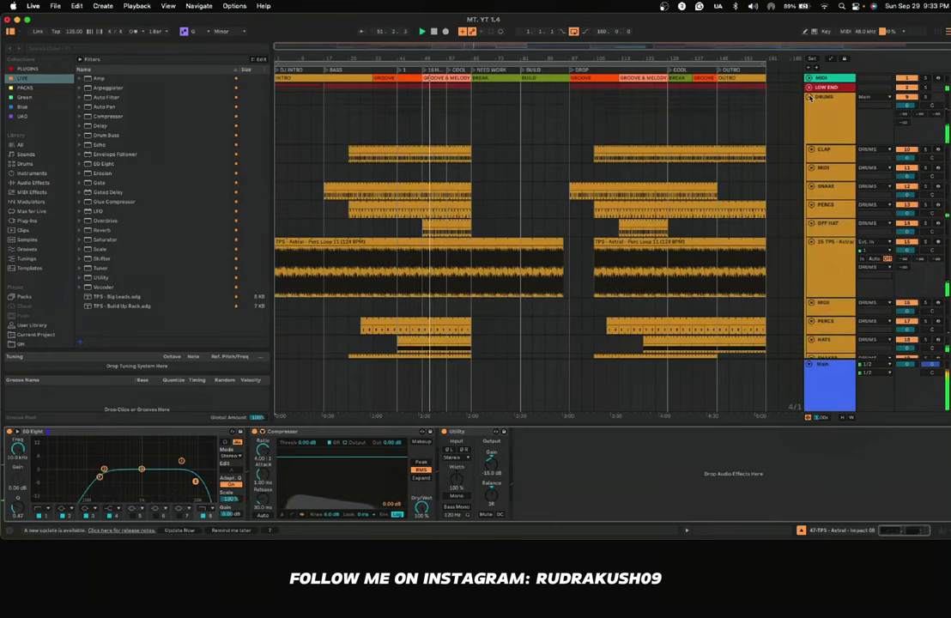
pyautogui.click(827, 225)
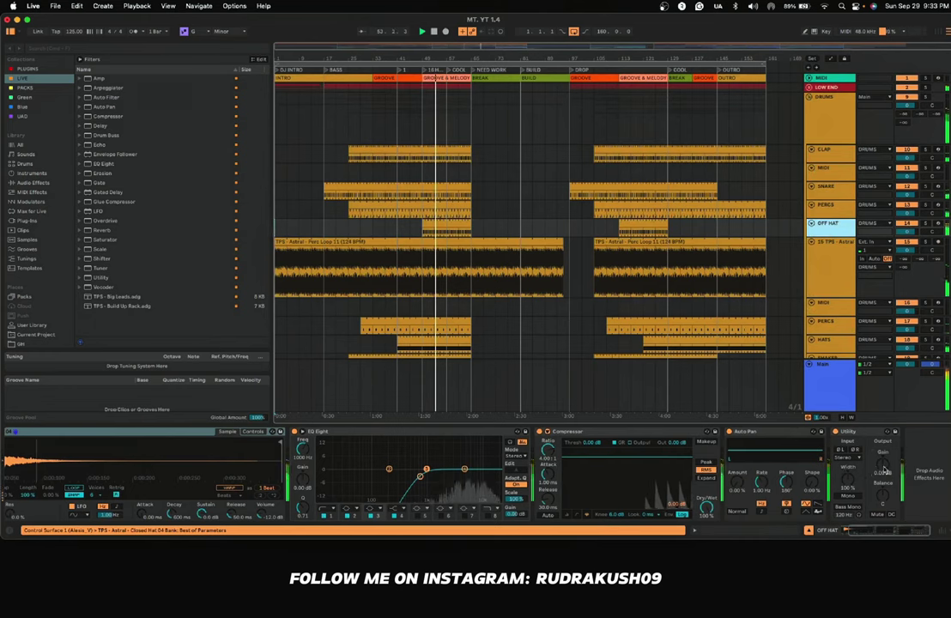
pyautogui.moveTo(885, 470); pyautogui.dragTo(885, 474)
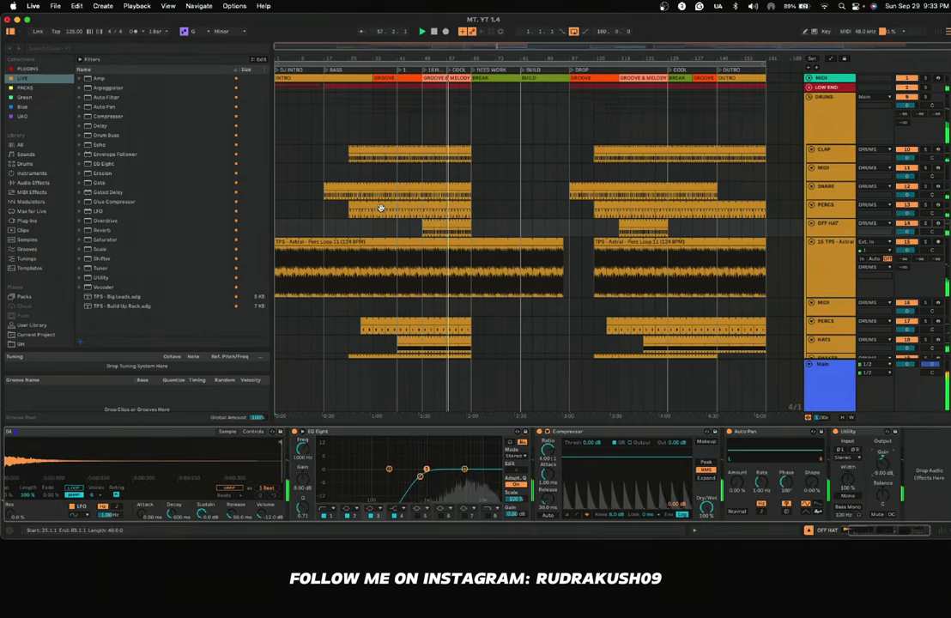
# Step: Examine the remaining drum tracks and the expanded SYNTHS group as playback runs through the build towards the drop
pyautogui.scroll(-1, 380, 208)
pyautogui.scroll(-1, 380, 208)
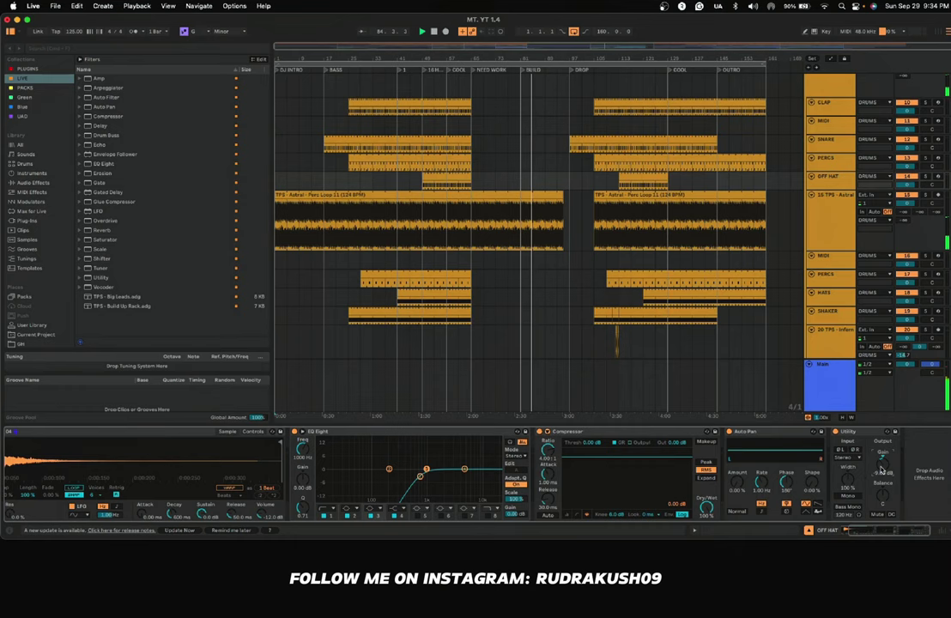
pyautogui.scroll(-2, 551, 275)
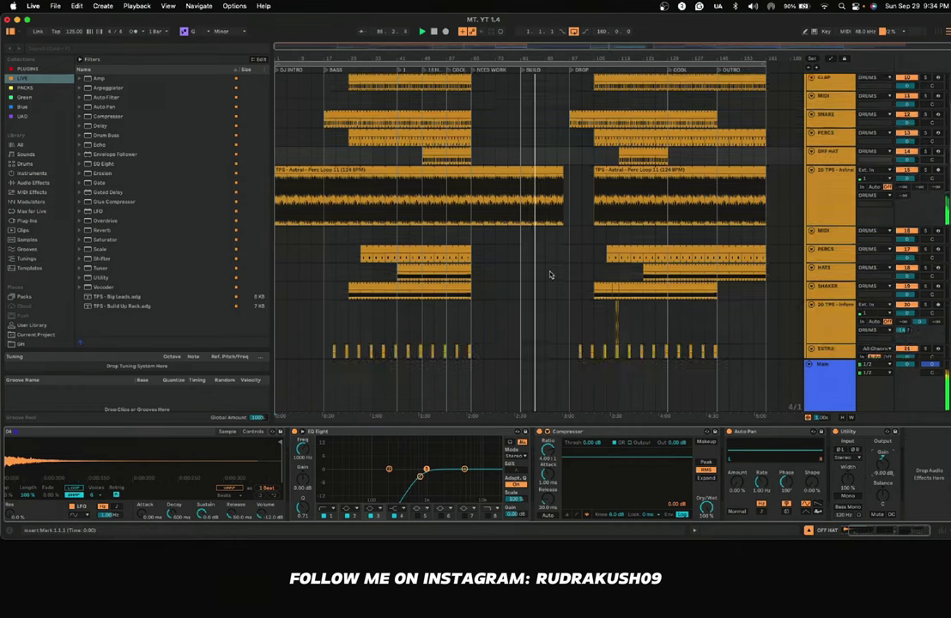
pyautogui.scroll(-6, 550, 274)
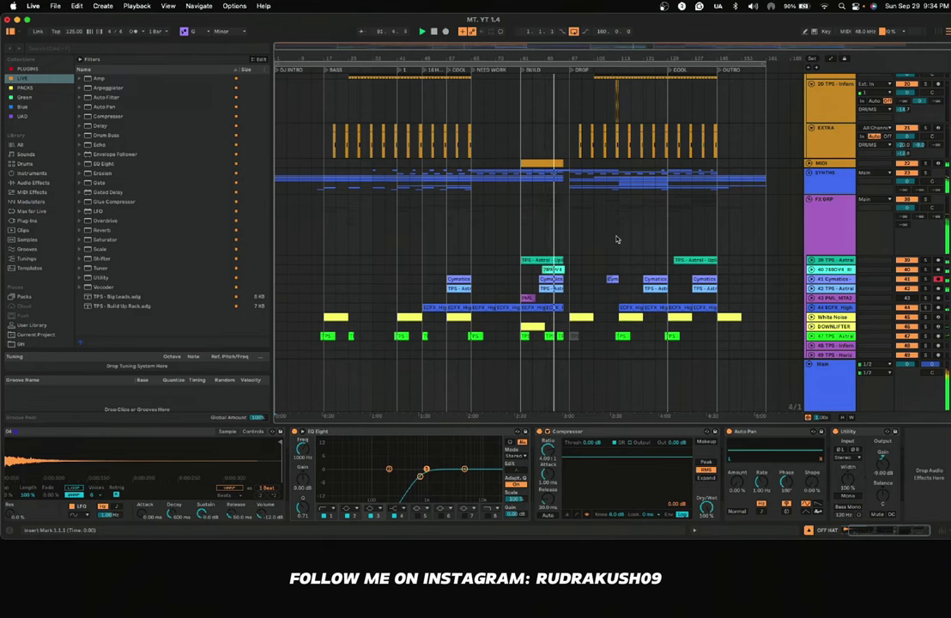
pyautogui.click(809, 172)
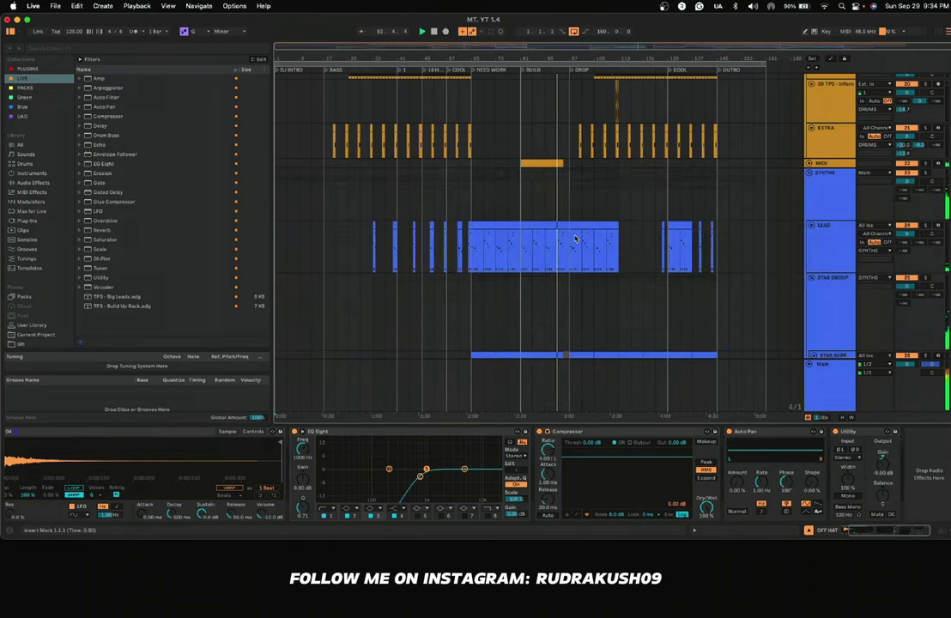
pyautogui.scroll(-10, 576, 239)
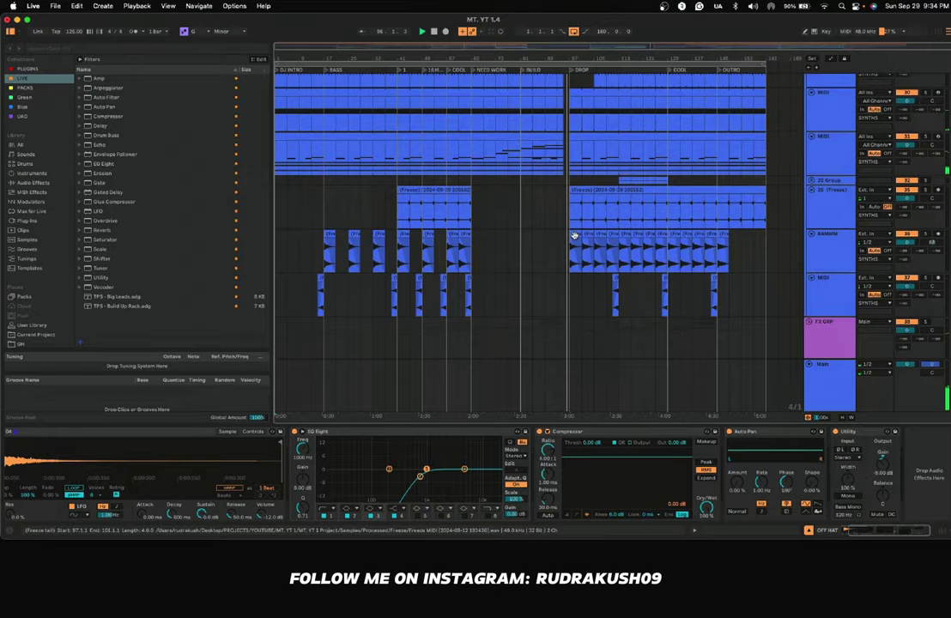
# Step: Collapse the DRUMS, SYNTHS and FX GRP groups to get a compact overview of the arrangement
pyautogui.scroll(15, 573, 238)
pyautogui.scroll(-10, 824, 223)
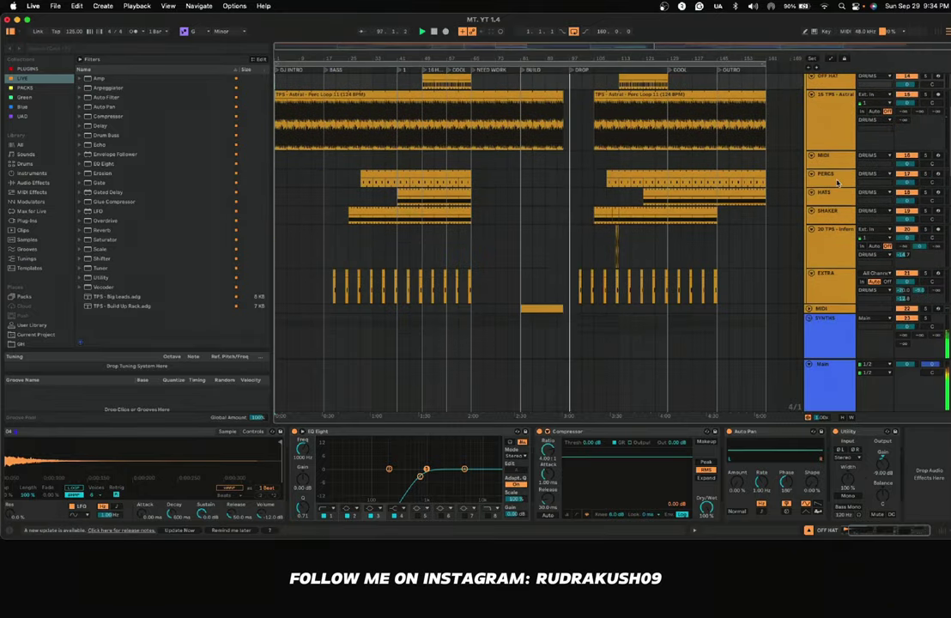
pyautogui.scroll(15, 811, 274)
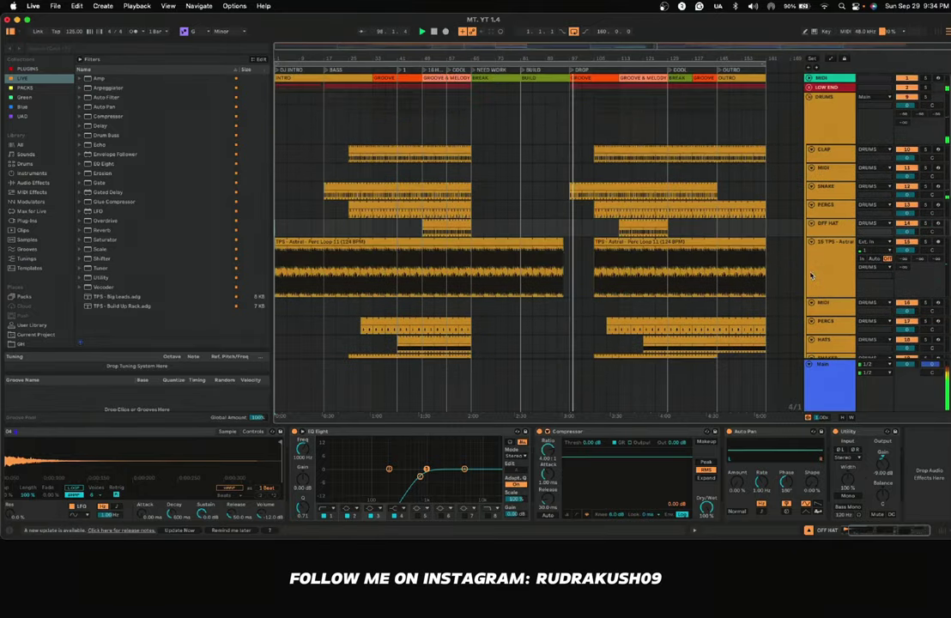
pyautogui.click(809, 97)
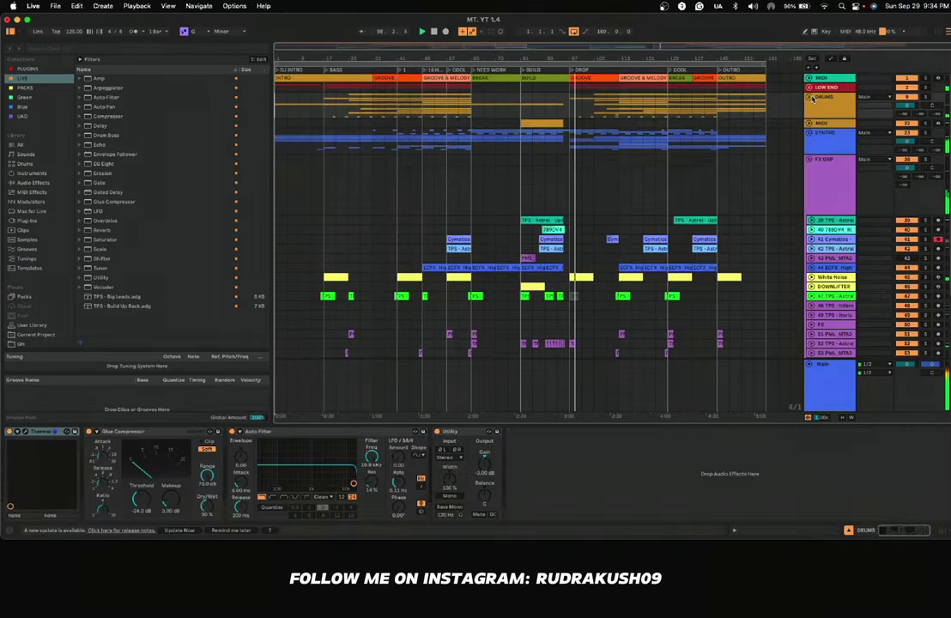
pyautogui.click(808, 161)
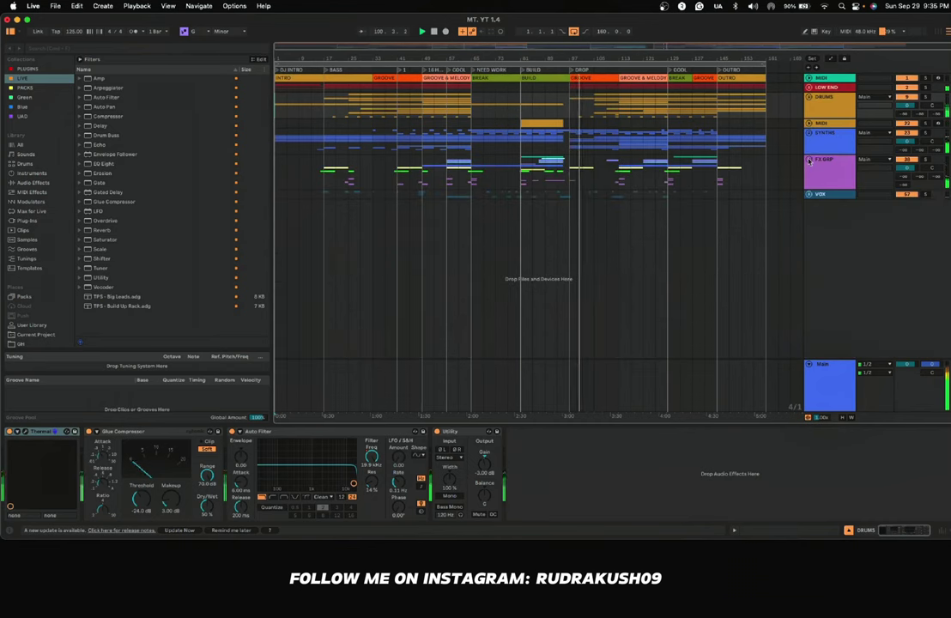